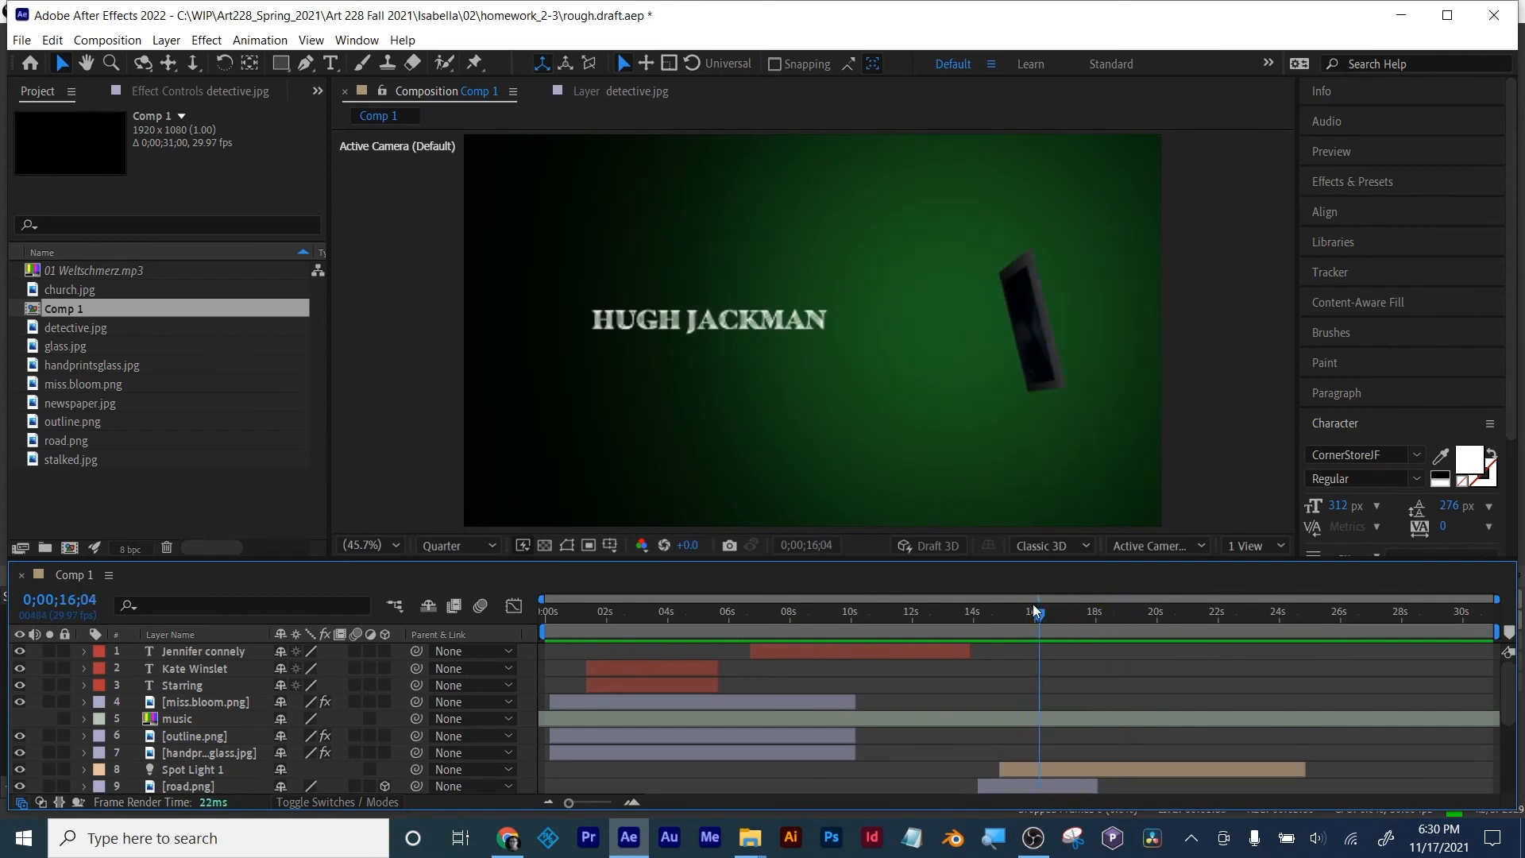
# Step: Play Comp 1 from the start and examine the title sequence from the opening Starring credit to the Missing Bloom title
pyautogui.moveTo(1033, 603); pyautogui.dragTo(545, 608)
pyautogui.press('space')
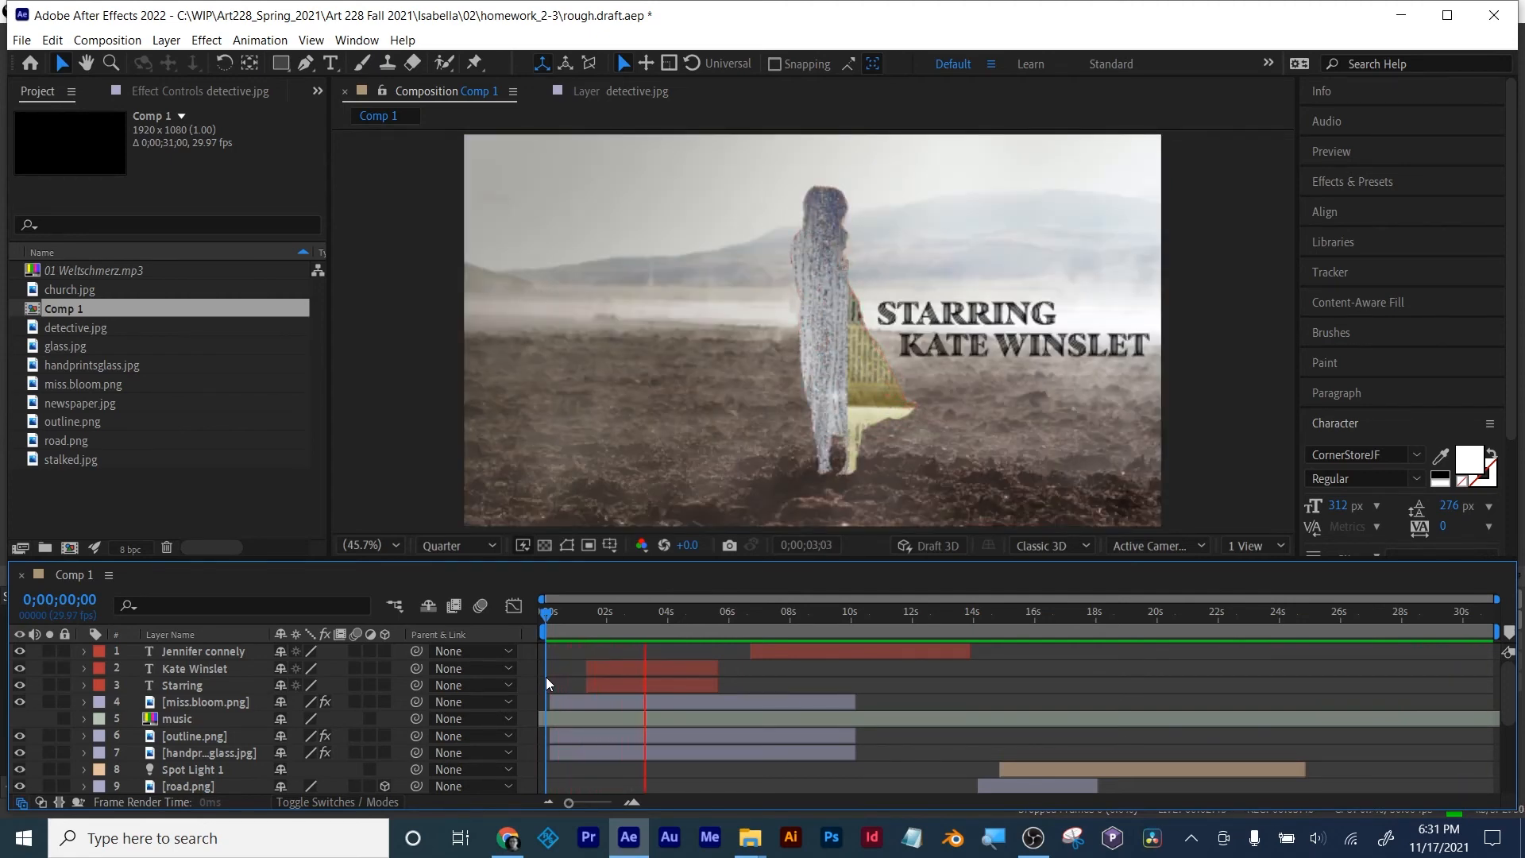
pyautogui.moveTo(603, 609); pyautogui.dragTo(590, 613)
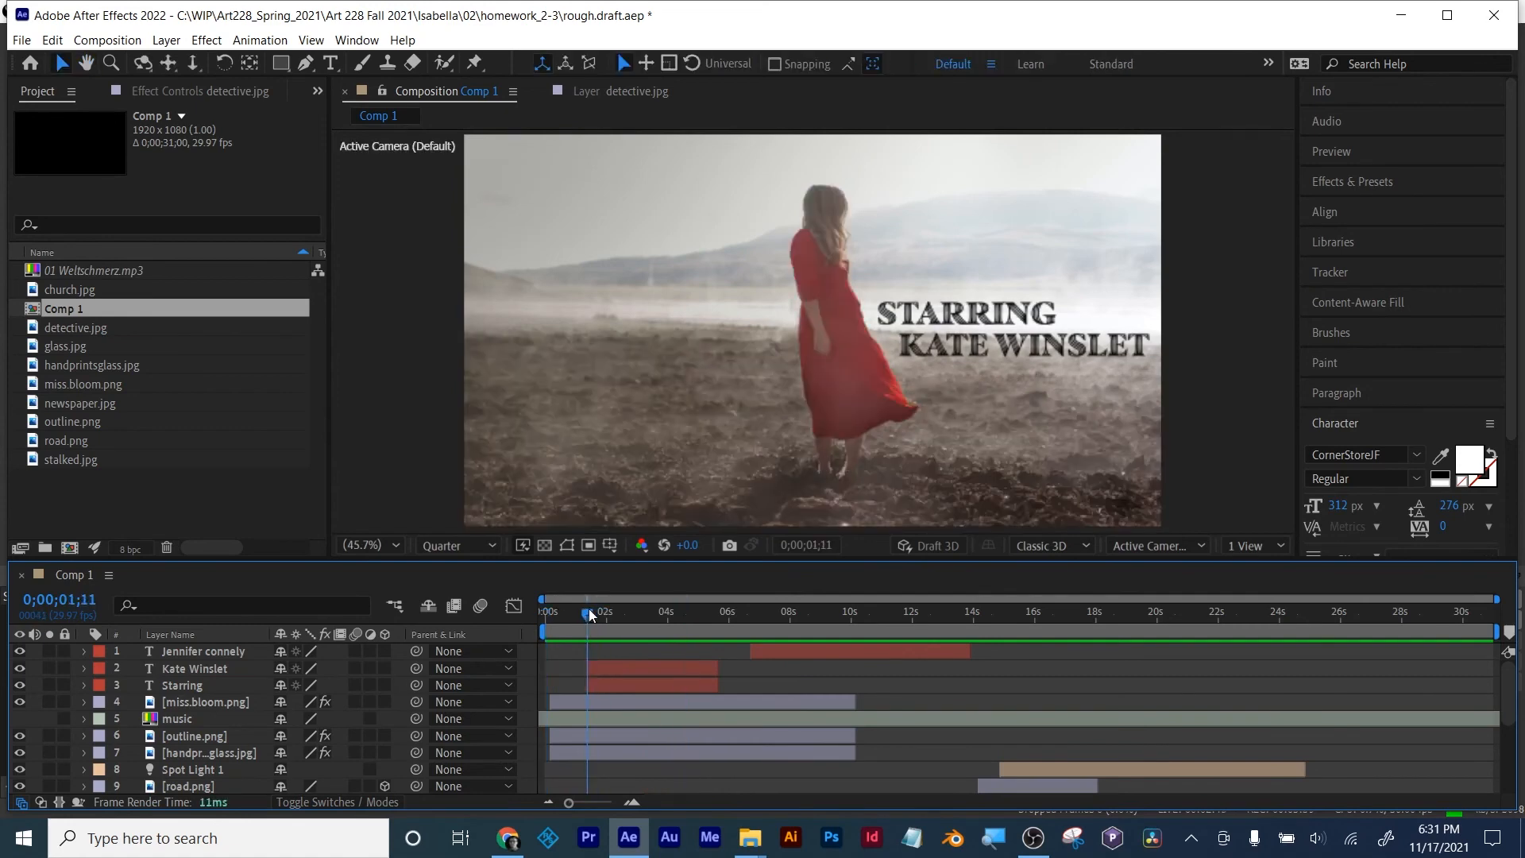
pyautogui.press('space')
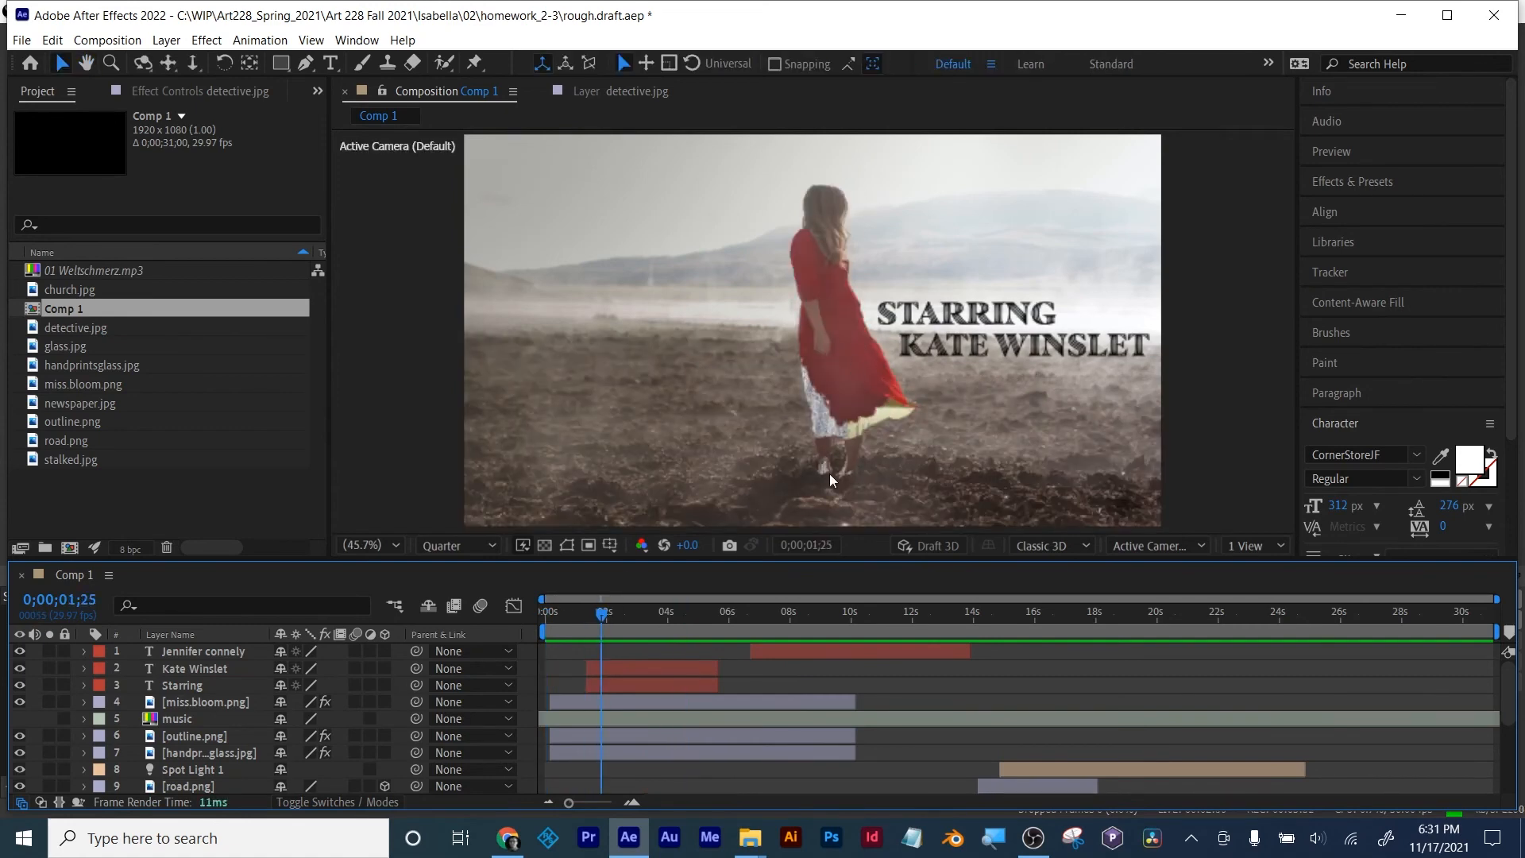
pyautogui.moveTo(601, 617); pyautogui.dragTo(562, 618)
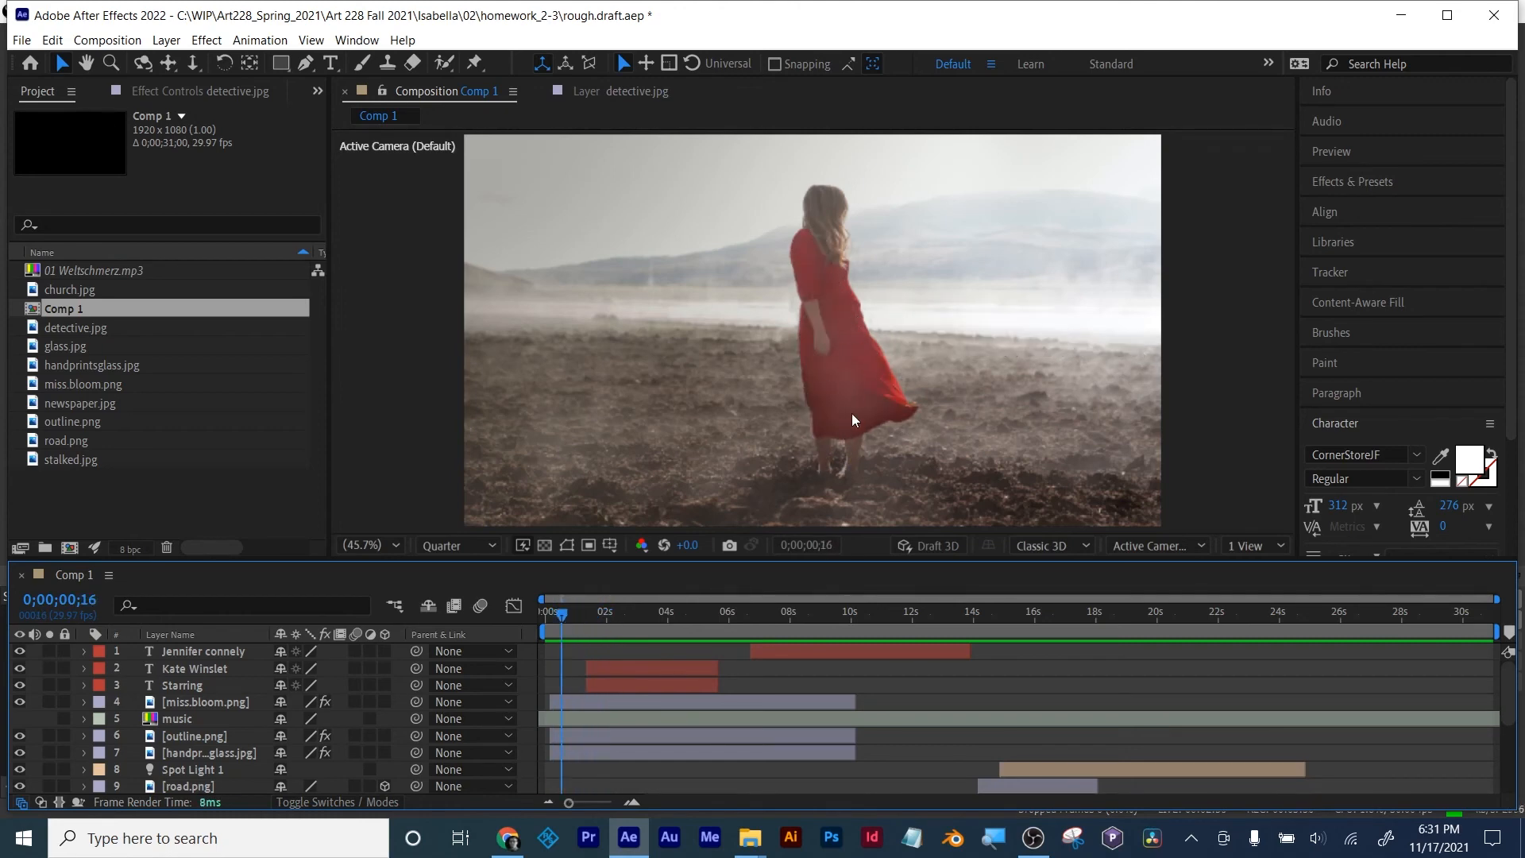
pyautogui.moveTo(565, 619); pyautogui.dragTo(631, 615)
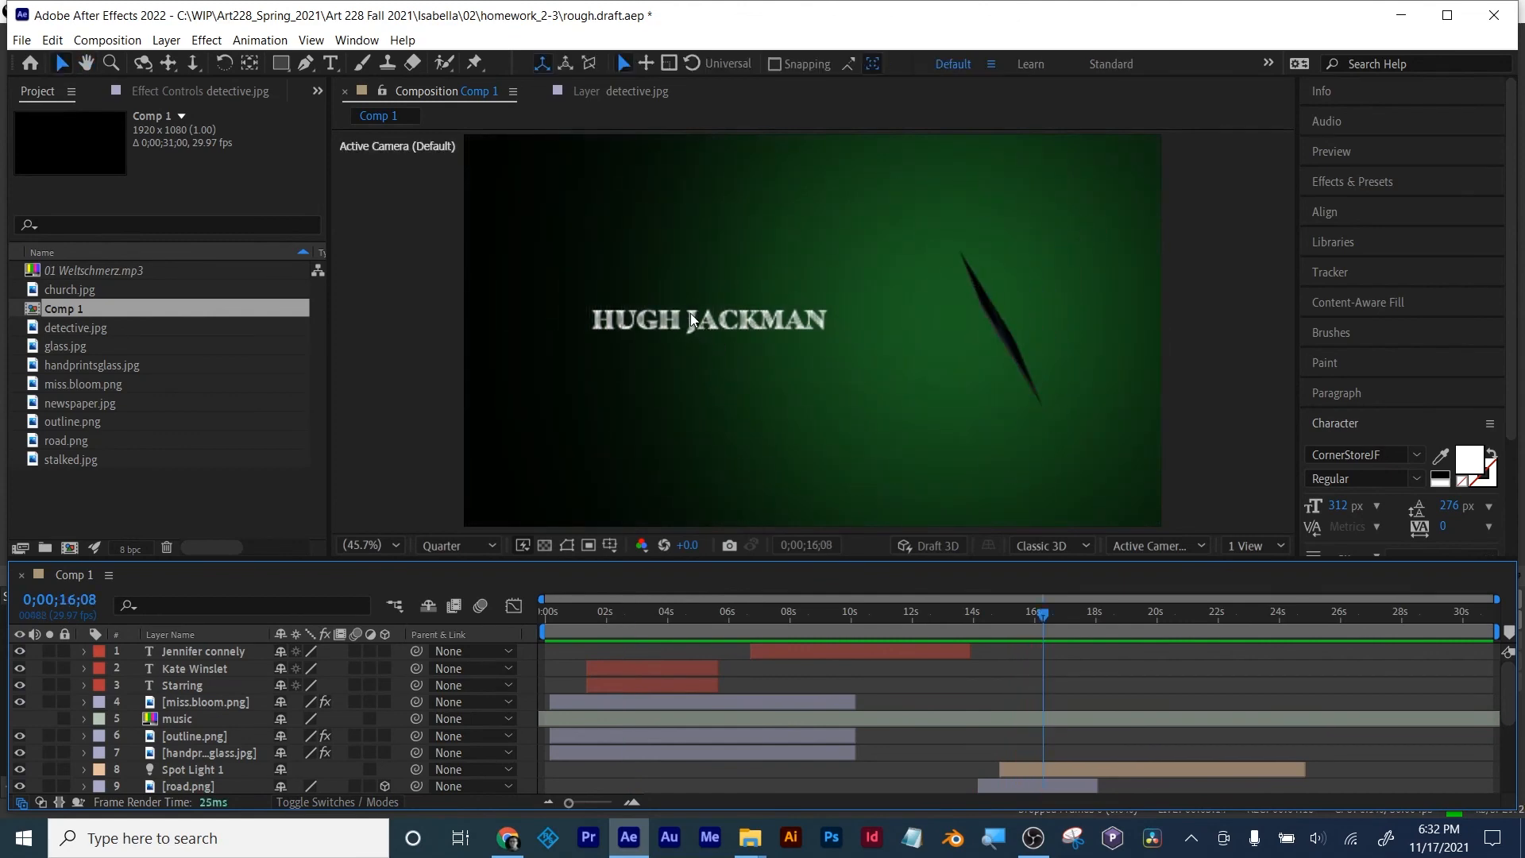
pyautogui.moveTo(954, 608); pyautogui.dragTo(1260, 627)
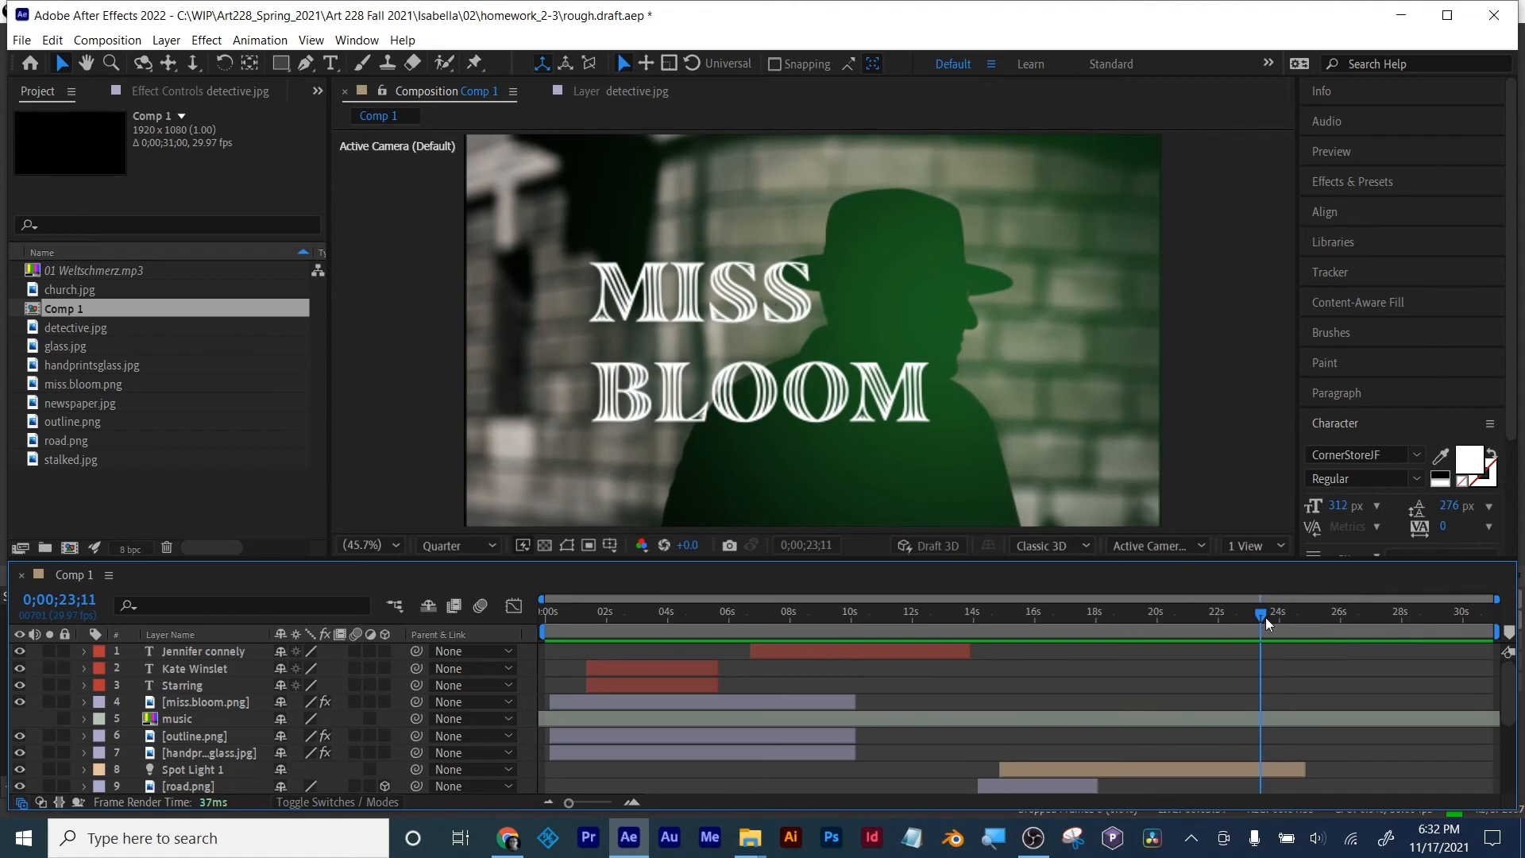
pyautogui.moveTo(1265, 617); pyautogui.dragTo(1337, 616)
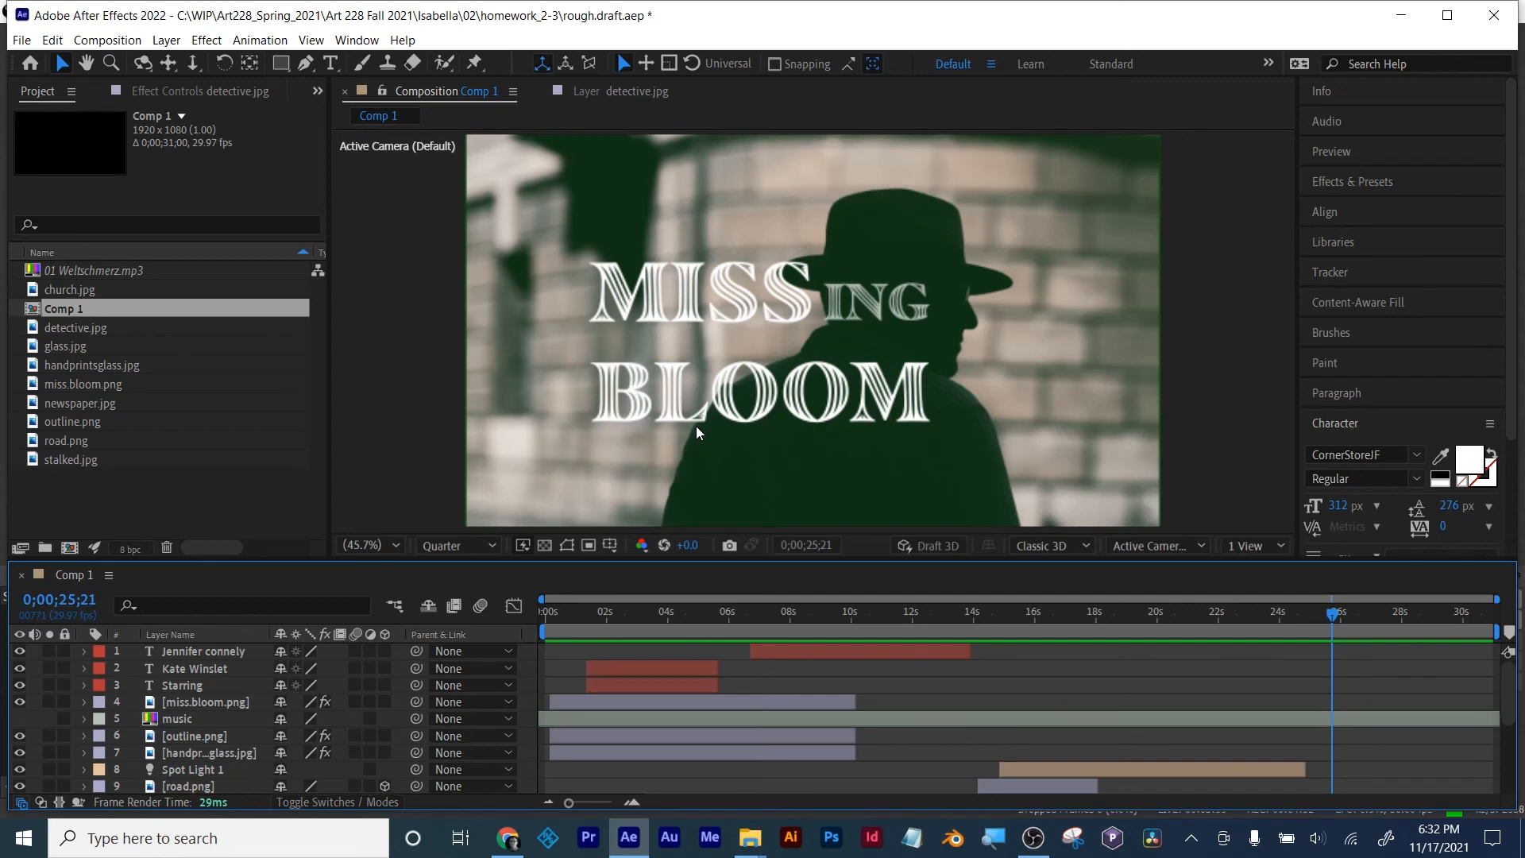
# Step: Review the sequence again, from the red dress shot through the hanging photos shot to the closing title
pyautogui.click(731, 627)
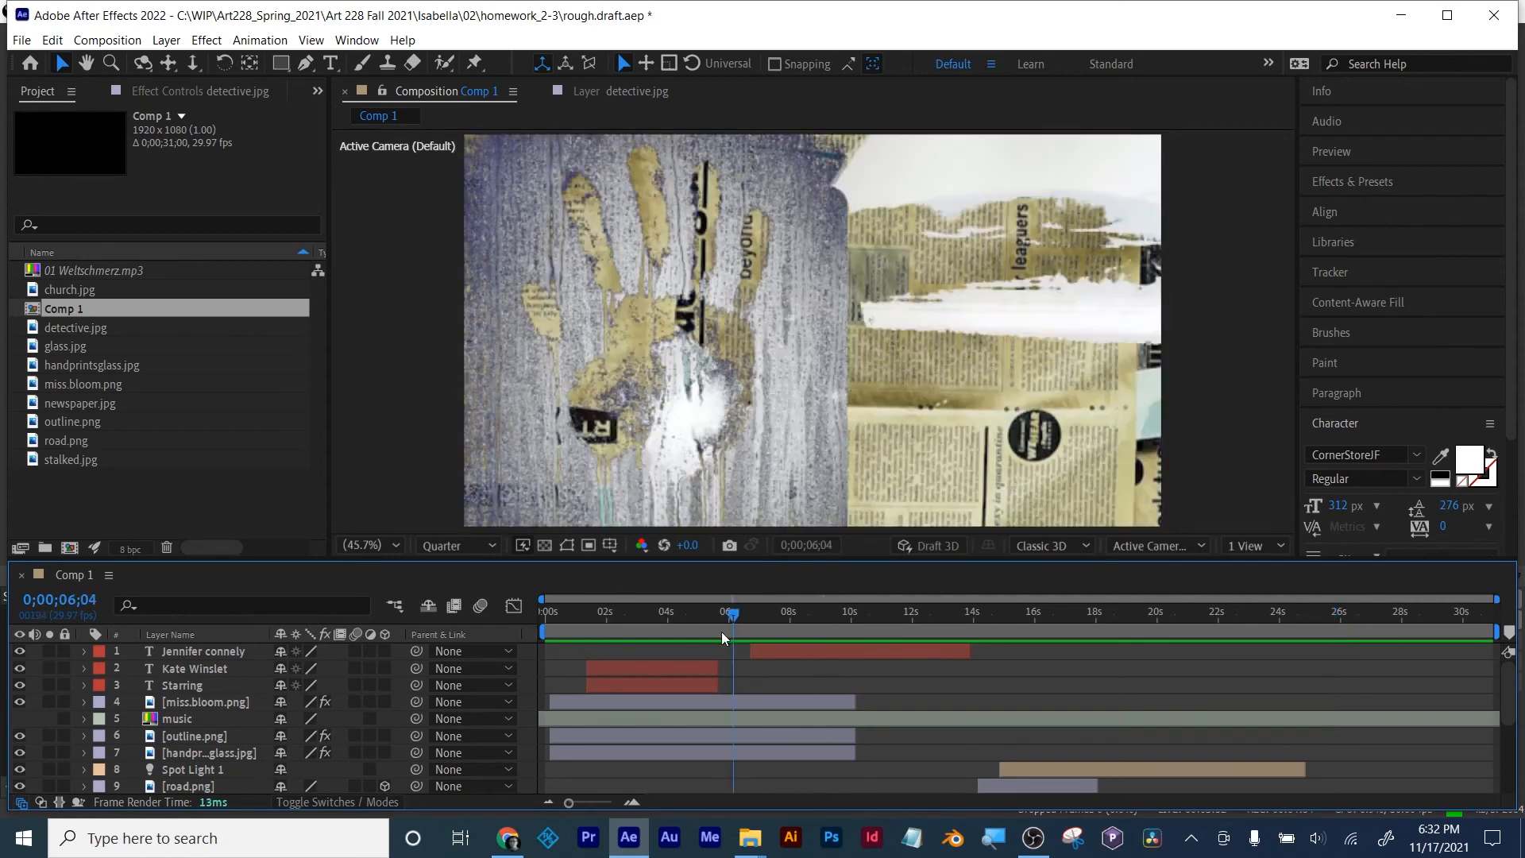
pyautogui.moveTo(721, 632); pyautogui.dragTo(584, 640)
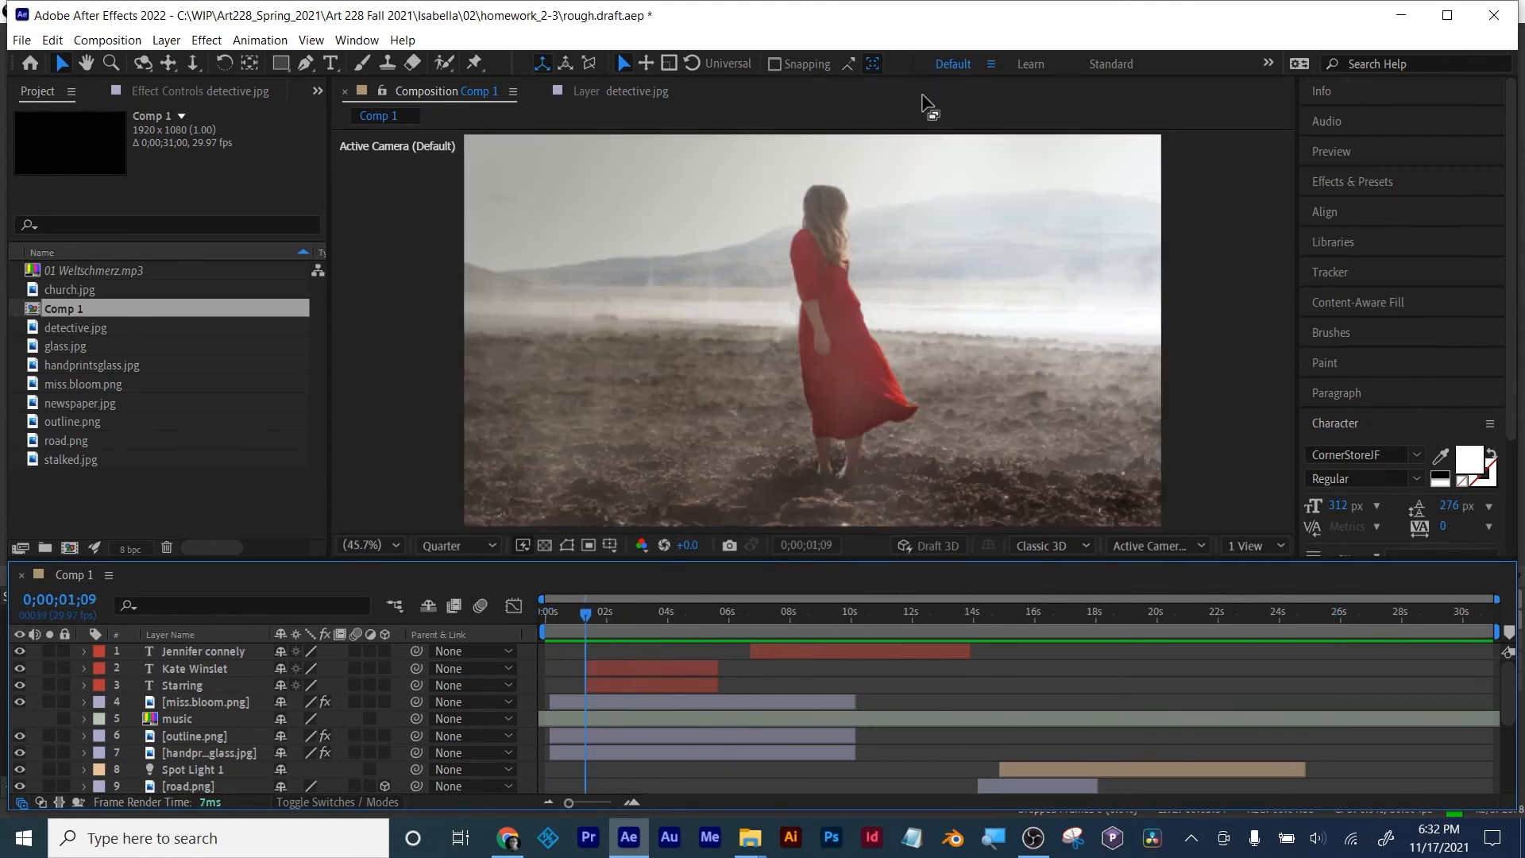
pyautogui.click(651, 616)
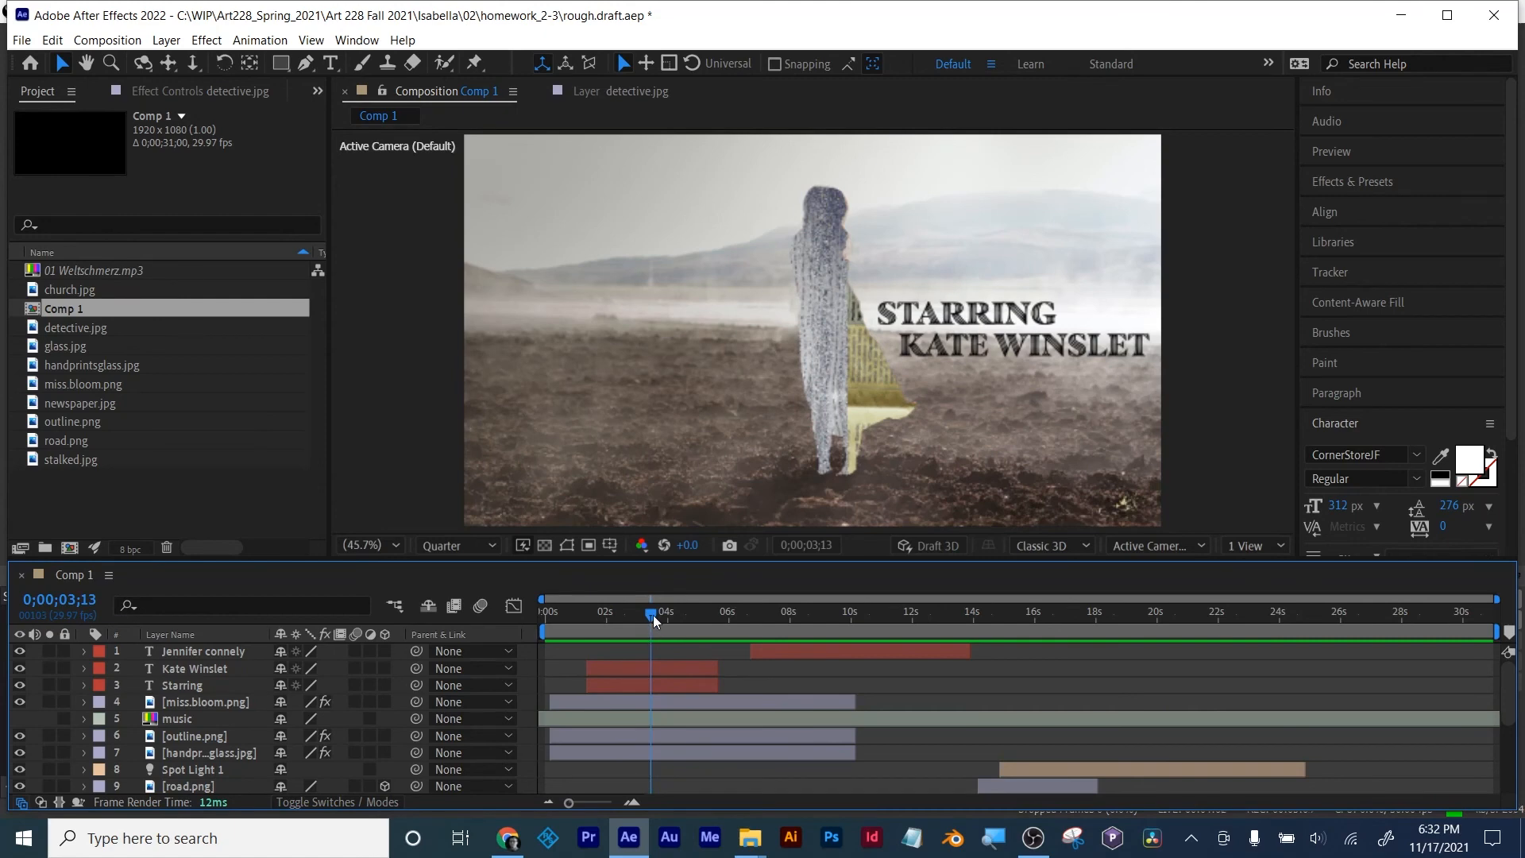
pyautogui.moveTo(653, 614); pyautogui.dragTo(912, 616)
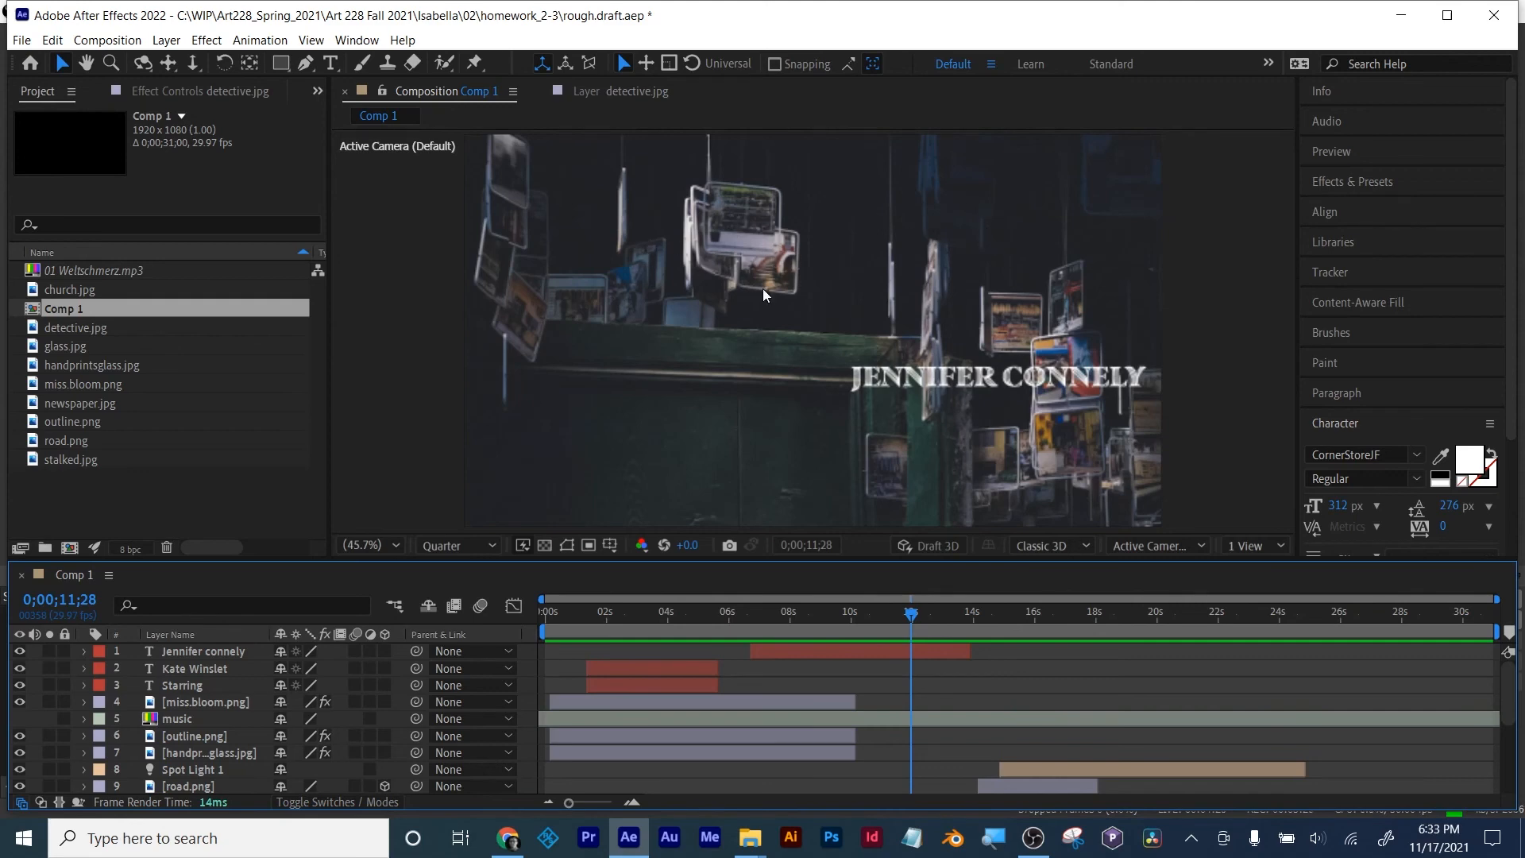
pyautogui.moveTo(911, 620); pyautogui.dragTo(1352, 625)
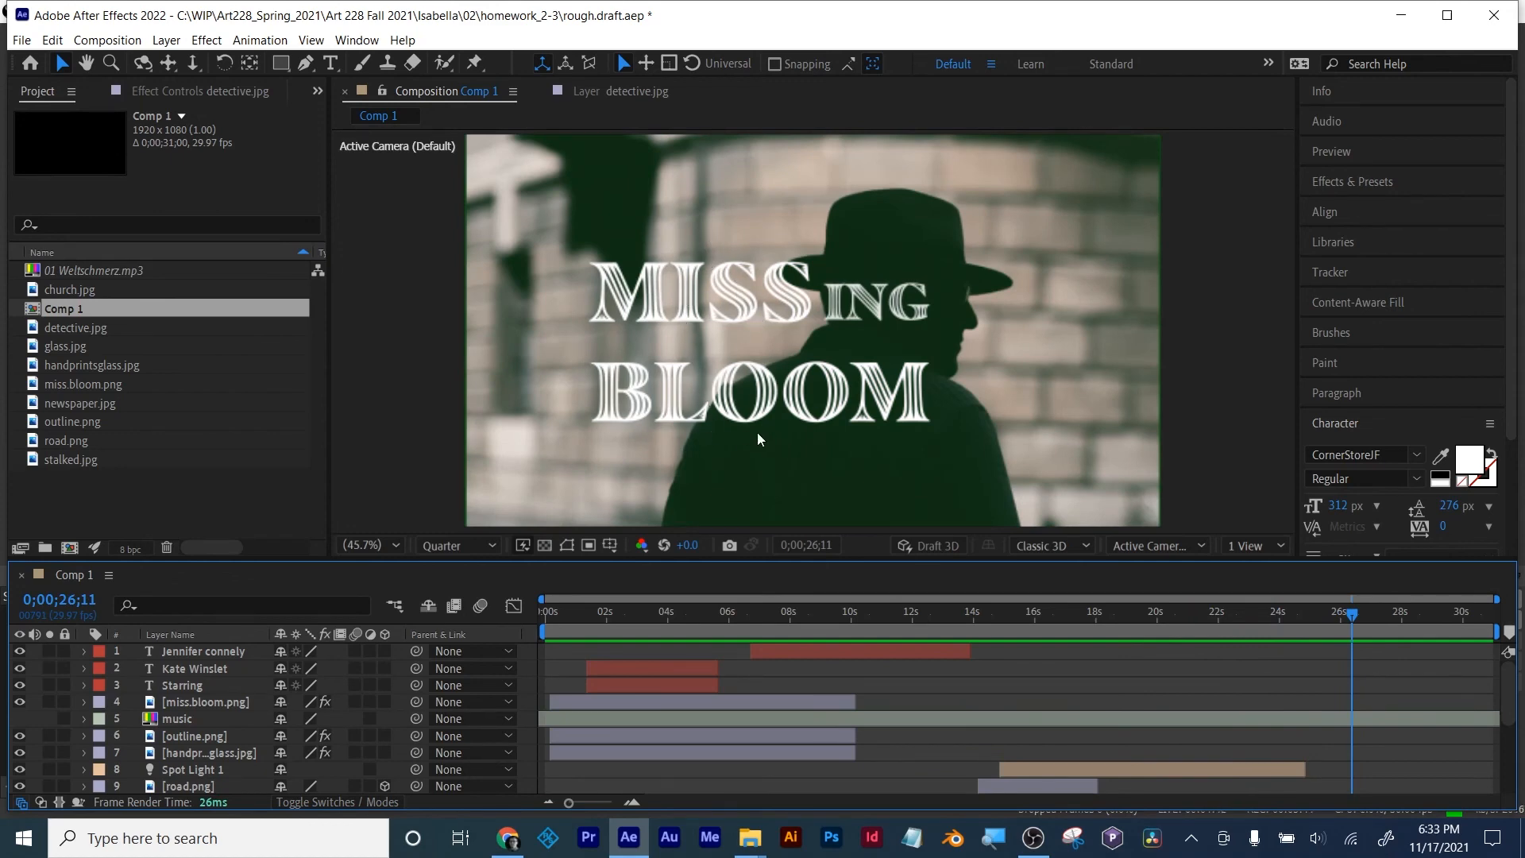
# Step: Examine how the ING text fades in and check the Miss Bloom layer by hiding it and showing it again
pyautogui.moveTo(1351, 615); pyautogui.dragTo(1286, 619)
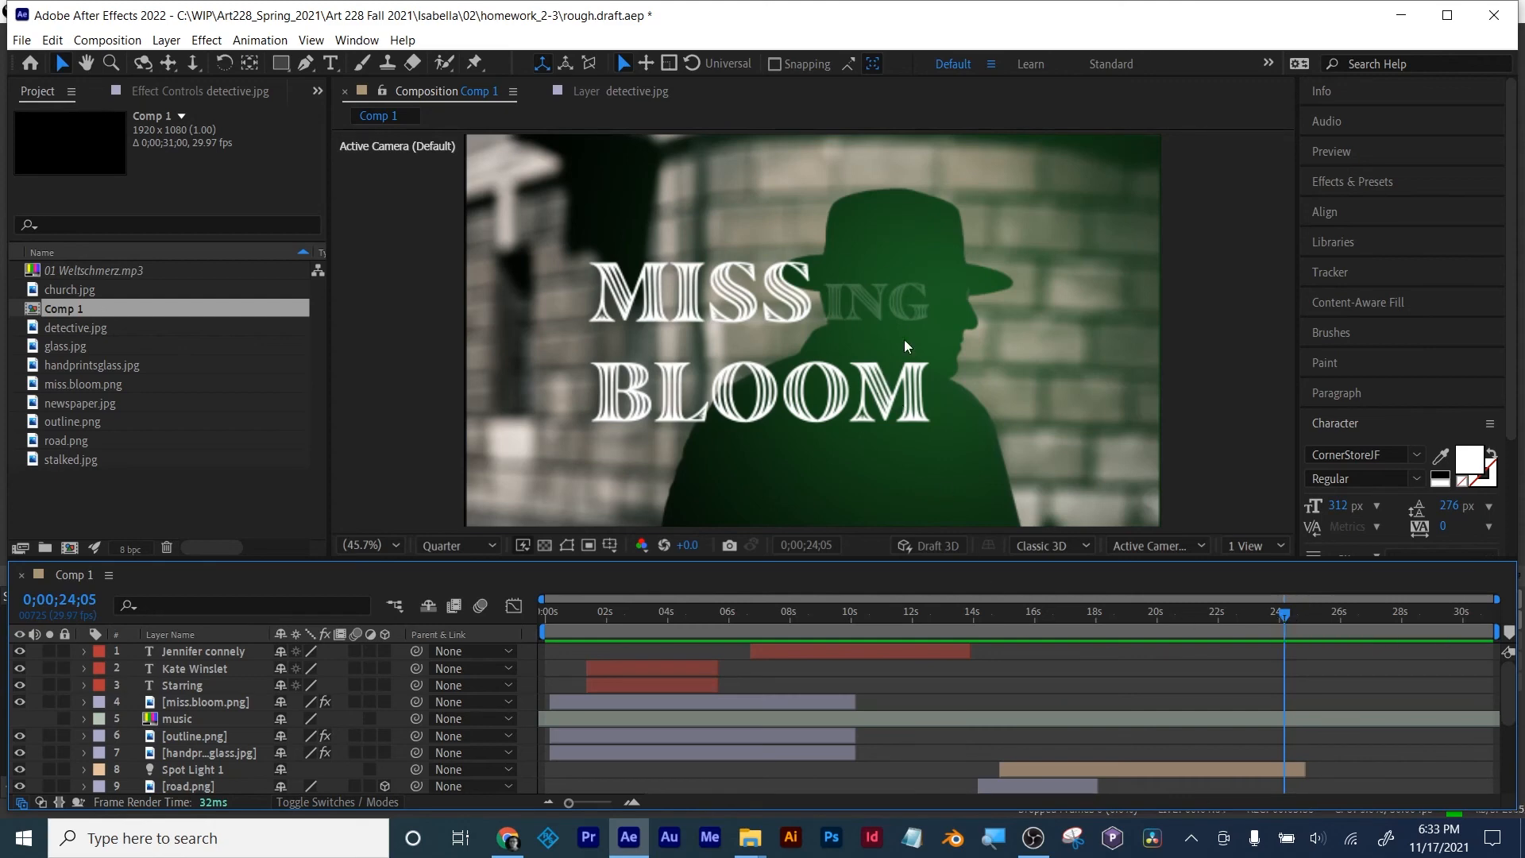
pyautogui.moveTo(1299, 611); pyautogui.dragTo(1446, 596)
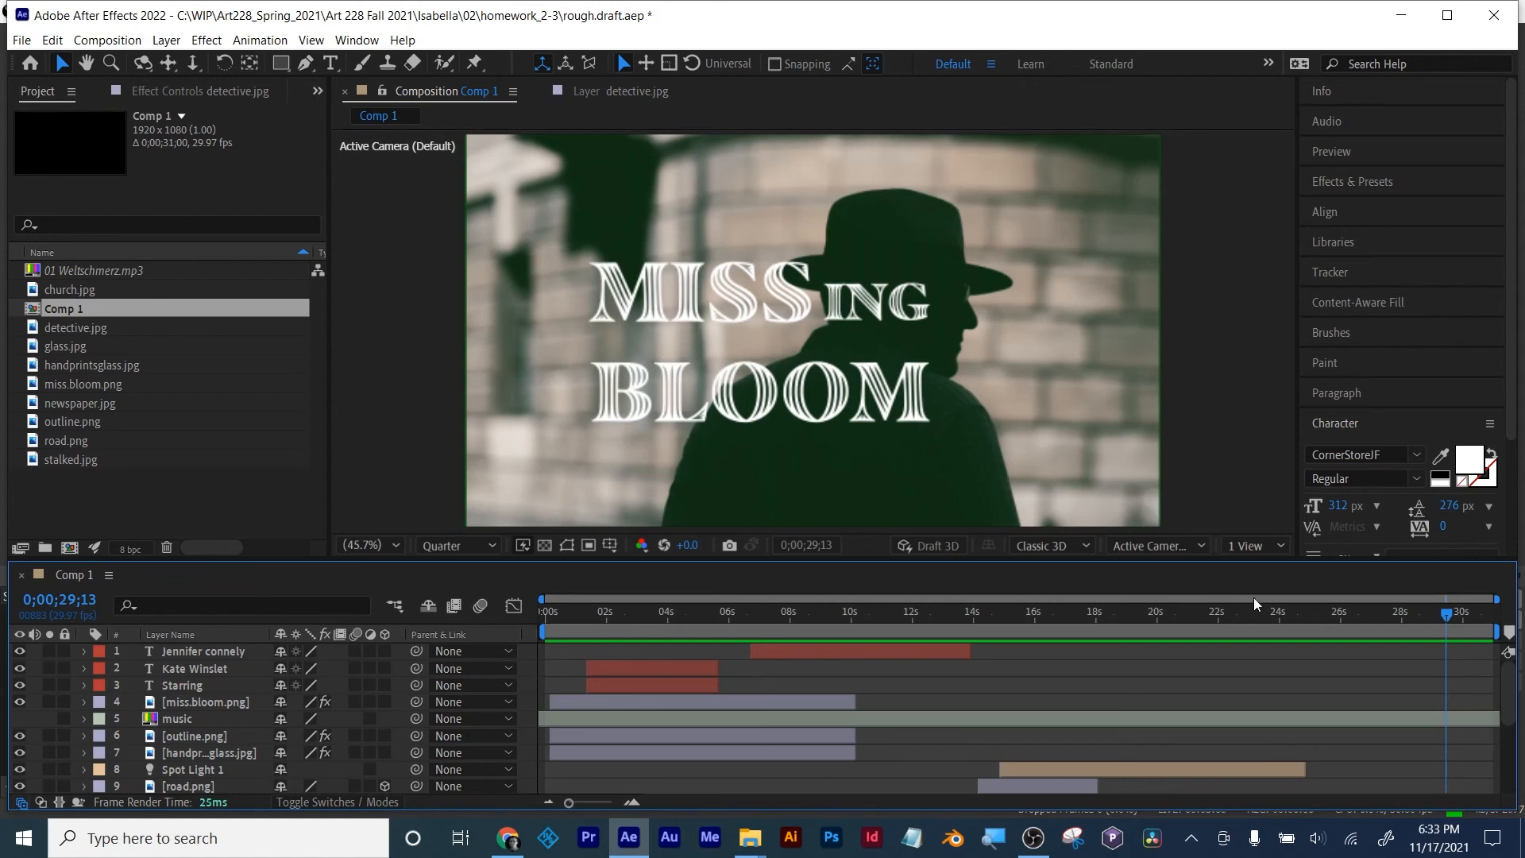
pyautogui.moveTo(1439, 624)
pyautogui.mouseDown()
pyautogui.moveTo(1274, 615)
pyautogui.moveTo(1445, 613)
pyautogui.mouseUp()
pyautogui.click(20, 733)
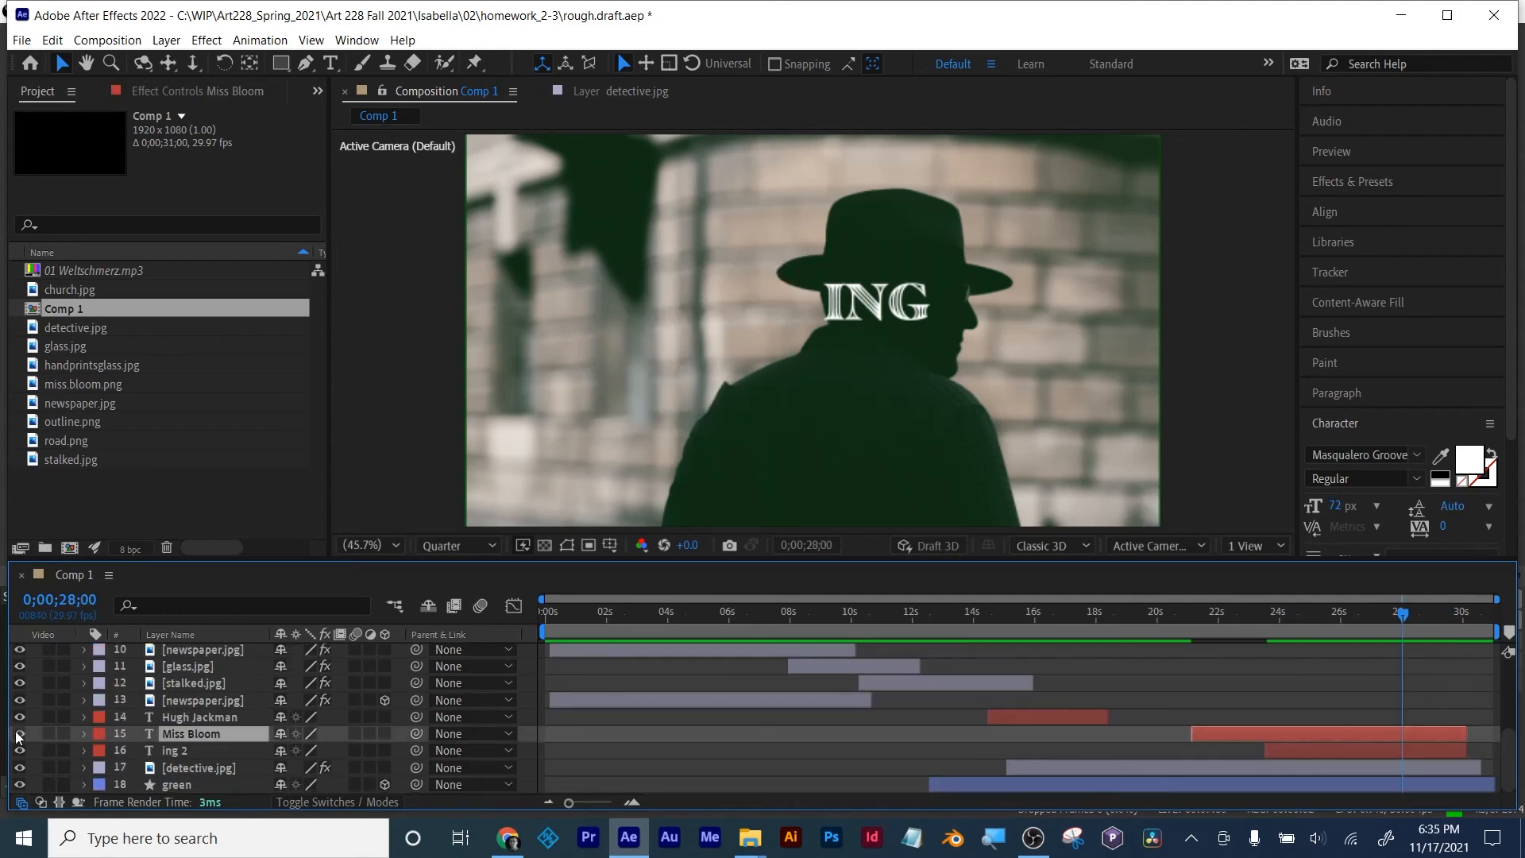
pyautogui.click(20, 733)
# Step: Import the Ink_6 video as footage from the WIP\Videos\AE_Art_Files\Effects folder
pyautogui.hotkey('ctrl', 'i')
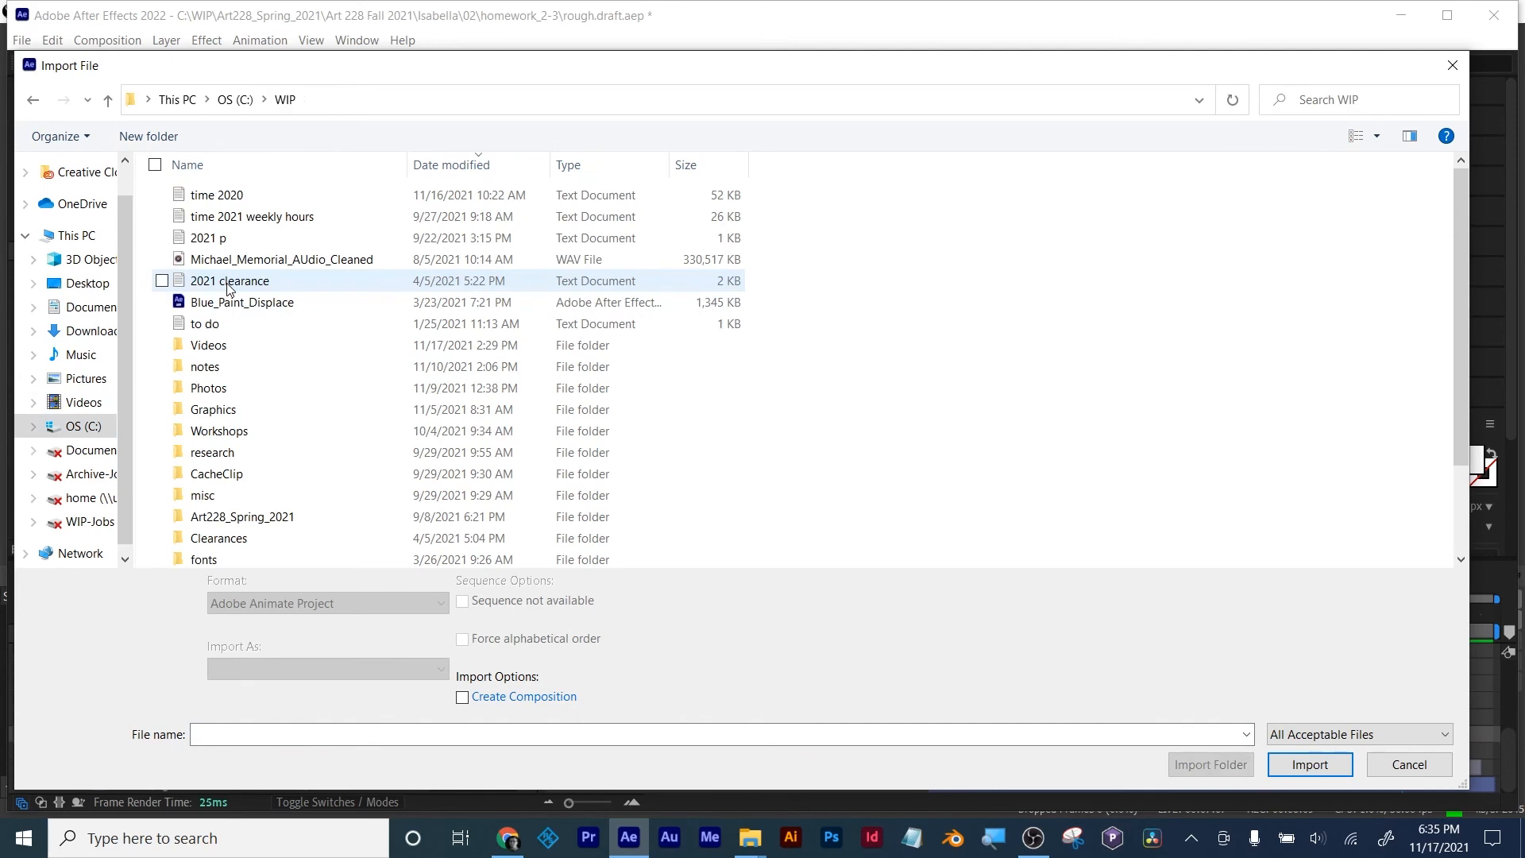
pyautogui.doubleClick(201, 354)
pyautogui.scroll(-7, 257, 336)
pyautogui.scroll(3, 257, 336)
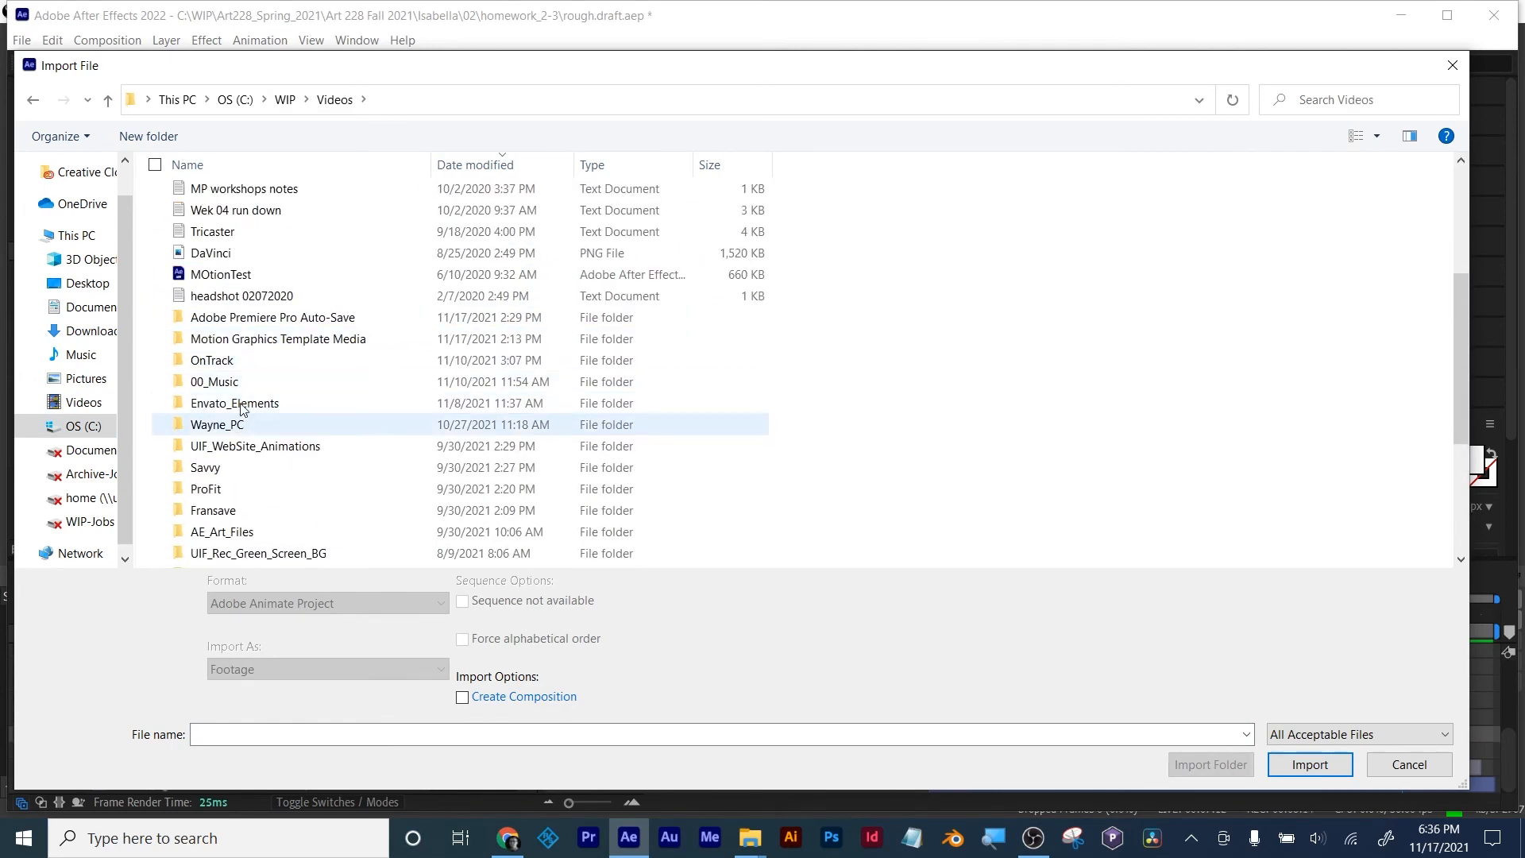
pyautogui.click(312, 161)
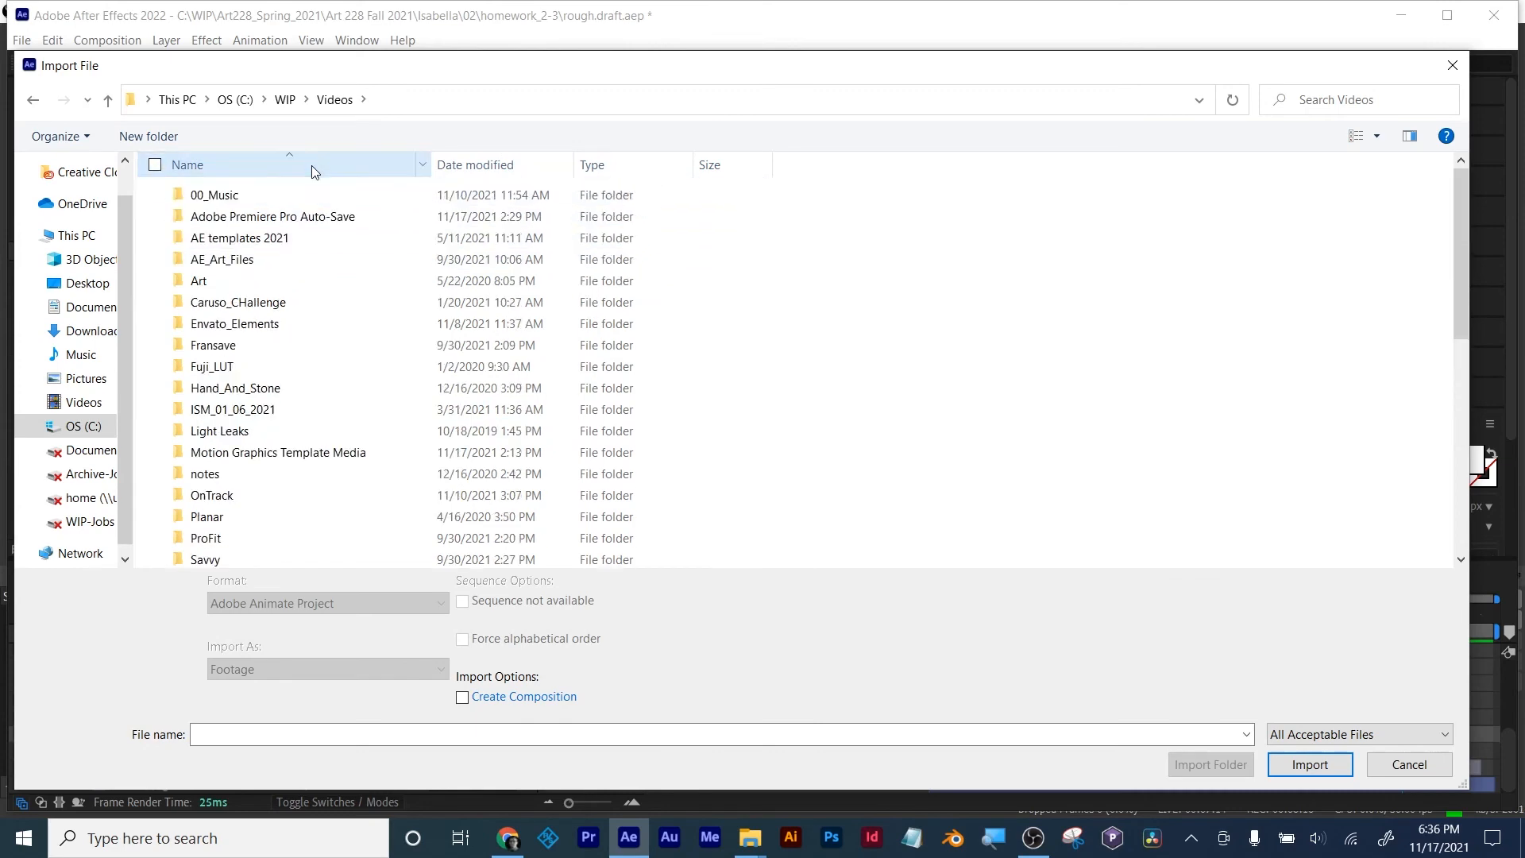
pyautogui.doubleClick(257, 265)
pyautogui.doubleClick(286, 216)
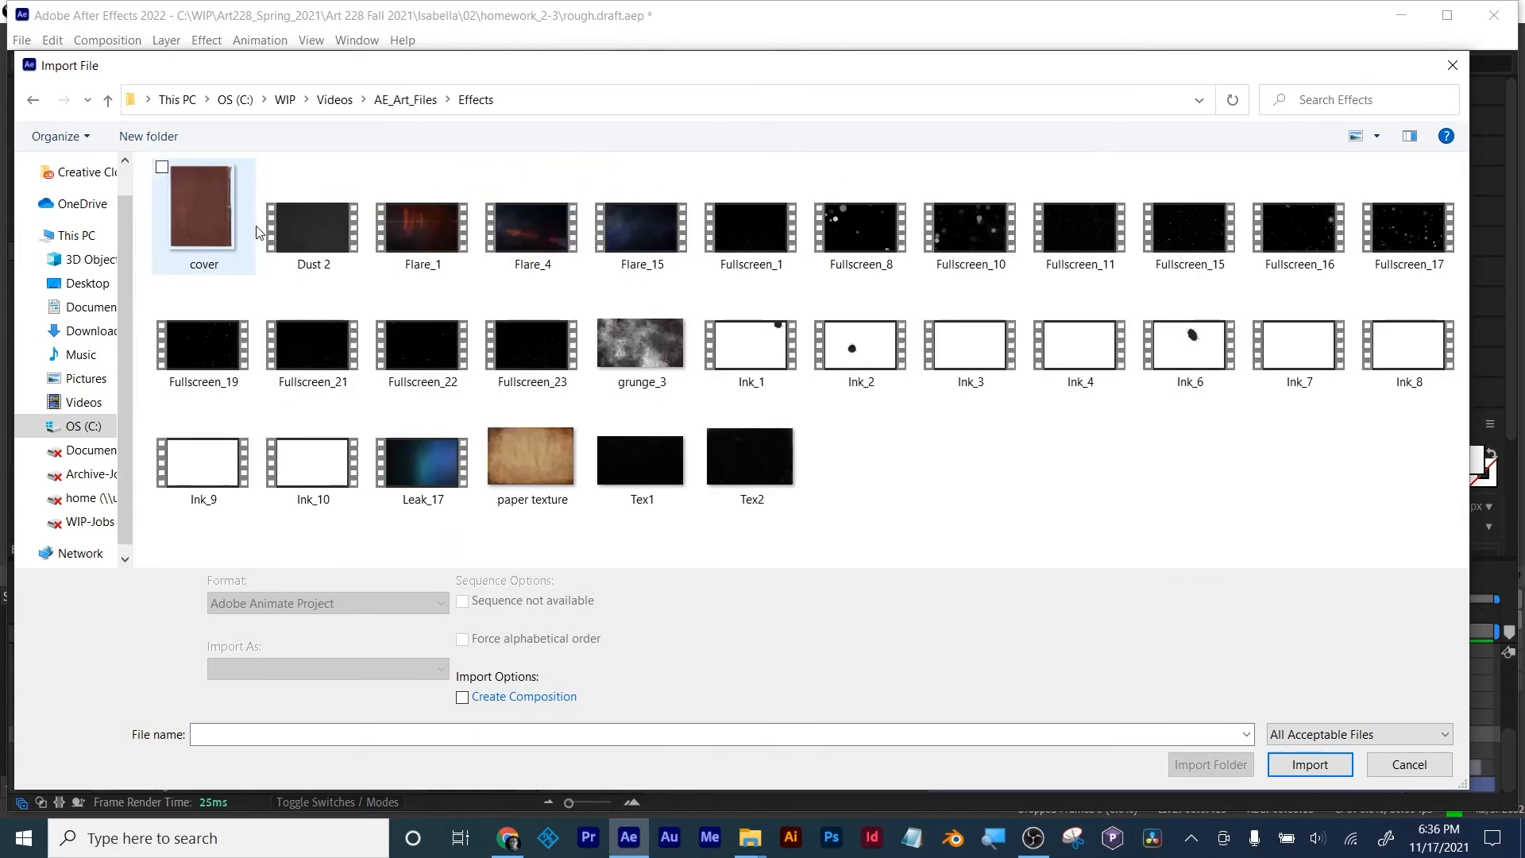
pyautogui.click(1204, 364)
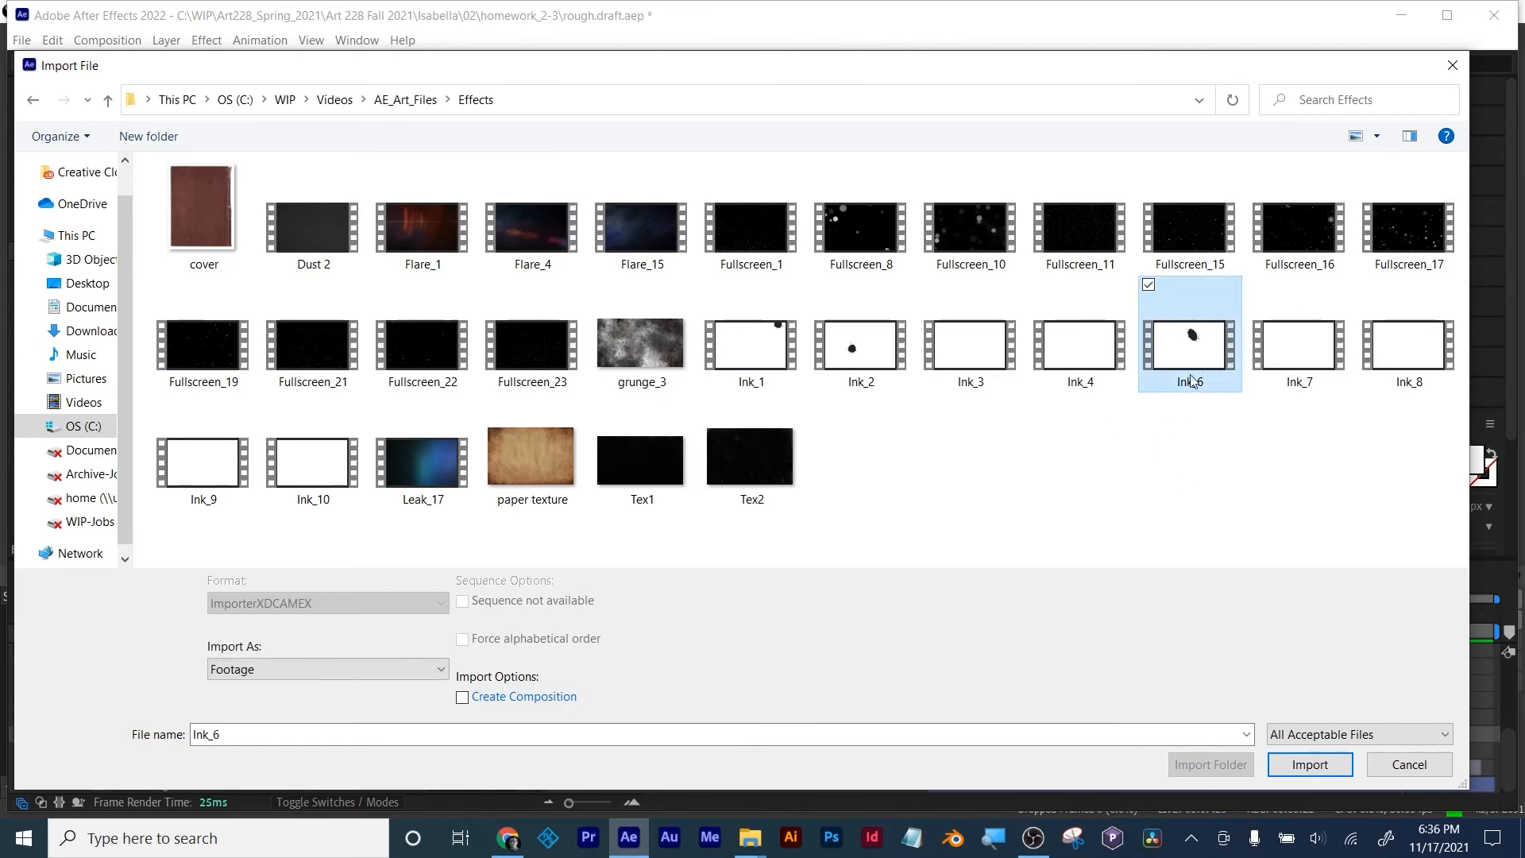
pyautogui.click(1309, 764)
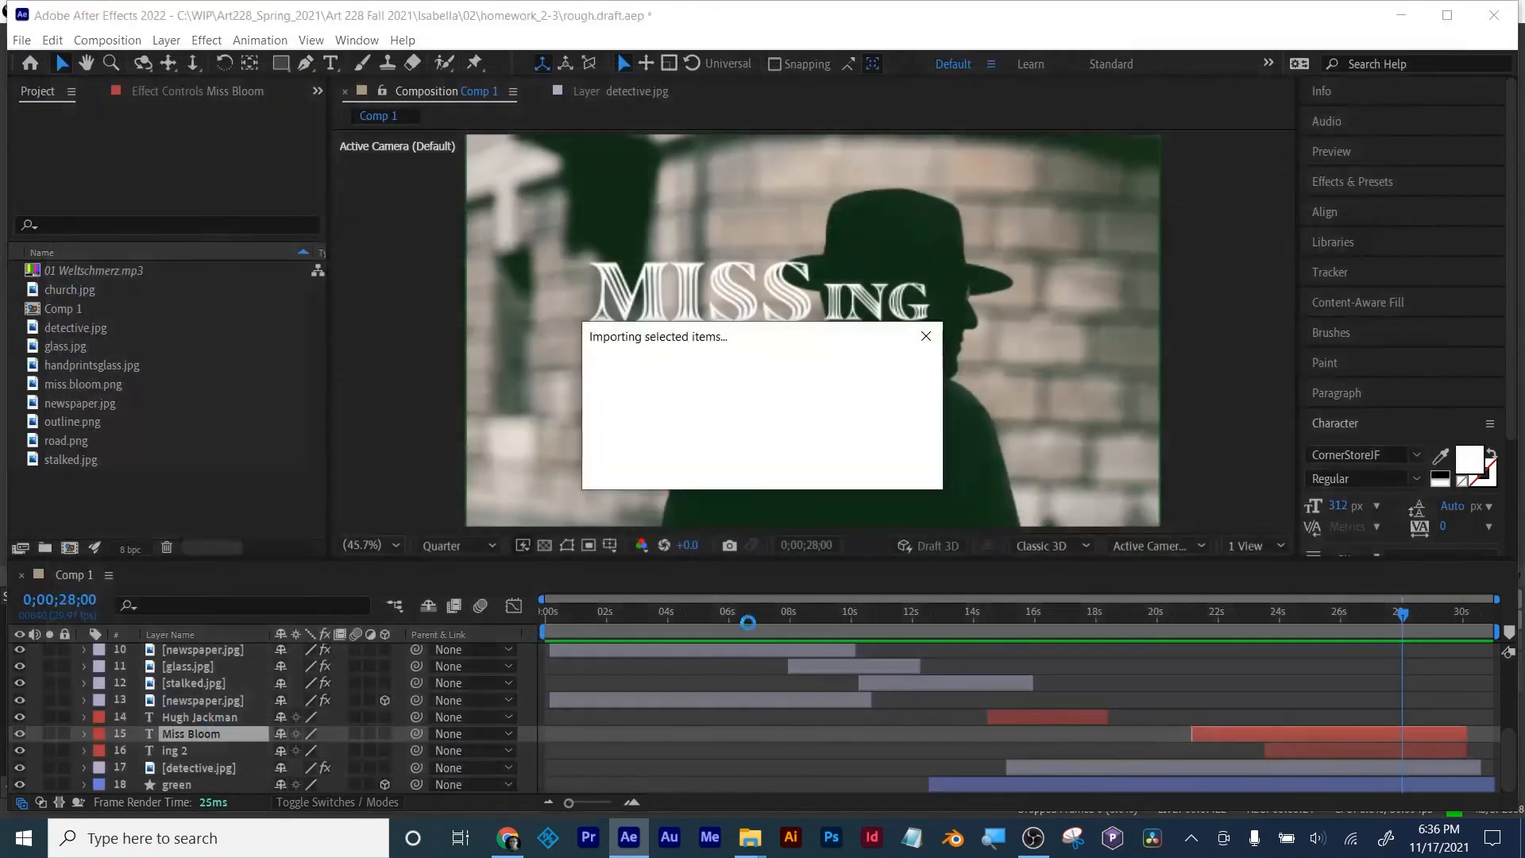
# Step: Place Ink_6.mp4 directly above the Miss Bloom layer and shift its clip in time to cover the closing title
pyautogui.moveTo(74, 387); pyautogui.dragTo(227, 724)
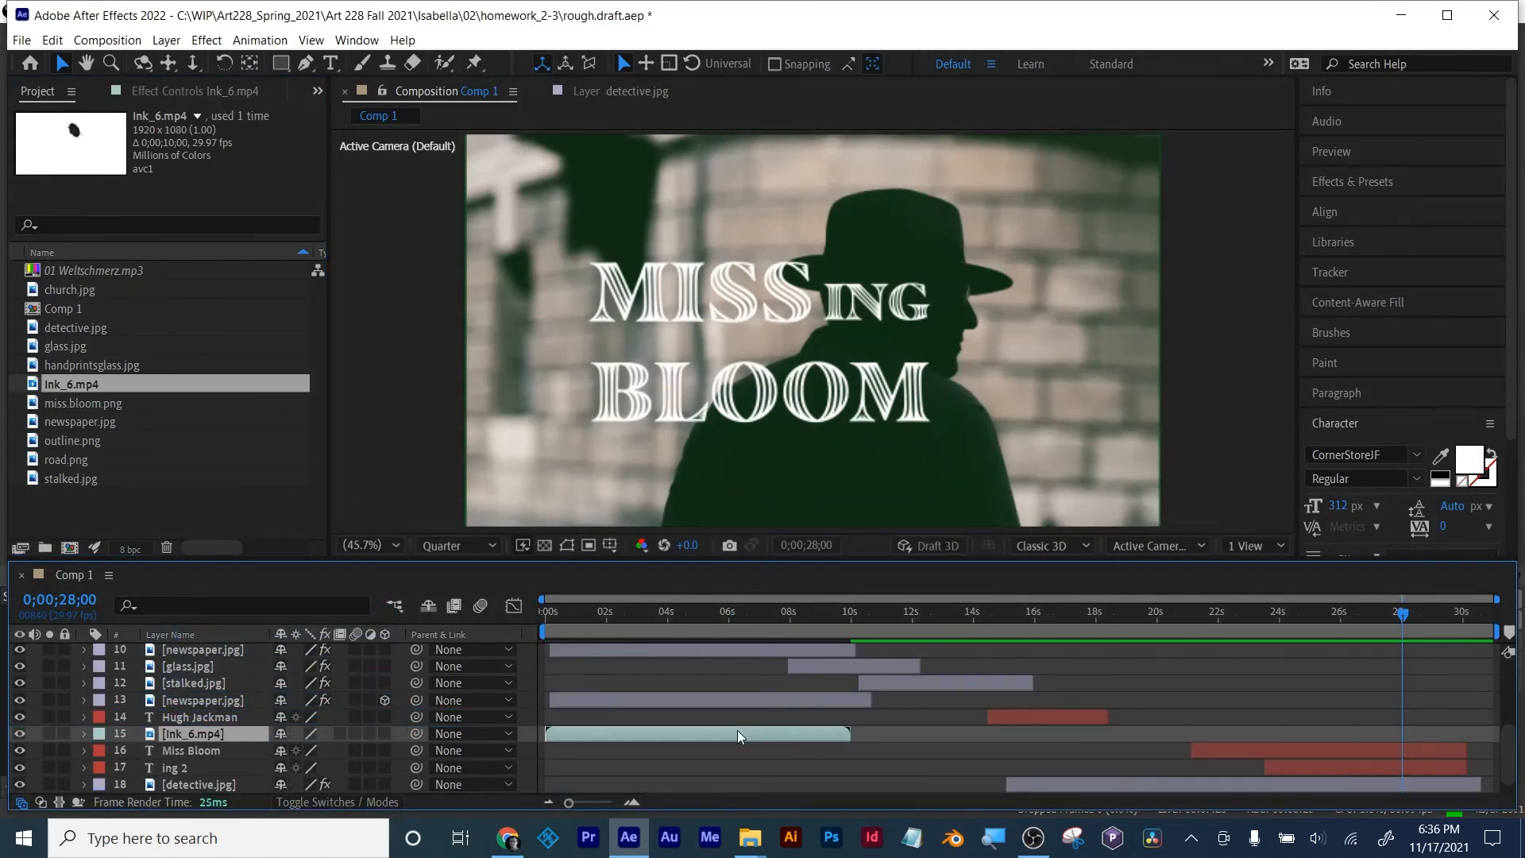
pyautogui.moveTo(721, 737); pyautogui.dragTo(1351, 743)
pyautogui.moveTo(1402, 620); pyautogui.dragTo(1273, 616)
# Step: Show the blend mode and track matte columns and set the Miss Bloom layer's track matte to Luma Matte "[Ink_6.mp4]"
pyautogui.click(191, 750)
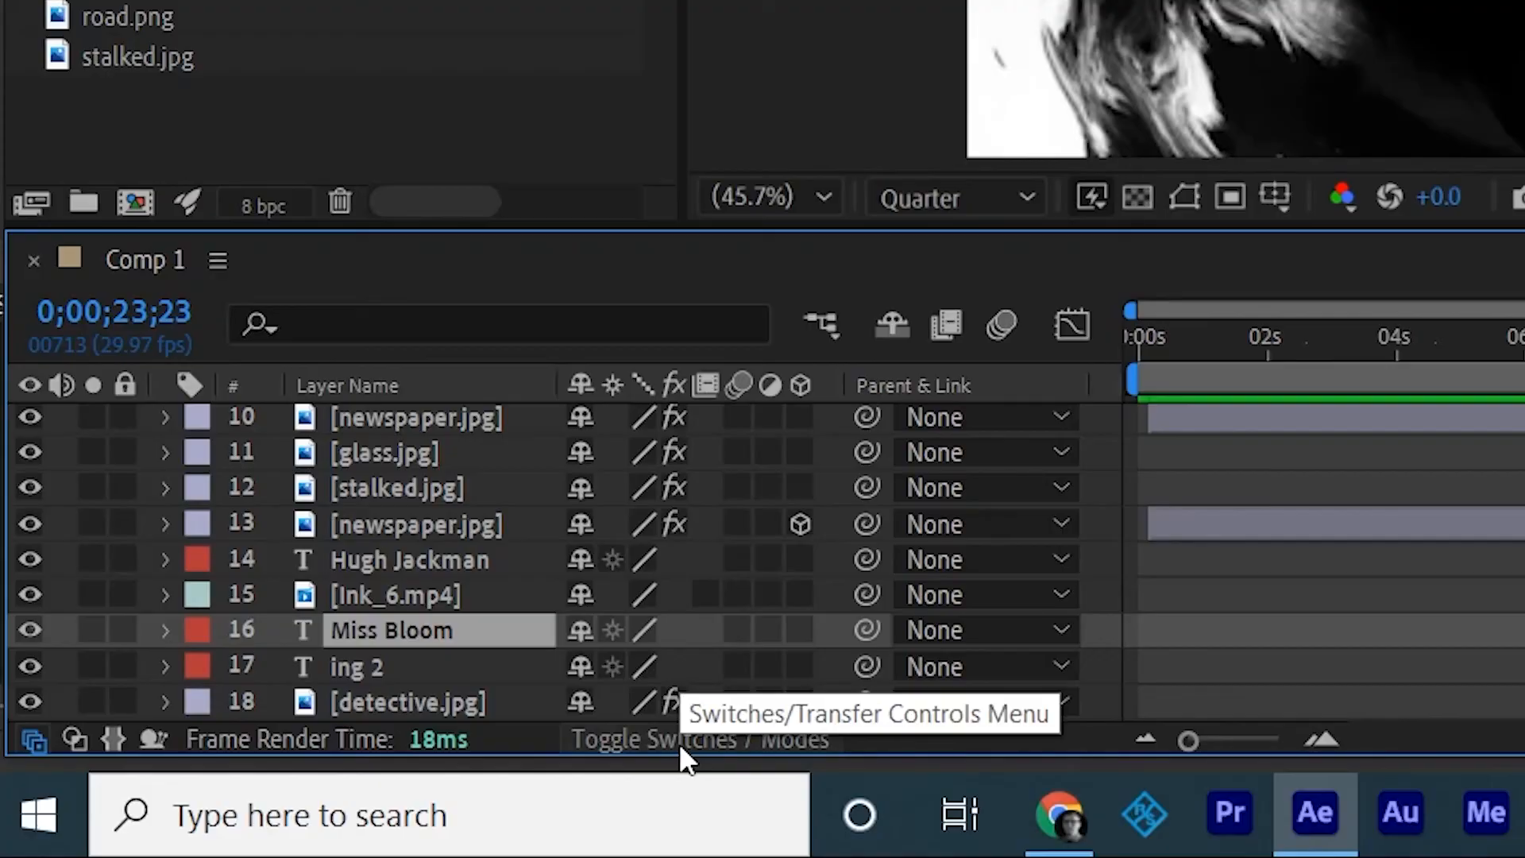
pyautogui.click(679, 742)
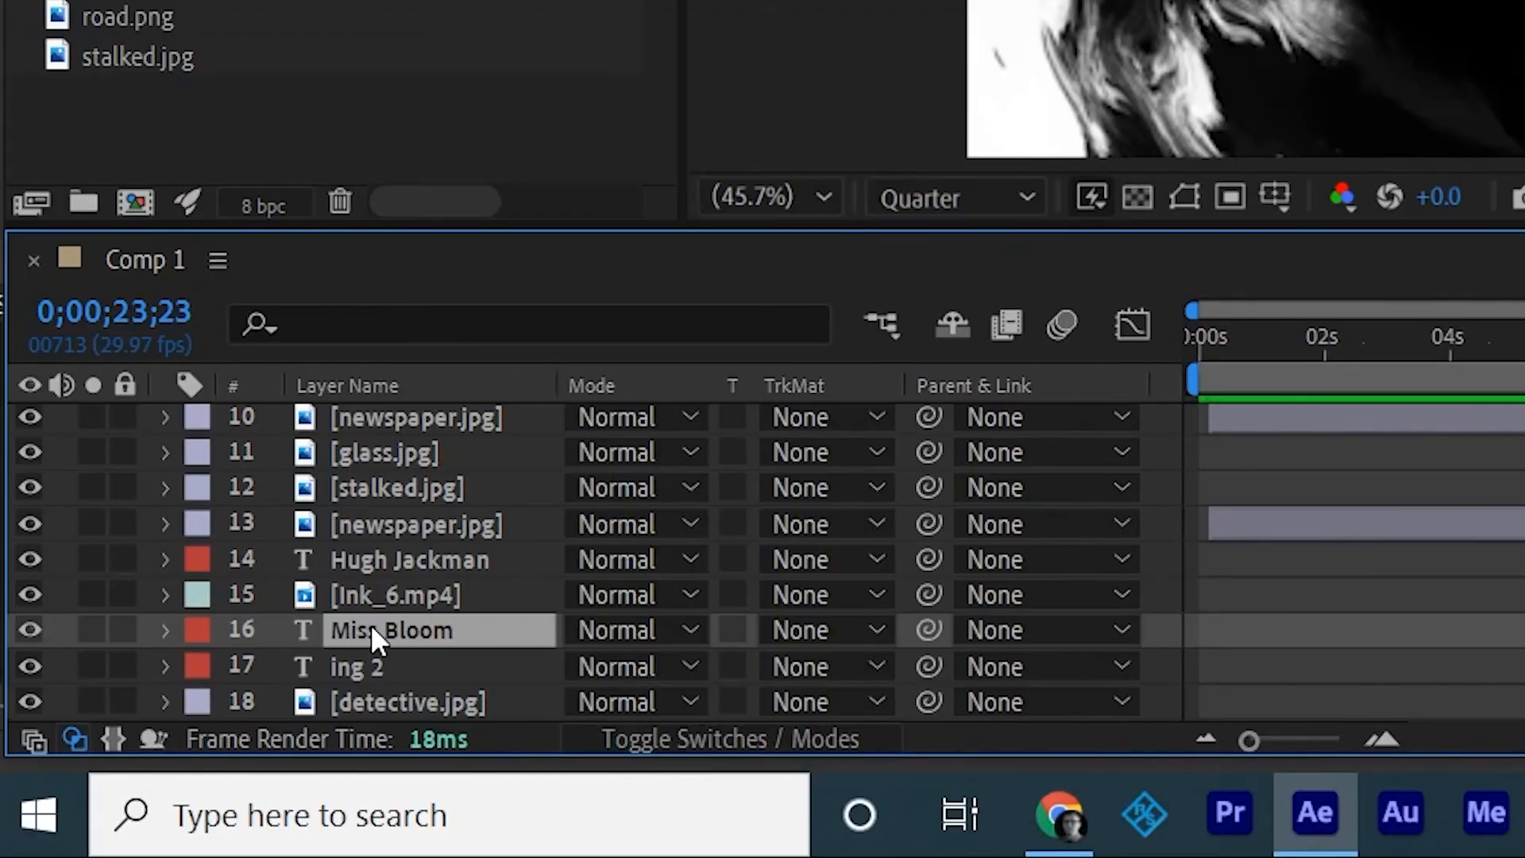
pyautogui.click(405, 597)
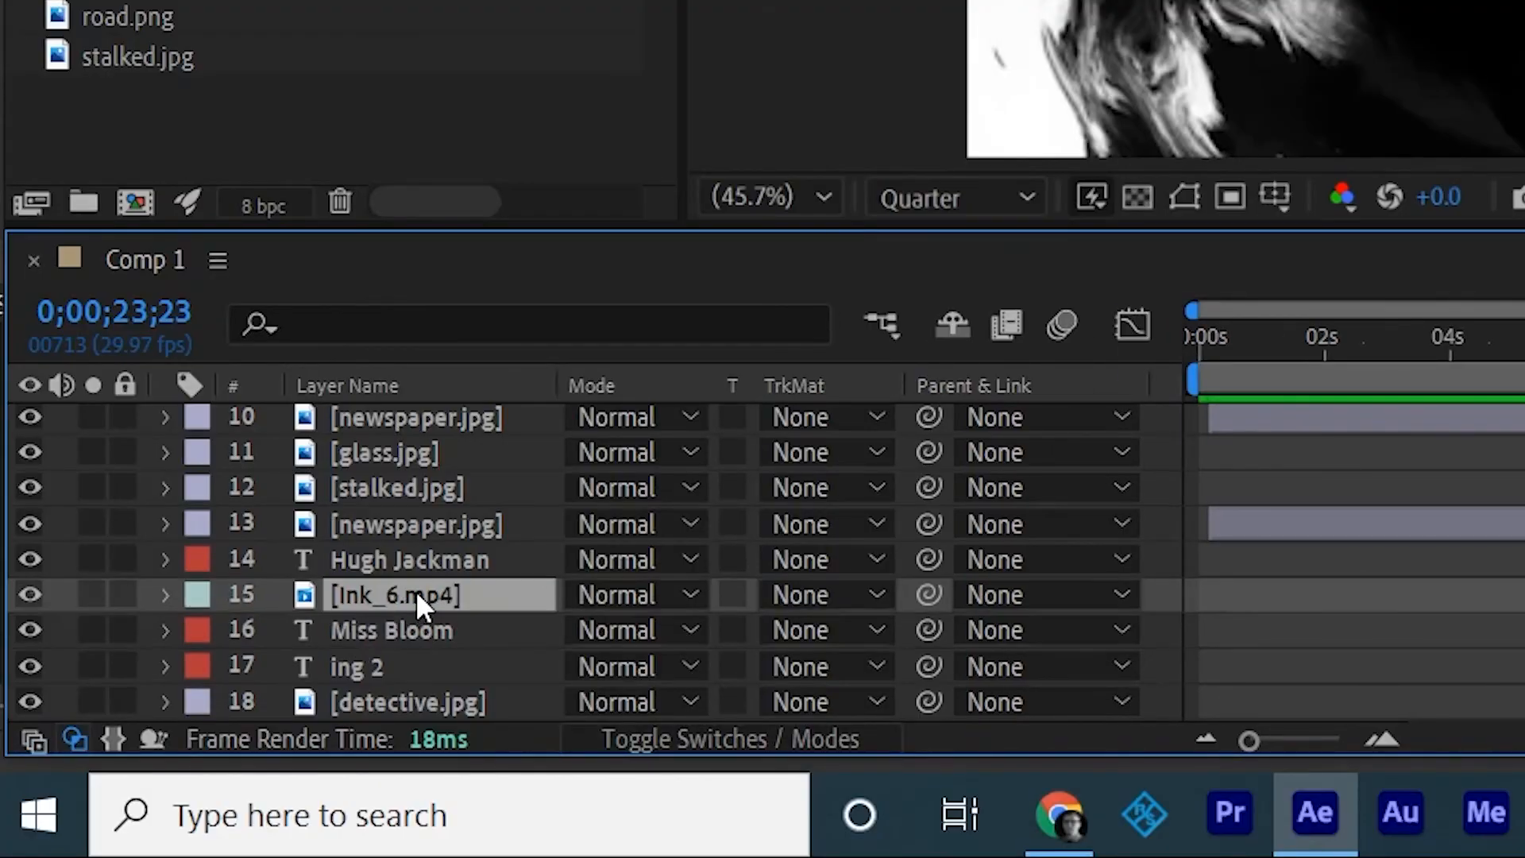
pyautogui.click(398, 635)
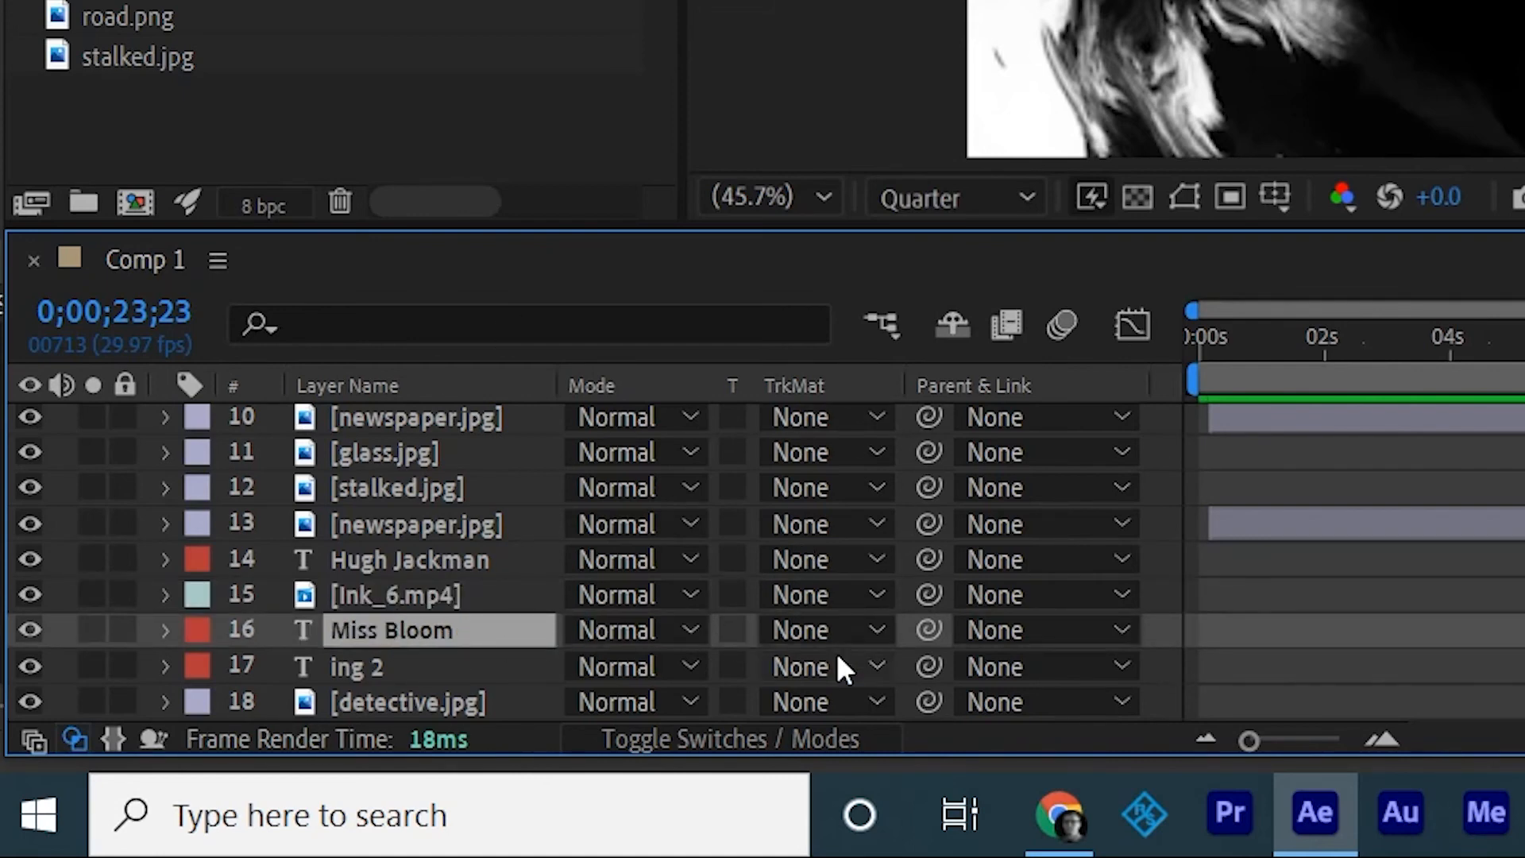
pyautogui.click(803, 740)
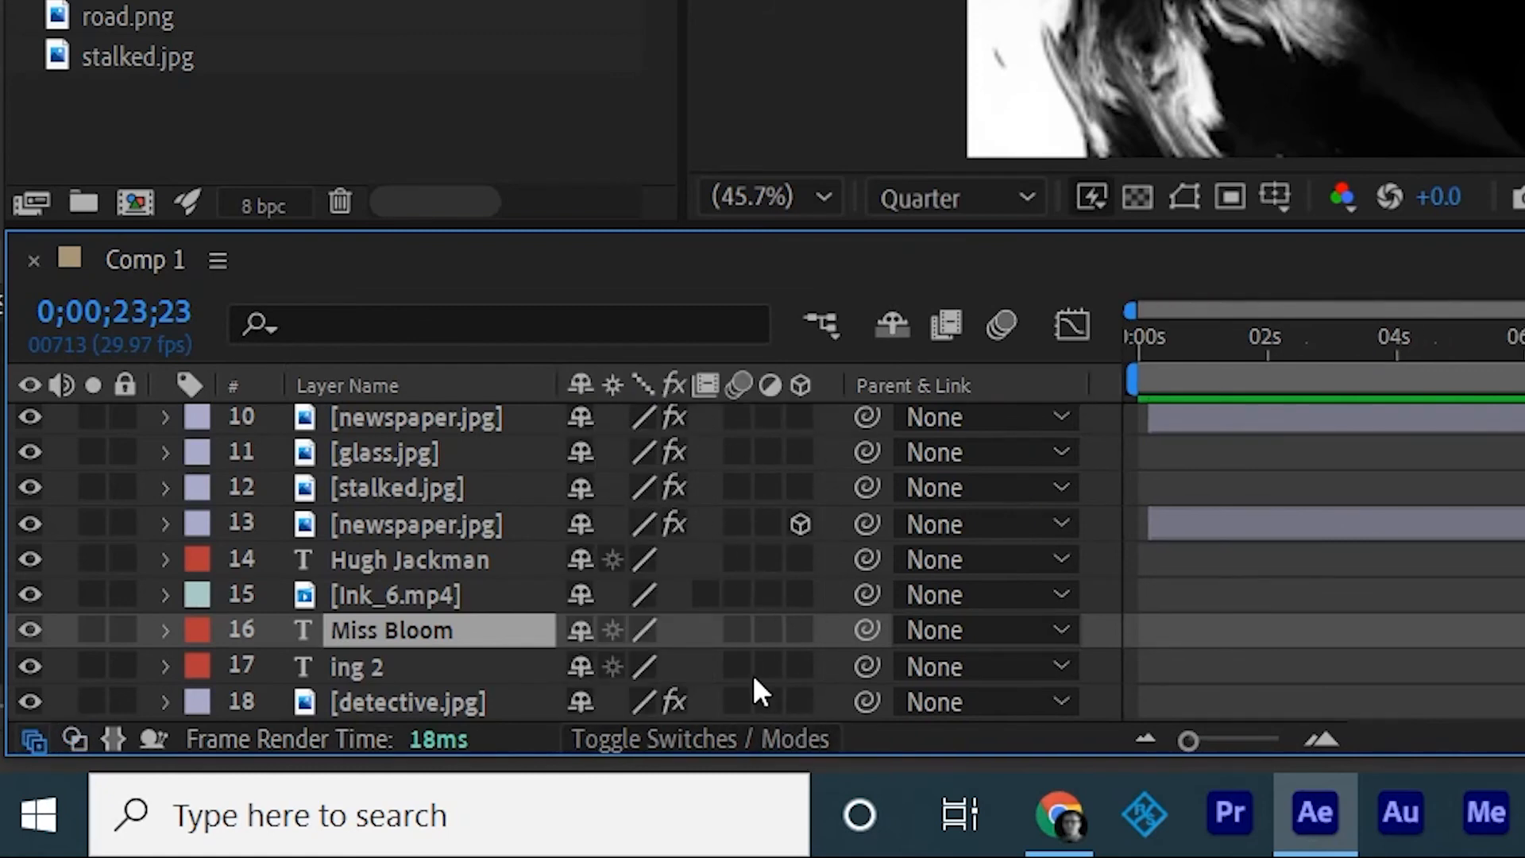
pyautogui.click(751, 740)
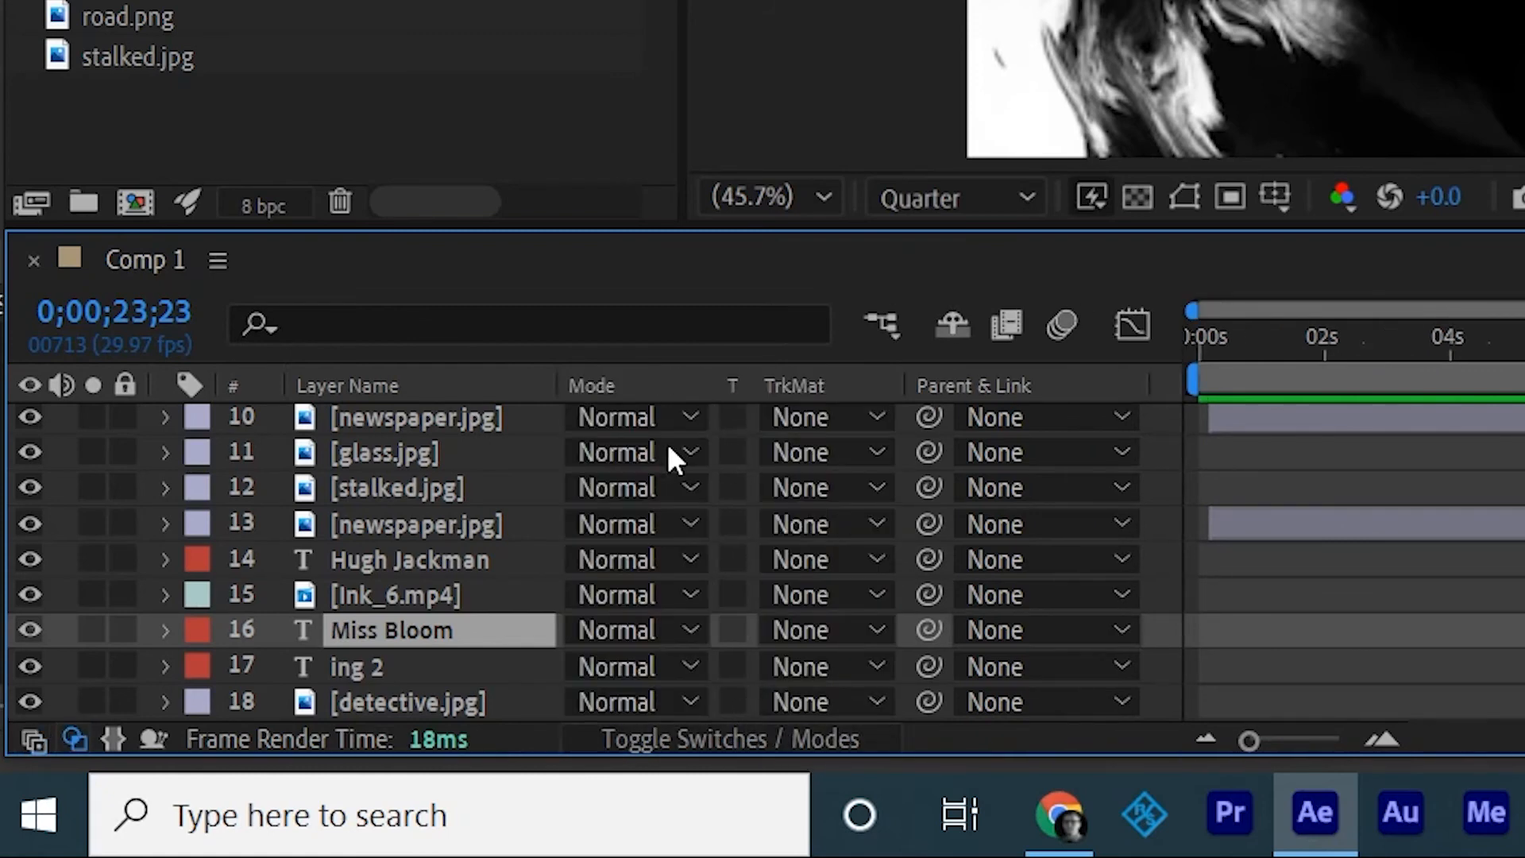
pyautogui.click(399, 598)
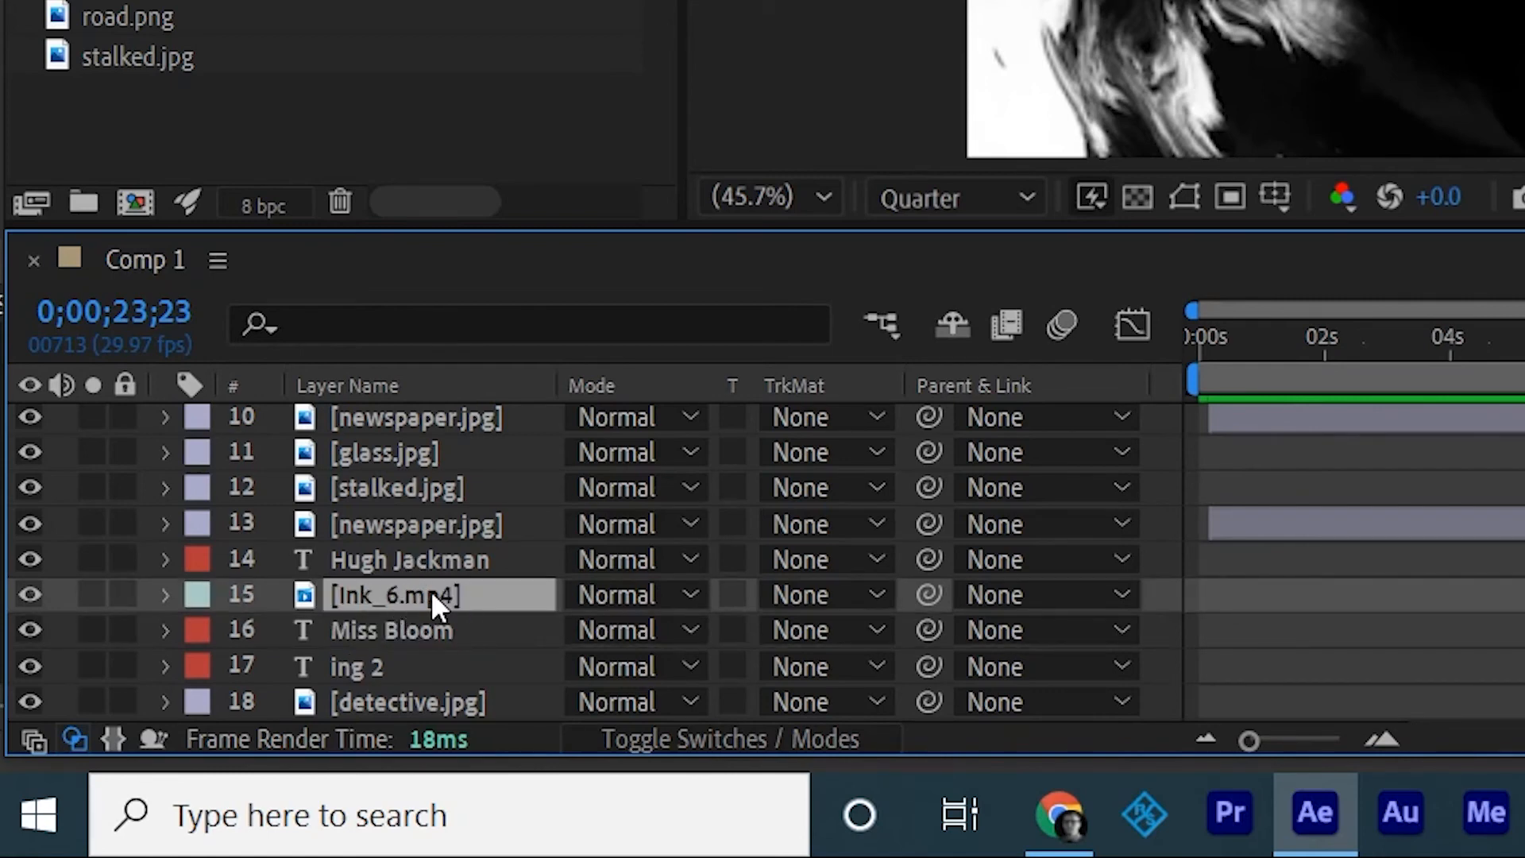
pyautogui.click(417, 635)
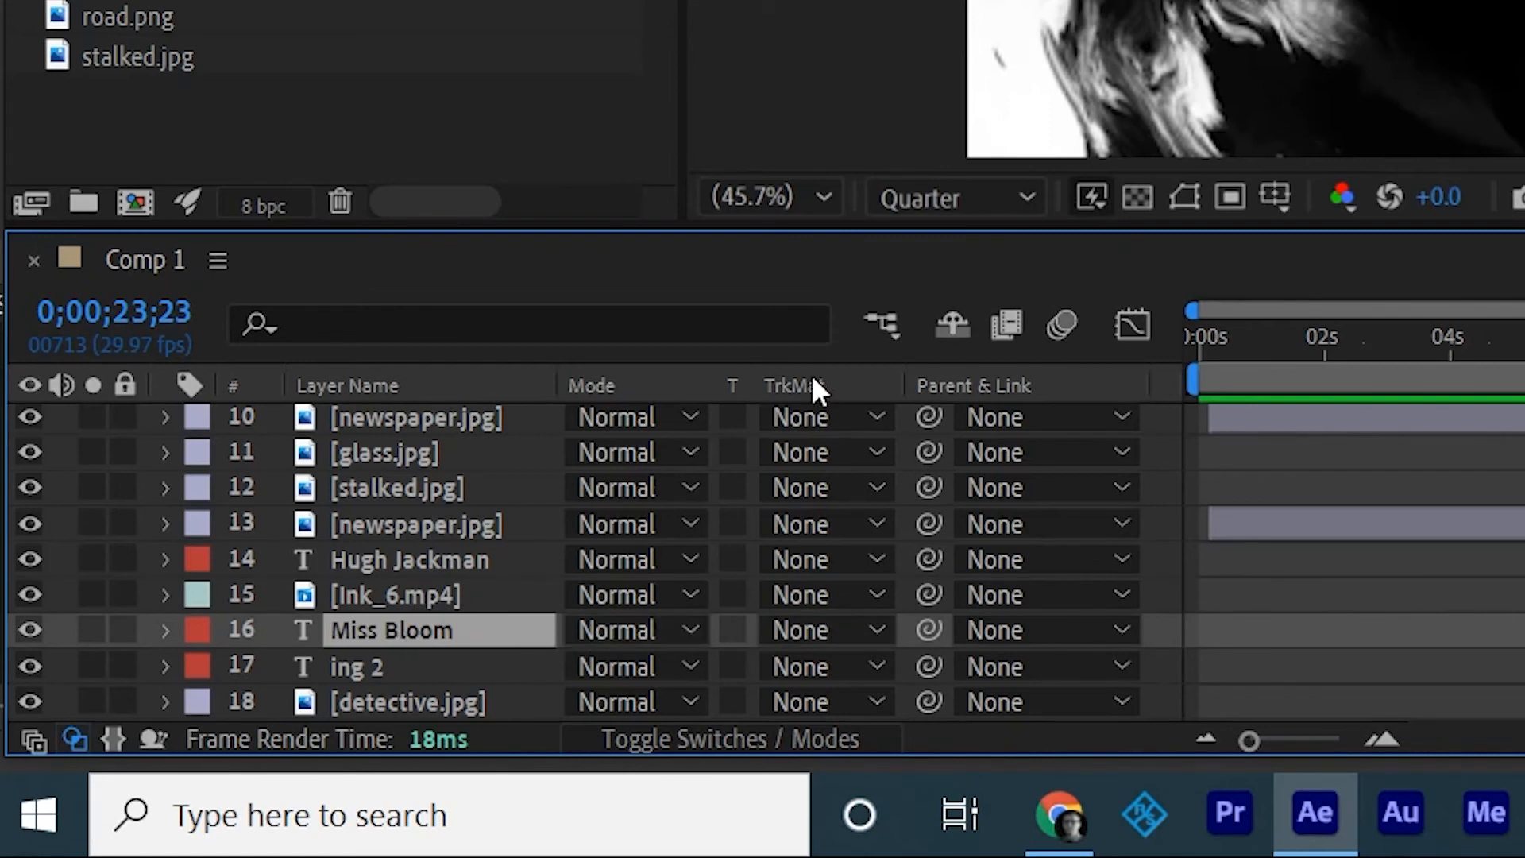
pyautogui.click(795, 632)
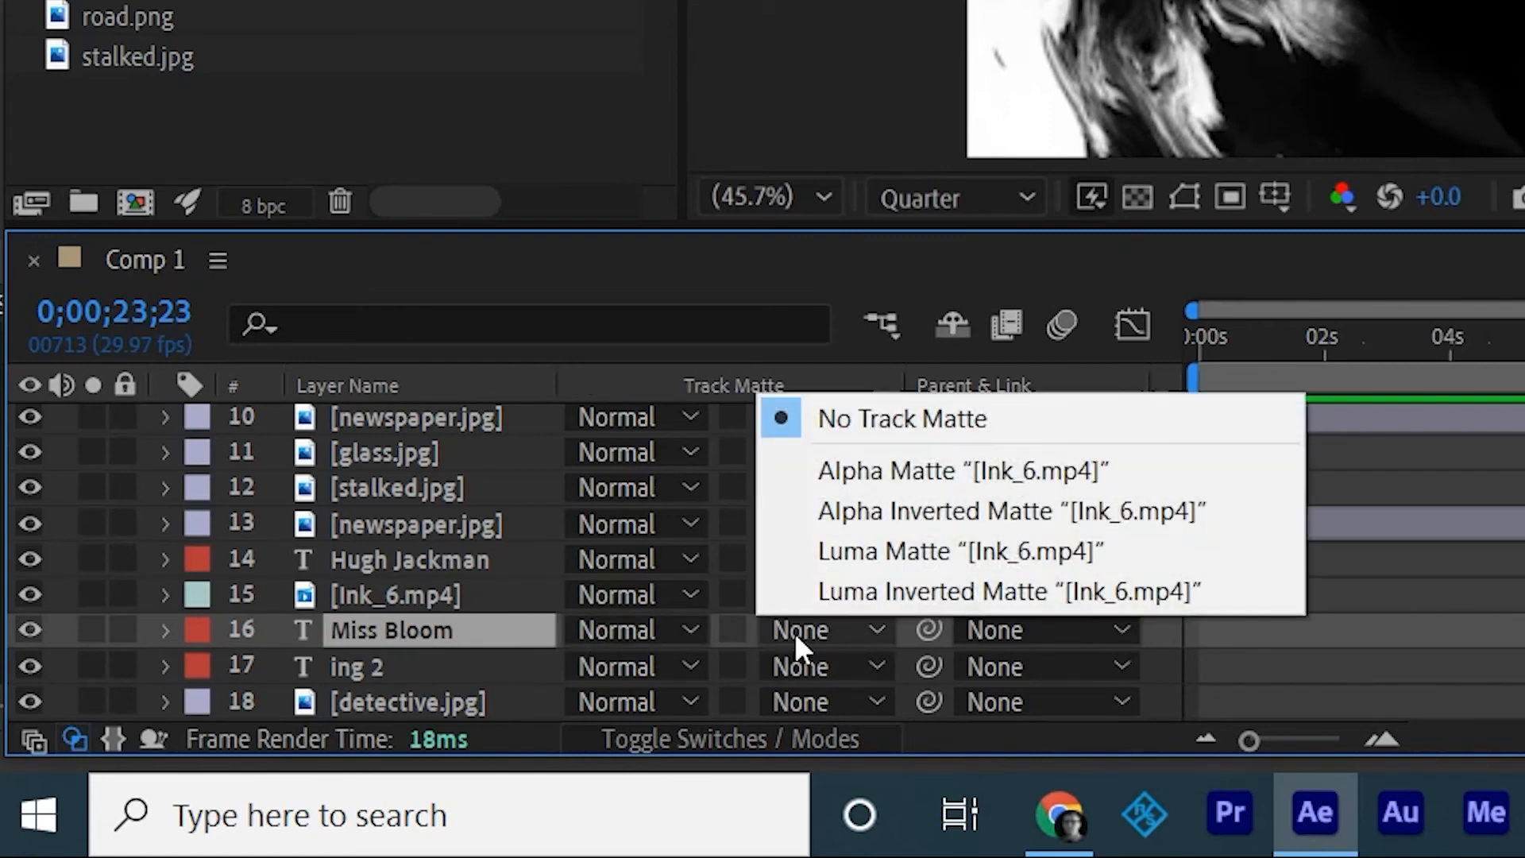
pyautogui.click(841, 551)
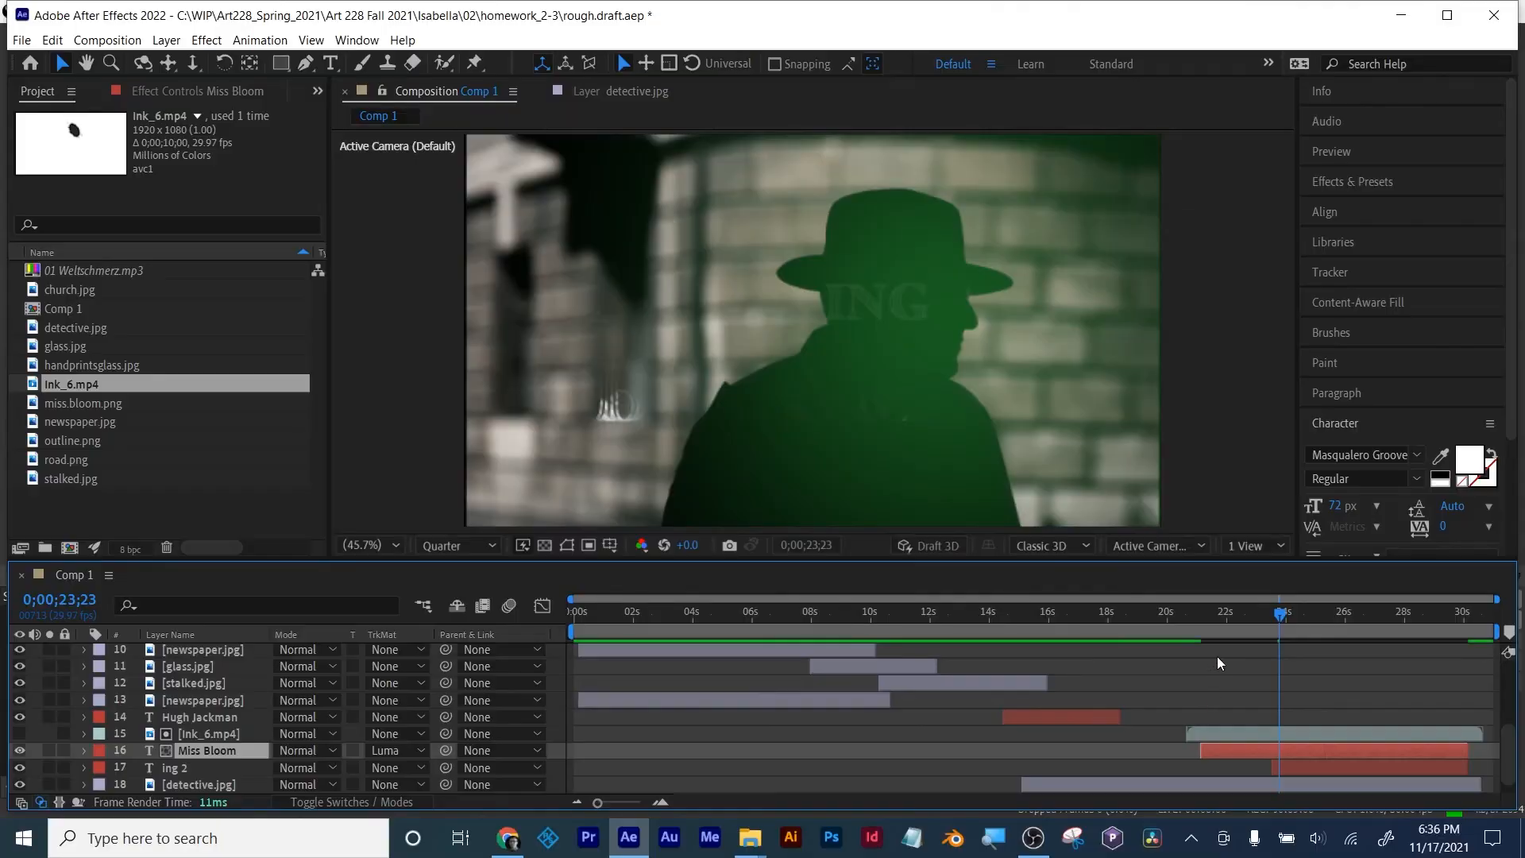
# Step: Shift the Ink_6.mp4 clip later so it starts together with the Miss Bloom layer, and preview the ink matte
pyautogui.moveTo(1285, 616); pyautogui.dragTo(1339, 611)
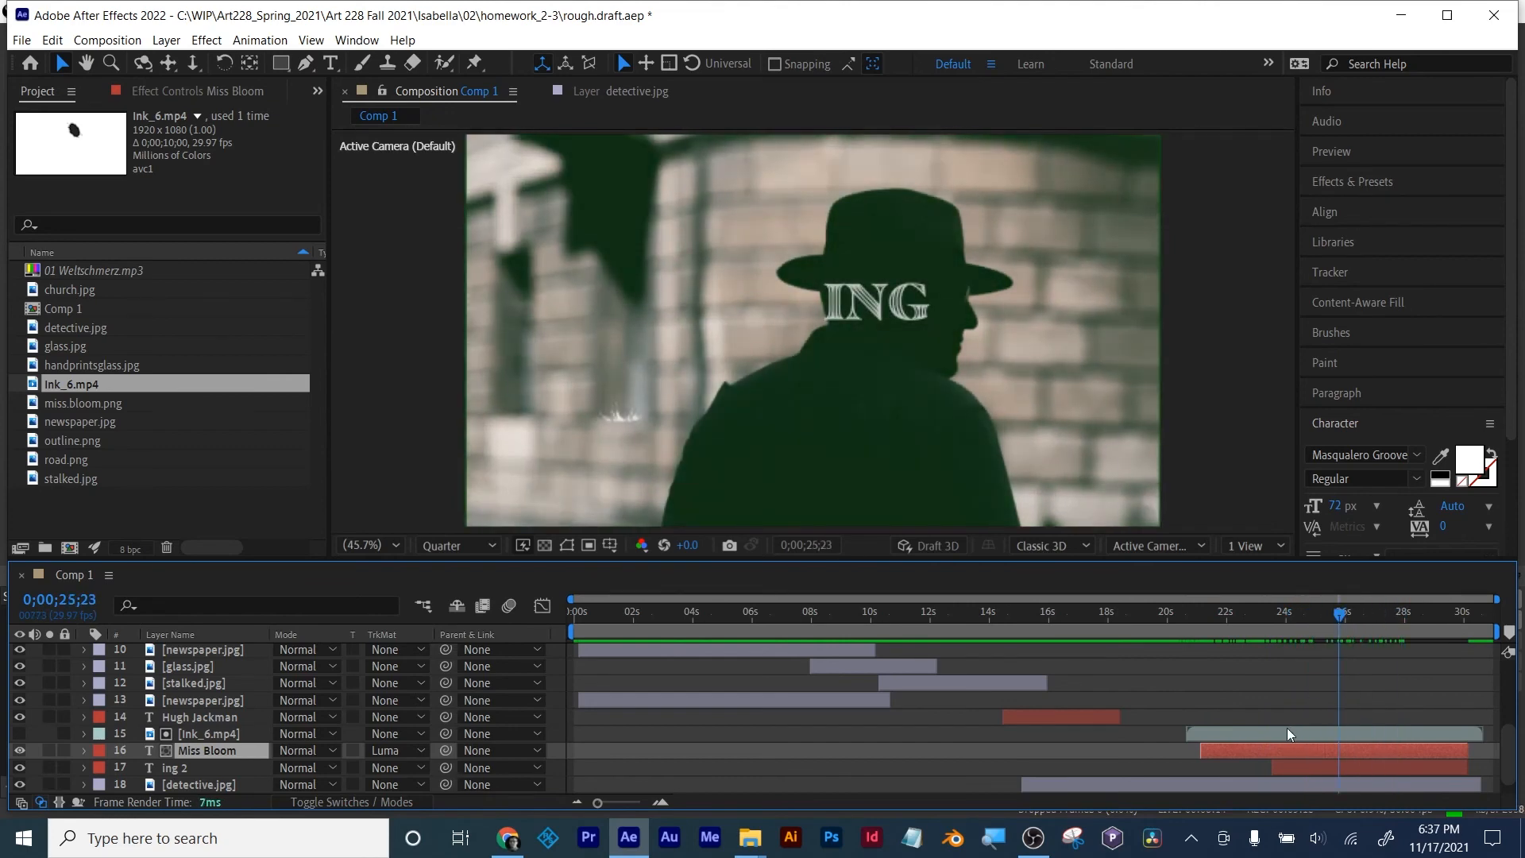
pyautogui.moveTo(1286, 732); pyautogui.dragTo(1302, 727)
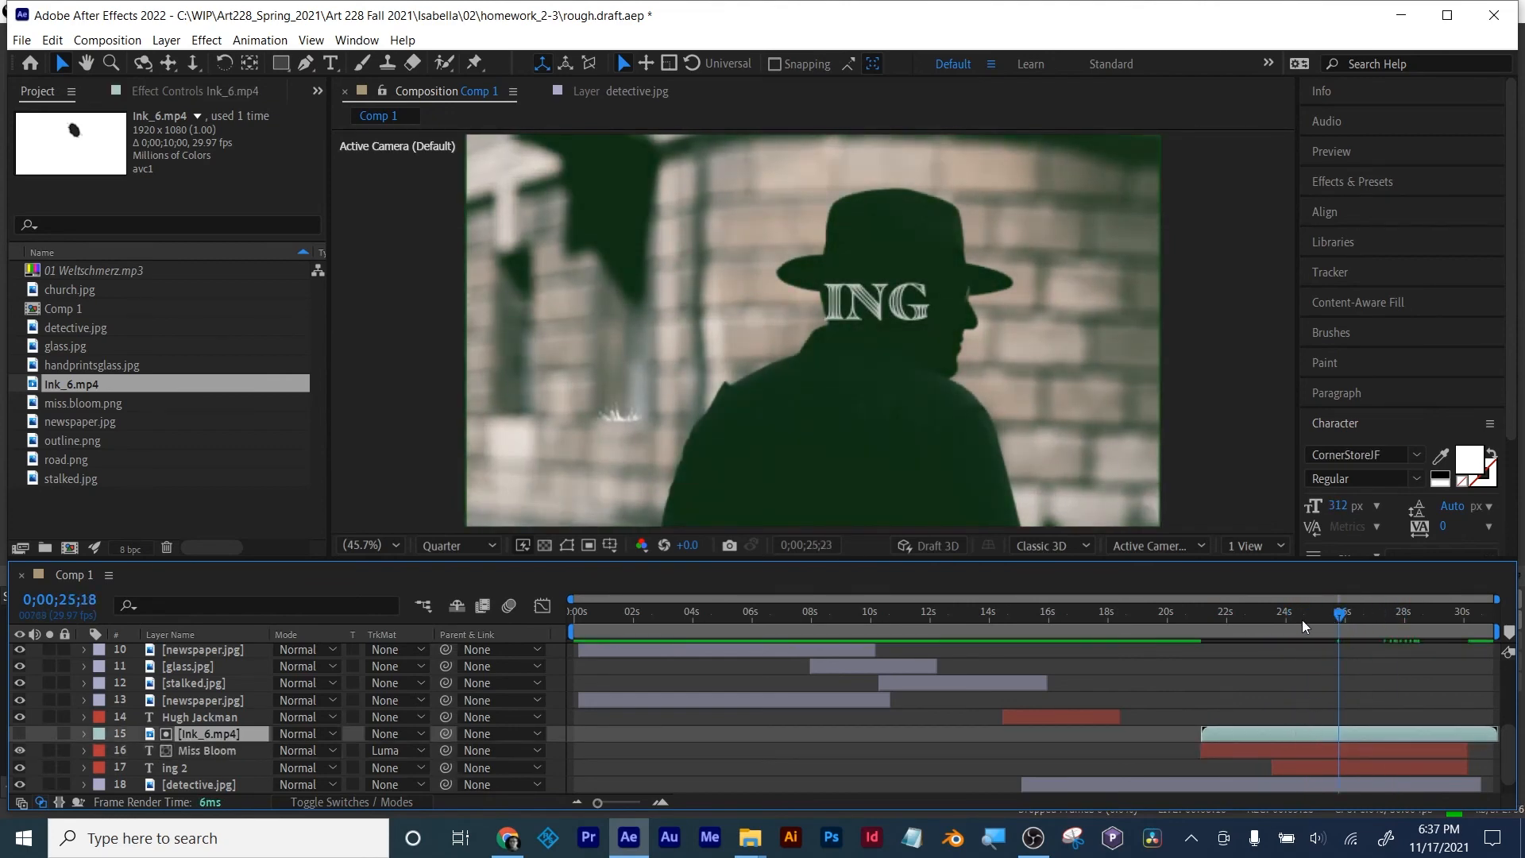
pyautogui.moveTo(1302, 625); pyautogui.dragTo(1243, 624)
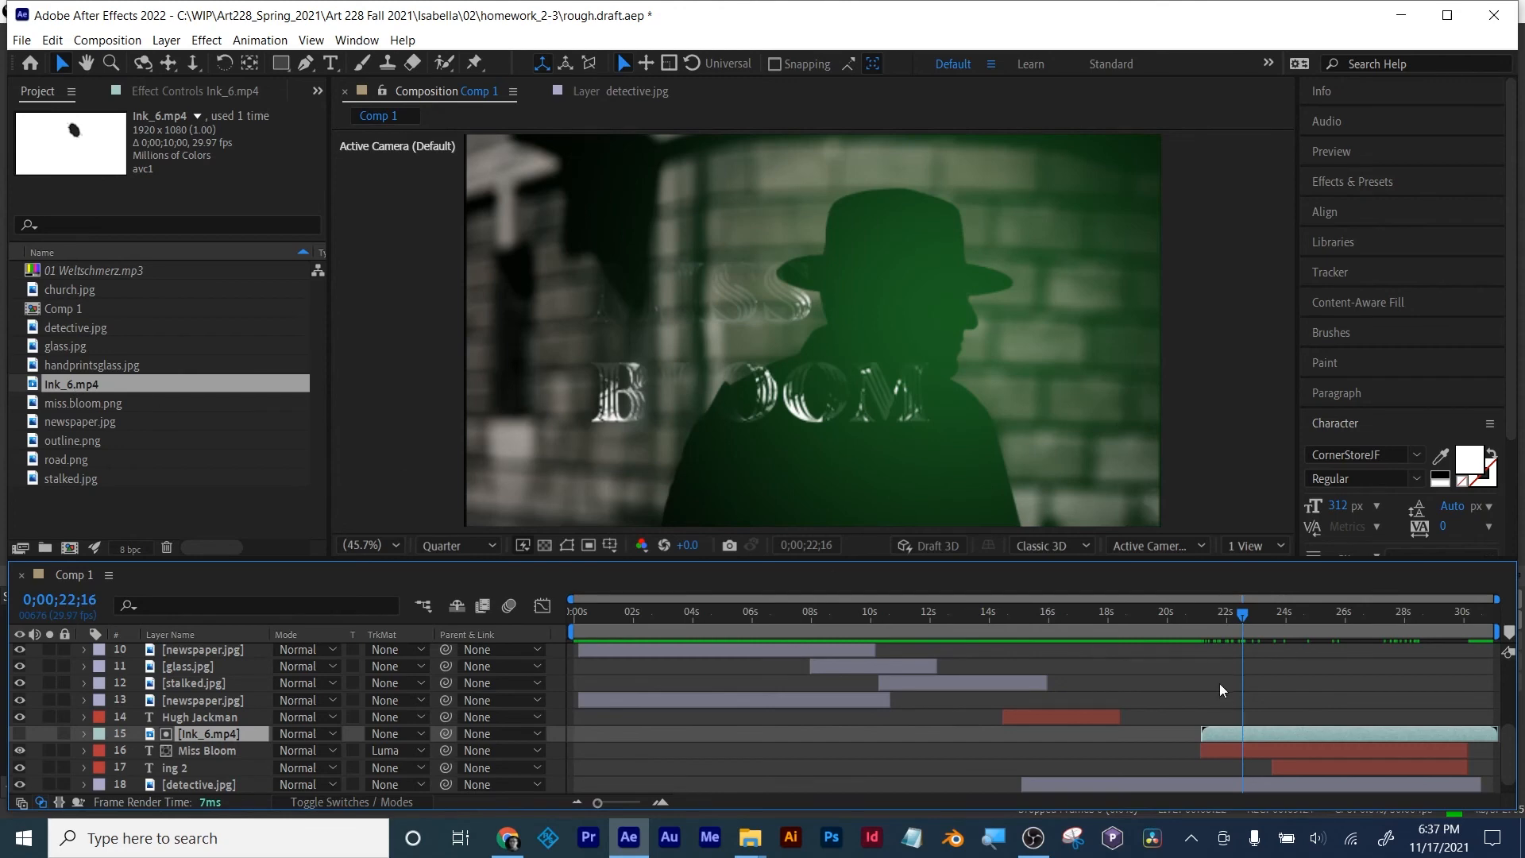
# Step: Delete the Ink_6.mp4 matte layer above the Miss Bloom layer
pyautogui.rightClick(1273, 731)
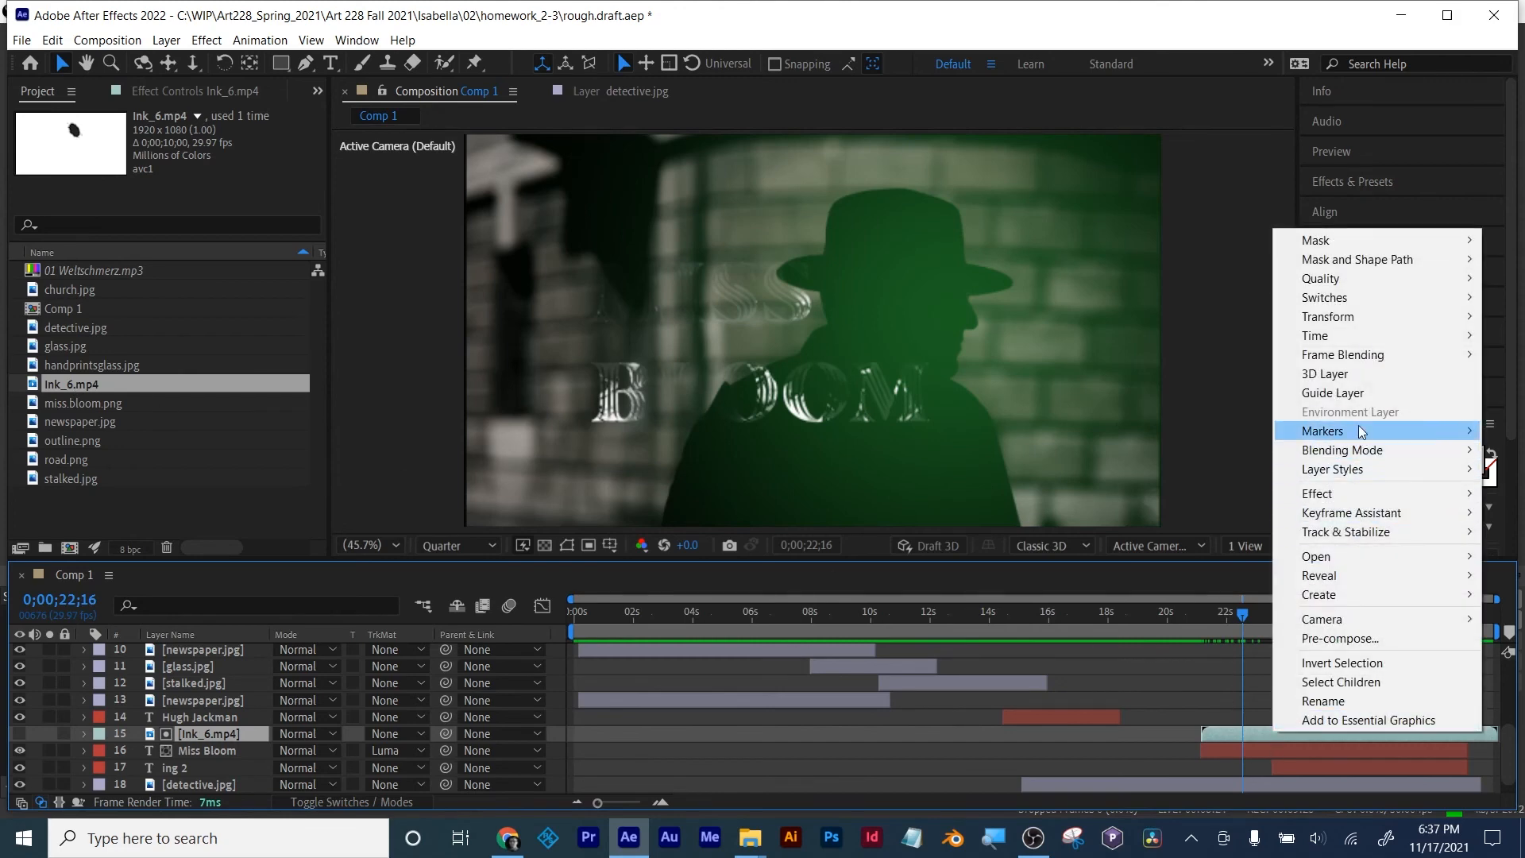
pyautogui.moveTo(1353, 494)
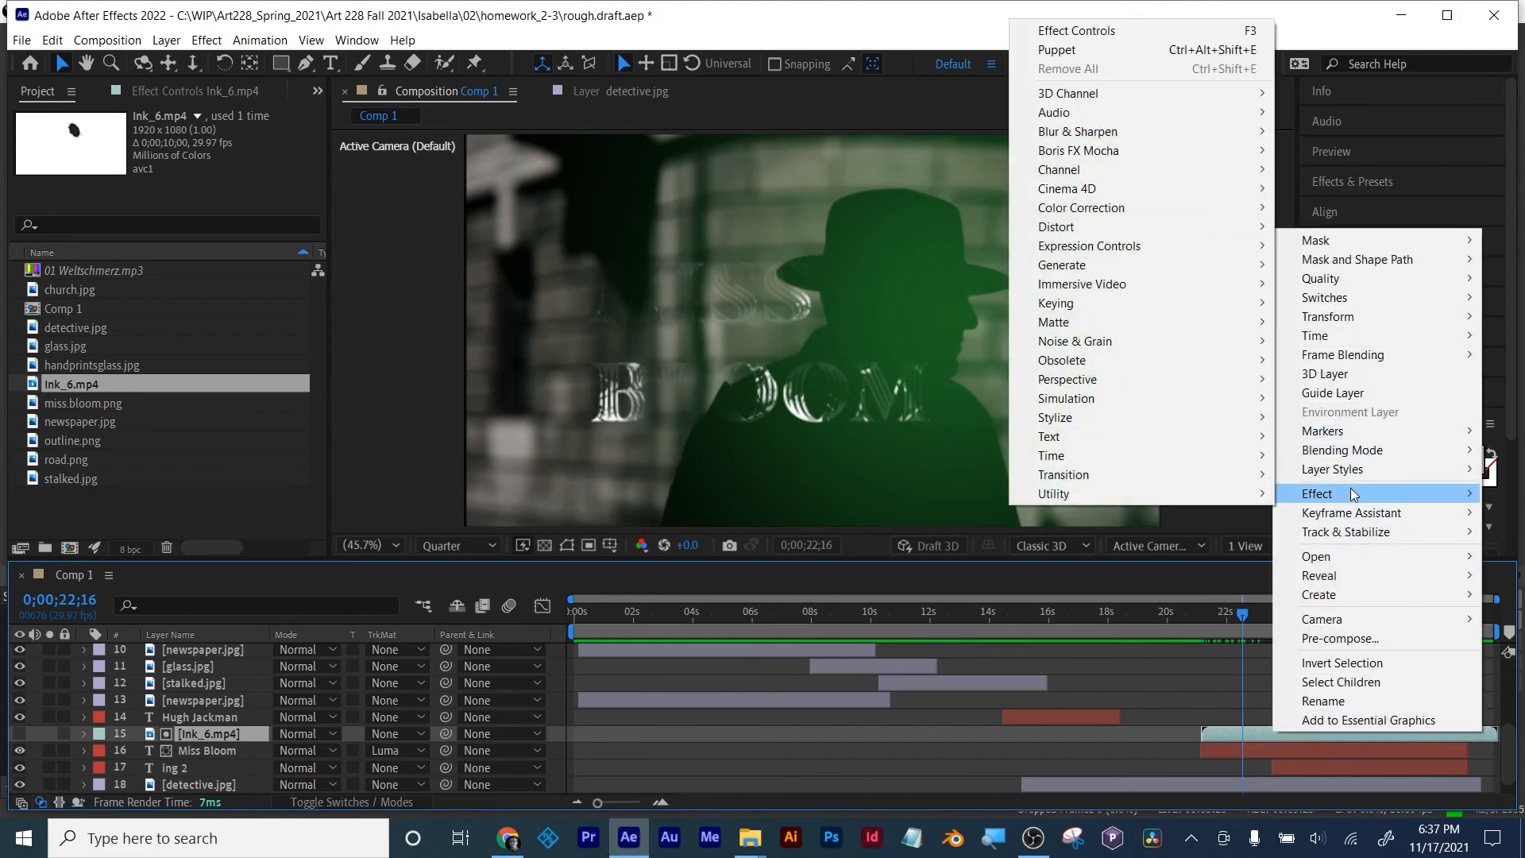
pyautogui.moveTo(1202, 617); pyautogui.dragTo(1470, 610)
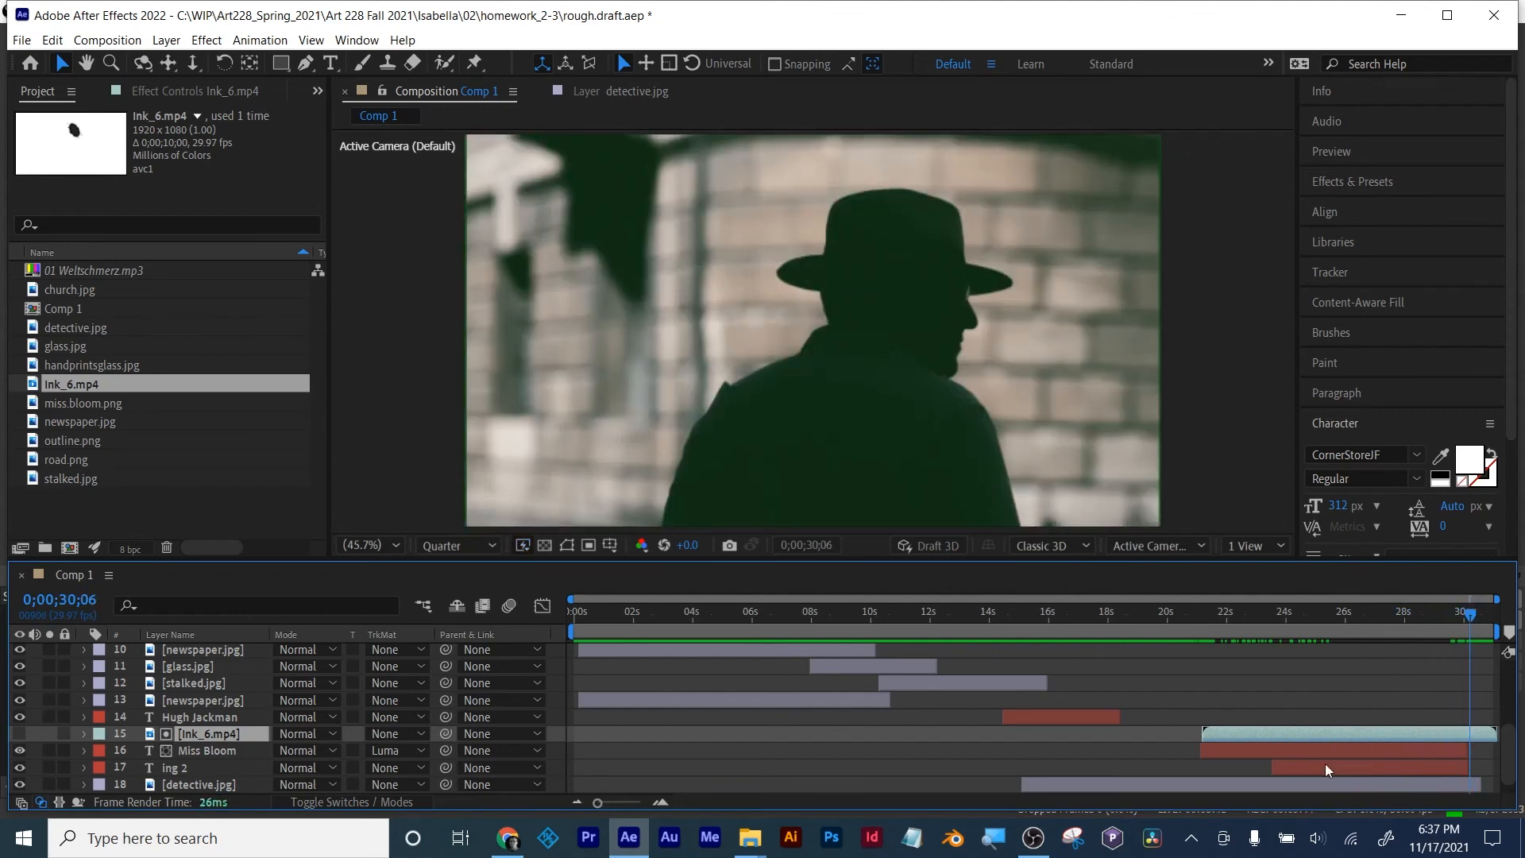
pyautogui.press('Delete')
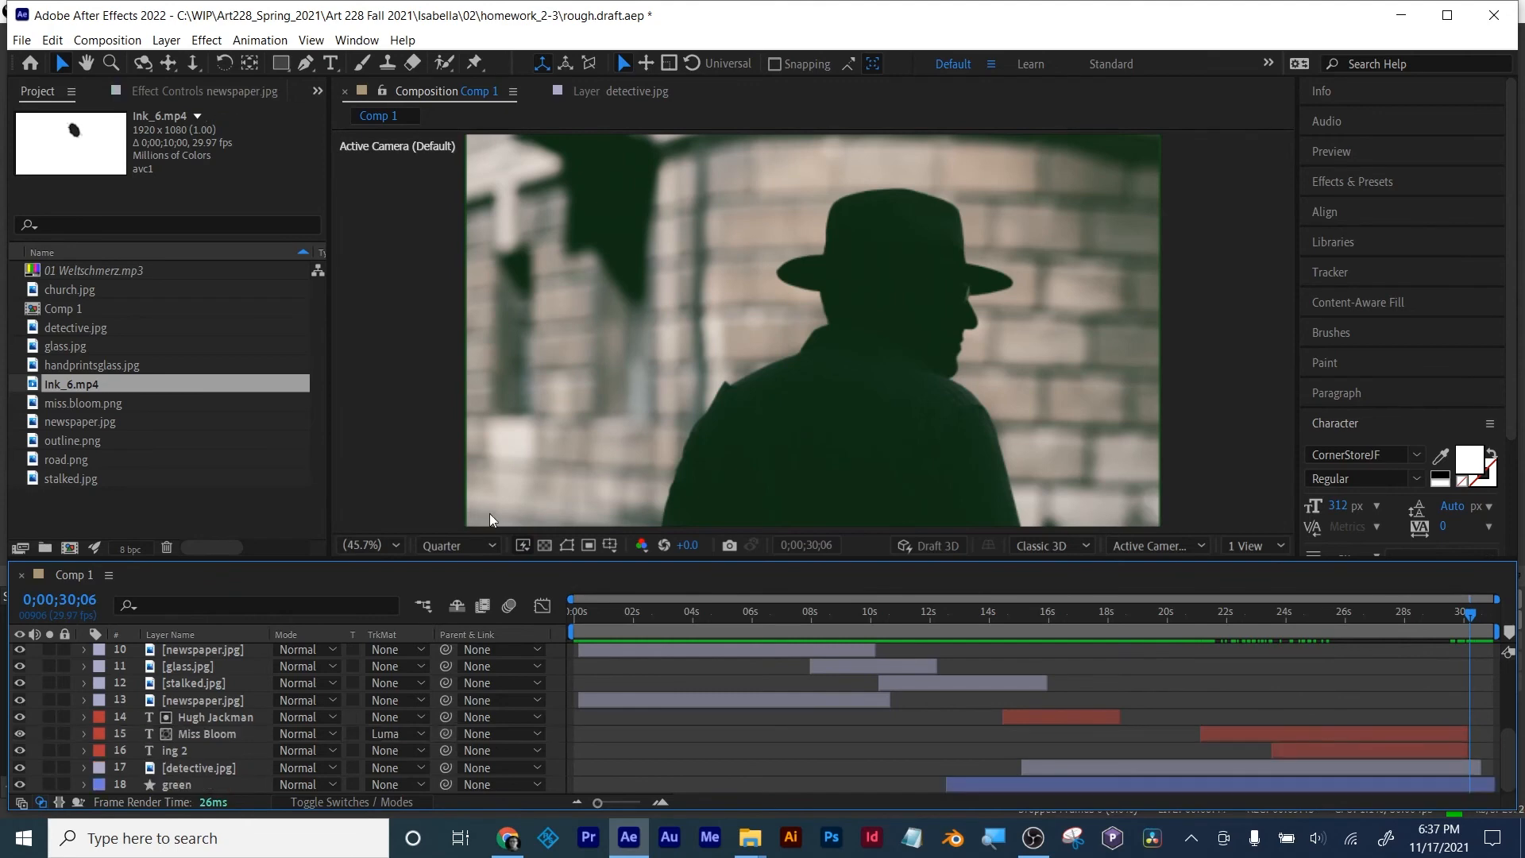
# Step: Import the Ink_2 video as footage from the WIP\Videos\AE_Art_Files\Effects folder
pyautogui.click(132, 509)
pyautogui.doubleClick(131, 503)
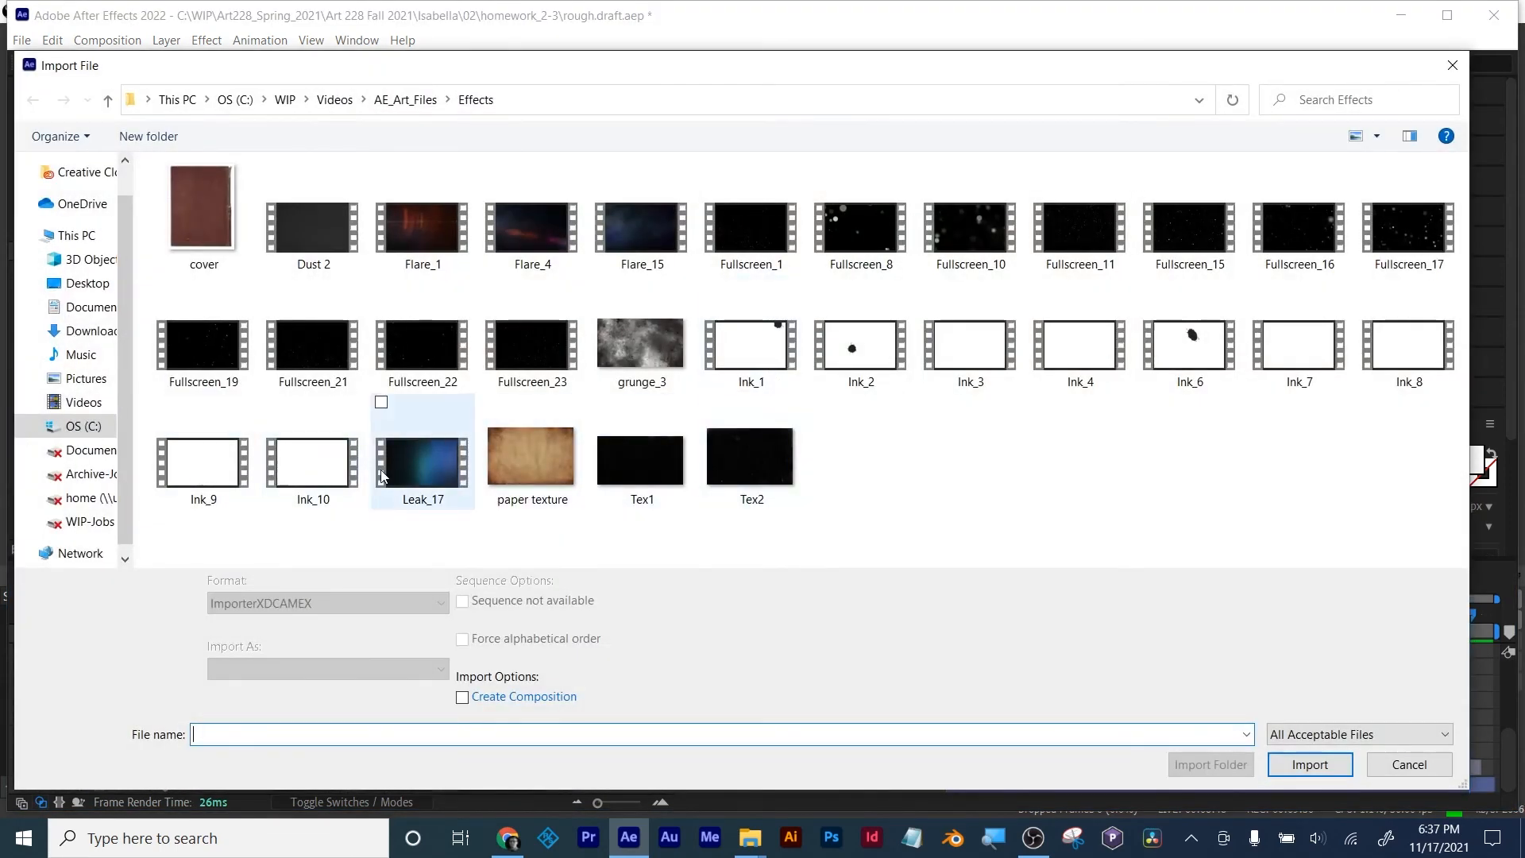
pyautogui.doubleClick(868, 356)
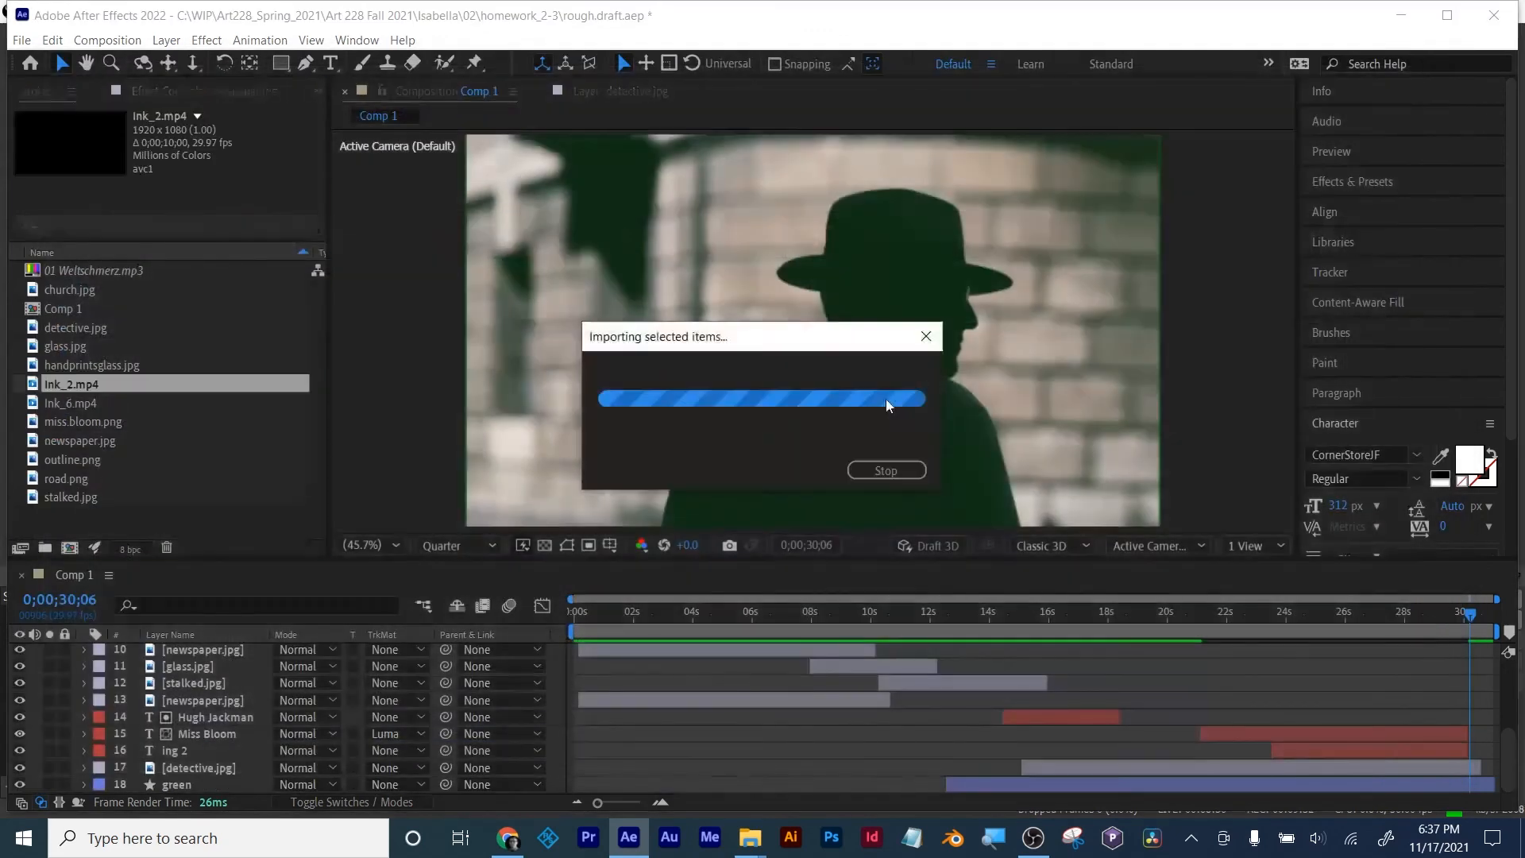
# Step: Place Ink_2.mp4 directly above the Miss Bloom layer and shift its clip to start where the ing 2 layer starts
pyautogui.moveTo(75, 395); pyautogui.dragTo(179, 724)
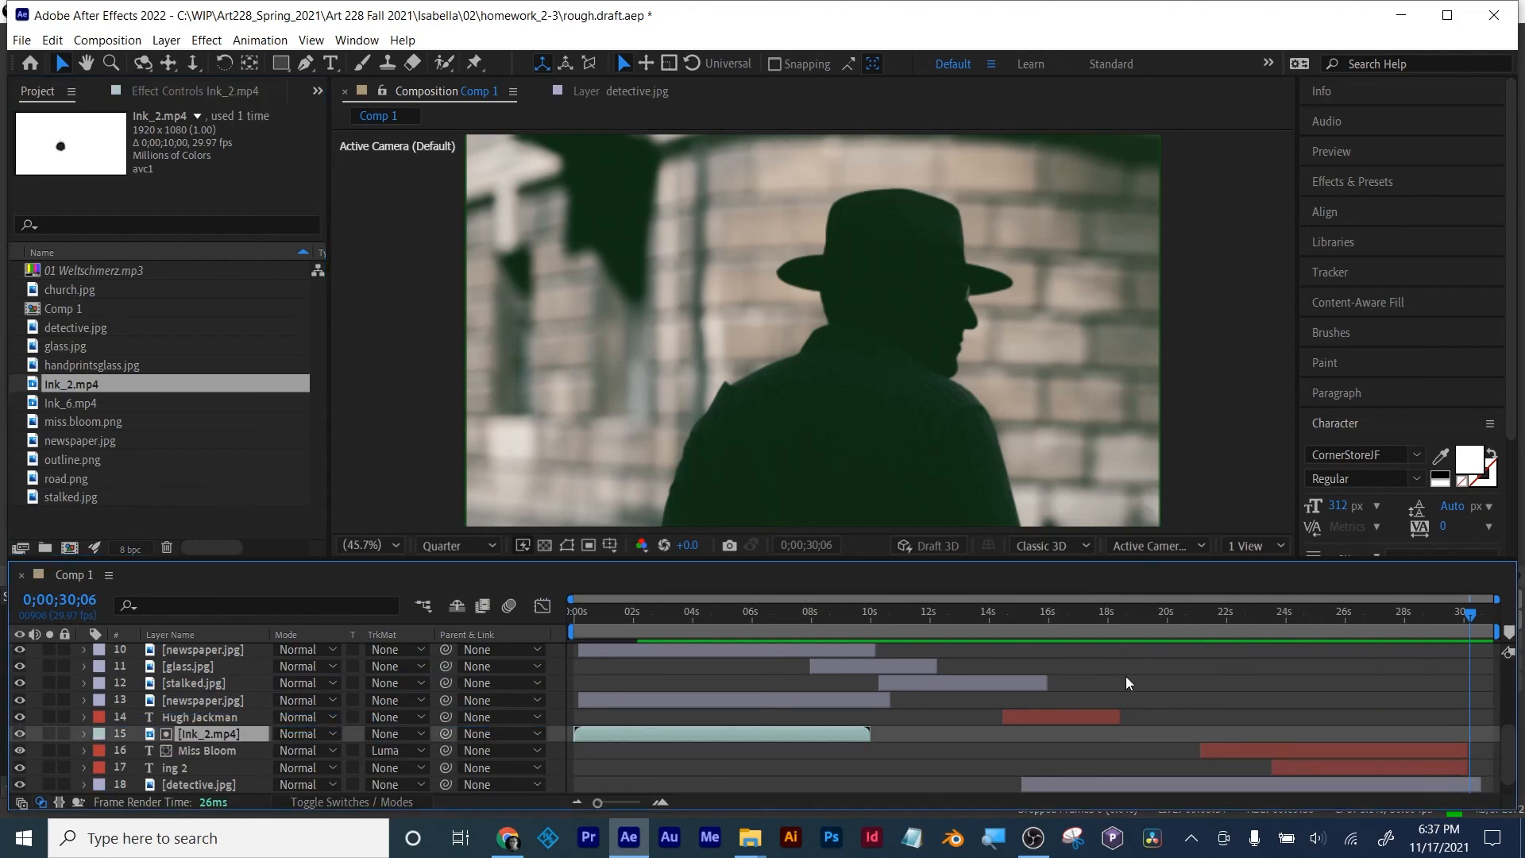
pyautogui.moveTo(740, 731); pyautogui.dragTo(1437, 723)
pyautogui.moveTo(1265, 626); pyautogui.dragTo(1455, 623)
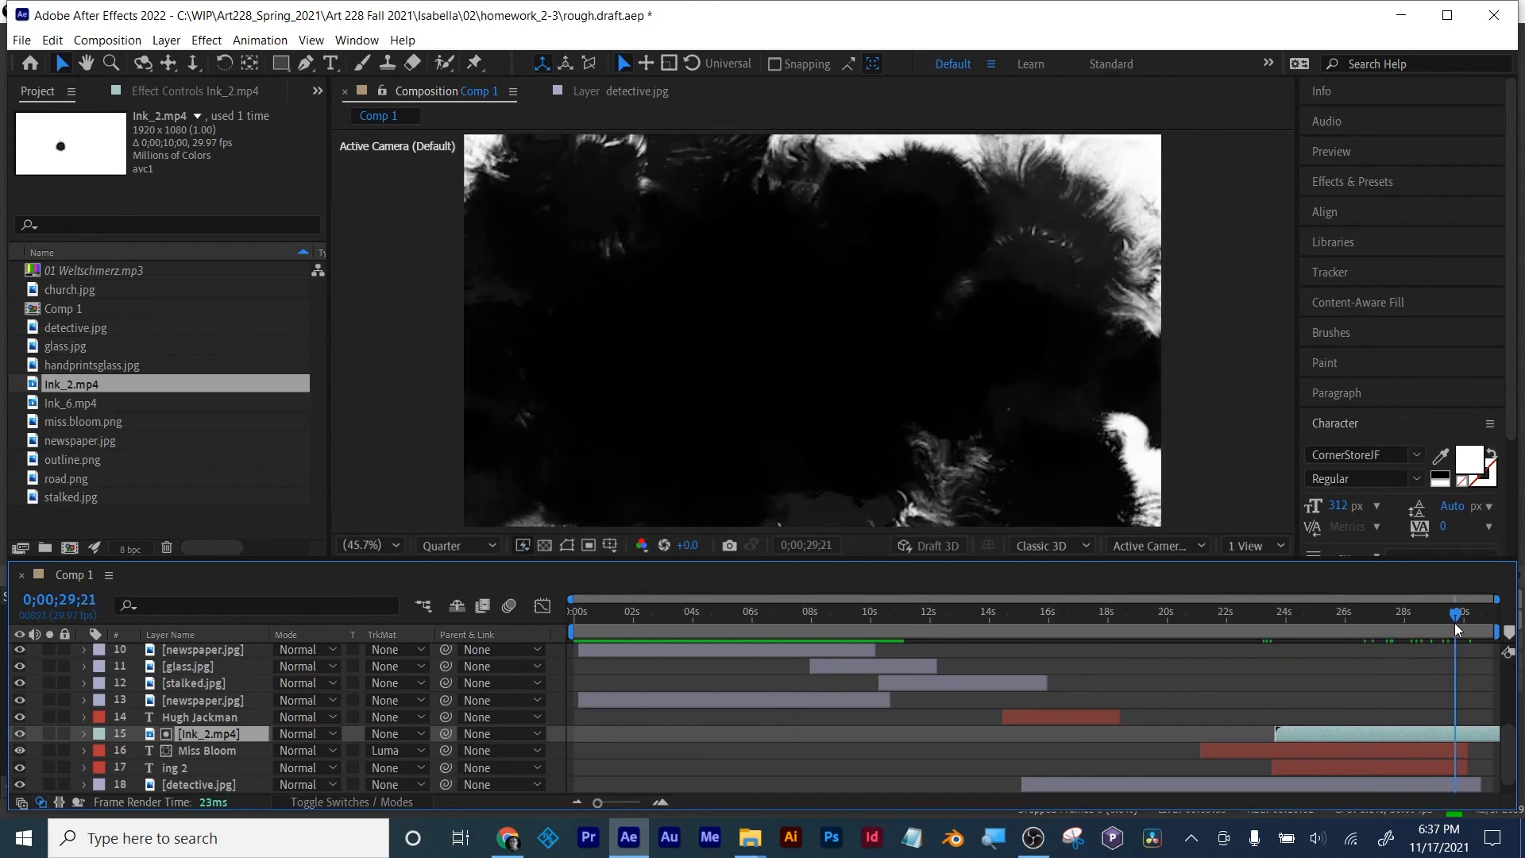
# Step: Clear the Miss Bloom layer's track matte and reapply it as Luma Matte "[Ink_2.mp4]"
pyautogui.click(197, 748)
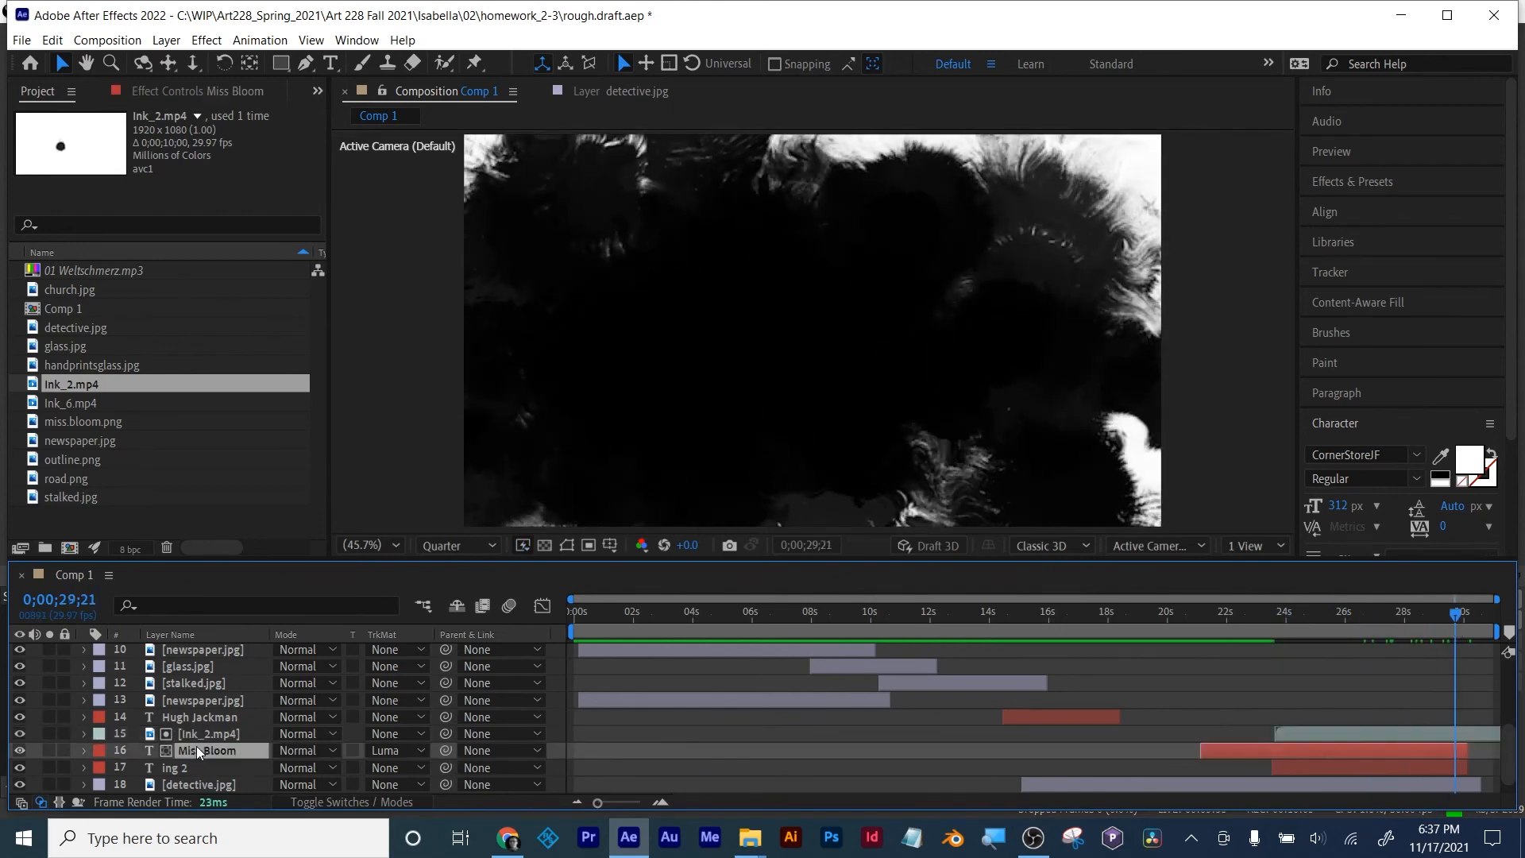
pyautogui.click(373, 750)
pyautogui.click(428, 652)
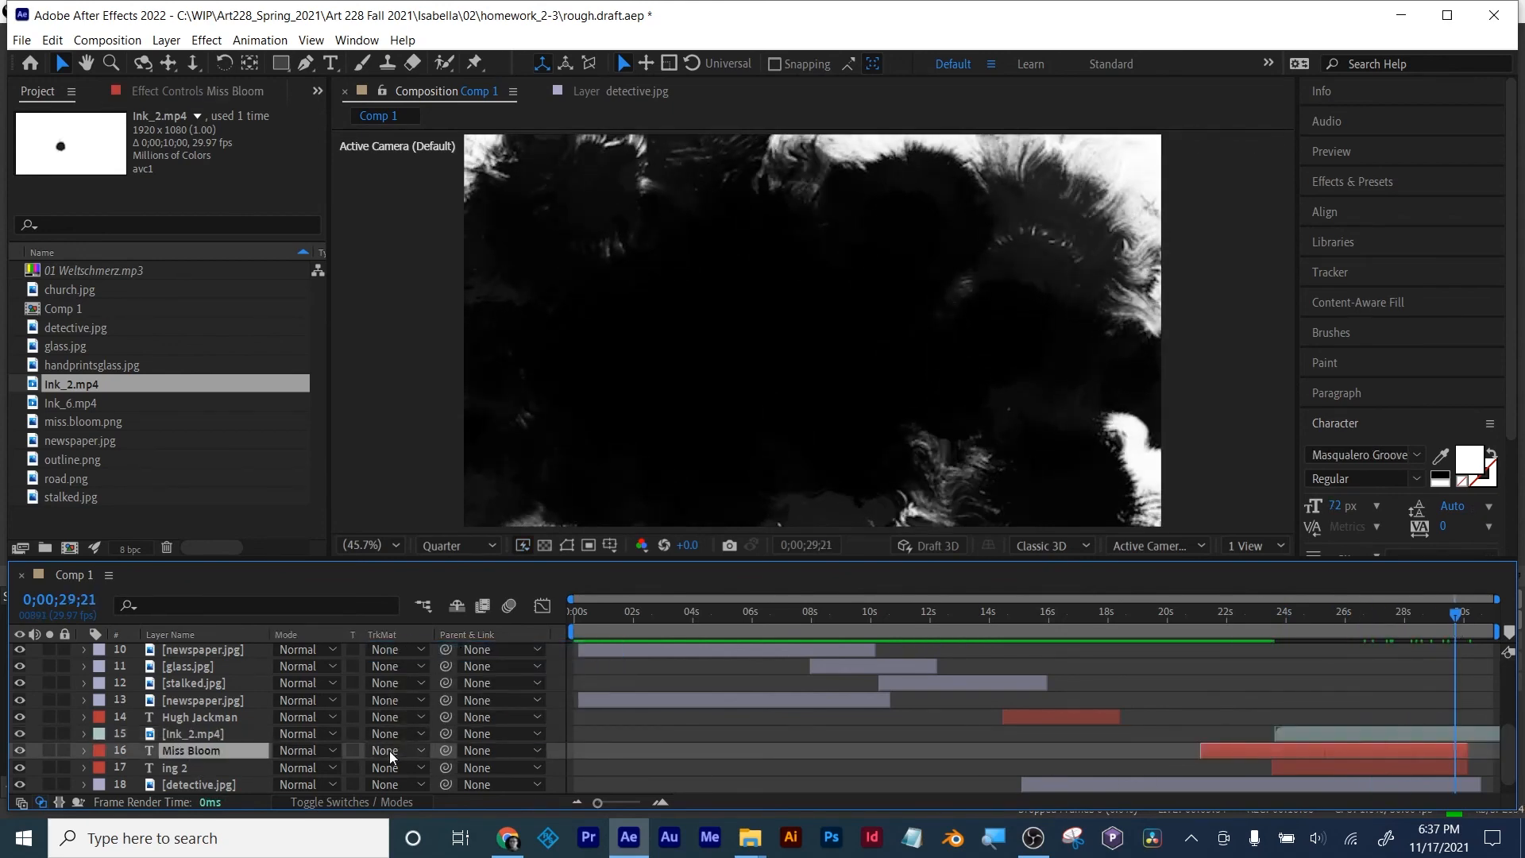
pyautogui.click(389, 750)
pyautogui.click(460, 712)
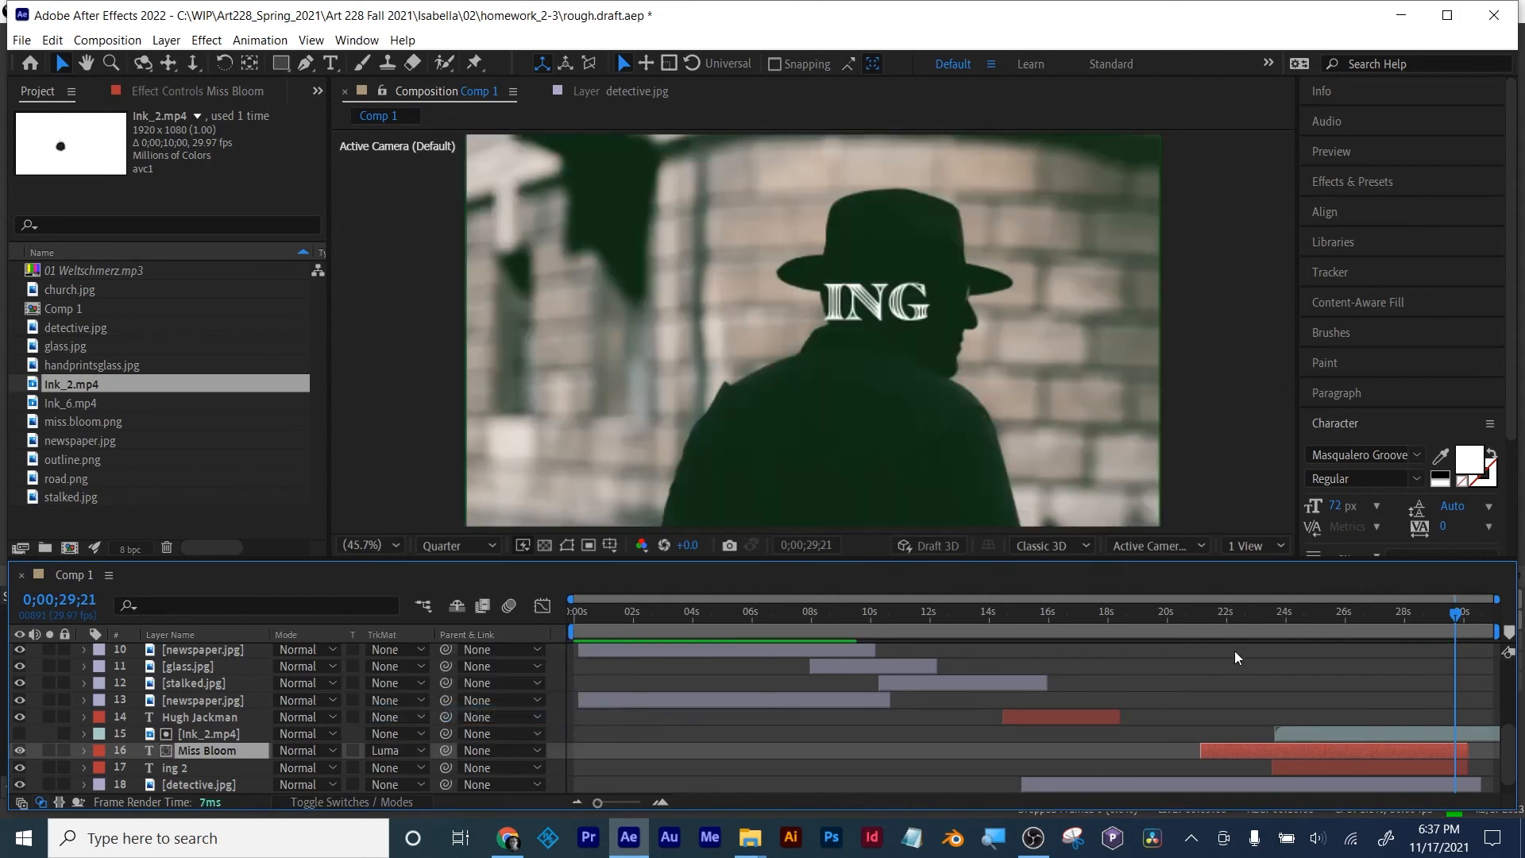
# Step: Preview the ink matte on the title, and change the Miss Bloom layer's track matte to Luma Inverted Matte "[Ink_2.mp4]"
pyautogui.click(1280, 615)
pyautogui.moveTo(1276, 619); pyautogui.dragTo(1327, 619)
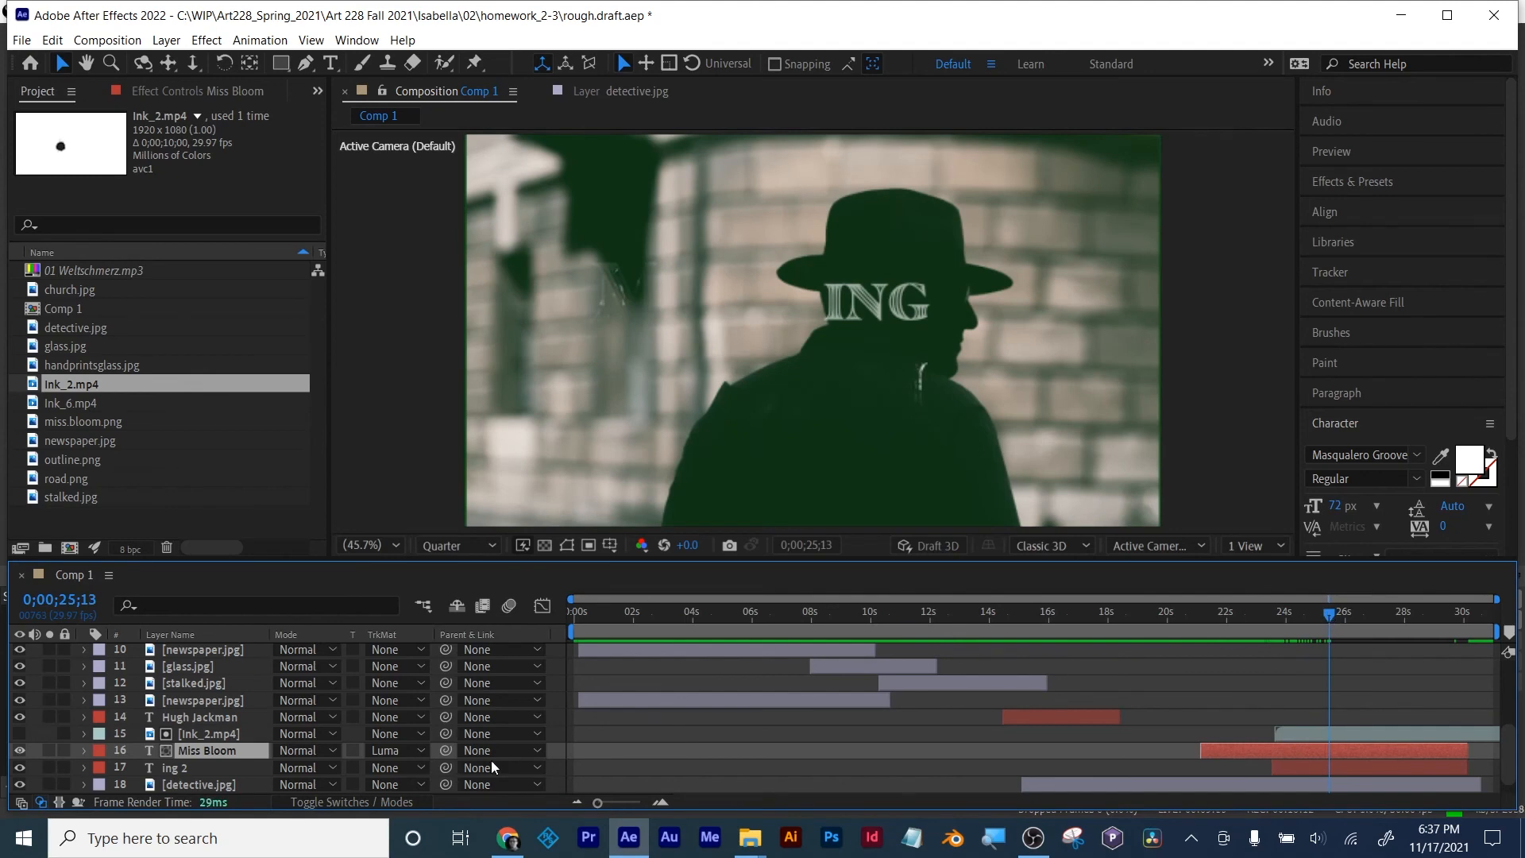
pyautogui.click(392, 755)
pyautogui.click(403, 730)
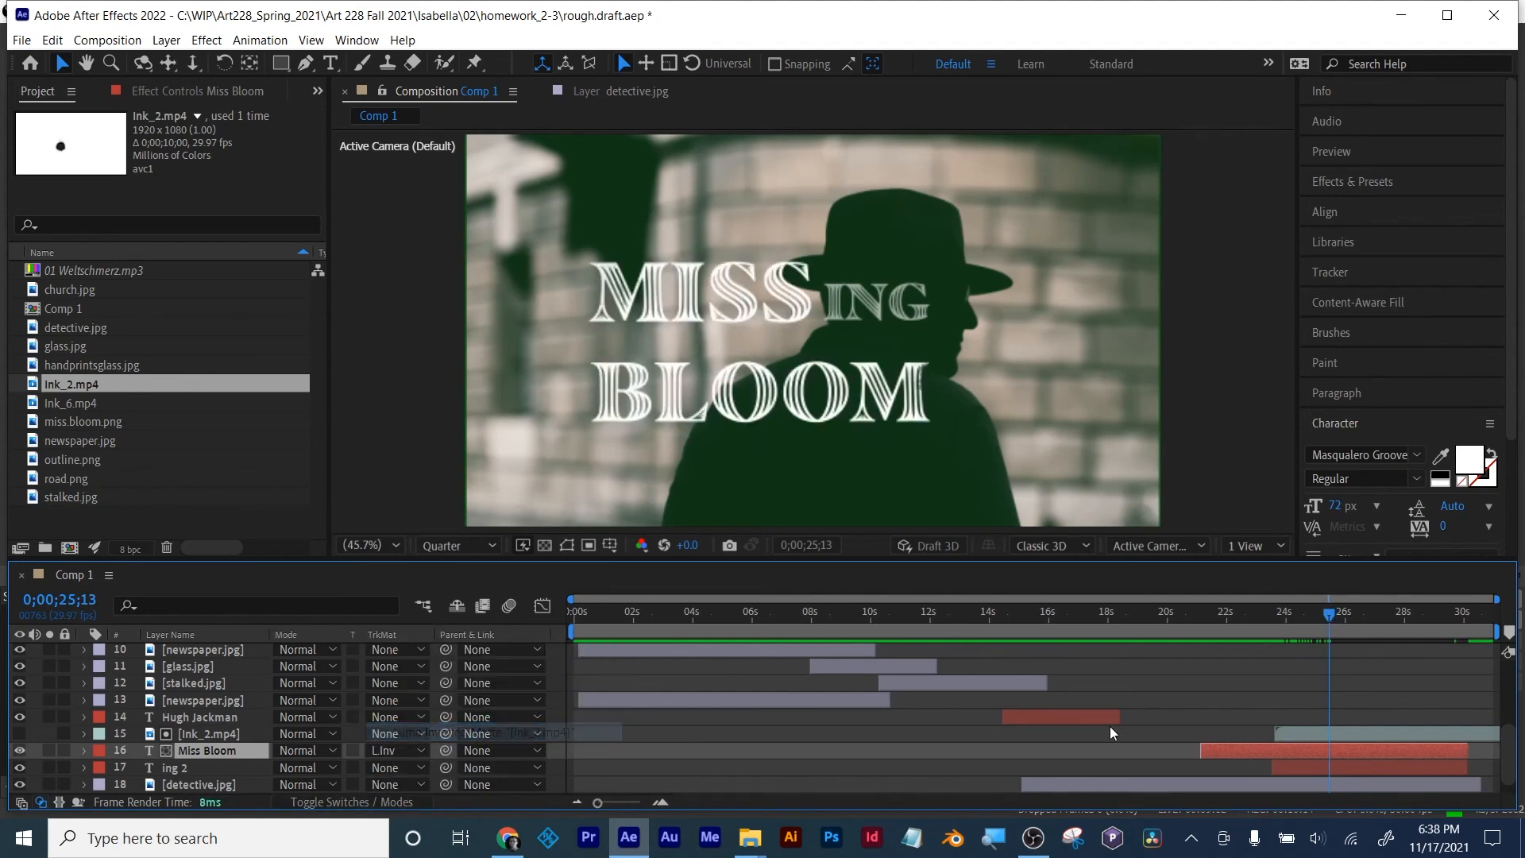
# Step: Trim the Miss Bloom layer's start to 0;00;23;17, line up the Ink_2.mp4 clip's start with it, and preview the reveal
pyautogui.moveTo(1270, 620)
pyautogui.mouseDown()
pyautogui.moveTo(1343, 613)
pyautogui.moveTo(1275, 611)
pyautogui.mouseUp()
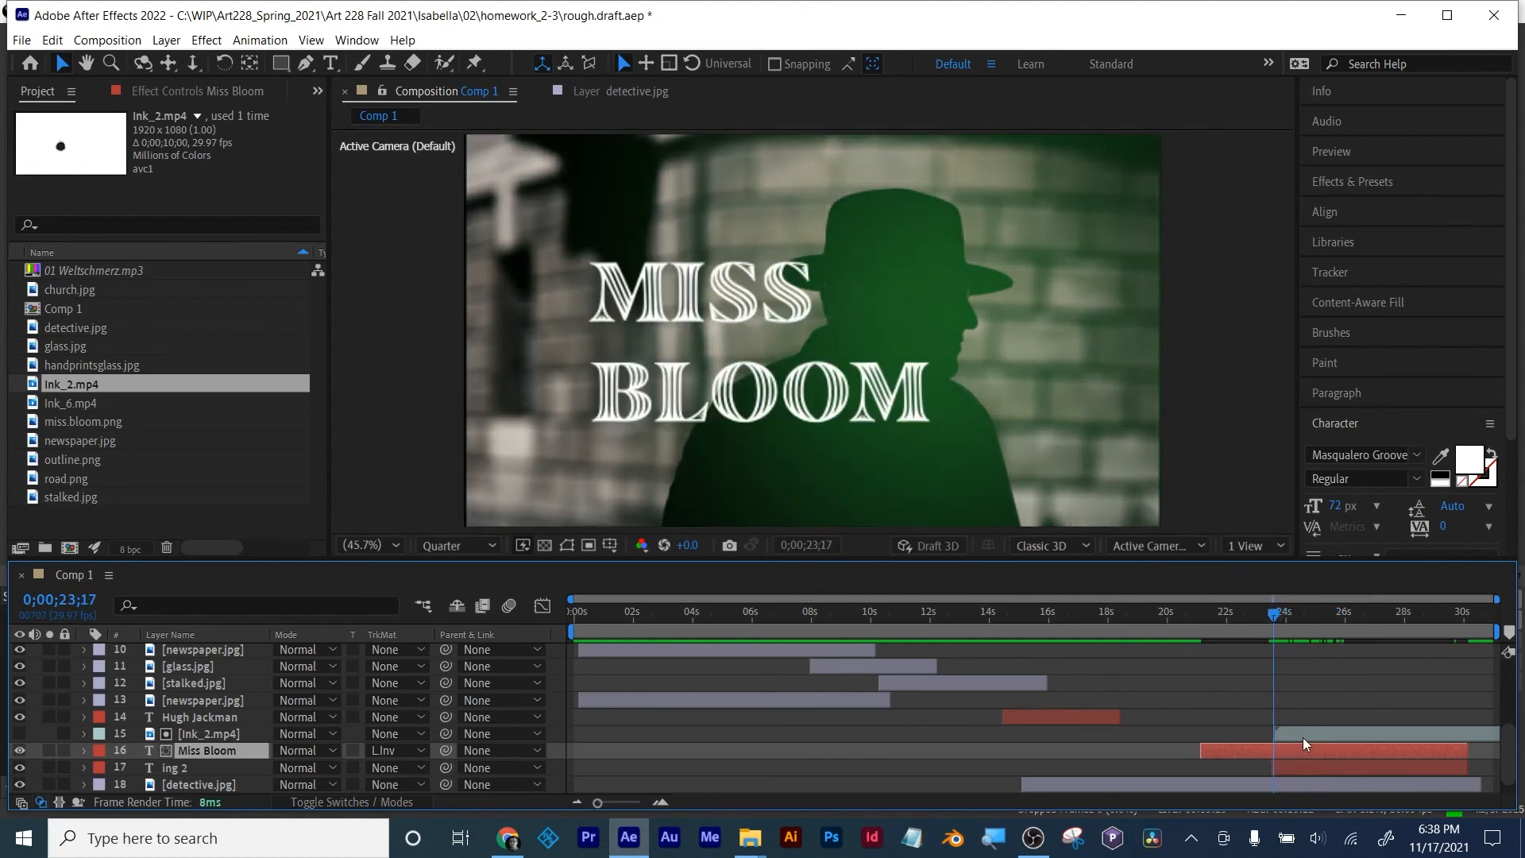
pyautogui.moveTo(1301, 735)
pyautogui.mouseDown()
pyautogui.moveTo(1228, 732)
pyautogui.moveTo(1298, 719)
pyautogui.mouseUp()
pyautogui.moveTo(1198, 751); pyautogui.dragTo(1274, 750)
pyautogui.moveTo(1277, 618)
pyautogui.mouseDown()
pyautogui.moveTo(1336, 619)
pyautogui.moveTo(1264, 619)
pyautogui.moveTo(1322, 613)
pyautogui.mouseUp()
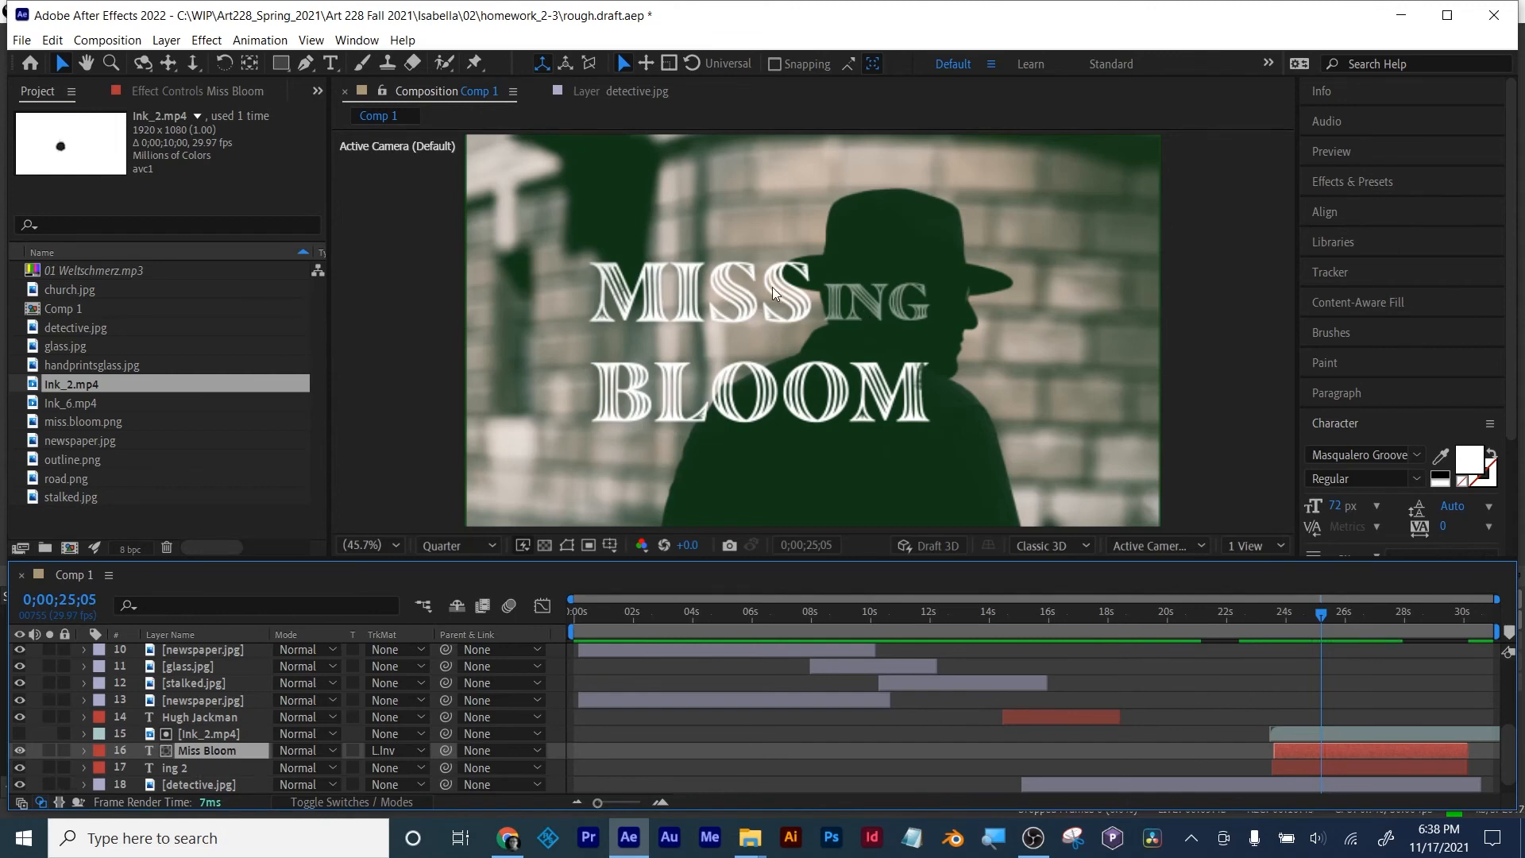
# Step: Trim the start of the ing 2 layer to 0;00;25;09
pyautogui.moveTo(1319, 602)
pyautogui.mouseDown()
pyautogui.moveTo(1290, 613)
pyautogui.moveTo(1324, 621)
pyautogui.mouseUp()
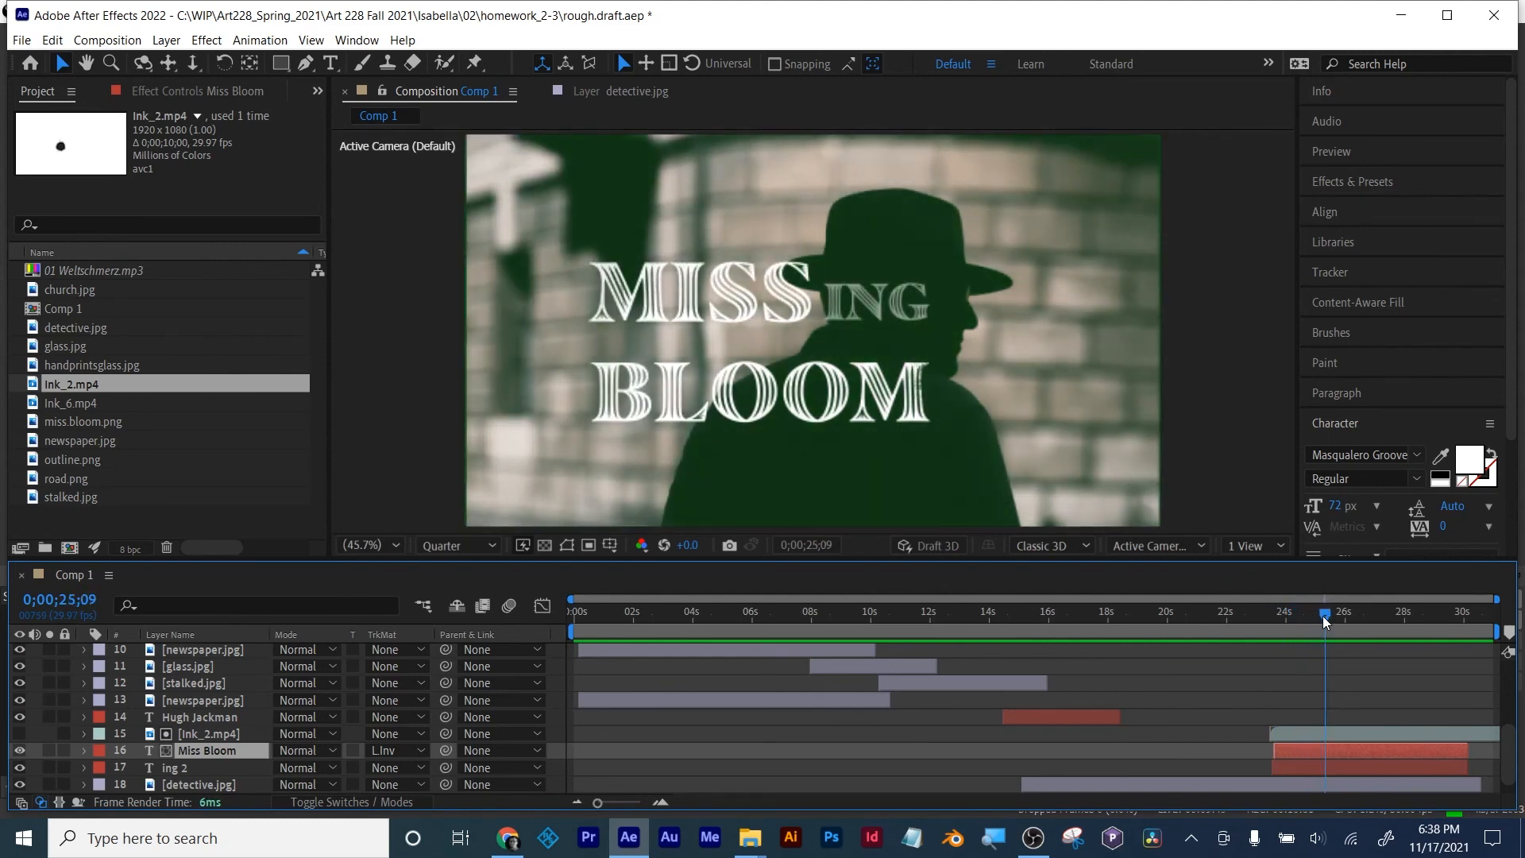
pyautogui.click(1355, 768)
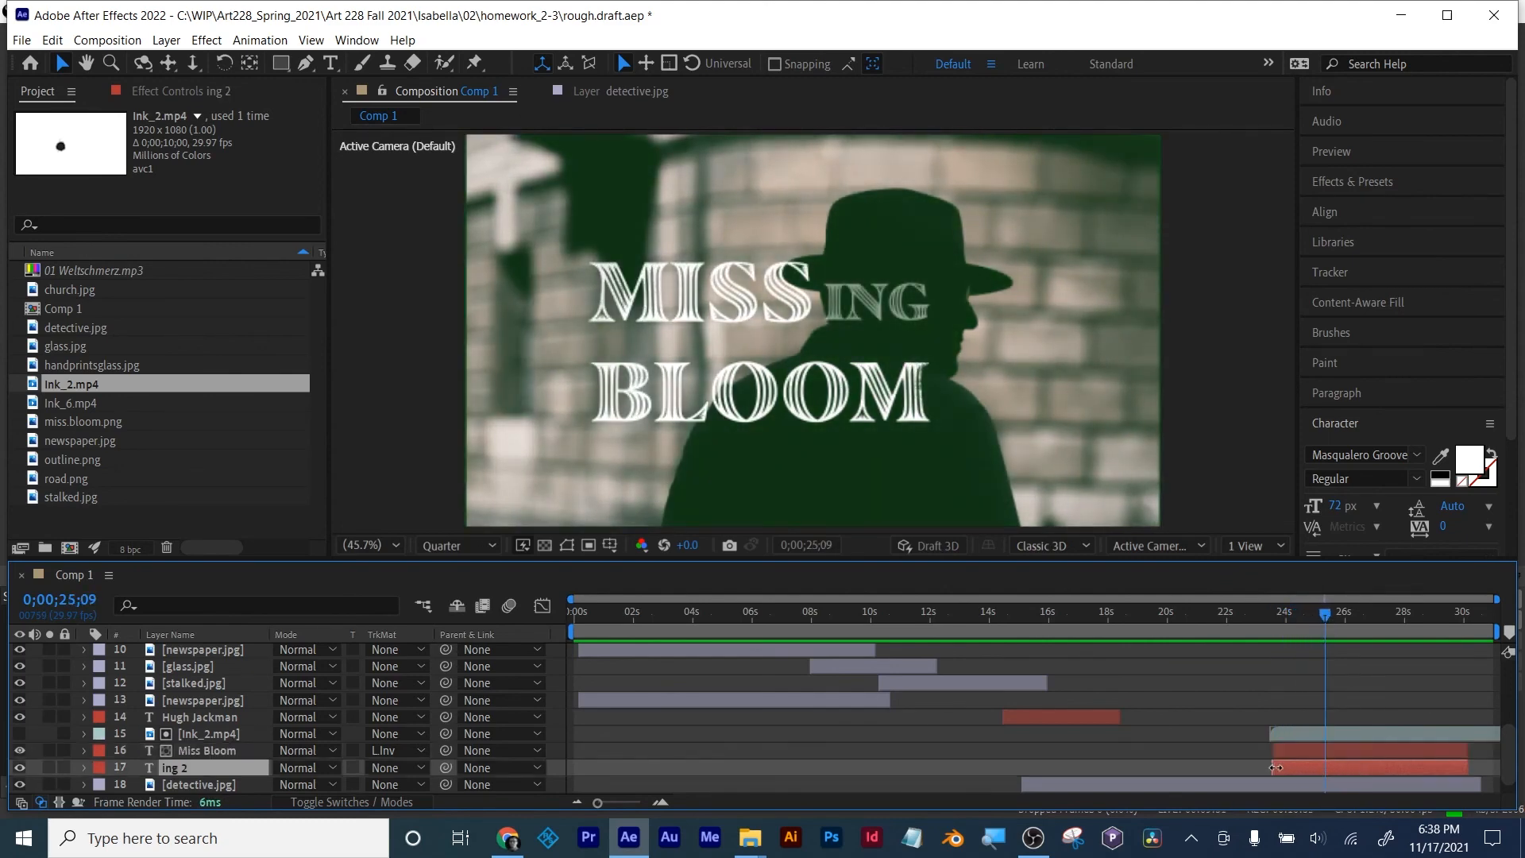
pyautogui.moveTo(1273, 767); pyautogui.dragTo(1328, 767)
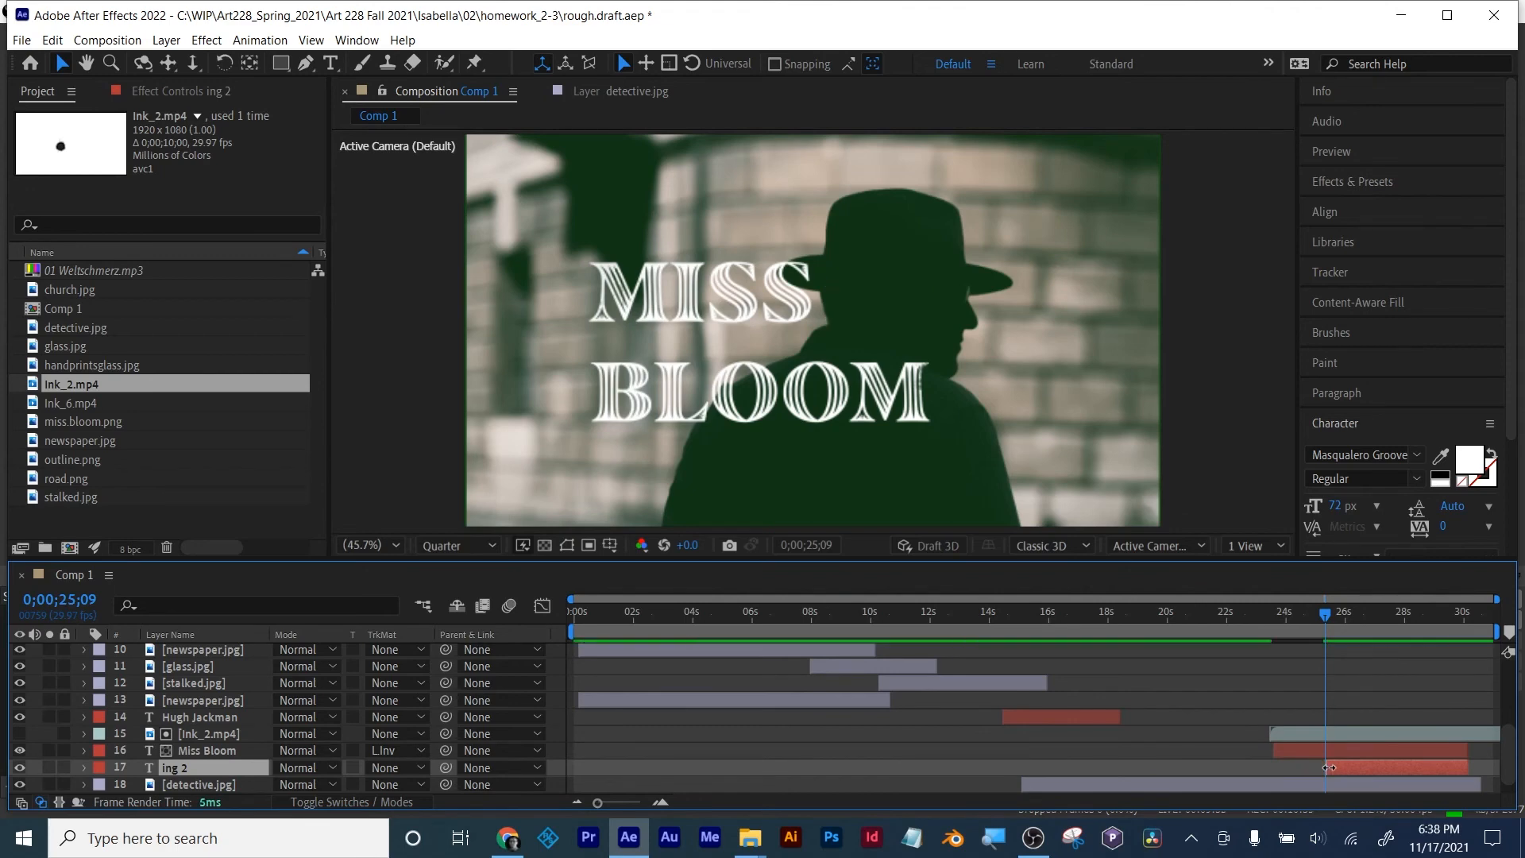
# Step: Duplicate the Ink_2.mp4 layer directly above ing 2 and shift the copy to start together with ing 2 at 0;00;25;09
pyautogui.click(1350, 727)
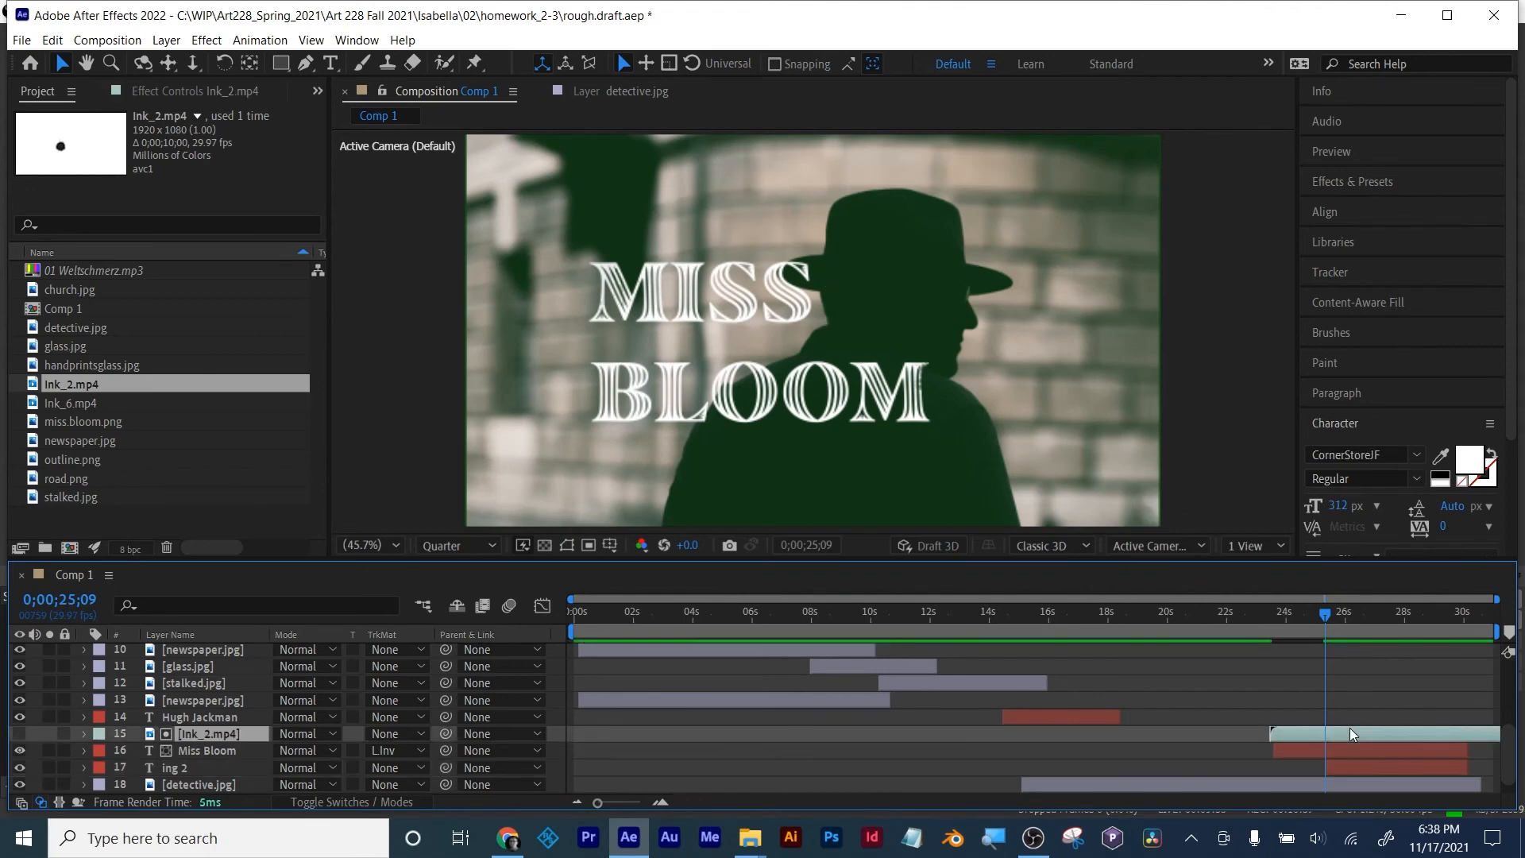
pyautogui.hotkey('ctrl', 'd')
pyautogui.moveTo(216, 736); pyautogui.dragTo(198, 772)
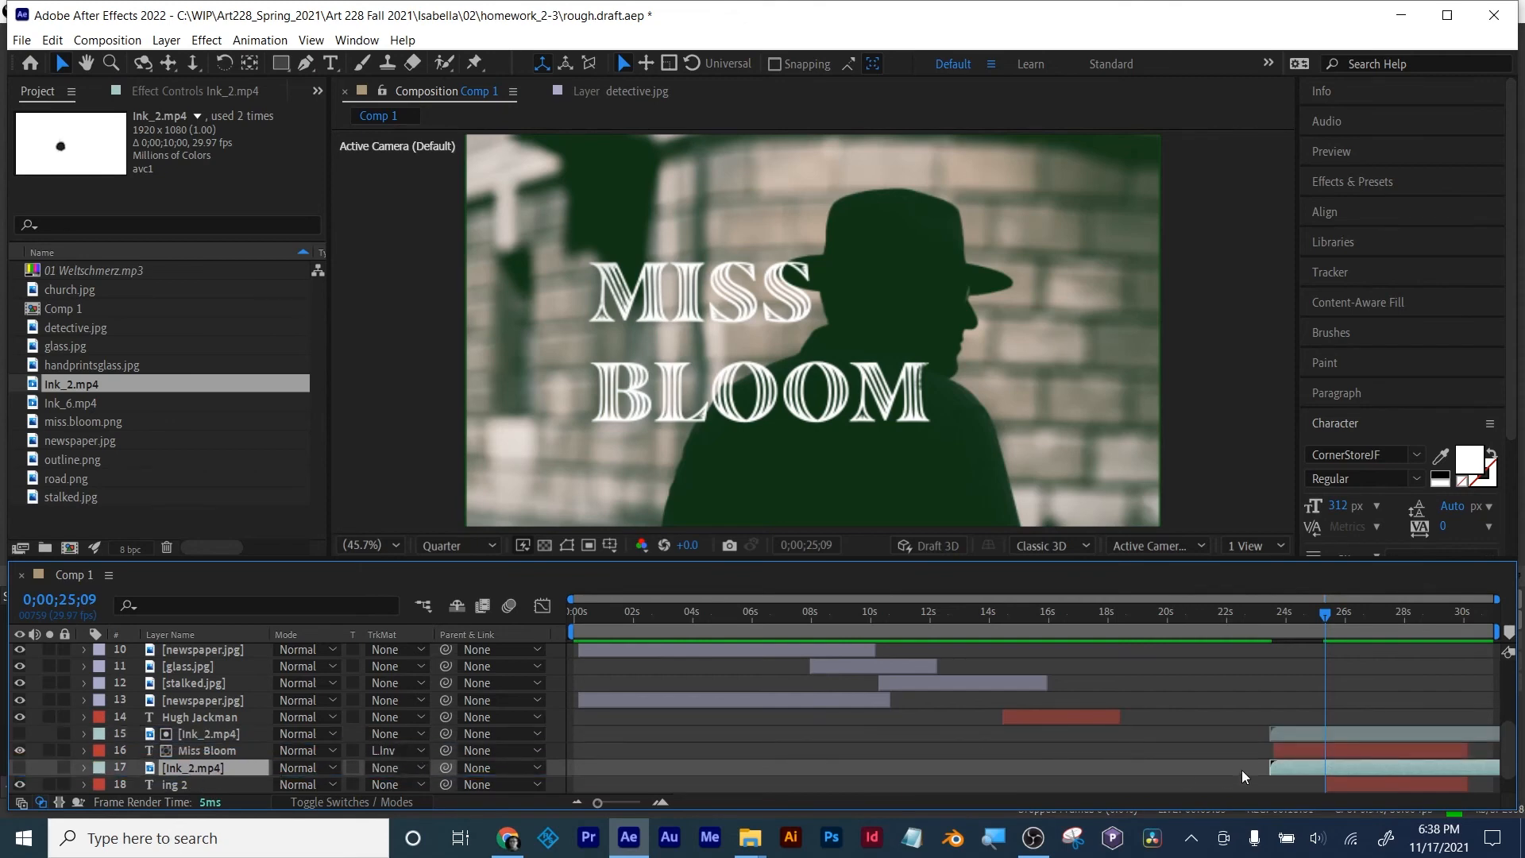
pyautogui.moveTo(1289, 767); pyautogui.dragTo(1344, 774)
pyautogui.scroll(-1, 1017, 726)
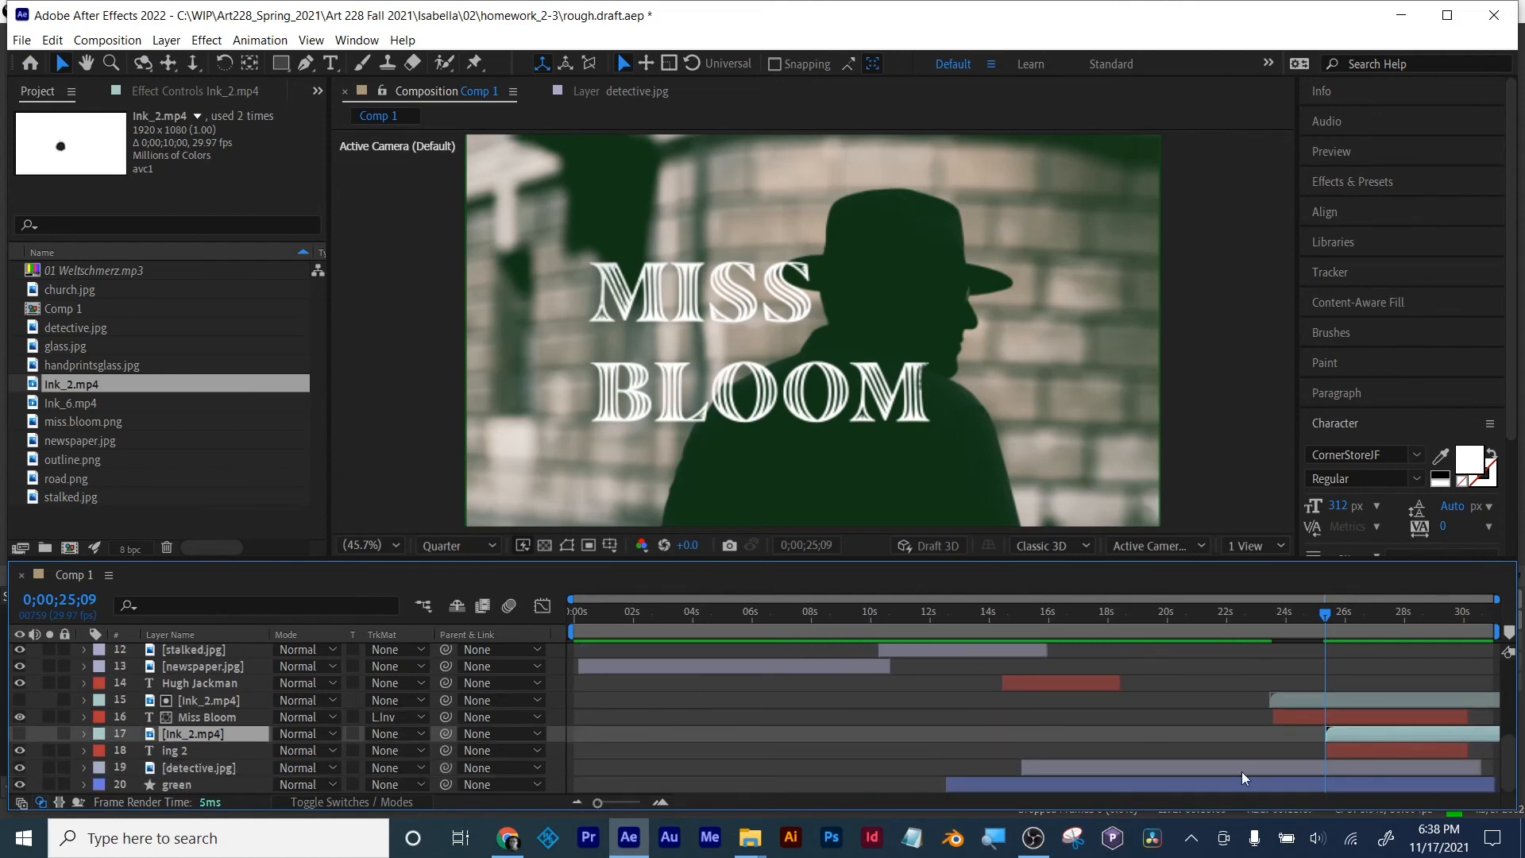
# Step: Set the ing 2 layer's track matte to Luma Inverted Matte "[Ink_2.mp4]" and preview its reveal up to 0;00;27;02
pyautogui.click(1380, 752)
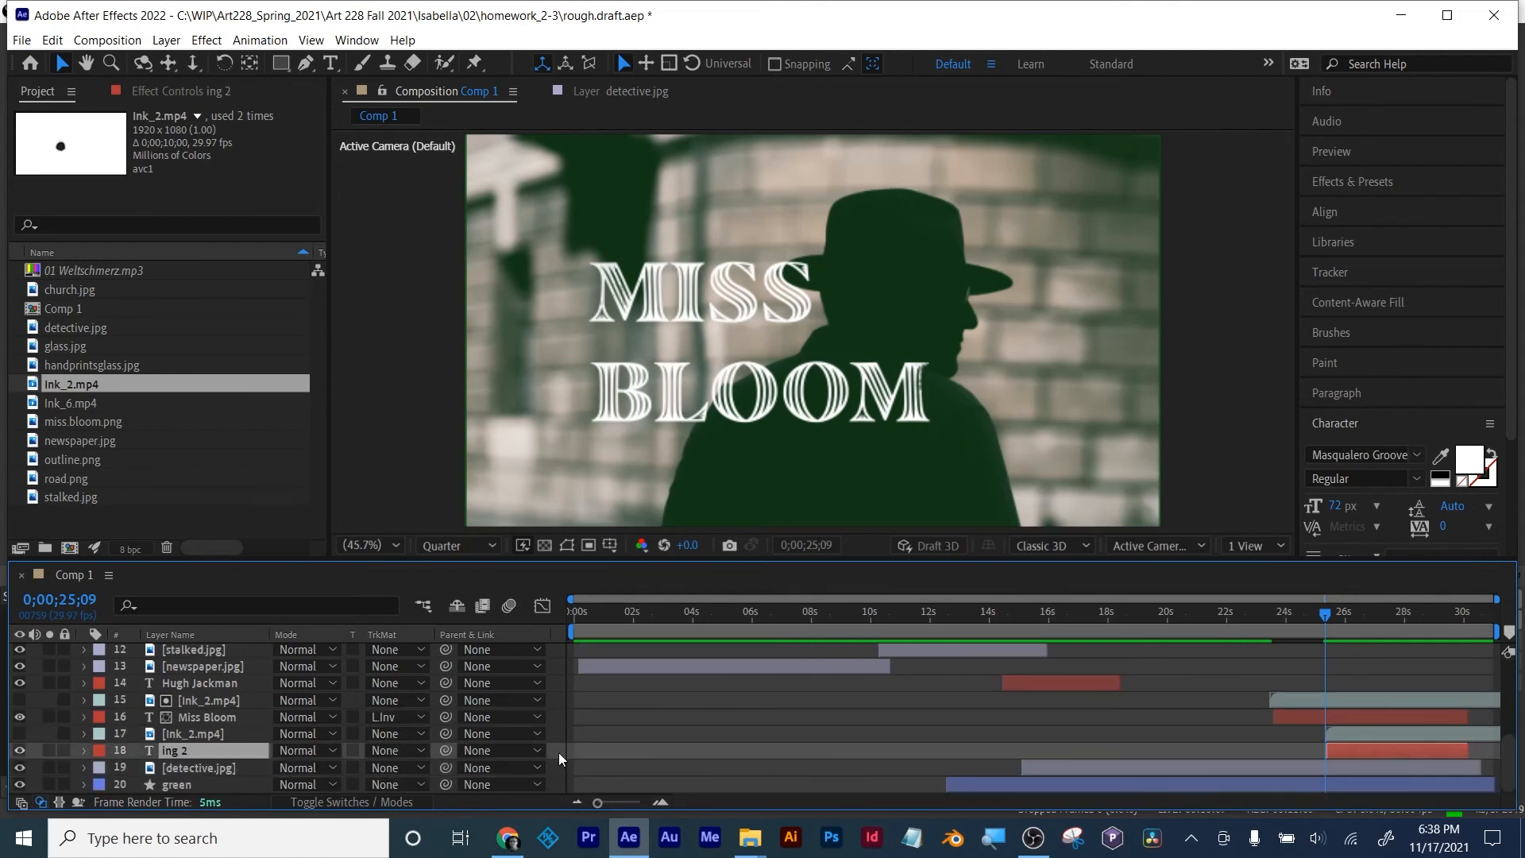
pyautogui.click(403, 756)
pyautogui.click(425, 731)
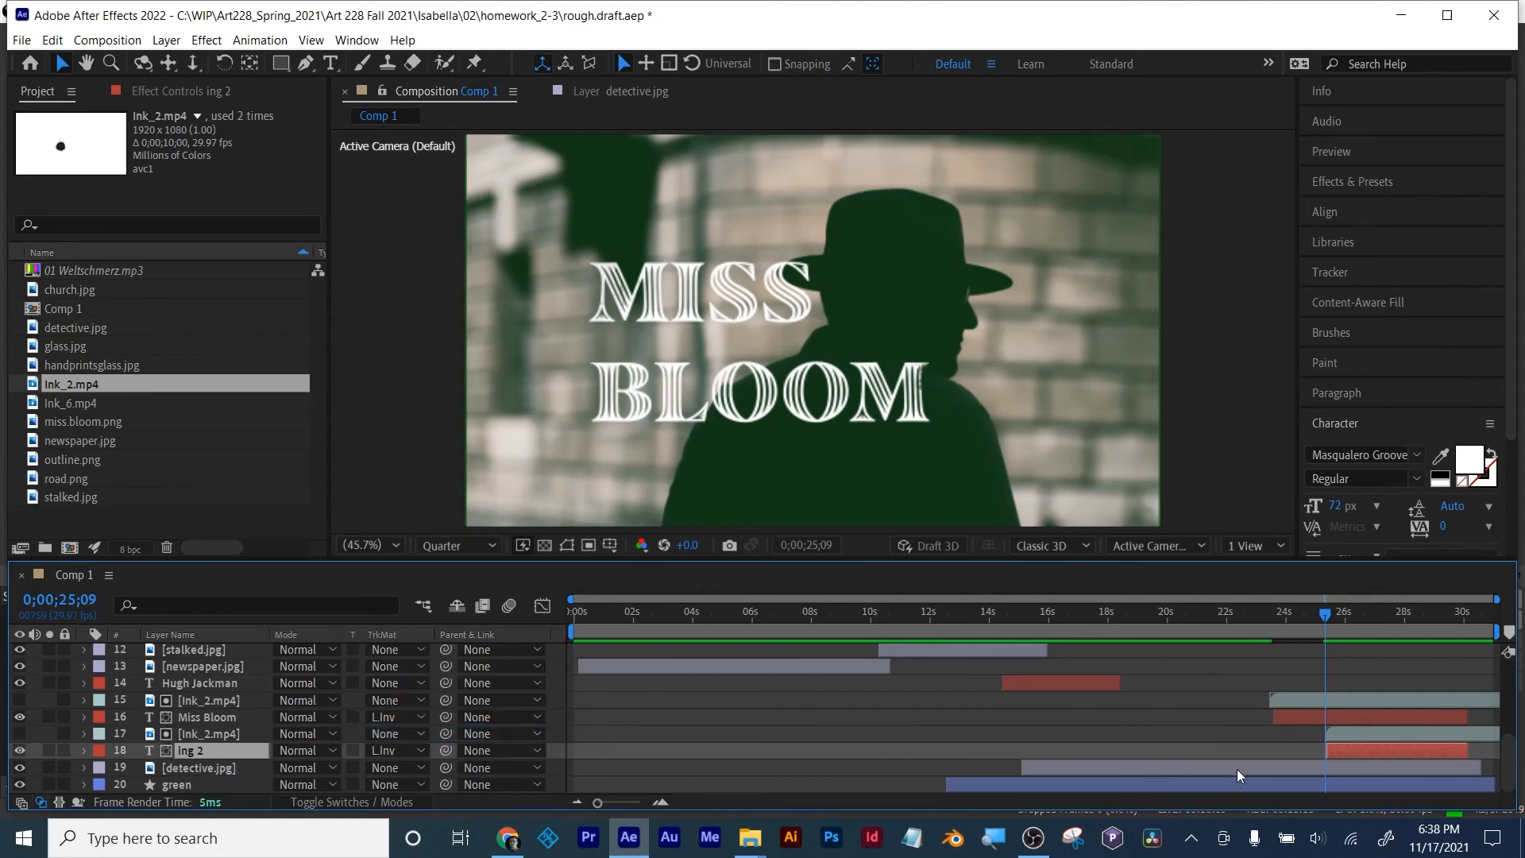
pyautogui.moveTo(1331, 613); pyautogui.dragTo(1380, 616)
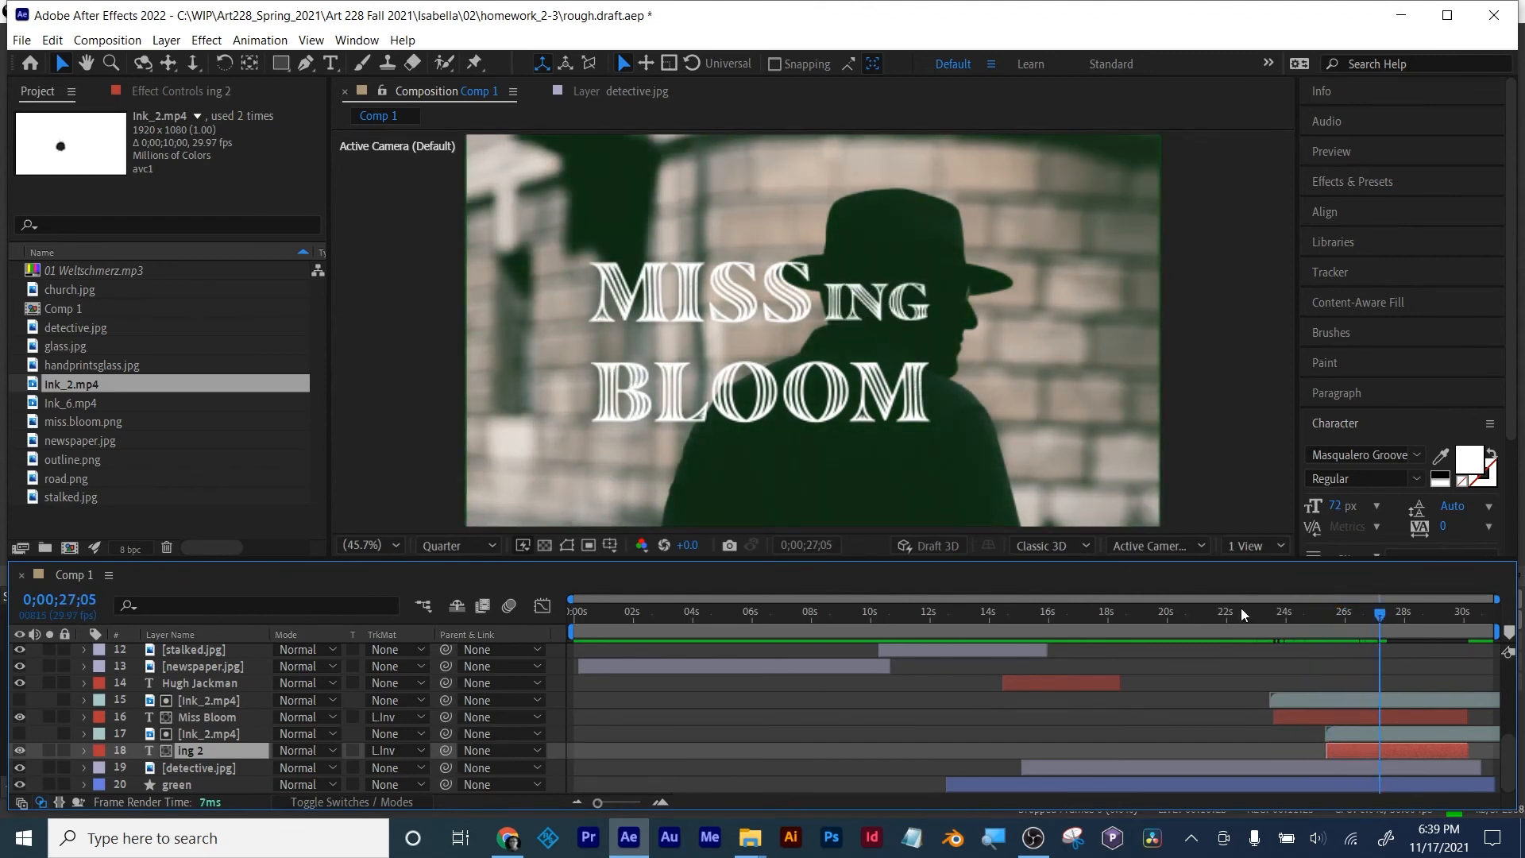
pyautogui.moveTo(1380, 615)
pyautogui.mouseDown()
pyautogui.moveTo(1307, 611)
pyautogui.moveTo(1378, 612)
pyautogui.mouseUp()
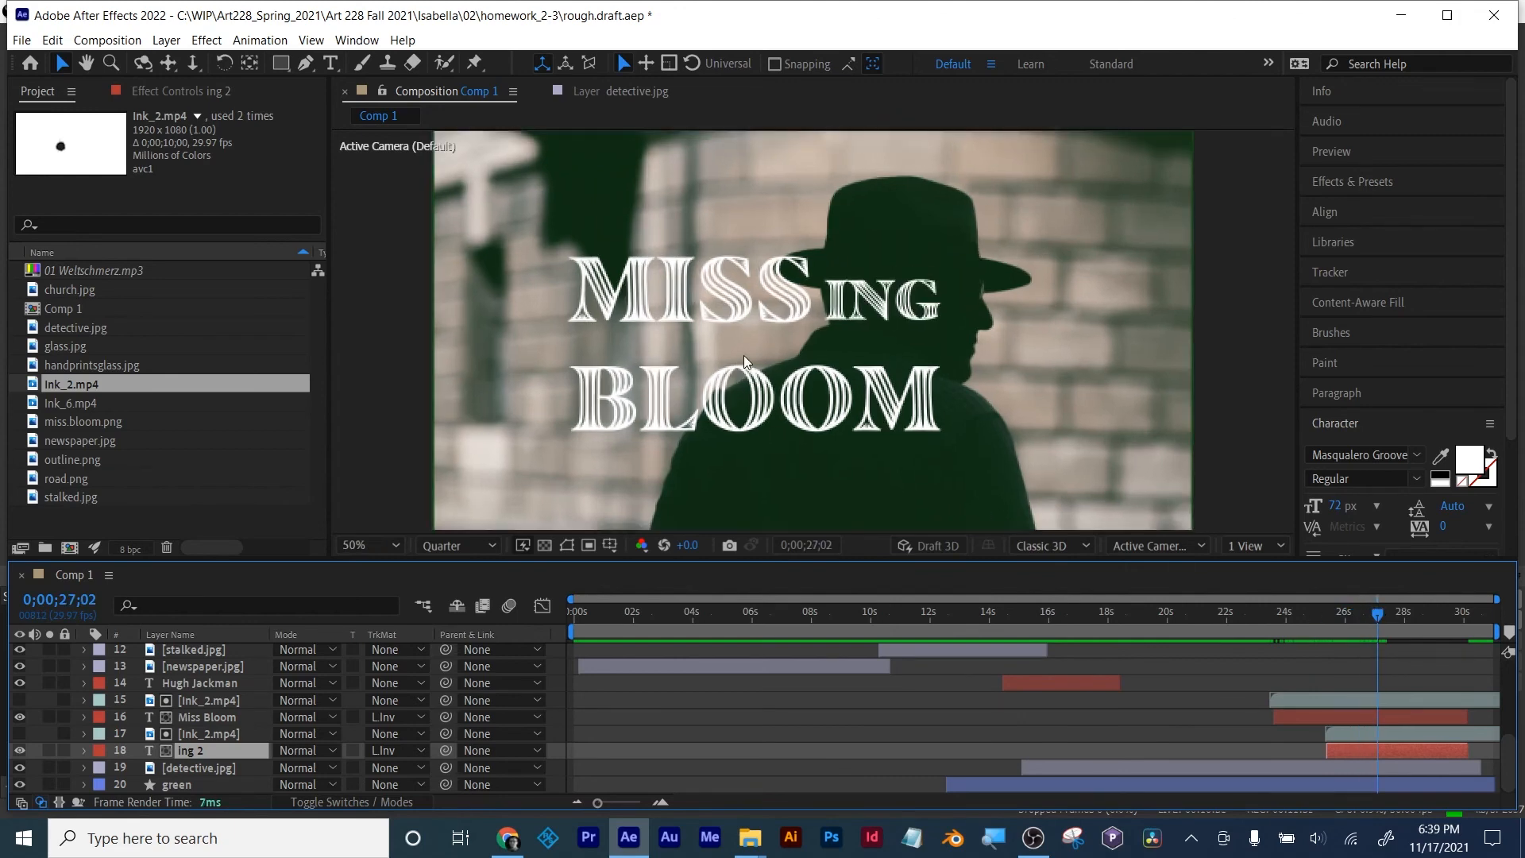
# Step: View the composition at 100% with rulers shown and set the preview resolution to Full
pyautogui.press('/')
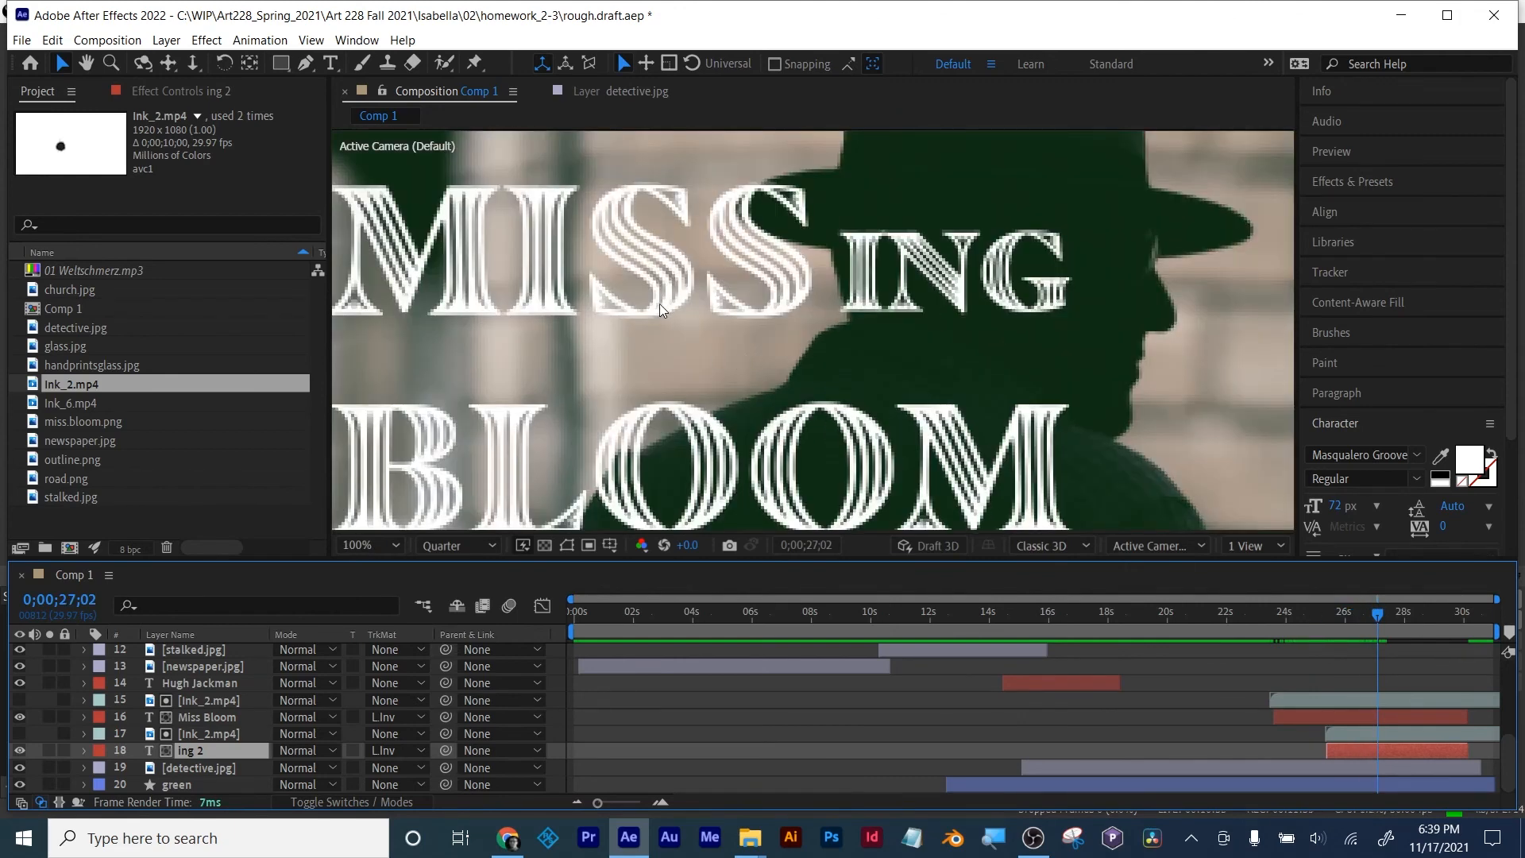
pyautogui.hotkey('ctrl', 'r')
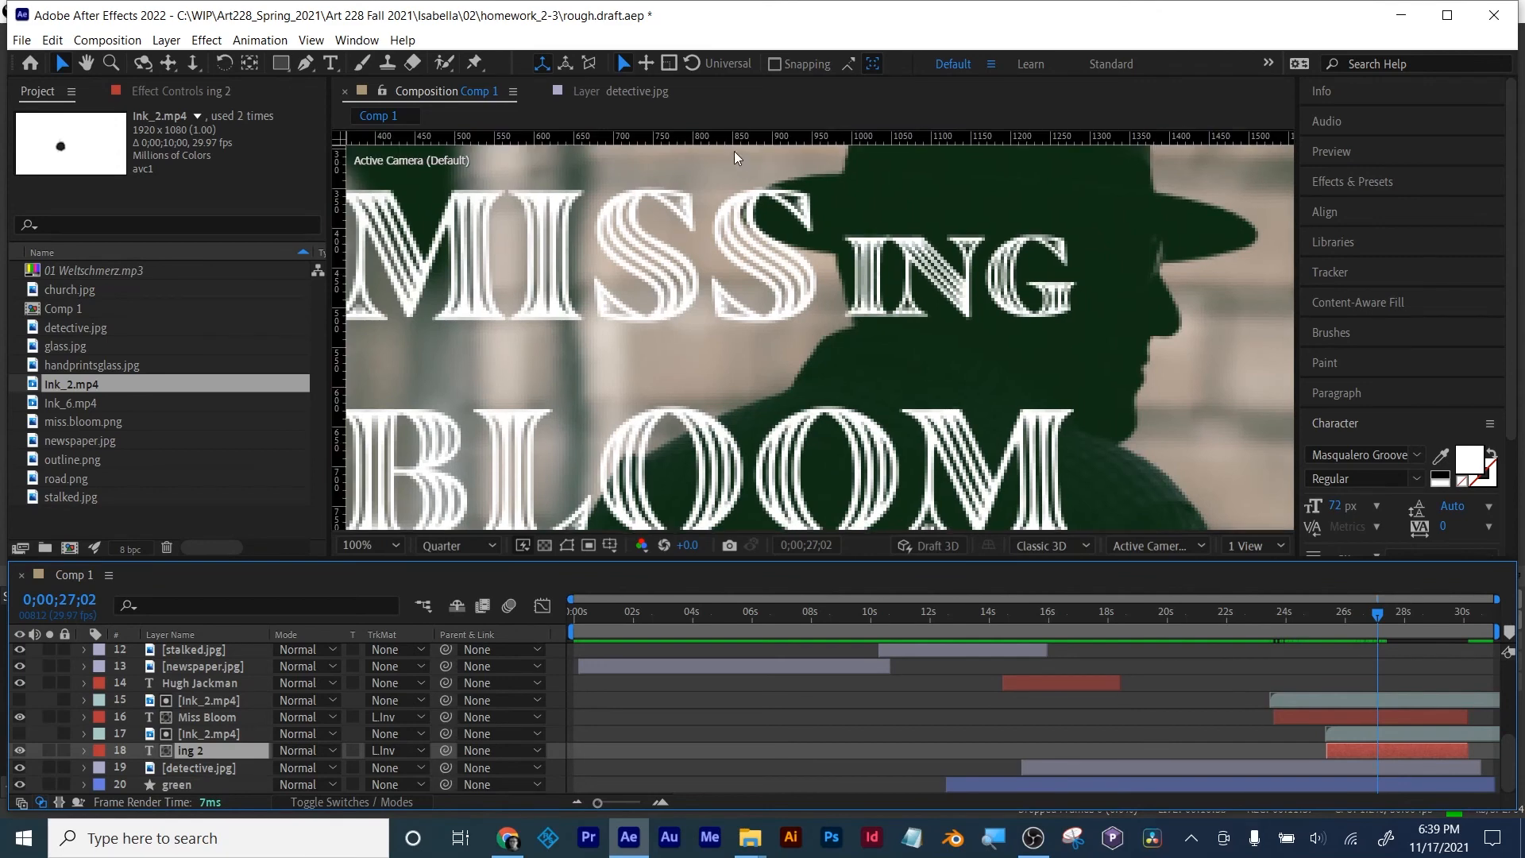
pyautogui.click(461, 548)
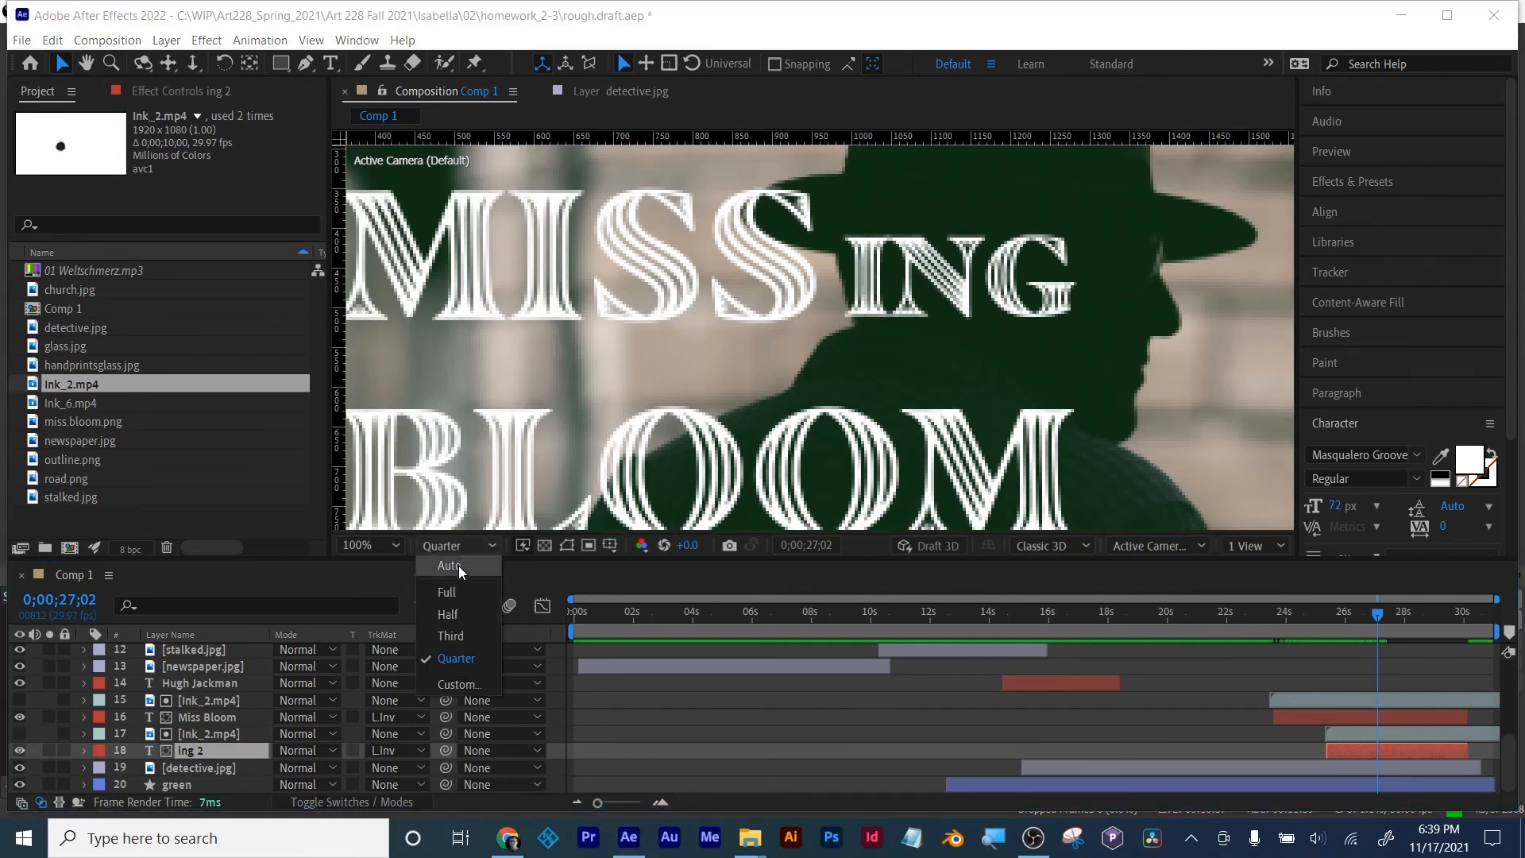
pyautogui.click(459, 594)
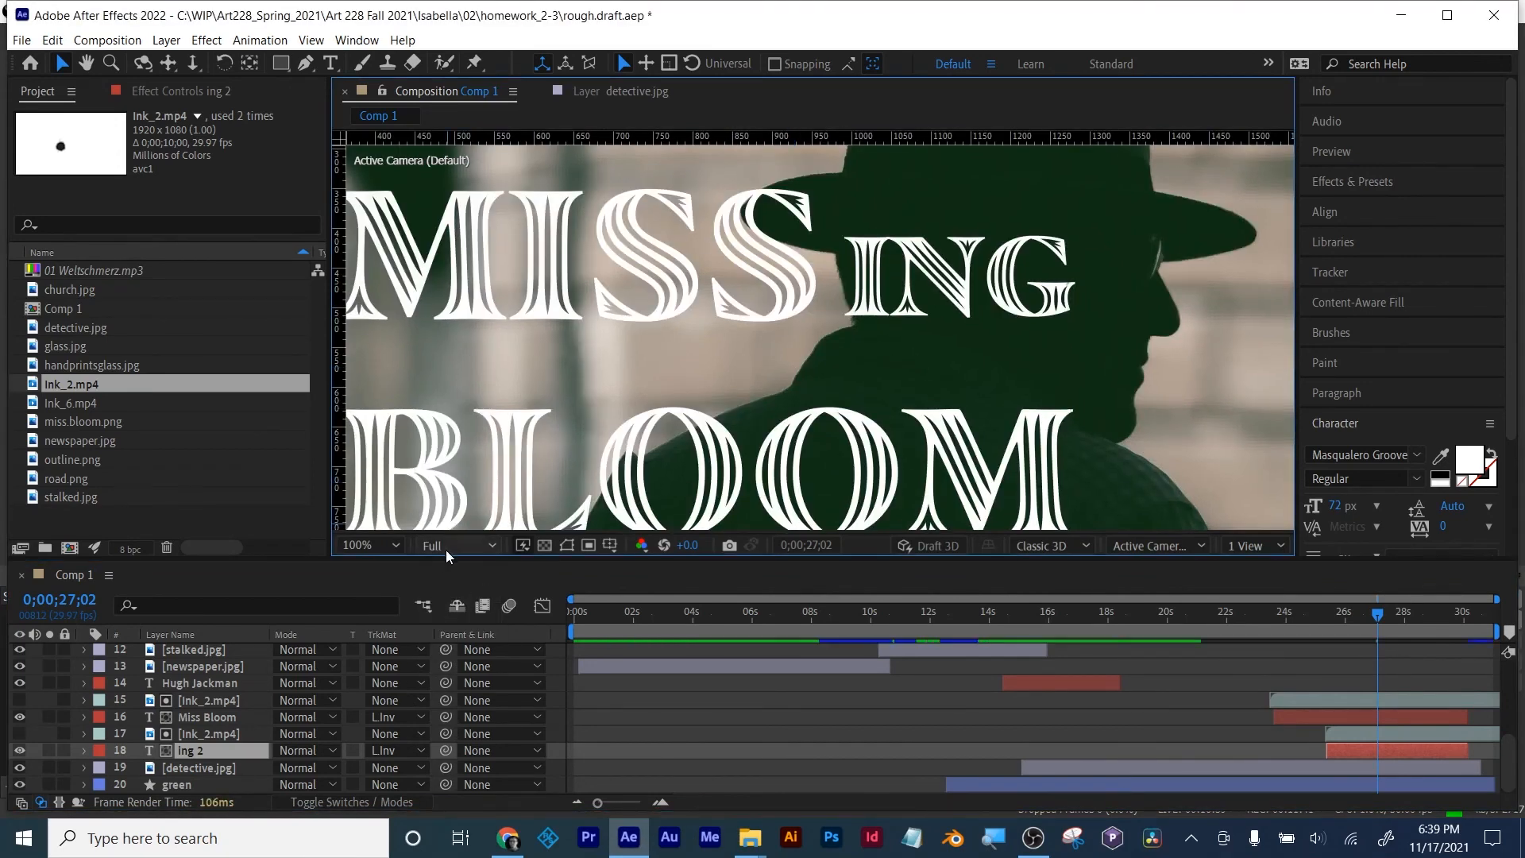
# Step: Place a horizontal guide along the baseline of the word MISS
pyautogui.scroll(3, 608, 361)
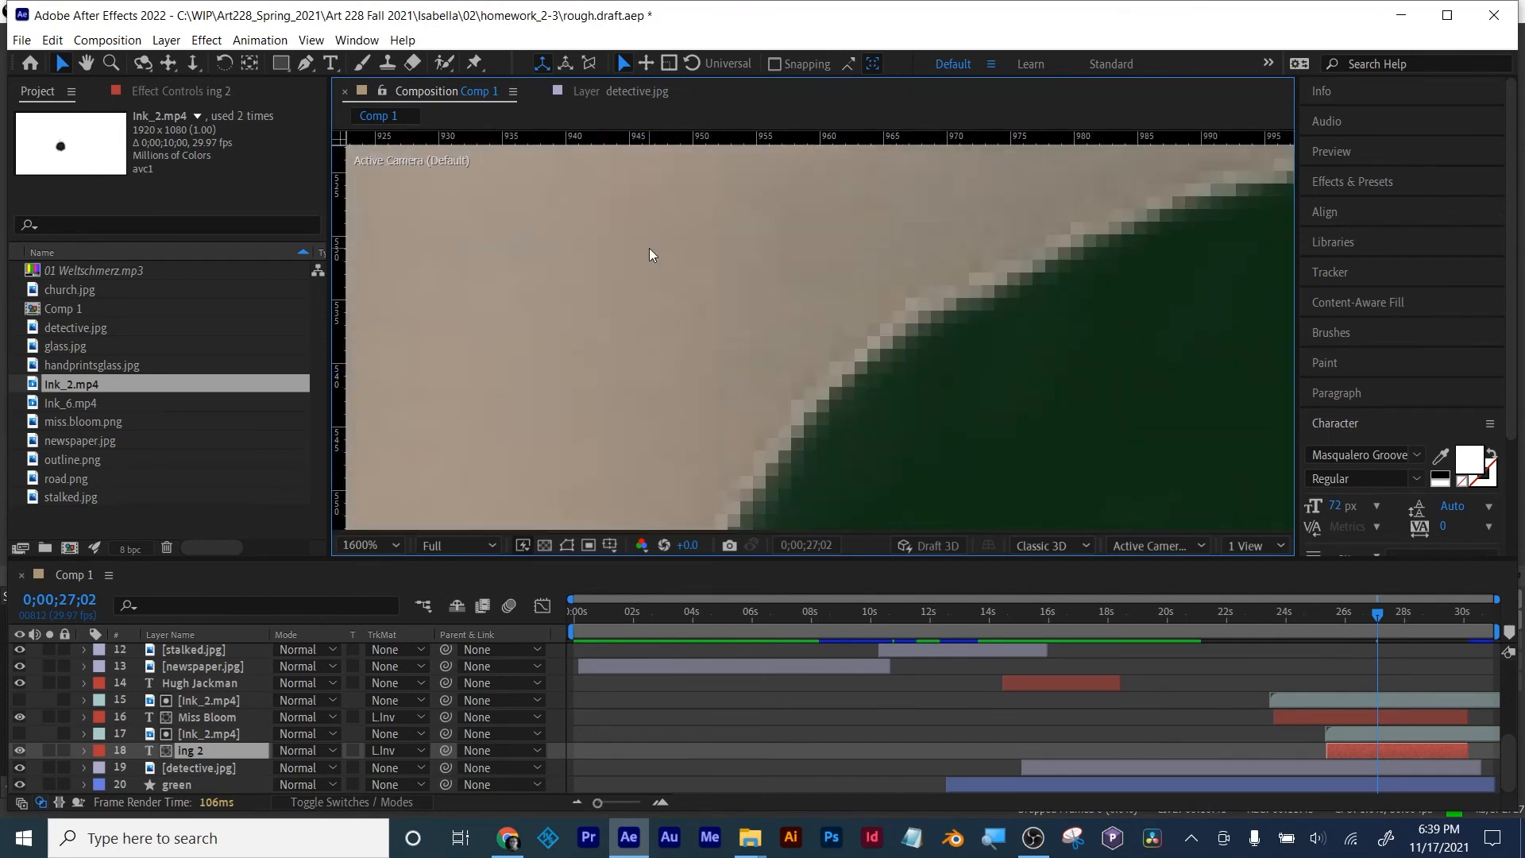
pyautogui.scroll(-1, 649, 248)
pyautogui.moveTo(650, 248); pyautogui.dragTo(749, 402)
pyautogui.scroll(-2, 748, 402)
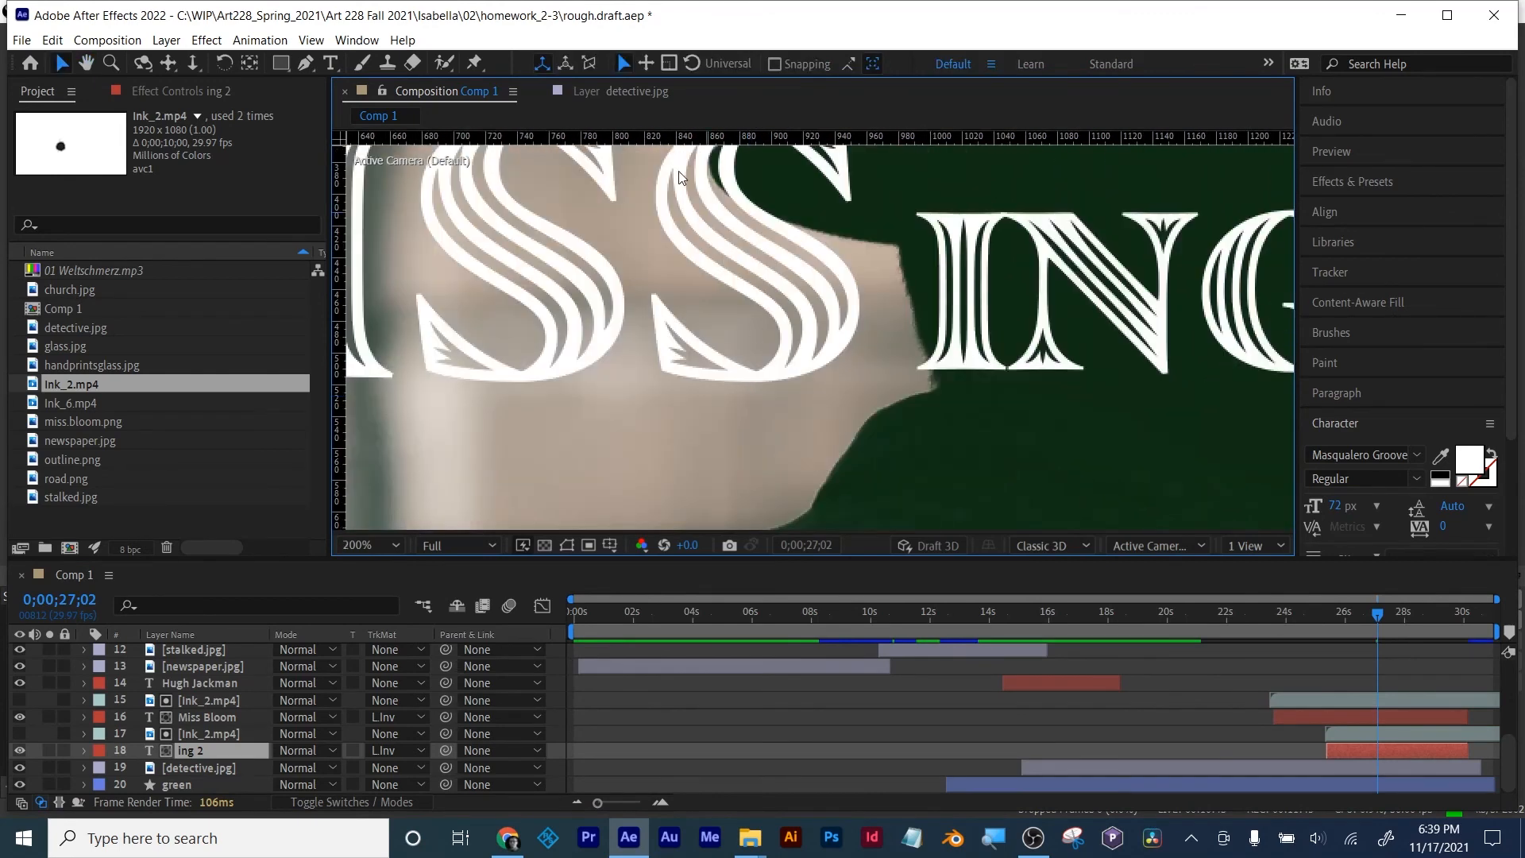
pyautogui.moveTo(700, 132); pyautogui.dragTo(726, 377)
# Step: Set the ing 2 layer's position to 990.0, 514.0 to match the guide, and fit the whole composition in view
pyautogui.click(193, 751)
pyautogui.press('p')
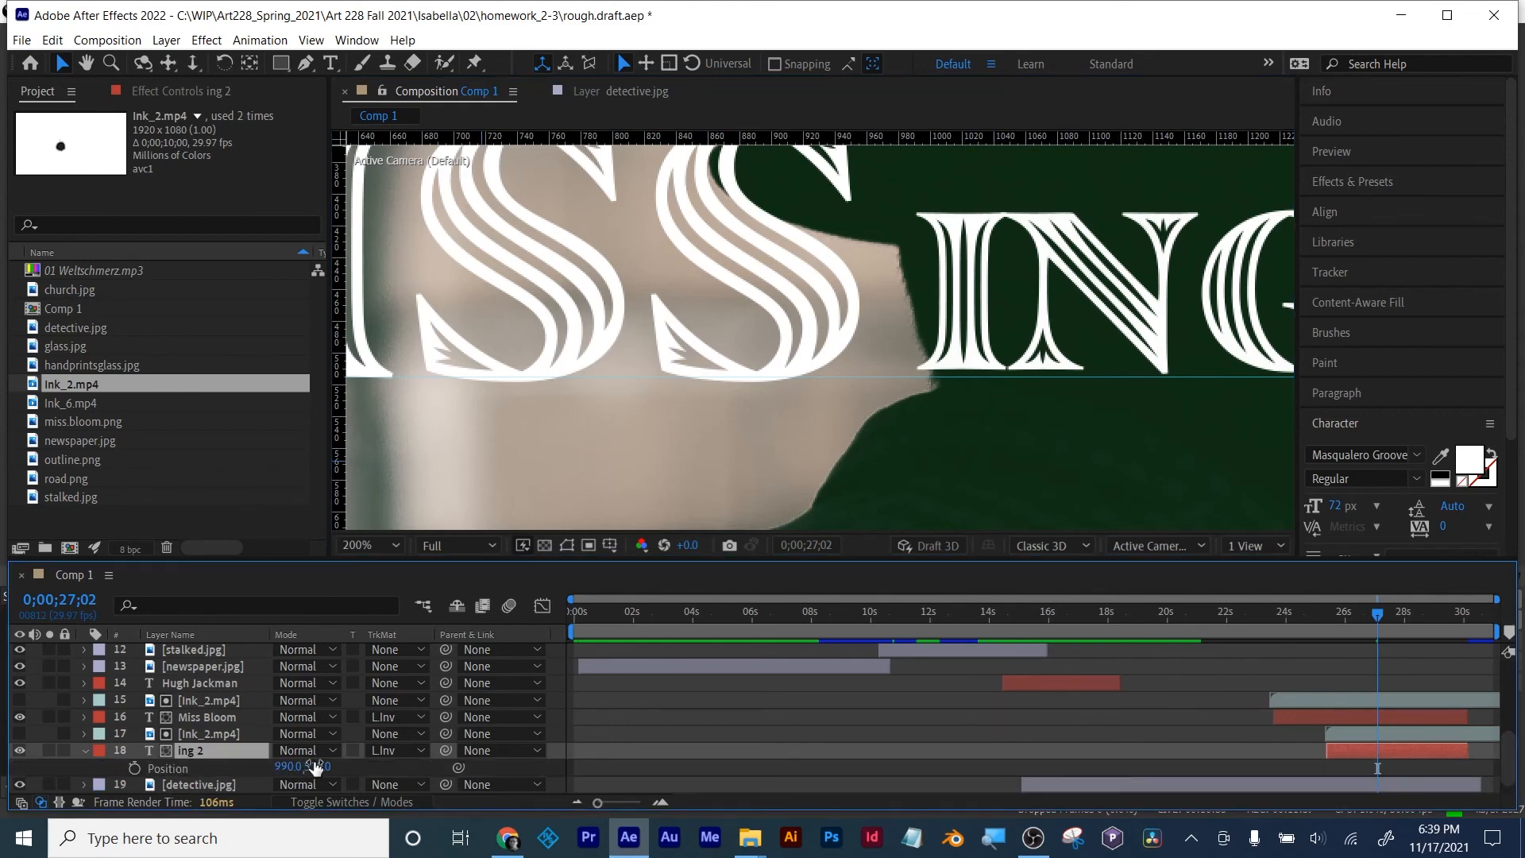
pyautogui.moveTo(316, 766); pyautogui.dragTo(319, 767)
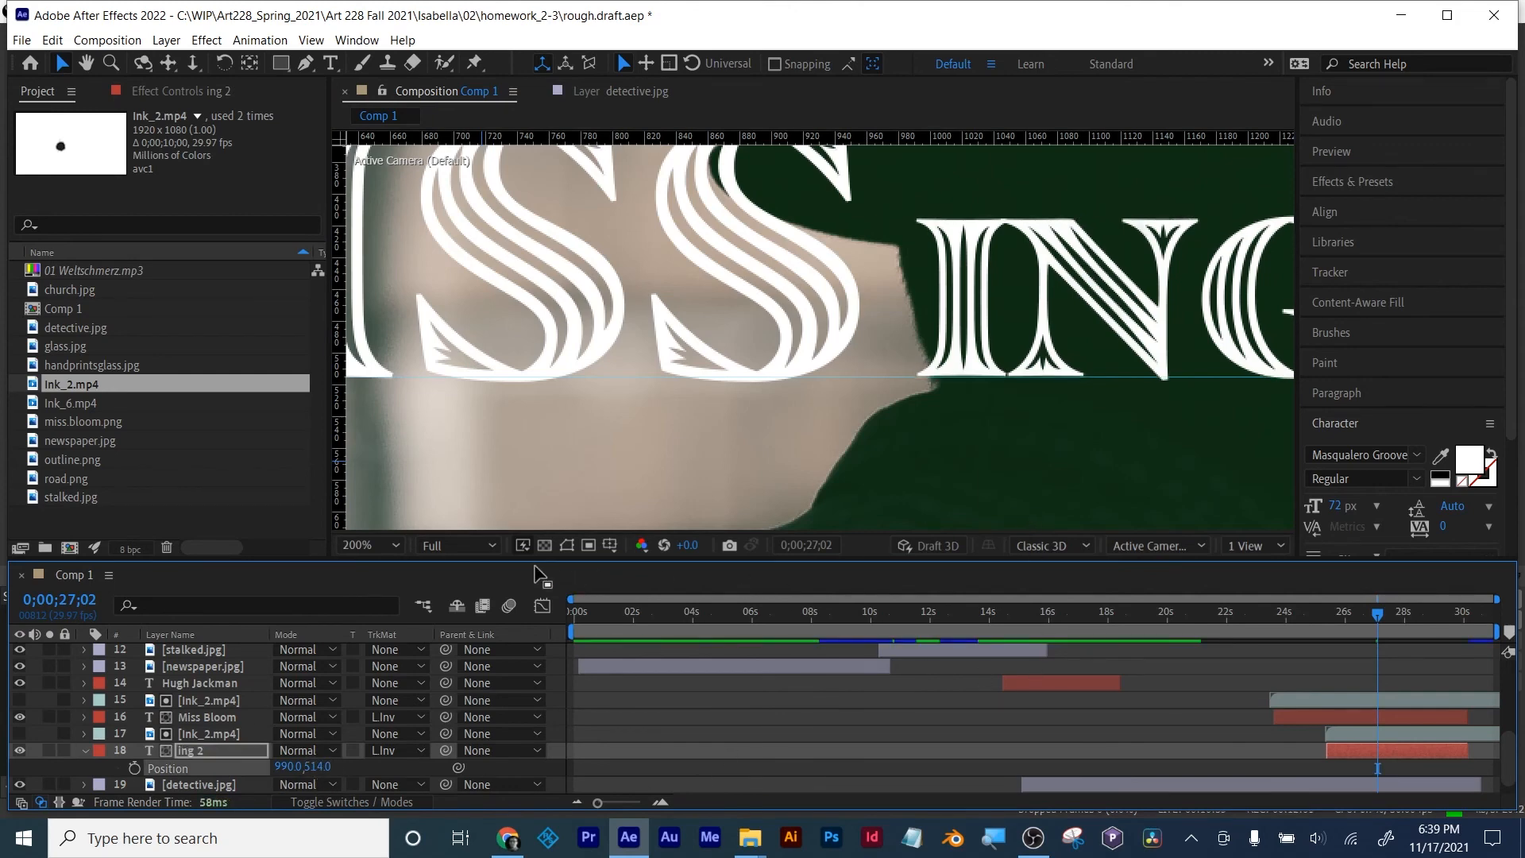
pyautogui.click(364, 545)
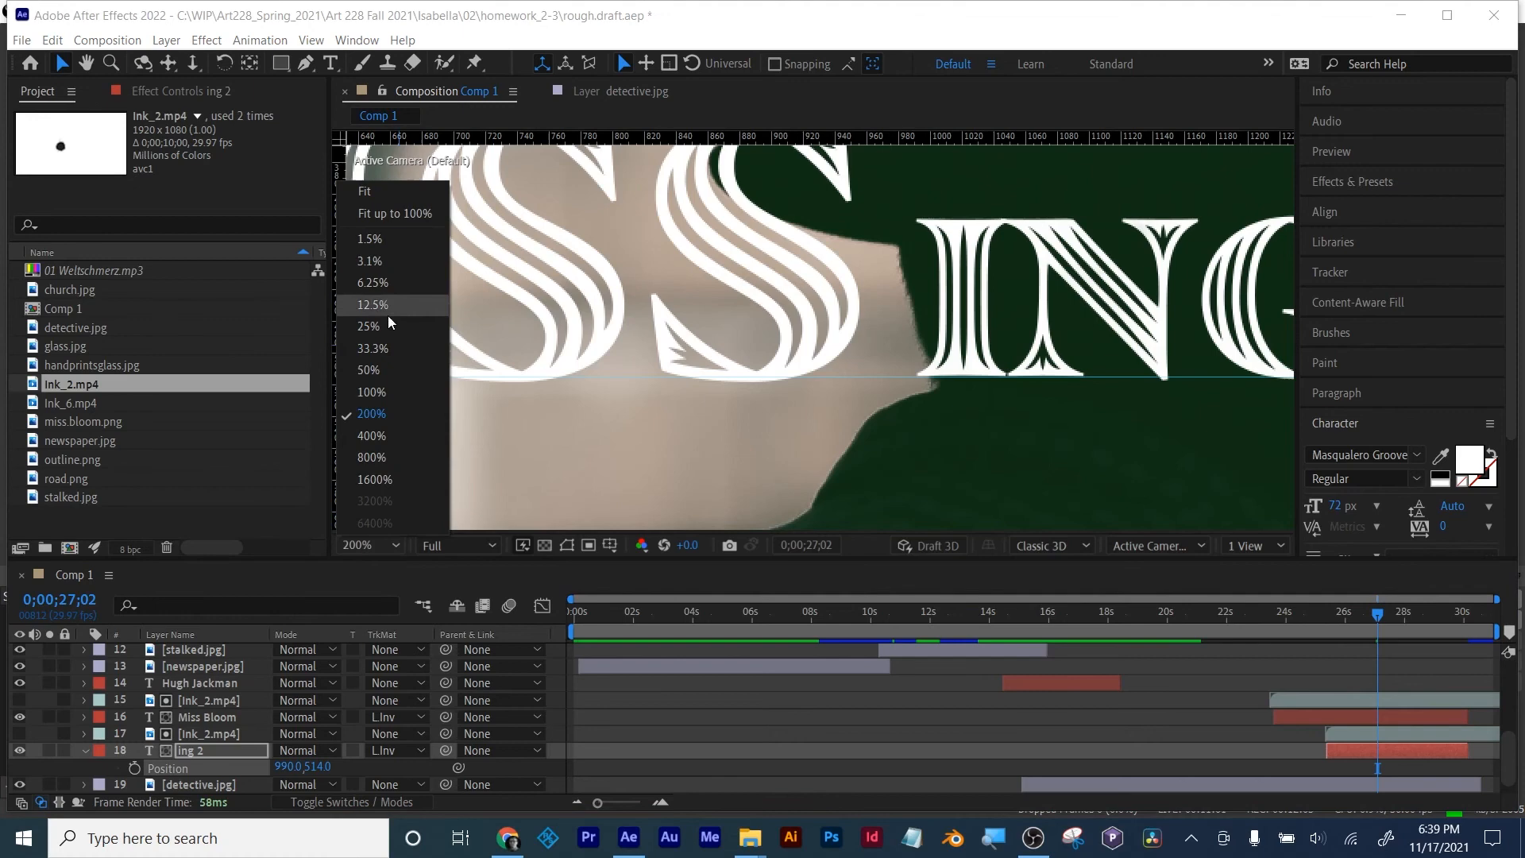
pyautogui.click(366, 190)
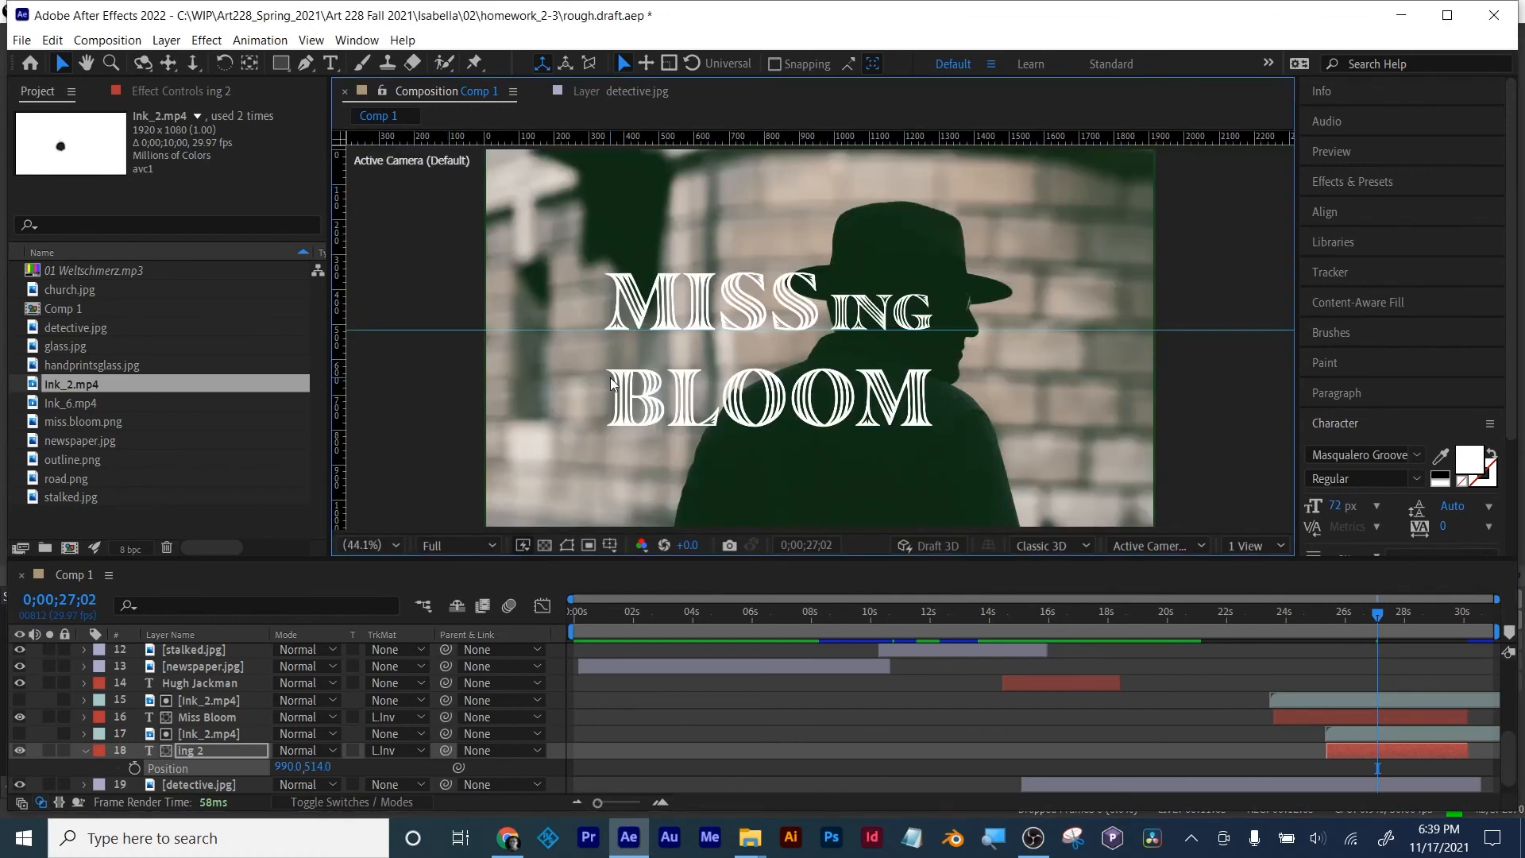
# Step: Hide the rulers and the guide, and move the current time to 0;00;27;18
pyautogui.hotkey('ctrl', 'r')
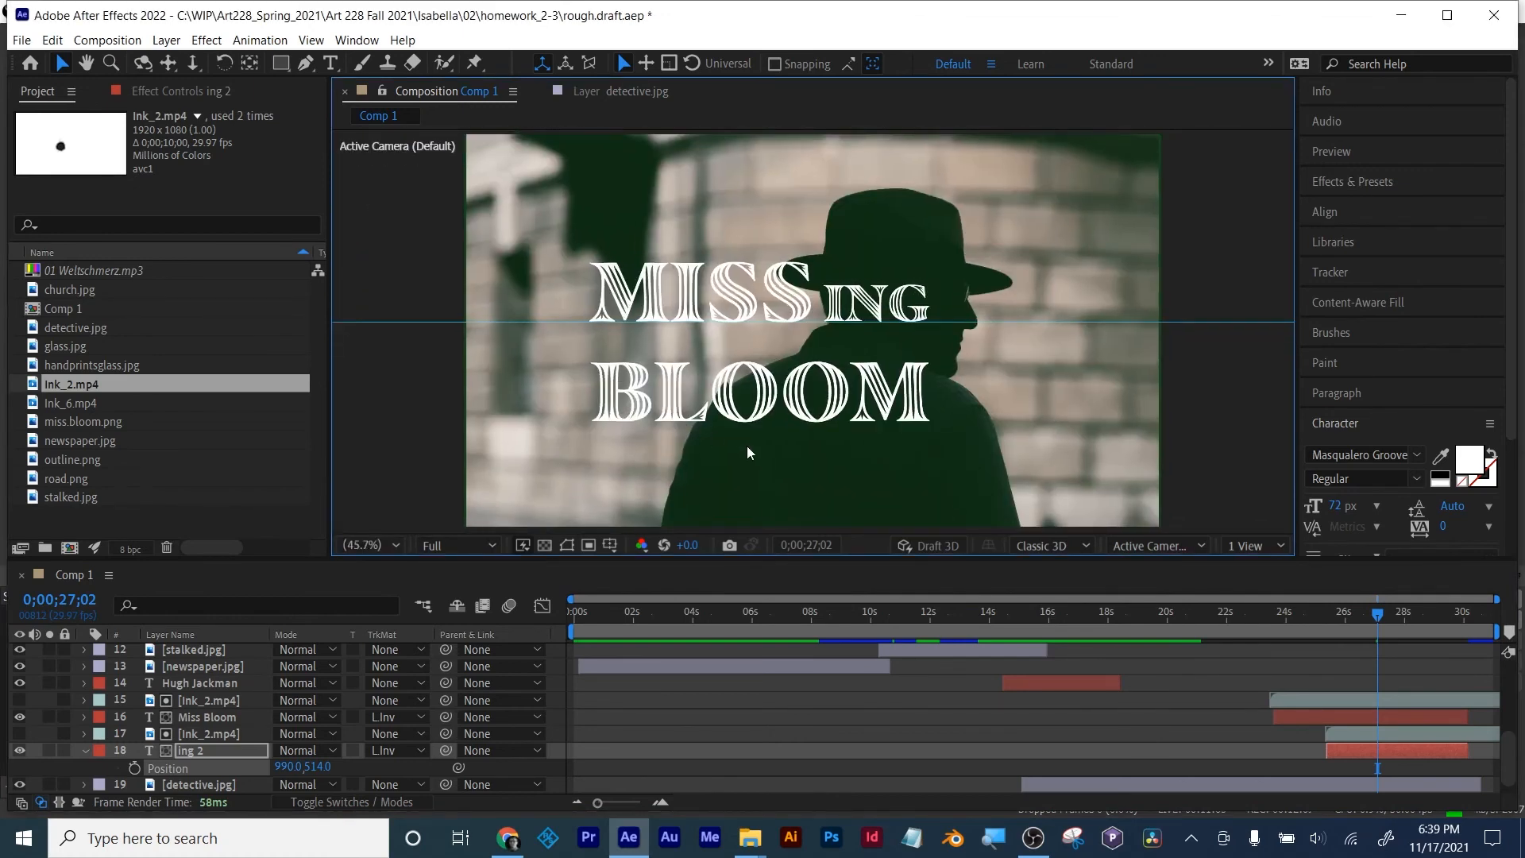
pyautogui.hotkey('ctrl', ';')
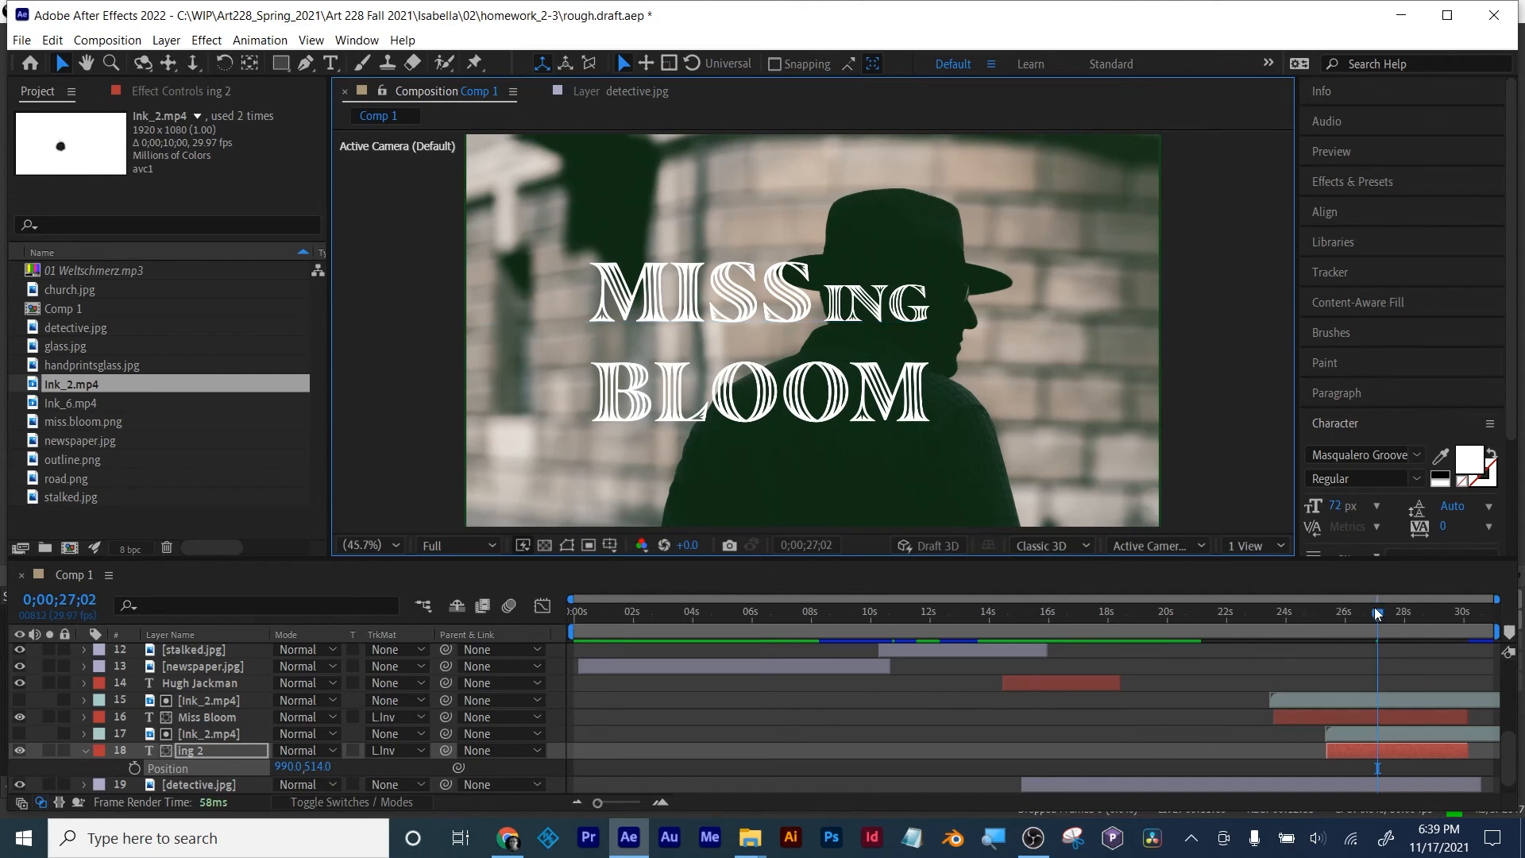
pyautogui.moveTo(1378, 612)
pyautogui.mouseDown()
pyautogui.moveTo(1256, 596)
pyautogui.moveTo(1393, 597)
pyautogui.mouseUp()
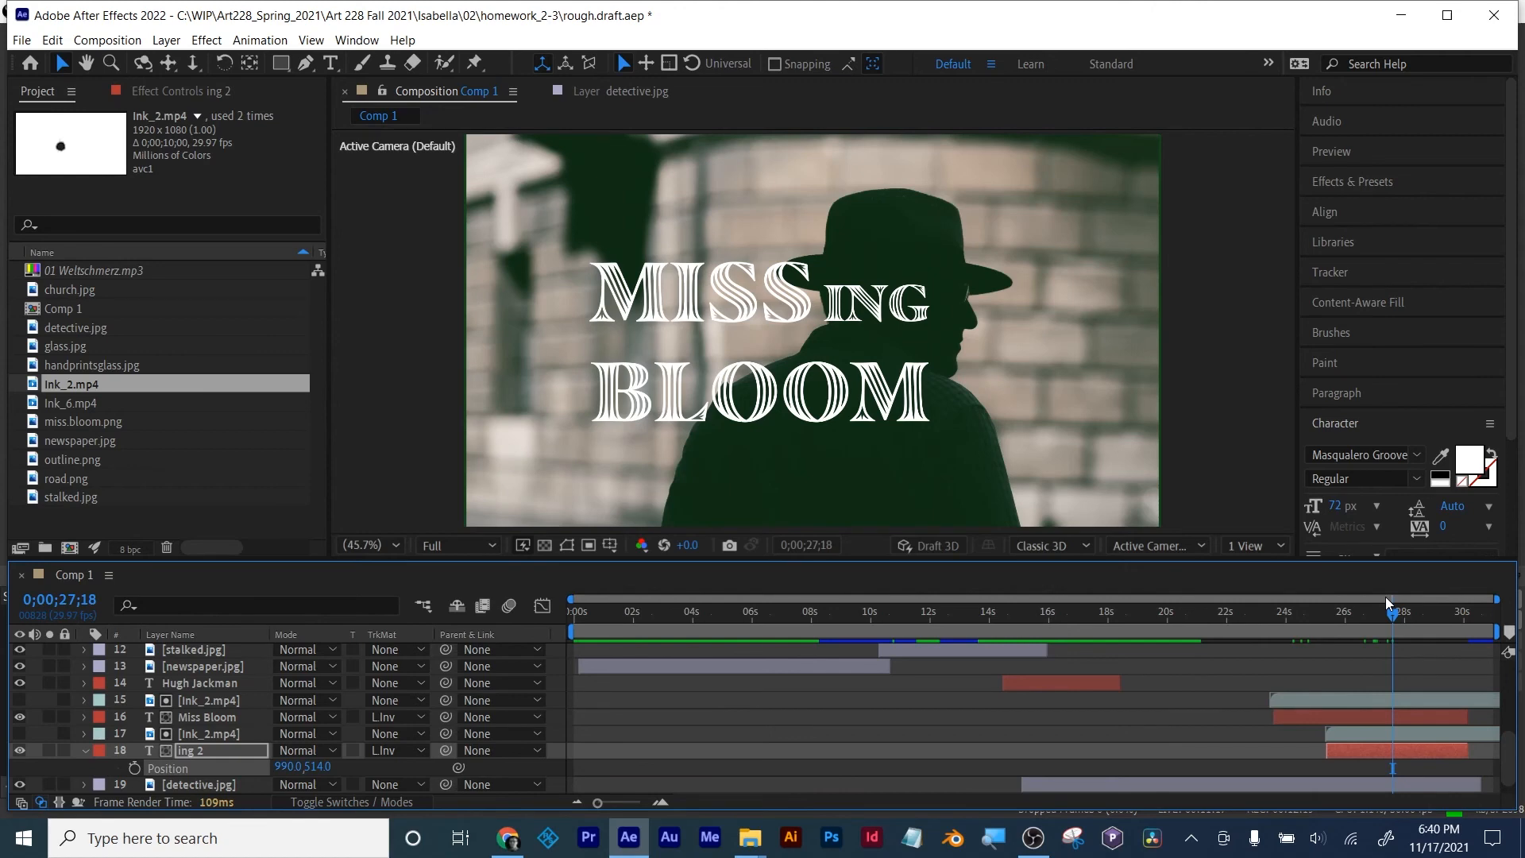
# Step: Switch to the browser to check the homework_2-1 folder in Google Drive, dismiss the upload notice, and return to After Effects
pyautogui.click(507, 837)
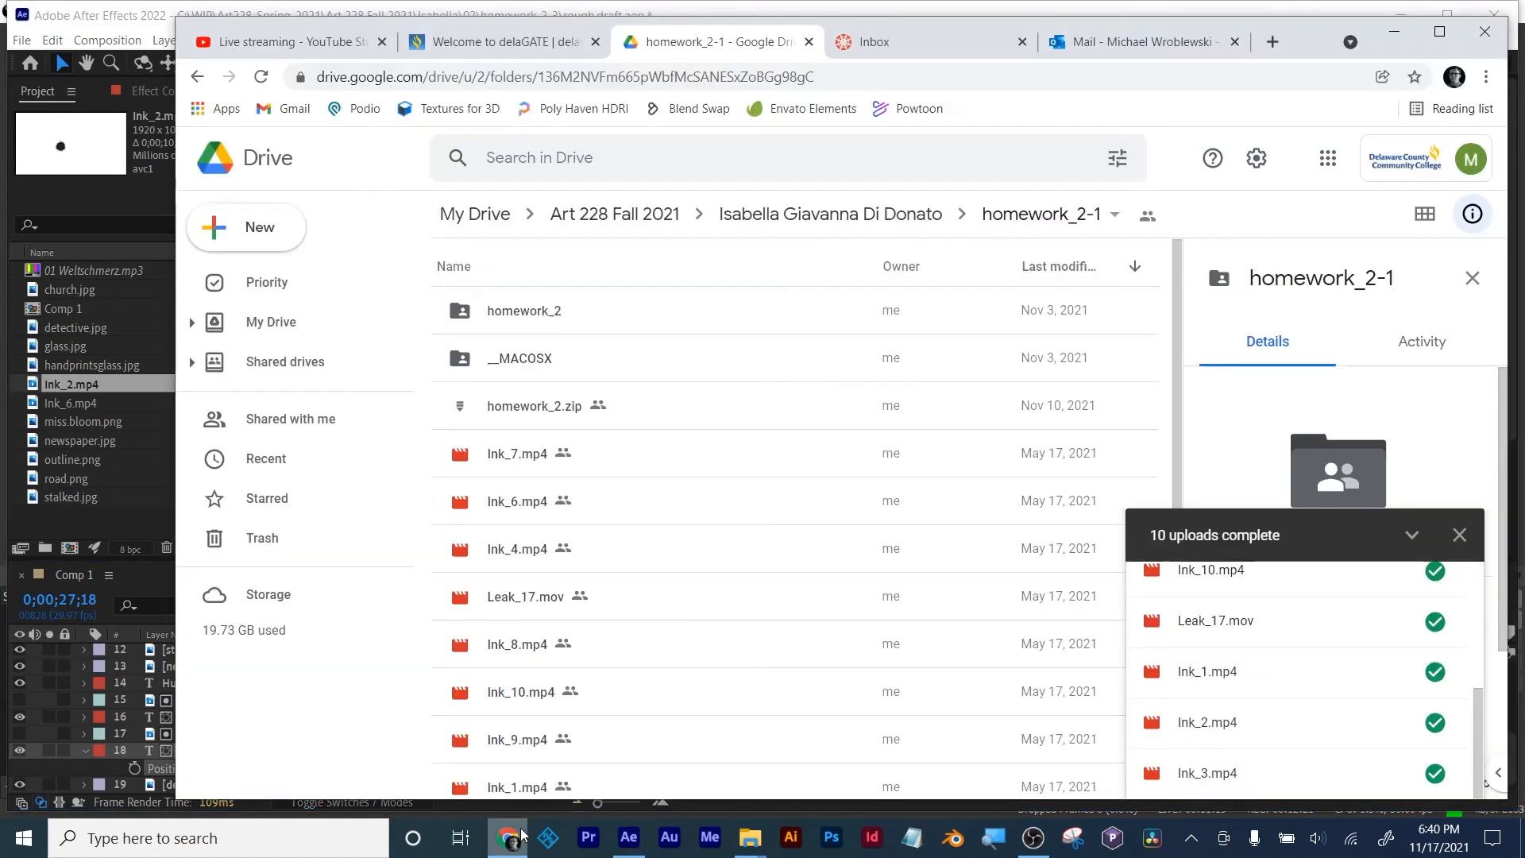
pyautogui.click(1459, 534)
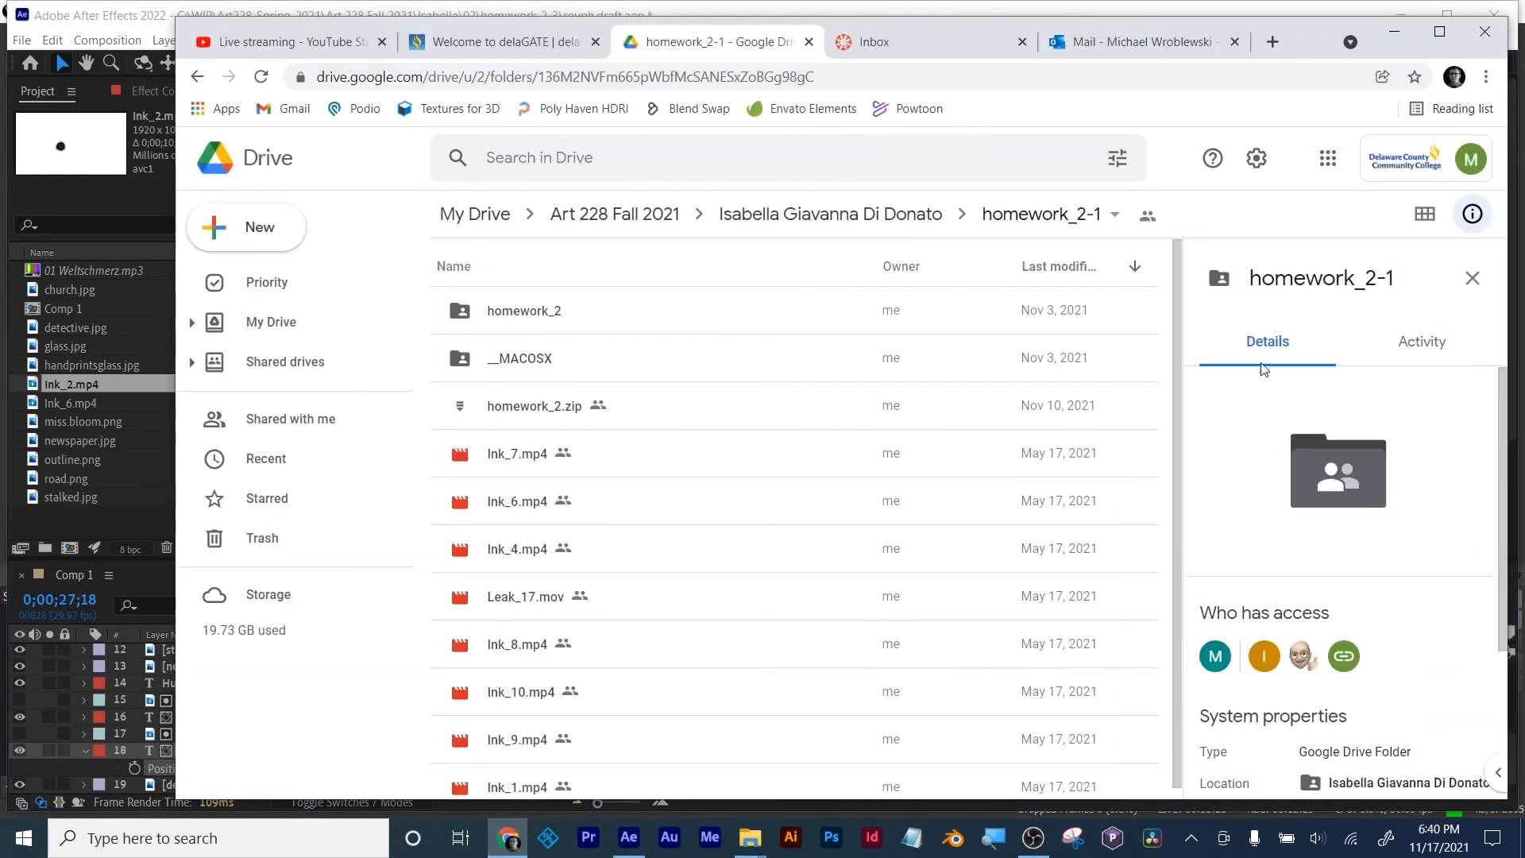
pyautogui.click(1393, 33)
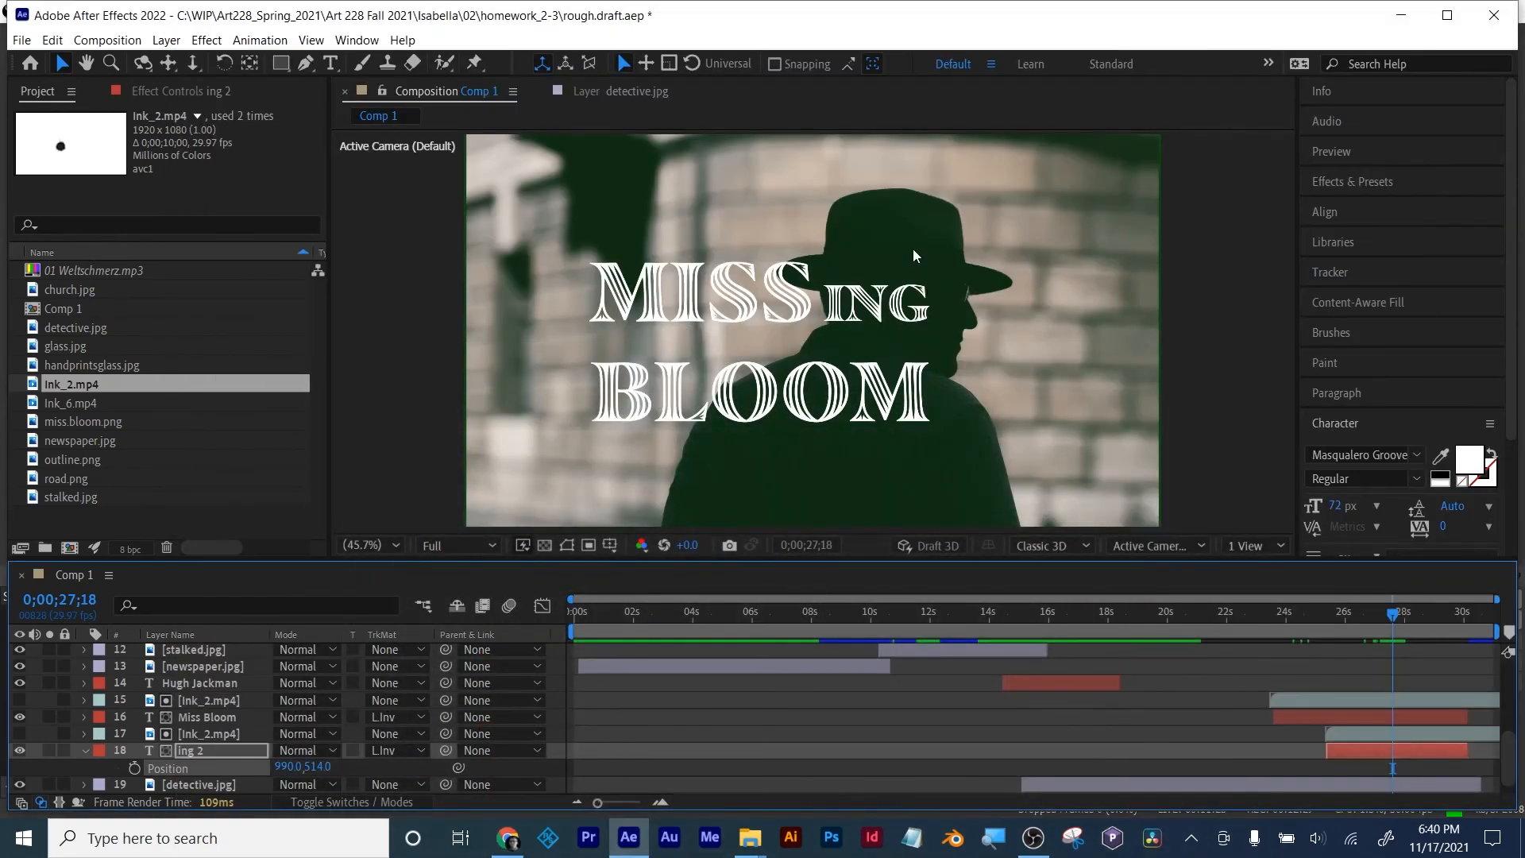
# Step: Duplicate the detective.jpg layer and collapse the ing 2 layer's properties
pyautogui.scroll(-1, 1432, 737)
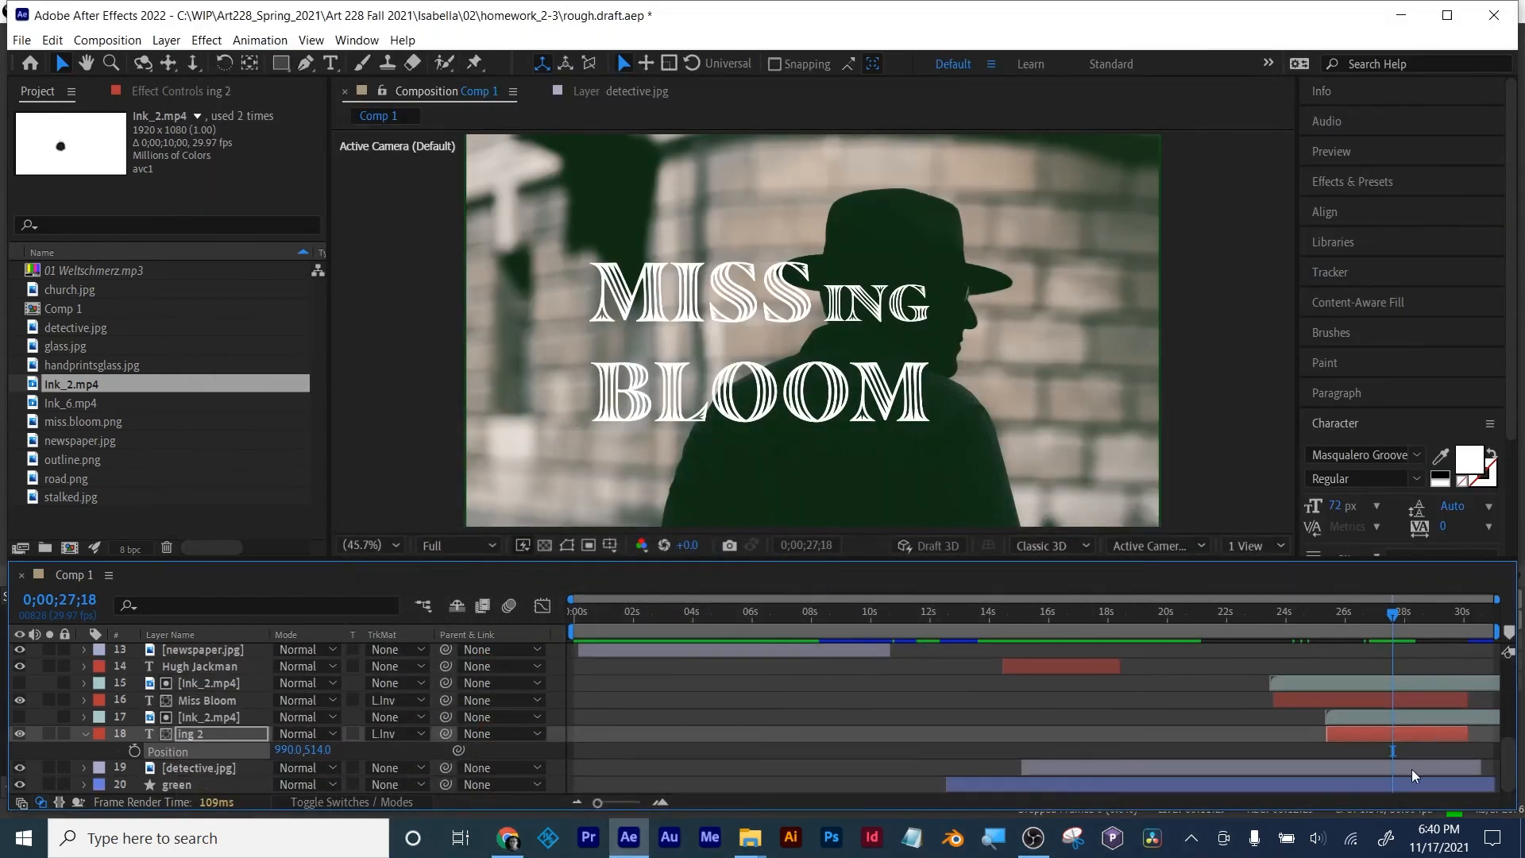
pyautogui.click(1350, 765)
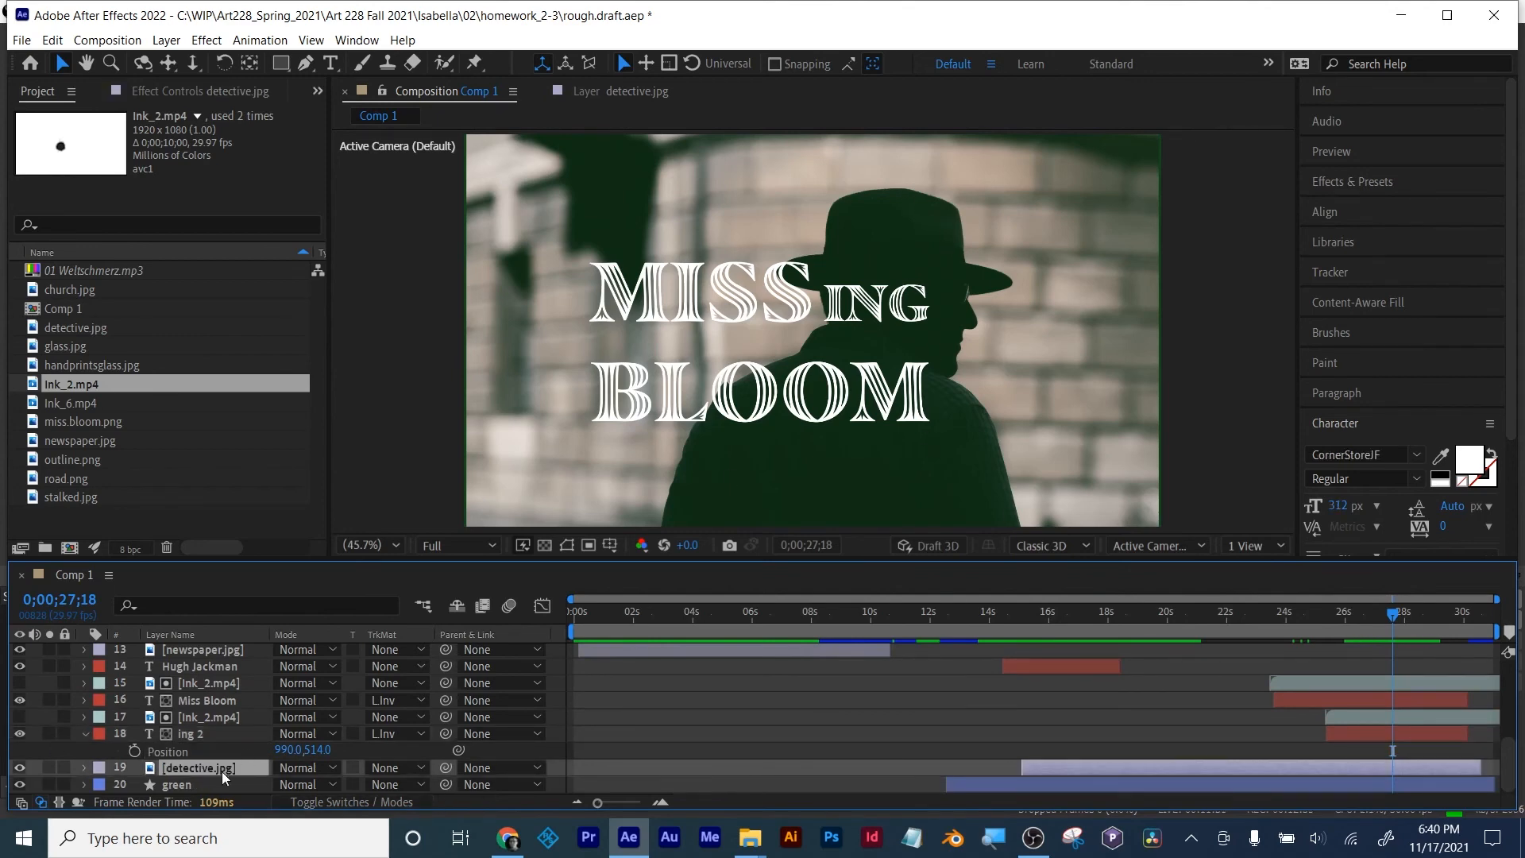
pyautogui.hotkey('ctrl', 'd')
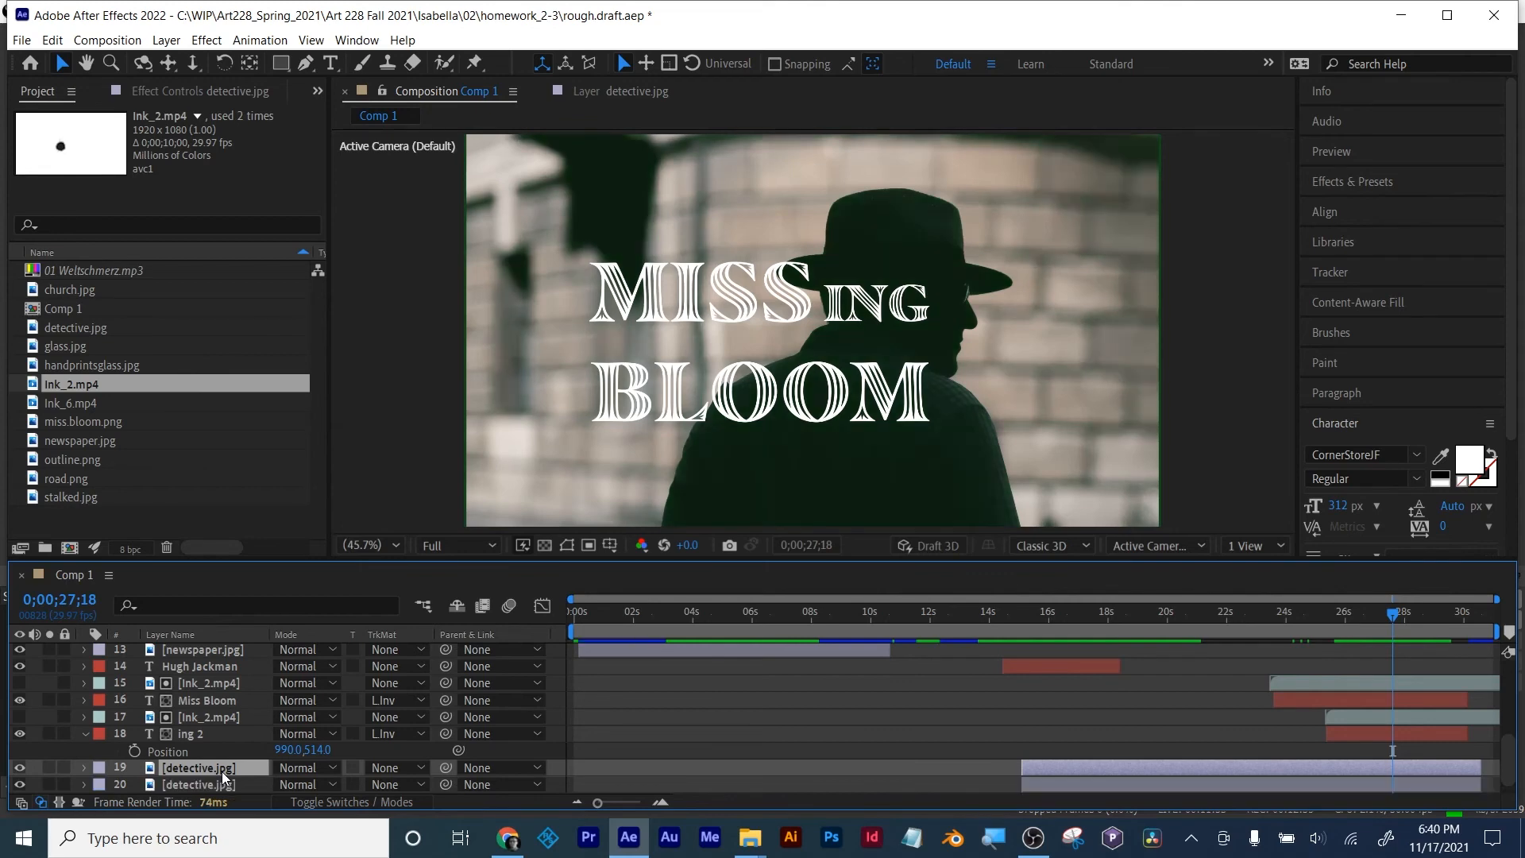
pyautogui.click(84, 734)
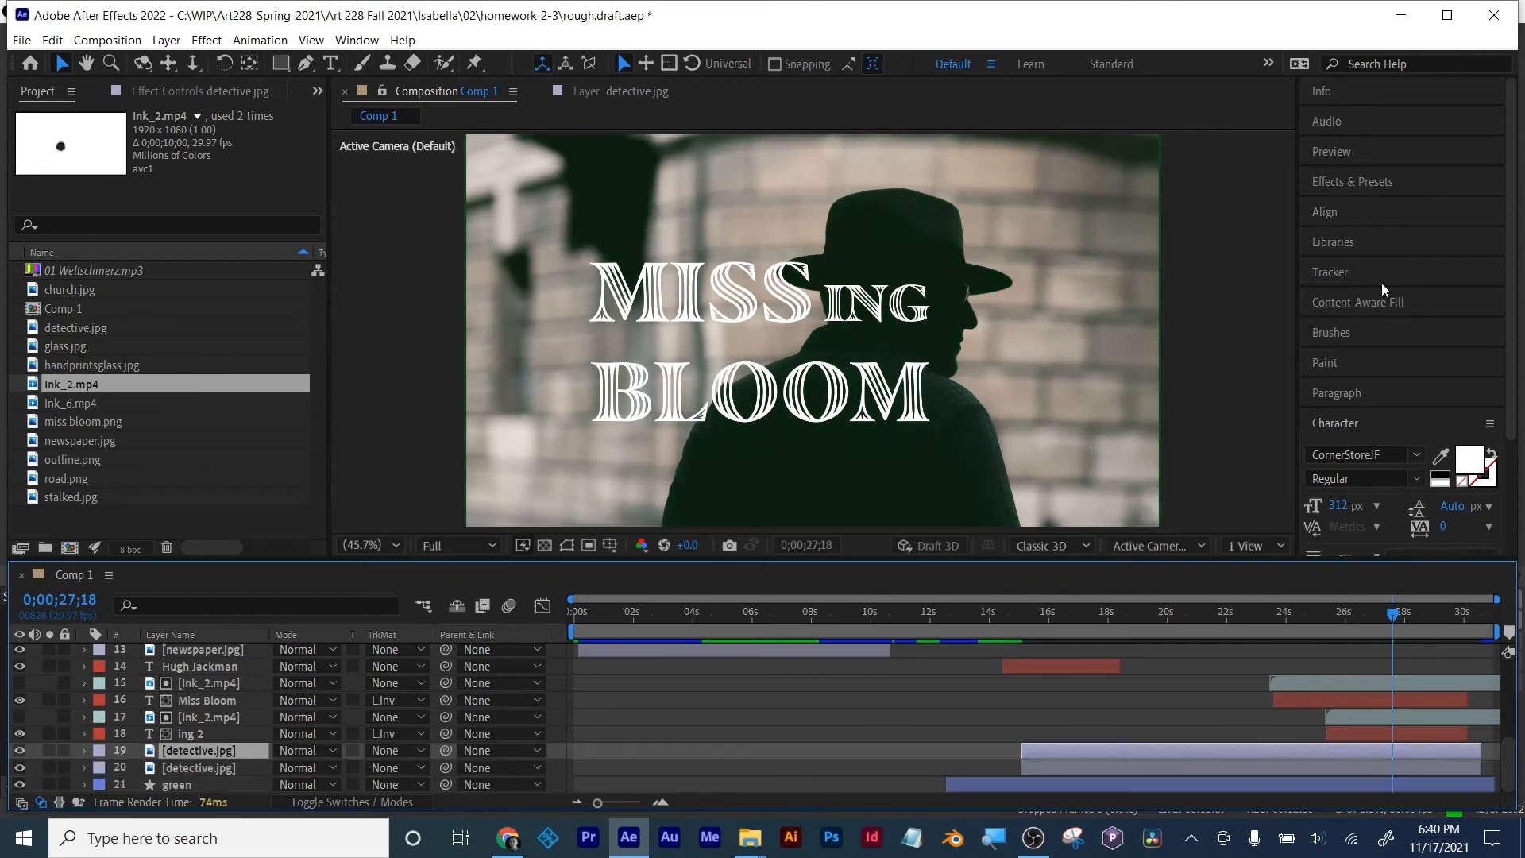
# Step: Search the effects for Extract and apply the Keying Extract effect to the upper detective.jpg copy
pyautogui.click(1363, 179)
pyautogui.click(1363, 208)
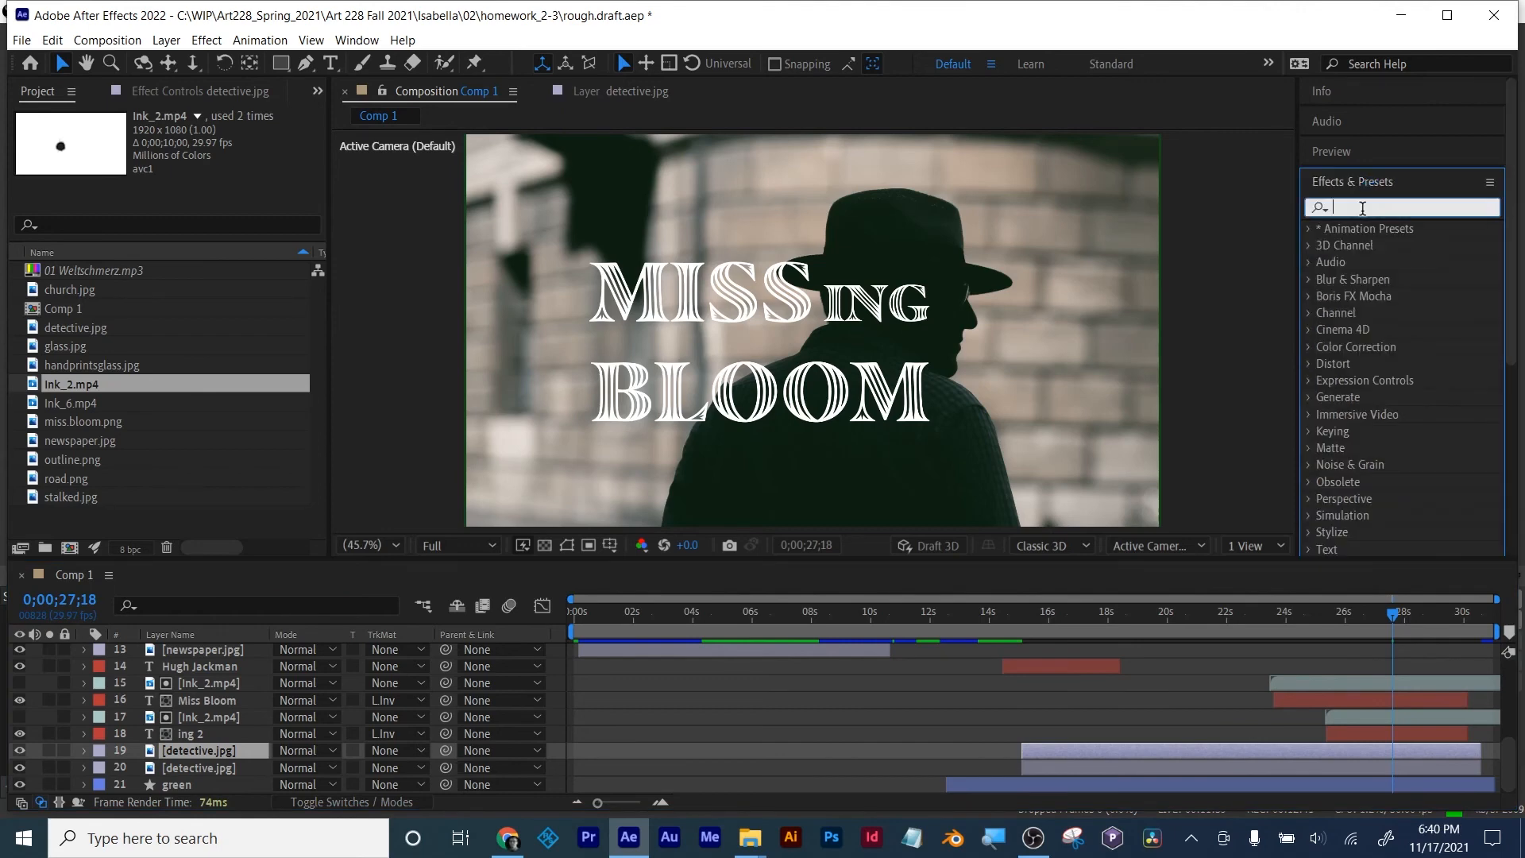
pyautogui.write('Extract')
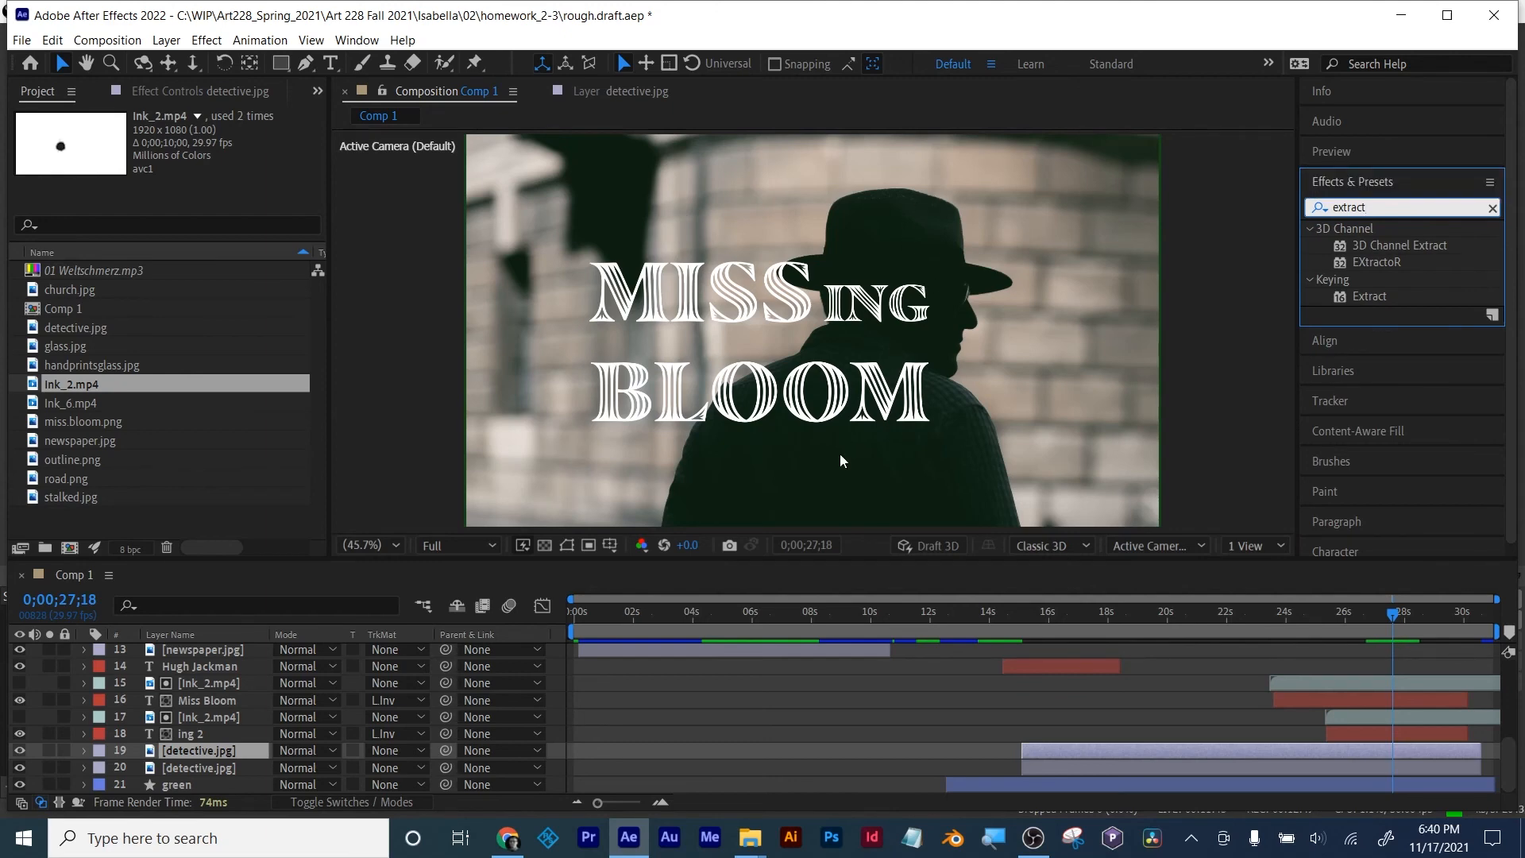
pyautogui.moveTo(1378, 294); pyautogui.dragTo(203, 751)
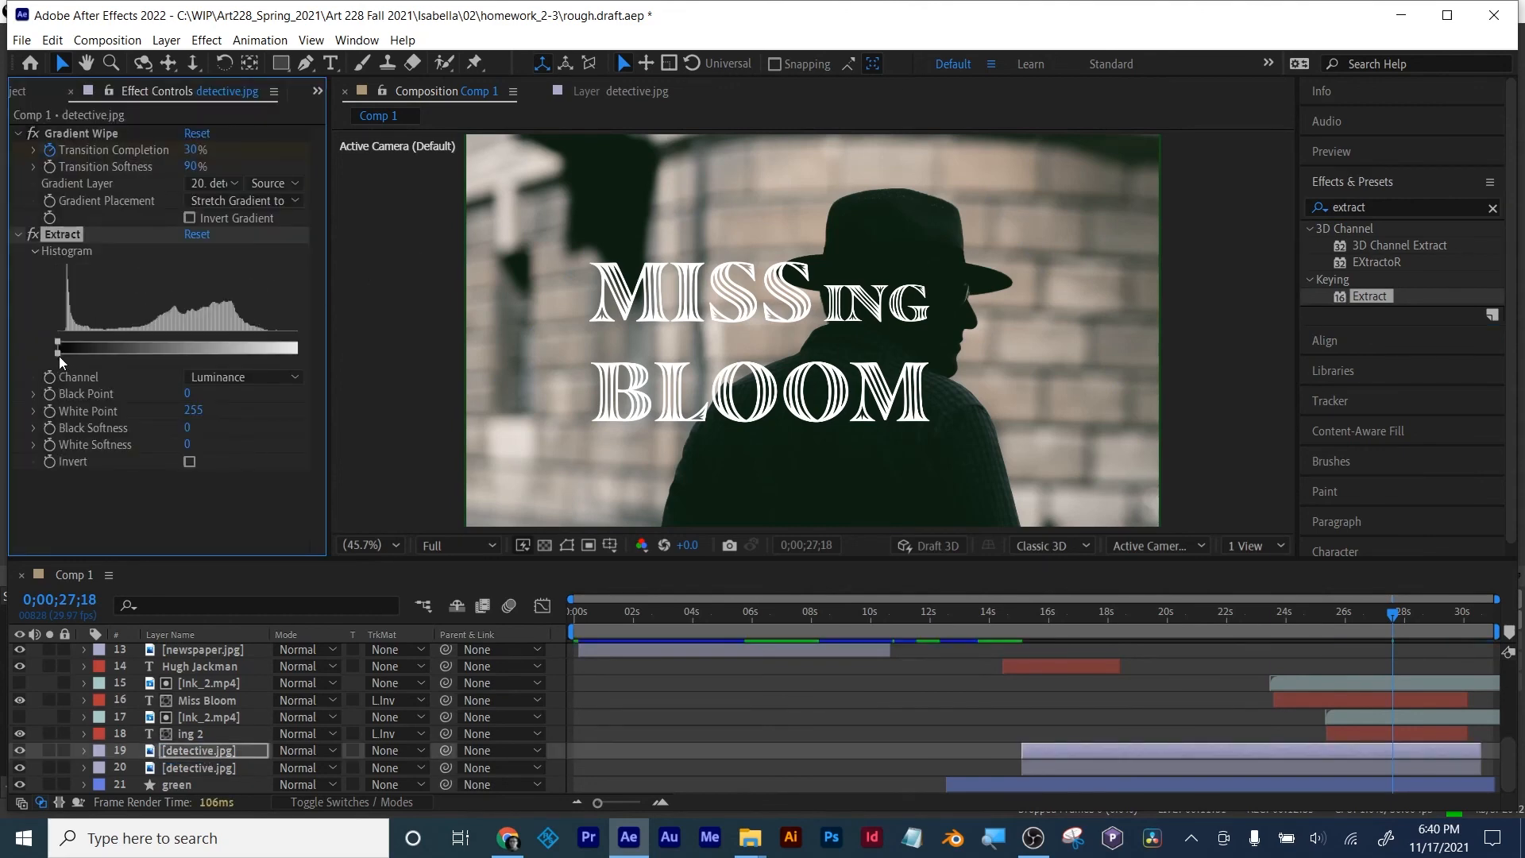
# Step: Hide the lower detective.jpg layer and turn on the transparency grid
pyautogui.click(182, 768)
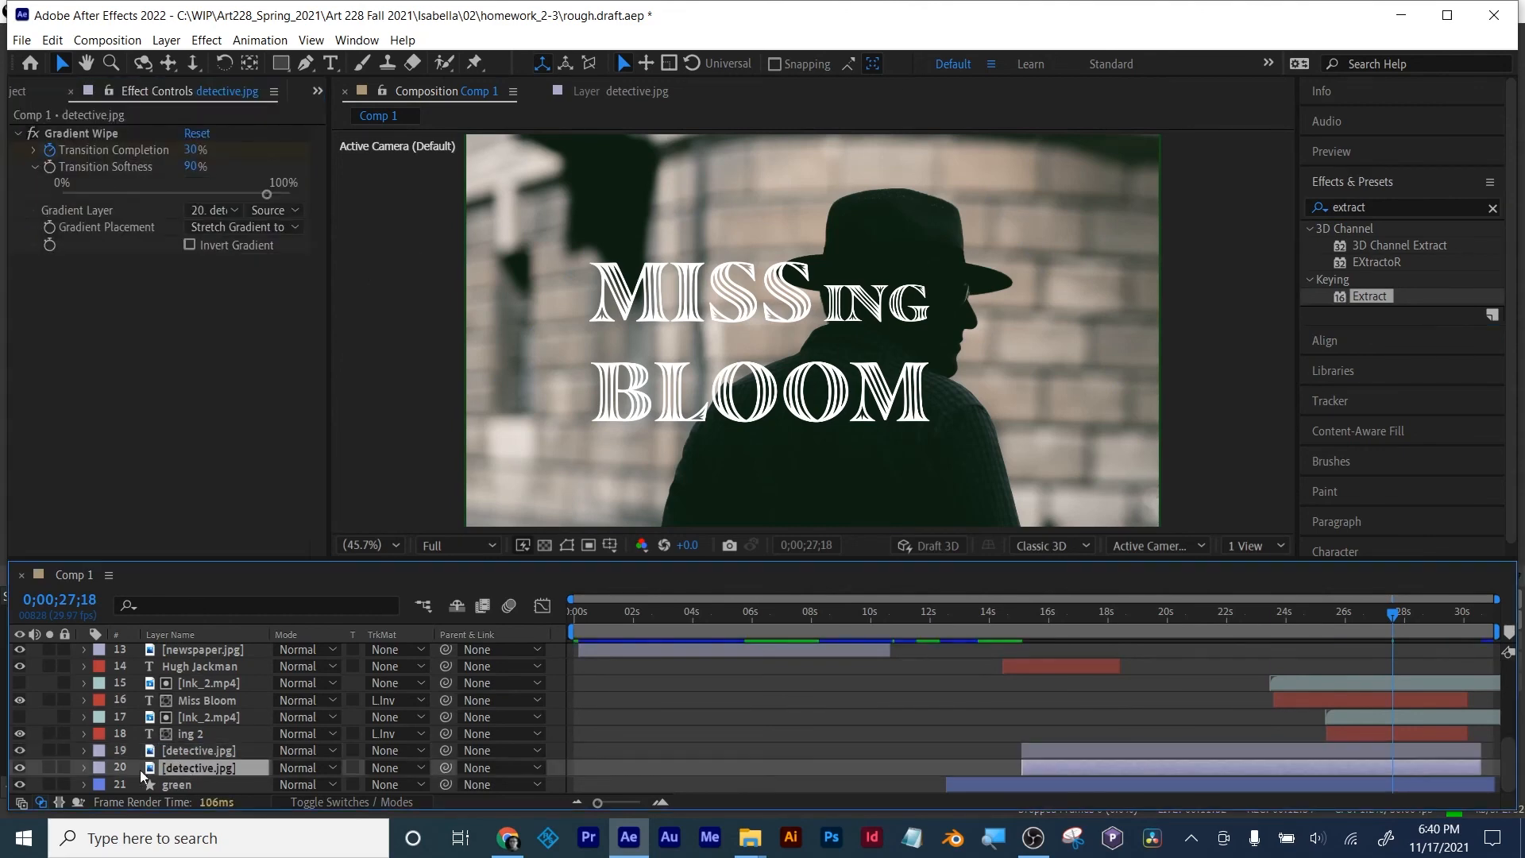
pyautogui.click(21, 768)
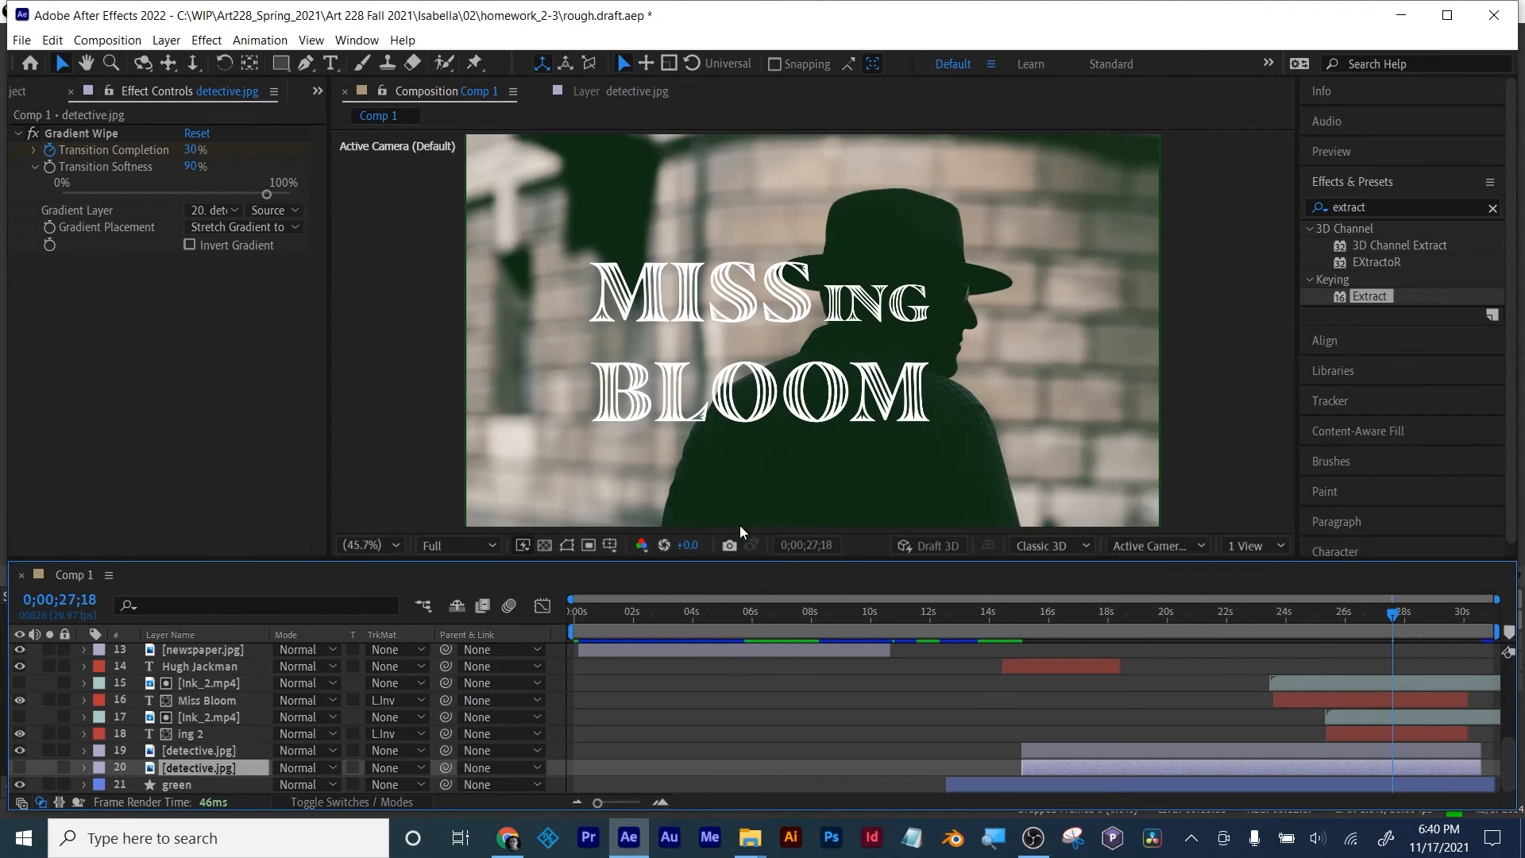
pyautogui.click(545, 545)
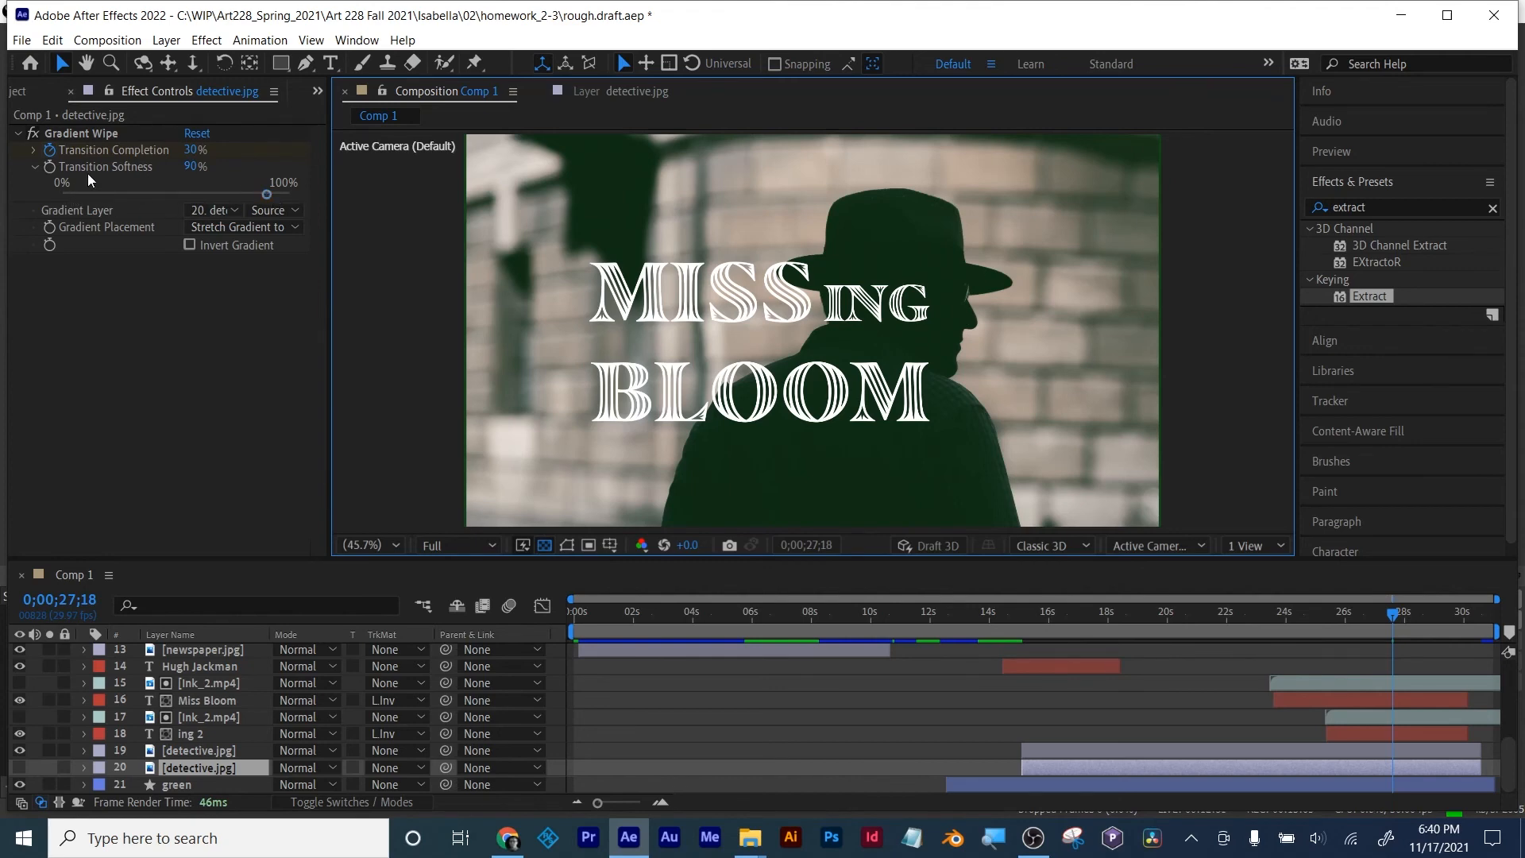
# Step: Set the Extract effect's White Point to 54 on the upper detective.jpg layer to key out the bright brick background
pyautogui.click(183, 765)
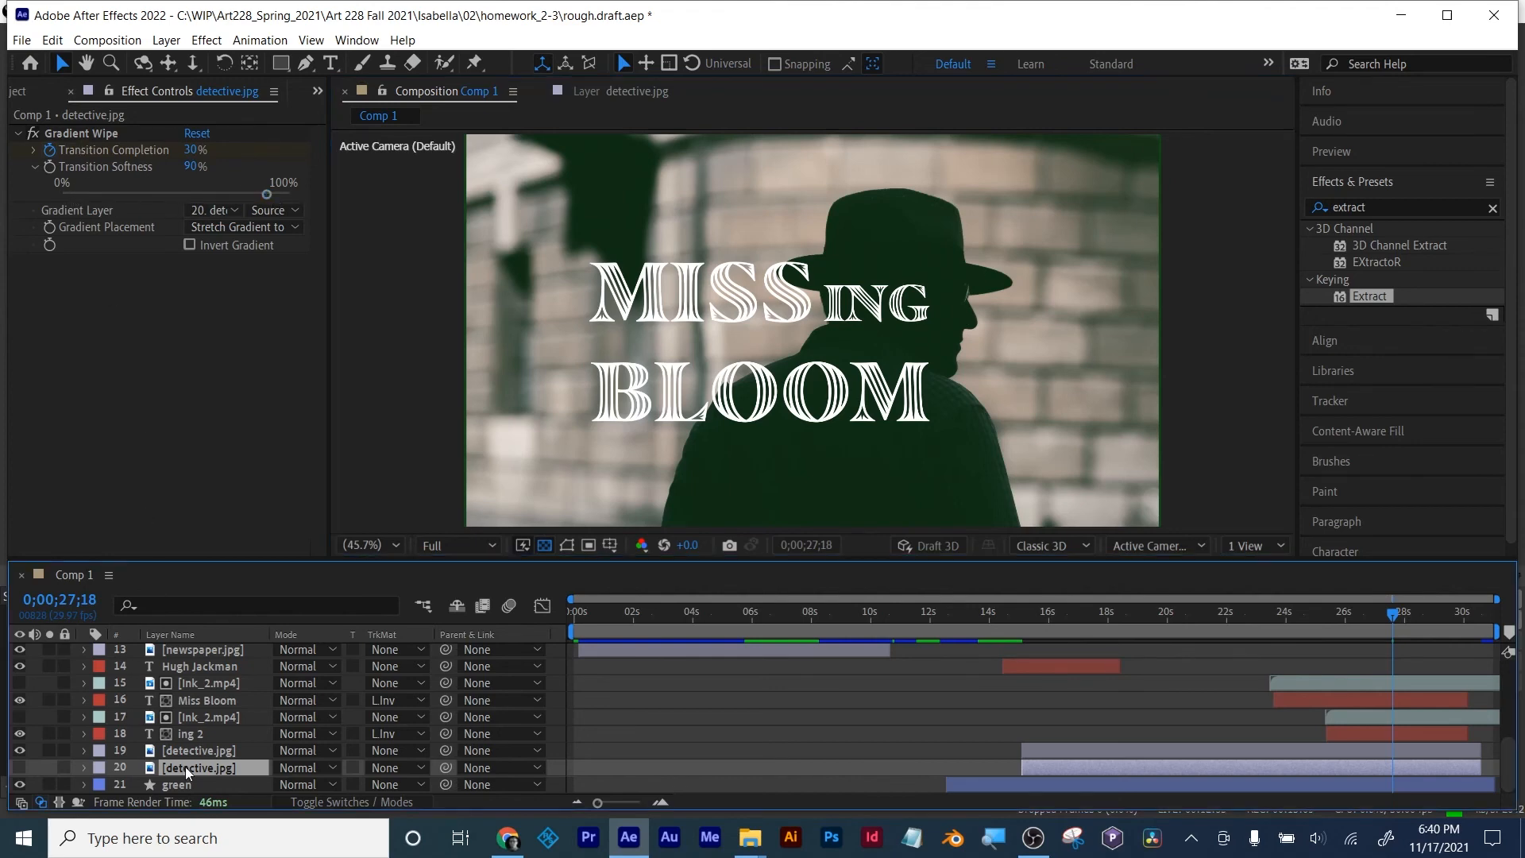
pyautogui.click(193, 750)
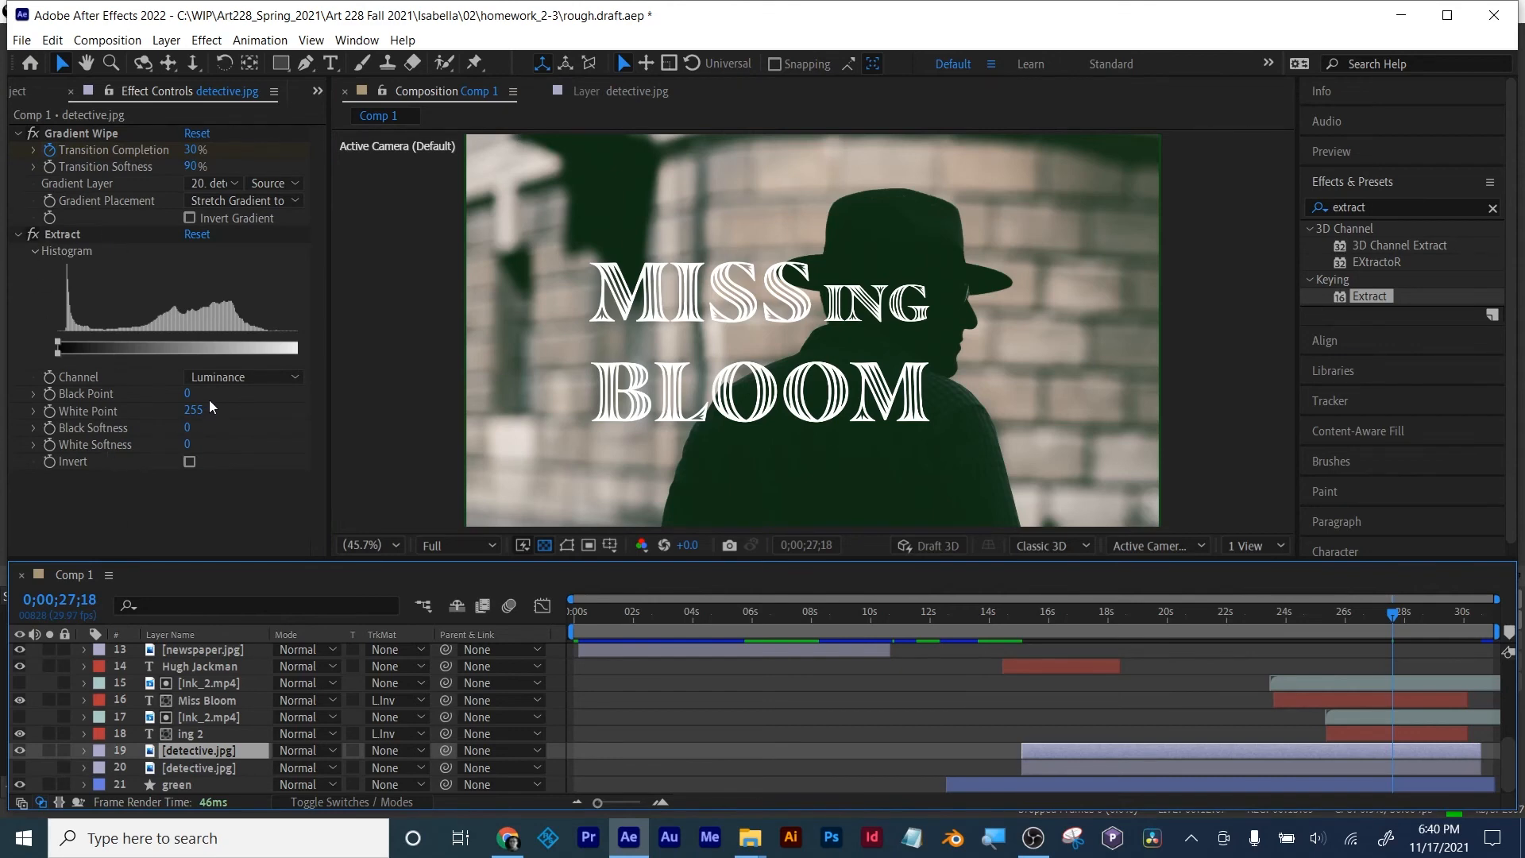
pyautogui.moveTo(193, 409); pyautogui.dragTo(22, 409)
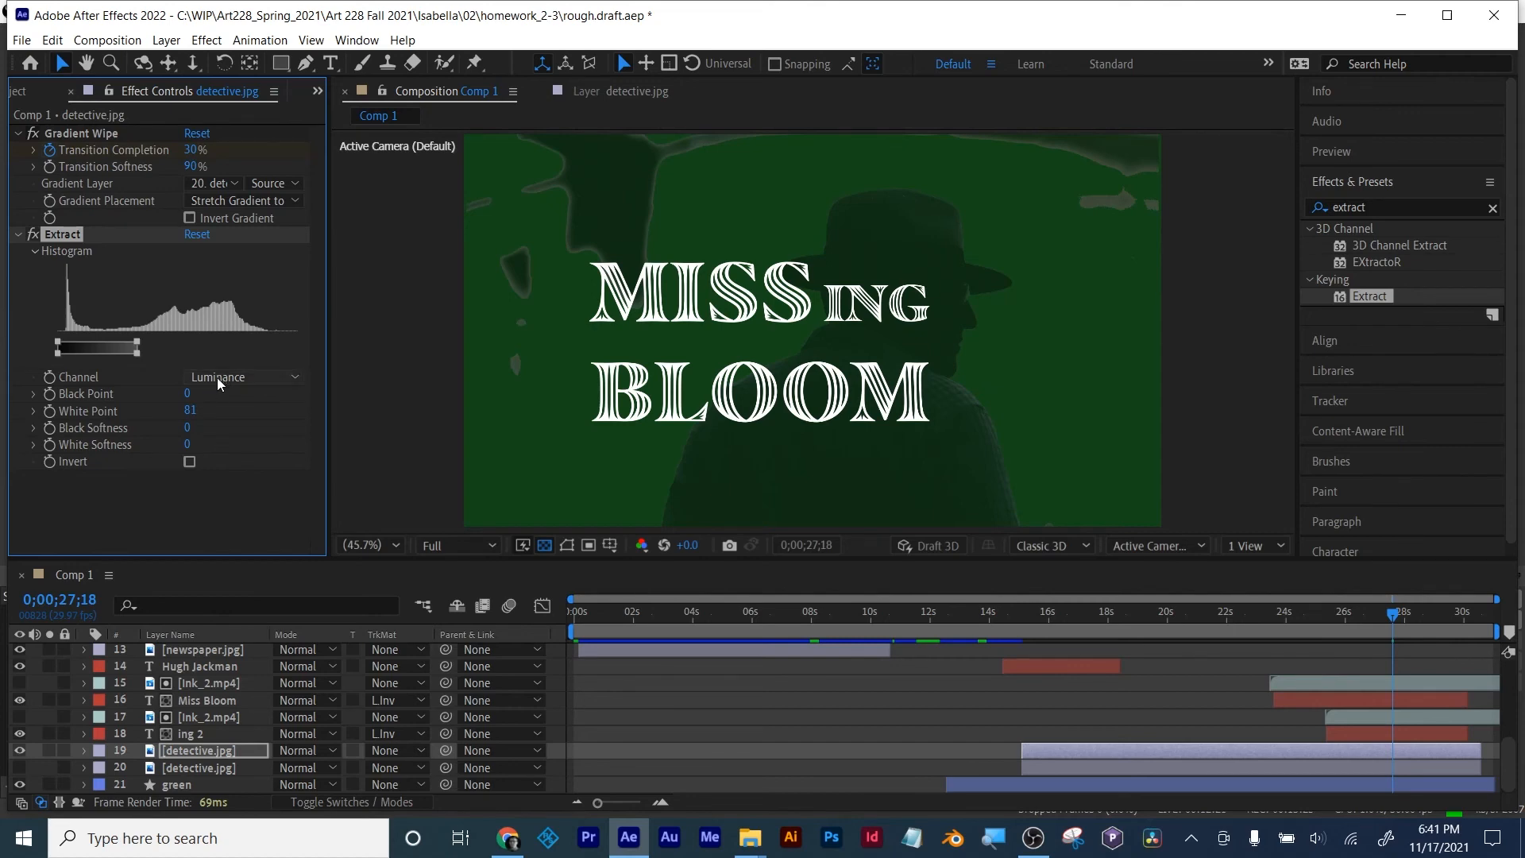
pyautogui.moveTo(191, 410); pyautogui.dragTo(154, 401)
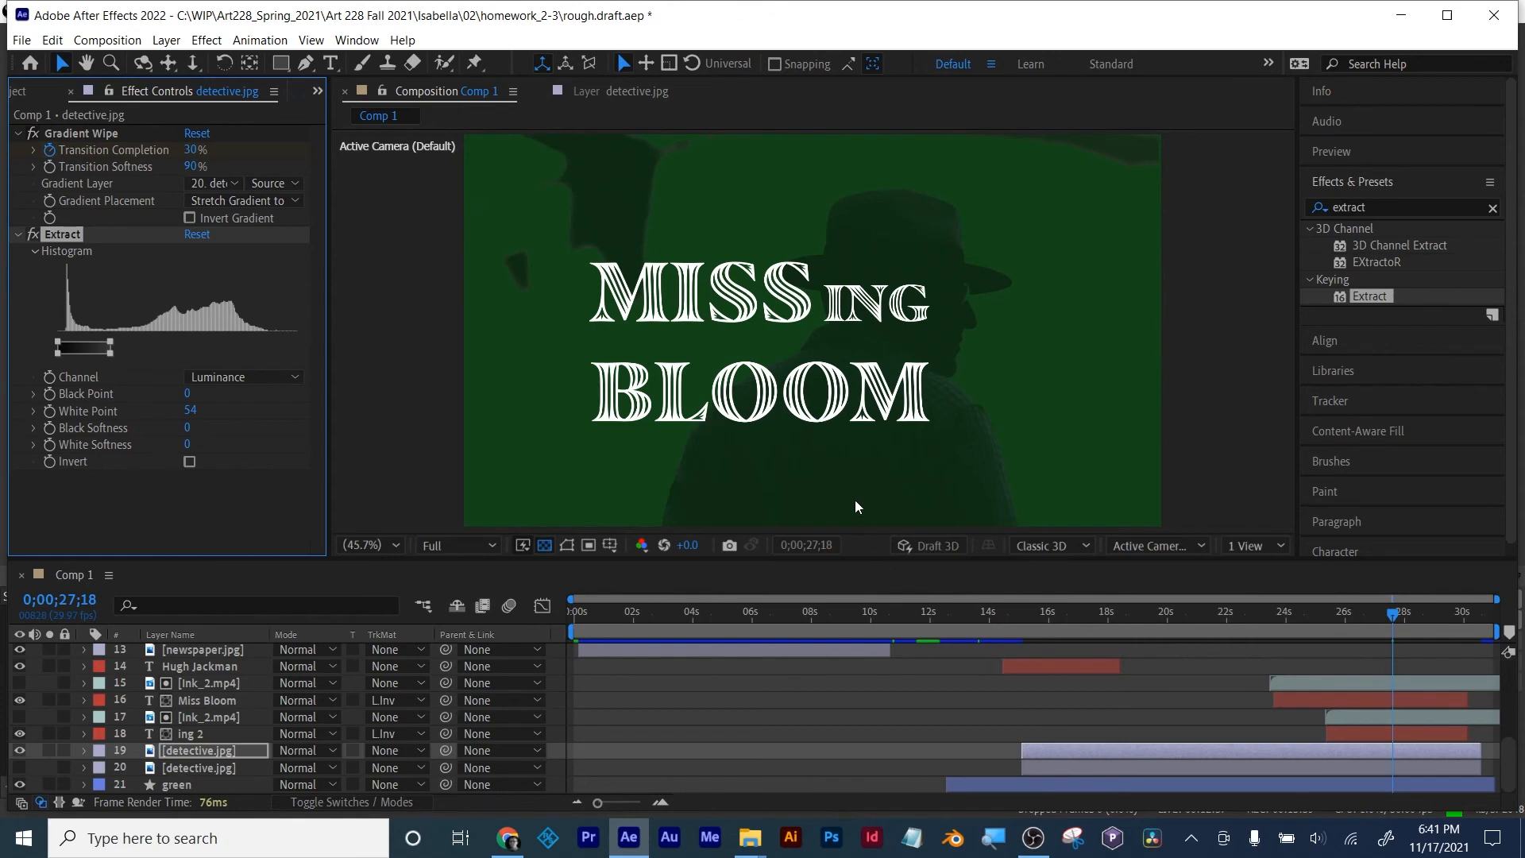
# Step: Draw a closed Pen tool mask loosely around the detective silhouette on the upper detective.jpg layer, extending below the frame, with the composition viewed at 50%
pyautogui.moveTo(884, 560); pyautogui.dragTo(877, 645)
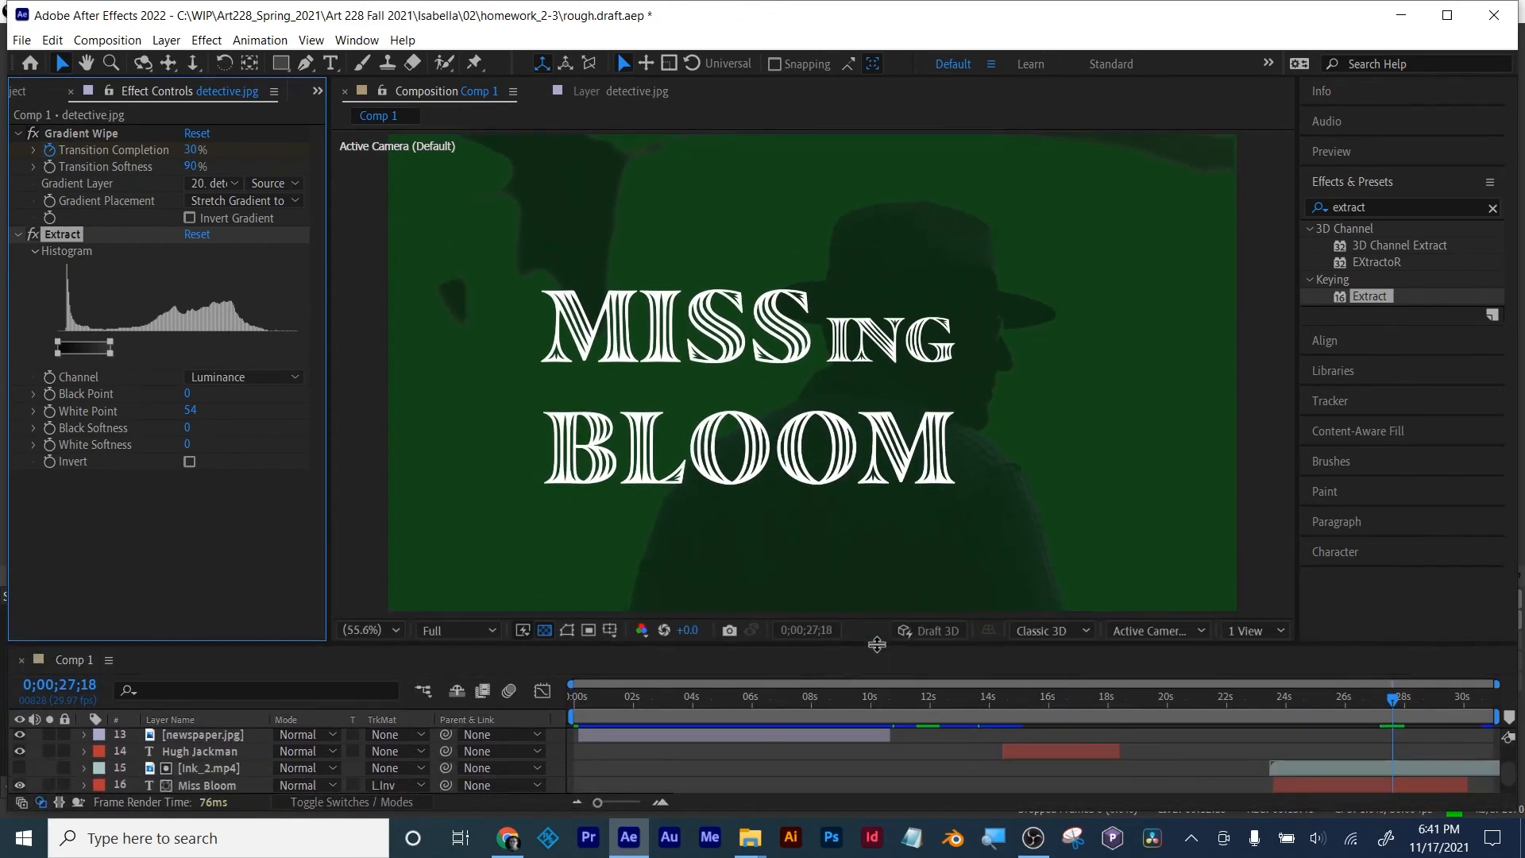
pyautogui.click(305, 63)
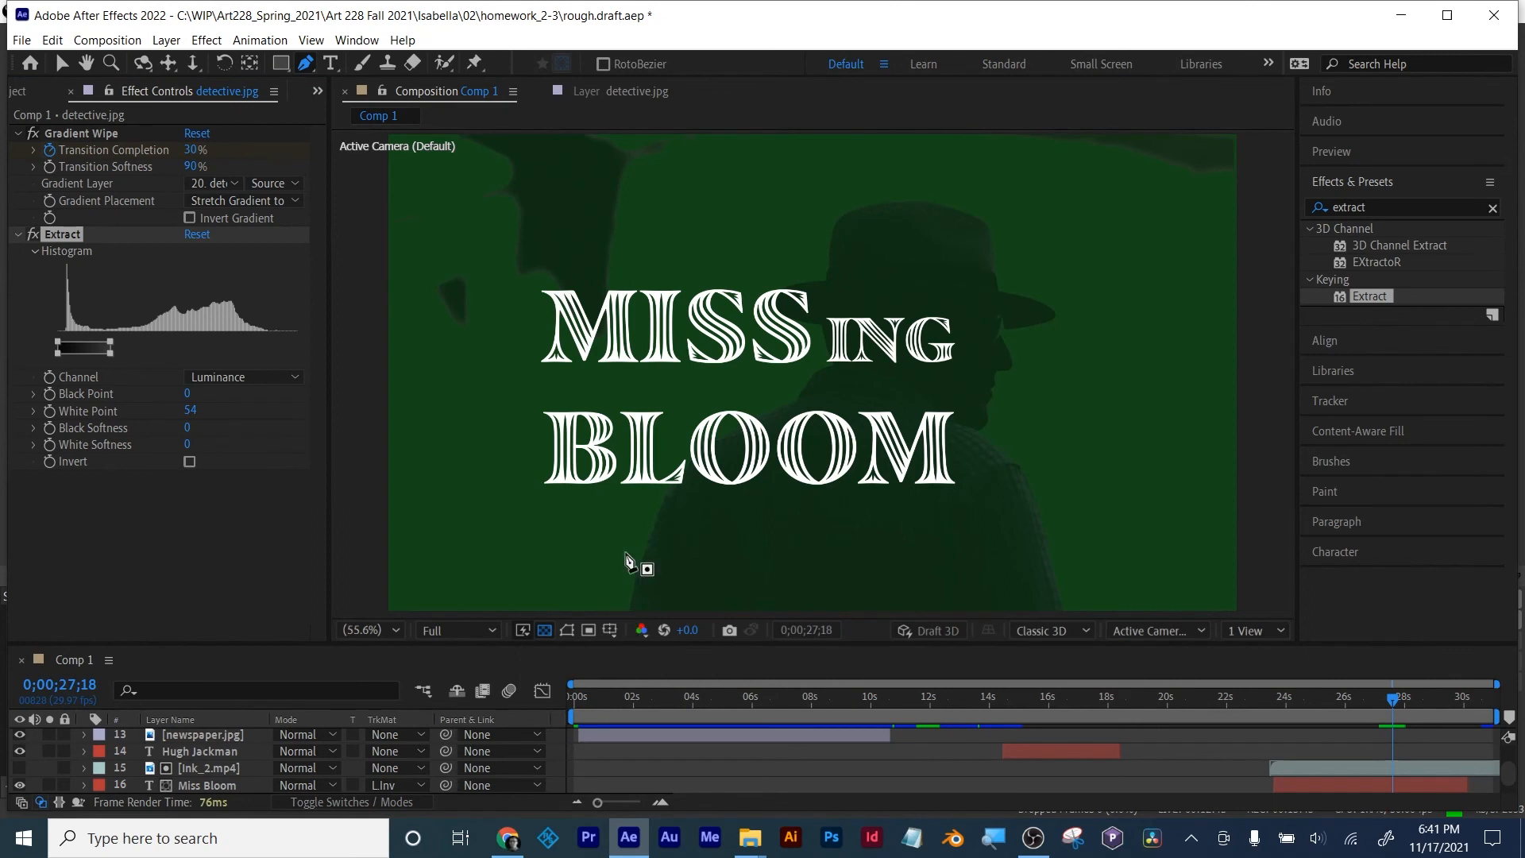
pyautogui.press(',')
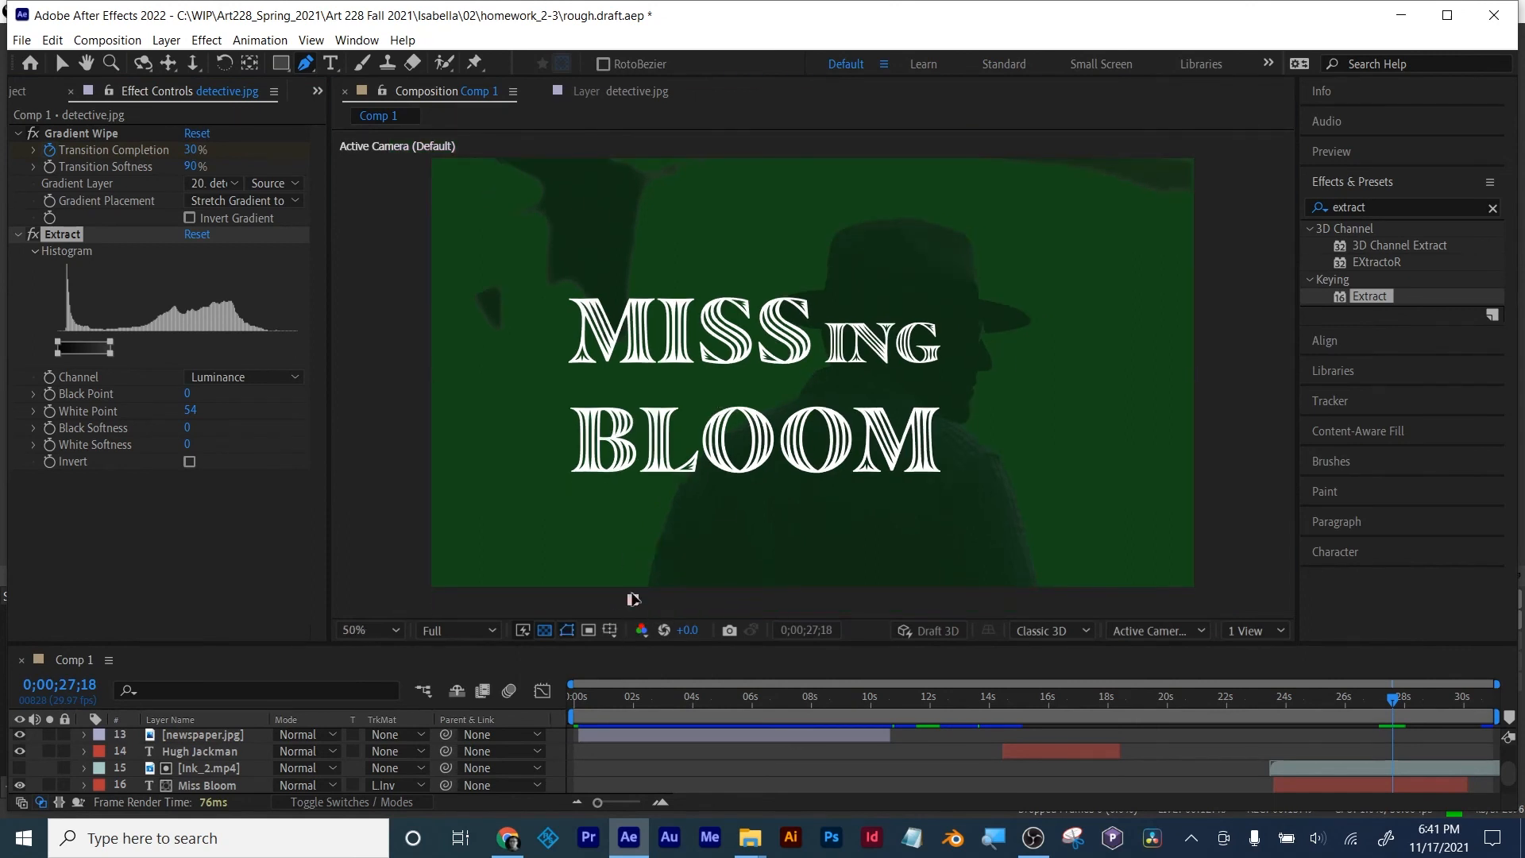
pyautogui.click(633, 599)
pyautogui.click(653, 502)
pyautogui.click(728, 386)
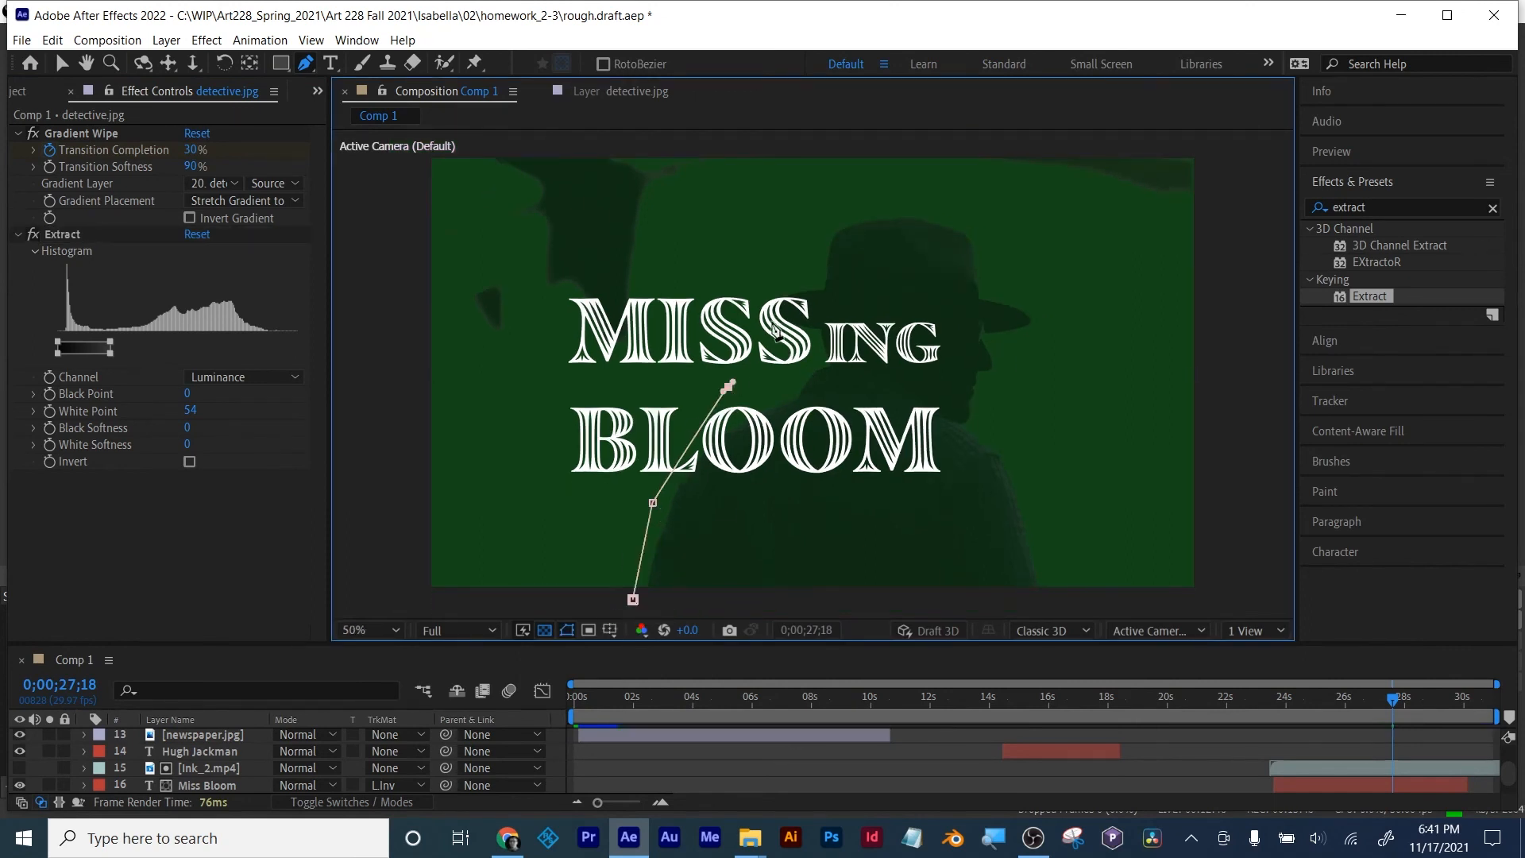
pyautogui.click(726, 341)
pyautogui.click(703, 276)
pyautogui.click(765, 214)
pyautogui.click(888, 194)
pyautogui.click(1087, 222)
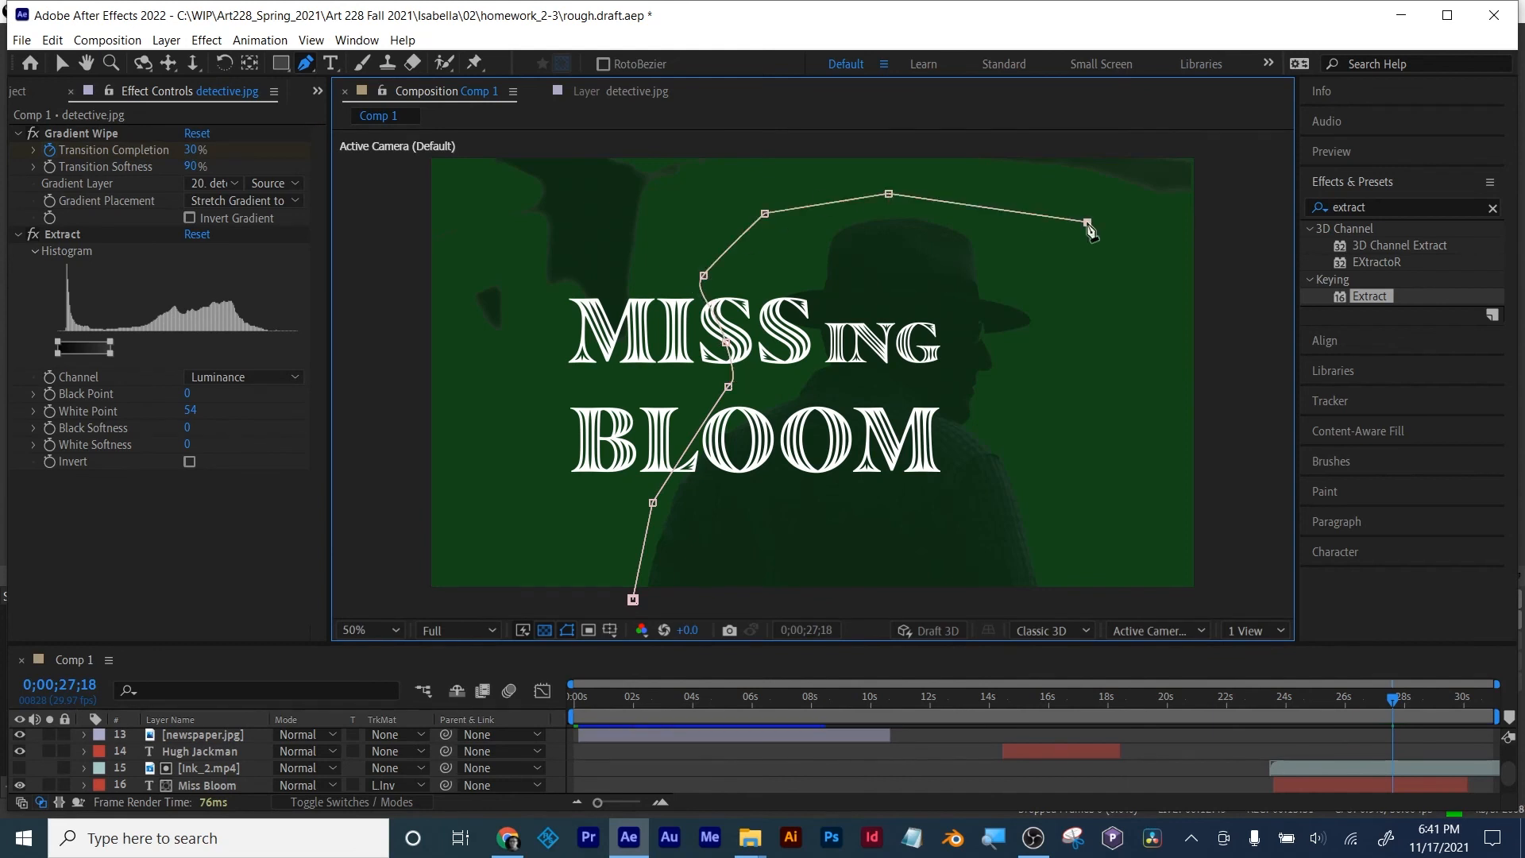
pyautogui.click(1073, 352)
pyautogui.click(1087, 537)
pyautogui.click(1091, 598)
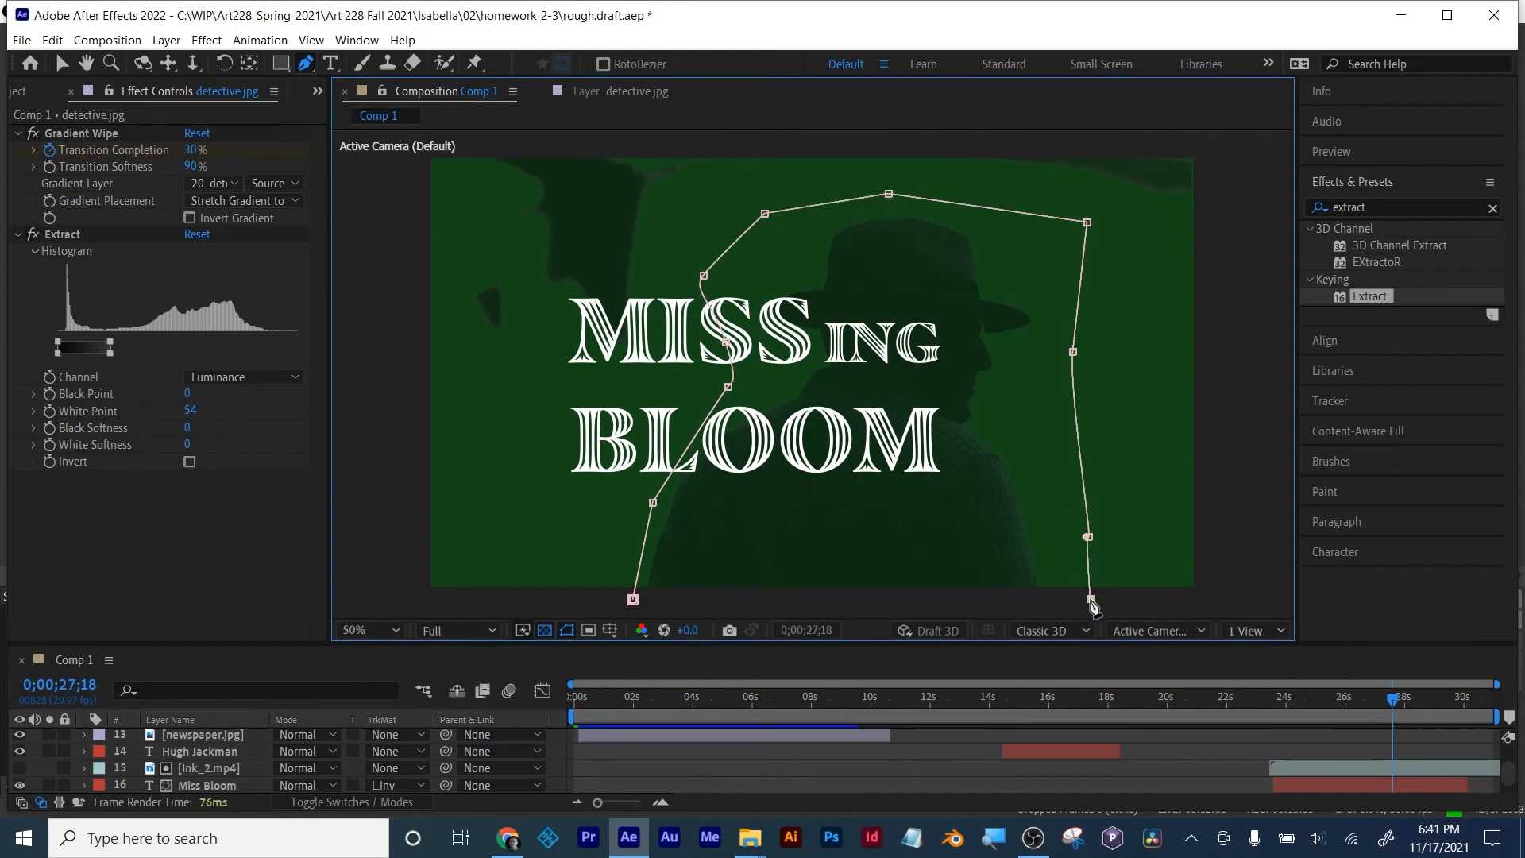
pyautogui.click(633, 599)
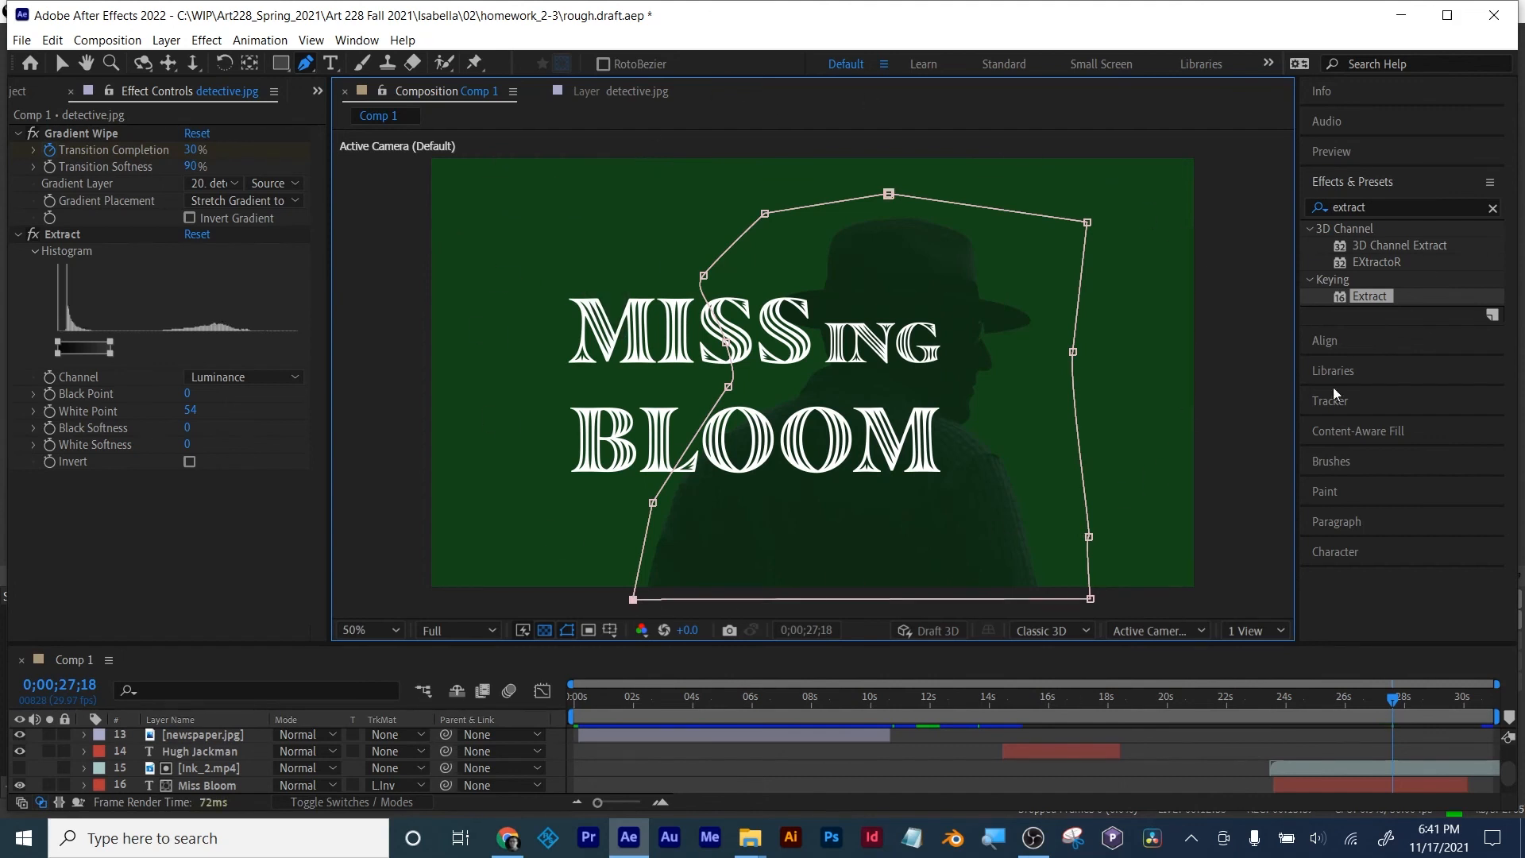
# Step: Enlarge the timeline area, show the project's asset list, and deselect the masked detective.jpg layer
pyautogui.moveTo(1326, 644); pyautogui.dragTo(1308, 517)
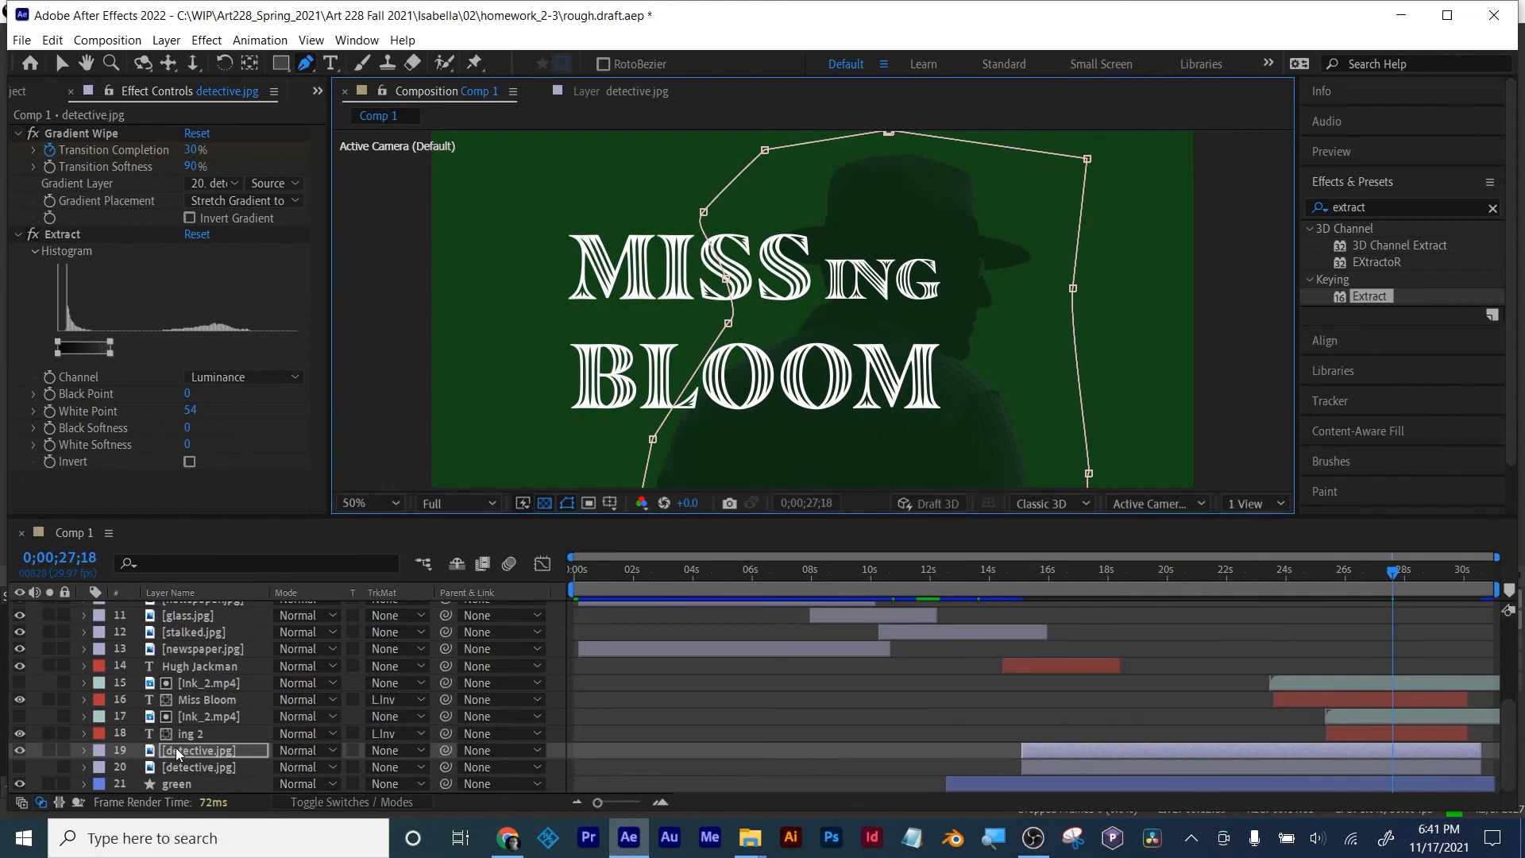
pyautogui.click(35, 94)
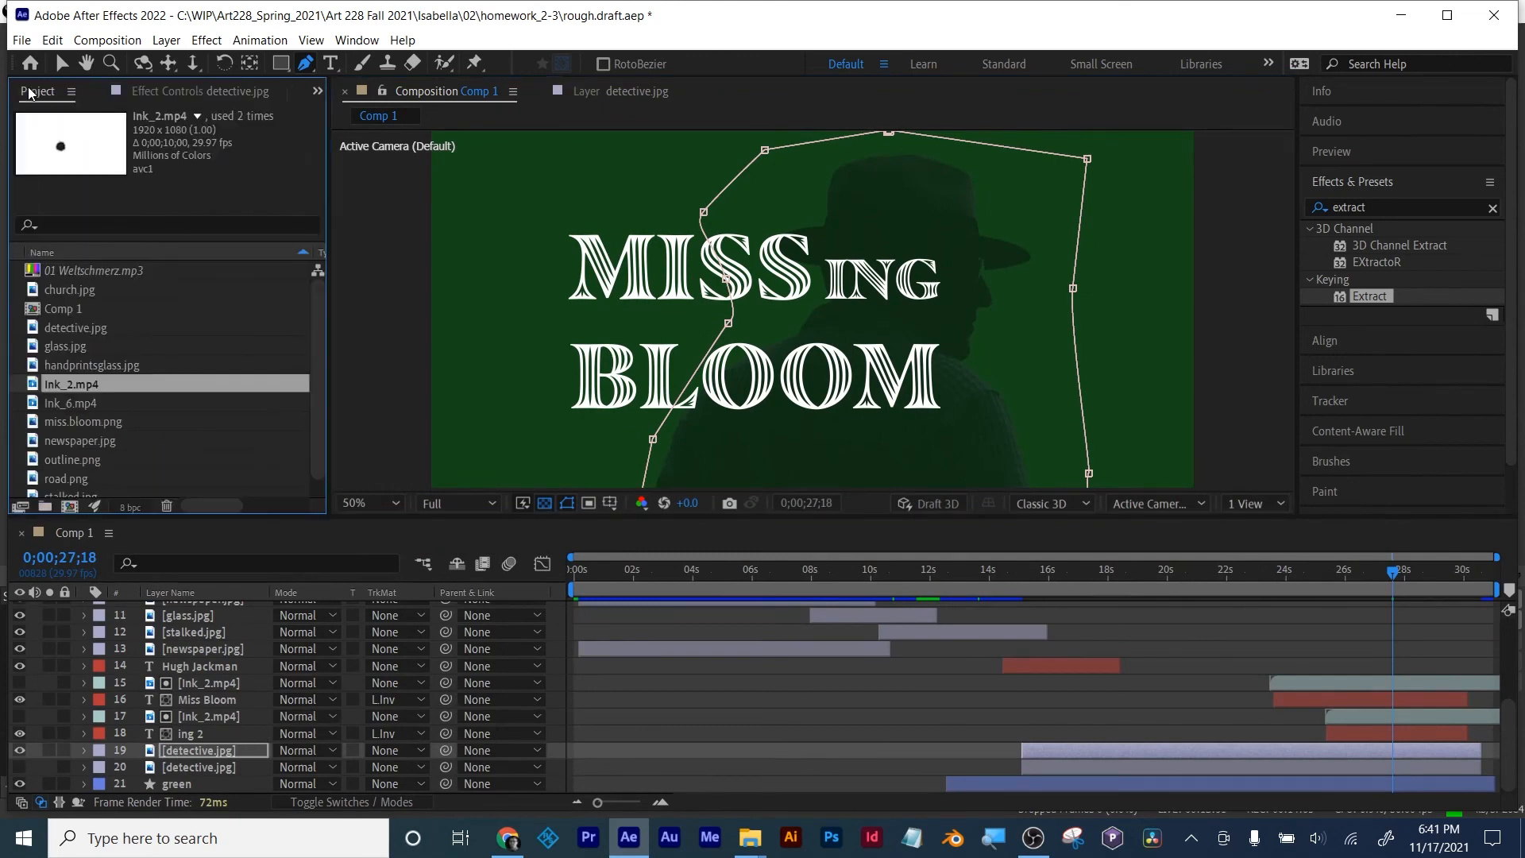
pyautogui.click(964, 699)
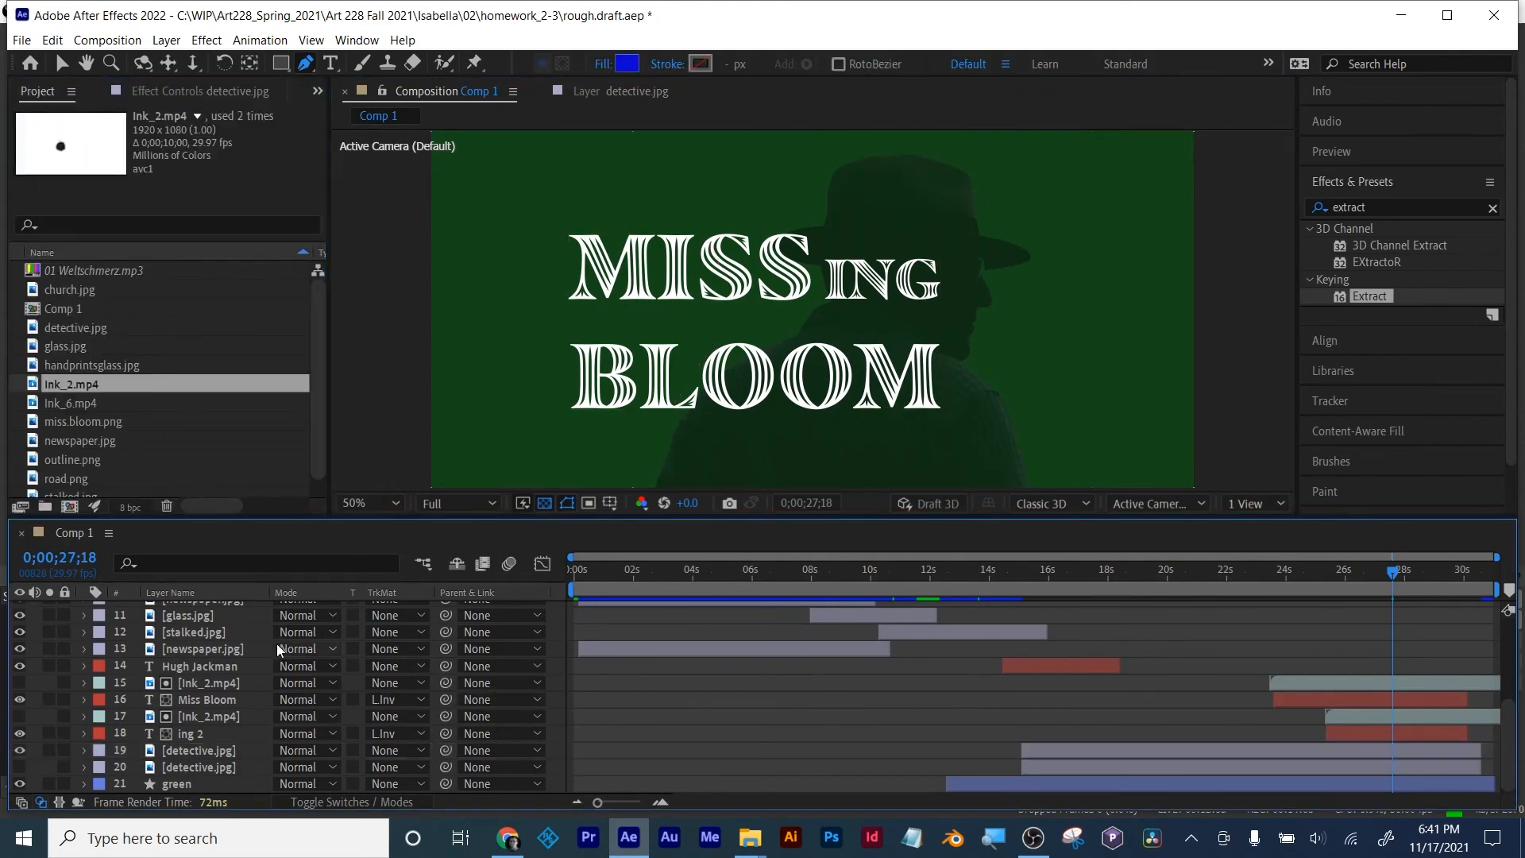
pyautogui.scroll(-1, 137, 376)
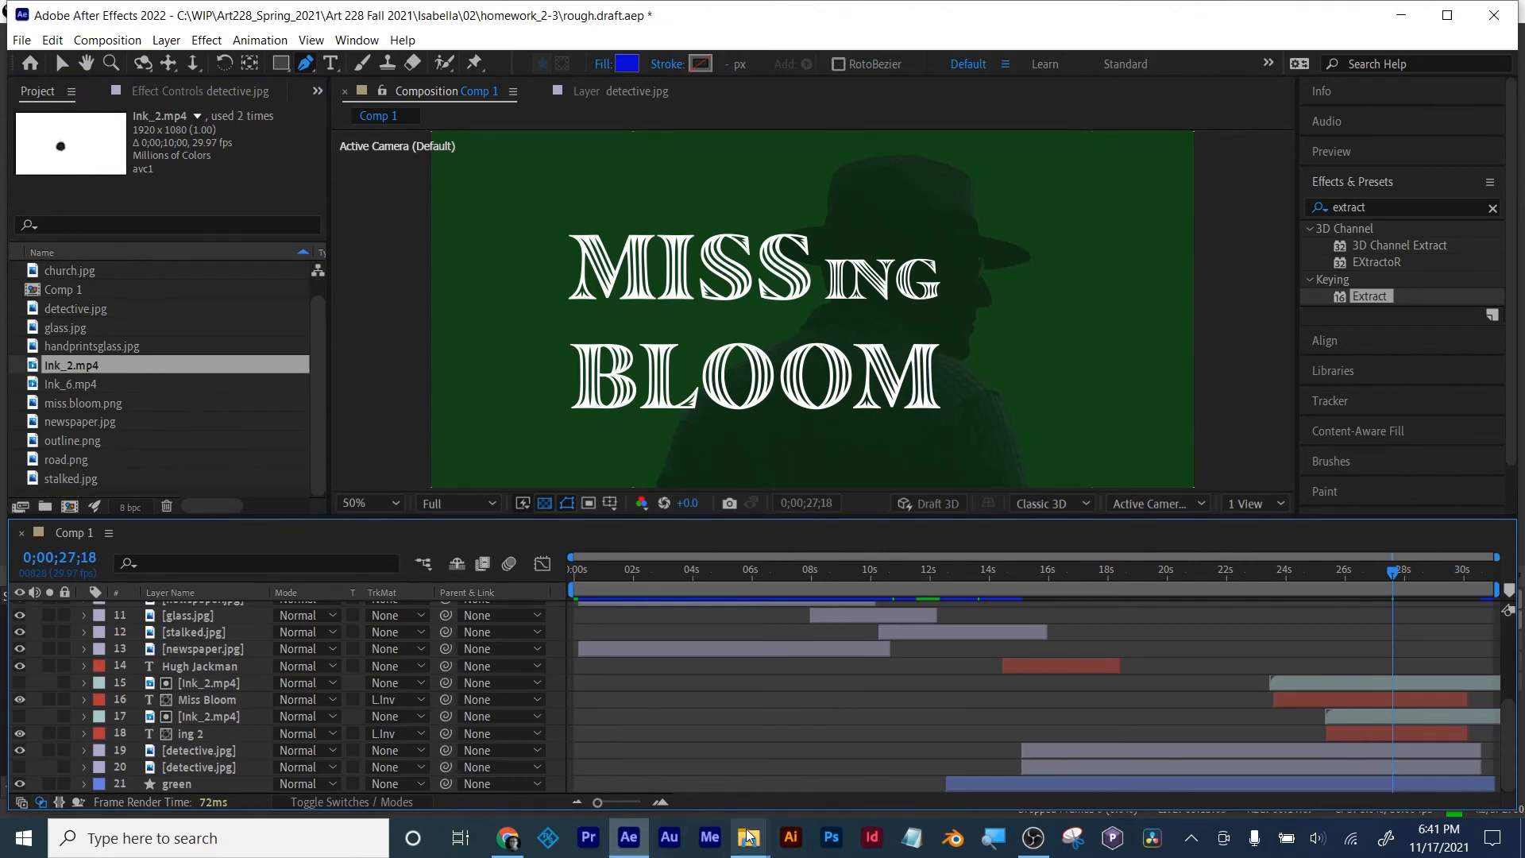
# Step: Switch to File Explorer's AE_Art_Files Effects folder, select the paper texture file, and show the files as large icons
pyautogui.moveTo(749, 837)
pyautogui.click(852, 752)
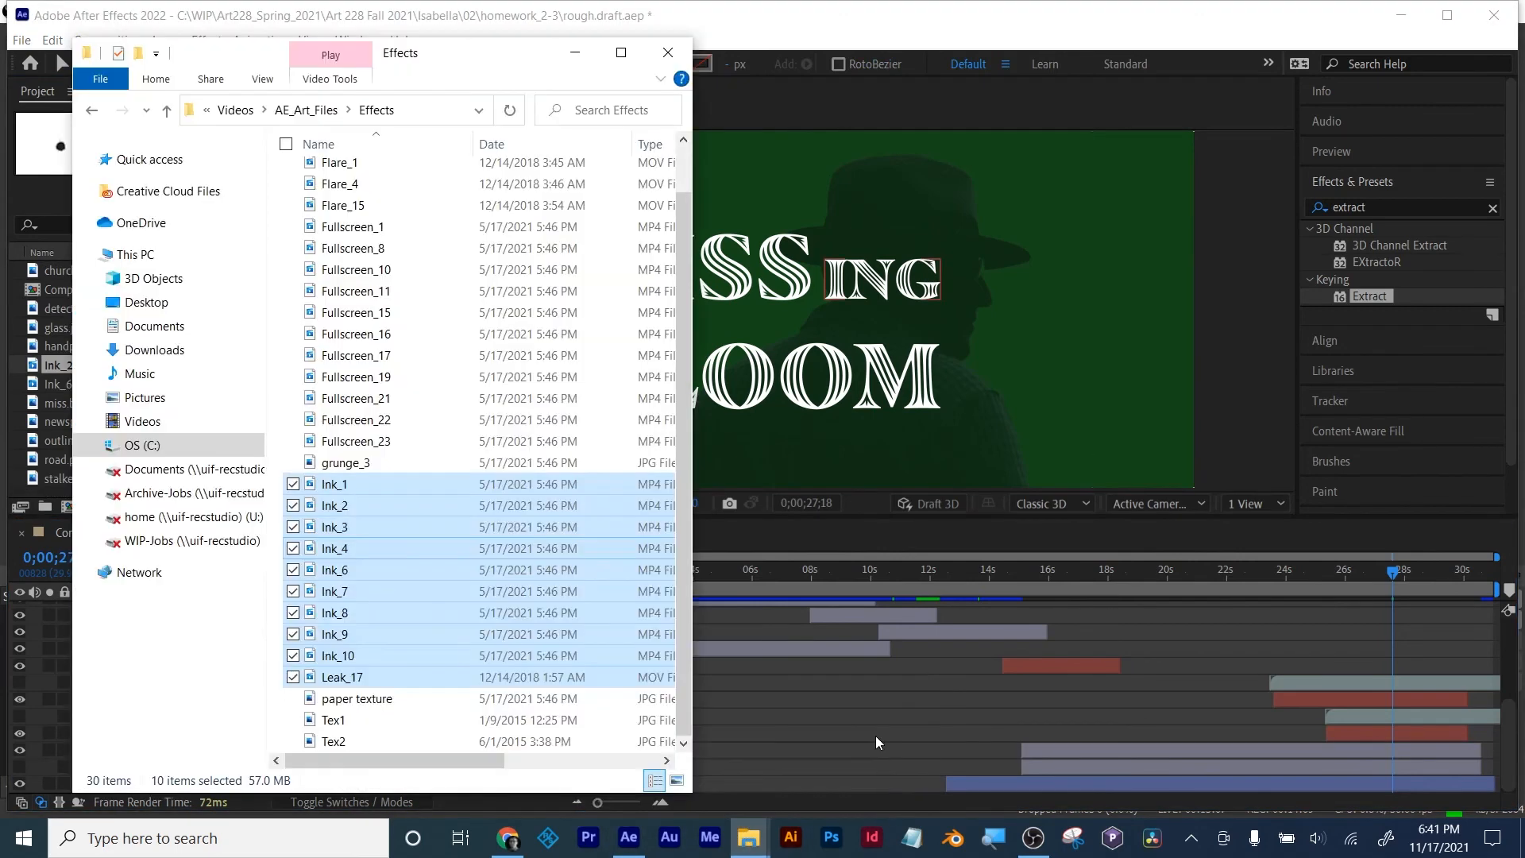
pyautogui.click(362, 698)
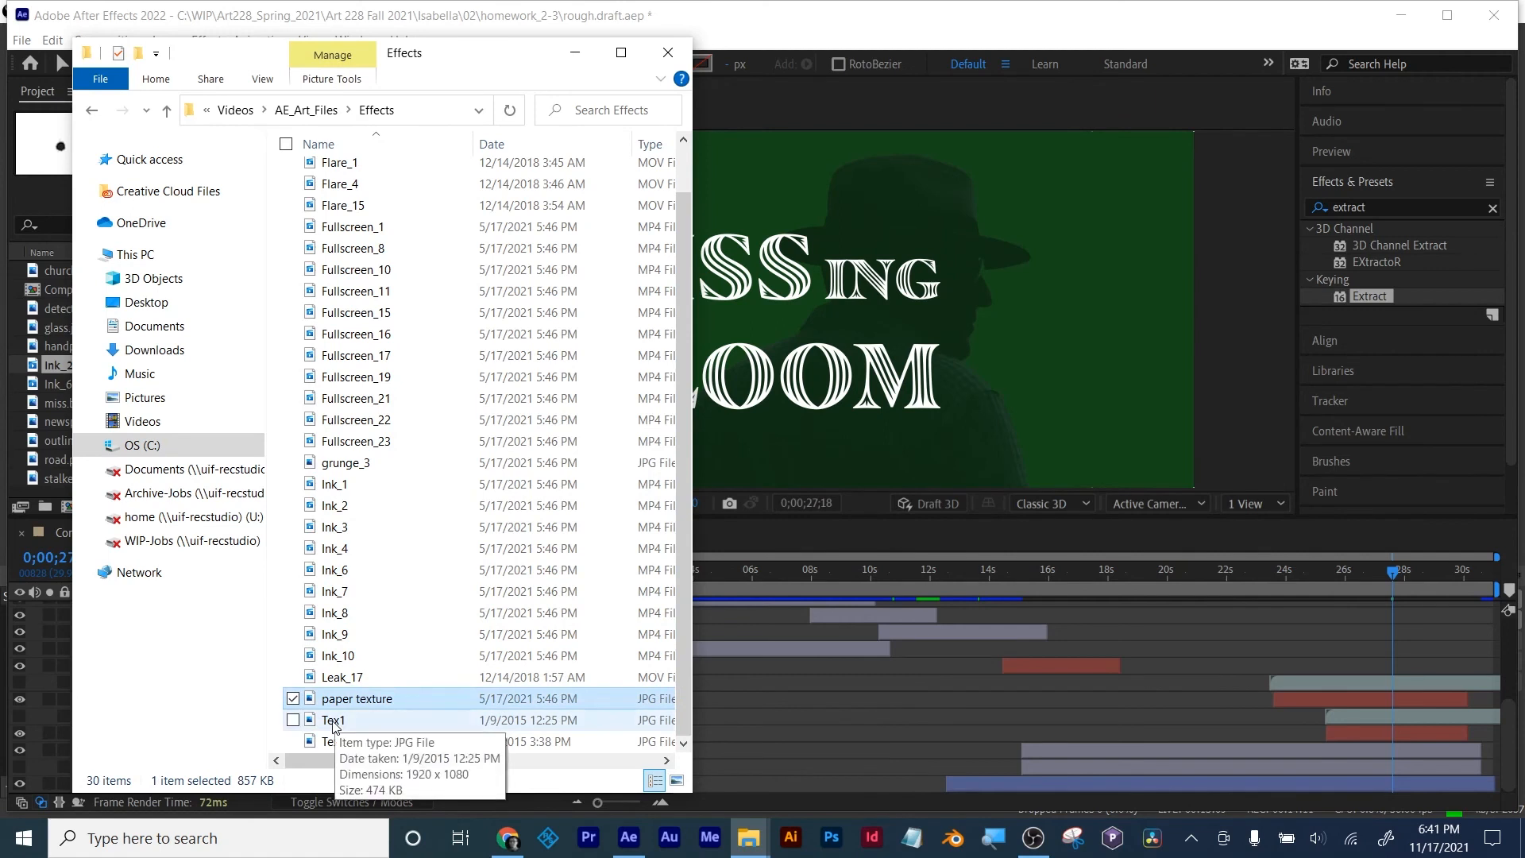
pyautogui.click(267, 79)
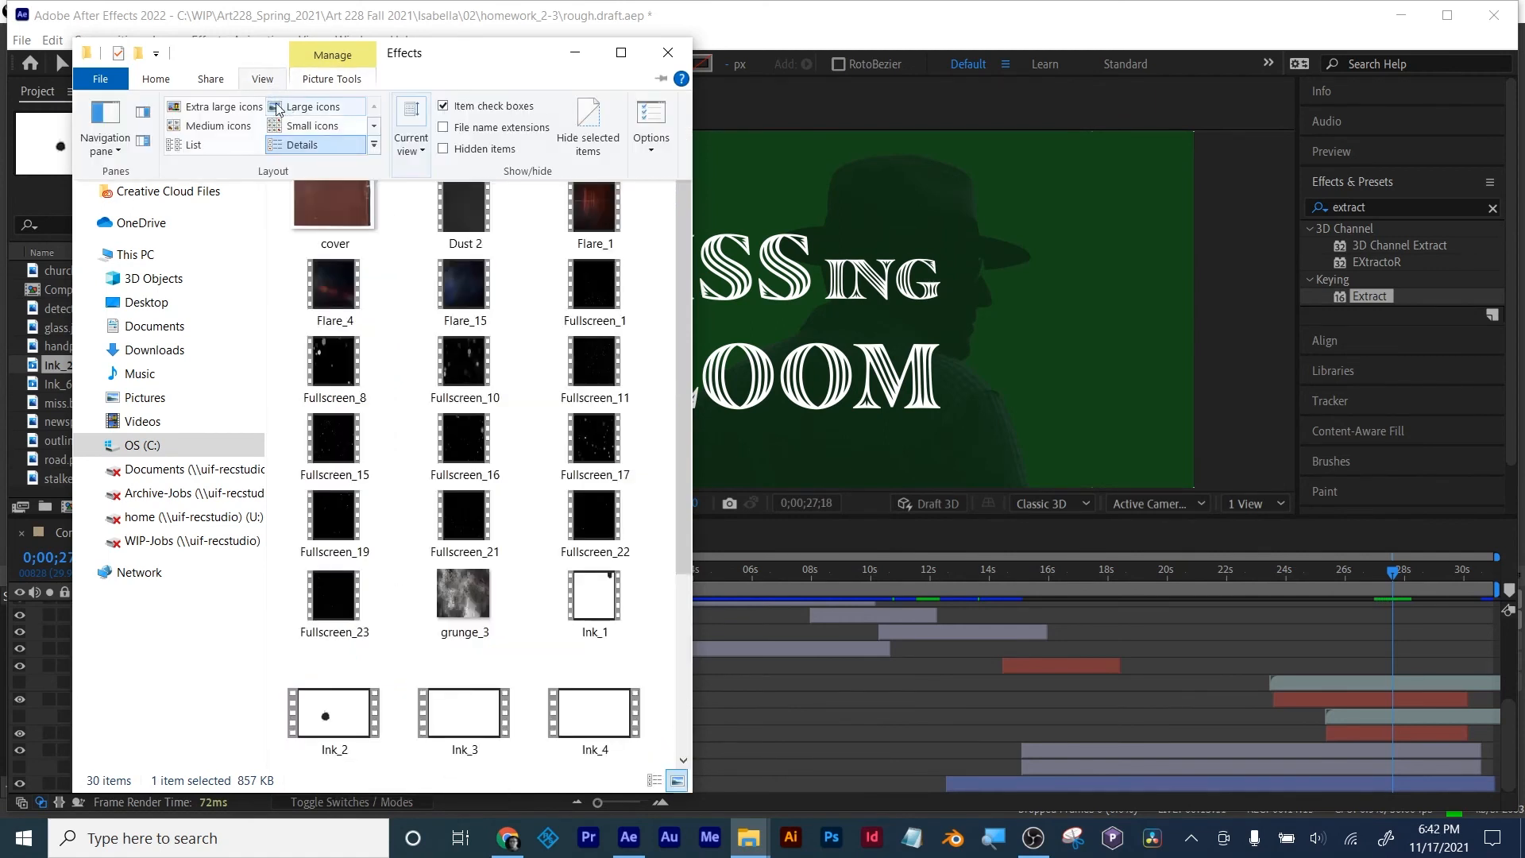
pyautogui.click(276, 107)
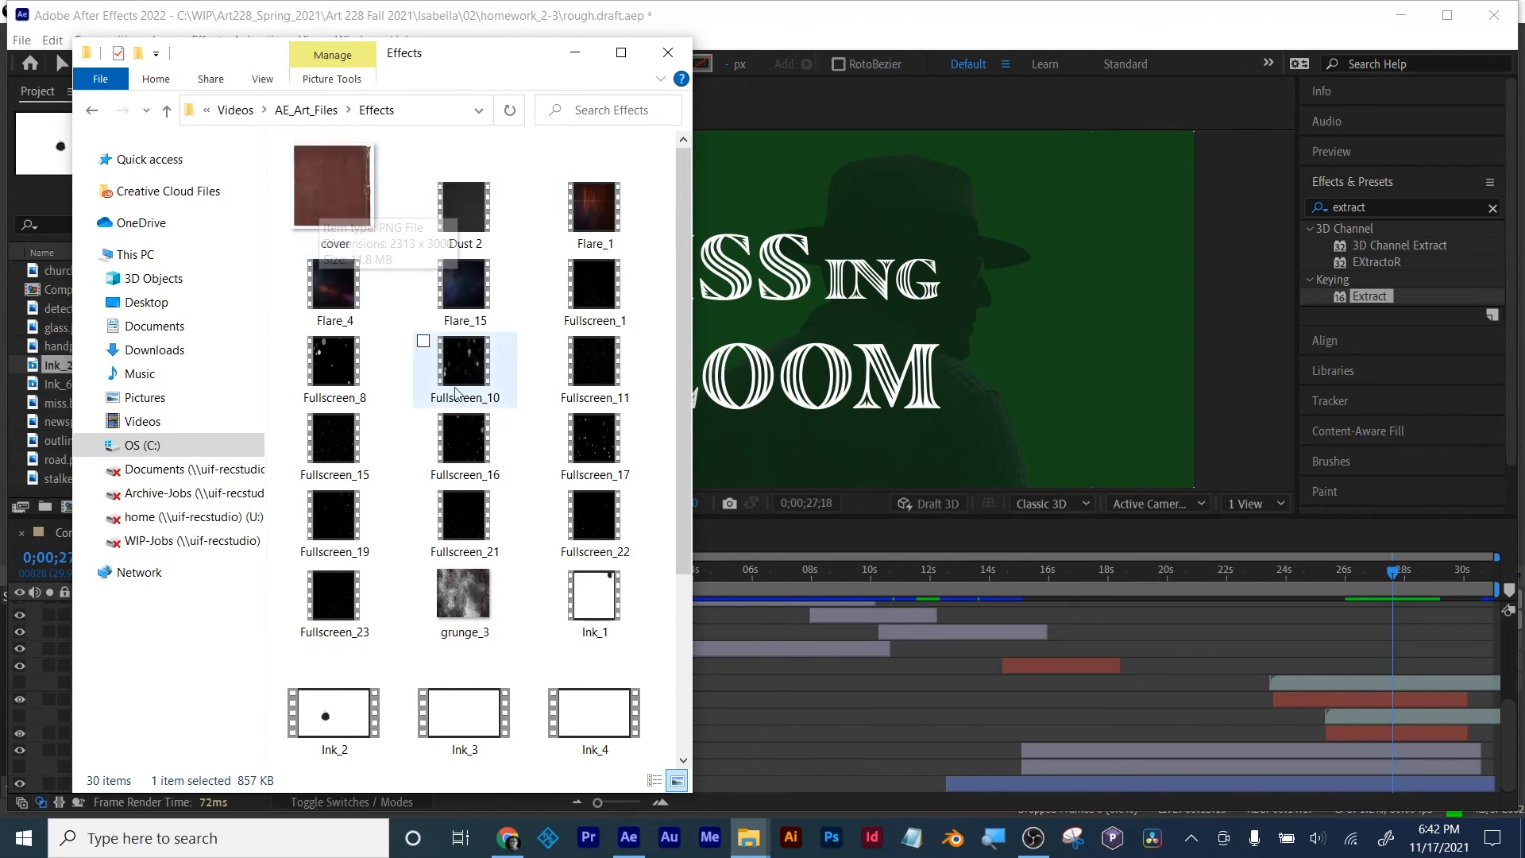
# Step: Find the Leak_17 light-leak video in the Effects folder and import it into the project's asset list
pyautogui.scroll(-4, 433, 469)
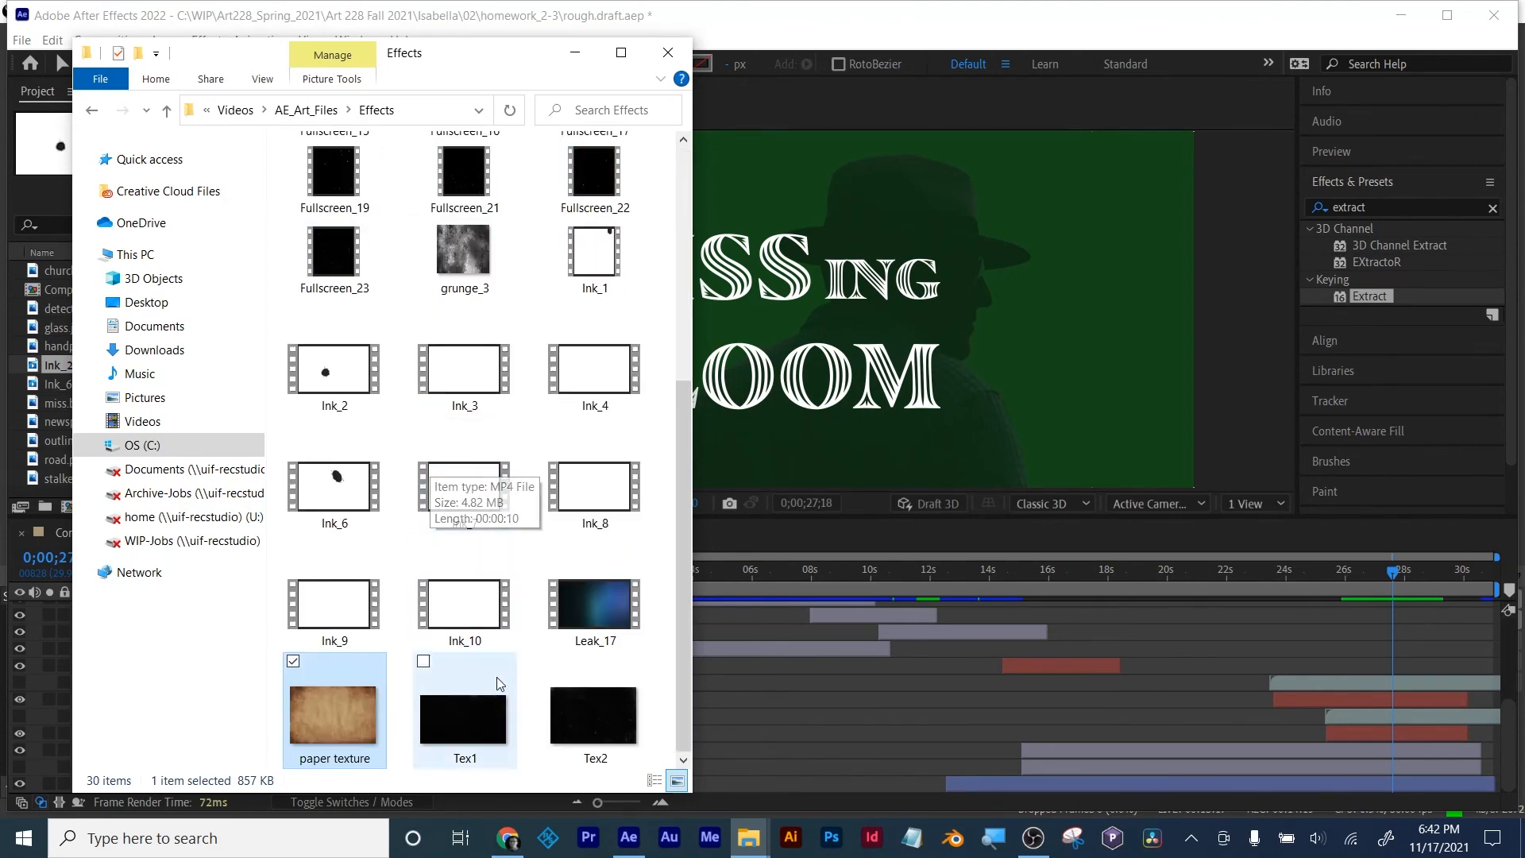
pyautogui.click(601, 619)
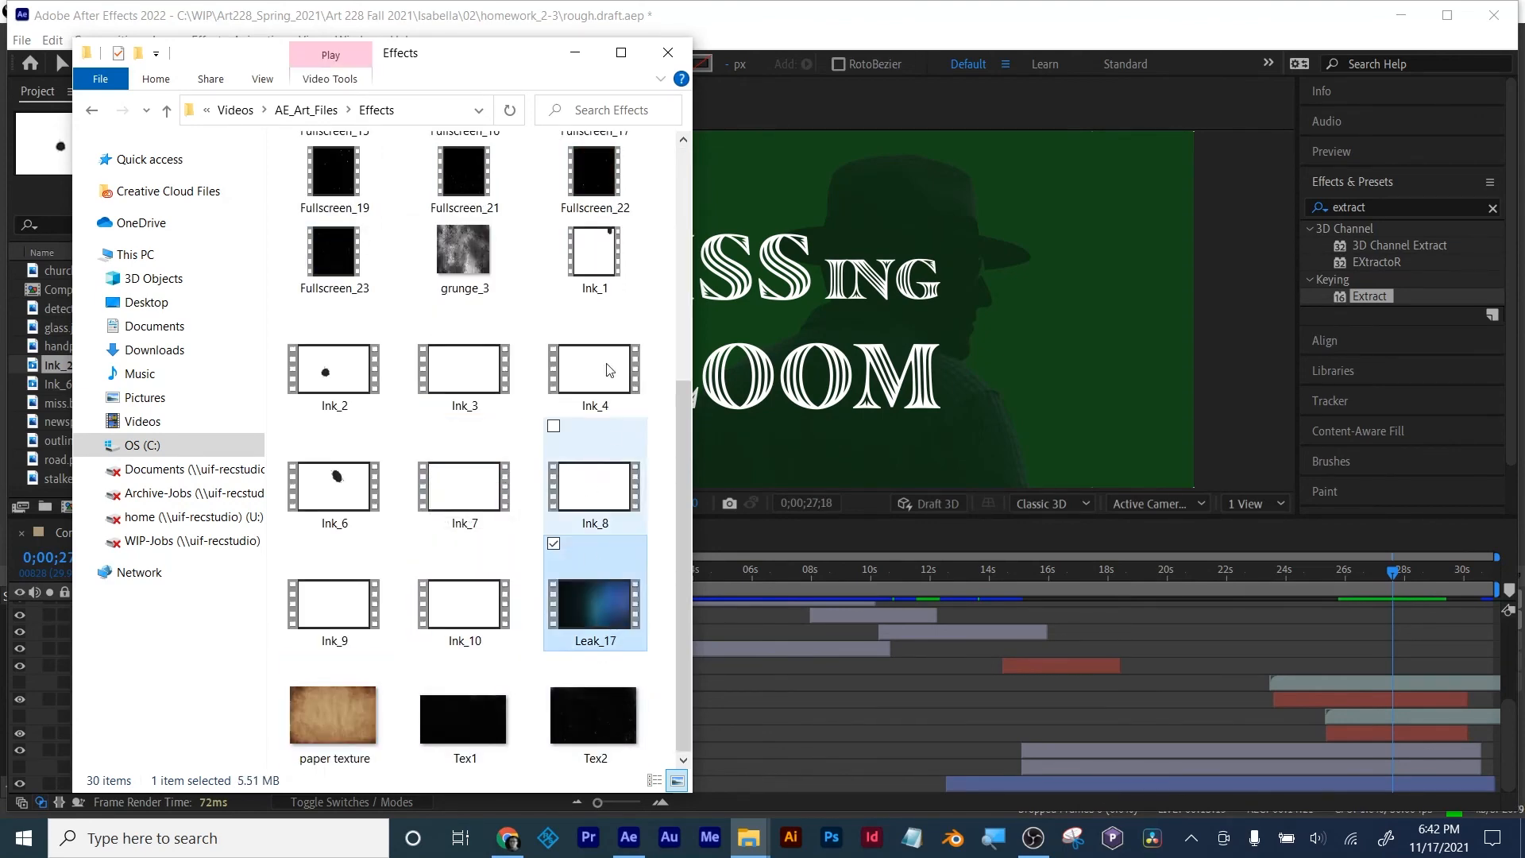
pyautogui.moveTo(469, 57); pyautogui.dragTo(1163, 52)
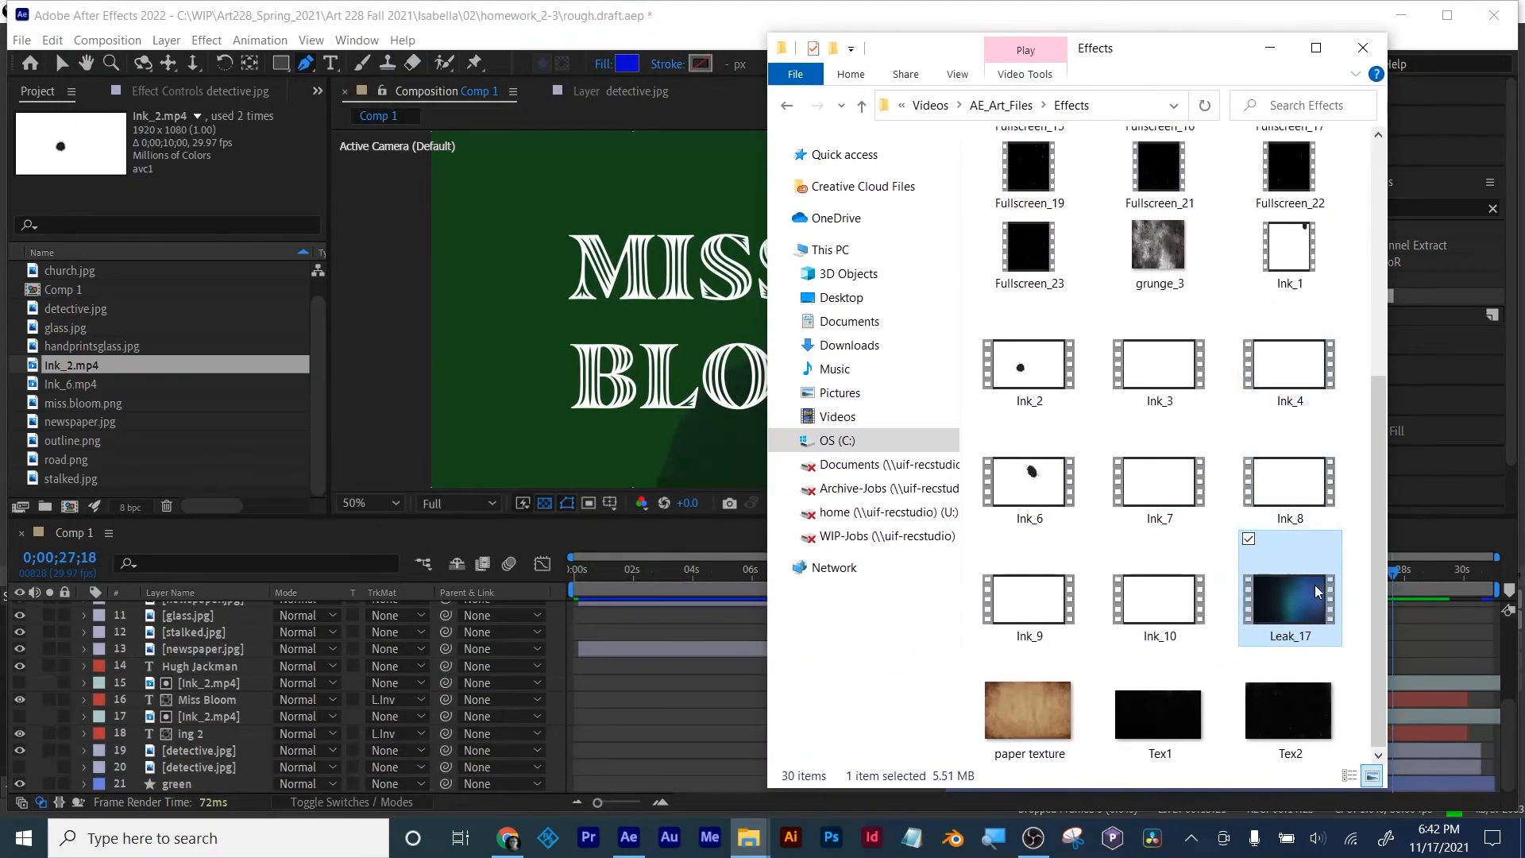
pyautogui.moveTo(1310, 607); pyautogui.dragTo(181, 447)
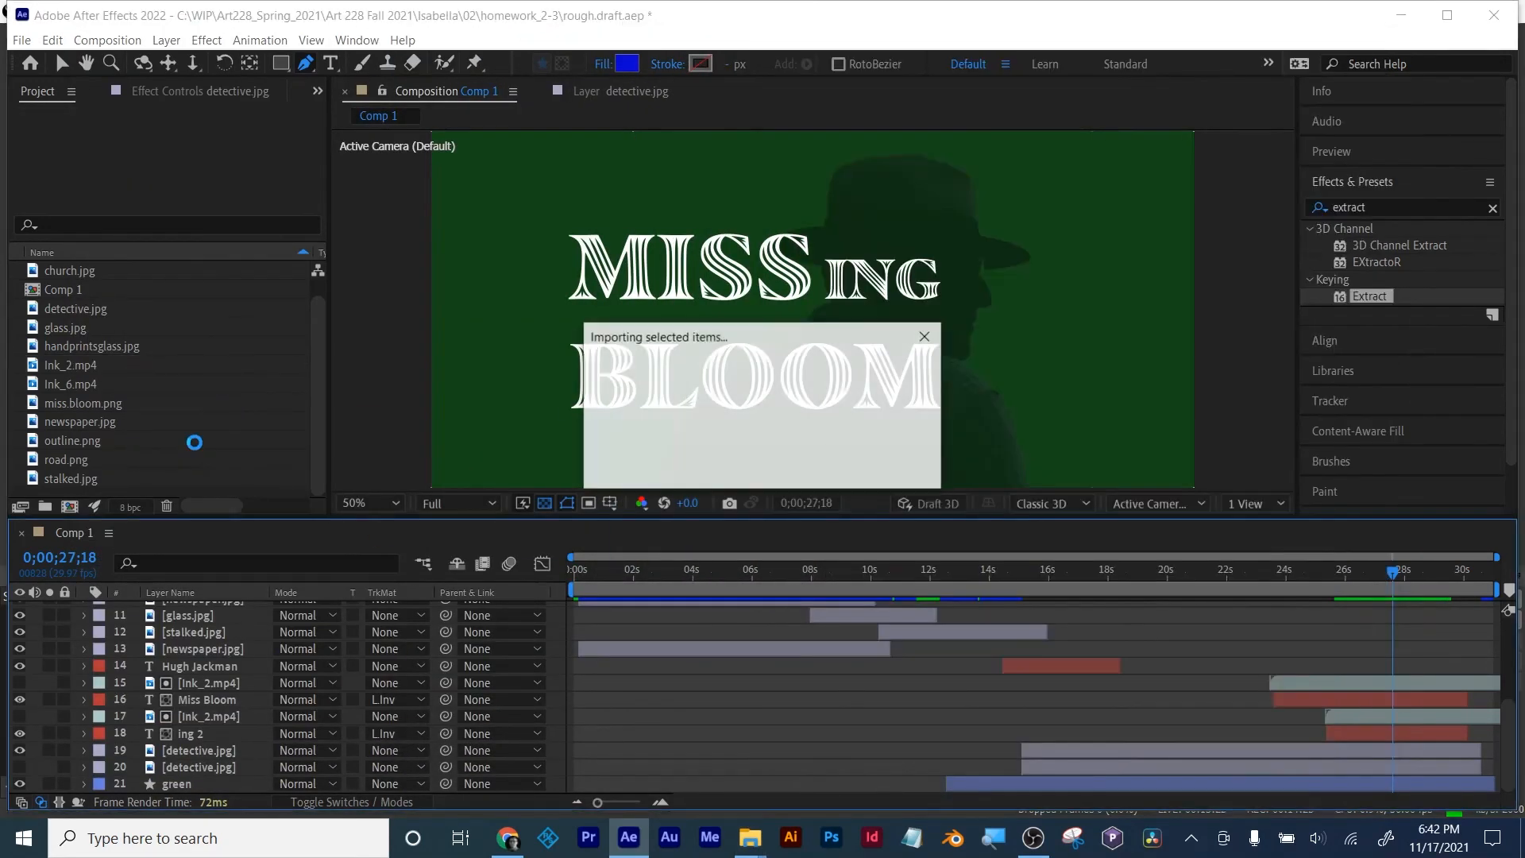
# Step: Place Leak_17.mov directly above the upper detective.jpg layer and shift its clip to start with the Miss Bloom text layer
pyautogui.moveTo(74, 389); pyautogui.dragTo(170, 752)
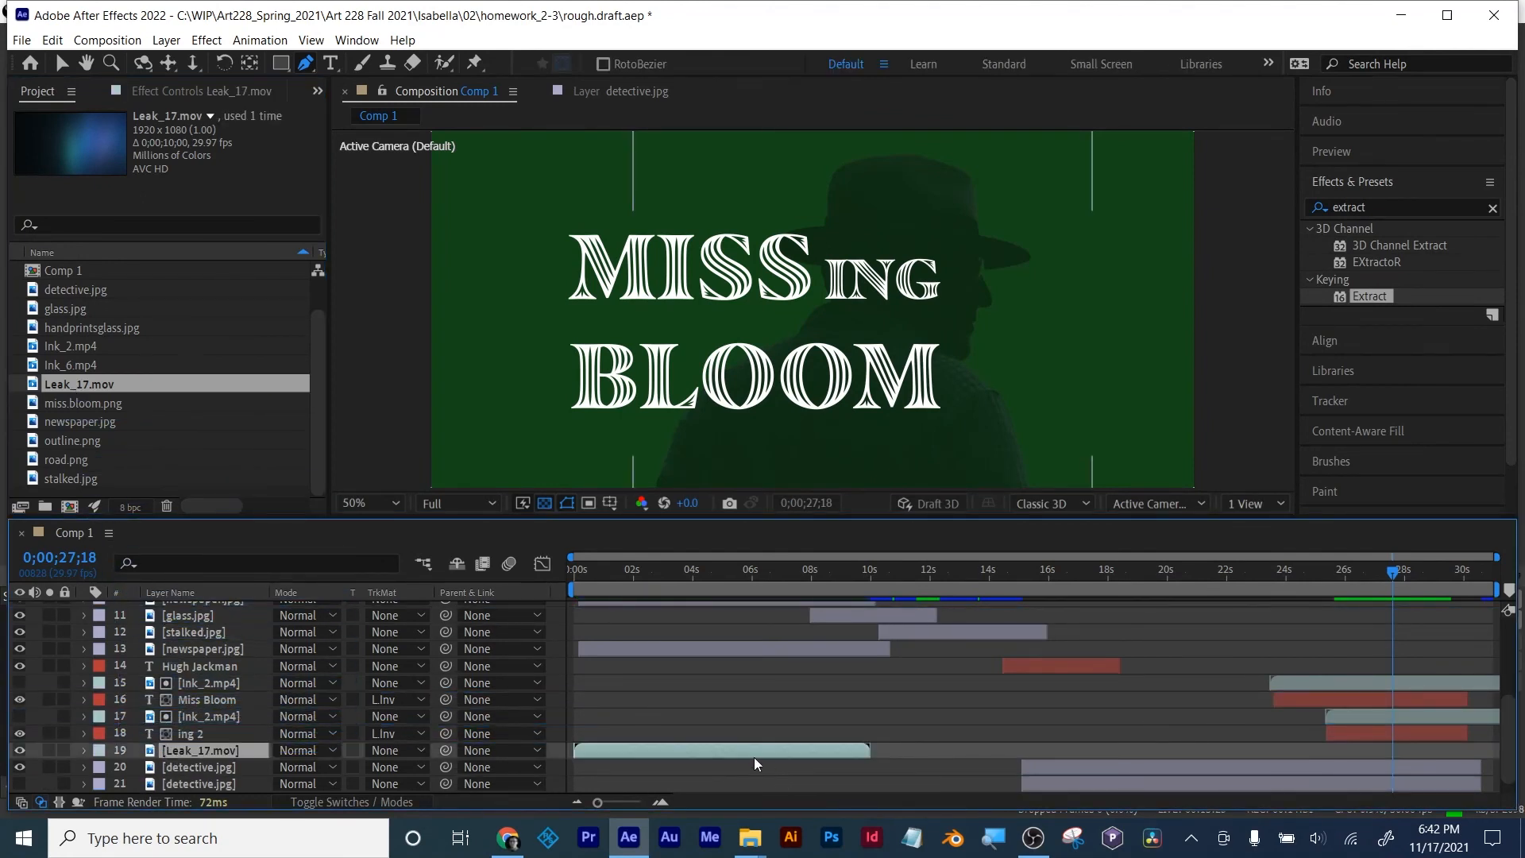
pyautogui.moveTo(754, 756); pyautogui.dragTo(1441, 731)
pyautogui.scroll(-1, 298, 725)
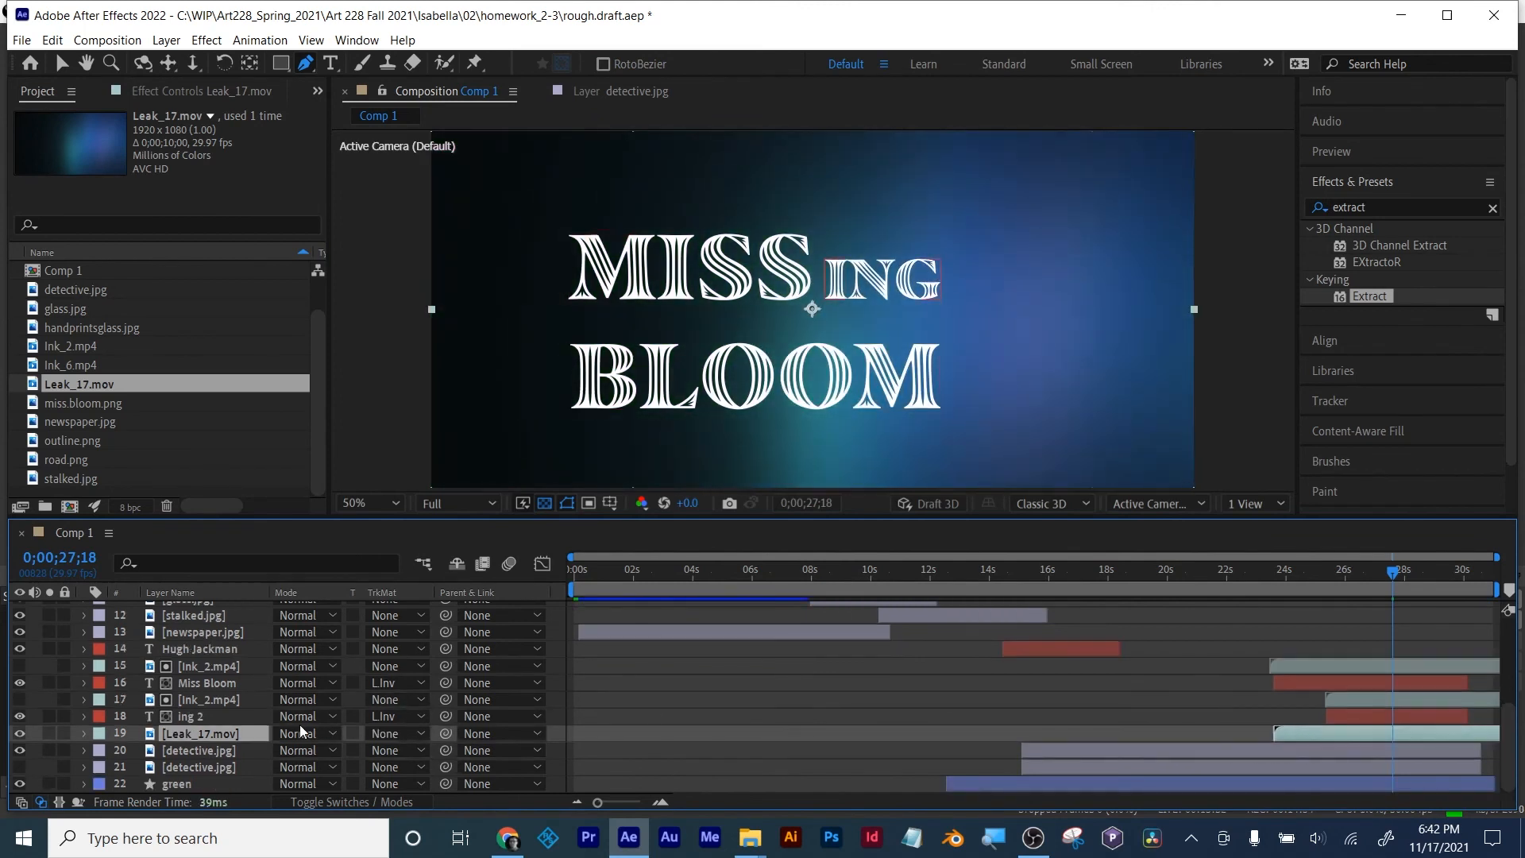
# Step: Try Leak_17.mov as an Alpha Matte for the upper detective.jpg layer
pyautogui.click(191, 748)
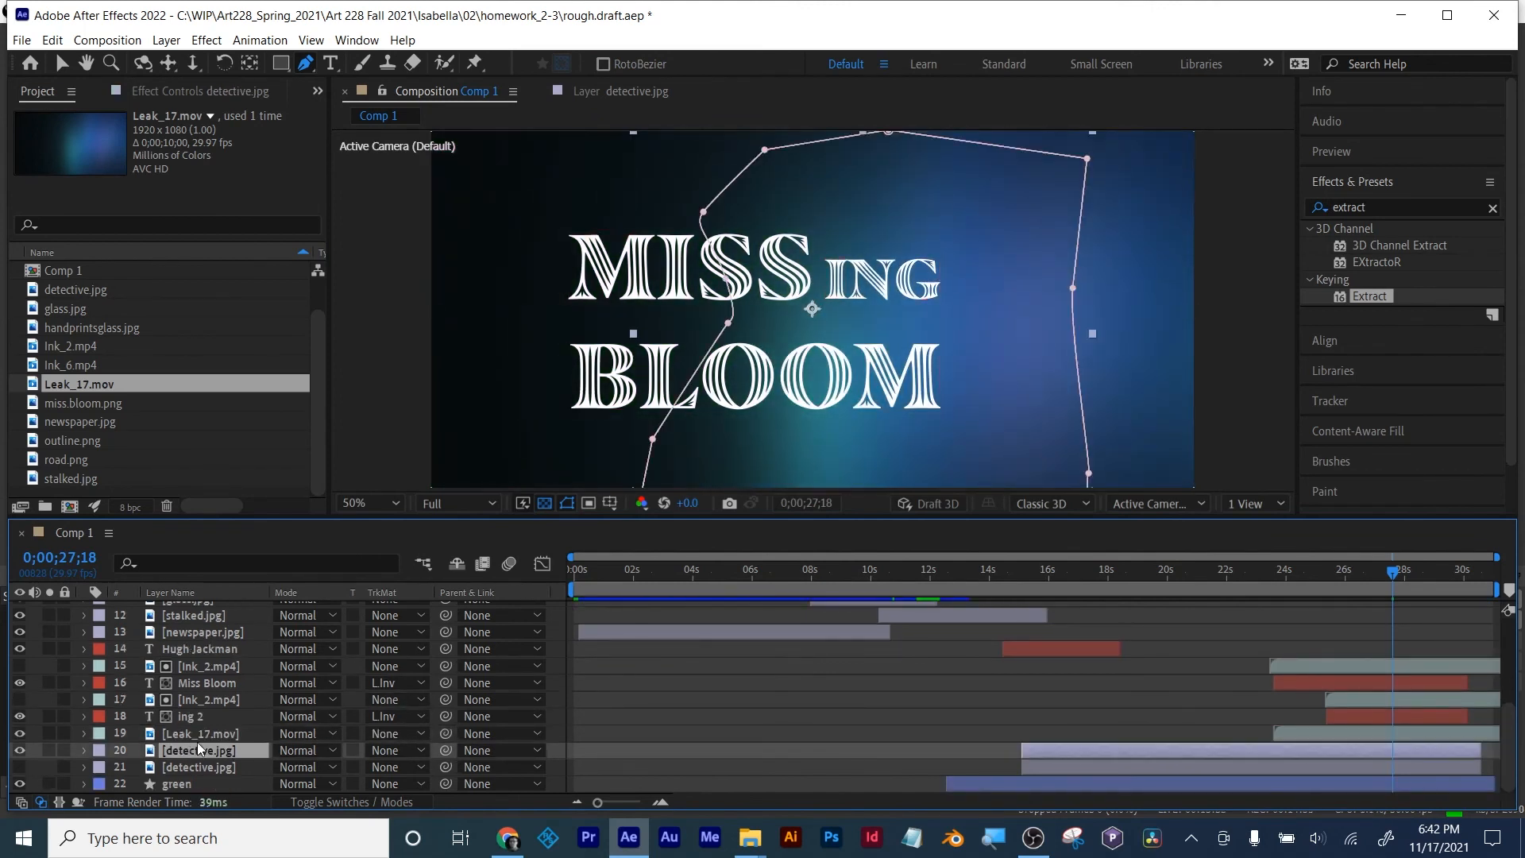
pyautogui.click(389, 749)
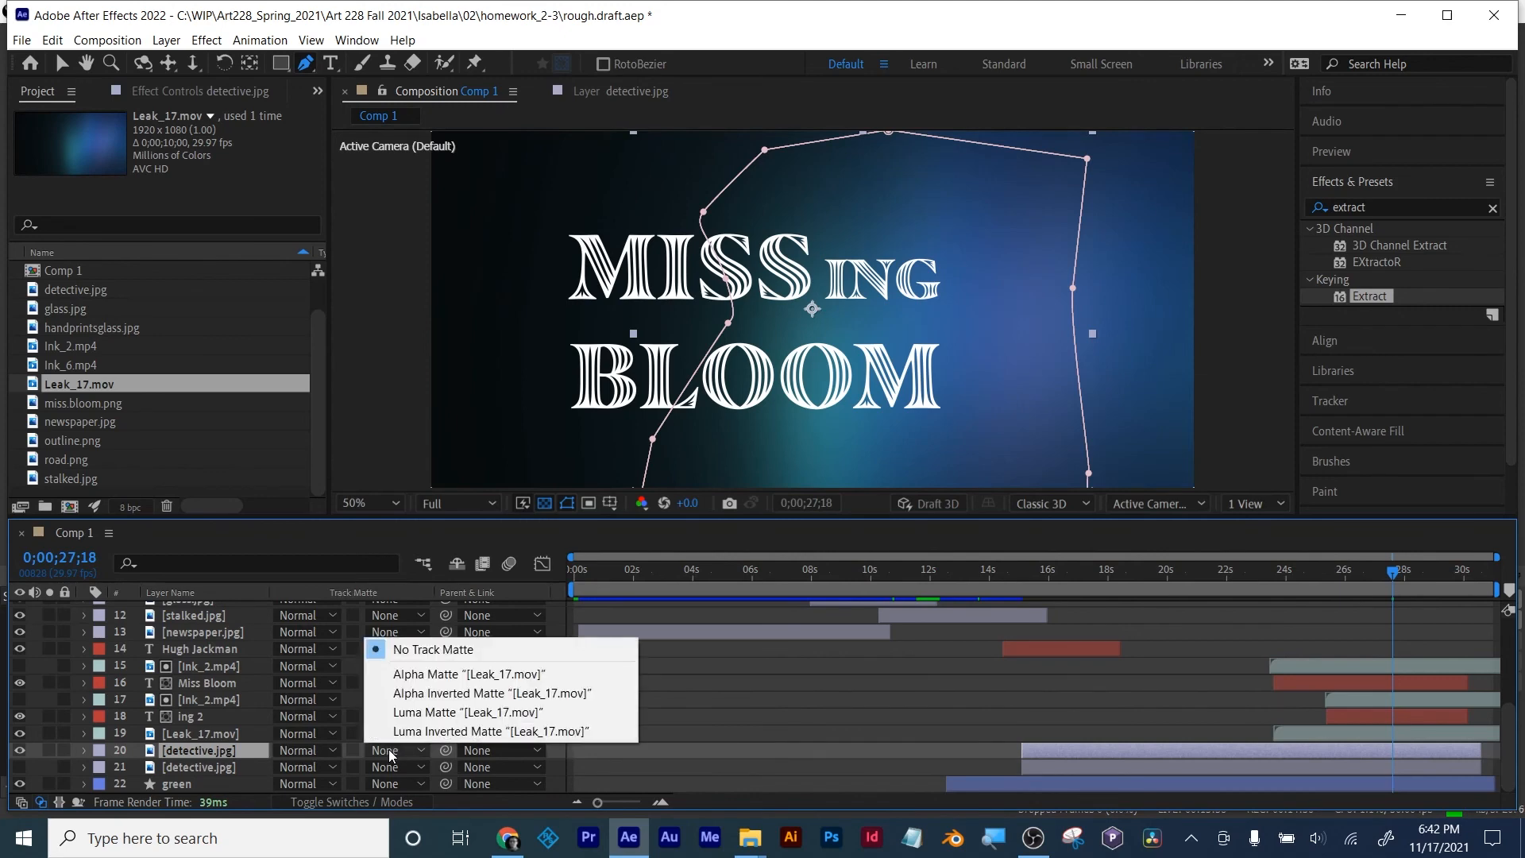
pyautogui.click(404, 675)
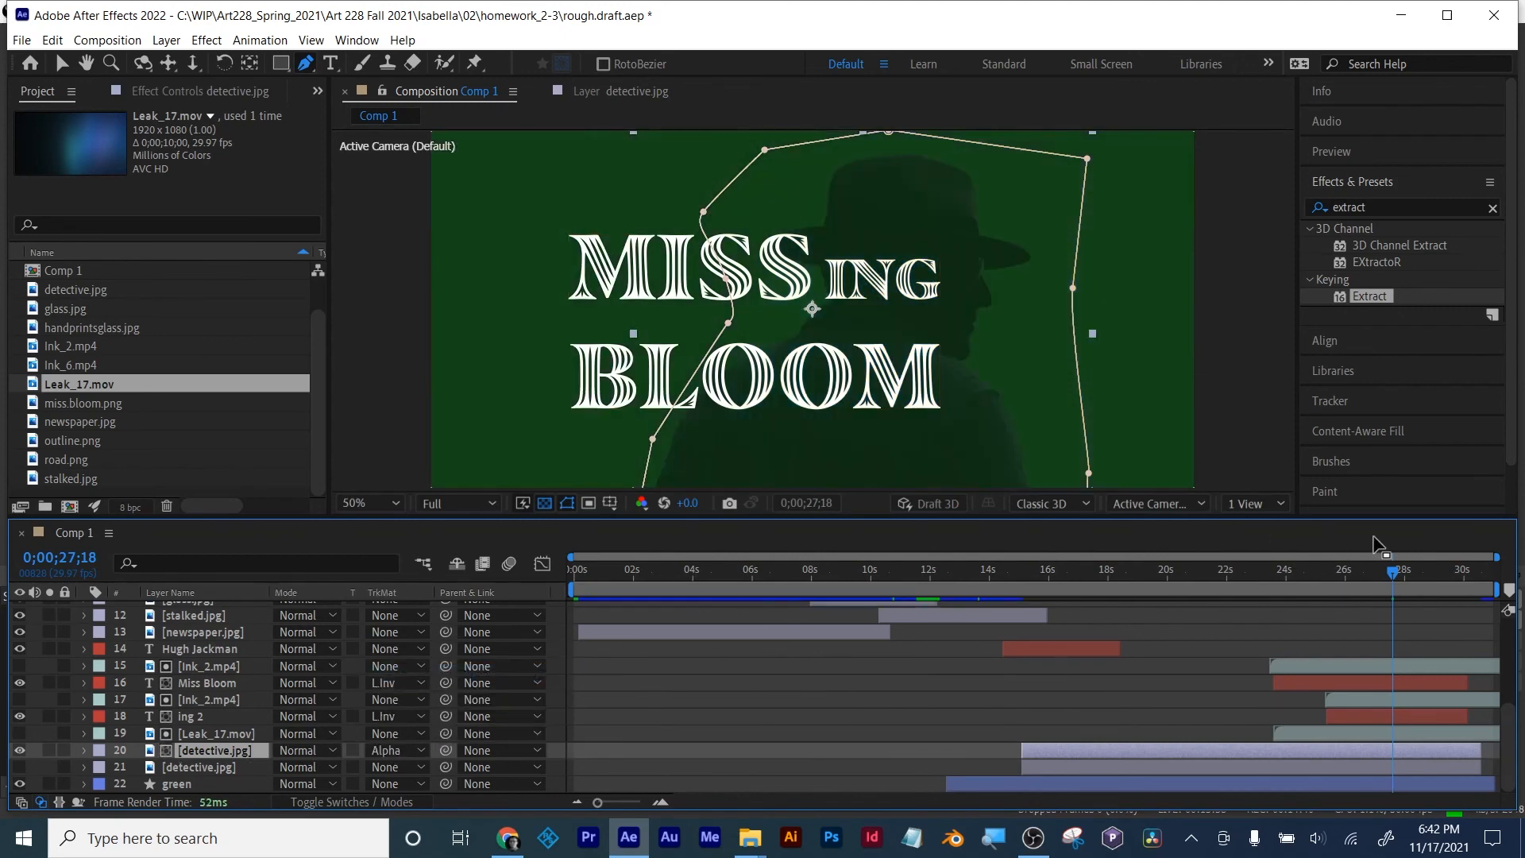
# Step: Shift the upper detective.jpg clip later so it starts shortly before the Miss Bloom text, and move the playhead to 0;00;26;19
pyautogui.moveTo(1394, 571); pyautogui.dragTo(1281, 585)
pyautogui.moveTo(1074, 750); pyautogui.dragTo(1310, 750)
pyautogui.moveTo(1281, 570); pyautogui.dragTo(1364, 575)
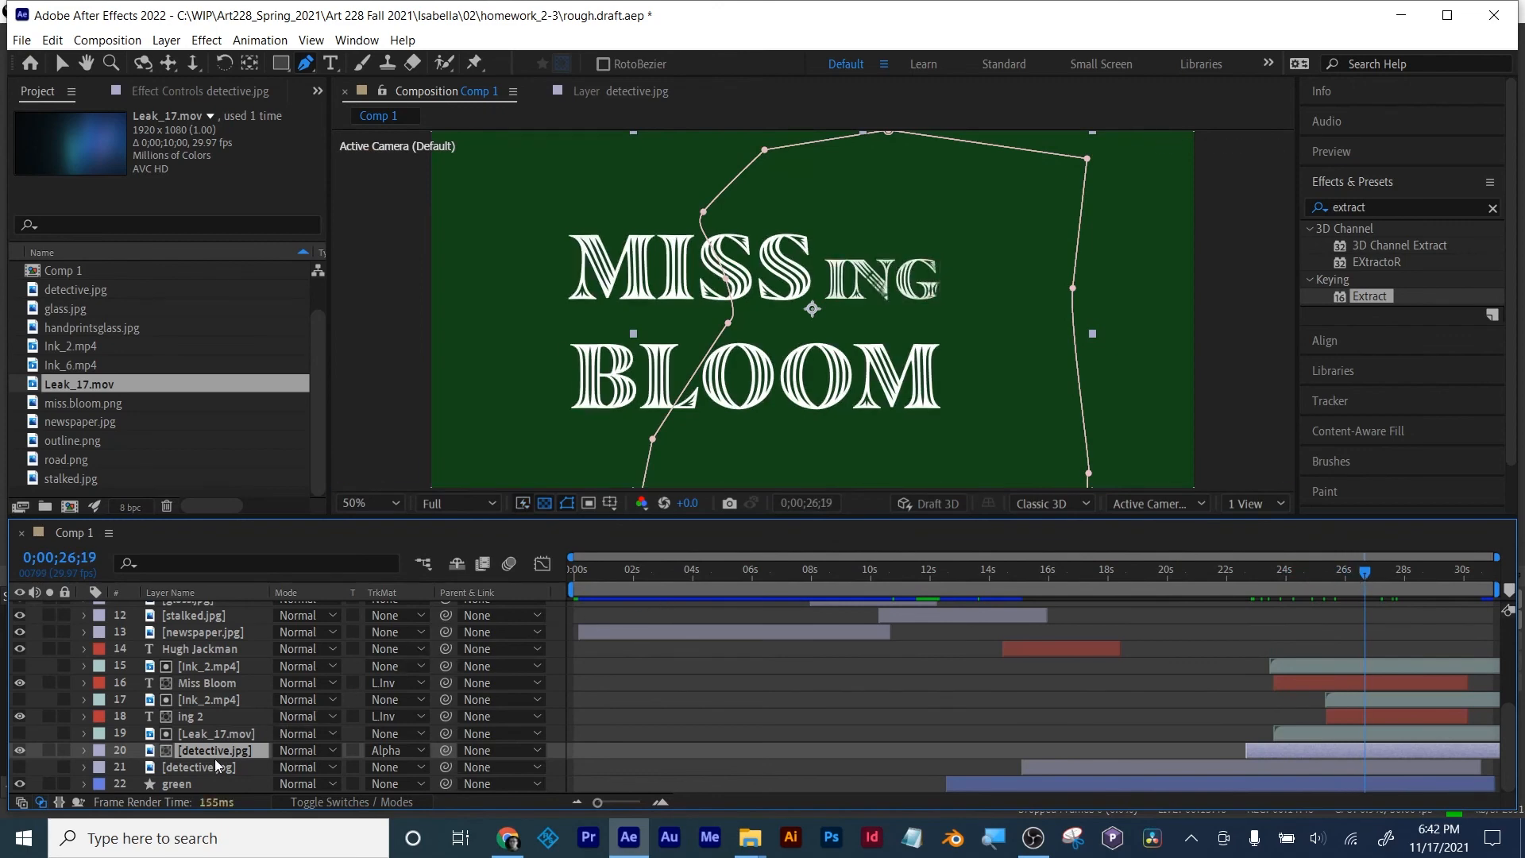
# Step: Change the upper detective.jpg layer's track matte to Luma Matte using Leak_17.mov
pyautogui.click(202, 731)
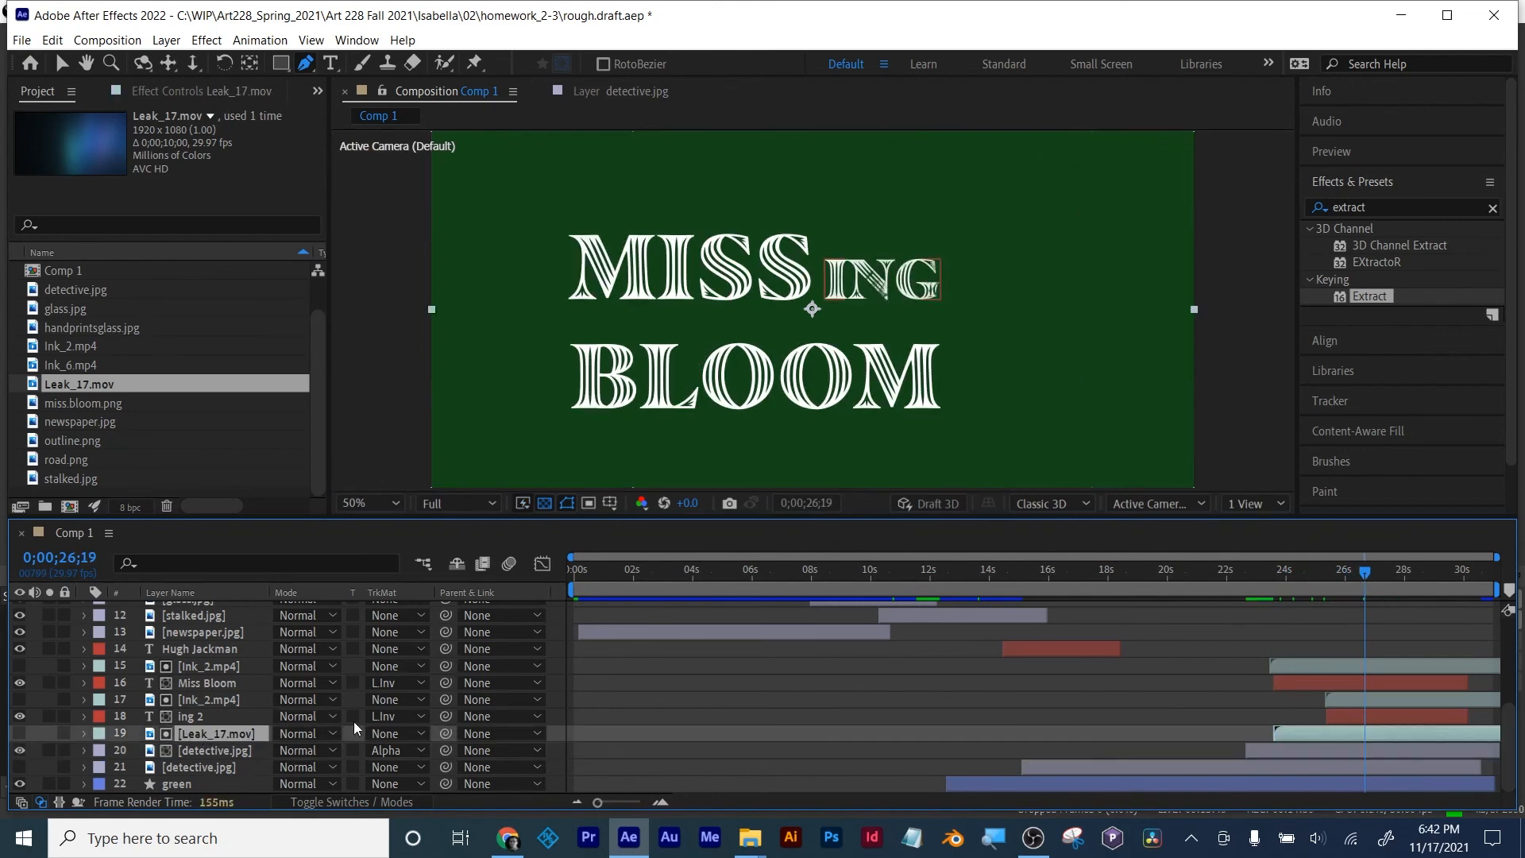
pyautogui.click(393, 749)
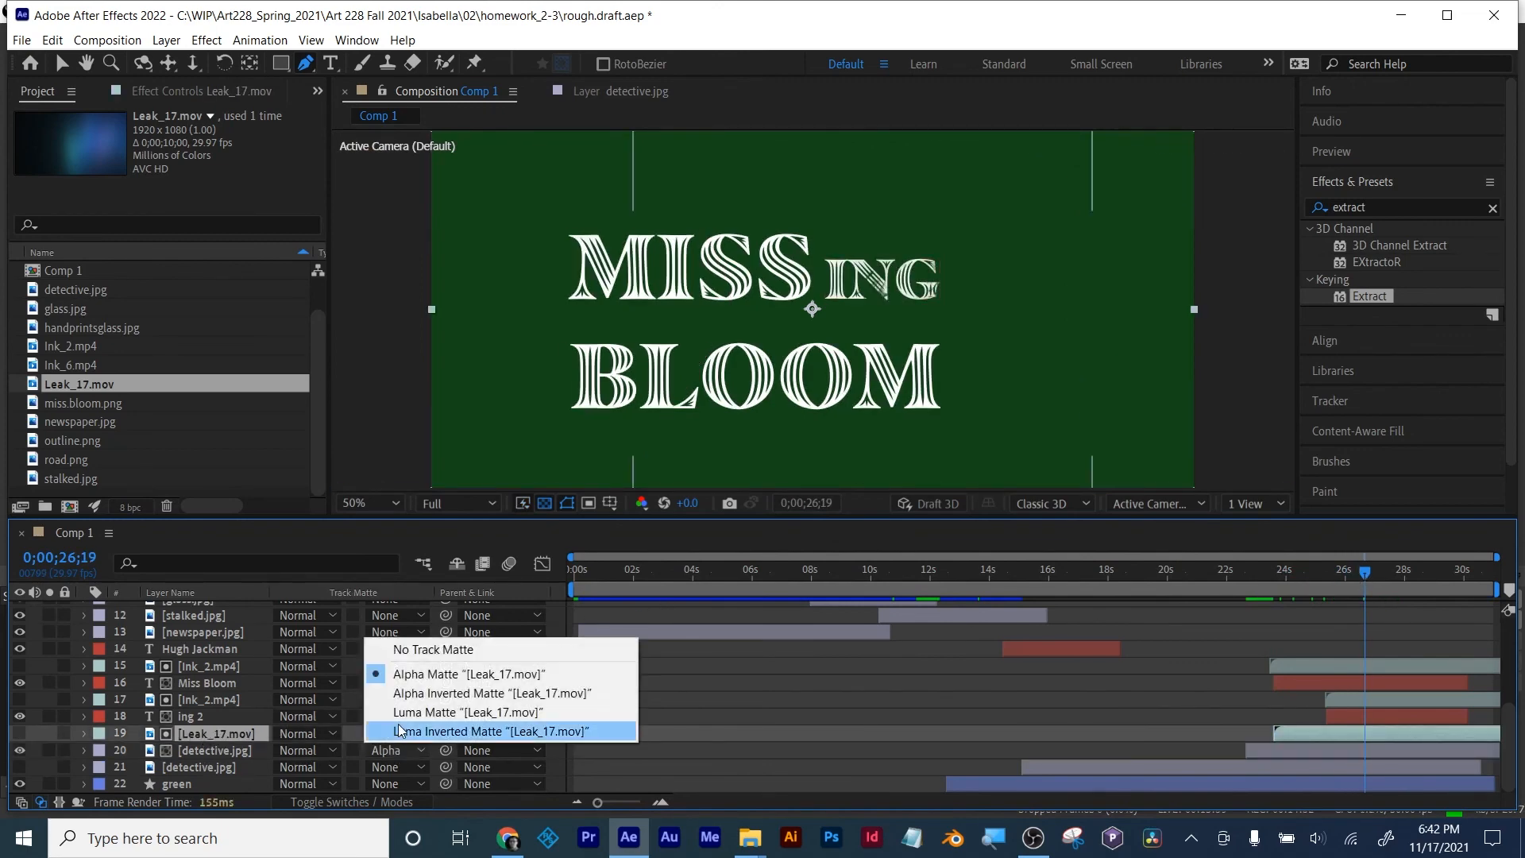
pyautogui.click(399, 713)
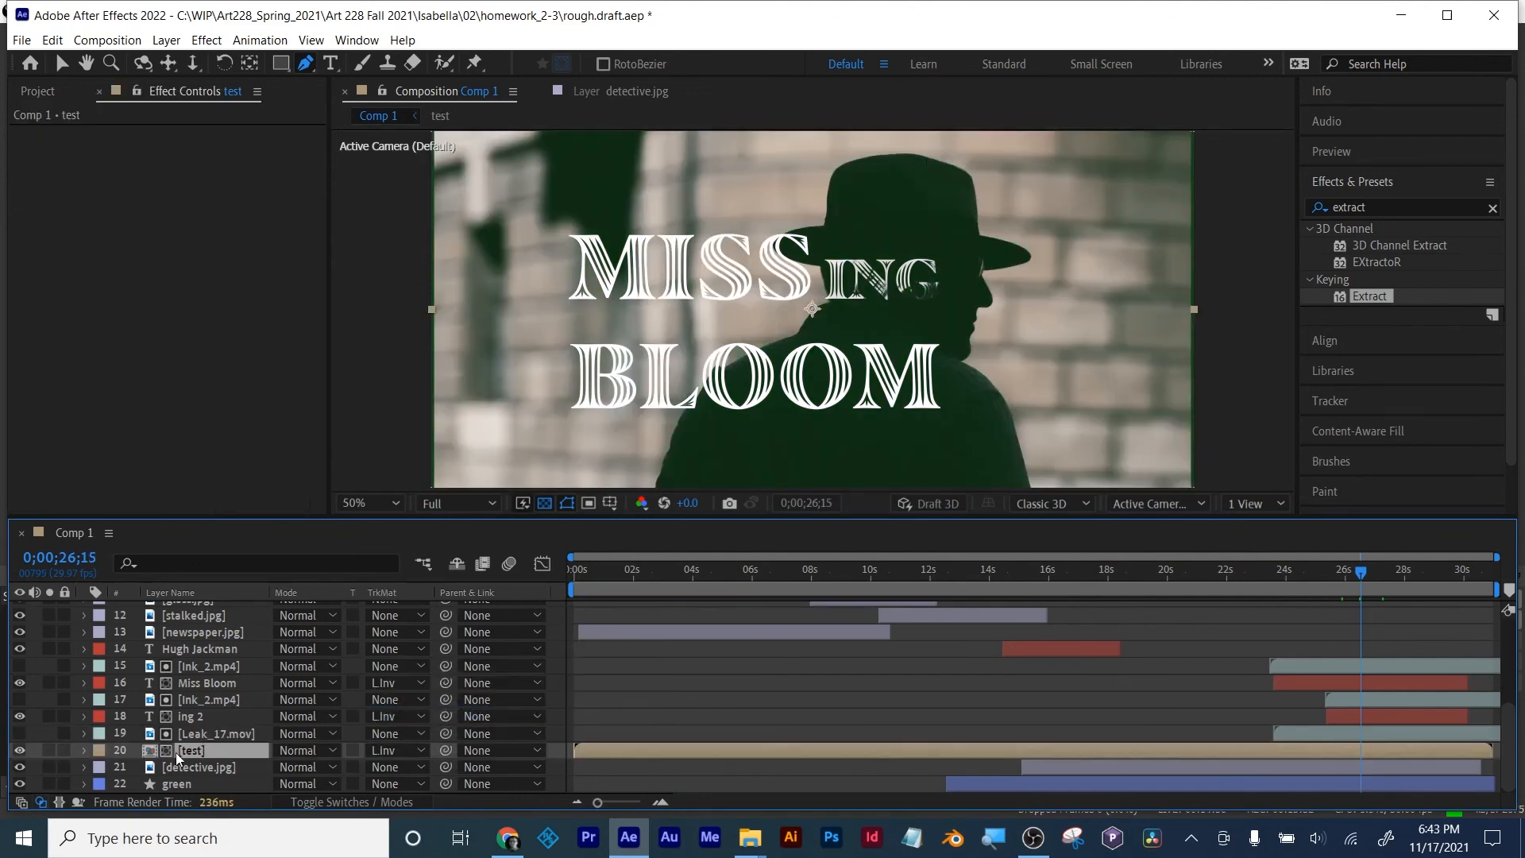
# Step: Open the test precomposition, select its upper detective.jpg layer, and move the playhead to 0;00;15;18
pyautogui.doubleClick(178, 750)
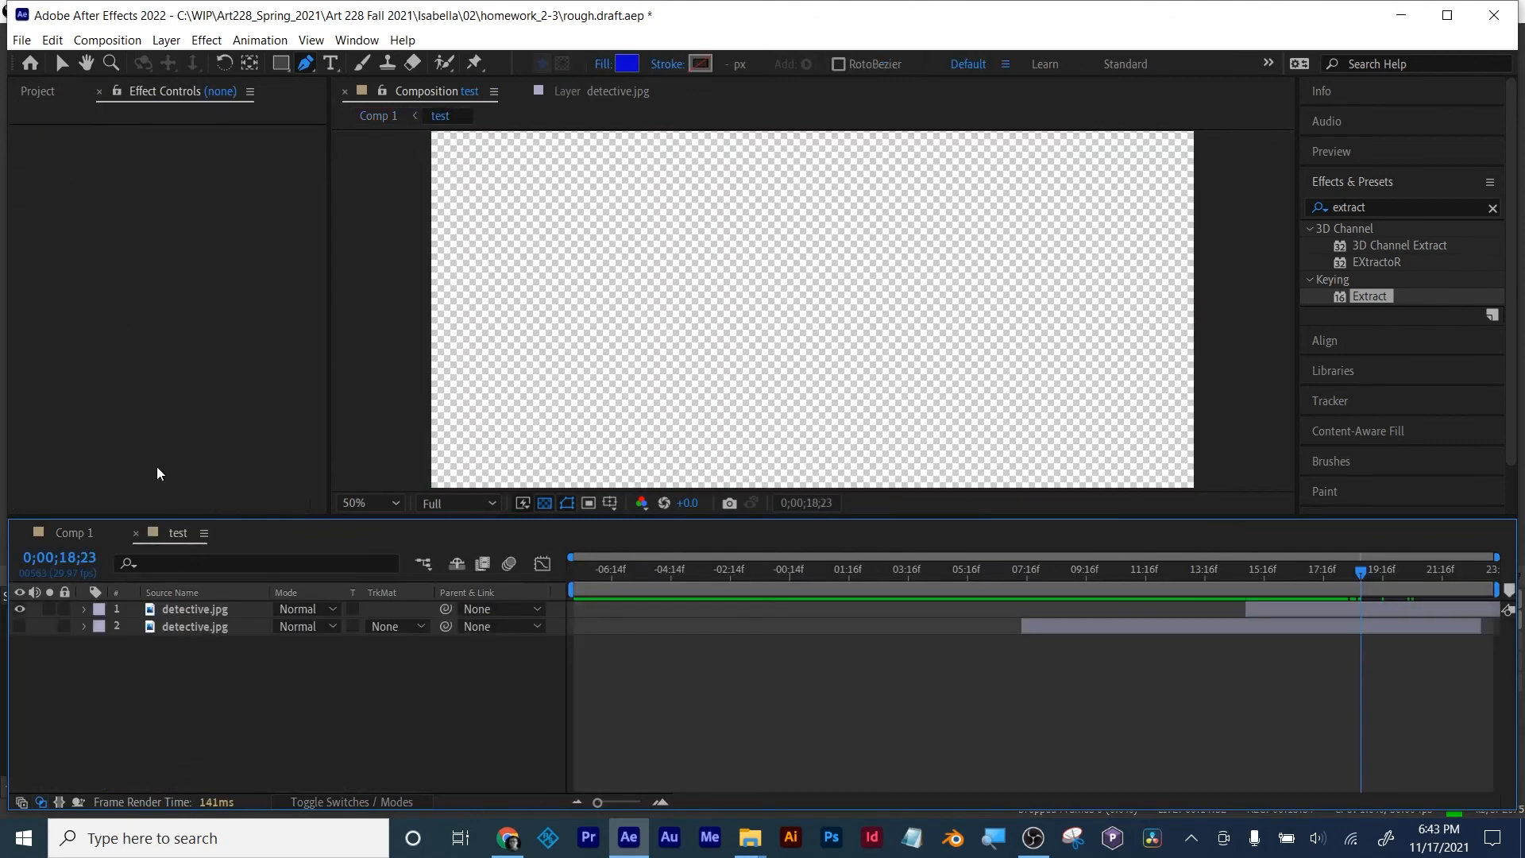
pyautogui.click(197, 608)
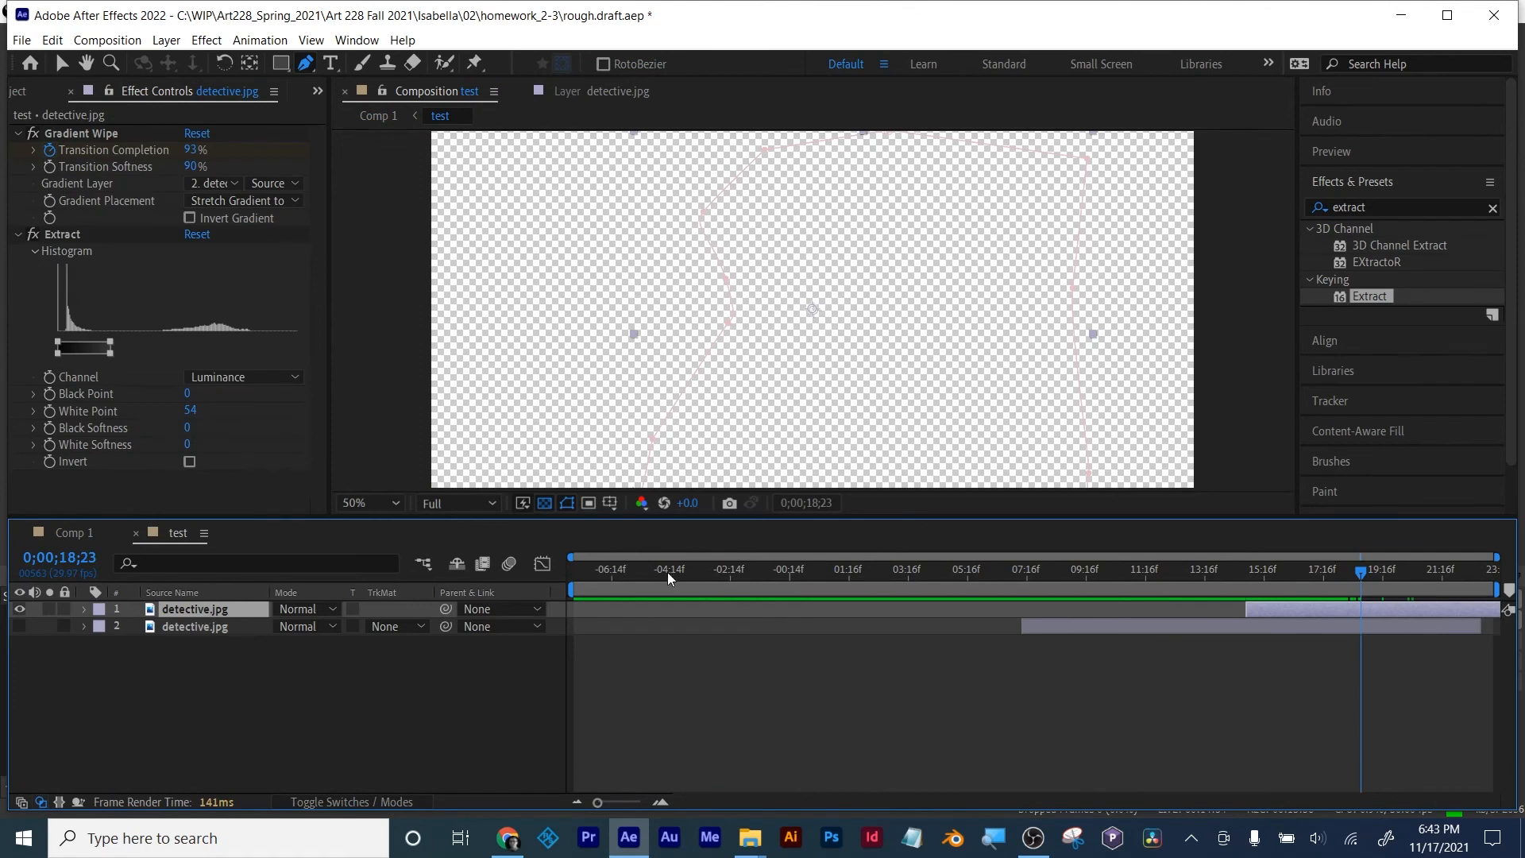
pyautogui.click(1302, 575)
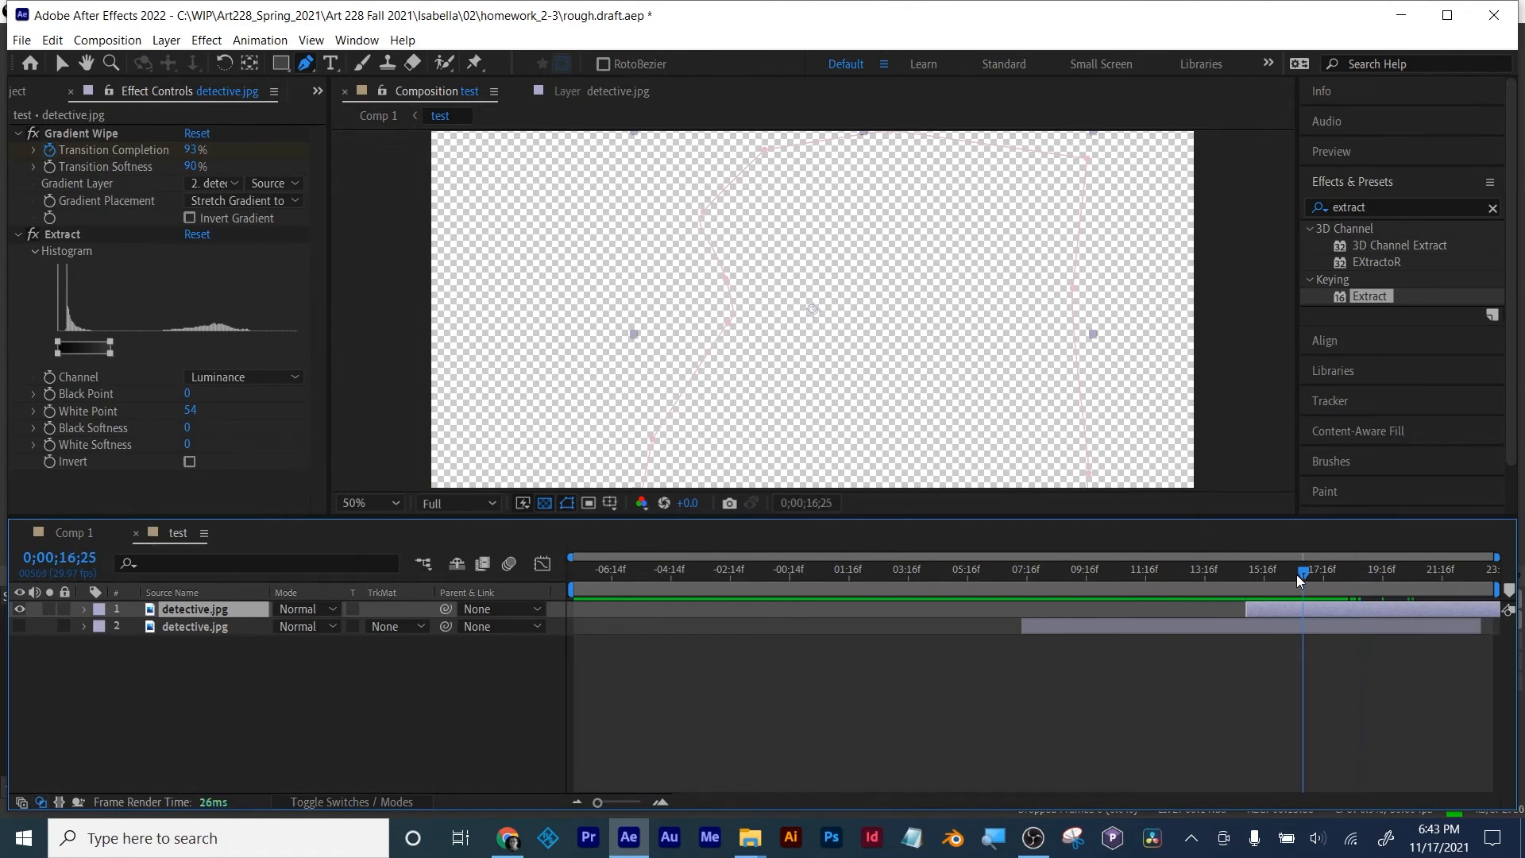
pyautogui.moveTo(1299, 579); pyautogui.dragTo(1268, 577)
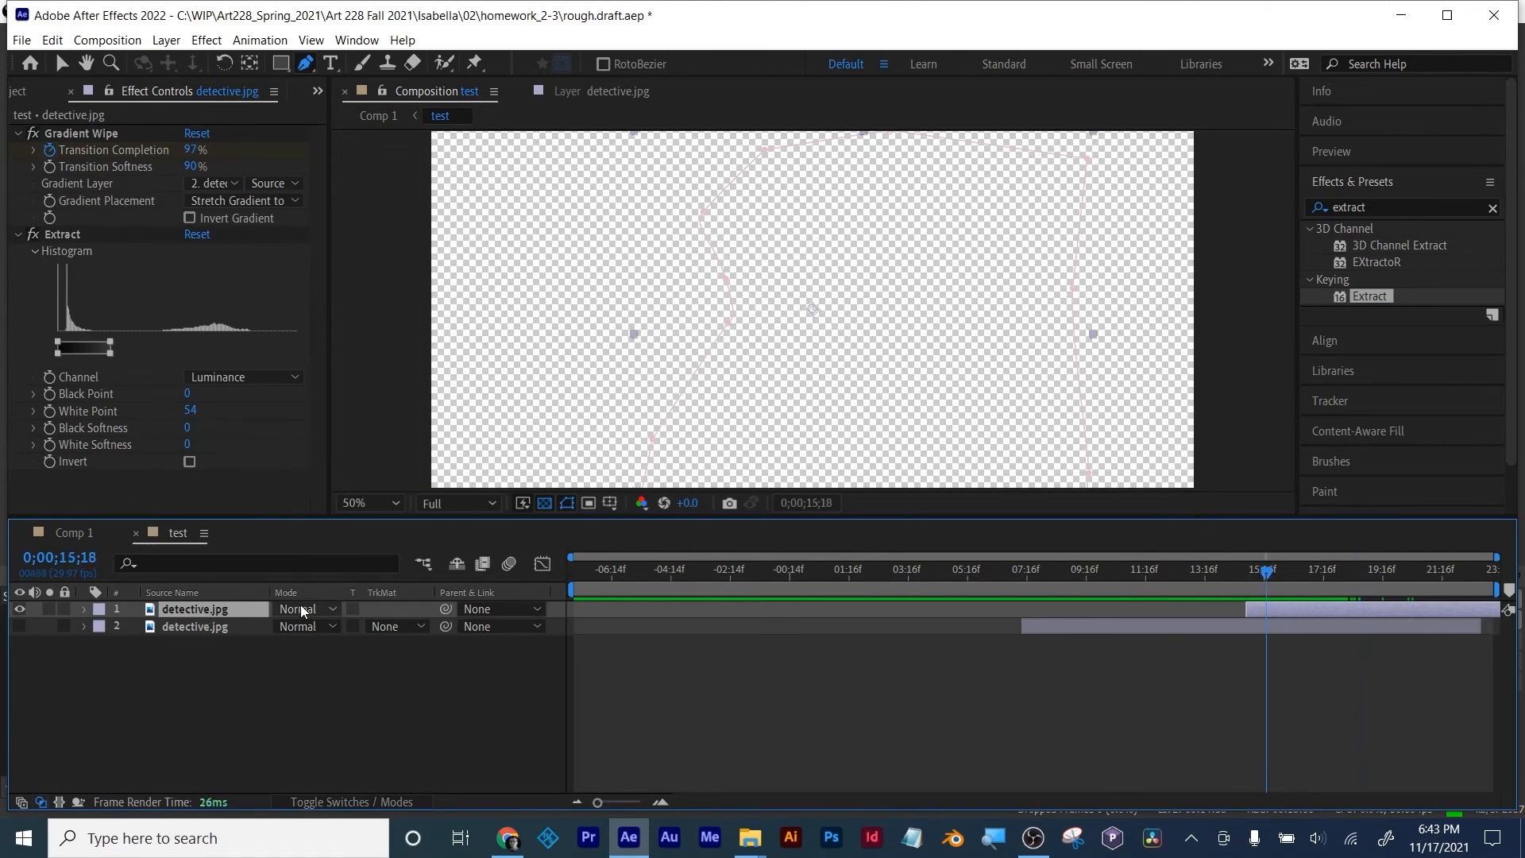
# Step: Reveal Mask 1 on the upper detective.jpg layer, try its Subtract mode, and delete the mask
pyautogui.press('m')
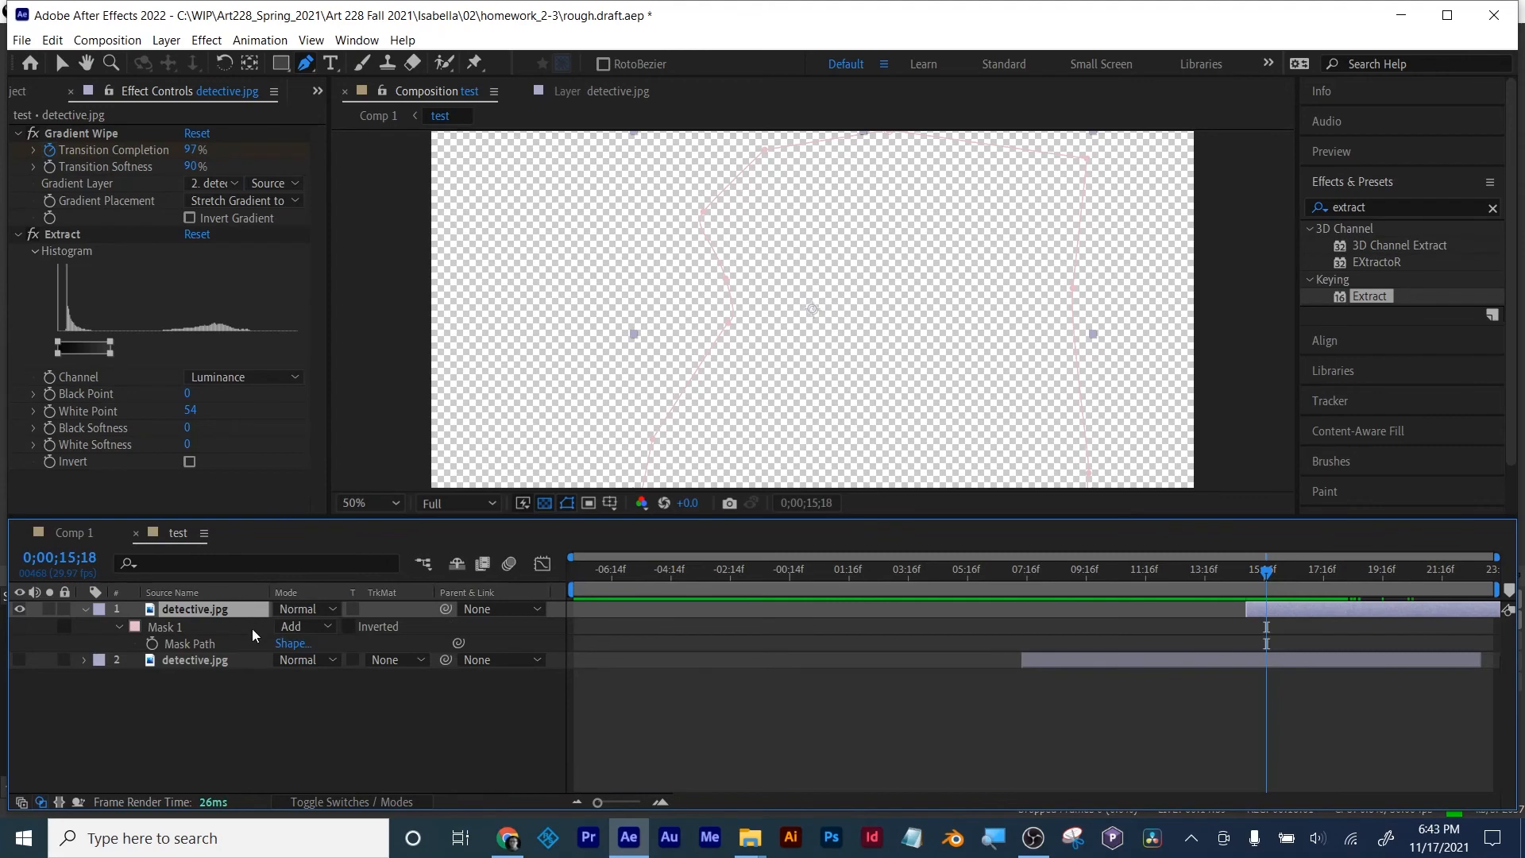
pyautogui.click(300, 627)
pyautogui.click(308, 677)
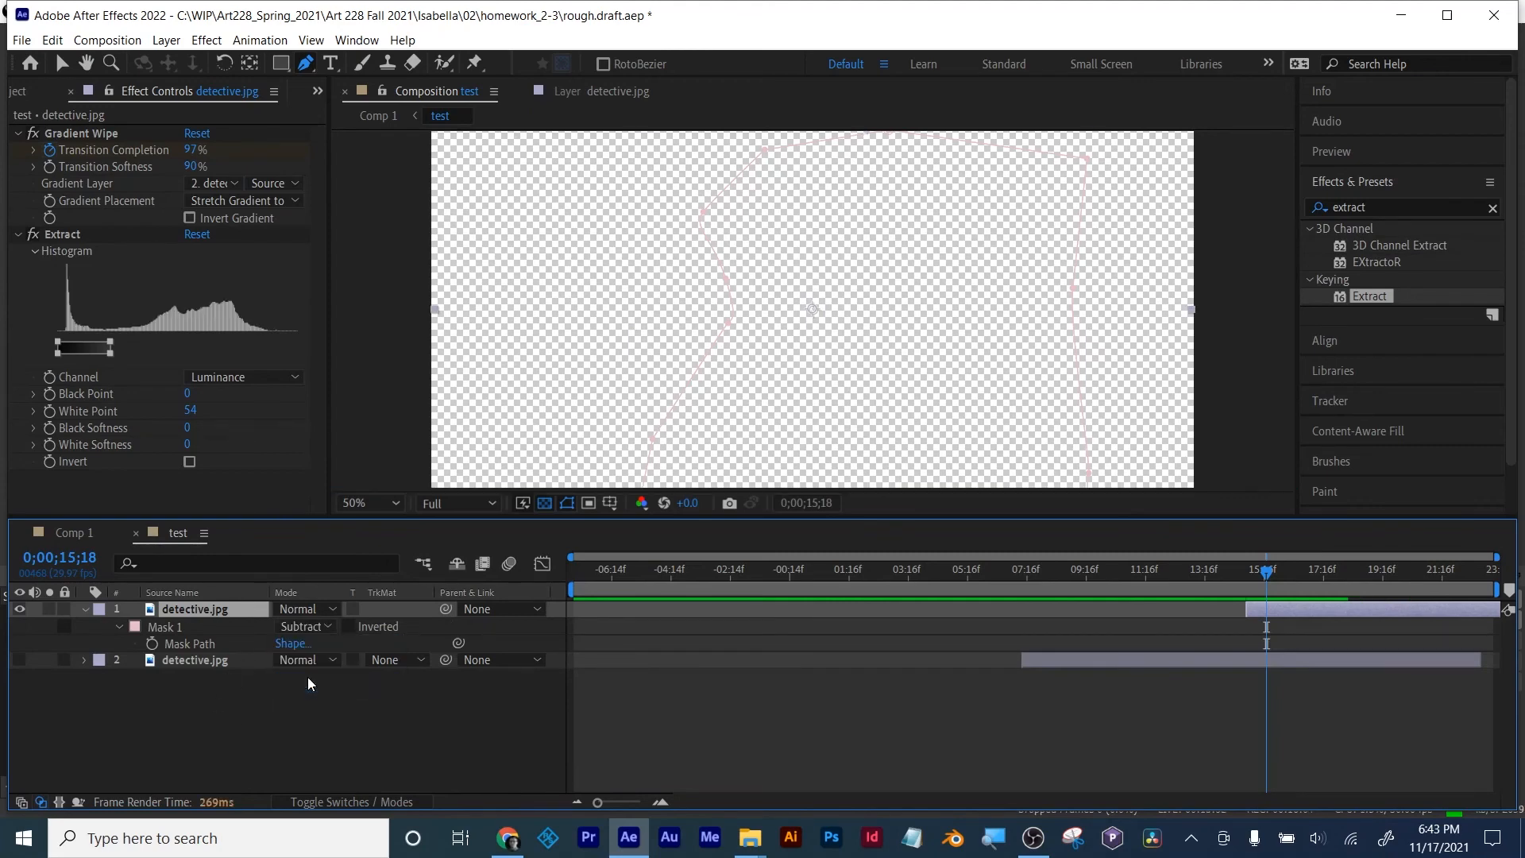
pyautogui.click(307, 624)
pyautogui.click(300, 656)
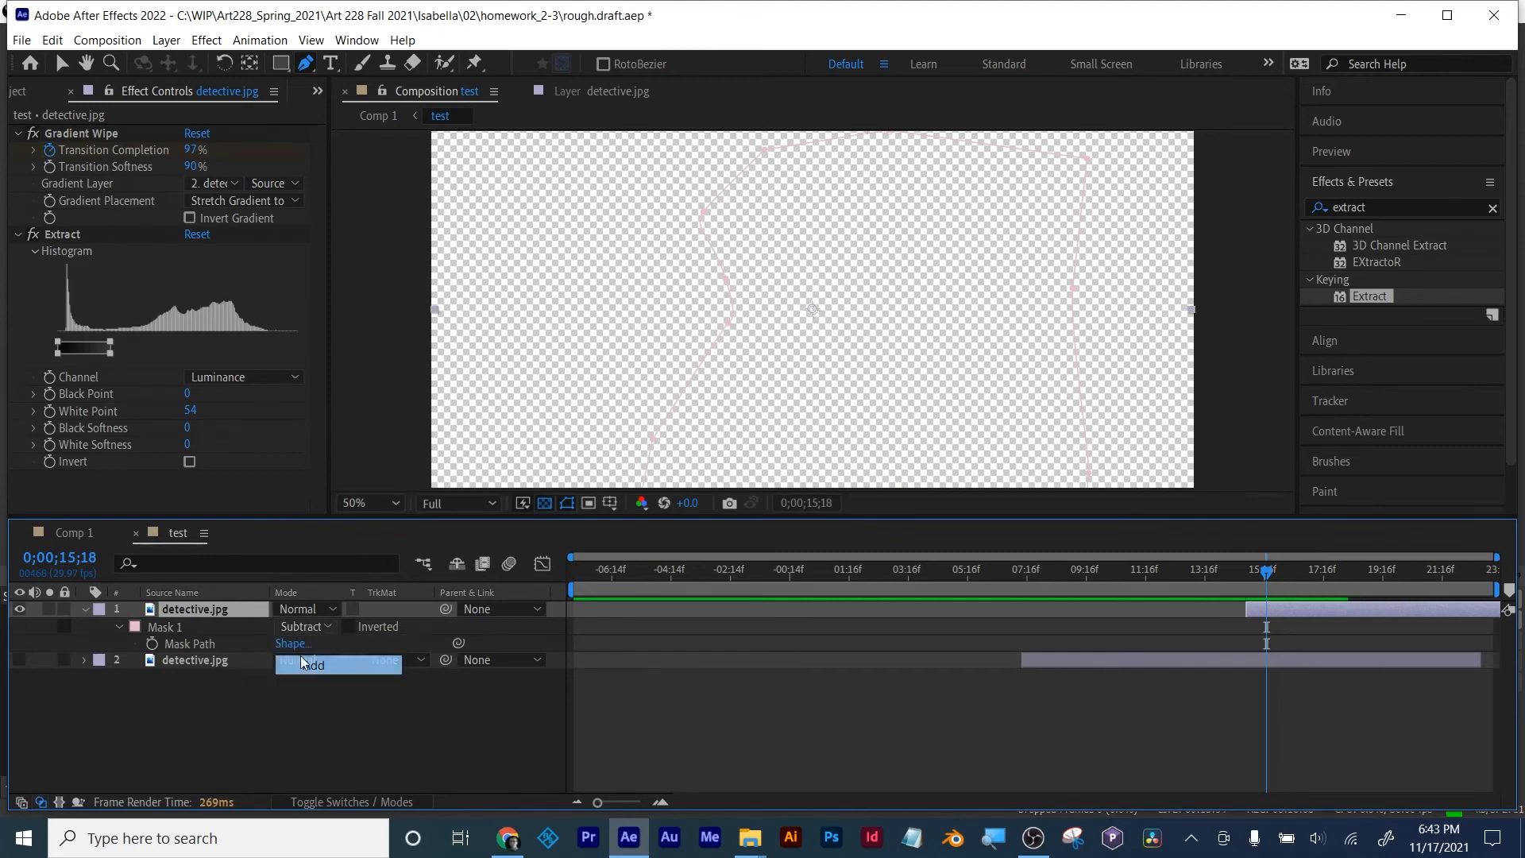
pyautogui.click(165, 629)
pyautogui.press('Delete')
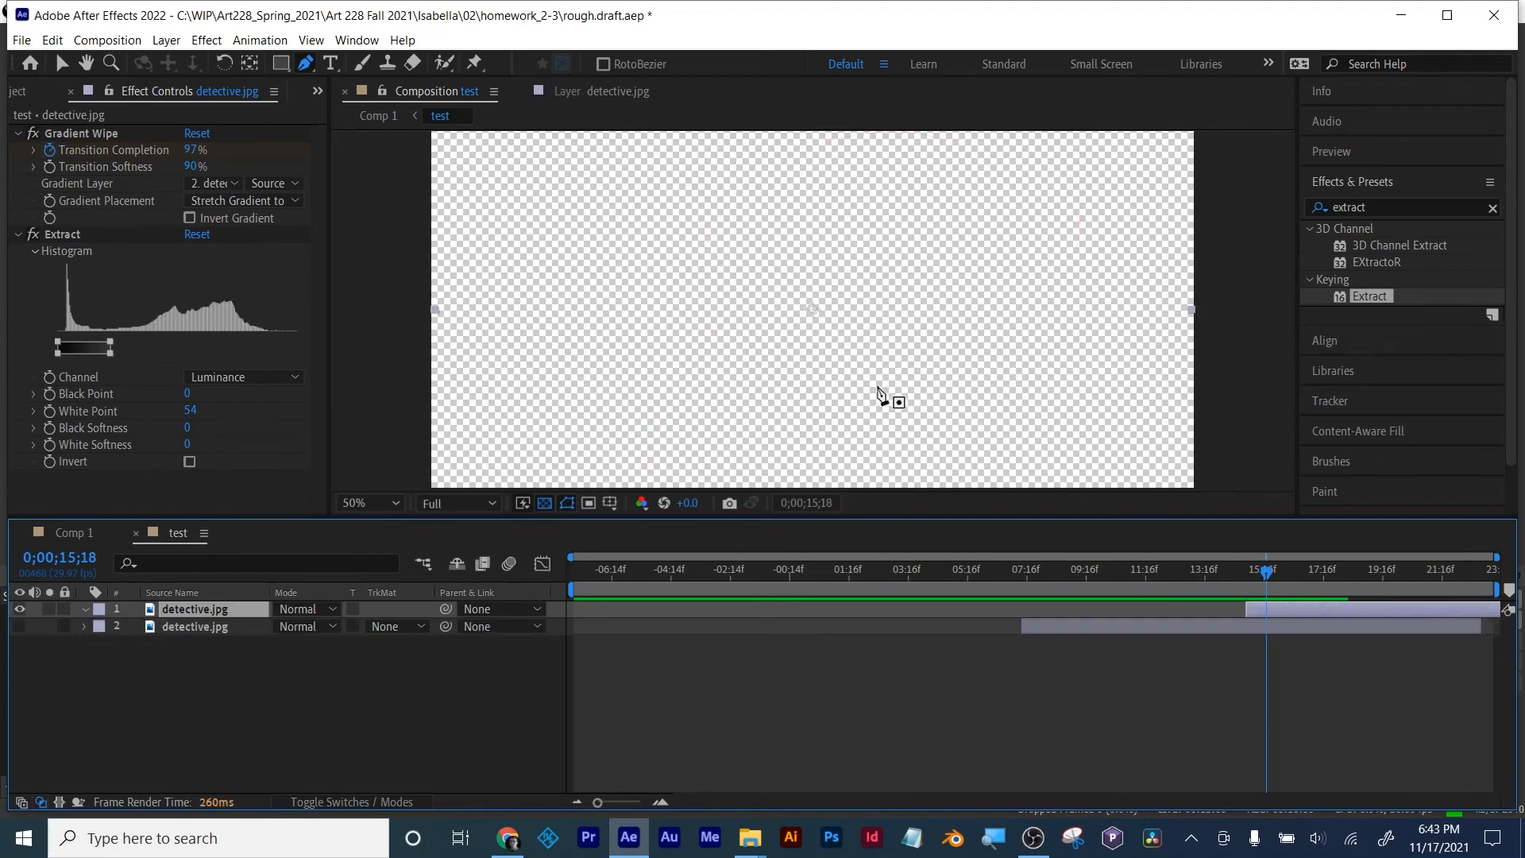
# Step: Set the Extract effect's White Point to 255 on the upper detective.jpg layer
pyautogui.press(',')
pyautogui.press('.')
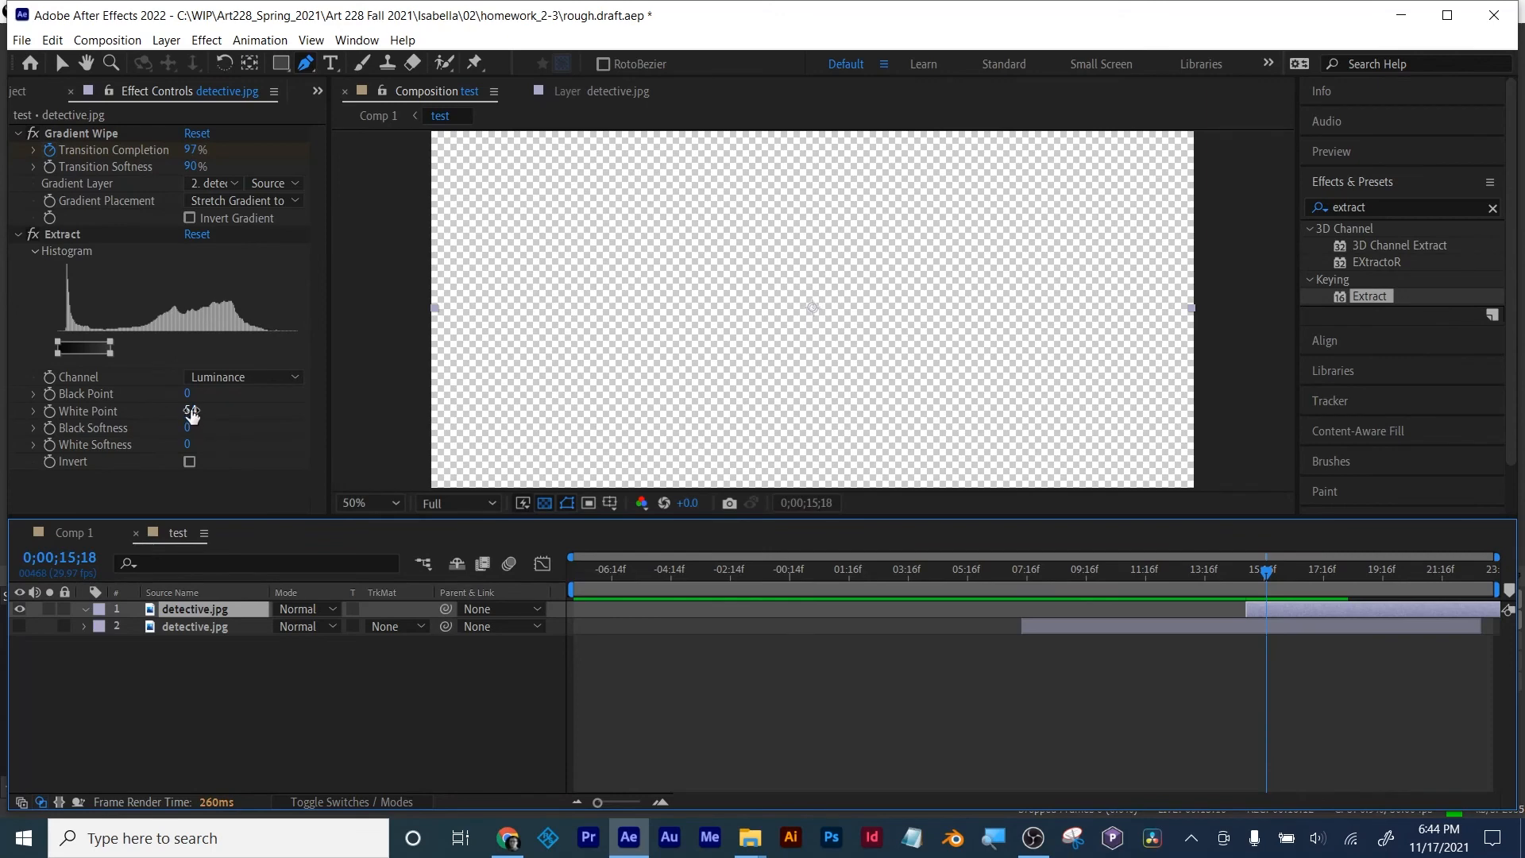
pyautogui.moveTo(191, 412); pyautogui.dragTo(391, 402)
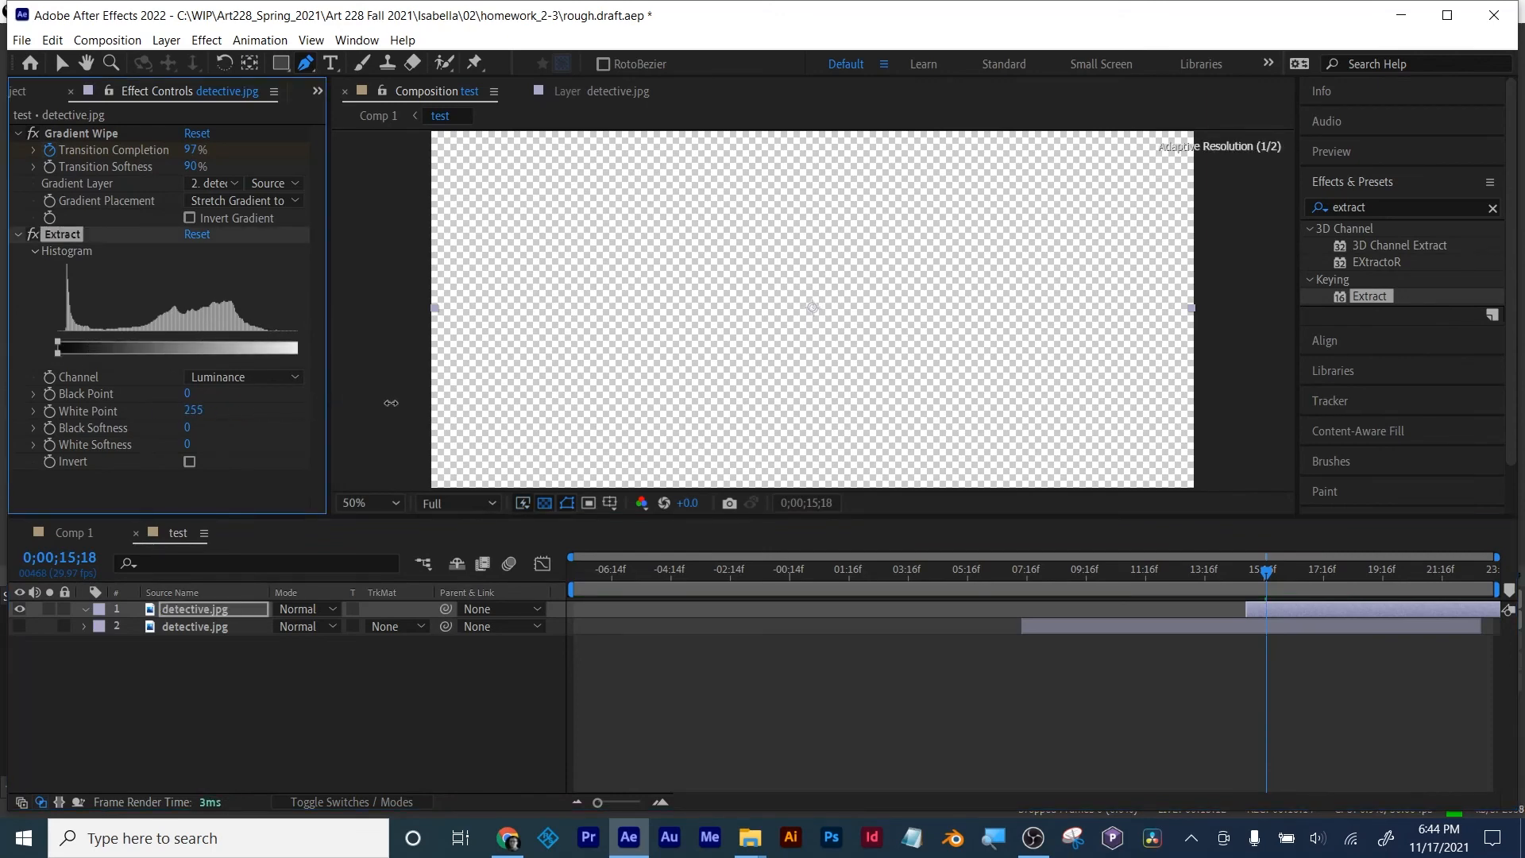
# Step: Check the transparent precomposition by toggling the transparency grid and the lower detective.jpg layer's visibility, keeping the upper layer selected
pyautogui.press(',')
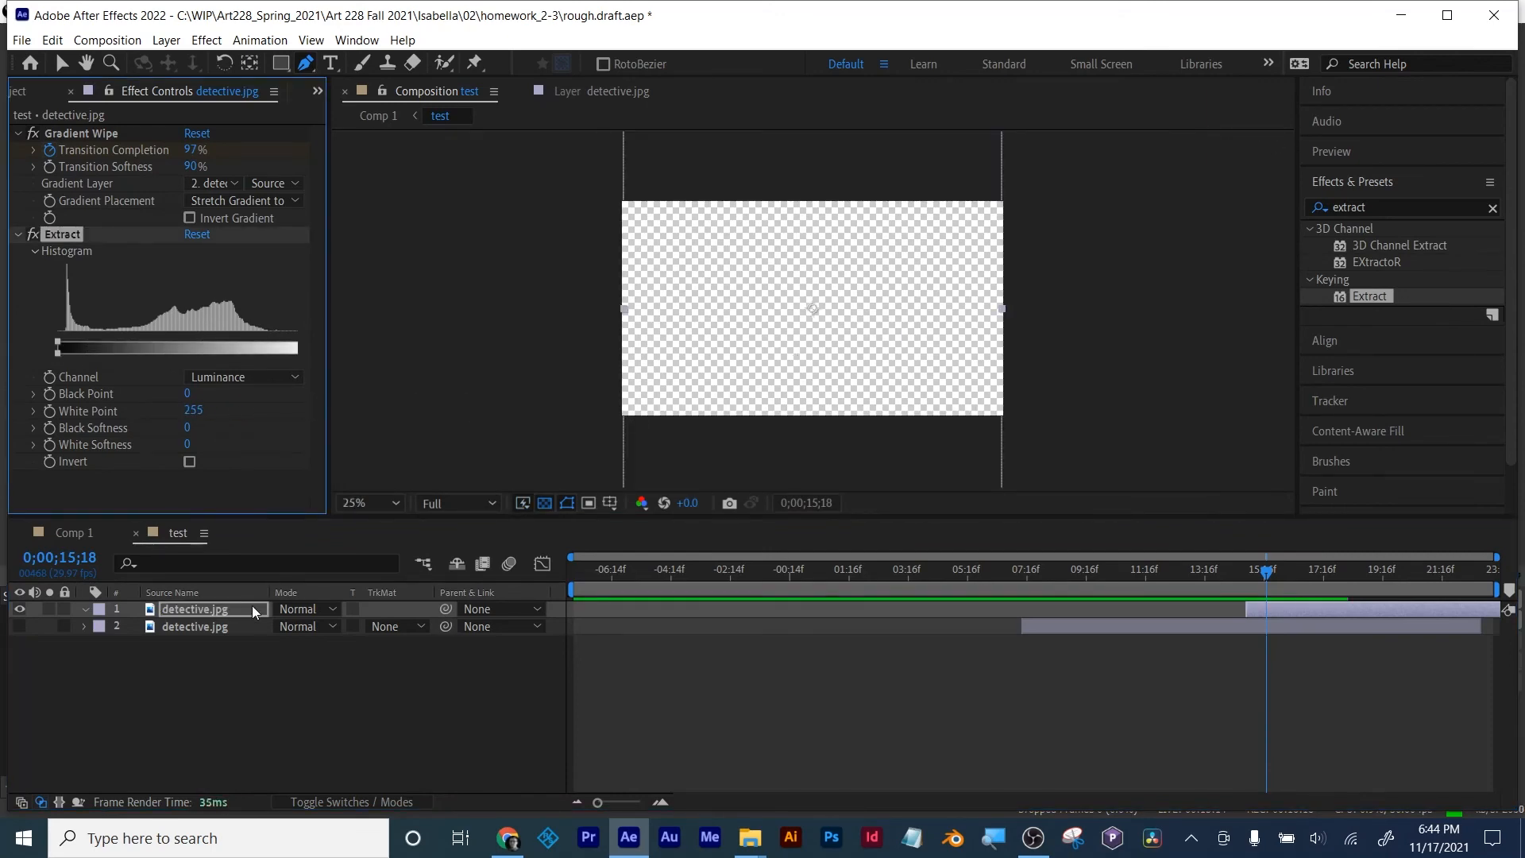
pyautogui.click(544, 506)
pyautogui.click(545, 507)
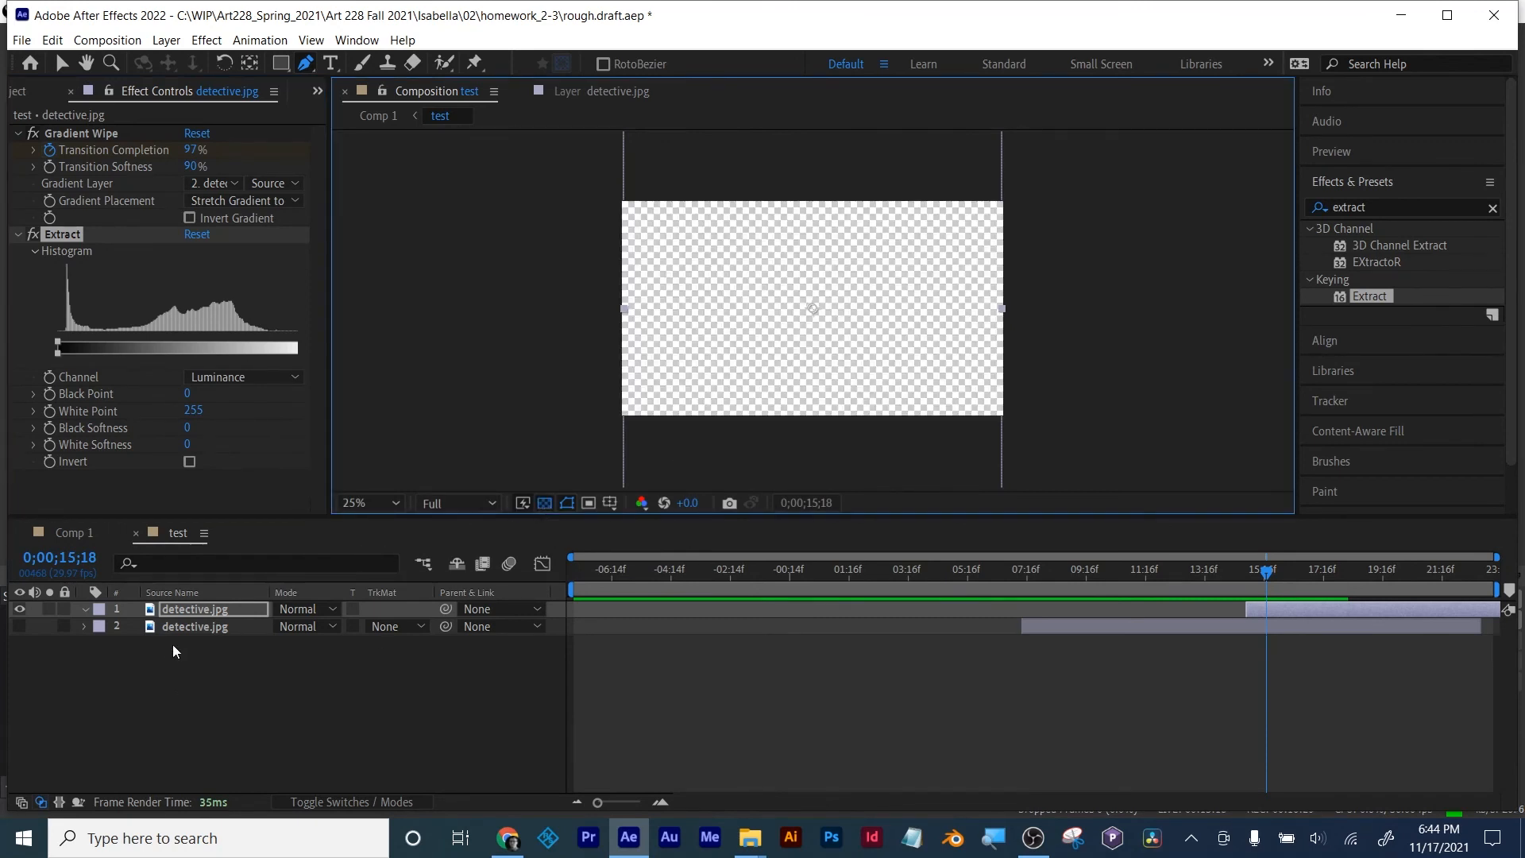
pyautogui.click(12, 627)
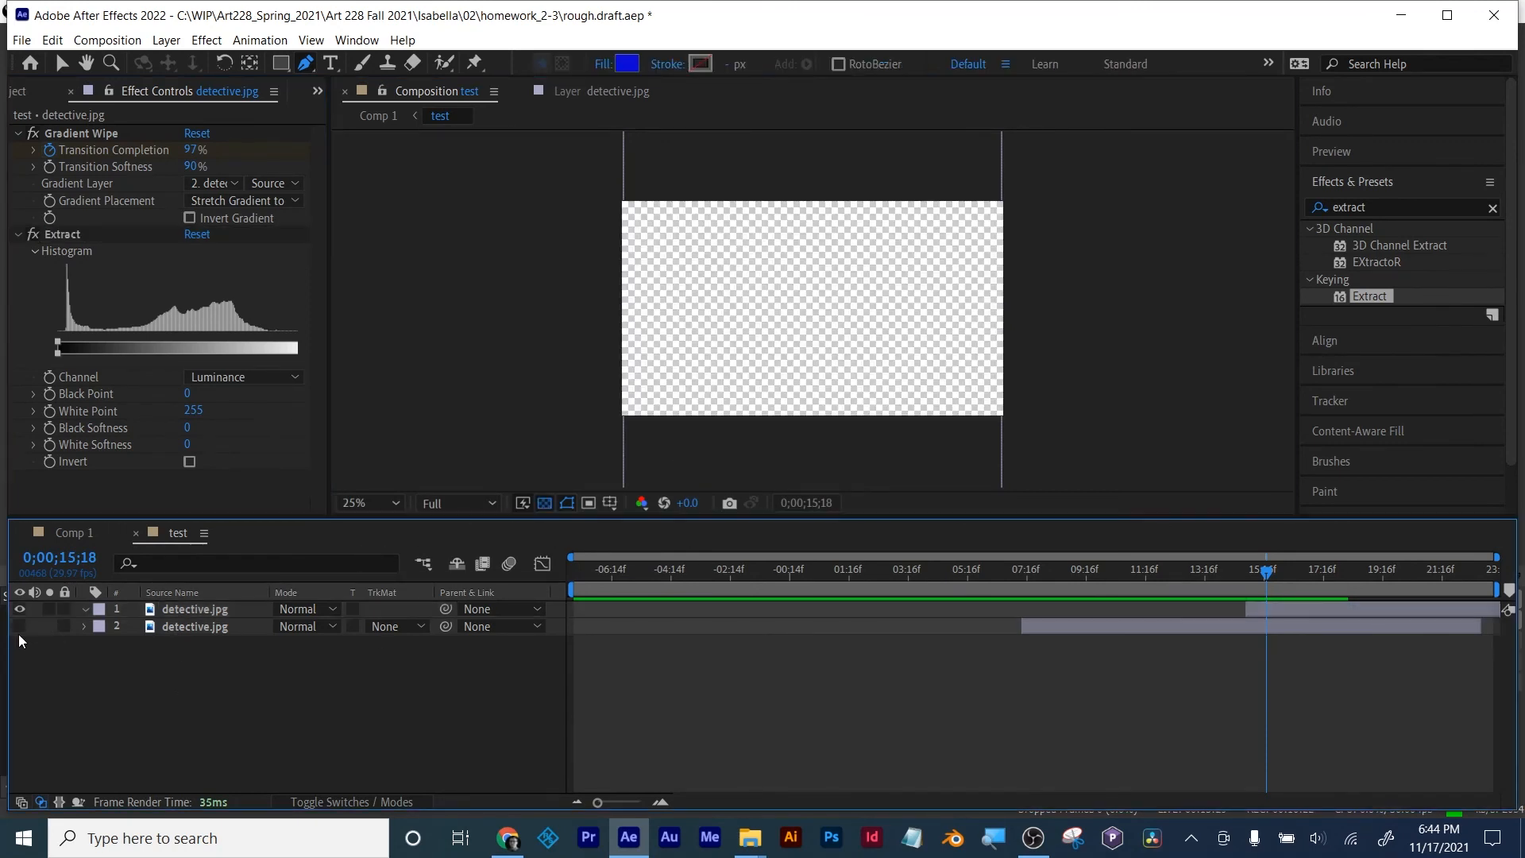
pyautogui.click(19, 626)
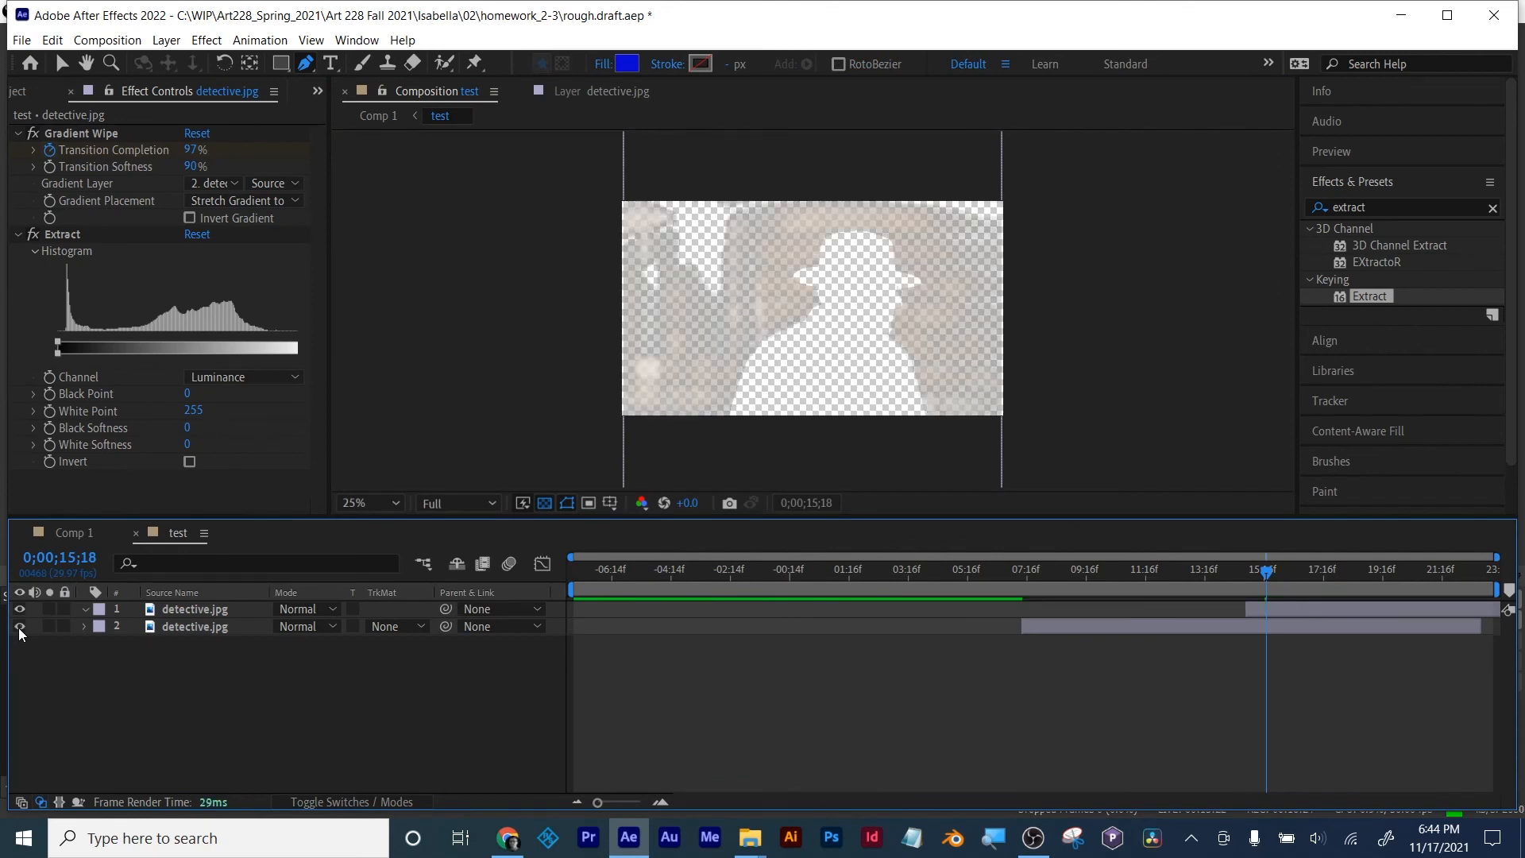
pyautogui.click(202, 616)
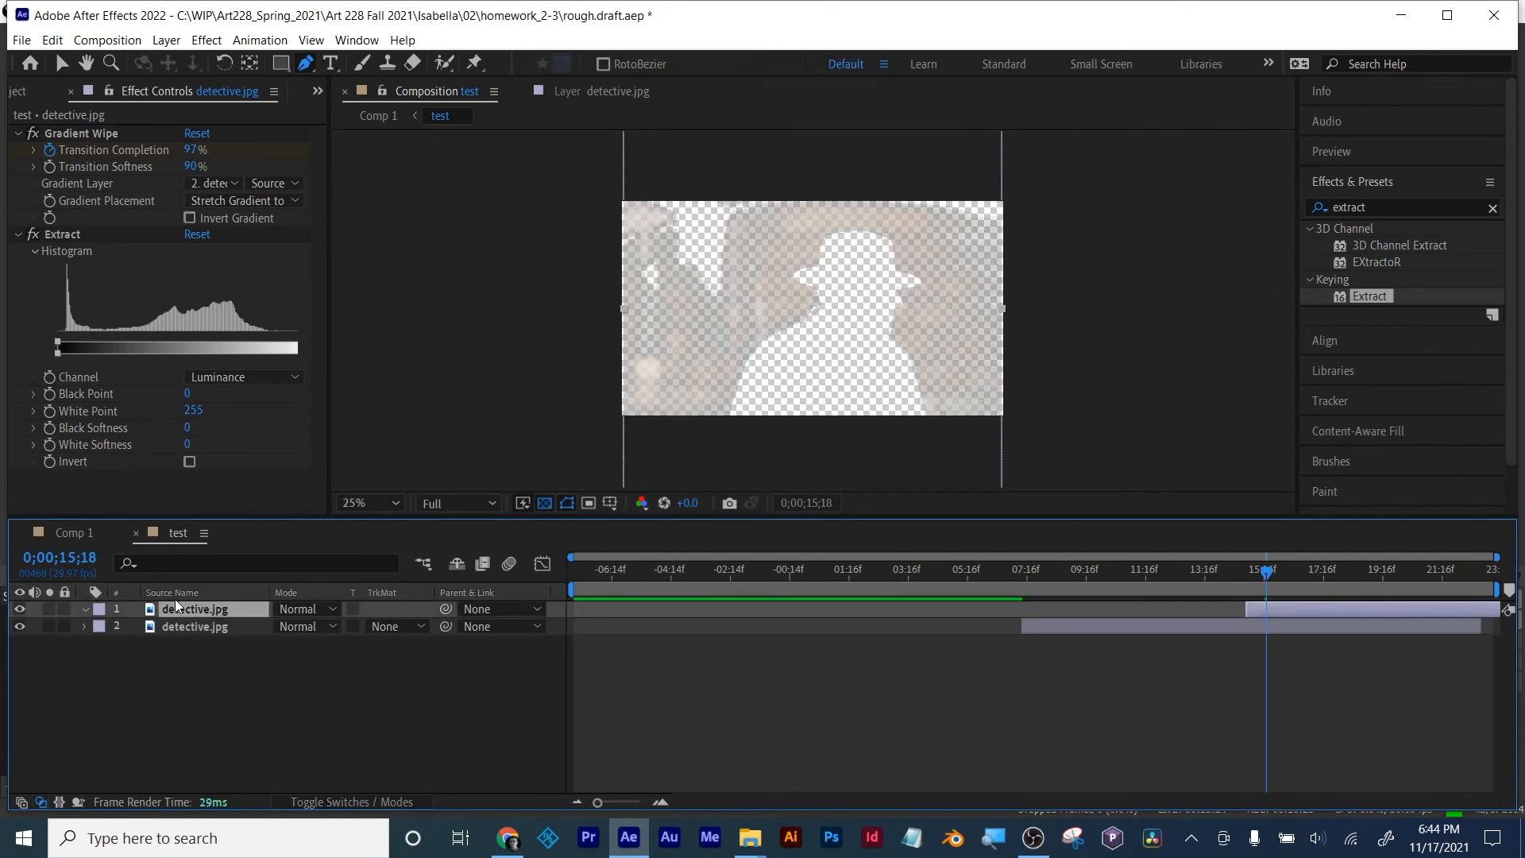
pyautogui.click(19, 626)
# Step: Disable the upper layer's Gradient Wipe with Transition Completion unanimated at 100%, and set the Extract White Point to 75
pyautogui.click(32, 134)
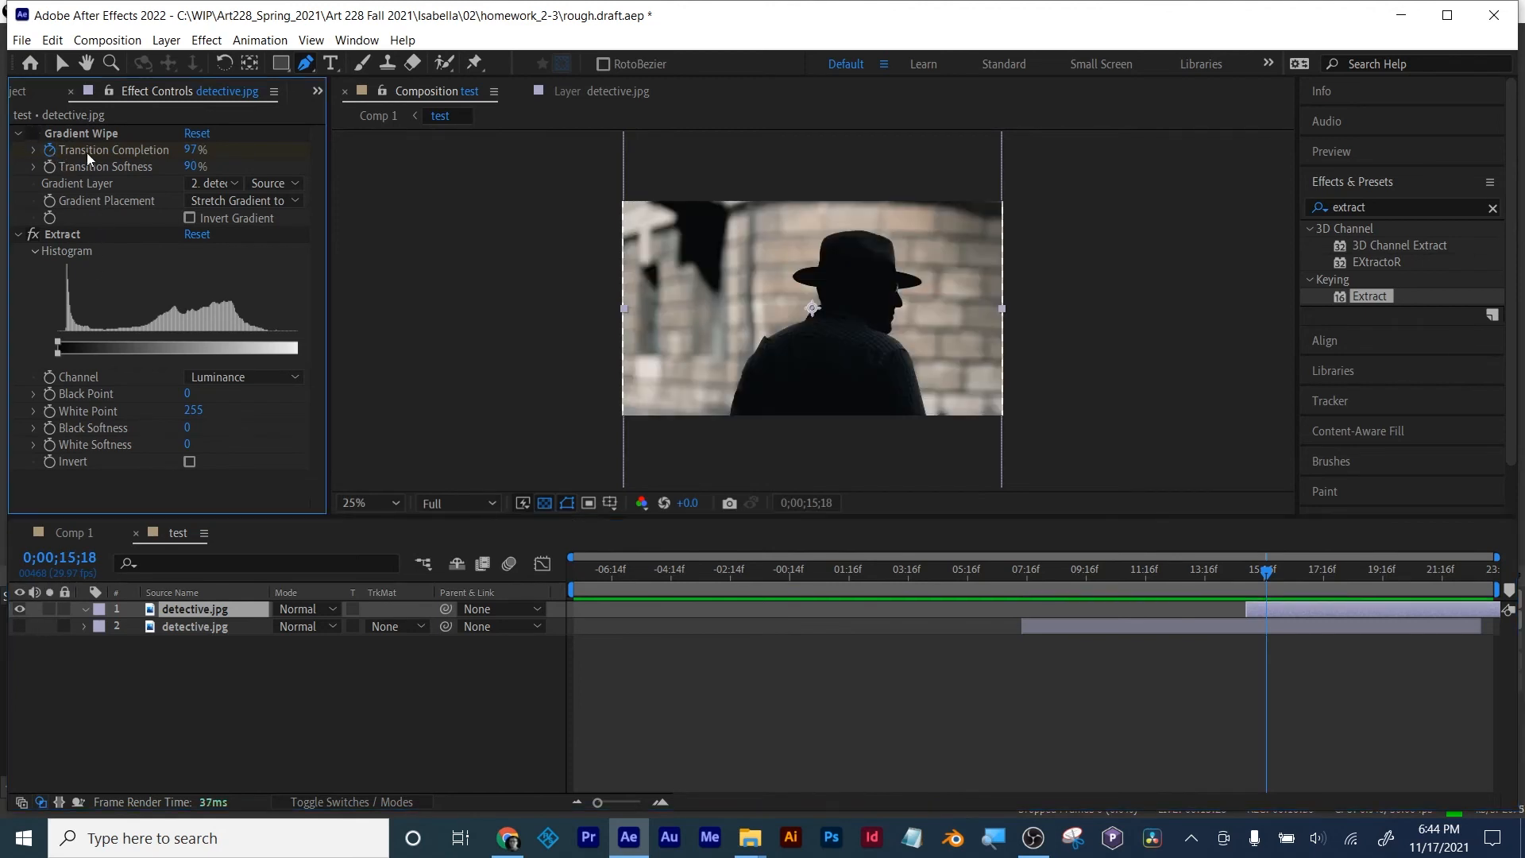
pyautogui.moveTo(193, 158); pyautogui.dragTo(273, 148)
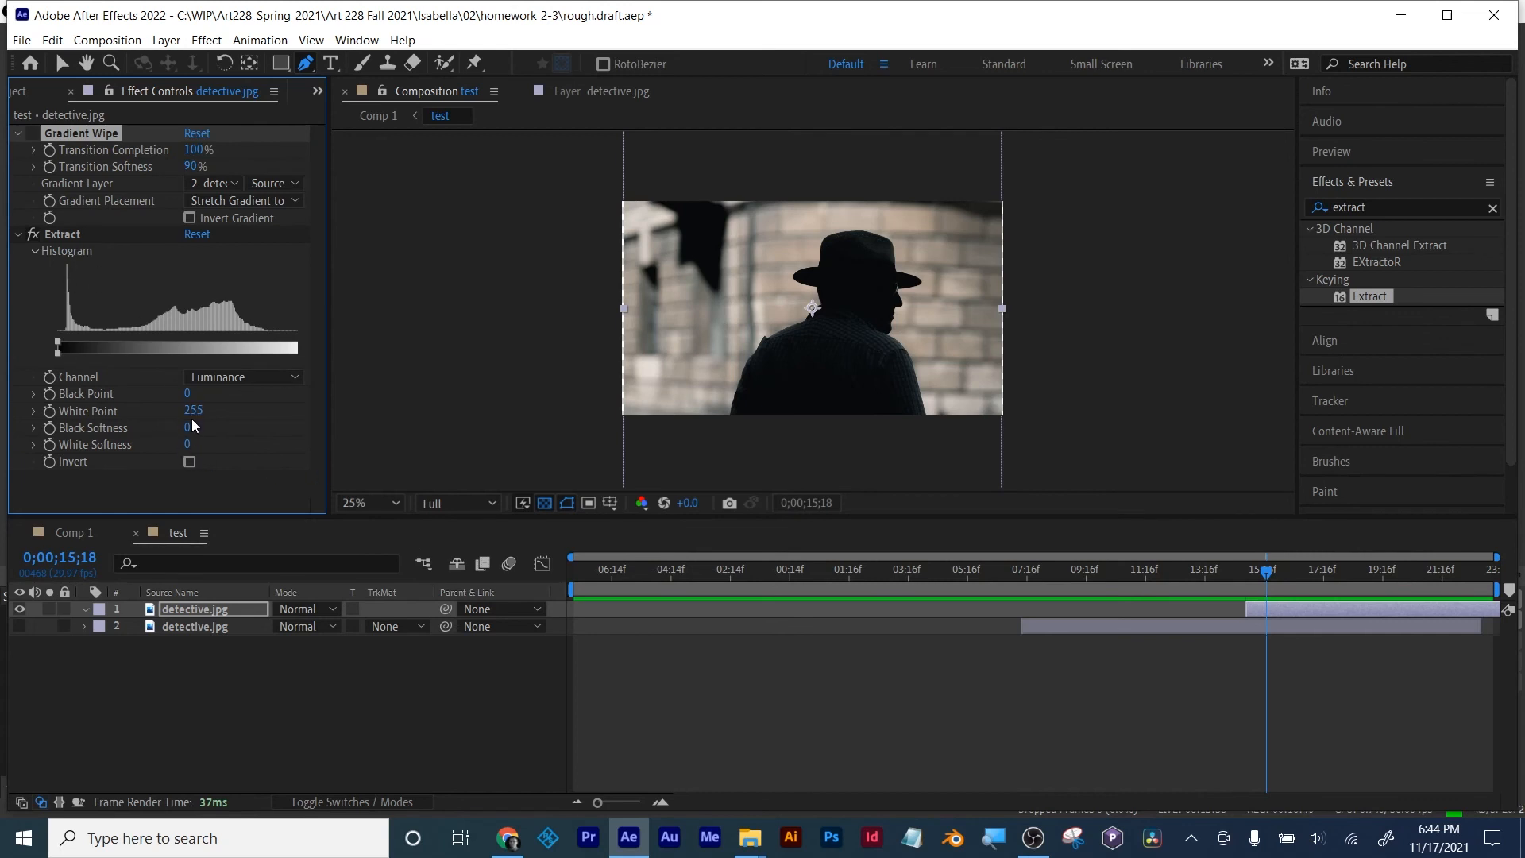
pyautogui.moveTo(193, 409); pyautogui.dragTo(23, 427)
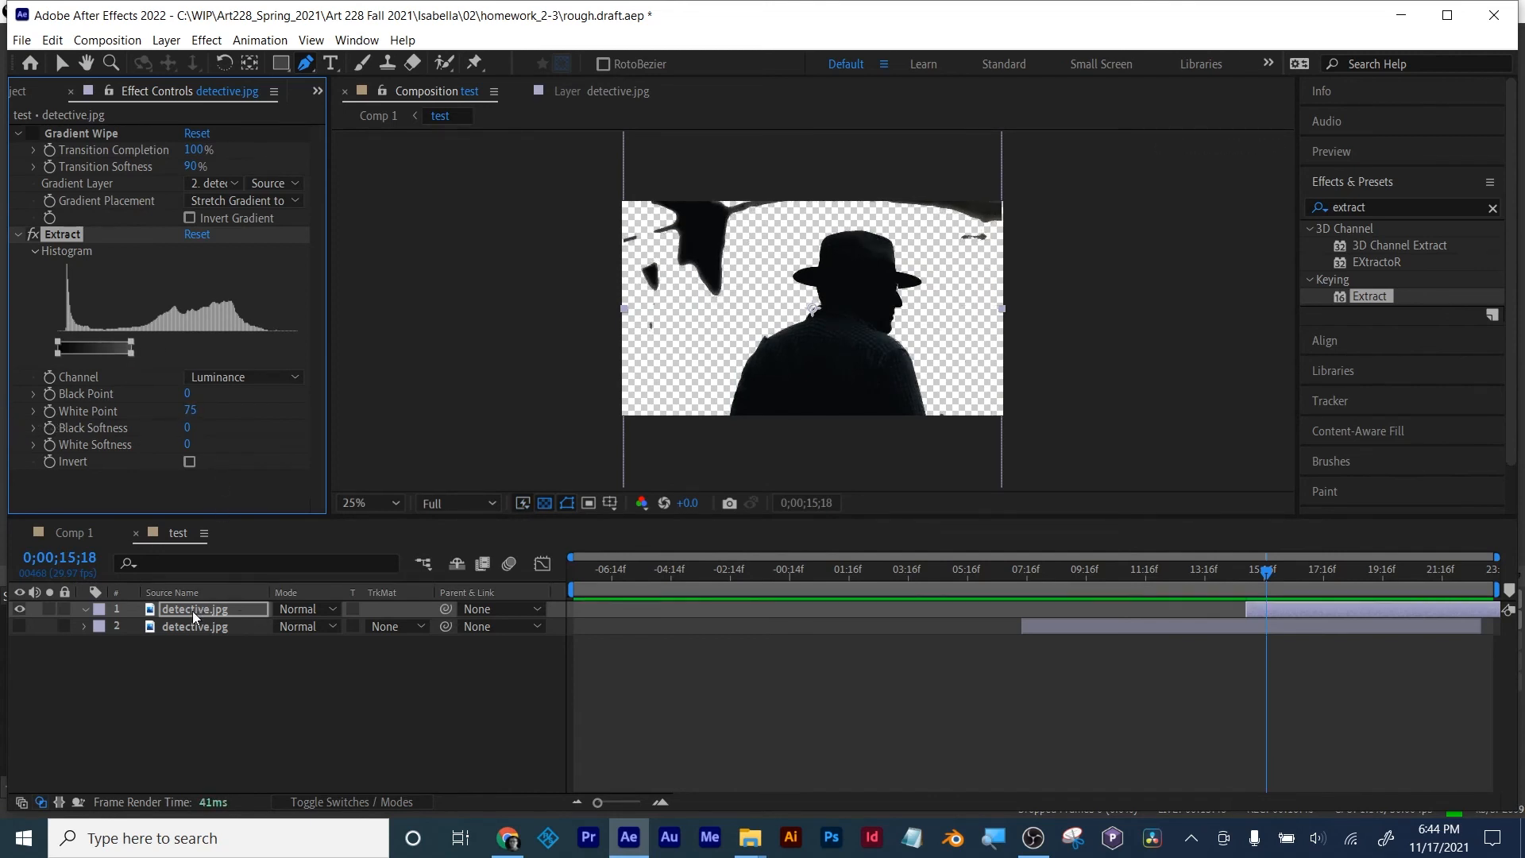
# Step: Draw a closed Pen tool mask loosely around the detective silhouette in the test precomposition, extending below the frame
pyautogui.click(719, 427)
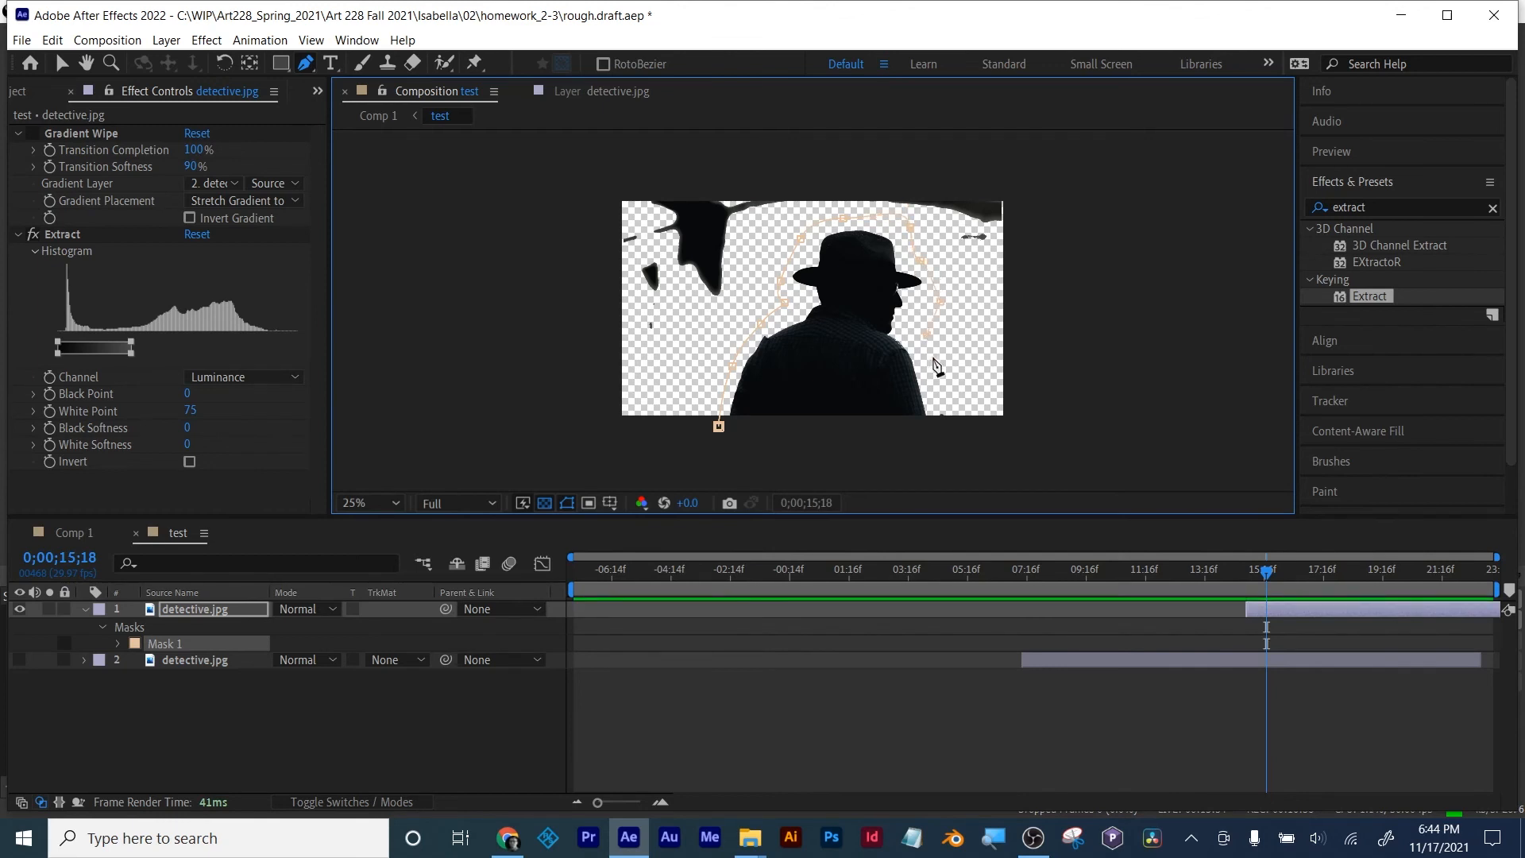
pyautogui.click(719, 427)
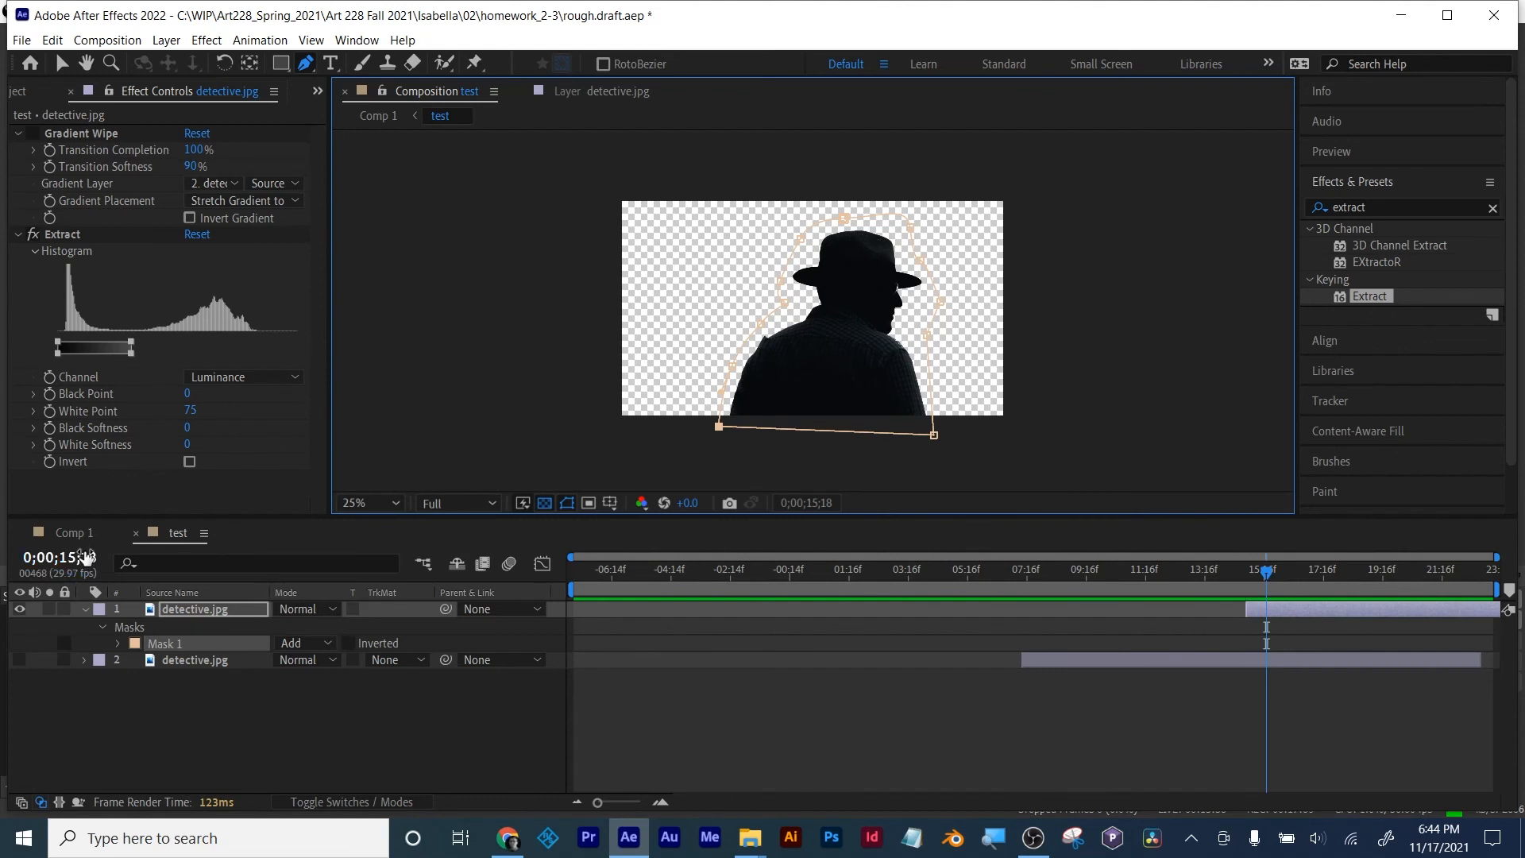
# Step: Return to Comp 1 and set the test layer to No Track Matte
pyautogui.click(64, 532)
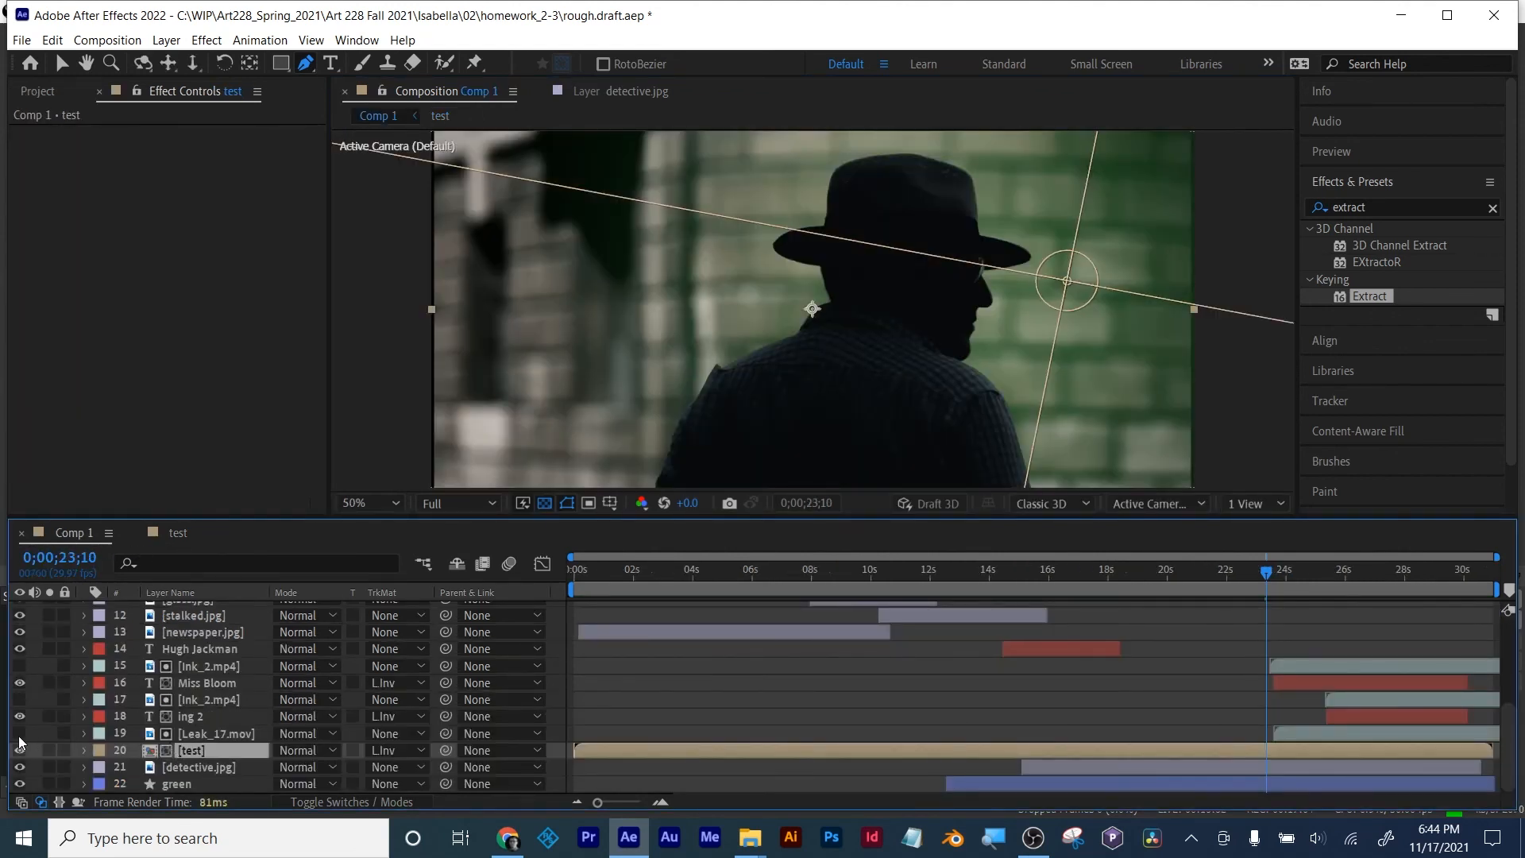
pyautogui.click(395, 749)
pyautogui.click(410, 645)
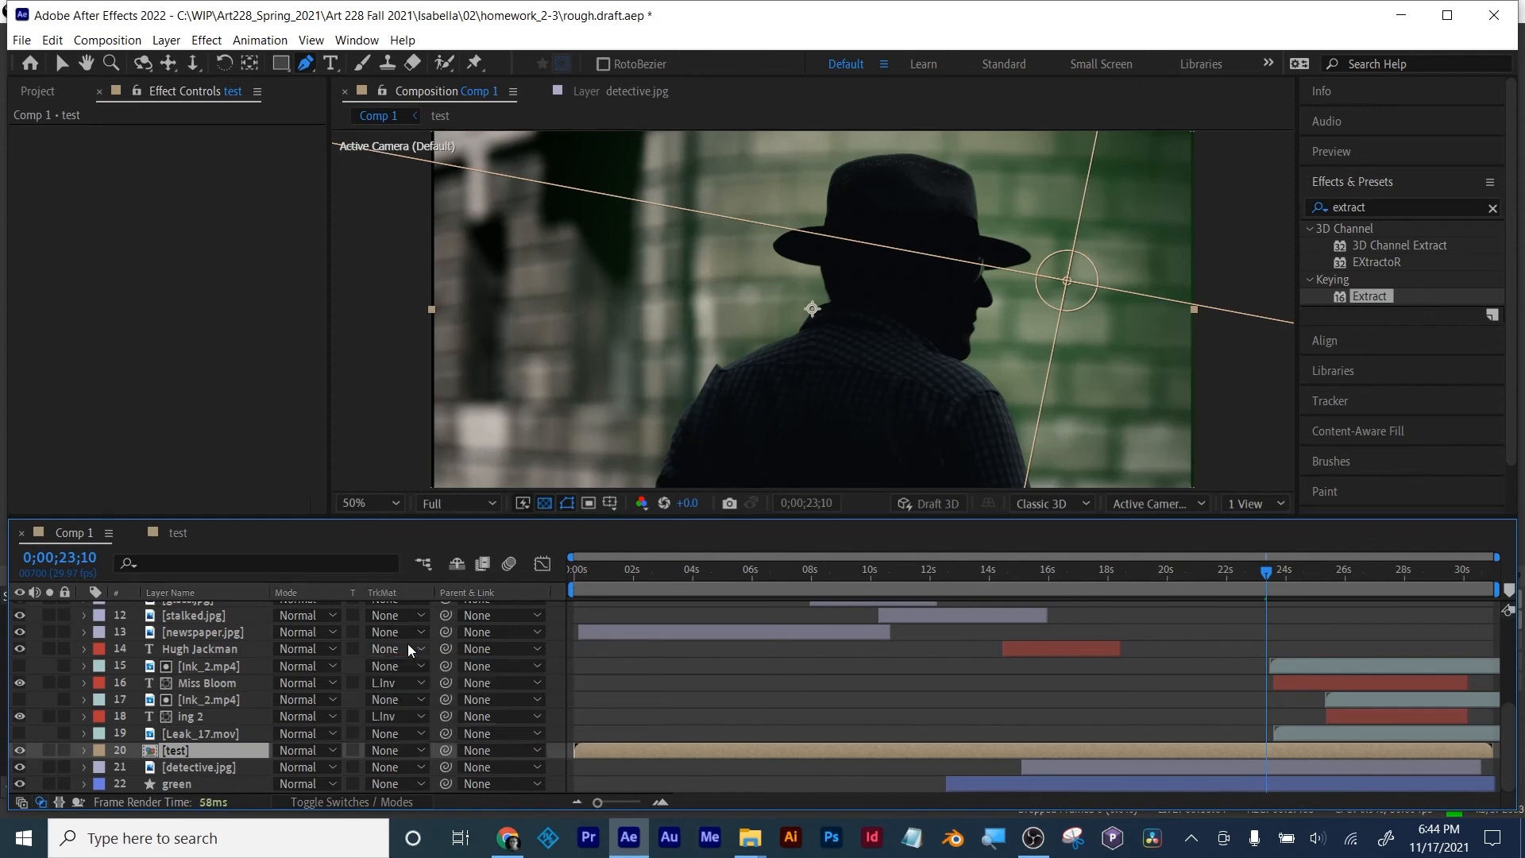
# Step: Make the Leak_17.mov layer visible, shift it earlier to start just before 23 seconds, and check the frame at 0;00;25;06
pyautogui.click(19, 733)
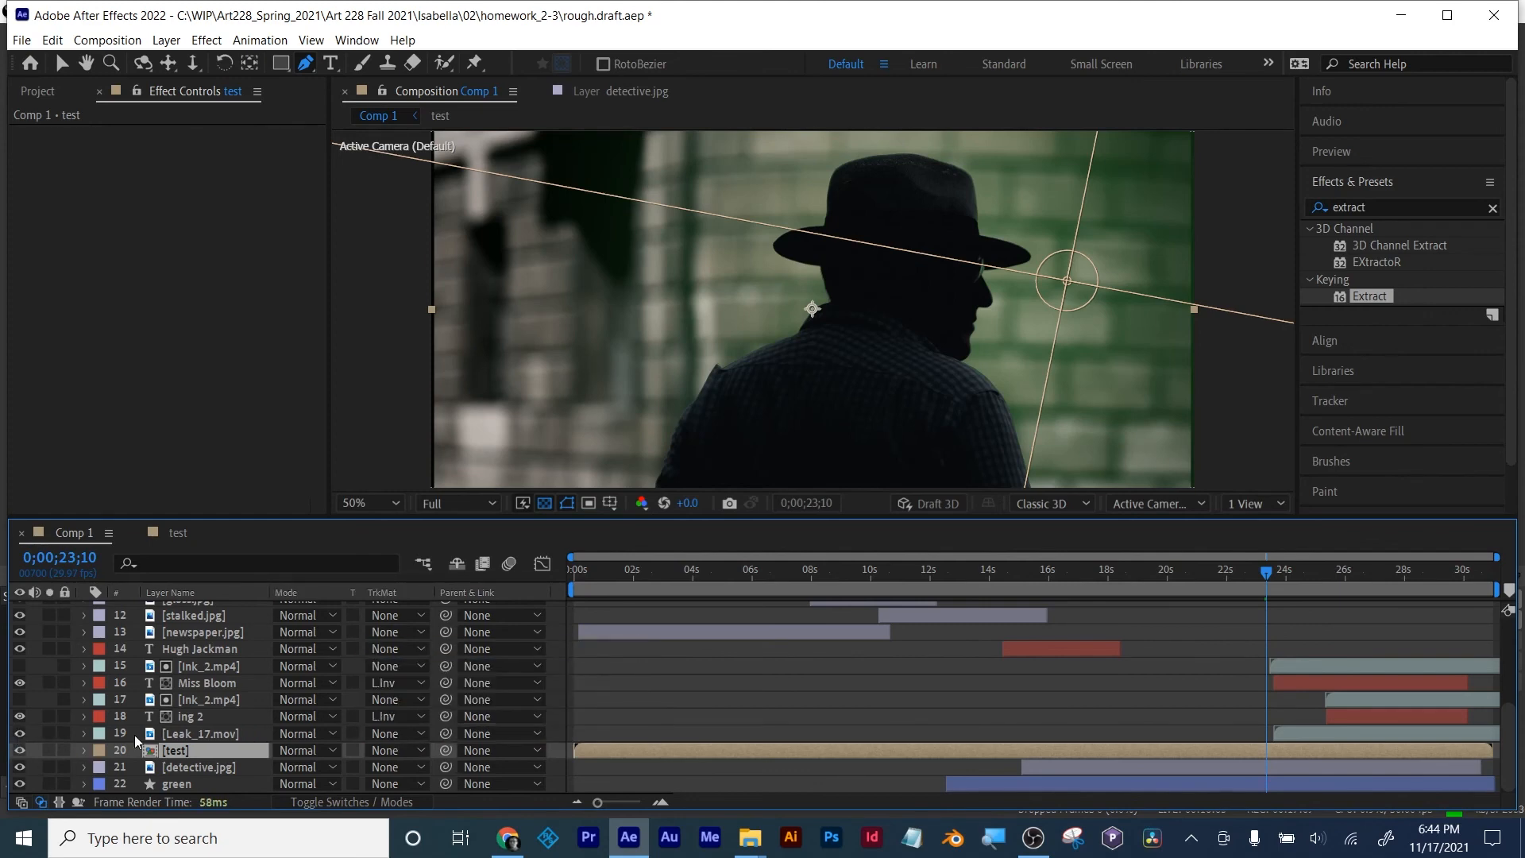
pyautogui.click(193, 732)
pyautogui.moveTo(1269, 575); pyautogui.dragTo(1317, 560)
pyautogui.moveTo(1319, 732); pyautogui.dragTo(1294, 732)
pyautogui.click(1321, 565)
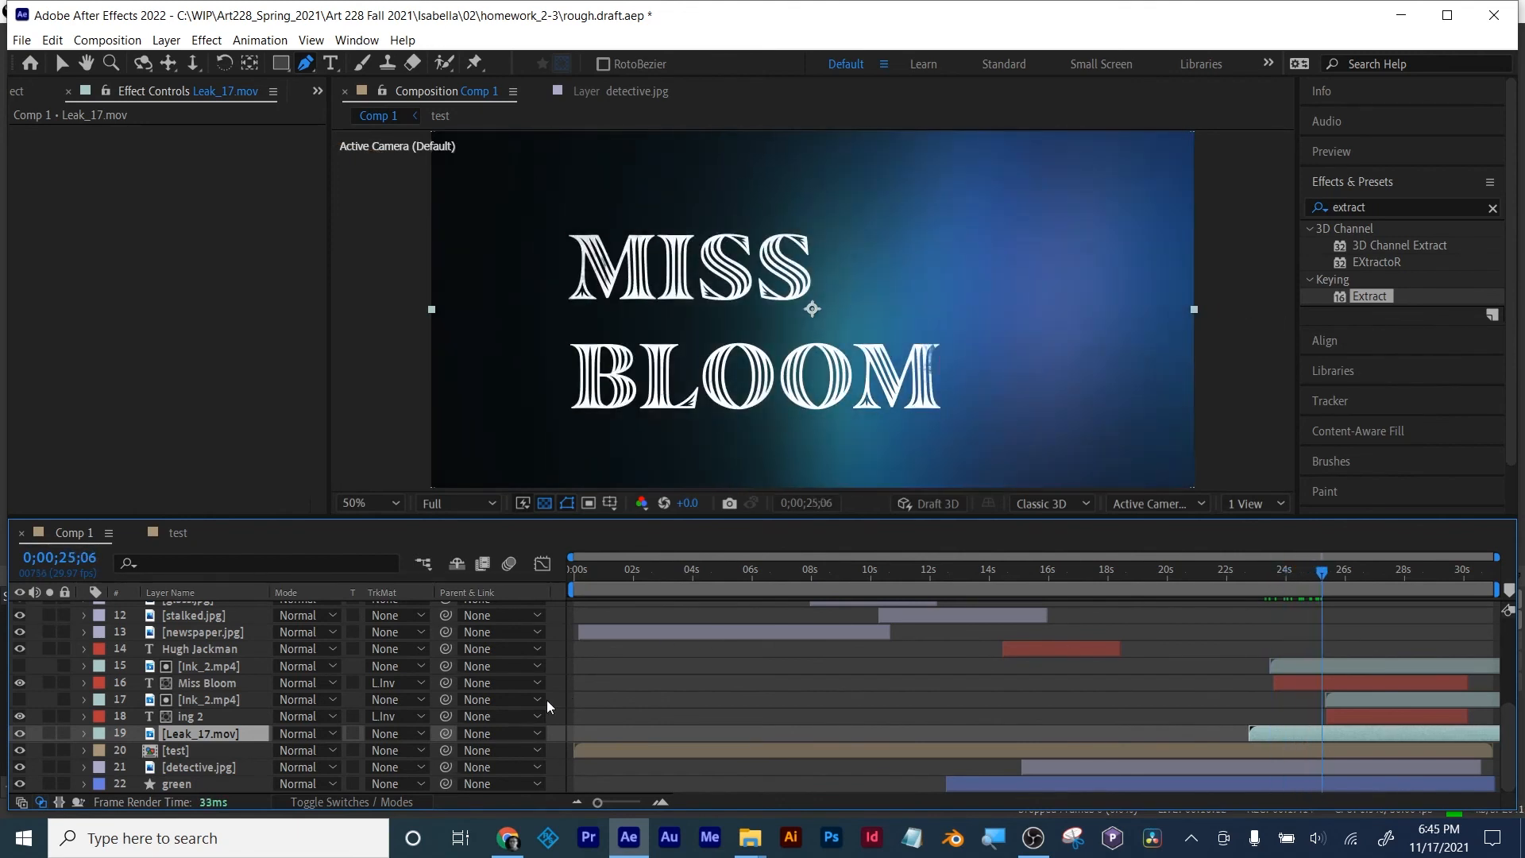
# Step: Try Leak_17.mov as an Alpha Matte for the test layer and preview the title up to 0;00;26;24
pyautogui.click(383, 751)
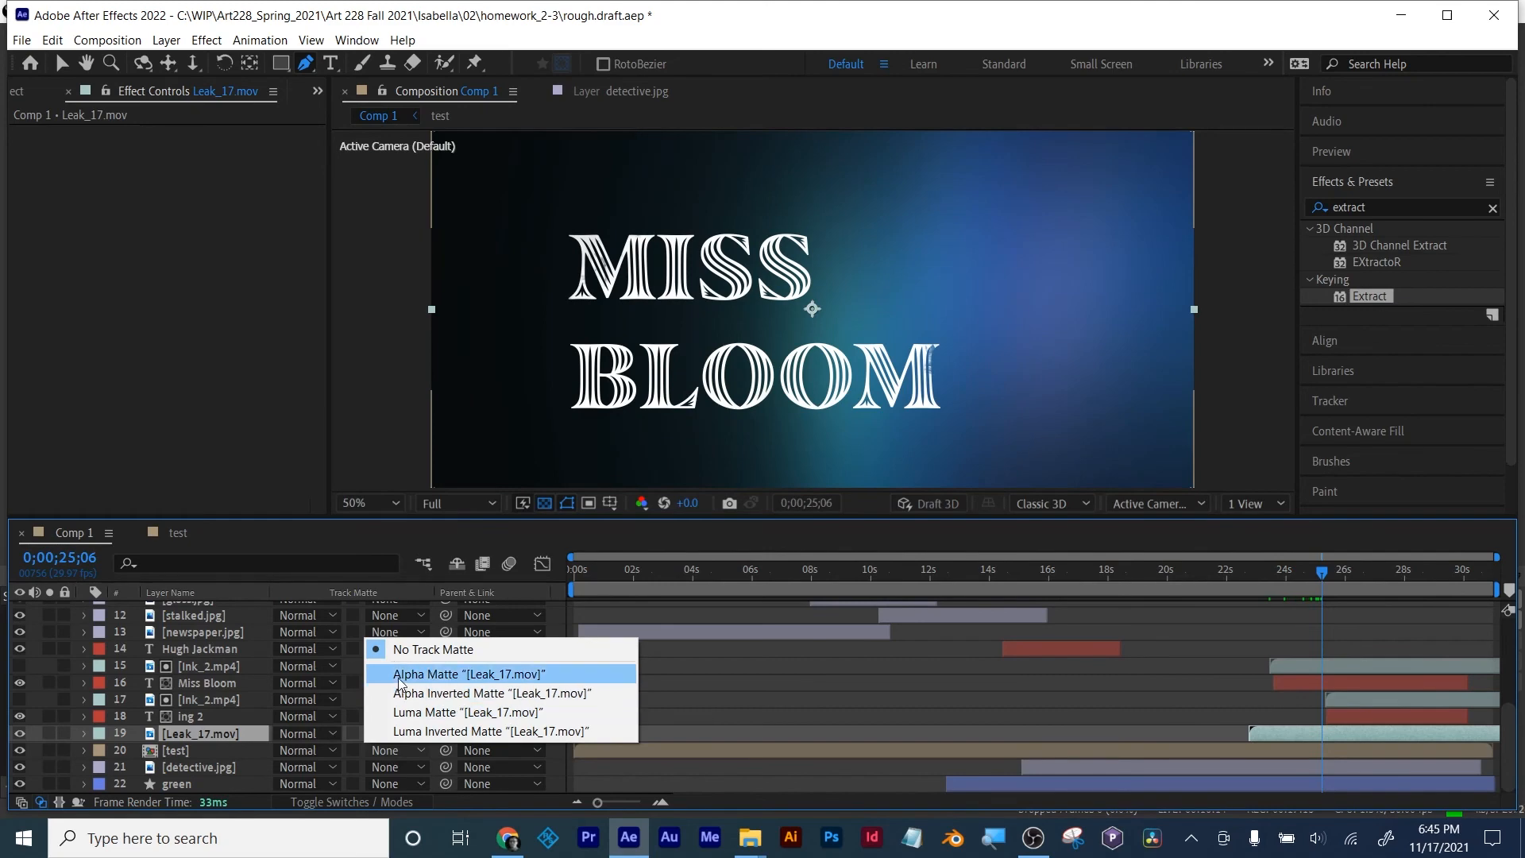
pyautogui.click(398, 677)
pyautogui.press('space')
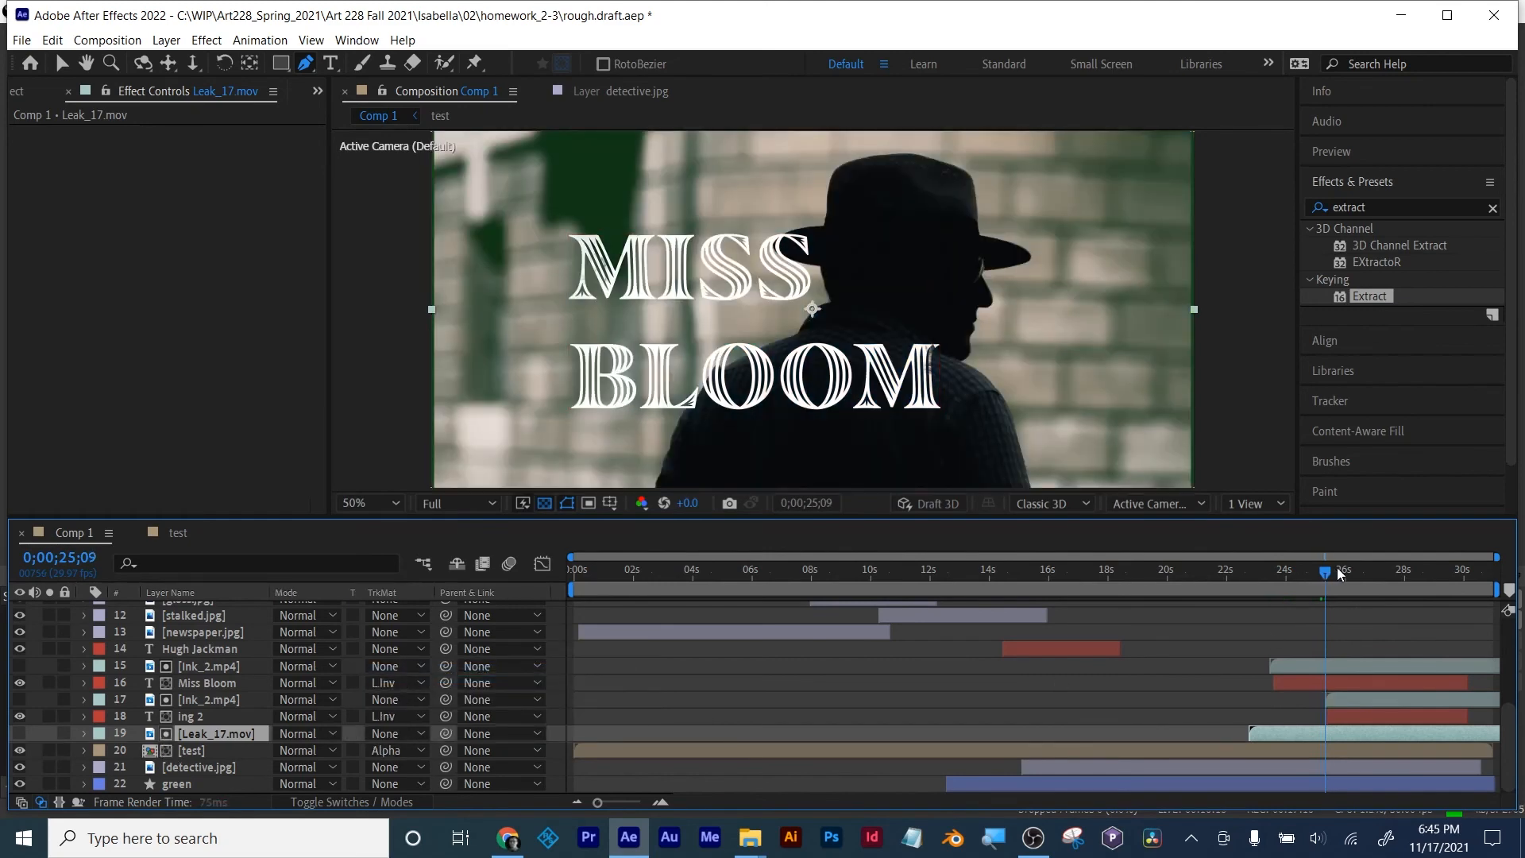
pyautogui.click(1371, 561)
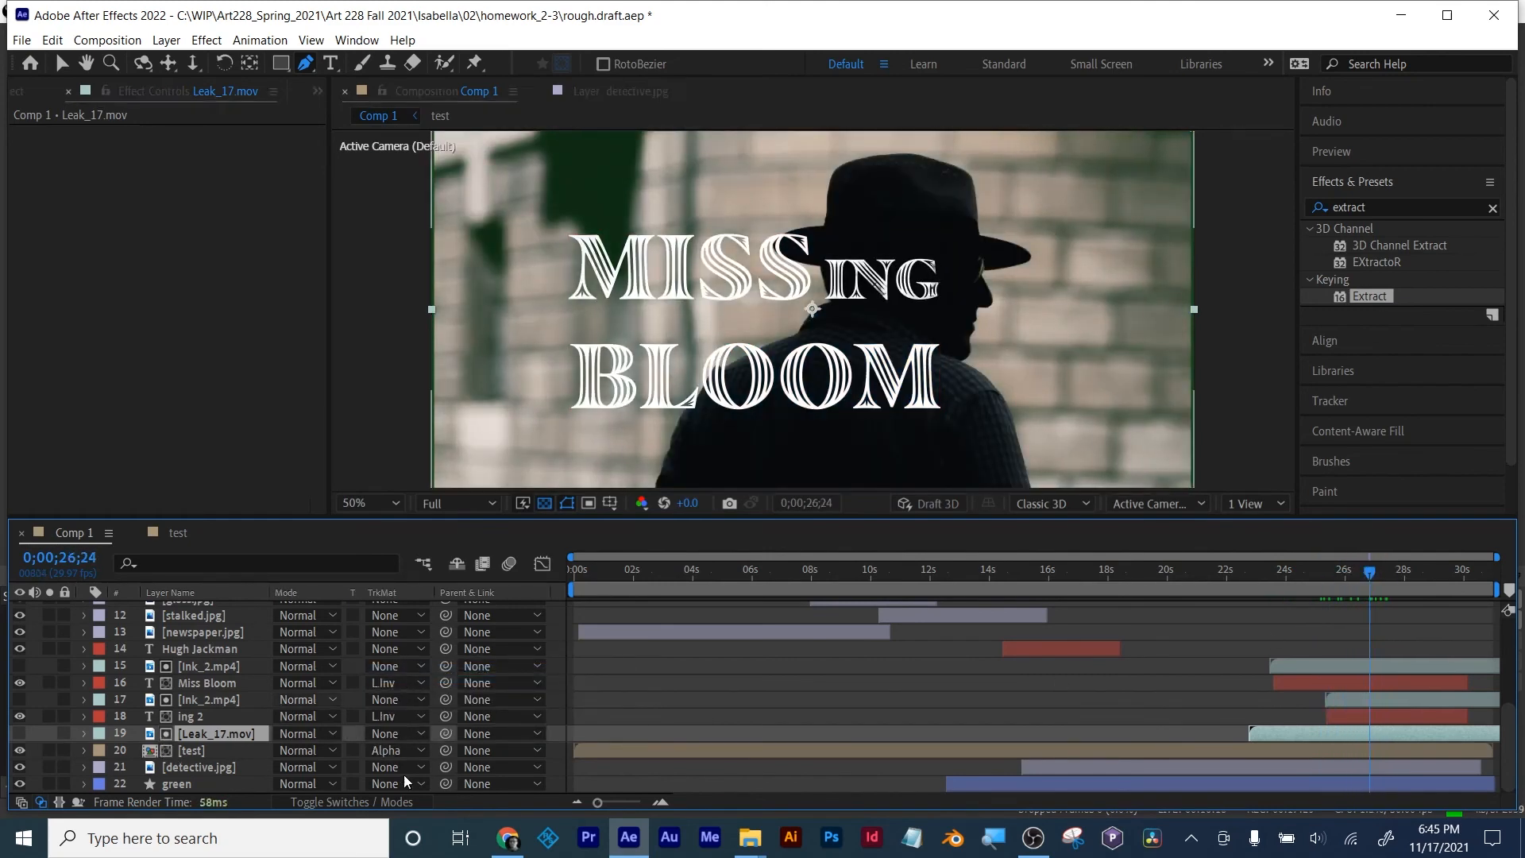
# Step: Try the test layer's Alpha Inverted Matte and Luma Matte with Leak_17.mov, checking the frames up to 0;00;28;21
pyautogui.click(393, 750)
pyautogui.click(408, 694)
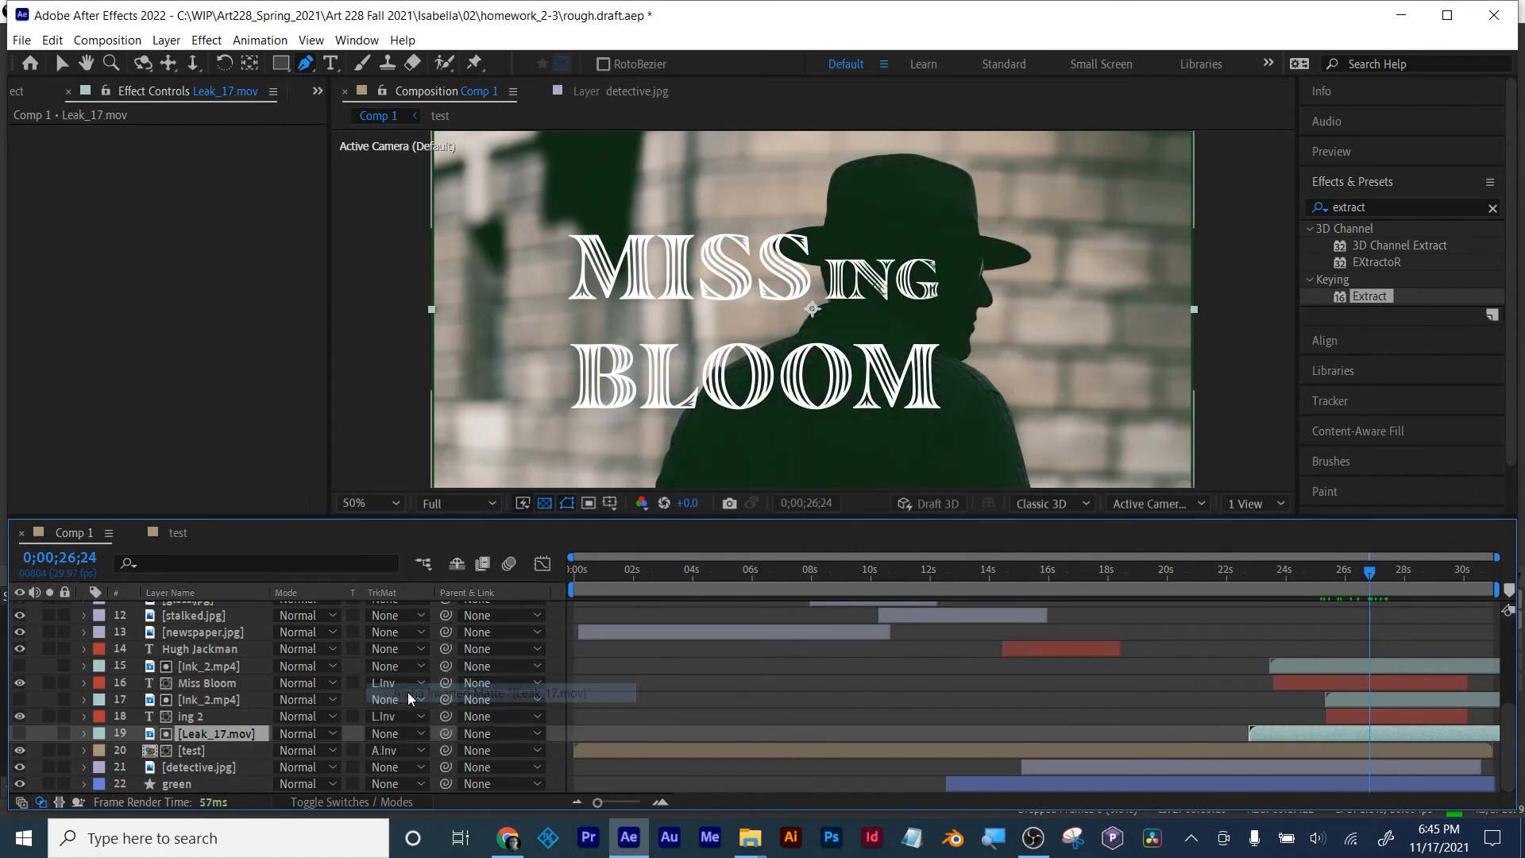
pyautogui.click(384, 749)
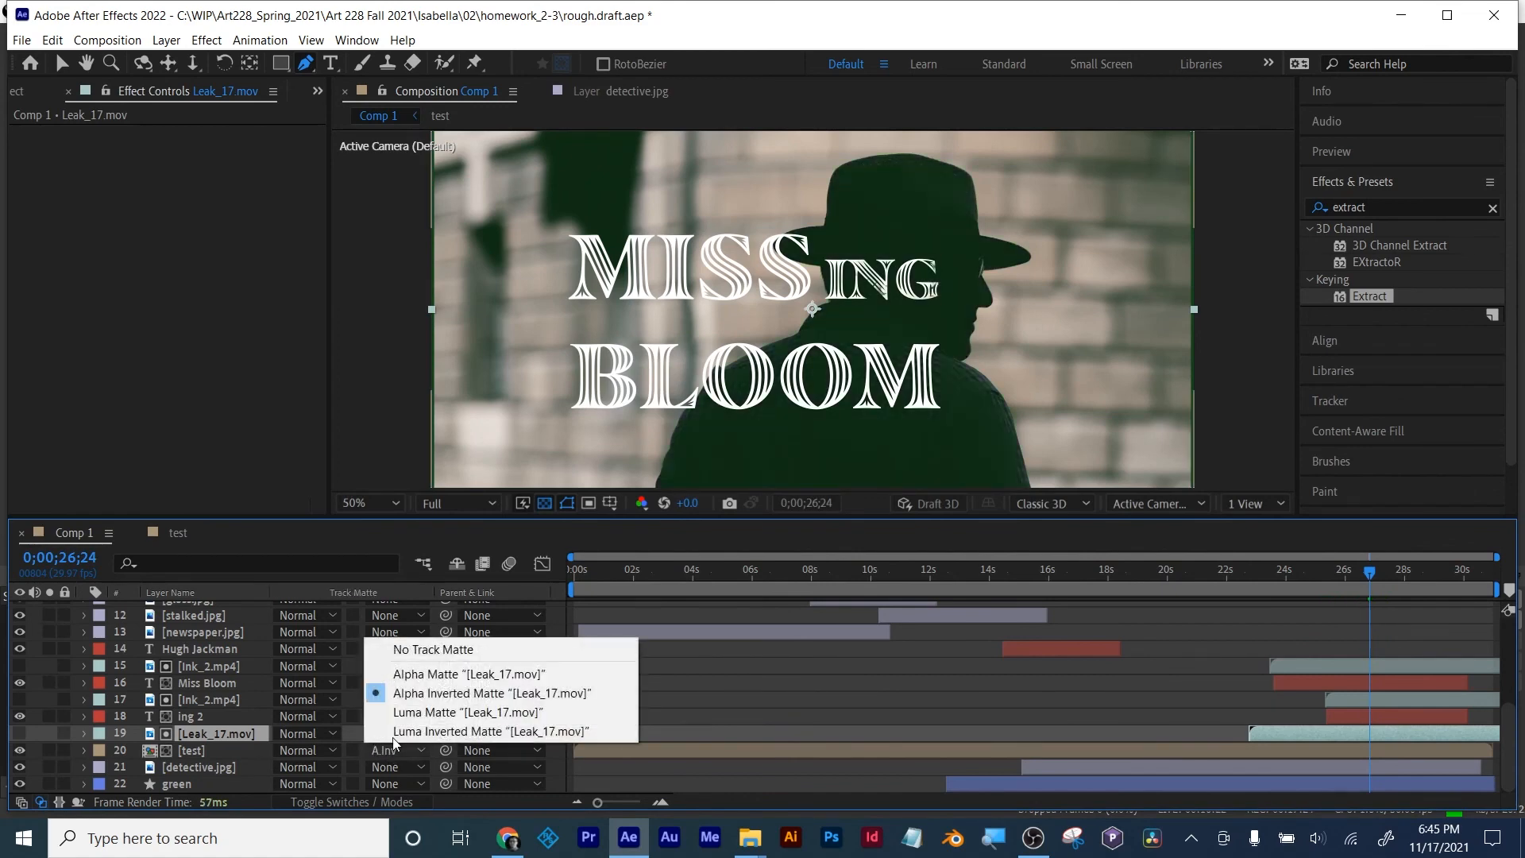
pyautogui.click(399, 710)
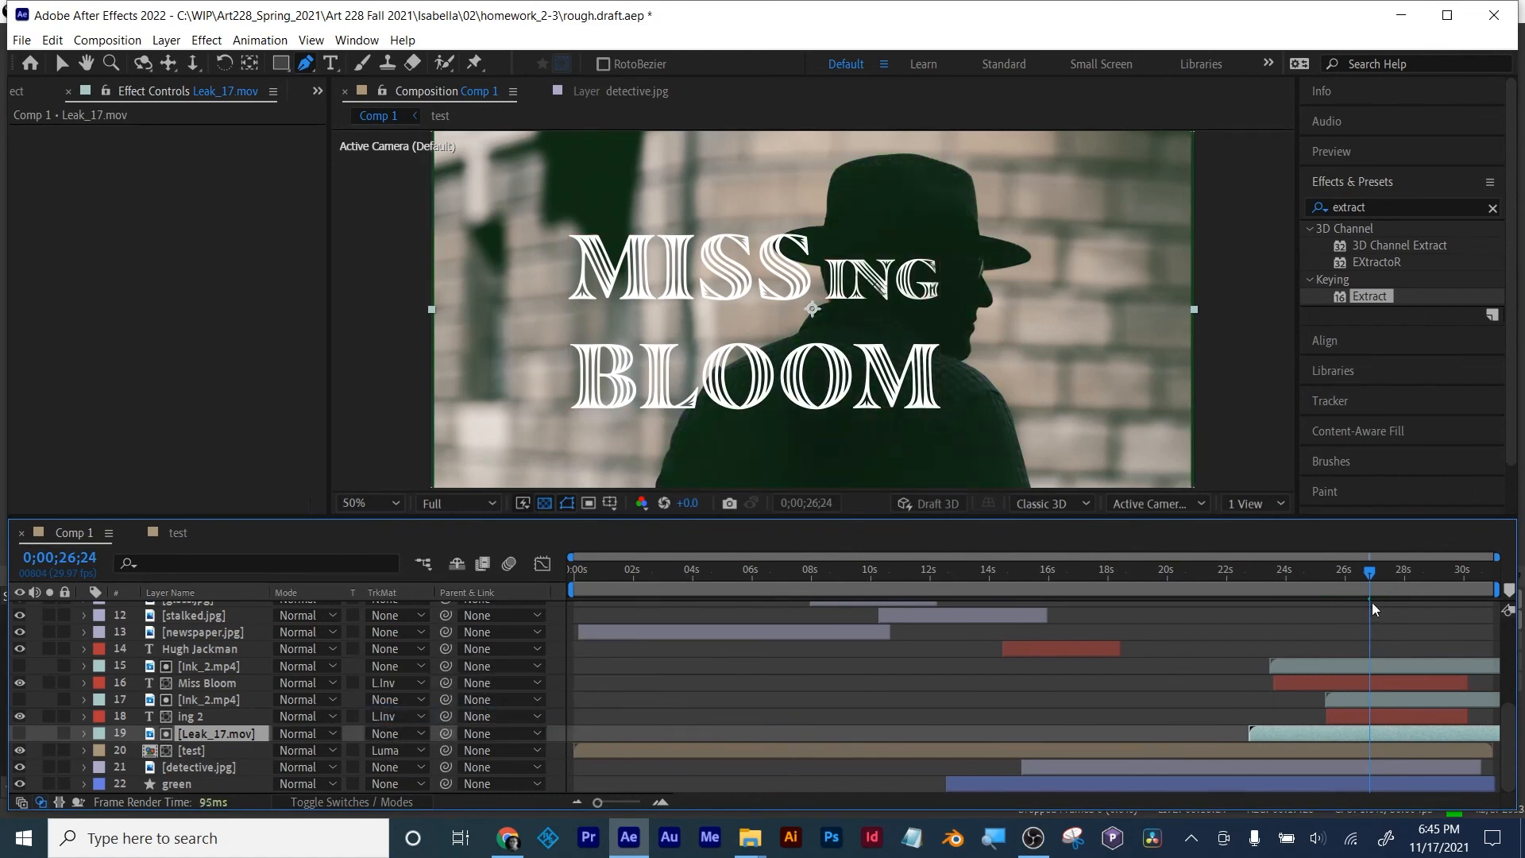
pyautogui.moveTo(1370, 572); pyautogui.dragTo(1428, 560)
pyautogui.scroll(5, 898, 701)
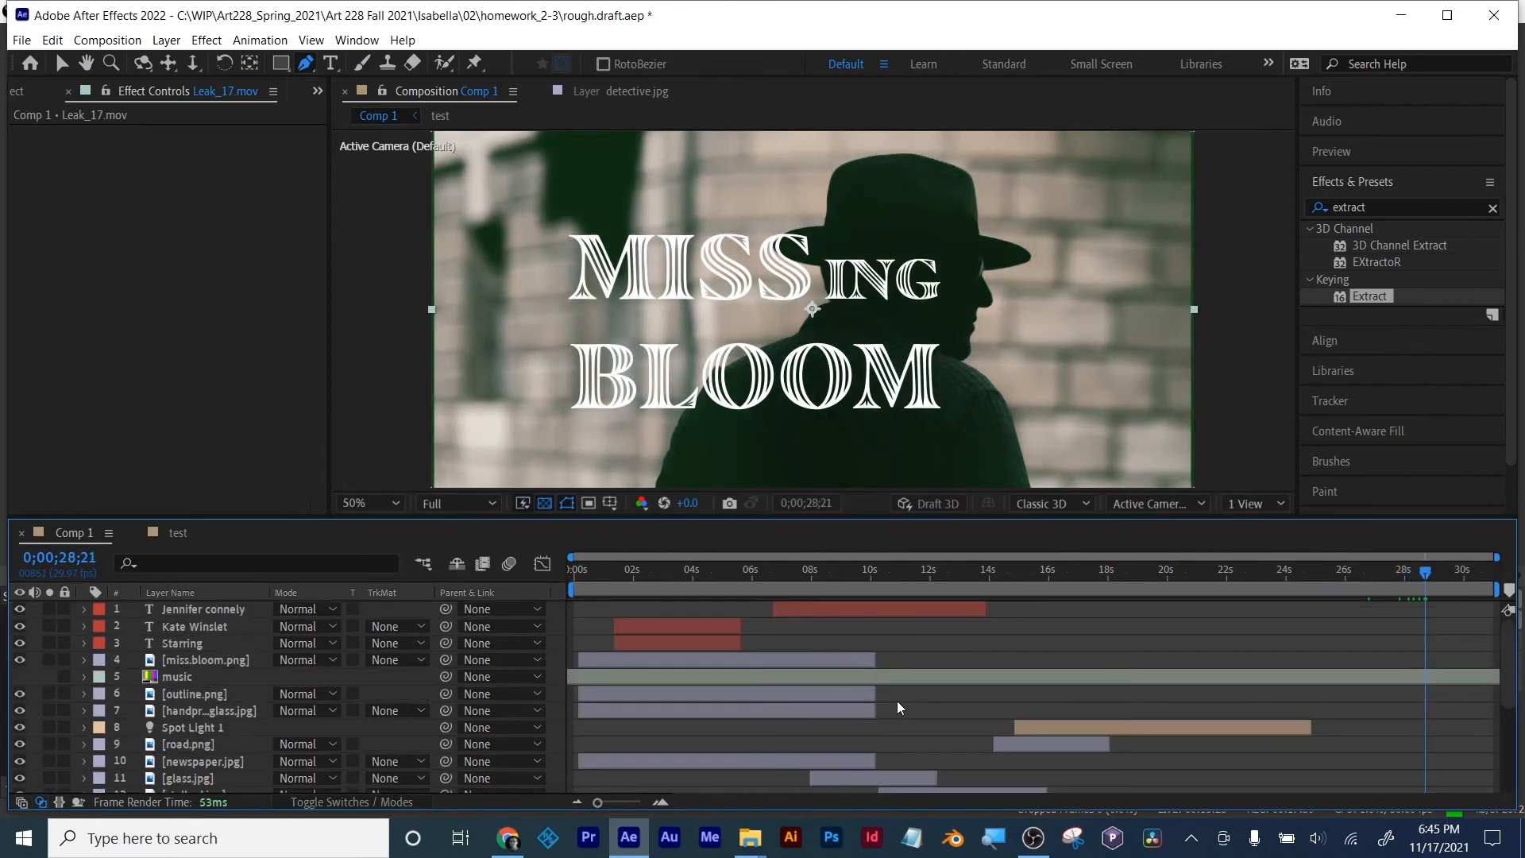
pyautogui.click(181, 659)
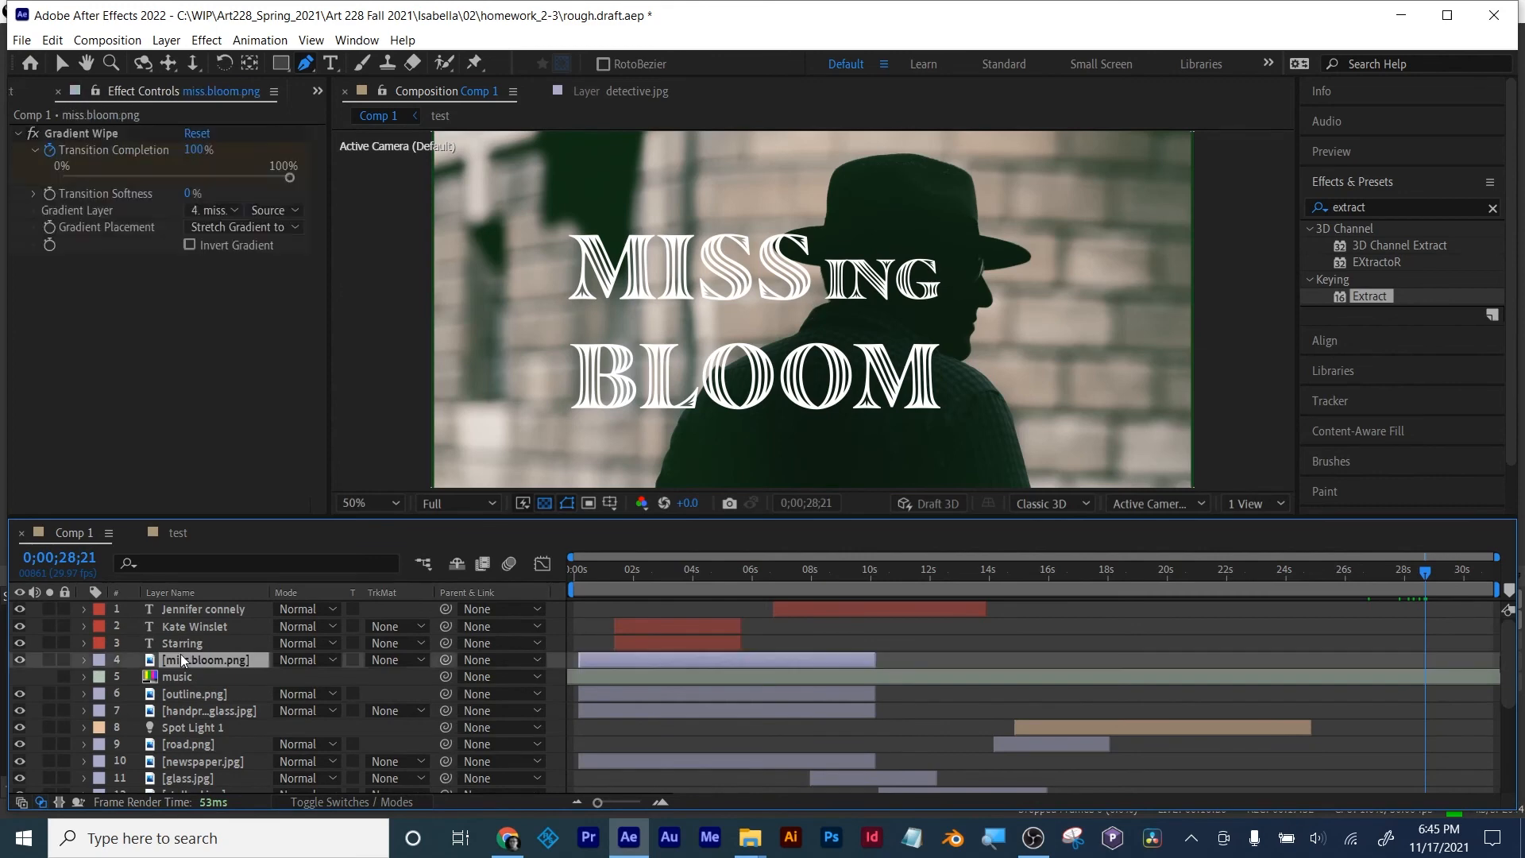
pyautogui.click(190, 680)
pyautogui.scroll(-5, 278, 683)
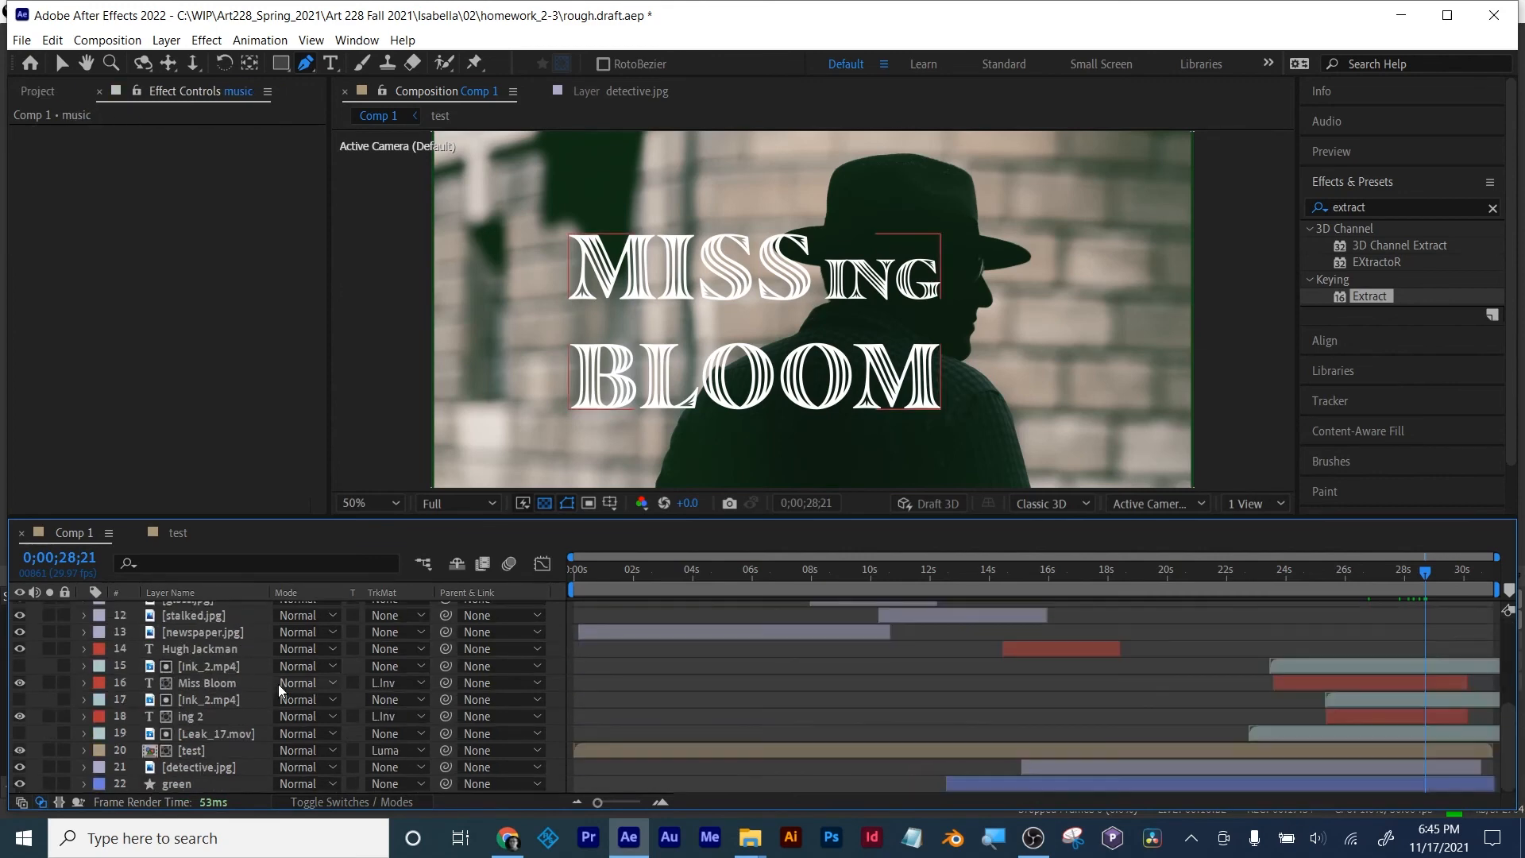
pyautogui.click(192, 749)
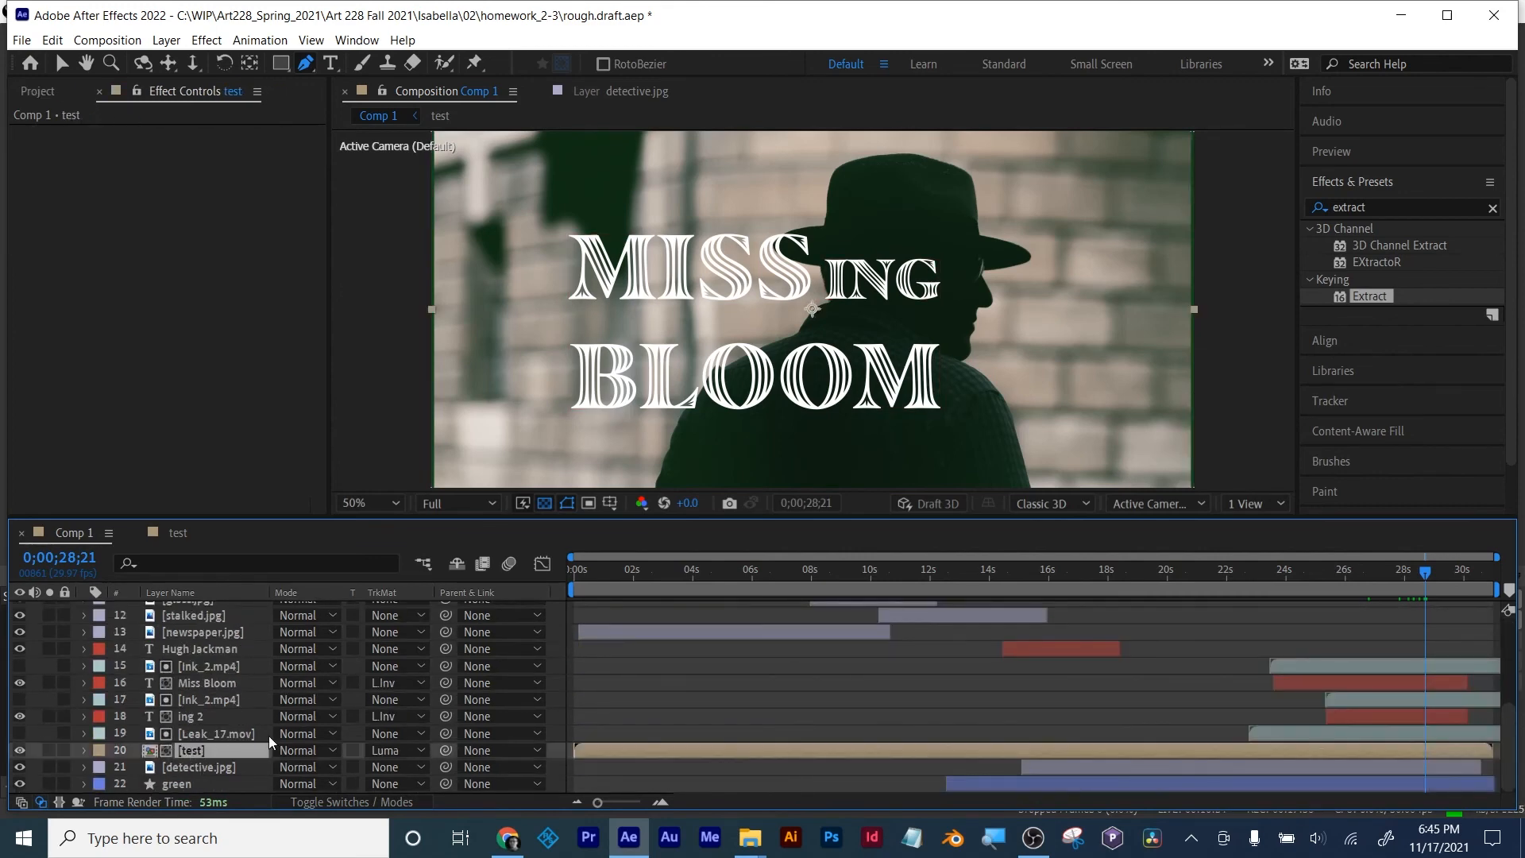
# Step: Copy the Leak_17.mov layer and set the test layer below it to No Track Matte
pyautogui.click(211, 732)
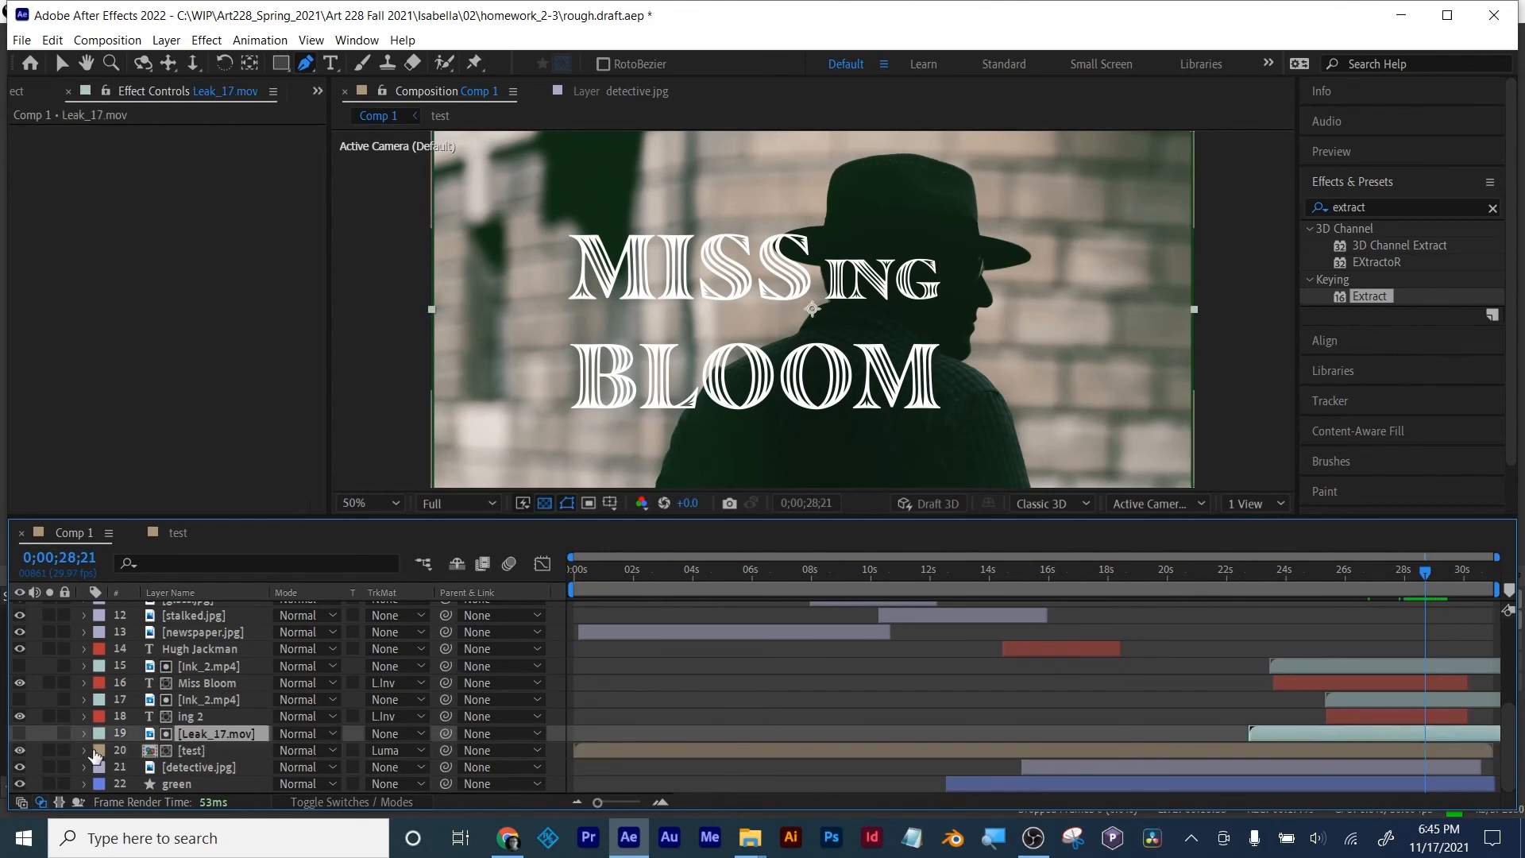
pyautogui.click(389, 750)
pyautogui.click(400, 648)
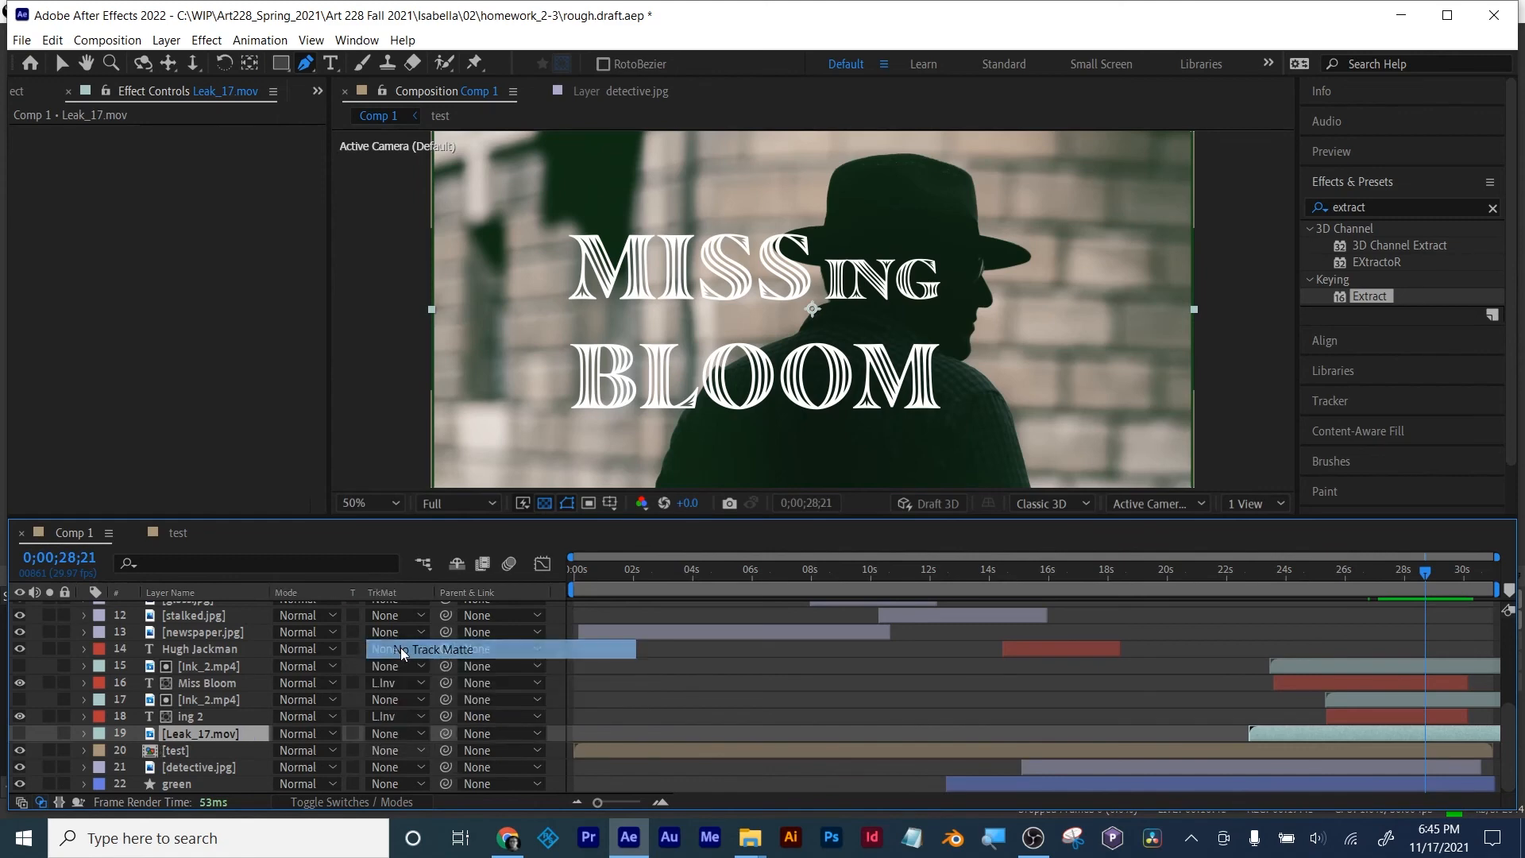
# Step: Open the test precomposition, paste Leak_17.mov above the upper detective.jpg layer, and turn on its visibility
pyautogui.click(177, 749)
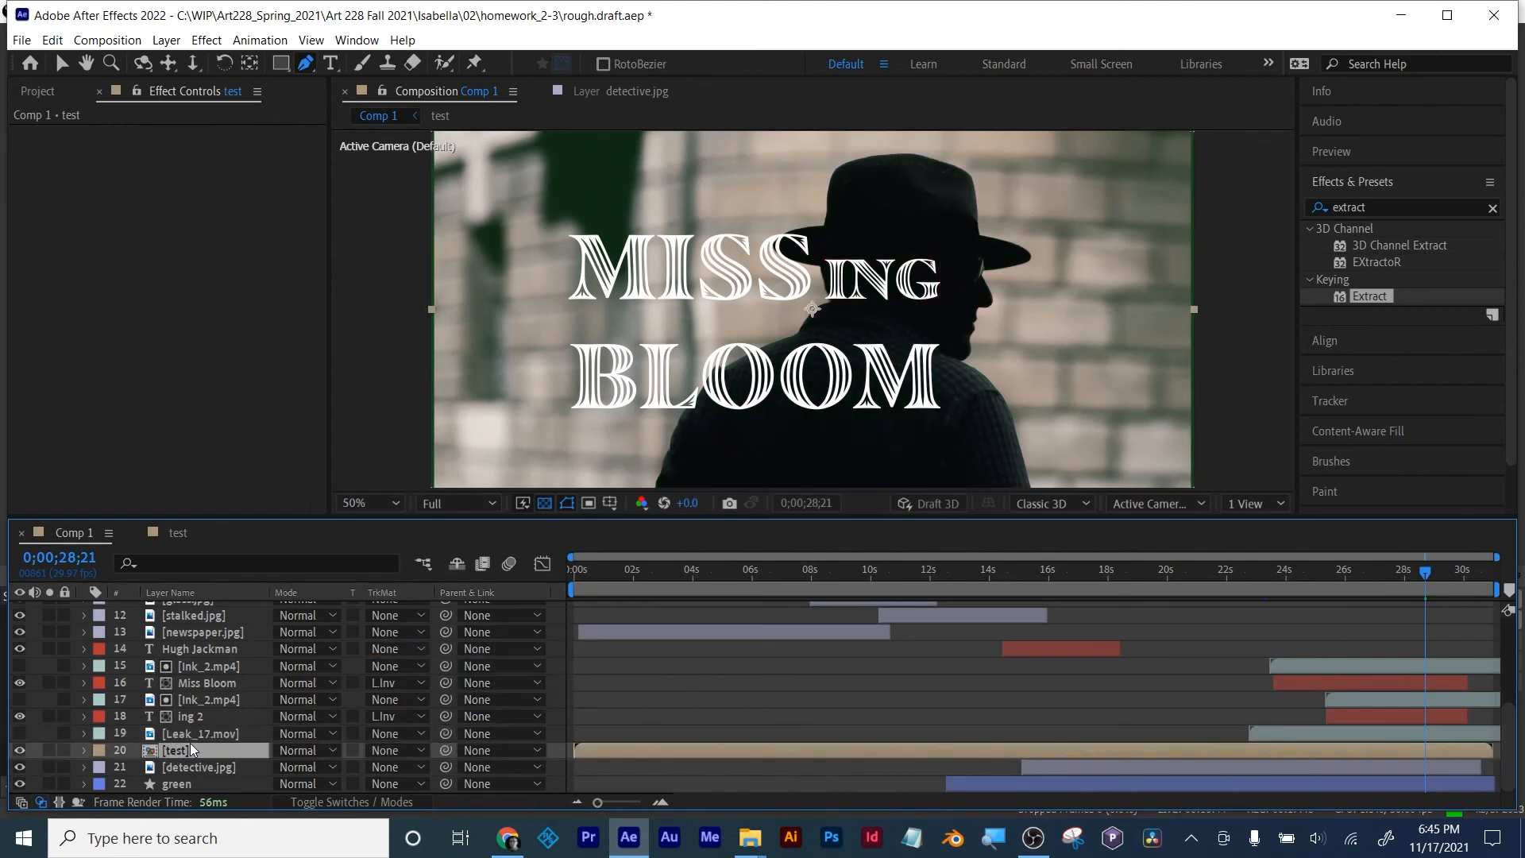
pyautogui.doubleClick(178, 749)
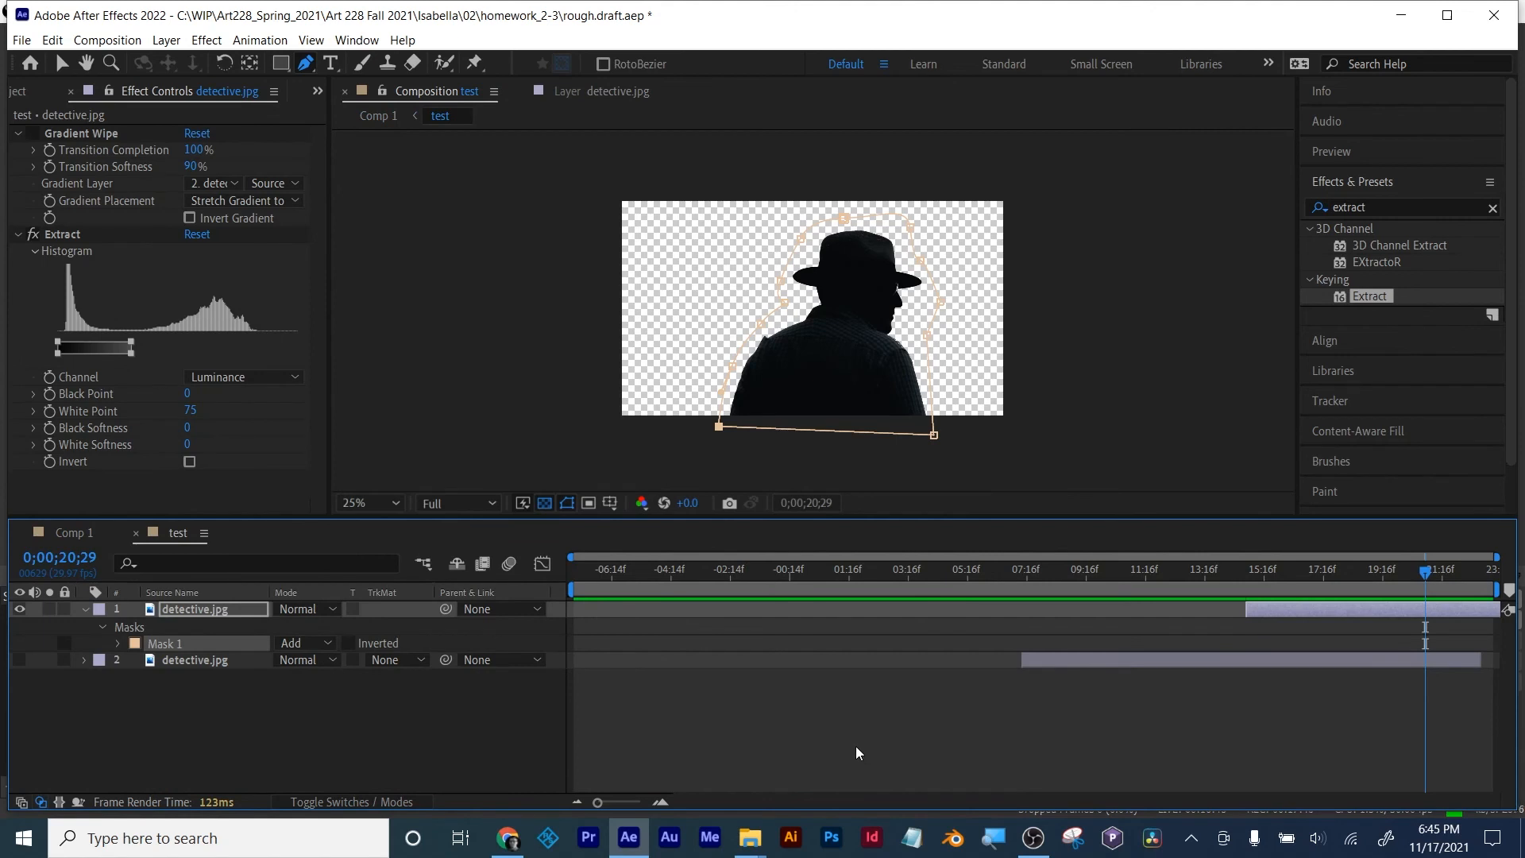
pyautogui.hotkey('ctrl', 'v')
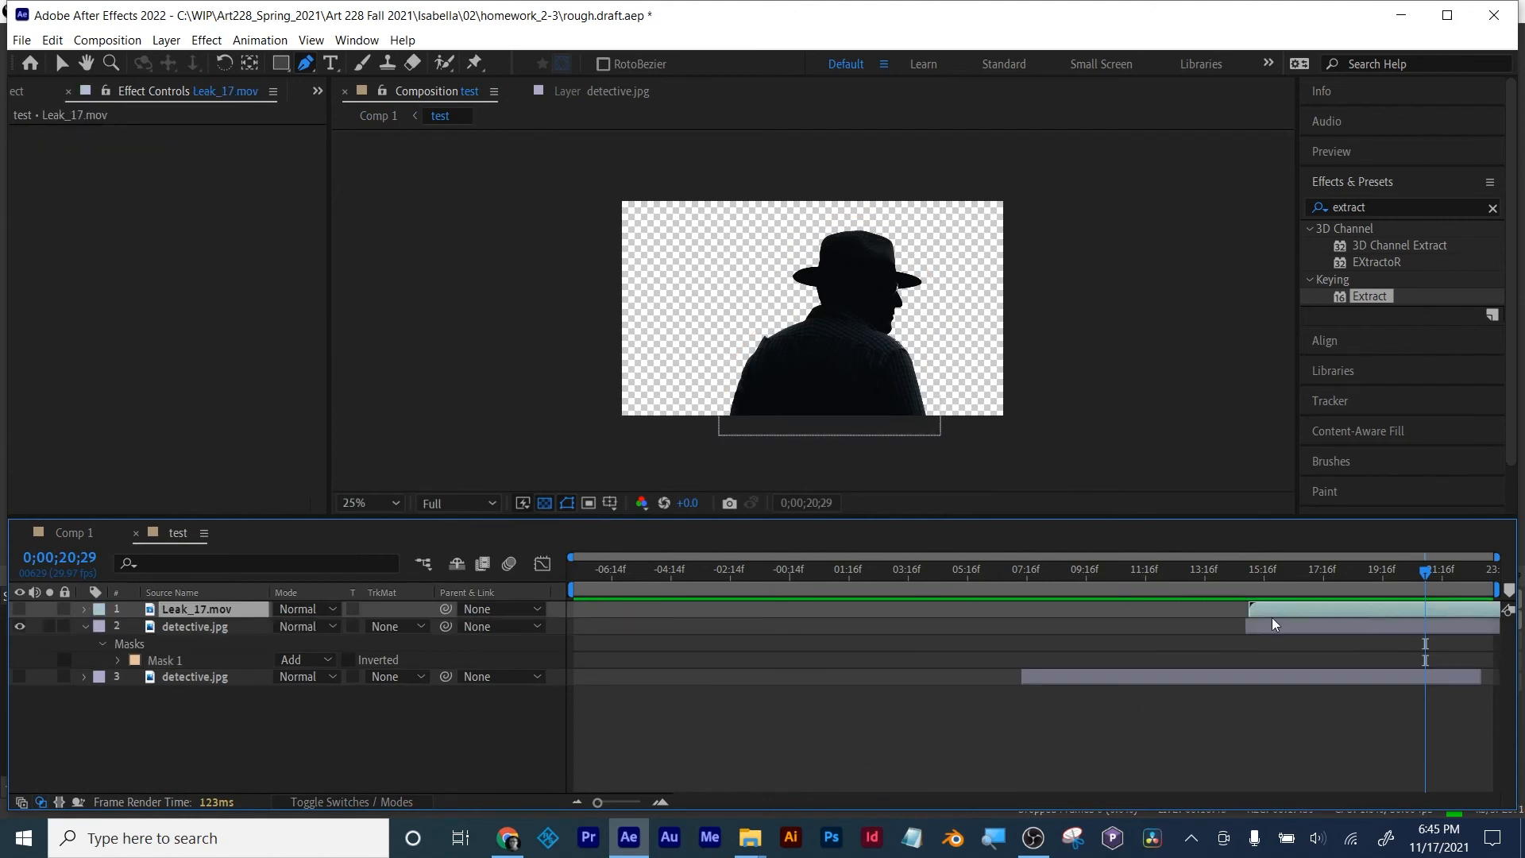
pyautogui.click(11, 617)
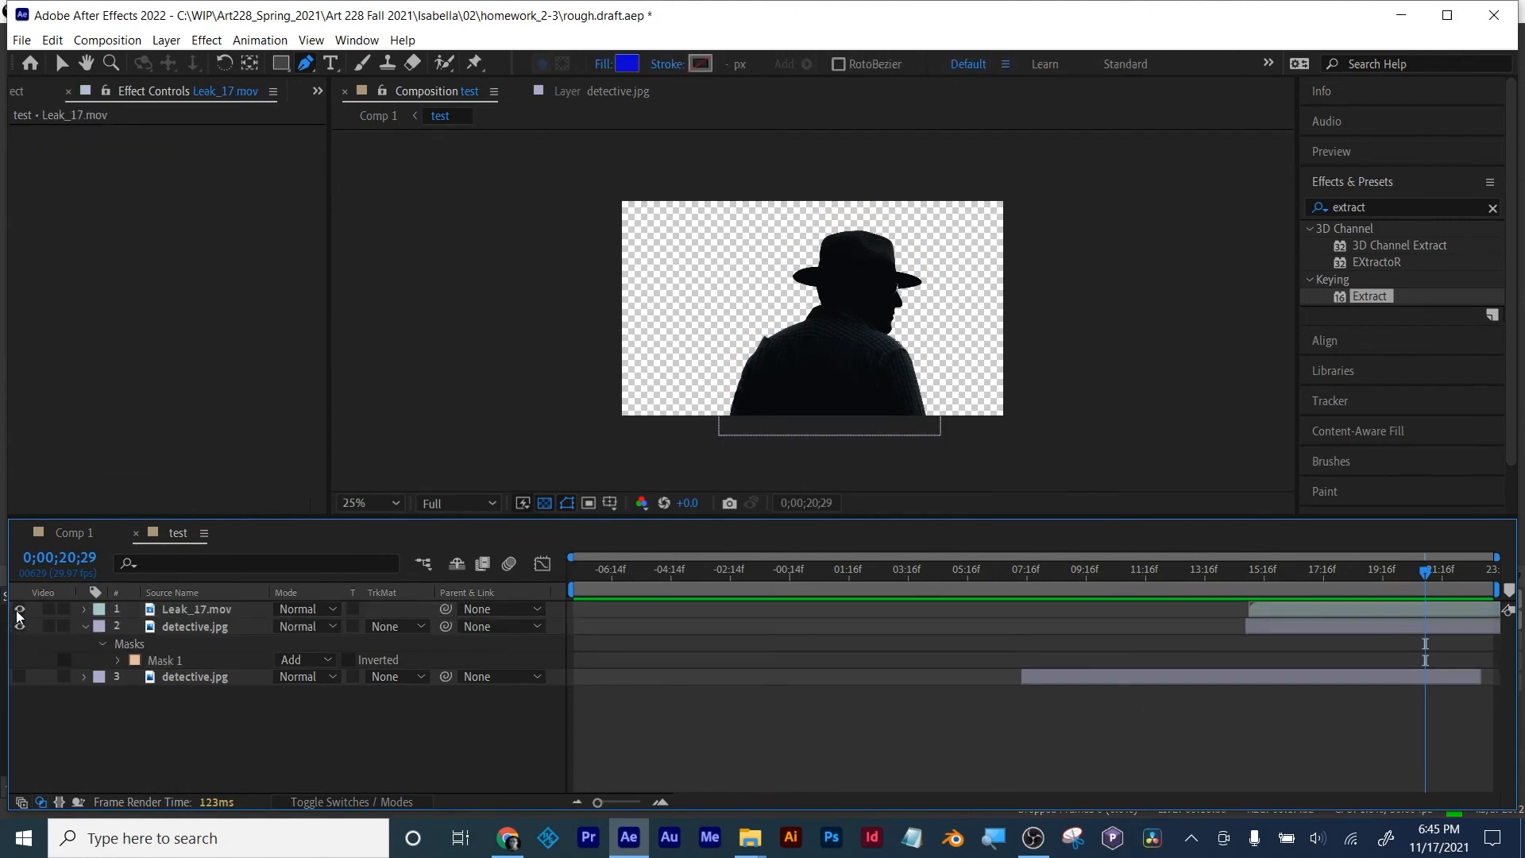
pyautogui.click(20, 610)
# Step: Set the upper detective.jpg layer to Alpha Matte with Leak_17.mov and check the silhouette back to 0;00;19;23
pyautogui.click(391, 628)
pyautogui.click(409, 668)
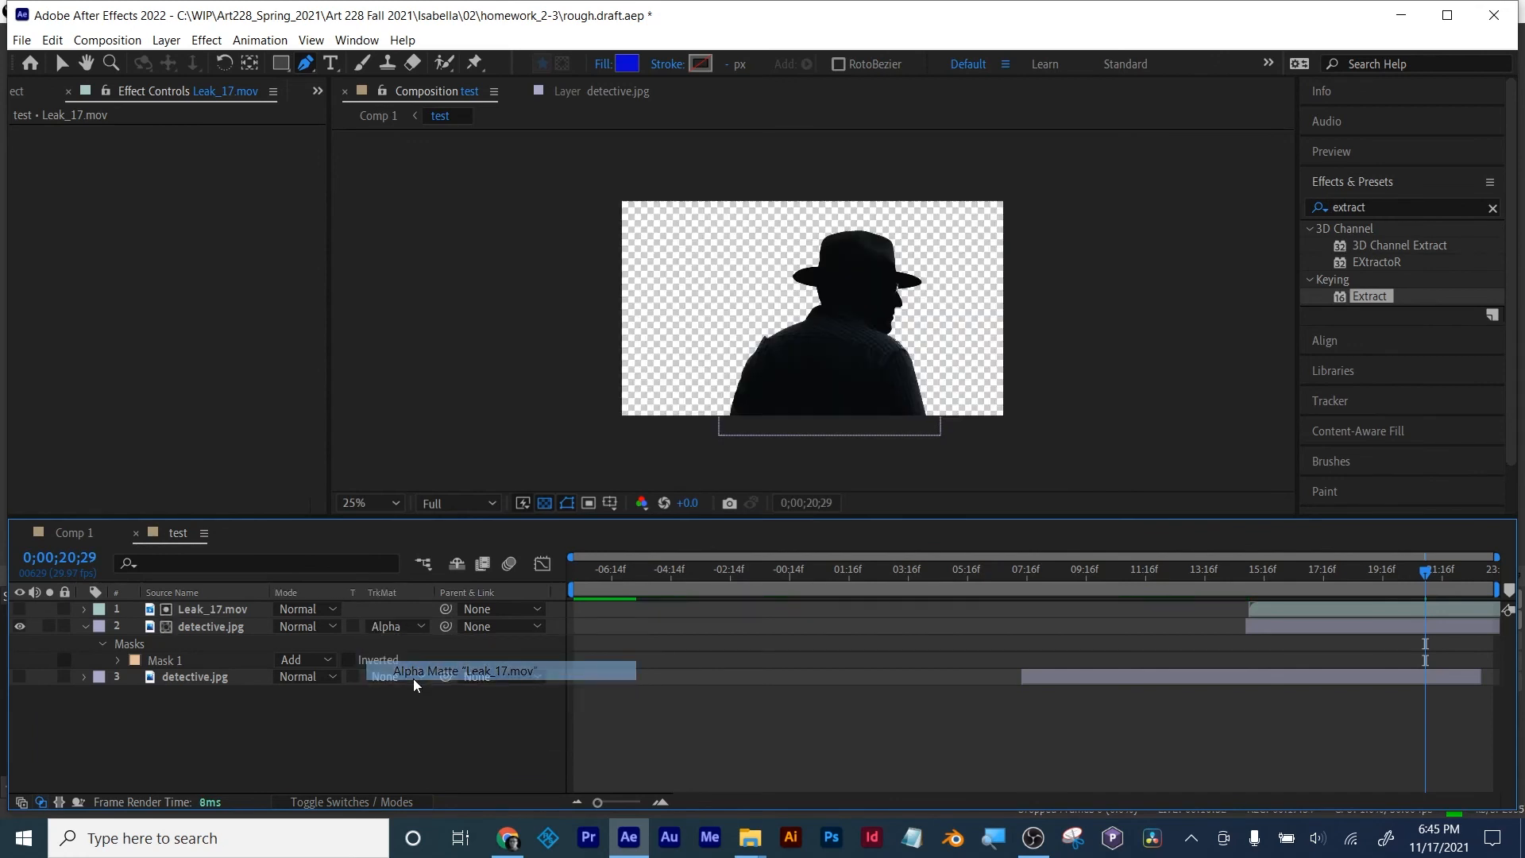
pyautogui.scroll(4, 770, 410)
pyautogui.scroll(-2, 770, 410)
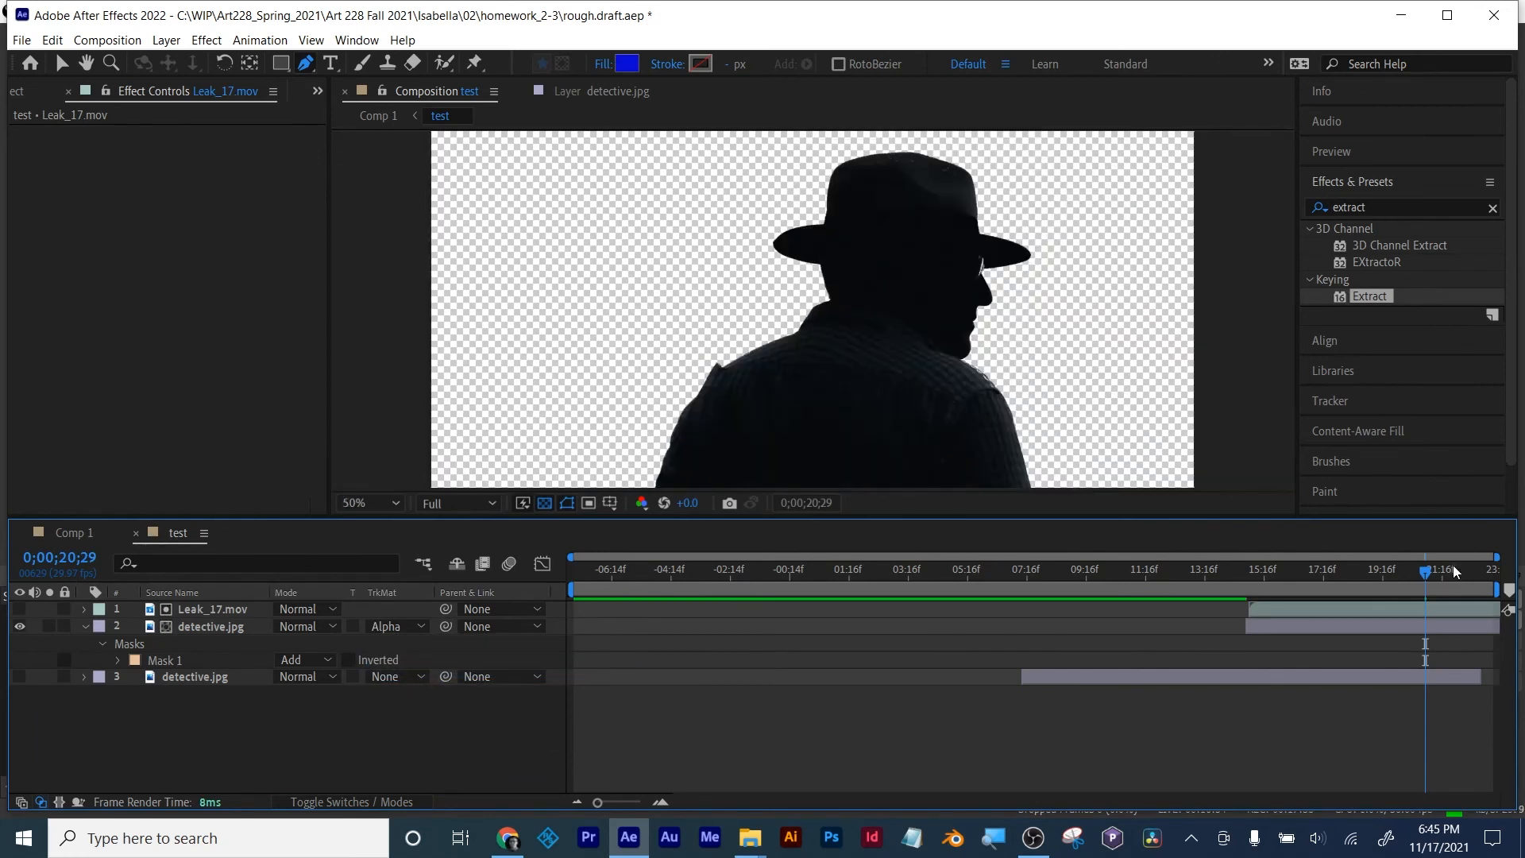
pyautogui.moveTo(1426, 570); pyautogui.dragTo(1389, 585)
# Step: Switch the upper detective.jpg layer to Luma Matte with Leak_17.mov and check the silhouette at 0;00;18;27
pyautogui.click(392, 627)
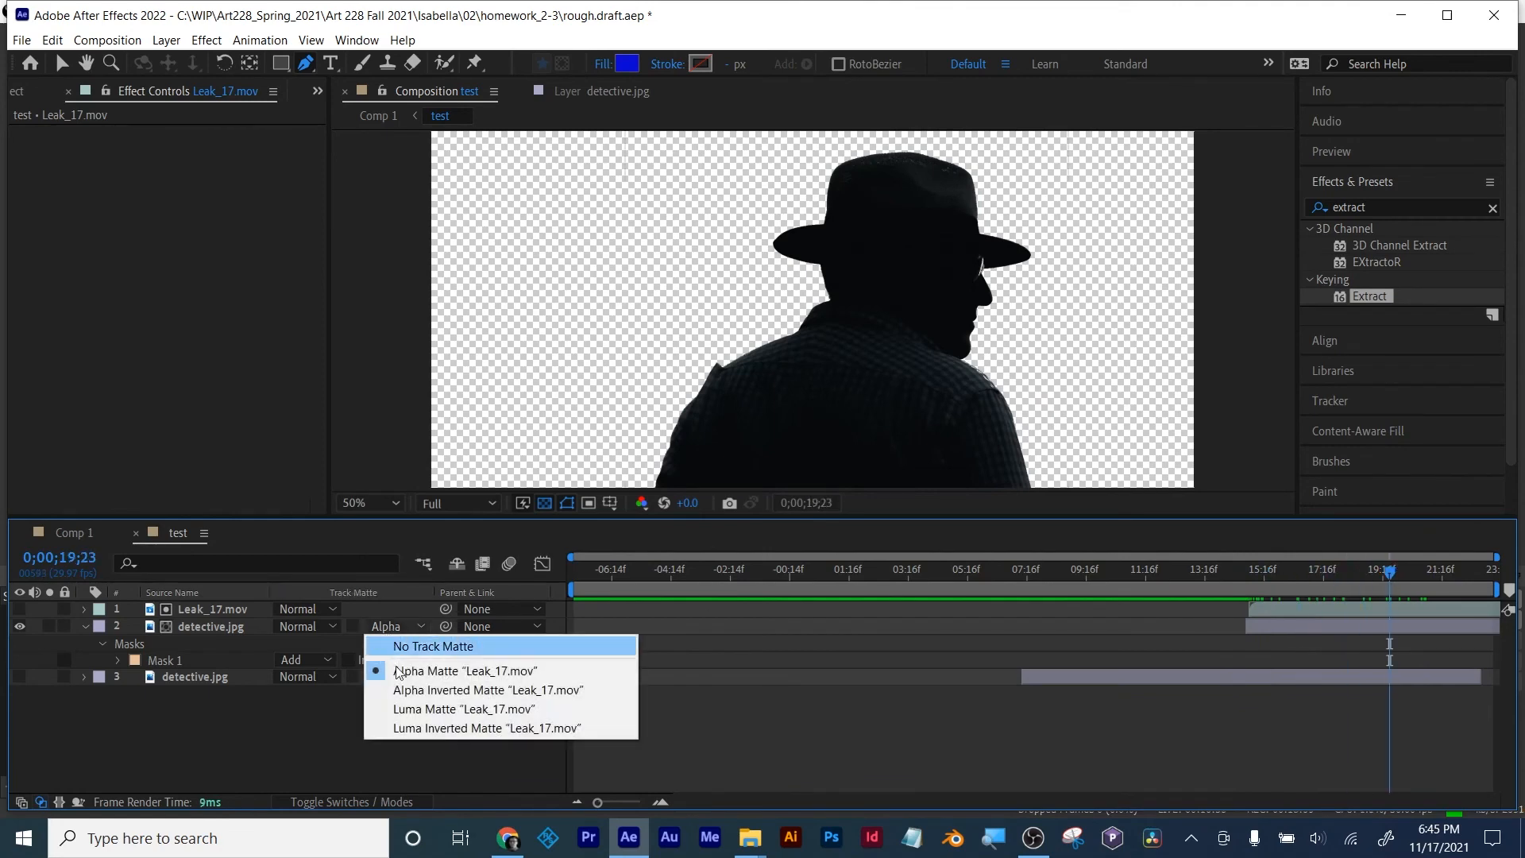
pyautogui.click(407, 709)
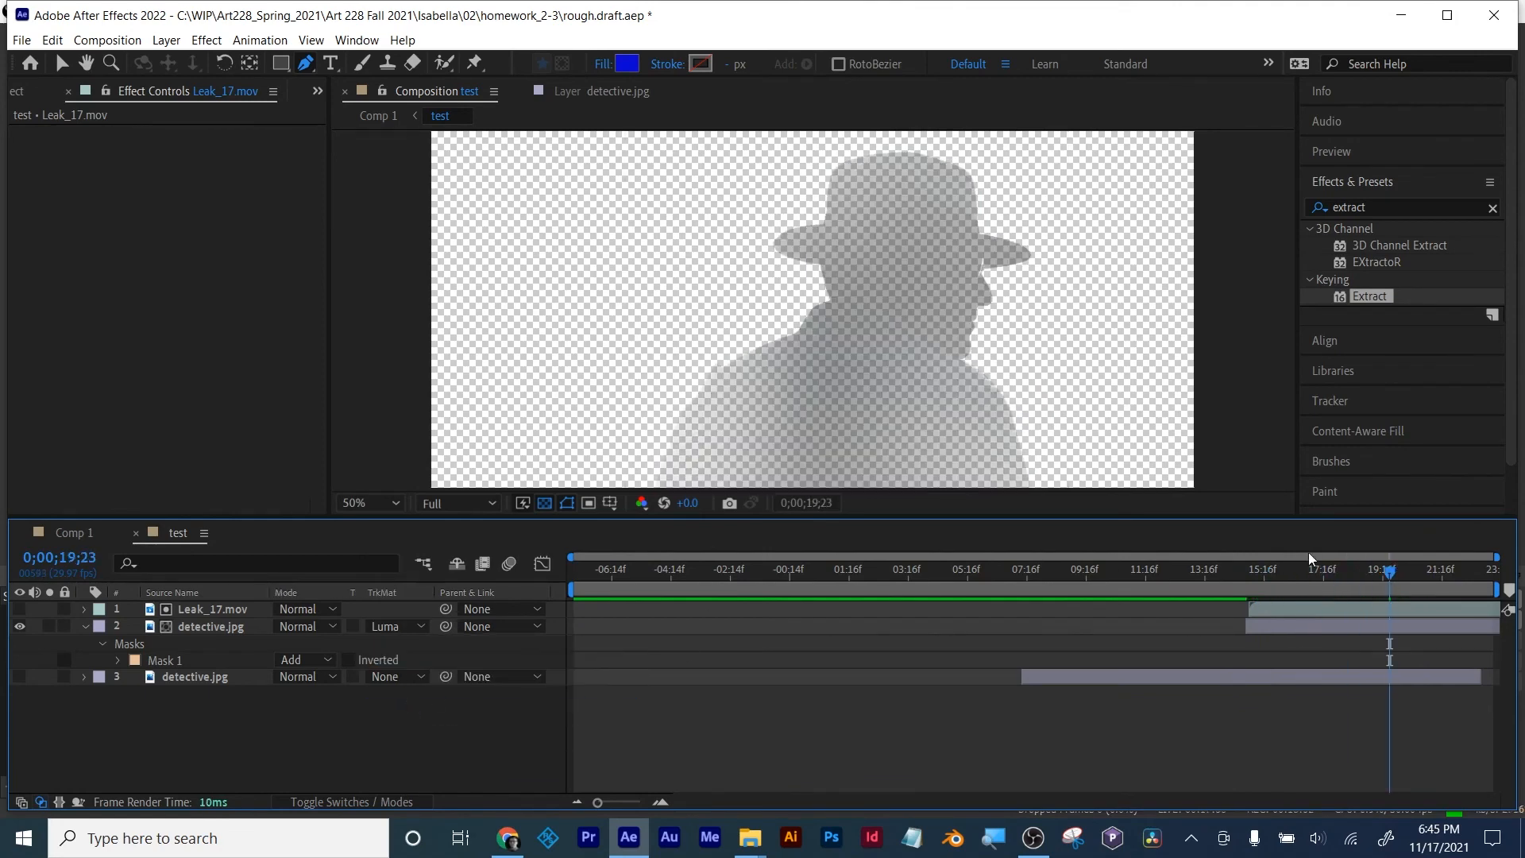
pyautogui.moveTo(1383, 570)
pyautogui.mouseDown()
pyautogui.moveTo(1328, 573)
pyautogui.moveTo(1365, 573)
pyautogui.mouseUp()
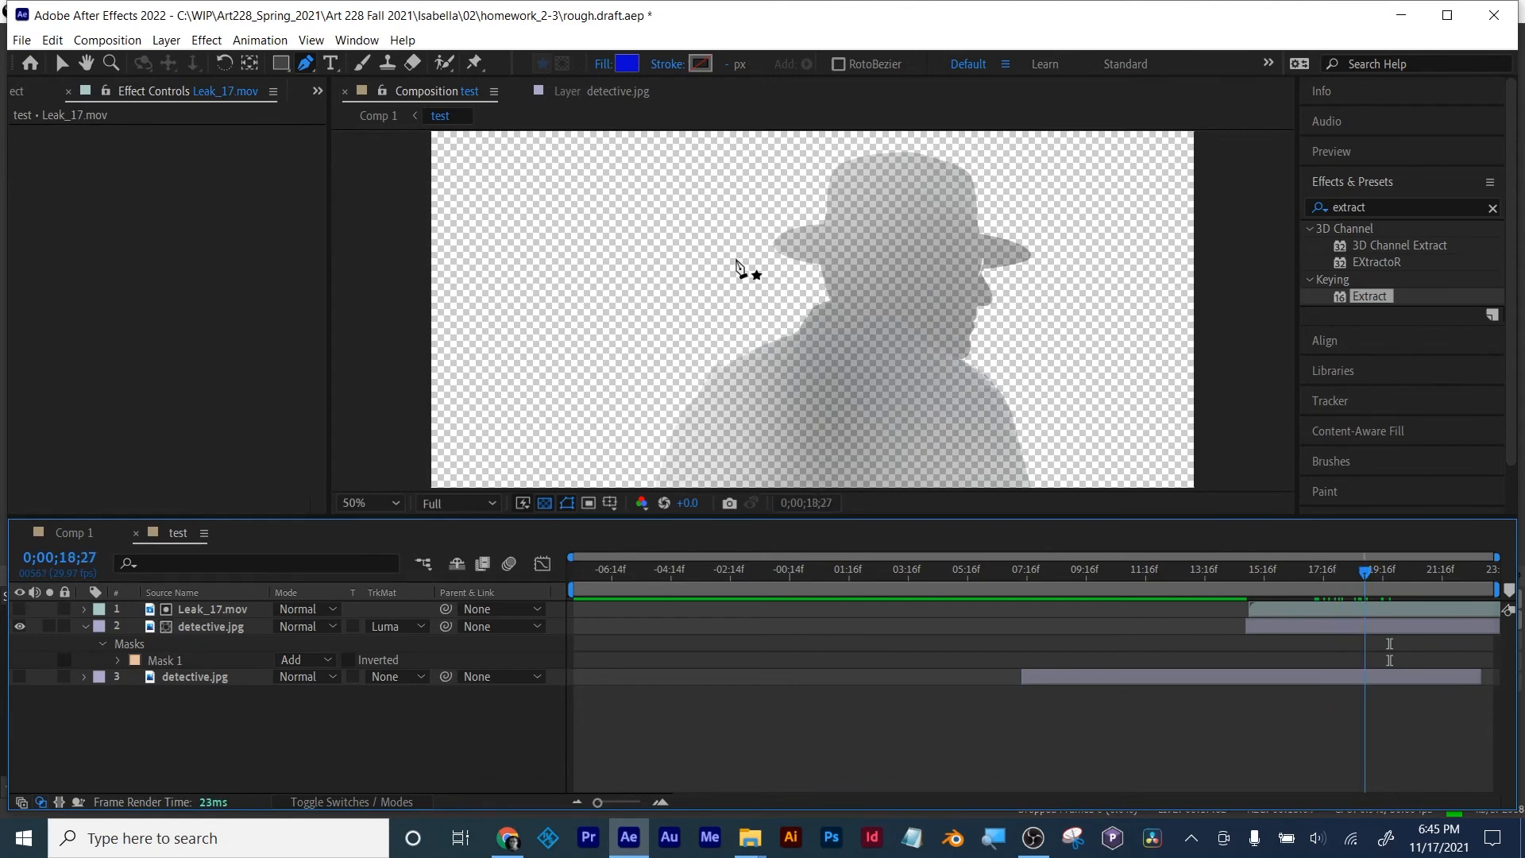
# Step: Show the lower detective.jpg layer and review the light-leak reveal in the test precomposition and in Comp 1
pyautogui.click(19, 677)
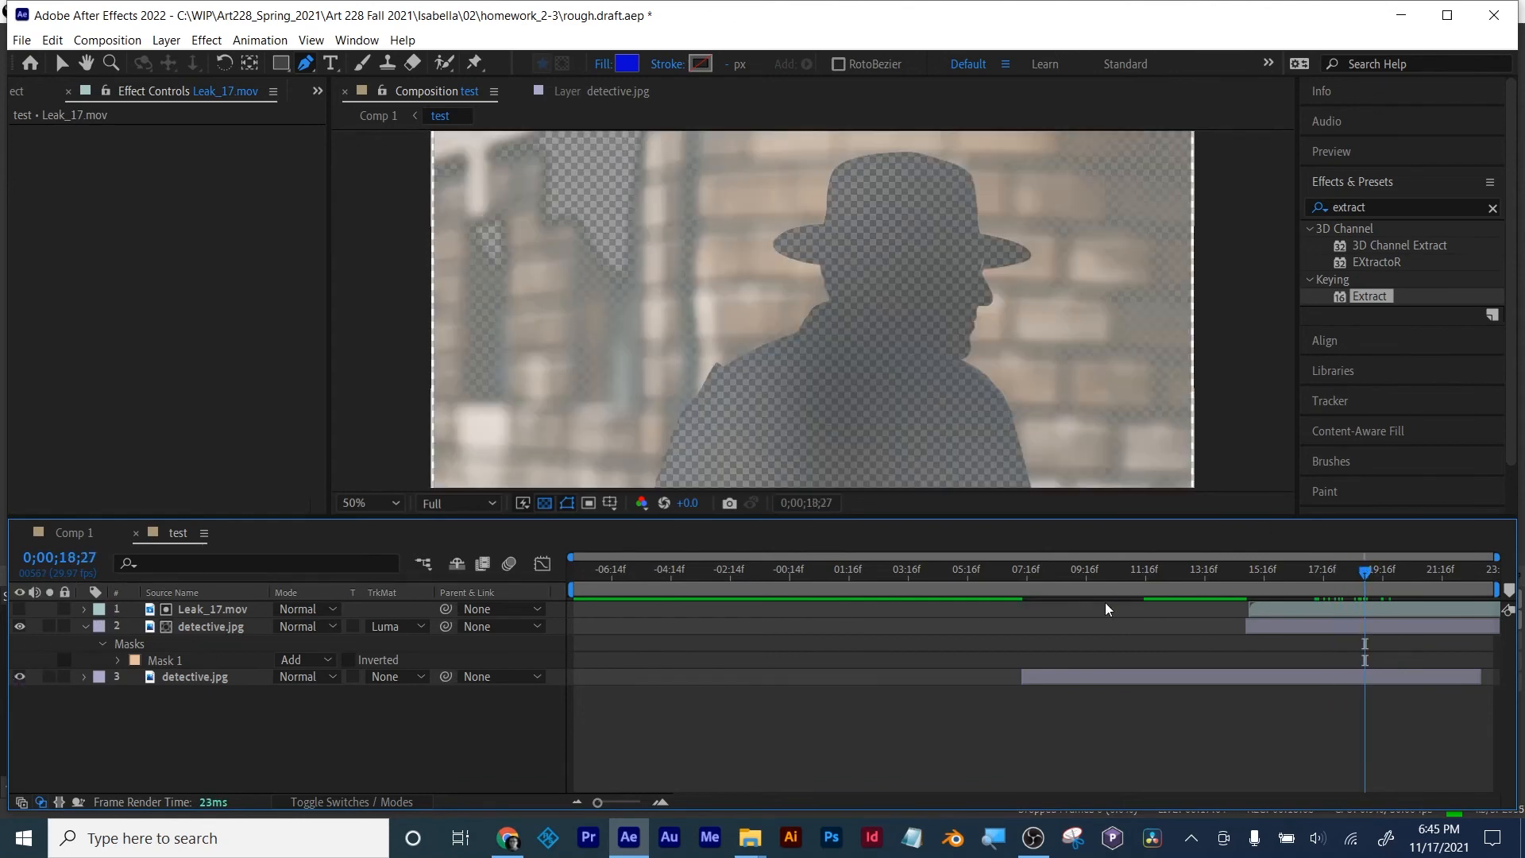
pyautogui.moveTo(1362, 572); pyautogui.dragTo(1434, 569)
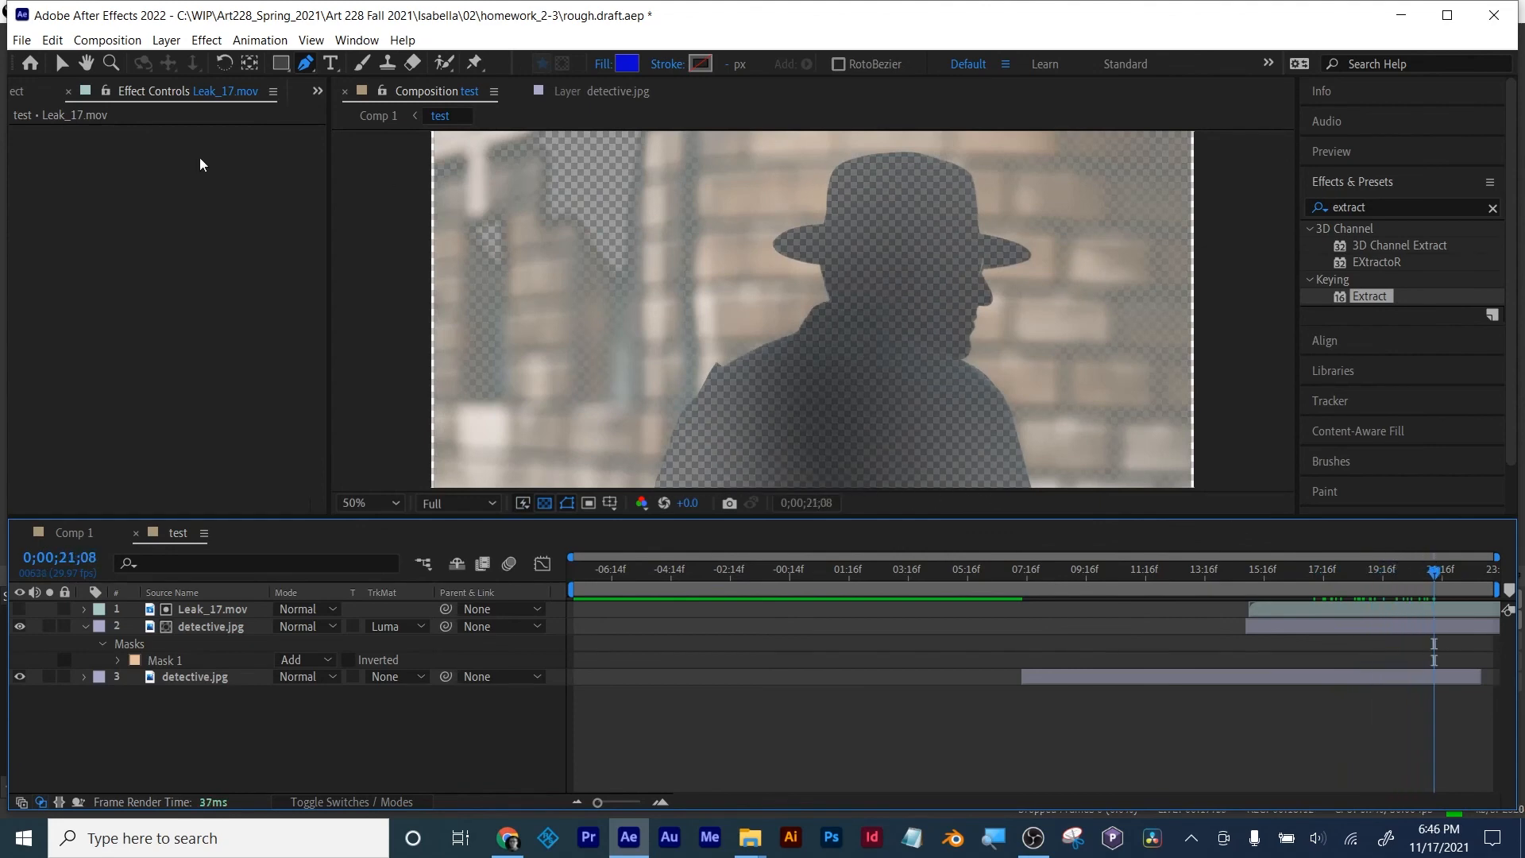
pyautogui.click(16, 94)
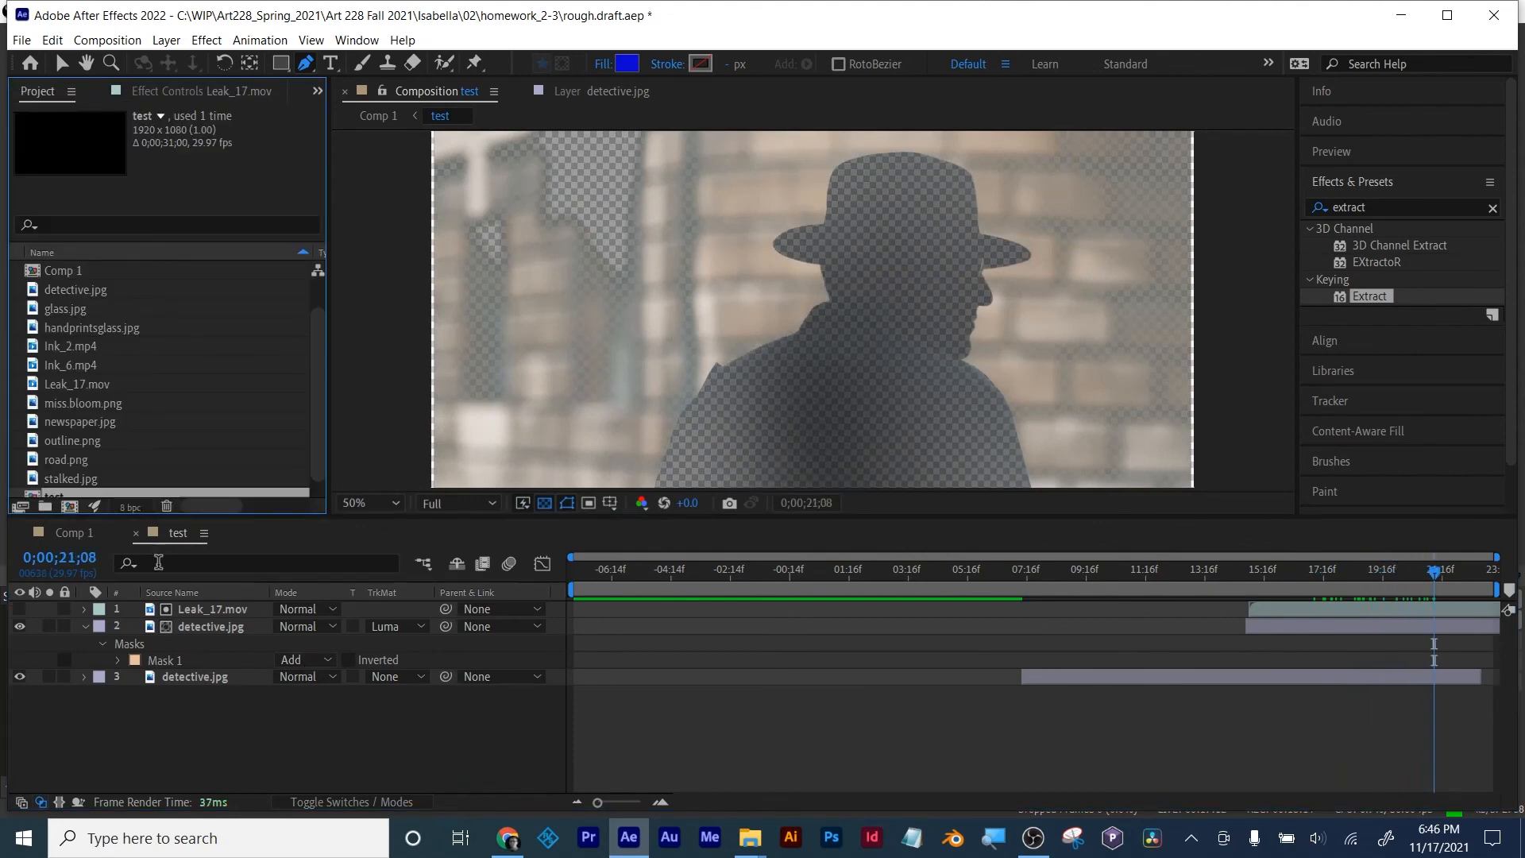
pyautogui.click(60, 533)
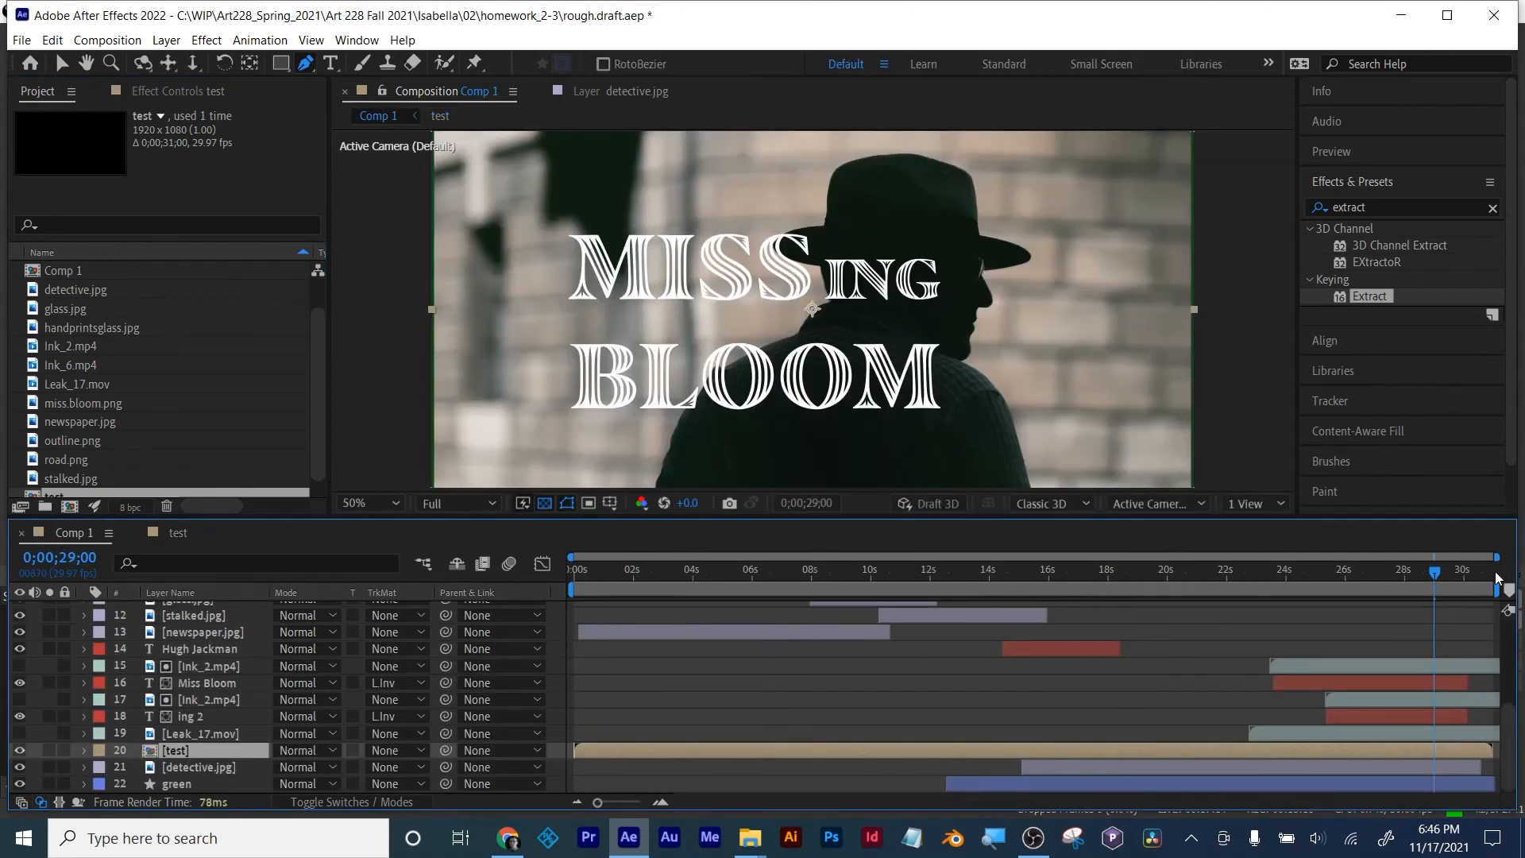
pyautogui.moveTo(1436, 573); pyautogui.dragTo(1380, 570)
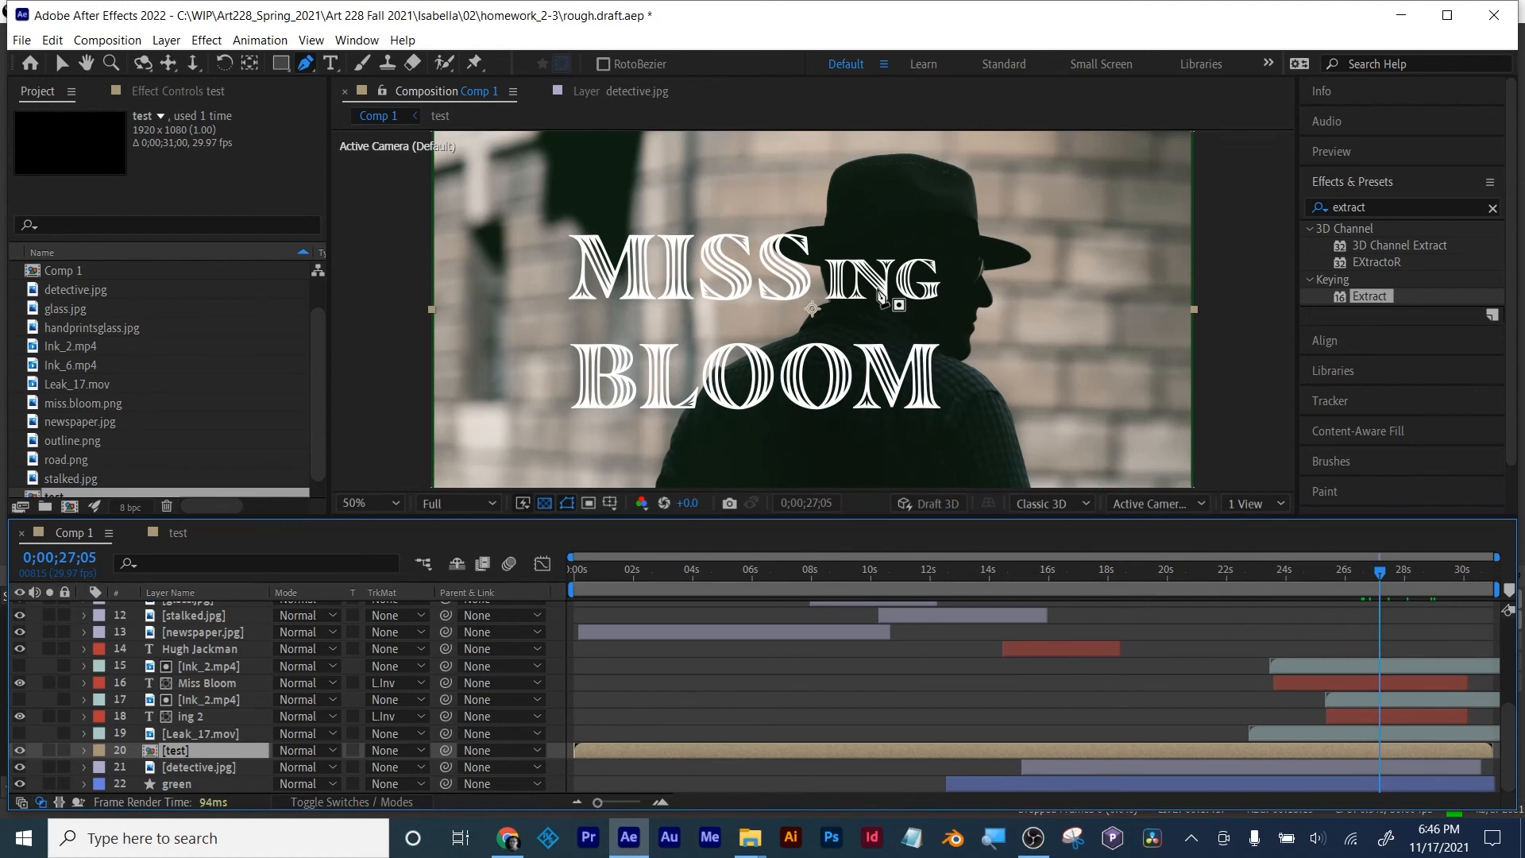
# Step: Return to the test precomposition, delete its Leak_17.mov layer, and hide the lower detective.jpg layer
pyautogui.click(183, 534)
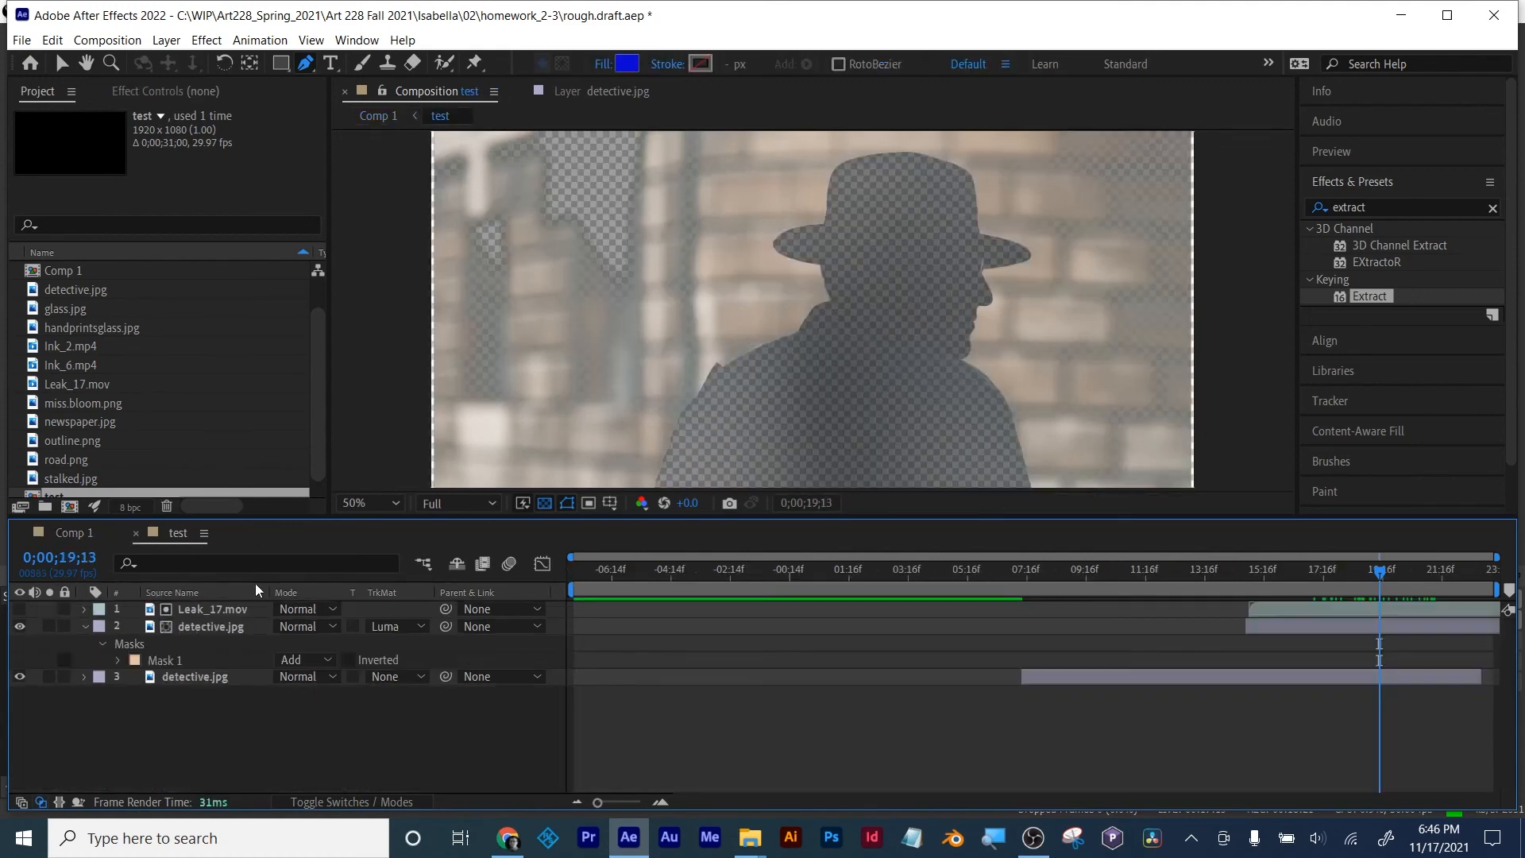
pyautogui.click(206, 611)
pyautogui.press('Delete')
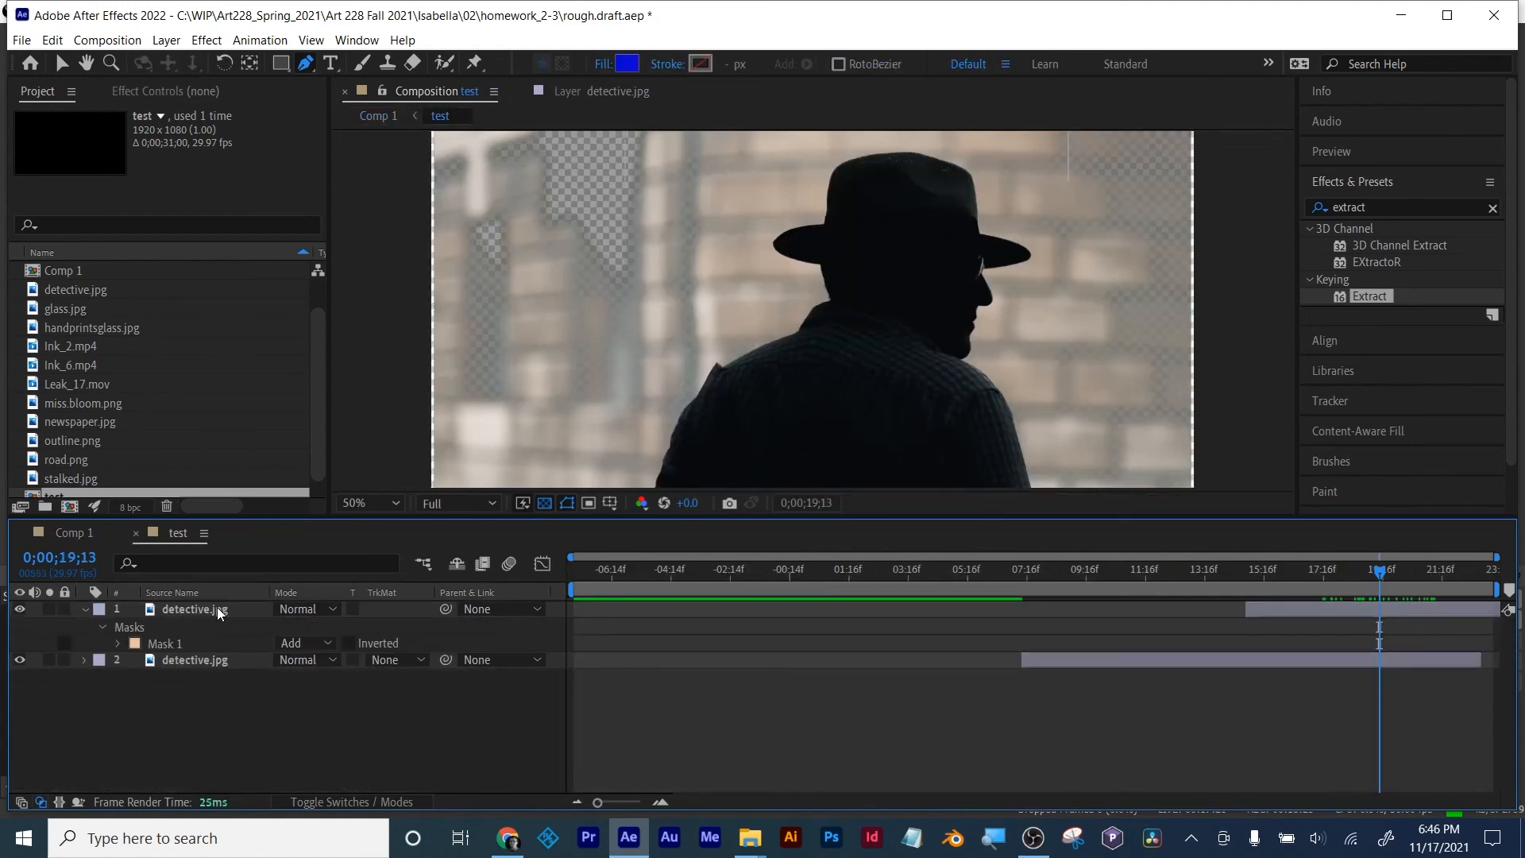
pyautogui.click(19, 660)
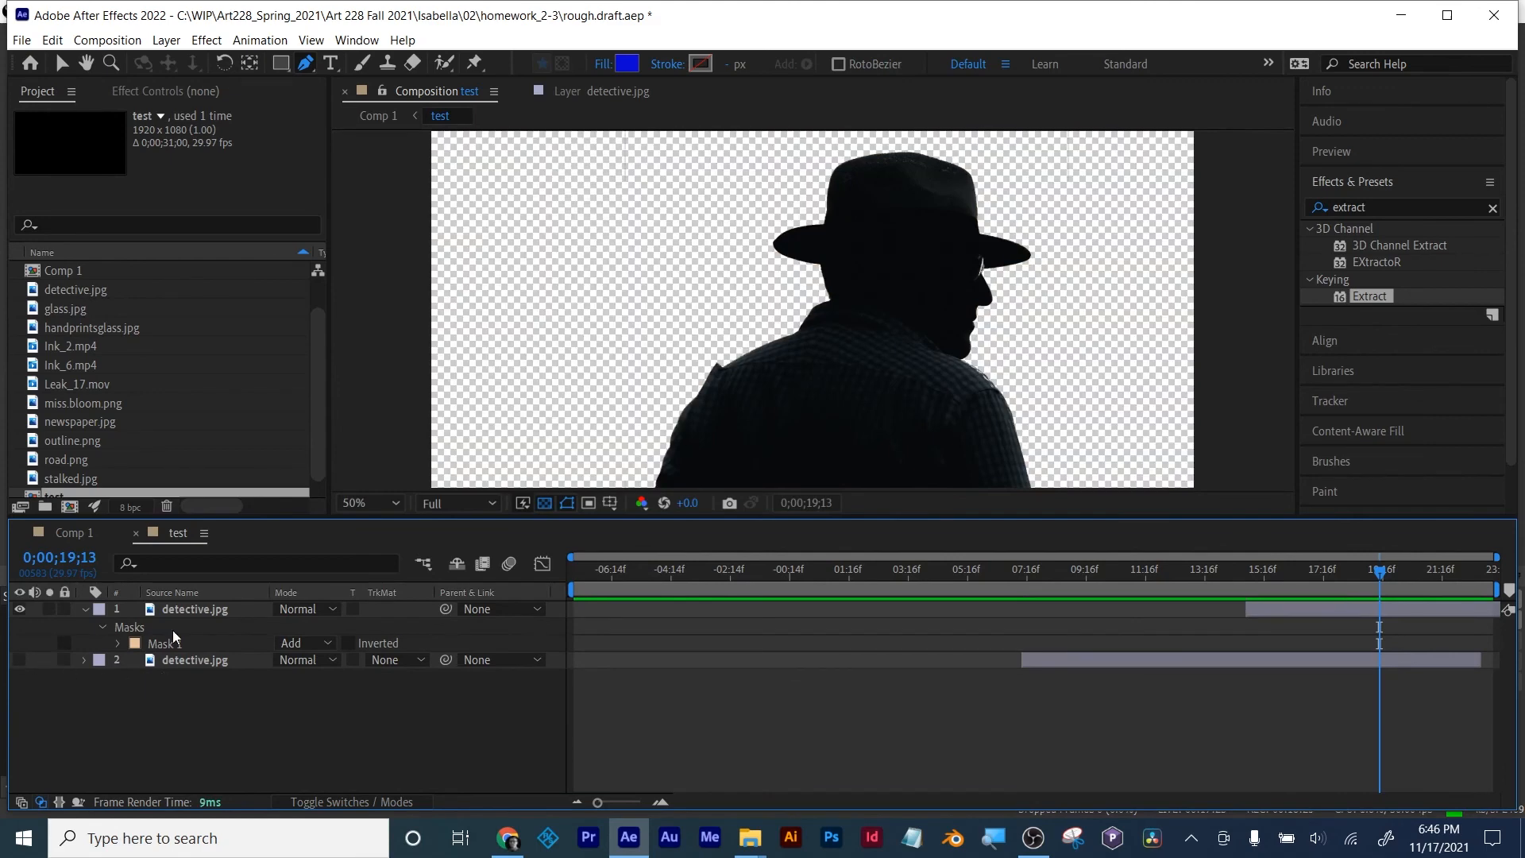
# Step: Set the Extract effect's White Point to 95 on the upper detective.jpg layer
pyautogui.click(194, 609)
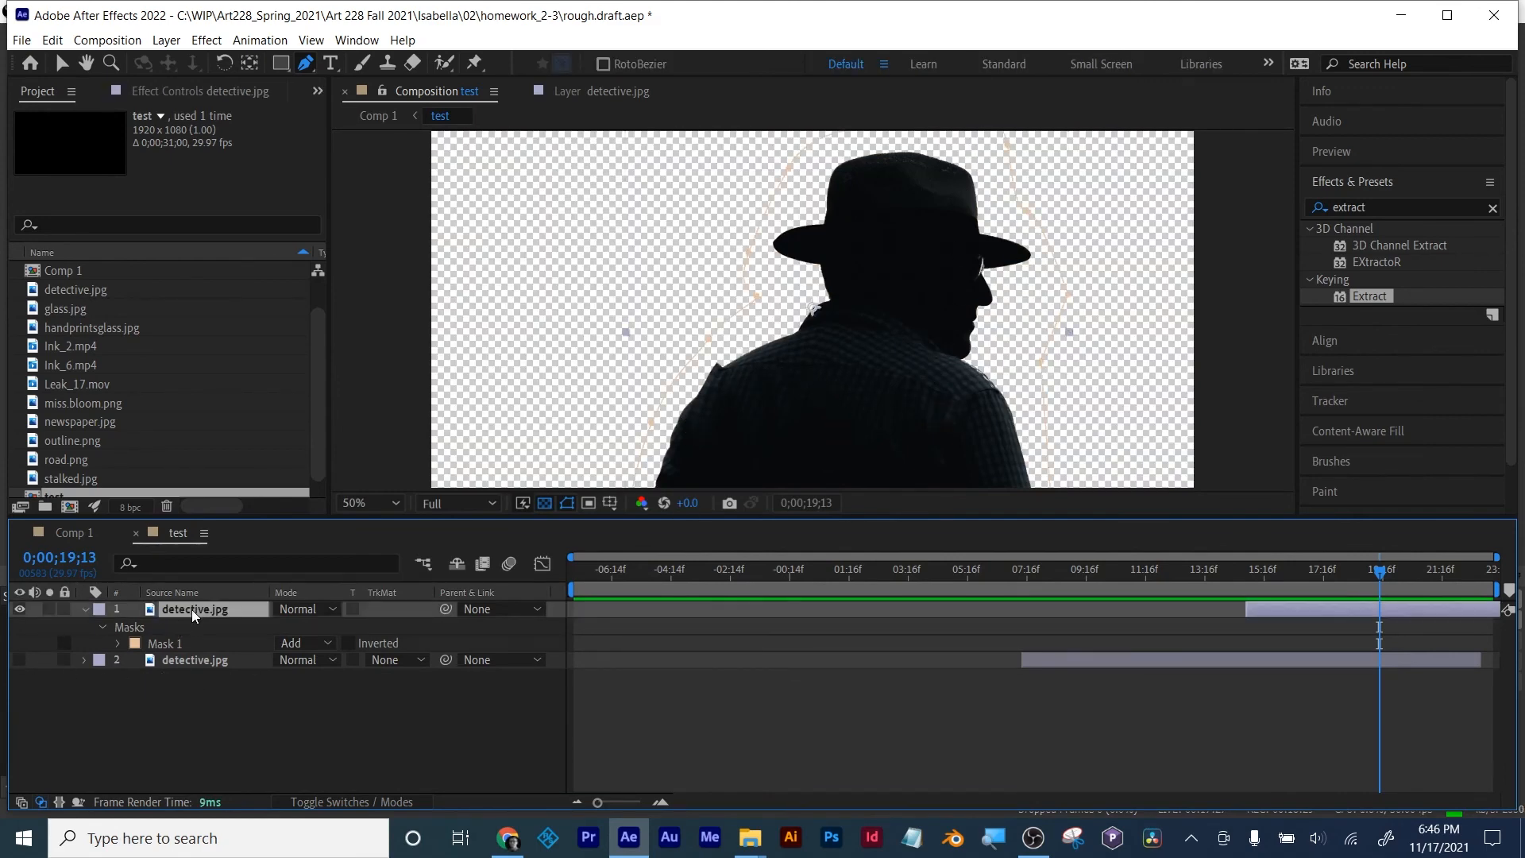
pyautogui.click(180, 92)
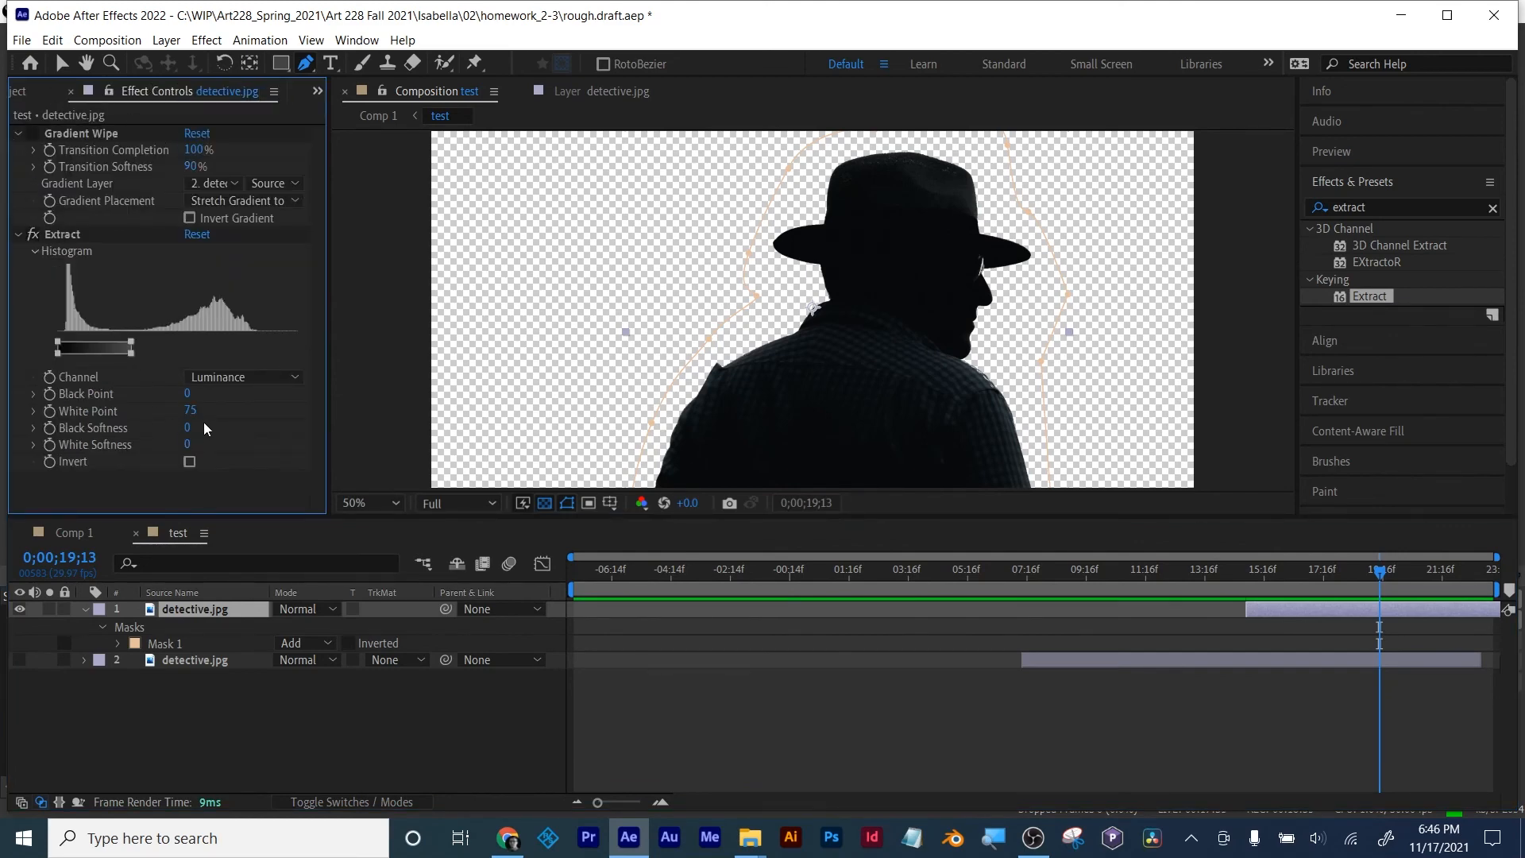
pyautogui.moveTo(189, 413); pyautogui.dragTo(183, 414)
pyautogui.moveTo(163, 414); pyautogui.dragTo(207, 407)
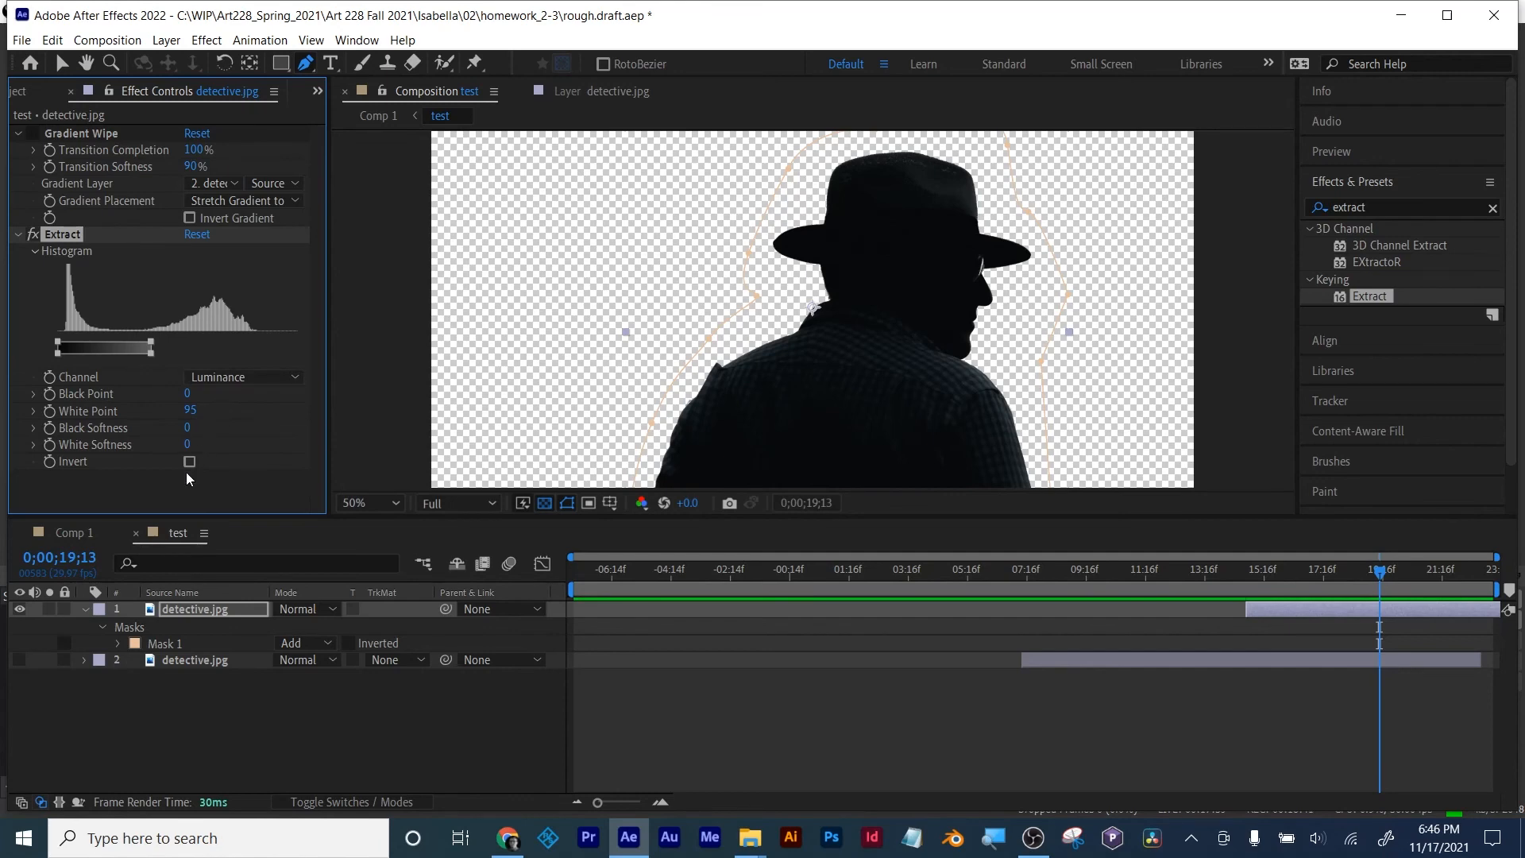
pyautogui.click(194, 443)
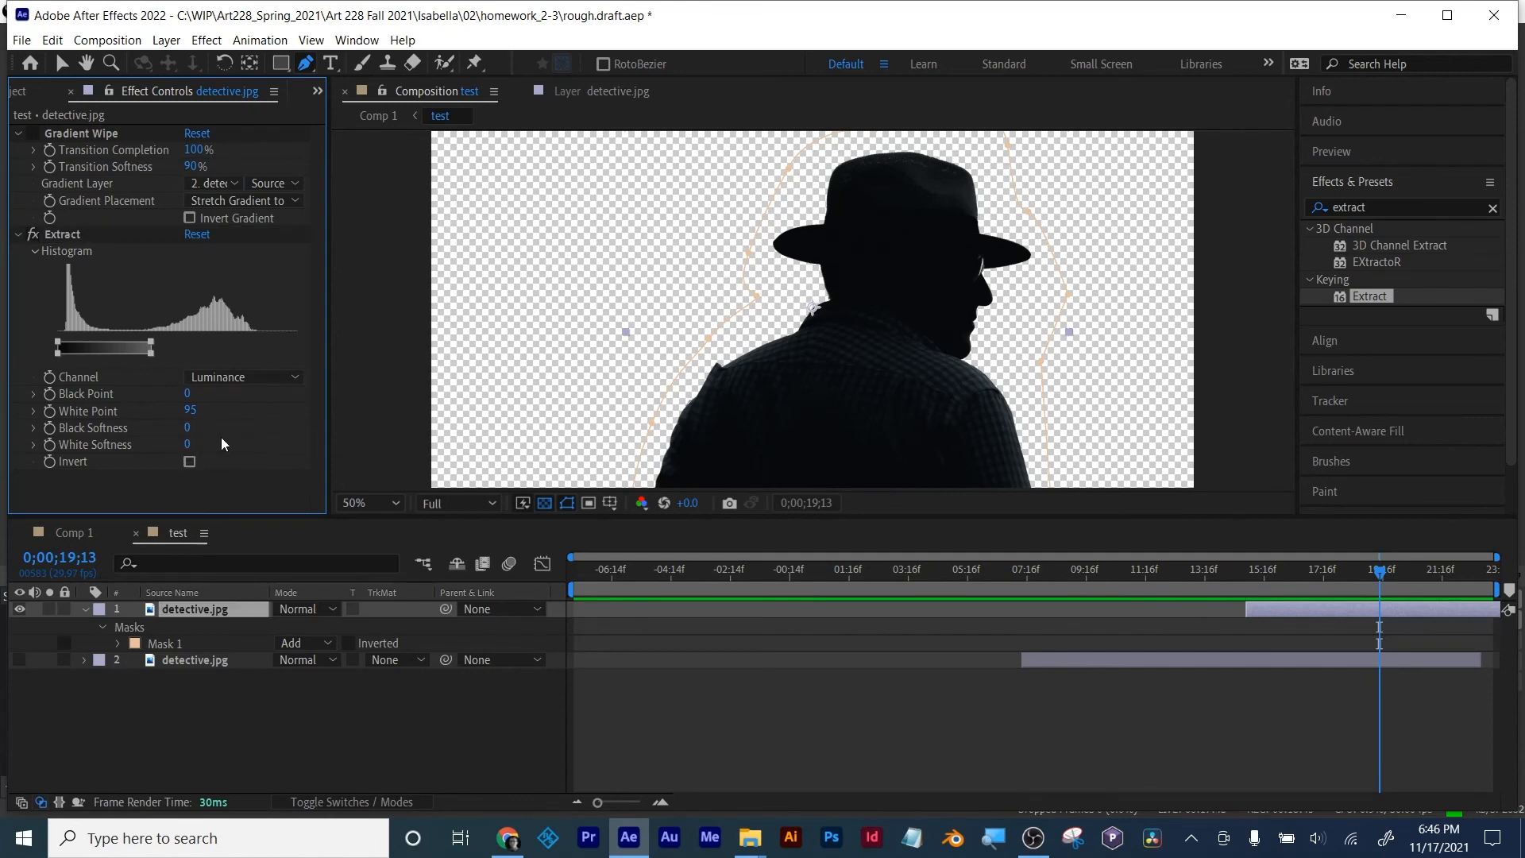
# Step: Set the Extract effect's White Softness to 14 on the upper detective.jpg layer and deselect the layer
pyautogui.moveTo(189, 444)
pyautogui.mouseDown()
pyautogui.moveTo(229, 439)
pyautogui.moveTo(195, 432)
pyautogui.mouseUp()
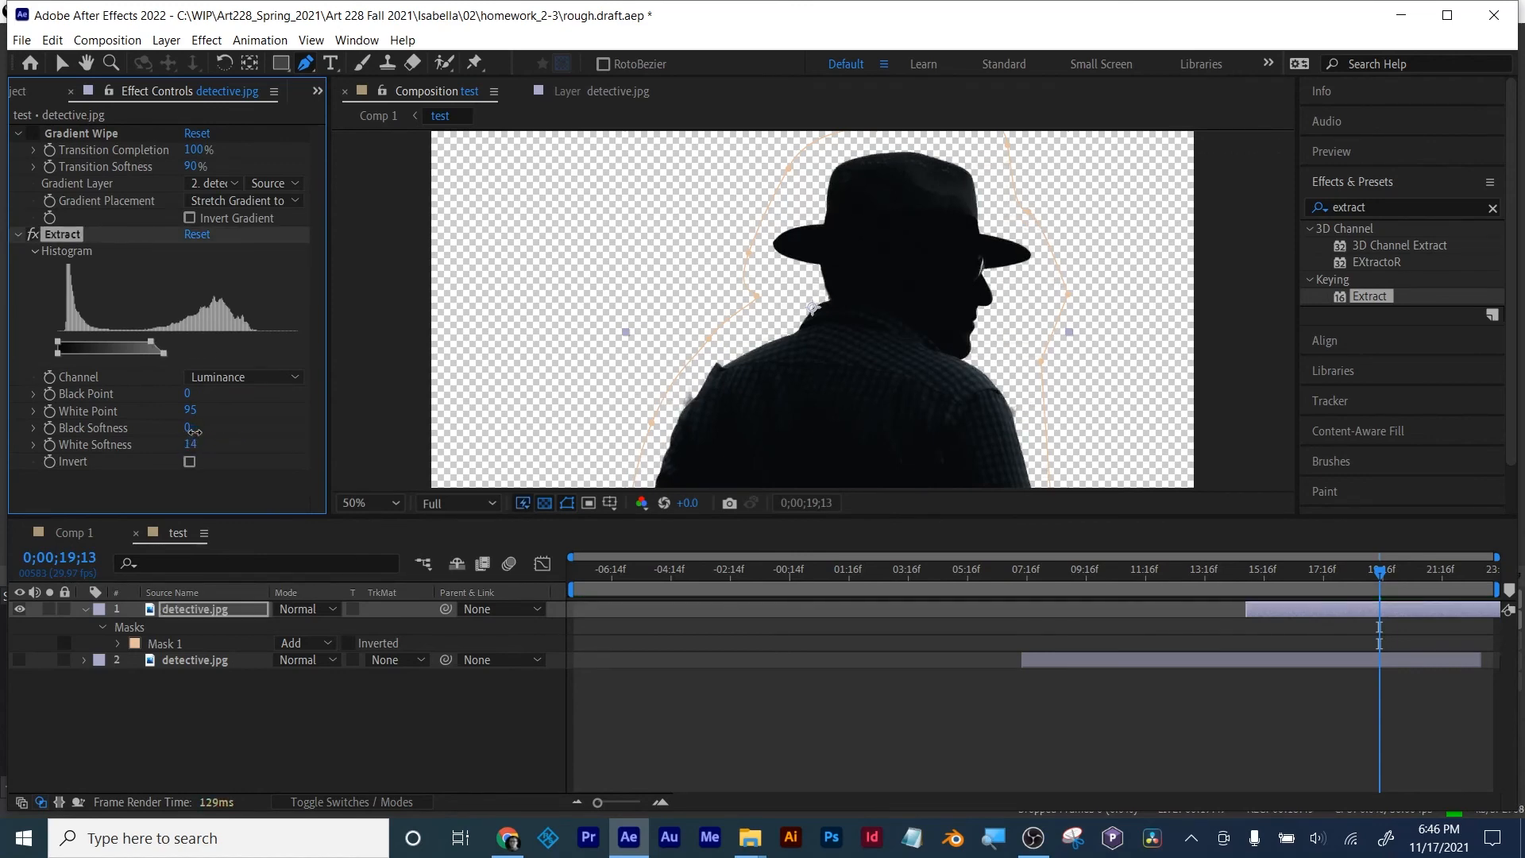
pyautogui.click(616, 698)
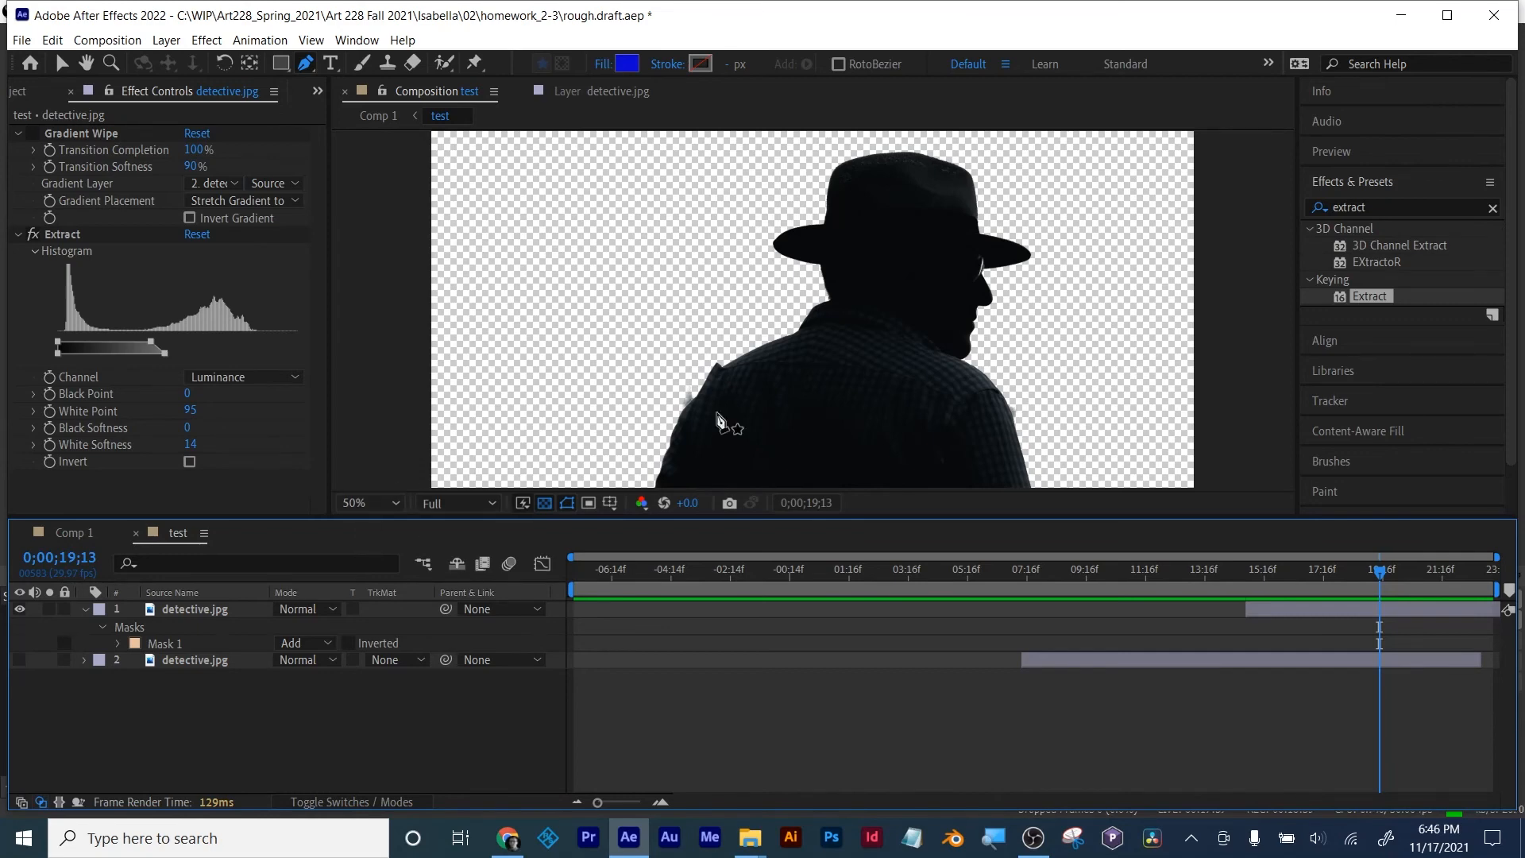
# Step: Return to Comp 1 and review the silhouette behind the Miss Bloom title around 0;00;25;20
pyautogui.click(64, 537)
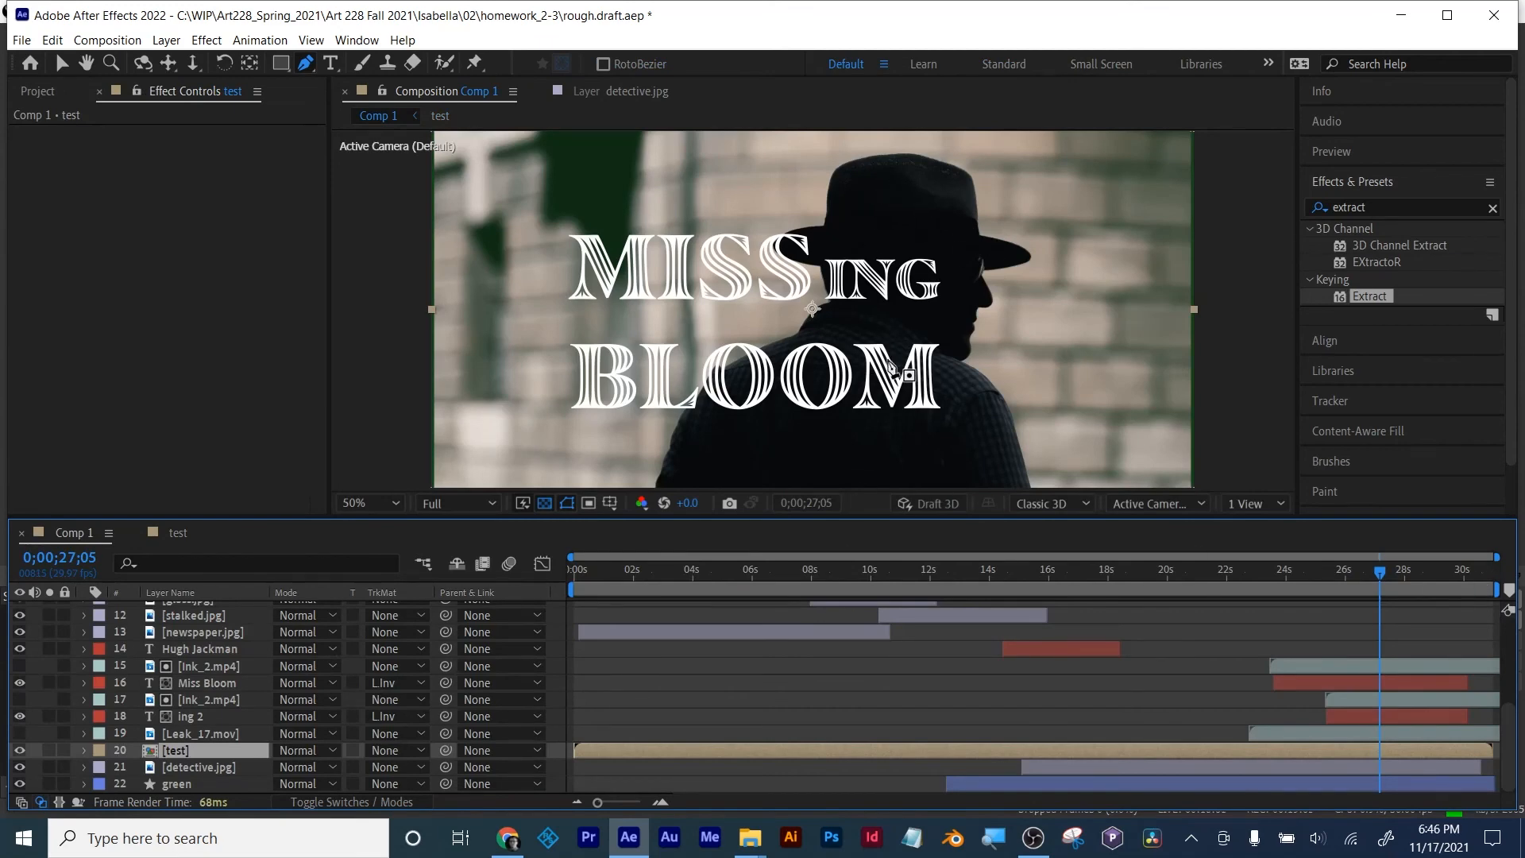
pyautogui.moveTo(1384, 571); pyautogui.dragTo(1340, 568)
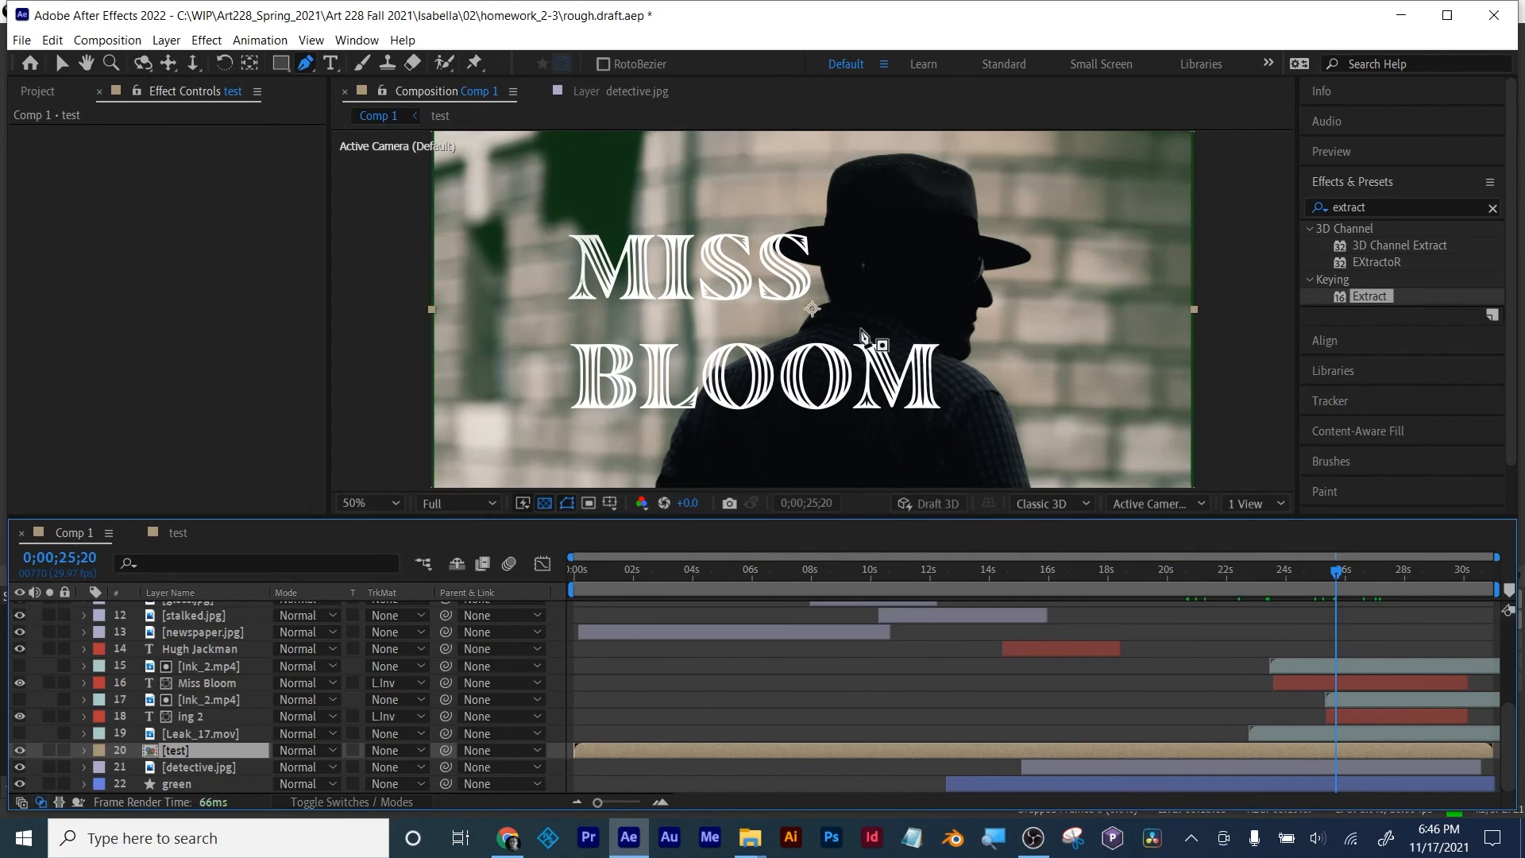
pyautogui.click(62, 62)
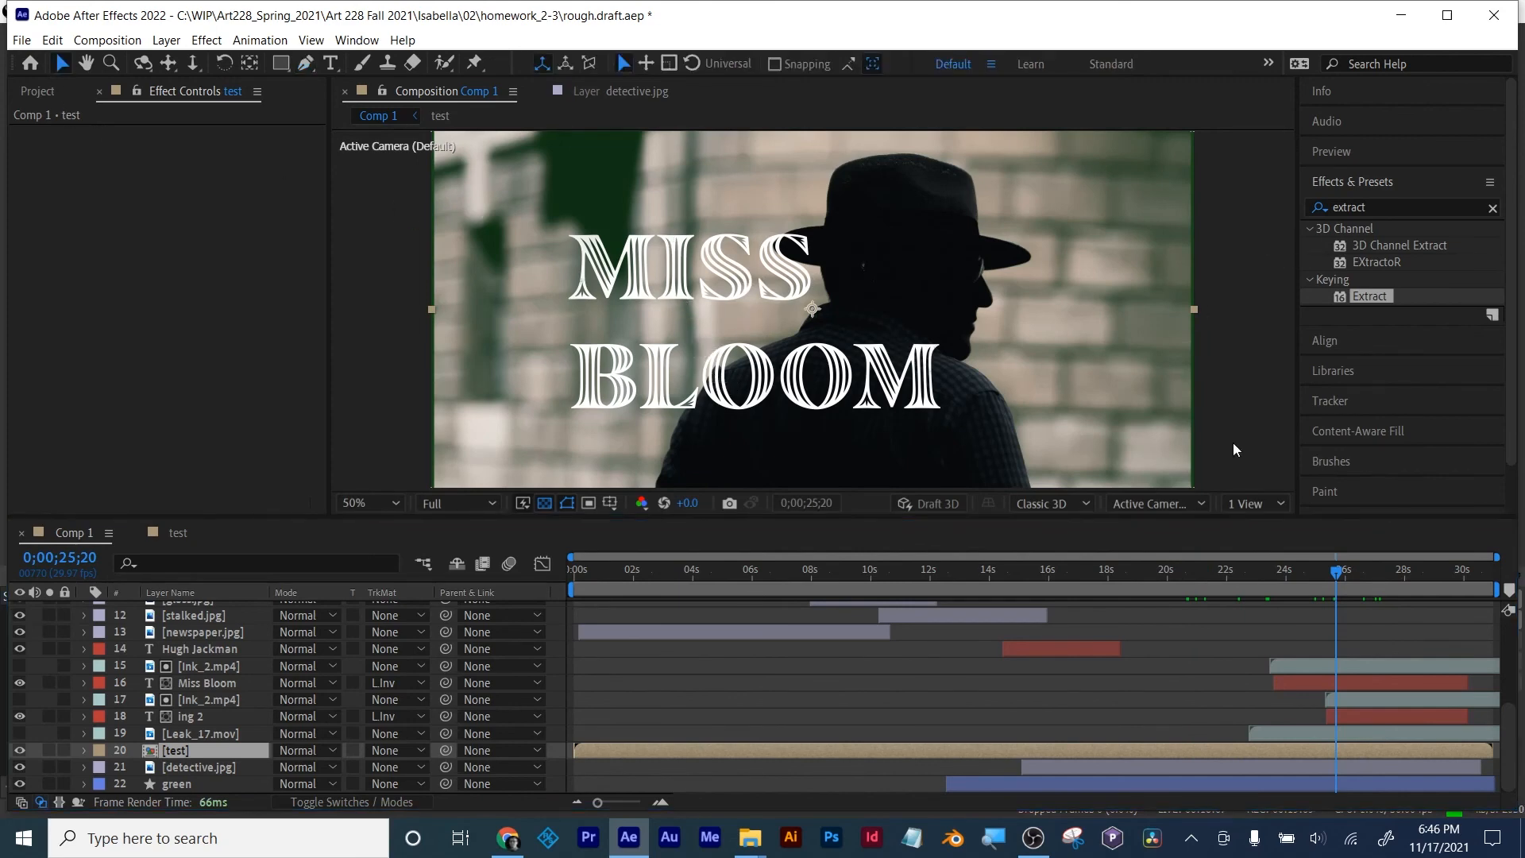
# Step: Extend the start of the newspaper.jpg layer back to the first frame of Comp 1 and check the opening
pyautogui.moveTo(1376, 572); pyautogui.dragTo(581, 573)
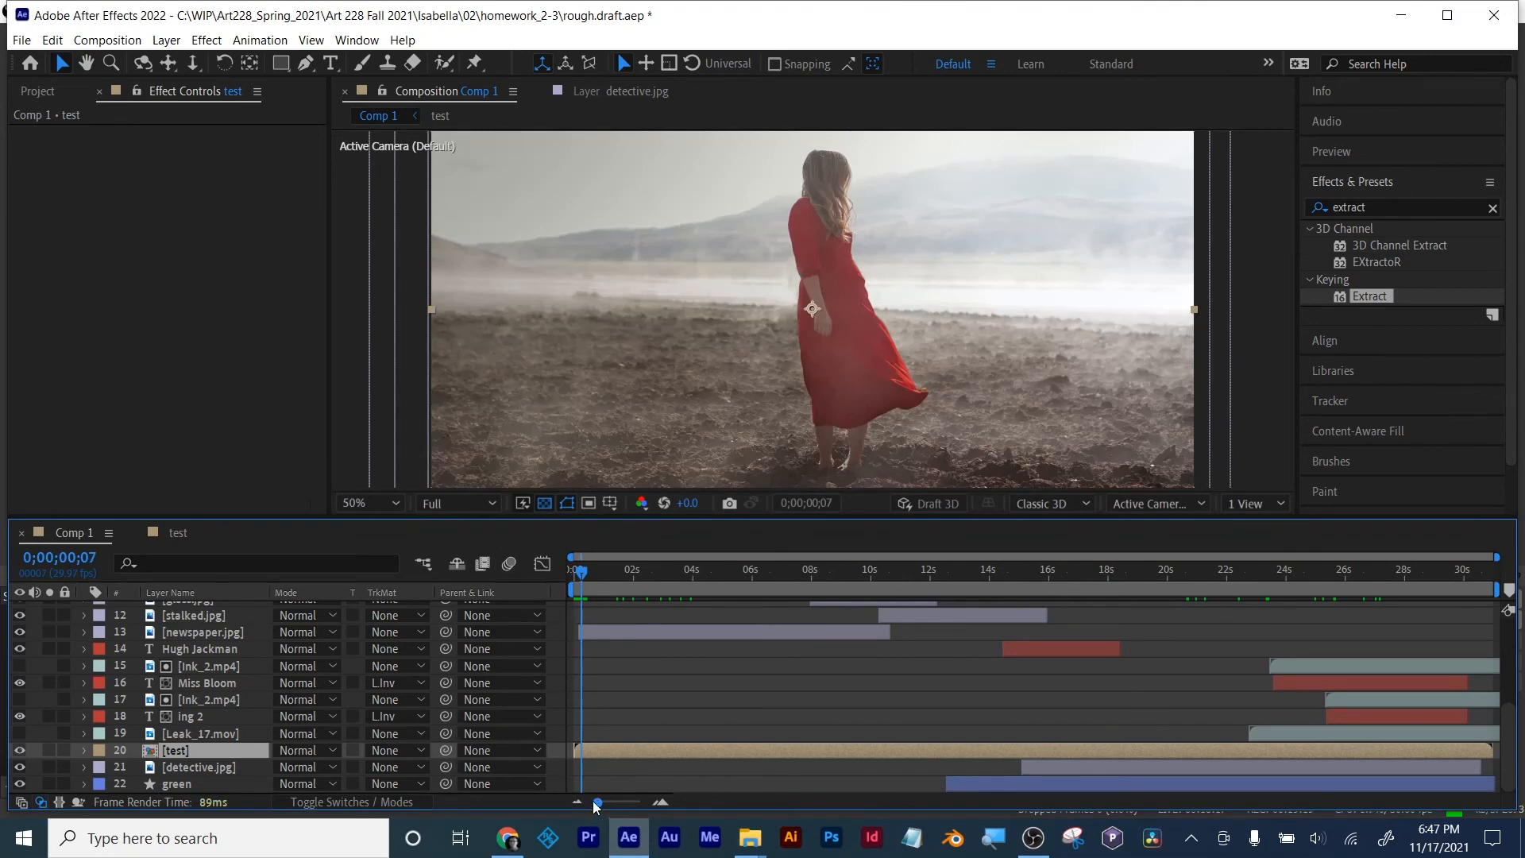
pyautogui.moveTo(597, 807); pyautogui.dragTo(646, 806)
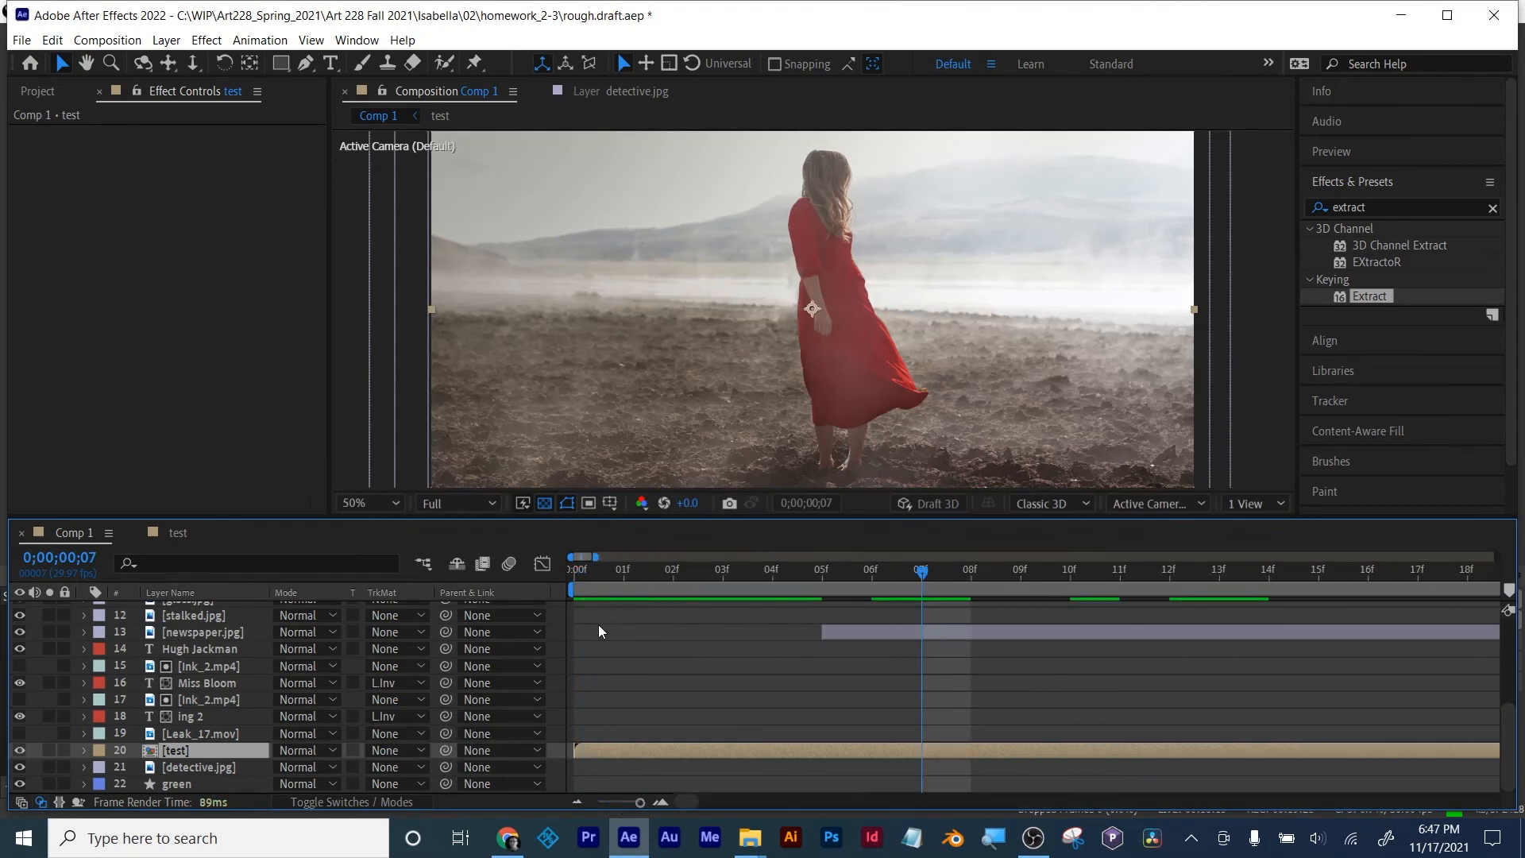
pyautogui.moveTo(824, 629); pyautogui.dragTo(568, 632)
pyautogui.moveTo(642, 804); pyautogui.dragTo(506, 808)
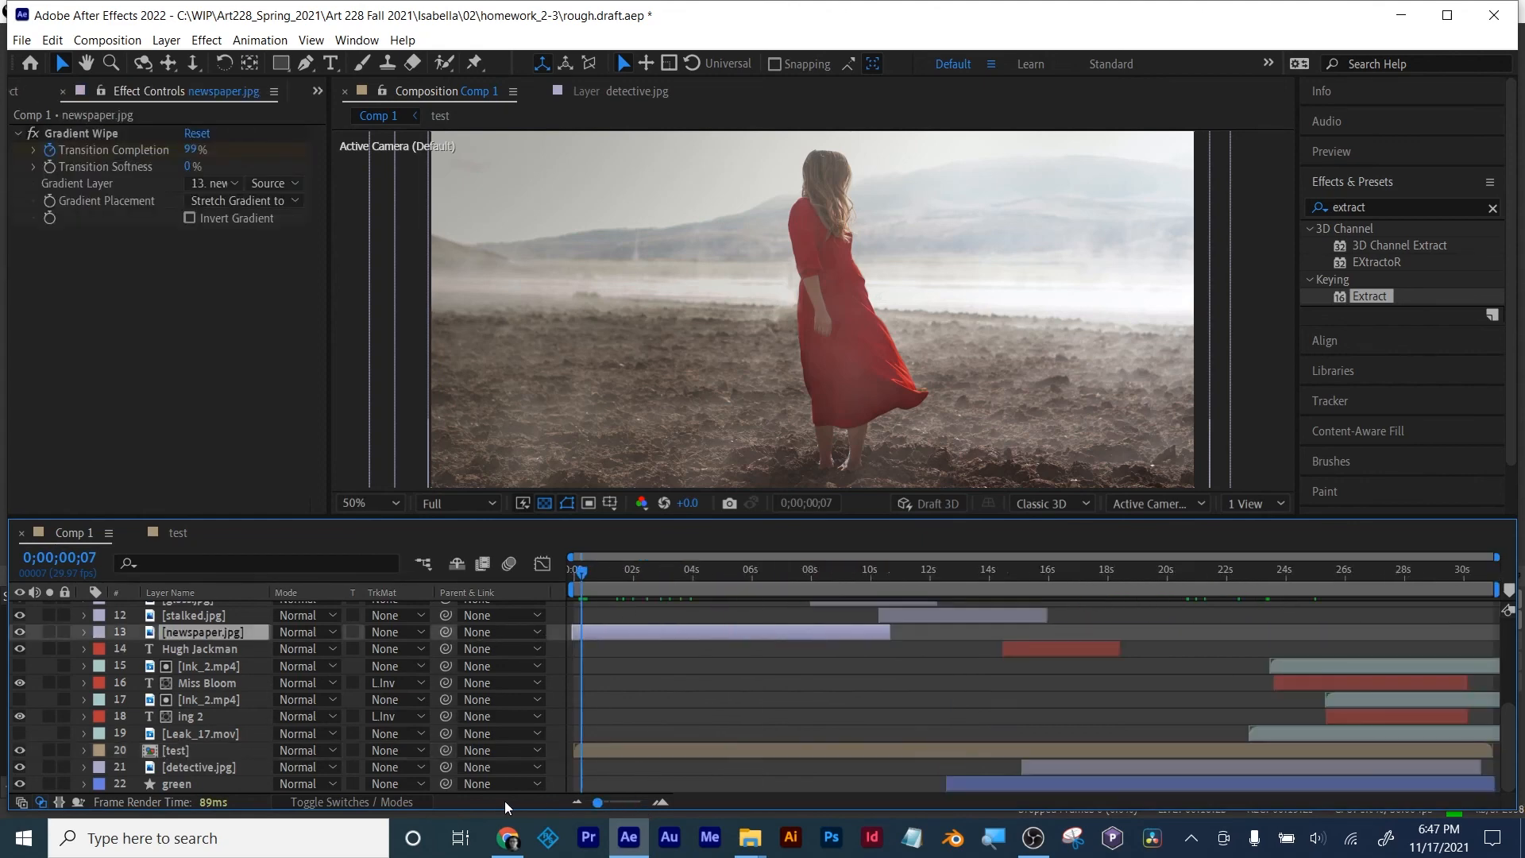
pyautogui.moveTo(588, 575); pyautogui.dragTo(505, 561)
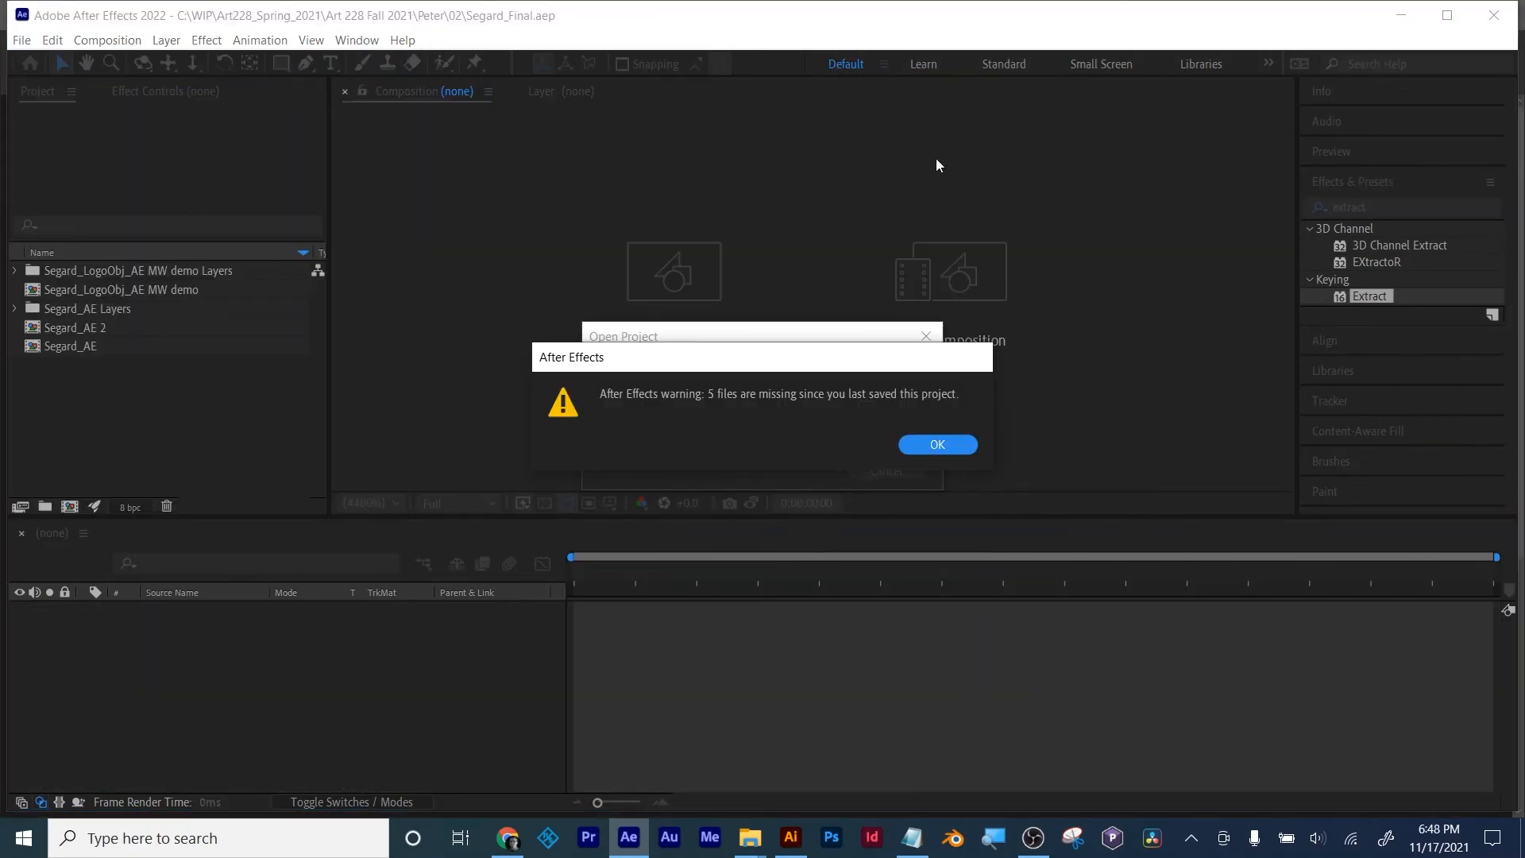
# Step: Finish opening Segard_Final.aep despite the missing files, enlarge the viewer, and preview the Segard_AE 2 composition at 50% magnification
pyautogui.click(944, 445)
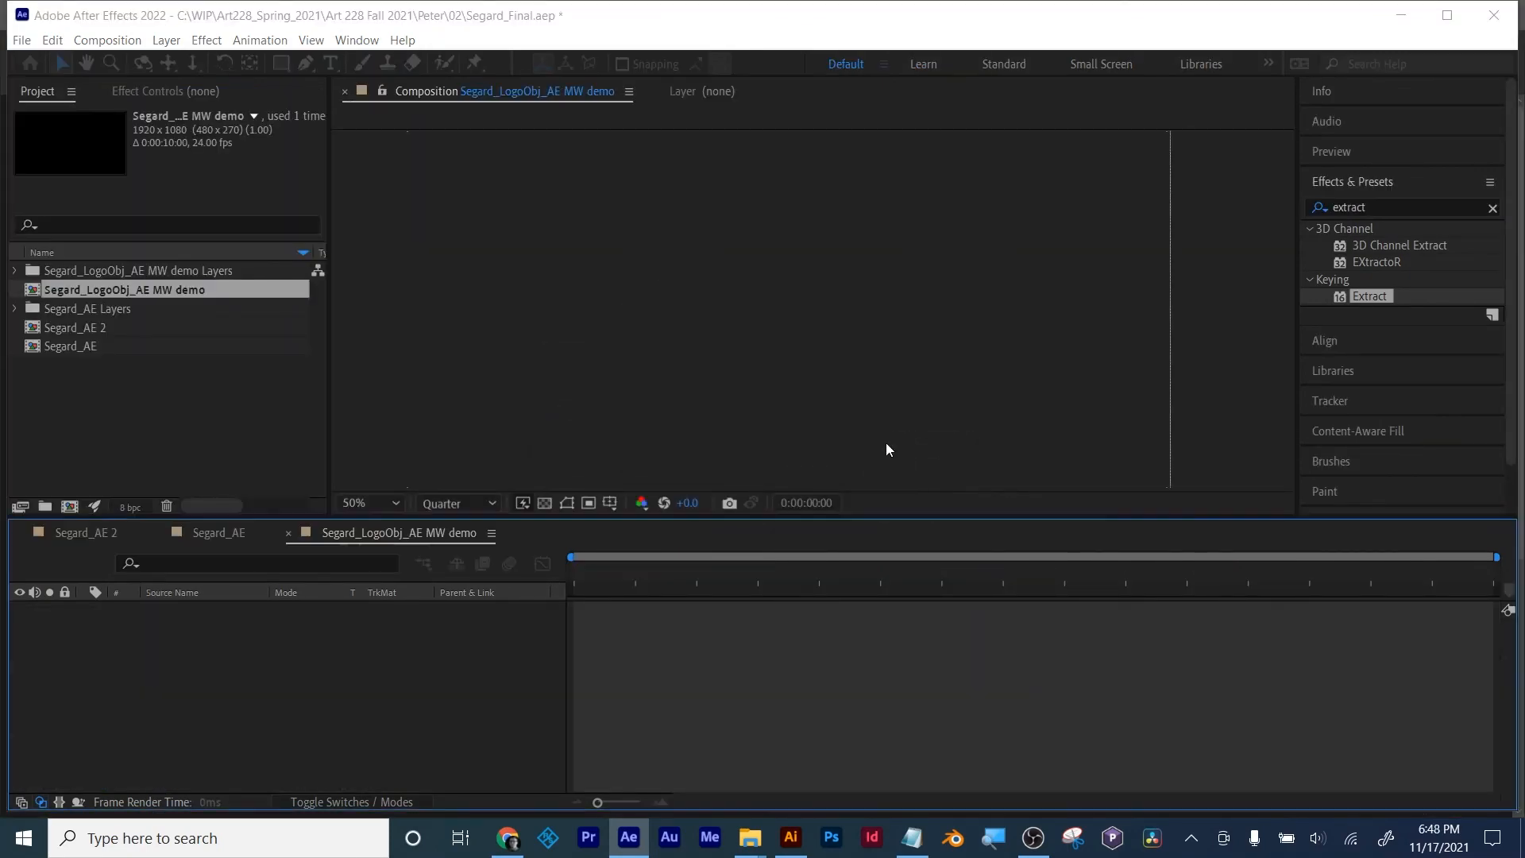
pyautogui.click(866, 613)
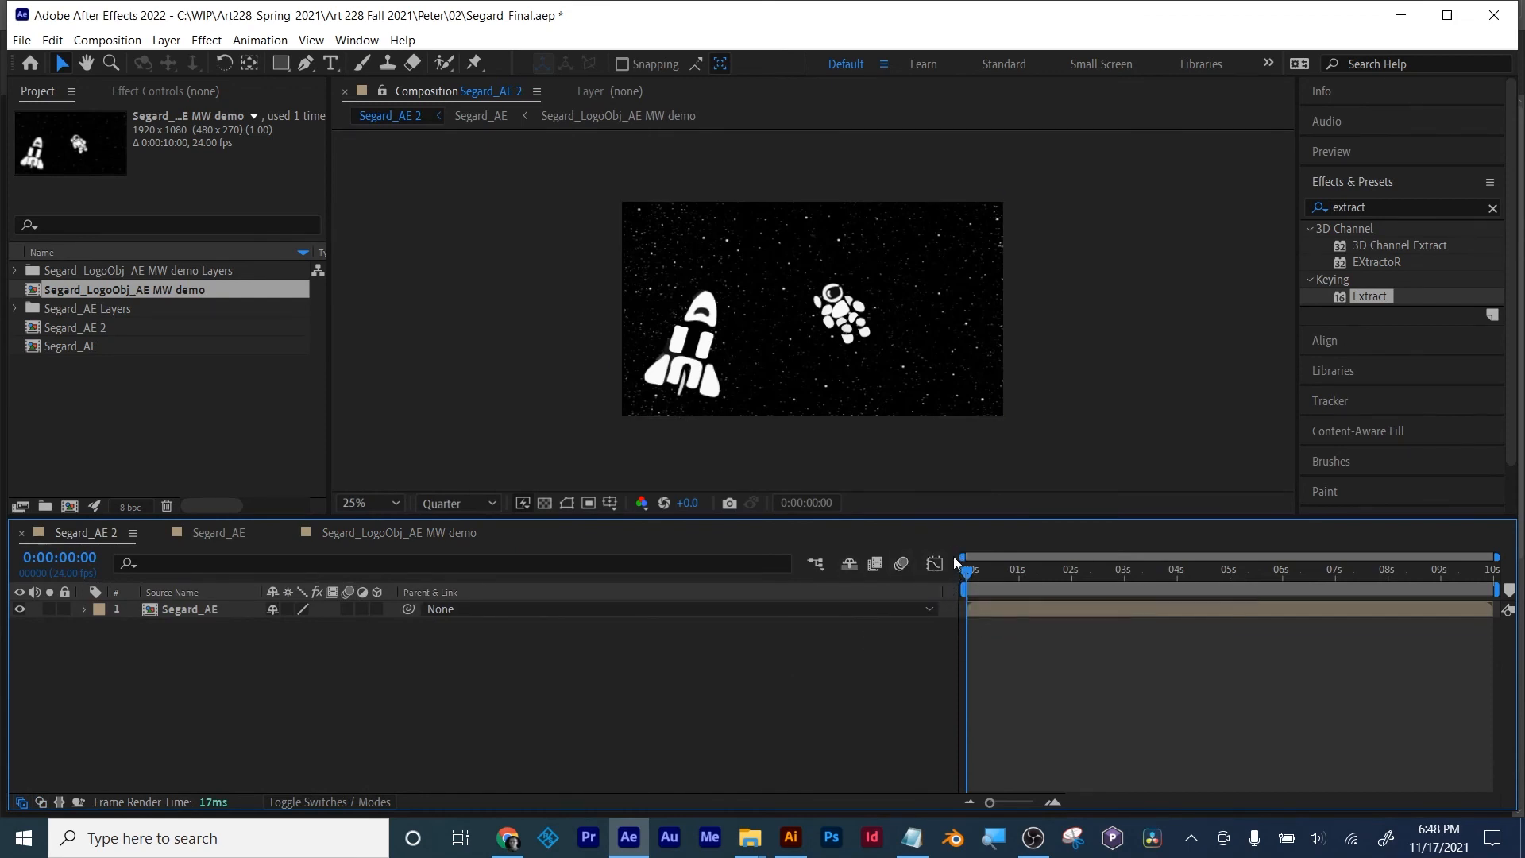
pyautogui.moveTo(940, 592); pyautogui.dragTo(555, 592)
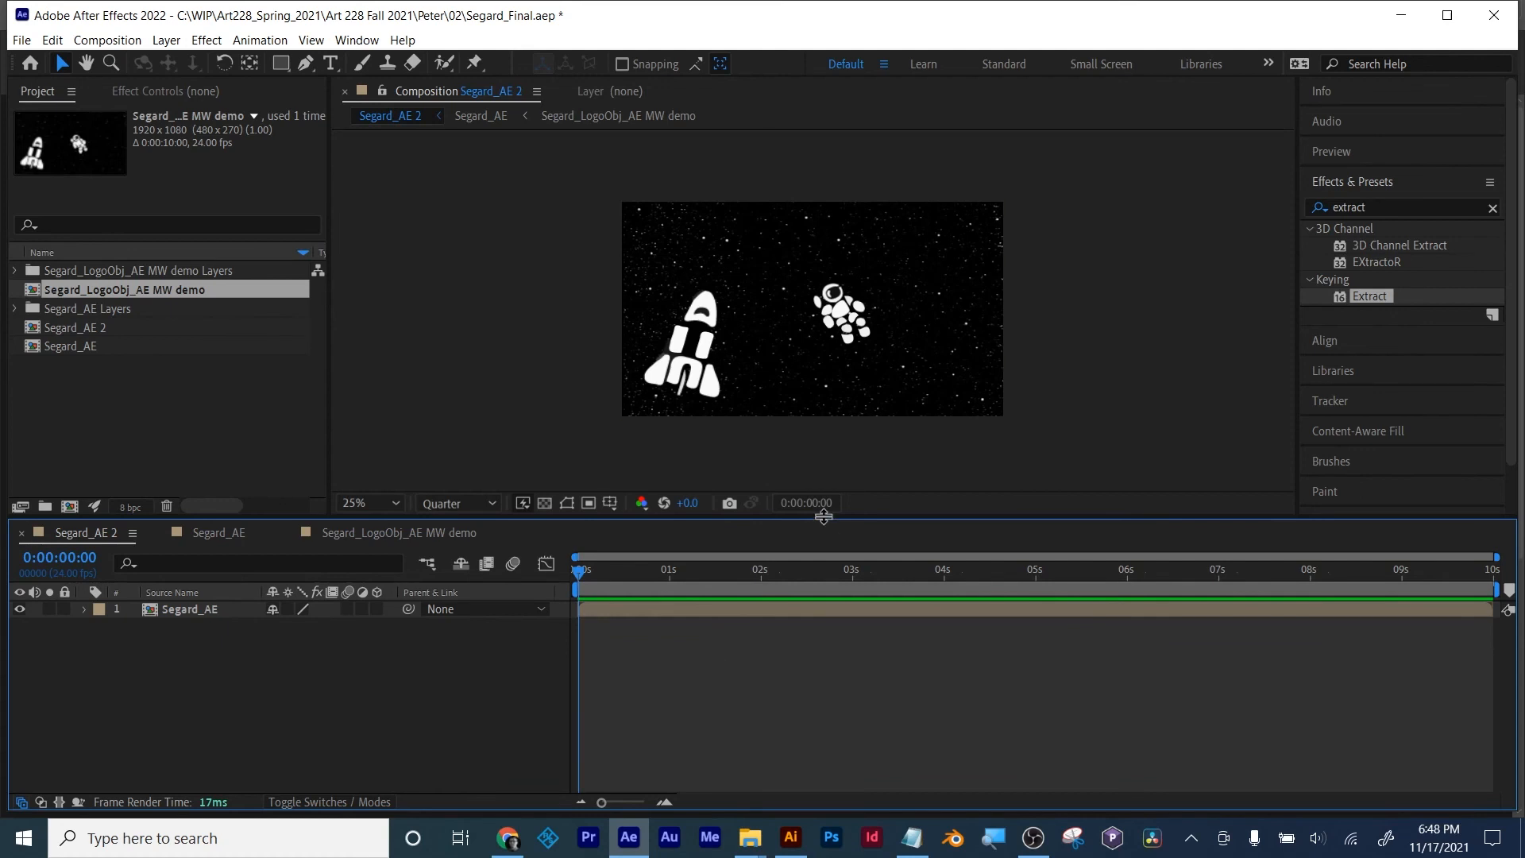
pyautogui.moveTo(826, 518); pyautogui.dragTo(826, 623)
pyautogui.moveTo(580, 680)
pyautogui.mouseDown()
pyautogui.moveTo(691, 683)
pyautogui.moveTo(828, 720)
pyautogui.moveTo(874, 676)
pyautogui.moveTo(1099, 699)
pyautogui.moveTo(1500, 698)
pyautogui.moveTo(830, 701)
pyautogui.moveTo(561, 679)
pyautogui.mouseUp()
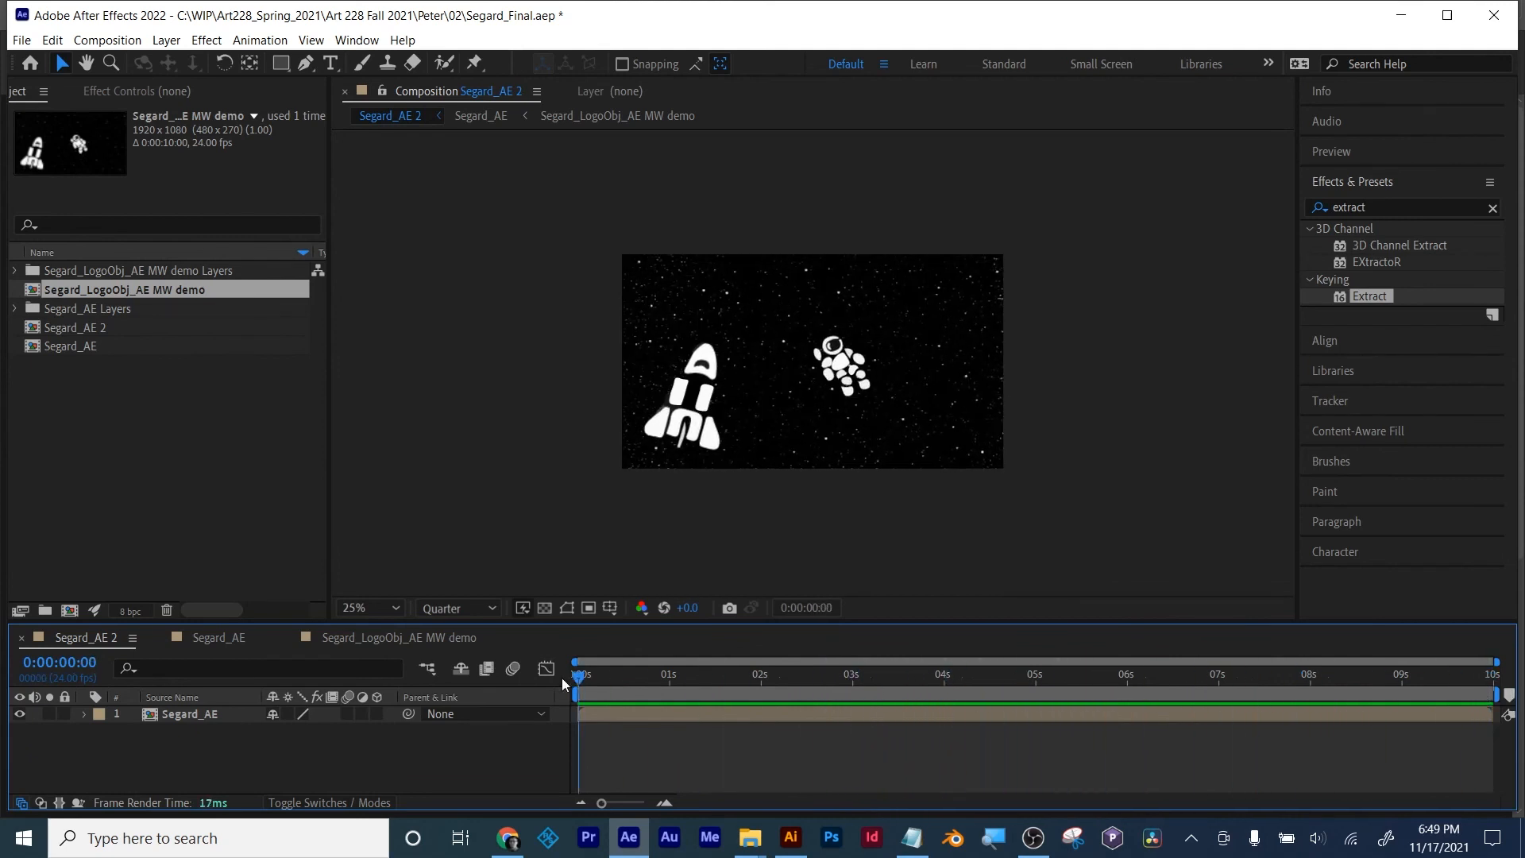
pyautogui.press('.')
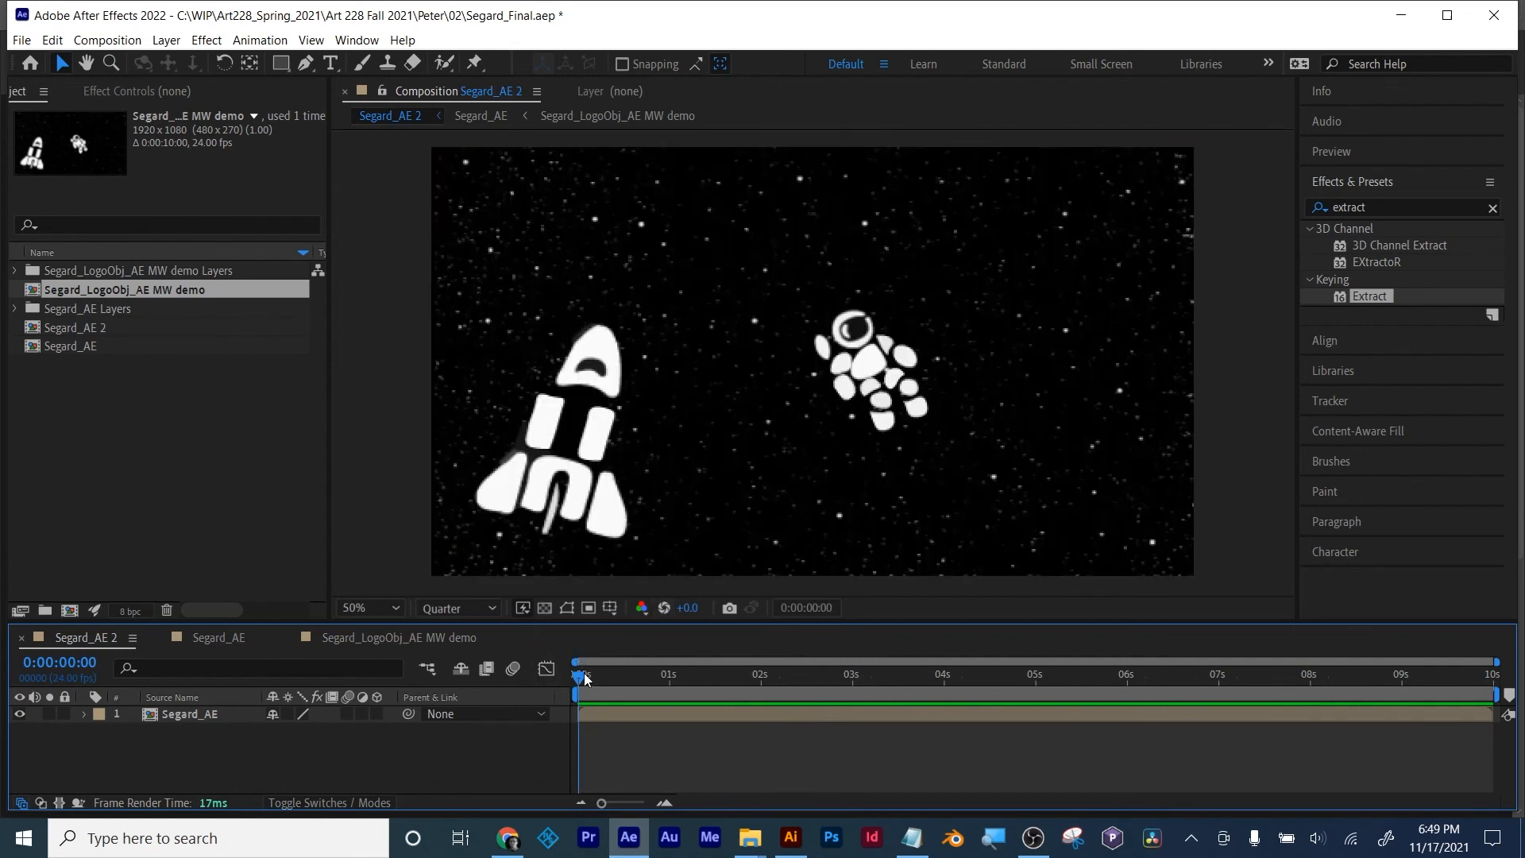
pyautogui.moveTo(585, 677); pyautogui.dragTo(526, 674)
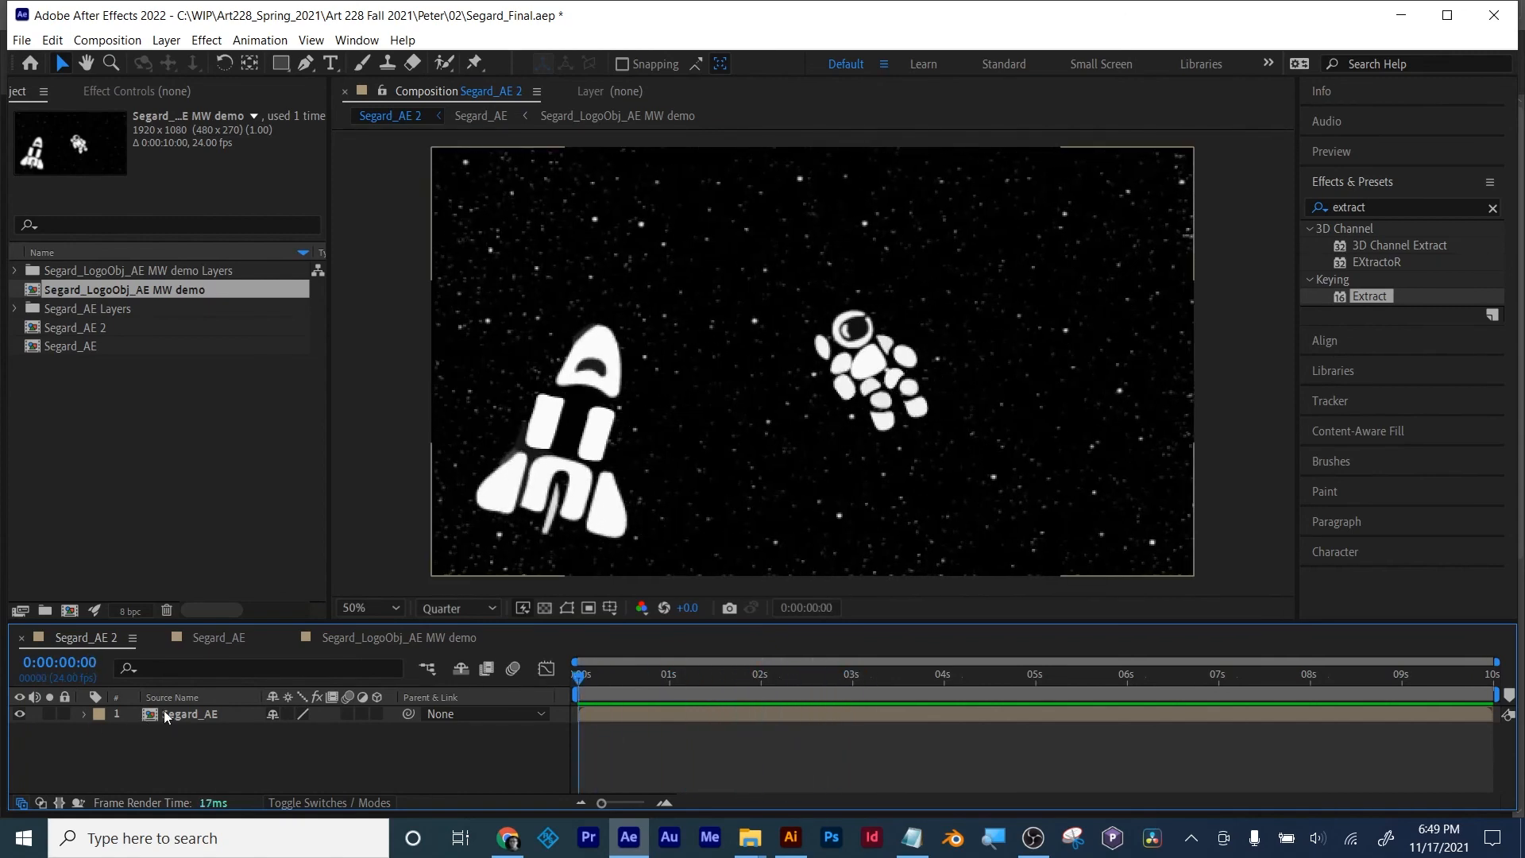
# Step: Open the nested Segard_LogoObj_AE MW demo composition, enlarge its timeline, and collapse the torso layer's properties
pyautogui.doubleClick(189, 710)
pyautogui.doubleClick(187, 716)
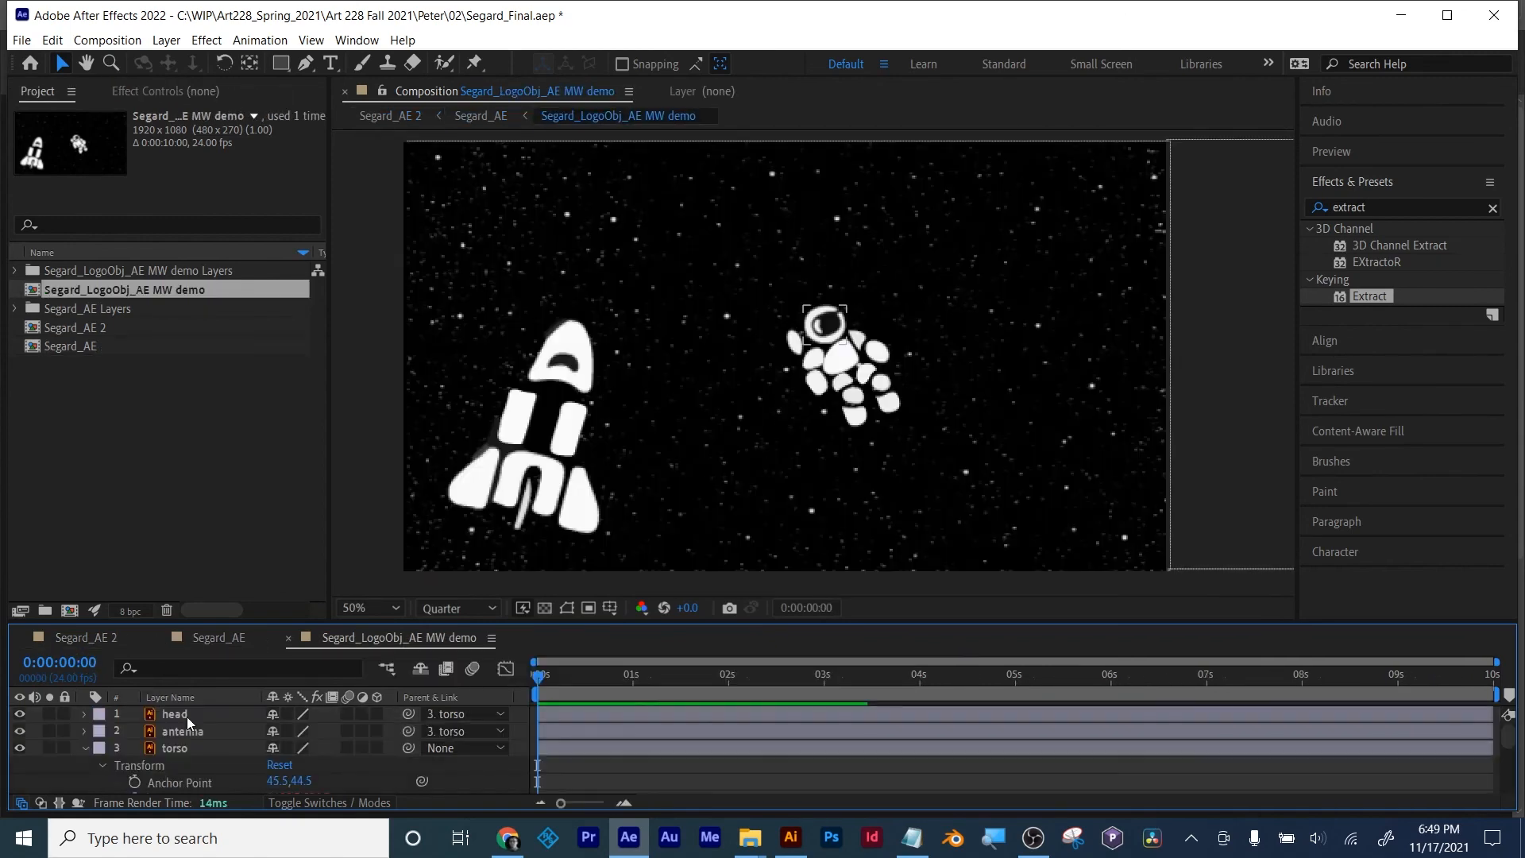
pyautogui.moveTo(217, 622); pyautogui.dragTo(208, 472)
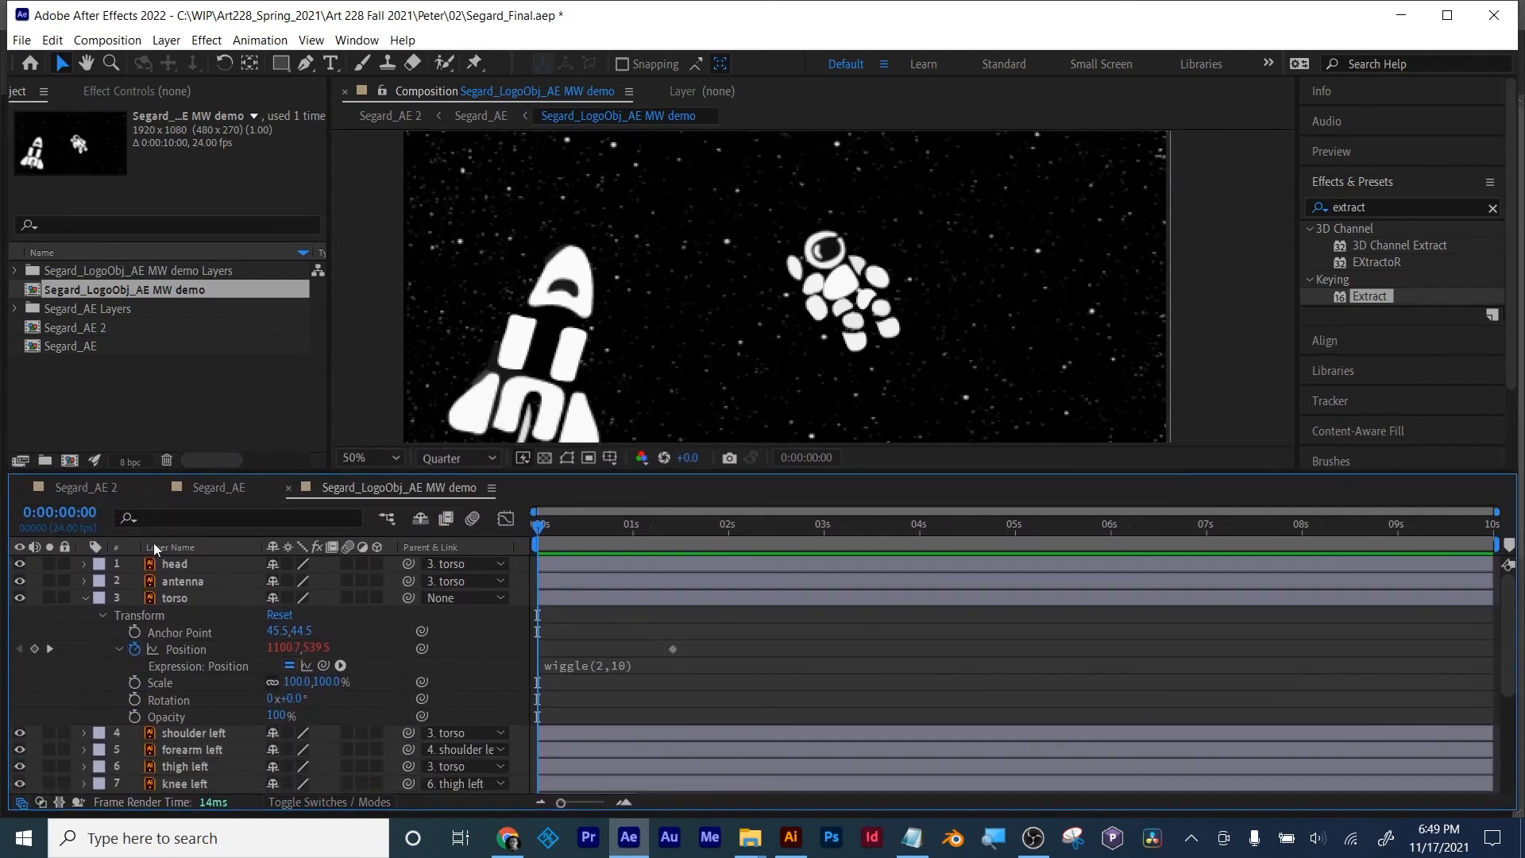
pyautogui.click(86, 598)
pyautogui.moveTo(555, 527)
pyautogui.mouseDown()
pyautogui.moveTo(870, 527)
pyautogui.moveTo(538, 528)
pyautogui.mouseUp()
pyautogui.click(522, 359)
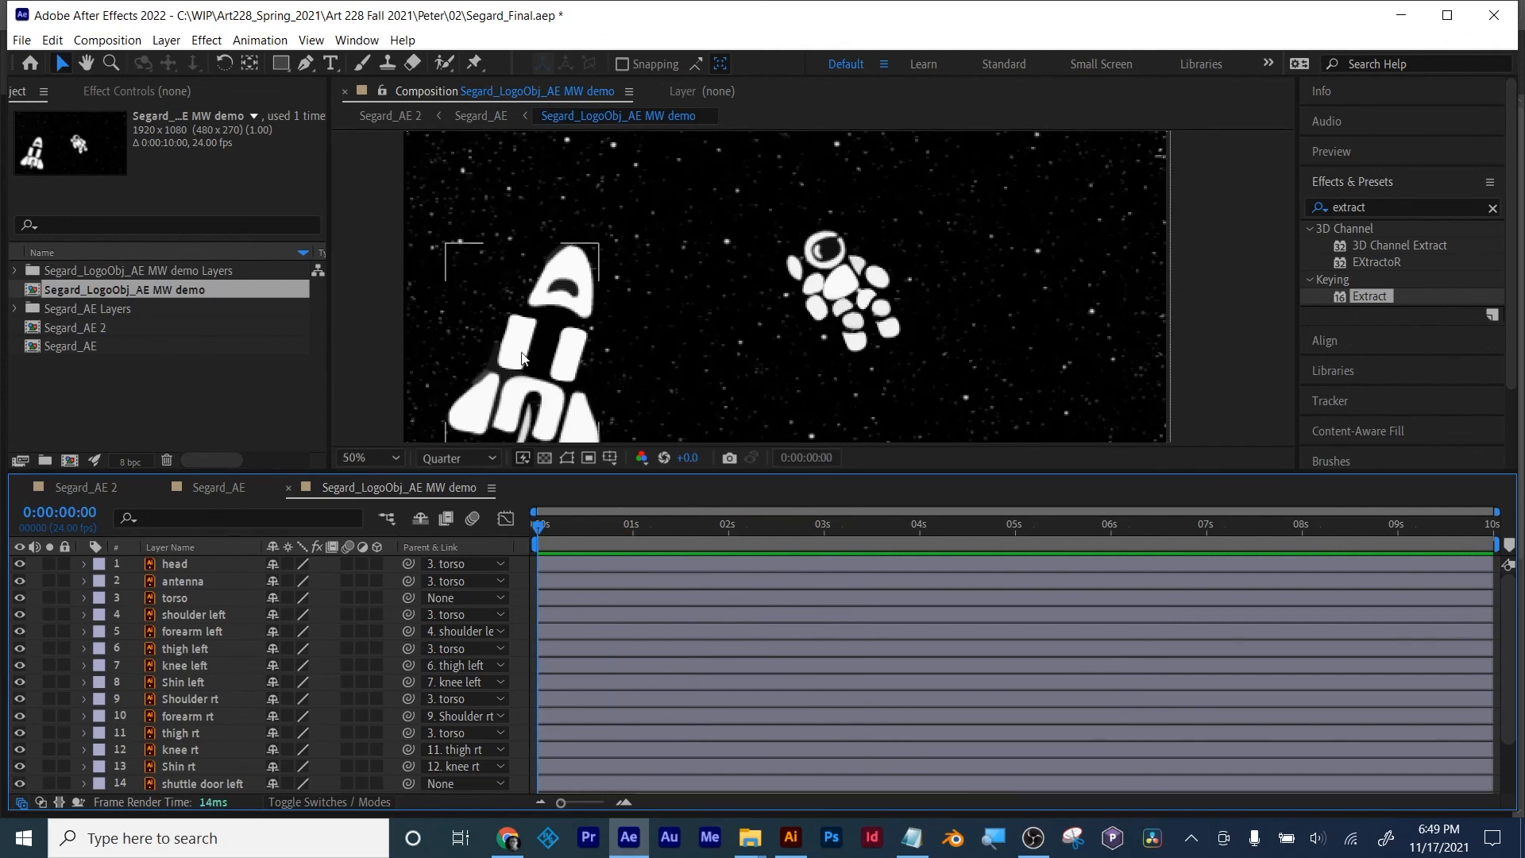
# Step: Parent the shuttle door left and shuttle door rt layers to the shuttle layer
pyautogui.scroll(-4, 183, 641)
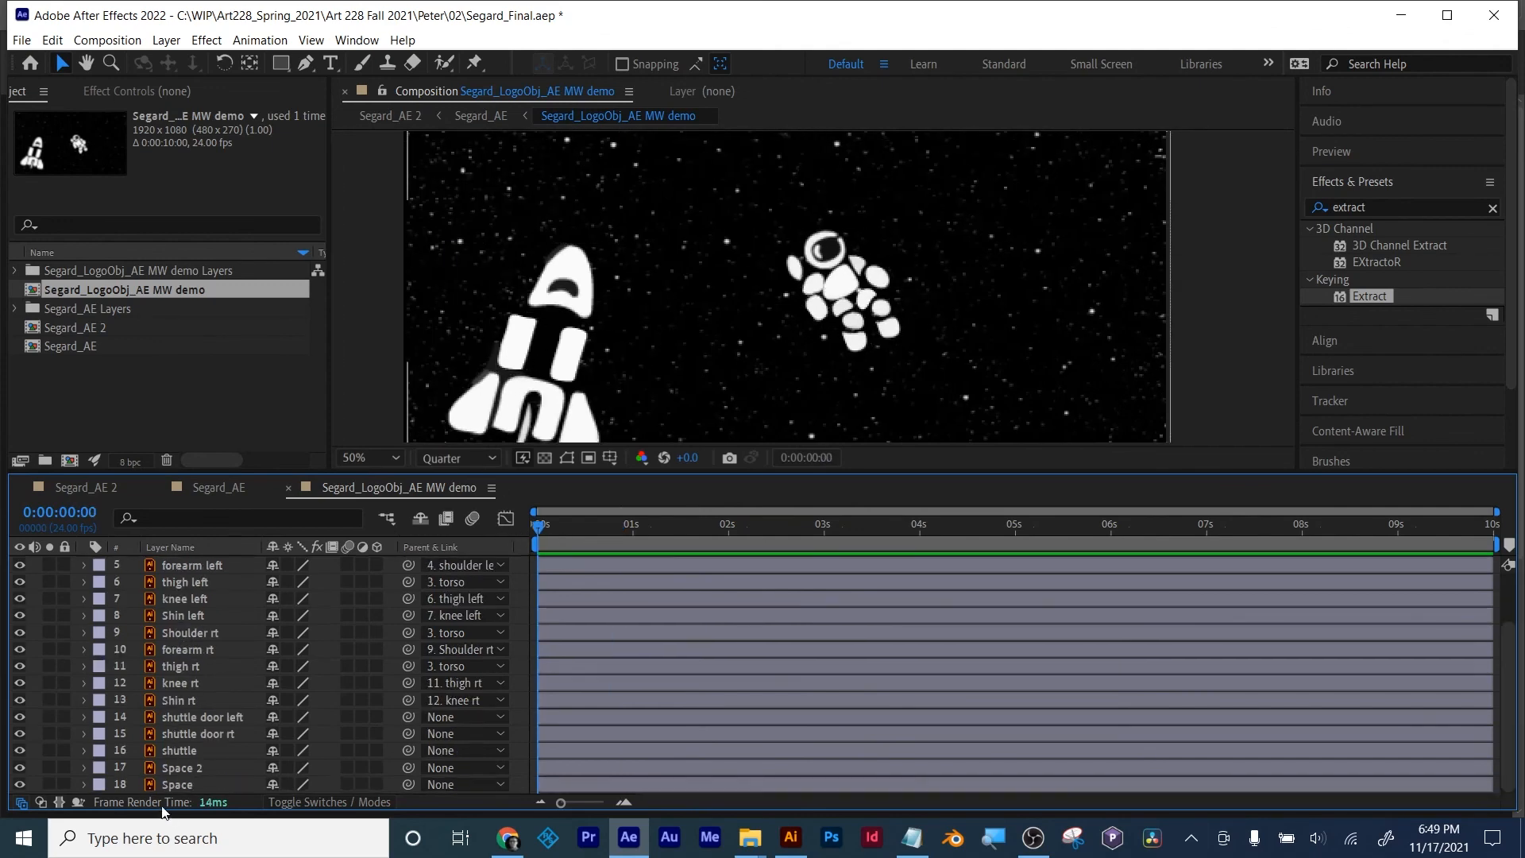
pyautogui.click(183, 750)
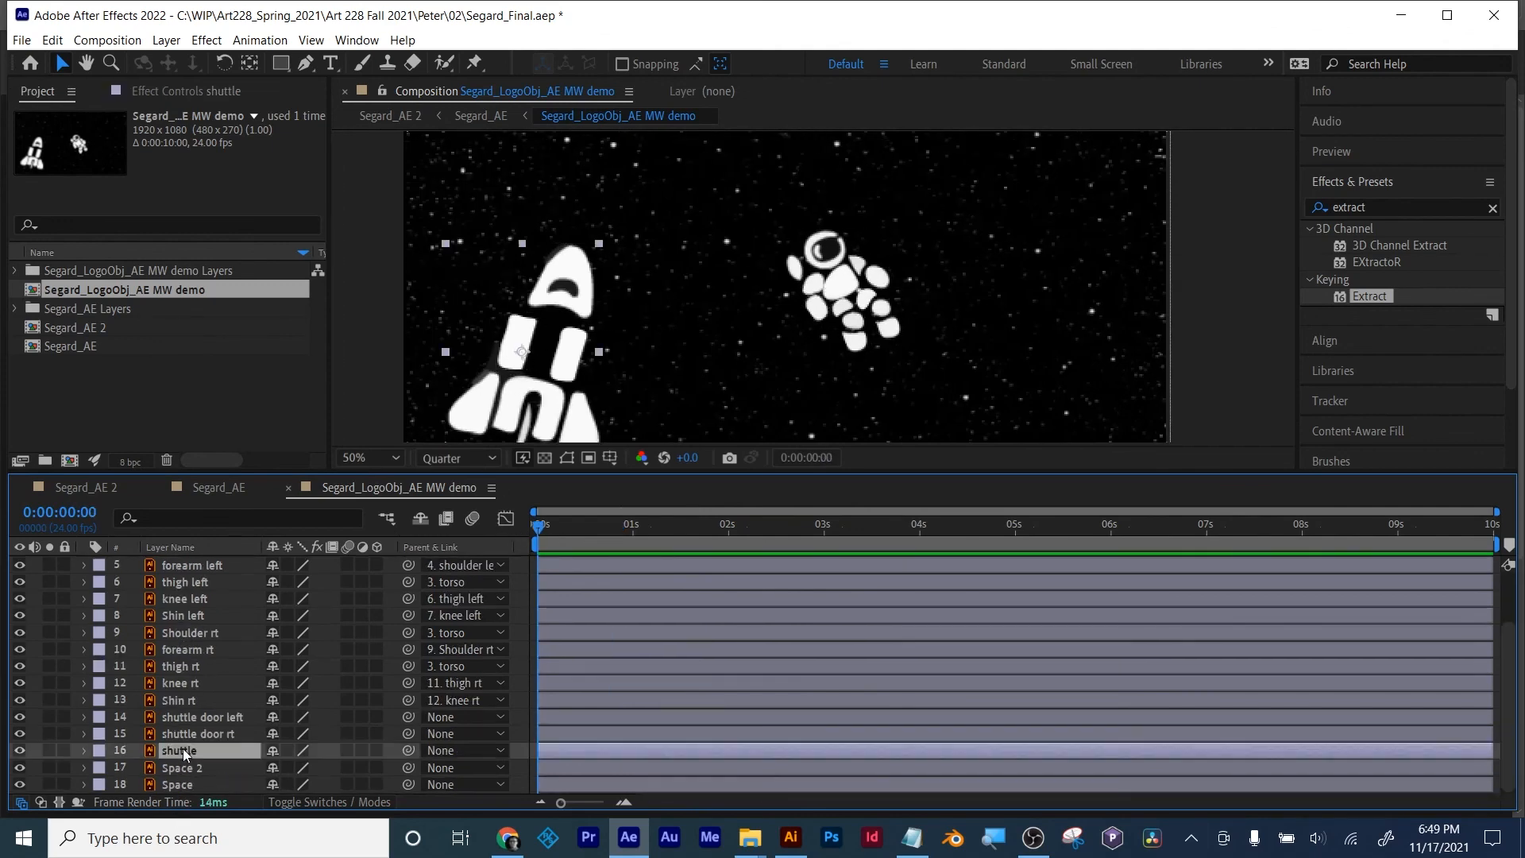
pyautogui.hotkey('alt', 'shift', 'p')
pyautogui.press('p')
pyautogui.click(218, 731)
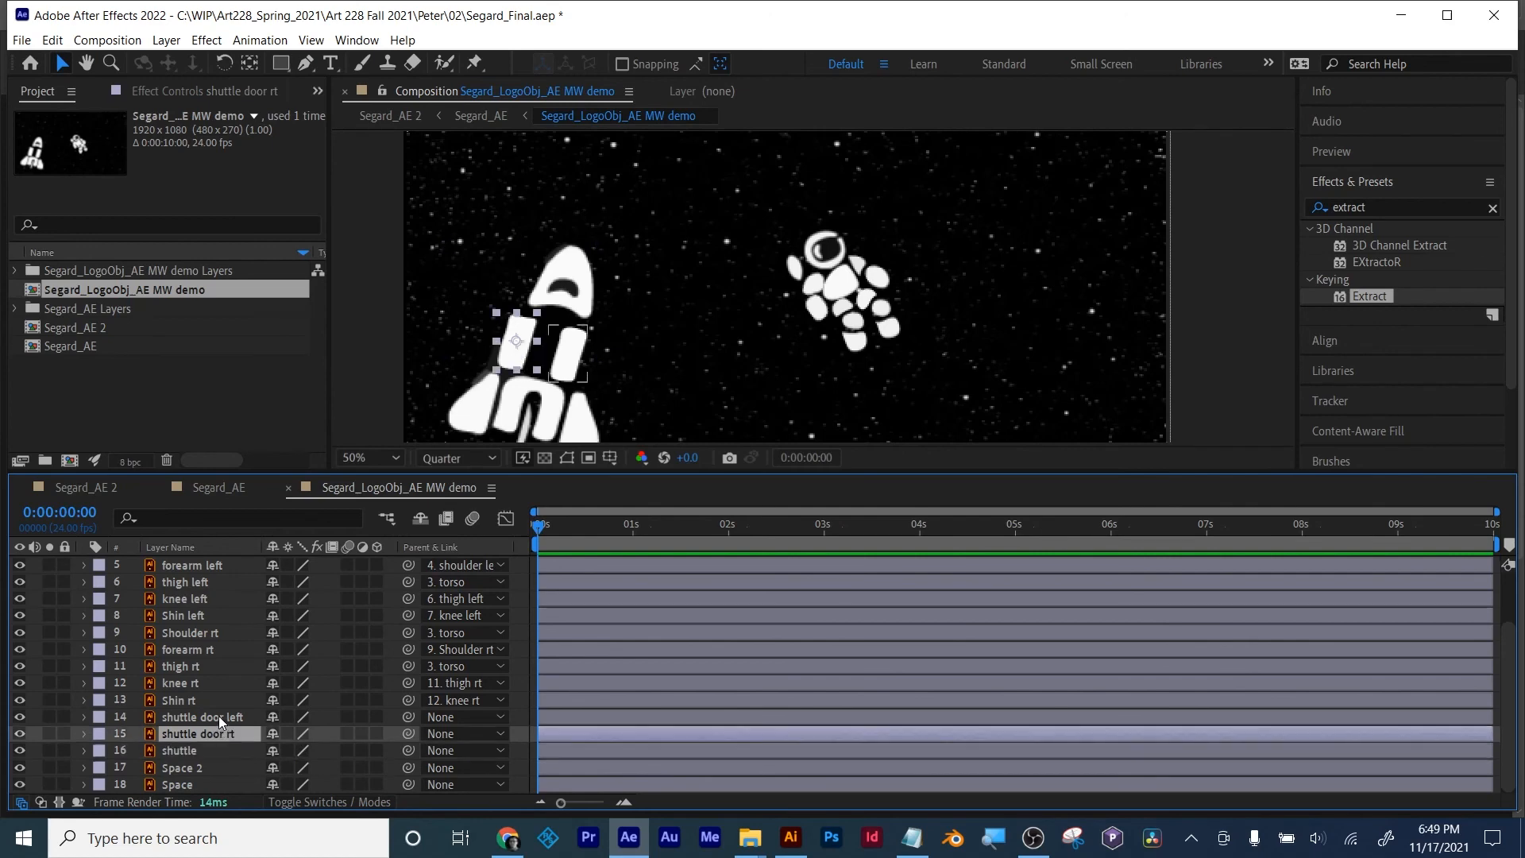
pyautogui.keyDown('shift'); pyautogui.click(218, 717); pyautogui.keyUp('shift')
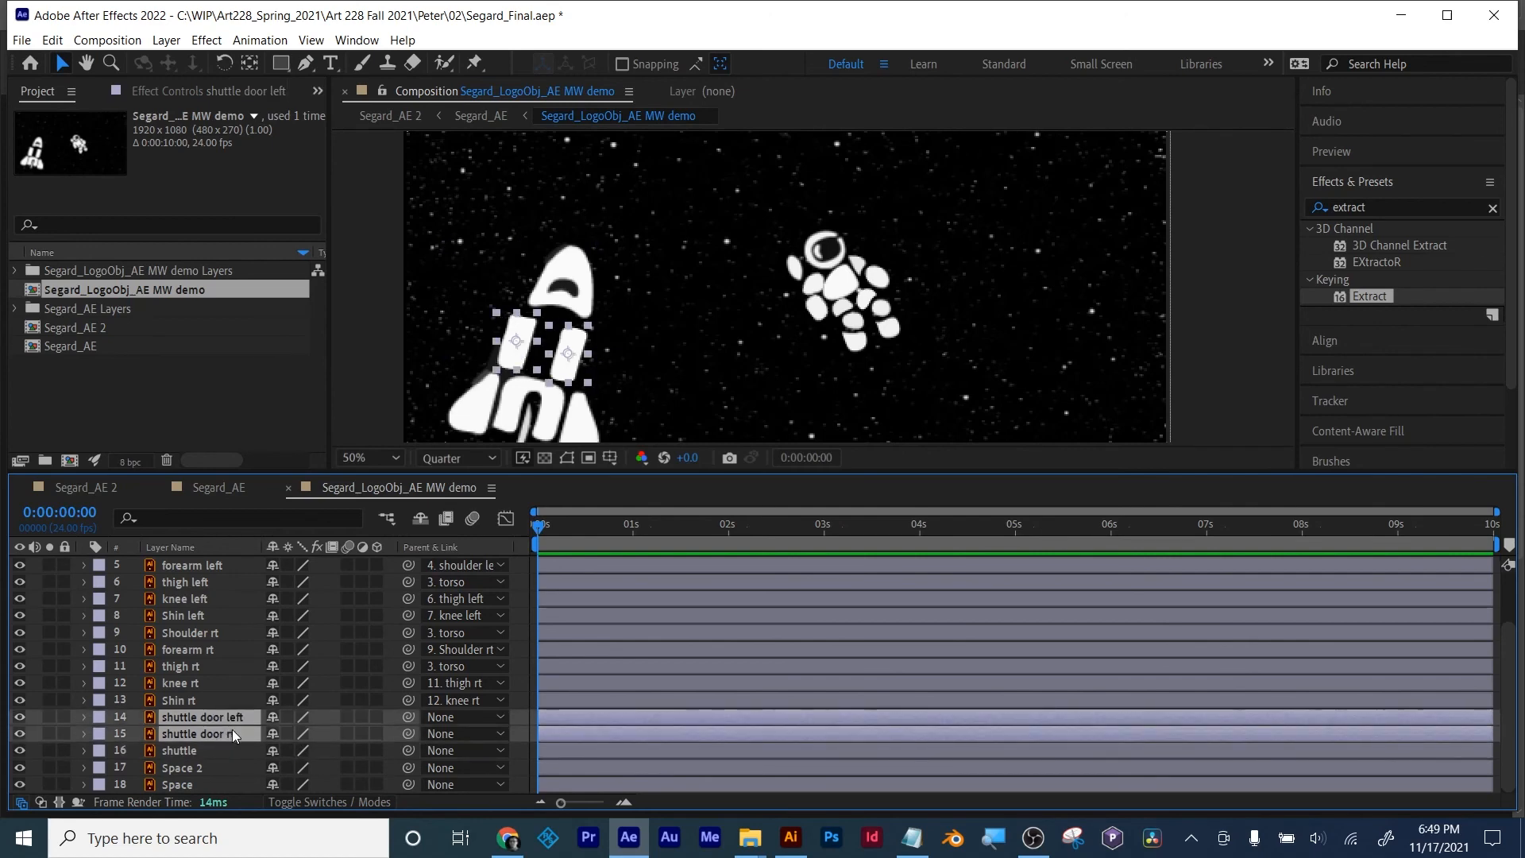
pyautogui.moveTo(409, 732); pyautogui.dragTo(226, 752)
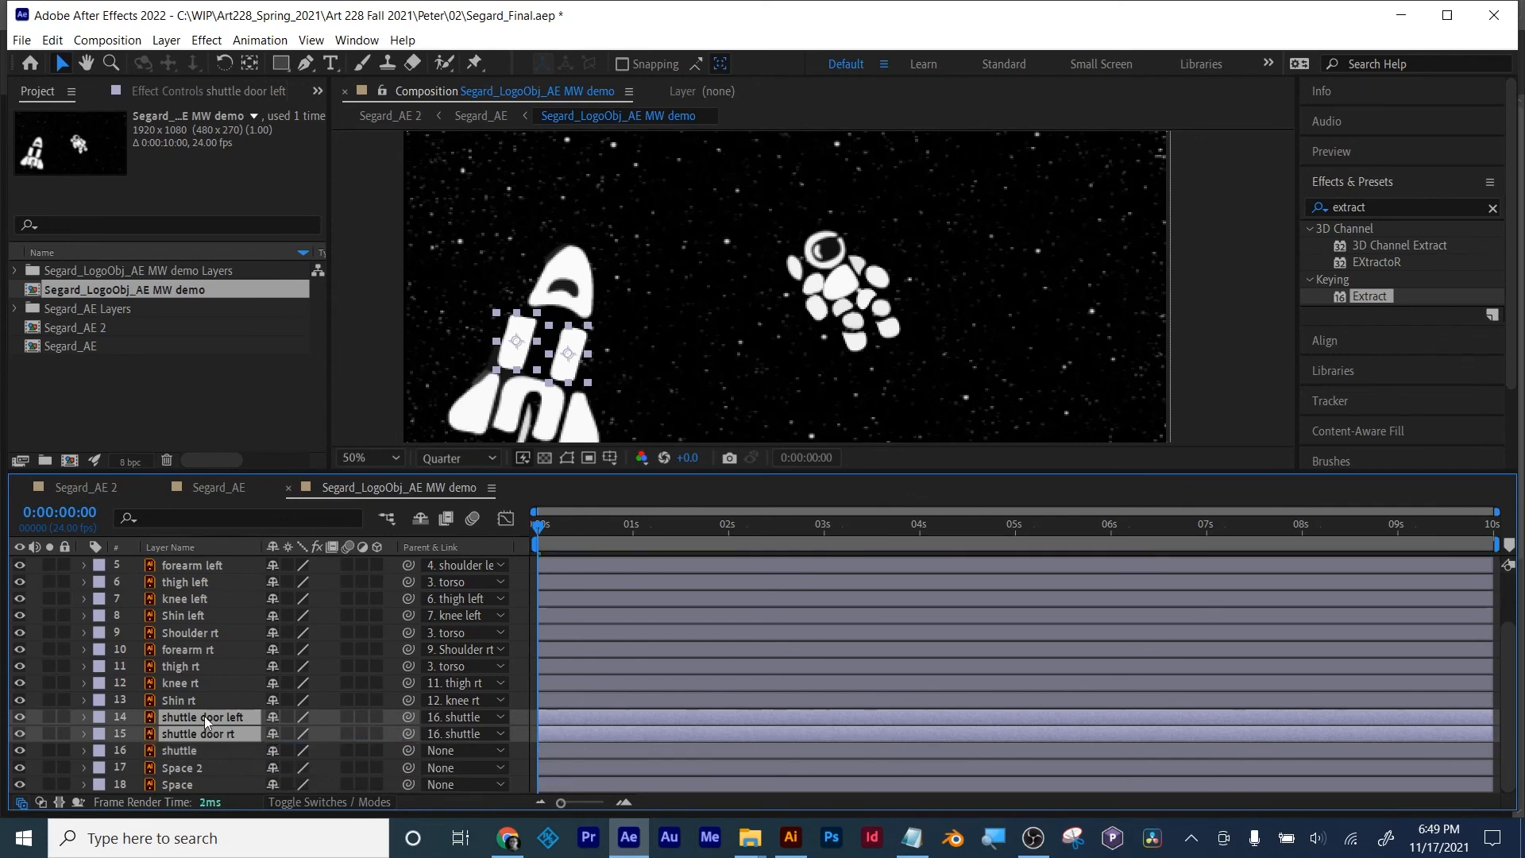
# Step: Select the shuttle layer, review the astronaut animation along the timeline, and return to the first frame
pyautogui.click(182, 750)
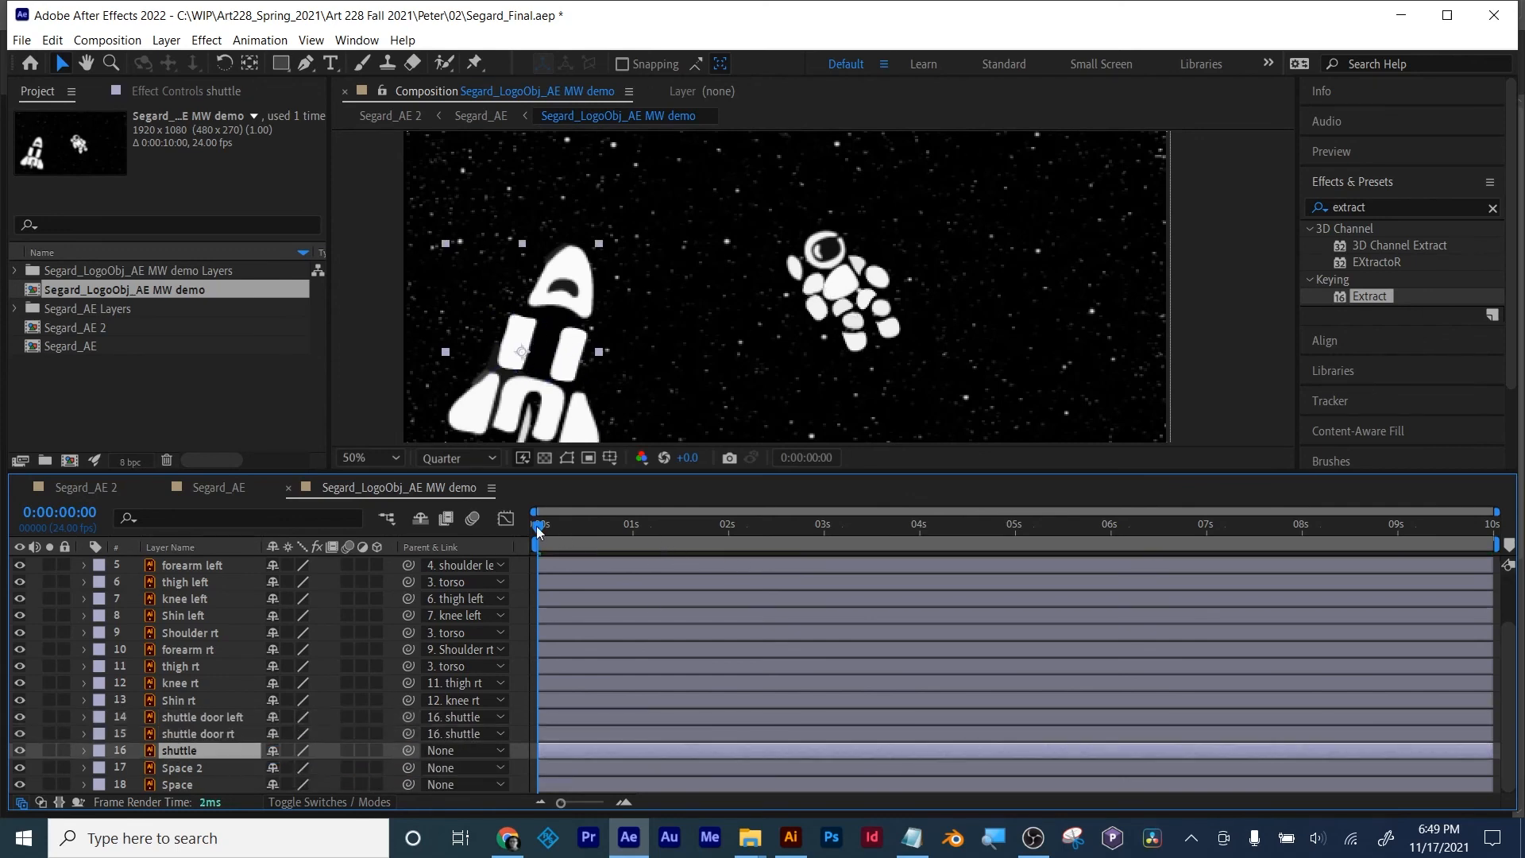
pyautogui.moveTo(538, 530); pyautogui.dragTo(488, 540)
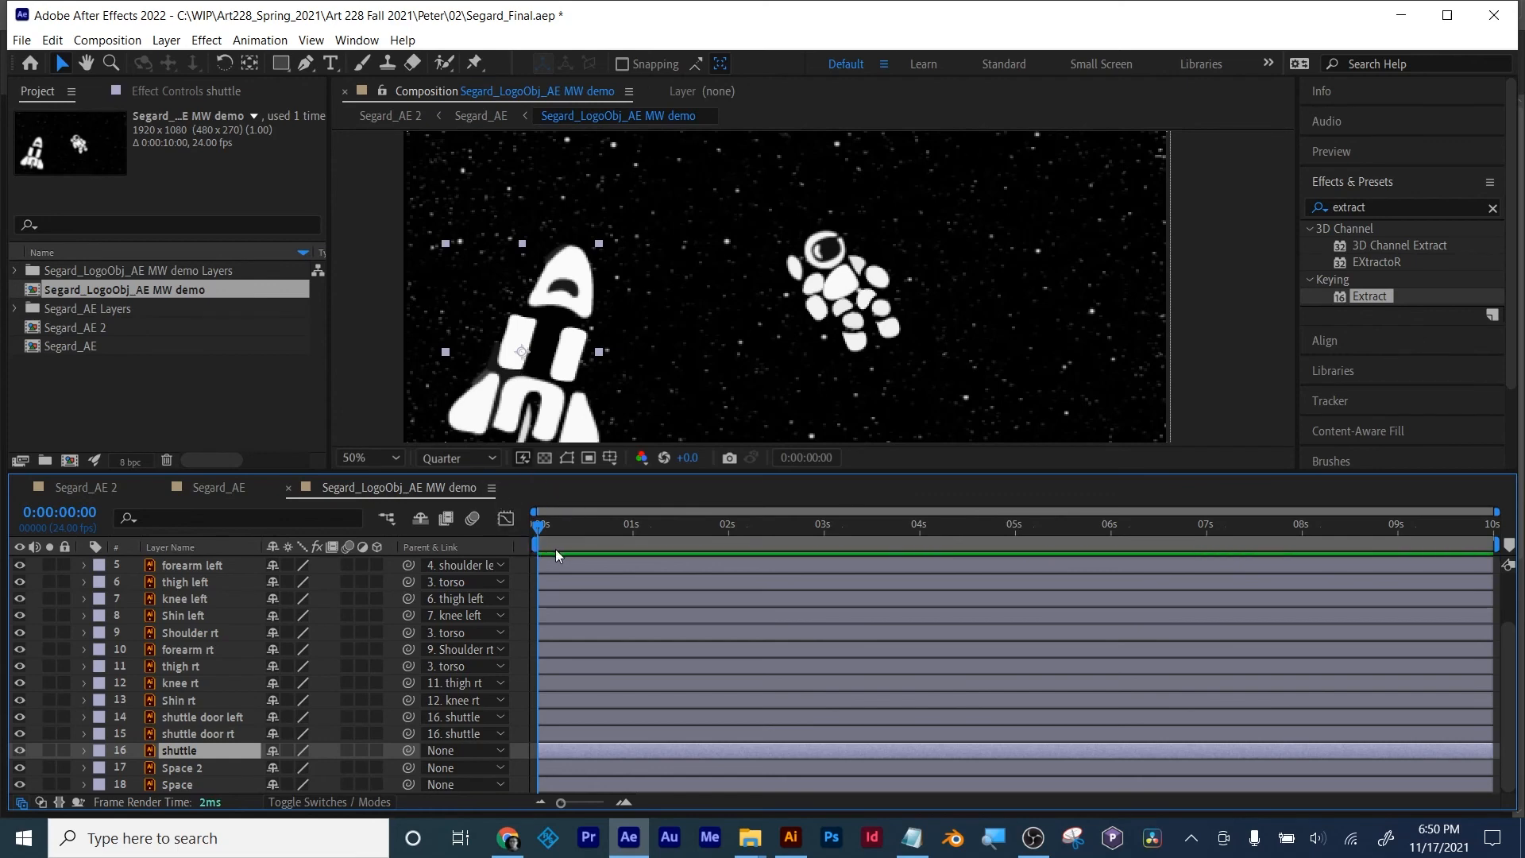
pyautogui.moveTo(544, 530); pyautogui.dragTo(462, 565)
pyautogui.moveTo(541, 531); pyautogui.dragTo(933, 538)
pyautogui.press('Home')
# Step: Show the shuttle enlarged at 100% in a taller viewer and select the shuttle door rt layer
pyautogui.press('.')
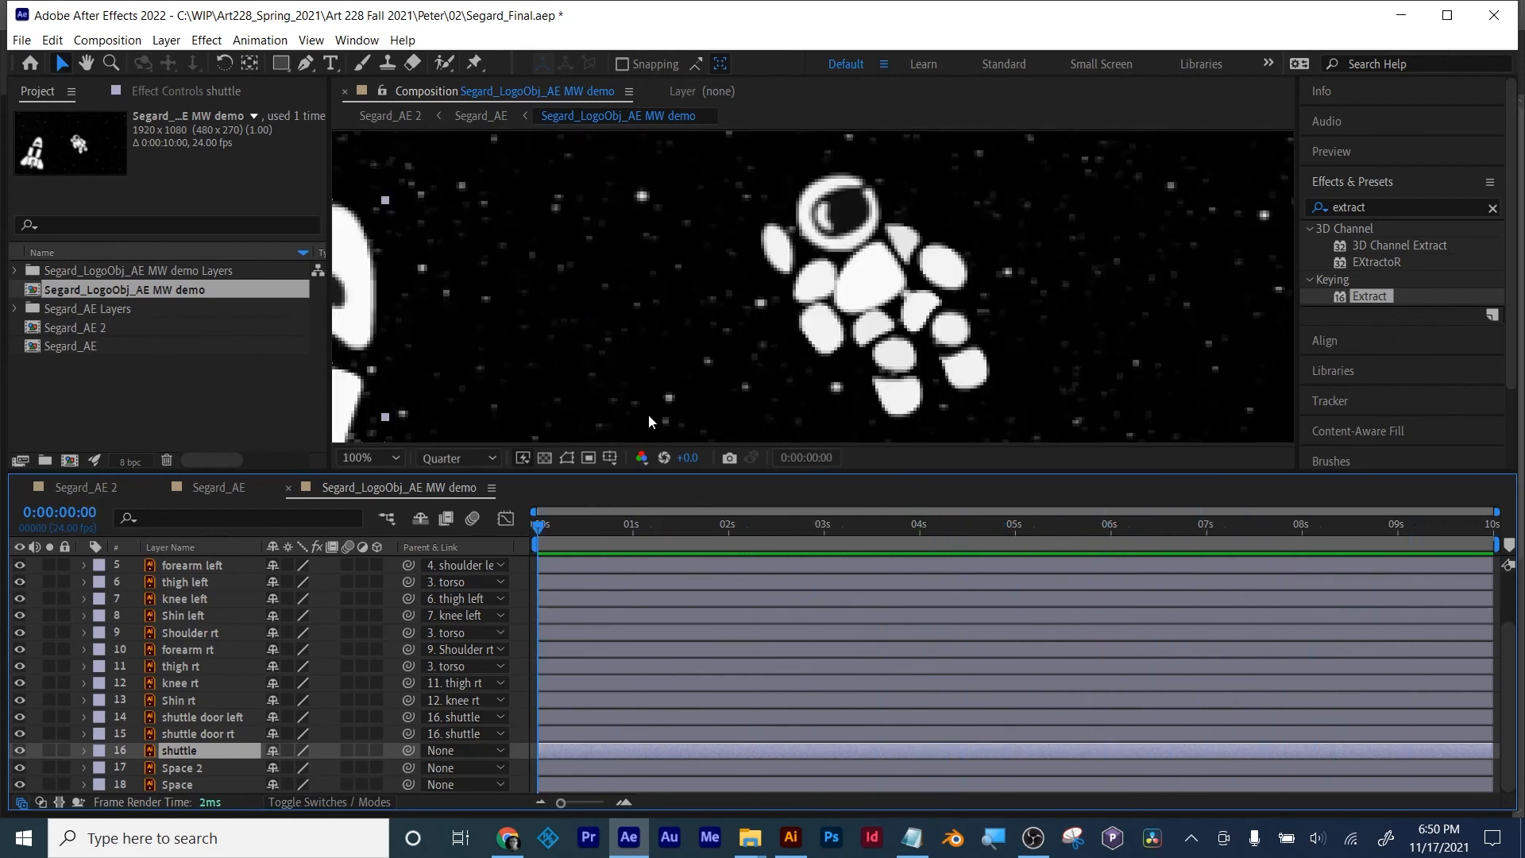
pyautogui.moveTo(645, 482); pyautogui.dragTo(645, 630)
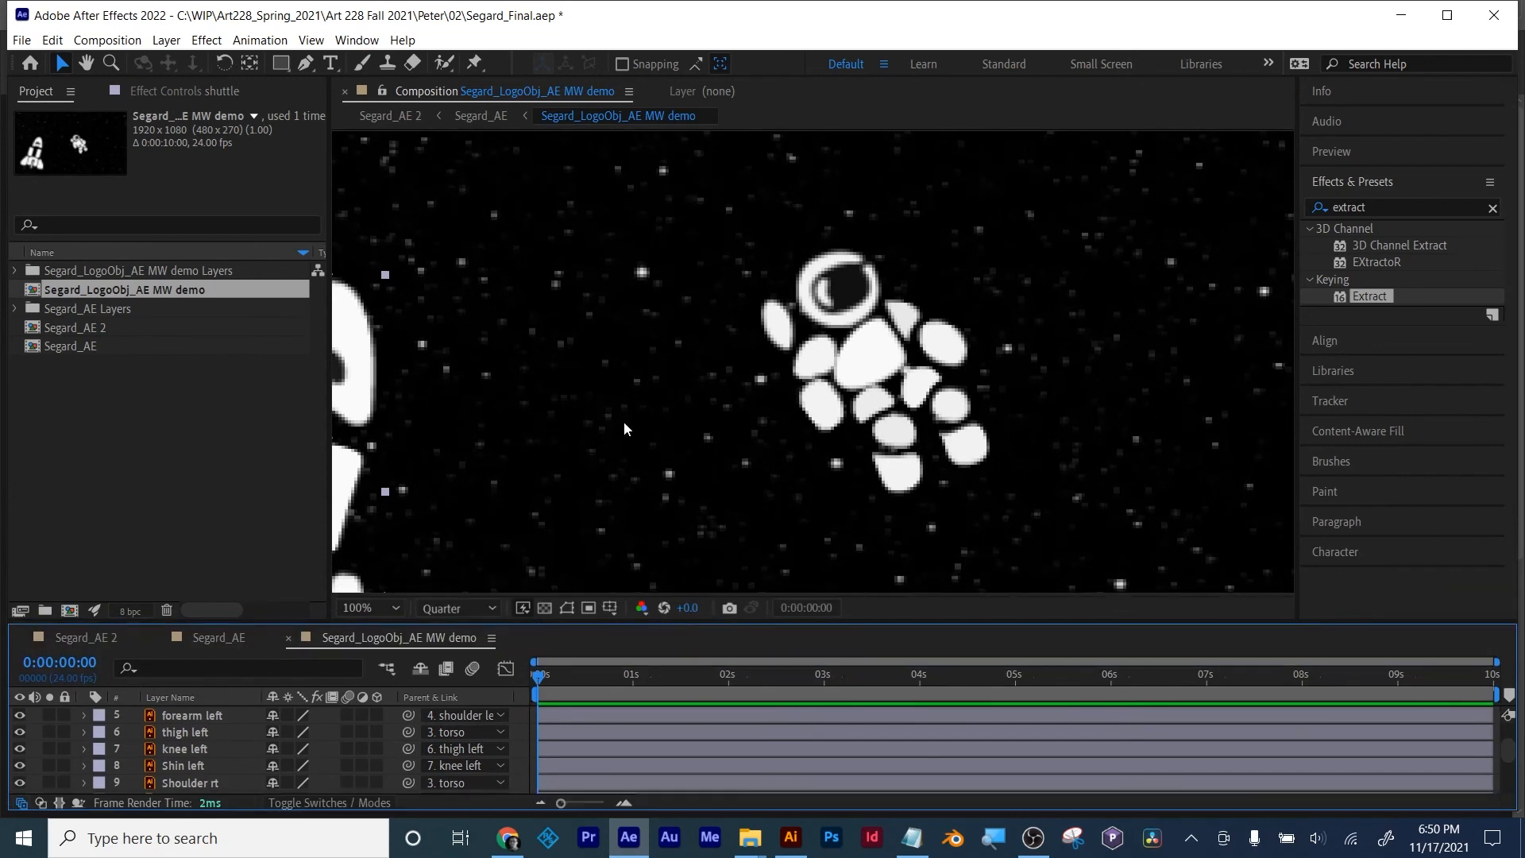
pyautogui.press('h')
pyautogui.moveTo(622, 420); pyautogui.dragTo(961, 353)
pyautogui.press('v')
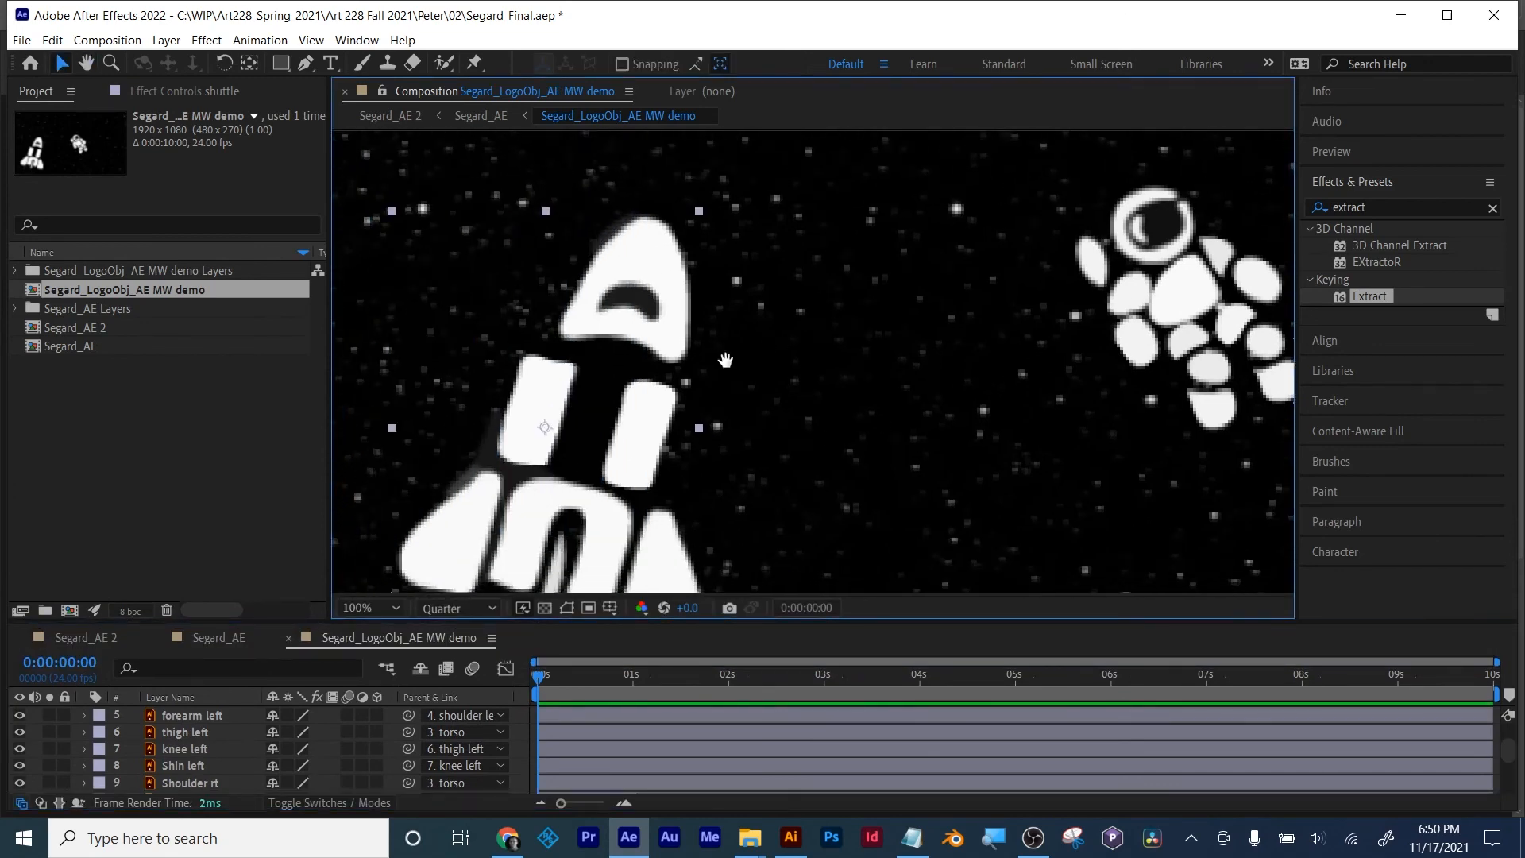
pyautogui.moveTo(725, 360); pyautogui.dragTo(881, 279)
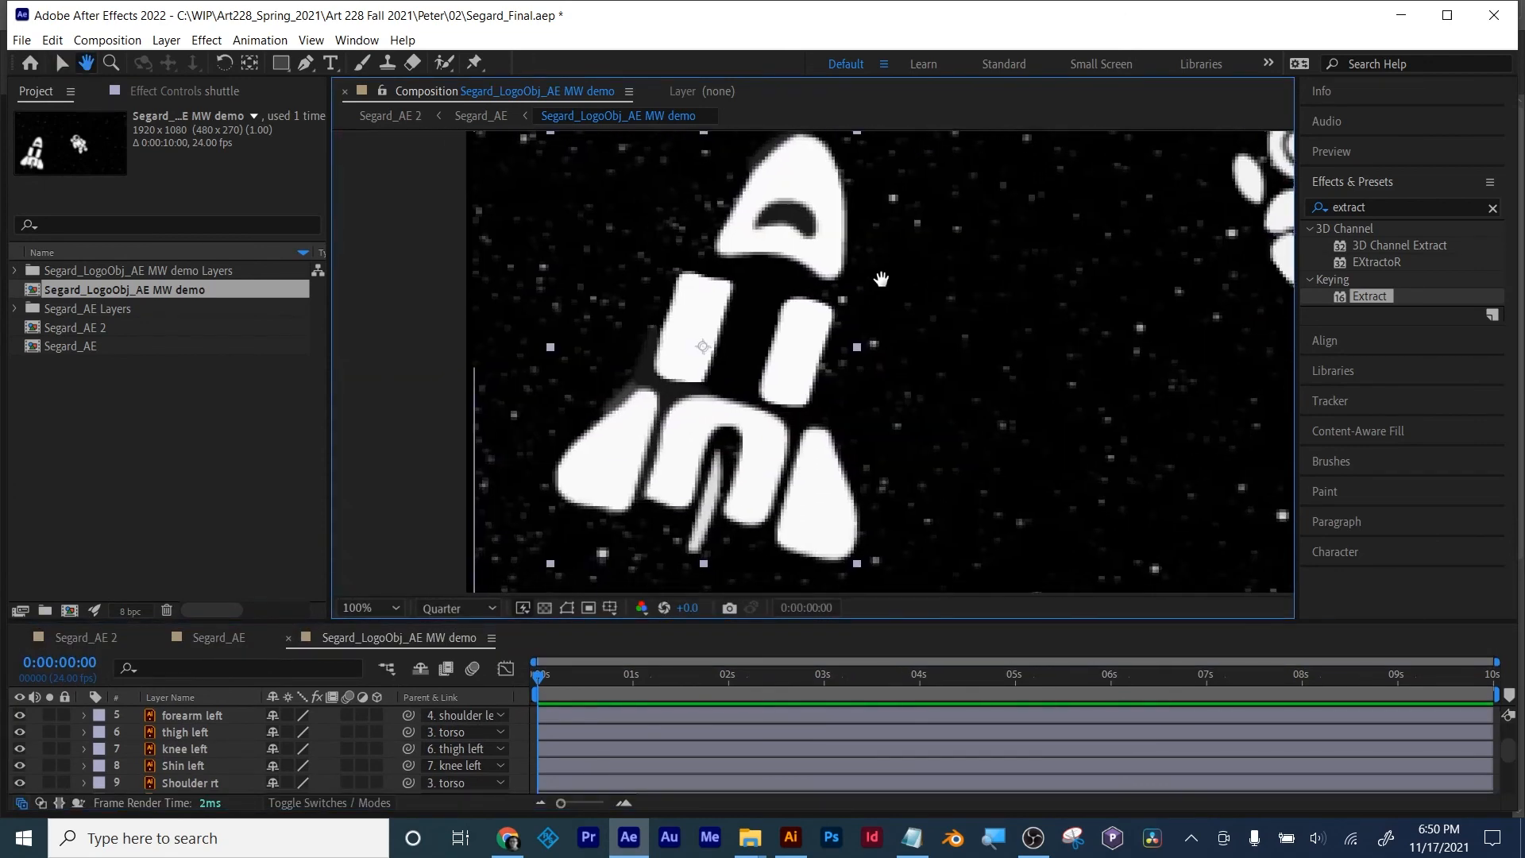
pyautogui.scroll(1, 882, 279)
pyautogui.scroll(-1, 870, 294)
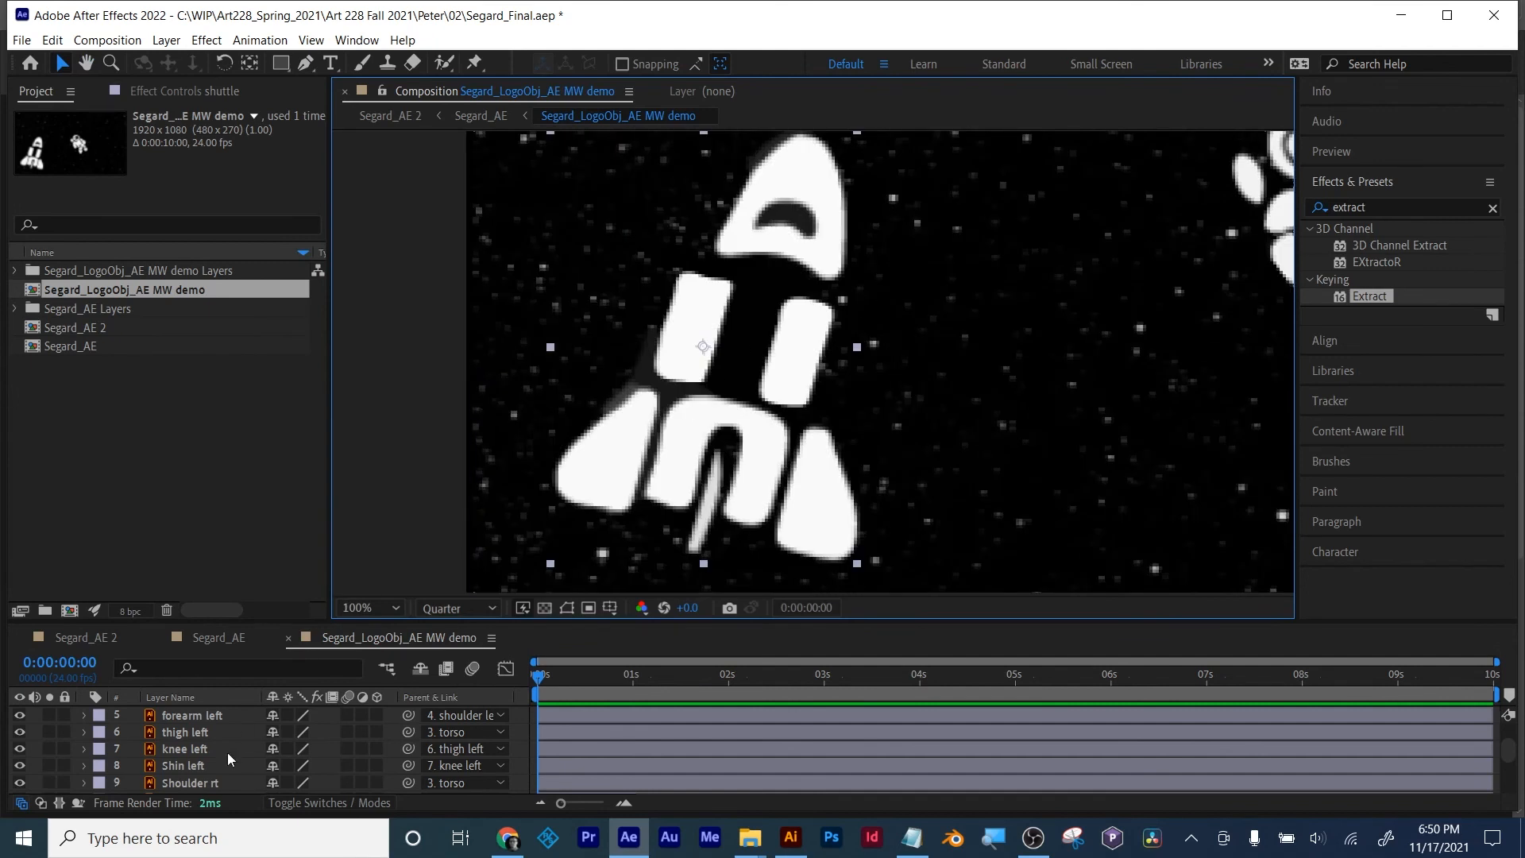
pyautogui.click(165, 763)
pyautogui.click(174, 751)
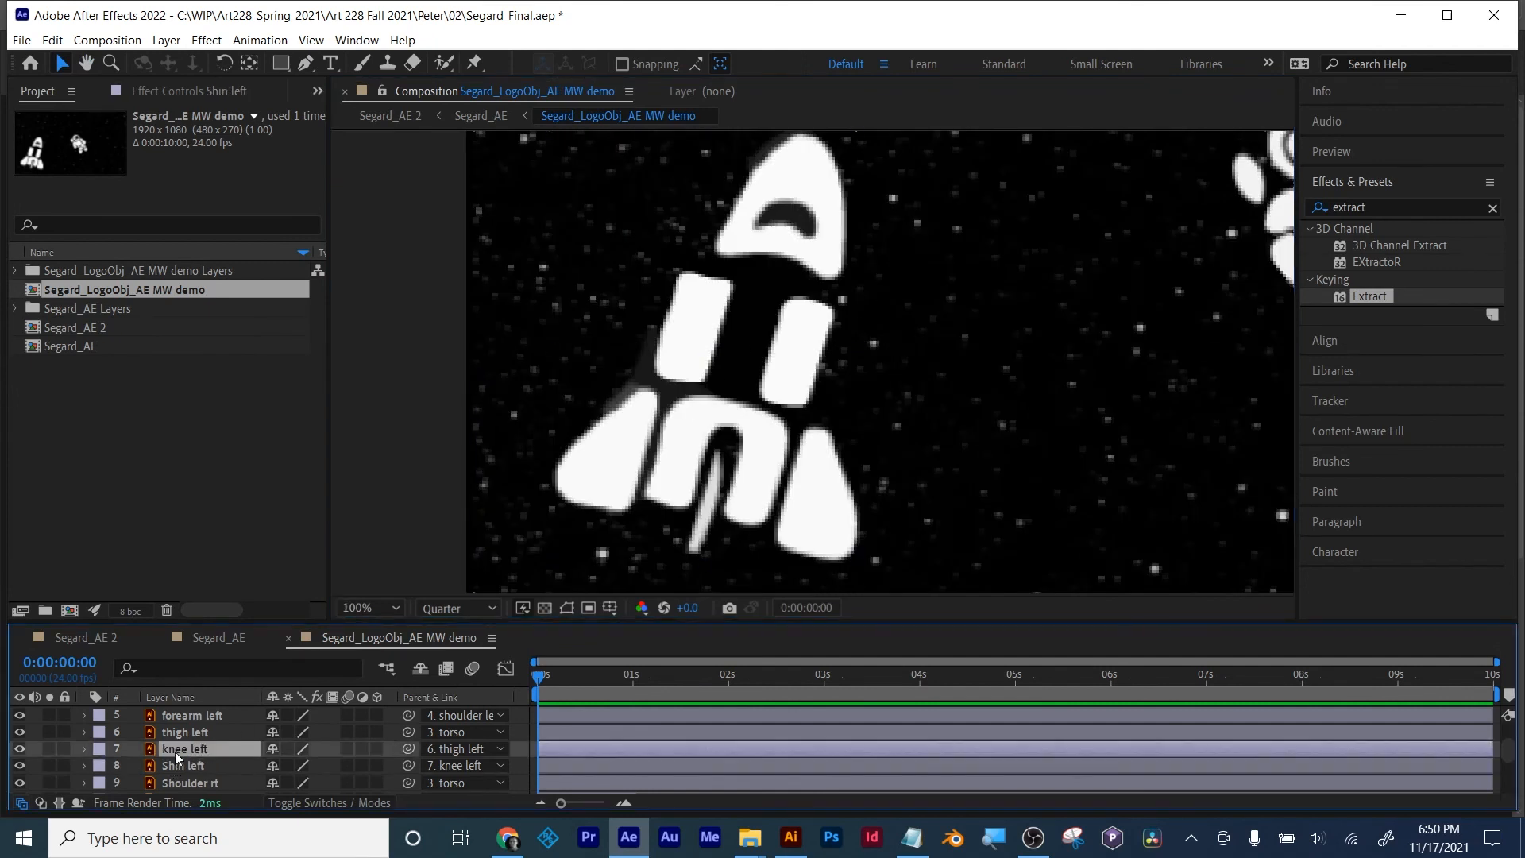
pyautogui.scroll(-3, 181, 765)
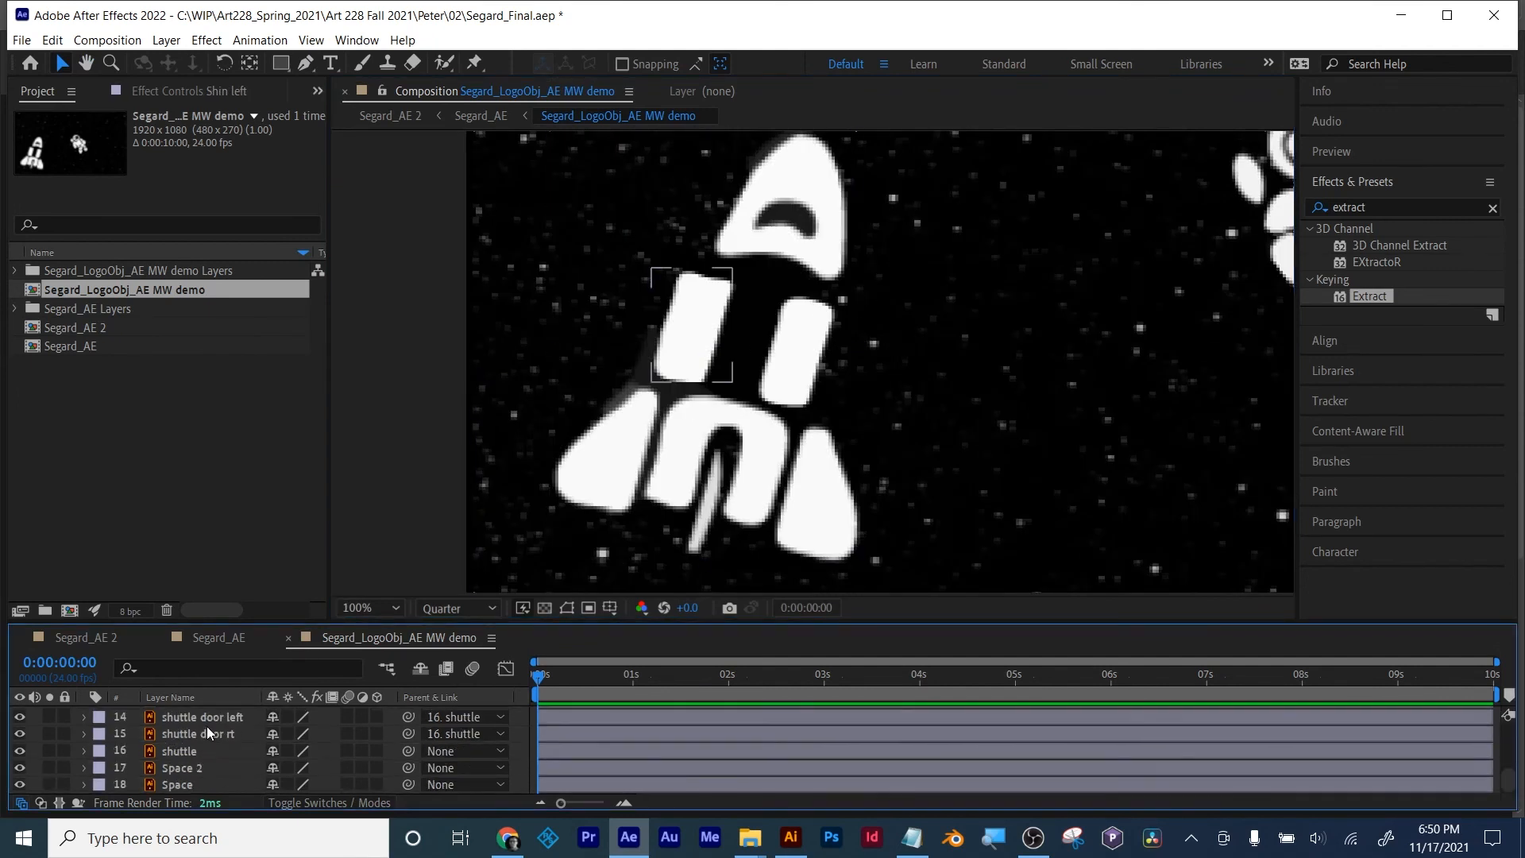
pyautogui.click(208, 732)
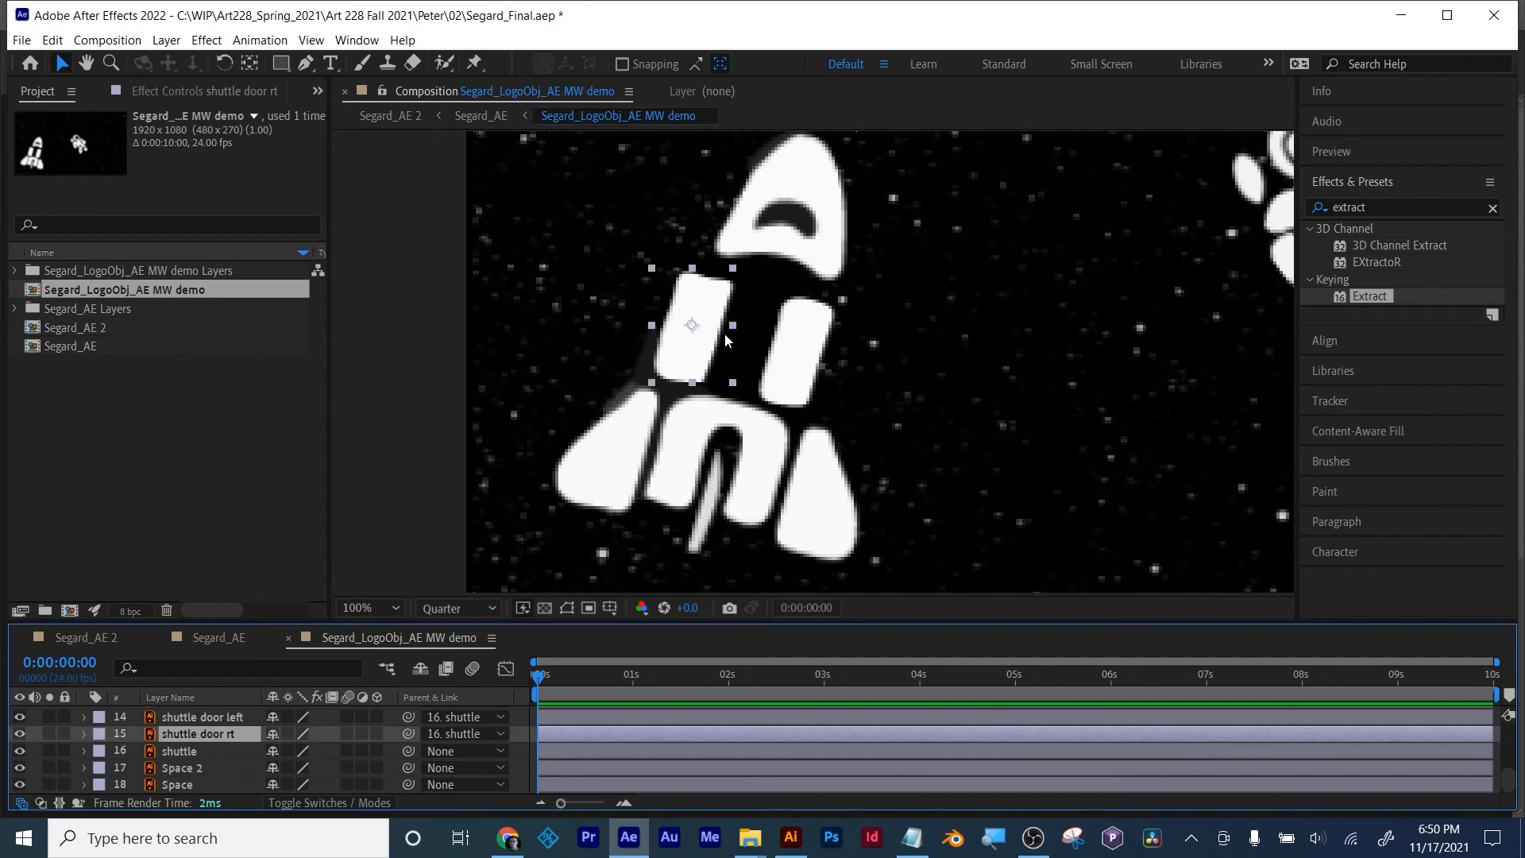
# Step: Save the project under the new name Segard_Final mw in the 02 folder
pyautogui.click(21, 39)
pyautogui.moveTo(251, 228)
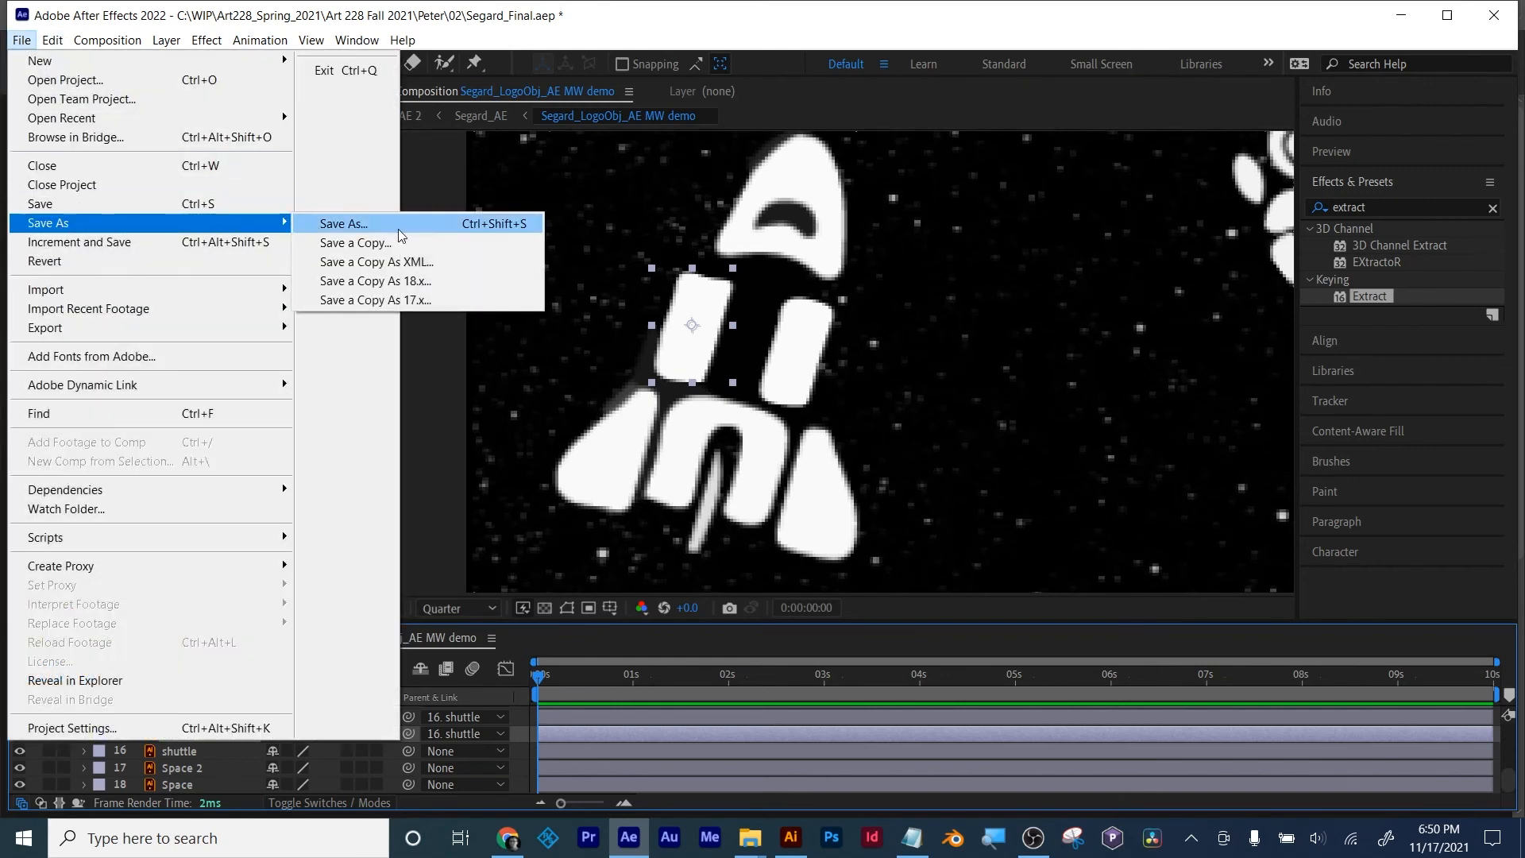
pyautogui.click(343, 224)
pyautogui.click(313, 657)
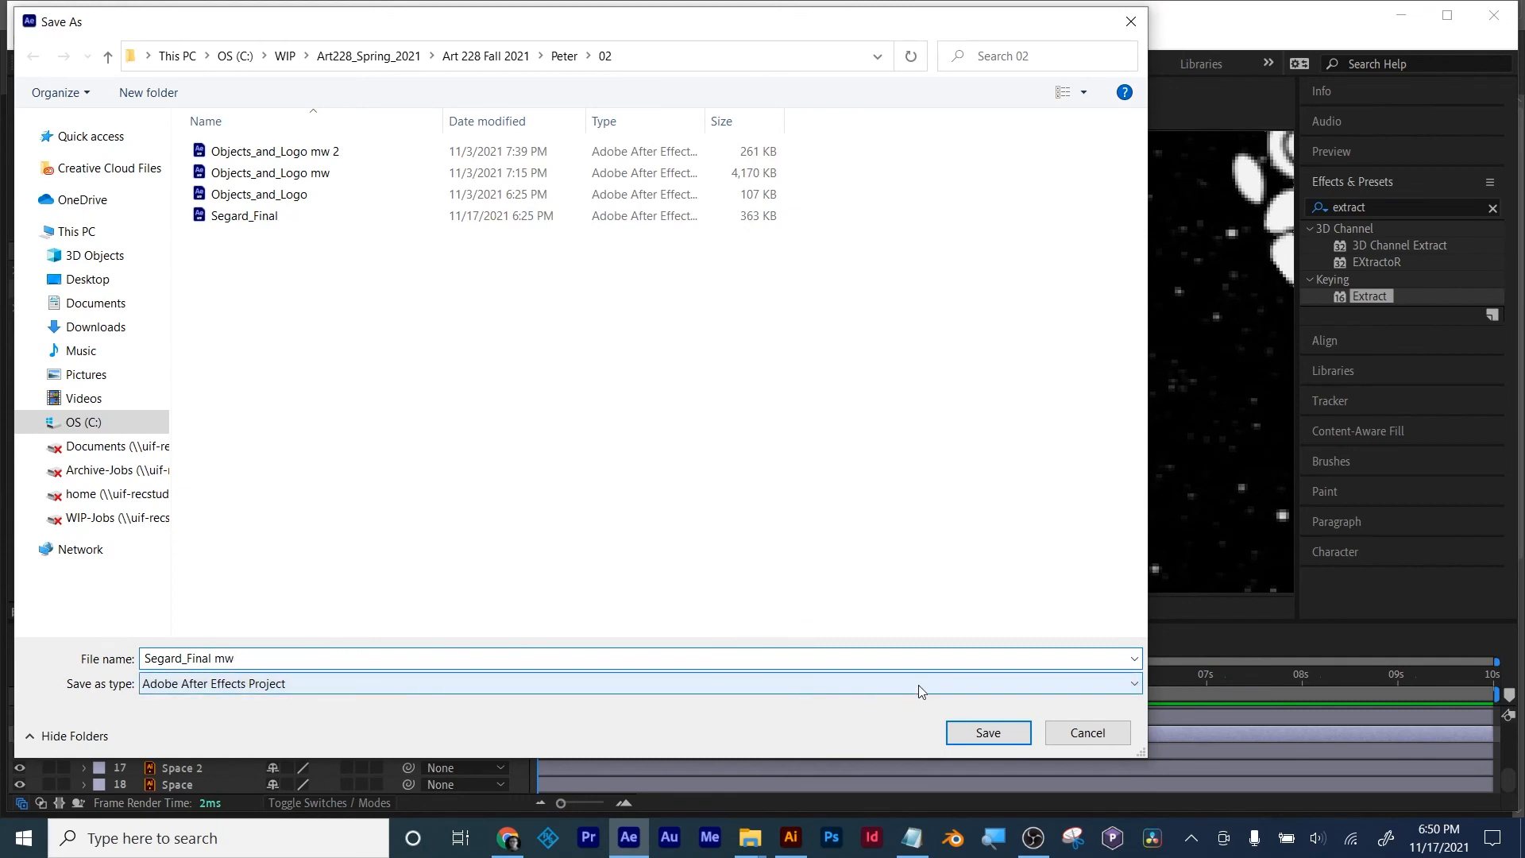
pyautogui.click(975, 733)
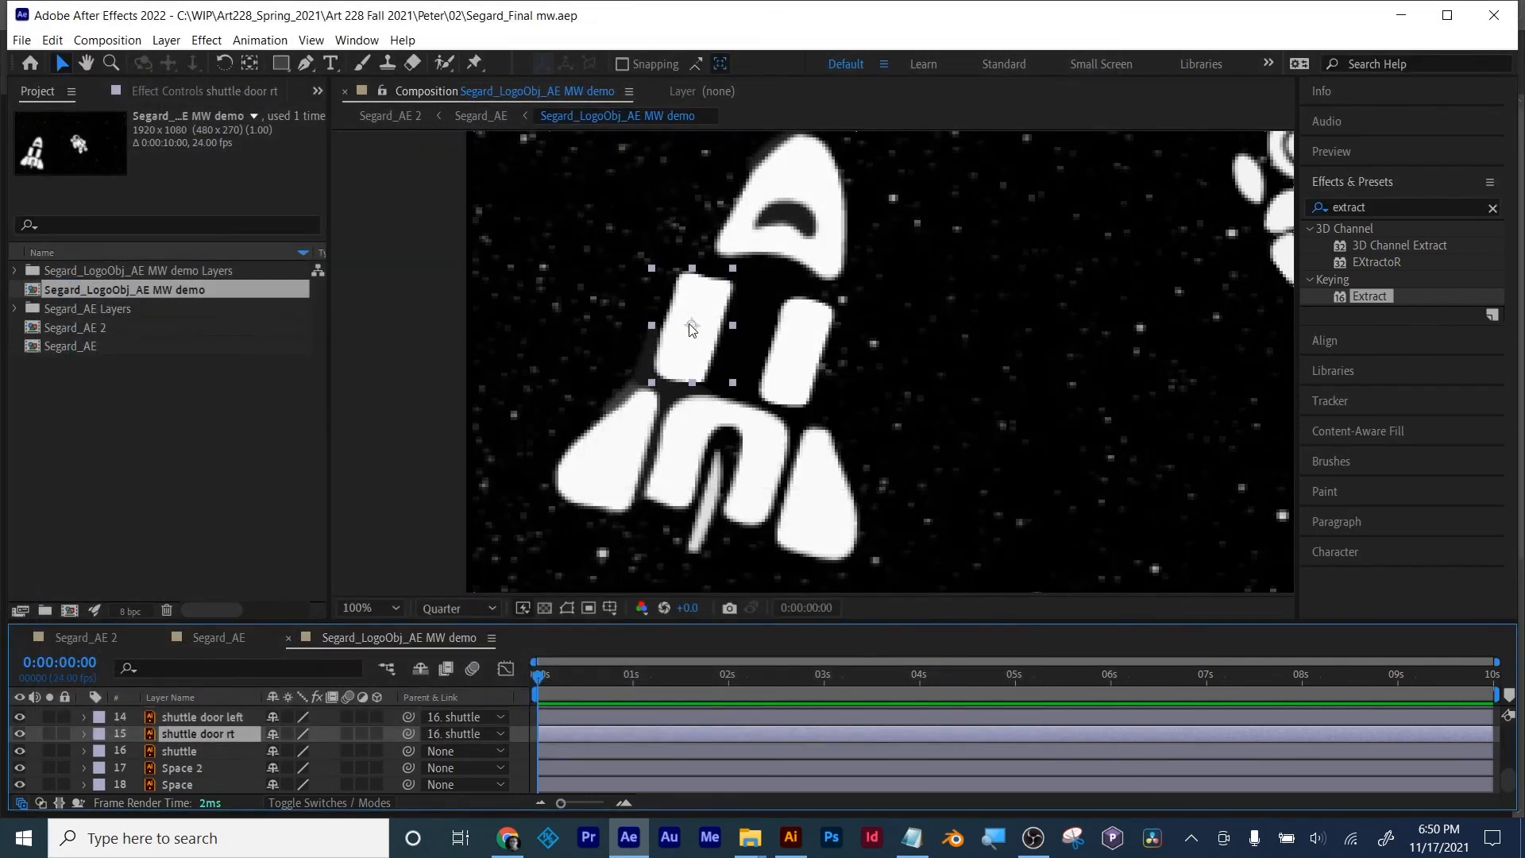
# Step: Move the anchor points of shuttle door rt and shuttle door left to the doors' inner edges, and preview the shuttle motion
pyautogui.click(250, 62)
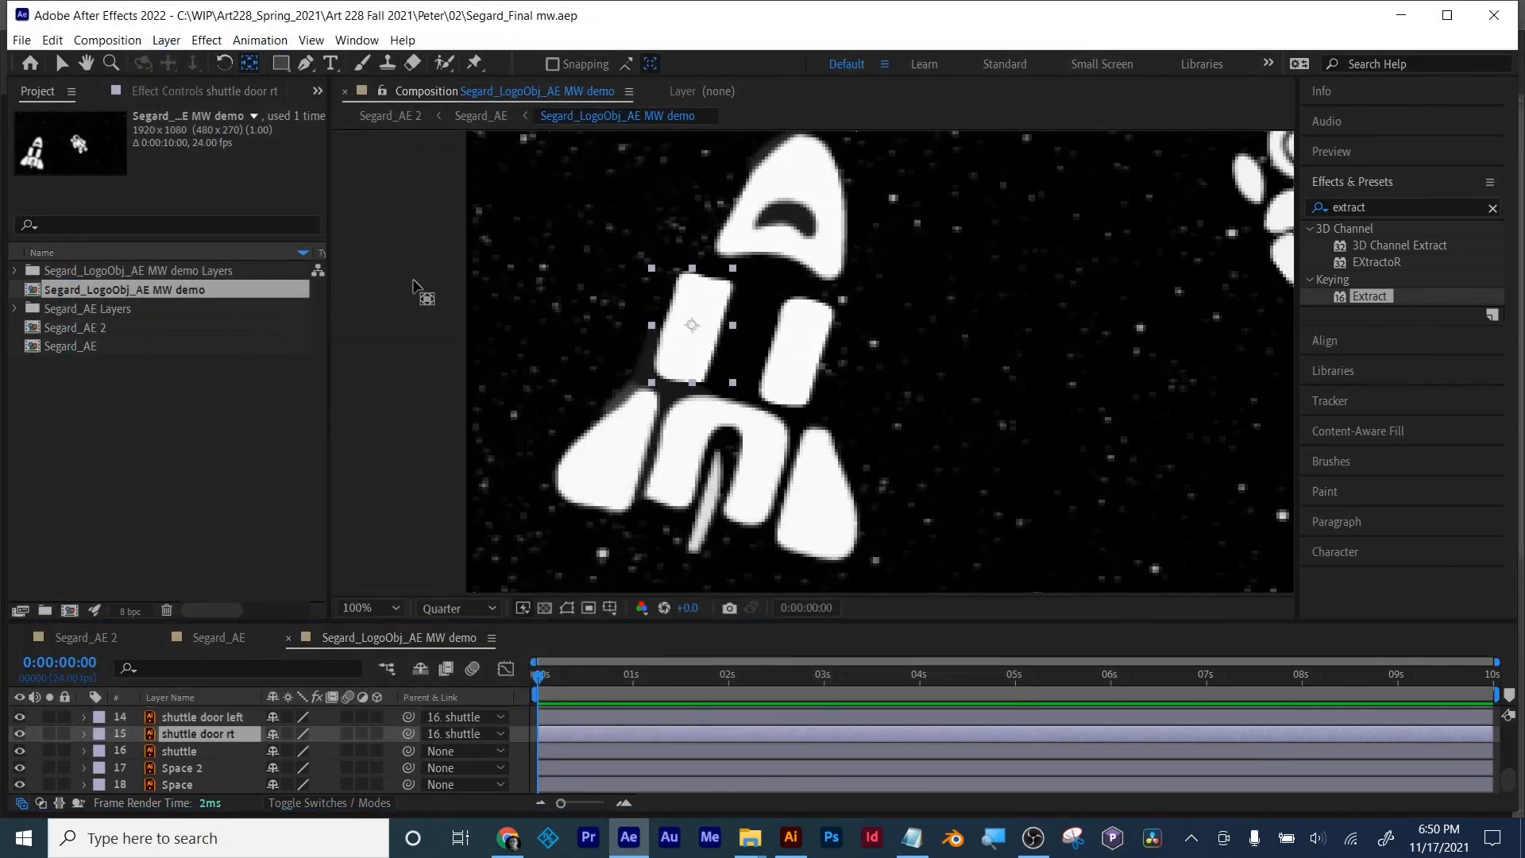
pyautogui.moveTo(683, 321); pyautogui.dragTo(720, 329)
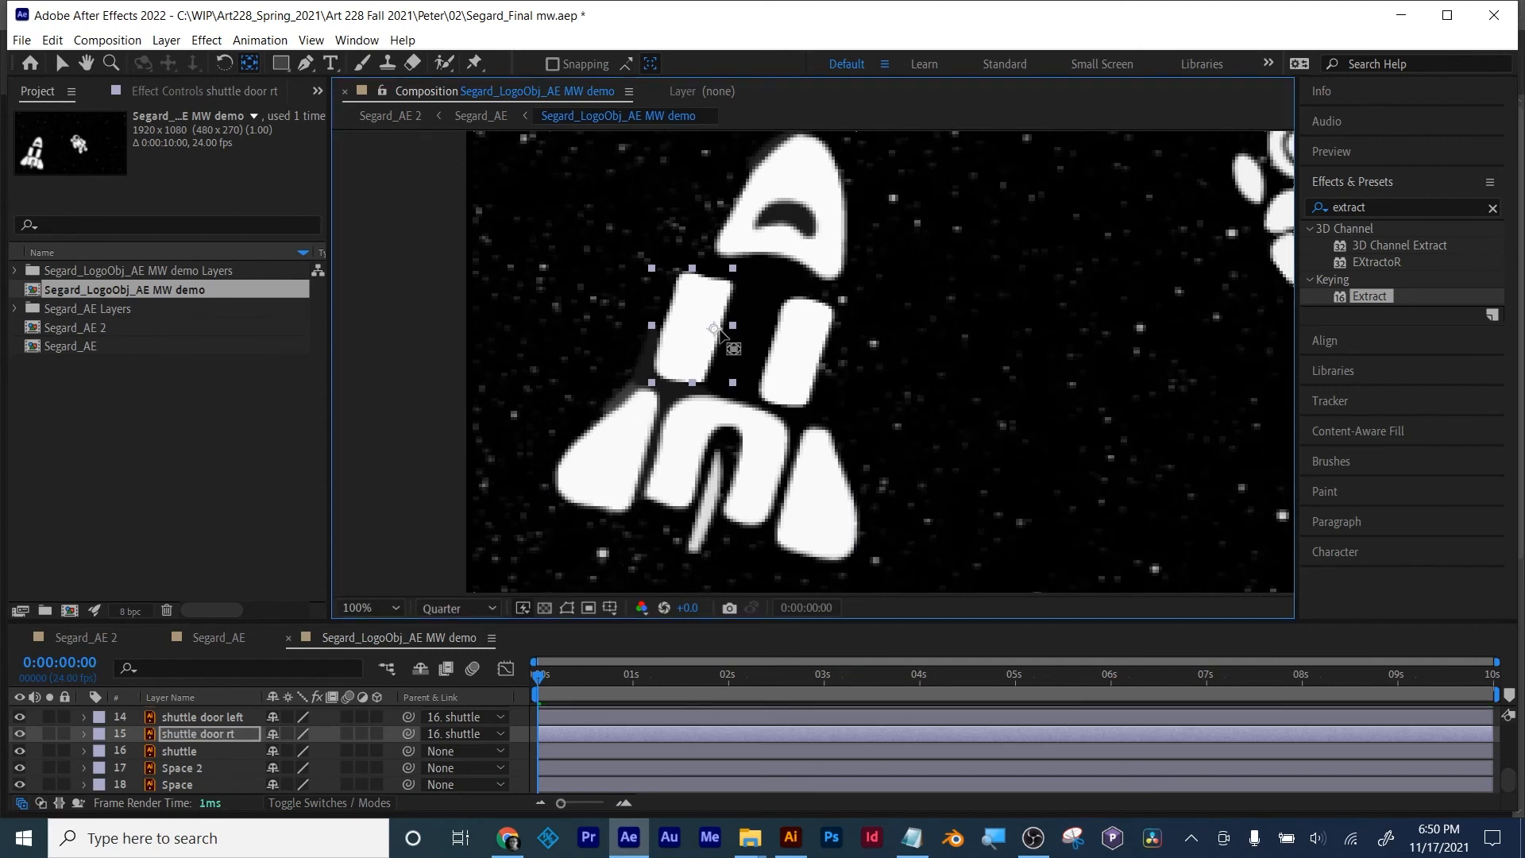
pyautogui.click(222, 719)
pyautogui.moveTo(794, 350); pyautogui.dragTo(780, 349)
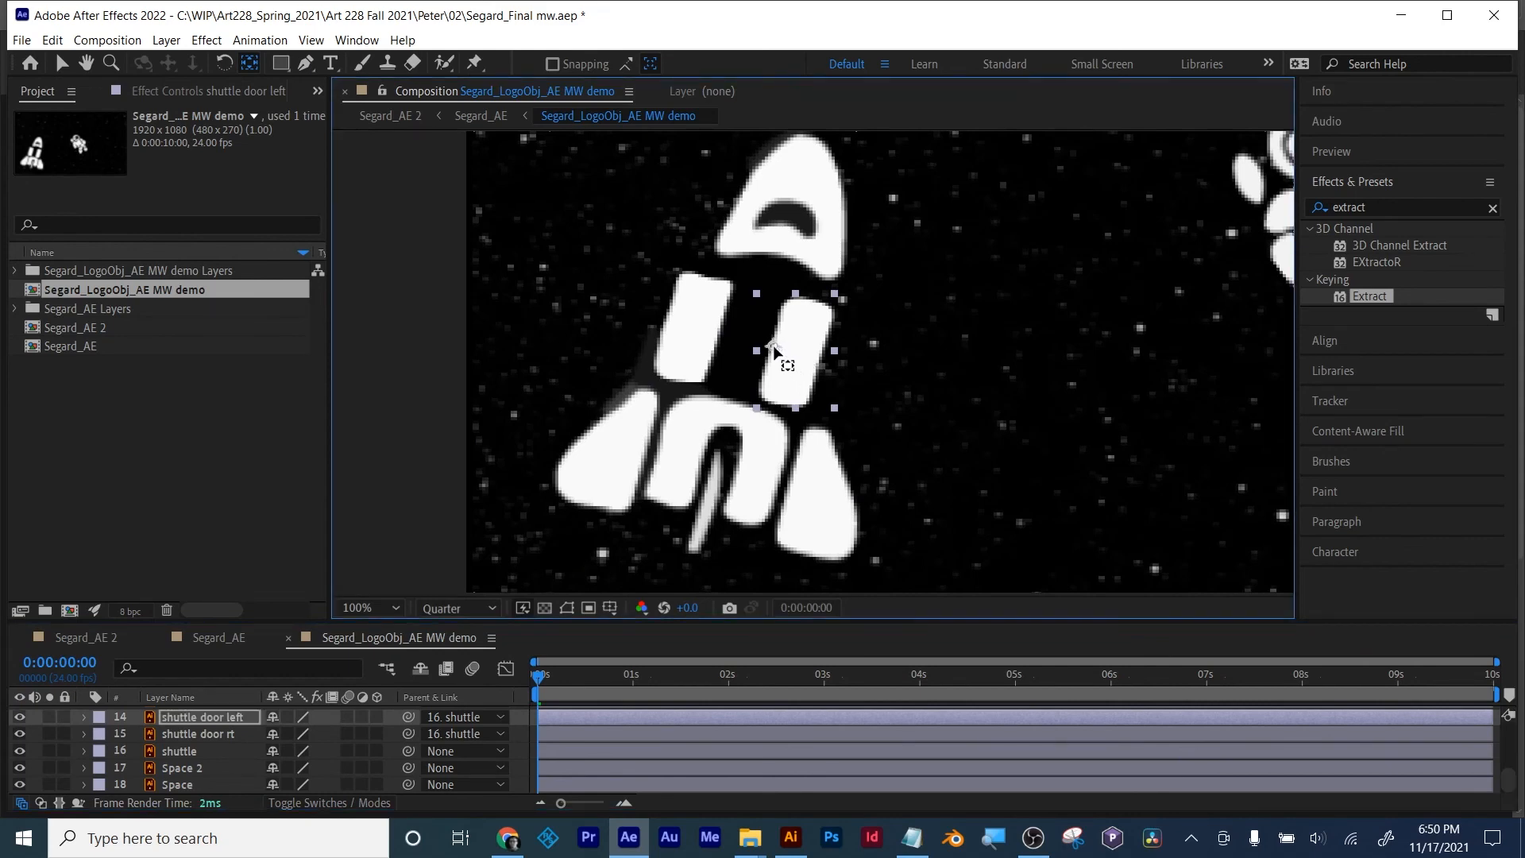
pyautogui.press('space')
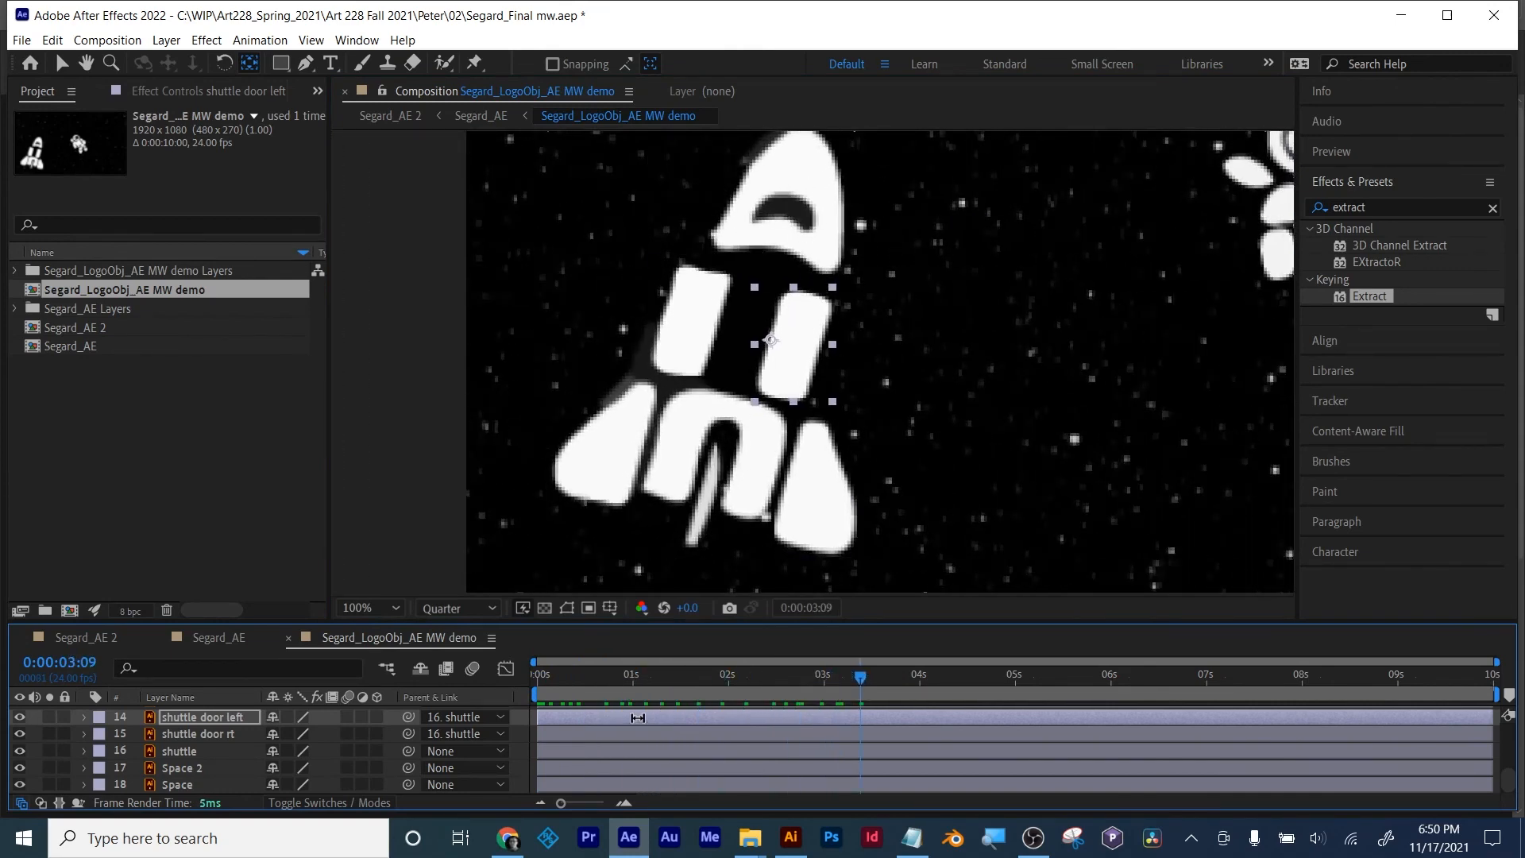
pyautogui.moveTo(676, 673); pyautogui.dragTo(500, 683)
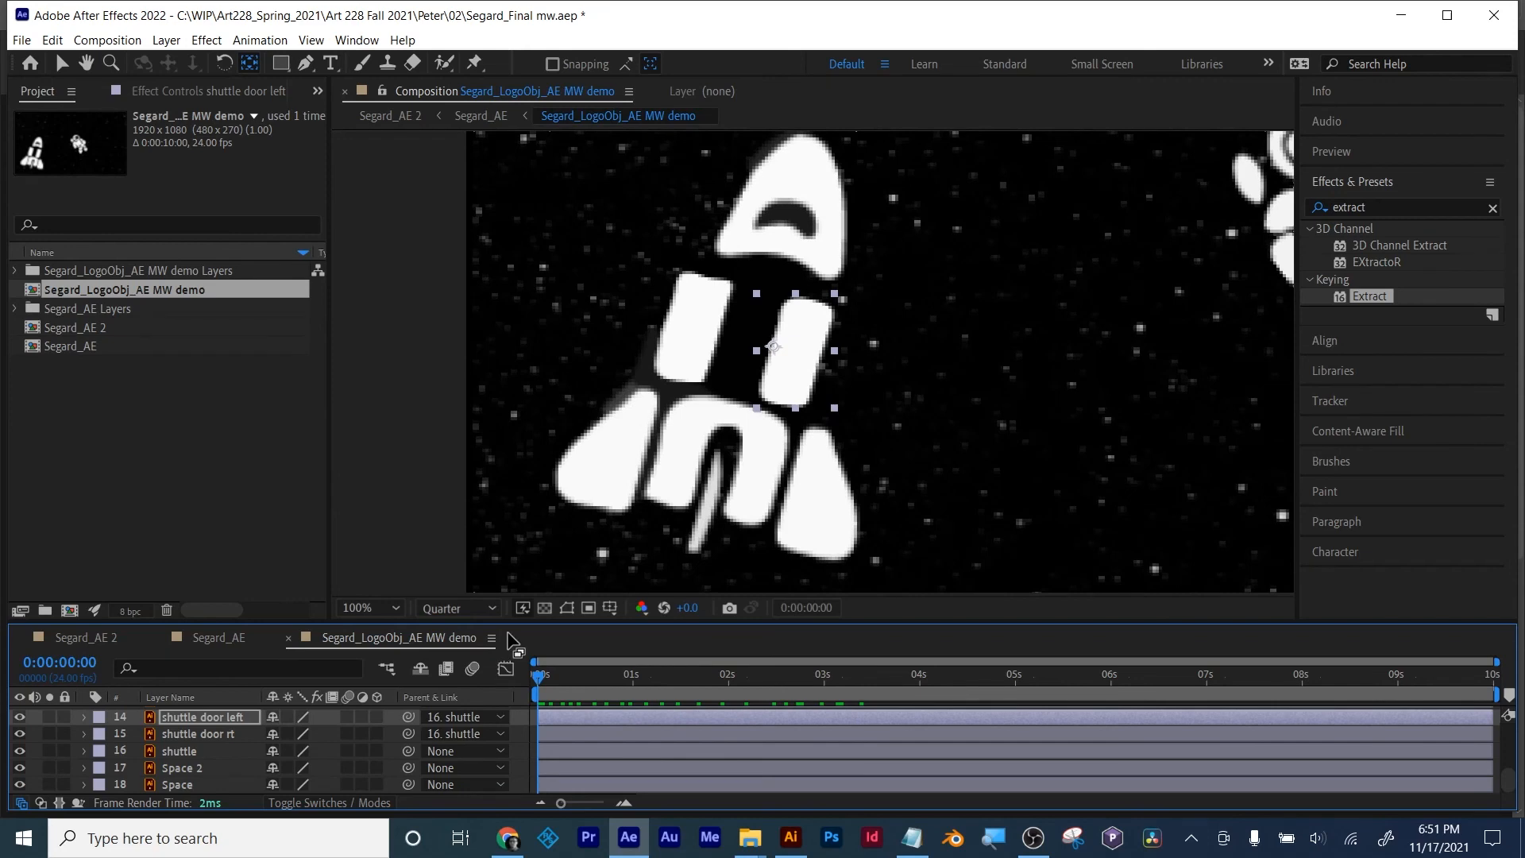
pyautogui.click(183, 768)
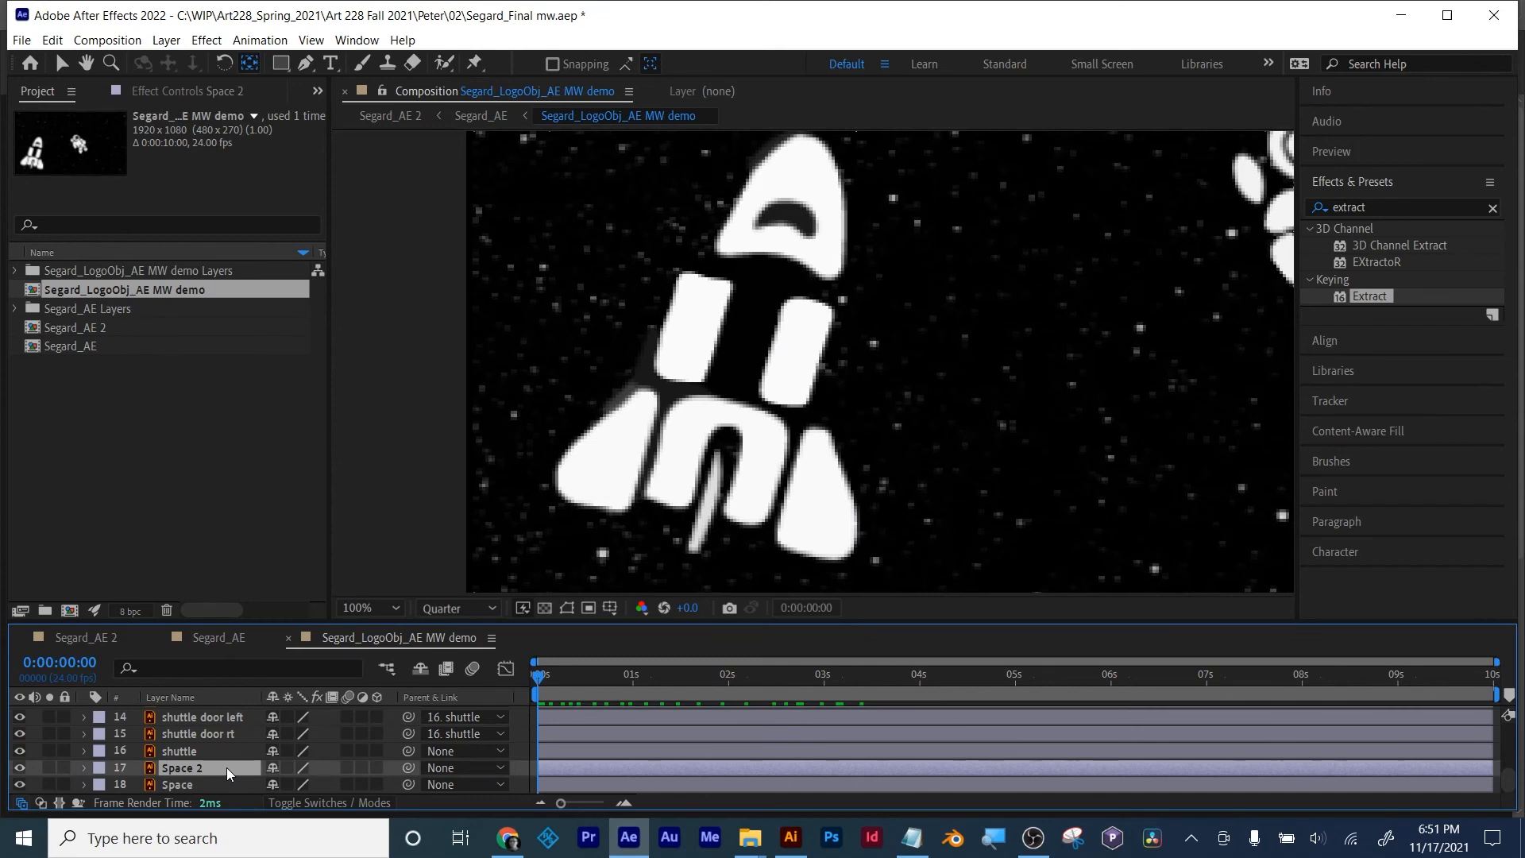
# Step: Find the flip presets and try Flip + Flop on the shuttle door rt layer
pyautogui.click(221, 734)
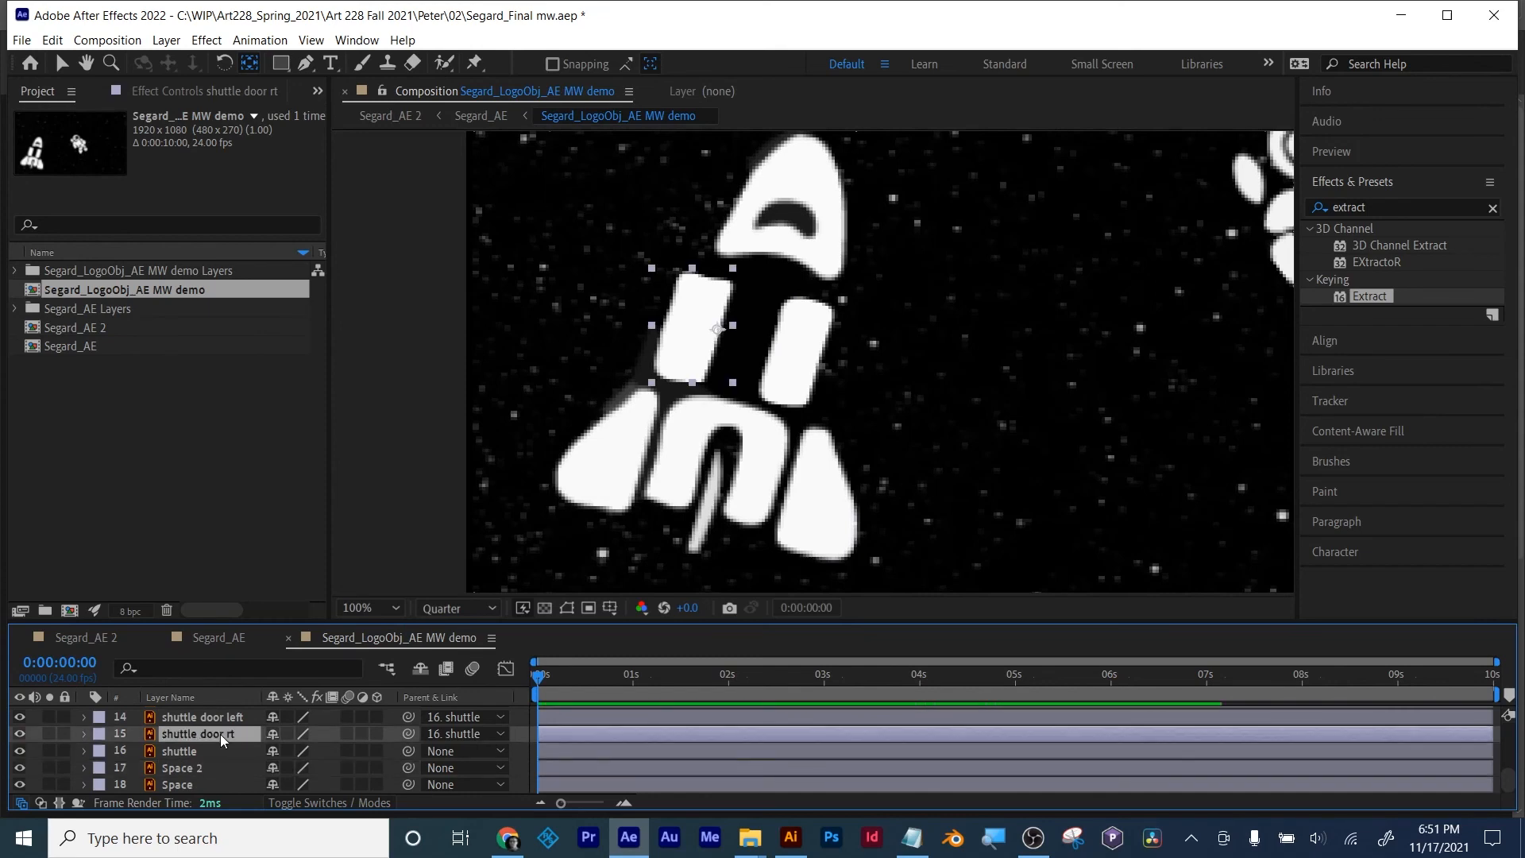
pyautogui.click(1398, 206)
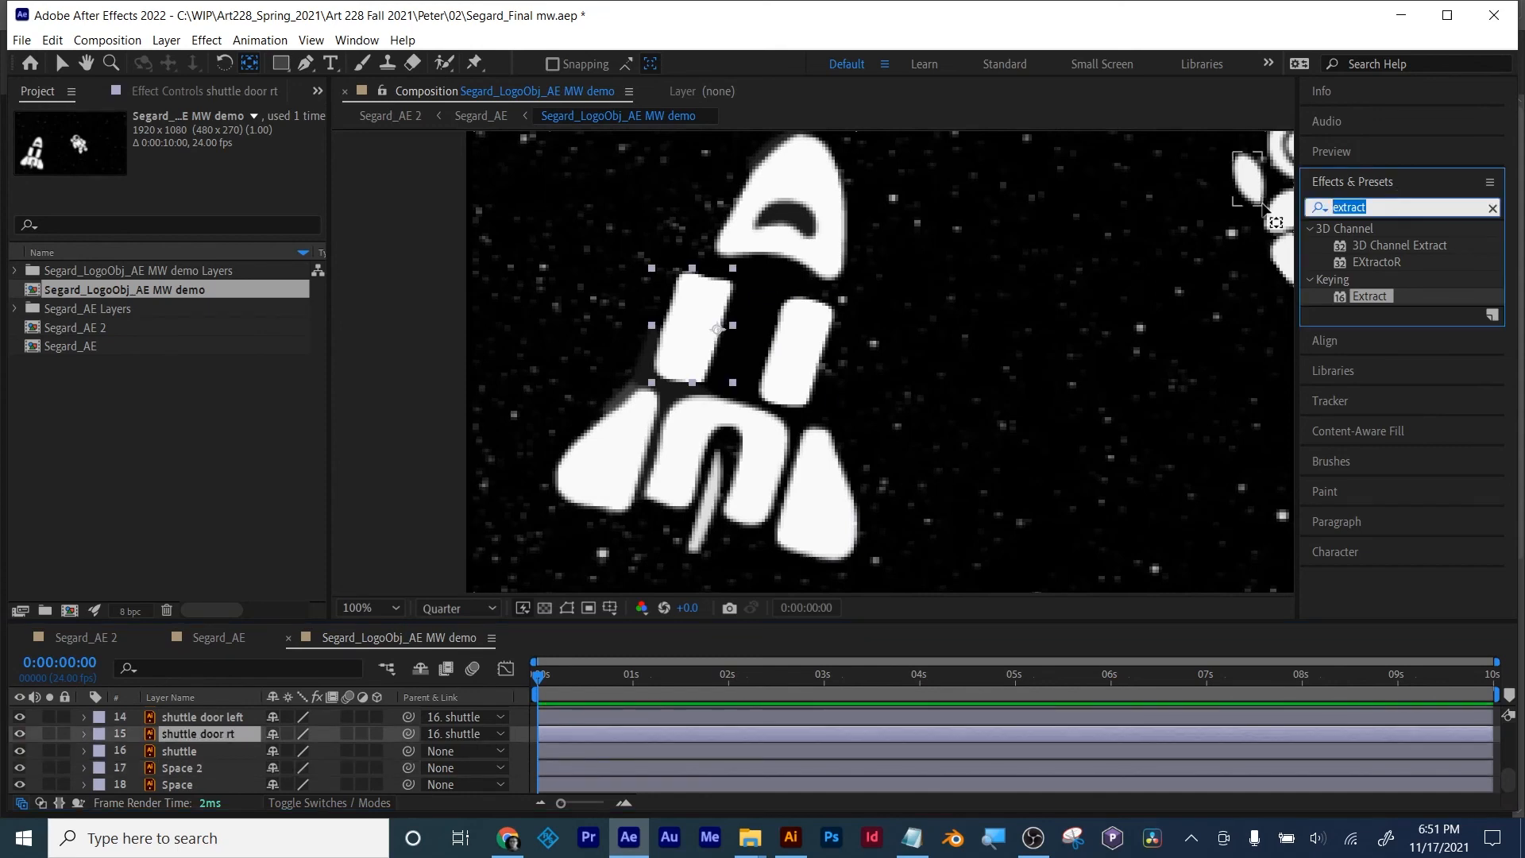
pyautogui.write('flip')
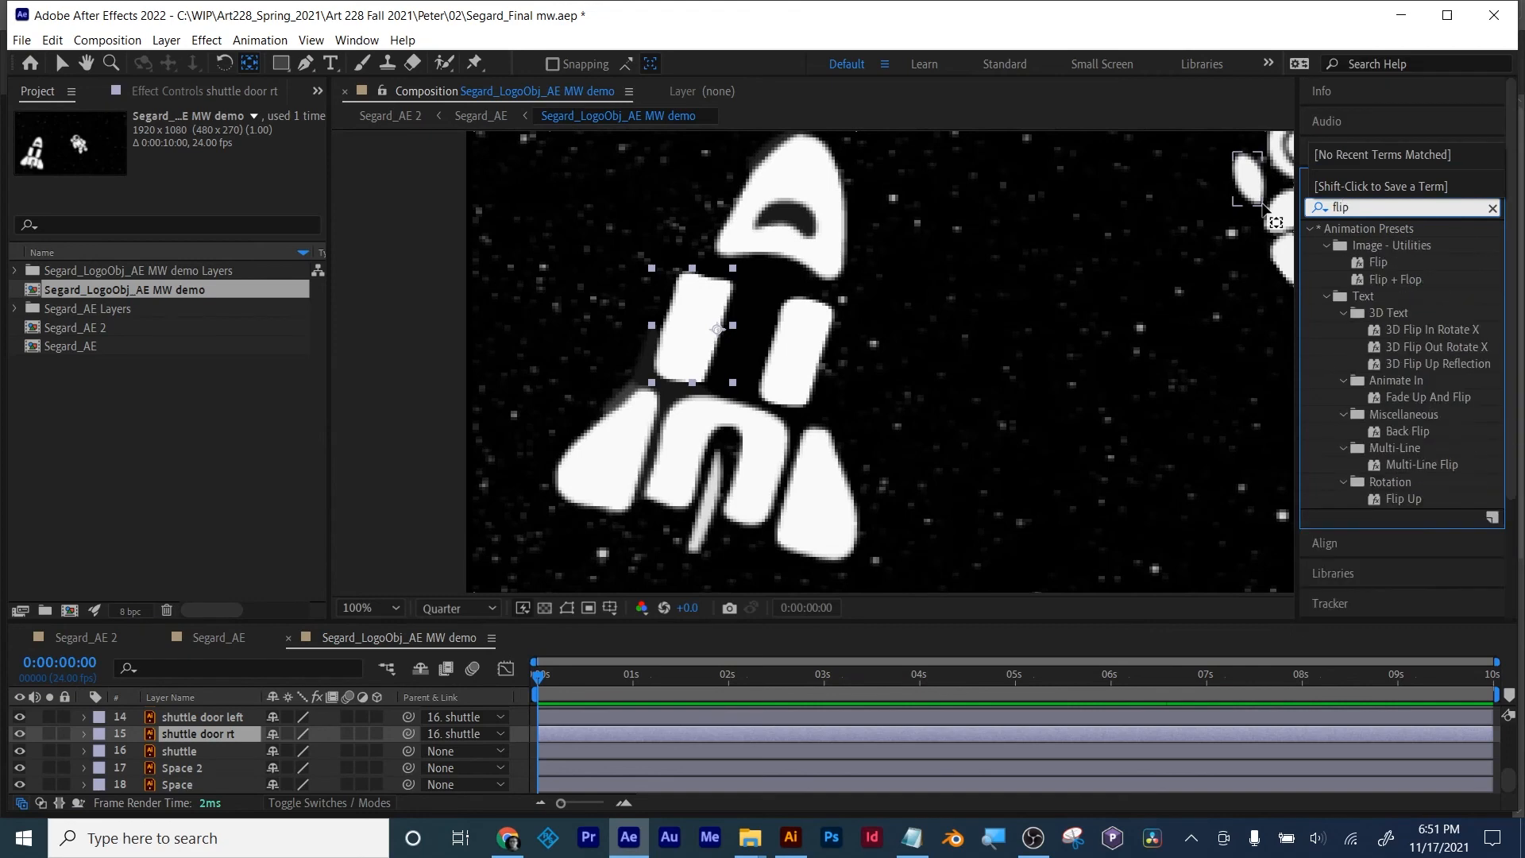
pyautogui.scroll(-1, 1450, 438)
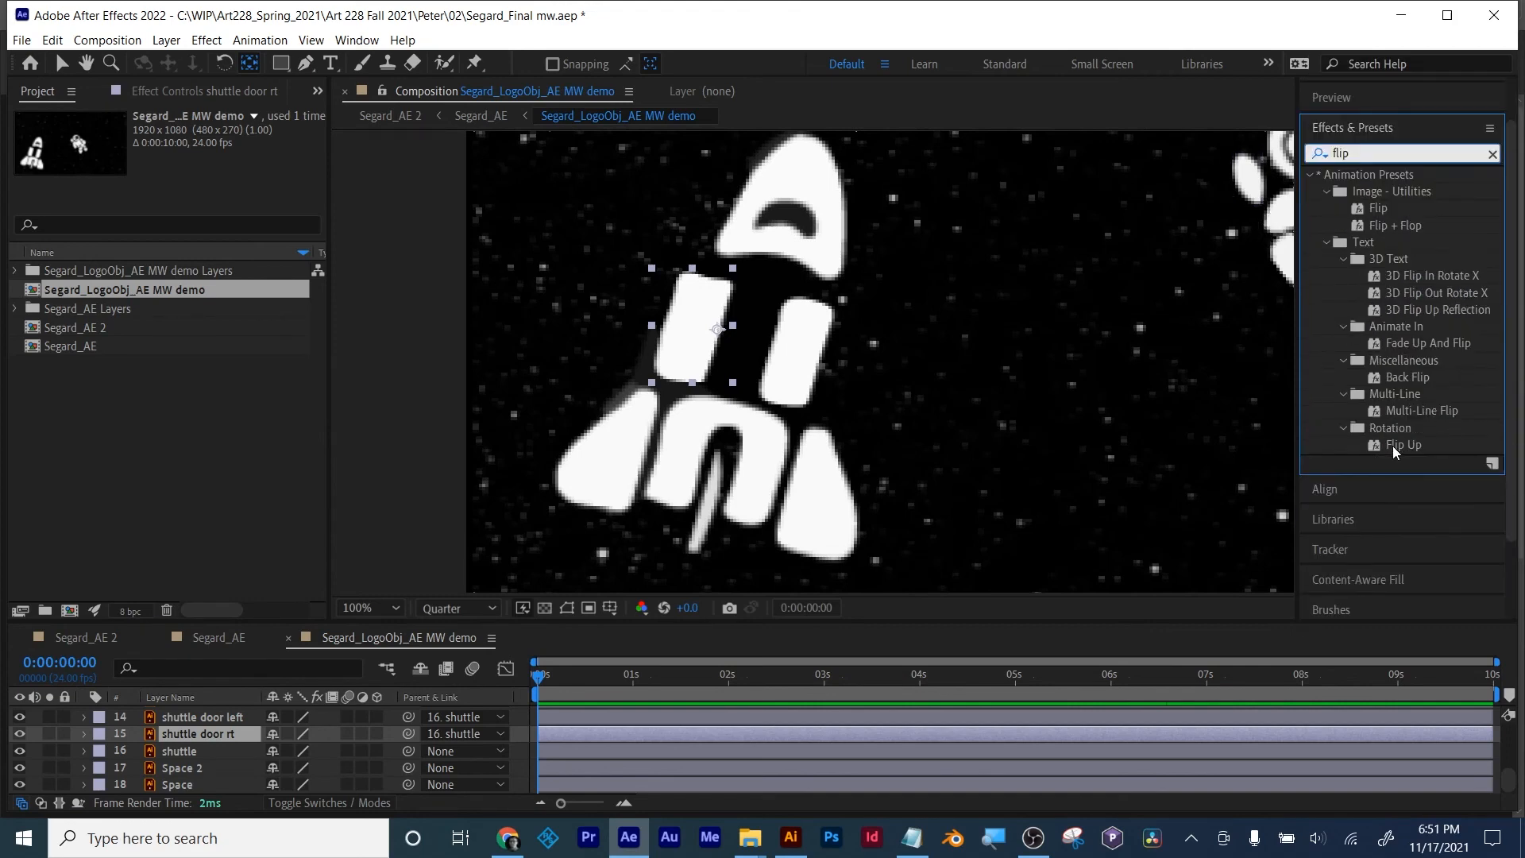
pyautogui.click(1325, 242)
pyautogui.click(1377, 262)
pyautogui.click(1382, 278)
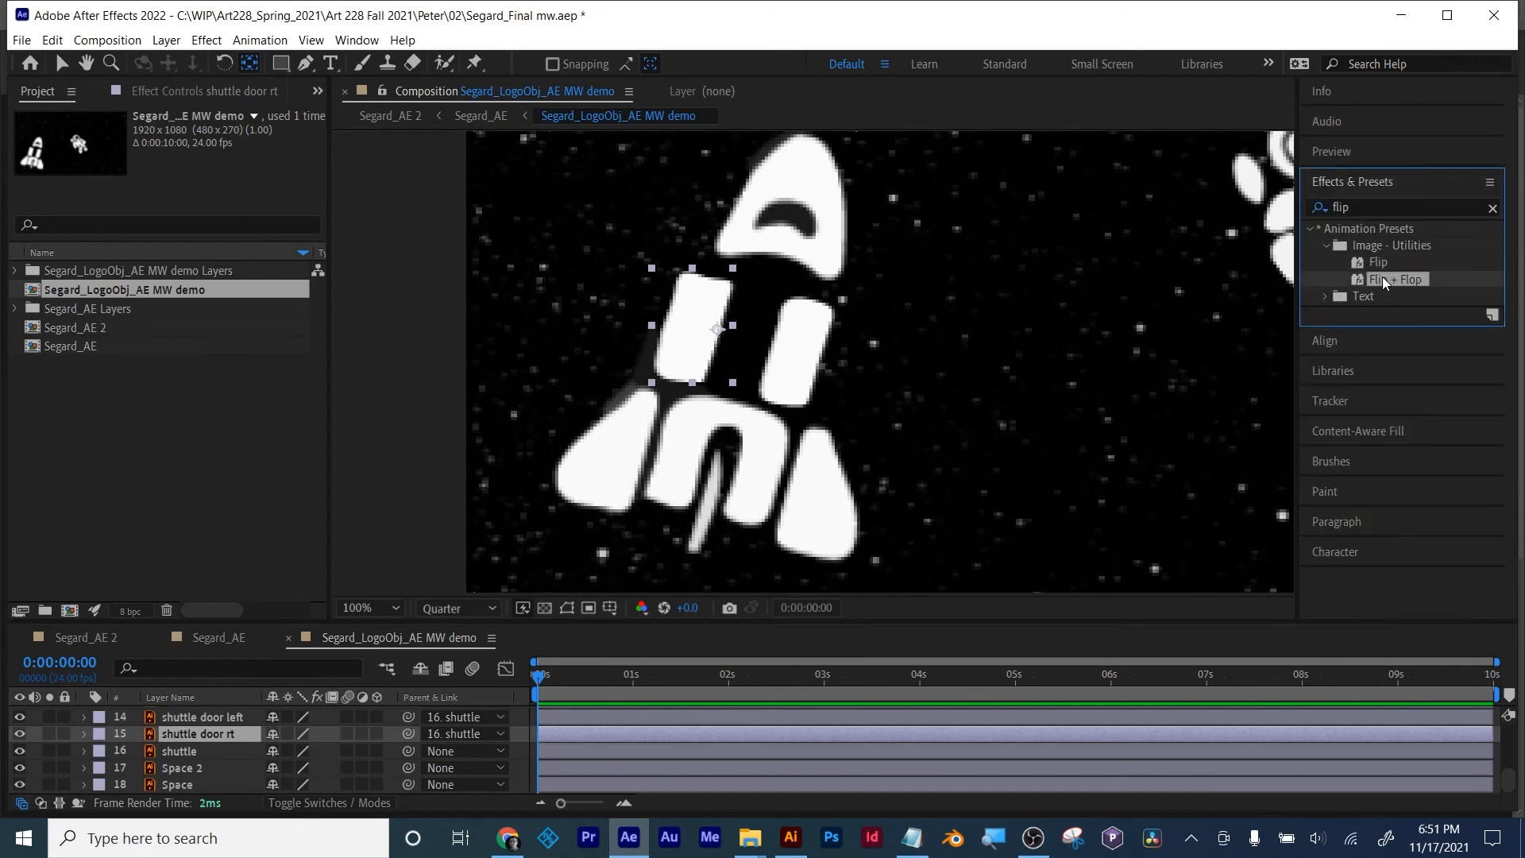
pyautogui.moveTo(1390, 279); pyautogui.dragTo(631, 730)
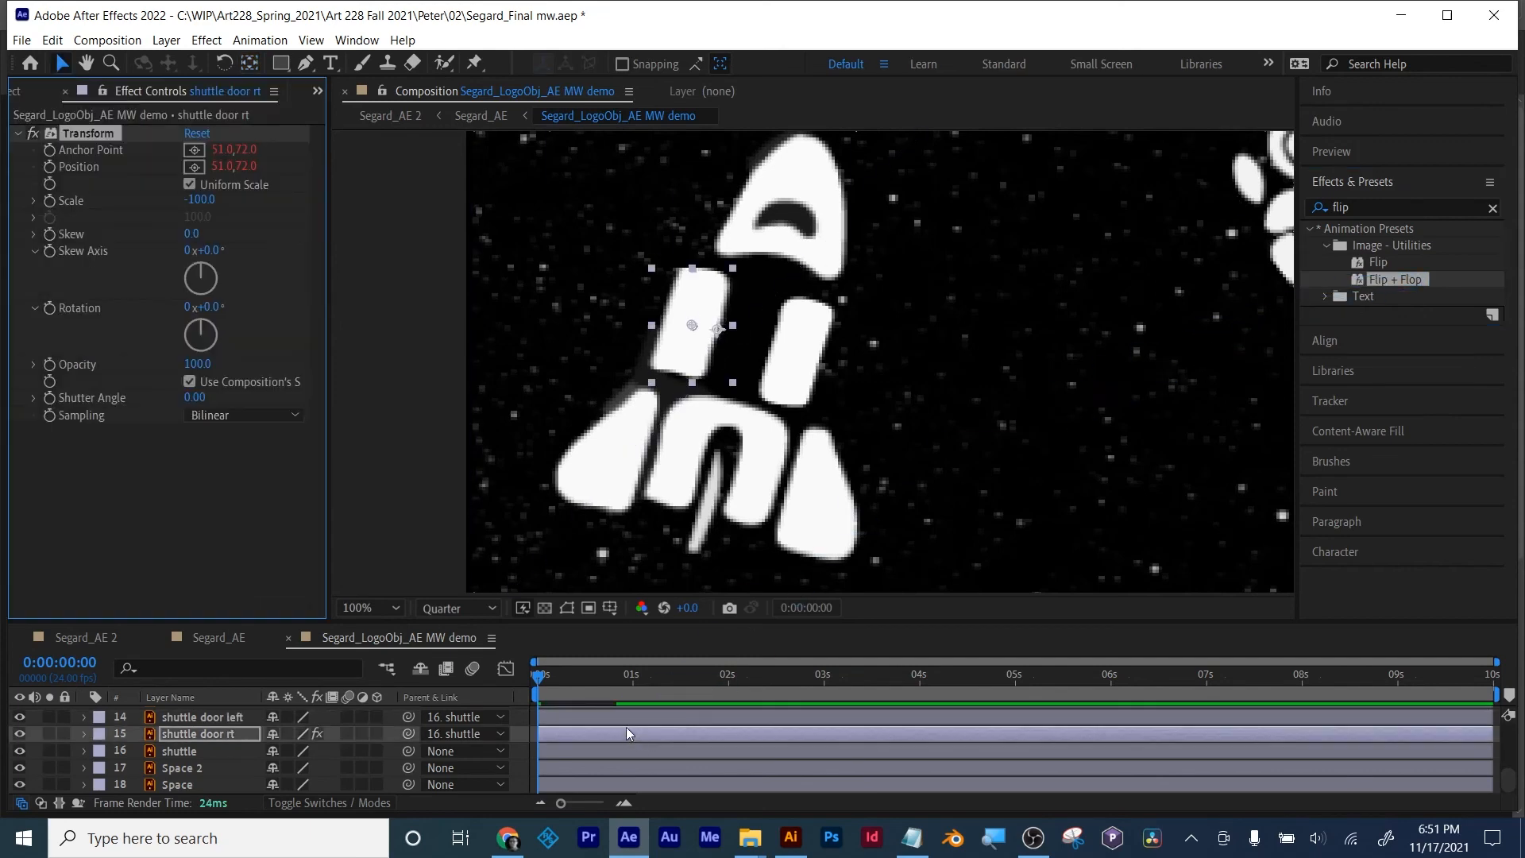
# Step: Preview the flipped door, try a Transform effect Scale of 89, and remove the effect from shuttle door rt
pyautogui.press('space')
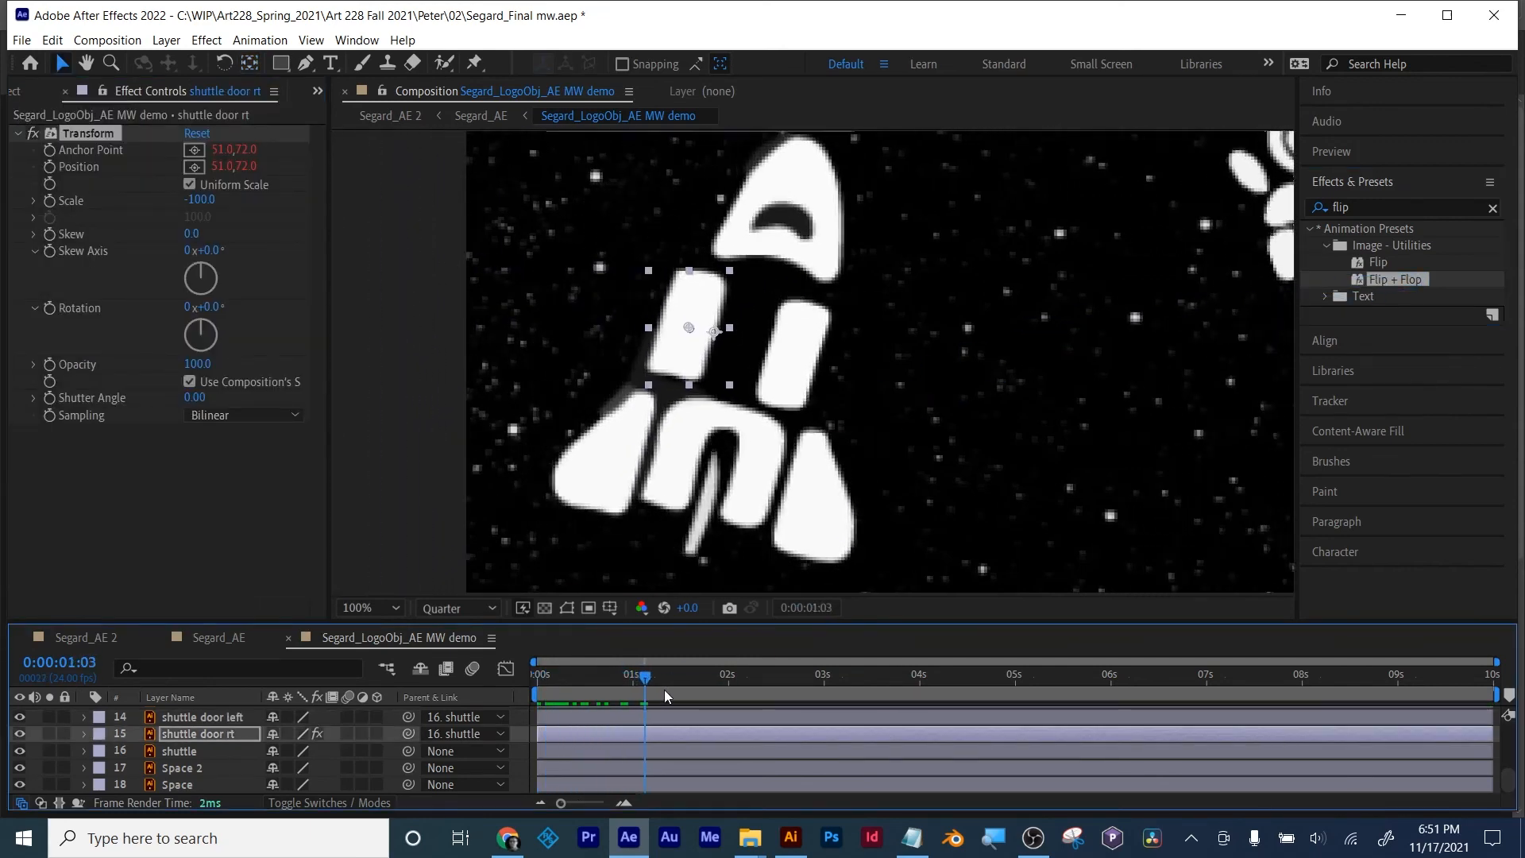
pyautogui.press('space')
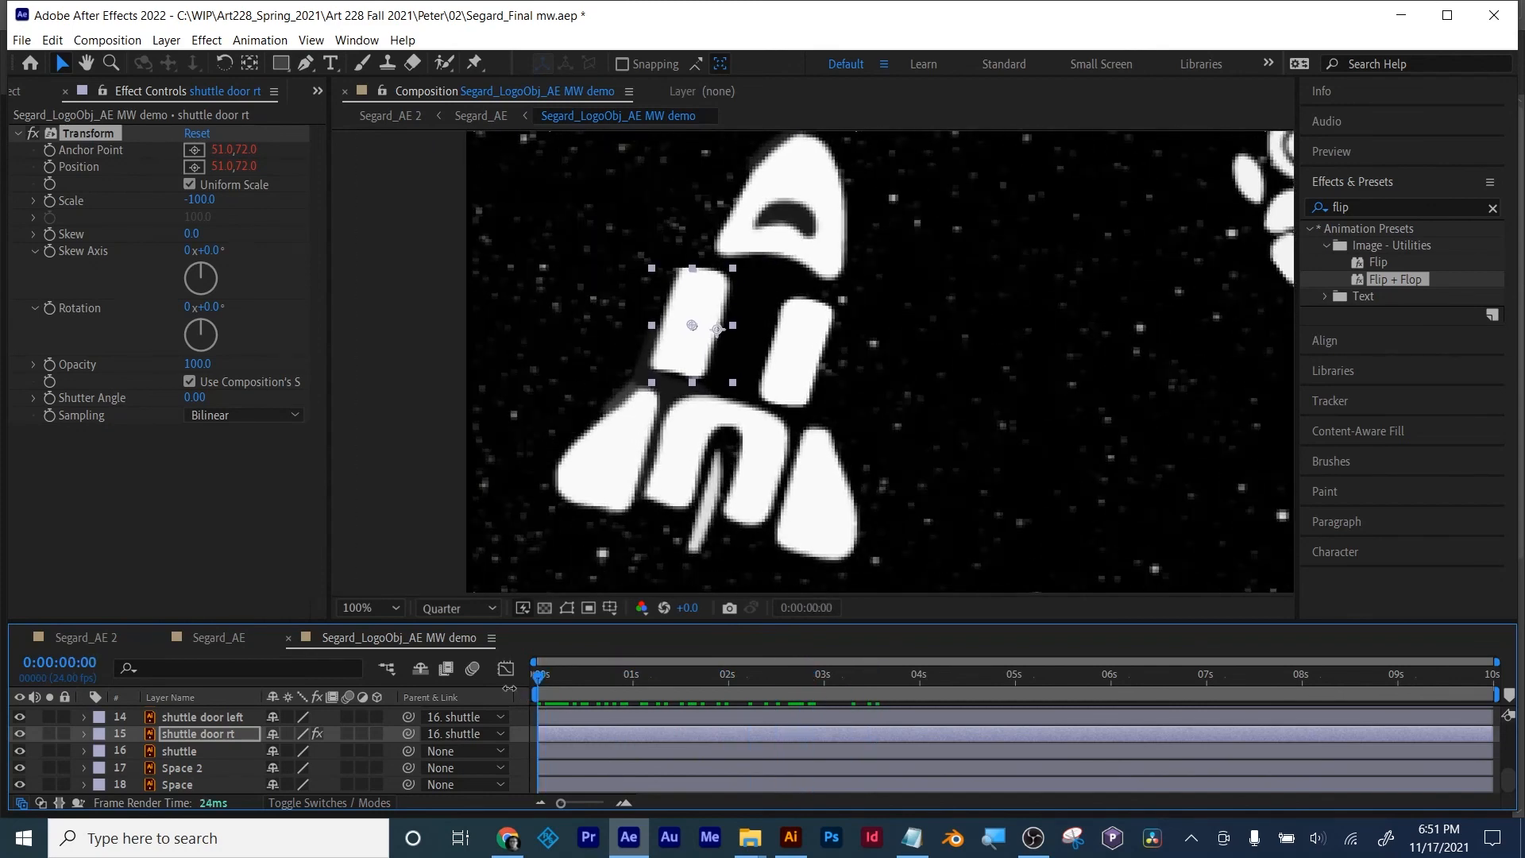
pyautogui.moveTo(211, 200); pyautogui.dragTo(398, 200)
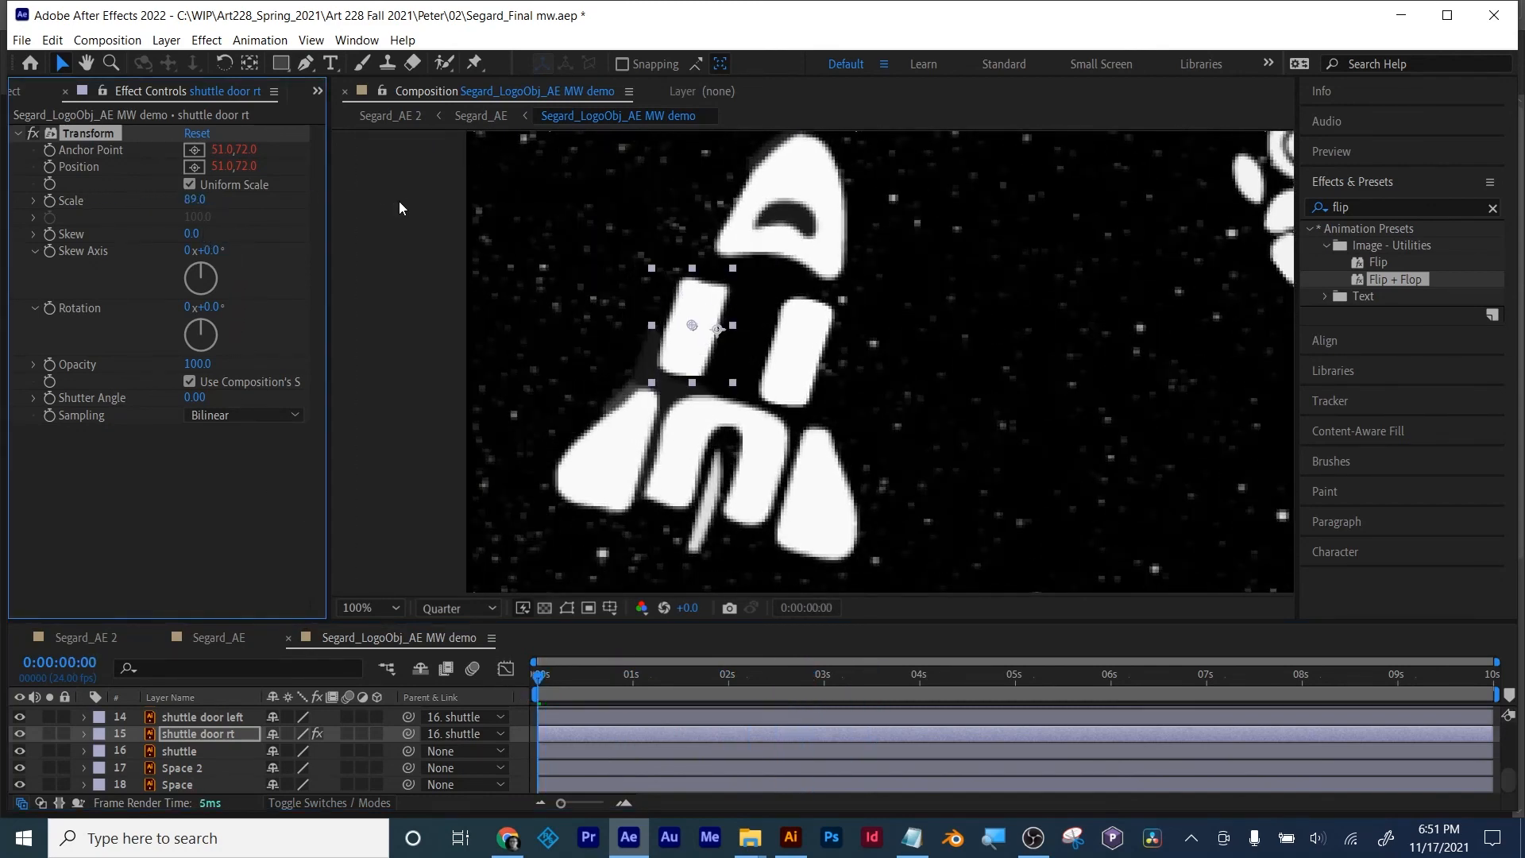
pyautogui.click(375, 250)
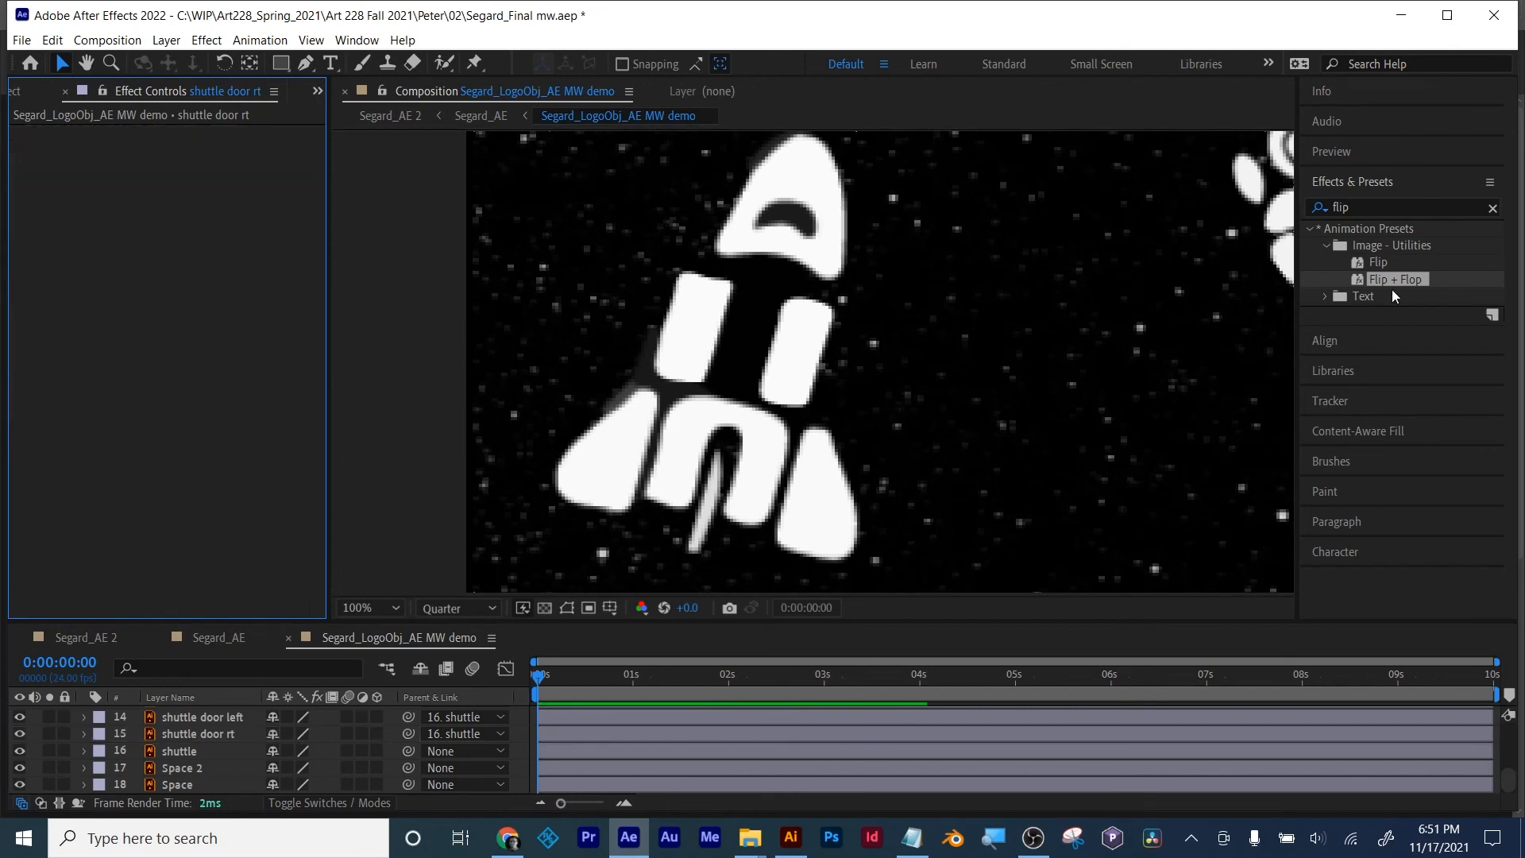
# Step: Make the shuttle door left and shuttle door rt layers 3D, and preview the result from the first frame
pyautogui.click(1377, 208)
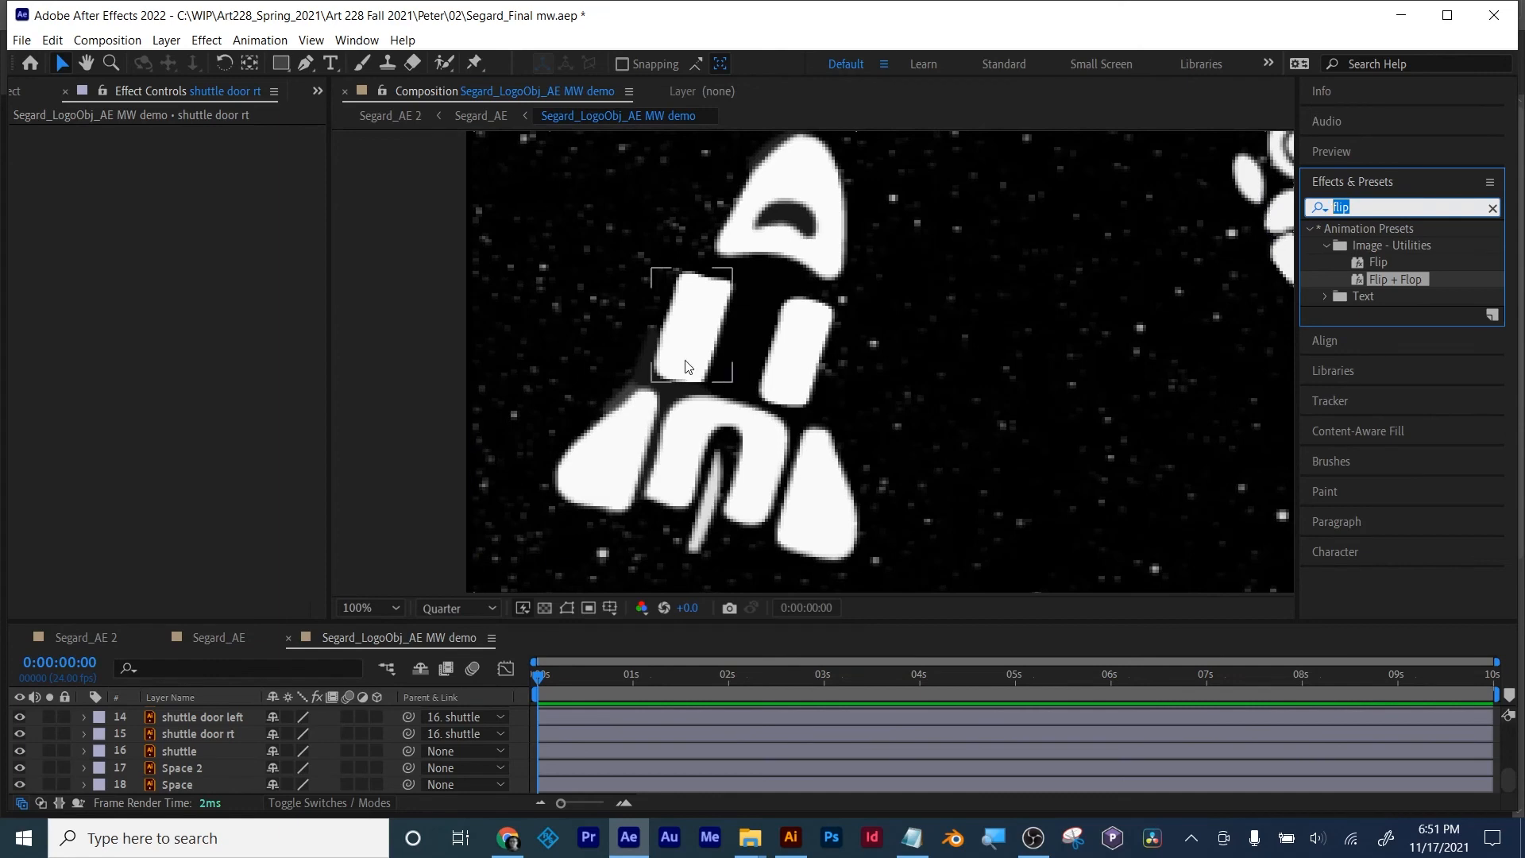
pyautogui.click(193, 732)
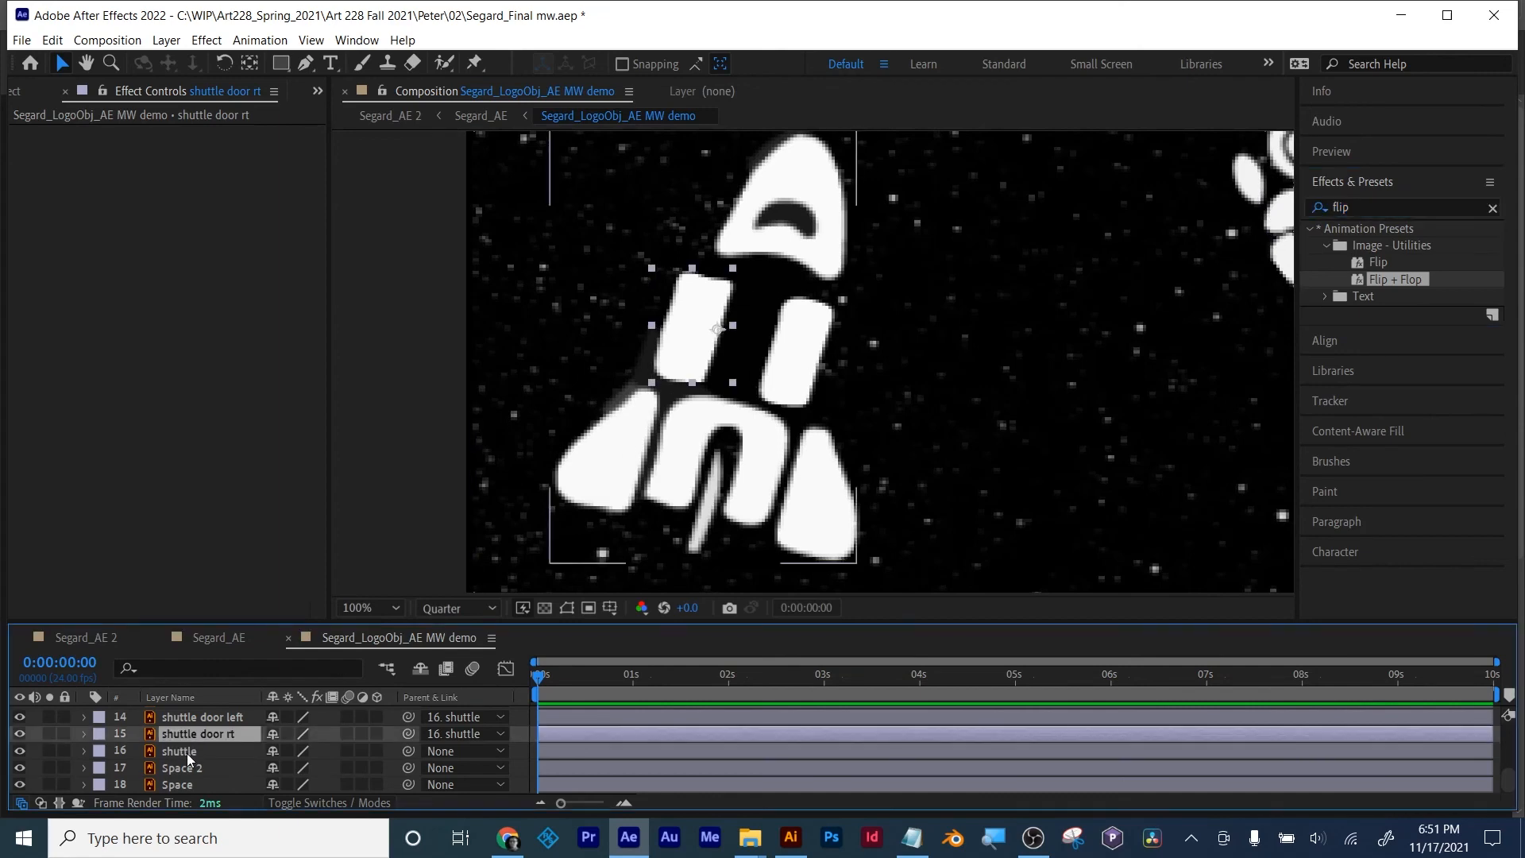
pyautogui.scroll(1, 187, 759)
pyautogui.scroll(-1, 187, 760)
pyautogui.click(374, 719)
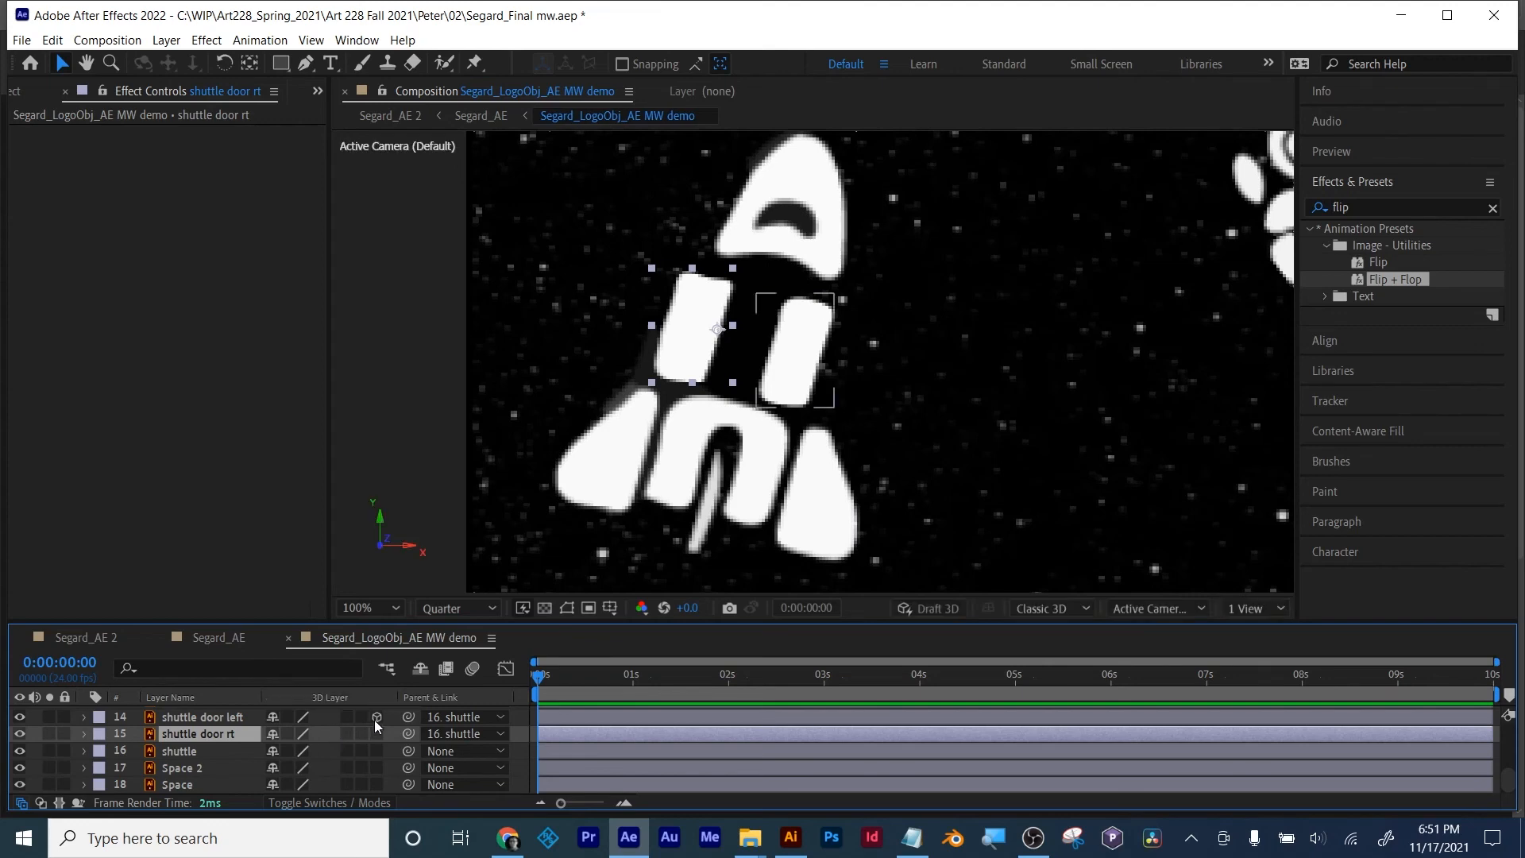
pyautogui.click(374, 739)
pyautogui.press('space')
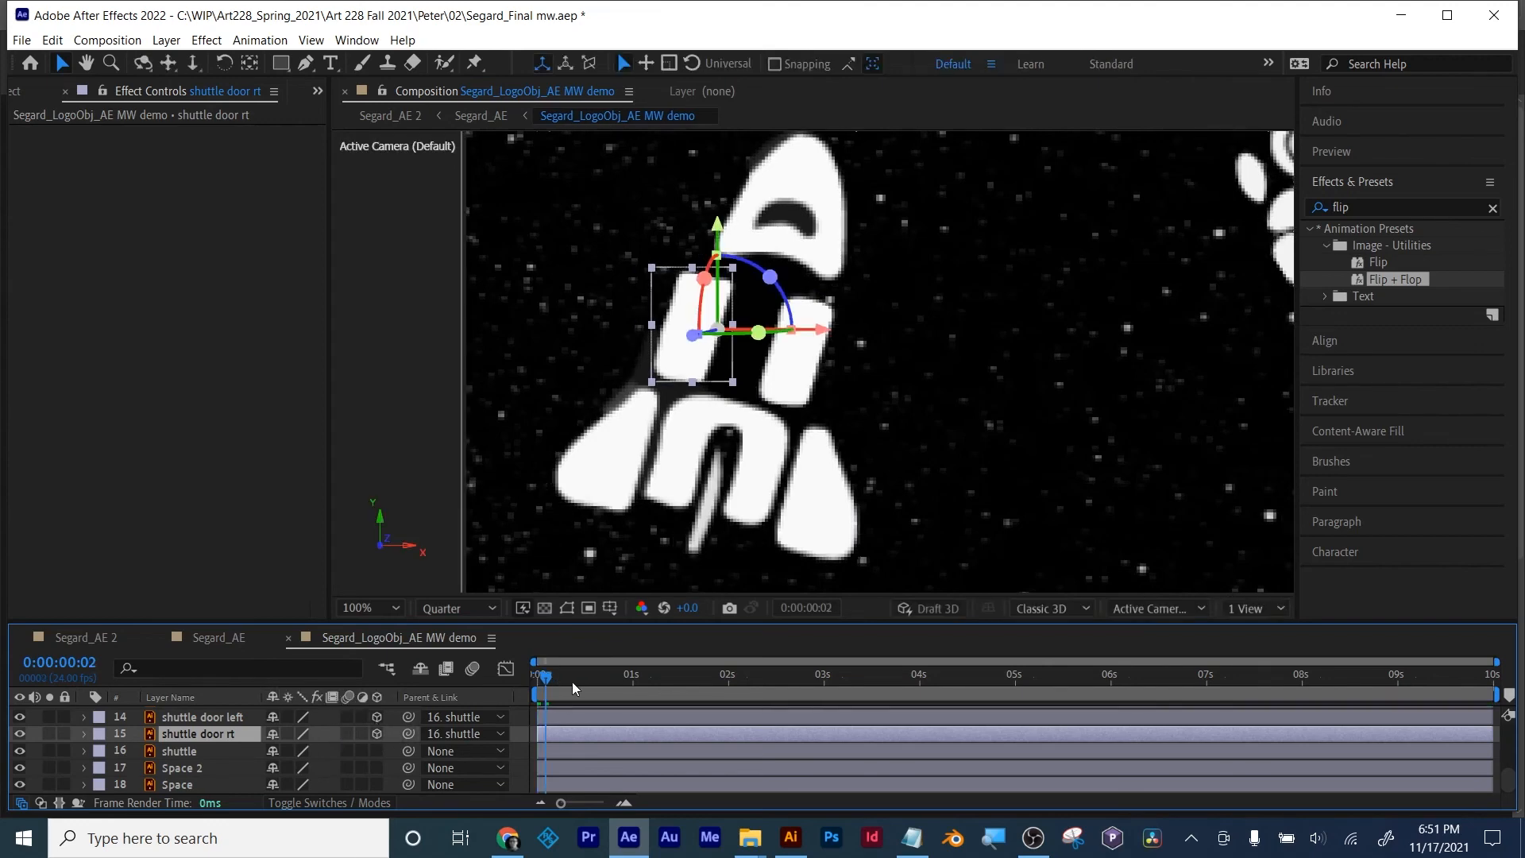
pyautogui.press('space')
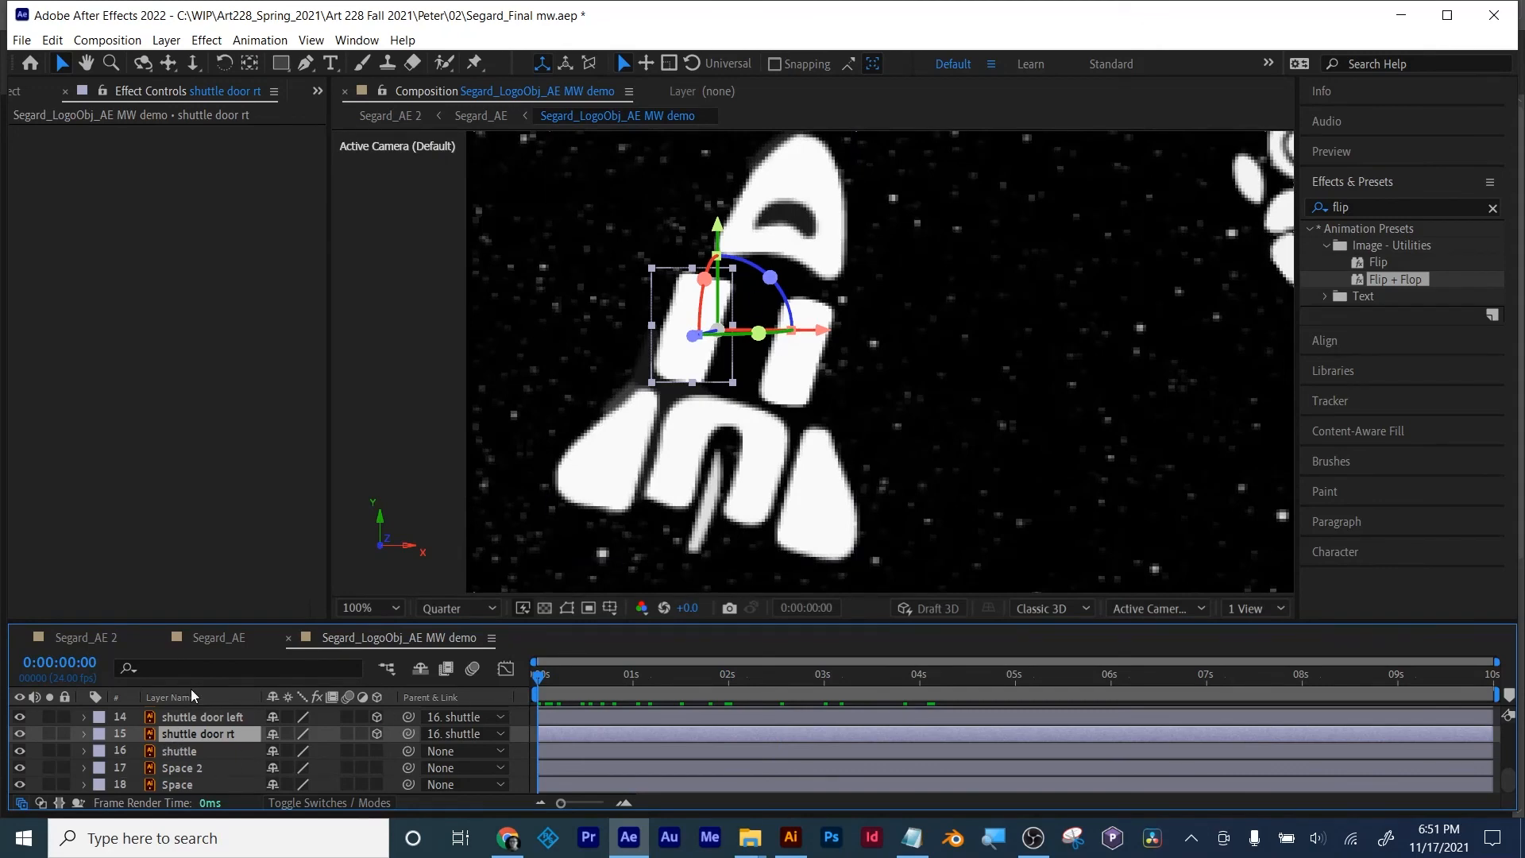
# Step: Reveal the rotation properties of the shuttle door rt and shuttle door left layers
pyautogui.press('r')
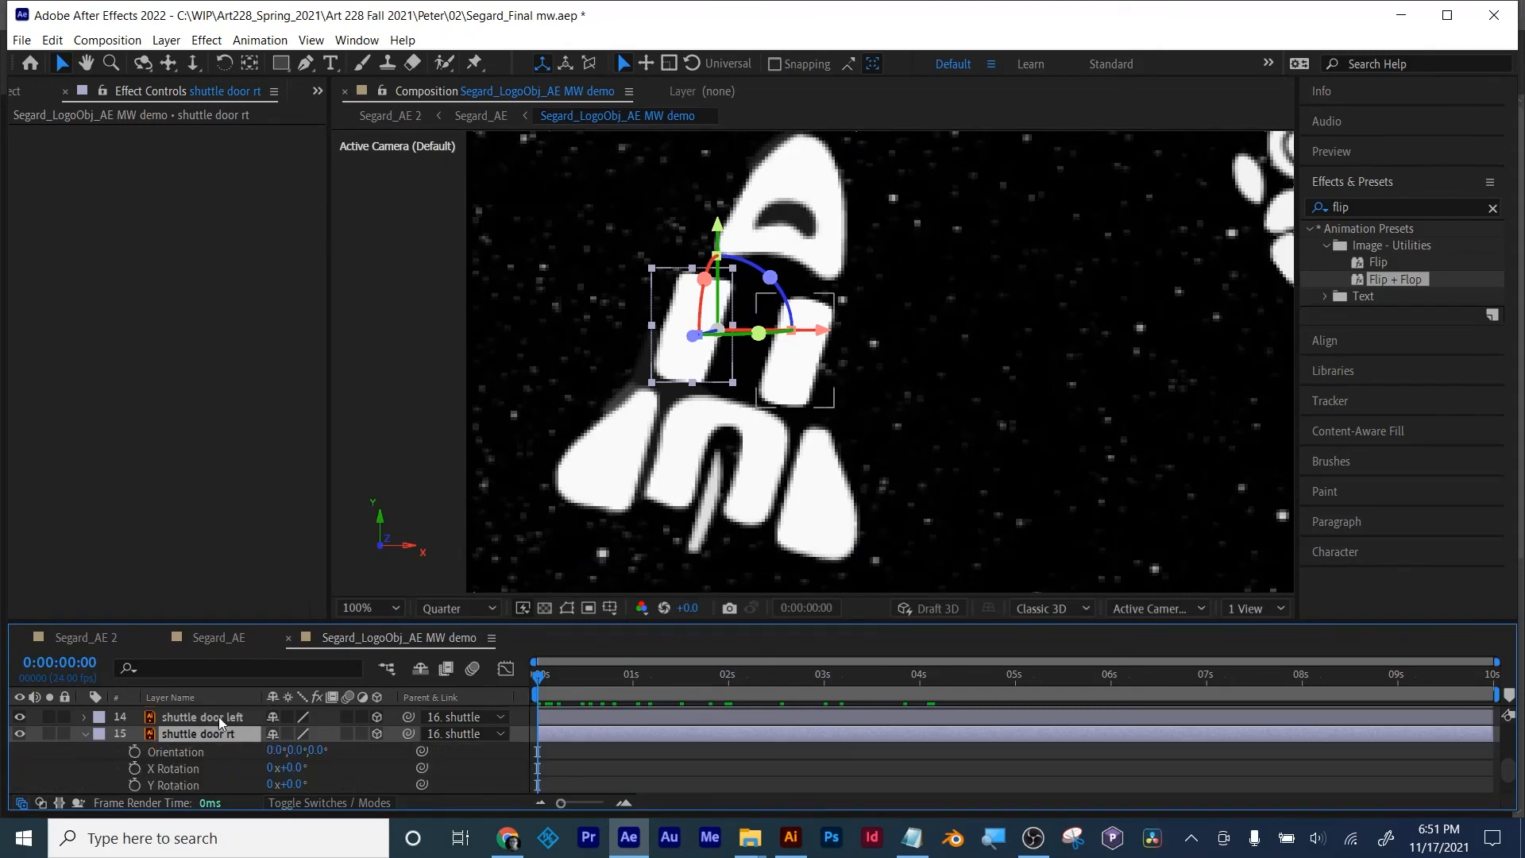
pyautogui.click(218, 716)
pyautogui.press('r')
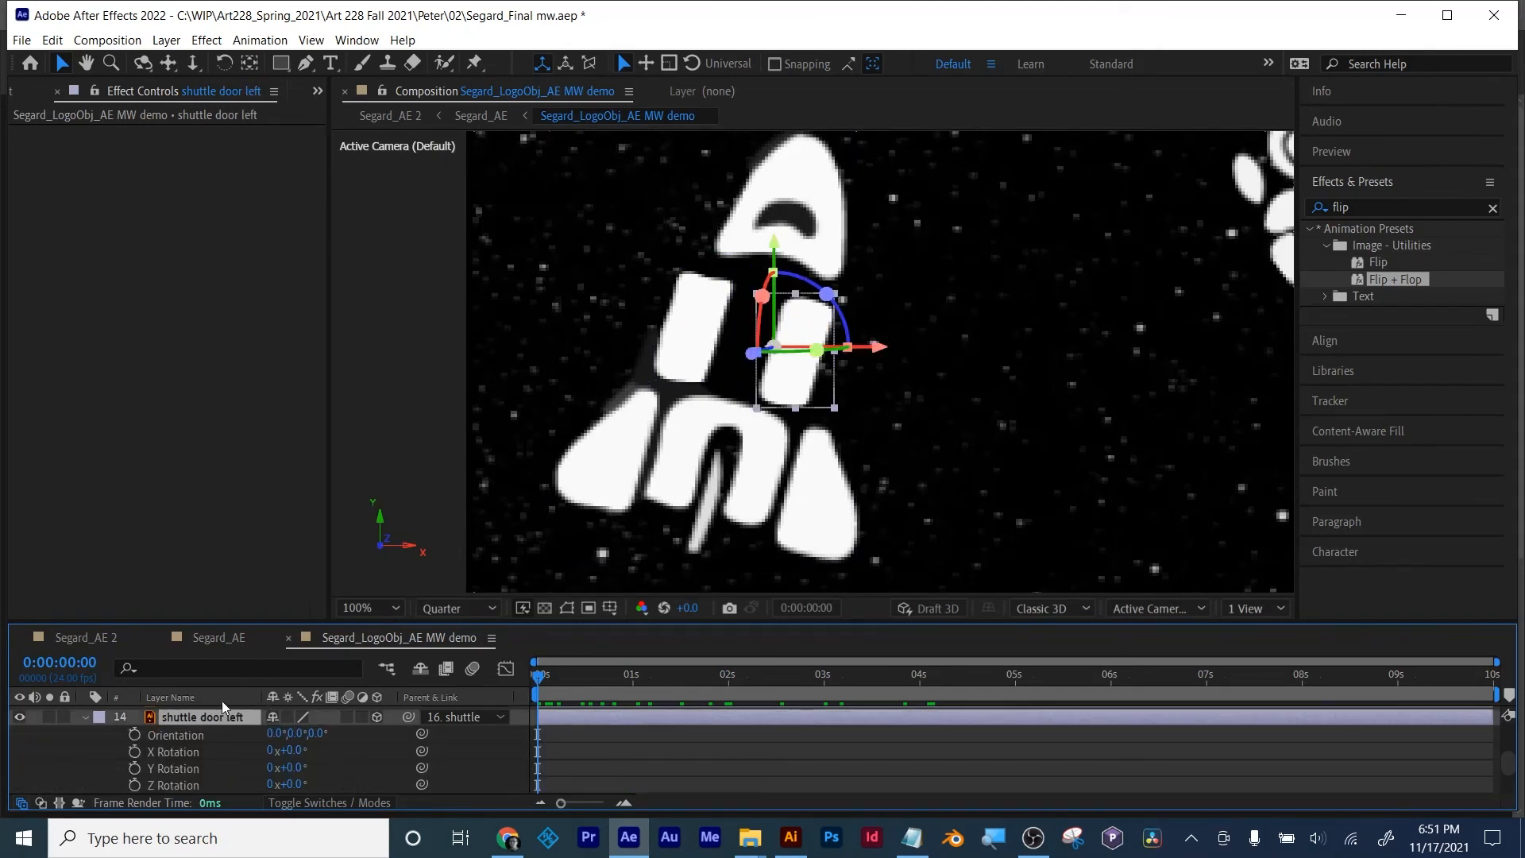
# Step: Rotate a temporary blue rectangle drawn beside the shuttle to -7°, and delete its shape layer
pyautogui.click(899, 767)
pyautogui.click(281, 63)
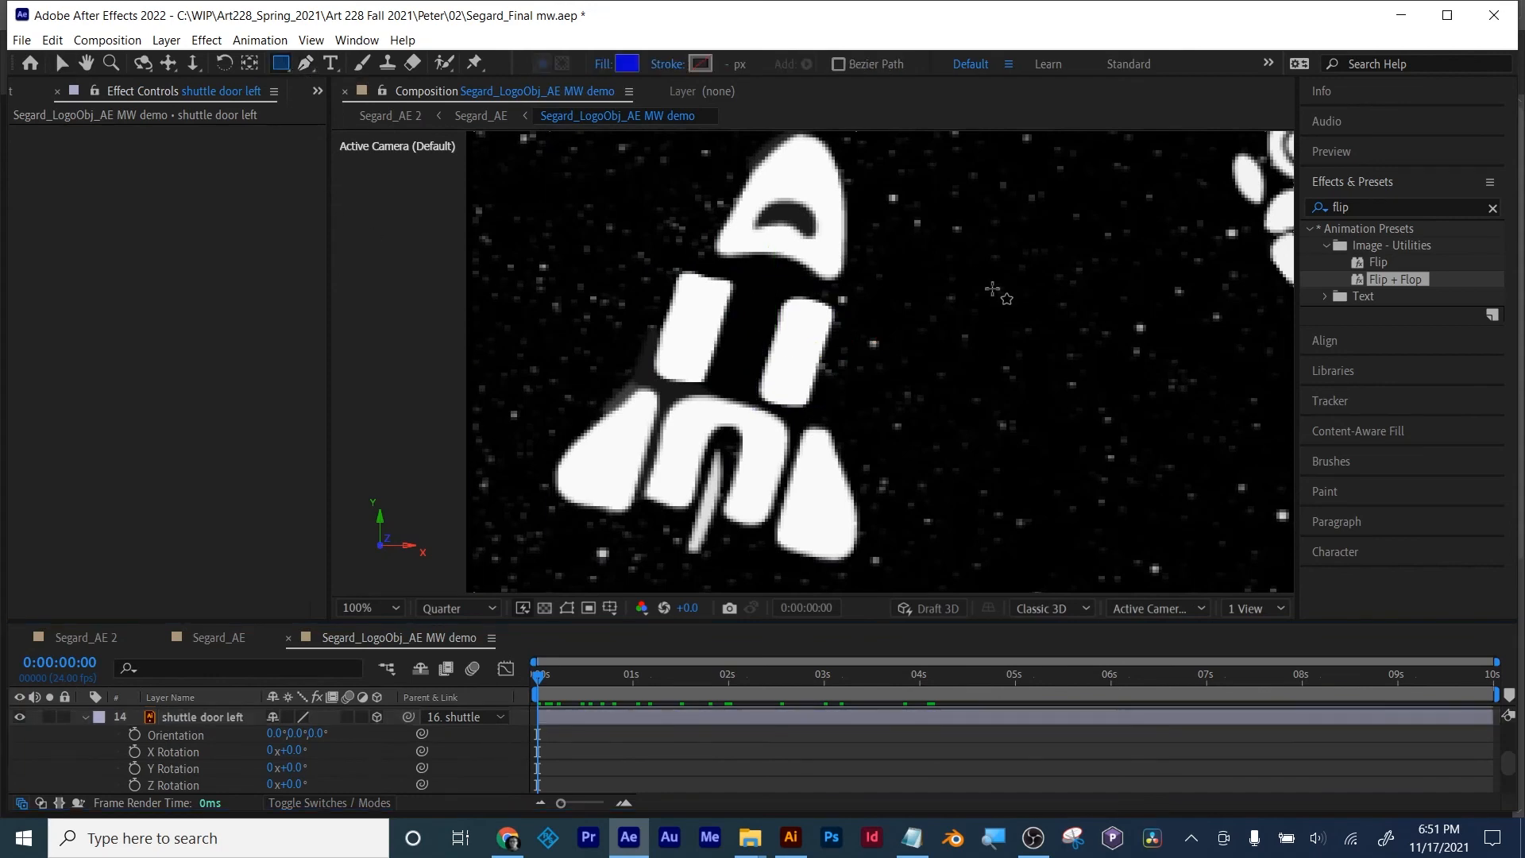
pyautogui.moveTo(989, 283); pyautogui.dragTo(1132, 412)
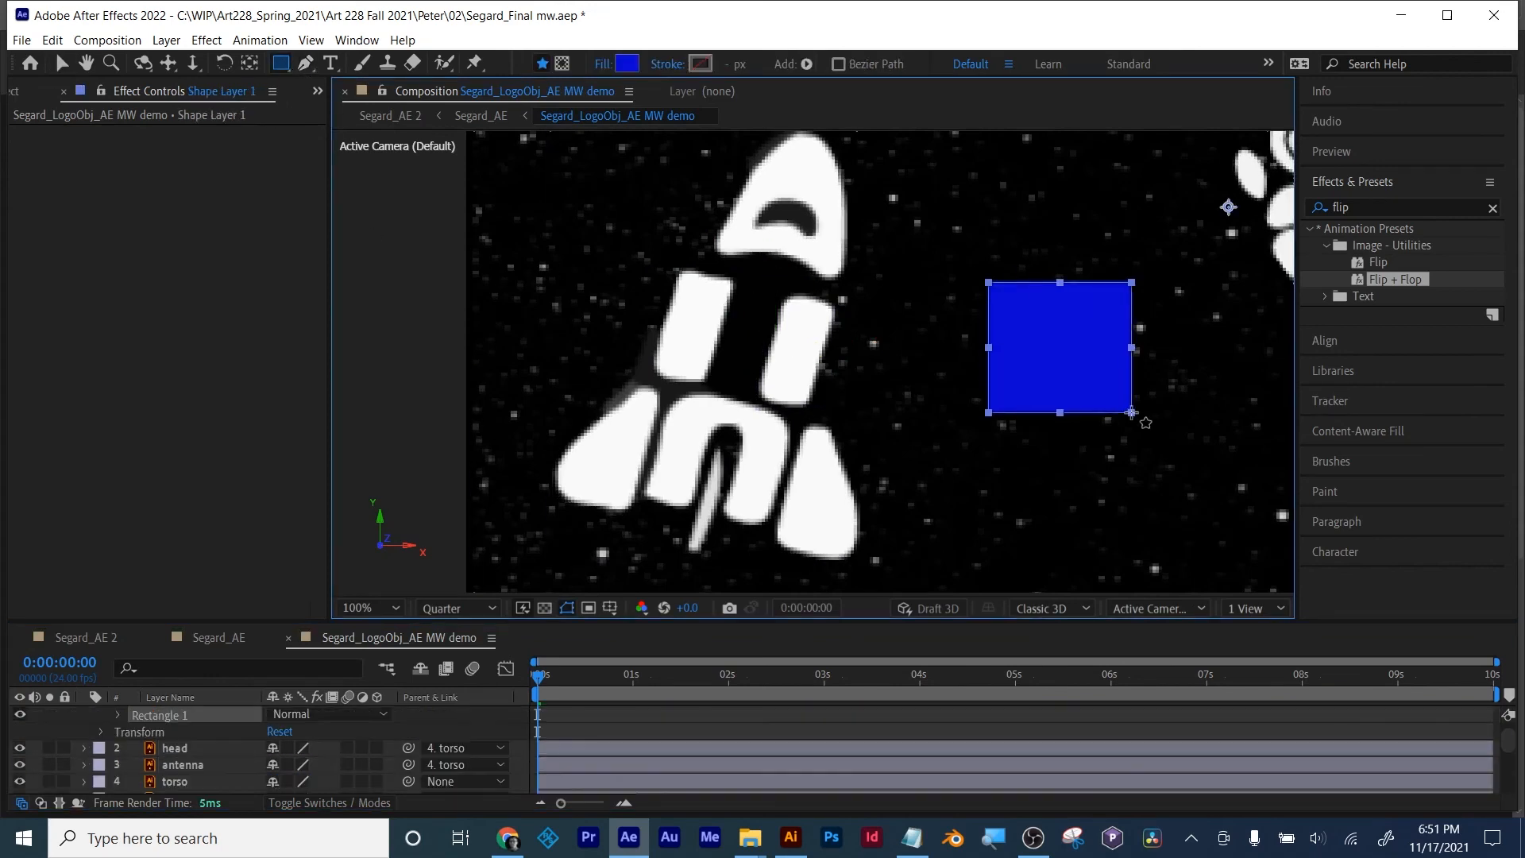
pyautogui.press('r')
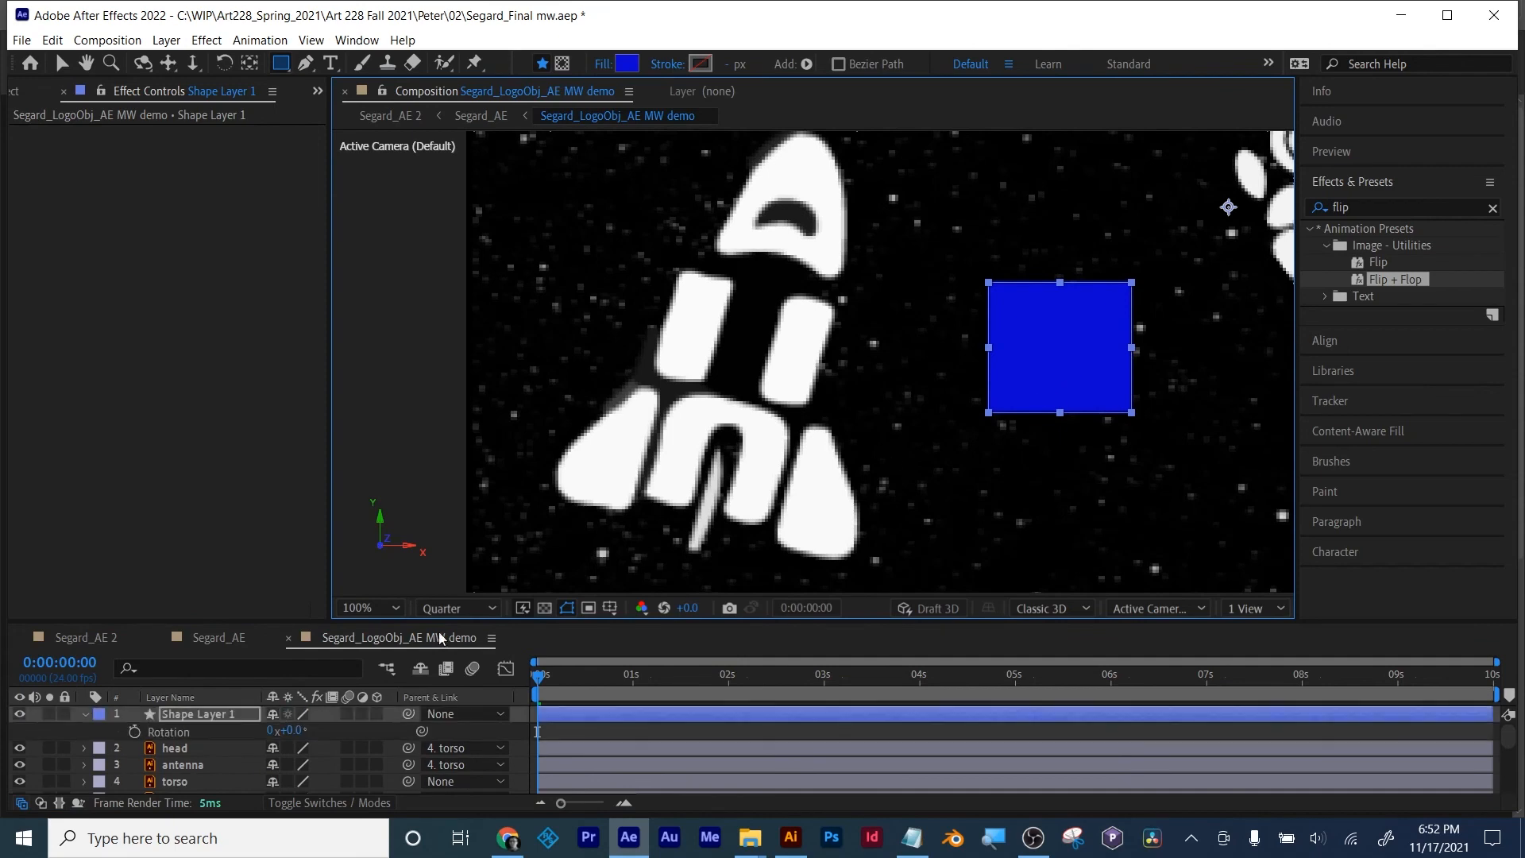
pyautogui.moveTo(295, 730)
pyautogui.mouseDown()
pyautogui.moveTo(226, 712)
pyautogui.moveTo(292, 714)
pyautogui.moveTo(275, 719)
pyautogui.mouseUp()
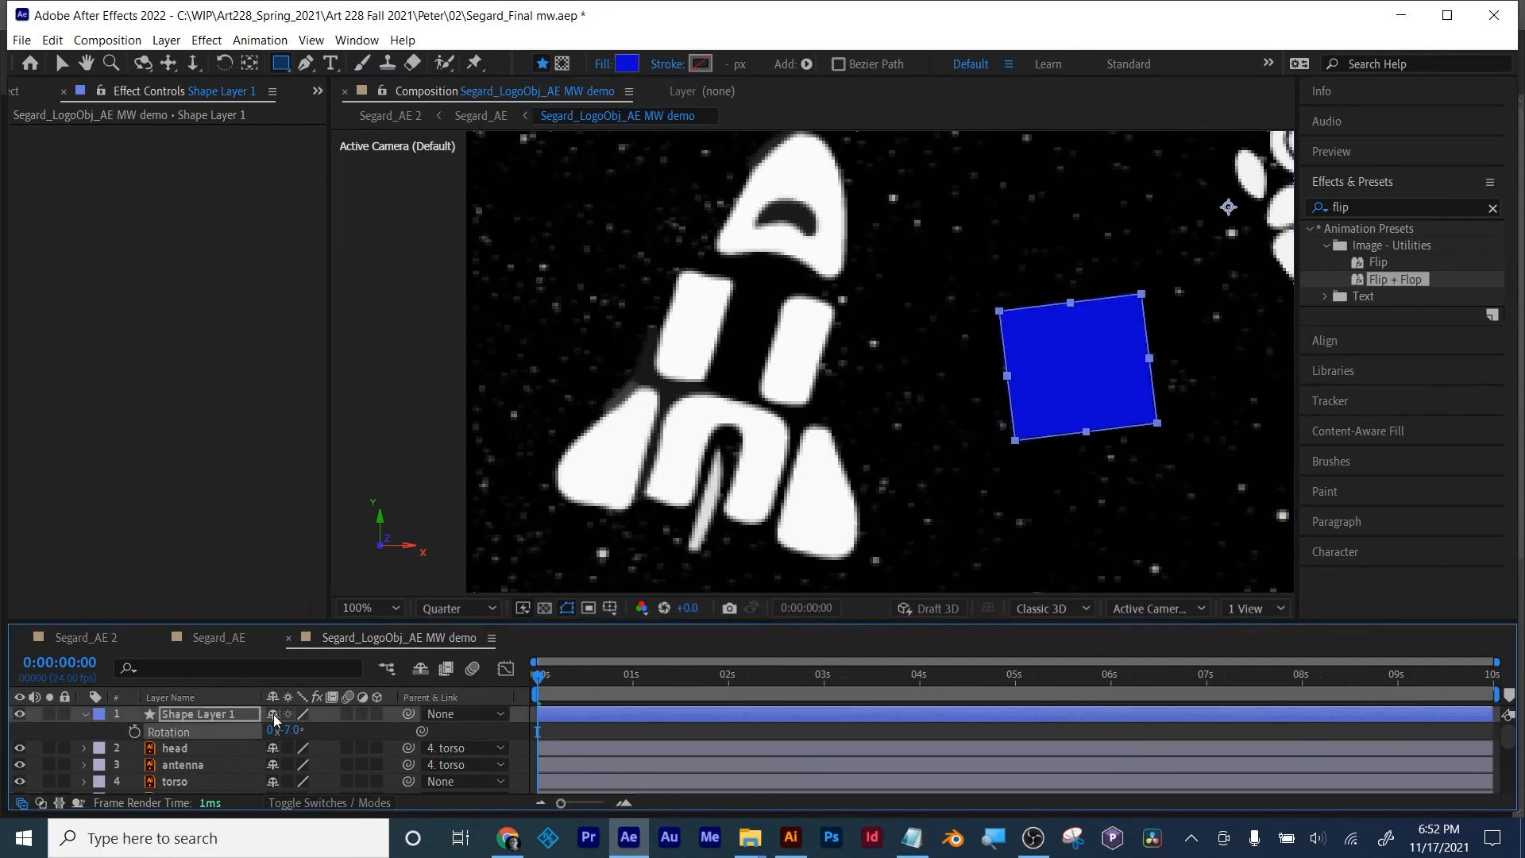
pyautogui.click(199, 713)
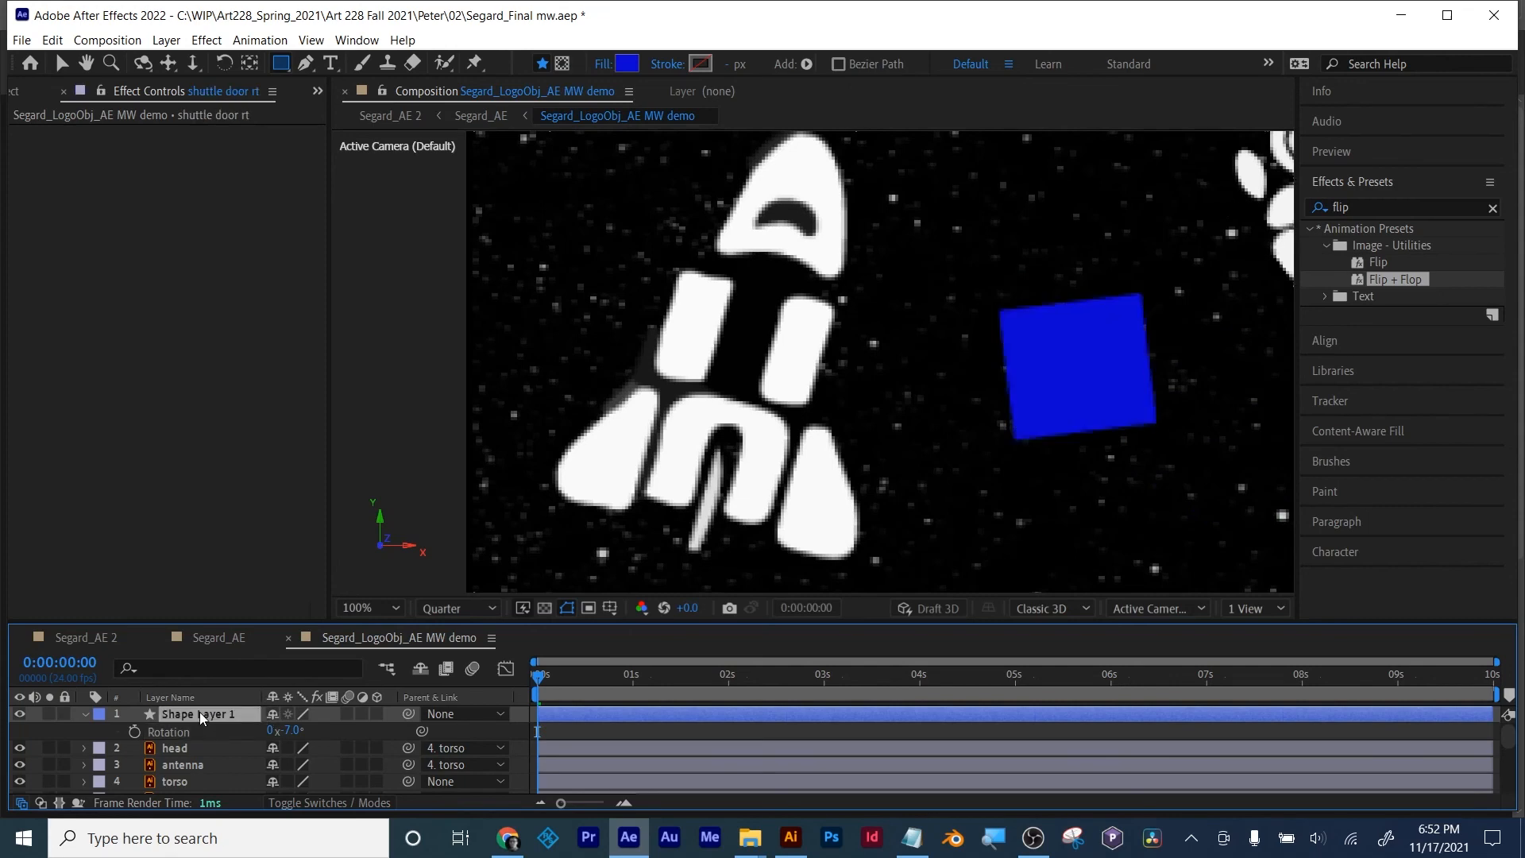
pyautogui.press('Delete')
# Step: Enlarge the timeline around the two shuttle door layers and show the blending mode columns instead of the layer switches
pyautogui.scroll(-5, 203, 735)
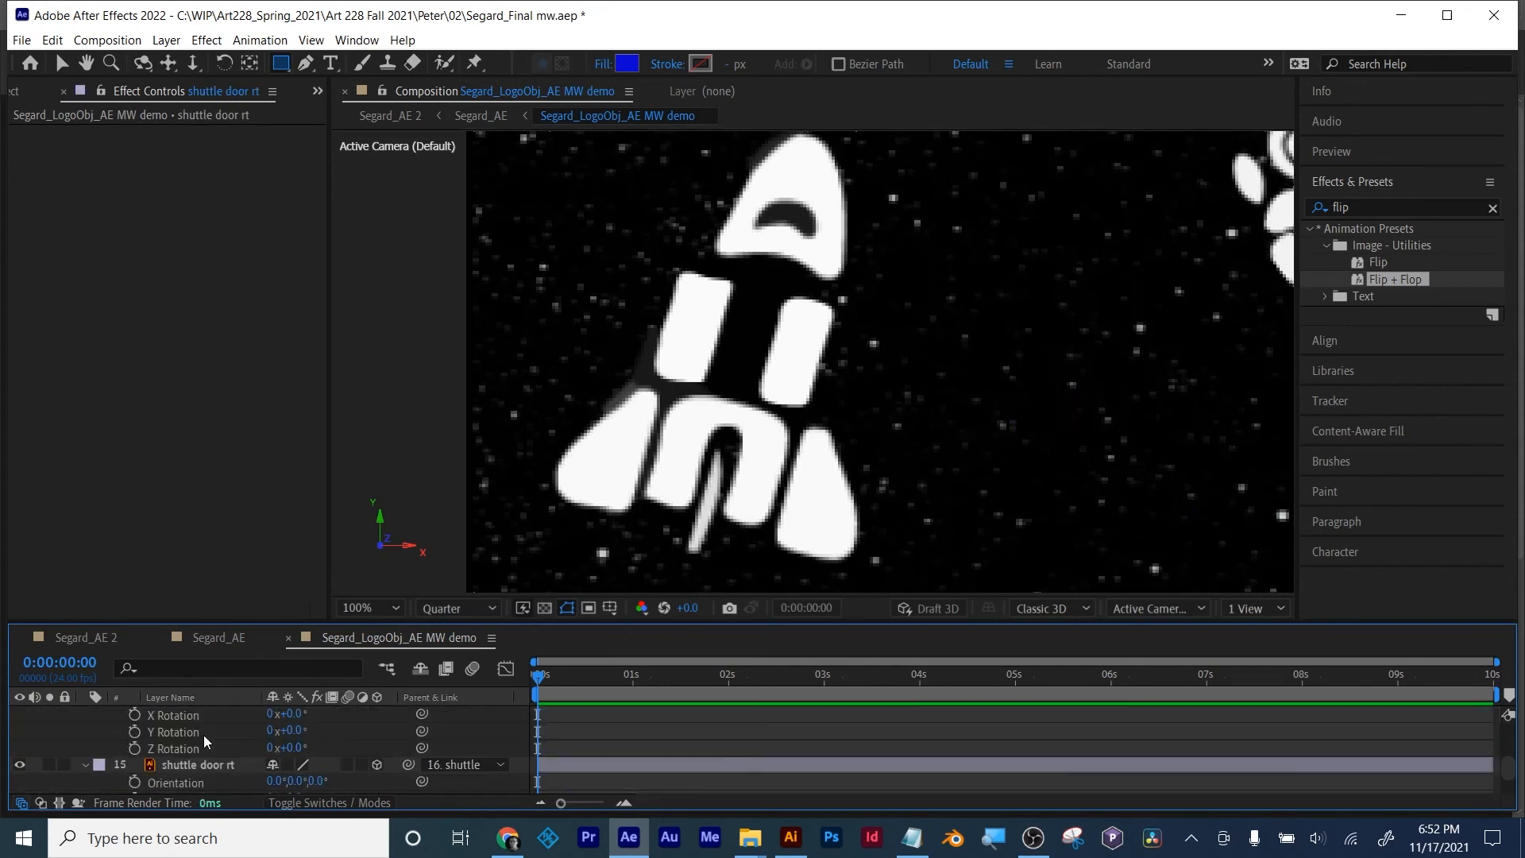
pyautogui.scroll(2, 327, 755)
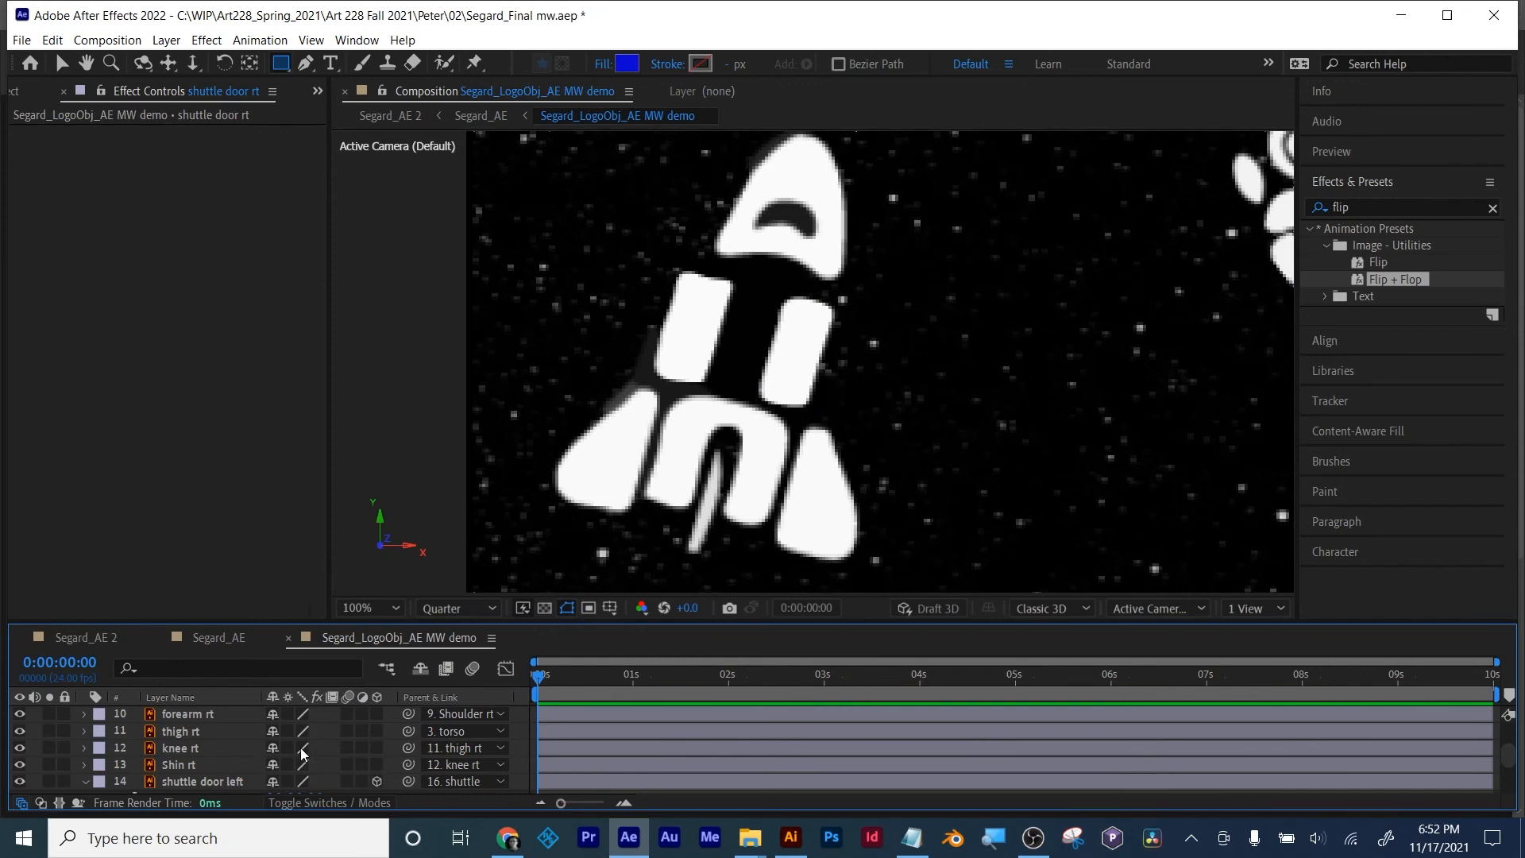
pyautogui.moveTo(273, 622); pyautogui.dragTo(274, 509)
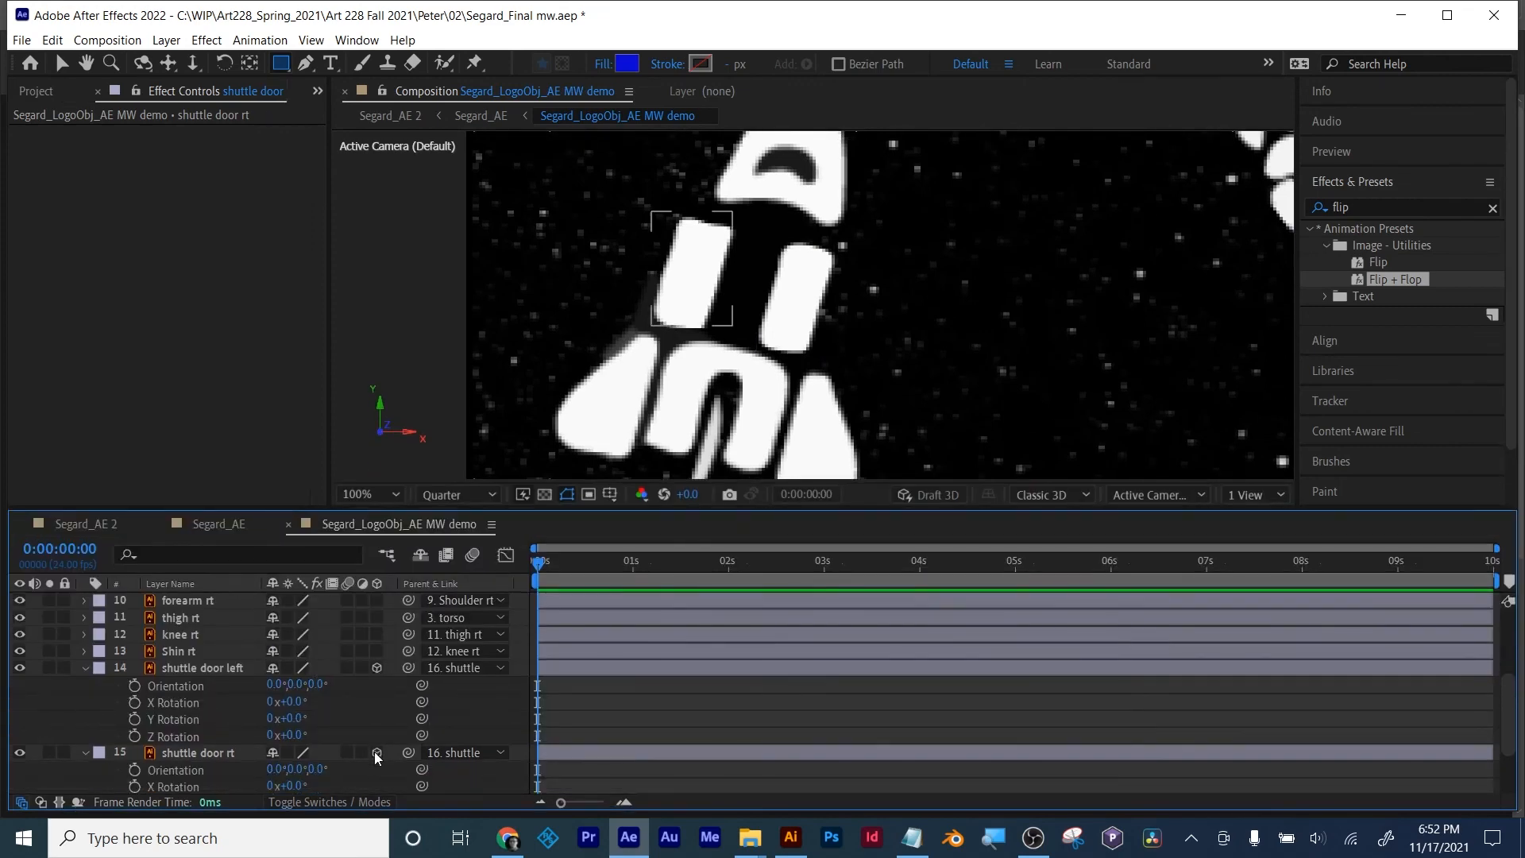
pyautogui.click(323, 801)
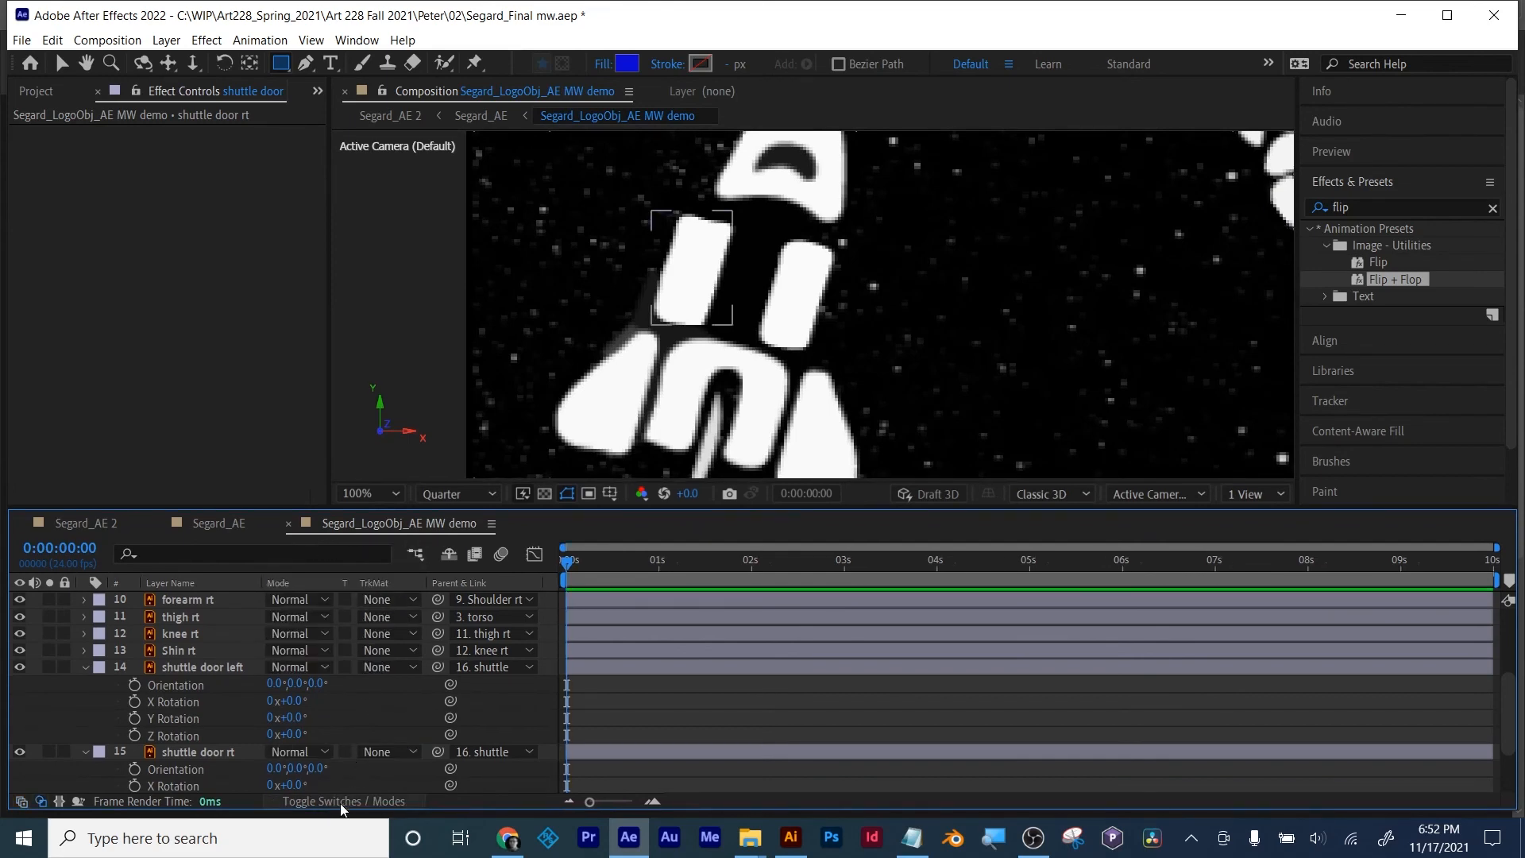
# Step: Show the layer switches again and turn the shuttle door left layer's 3D option off and back on
pyautogui.click(347, 798)
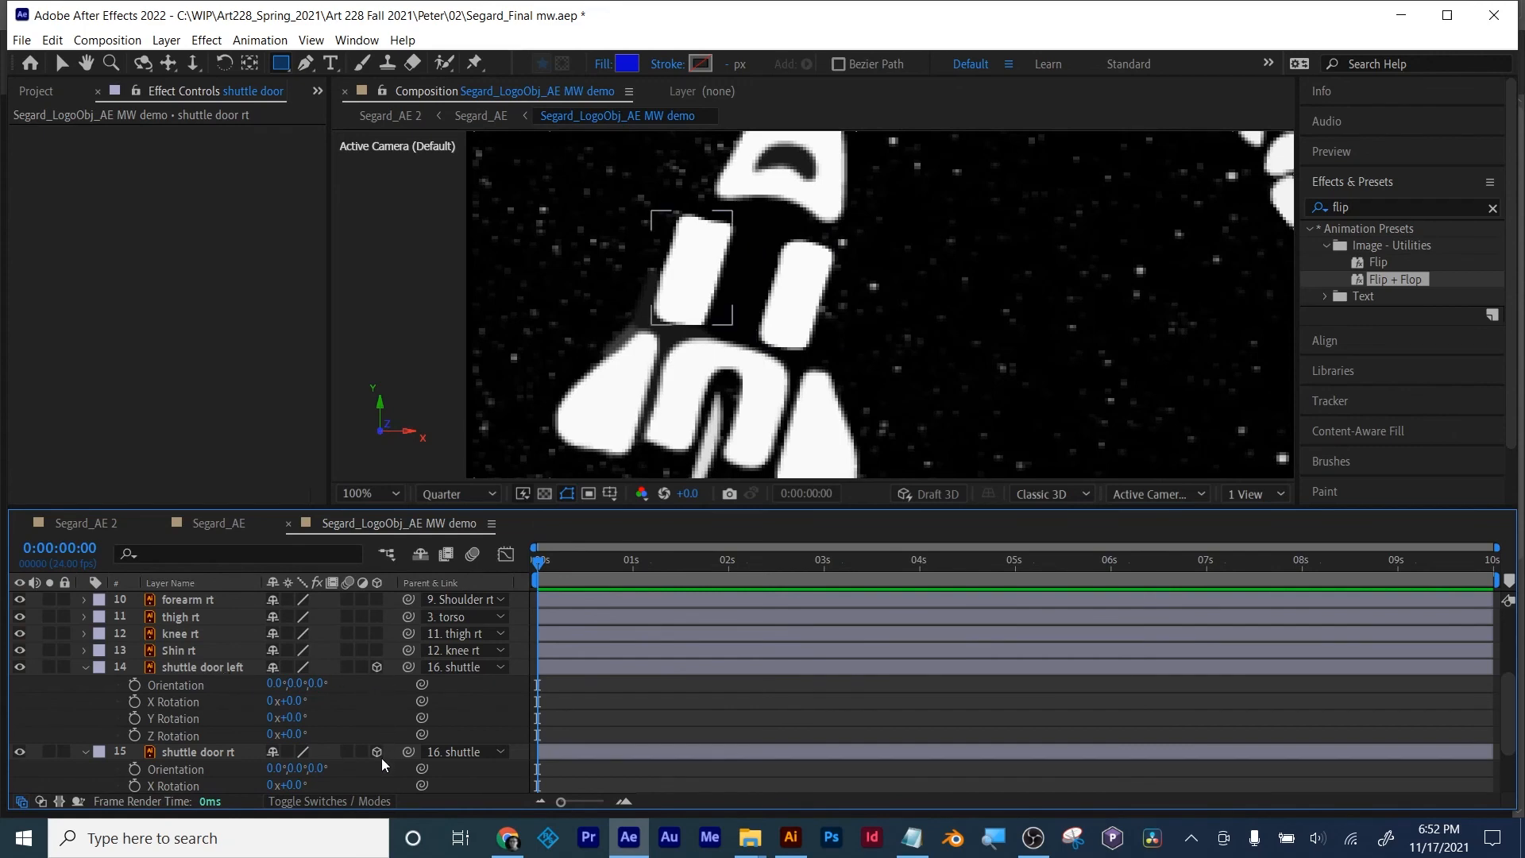
pyautogui.click(218, 670)
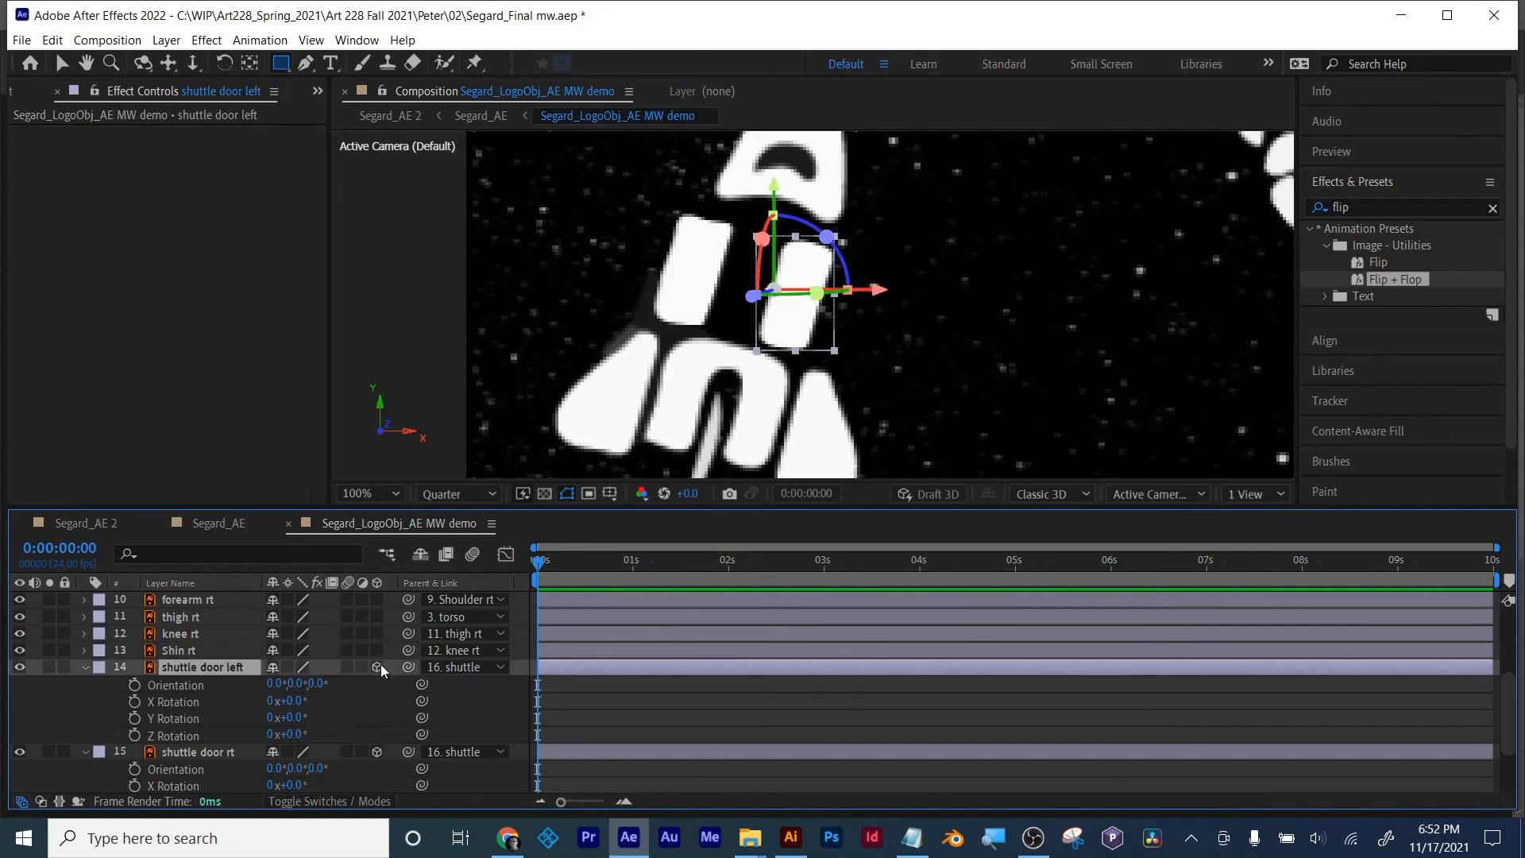
pyautogui.click(378, 667)
pyautogui.click(378, 668)
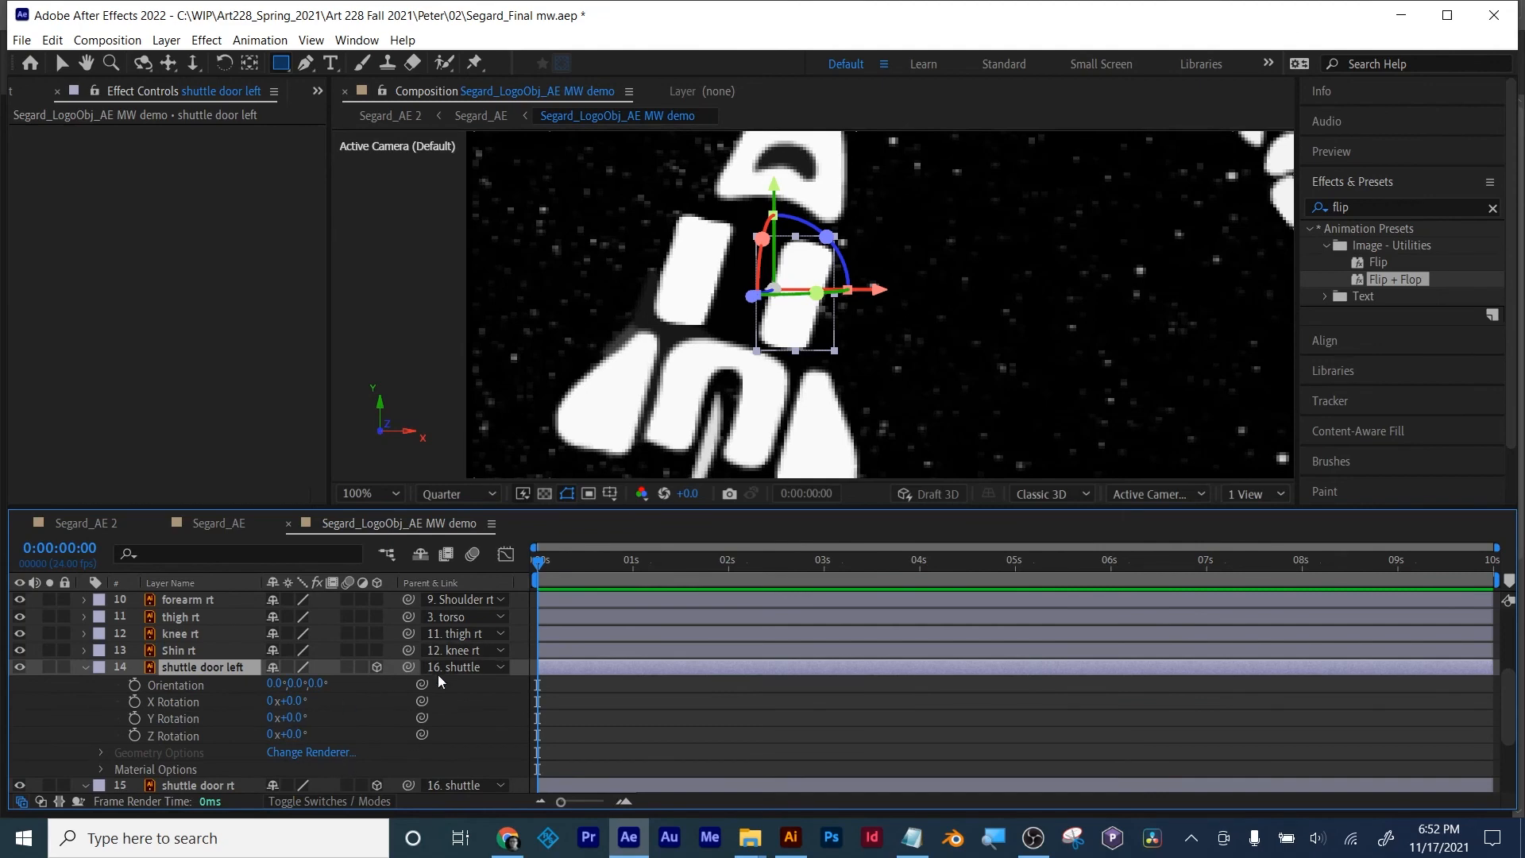
# Step: At 0:00:00:23, start keyframing Orientation, X and Y Rotation on shuttle door left, and Orientation plus all three rotations on shuttle door rt
pyautogui.moveTo(540, 566); pyautogui.dragTo(632, 564)
pyautogui.press('pageup')
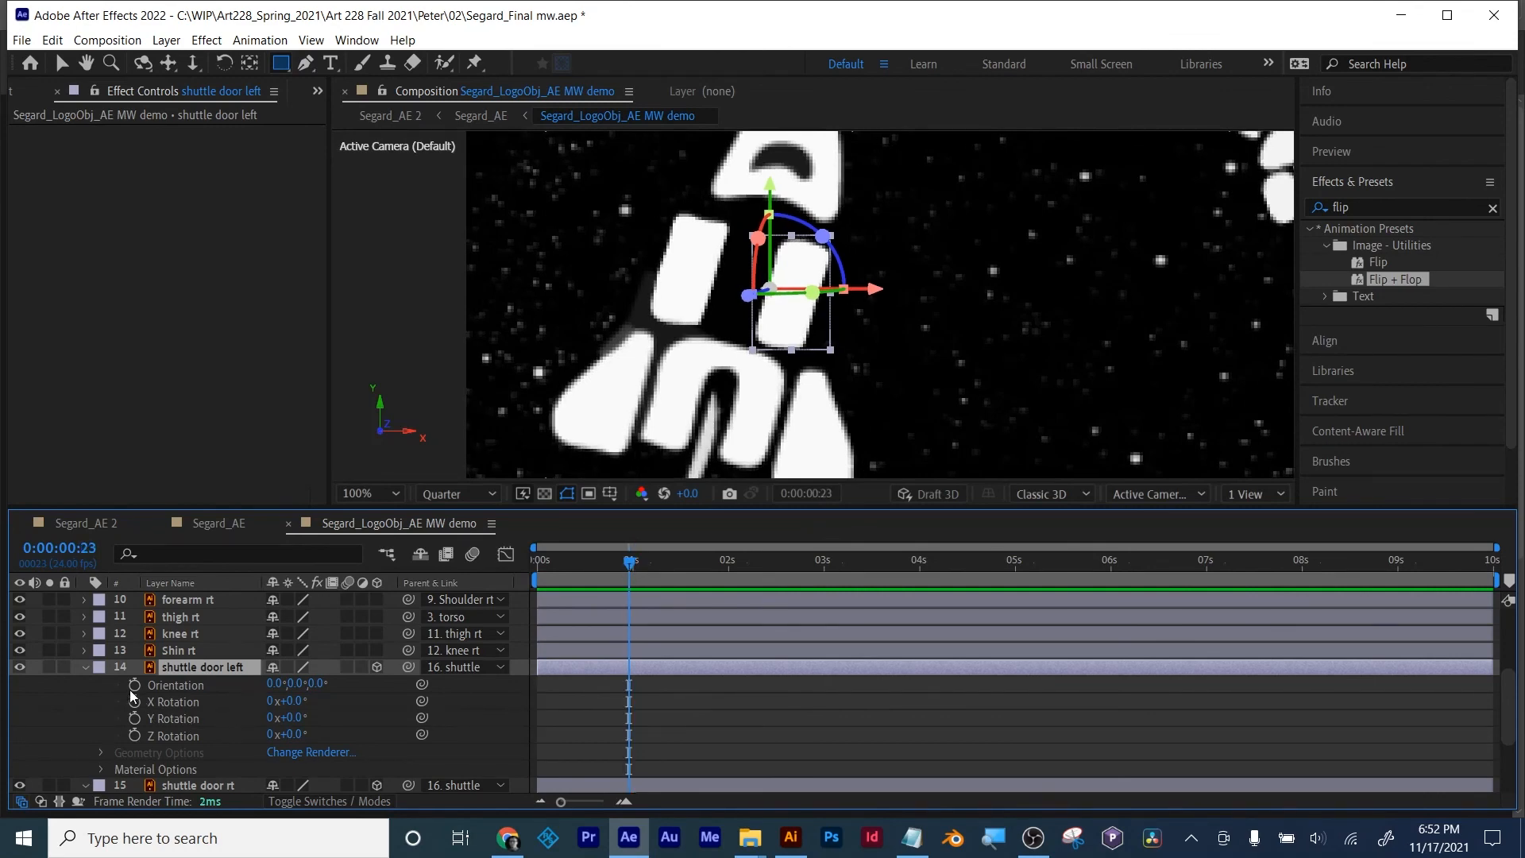
pyautogui.click(134, 685)
pyautogui.click(134, 702)
pyautogui.click(134, 718)
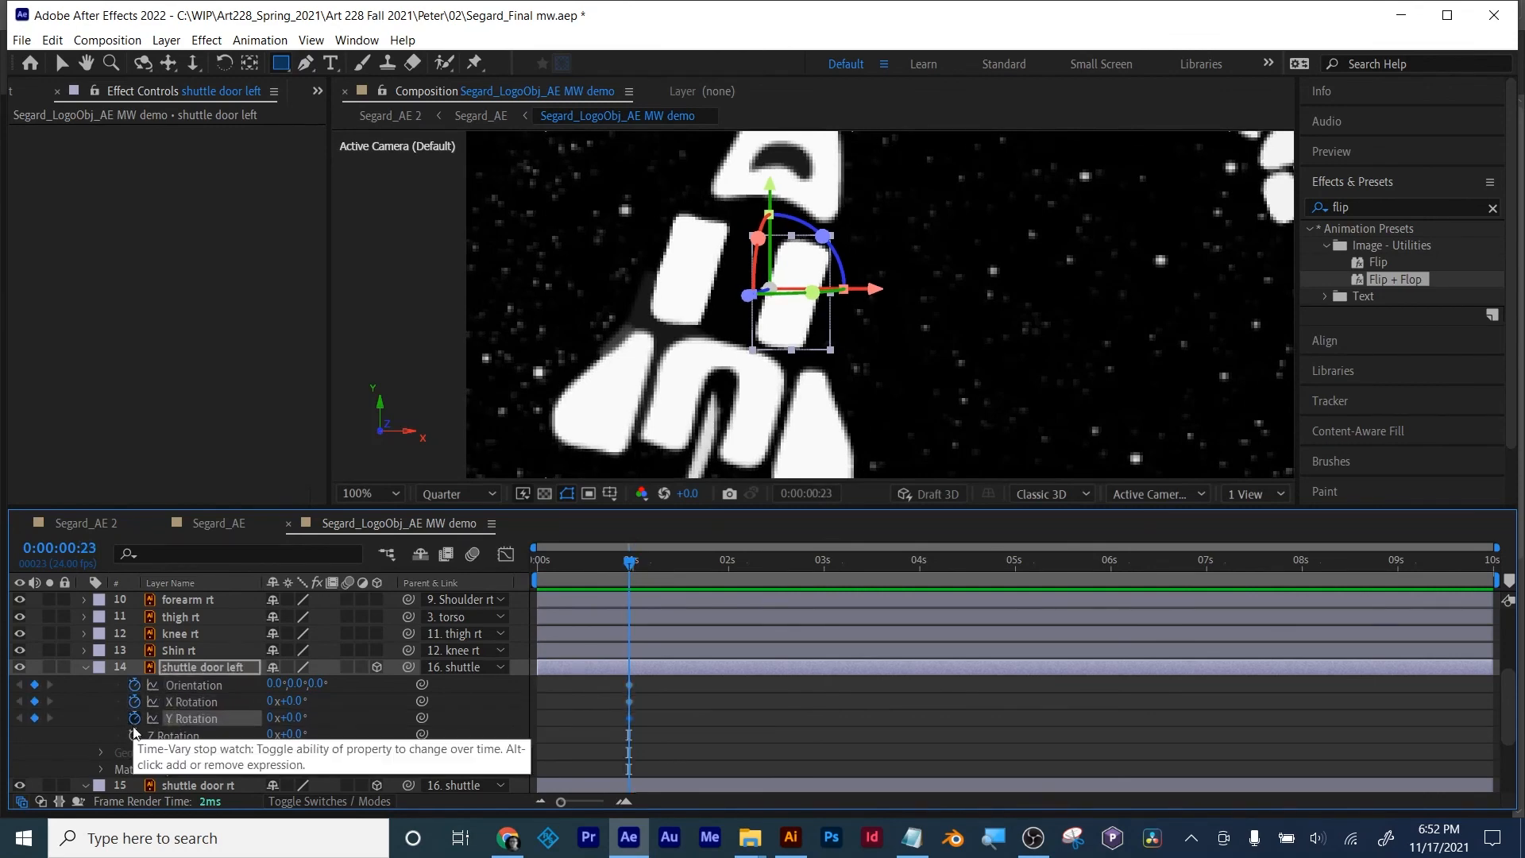
pyautogui.scroll(-3, 291, 731)
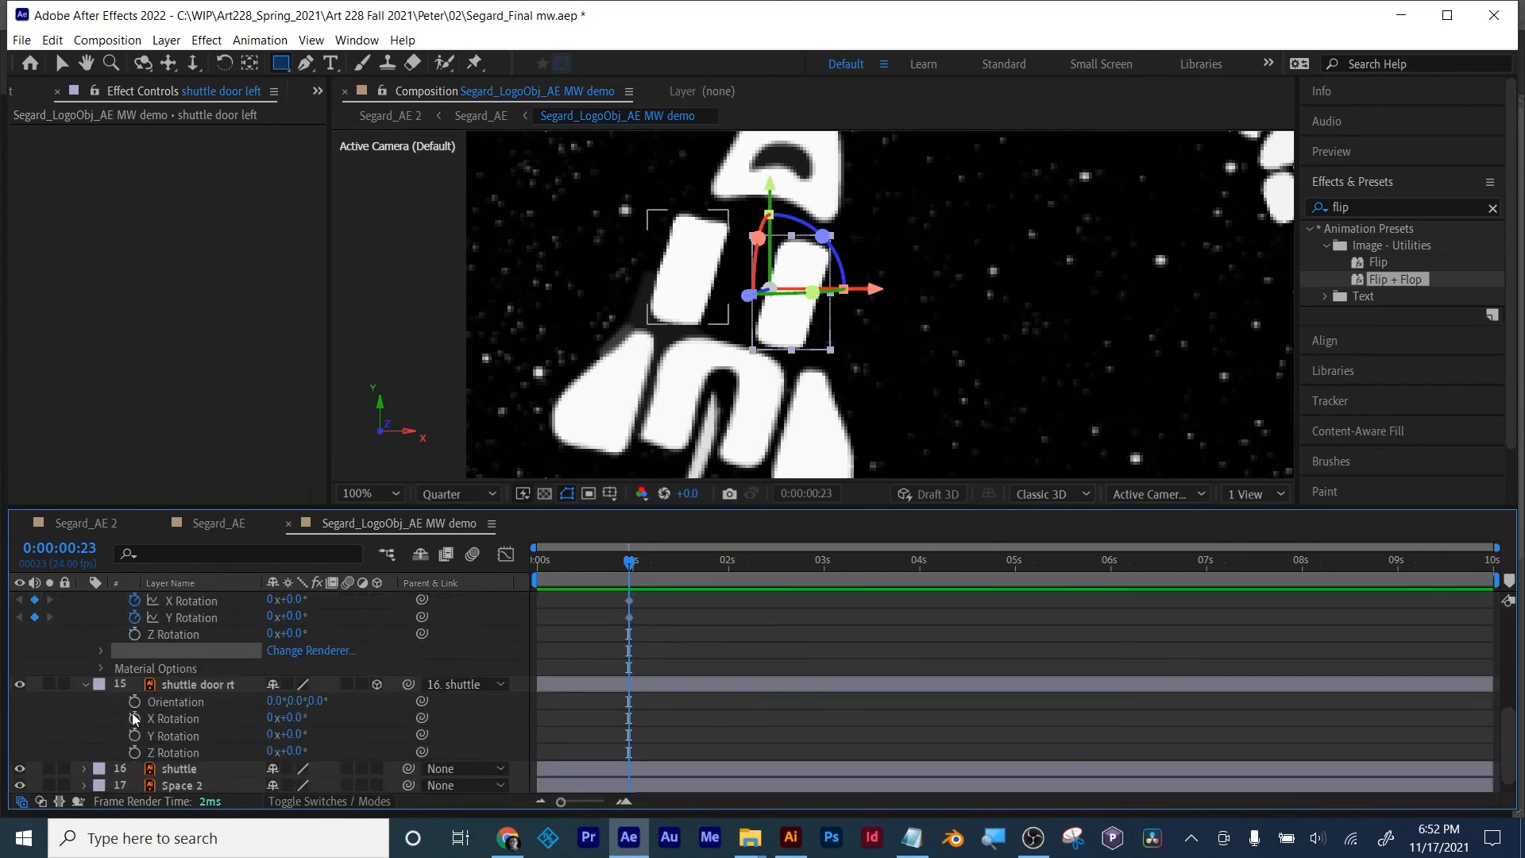
pyautogui.moveTo(134, 701); pyautogui.dragTo(136, 749)
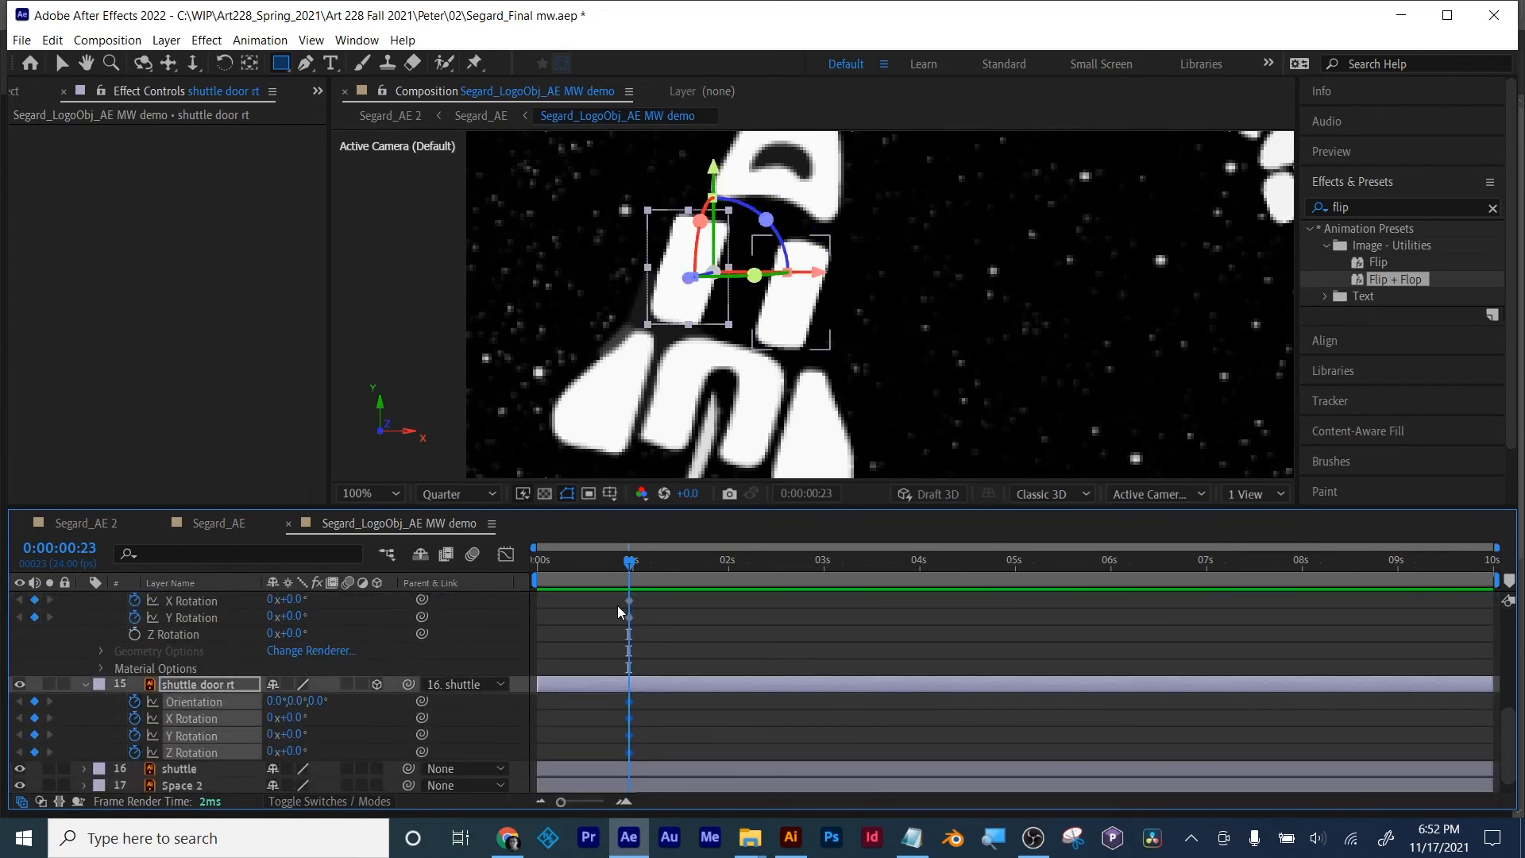
# Step: At 0:00:00:02, set the shuttle door left layer's Y Rotation to 196° and its Z Rotation to -35°
pyautogui.moveTo(629, 562); pyautogui.dragTo(545, 565)
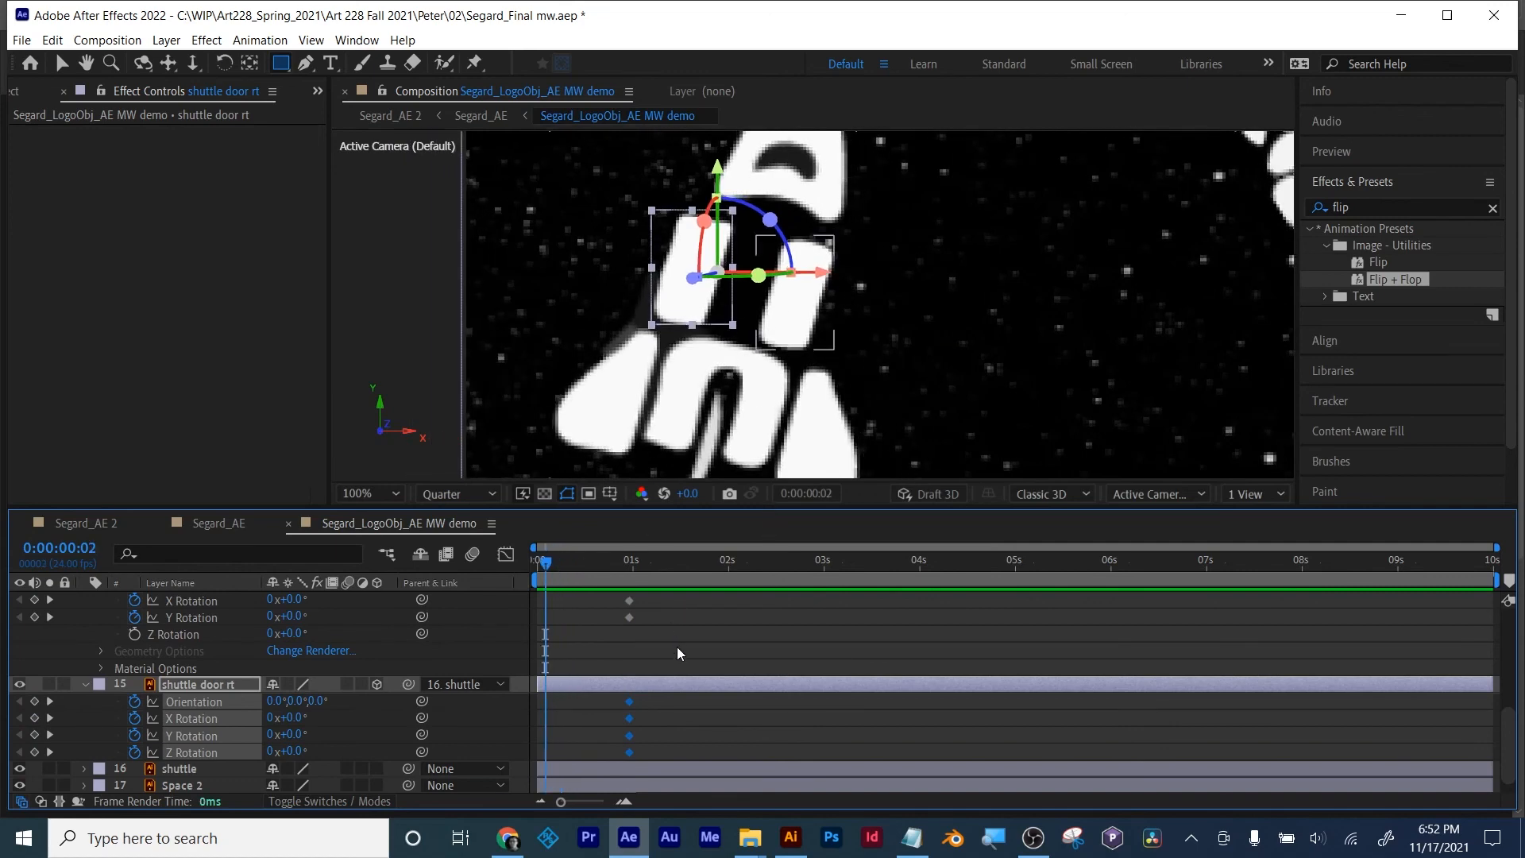
pyautogui.scroll(5, 508, 683)
pyautogui.scroll(-2, 573, 694)
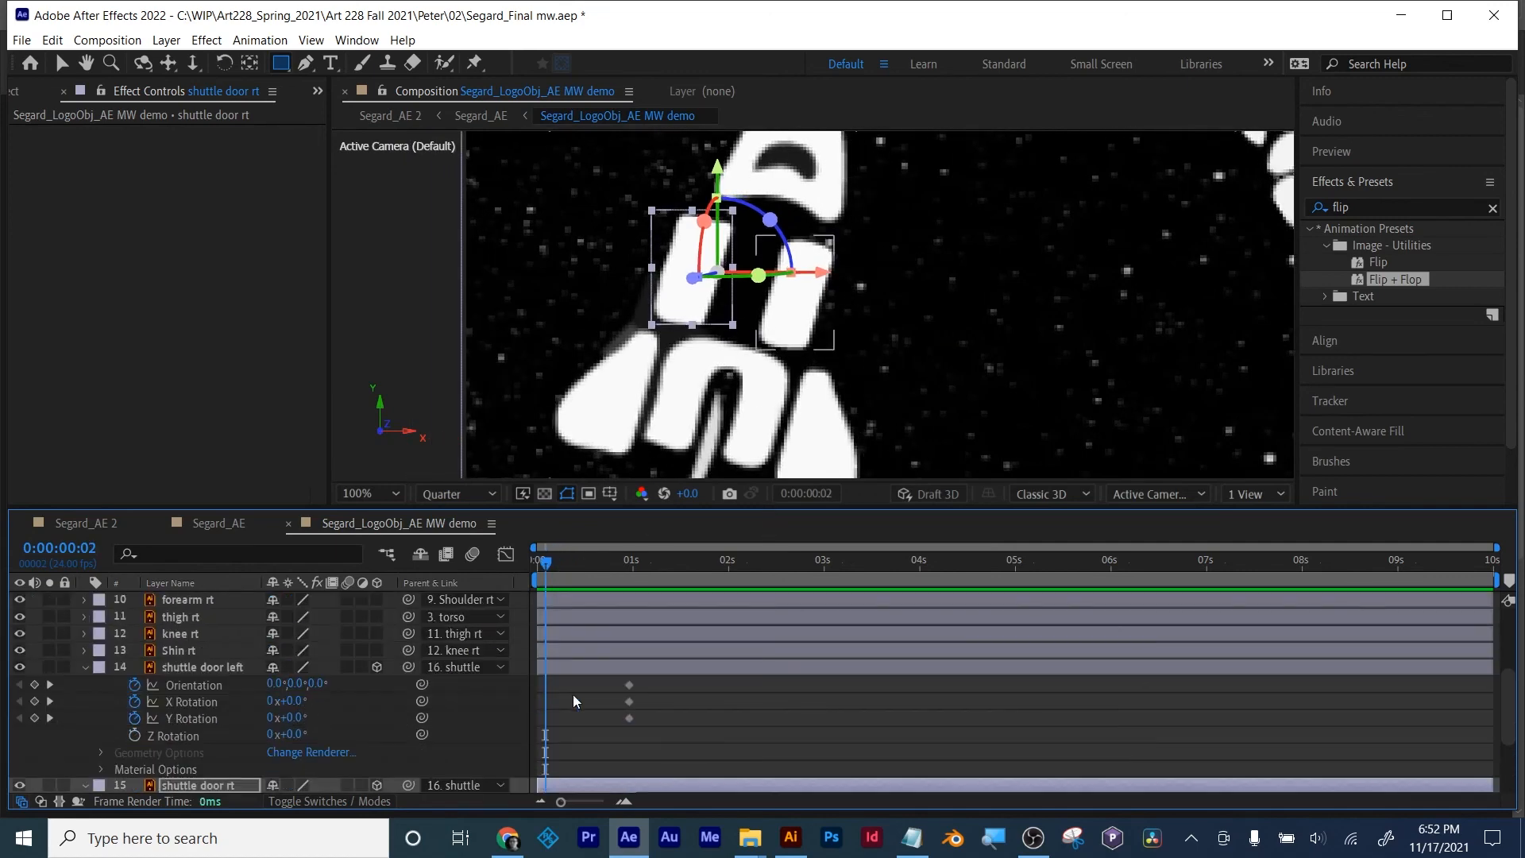
pyautogui.click(716, 665)
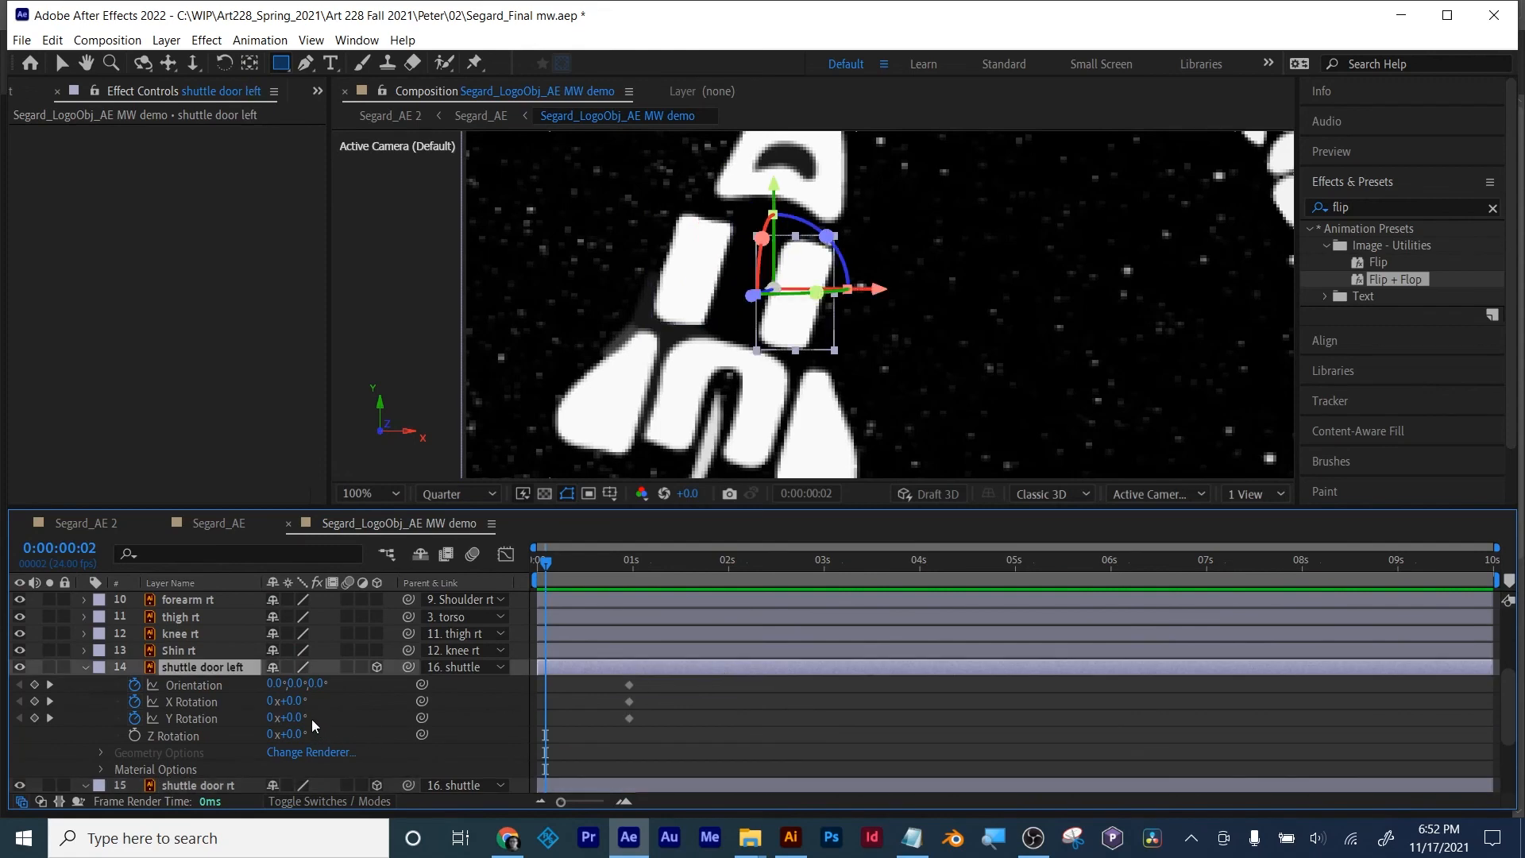
pyautogui.moveTo(296, 700); pyautogui.dragTo(542, 756)
pyautogui.hotkey('ctrl', 'z')
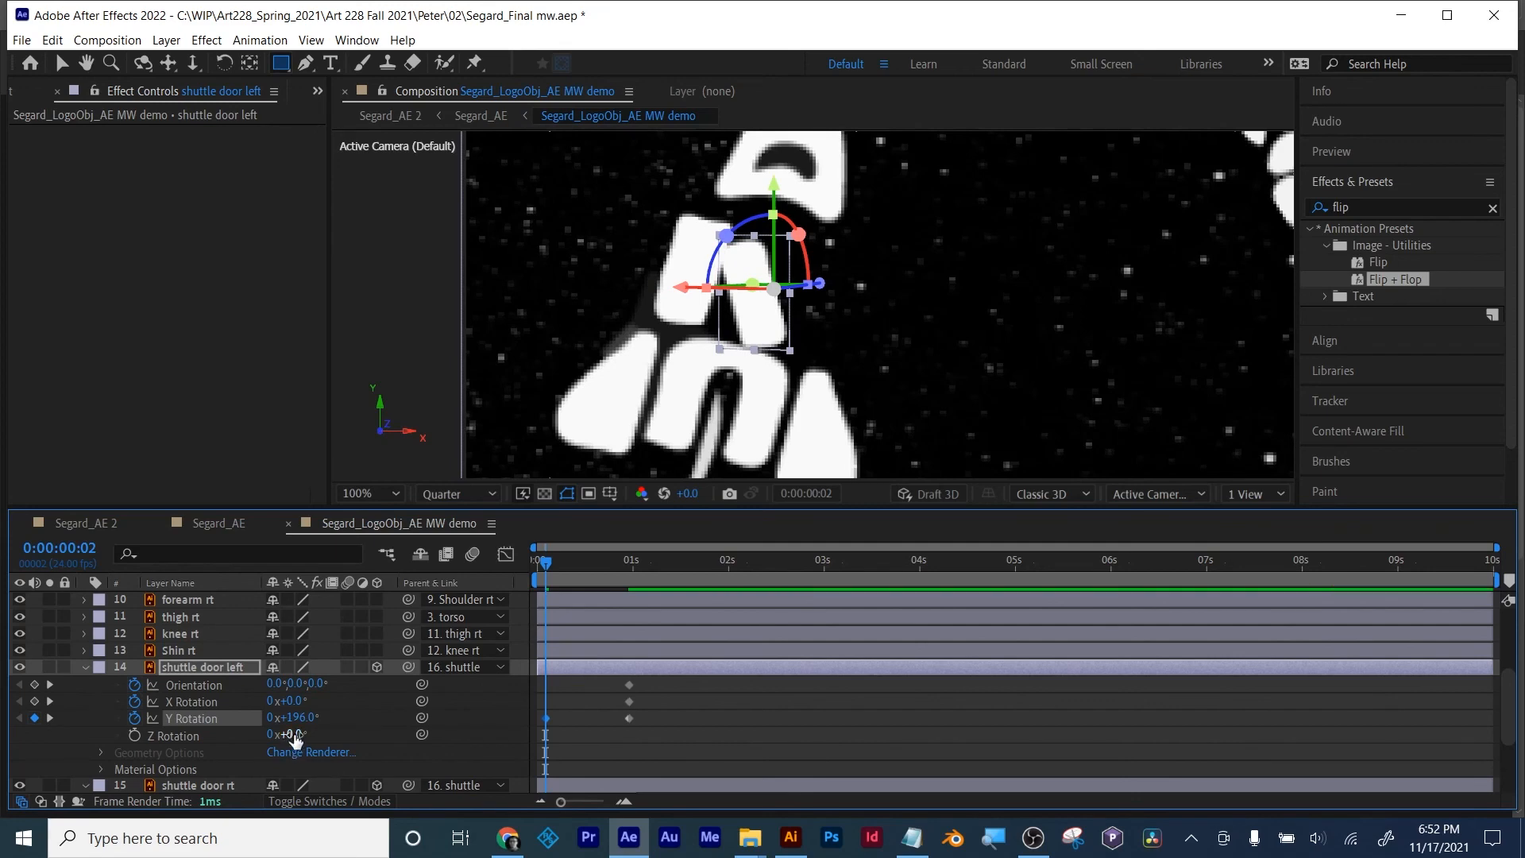
pyautogui.moveTo(294, 735); pyautogui.dragTo(251, 725)
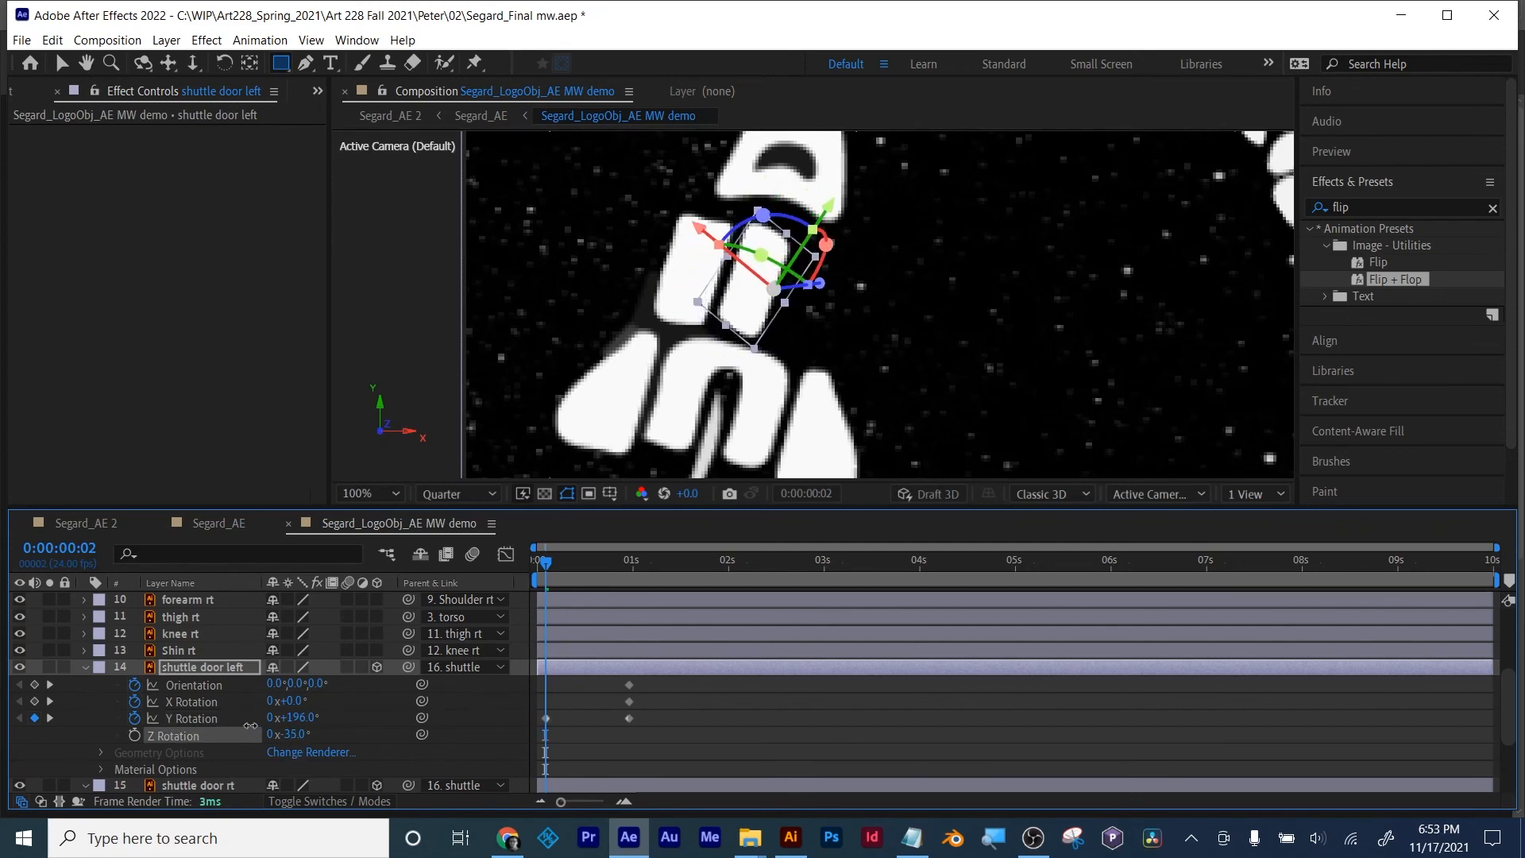
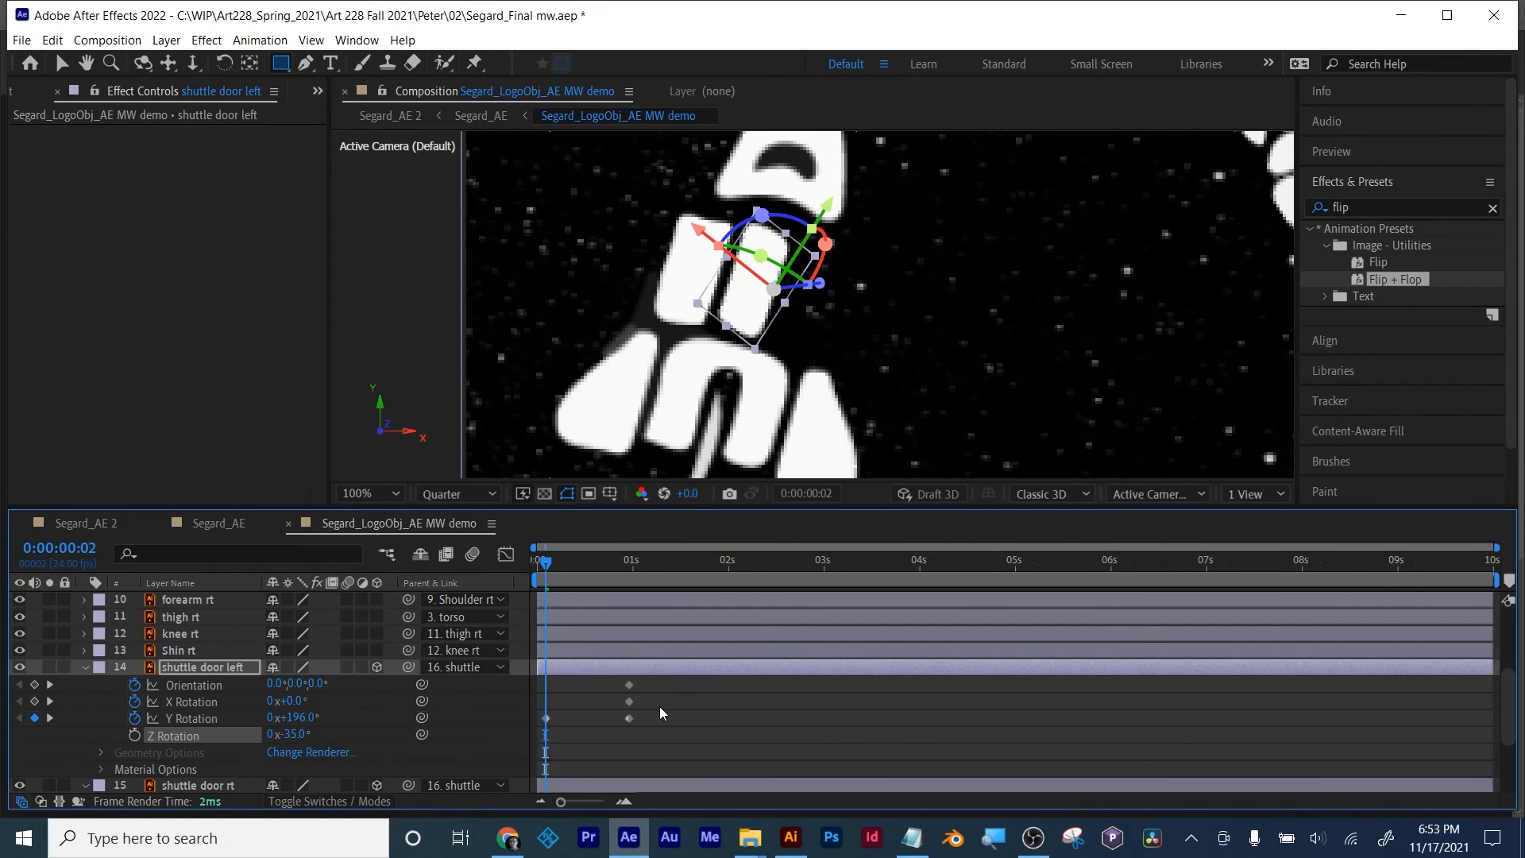
# Step: Keyframe the shuttle door left position at 0:00:00:02 and 0:00:00:23, setting it to 257.6, 229.3 at the earlier keyframe
pyautogui.hotkey('shift', 'p')
pyautogui.click(134, 685)
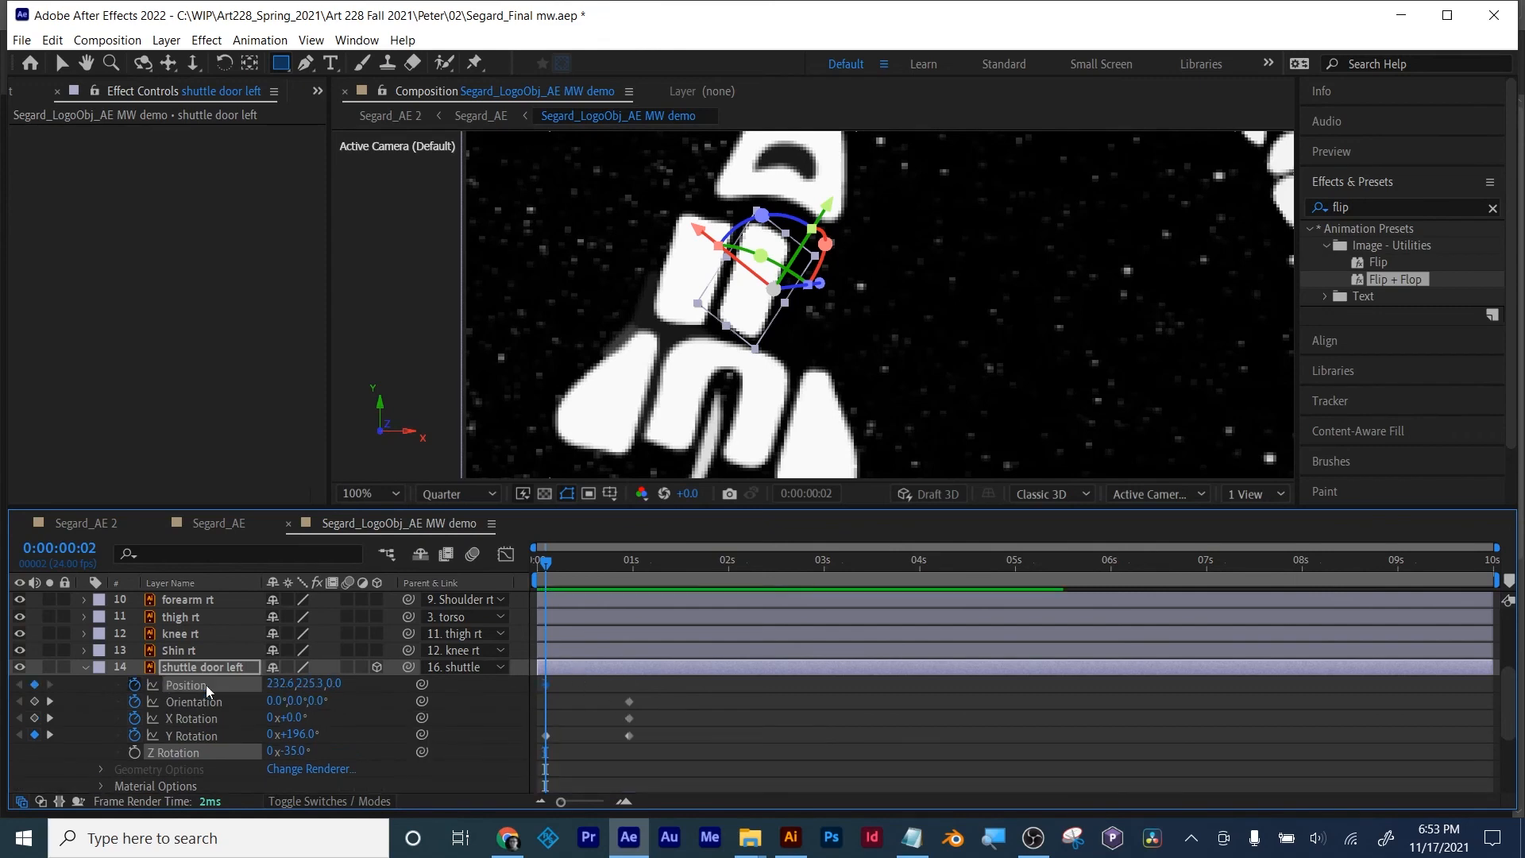
pyautogui.moveTo(547, 572); pyautogui.dragTo(631, 571)
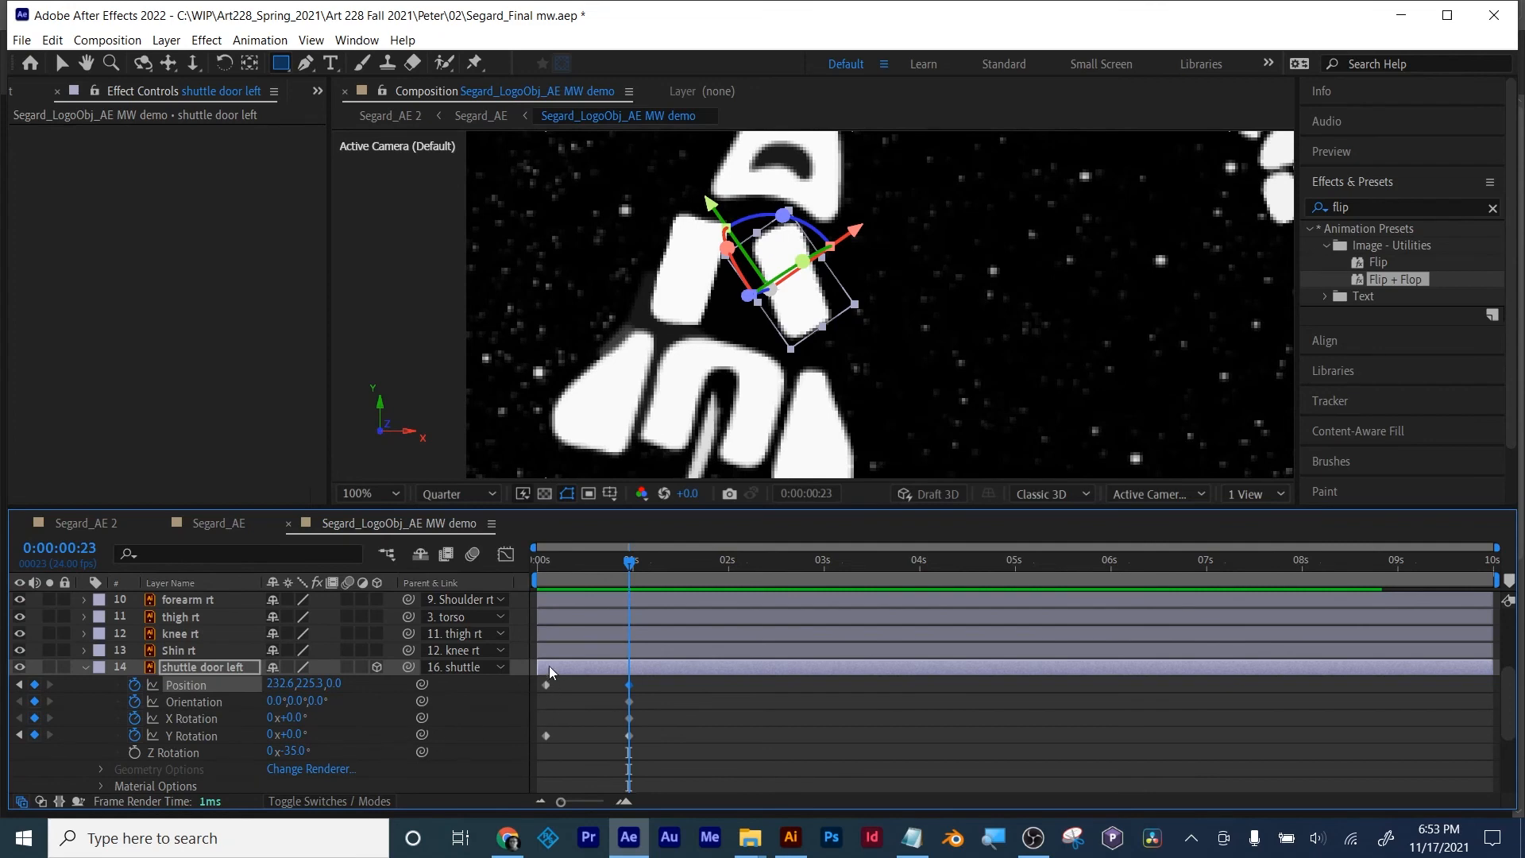
pyautogui.click(20, 684)
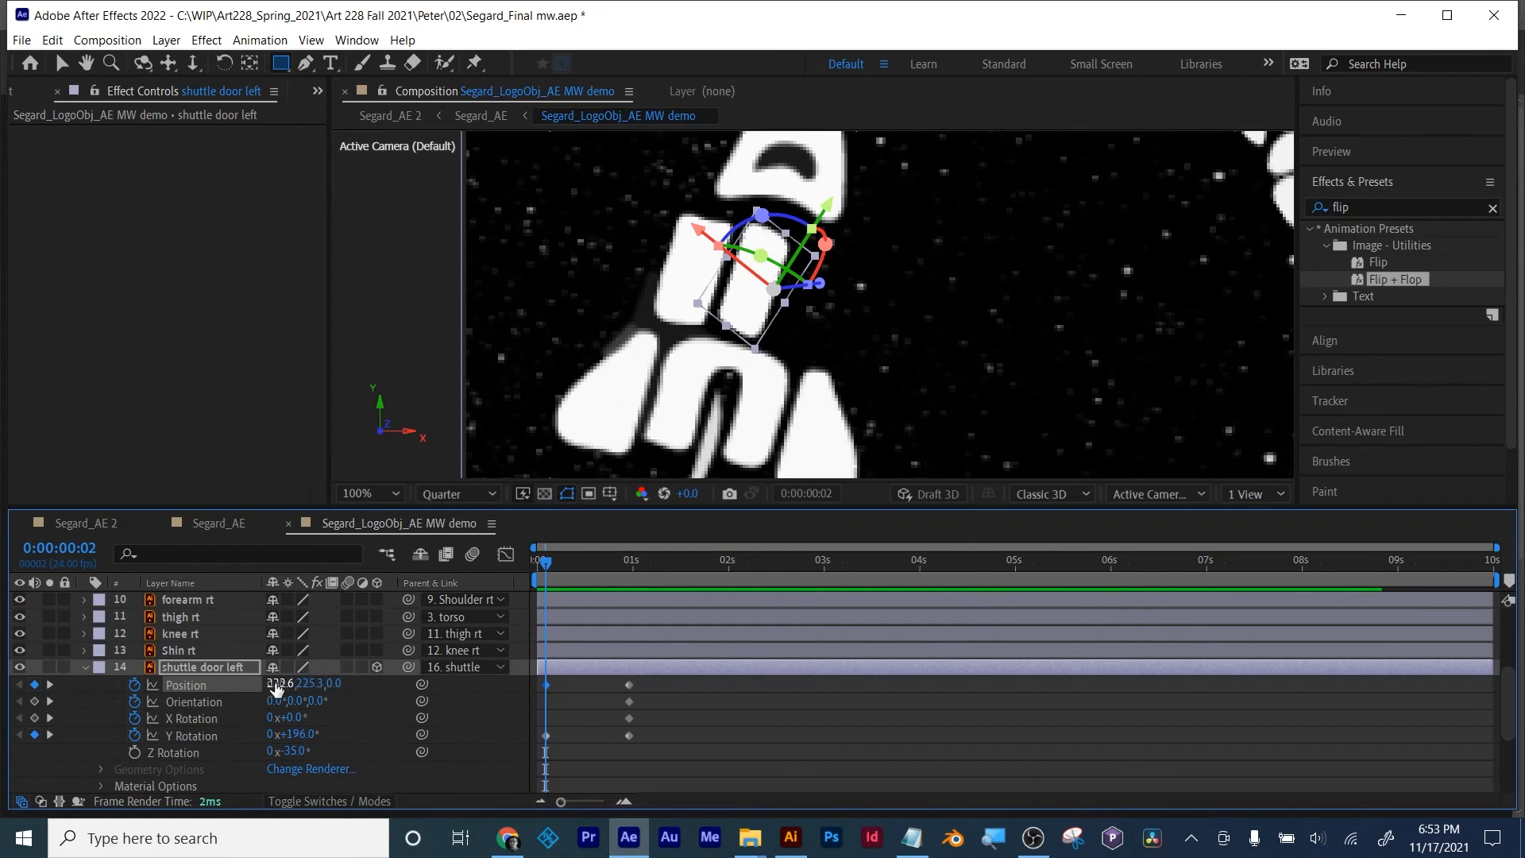
pyautogui.moveTo(276, 688)
pyautogui.mouseDown()
pyautogui.moveTo(316, 682)
pyautogui.moveTo(299, 687)
pyautogui.mouseUp()
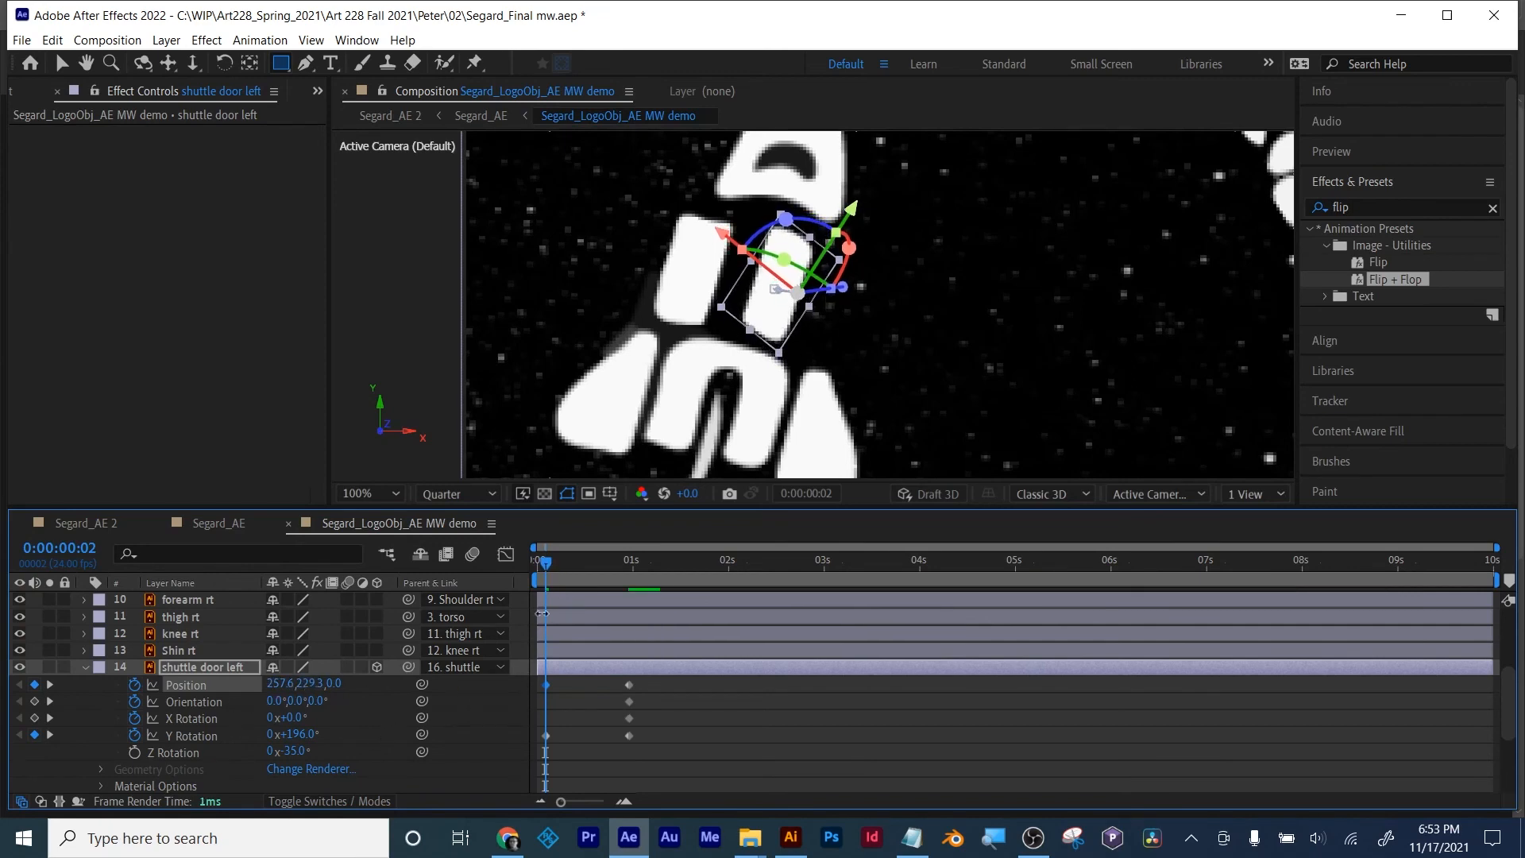
# Step: At 0:00:00:23, try Z Rotation values of 35° and -2° on the shuttle door left layer
pyautogui.moveTo(551, 565); pyautogui.dragTo(631, 575)
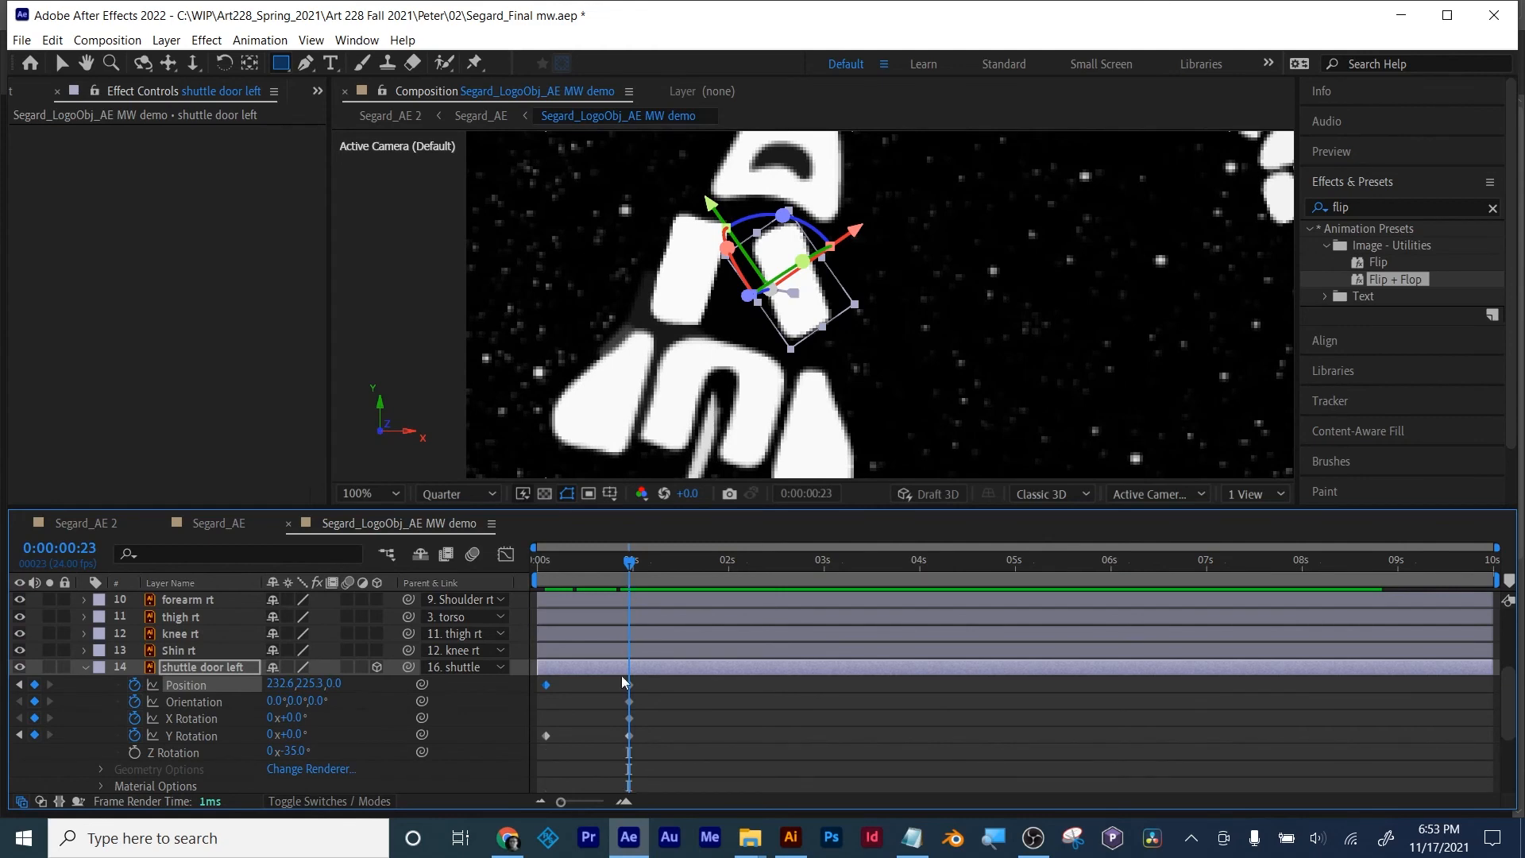
pyautogui.click(293, 751)
pyautogui.write('35')
pyautogui.press('Return')
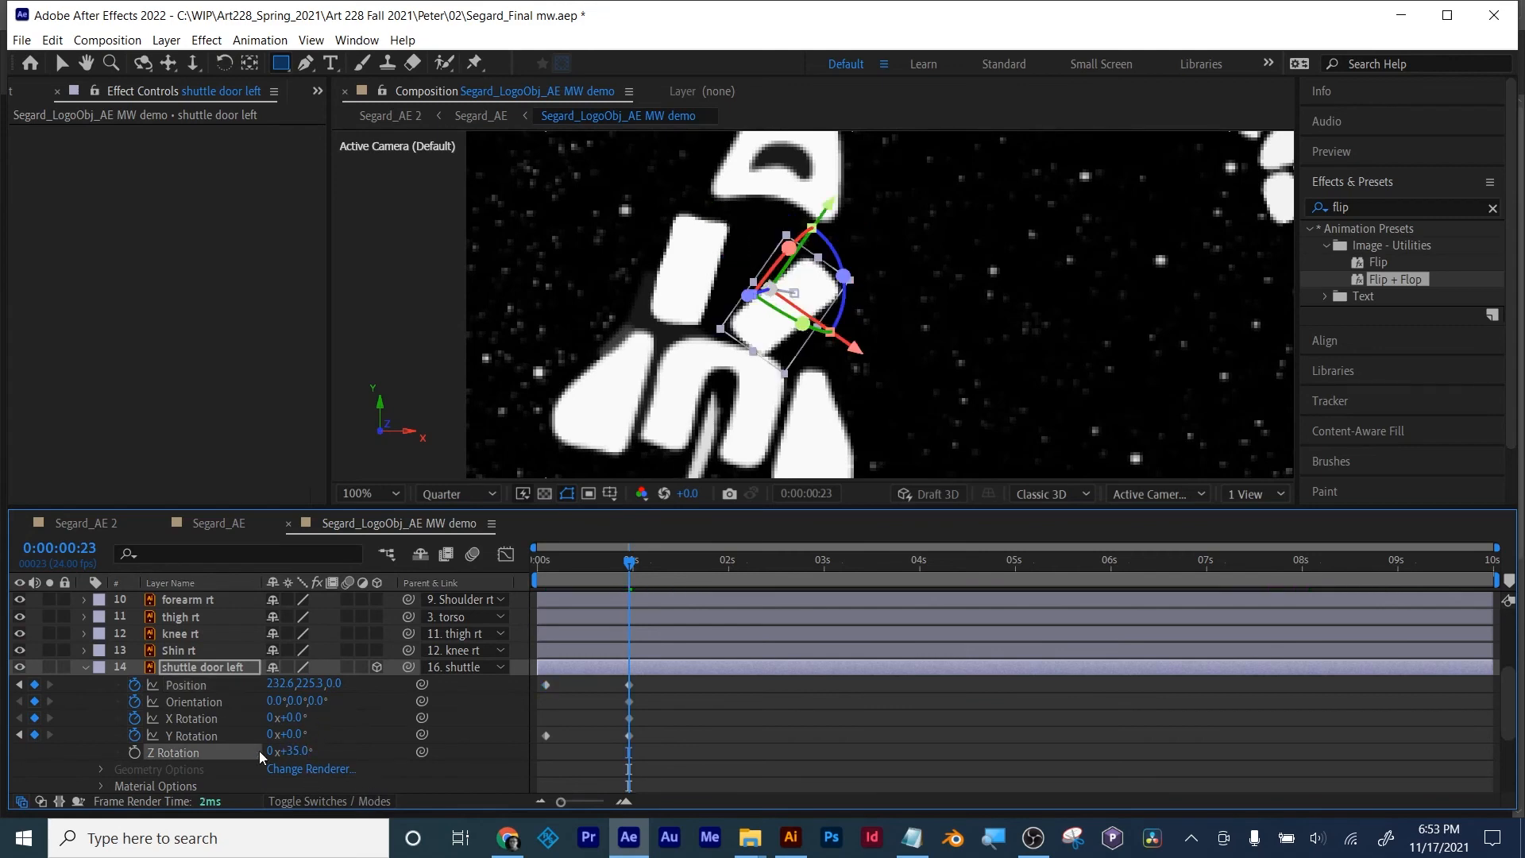
pyautogui.moveTo(294, 734)
pyautogui.mouseDown()
pyautogui.moveTo(259, 730)
pyautogui.moveTo(270, 716)
pyautogui.moveTo(256, 715)
pyautogui.moveTo(302, 736)
pyautogui.moveTo(271, 747)
pyautogui.mouseUp()
pyautogui.hotkey('ctrl', 'z')
pyautogui.hotkey('ctrl', 'z')
pyautogui.hotkey('ctrl', 'z')
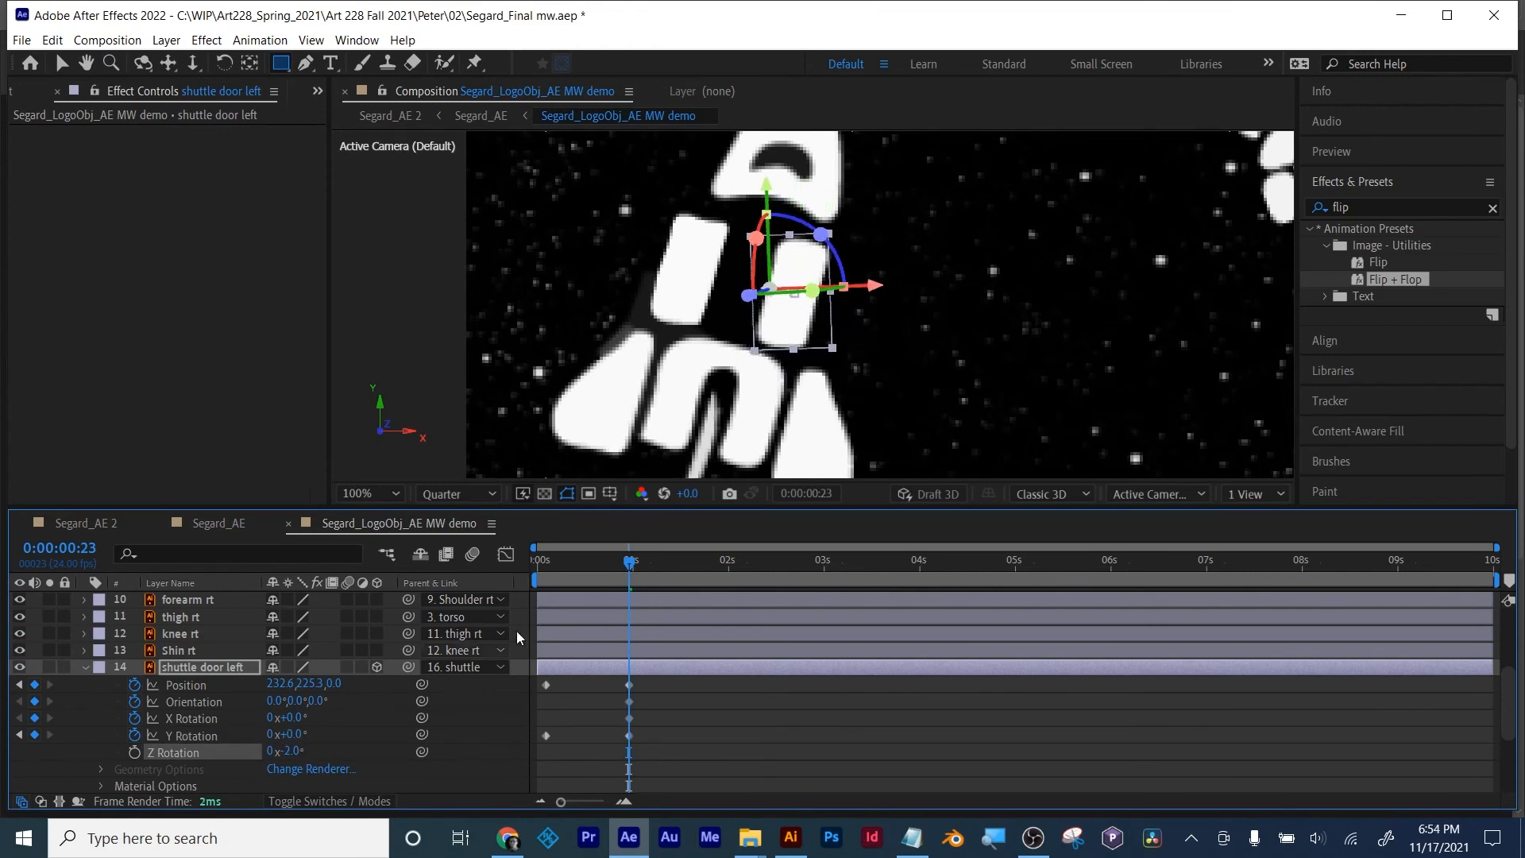
# Step: Compare the left shuttle door's pose around the start of its swing and undo the last Z Rotation change
pyautogui.moveTo(625, 563); pyautogui.dragTo(547, 550)
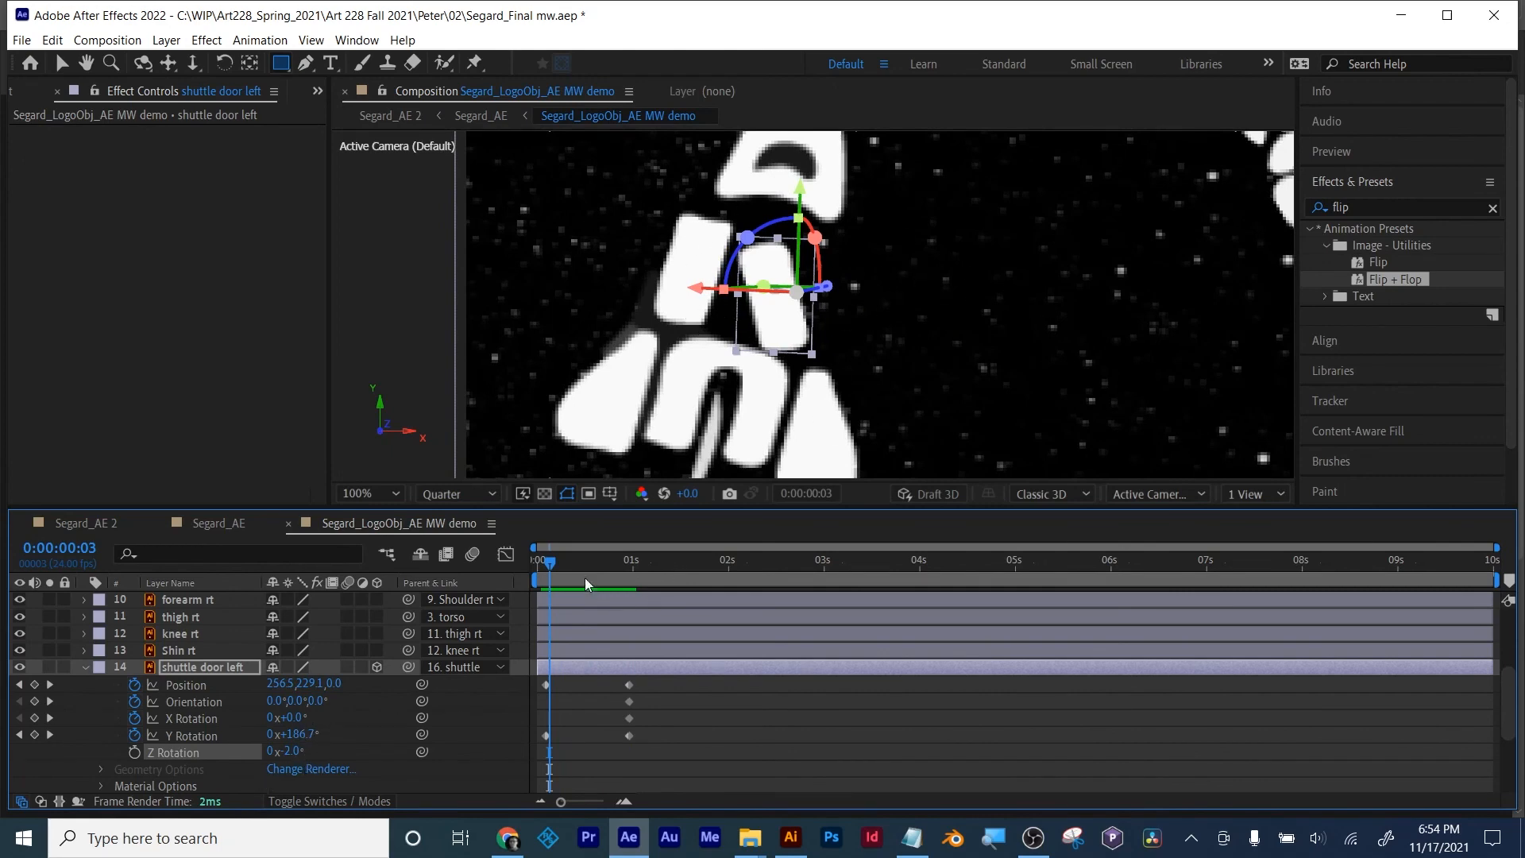
pyautogui.moveTo(547, 569); pyautogui.dragTo(528, 566)
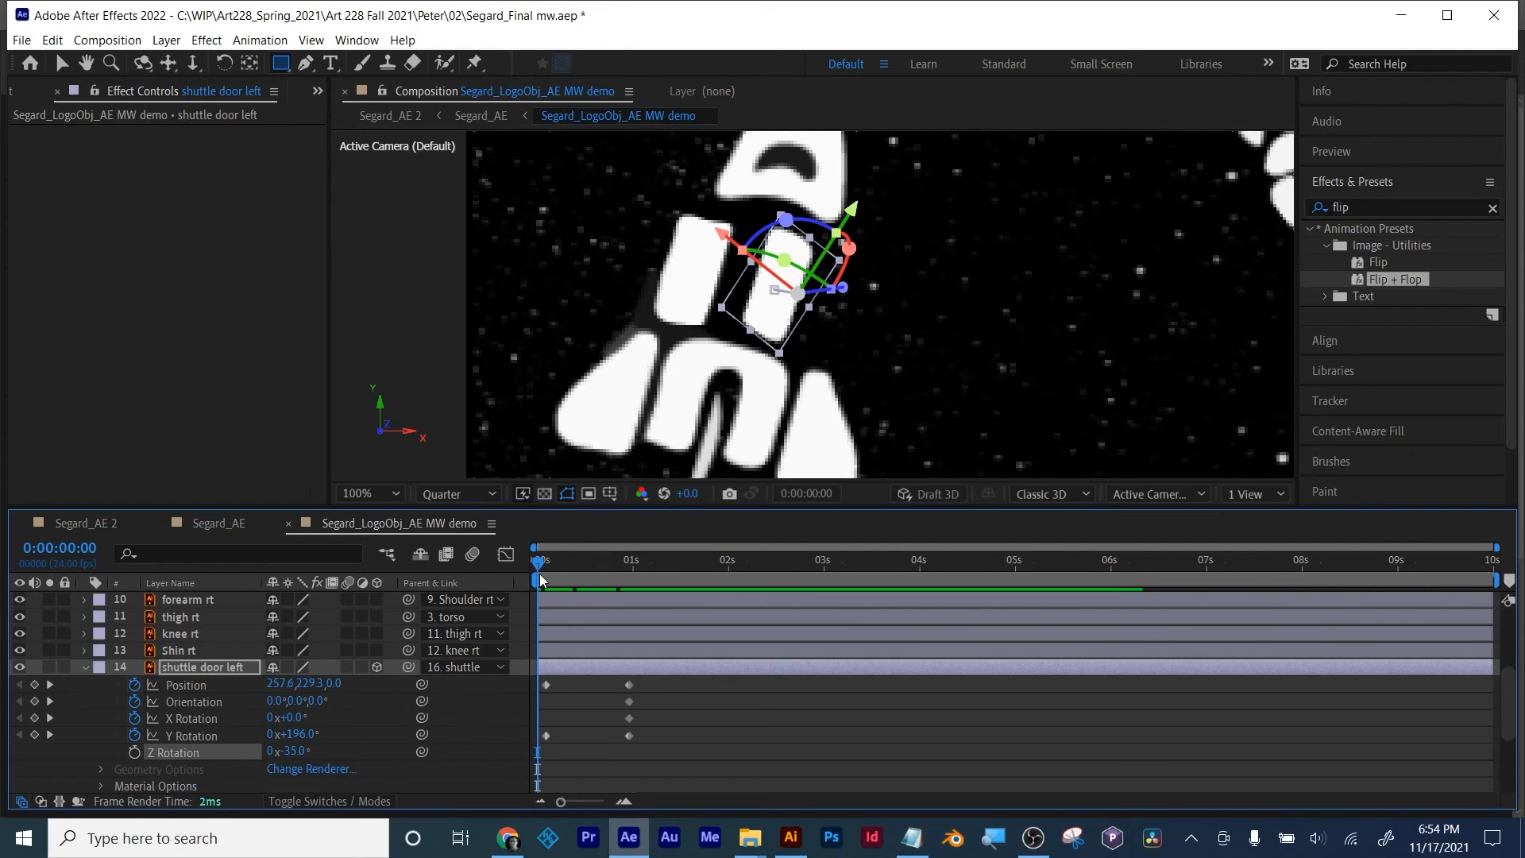
pyautogui.moveTo(534, 567); pyautogui.dragTo(559, 566)
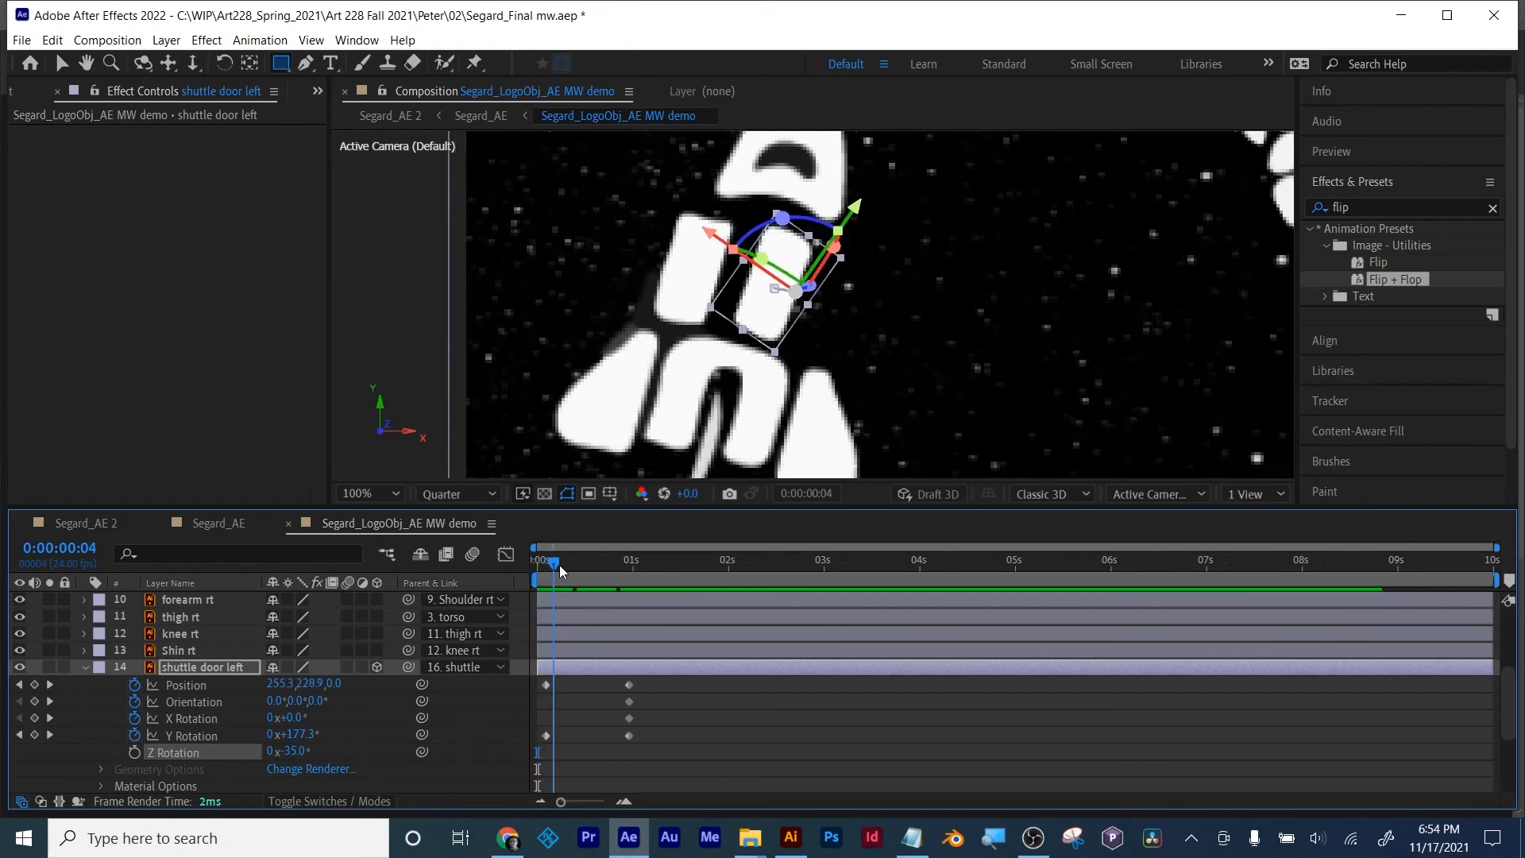
pyautogui.hotkey('ctrl', 'z')
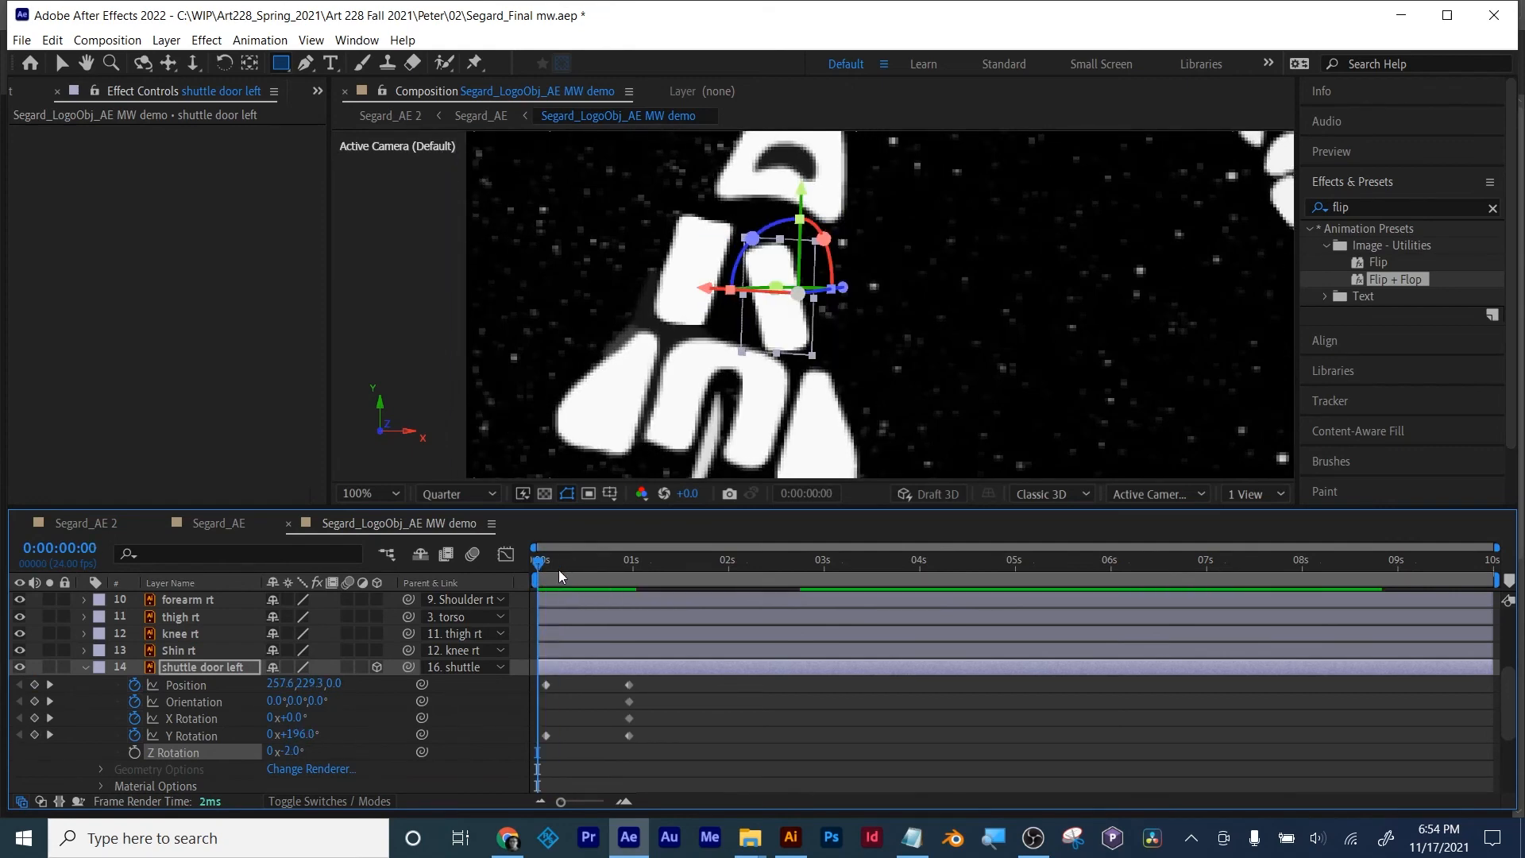
# Step: At 0:00:00:02, keyframe the shuttle door left layer's Z Rotation at -35°, undoing a trial Y Rotation change
pyautogui.click(46, 735)
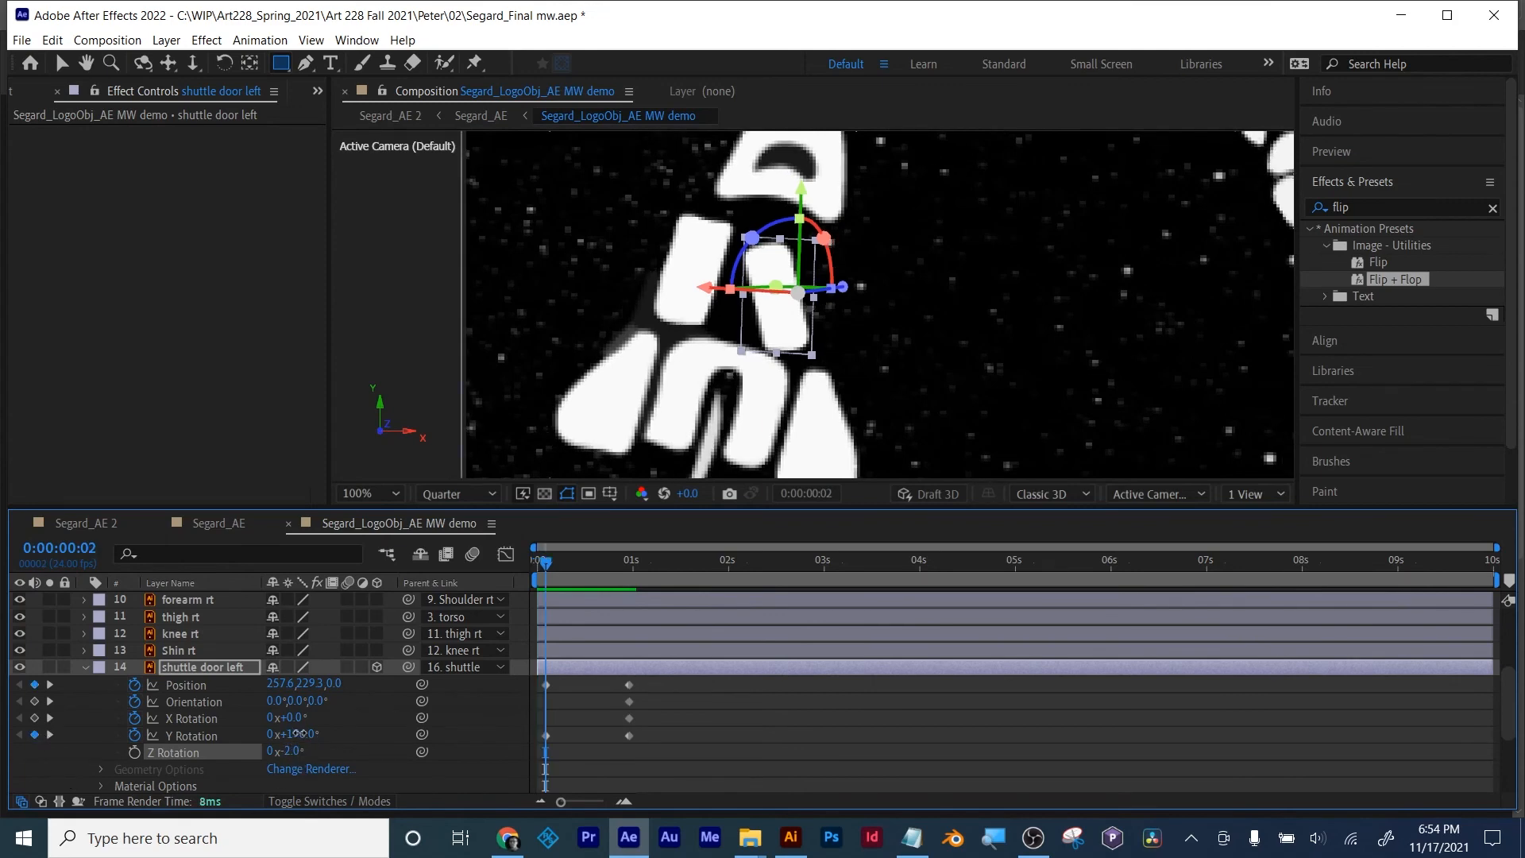
pyautogui.moveTo(300, 734); pyautogui.dragTo(143, 740)
pyautogui.hotkey('ctrl', 'z')
pyautogui.hotkey('ctrl', 'z')
pyautogui.moveTo(292, 752); pyautogui.dragTo(239, 732)
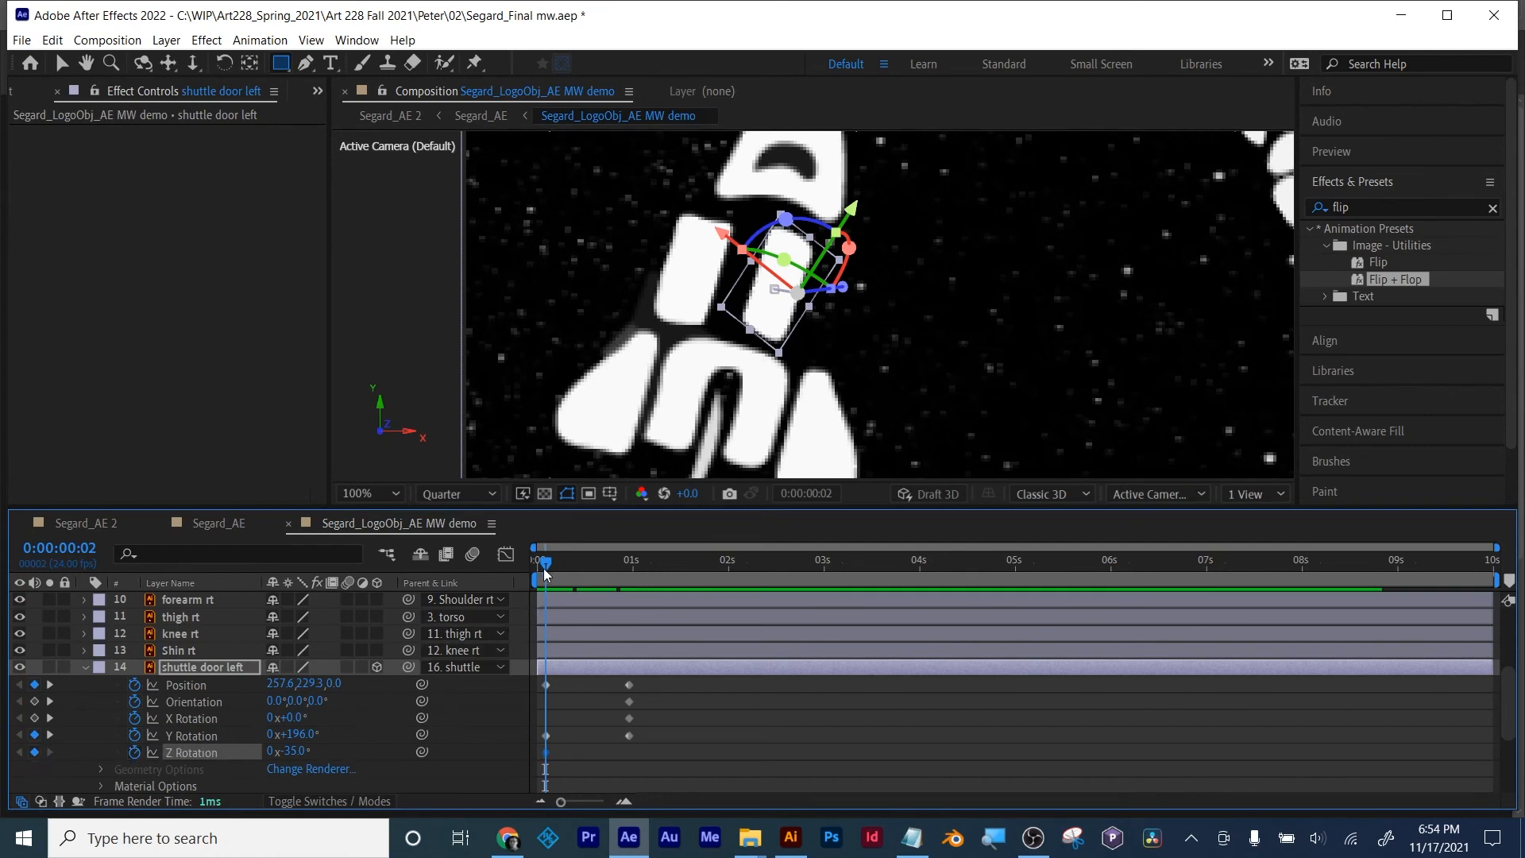
# Step: Add a Z Rotation keyframe of 0° to the shuttle door left layer at 0:00:00:23
pyautogui.moveTo(545, 573); pyautogui.dragTo(629, 576)
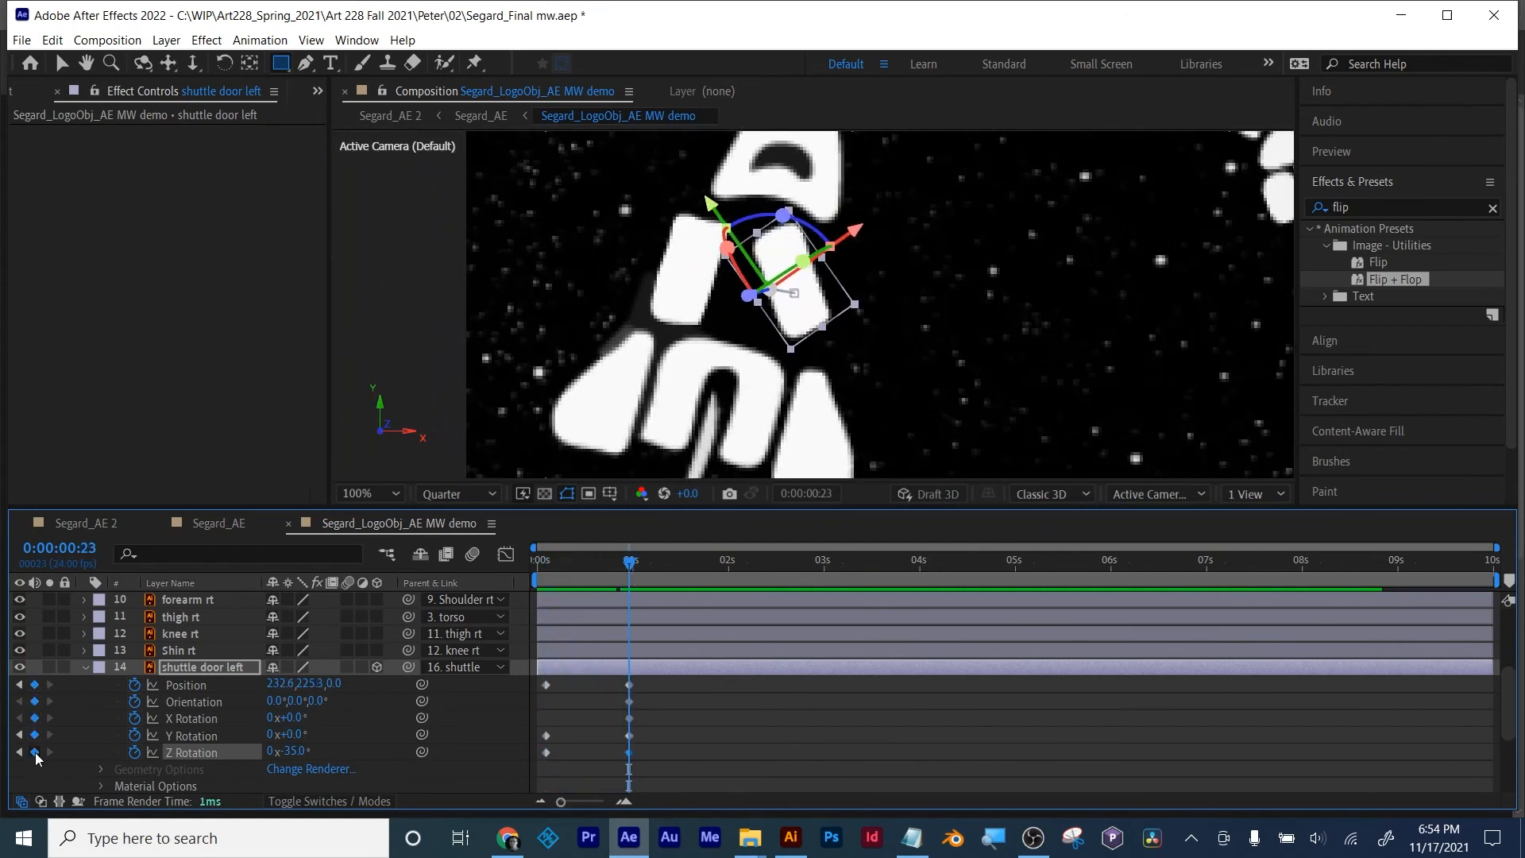
pyautogui.click(292, 750)
pyautogui.write('0')
pyautogui.press('Return')
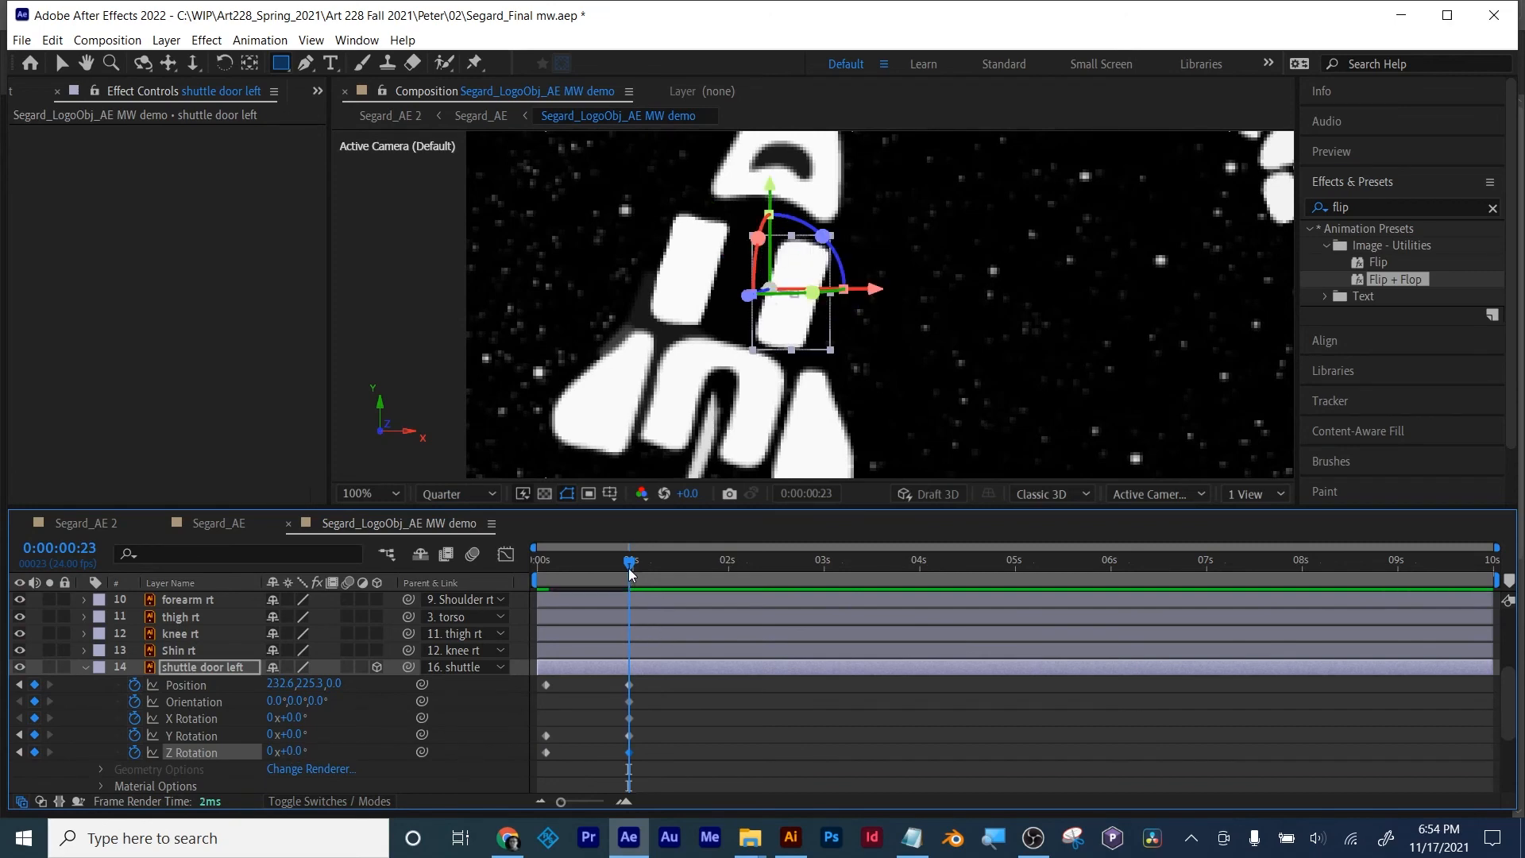
# Step: Examine the left shuttle door's swing by moving between its keyframes at 0:00:00:02 and 0:00:00:23
pyautogui.moveTo(629, 570)
pyautogui.mouseDown()
pyautogui.moveTo(546, 562)
pyautogui.moveTo(621, 562)
pyautogui.mouseUp()
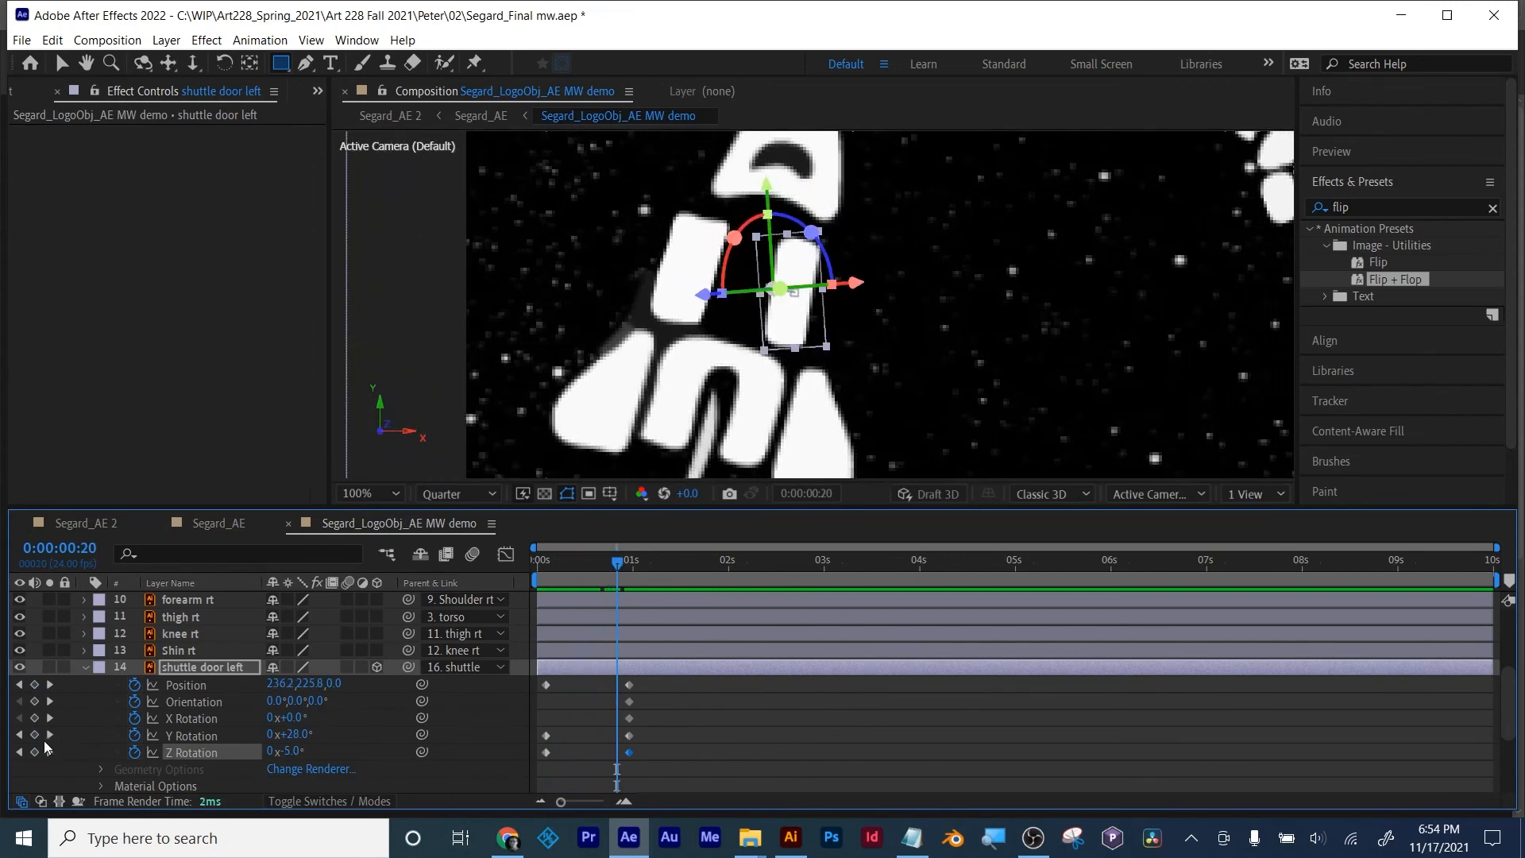
pyautogui.click(50, 735)
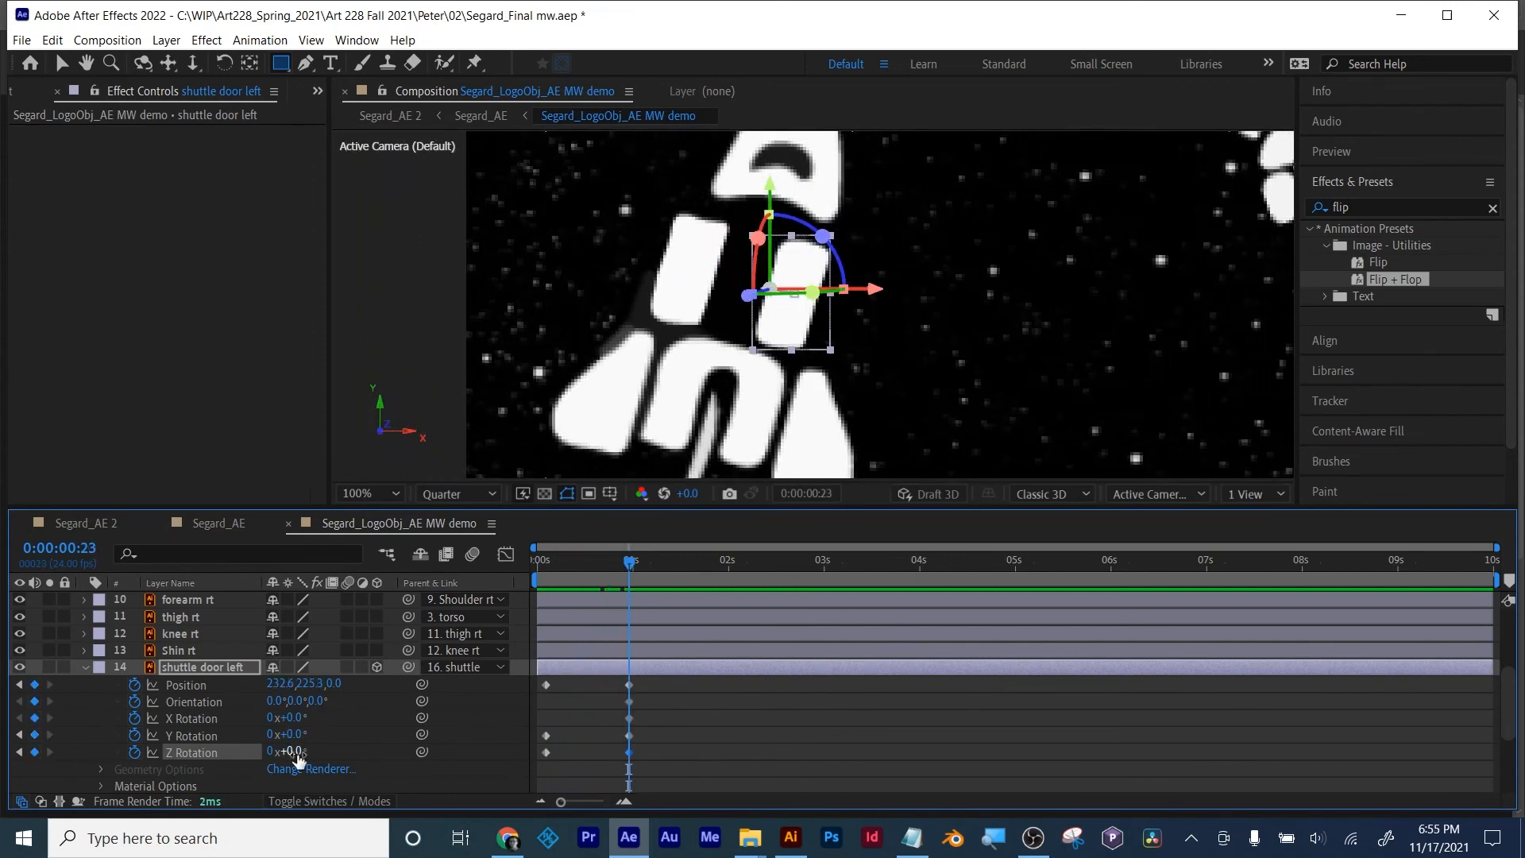
pyautogui.click(617, 736)
pyautogui.click(629, 735)
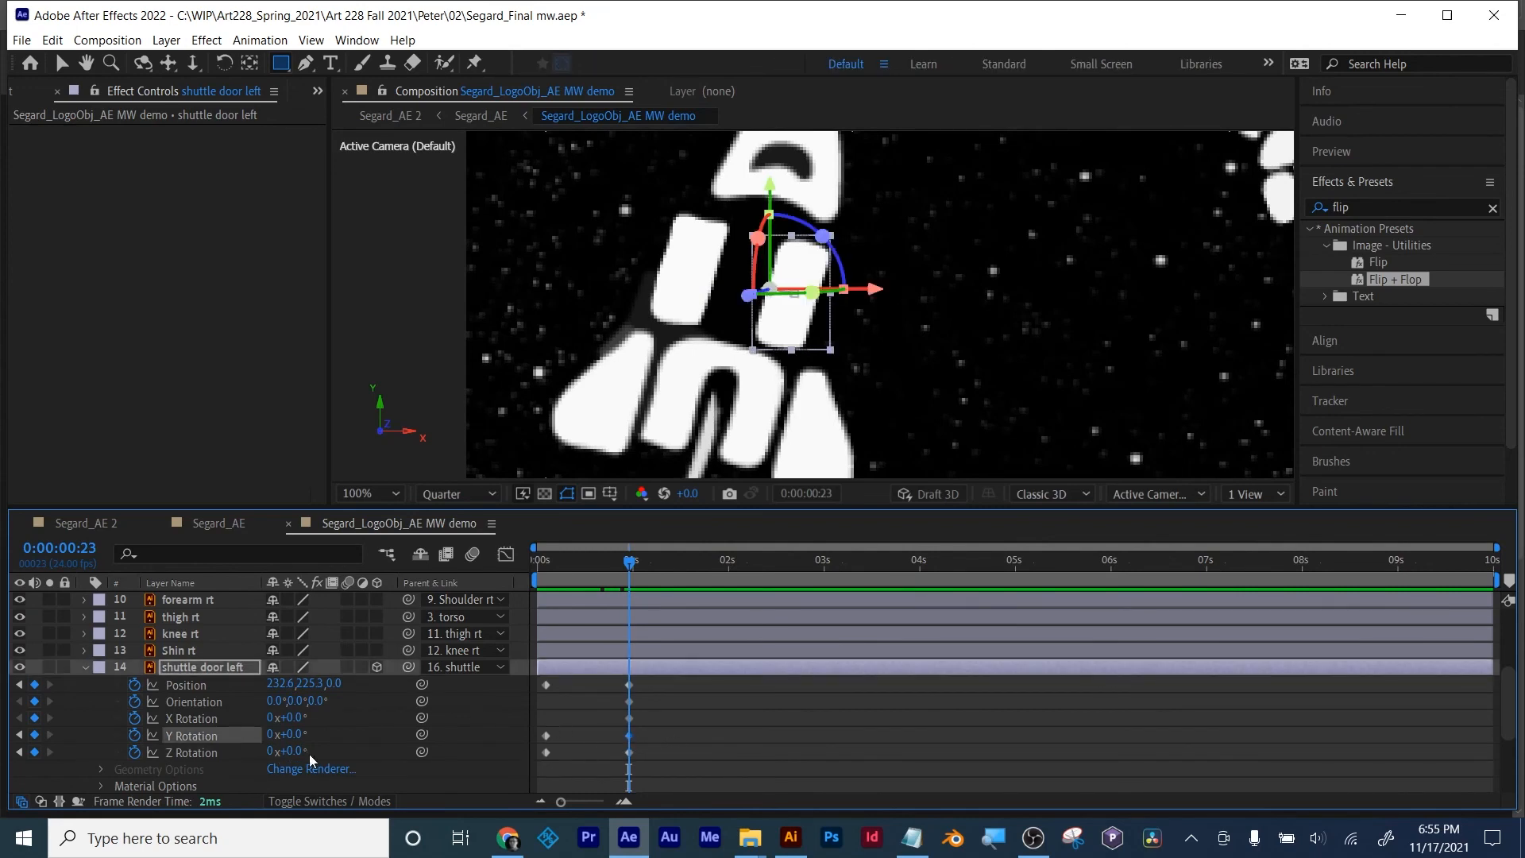
pyautogui.moveTo(636, 563); pyautogui.dragTo(551, 563)
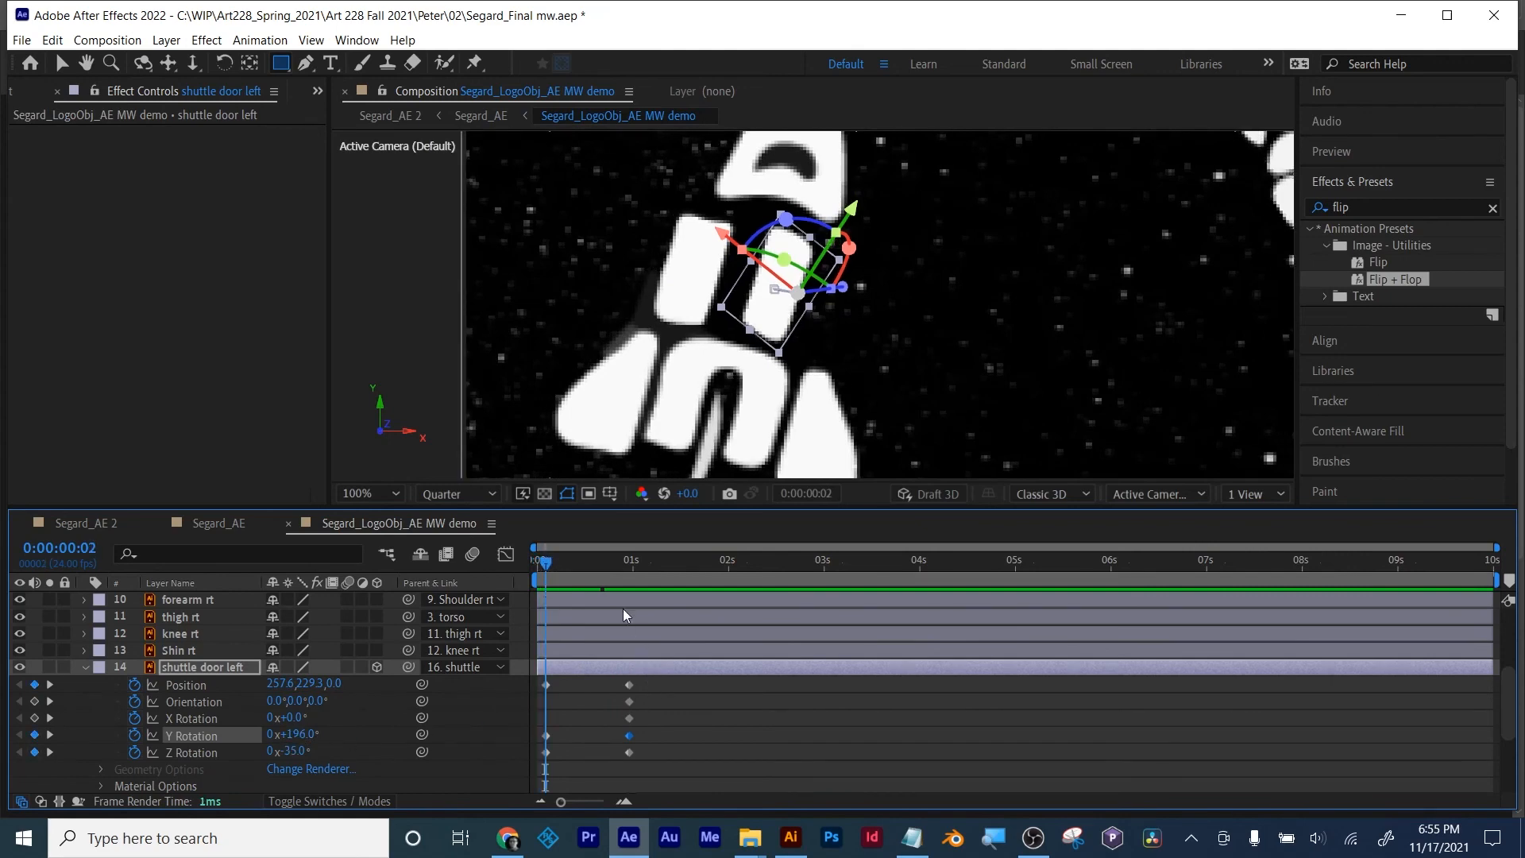
pyautogui.moveTo(597, 567); pyautogui.dragTo(629, 568)
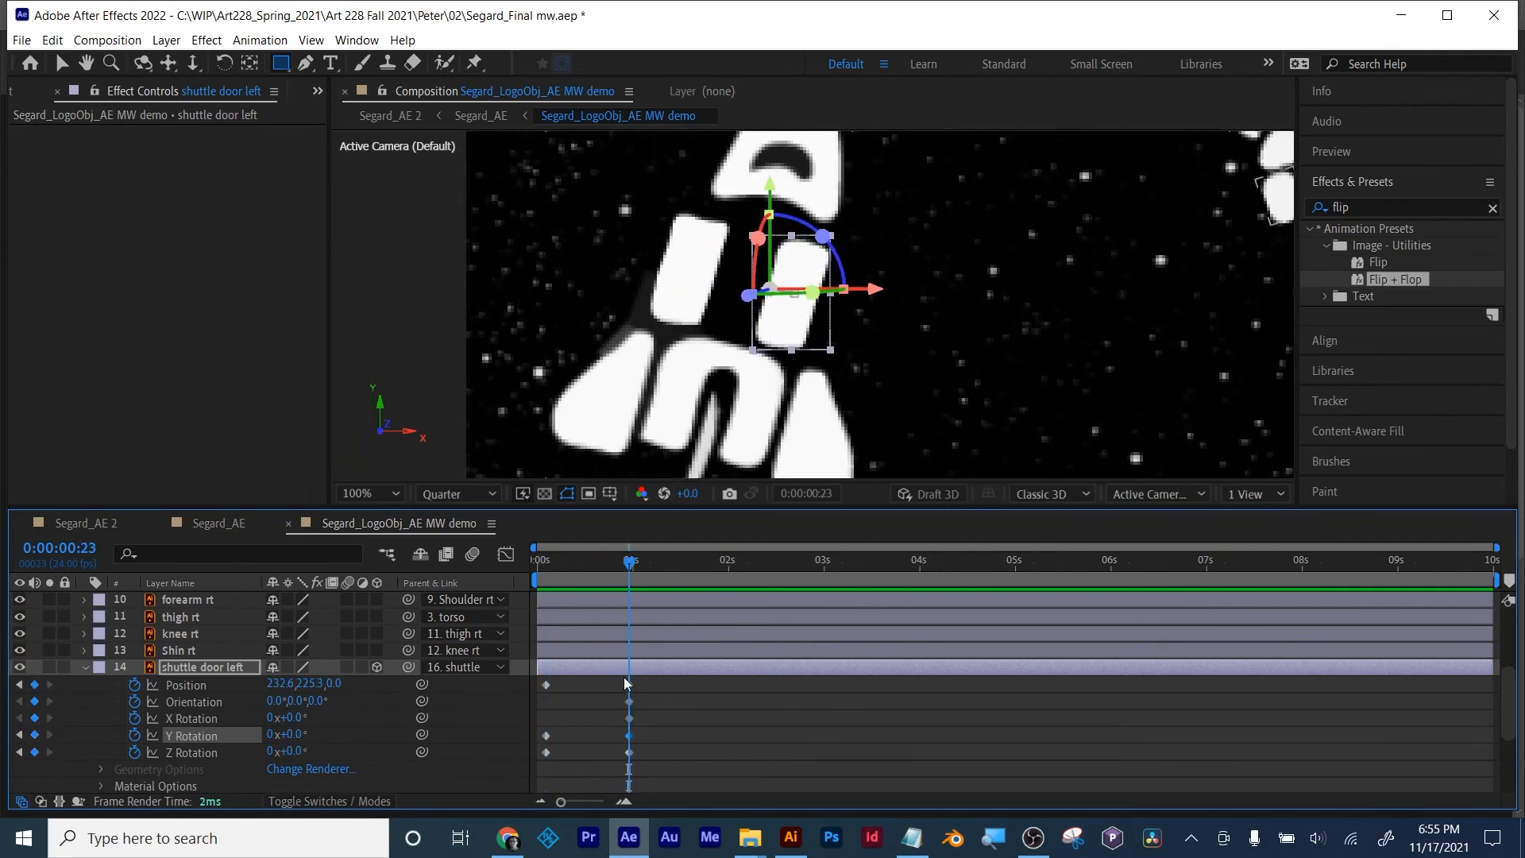
pyautogui.moveTo(602, 565); pyautogui.dragTo(550, 560)
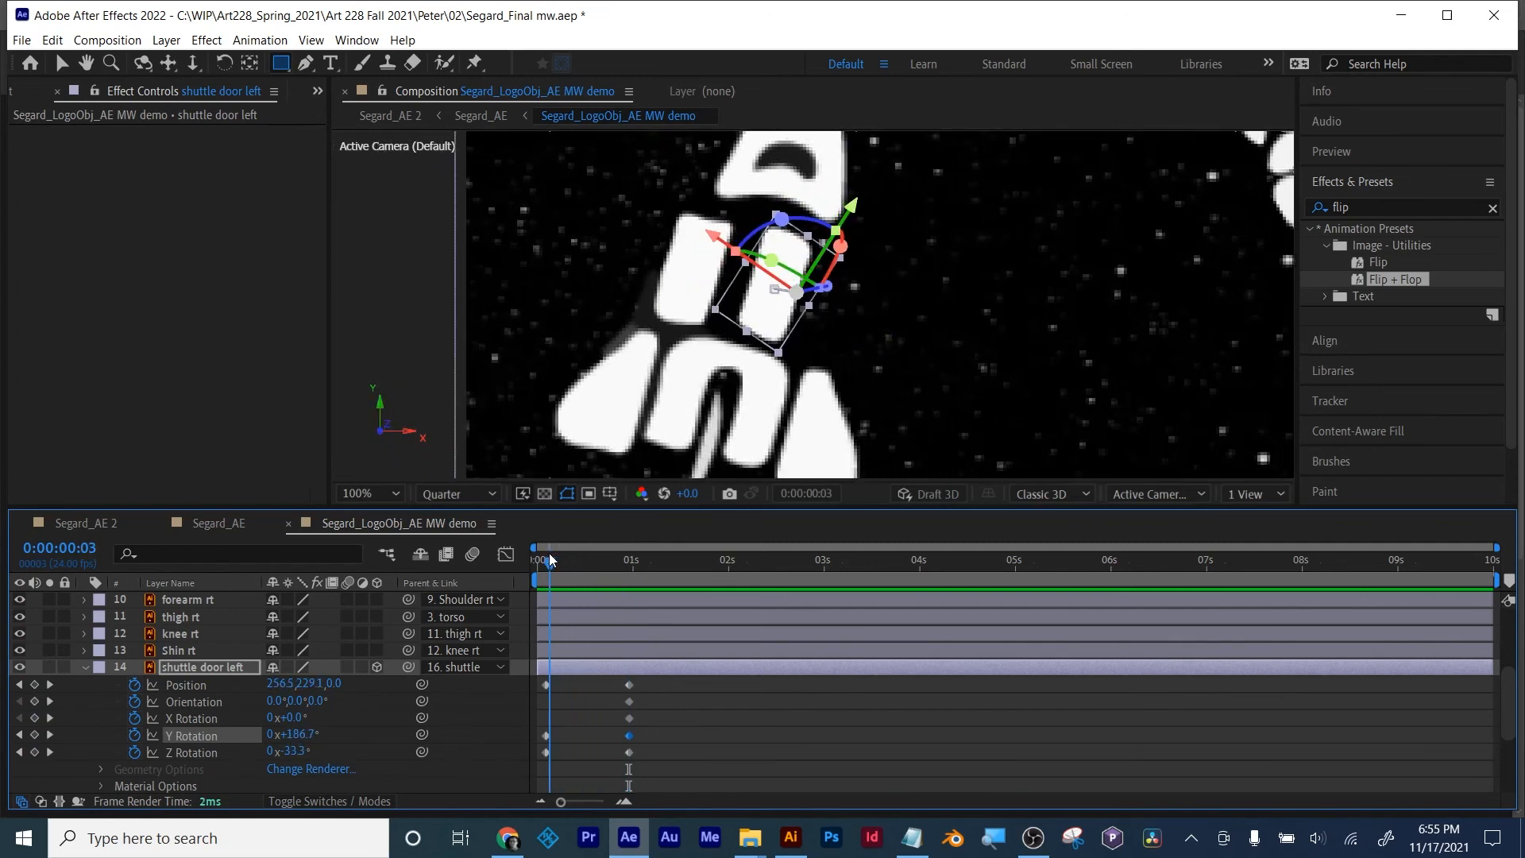
pyautogui.click(18, 735)
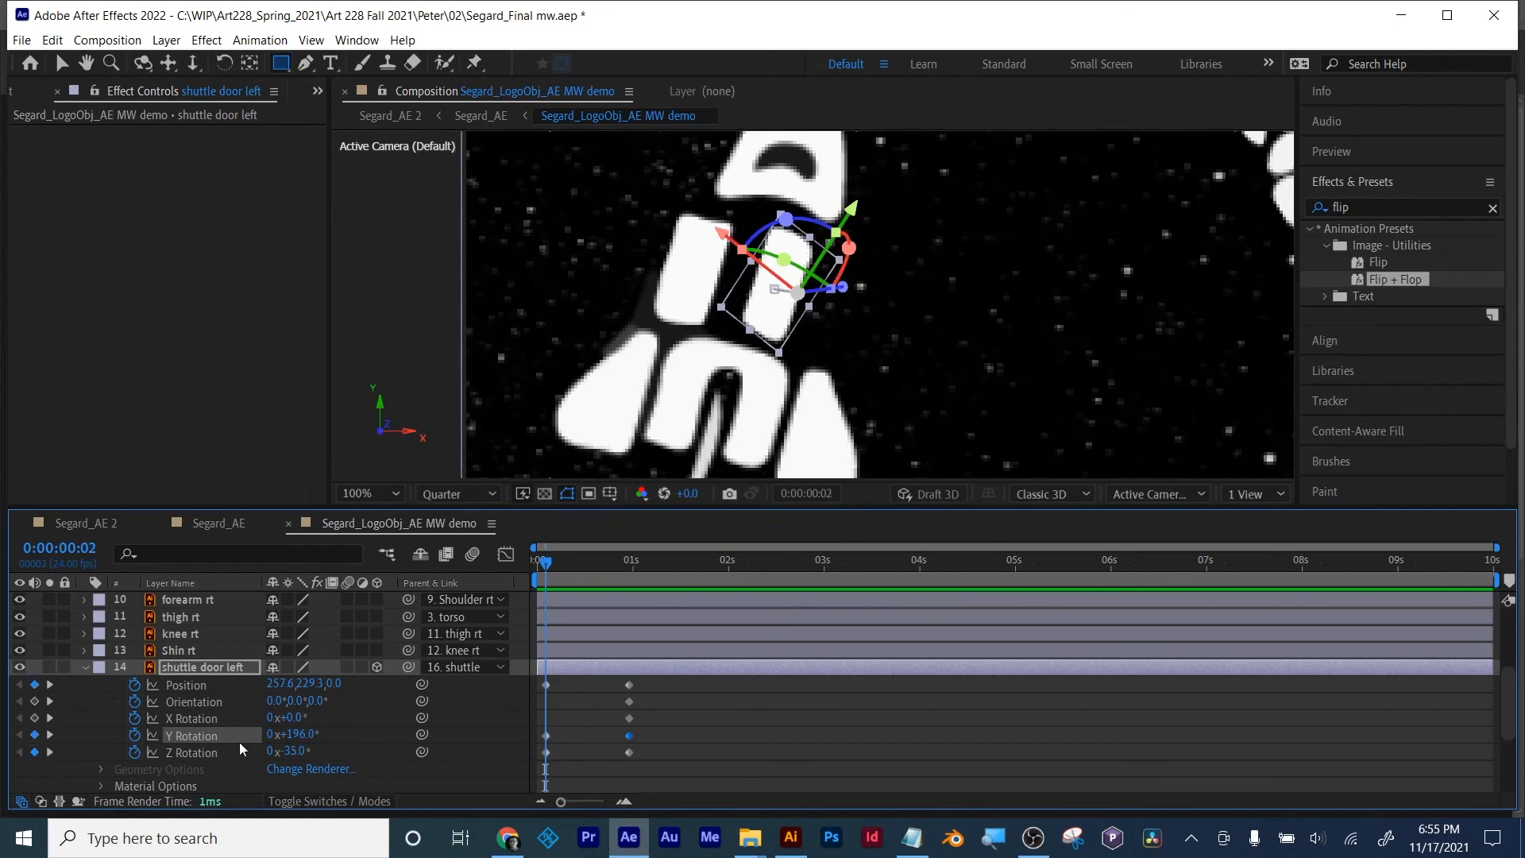
# Step: Set the shuttle door left layer's Y Rotation to -196° at 0:00:00:02 and check the start of the swing
pyautogui.click(304, 734)
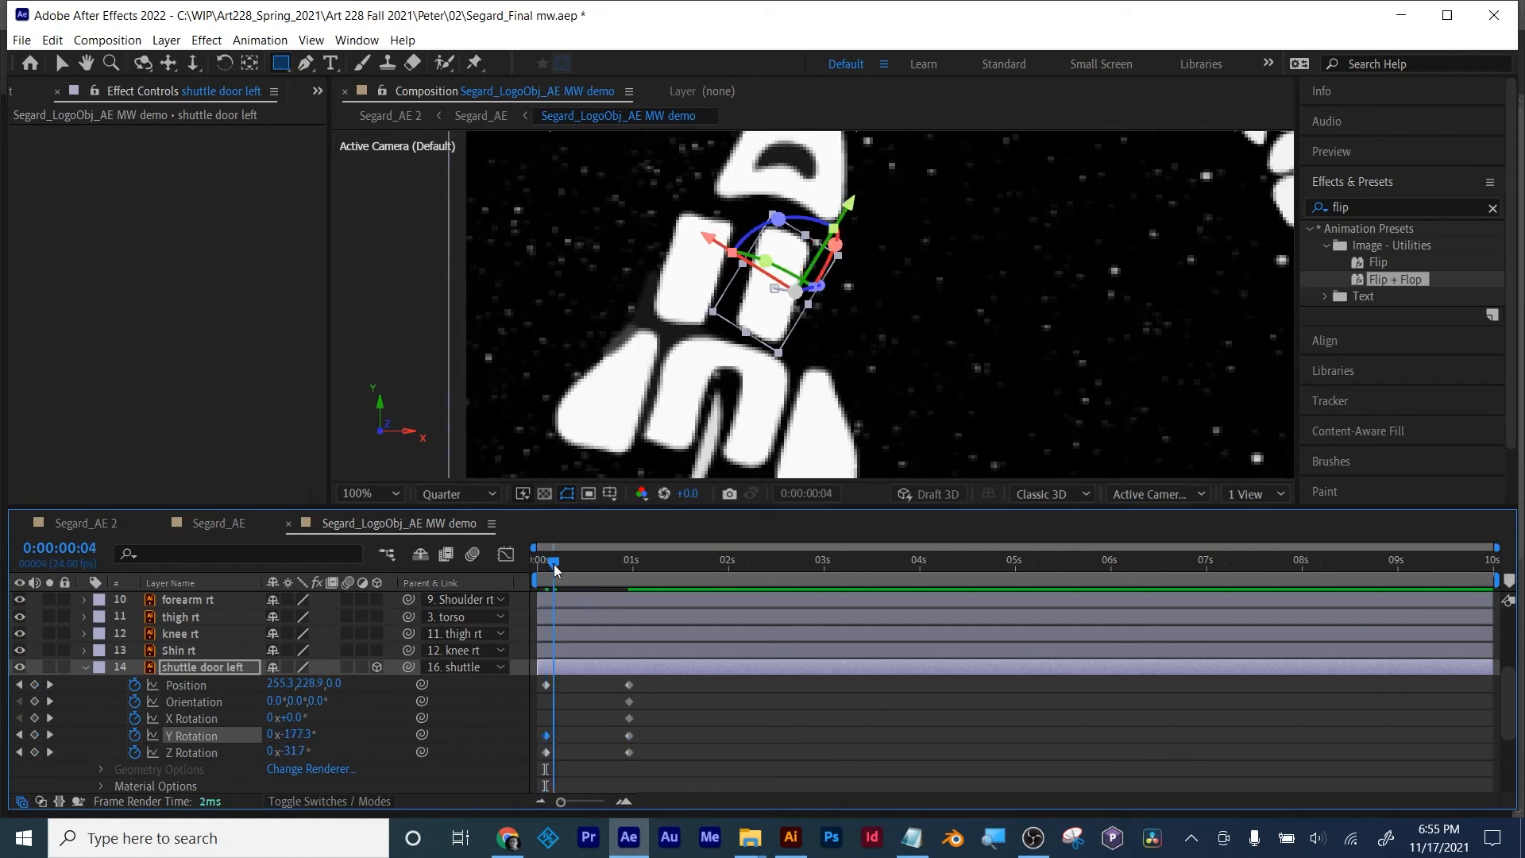
pyautogui.moveTo(554, 564)
pyautogui.mouseDown()
pyautogui.moveTo(630, 559)
pyautogui.moveTo(531, 554)
pyautogui.moveTo(634, 560)
pyautogui.moveTo(537, 562)
pyautogui.mouseUp()
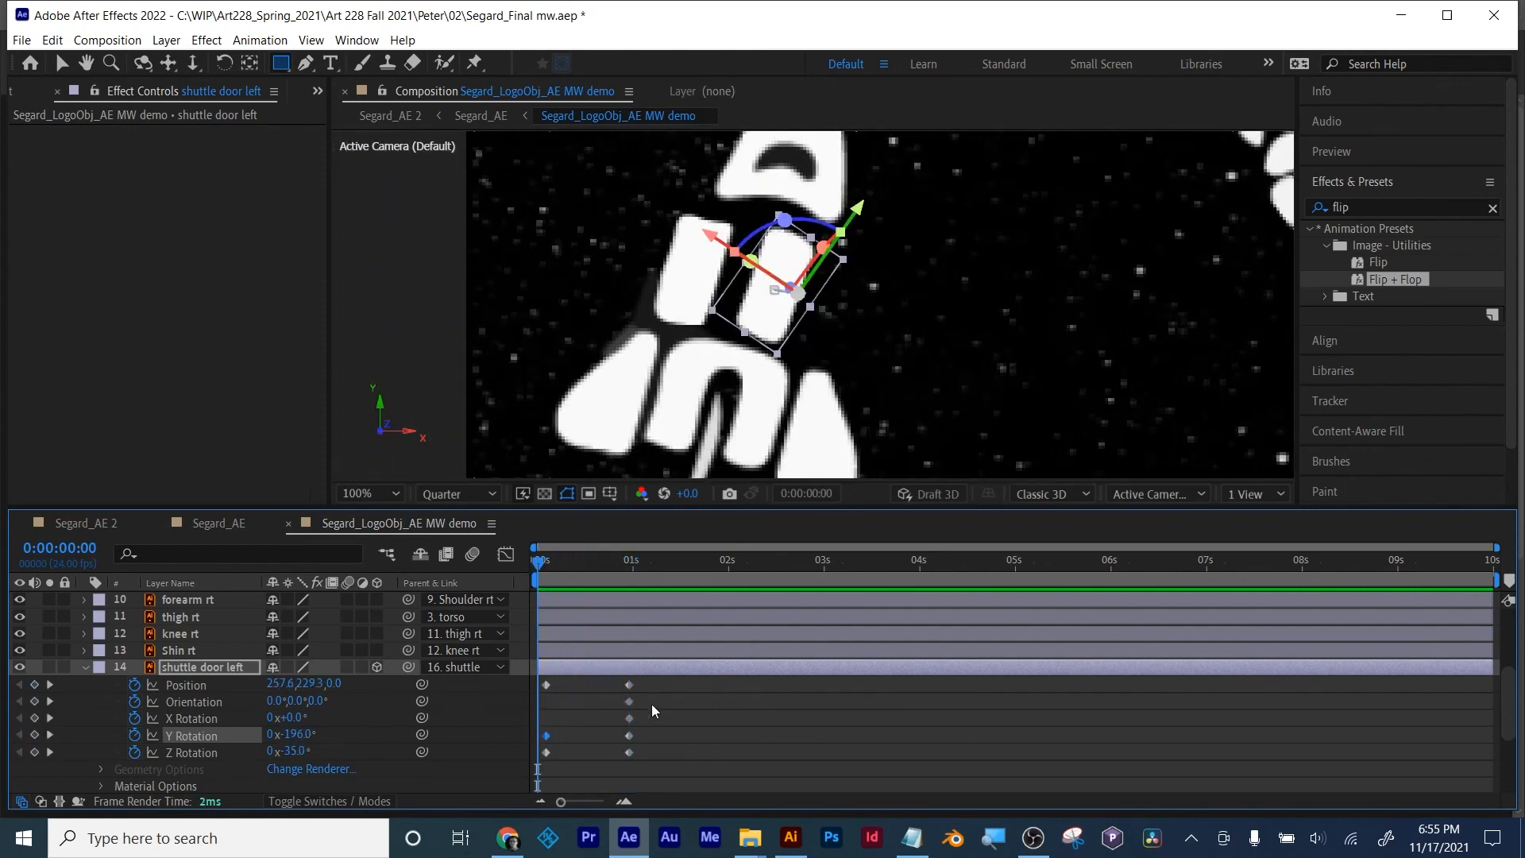
# Step: Move the left shuttle door's end keyframes to about 0:00:00:11, apply Easy Ease to all its keyframes, and preview the swing
pyautogui.moveTo(614, 776); pyautogui.dragTo(640, 692)
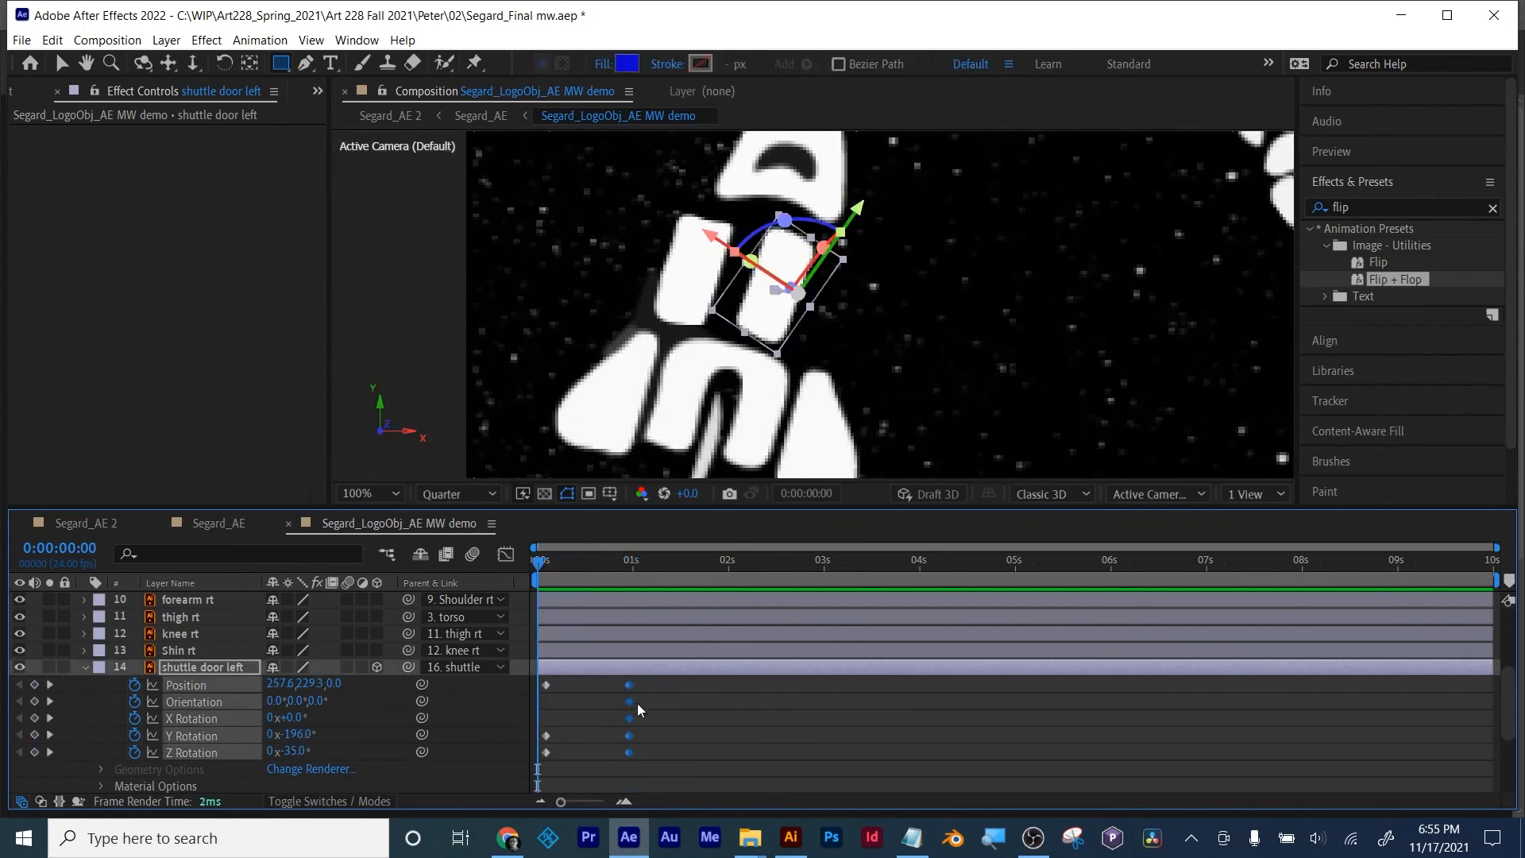
pyautogui.moveTo(632, 746); pyautogui.dragTo(529, 691)
pyautogui.rightClick(544, 683)
pyautogui.moveTo(620, 675)
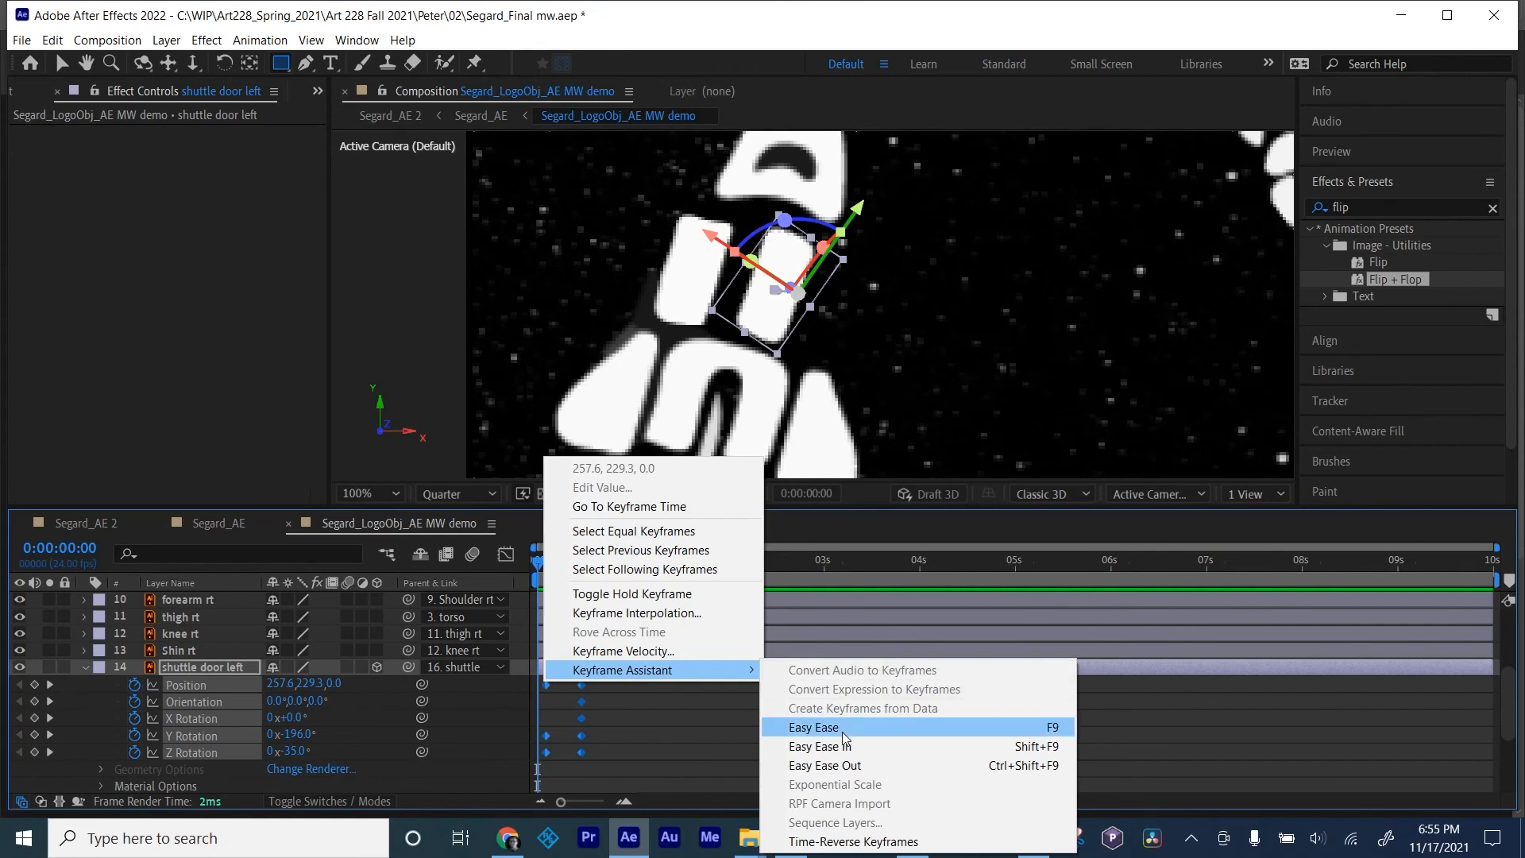
pyautogui.click(794, 724)
pyautogui.press('space')
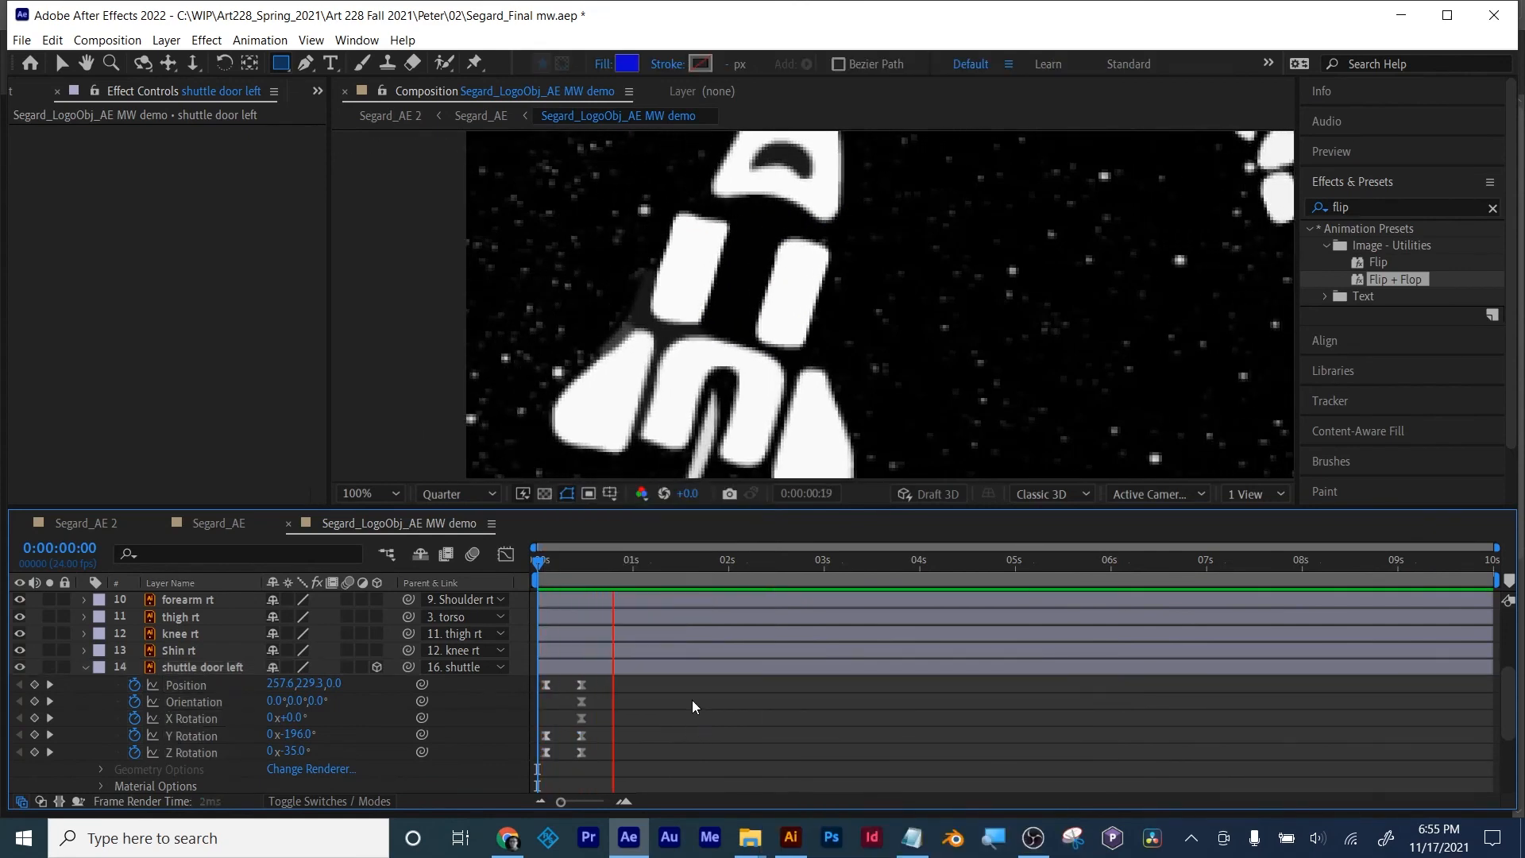
pyautogui.press('space')
pyautogui.moveTo(588, 565); pyautogui.dragTo(558, 565)
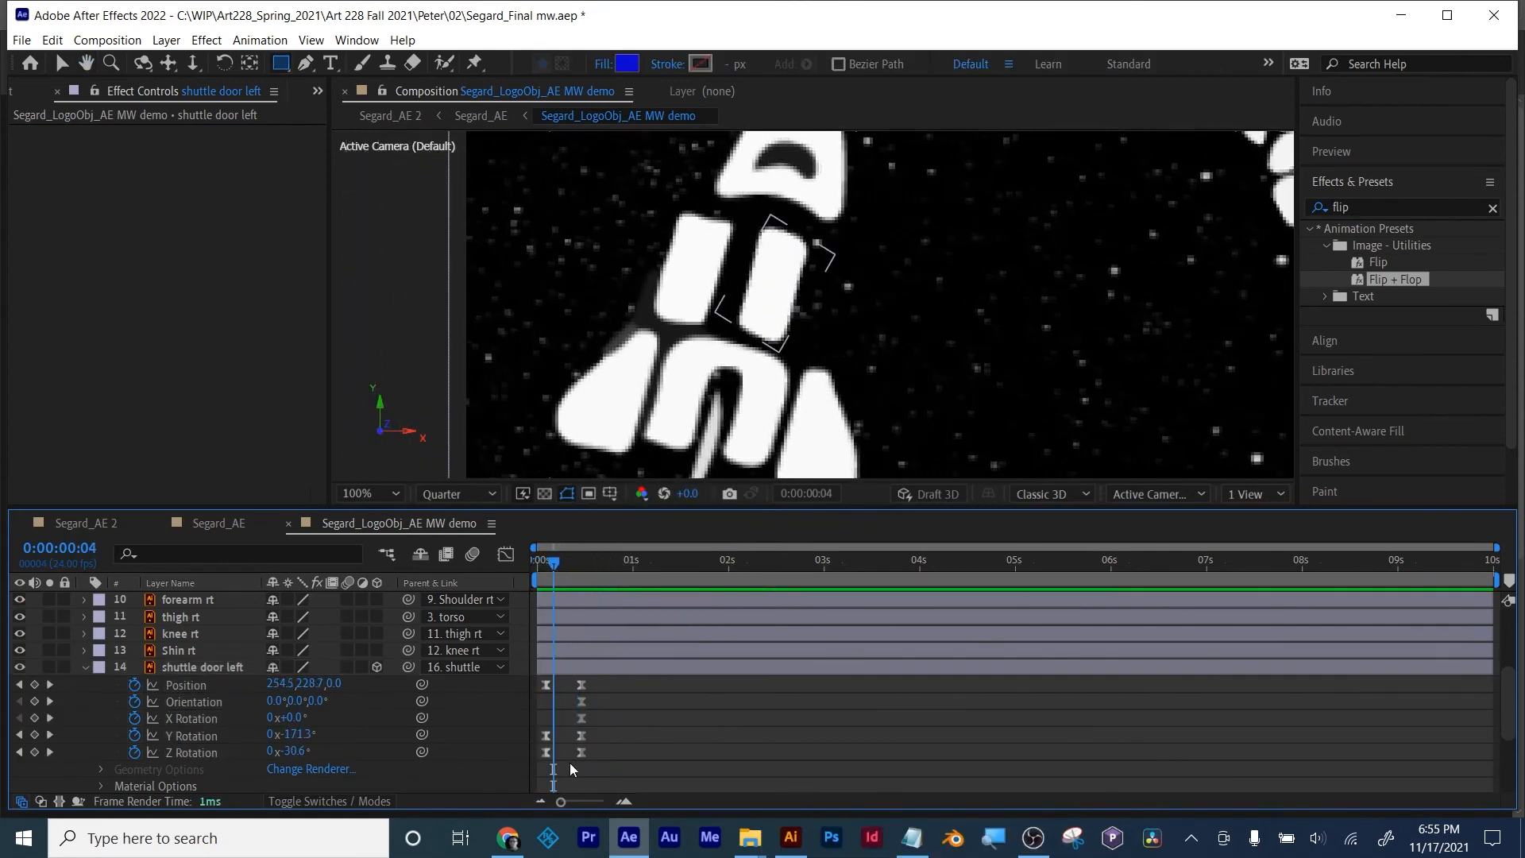
# Step: Move the left shuttle door's end keyframes to about 0:00:00:15 and play back the slower swing
pyautogui.moveTo(572, 776); pyautogui.dragTo(604, 685)
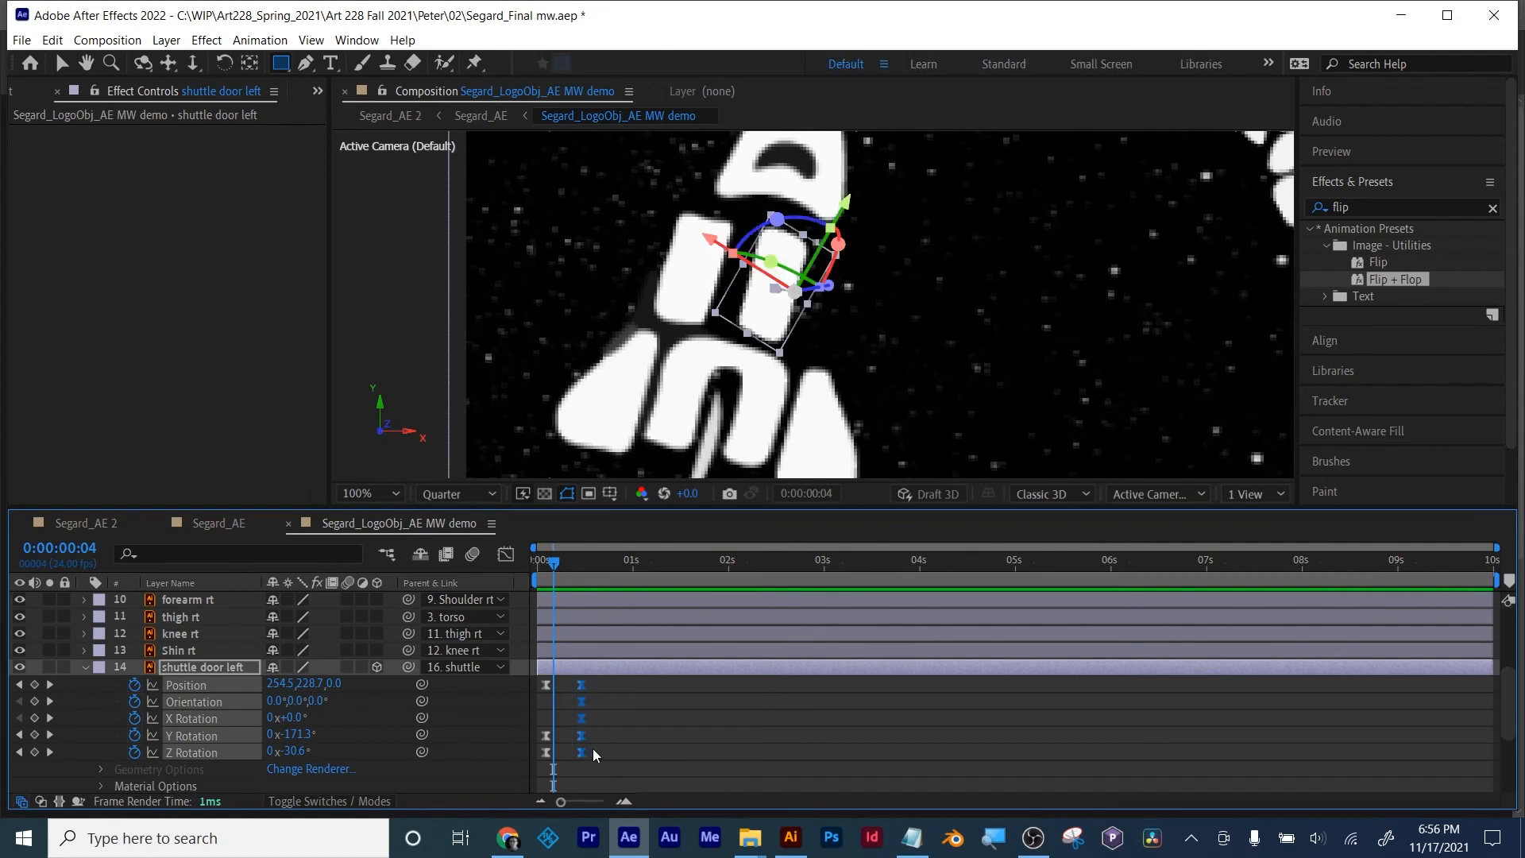
pyautogui.moveTo(592, 749); pyautogui.dragTo(599, 748)
pyautogui.moveTo(554, 563)
pyautogui.mouseDown()
pyautogui.moveTo(536, 563)
pyautogui.moveTo(594, 560)
pyautogui.moveTo(556, 561)
pyautogui.moveTo(569, 561)
pyautogui.mouseUp()
pyautogui.press('space')
pyautogui.press('space')
pyautogui.click(626, 693)
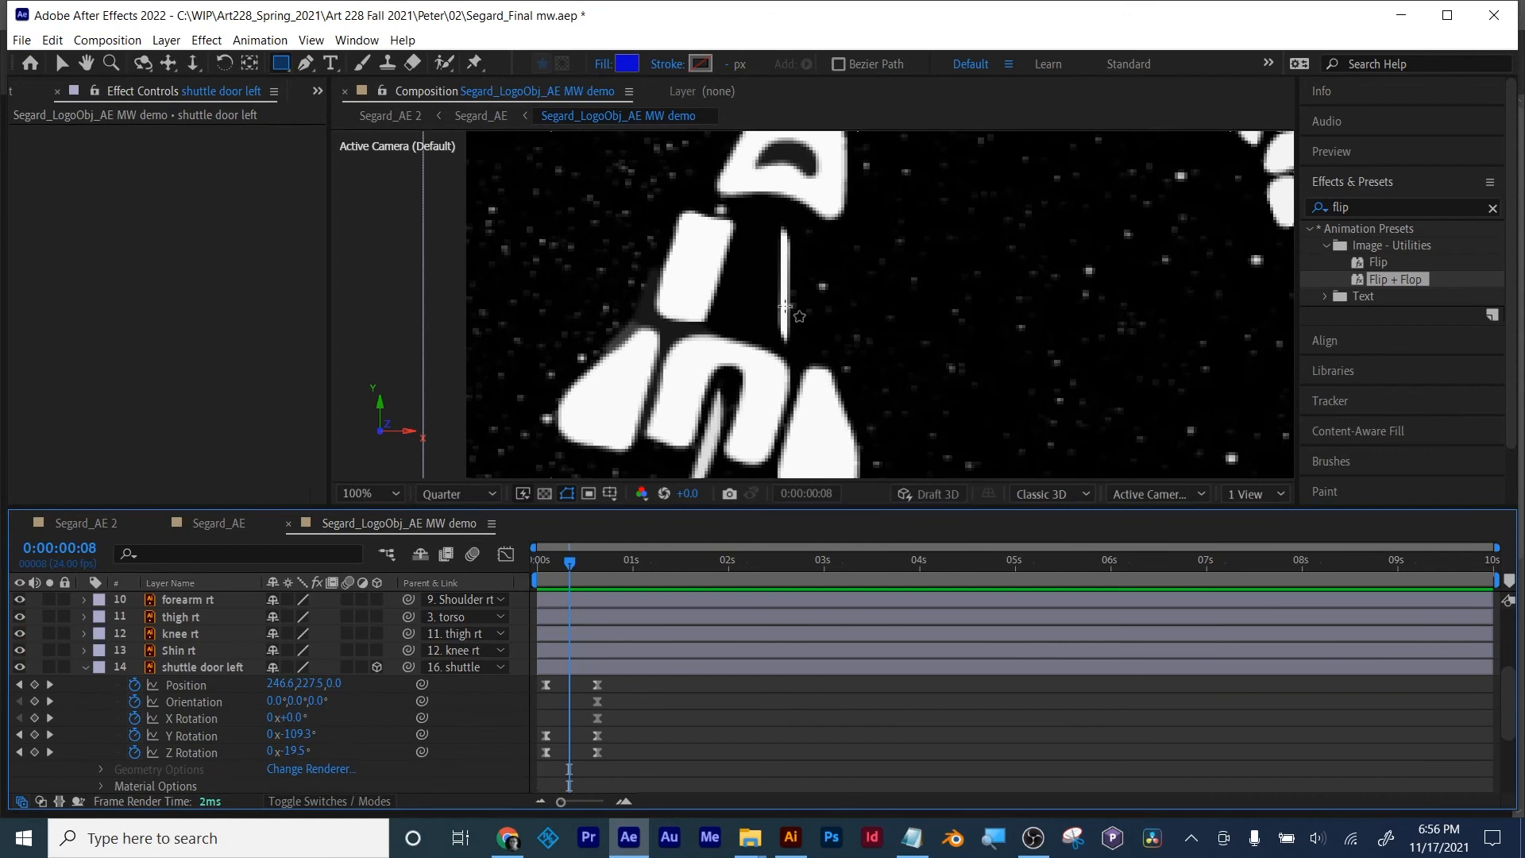
# Step: At 0:00:00:08, keyframe the left shuttle door's Y Rotation at -104.3°, undoing a trial X Rotation change
pyautogui.moveTo(302, 753); pyautogui.dragTo(296, 718)
pyautogui.hotkey('ctrl', 'z')
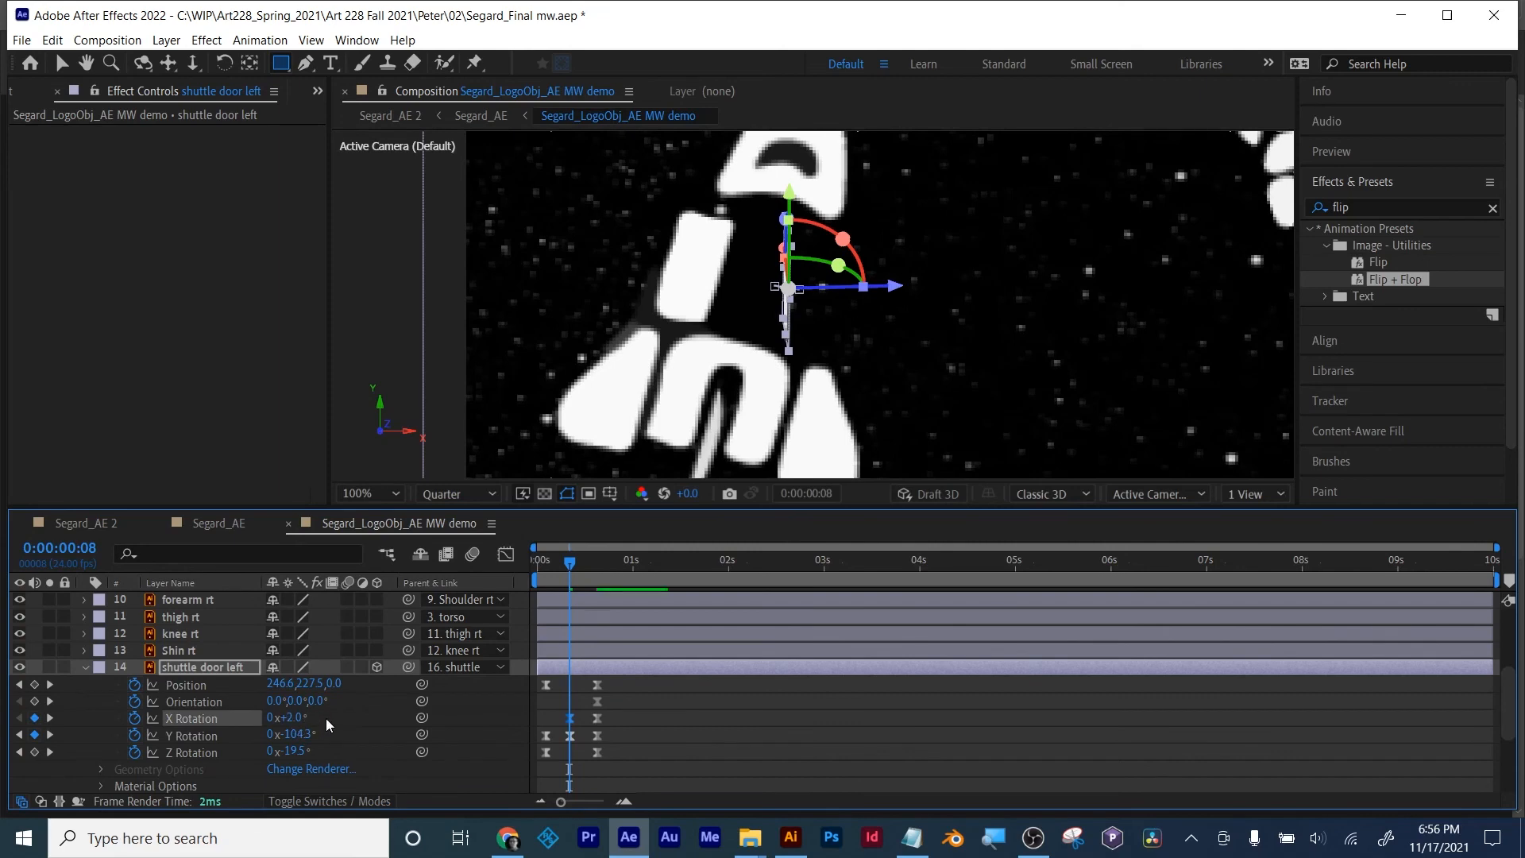
pyautogui.hotkey('ctrl', 'z')
# Step: Set the left shuttle door's Z Rotation to -30° at 0:00:00:02 and check the opening frames
pyautogui.moveTo(579, 561); pyautogui.dragTo(547, 561)
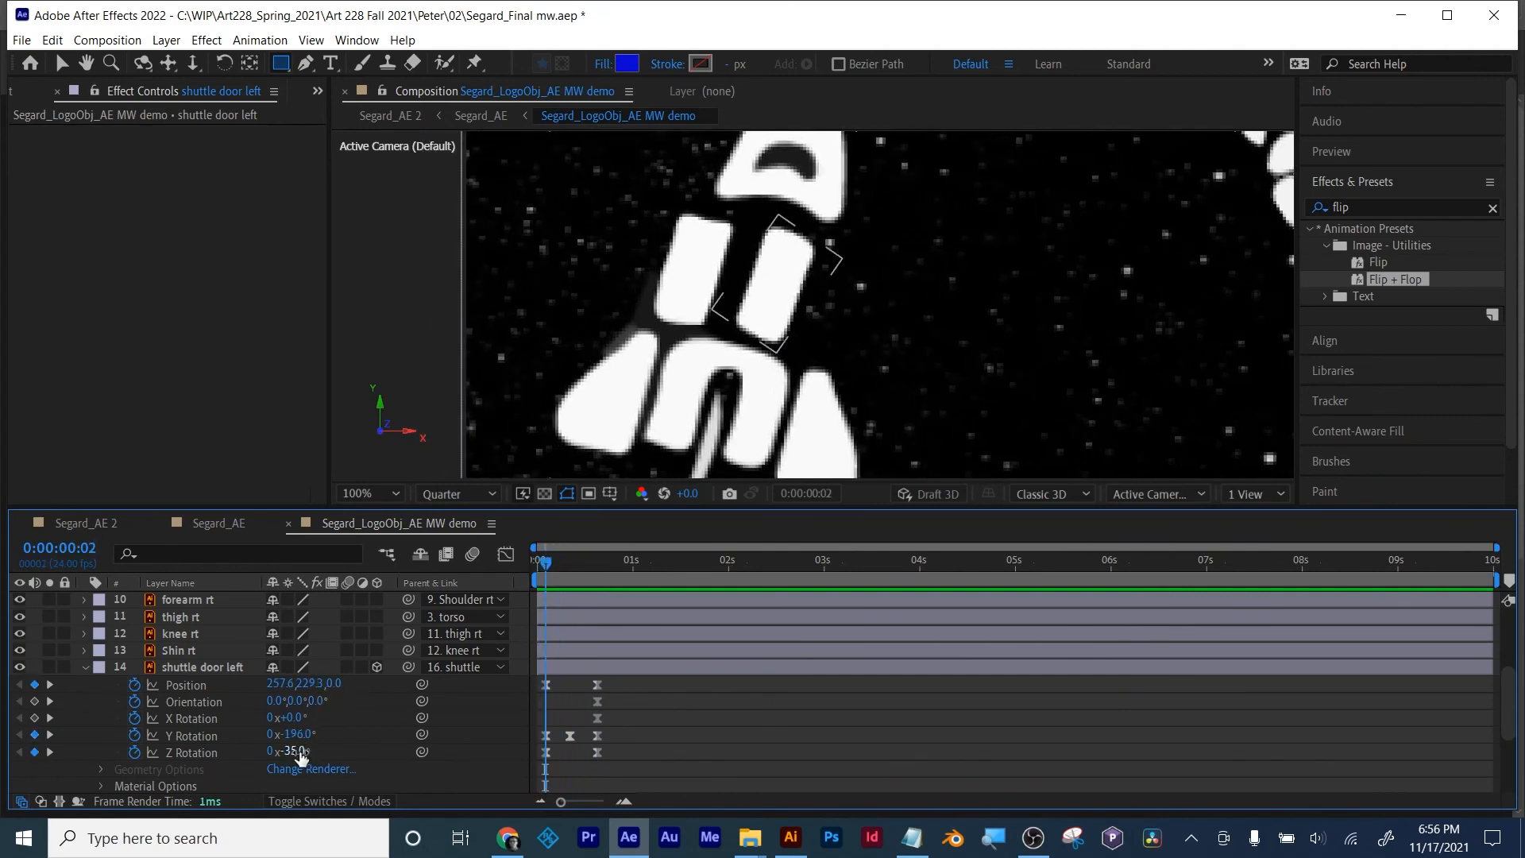
pyautogui.moveTo(294, 752); pyautogui.dragTo(302, 751)
pyautogui.click(780, 749)
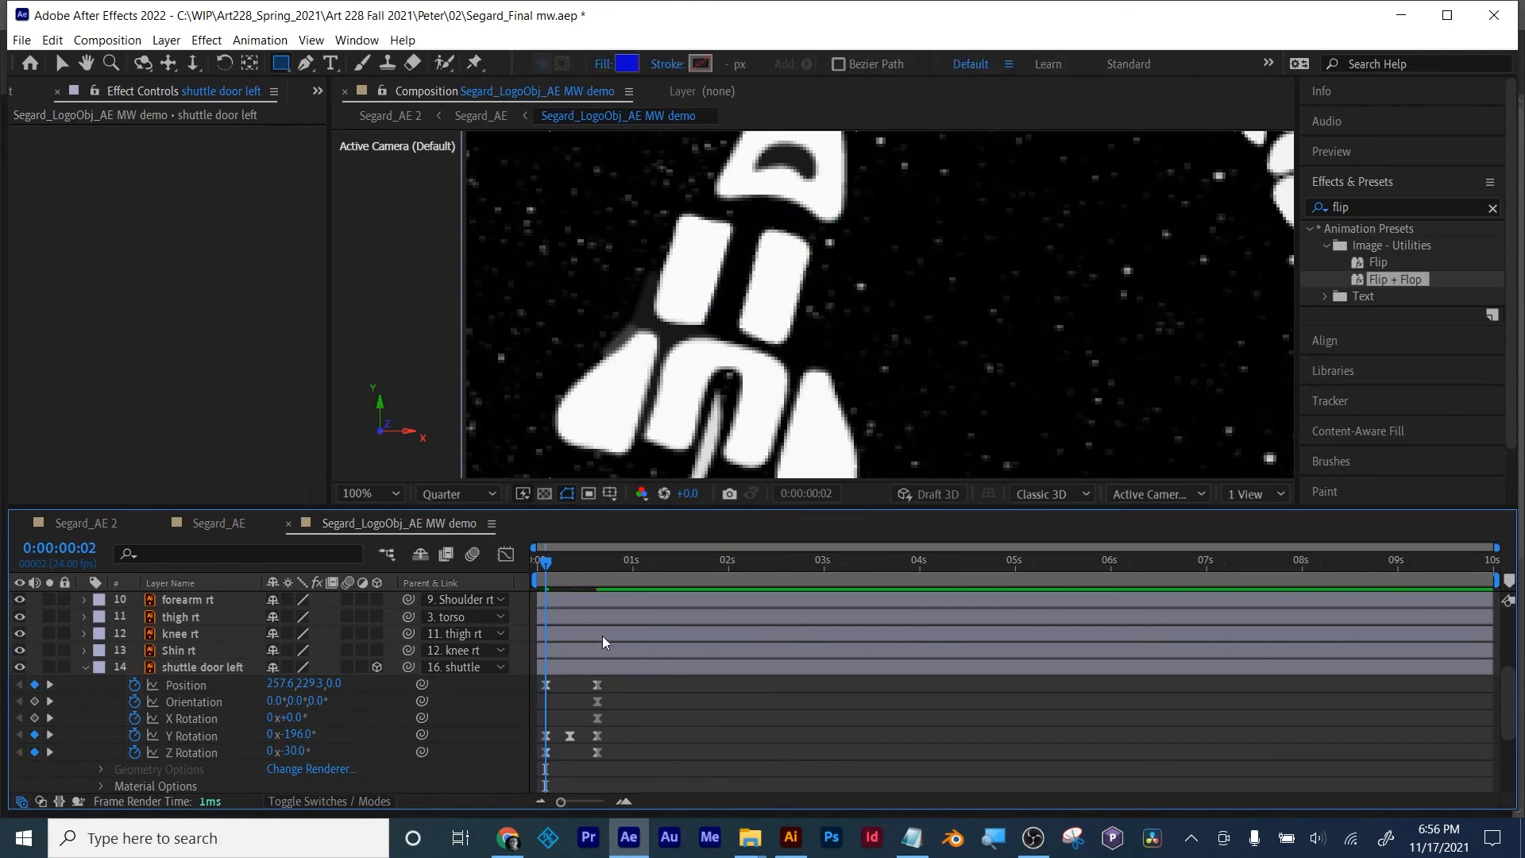
pyautogui.moveTo(554, 562)
pyautogui.mouseDown()
pyautogui.moveTo(600, 565)
pyautogui.moveTo(544, 563)
pyautogui.mouseUp()
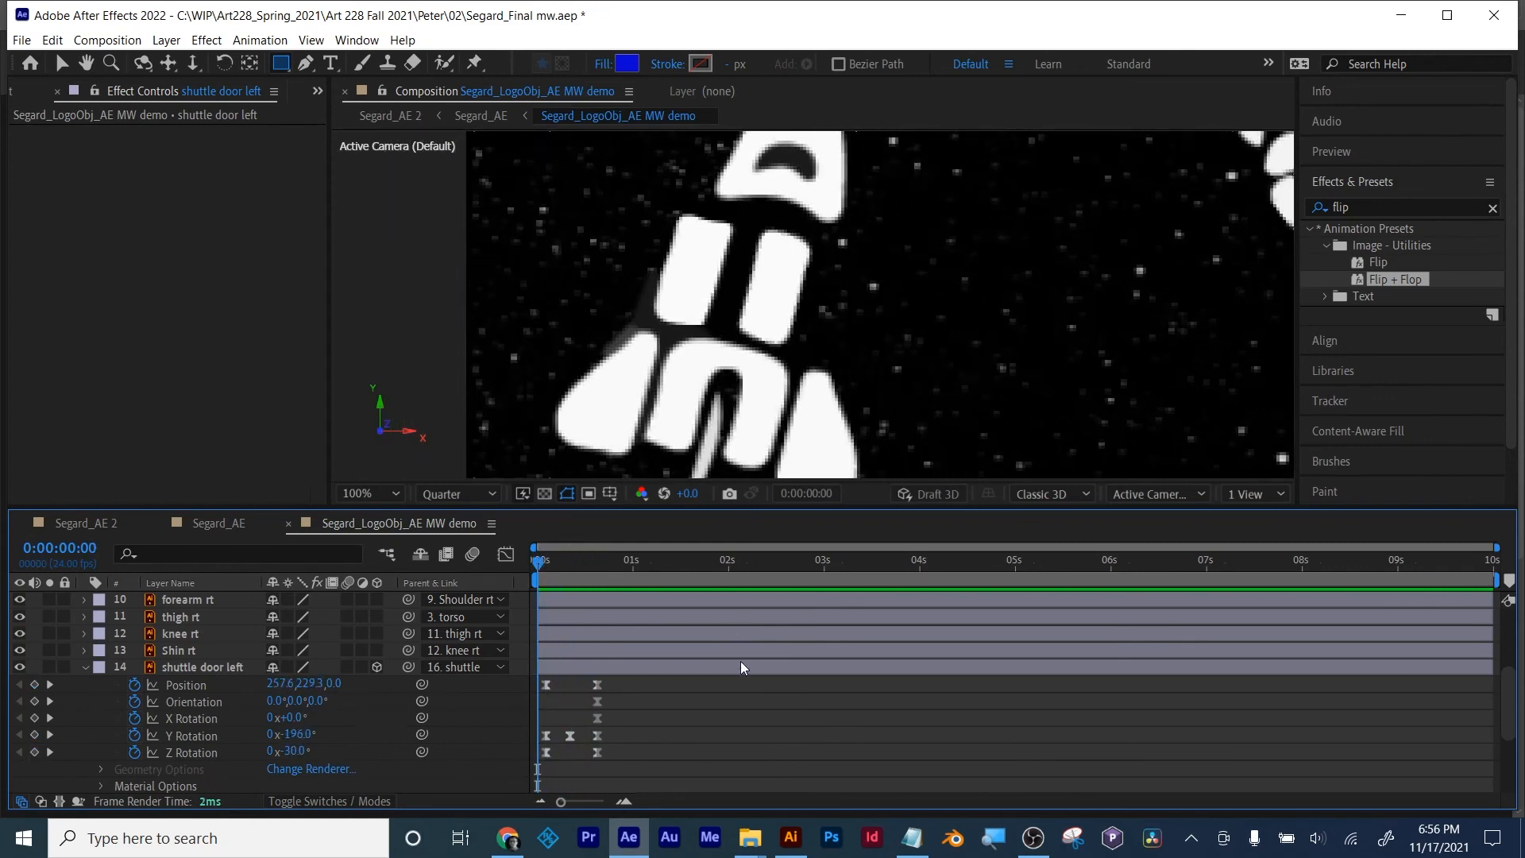
# Step: Move the shuttle door rt layer's Orientation and X, Y and Z Rotation keyframes to 0:00:00:14
pyautogui.scroll(-4, 737, 675)
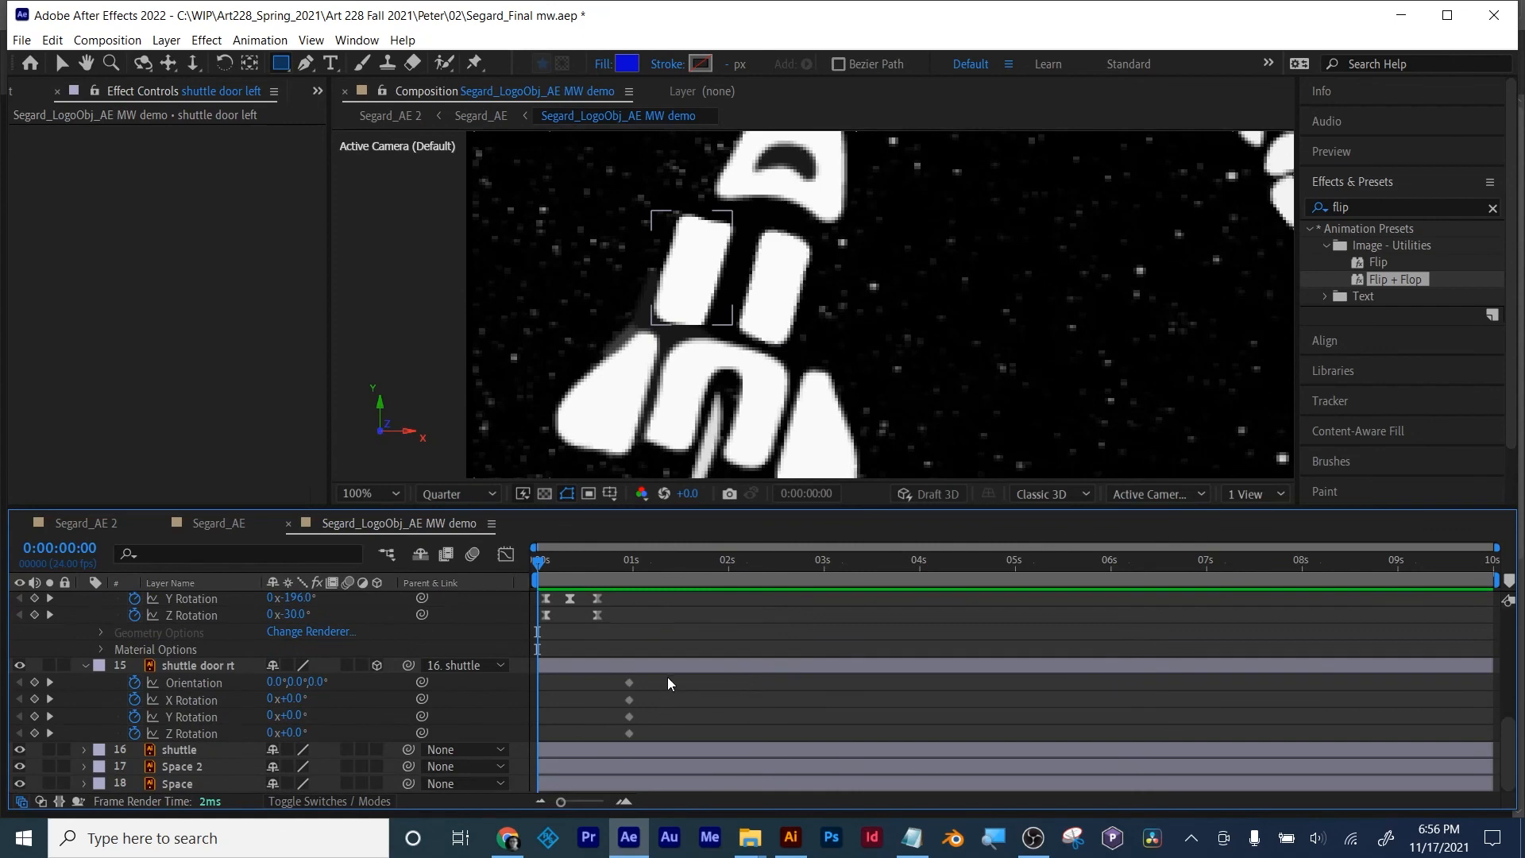
pyautogui.moveTo(667, 677); pyautogui.dragTo(607, 728)
pyautogui.moveTo(654, 684); pyautogui.dragTo(590, 730)
# Step: Add keyframes at 0:00:00:02 for the shuttle door rt layer's Orientation and X, Y and Z Rotation
pyautogui.click(561, 563)
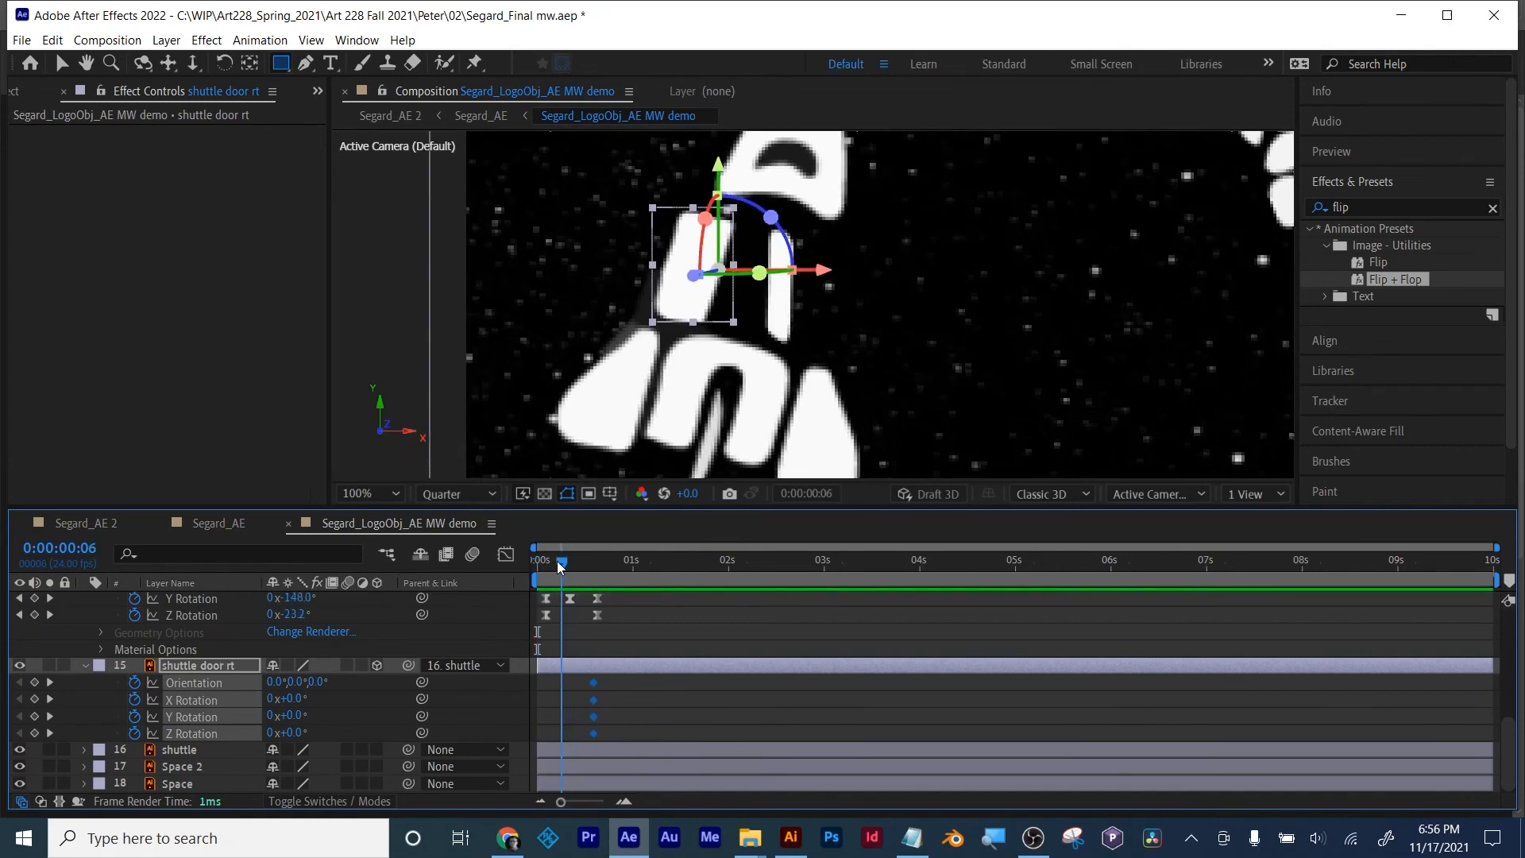
pyautogui.moveTo(560, 565); pyautogui.dragTo(546, 564)
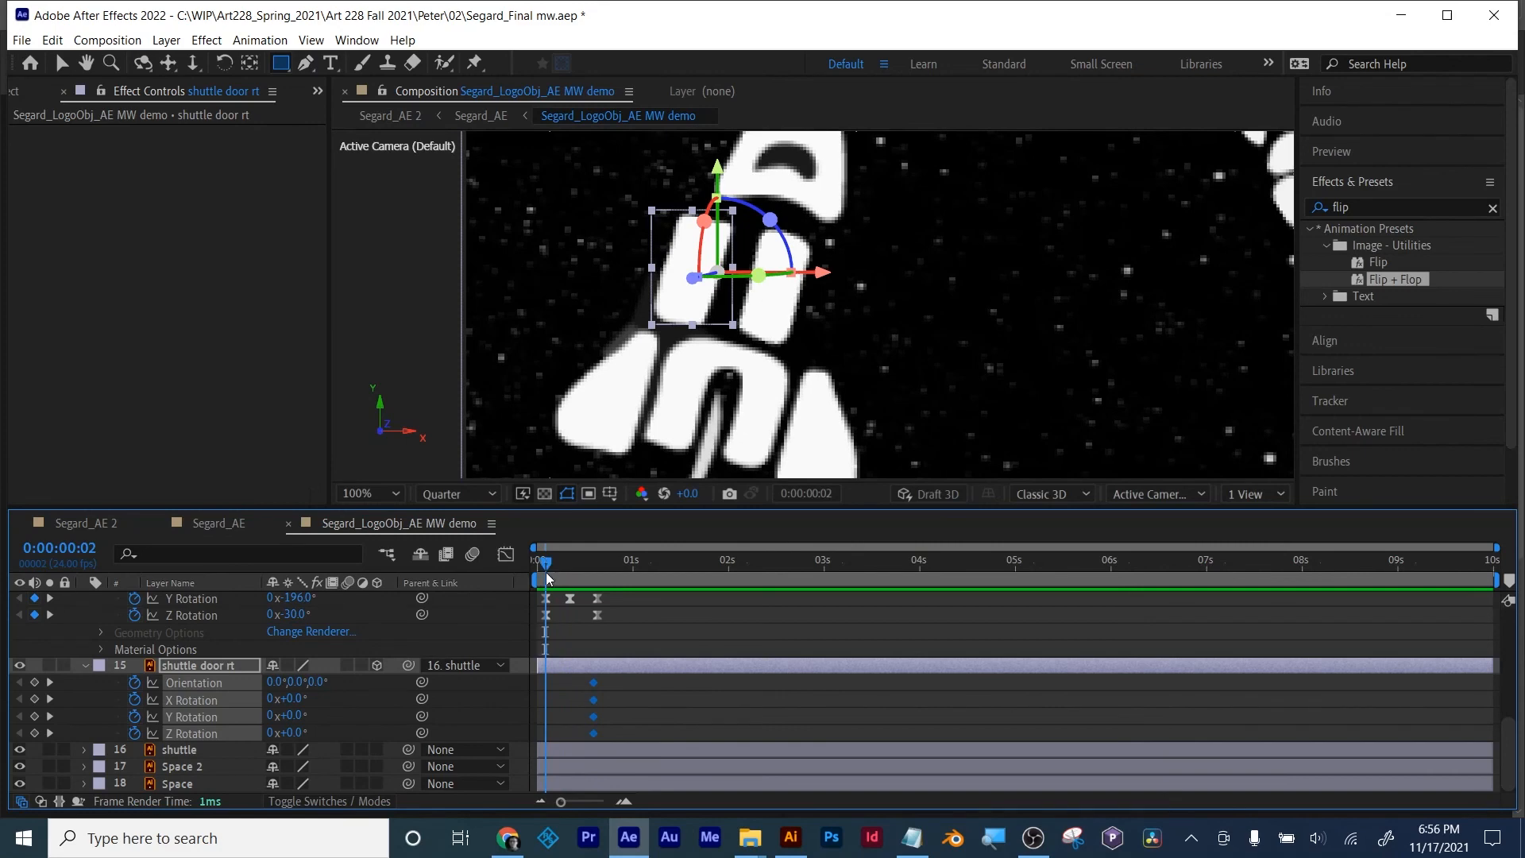
pyautogui.click(33, 700)
pyautogui.click(34, 700)
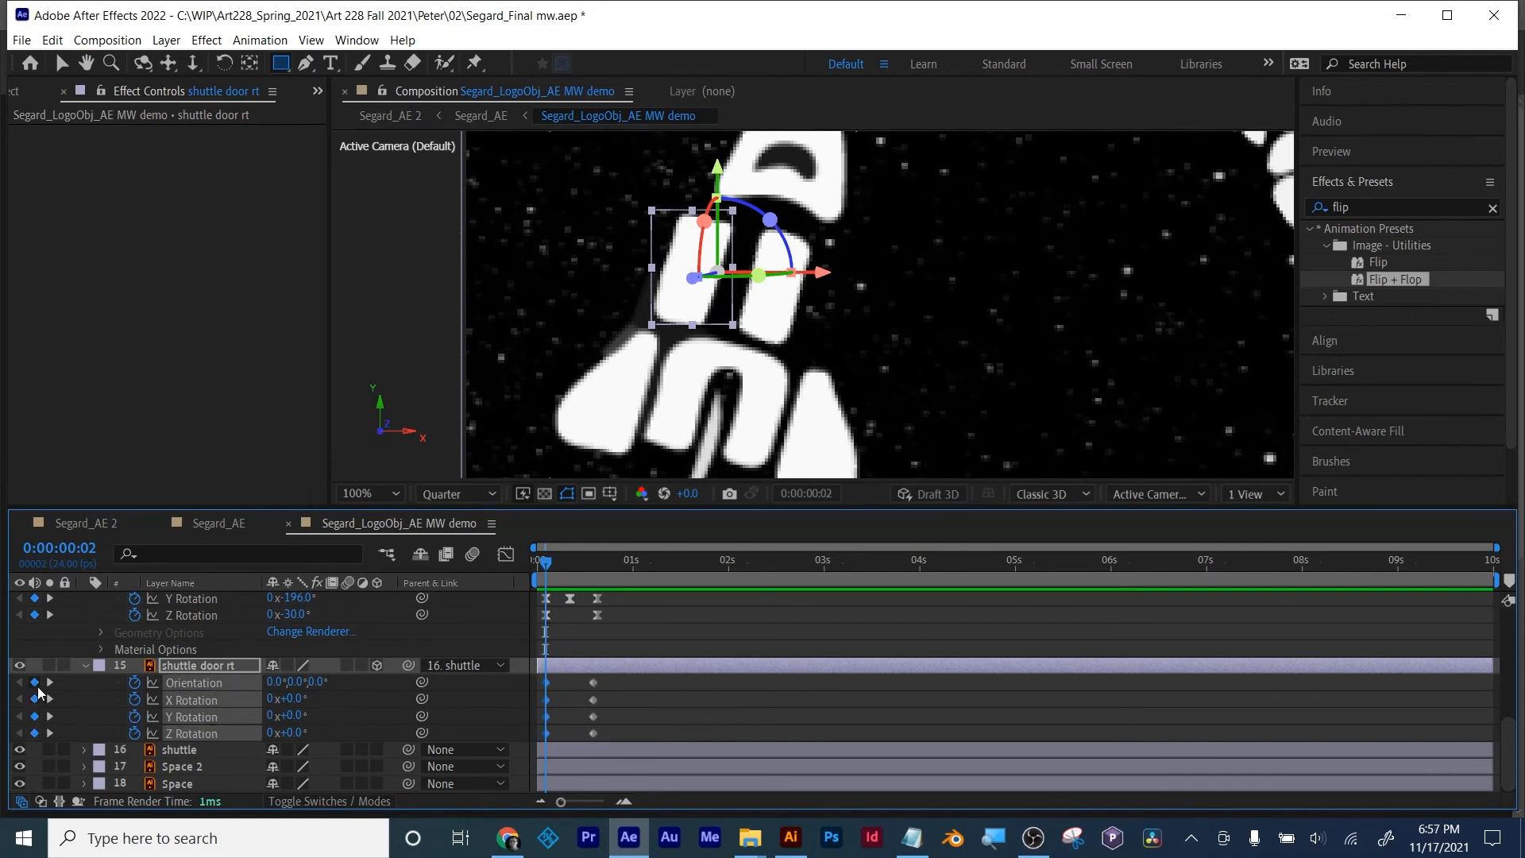
pyautogui.click(725, 698)
# Step: At 0:00:00:02, set the shuttle door rt layer's Y Rotation to -173° and Z Rotation to -24°
pyautogui.moveTo(287, 715); pyautogui.dragTo(114, 702)
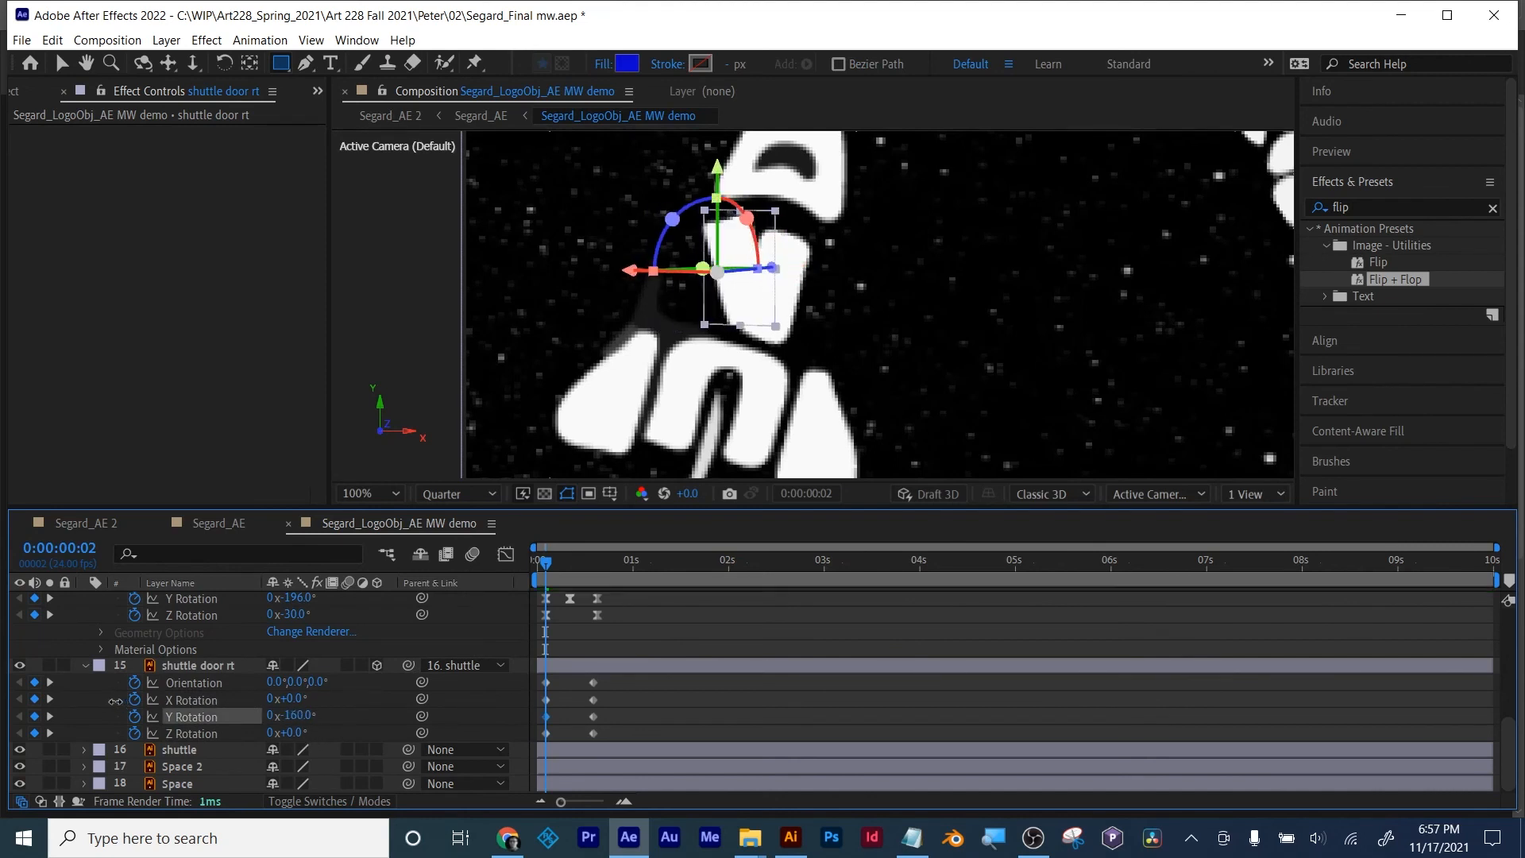
pyautogui.moveTo(295, 732); pyautogui.dragTo(221, 676)
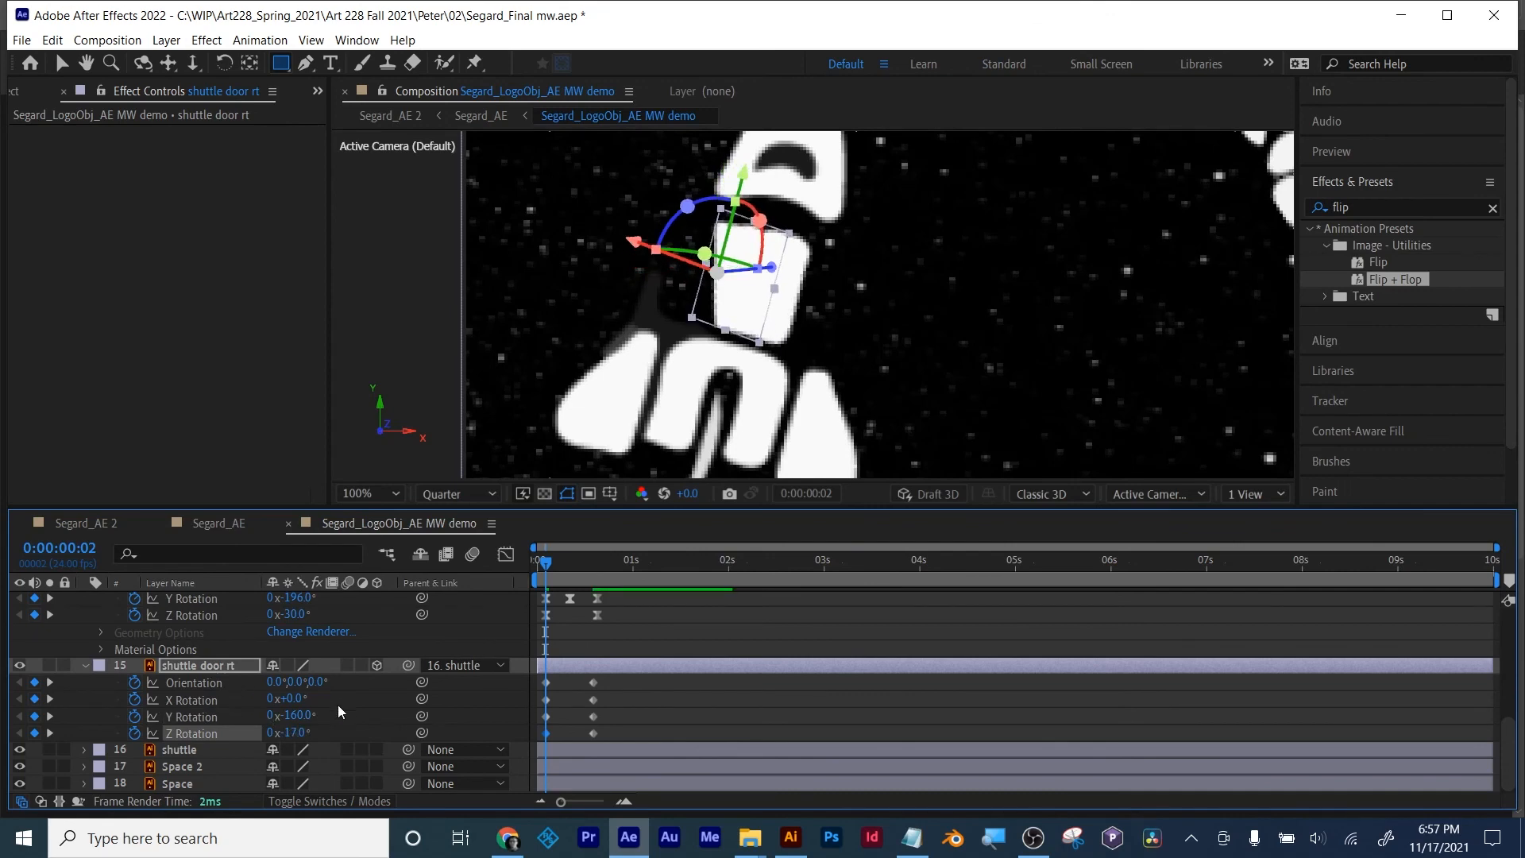
pyautogui.moveTo(288, 715); pyautogui.dragTo(205, 640)
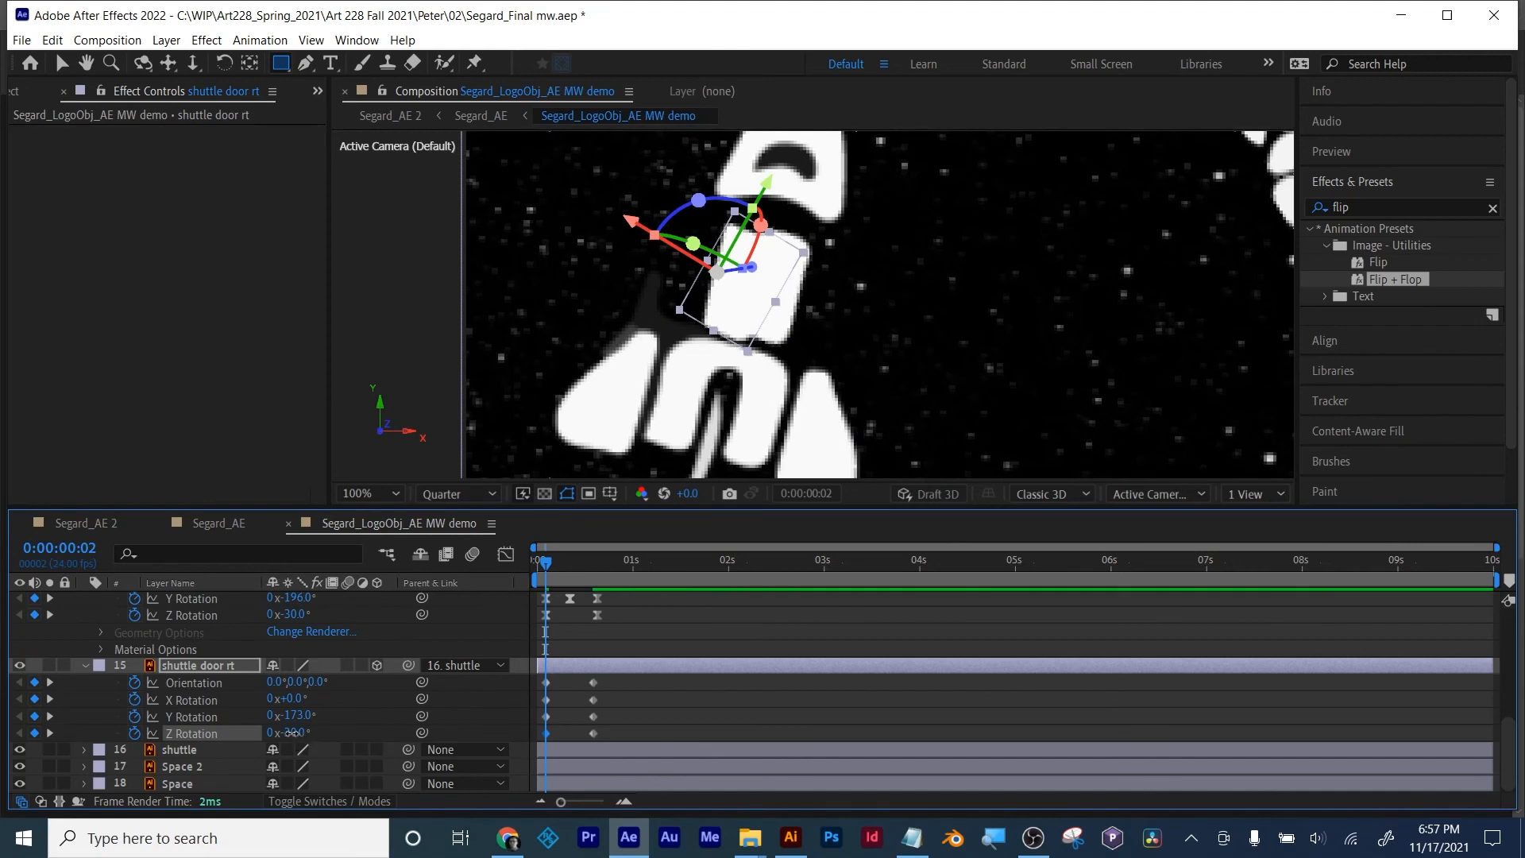
pyautogui.moveTo(291, 731); pyautogui.dragTo(296, 731)
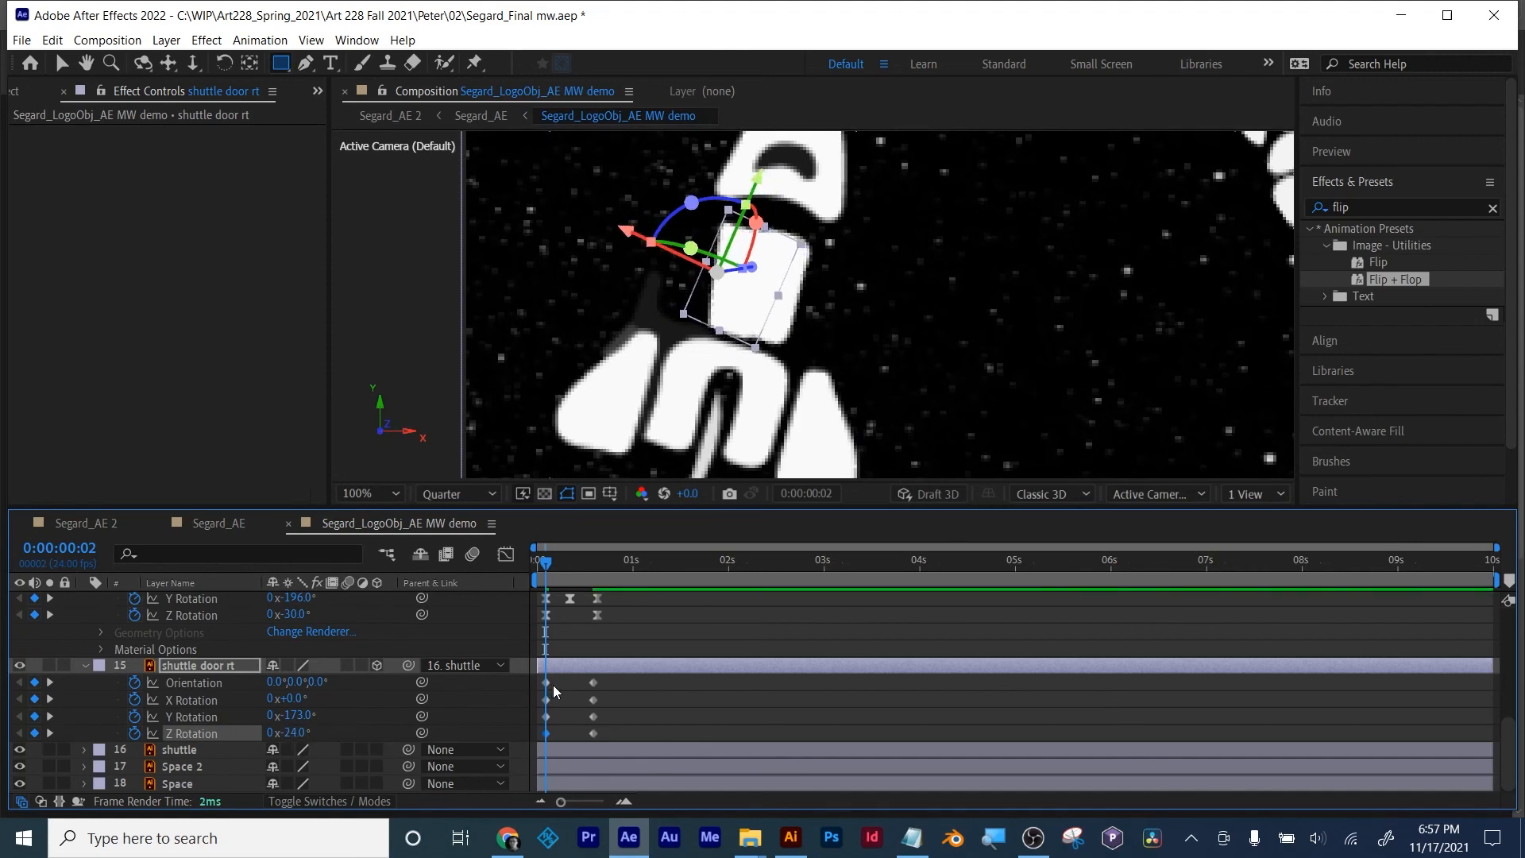
# Step: Reveal the shuttle door rt layer's Position and keyframe it at 0:00:00:02 and 0:00:00:14
pyautogui.hotkey('shift', 'p')
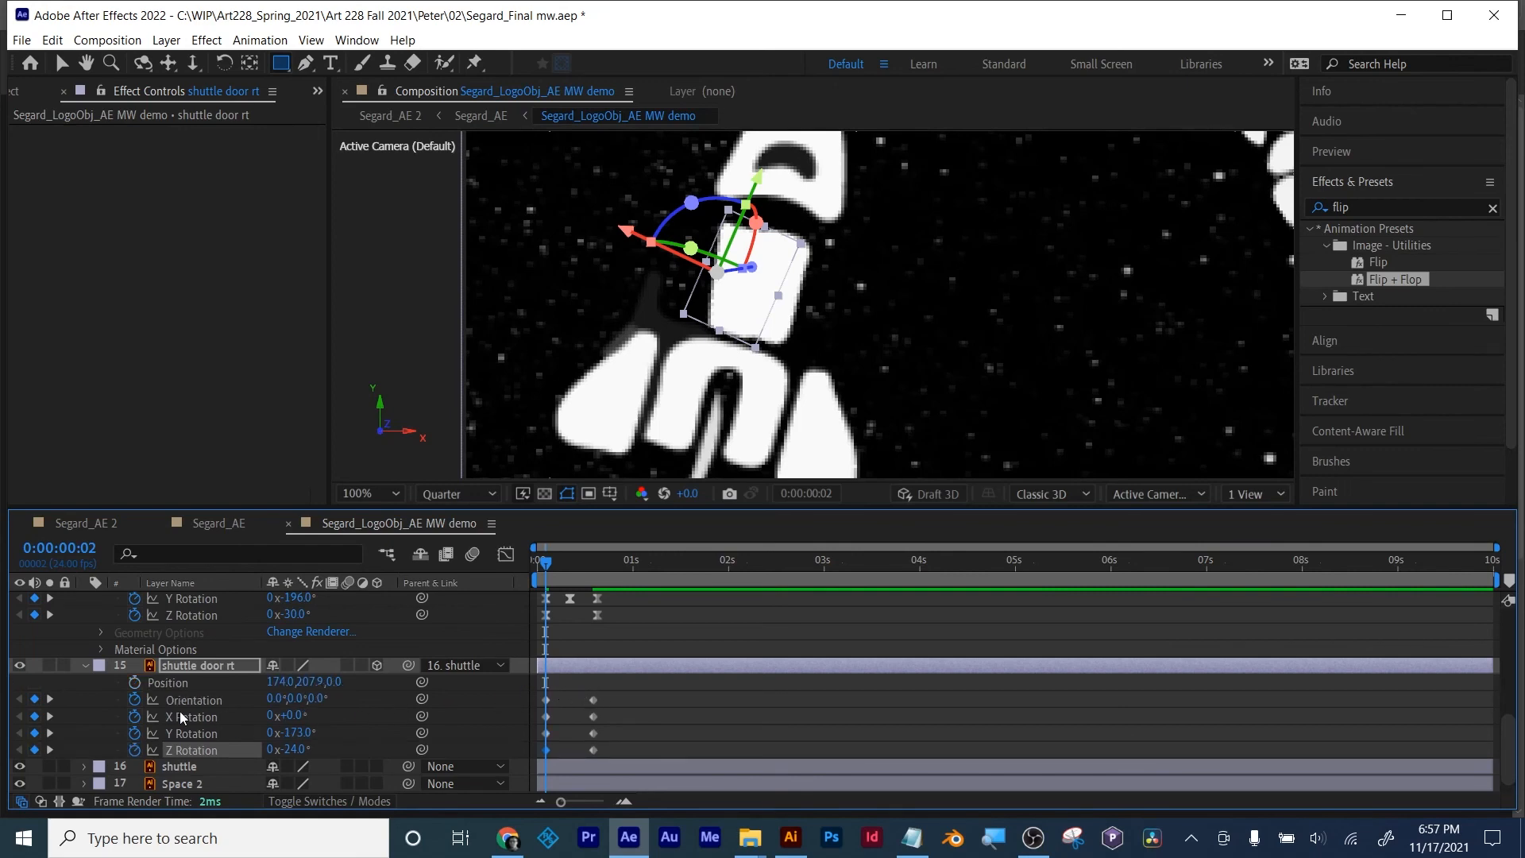
pyautogui.click(136, 682)
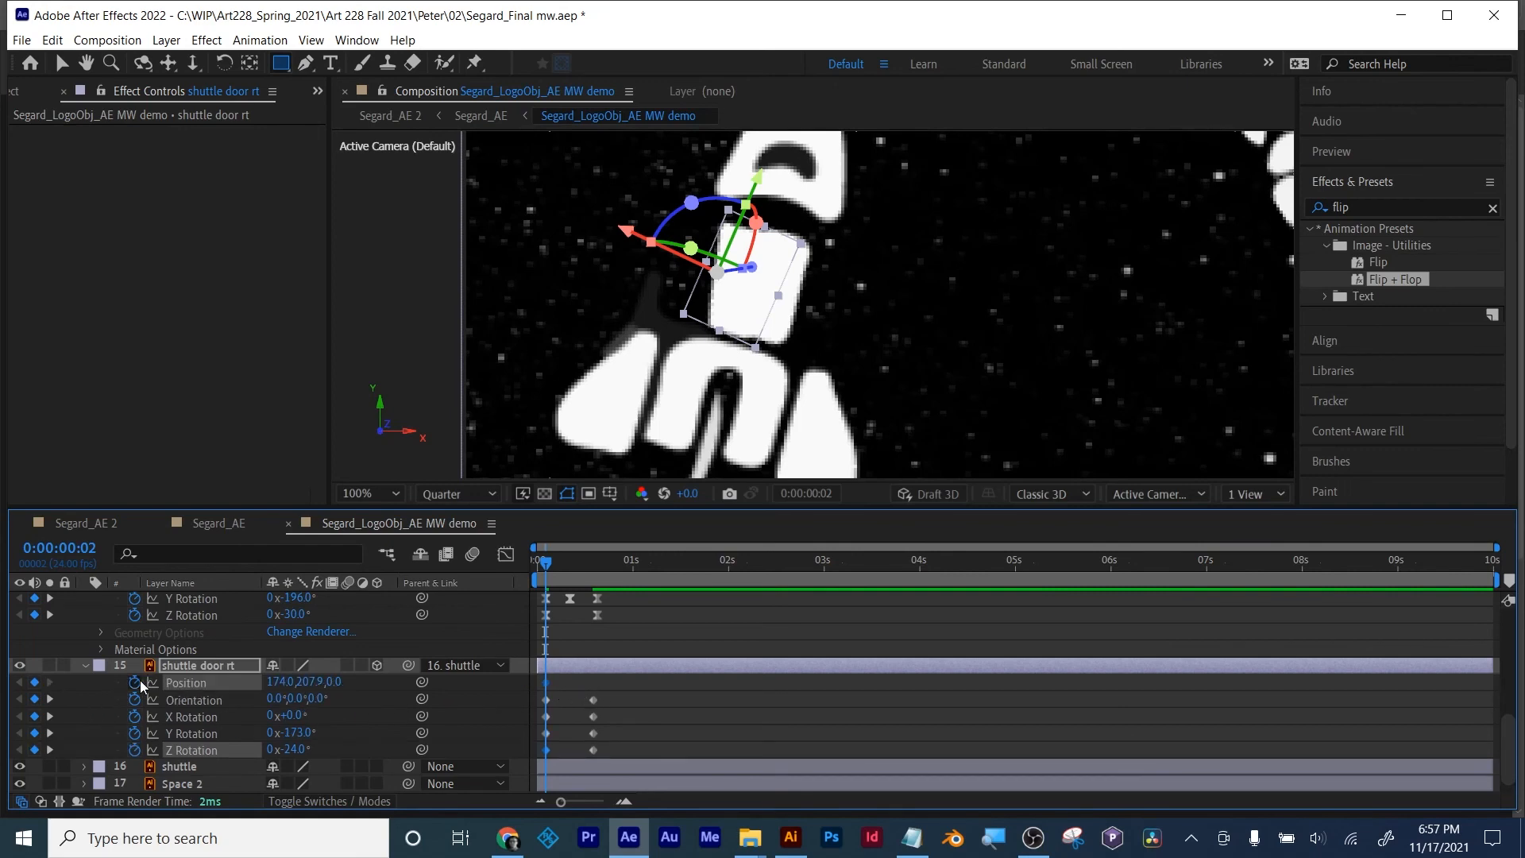
pyautogui.click(71, 699)
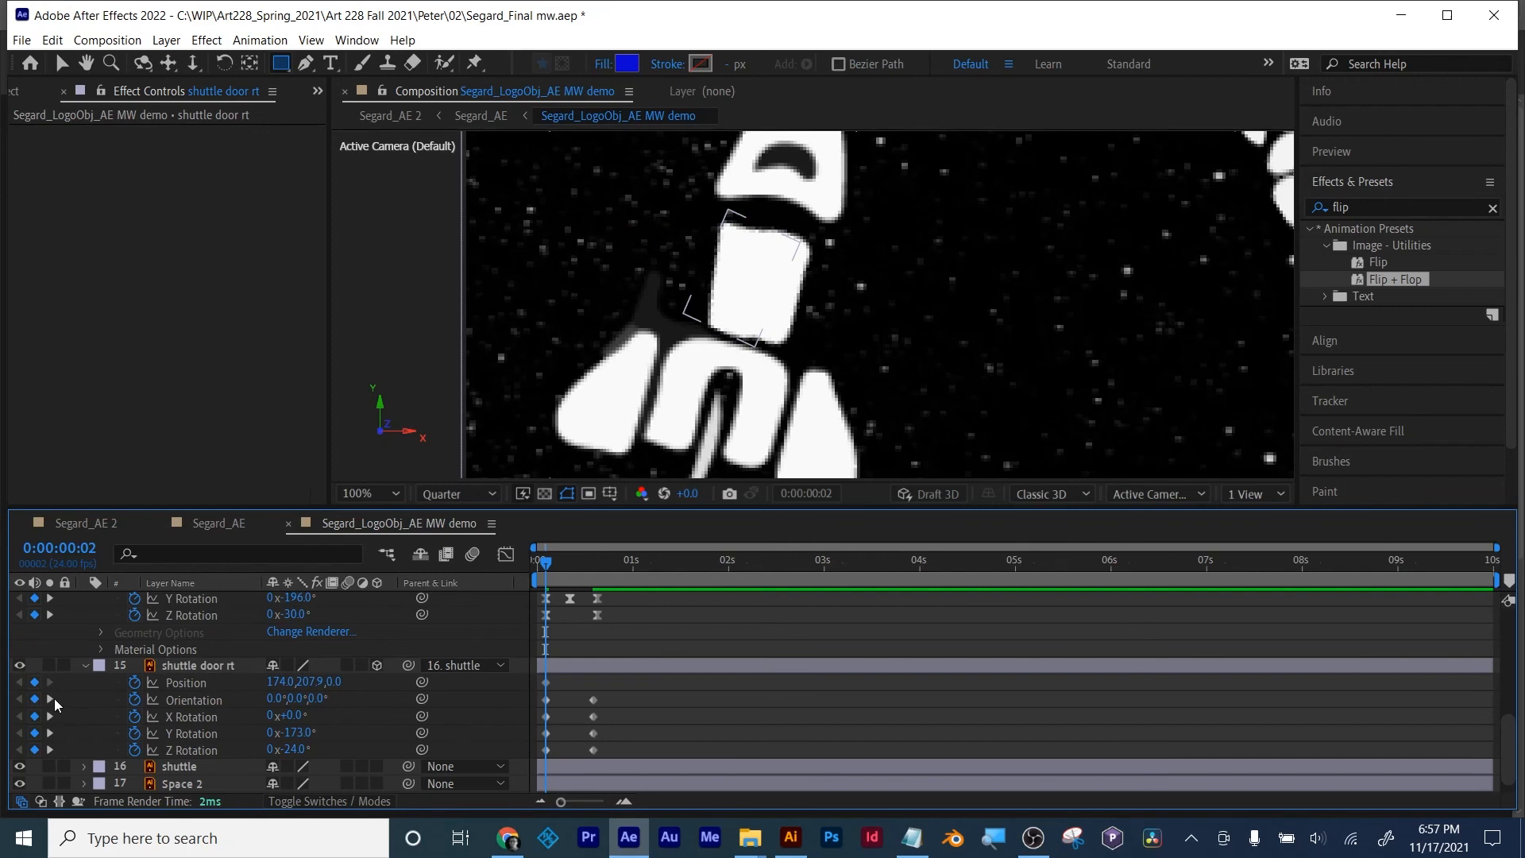
pyautogui.click(49, 698)
pyautogui.click(35, 682)
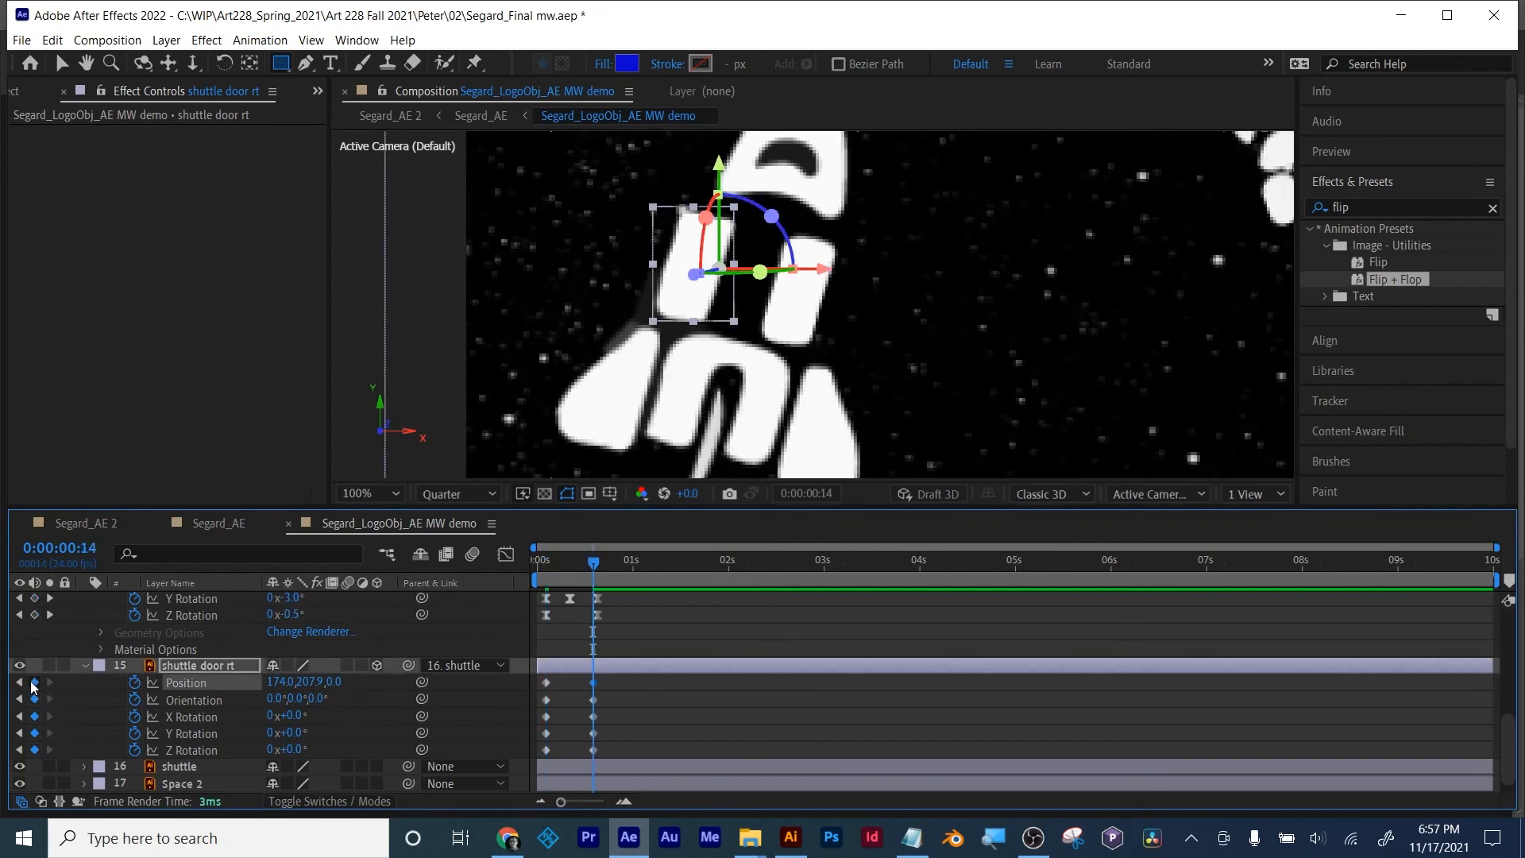
# Step: At 0:00:00:02, set the shuttle door rt layer's Position to 168.0, 193.9 and its Z Rotation to -34°
pyautogui.click(20, 683)
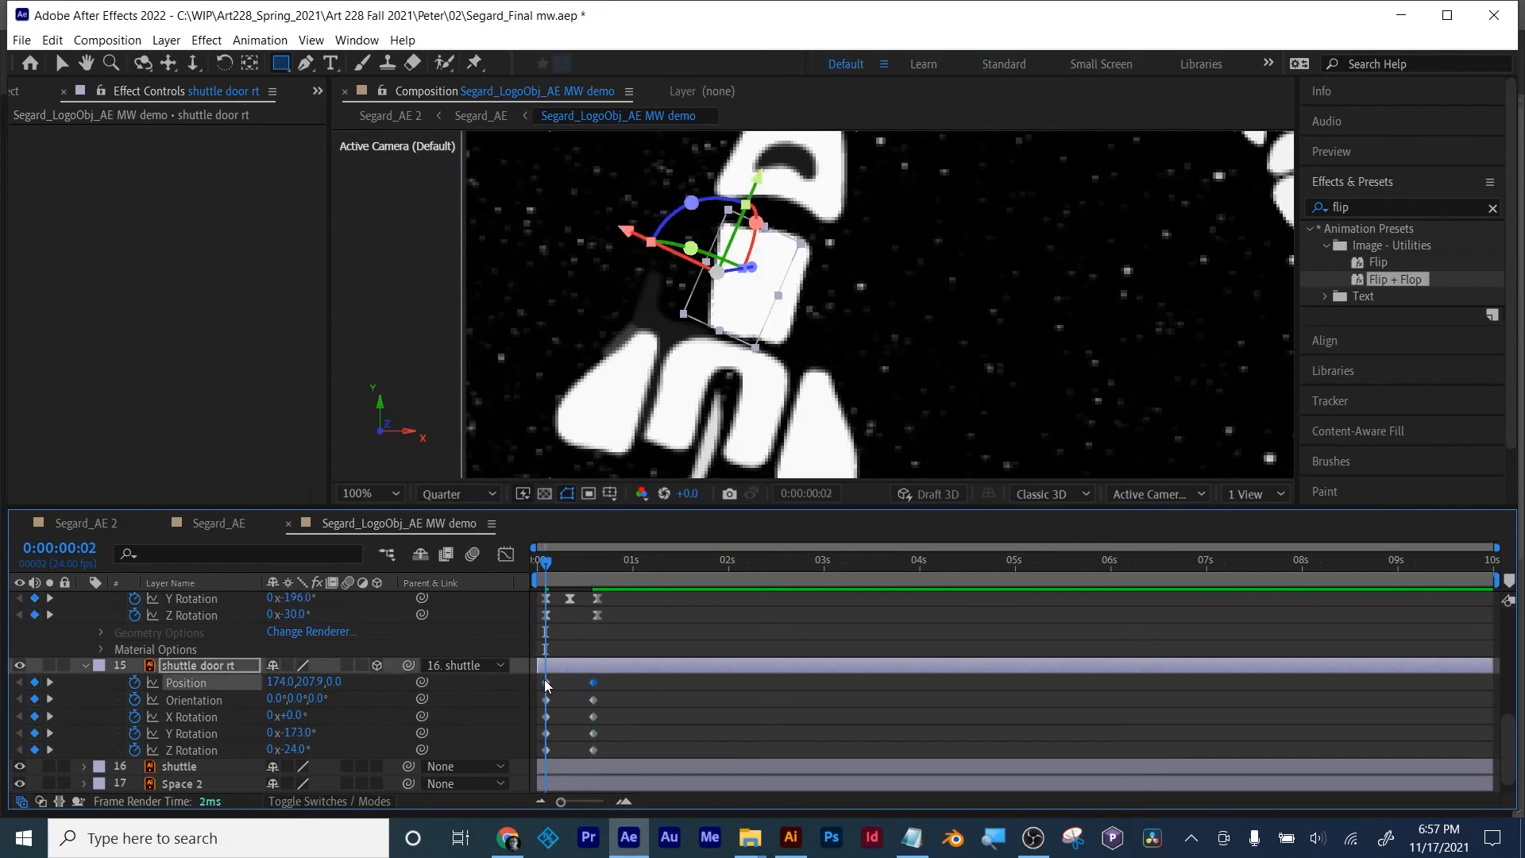
pyautogui.moveTo(276, 688); pyautogui.dragTo(245, 676)
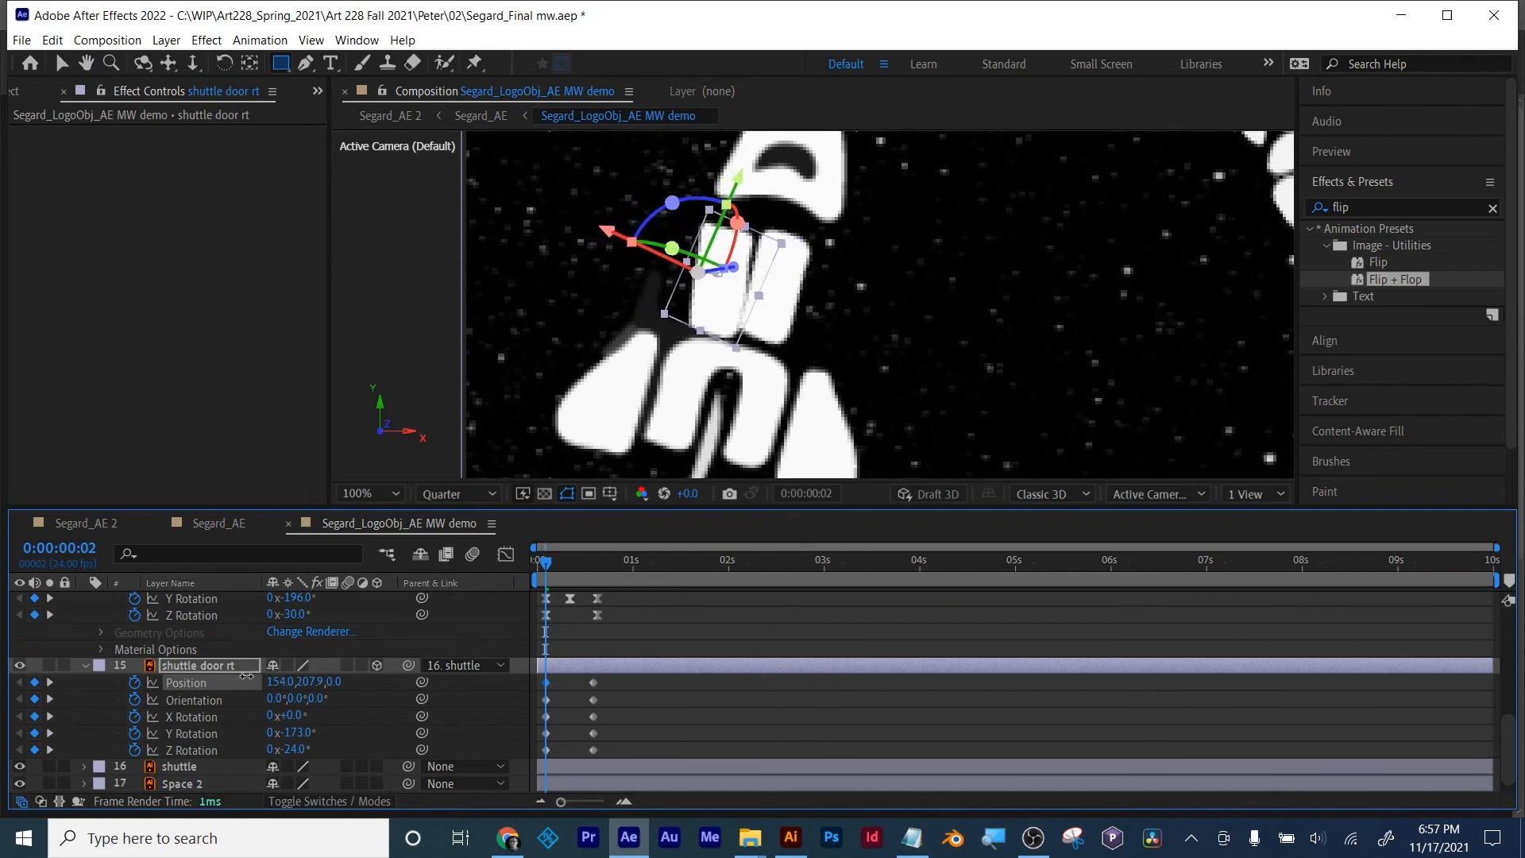
pyautogui.moveTo(246, 676); pyautogui.dragTo(250, 674)
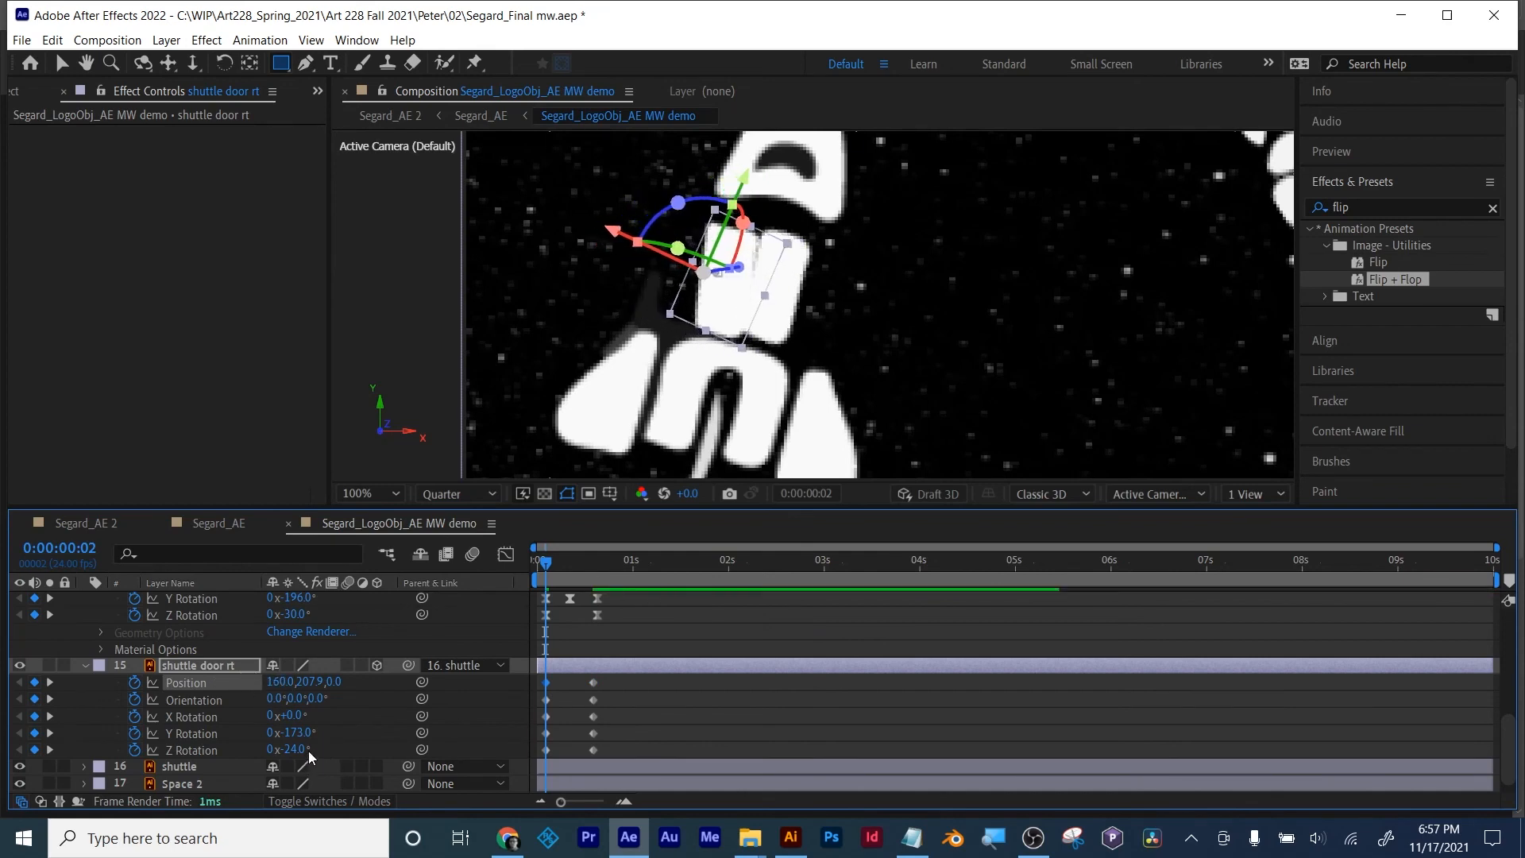
pyautogui.moveTo(308, 736)
pyautogui.mouseDown()
pyautogui.moveTo(282, 749)
pyautogui.moveTo(295, 747)
pyautogui.mouseUp()
pyautogui.hotkey('ctrl', 'z')
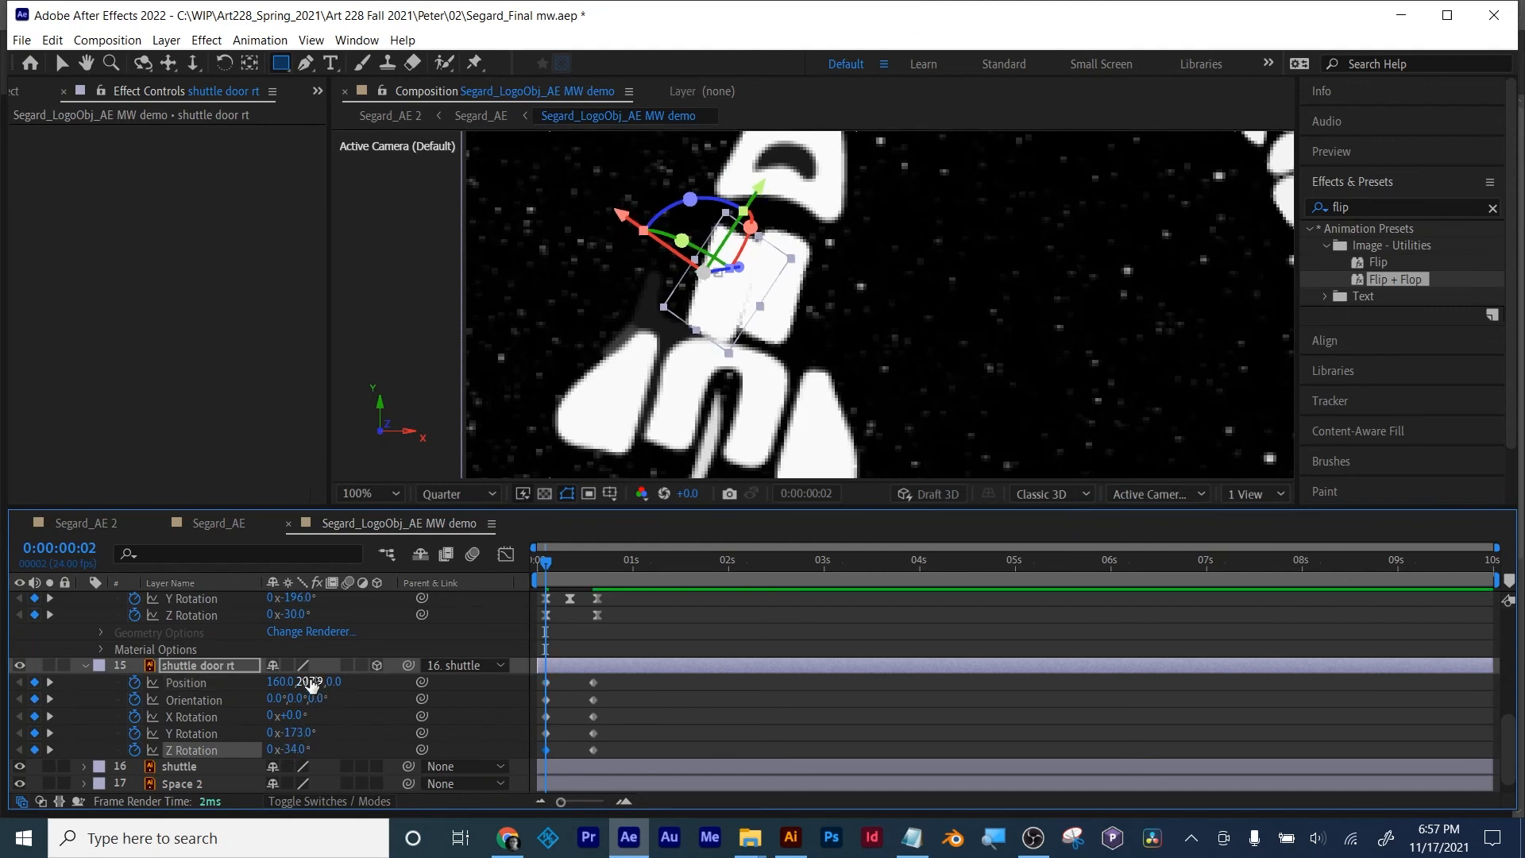
pyautogui.moveTo(311, 683); pyautogui.dragTo(288, 685)
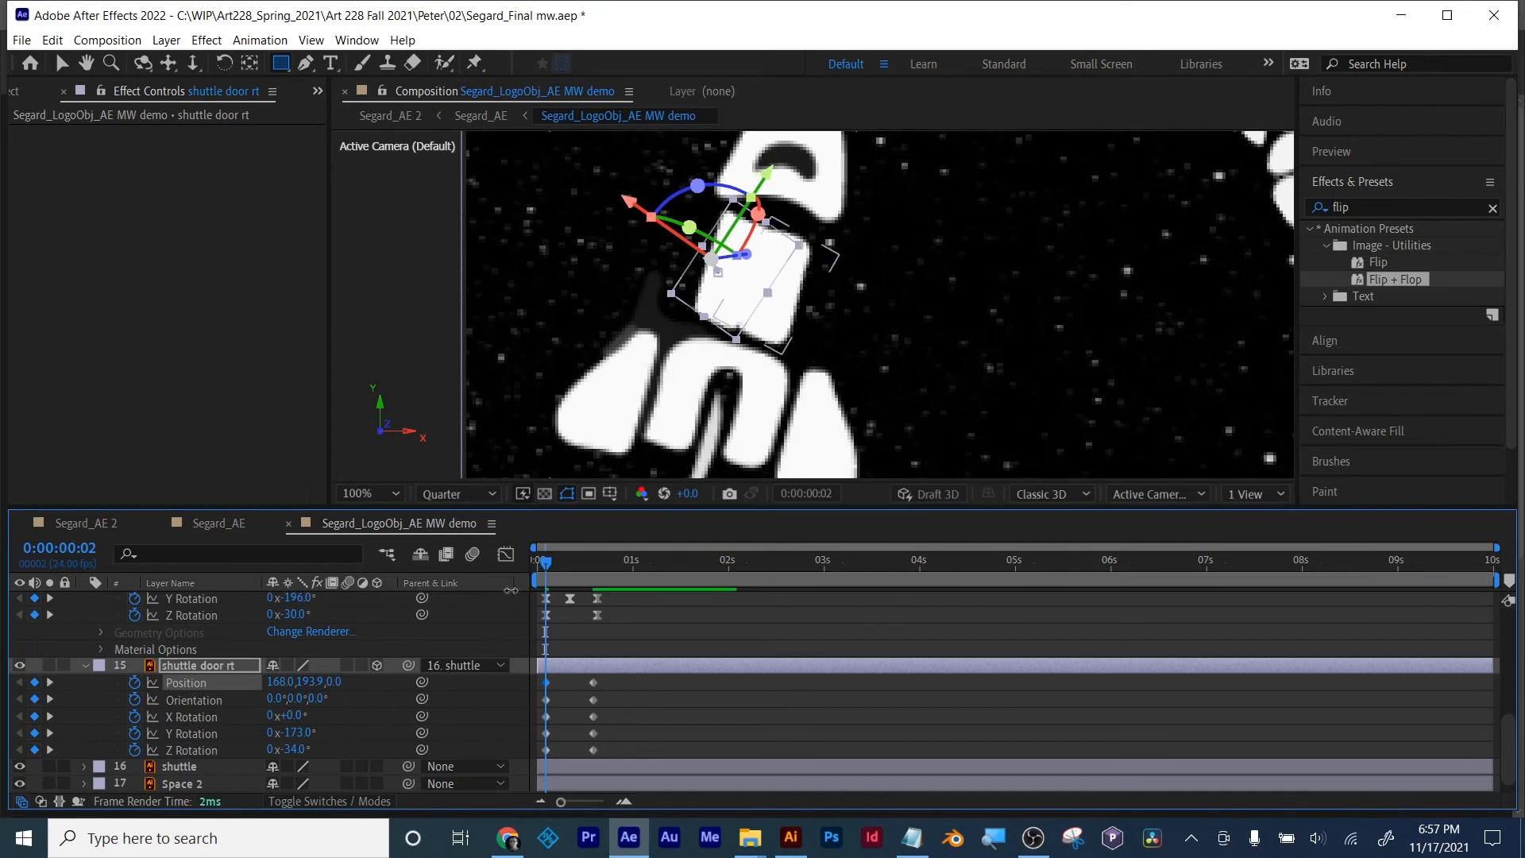
pyautogui.moveTo(545, 561)
pyautogui.mouseDown()
pyautogui.moveTo(600, 562)
pyautogui.moveTo(539, 562)
pyautogui.mouseUp()
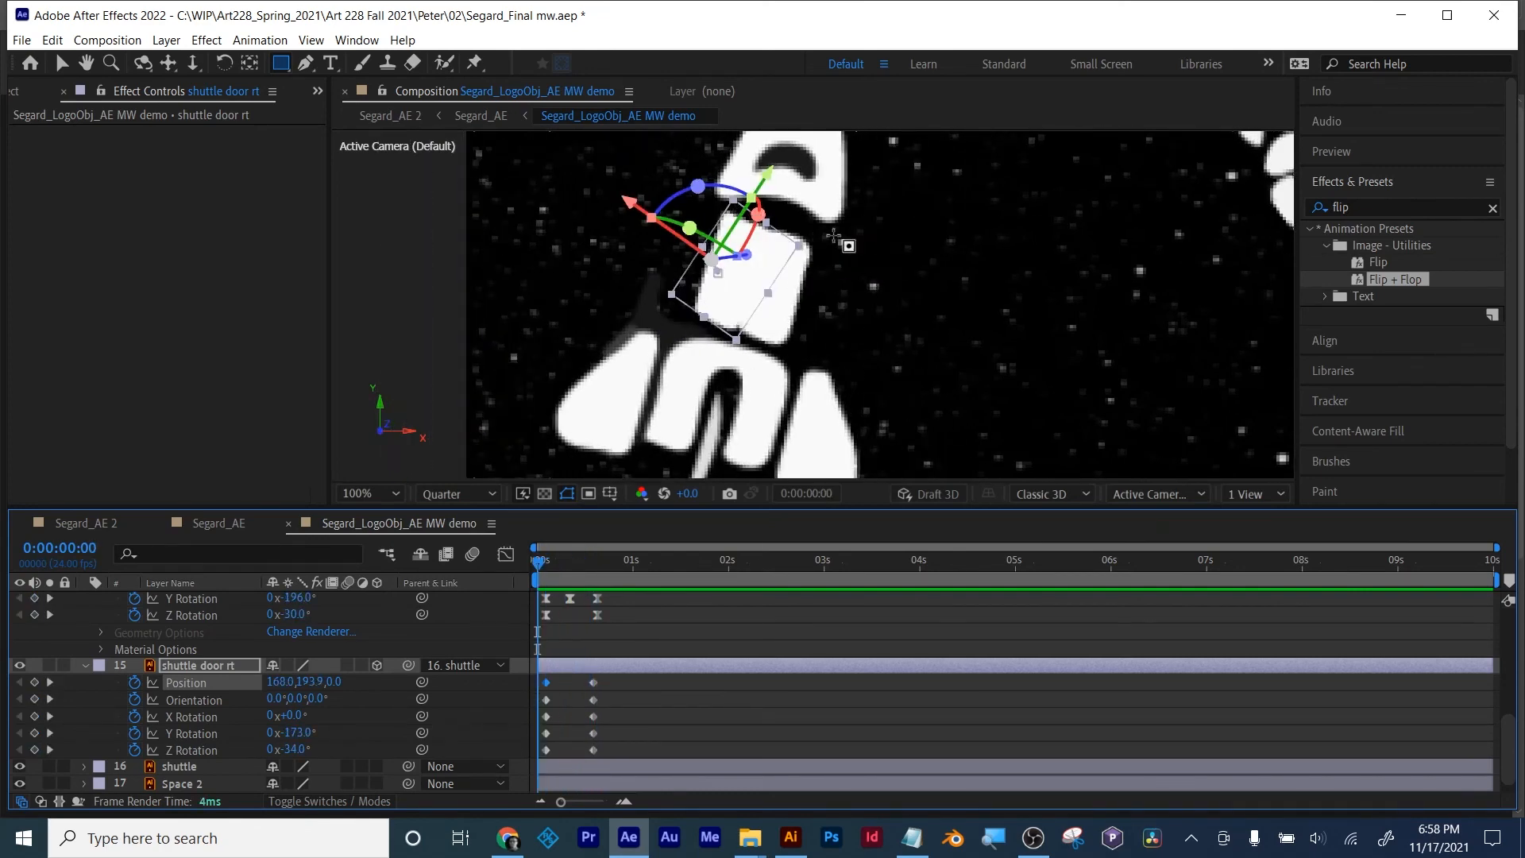
# Step: Collapse the properties of the shuttle door left and shuttle door rt layers
pyautogui.click(643, 632)
pyautogui.scroll(5, 621, 646)
pyautogui.scroll(-2, 621, 647)
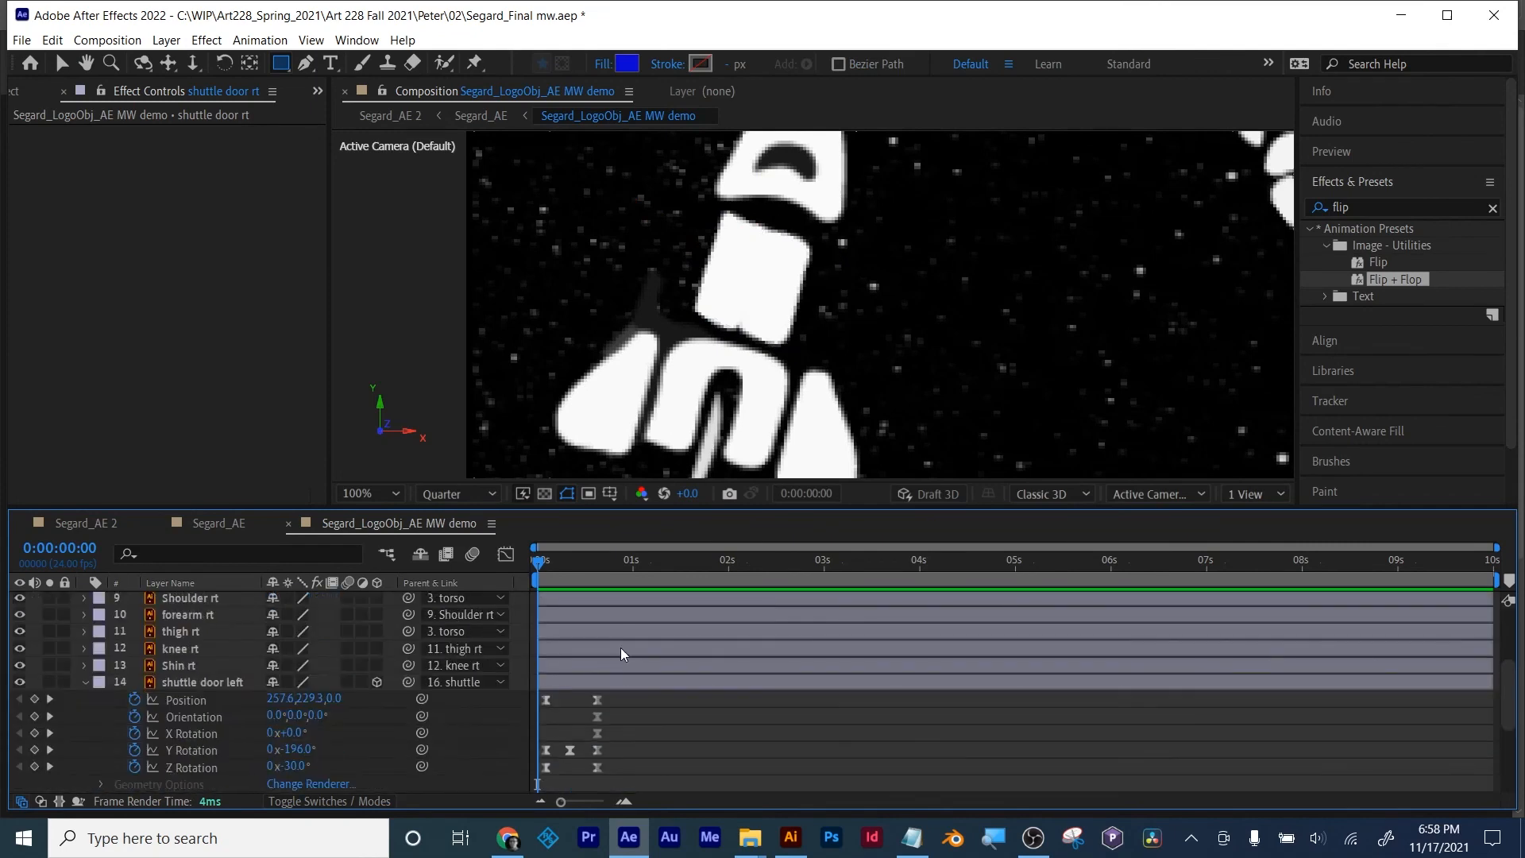
pyautogui.click(84, 681)
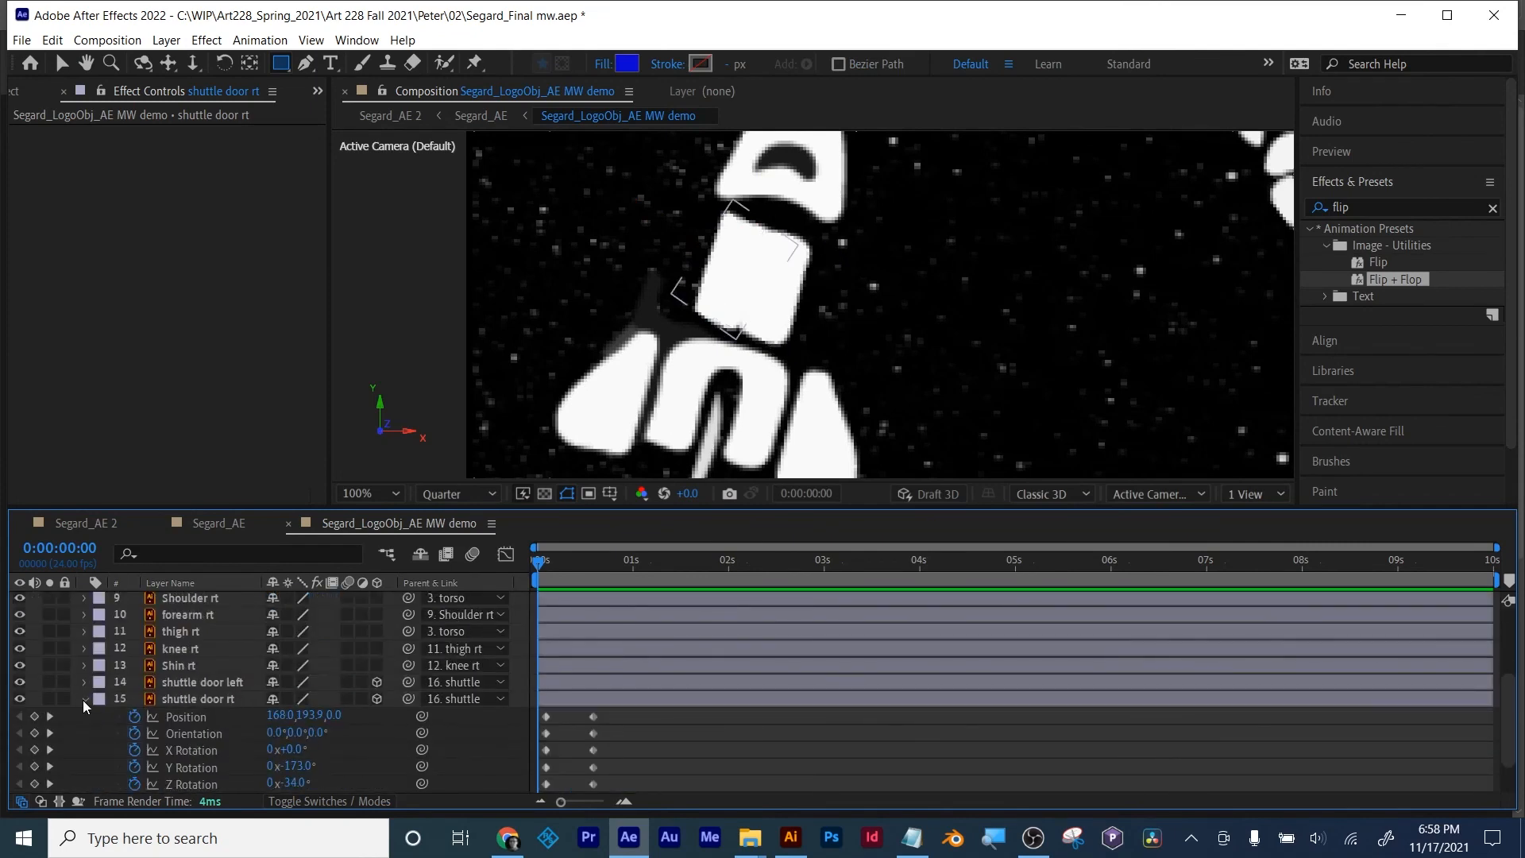
pyautogui.click(83, 699)
# Step: Hide both the shuttle door left and shuttle door rt layers
pyautogui.click(204, 721)
pyautogui.keyDown('shift'); pyautogui.click(204, 732); pyautogui.keyUp('shift')
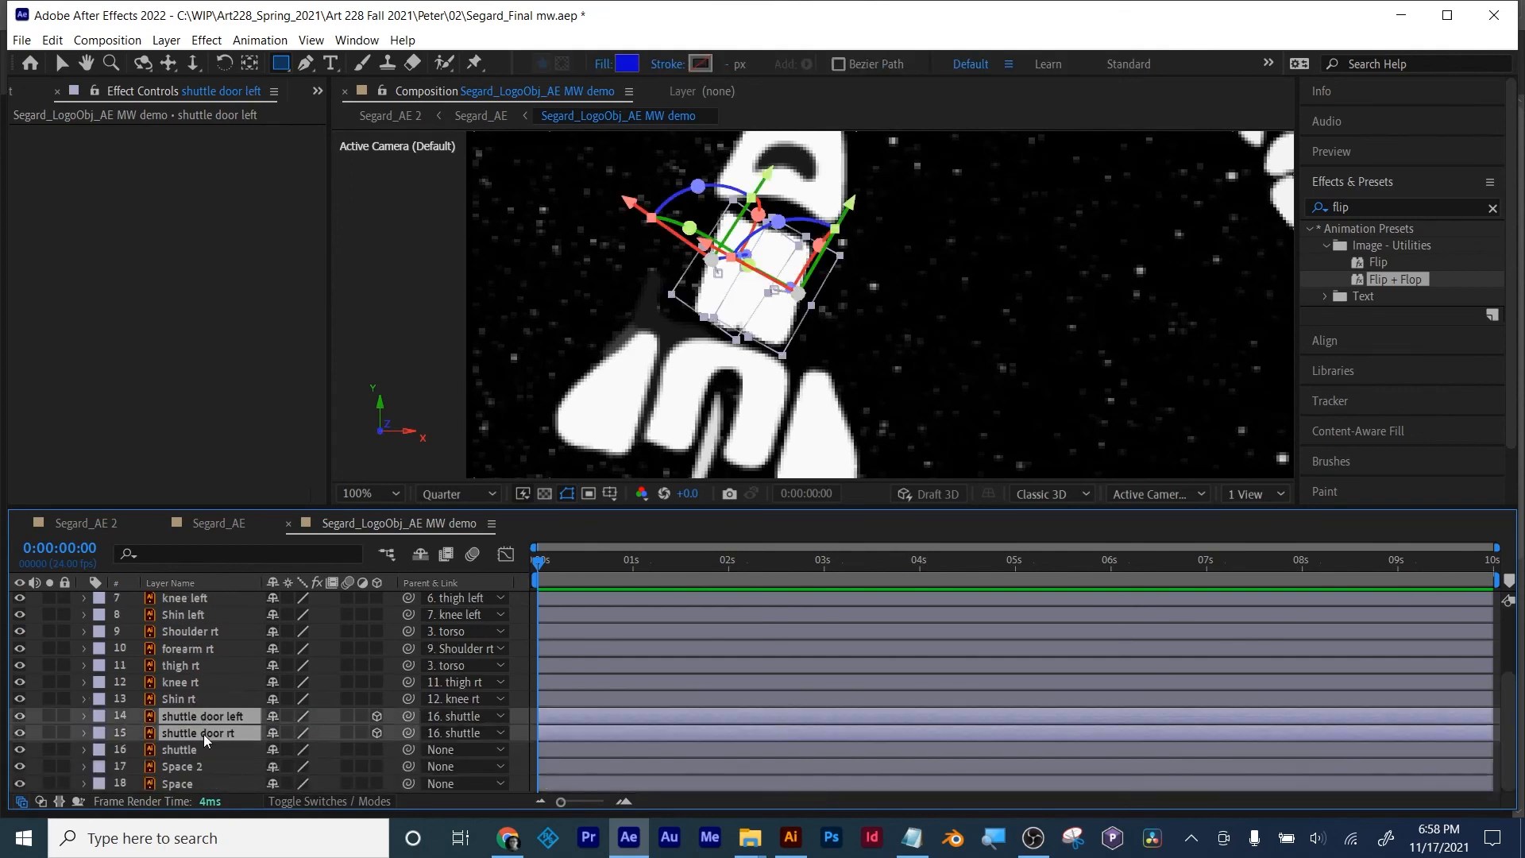
pyautogui.moveTo(19, 732); pyautogui.dragTo(19, 716)
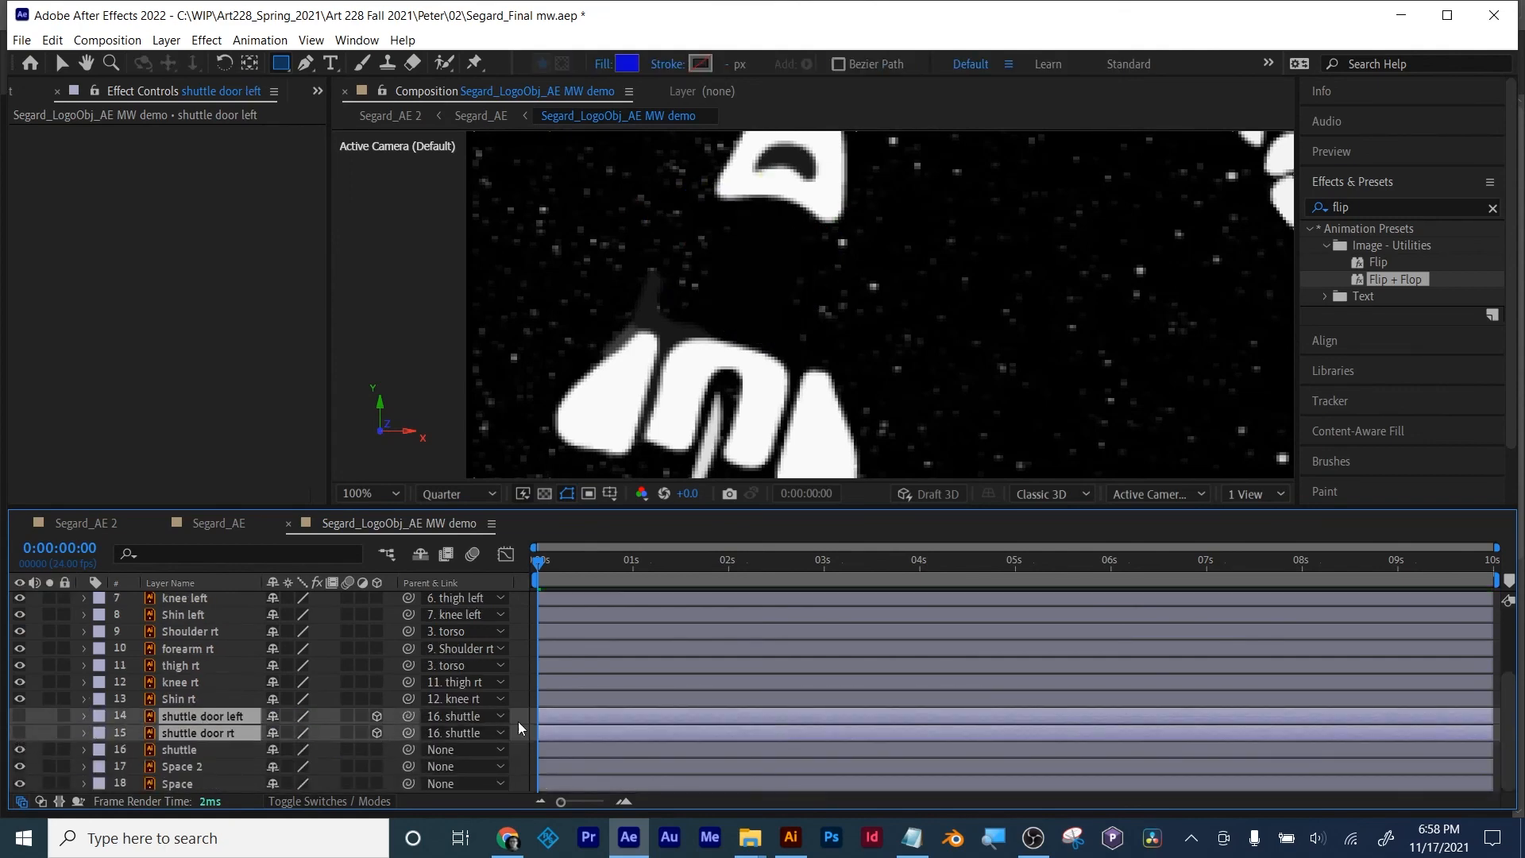
pyautogui.click(518, 721)
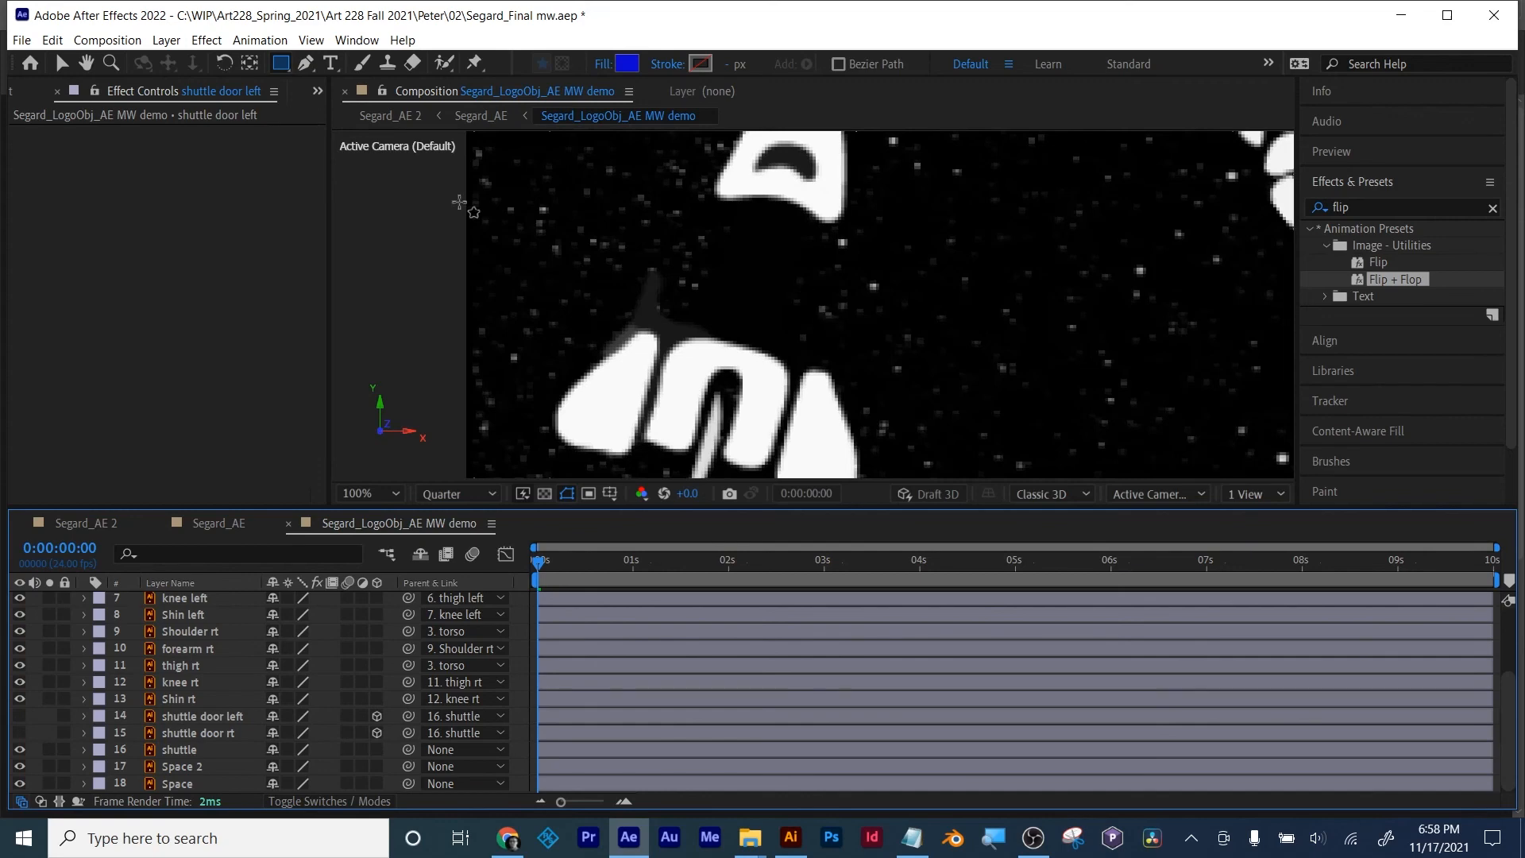
# Step: Draw a closed shape with the Pen tool filling the shuttle's missing midsection, with curved upper and lower edges
pyautogui.click(306, 63)
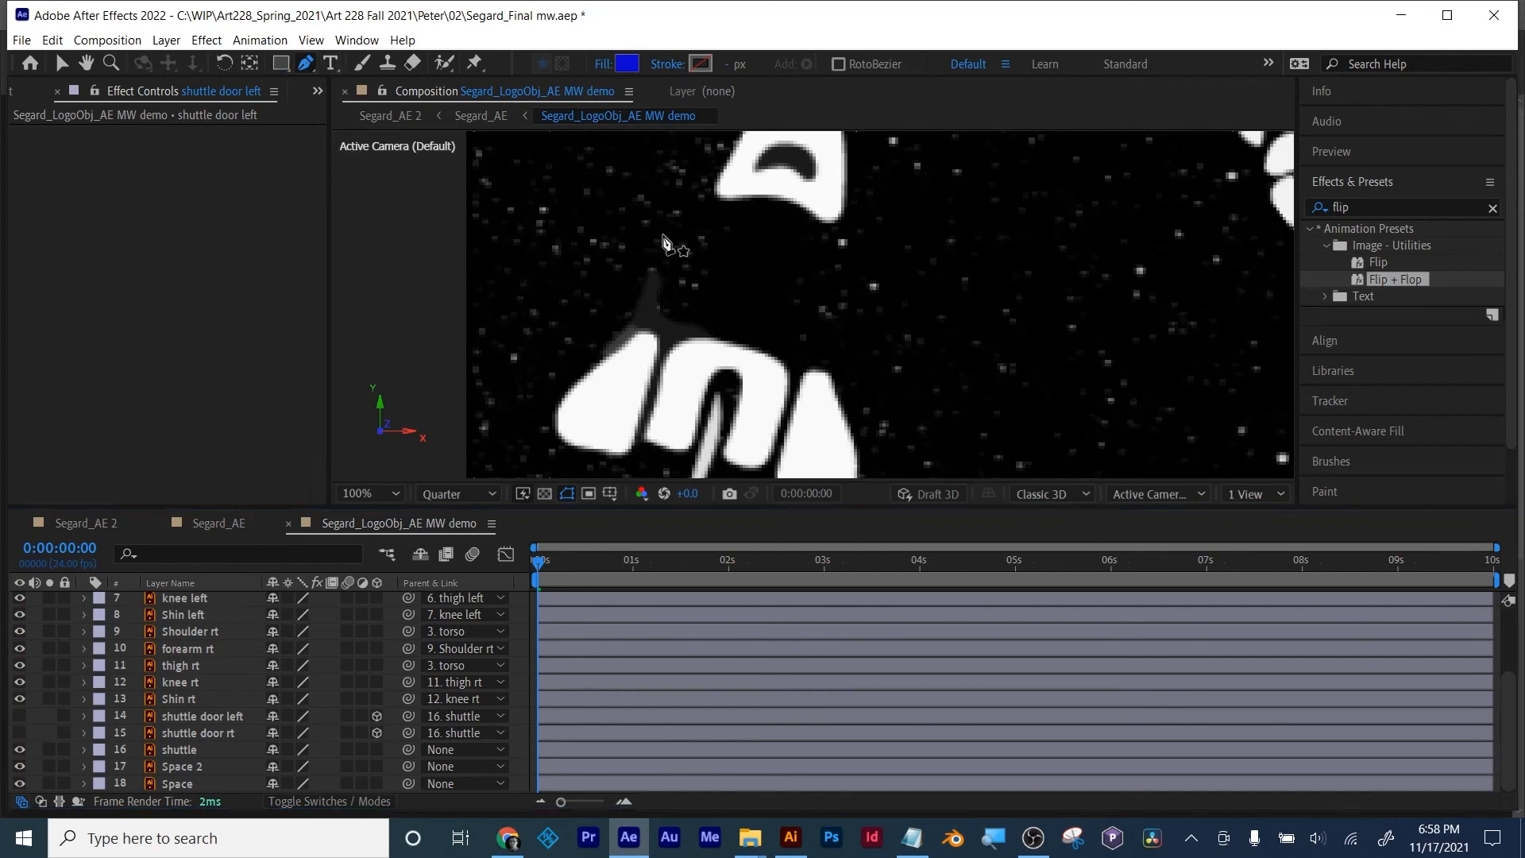
pyautogui.click(714, 210)
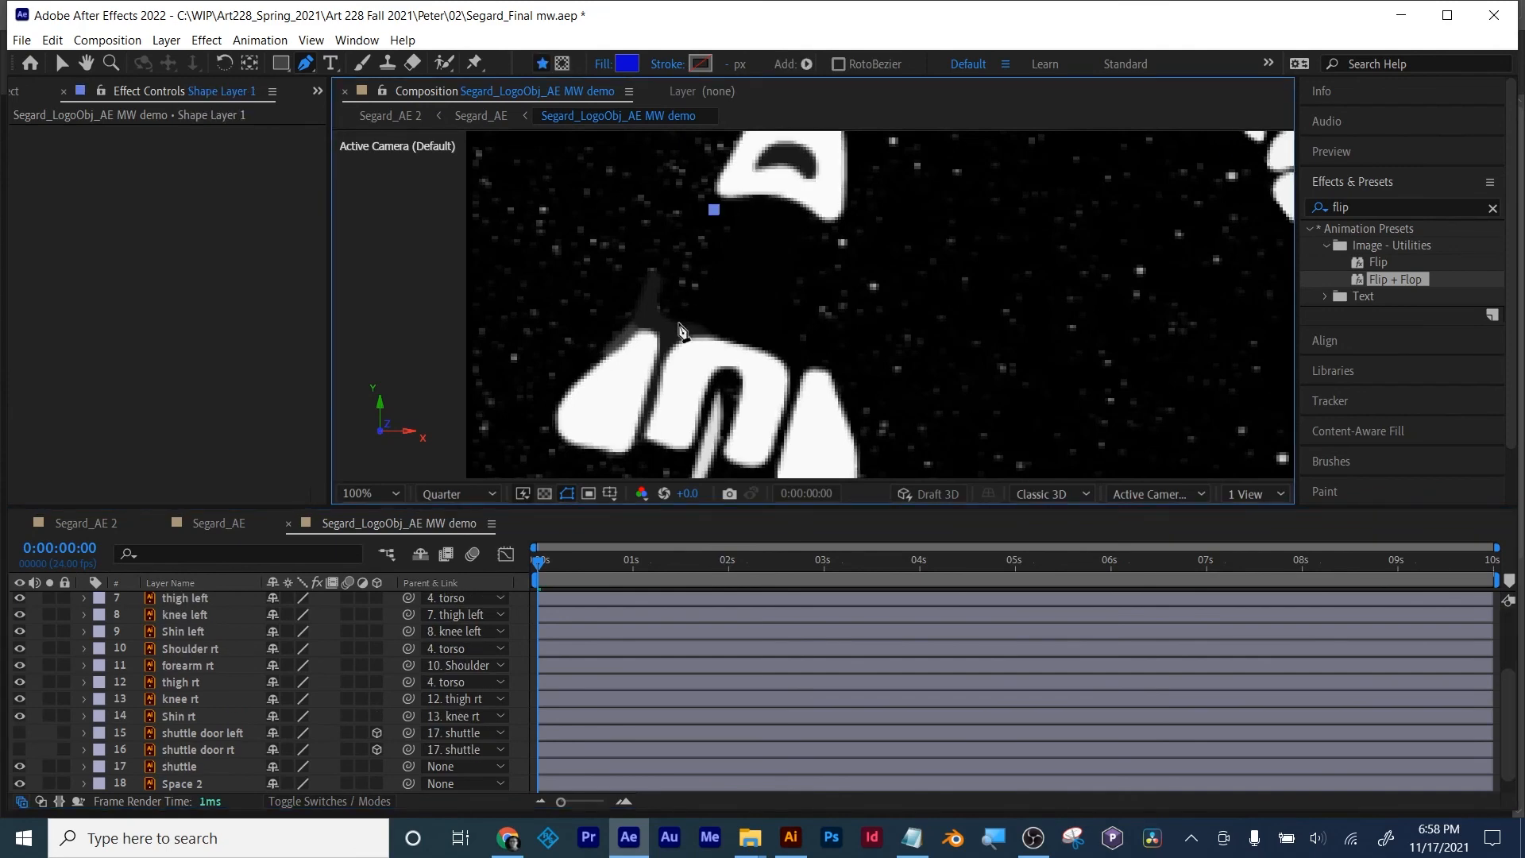
pyautogui.click(680, 319)
pyautogui.moveTo(738, 324); pyautogui.dragTo(799, 352)
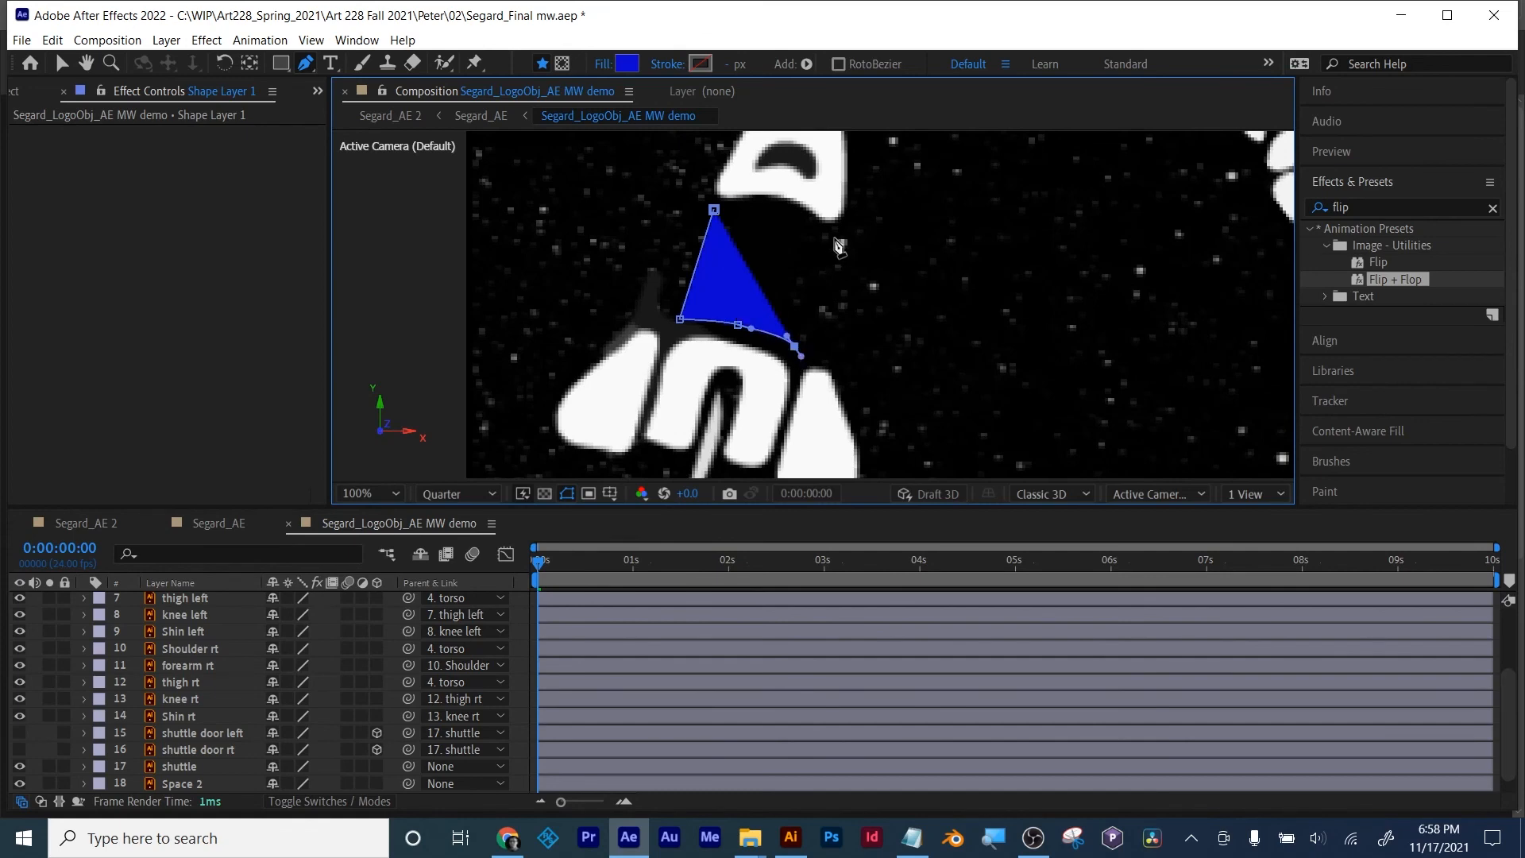
pyautogui.click(832, 233)
pyautogui.moveTo(780, 202); pyautogui.dragTo(750, 196)
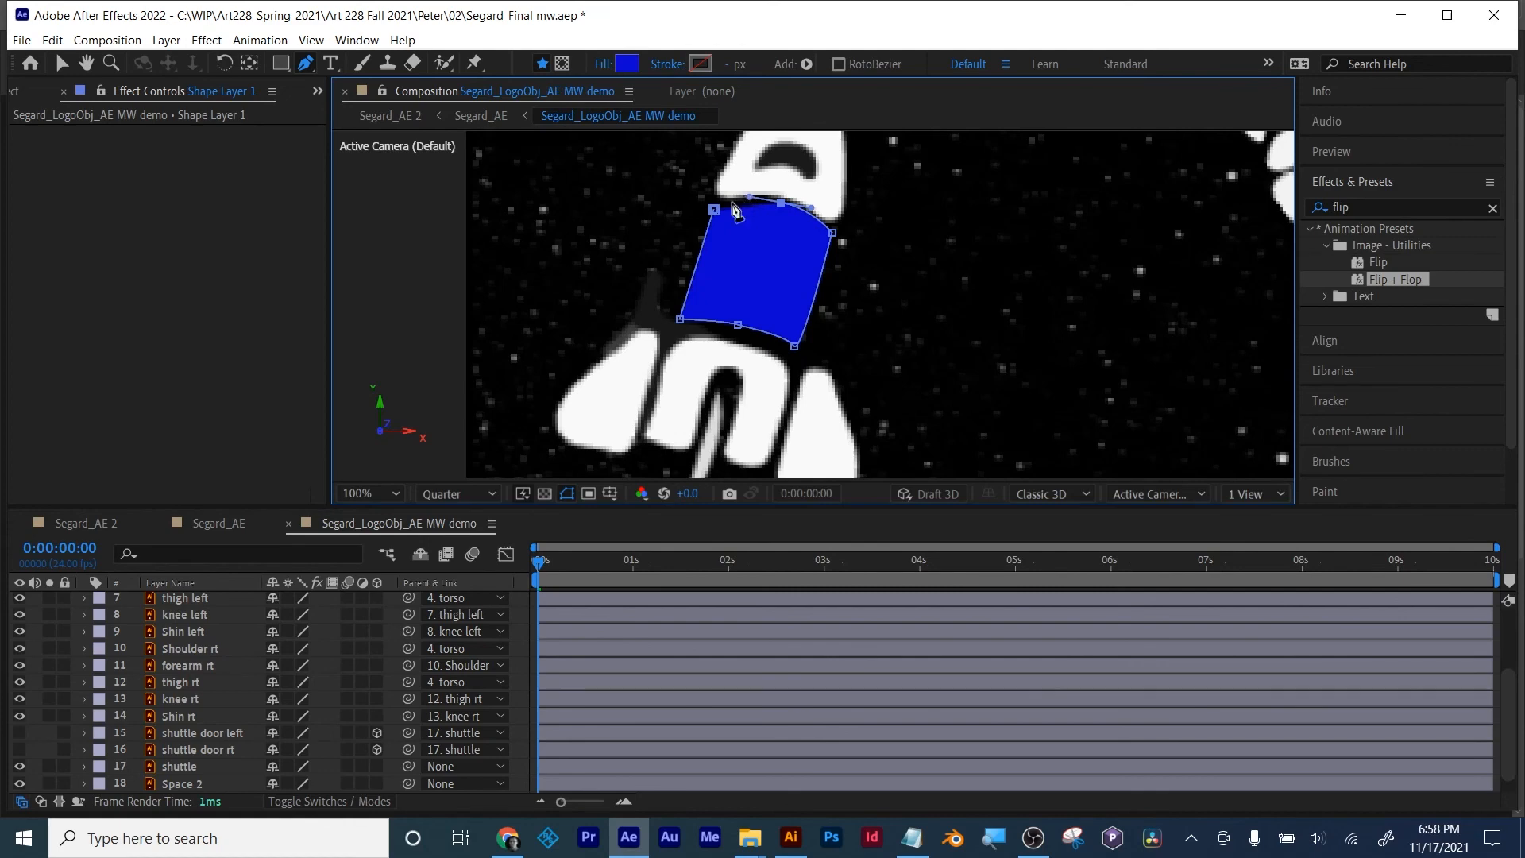
pyautogui.click(714, 211)
pyautogui.moveTo(781, 203); pyautogui.dragTo(829, 239)
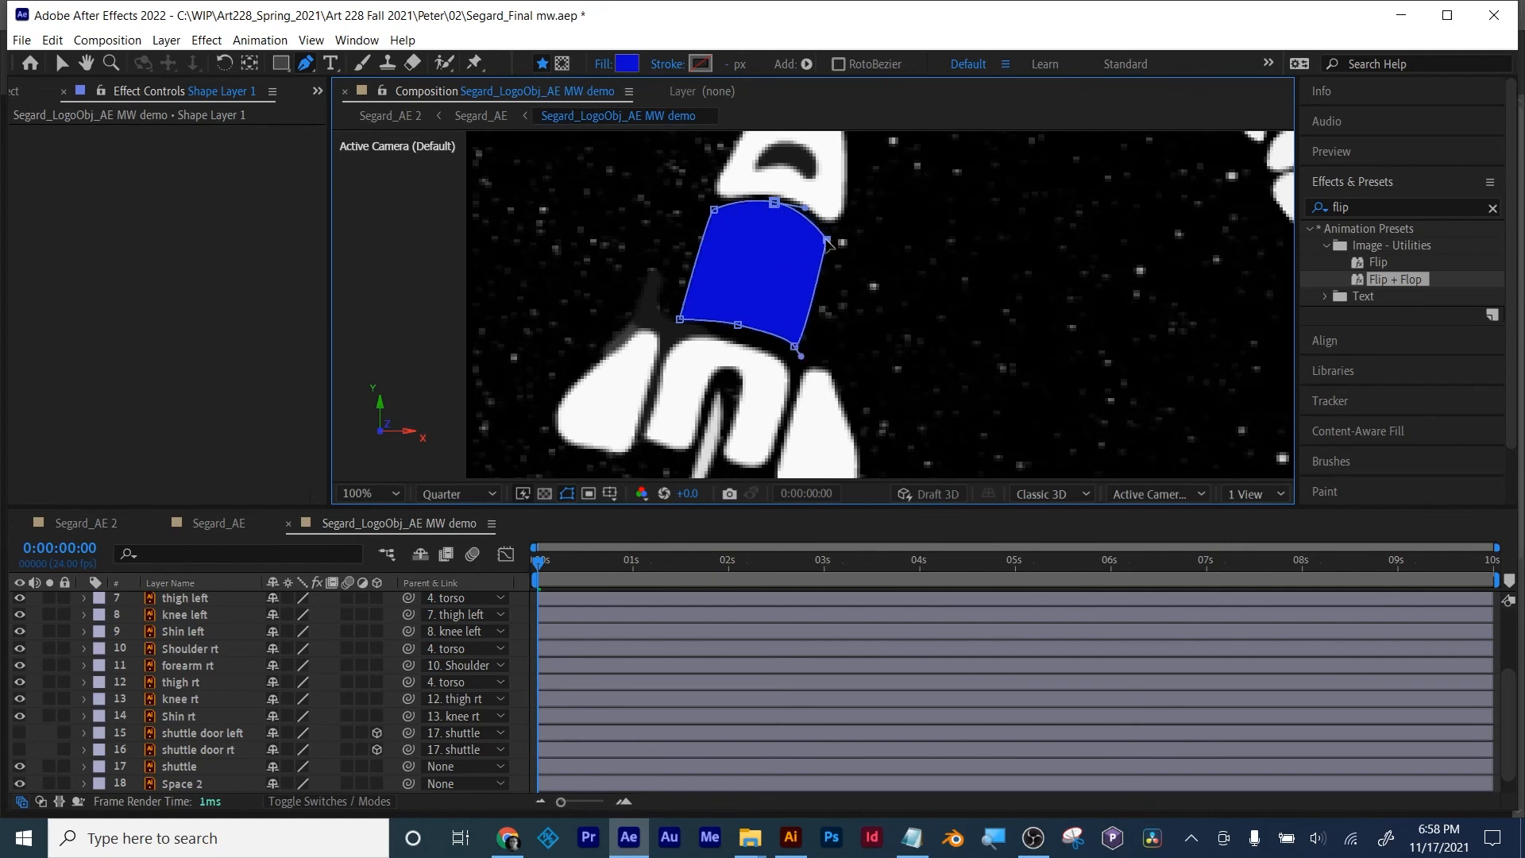
pyautogui.click(774, 203)
# Step: Set the midsection shape's fill to F9F9F9, sampled from the shuttle's white artwork
pyautogui.click(636, 62)
pyautogui.click(1346, 561)
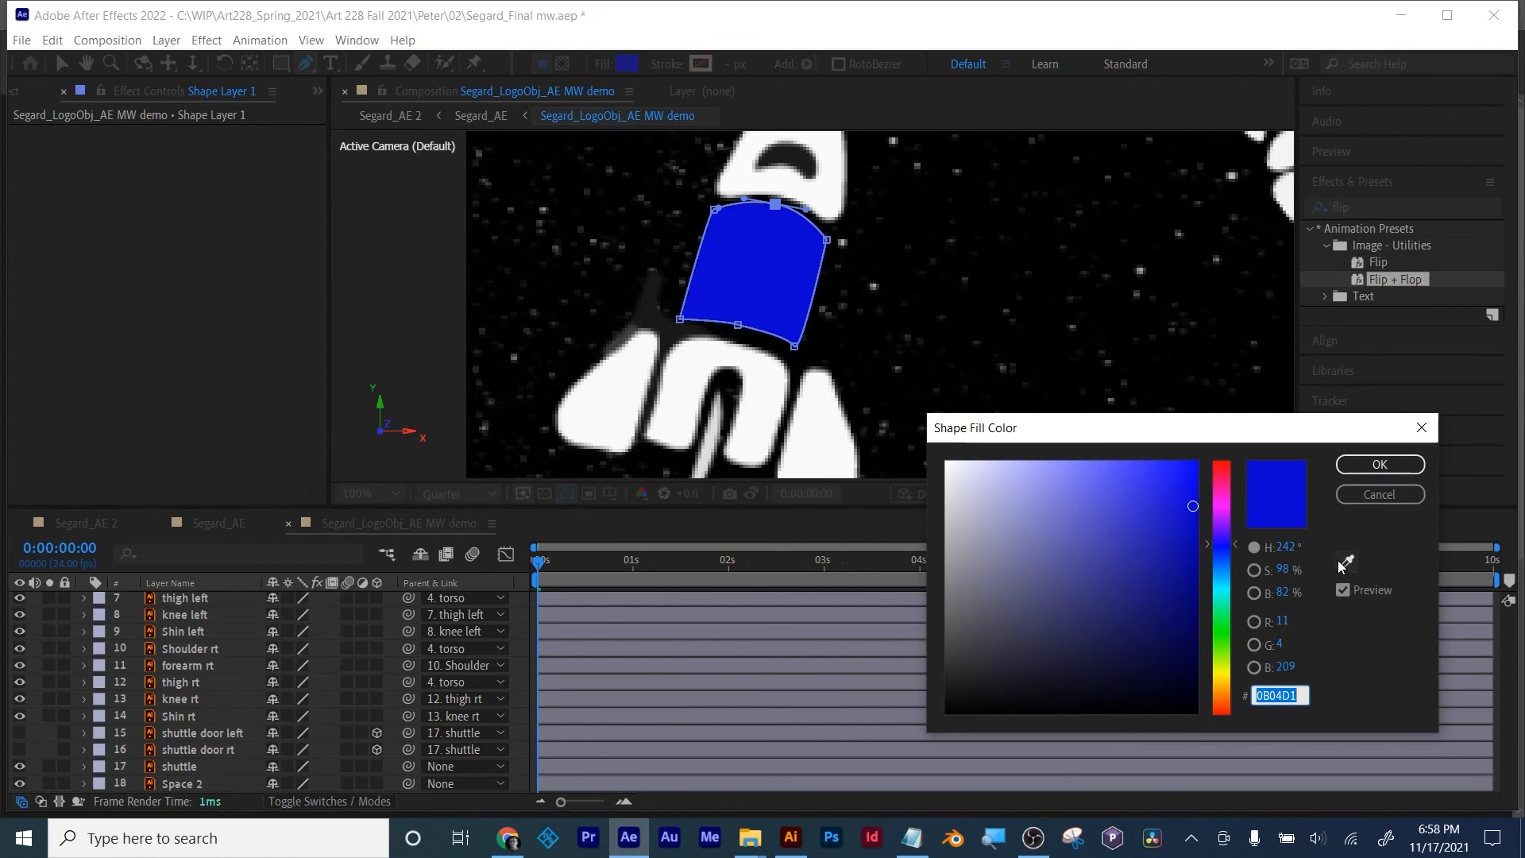
pyautogui.click(830, 437)
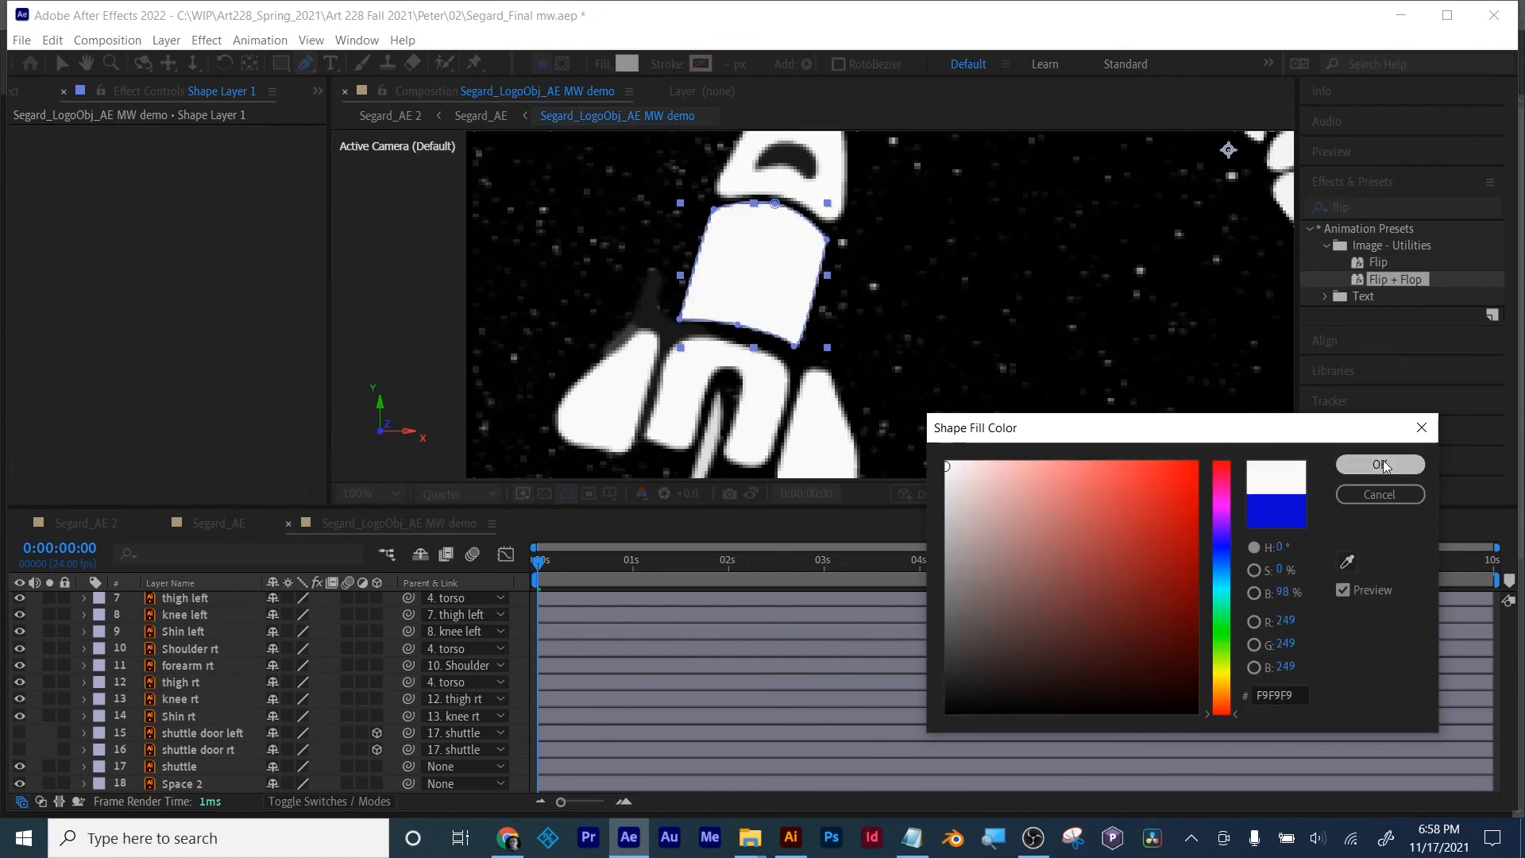
pyautogui.click(1384, 462)
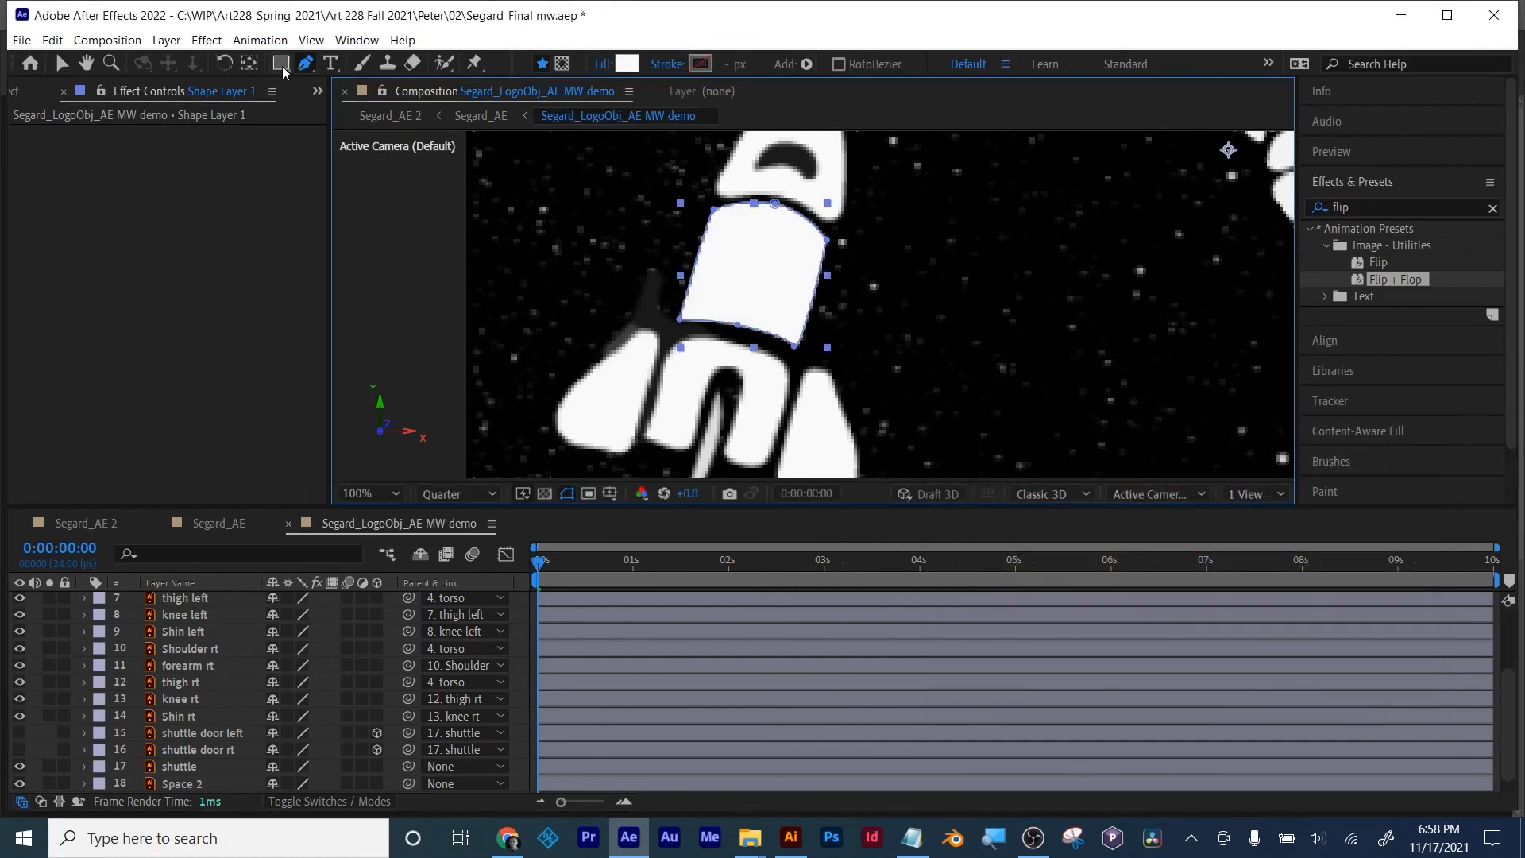
# Step: With nothing selected, set the fill to 000000 and draw a four-cornered door opening inside the white shuttle midsection as a new shape layer
pyautogui.hotkey('ctrl', 'shift', 'a')
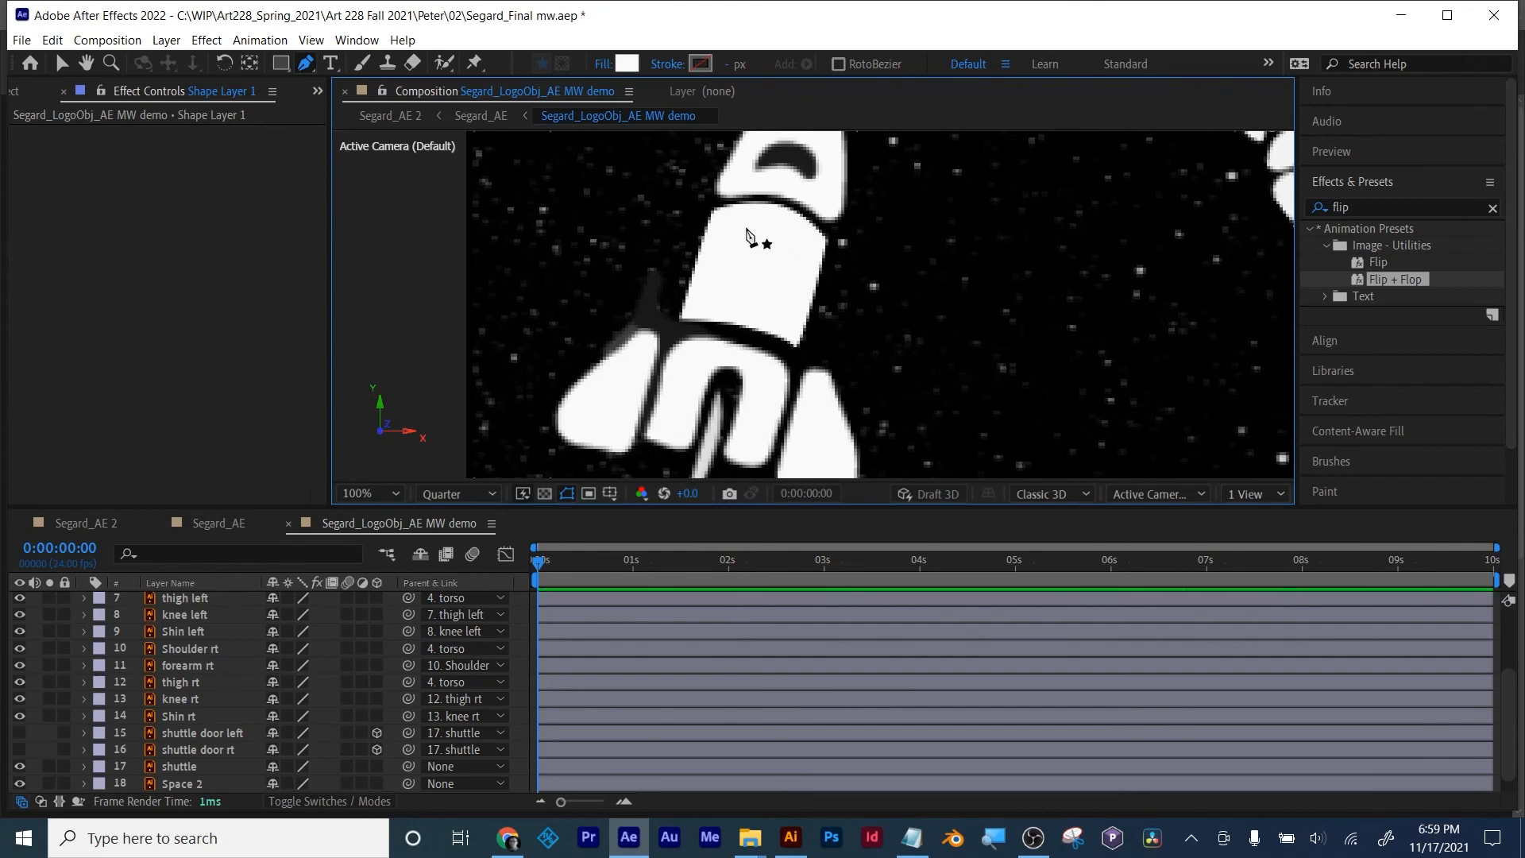
pyautogui.click(626, 64)
pyautogui.moveTo(987, 640); pyautogui.dragTo(933, 764)
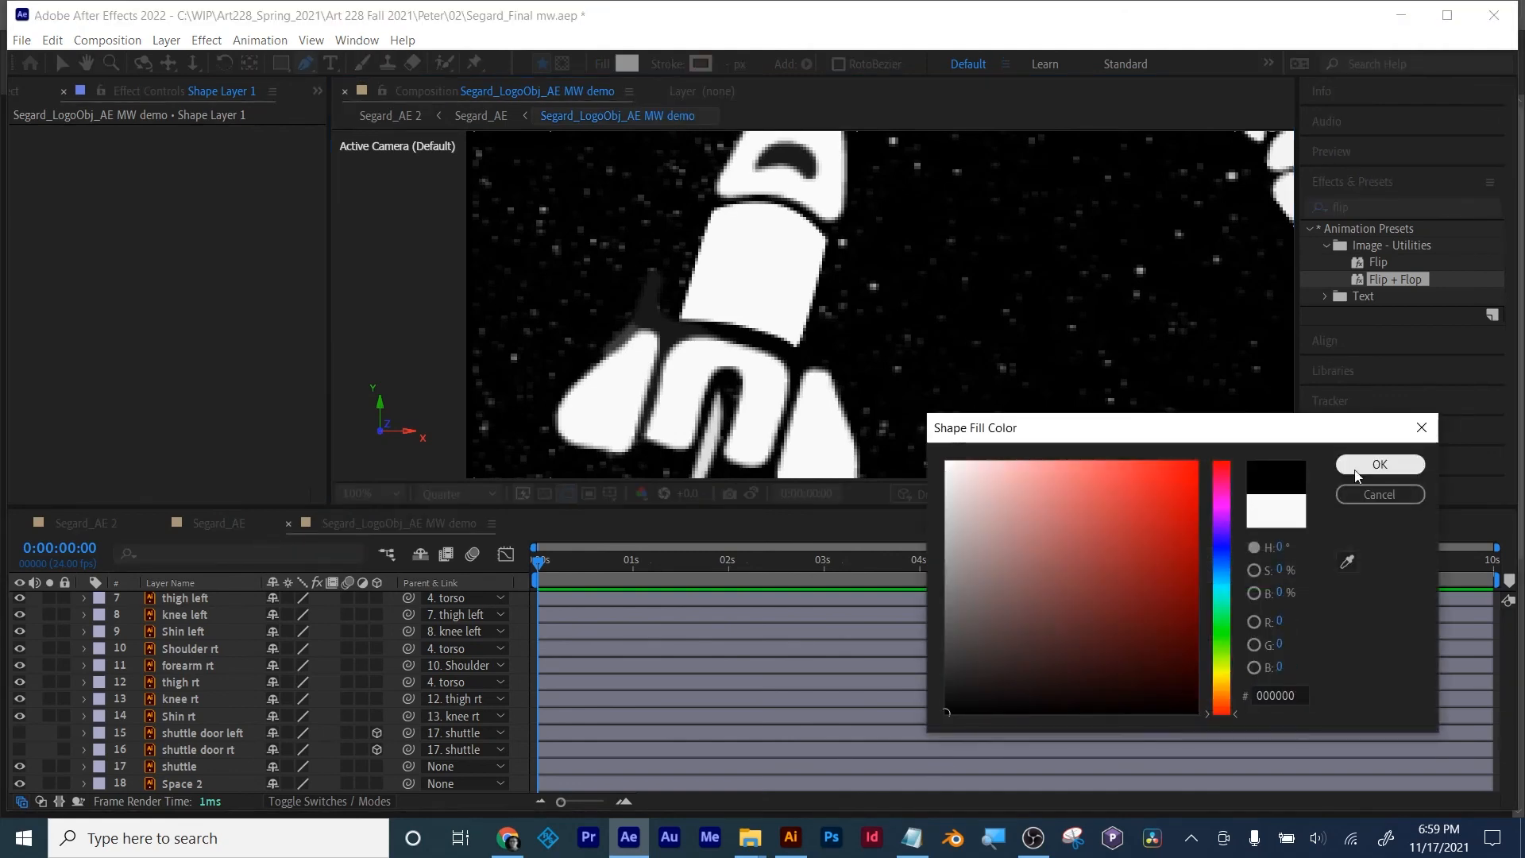
pyautogui.click(1378, 465)
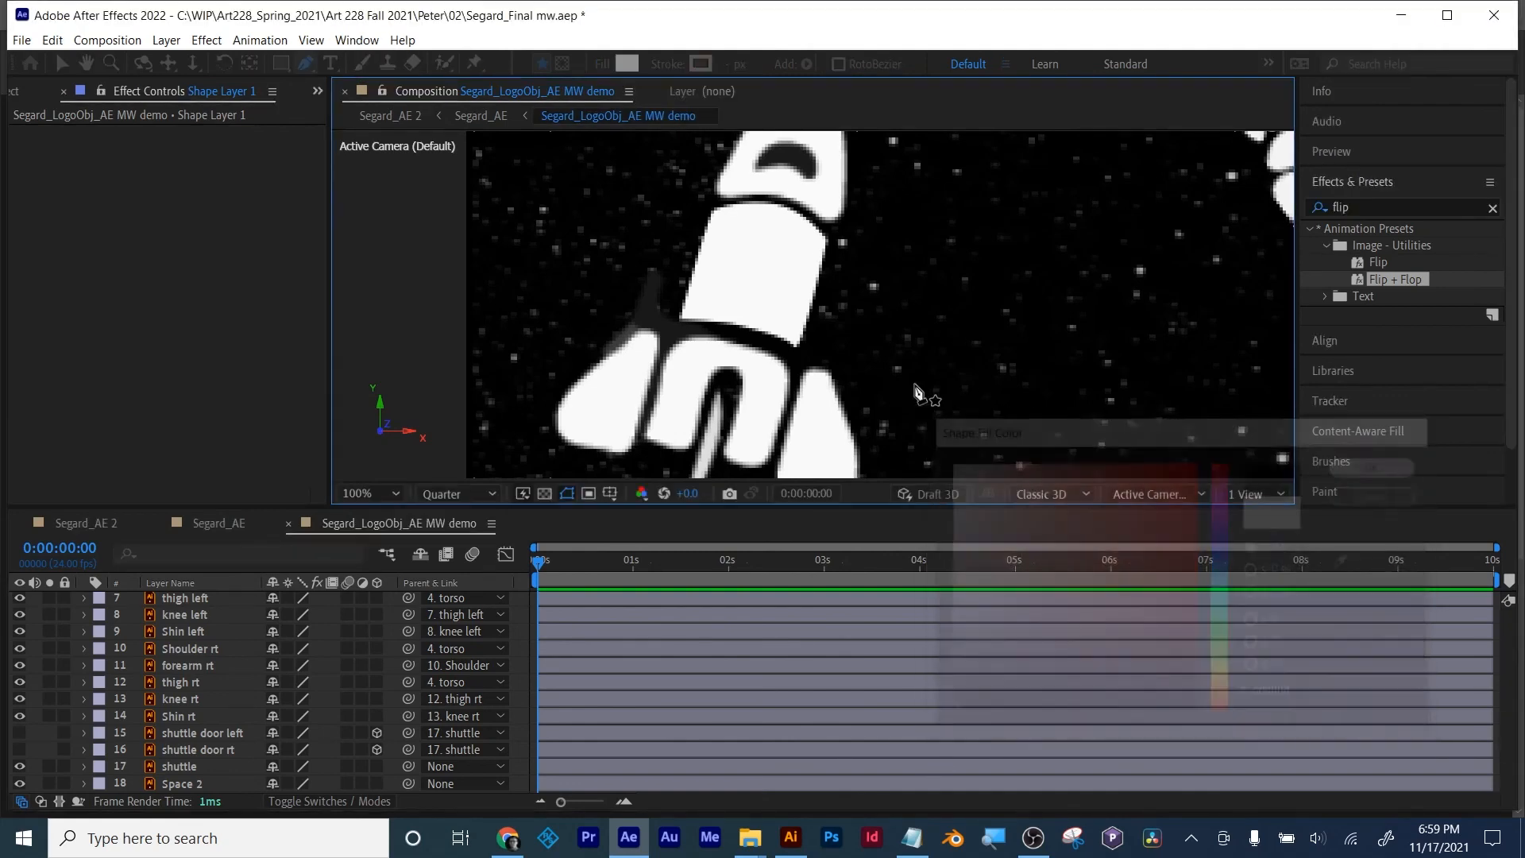
pyautogui.click(729, 229)
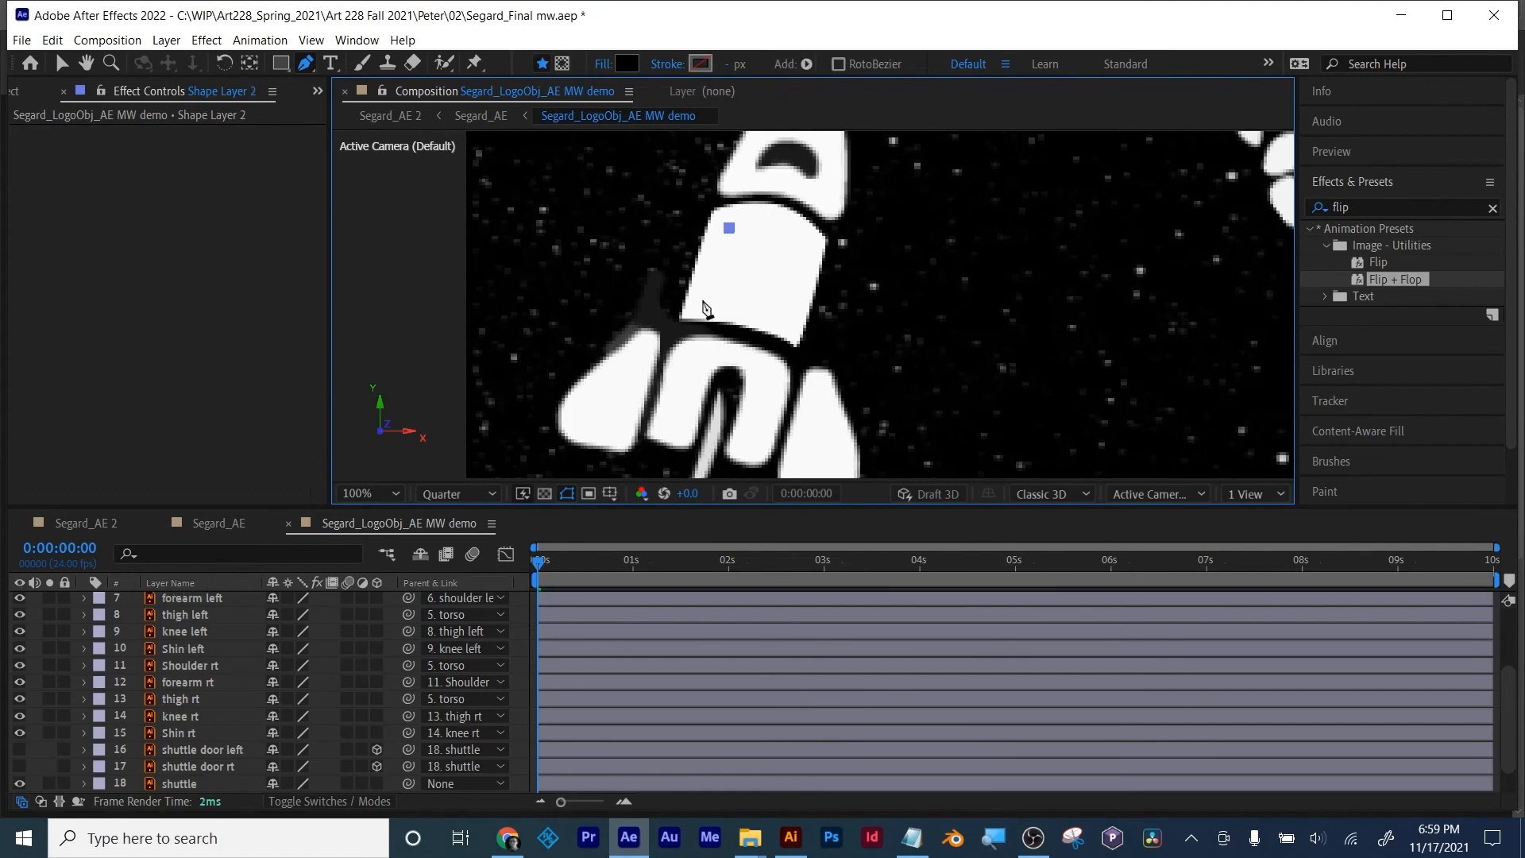
pyautogui.click(703, 300)
pyautogui.click(789, 316)
pyautogui.click(807, 240)
pyautogui.click(729, 228)
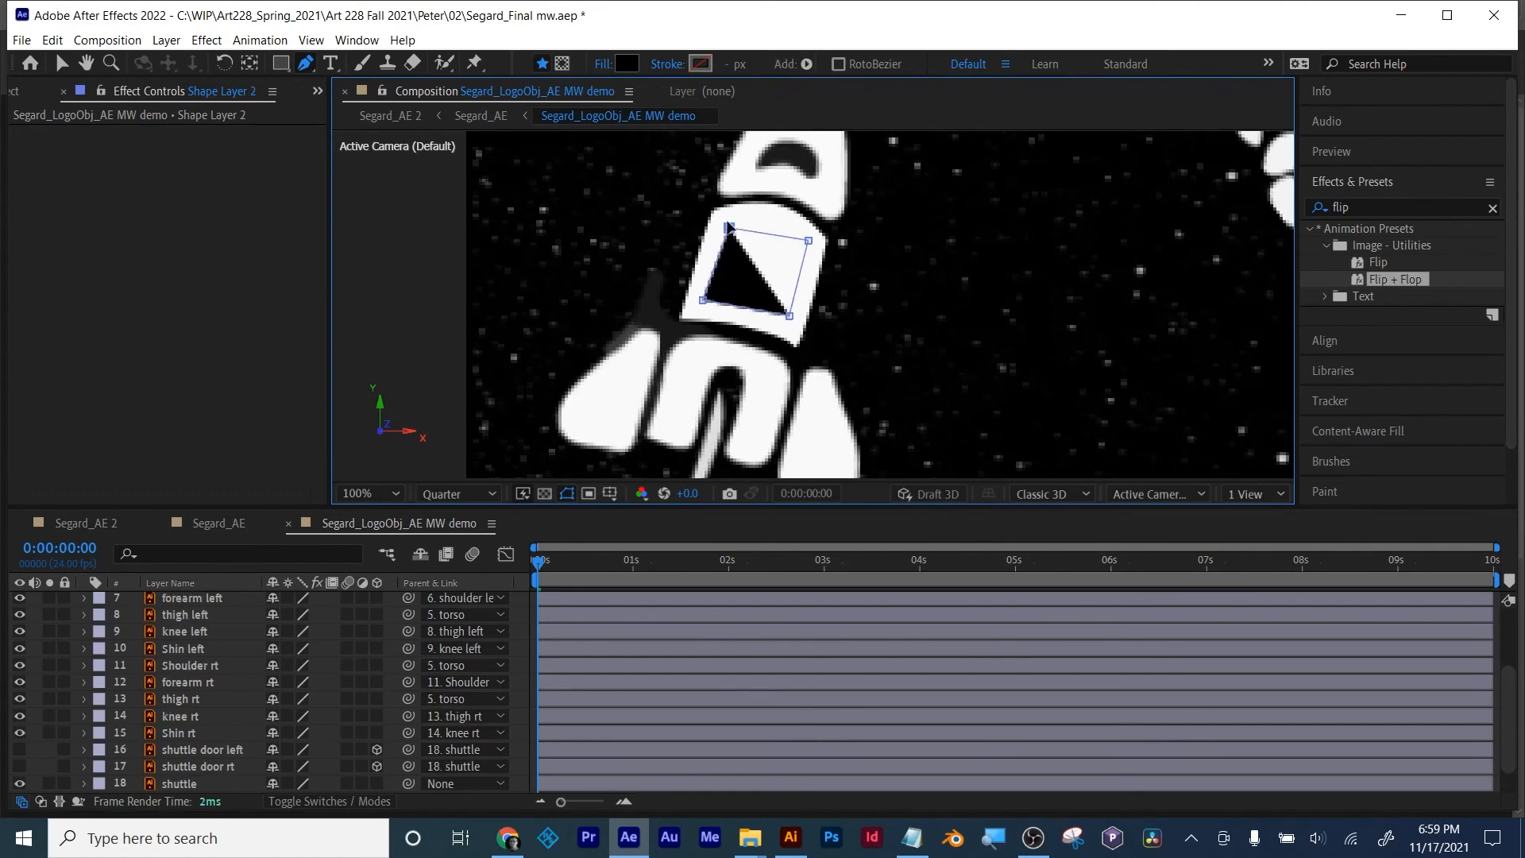
# Step: Parent Shape Layer 2 and Shape Layer 1 to the shuttle layer
pyautogui.scroll(3, 233, 653)
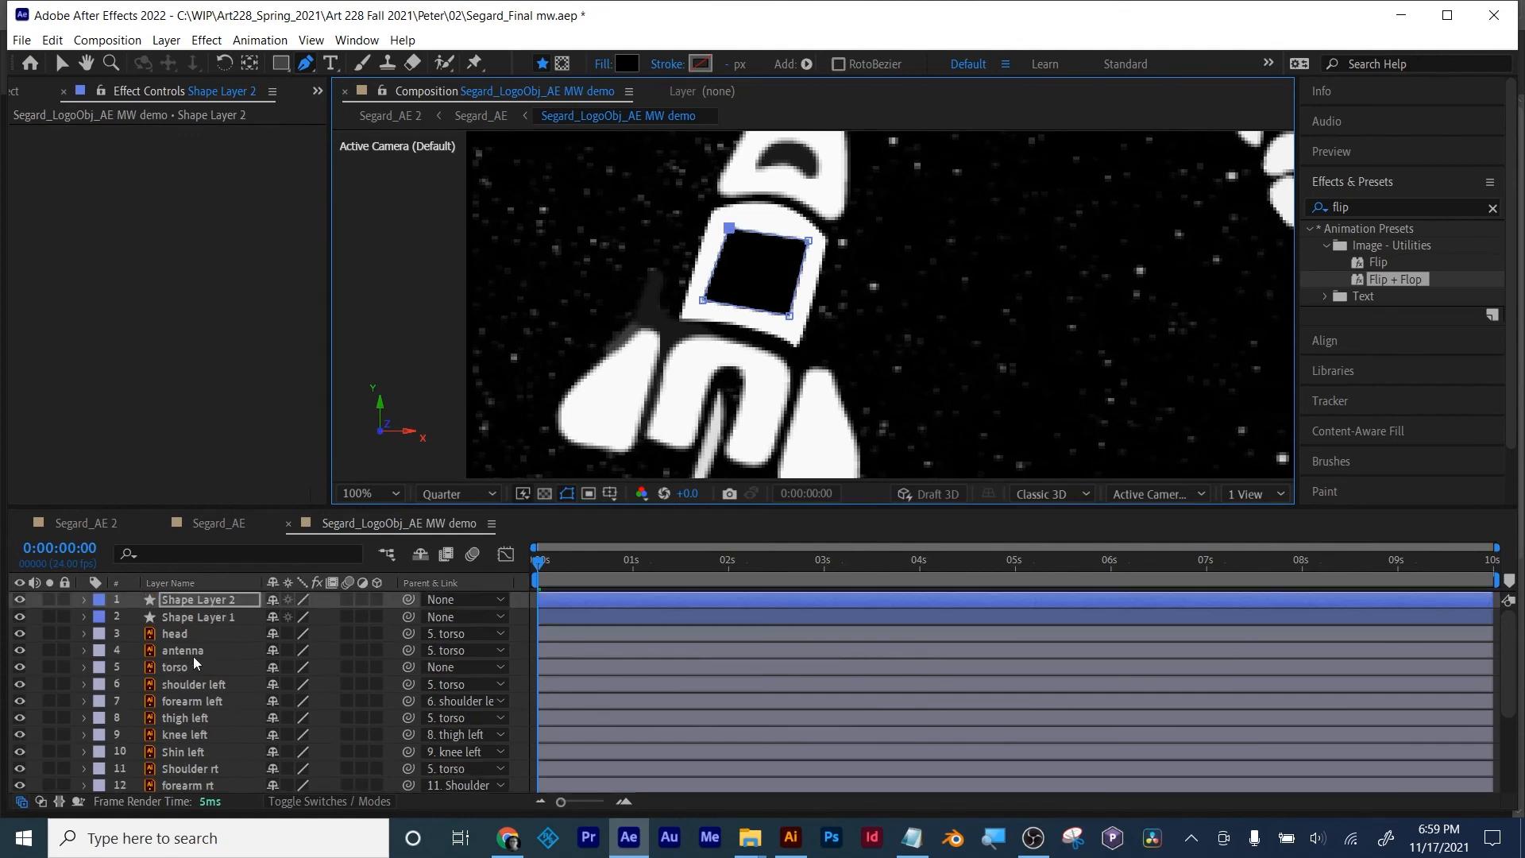
pyautogui.click(267, 618)
pyautogui.click(210, 603)
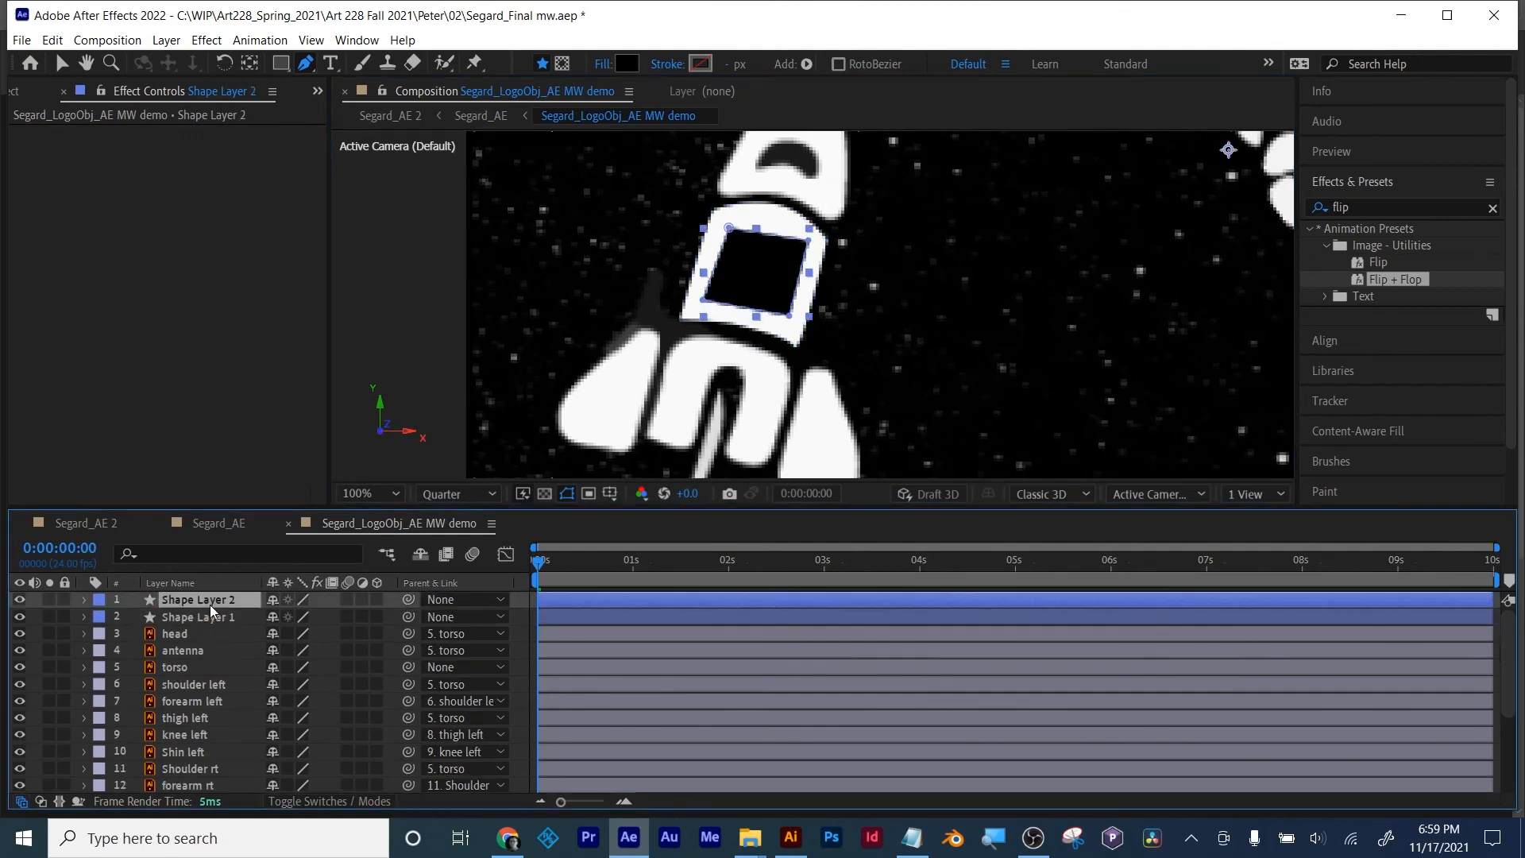
pyautogui.keyDown('shift'); pyautogui.click(209, 613); pyautogui.keyUp('shift')
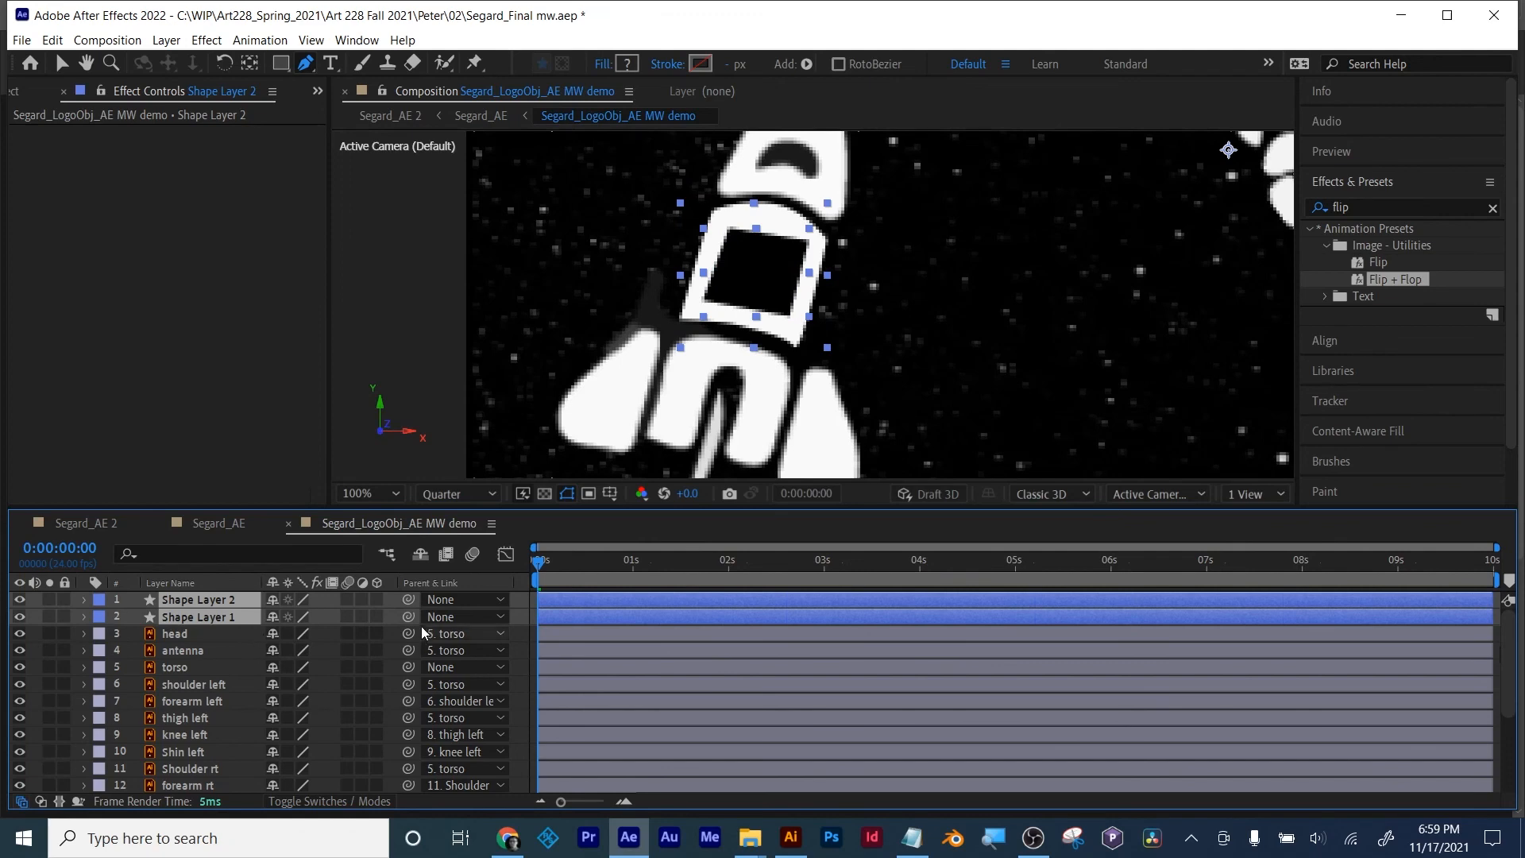
pyautogui.moveTo(409, 617); pyautogui.dragTo(204, 748)
# Step: Move both shape layers in the layer stack to between Shin rt and shuttle door left, and deselect them
pyautogui.scroll(5, 211, 714)
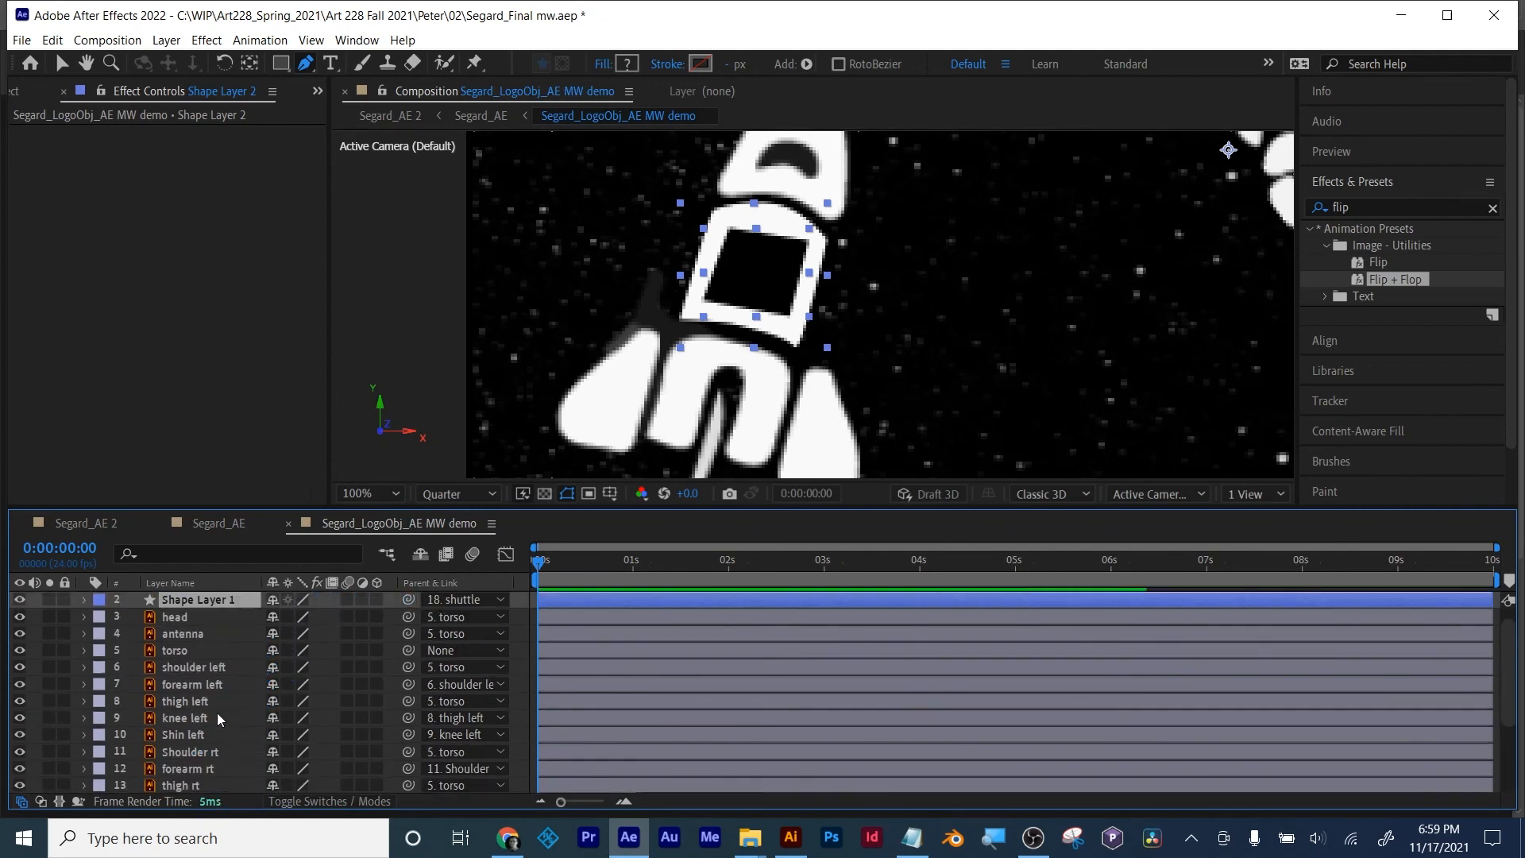
pyautogui.moveTo(184, 616); pyautogui.dragTo(215, 751)
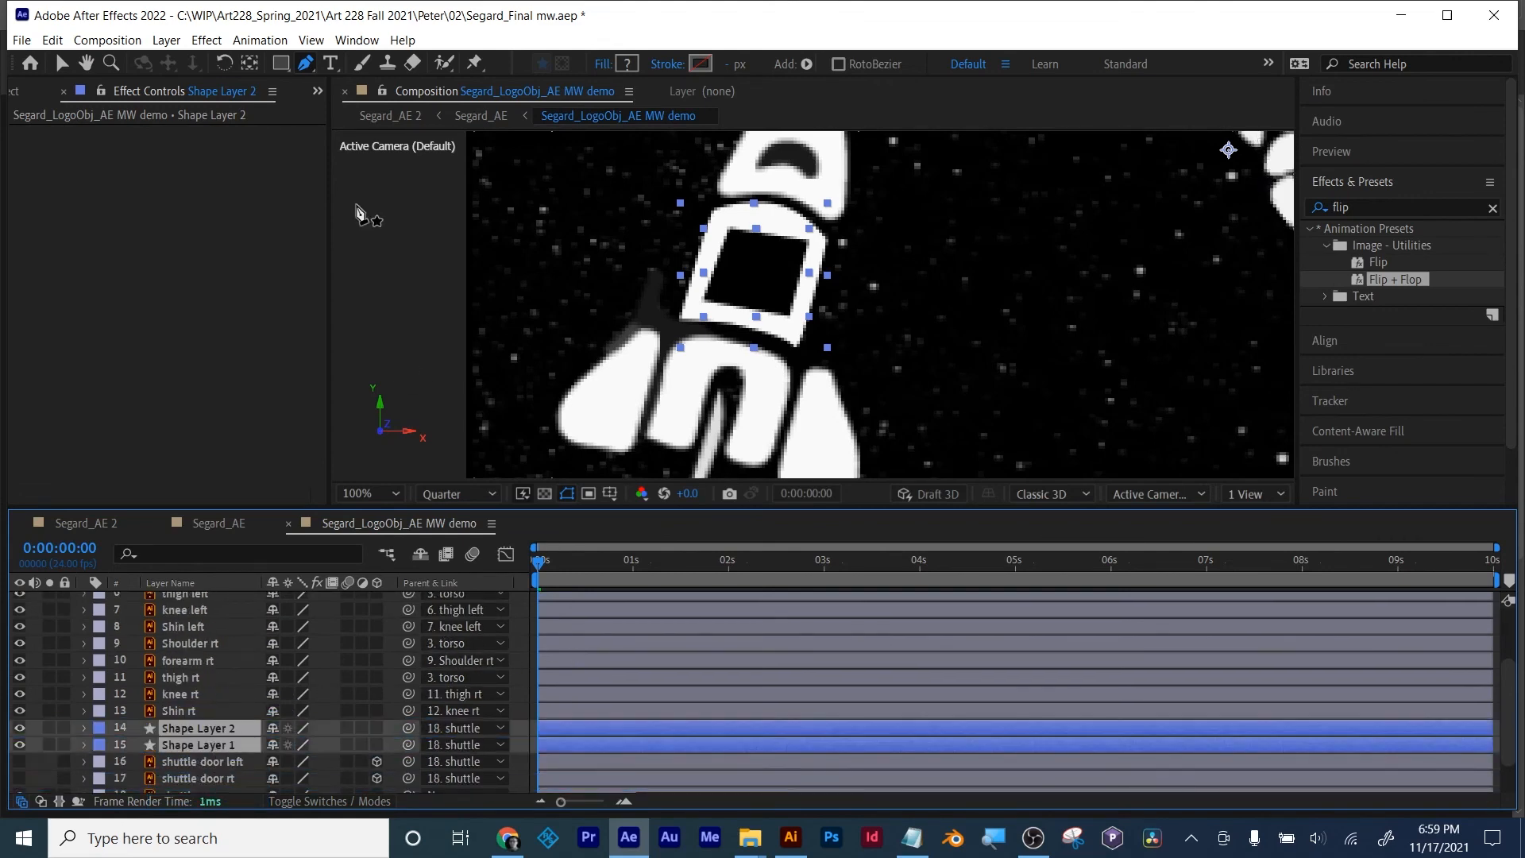
pyautogui.click(63, 65)
pyautogui.click(395, 249)
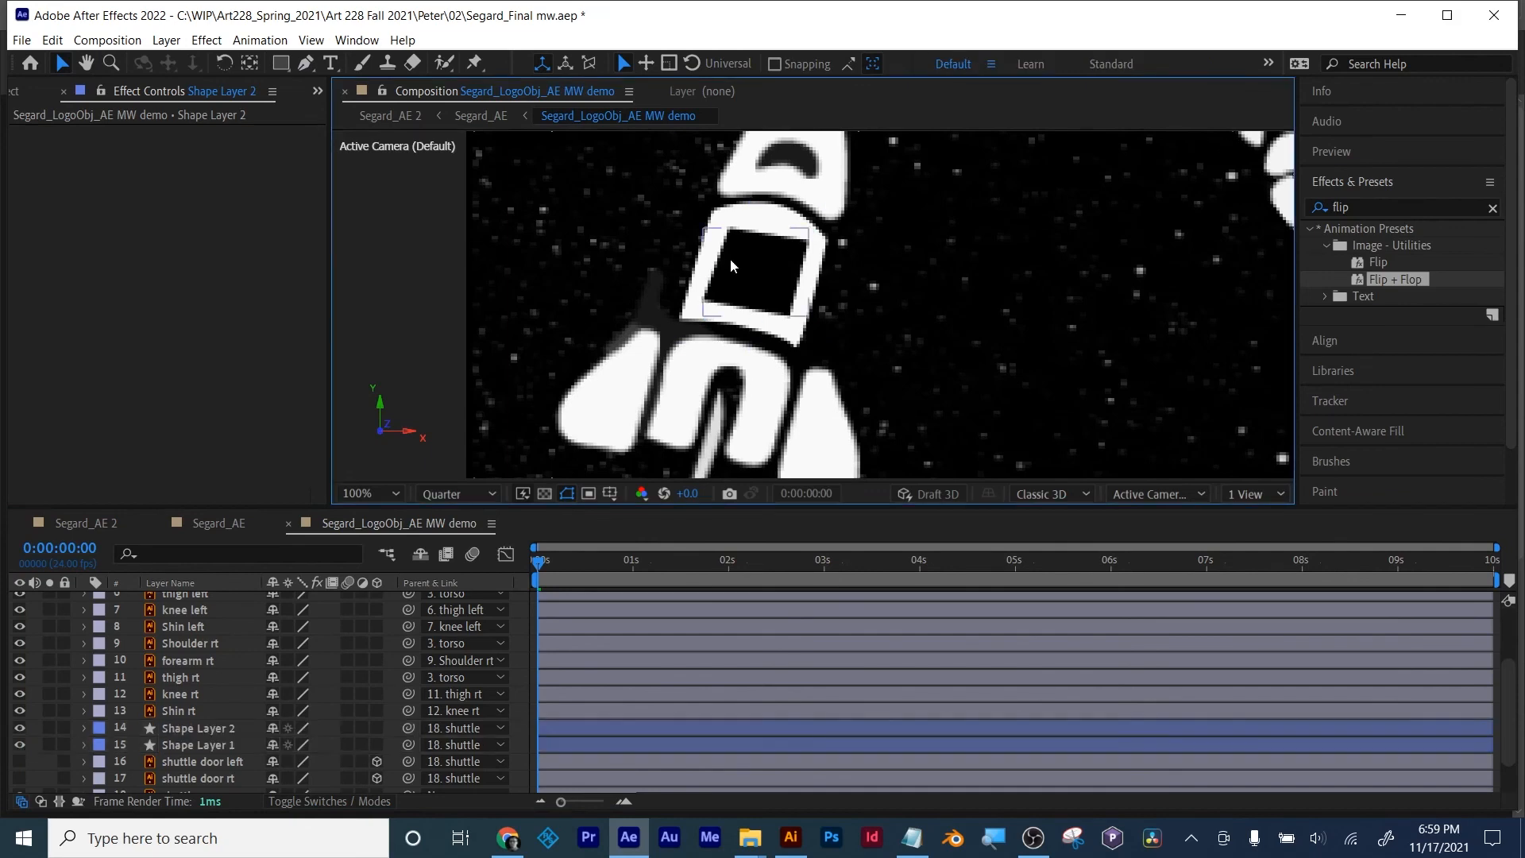
pyautogui.moveTo(538, 563); pyautogui.dragTo(505, 565)
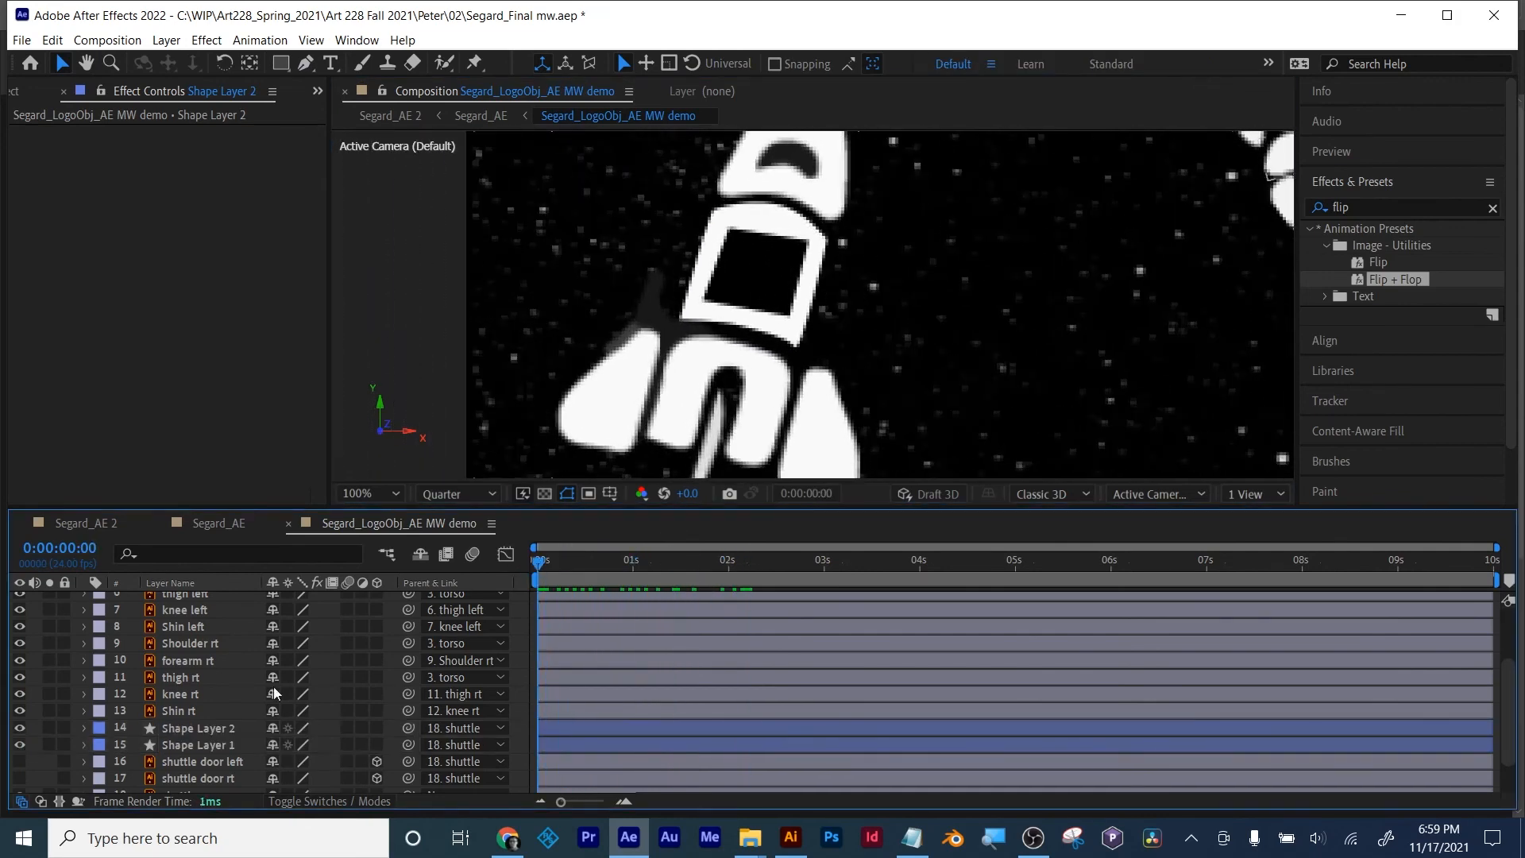
# Step: Rename Shape Layer 2 as door and Shape Layer 1 as shuttle body
pyautogui.click(181, 729)
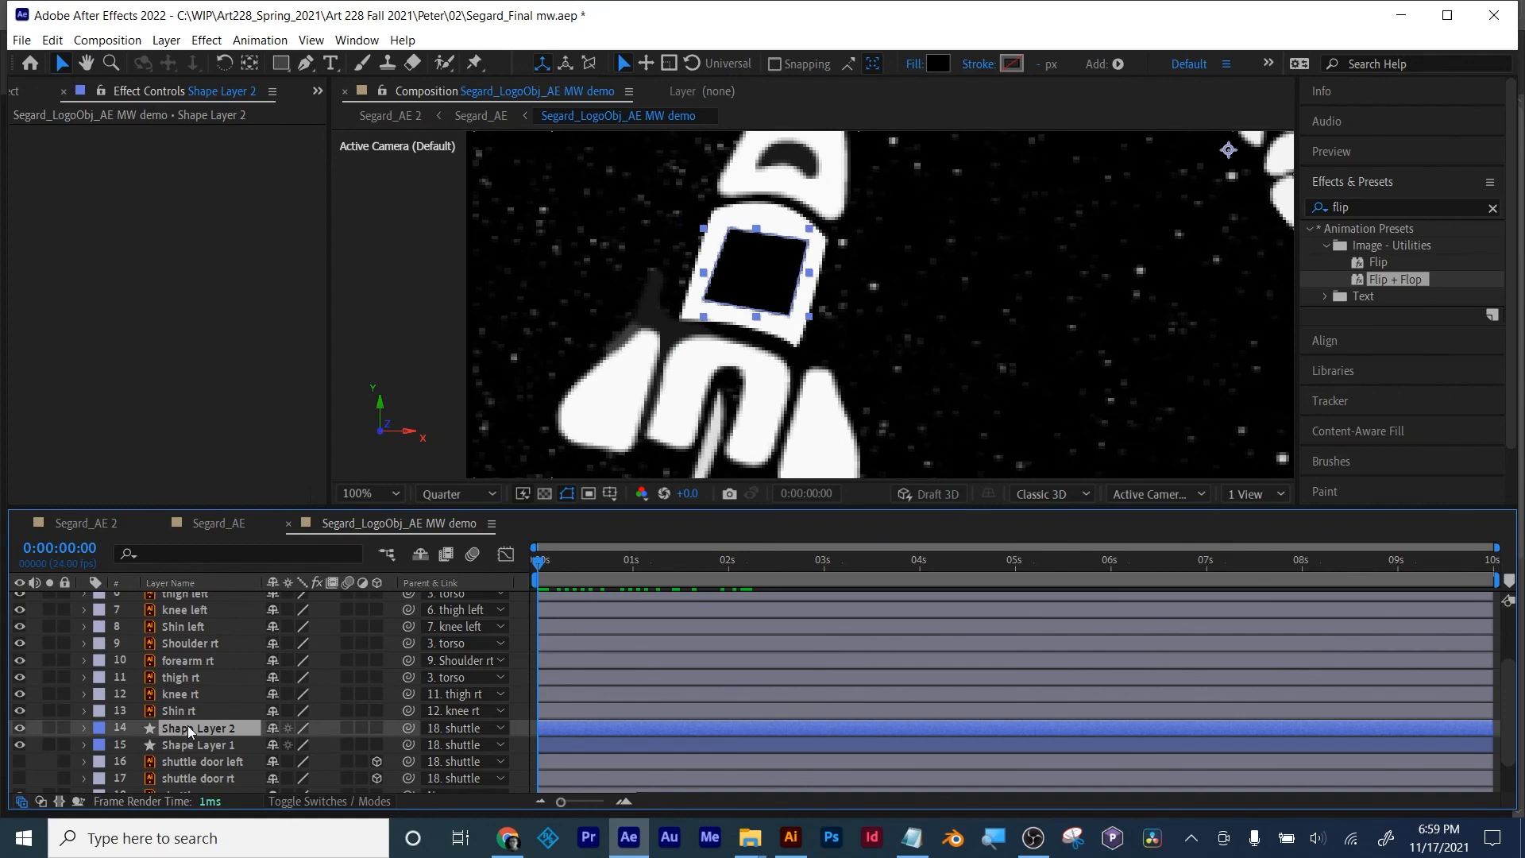
pyautogui.press('Return')
pyautogui.write('doo')
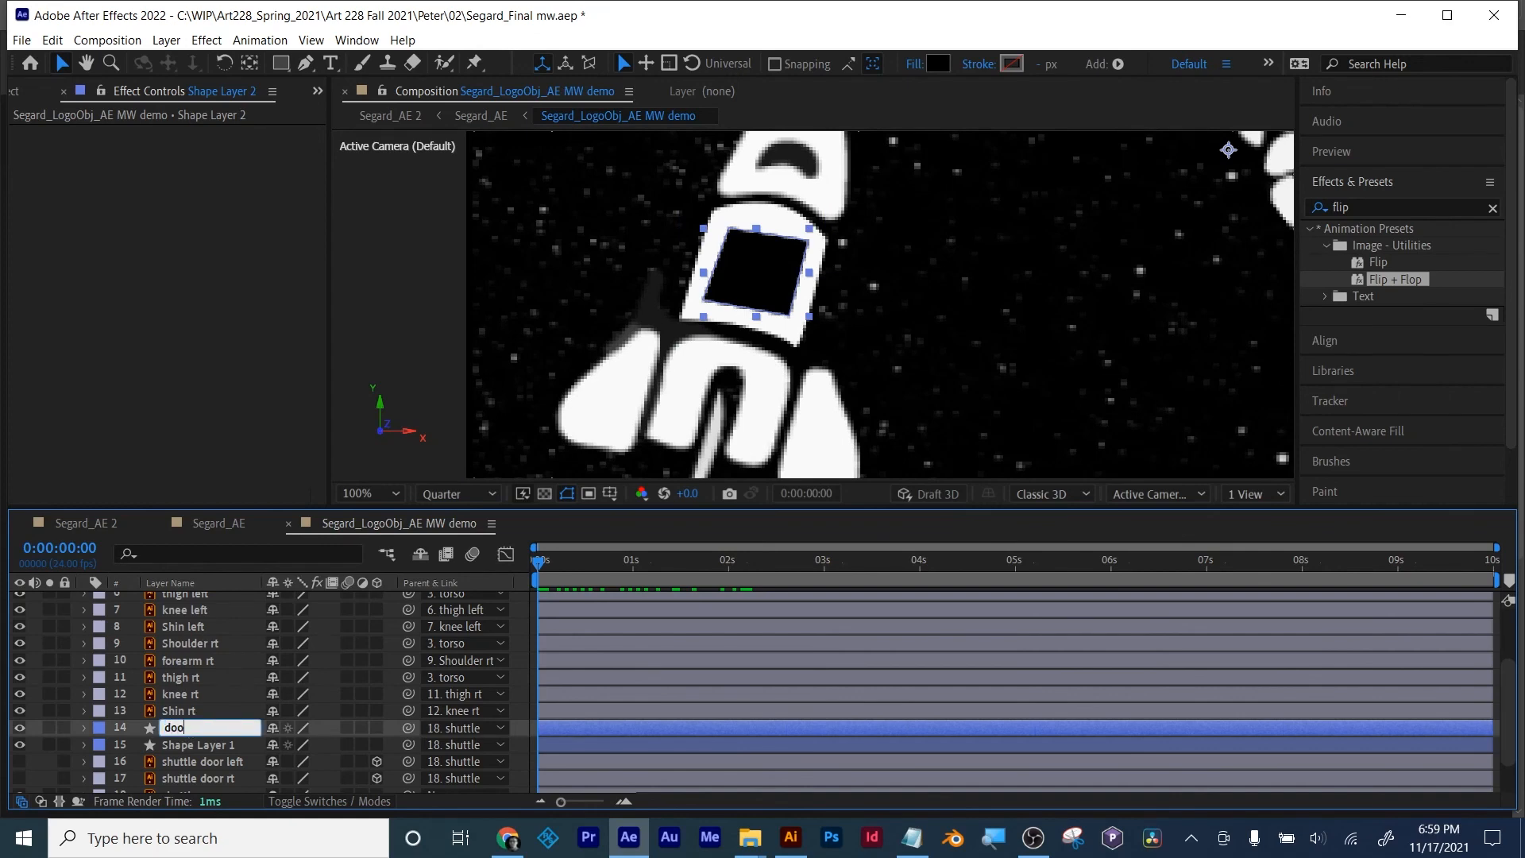
pyautogui.write('r')
pyautogui.press('Return')
pyautogui.click(202, 747)
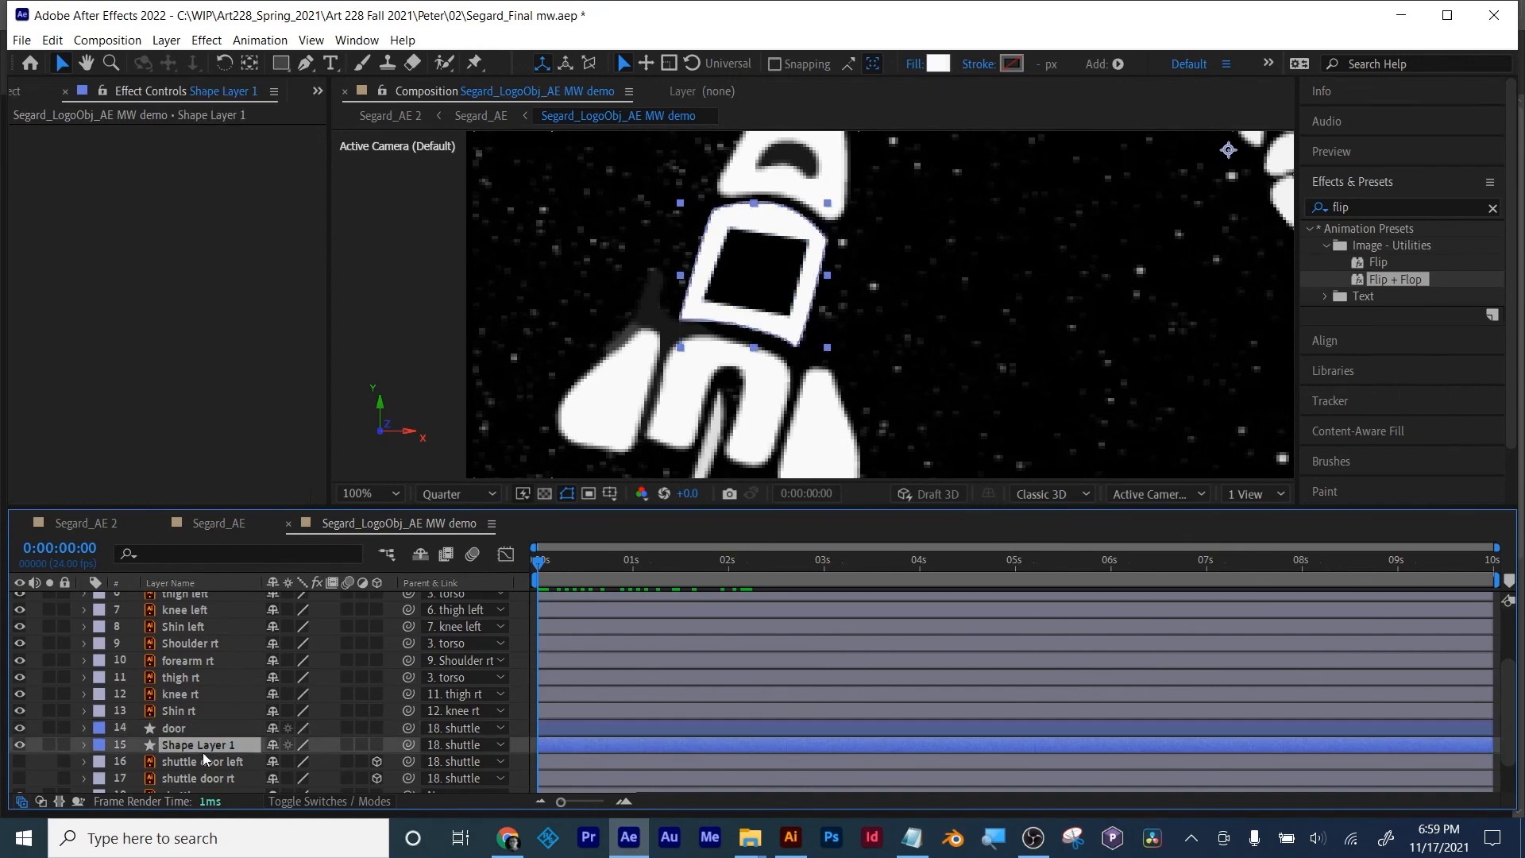
pyautogui.press('Return')
pyautogui.write('shuttle body')
pyautogui.press('Return')
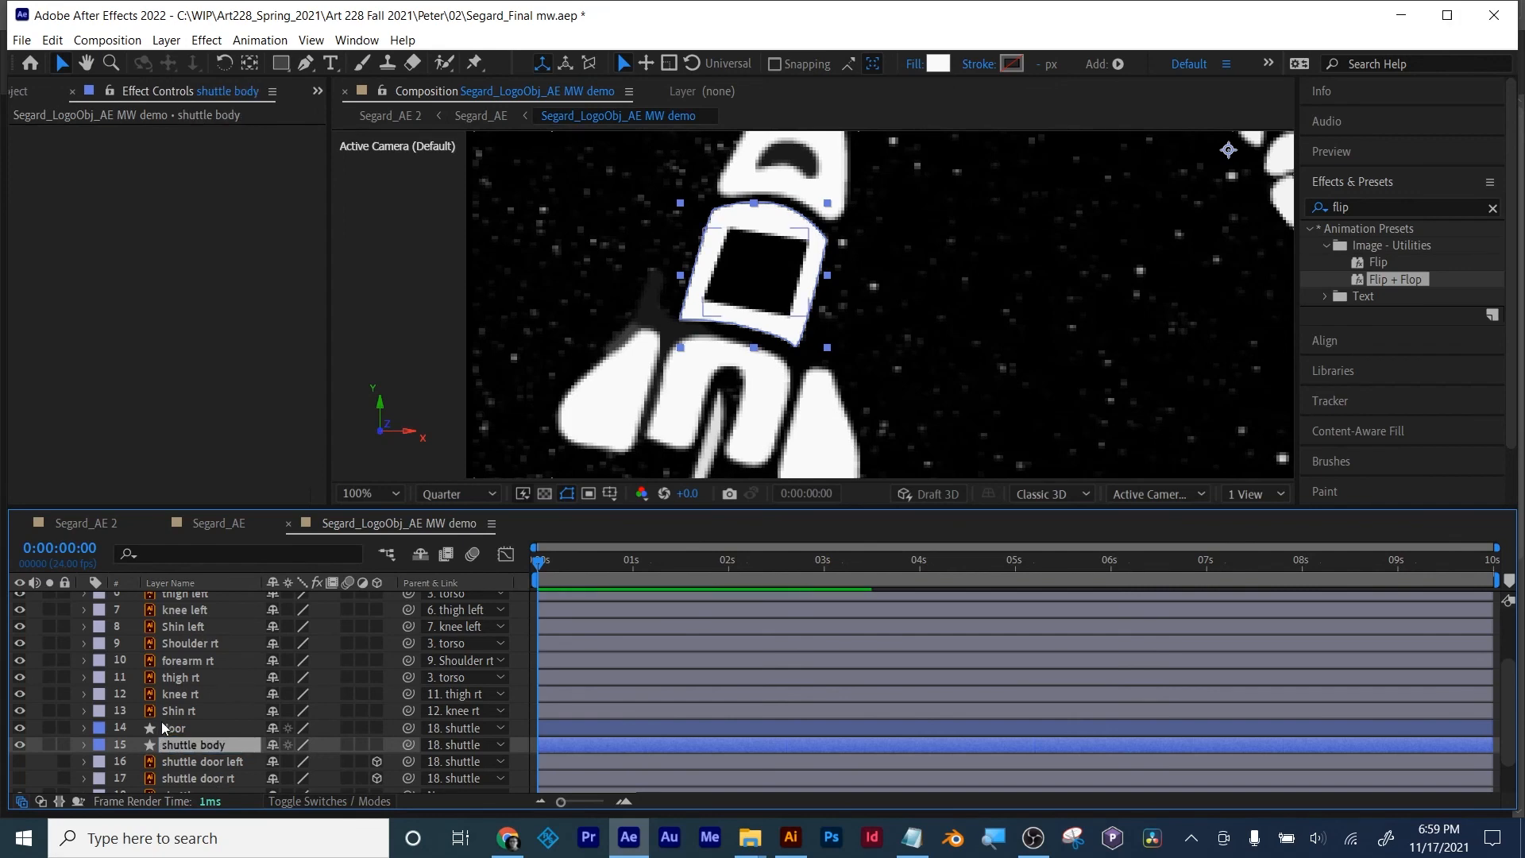
# Step: With the door layer selected, clear the effects search and expand the Transition effects category
pyautogui.click(162, 726)
pyautogui.click(1342, 207)
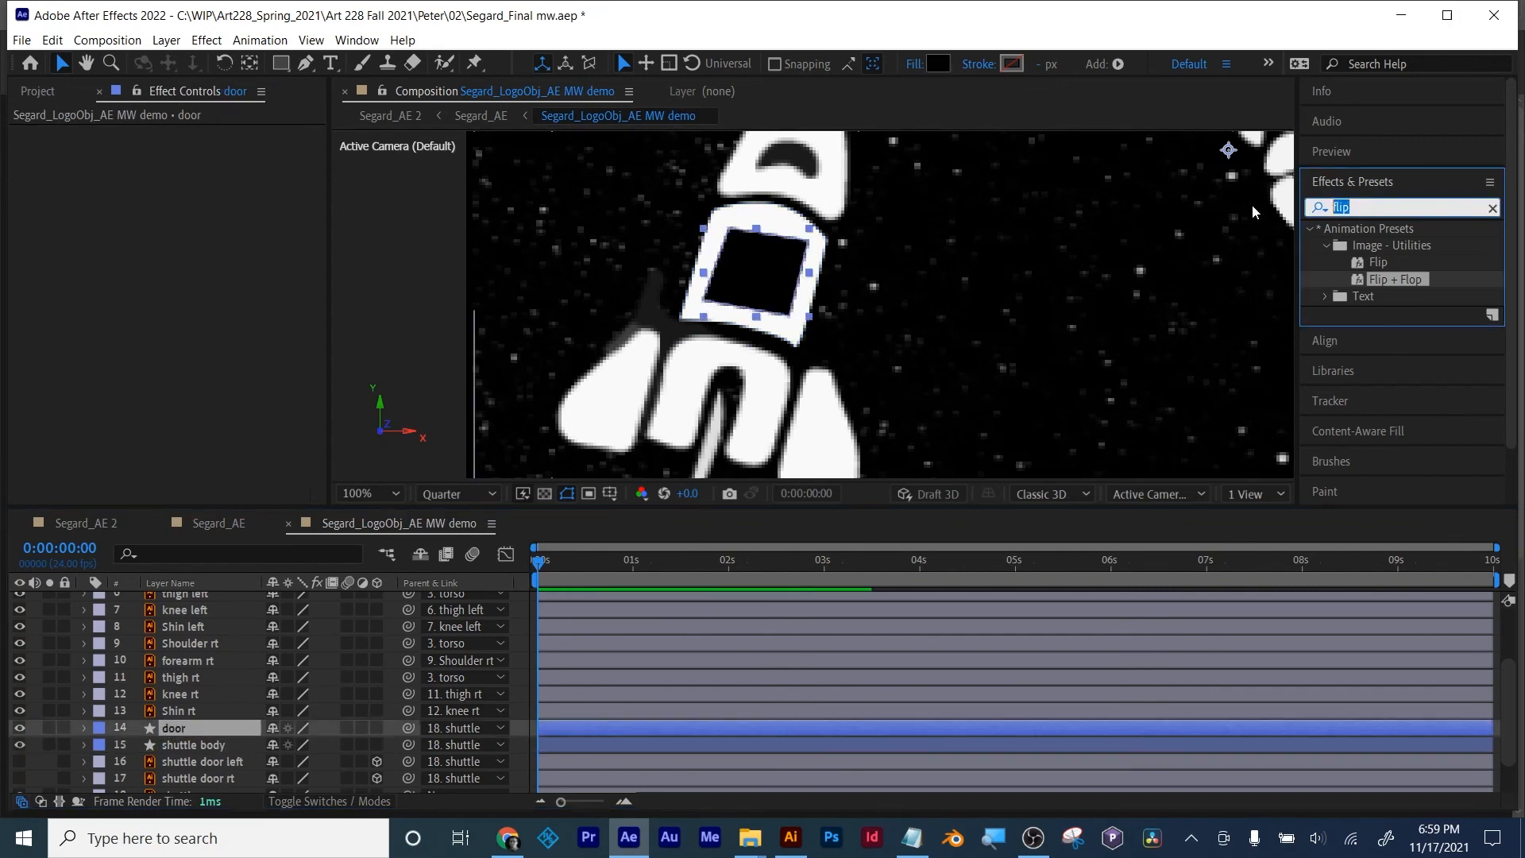
pyautogui.press('BackSpace')
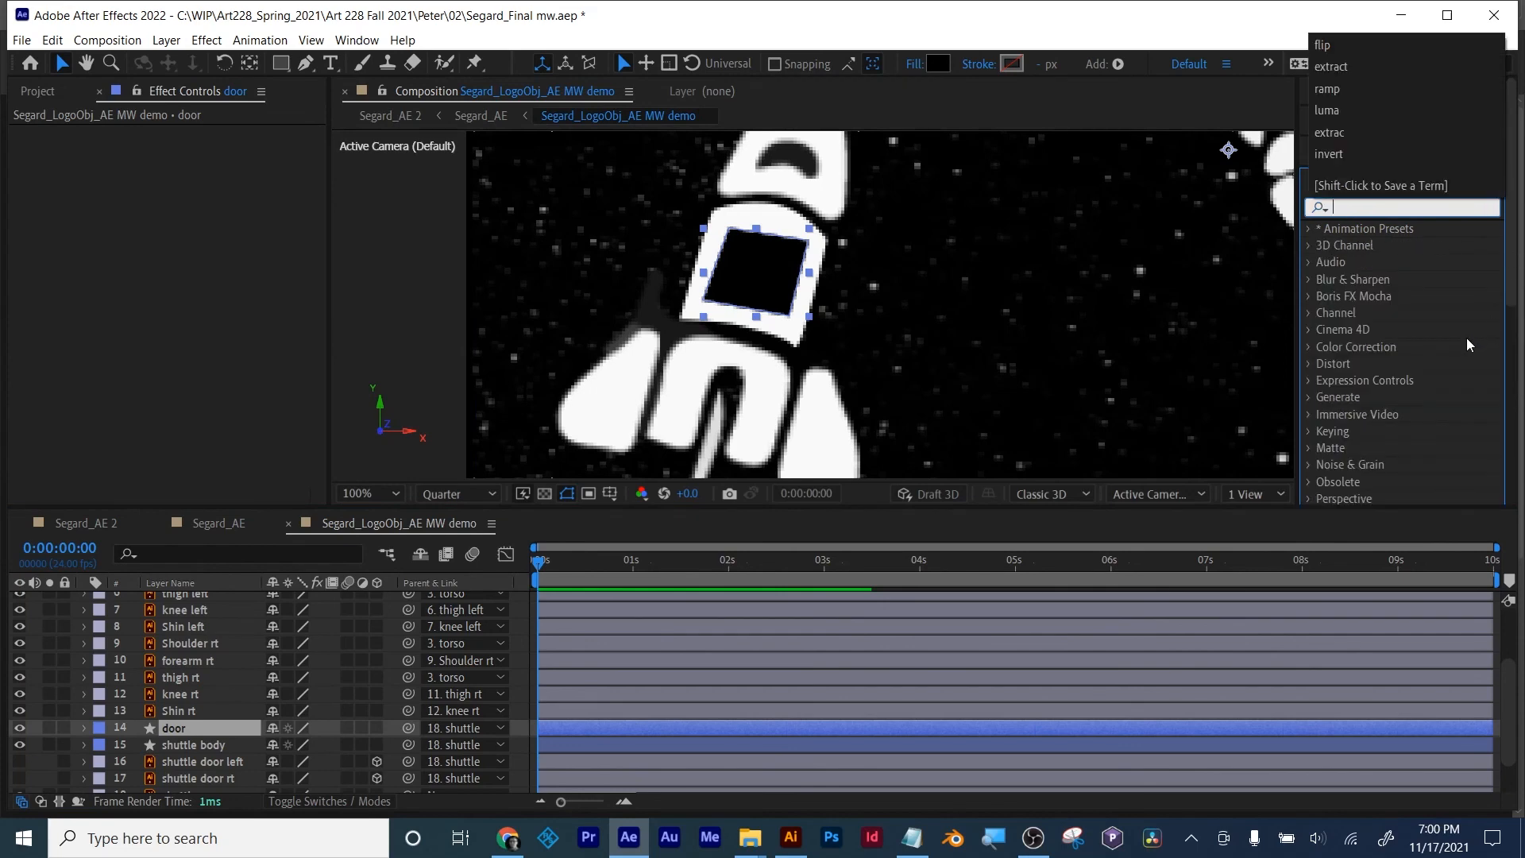
pyautogui.scroll(-5, 1466, 337)
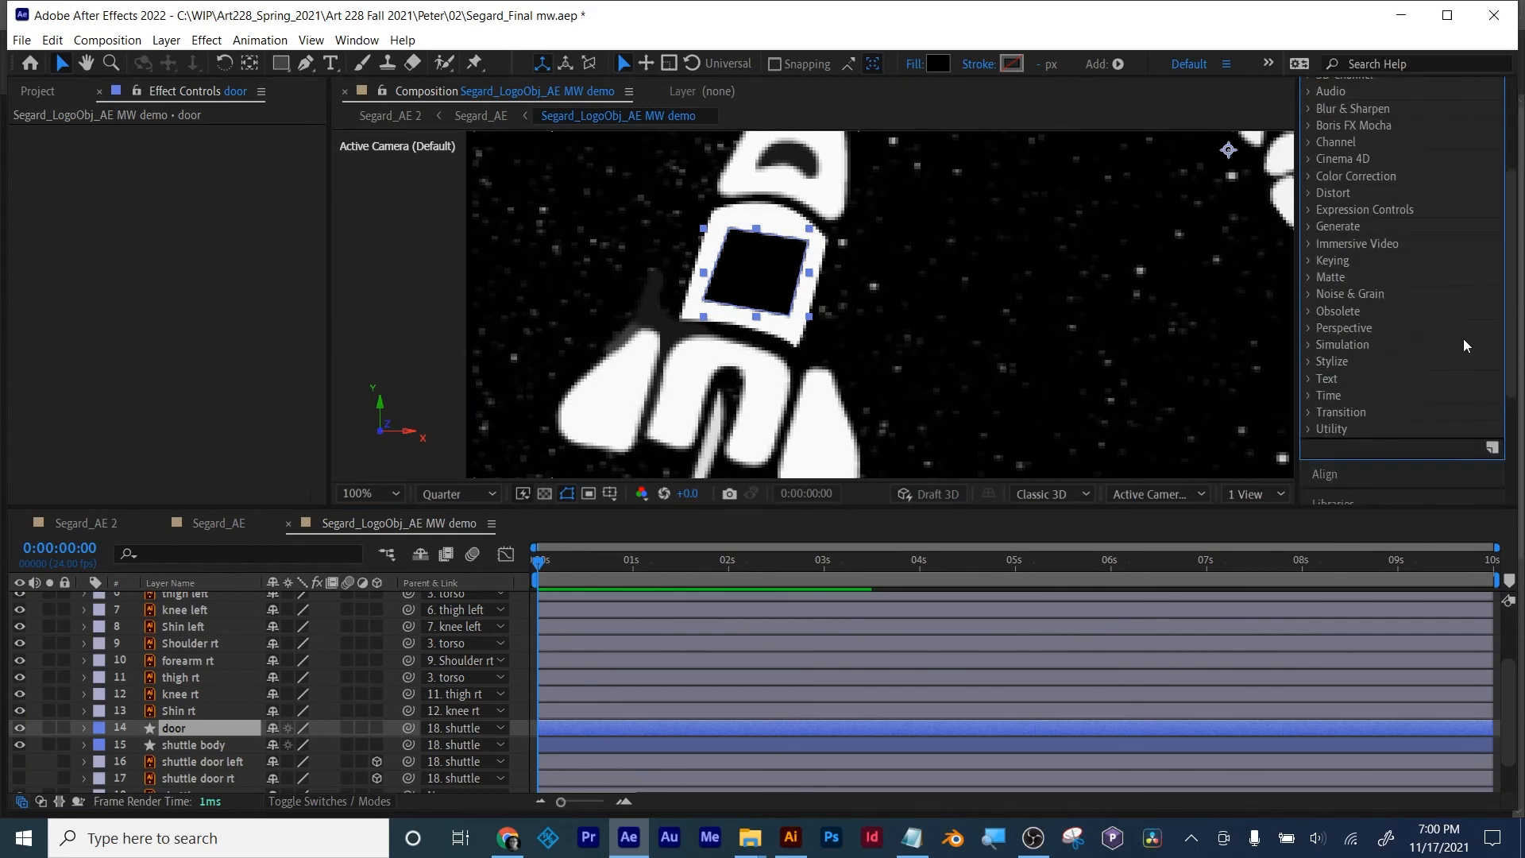
pyautogui.click(1309, 413)
pyautogui.scroll(-5, 1401, 369)
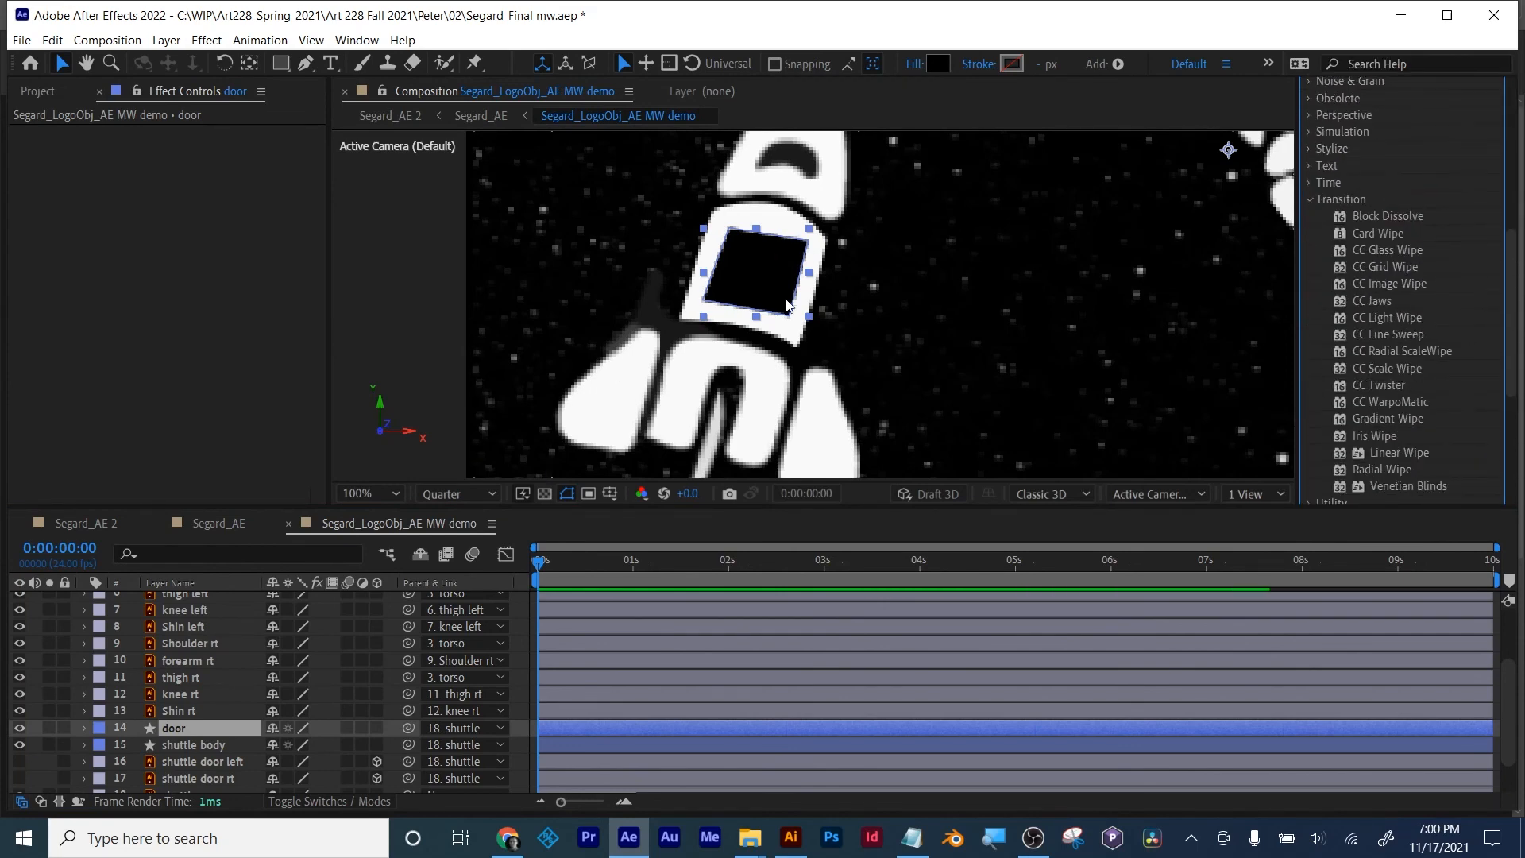
pyautogui.scroll(-5, 1422, 321)
pyautogui.scroll(3, 1410, 329)
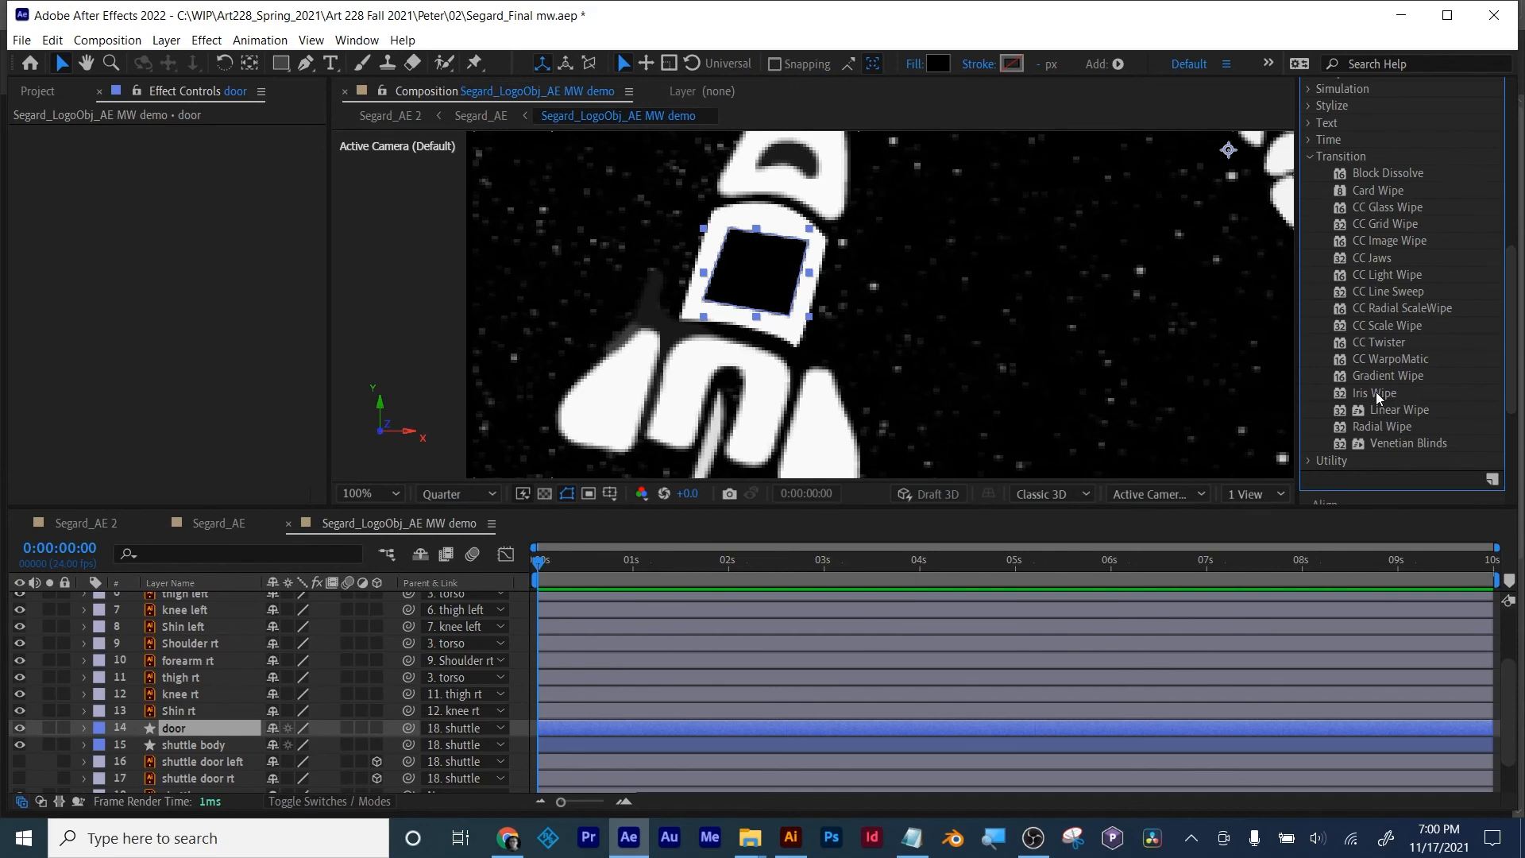
# Step: Try the Iris Wipe effect on the door layer and remove it
pyautogui.moveTo(1375, 392); pyautogui.dragTo(620, 723)
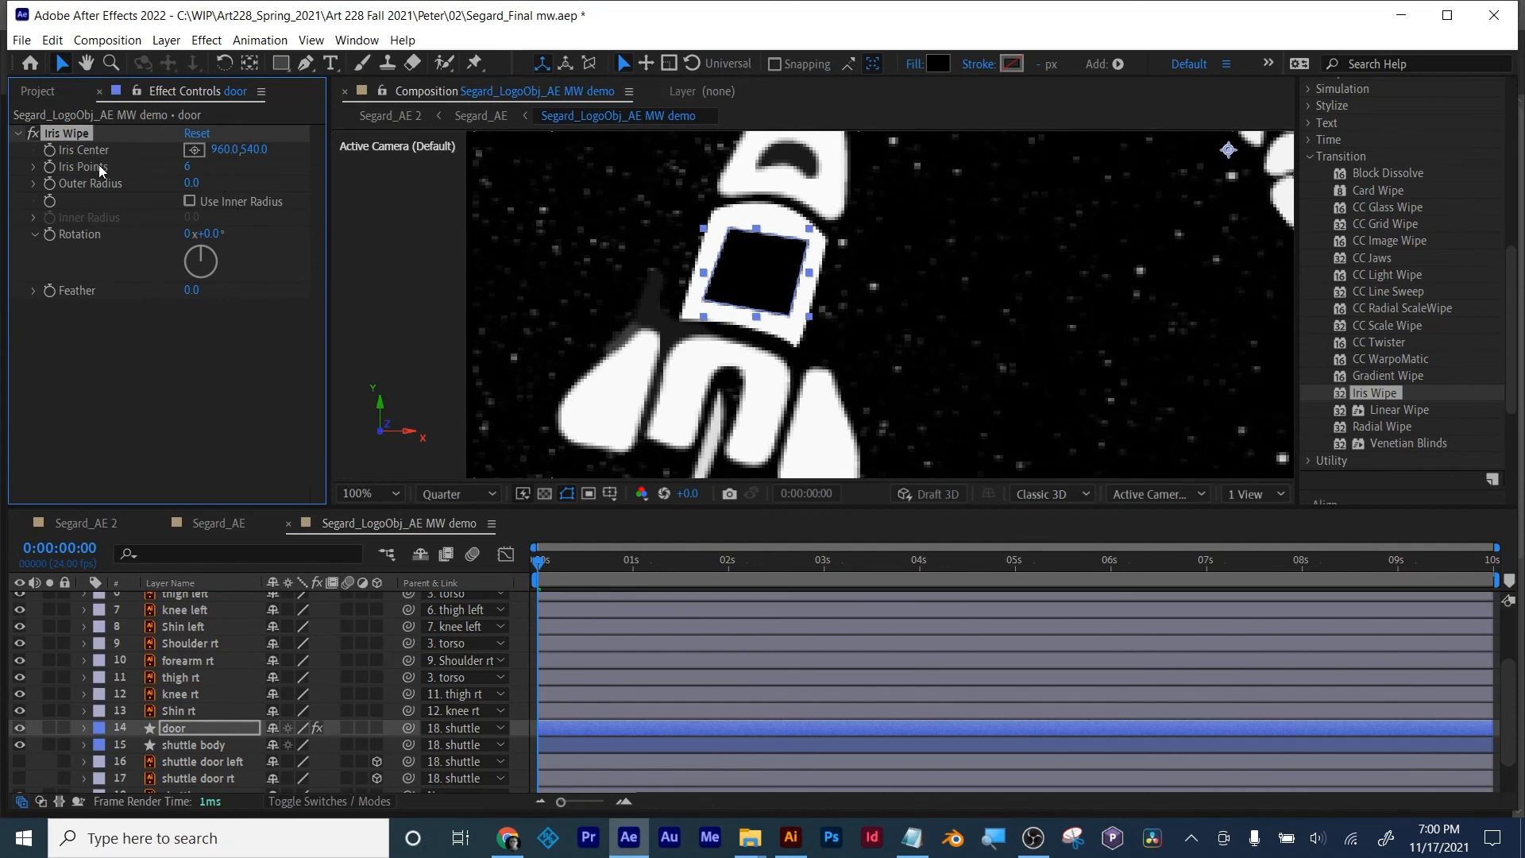
pyautogui.press('Delete')
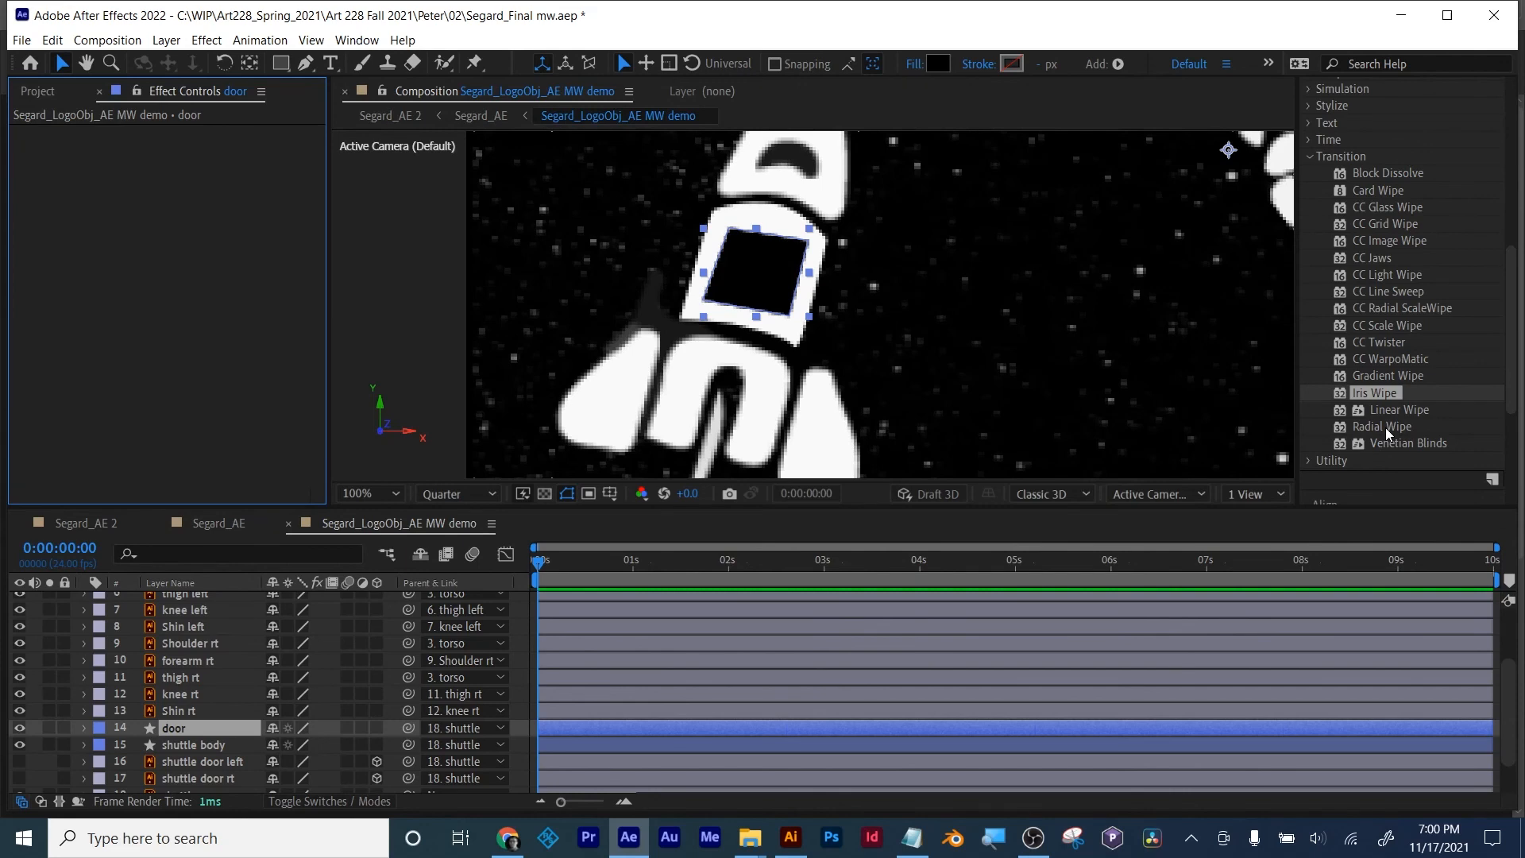
# Step: Choose the Linear Wipe transition effect for the door layer
pyautogui.click(1385, 428)
pyautogui.click(1391, 410)
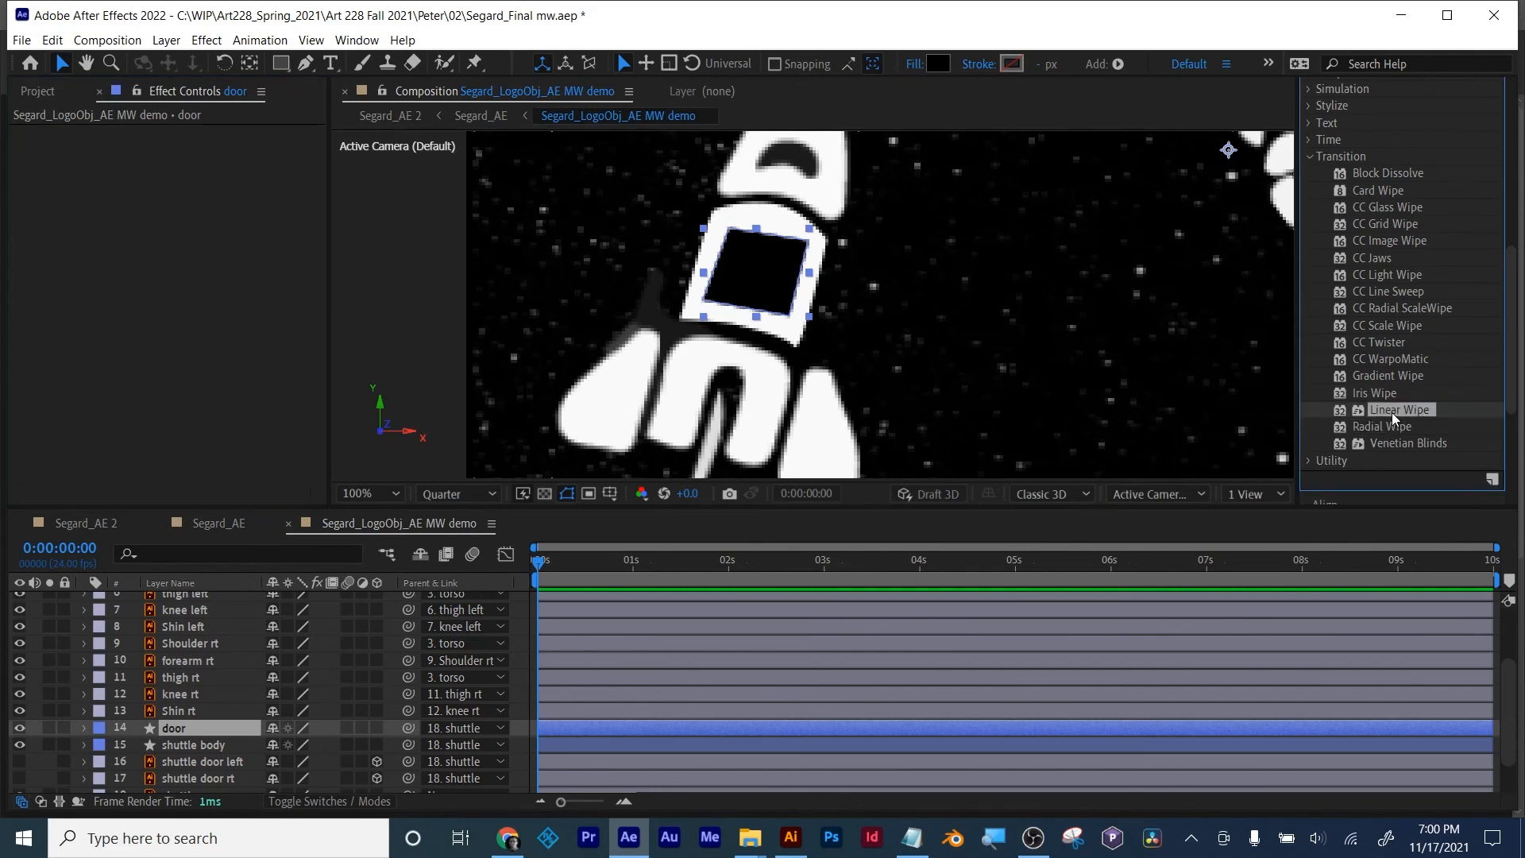
# Step: Browse the Transition effects and apply CC Jaws to the door layer
pyautogui.click(1380, 376)
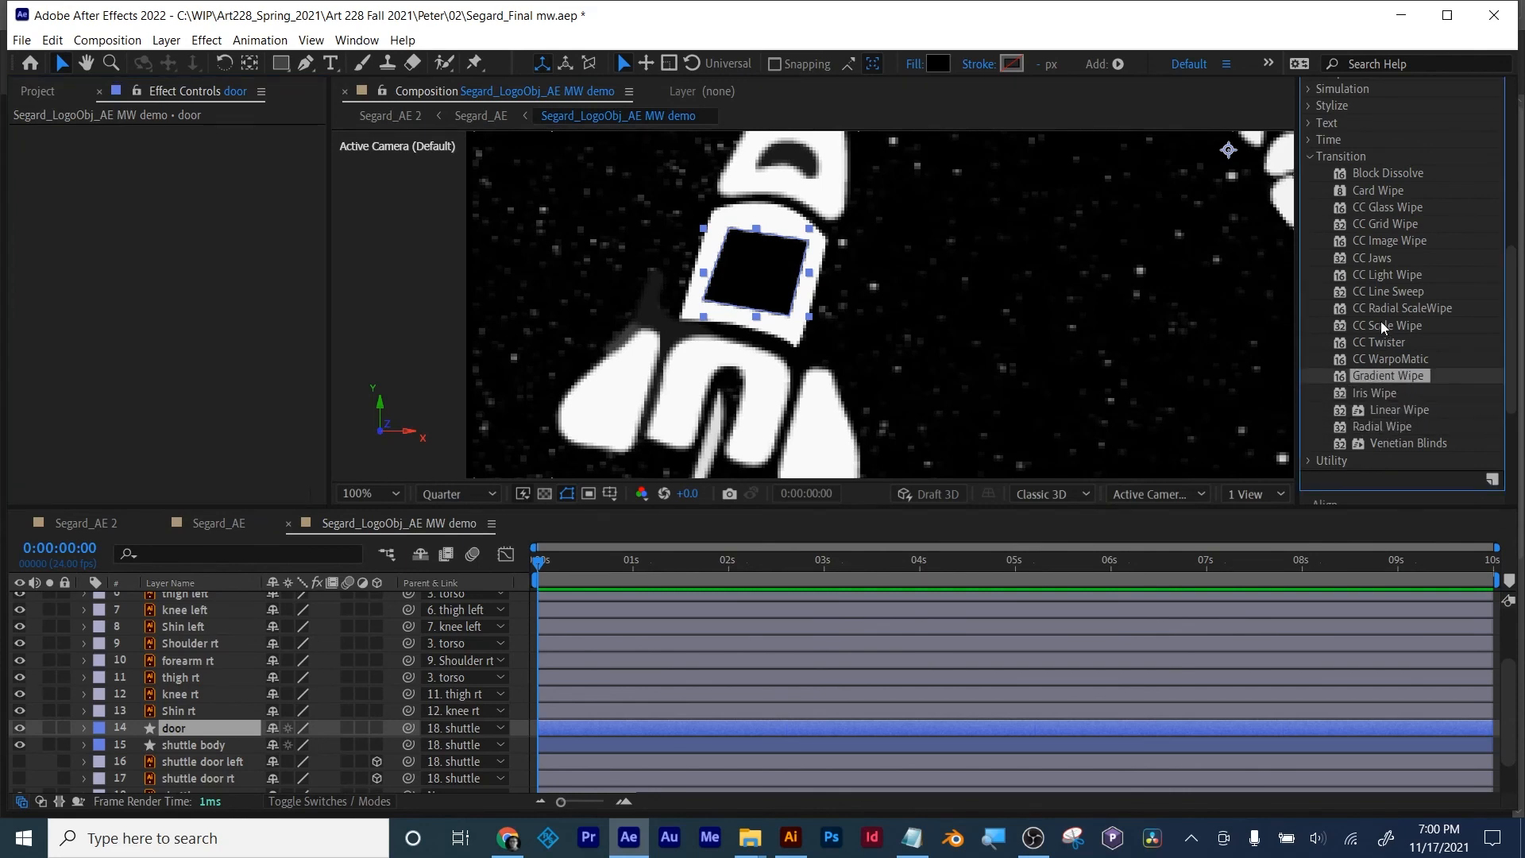
pyautogui.scroll(1, 1379, 306)
pyautogui.scroll(-1, 1380, 307)
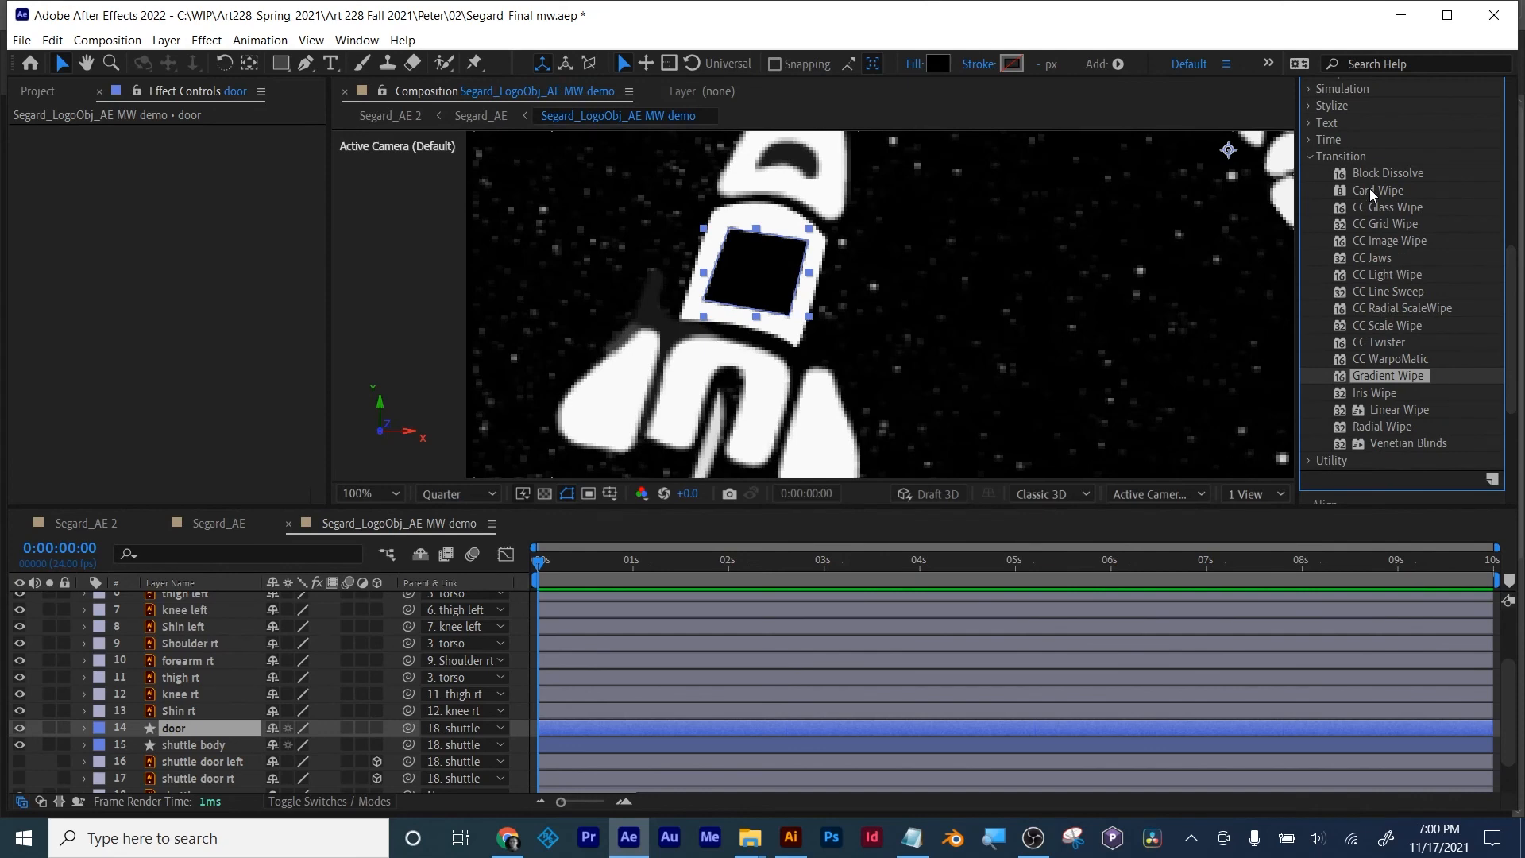
pyautogui.click(1369, 189)
pyautogui.click(1385, 206)
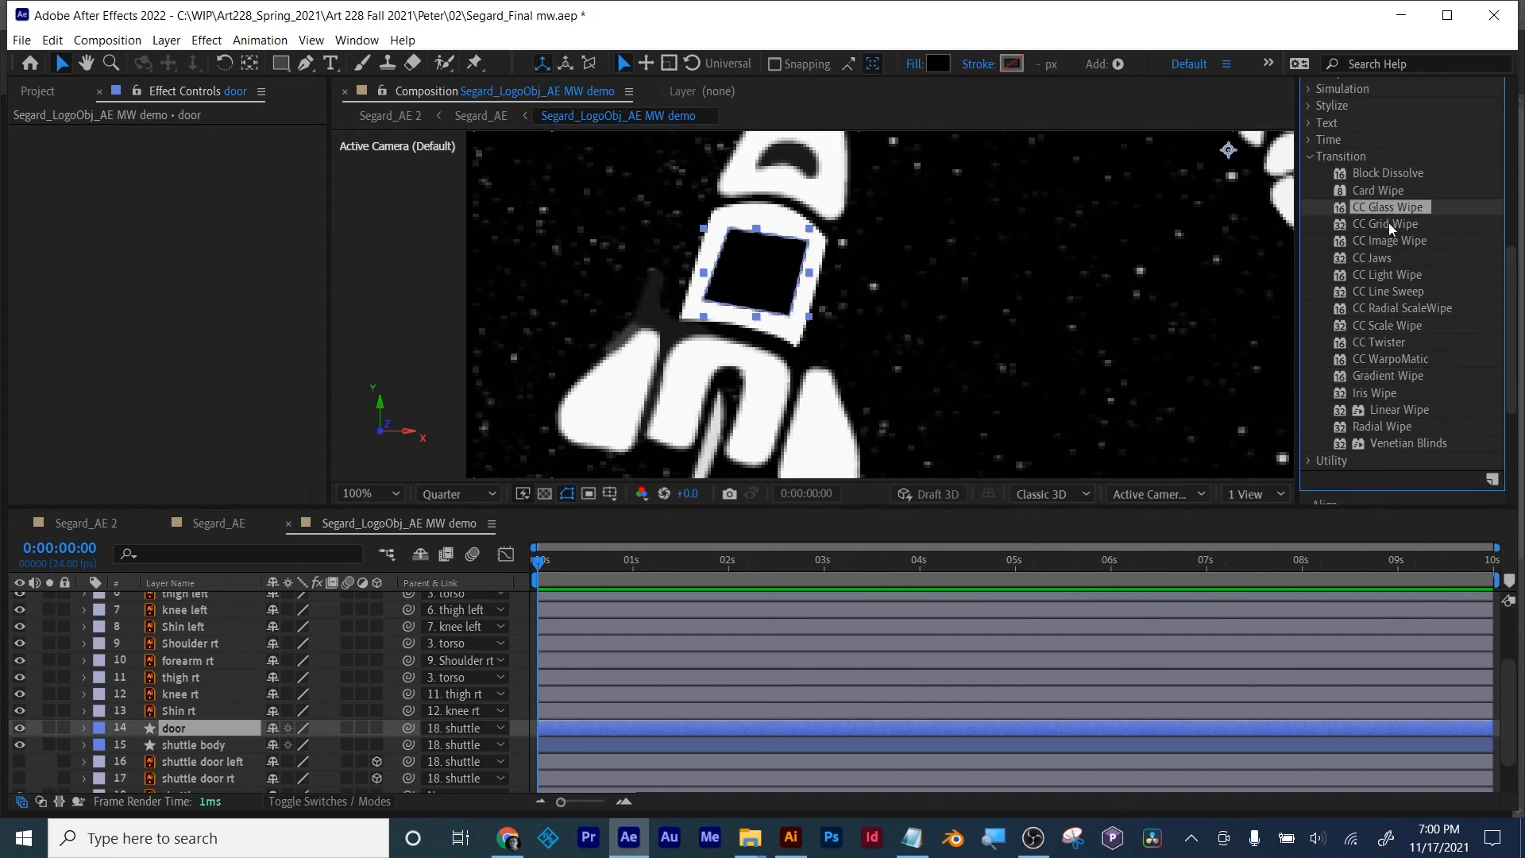
pyautogui.click(1390, 226)
pyautogui.click(1380, 256)
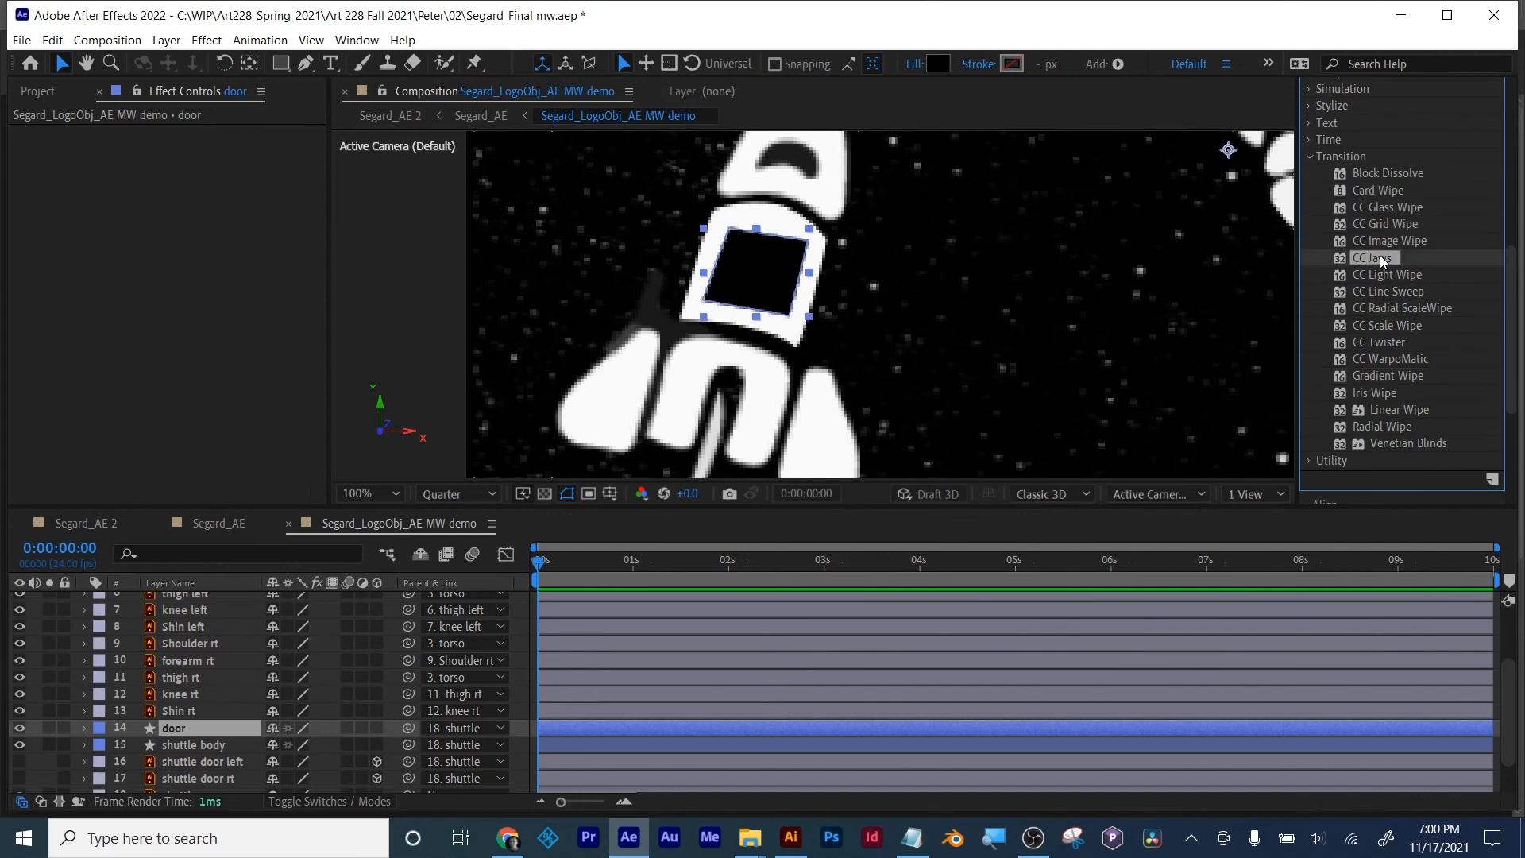
pyautogui.moveTo(1382, 255); pyautogui.dragTo(707, 723)
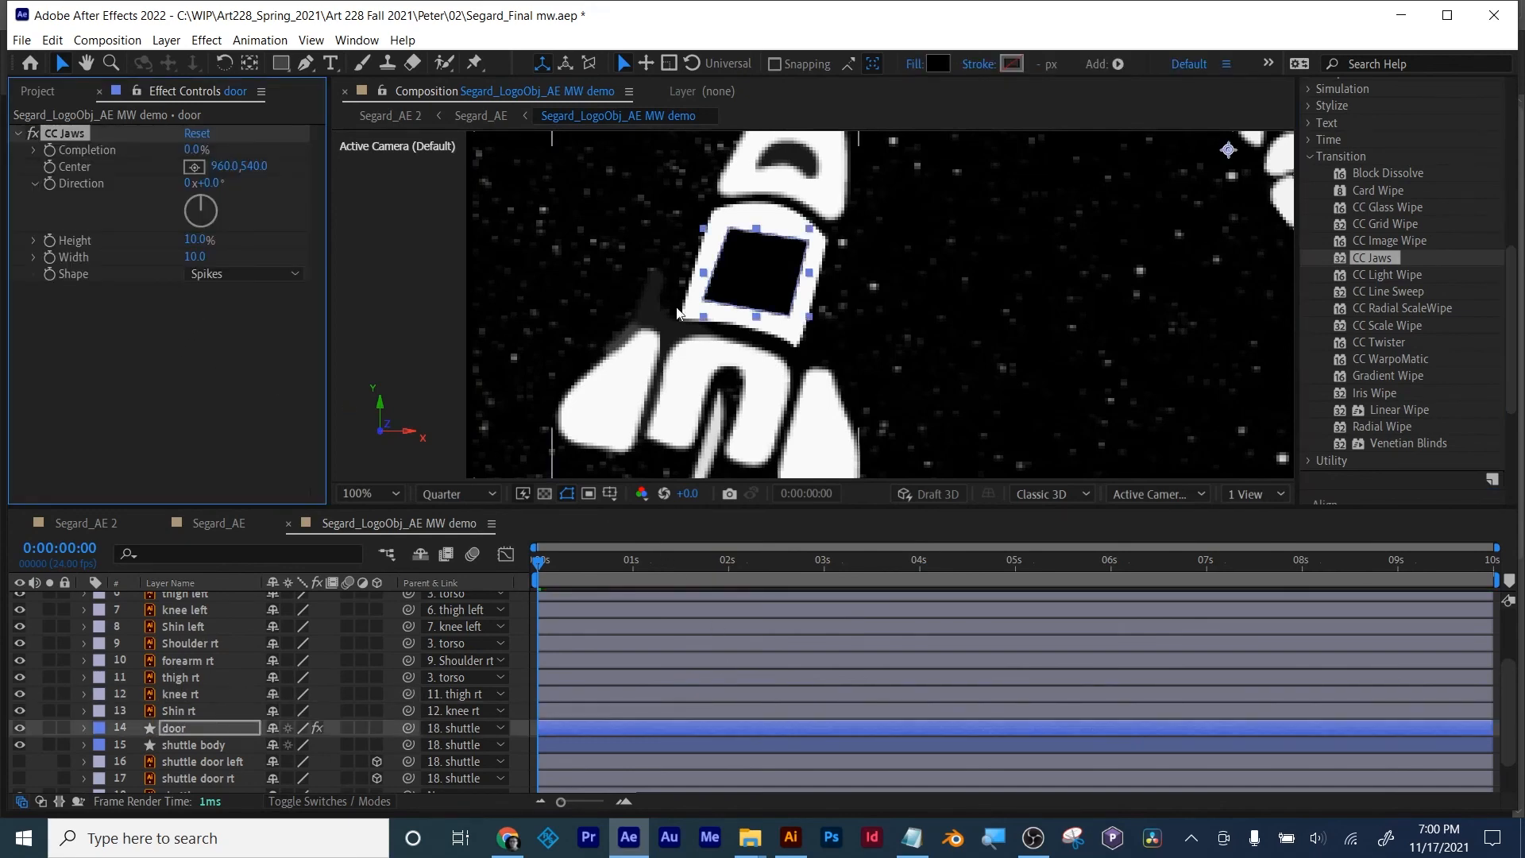
# Step: Try CC Jaws on the door with RoboJaw shape, completion 23%, direction -12°, height 6% and width 6.6
pyautogui.scroll(1, 731, 304)
pyautogui.moveTo(705, 263); pyautogui.dragTo(750, 338)
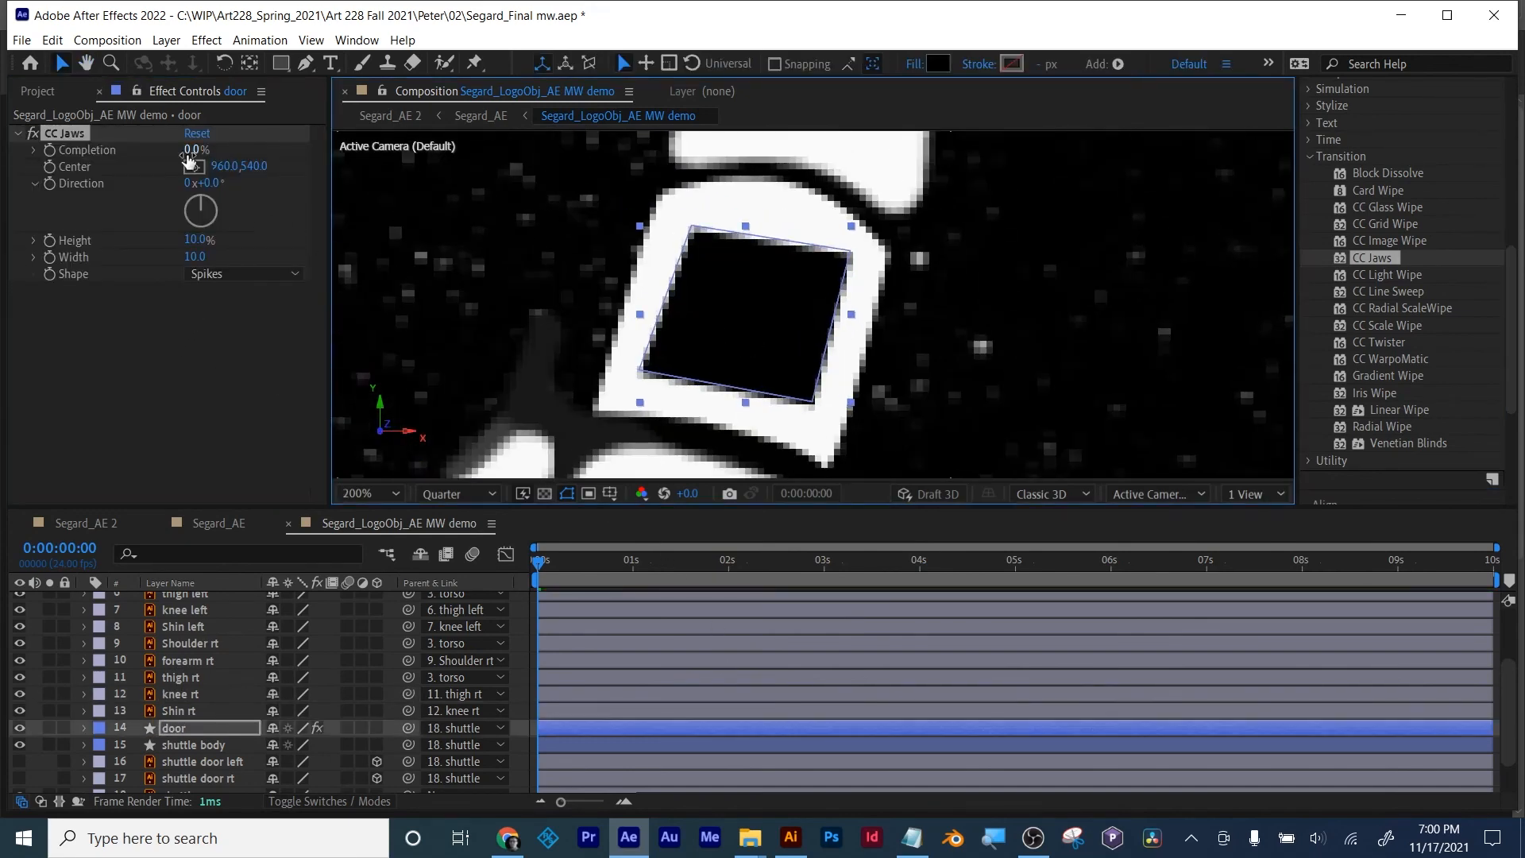
pyautogui.moveTo(197, 149); pyautogui.dragTo(192, 180)
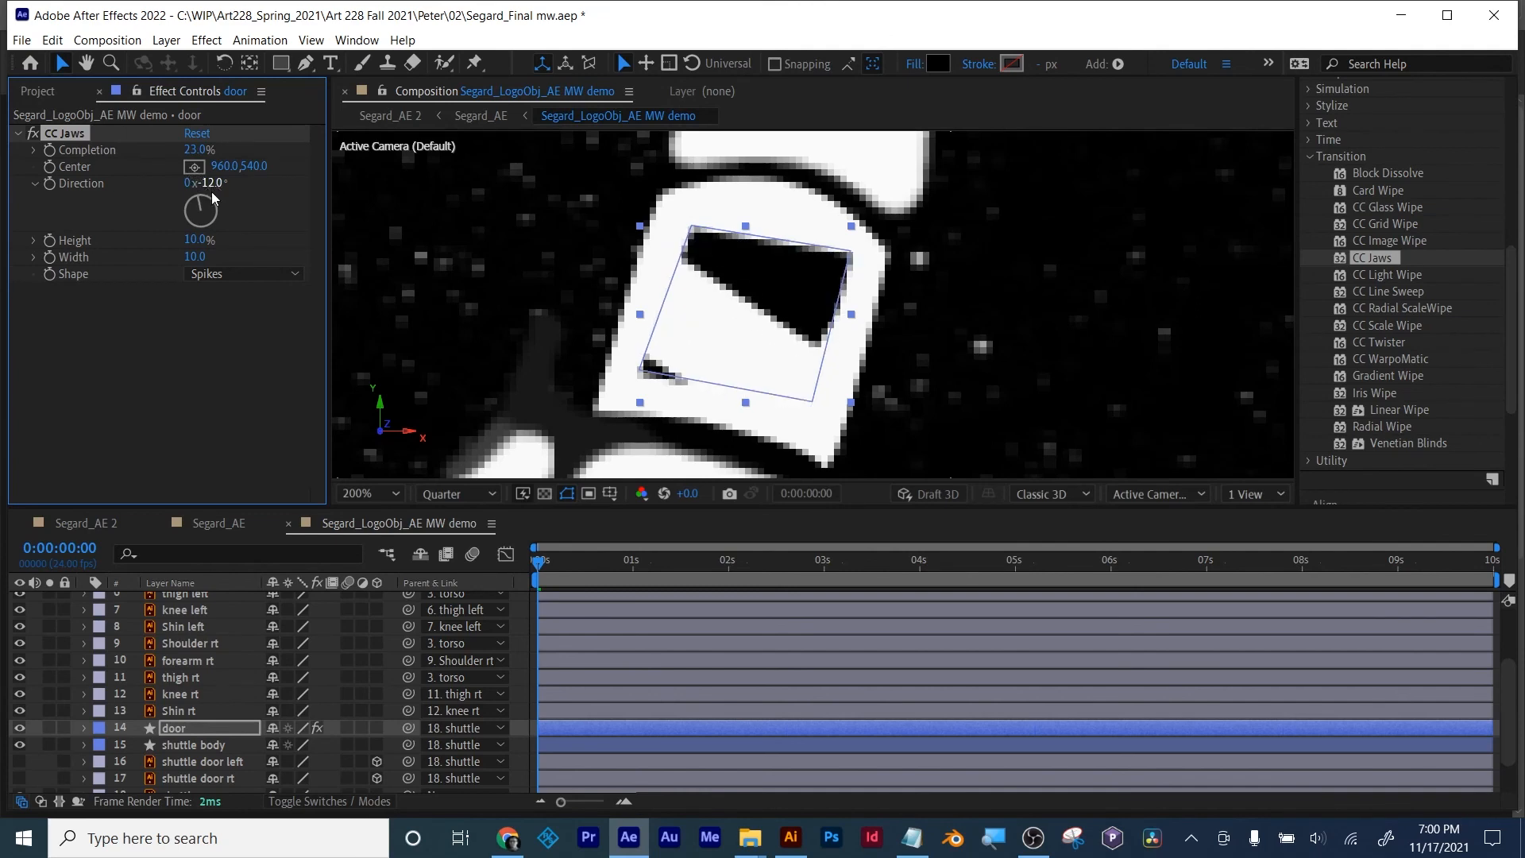
pyautogui.click(227, 275)
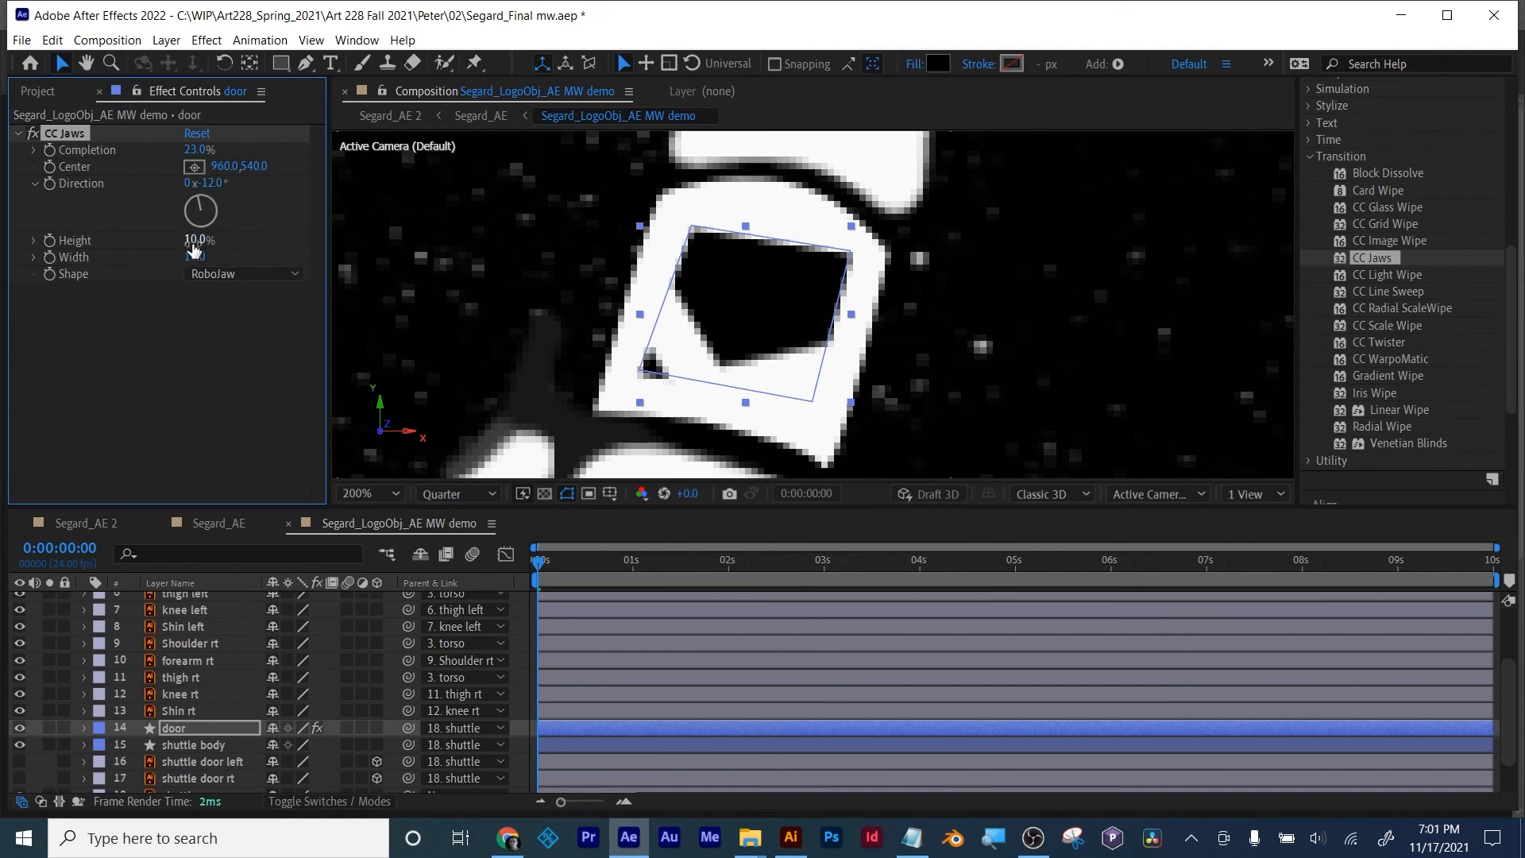
pyautogui.moveTo(193, 248)
pyautogui.mouseDown()
pyautogui.moveTo(171, 238)
pyautogui.moveTo(189, 251)
pyautogui.moveTo(164, 254)
pyautogui.mouseUp()
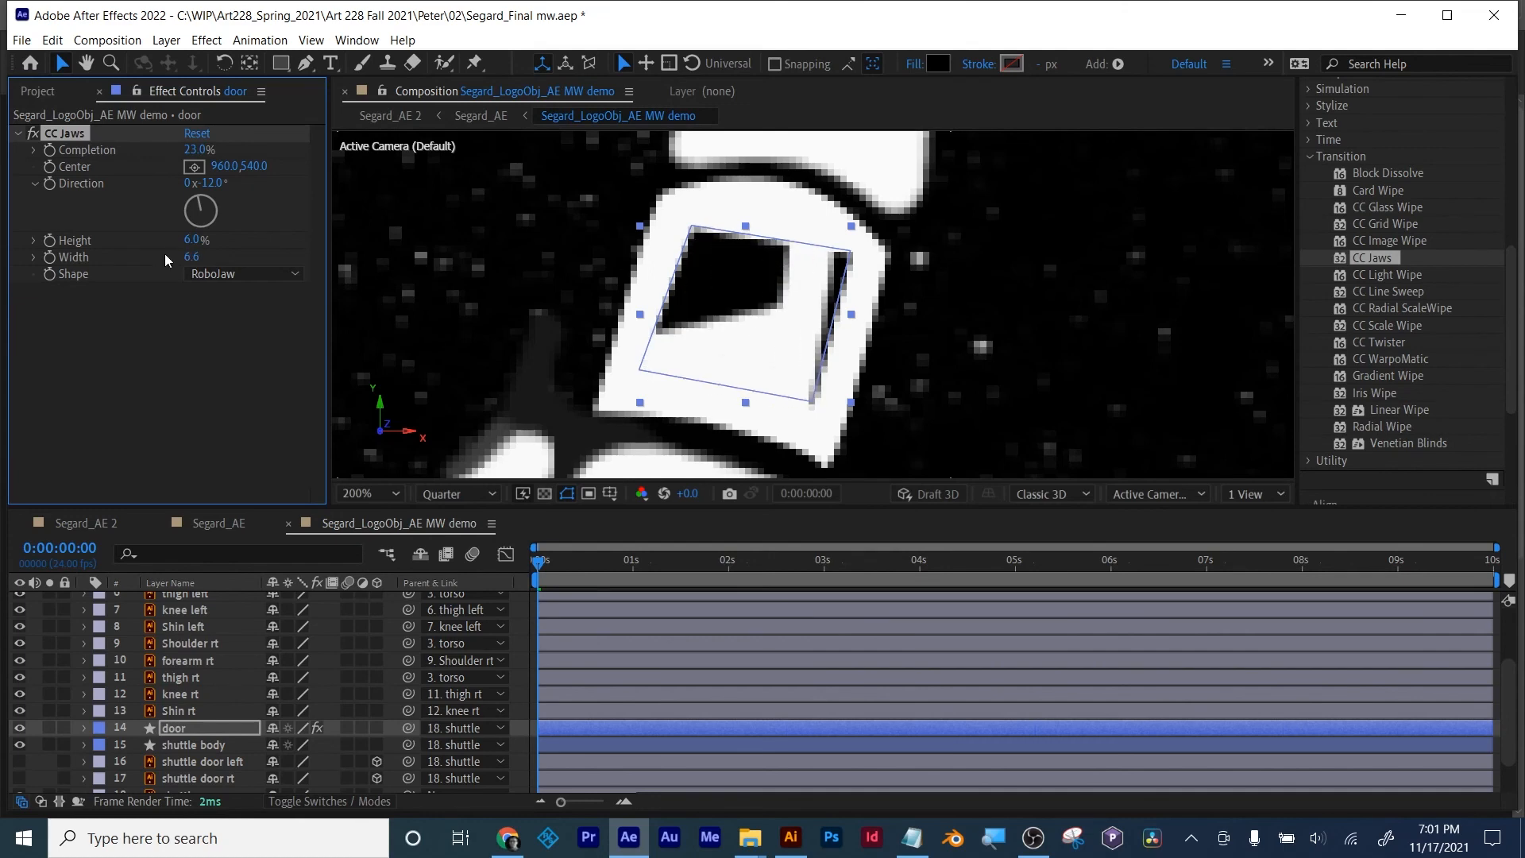
# Step: Set the door's CC Jaws shape to Block, height to 0%, width to 19, completion to 22% and direction to -13°
pyautogui.moveTo(196, 155)
pyautogui.mouseDown()
pyautogui.moveTo(155, 149)
pyautogui.moveTo(272, 162)
pyautogui.moveTo(187, 168)
pyautogui.mouseUp()
pyautogui.click(238, 273)
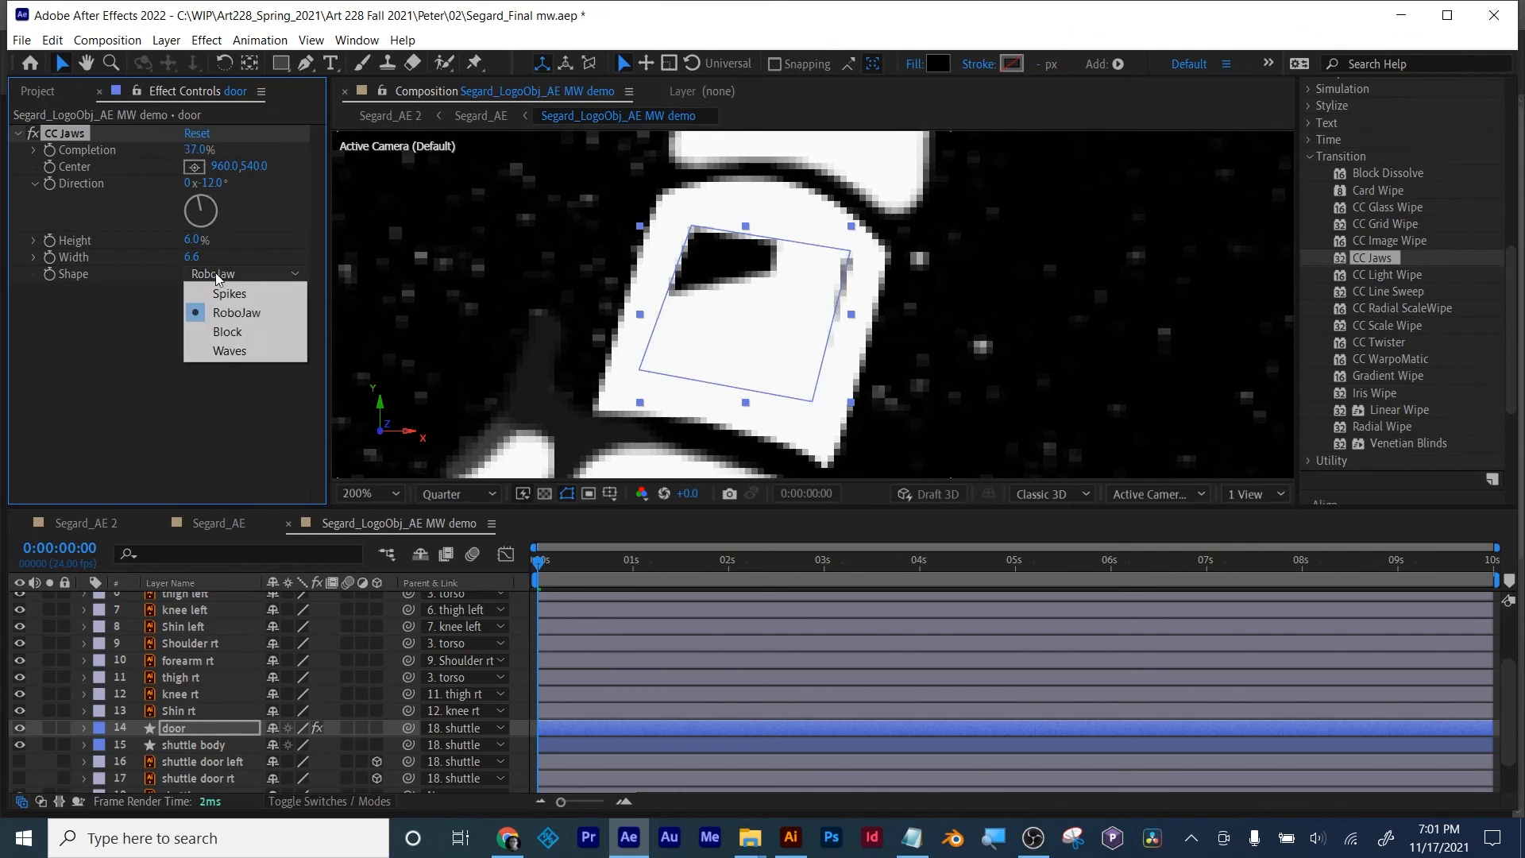
pyautogui.click(215, 333)
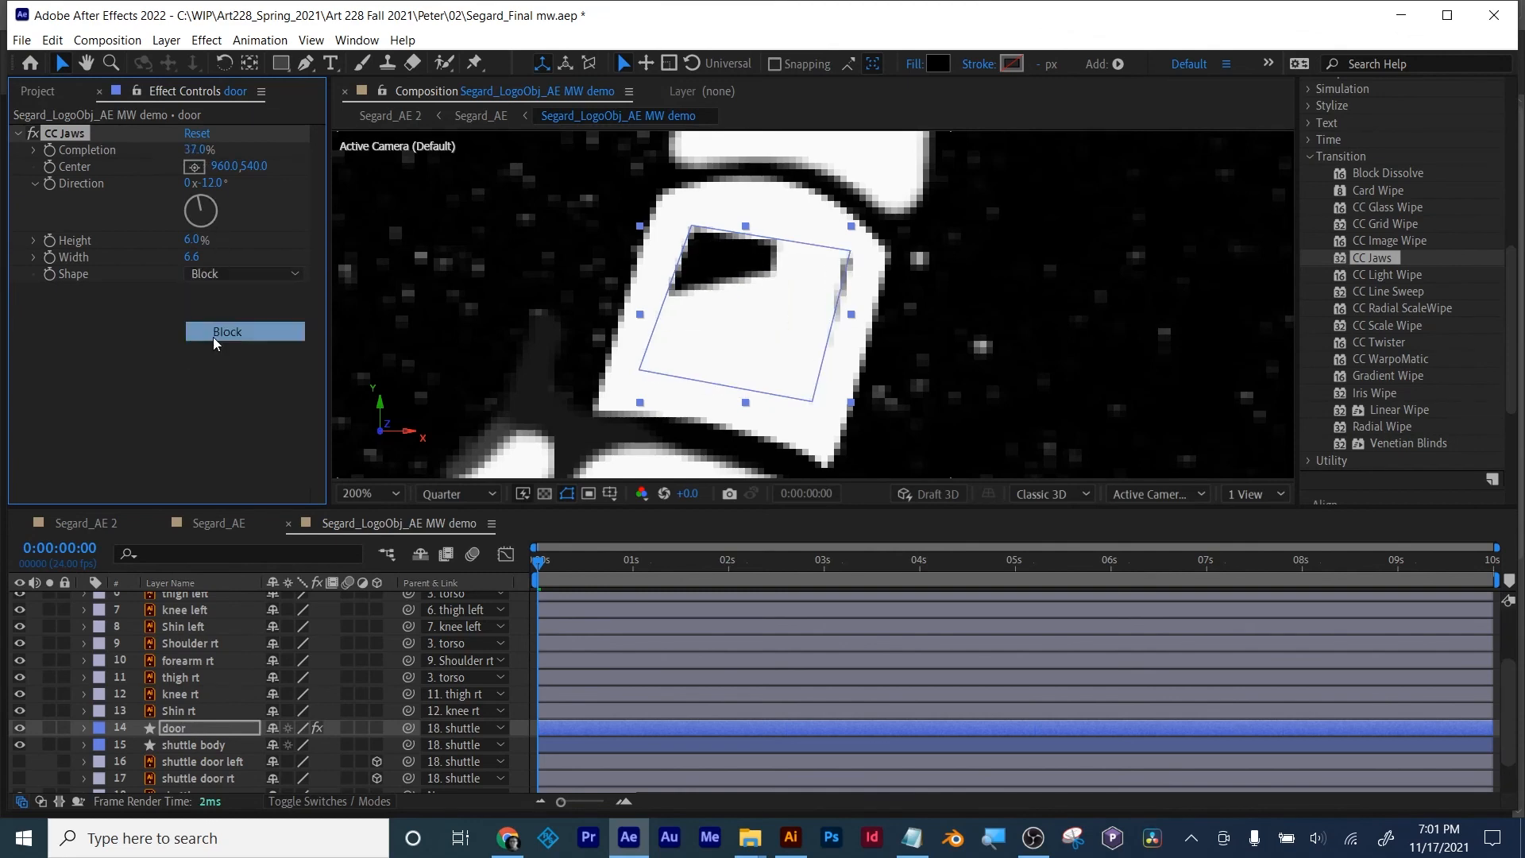
pyautogui.moveTo(199, 149); pyautogui.dragTo(209, 180)
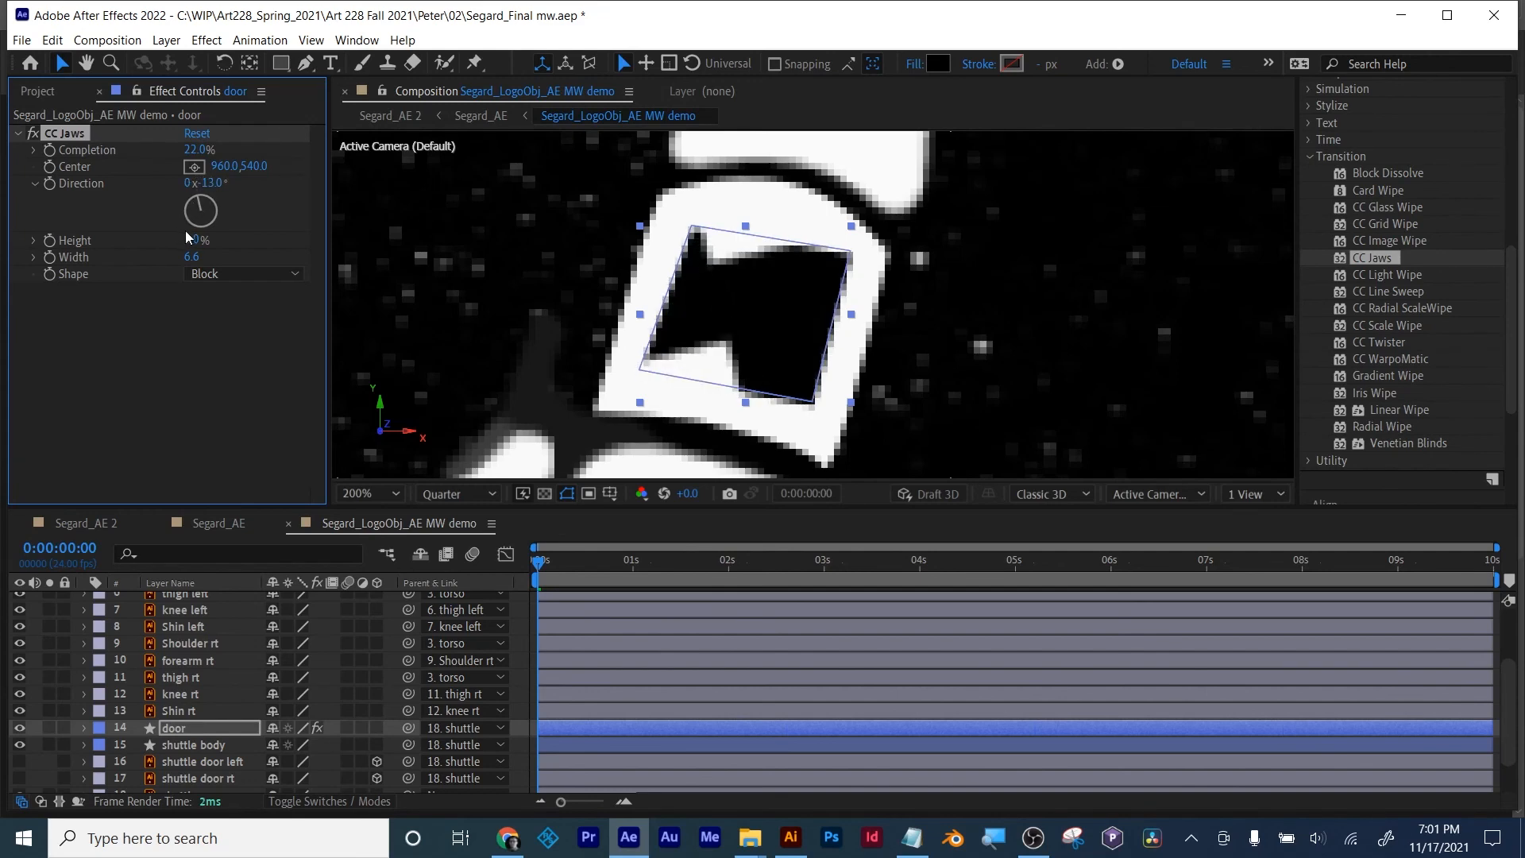
pyautogui.moveTo(191, 239); pyautogui.dragTo(315, 252)
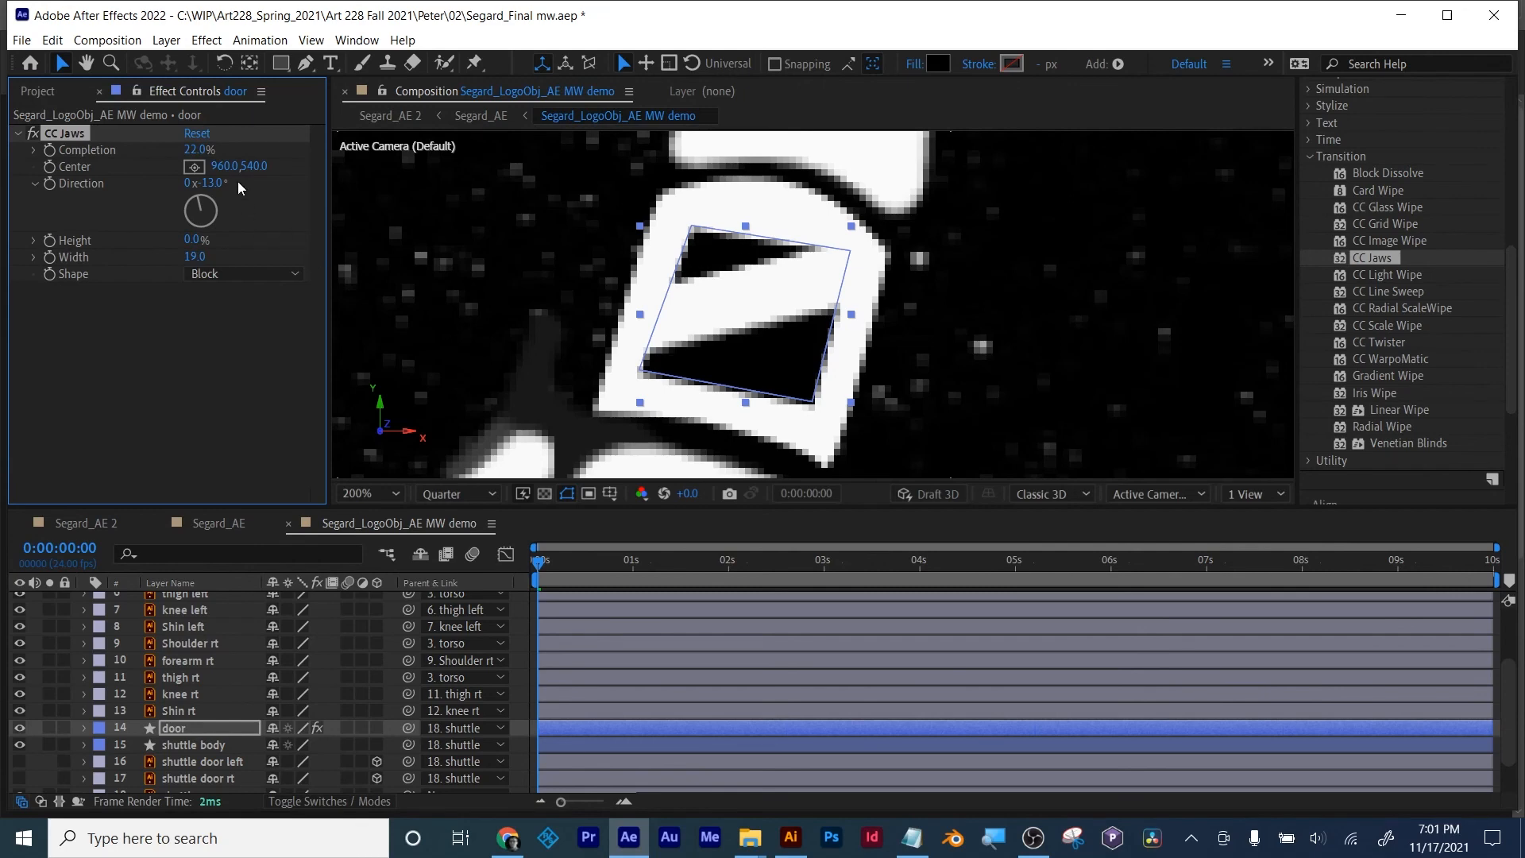
# Step: Test different wipe angles for the door's CC Jaws effect, ending with direction at 288° and completion at 100%
pyautogui.moveTo(201, 162); pyautogui.dragTo(406, 204)
pyautogui.moveTo(208, 155); pyautogui.dragTo(149, 153)
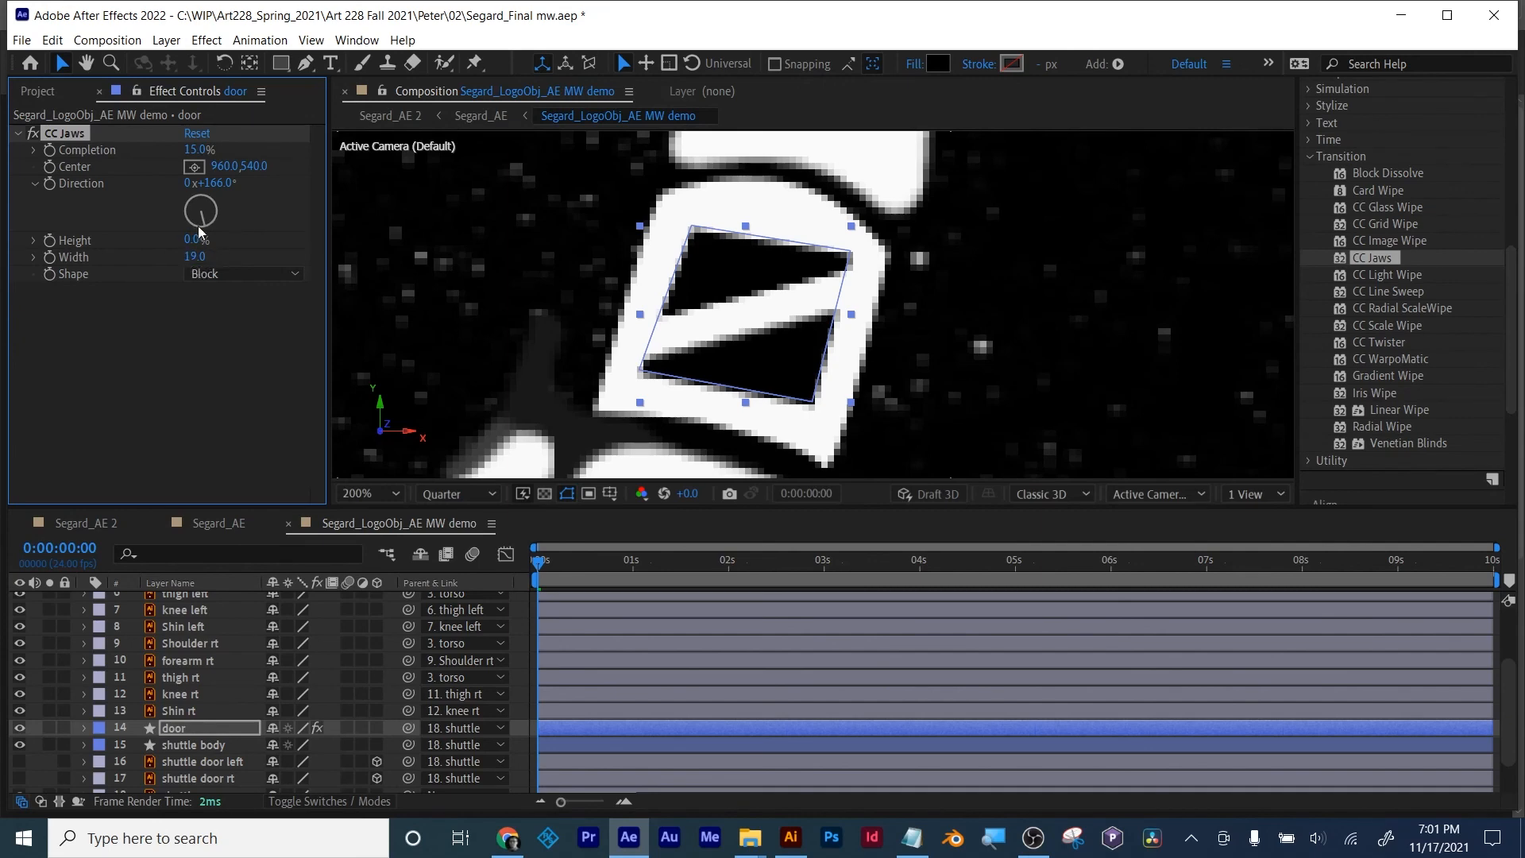
pyautogui.moveTo(204, 213); pyautogui.dragTo(198, 213)
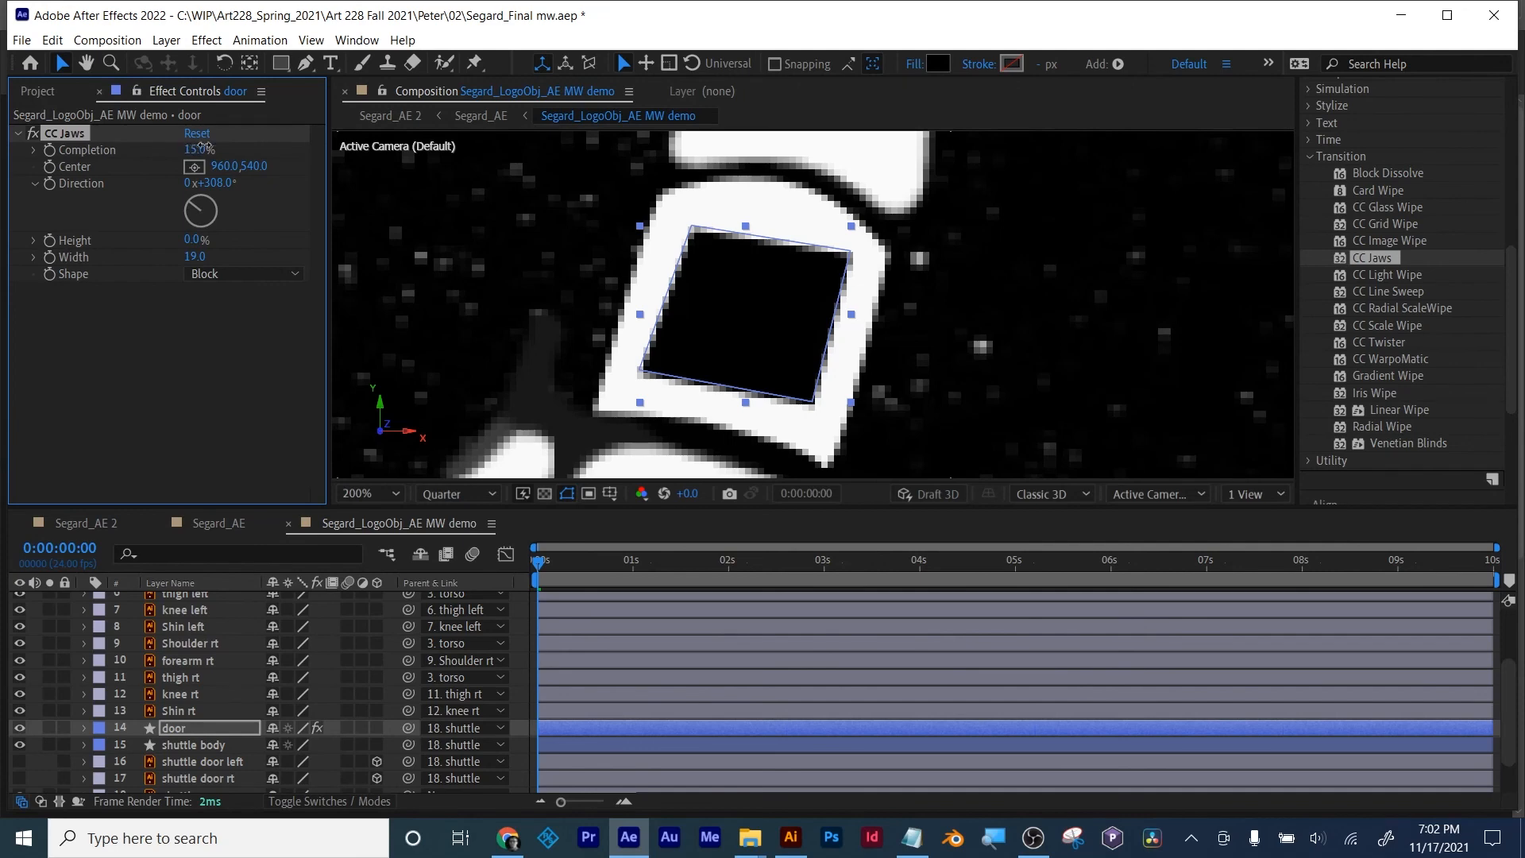
pyautogui.moveTo(262, 146)
pyautogui.mouseDown()
pyautogui.moveTo(298, 146)
pyautogui.moveTo(282, 154)
pyautogui.mouseUp()
pyautogui.moveTo(196, 210)
pyautogui.mouseDown()
pyautogui.moveTo(215, 206)
pyautogui.moveTo(183, 209)
pyautogui.mouseUp()
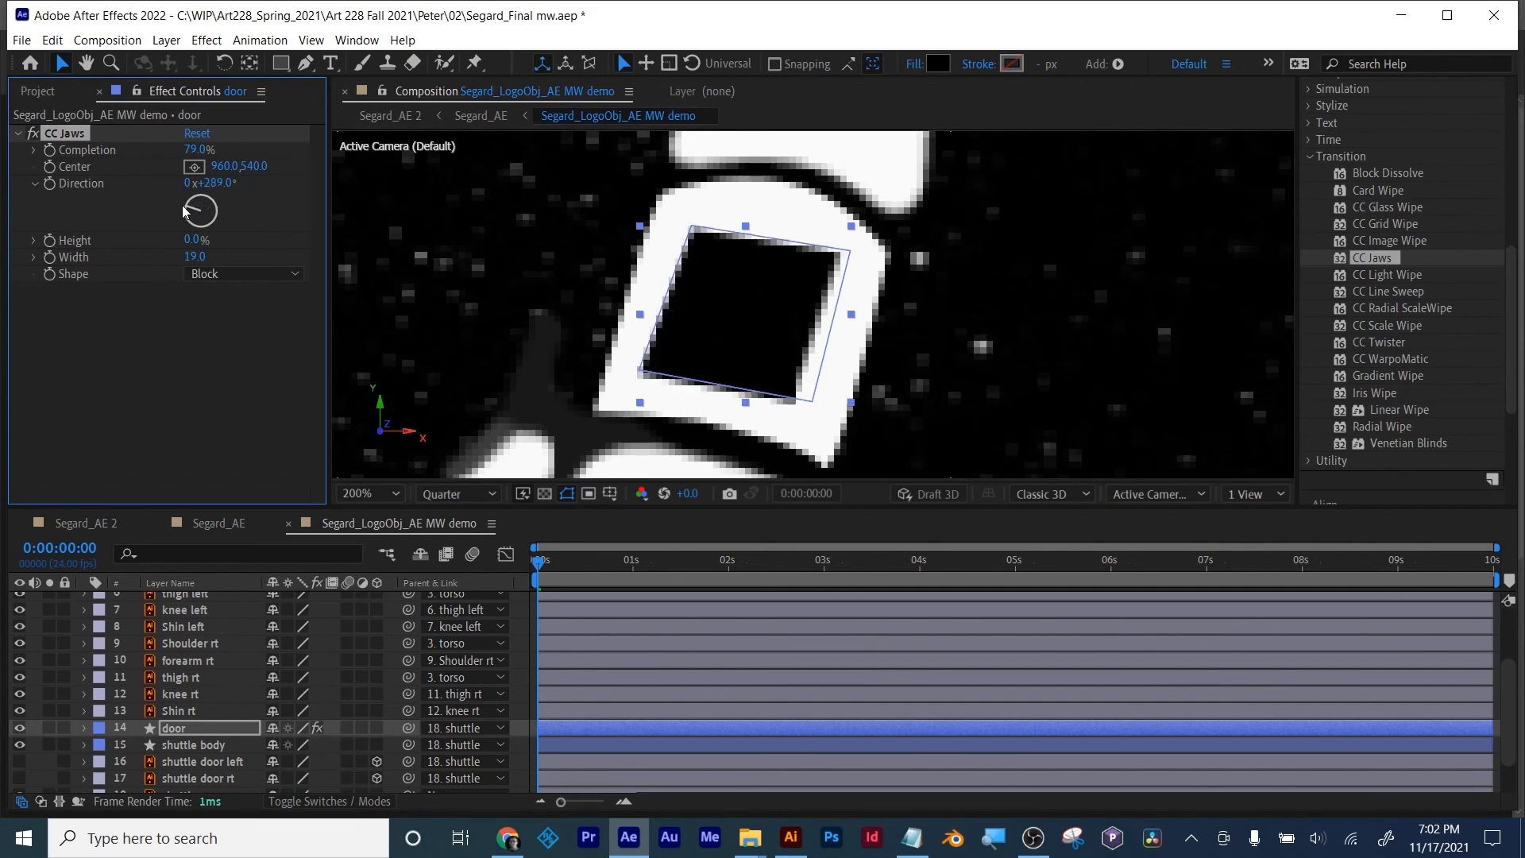
pyautogui.moveTo(200, 149); pyautogui.dragTo(335, 147)
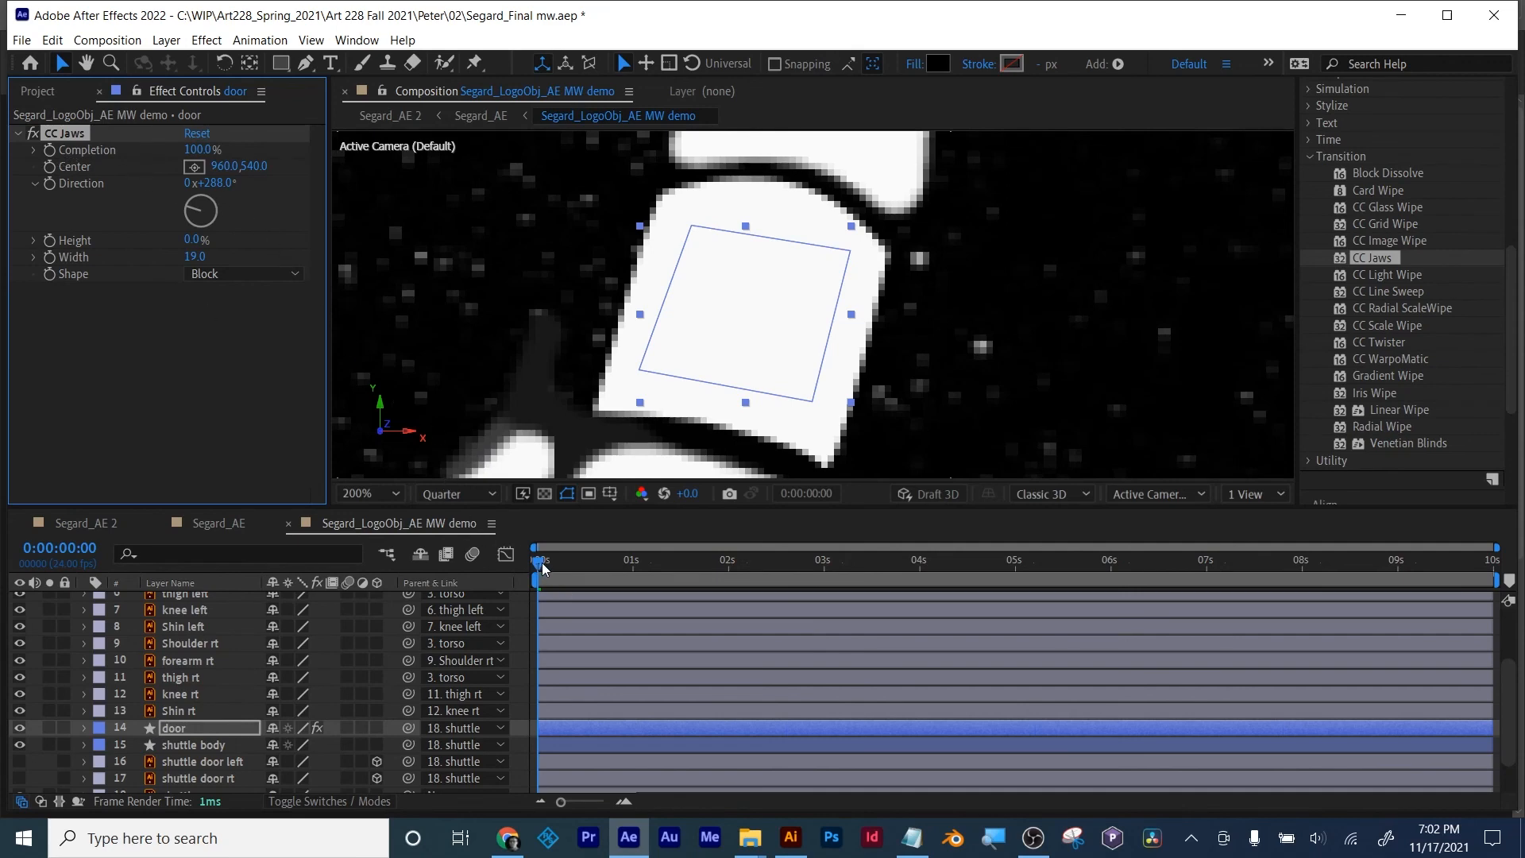
# Step: Keyframe the door's CC Jaws completion at 100% at 0:00:00:15 and 0% at 0:00:01:09
pyautogui.press('space')
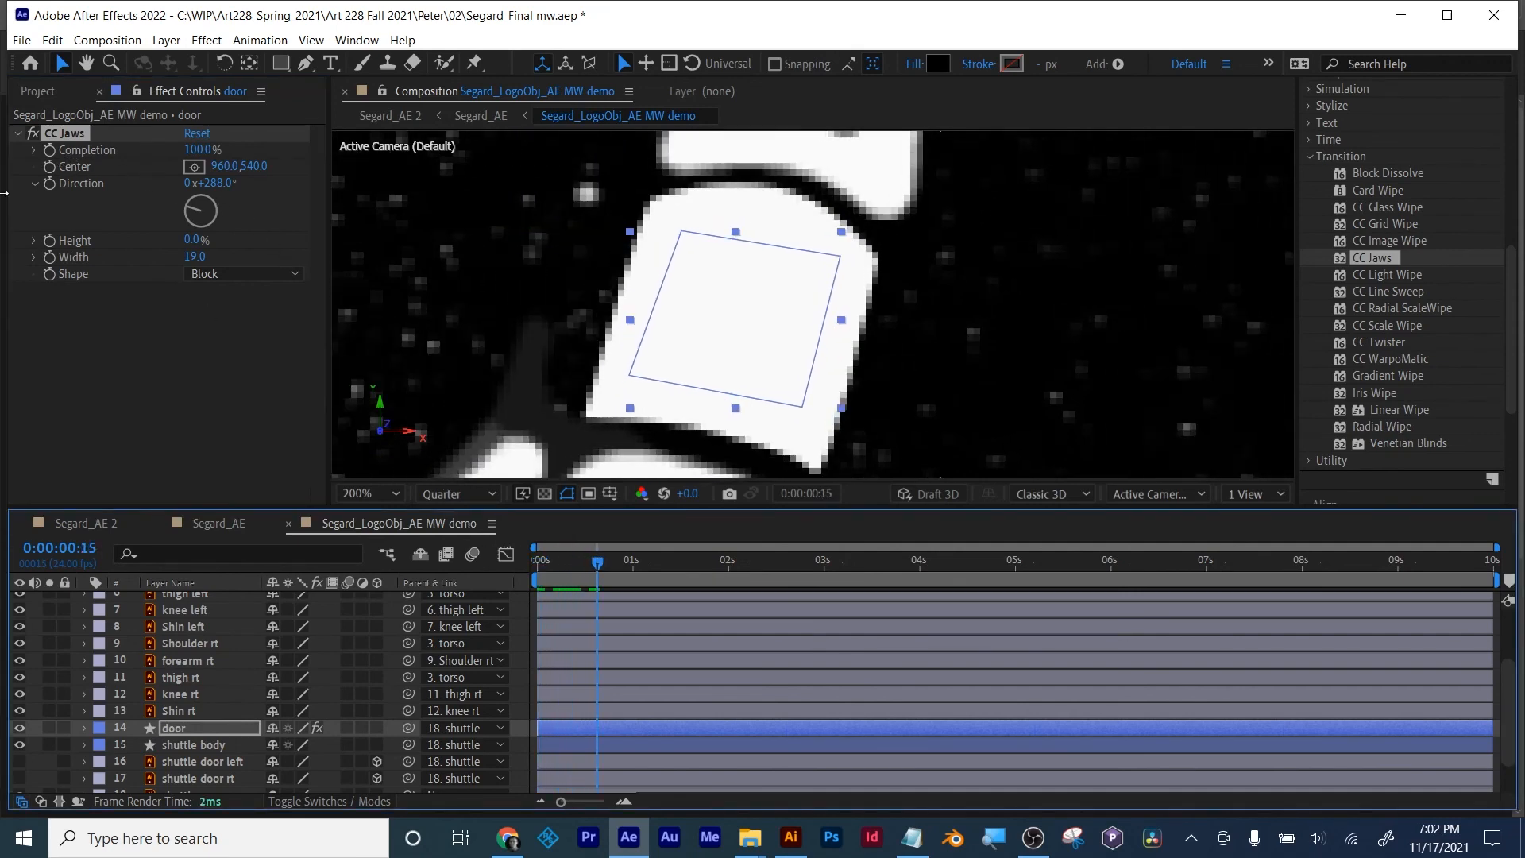
pyautogui.click(48, 150)
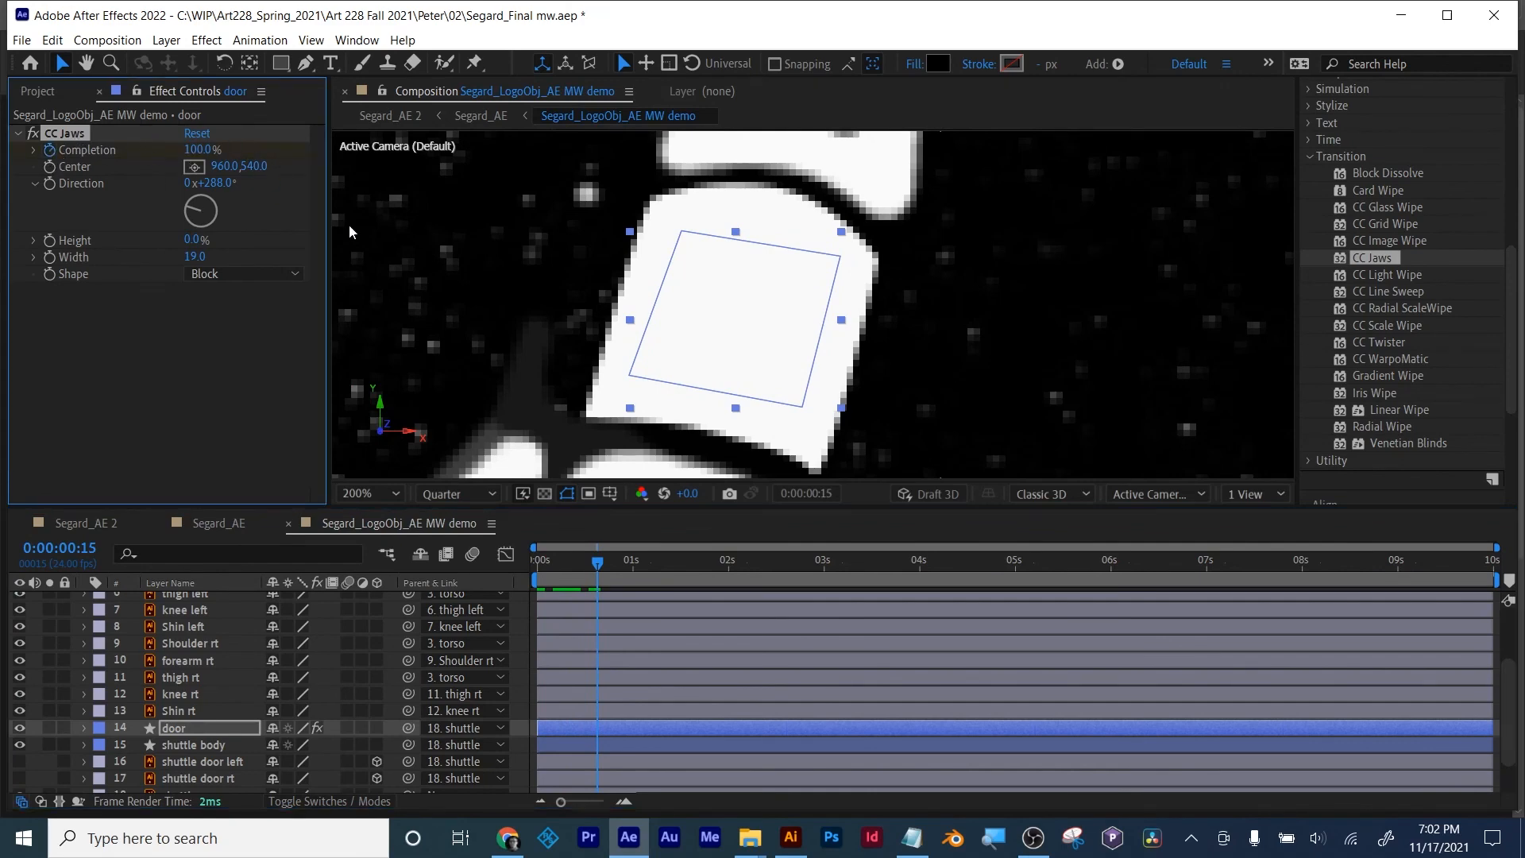
pyautogui.moveTo(603, 565); pyautogui.dragTo(669, 564)
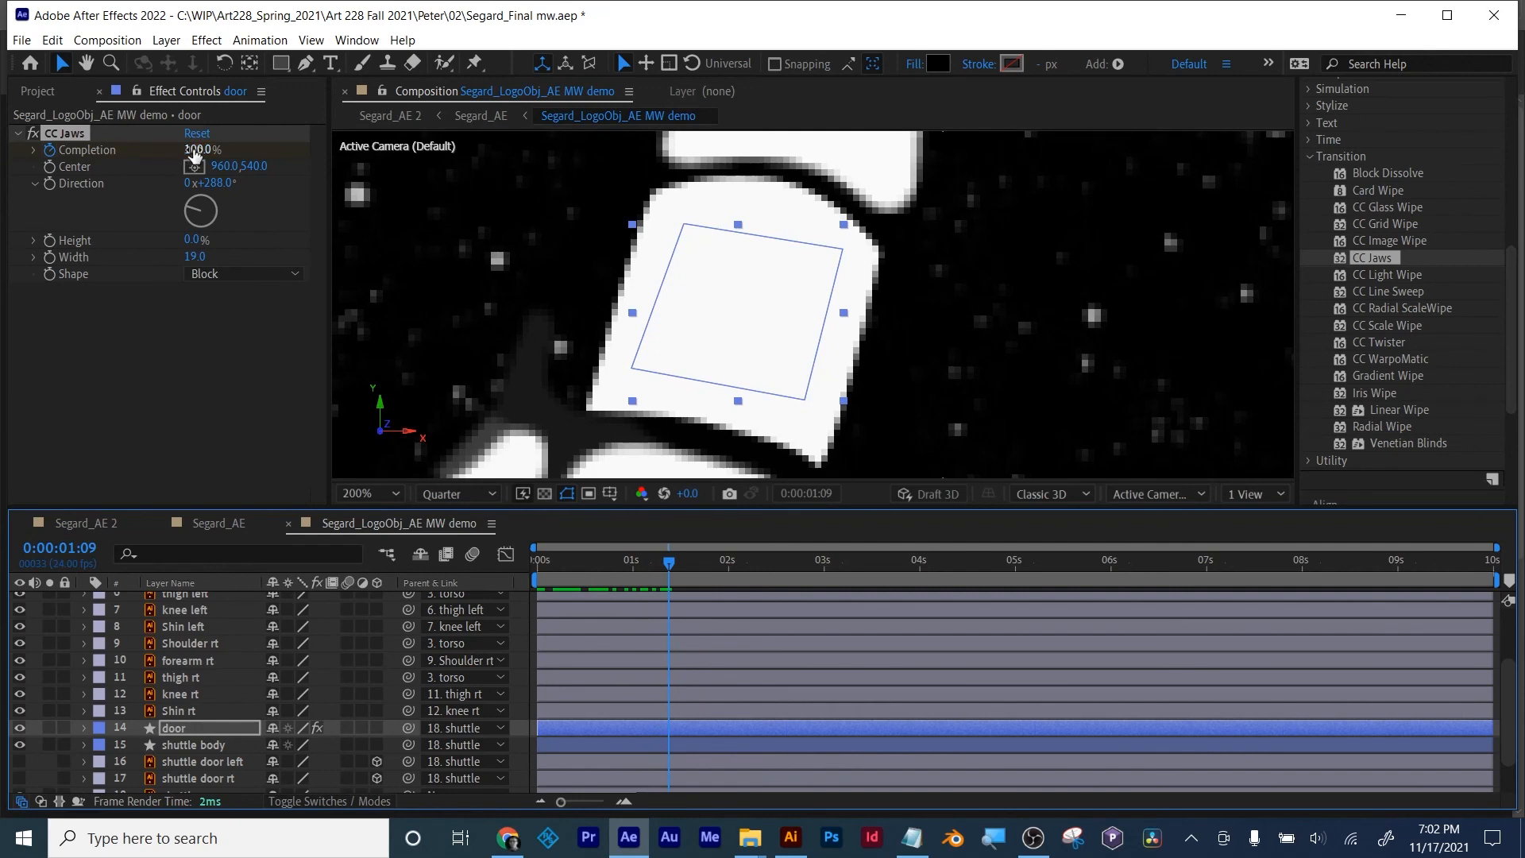
pyautogui.moveTo(195, 151); pyautogui.dragTo(78, 160)
# Step: Play the close-up of the door wipe from the start of the composition
pyautogui.moveTo(669, 564); pyautogui.dragTo(659, 564)
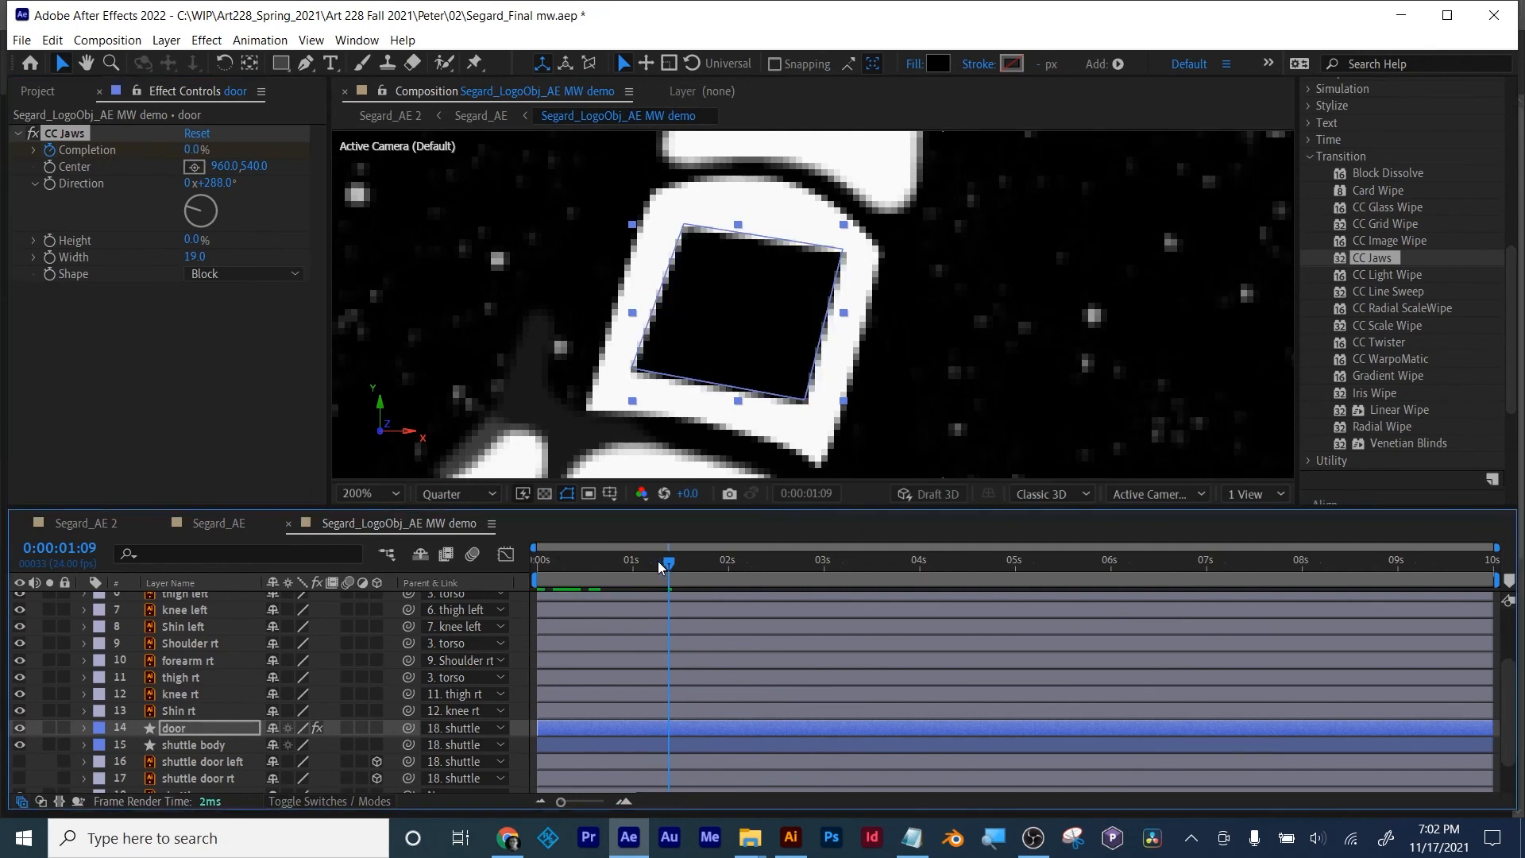
pyautogui.press('space')
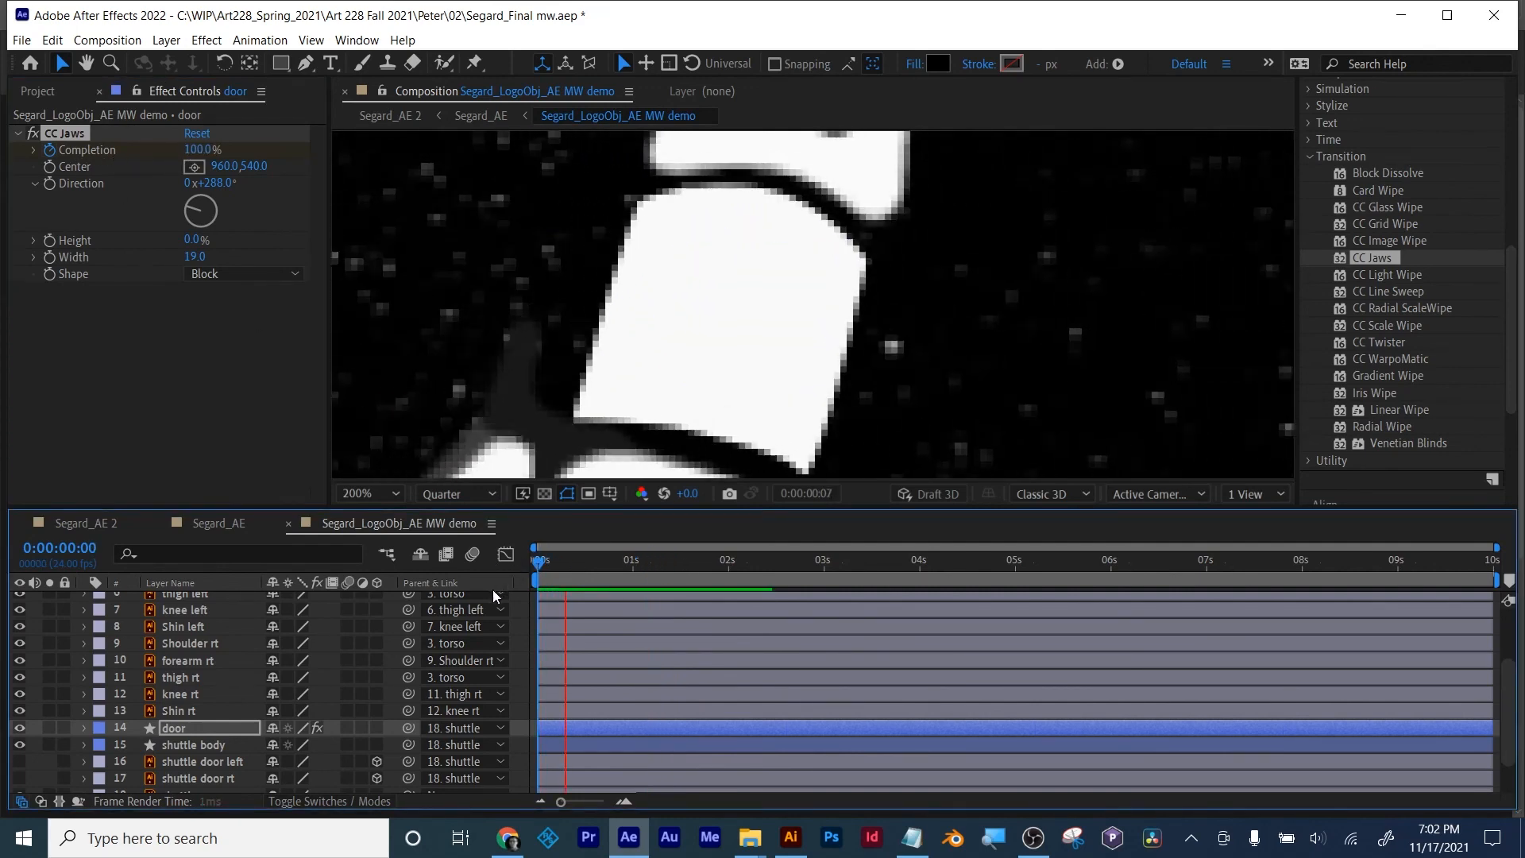
pyautogui.press('space')
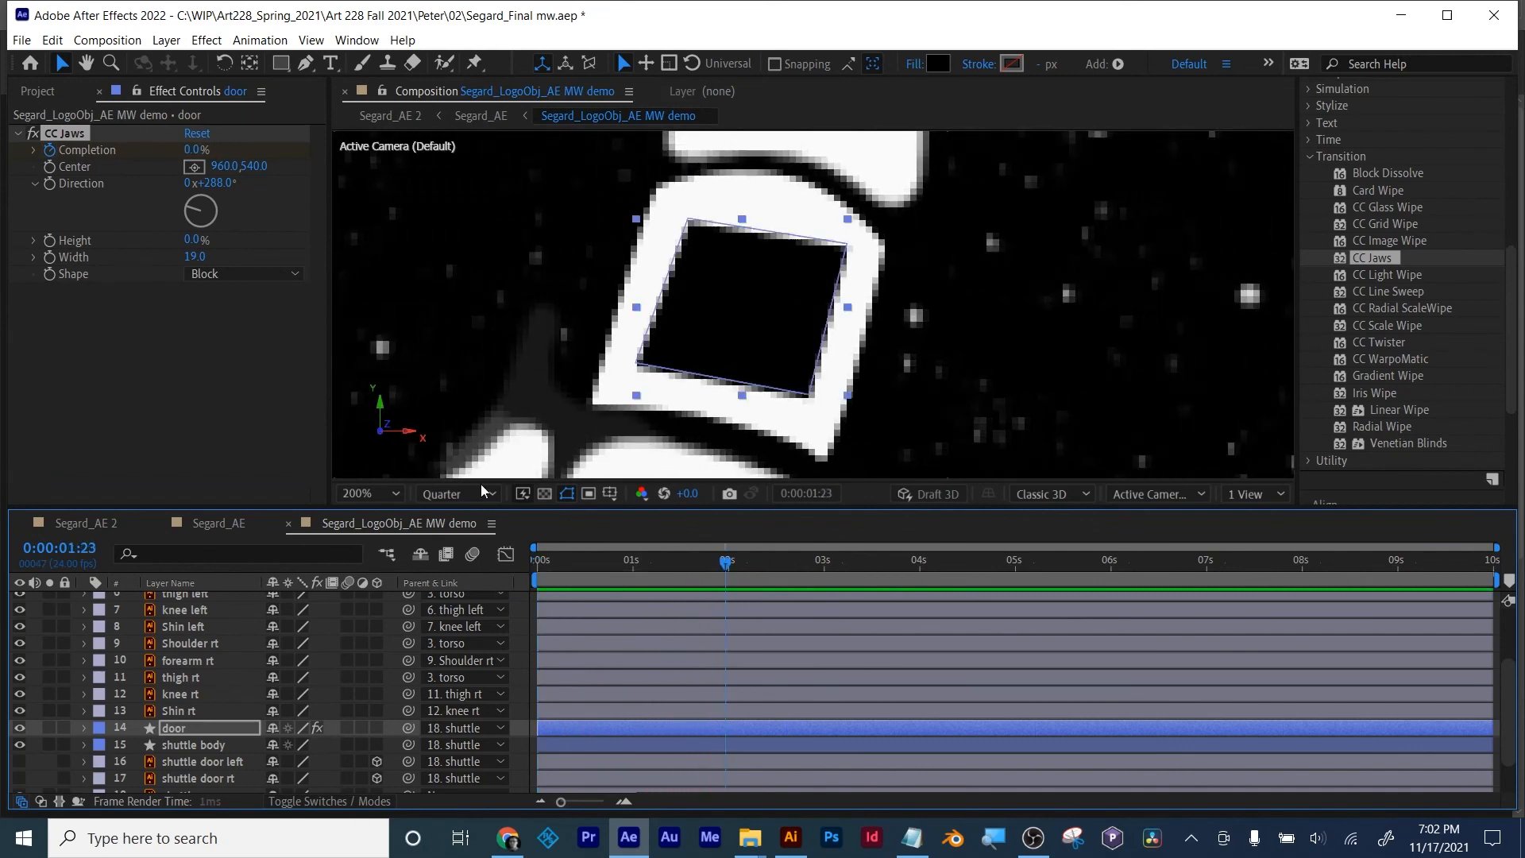
# Step: Fit the whole composition in the viewer and preview the shuttle and astronaut animation from the first frame
pyautogui.click(343, 487)
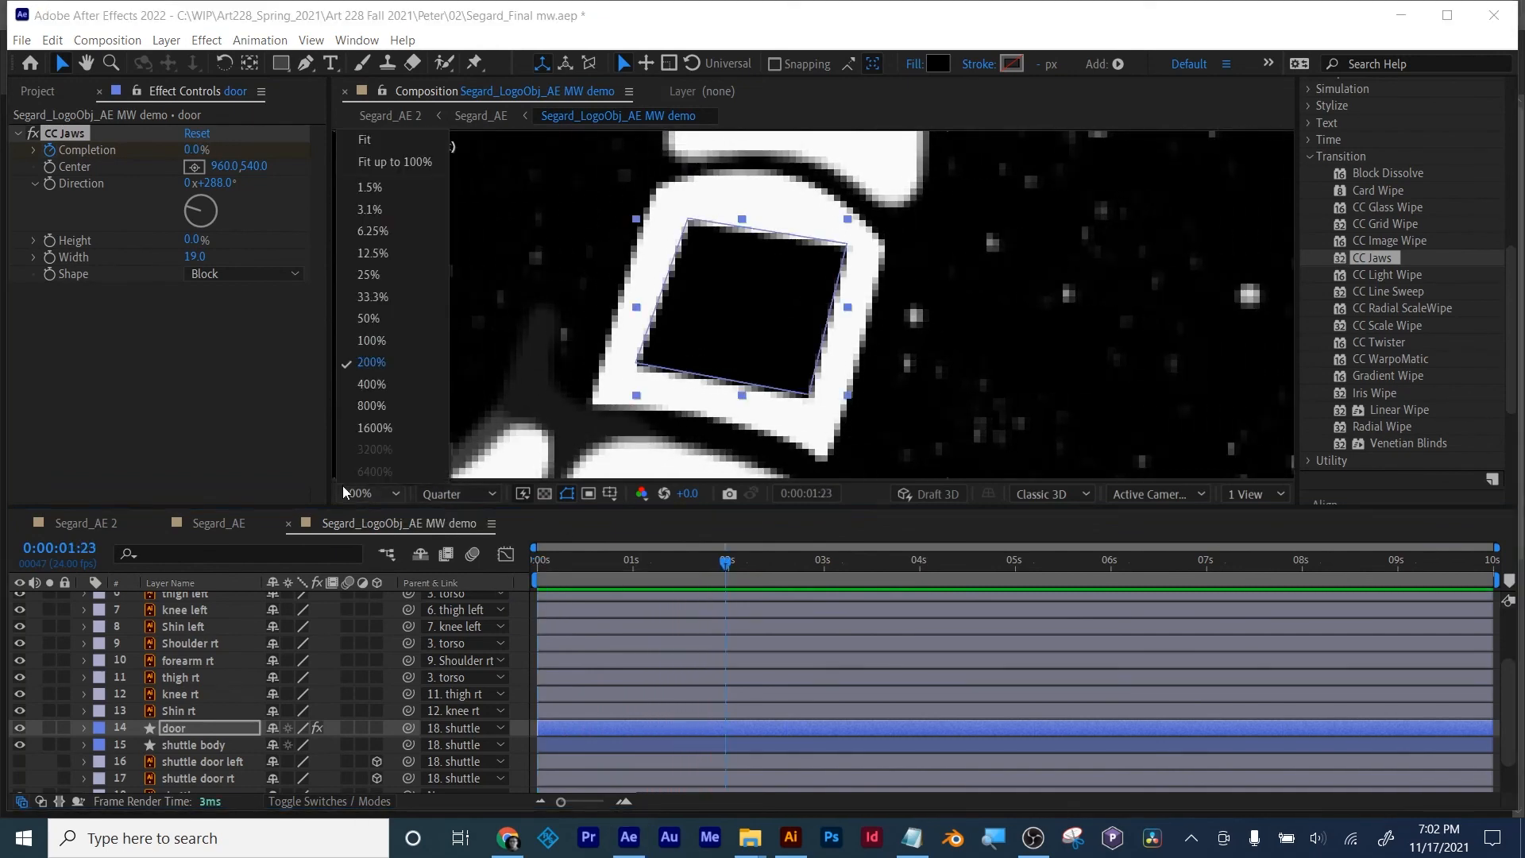
pyautogui.click(370, 138)
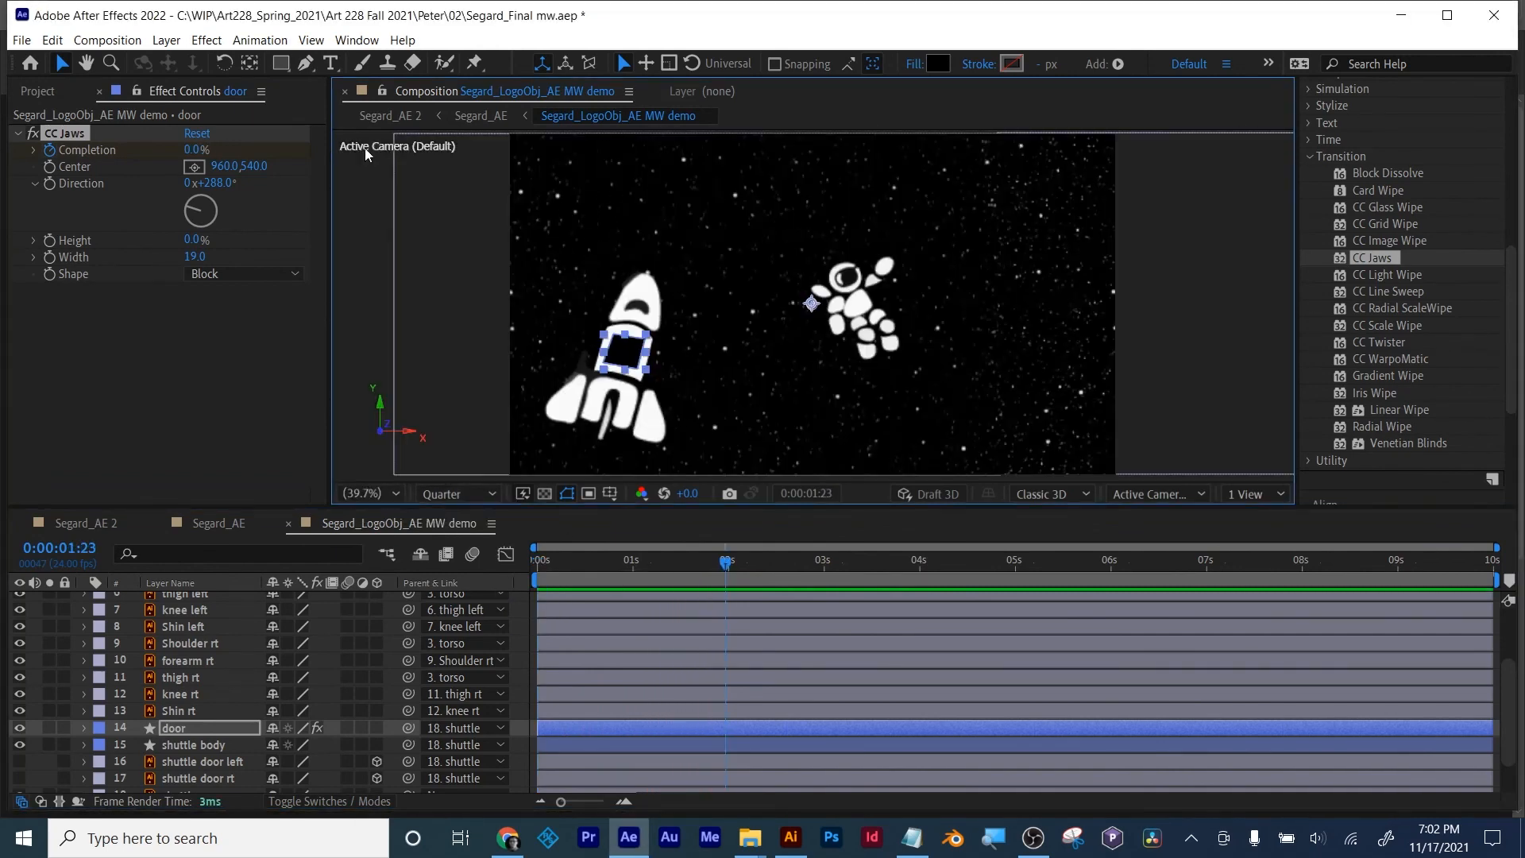
pyautogui.click(226, 398)
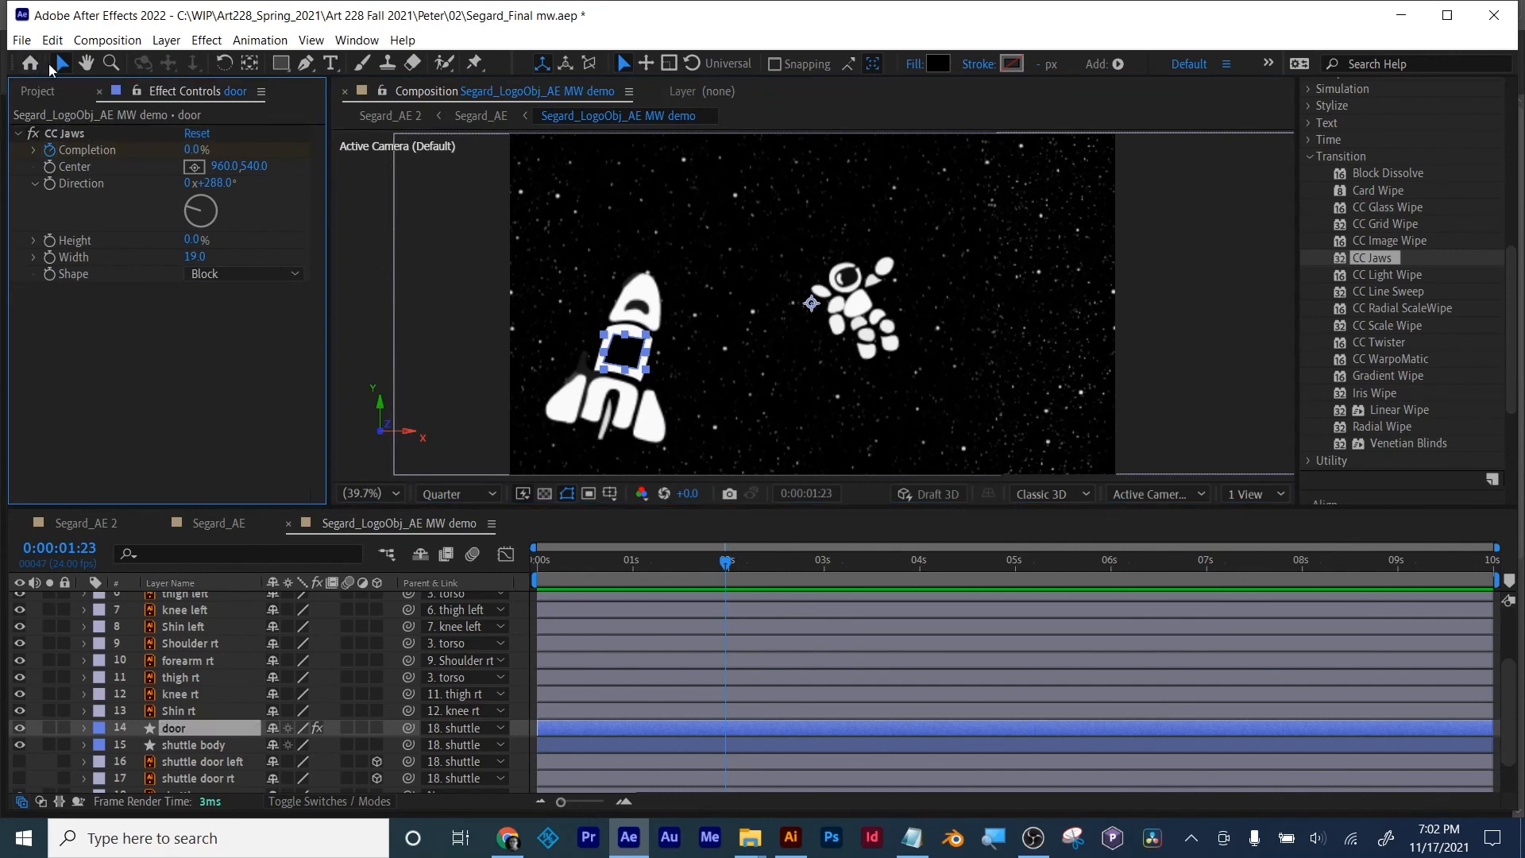
pyautogui.click(461, 307)
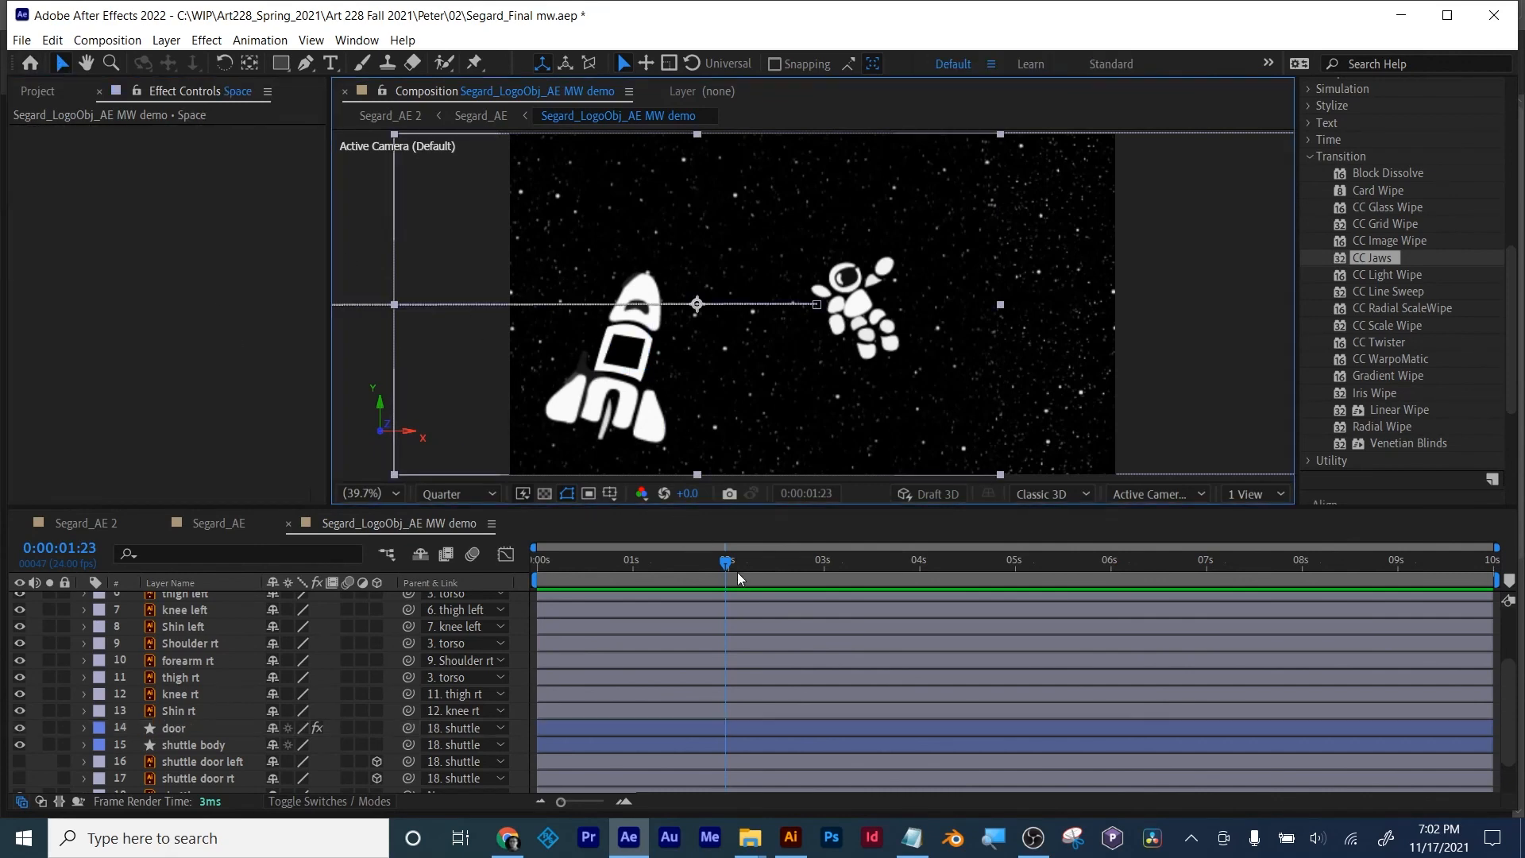
pyautogui.moveTo(727, 562); pyautogui.dragTo(525, 560)
pyautogui.click(1144, 445)
pyautogui.press('space')
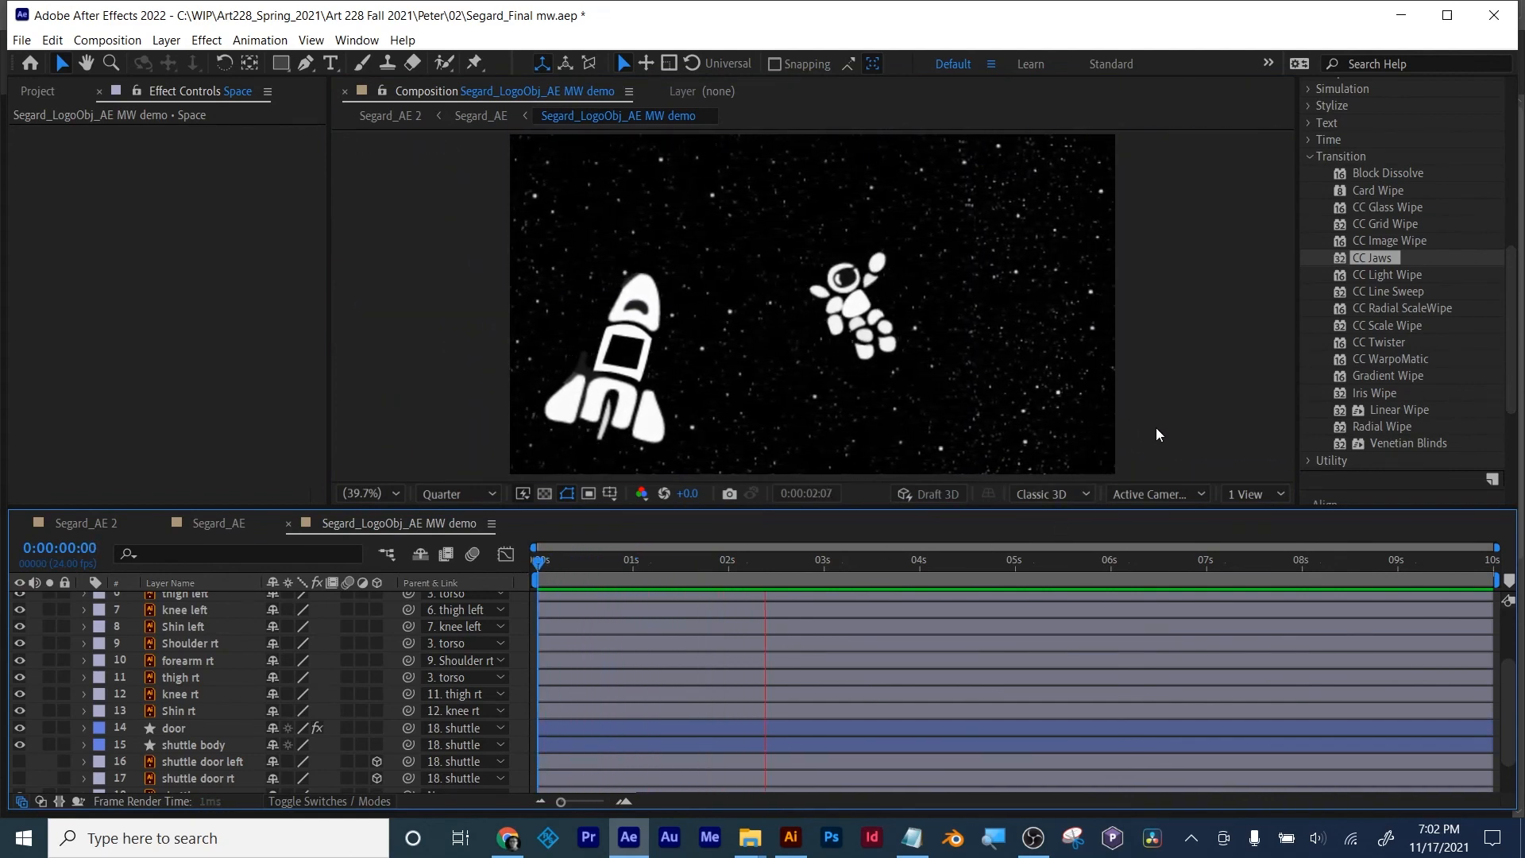
pyautogui.press('space')
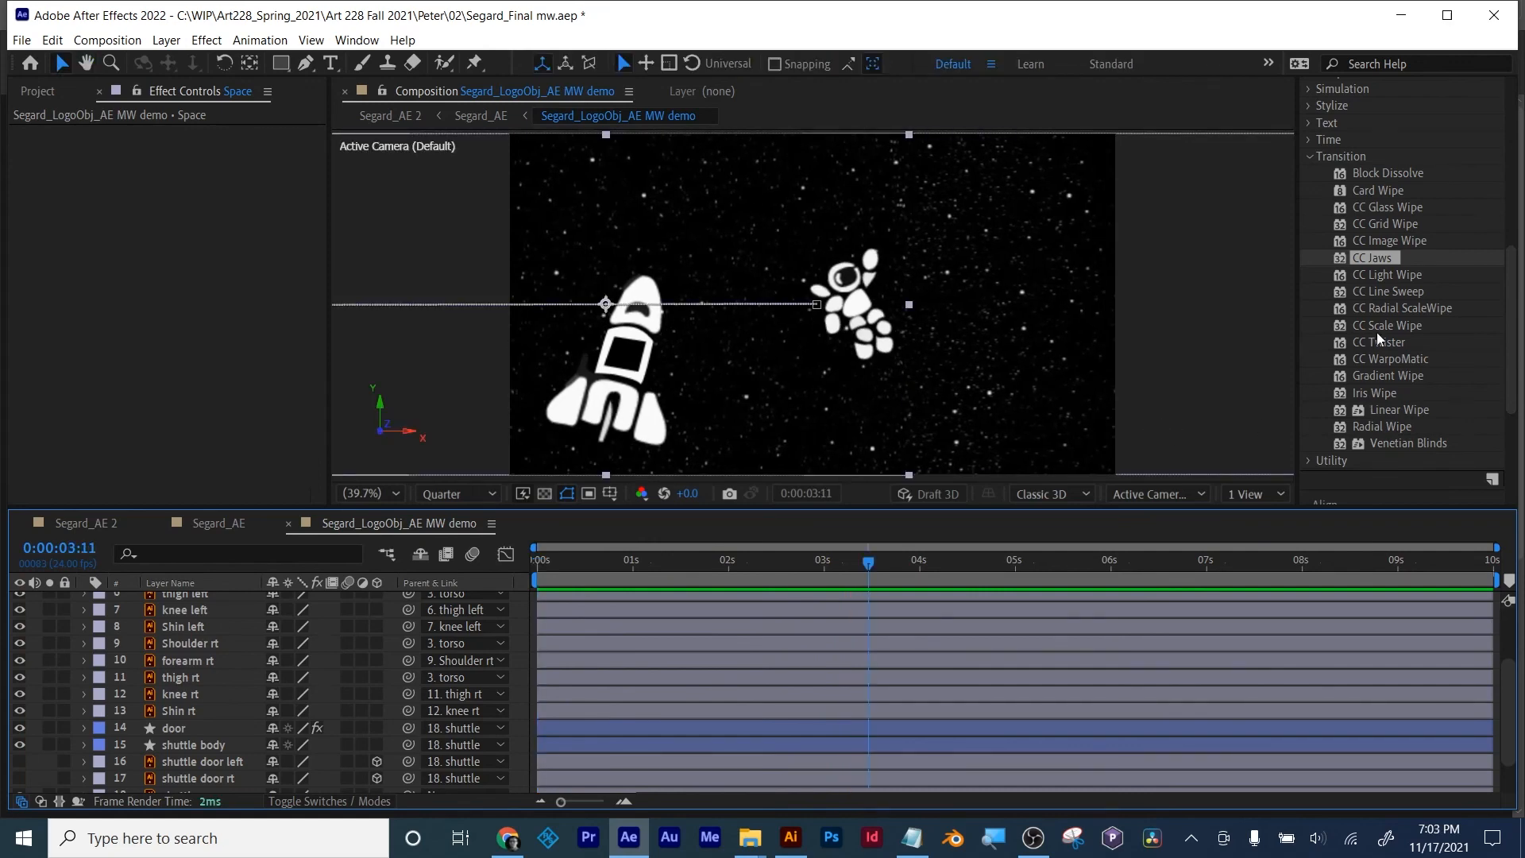
# Step: Search the effects and presets for "bar" and select the Barn Doors transition preset
pyautogui.scroll(10, 1369, 176)
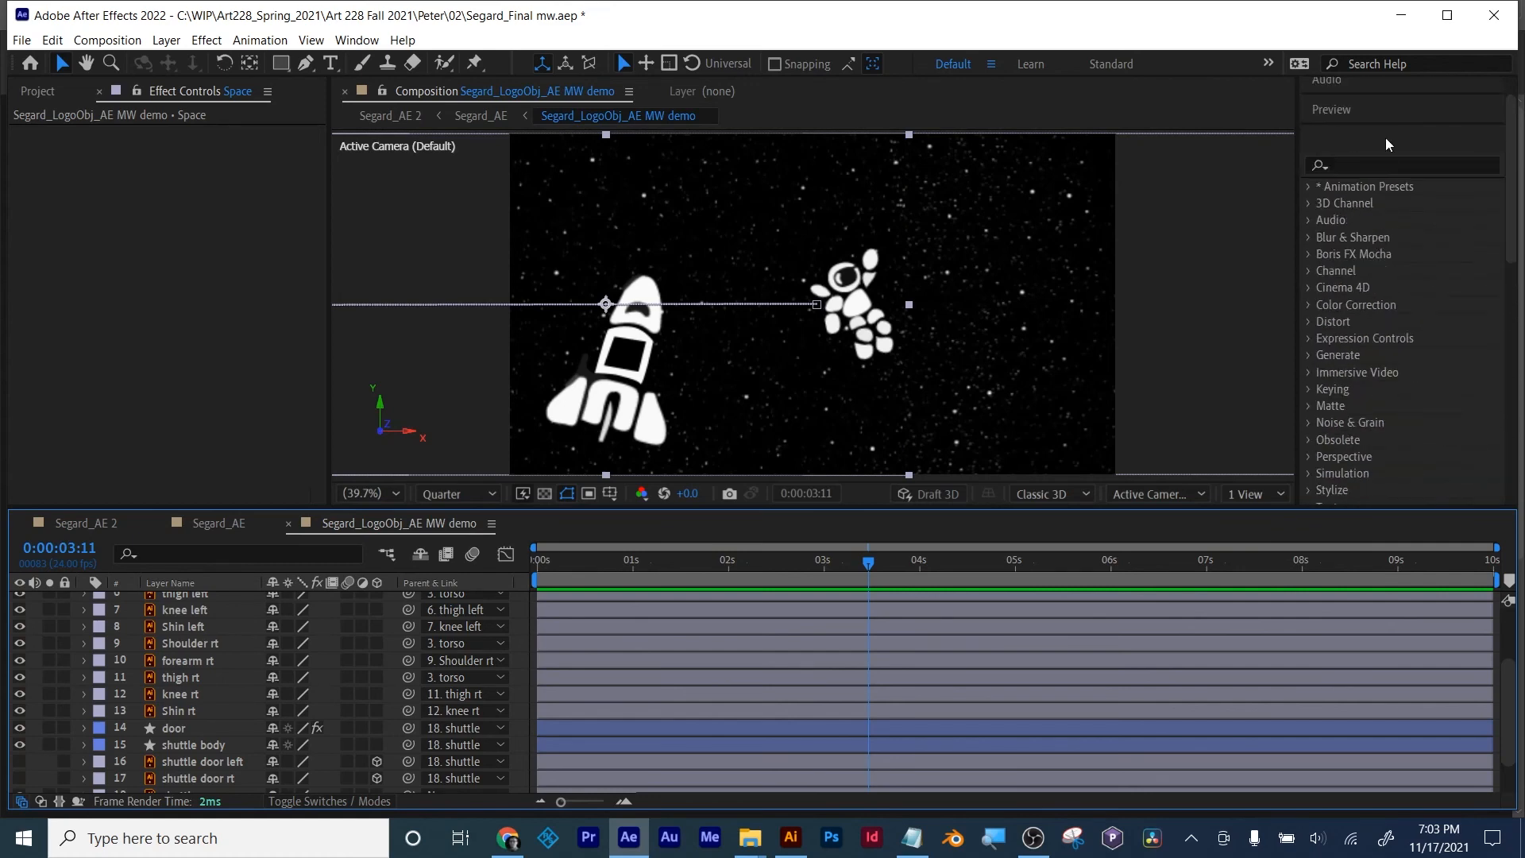
pyautogui.click(1357, 165)
pyautogui.write('bar')
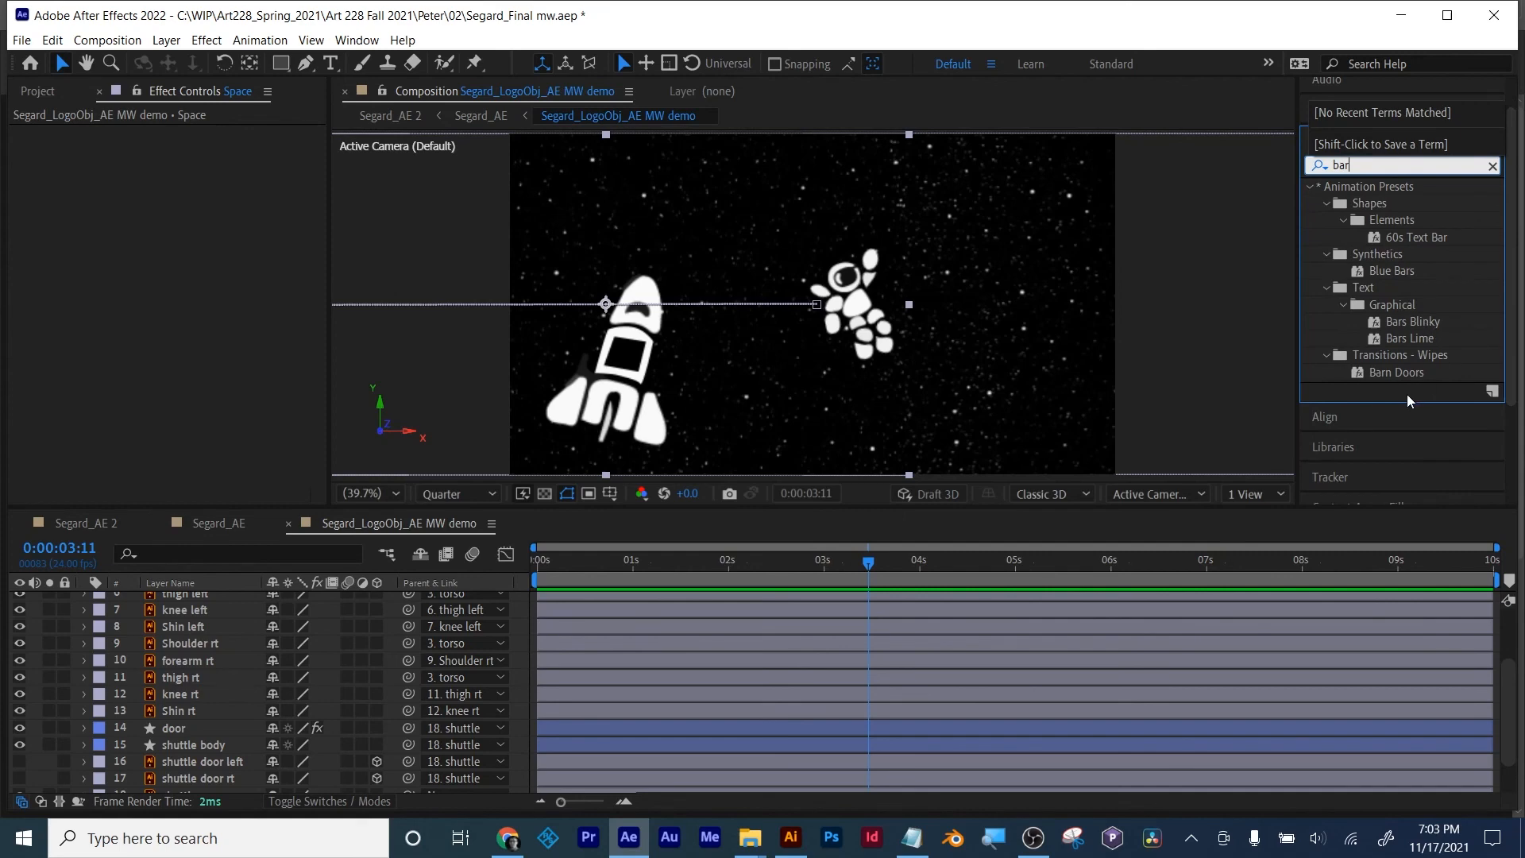
pyautogui.click(1400, 375)
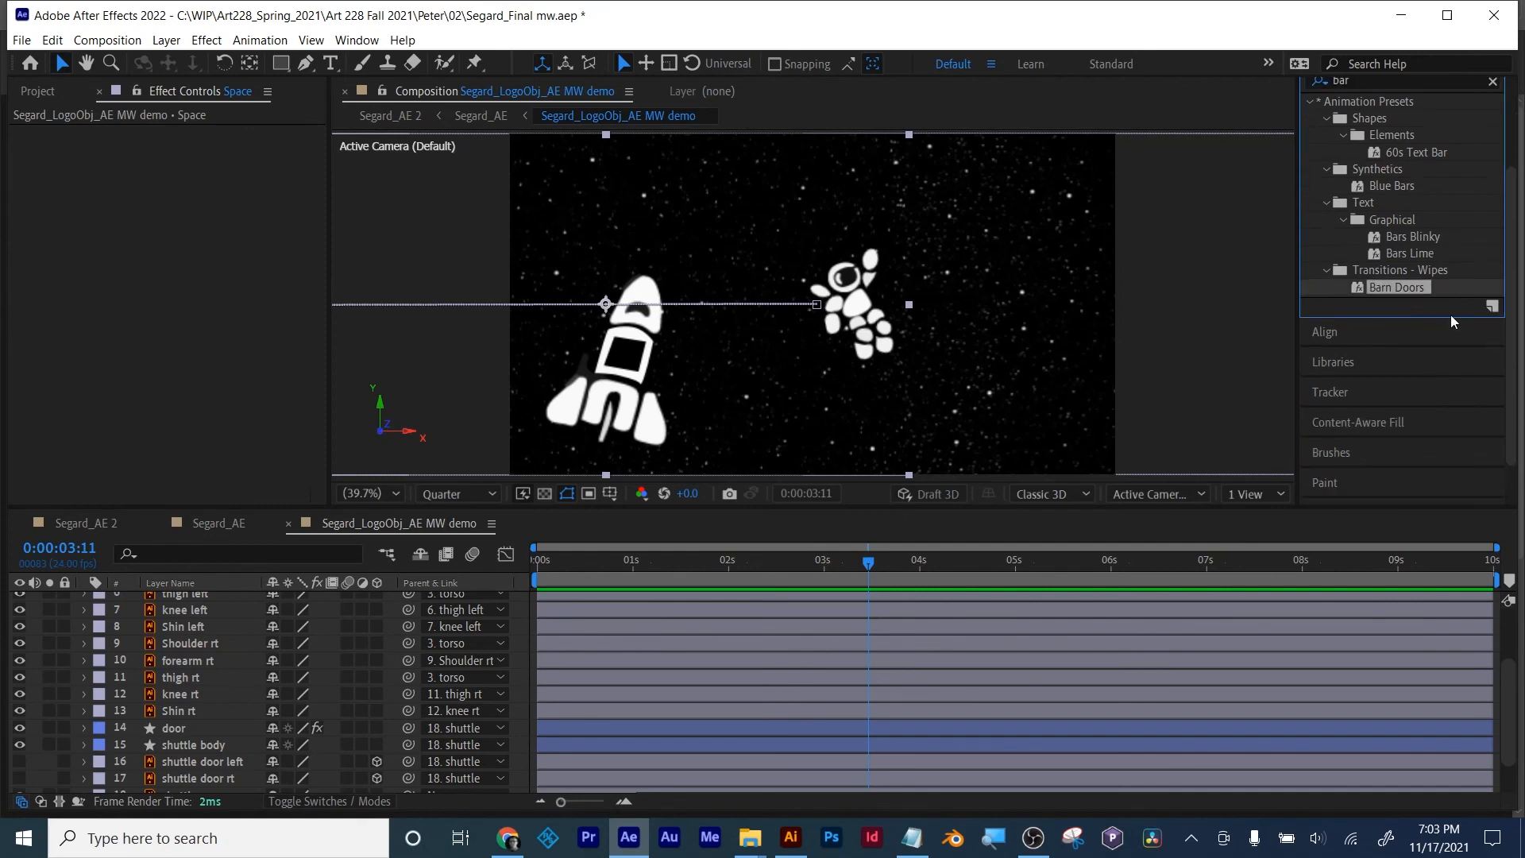
# Step: Disable the CC Jaws effect on the door layer and reveal the layer's keyframes in the timeline
pyautogui.click(172, 729)
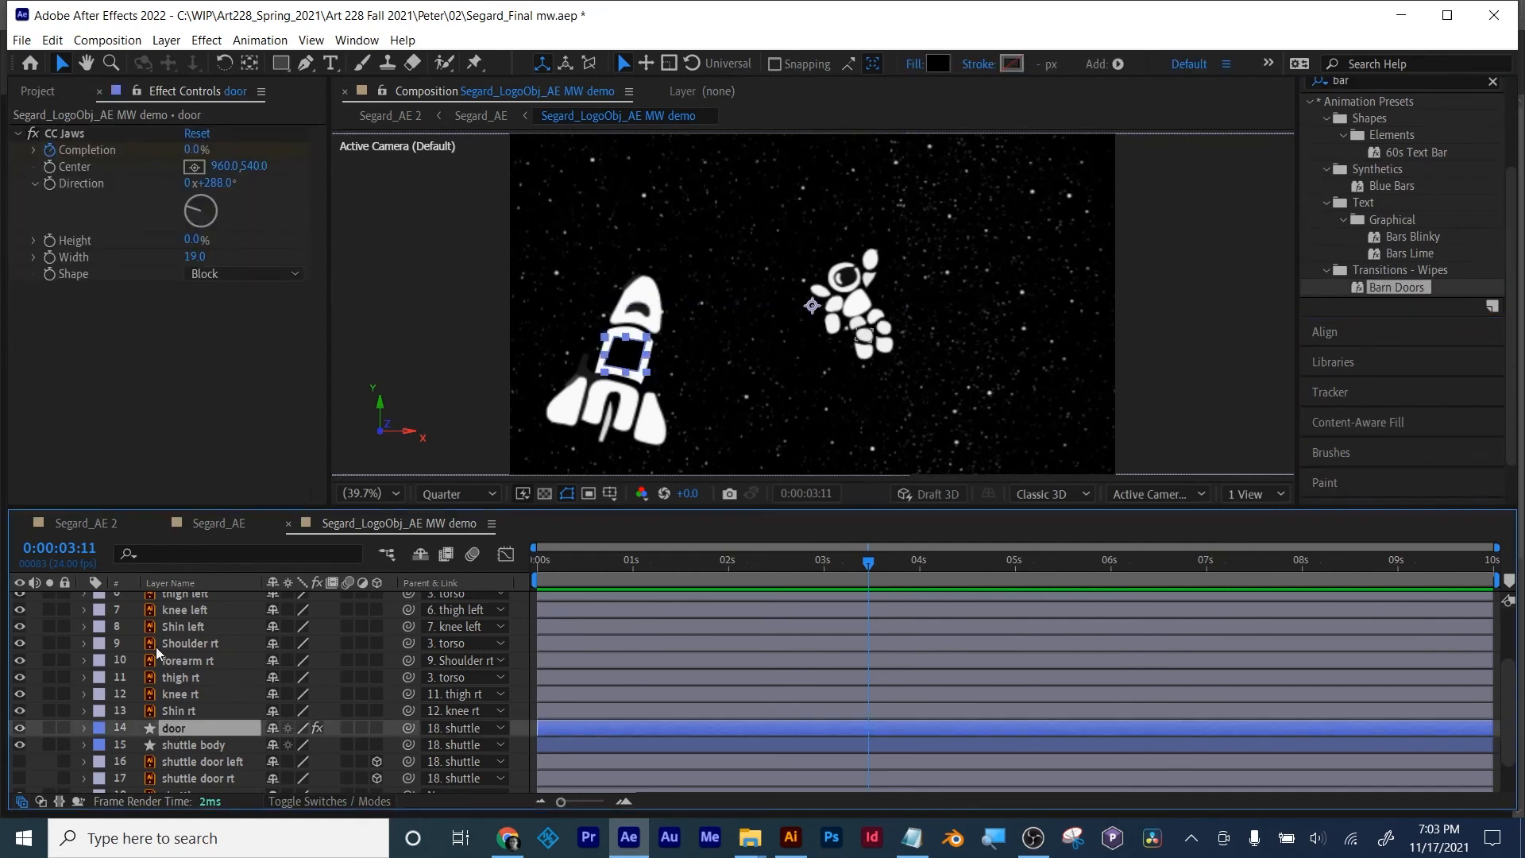
pyautogui.click(35, 135)
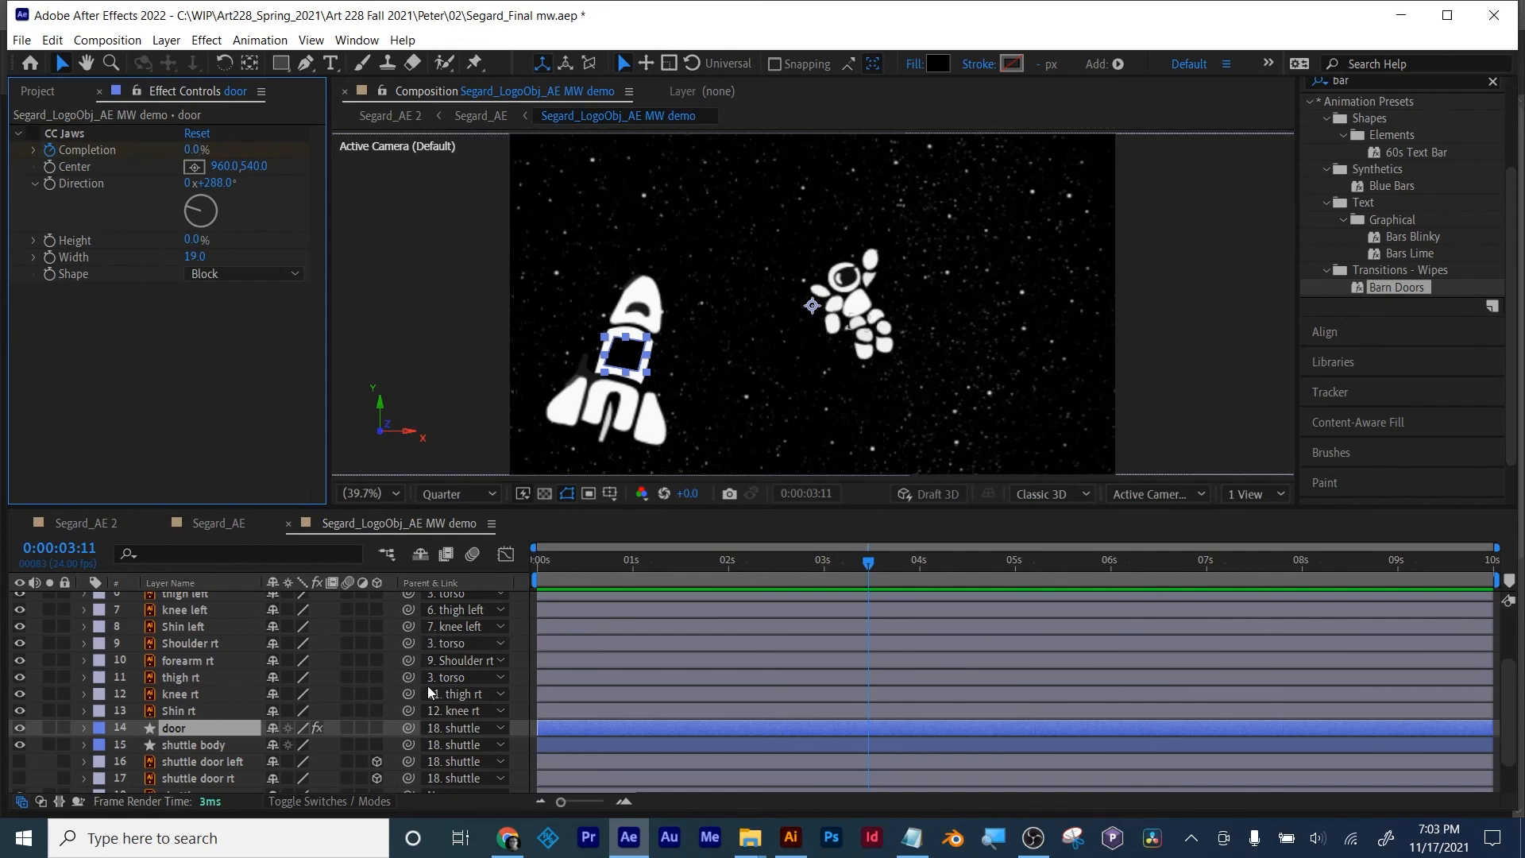
pyautogui.press('u')
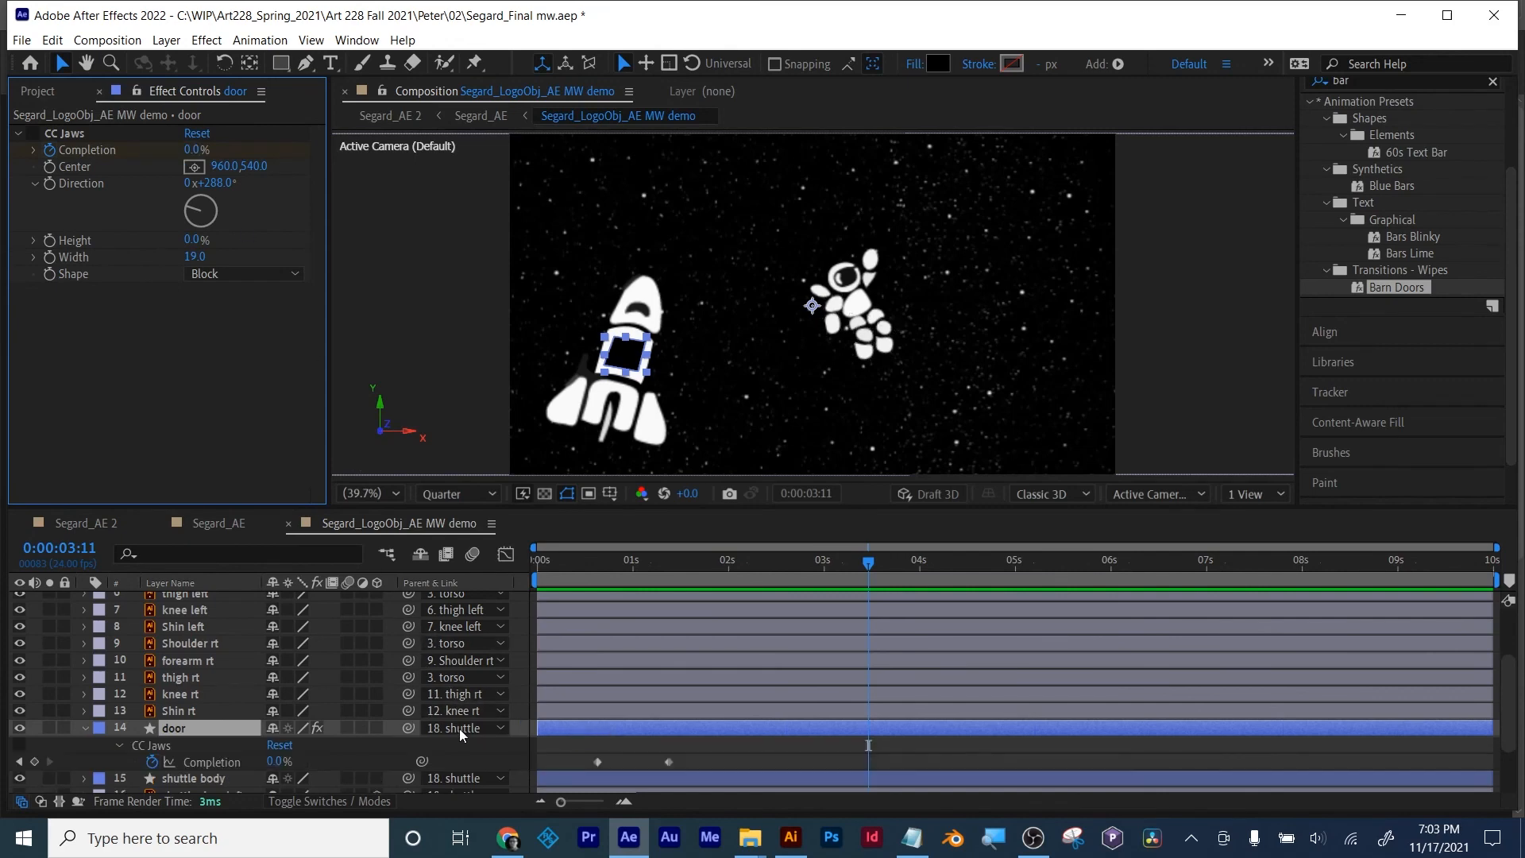
# Step: Apply the Barn Doors preset to the door layer at its first CC Jaws Completion keyframe, 0:00:00:15
pyautogui.click(20, 764)
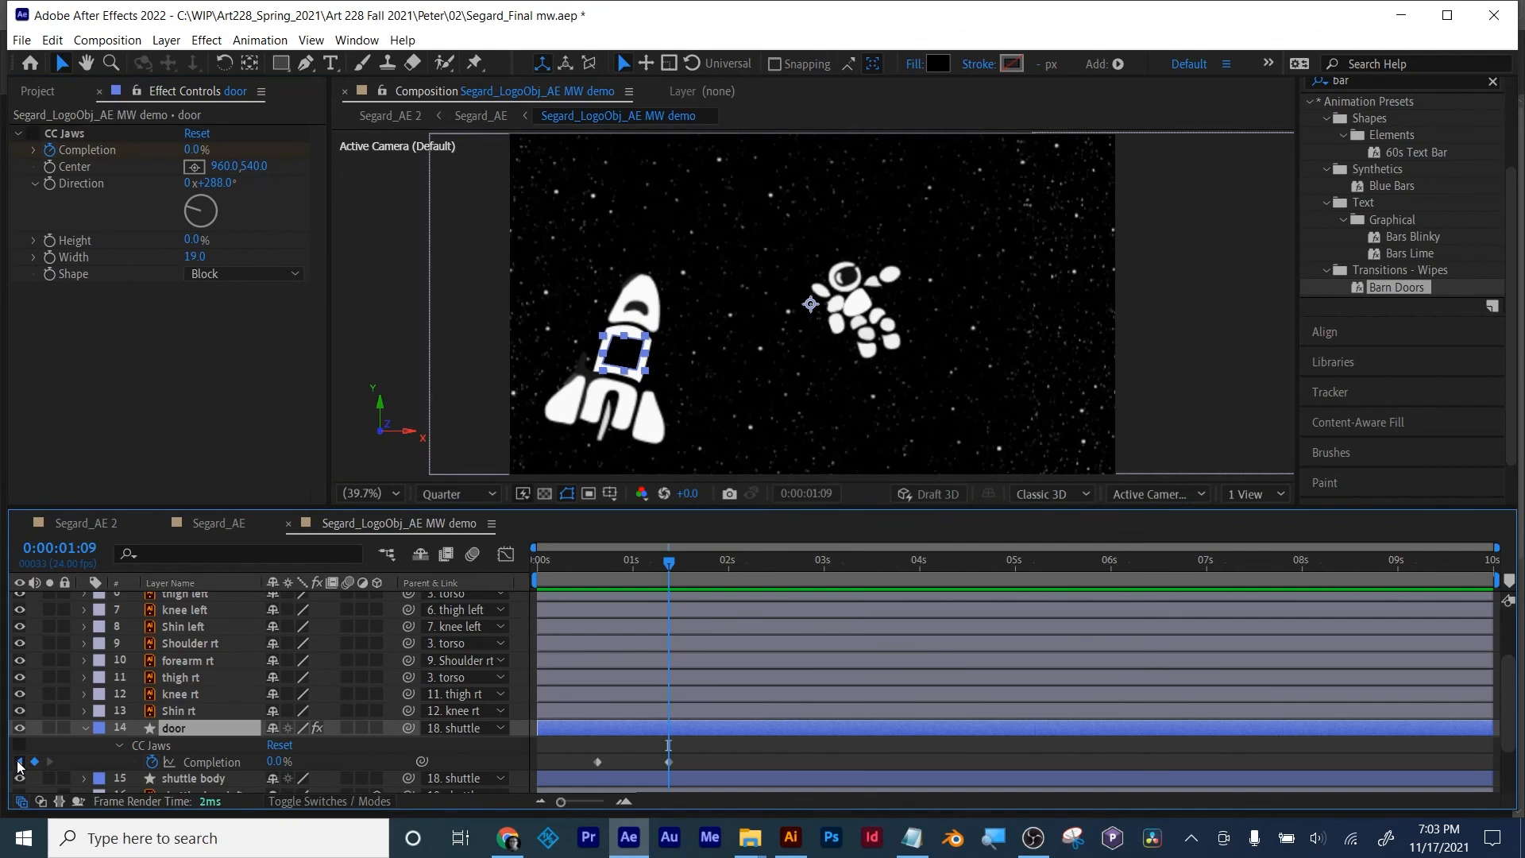
pyautogui.click(19, 764)
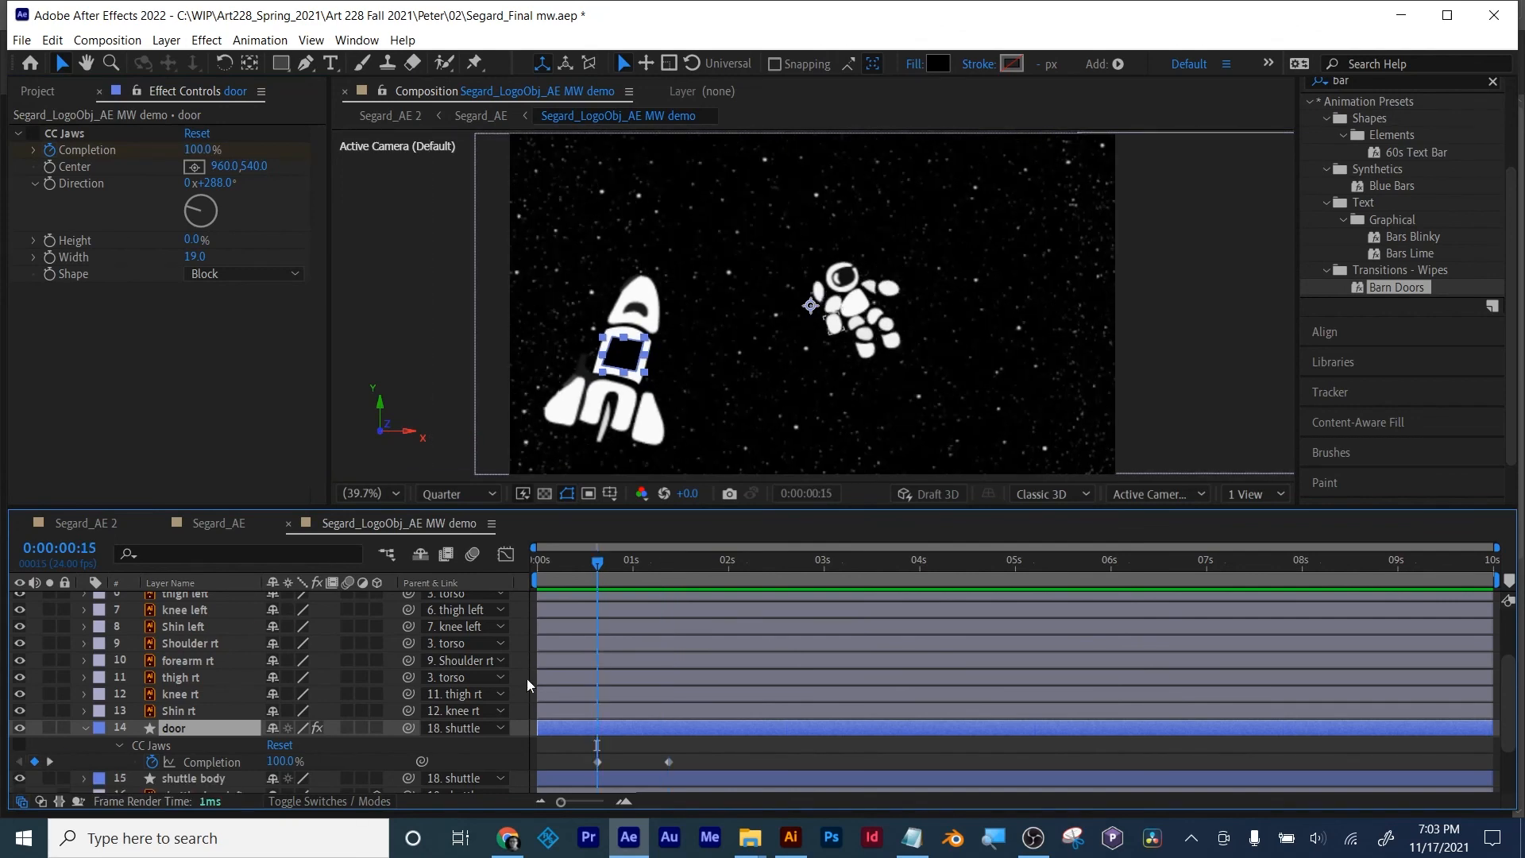
pyautogui.click(34, 137)
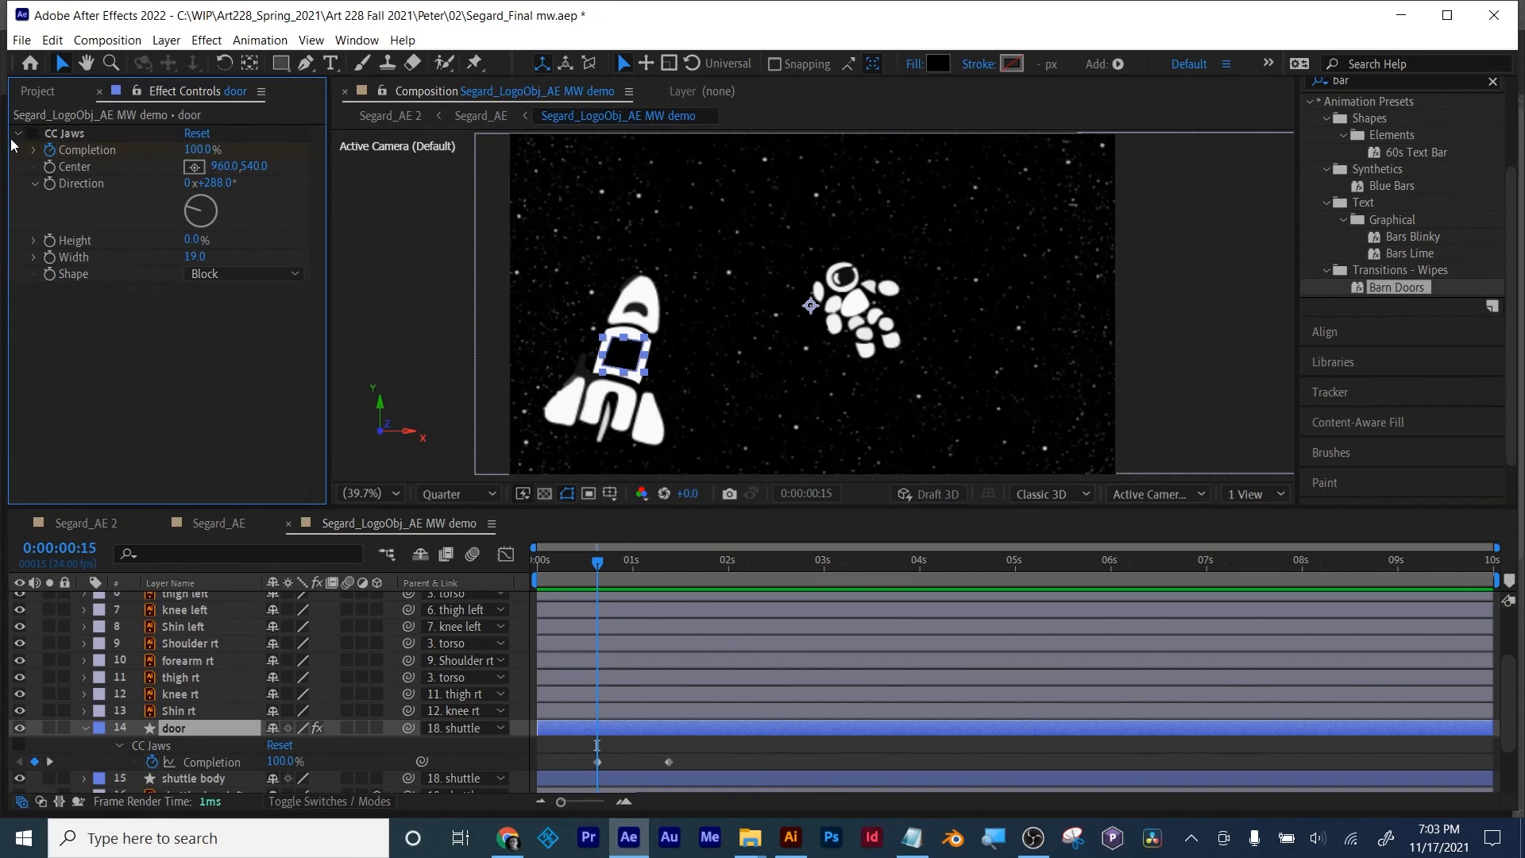
pyautogui.click(17, 134)
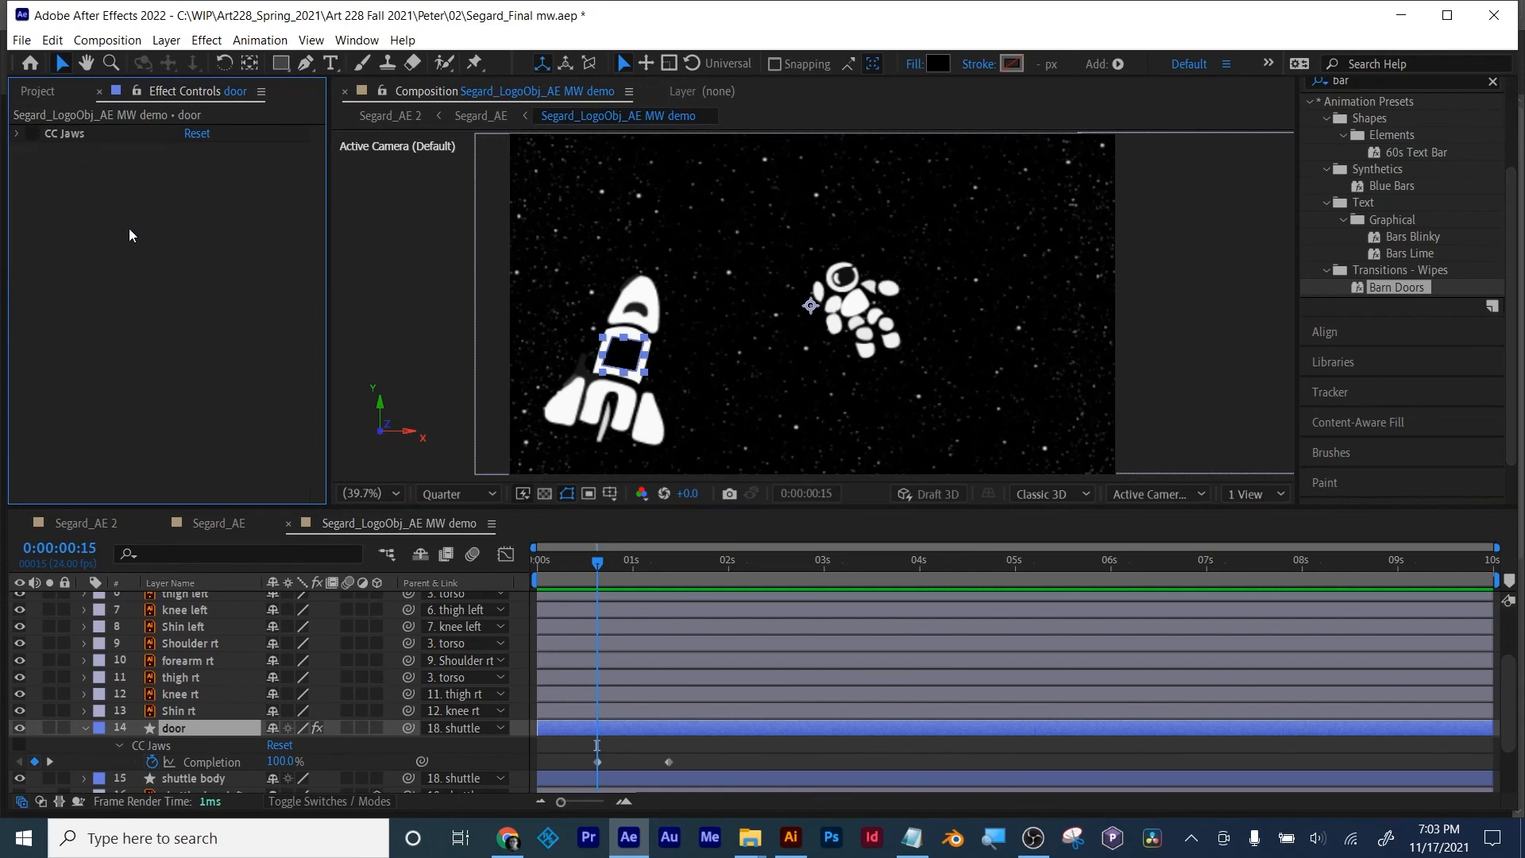
pyautogui.moveTo(1382, 284); pyautogui.dragTo(618, 726)
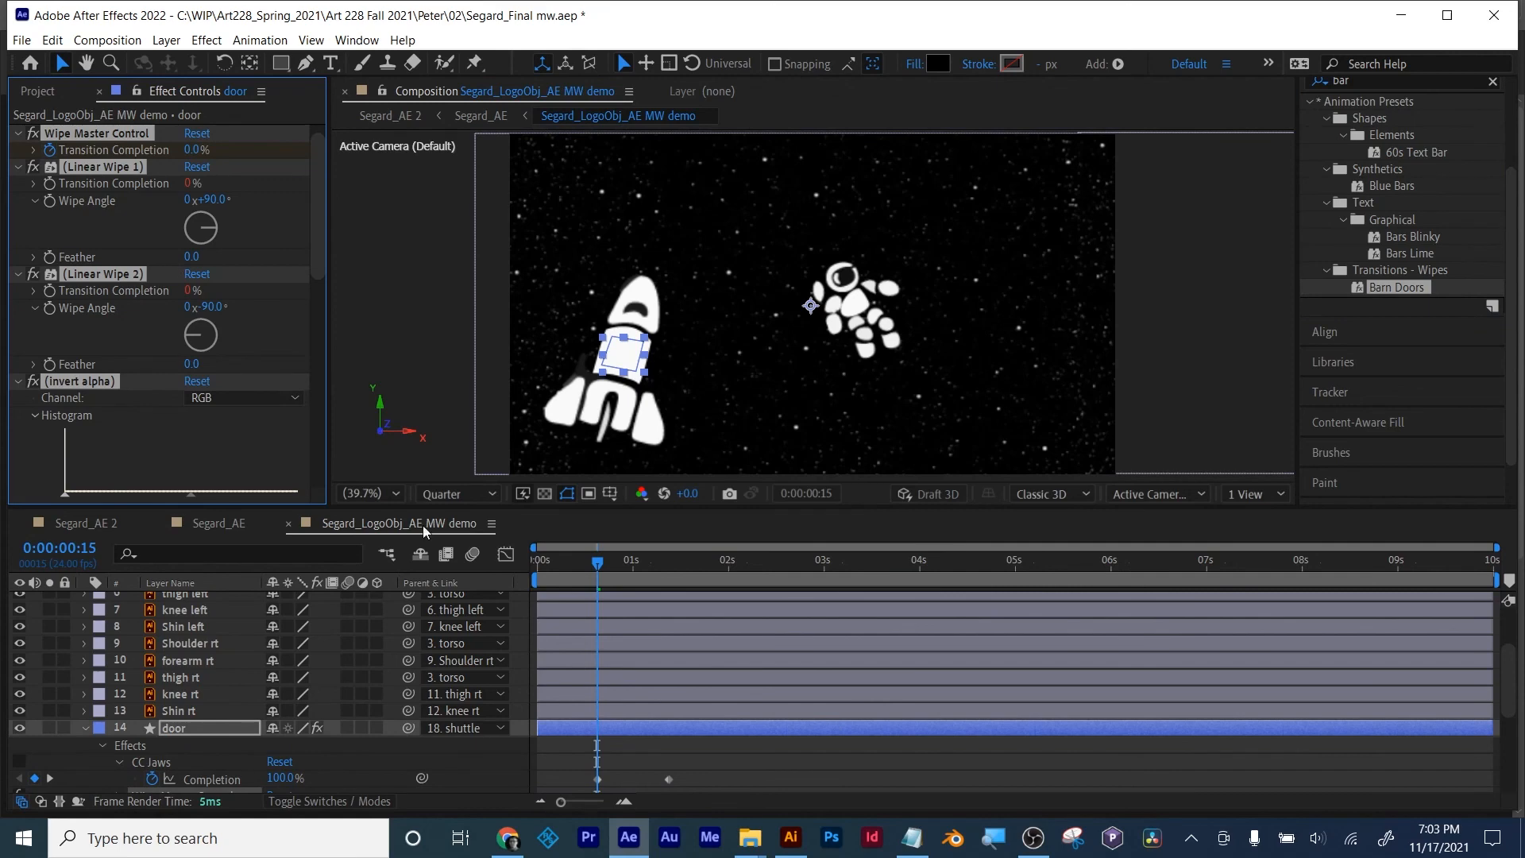
# Step: Check the Barn Doors wipe on the door at 0:00:01:00 and look through the preset's effect settings
pyautogui.moveTo(600, 567); pyautogui.dragTo(632, 565)
pyautogui.scroll(-7, 162, 295)
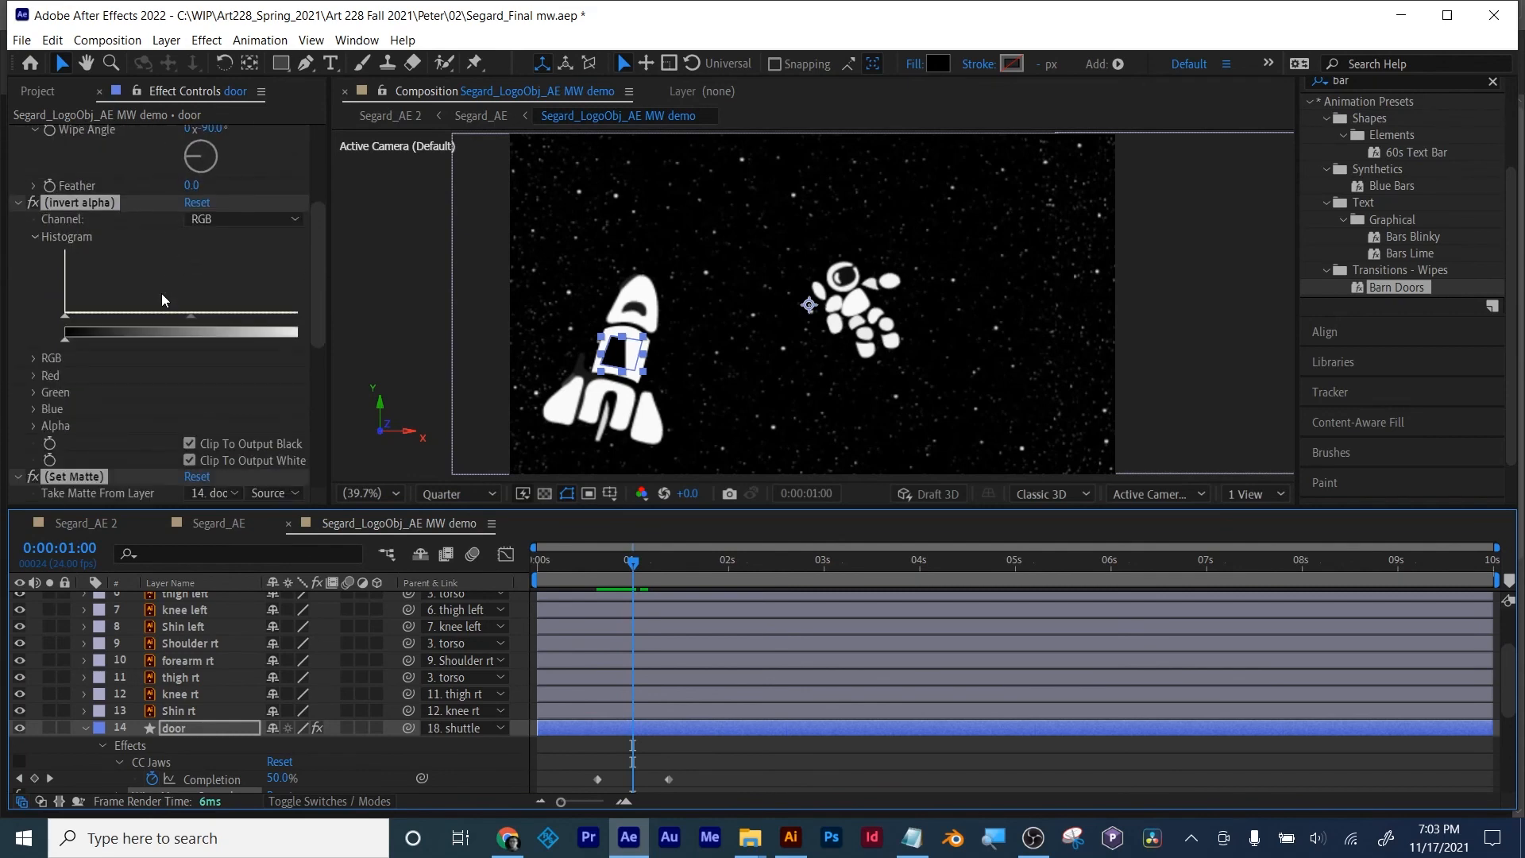
pyautogui.scroll(-2, 162, 300)
pyautogui.scroll(-3, 165, 287)
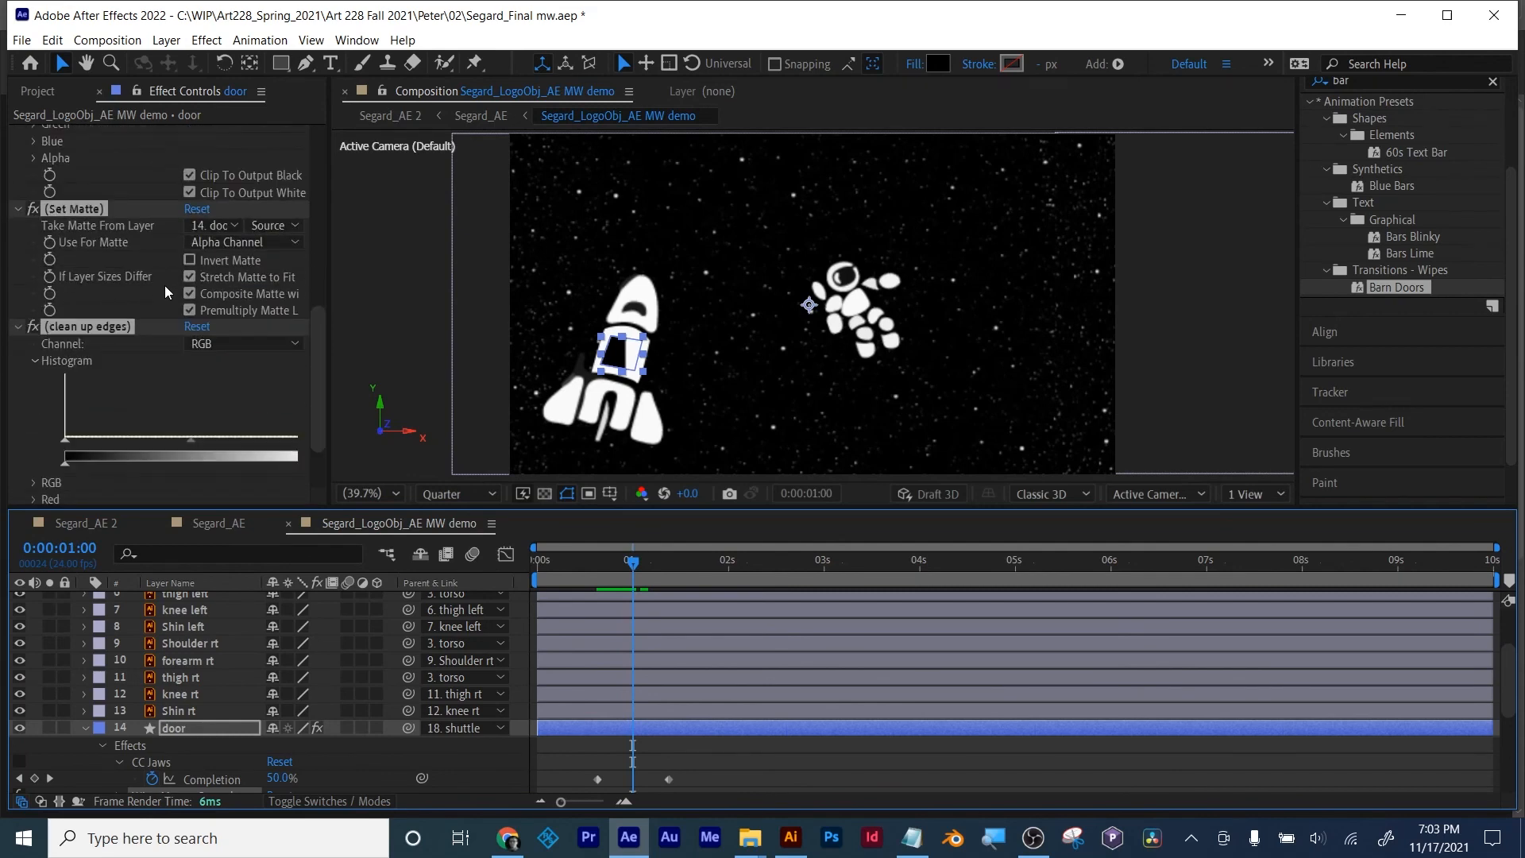
pyautogui.scroll(14, 166, 292)
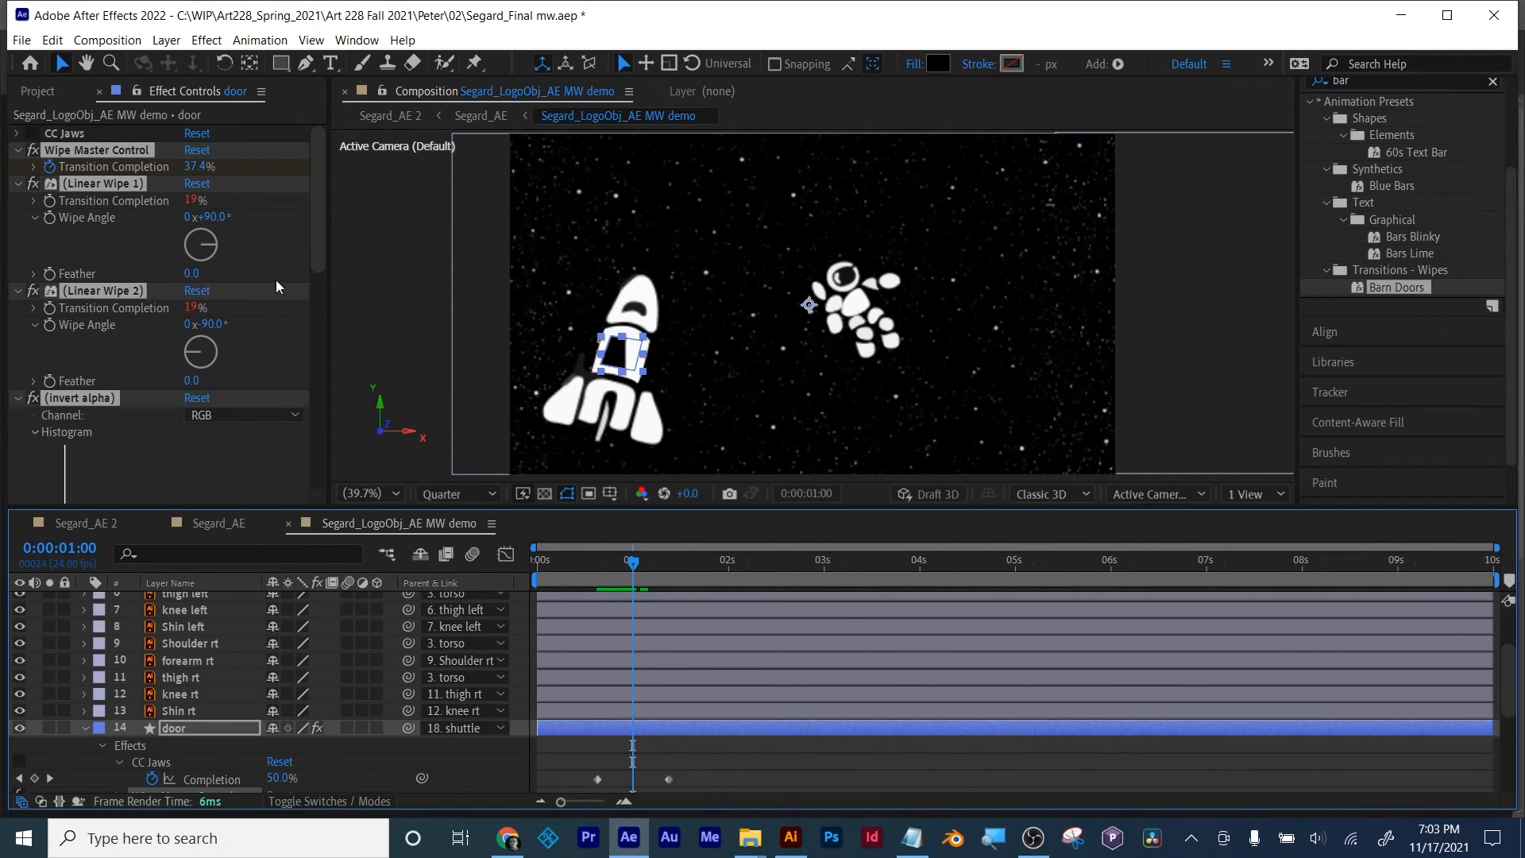
# Step: Undo the application of the Barn Doors preset to the door layer
pyautogui.hotkey('ctrl', 'z')
pyautogui.hotkey('ctrl', 'z')
pyautogui.hotkey('ctrl', 'z')
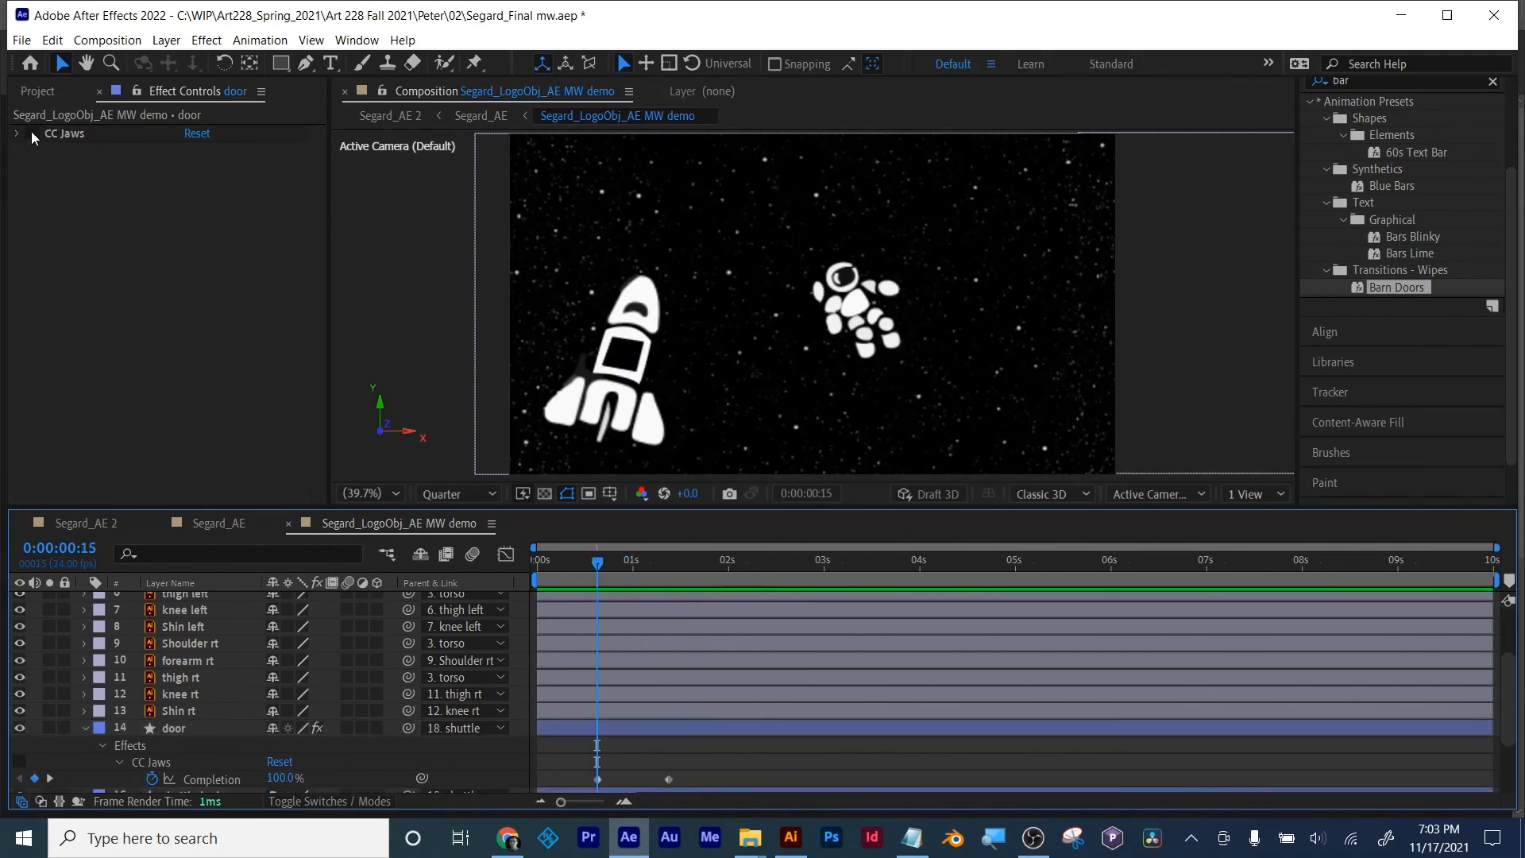
# Step: Re-enable the CC Jaws effect on the door layer, check the wipe between its keyframes, and save the project
pyautogui.click(31, 131)
pyautogui.moveTo(587, 556); pyautogui.dragTo(646, 567)
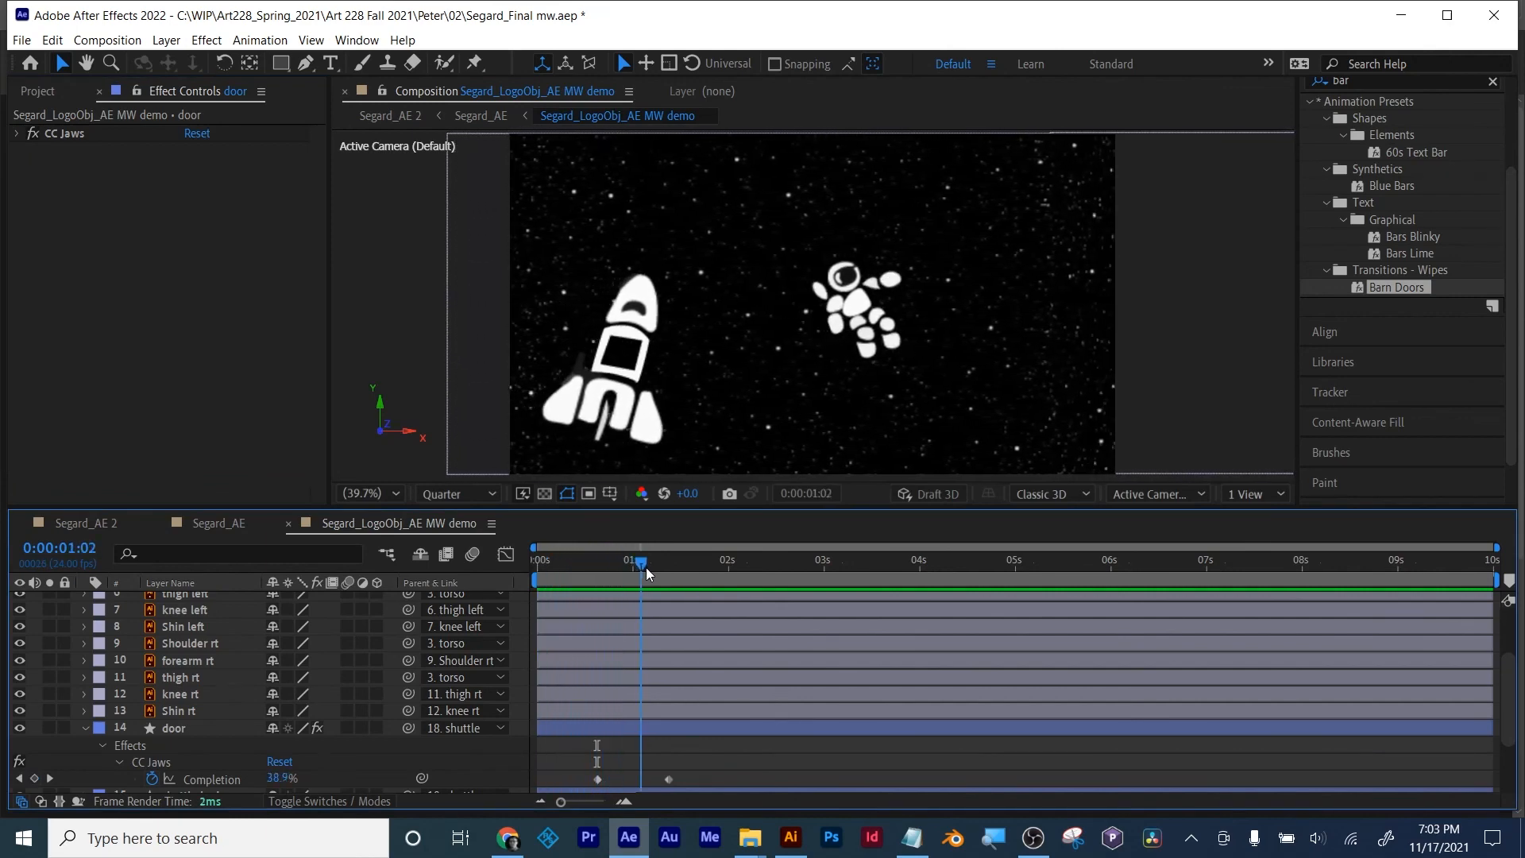
pyautogui.hotkey('ctrl', 's')
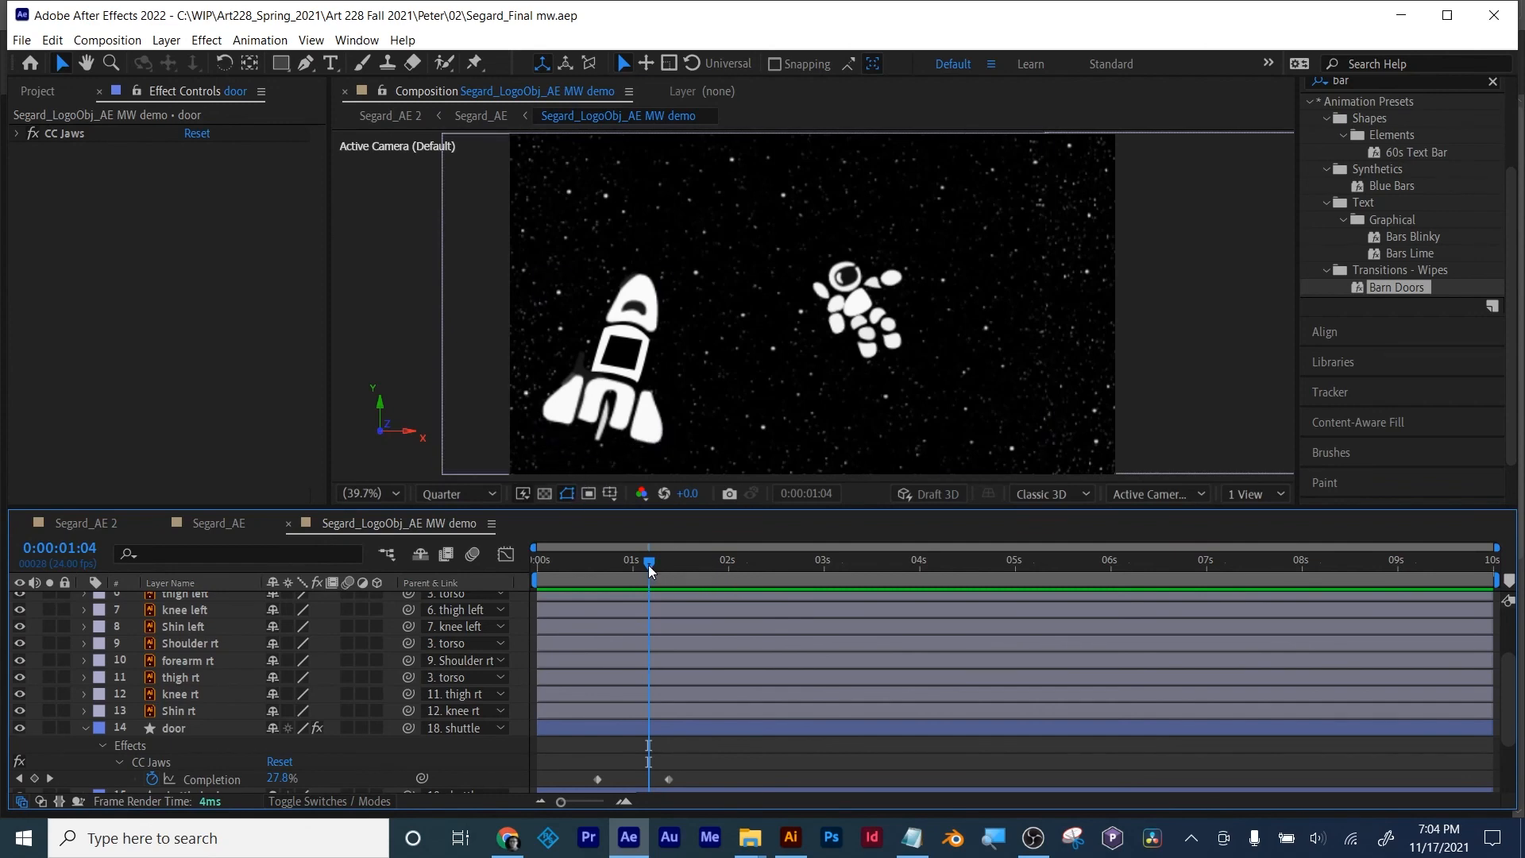
pyautogui.moveTo(649, 564); pyautogui.dragTo(603, 566)
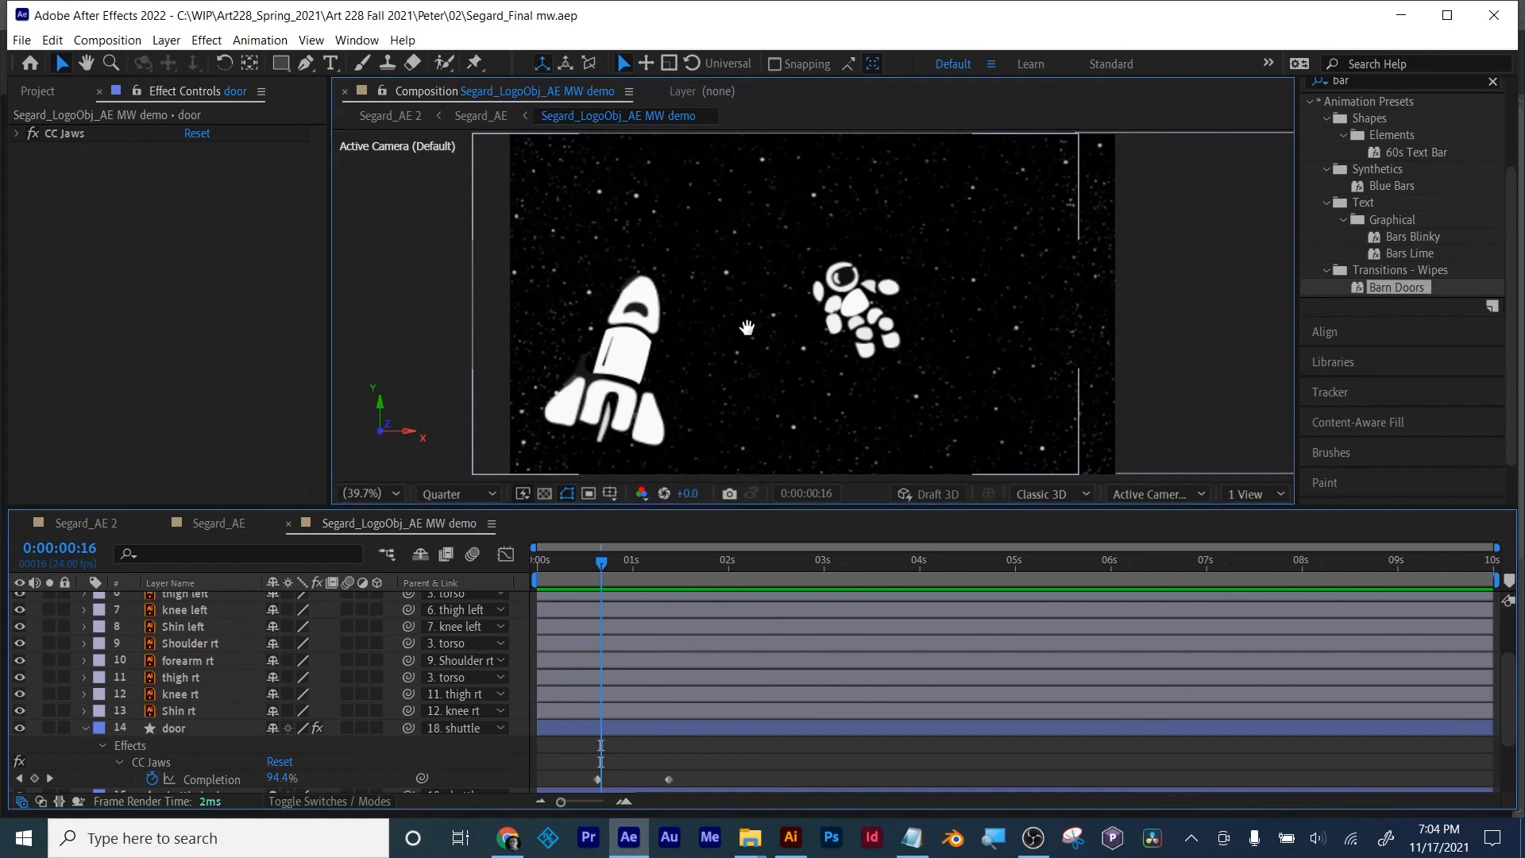
# Step: At the first frame, draw a closed, curved flame shape below the shuttle's engine with the Pen tool
pyautogui.scroll(2, 763, 317)
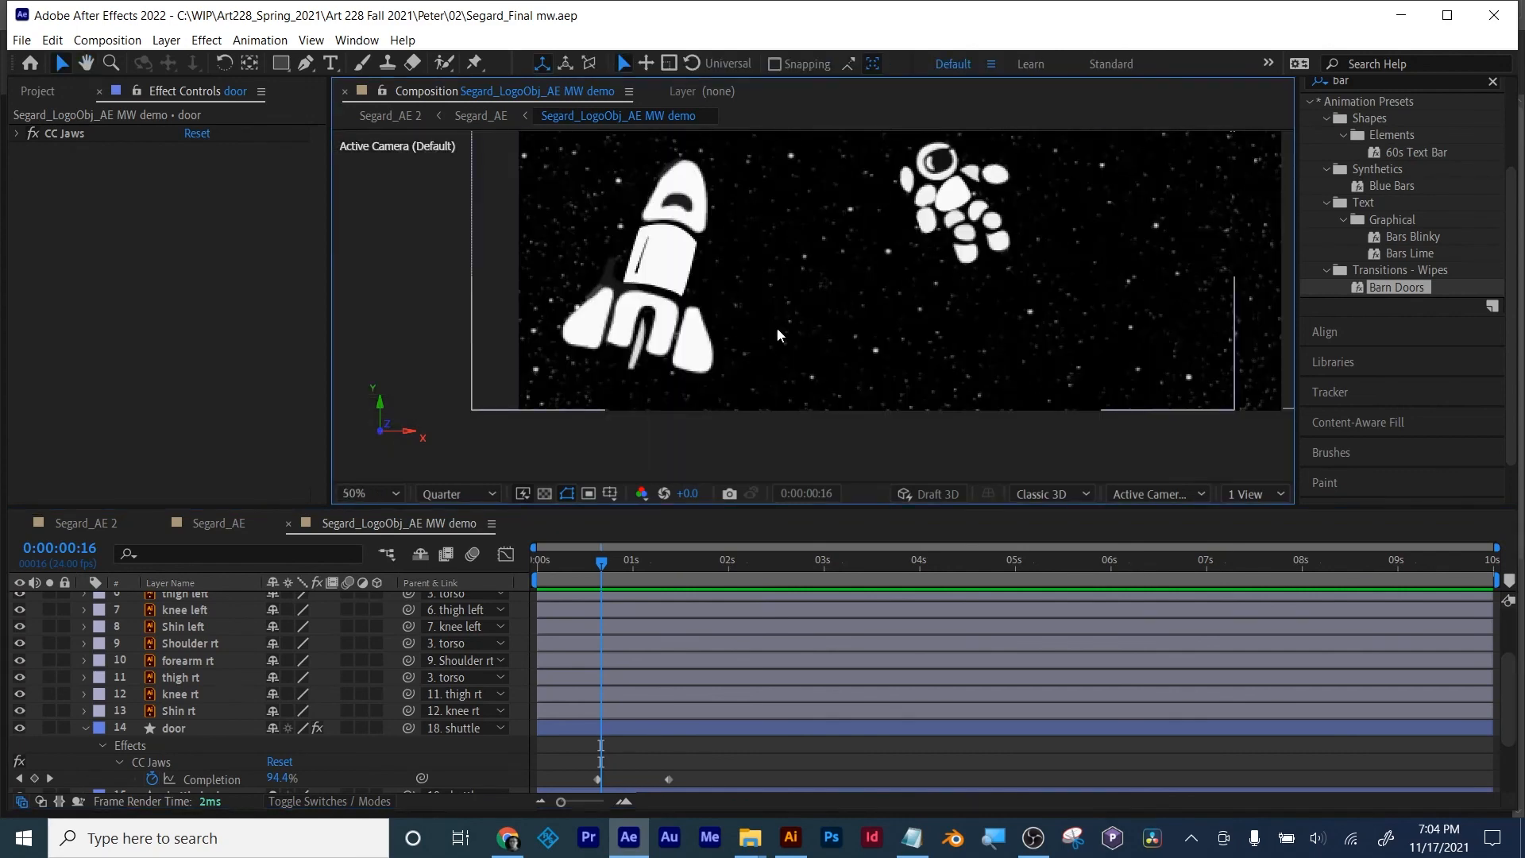
pyautogui.moveTo(601, 562); pyautogui.dragTo(538, 563)
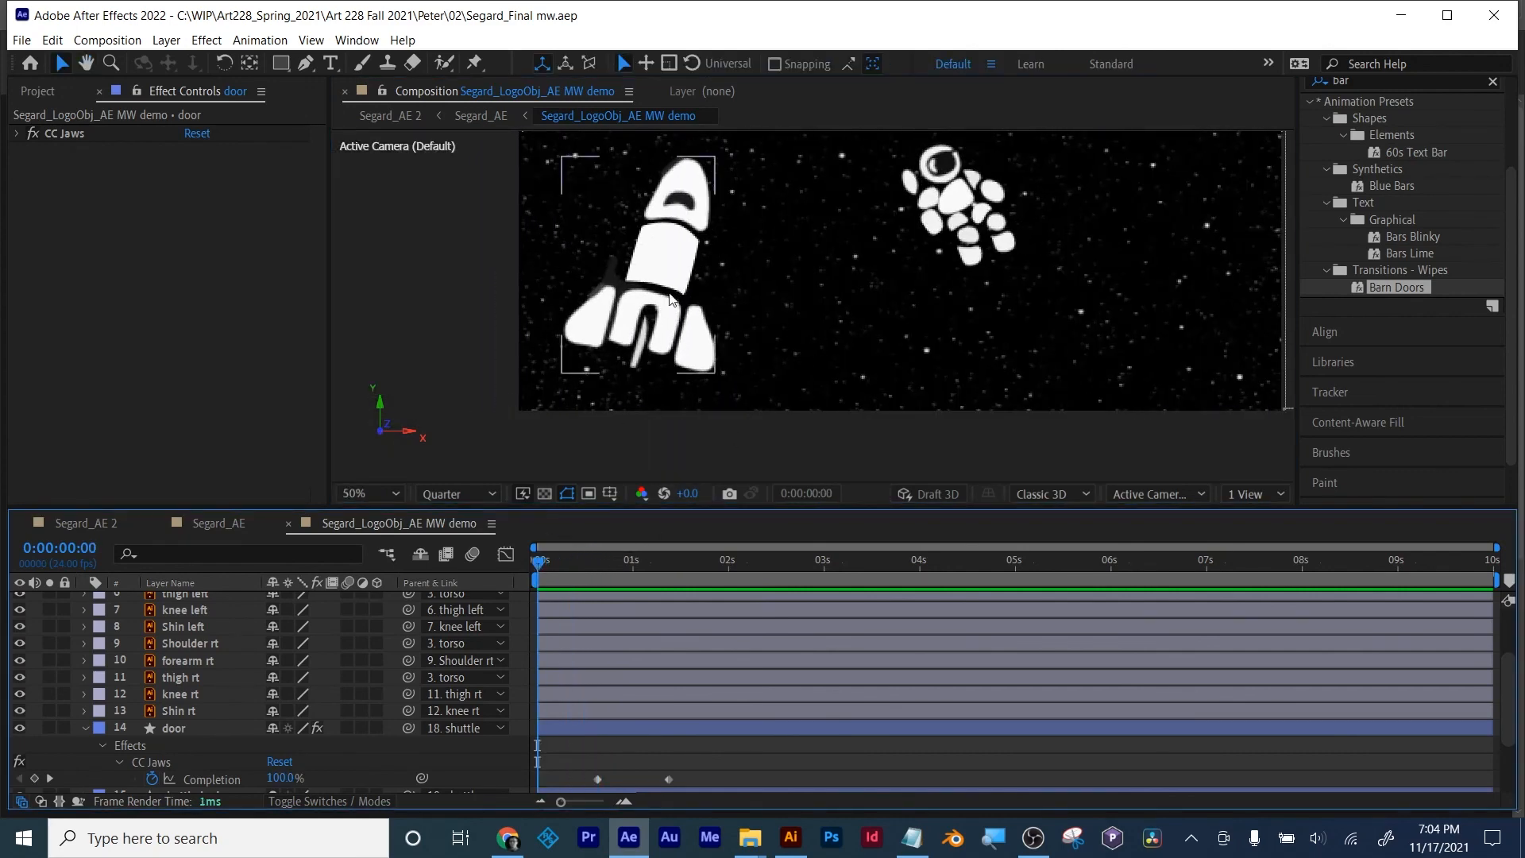
pyautogui.click(306, 64)
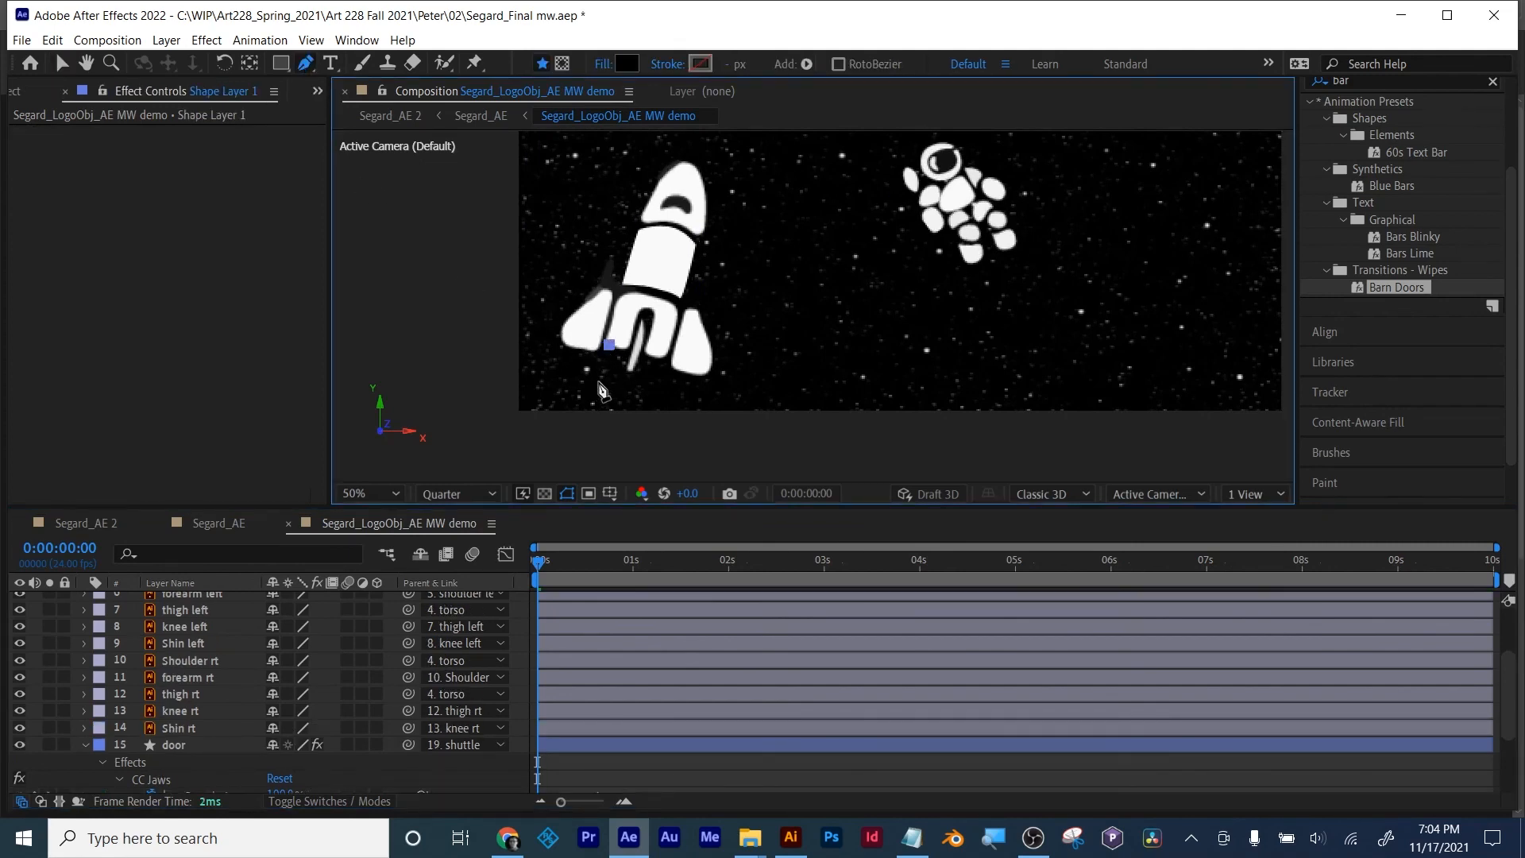
pyautogui.moveTo(586, 408); pyautogui.dragTo(589, 435)
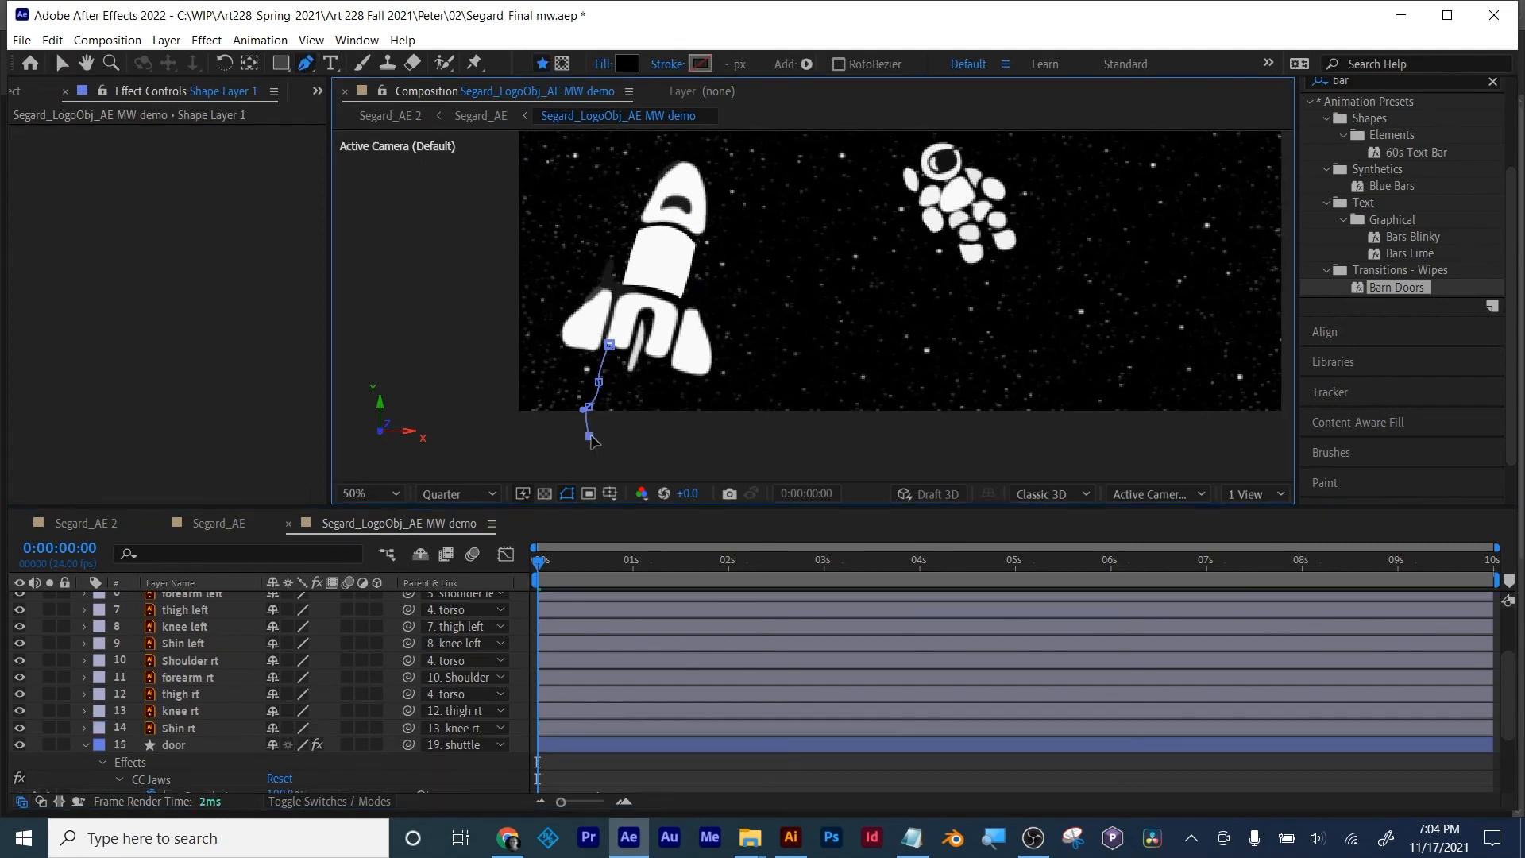
pyautogui.click(640, 410)
pyautogui.click(654, 384)
pyautogui.click(647, 353)
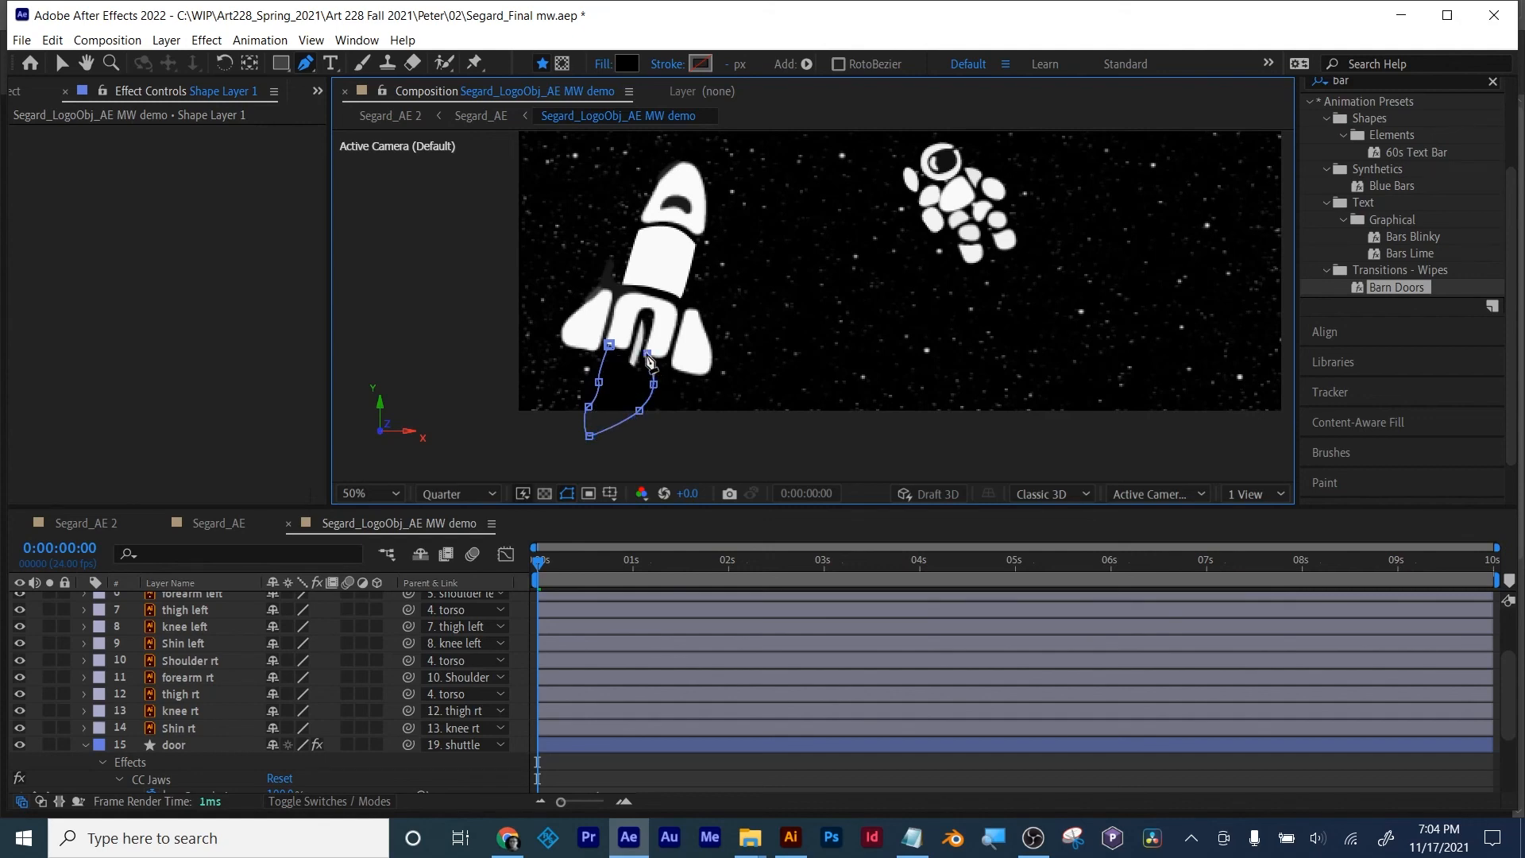
pyautogui.click(609, 344)
# Step: Rename the new shape layer as fire
pyautogui.scroll(3, 169, 621)
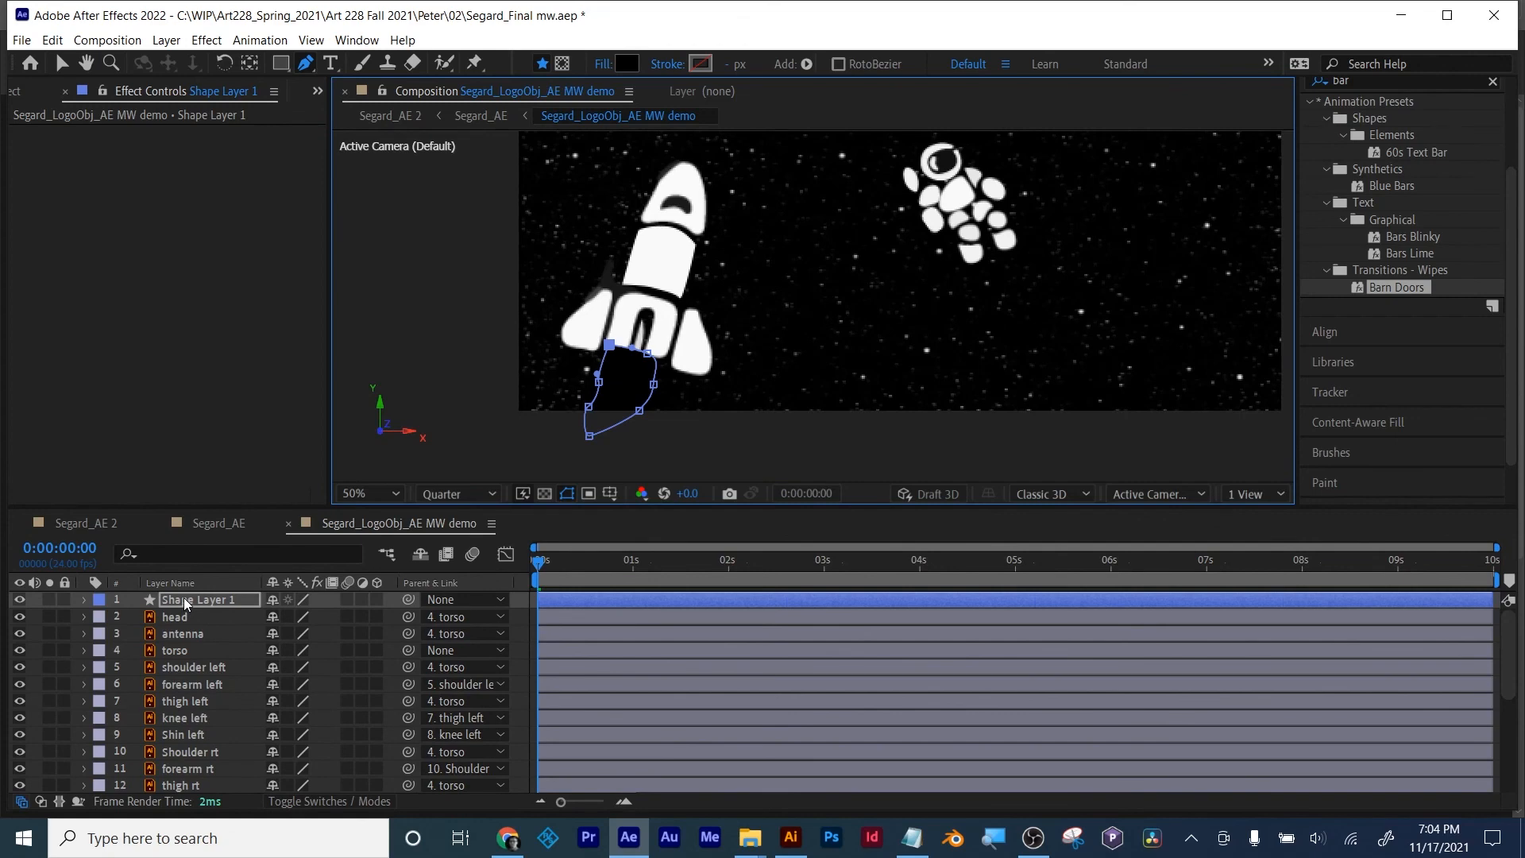
pyautogui.click(184, 599)
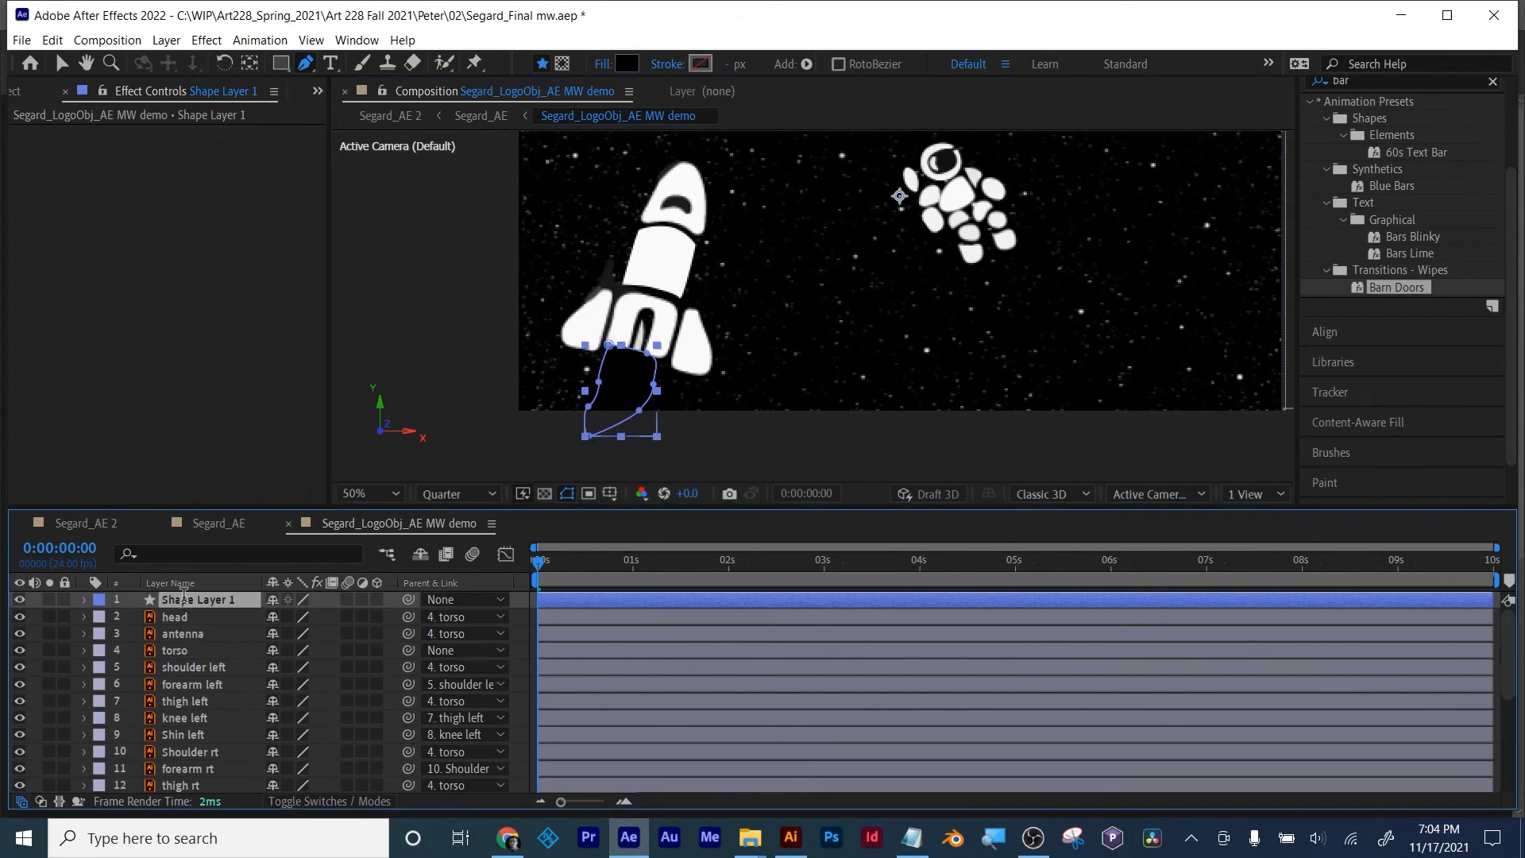
pyautogui.write('fire')
pyautogui.press('Return')
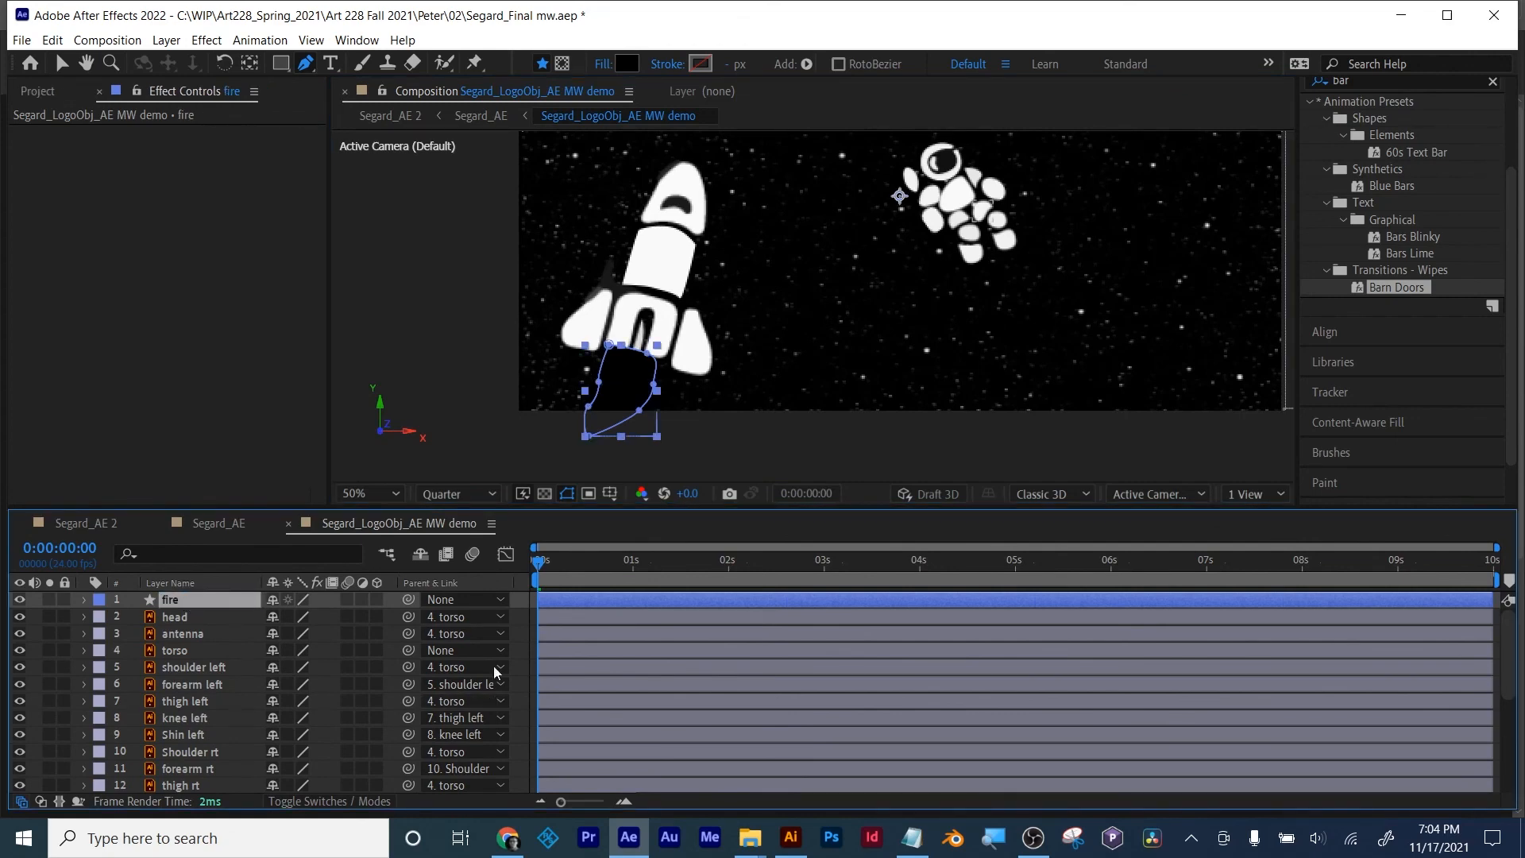
# Step: Set the fire shape's fill color to dark blue, 030493
pyautogui.click(627, 63)
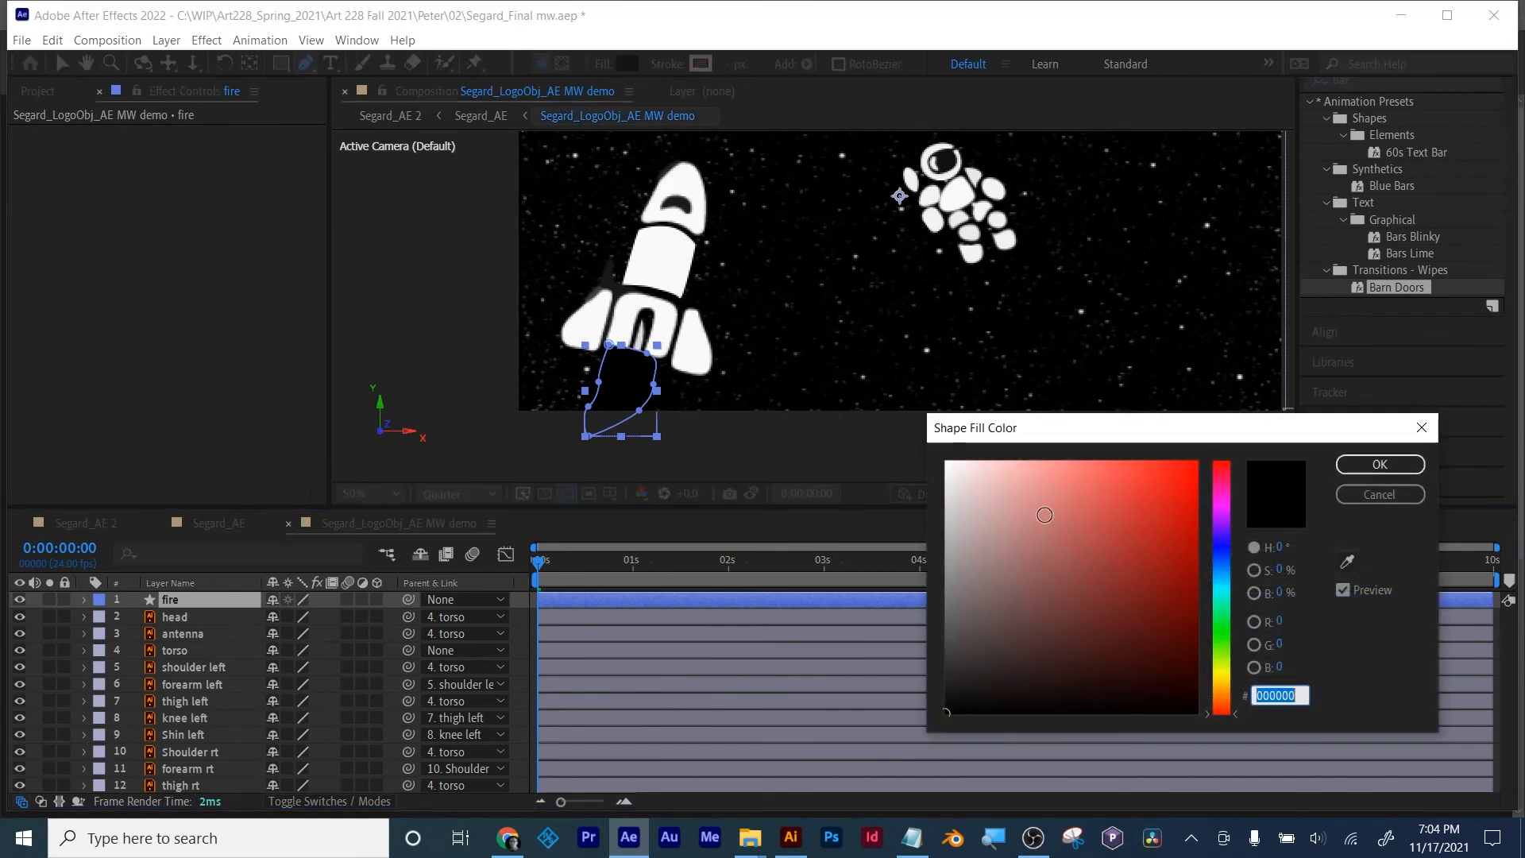
pyautogui.click(1226, 547)
pyautogui.moveTo(1192, 498); pyautogui.dragTo(1191, 567)
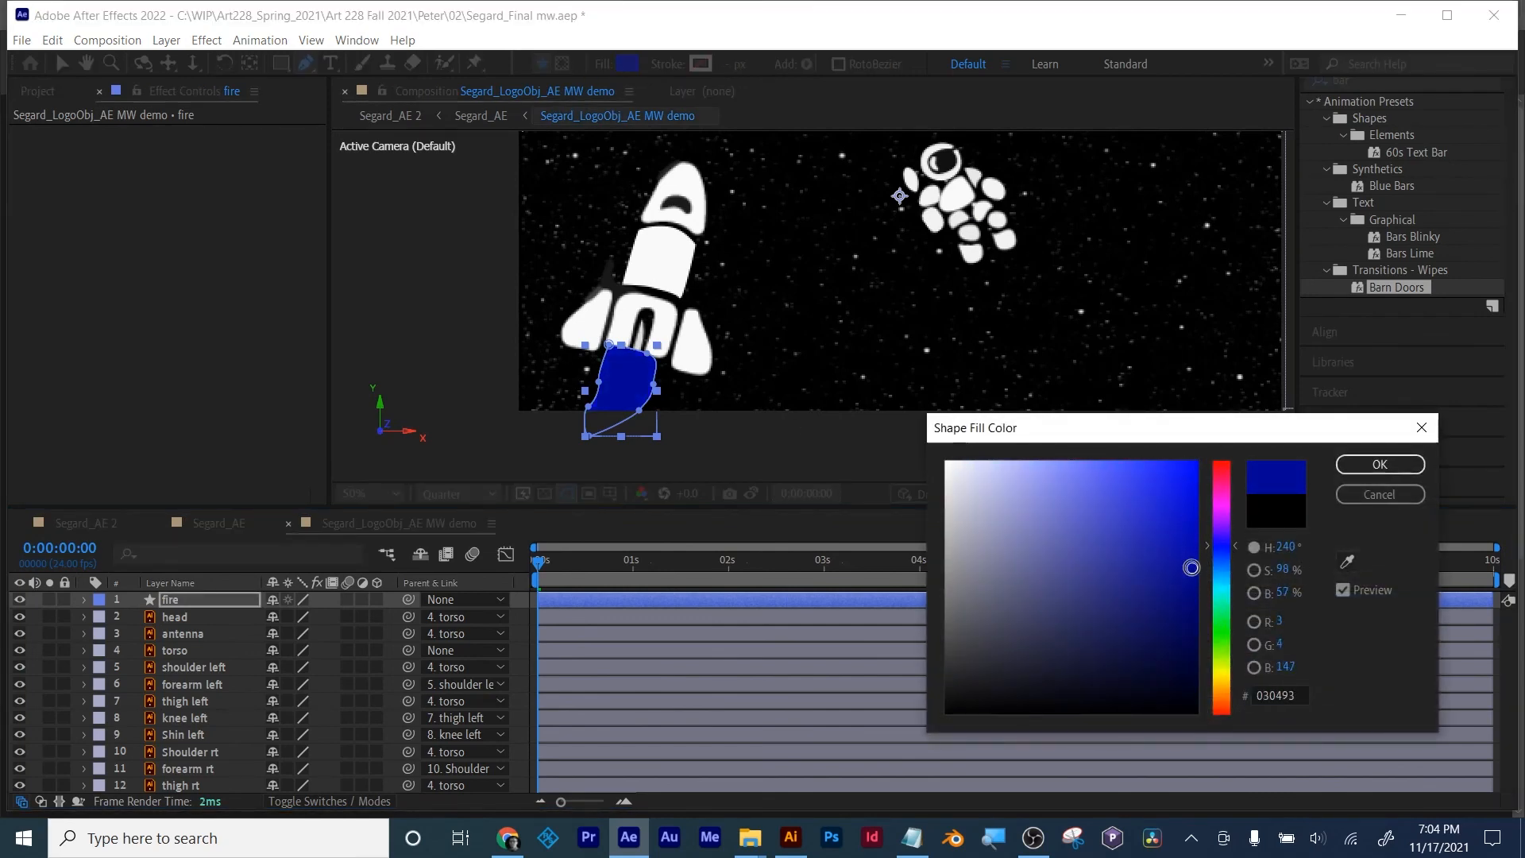
pyautogui.click(1350, 469)
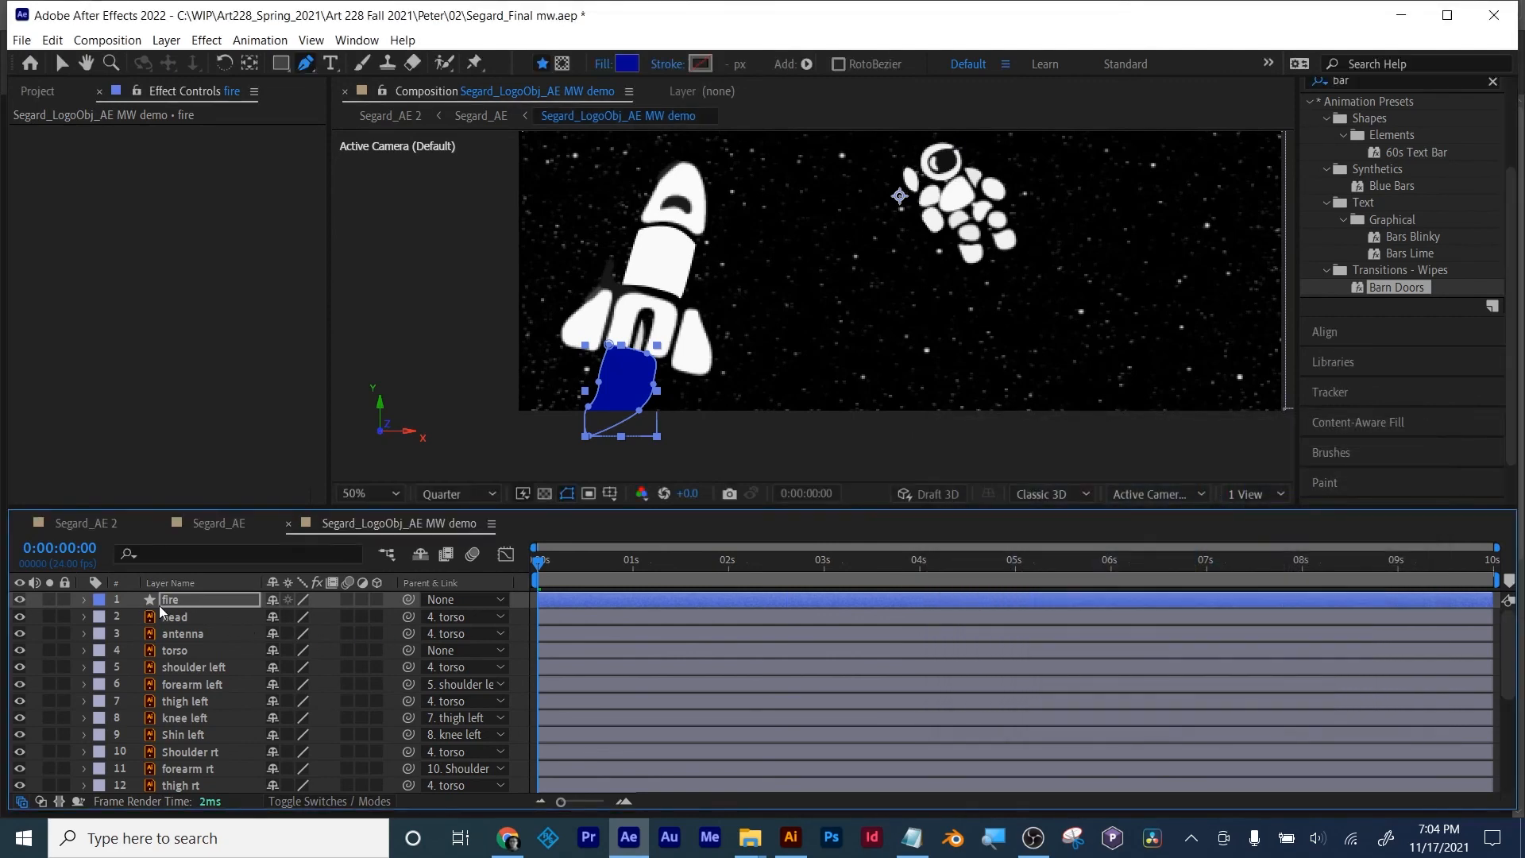
# Step: Place the fire layer directly beneath the shuttle layer, parent it to the shuttle, and preview the motion
pyautogui.moveTo(161, 608); pyautogui.dragTo(190, 758)
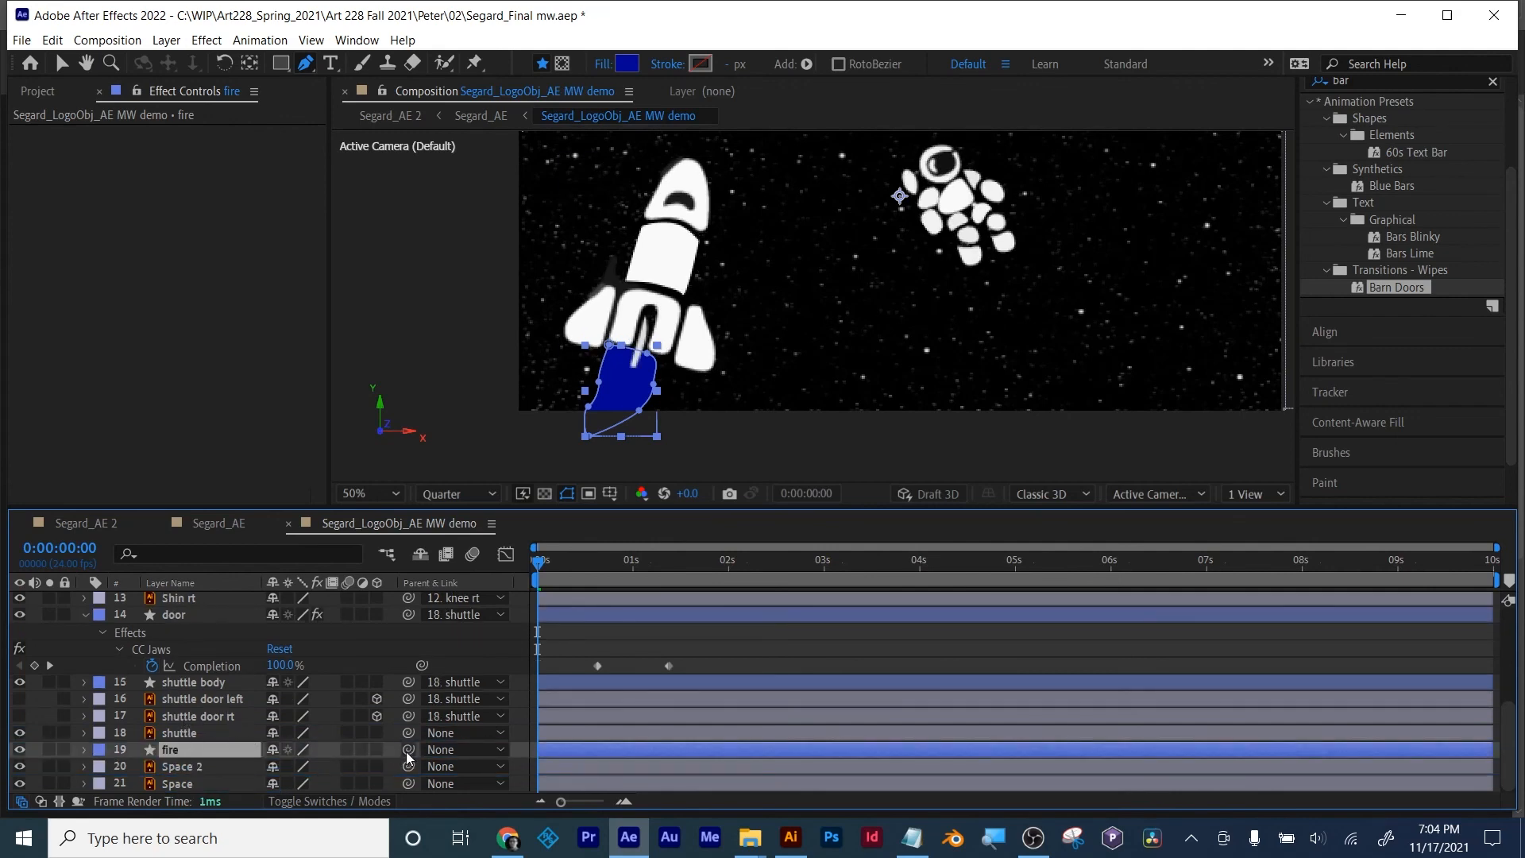
pyautogui.moveTo(408, 751); pyautogui.dragTo(177, 732)
pyautogui.press('space')
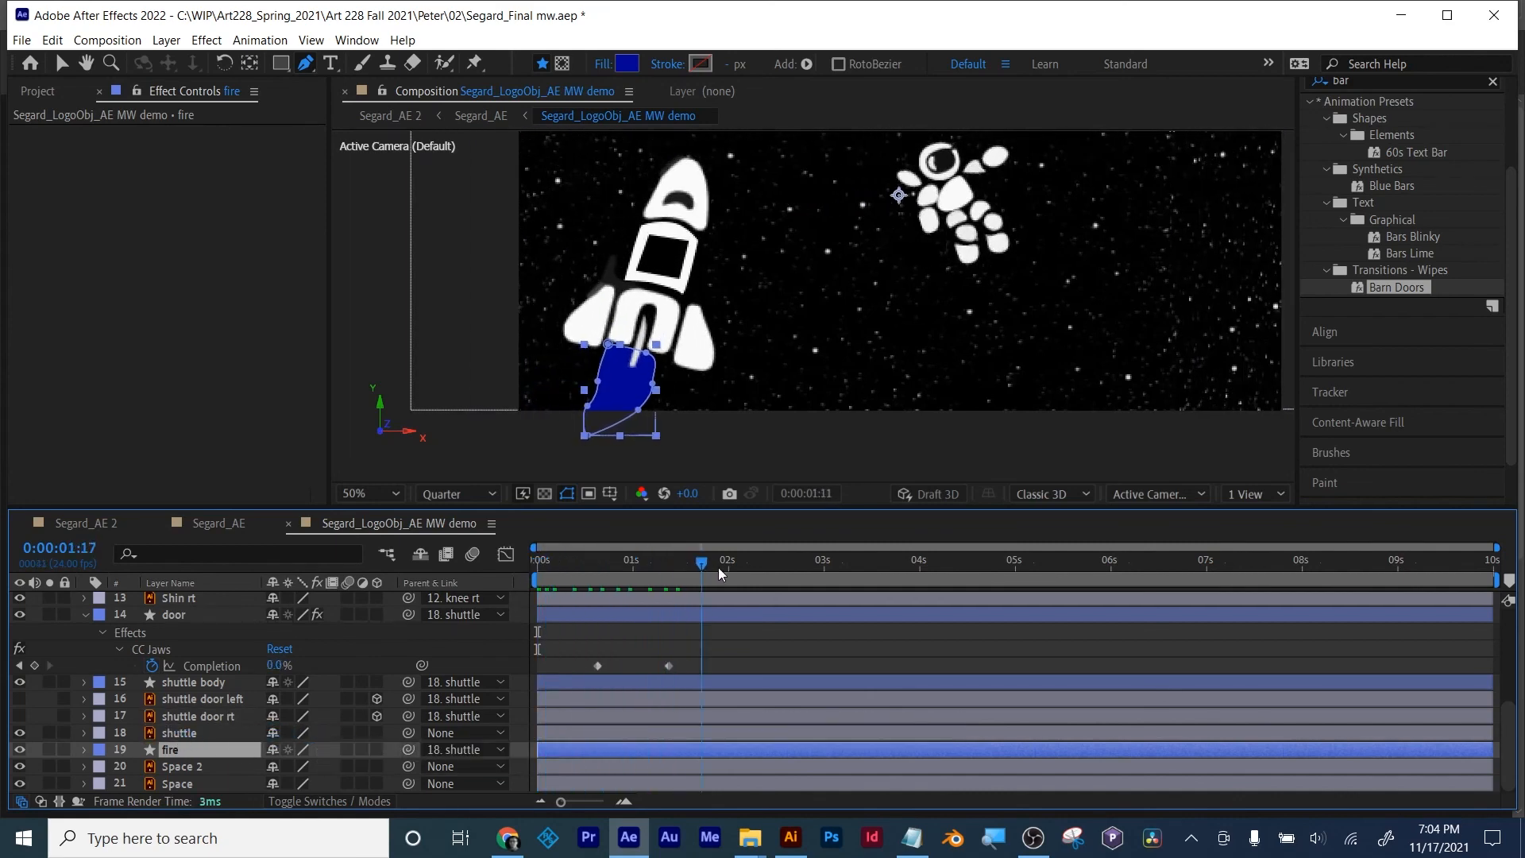
pyautogui.press('space')
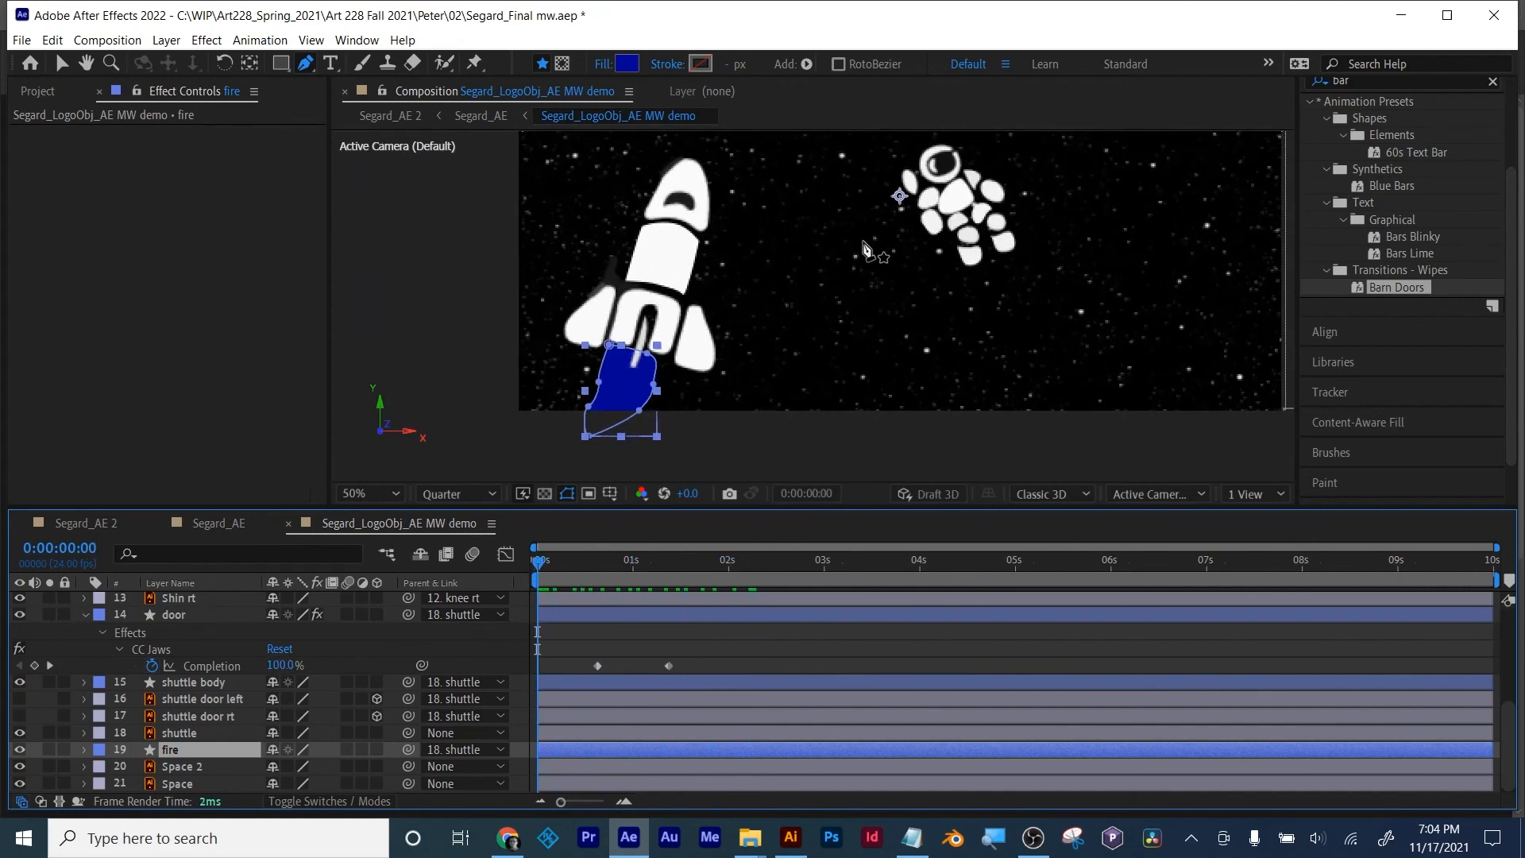
# Step: Search the effects for "turb" and apply Turbulent Displace to the fire layer
pyautogui.click(1364, 78)
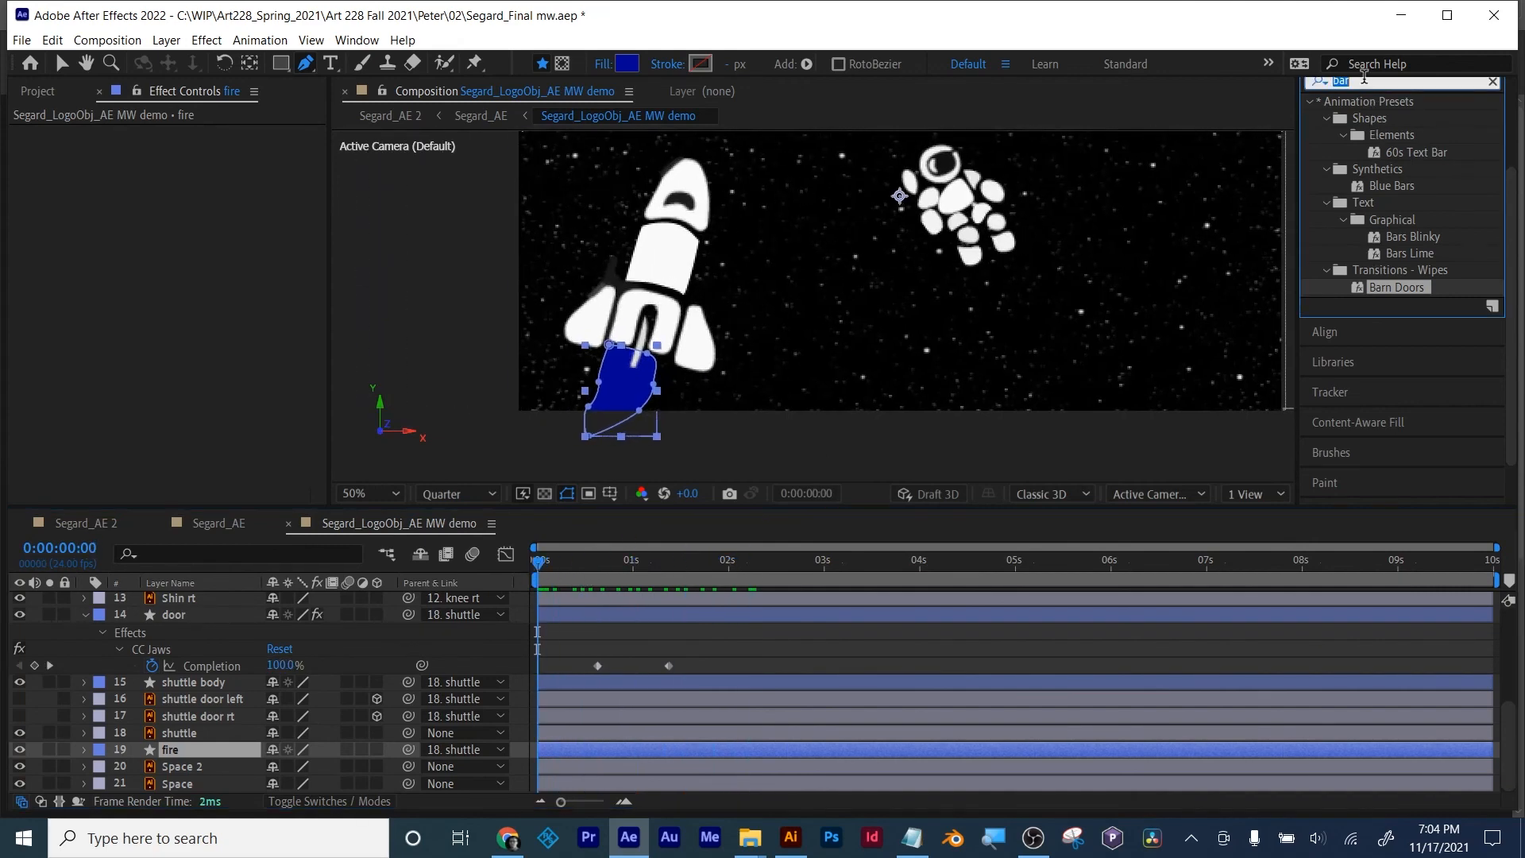
pyautogui.write('turb')
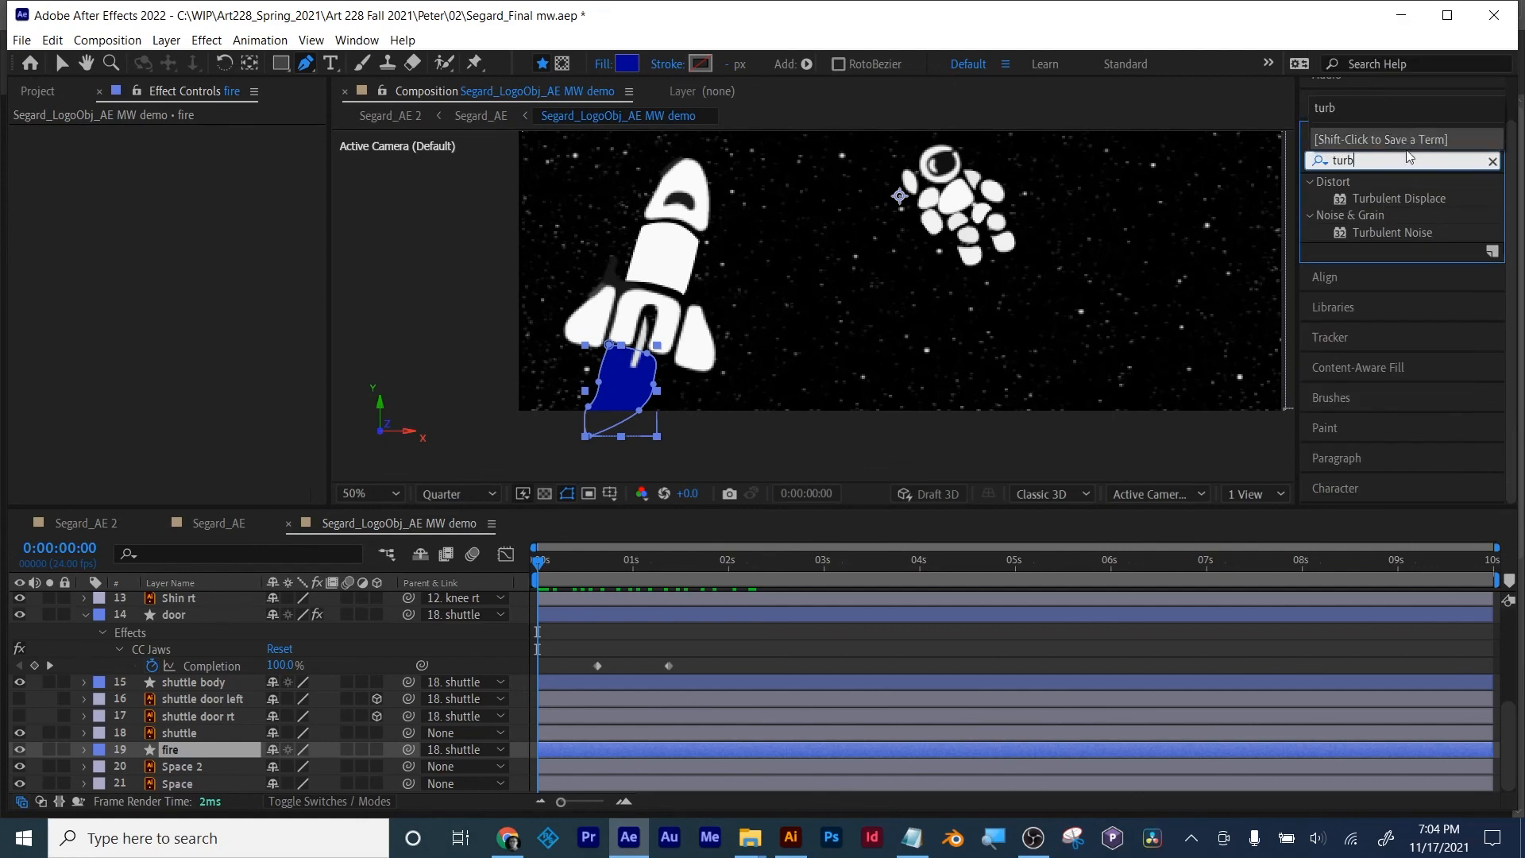
pyautogui.moveTo(1388, 197); pyautogui.dragTo(671, 746)
pyautogui.press('v')
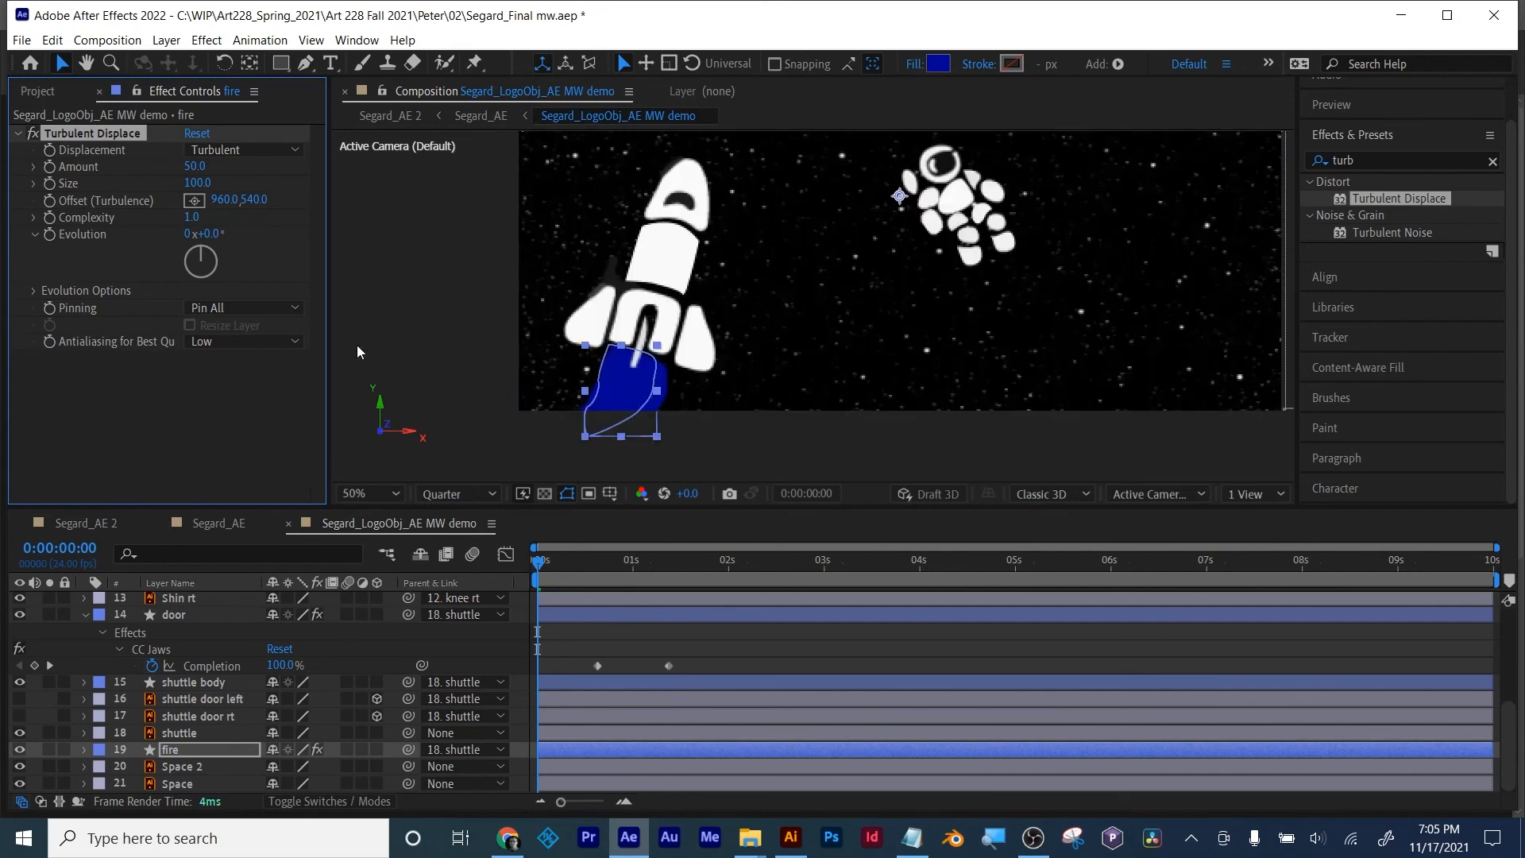
# Step: Set the fire's Turbulent Displace Amount to 6 and Size to 112, and preview the result
pyautogui.moveTo(200, 169)
pyautogui.mouseDown()
pyautogui.moveTo(113, 179)
pyautogui.moveTo(146, 177)
pyautogui.moveTo(105, 199)
pyautogui.moveTo(192, 188)
pyautogui.moveTo(159, 188)
pyautogui.moveTo(196, 167)
pyautogui.moveTo(120, 164)
pyautogui.moveTo(266, 169)
pyautogui.moveTo(228, 169)
pyautogui.mouseUp()
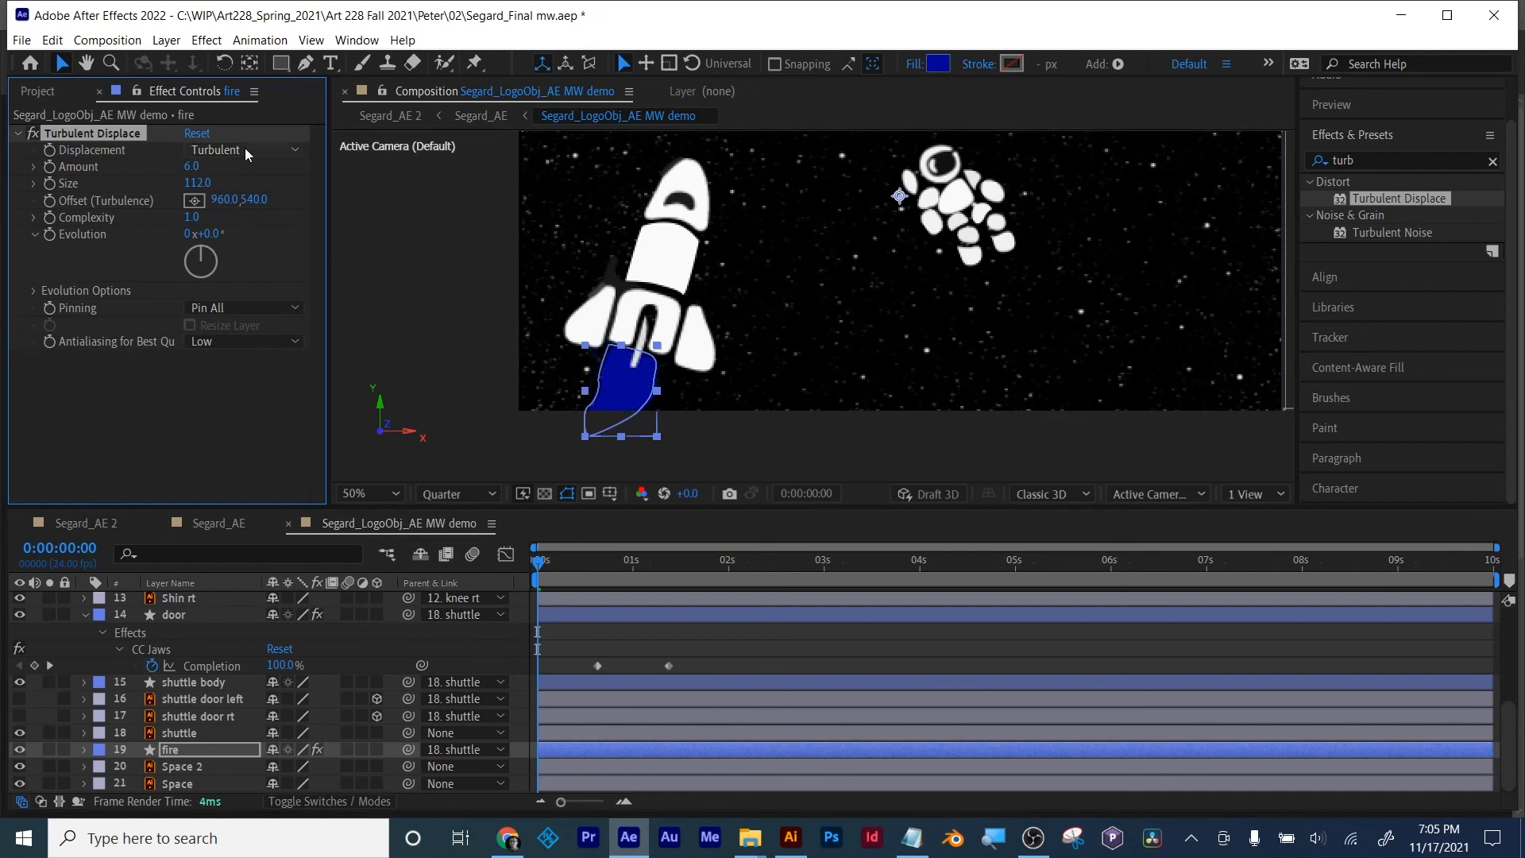
pyautogui.moveTo(539, 562); pyautogui.dragTo(547, 562)
pyautogui.press('space')
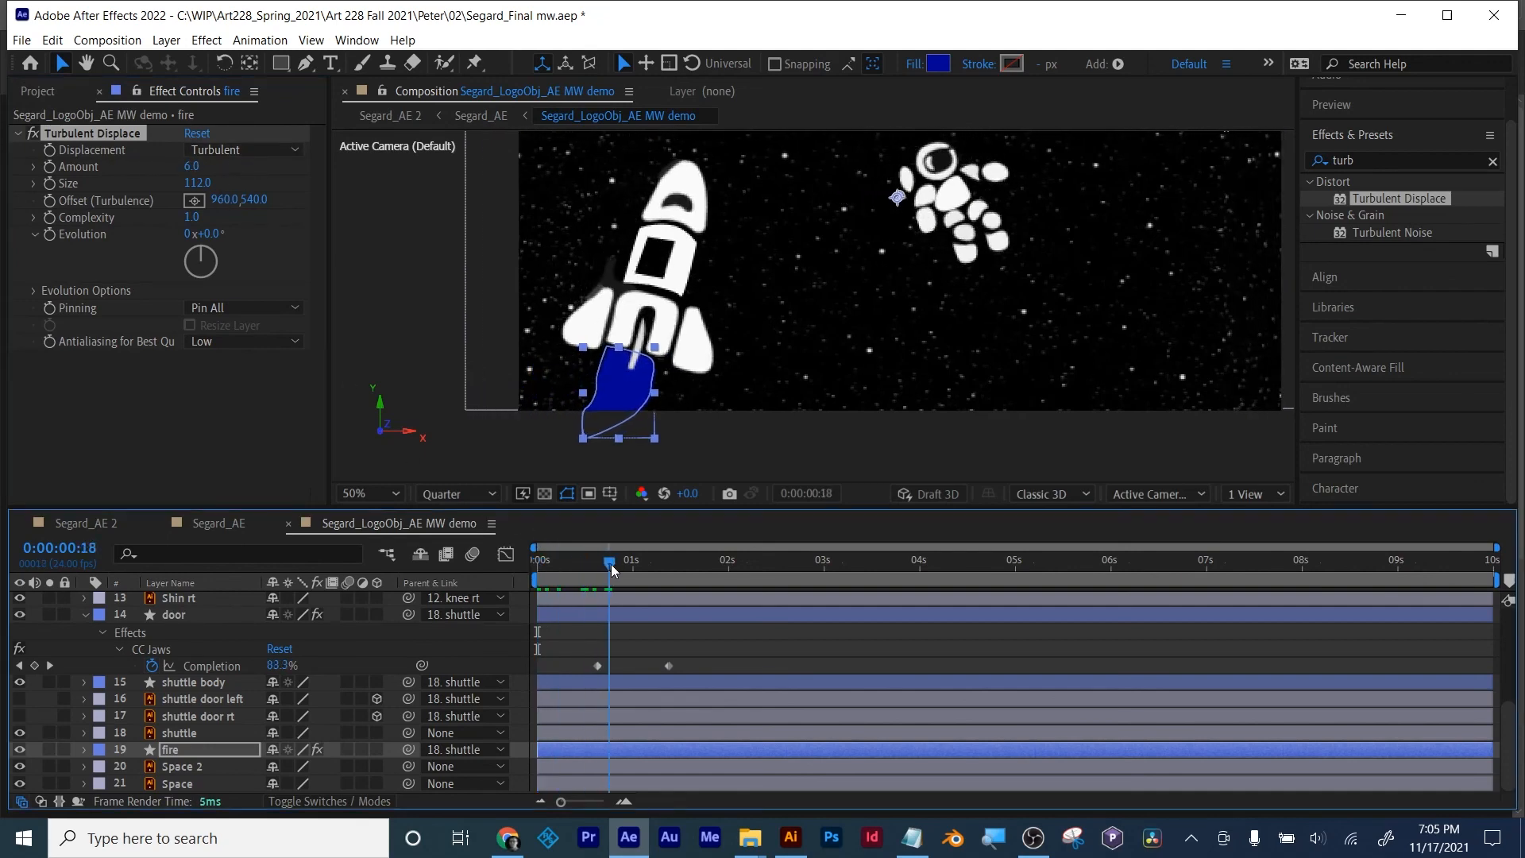
pyautogui.press('space')
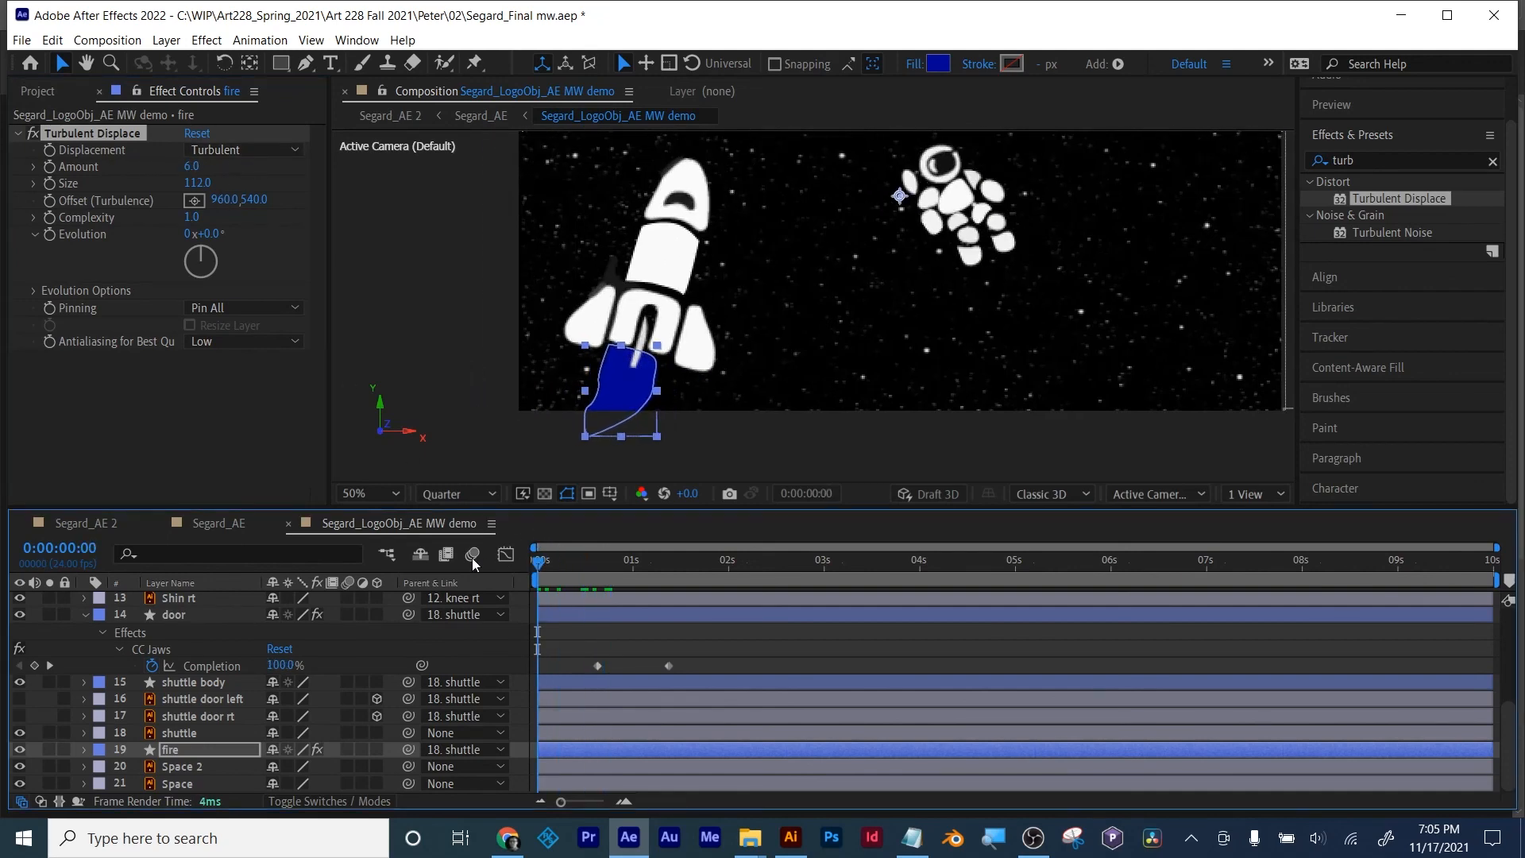
# Step: Drive the fire layer's Turbulent Displace Evolution with the expression time*350 and preview the animation
pyautogui.keyDown('alt'); pyautogui.click(50, 235); pyautogui.keyUp('alt')
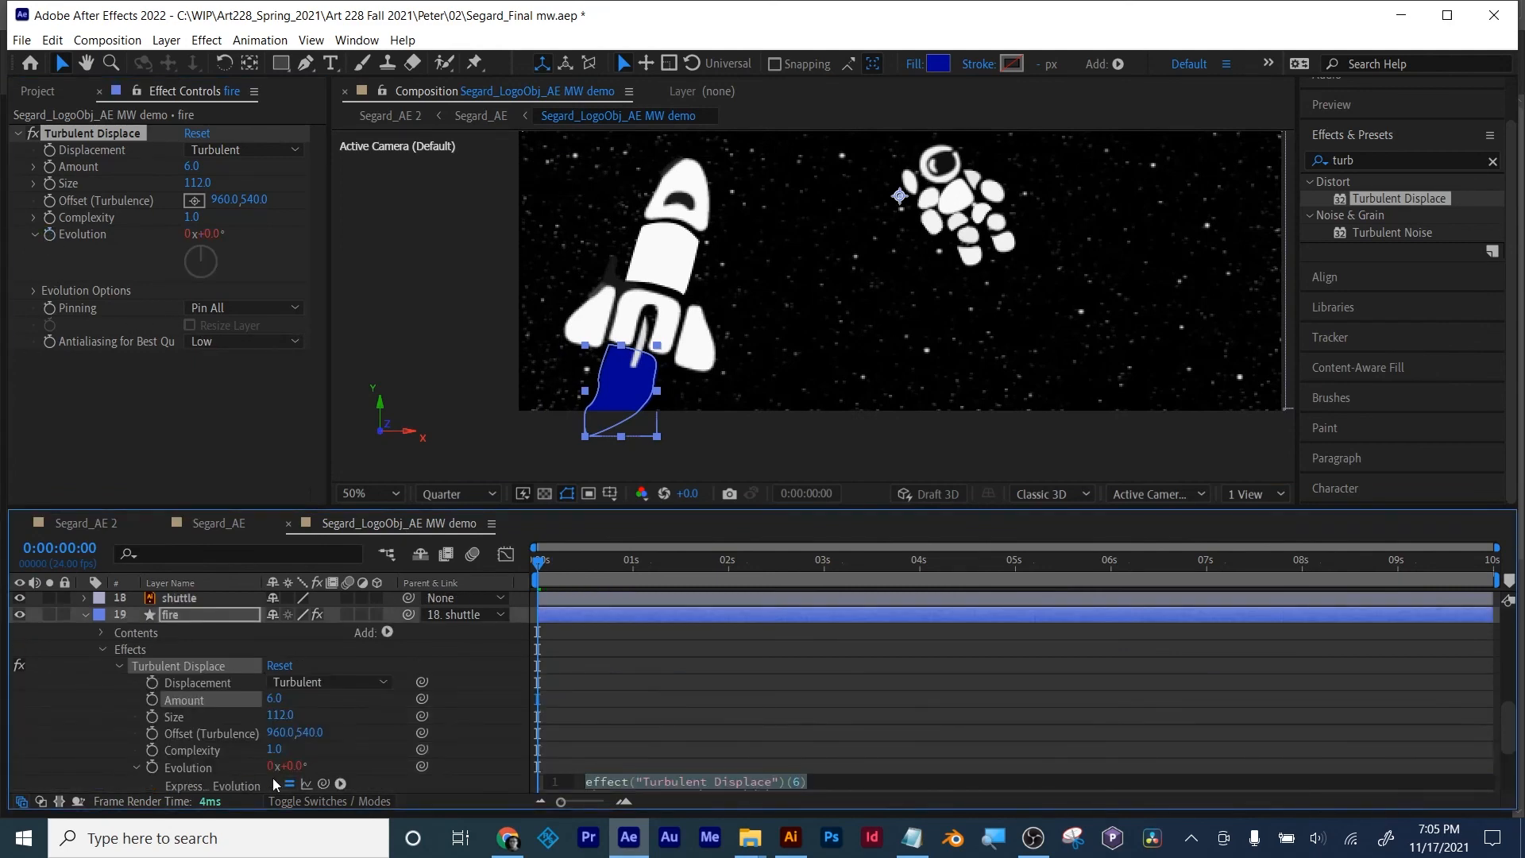
pyautogui.write('time')
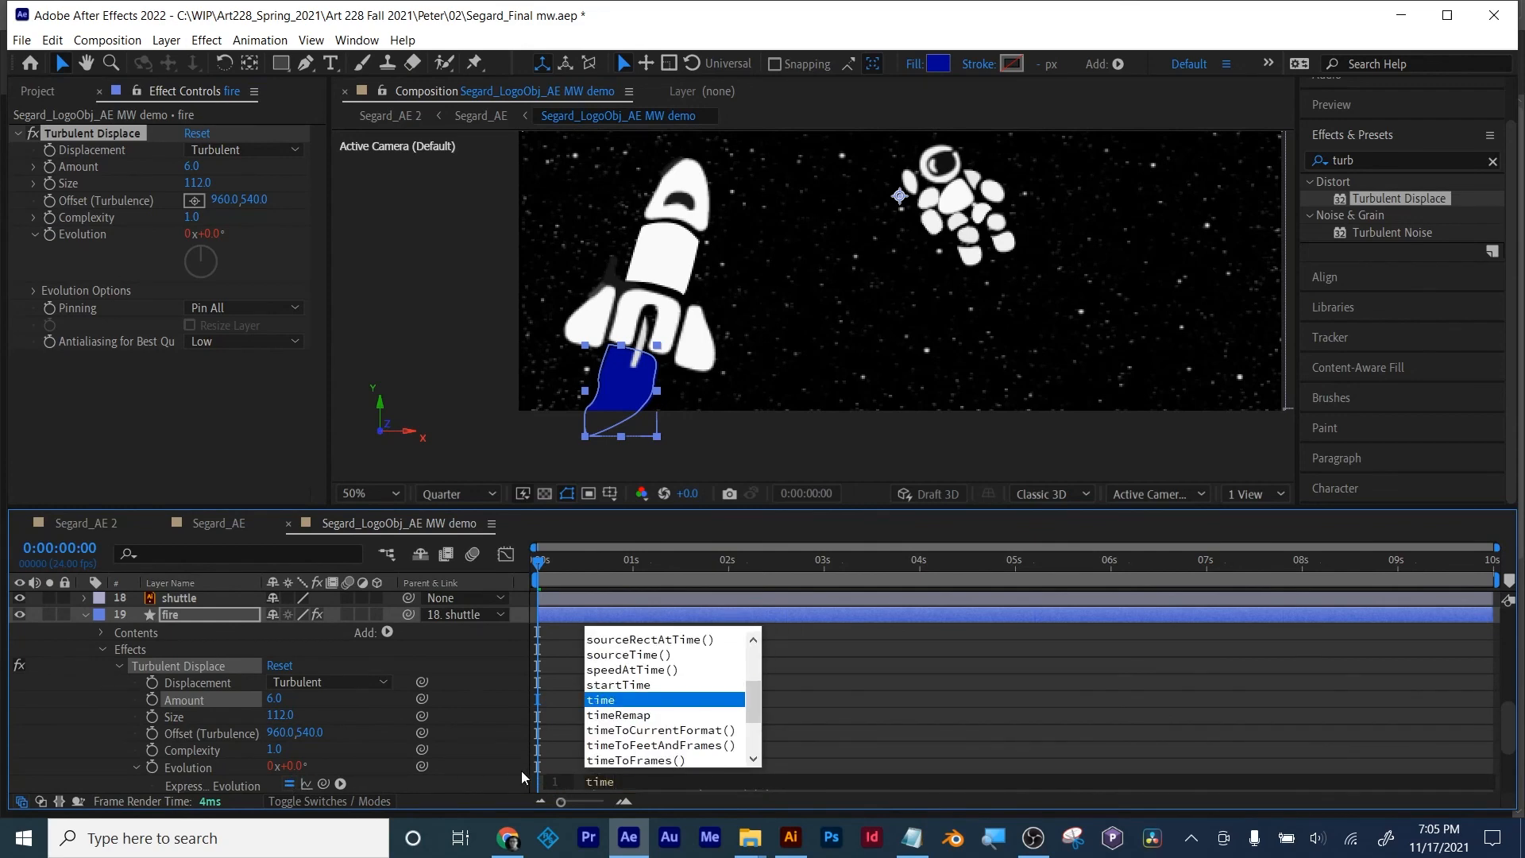
pyautogui.write('*')
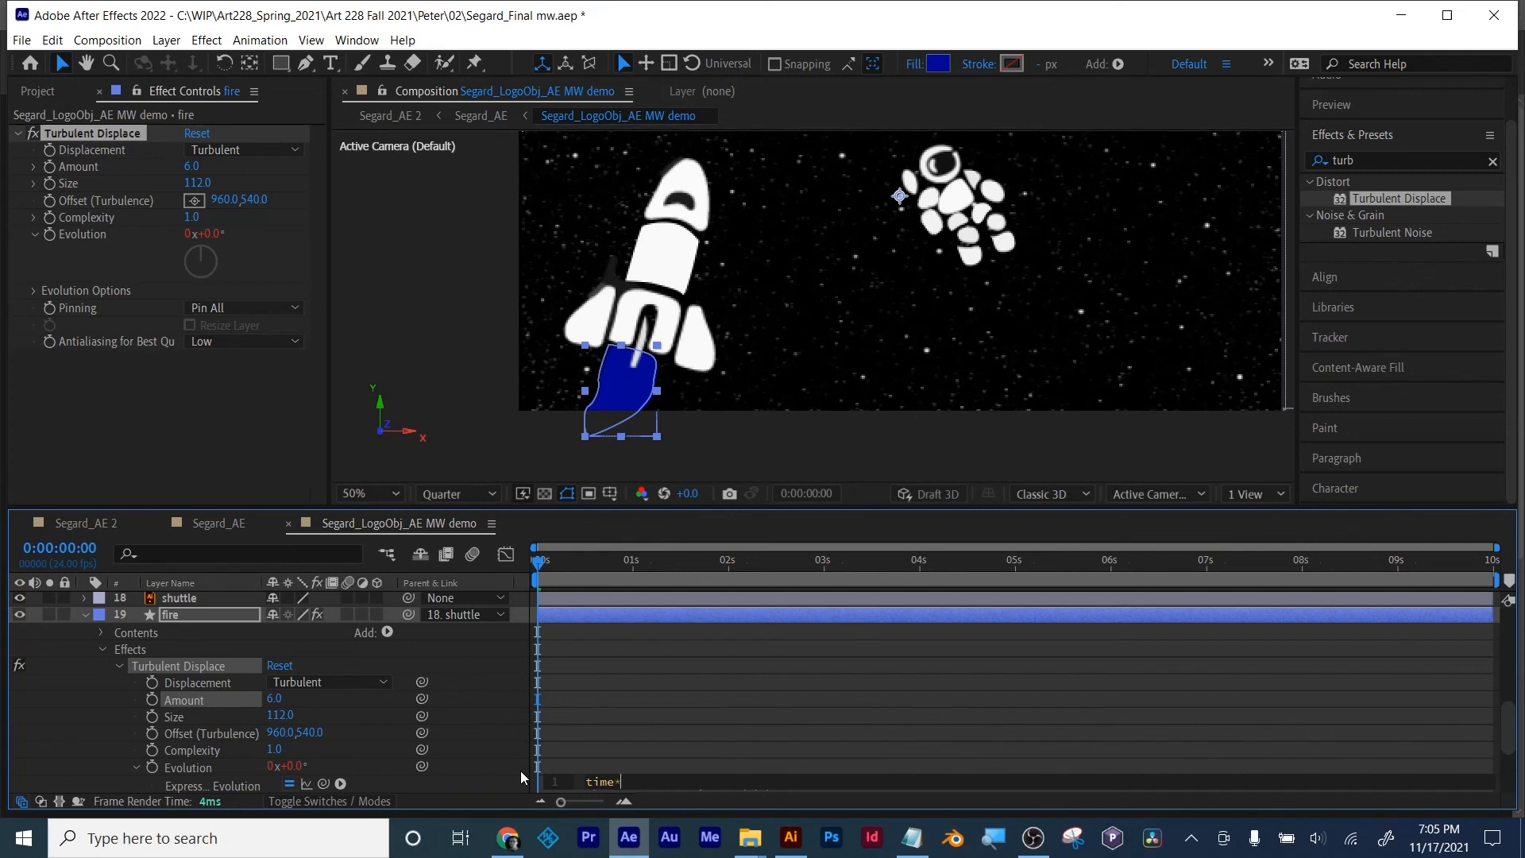
pyautogui.write('350')
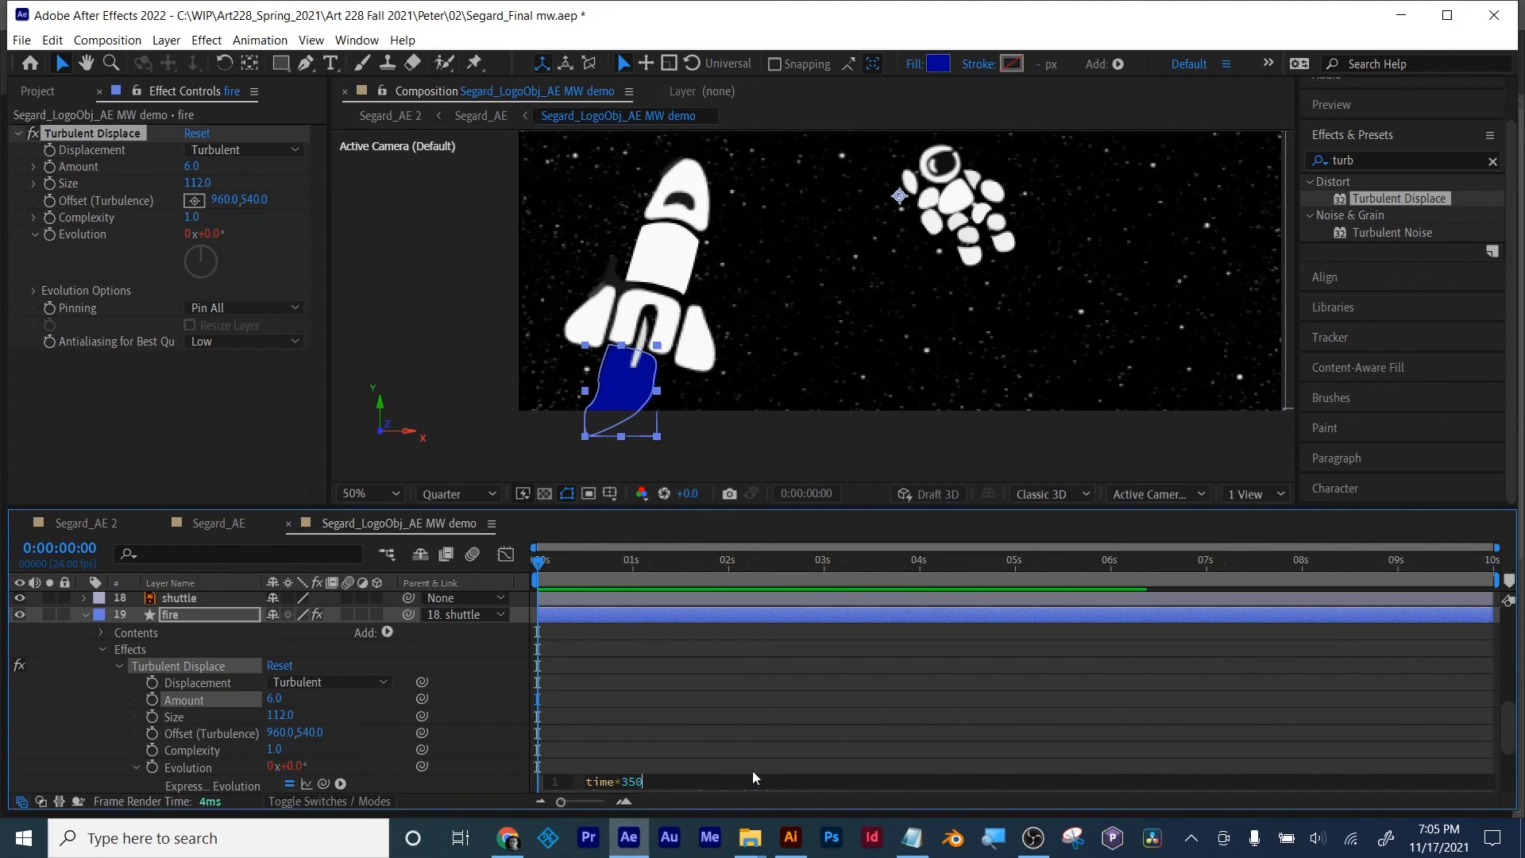
pyautogui.click(697, 693)
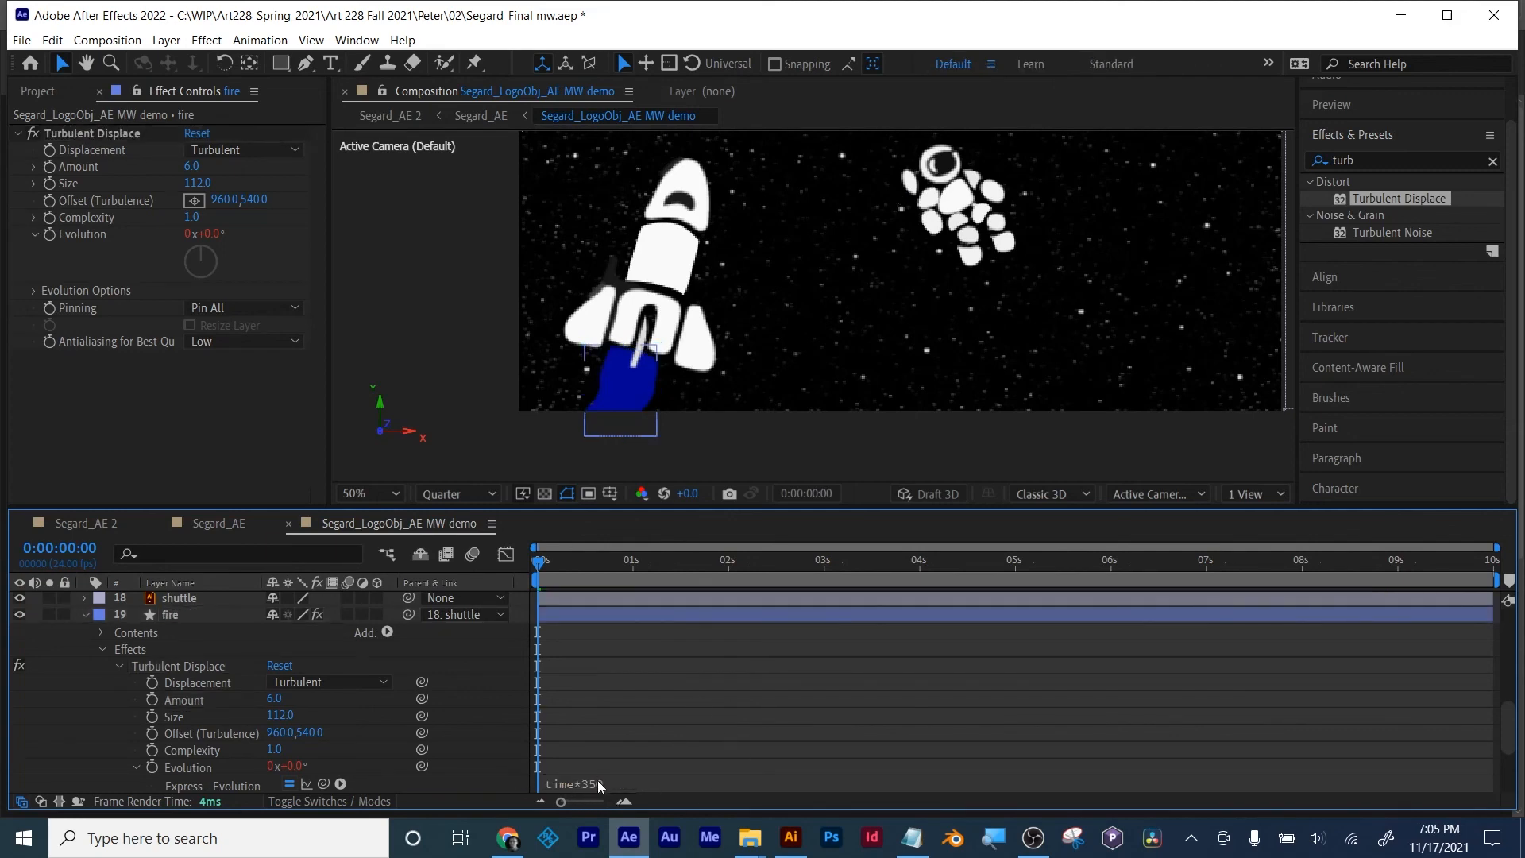
pyautogui.press('space')
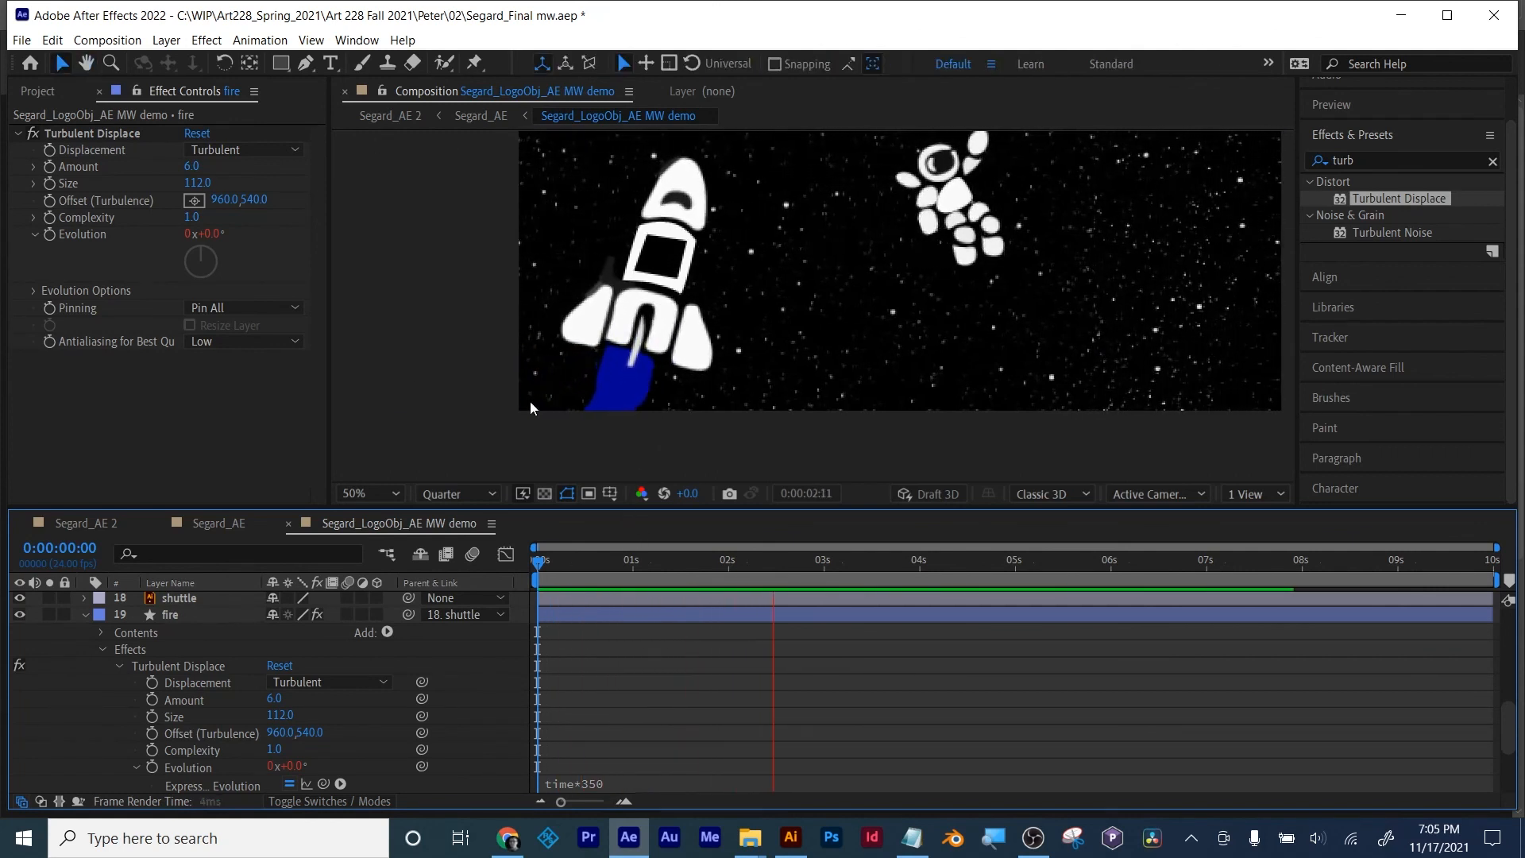
# Step: Set the fire's Turbulent Displace Amount to -106 and Size to 114, and preview the result
pyautogui.moveTo(191, 166); pyautogui.dragTo(78, 168)
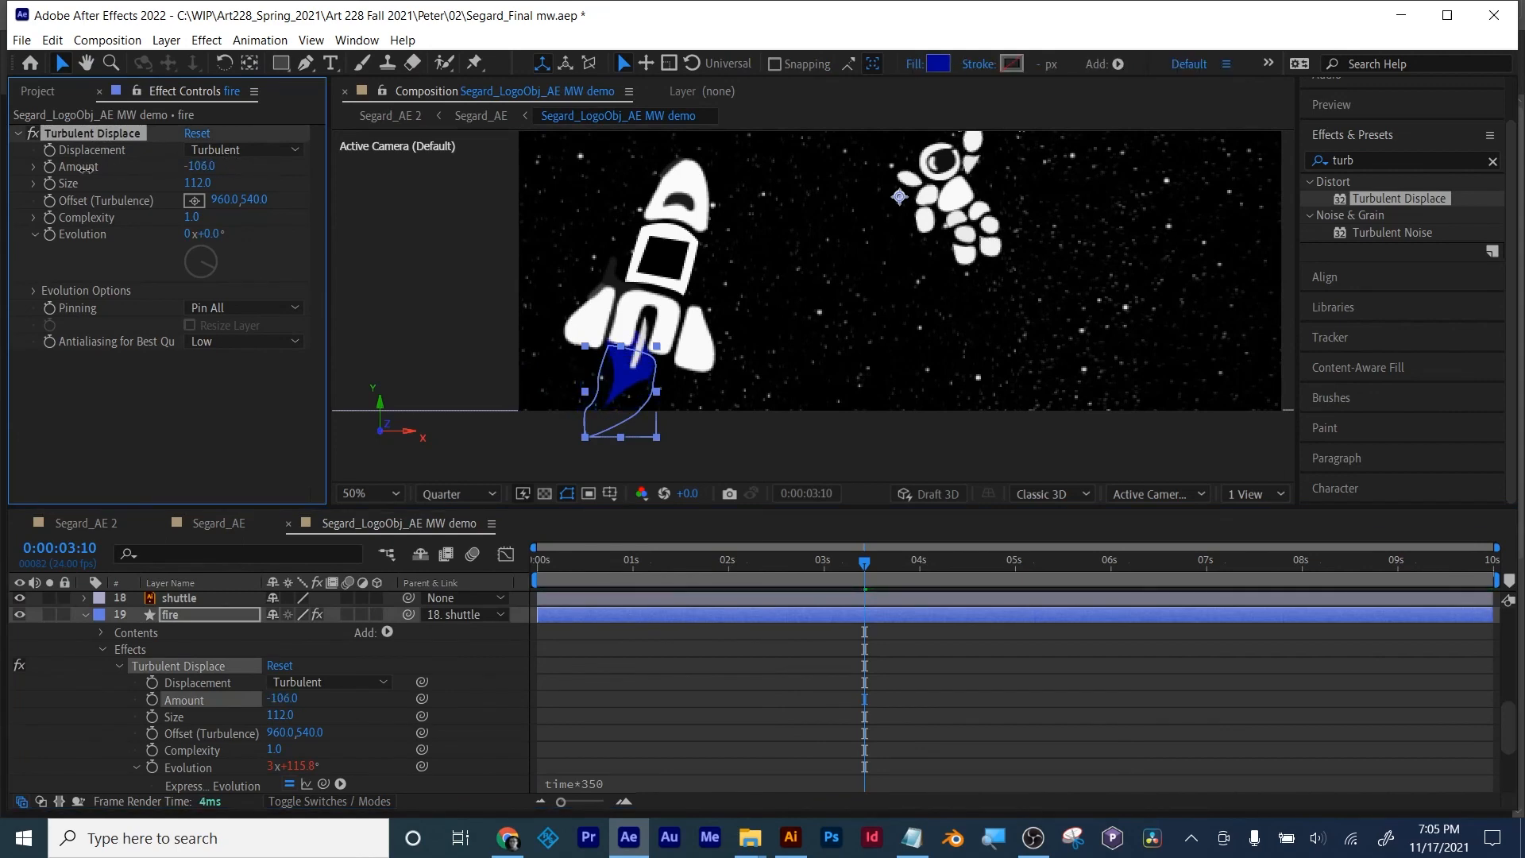
pyautogui.moveTo(187, 181)
pyautogui.mouseDown()
pyautogui.moveTo(168, 178)
pyautogui.moveTo(189, 178)
pyautogui.mouseUp()
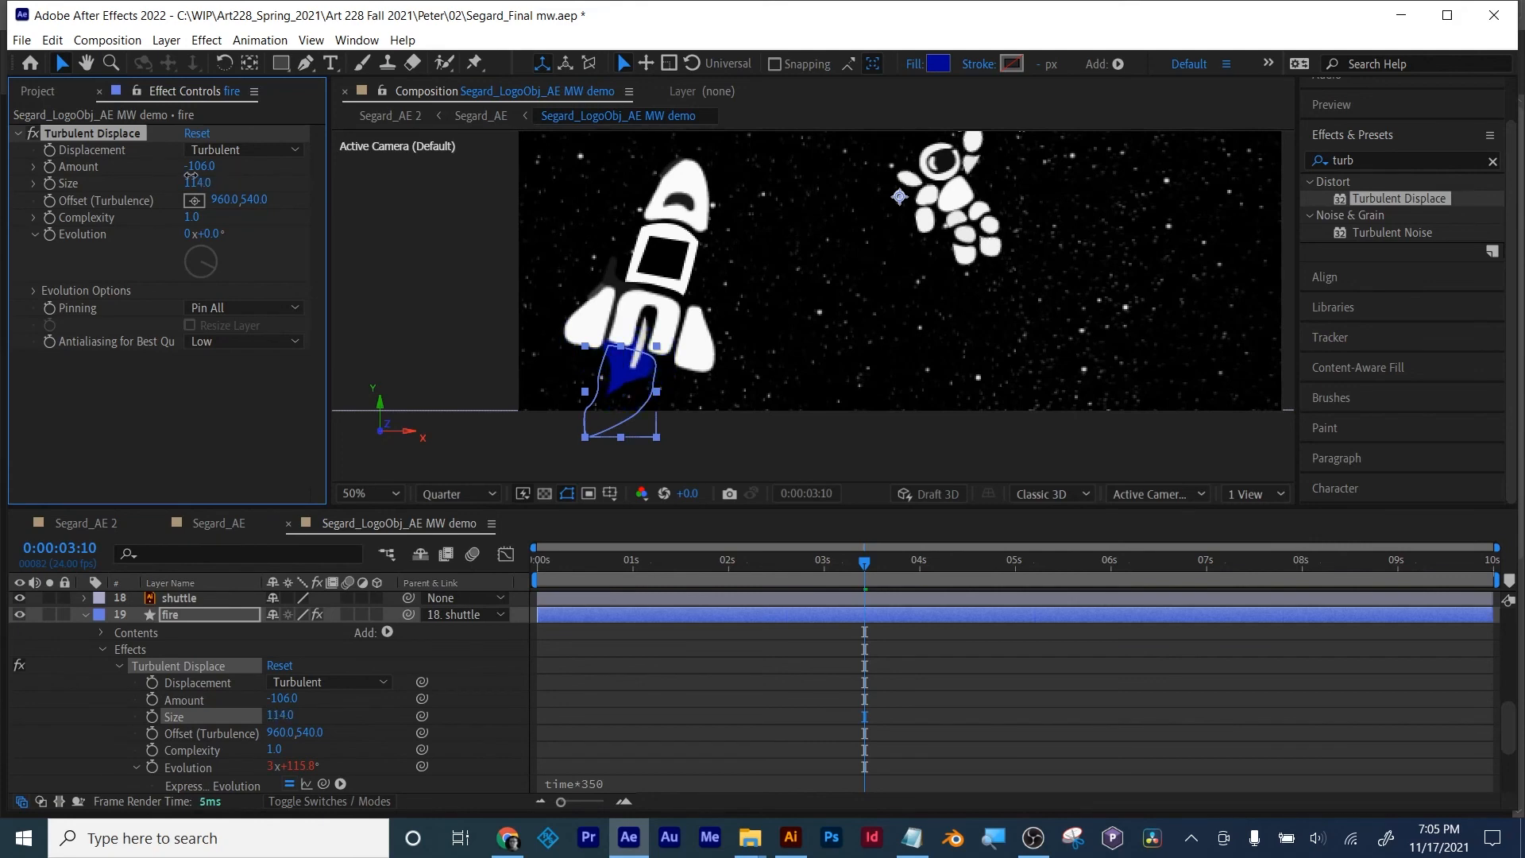
pyautogui.click(632, 712)
pyautogui.press('space')
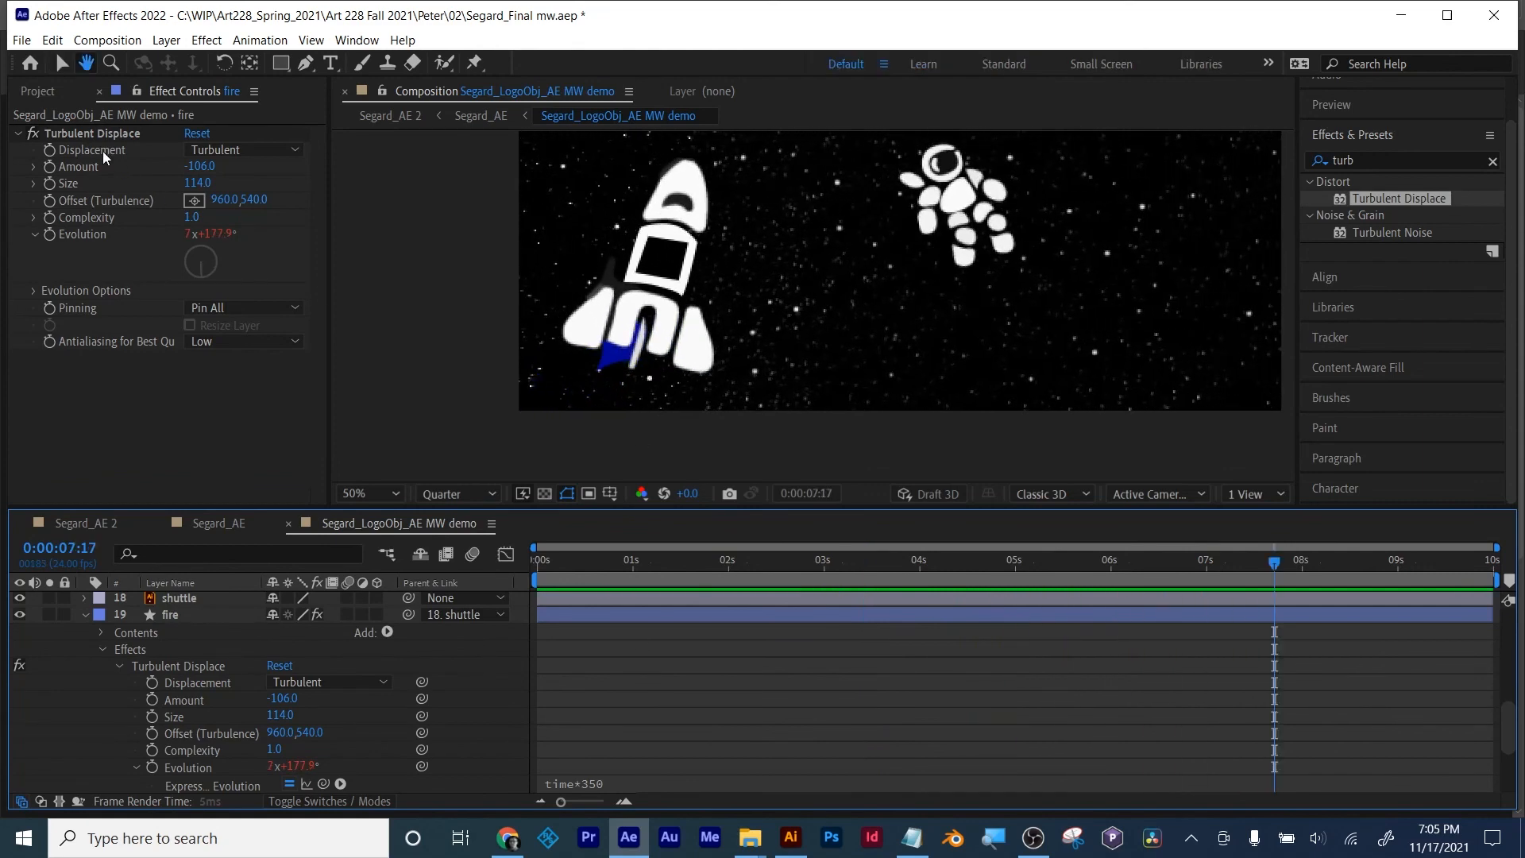
# Step: Remove Turbulent Displace from the fire layer and delete the fire layer itself
pyautogui.press('space')
pyautogui.click(80, 132)
pyautogui.press('Delete')
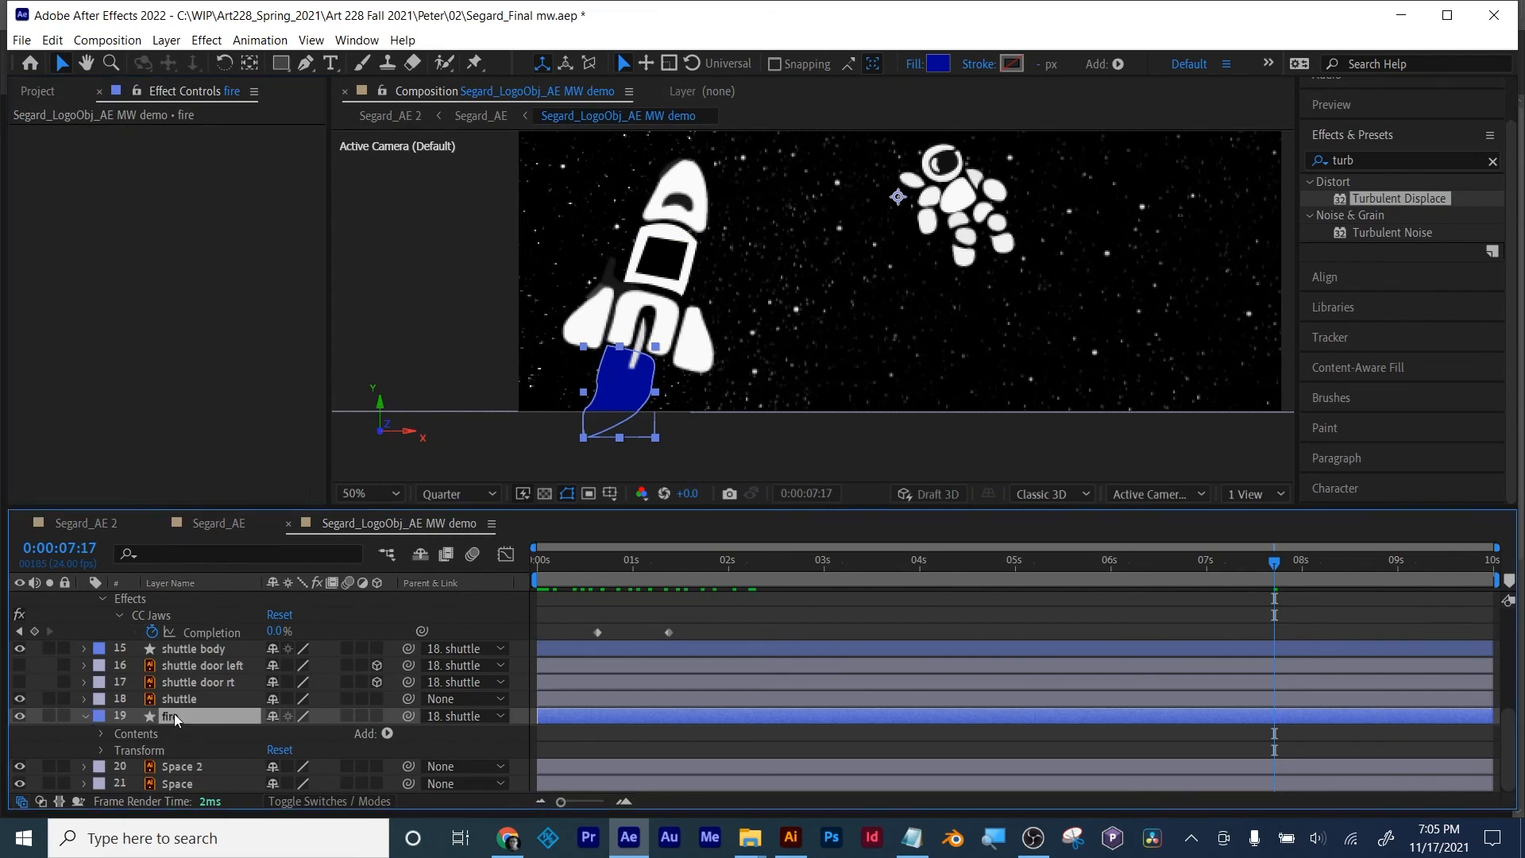
pyautogui.press('Delete')
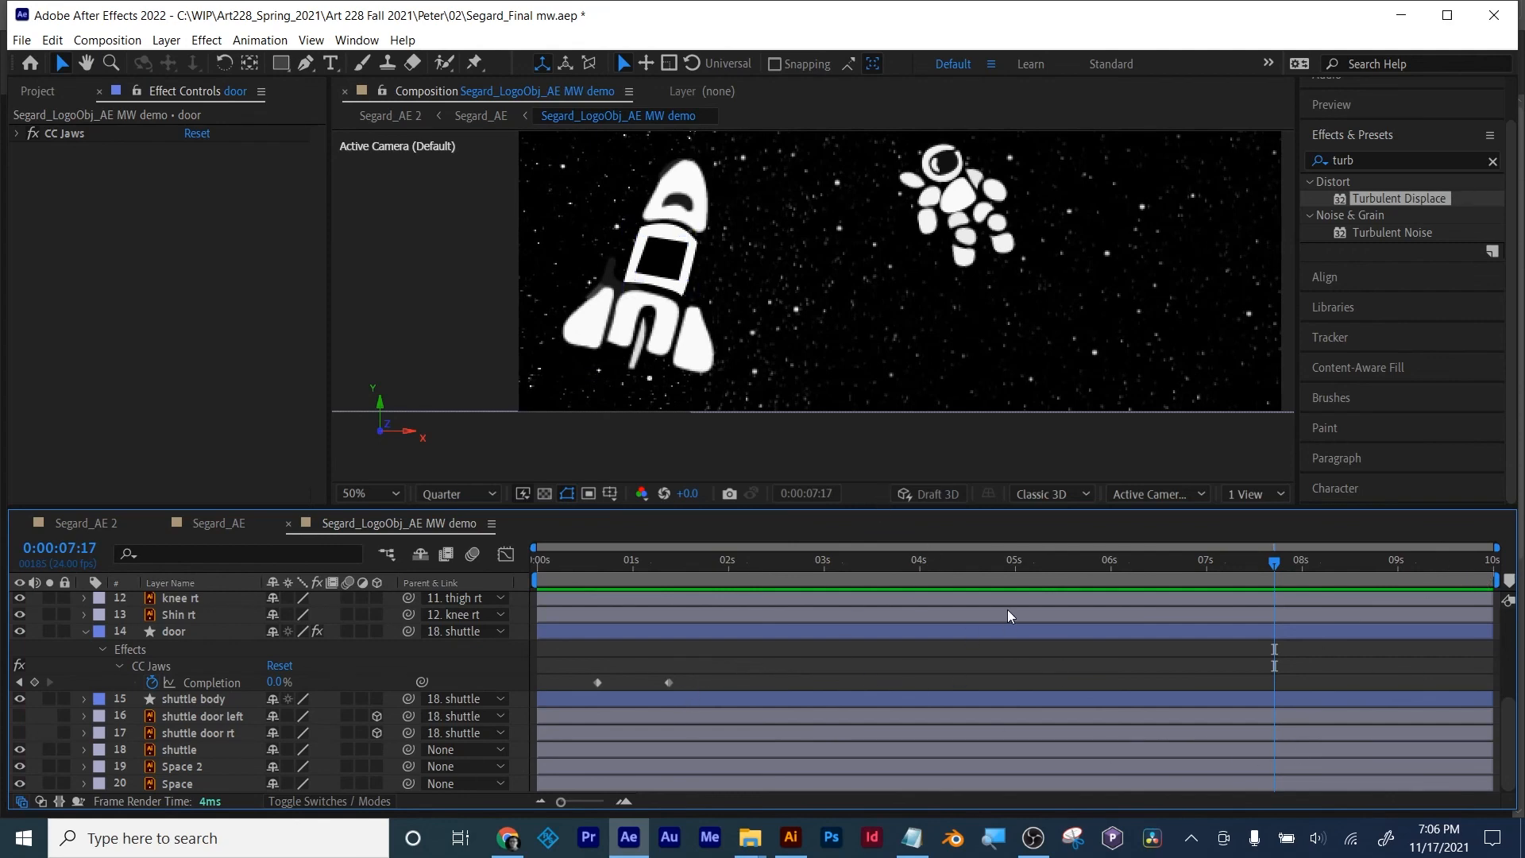
# Step: Set the composition's duration to 15 seconds in the composition settings
pyautogui.click(107, 41)
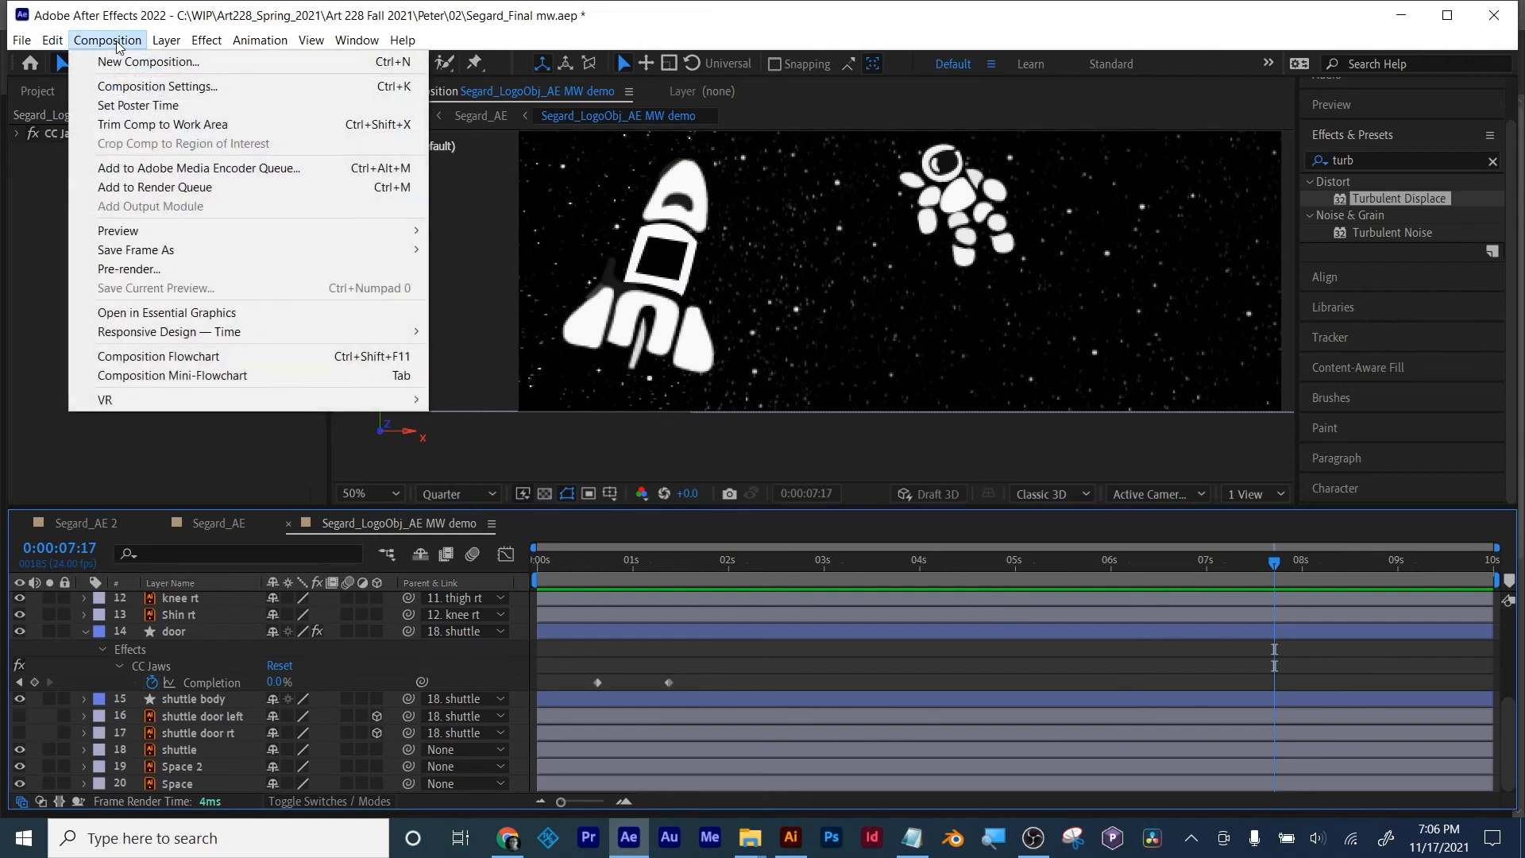
pyautogui.click(143, 84)
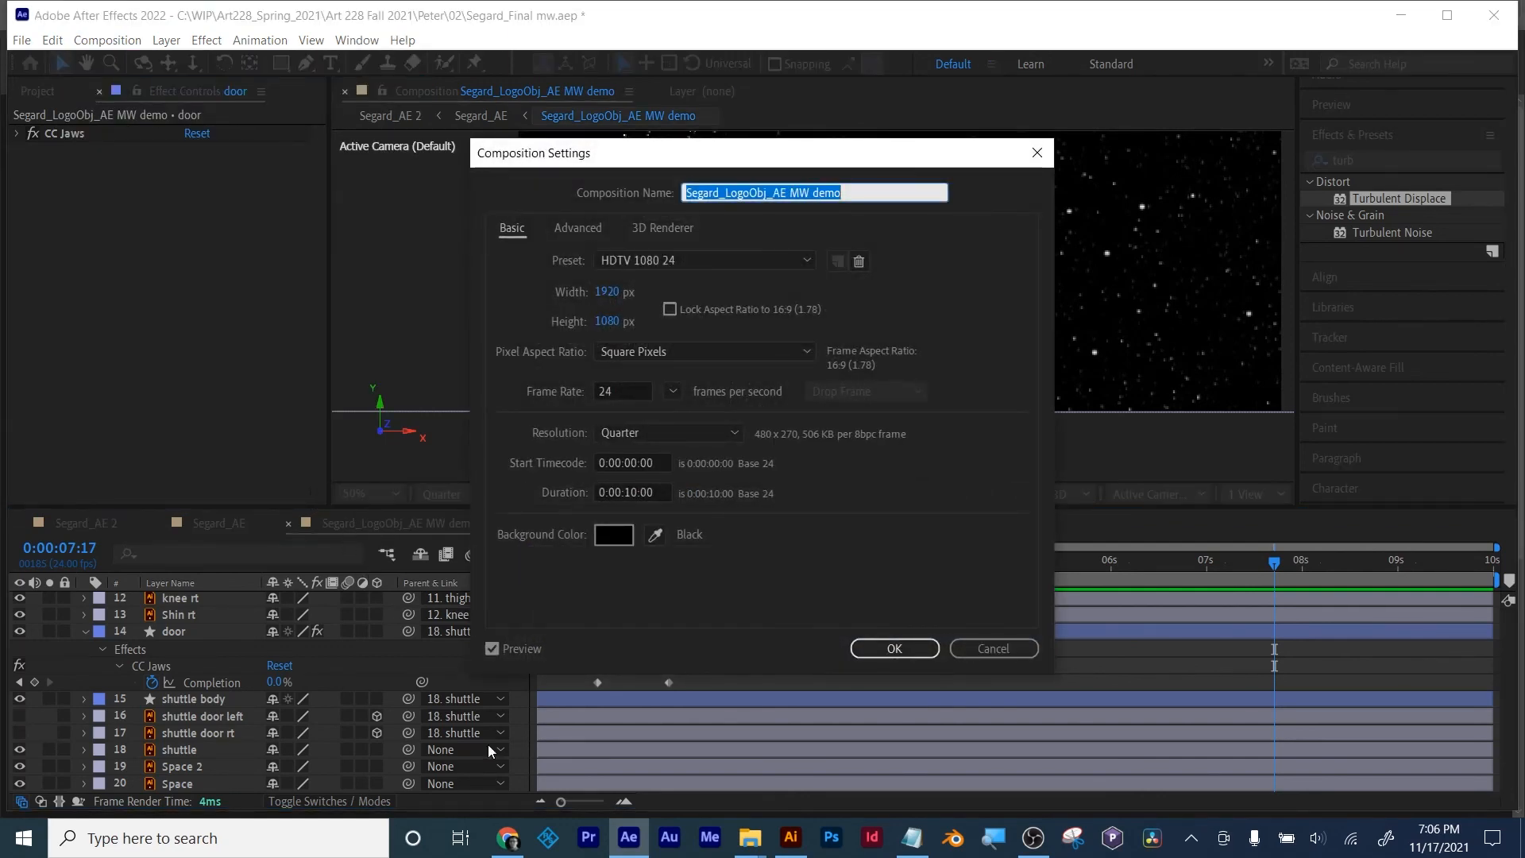
pyautogui.click(621, 491)
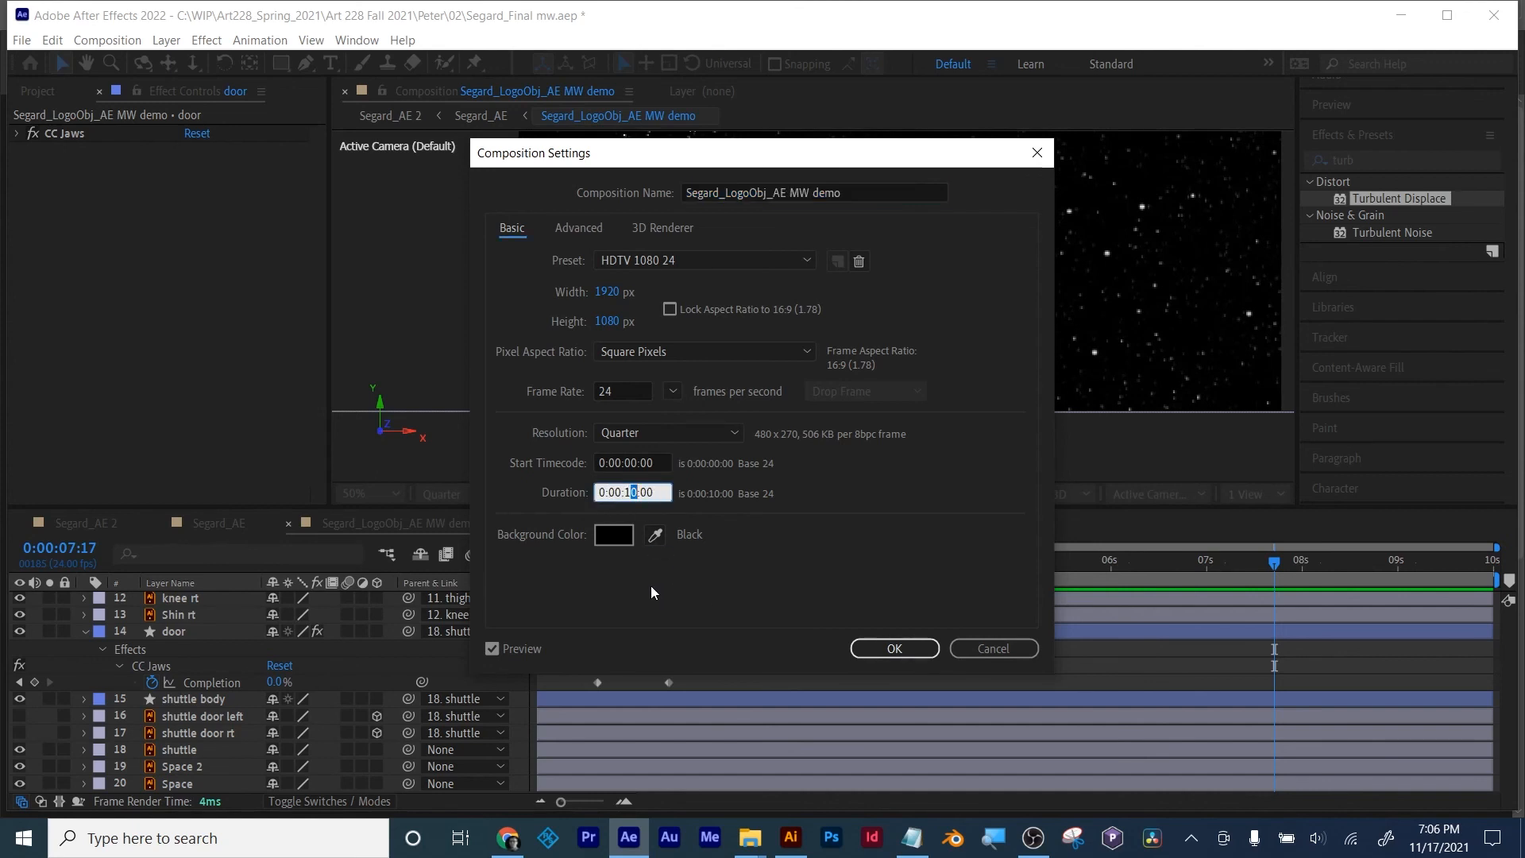
pyautogui.write('5')
pyautogui.click(892, 648)
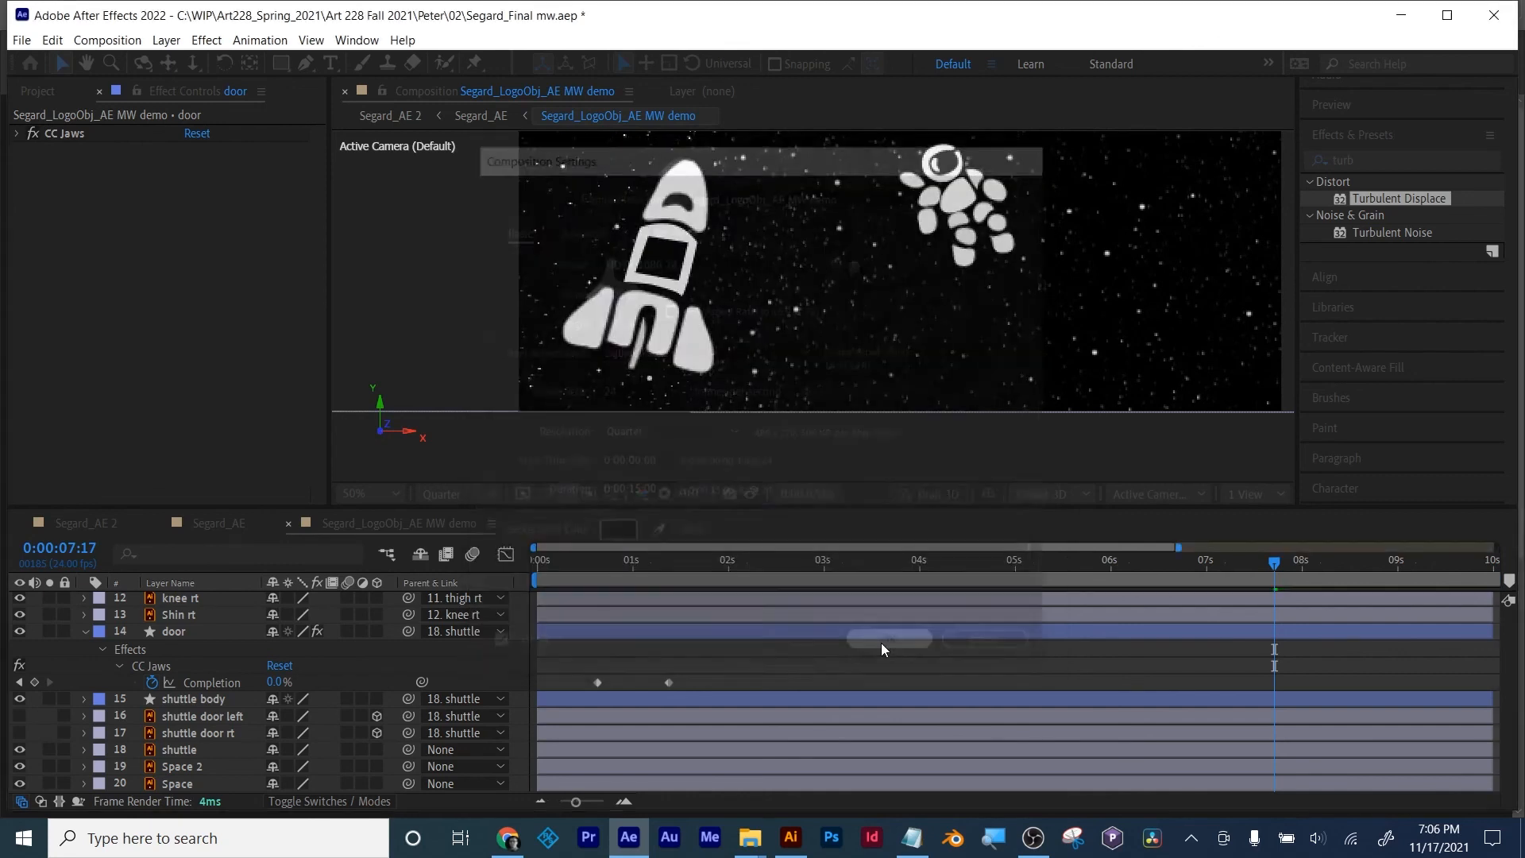
# Step: Extend the out points of all layers to the end of the 15-second composition, and deselect them
pyautogui.moveTo(563, 803); pyautogui.dragTo(508, 814)
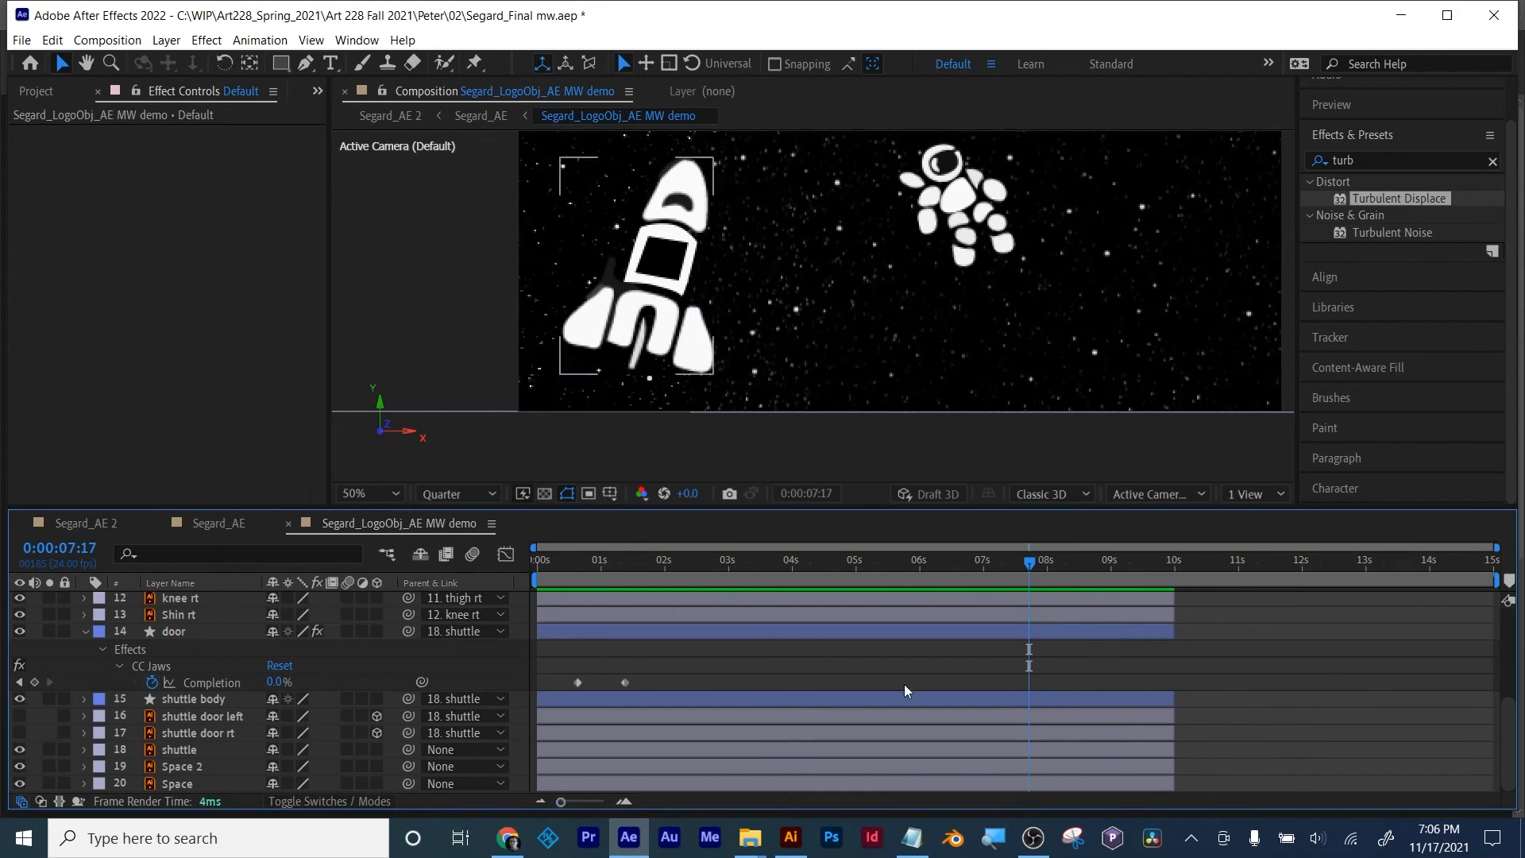
pyautogui.moveTo(1235, 597); pyautogui.dragTo(1112, 796)
pyautogui.hotkey('ctrl', 'a')
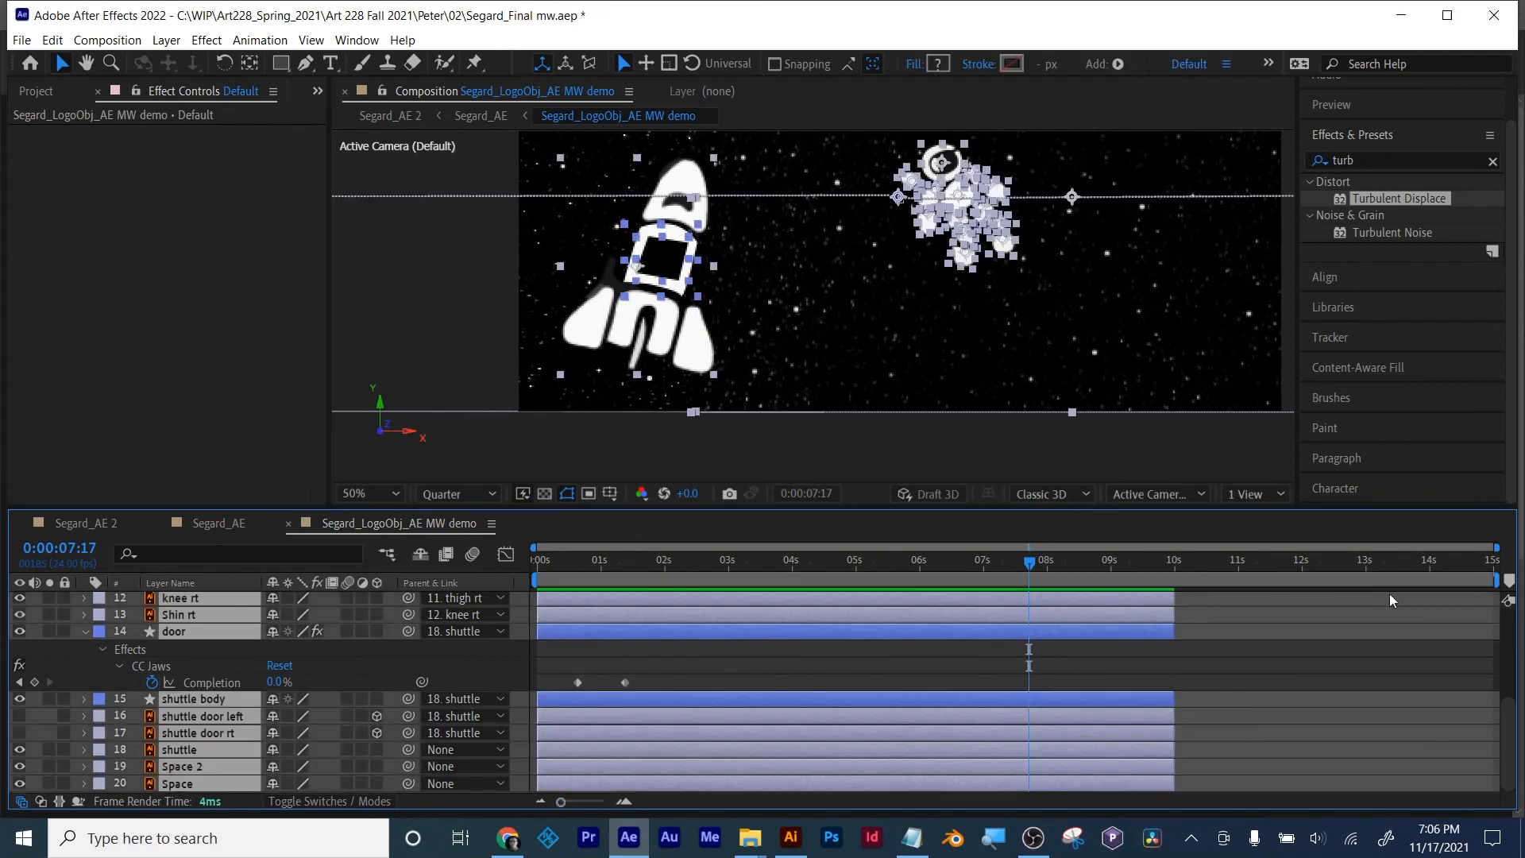
pyautogui.click(1490, 560)
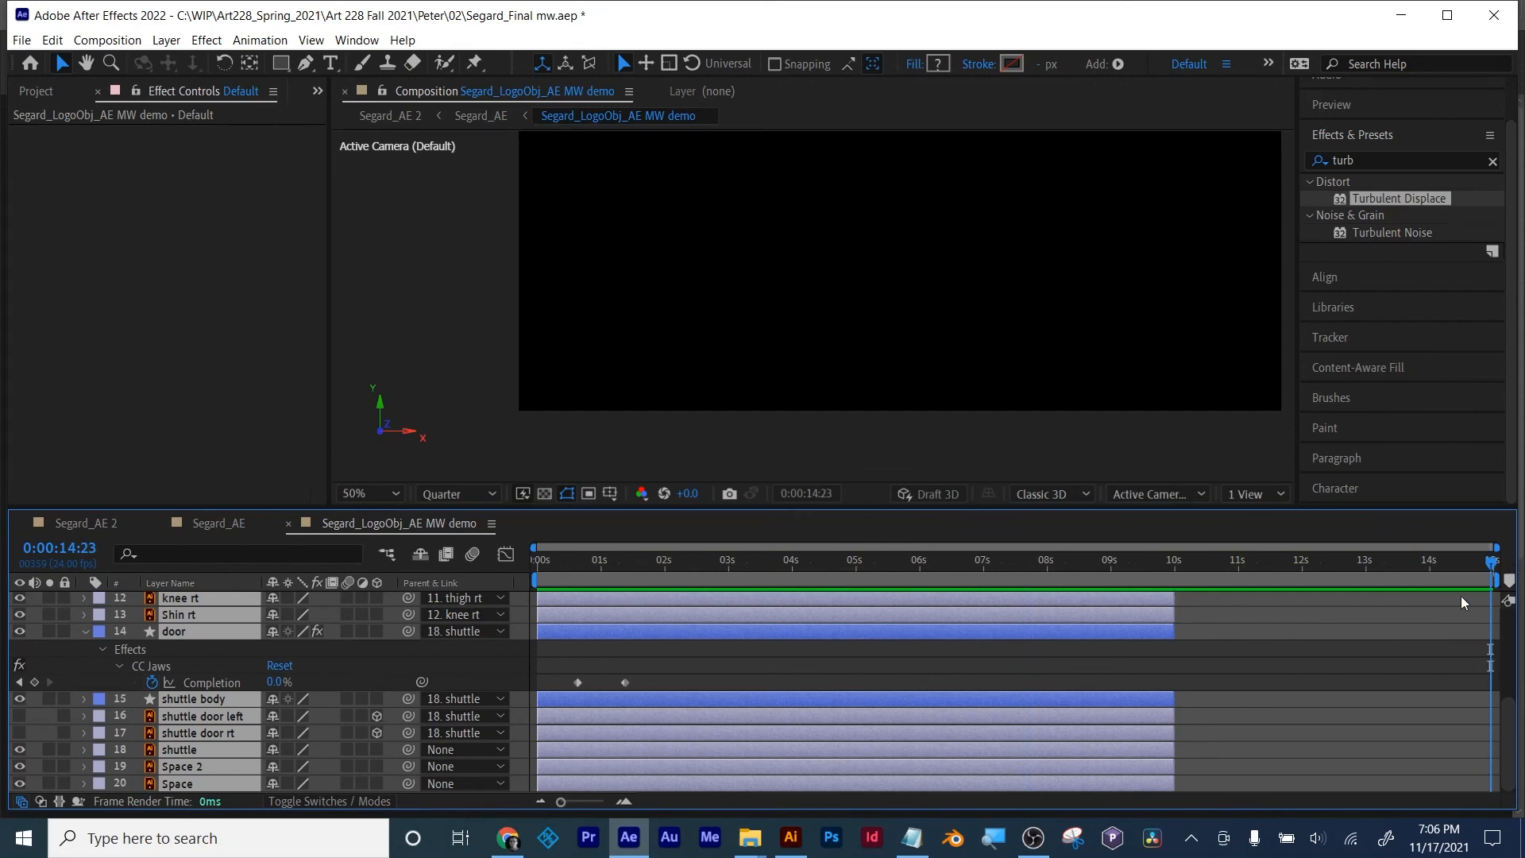
pyautogui.hotkey('alt', ']')
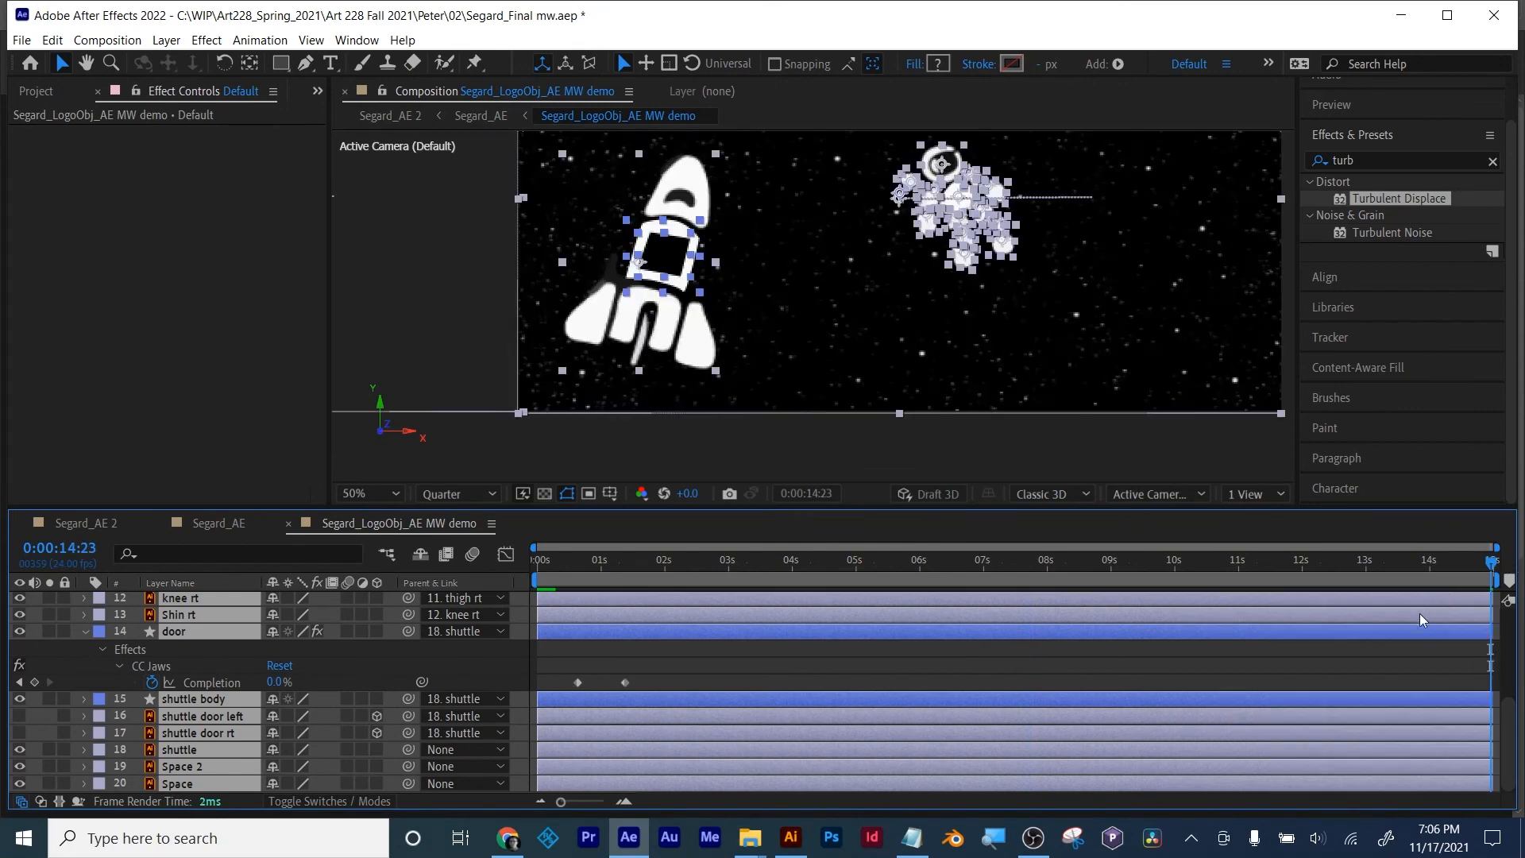
pyautogui.hotkey('ctrl', 'shift', 'a')
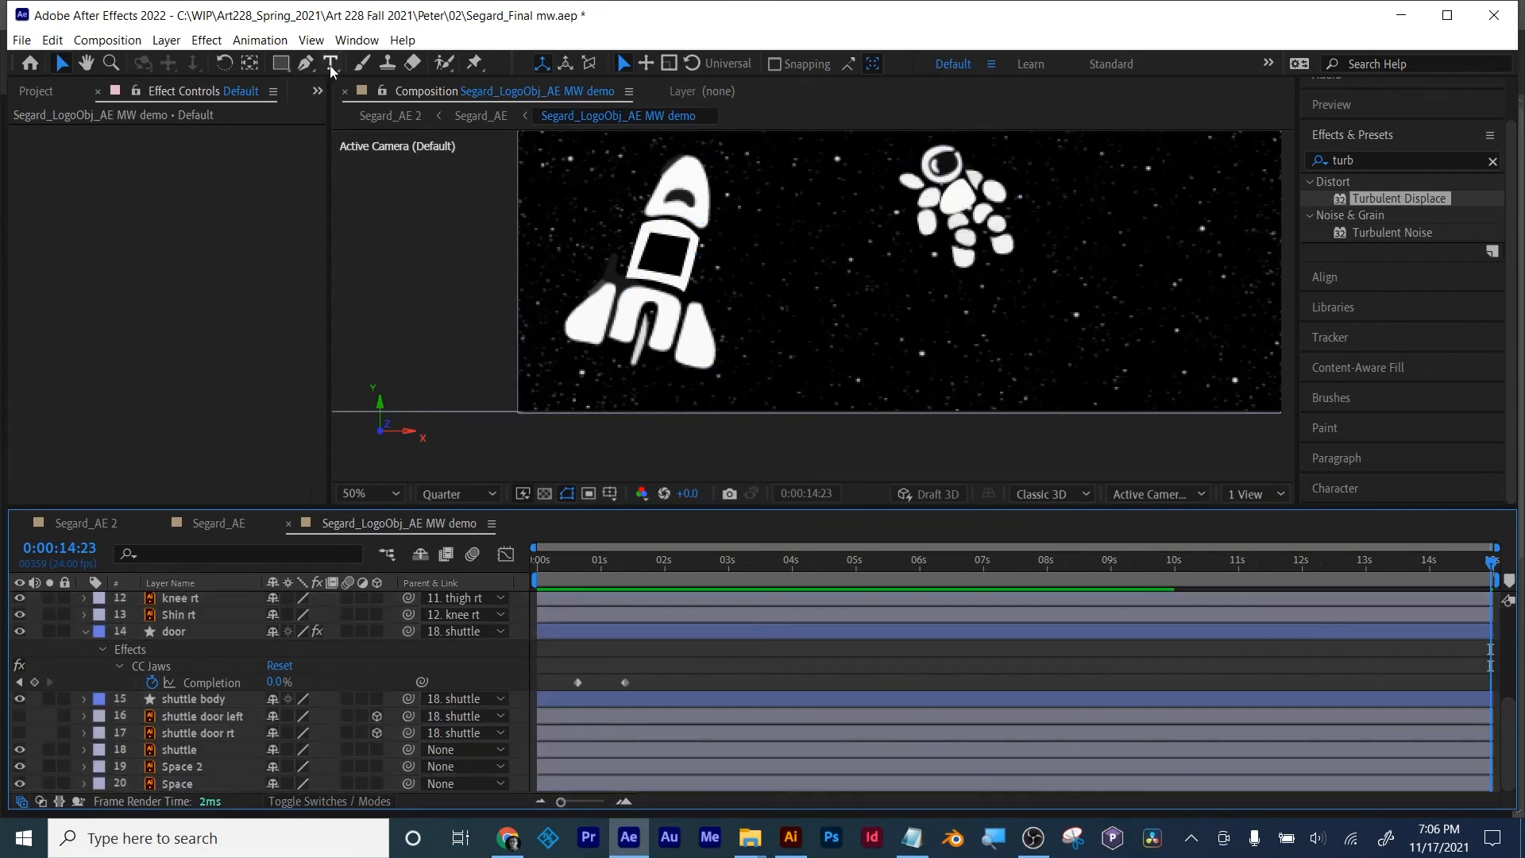
# Step: Create a text layer over the scene with the two lines "ALT [" and "ALT ]"
pyautogui.click(330, 63)
pyautogui.click(825, 328)
pyautogui.write('ALT')
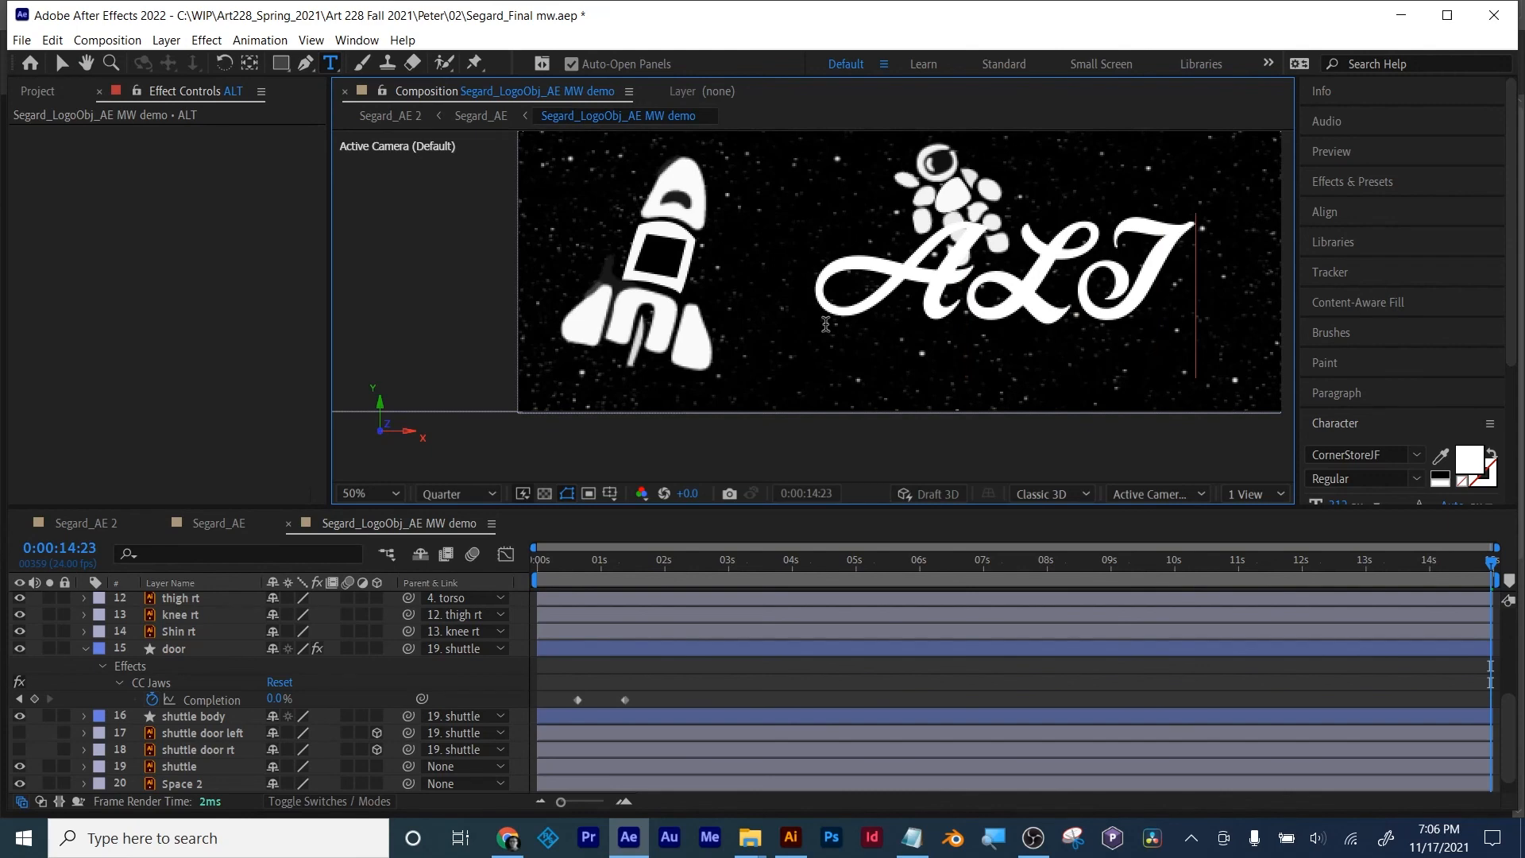
pyautogui.write(' [')
pyautogui.press('Return')
pyautogui.write('AL')
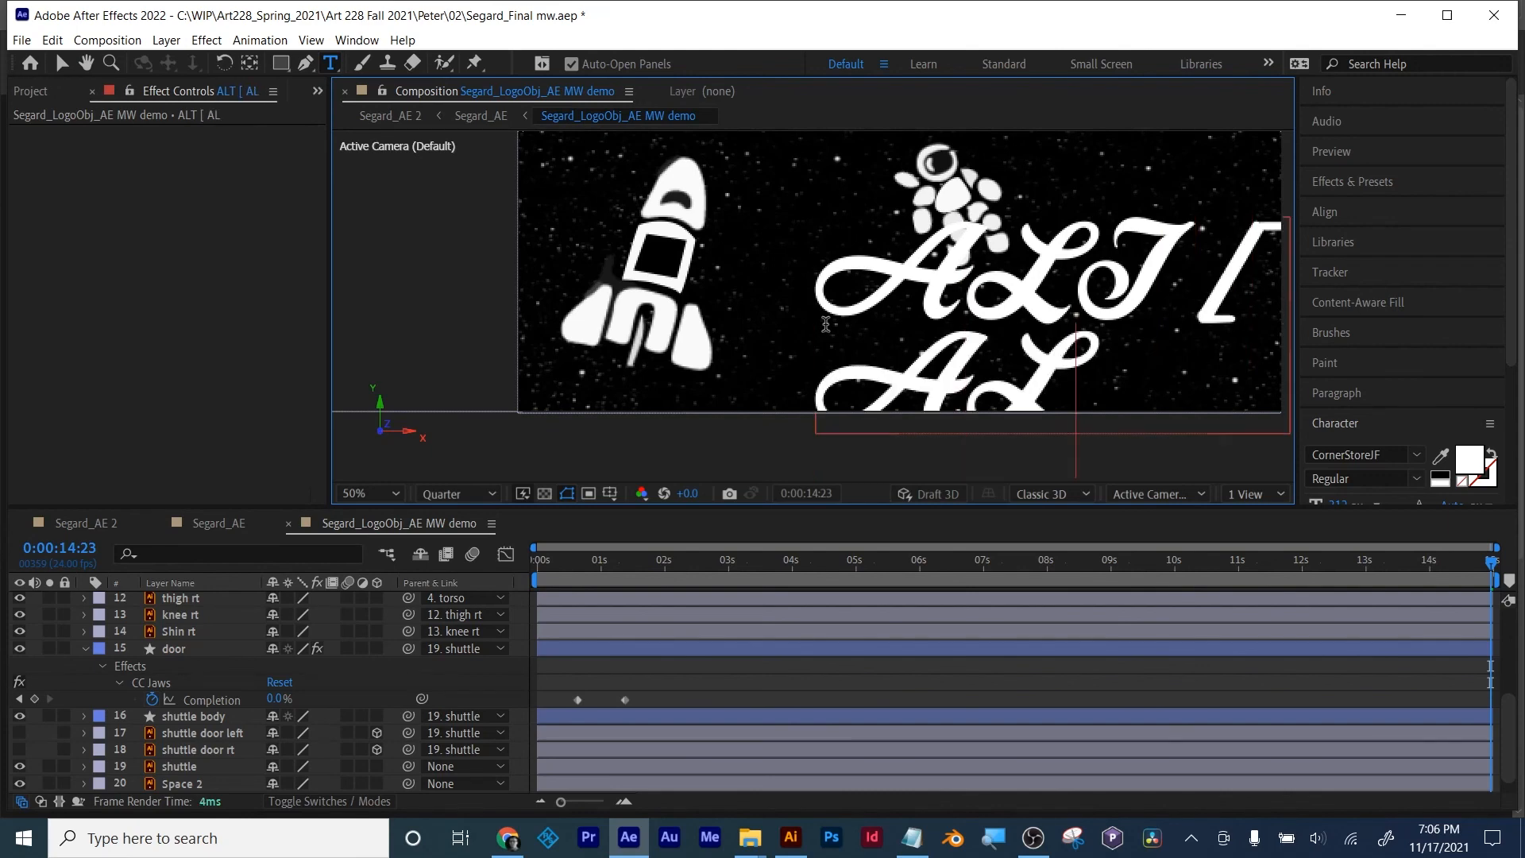
pyautogui.write('T ]')
# Step: Change the whole text's font to Bebas Neue and reduce its font size
pyautogui.hotkey('ctrl', 'a')
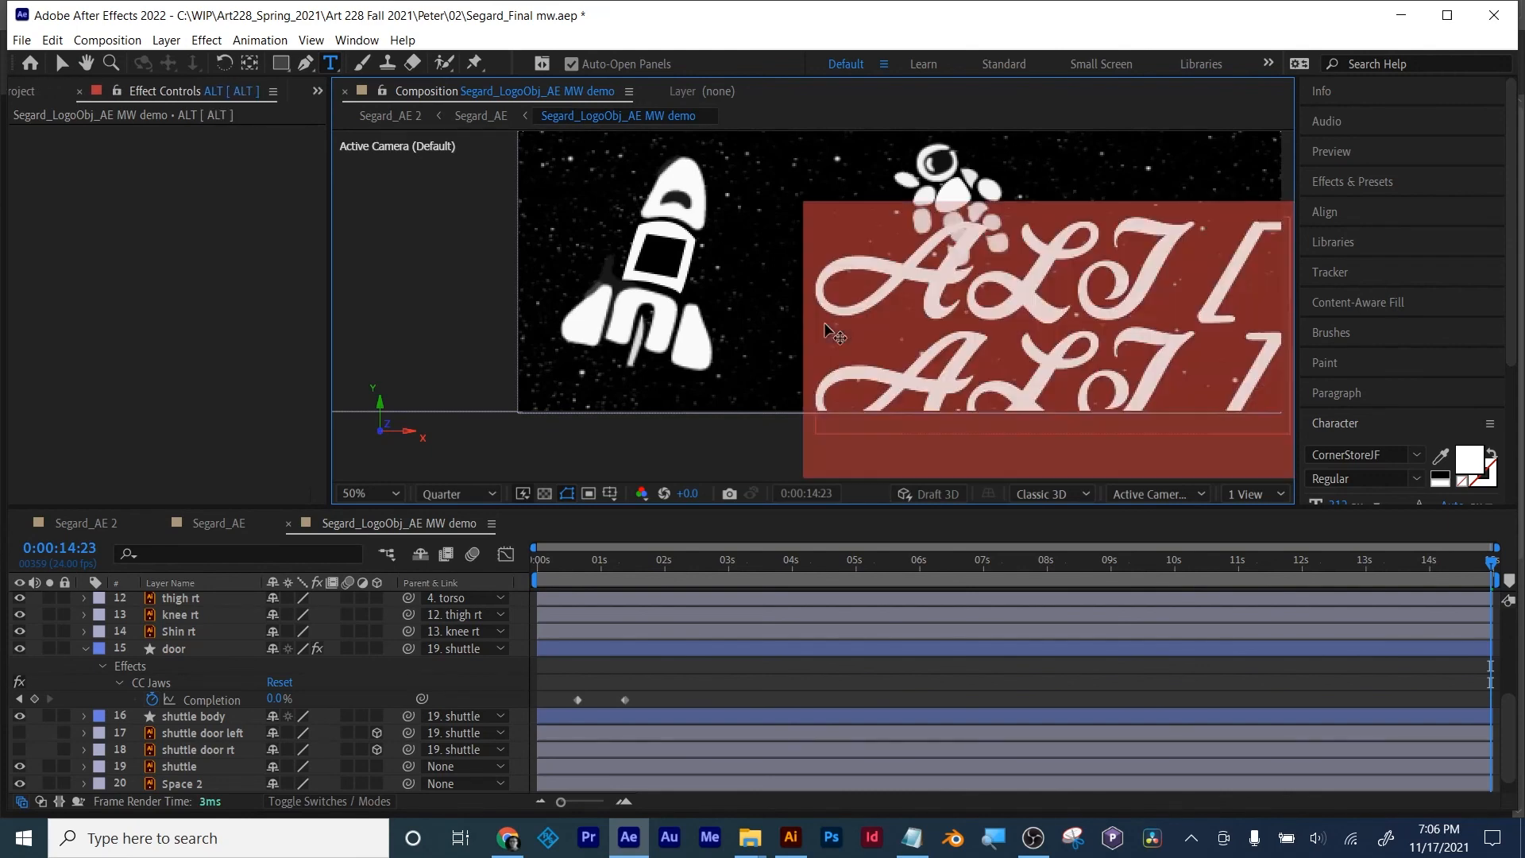
pyautogui.click(1417, 455)
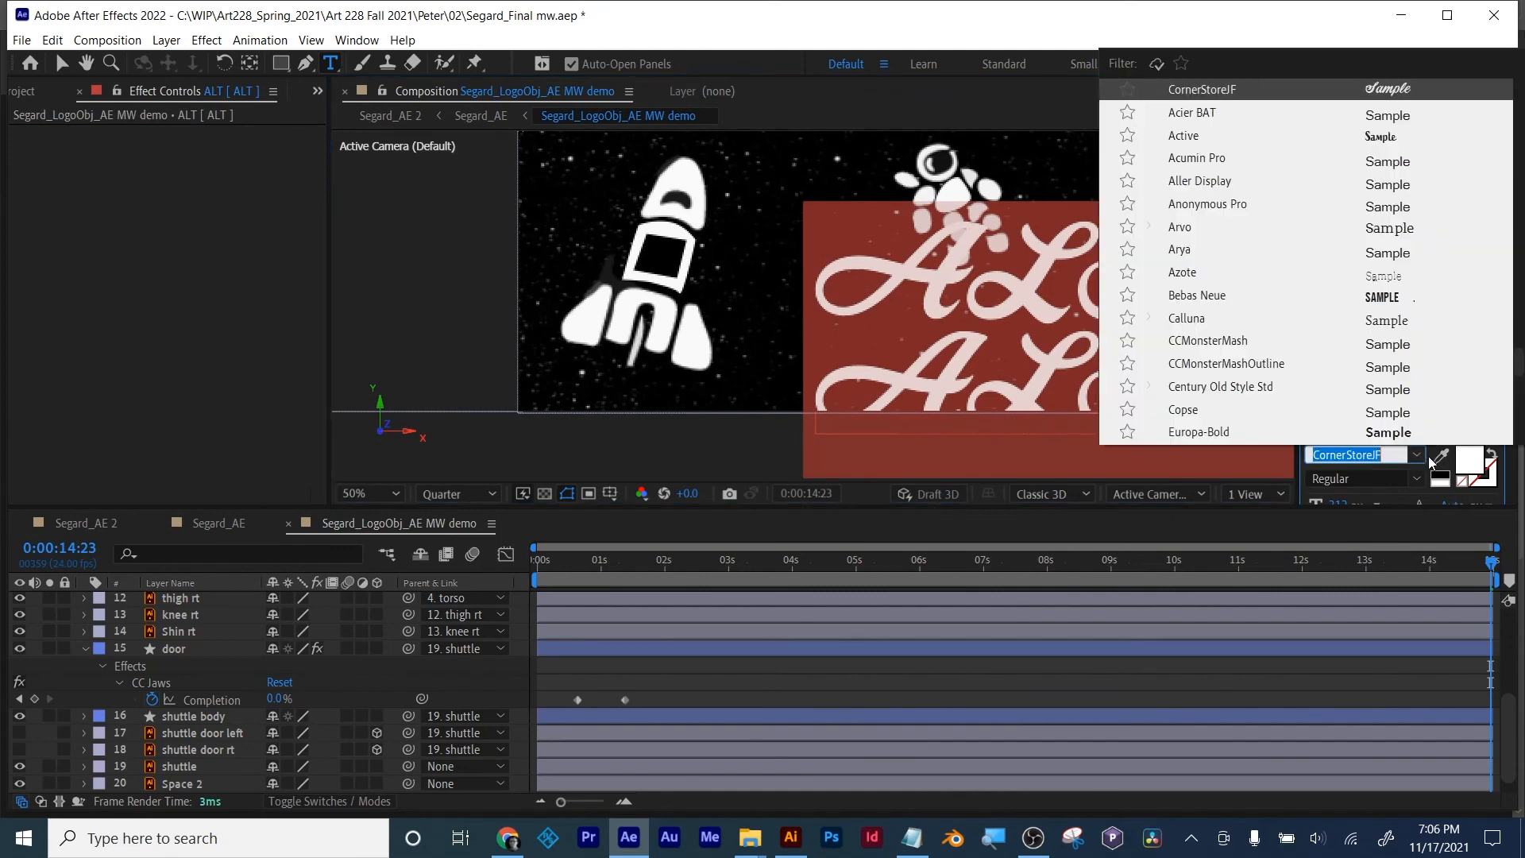
pyautogui.click(1198, 295)
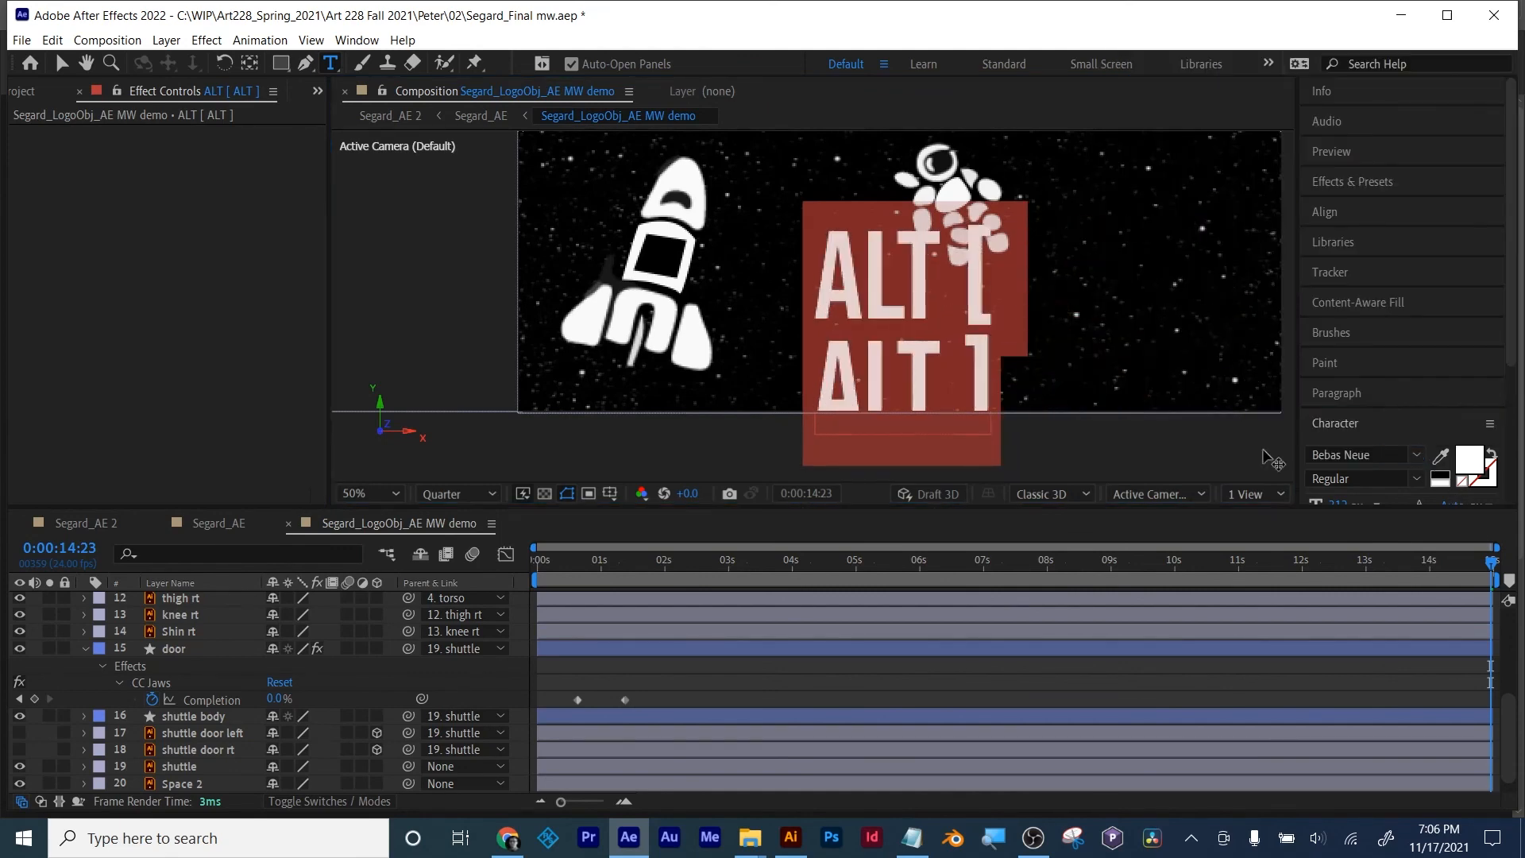
pyautogui.moveTo(1341, 506); pyautogui.dragTo(1296, 506)
pyautogui.click(62, 63)
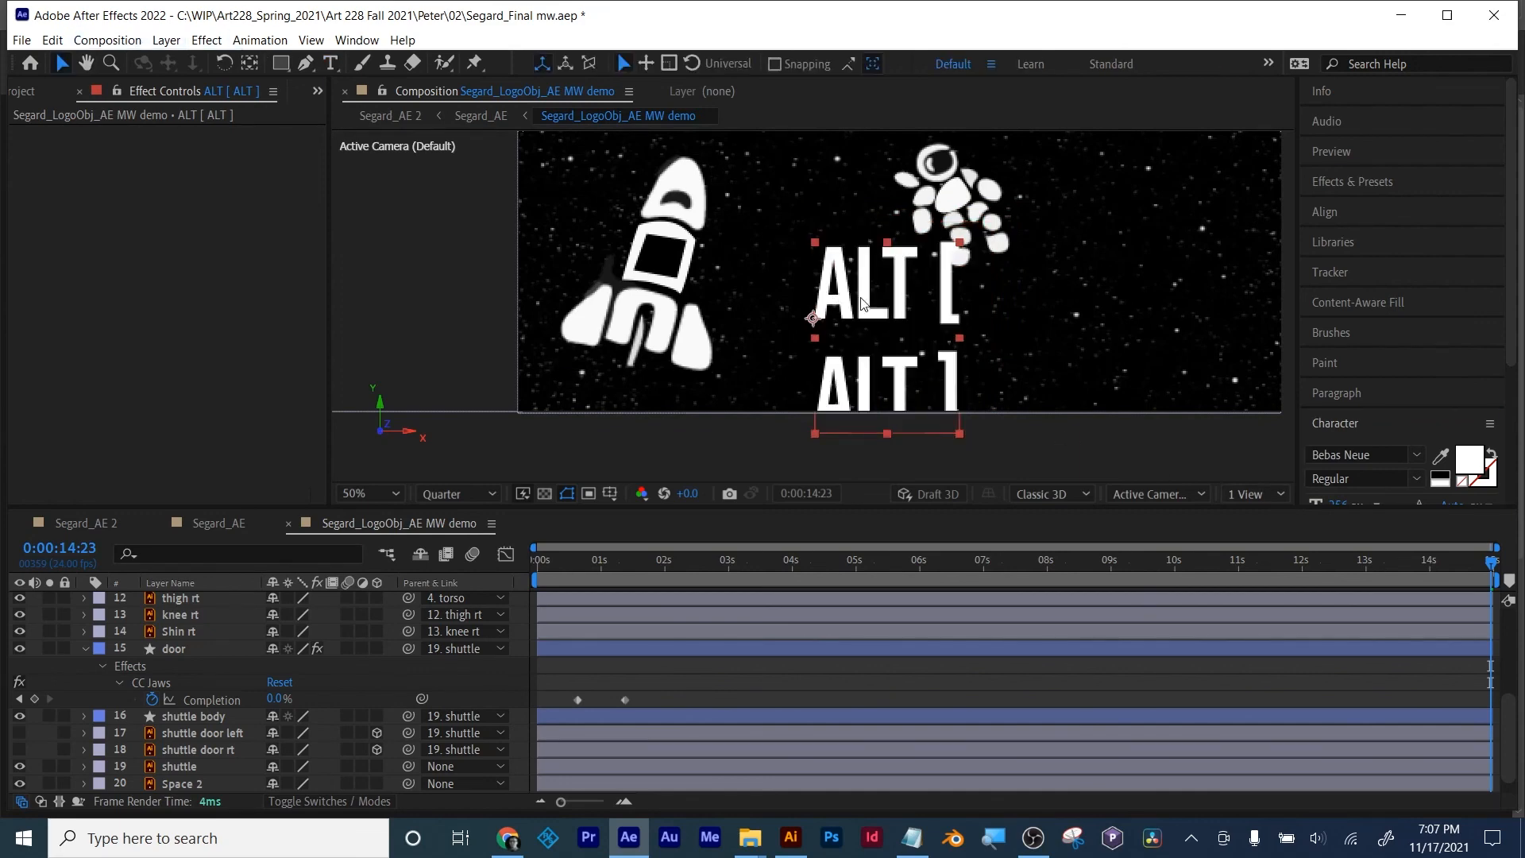
# Step: Move the text block into the empty space to the right of the astronaut
pyautogui.moveTo(867, 303); pyautogui.dragTo(1131, 227)
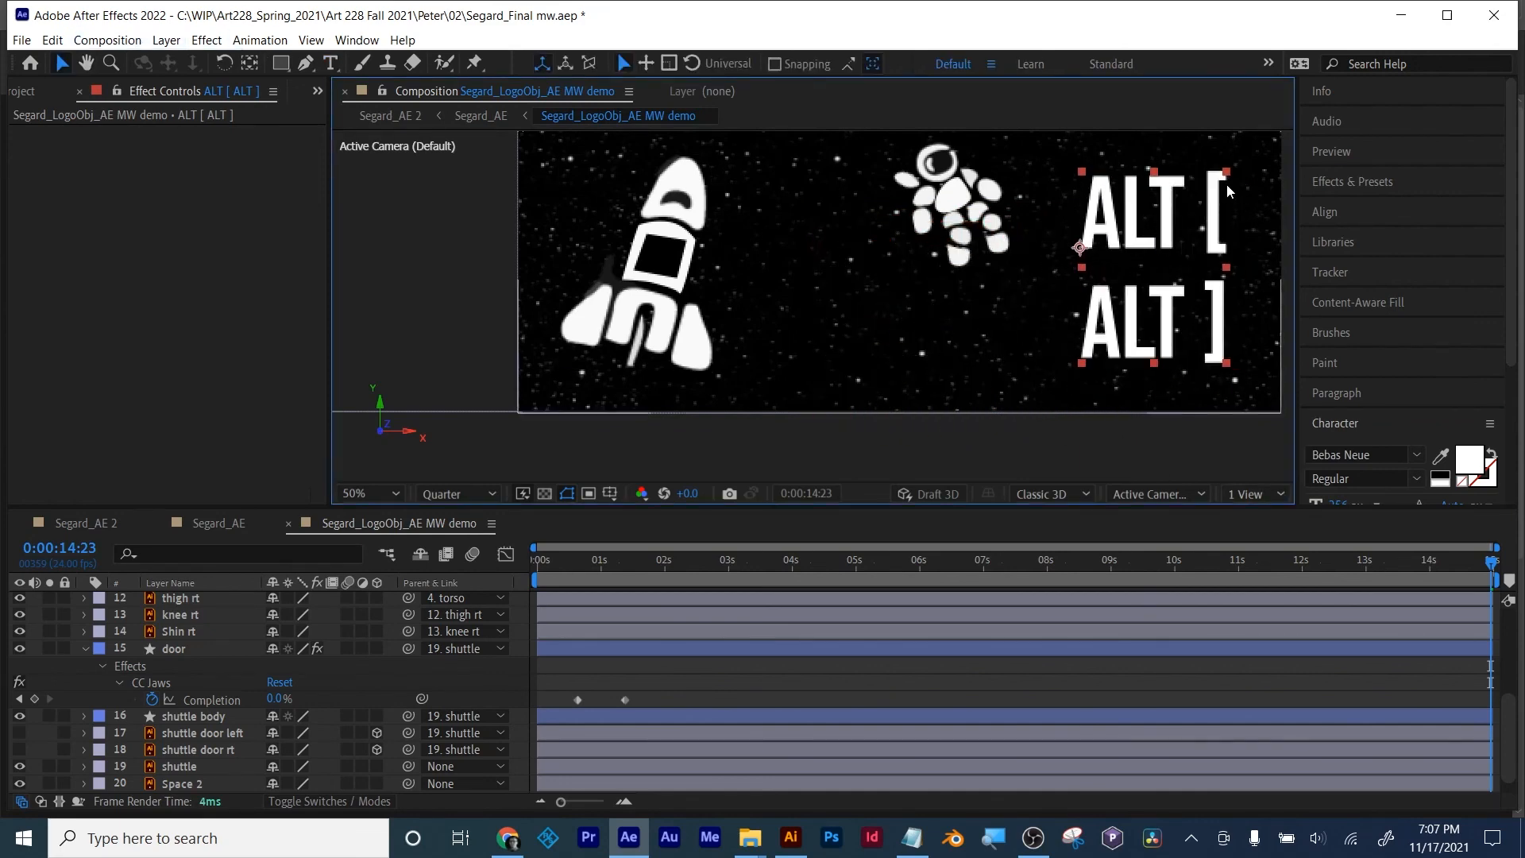
pyautogui.click(1158, 608)
pyautogui.click(1207, 239)
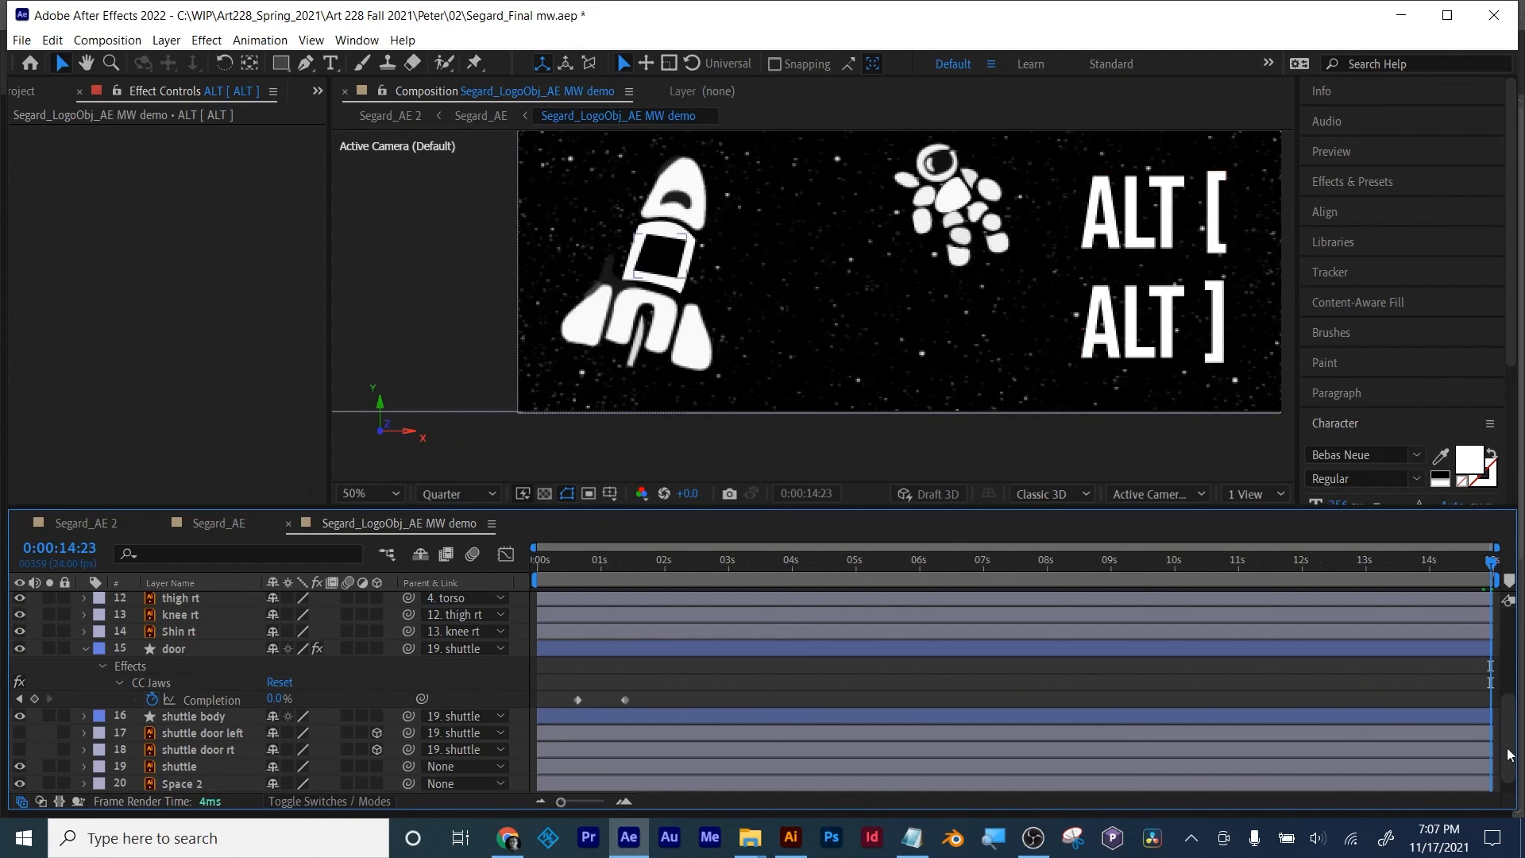
# Step: Collapse the door layer's properties, then scrub and preview the animation from the beginning
pyautogui.click(810, 659)
pyautogui.press('u')
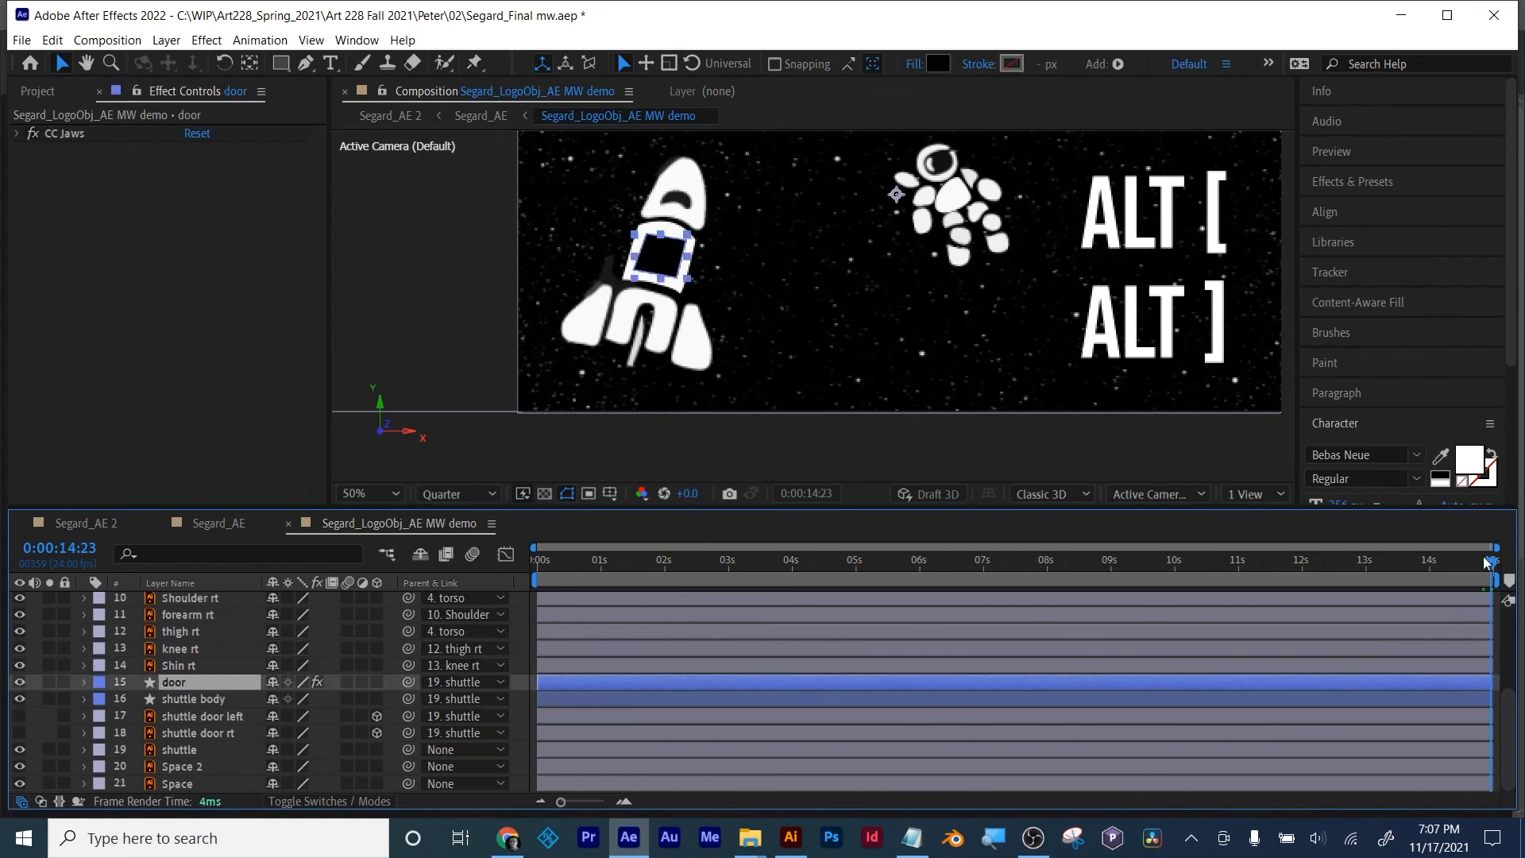
pyautogui.moveTo(1485, 562); pyautogui.dragTo(1081, 593)
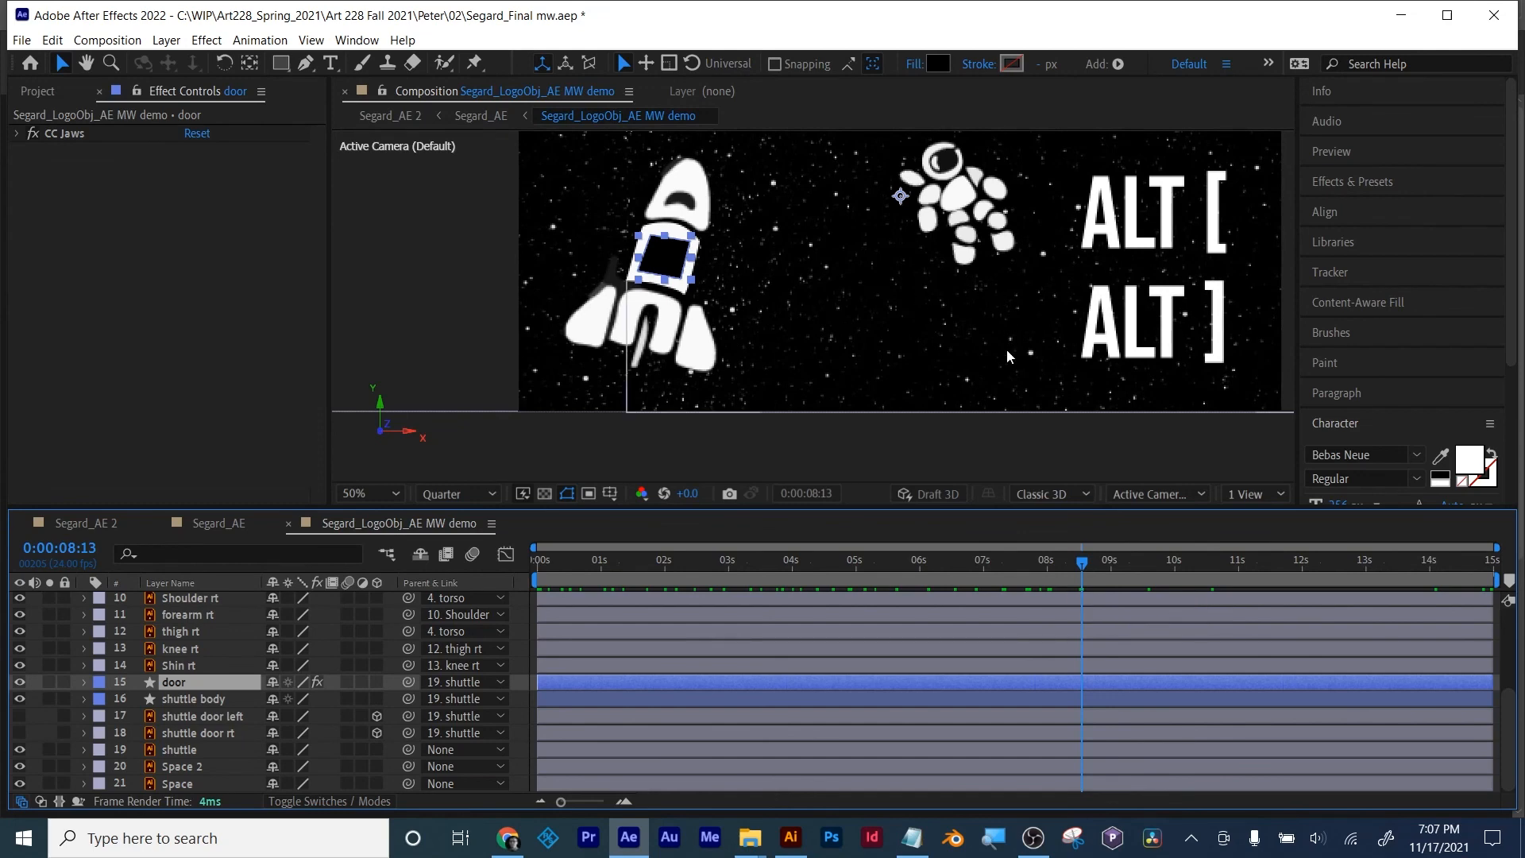
pyautogui.press('space')
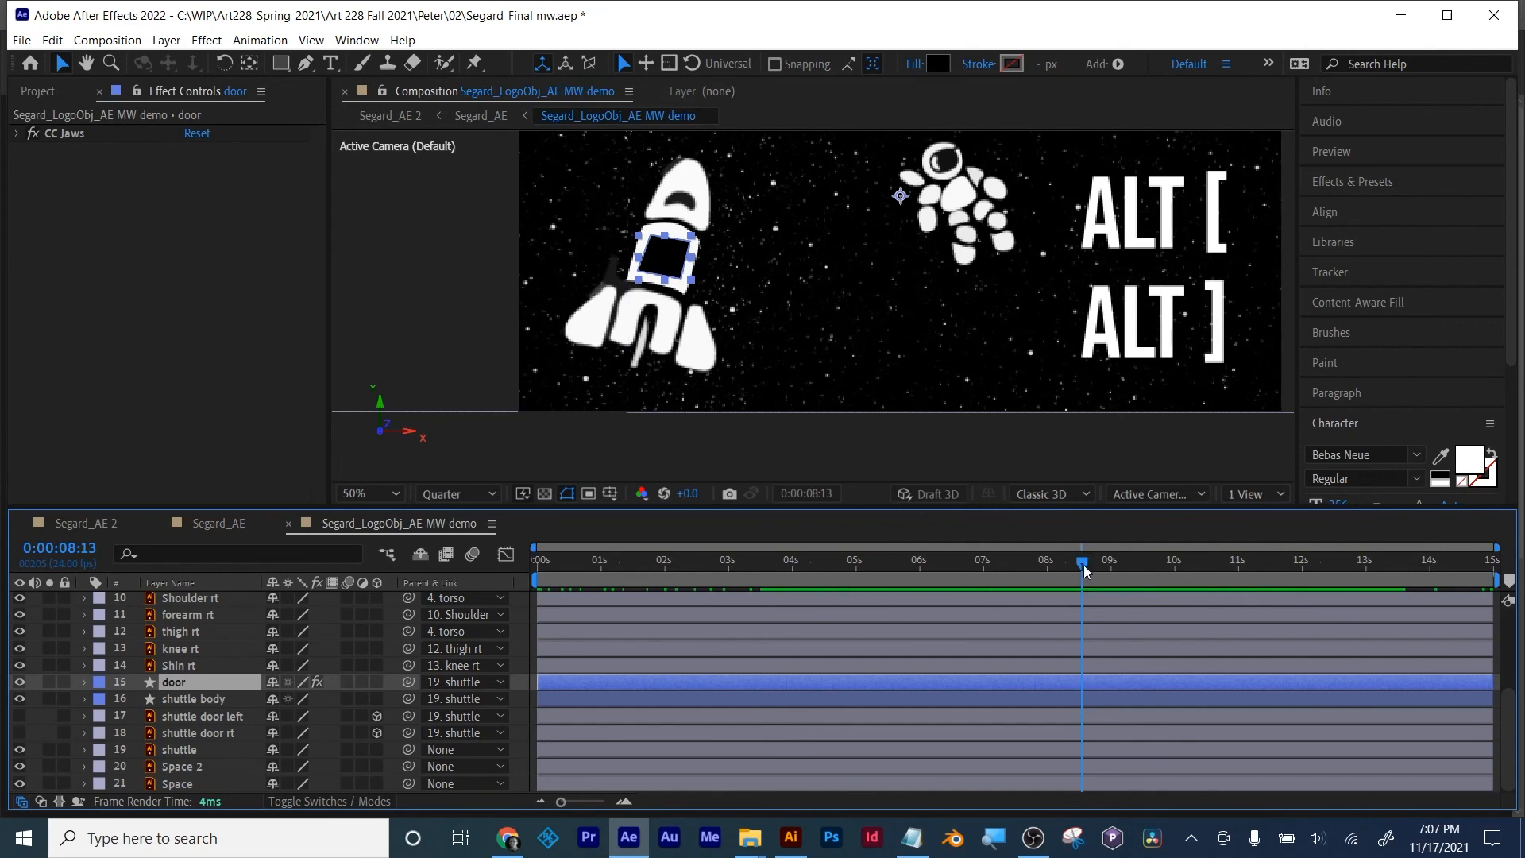
pyautogui.moveTo(1288, 561); pyautogui.dragTo(617, 570)
pyautogui.moveTo(699, 561); pyautogui.dragTo(750, 561)
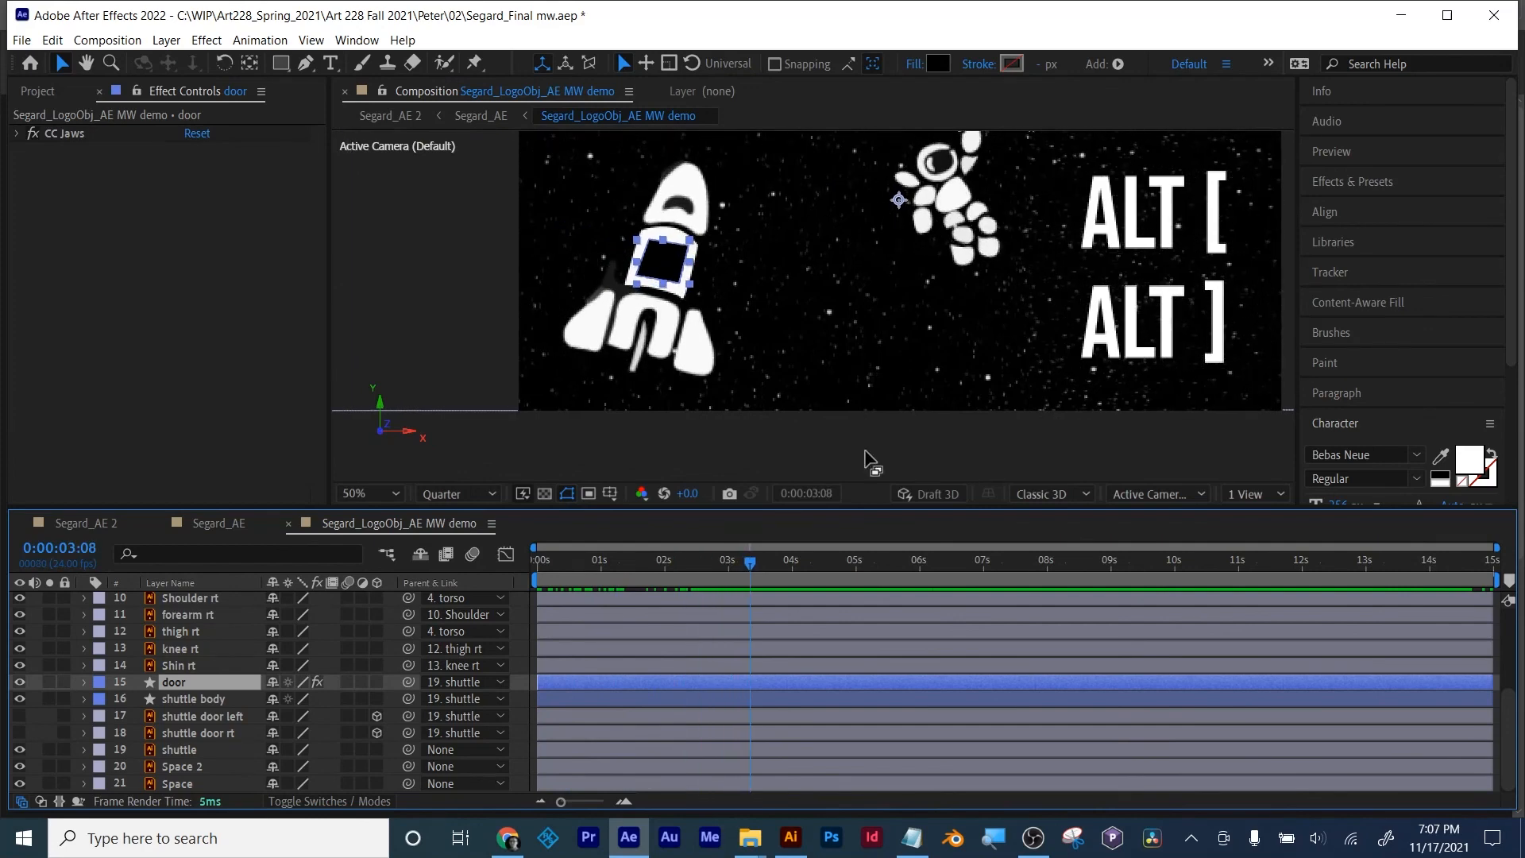
pyautogui.moveTo(610, 565); pyautogui.dragTo(521, 570)
pyautogui.press('space')
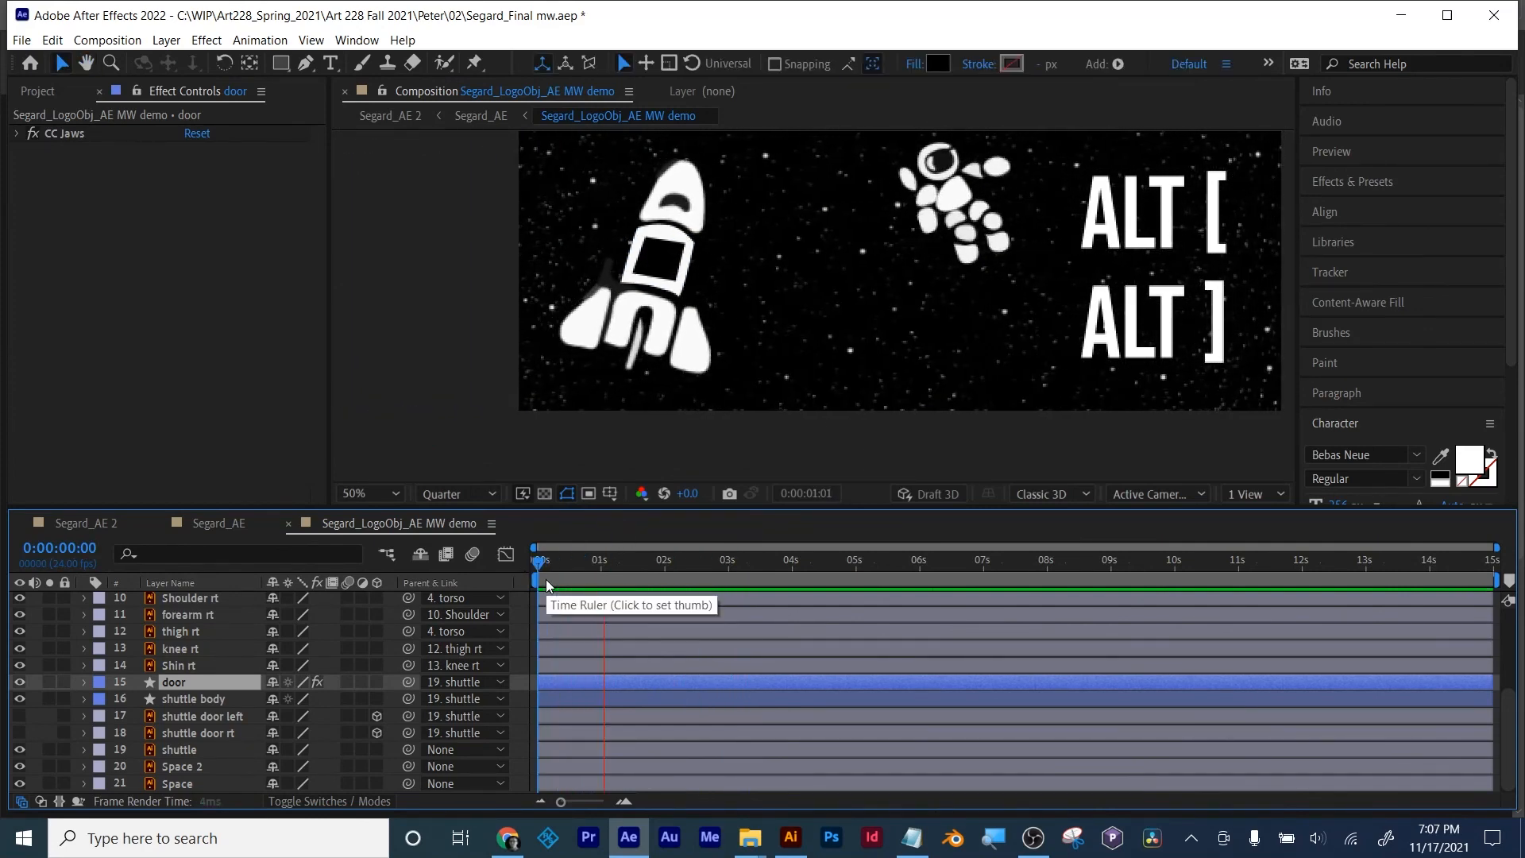
pyautogui.press('space')
pyautogui.click(178, 403)
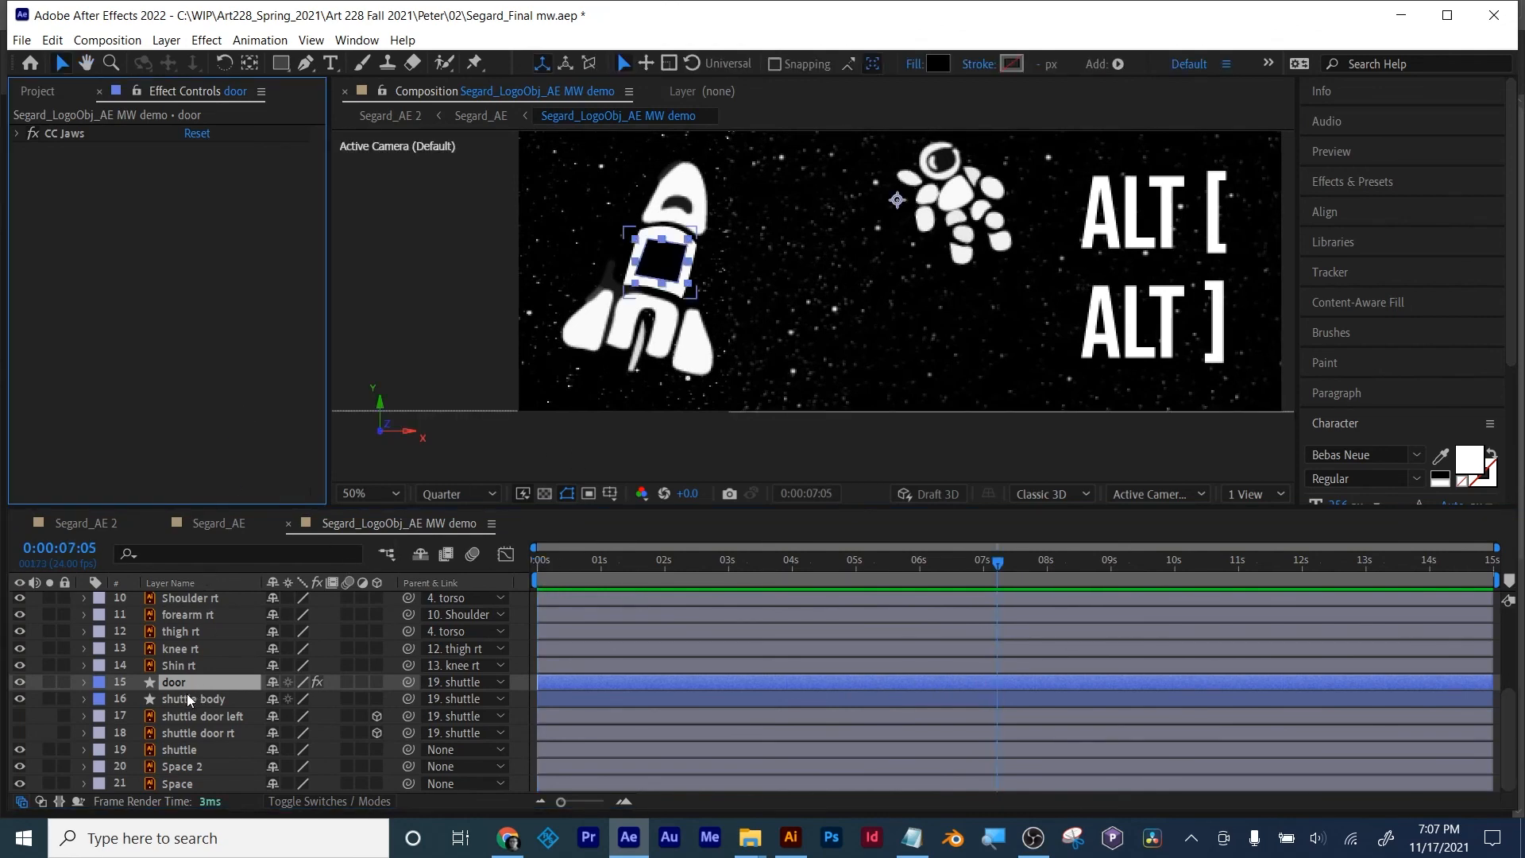
pyautogui.click(355, 466)
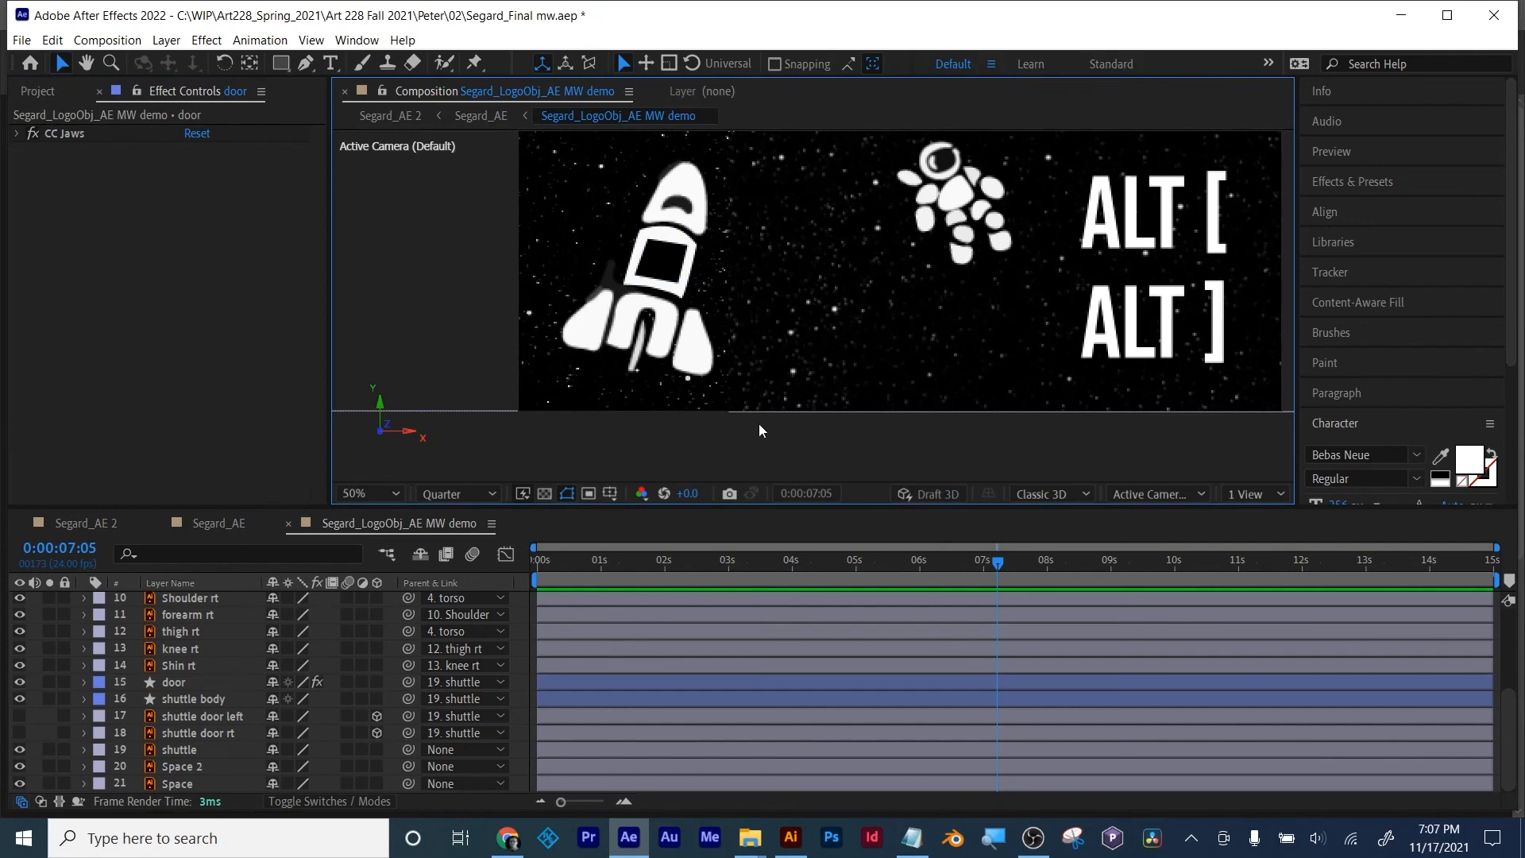
# Step: At the start of the timeline, draw a curved three-point Pen path from the shuttle door to the astronaut's torso as a new shape layer
pyautogui.moveTo(1002, 561); pyautogui.dragTo(534, 560)
pyautogui.click(205, 346)
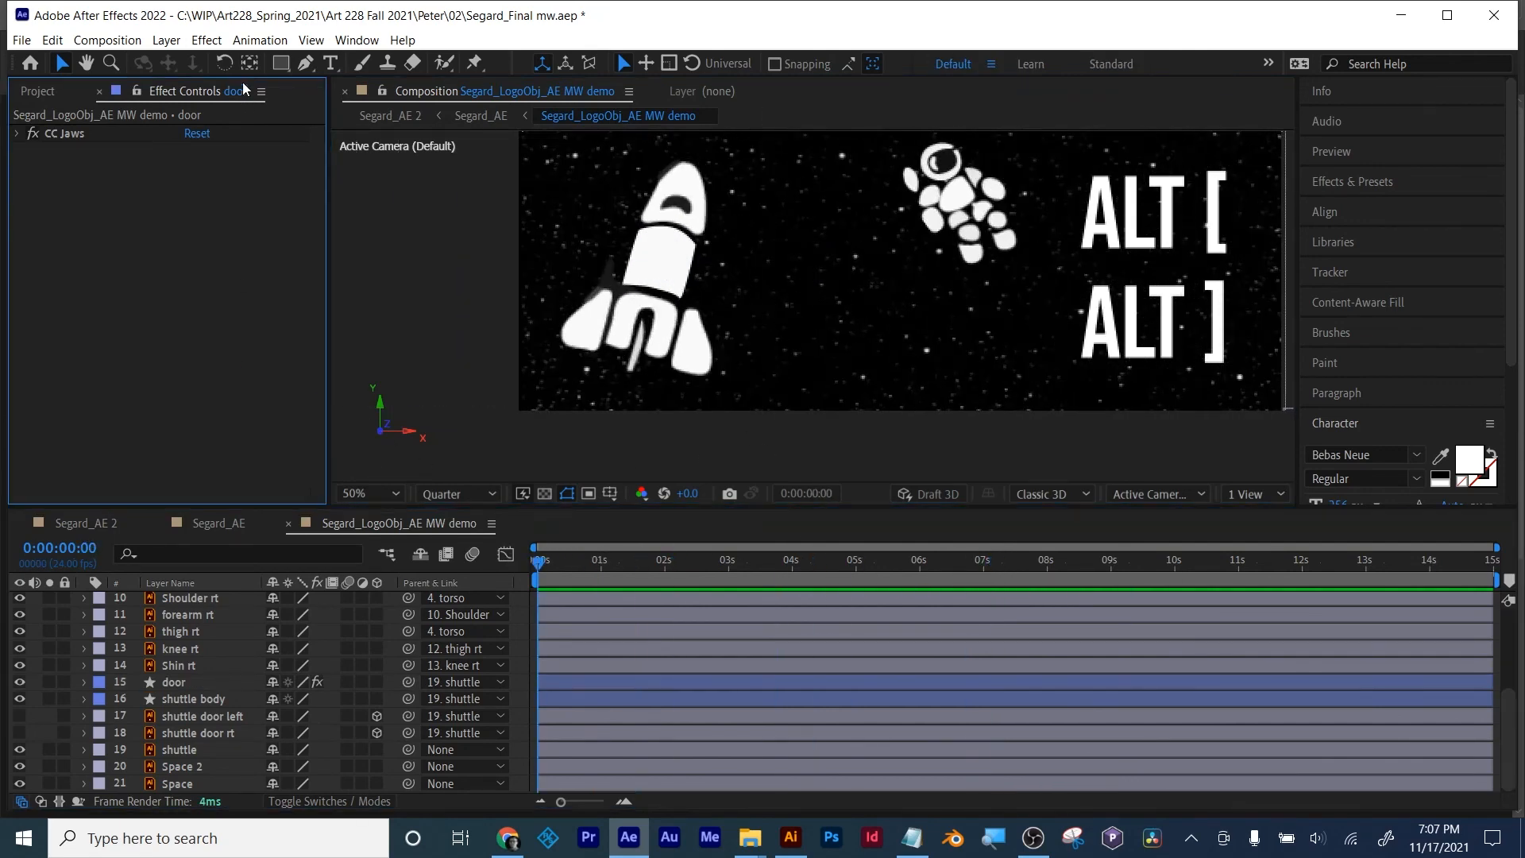
pyautogui.click(305, 65)
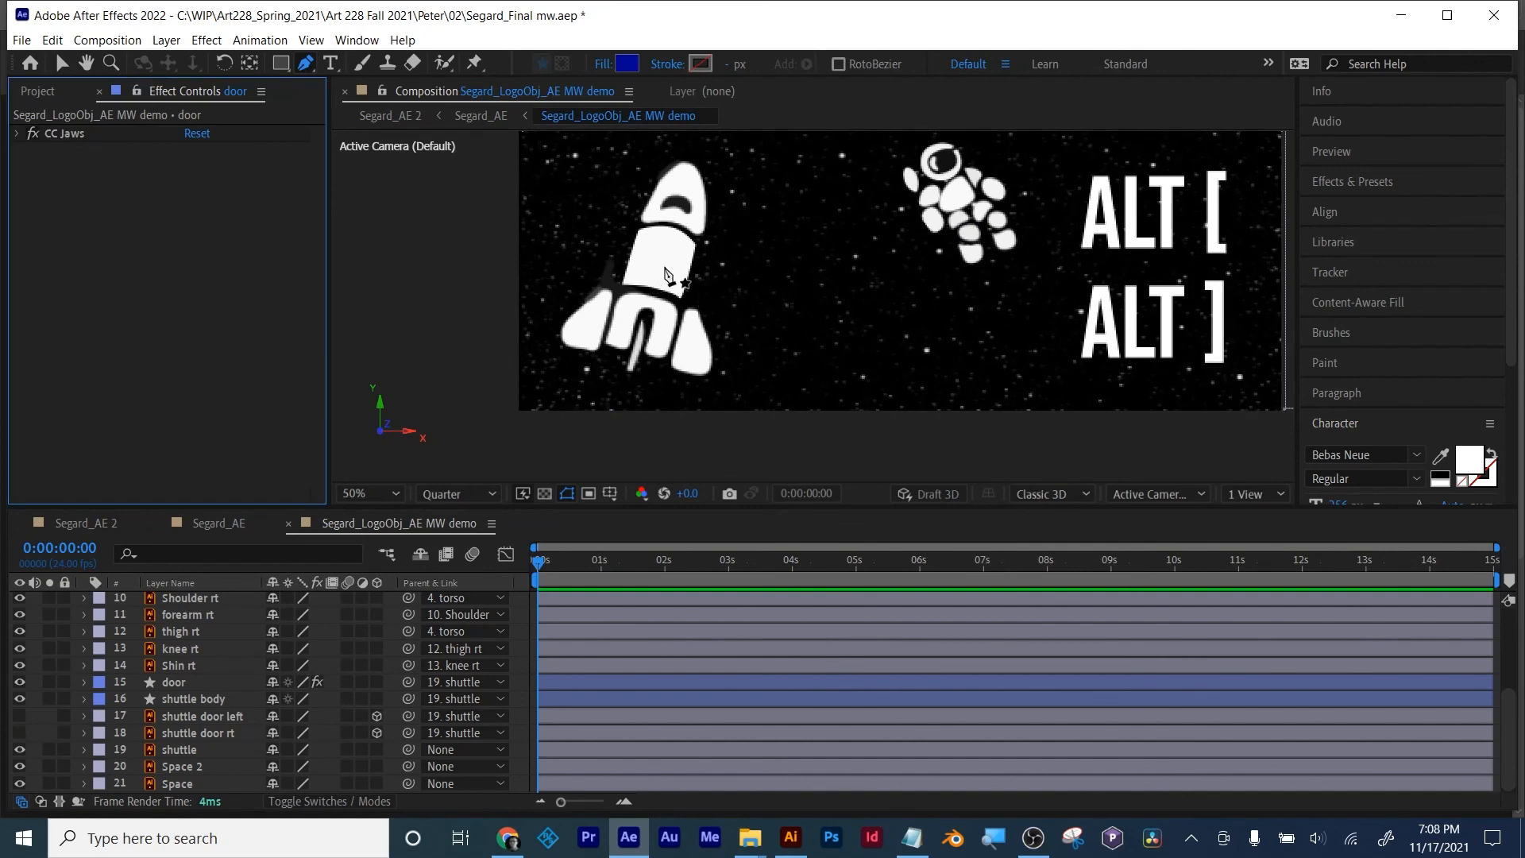
pyautogui.moveTo(665, 267); pyautogui.dragTo(674, 251)
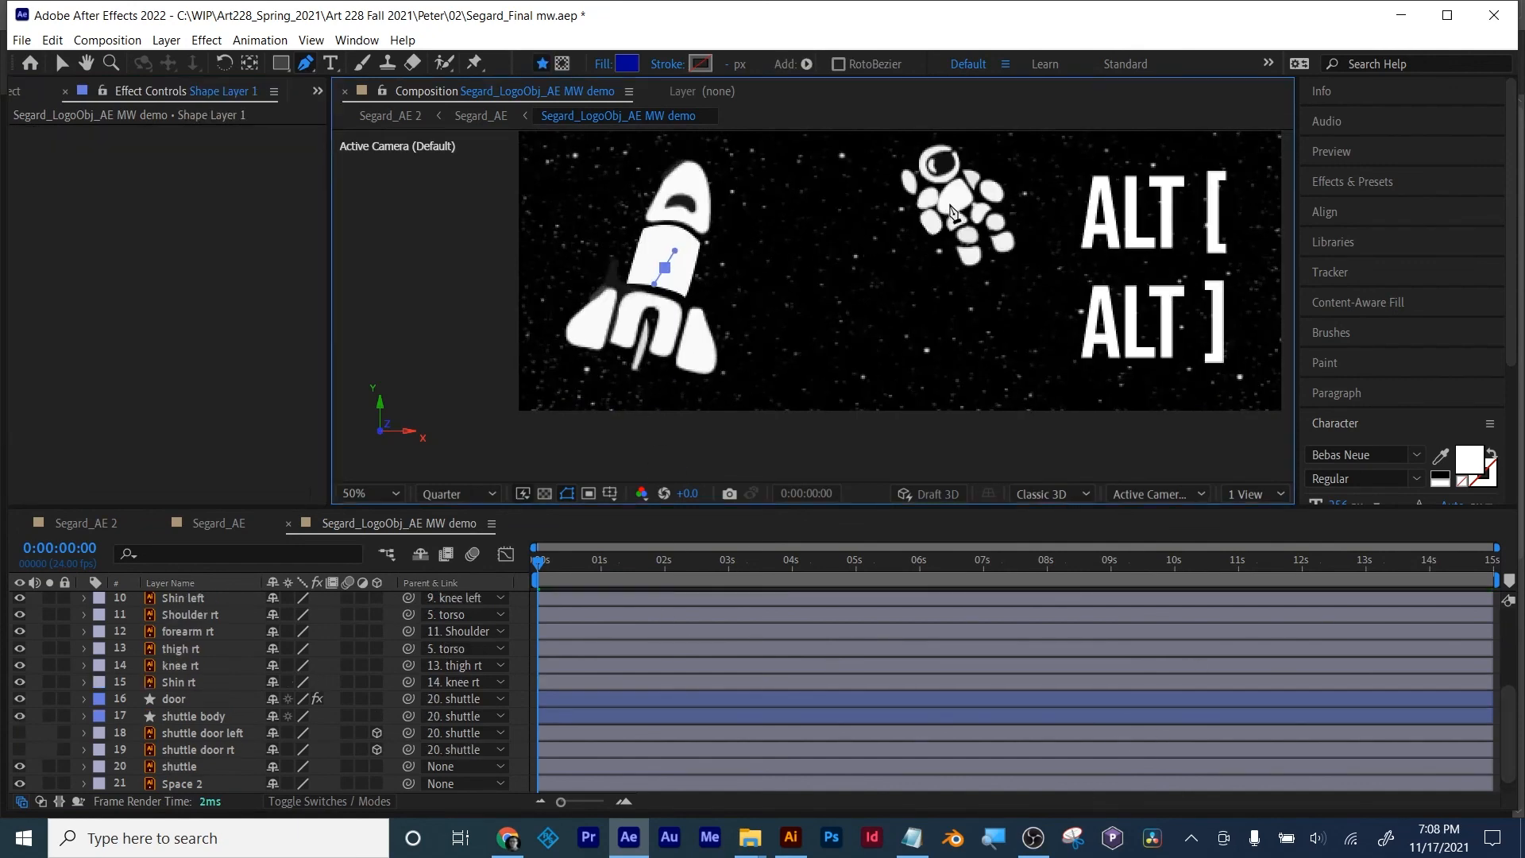
pyautogui.moveTo(799, 250); pyautogui.dragTo(821, 255)
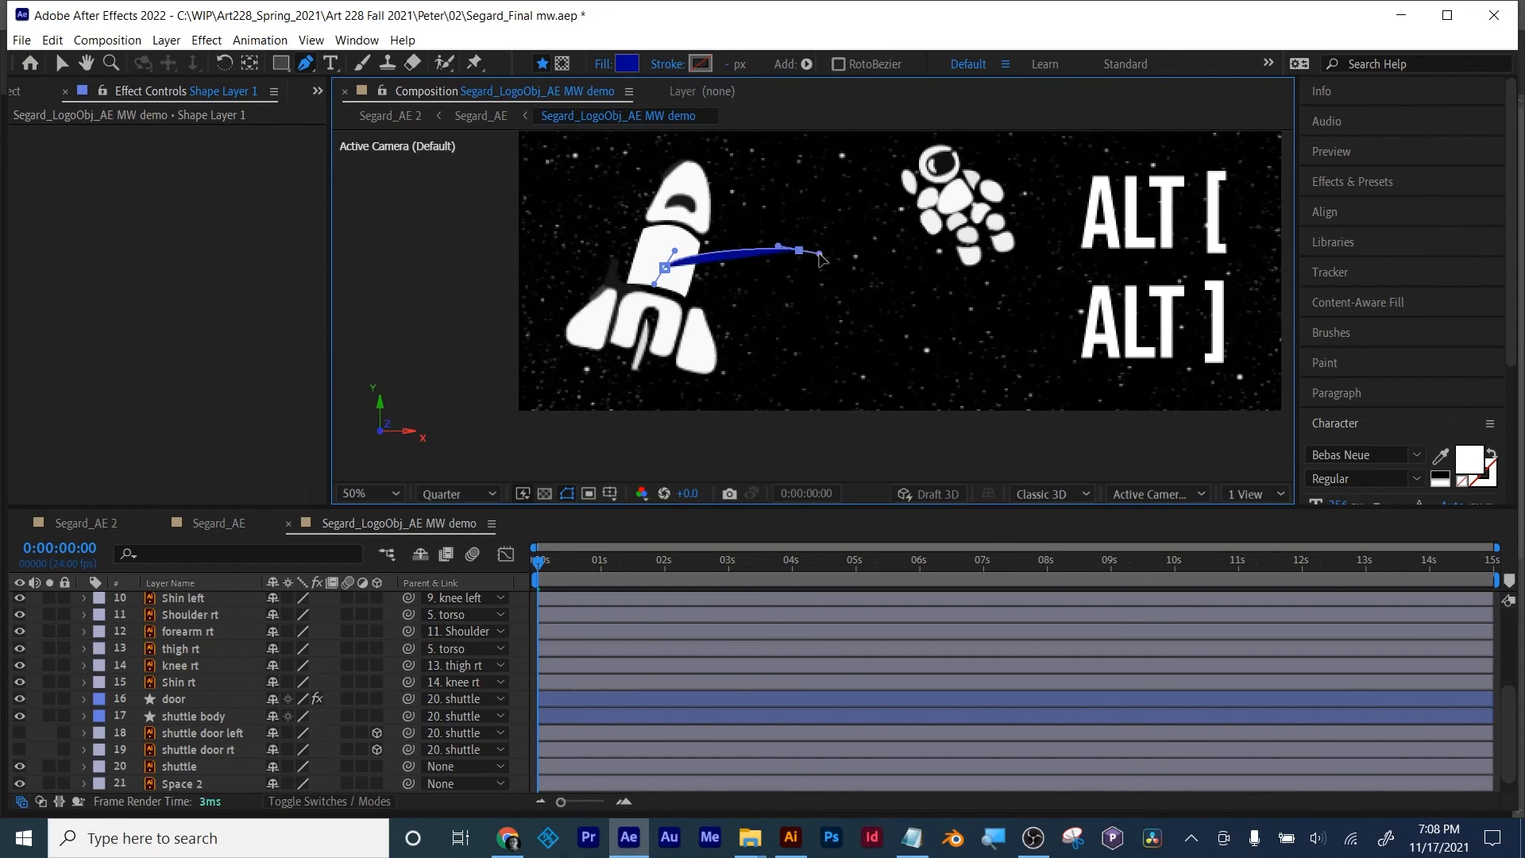
pyautogui.moveTo(957, 198); pyautogui.dragTo(977, 200)
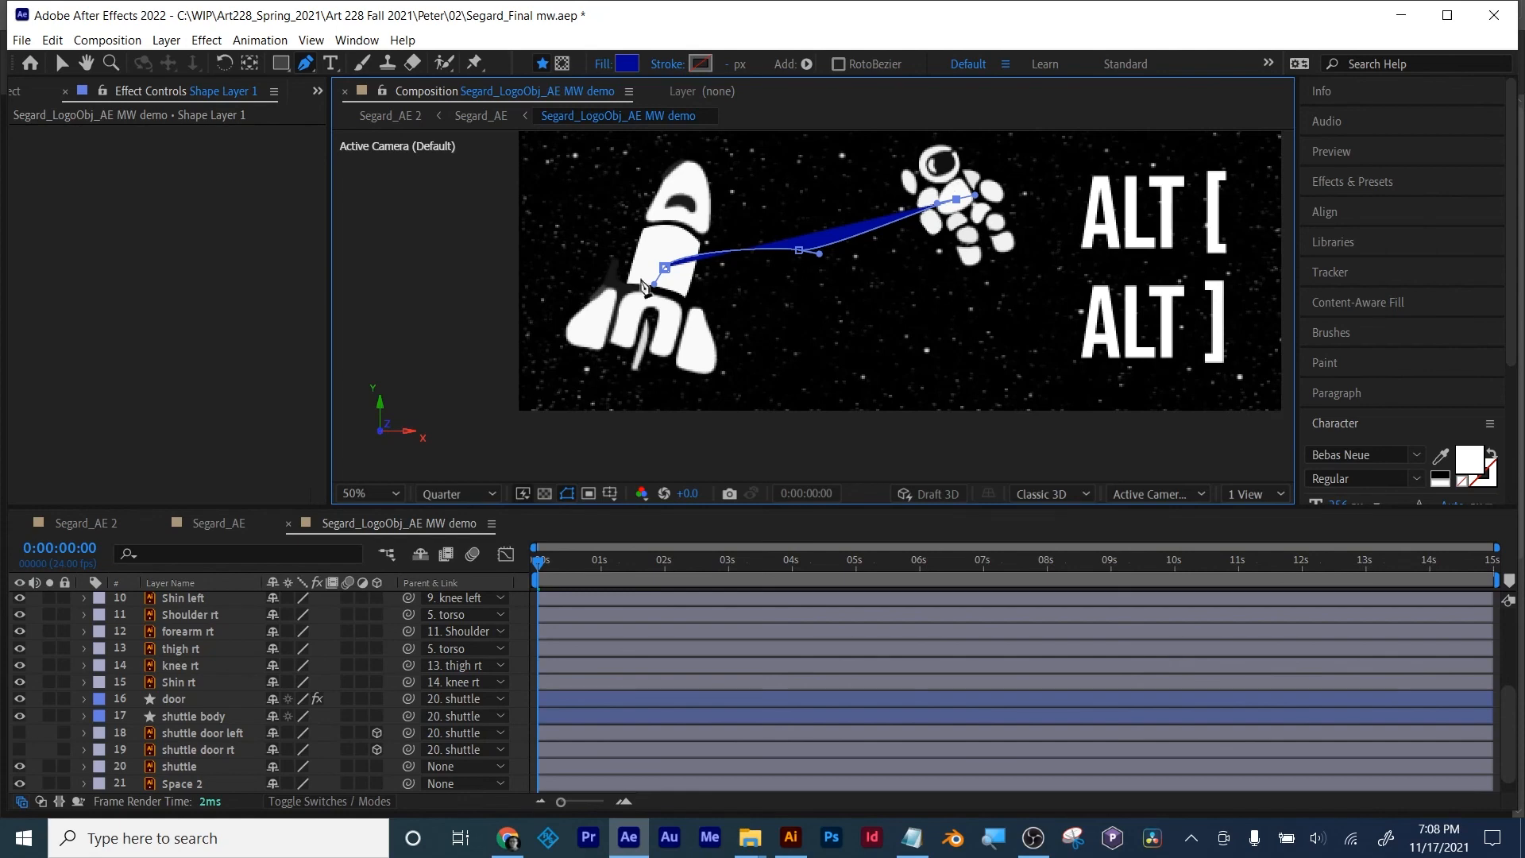
# Step: Set the path's fill to None and its stroke to a solid color
pyautogui.click(605, 64)
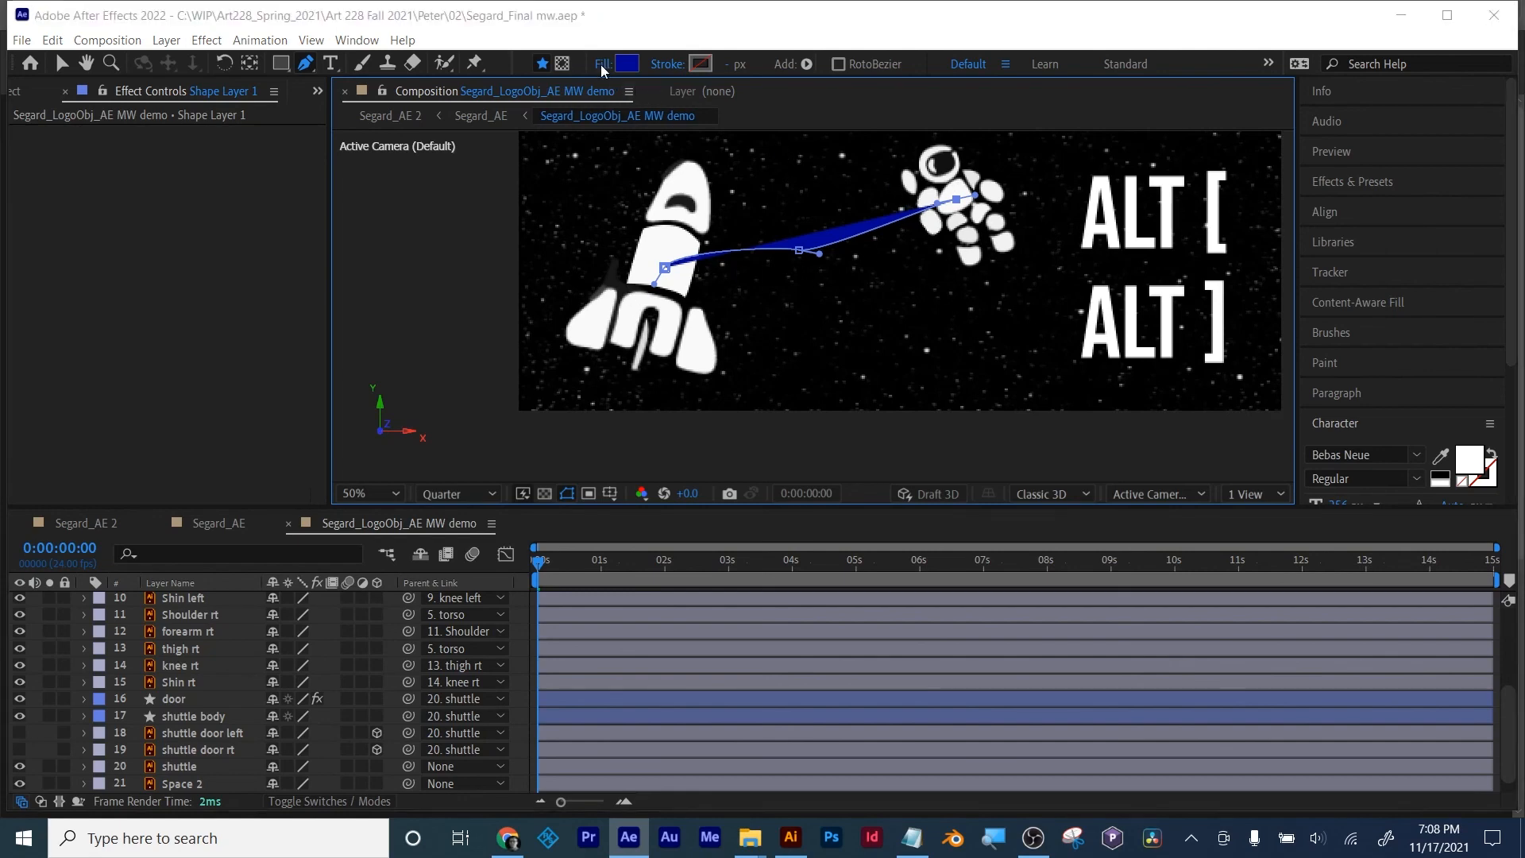
pyautogui.click(662, 364)
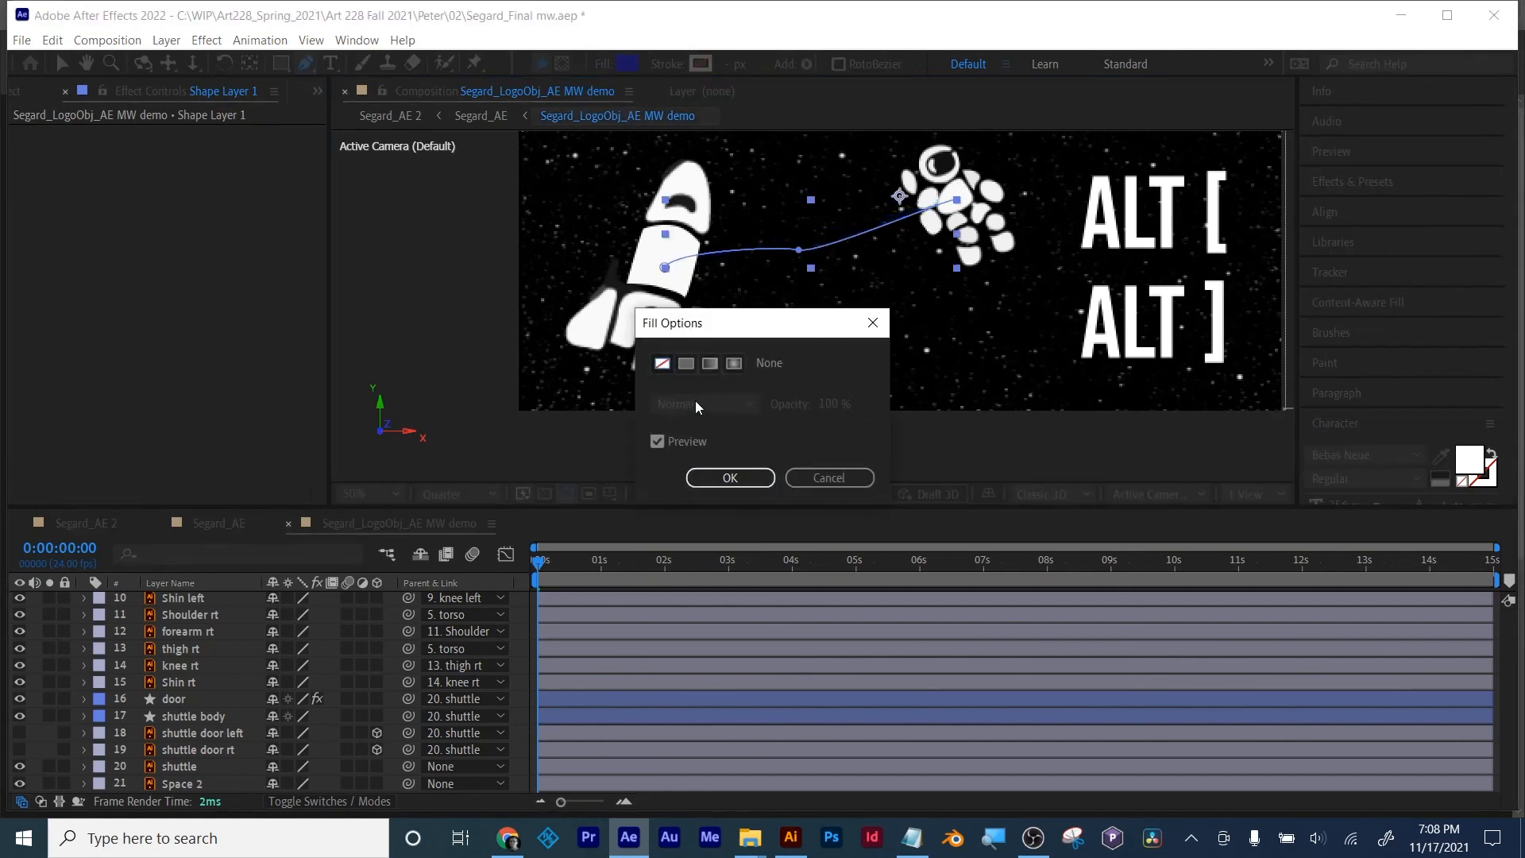
pyautogui.click(730, 475)
pyautogui.click(665, 65)
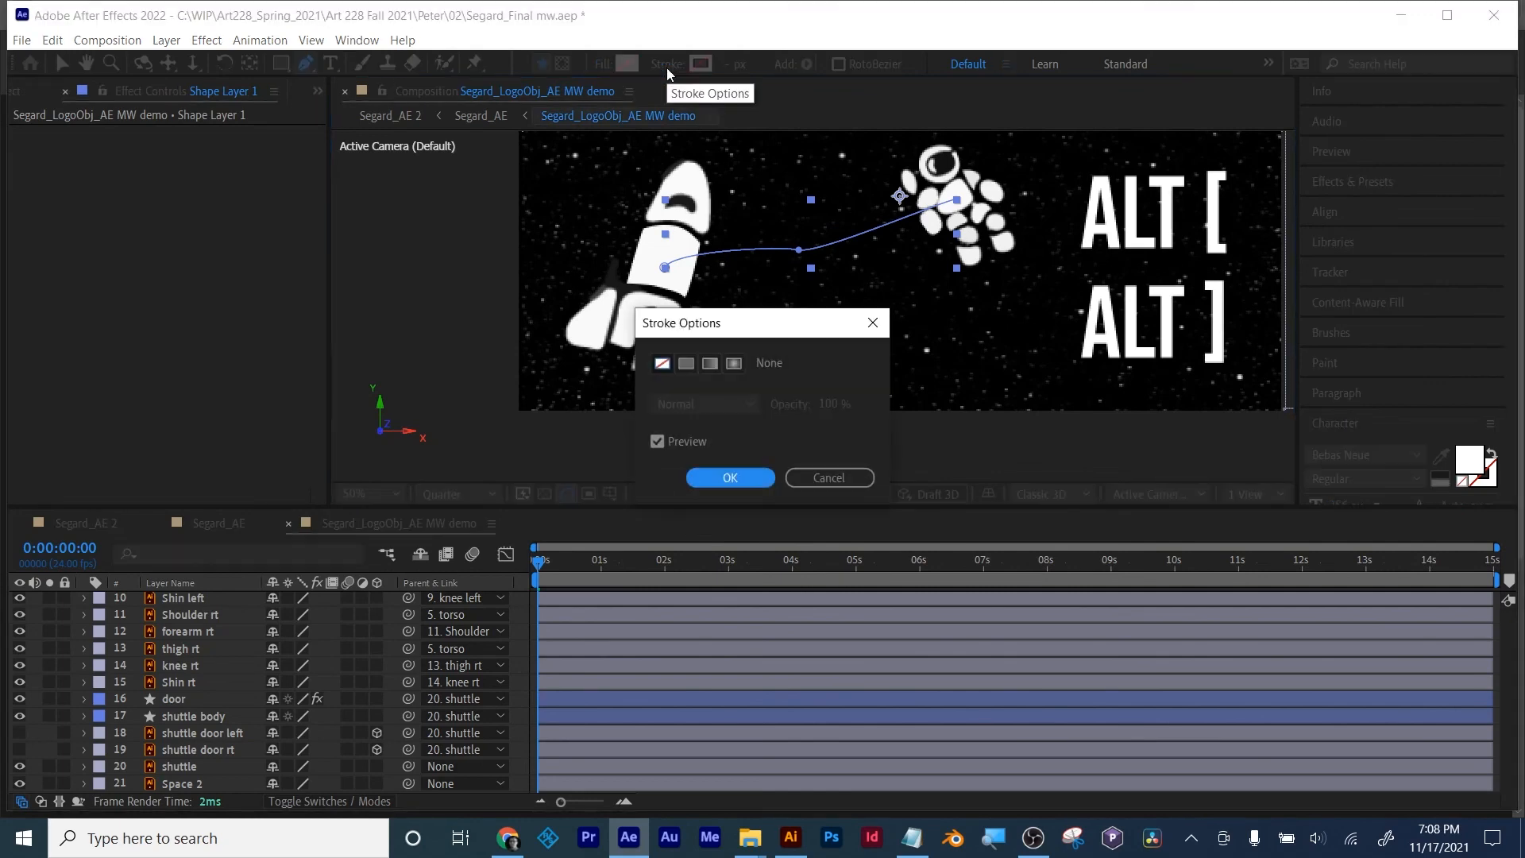
pyautogui.click(686, 363)
pyautogui.click(728, 476)
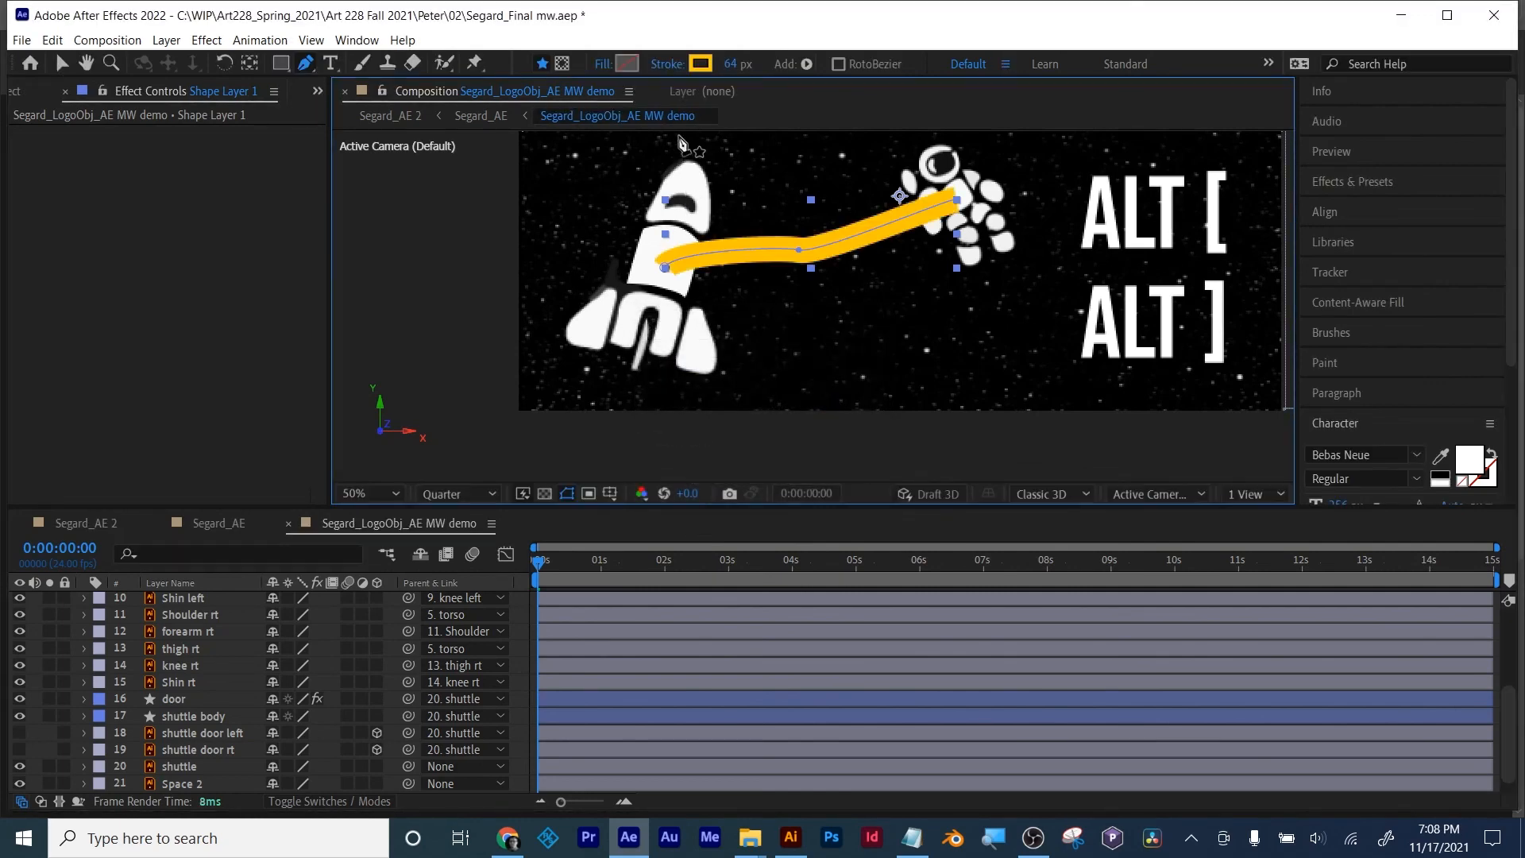
# Step: Reduce the path's stroke width to 11 px and change its stroke color to light gray
pyautogui.moveTo(731, 65); pyautogui.dragTo(680, 77)
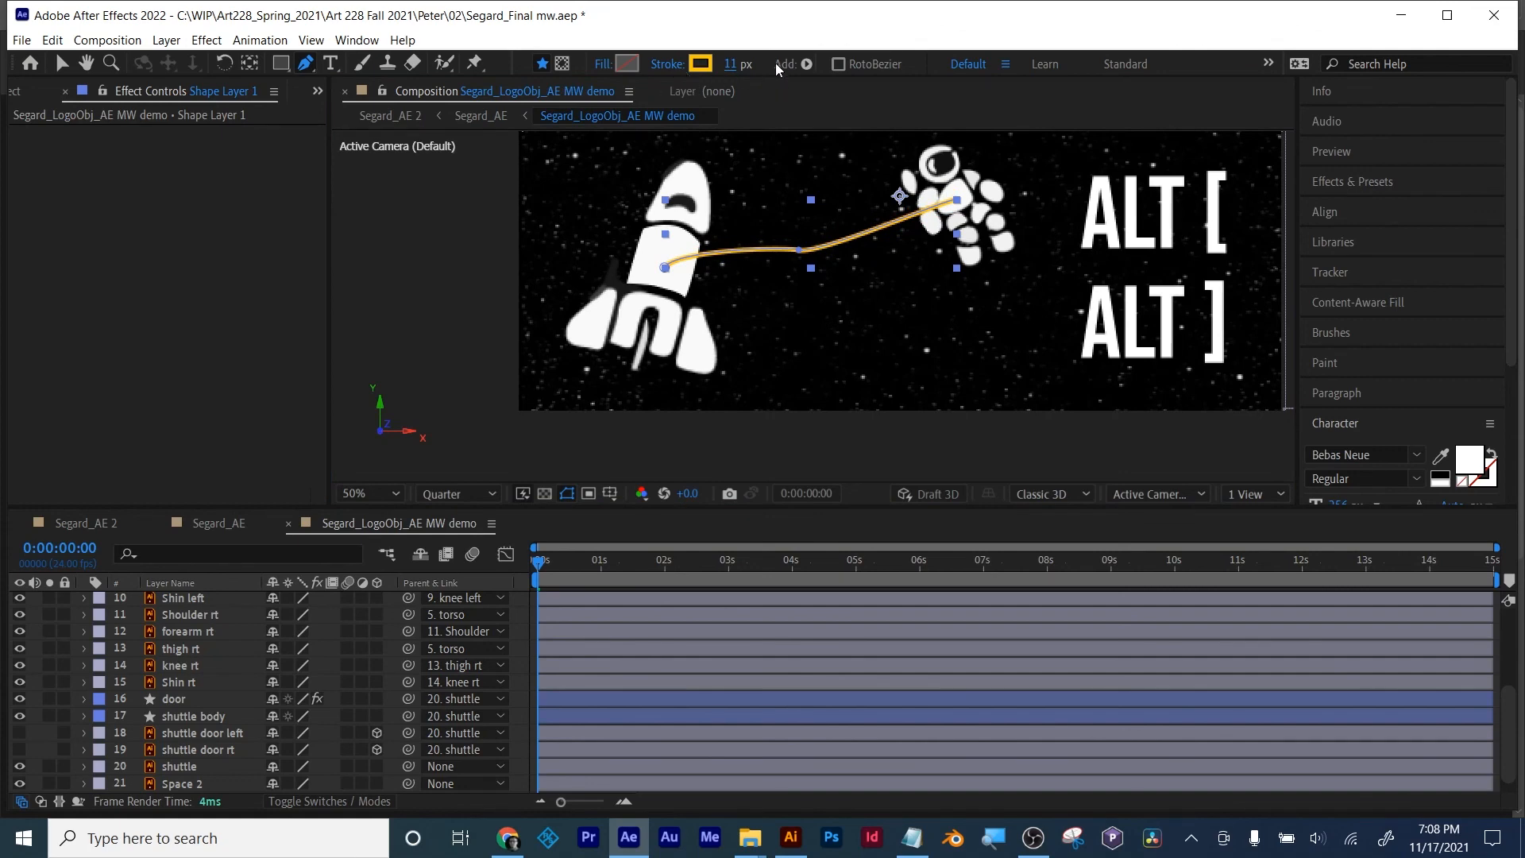
pyautogui.click(708, 62)
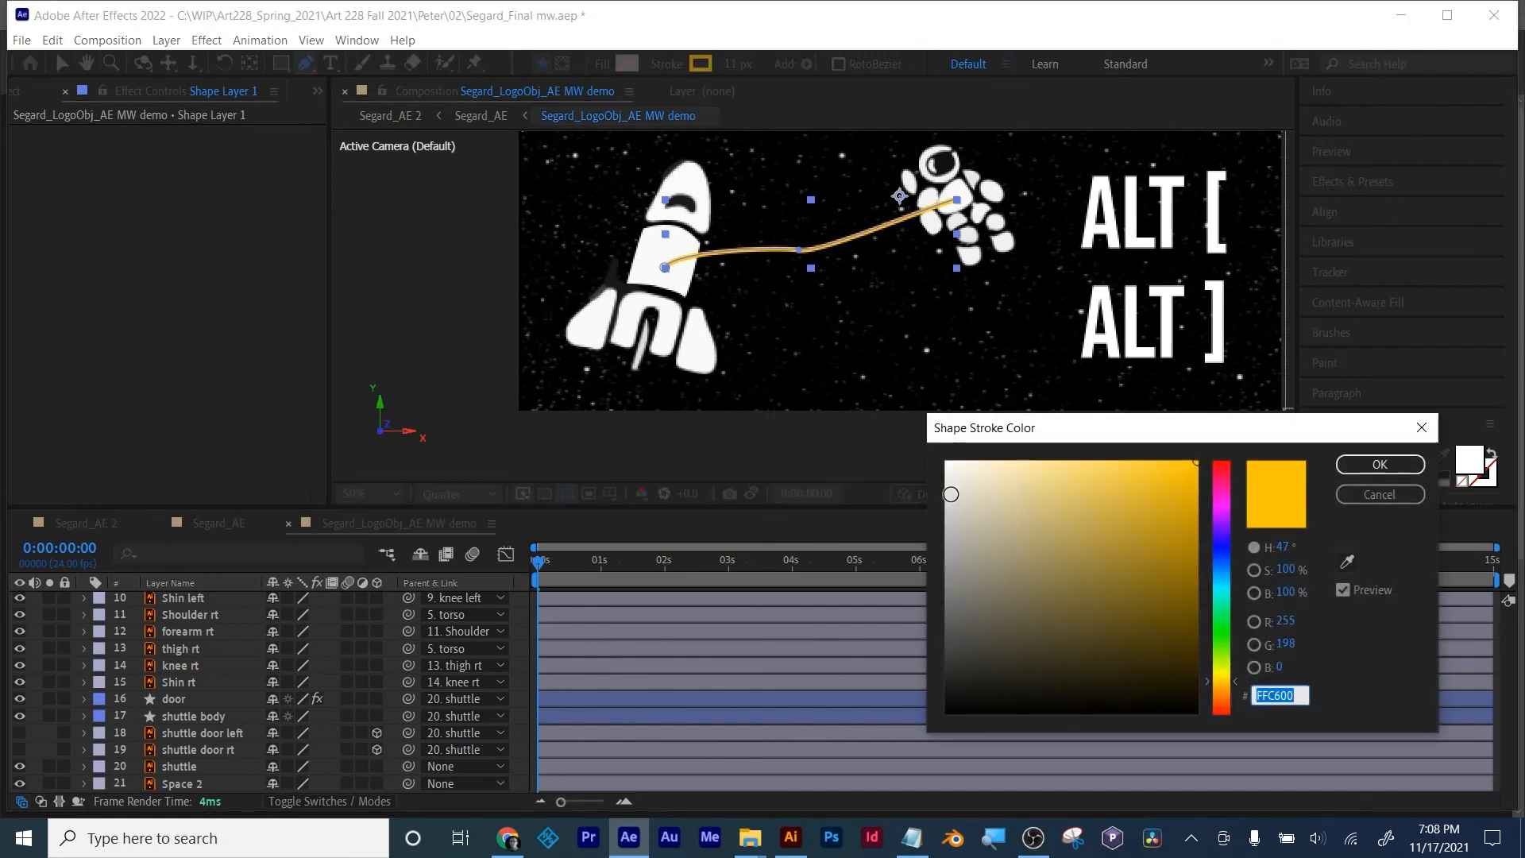
pyautogui.moveTo(948, 469); pyautogui.dragTo(949, 496)
pyautogui.click(1380, 464)
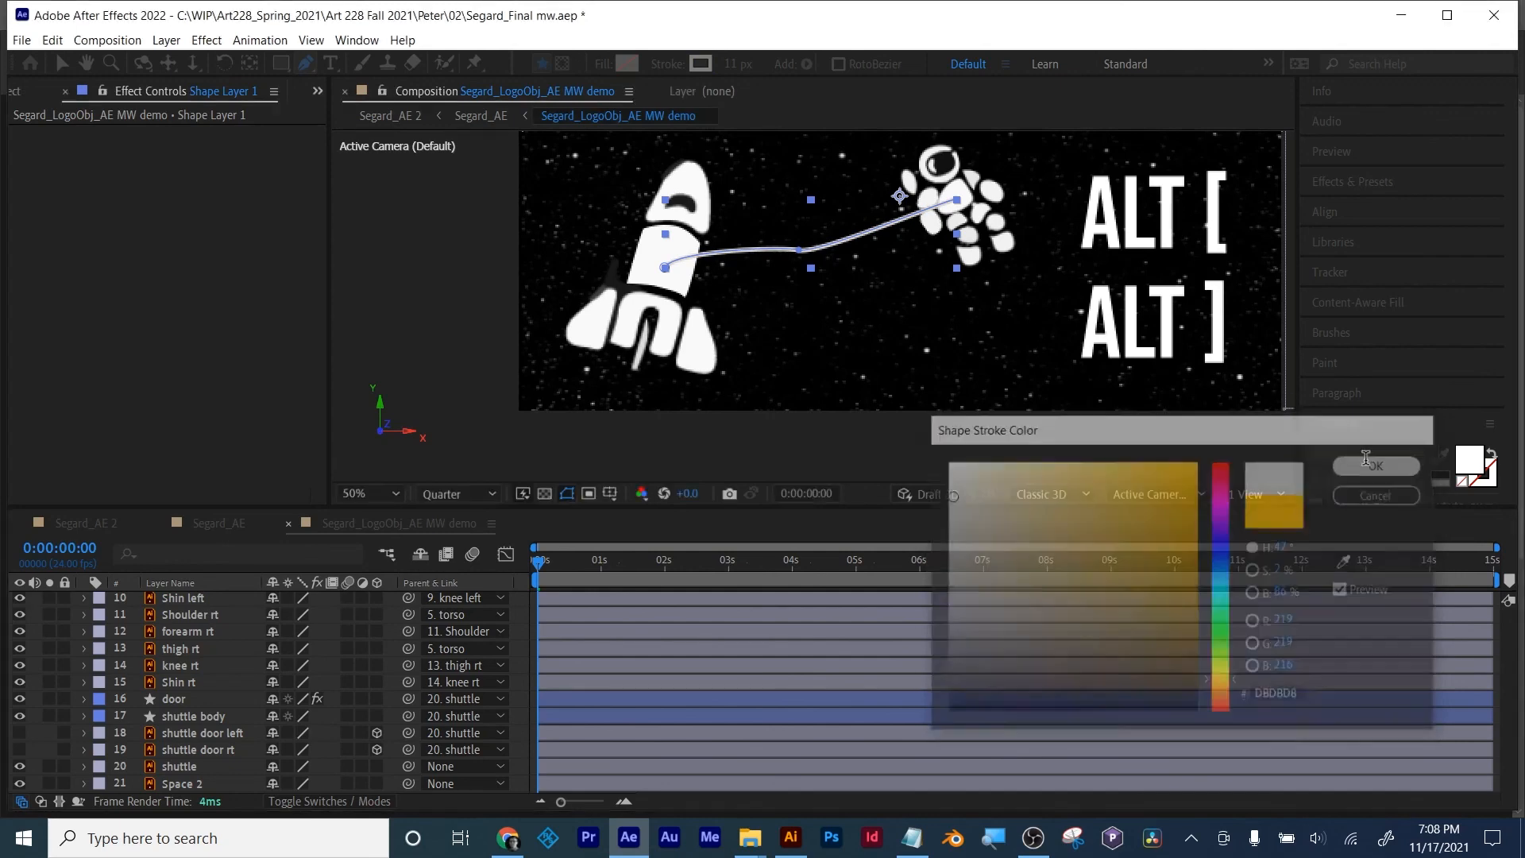
# Step: Move the new shape layer directly above the door layer and rename it "cord"
pyautogui.scroll(5, 226, 656)
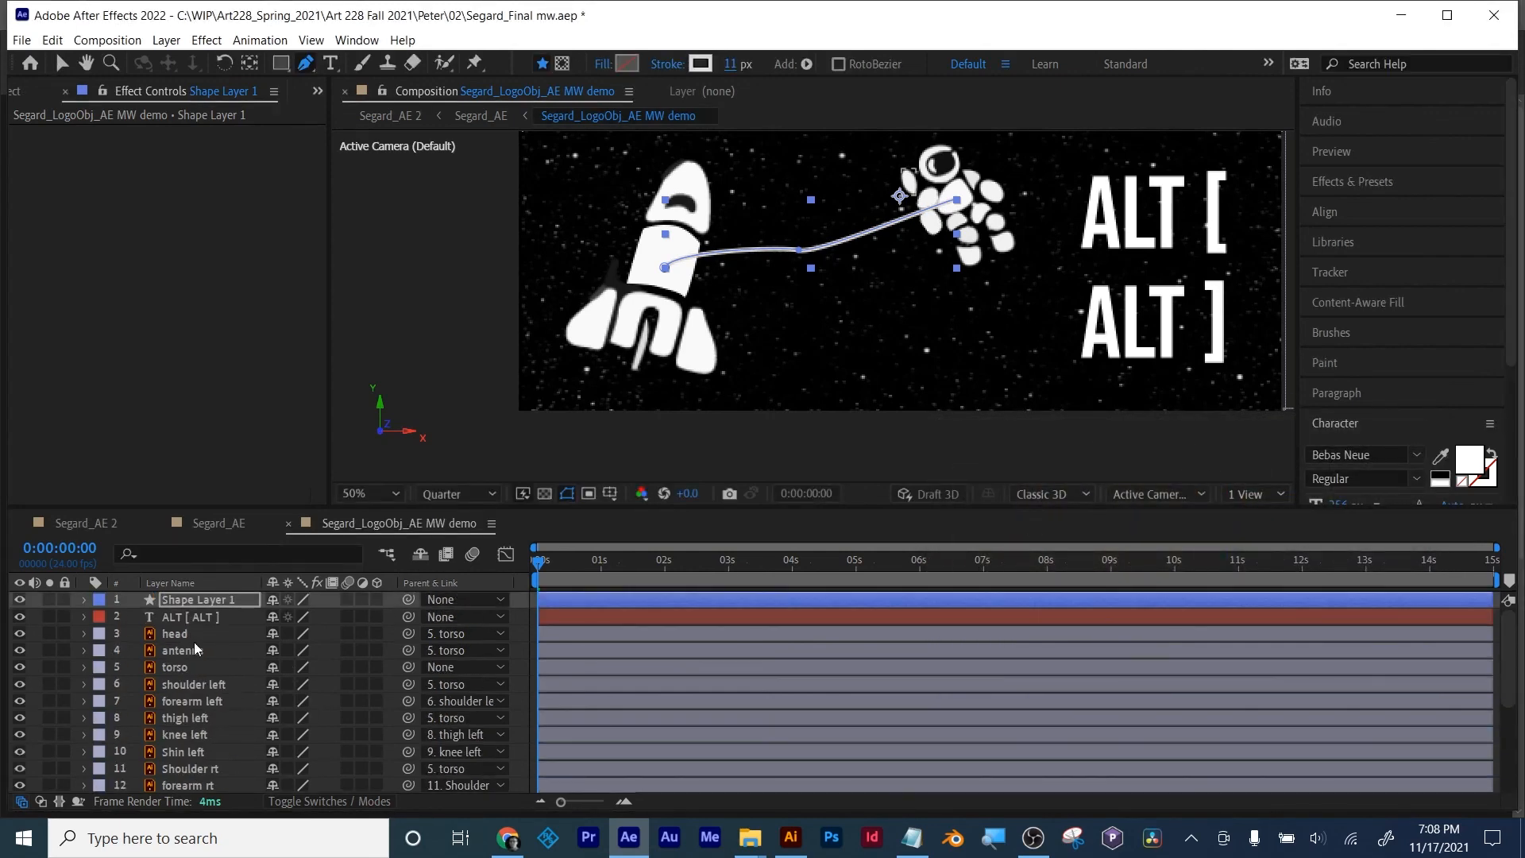
pyautogui.moveTo(190, 597); pyautogui.dragTo(231, 669)
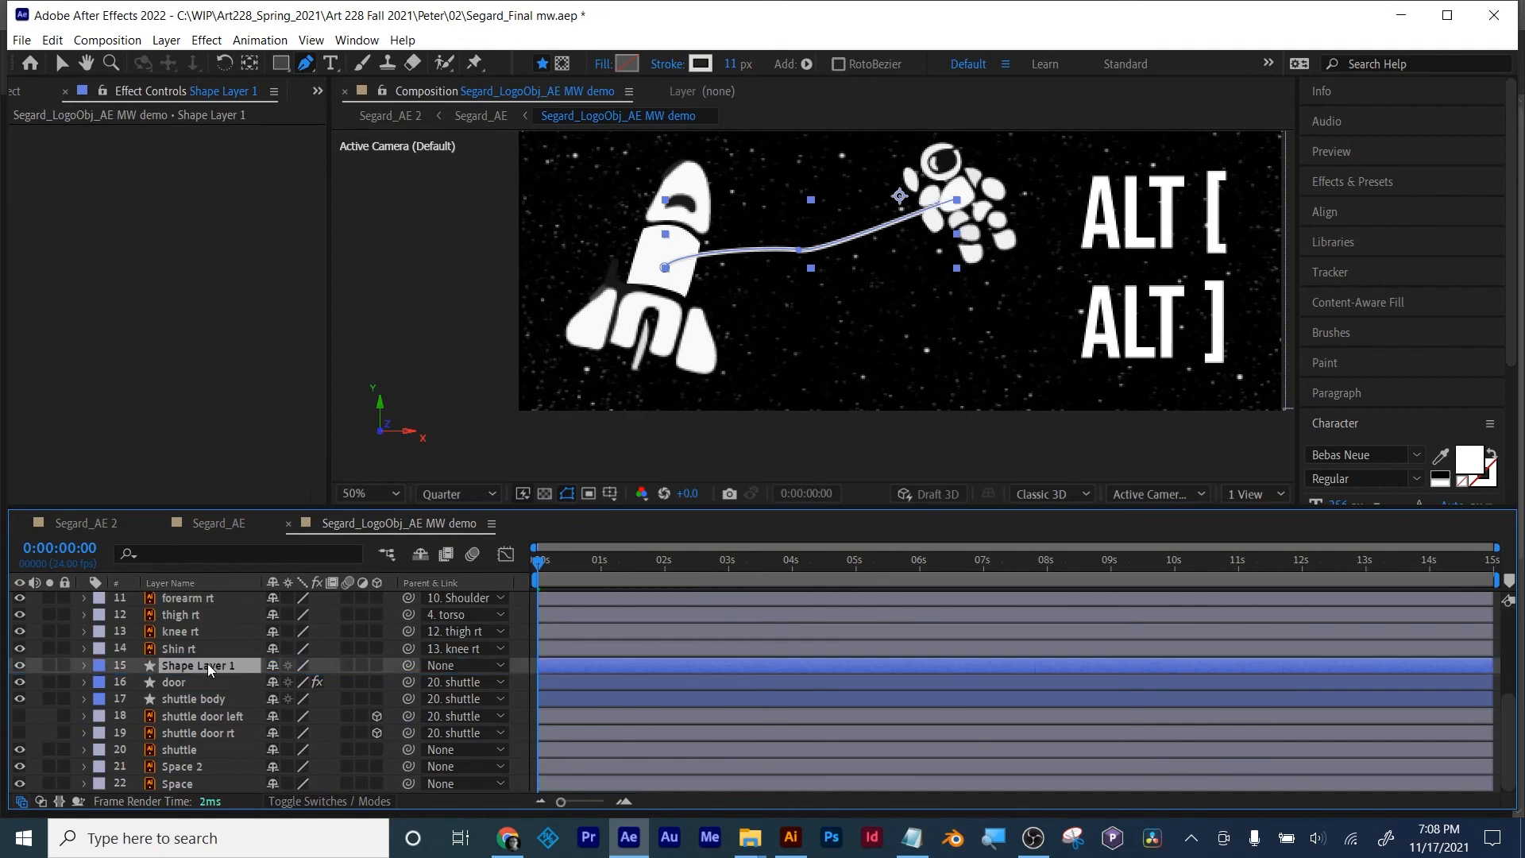
pyautogui.press('Return')
pyautogui.write('cord')
pyautogui.press('Return')
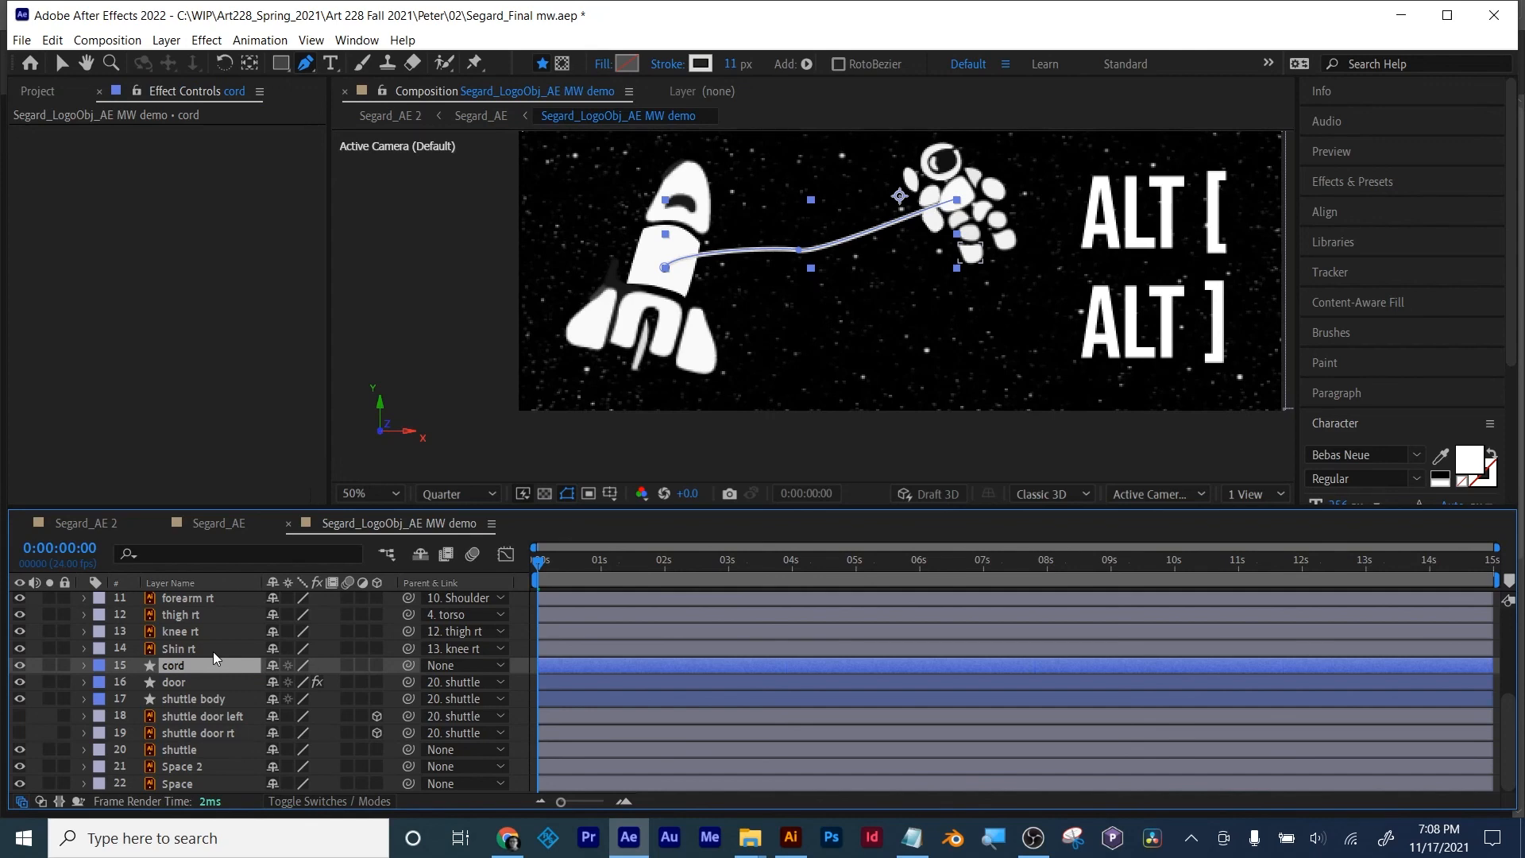
# Step: Enlarge the timeline area, expand the cord layer's contents down to Path 1, and select its Path property
pyautogui.click(63, 64)
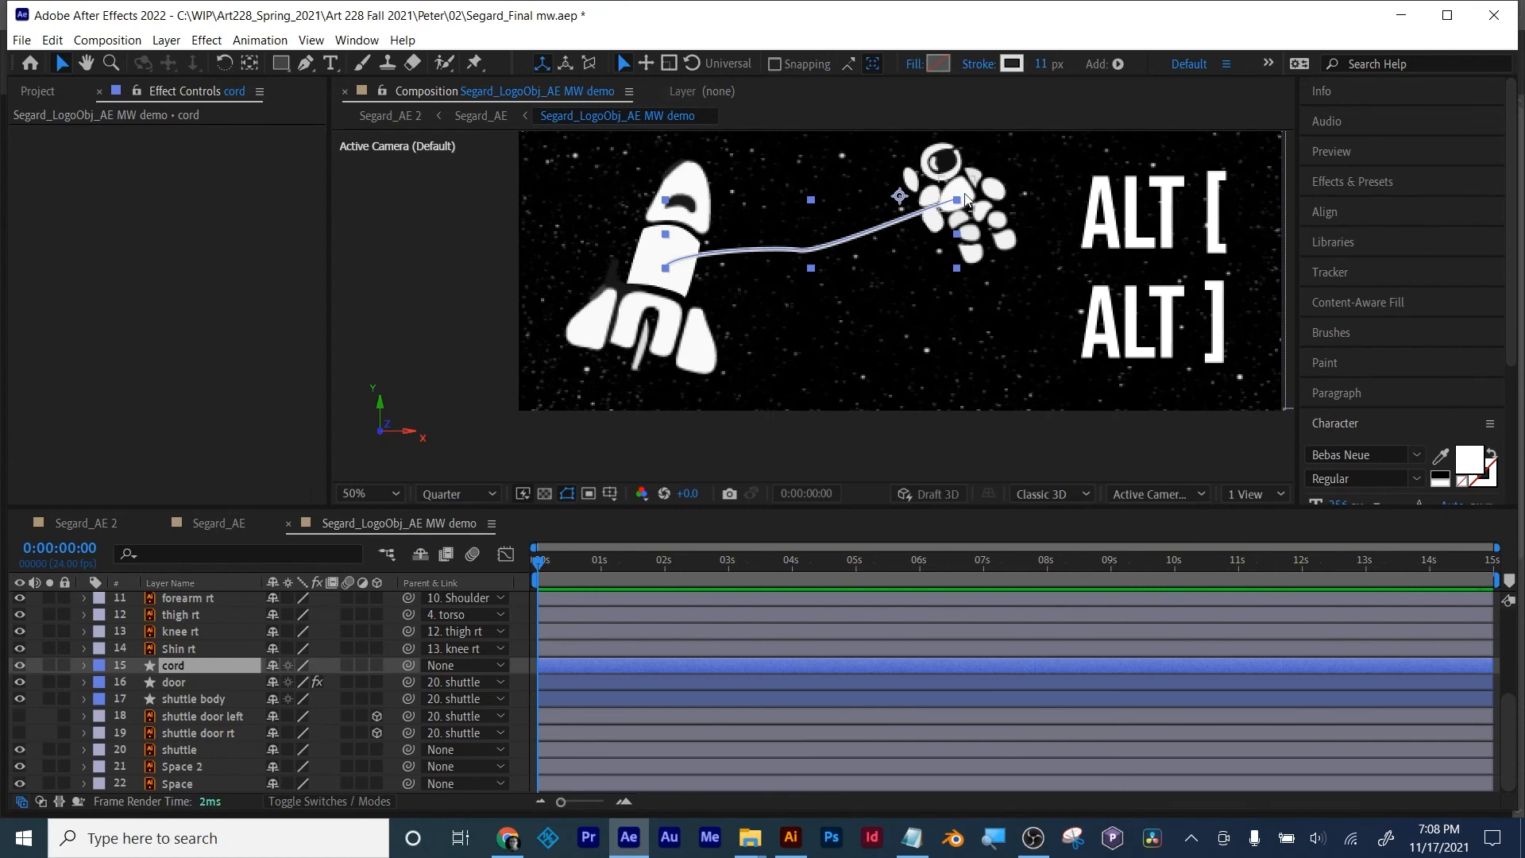
pyautogui.scroll(3, 179, 684)
pyautogui.scroll(3, 179, 685)
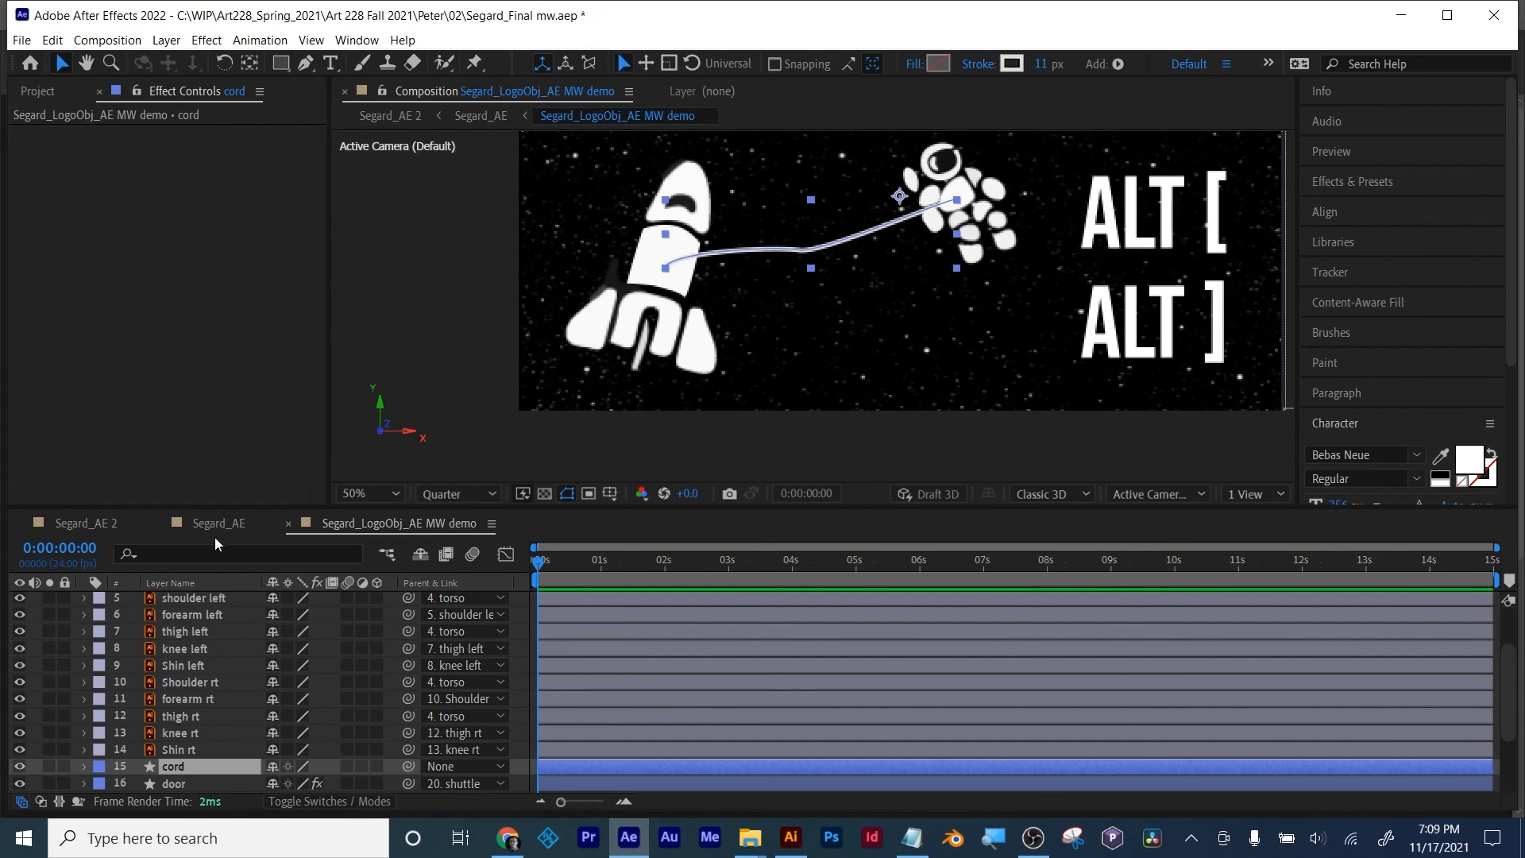
pyautogui.moveTo(231, 508); pyautogui.dragTo(231, 464)
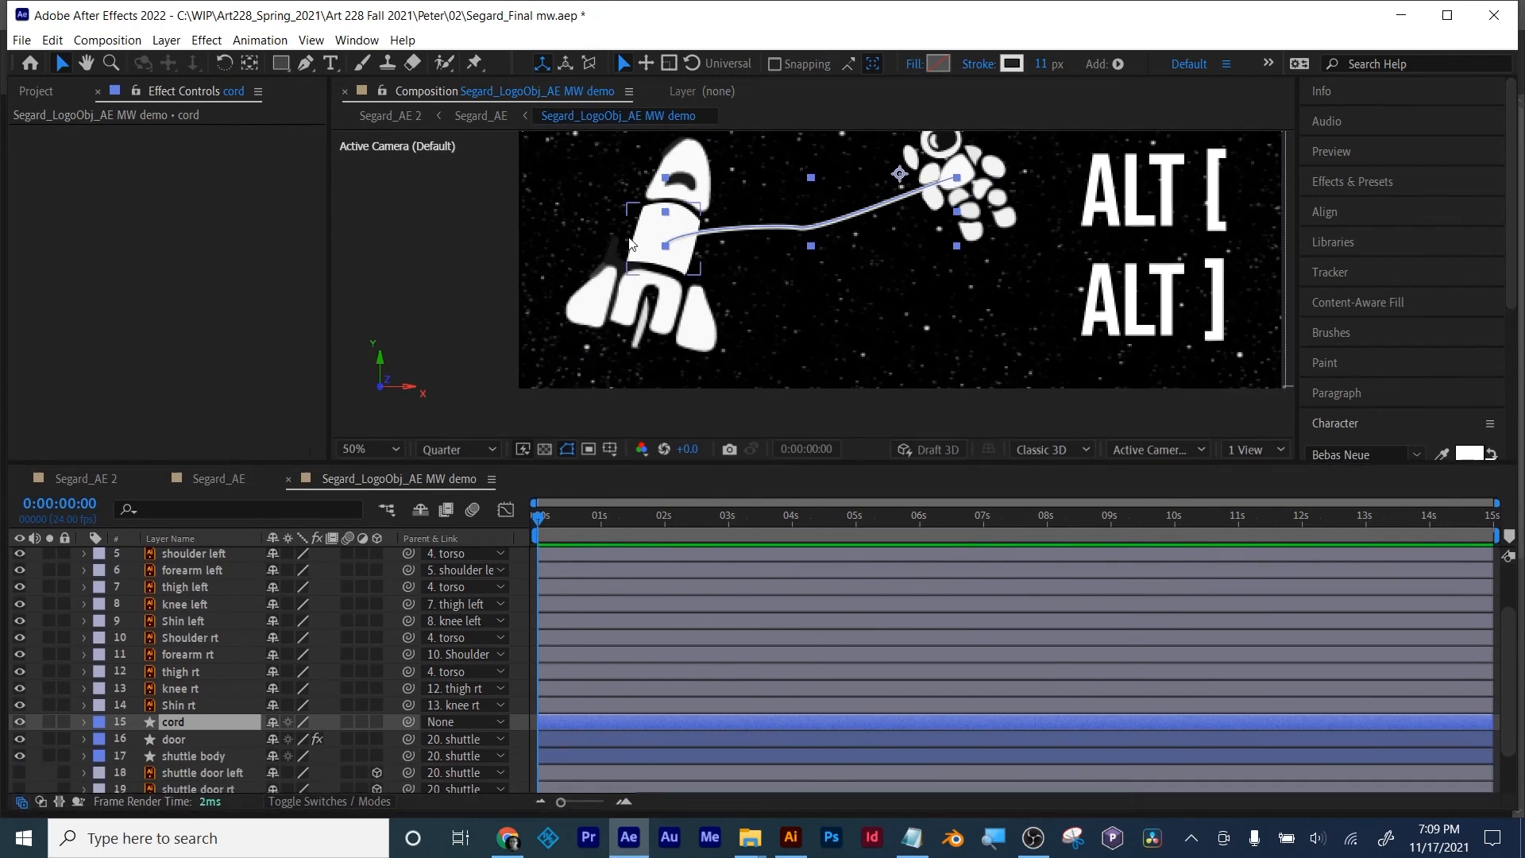
pyautogui.scroll(4, 205, 672)
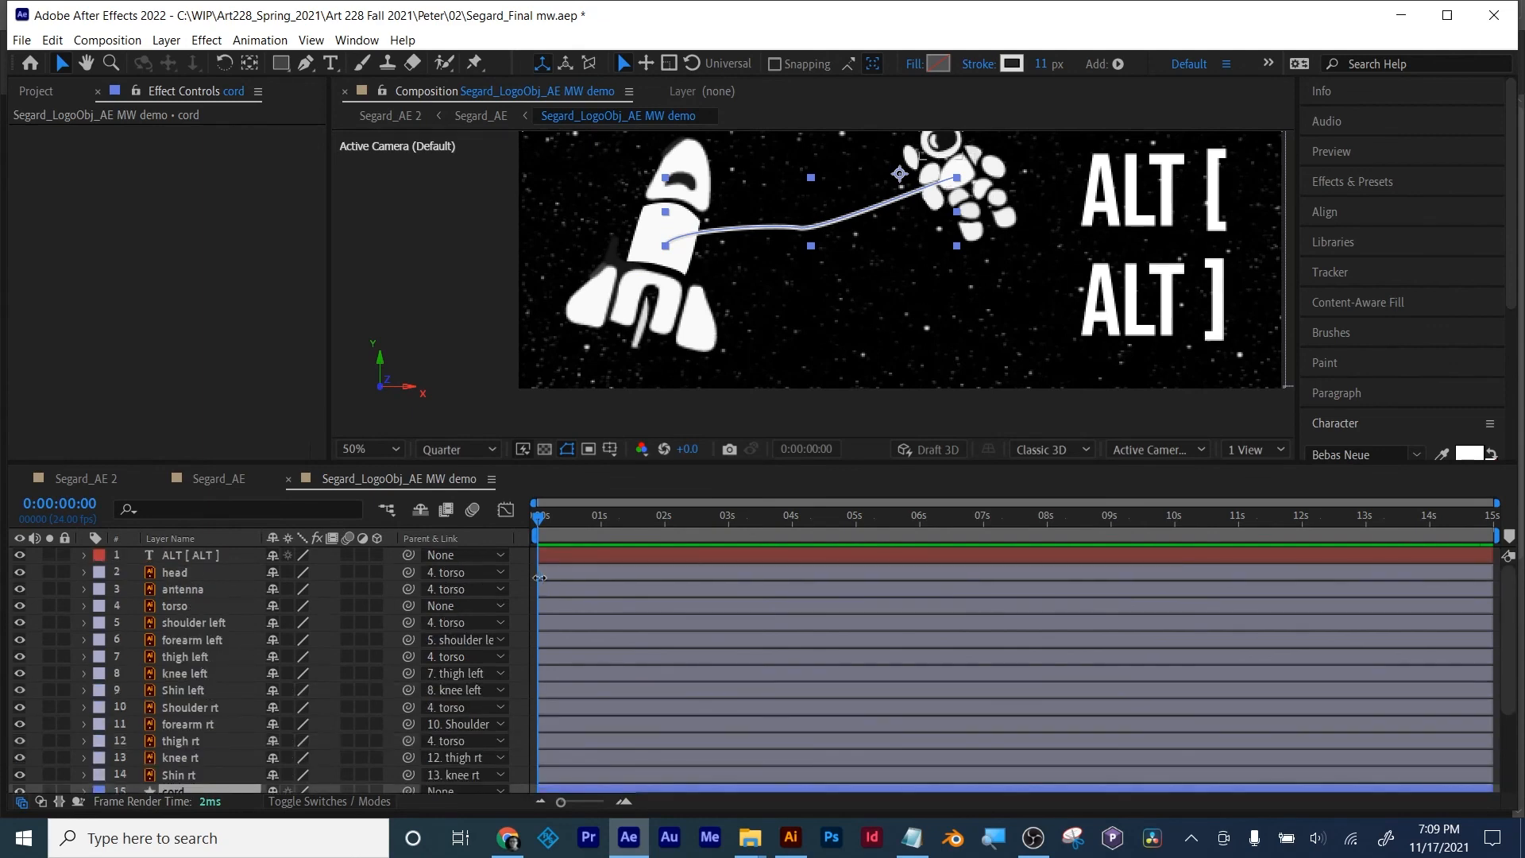
pyautogui.scroll(-5, 169, 665)
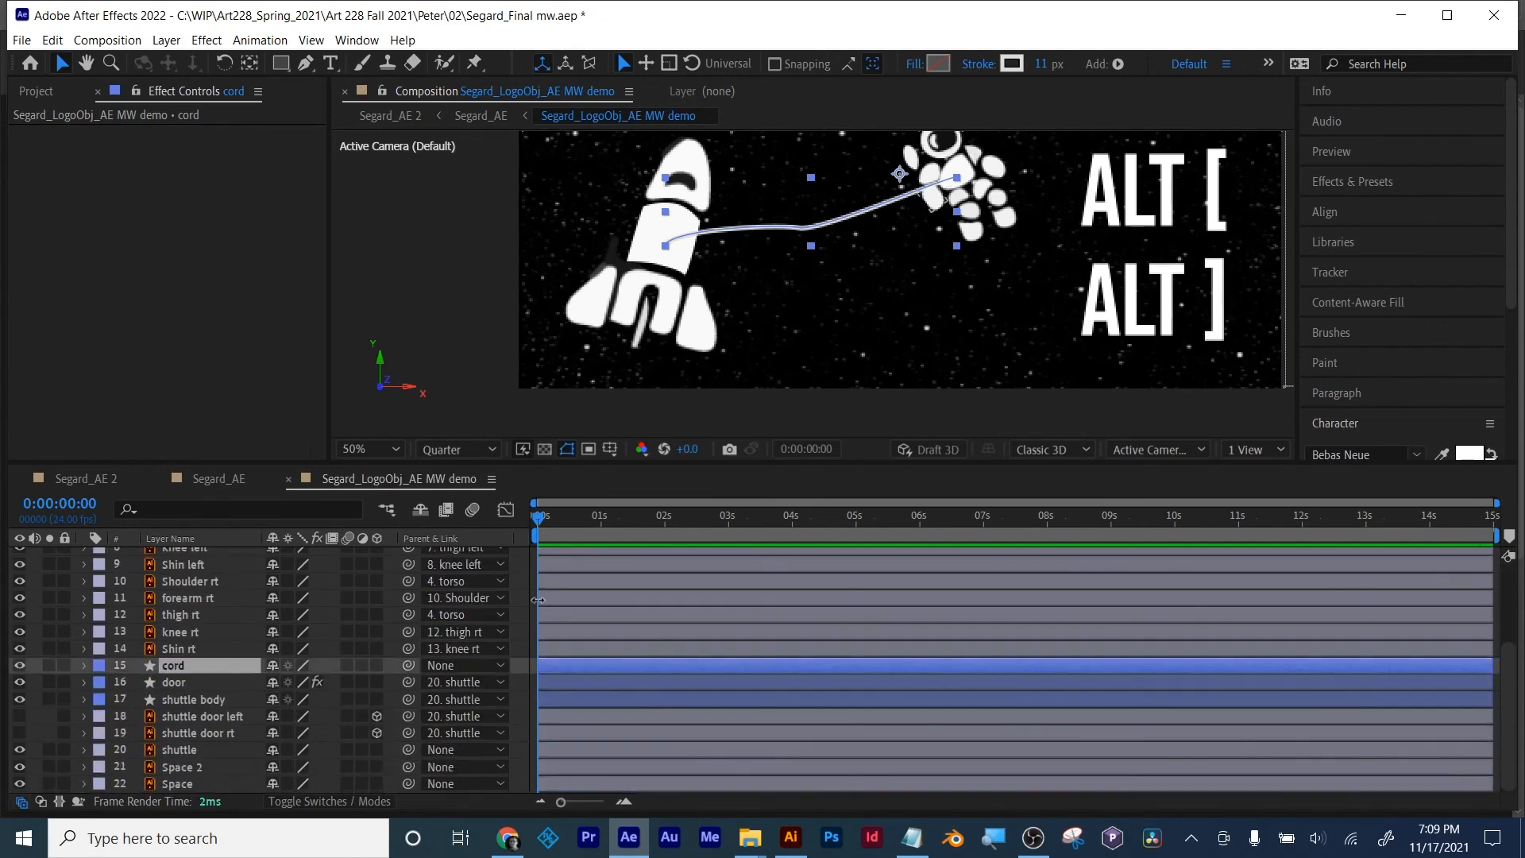
pyautogui.click(83, 665)
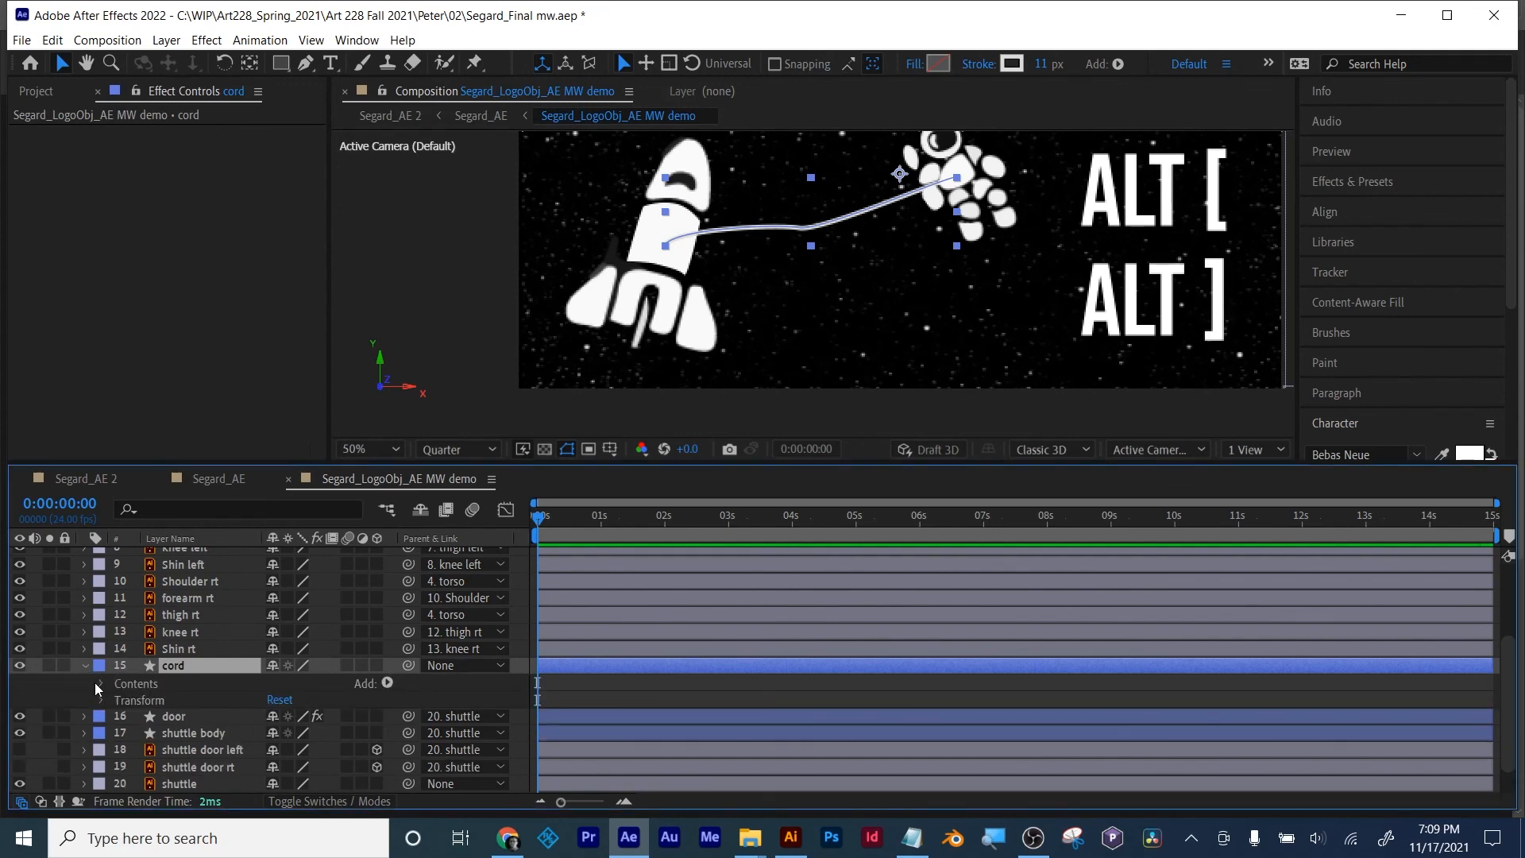
pyautogui.click(99, 684)
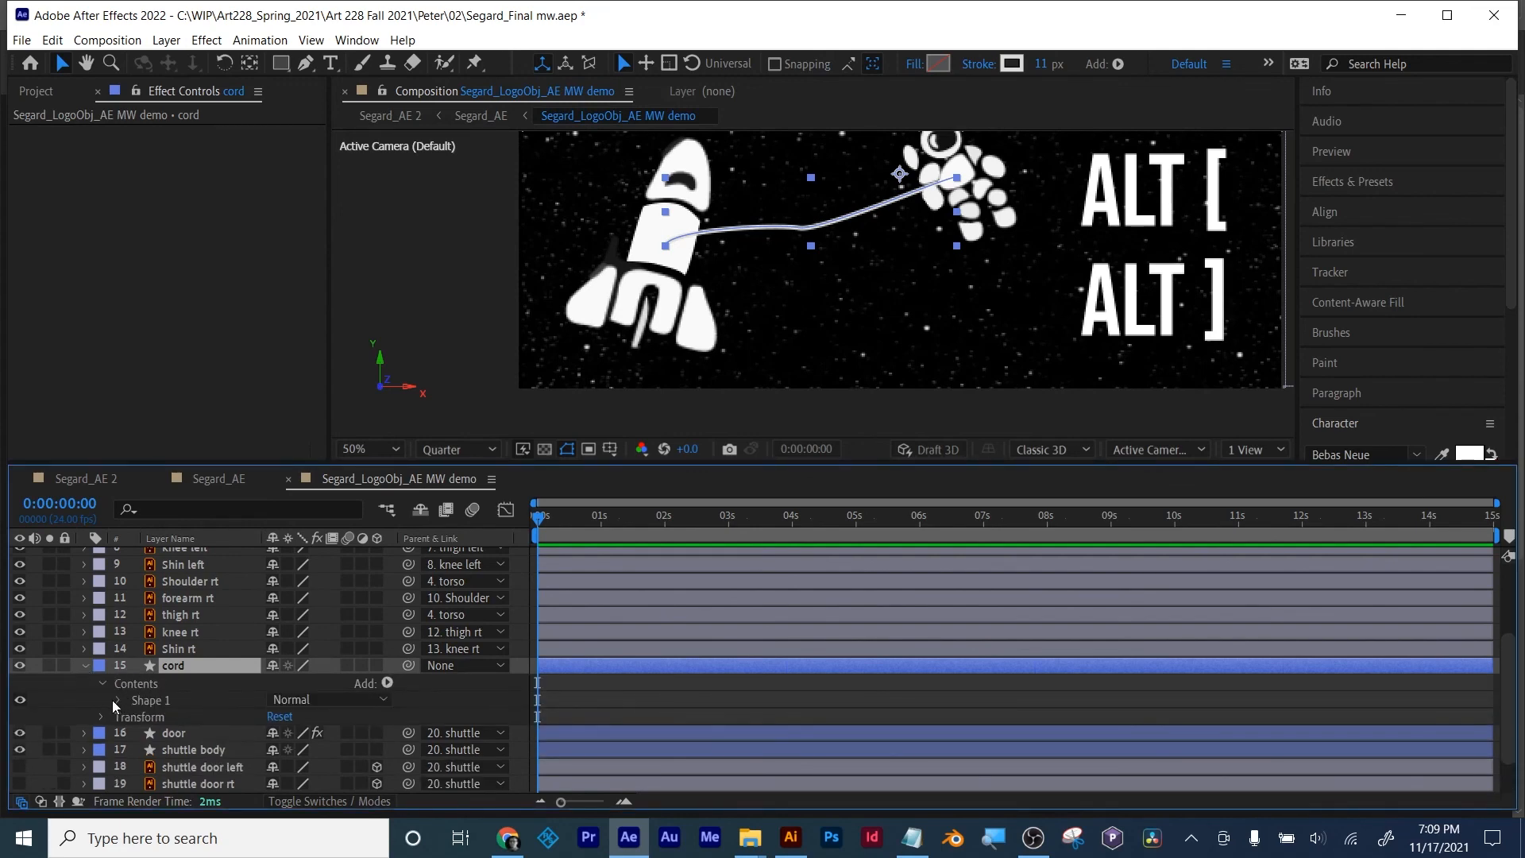
pyautogui.click(116, 700)
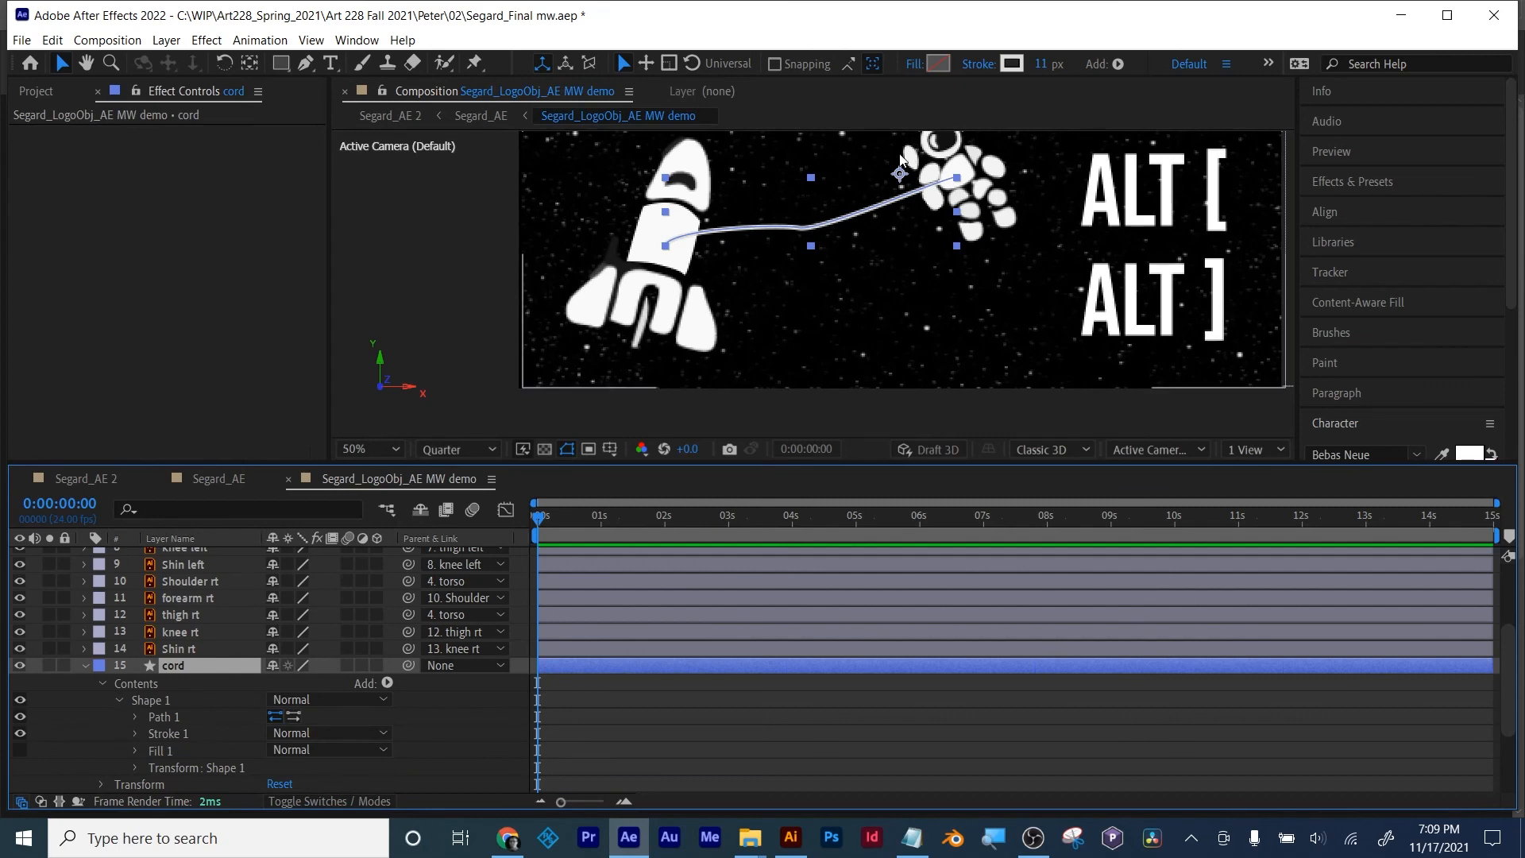
pyautogui.click(135, 717)
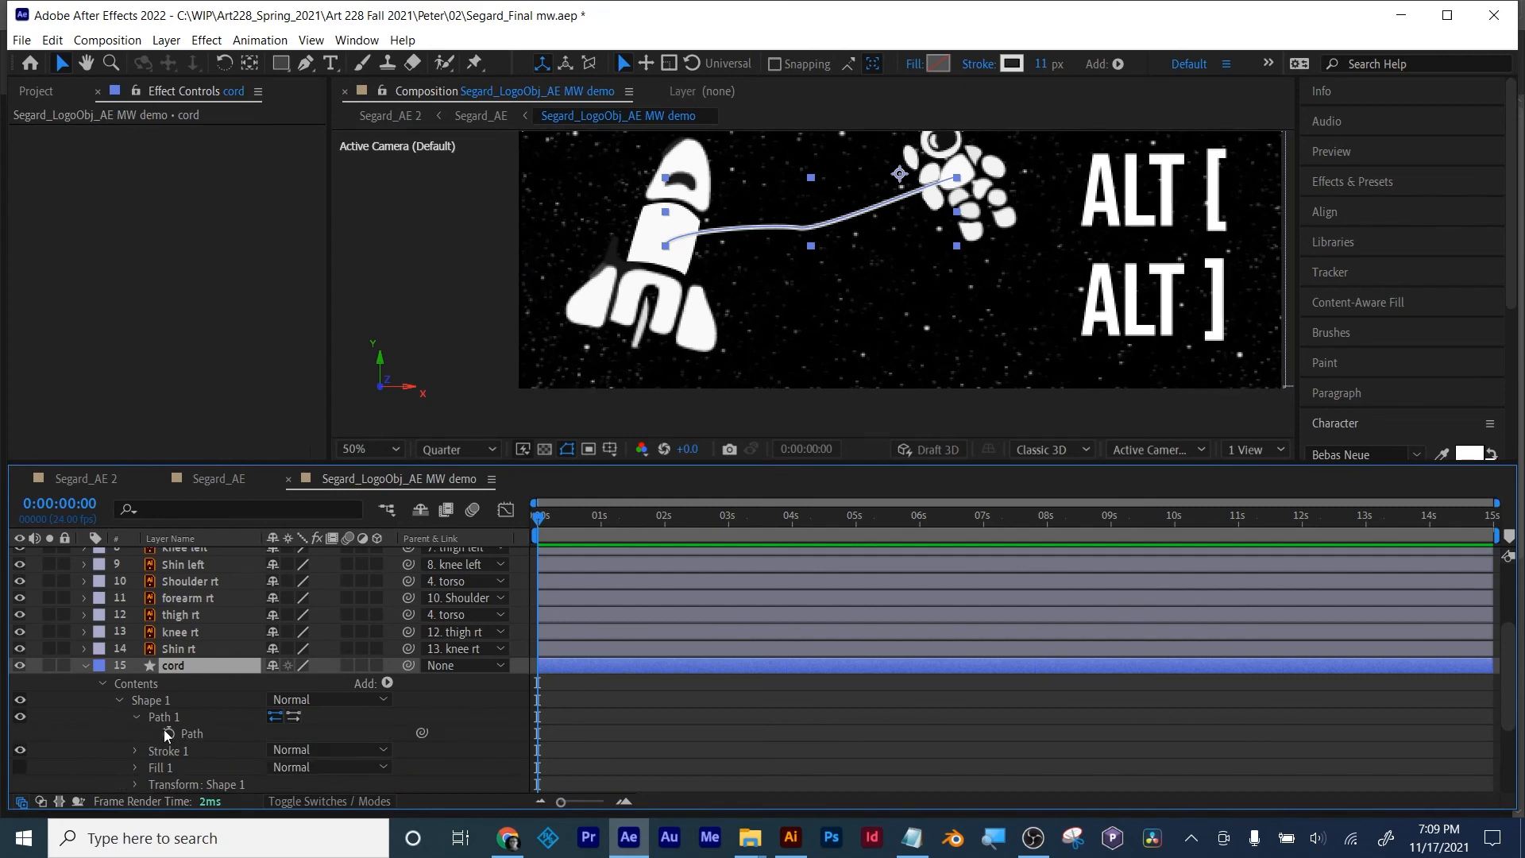
pyautogui.click(192, 735)
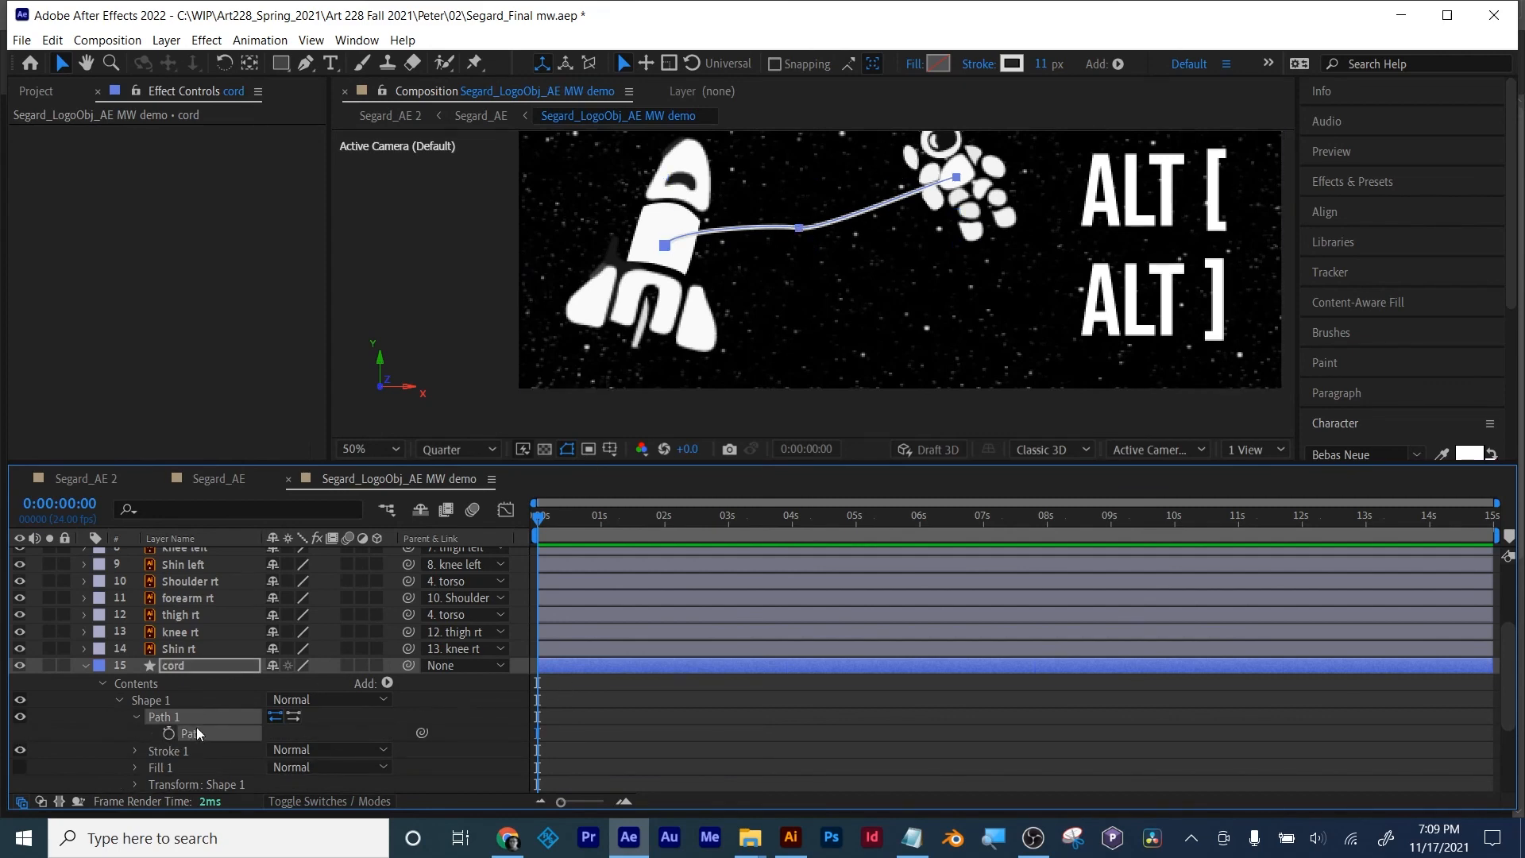
# Step: Run Create Nulls From Paths with Points Follow Nulls on the cord's path, and close the script window
pyautogui.click(362, 43)
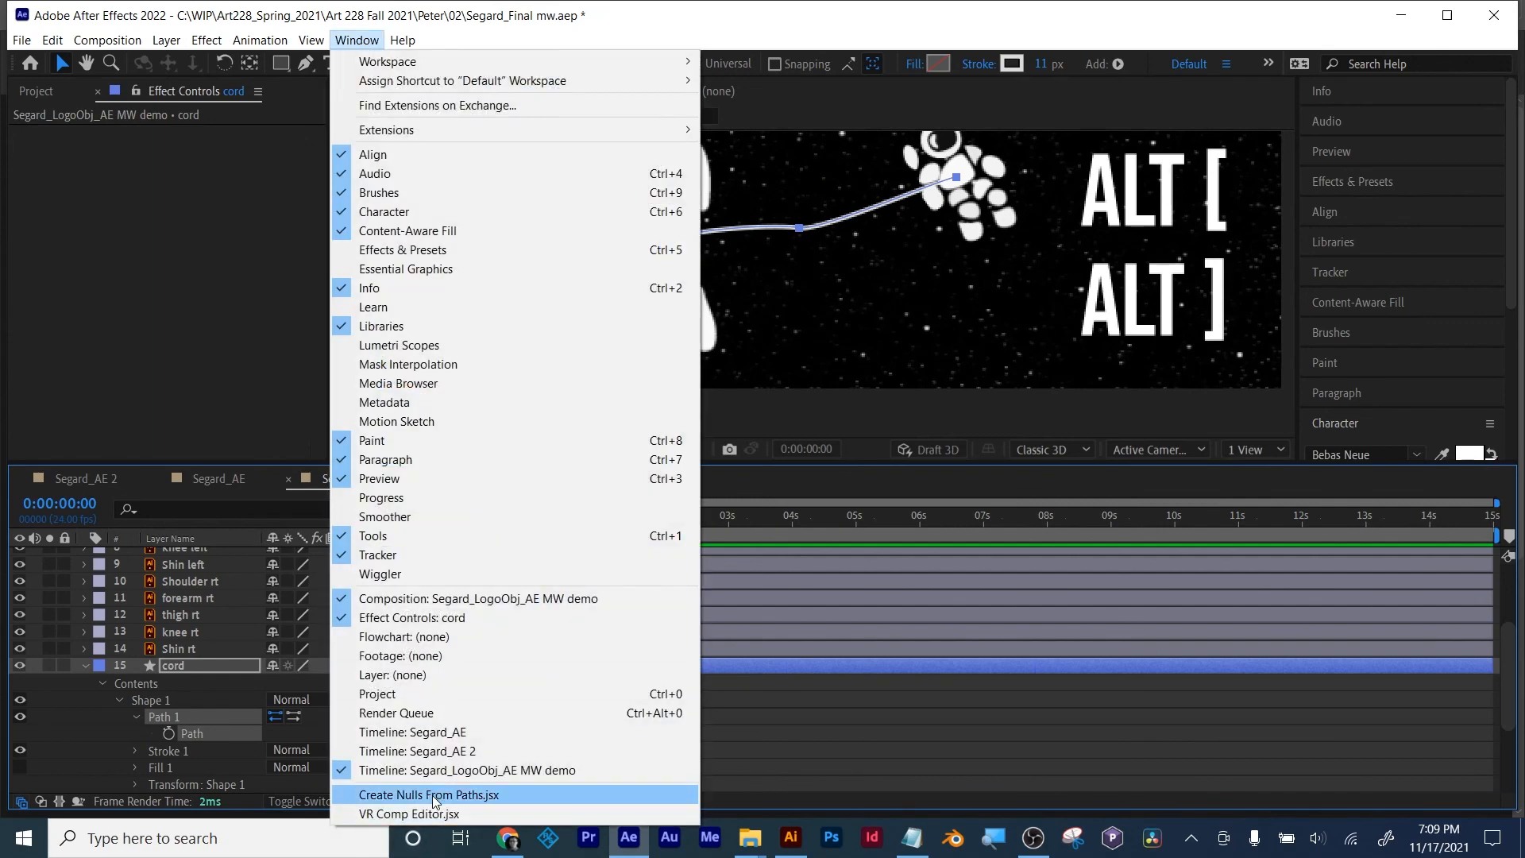
pyautogui.click(517, 797)
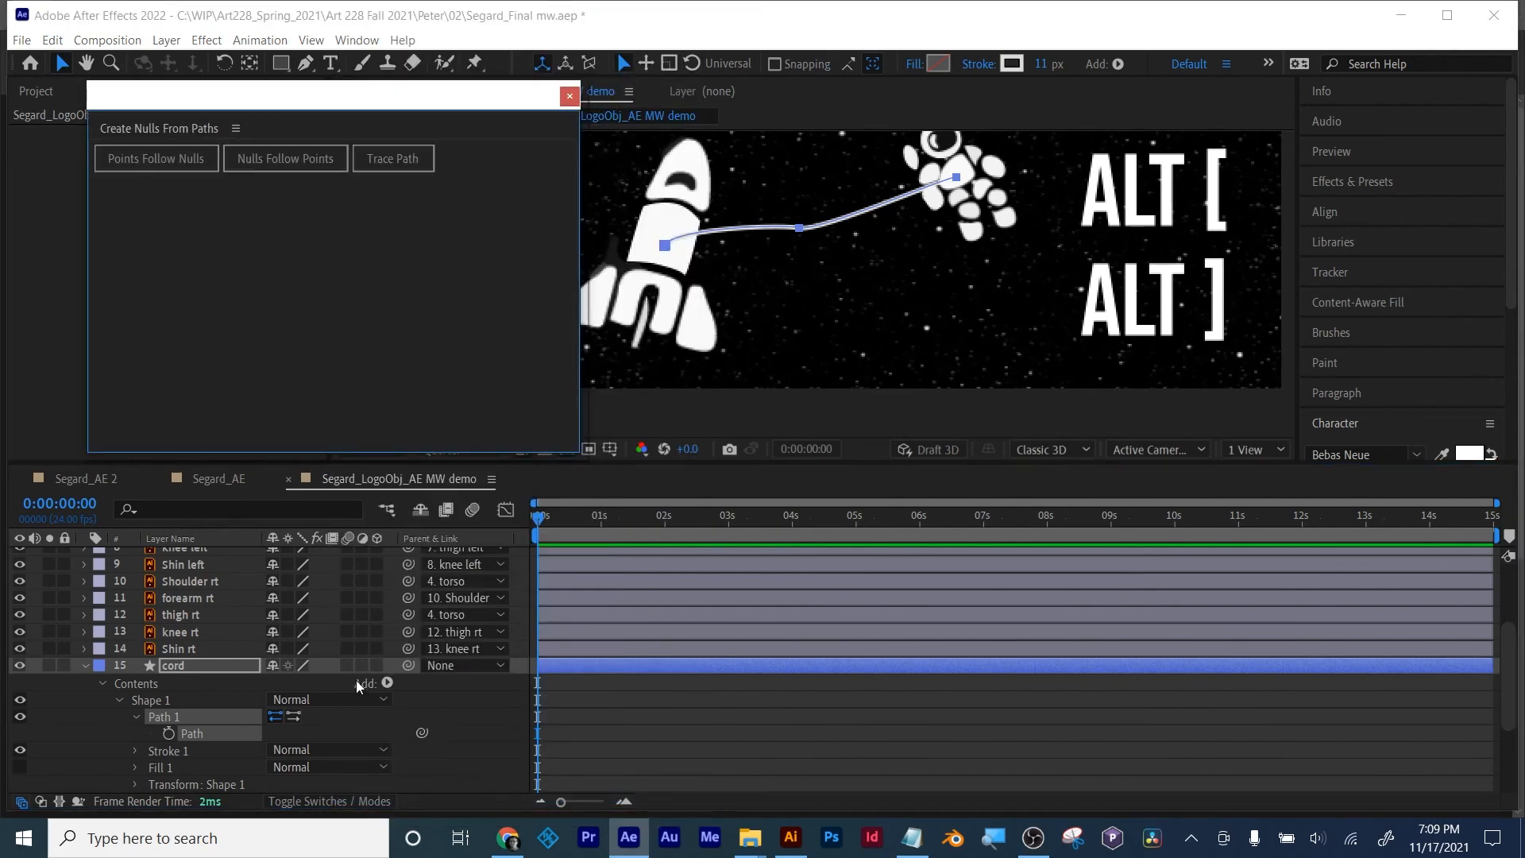
pyautogui.click(142, 159)
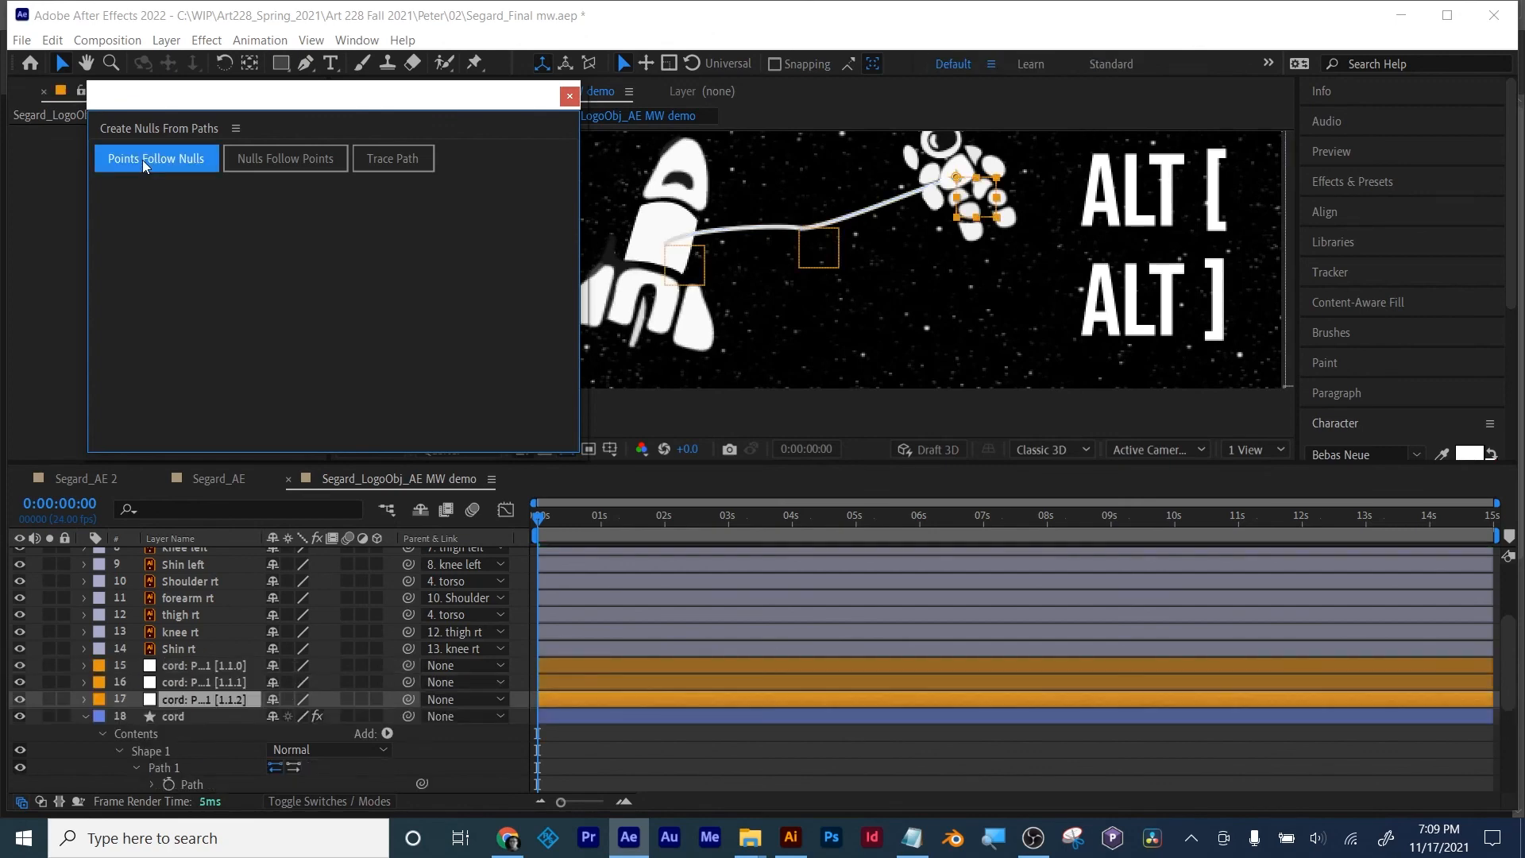
pyautogui.click(570, 96)
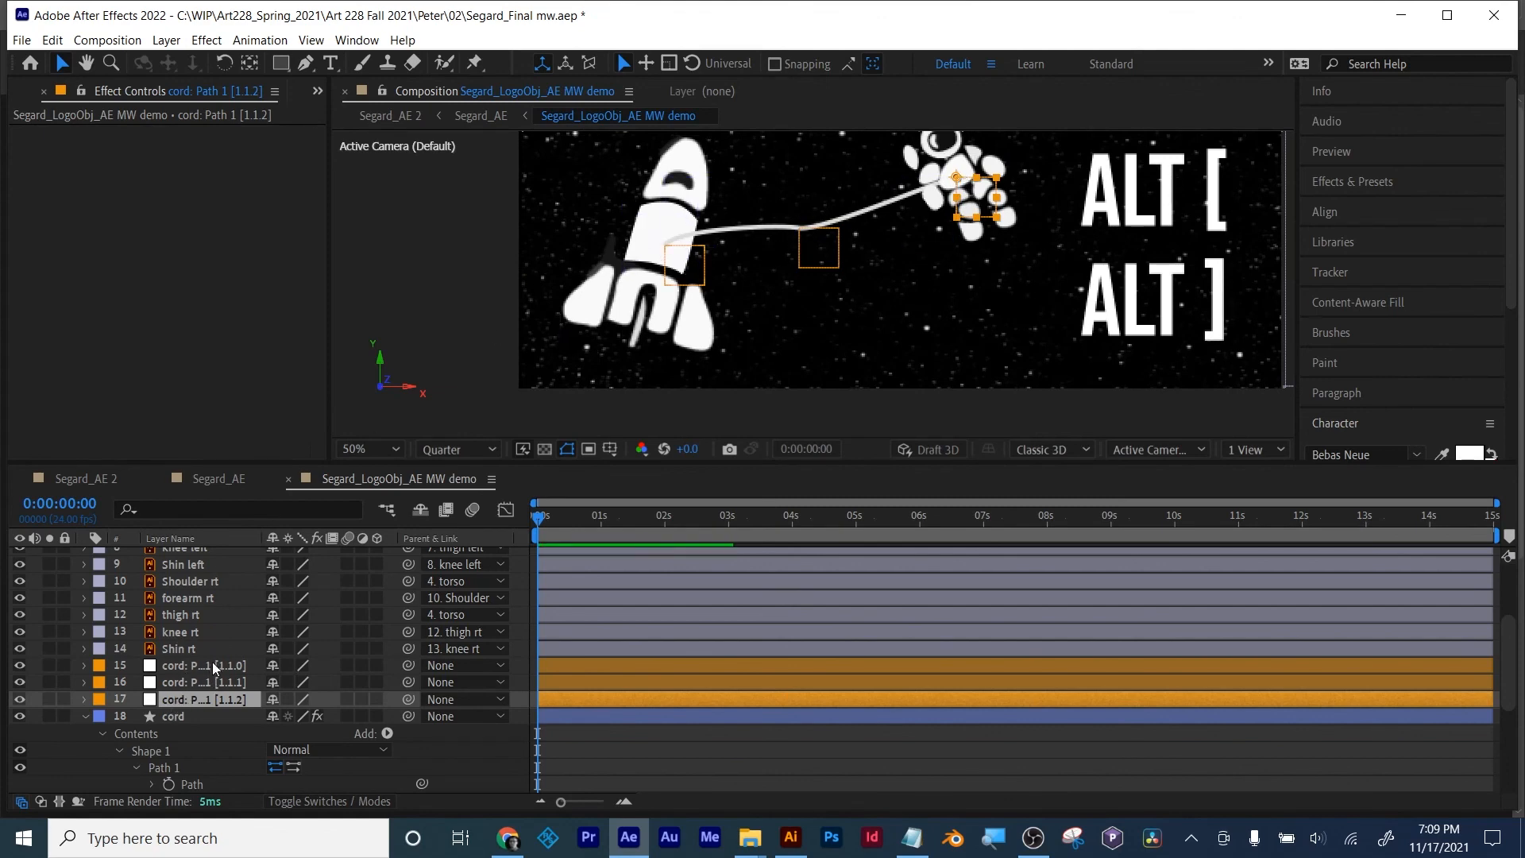
# Step: Rename the null at the cord's astronaut end as "astronaut body"
pyautogui.click(207, 699)
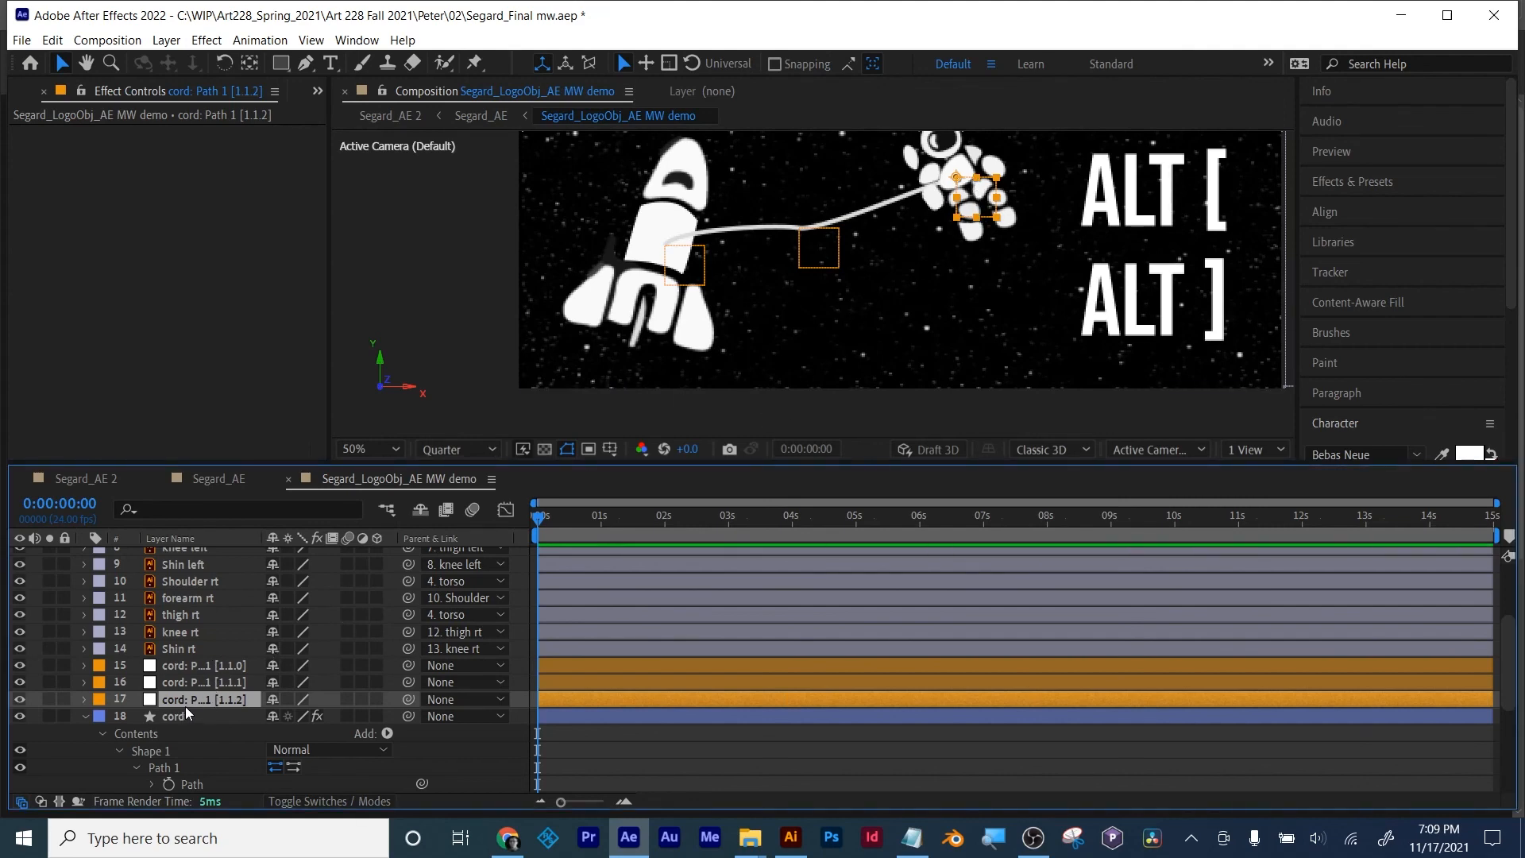
pyautogui.press('Return')
pyautogui.write('astronaut body')
pyautogui.press('Return')
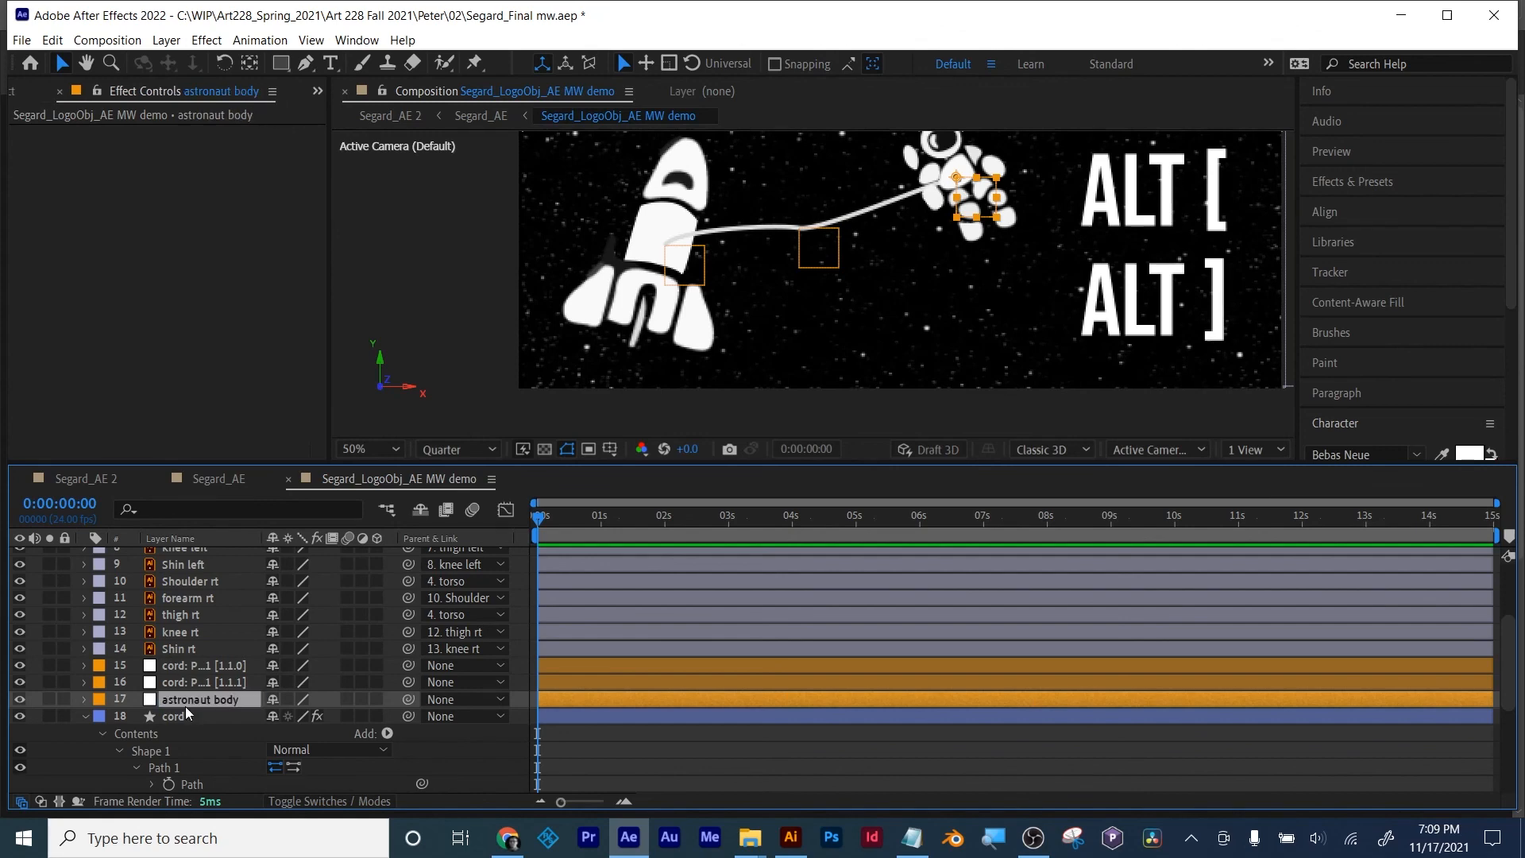
# Step: Rename the null at the cord's middle point as "mid"
pyautogui.click(178, 686)
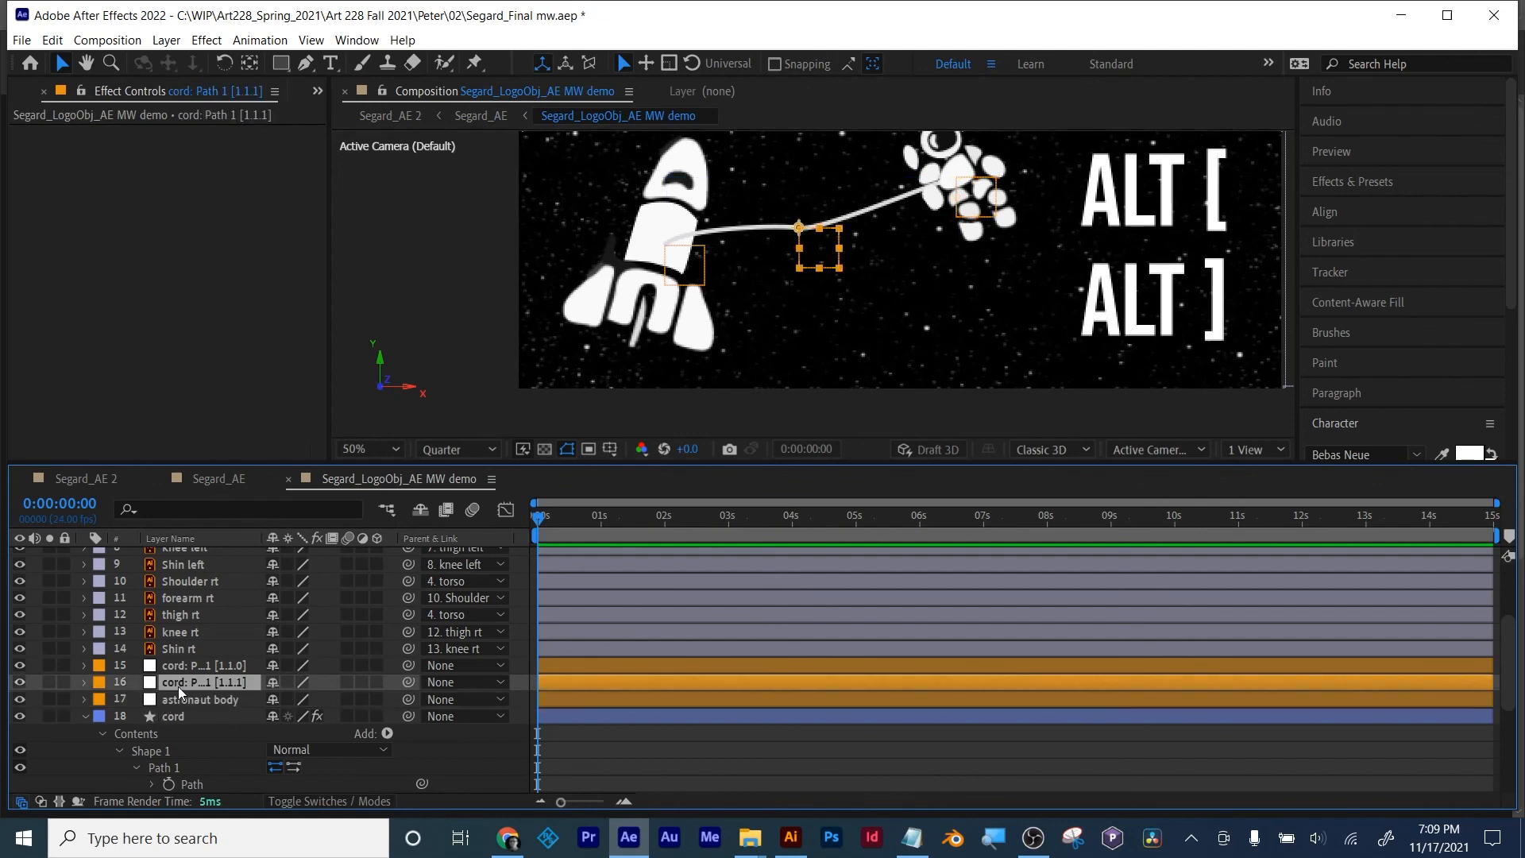
pyautogui.press('Return')
pyautogui.write('mid')
pyautogui.press('Return')
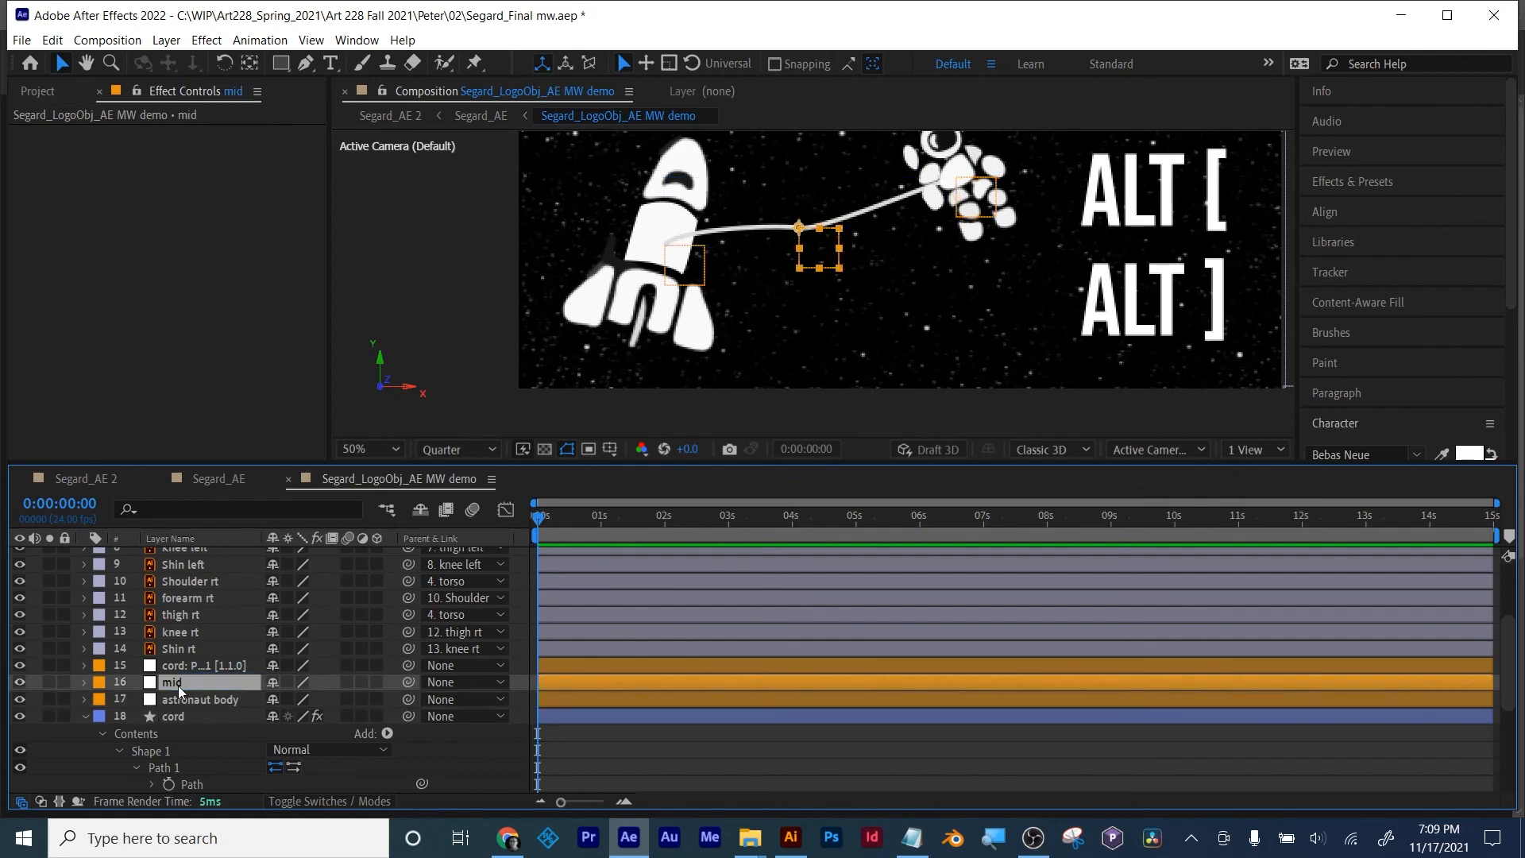
# Step: Rename the null at the cord's shuttle end as "shuttle null"
pyautogui.click(180, 667)
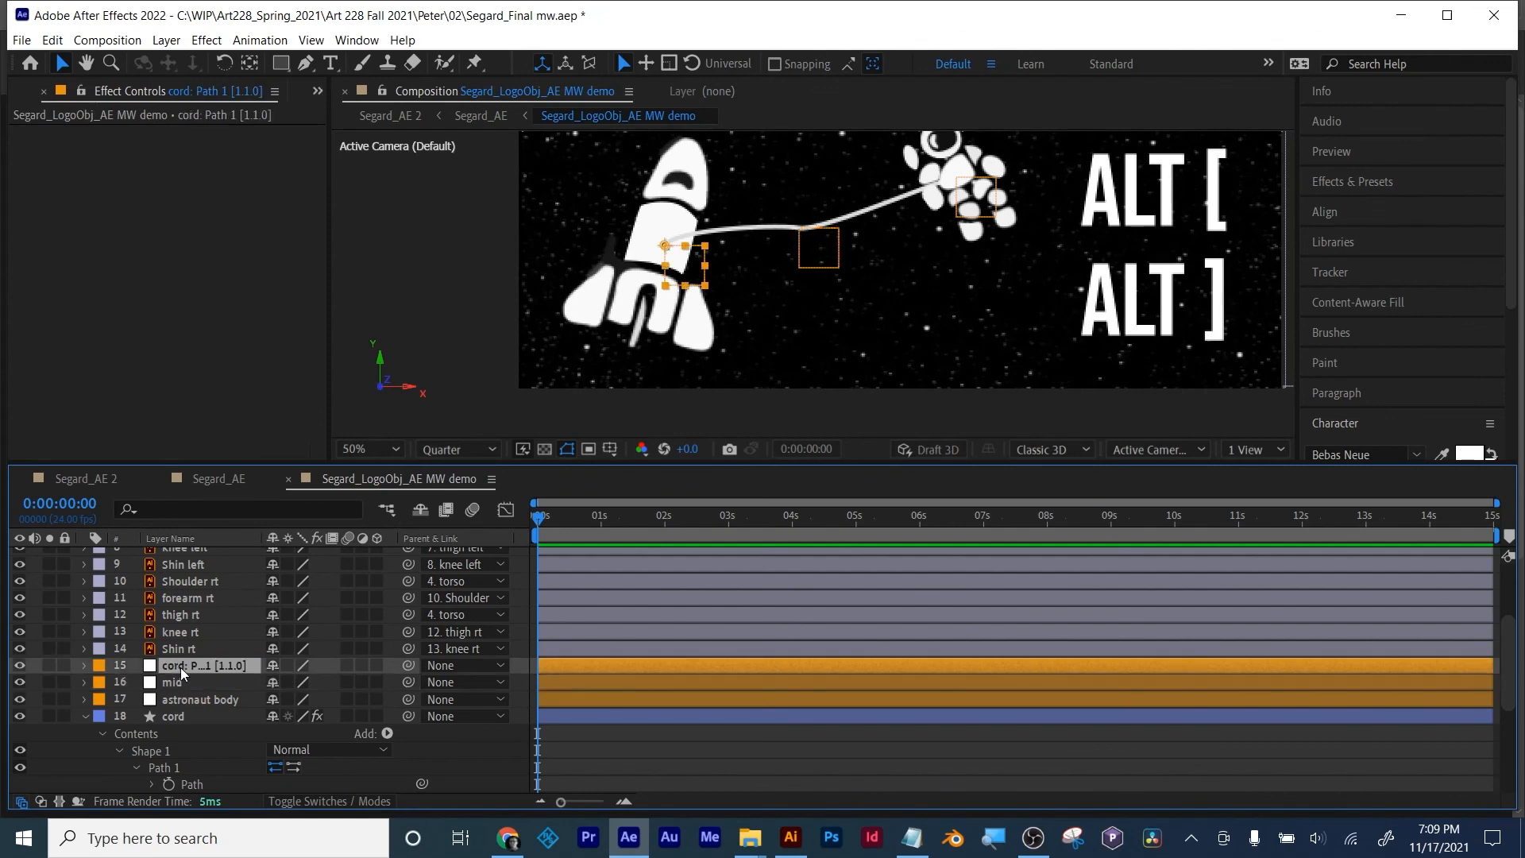
pyautogui.press('Return')
pyautogui.write('shuttle null')
pyautogui.press('Return')
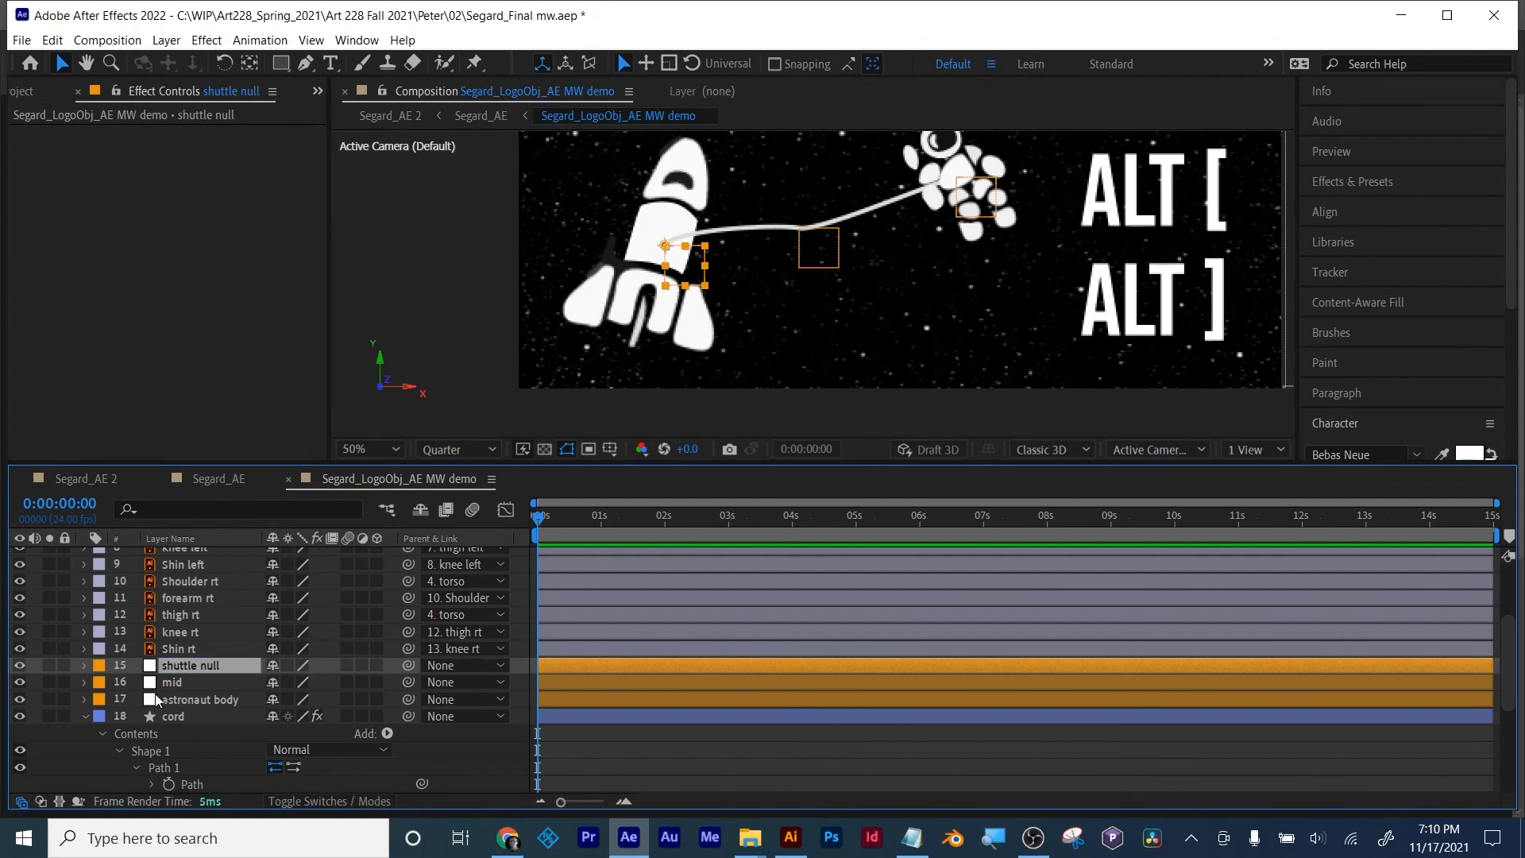
# Step: Try moving the astronaut body null vertically to a Y position of 819, and undo the move
pyautogui.click(89, 722)
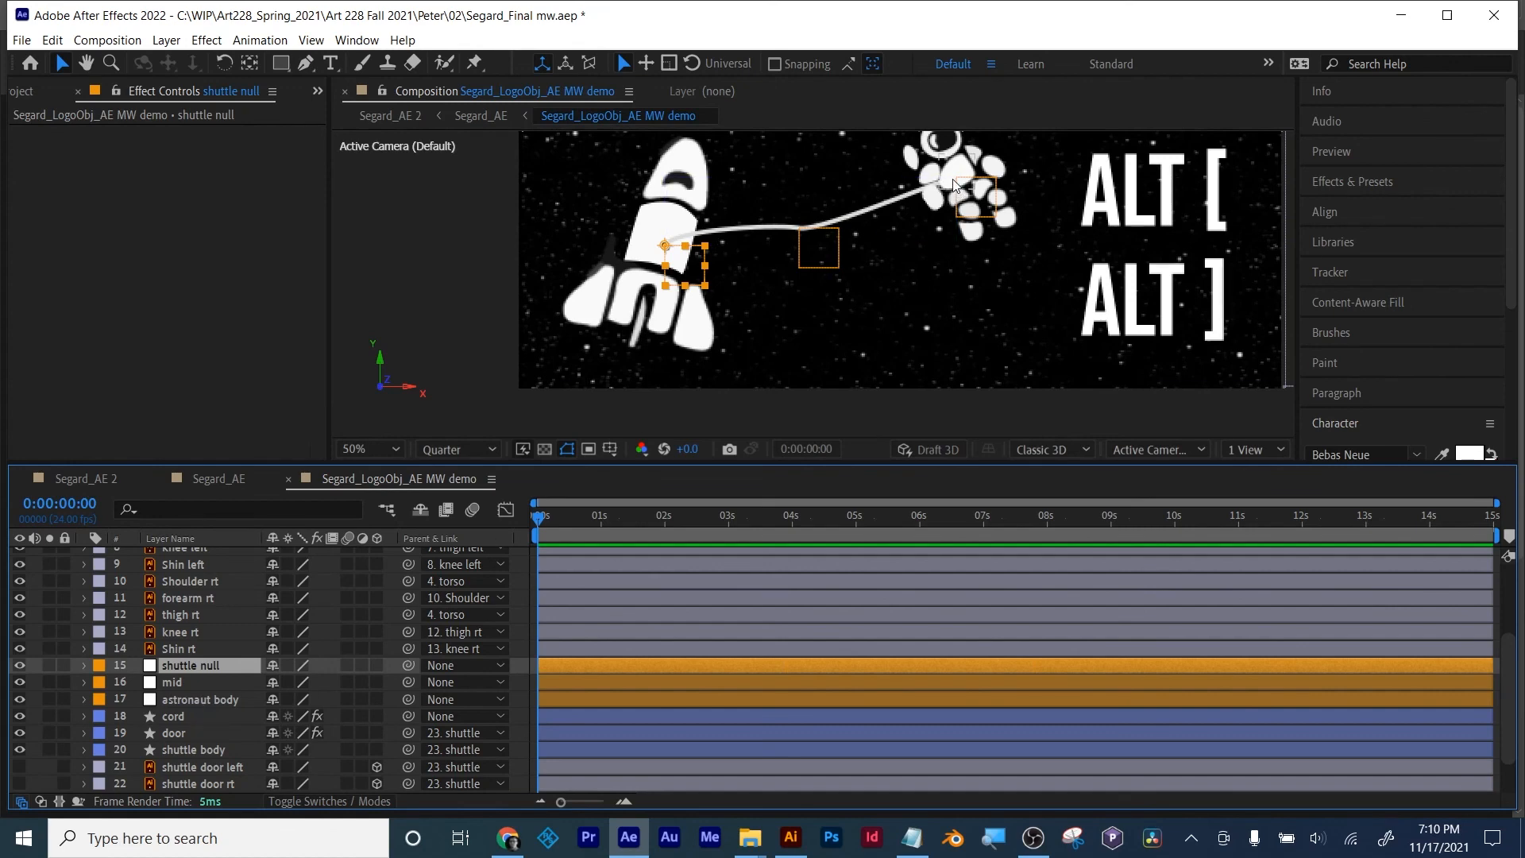
pyautogui.click(192, 696)
pyautogui.press('p')
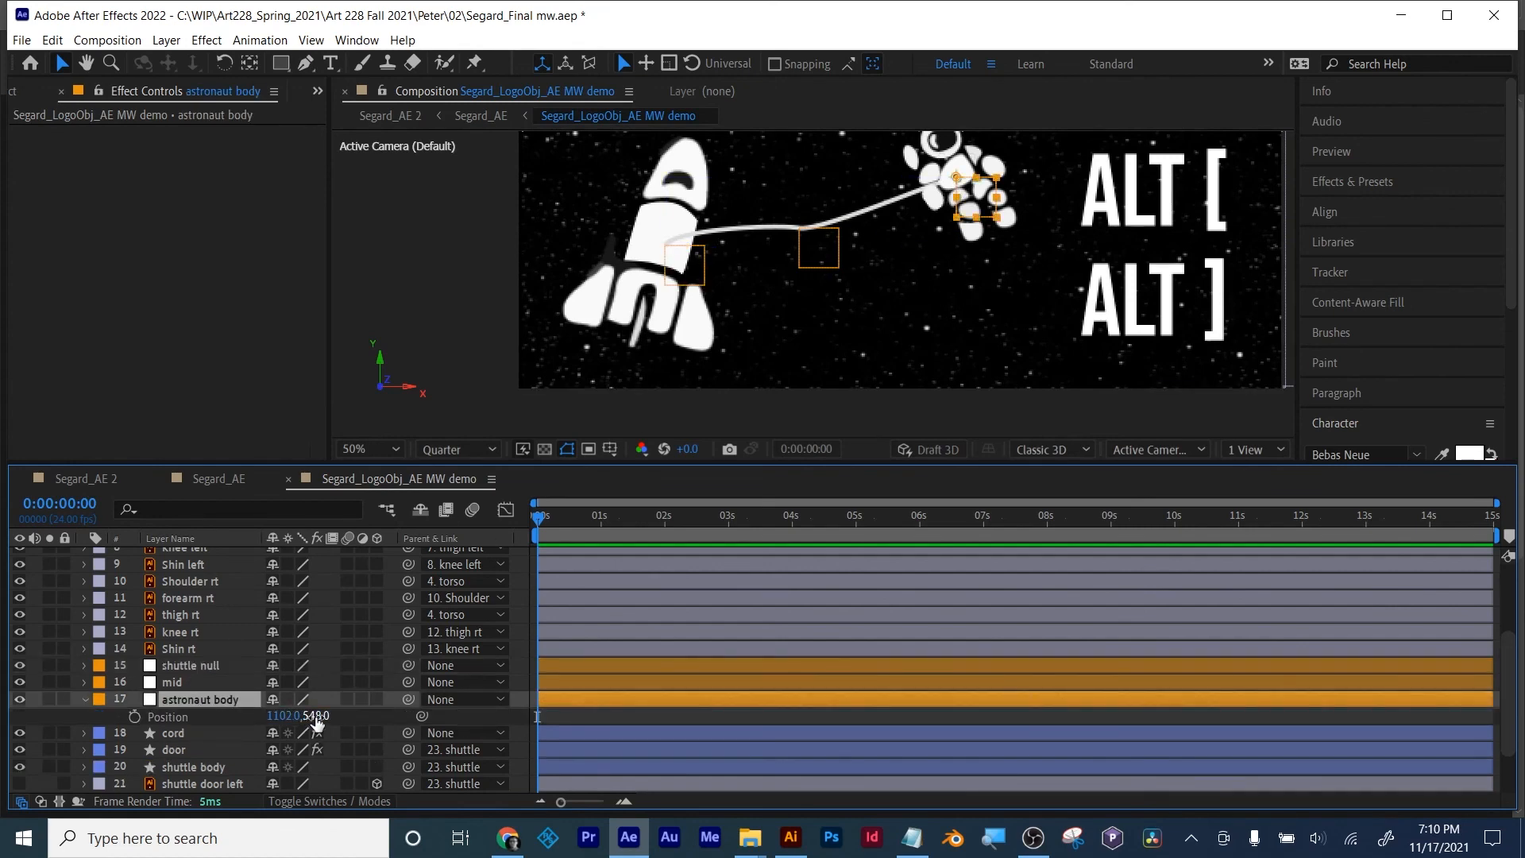
pyautogui.moveTo(314, 716); pyautogui.dragTo(519, 784)
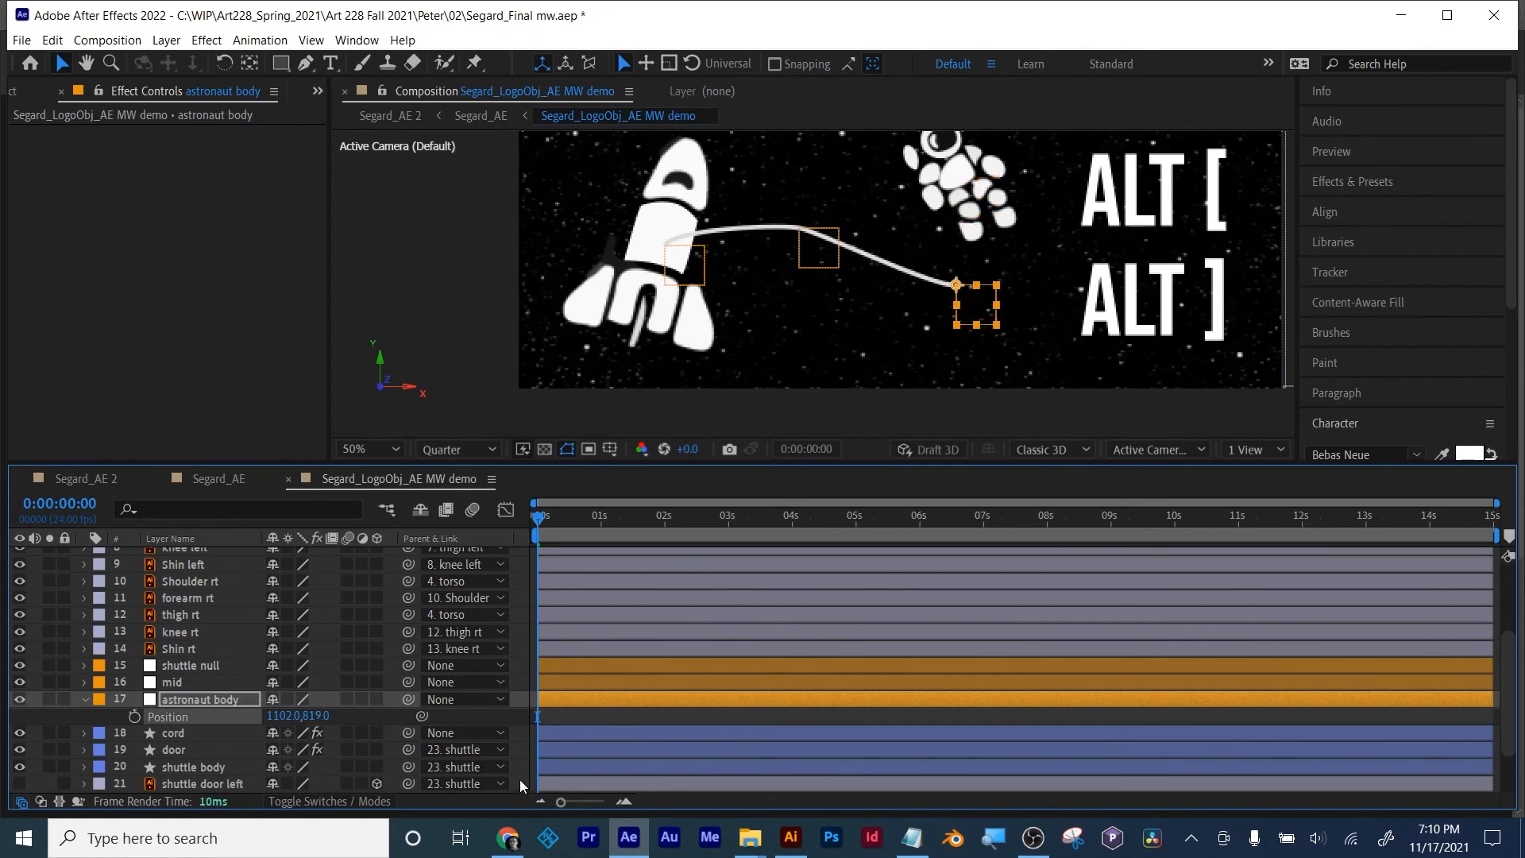
pyautogui.hotkey('ctrl', 'z')
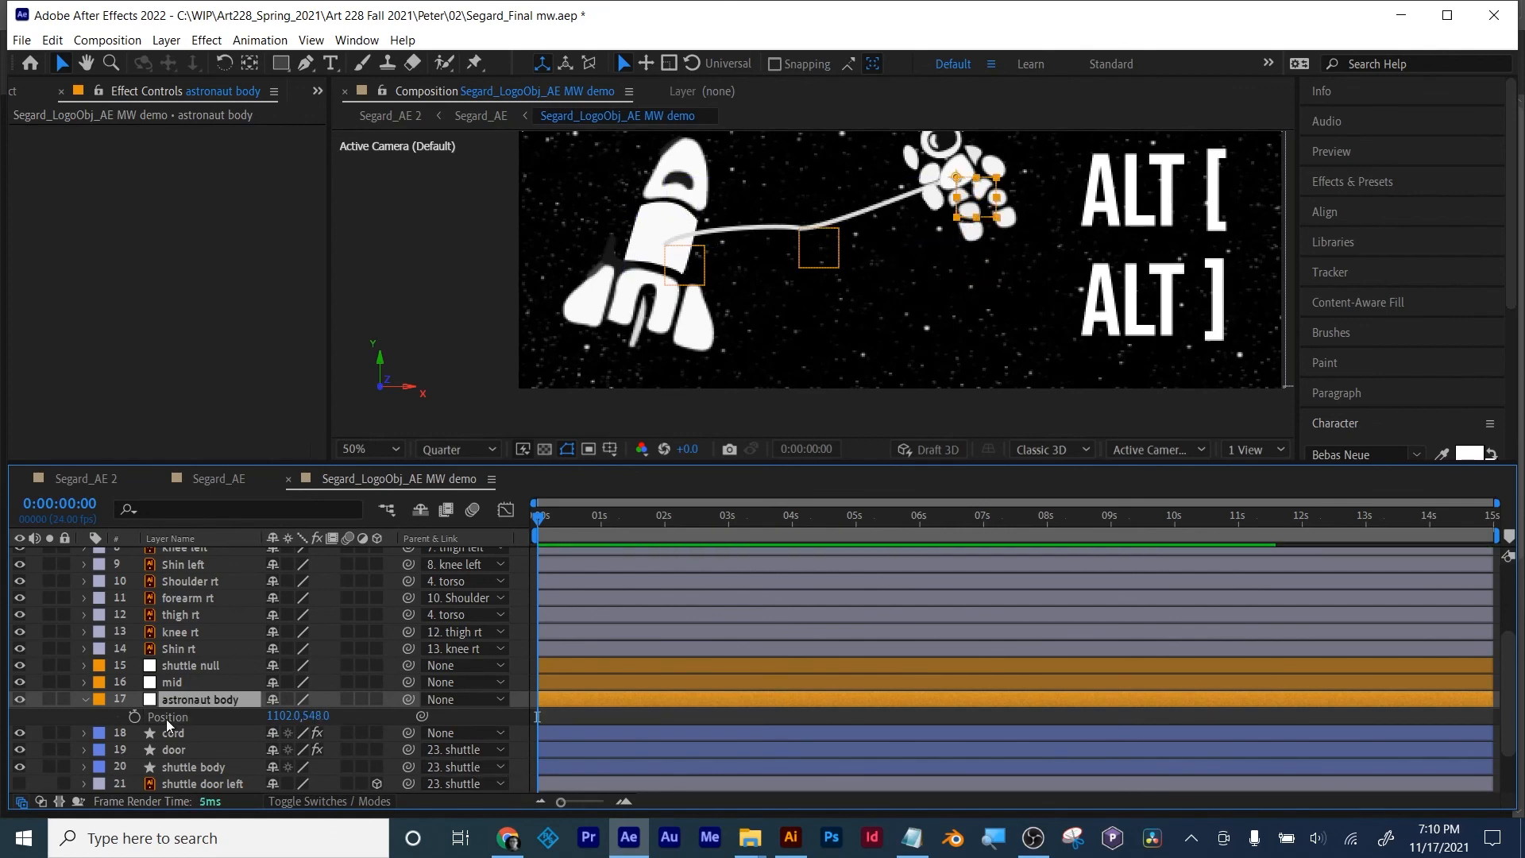
pyautogui.click(92, 702)
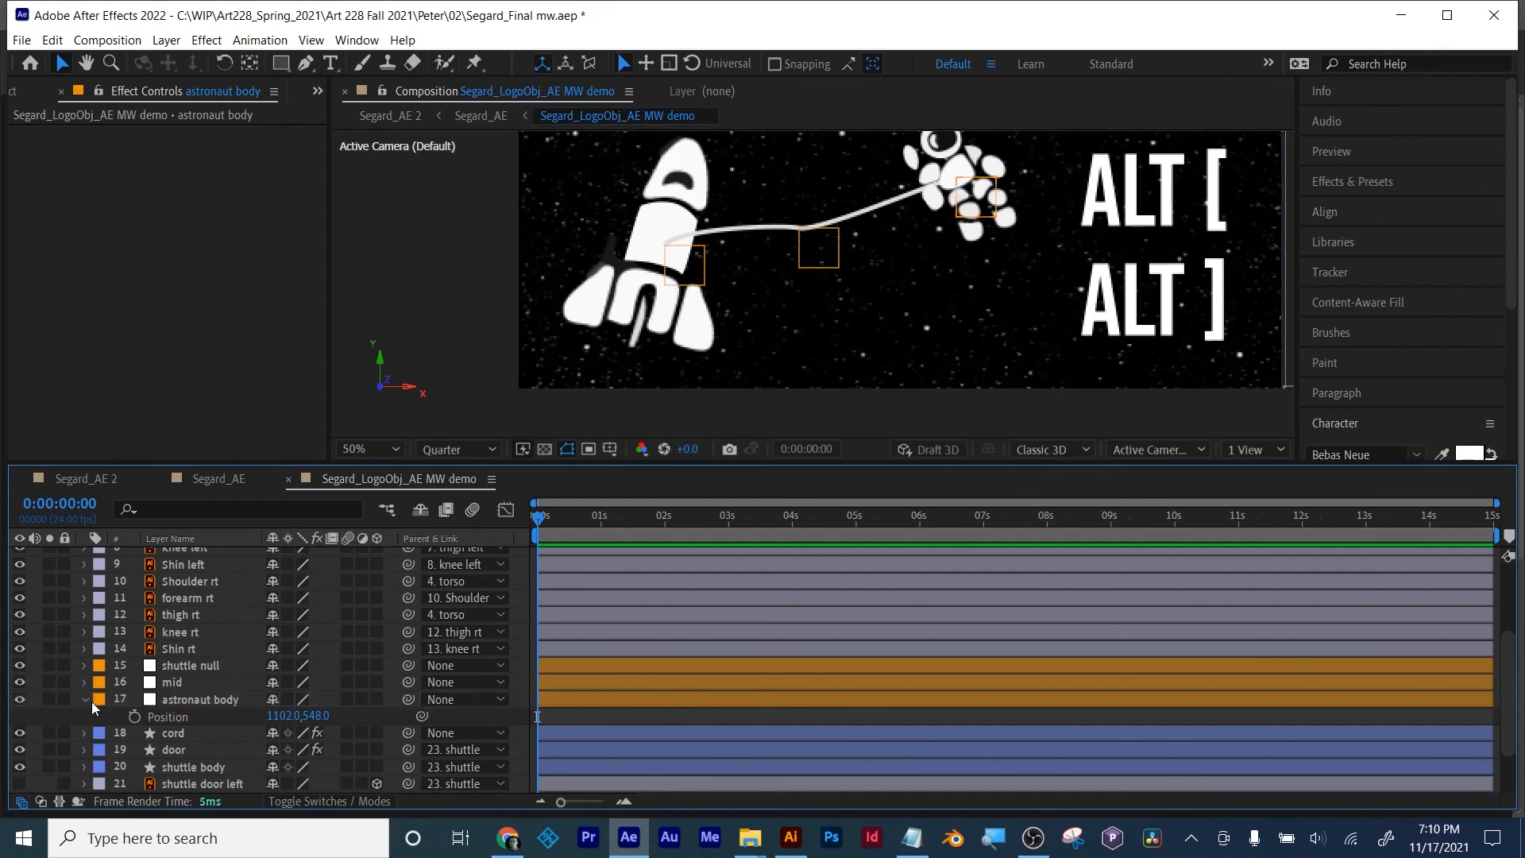
pyautogui.click(84, 699)
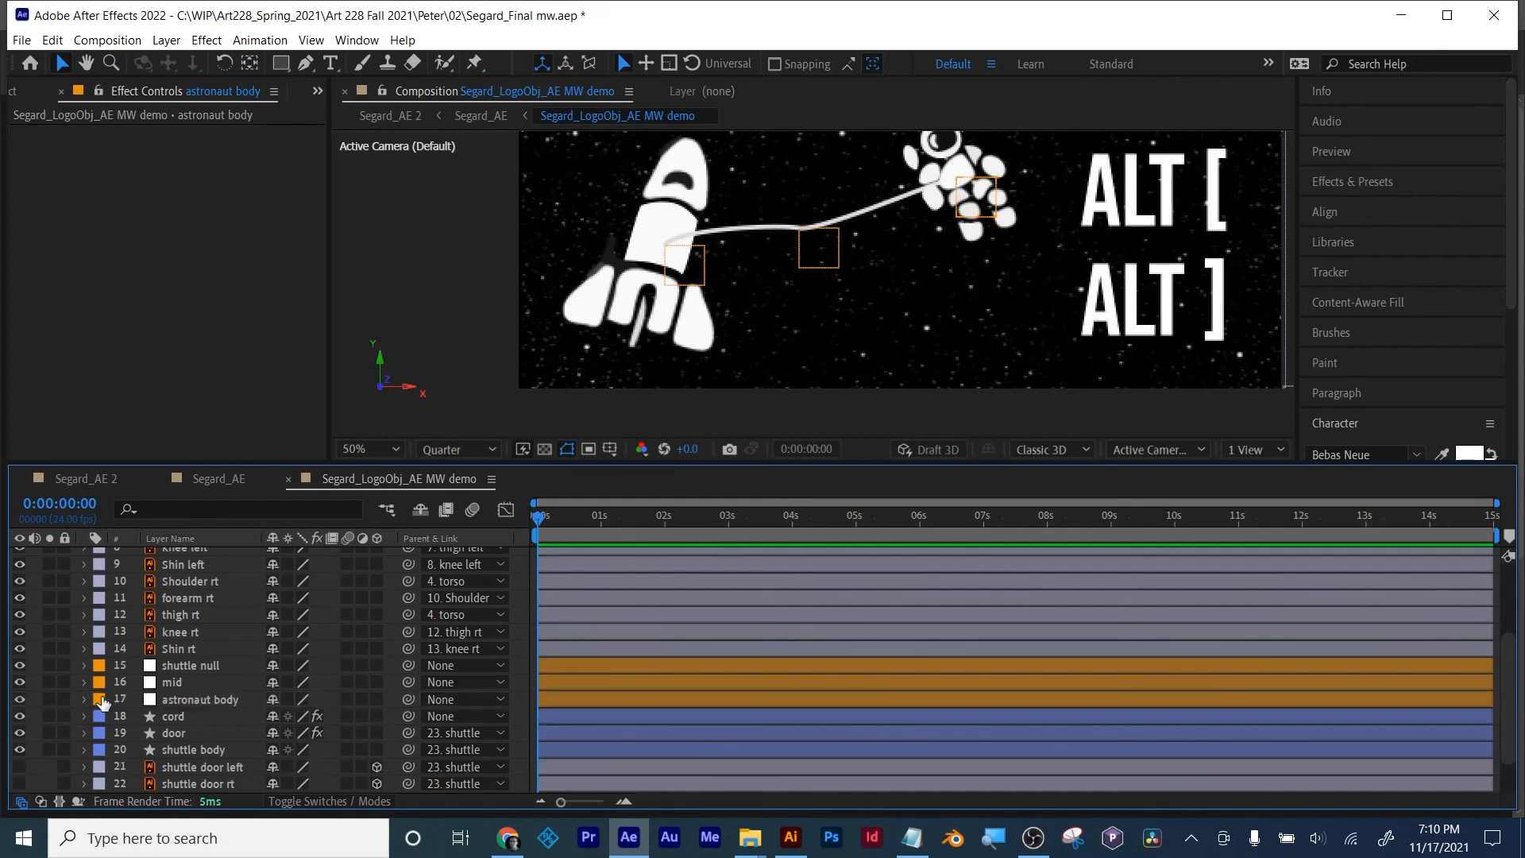
# Step: Parent the astronaut body null to the torso layer
pyautogui.click(213, 699)
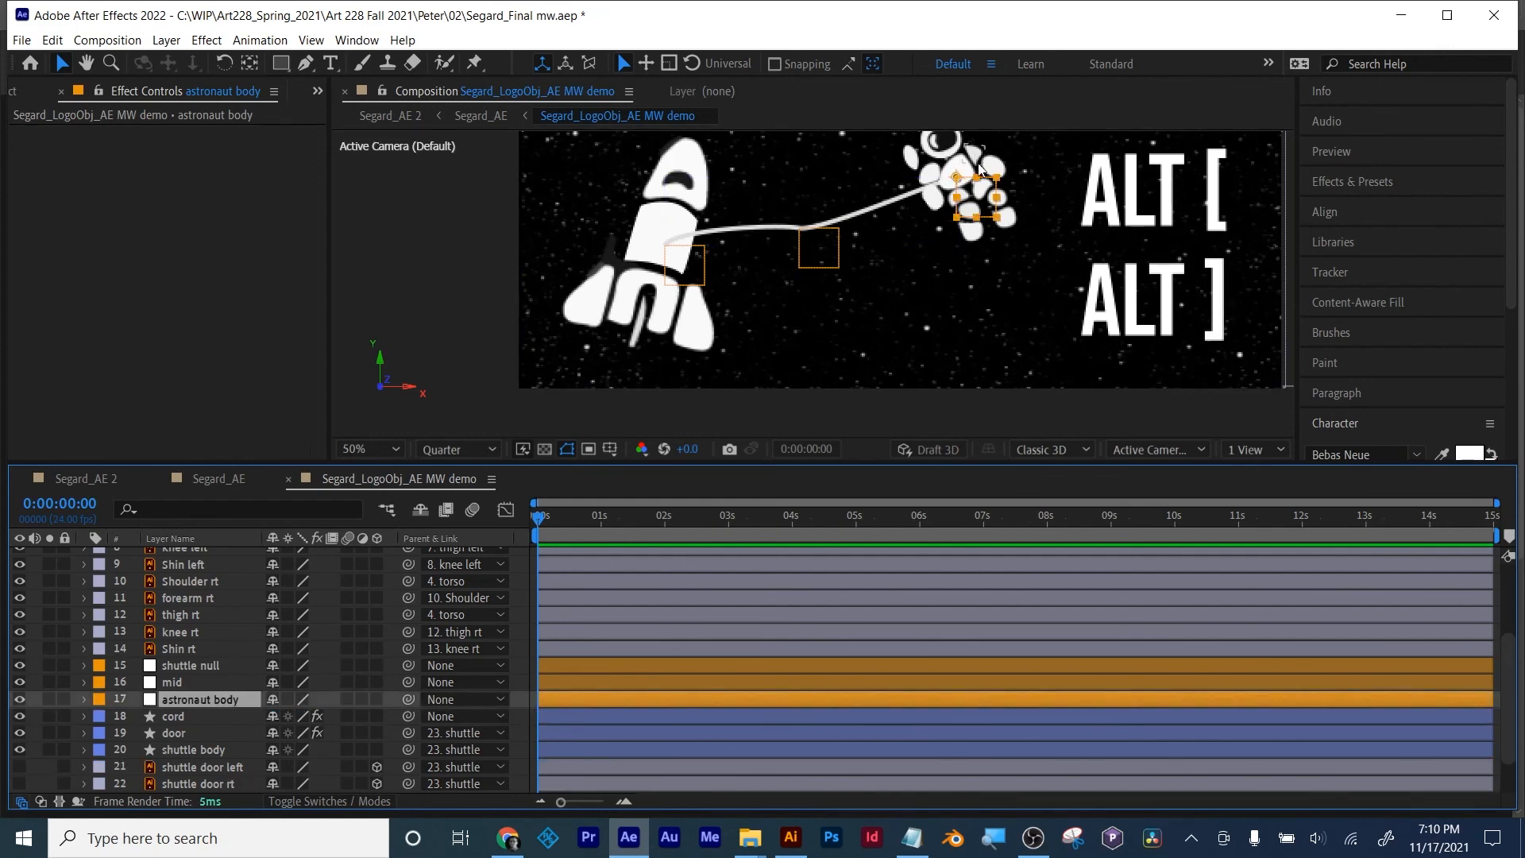
pyautogui.scroll(3, 213, 611)
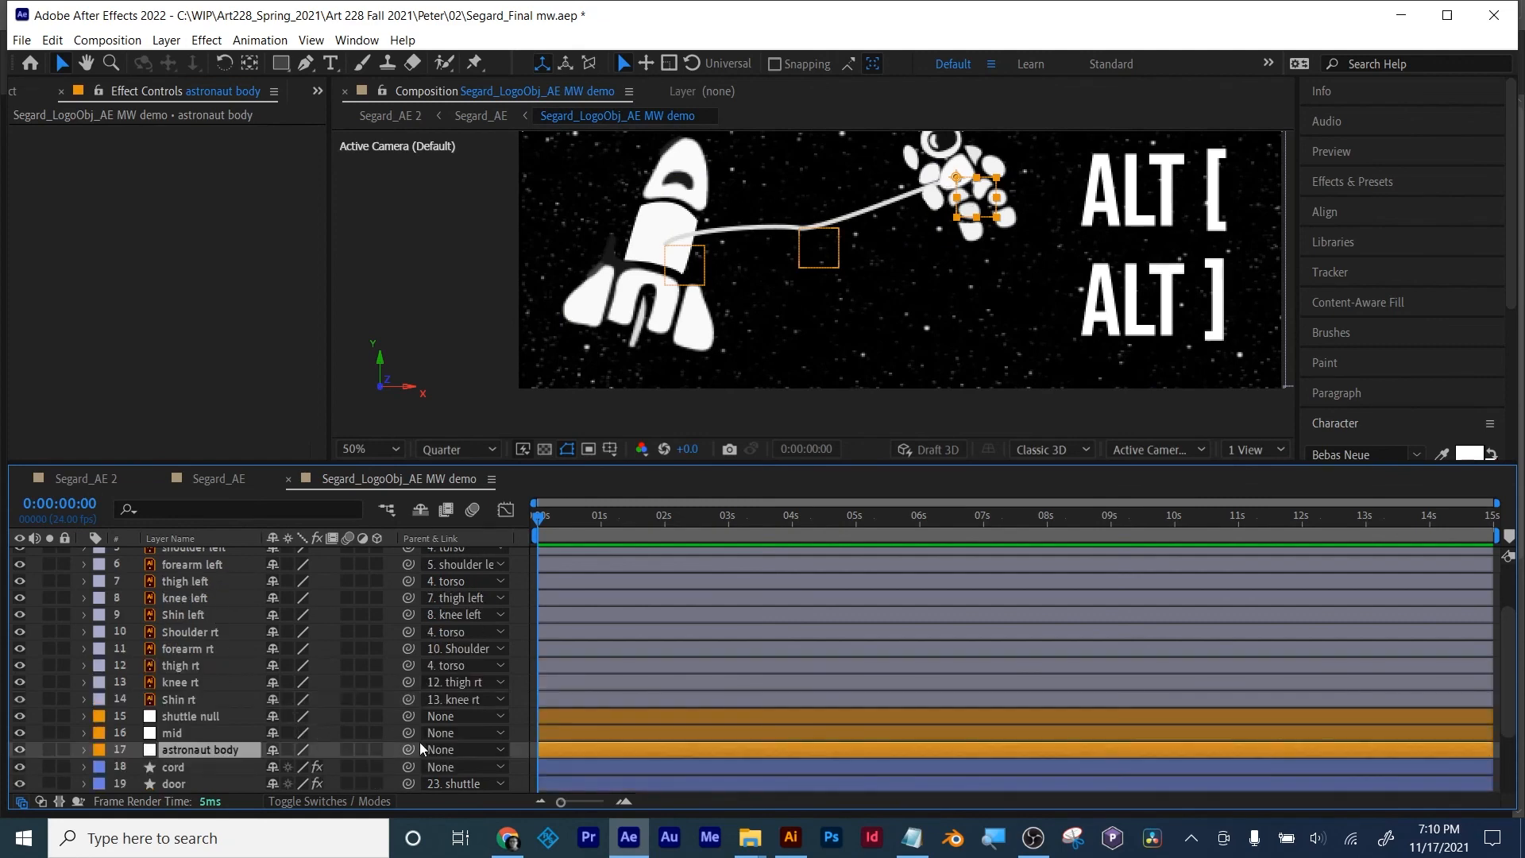
pyautogui.moveTo(407, 750); pyautogui.dragTo(173, 569)
pyautogui.moveTo(539, 517)
pyautogui.mouseDown()
pyautogui.moveTo(682, 523)
pyautogui.moveTo(539, 518)
pyautogui.mouseUp()
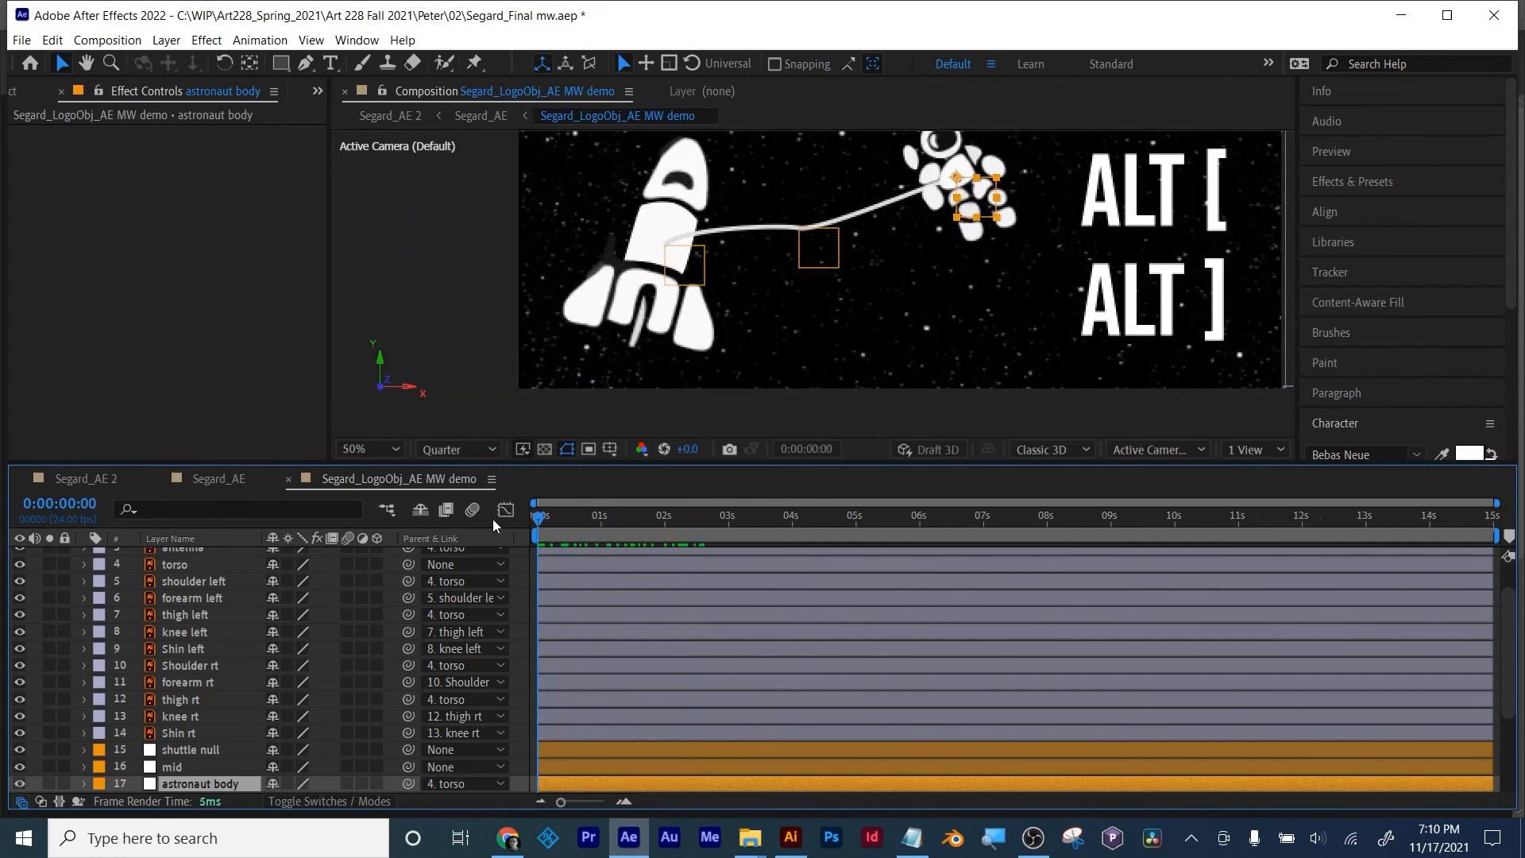
# Step: Parent the shuttle null to the shuttle layer and scrub through the first seconds to check the cord's attachment
pyautogui.click(183, 748)
pyautogui.scroll(-4, 208, 694)
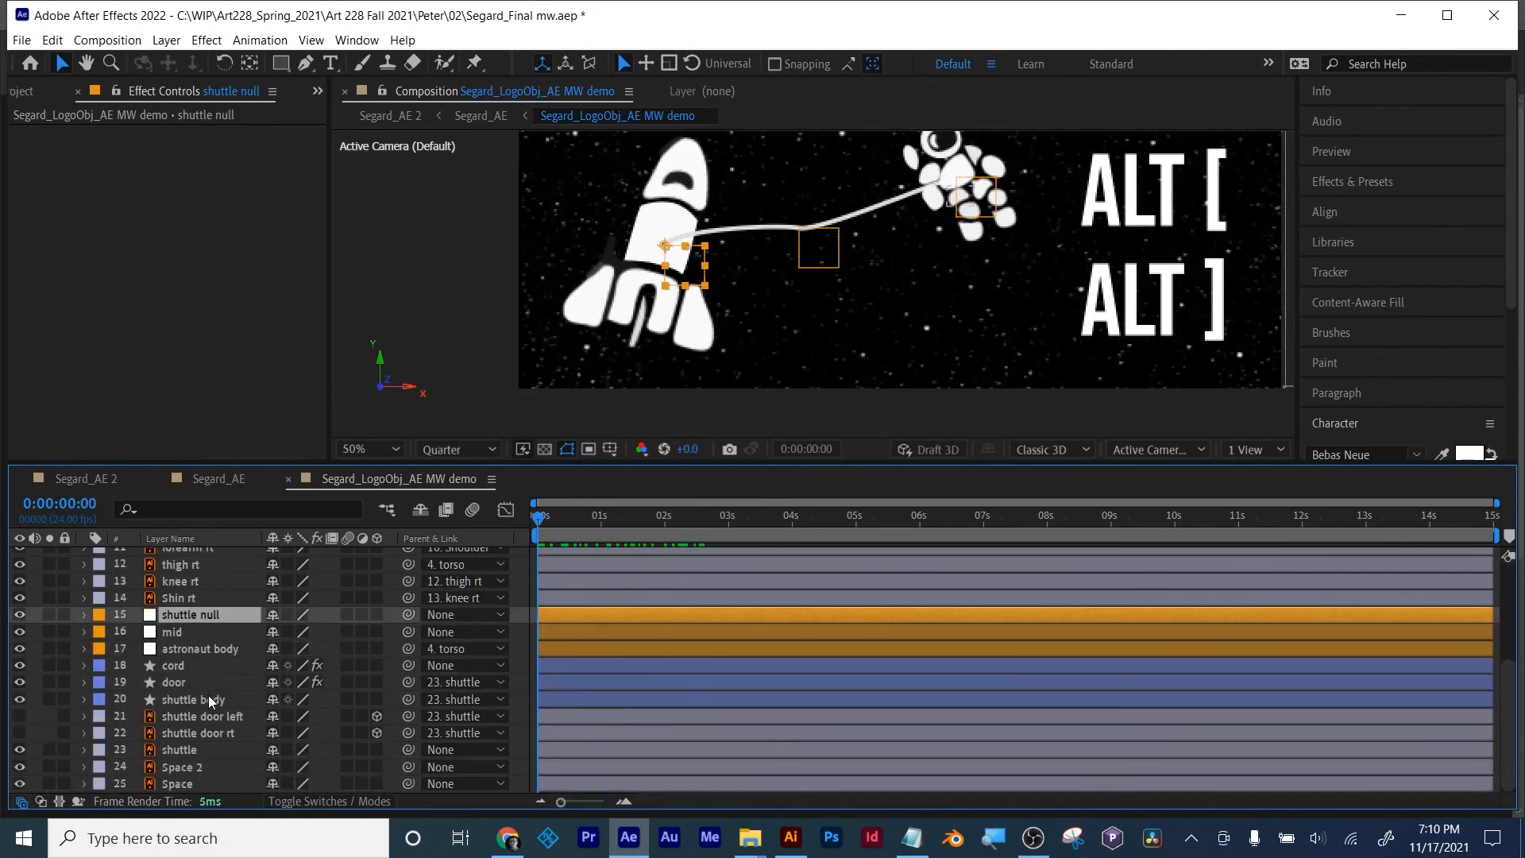
pyautogui.moveTo(408, 616); pyautogui.dragTo(179, 745)
pyautogui.moveTo(549, 531); pyautogui.dragTo(642, 492)
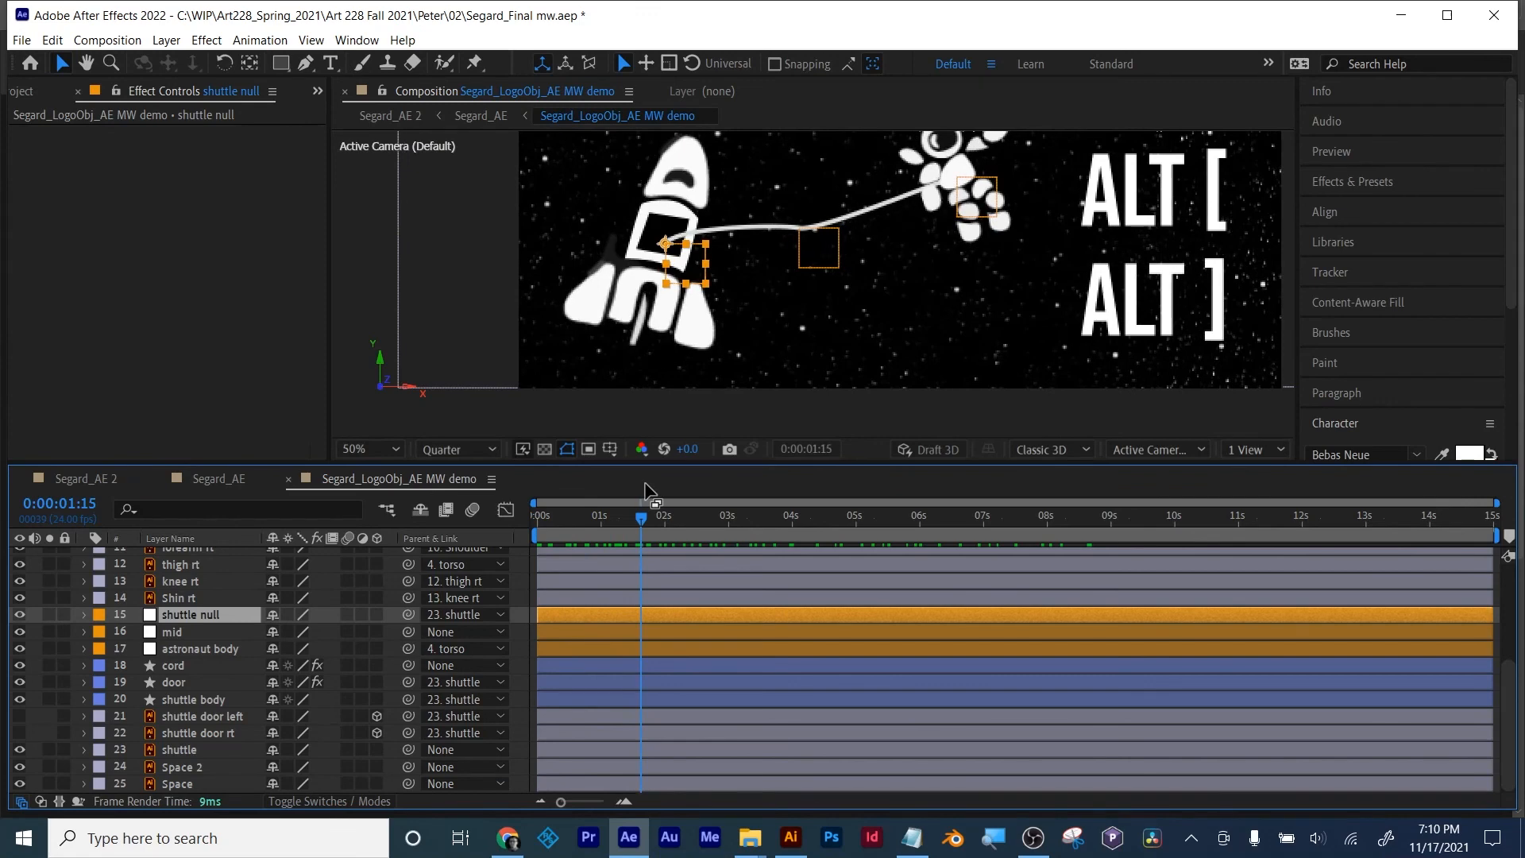
# Step: Add a Wiggle Paths operator to the cord shape layer and preview the animation from the first frame
pyautogui.scroll(2, 222, 690)
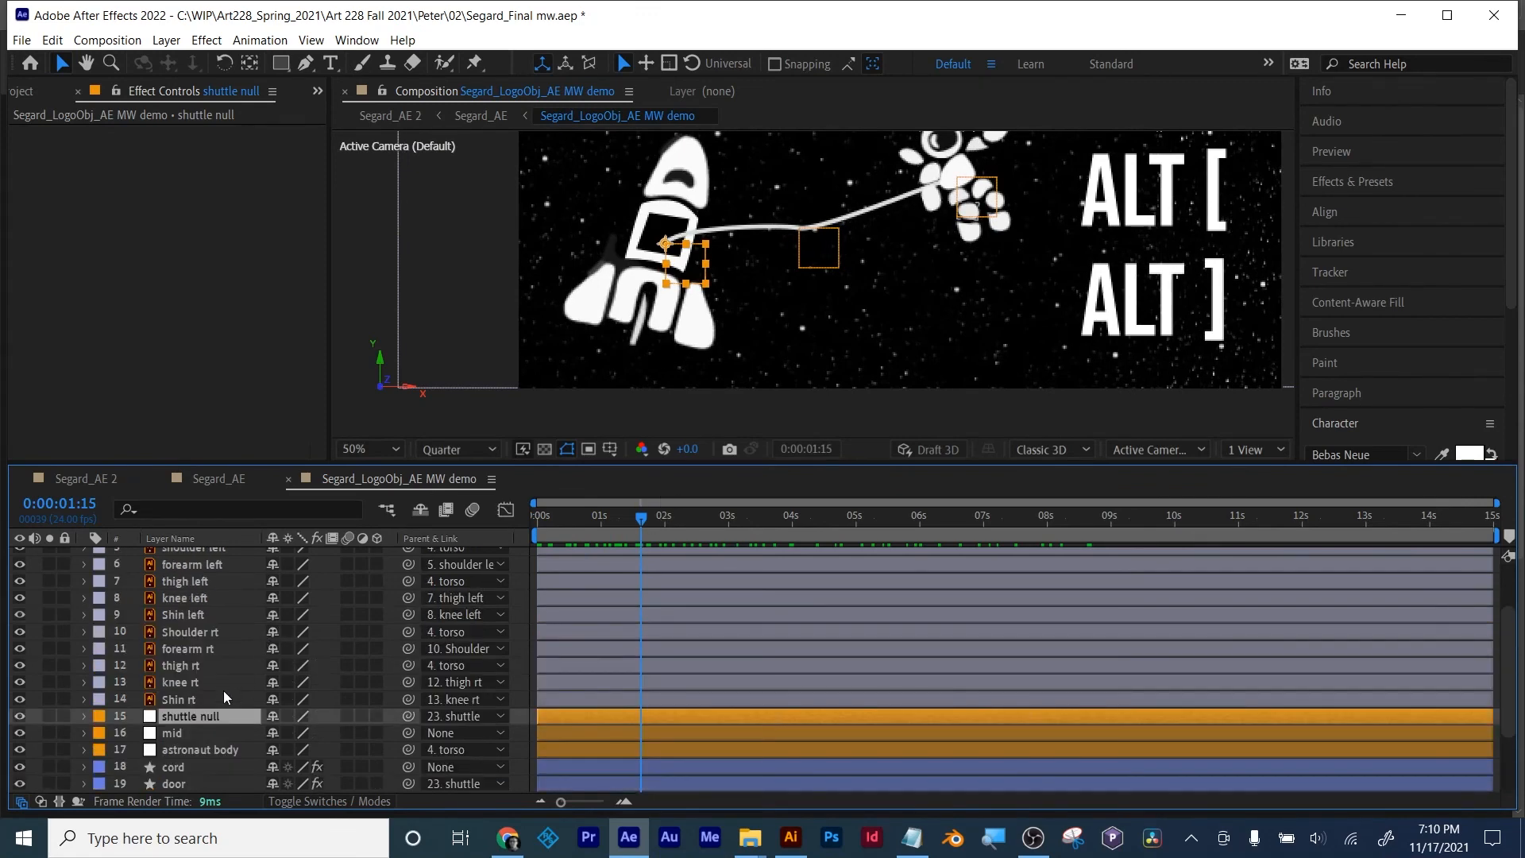
pyautogui.scroll(-1, 193, 703)
pyautogui.click(174, 717)
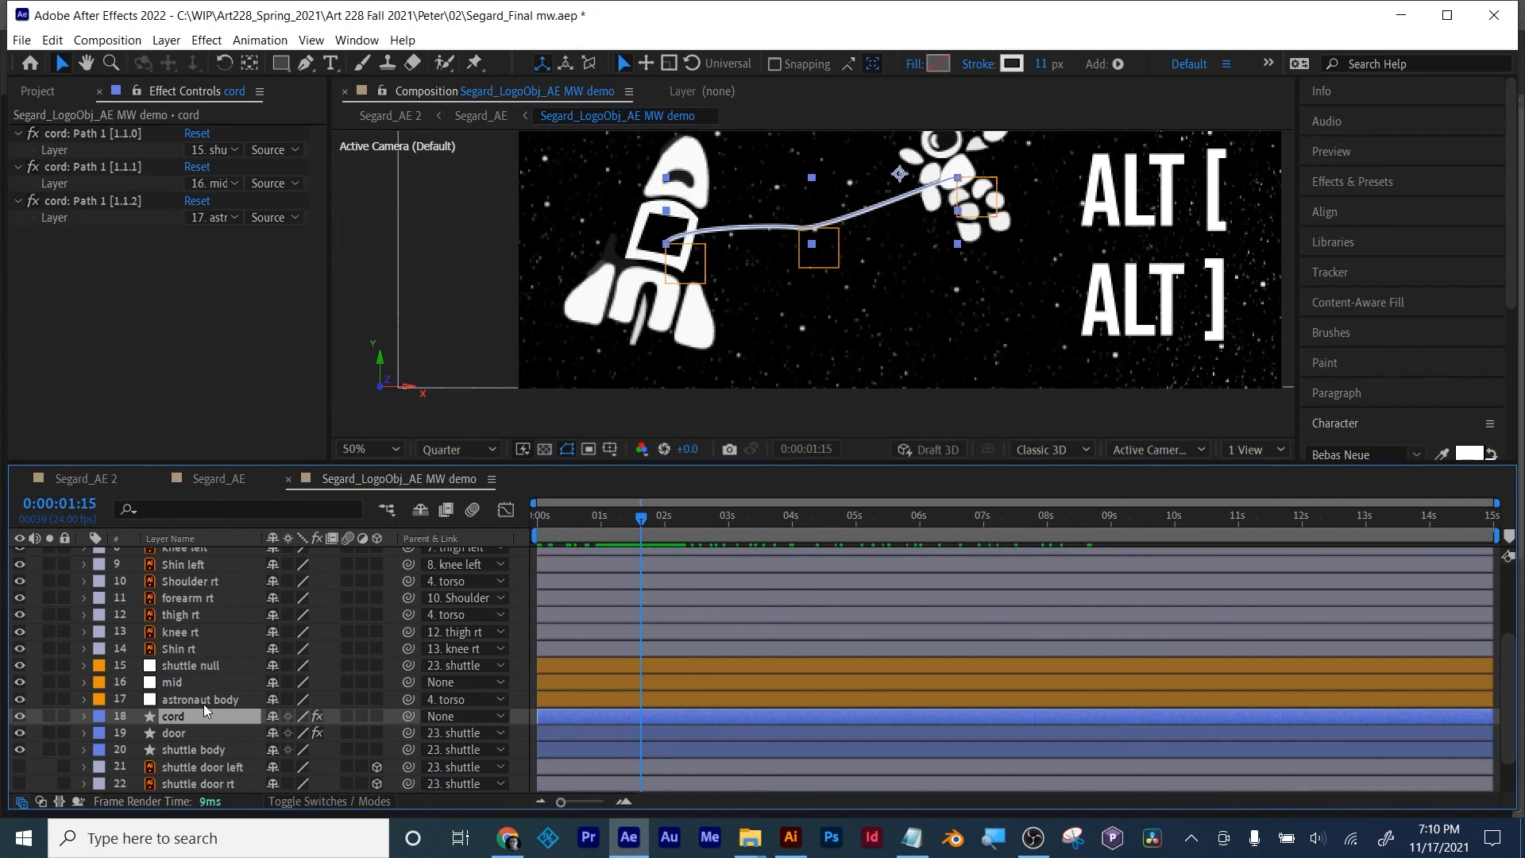
pyautogui.click(1369, 184)
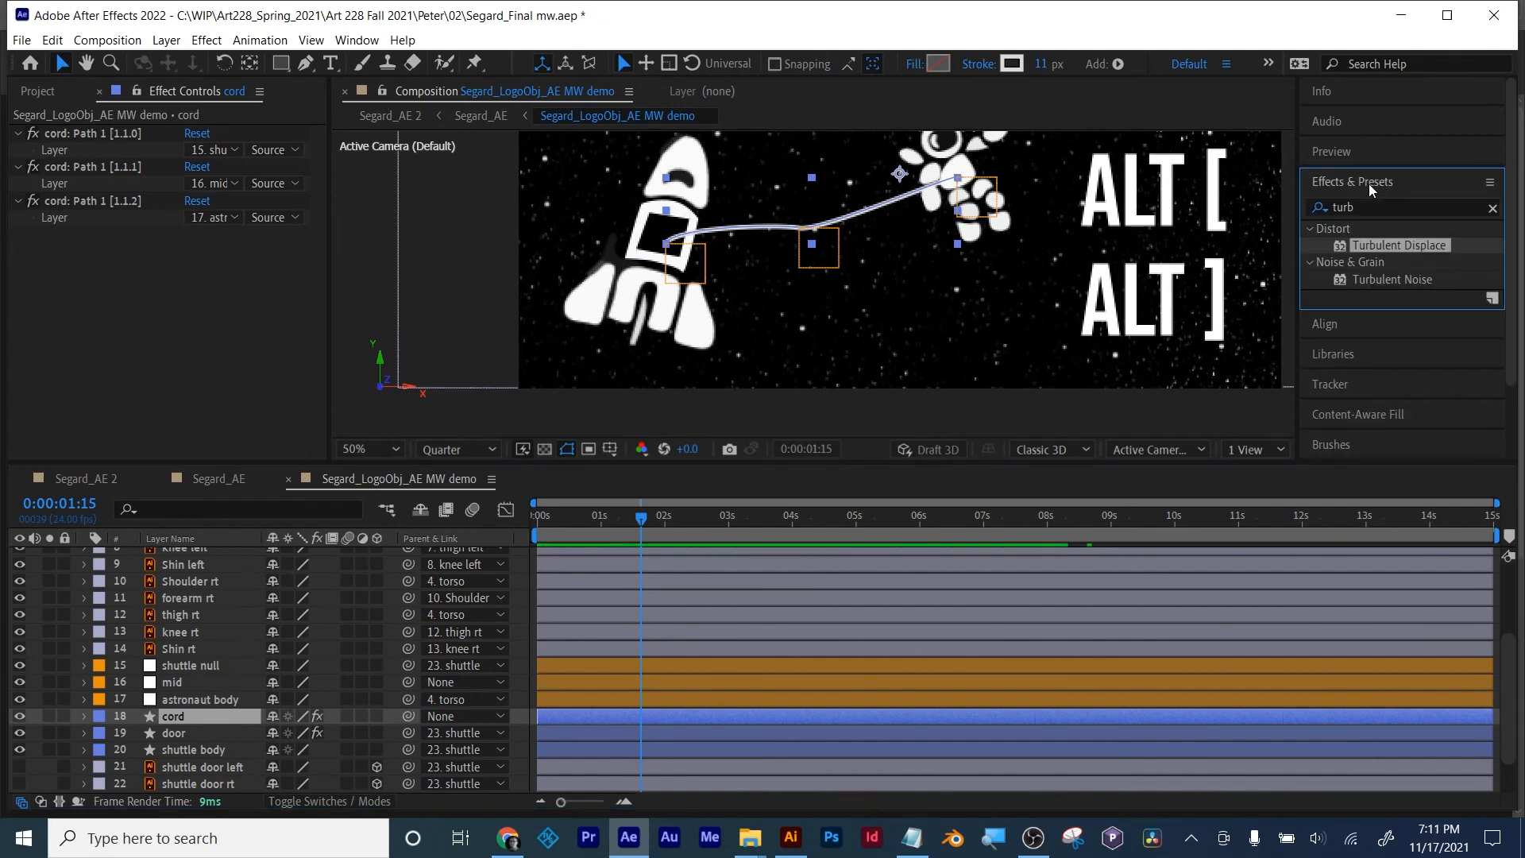
pyautogui.click(1369, 206)
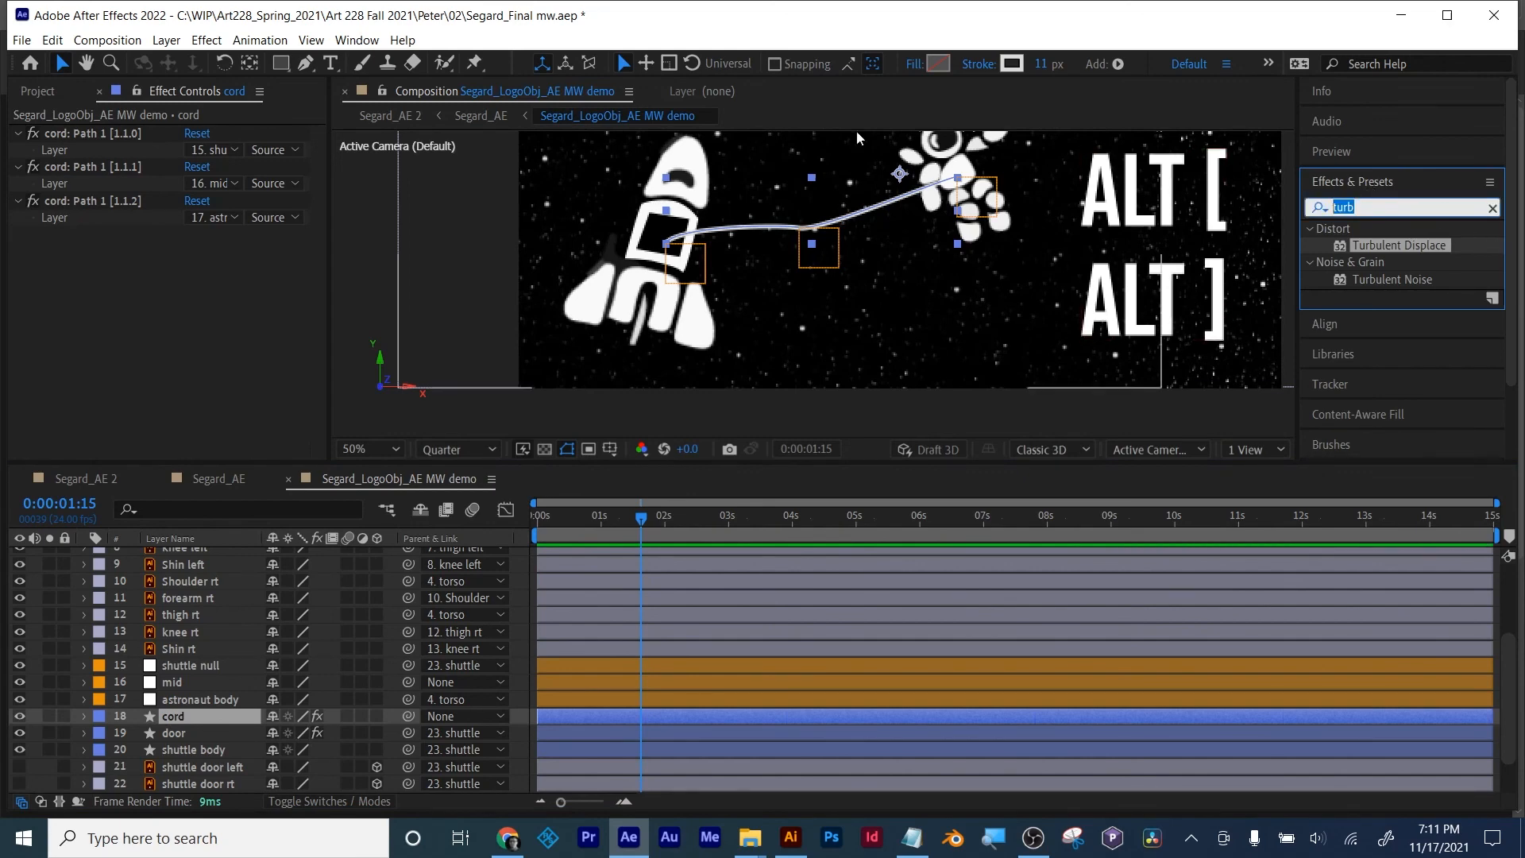
pyautogui.click(1118, 64)
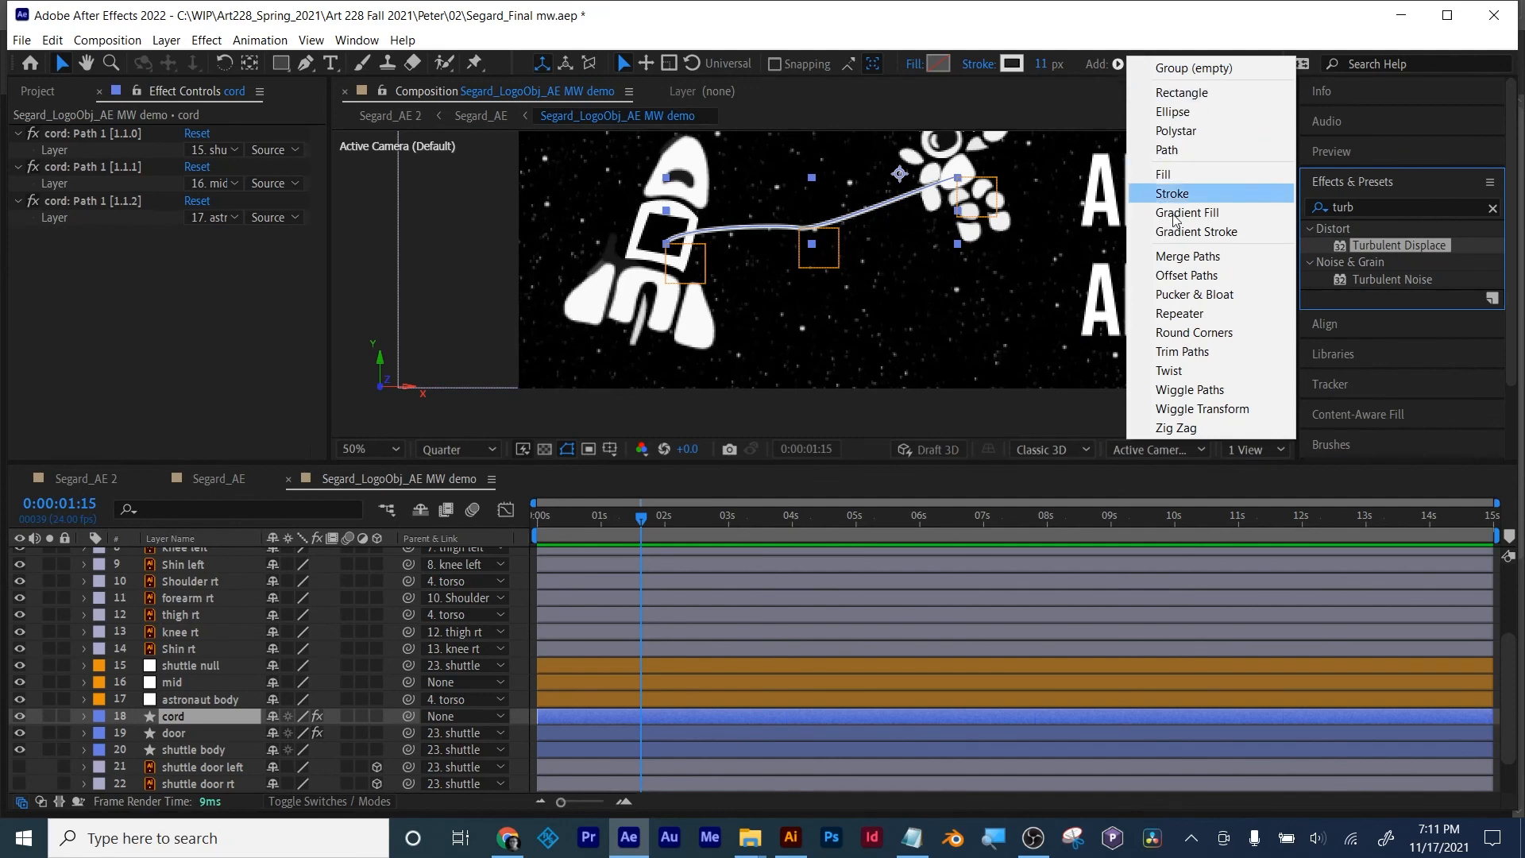
pyautogui.click(1183, 389)
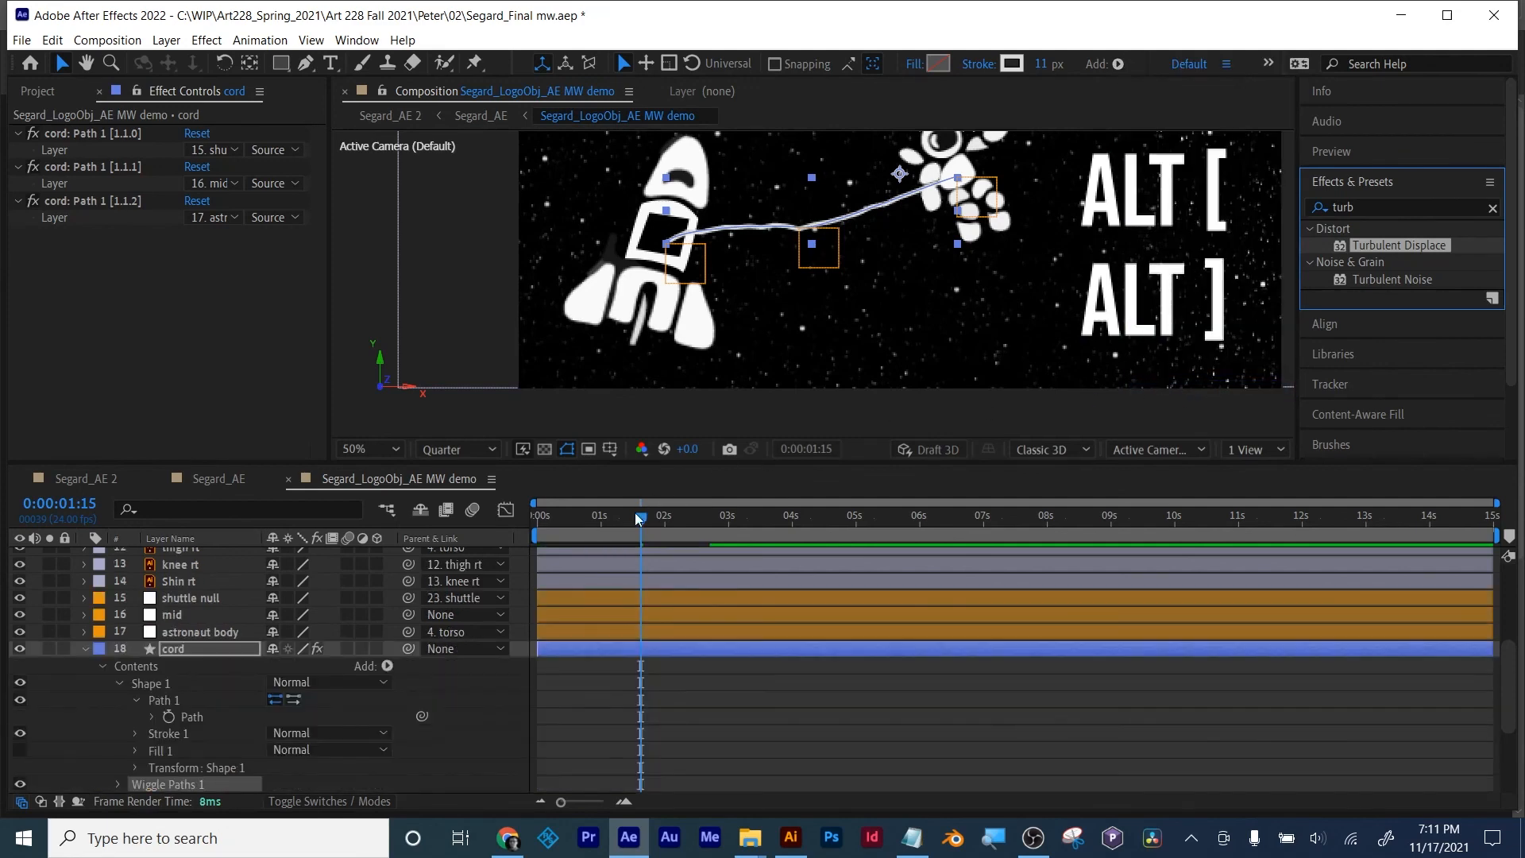
pyautogui.moveTo(598, 517); pyautogui.dragTo(512, 521)
pyautogui.press('space')
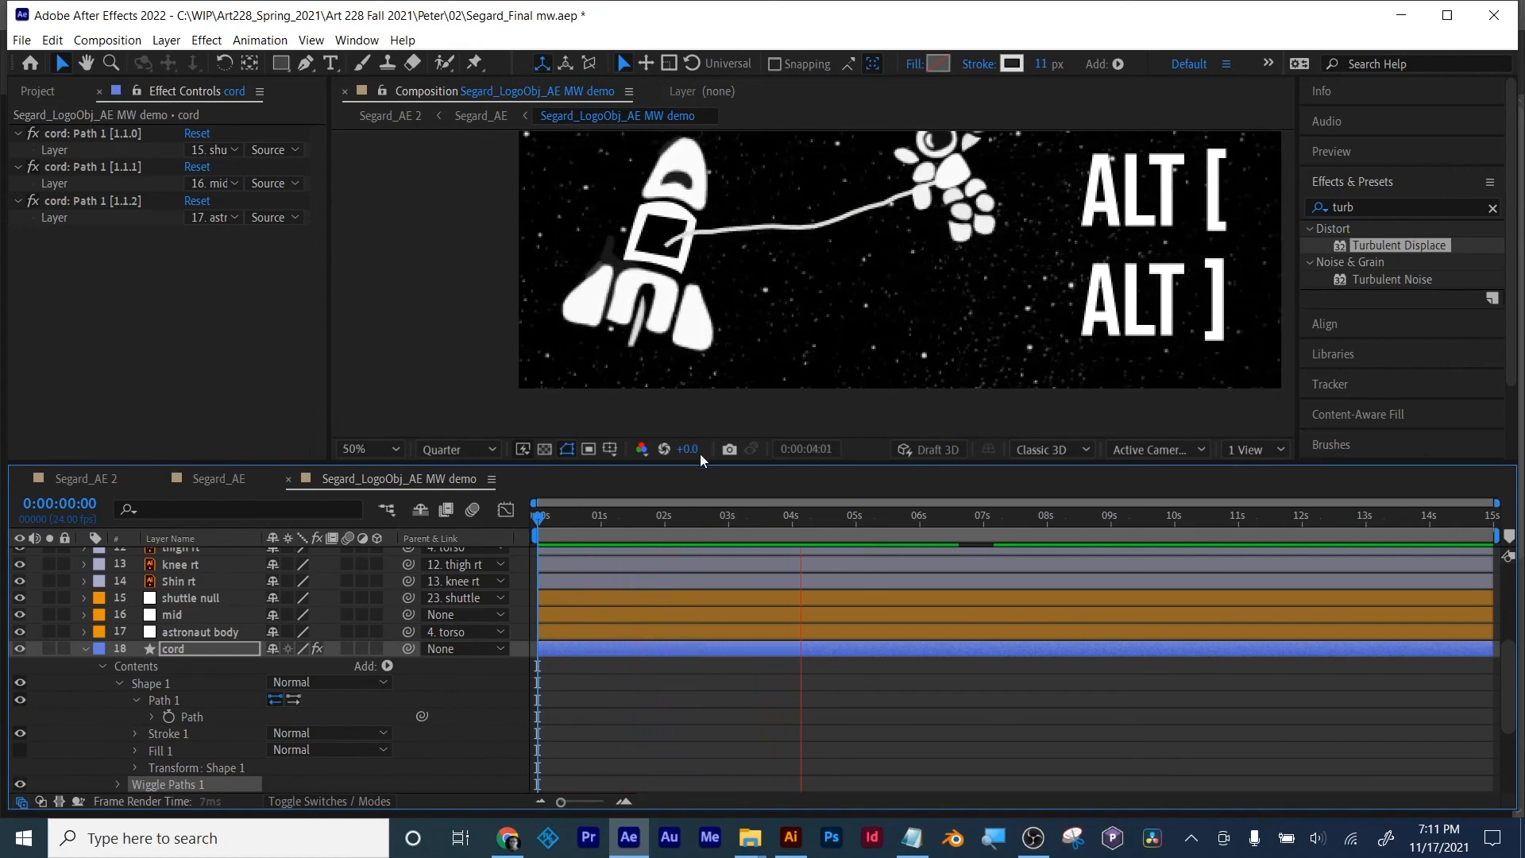
pyautogui.press('space')
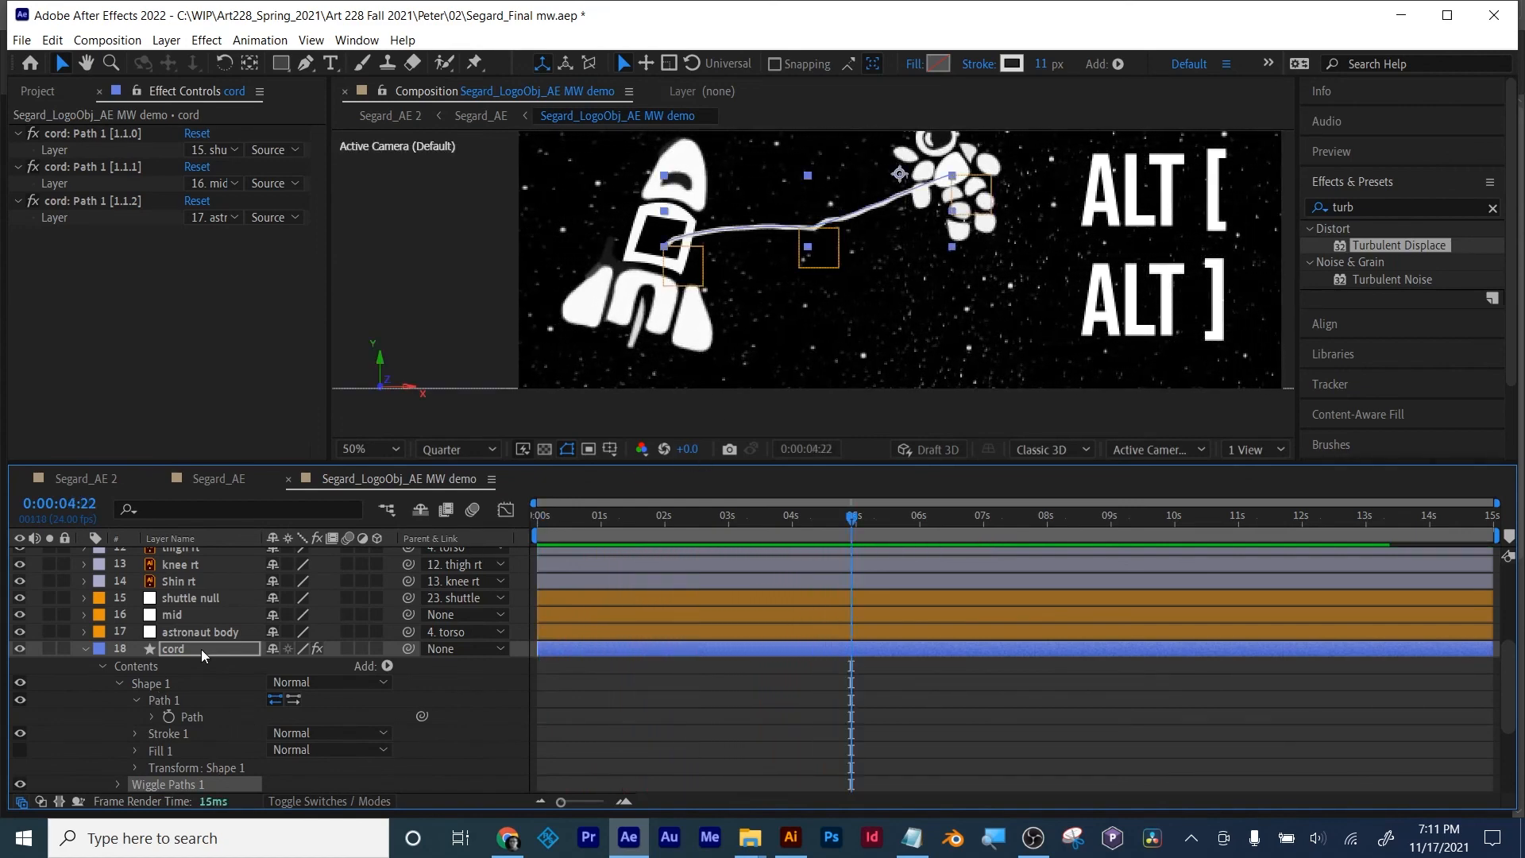
# Step: Set the cord's Wiggle Paths to Smooth points, Detail 6 and Size 14, and preview it from the start
pyautogui.scroll(-6, 160, 753)
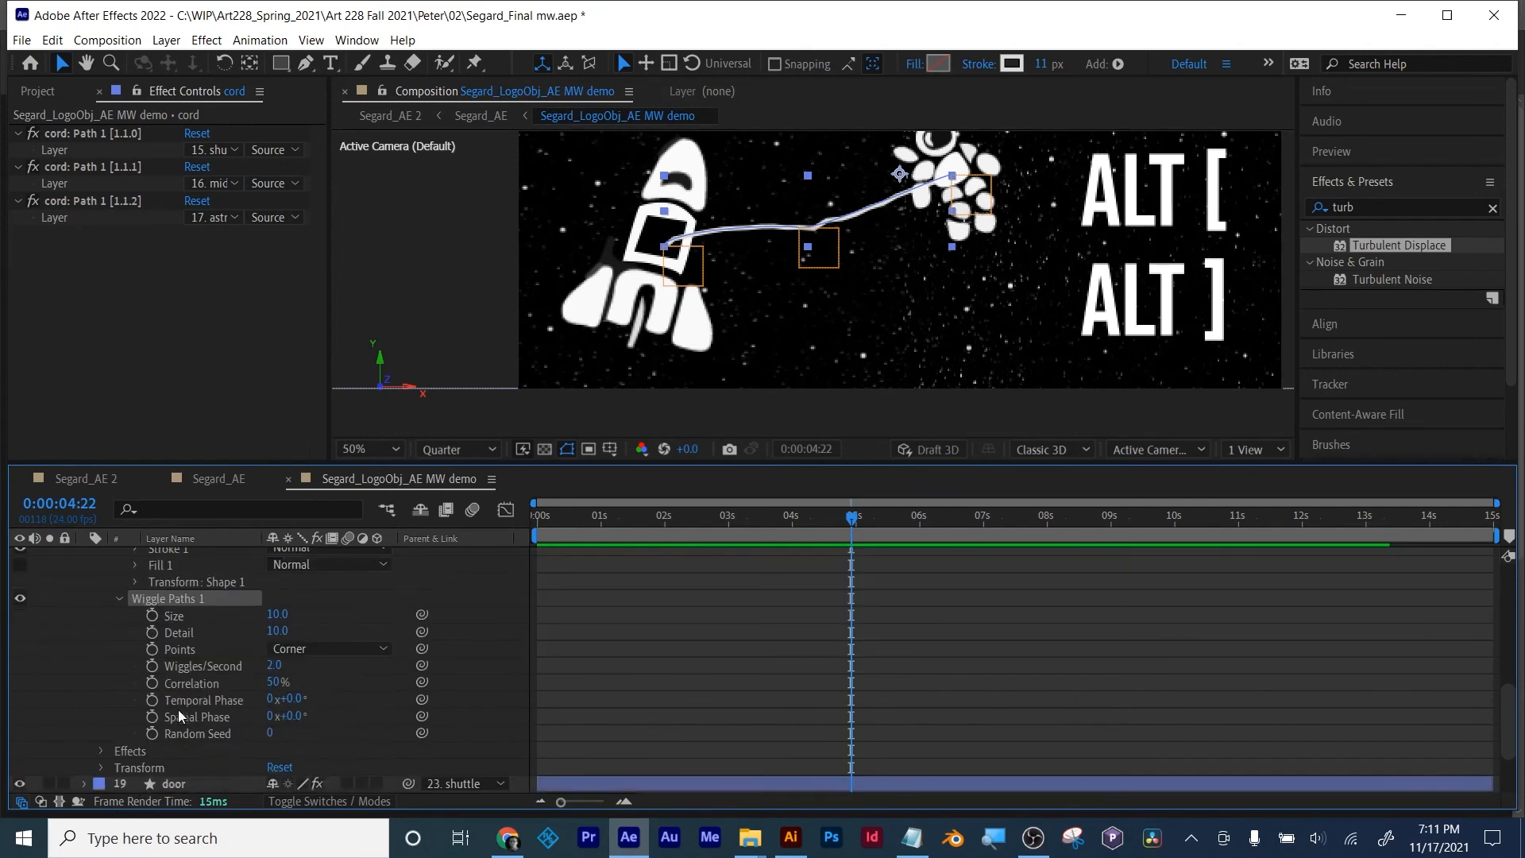
pyautogui.scroll(2, 341, 641)
pyautogui.click(320, 648)
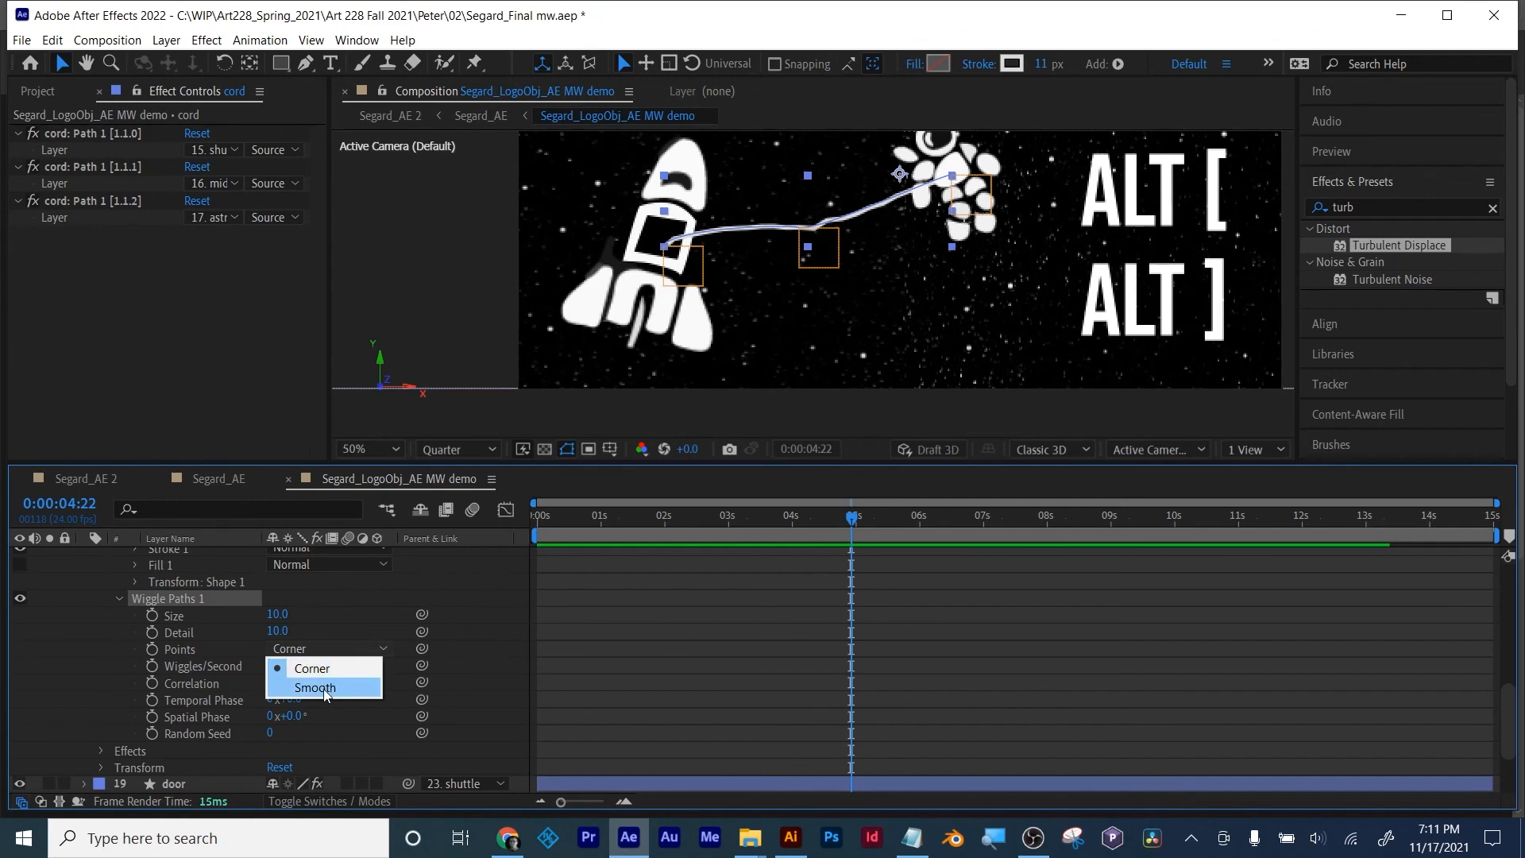
pyautogui.click(322, 688)
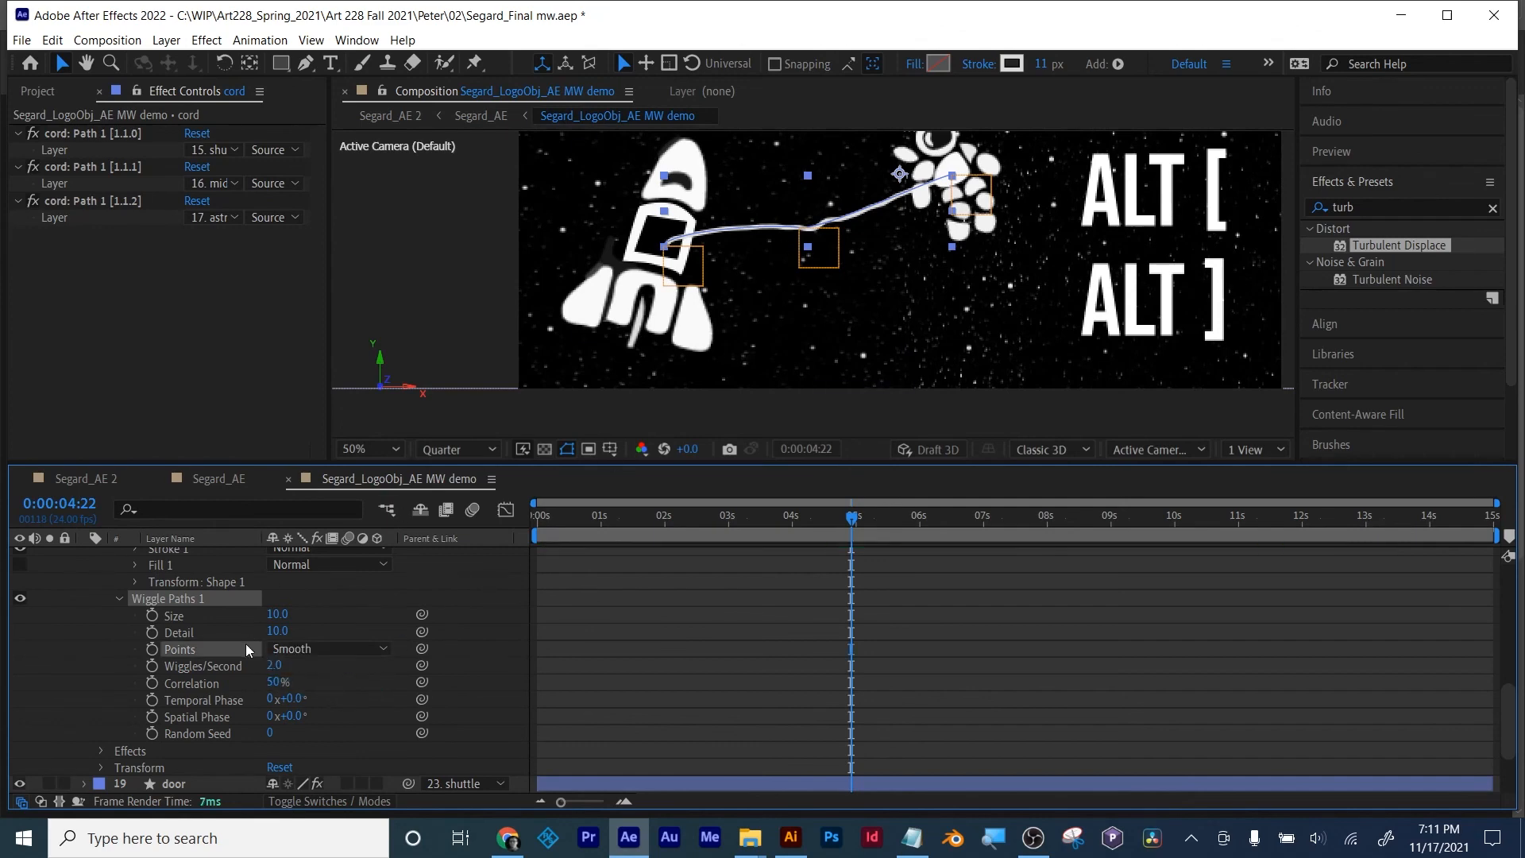
pyautogui.moveTo(284, 630)
pyautogui.mouseDown()
pyautogui.moveTo(280, 642)
pyautogui.moveTo(288, 608)
pyautogui.moveTo(273, 609)
pyautogui.mouseUp()
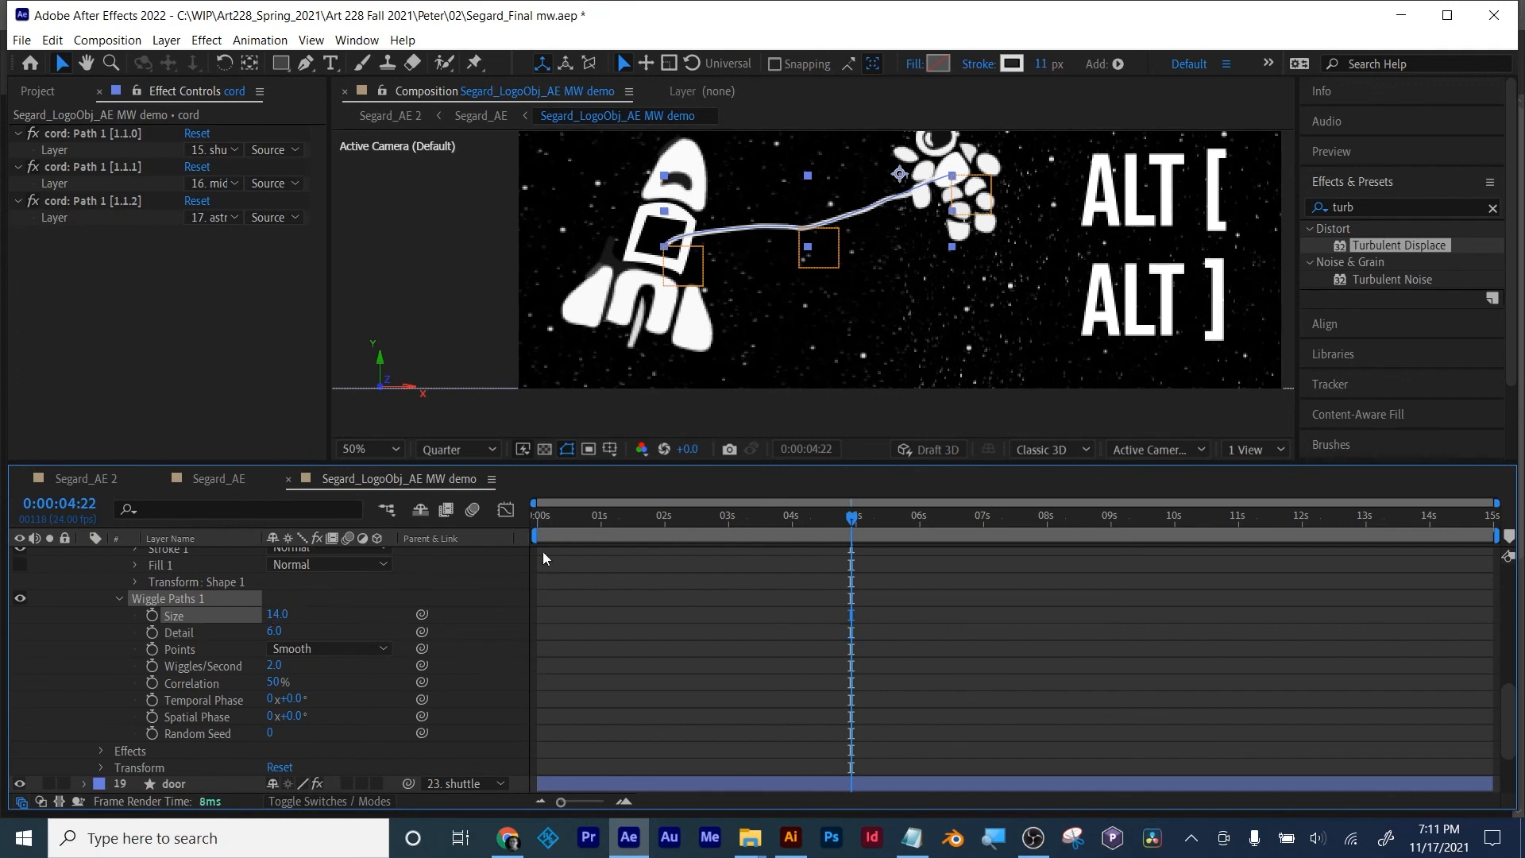
pyautogui.moveTo(559, 517); pyautogui.dragTo(540, 530)
pyautogui.press('space')
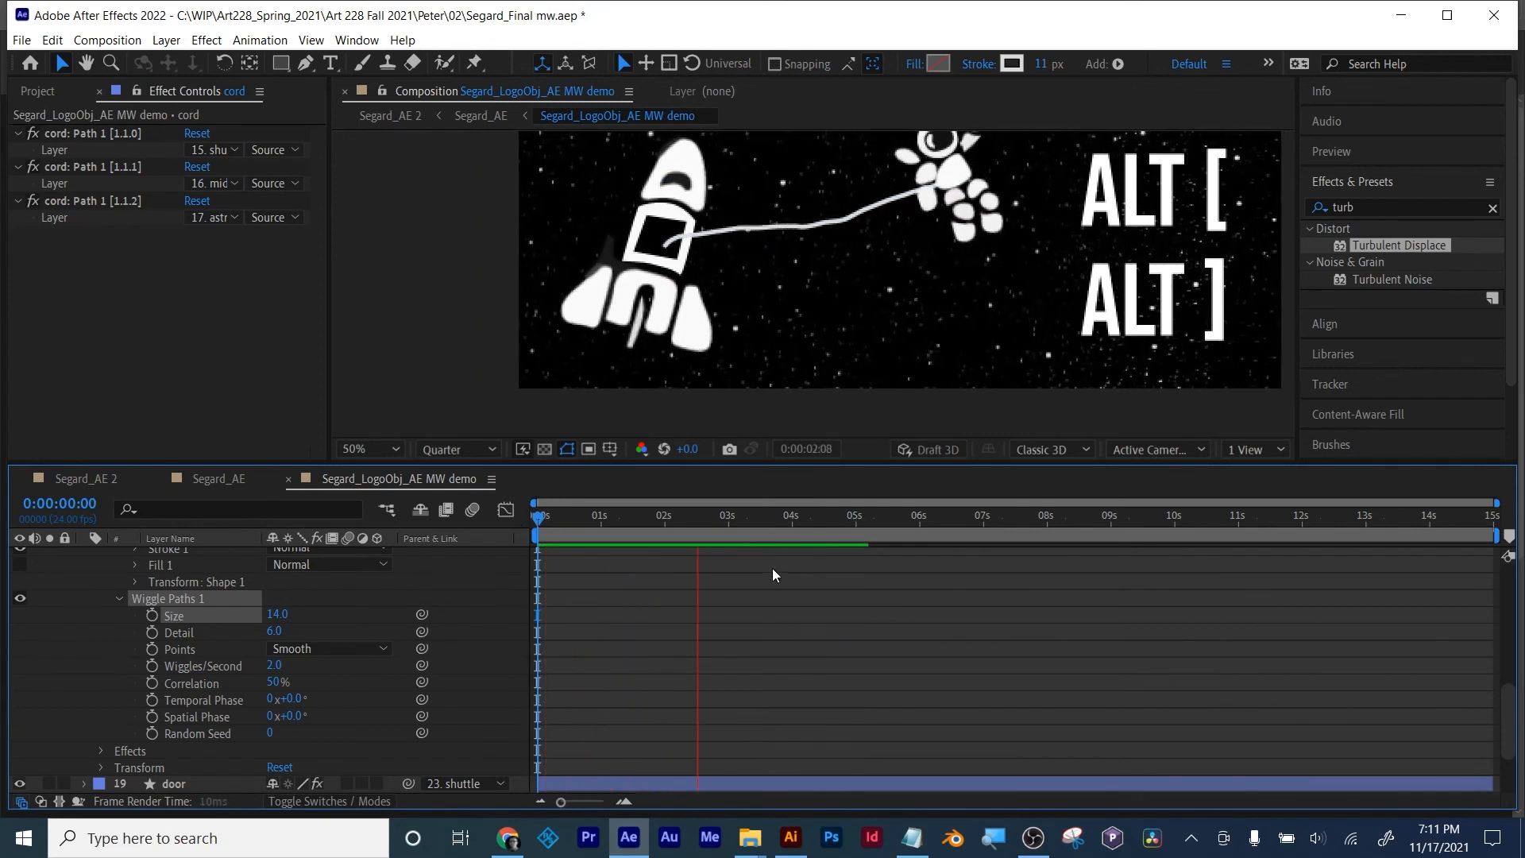
pyautogui.press('space')
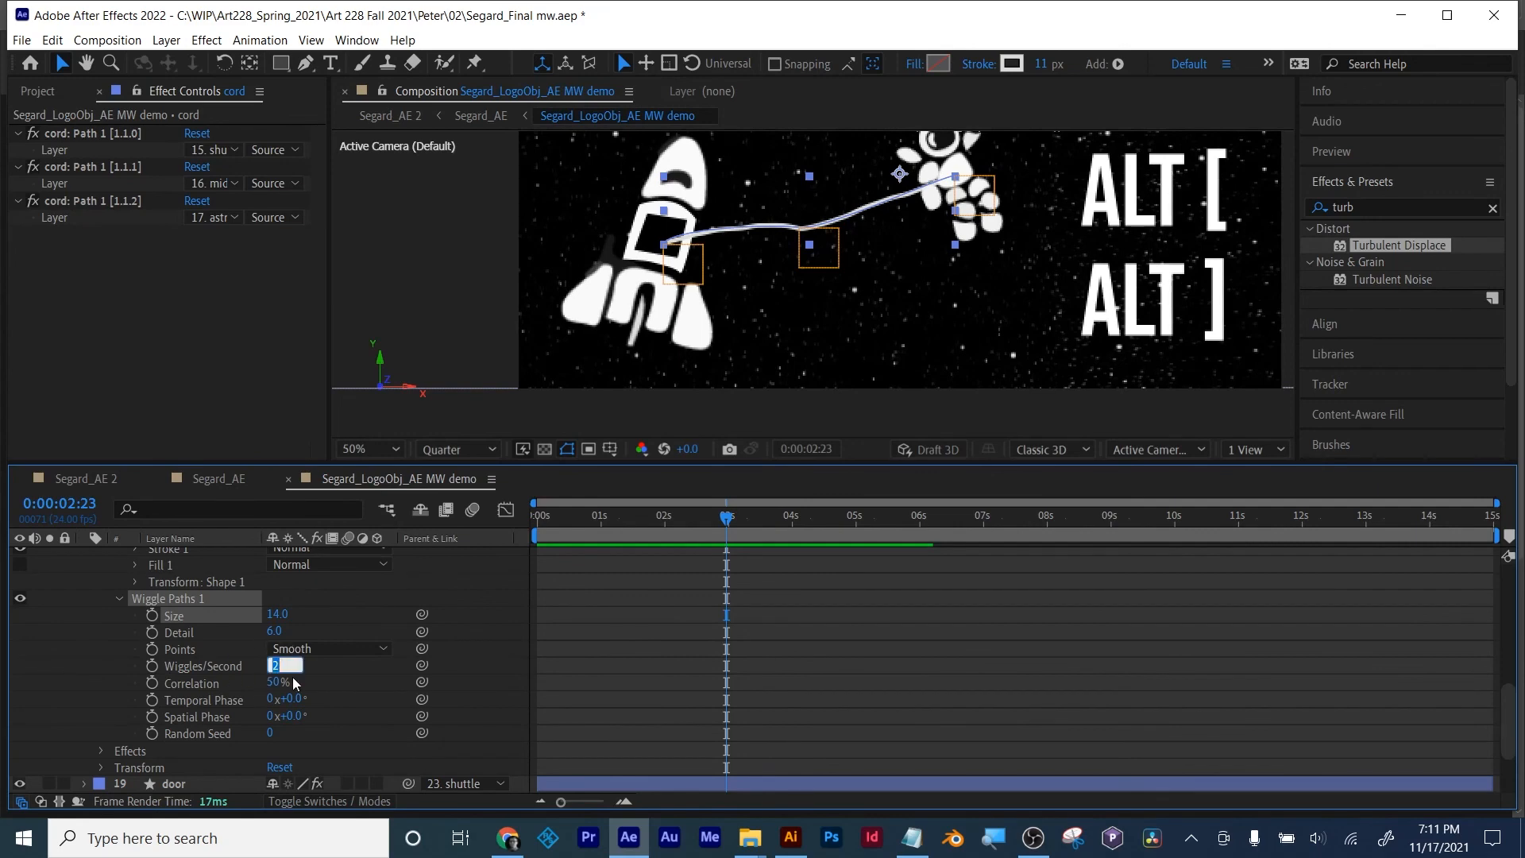
# Step: Set the cord's Wiggles/Second to 1 and play back the slower wiggle
pyautogui.write('1')
pyautogui.press('Return')
pyautogui.click(626, 512)
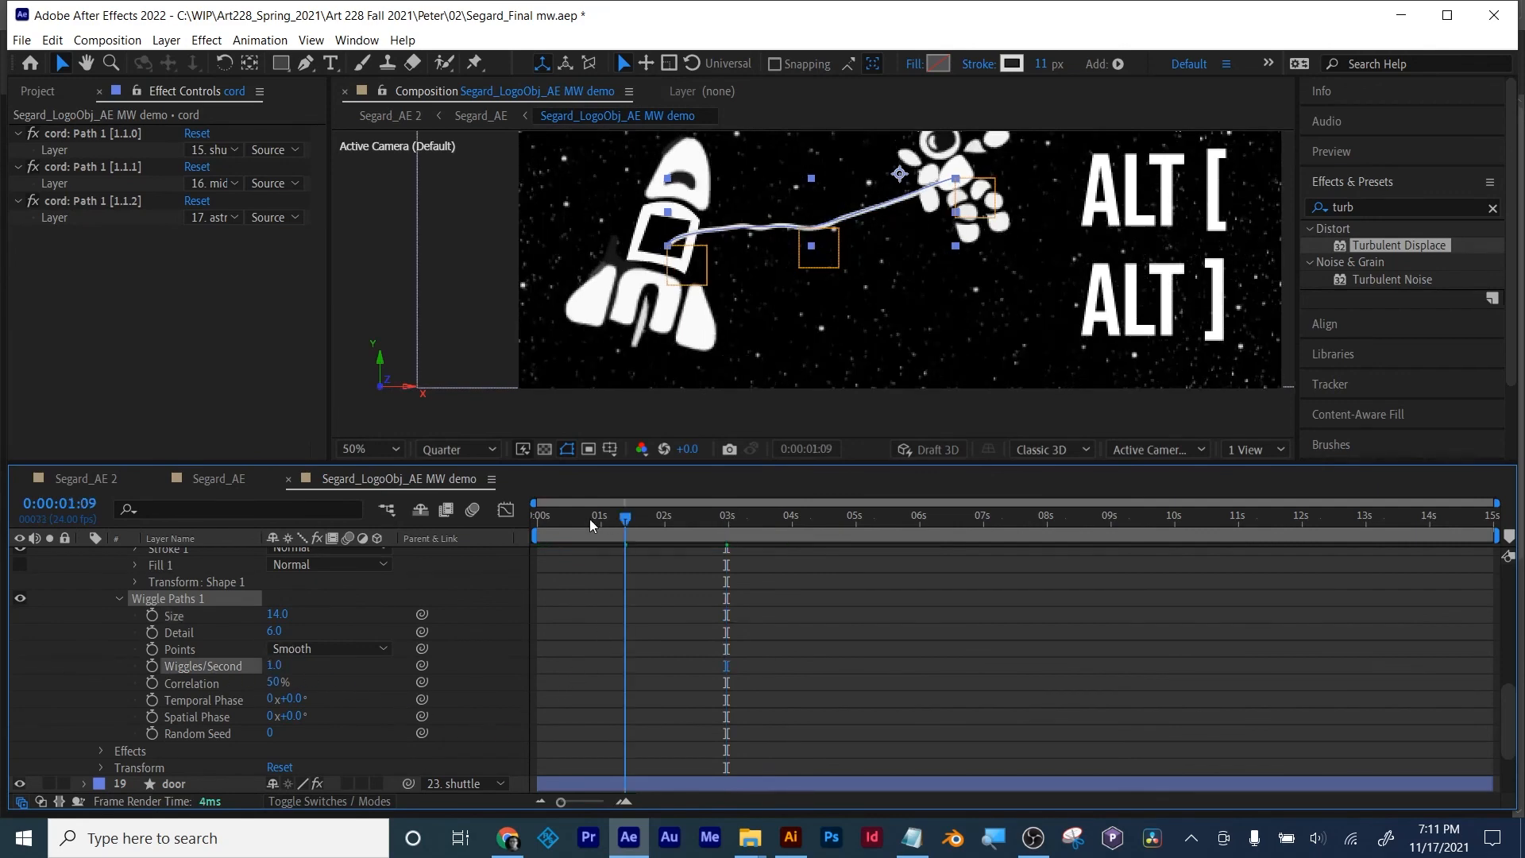
pyautogui.click(589, 518)
pyautogui.press('space')
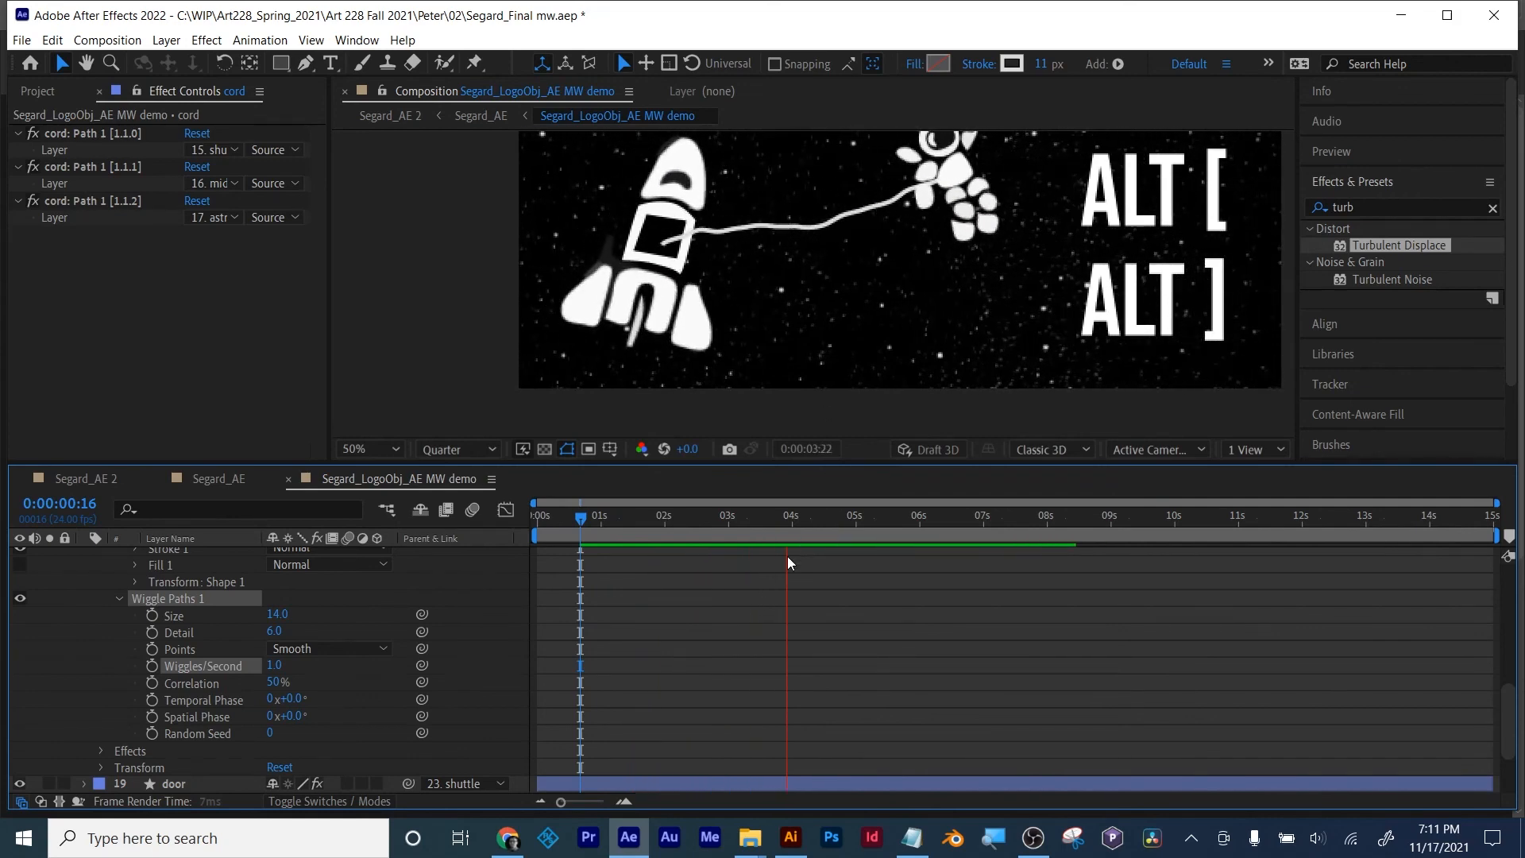
pyautogui.press('space')
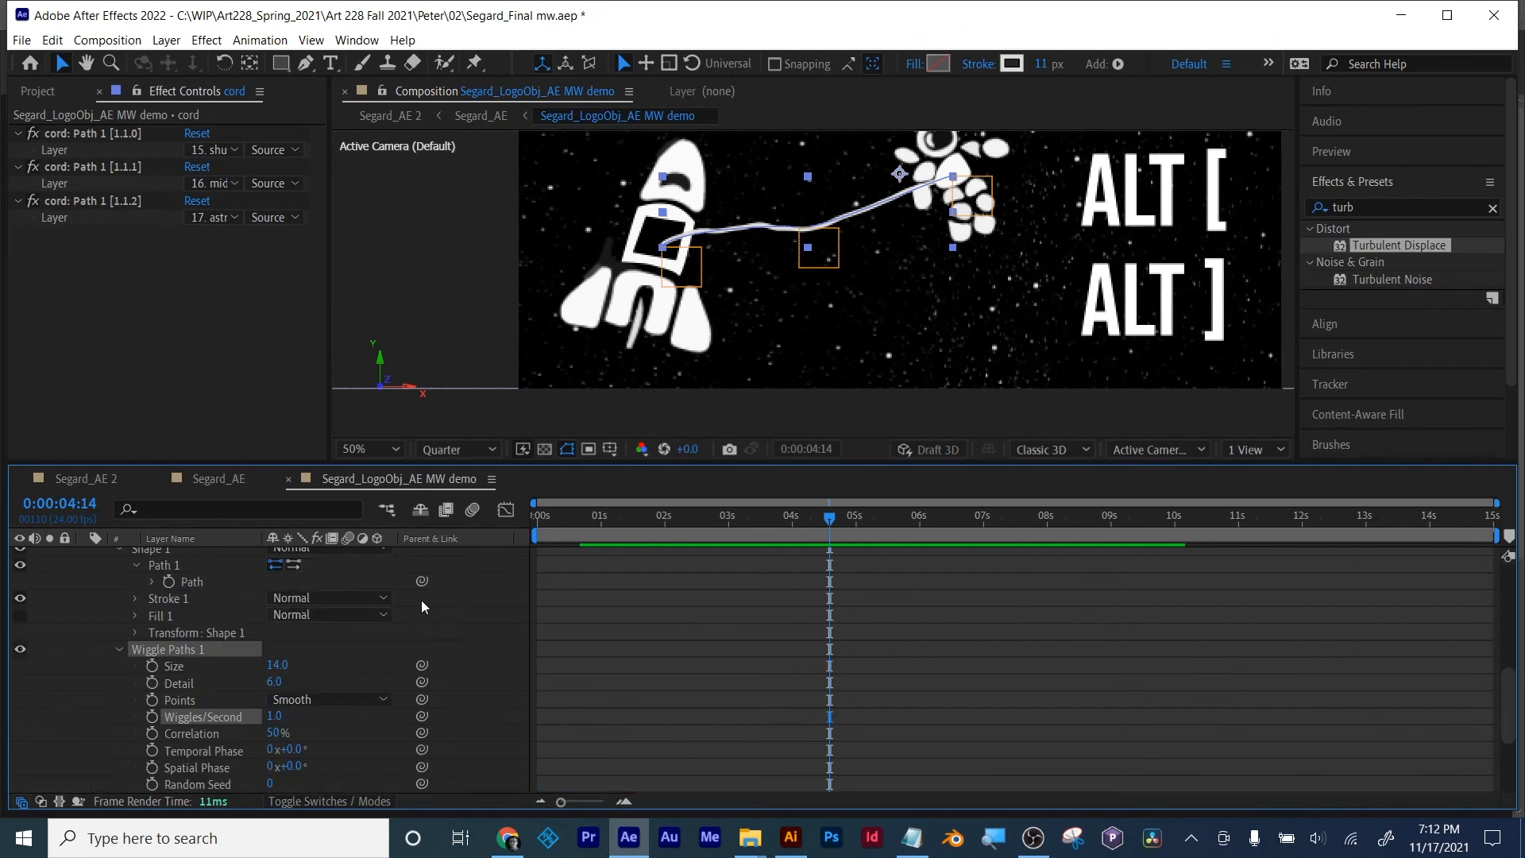
# Step: Apply the Turbulent Displace effect to the cord with Amount 12 and Size 115
pyautogui.scroll(5, 708, 632)
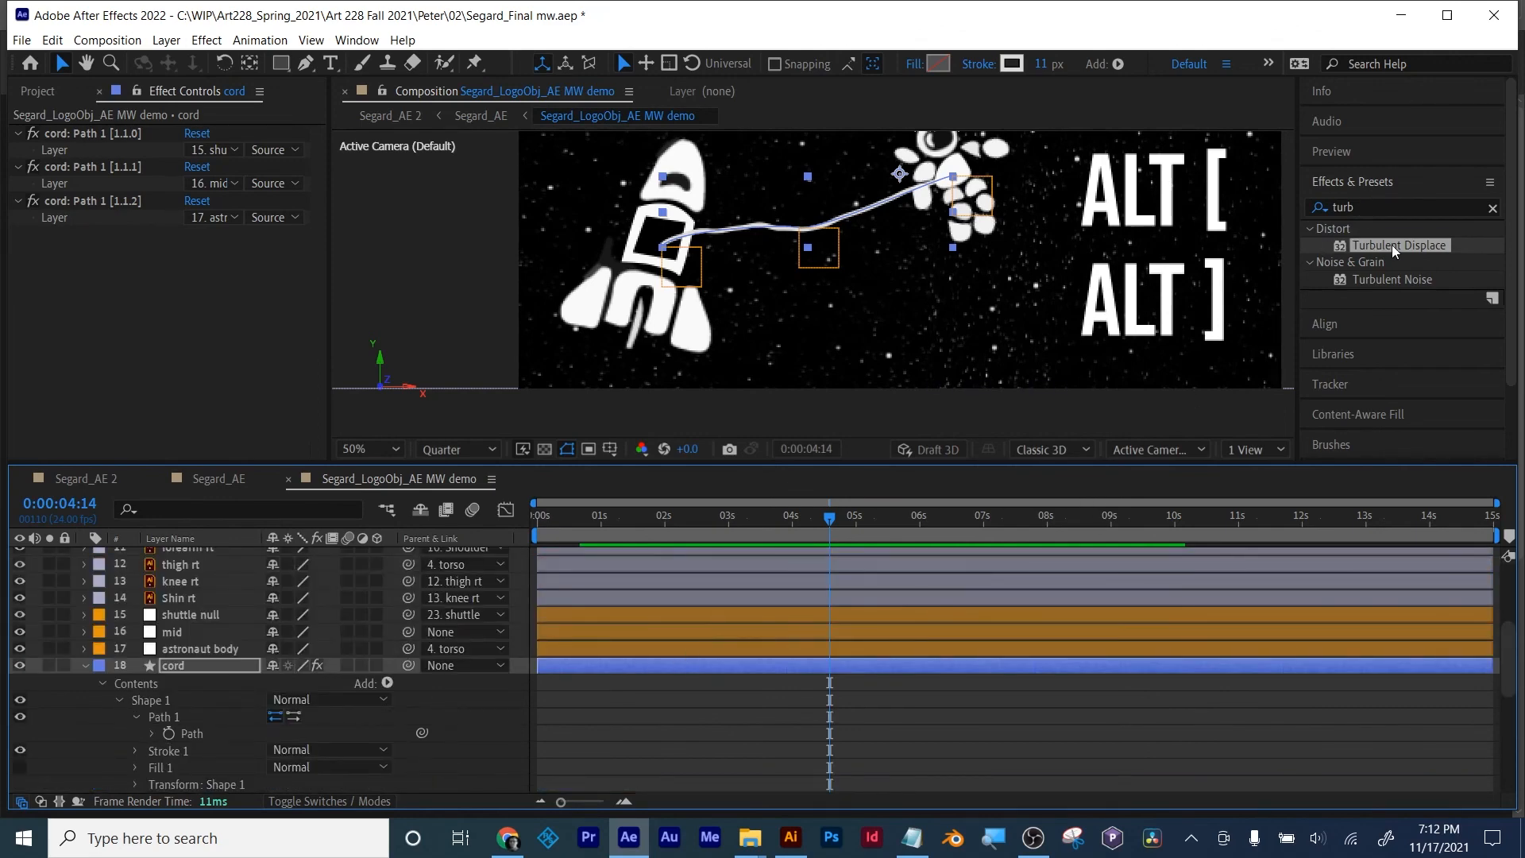
pyautogui.moveTo(1391, 246); pyautogui.dragTo(164, 276)
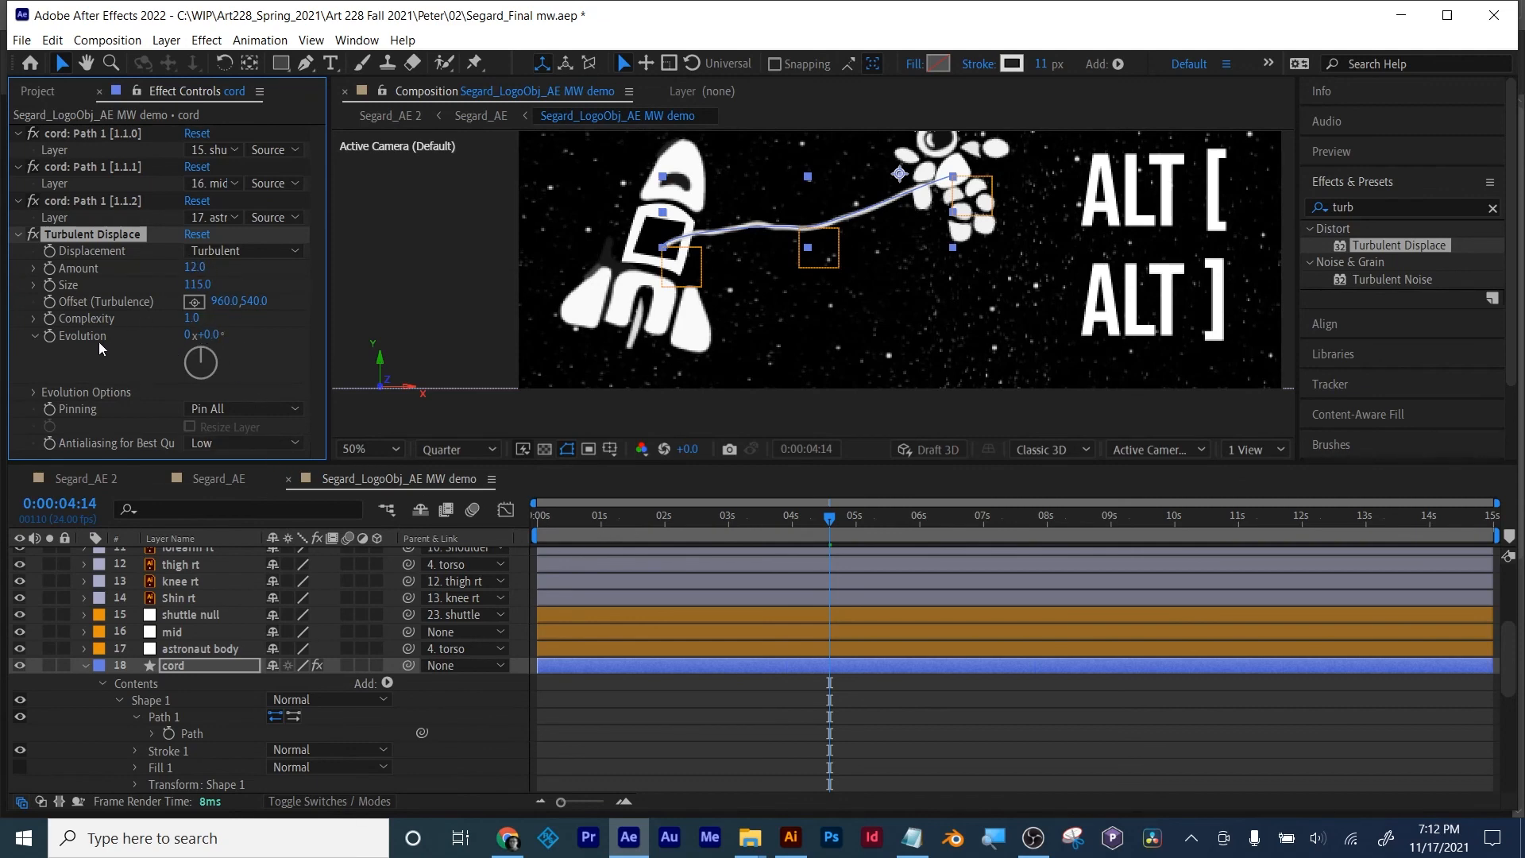
# Step: Drive the Turbulent Displace Evolution with the expression time*150 and preview the cord from the first frame
pyautogui.keyDown('alt'); pyautogui.click(50, 336); pyautogui.keyUp('alt')
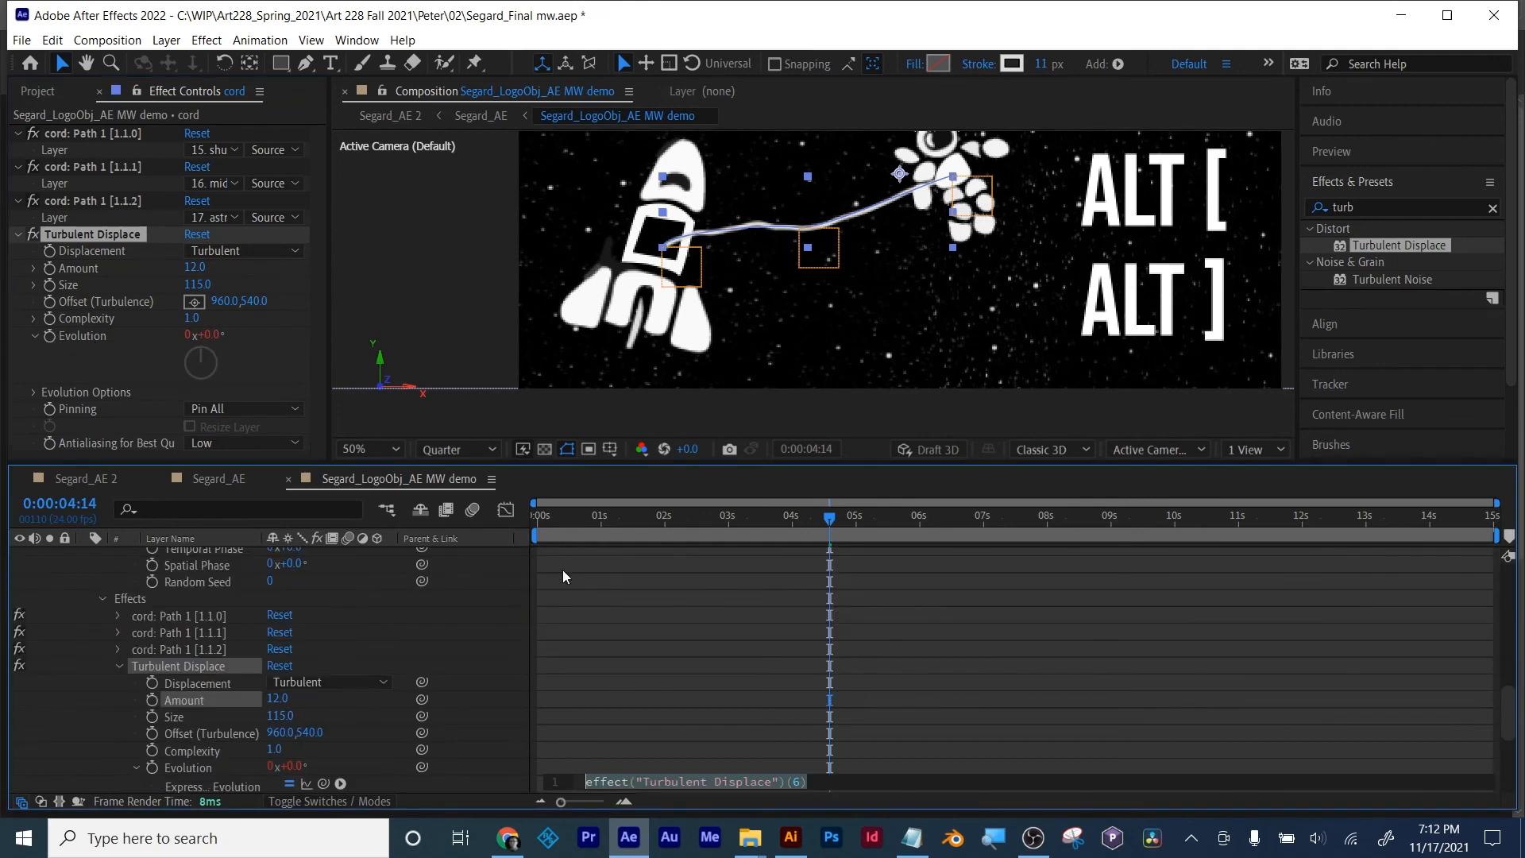
pyautogui.write('tim')
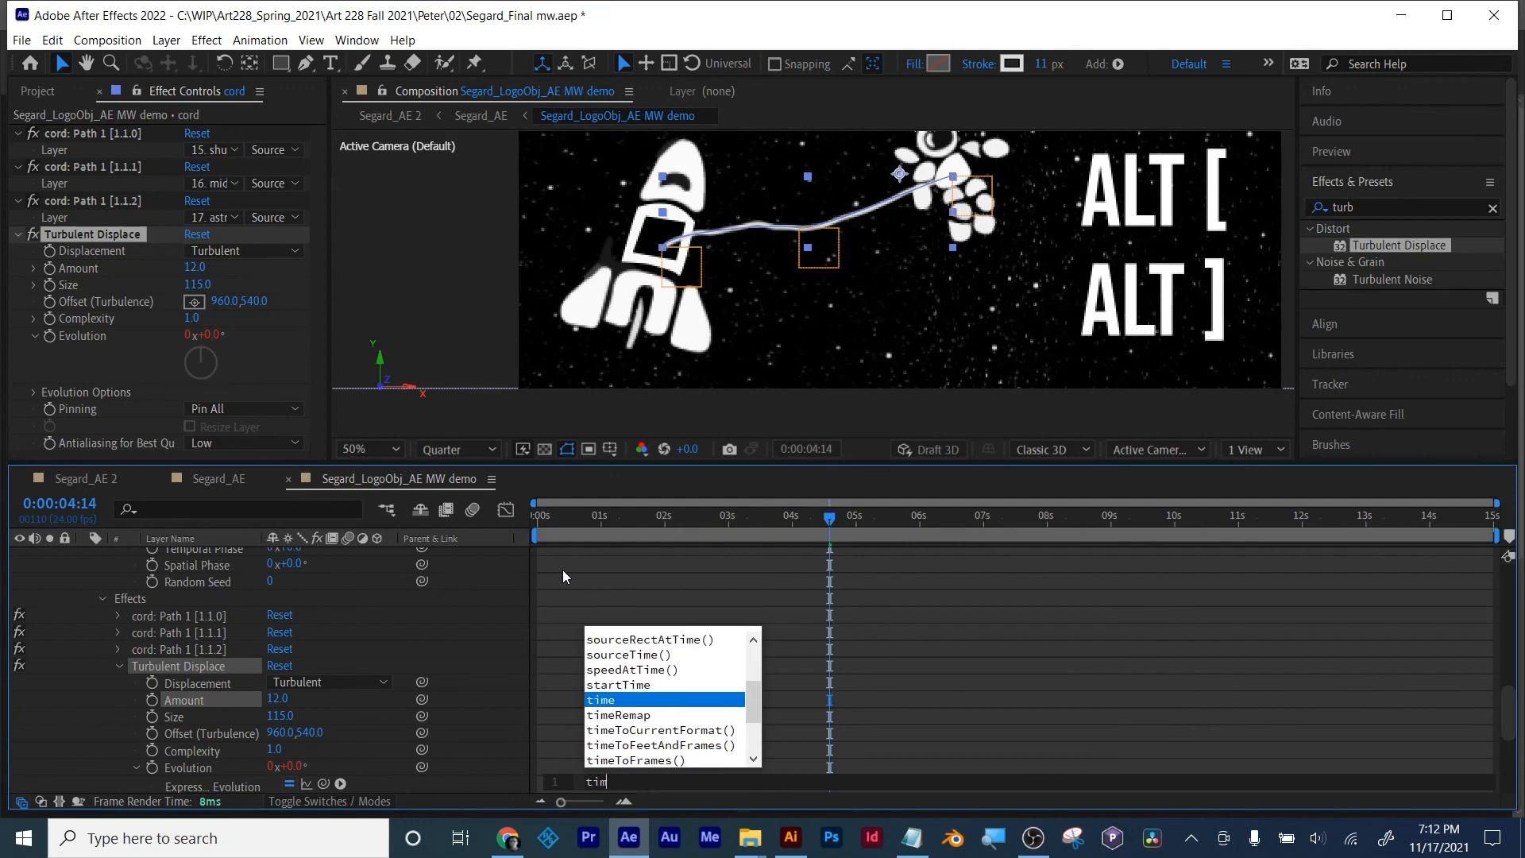
pyautogui.write('e*')
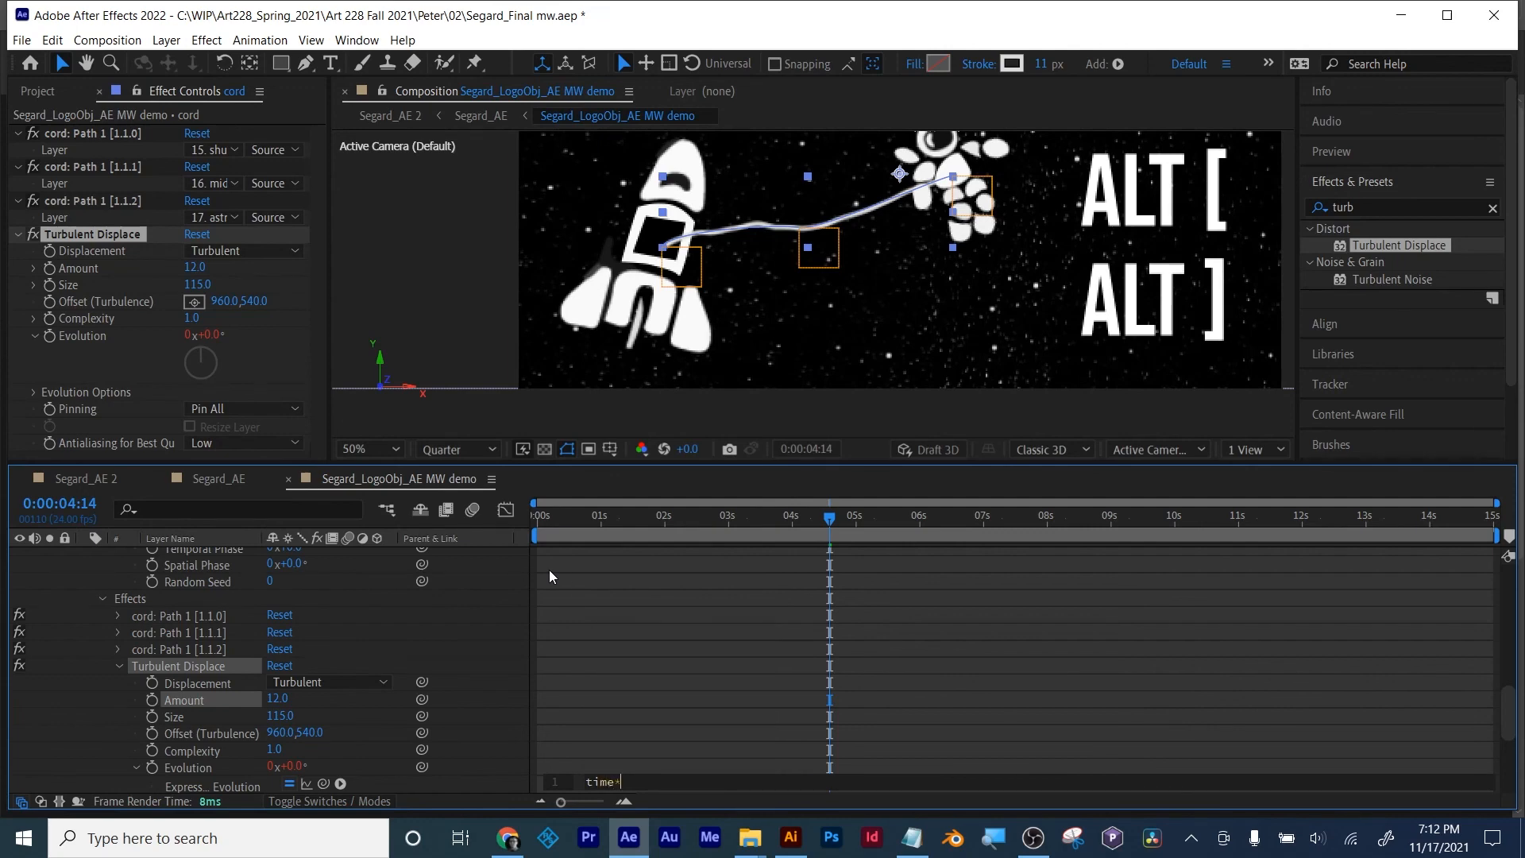
pyautogui.write('150')
pyautogui.click(691, 667)
pyautogui.press('Home')
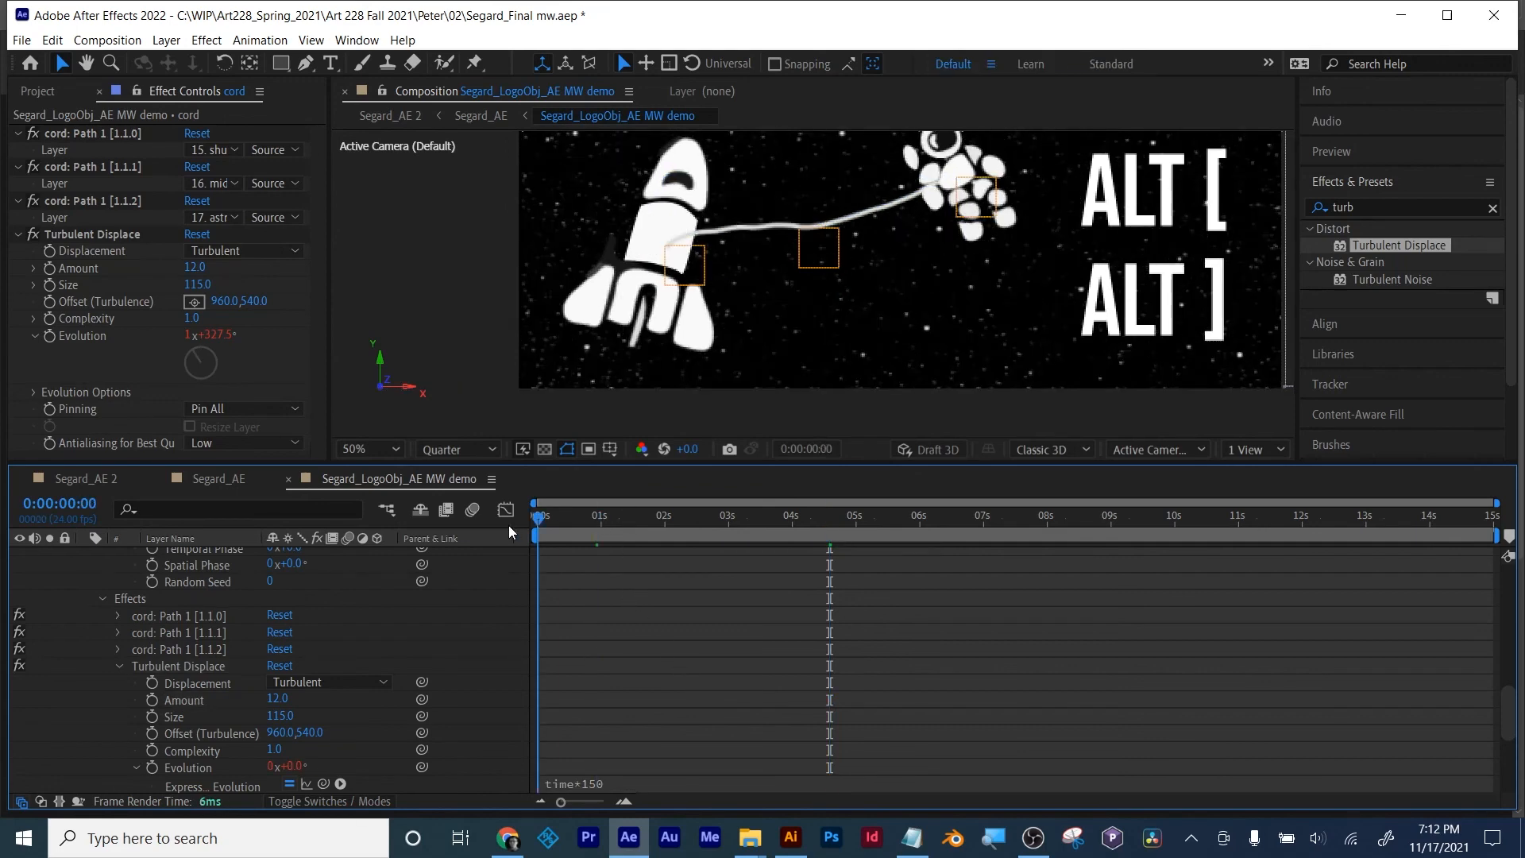
pyautogui.press('space')
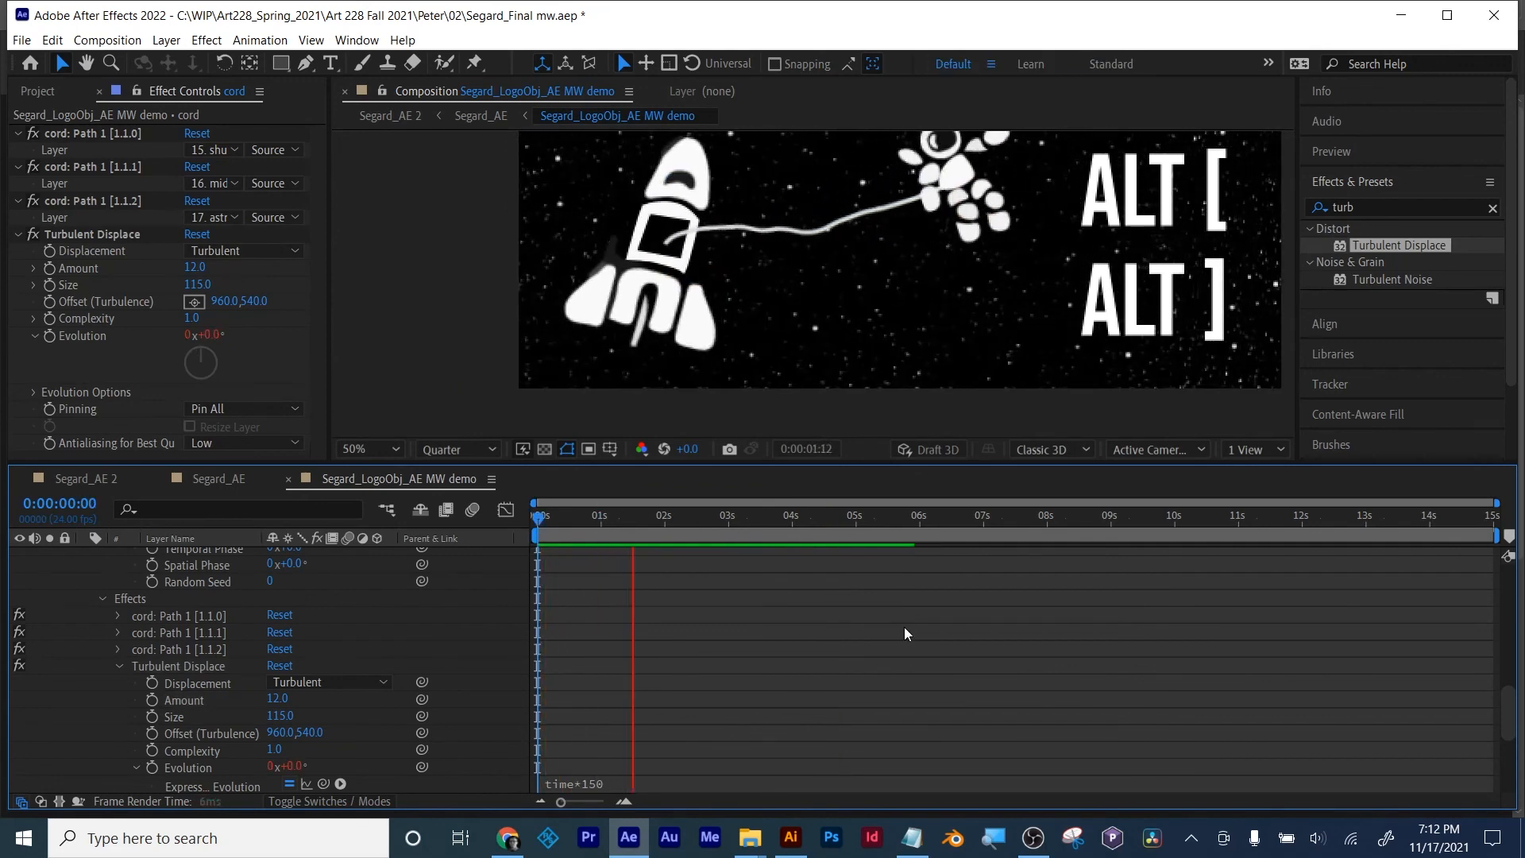
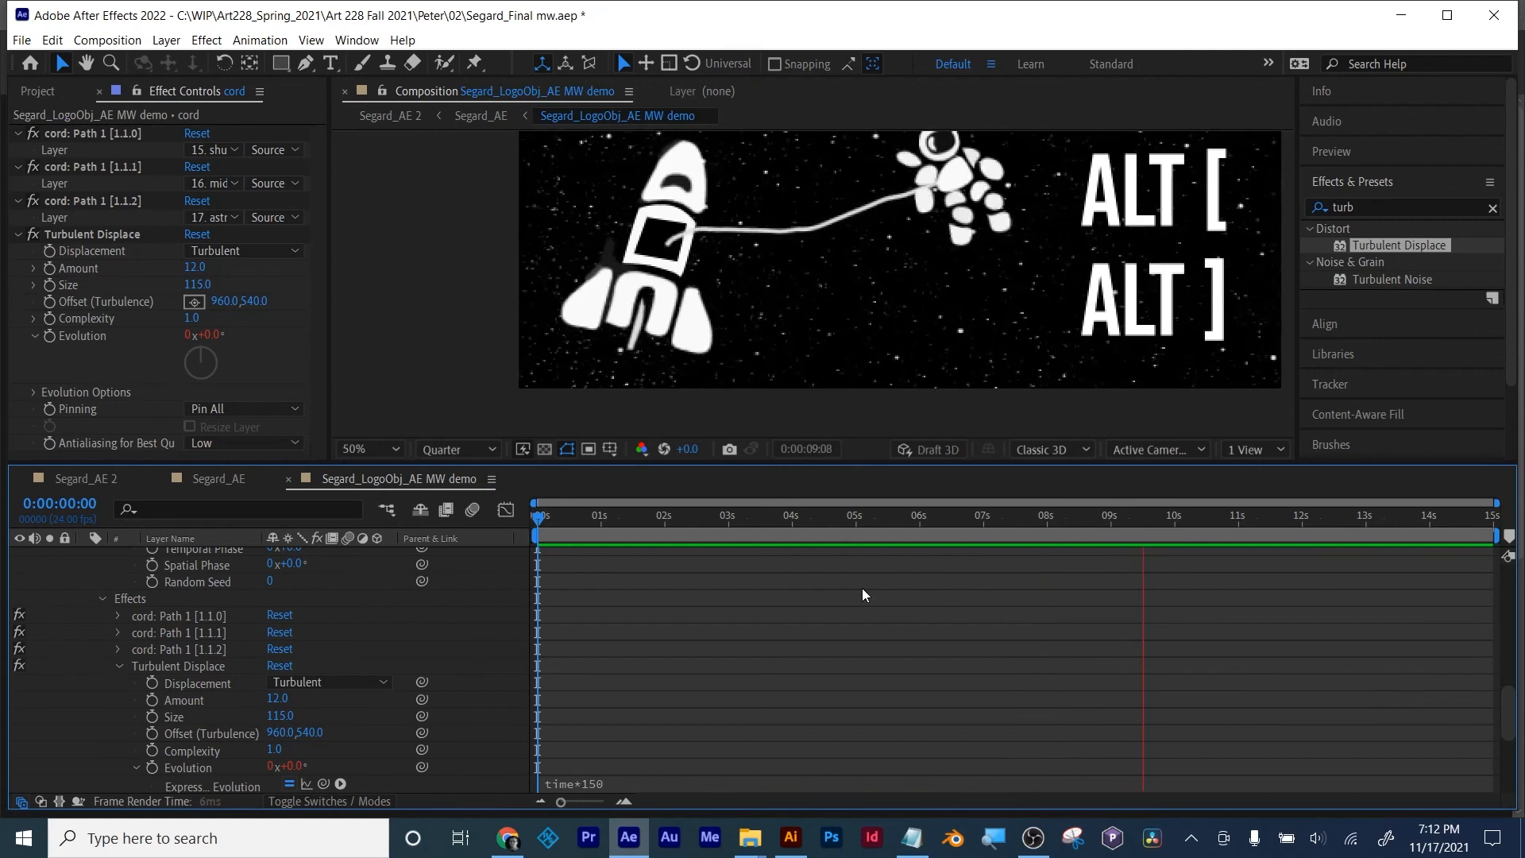
# Step: Stop the preview, collapse the cord's Shape 1 properties and save the project
pyautogui.press('space')
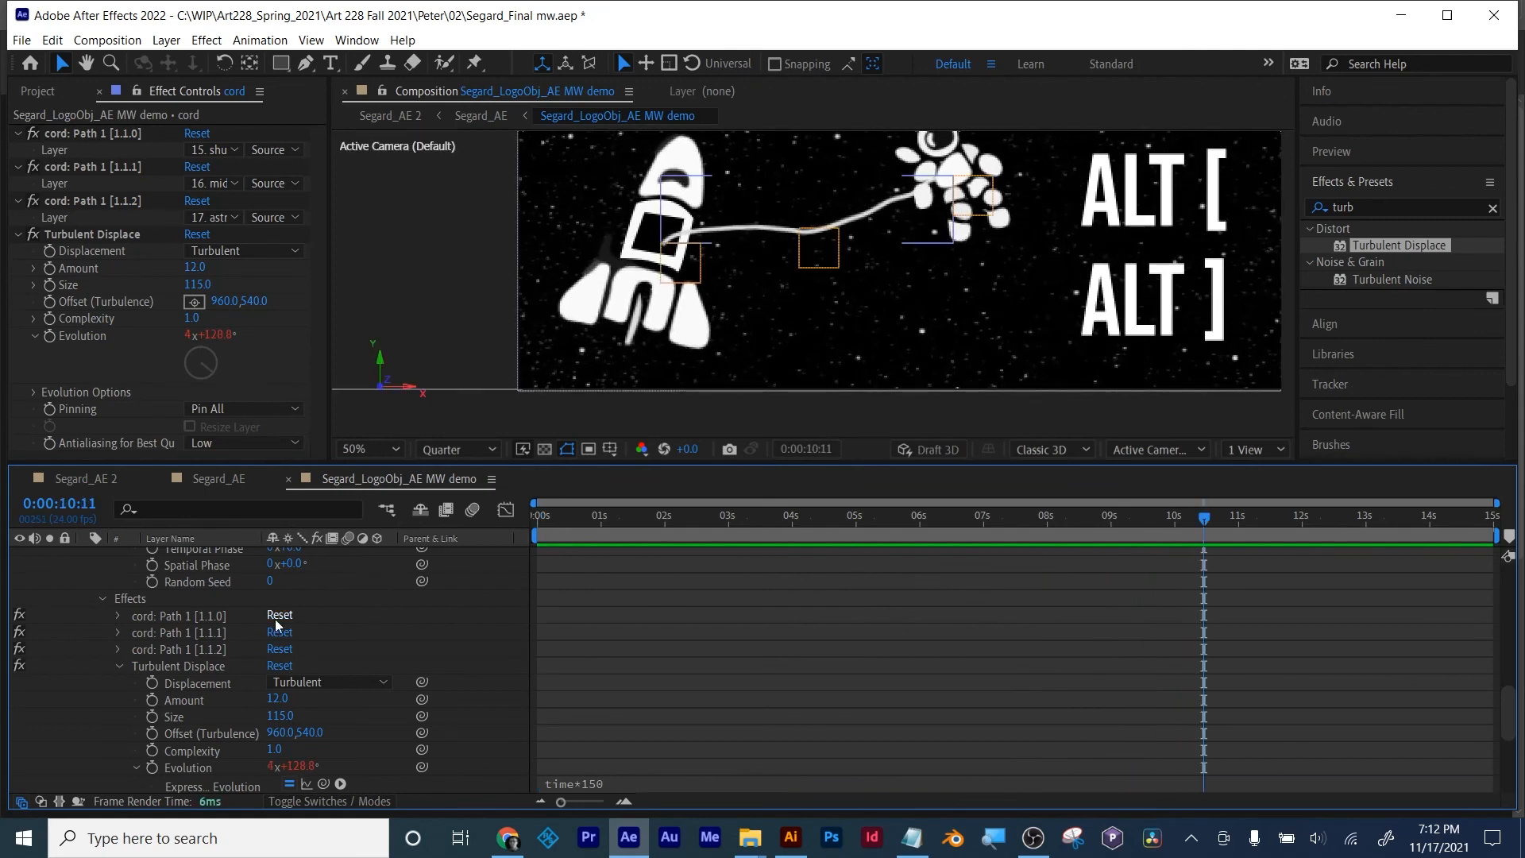
pyautogui.scroll(3, 226, 637)
pyautogui.scroll(4, 174, 650)
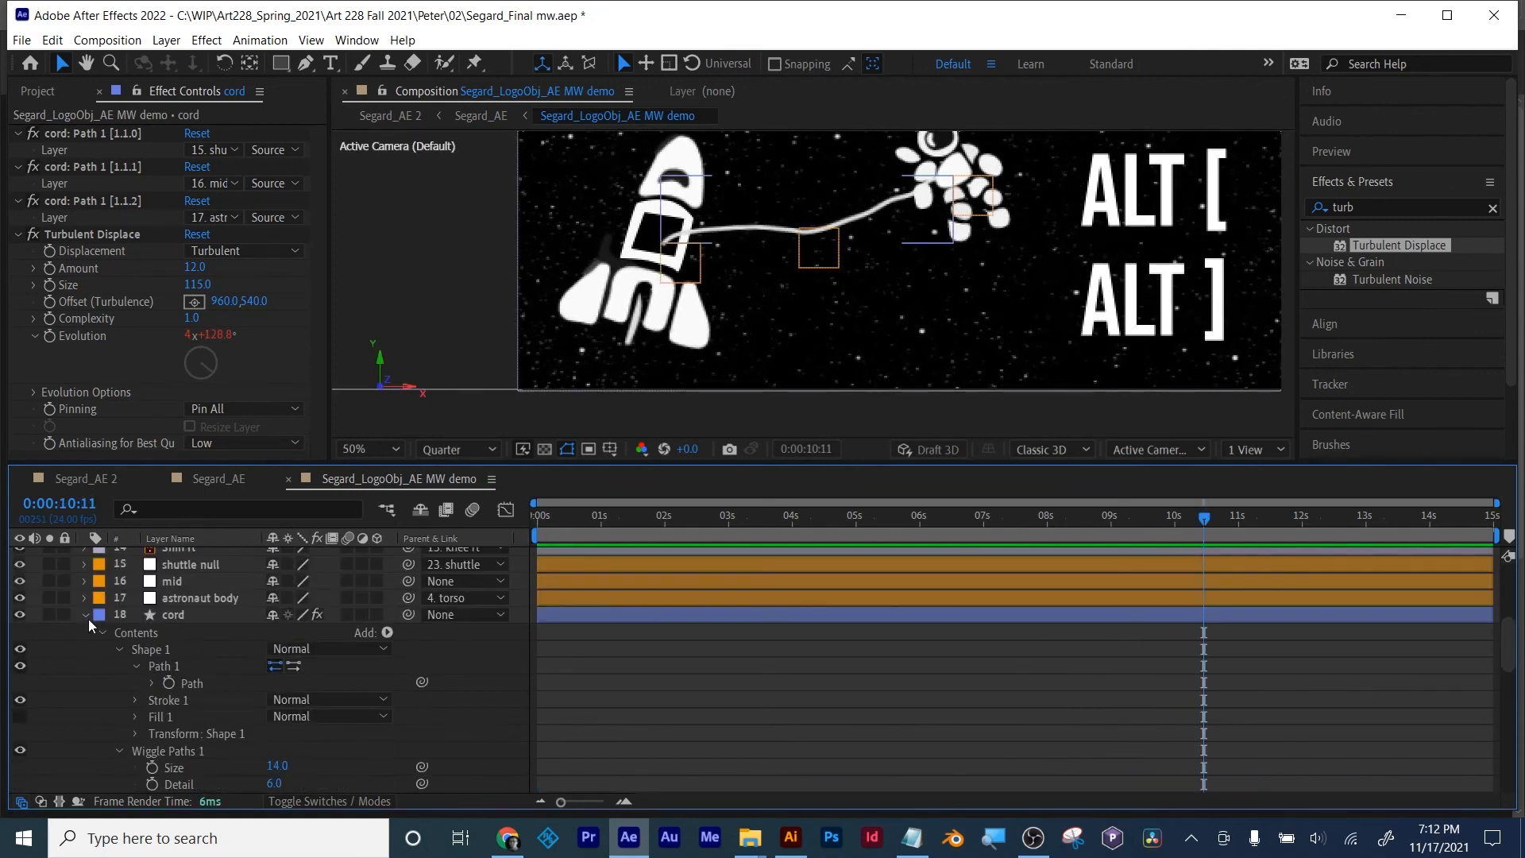
pyautogui.click(120, 649)
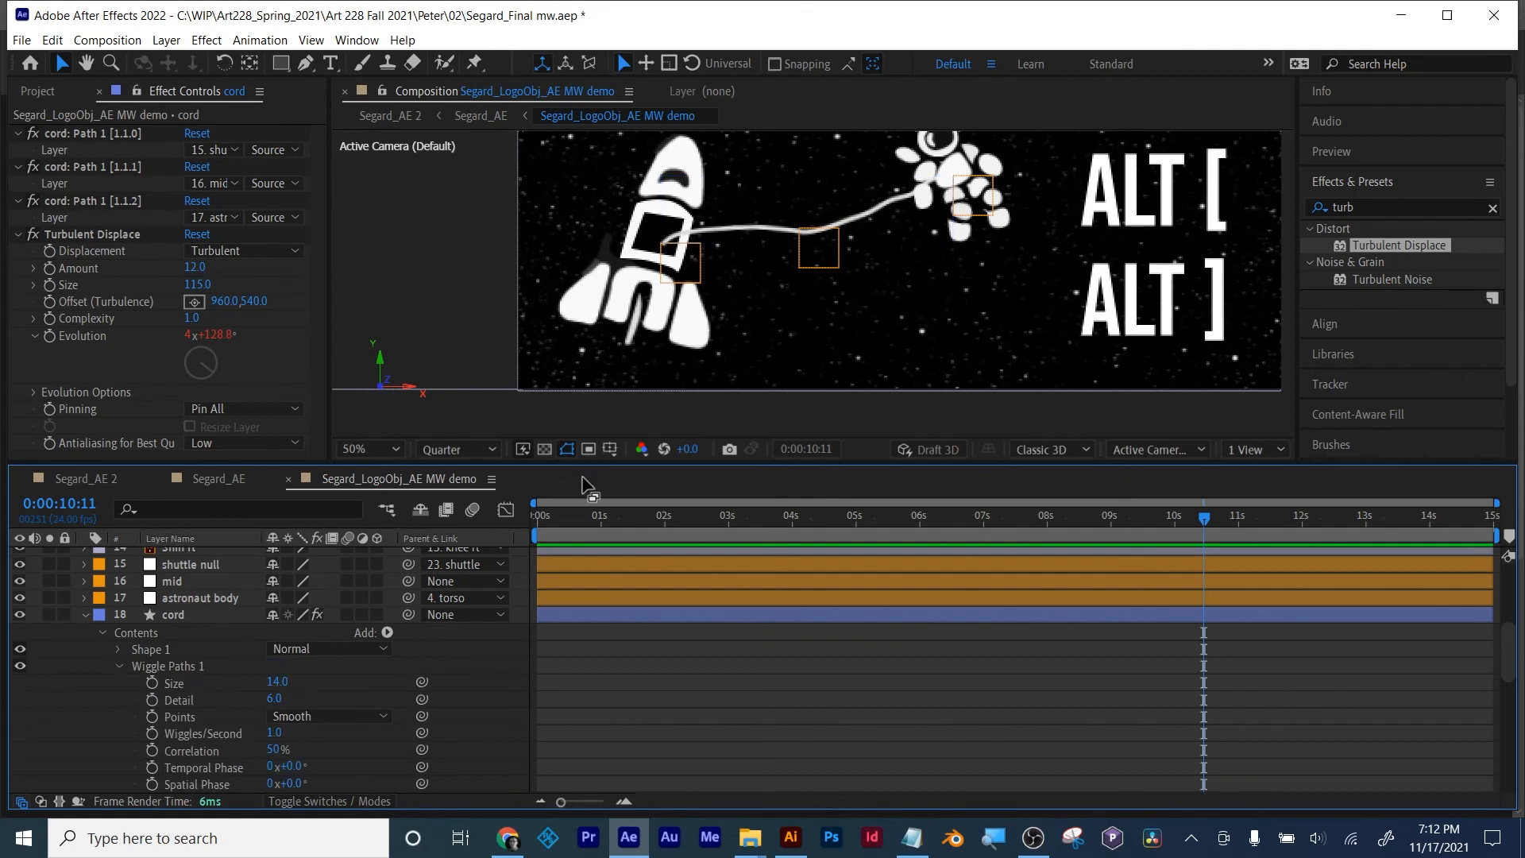
pyautogui.moveTo(849, 313); pyautogui.dragTo(902, 364)
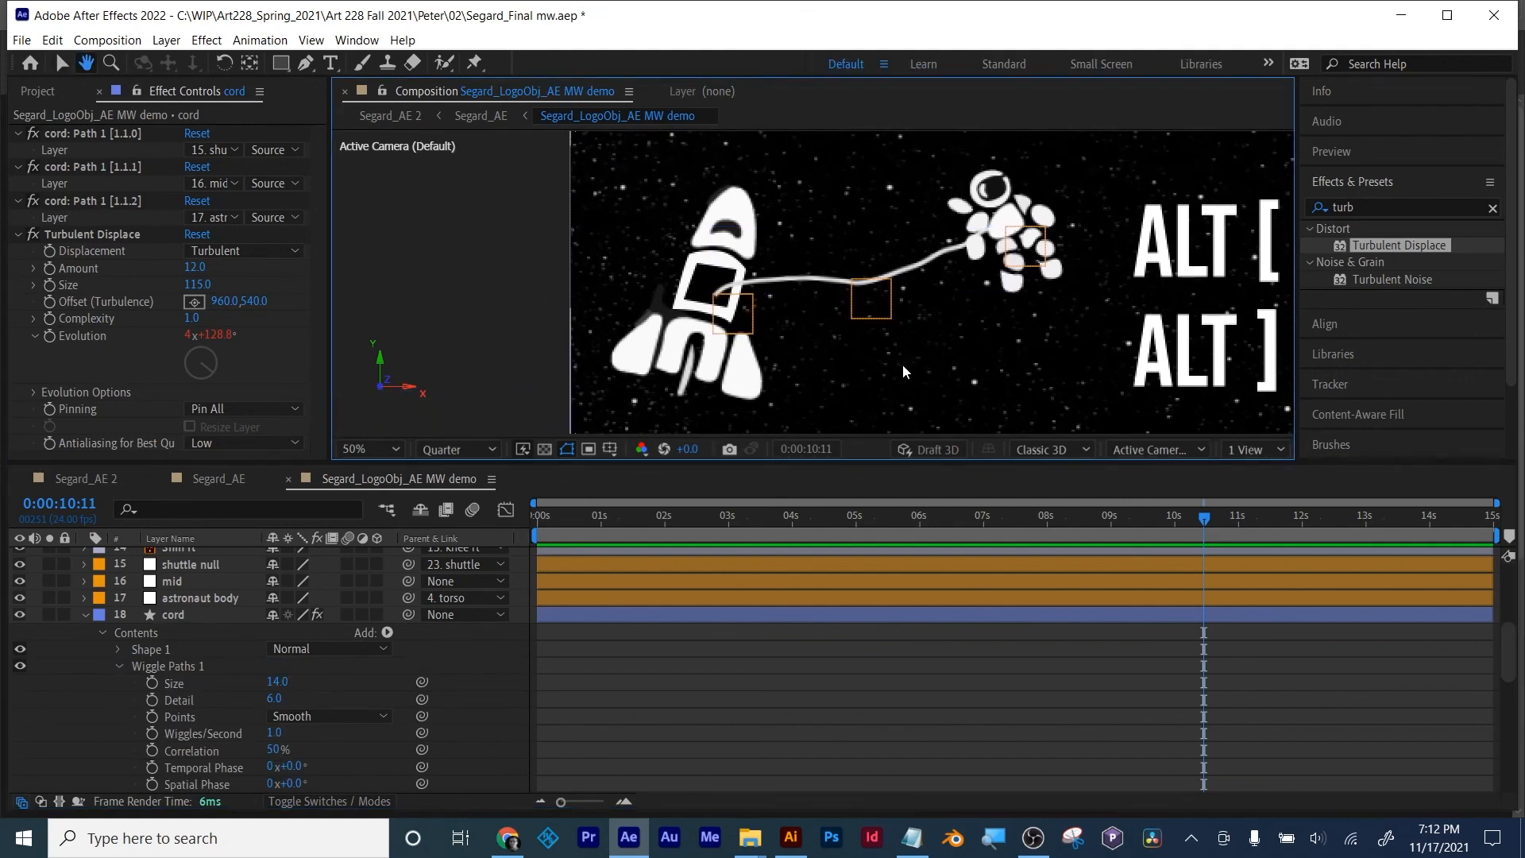
pyautogui.hotkey('ctrl', 's')
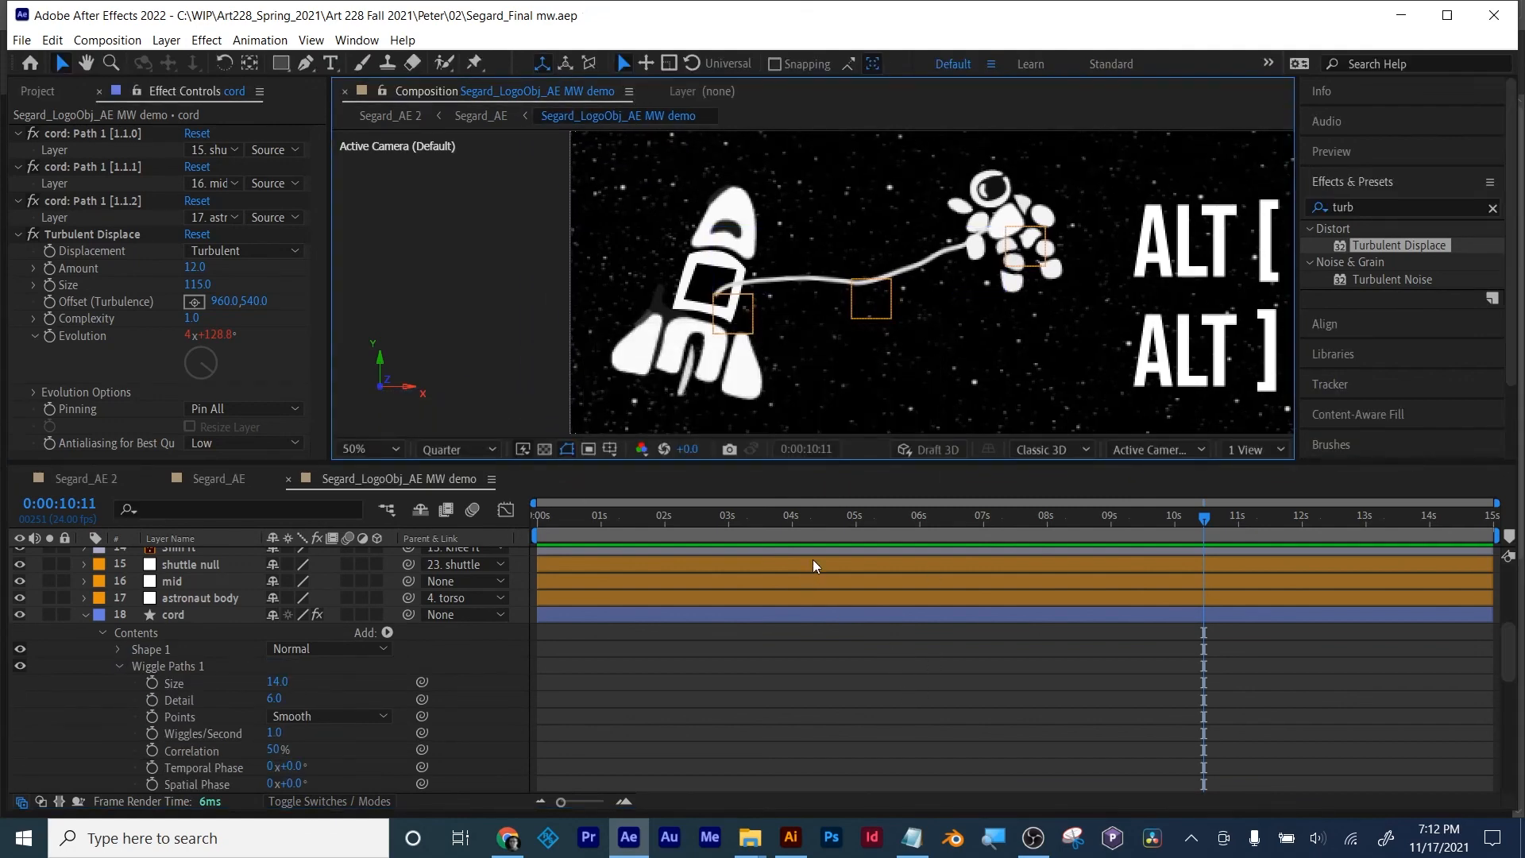
# Step: Add a dash pattern to Stroke 1 of the cord layer
pyautogui.click(150, 665)
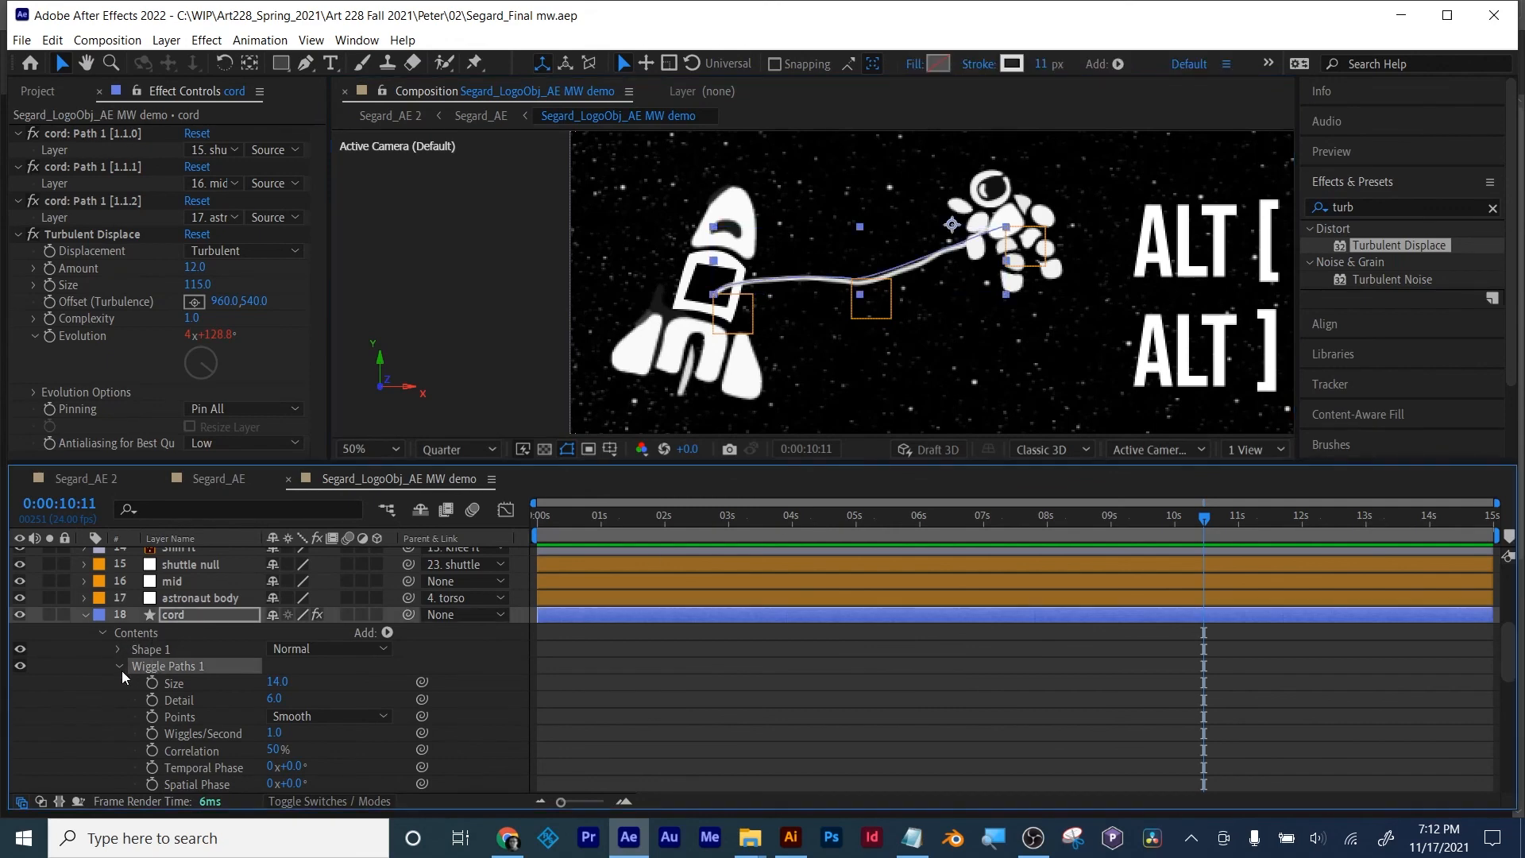
pyautogui.click(120, 667)
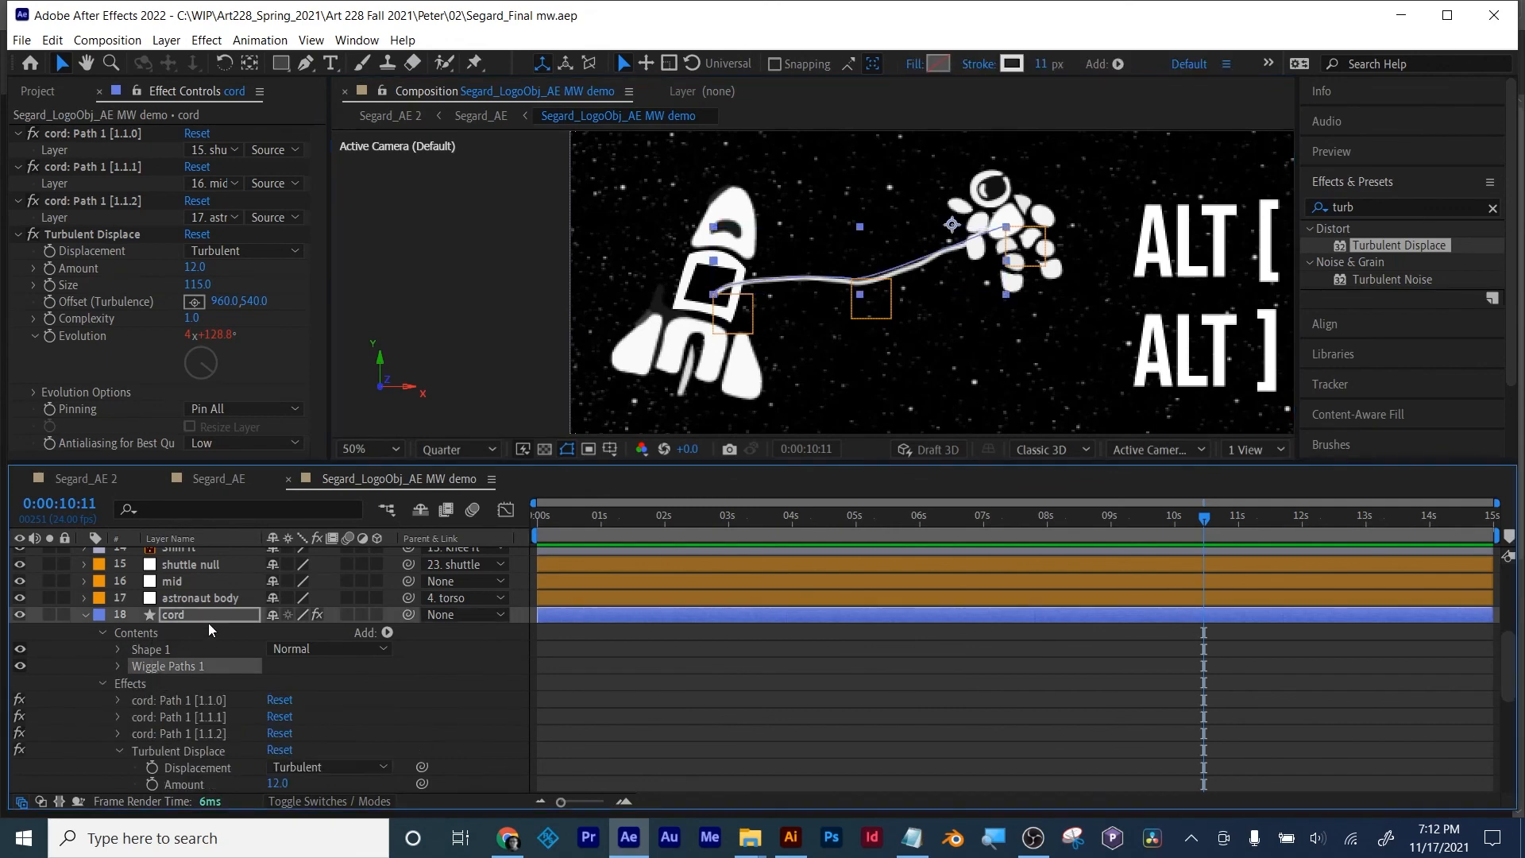
pyautogui.click(99, 683)
pyautogui.click(118, 647)
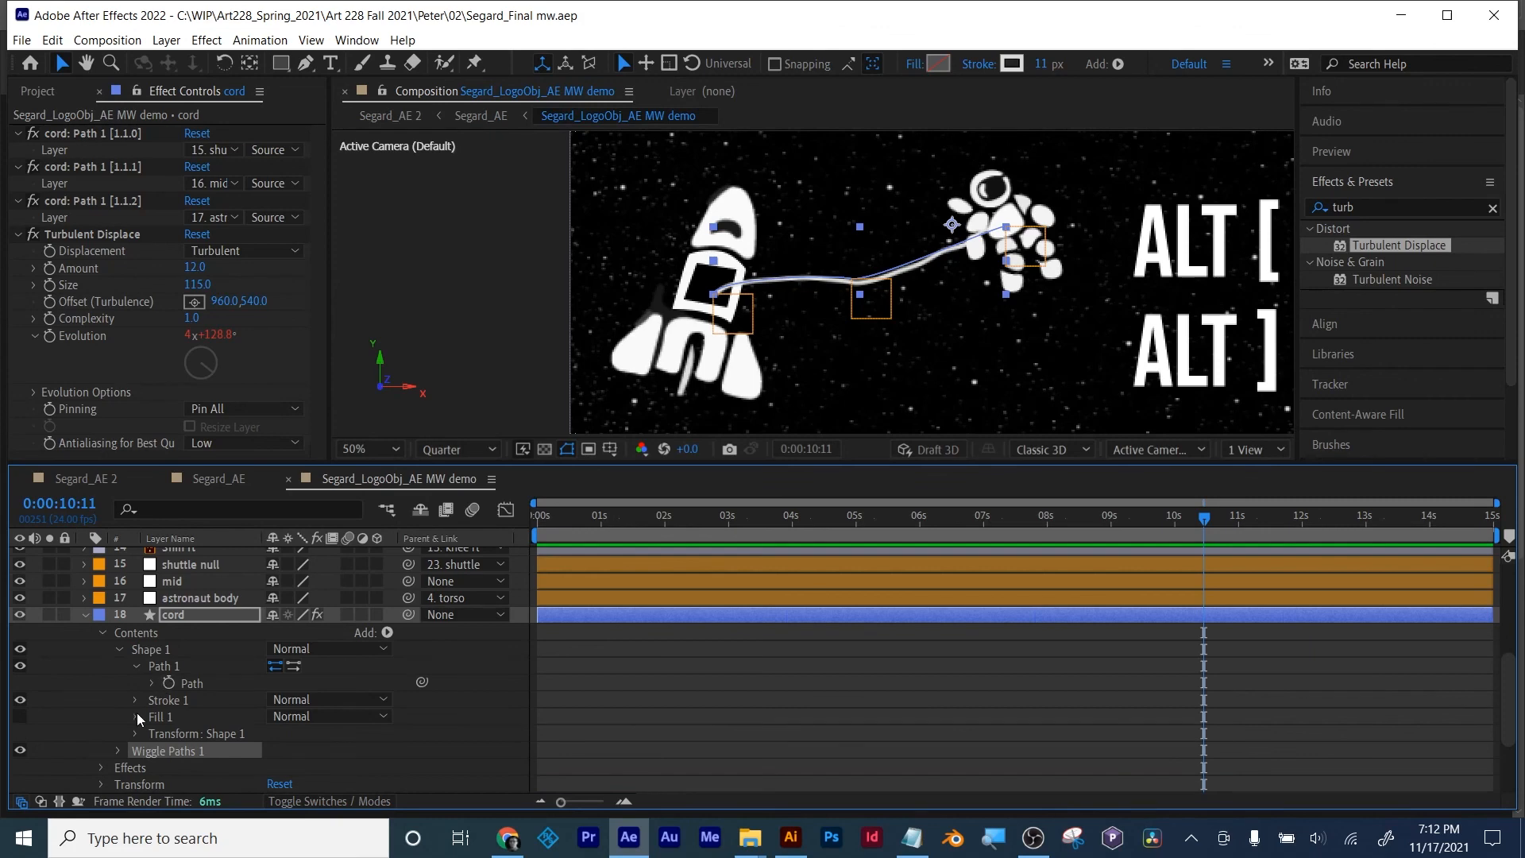
pyautogui.click(133, 701)
pyautogui.scroll(-2, 220, 700)
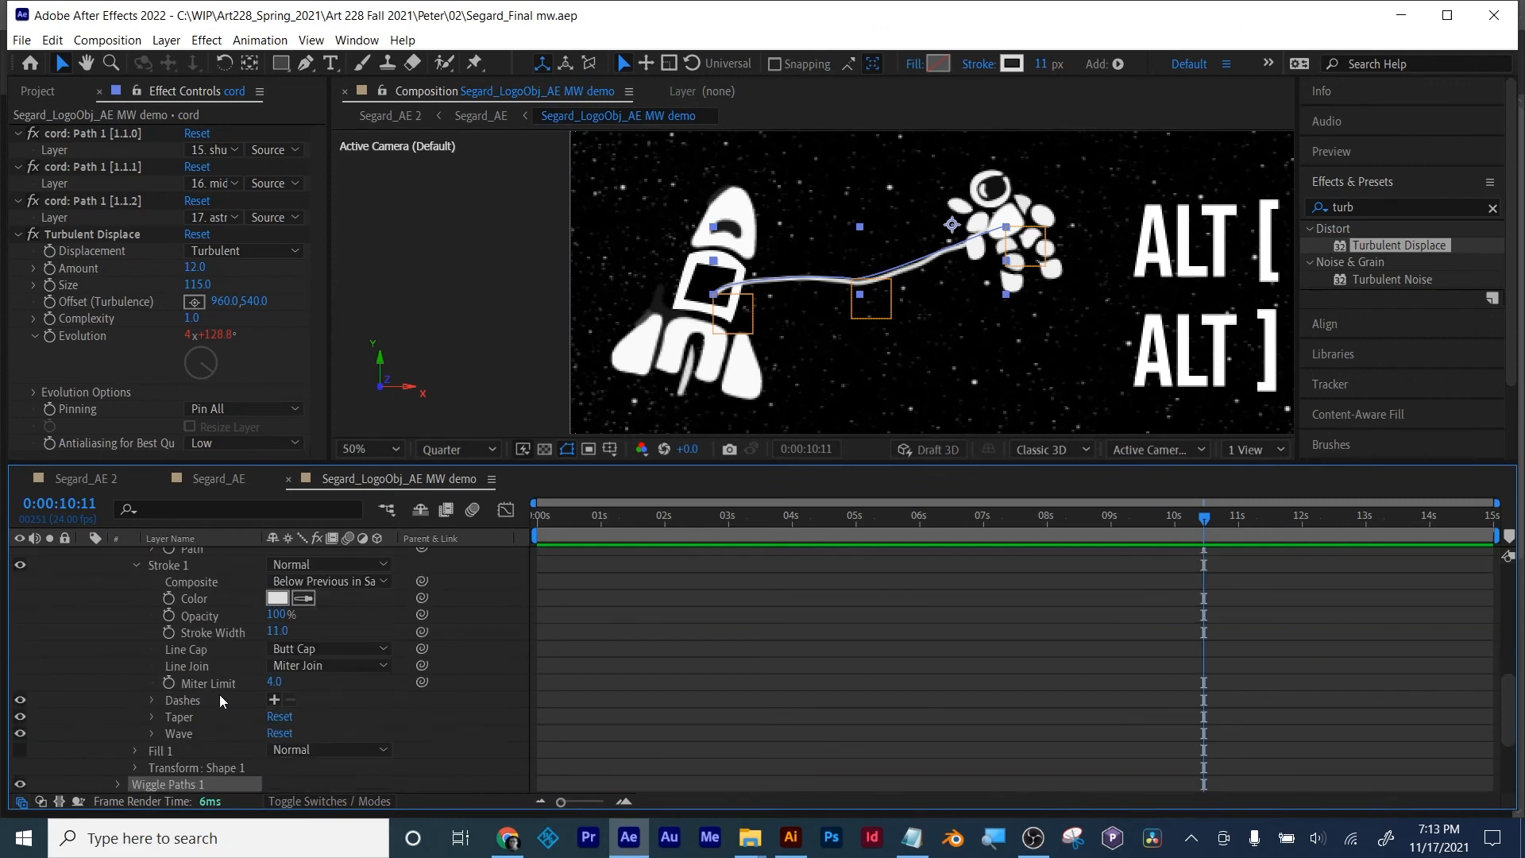
pyautogui.click(273, 699)
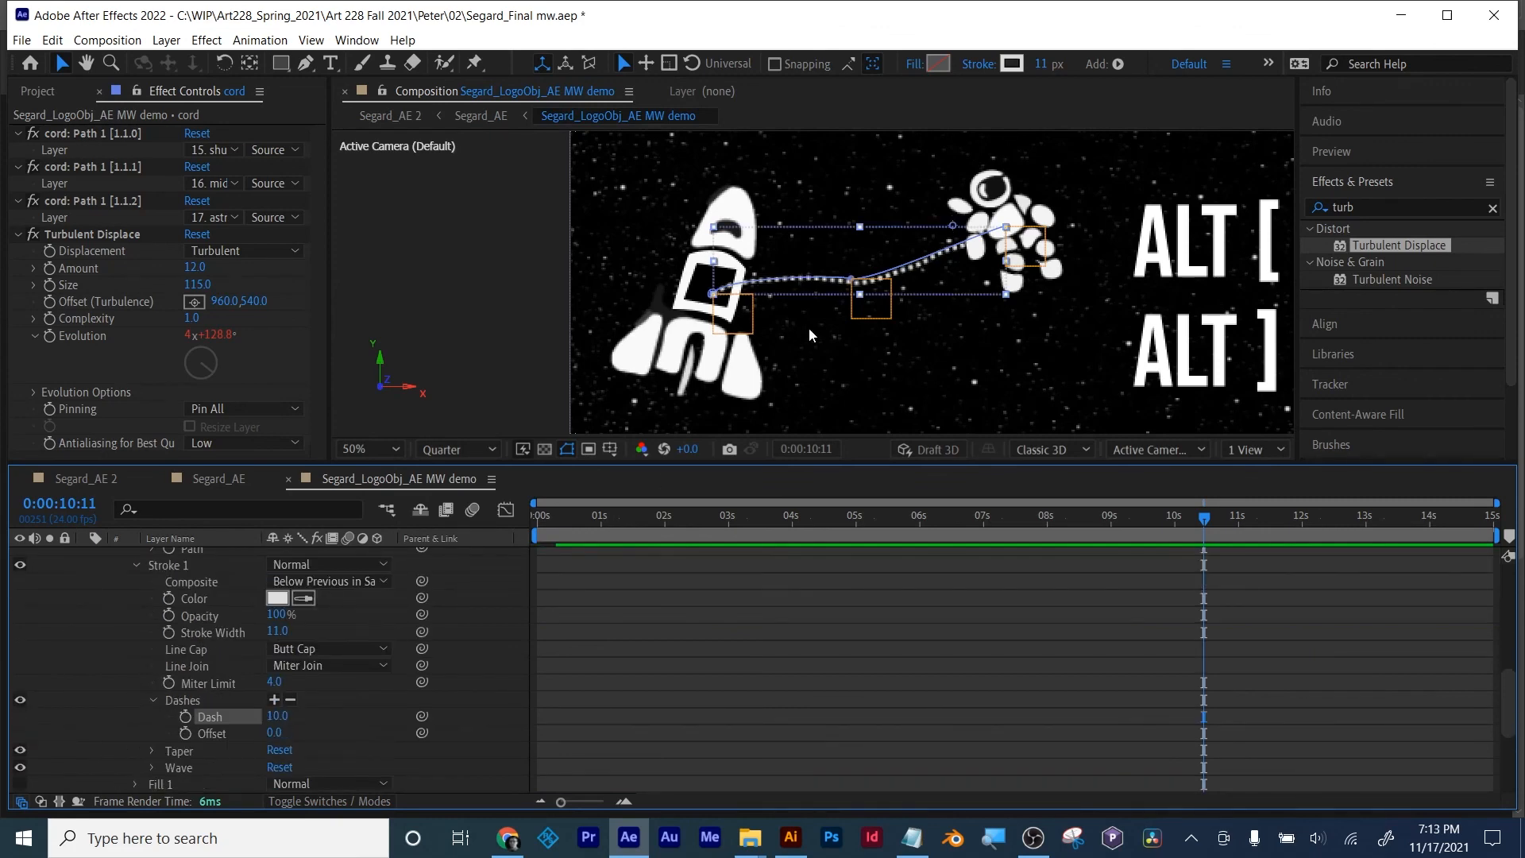
# Step: Set the composition's preview resolution to Full and play back the dashed cord from the first frame
pyautogui.scroll(1, 813, 286)
pyautogui.click(766, 637)
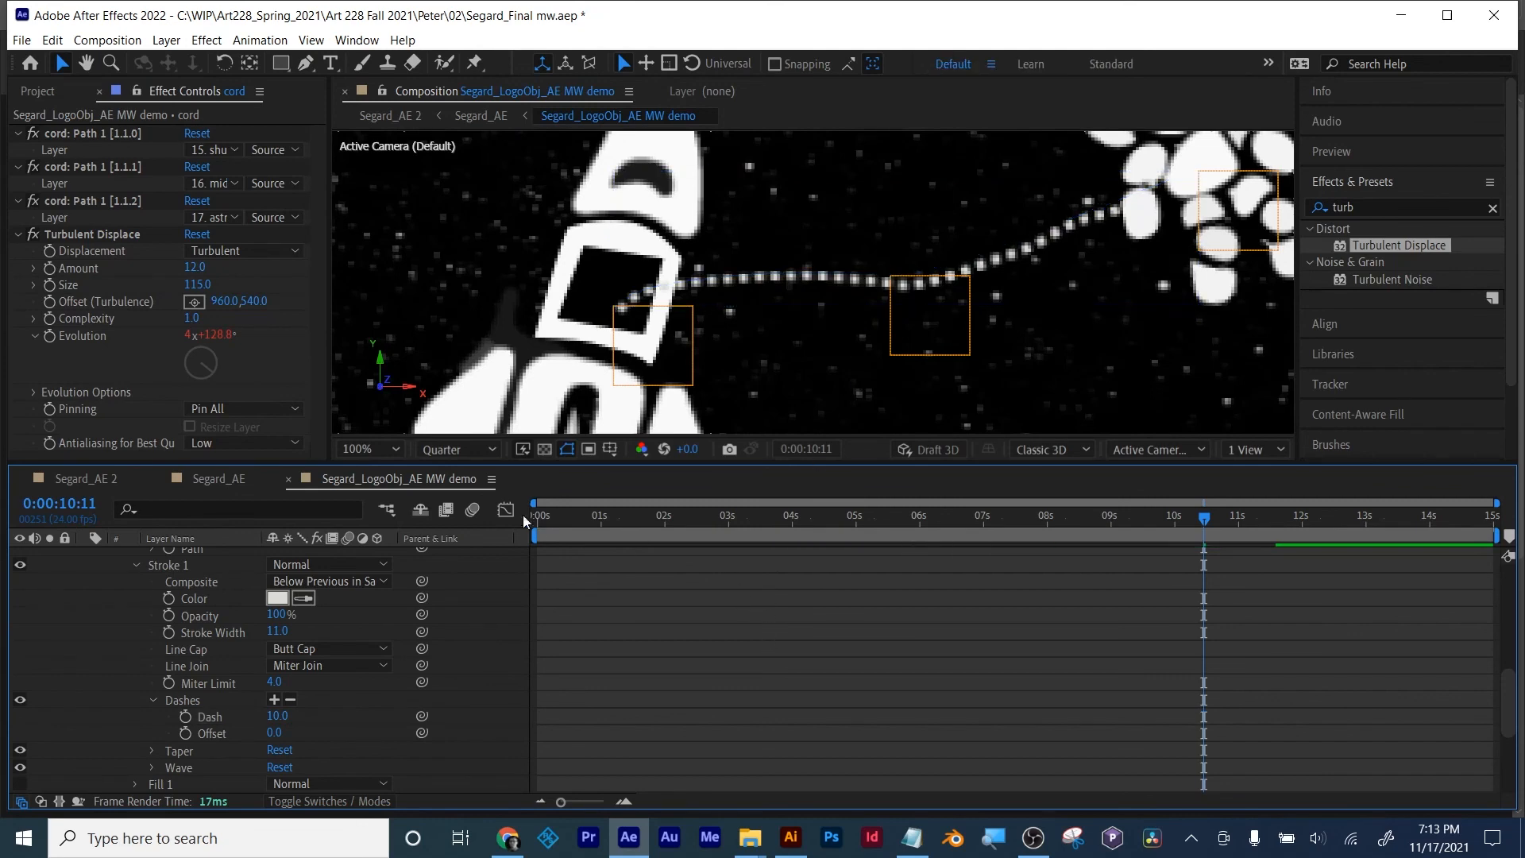
pyautogui.click(459, 456)
pyautogui.click(454, 489)
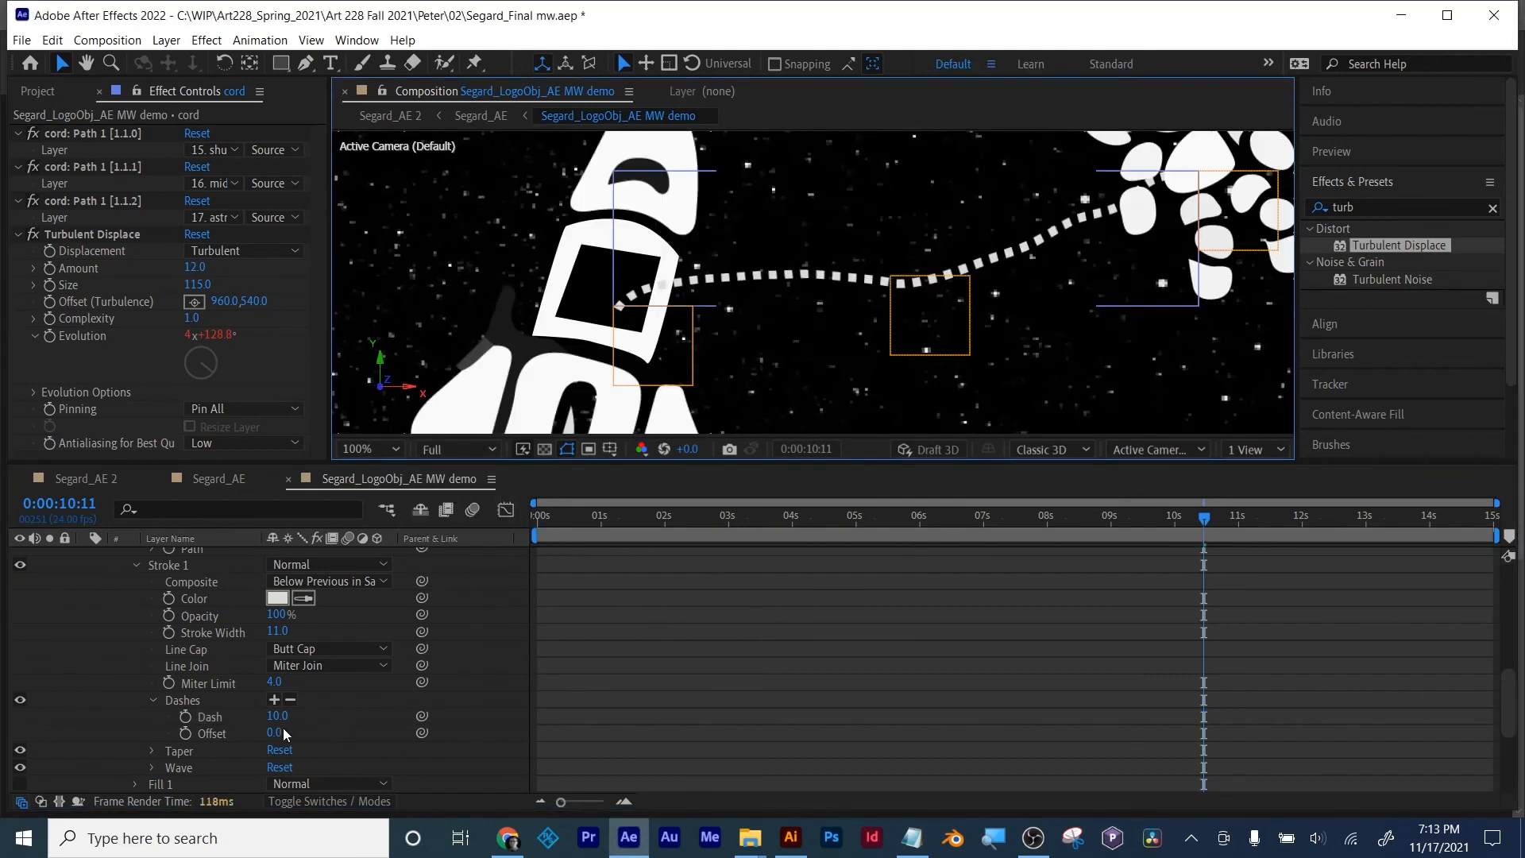
pyautogui.moveTo(276, 716)
pyautogui.mouseDown()
pyautogui.moveTo(294, 715)
pyautogui.moveTo(266, 710)
pyautogui.mouseUp()
pyautogui.click(650, 679)
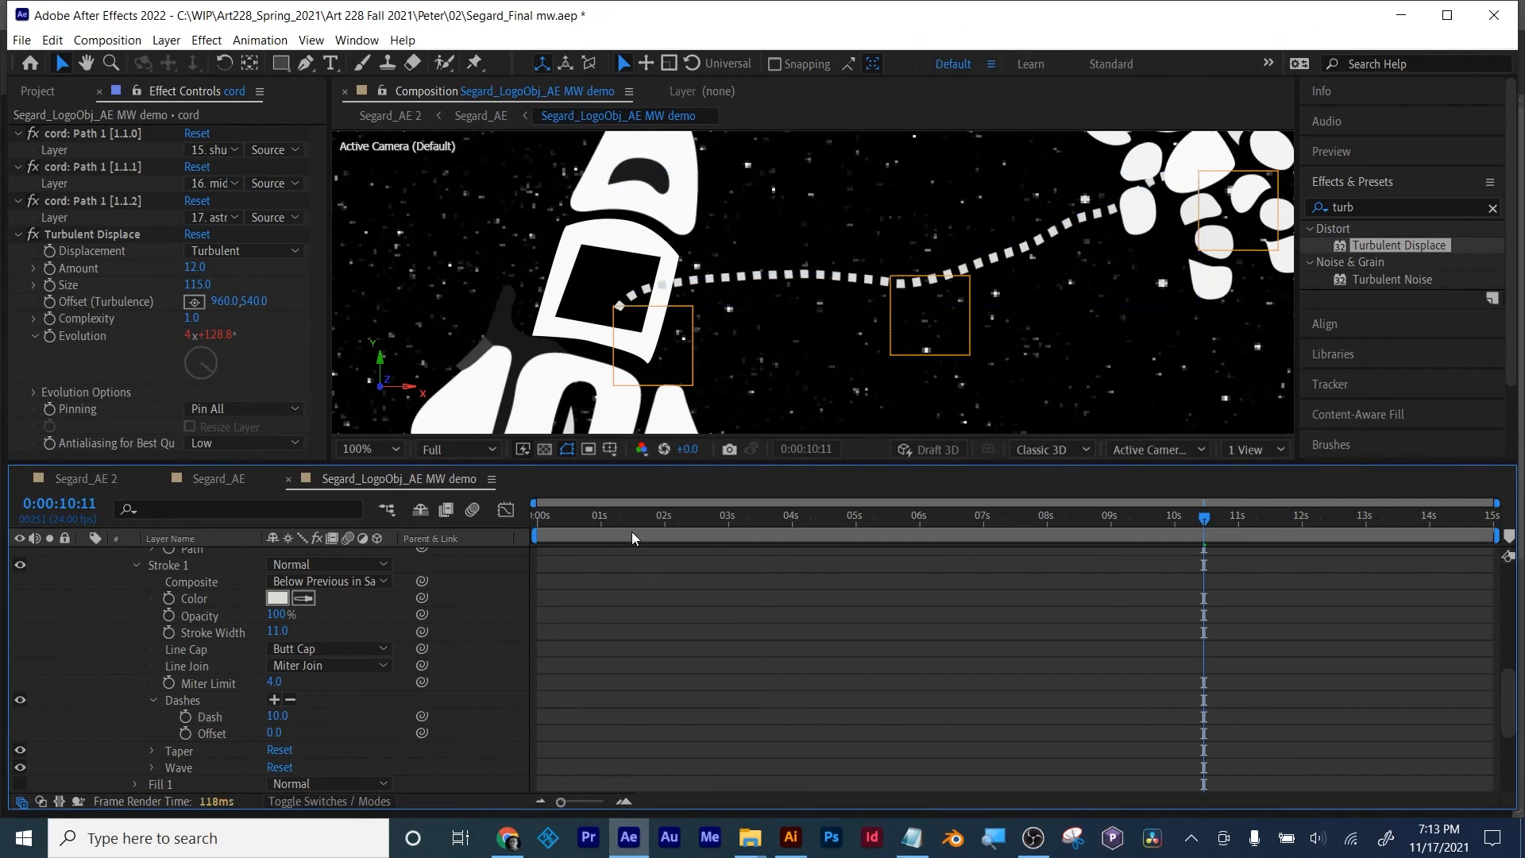
pyautogui.moveTo(633, 520); pyautogui.dragTo(503, 518)
pyautogui.press('space')
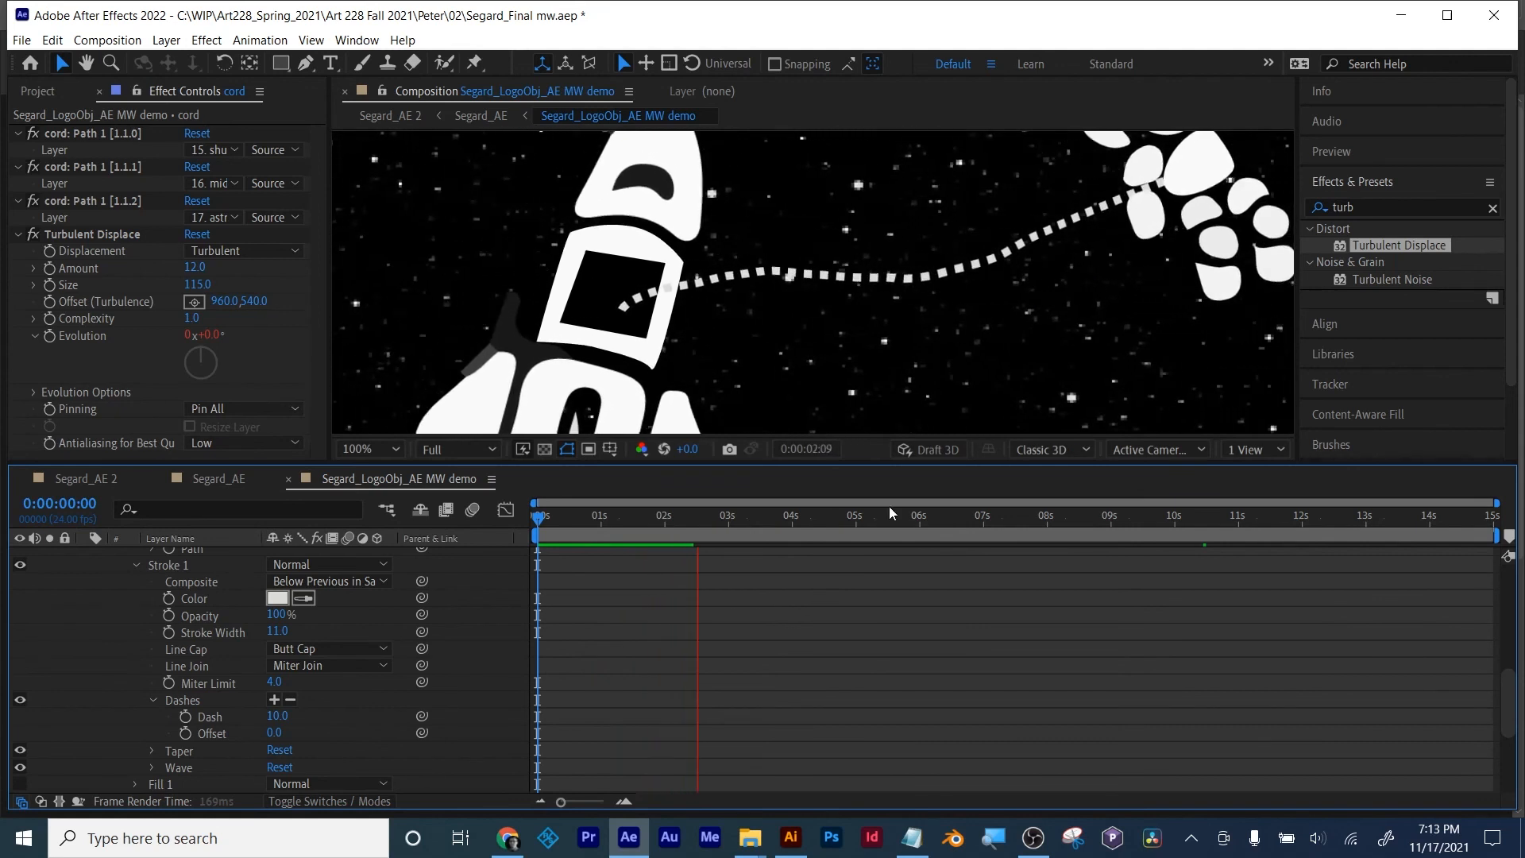
pyautogui.press('space')
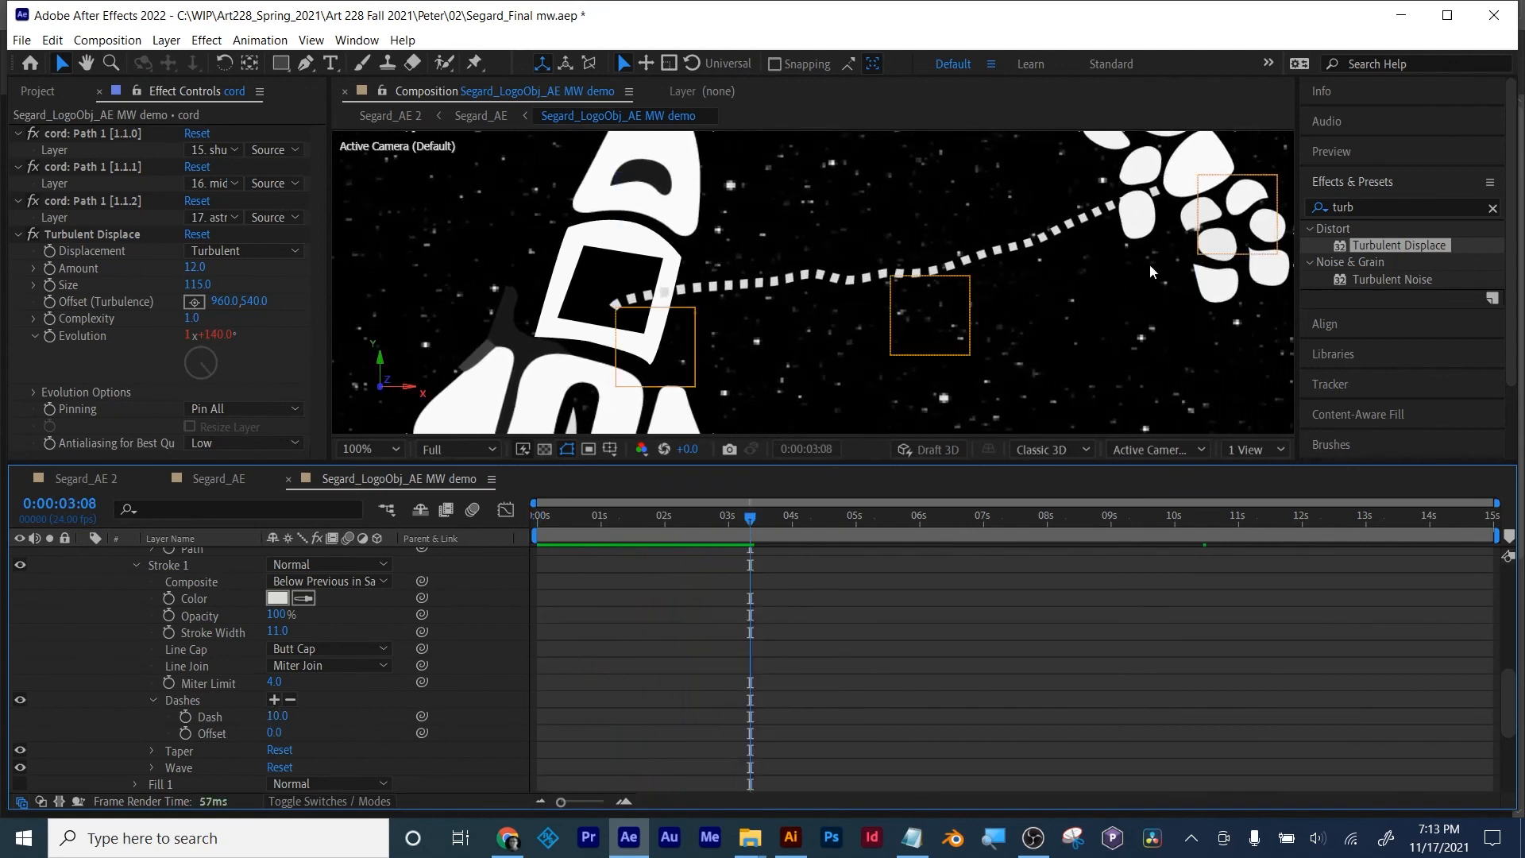
# Step: Set the Dash length of the cord's Stroke 1 to 14
pyautogui.moveTo(1150, 264); pyautogui.dragTo(1095, 340)
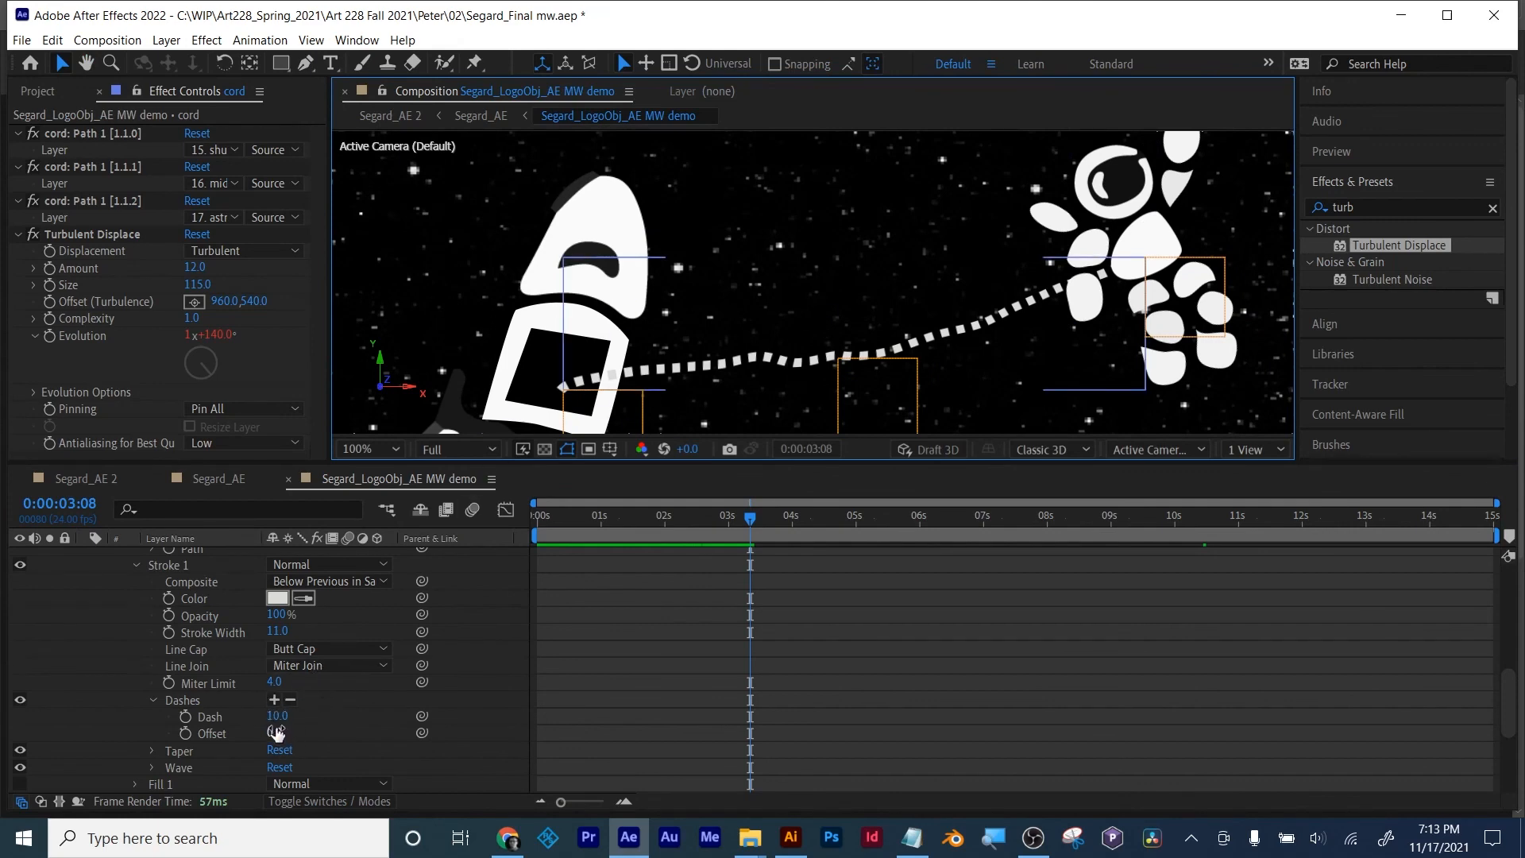
pyautogui.moveTo(277, 716); pyautogui.dragTo(281, 719)
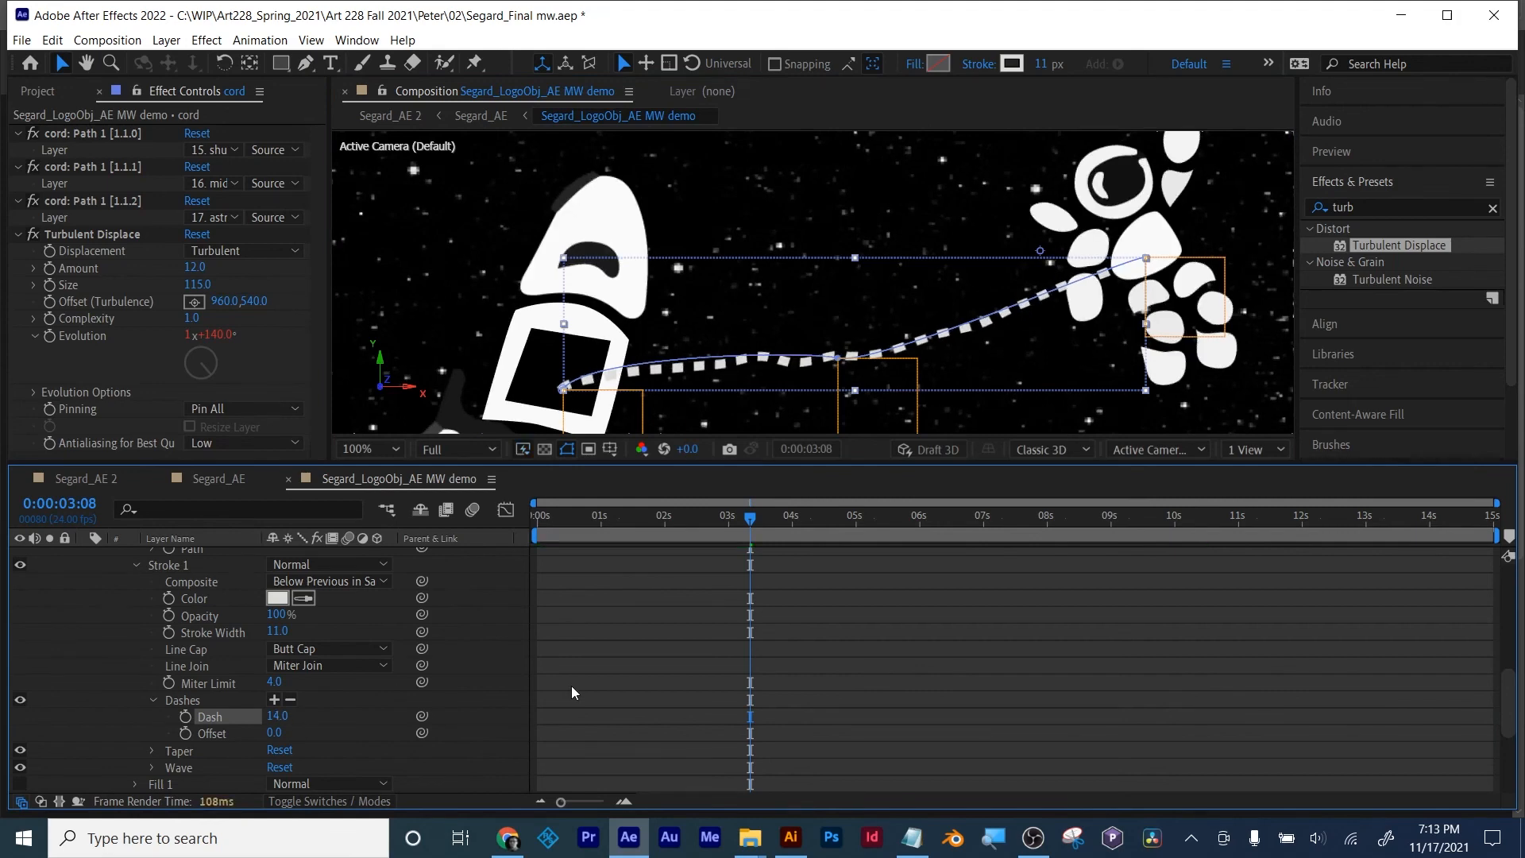
pyautogui.click(279, 717)
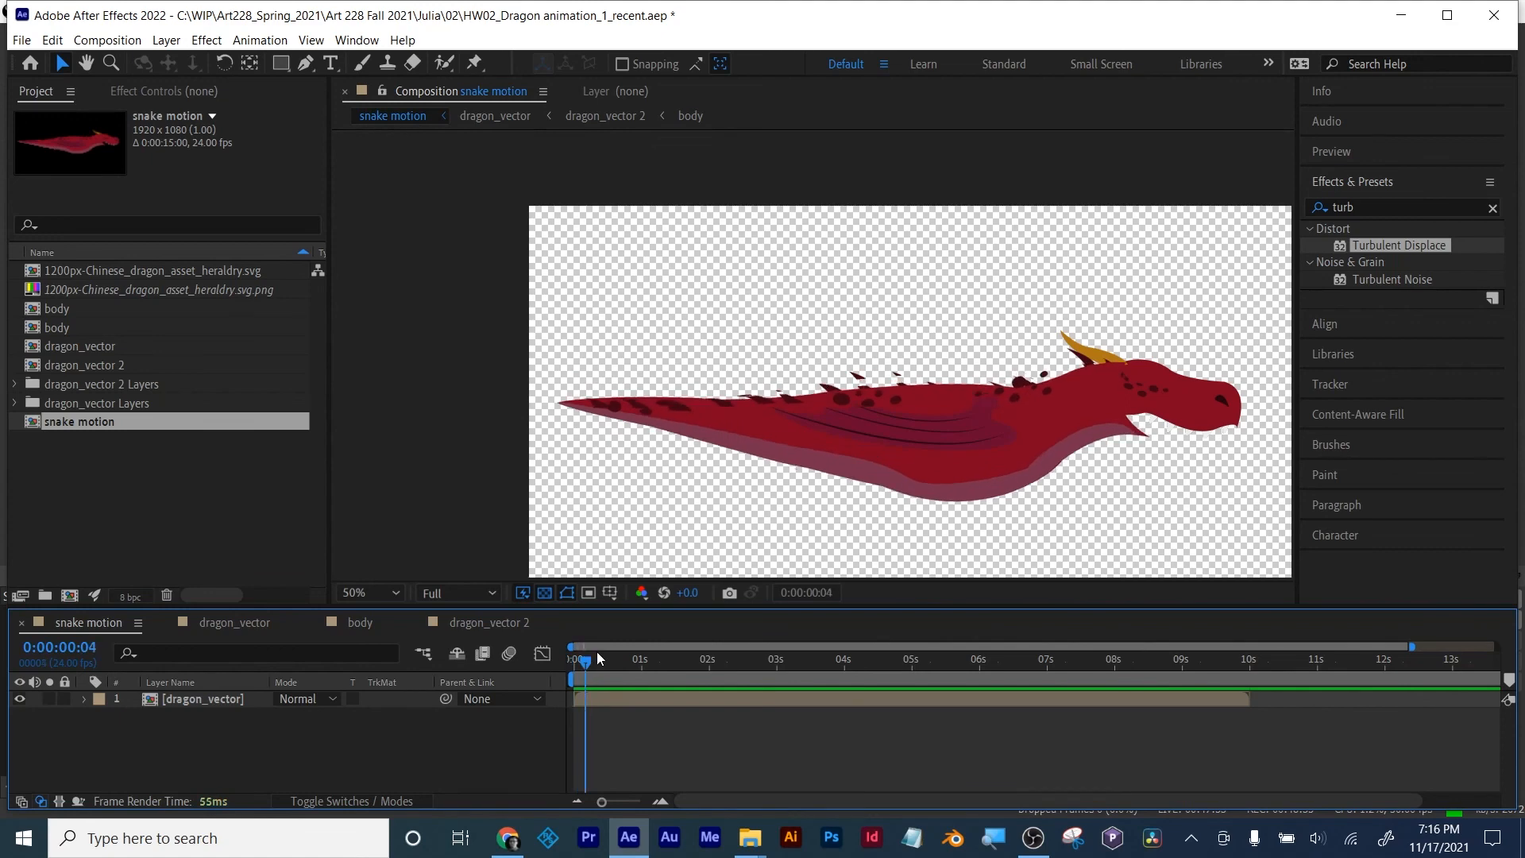
# Step: In the dragon project, go from the snake motion composition through dragon_vector into the nested dragon_vector 2 composition
pyautogui.moveTo(597, 651); pyautogui.dragTo(535, 640)
pyautogui.doubleClick(205, 697)
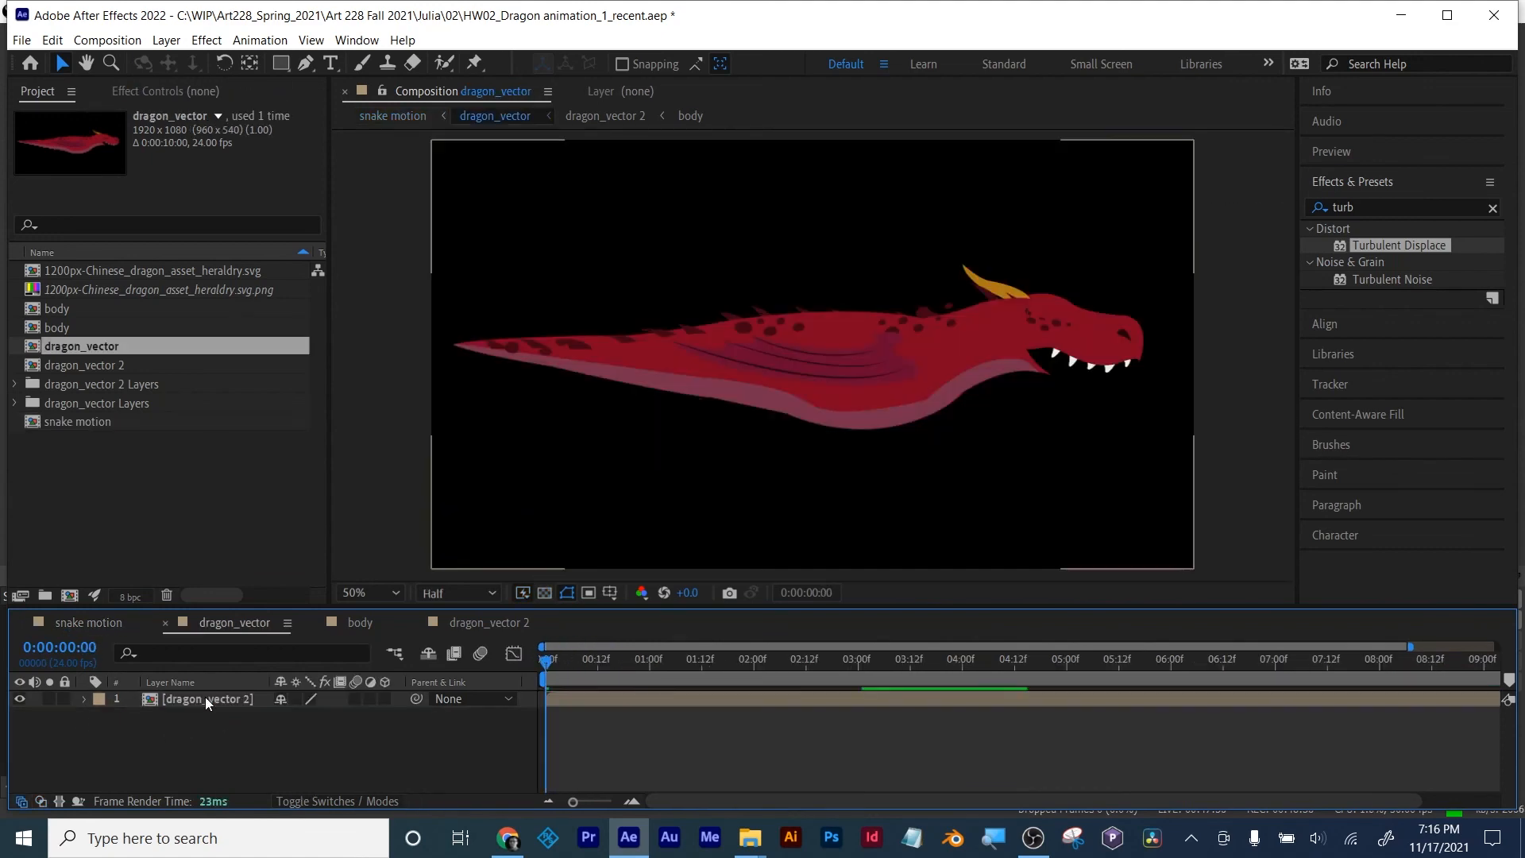
pyautogui.doubleClick(184, 695)
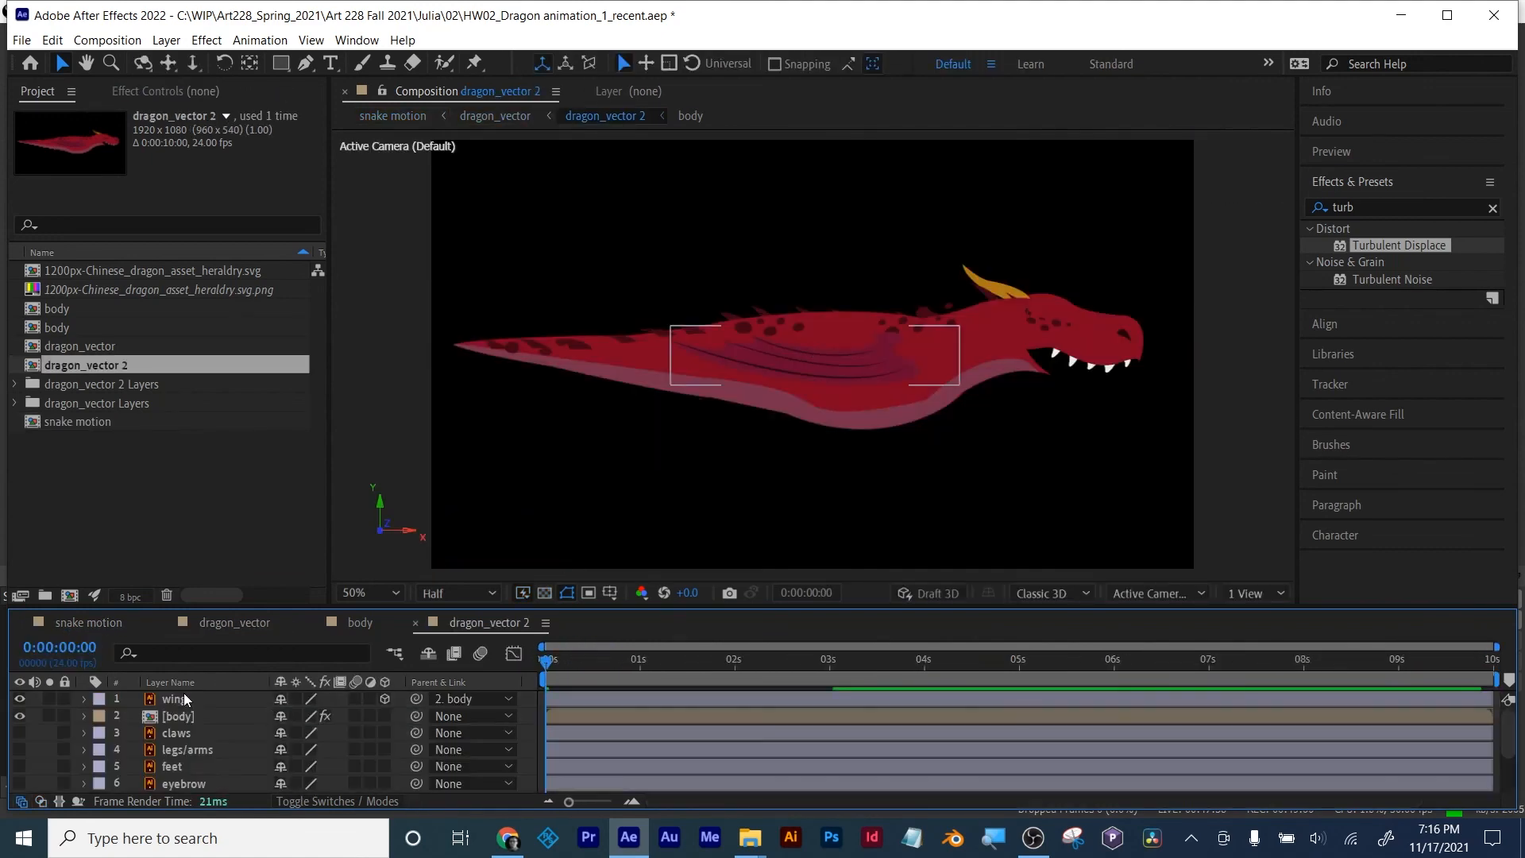
# Step: Save a copy of the dragon project as HW02_Dragon animation_1_recent MW
pyautogui.click(21, 40)
pyautogui.moveTo(72, 223)
pyautogui.click(331, 224)
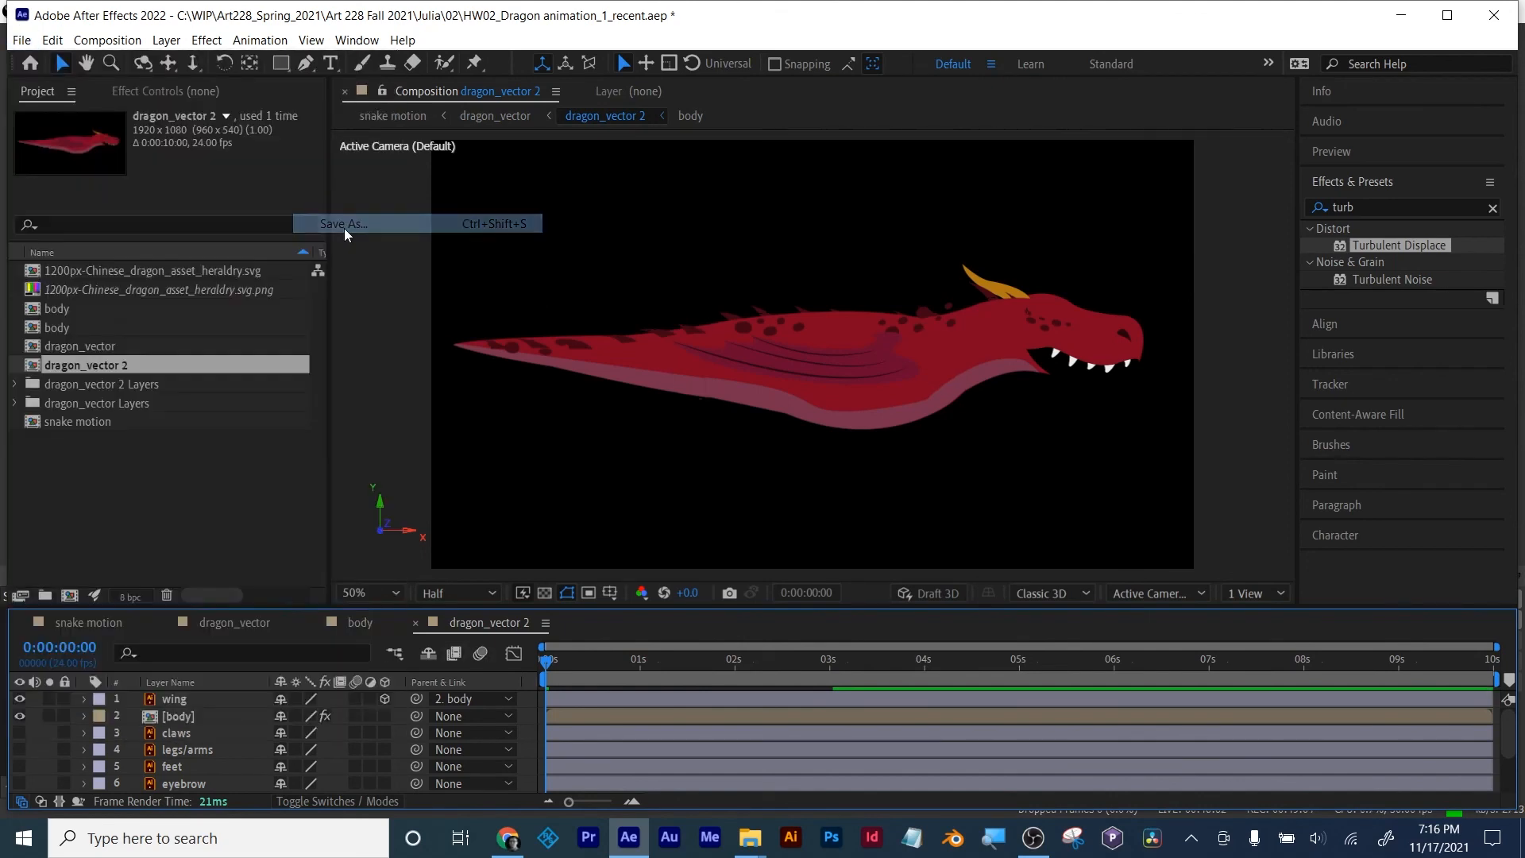
pyautogui.click(386, 659)
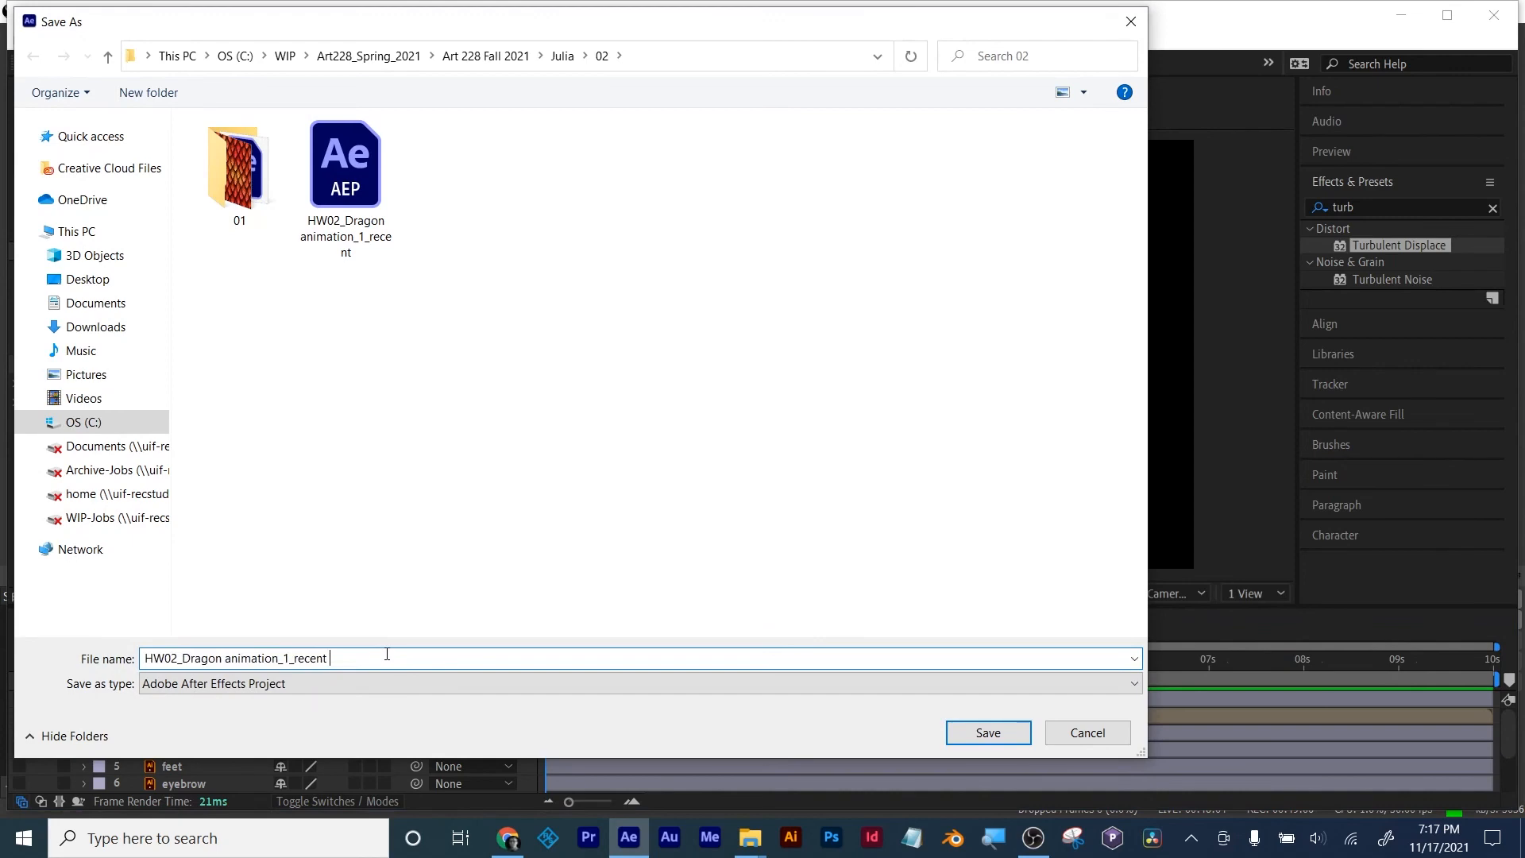
pyautogui.write('MW')
pyautogui.click(989, 733)
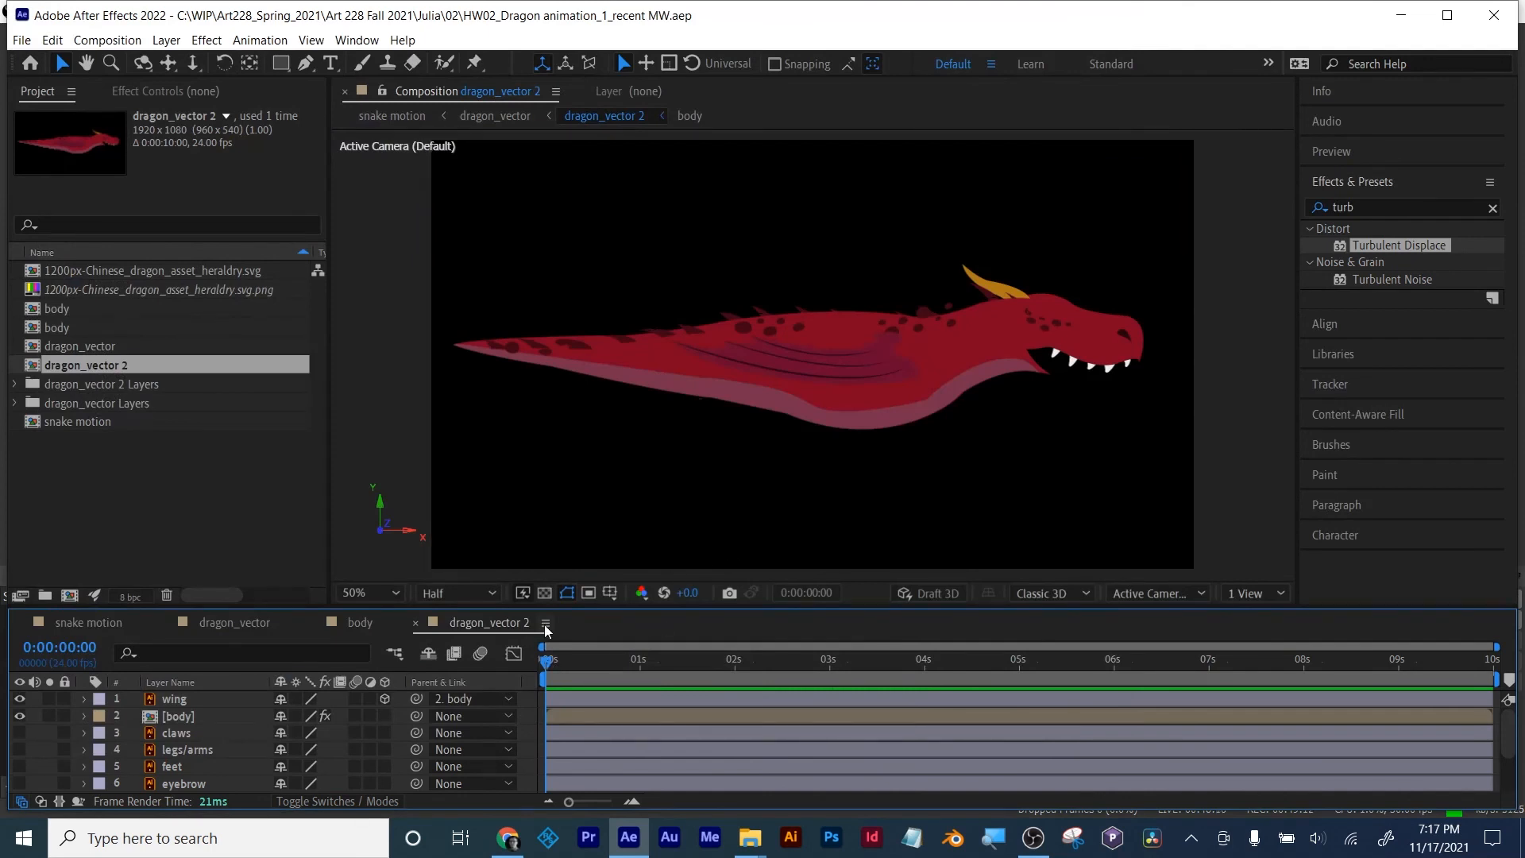
# Step: Turn on the transparency grid for dragon_vector 2 and open its nested body composition
pyautogui.click(545, 593)
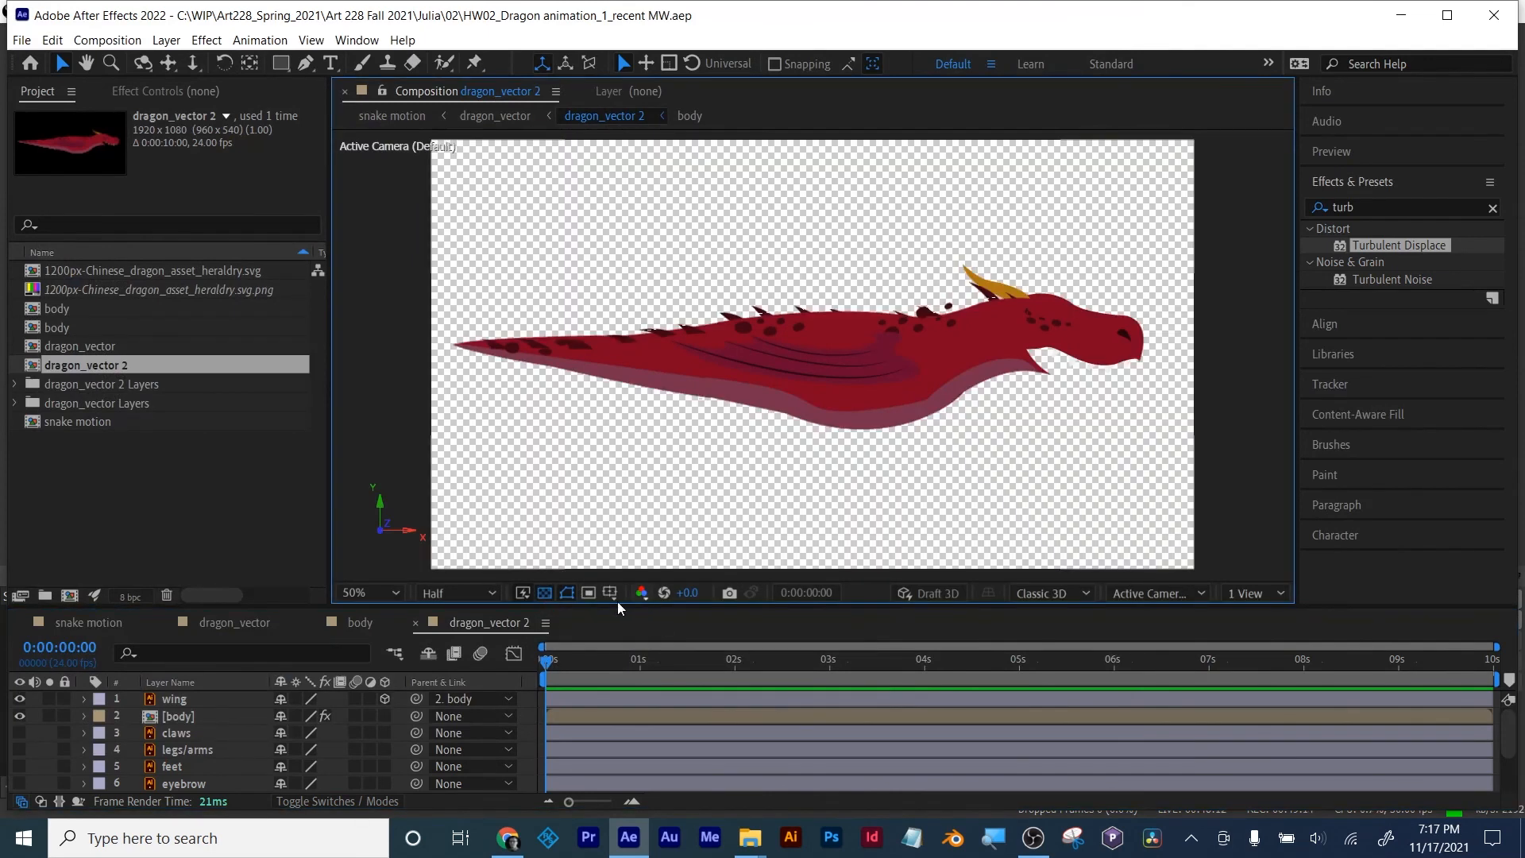
pyautogui.moveTo(550, 656); pyautogui.dragTo(494, 660)
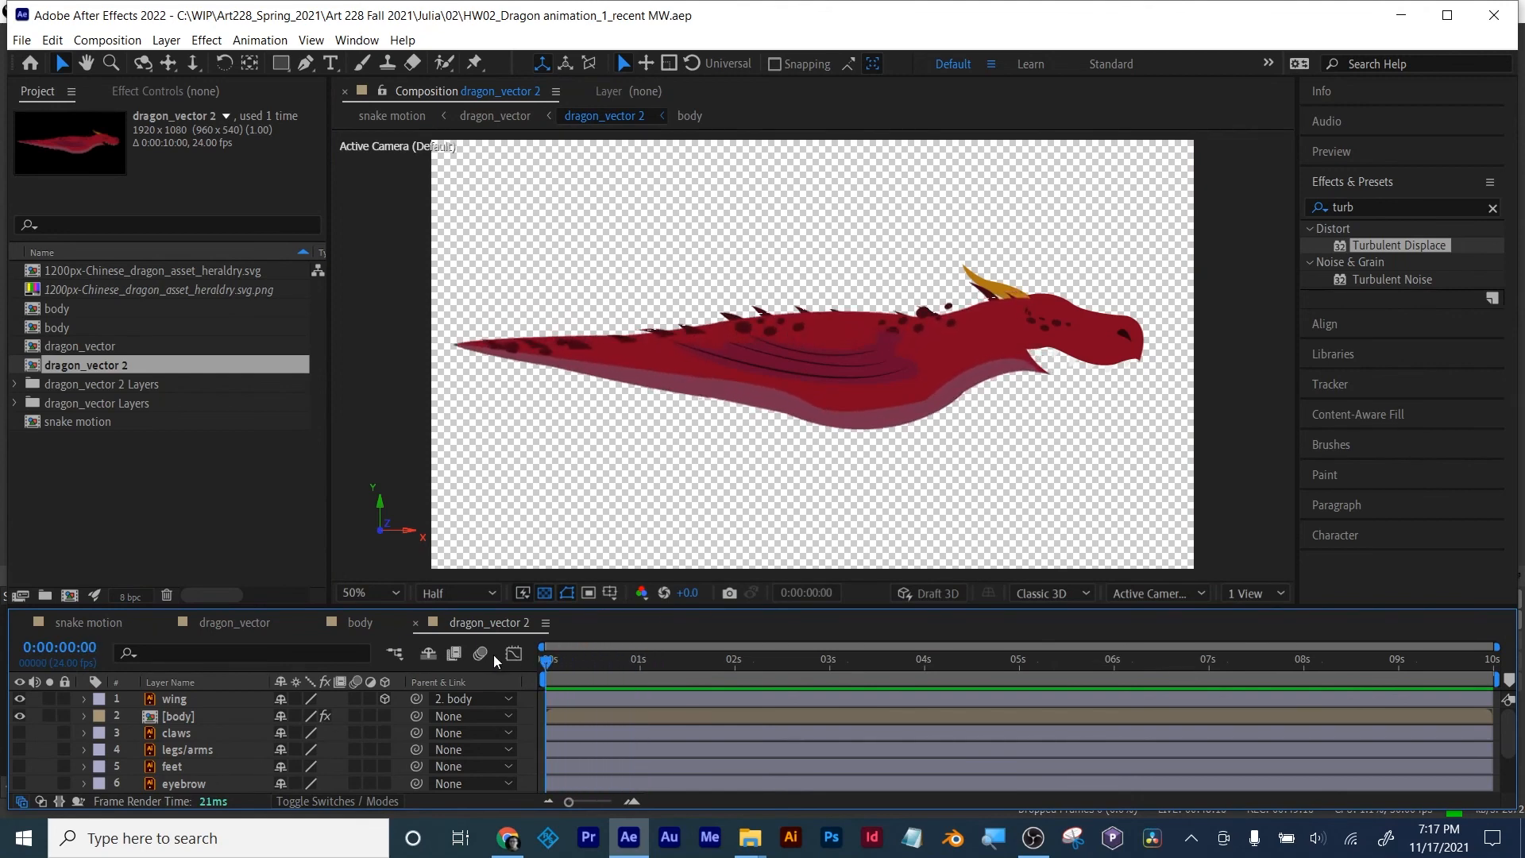
pyautogui.doubleClick(171, 716)
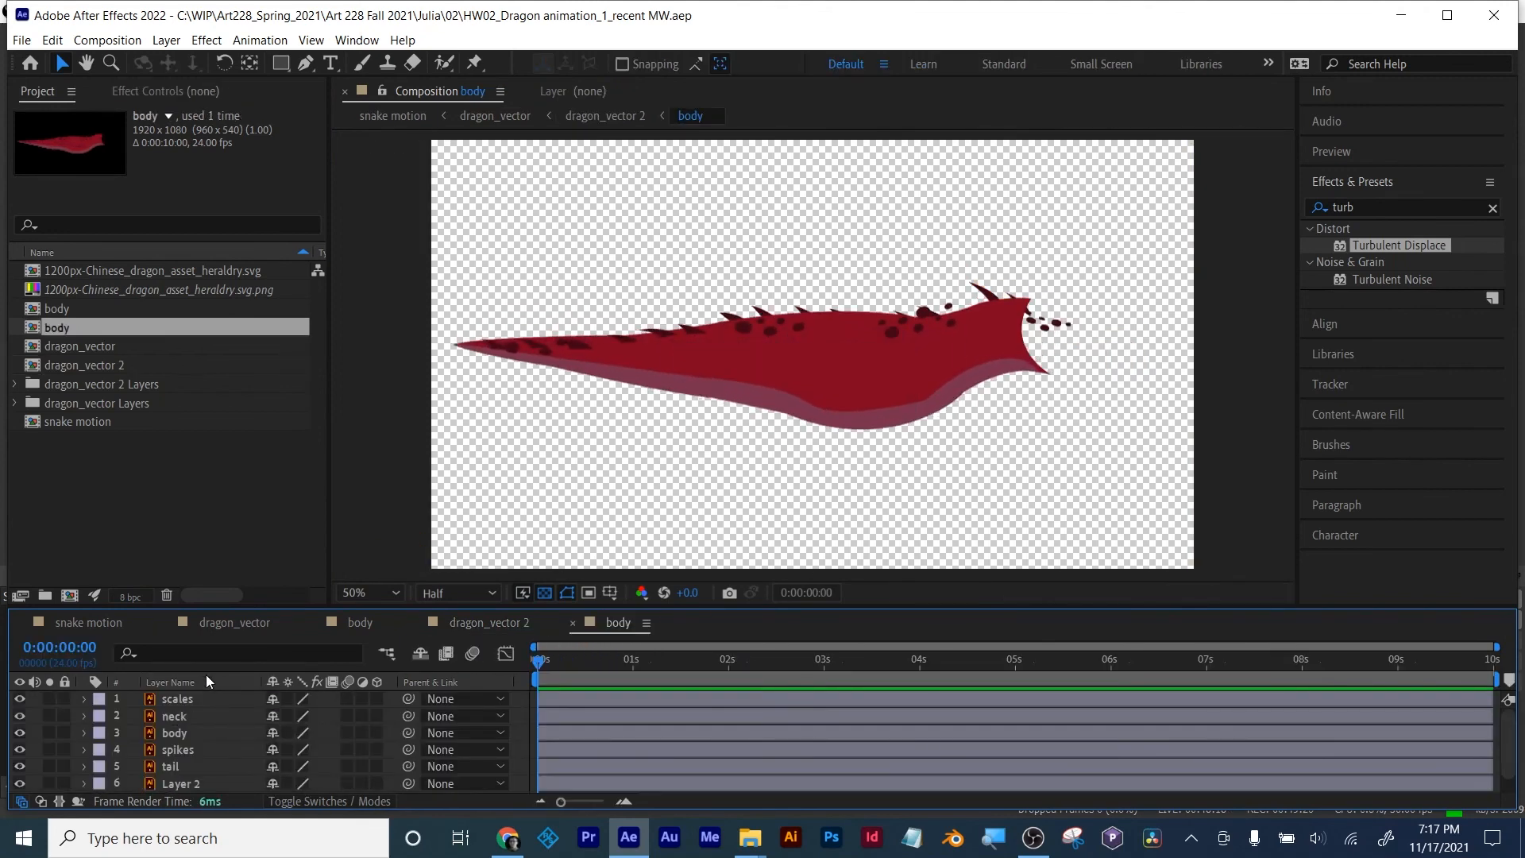
# Step: Enlarge the body composition's timeline area and turn on continuous rasterization for all seven layers, scales through Layer 1
pyautogui.moveTo(560, 664); pyautogui.dragTo(503, 668)
pyautogui.moveTo(266, 610); pyautogui.dragTo(269, 497)
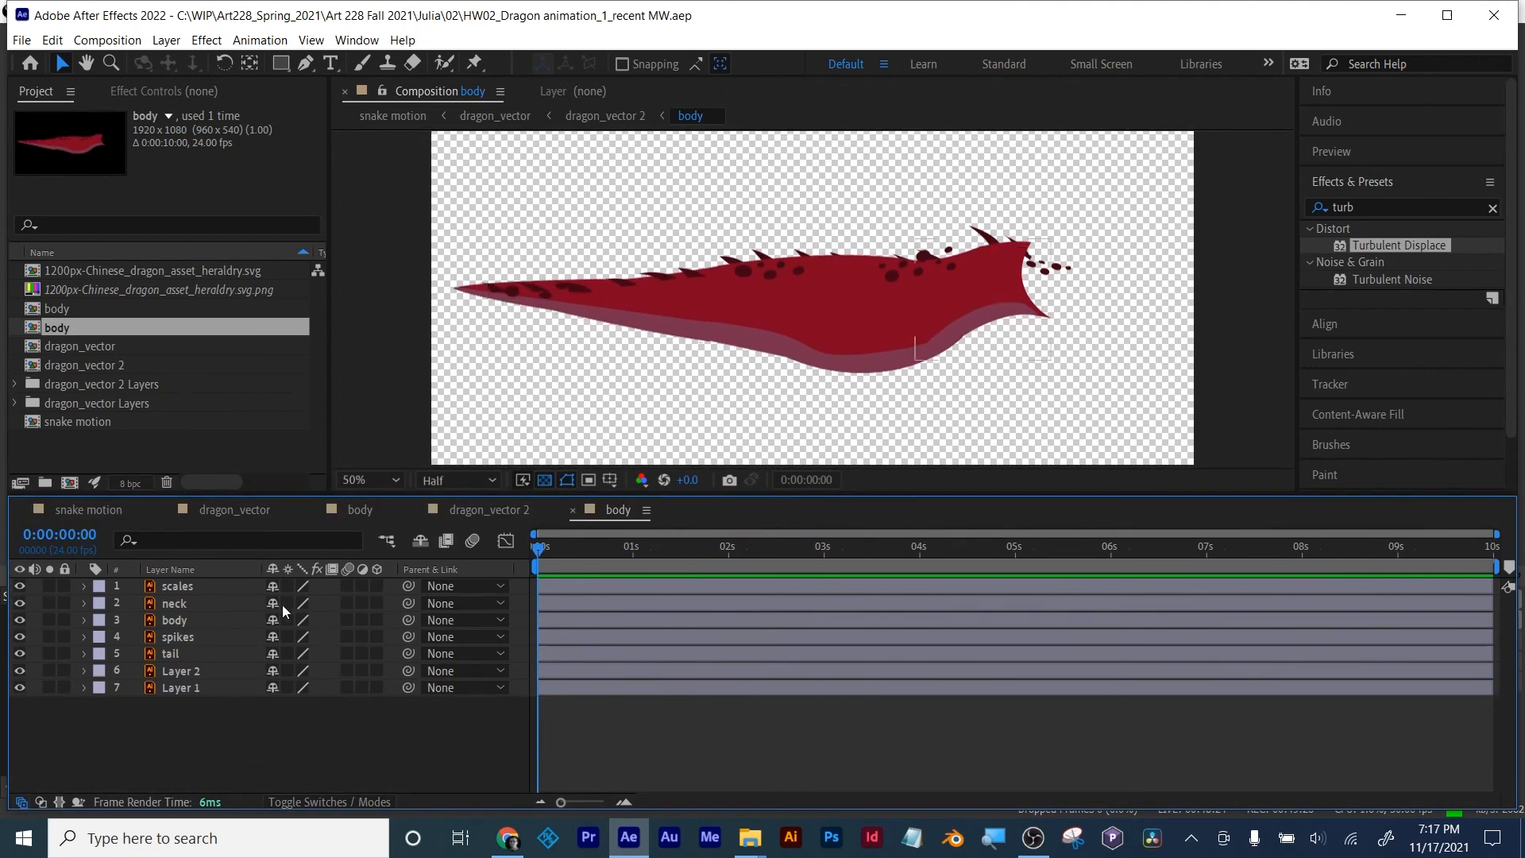
pyautogui.moveTo(287, 588); pyautogui.dragTo(288, 688)
# Step: Return to dragon_vector 2 and briefly hide the body layer to check which parts of the dragon it contains
pyautogui.click(473, 509)
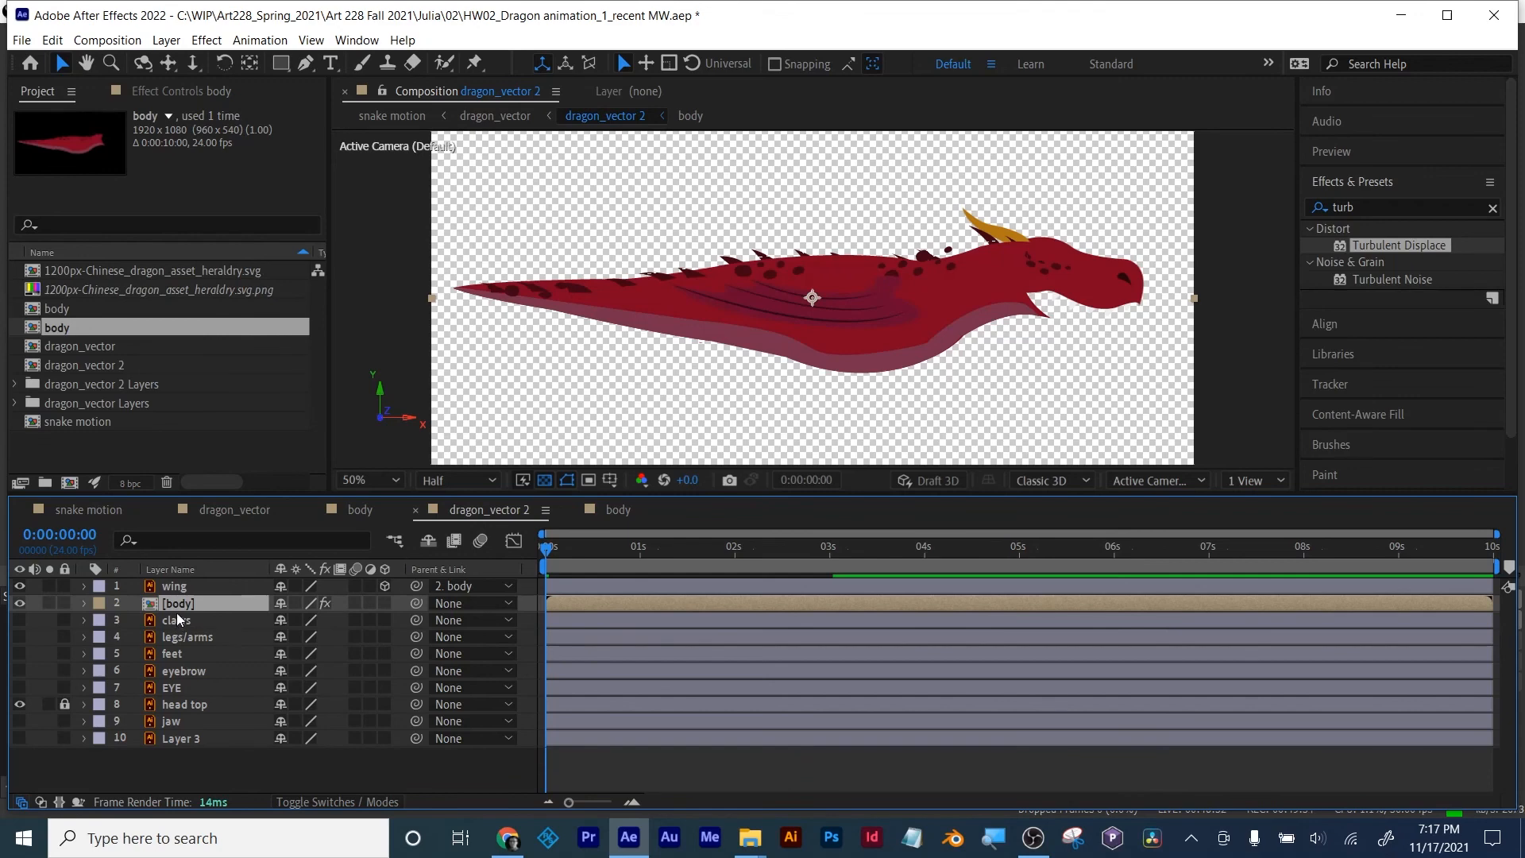
pyautogui.click(19, 602)
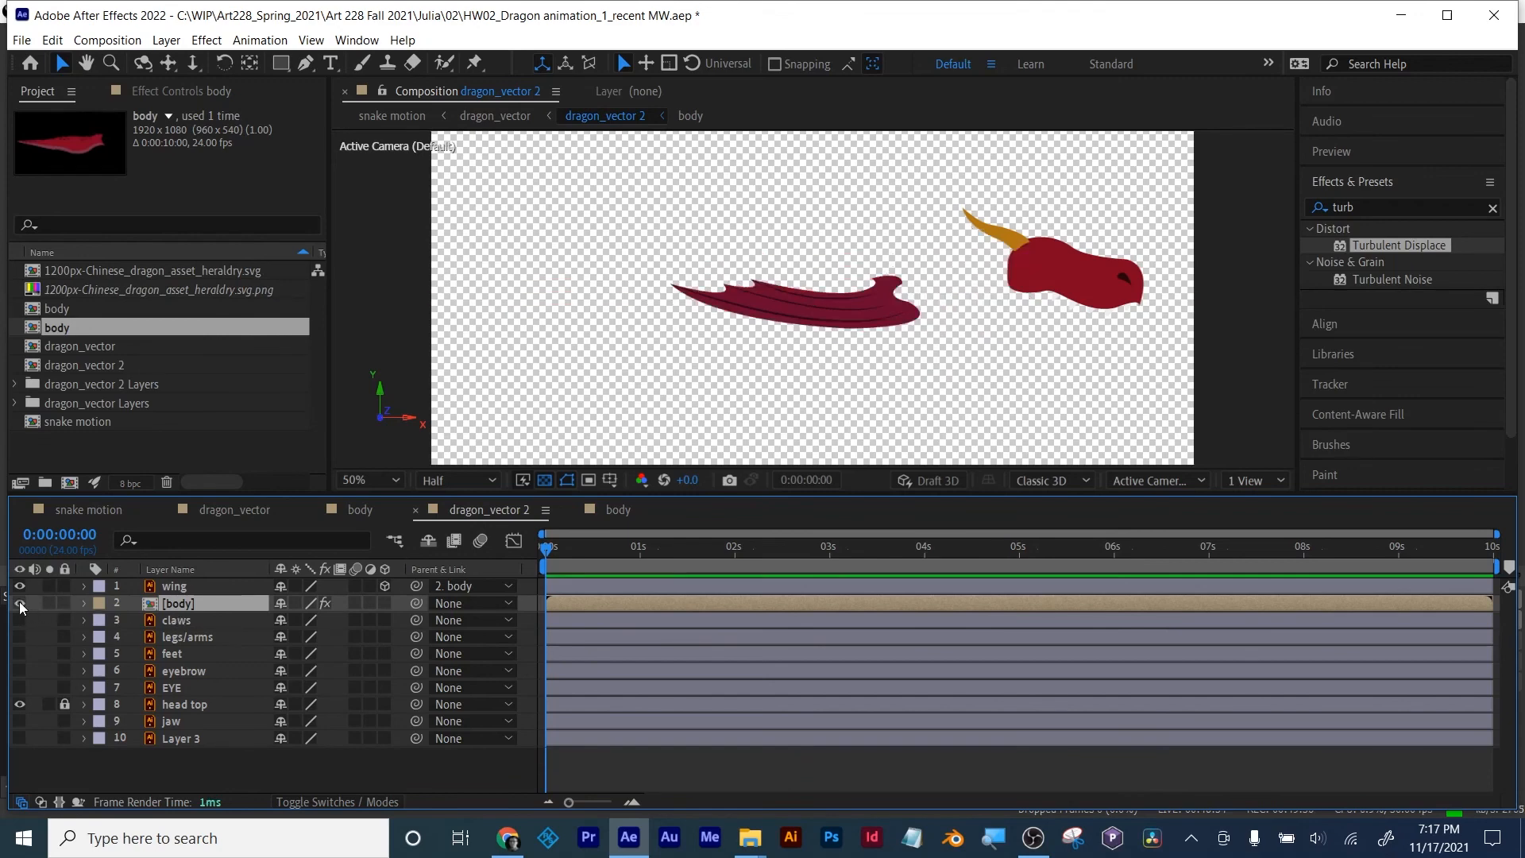
pyautogui.click(19, 603)
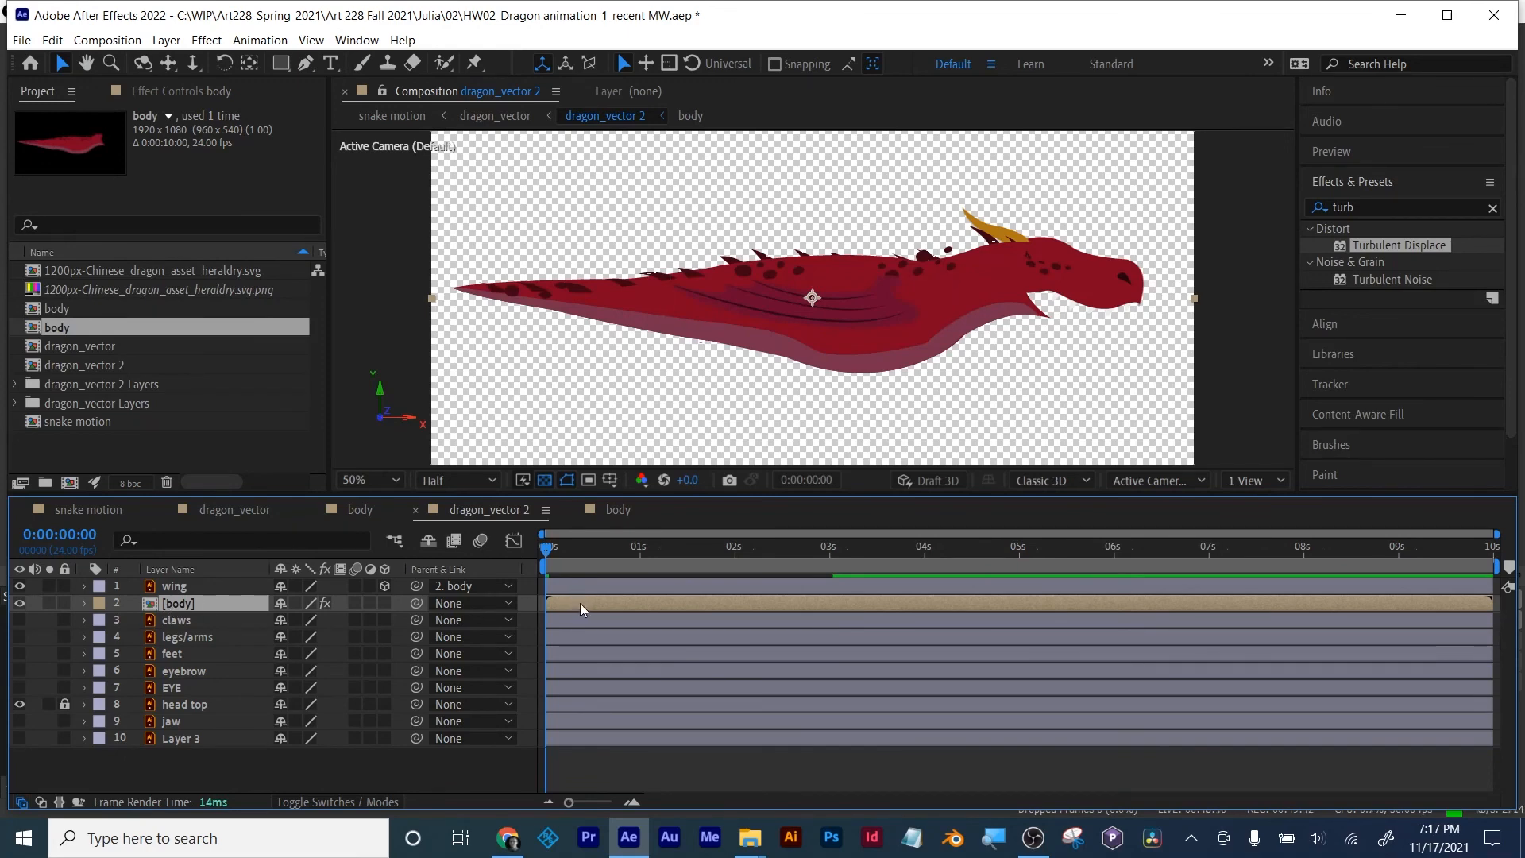
# Step: With the Puppet Pin tool, show the body layer's mesh and set its Expansion to 15
pyautogui.click(474, 63)
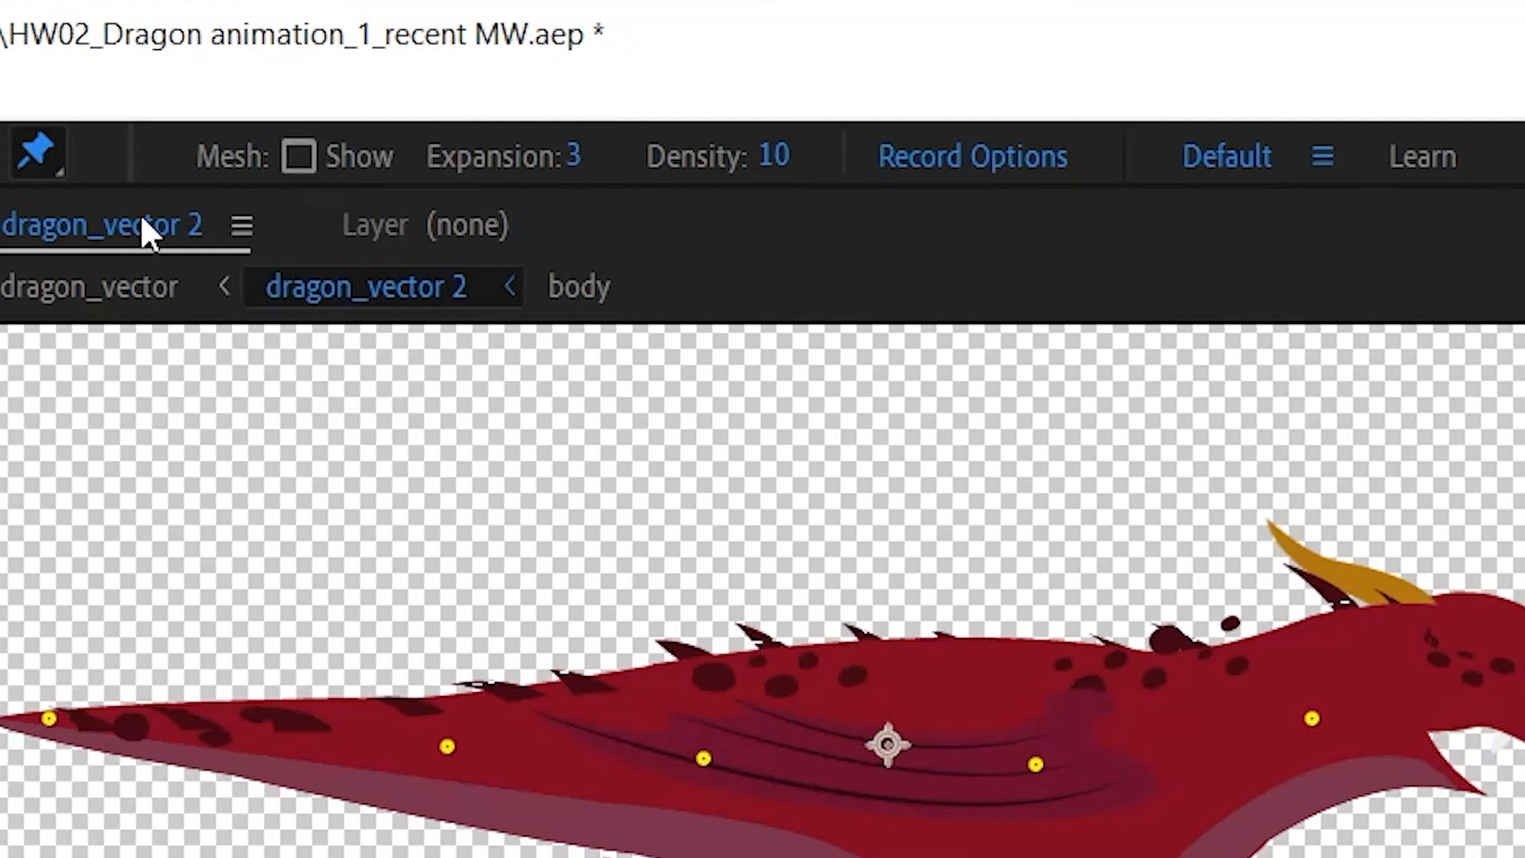
pyautogui.click(299, 155)
pyautogui.scroll(1, 902, 614)
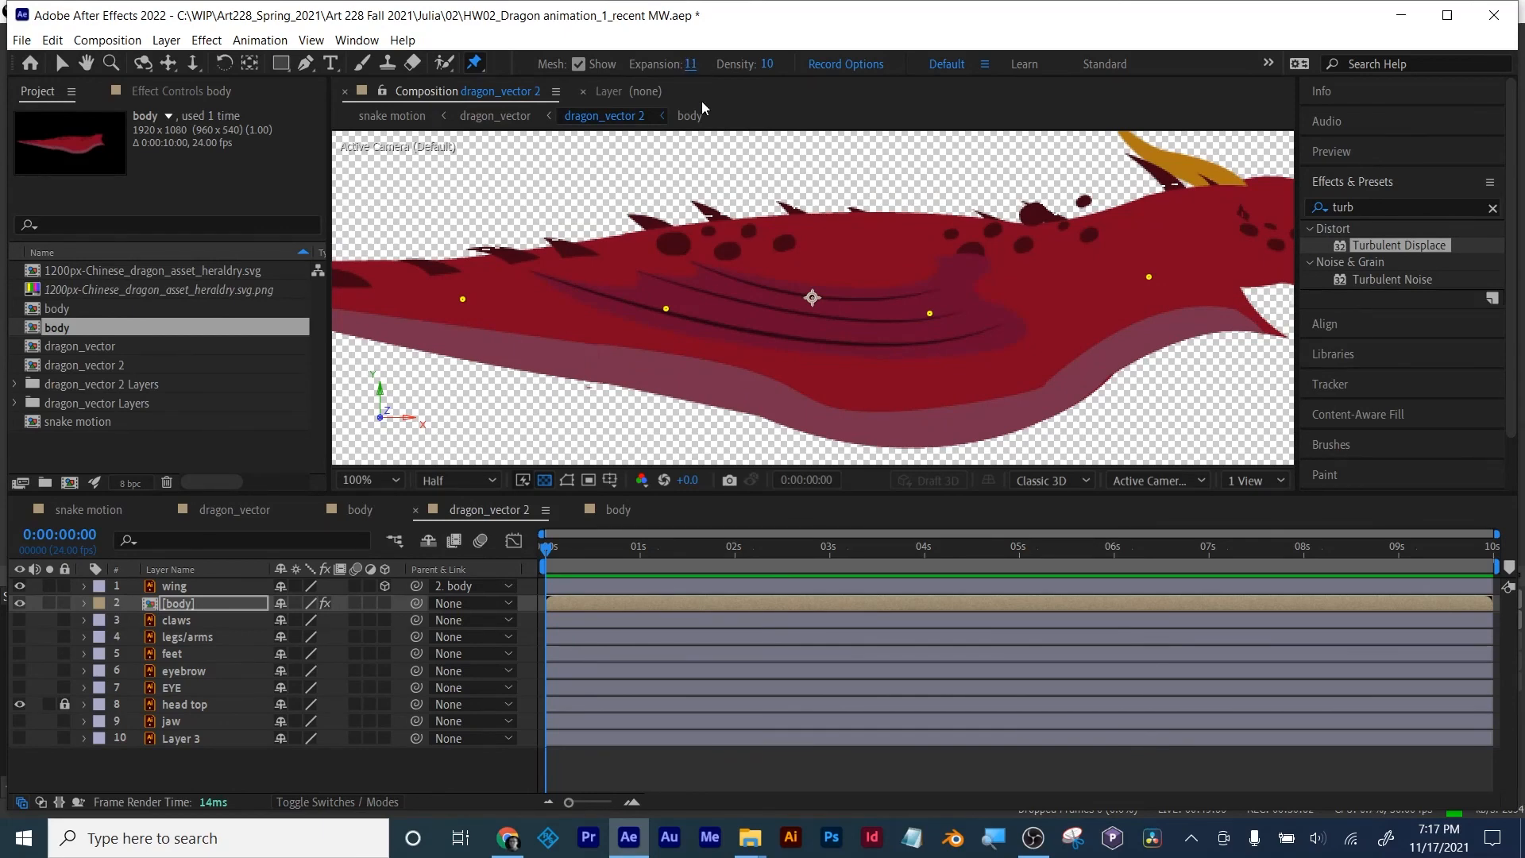
pyautogui.click(694, 64)
pyautogui.write('15')
pyautogui.press('Return')
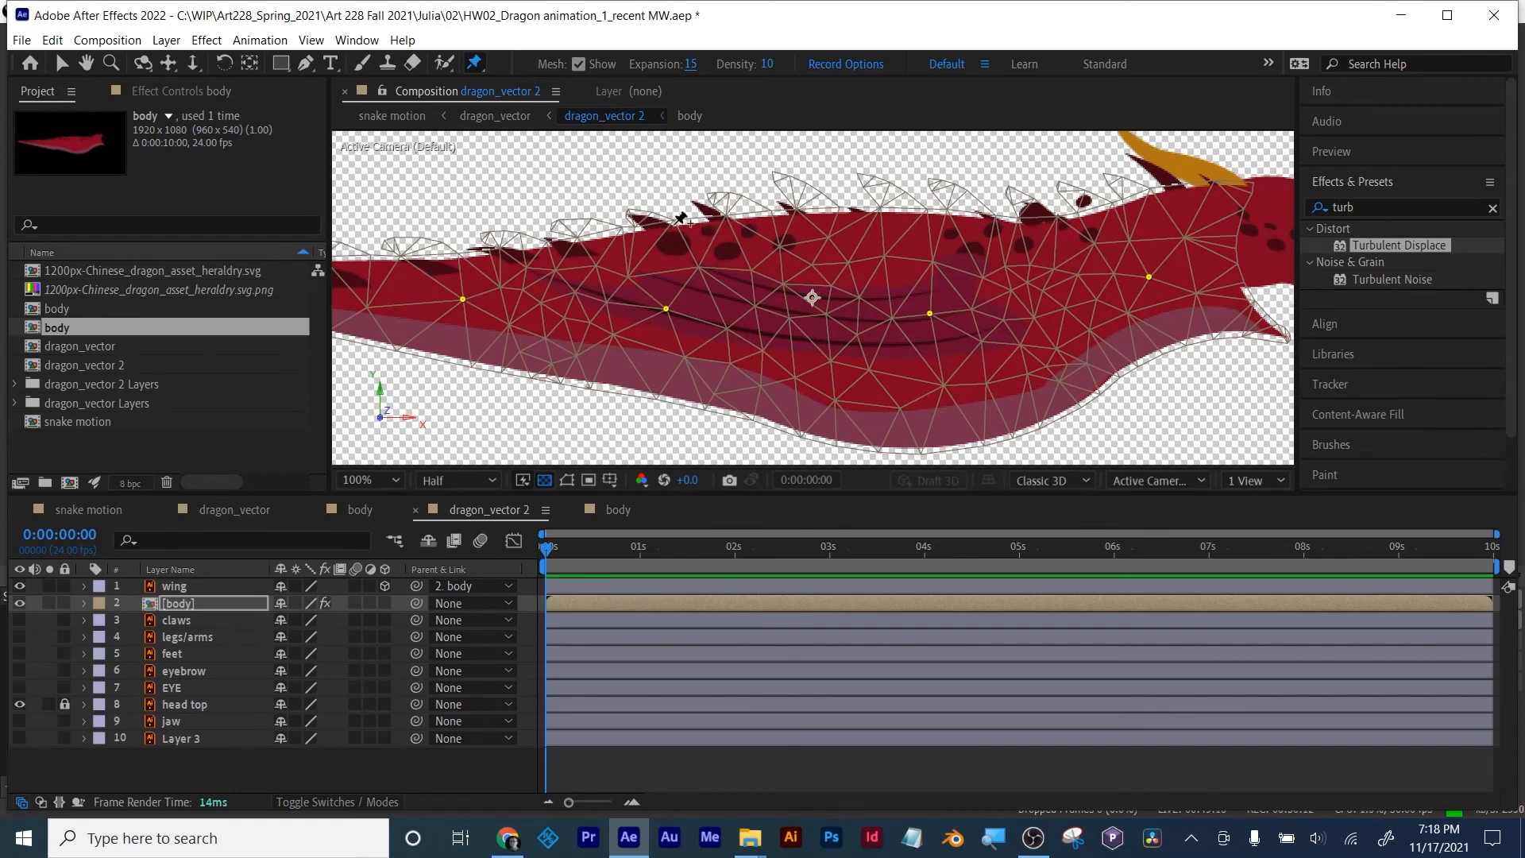
pyautogui.press(',')
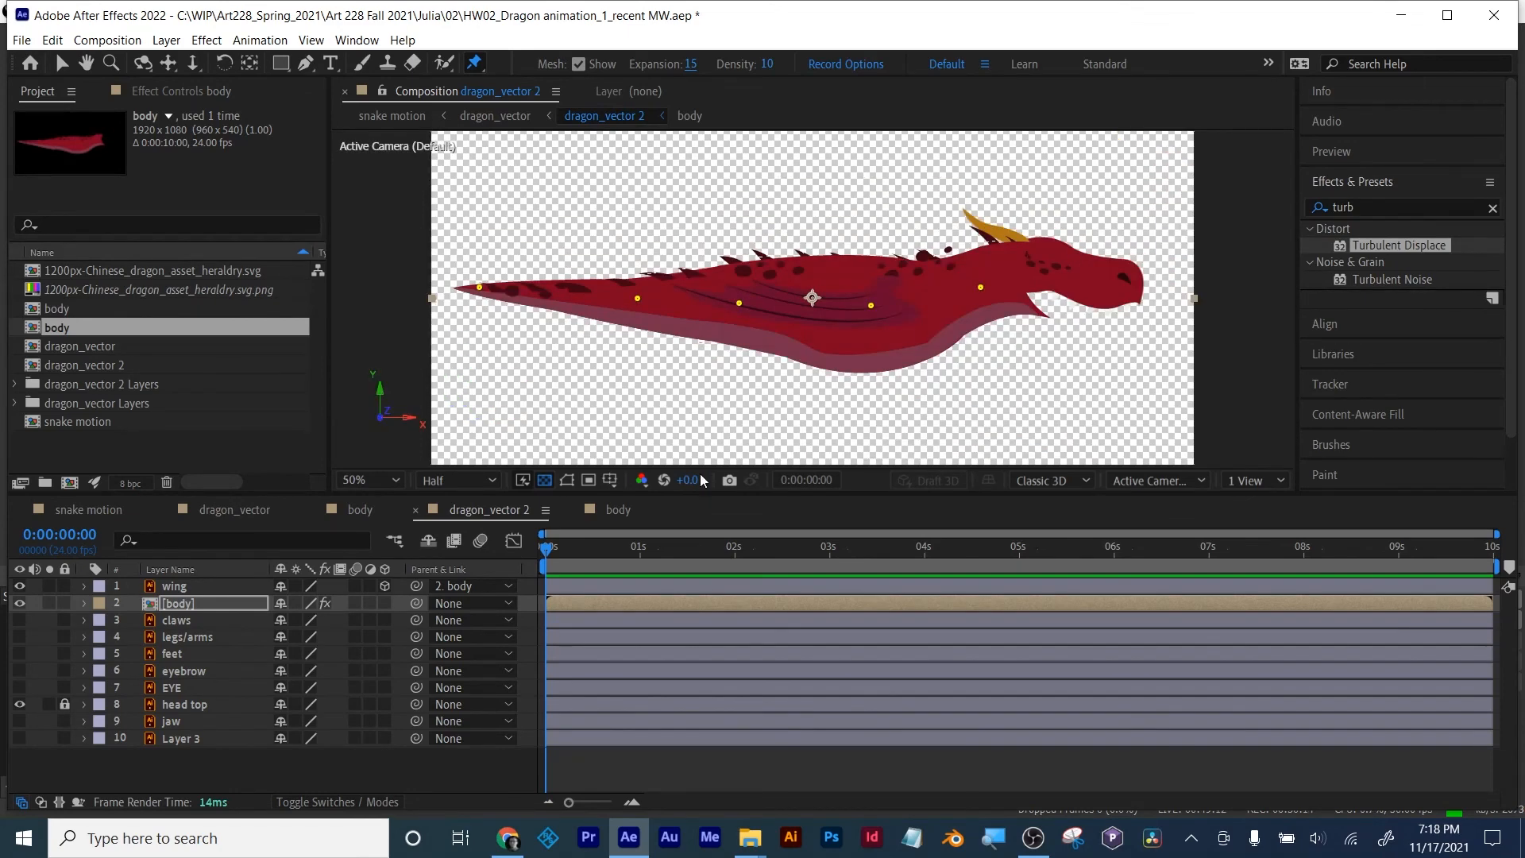
# Step: Open the nested body composition, check its spikes layer, and return to dragon_vector 2
pyautogui.moveTo(579, 550); pyautogui.dragTo(534, 548)
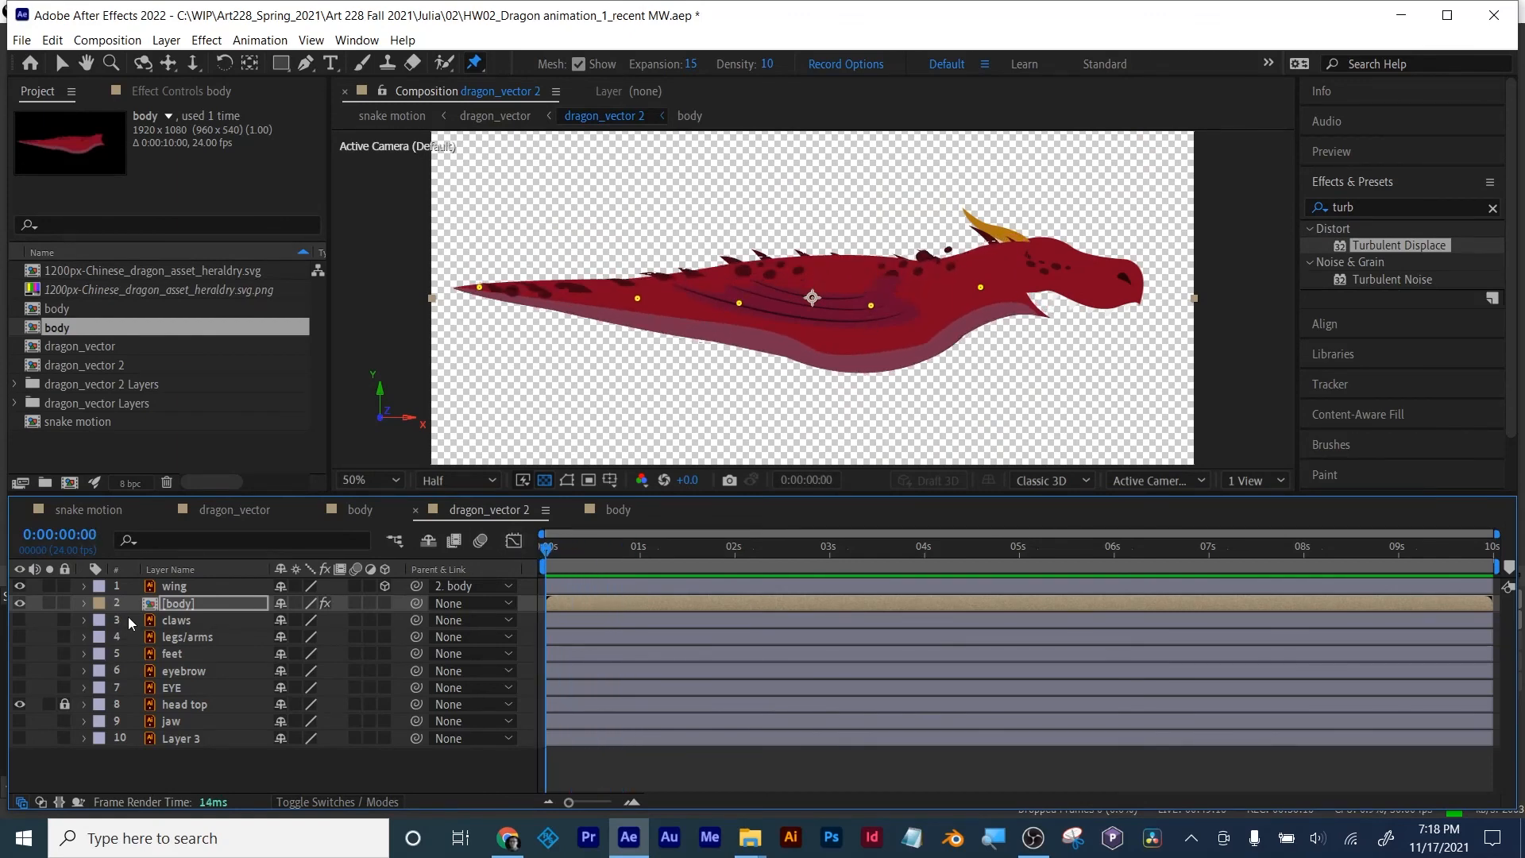
pyautogui.doubleClick(178, 607)
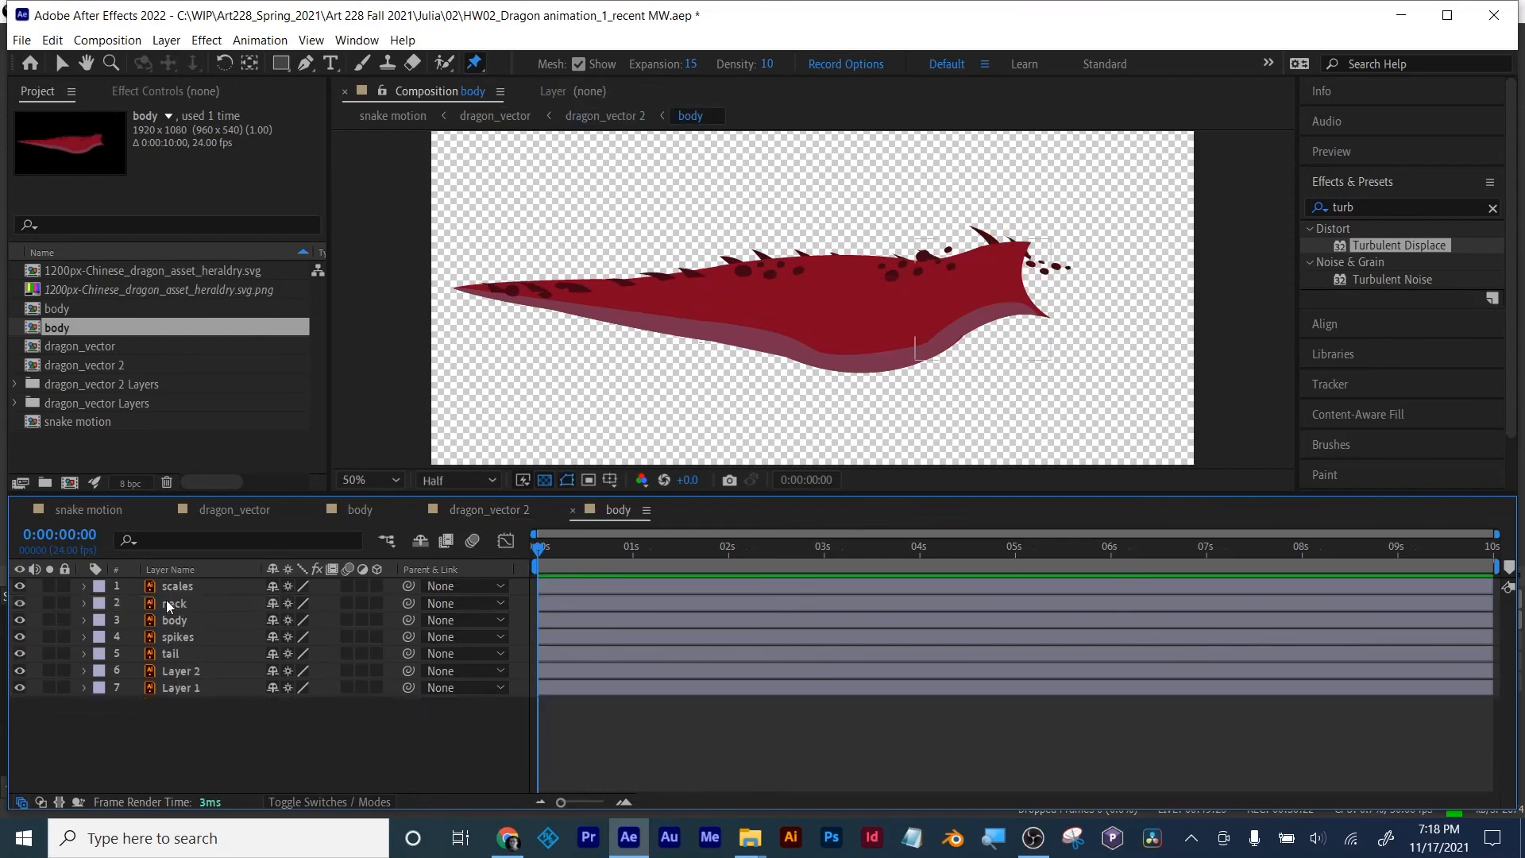
pyautogui.click(173, 637)
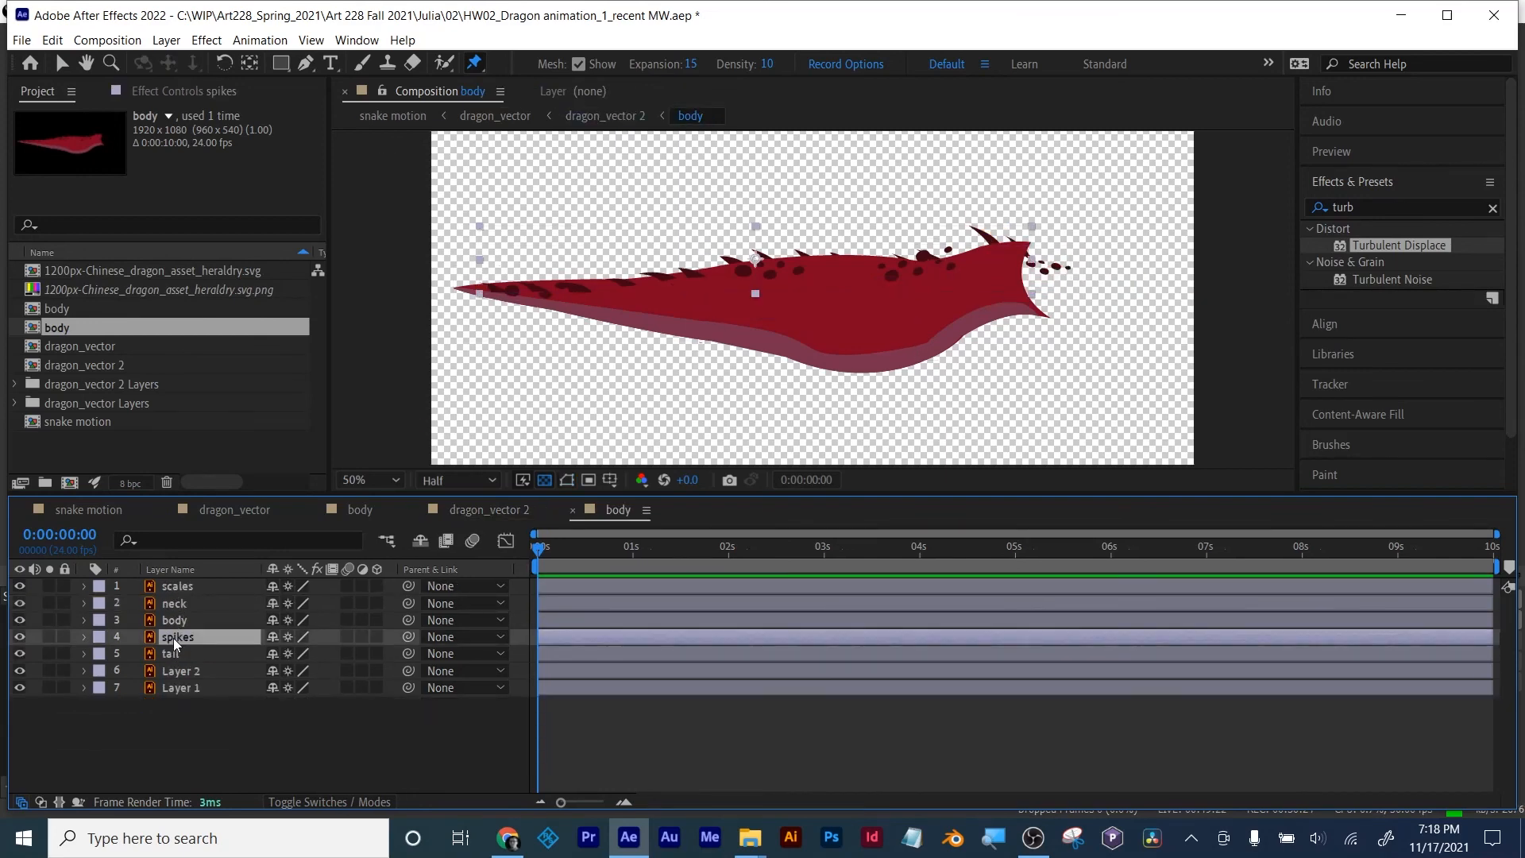
pyautogui.click(457, 509)
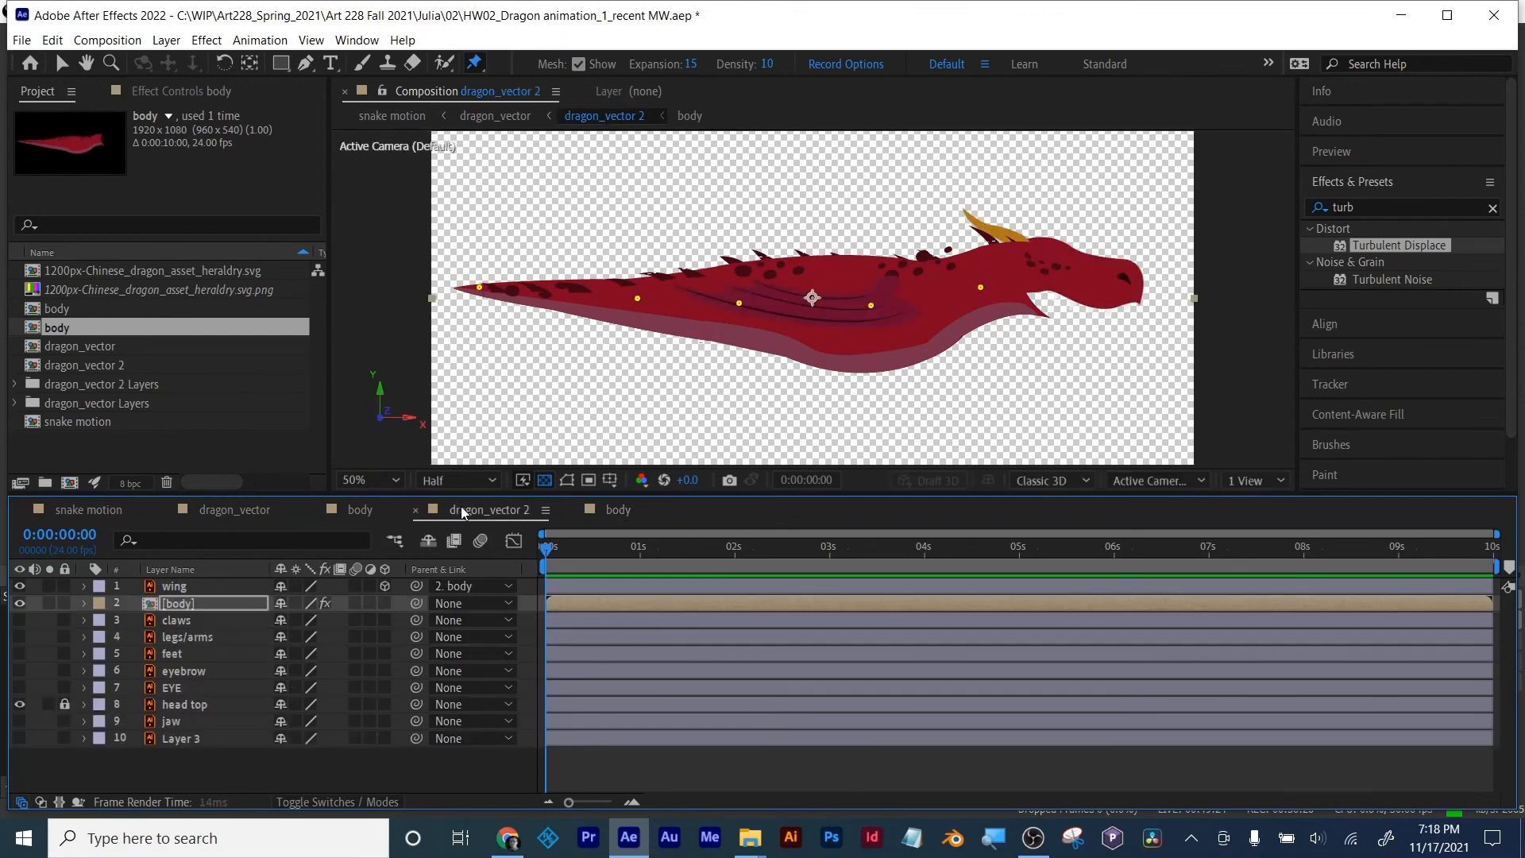
# Step: Try a puppet pin beneath the spikes in the middle of the dragon's back and undo it
pyautogui.scroll(2, 700, 234)
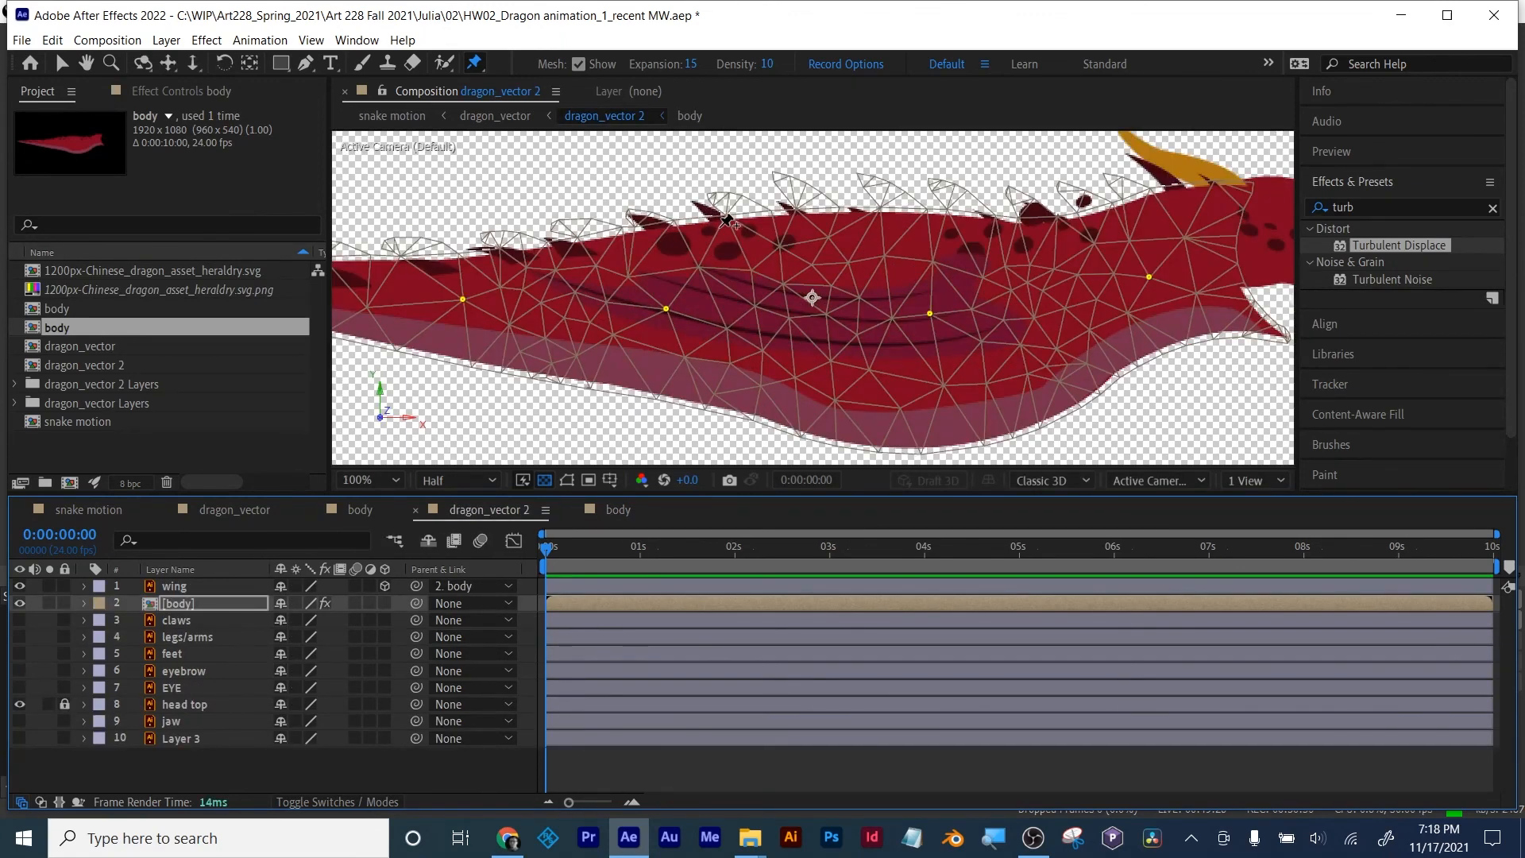
pyautogui.click(711, 229)
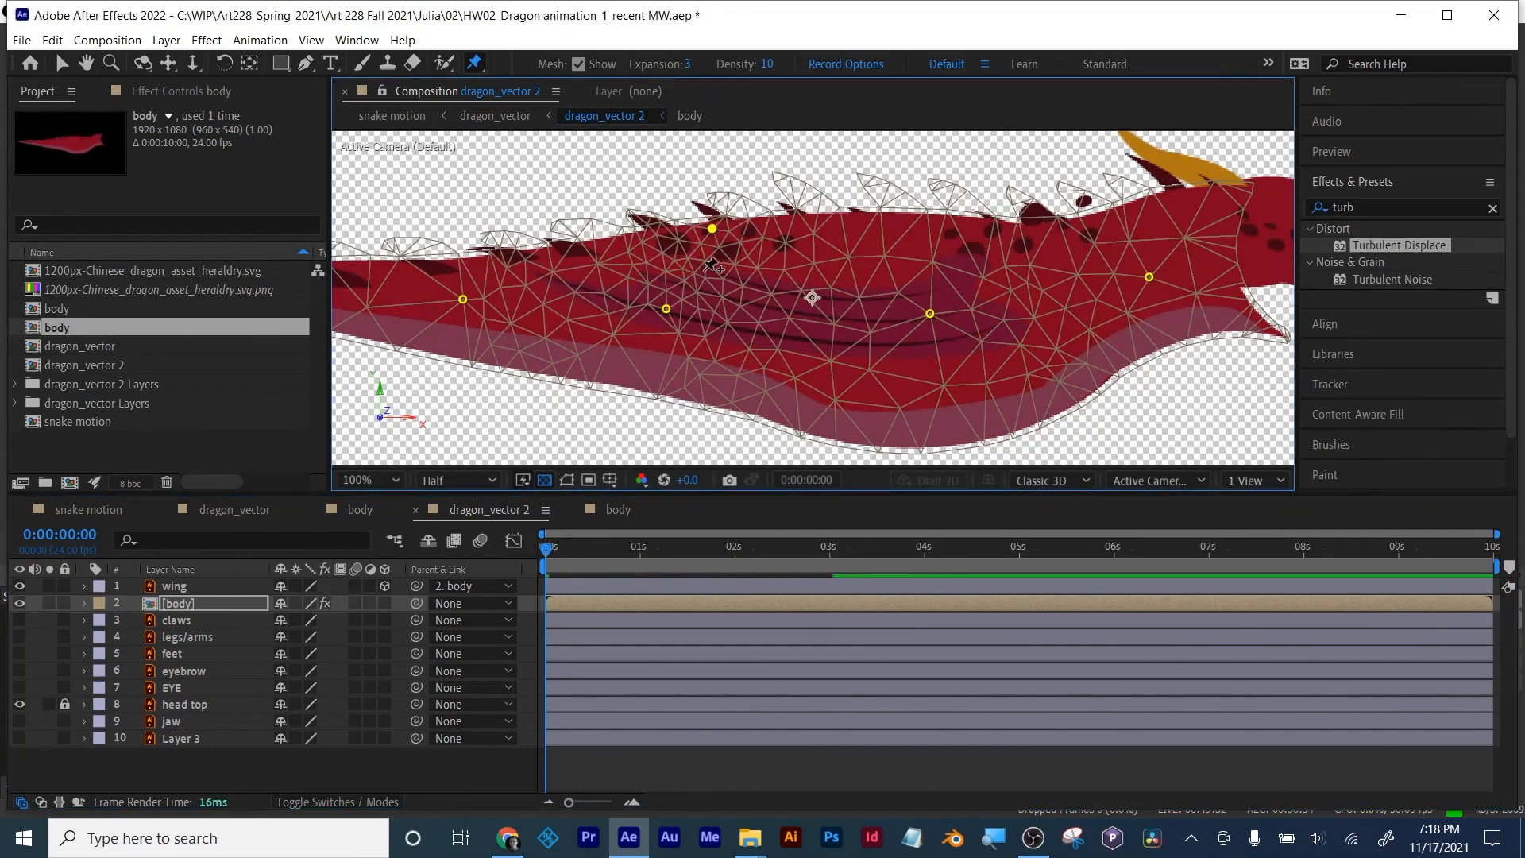
pyautogui.hotkey('ctrl', 'z')
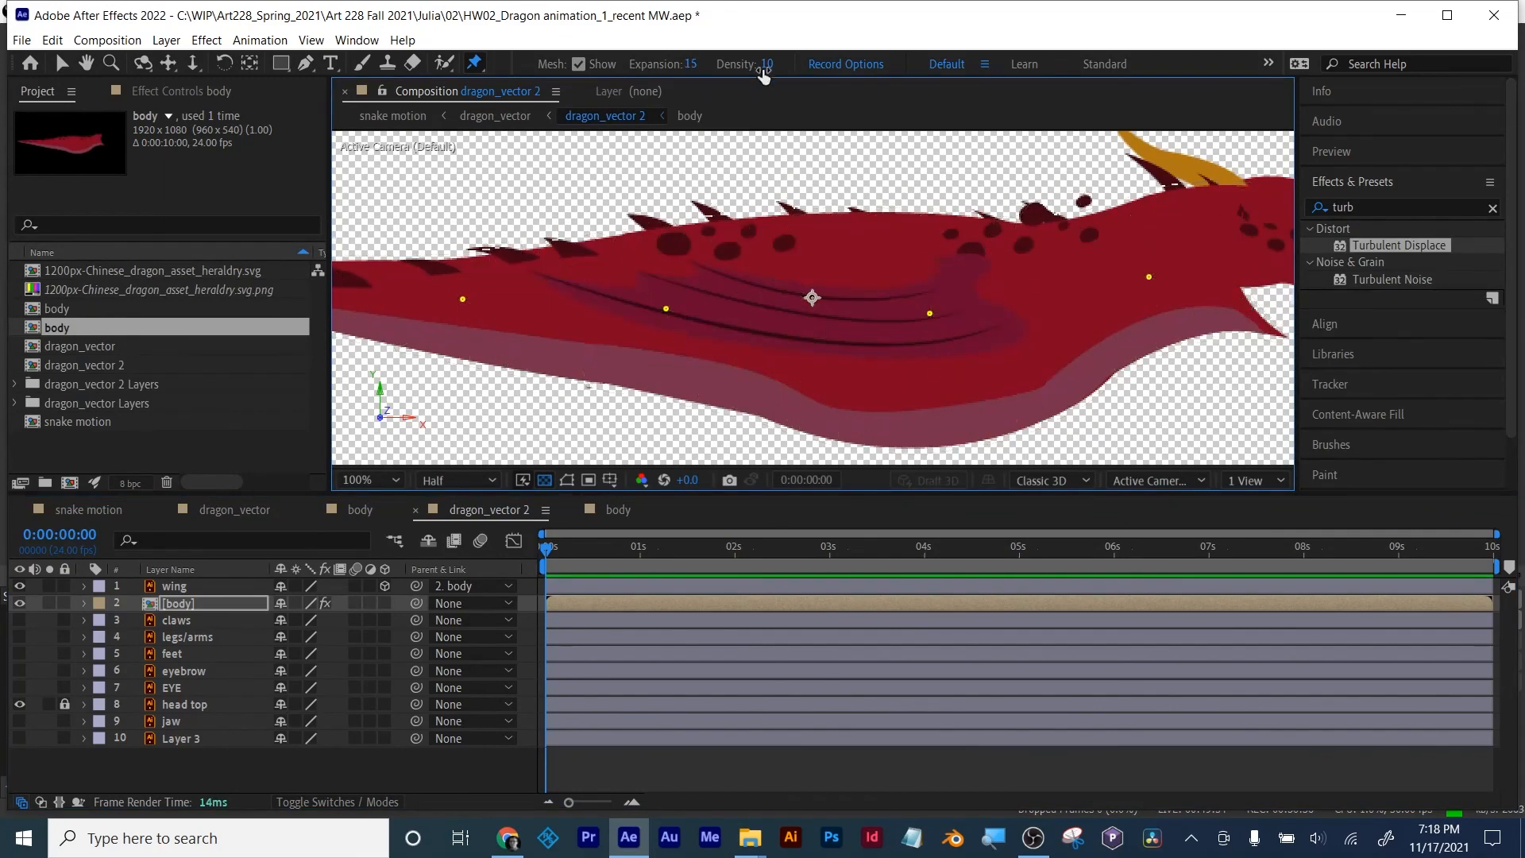
# Step: Set the puppet mesh Density to 12 and Expansion to 89, and inspect the mesh along the tail
pyautogui.moveTo(784, 64); pyautogui.dragTo(802, 60)
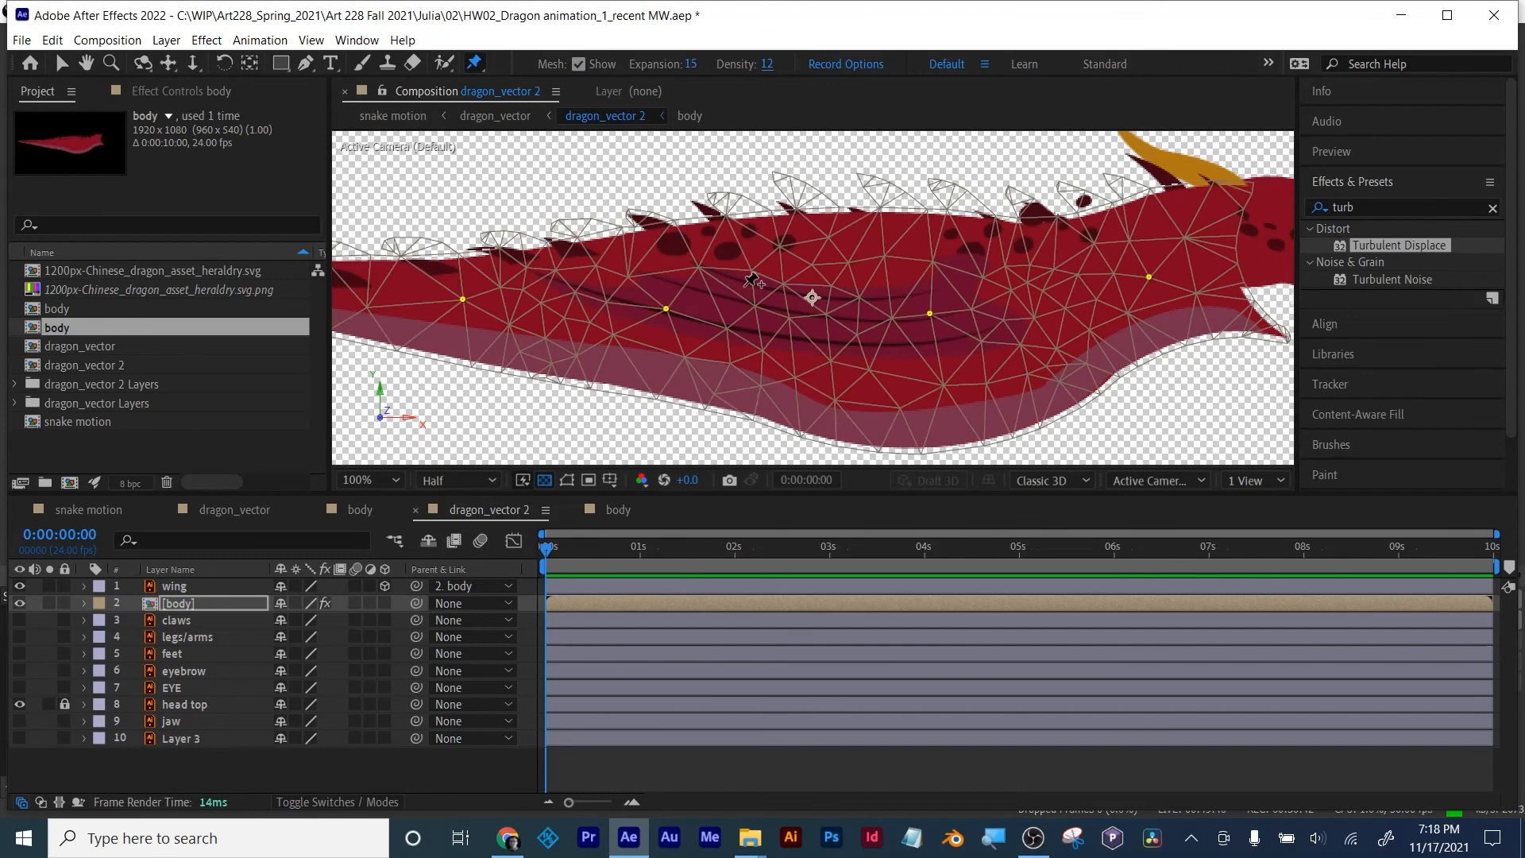
pyautogui.moveTo(688, 69); pyautogui.dragTo(769, 65)
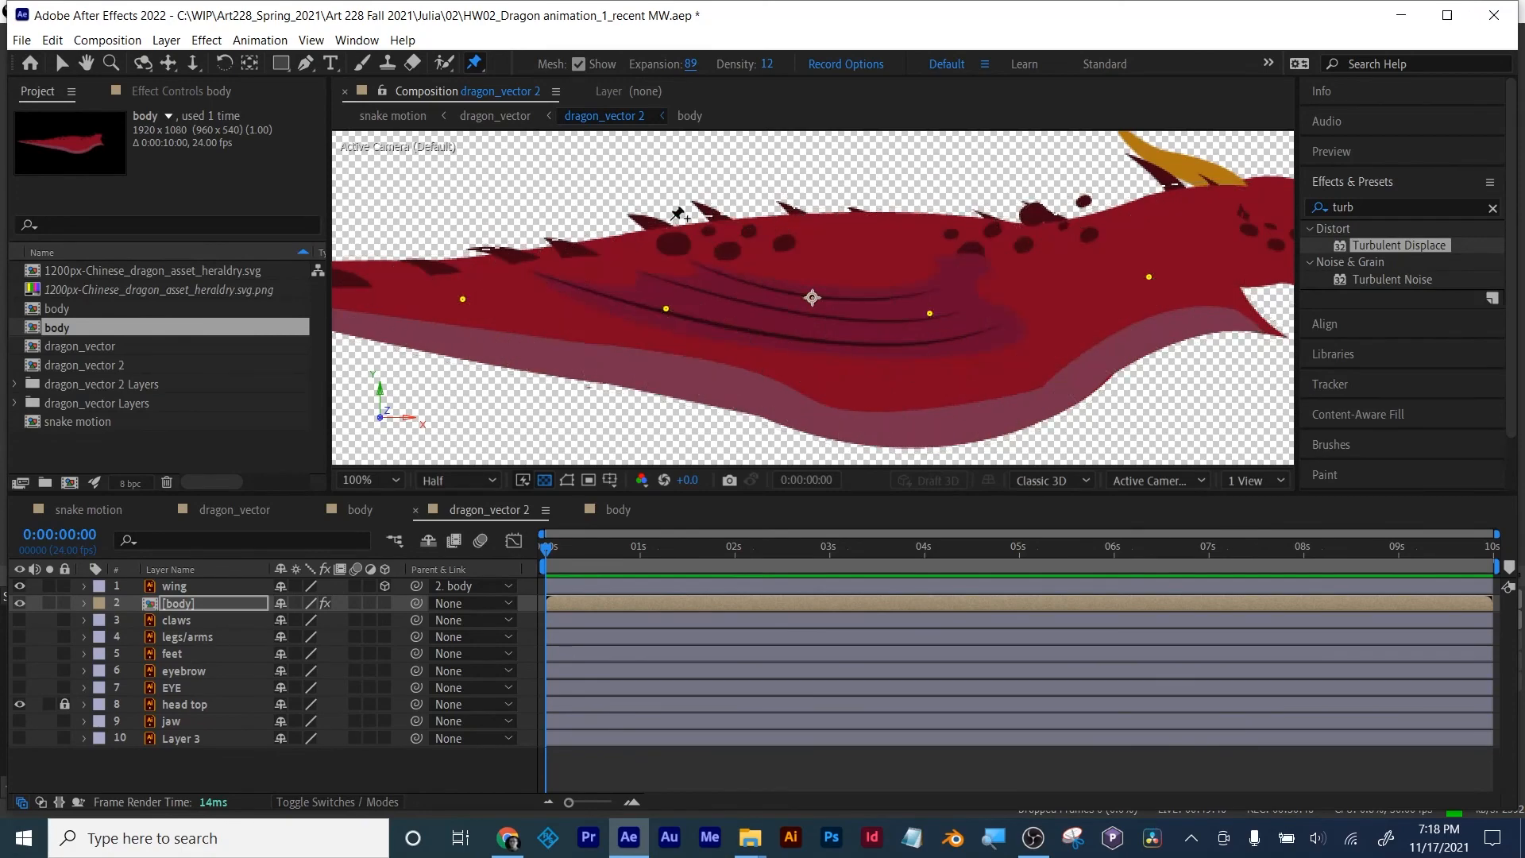
pyautogui.moveTo(565, 256); pyautogui.dragTo(890, 250)
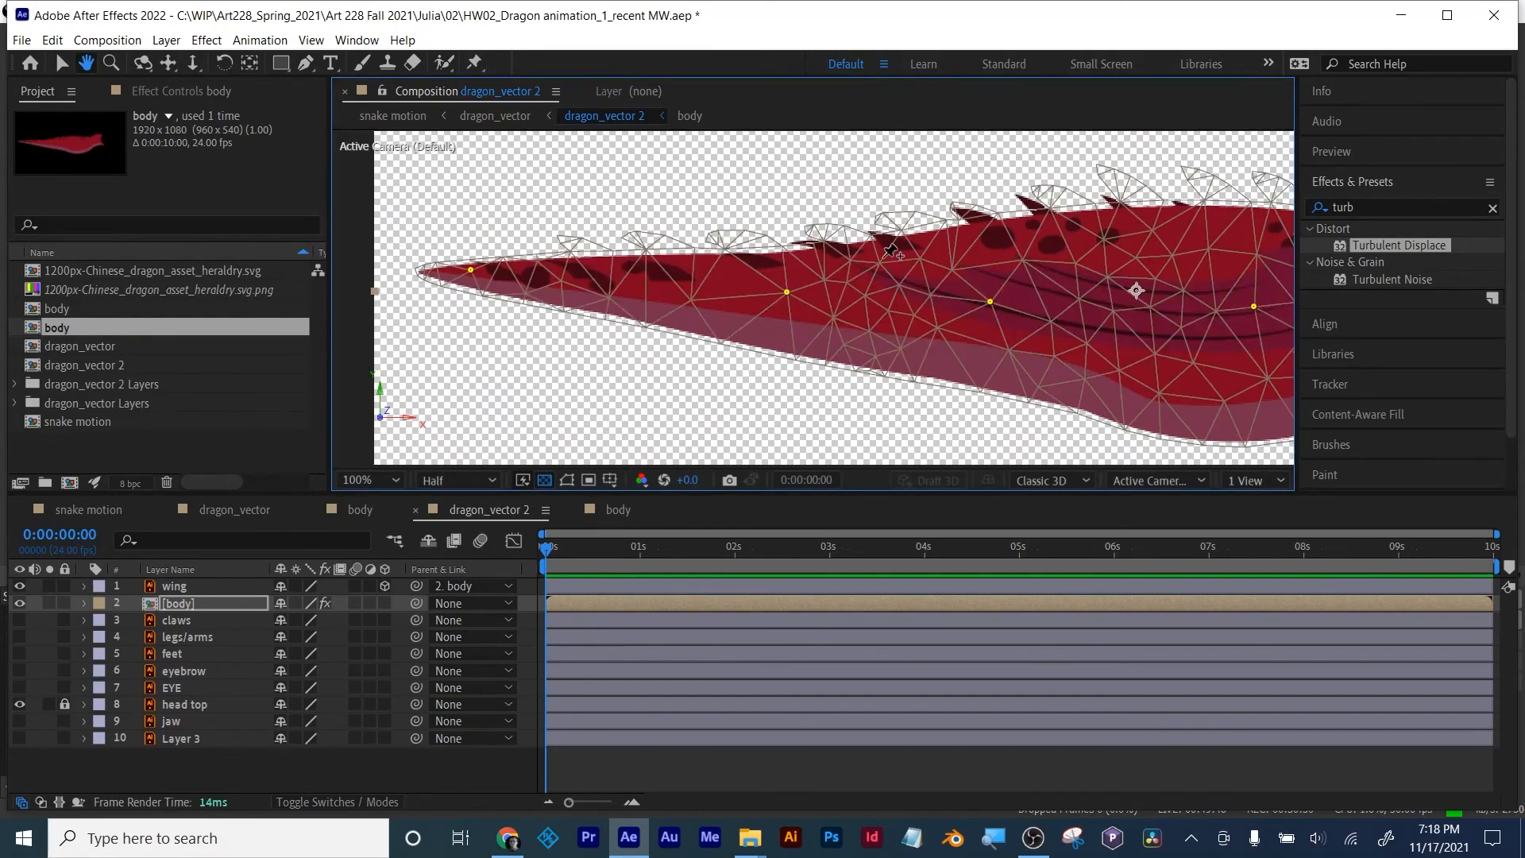
pyautogui.scroll(-2, 834, 282)
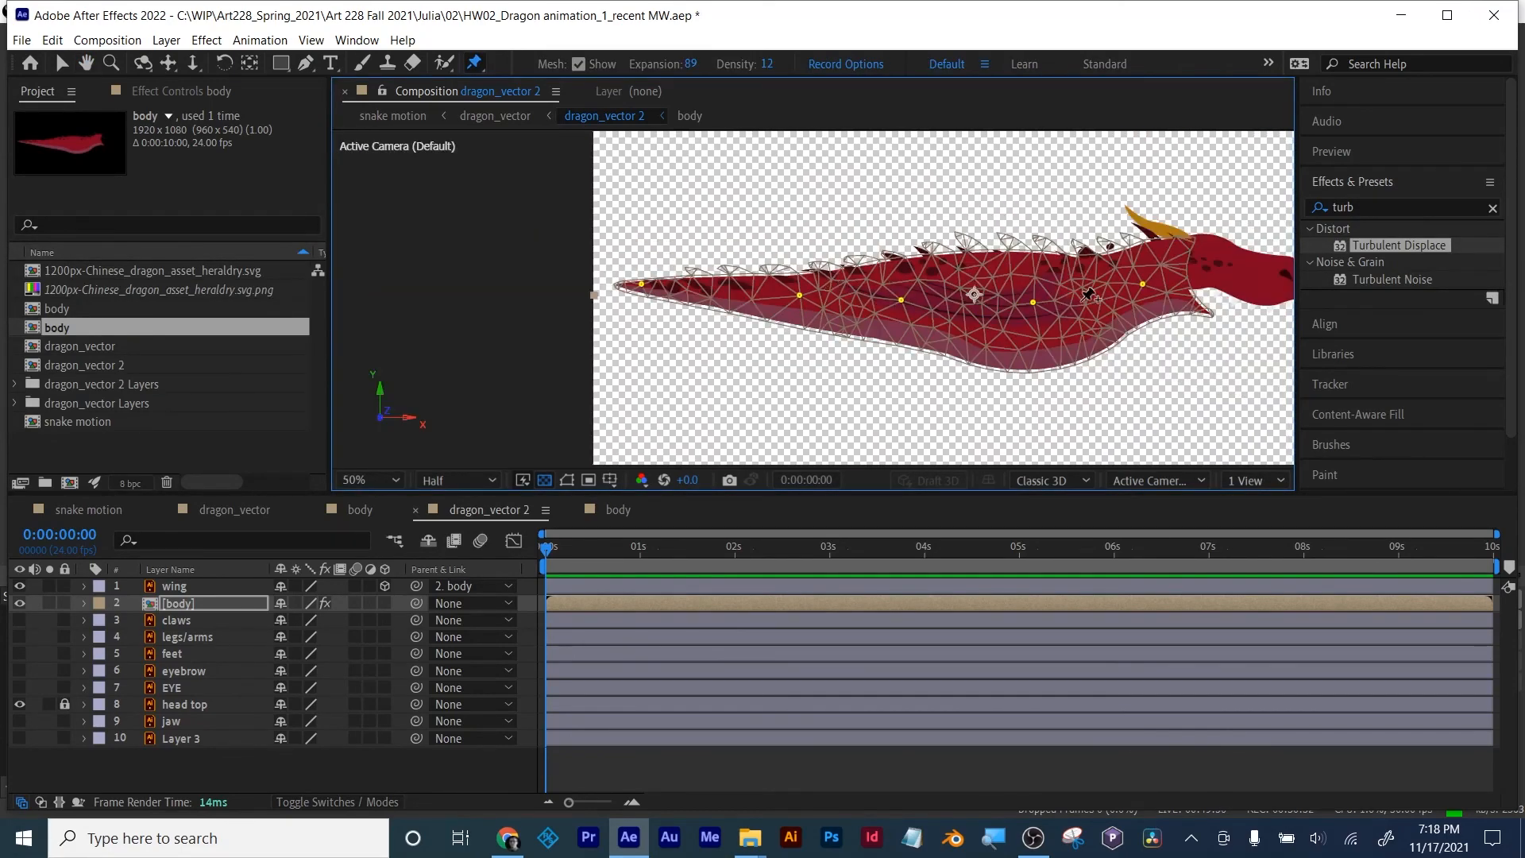
# Step: Add three puppet pins to the body layer beneath the two large spikes in the middle of the dragon's back
pyautogui.moveTo(1088, 297); pyautogui.dragTo(986, 315)
pyautogui.scroll(4, 987, 316)
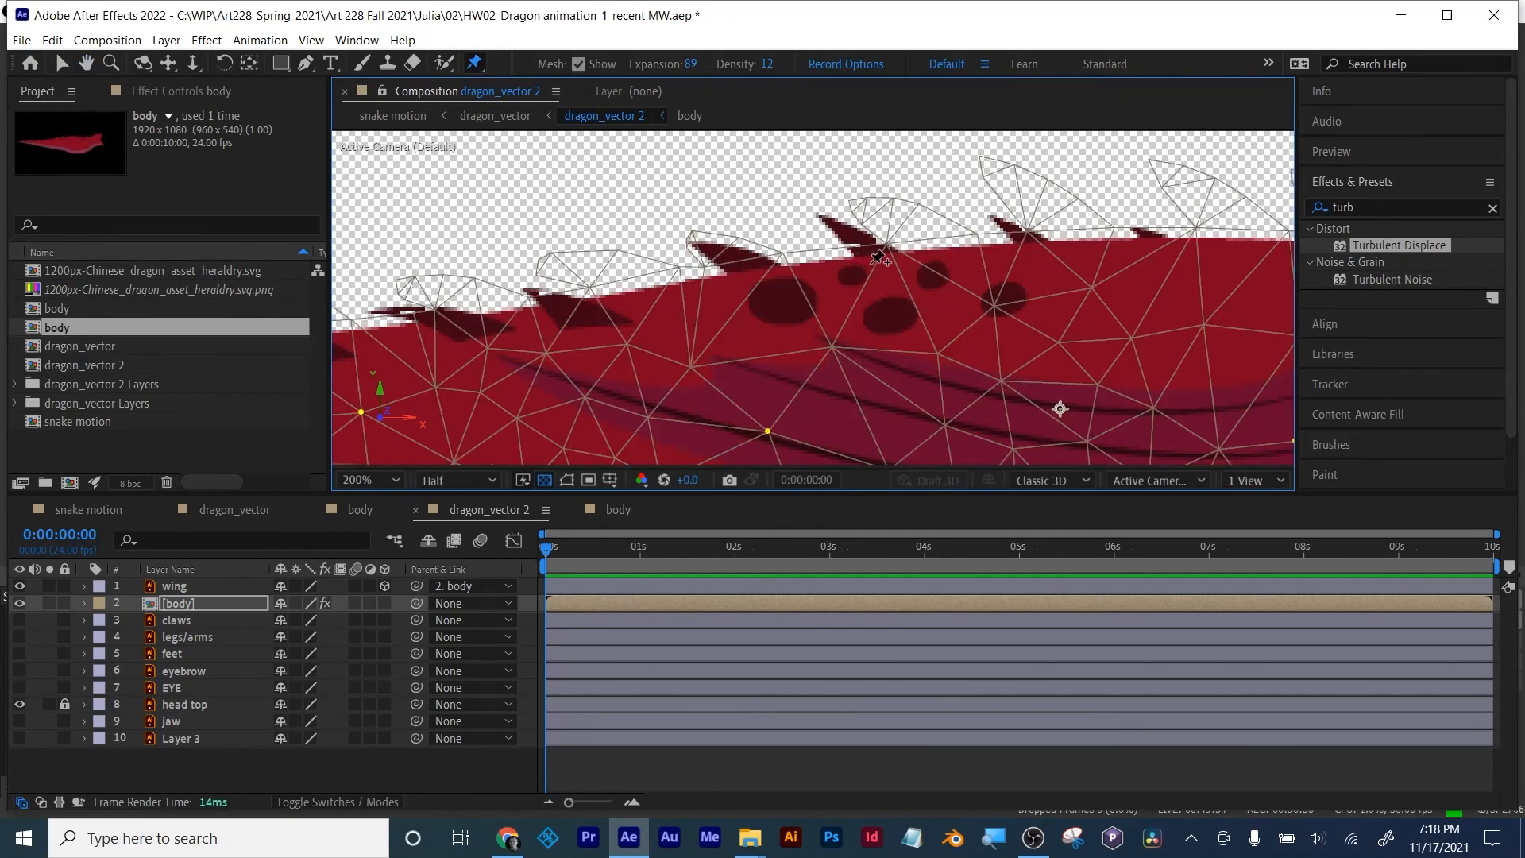
pyautogui.click(869, 262)
pyautogui.click(835, 232)
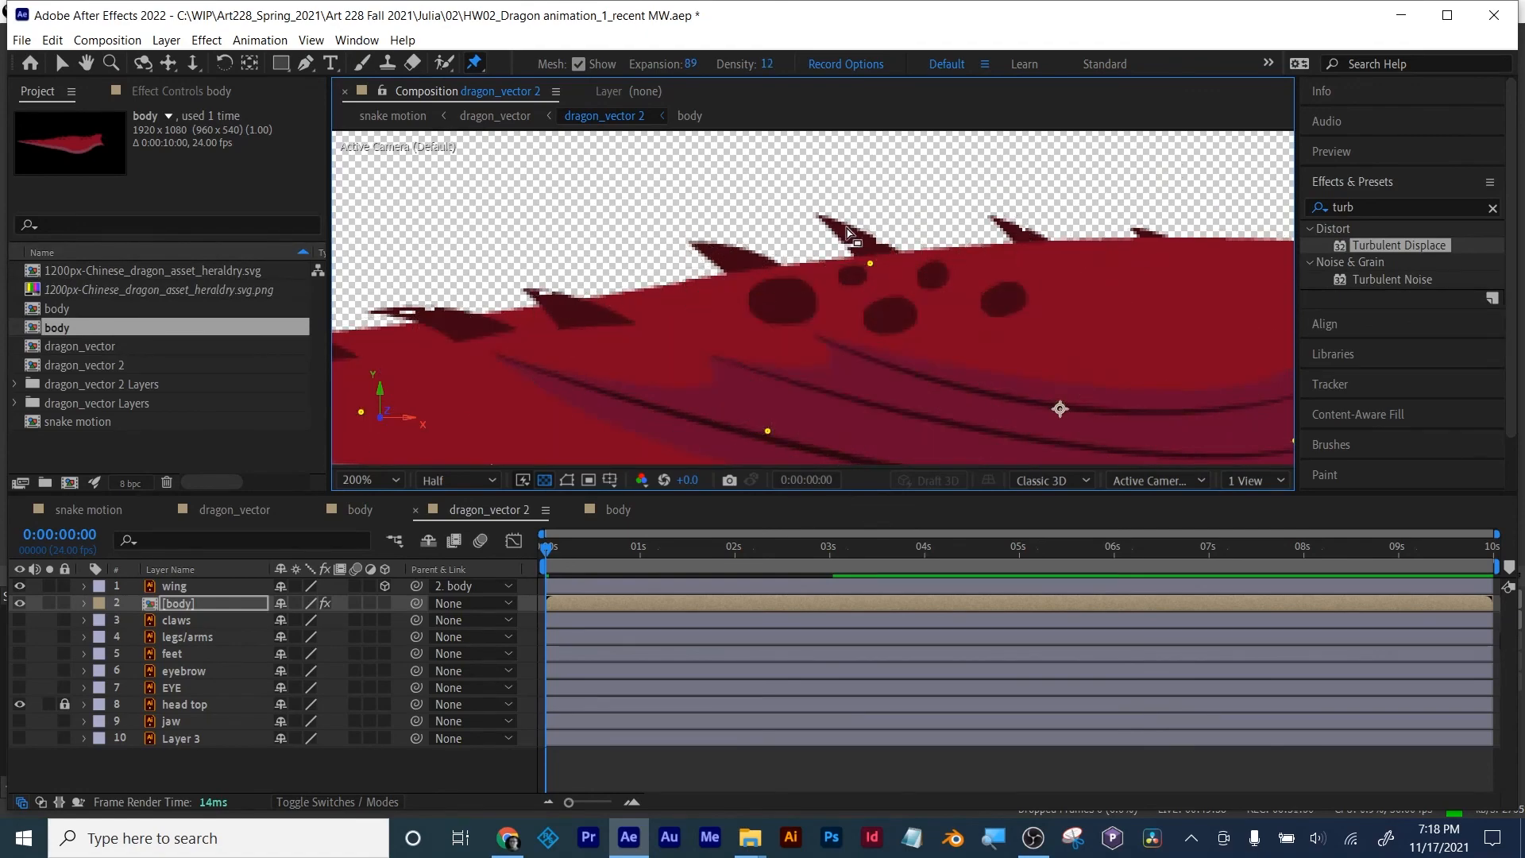
pyautogui.scroll(-1, 913, 274)
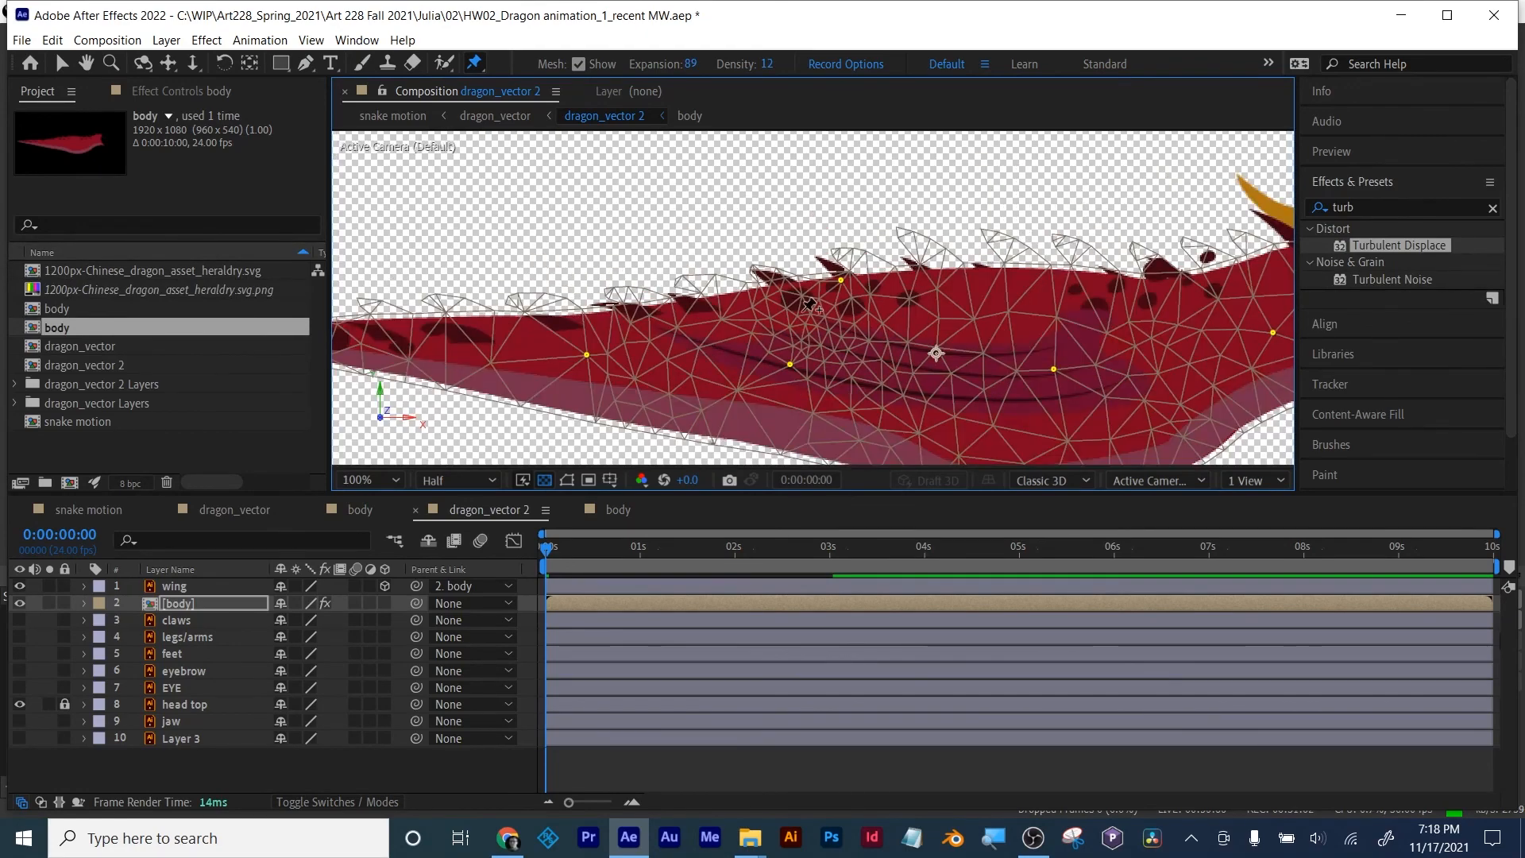
pyautogui.click(779, 300)
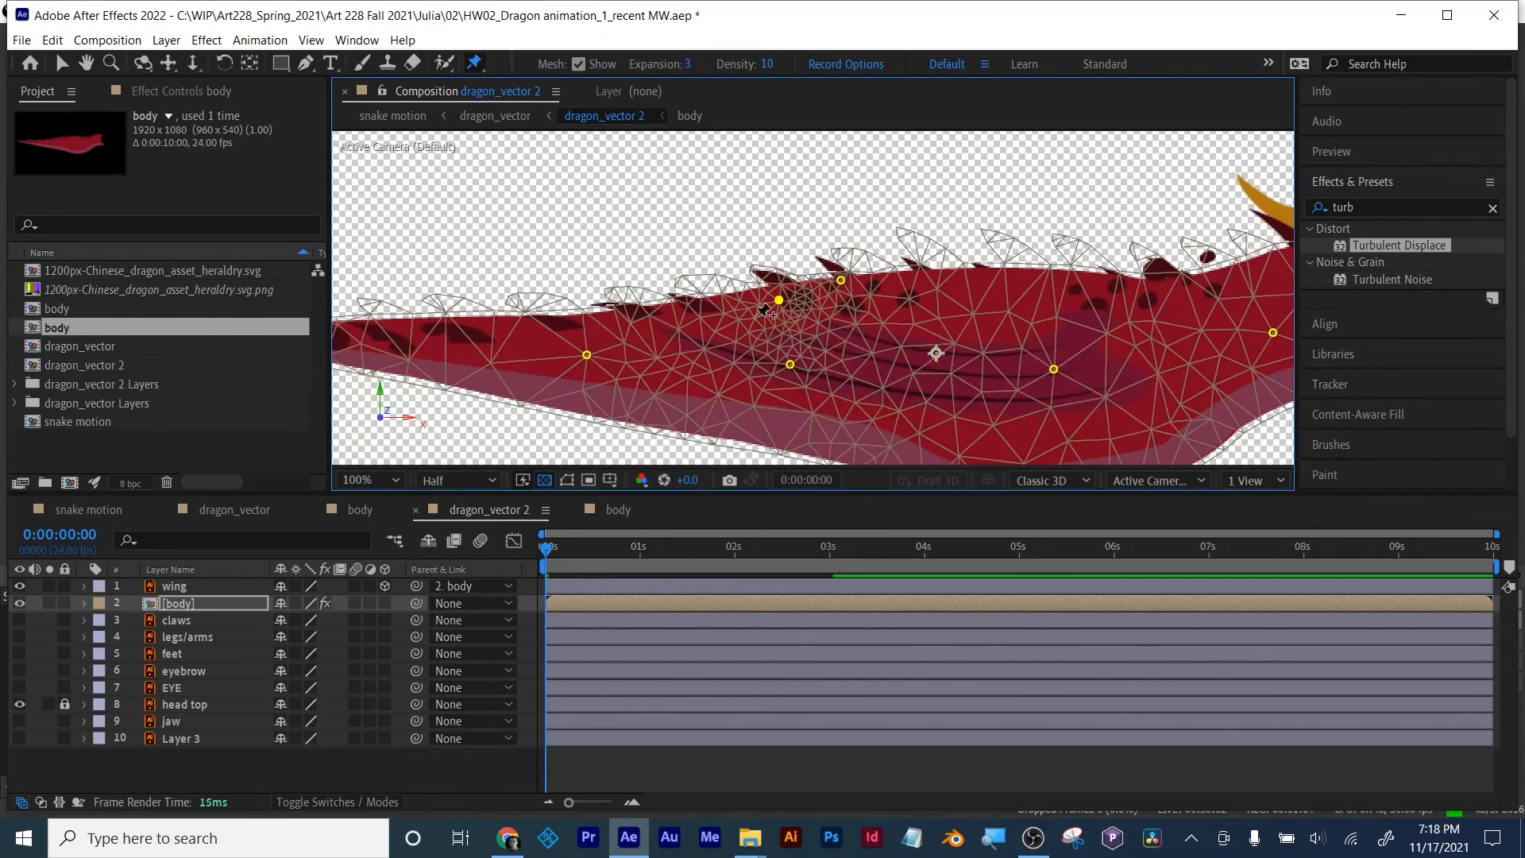
pyautogui.click(812, 291)
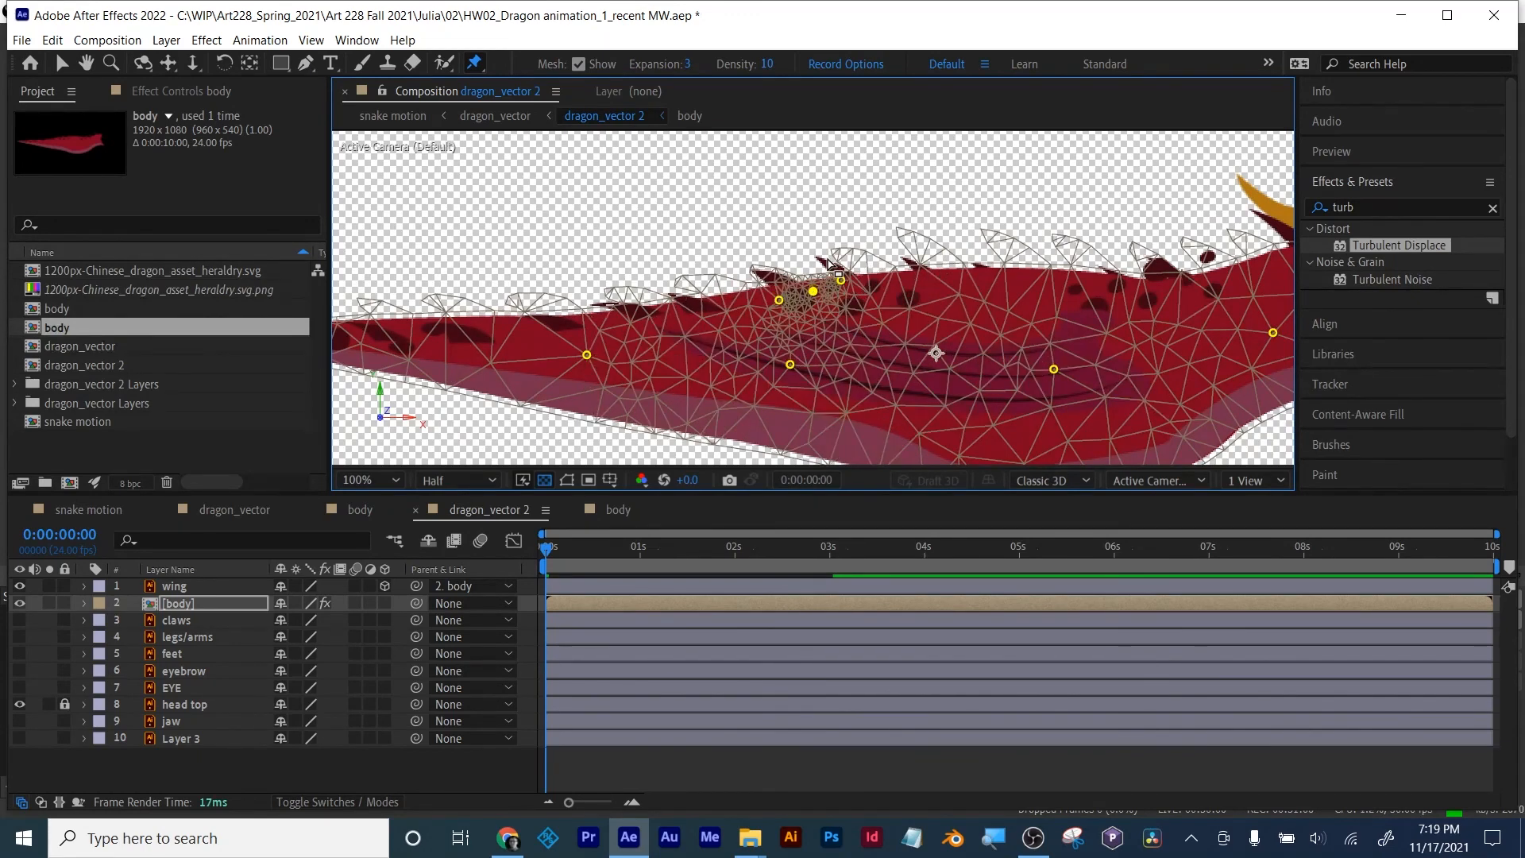
# Step: Add two more puppet pins at the base of the next two spikes toward the head
pyautogui.scroll(4, 827, 270)
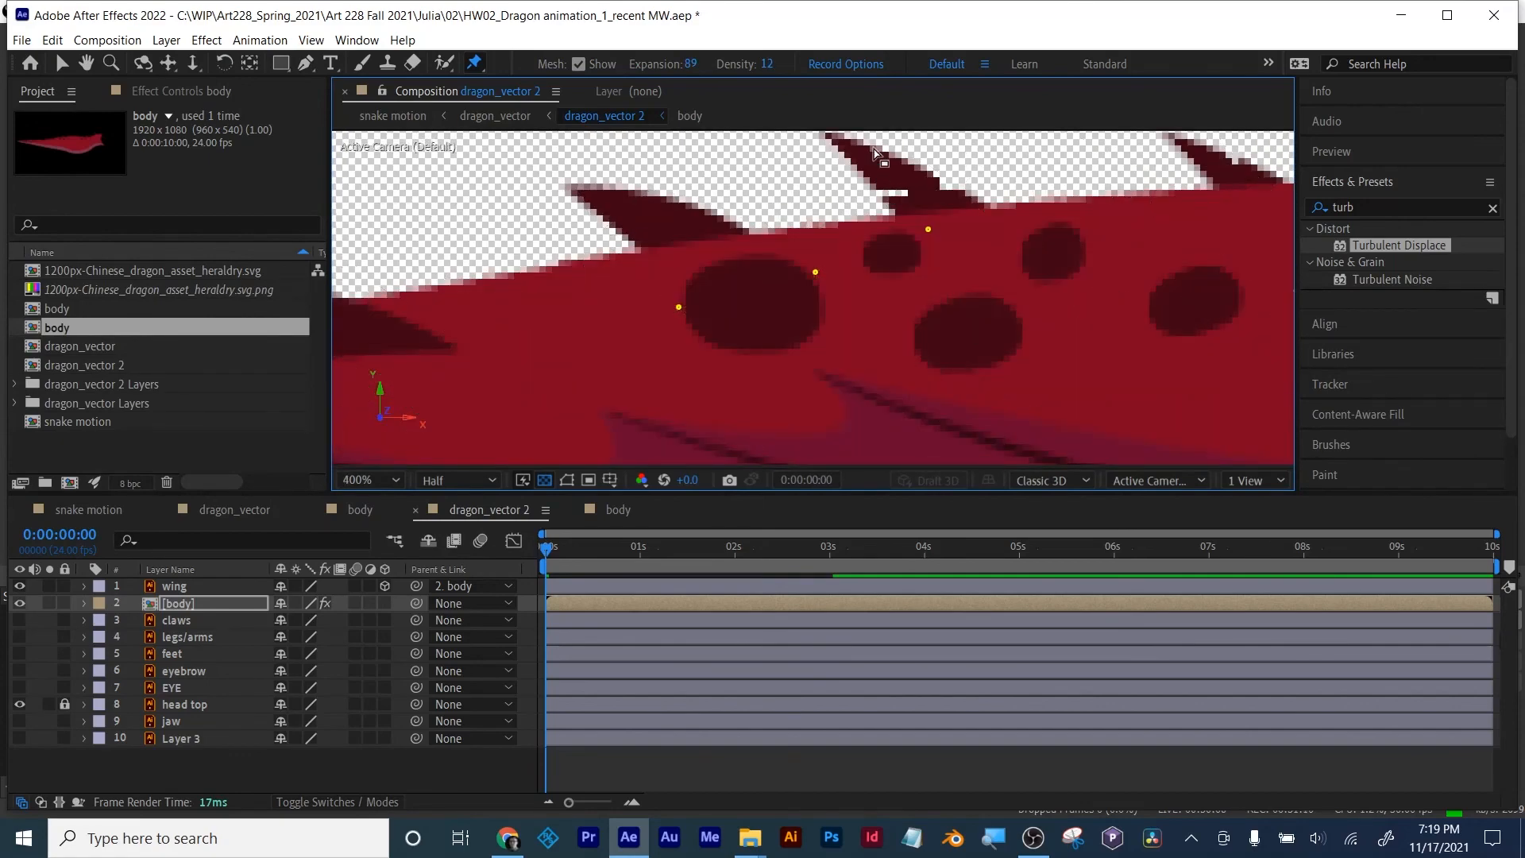
pyautogui.scroll(-2, 870, 156)
pyautogui.click(1030, 252)
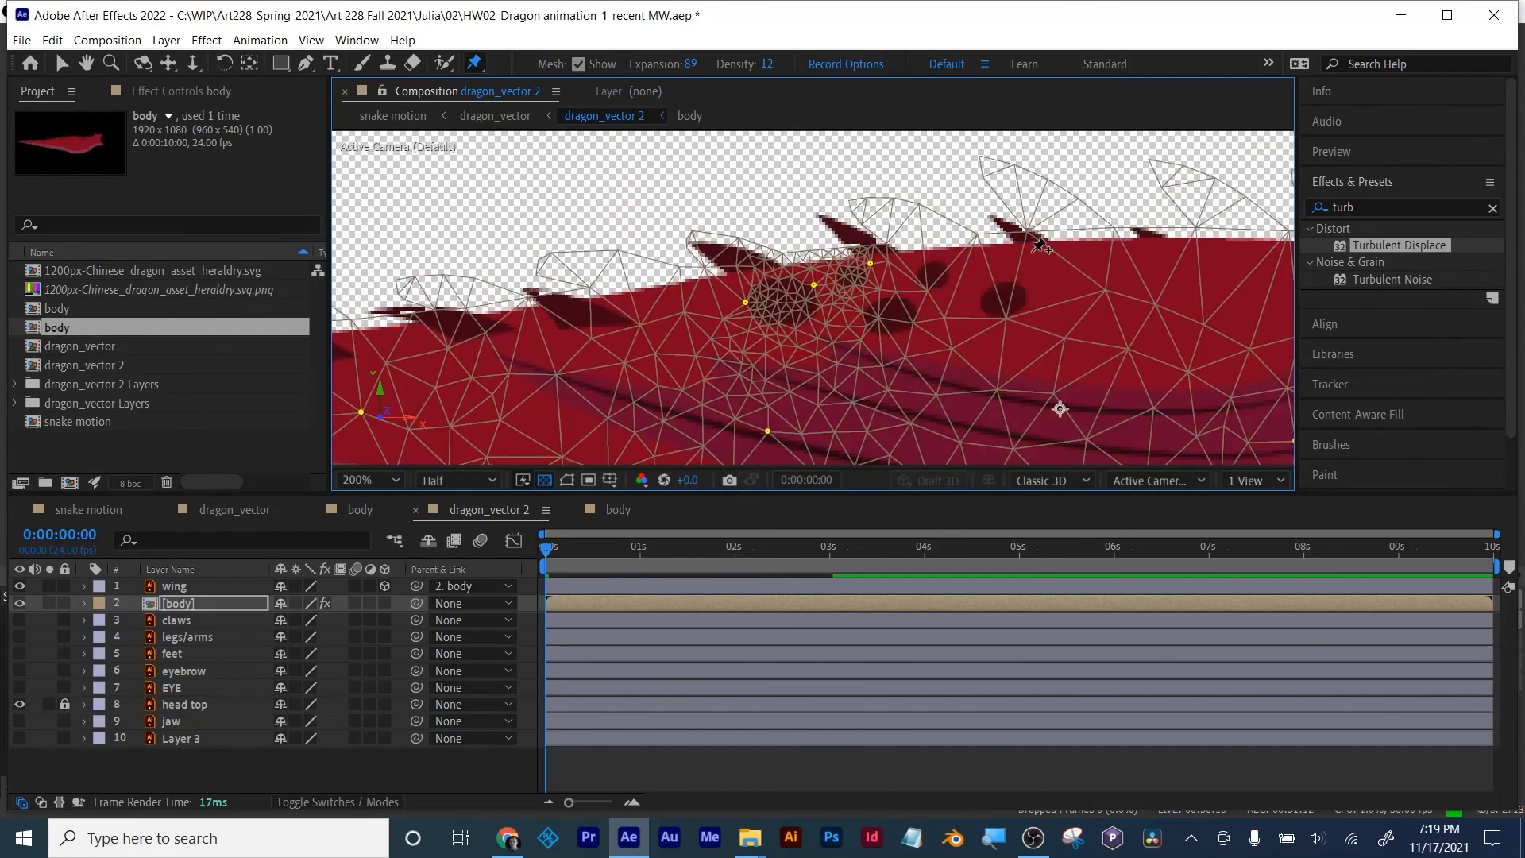
pyautogui.click(1156, 255)
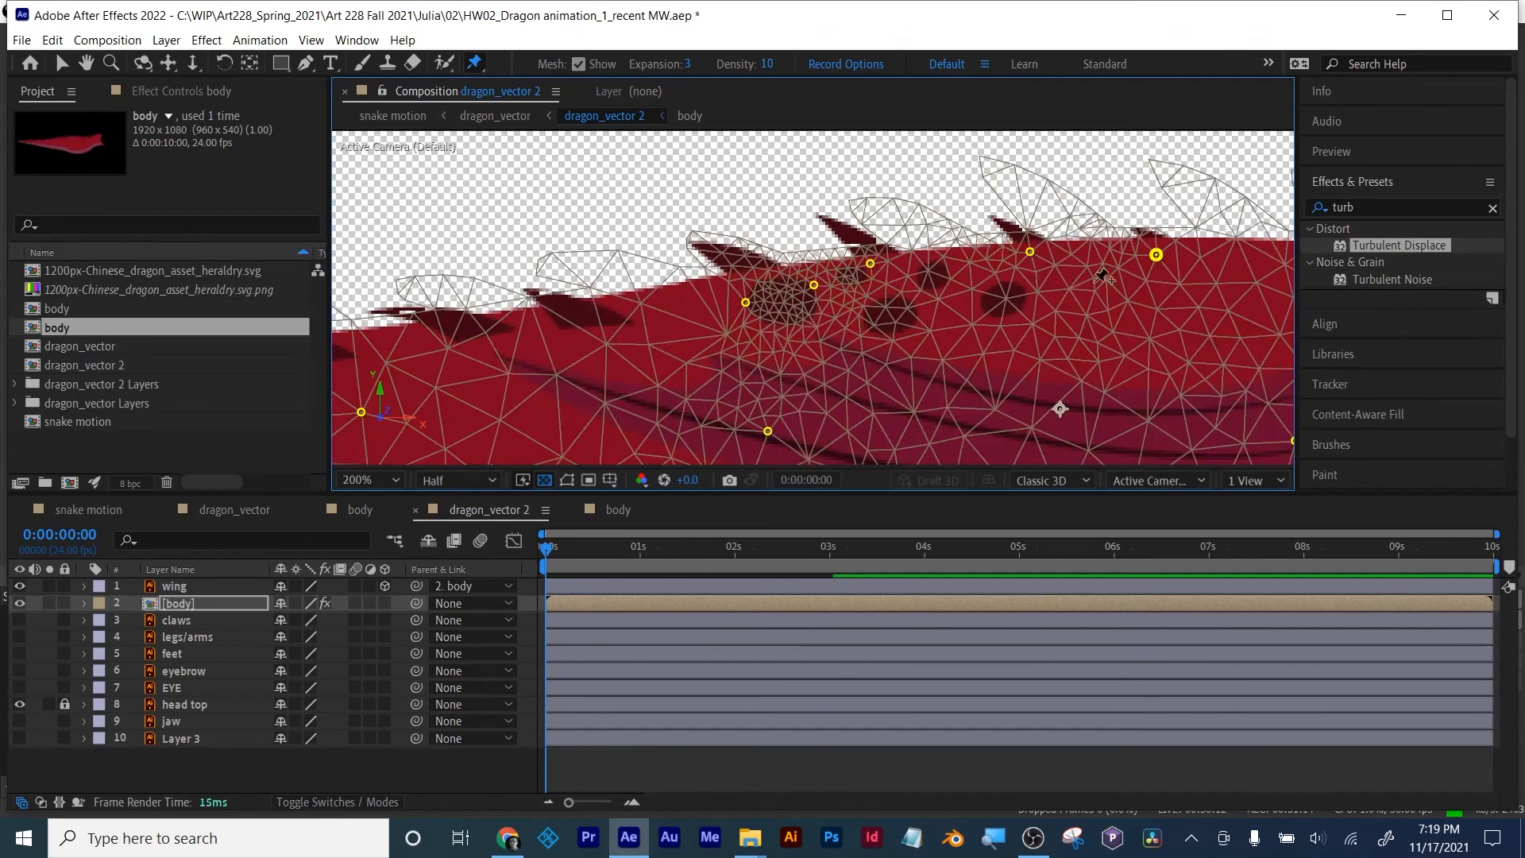
# Step: Add four puppet pins along the upper edge of the body beneath the spikes toward the tail
pyautogui.press(',')
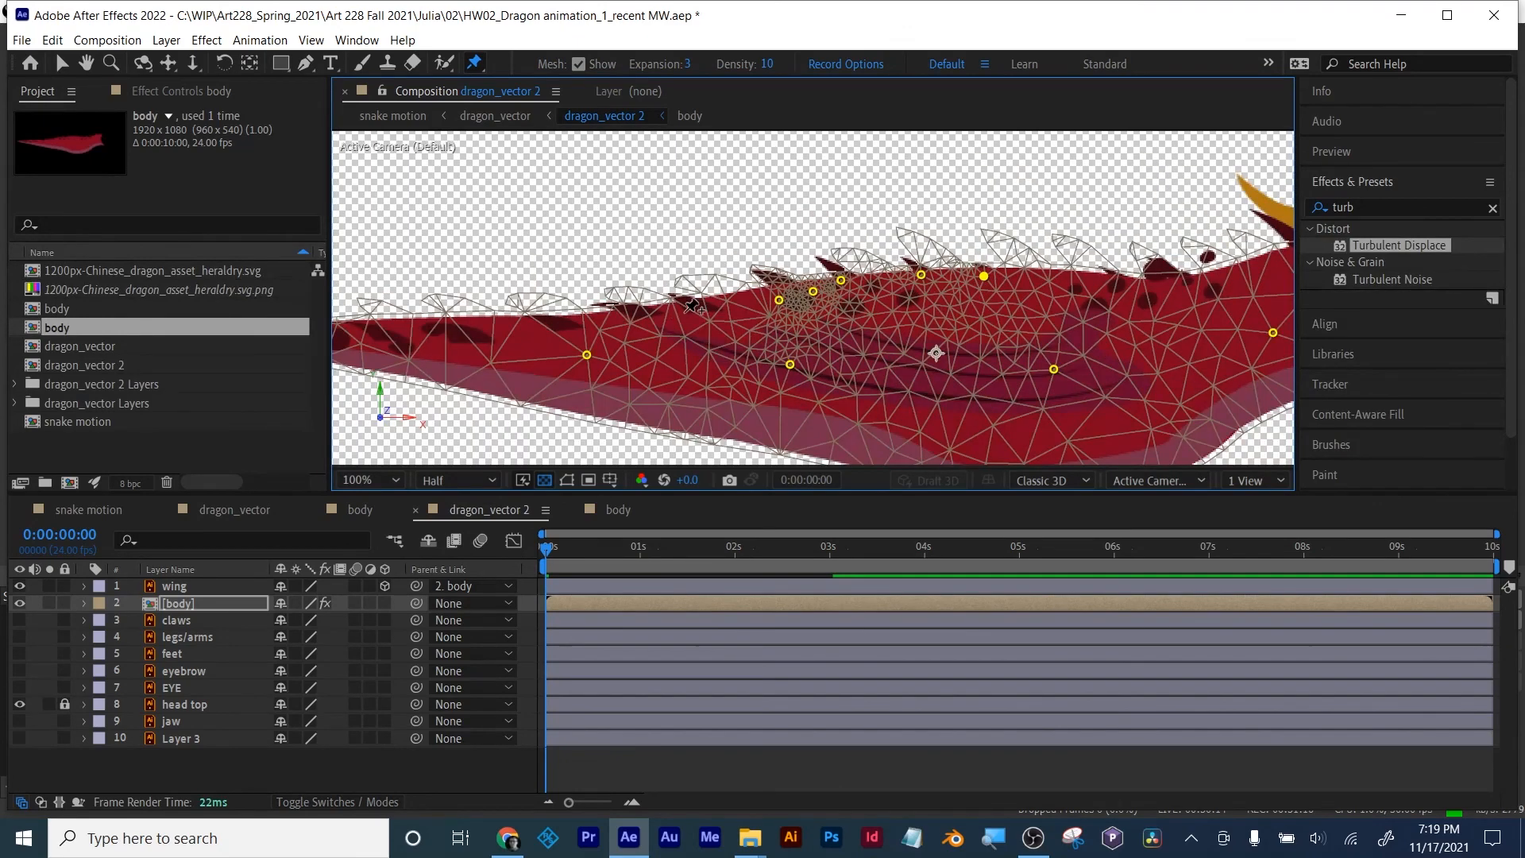
pyautogui.click(685, 311)
pyautogui.click(630, 314)
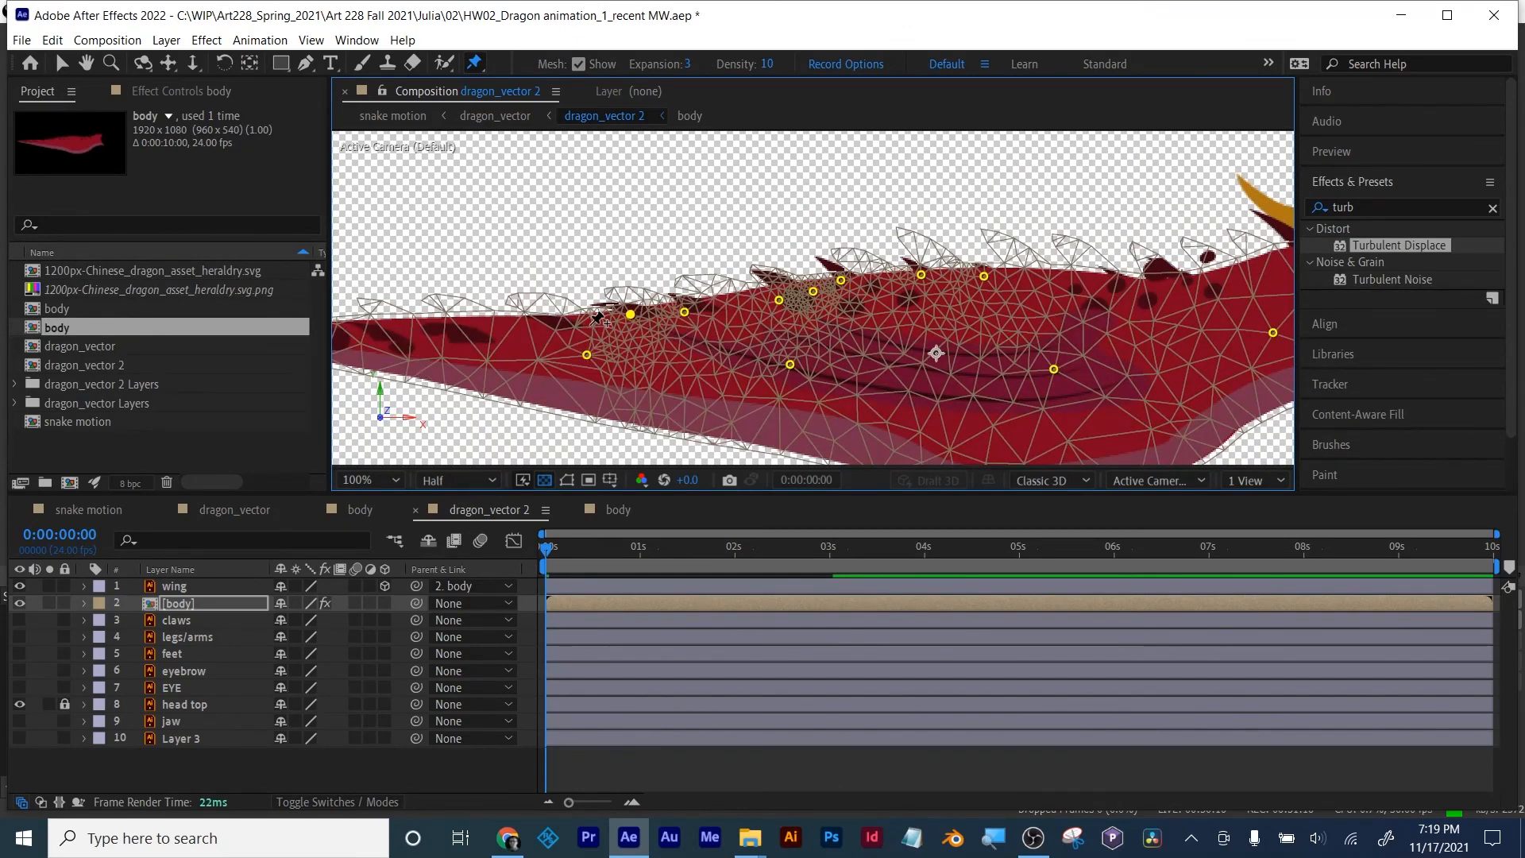
pyautogui.click(590, 324)
pyautogui.click(496, 328)
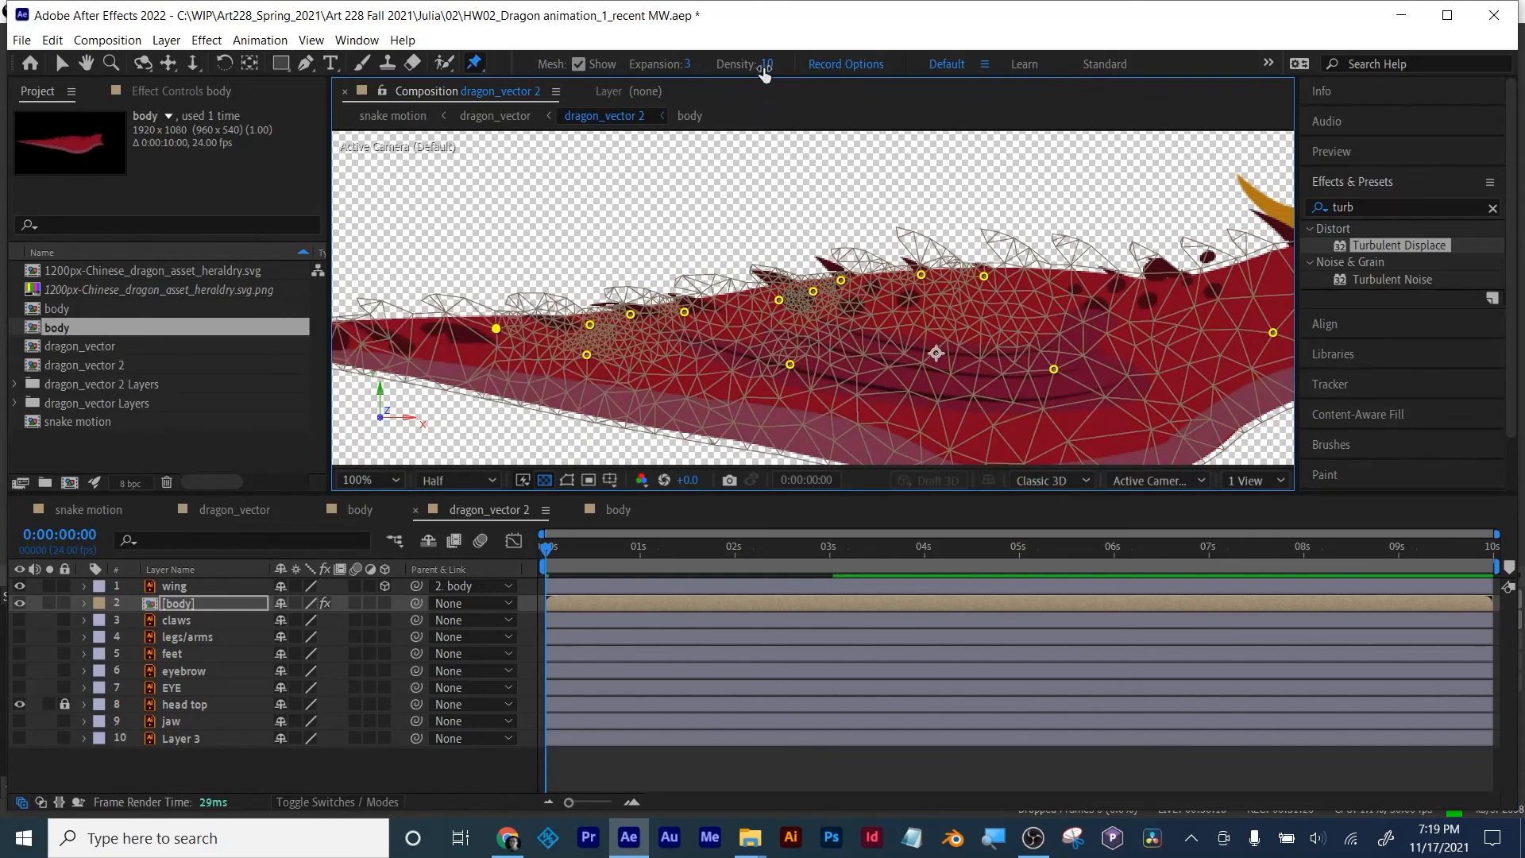
# Step: Try several Expansion values for the pinned body mesh, including 45, 18 and 13, and settle on 21
pyautogui.moveTo(688, 65)
pyautogui.mouseDown()
pyautogui.moveTo(714, 61)
pyautogui.moveTo(701, 63)
pyautogui.mouseUp()
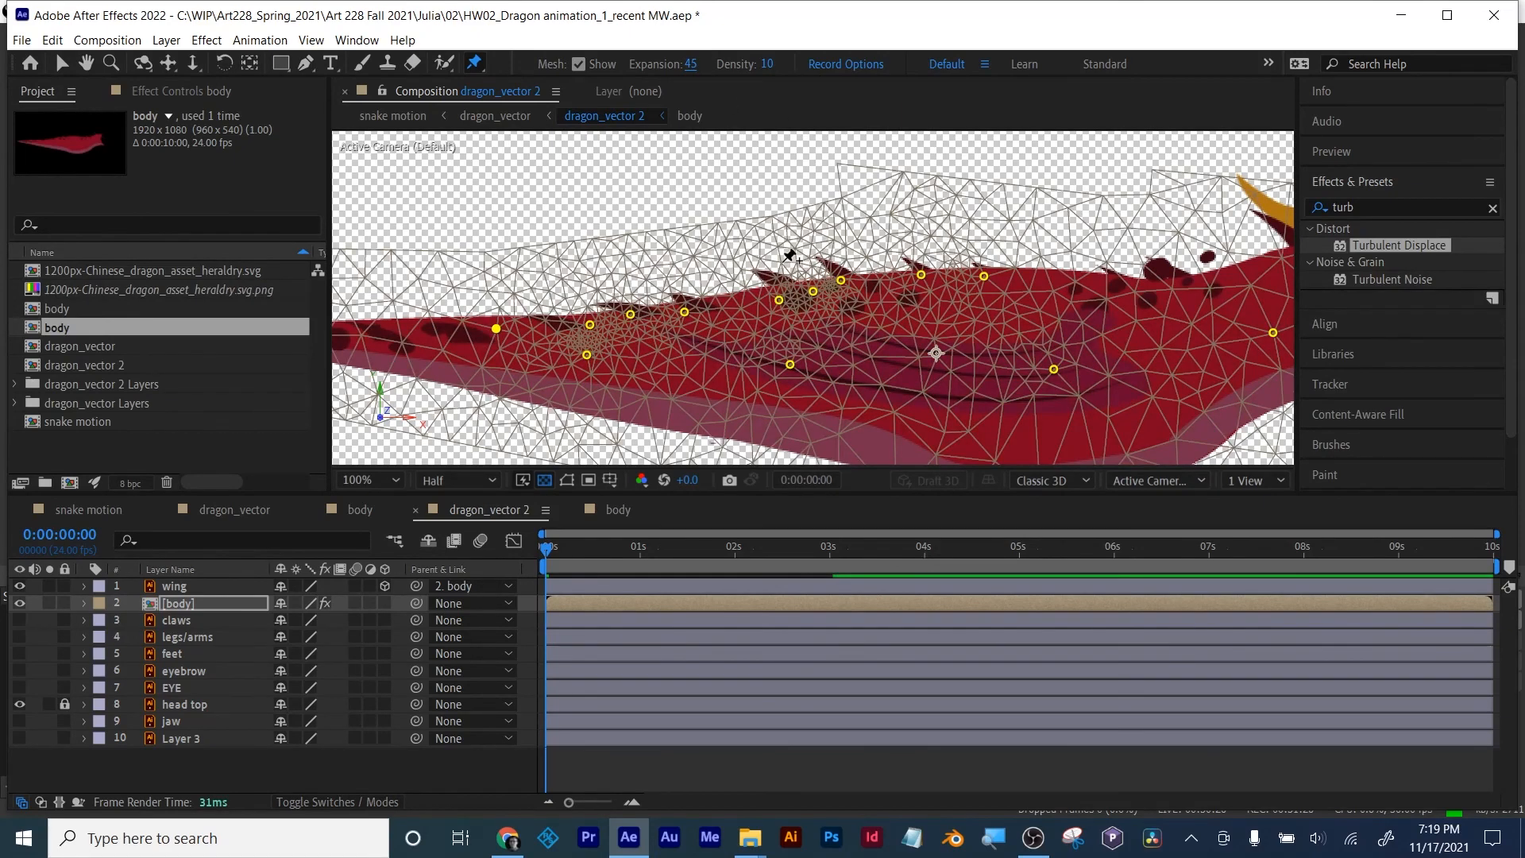
pyautogui.moveTo(689, 65); pyautogui.dragTo(679, 81)
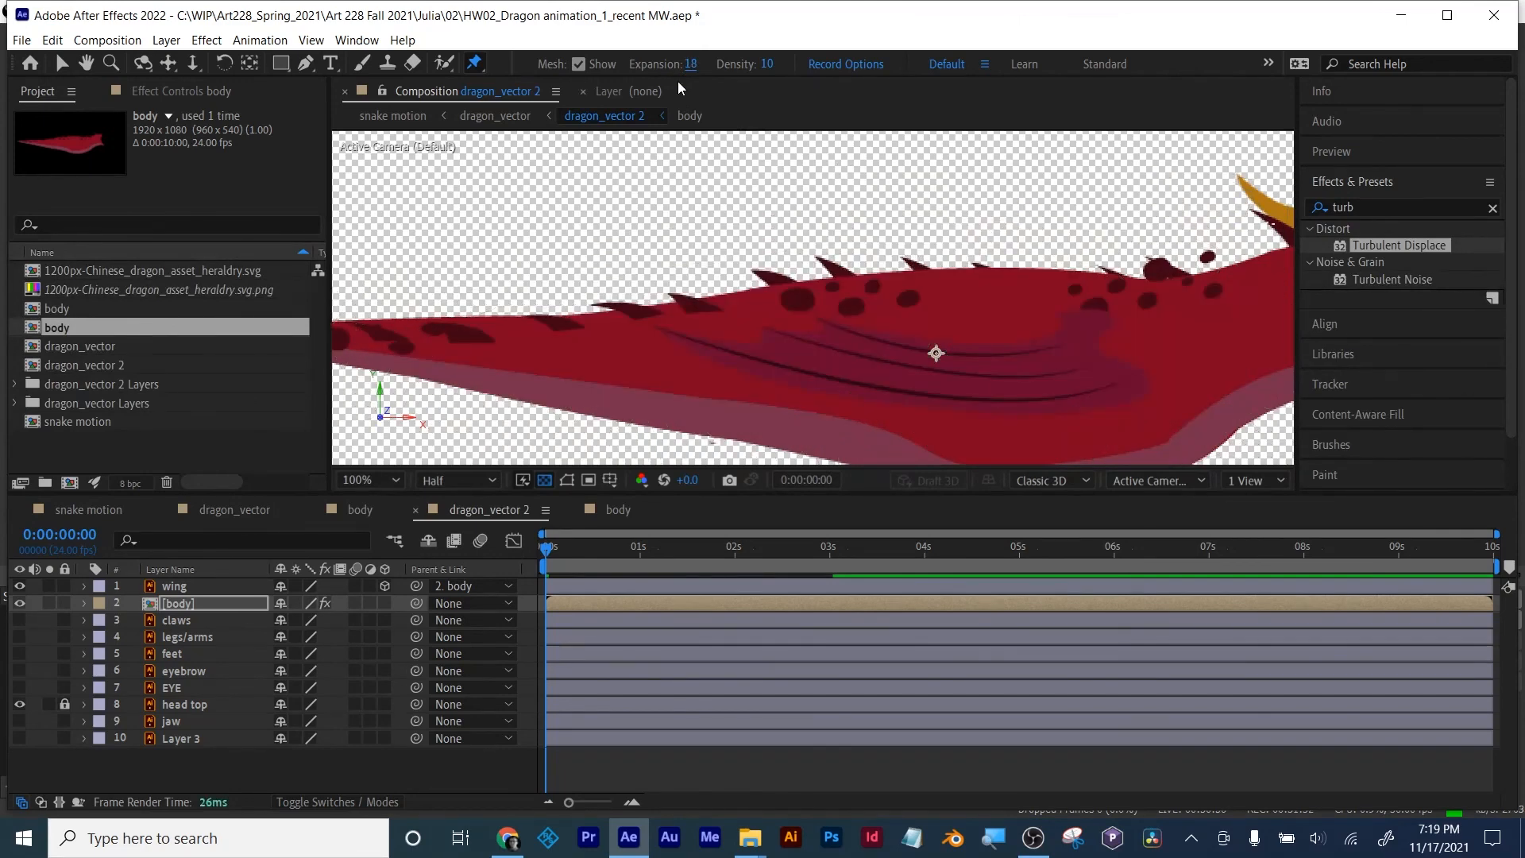
pyautogui.moveTo(690, 64); pyautogui.dragTo(699, 65)
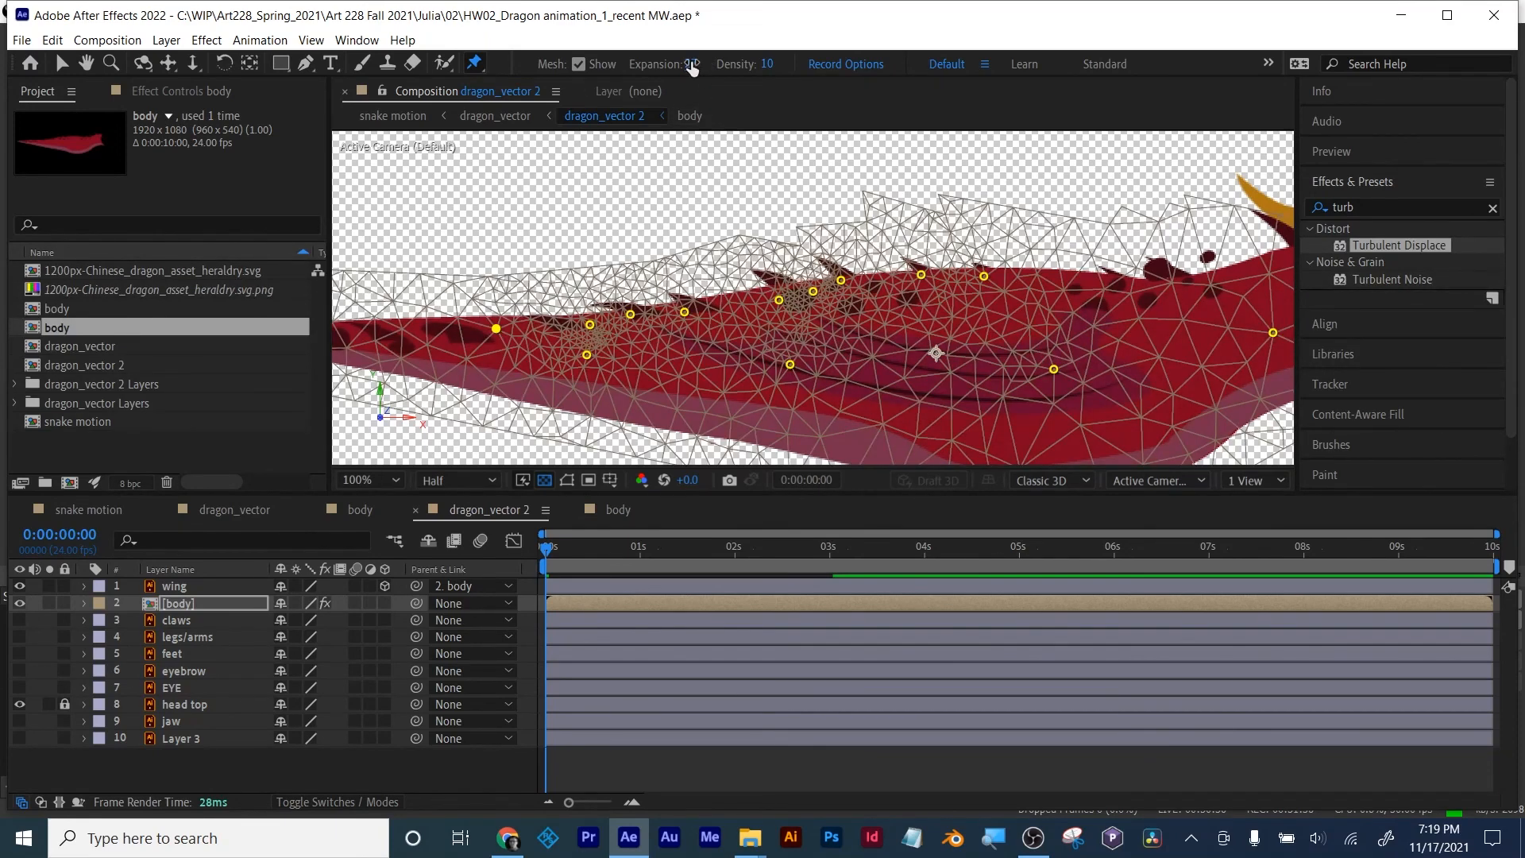
pyautogui.moveTo(691, 66)
pyautogui.mouseDown()
pyautogui.moveTo(678, 68)
pyautogui.moveTo(692, 64)
pyautogui.mouseUp()
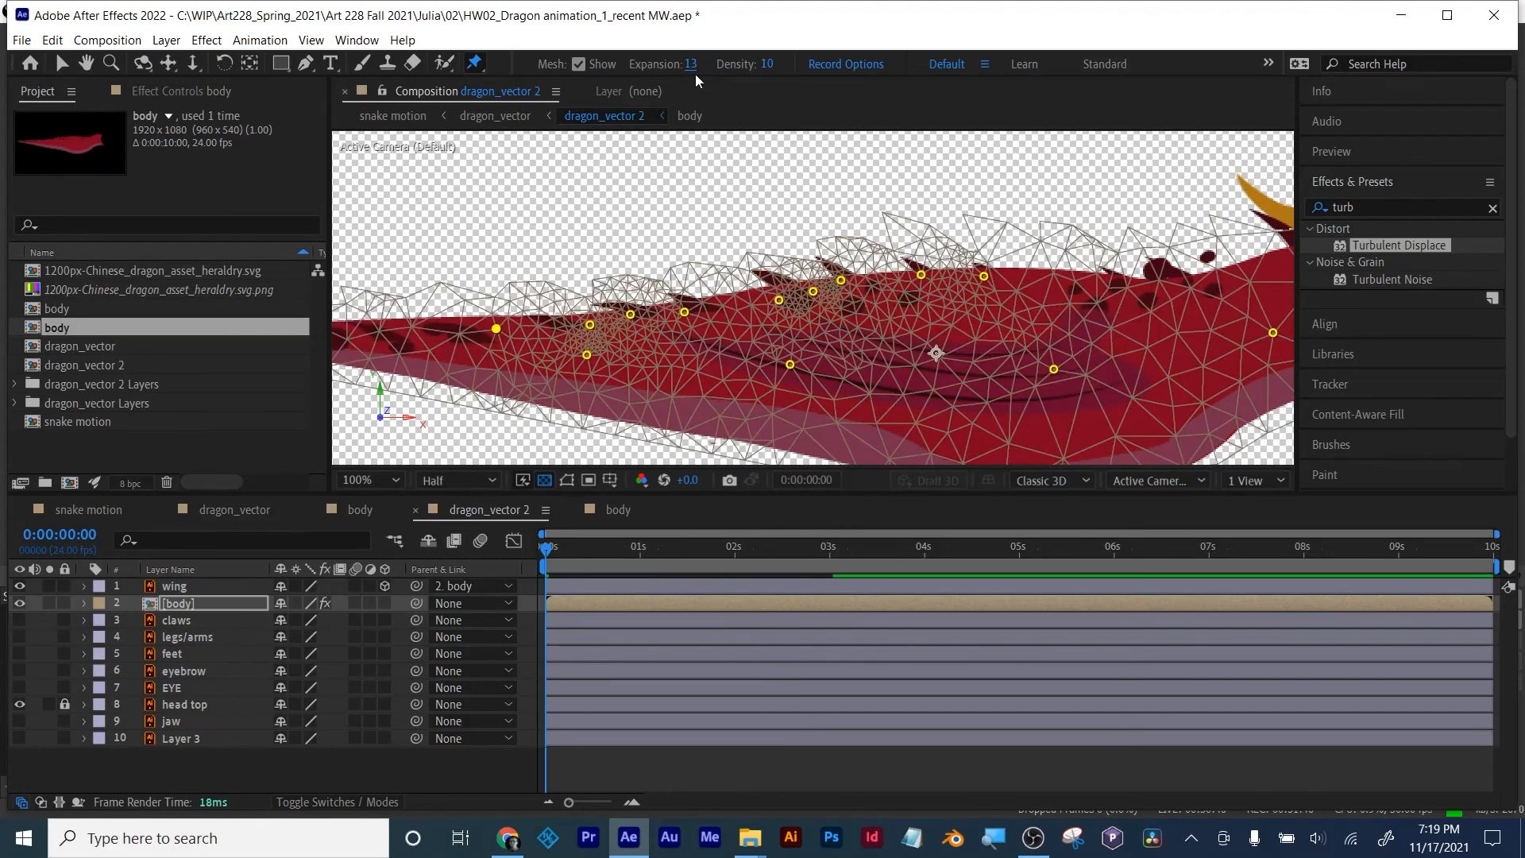
pyautogui.moveTo(704, 65); pyautogui.dragTo(699, 65)
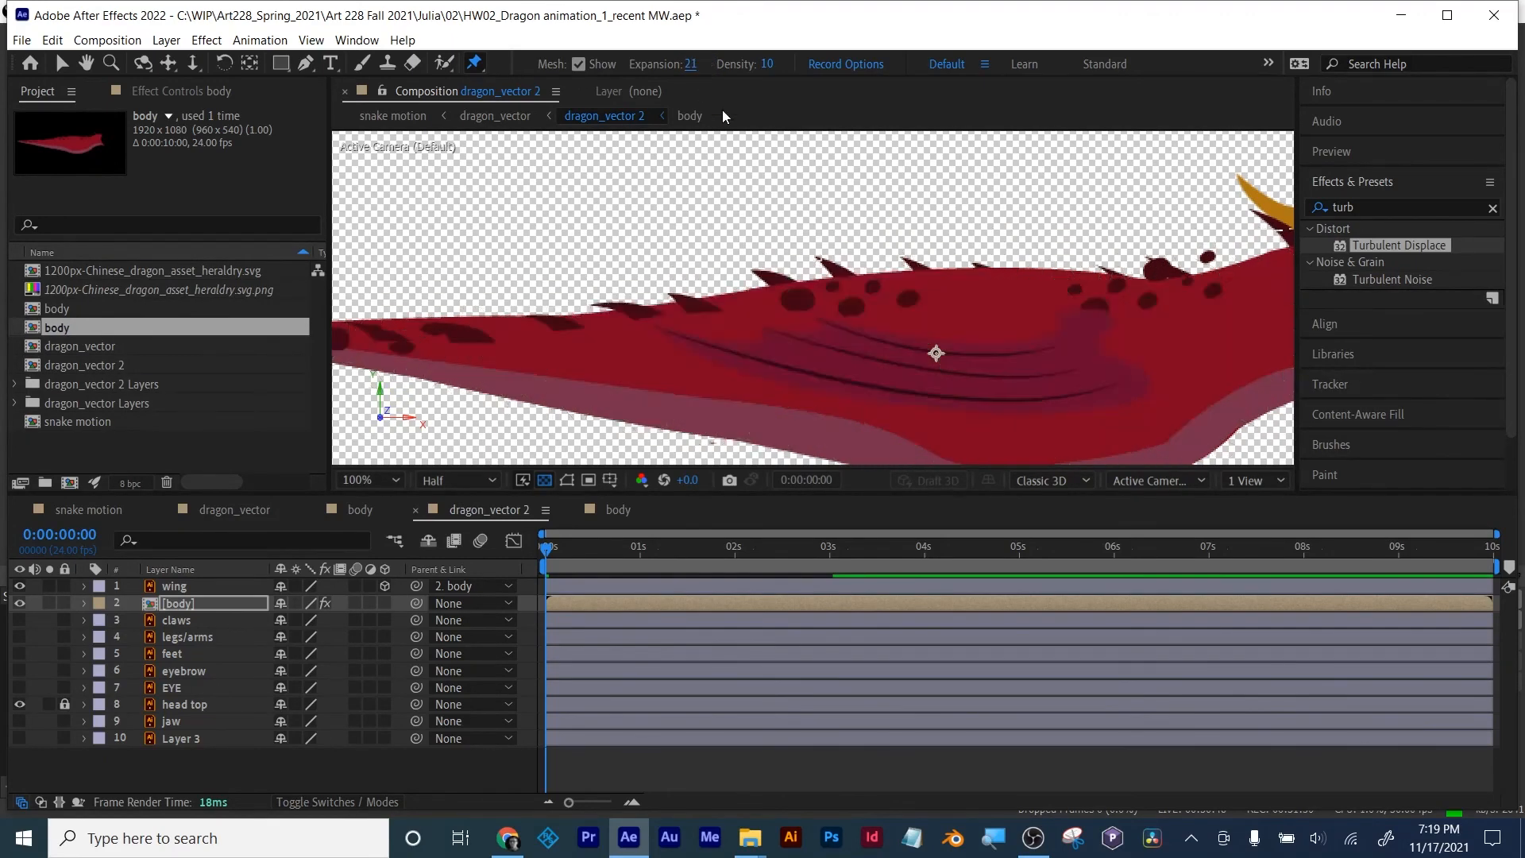
pyautogui.press(',')
pyautogui.press(',')
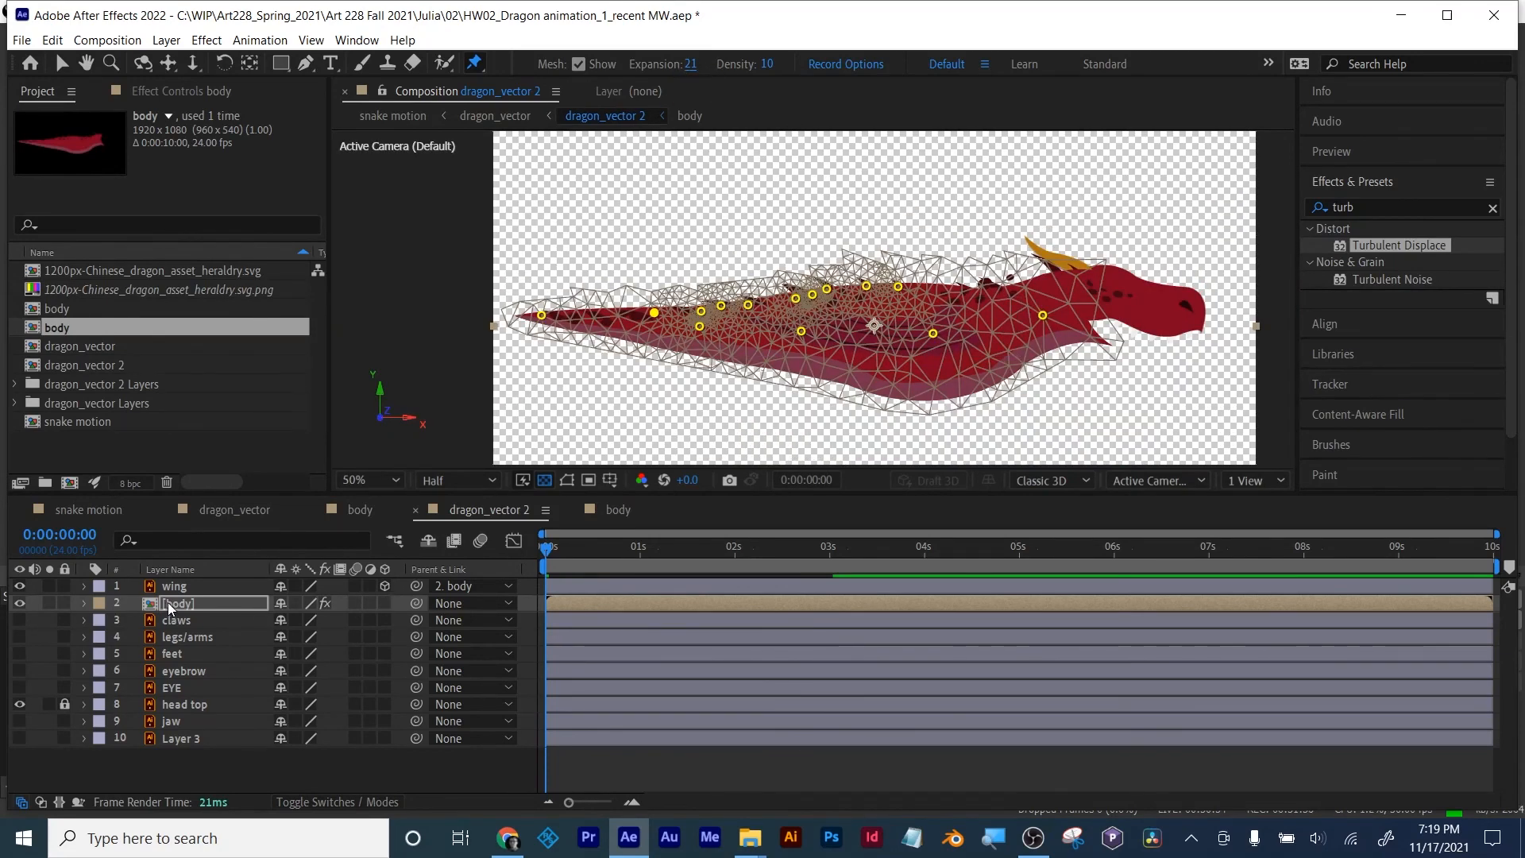
# Step: Check the dragon in the body, dragon_vector and snake motion compositions, and return to dragon_vector 2
pyautogui.click(353, 514)
pyautogui.click(208, 515)
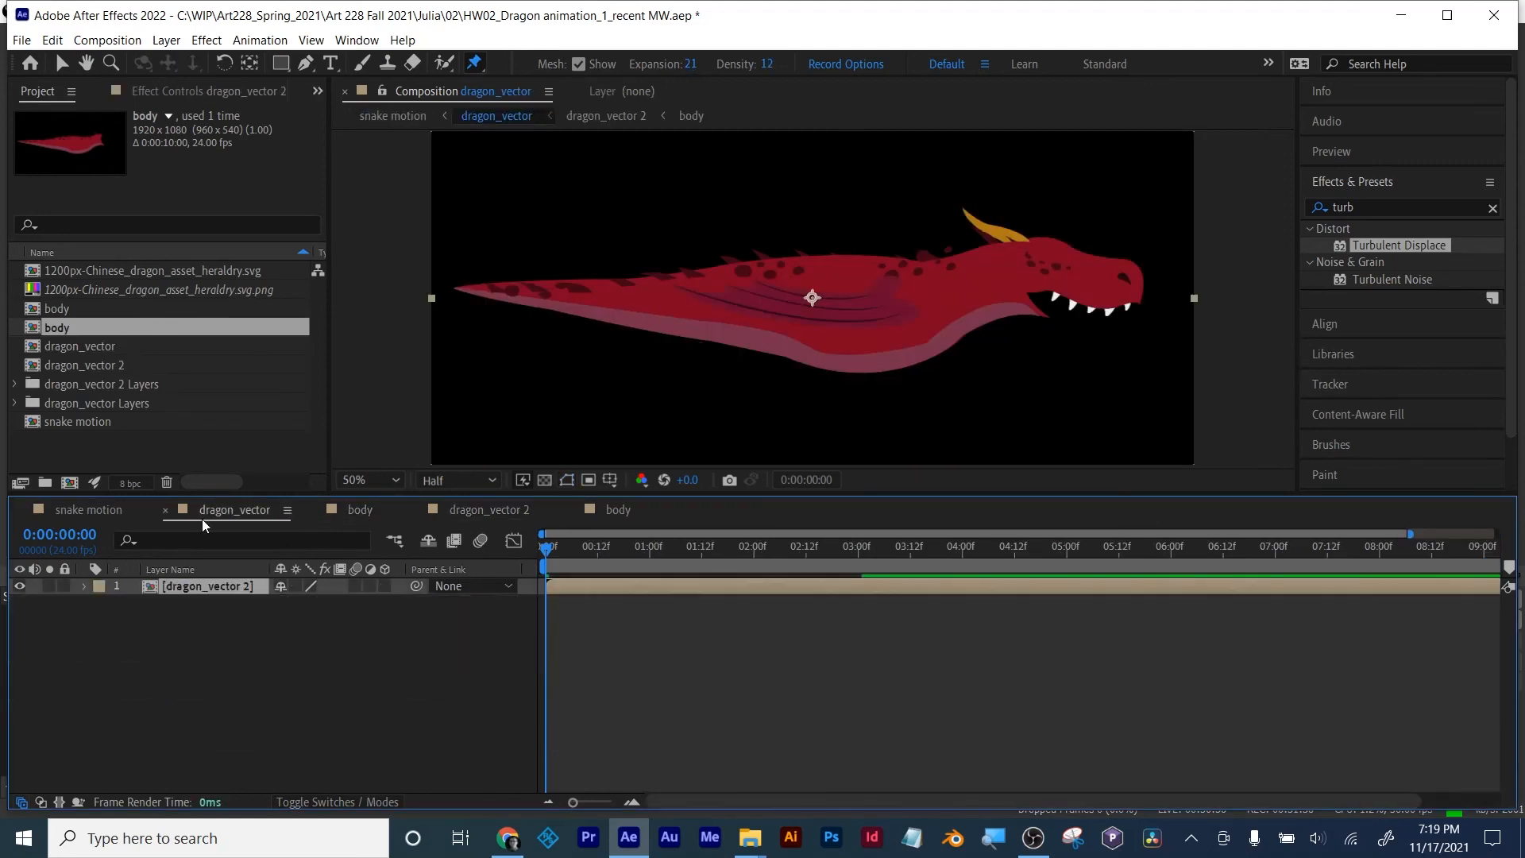
pyautogui.click(99, 510)
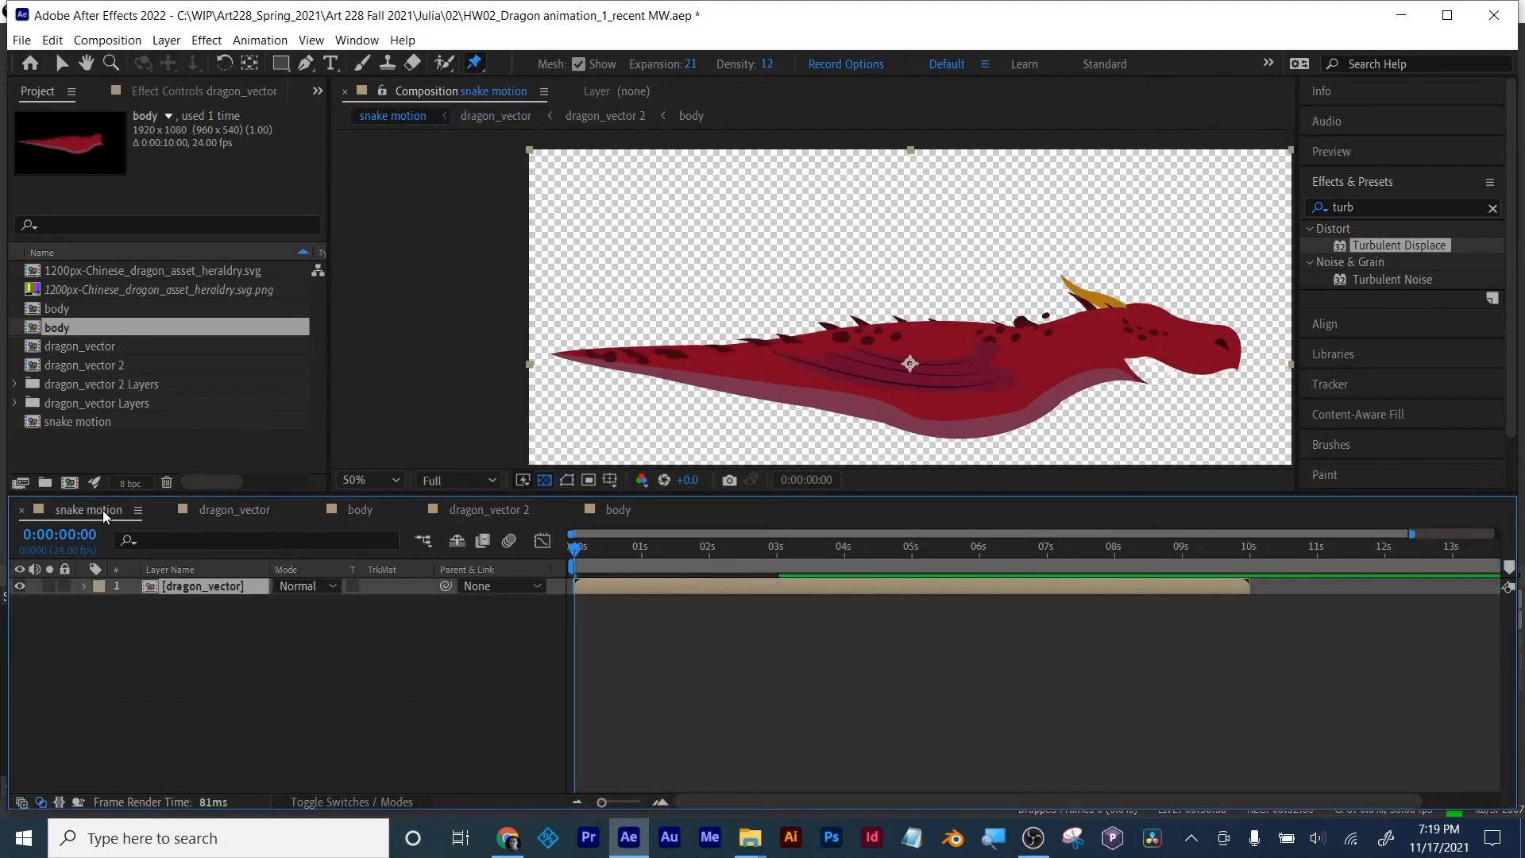
pyautogui.moveTo(578, 554); pyautogui.dragTo(510, 559)
pyautogui.click(486, 510)
# Step: Set the puppet mesh Density to 10 and raise its Expansion to 117
pyautogui.moveTo(702, 63); pyautogui.dragTo(713, 63)
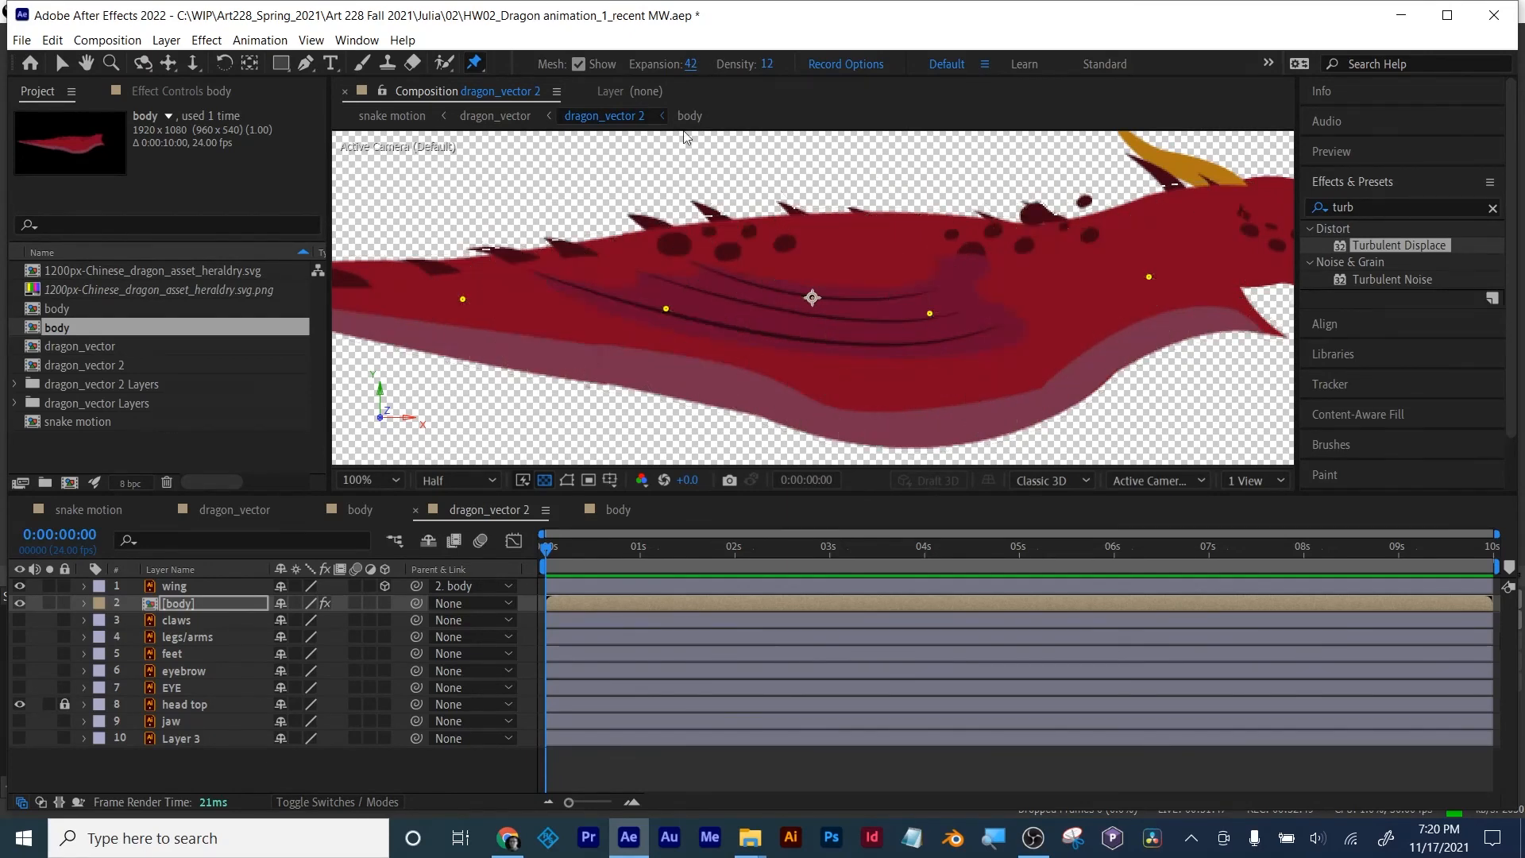
pyautogui.moveTo(764, 69); pyautogui.dragTo(739, 84)
pyautogui.moveTo(569, 553); pyautogui.dragTo(451, 555)
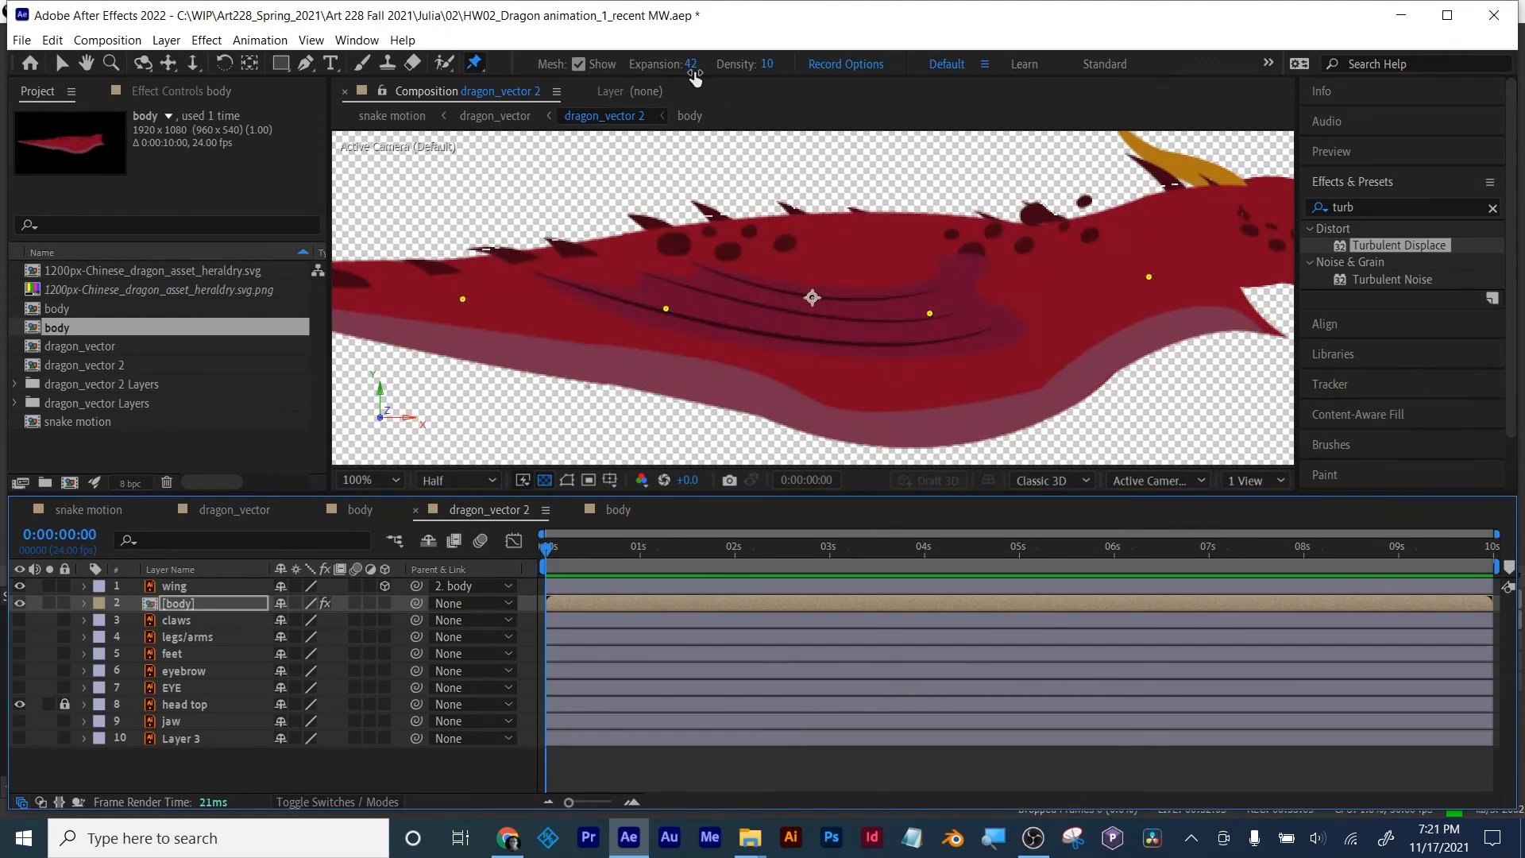
pyautogui.moveTo(688, 65); pyautogui.dragTo(720, 69)
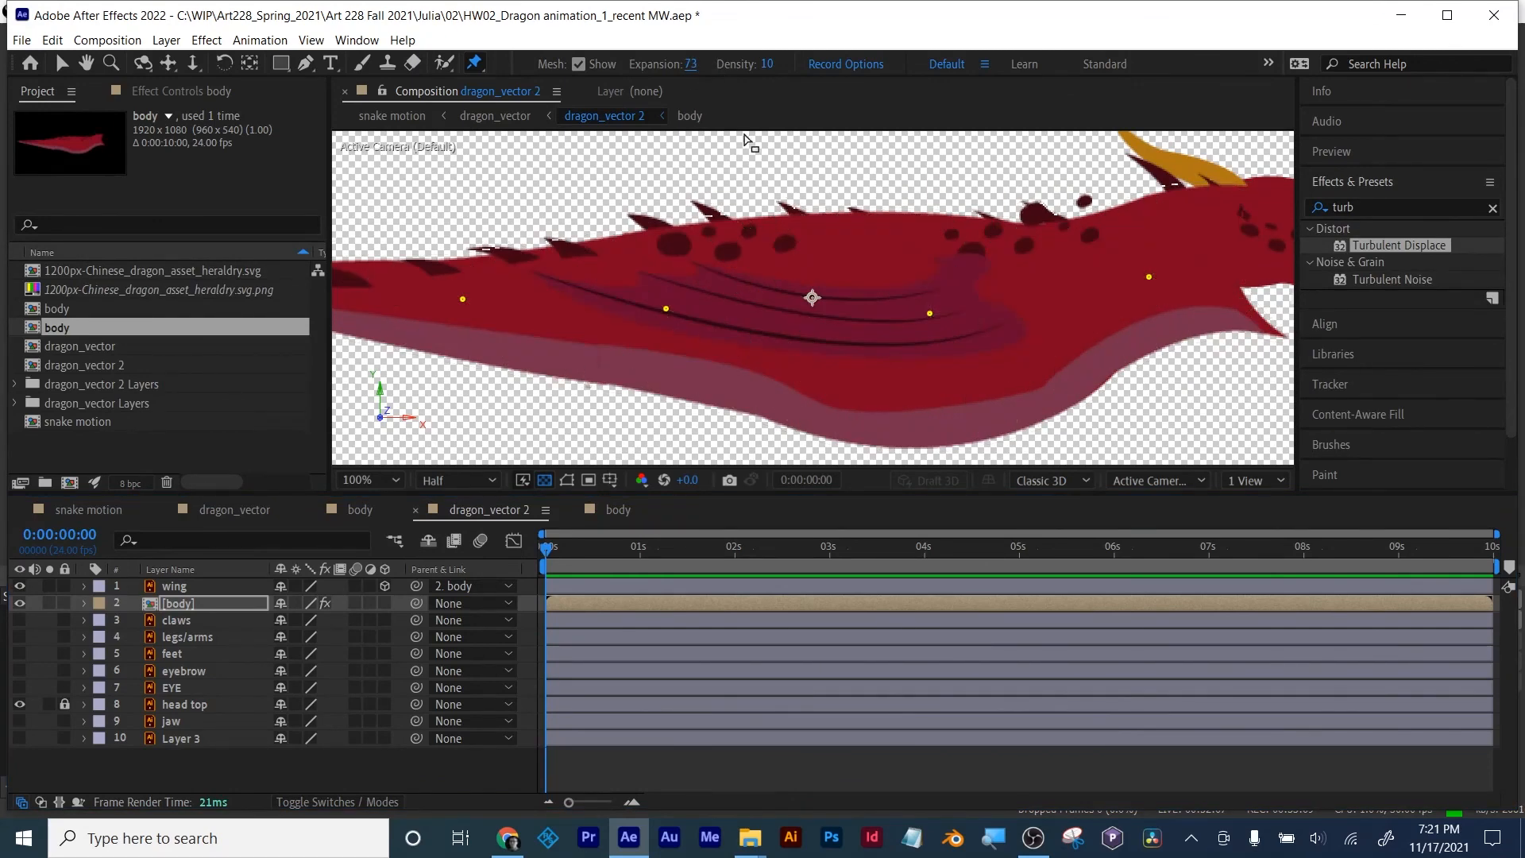
pyautogui.moveTo(685, 66); pyautogui.dragTo(736, 67)
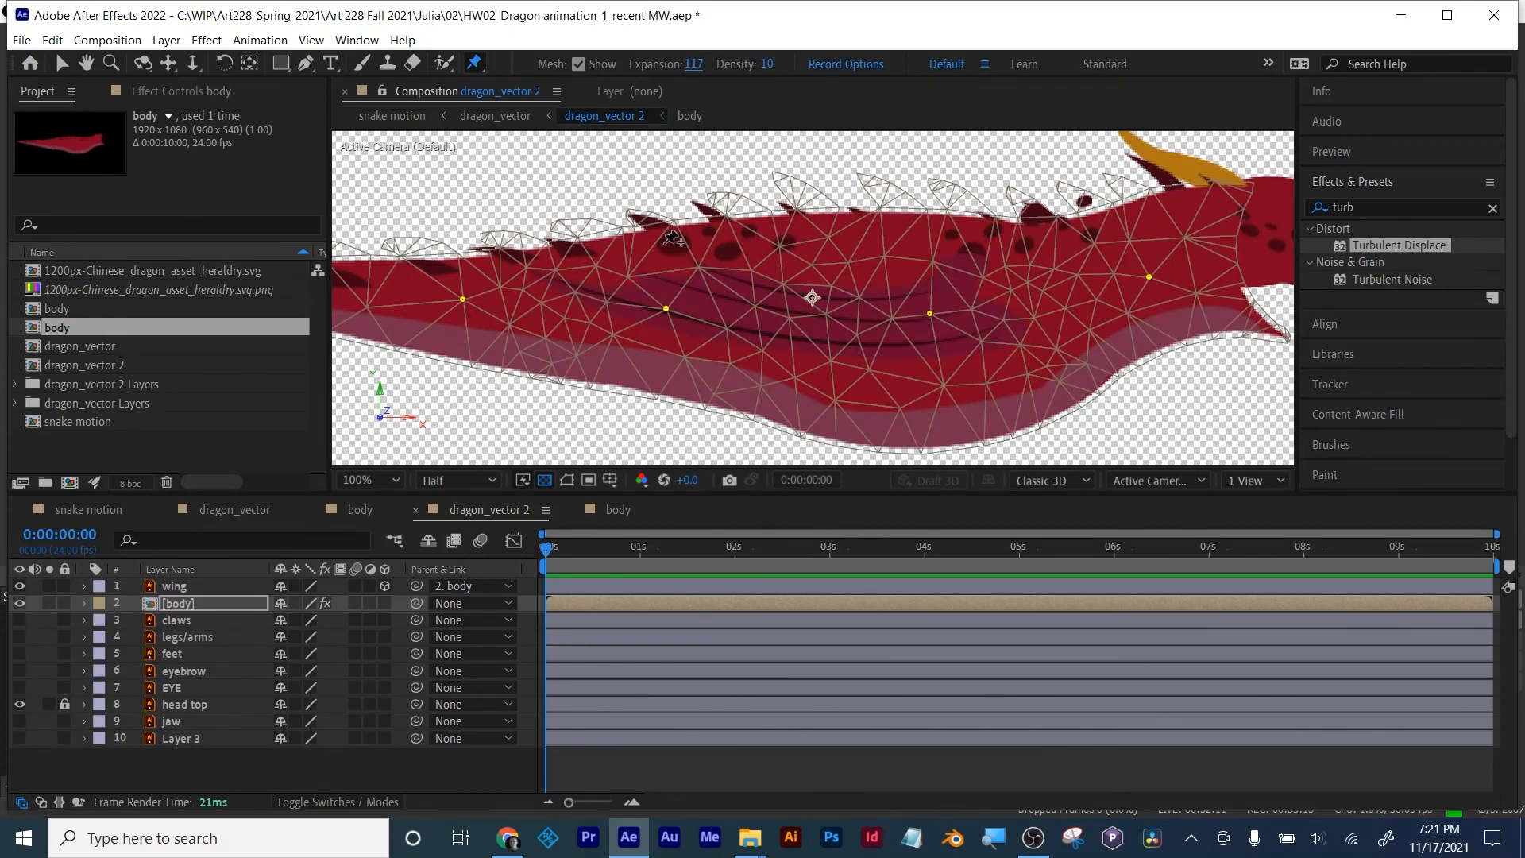
# Step: Scrub the dragon_vector 2 timeline, return the playhead to the start, and select the body layer
pyautogui.click(696, 546)
pyautogui.moveTo(745, 550); pyautogui.dragTo(533, 564)
pyautogui.click(581, 600)
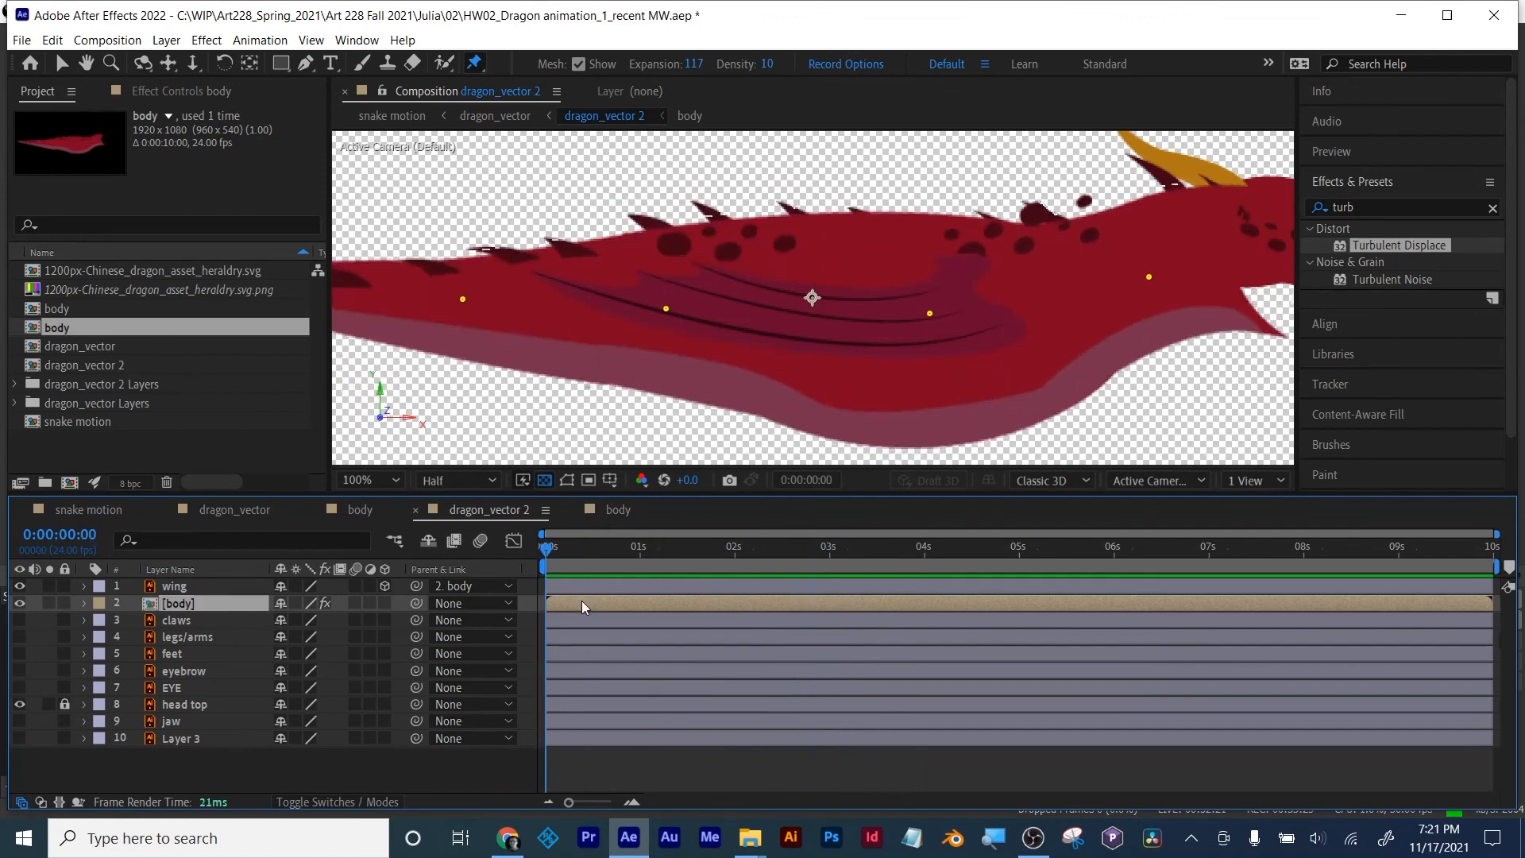
# Step: Check the opening frames and try puppet mesh Expansion values of 46, 18 and 24 on the body layer
pyautogui.moveTo(557, 550); pyautogui.dragTo(565, 550)
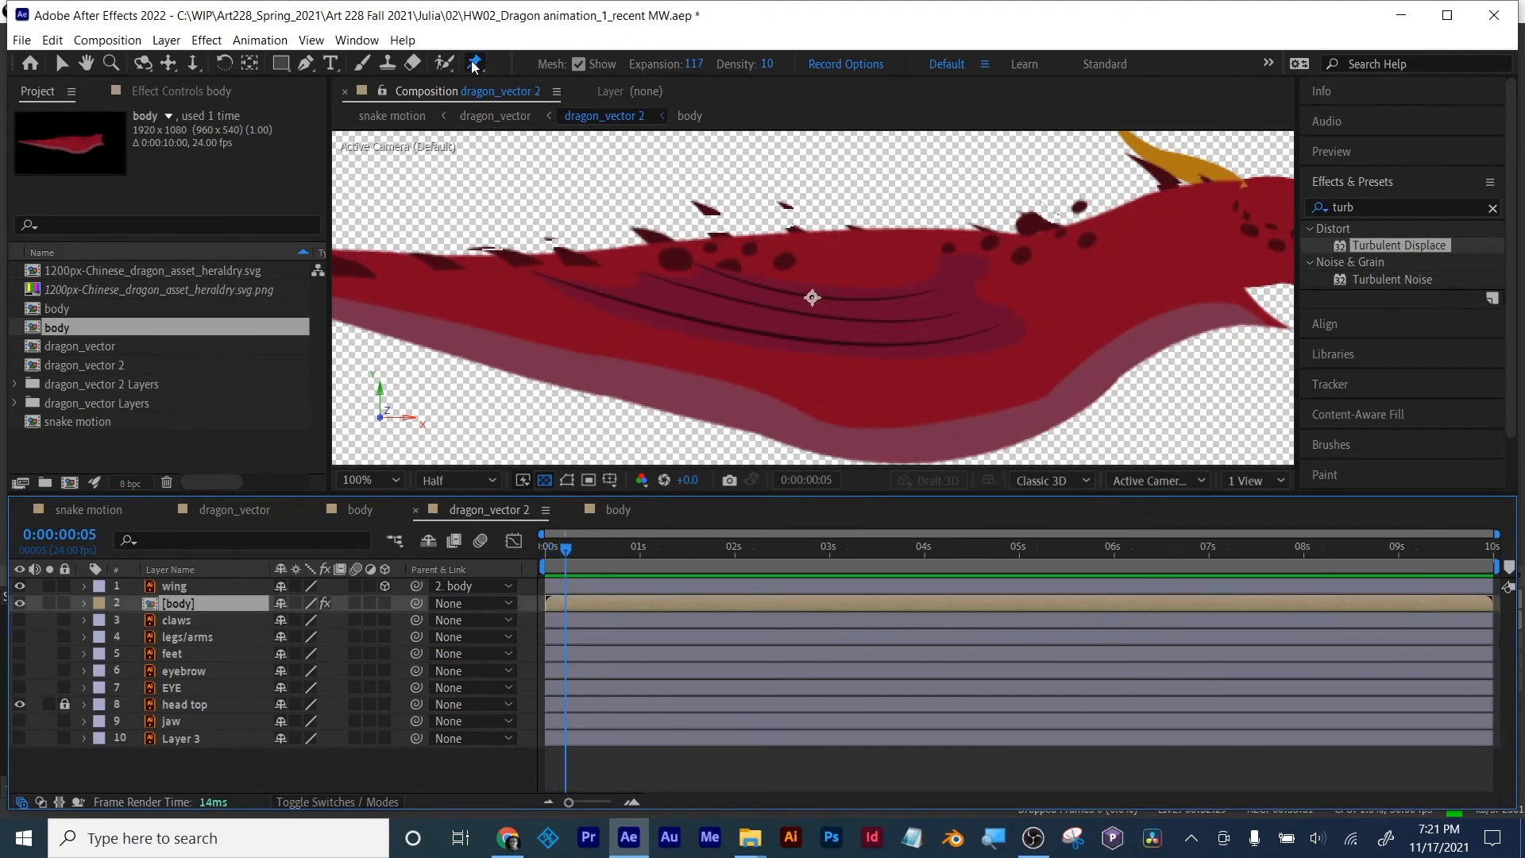
pyautogui.moveTo(569, 556); pyautogui.dragTo(503, 551)
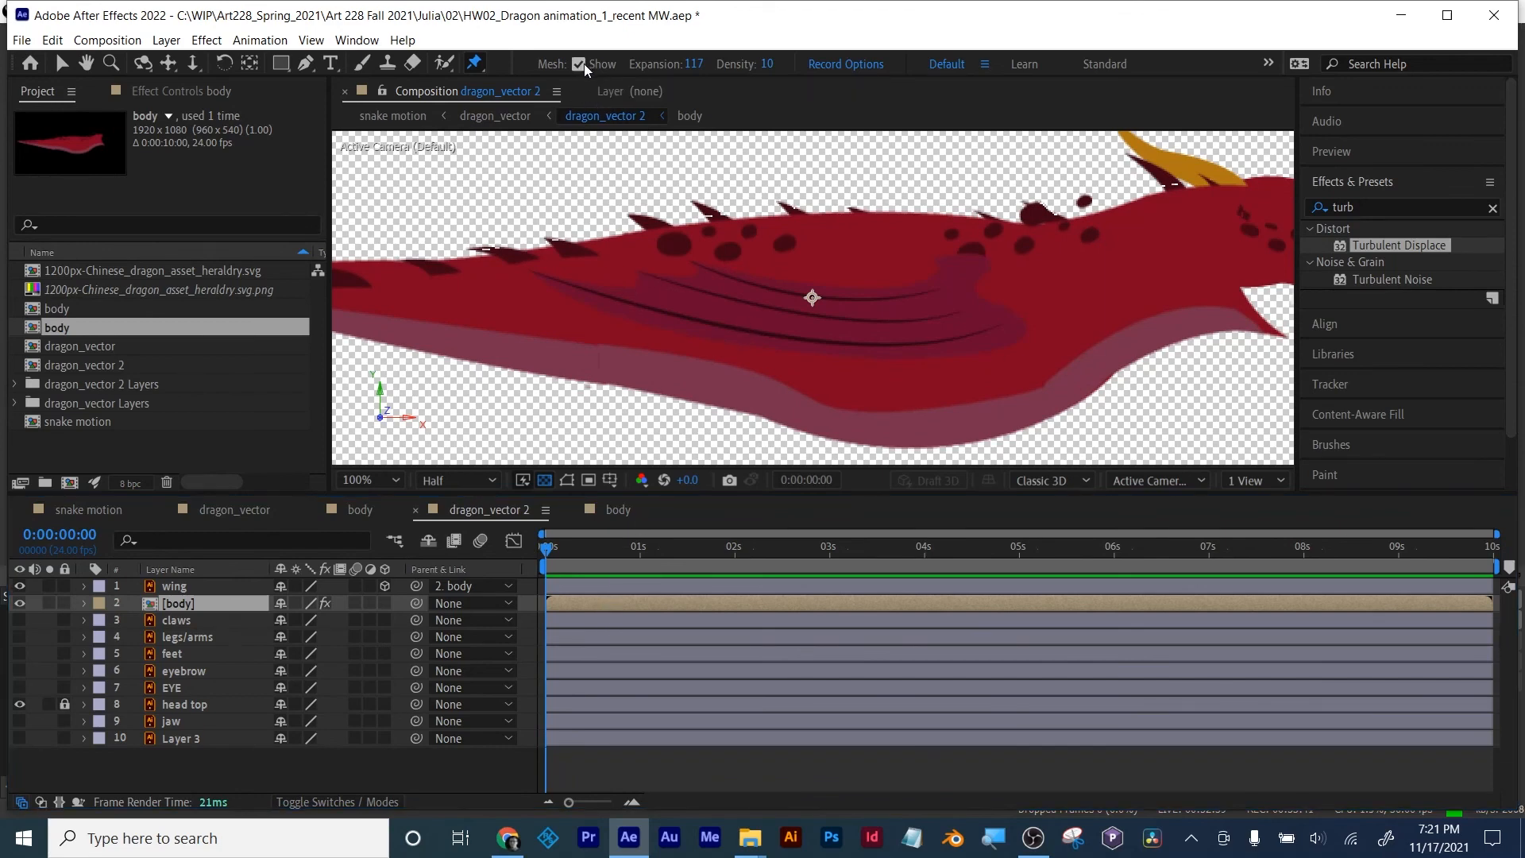
pyautogui.click(569, 604)
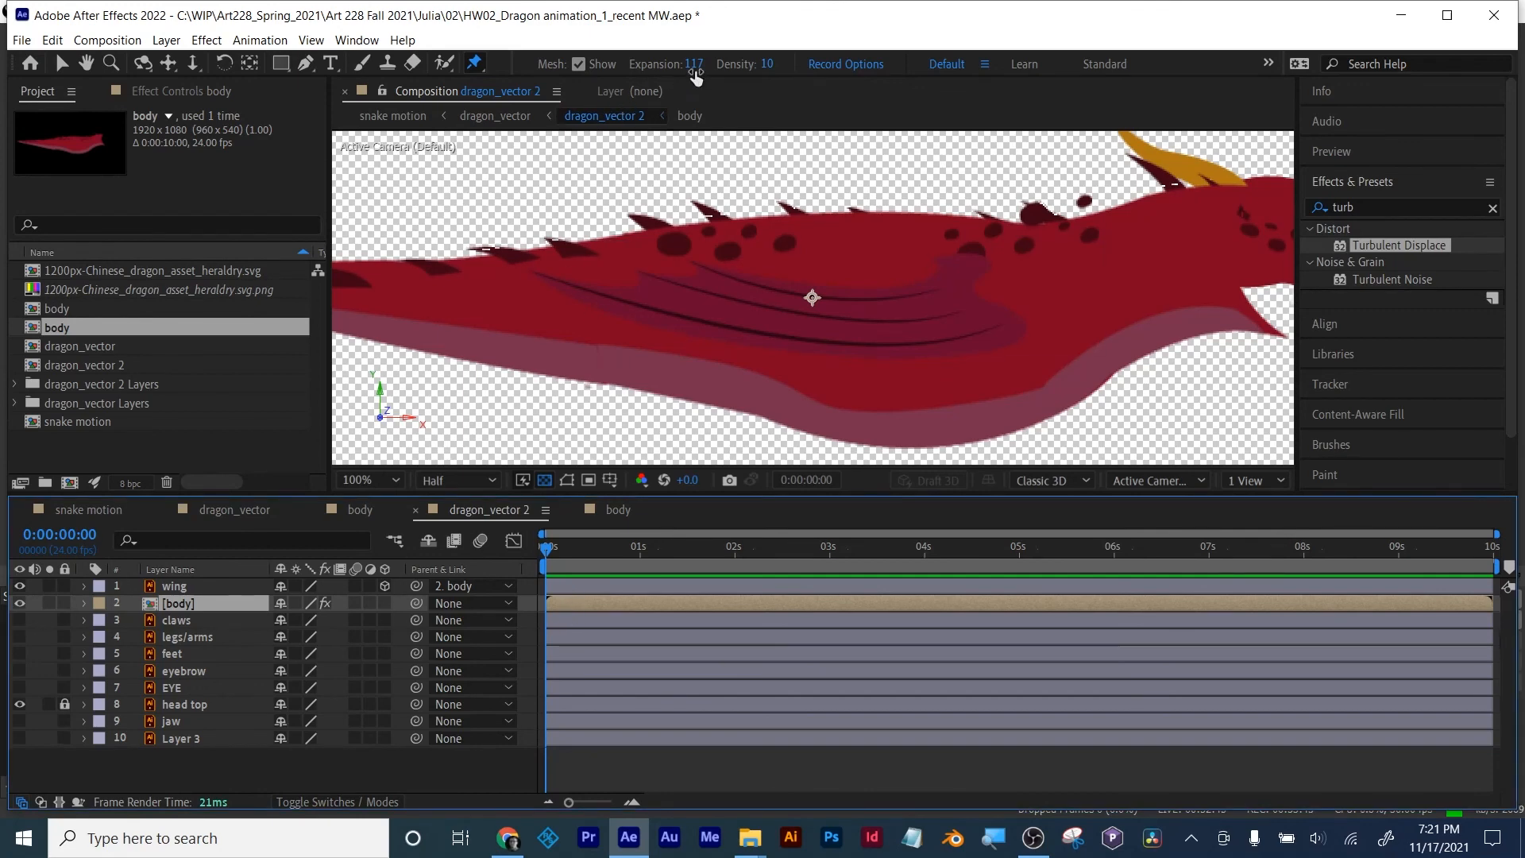
pyautogui.moveTo(695, 72); pyautogui.dragTo(653, 72)
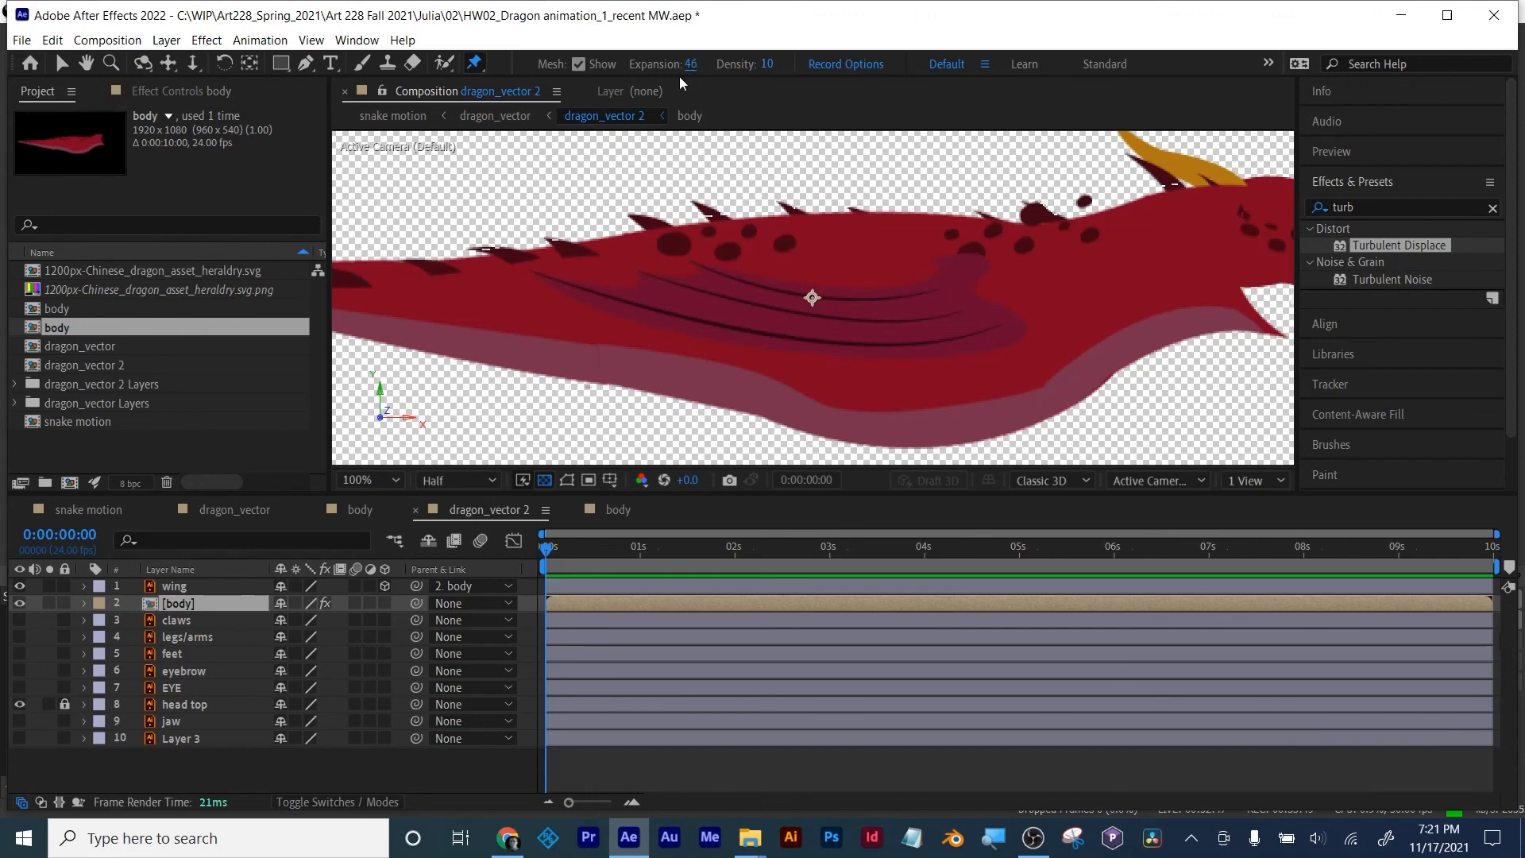
pyautogui.click(677, 778)
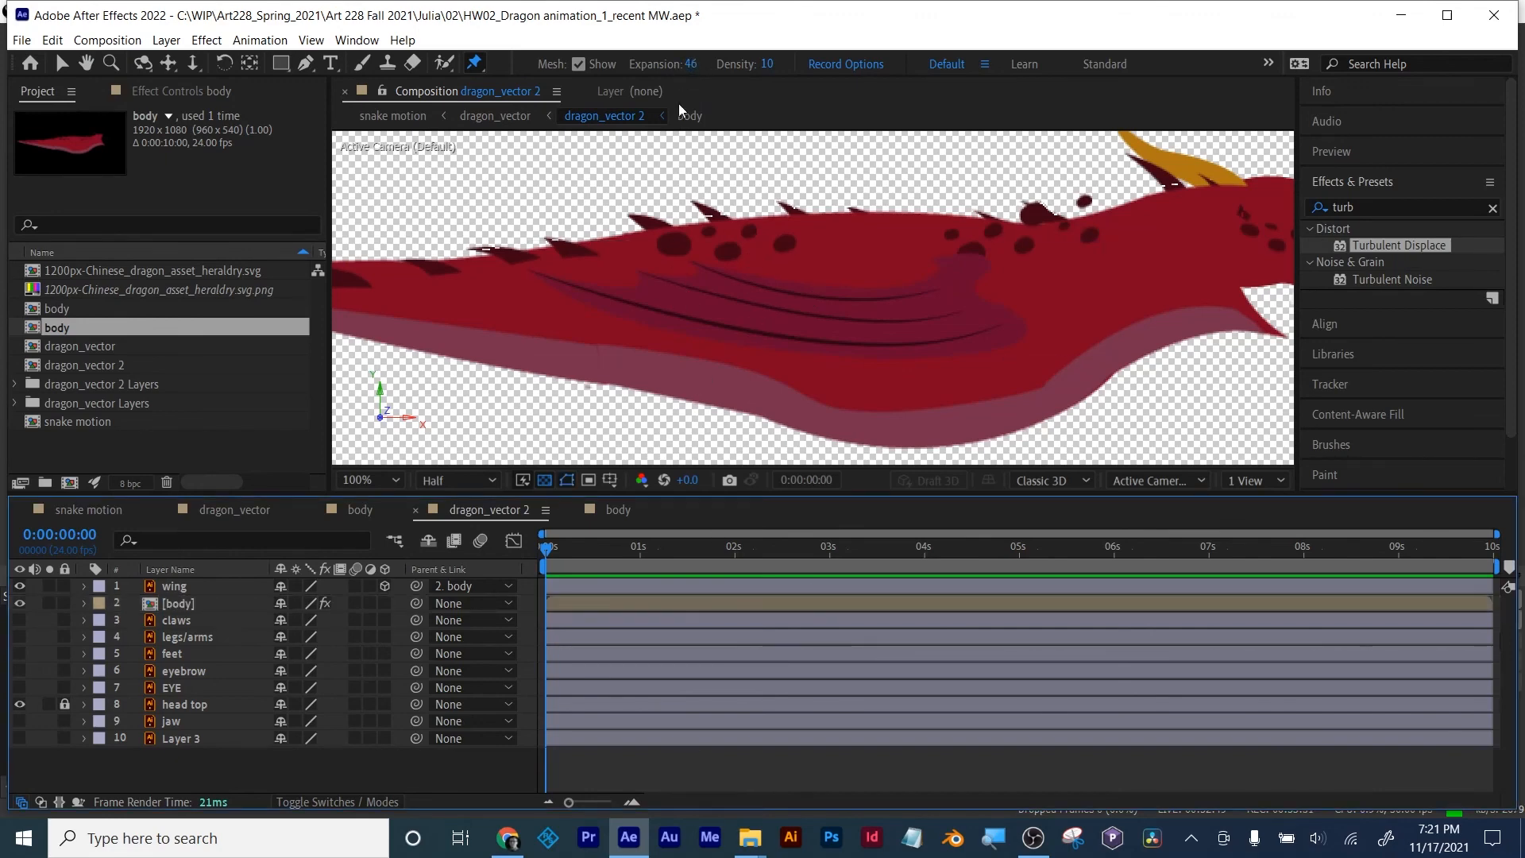
pyautogui.moveTo(685, 72); pyautogui.dragTo(651, 77)
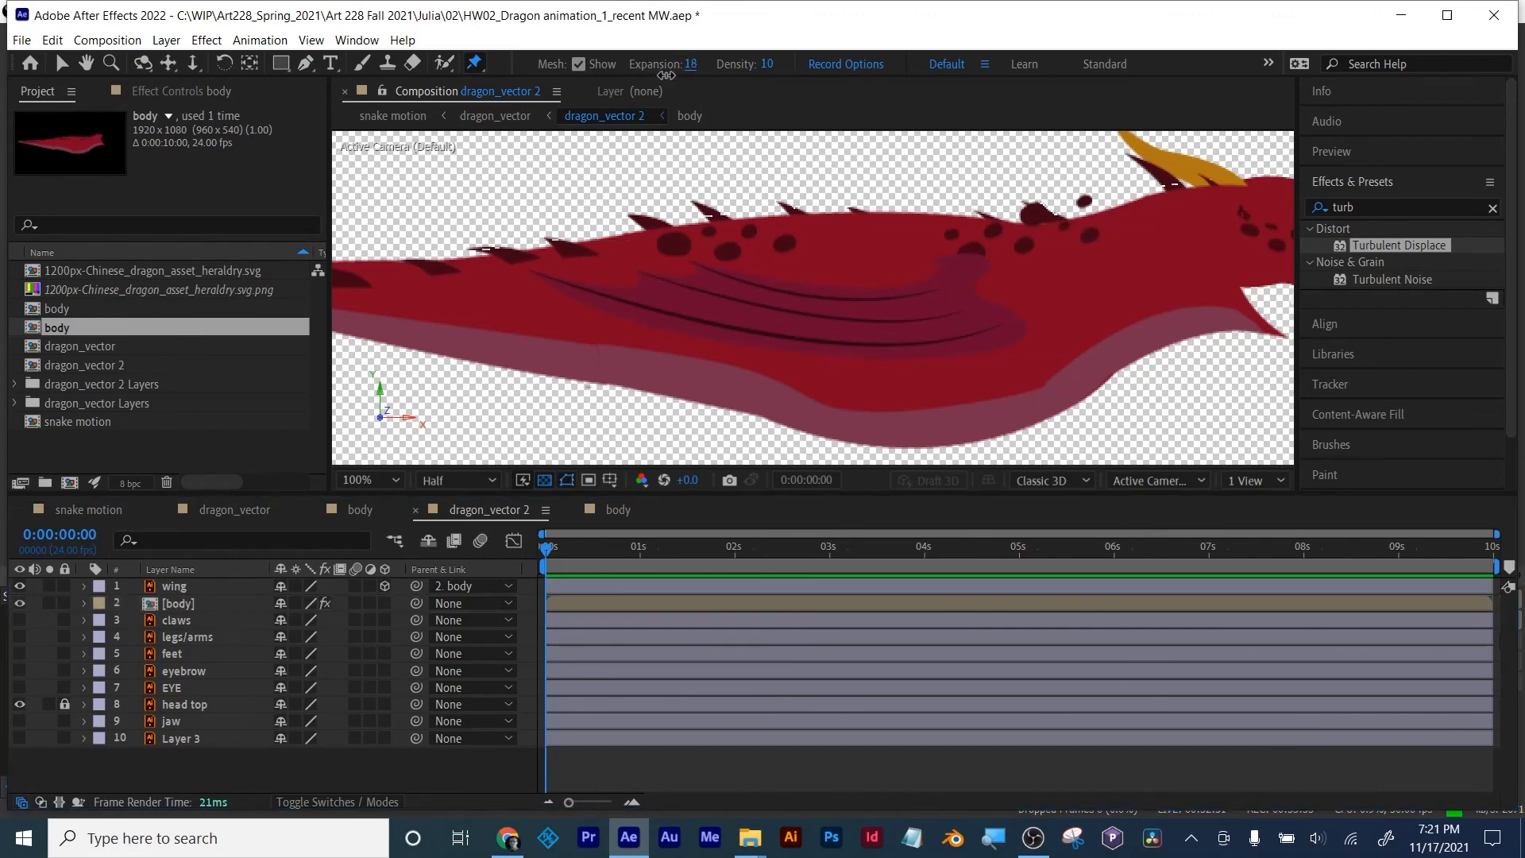
pyautogui.scroll(-4, 798, 386)
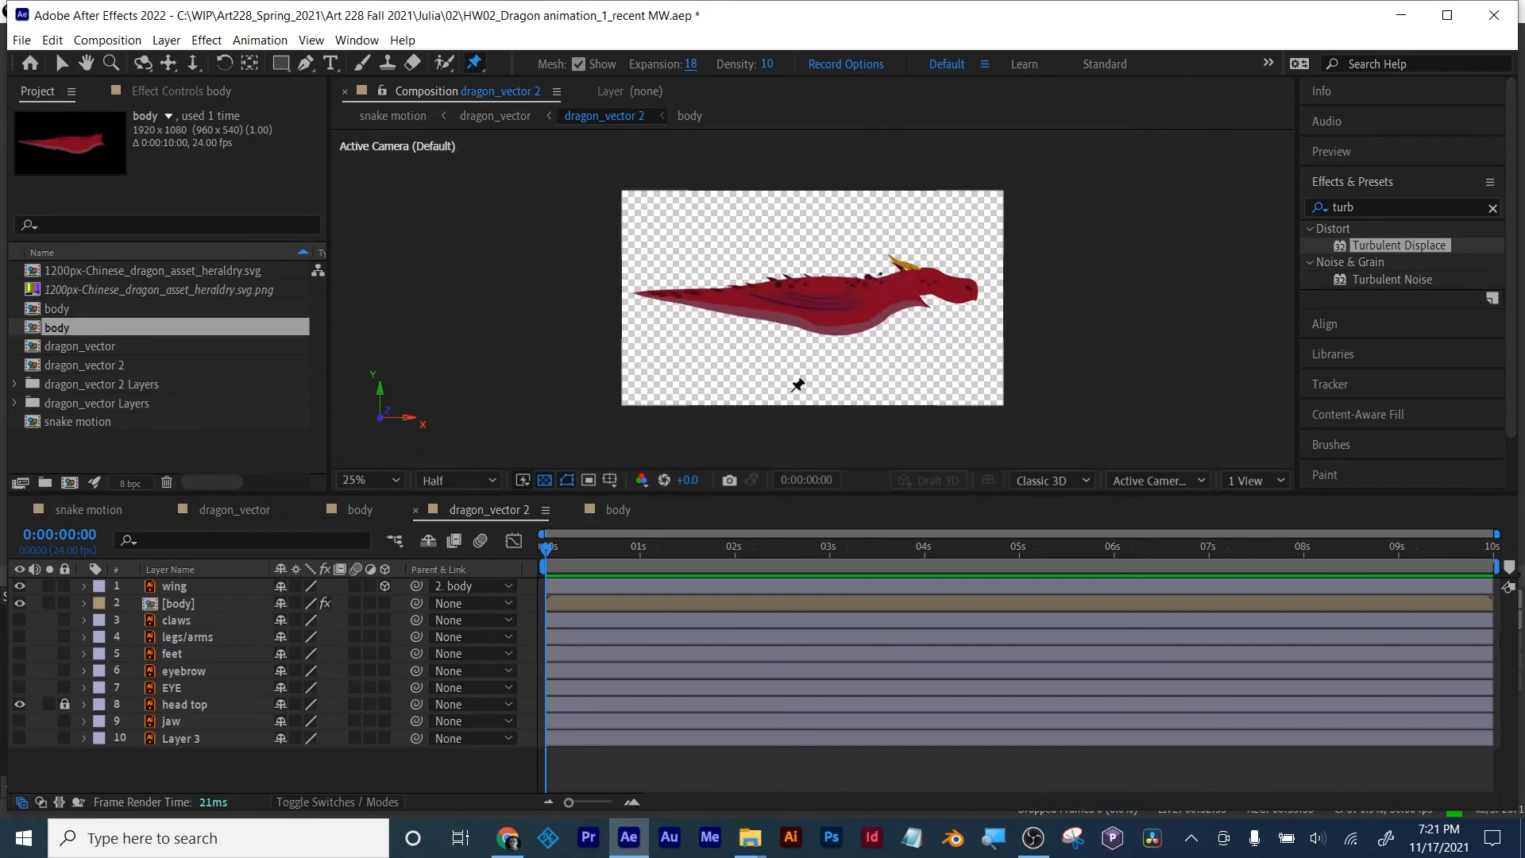
pyautogui.press('/')
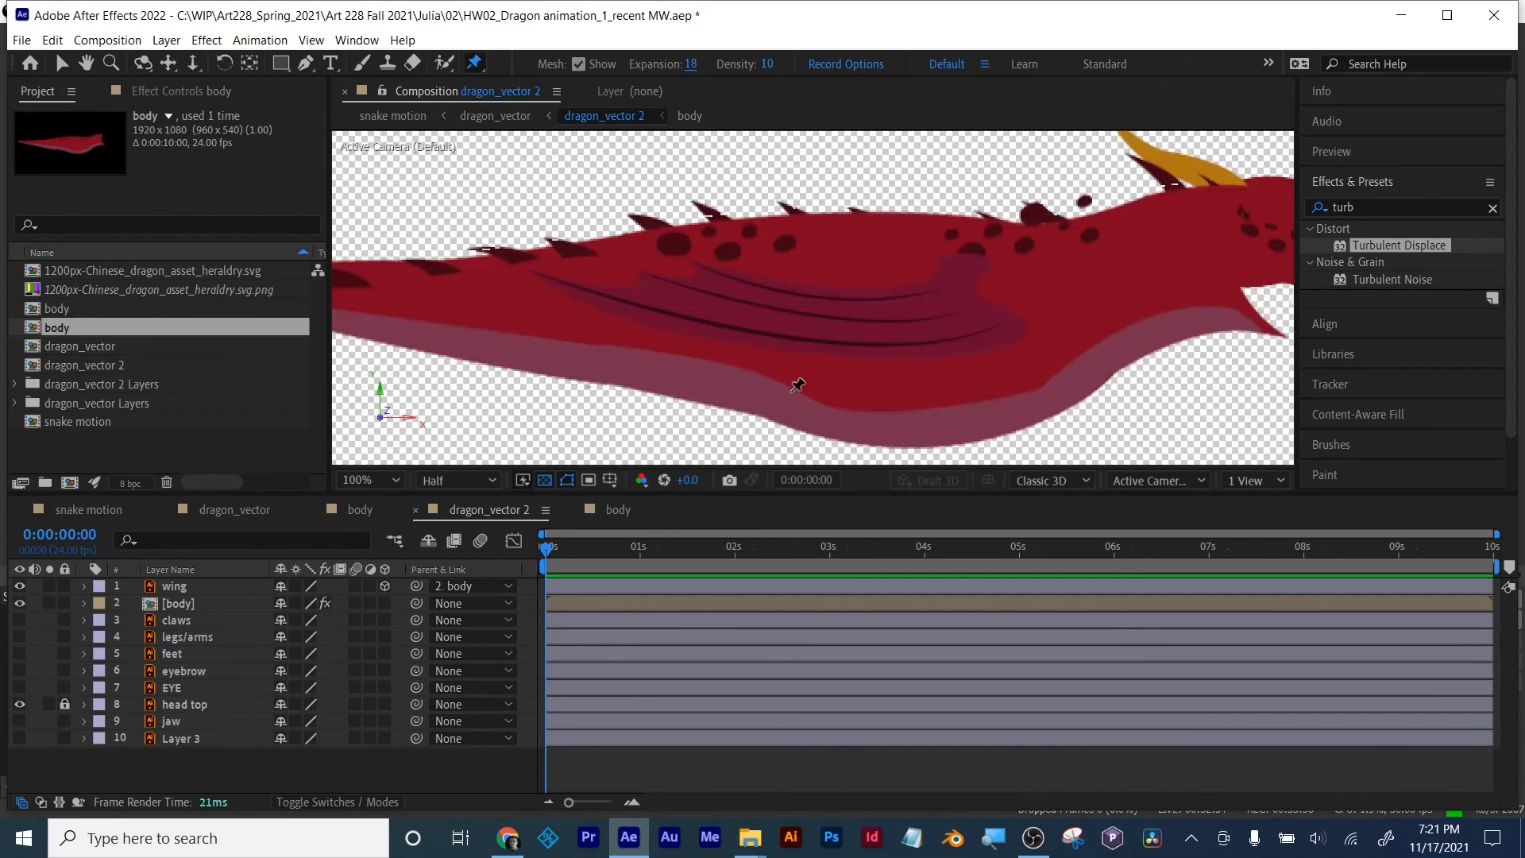
pyautogui.click(592, 596)
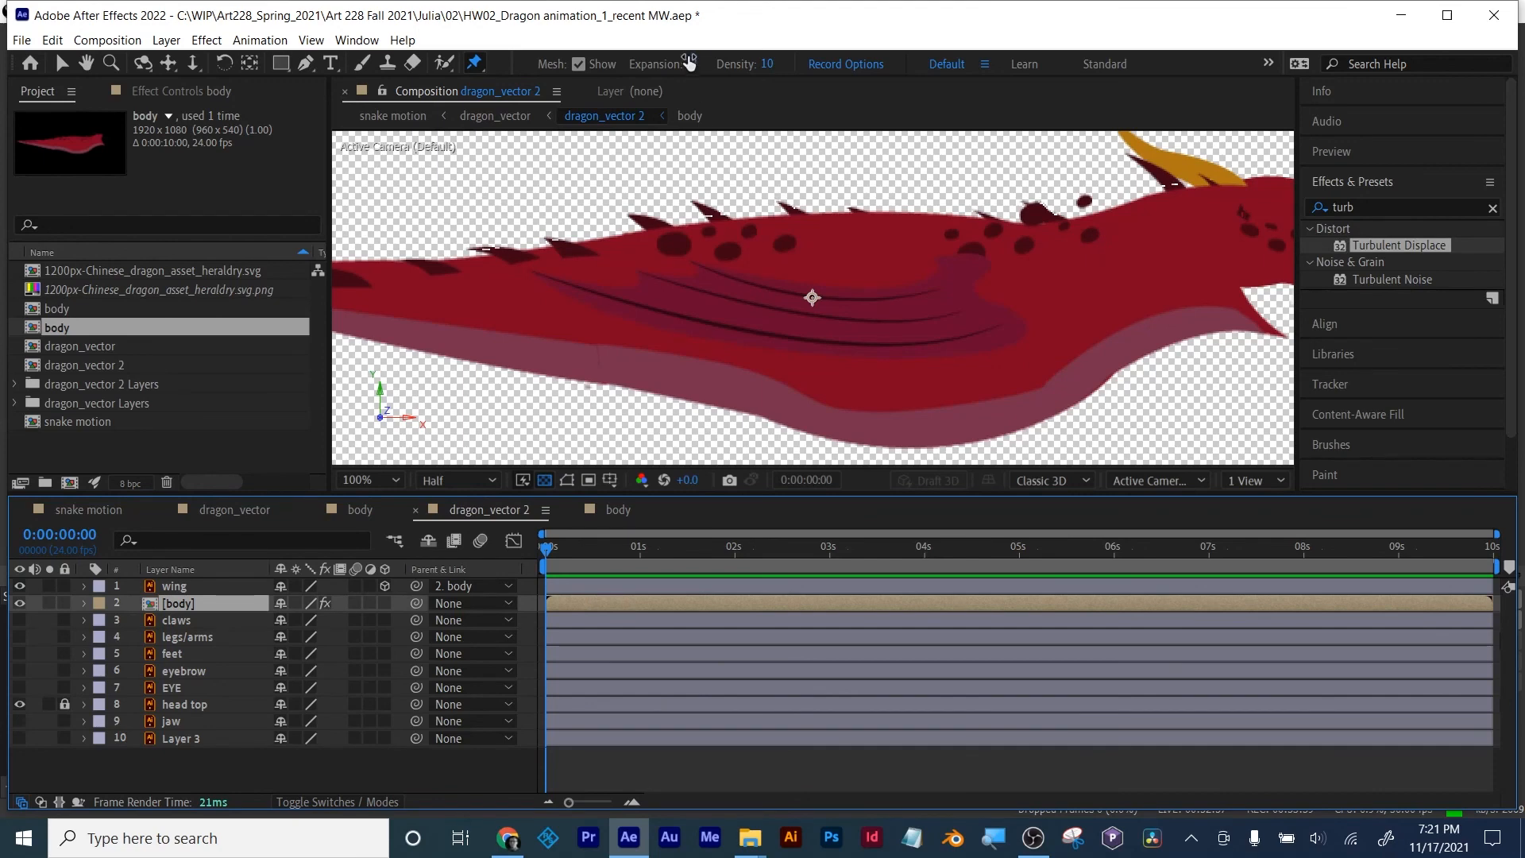
pyautogui.moveTo(689, 64)
pyautogui.mouseDown()
pyautogui.moveTo(671, 76)
pyautogui.moveTo(699, 76)
pyautogui.mouseUp()
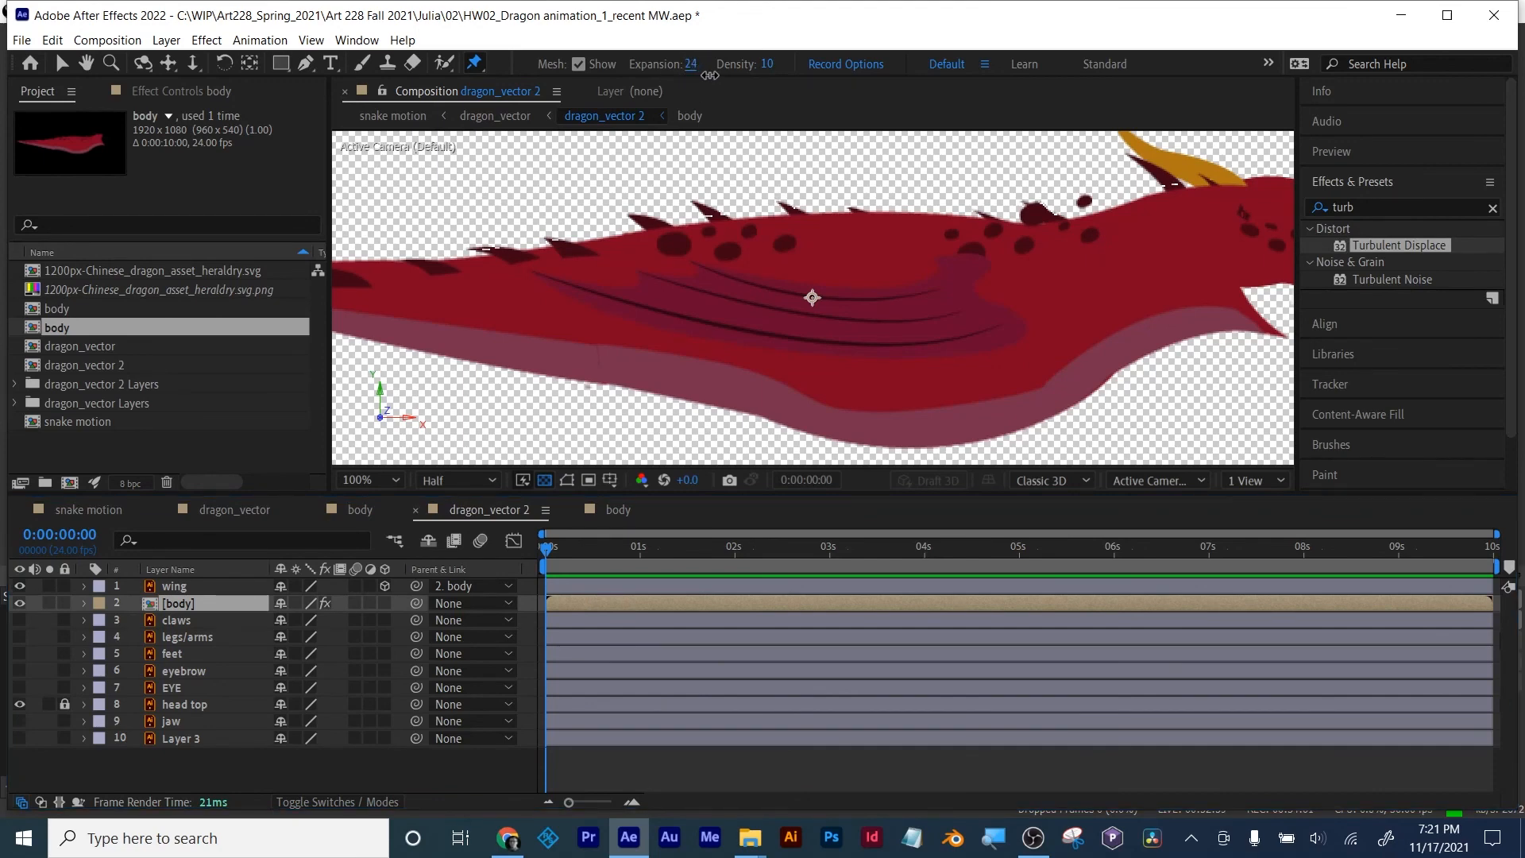
# Step: Preview dragon_vector 2, compare the dragon in the body, dragon_vector and snake motion compositions, and return dragon_vector 2 to the first frame
pyautogui.press('space')
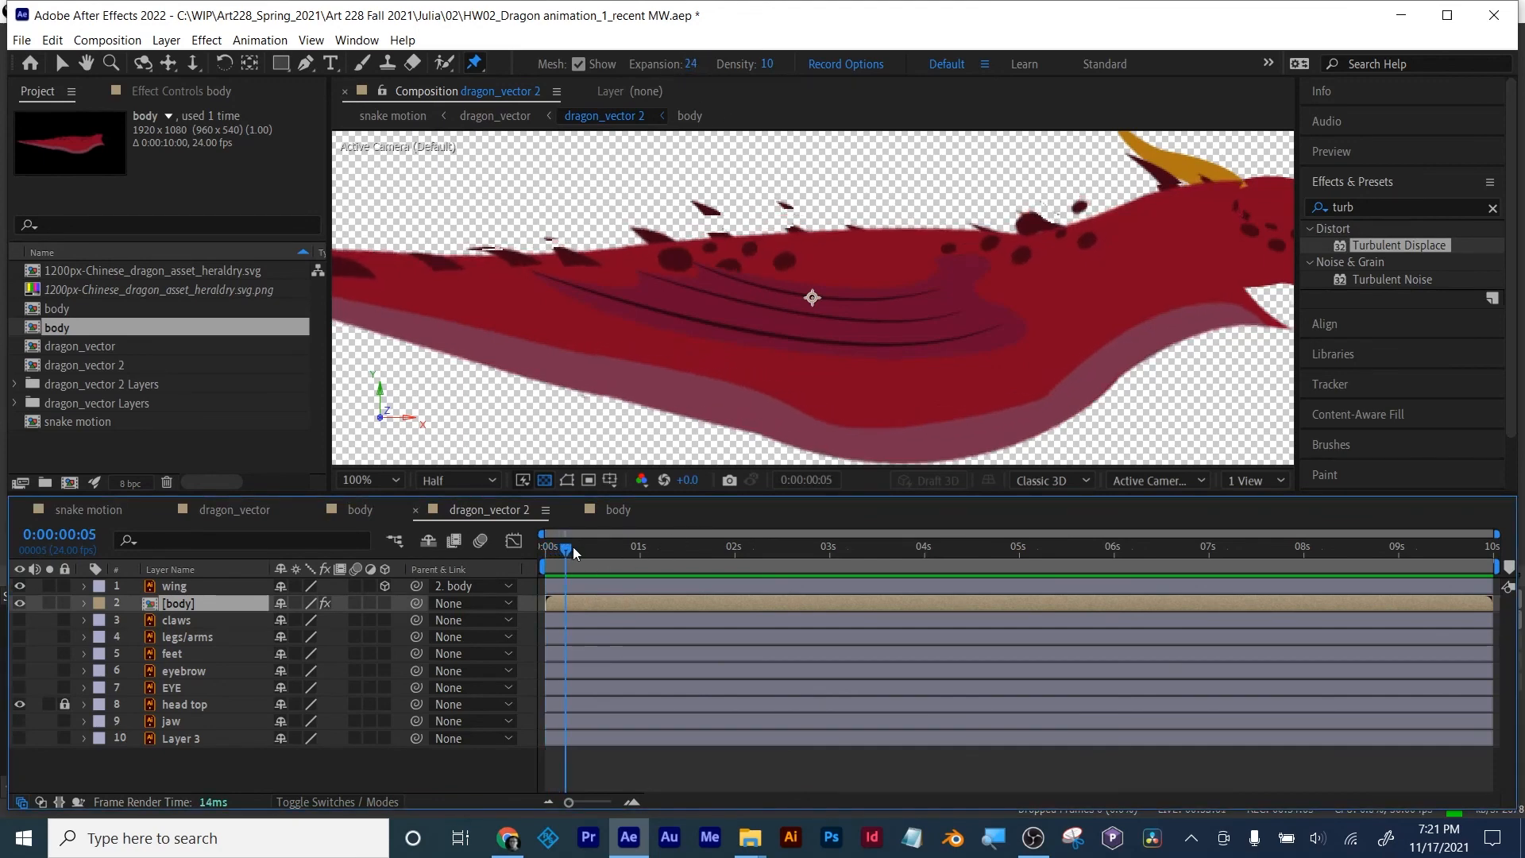
pyautogui.press('space')
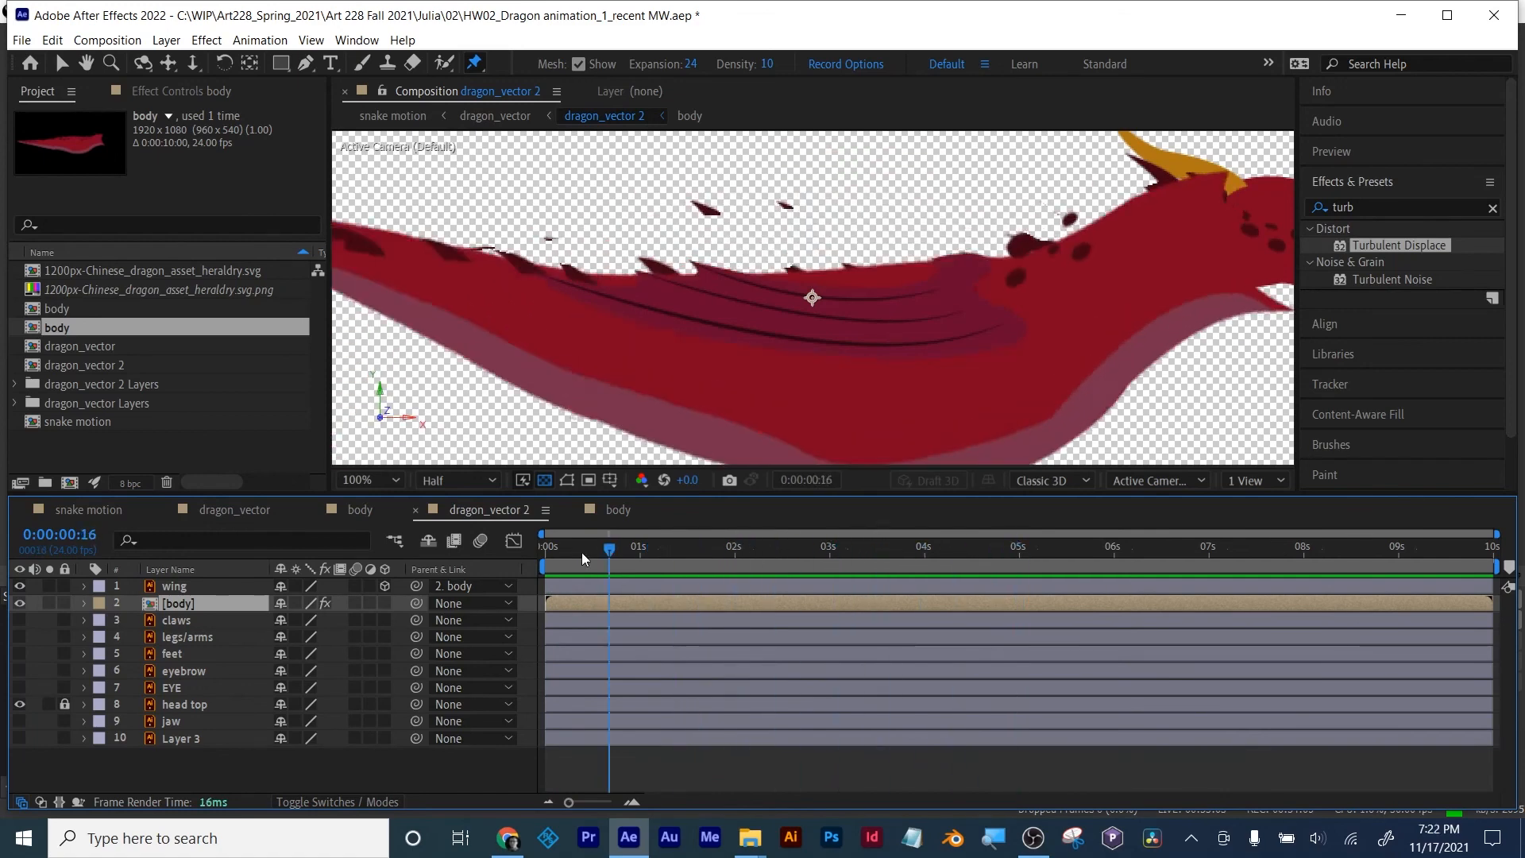
pyautogui.doubleClick(565, 604)
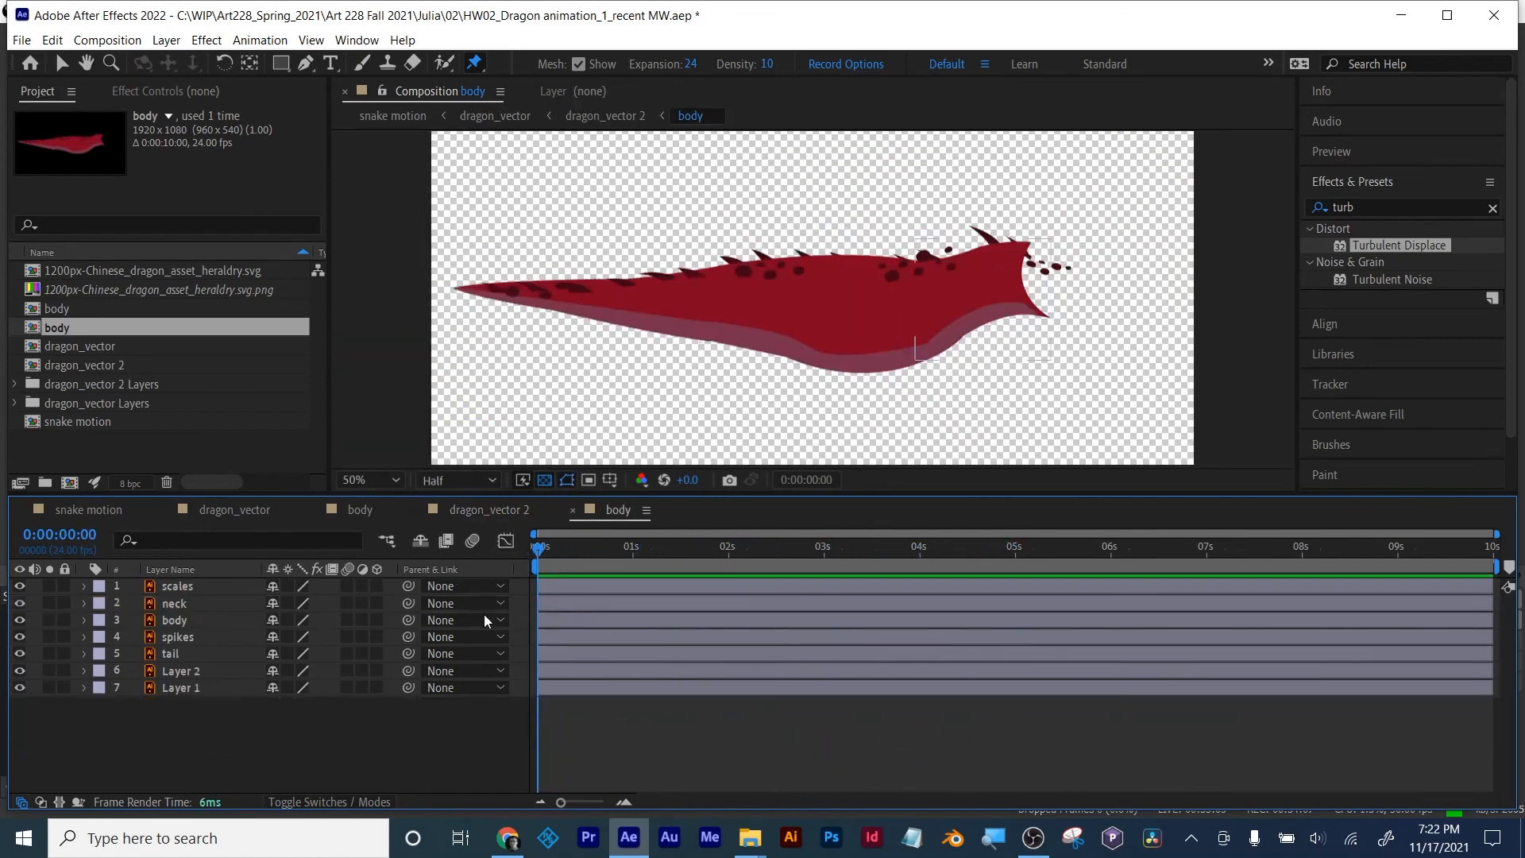
pyautogui.click(497, 512)
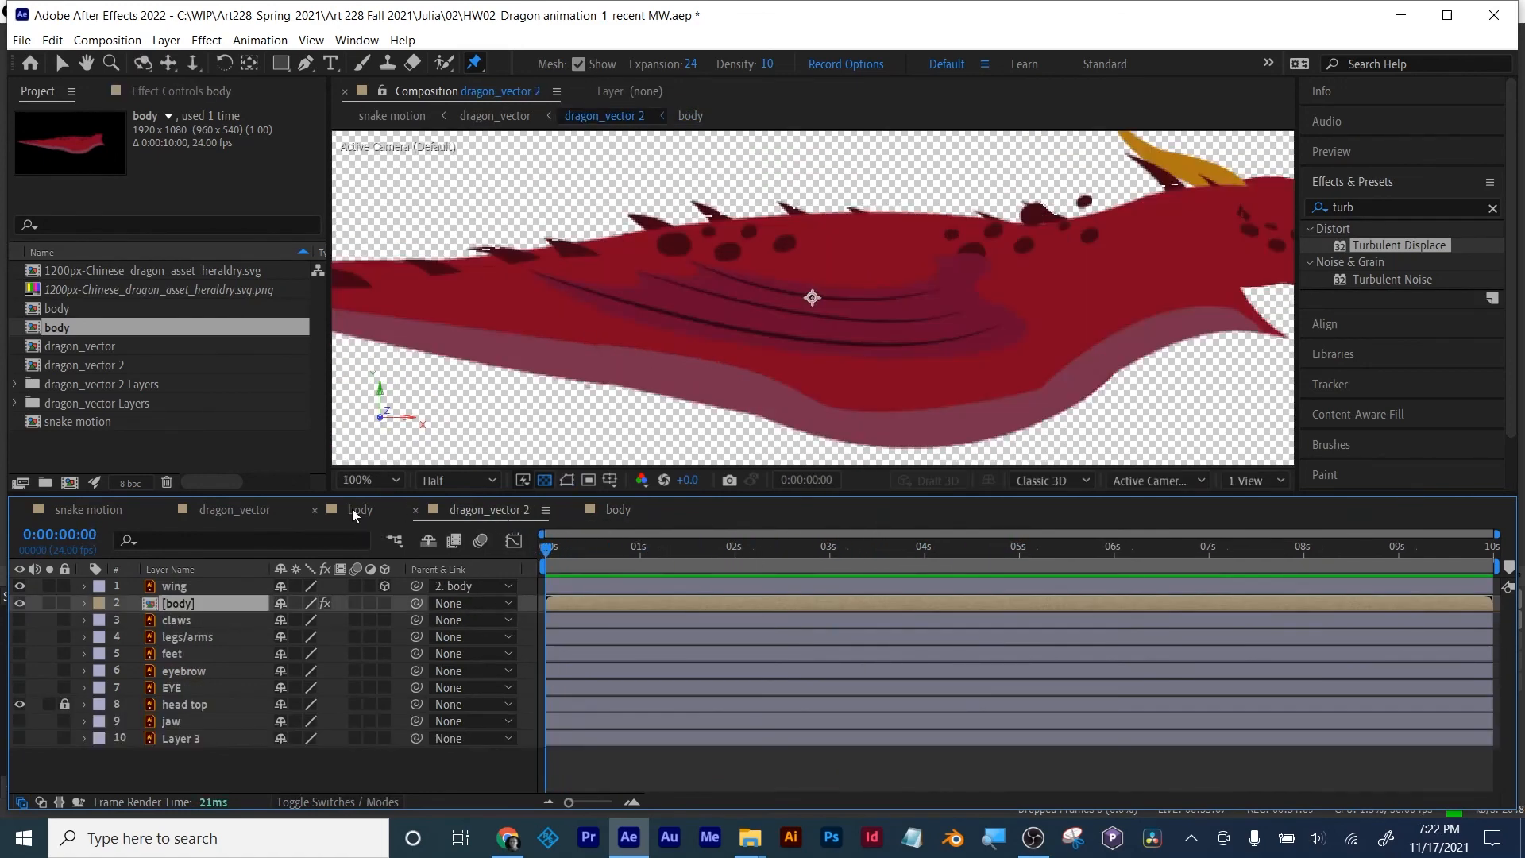
pyautogui.click(351, 509)
pyautogui.click(243, 509)
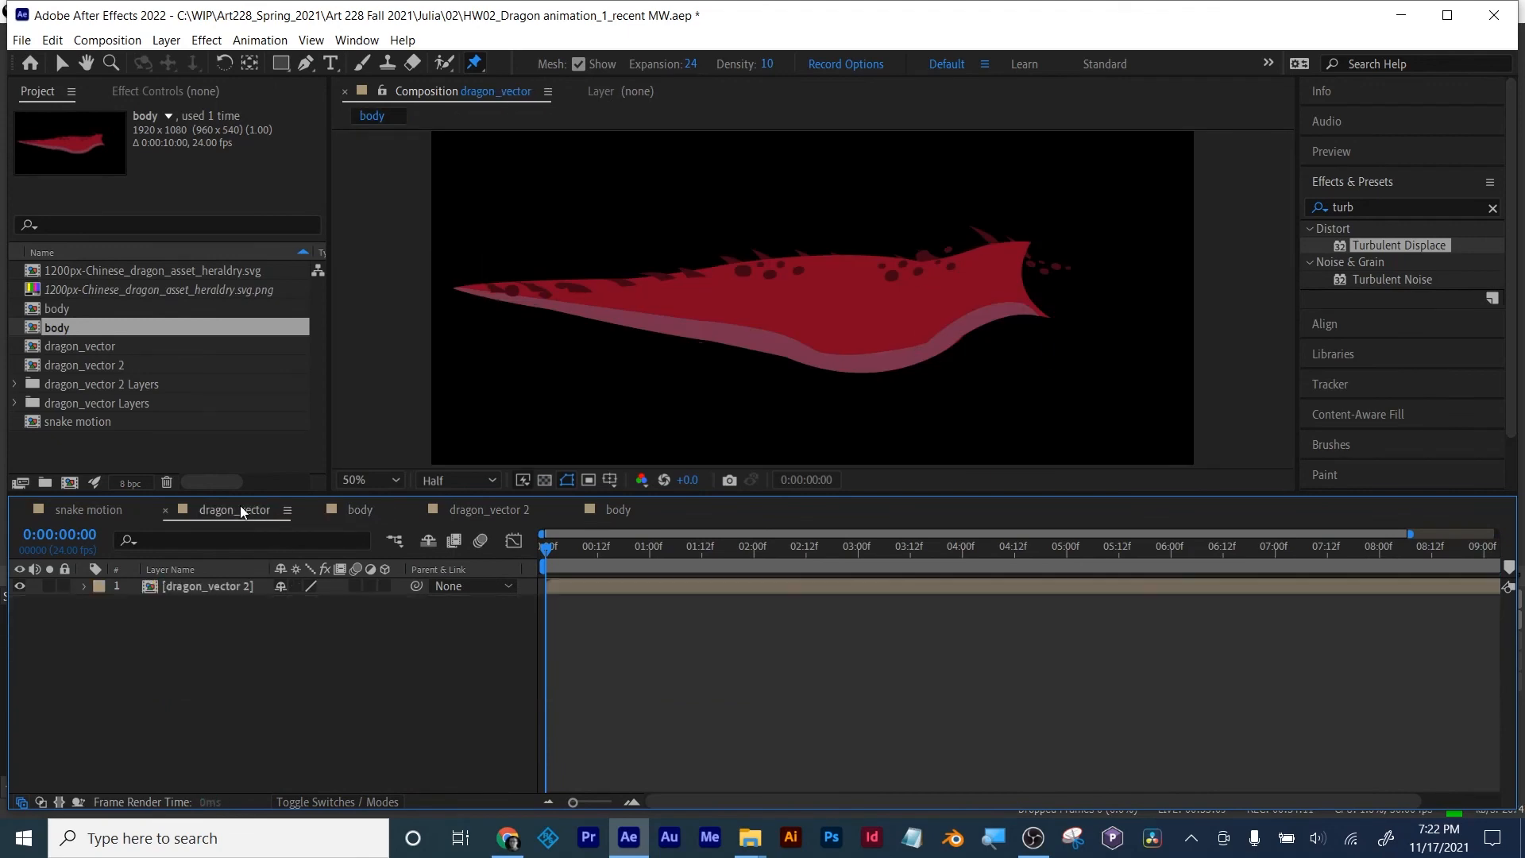
pyautogui.click(76, 512)
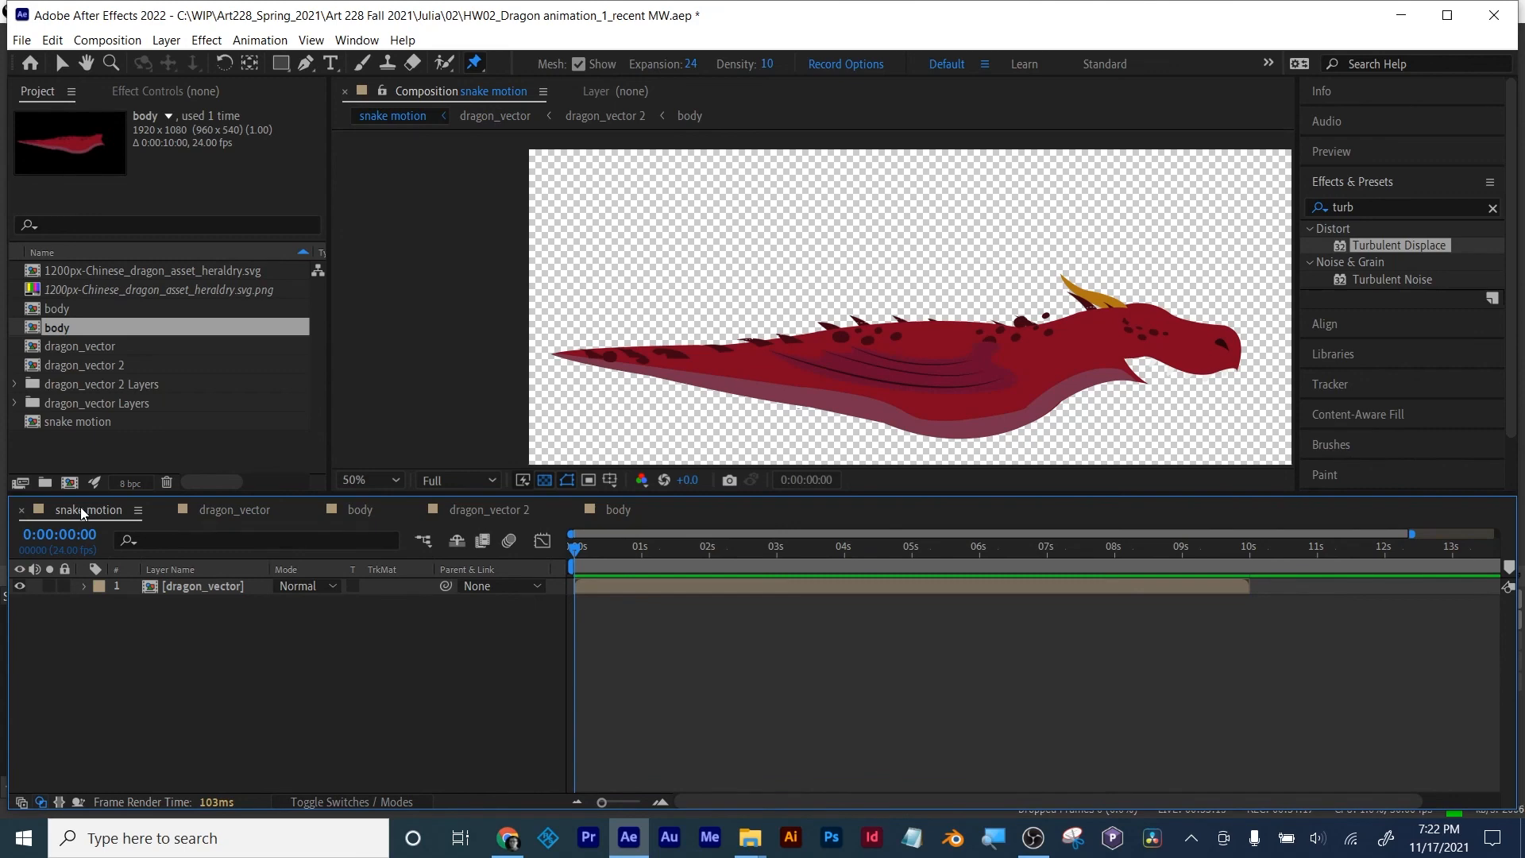
pyautogui.moveTo(579, 549); pyautogui.dragTo(772, 546)
pyautogui.click(618, 510)
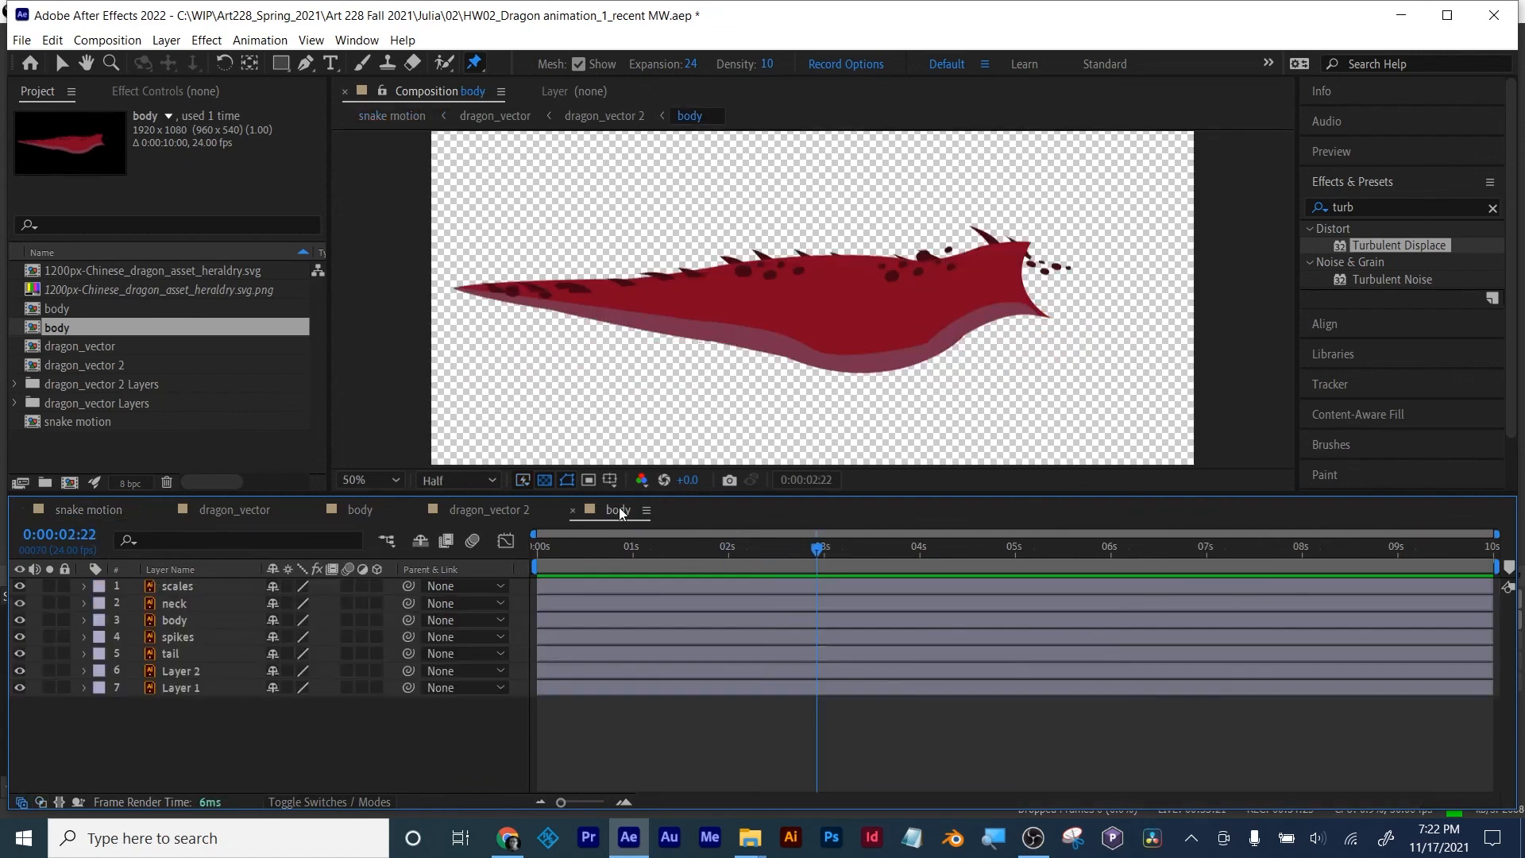
pyautogui.click(505, 511)
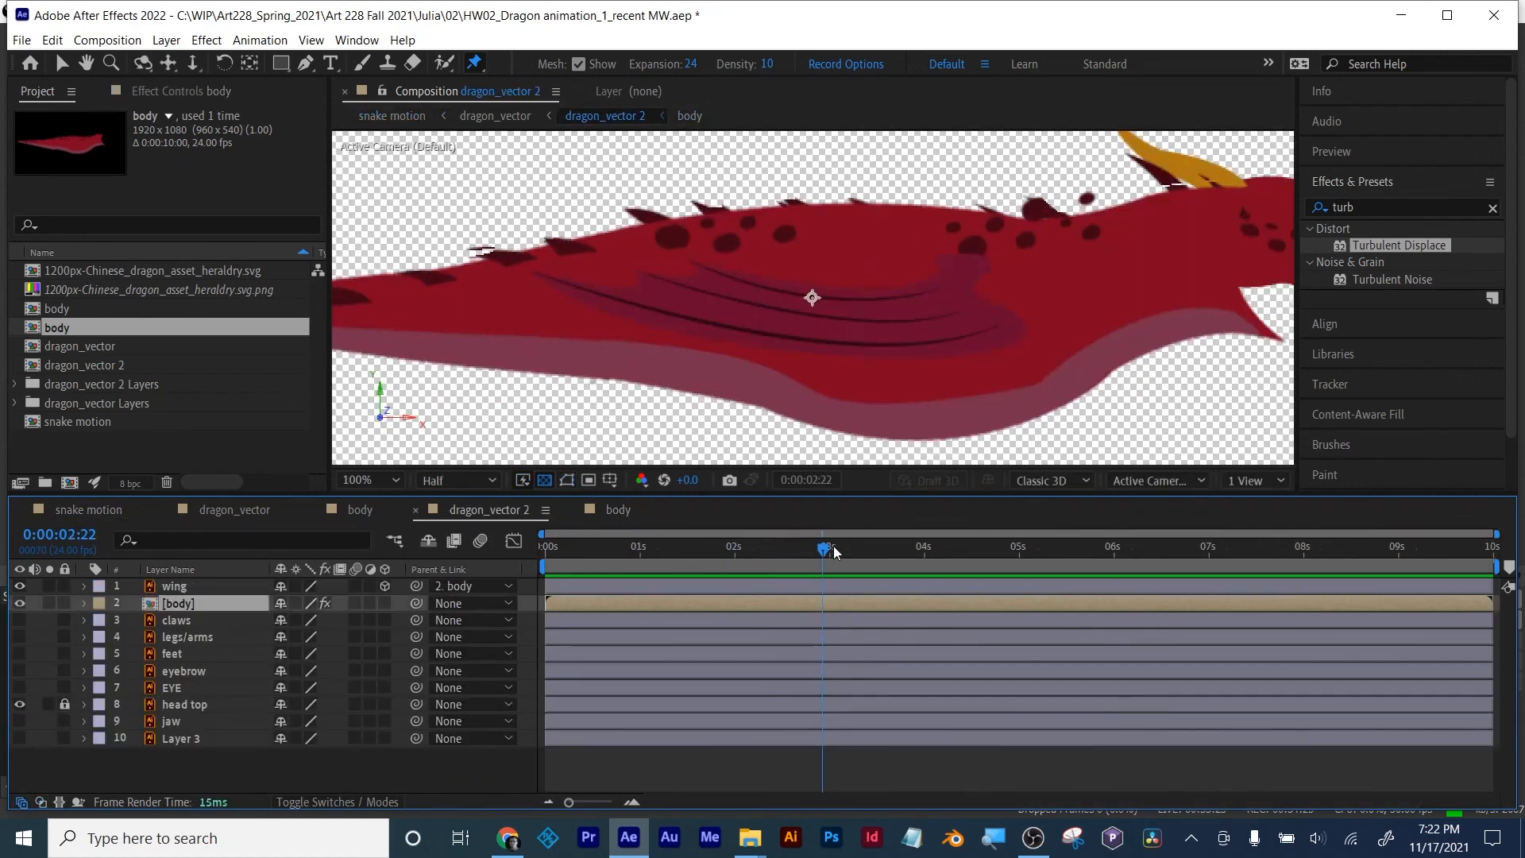
pyautogui.moveTo(834, 552); pyautogui.dragTo(540, 560)
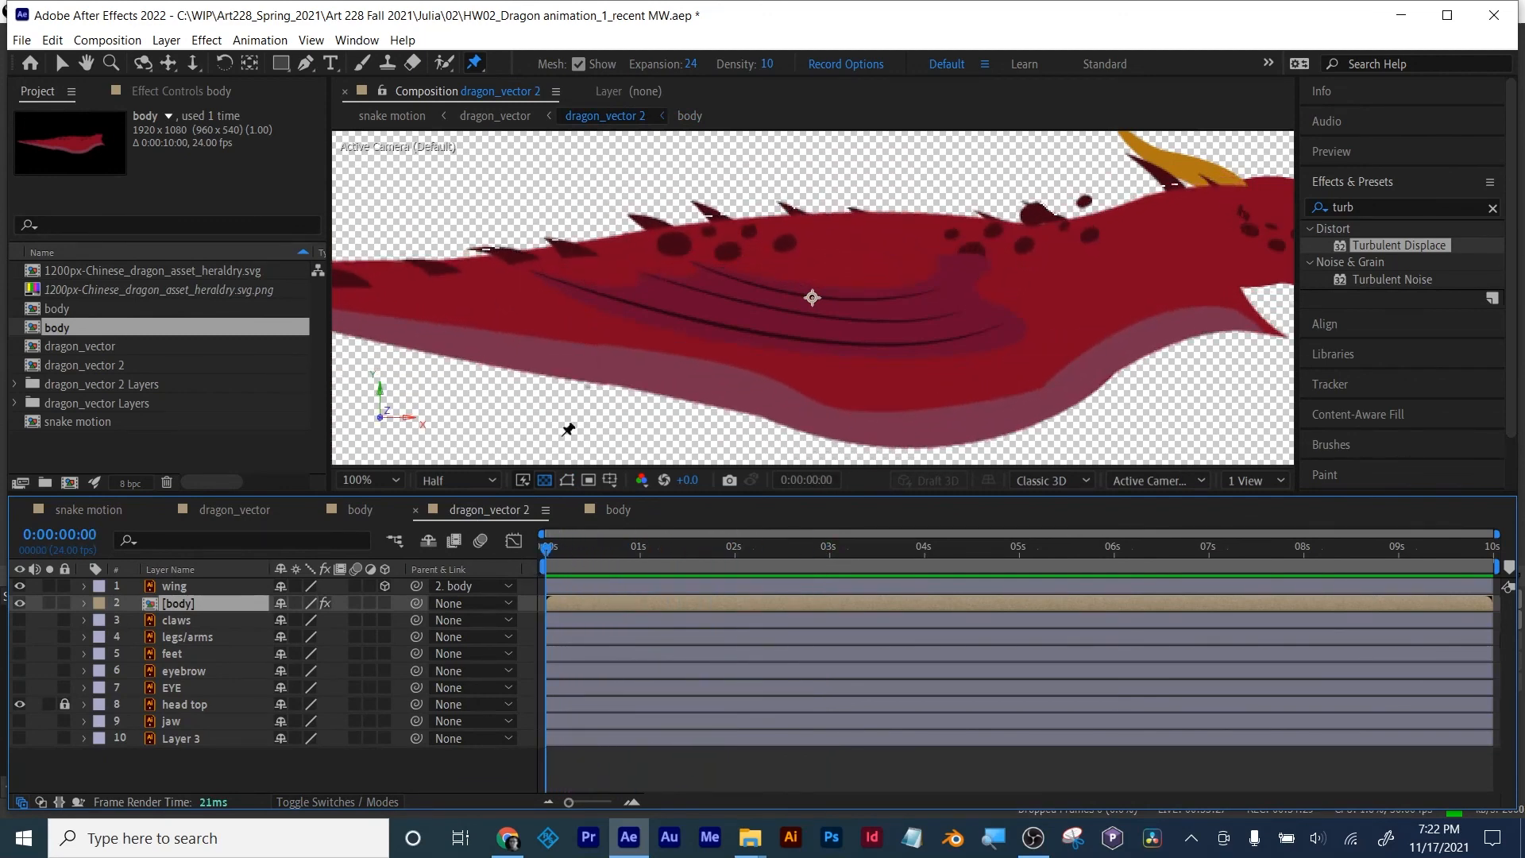
# Step: Close the project without saving its changes and reopen HW02_Dragon animation_1_recent MW.aep from the recent projects
pyautogui.press(',')
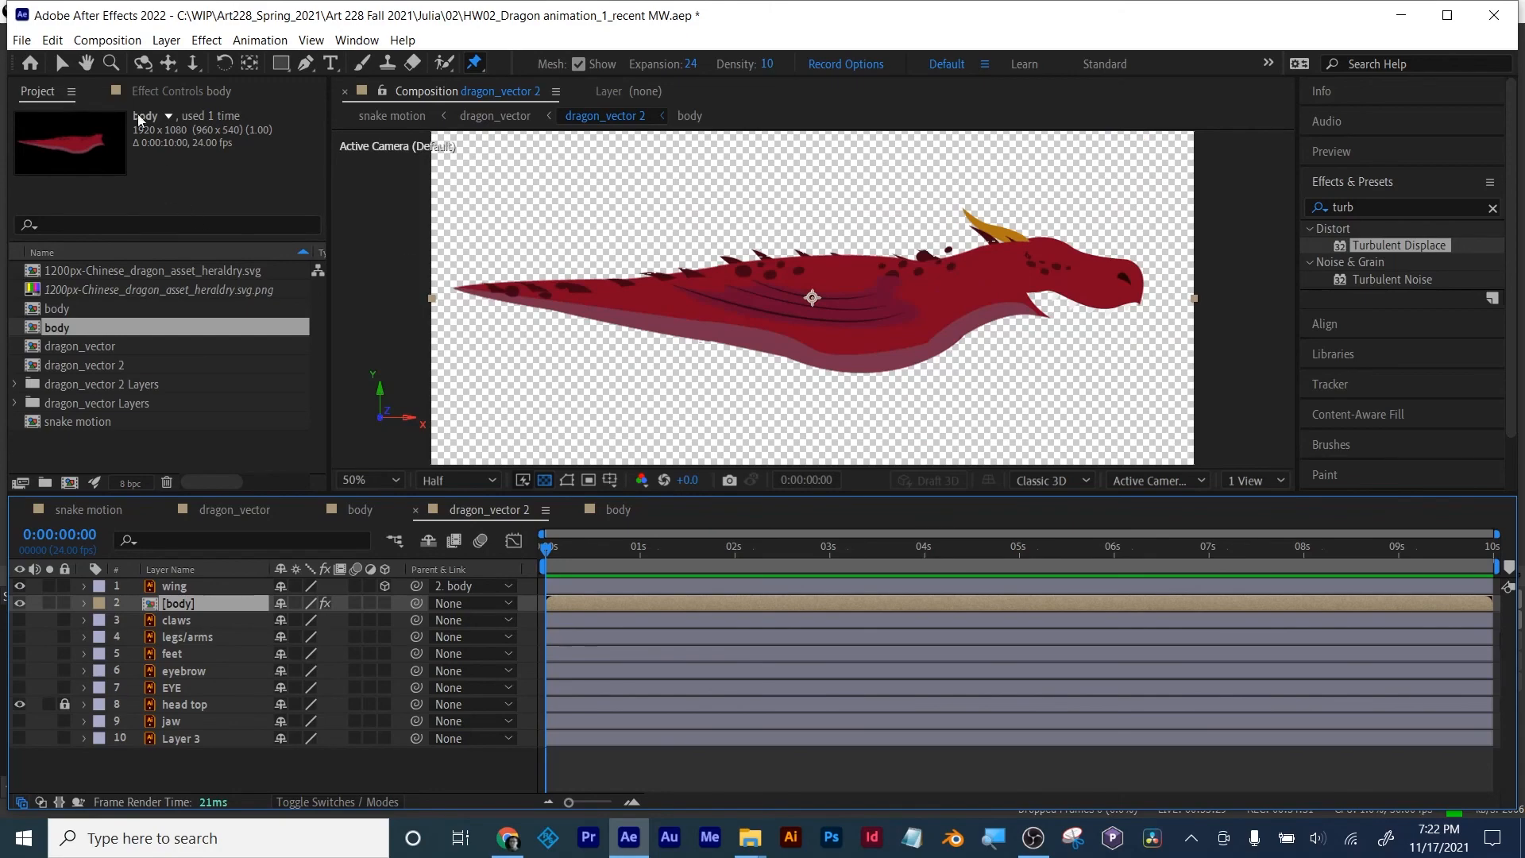
pyautogui.click(21, 40)
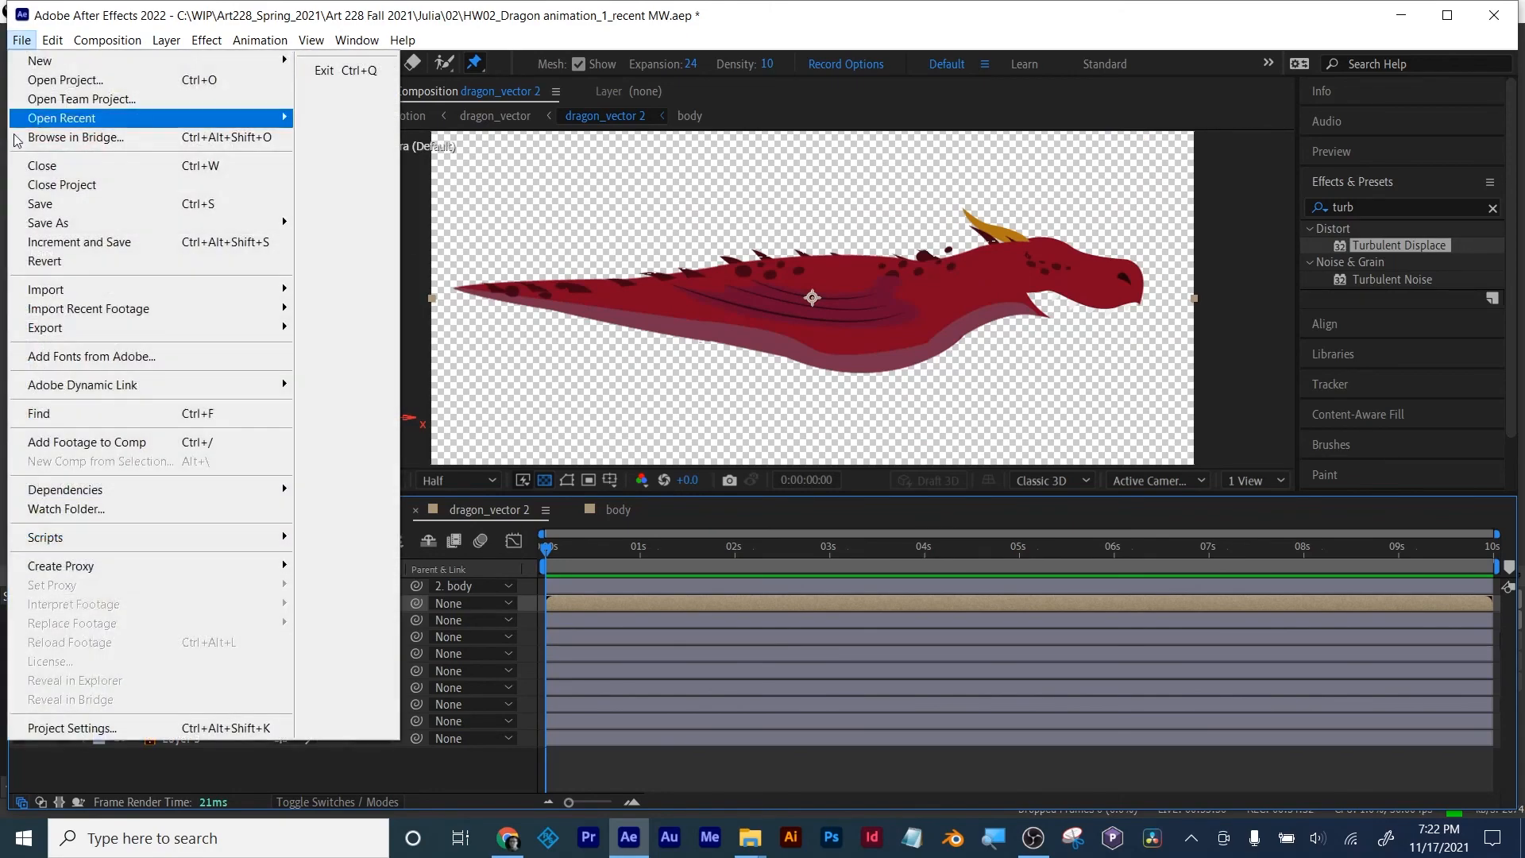
pyautogui.click(42, 185)
pyautogui.click(865, 443)
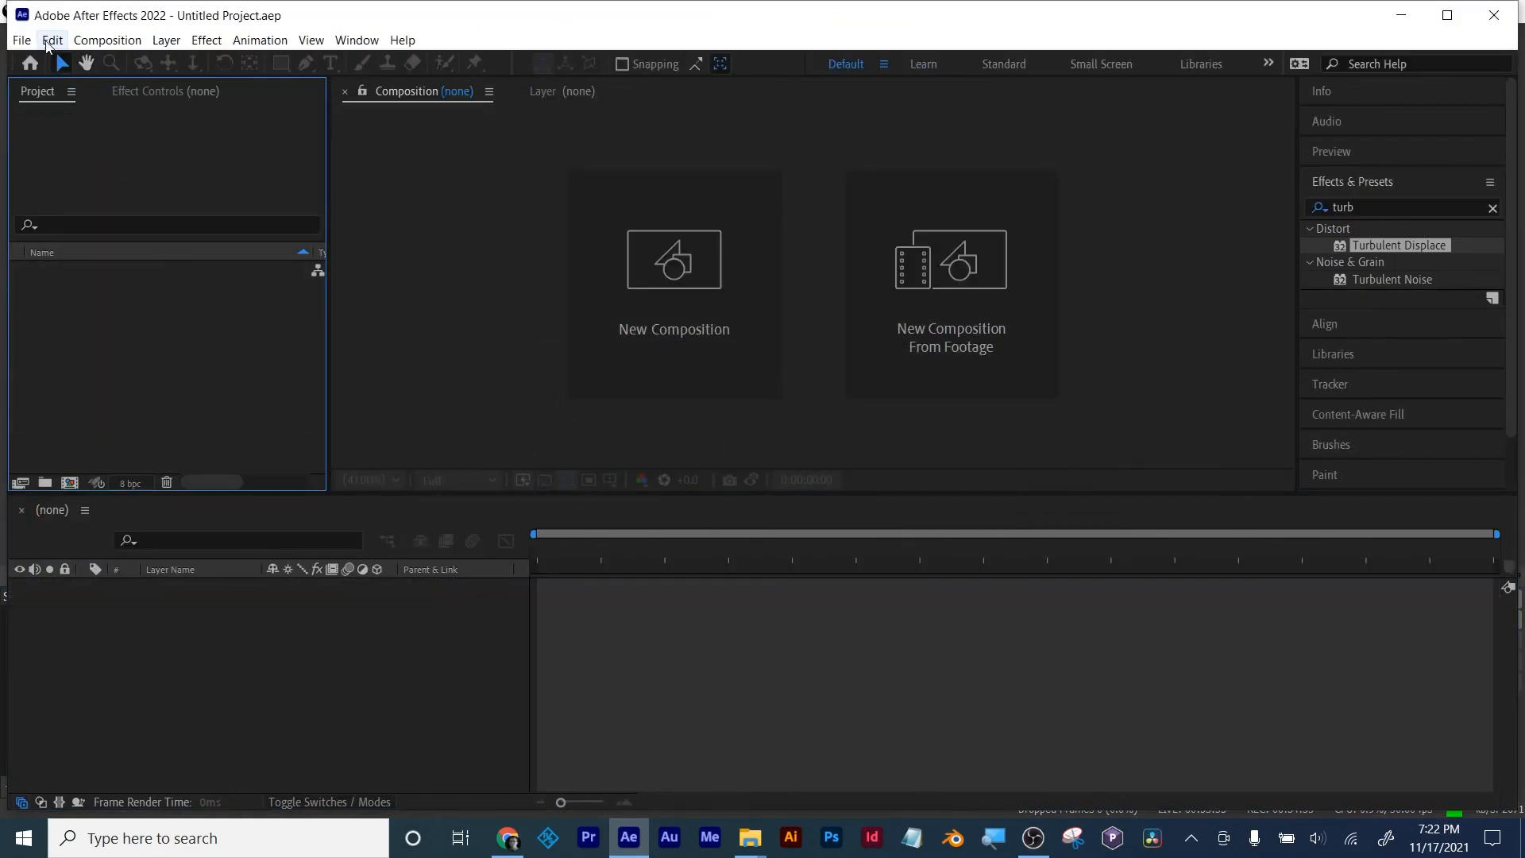
pyautogui.click(21, 40)
pyautogui.moveTo(39, 121)
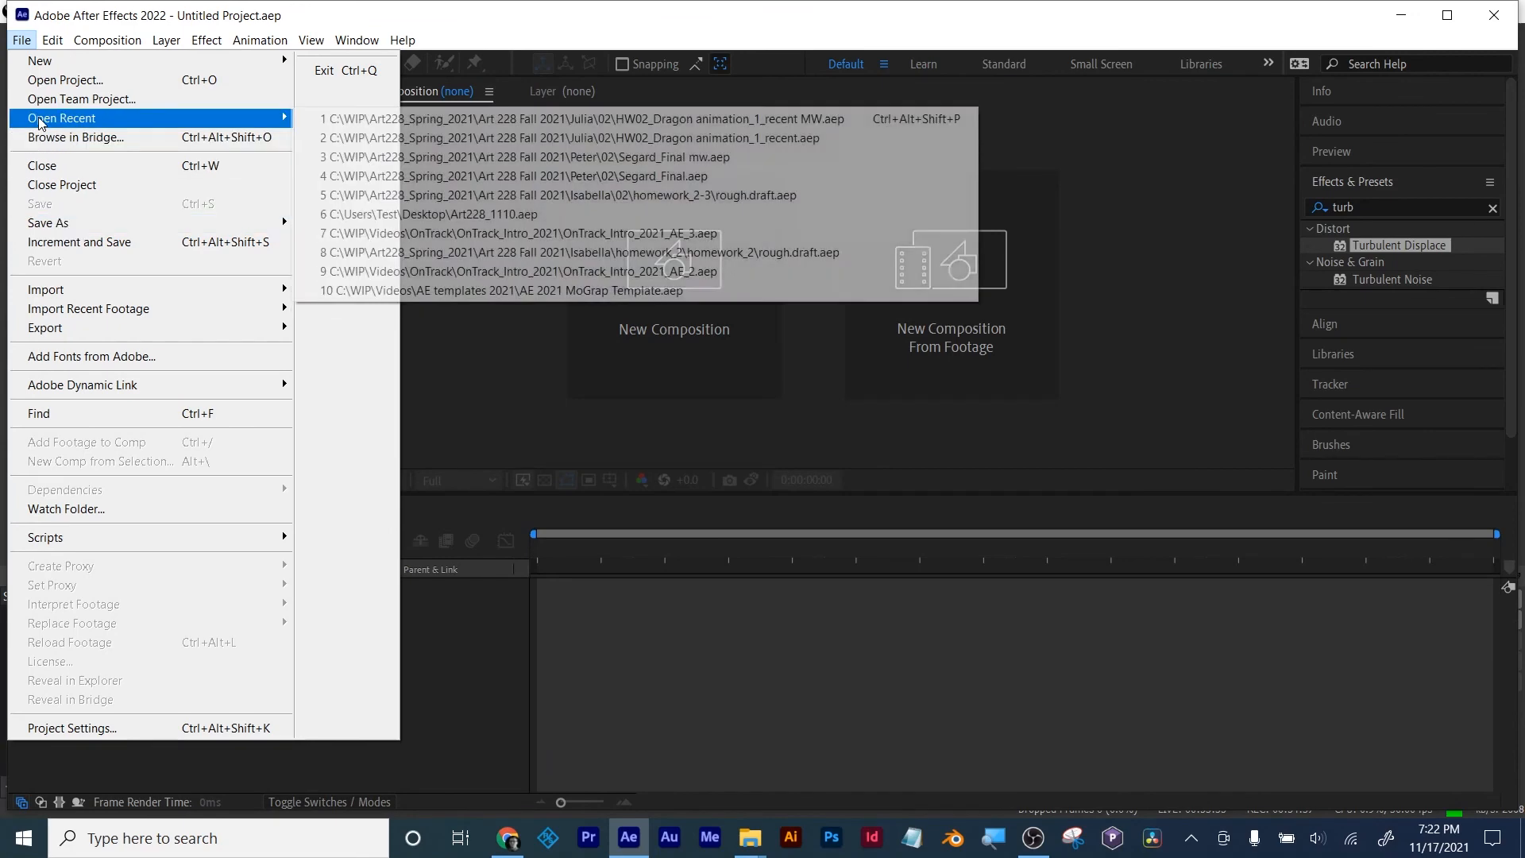
pyautogui.click(339, 119)
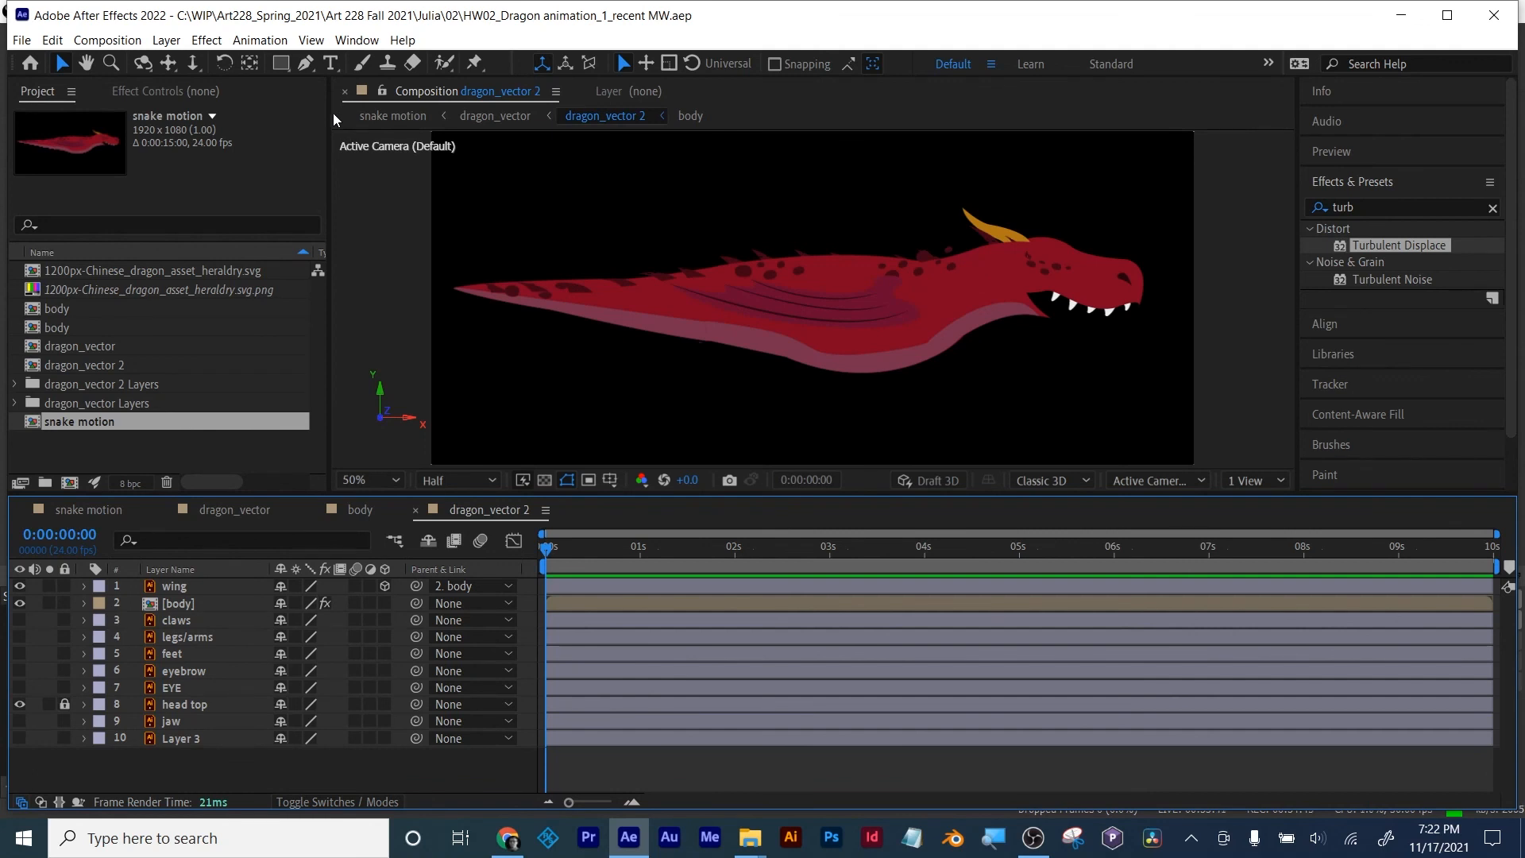
# Step: Scrub the first frames of dragon_vector 2 in the reopened project and return the playhead to the start
pyautogui.click(350, 509)
pyautogui.click(465, 510)
pyautogui.click(558, 547)
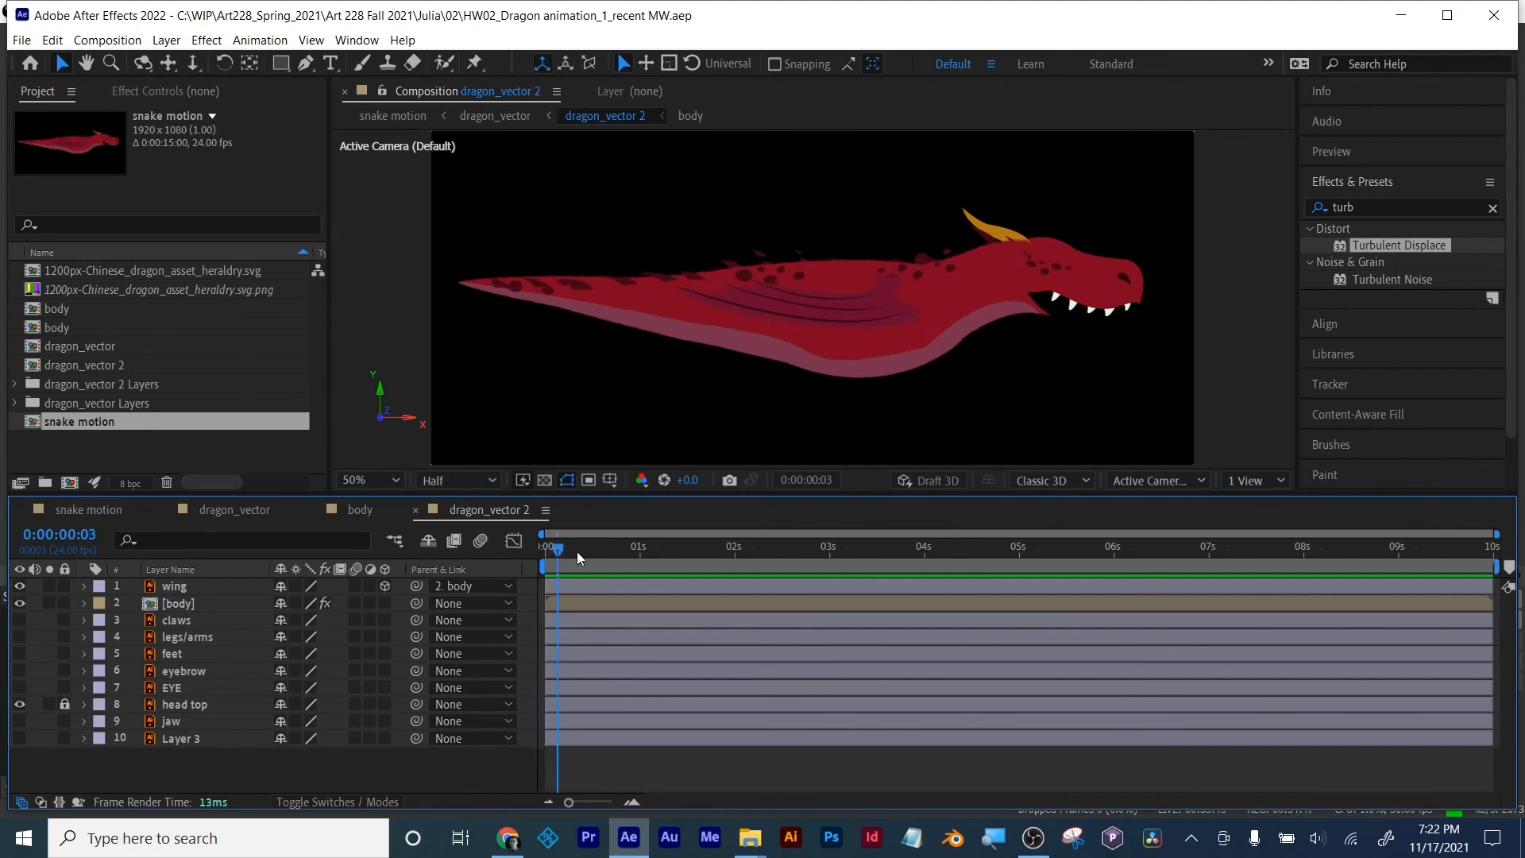
pyautogui.moveTo(578, 554); pyautogui.dragTo(522, 554)
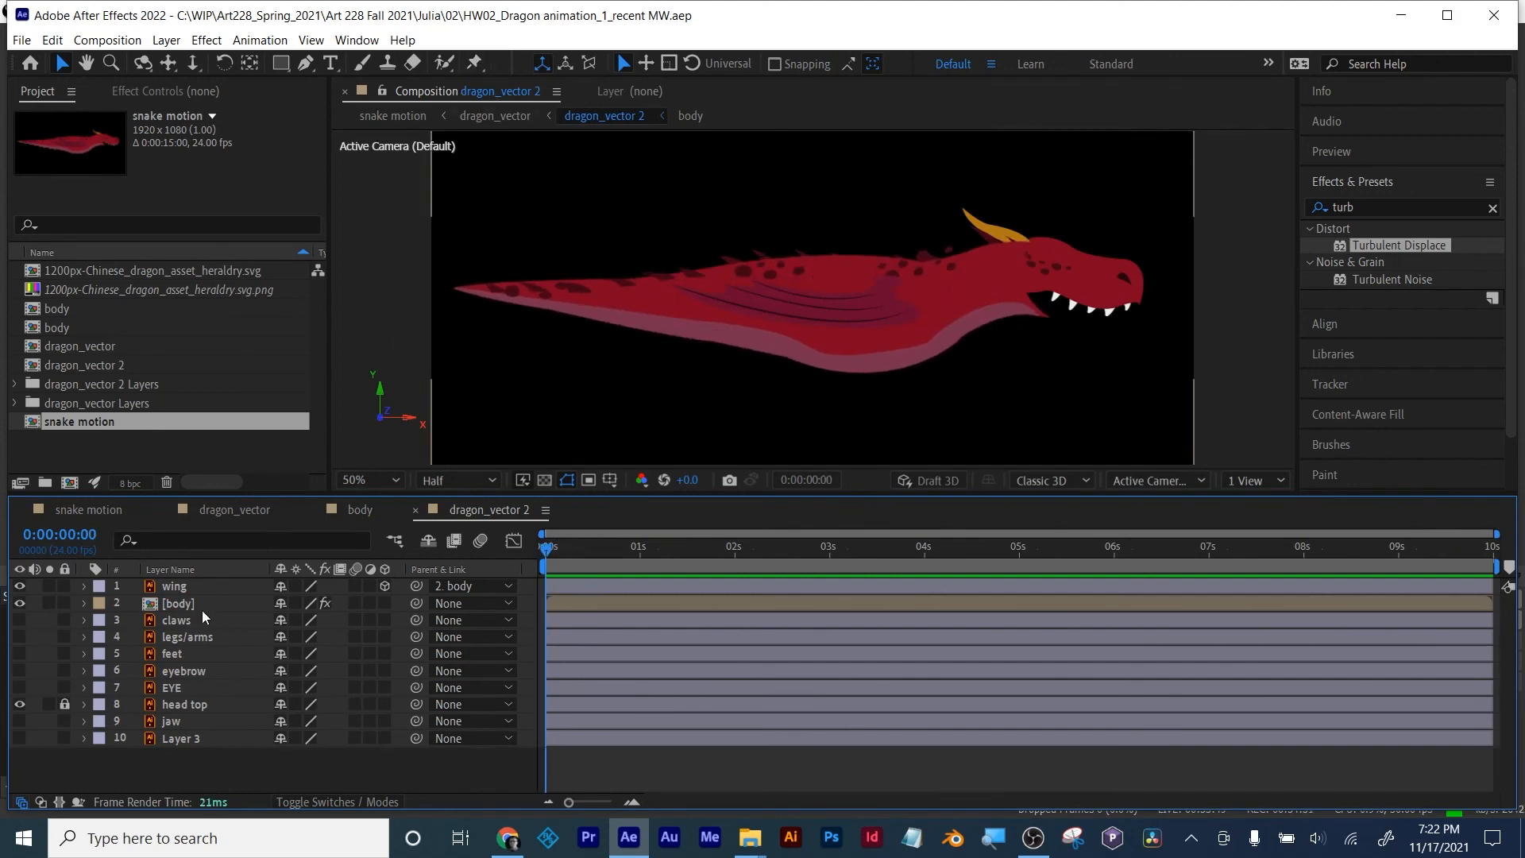
# Step: Show the body layer's mesh with the Puppet Pin tool, raise its Expansion to 96 and inspect the mesh around the spikes
pyautogui.click(183, 603)
pyautogui.click(473, 63)
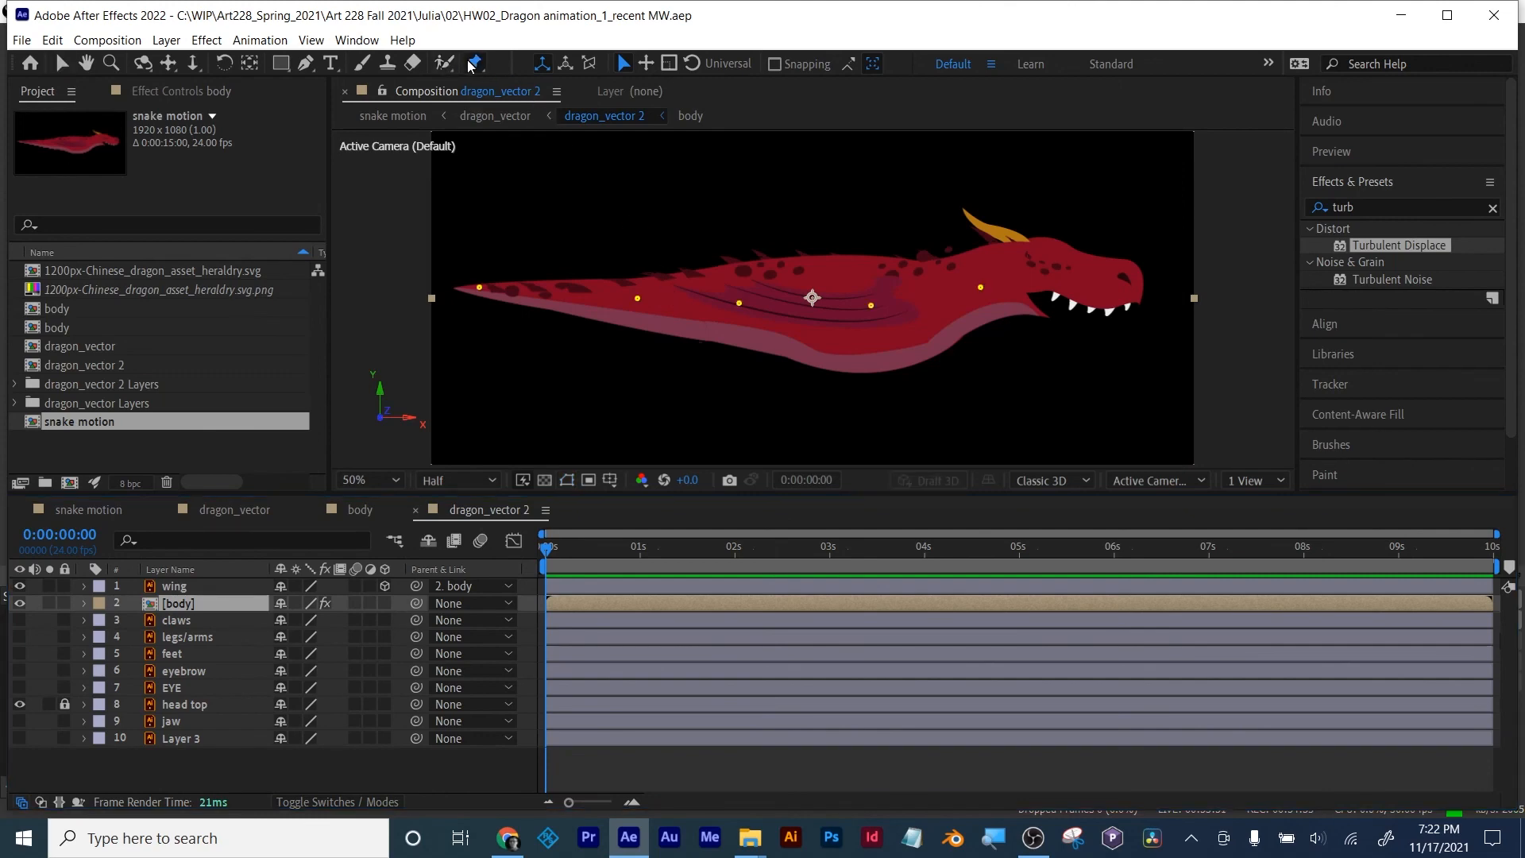
pyautogui.scroll(1, 785, 286)
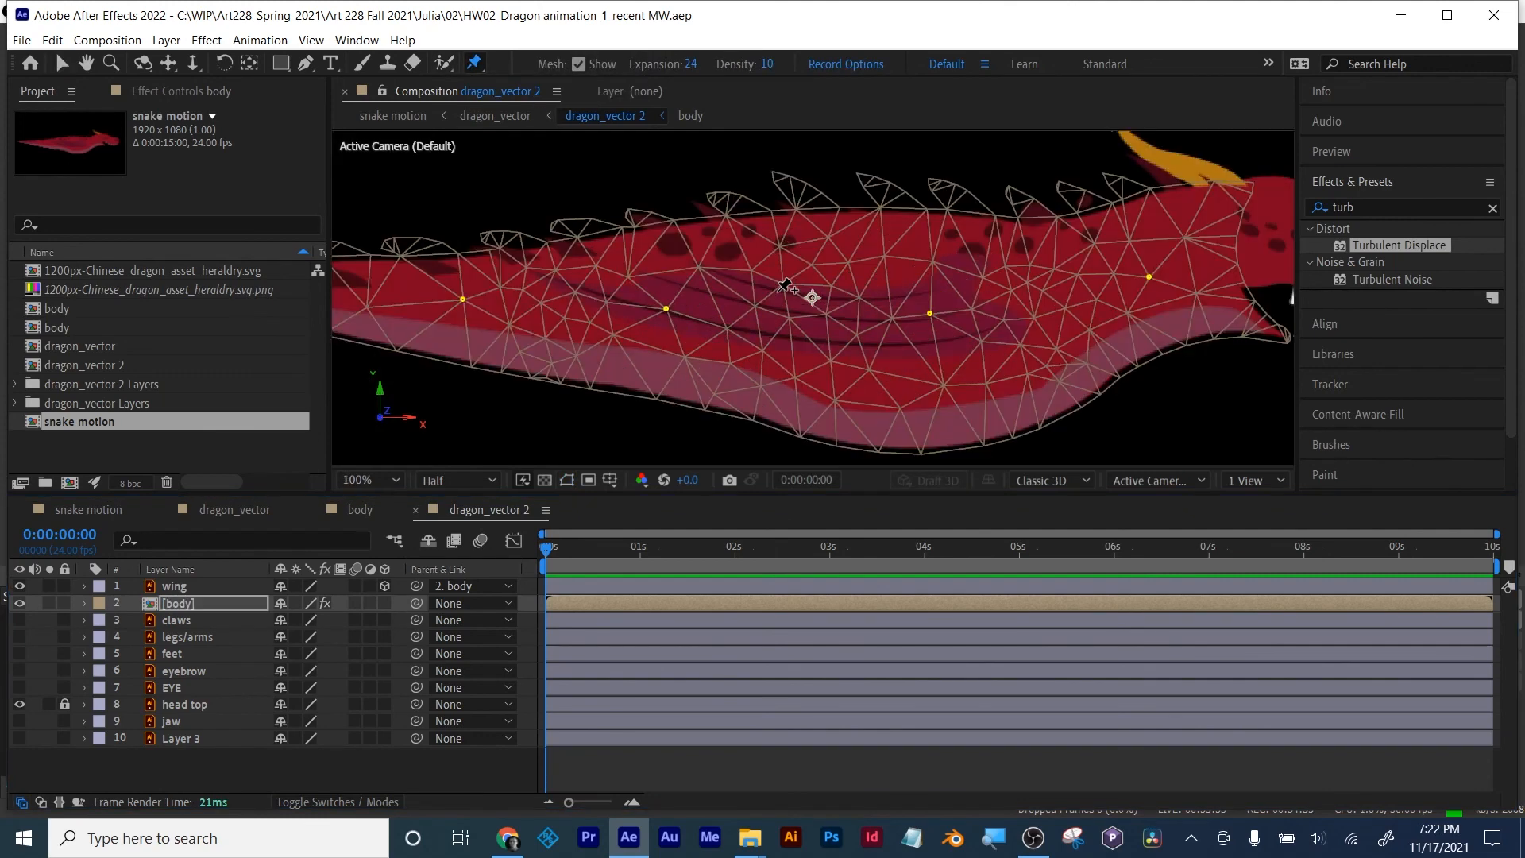
pyautogui.moveTo(709, 291); pyautogui.dragTo(810, 295)
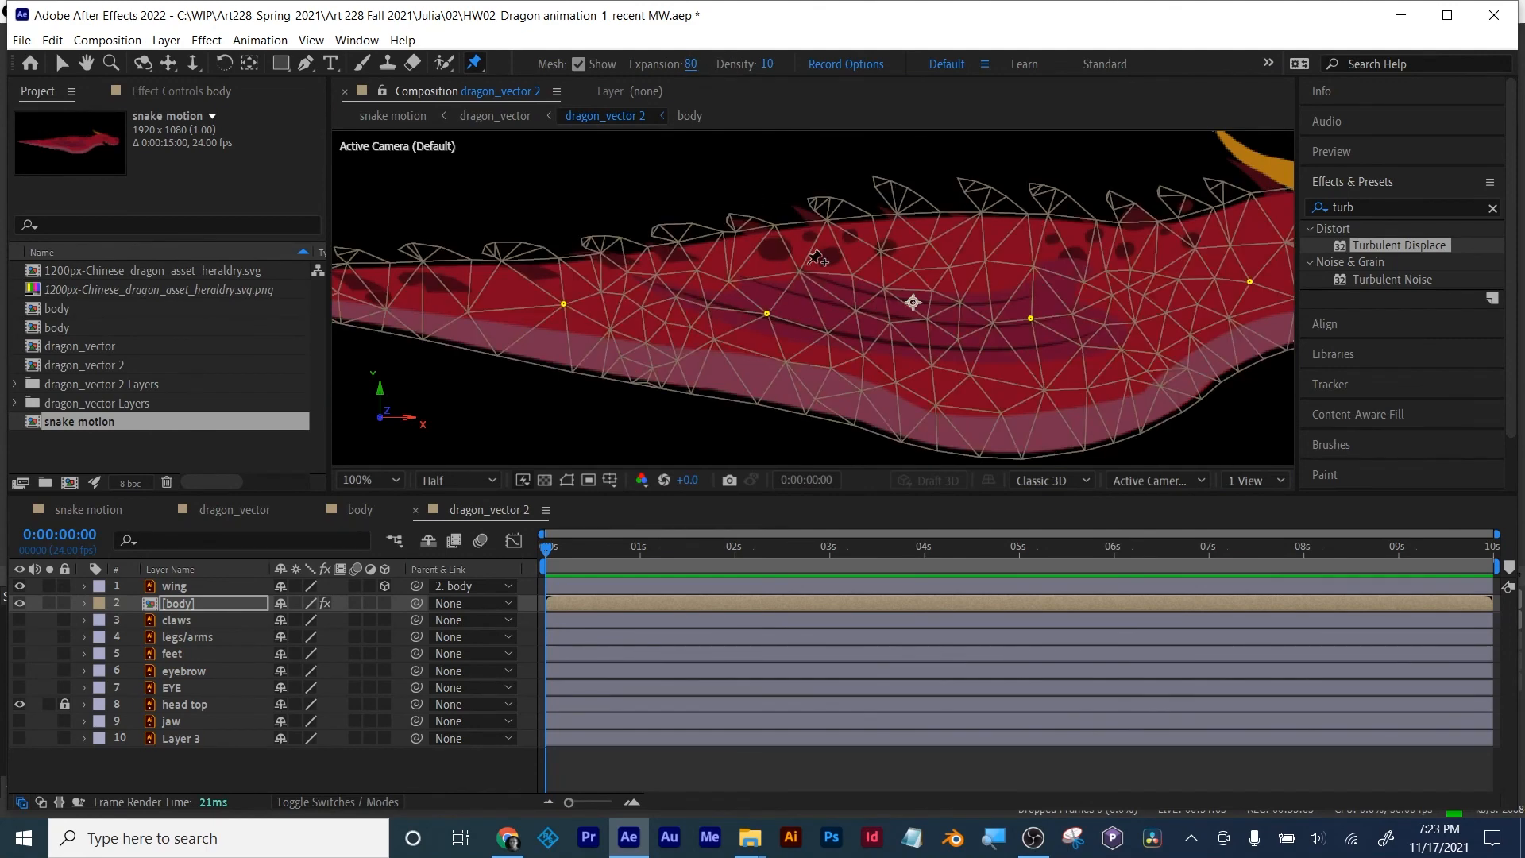
pyautogui.scroll(-1, 816, 258)
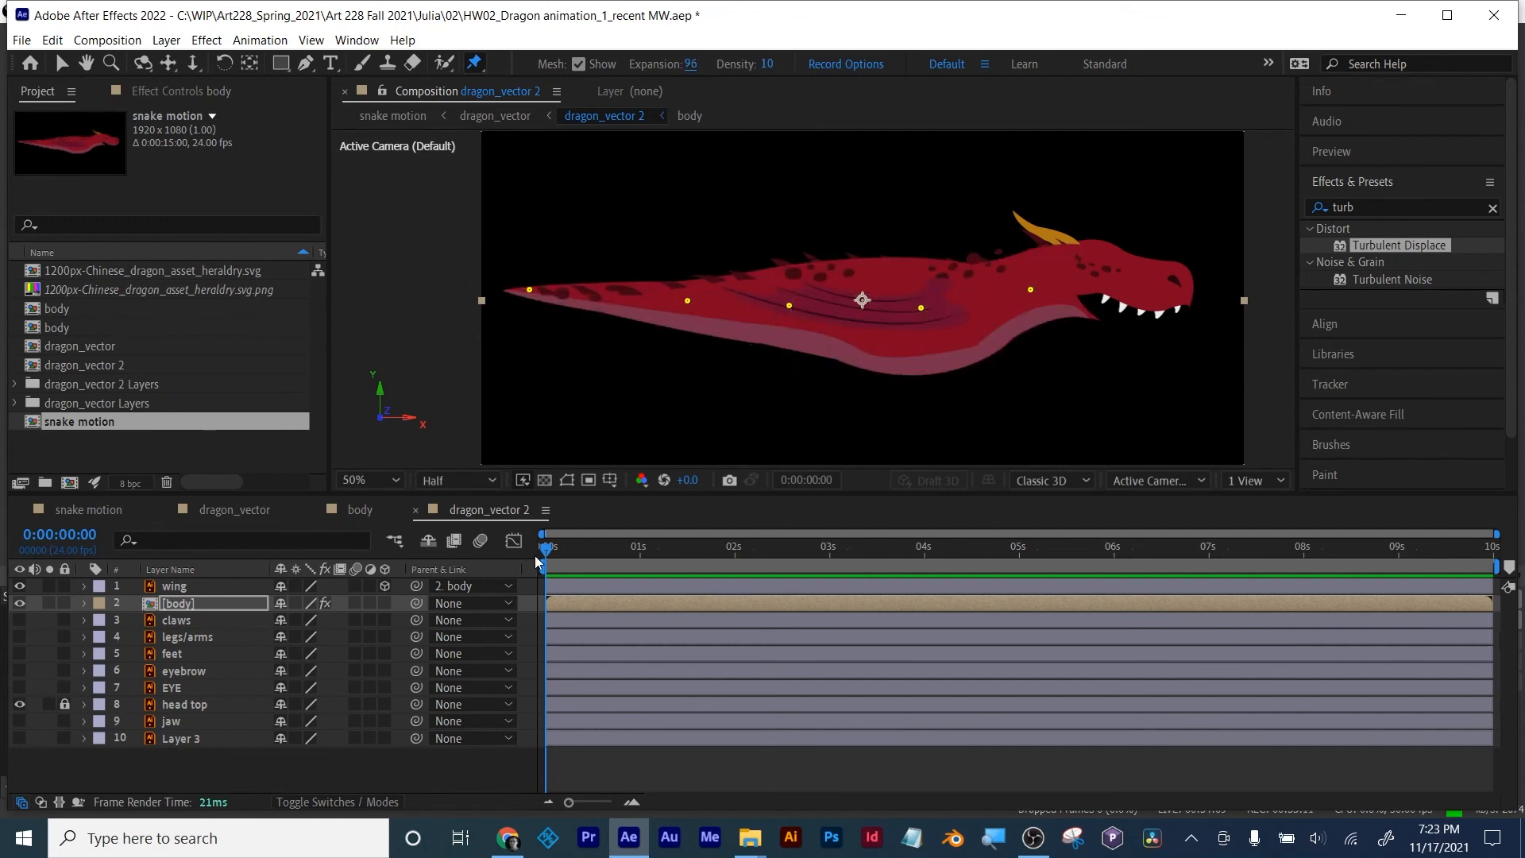
pyautogui.moveTo(546, 549)
pyautogui.mouseDown()
pyautogui.moveTo(575, 550)
pyautogui.moveTo(543, 544)
pyautogui.mouseUp()
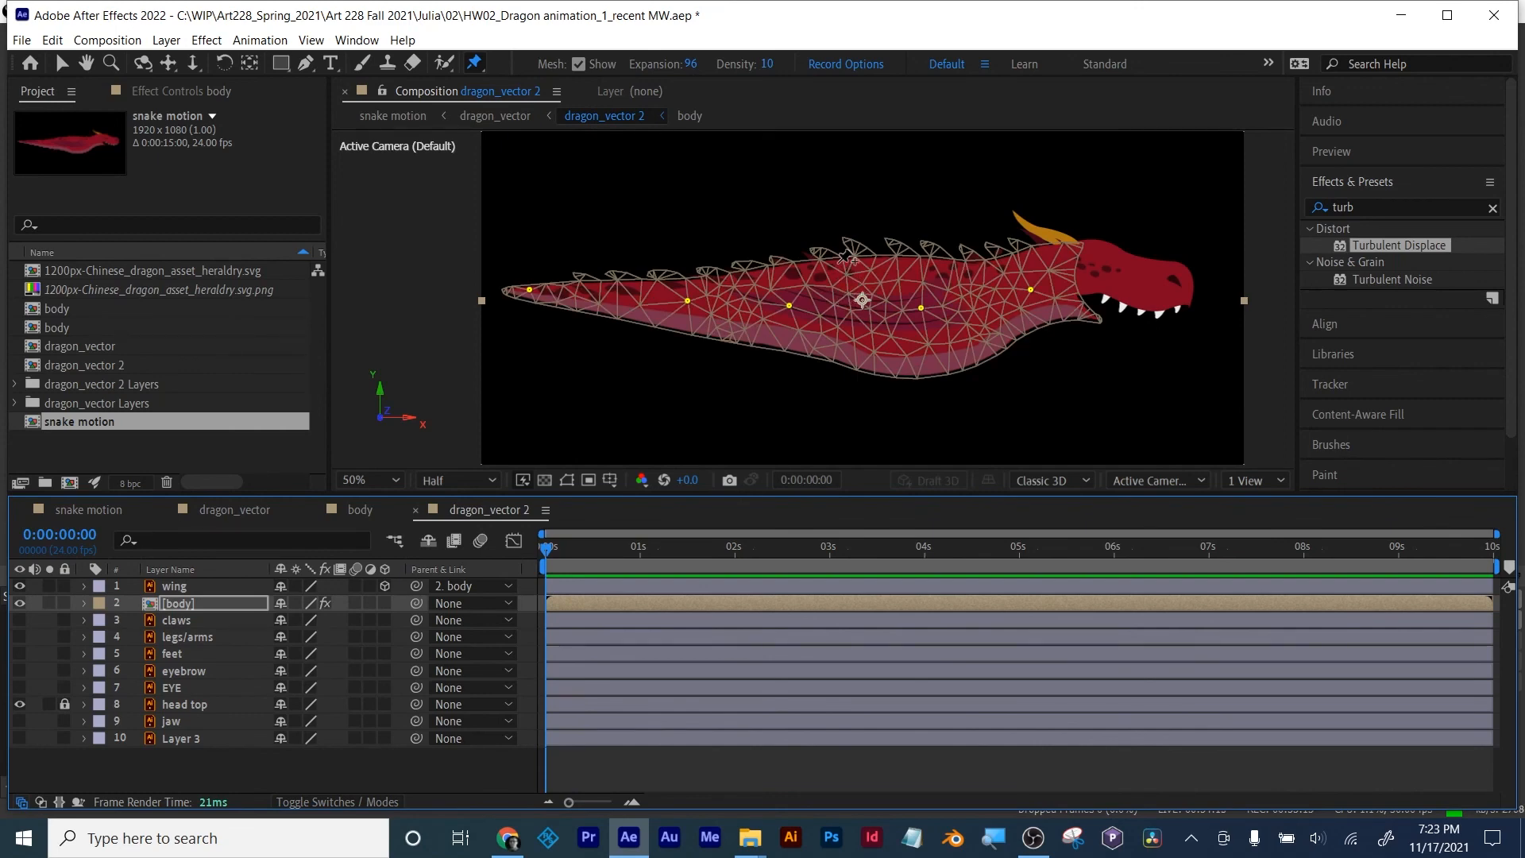
pyautogui.press('.')
pyautogui.press('.')
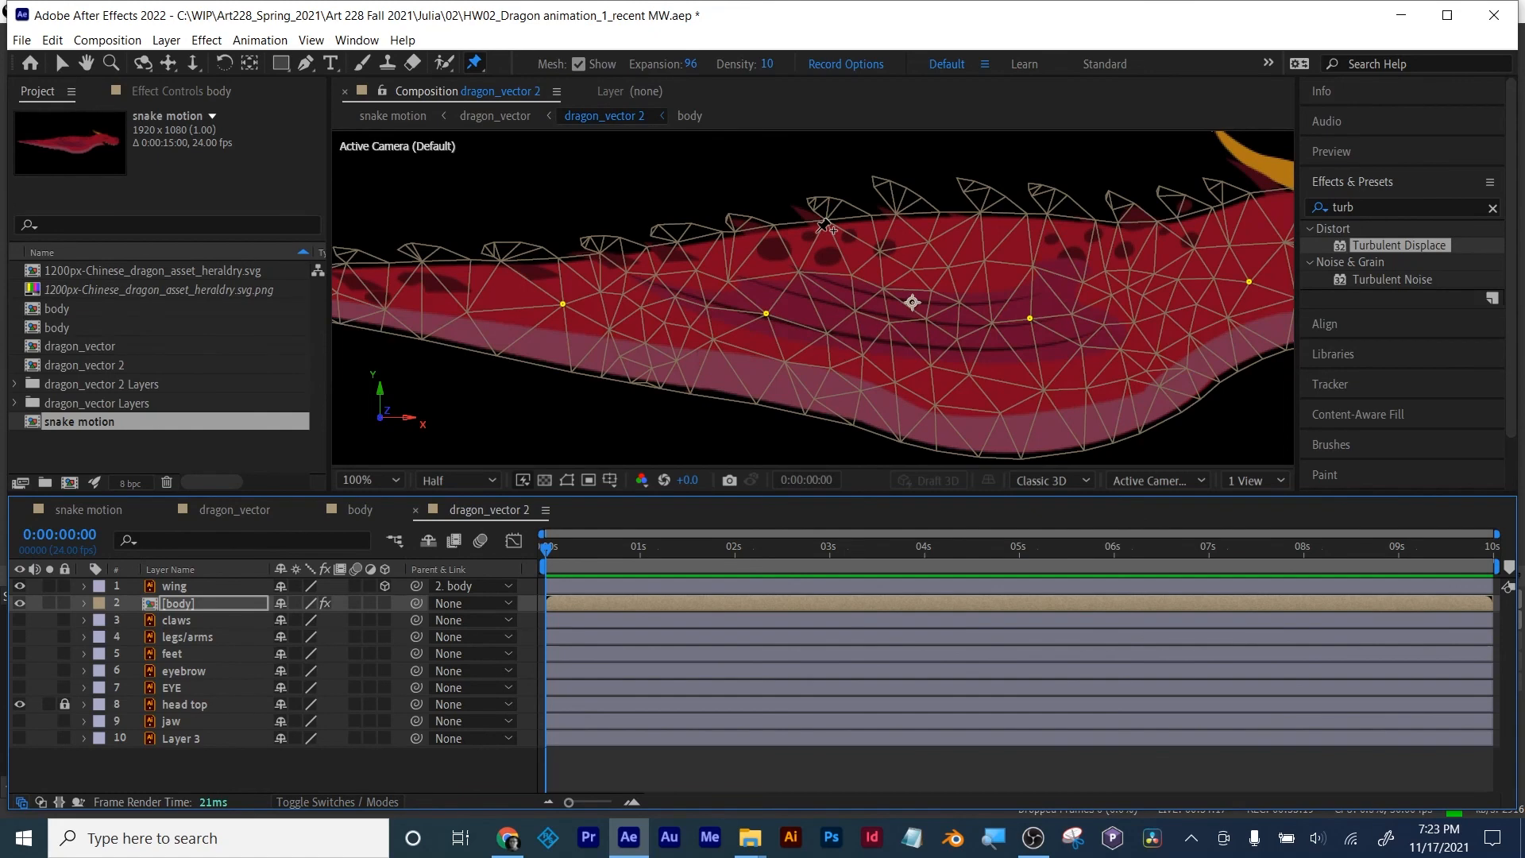
# Step: Set the body mesh's Expansion to 40 and add six puppet pins along the upper back below the spikes
pyautogui.moveTo(688, 63); pyautogui.dragTo(671, 91)
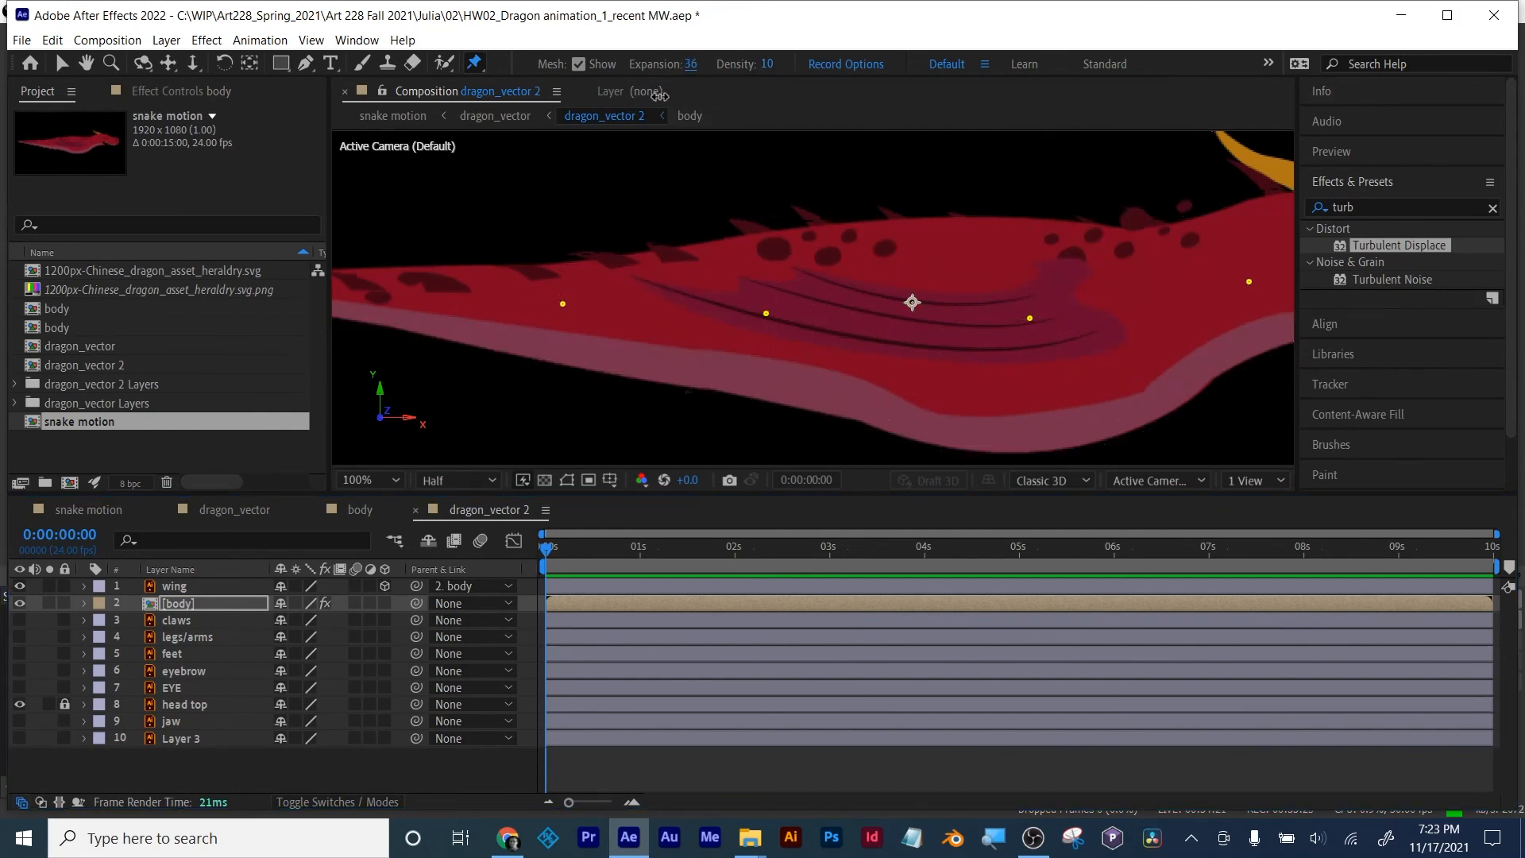
pyautogui.click(757, 239)
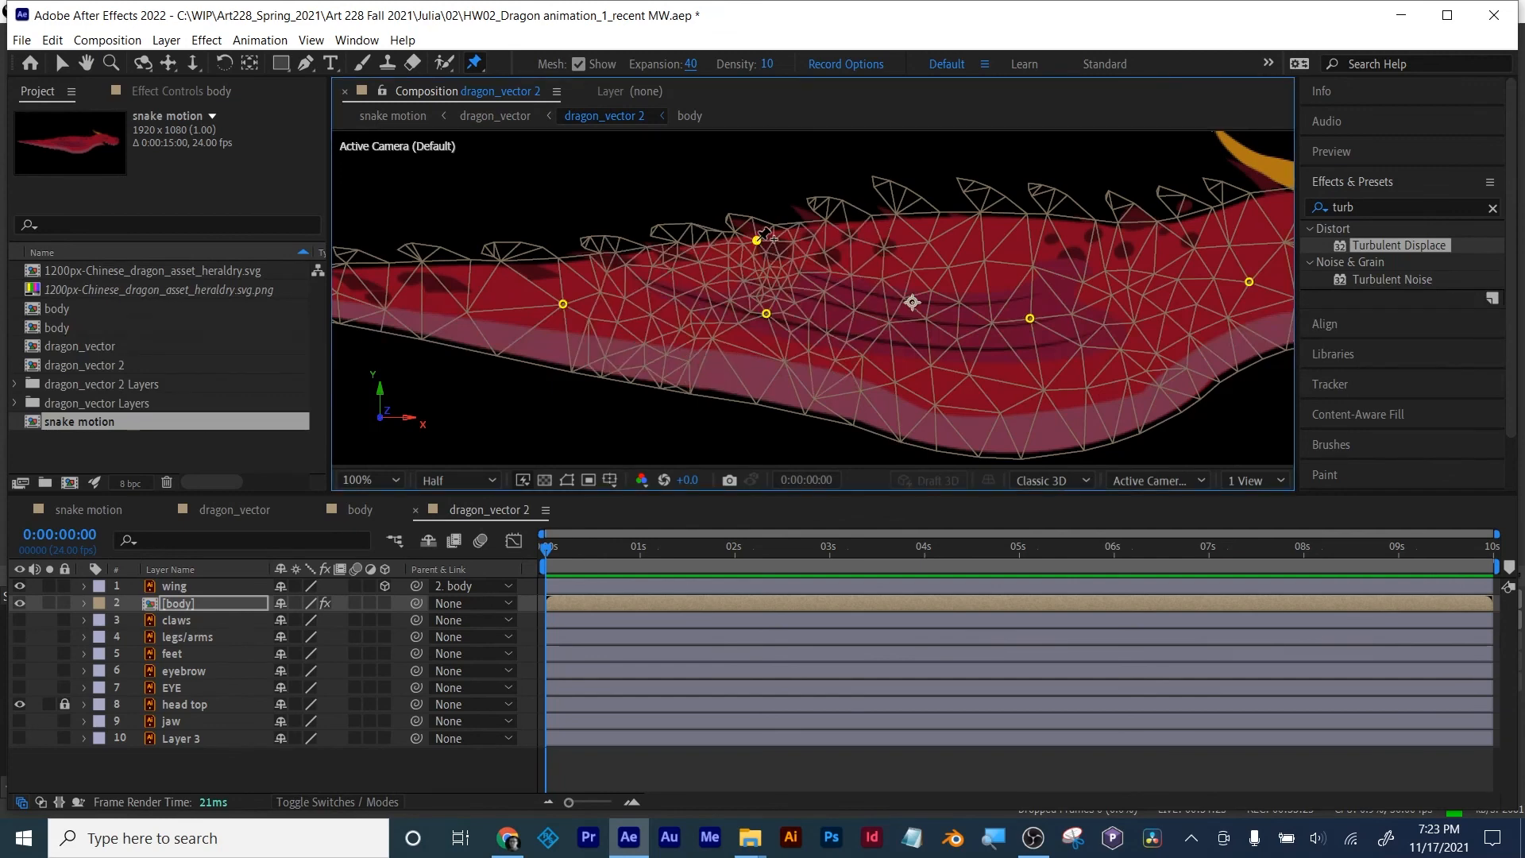
pyautogui.click(818, 234)
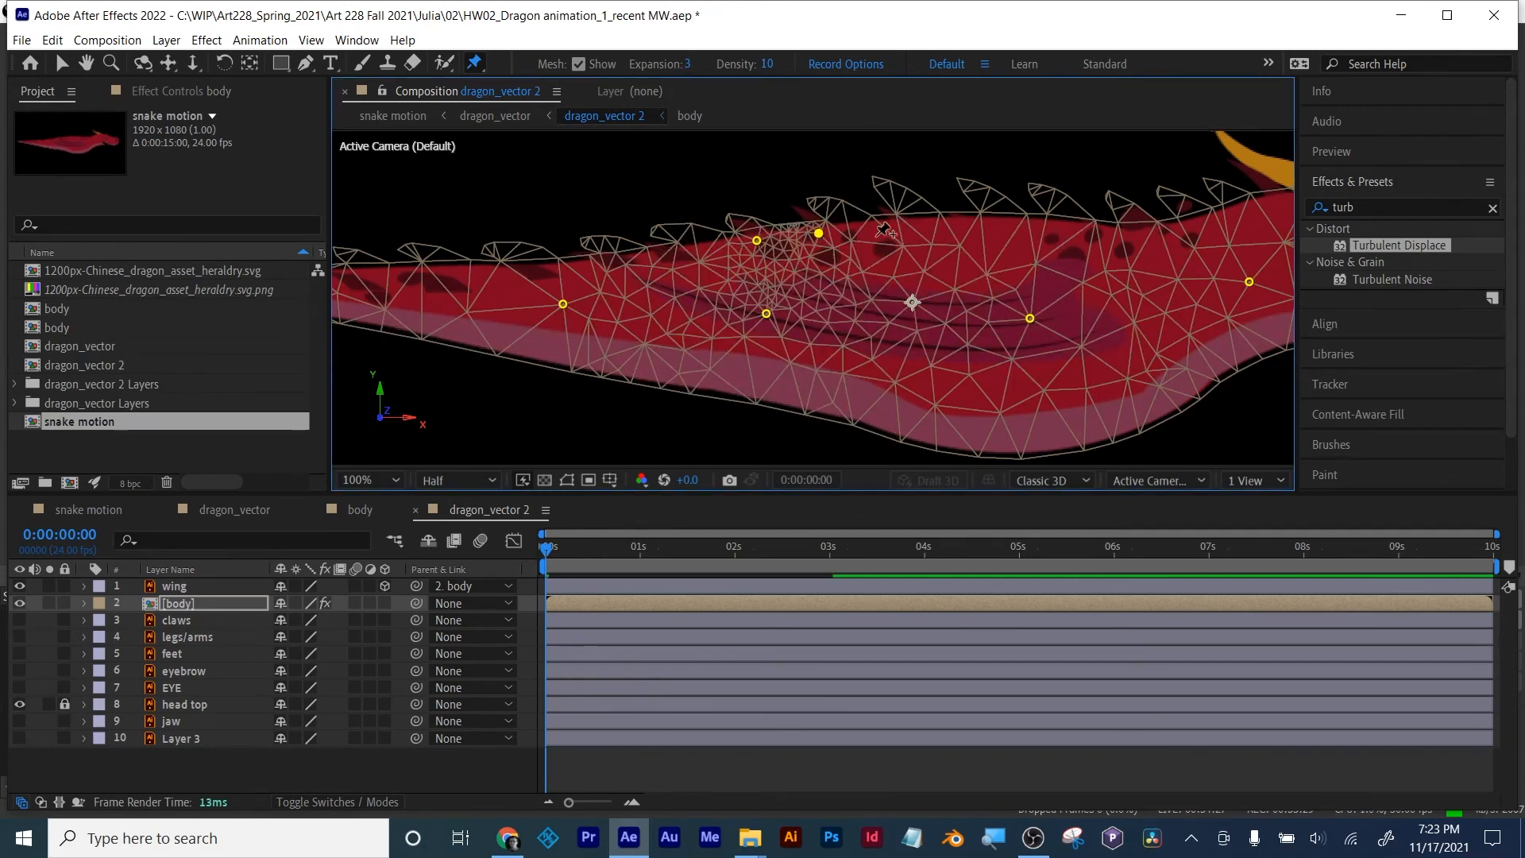
pyautogui.click(795, 229)
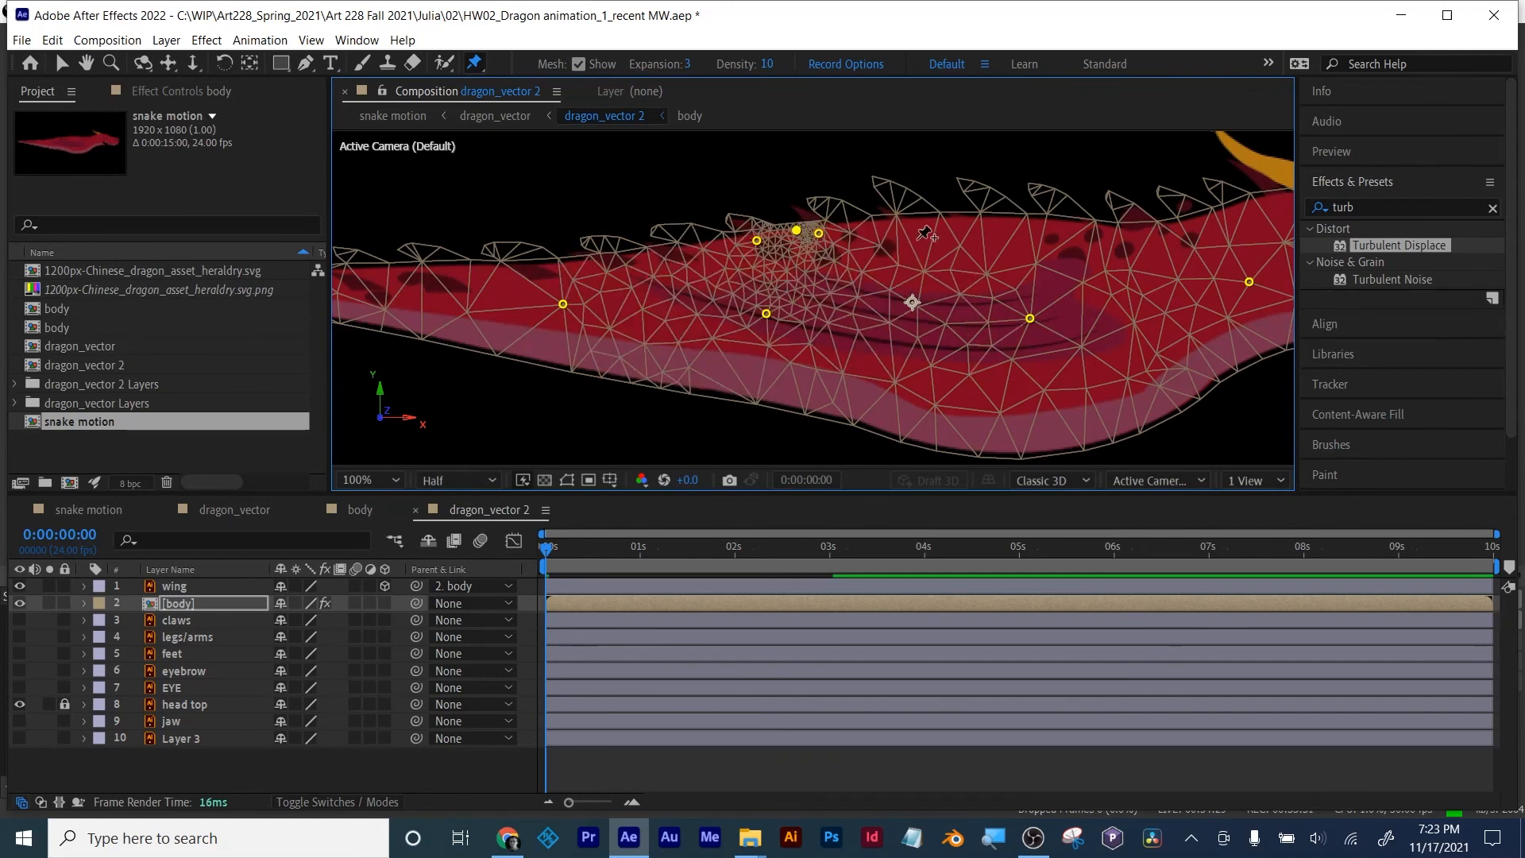
pyautogui.click(1138, 238)
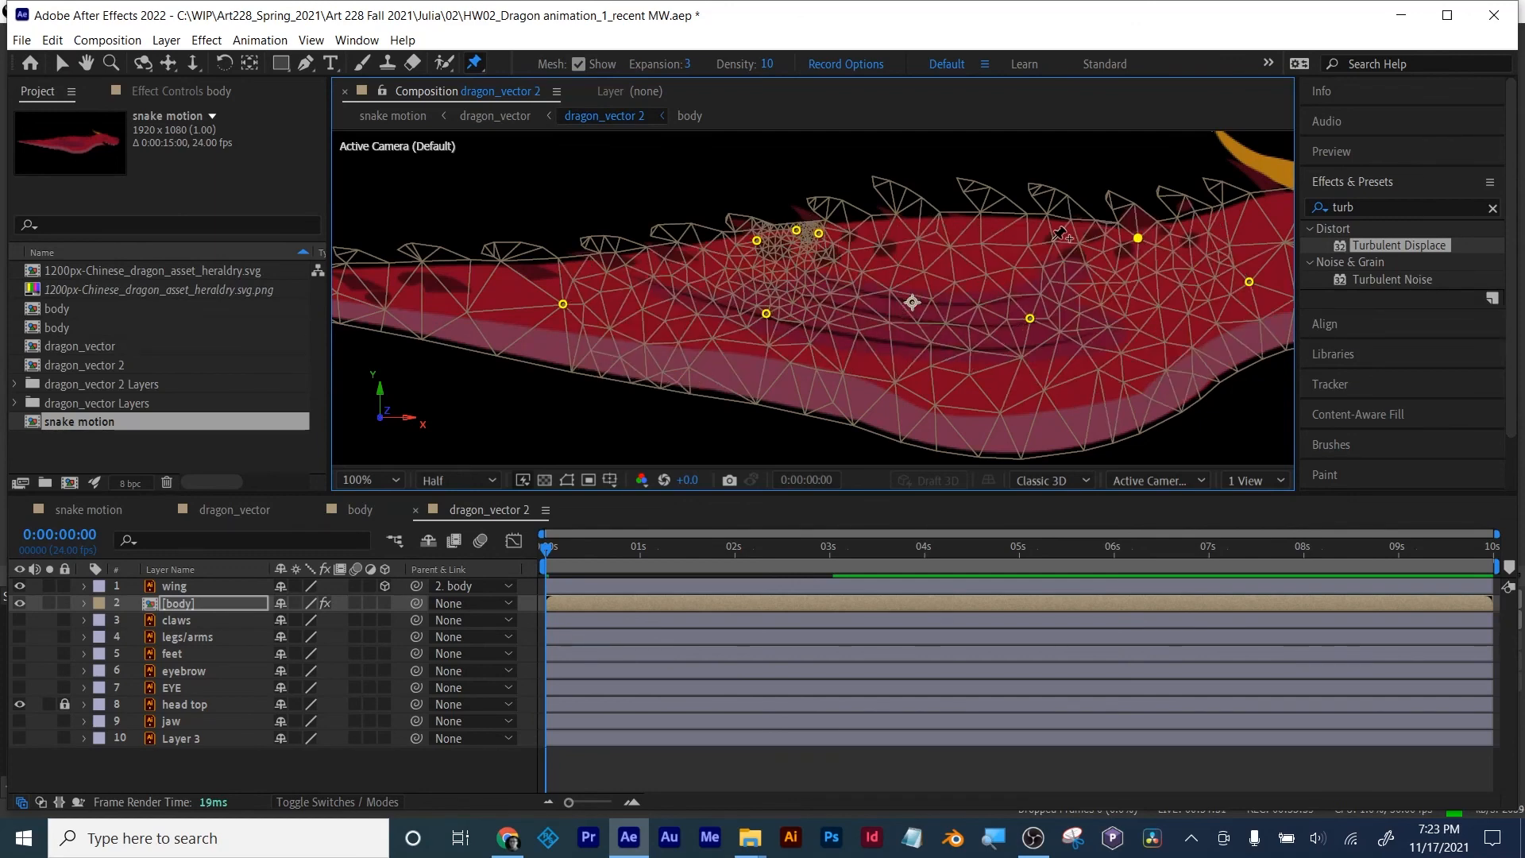
pyautogui.click(970, 228)
pyautogui.click(919, 229)
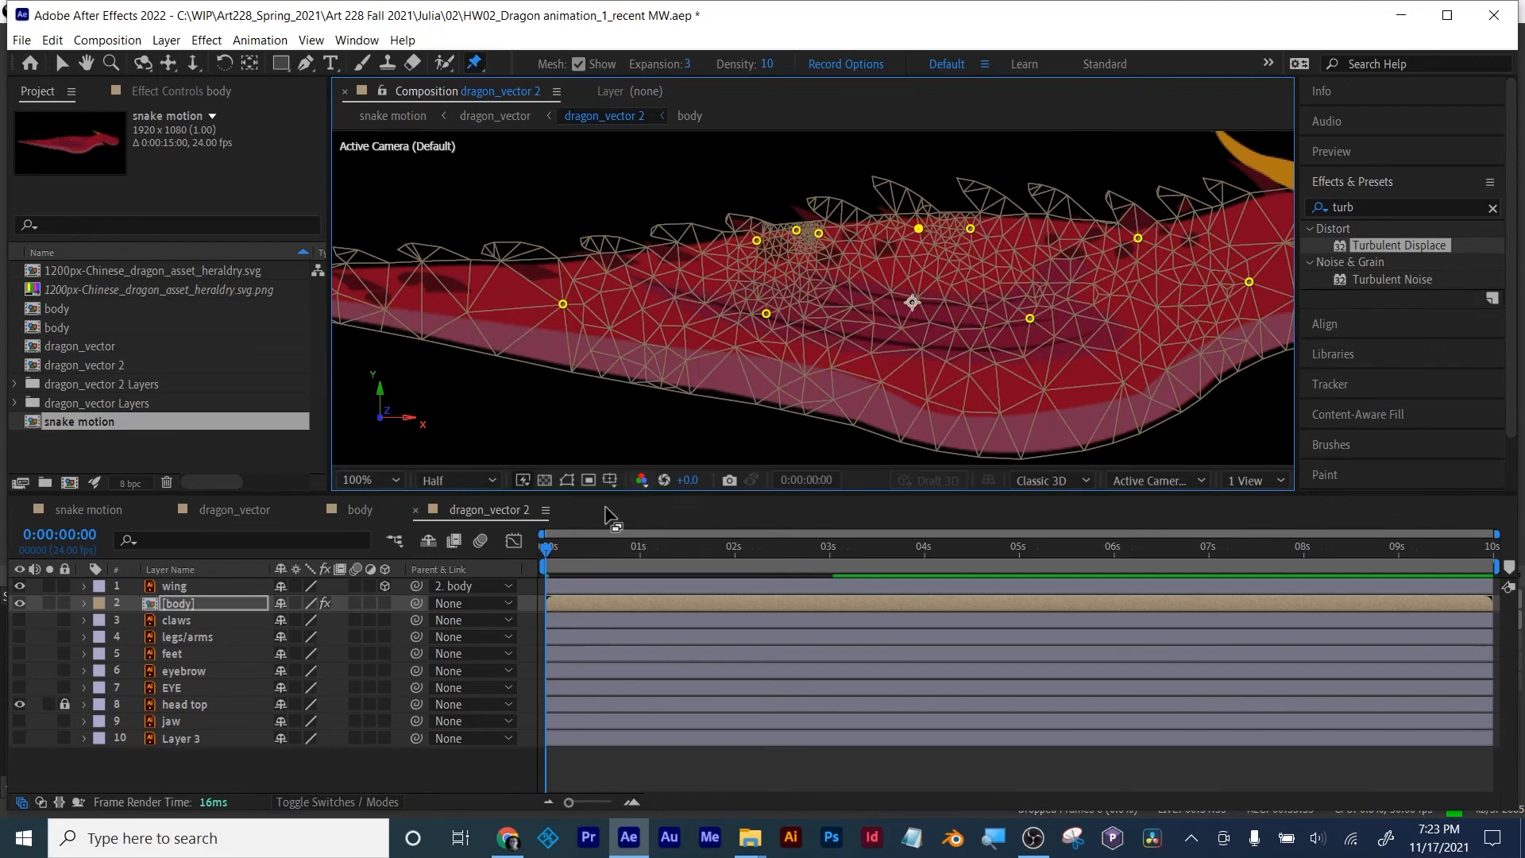
# Step: Scrub the first frames of dragon_vector 2 and reveal the body layer's keyframed puppet pins for review
pyautogui.moveTo(553, 555); pyautogui.dragTo(481, 564)
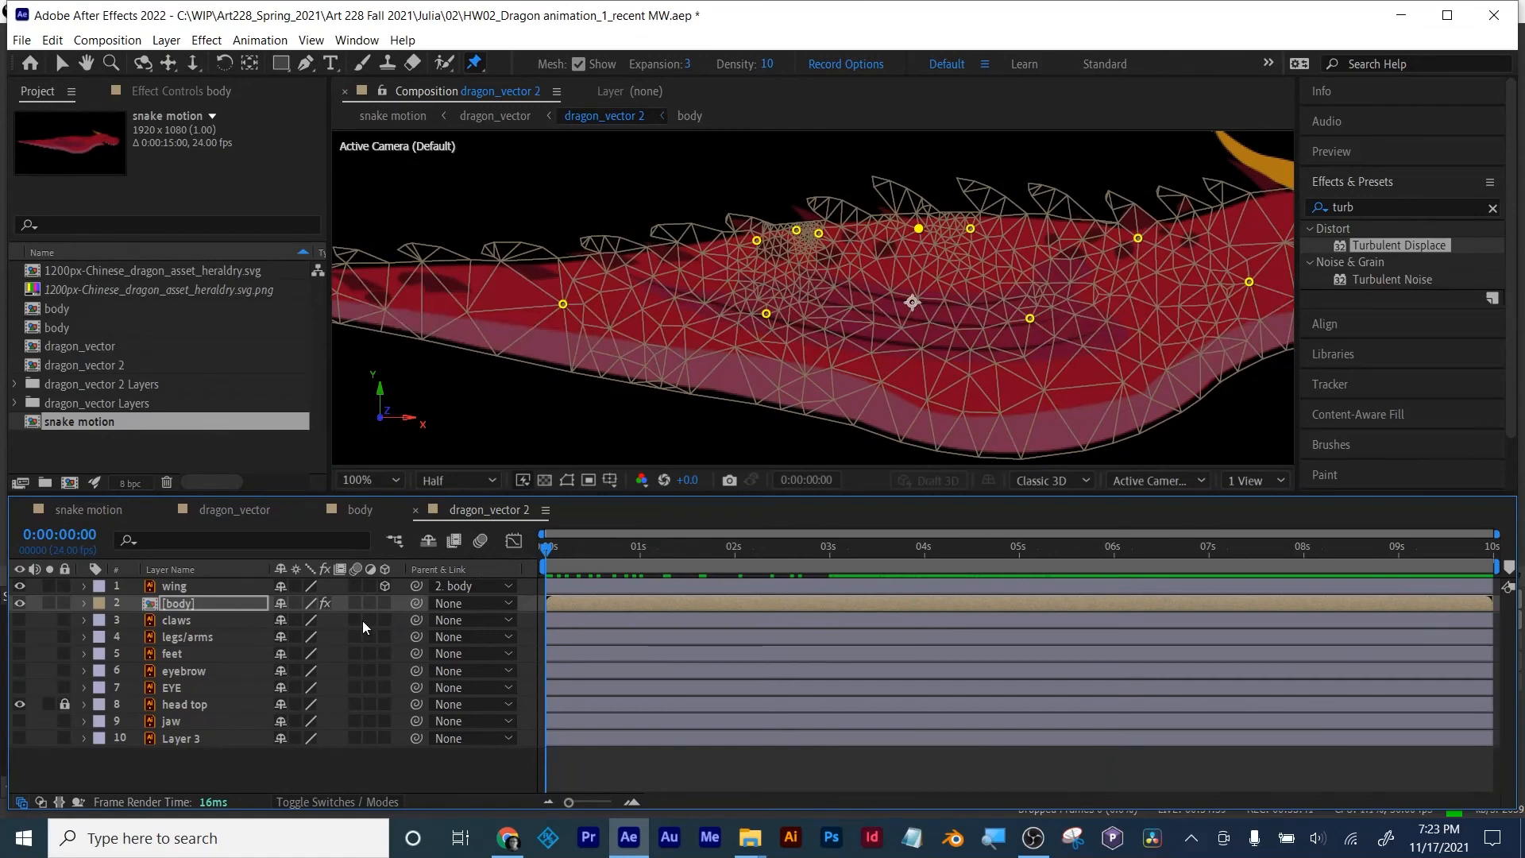
pyautogui.press('u')
pyautogui.scroll(-5, 659, 721)
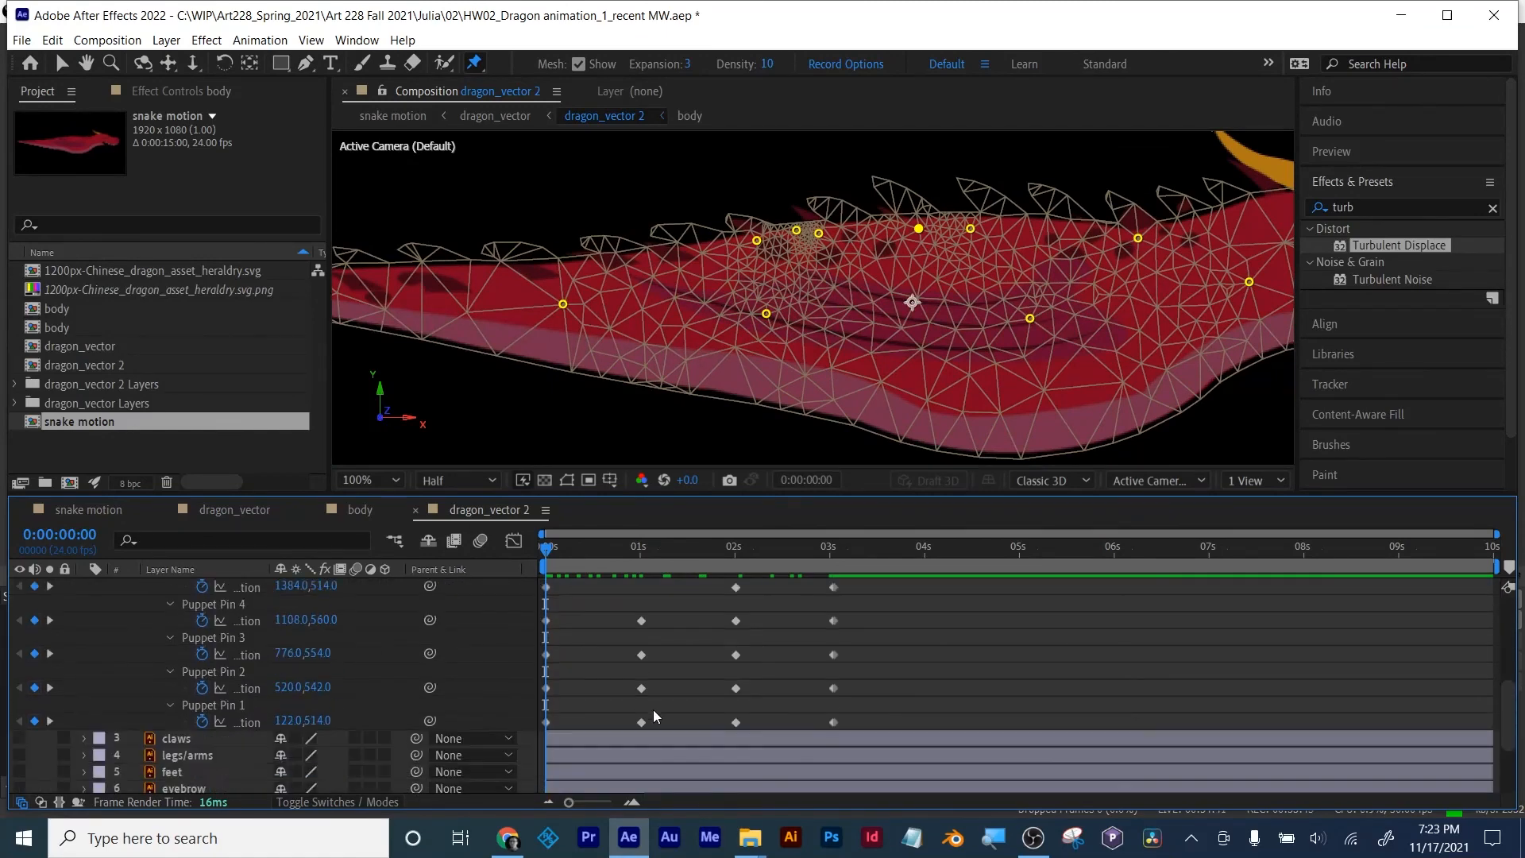
pyautogui.scroll(-2, 653, 717)
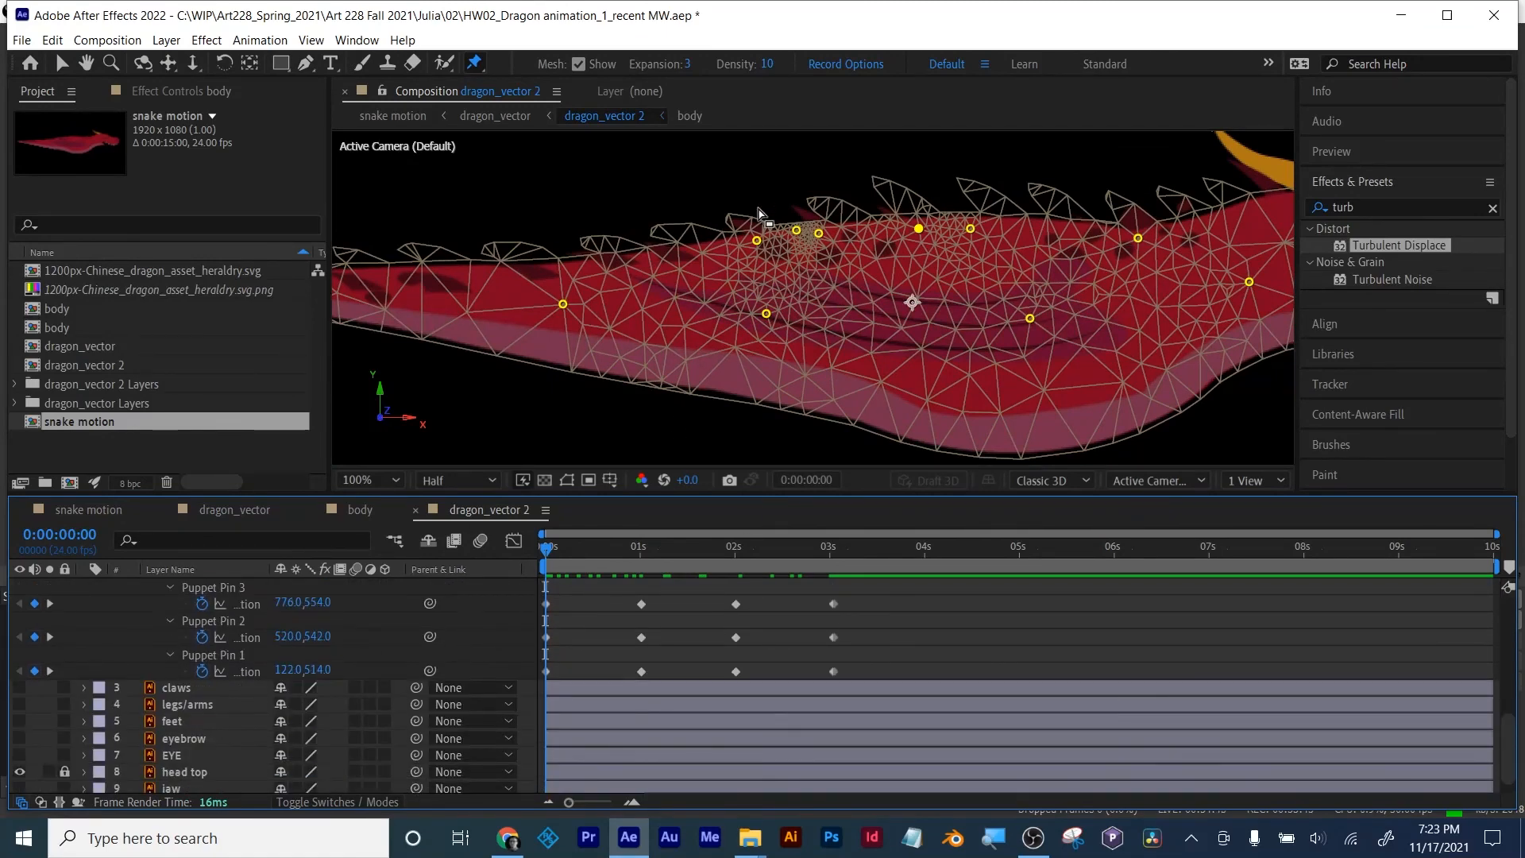
# Step: Hide the puppet mesh and remove the extra pins along the body's upper back
pyautogui.click(581, 65)
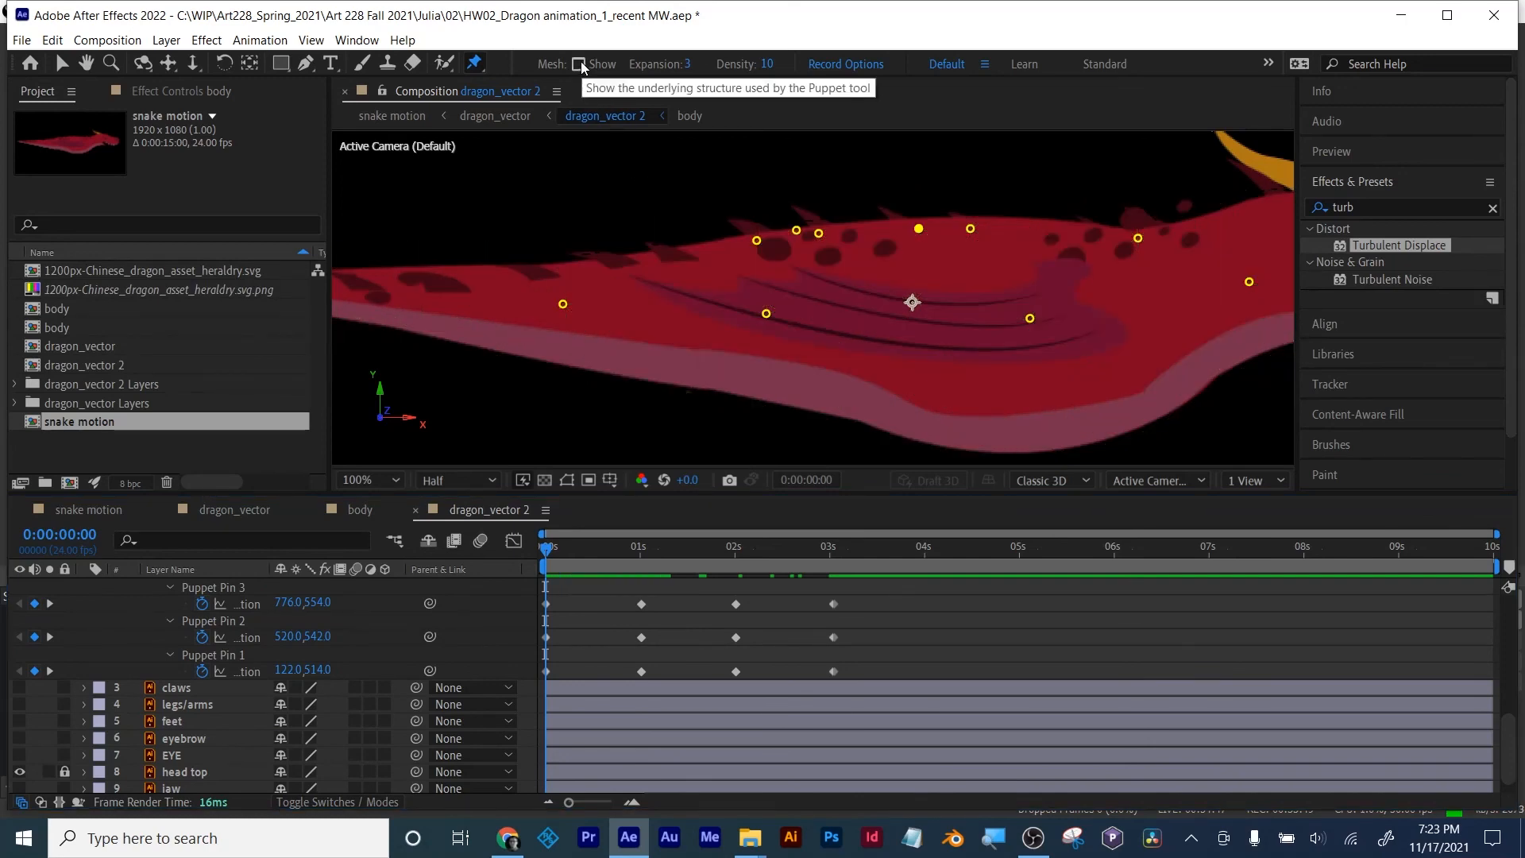
pyautogui.press('Delete')
pyautogui.press('Delete')
pyautogui.press('Delete')
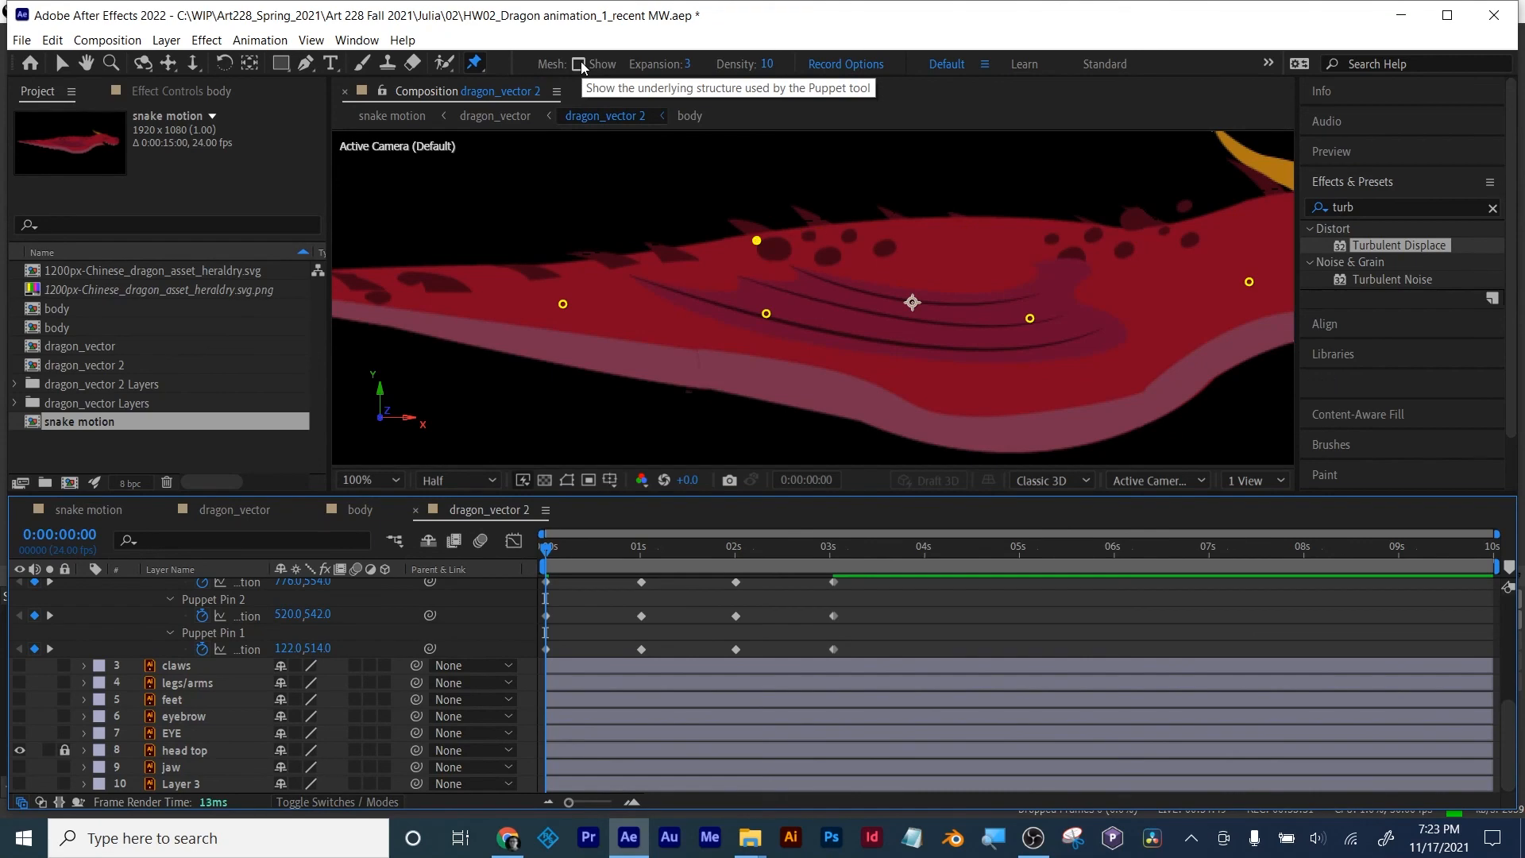
pyautogui.hotkey('ctrl', 'z')
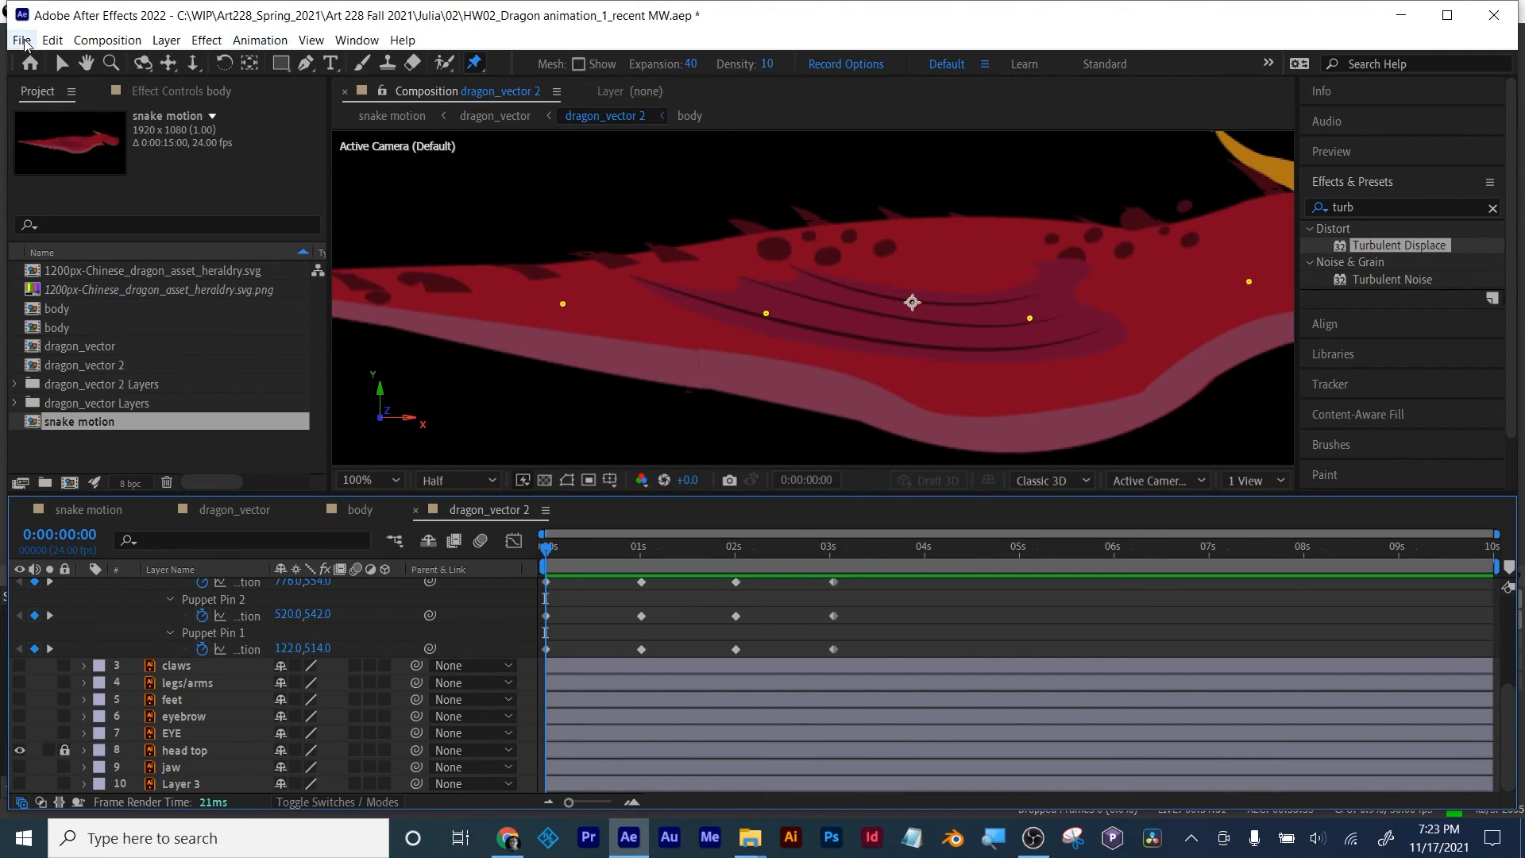
# Step: Close the project without saving its changes and open HW02_Dragon animation_1_recent.aep from the recent projects
pyautogui.click(22, 40)
pyautogui.click(76, 184)
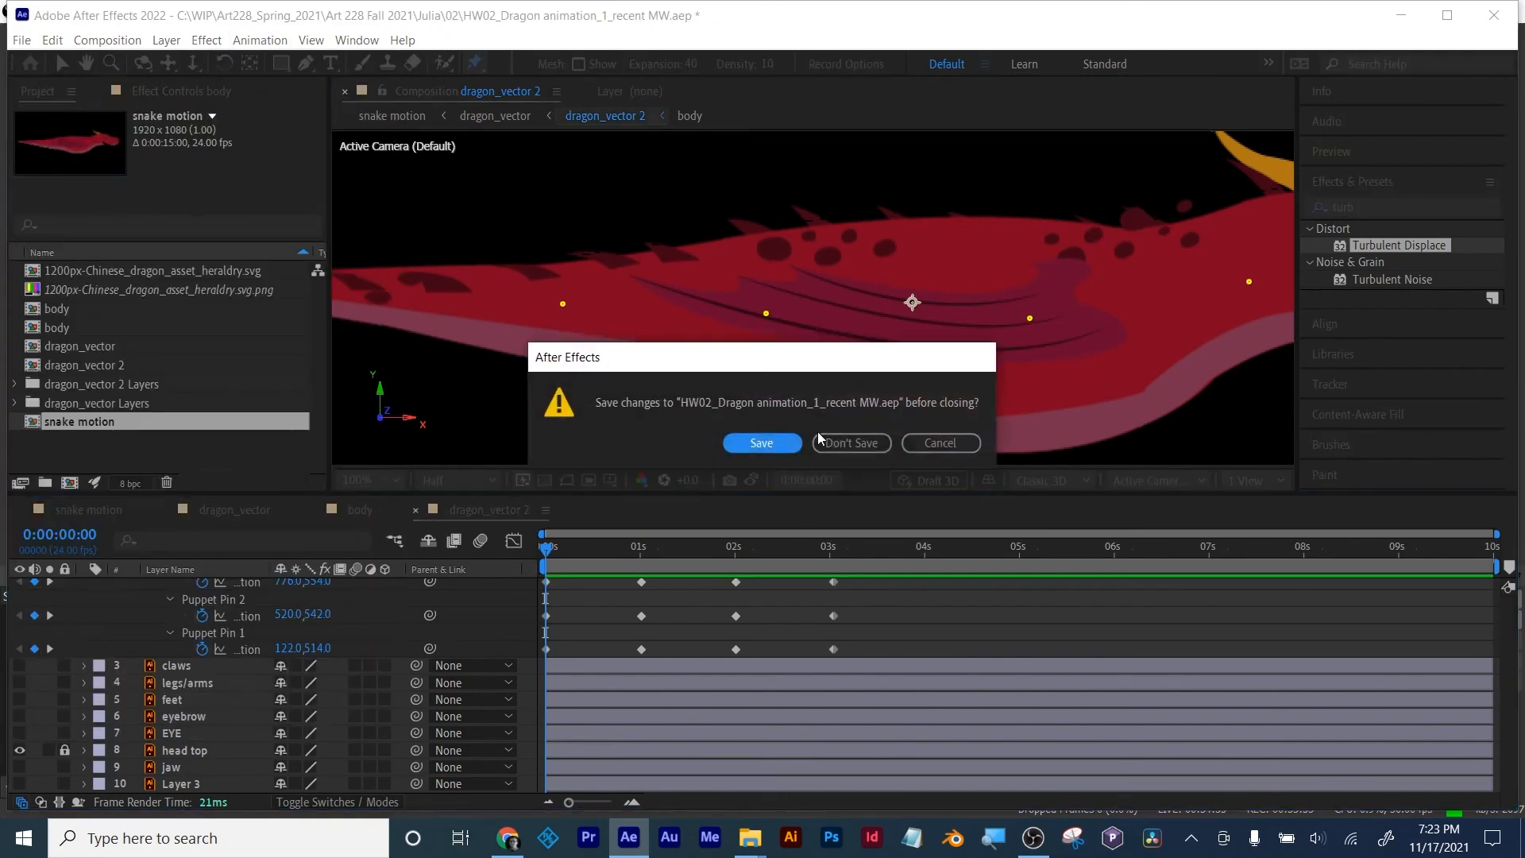
pyautogui.click(850, 443)
pyautogui.click(23, 41)
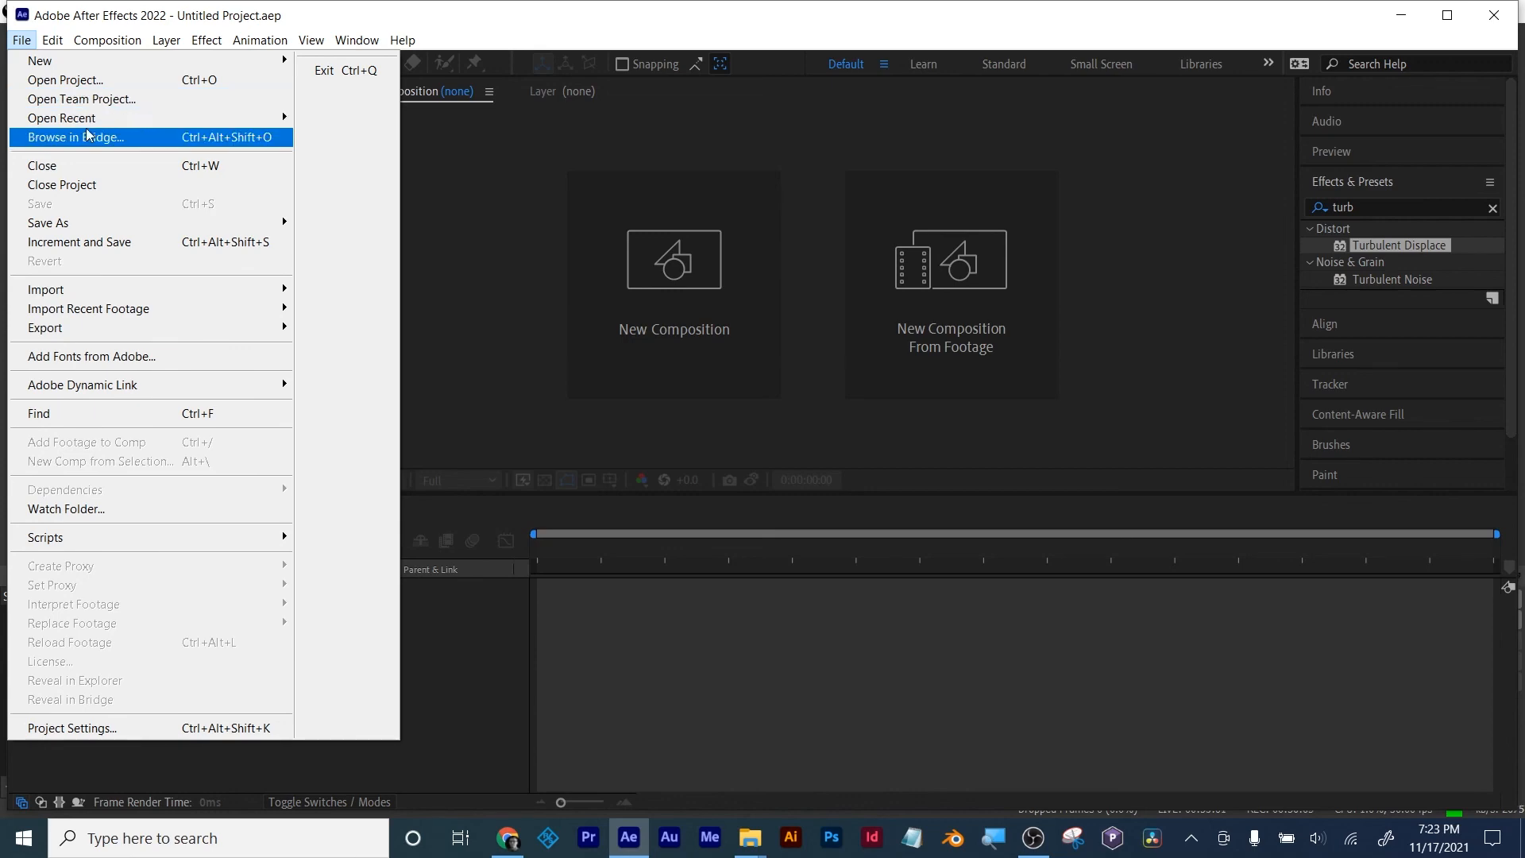
pyautogui.moveTo(90, 119)
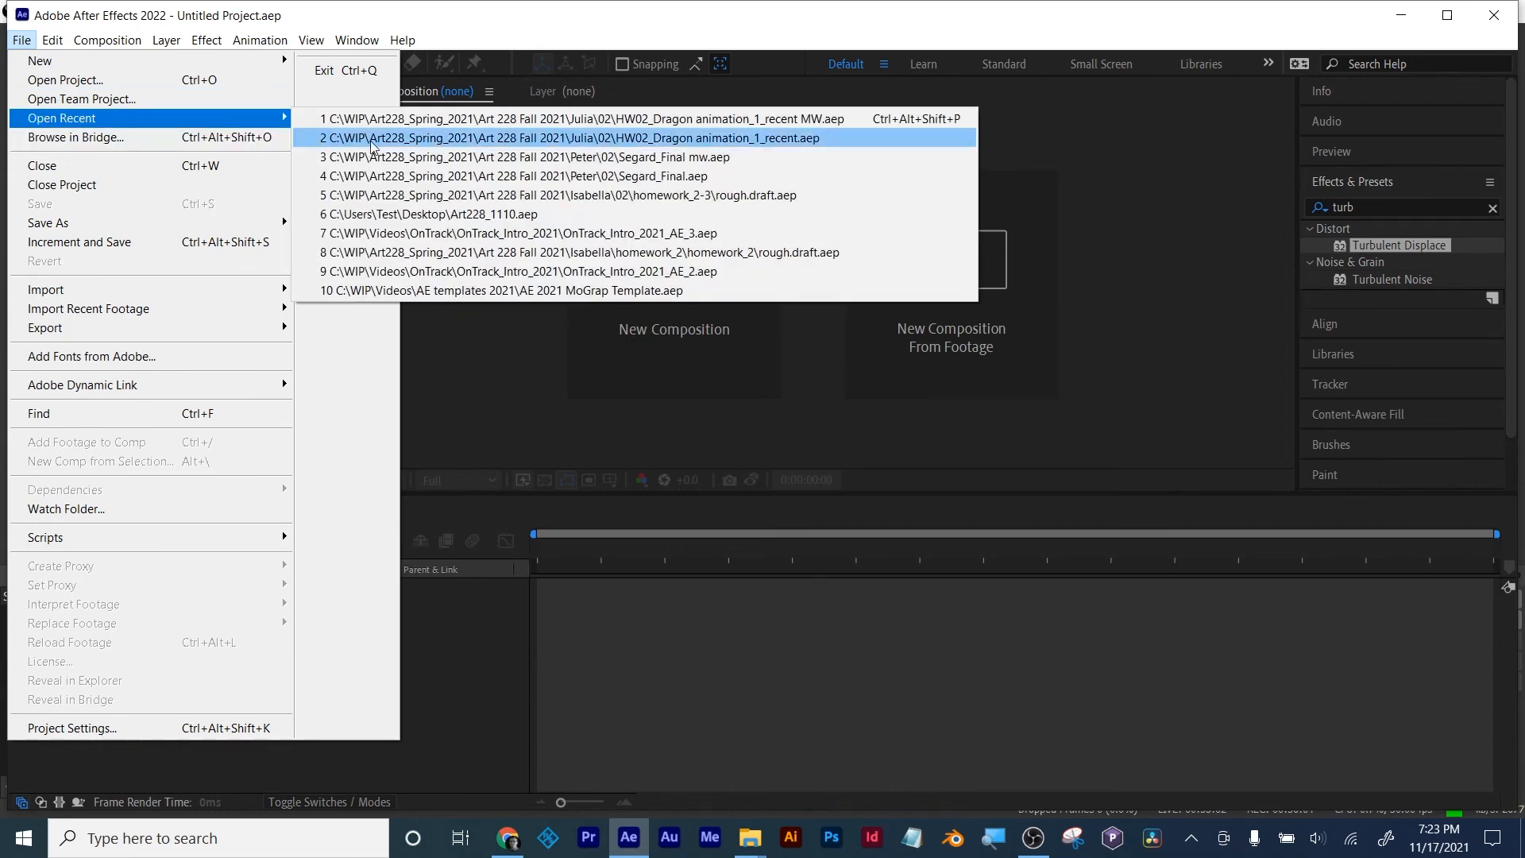
pyautogui.click(412, 137)
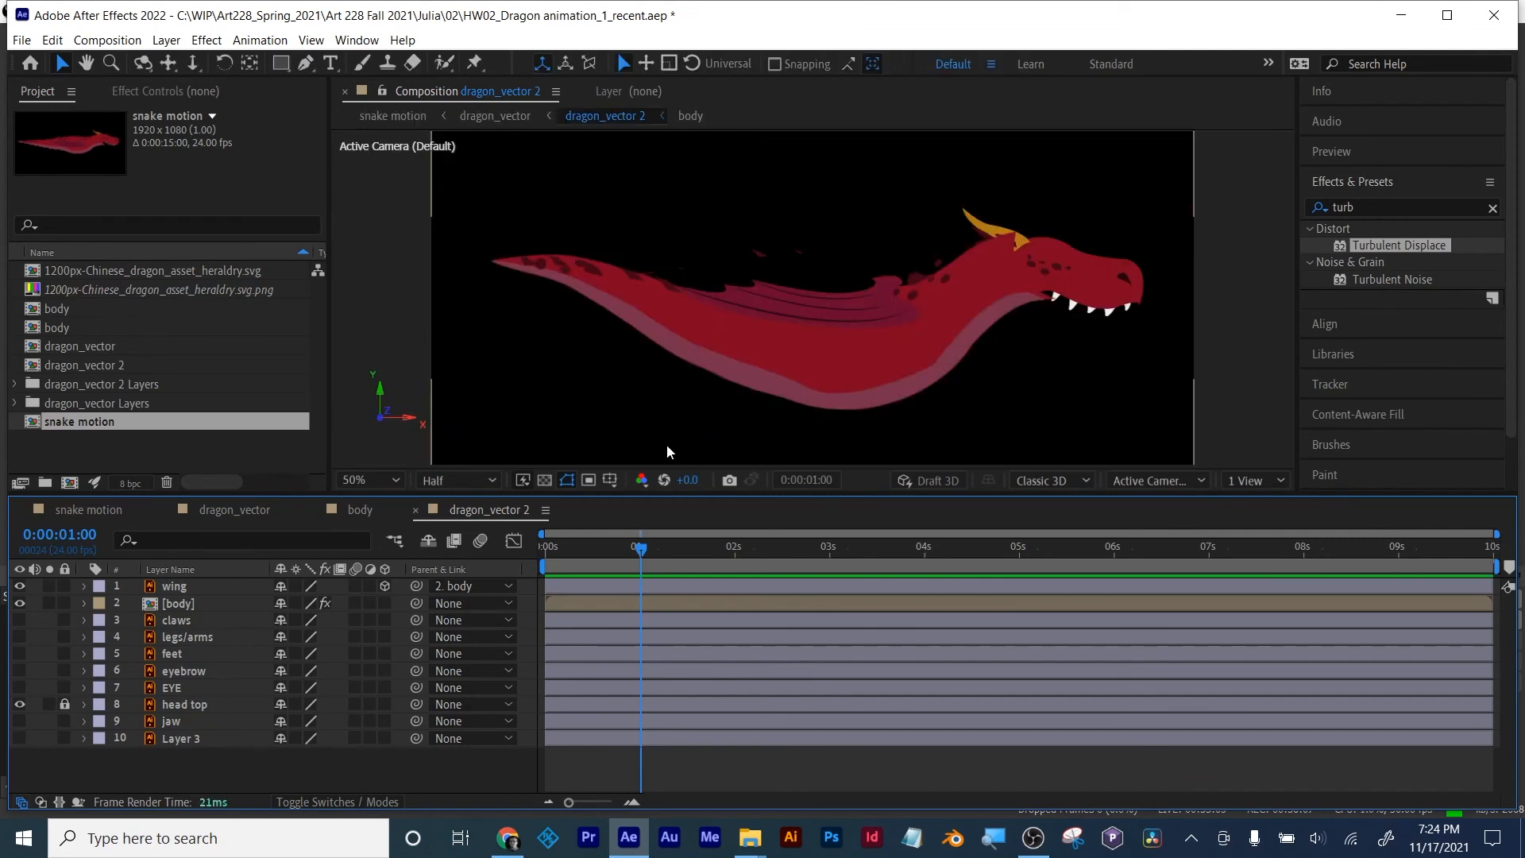
# Step: Scrub the opening second of dragon_vector 2 to compare the wing with the body's motion, ending on the first frame
pyautogui.moveTo(645, 555); pyautogui.dragTo(542, 565)
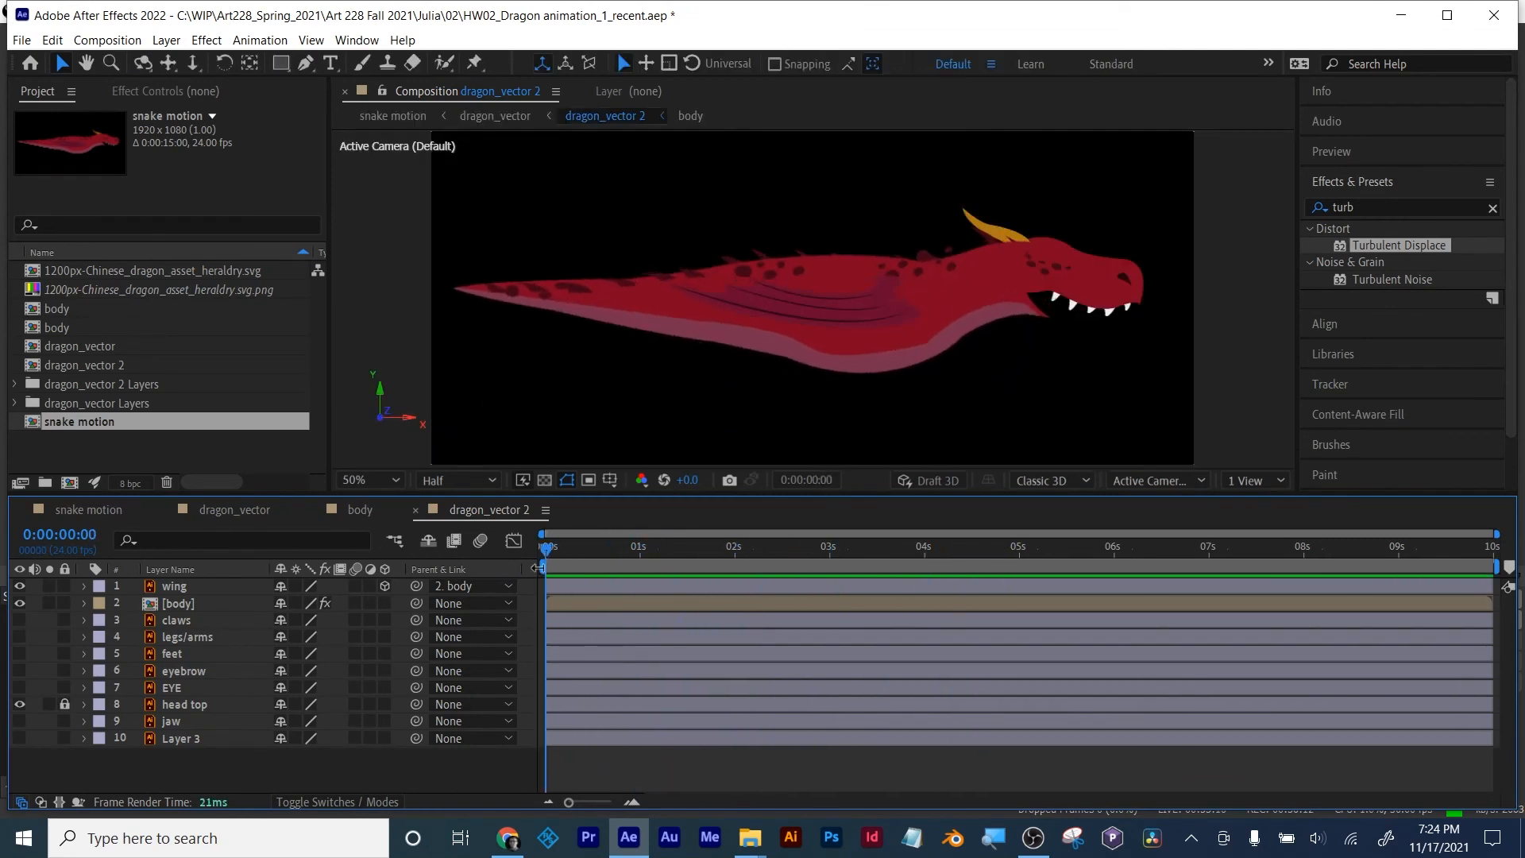
pyautogui.click(177, 586)
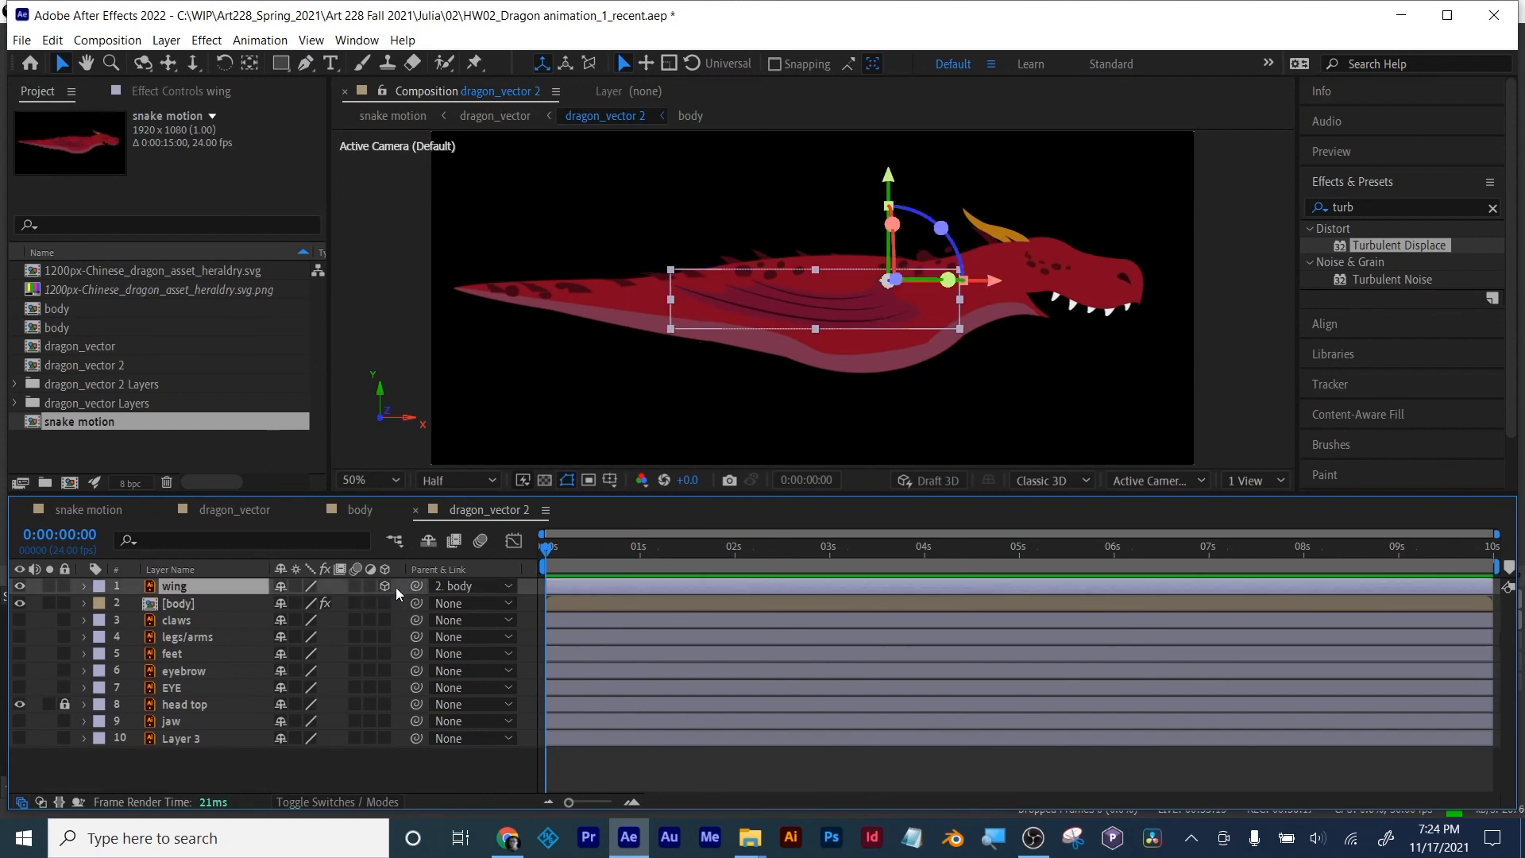
pyautogui.press('pagedown')
pyautogui.moveTo(564, 550); pyautogui.dragTo(452, 572)
pyautogui.click(577, 764)
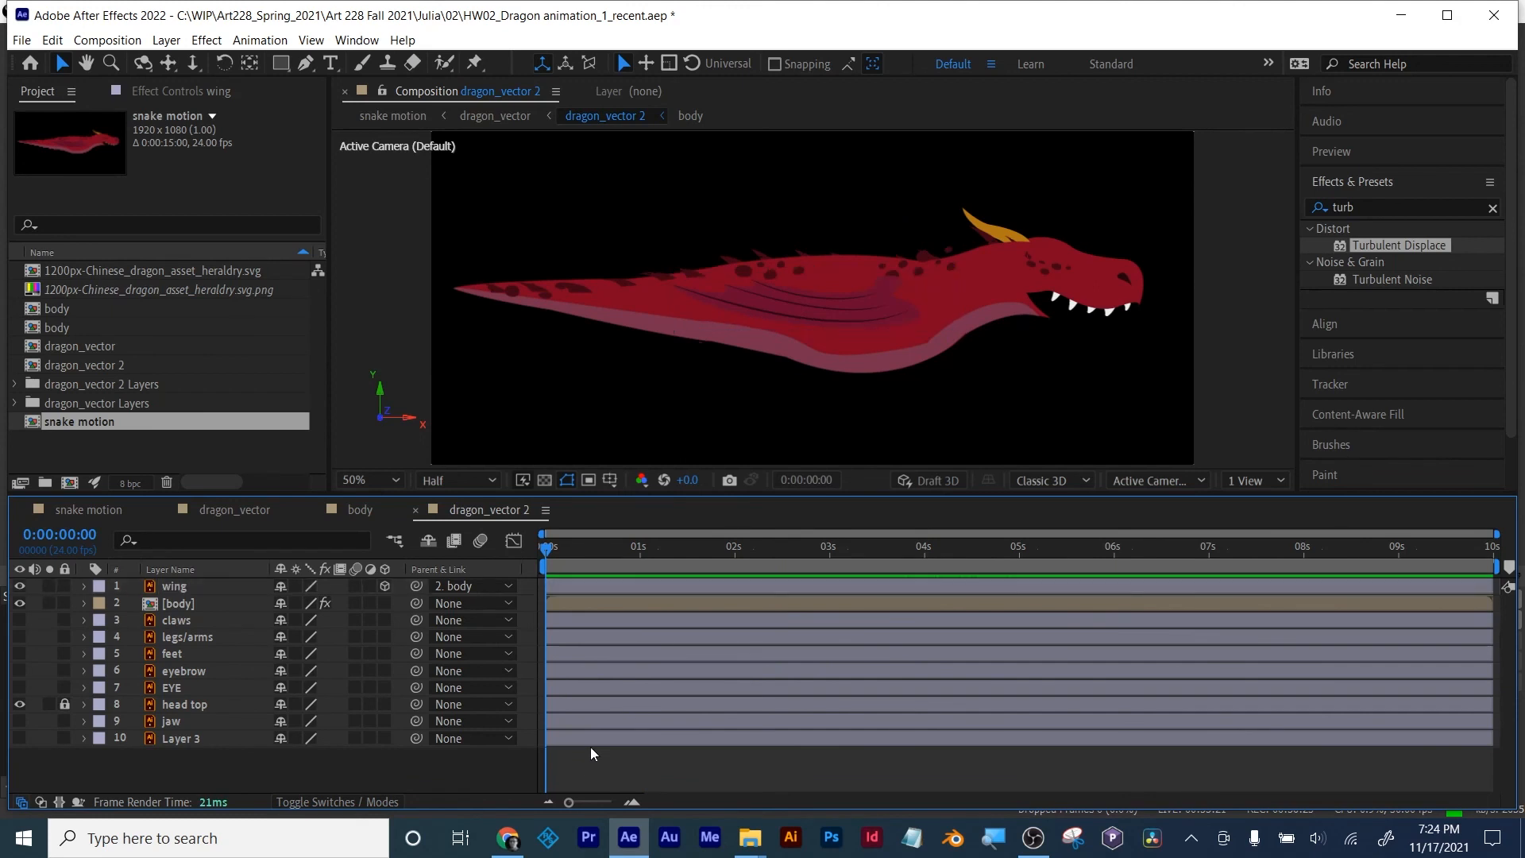
pyautogui.moveTo(547, 549)
pyautogui.mouseDown()
pyautogui.moveTo(607, 550)
pyautogui.moveTo(525, 557)
pyautogui.mouseUp()
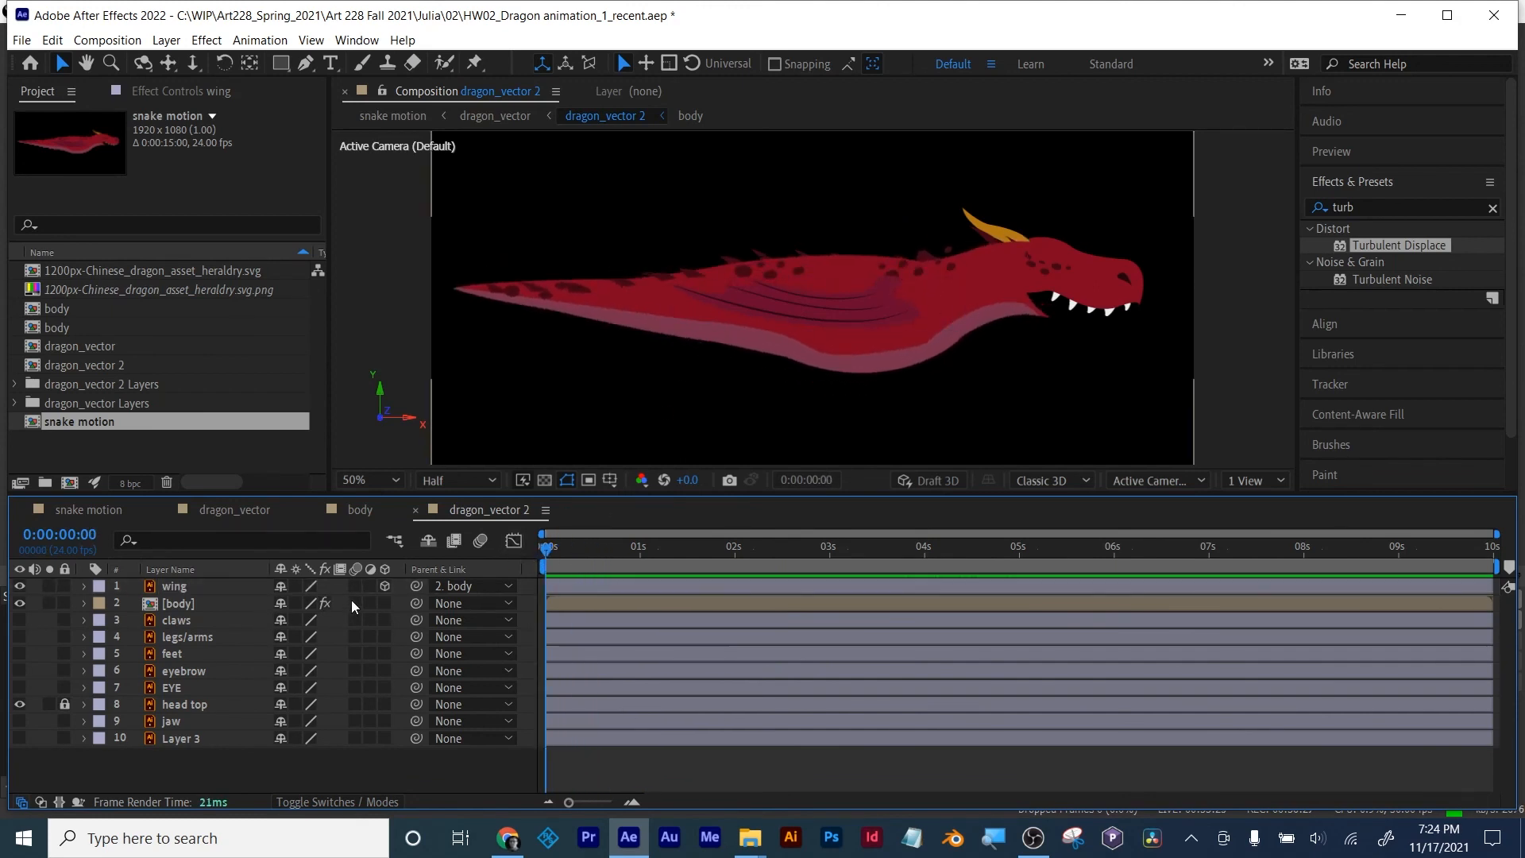
# Step: Reveal the wing layer's Position and start keyframing it at the first frame
pyautogui.click(164, 588)
pyautogui.press('p')
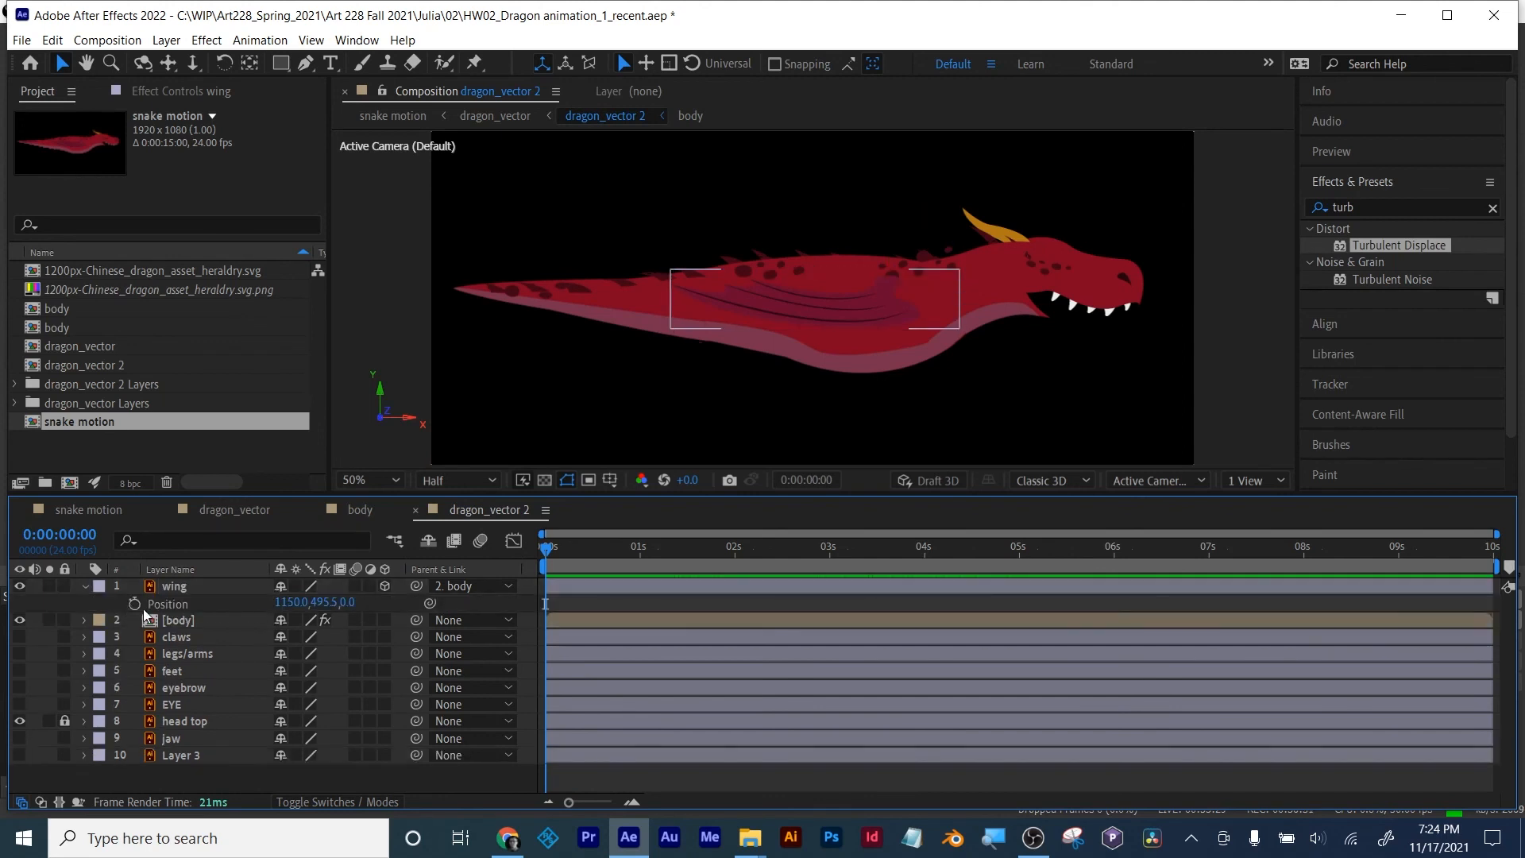
pyautogui.click(132, 603)
# Step: Reveal the body's pin keyframes and add matching wing Position keyframes at 0:00:01:00, 0:00:02:00 and 0:00:03:01
pyautogui.click(170, 620)
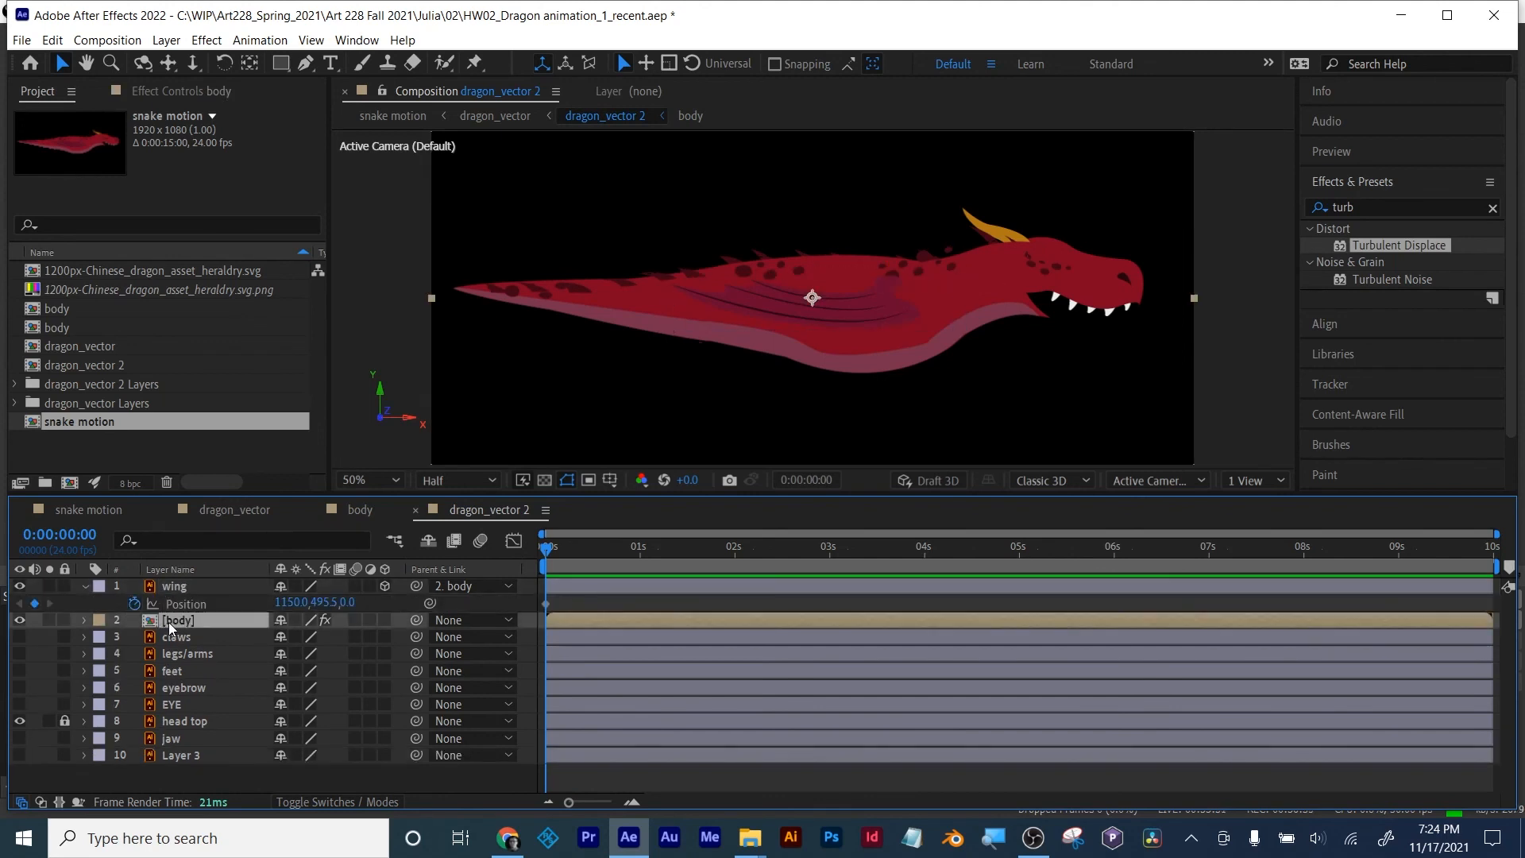
pyautogui.press('u')
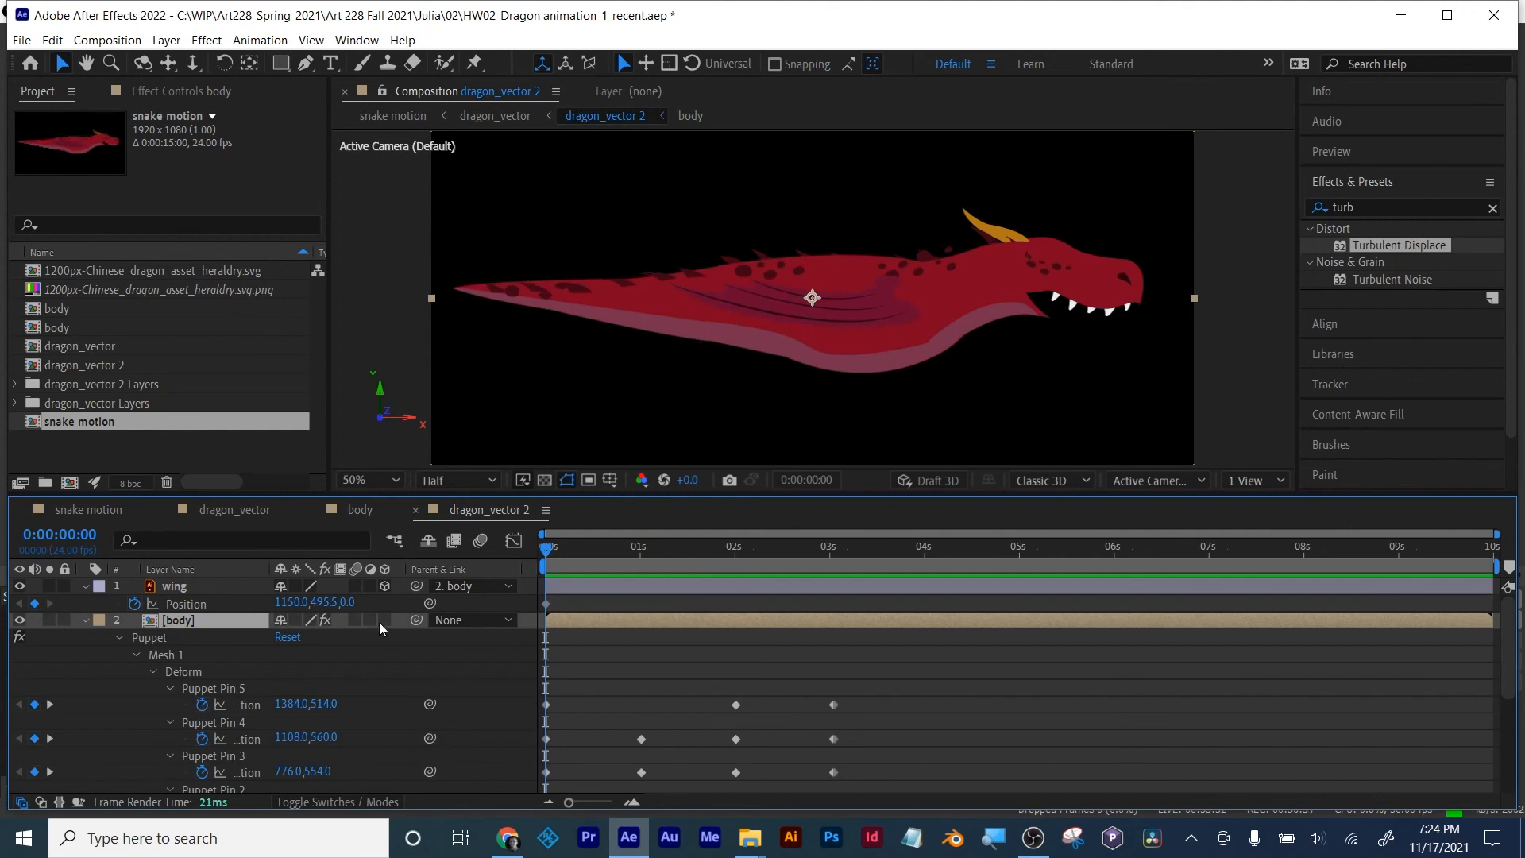
pyautogui.click(49, 738)
pyautogui.click(34, 604)
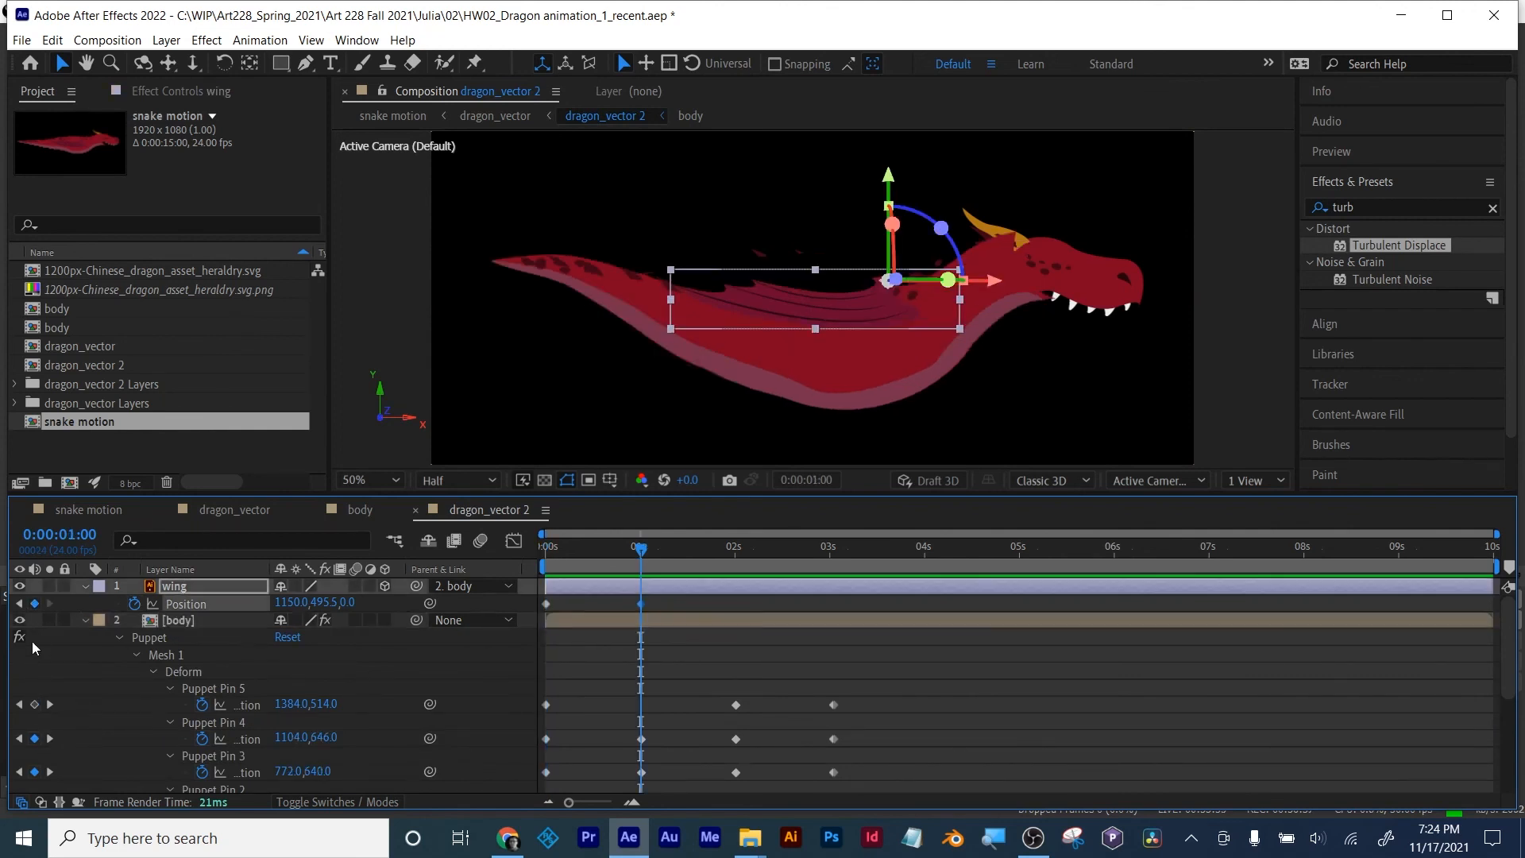
pyautogui.click(49, 704)
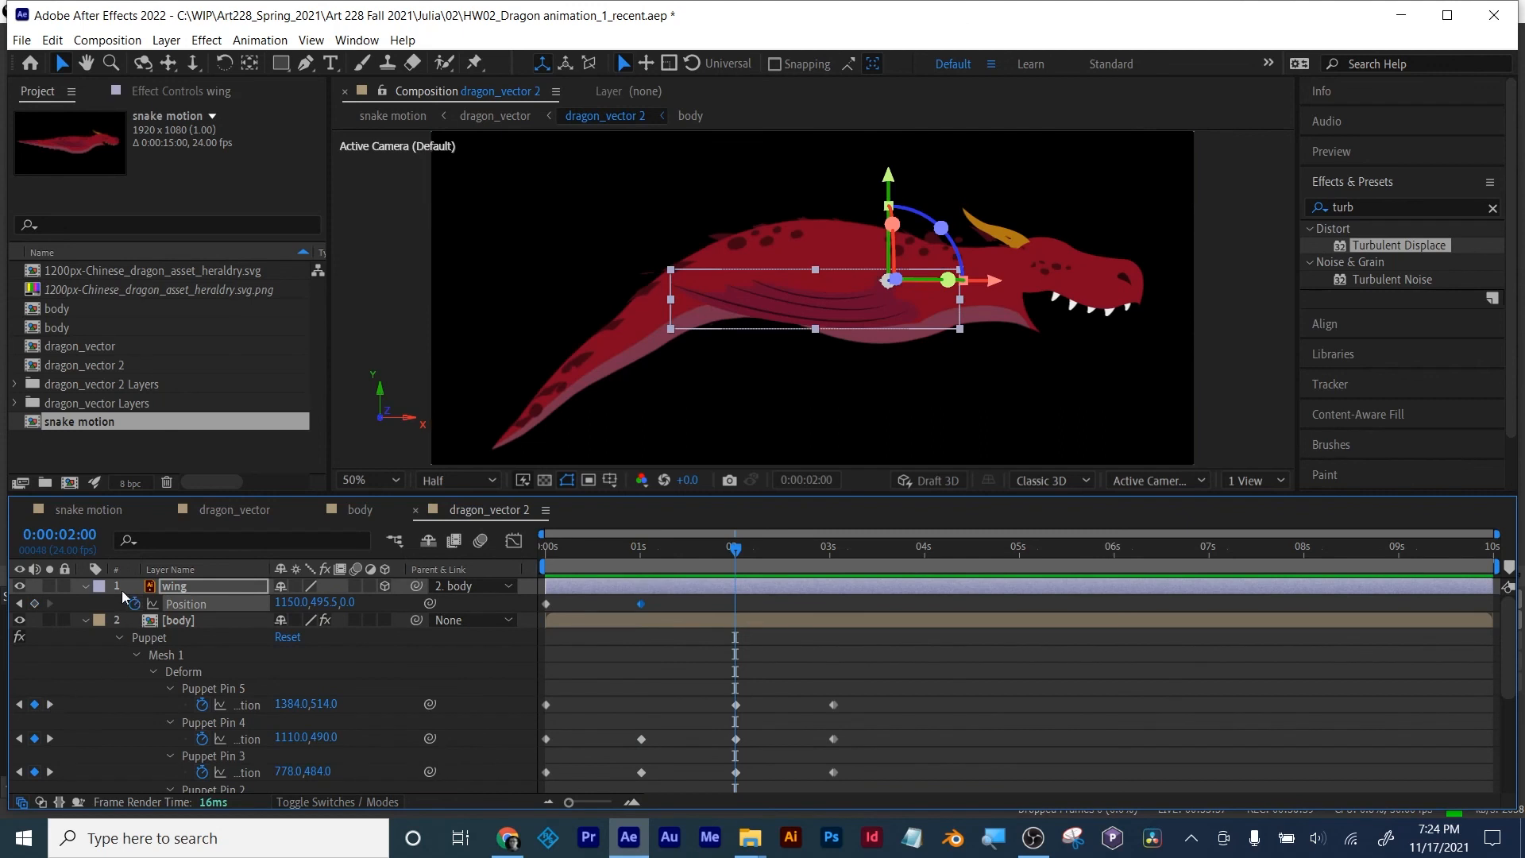
pyautogui.click(34, 603)
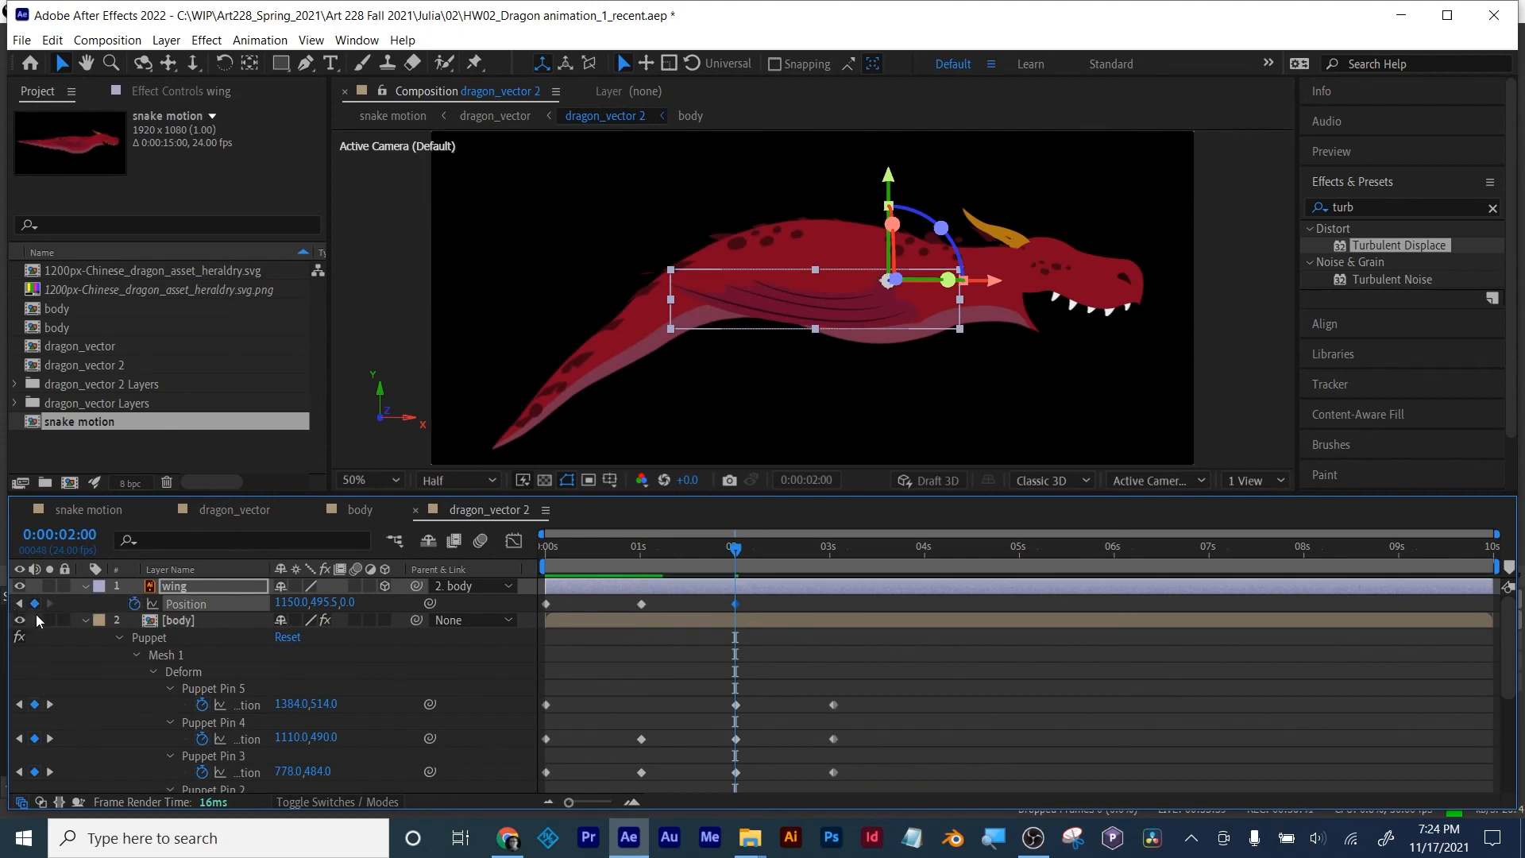
pyautogui.click(49, 705)
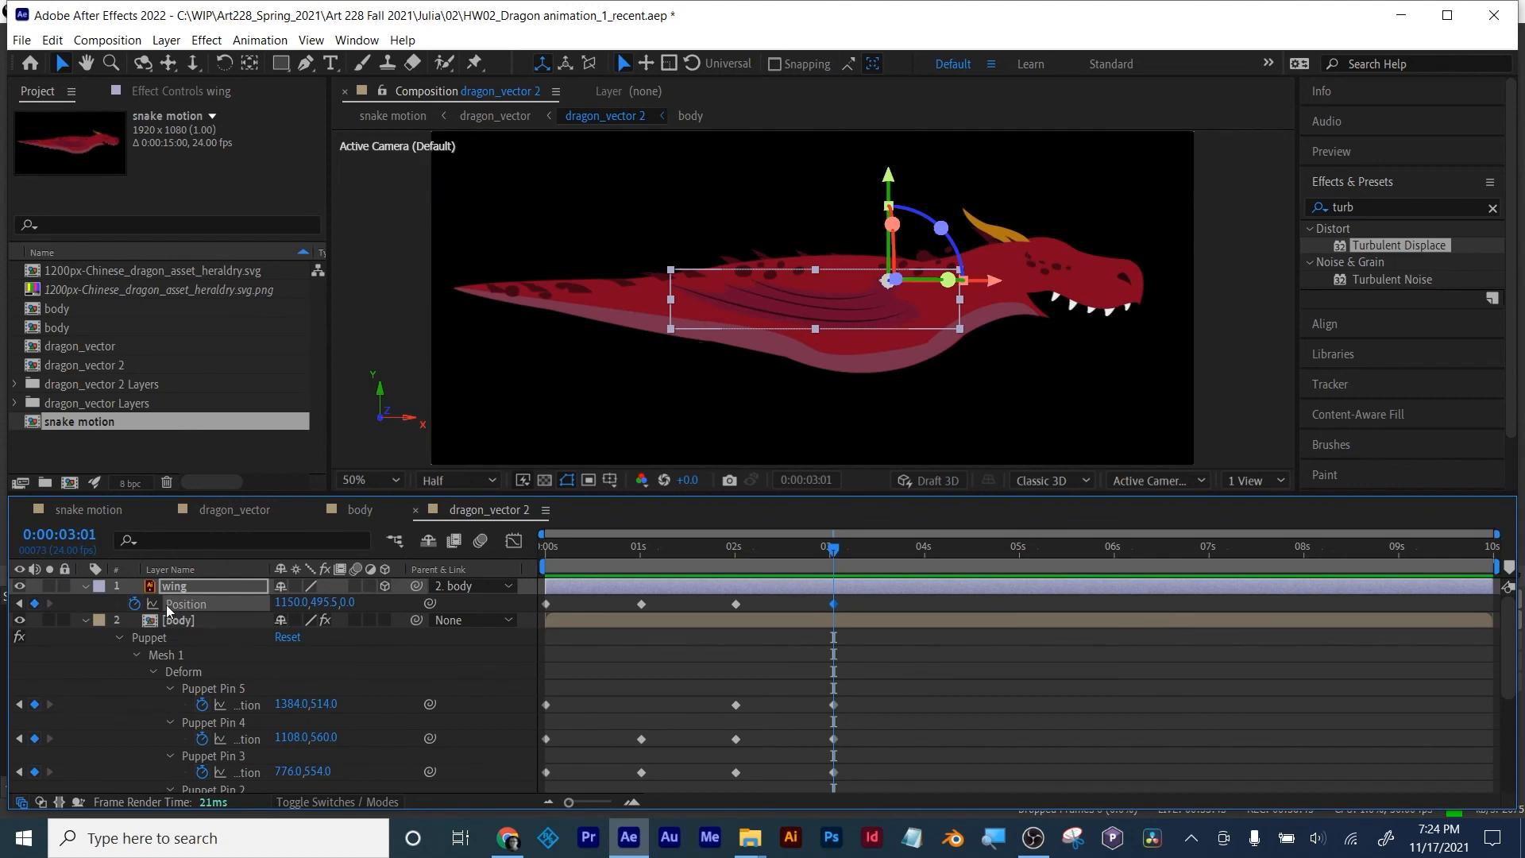
# Step: At the 0:00:01:00 keyframe, lower the wing with the body by setting its Y Position to 602.5
pyautogui.click(18, 605)
pyautogui.click(18, 605)
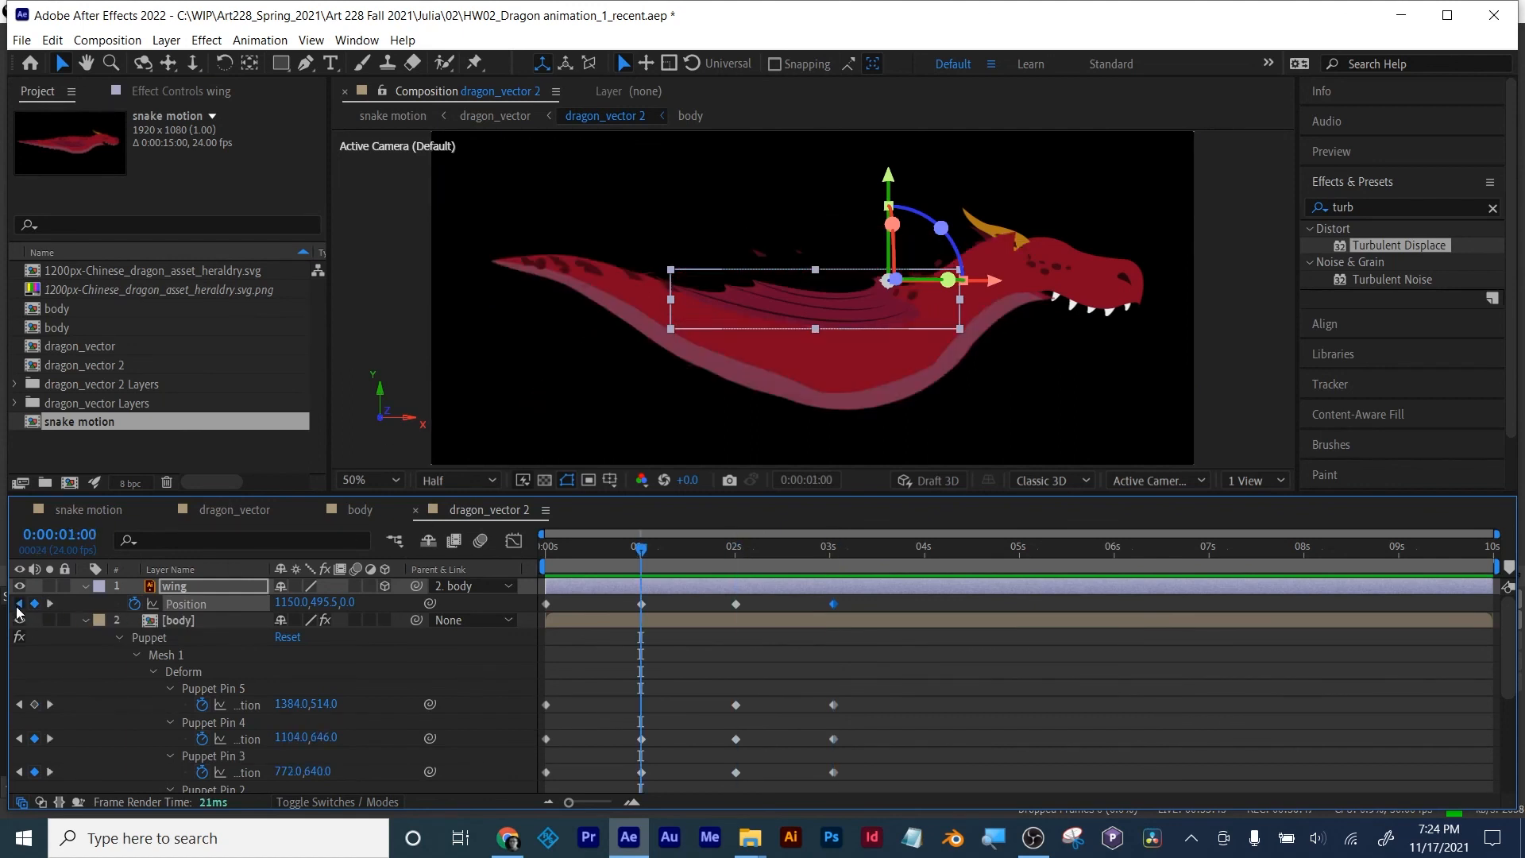
pyautogui.click(19, 605)
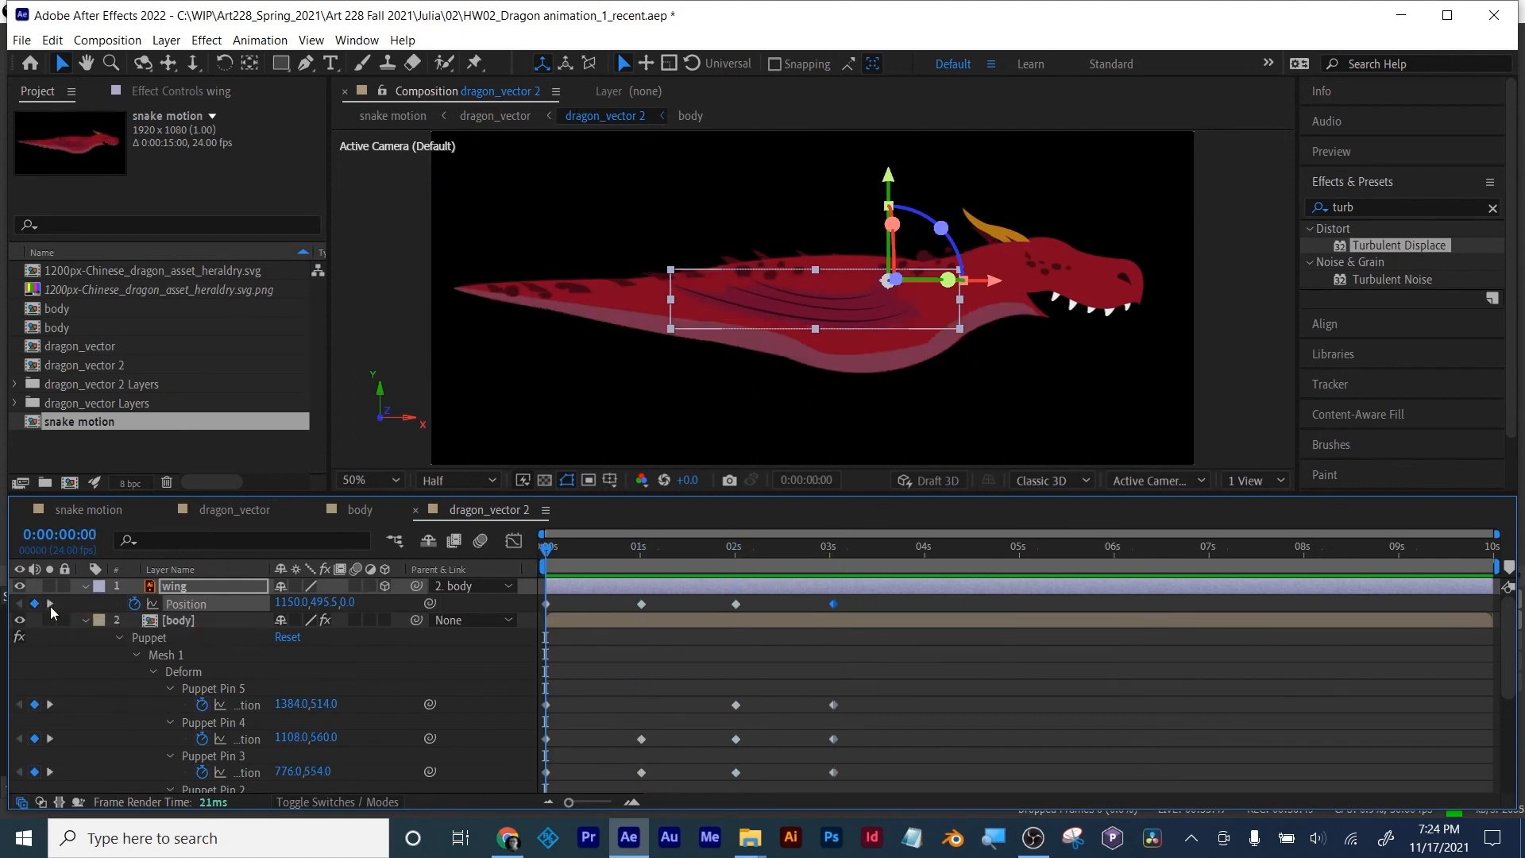
pyautogui.click(50, 605)
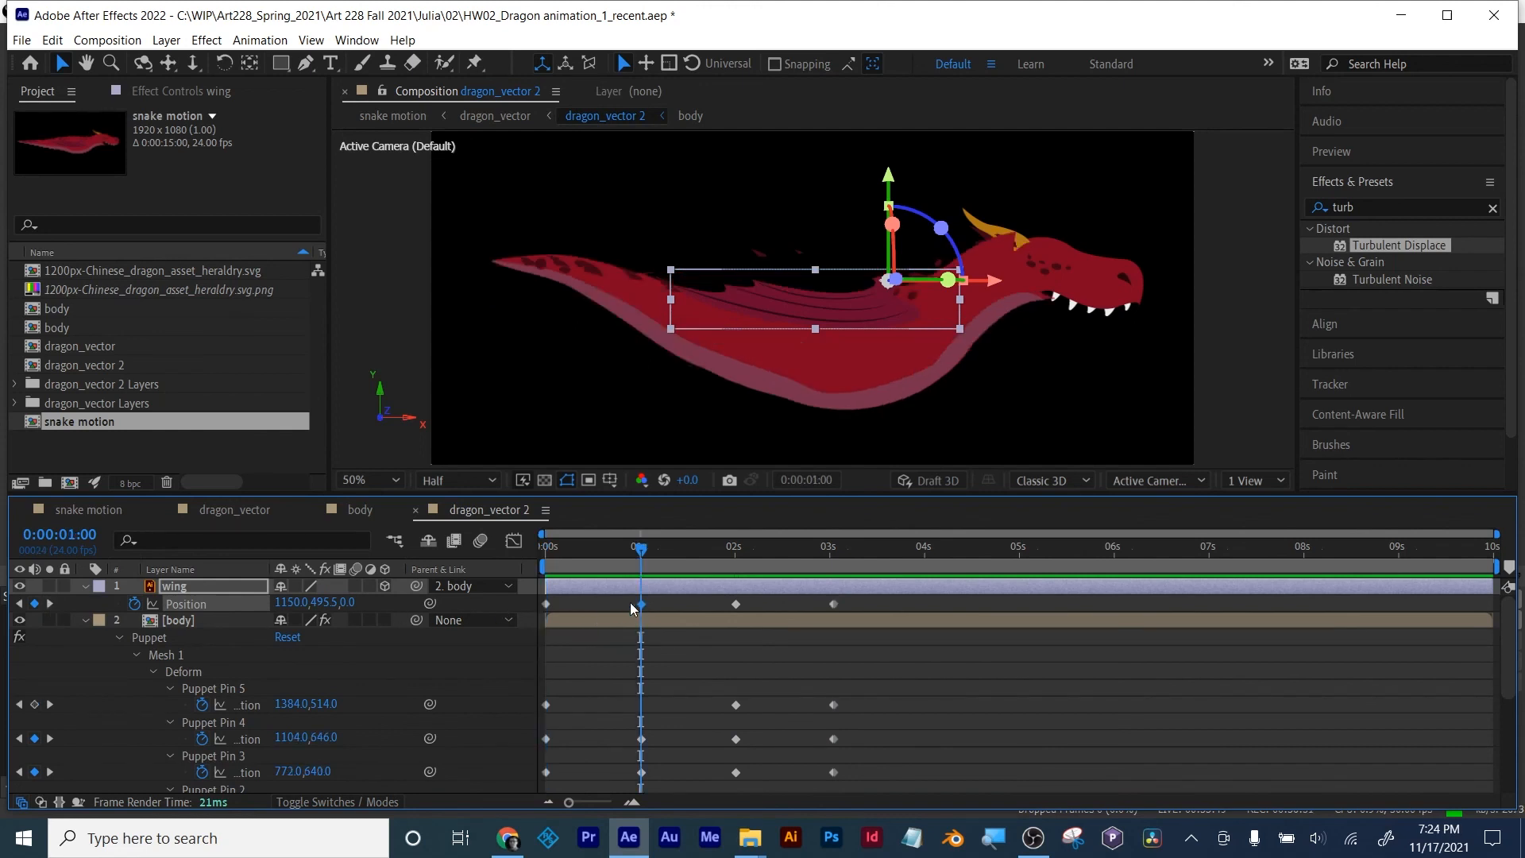
pyautogui.moveTo(323, 603); pyautogui.dragTo(393, 630)
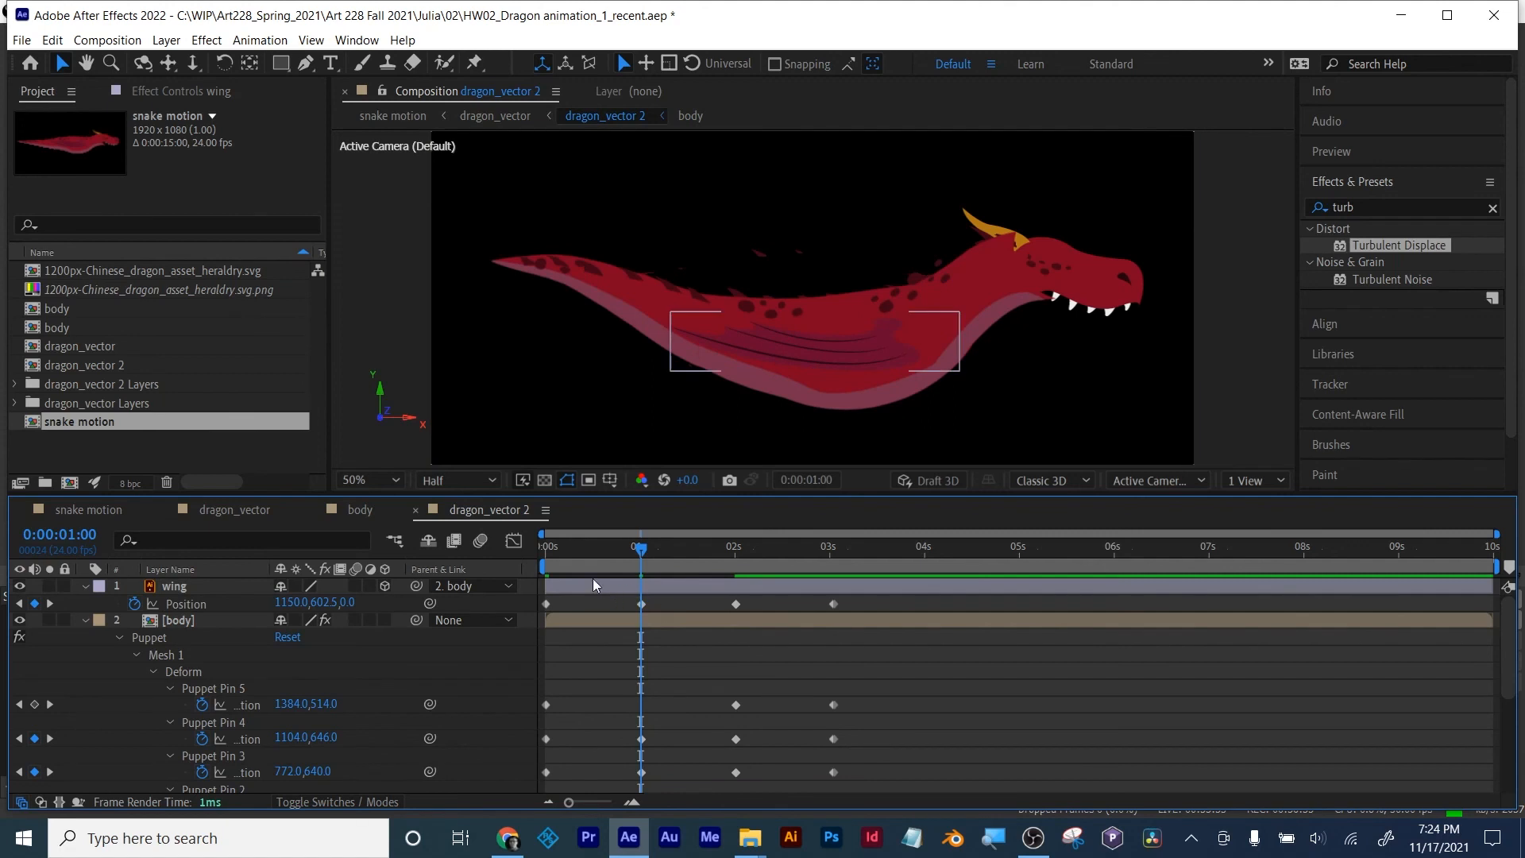
# Step: Compare the wing's placement at the first frame and at 0:00:01:00, and set its Y Position at 0:00:01:00 to 568.5
pyautogui.press('Home')
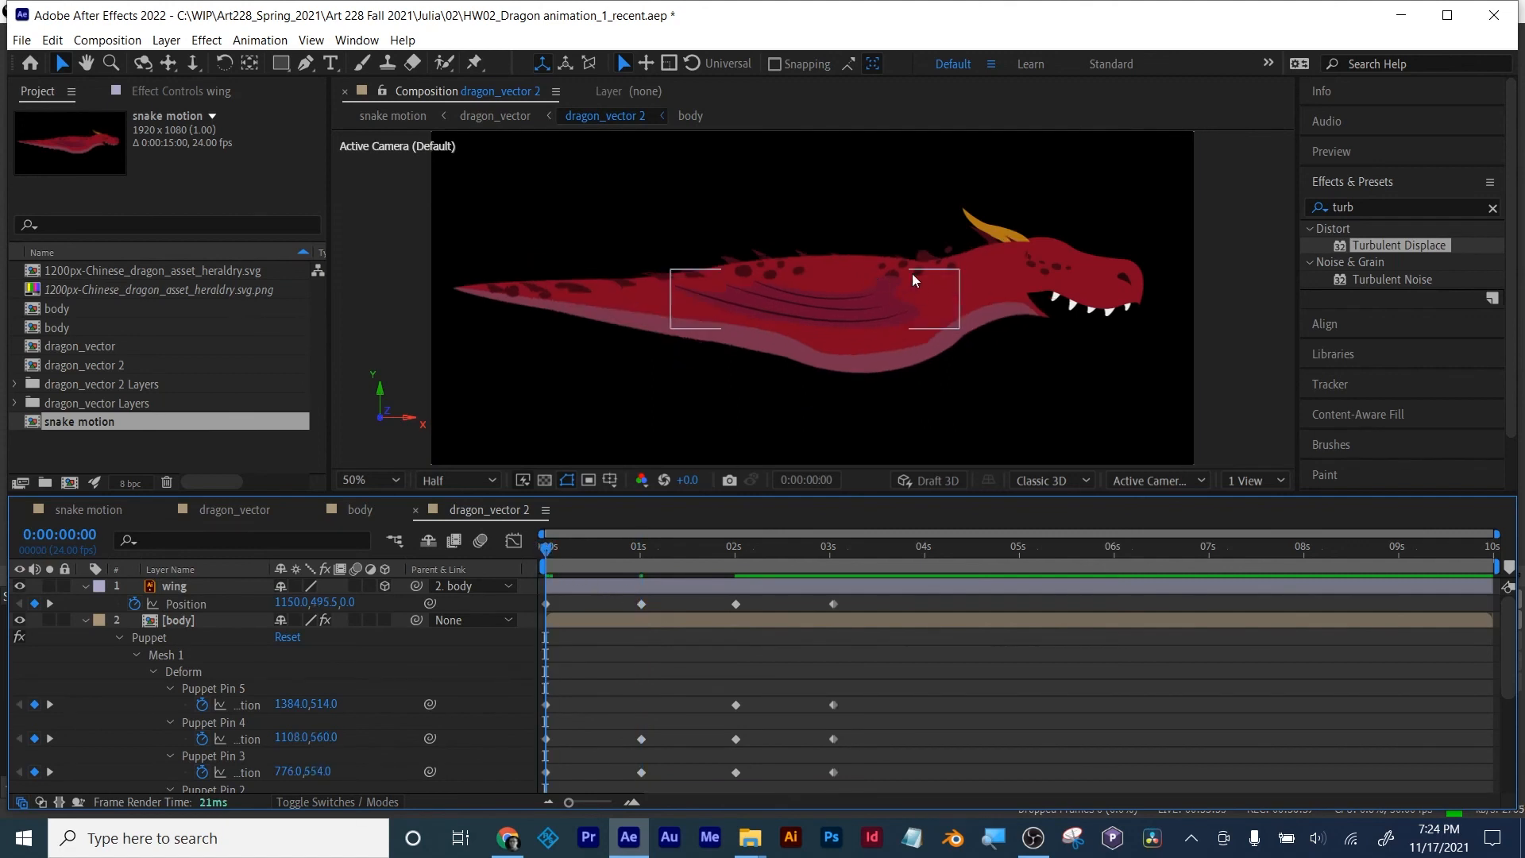
pyautogui.press('.')
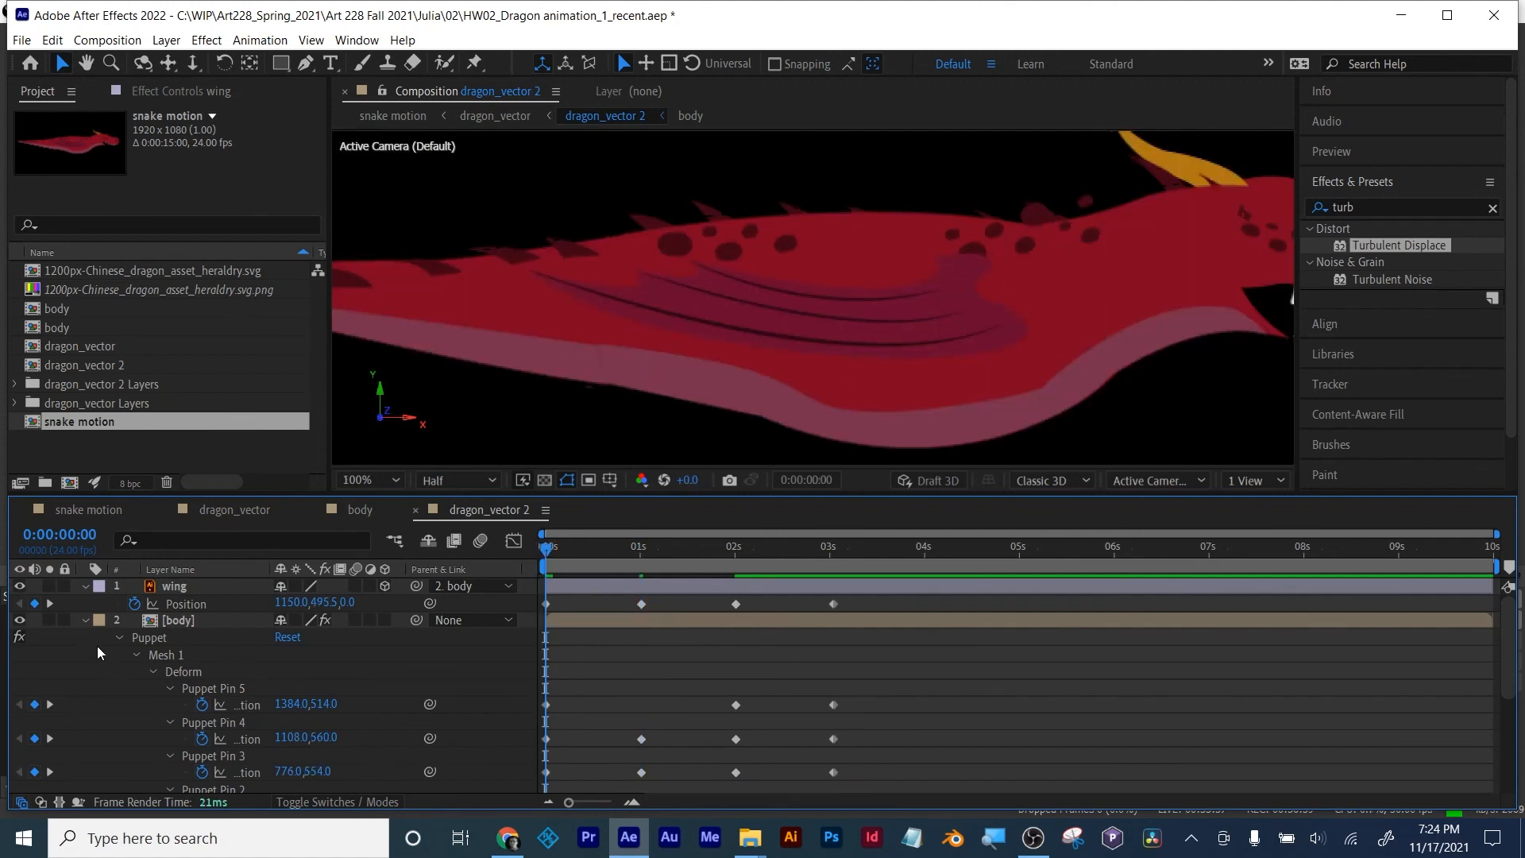
pyautogui.click(48, 606)
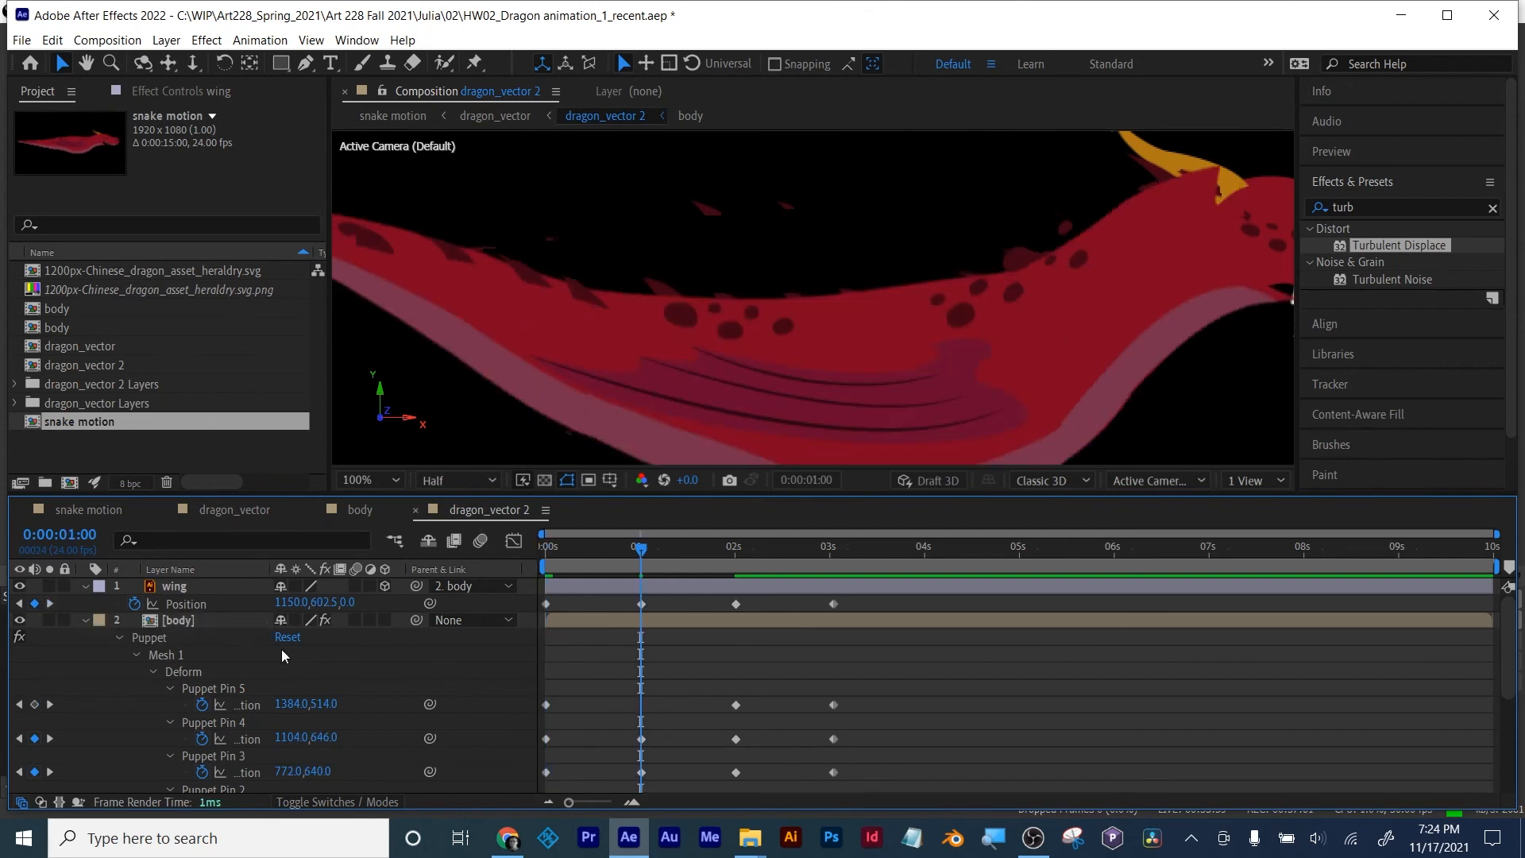
pyautogui.moveTo(321, 606); pyautogui.dragTo(294, 596)
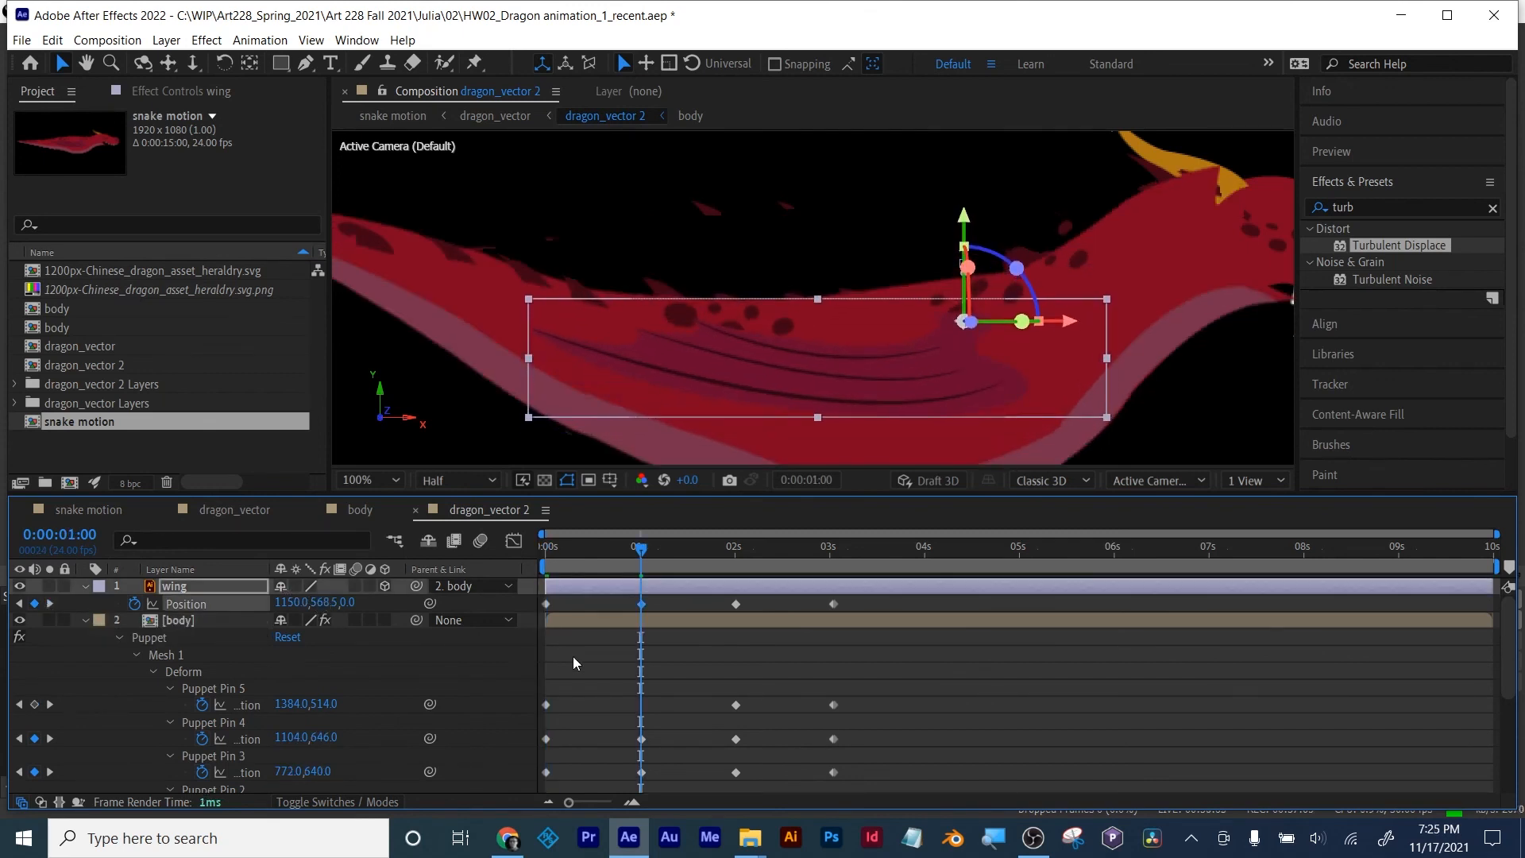
# Step: Compare the wing with the body up to 0:00:01:00 and set its Y Position there to 572.5
pyautogui.click(671, 643)
pyautogui.moveTo(593, 549); pyautogui.dragTo(641, 549)
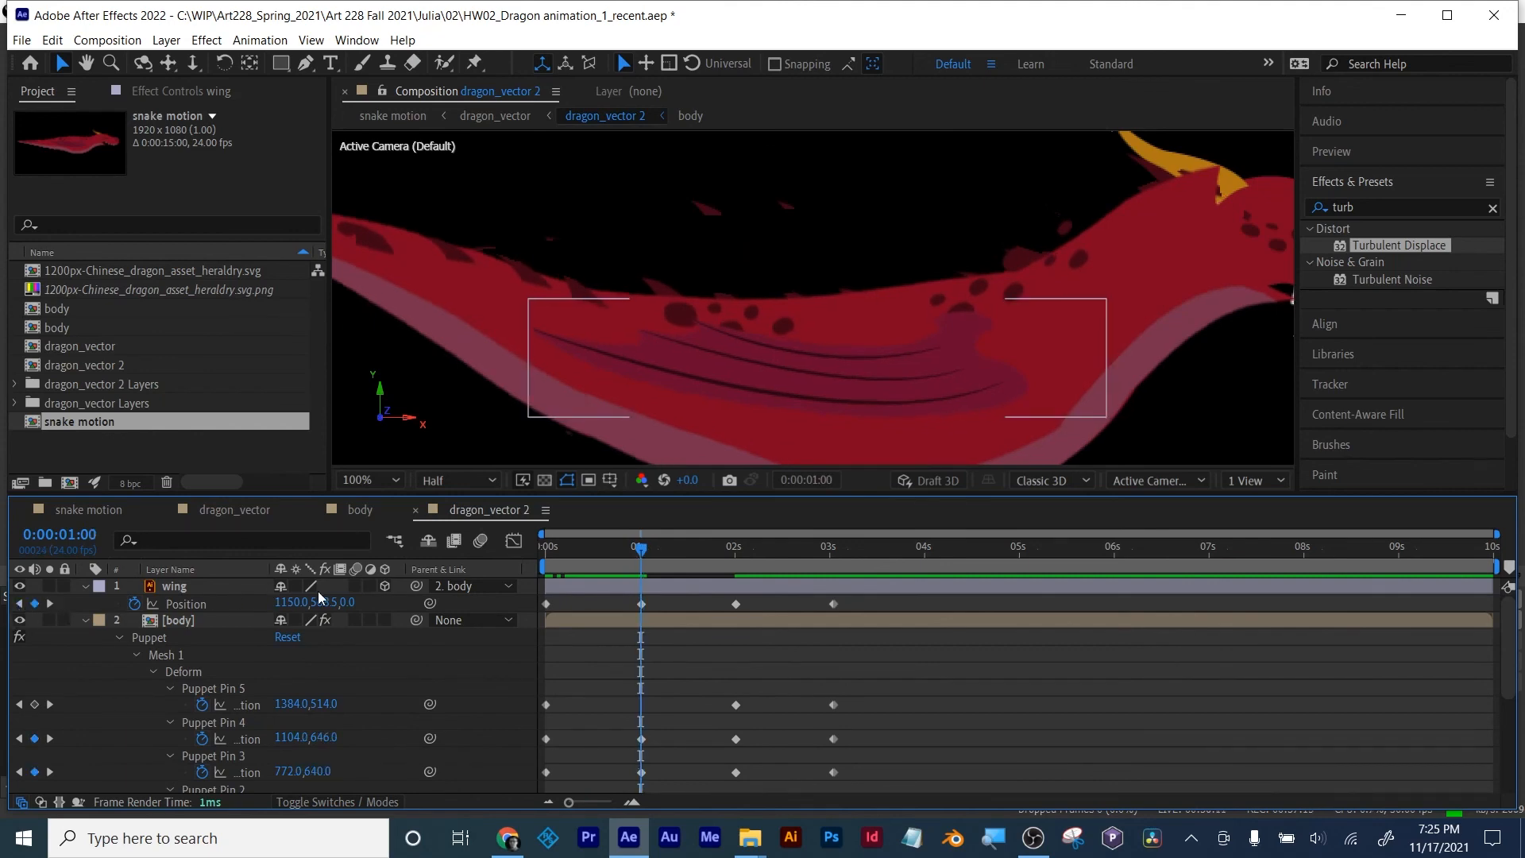
pyautogui.moveTo(316, 601); pyautogui.dragTo(321, 605)
pyautogui.click(556, 658)
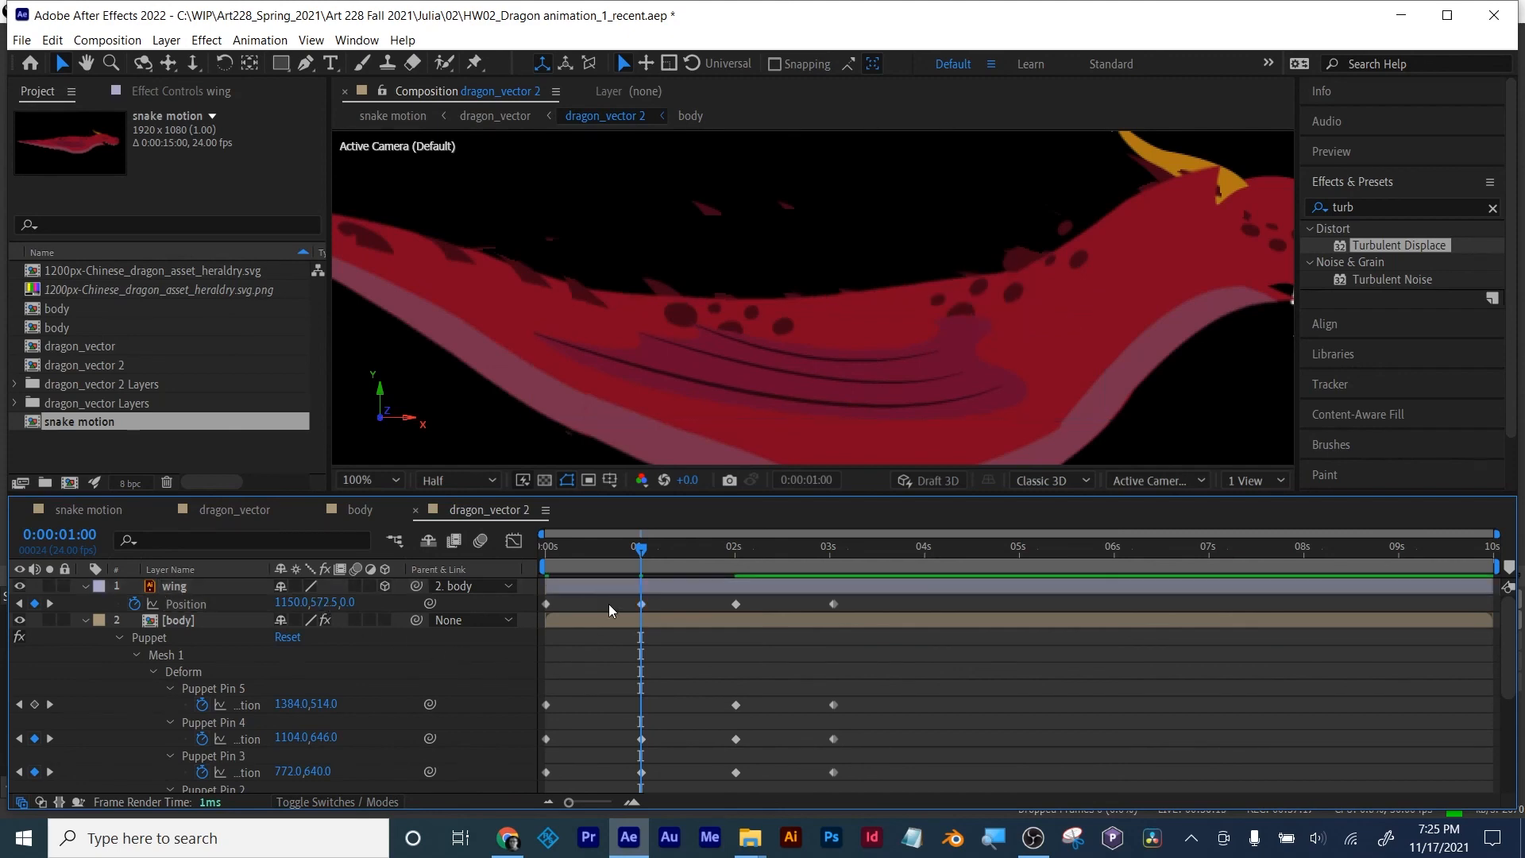
# Step: At the wing's 0:00:02:00 Position keyframe, raise the wing with the body by setting its Y Position to 430.5
pyautogui.moveTo(645, 569); pyautogui.dragTo(732, 556)
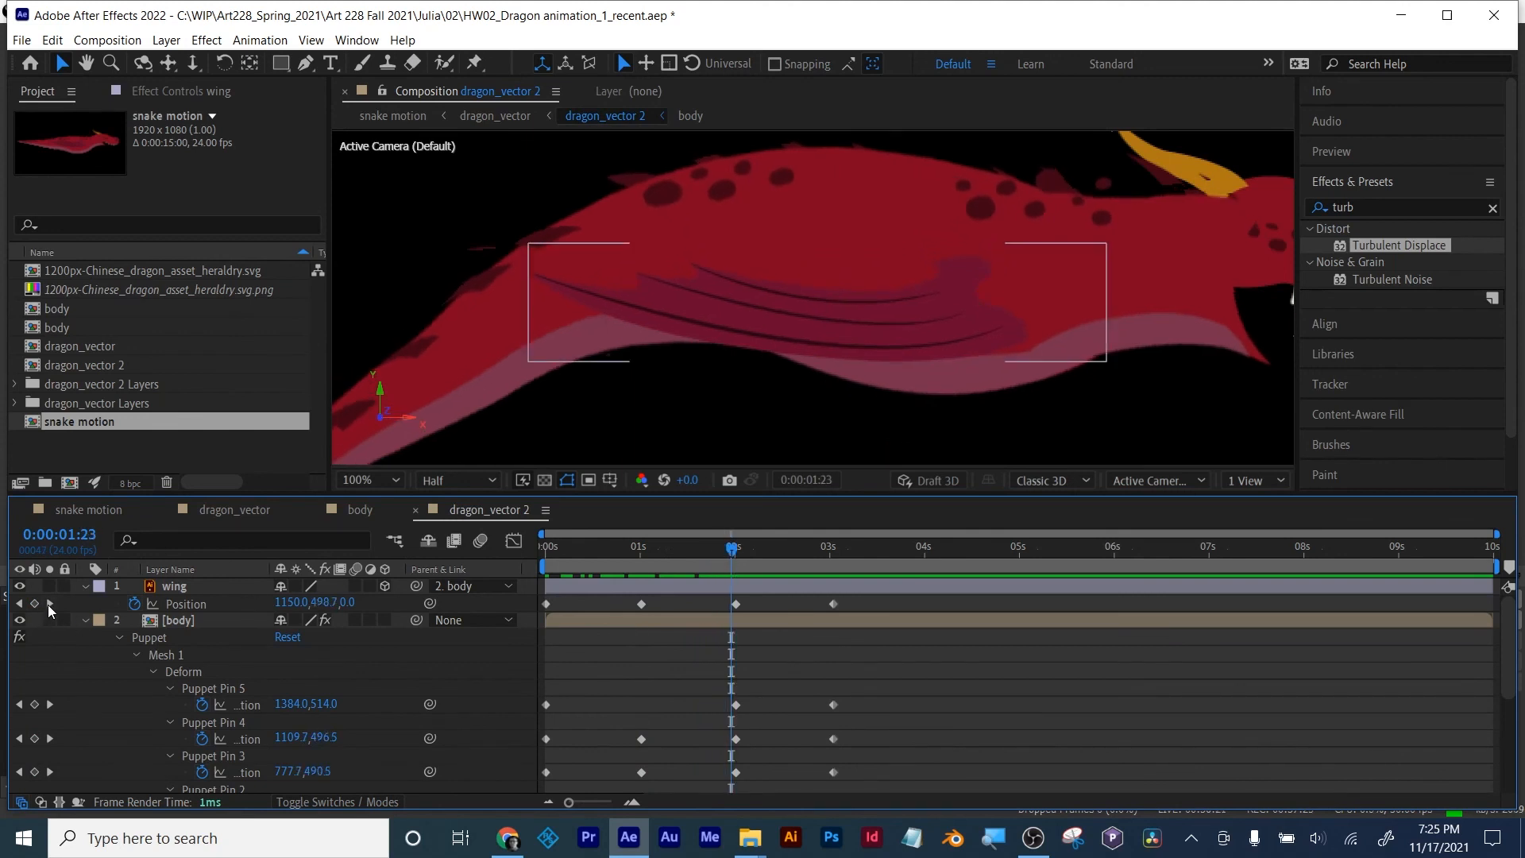
pyautogui.click(50, 604)
pyautogui.click(735, 603)
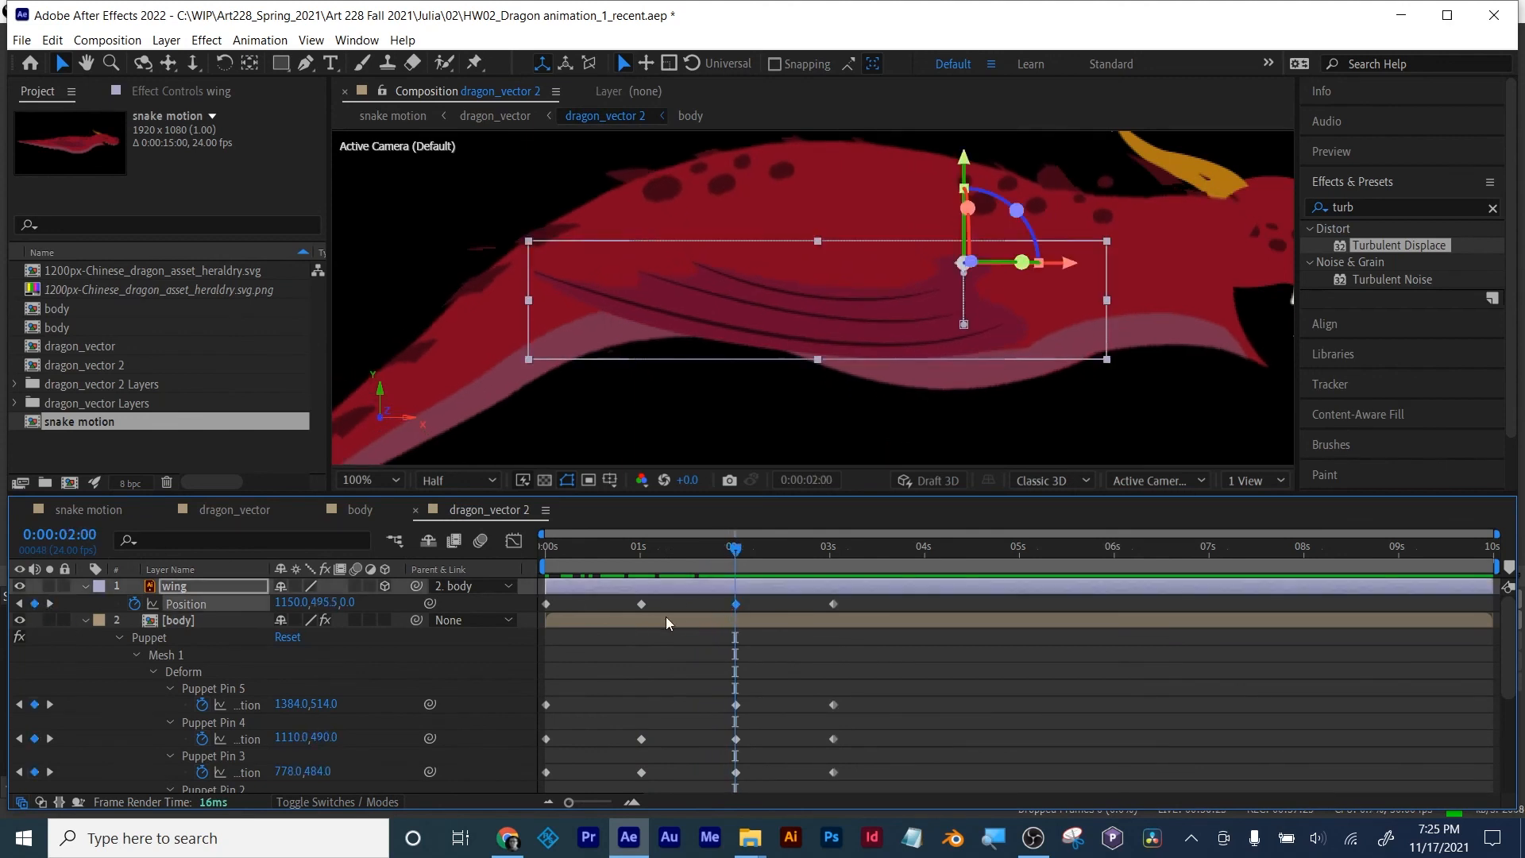
pyautogui.moveTo(315, 603); pyautogui.dragTo(256, 592)
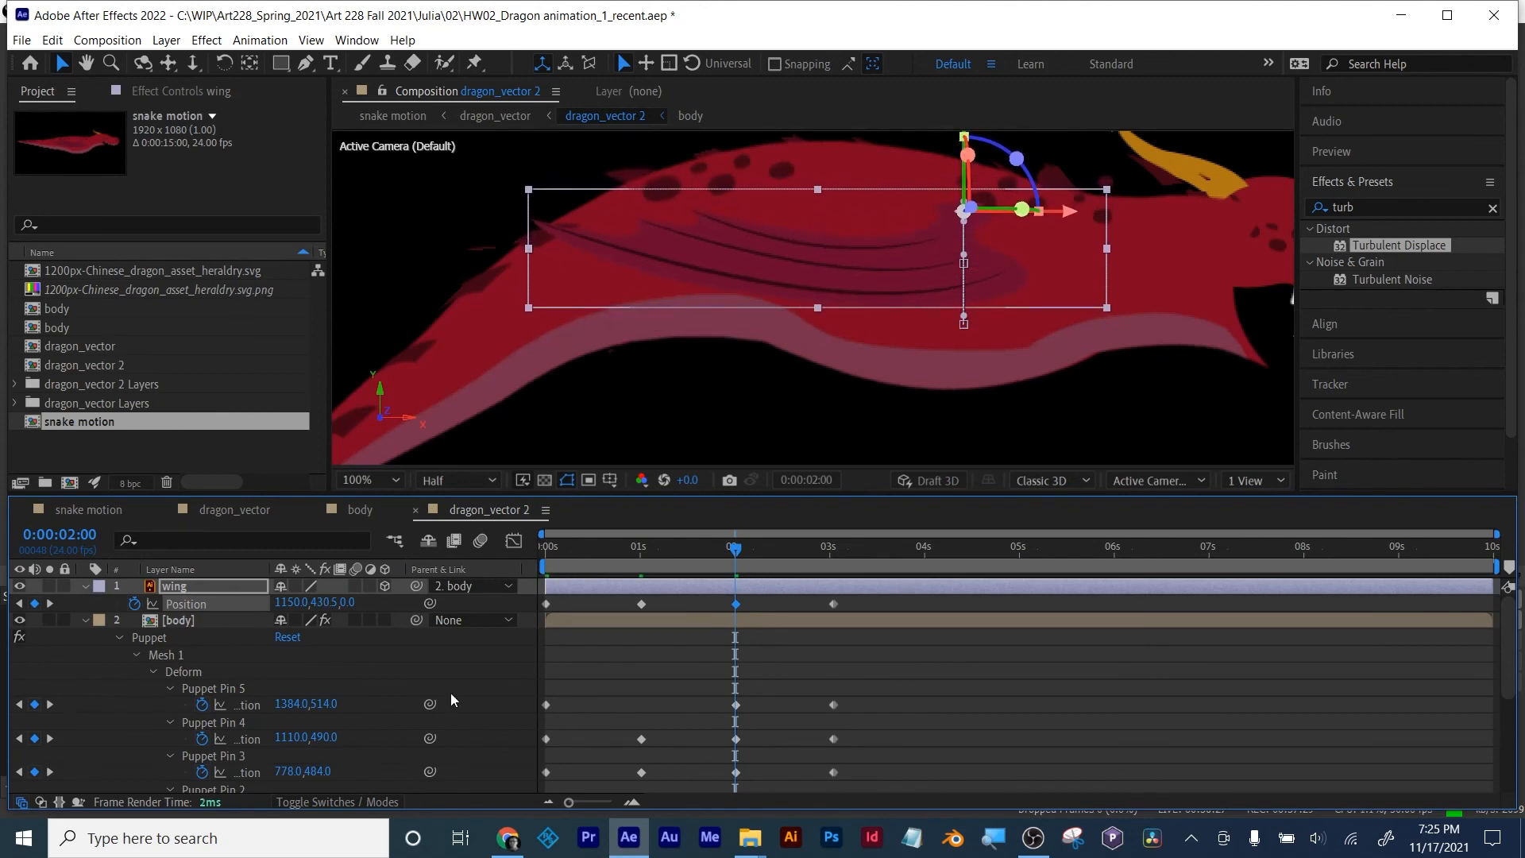
pyautogui.click(652, 673)
pyautogui.click(731, 550)
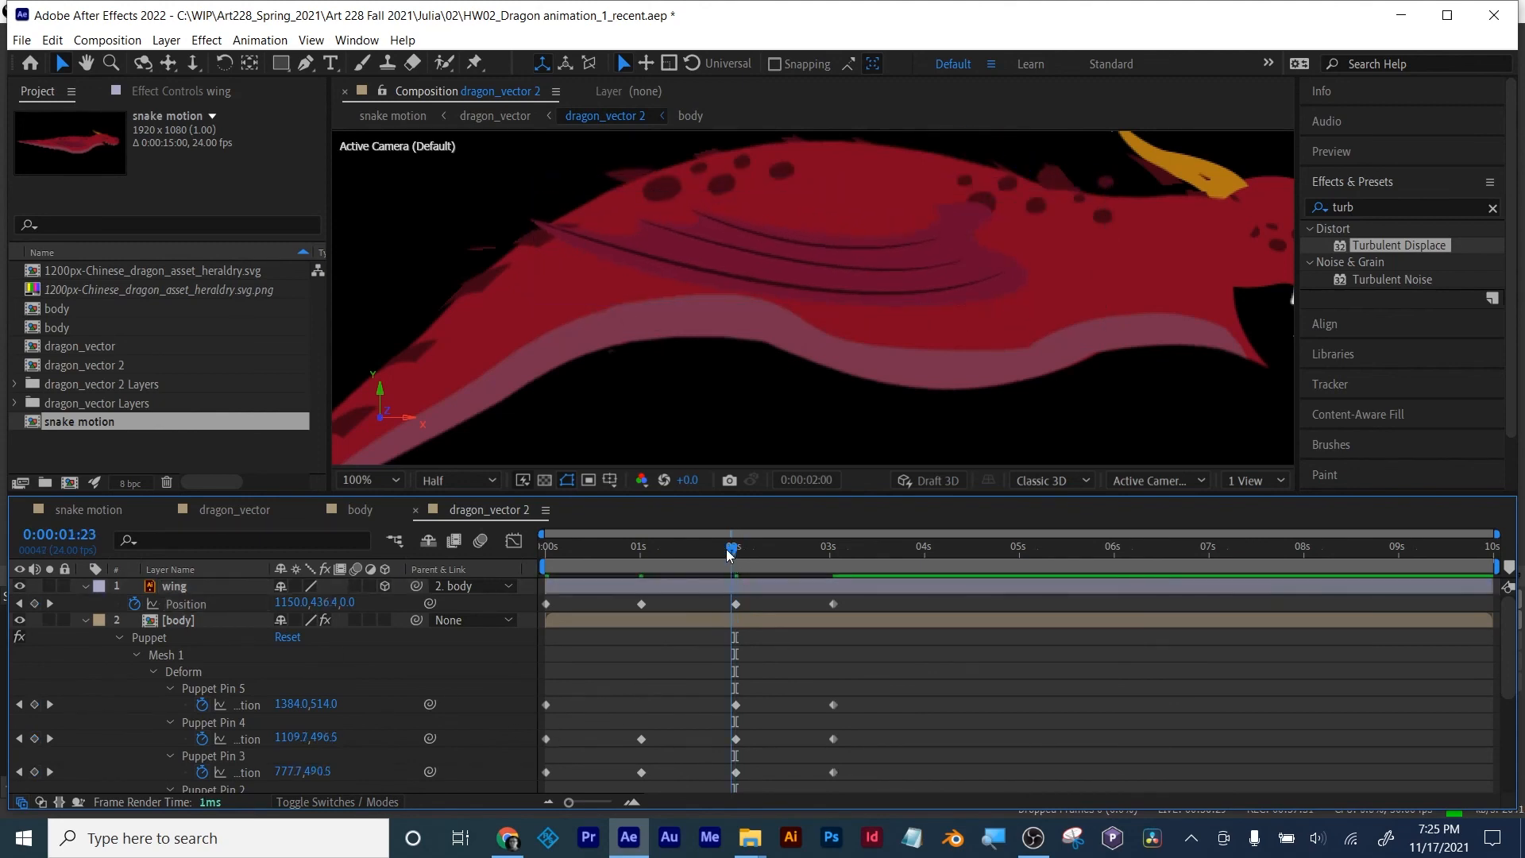
pyautogui.moveTo(730, 550)
pyautogui.mouseDown()
pyautogui.moveTo(524, 568)
pyautogui.moveTo(735, 570)
pyautogui.mouseUp()
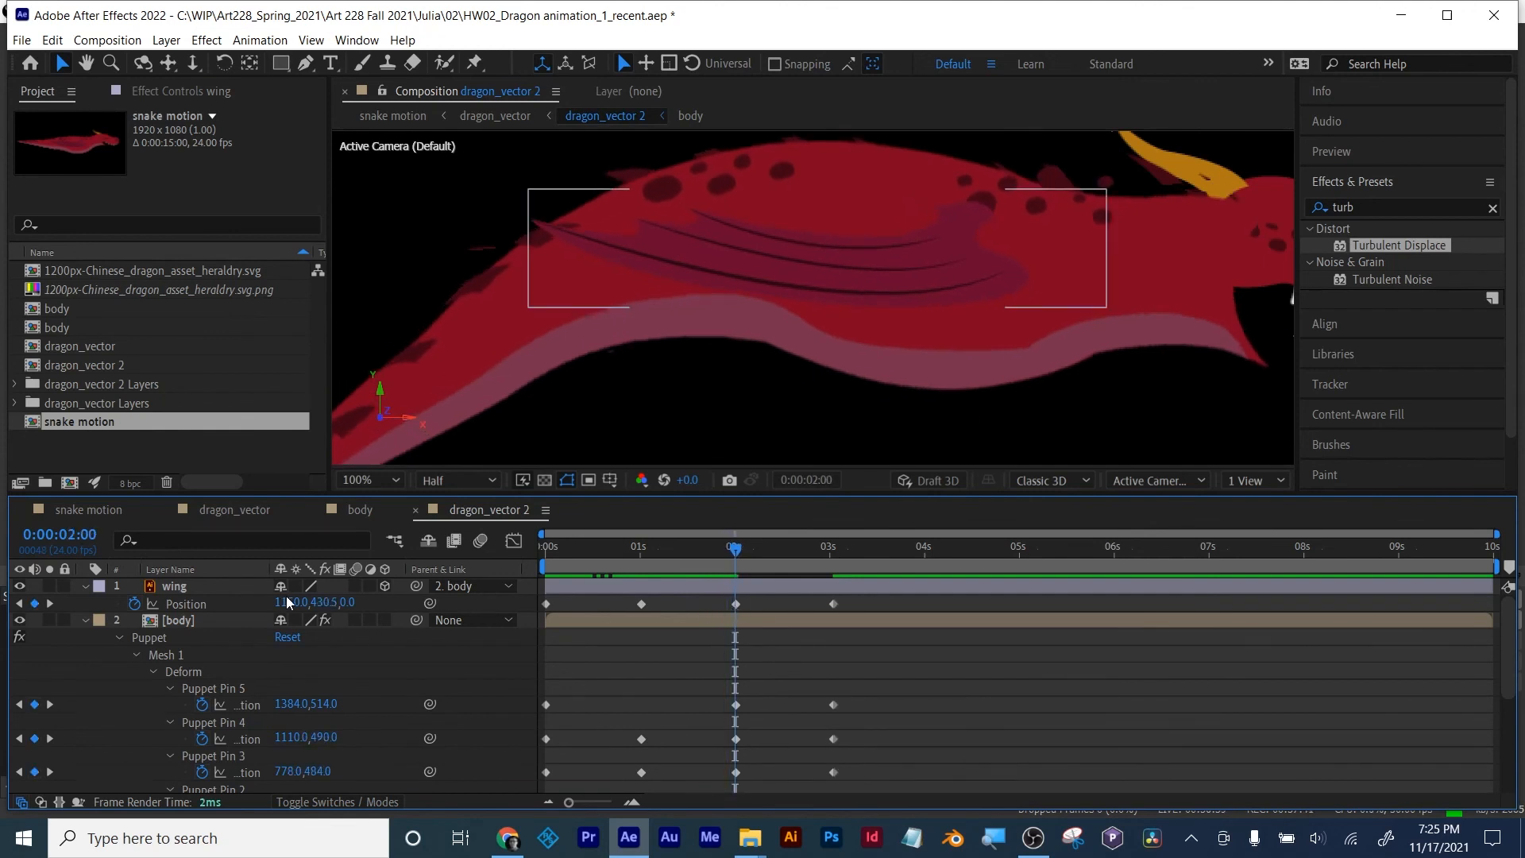
# Step: Shift the wing sideways at 0:00:02:00 by setting its X Position to 1165, and scrub back to the first frame
pyautogui.moveTo(288, 602); pyautogui.dragTo(300, 602)
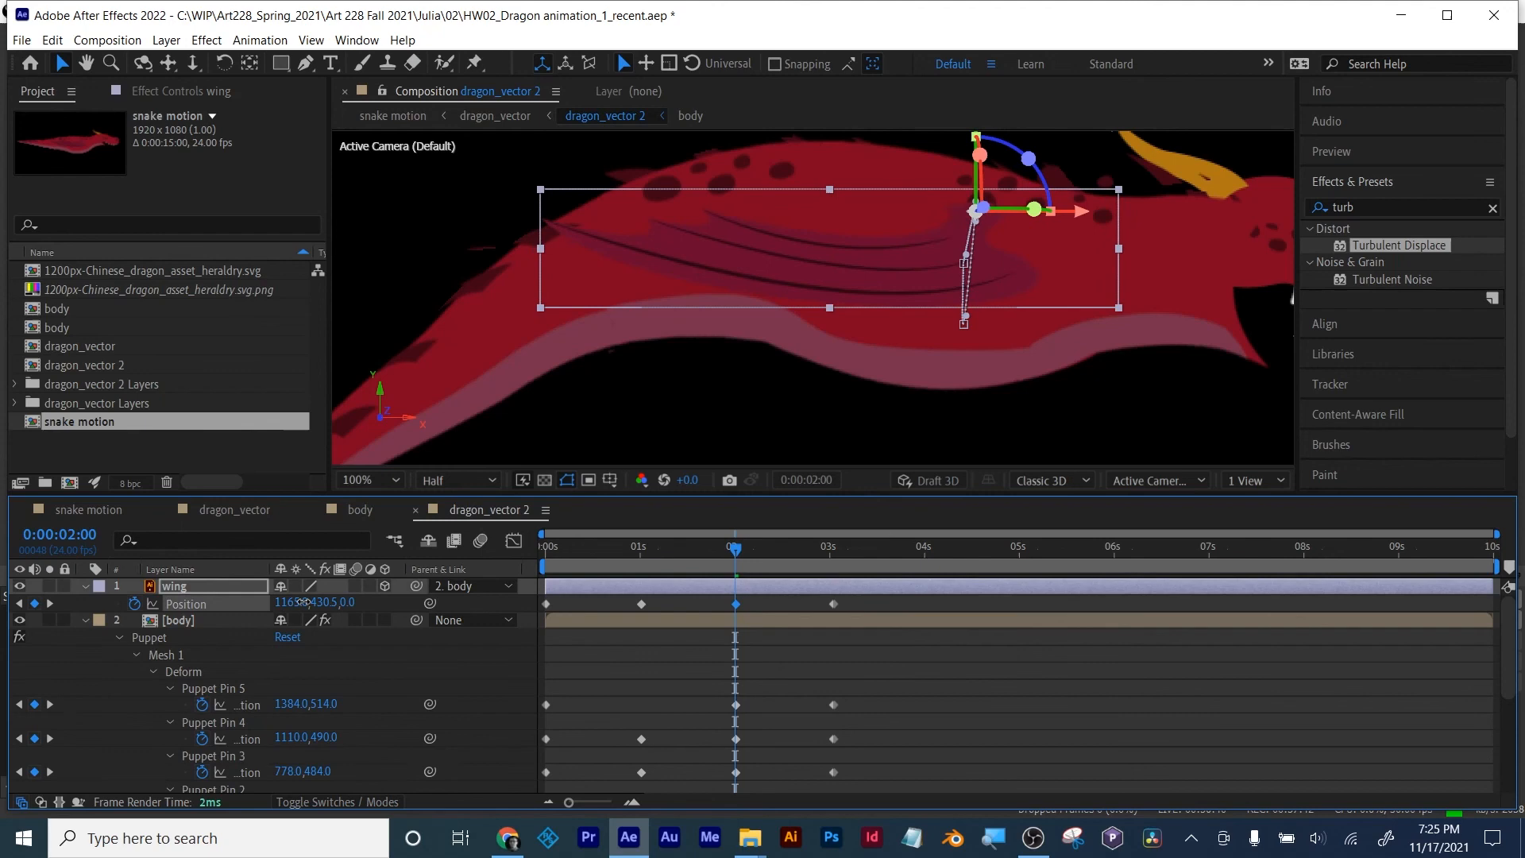
pyautogui.click(621, 647)
pyautogui.moveTo(733, 552); pyautogui.dragTo(512, 578)
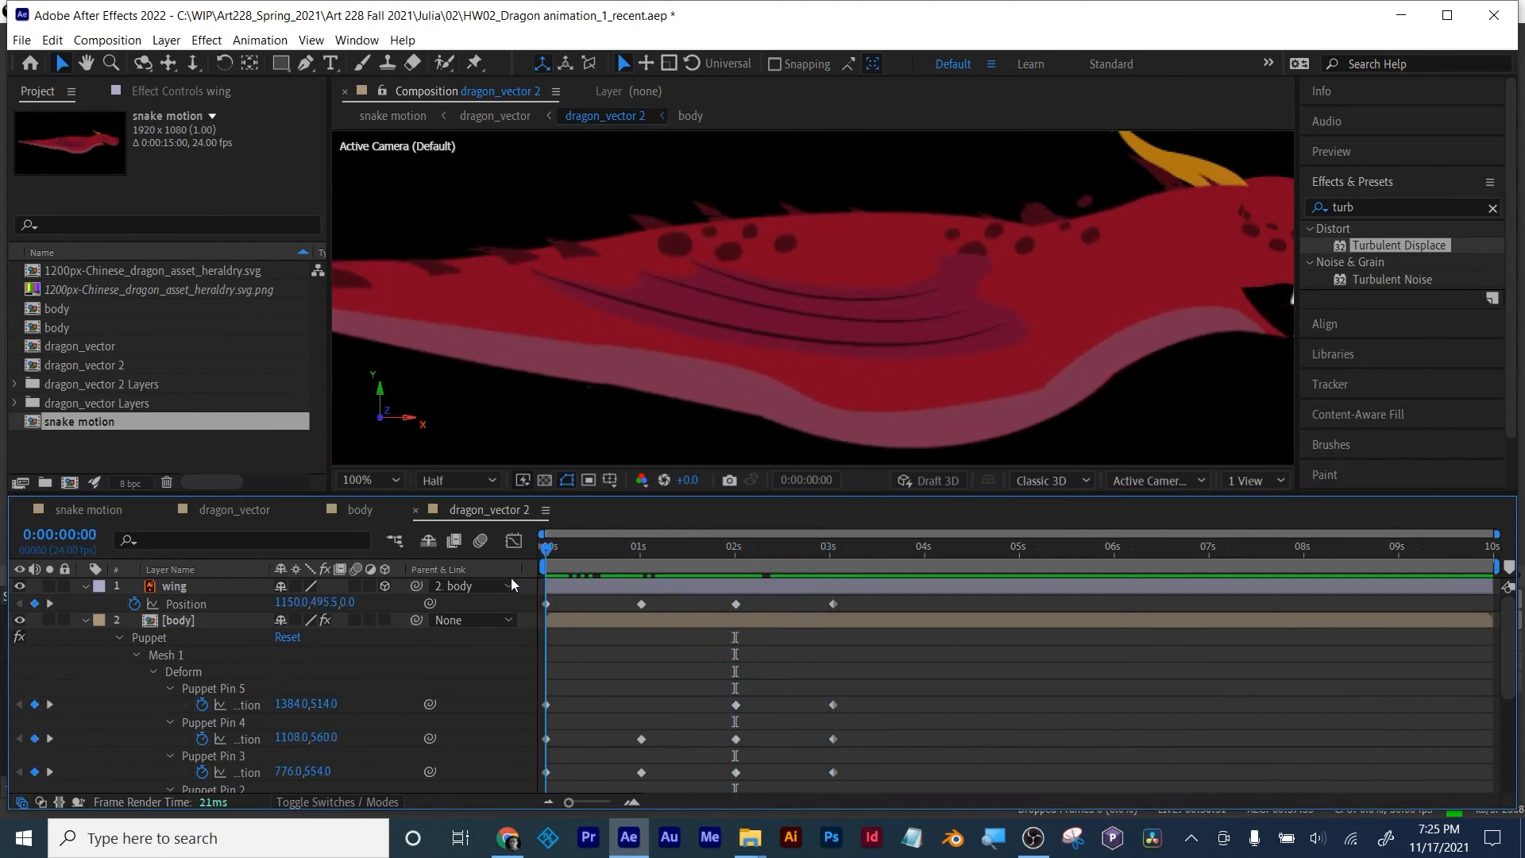
# Step: Hide the spikes layer inside the nested body composition and check the dragon in dragon_vector 2
pyautogui.doubleClick(182, 620)
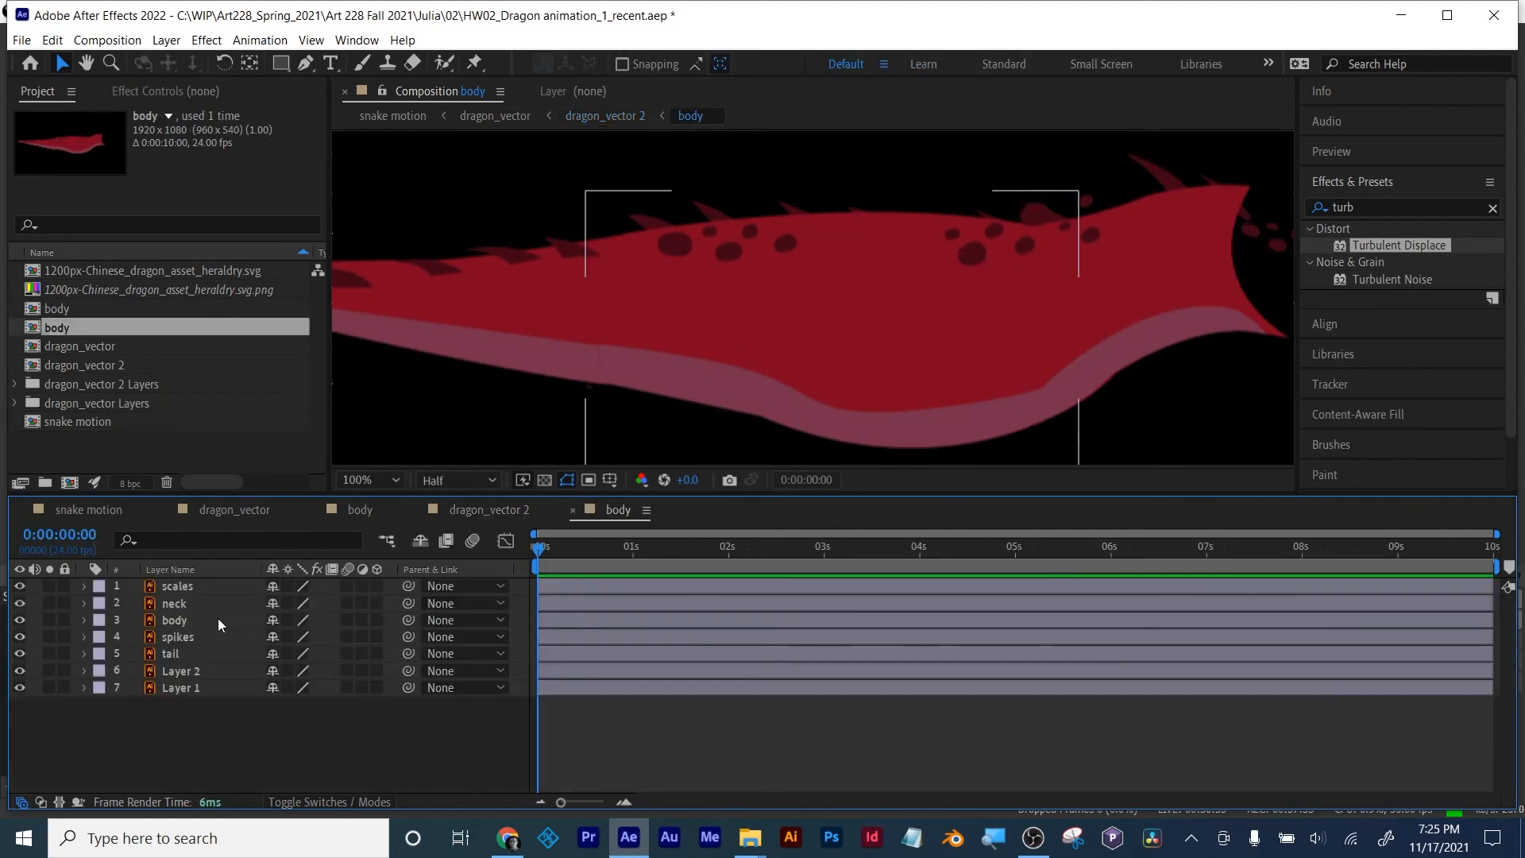
pyautogui.click(174, 588)
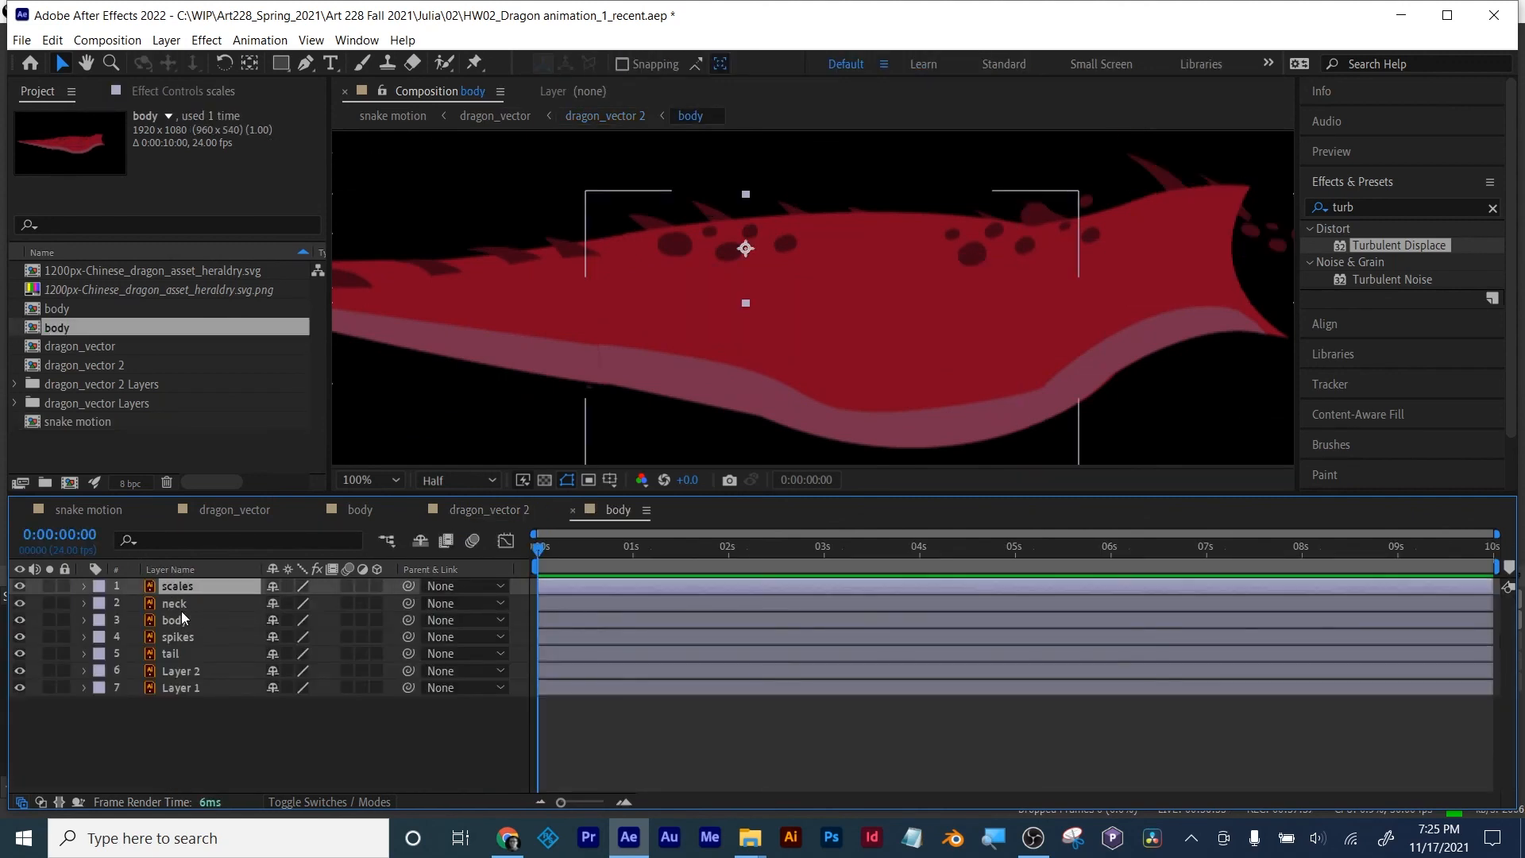
pyautogui.click(175, 606)
pyautogui.click(174, 620)
pyautogui.click(176, 637)
pyautogui.click(19, 636)
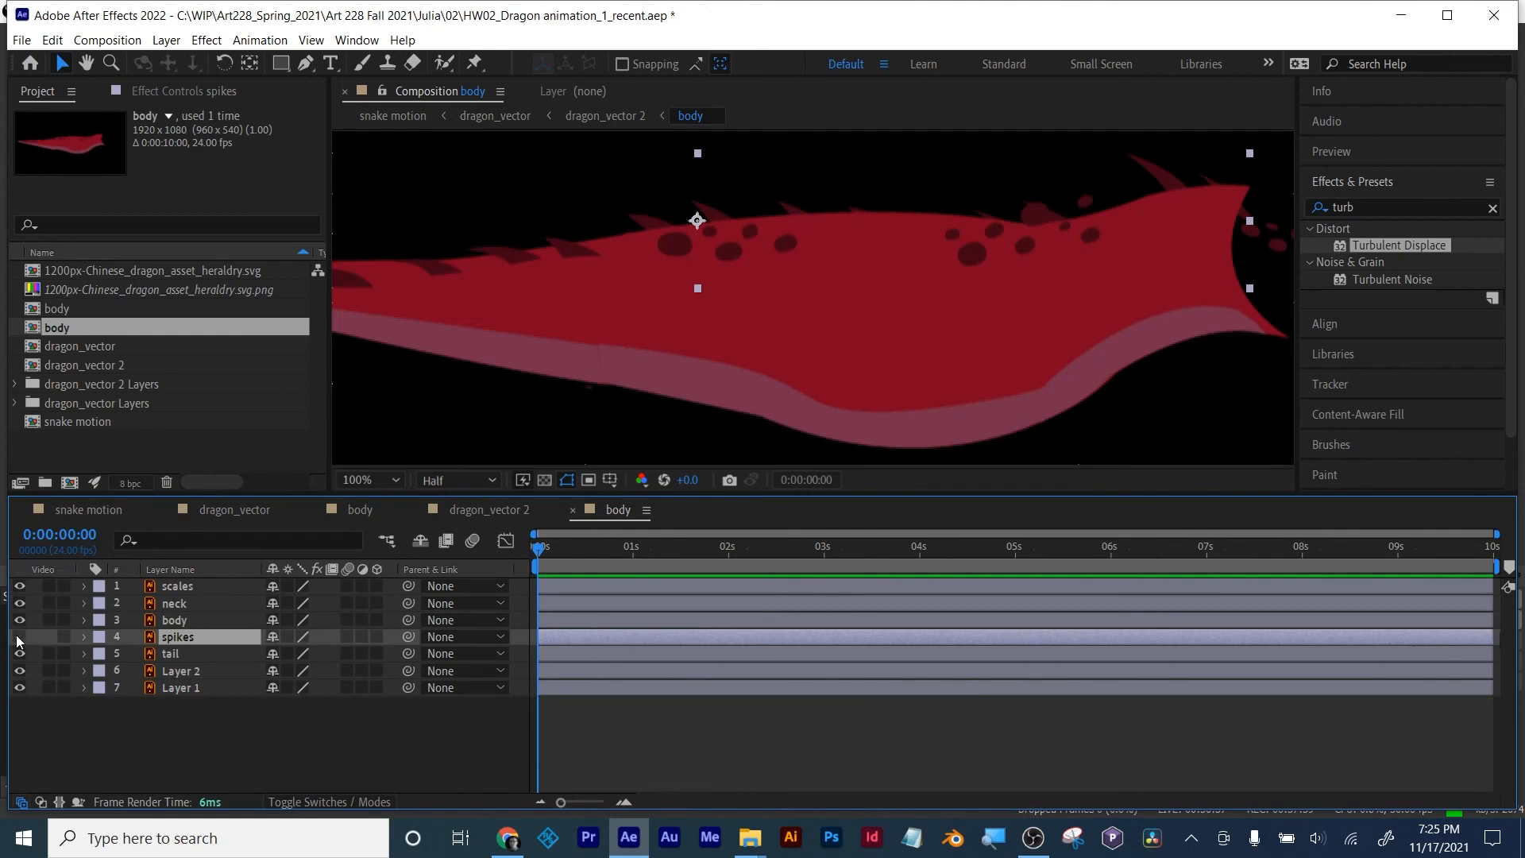
pyautogui.click(515, 512)
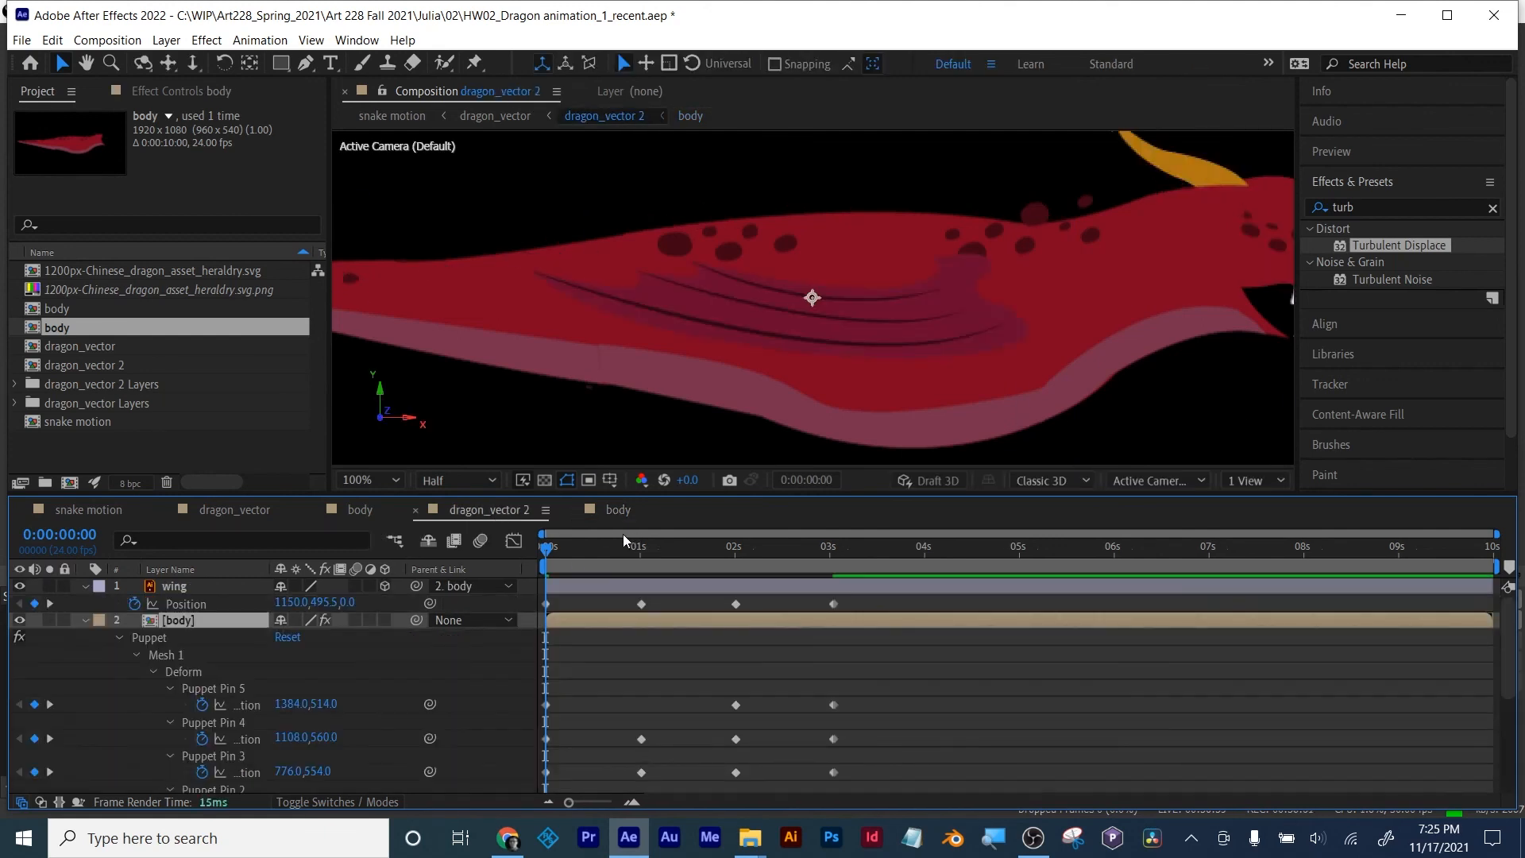
pyautogui.moveTo(565, 553); pyautogui.dragTo(543, 580)
# Step: In the other body composition, duplicate the body layer and move the copy directly above the scales layer
pyautogui.click(341, 521)
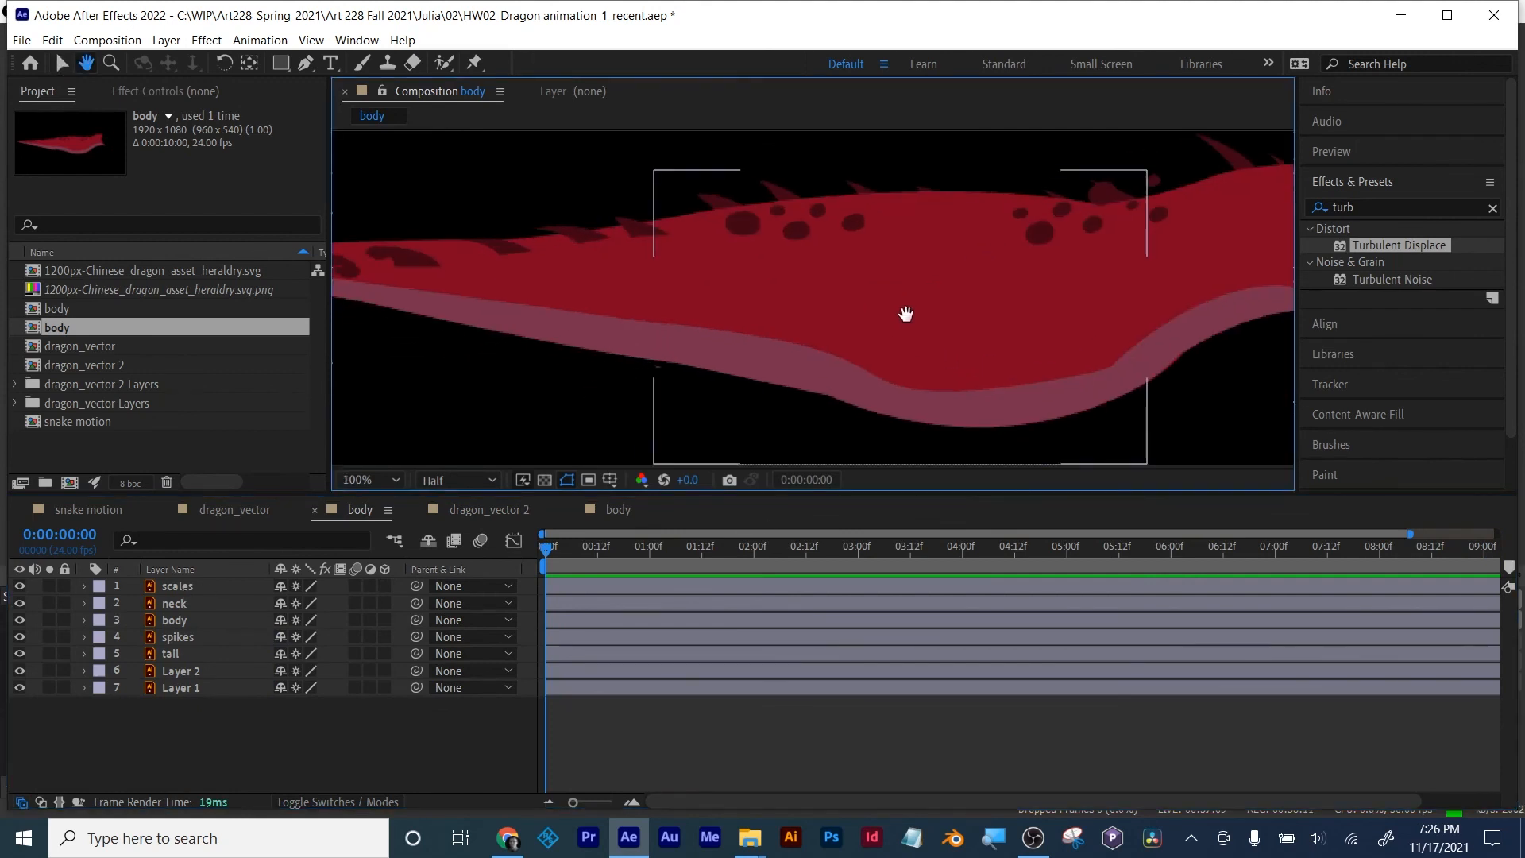
pyautogui.scroll(-2, 907, 314)
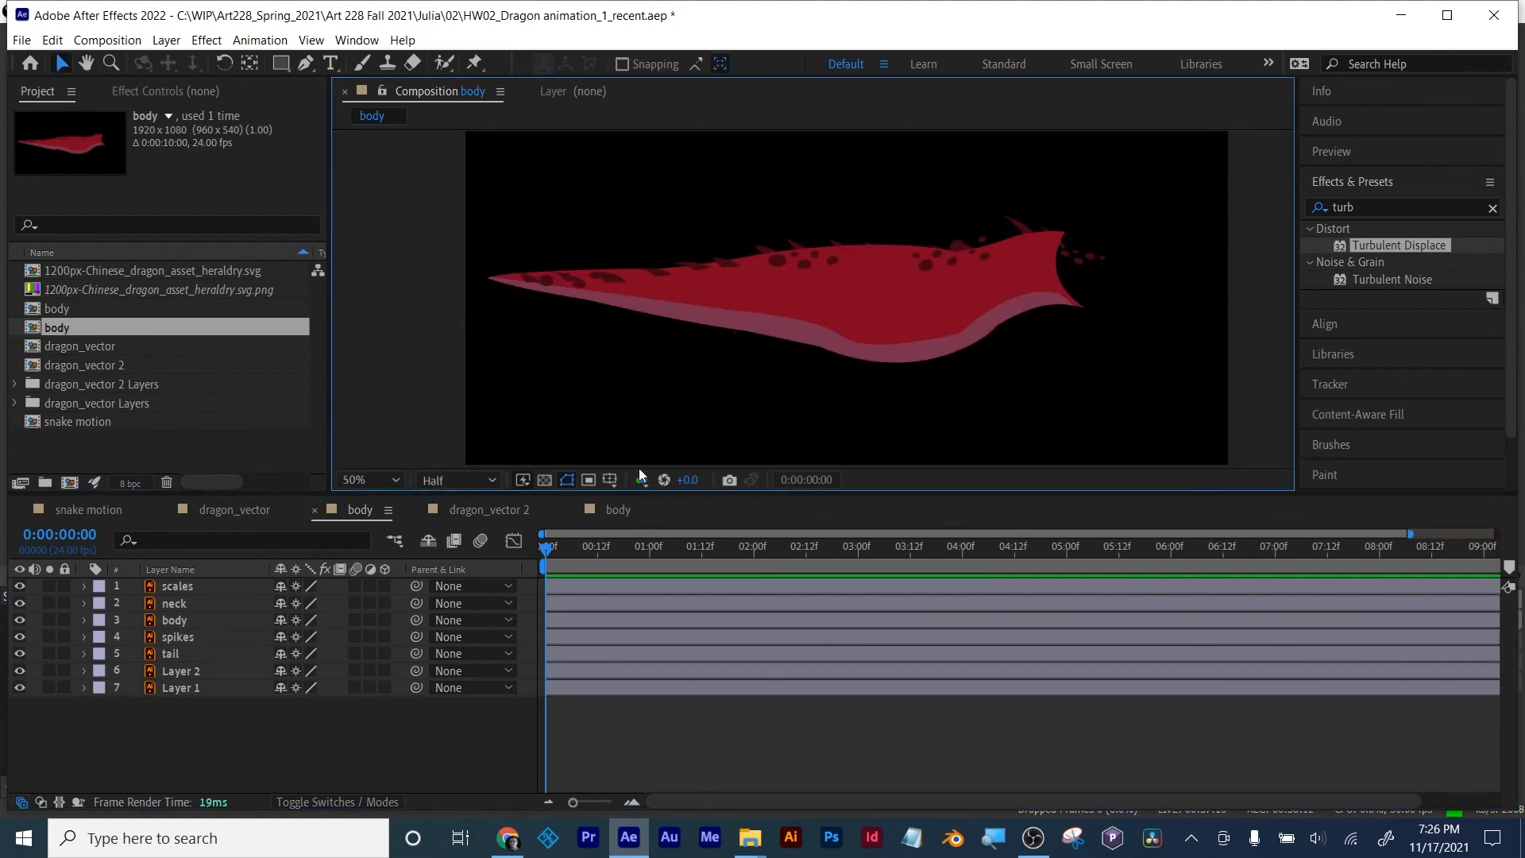
pyautogui.click(167, 592)
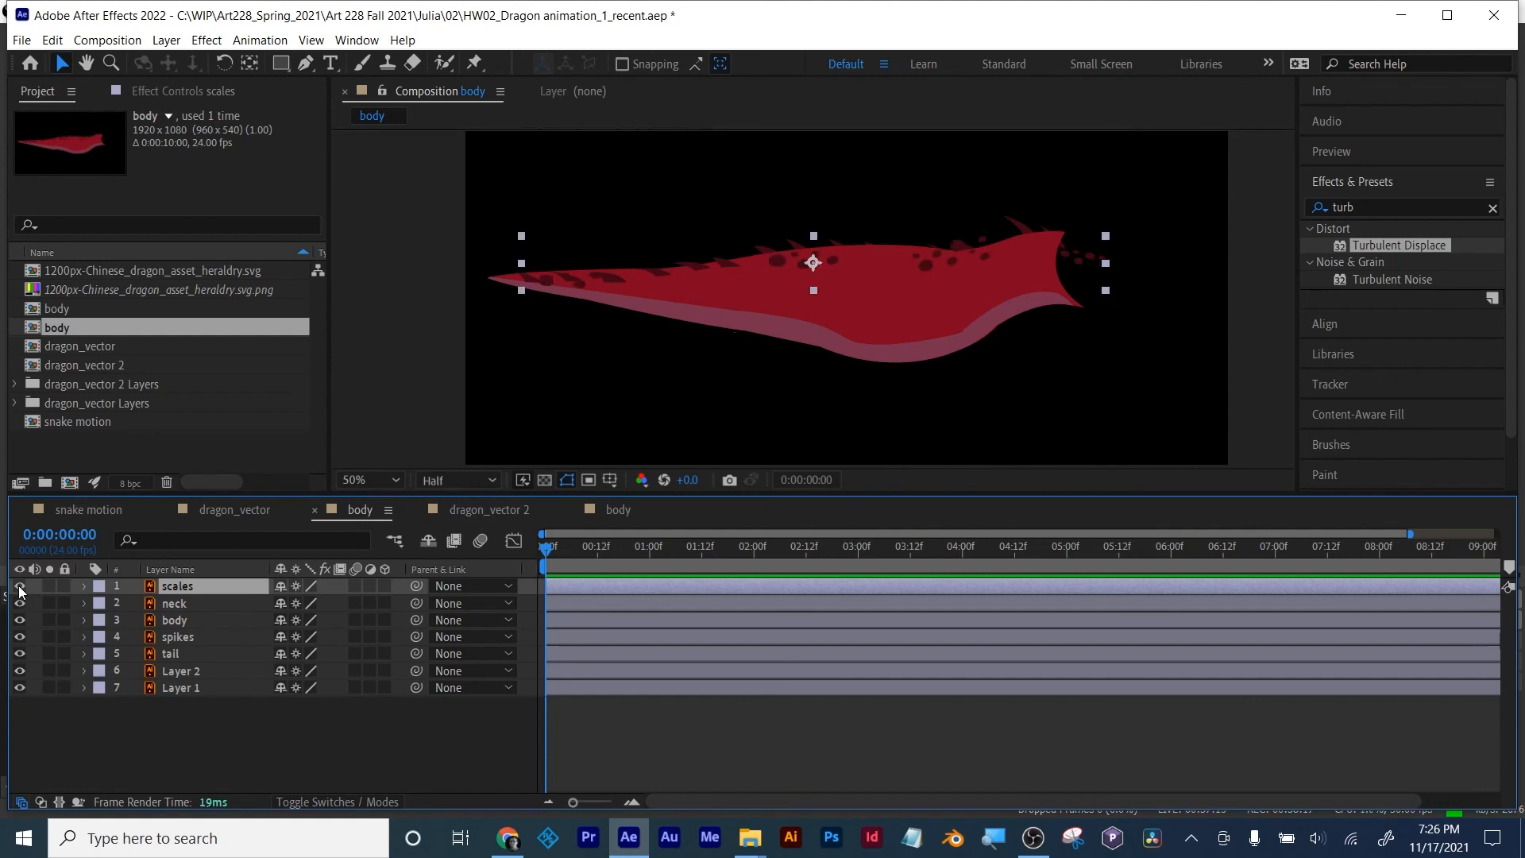
pyautogui.press('.')
pyautogui.press('.')
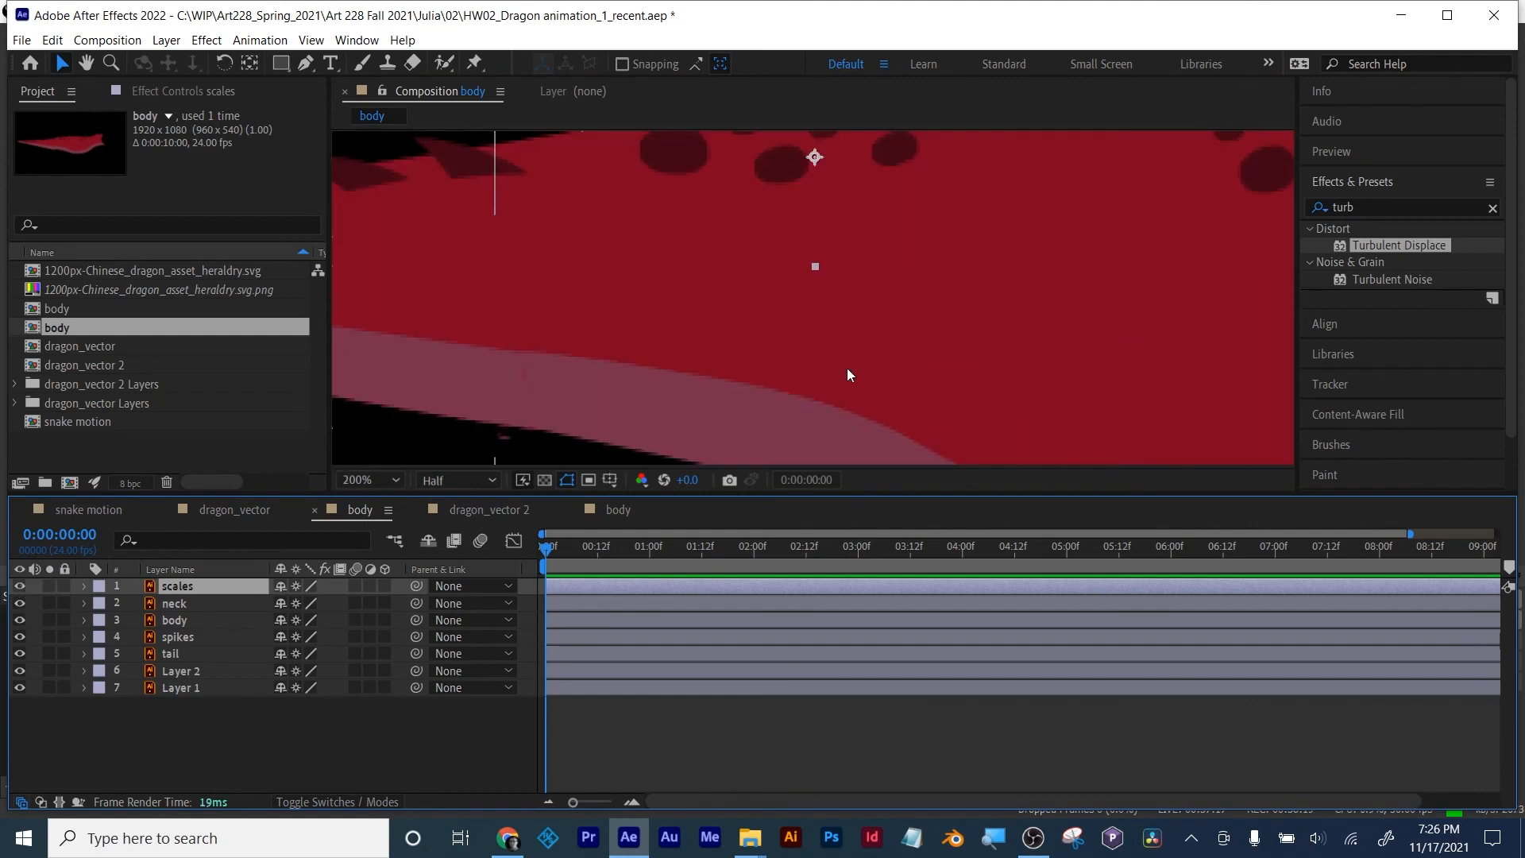
pyautogui.moveTo(1076, 299); pyautogui.dragTo(747, 437)
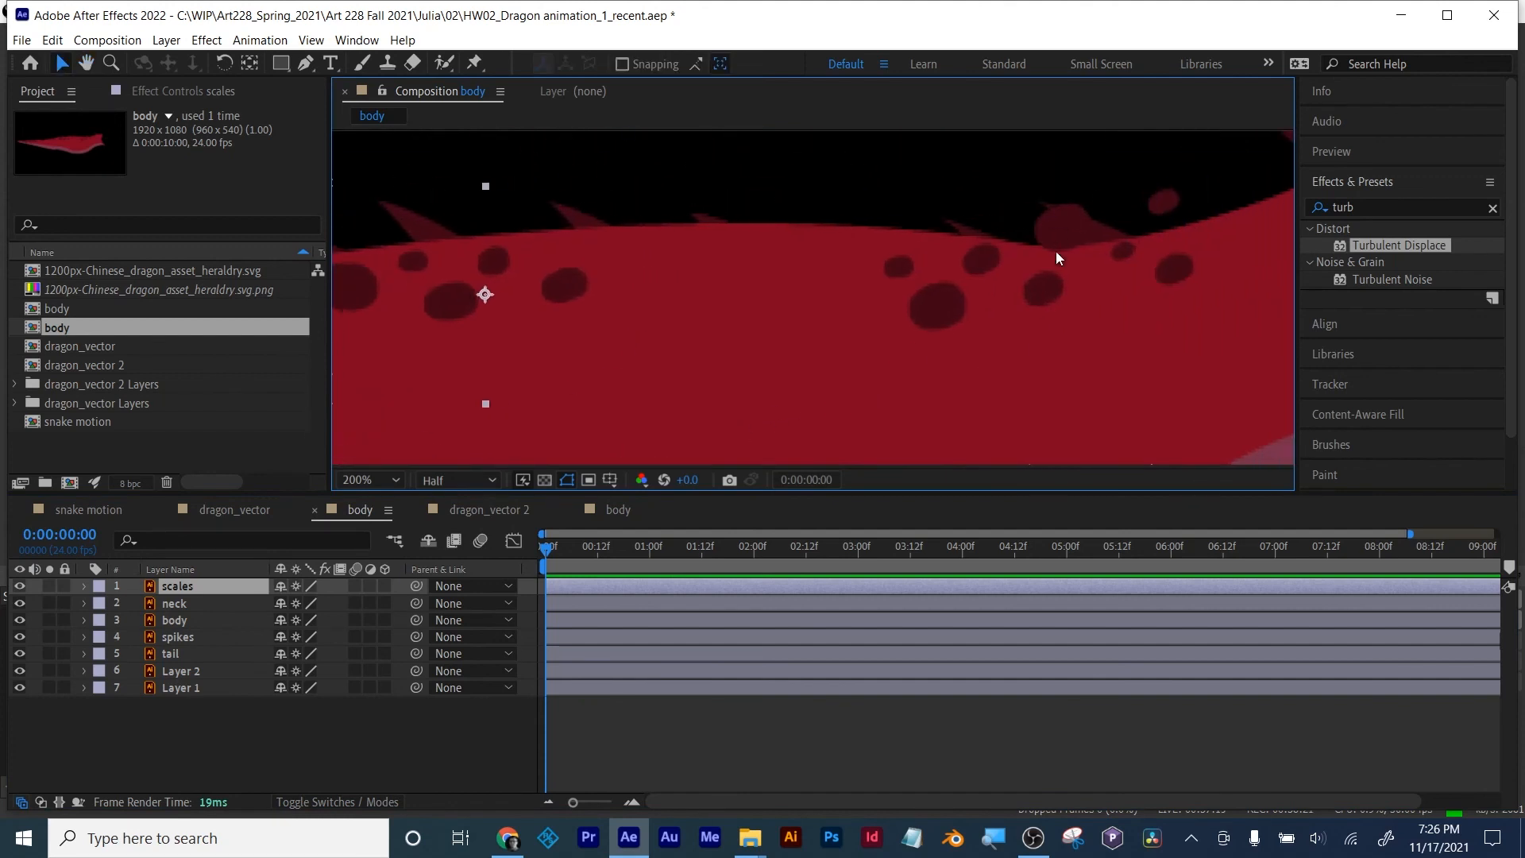
pyautogui.click(176, 620)
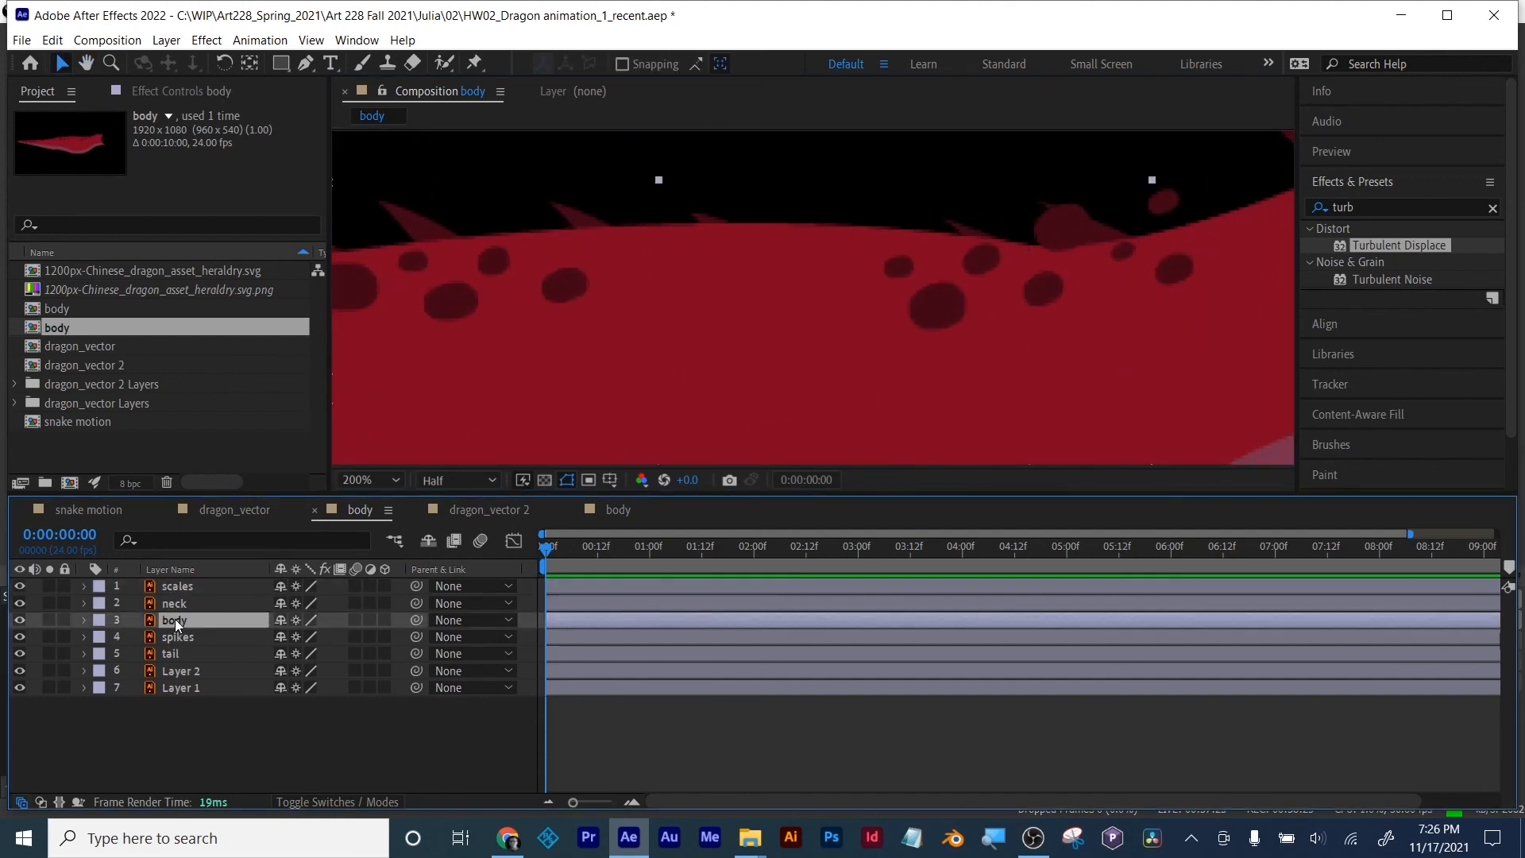
pyautogui.hotkey('ctrl', 'd')
pyautogui.moveTo(179, 619); pyautogui.dragTo(187, 583)
pyautogui.click(178, 603)
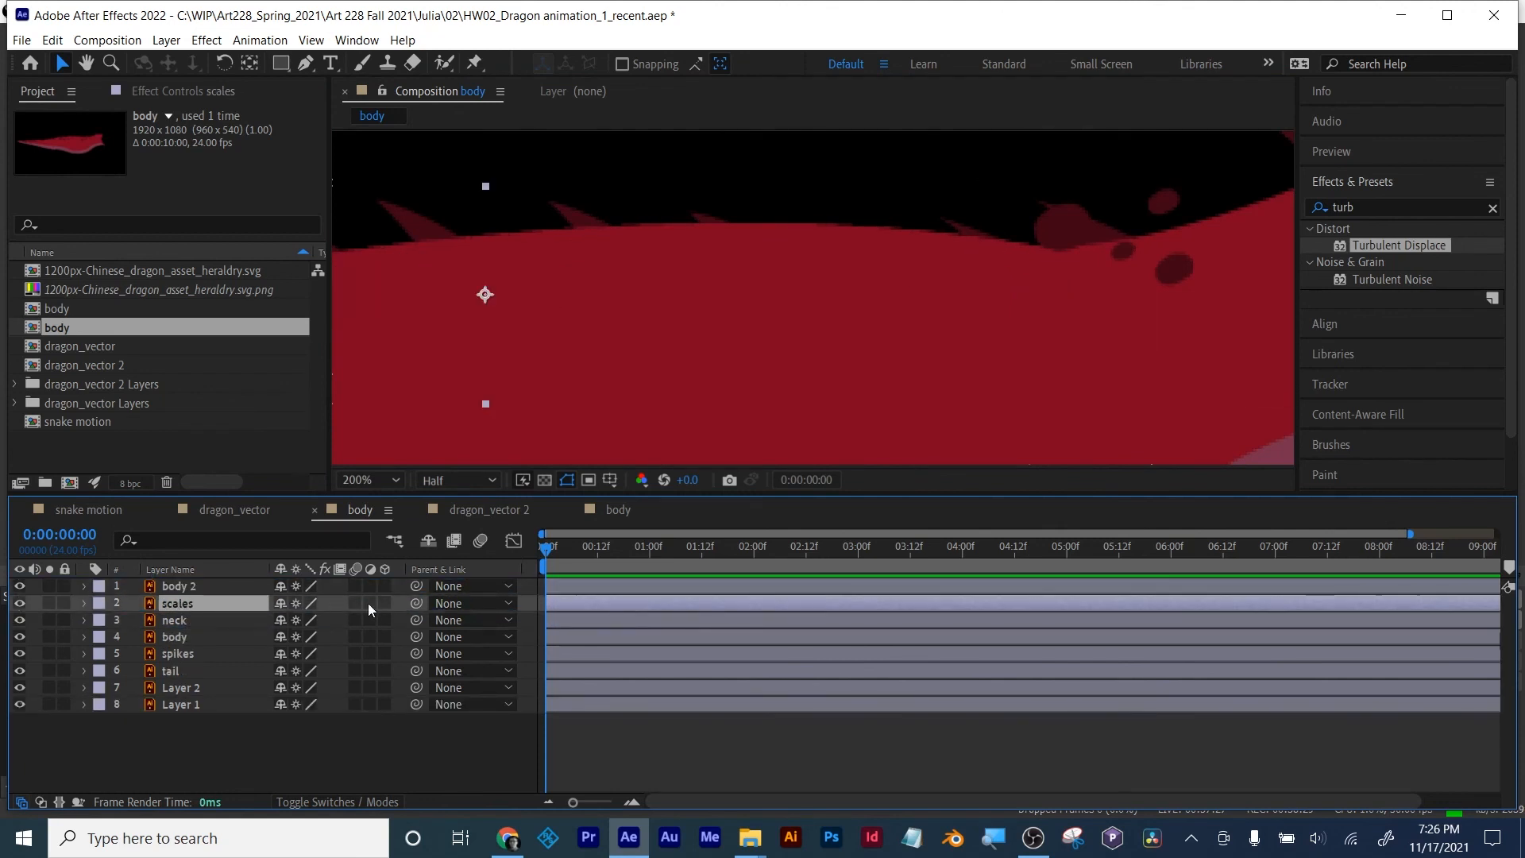
# Step: Set the scales layer's track matte to Alpha Matte "body 2" in the other body composition
pyautogui.click(347, 798)
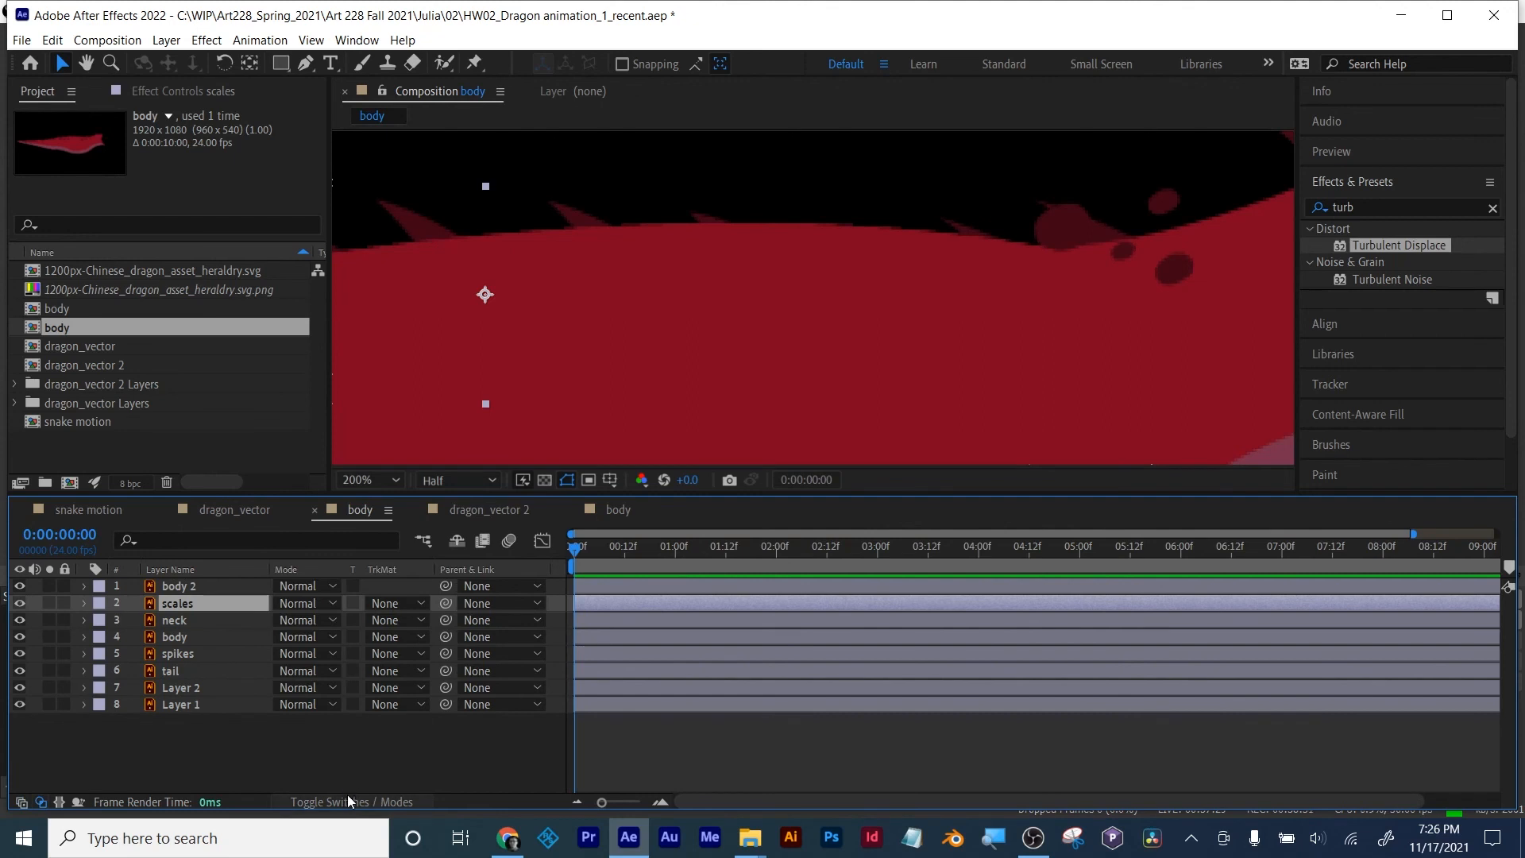
pyautogui.click(397, 604)
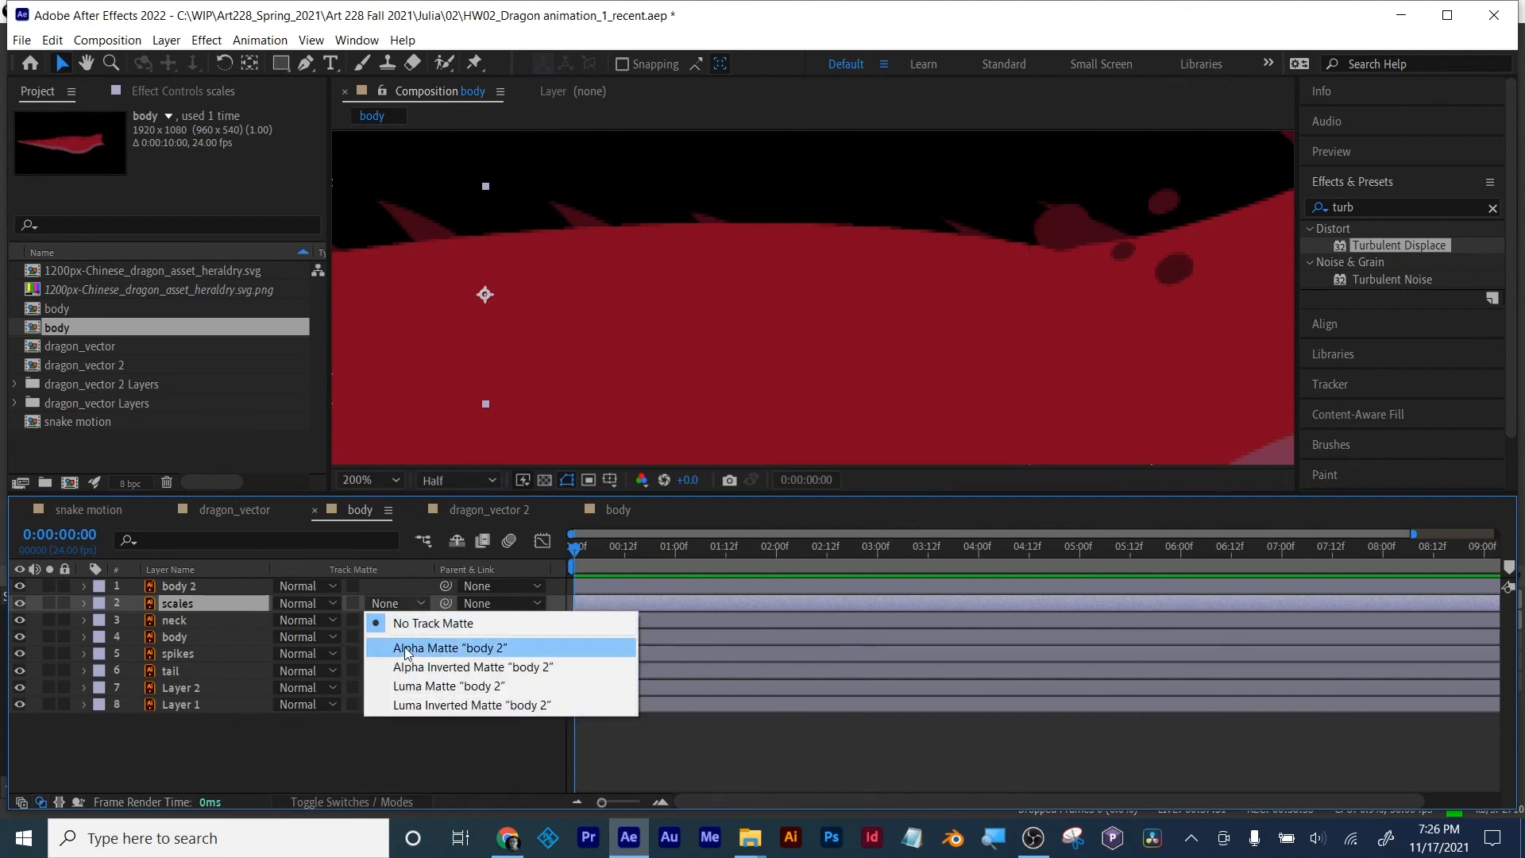
pyautogui.click(406, 649)
pyautogui.press(',')
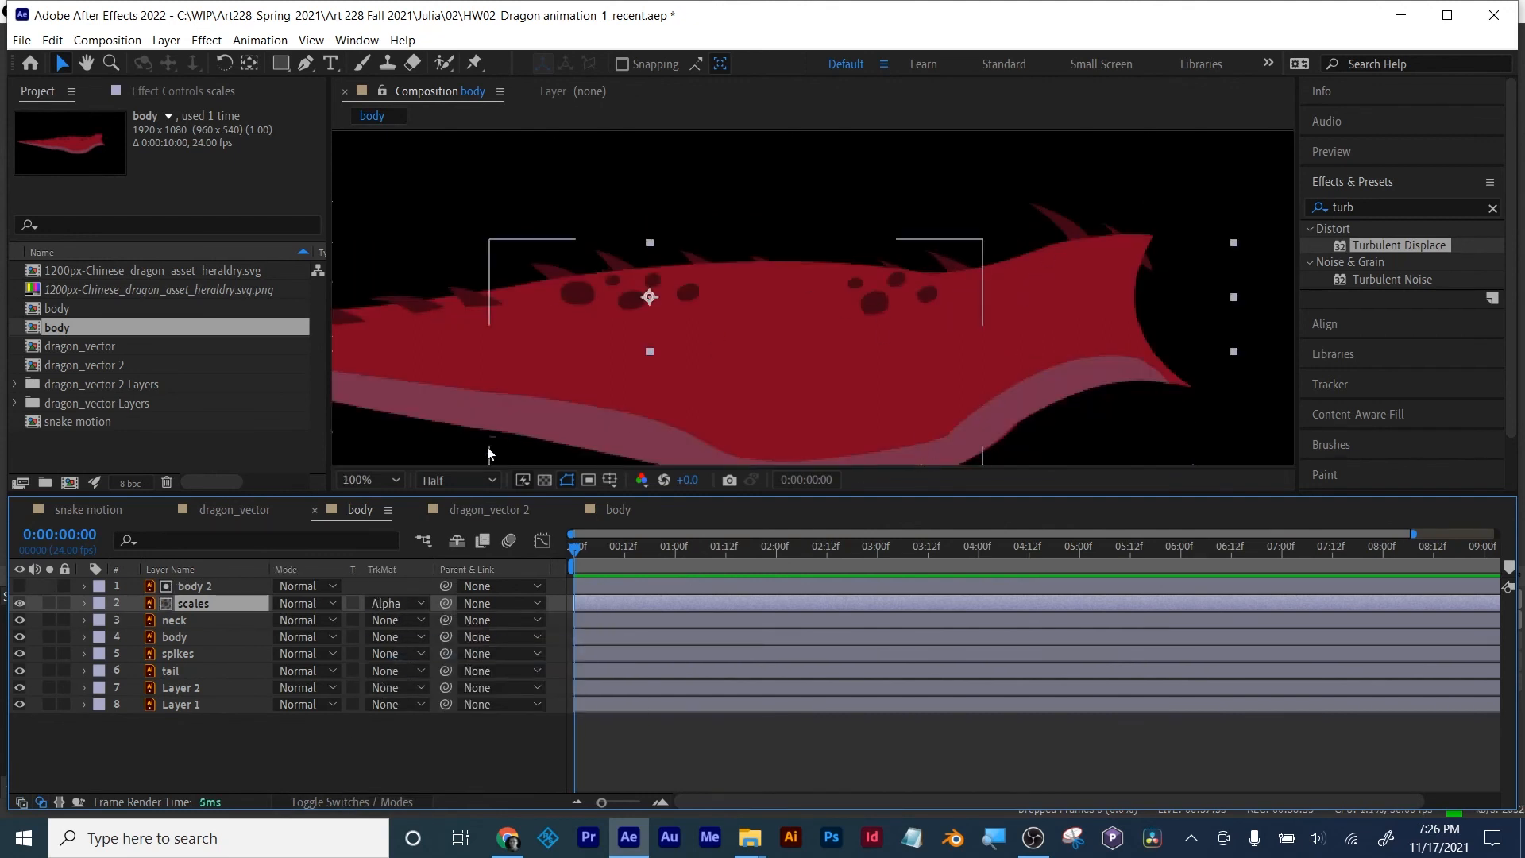
# Step: Scrub dragon_vector 2 to check the scales along the body's edge, and open its nested body composition
pyautogui.click(499, 511)
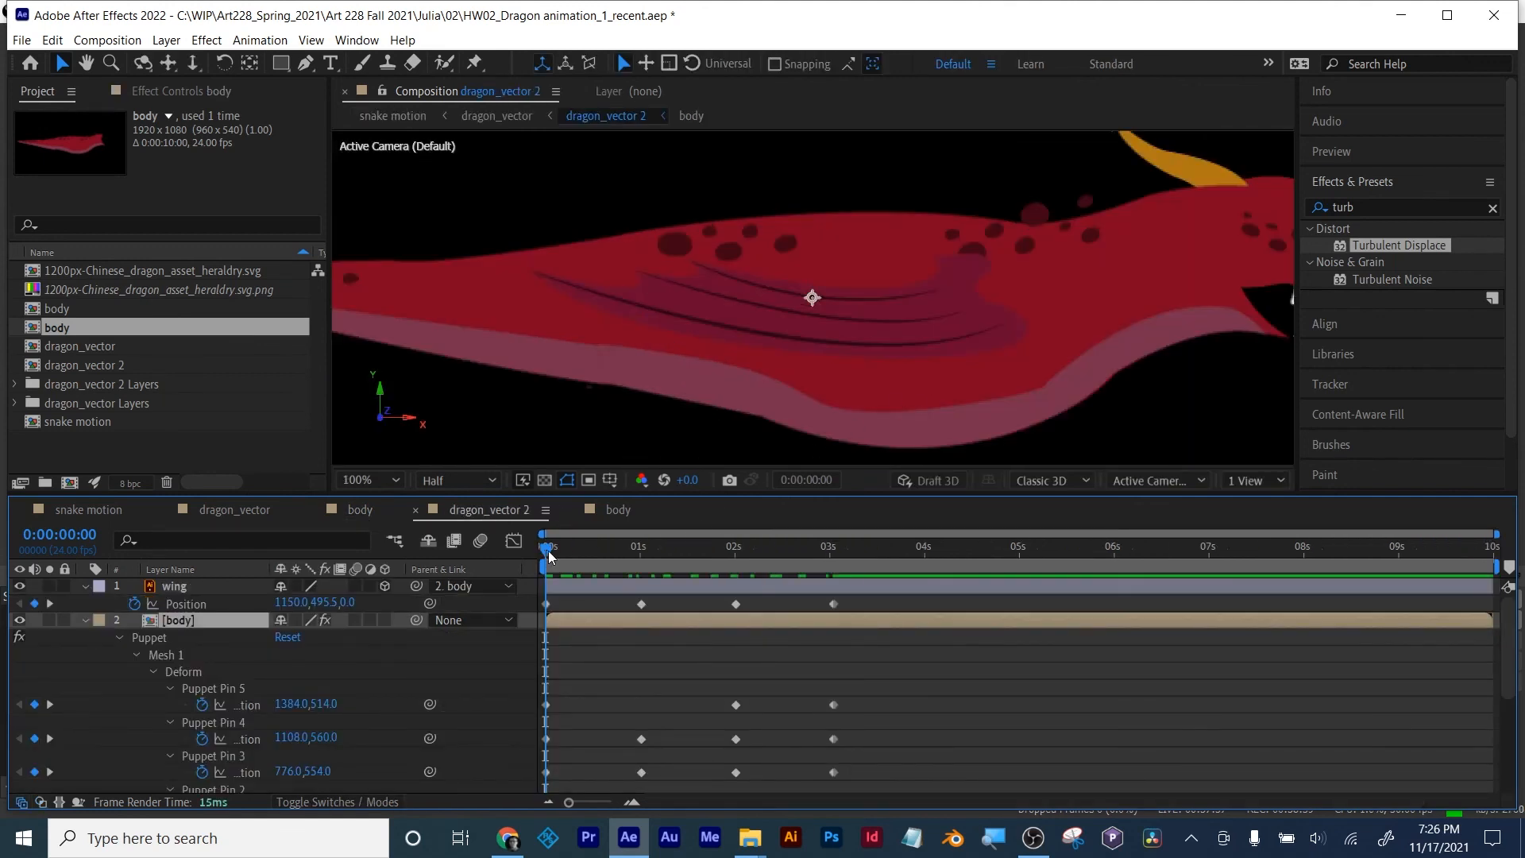
pyautogui.moveTo(548, 551); pyautogui.dragTo(656, 550)
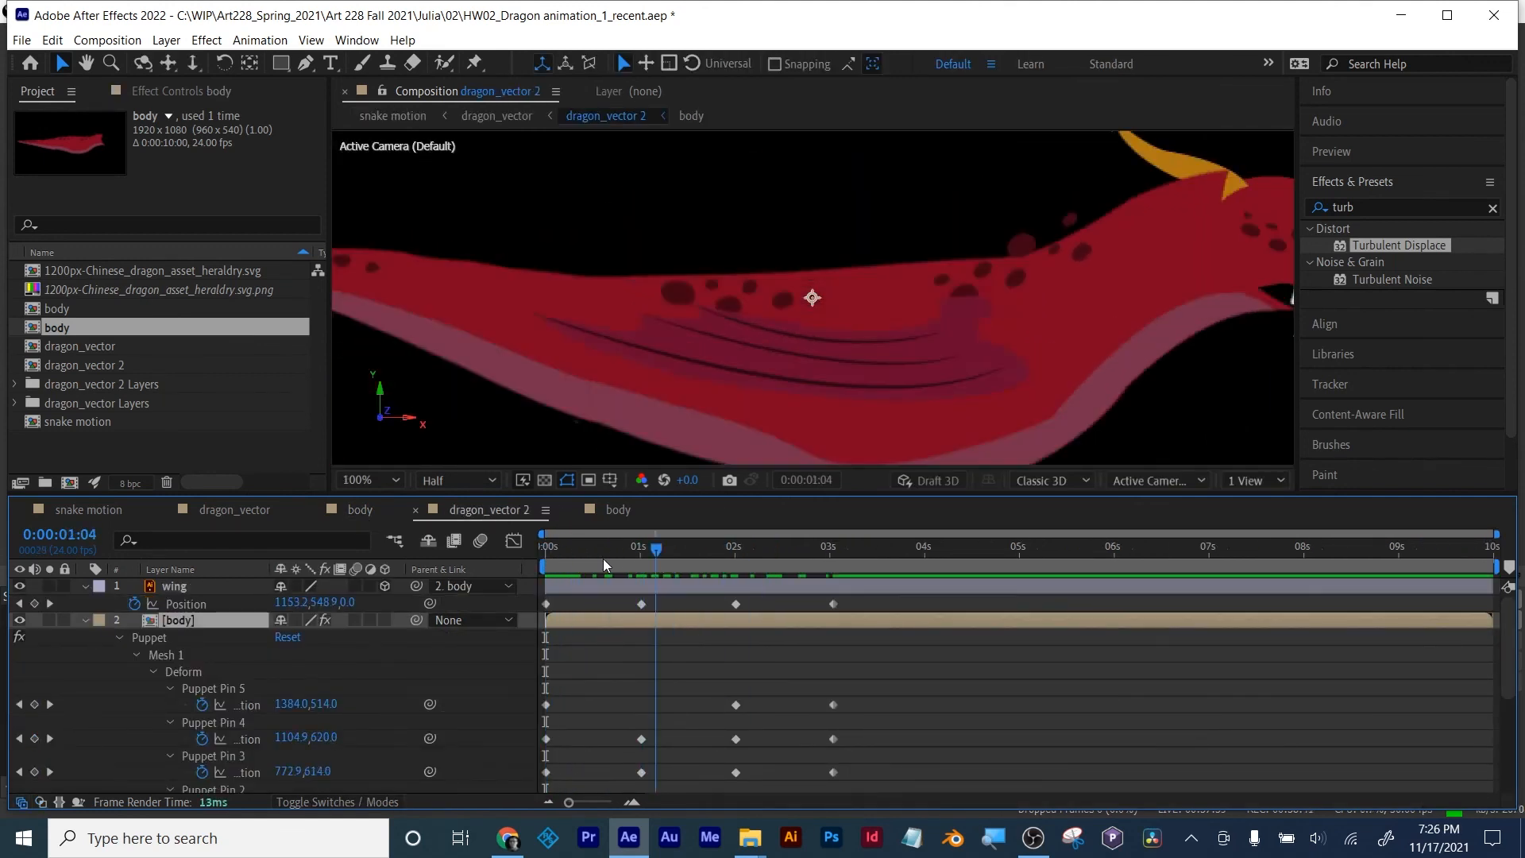
pyautogui.doubleClick(583, 618)
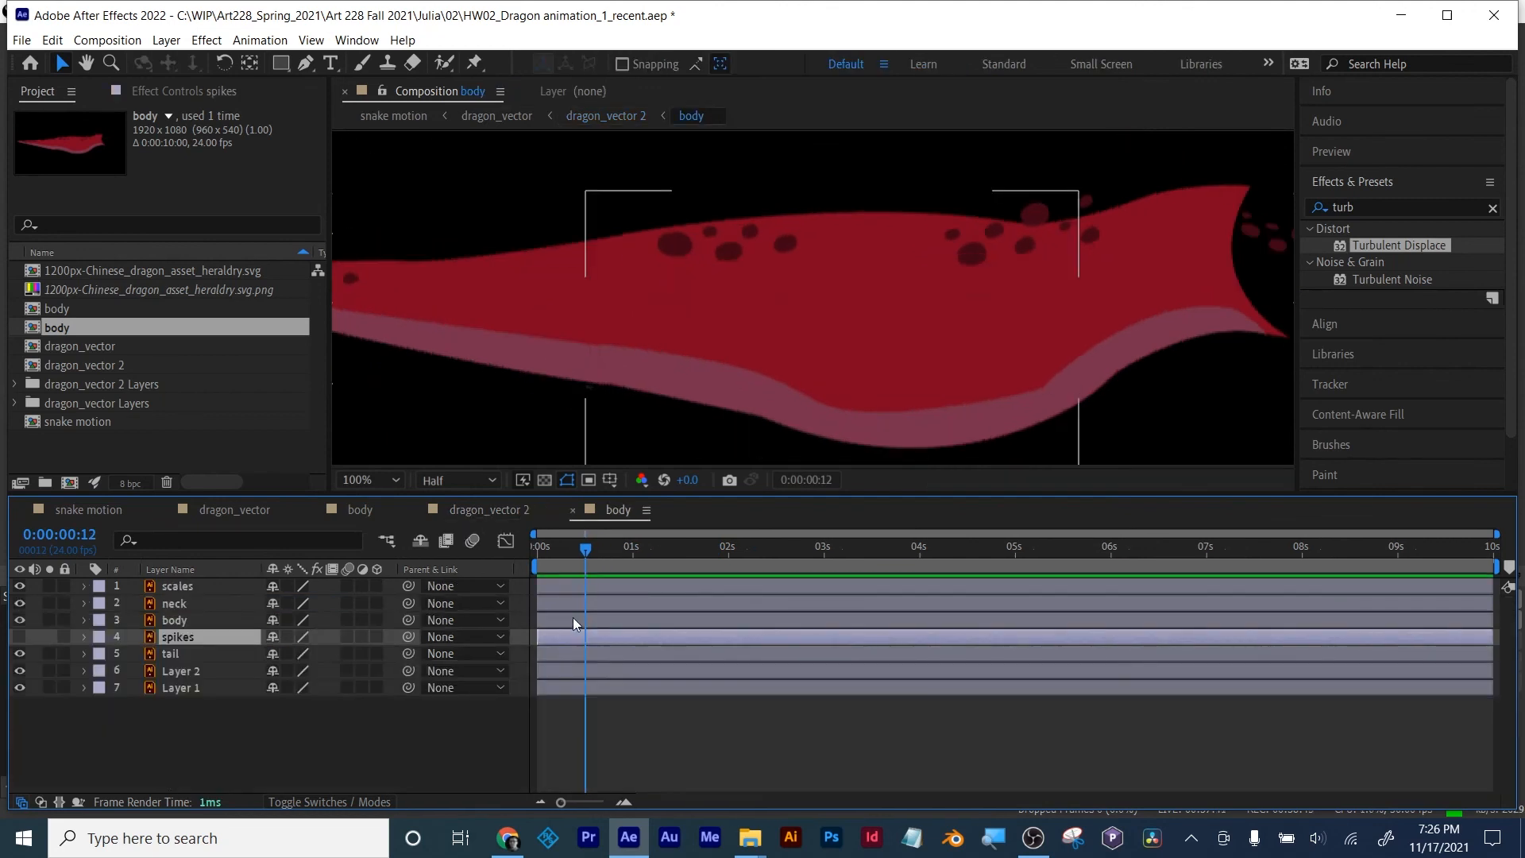
# Step: Undo the scales matte and the move of the body 2 layer in the other body composition, and return to dragon_vector 2
pyautogui.click(361, 510)
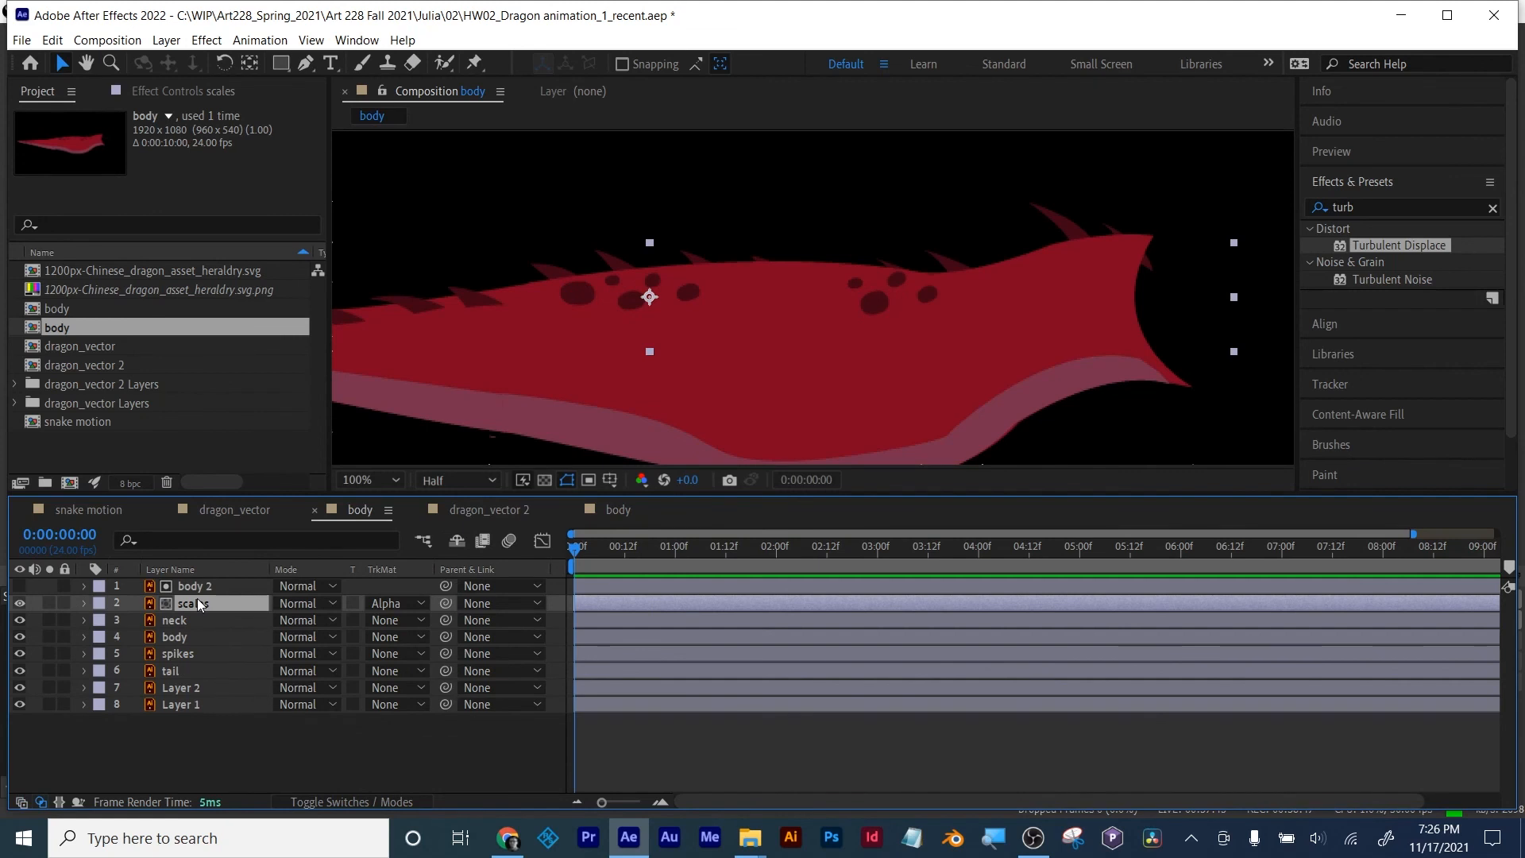
pyautogui.moveTo(197, 596); pyautogui.dragTo(236, 639)
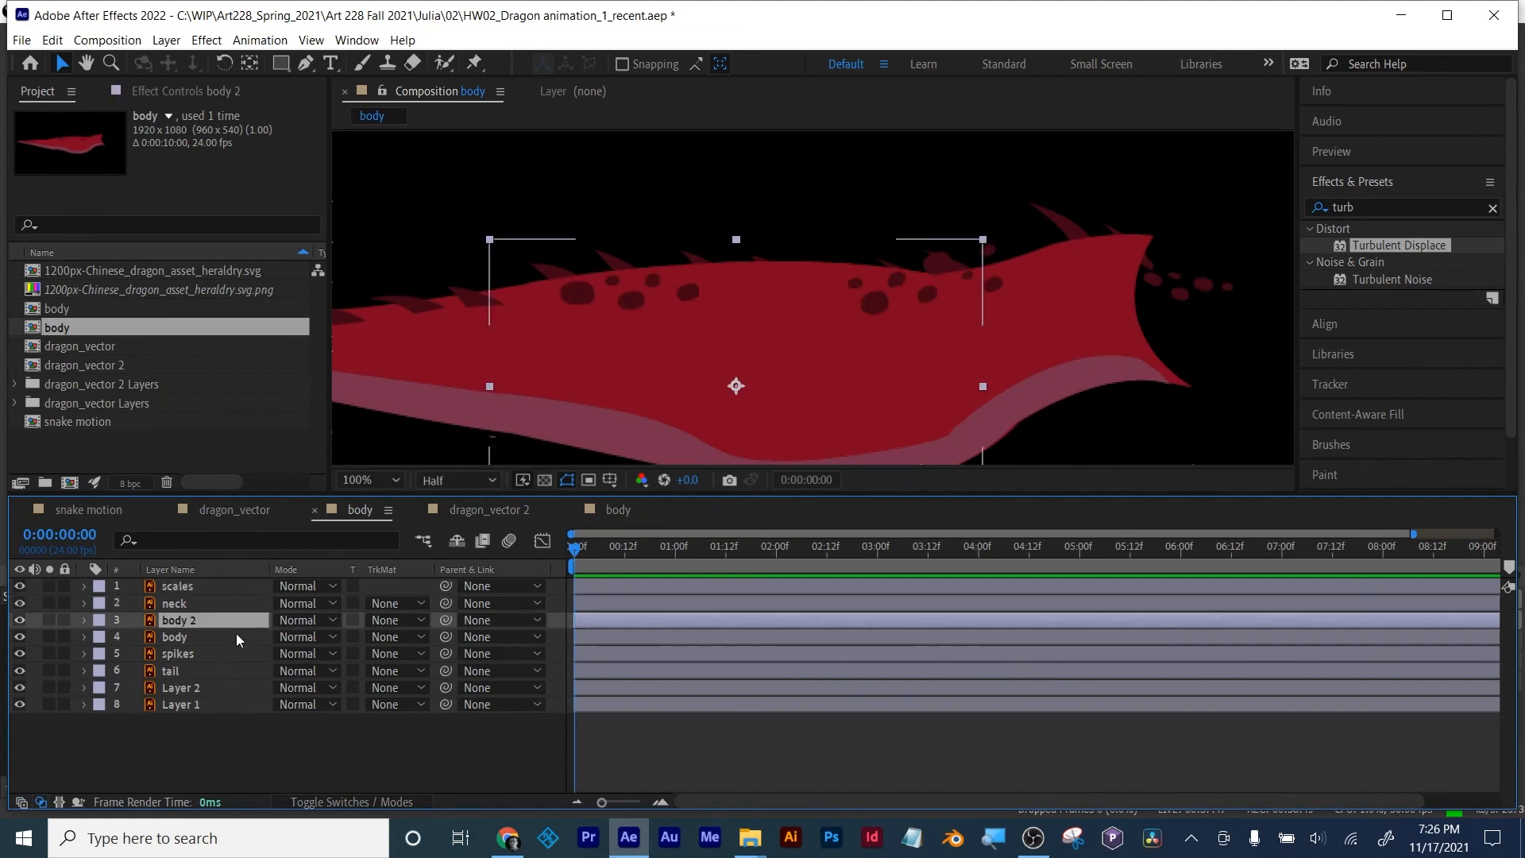
pyautogui.click(478, 513)
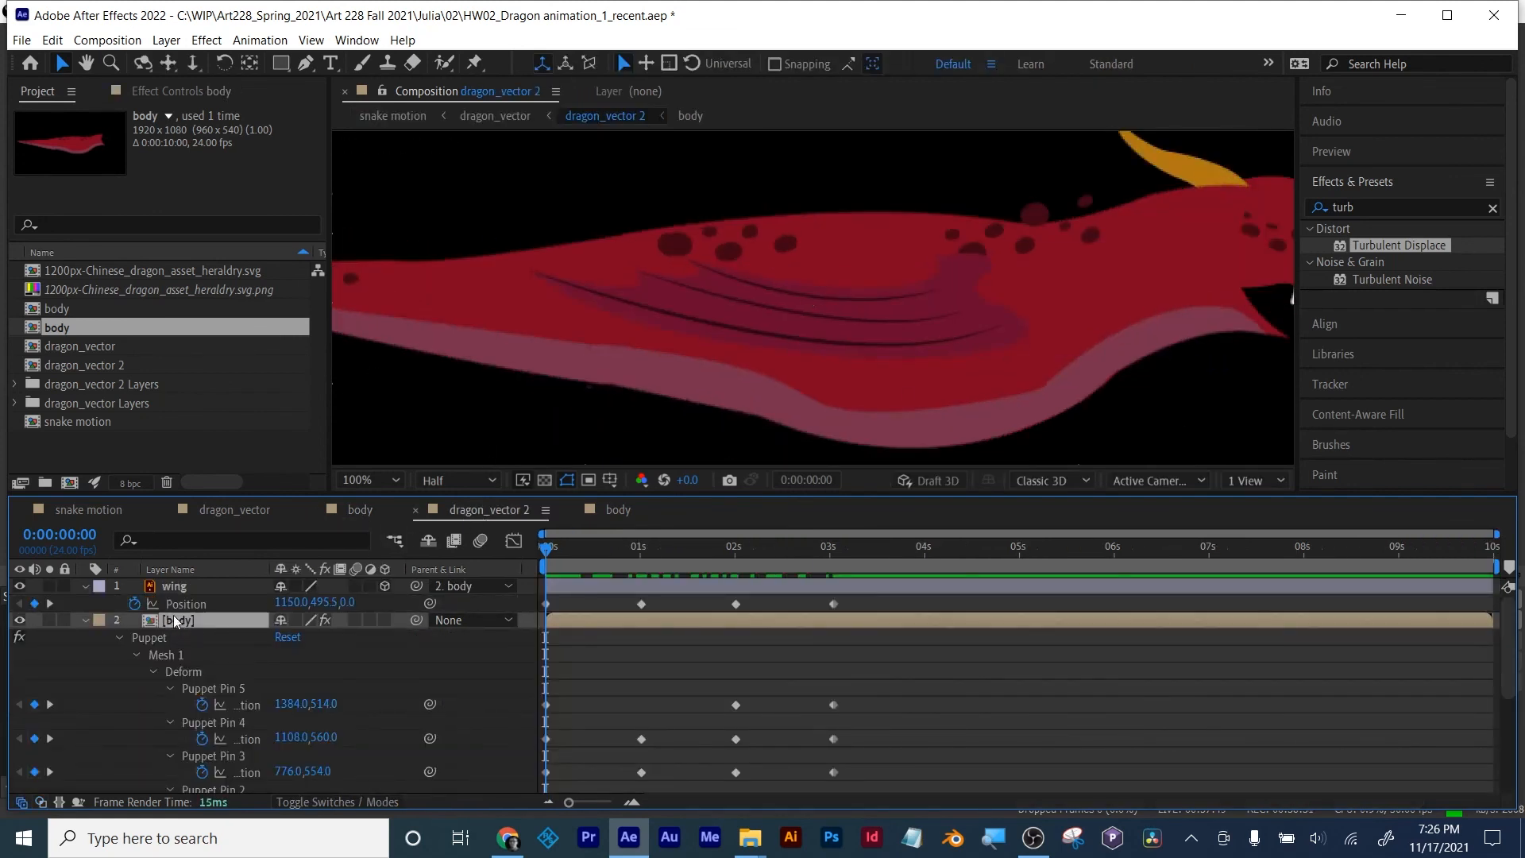
# Step: In the body composition nested in dragon_vector 2, duplicate the body layer and move the copy directly above the scales layer
pyautogui.doubleClick(176, 620)
pyautogui.click(195, 617)
pyautogui.click(170, 637)
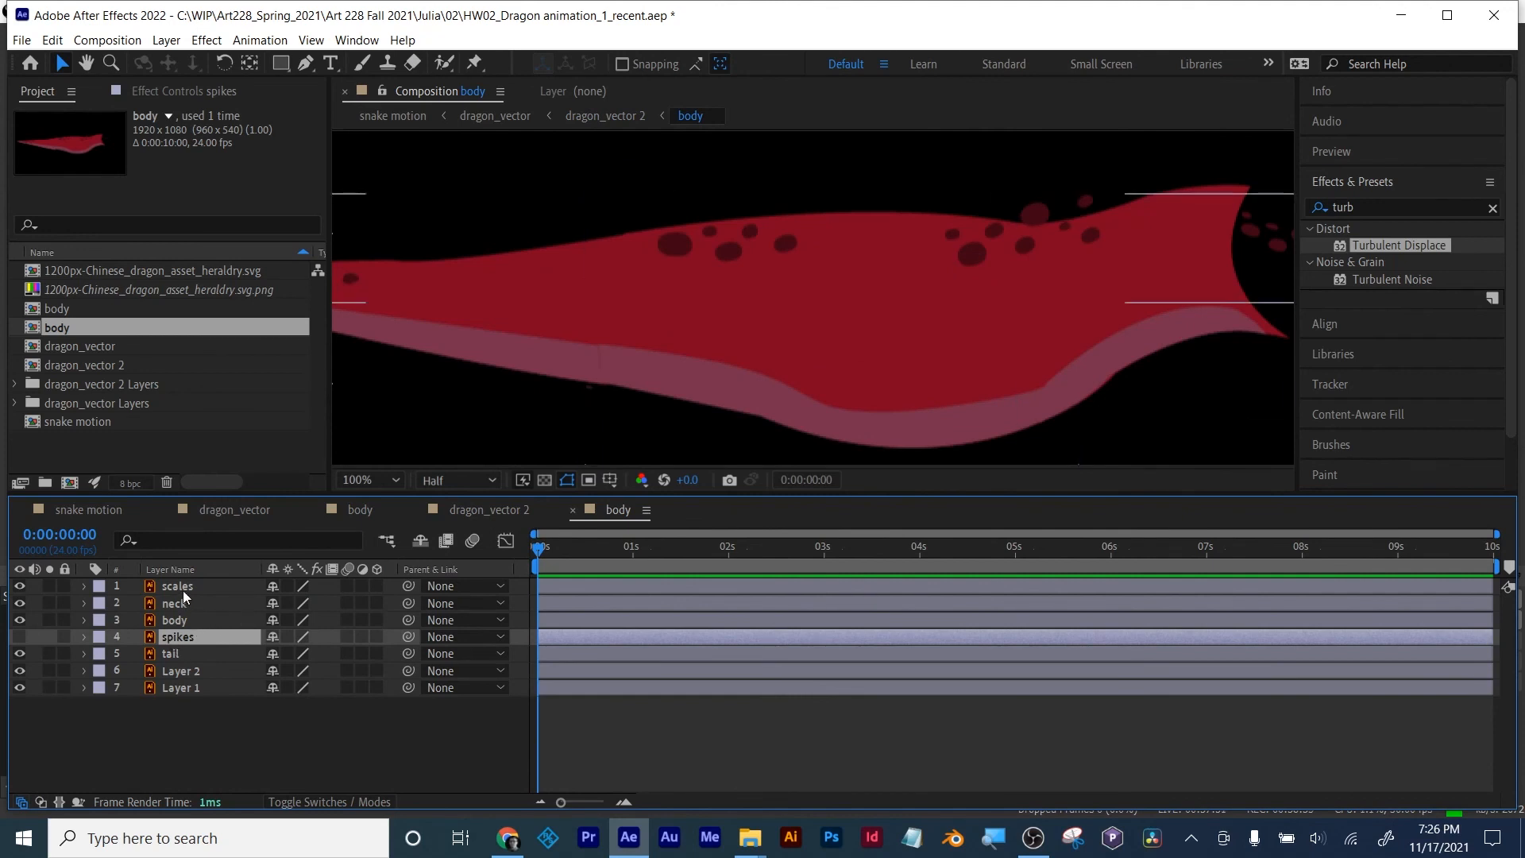
pyautogui.click(183, 590)
pyautogui.click(178, 621)
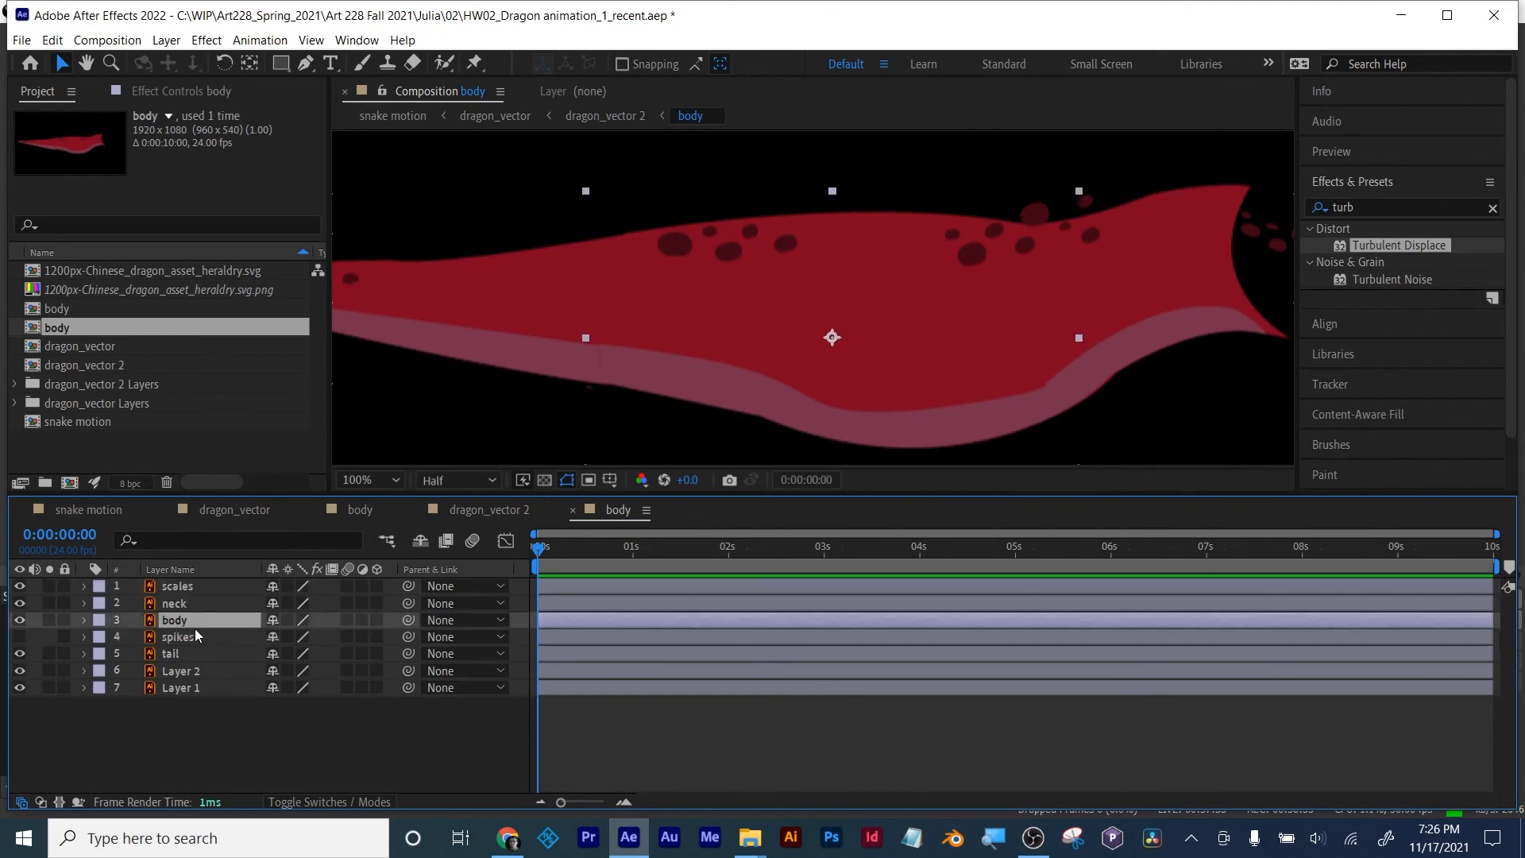
pyautogui.hotkey('ctrl', 'd')
pyautogui.moveTo(185, 626); pyautogui.dragTo(194, 585)
pyautogui.click(231, 602)
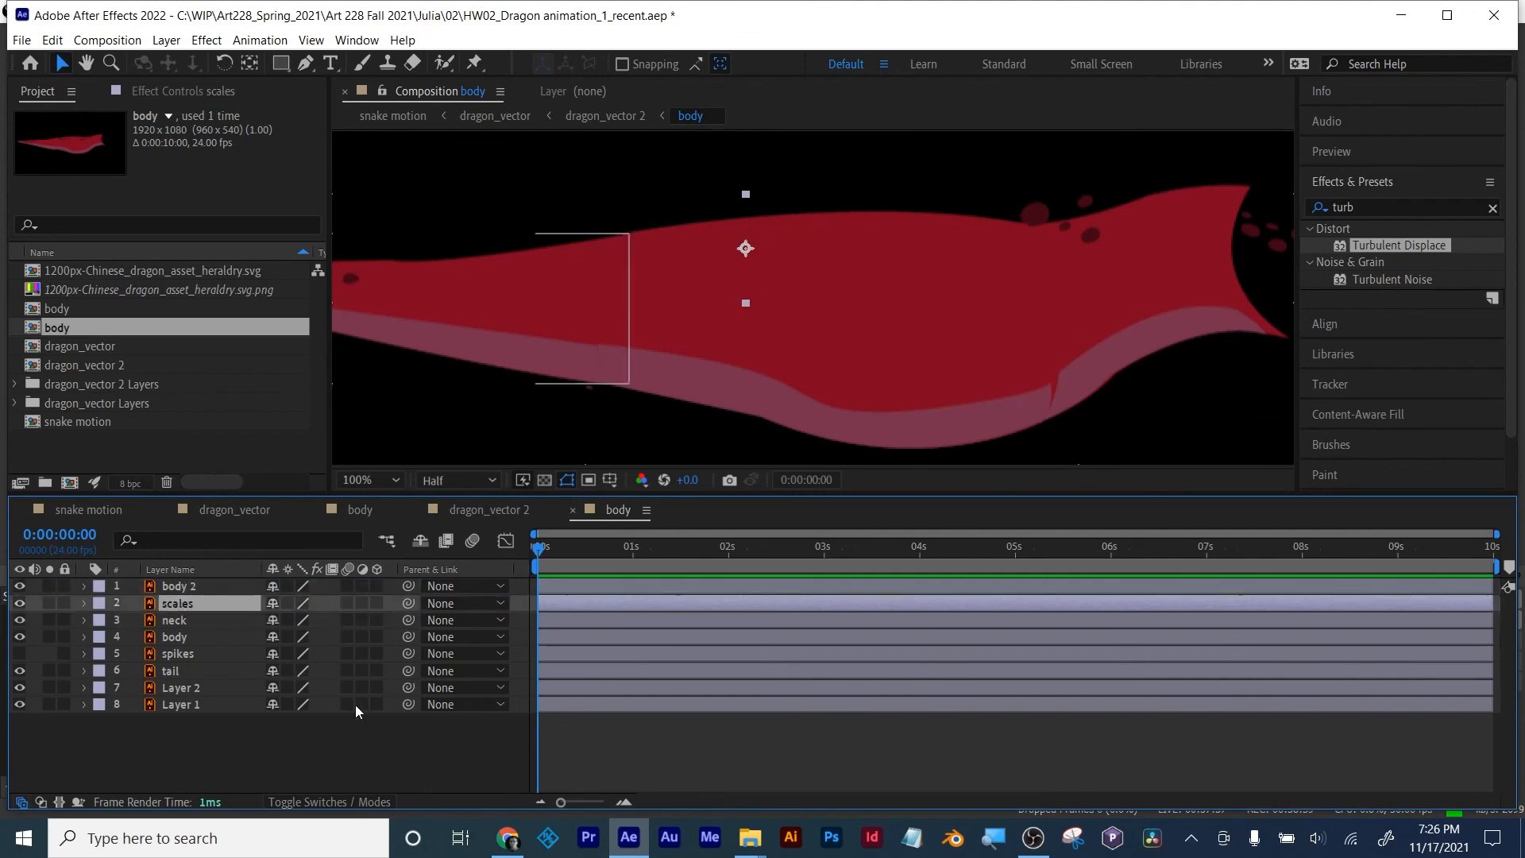
# Step: Set the nested scales layer's track matte to Alpha Matte "body 2" and preview the animation in dragon_vector 2
pyautogui.click(330, 799)
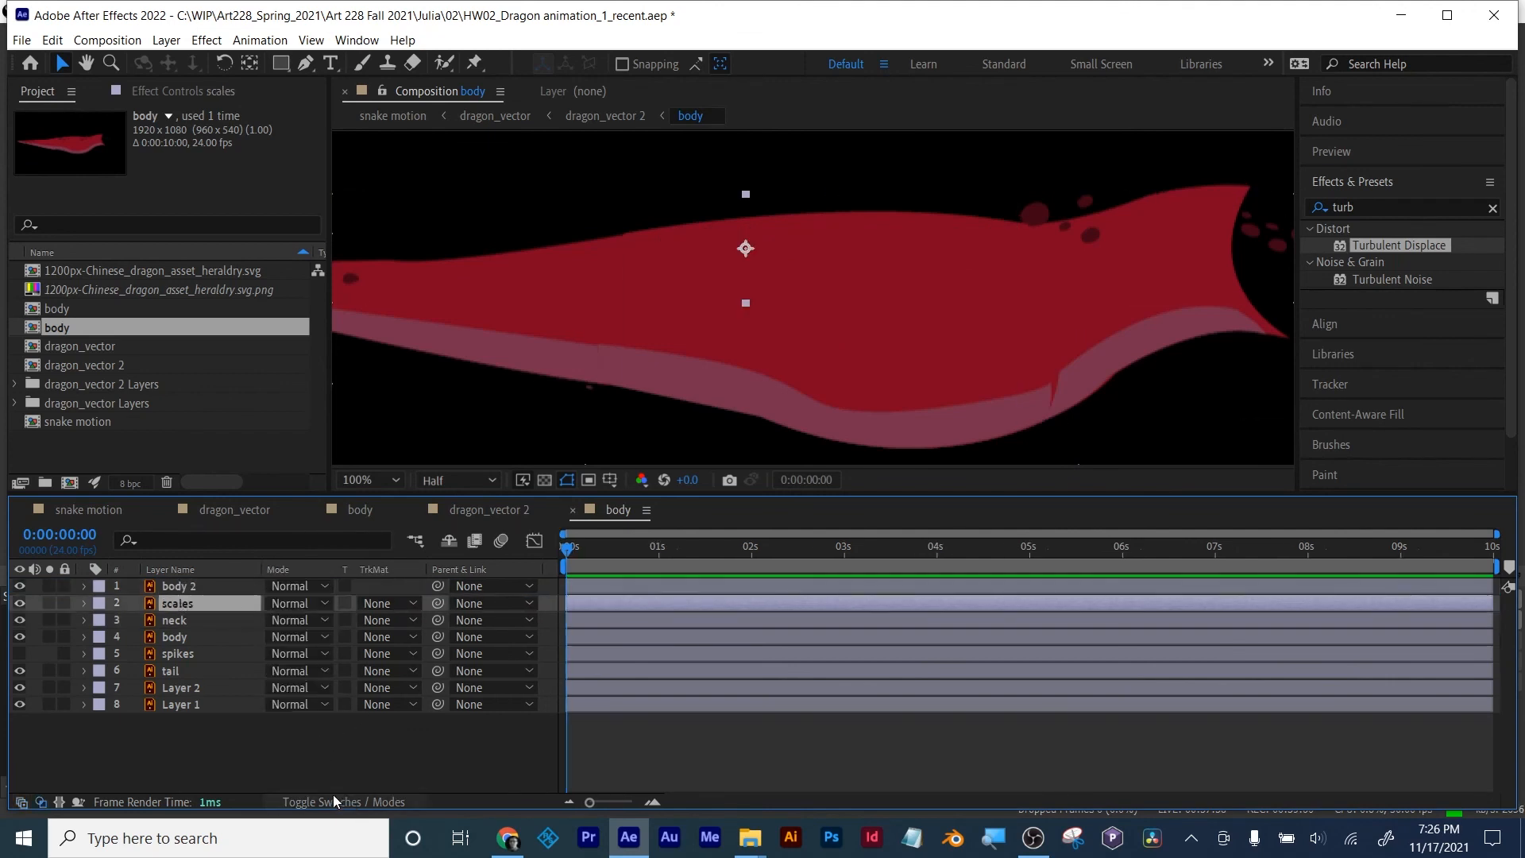
pyautogui.click(388, 604)
pyautogui.click(584, 642)
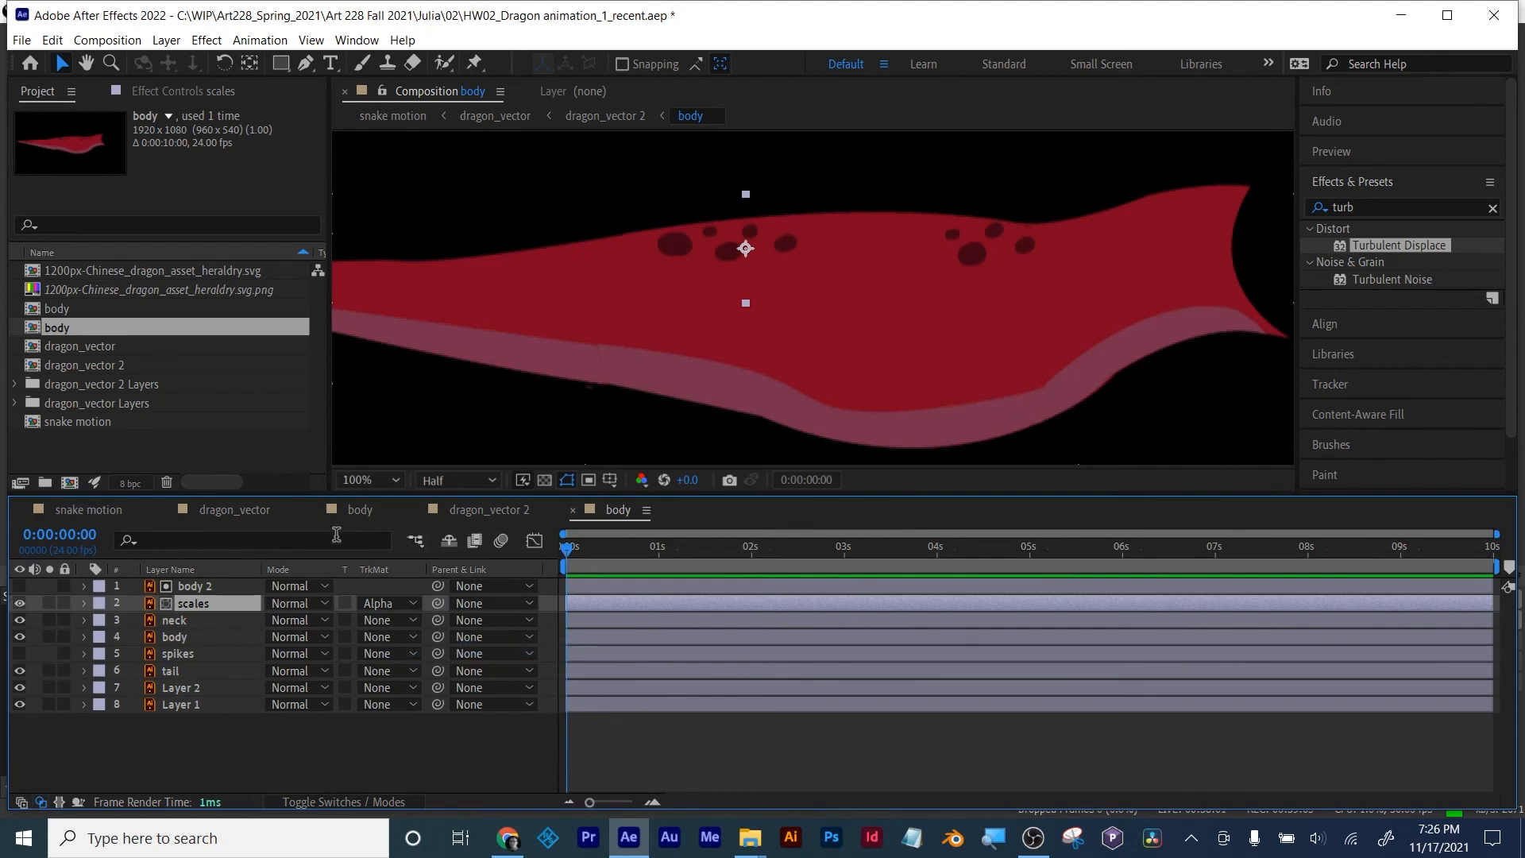
pyautogui.click(489, 509)
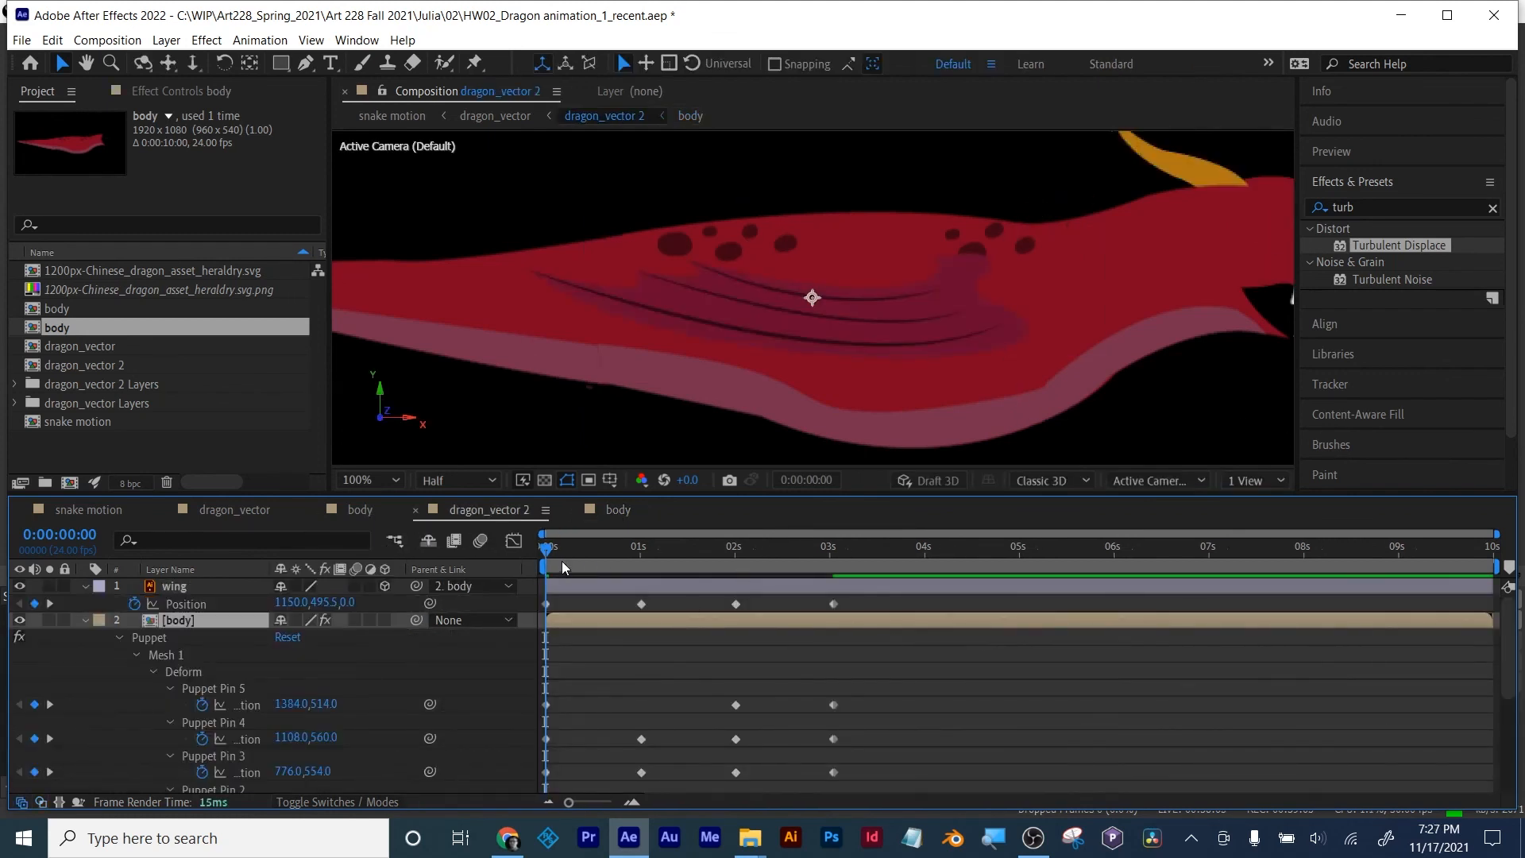
pyautogui.moveTo(603, 545); pyautogui.dragTo(759, 566)
# Step: Return to the first frame and reveal the wing layer's Rotation properties
pyautogui.press('Home')
pyautogui.click(183, 586)
pyautogui.click(183, 586)
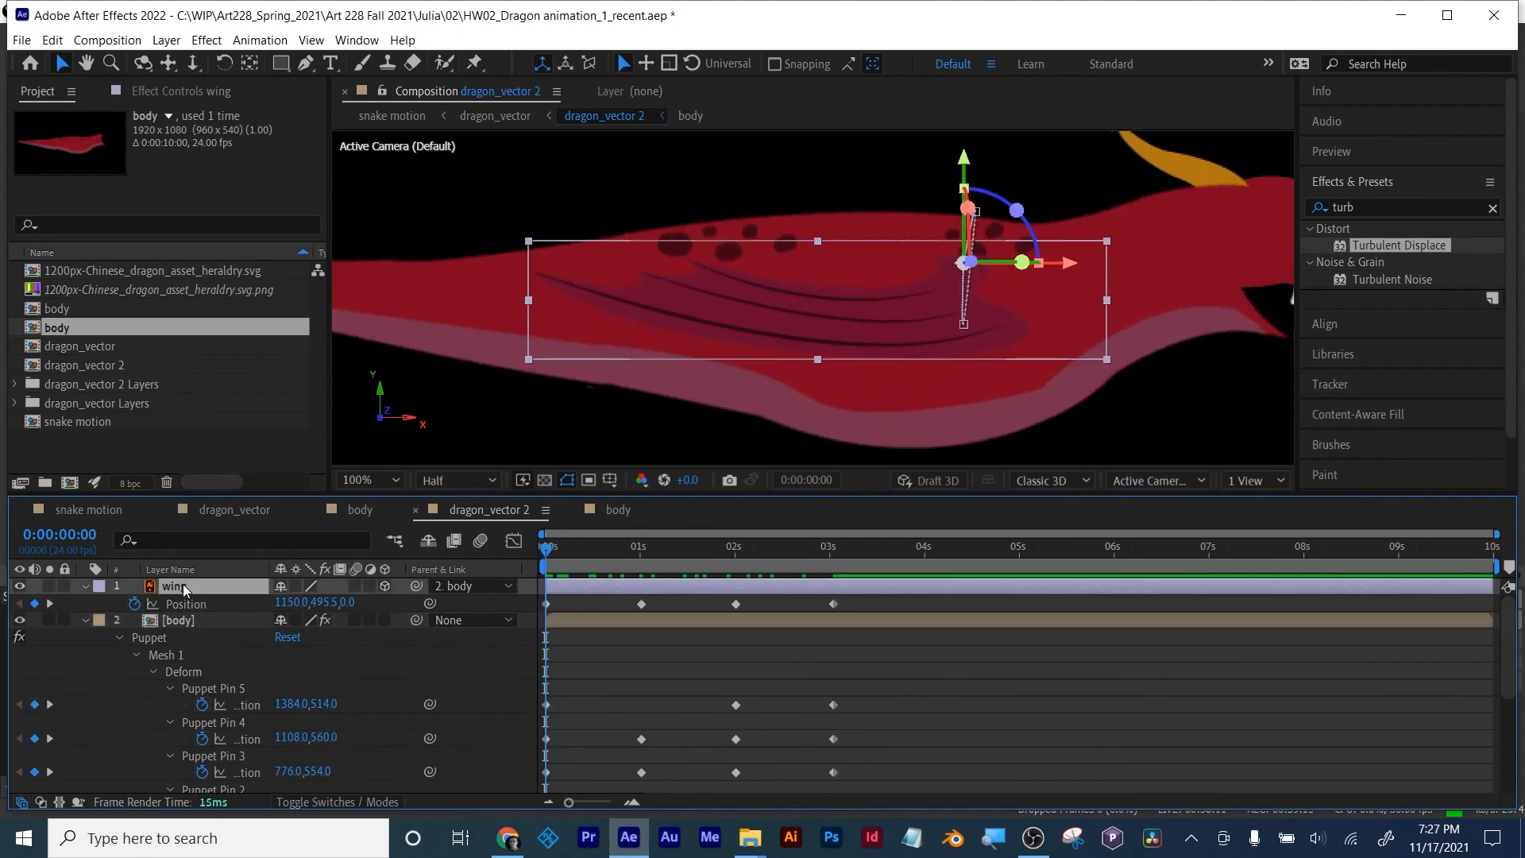
pyautogui.press('r')
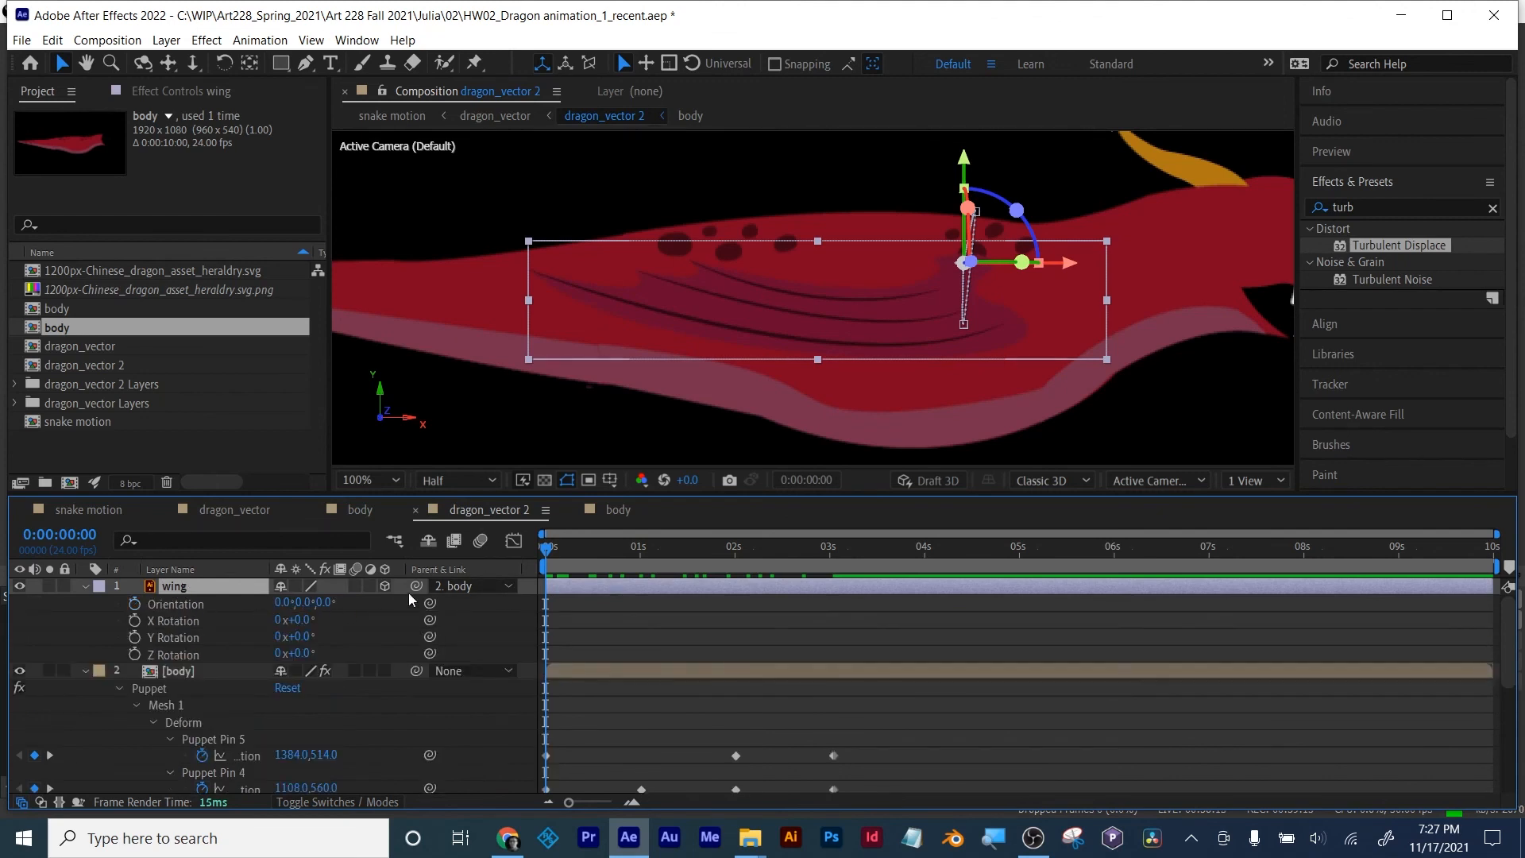
# Step: Start keyframing the wing layer's X, Y and Z Rotation at 0:00:00:00
pyautogui.click(135, 620)
pyautogui.click(134, 637)
pyautogui.click(134, 655)
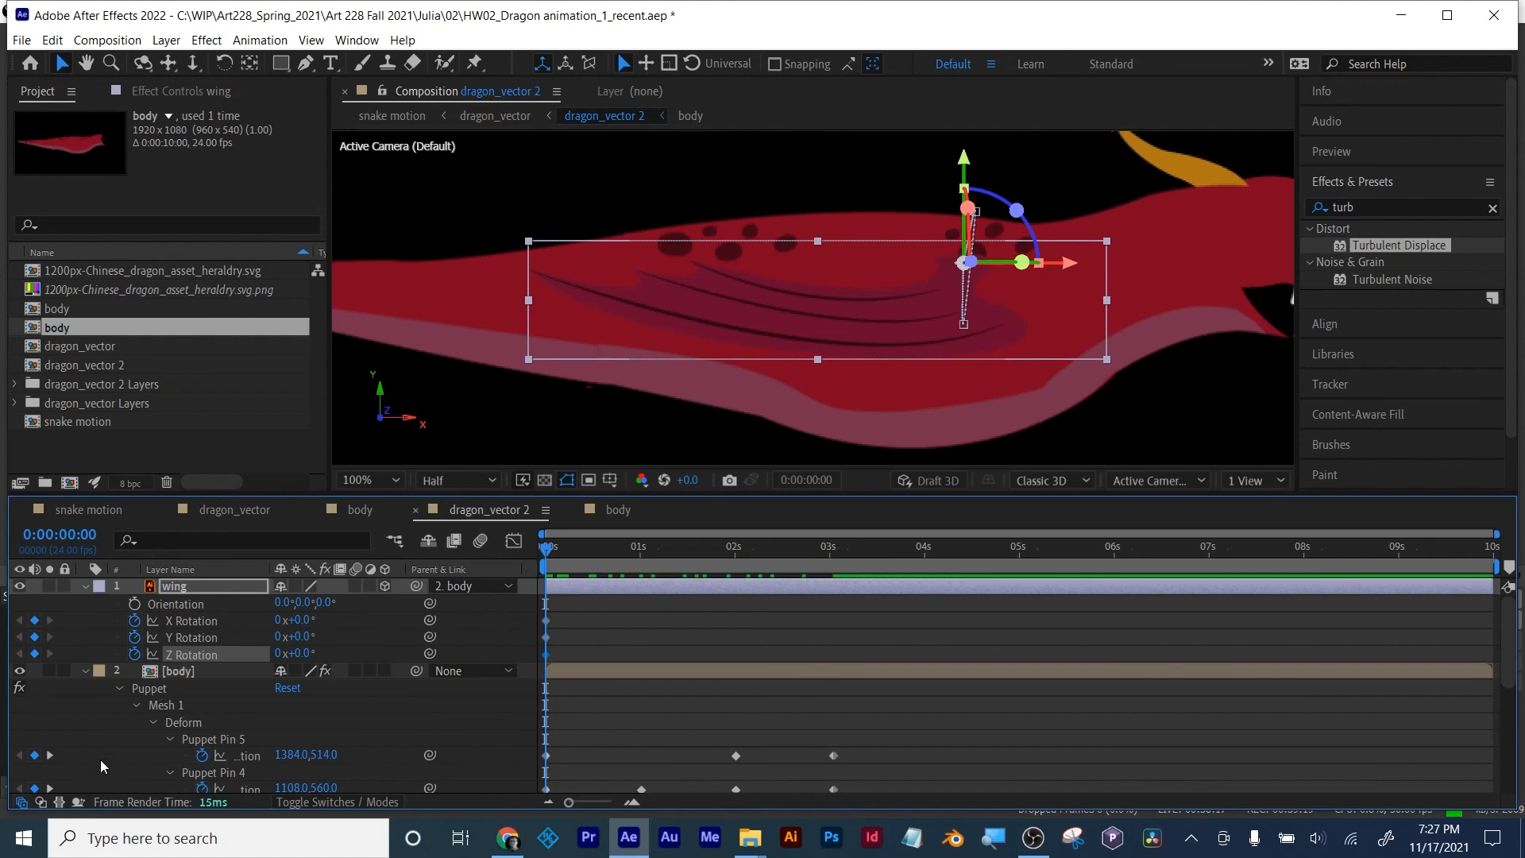
# Step: Add X, Y and Z Rotation keyframes to the wing layer at 0:00:02:00 and 0:00:03:01, matching the body's puppet pin keyframes
pyautogui.click(50, 755)
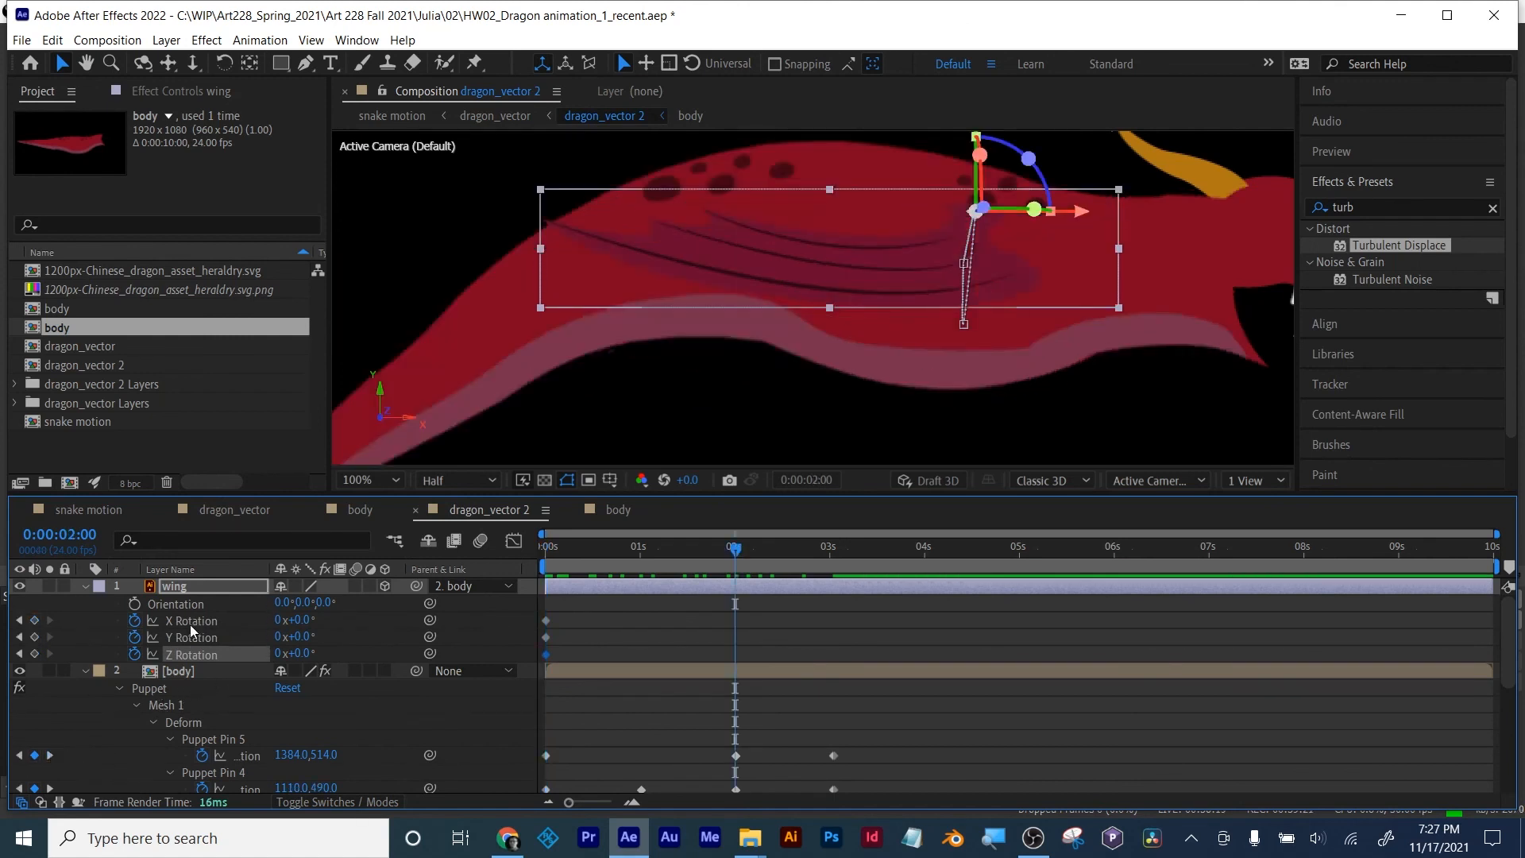
pyautogui.click(34, 637)
pyautogui.click(34, 621)
pyautogui.click(34, 654)
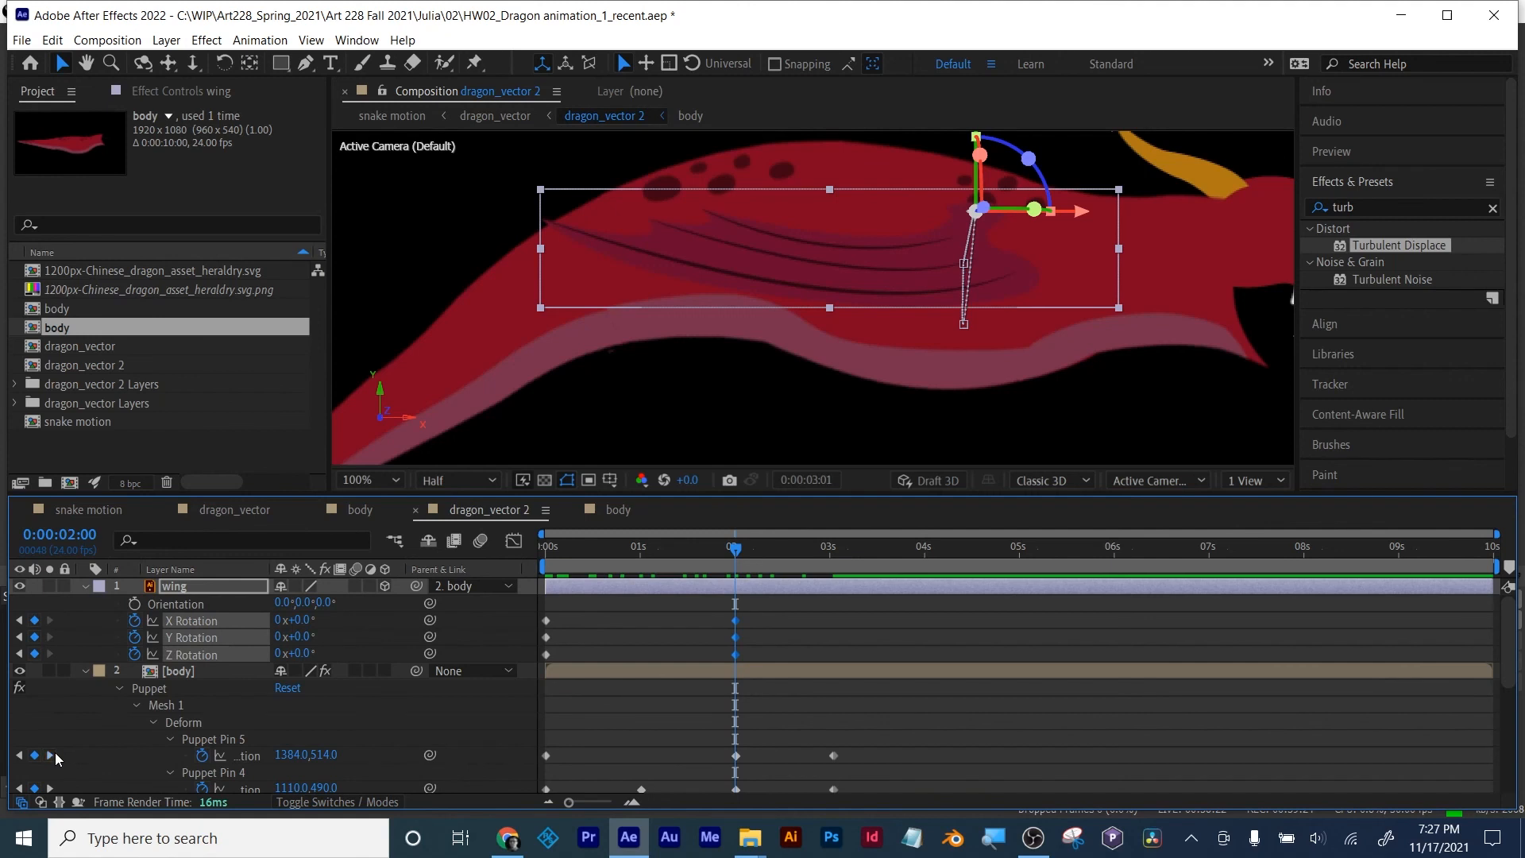
pyautogui.click(54, 752)
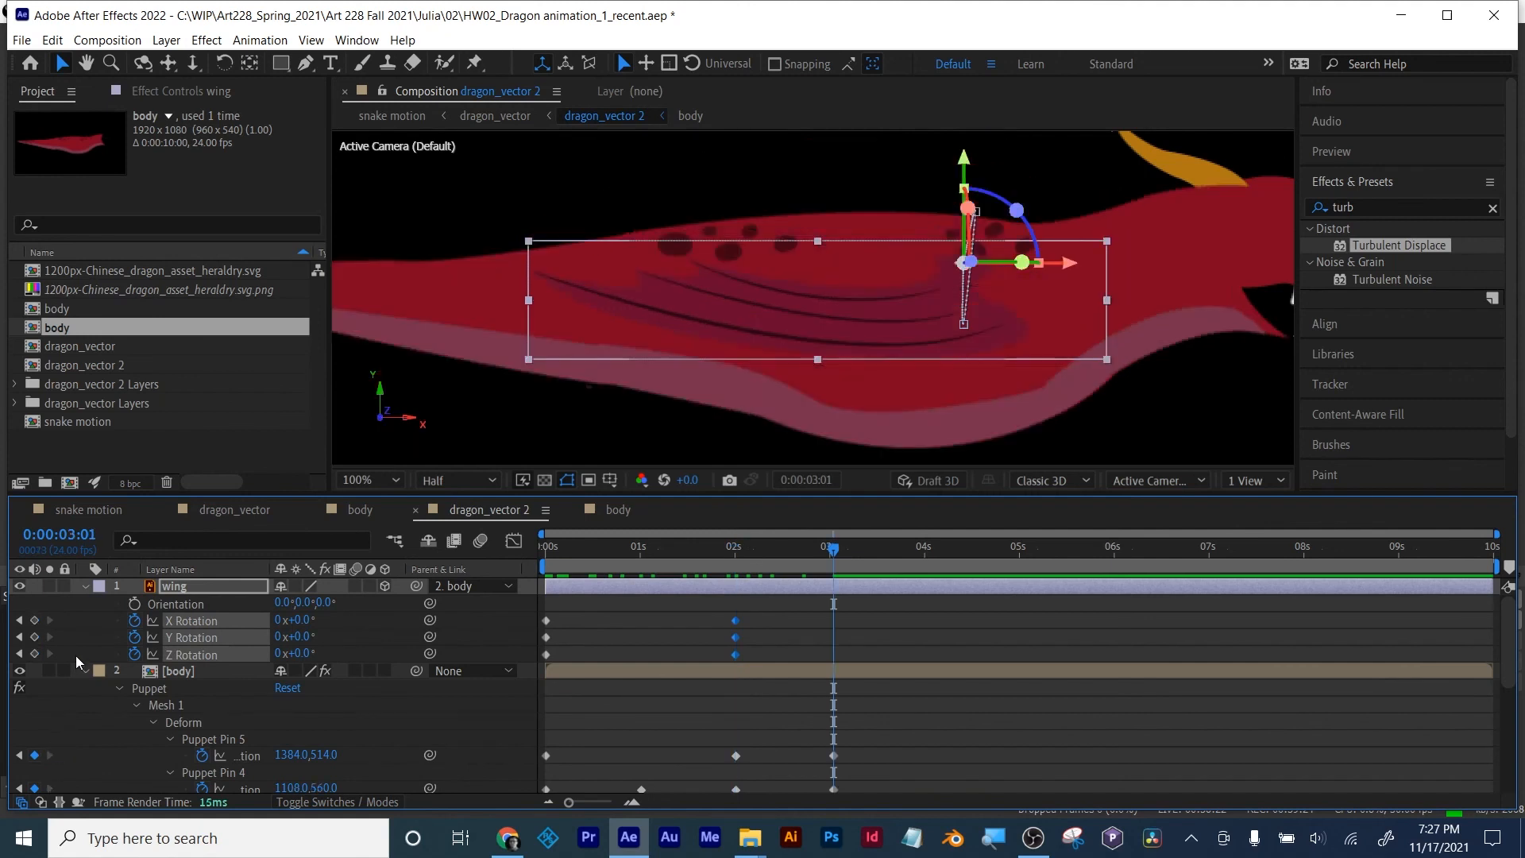
pyautogui.click(34, 637)
pyautogui.click(34, 621)
pyautogui.click(34, 653)
# Step: Add X, Y and Z Rotation keyframes to the wing layer at 0:00:01:00
pyautogui.moveTo(827, 551); pyautogui.dragTo(630, 555)
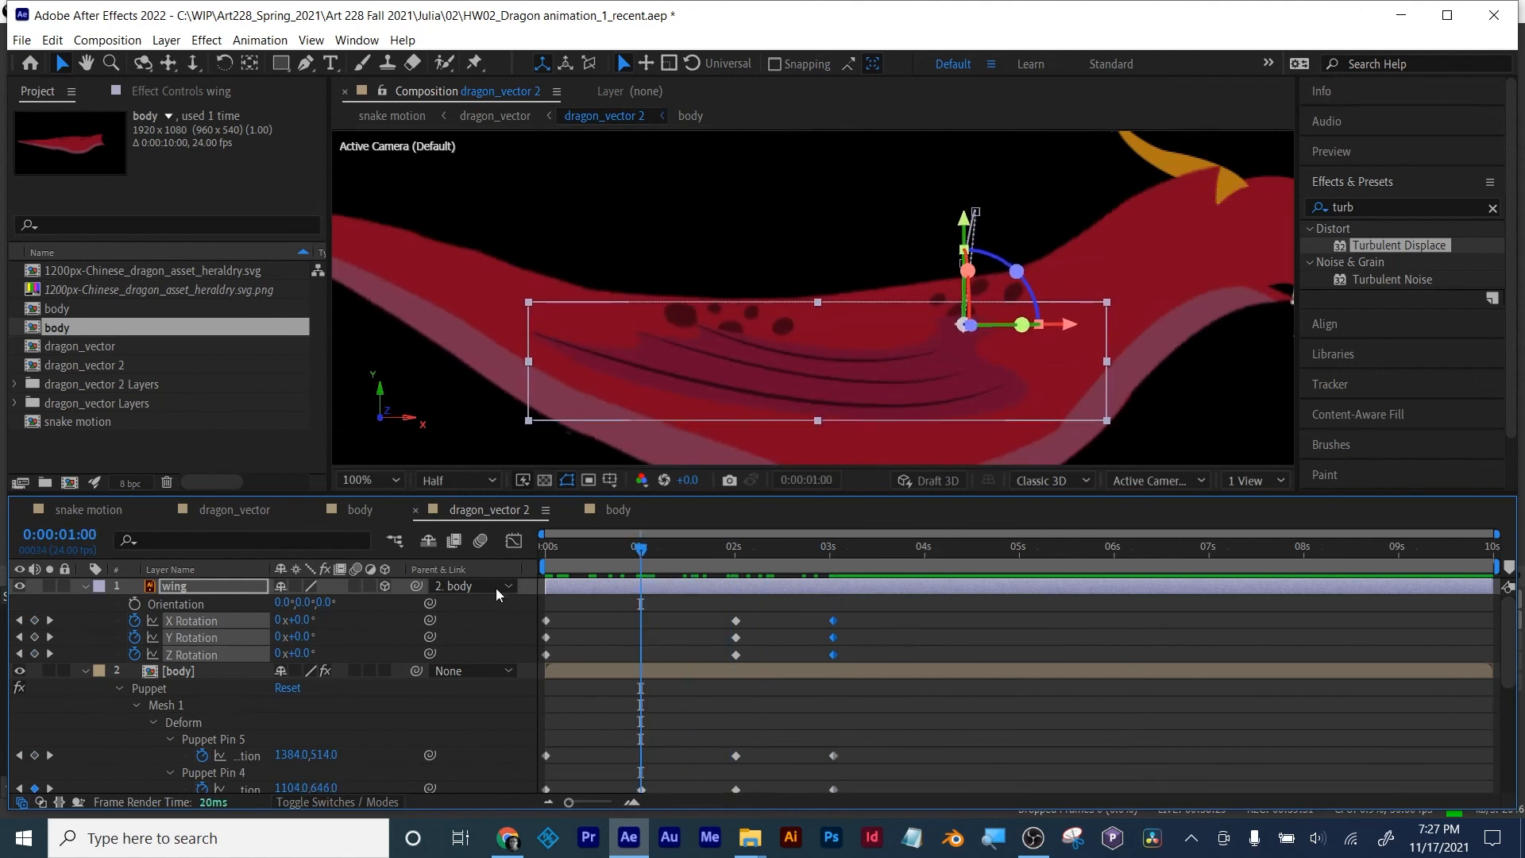
pyautogui.click(34, 637)
pyautogui.click(34, 620)
pyautogui.click(34, 654)
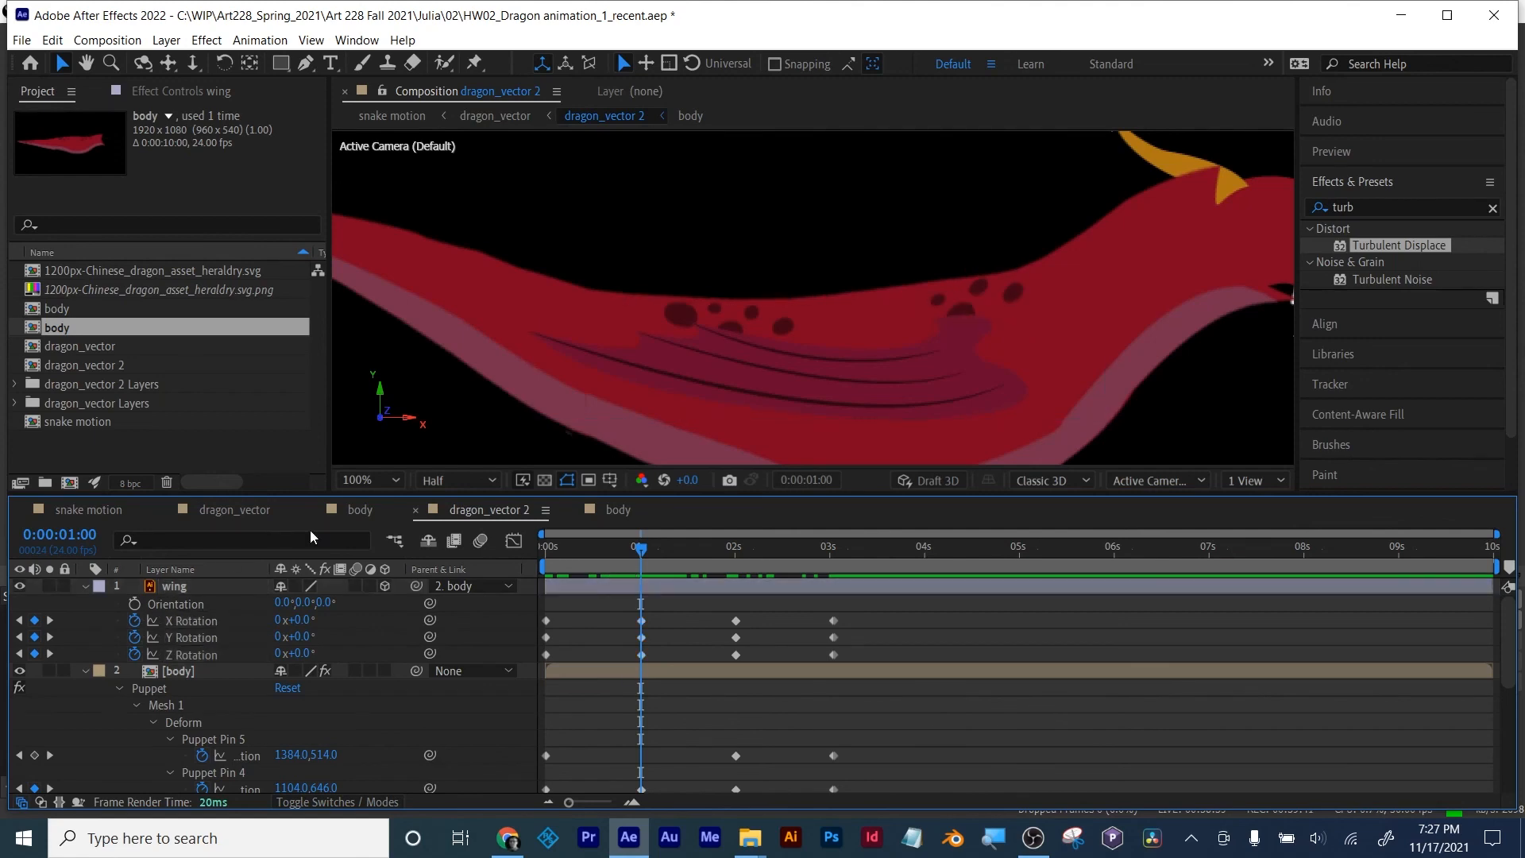
pyautogui.click(361, 517)
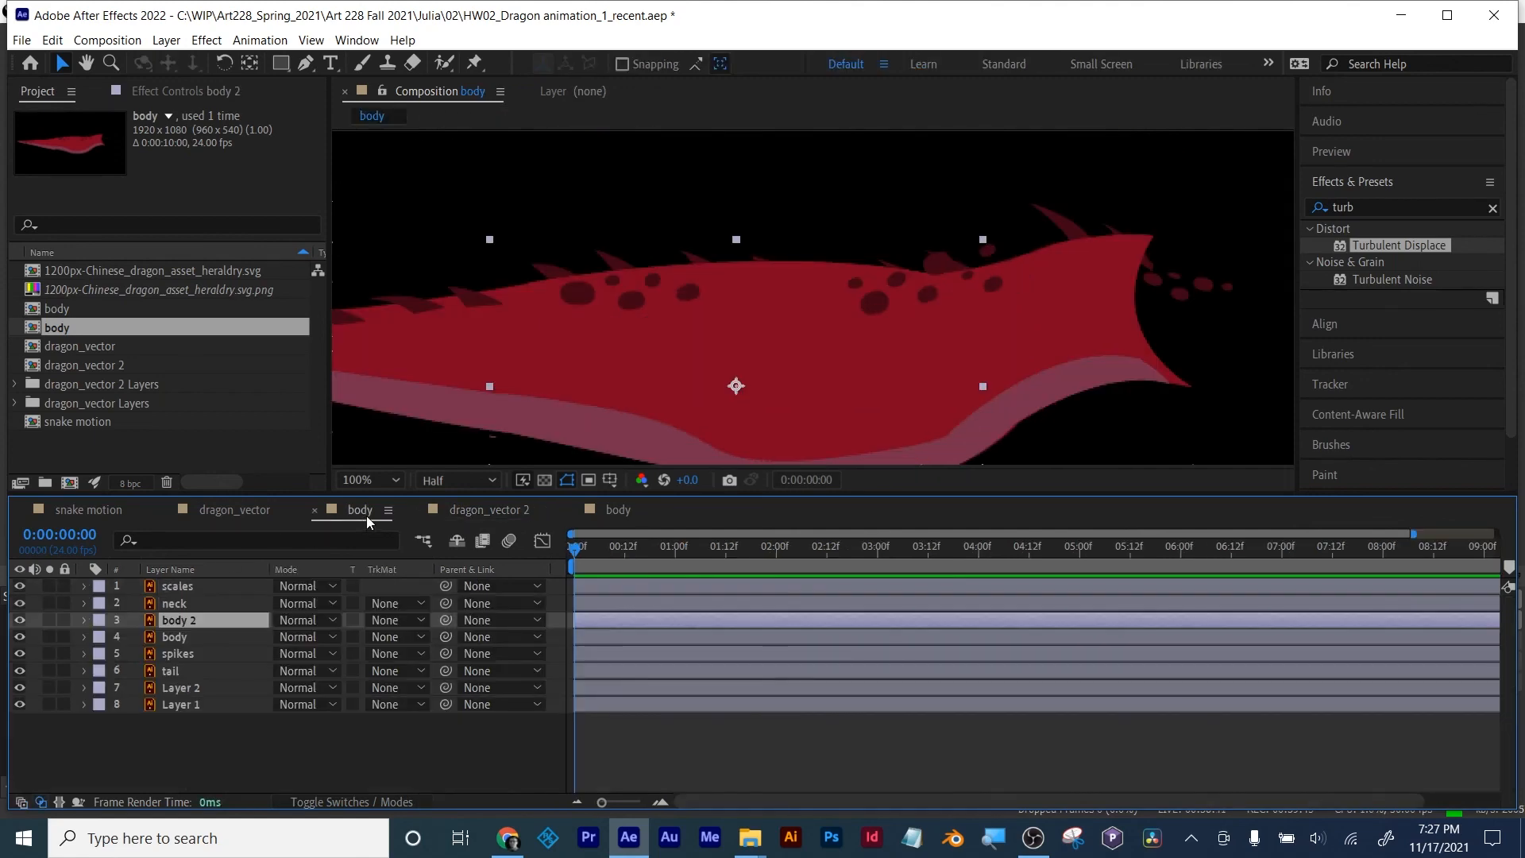
pyautogui.click(460, 512)
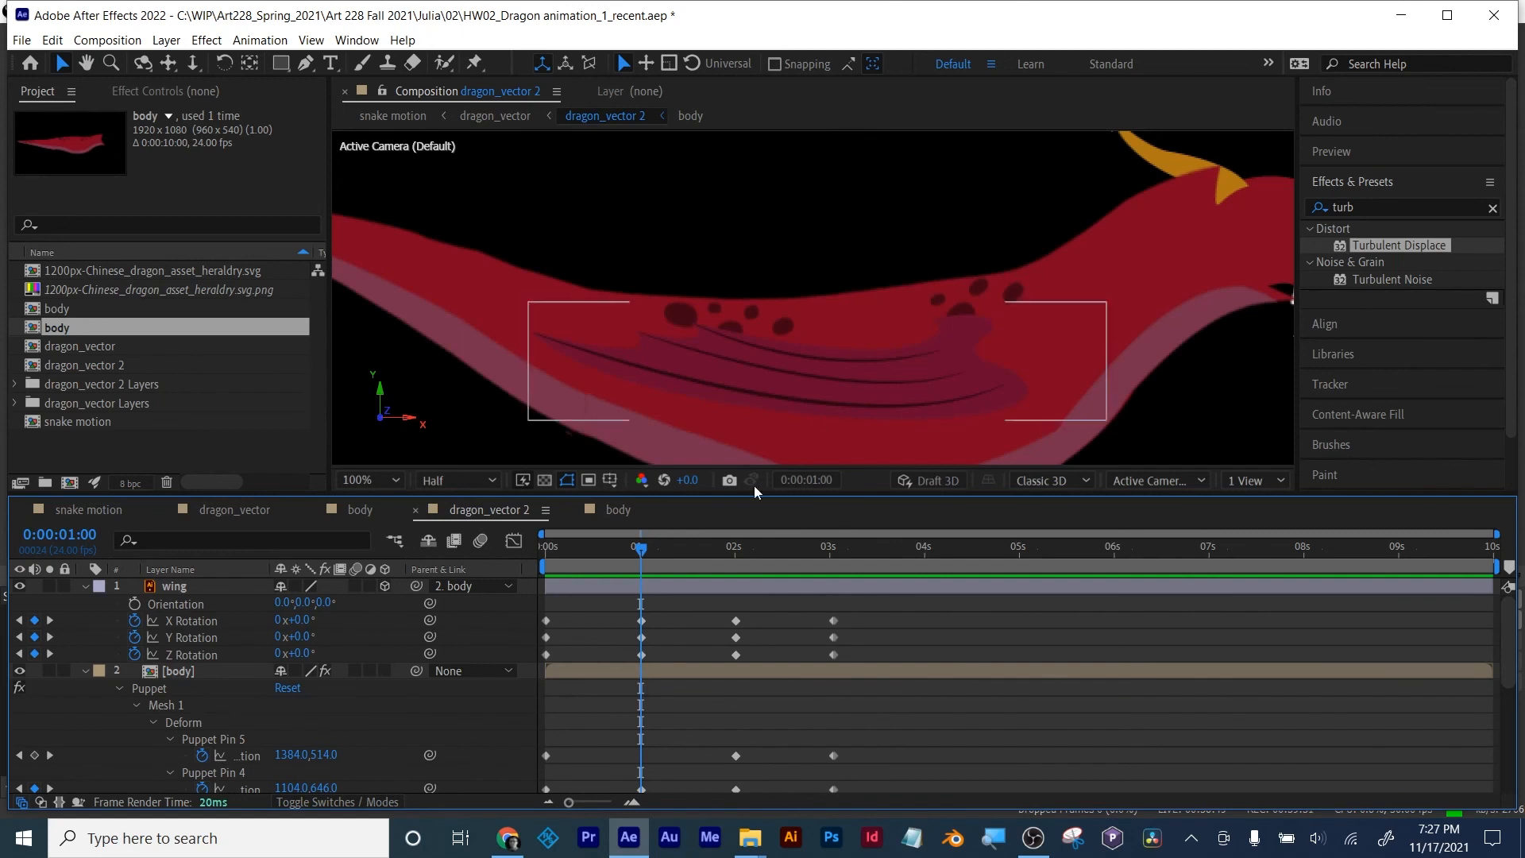
pyautogui.click(651, 676)
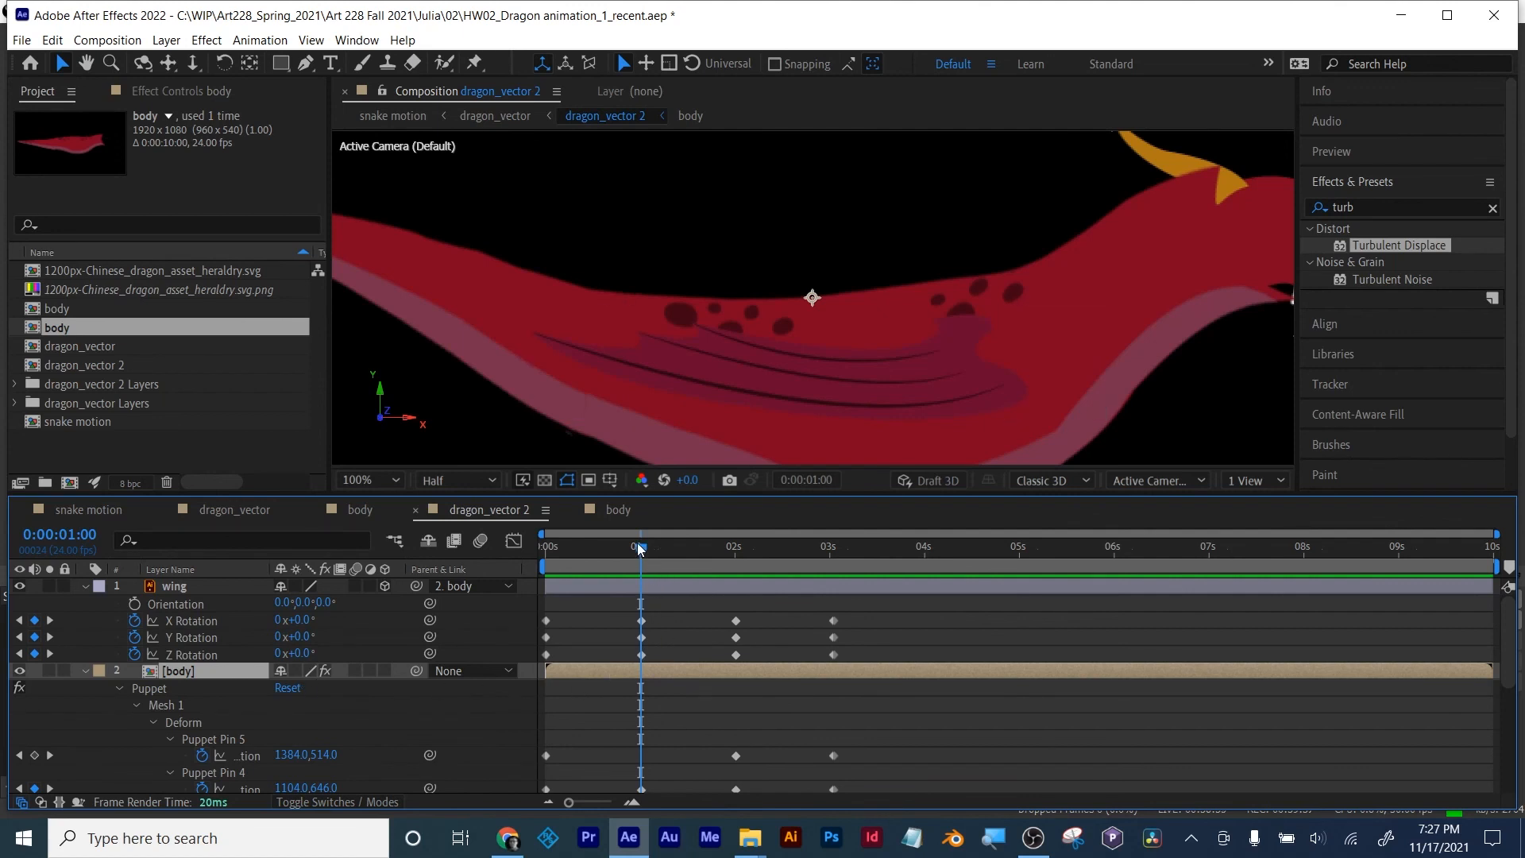
# Step: Raise the wing at 0:00:01:00 by setting its Y Rotation to -28° and Z Rotation to +36°
pyautogui.moveTo(639, 547)
pyautogui.mouseDown()
pyautogui.moveTo(523, 556)
pyautogui.moveTo(641, 553)
pyautogui.mouseUp()
pyautogui.moveTo(307, 639); pyautogui.dragTo(274, 633)
pyautogui.hotkey('ctrl', 'z')
pyautogui.hotkey('ctrl', 'z')
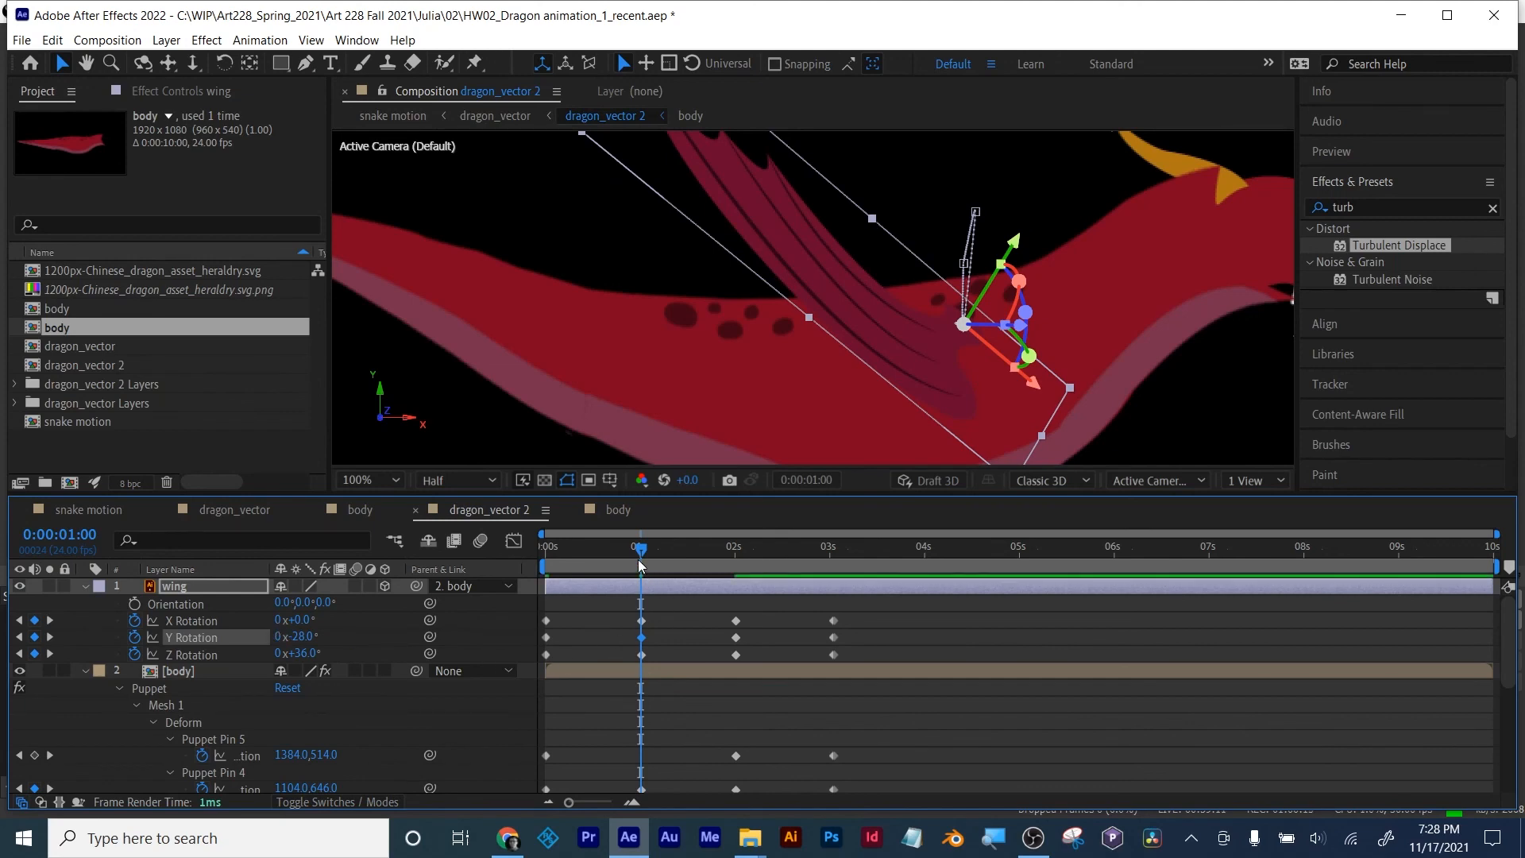
# Step: Rotate the wing about Z at the 0:00:02:00 keyframe so its tip swings downward
pyautogui.moveTo(637, 559); pyautogui.dragTo(516, 569)
pyautogui.moveTo(540, 577); pyautogui.dragTo(736, 592)
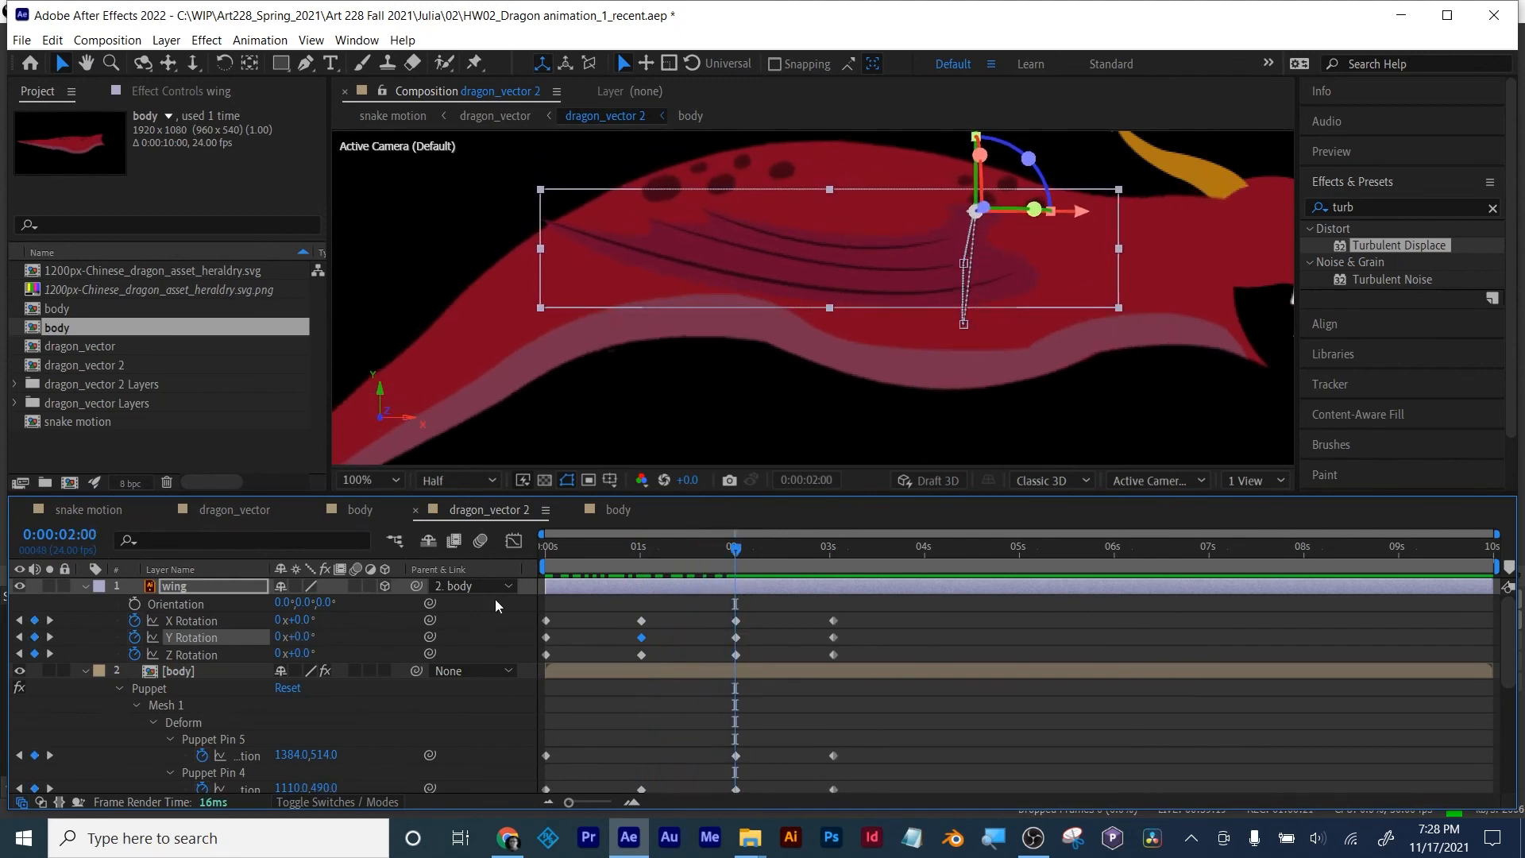
pyautogui.moveTo(303, 635); pyautogui.dragTo(252, 647)
pyautogui.moveTo(735, 548); pyautogui.dragTo(534, 583)
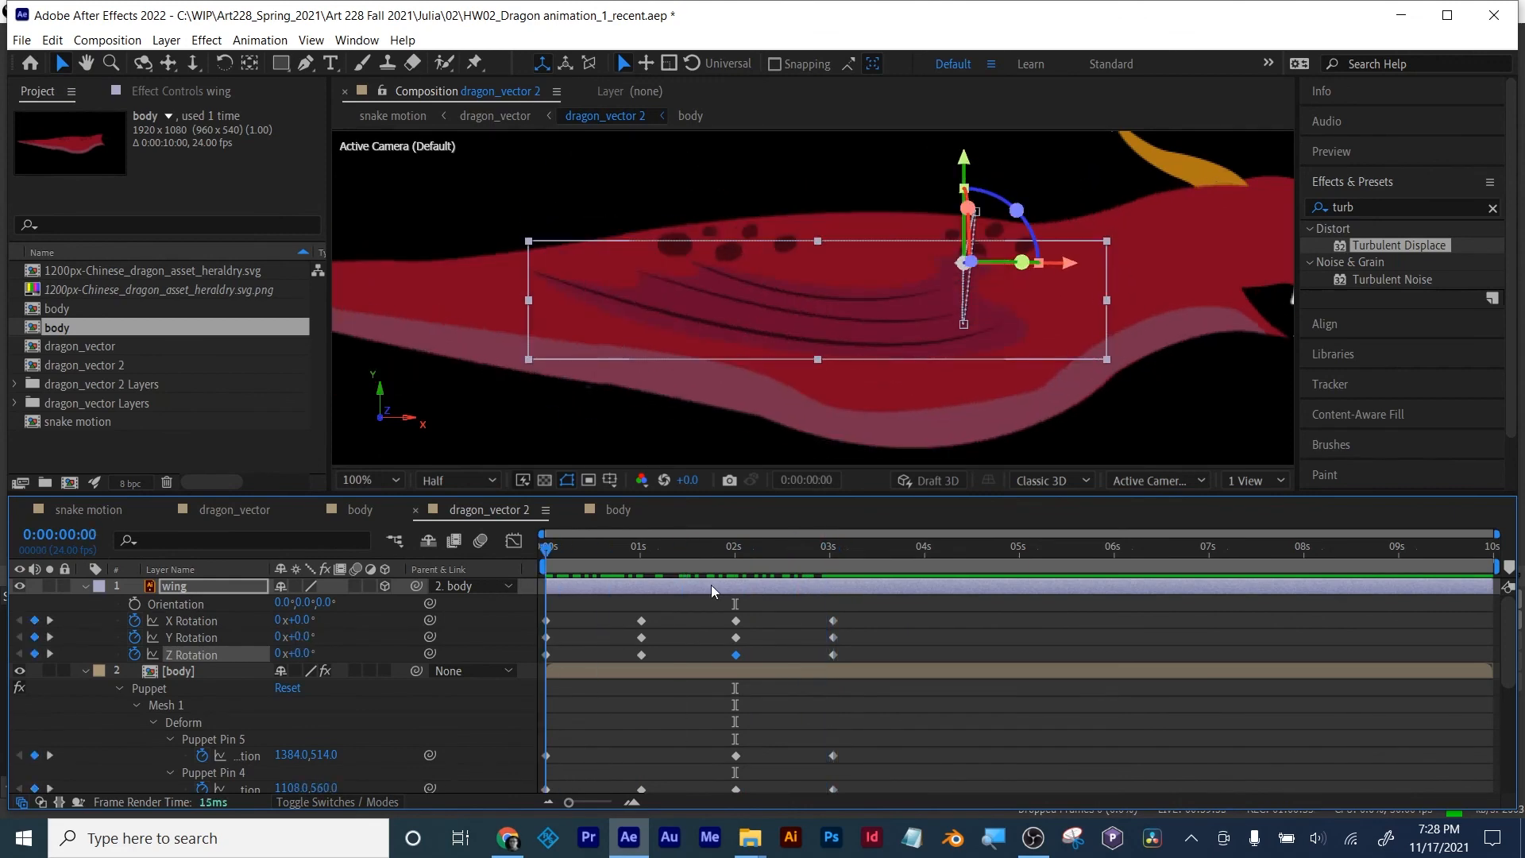
# Step: Apply Easy Ease to all of the wing's X, Y and Z Rotation keyframes and collapse the layer properties
pyautogui.moveTo(893, 602); pyautogui.dragTo(598, 665)
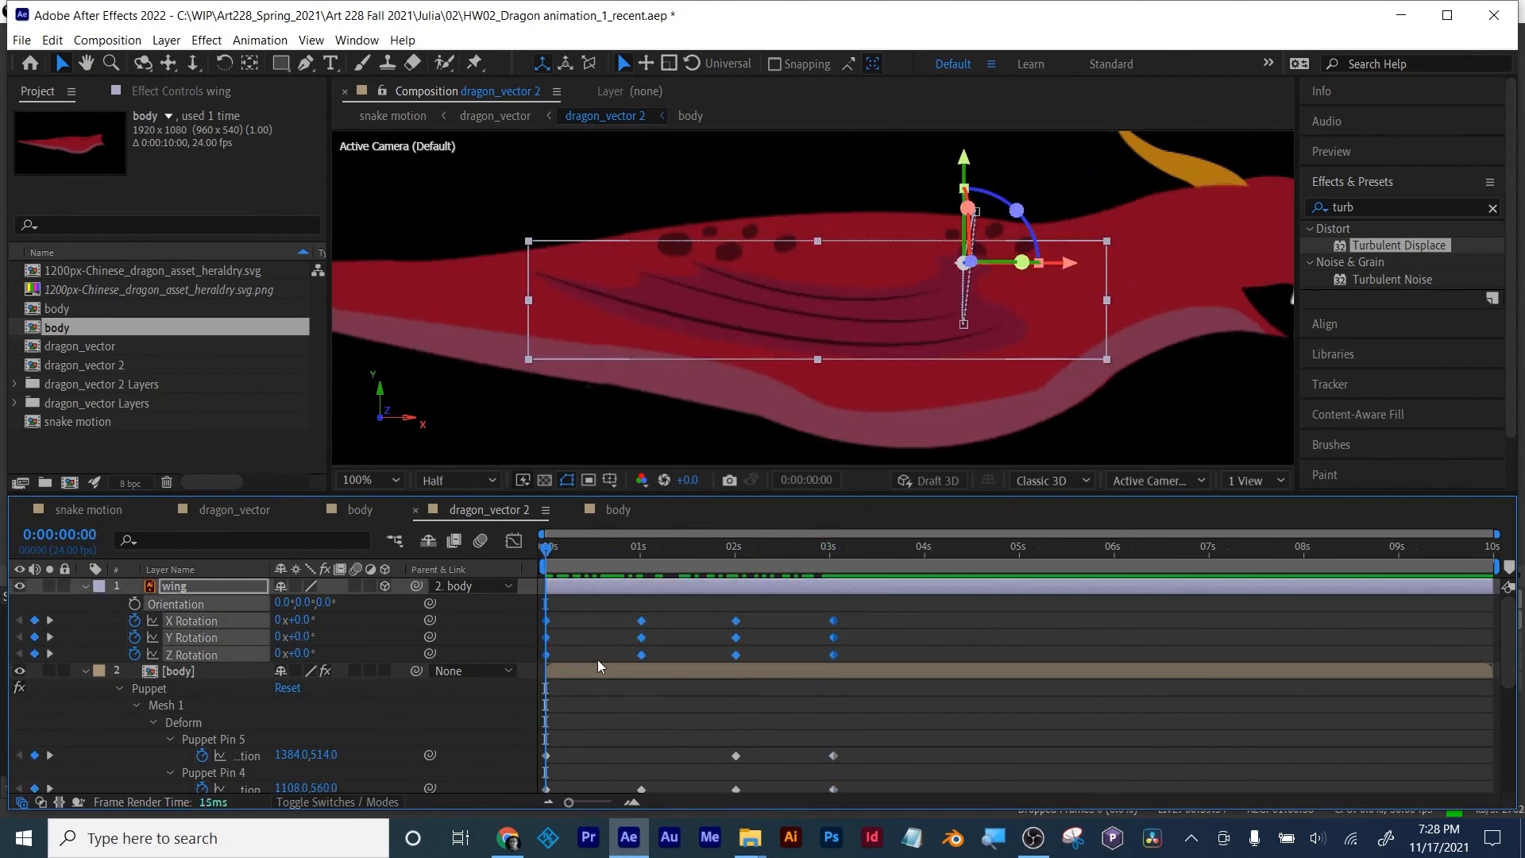
pyautogui.rightClick(645, 656)
pyautogui.moveTo(755, 641)
pyautogui.click(926, 705)
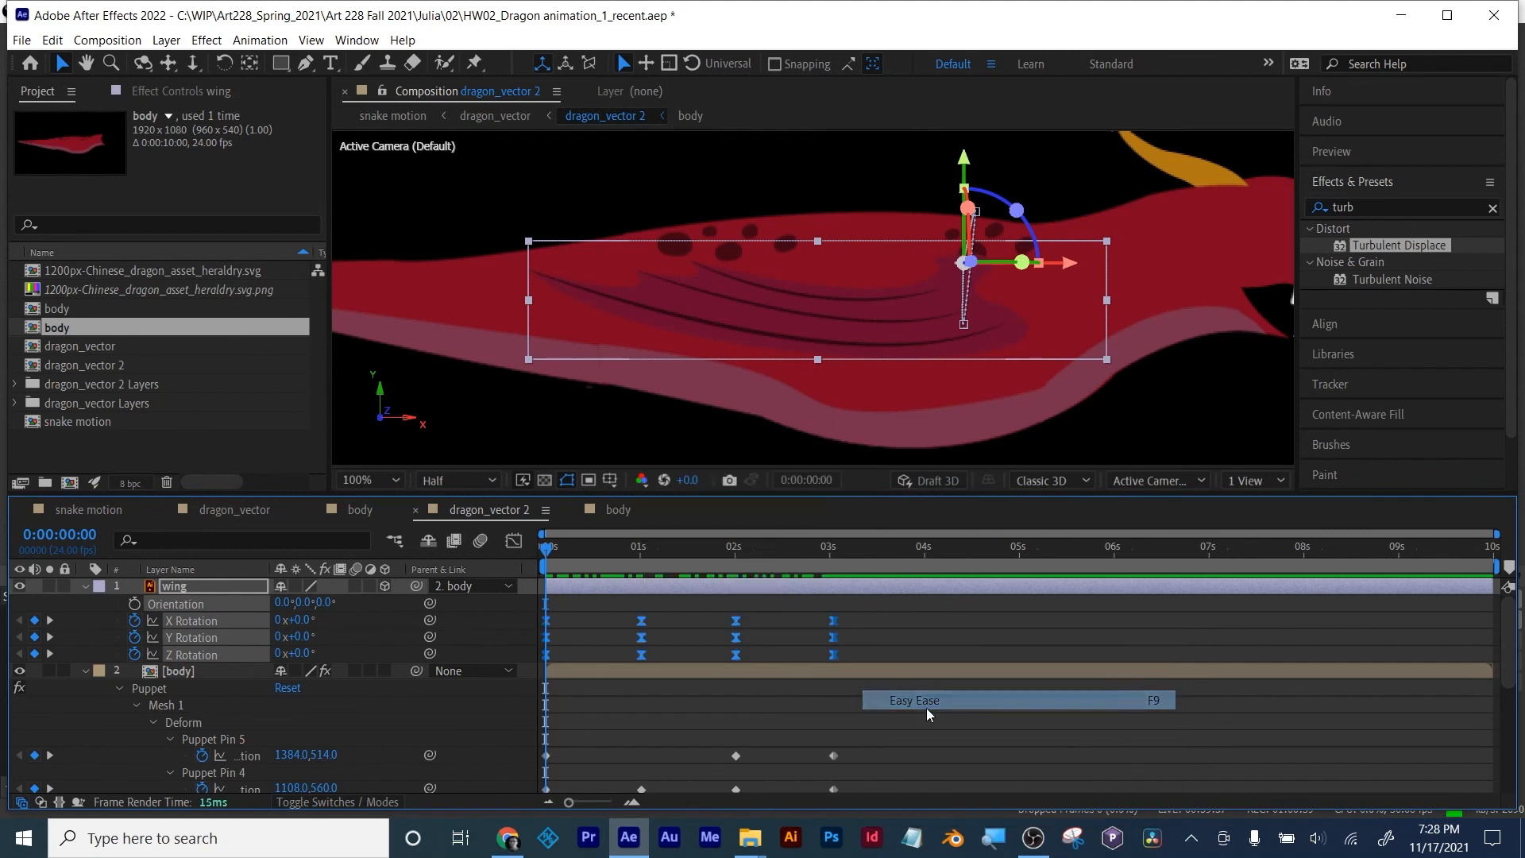
pyautogui.click(927, 727)
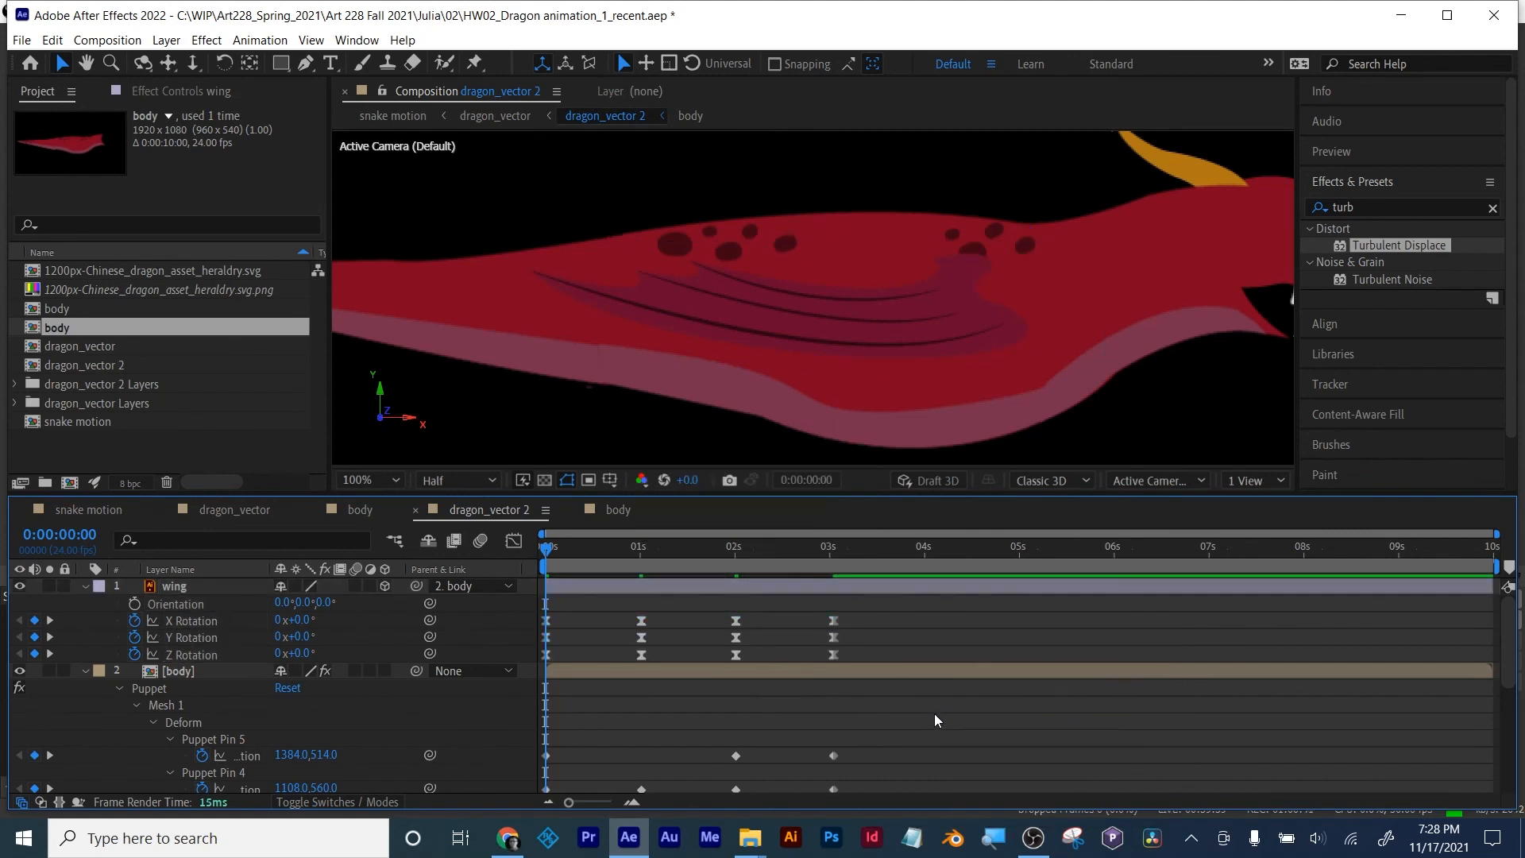
pyautogui.press('u')
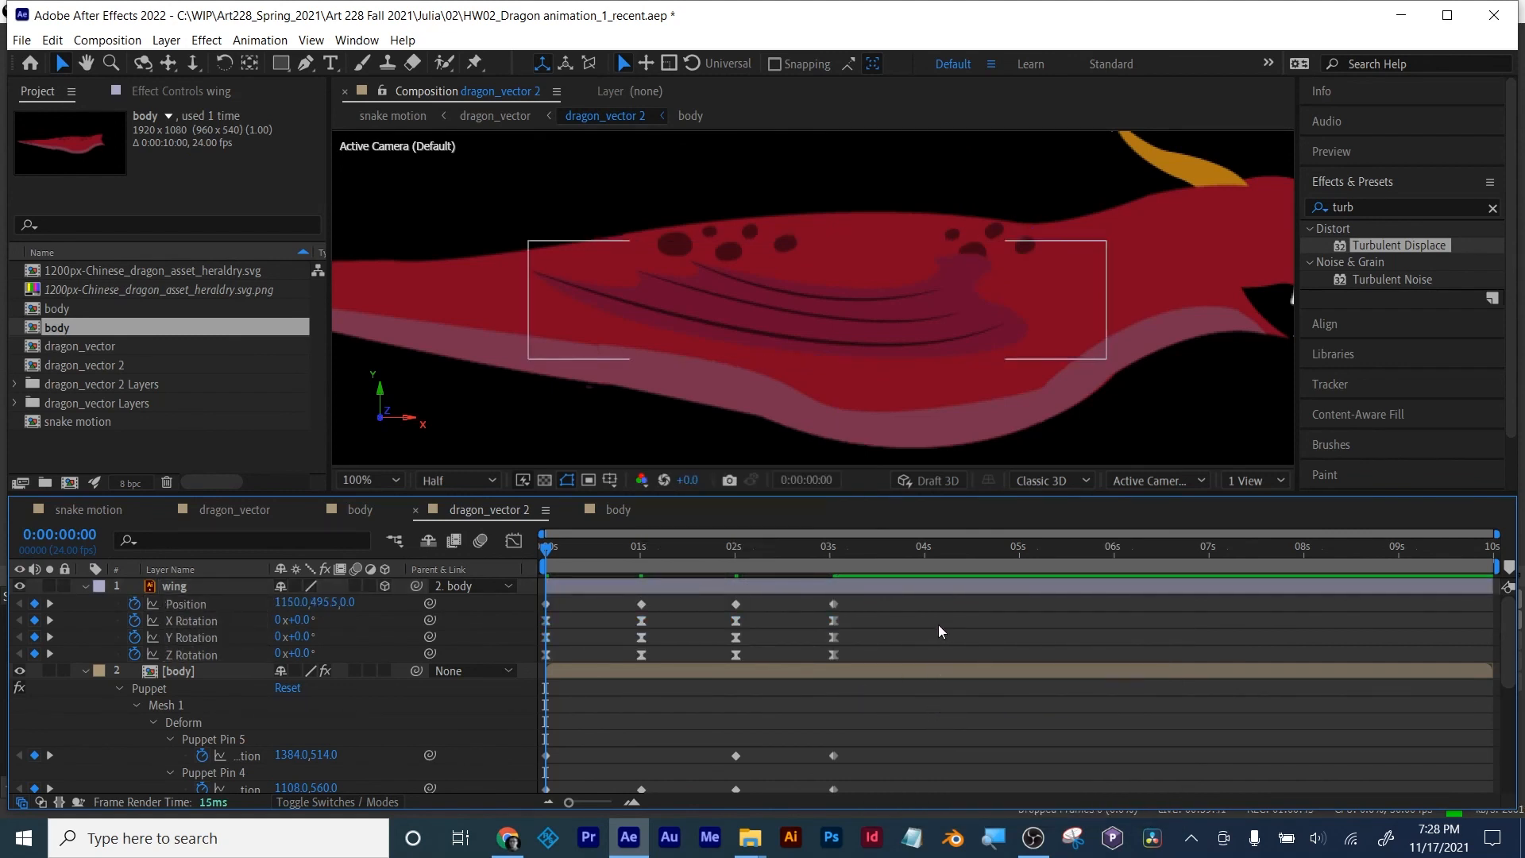
pyautogui.press('u')
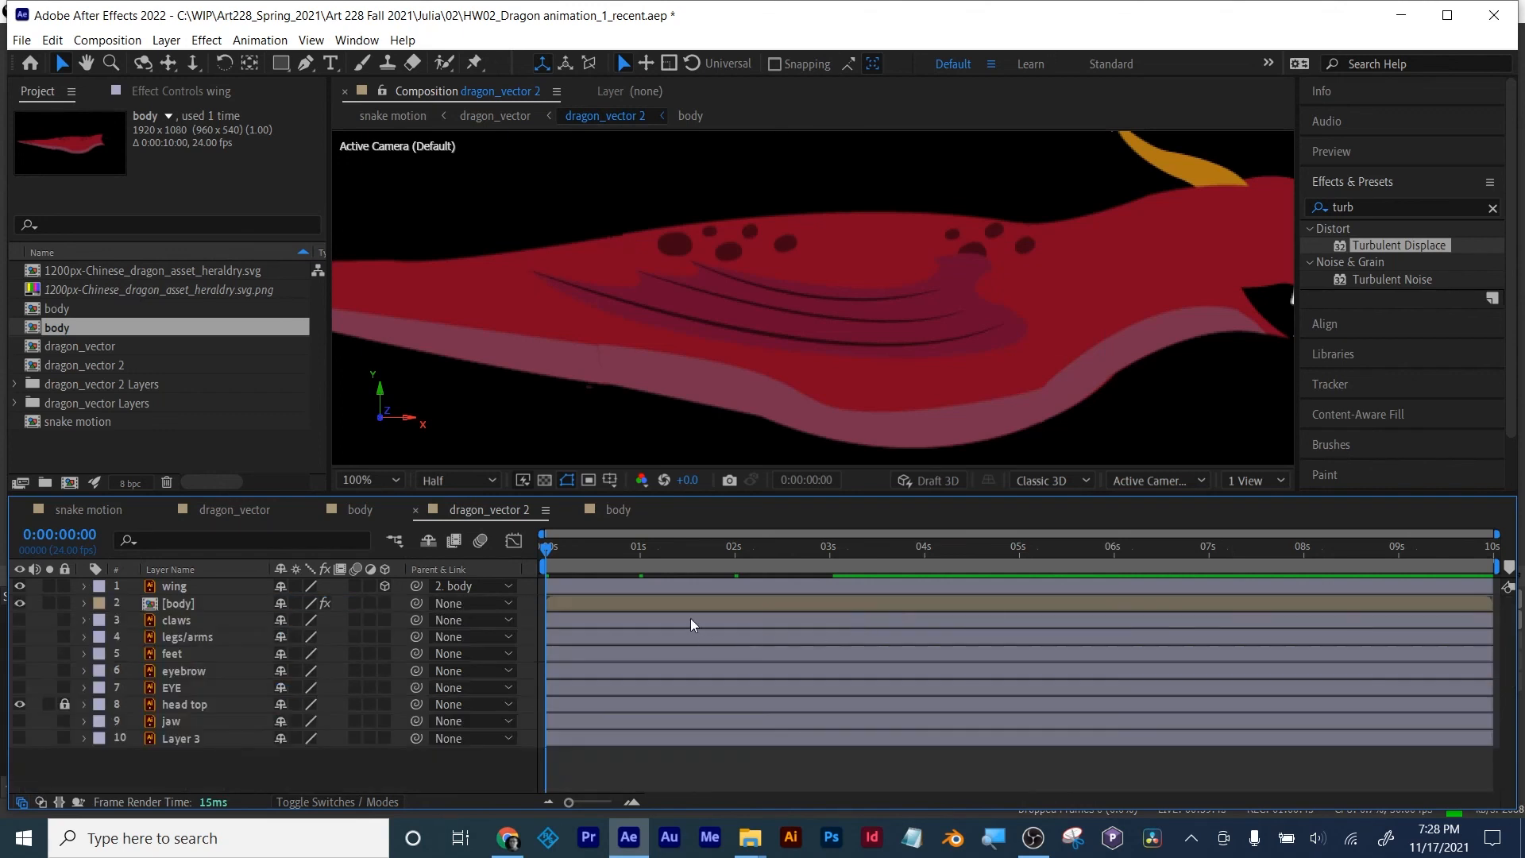
# Step: Preview the wing animation from the start in the snake motion composition
pyautogui.scroll(-2, 798, 372)
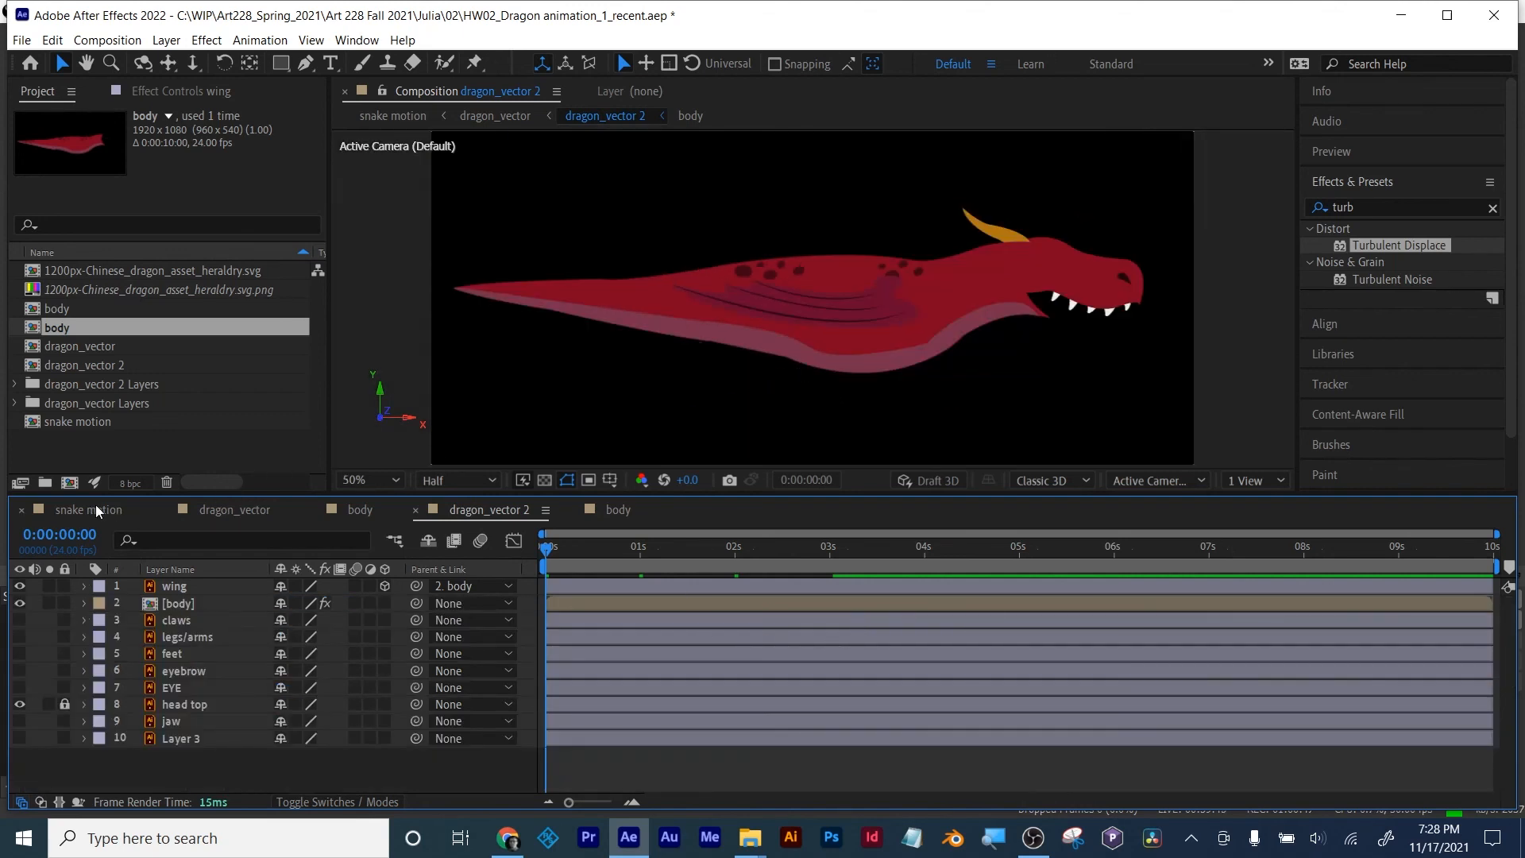
pyautogui.click(89, 509)
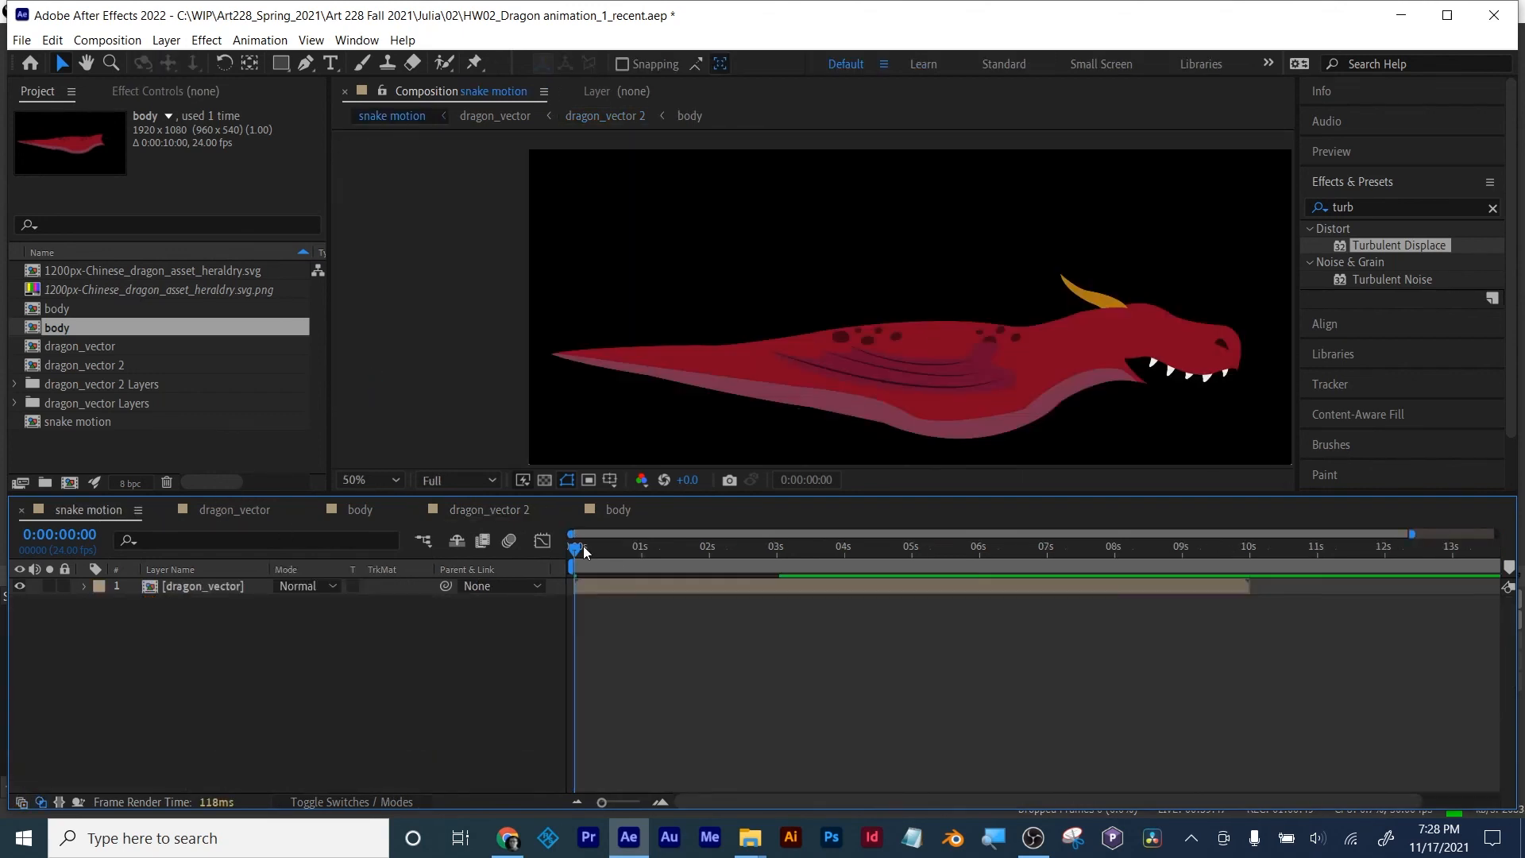
pyautogui.moveTo(584, 550)
pyautogui.mouseDown()
pyautogui.moveTo(859, 564)
pyautogui.moveTo(571, 558)
pyautogui.mouseUp()
pyautogui.moveTo(700, 495); pyautogui.dragTo(688, 601)
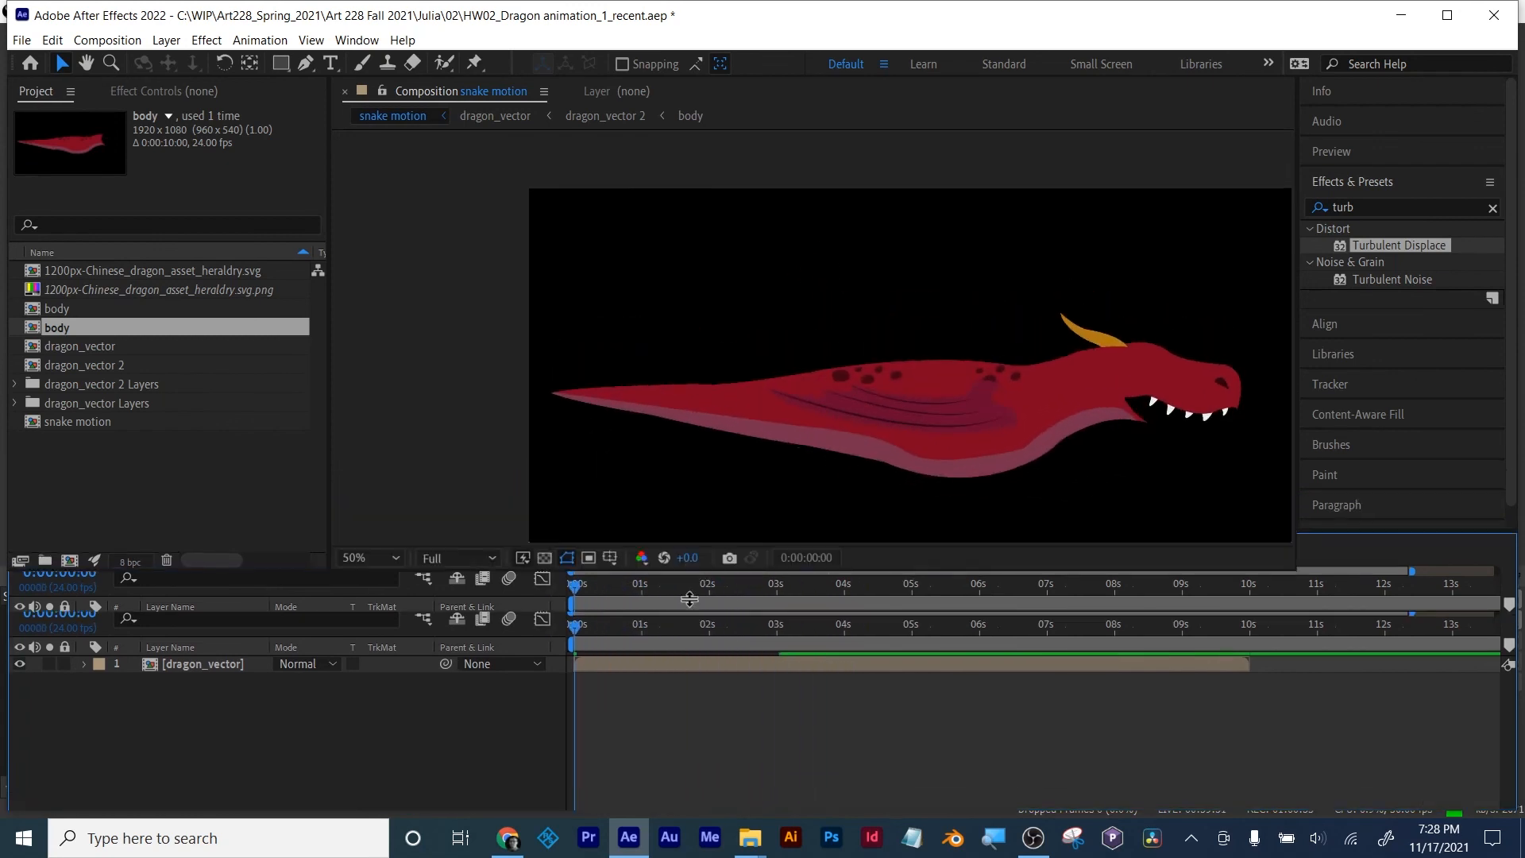
pyautogui.press('space')
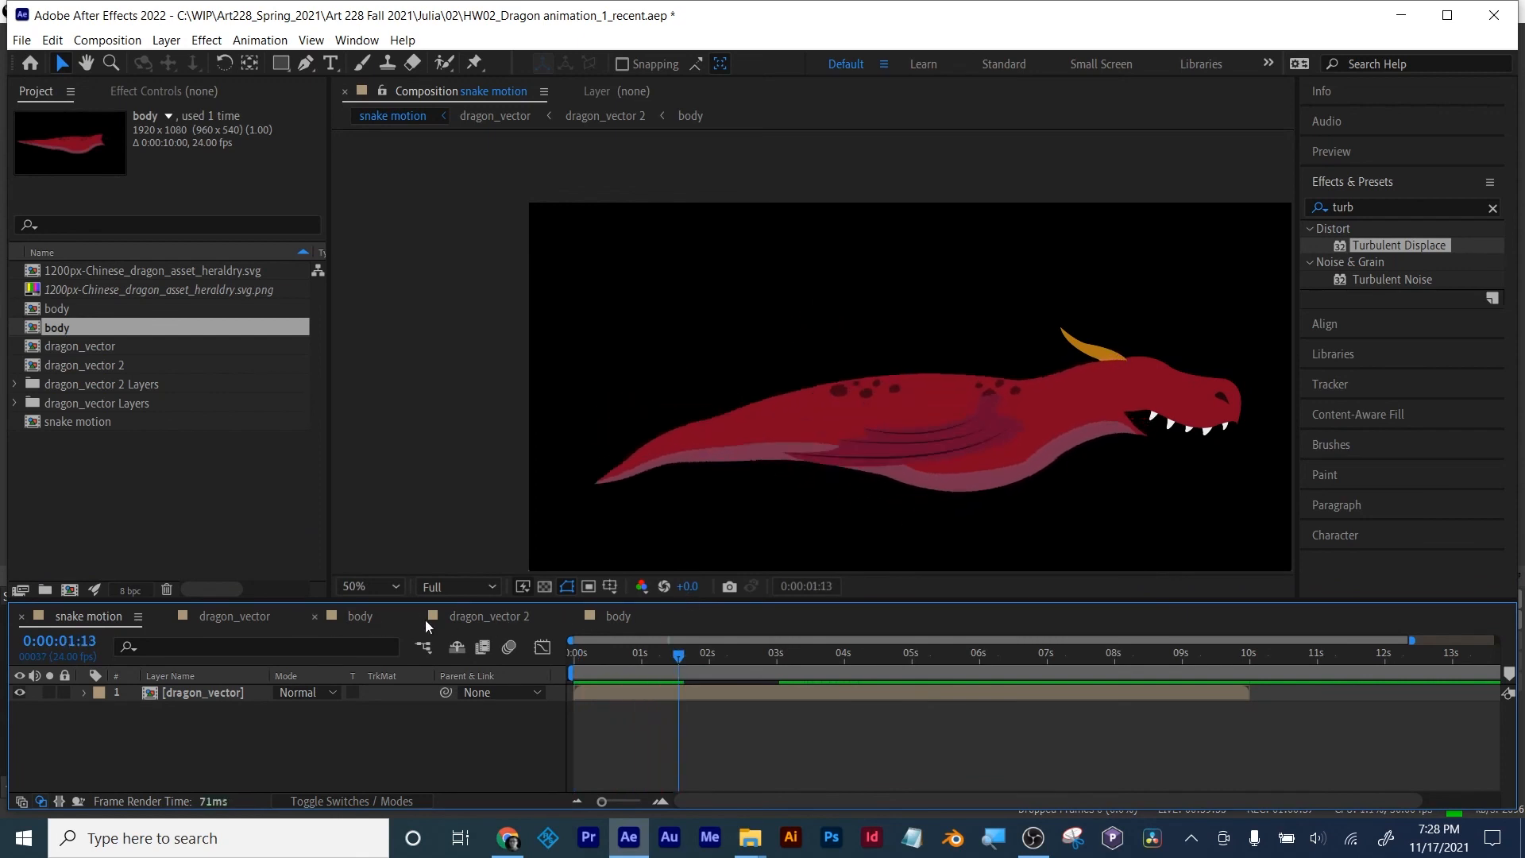
# Step: Return to the dragon_vector 2 composition and unlock the head top layer
pyautogui.click(486, 617)
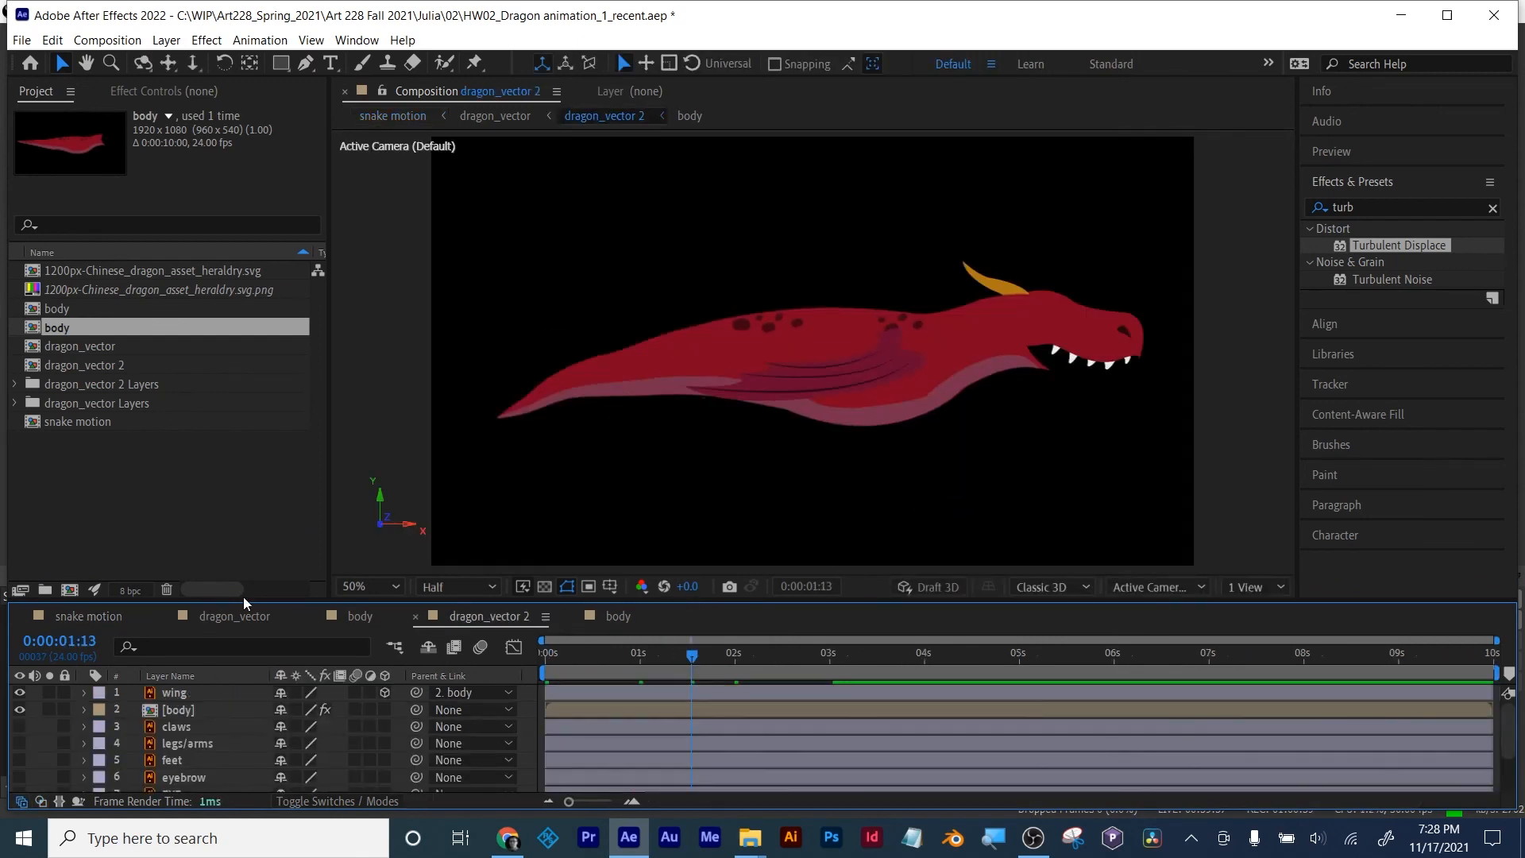
pyautogui.moveTo(244, 603); pyautogui.dragTo(236, 494)
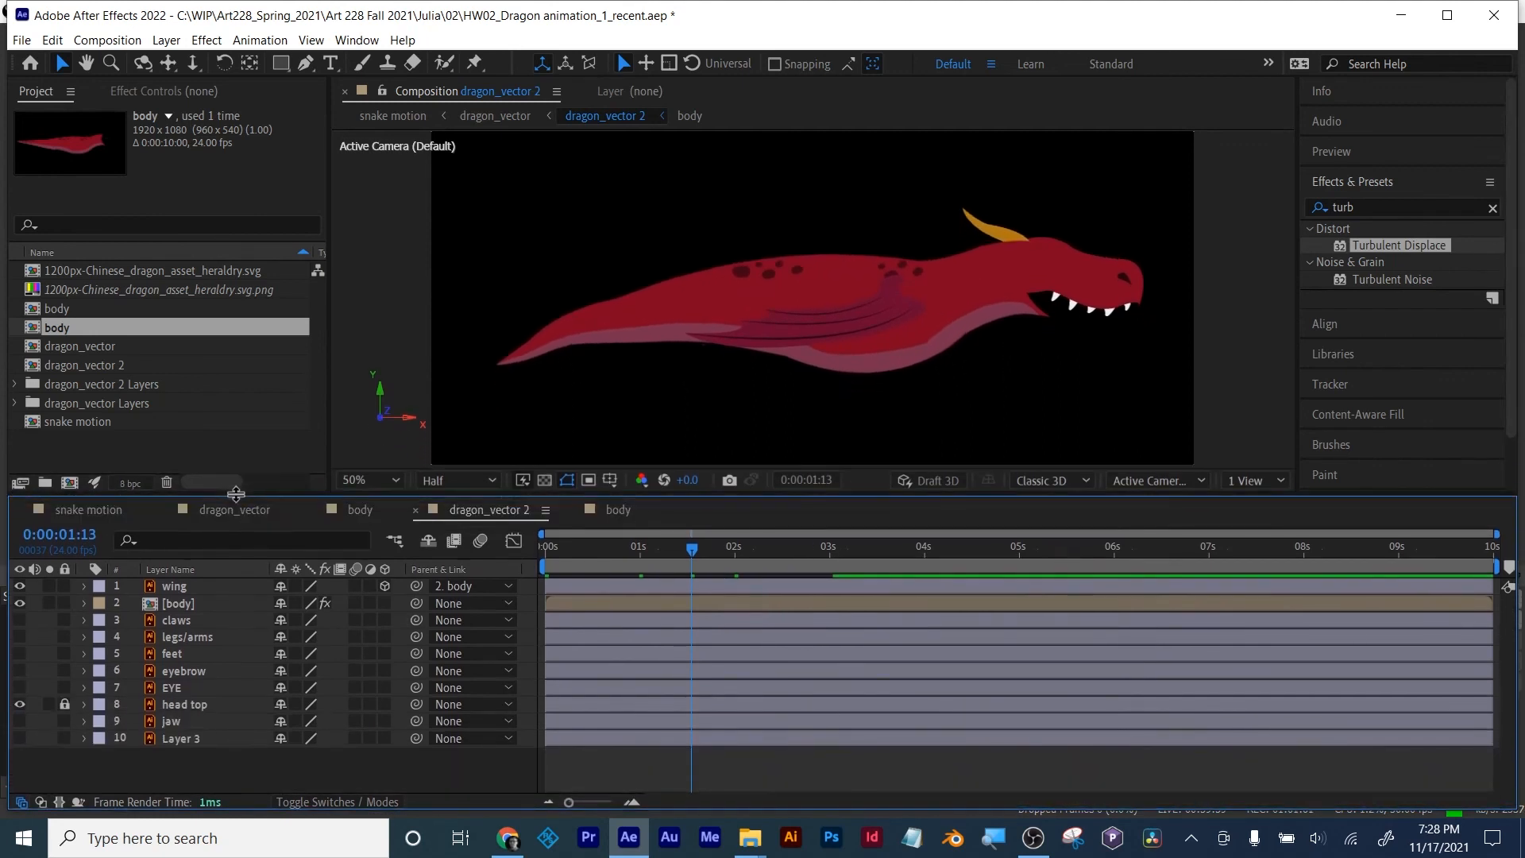
pyautogui.click(172, 587)
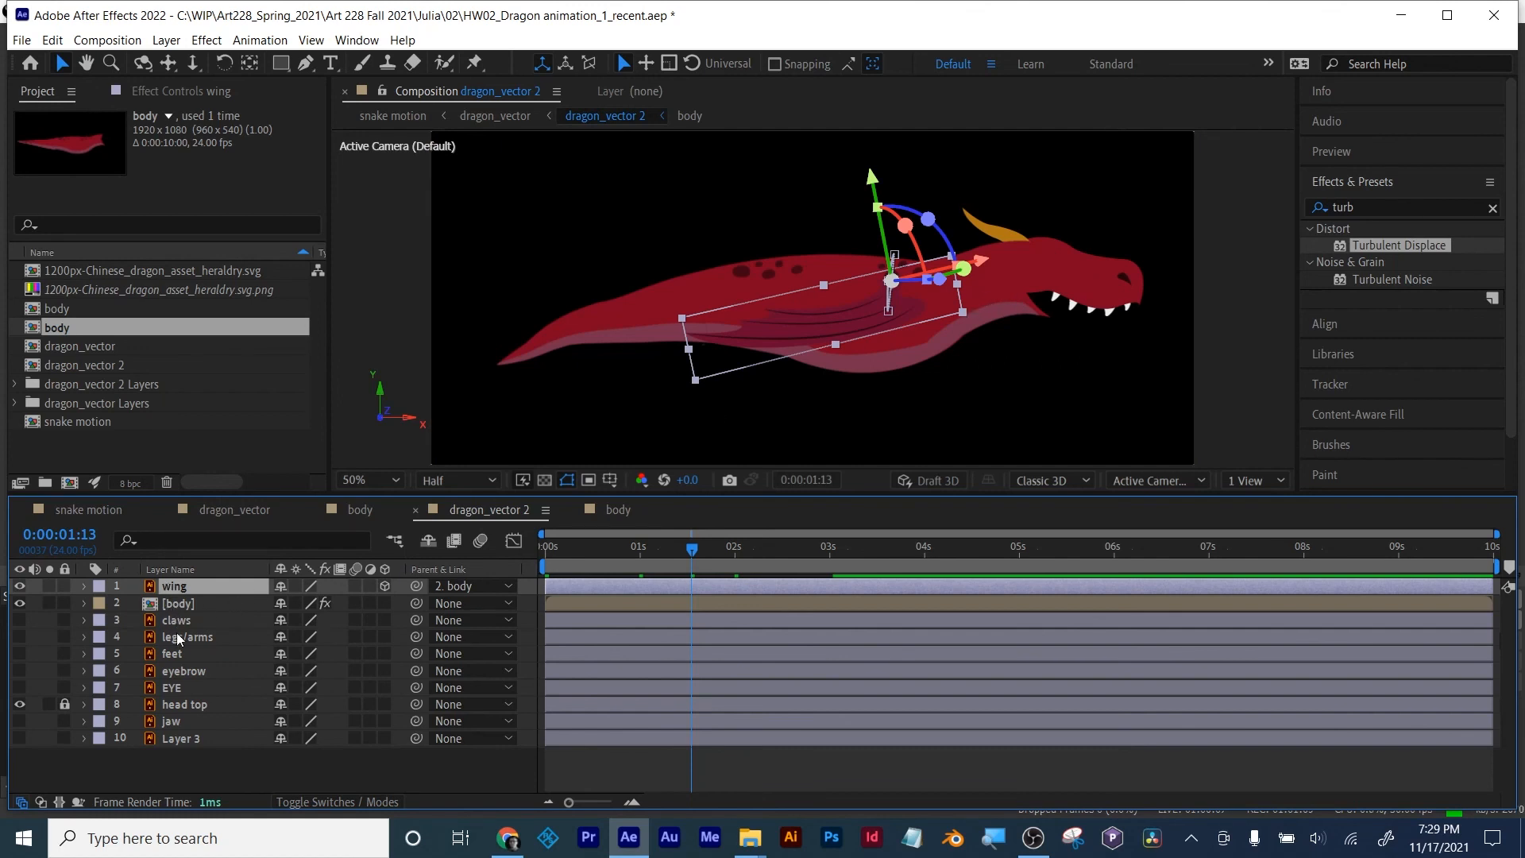
pyautogui.click(180, 706)
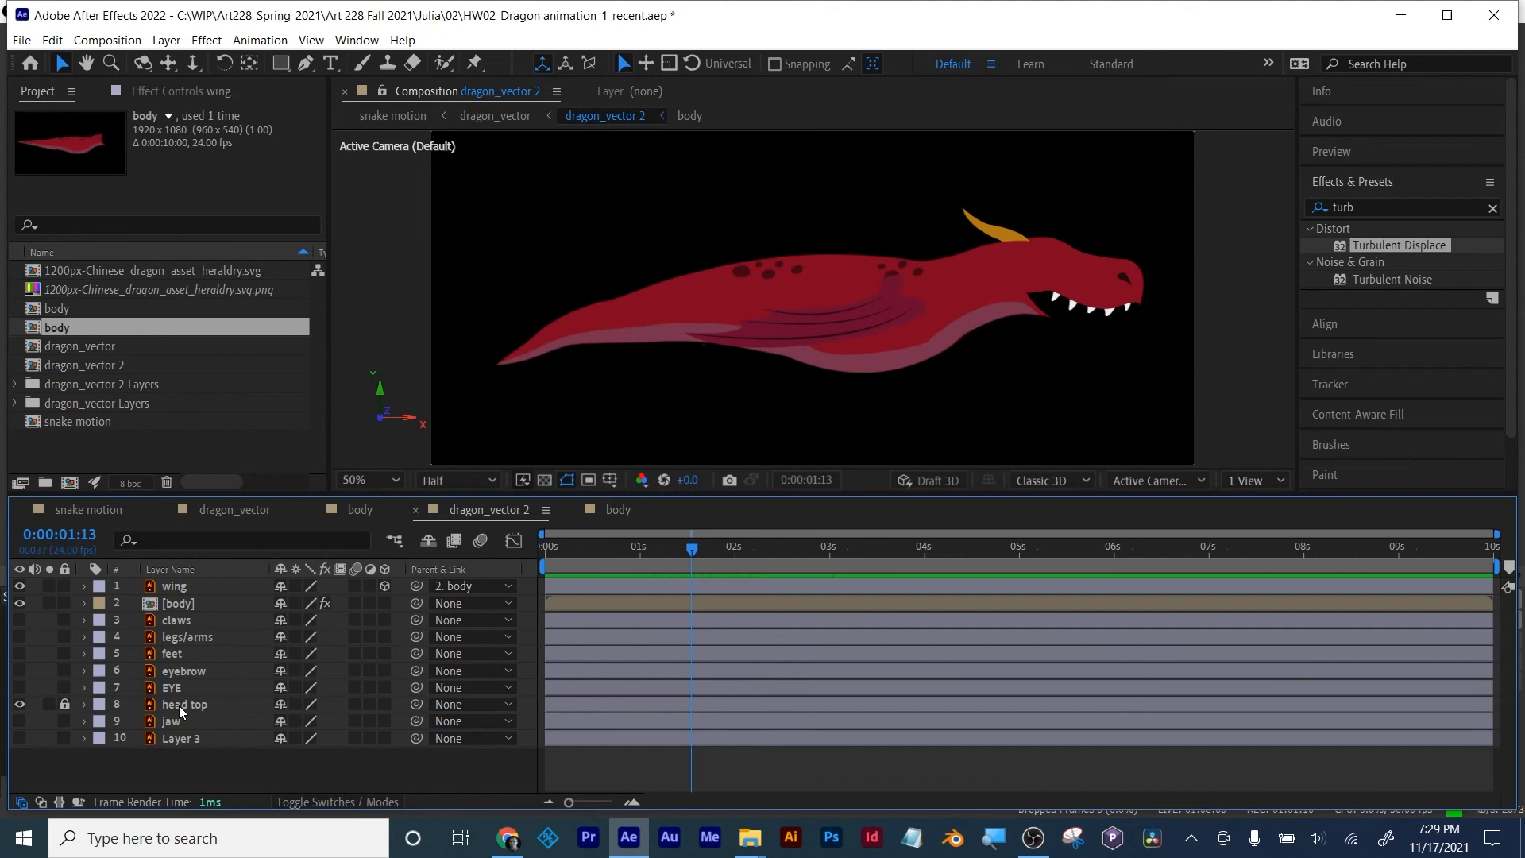
pyautogui.click(63, 707)
pyautogui.click(201, 706)
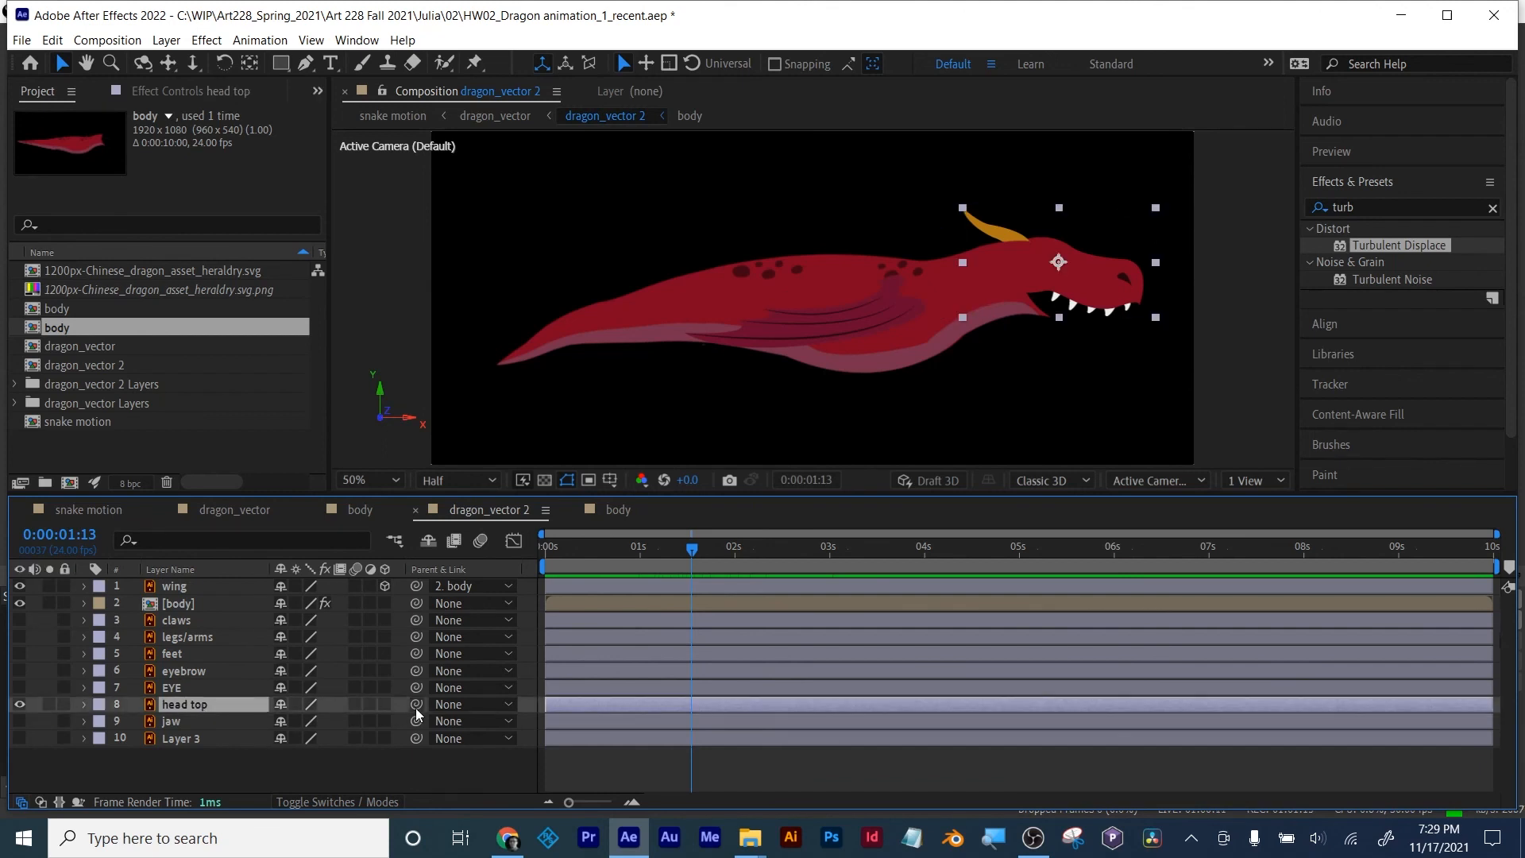
# Step: Try parenting the head top layer to the wing as a 3D layer and preview the motion
pyautogui.moveTo(417, 712); pyautogui.dragTo(181, 590)
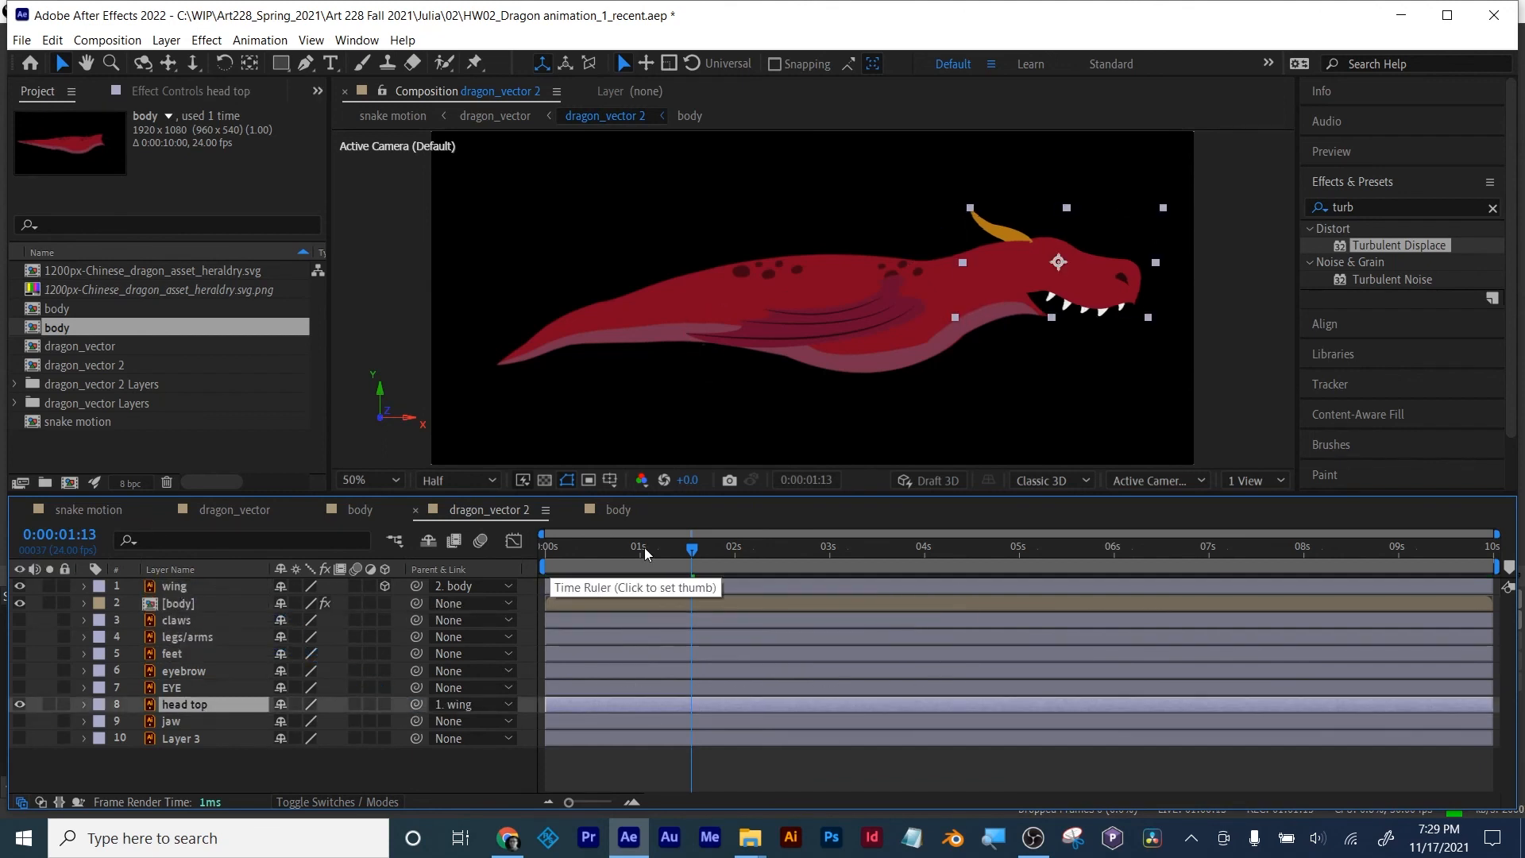
pyautogui.click(385, 706)
pyautogui.click(385, 705)
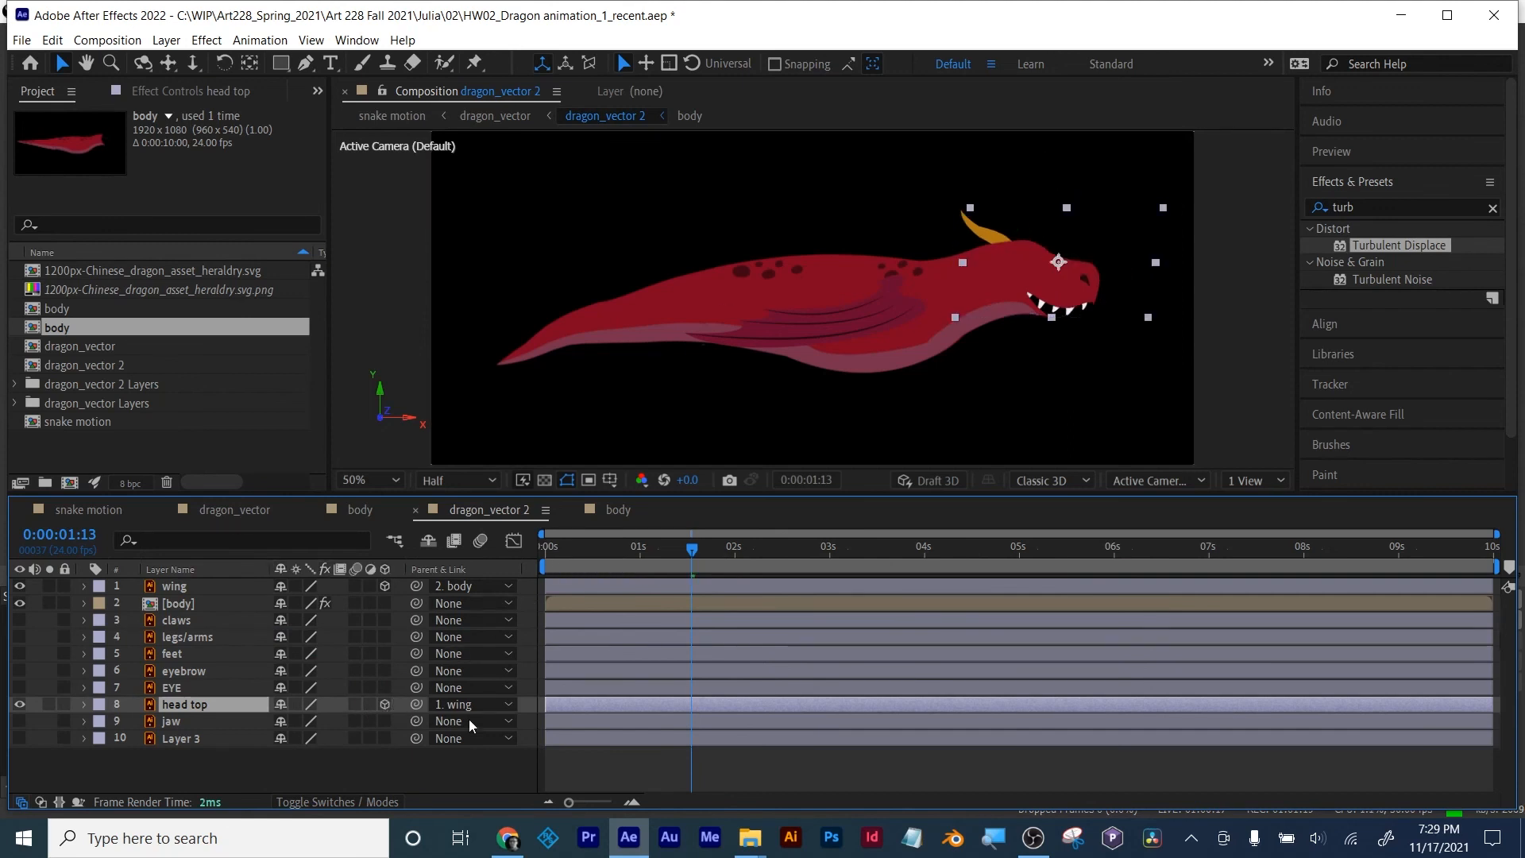
pyautogui.click(543, 556)
pyautogui.moveTo(543, 556); pyautogui.dragTo(812, 589)
pyautogui.press('space')
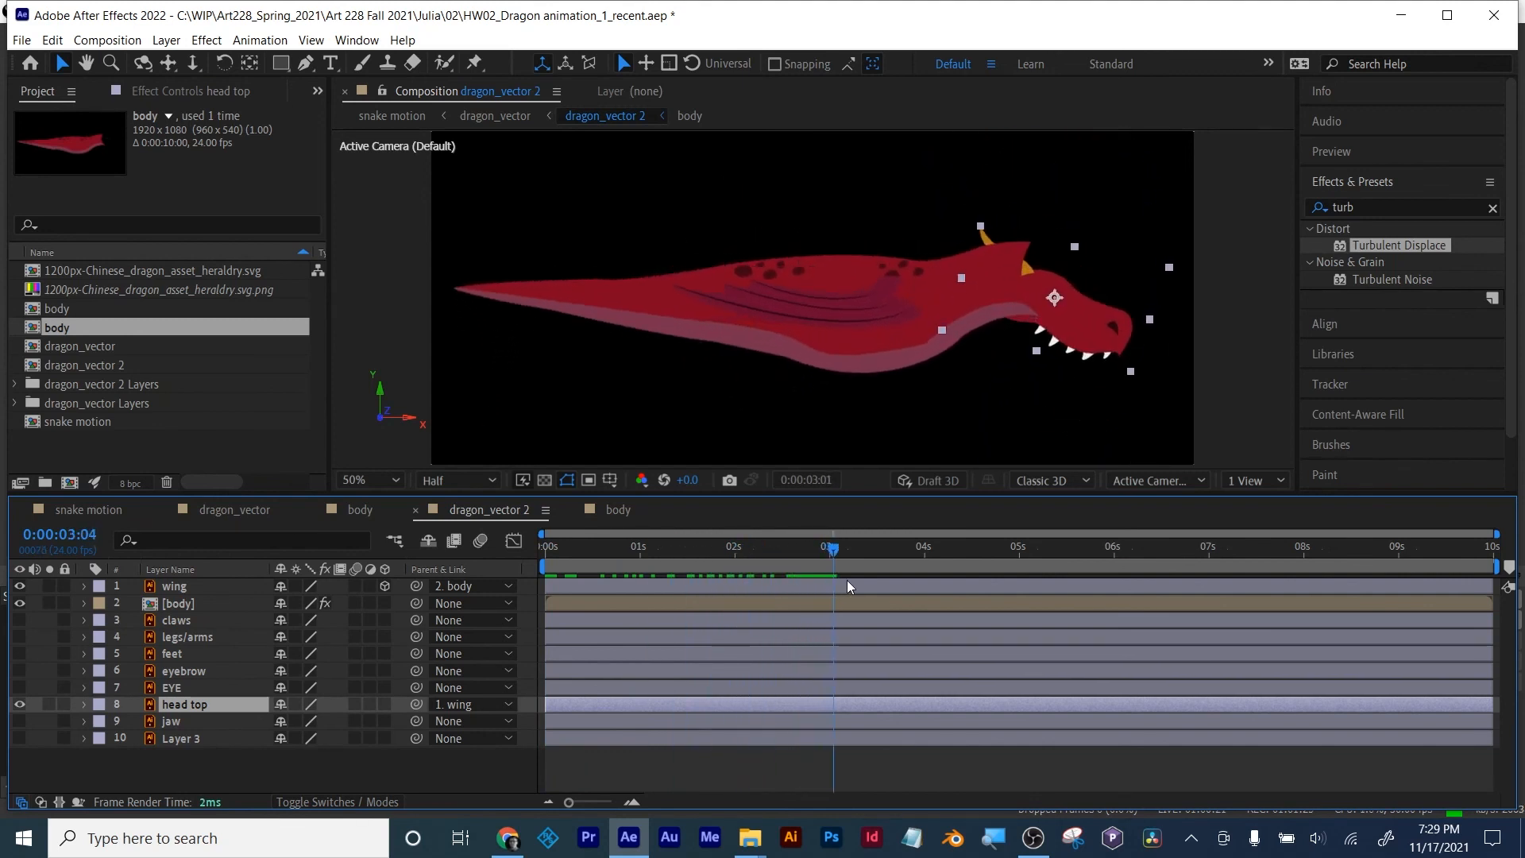
# Step: Undo the head top layer's 3D switch and its parenting to the wing
pyautogui.hotkey('ctrl', 'z')
pyautogui.hotkey('ctrl', 'z')
pyautogui.hotkey('ctrl', 'z')
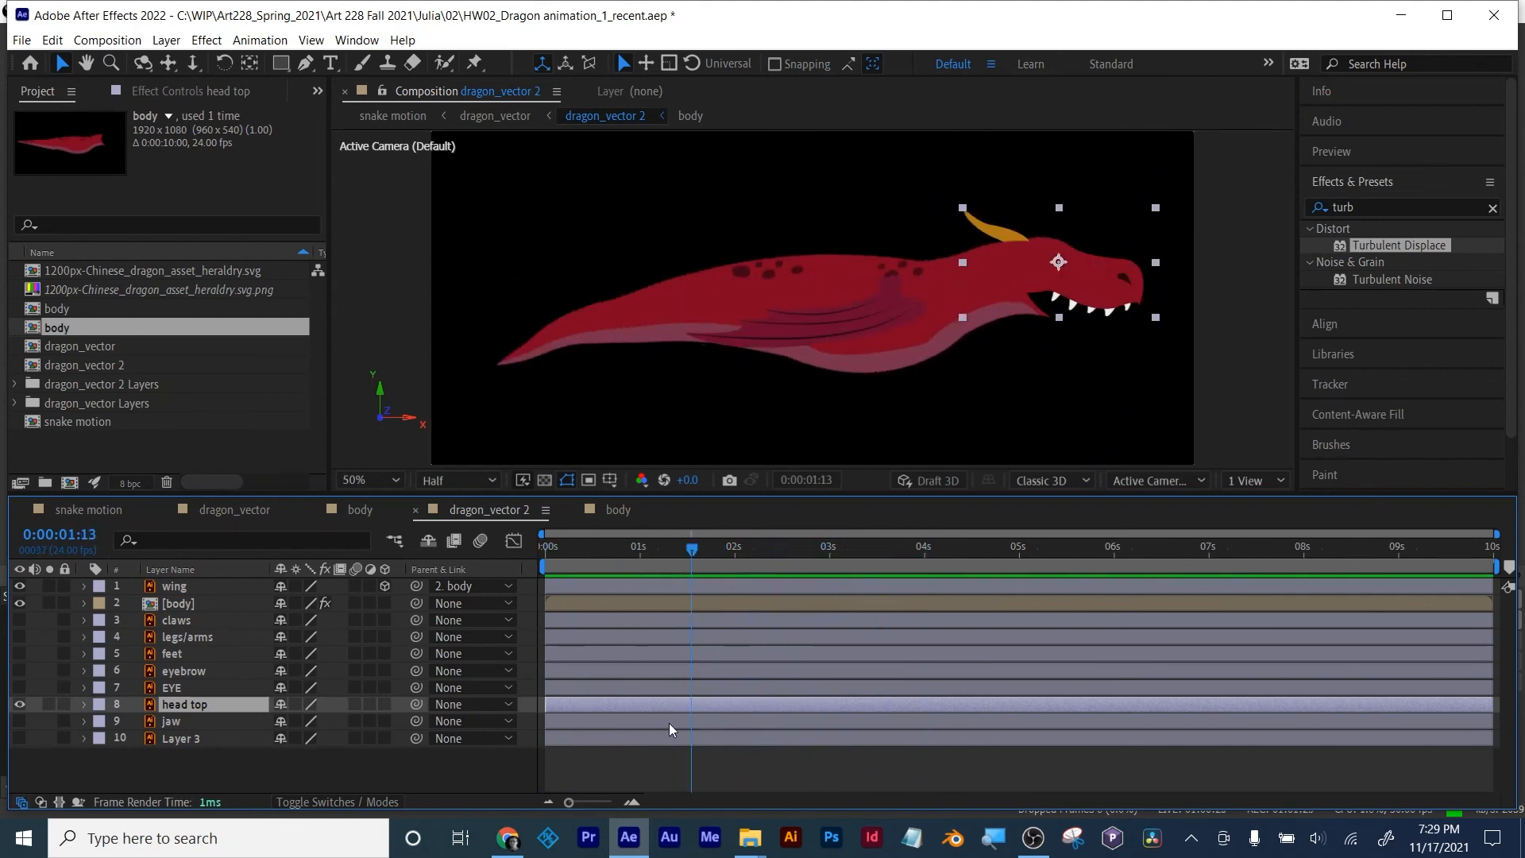
pyautogui.click(561, 769)
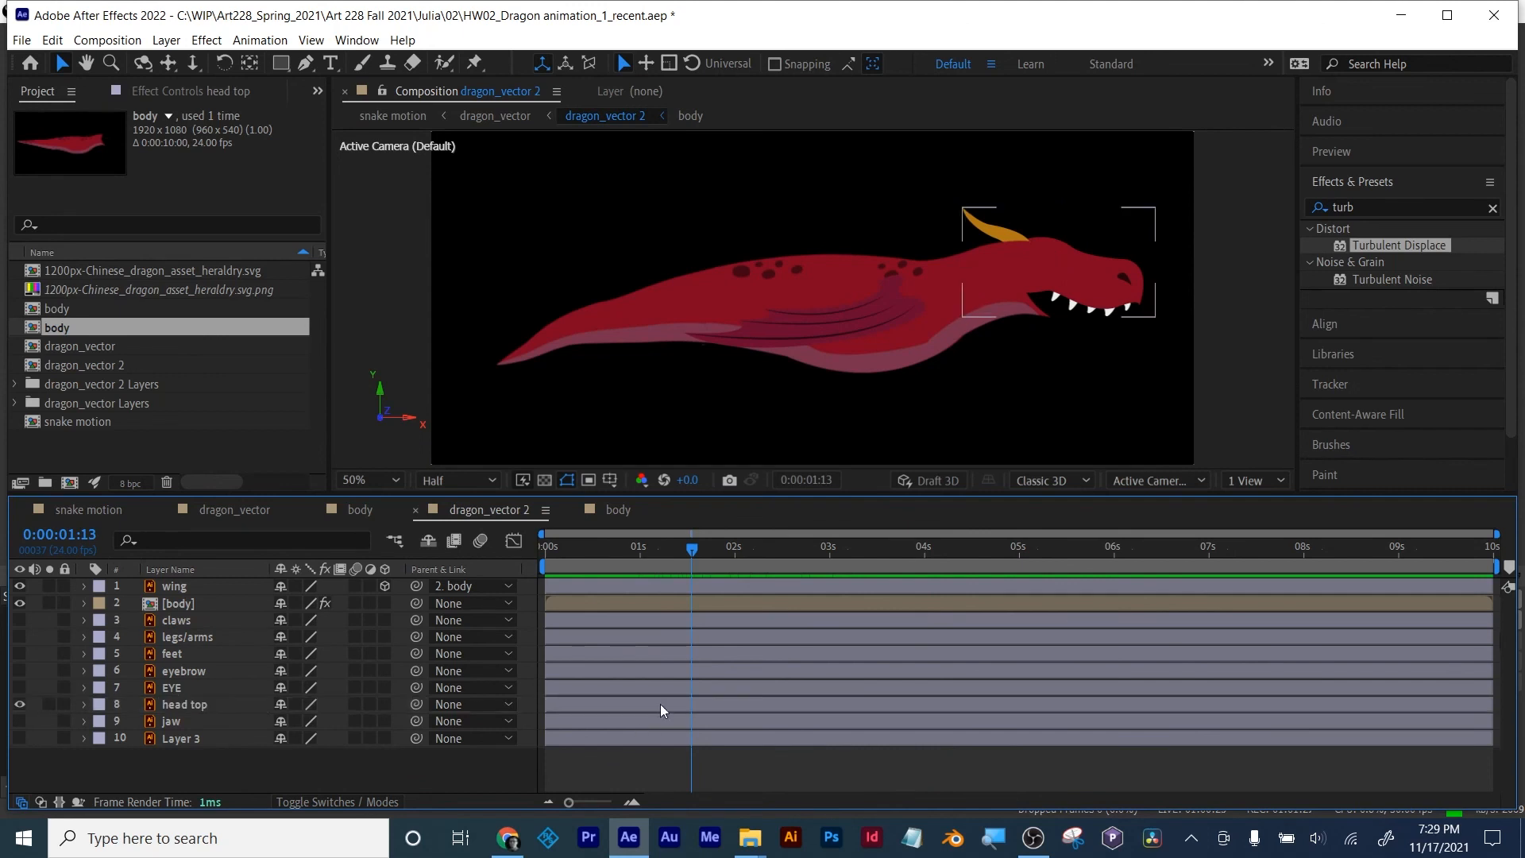
# Step: Solo the head top layer and move its anchor point to the back of the head where it meets the neck
pyautogui.click(170, 709)
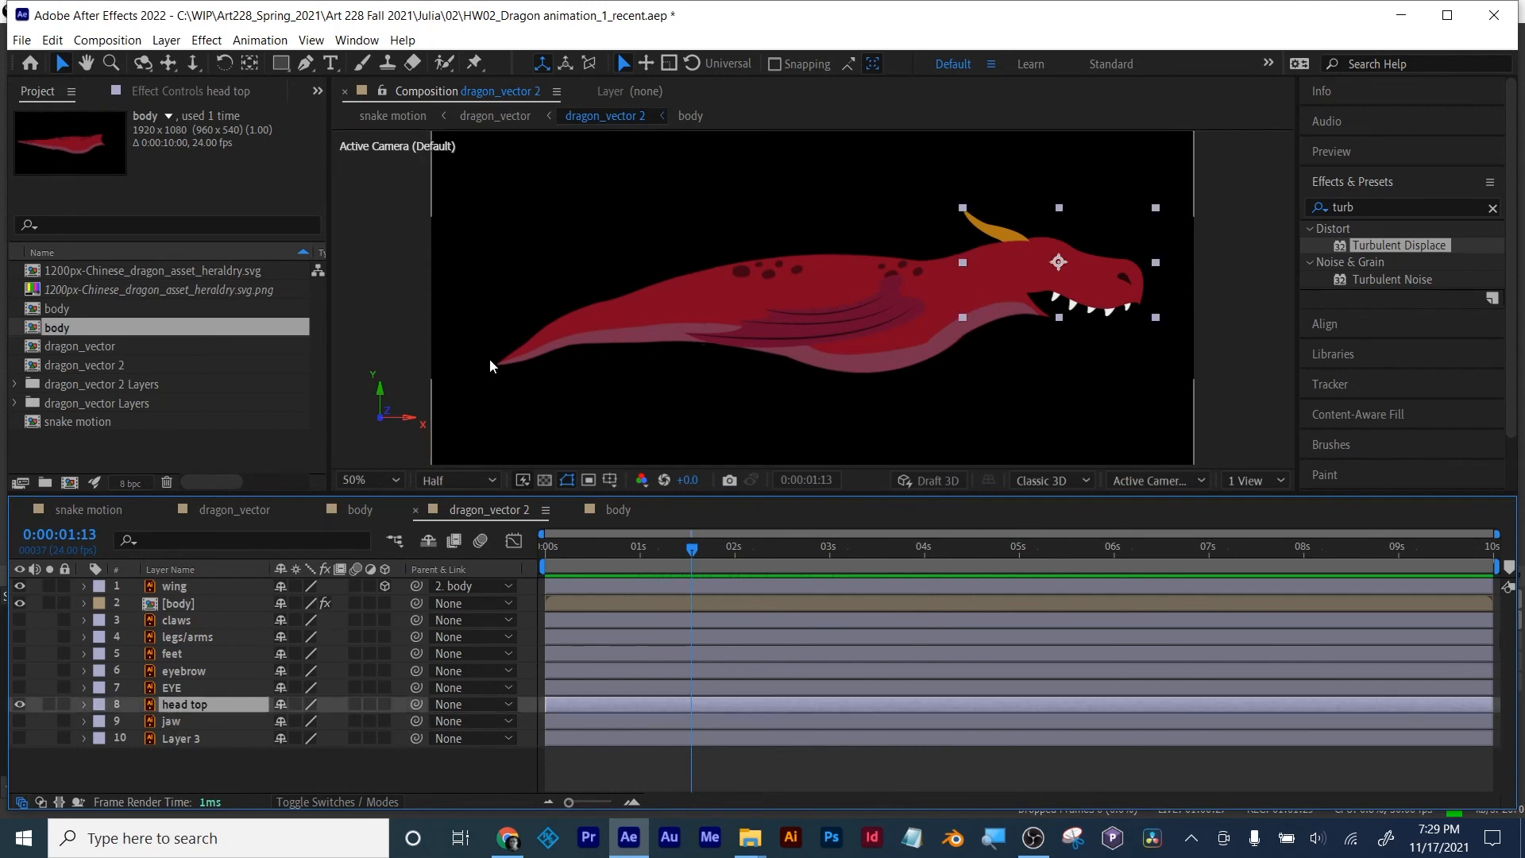
pyautogui.click(251, 64)
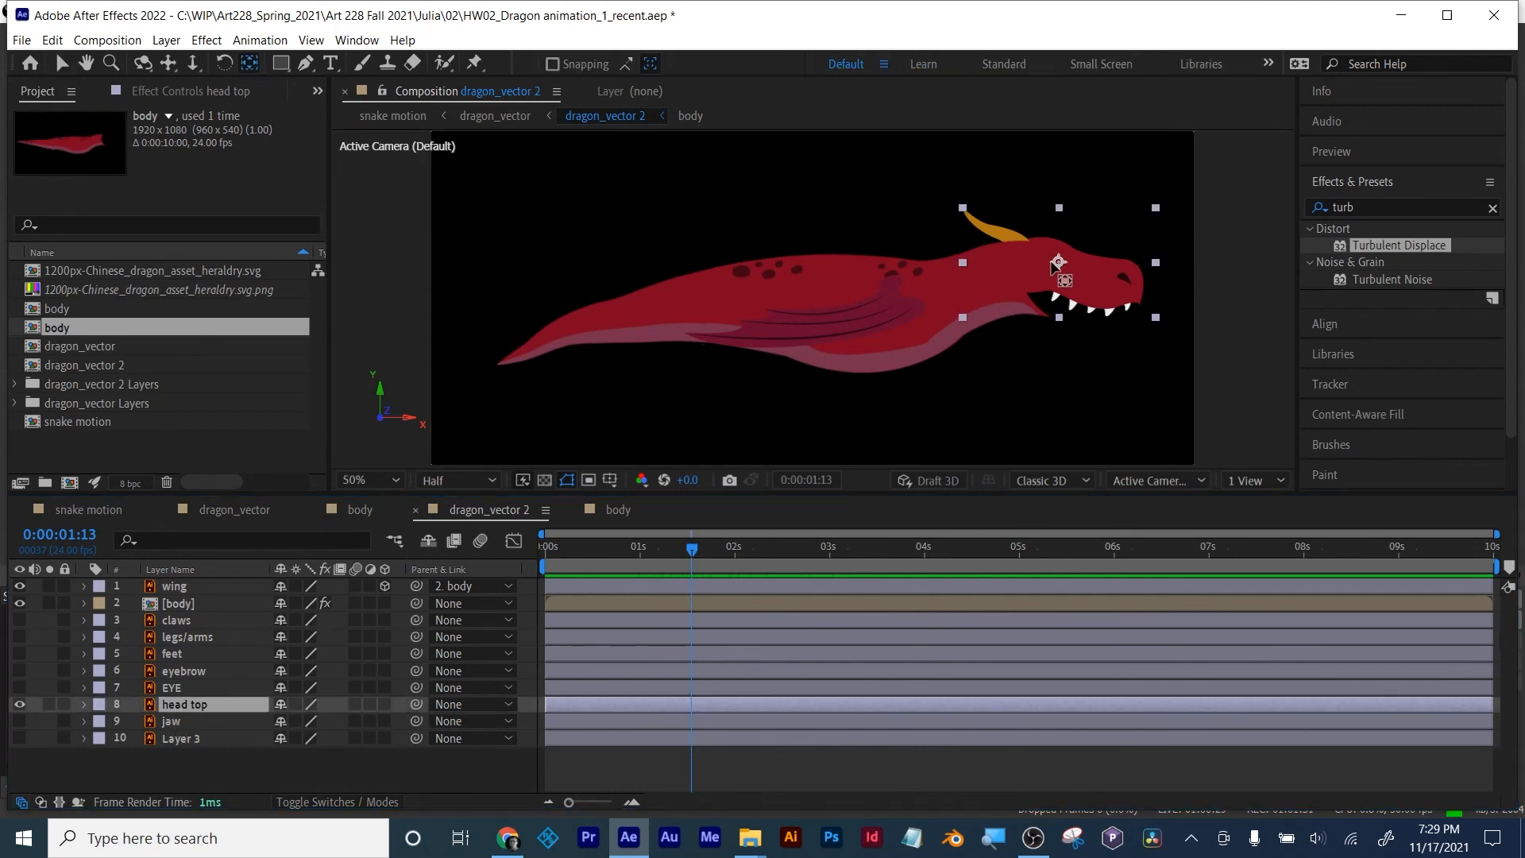
pyautogui.click(48, 705)
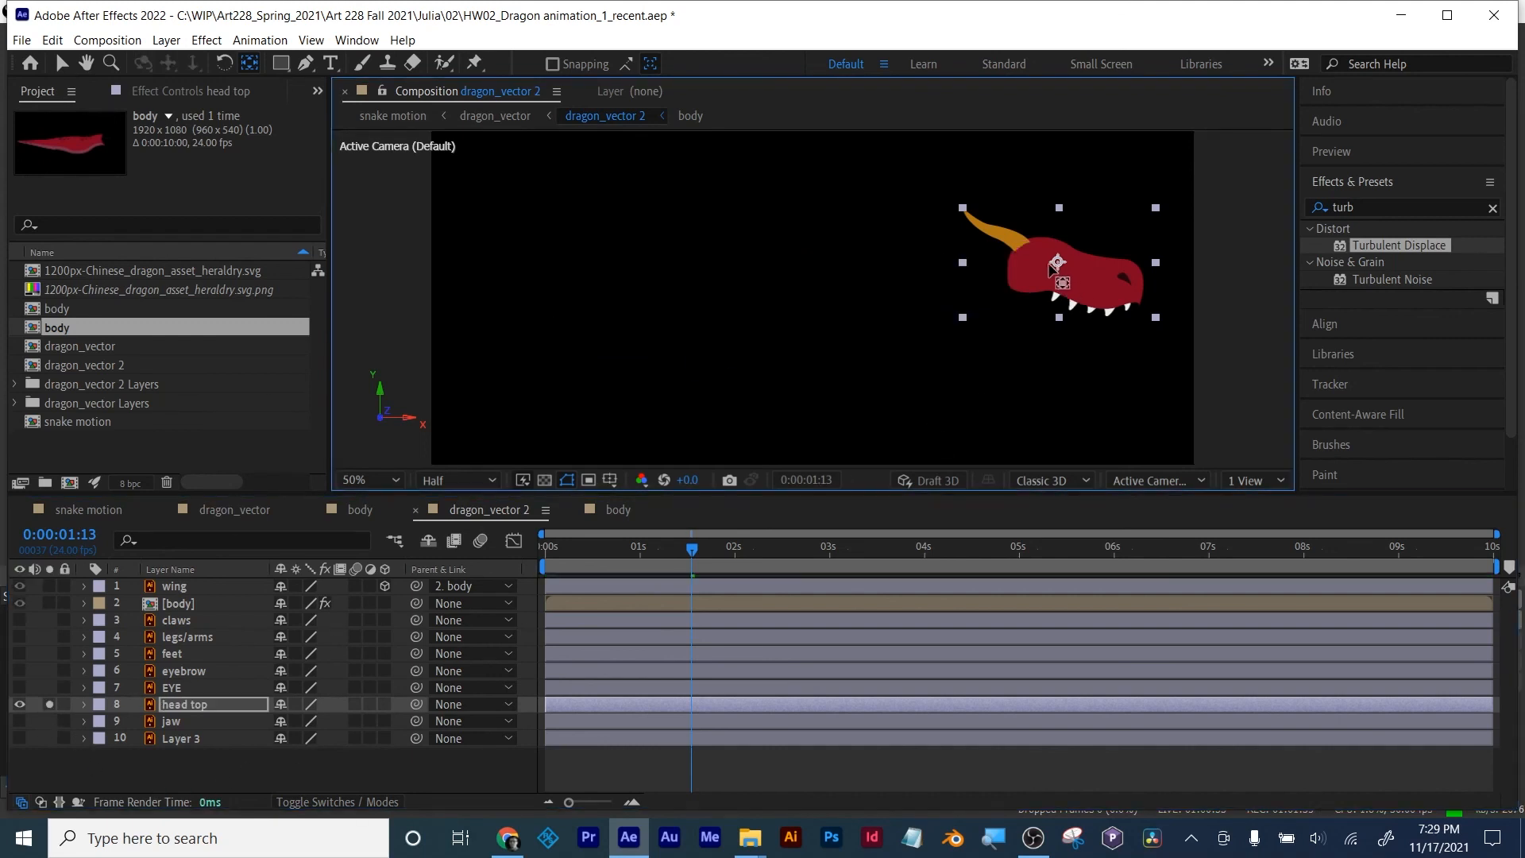
pyautogui.moveTo(1051, 267); pyautogui.dragTo(1013, 287)
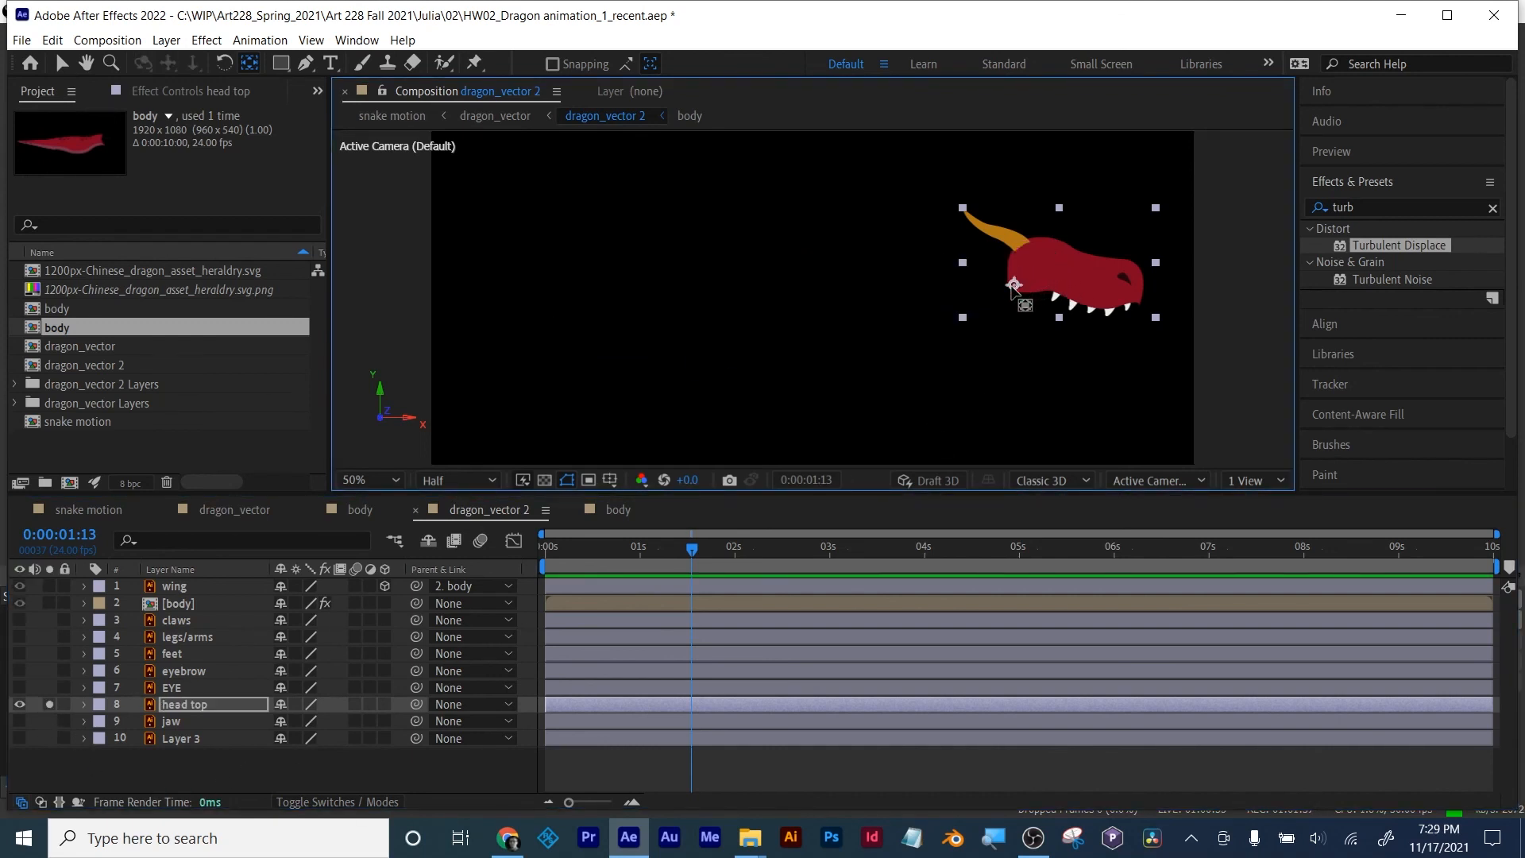
# Step: Turn off solo for the head top layer so the body and wing display together with it
pyautogui.click(49, 705)
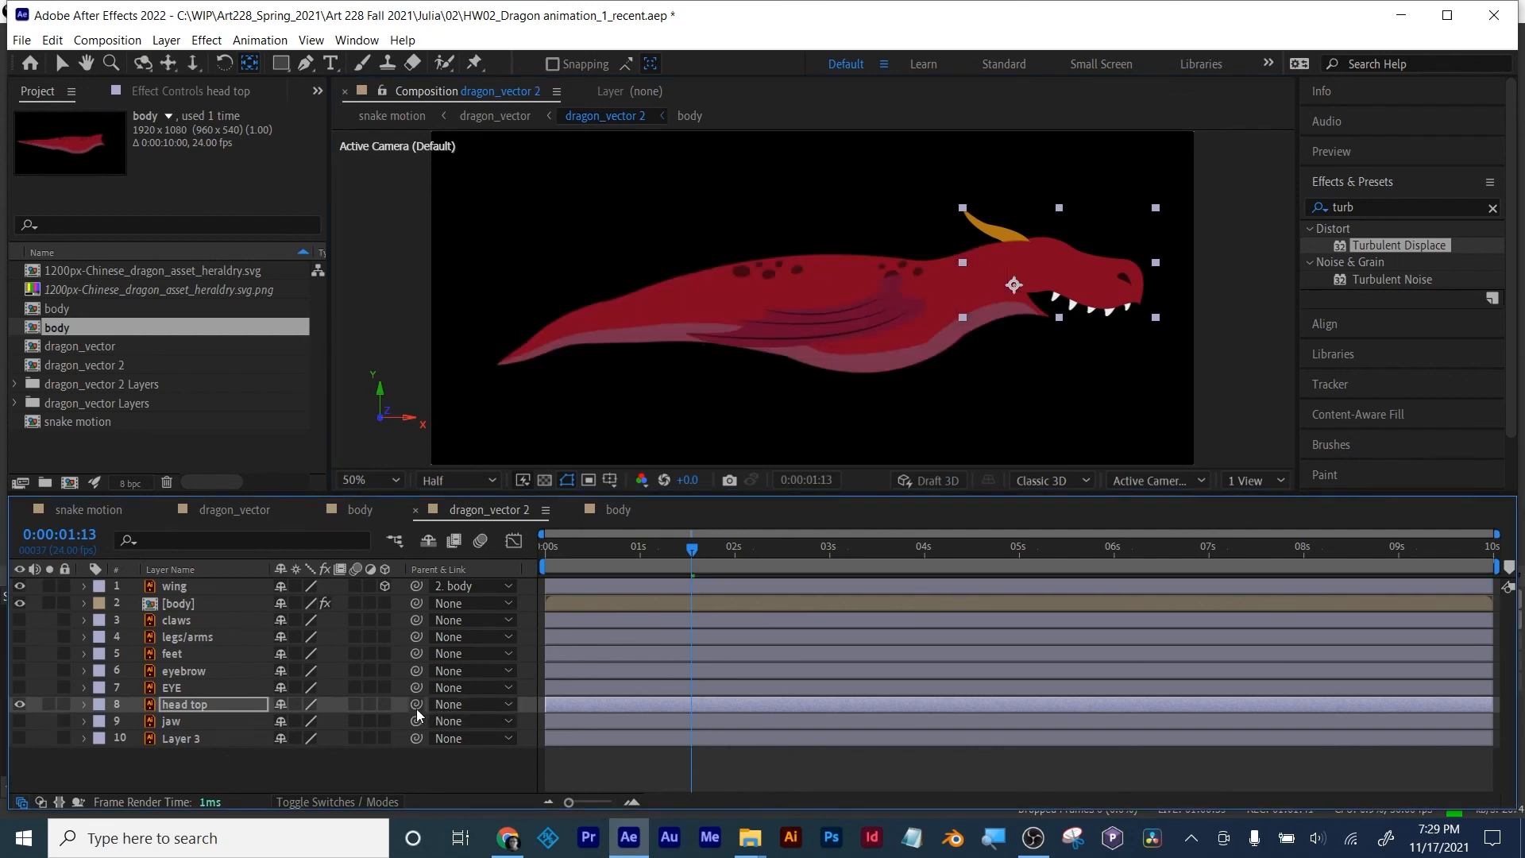
pyautogui.moveTo(416, 705); pyautogui.dragTo(199, 586)
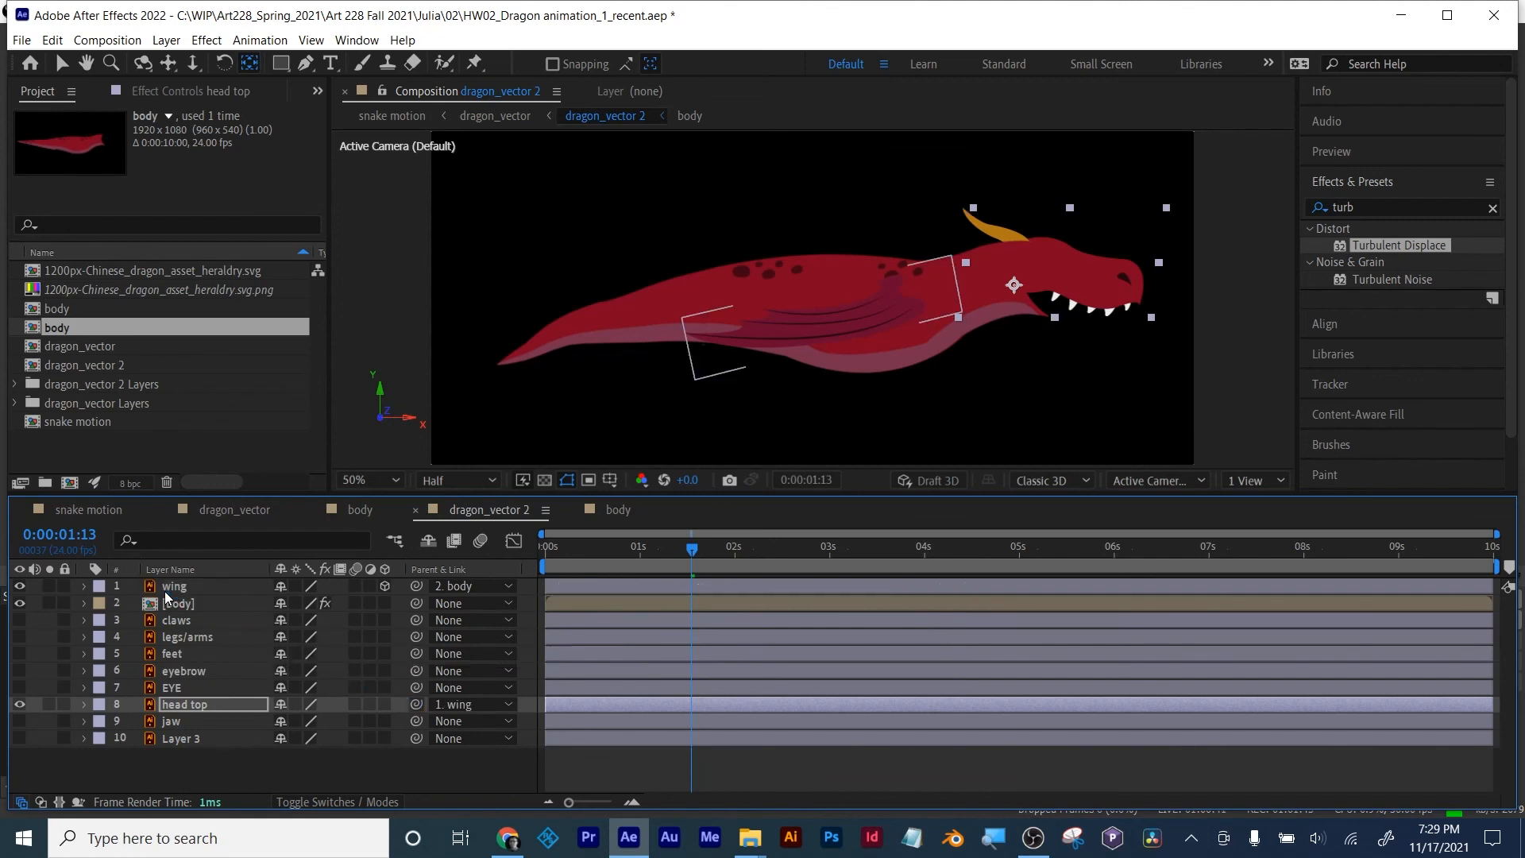
pyautogui.moveTo(556, 551); pyautogui.dragTo(918, 569)
pyautogui.hotkey('ctrl', 'z')
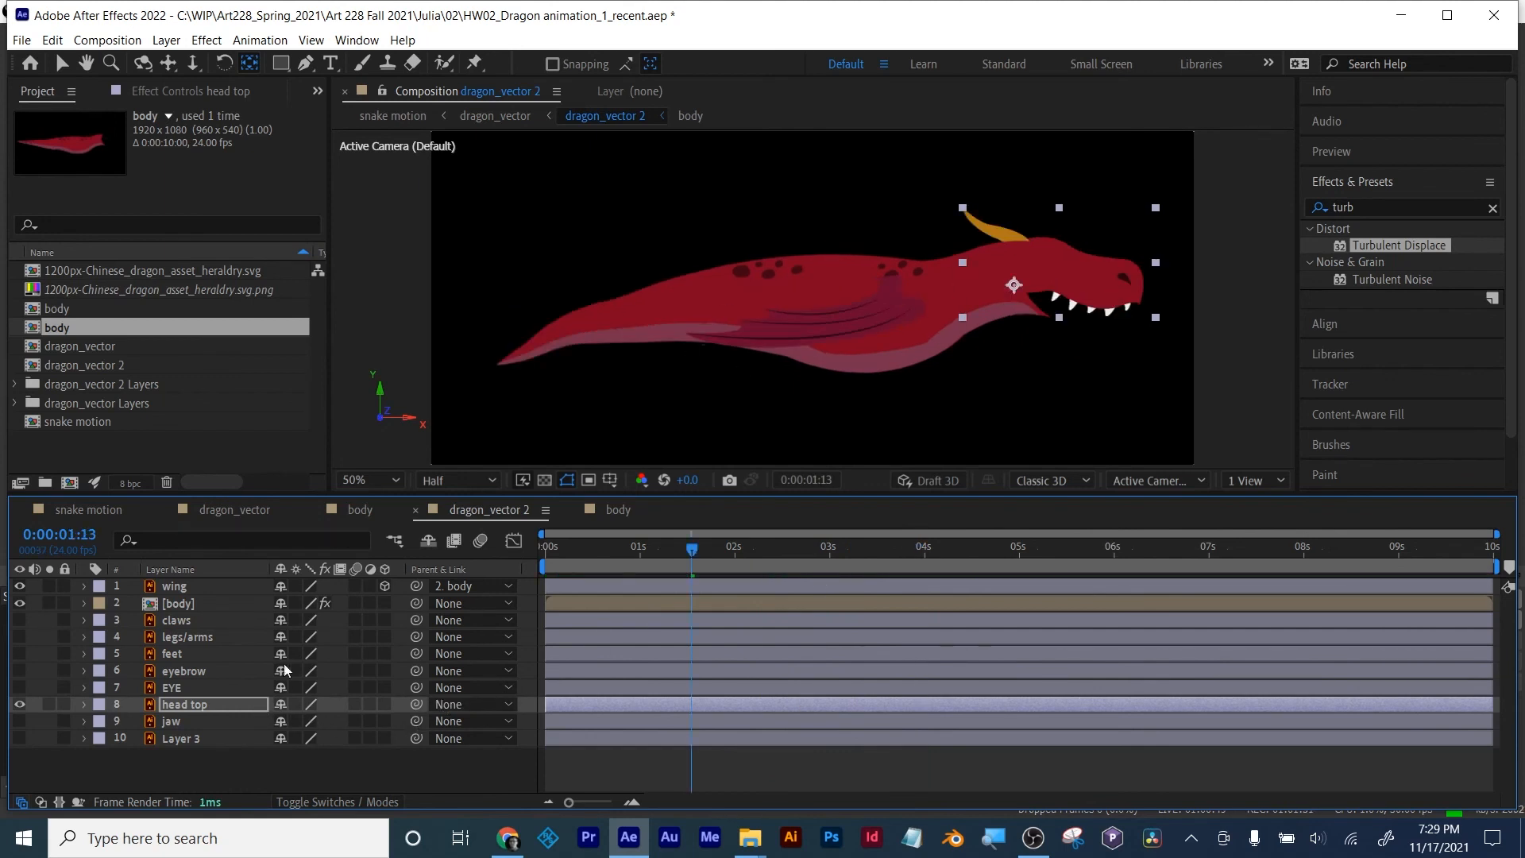
# Step: Add Position keyframes to the head top layer at the times of the wing's keyframes: 0:00, 1:00, 2:00 and 3:01
pyautogui.click(191, 590)
pyautogui.press('p')
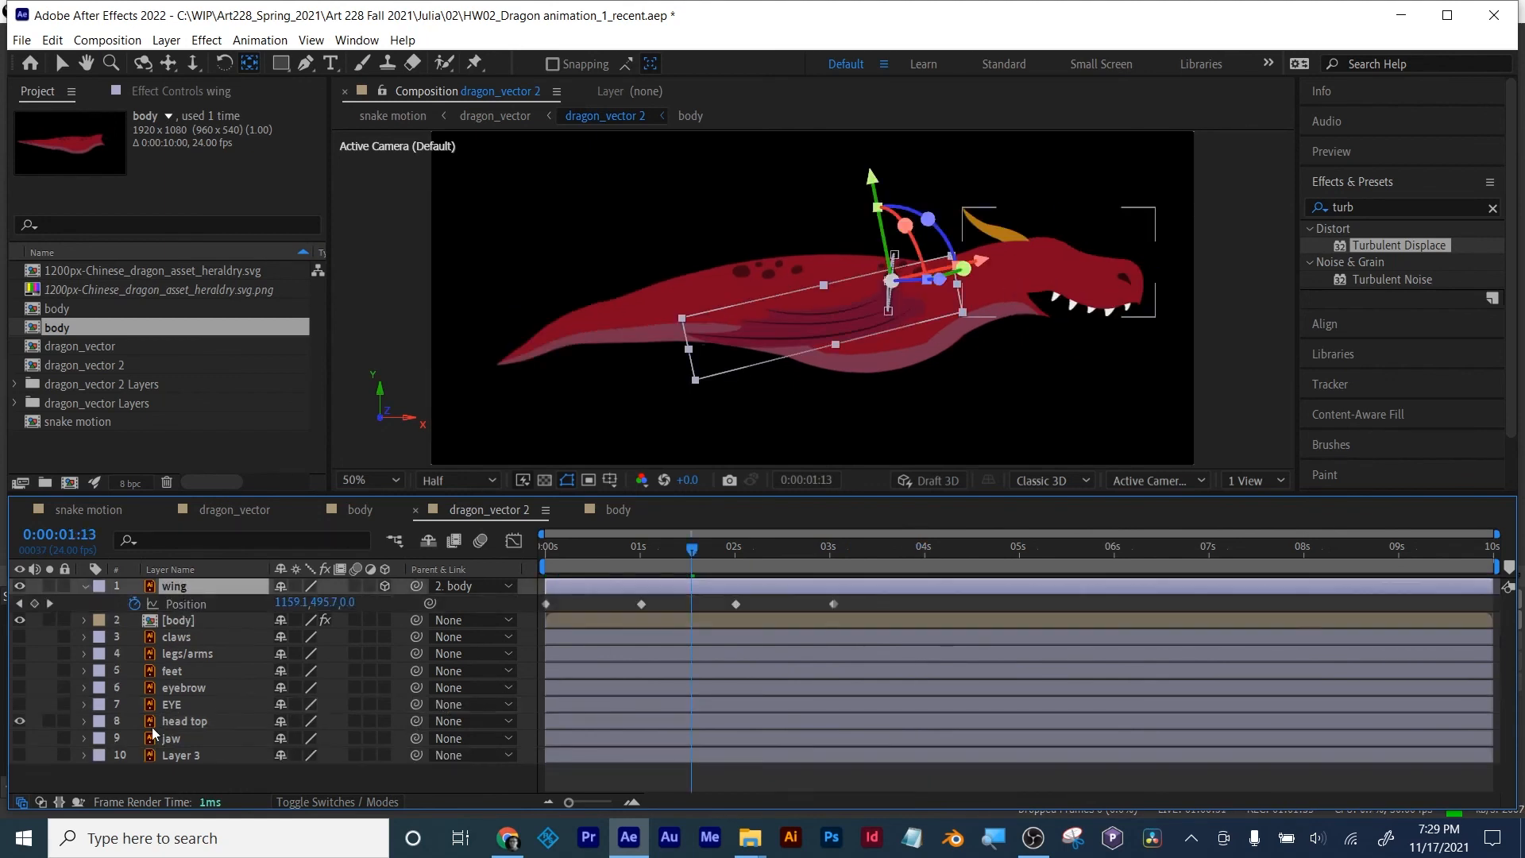
pyautogui.click(180, 719)
pyautogui.press('p')
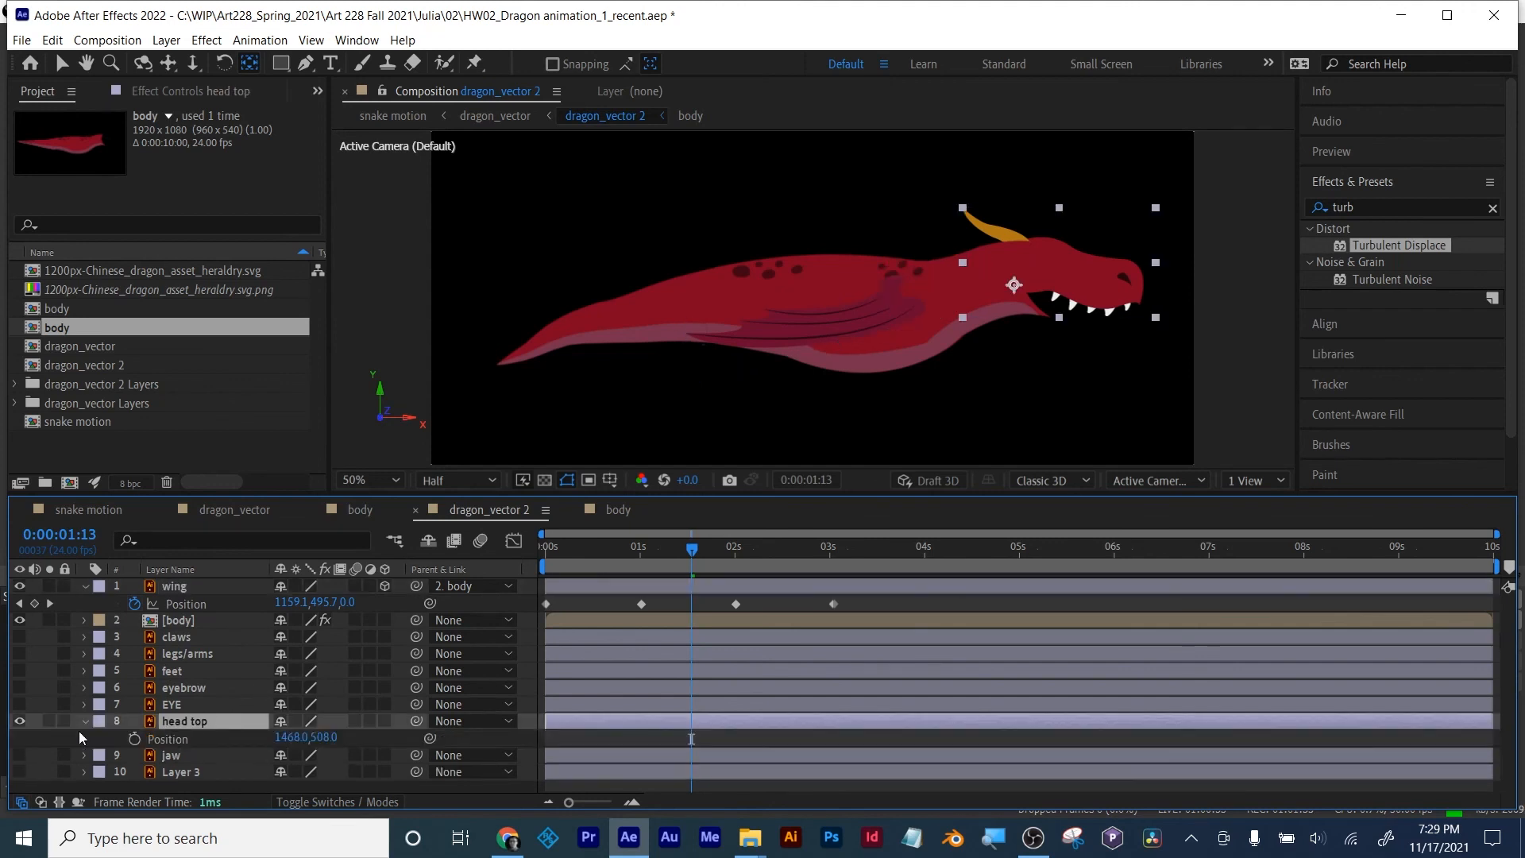
pyautogui.click(20, 603)
pyautogui.click(20, 603)
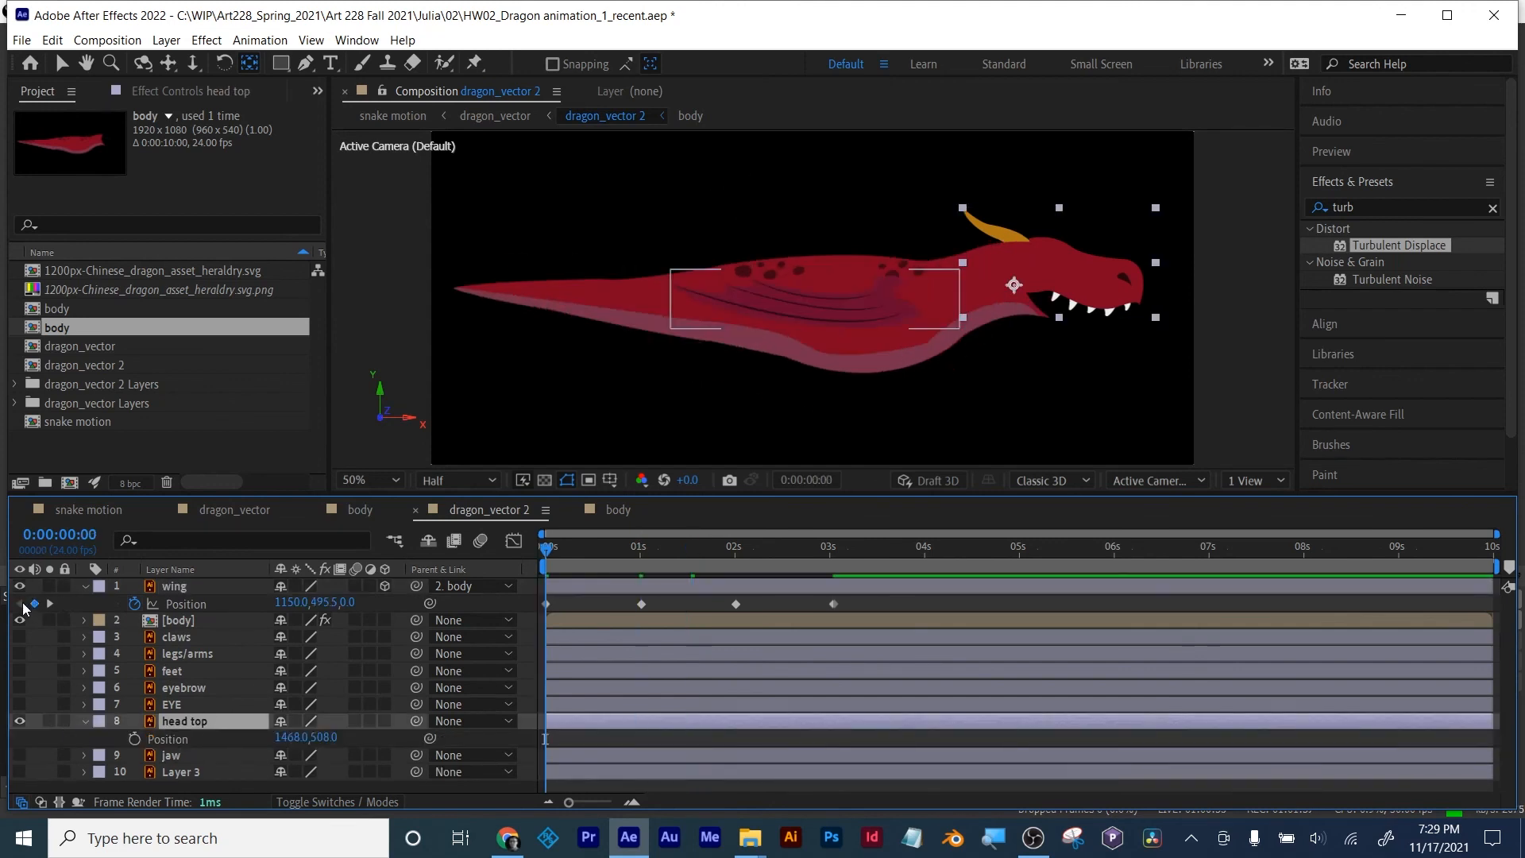
pyautogui.click(135, 740)
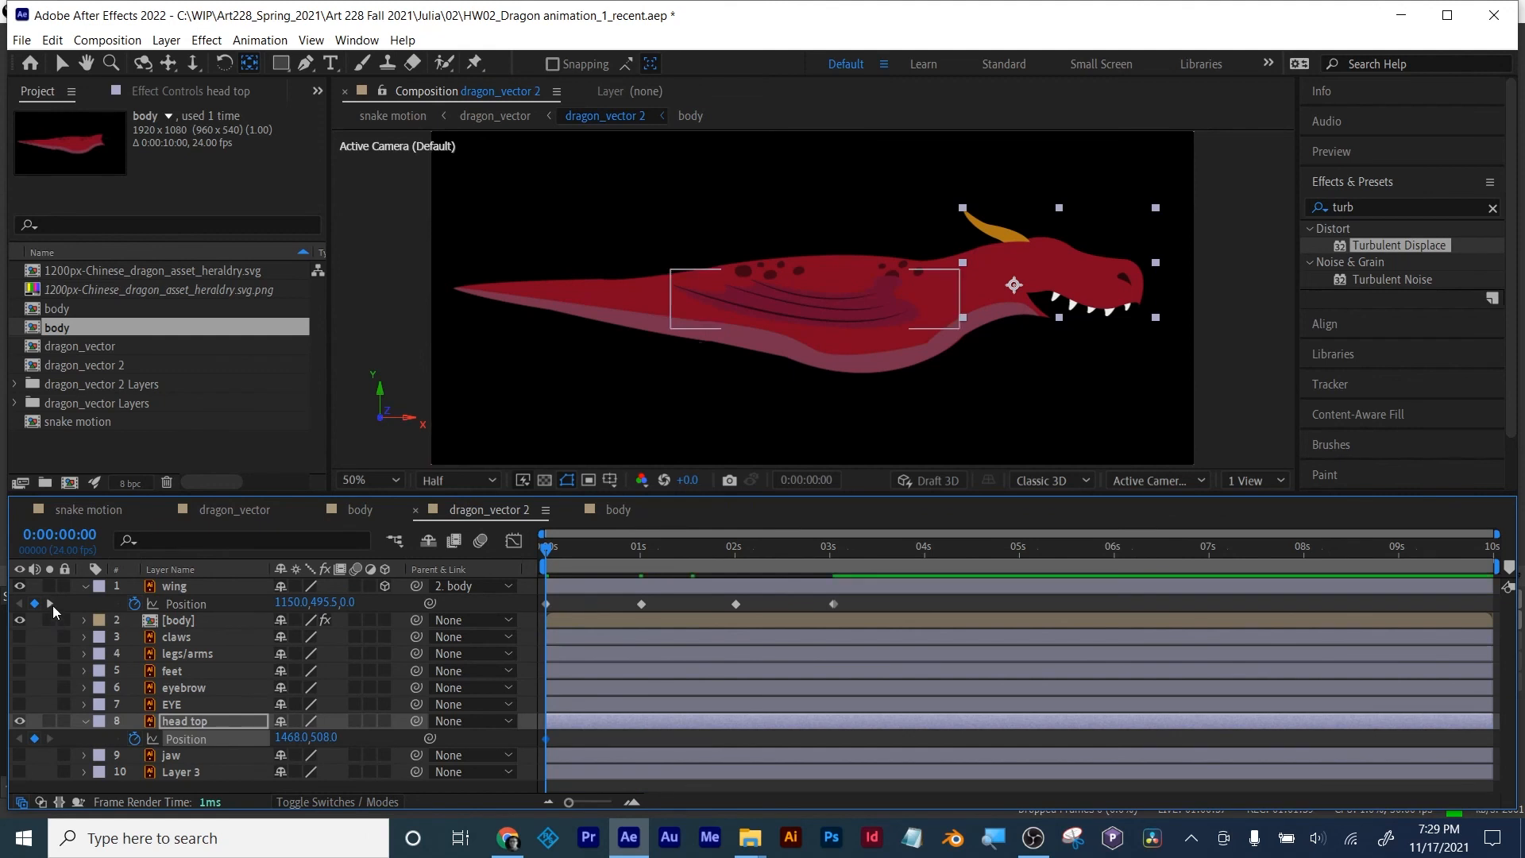
pyautogui.press('k')
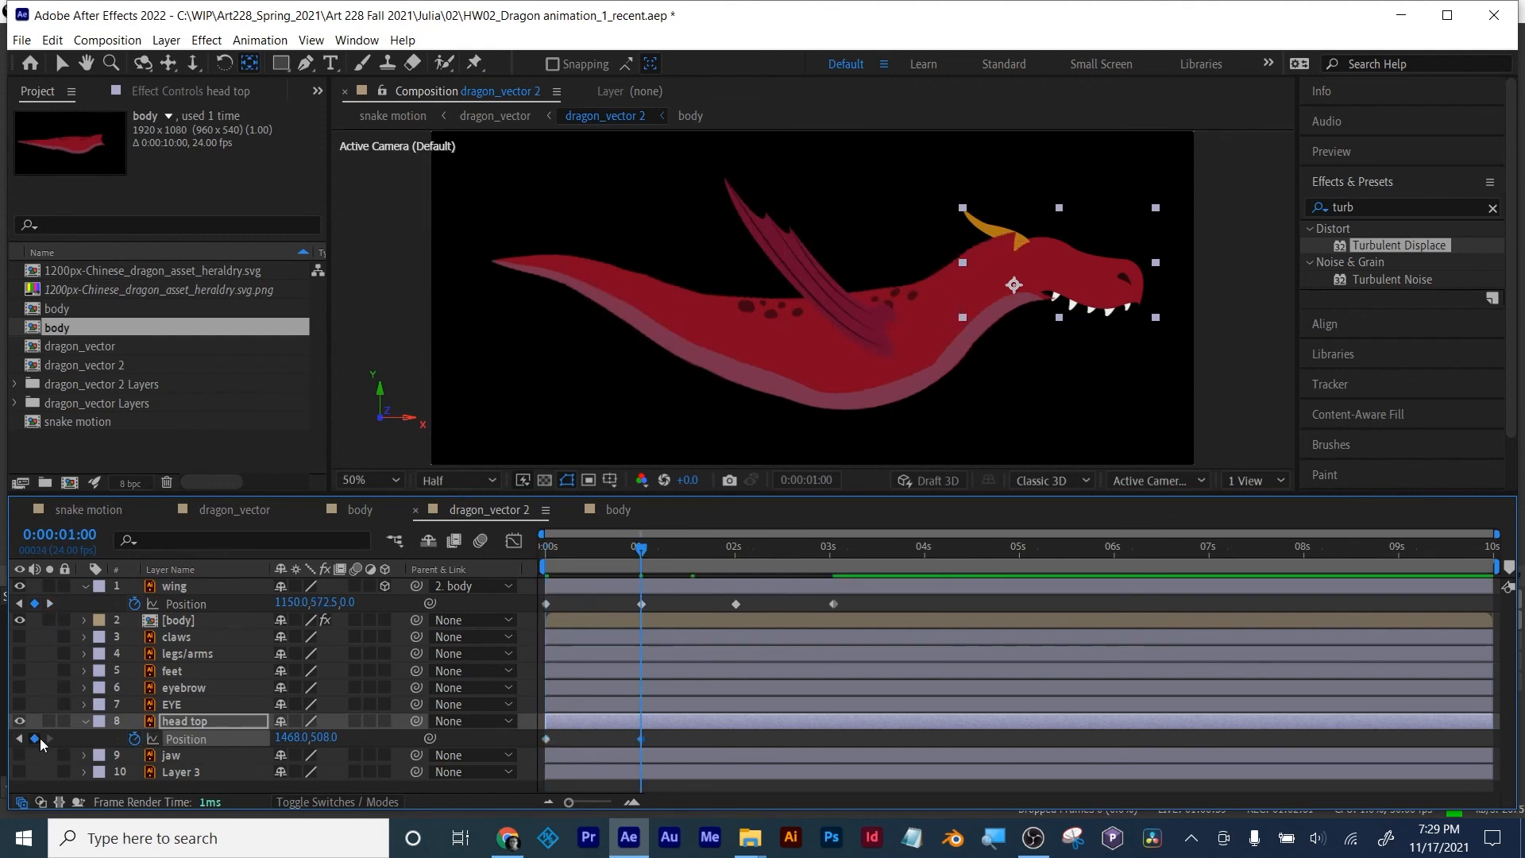
pyautogui.click(51, 604)
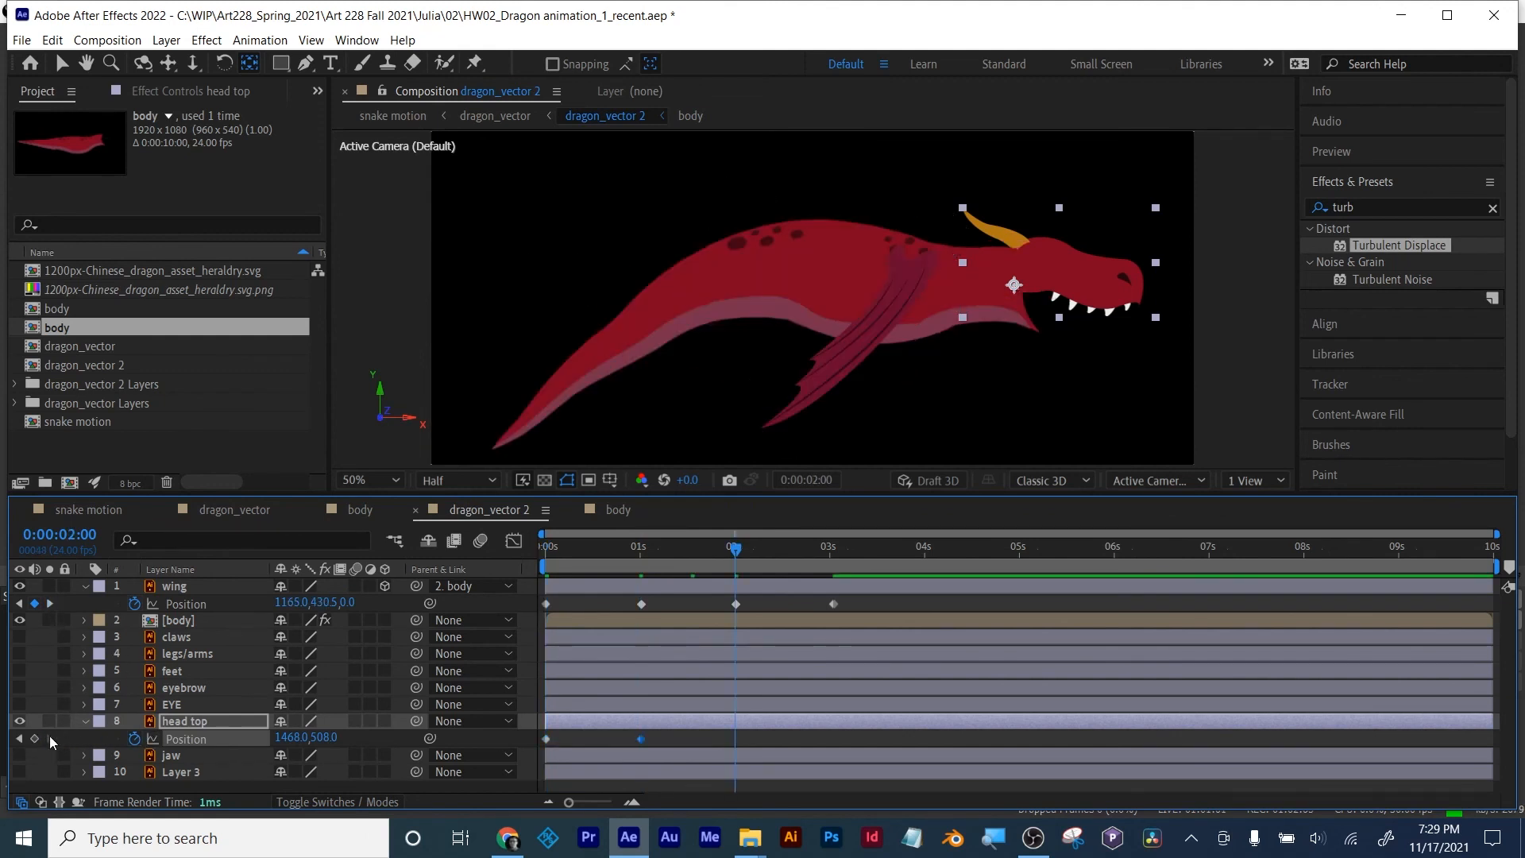
pyautogui.click(34, 737)
pyautogui.click(50, 602)
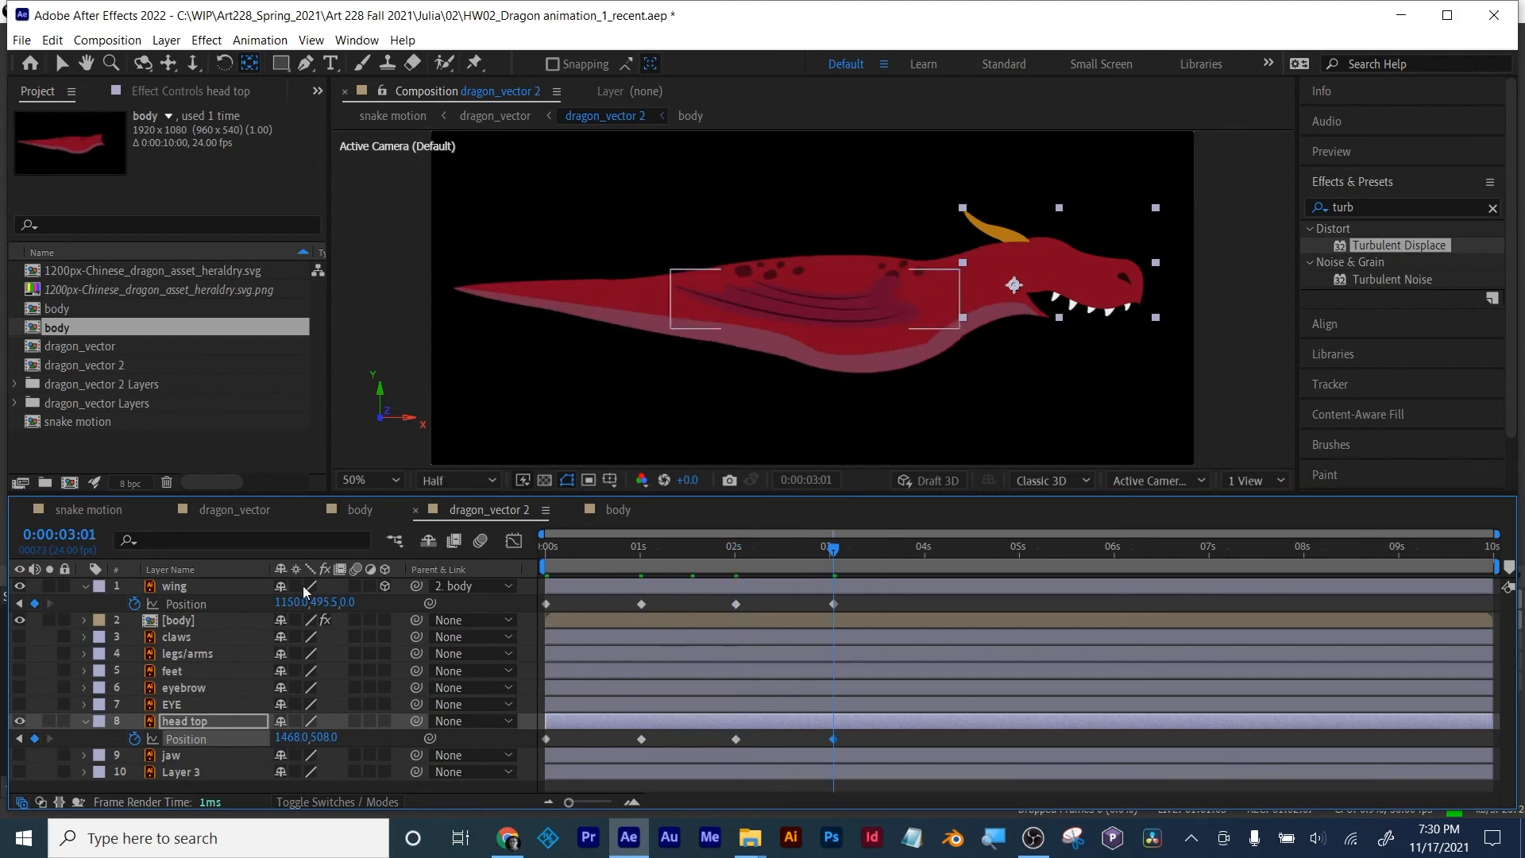
# Step: Add 0° Rotation keyframes to the head top layer at 0:00, 1:00, 2:00 and 3:01, alongside its Position keyframes
pyautogui.press('Home')
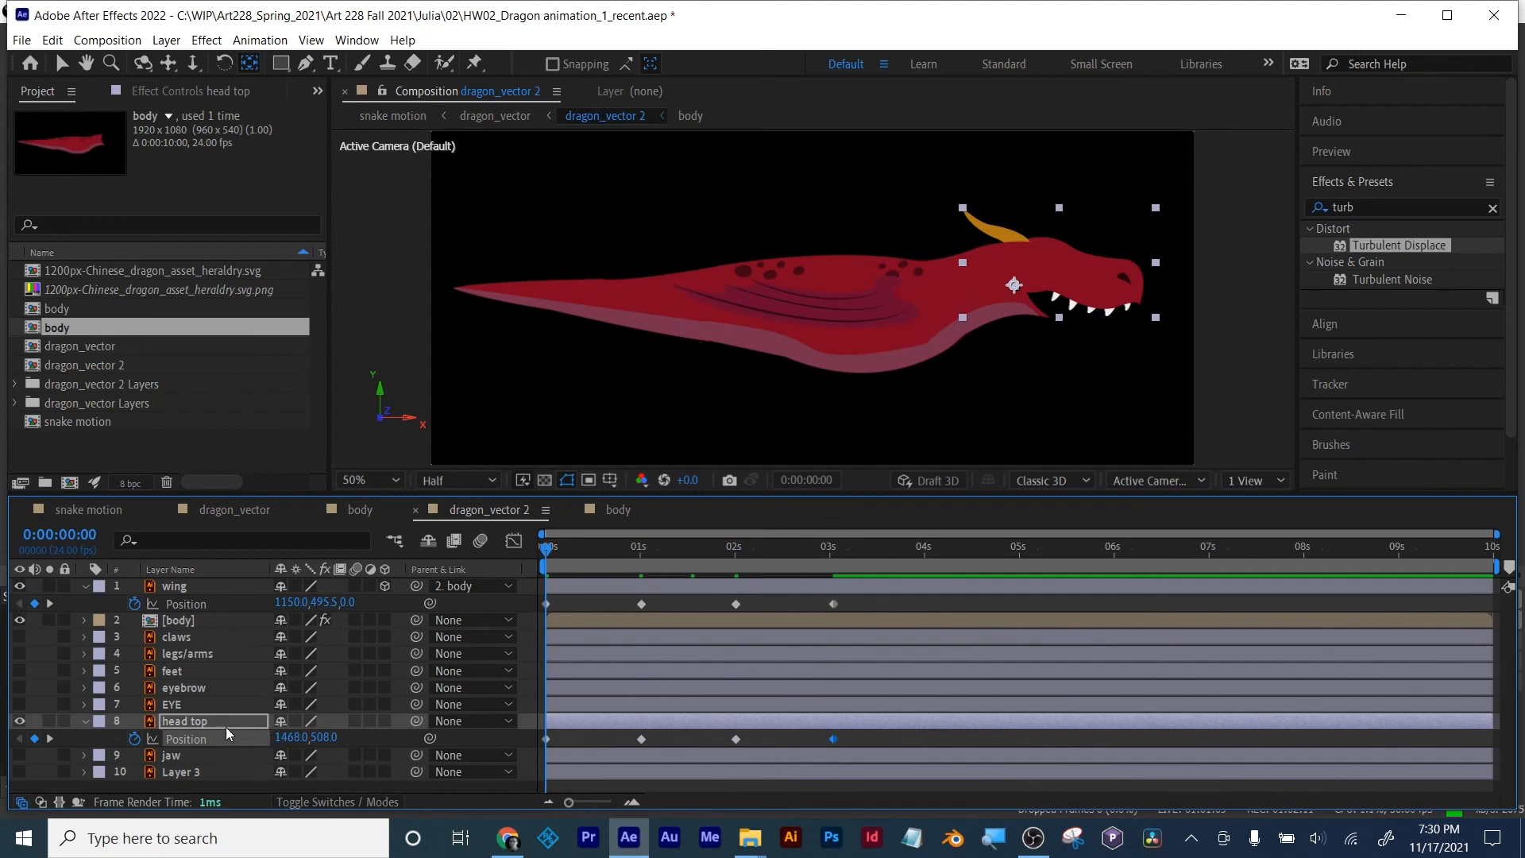
pyautogui.click(202, 721)
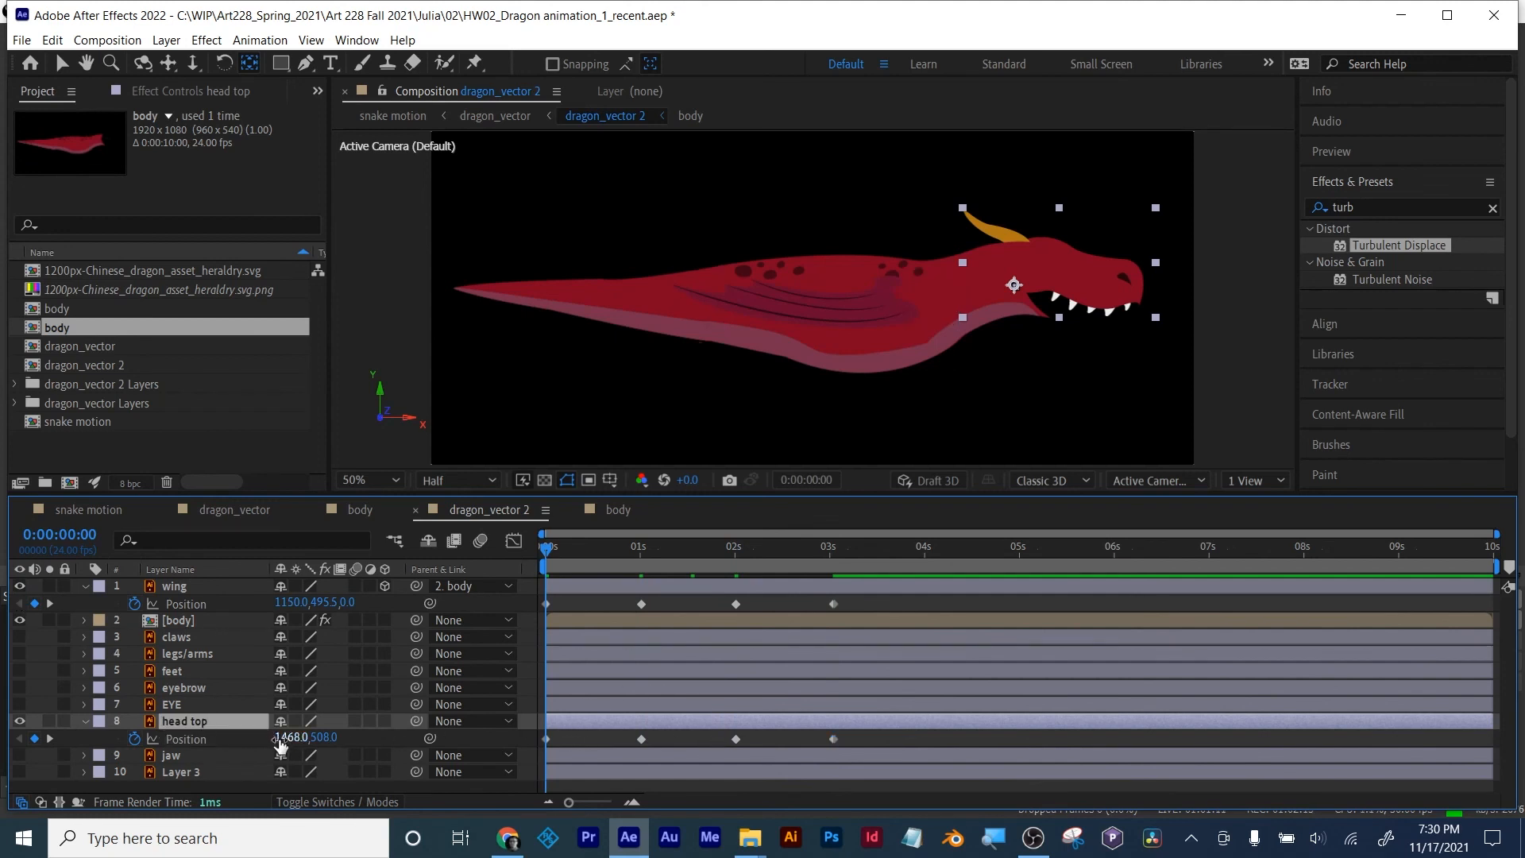
pyautogui.hotkey('shift', 'r')
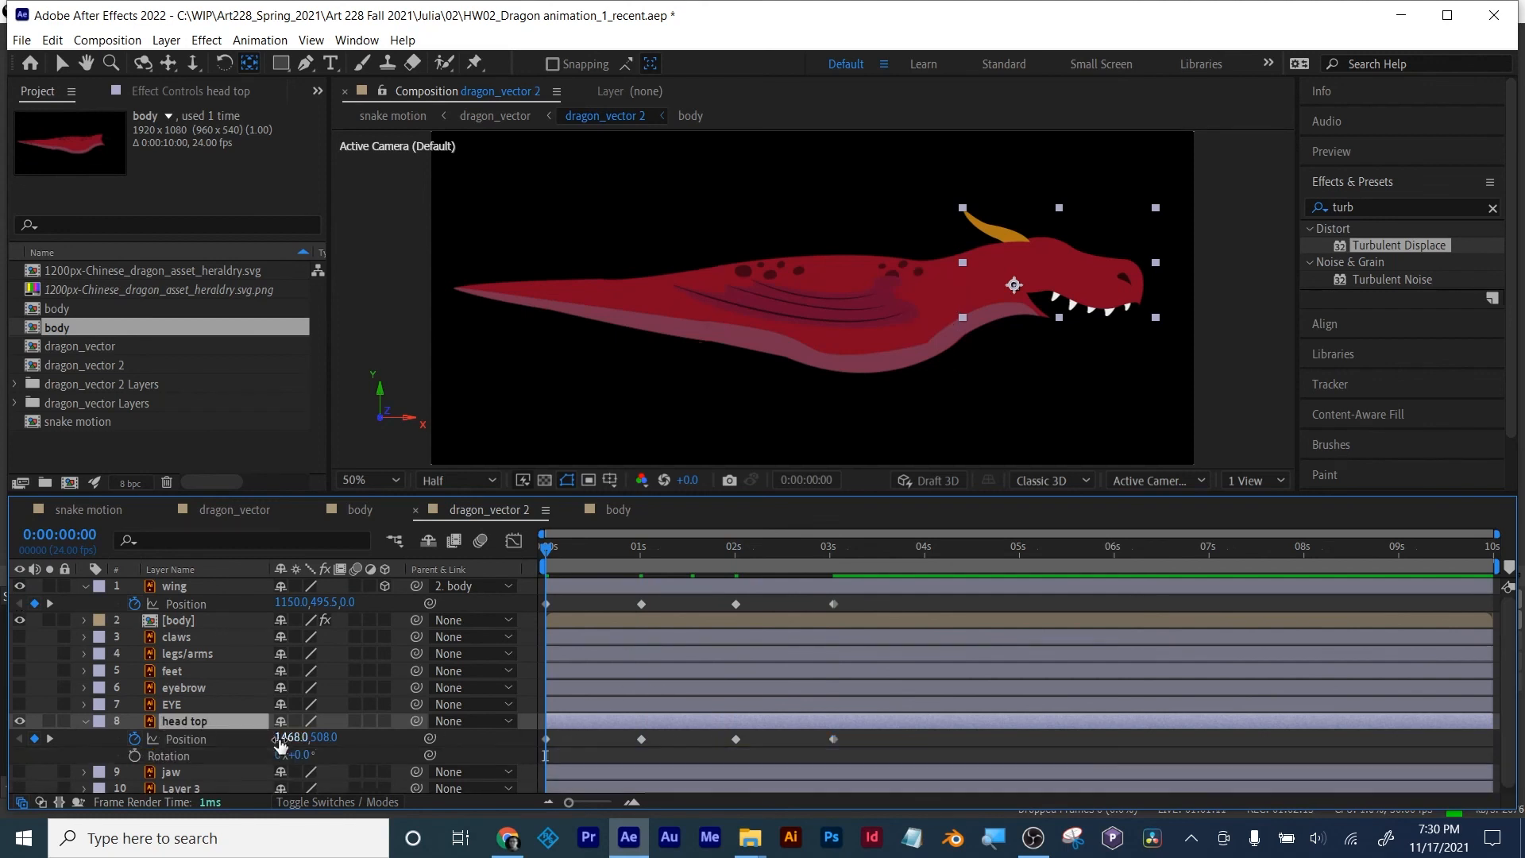
pyautogui.click(132, 756)
pyautogui.click(50, 739)
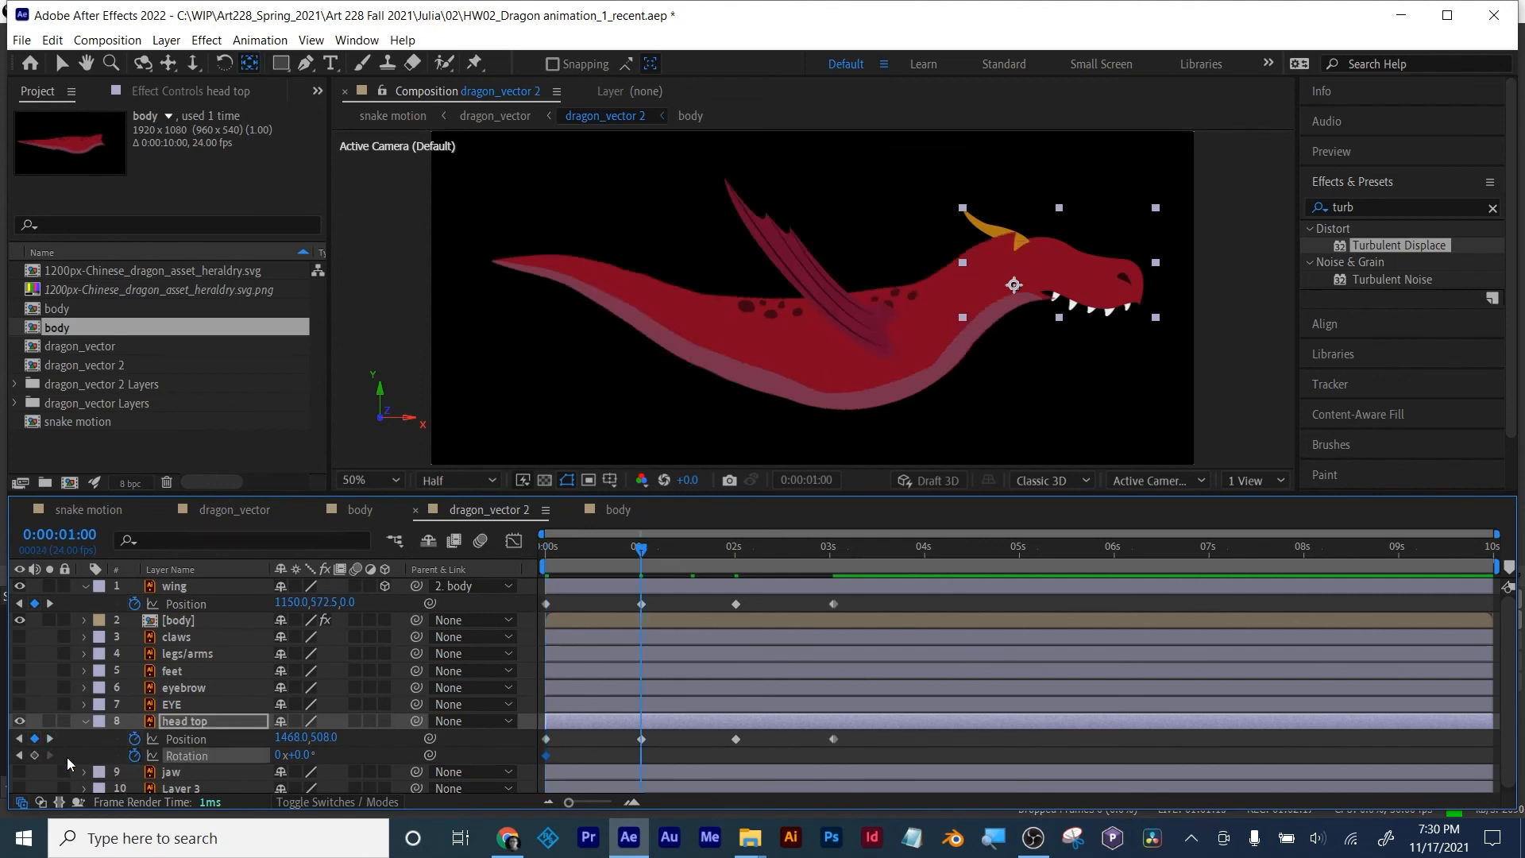
pyautogui.click(35, 755)
pyautogui.click(51, 738)
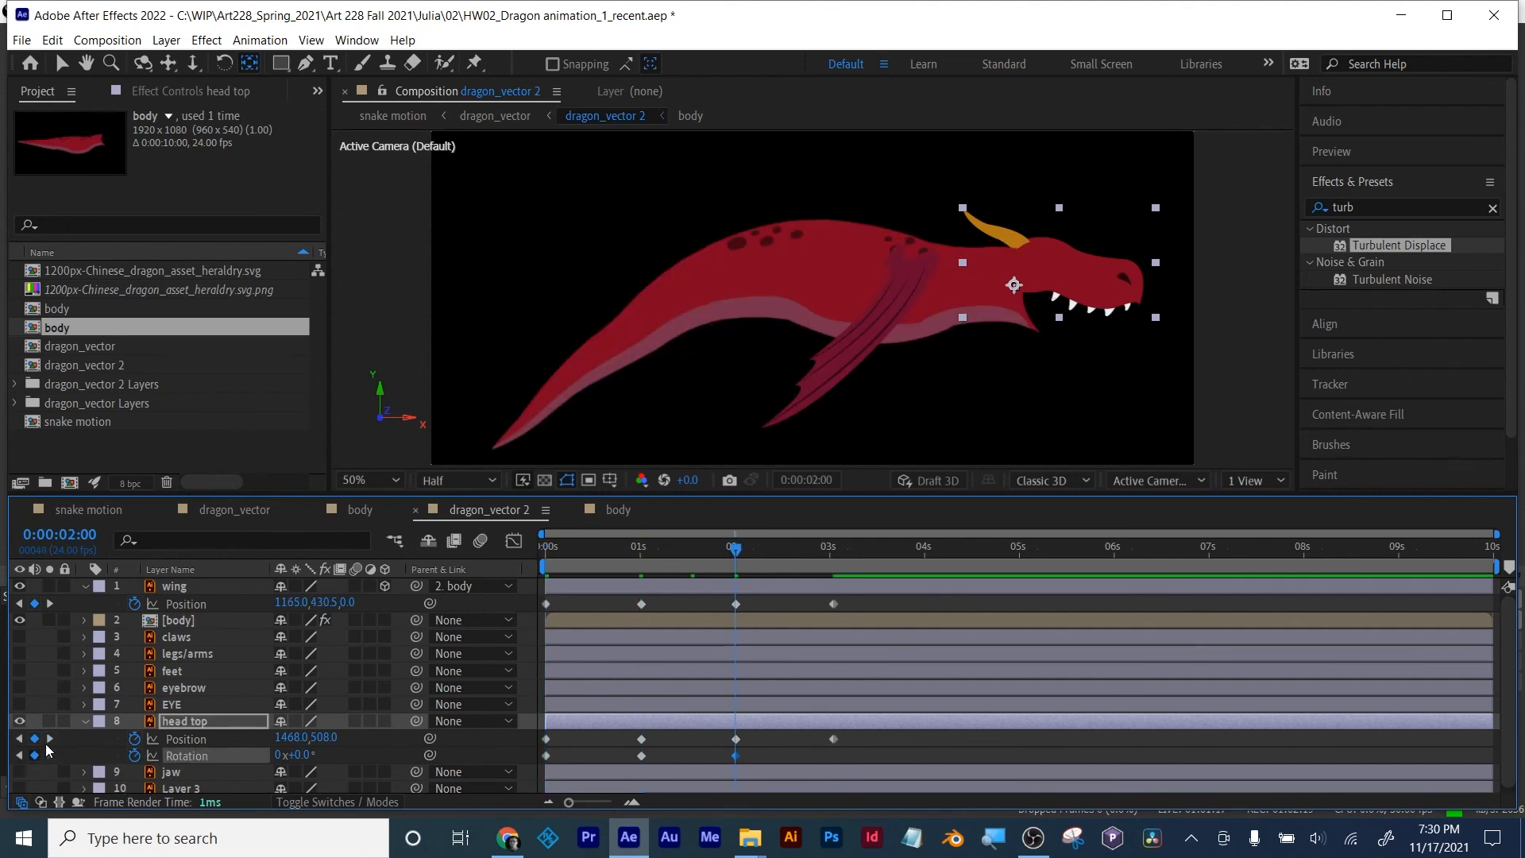
pyautogui.click(48, 739)
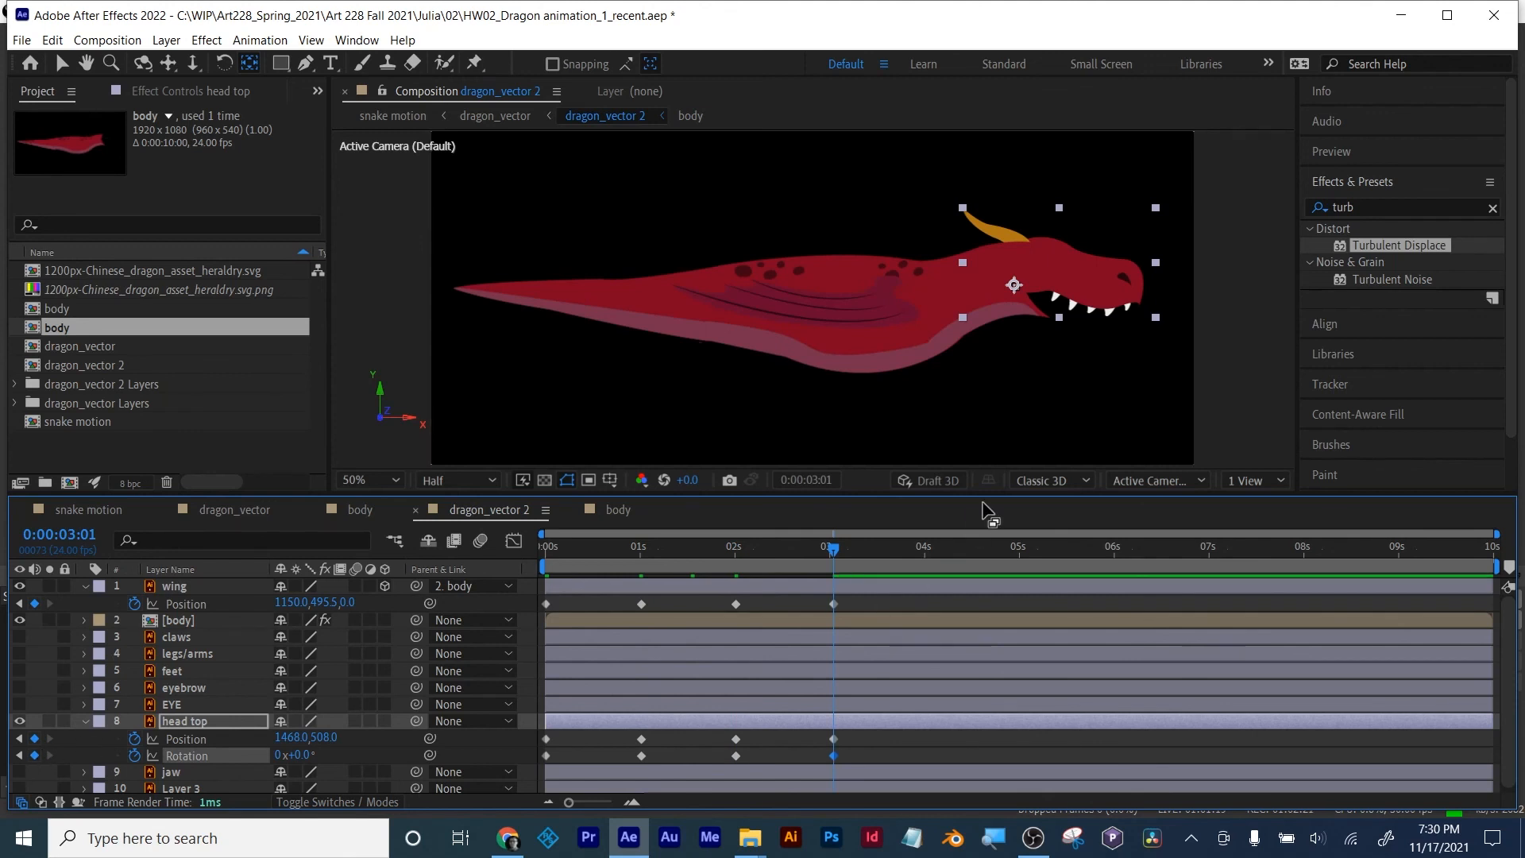
# Step: Set the head top layer's Y position to 462 at 1:00 and 517 at 2:00 to follow the neck
pyautogui.moveTo(830, 548); pyautogui.dragTo(515, 577)
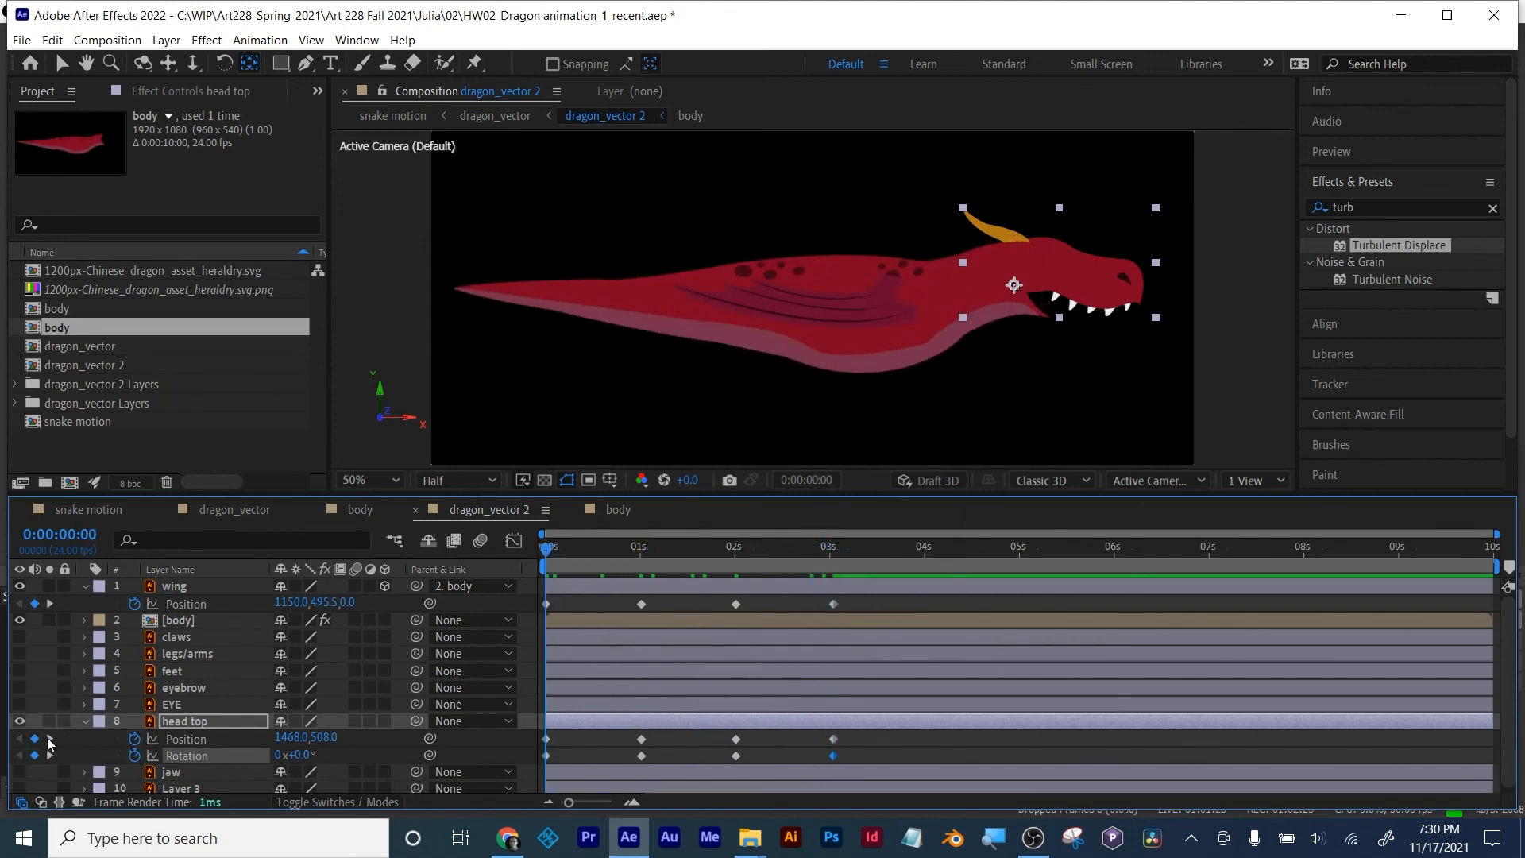
pyautogui.click(48, 739)
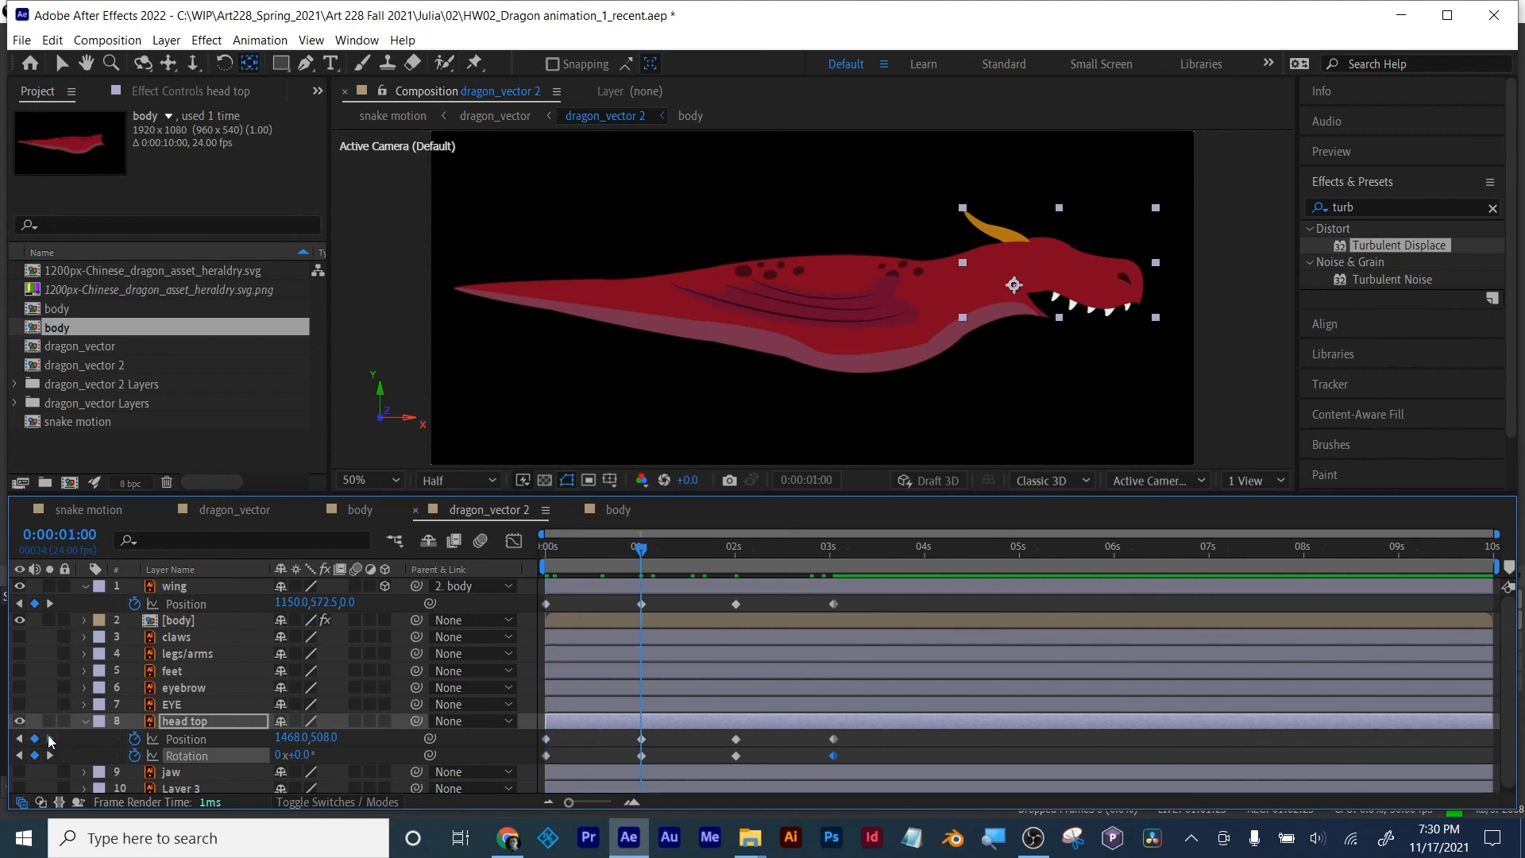
pyautogui.click(642, 740)
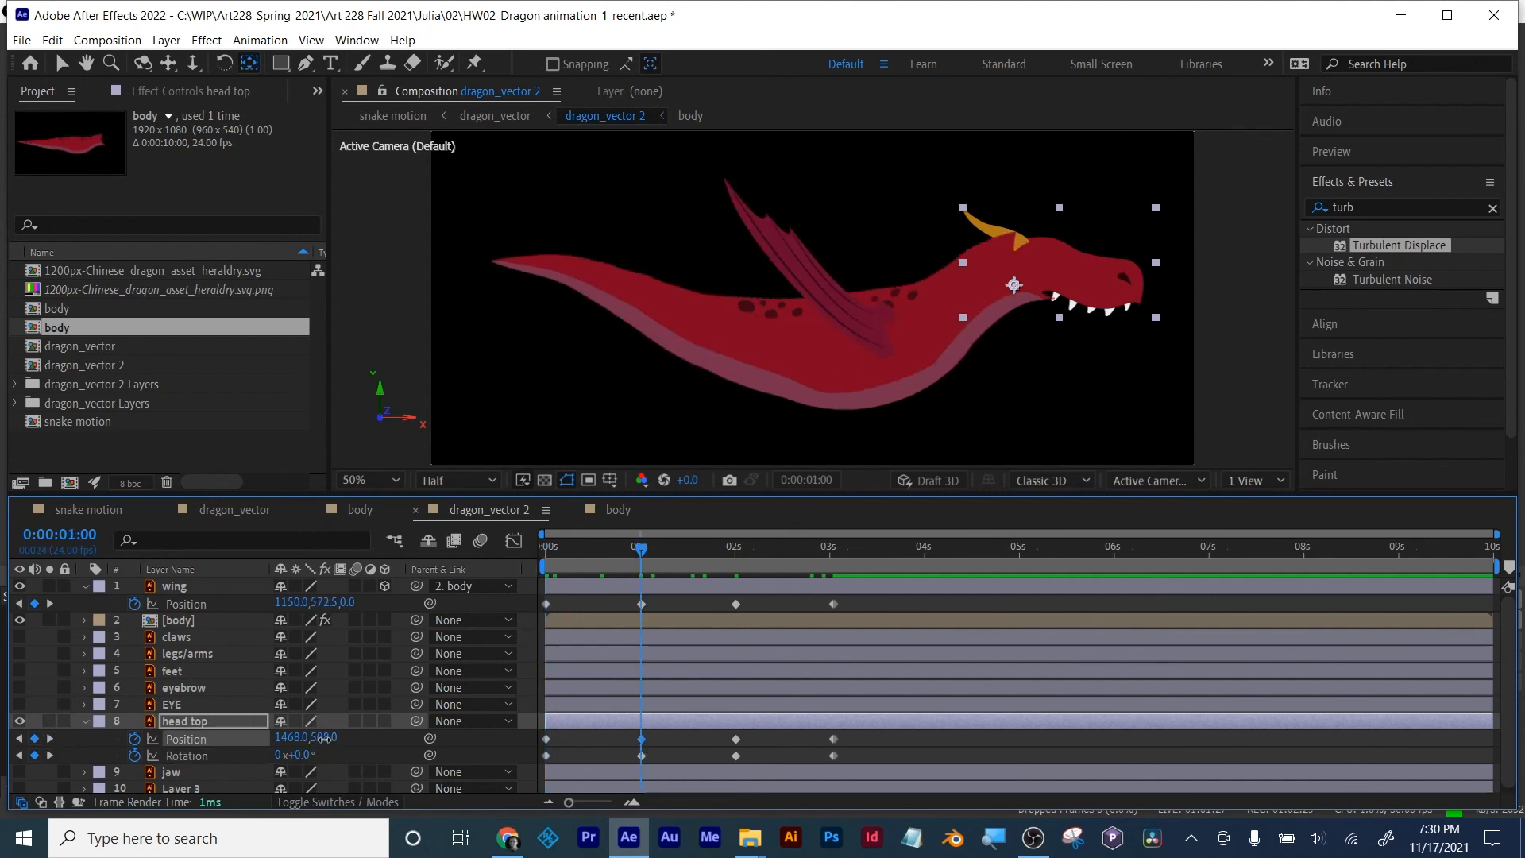
pyautogui.moveTo(321, 737); pyautogui.dragTo(277, 738)
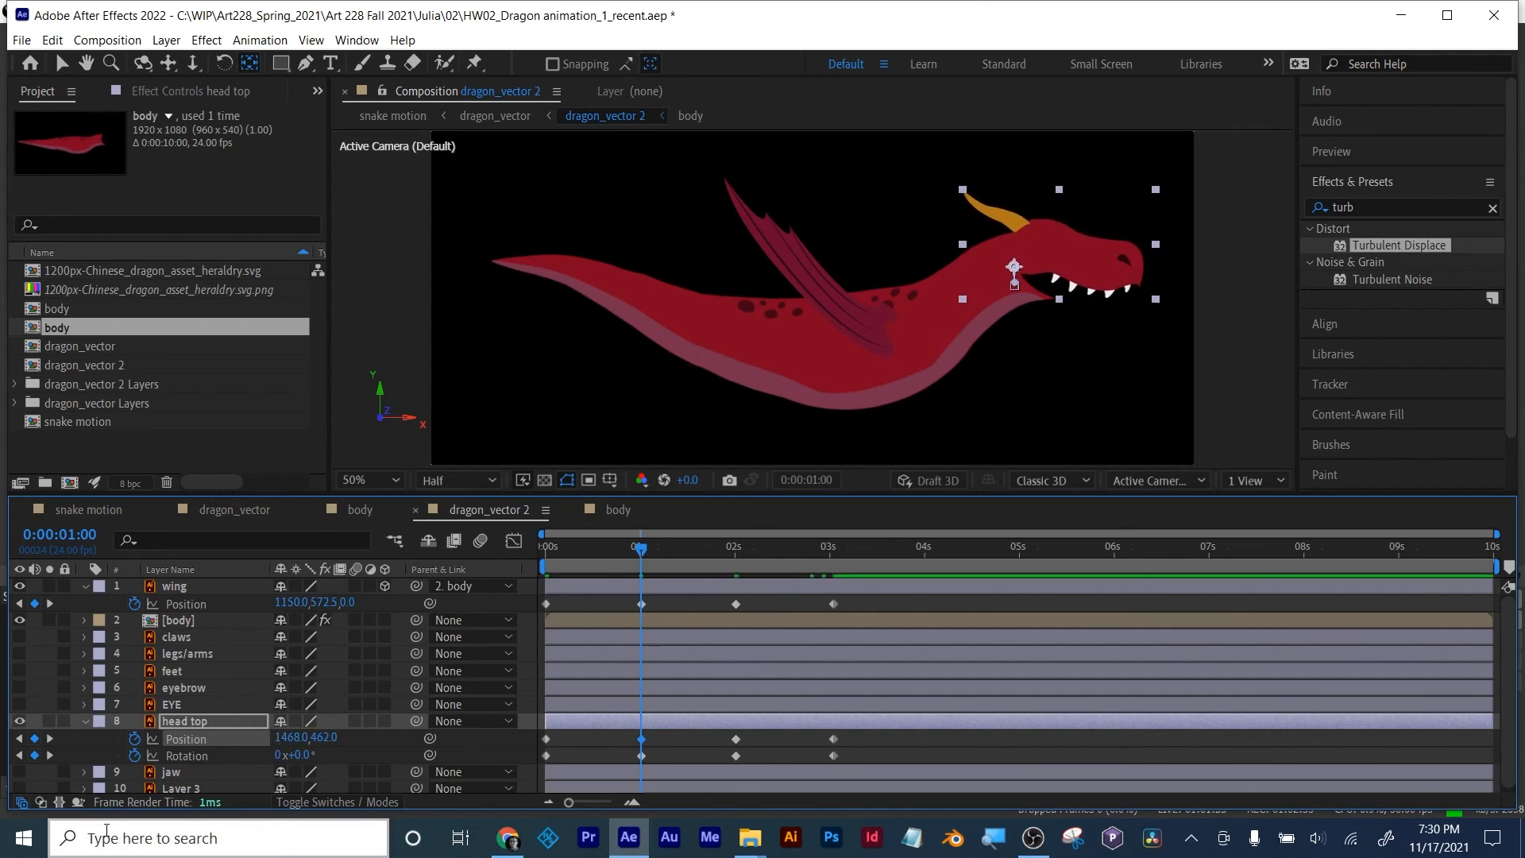
pyautogui.click(50, 739)
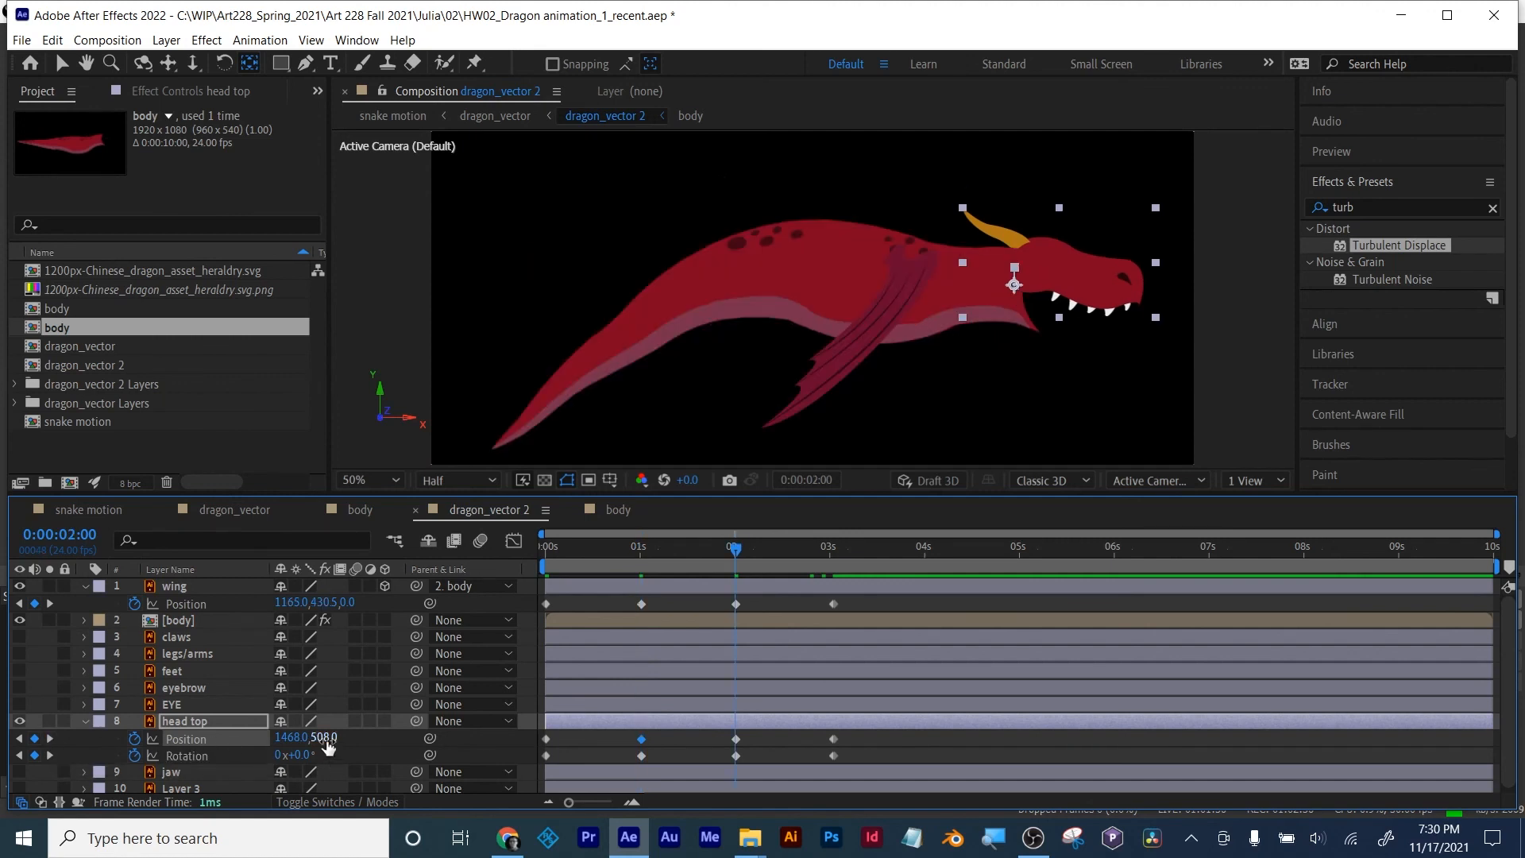
pyautogui.moveTo(326, 739); pyautogui.dragTo(339, 737)
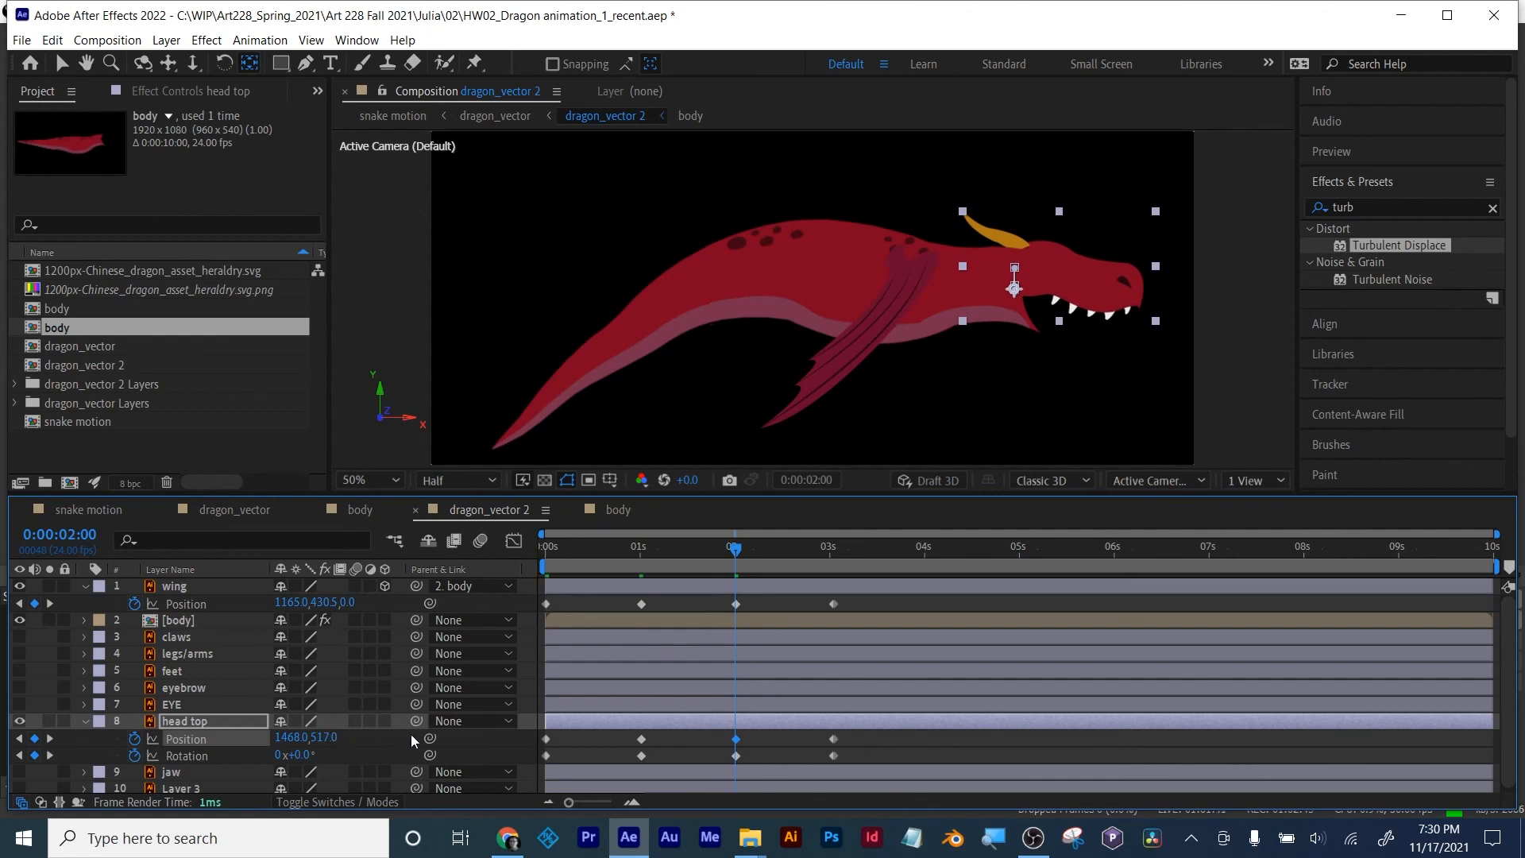
pyautogui.click(48, 739)
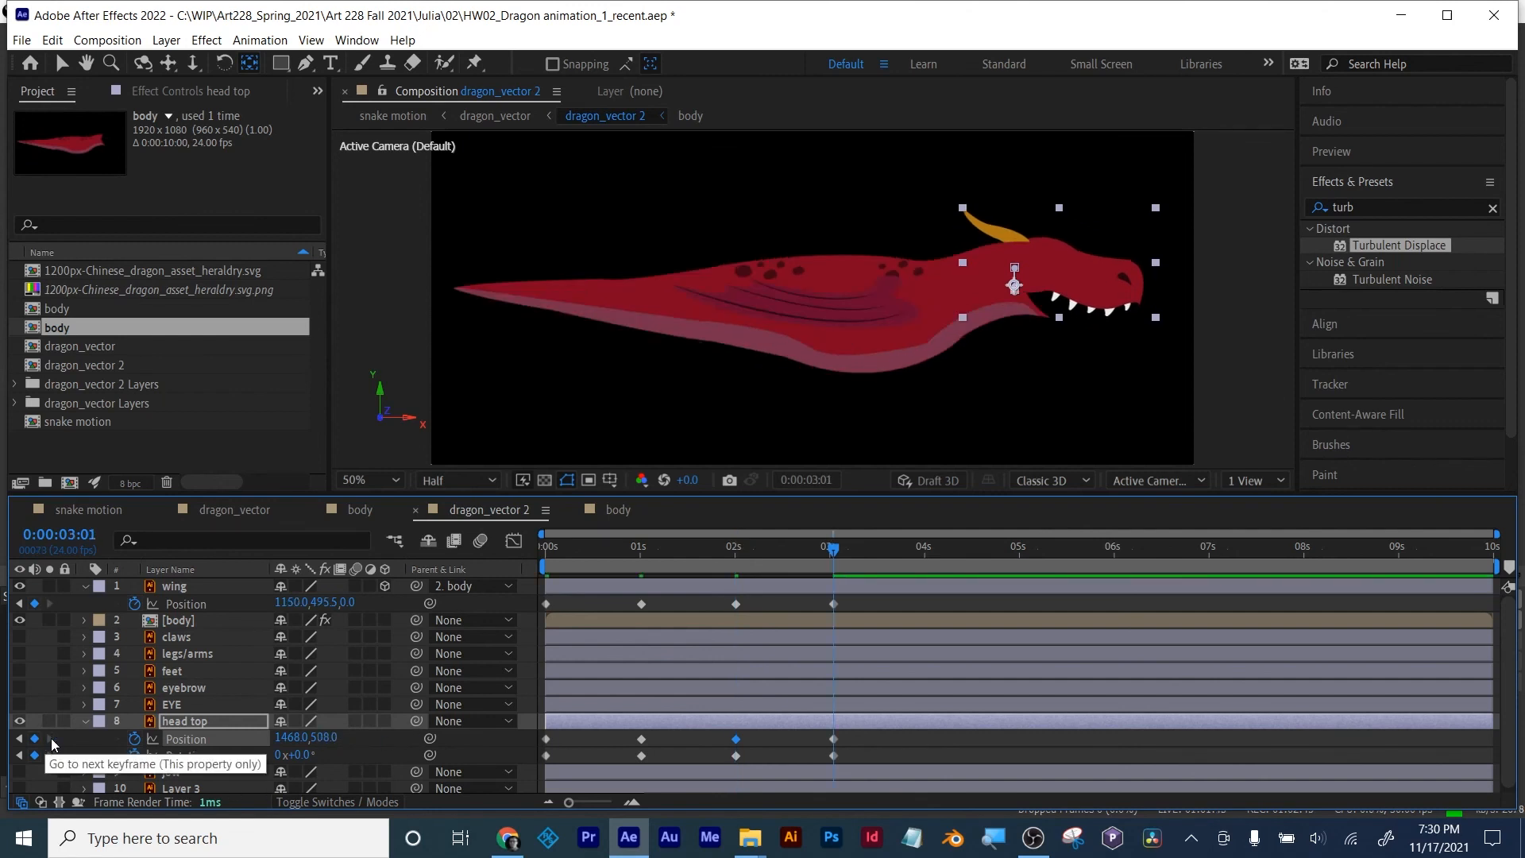
# Step: Move the head top layer between the wing and body layers and scrub the animation back to the start
pyautogui.moveTo(181, 725); pyautogui.dragTo(205, 607)
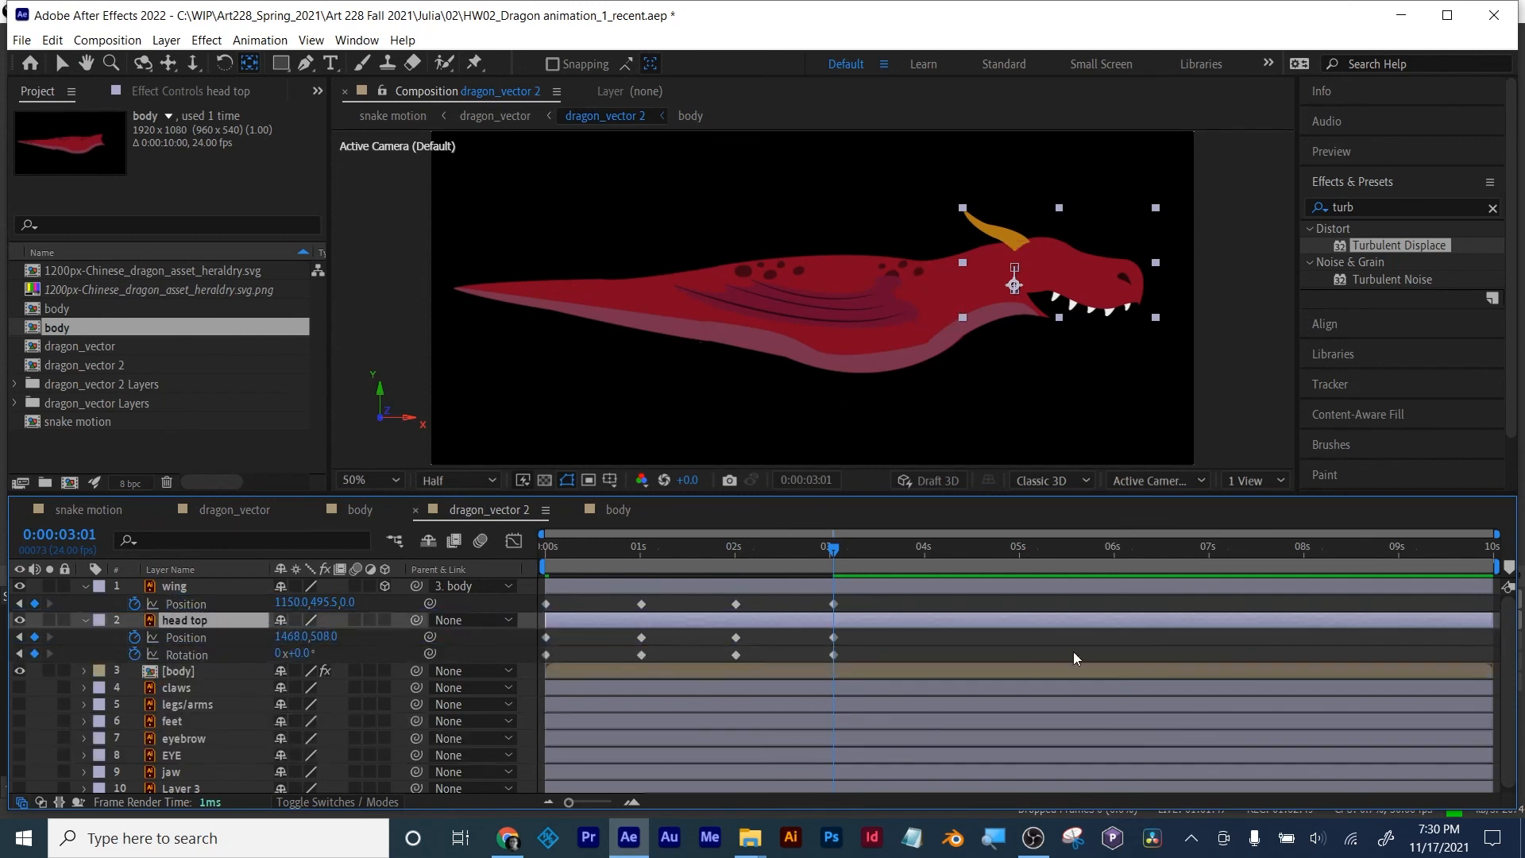
pyautogui.moveTo(839, 553); pyautogui.dragTo(432, 581)
pyautogui.click(910, 603)
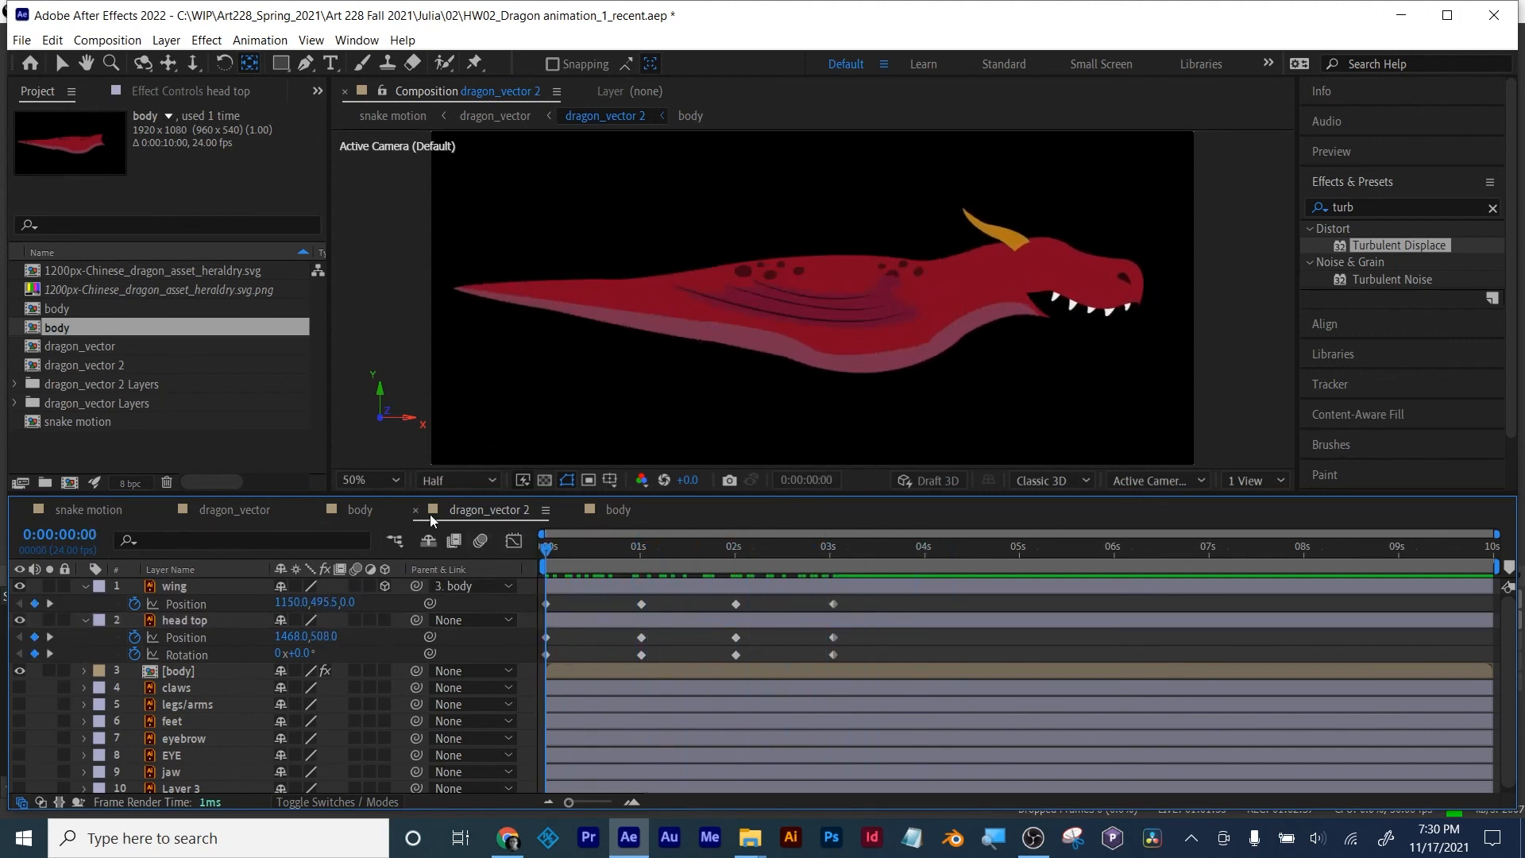
# Step: Make the jaw layer visible and parent it to the head top layer
pyautogui.scroll(-1, 187, 711)
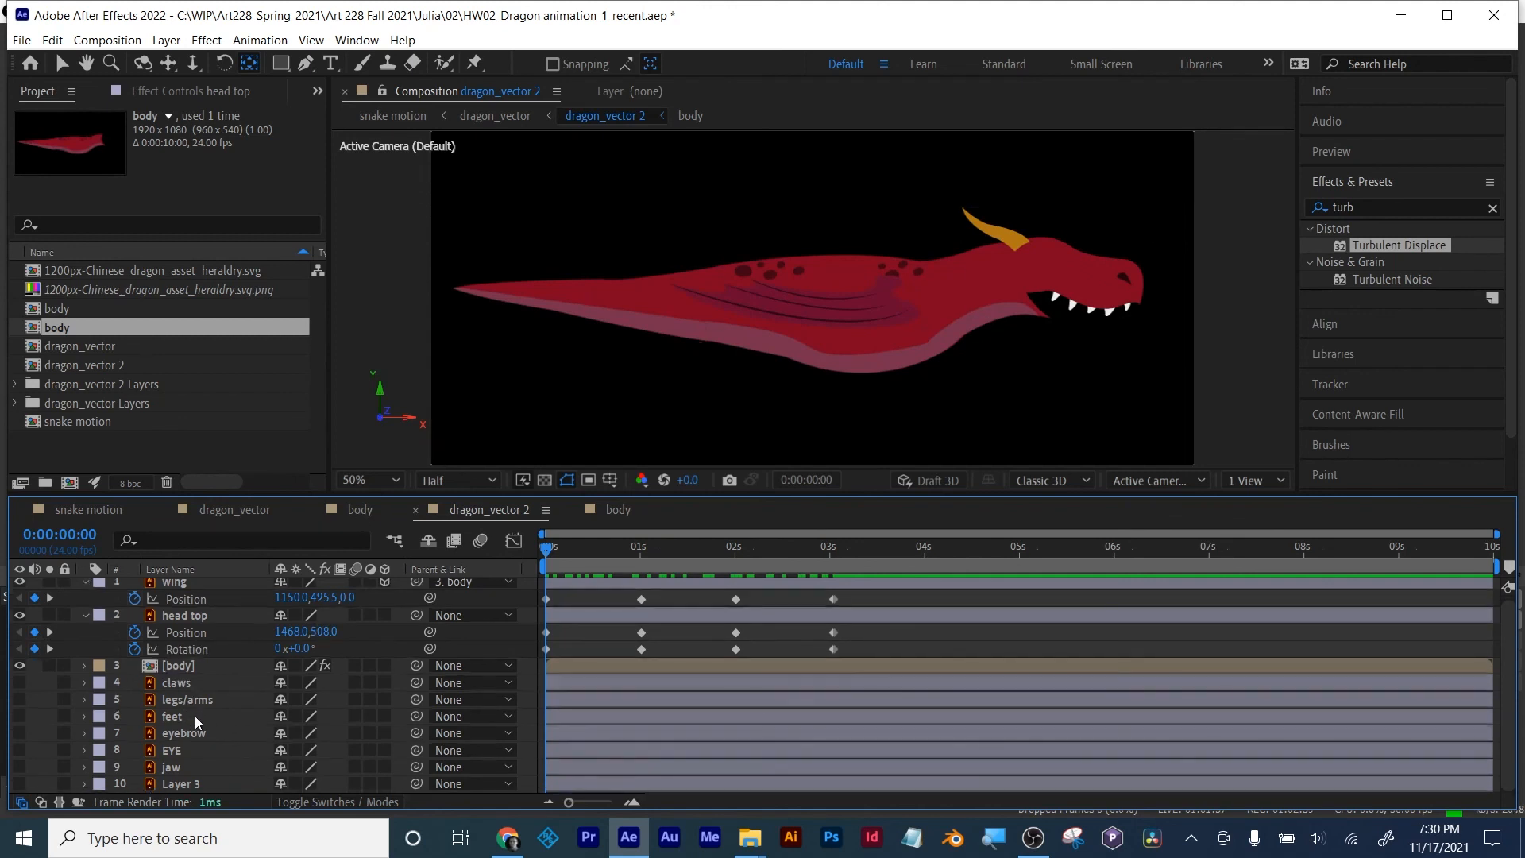
pyautogui.click(19, 767)
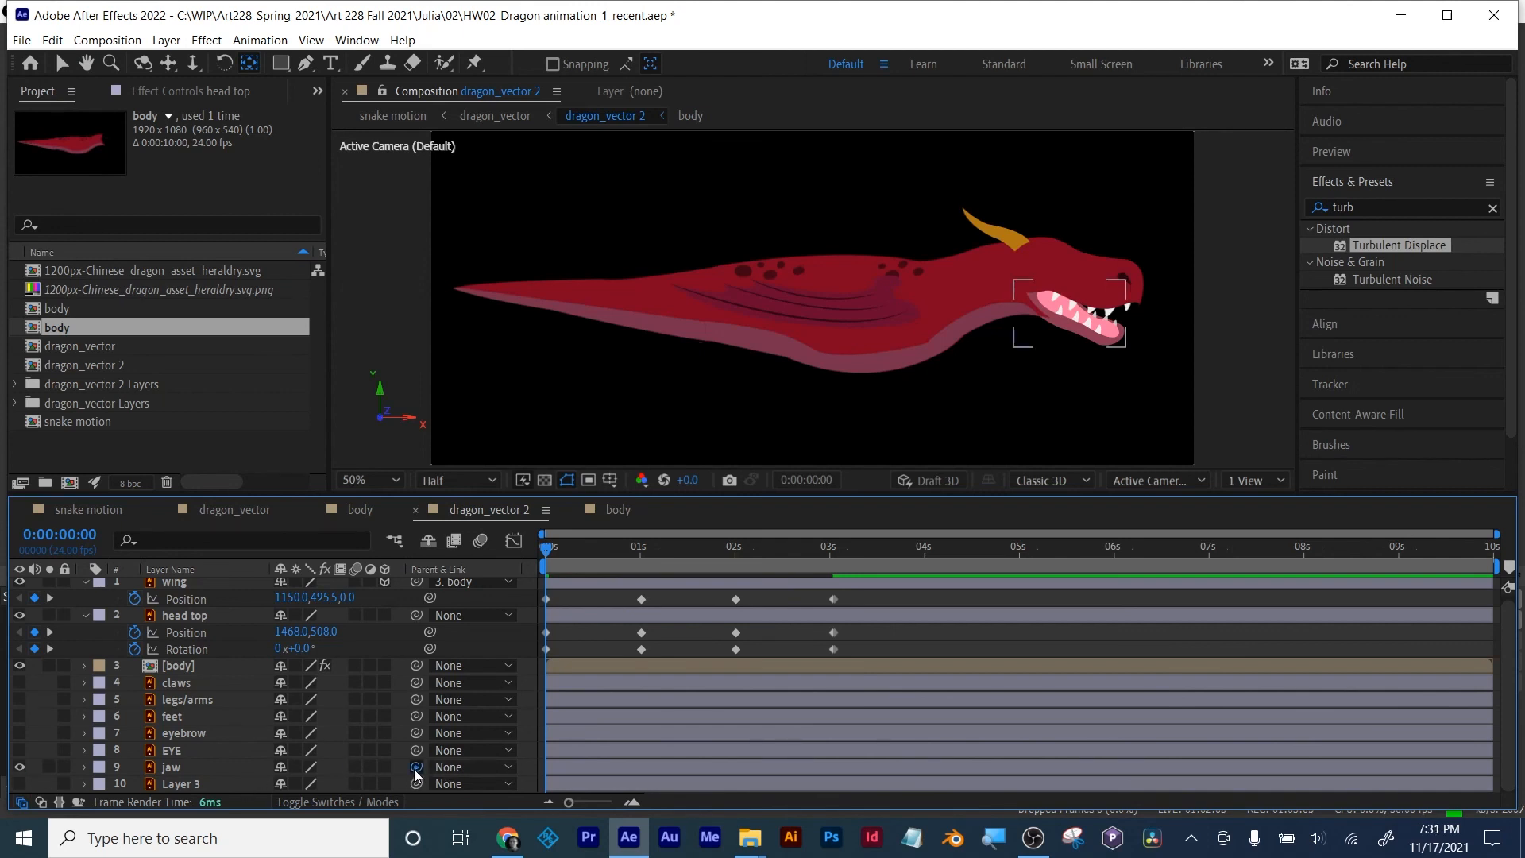
pyautogui.moveTo(415, 774); pyautogui.dragTo(189, 621)
# Step: Collapse the wing and head top layers' properties and preview the motion with the jaw attached
pyautogui.click(122, 588)
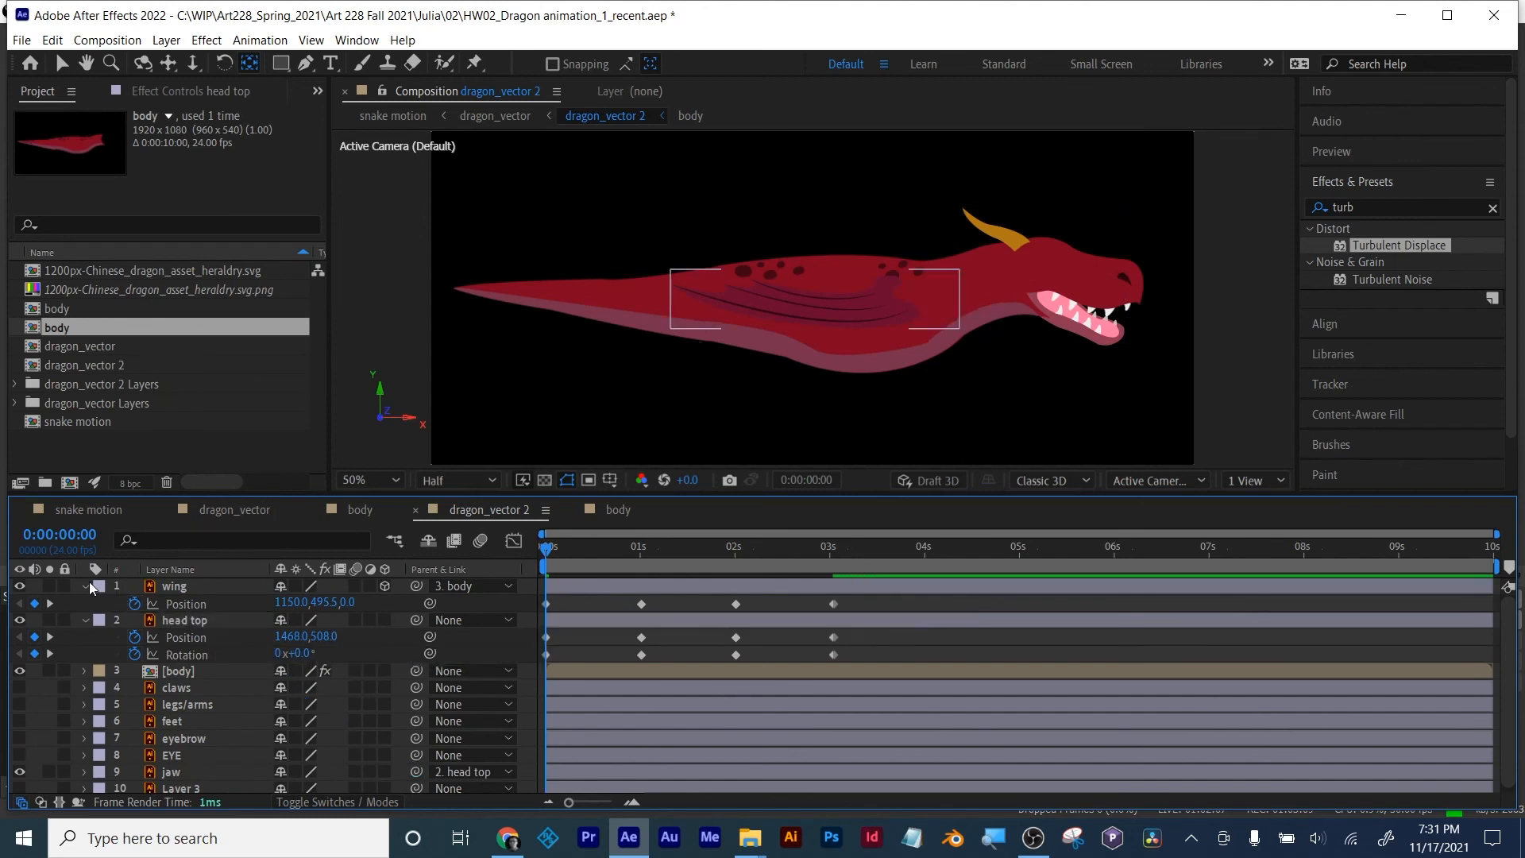
pyautogui.click(85, 587)
pyautogui.click(86, 604)
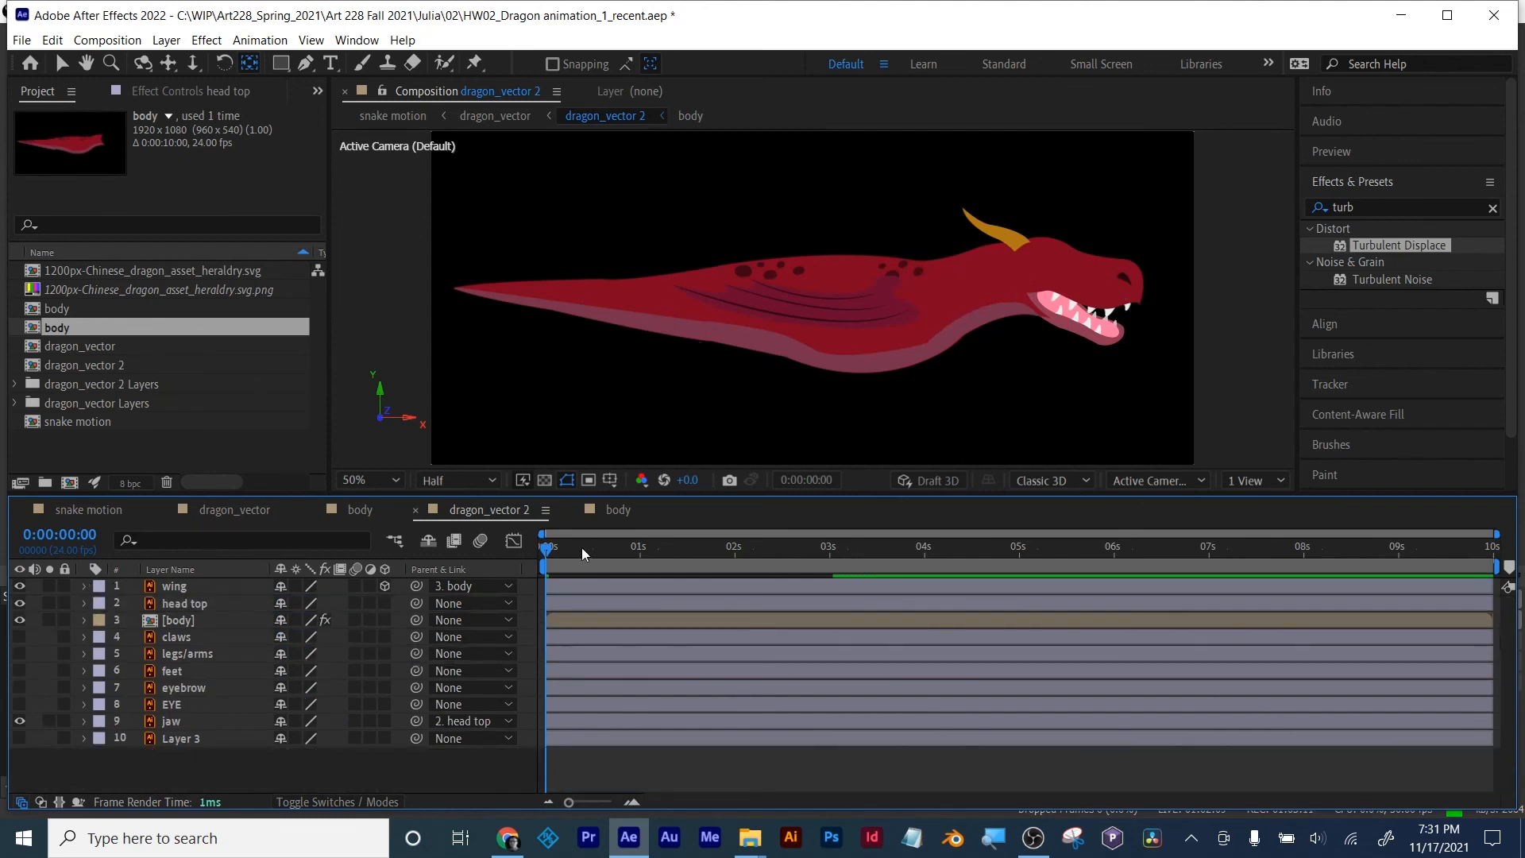
pyautogui.moveTo(565, 548); pyautogui.dragTo(489, 552)
# Step: Add rotation keyframes to the jaw layer at 0:00, 1:00, 2:00 and 3:01, matching the head top's rotation keyframes
pyautogui.click(178, 587)
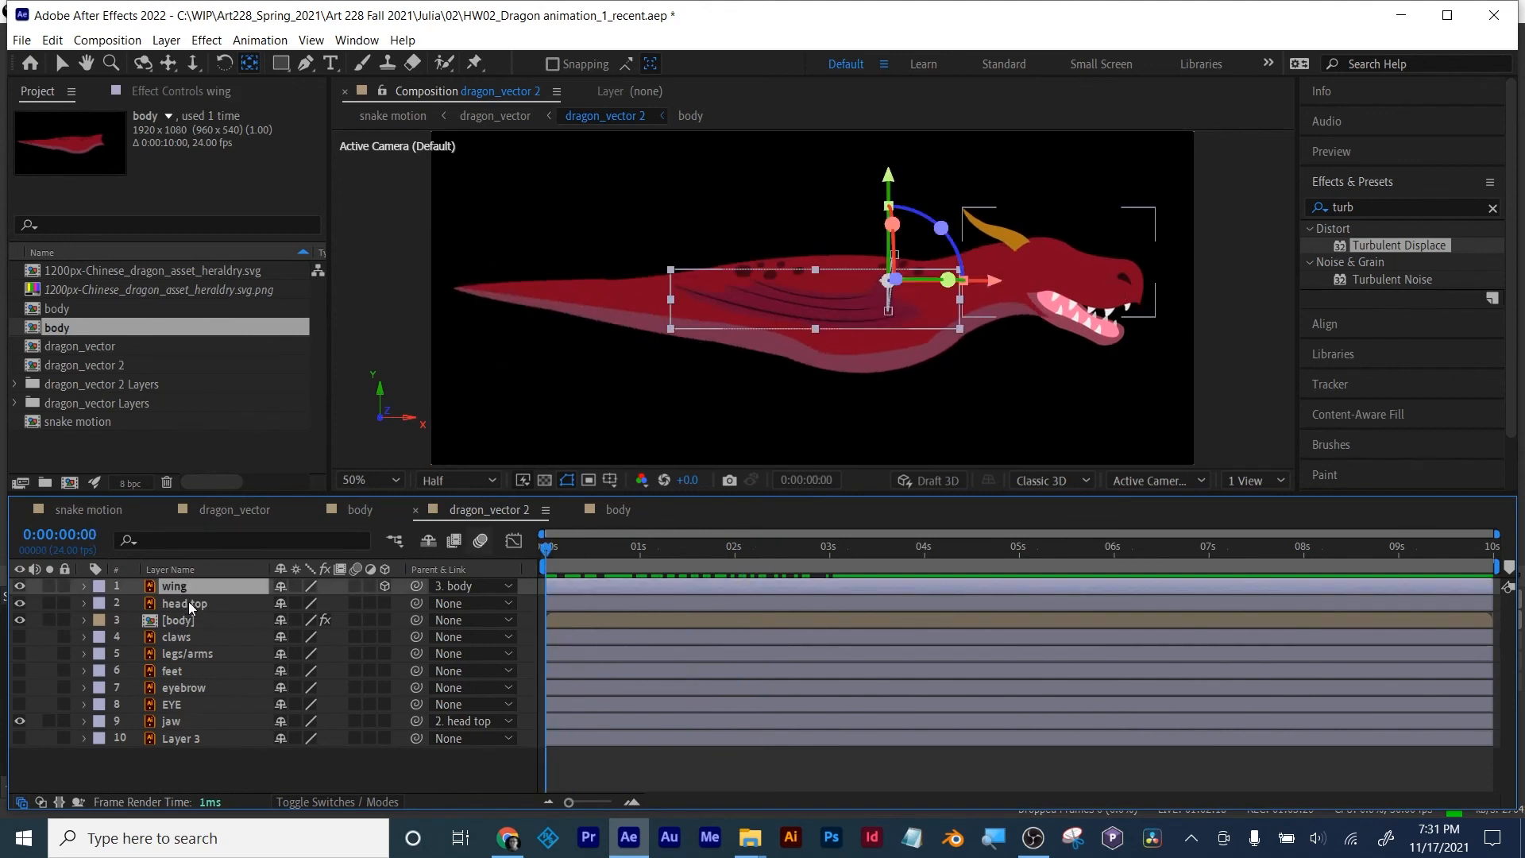
pyautogui.click(188, 602)
pyautogui.press('r')
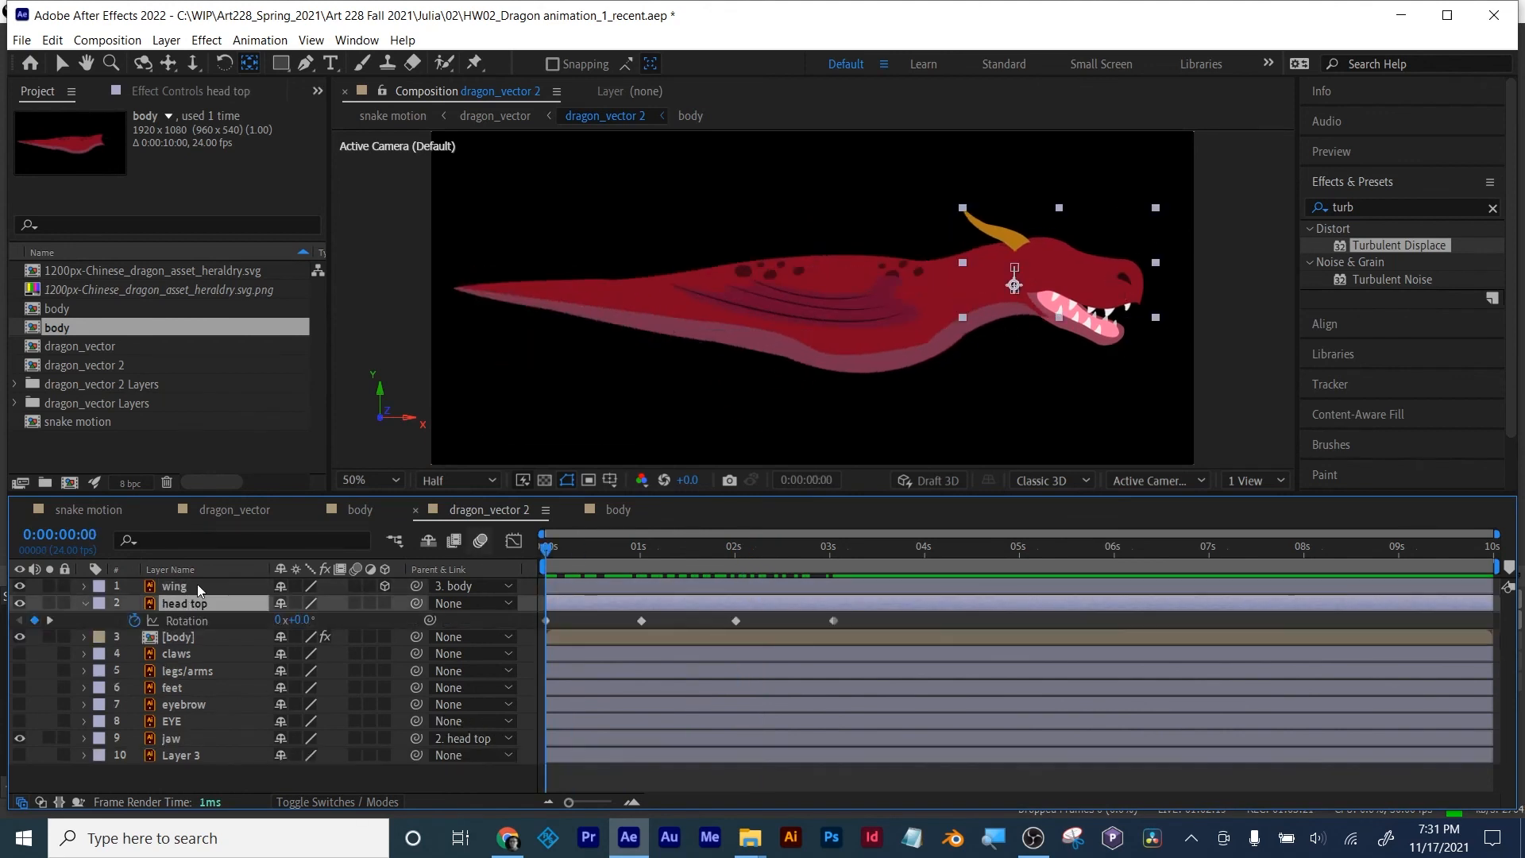
pyautogui.click(164, 741)
pyautogui.press('r')
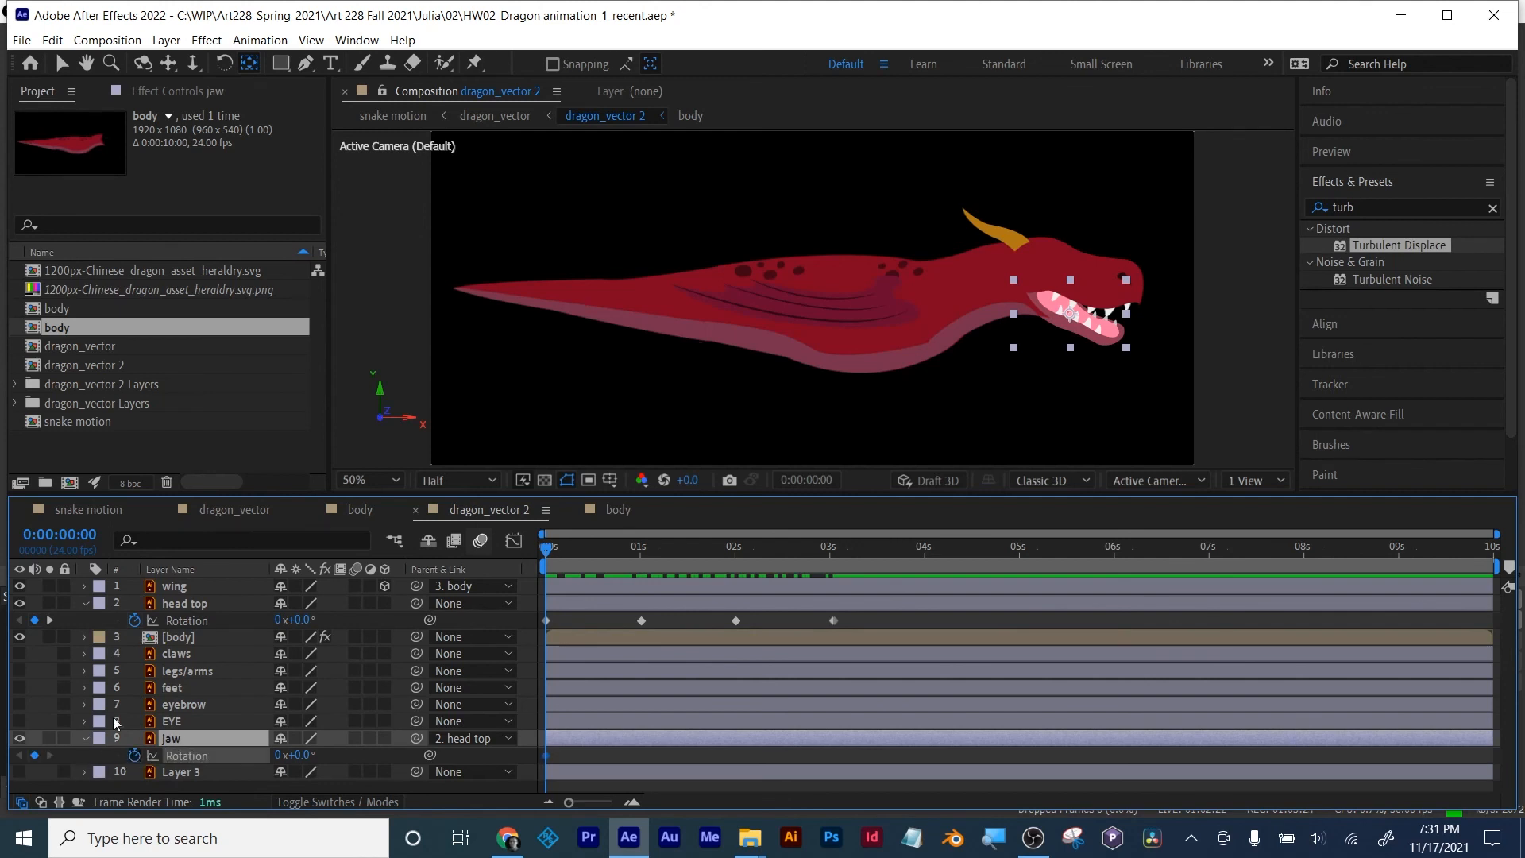
pyautogui.press('k')
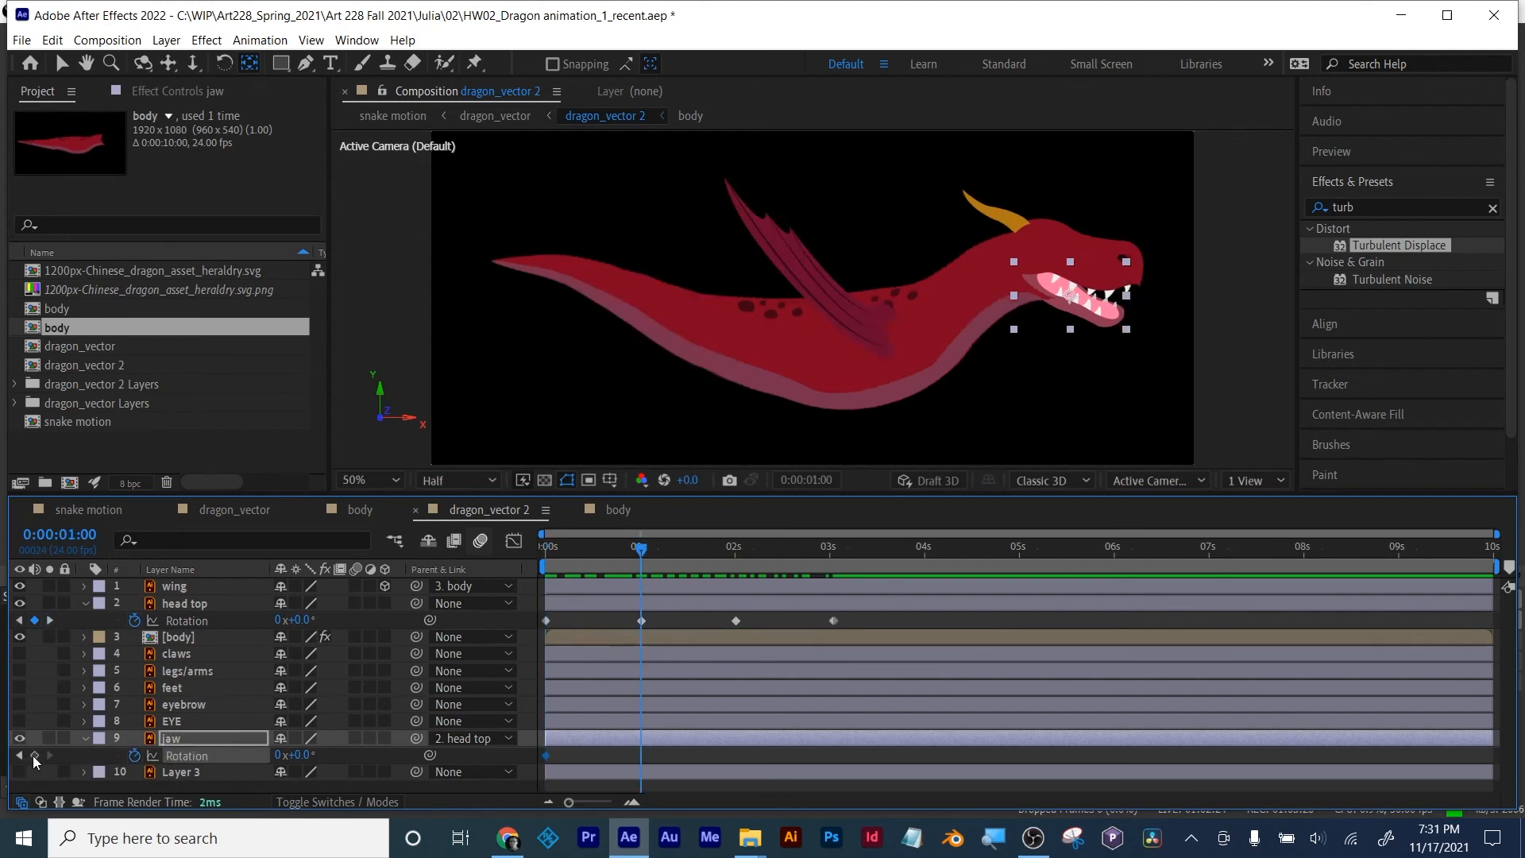
pyautogui.click(34, 755)
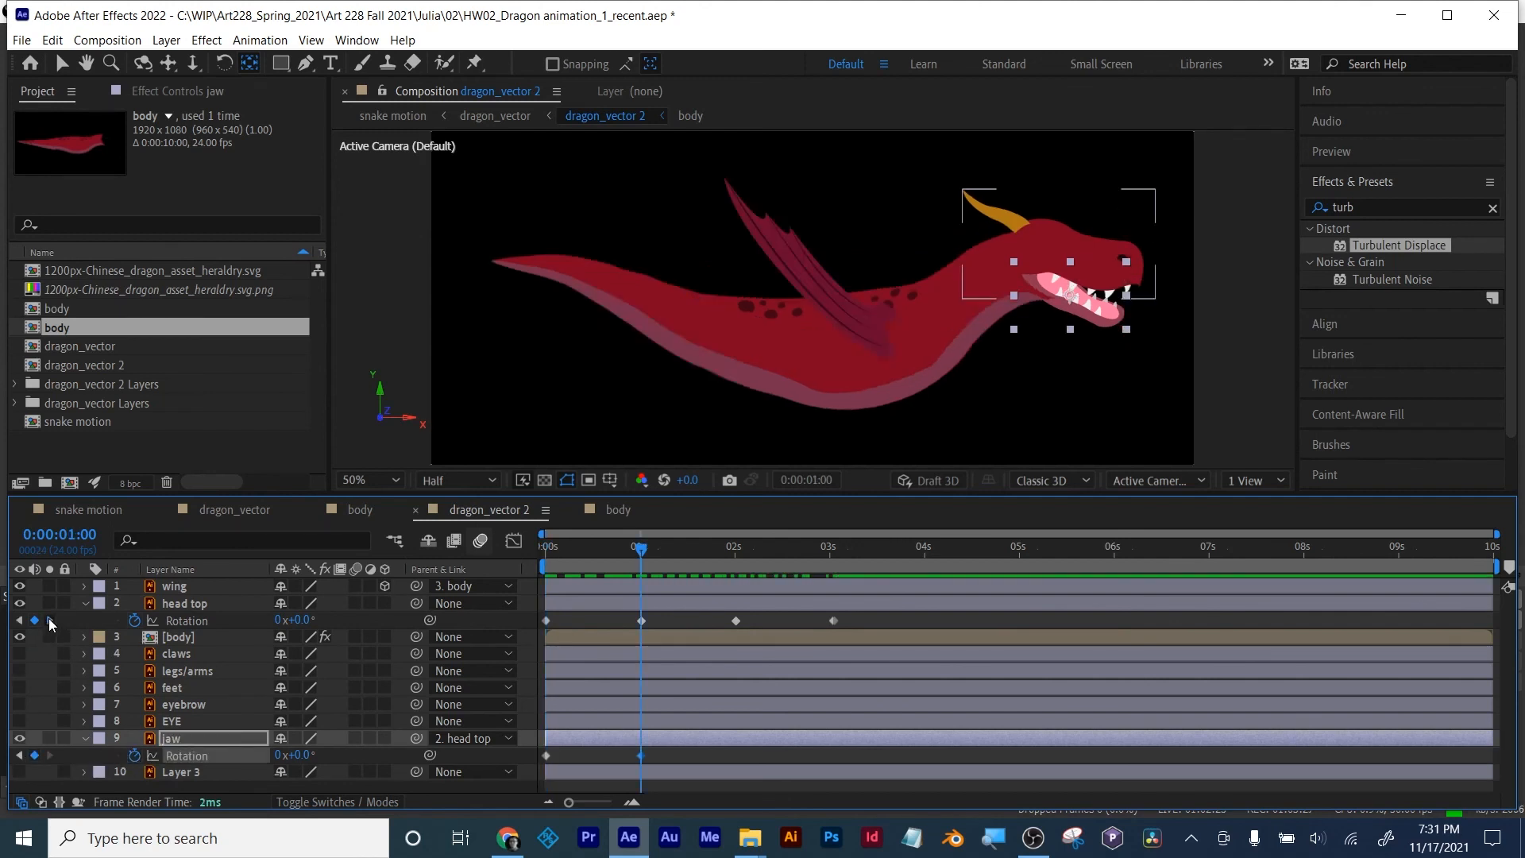
pyautogui.press('k')
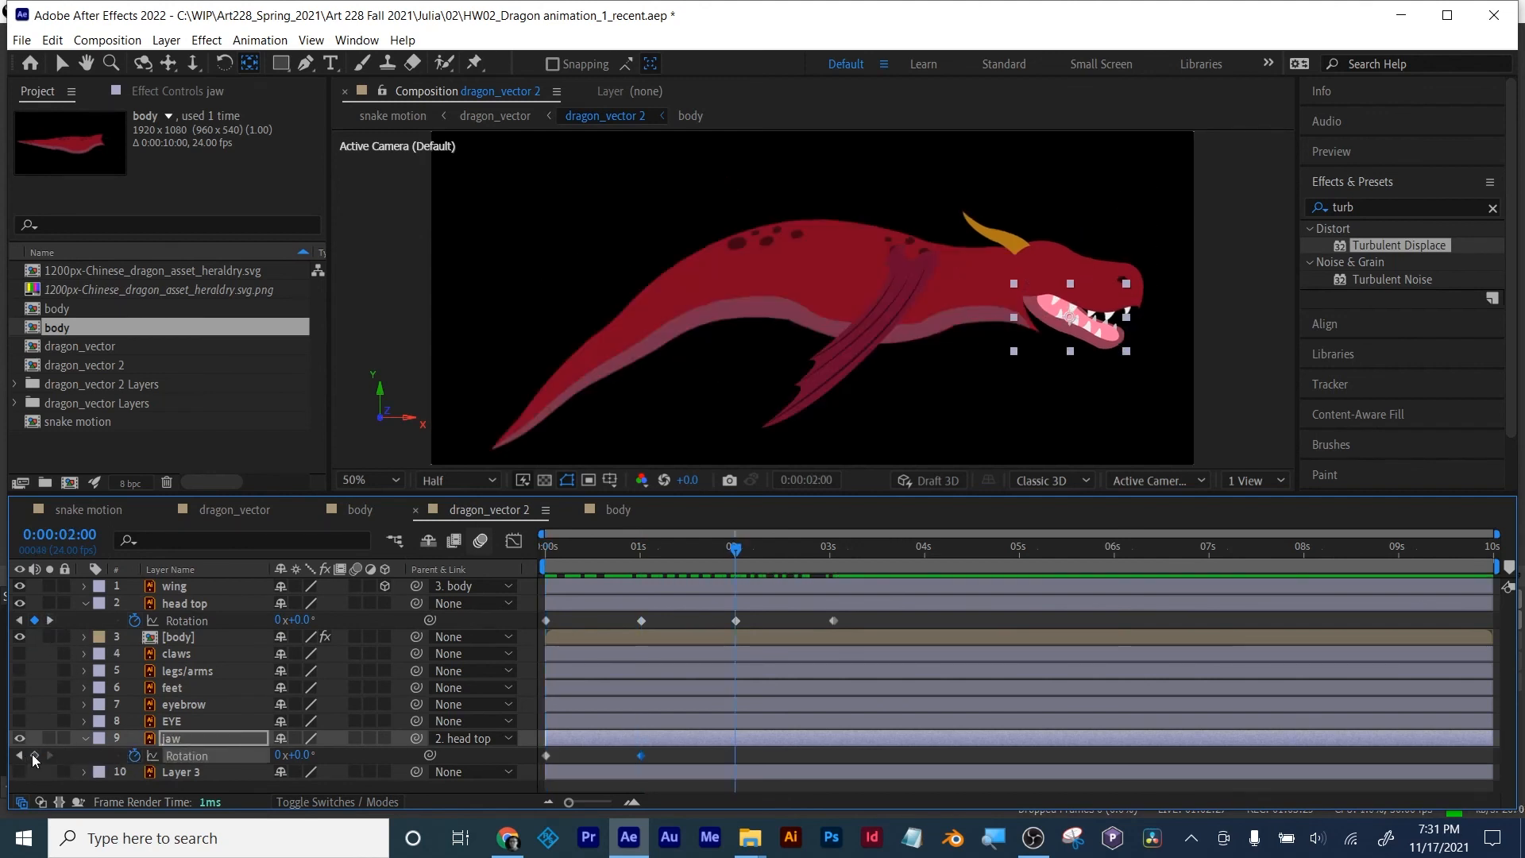
pyautogui.press('space')
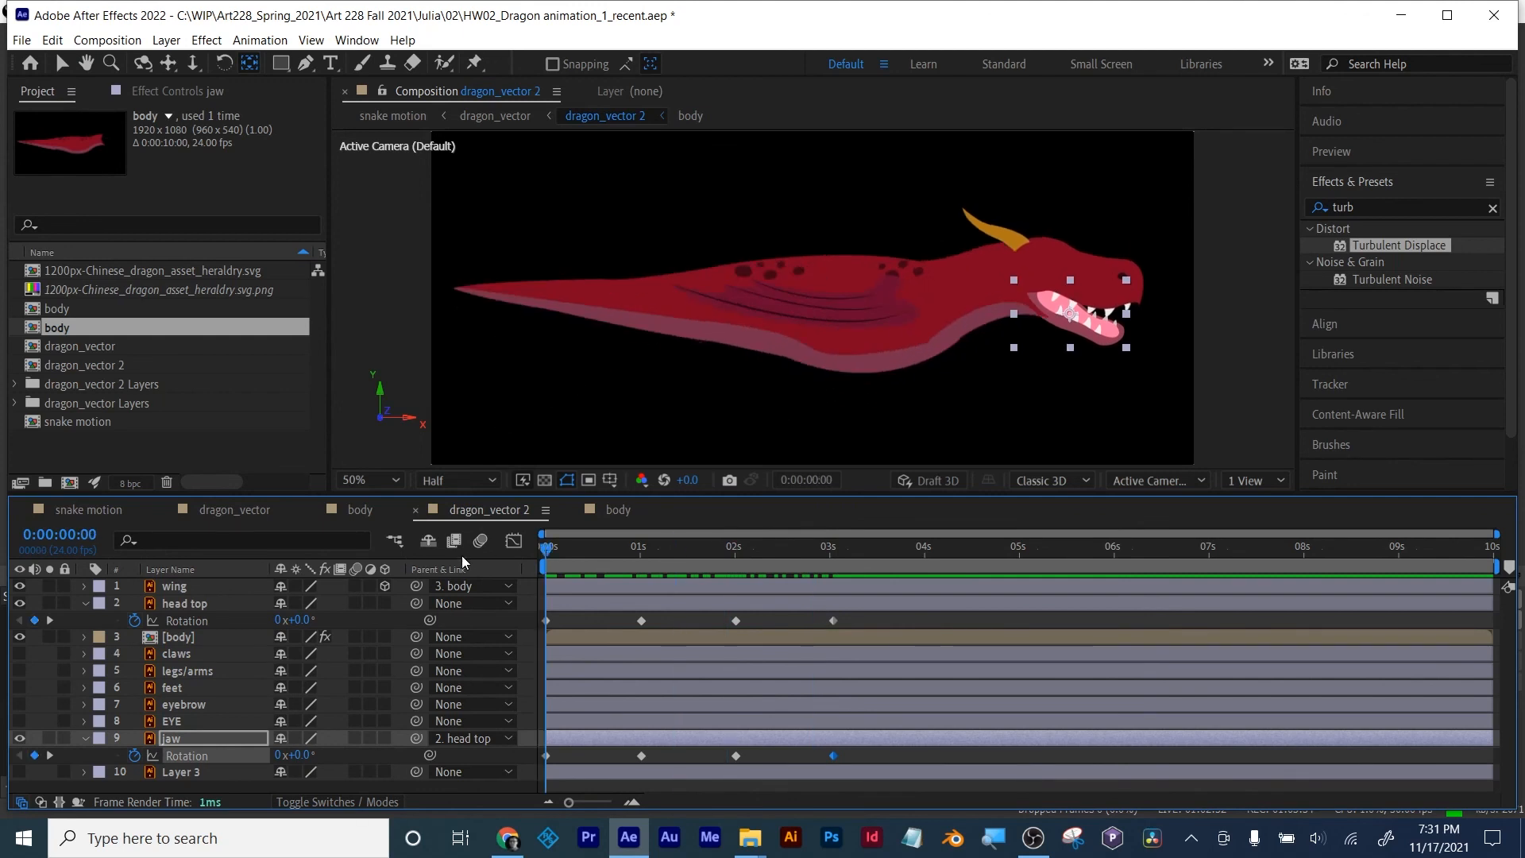
# Step: Move the jaw's anchor point to its hinge at the back of the mouth and set its rotation to 10° at 1:00 and 20° at 2:00
pyautogui.click(572, 762)
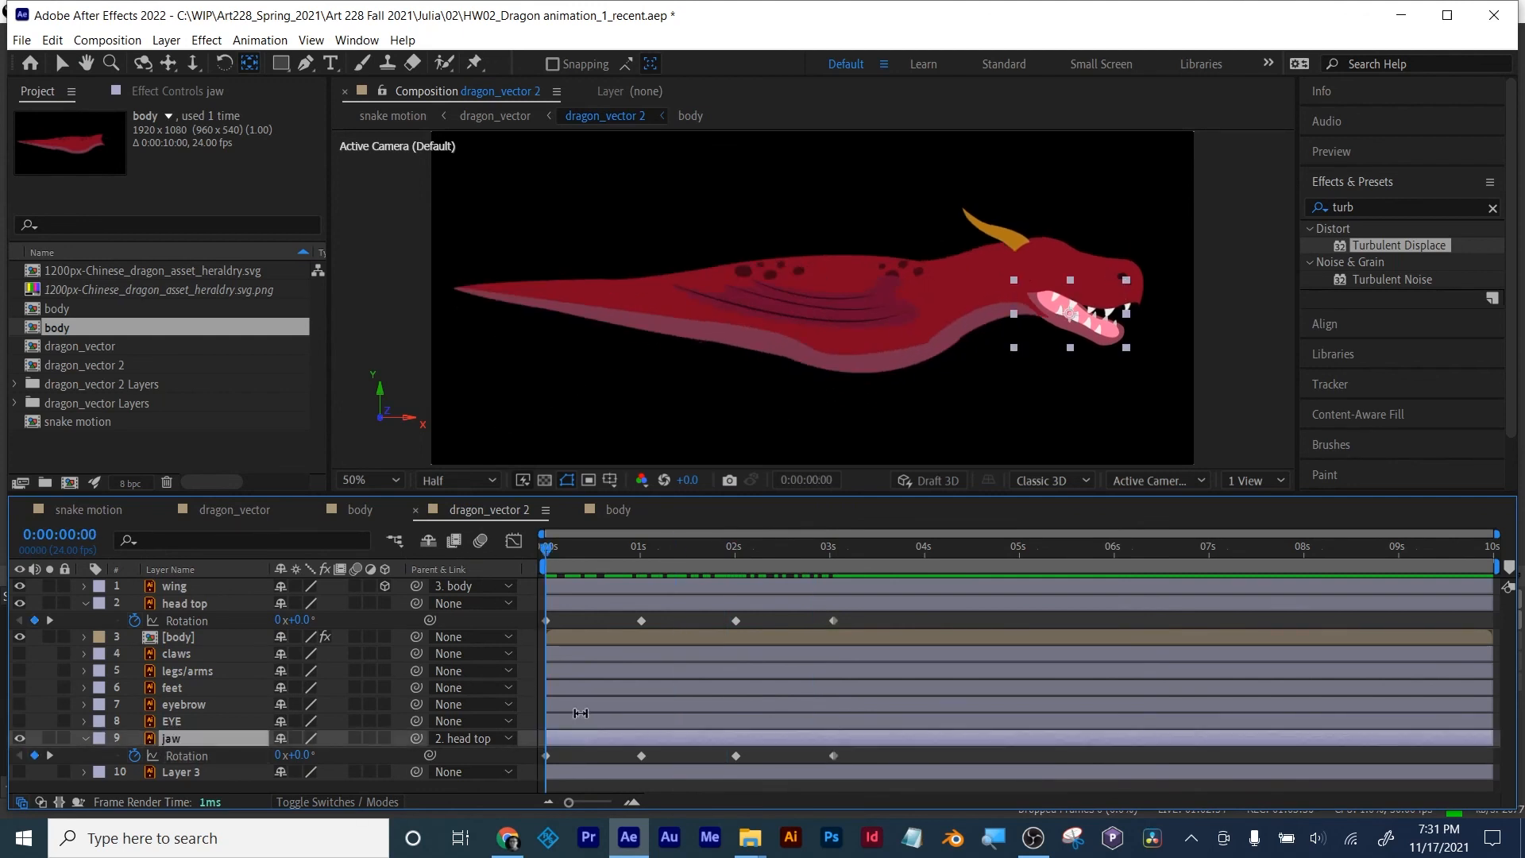
pyautogui.moveTo(1075, 326); pyautogui.dragTo(1018, 291)
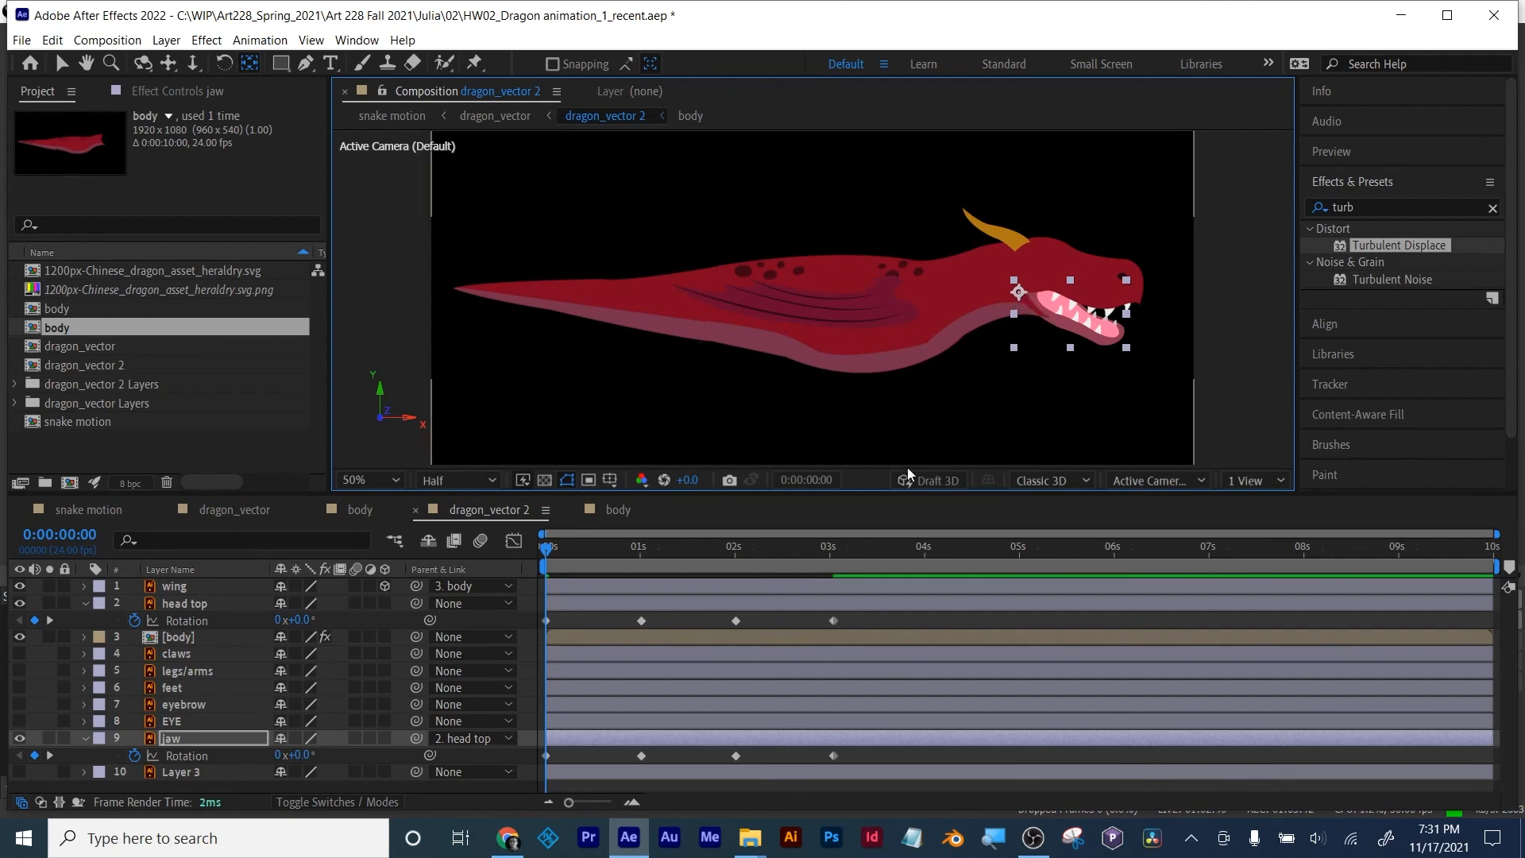
pyautogui.click(48, 756)
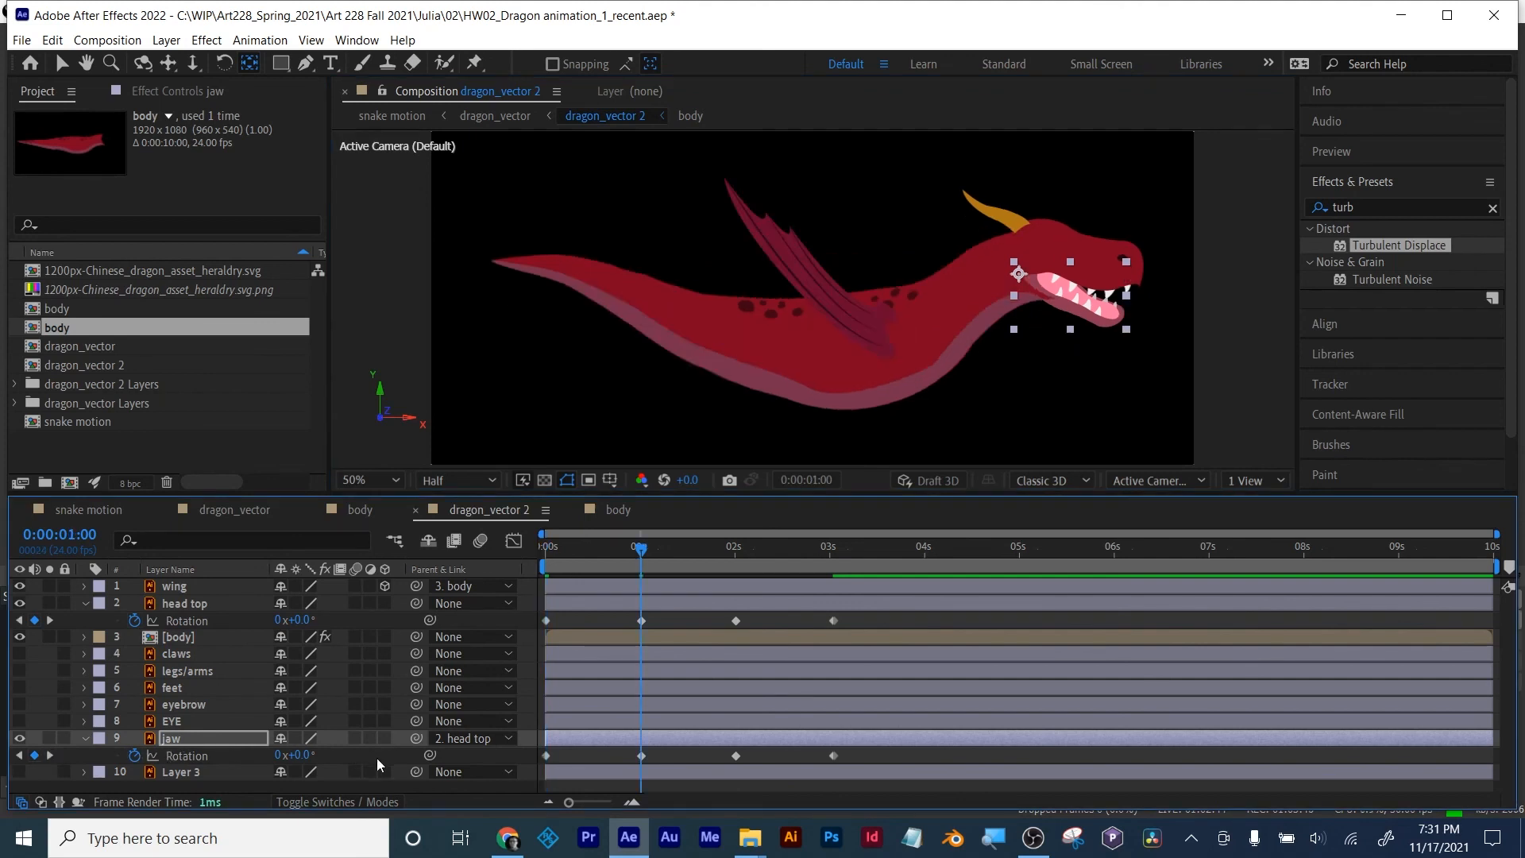
pyautogui.moveTo(303, 754); pyautogui.dragTo(309, 754)
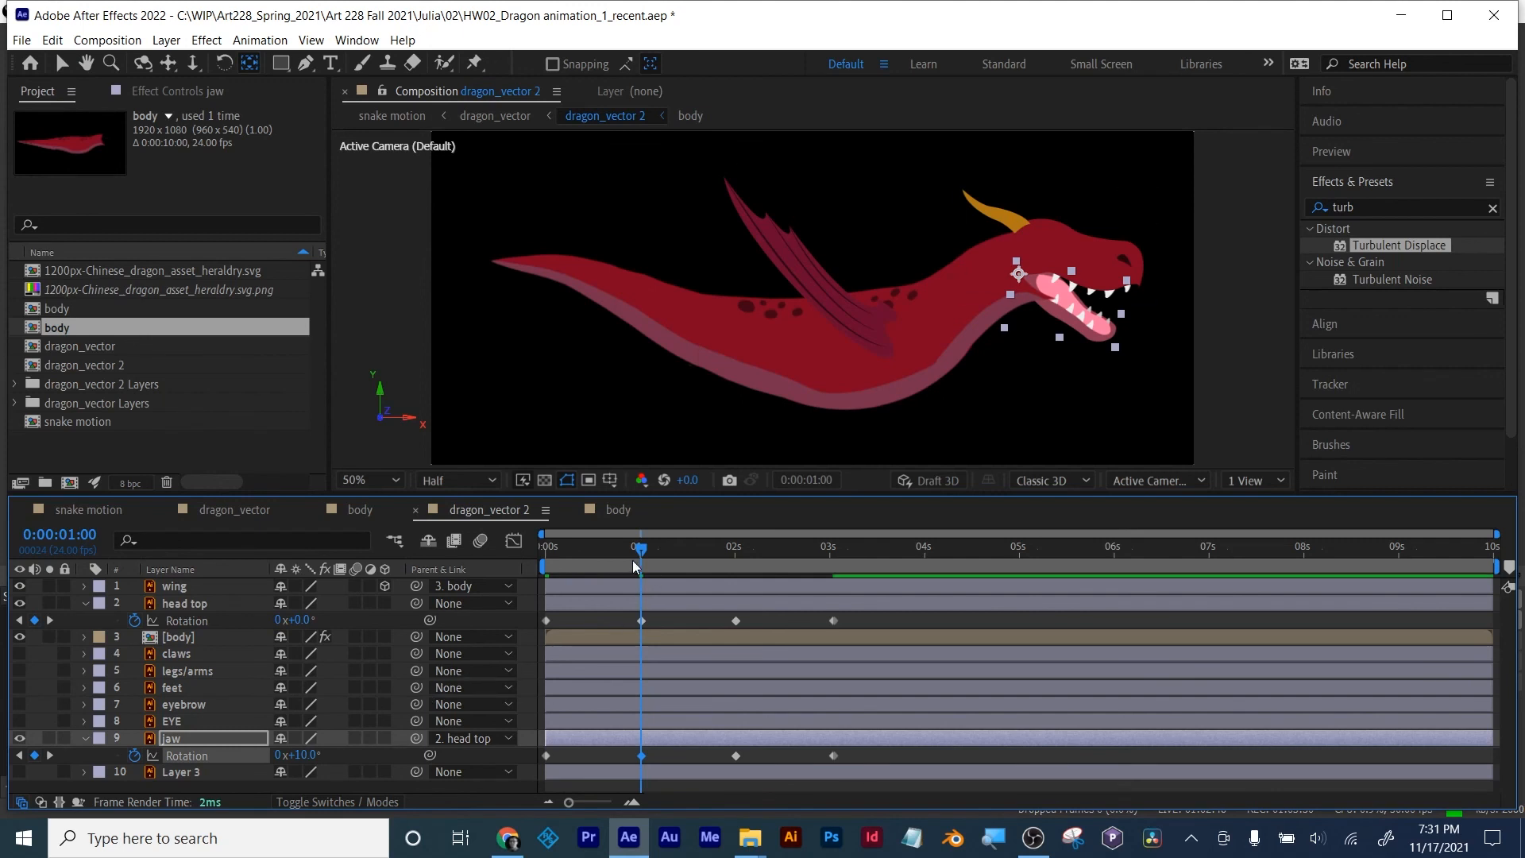
pyautogui.moveTo(644, 554); pyautogui.dragTo(738, 562)
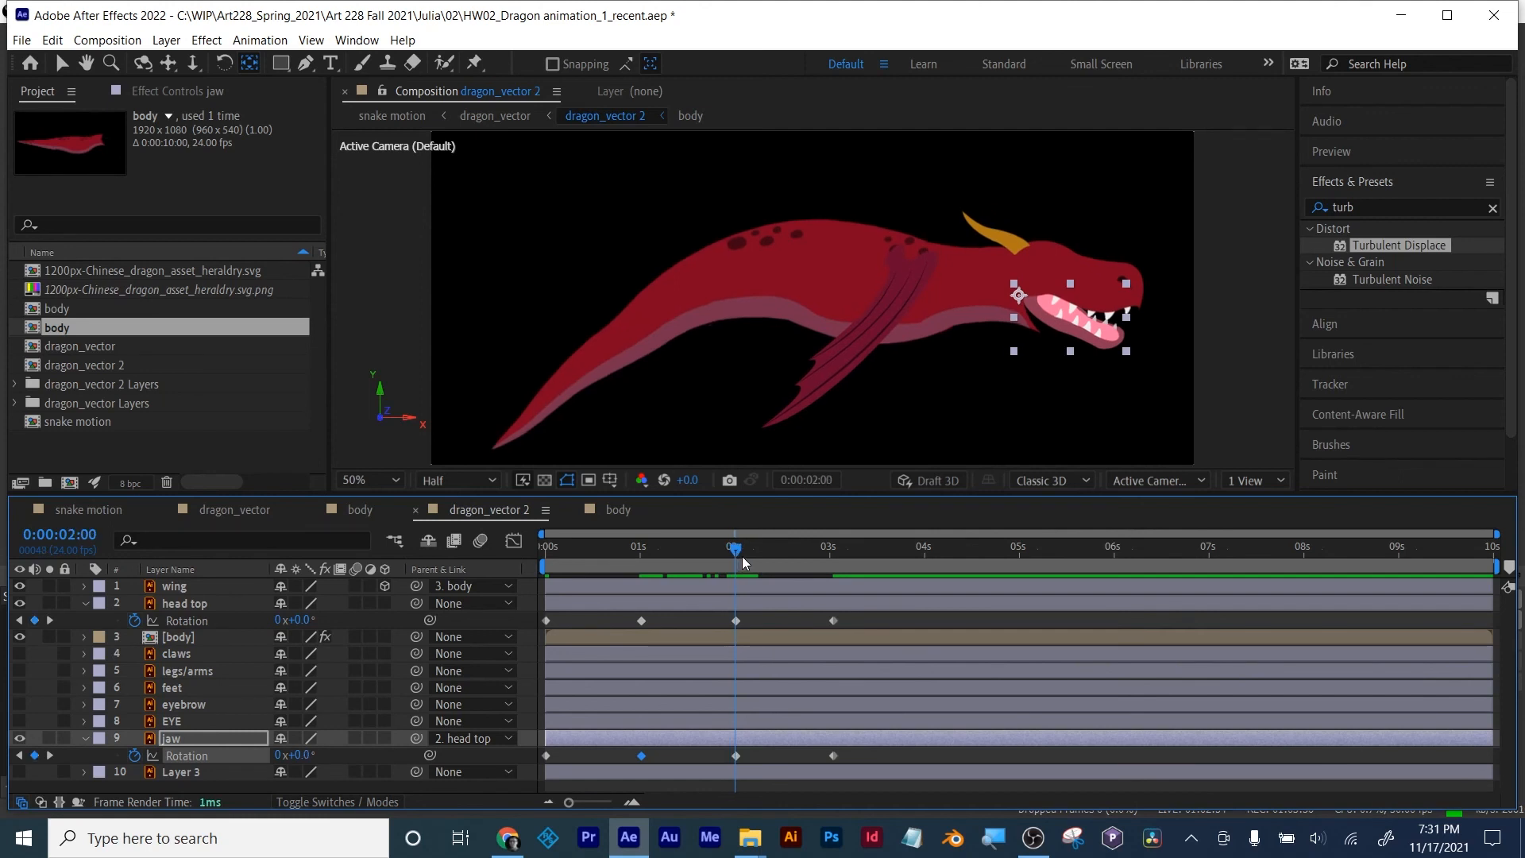
pyautogui.moveTo(304, 757); pyautogui.dragTo(326, 758)
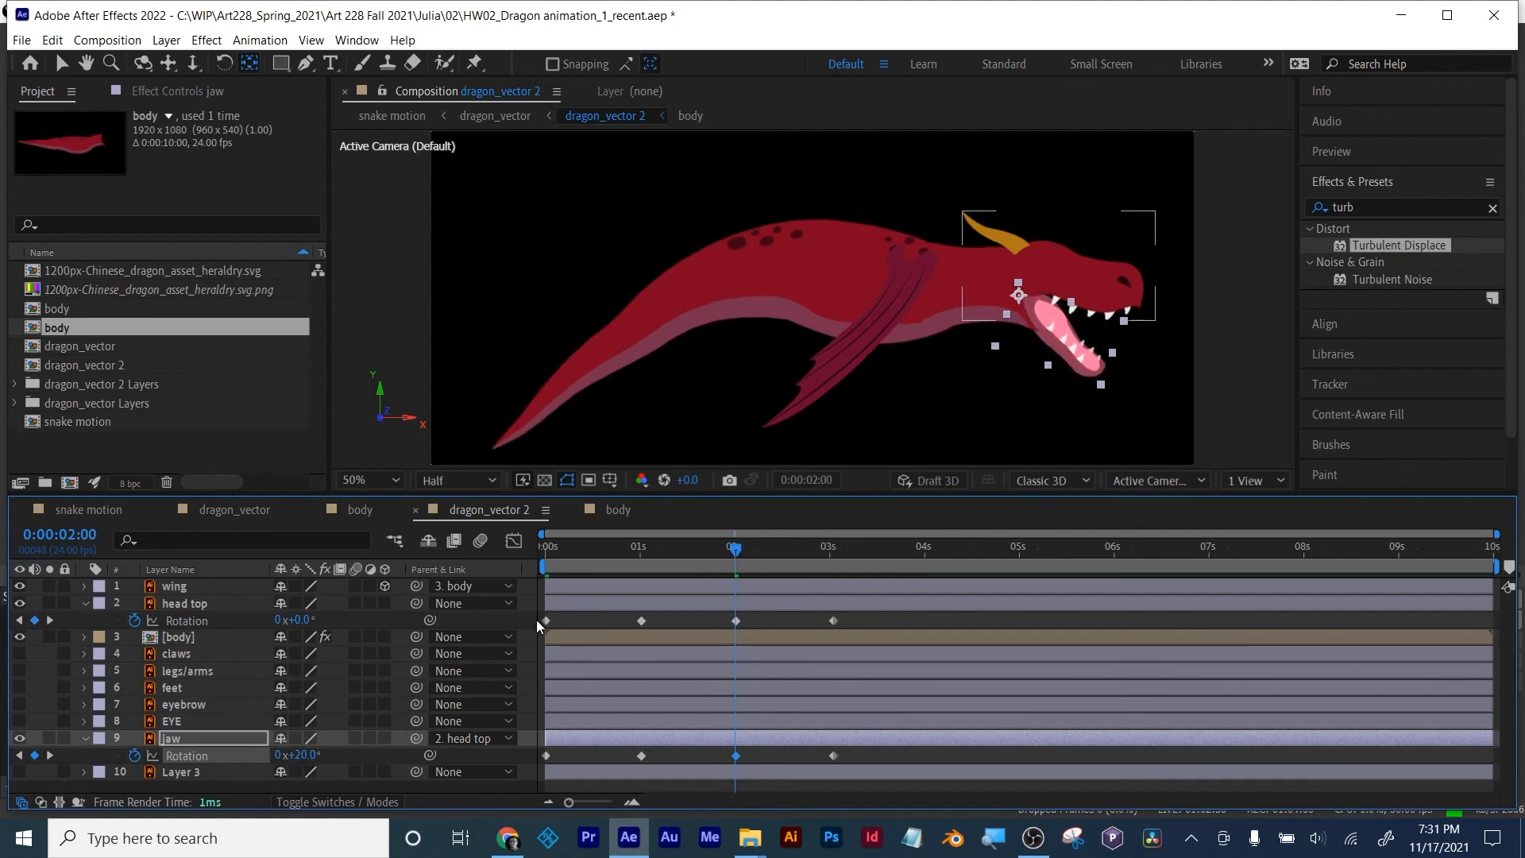
# Step: Preview the jaw motion from the start and apply Easy Ease to all head top and jaw rotation keyframes
pyautogui.moveTo(735, 548); pyautogui.dragTo(484, 583)
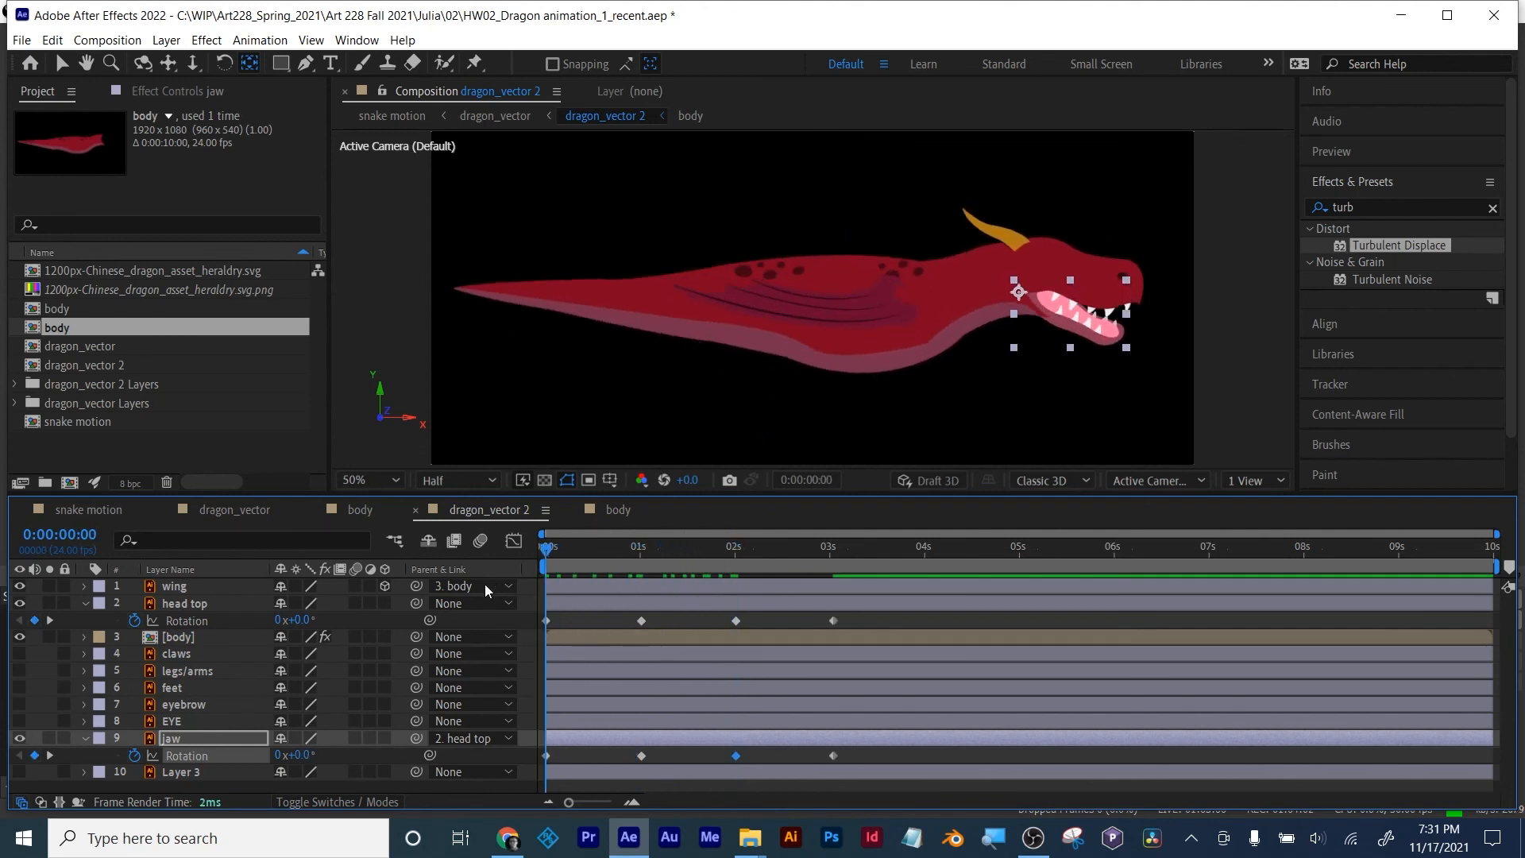
pyautogui.press('space')
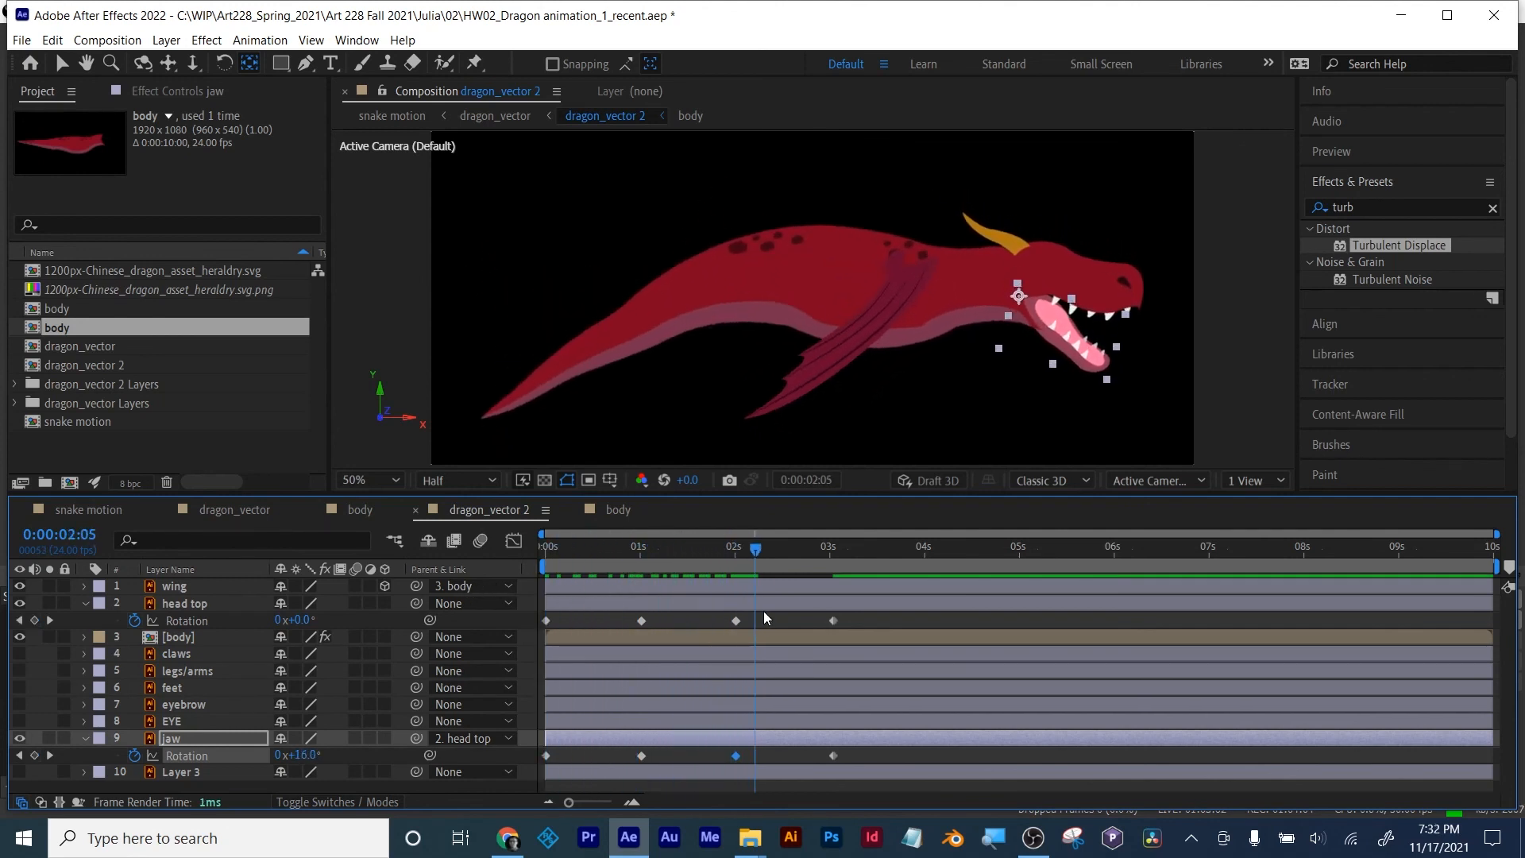
pyautogui.moveTo(787, 612); pyautogui.dragTo(497, 761)
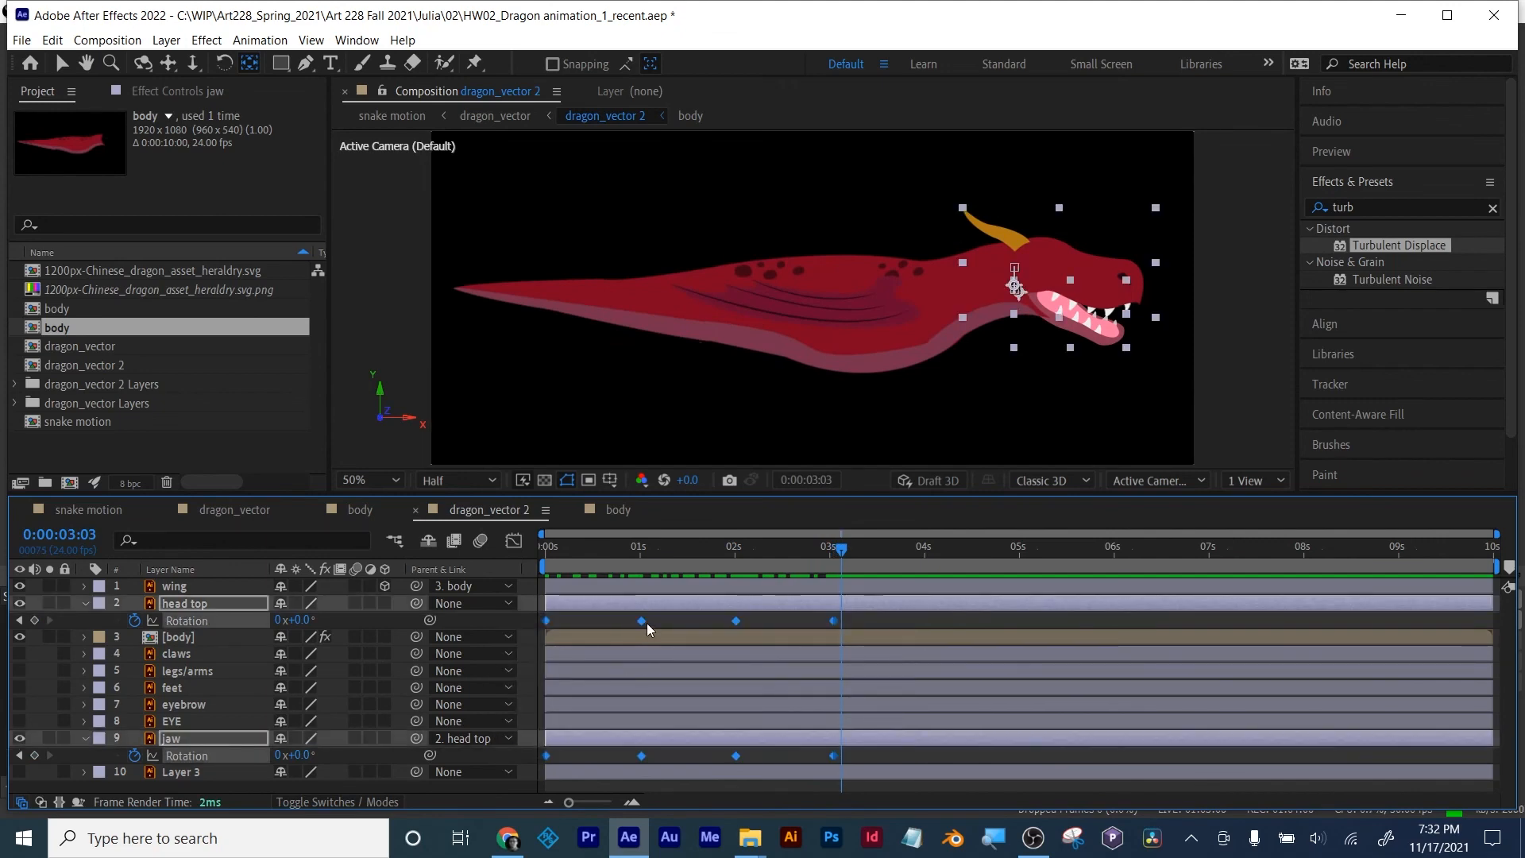
pyautogui.rightClick(646, 623)
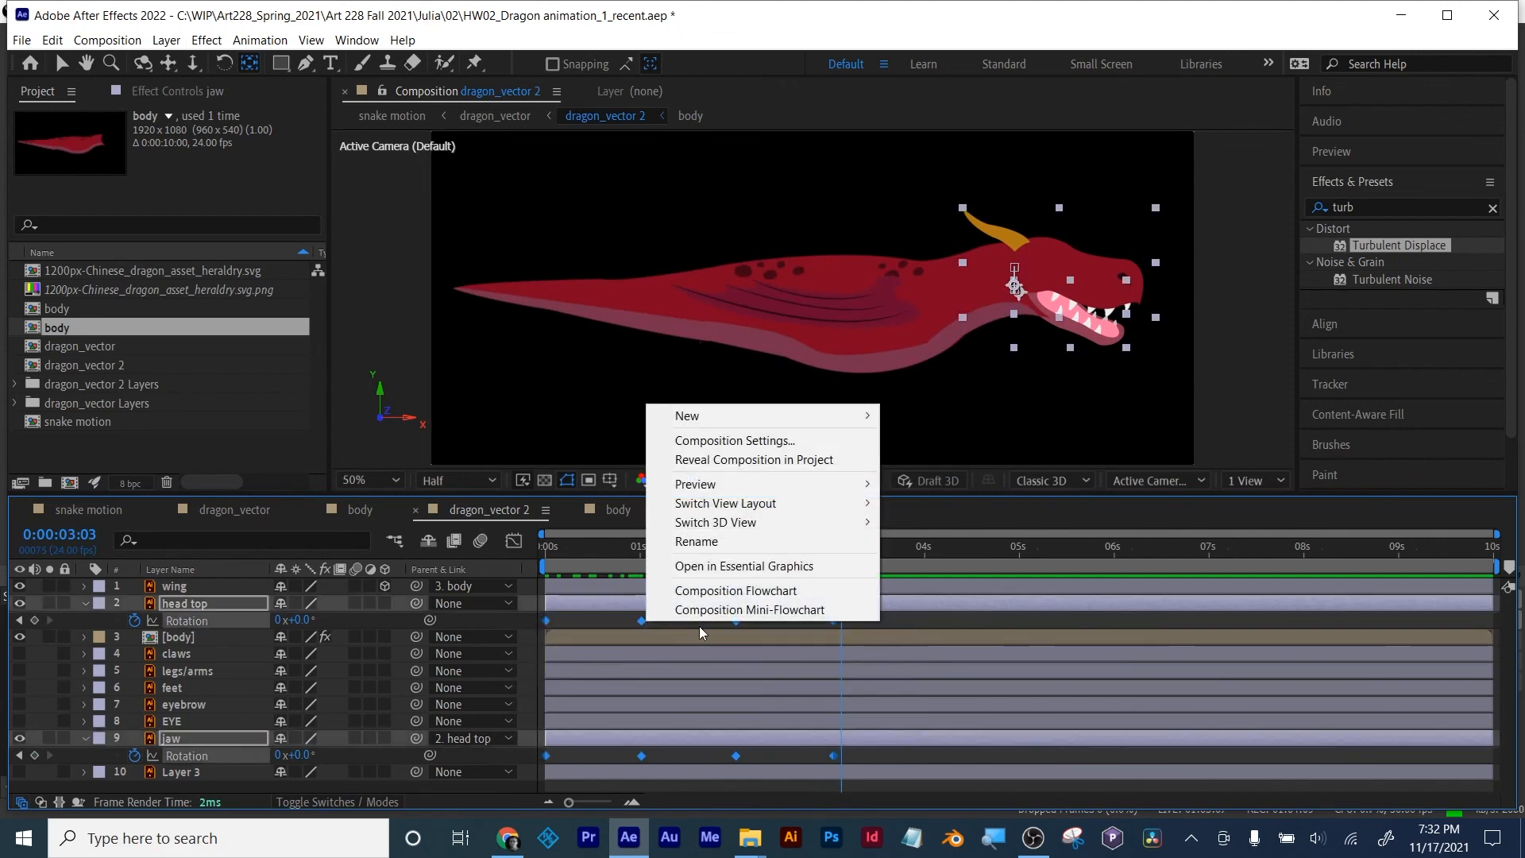
pyautogui.rightClick(640, 620)
pyautogui.moveTo(704, 612)
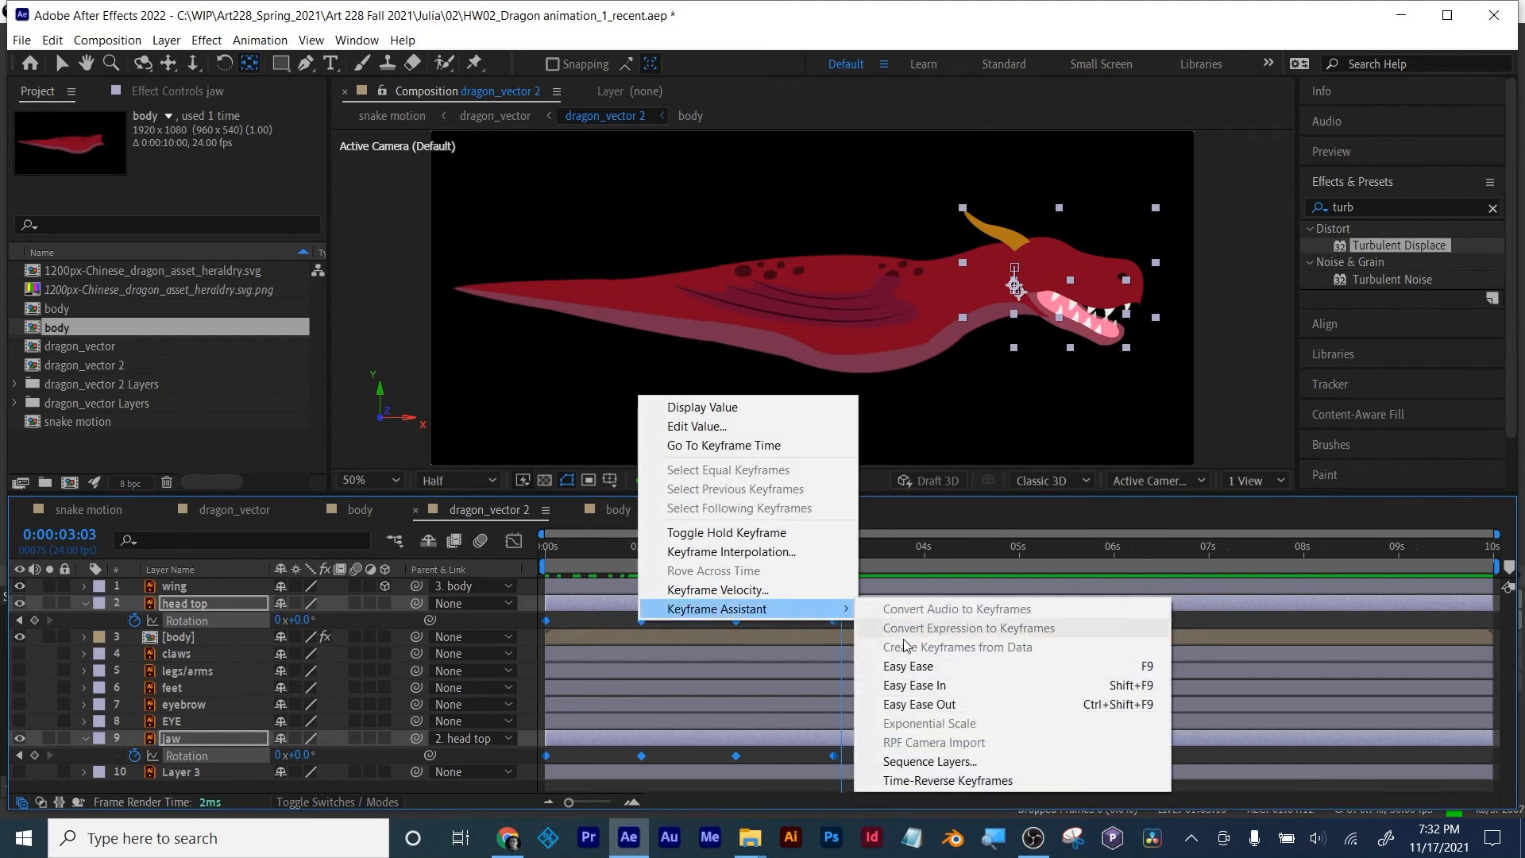
pyautogui.click(906, 664)
pyautogui.click(896, 618)
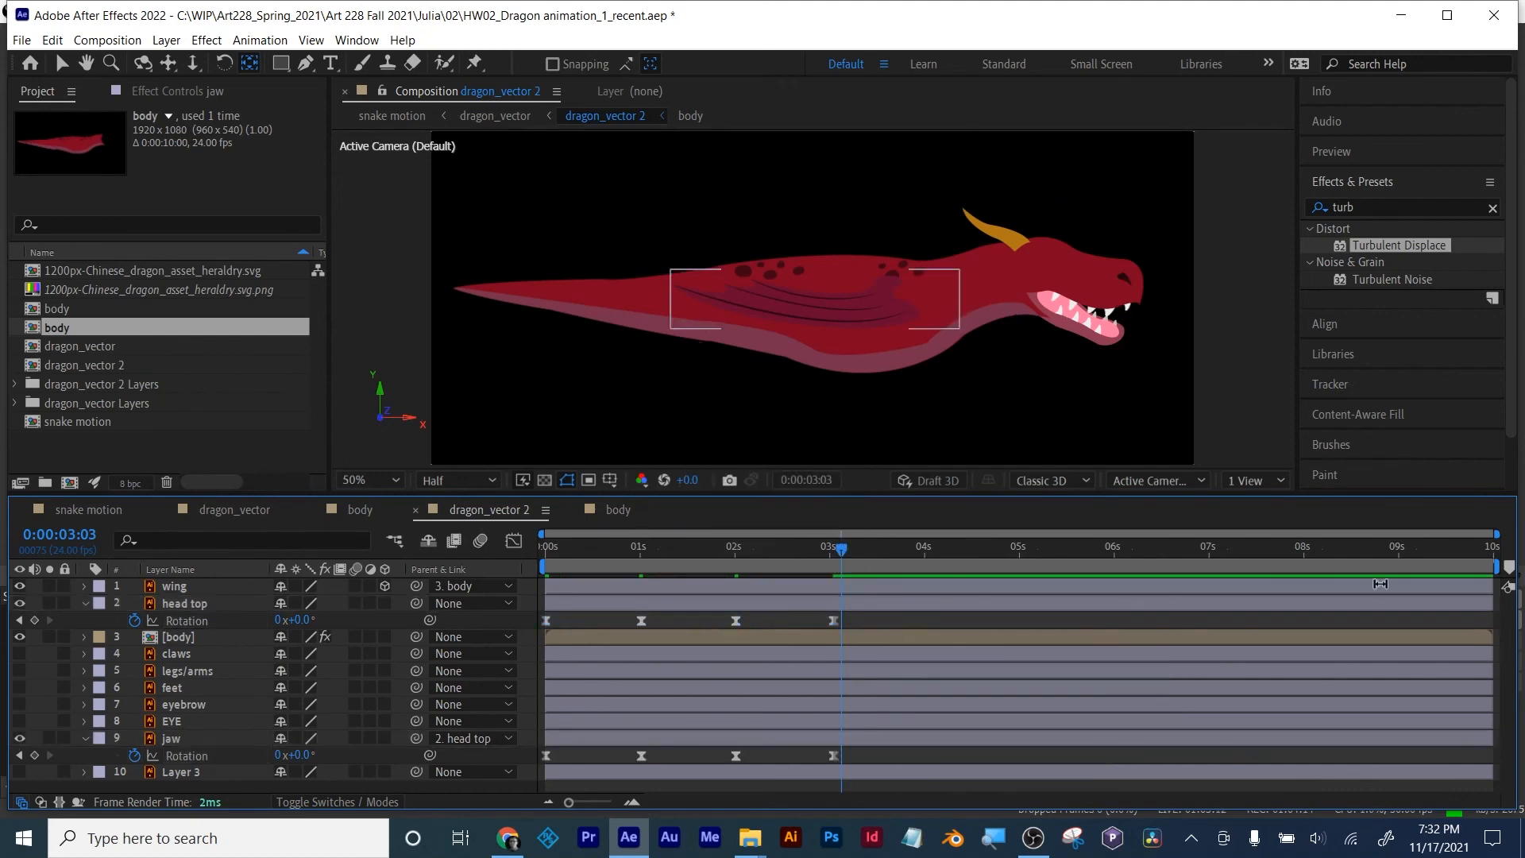
# Step: End the work area just past 3 seconds to preview the motion as a loop, and save the project
pyautogui.moveTo(1494, 571); pyautogui.dragTo(845, 576)
pyautogui.press('space')
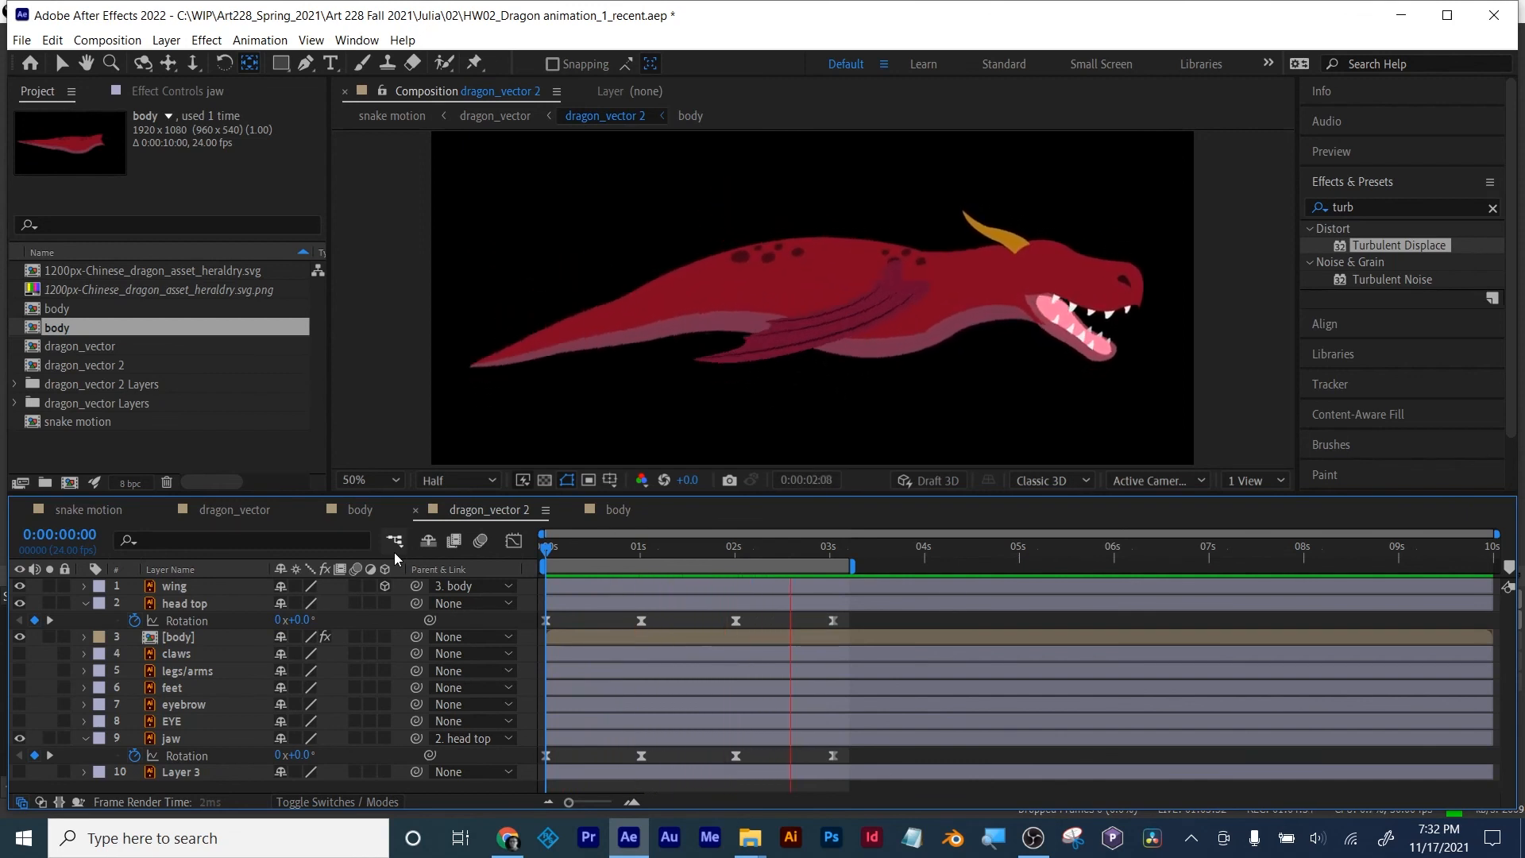
pyautogui.press('space')
pyautogui.hotkey('ctrl', 's')
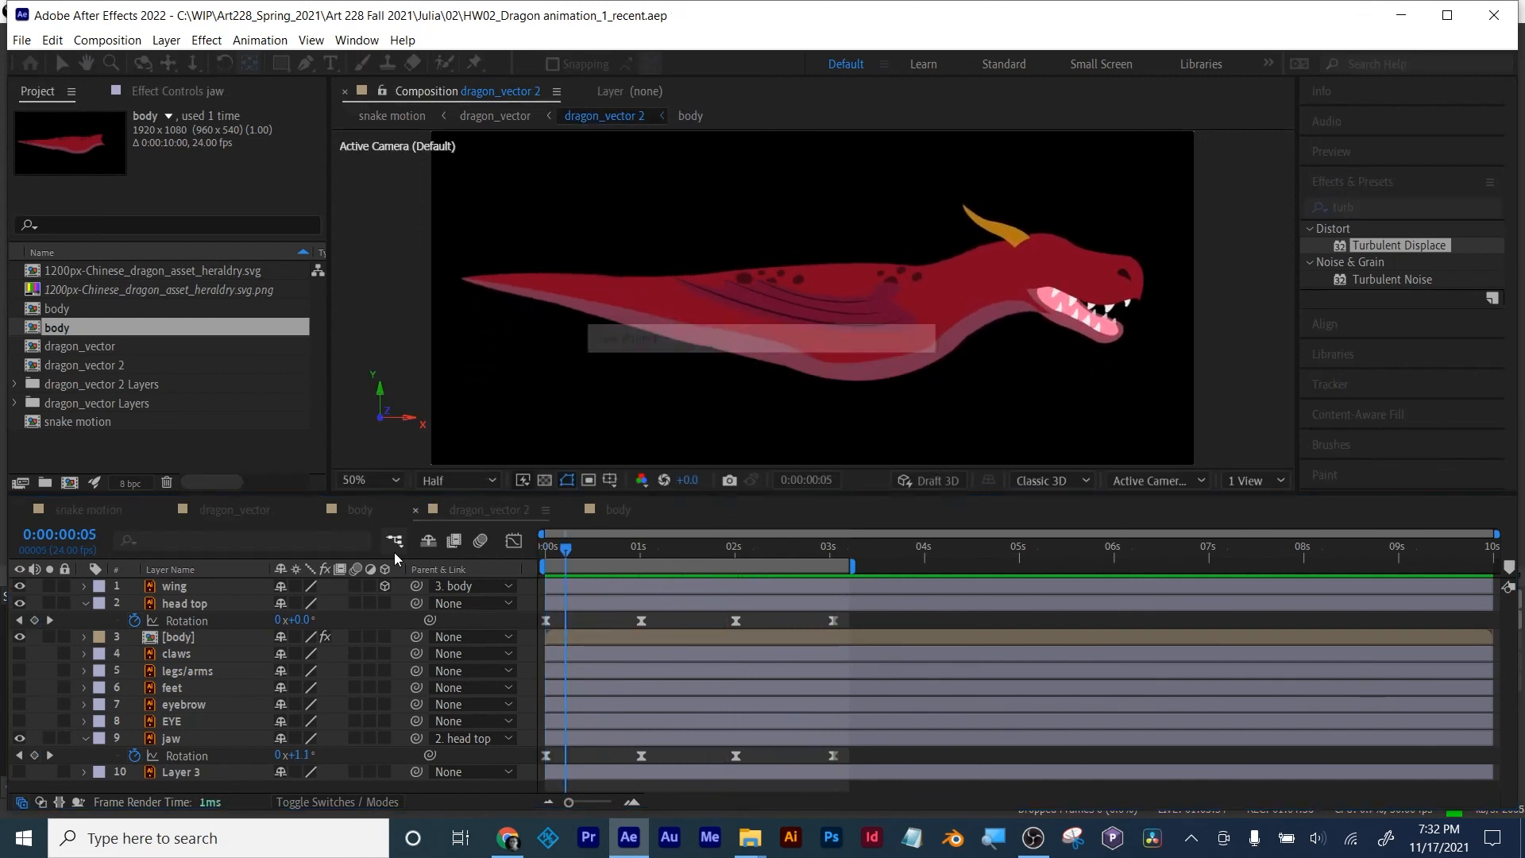
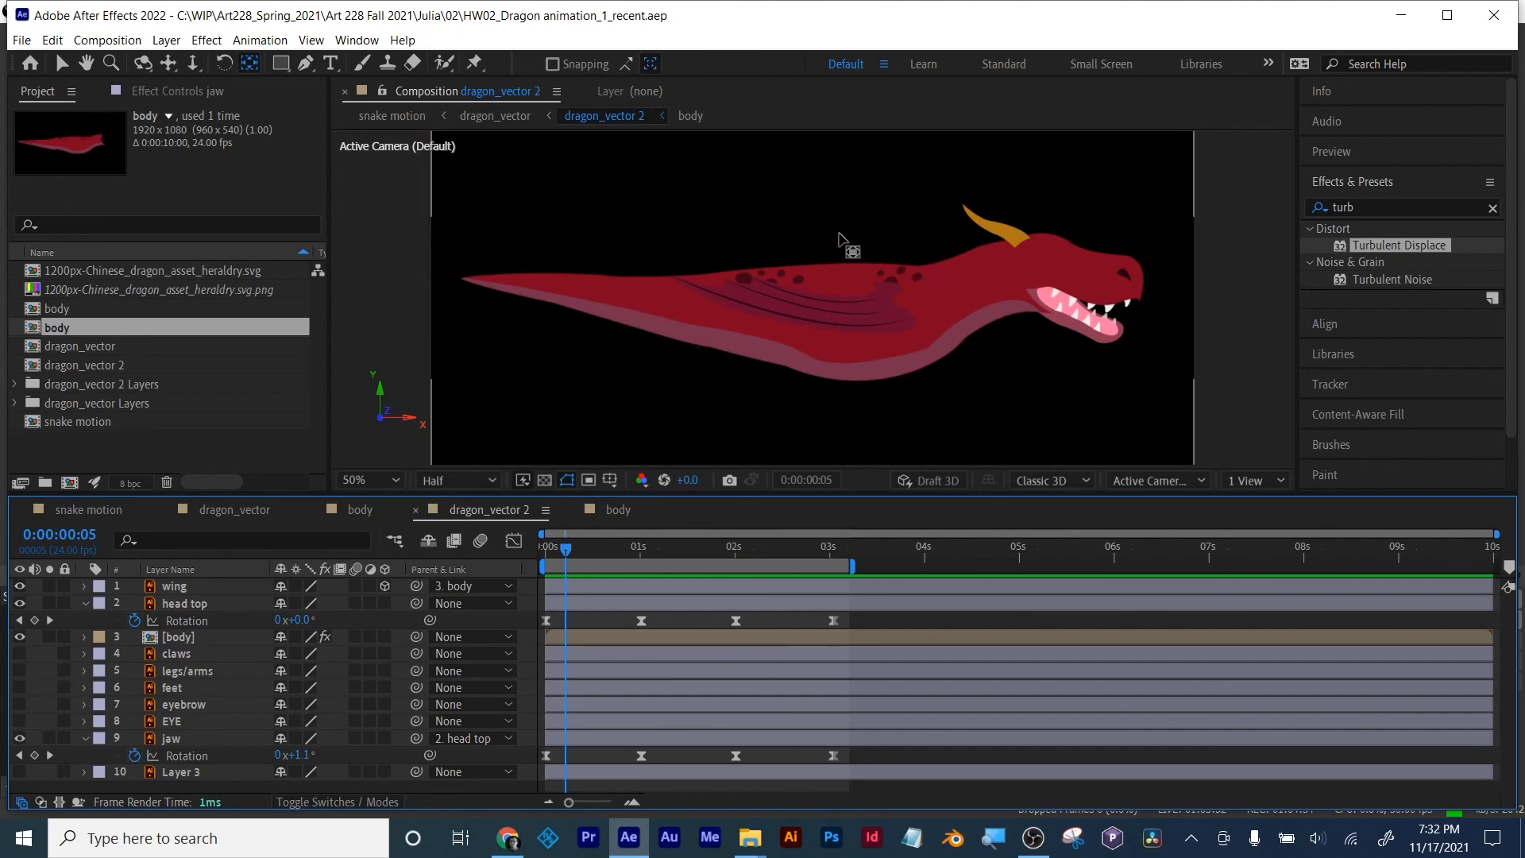
# Step: Switch to the Selection tool and replay the dragon animation from the start to check the motion
pyautogui.click(62, 63)
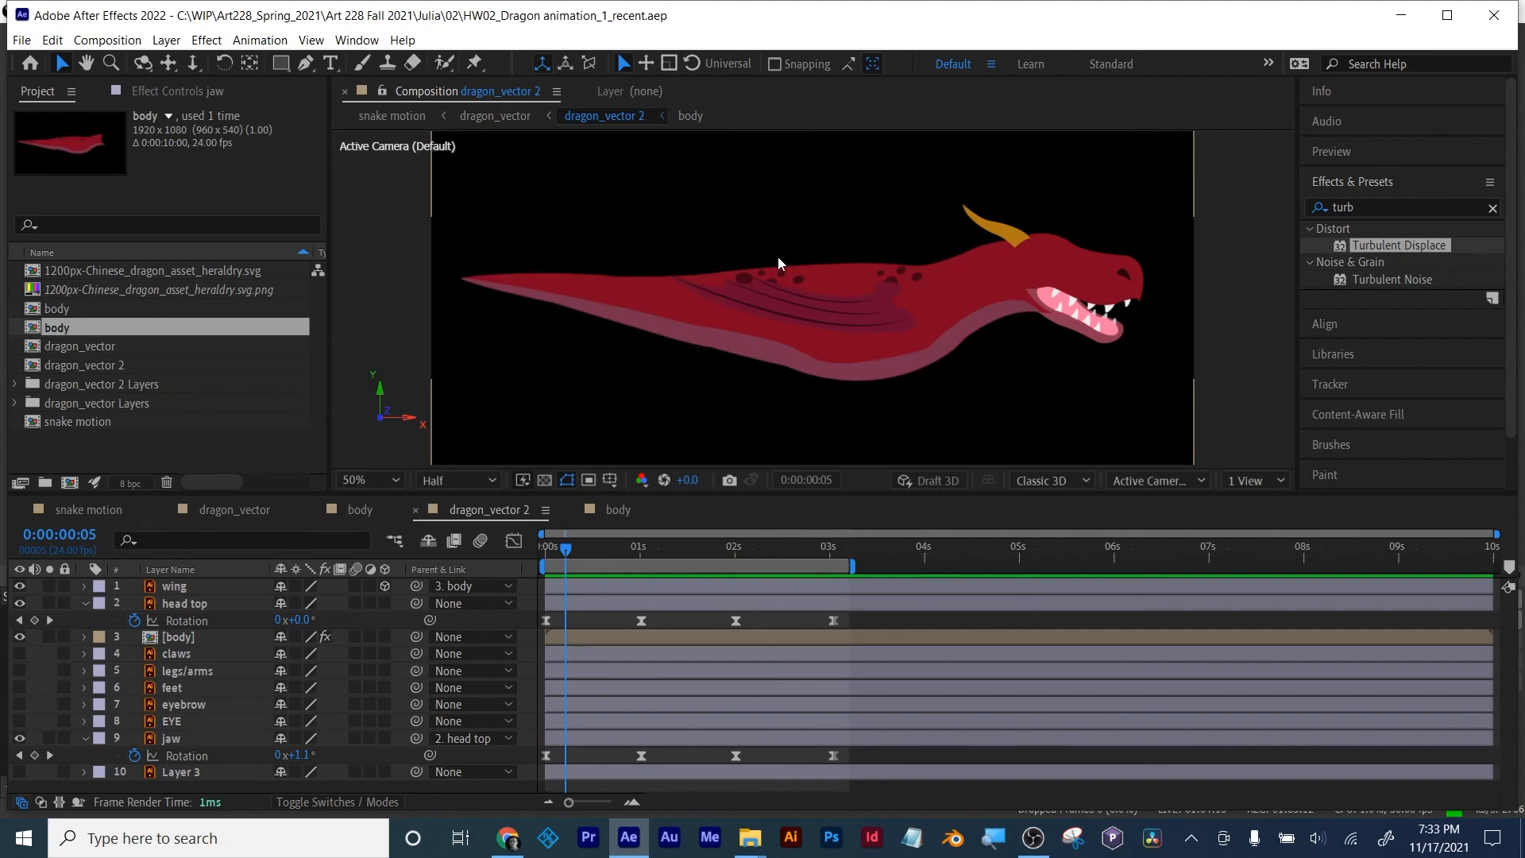
pyautogui.click(546, 550)
pyautogui.press('space')
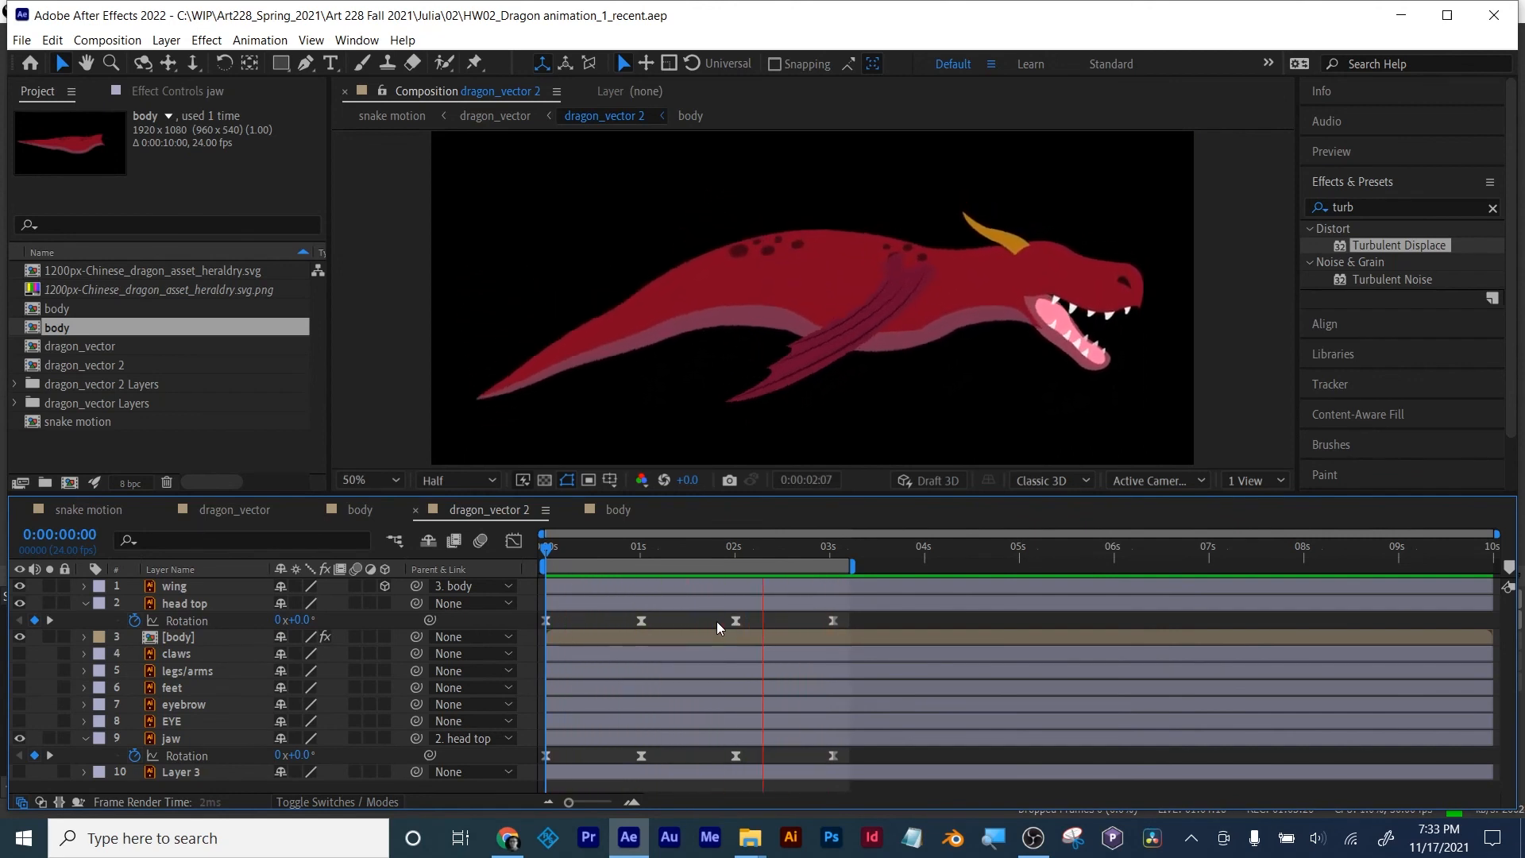
pyautogui.press('space')
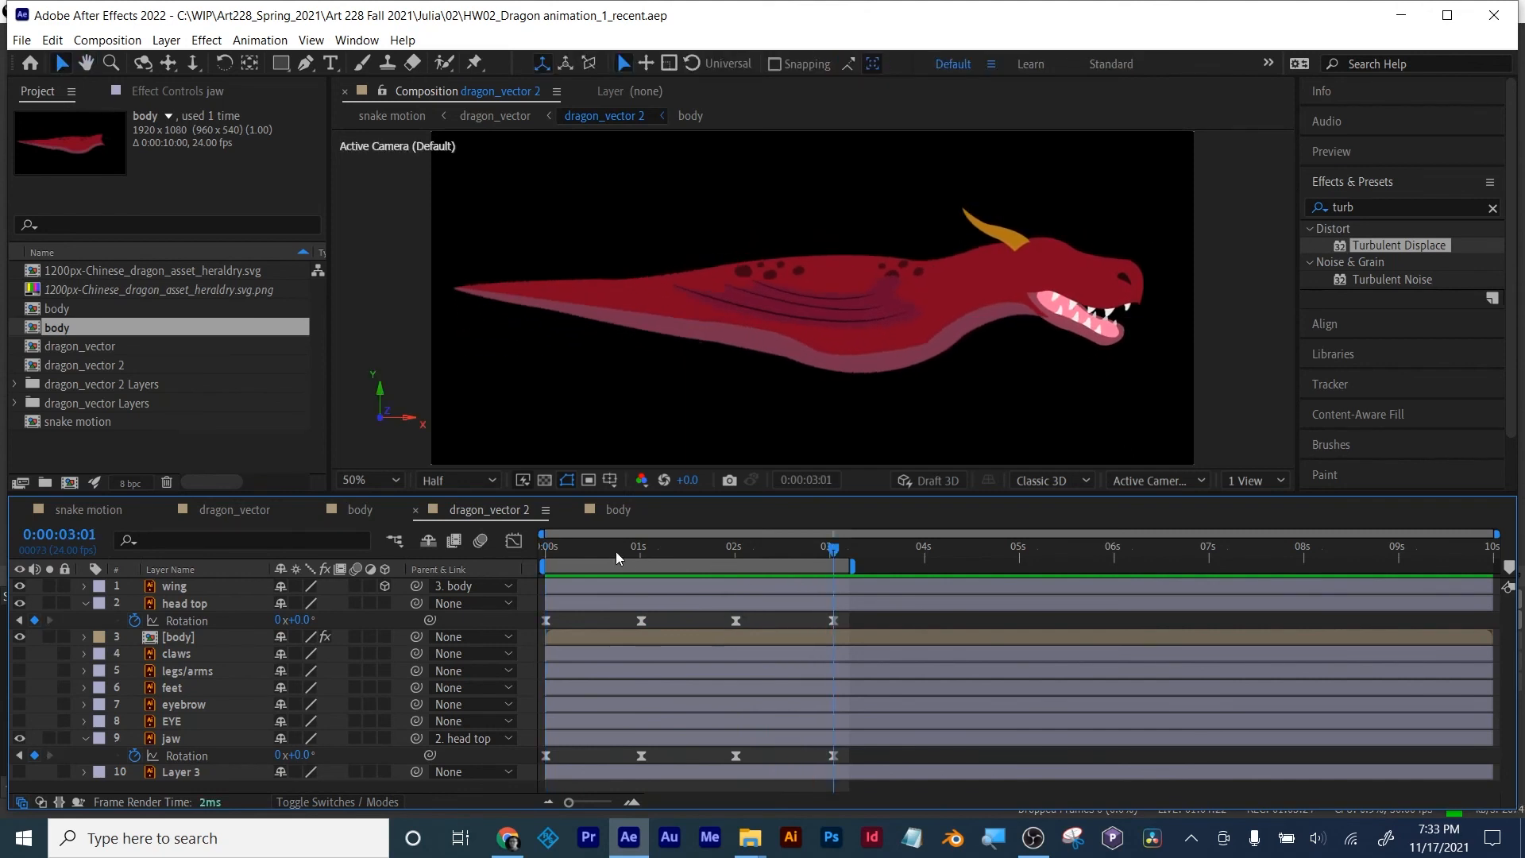
pyautogui.moveTo(611, 552); pyautogui.dragTo(546, 556)
# Step: Search the effects for "cc bend"
pyautogui.click(1371, 204)
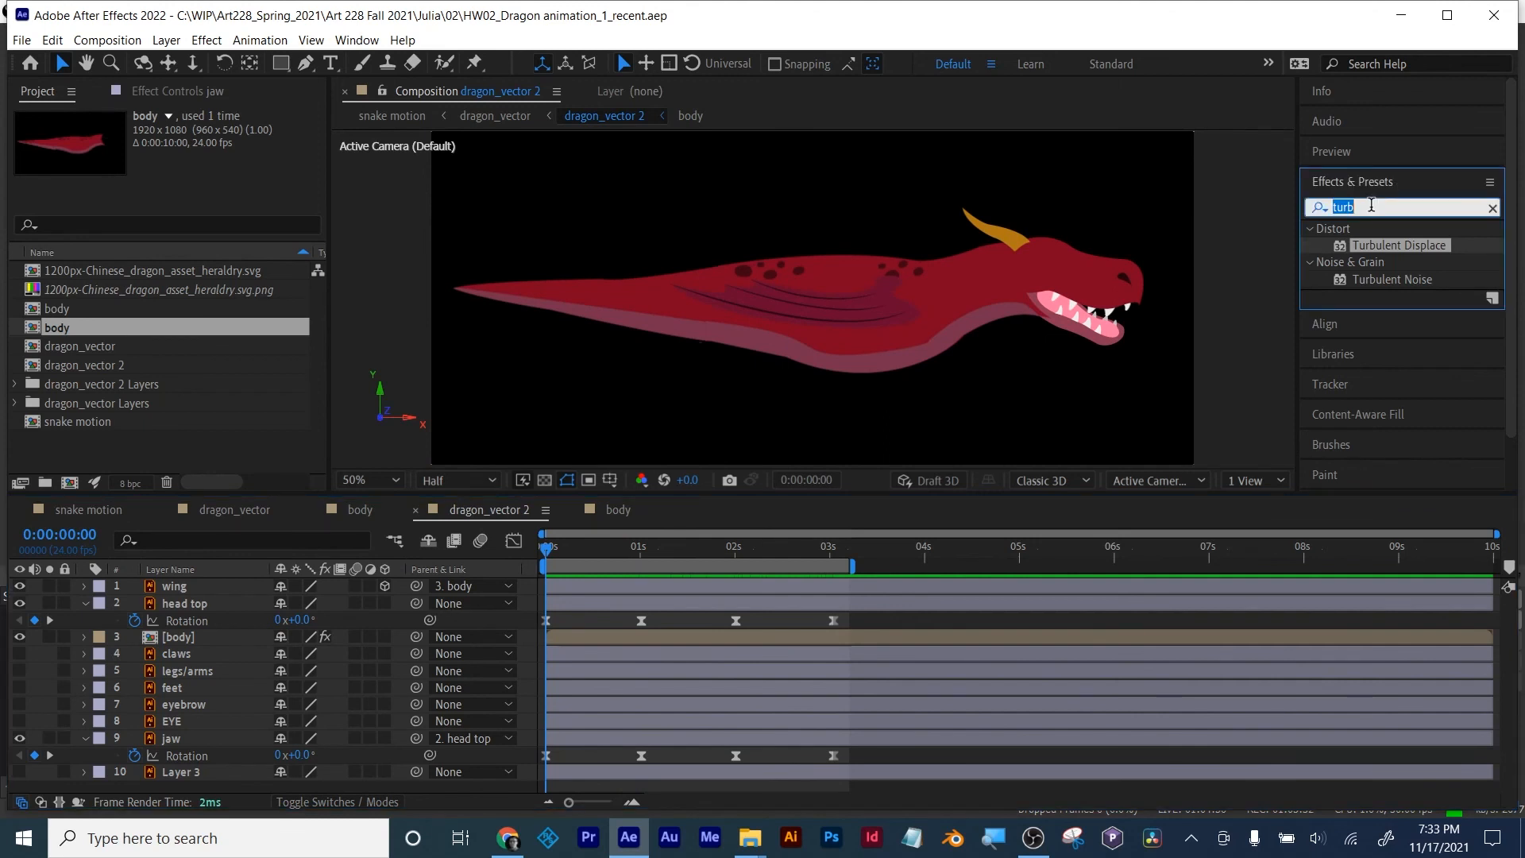
pyautogui.write('cc bend')
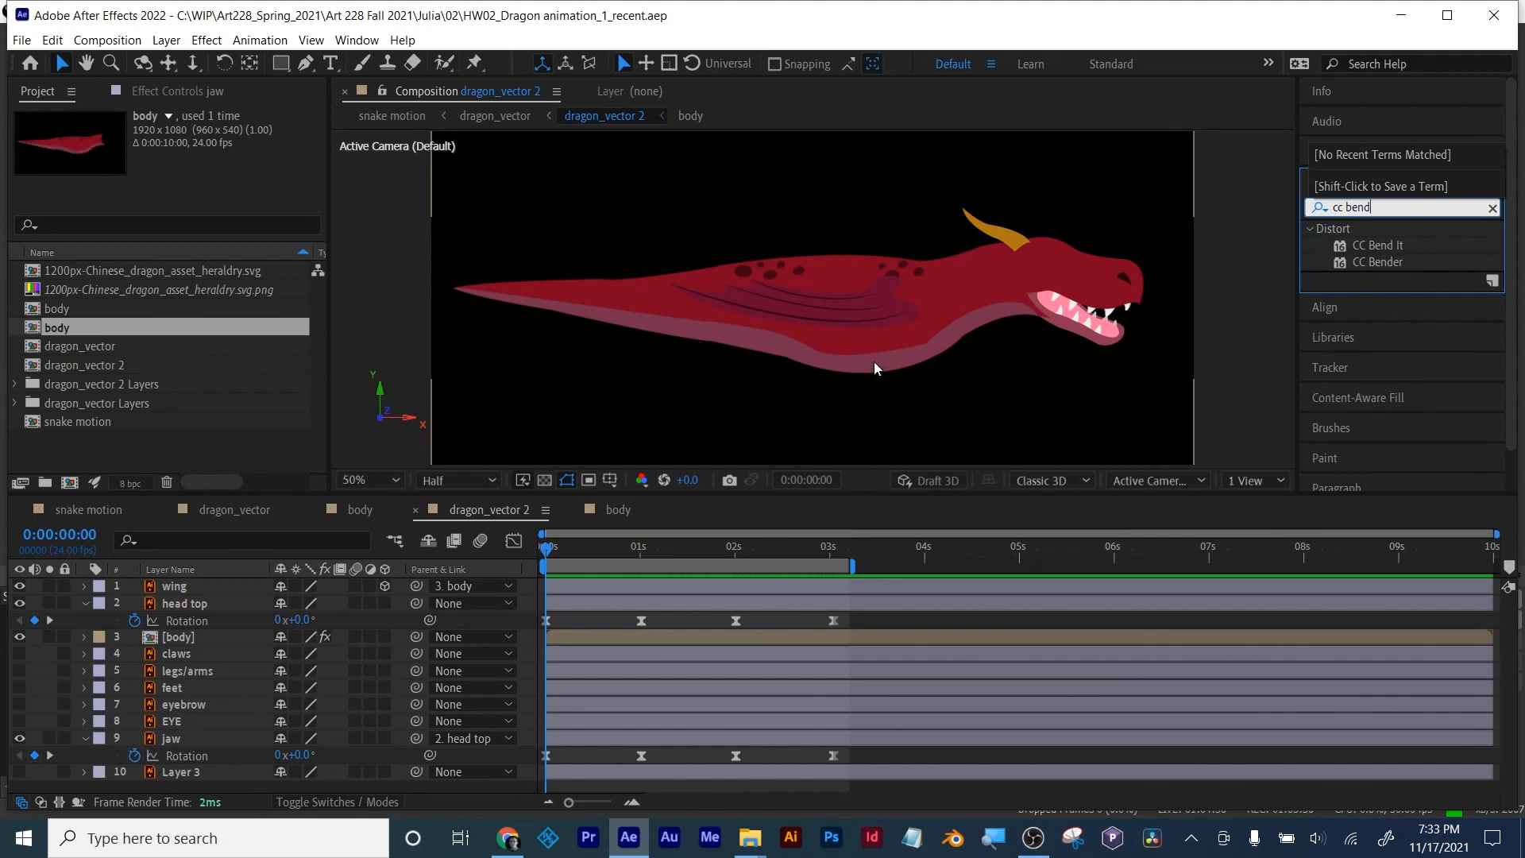
pyautogui.scroll(-2, 851, 371)
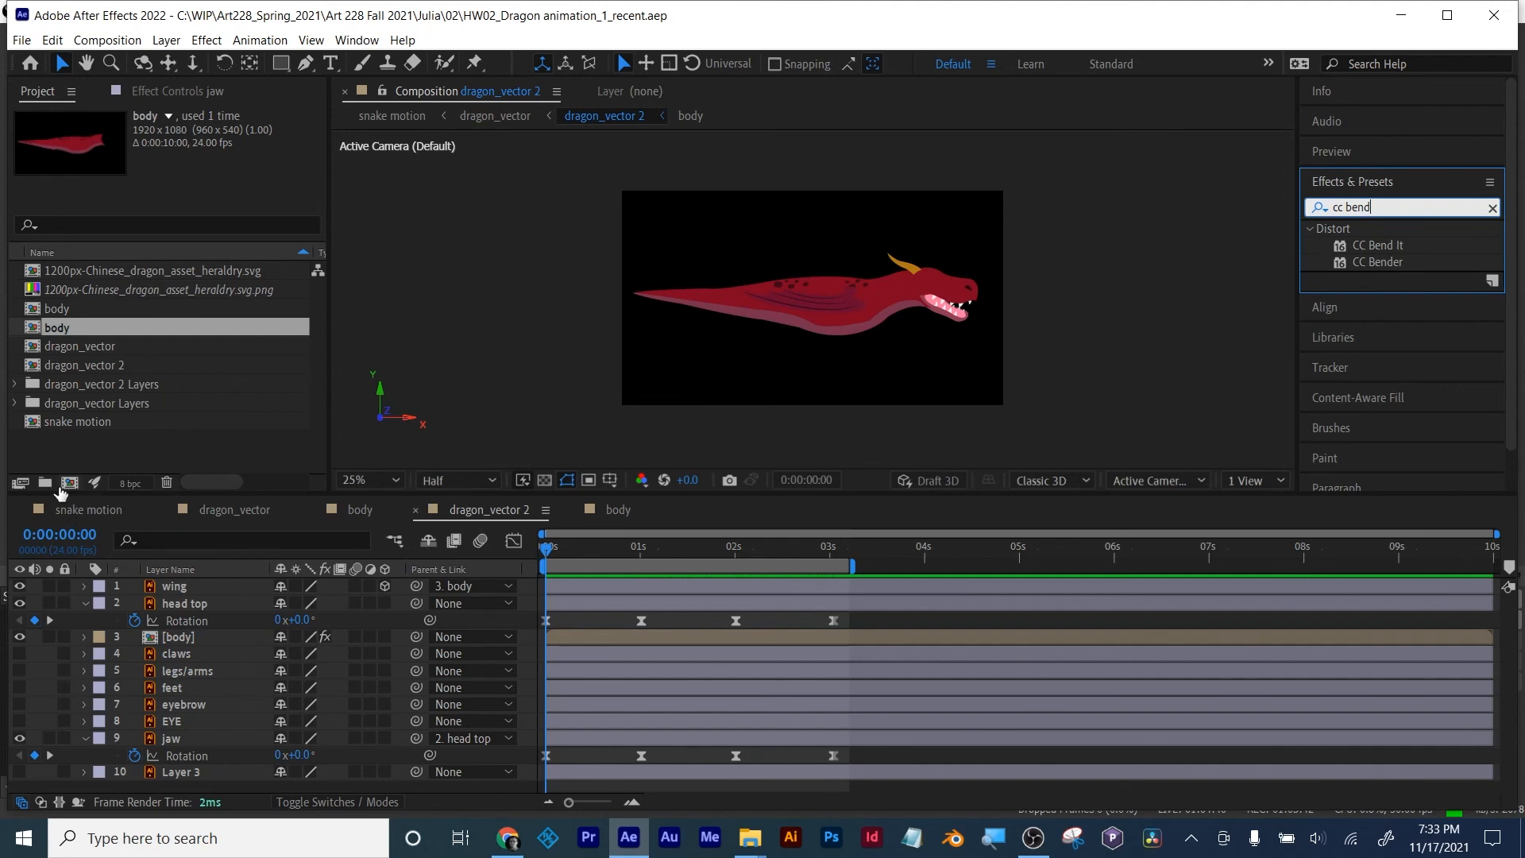
# Step: Create a new 1920 x 1080 composition named test with the default settings
pyautogui.click(69, 482)
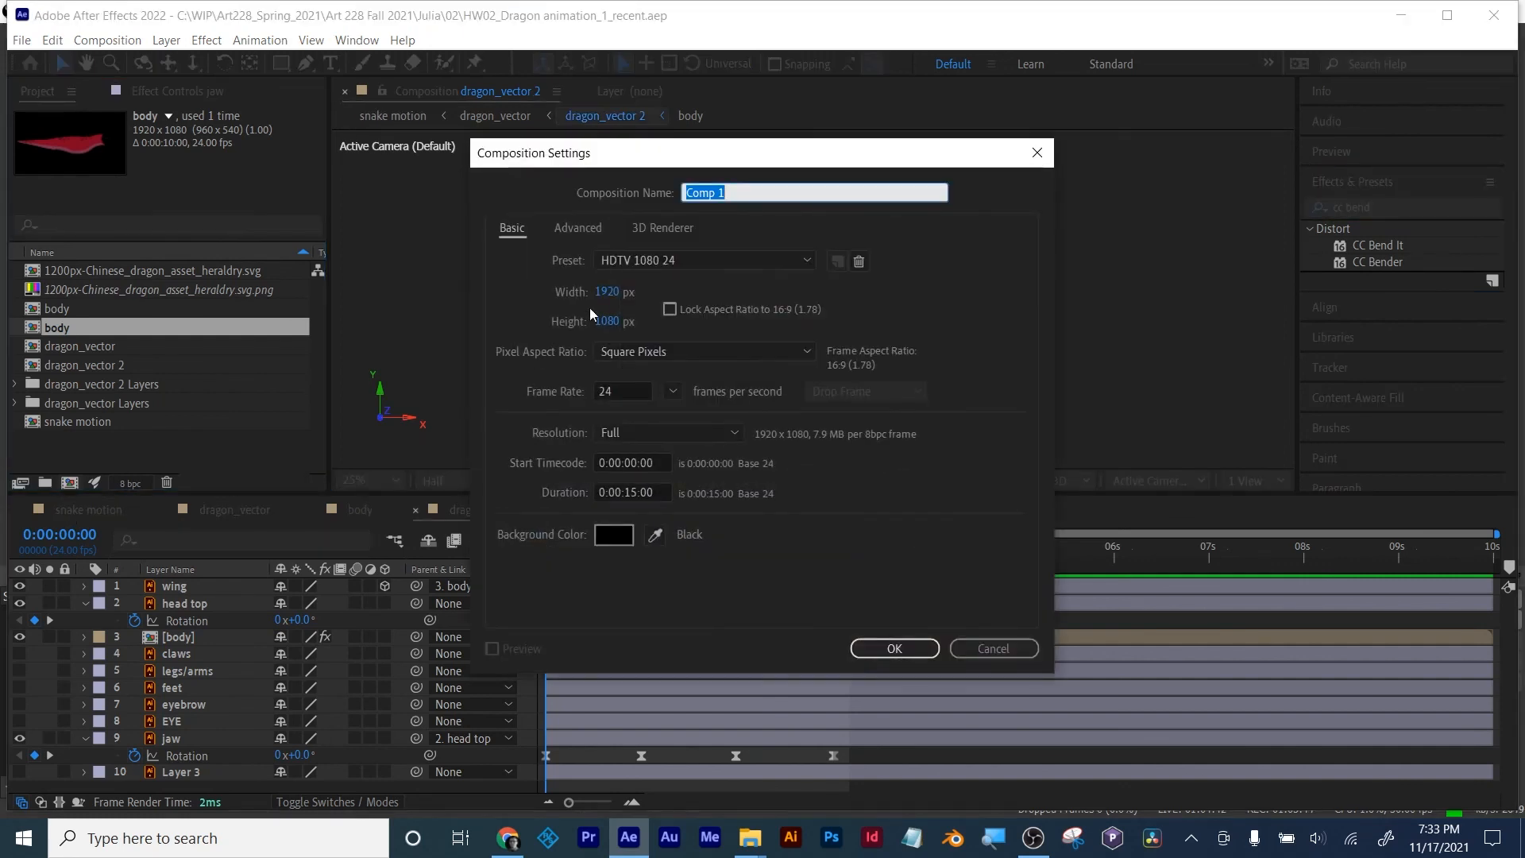
pyautogui.write('test')
pyautogui.click(882, 645)
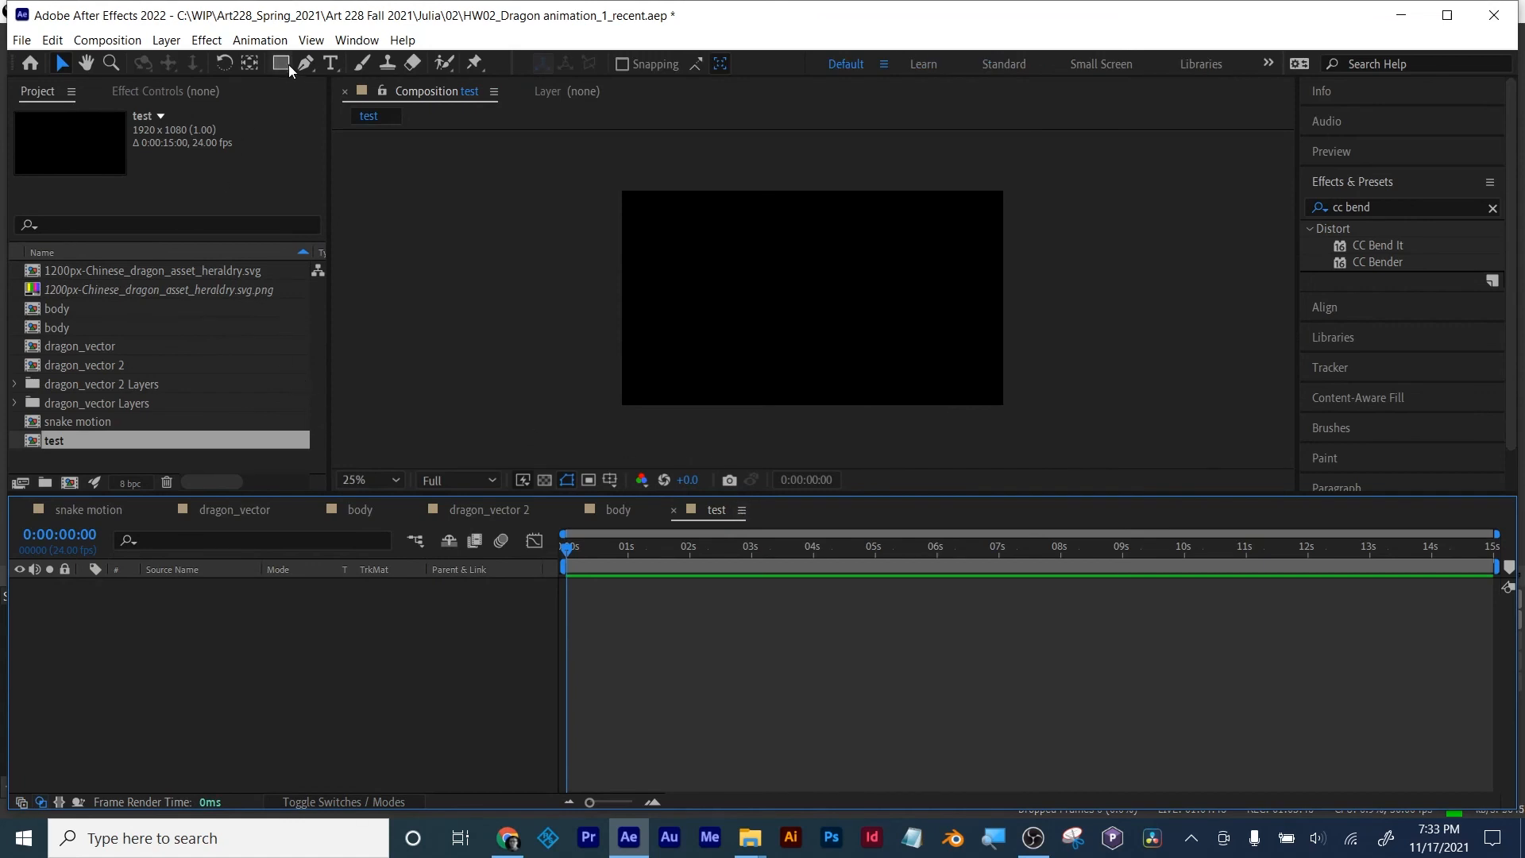
# Step: Draw a closed, tall and narrow cone shape with the Pen tool in the middle of the test composition
pyautogui.click(305, 63)
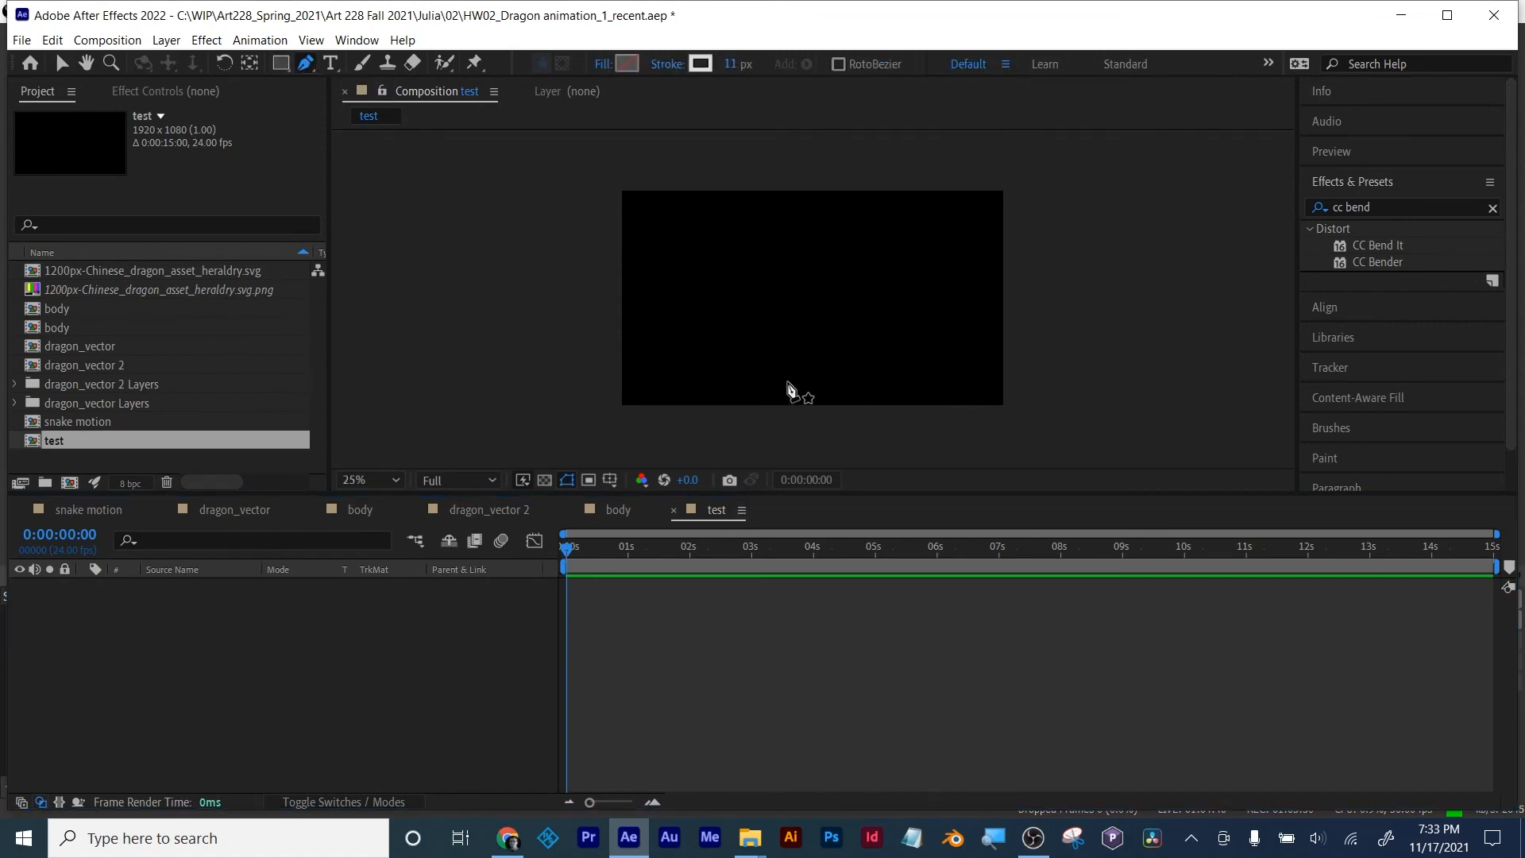
pyautogui.click(787, 382)
pyautogui.click(814, 215)
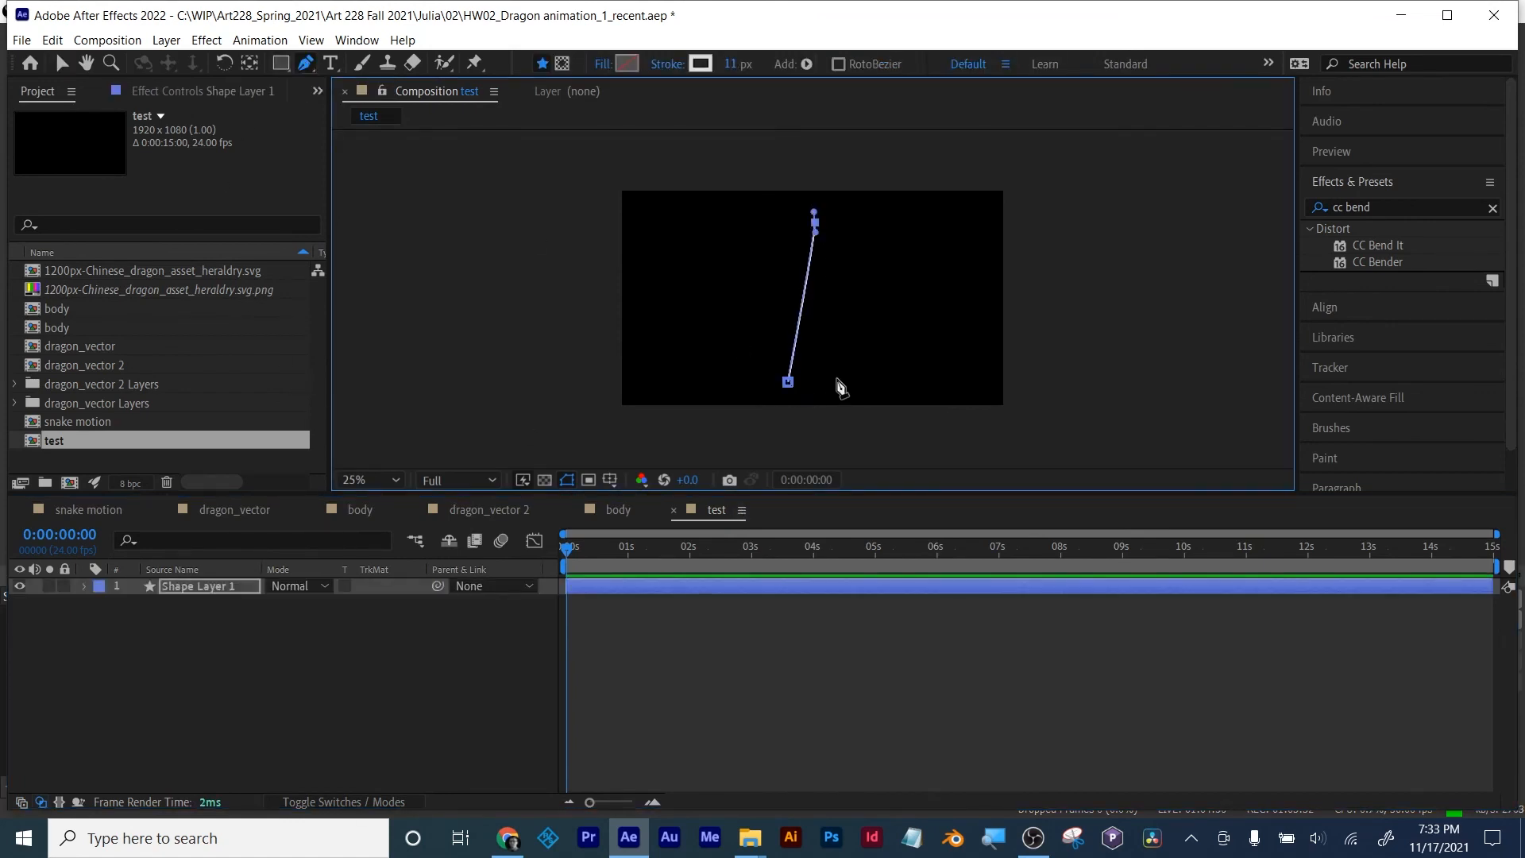
pyautogui.moveTo(838, 382); pyautogui.dragTo(832, 388)
pyautogui.click(788, 383)
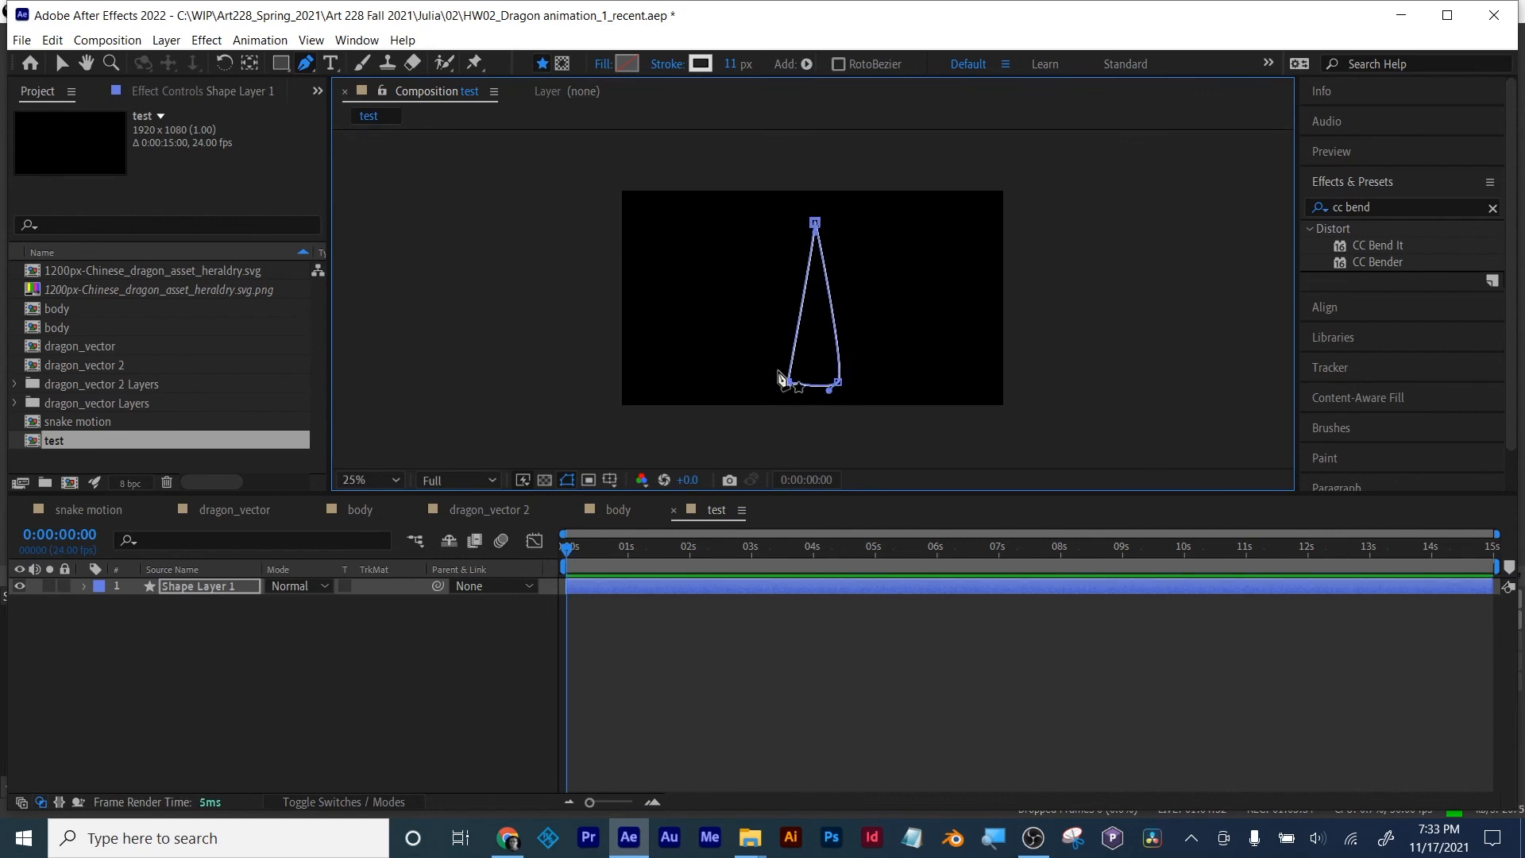
# Step: Change the cone shape's fill from none to a solid color
pyautogui.click(602, 67)
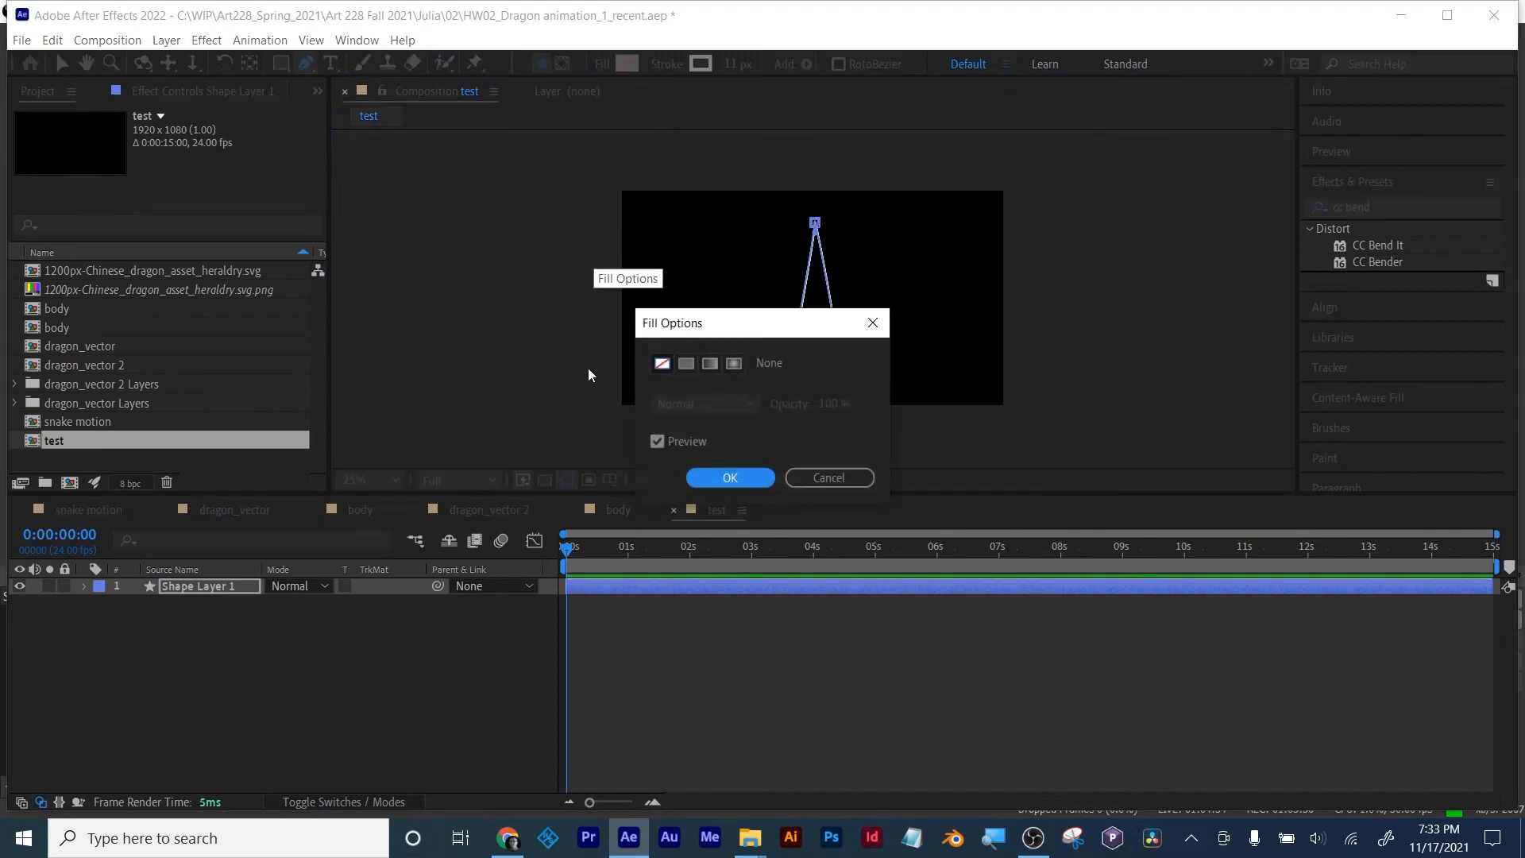
pyautogui.click(688, 364)
pyautogui.click(726, 478)
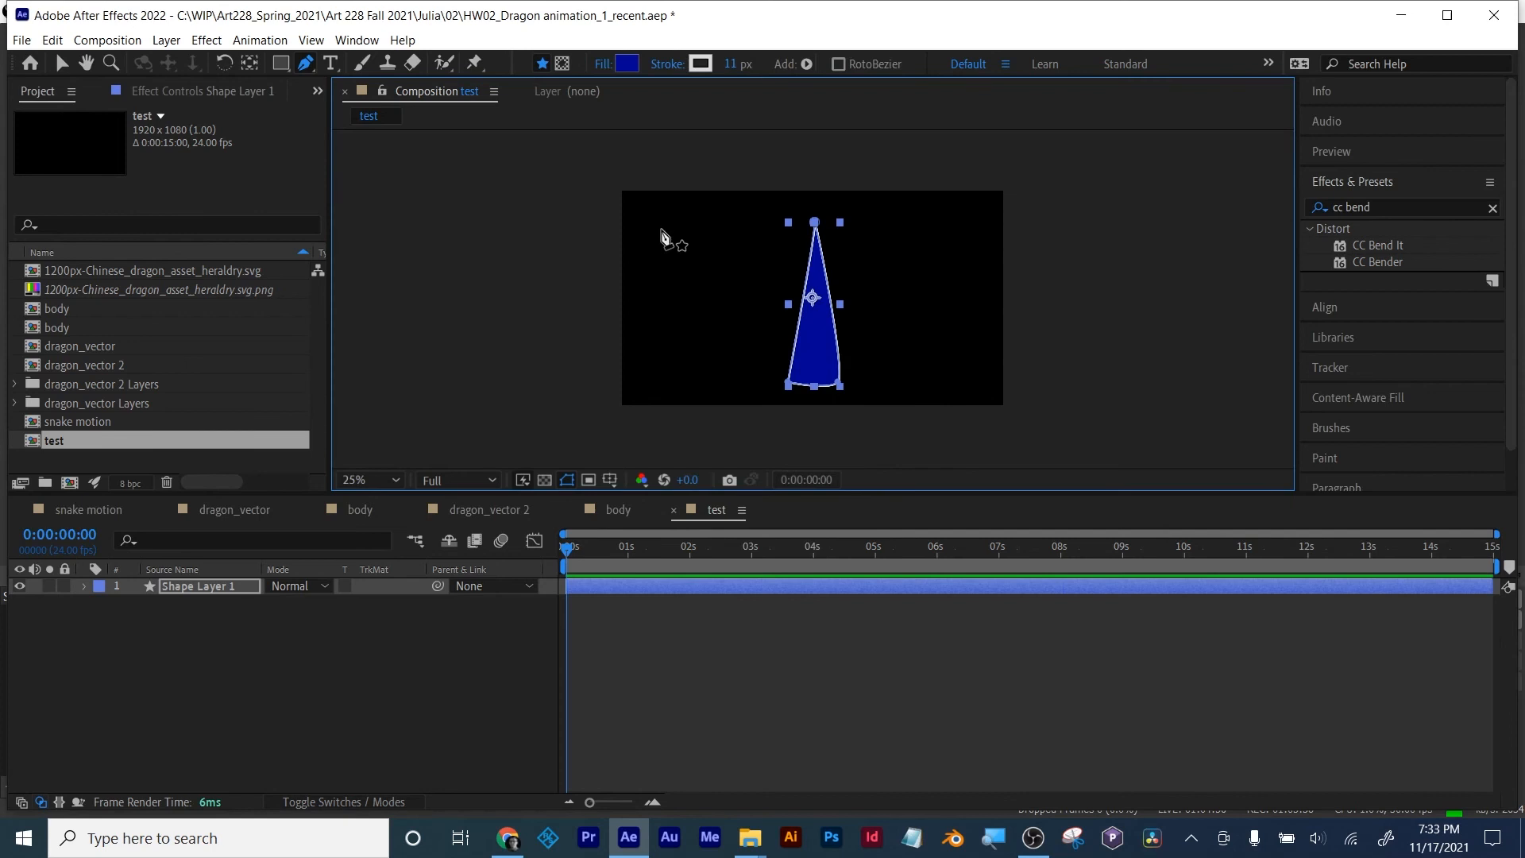
# Step: Change the cone shape's fill color to green (03920E) and set its stroke to None
pyautogui.click(618, 70)
pyautogui.click(1220, 627)
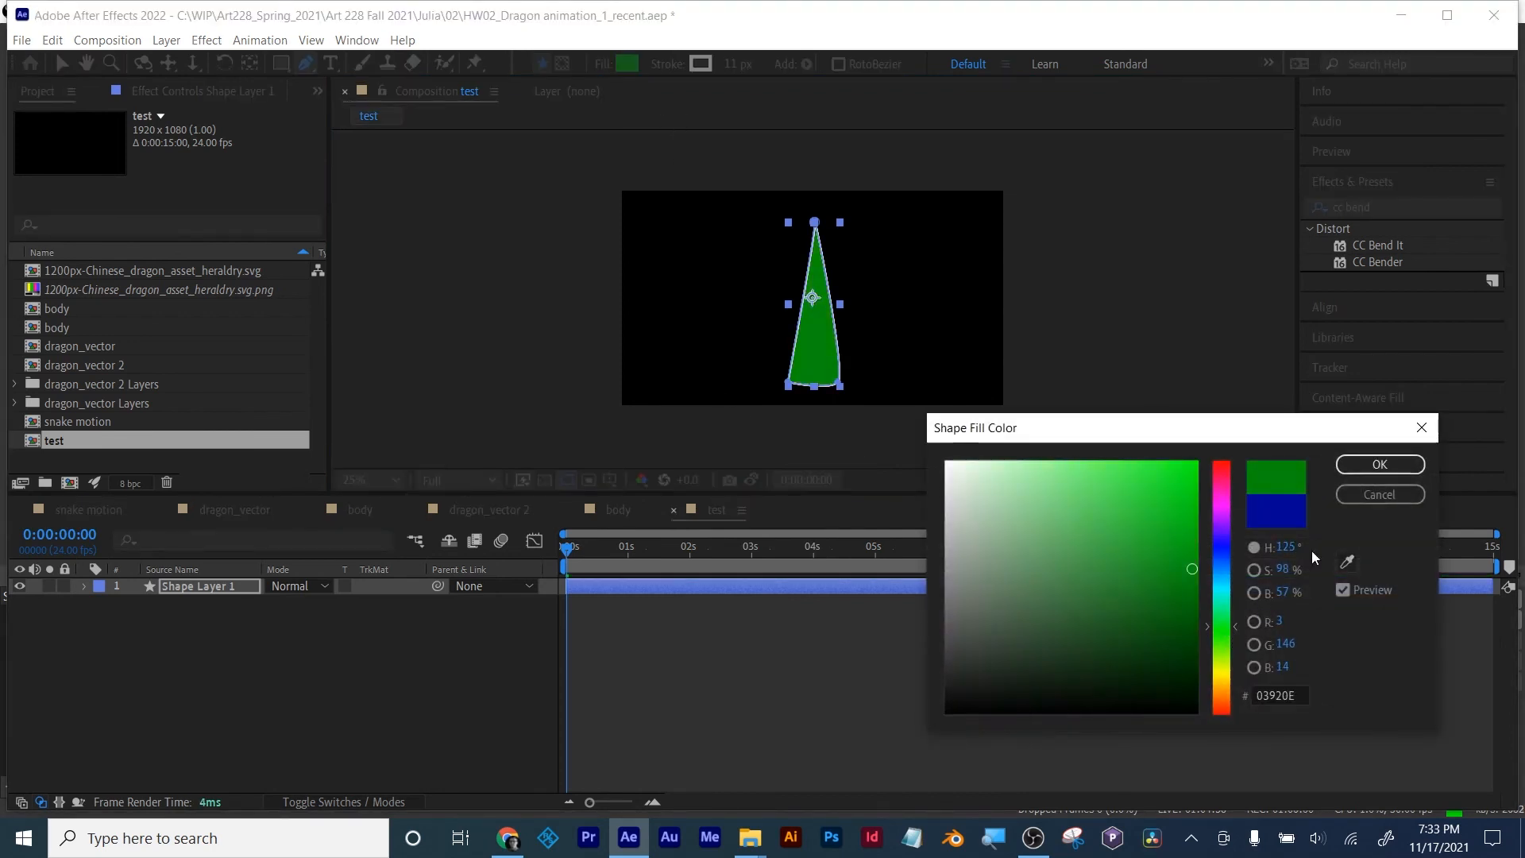
pyautogui.click(1399, 462)
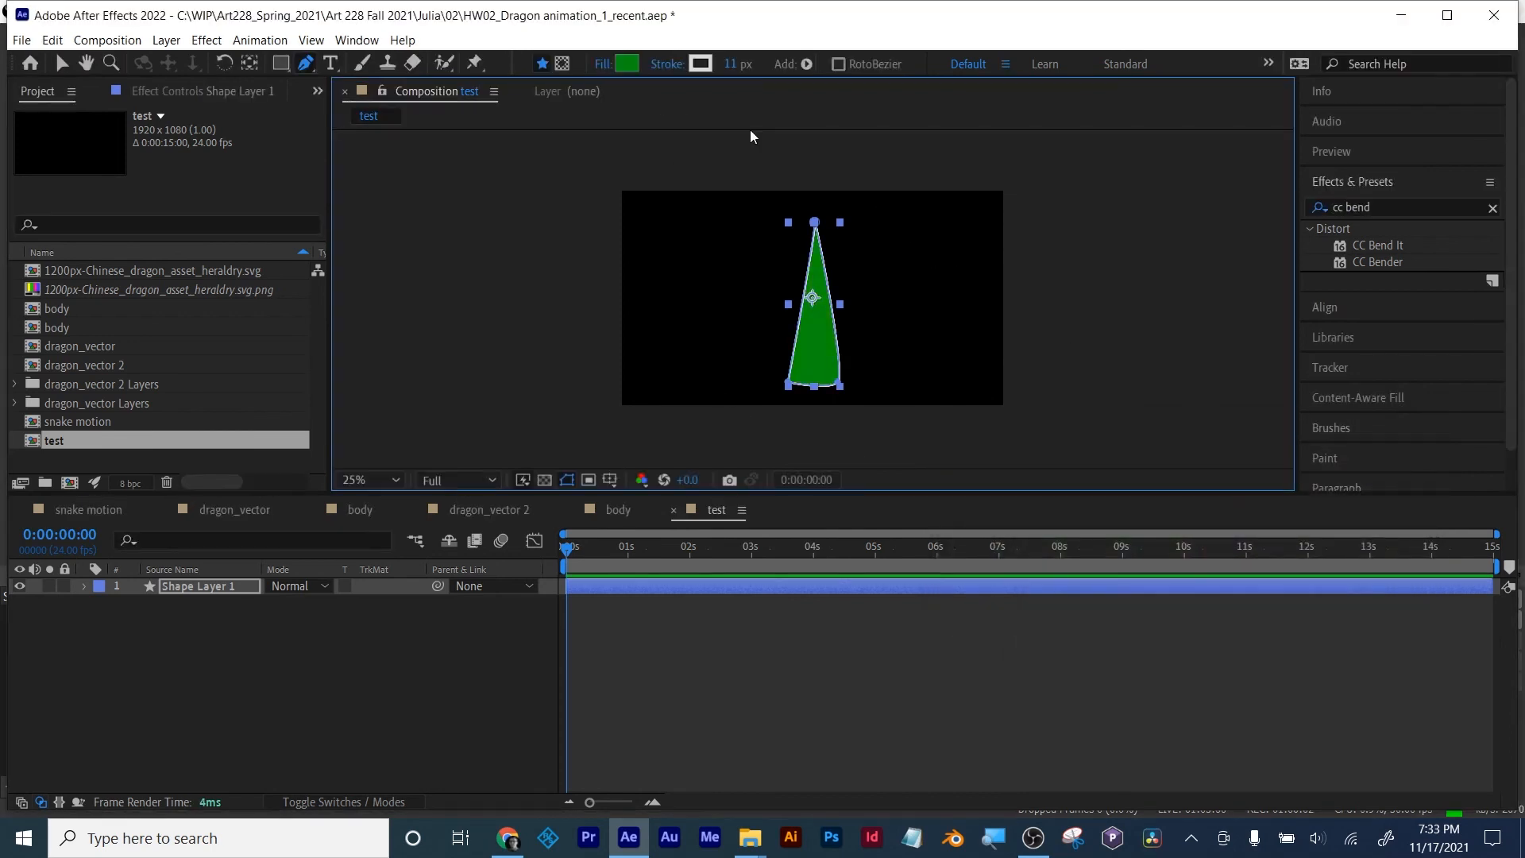
pyautogui.click(665, 64)
pyautogui.click(662, 363)
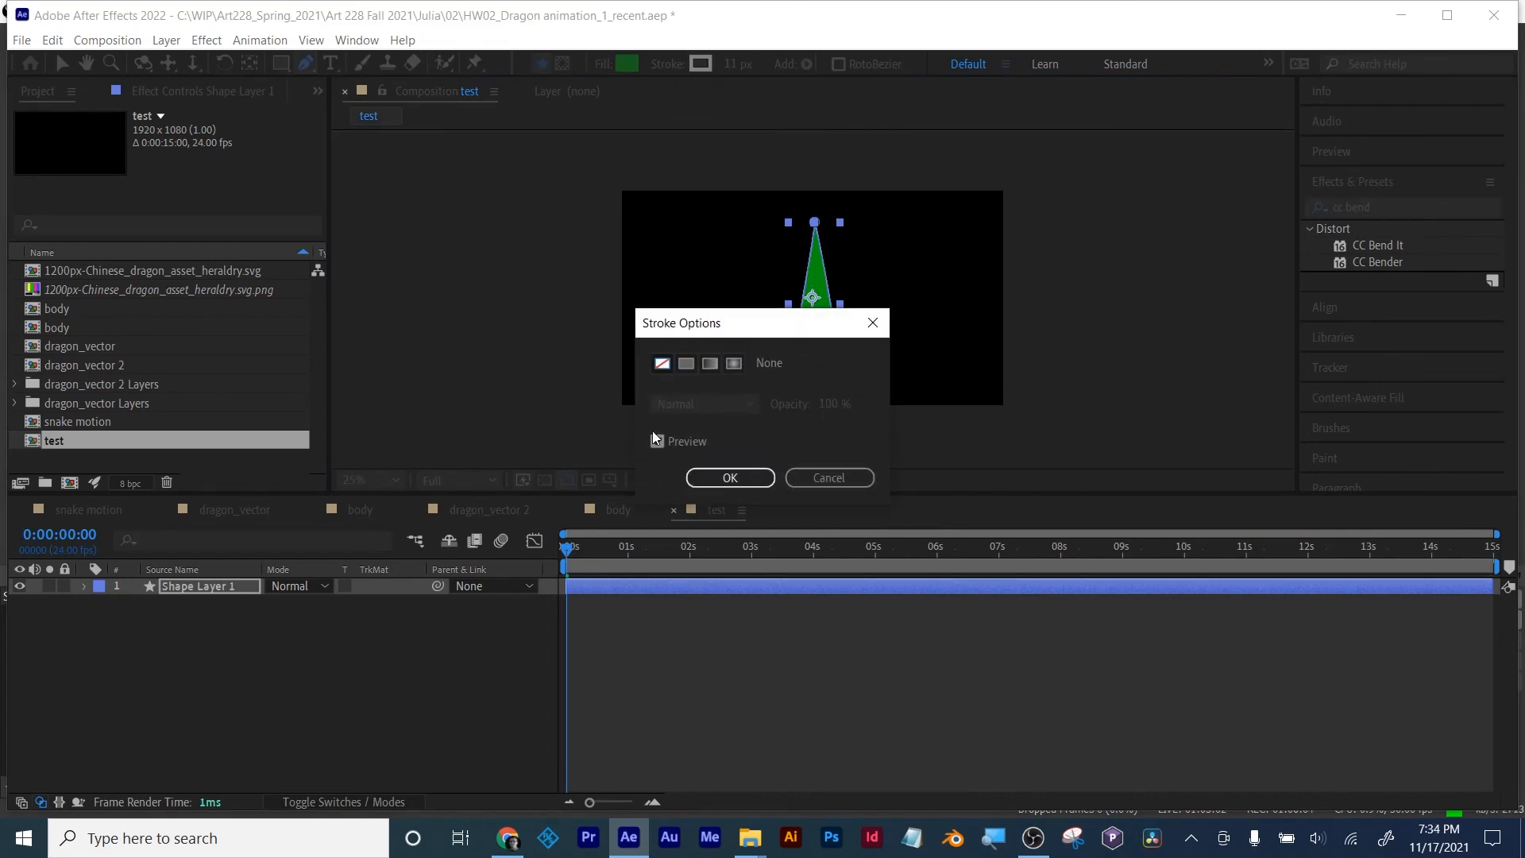
pyautogui.click(750, 477)
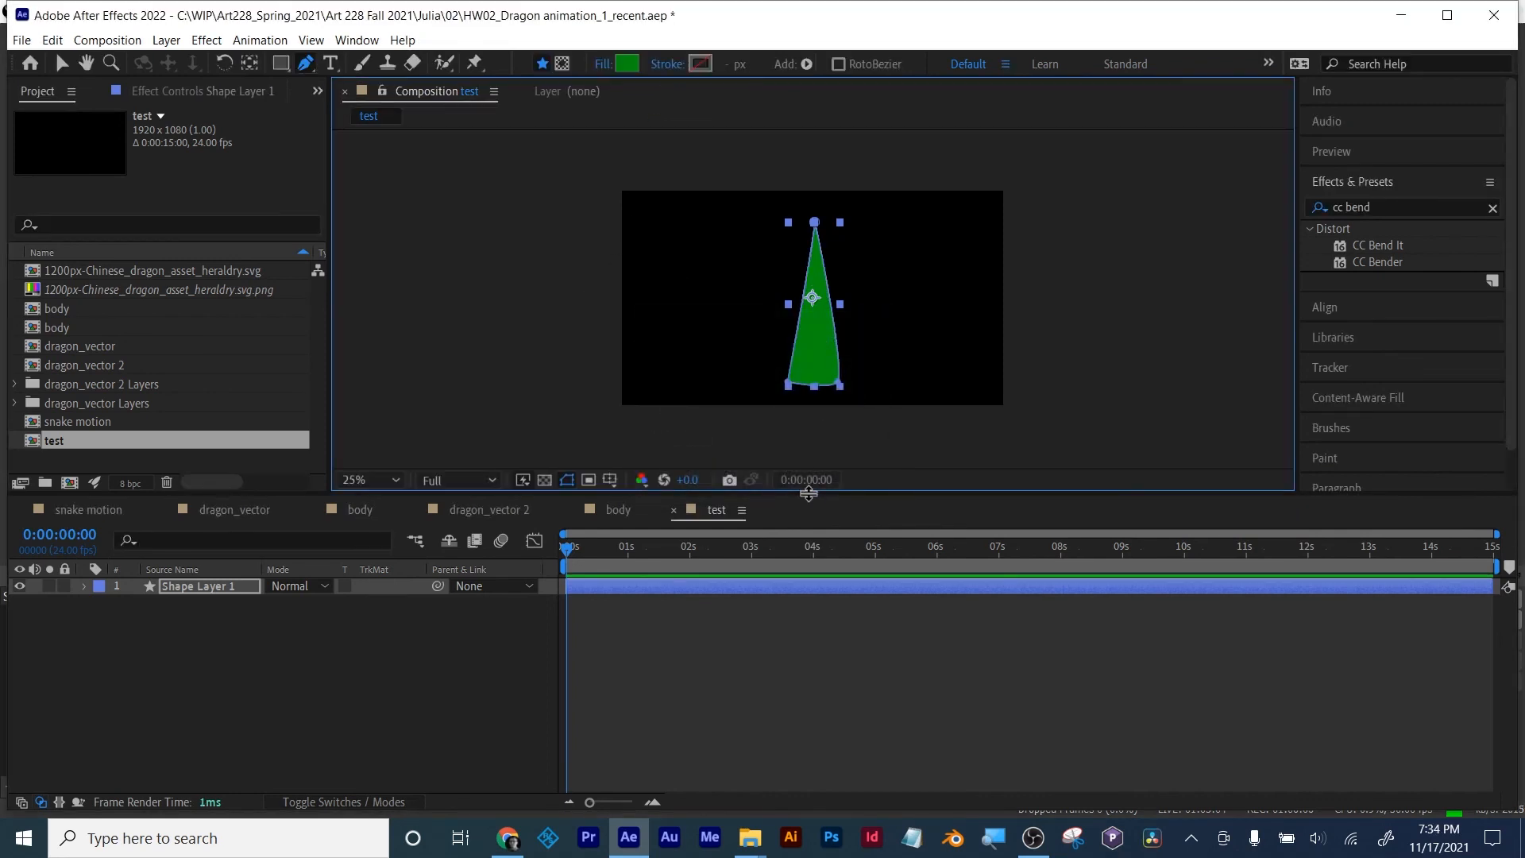
# Step: Apply the CC Bender effect to the cone's shape layer
pyautogui.moveTo(808, 494); pyautogui.dragTo(807, 567)
pyautogui.press('.')
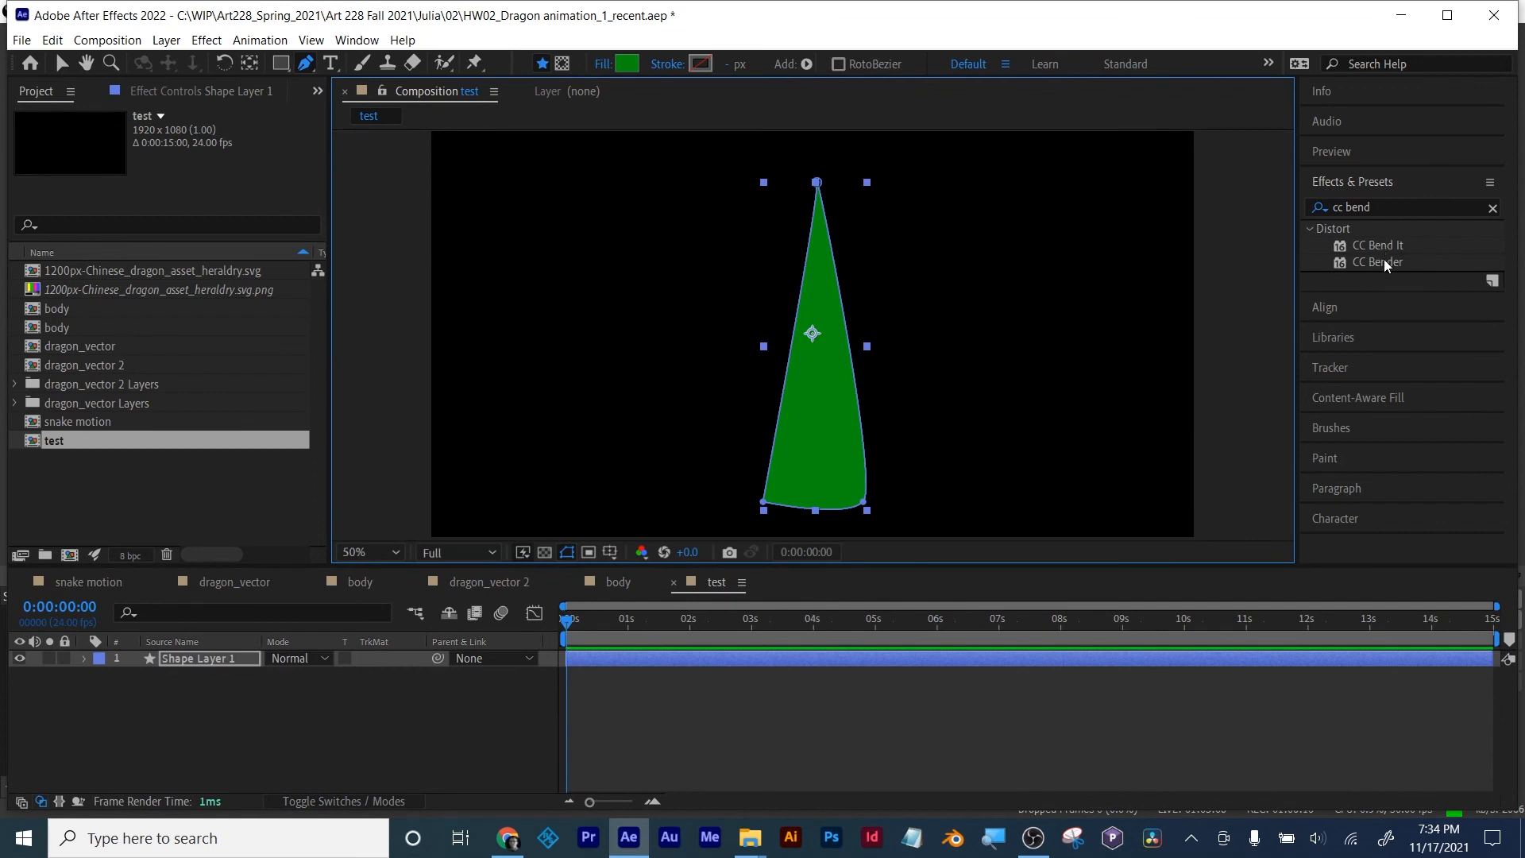
pyautogui.moveTo(1383, 259); pyautogui.dragTo(880, 655)
pyautogui.click(879, 655)
pyautogui.press('v')
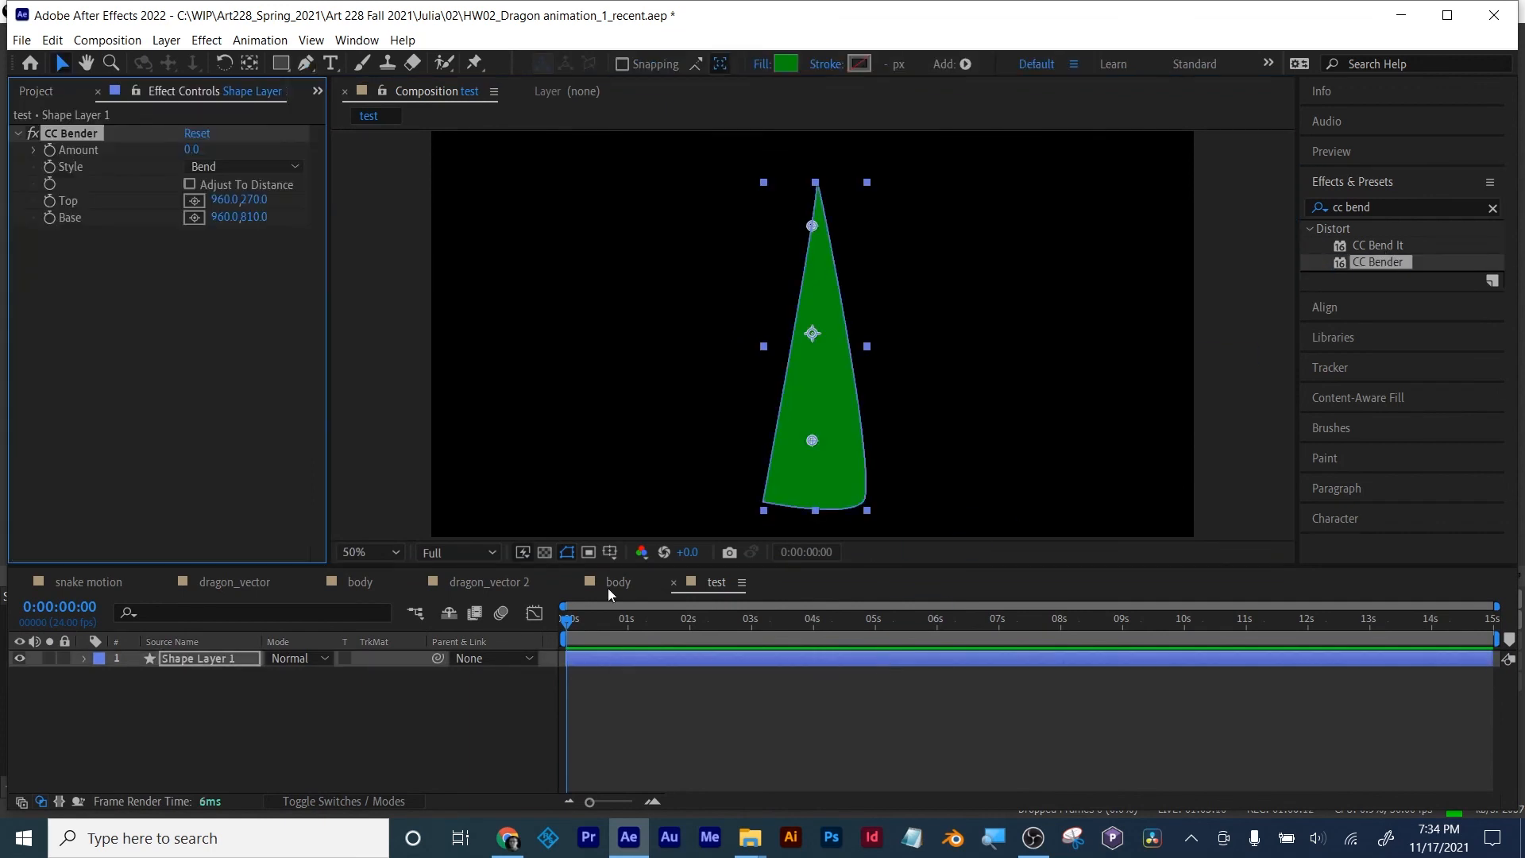
# Step: Place the CC Bender Top point on the cone's tip (968, 160) and the Base point at the middle of its bottom edge (960, 982)
pyautogui.click(192, 204)
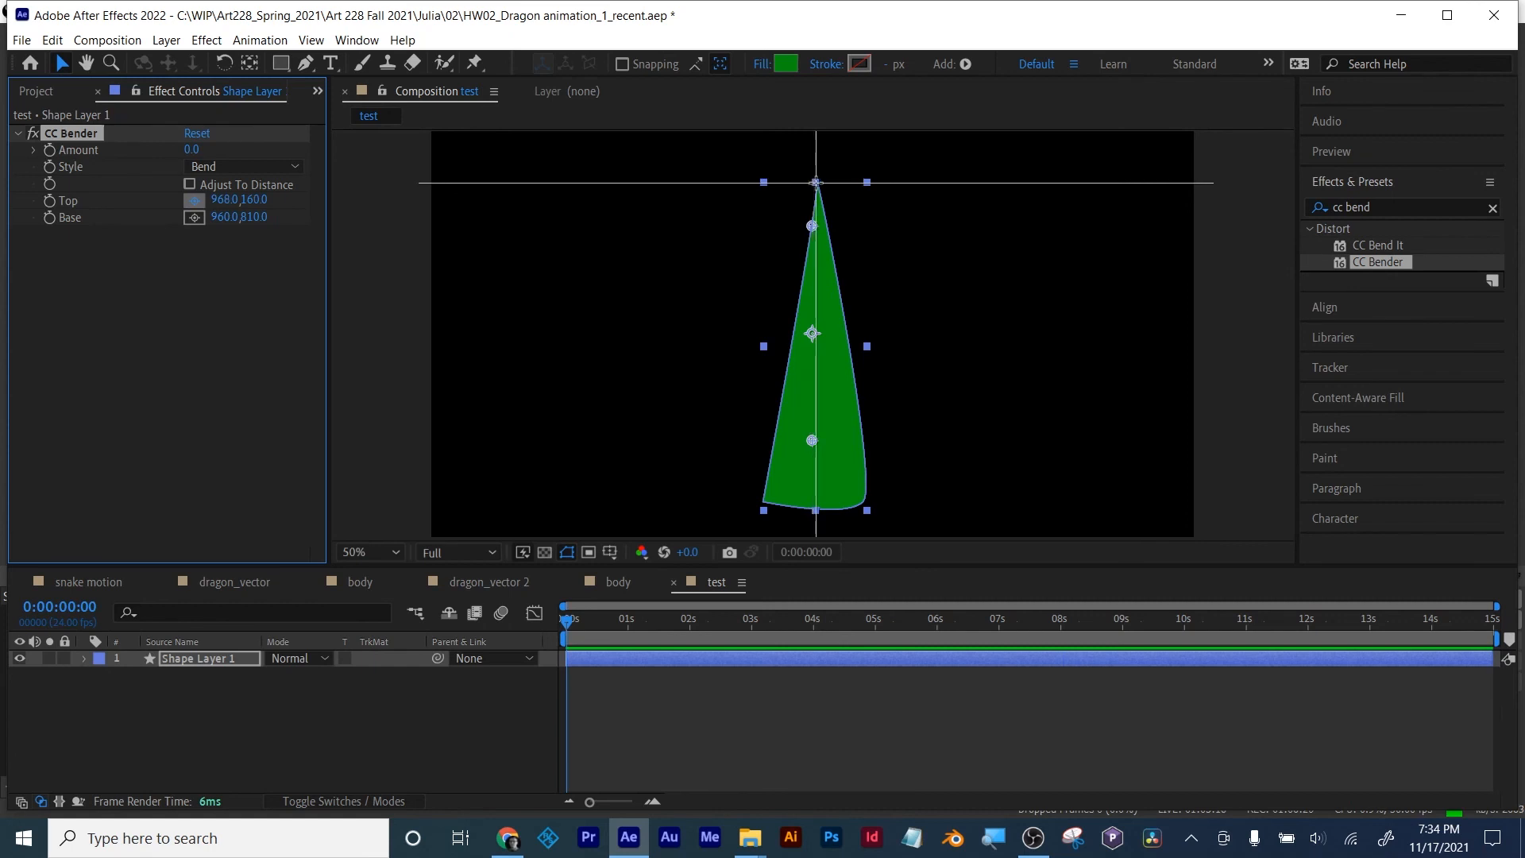
pyautogui.click(816, 182)
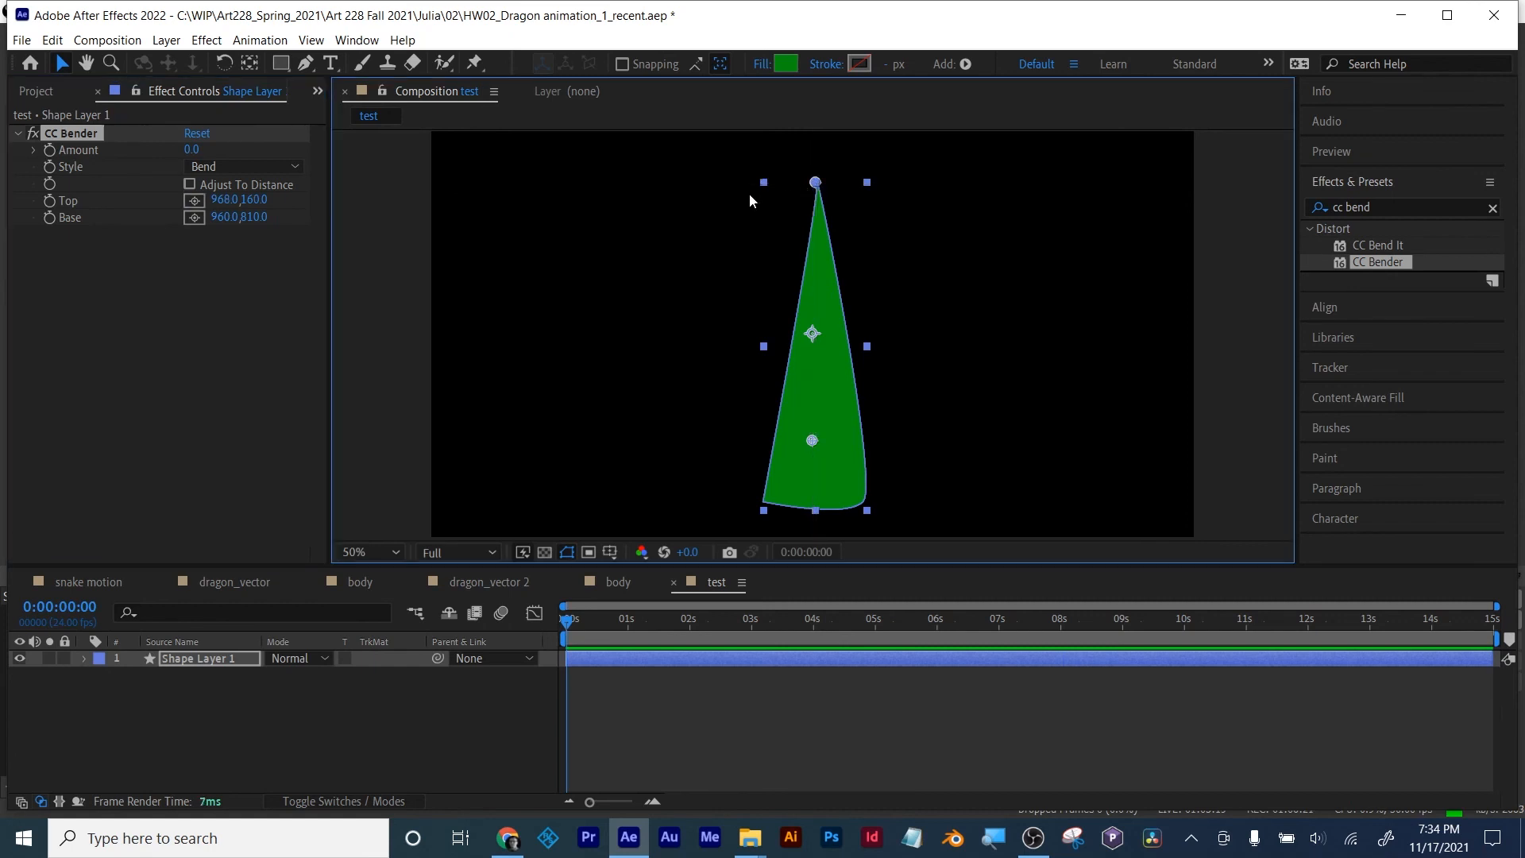
pyautogui.click(195, 219)
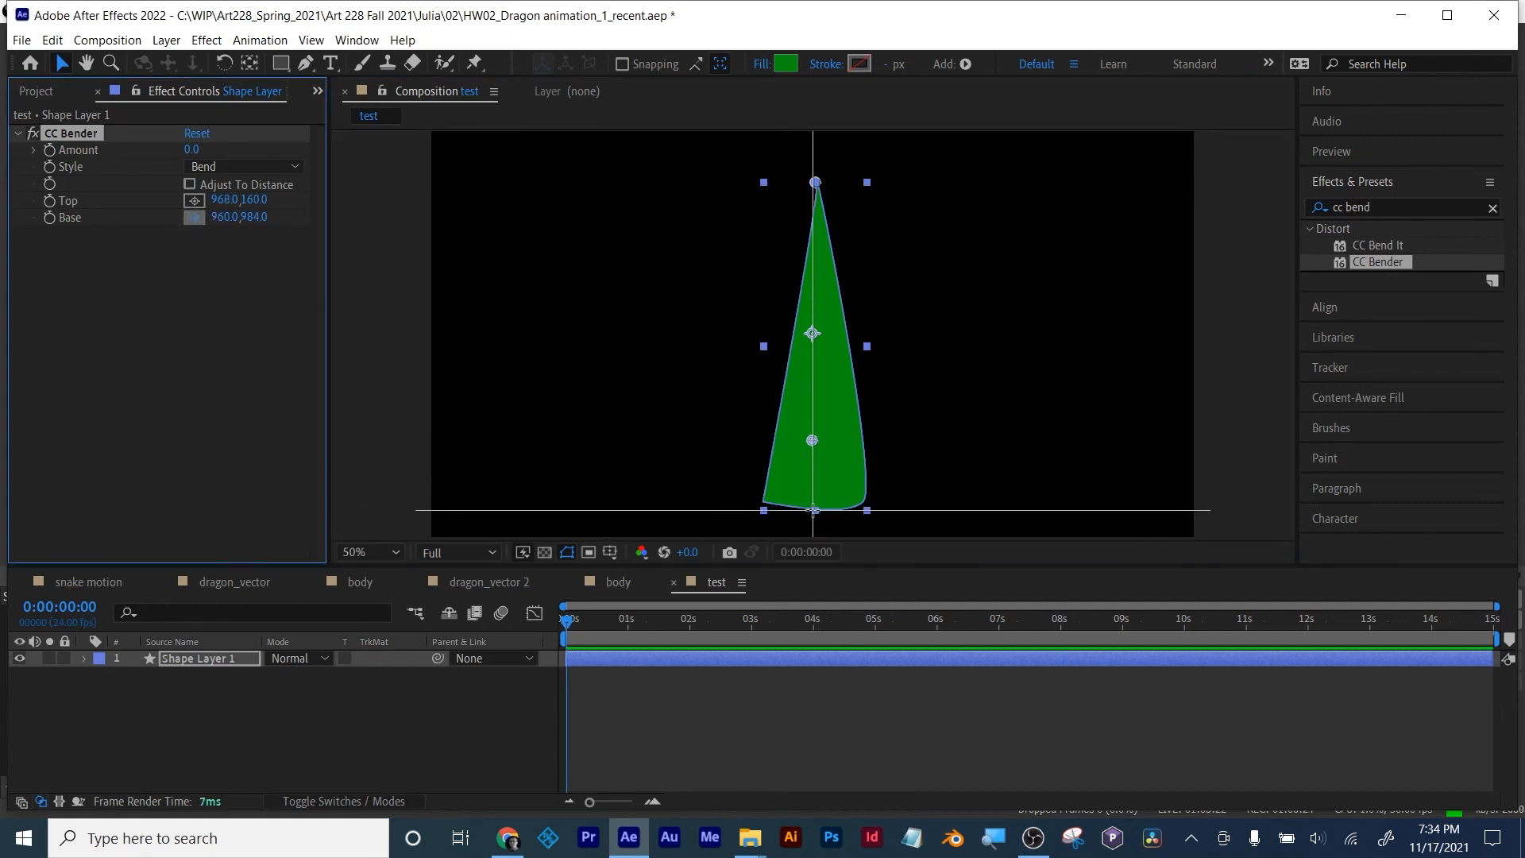
pyautogui.click(811, 509)
# Step: Bend the cone with an Amount of 73, hide its shape path outline, and bring the Amount back to -3
pyautogui.moveTo(192, 149); pyautogui.dragTo(343, 191)
pyautogui.click(568, 553)
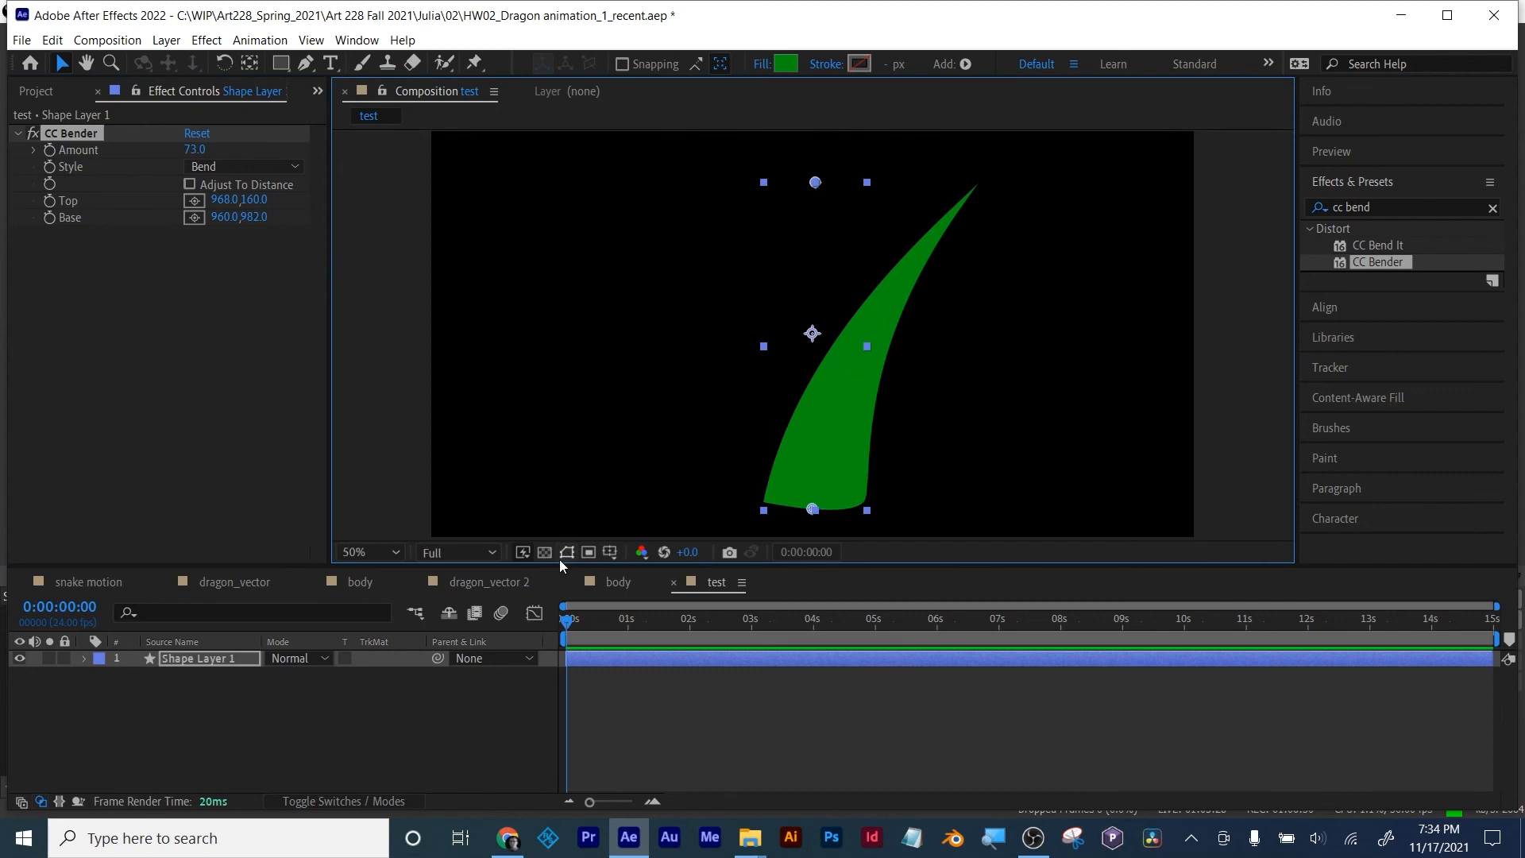
pyautogui.moveTo(197, 154)
pyautogui.moveTo(197, 154); pyautogui.dragTo(176, 188)
# Step: Try the Marilyn, Sharp and Boxer bend styles on the cone at different Amounts, and delete the CC Bender effect
pyautogui.click(208, 167)
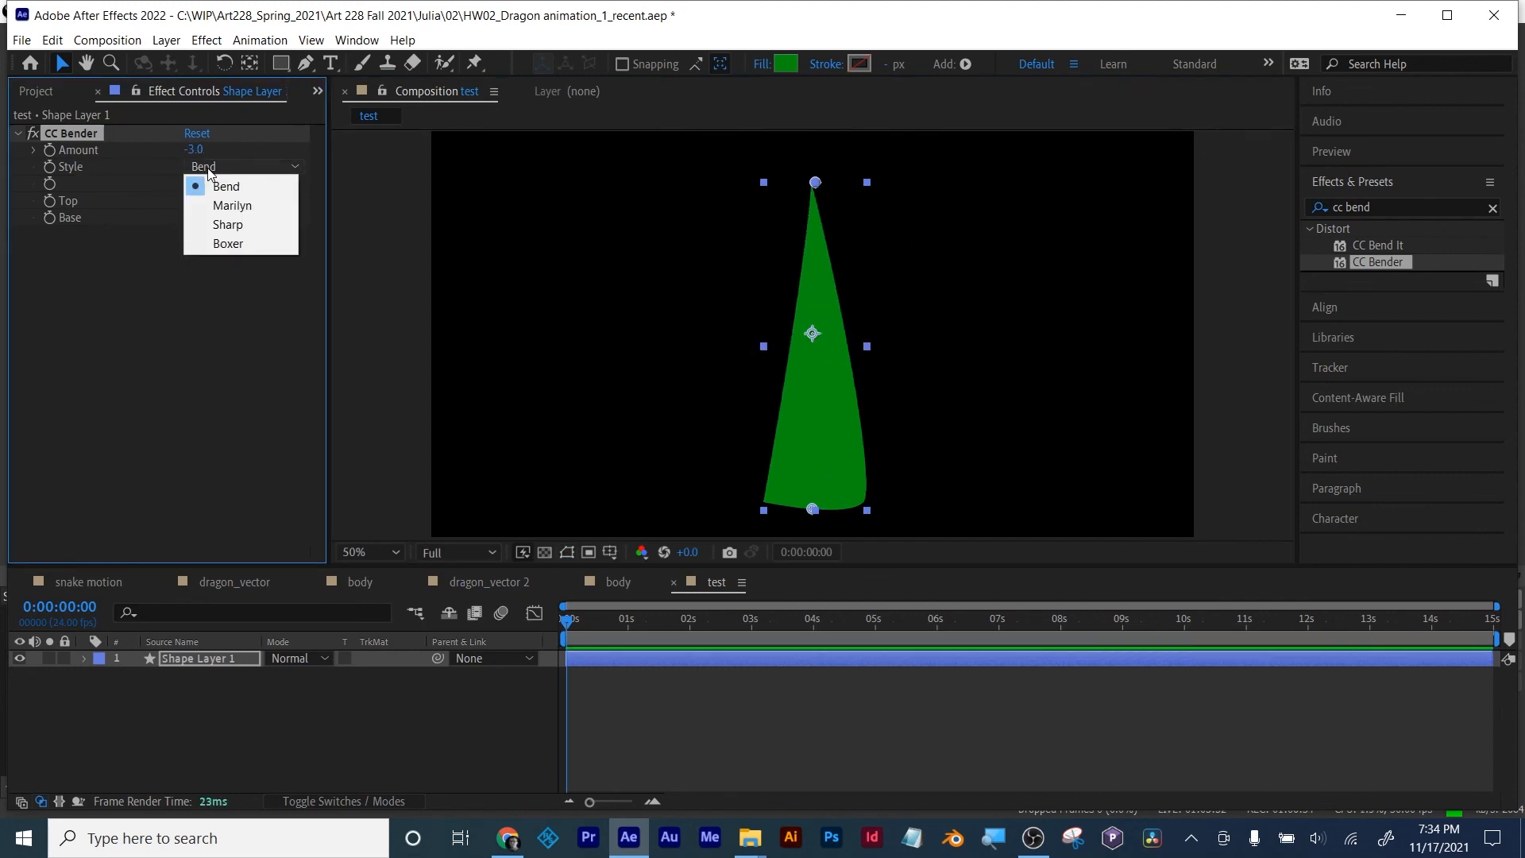
pyautogui.click(210, 207)
pyautogui.moveTo(197, 150); pyautogui.dragTo(235, 153)
pyautogui.click(242, 167)
pyautogui.click(253, 228)
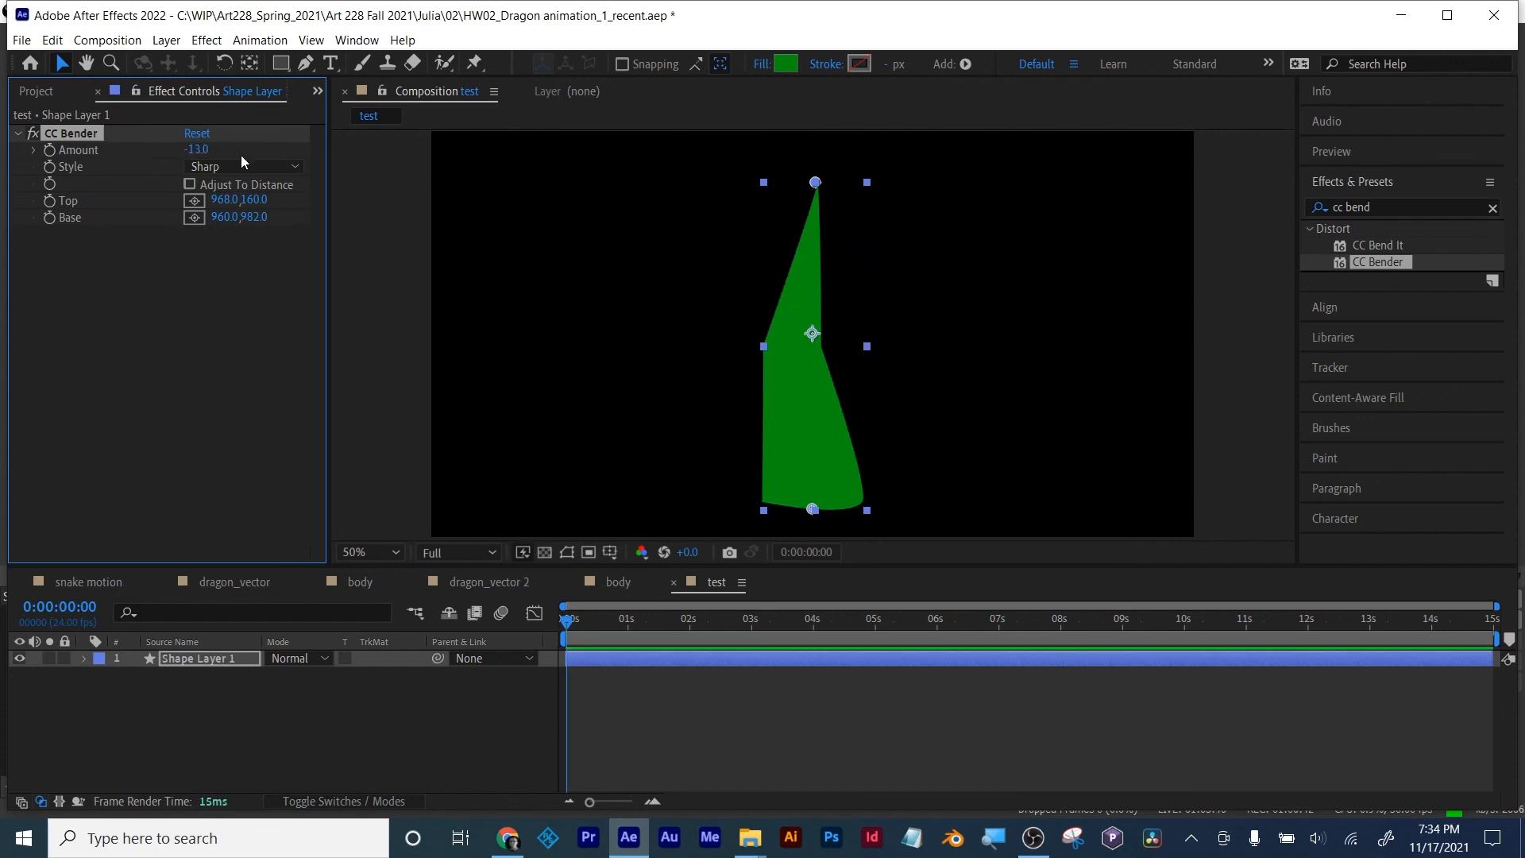
pyautogui.click(239, 167)
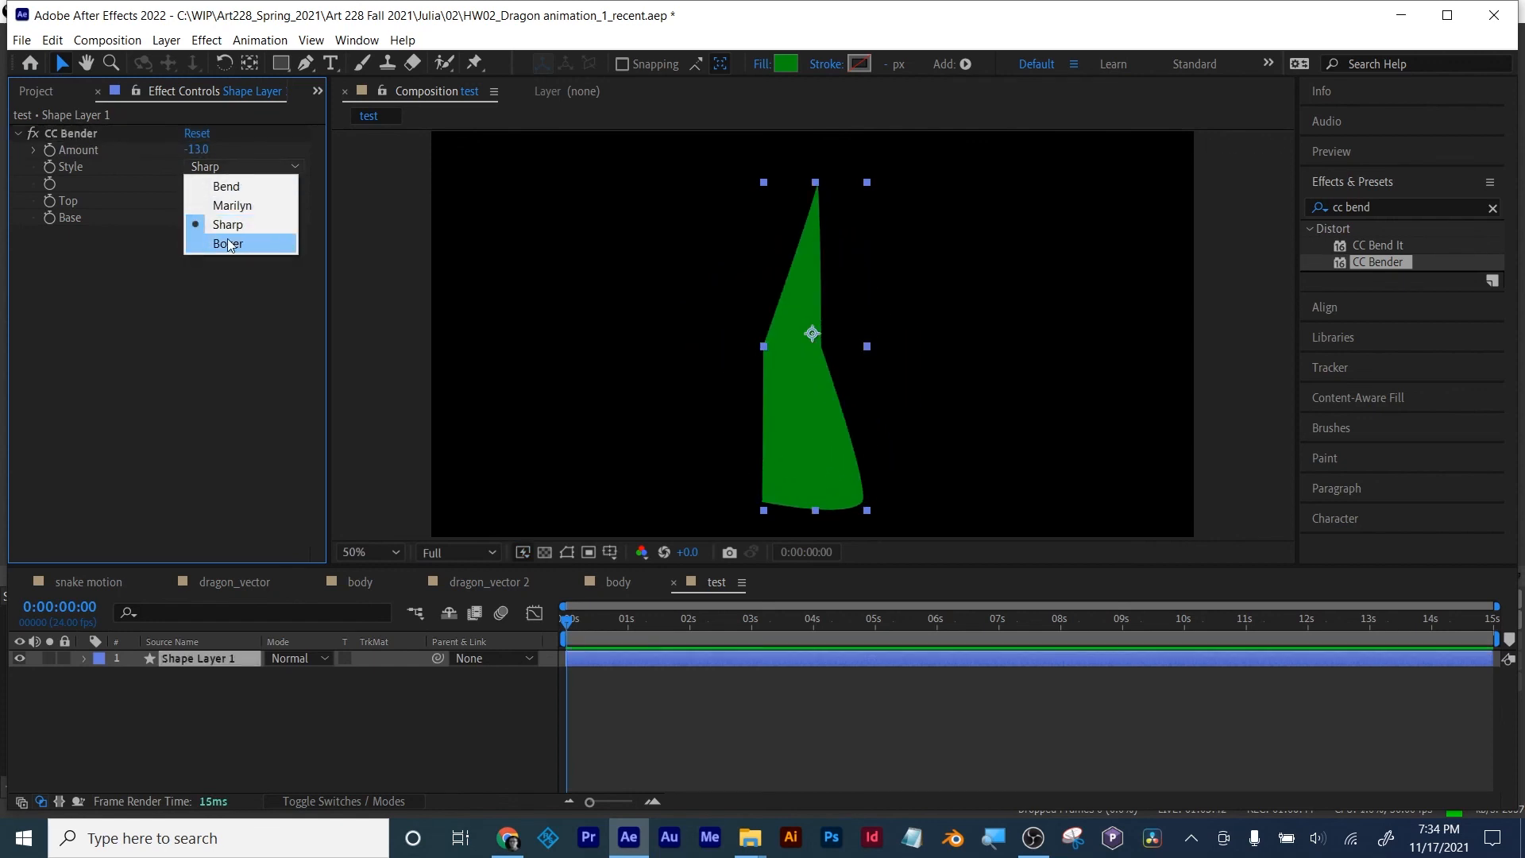
pyautogui.click(242, 242)
pyautogui.moveTo(199, 150)
pyautogui.mouseDown()
pyautogui.moveTo(185, 151)
pyautogui.moveTo(248, 155)
pyautogui.moveTo(183, 159)
pyautogui.moveTo(246, 155)
pyautogui.moveTo(202, 155)
pyautogui.mouseUp()
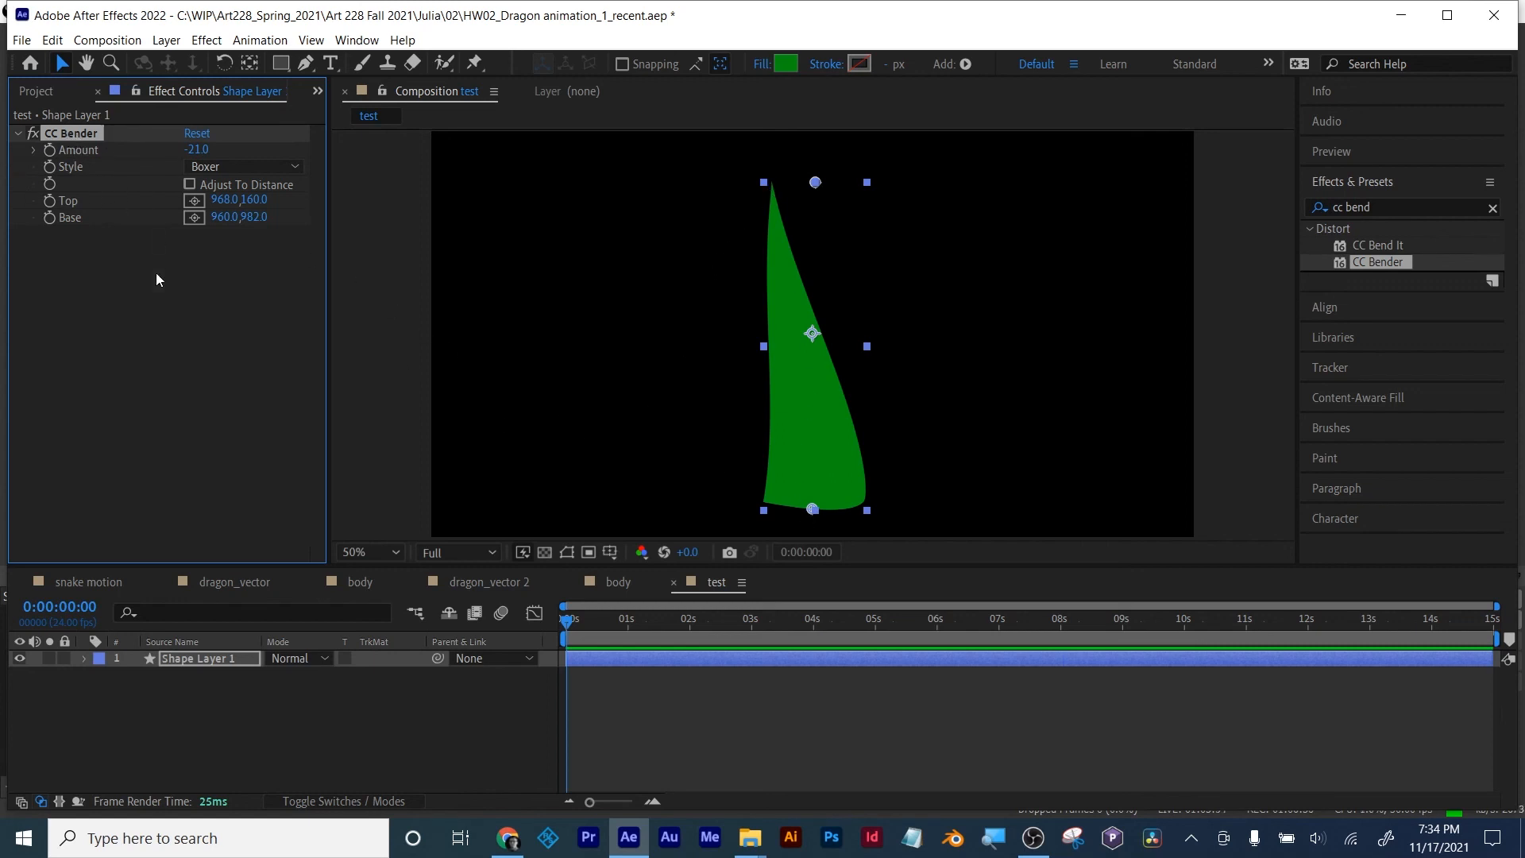
pyautogui.press('Delete')
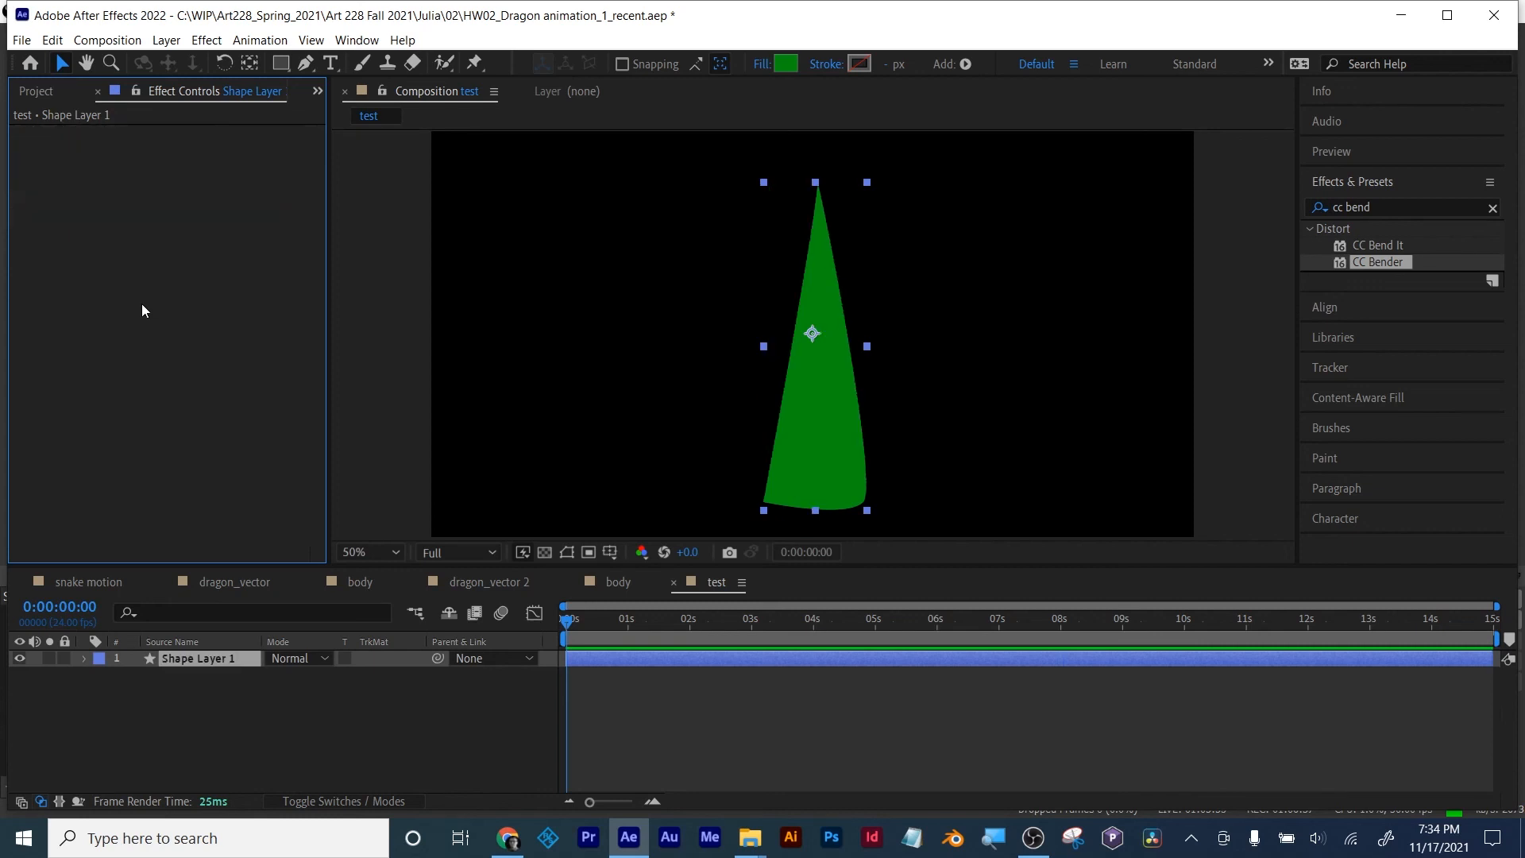
# Step: Close the test composition and solo the wing layer in the dragon_vector 2 composition
pyautogui.click(674, 583)
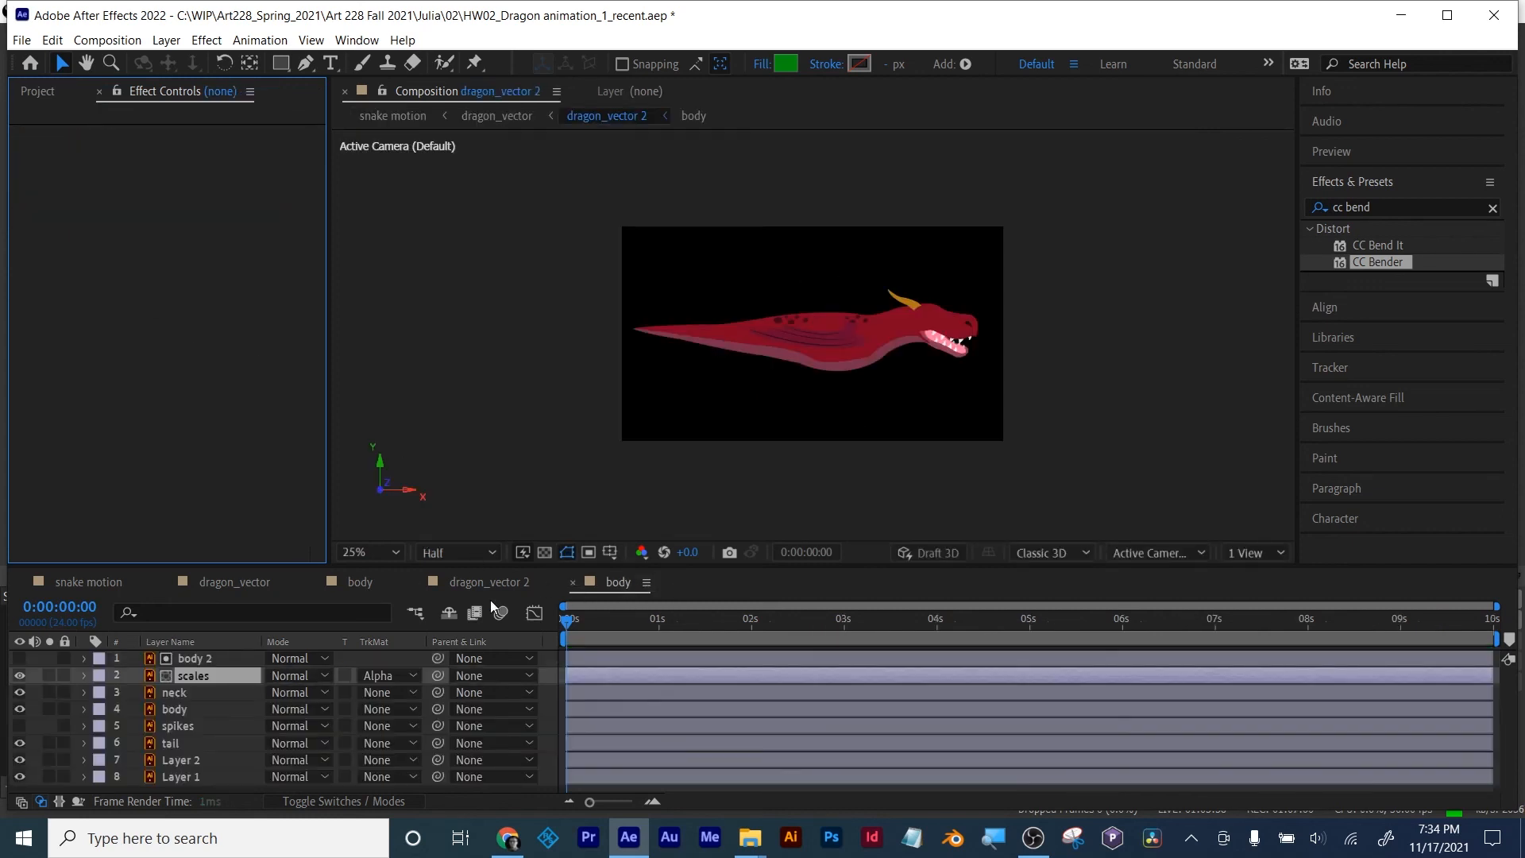
pyautogui.click(468, 582)
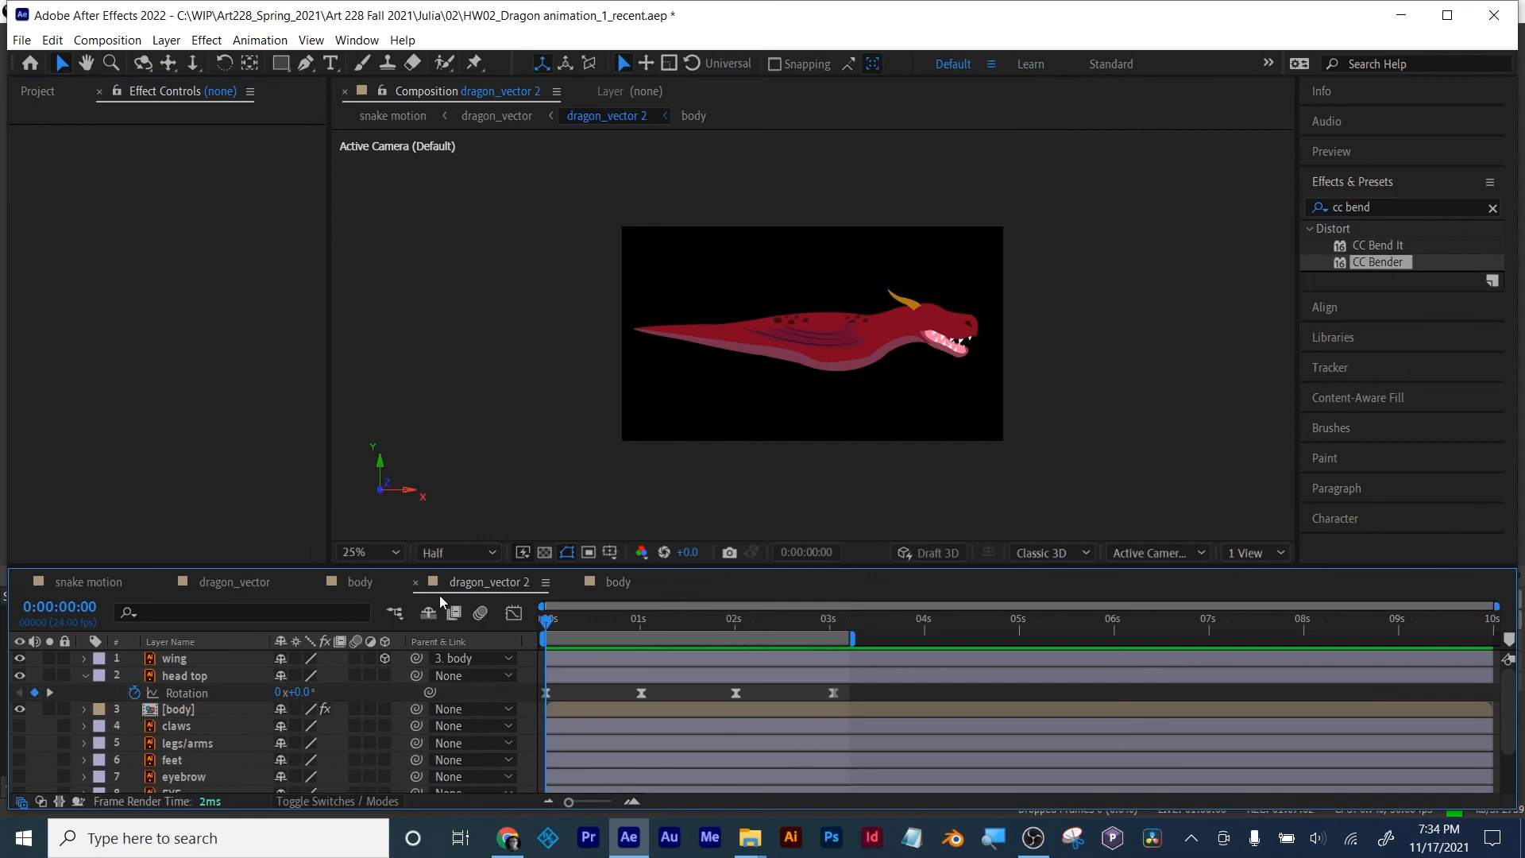
pyautogui.click(175, 662)
pyautogui.press('.')
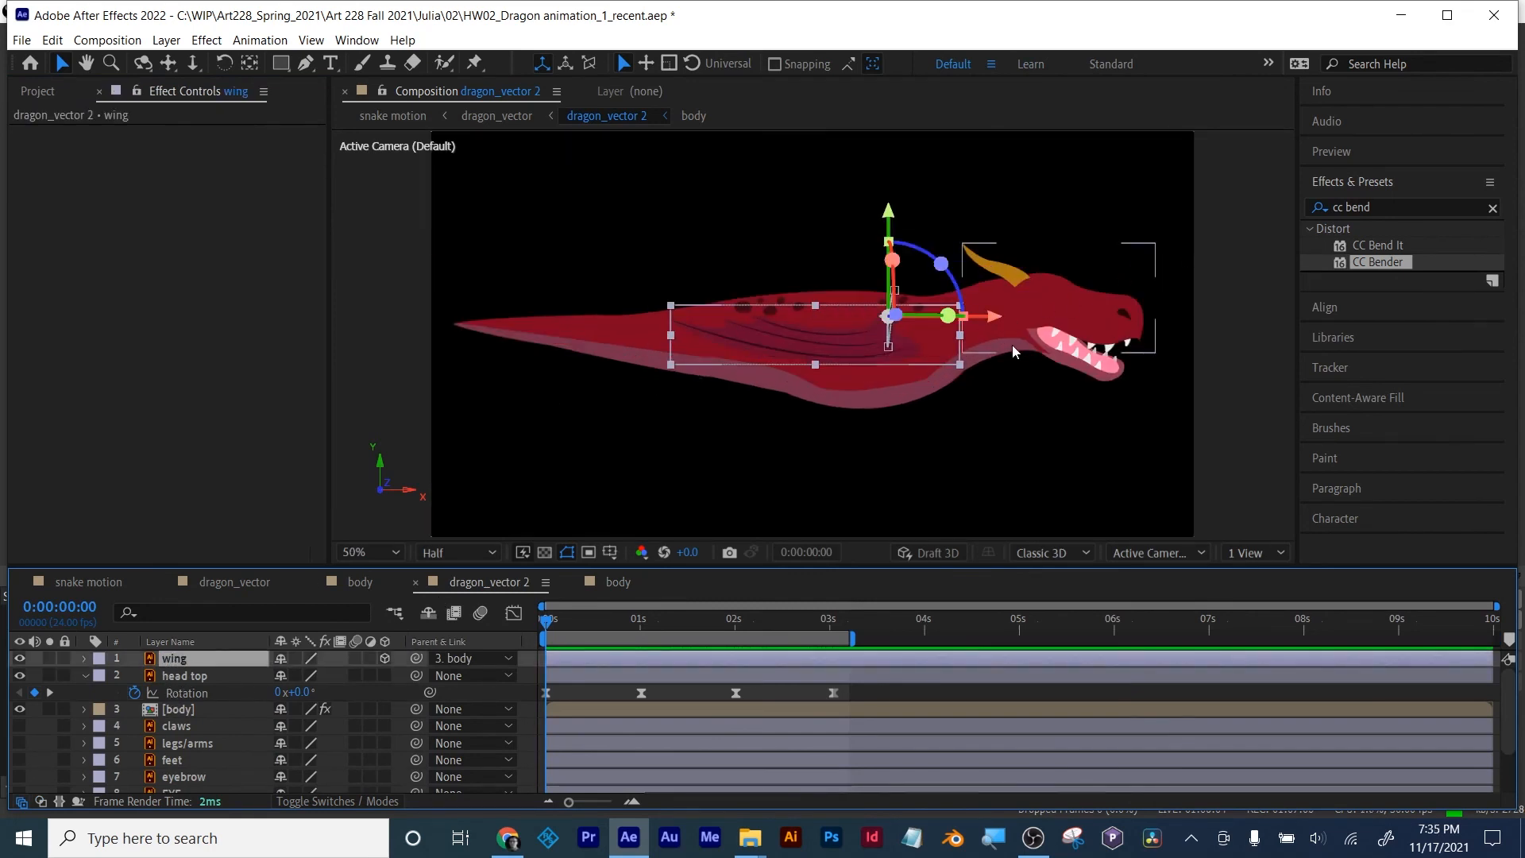
pyautogui.click(49, 659)
pyautogui.press('.')
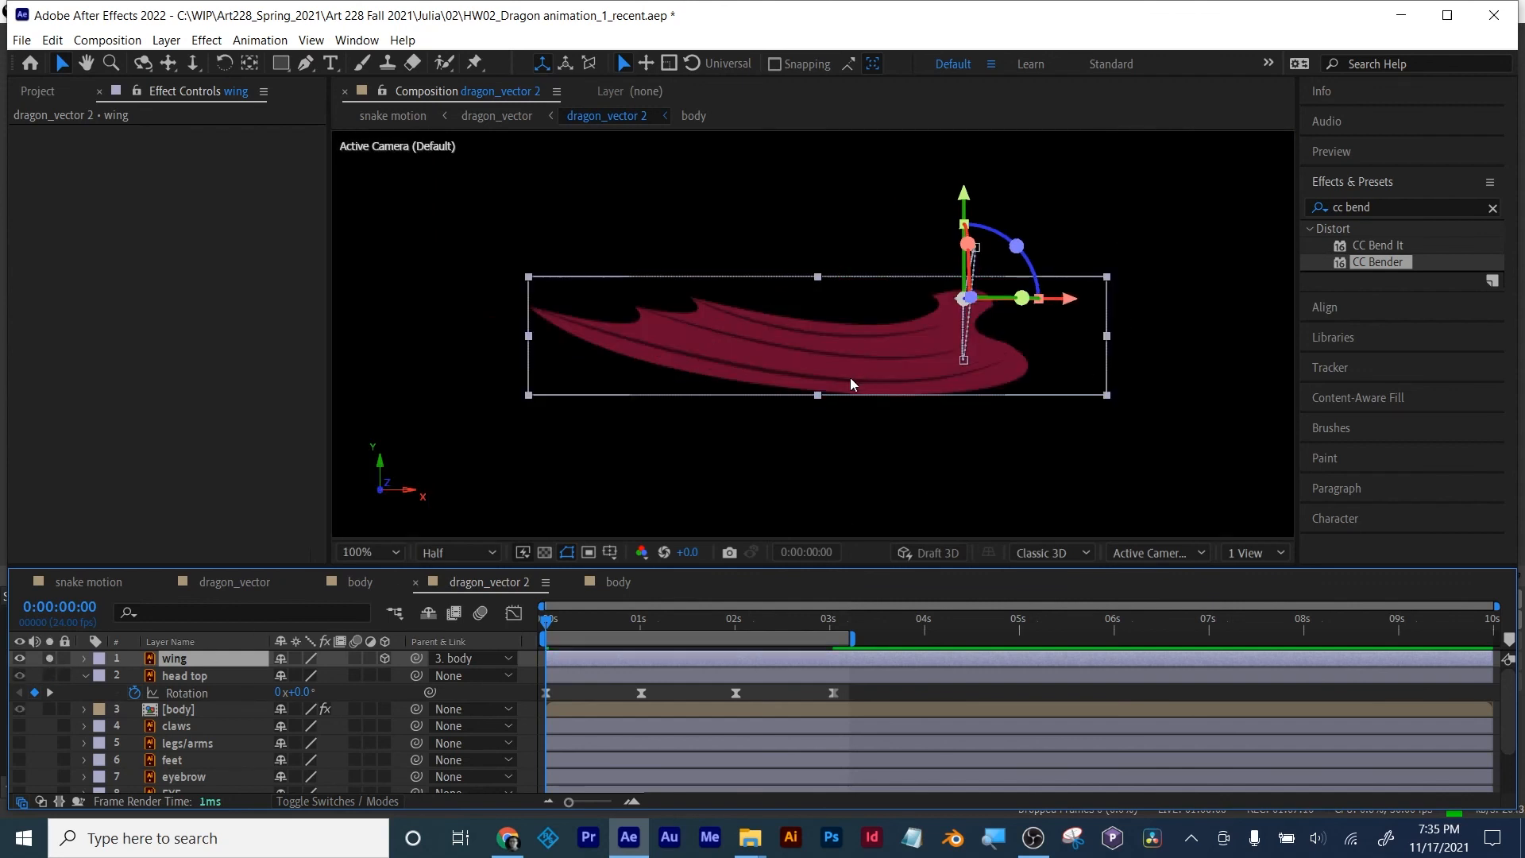
# Step: Apply CC Bender to the wing layer, with Base at the wing's joint (572, 27.5) and Top at its far tip (9, 54.7)
pyautogui.moveTo(1378, 266); pyautogui.dragTo(979, 327)
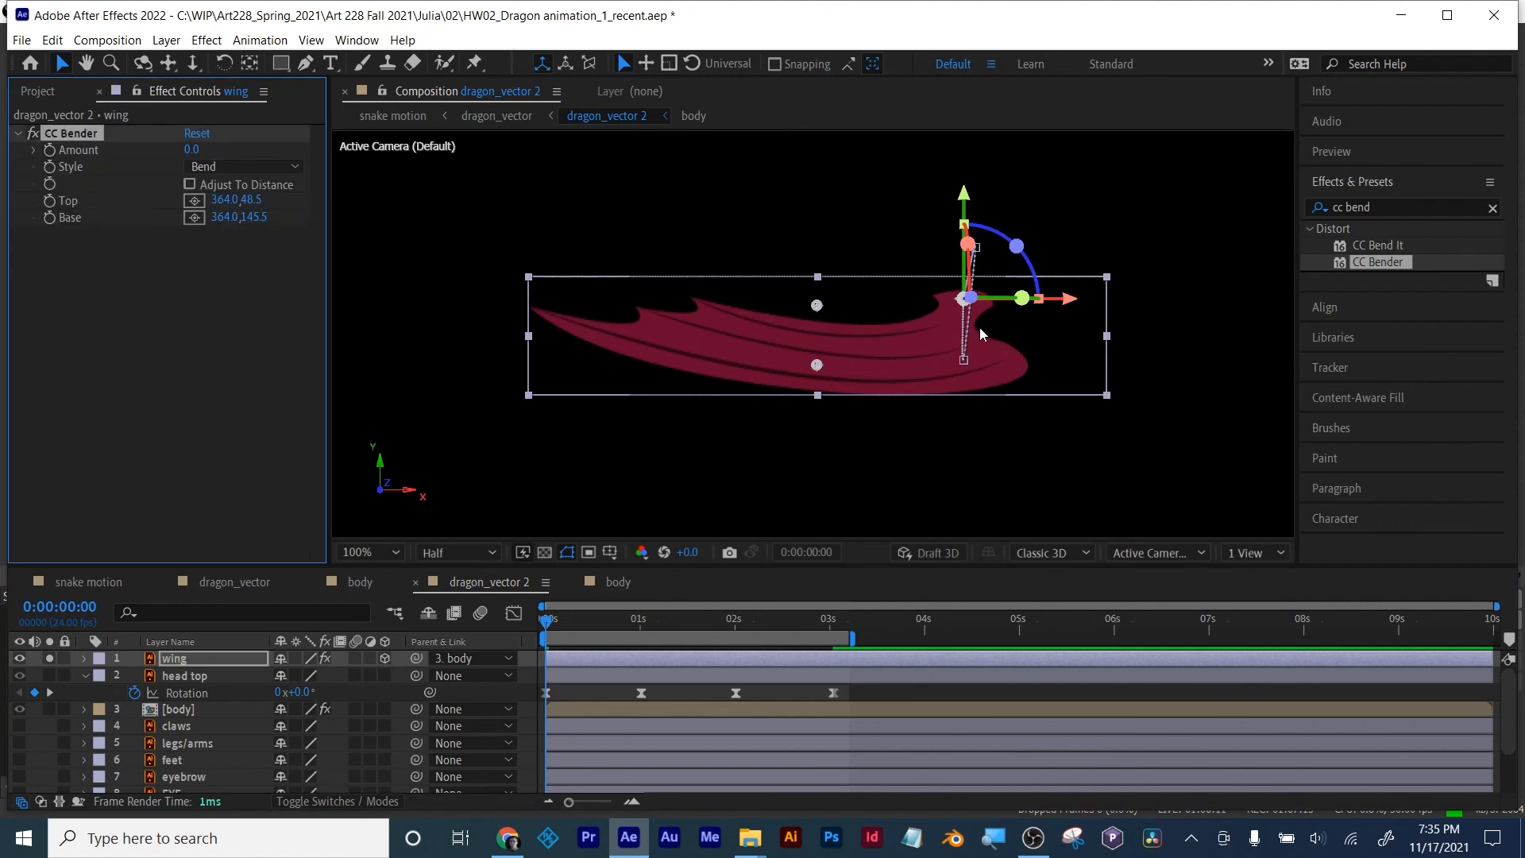
pyautogui.click(194, 216)
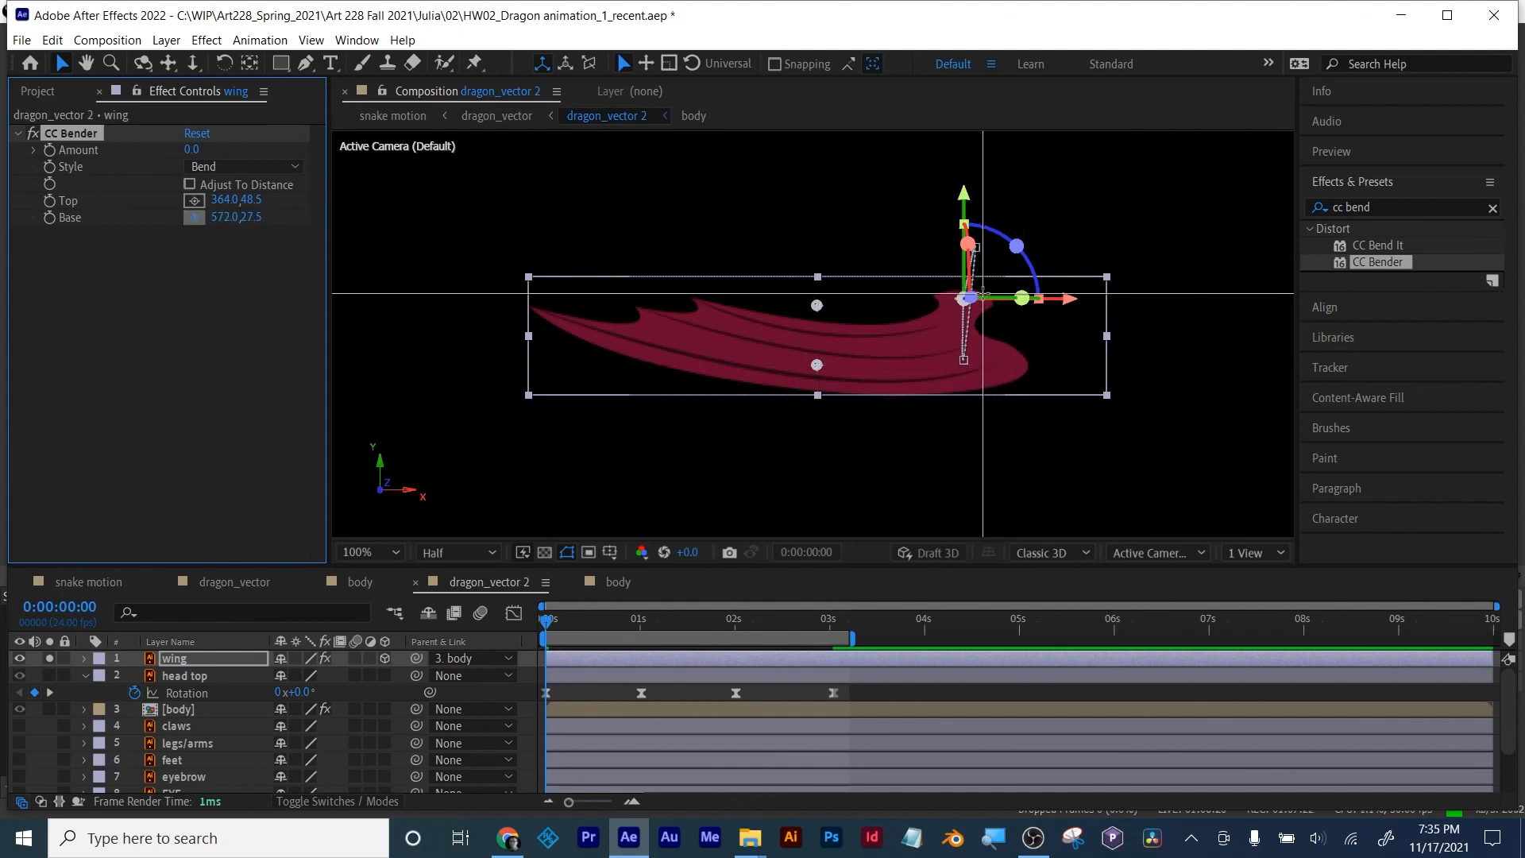
pyautogui.click(982, 295)
pyautogui.click(194, 200)
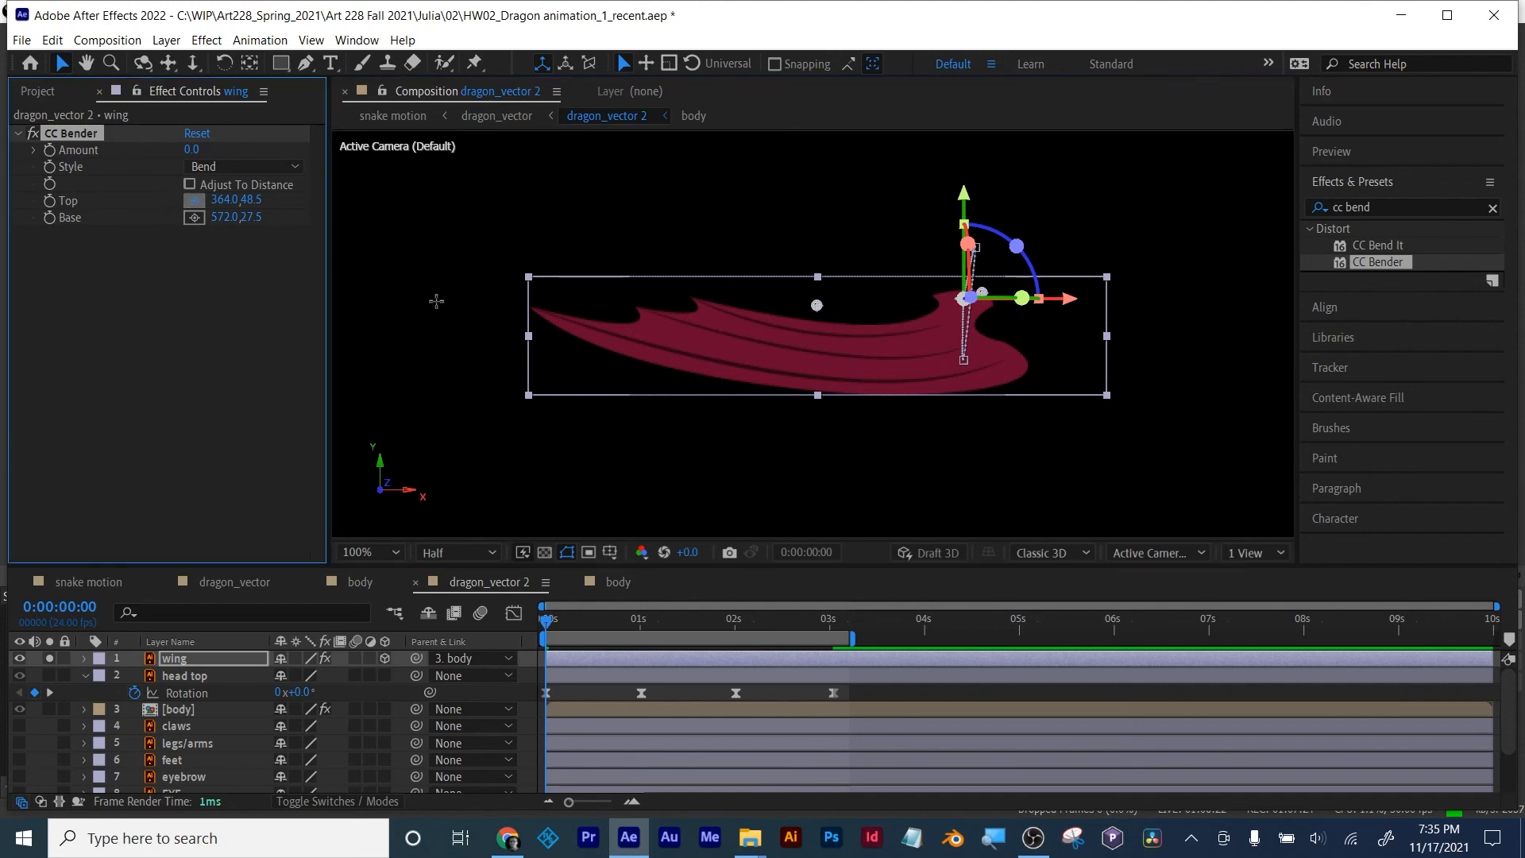
pyautogui.click(535, 309)
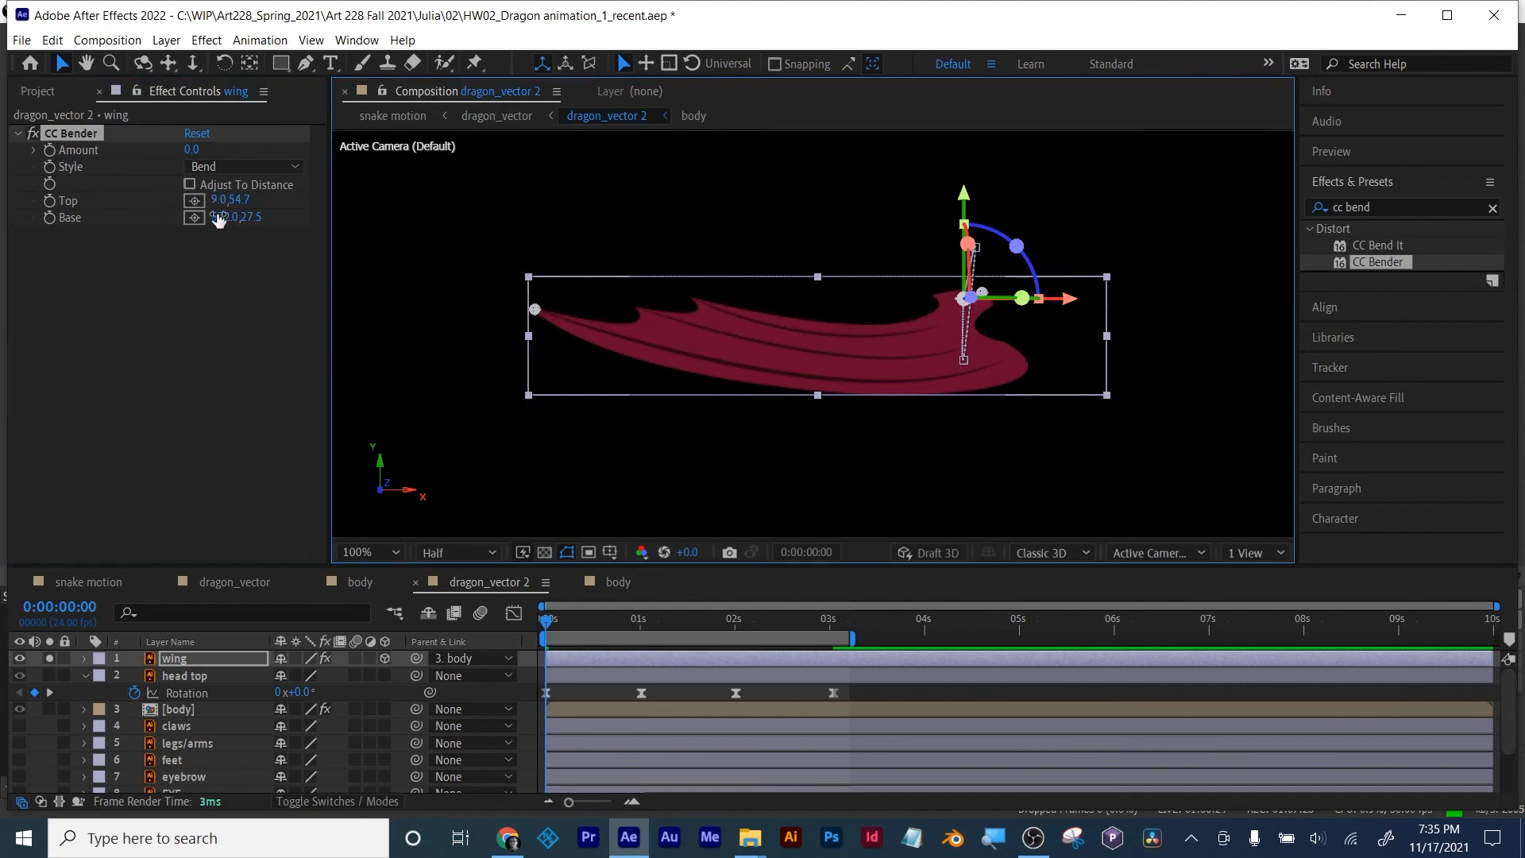
# Step: Start keyframing the wing's bend Amount at 0 on 0:00:00:00 and reveal the wing's keyframed properties in the timeline
pyautogui.moveTo(192, 149); pyautogui.dragTo(220, 169)
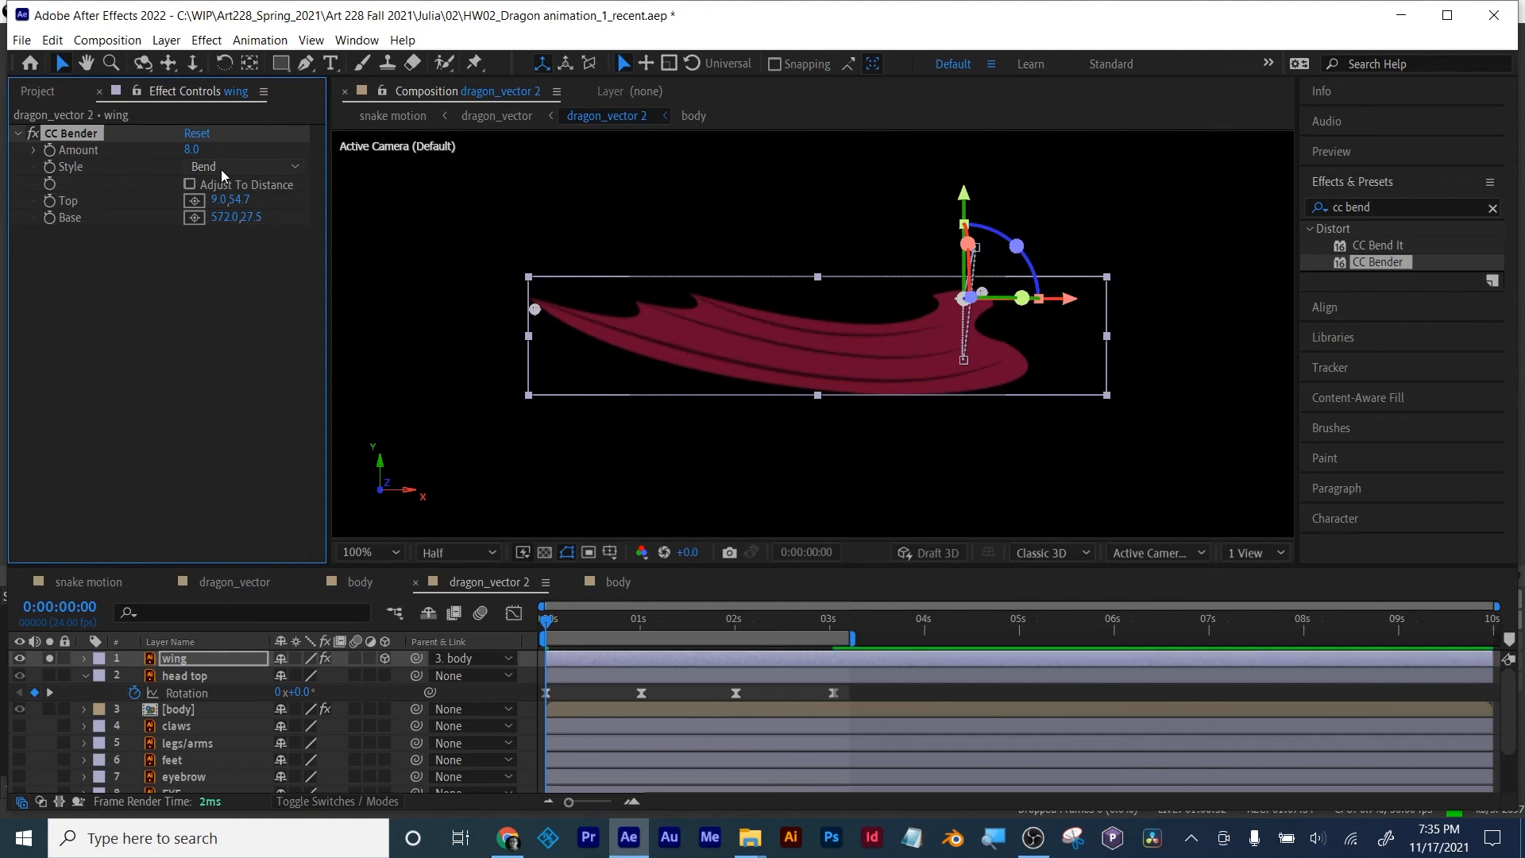
pyautogui.hotkey('ctrl', 'z')
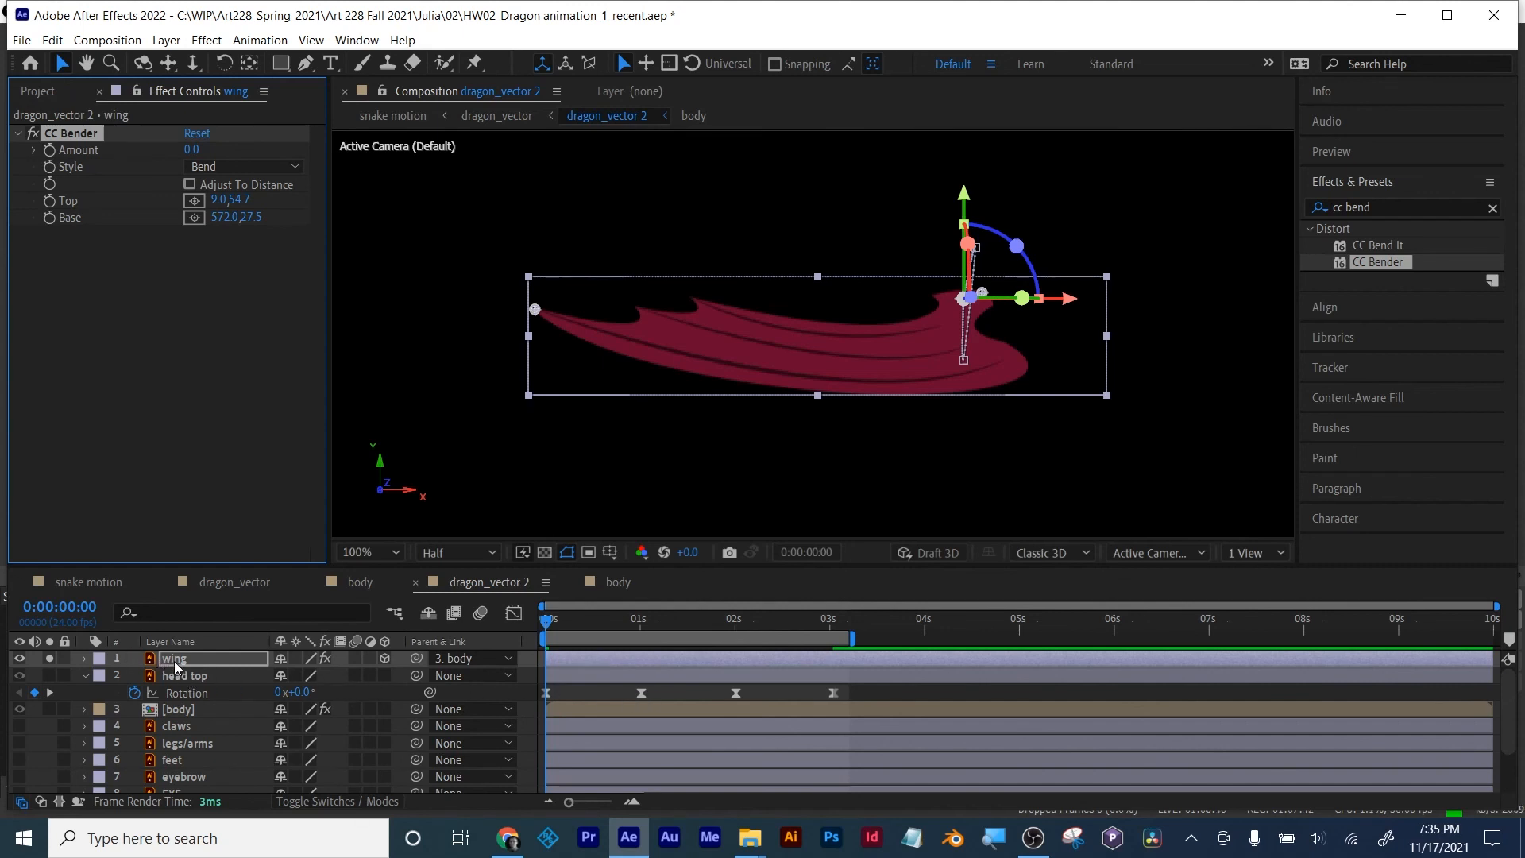
pyautogui.press('u')
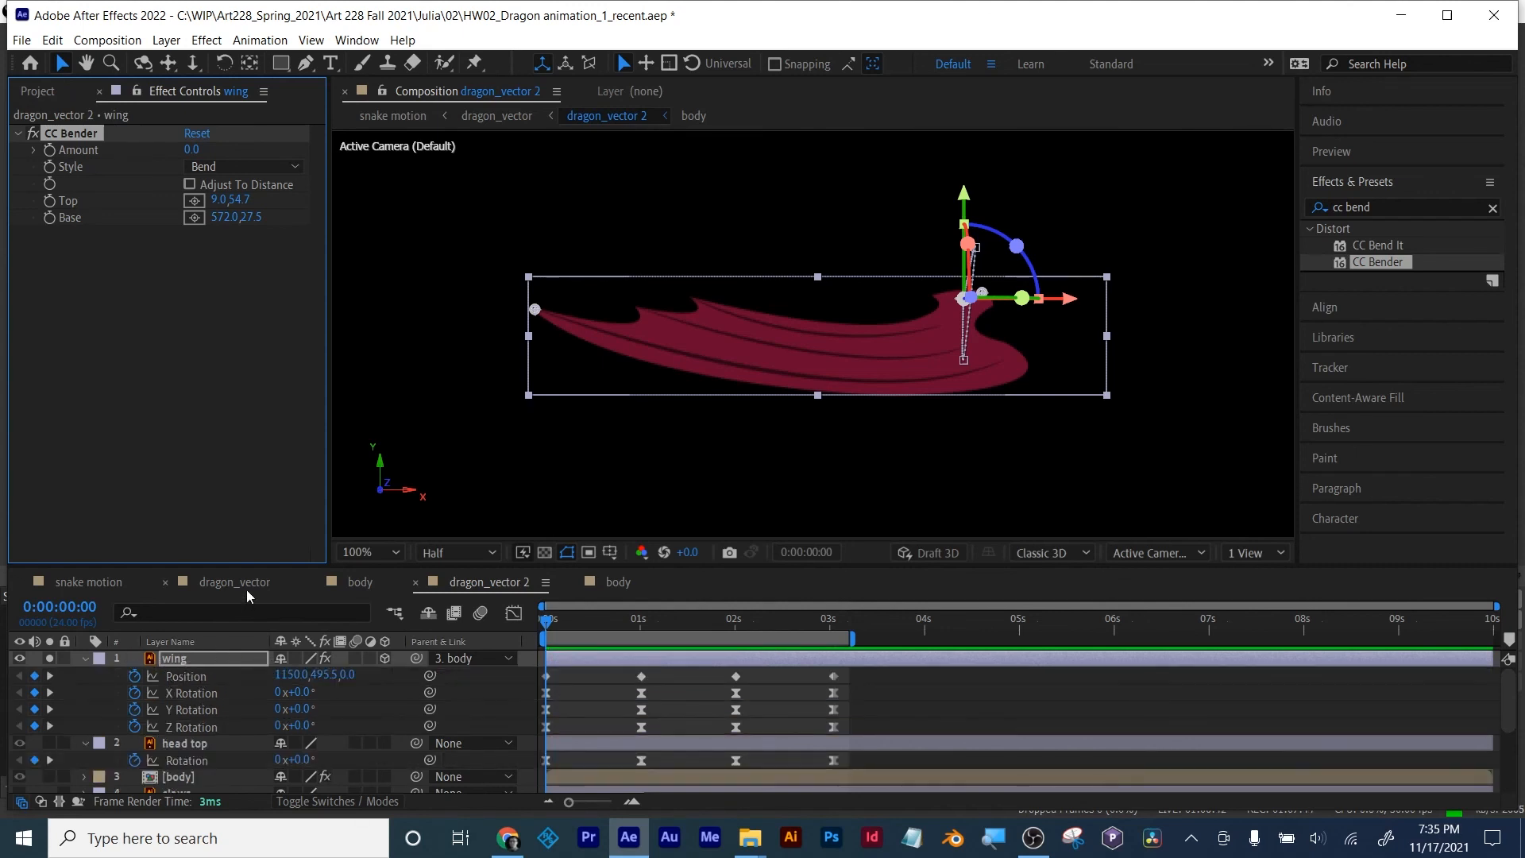
pyautogui.moveTo(248, 567); pyautogui.dragTo(249, 471)
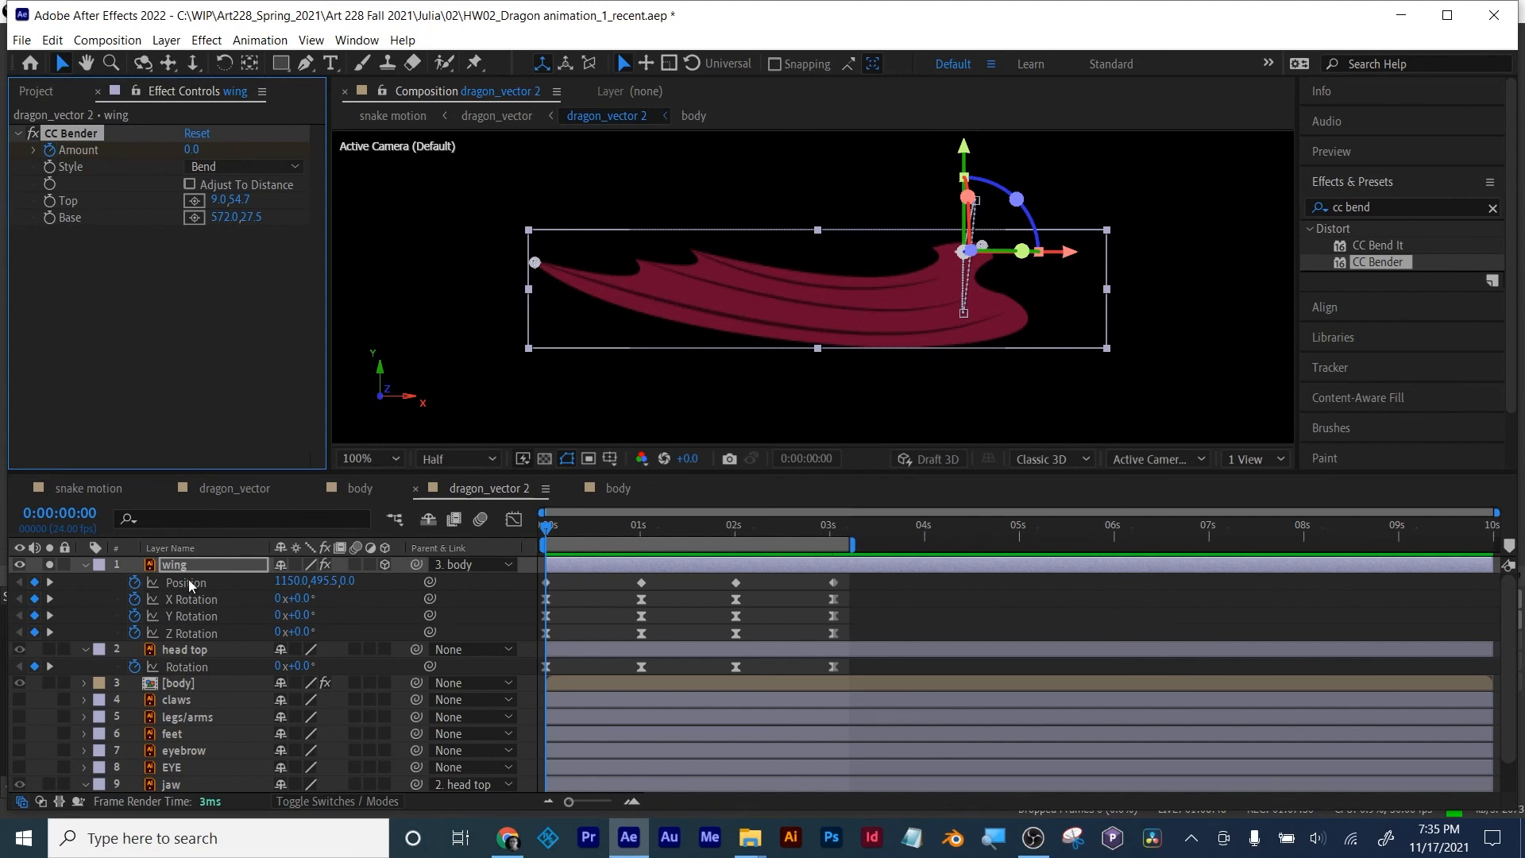
pyautogui.click(85, 649)
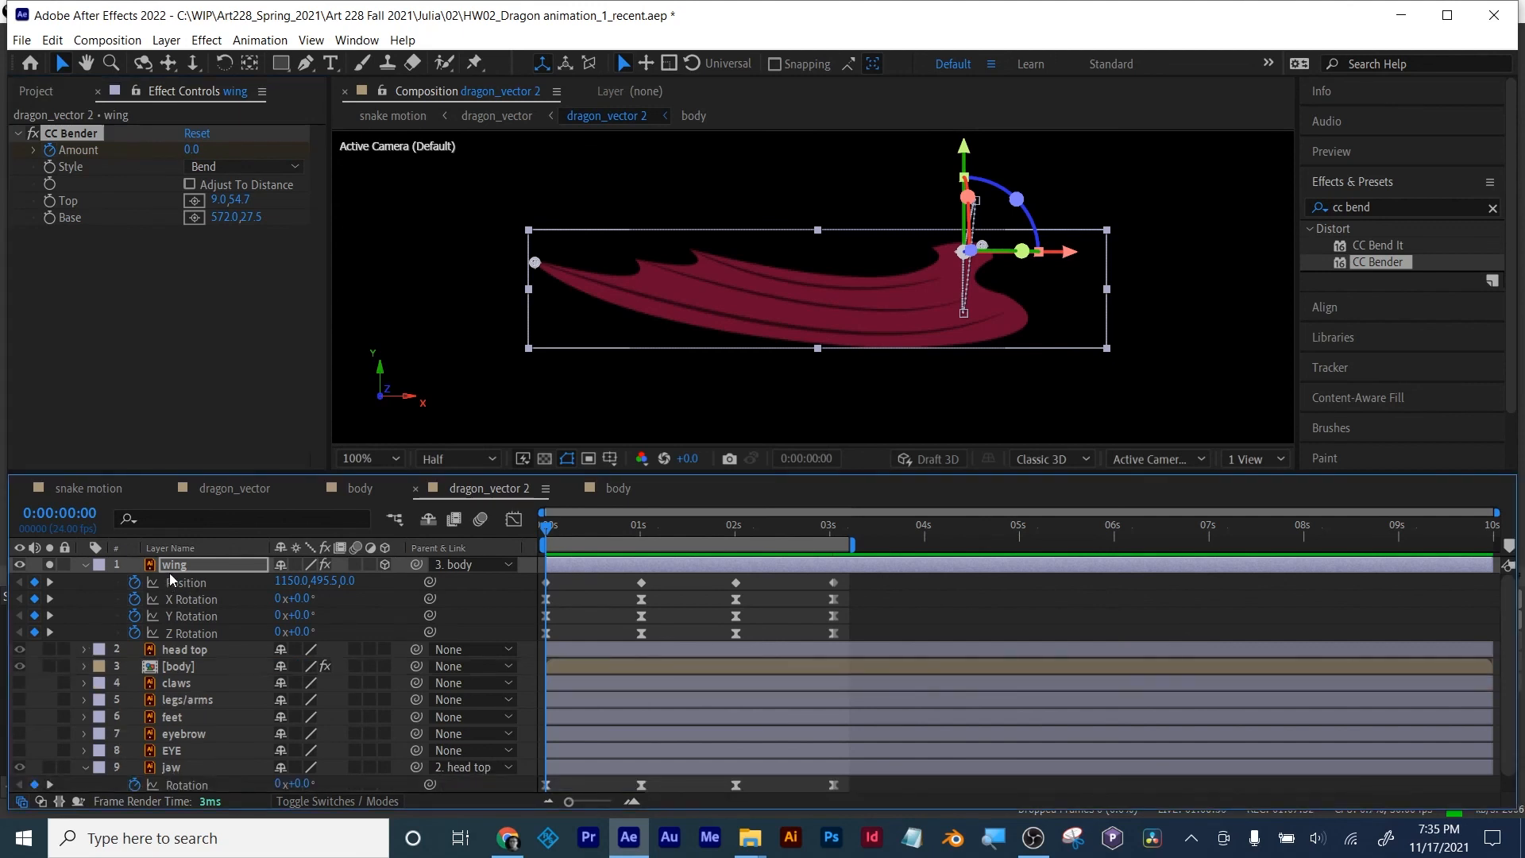
pyautogui.press('u')
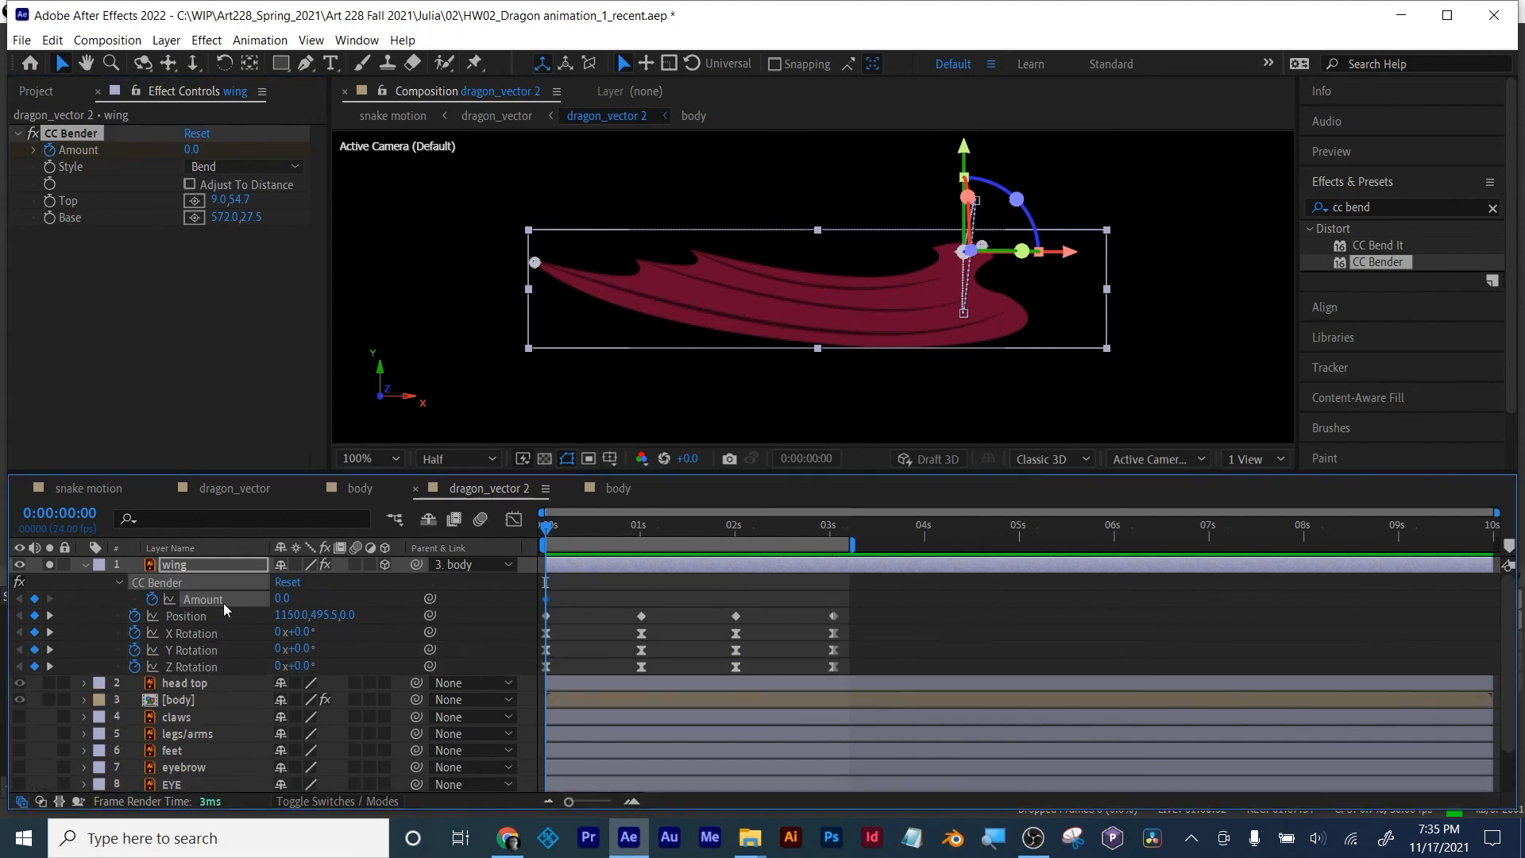
# Step: Set the wing's bend Amount to -193 at its one-second keyframe position
pyautogui.click(49, 615)
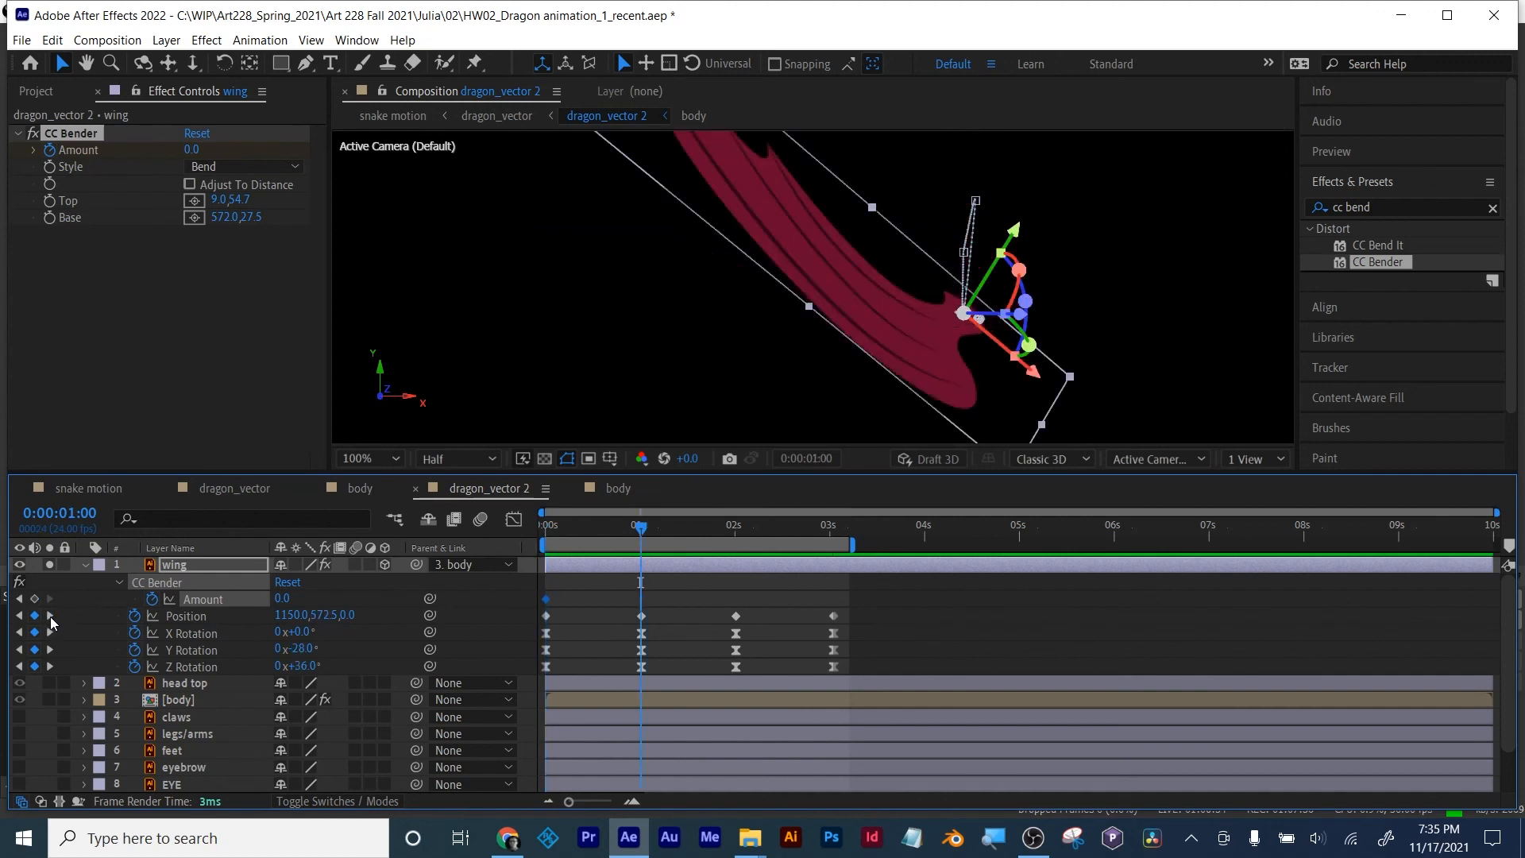
pyautogui.press(',')
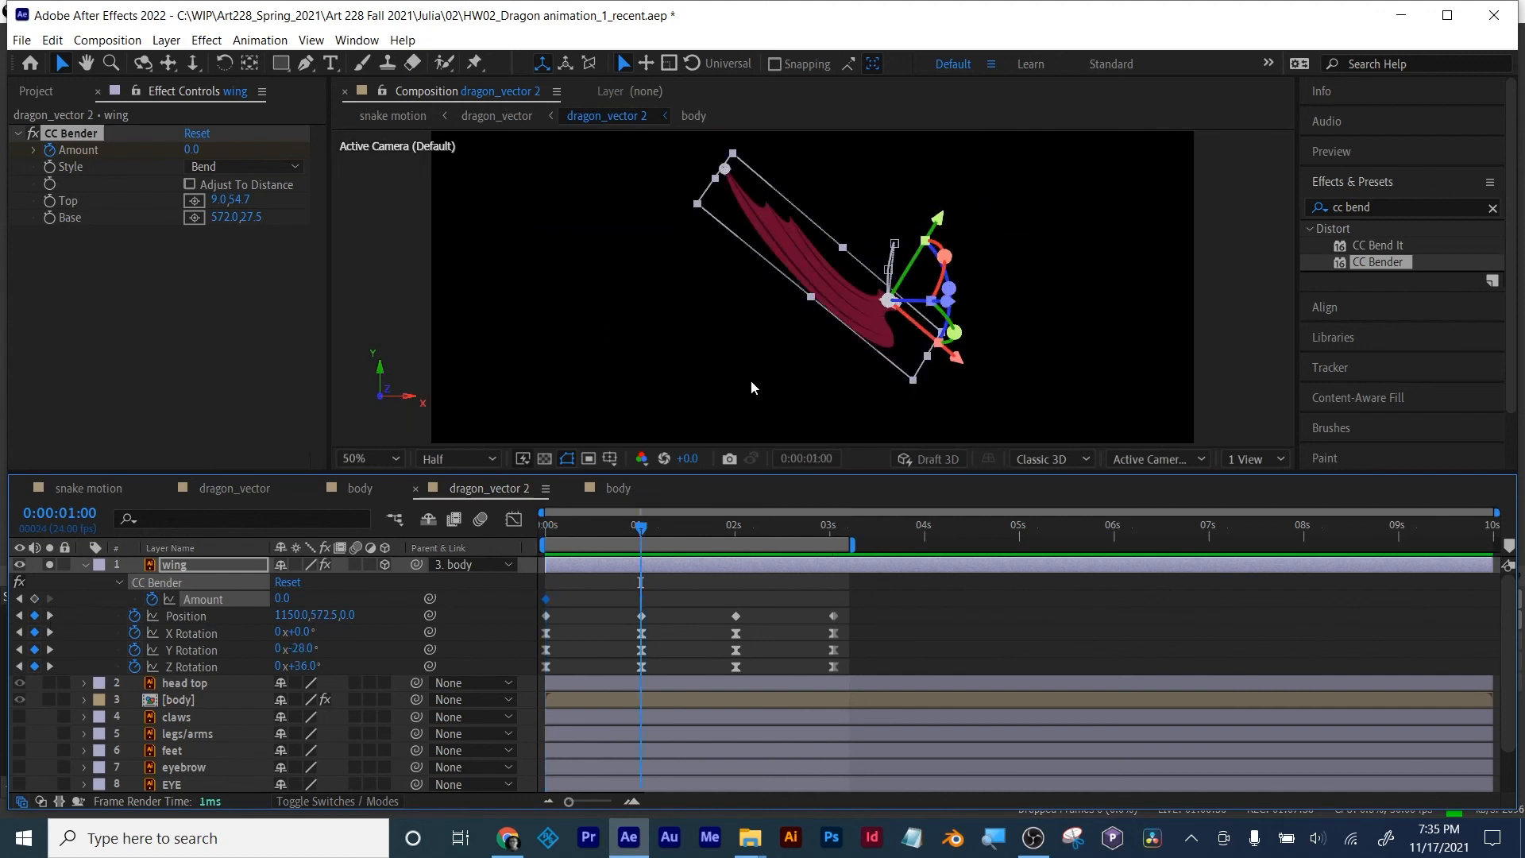
pyautogui.moveTo(194, 149); pyautogui.dragTo(4, 149)
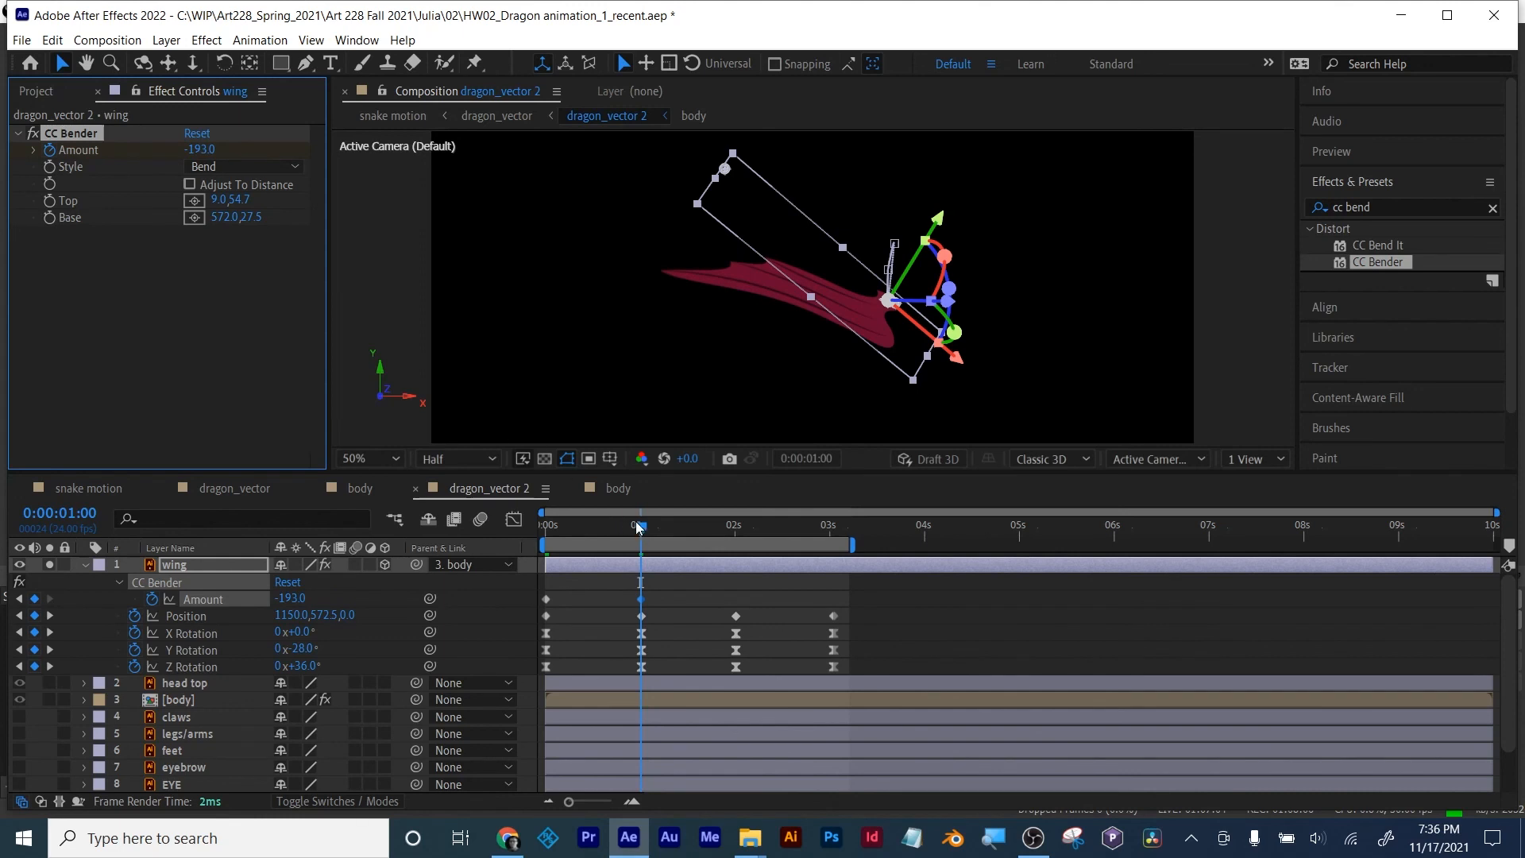
# Step: Keyframe the wing's bend Amount at 128 near two seconds and align that keyframe with the wing's other keyframes at 0:00:02:00
pyautogui.moveTo(639, 525); pyautogui.dragTo(731, 525)
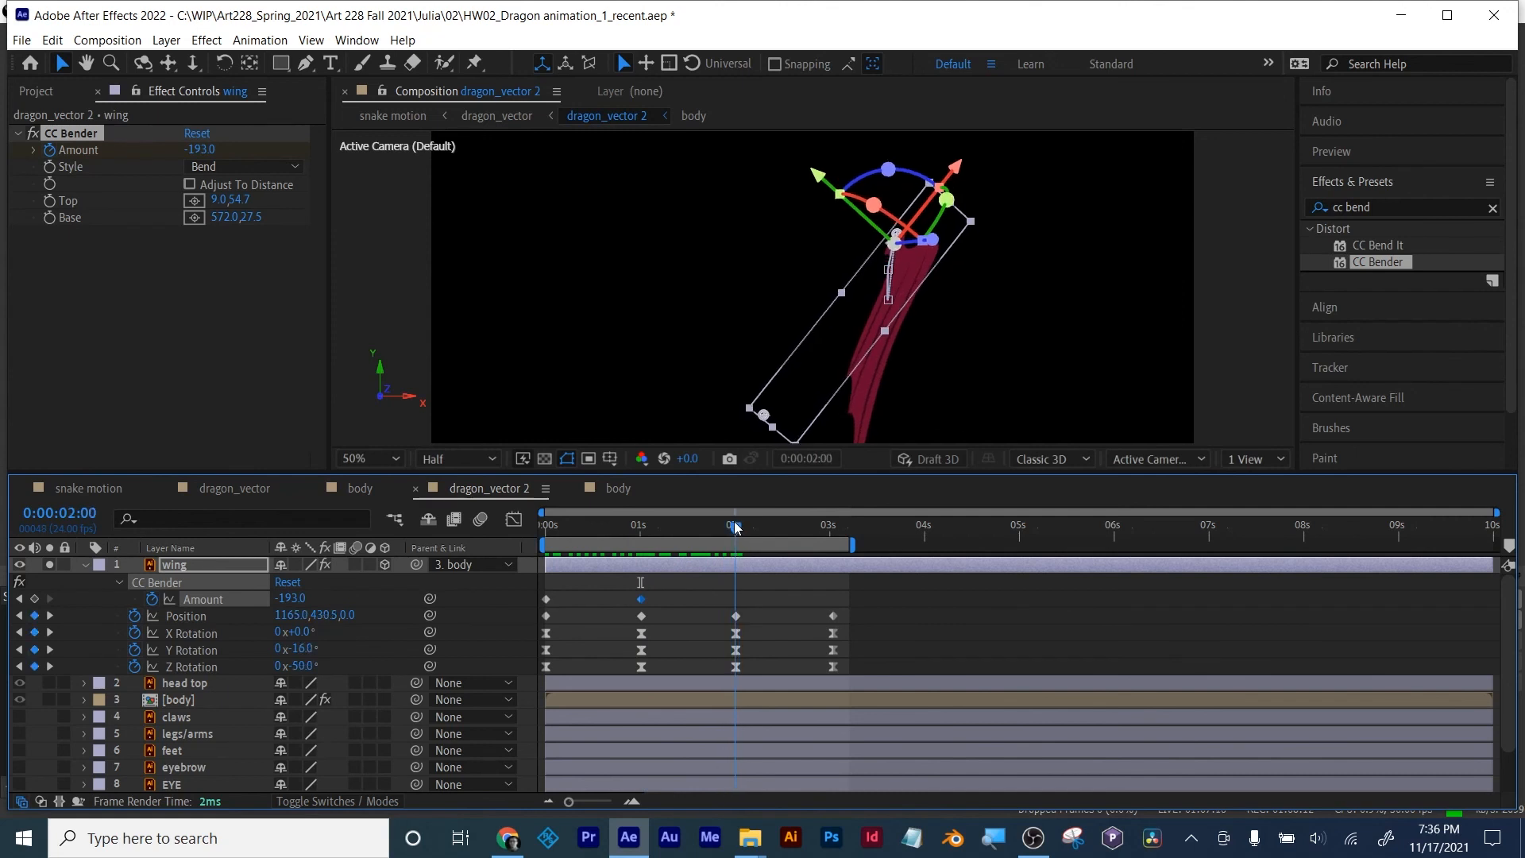
pyautogui.moveTo(190, 148); pyautogui.dragTo(548, 194)
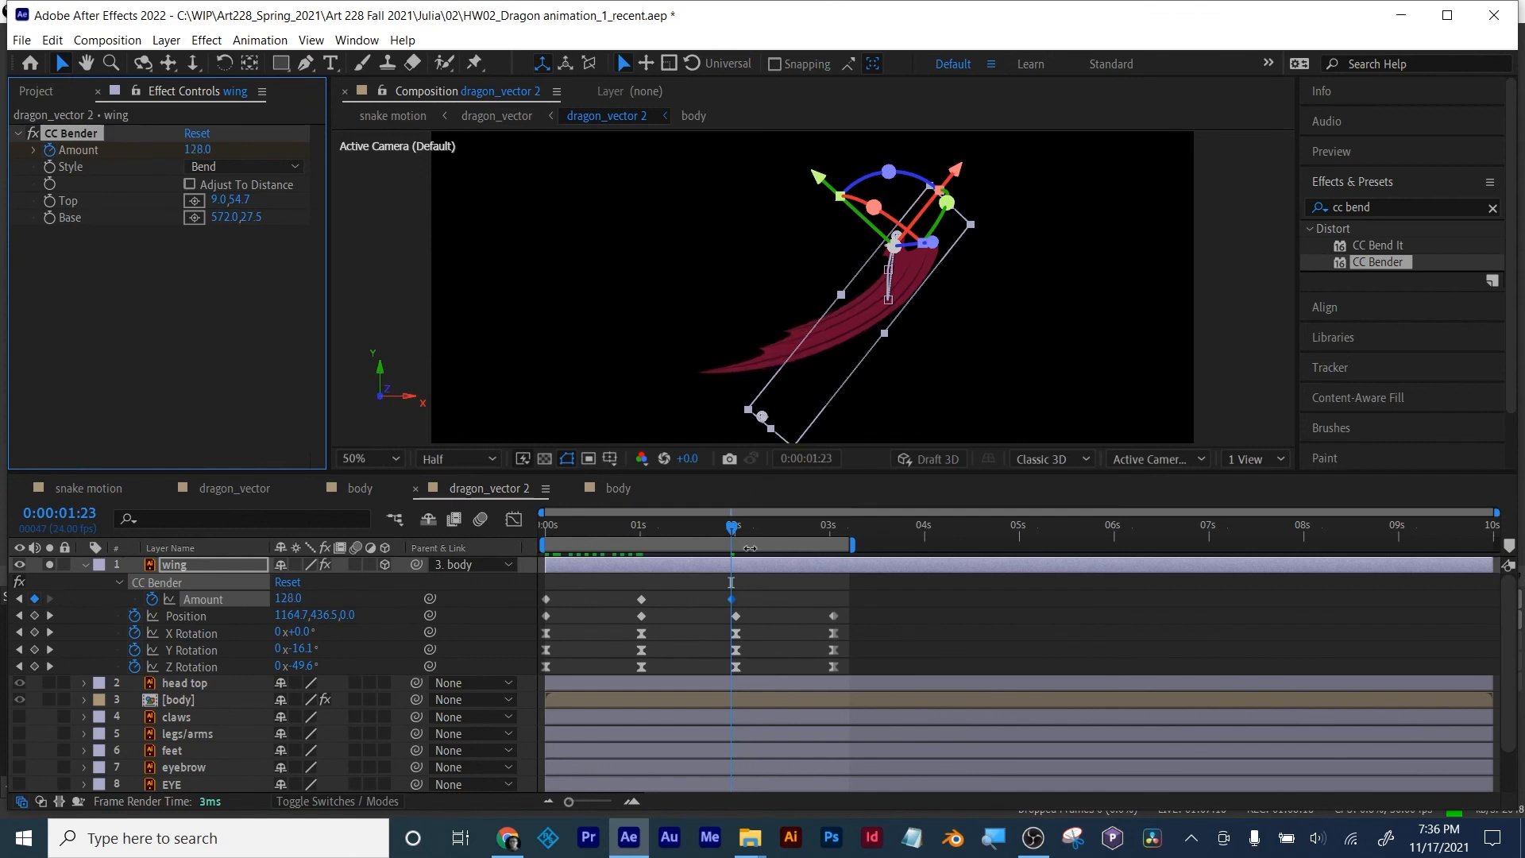
pyautogui.moveTo(733, 598); pyautogui.dragTo(738, 599)
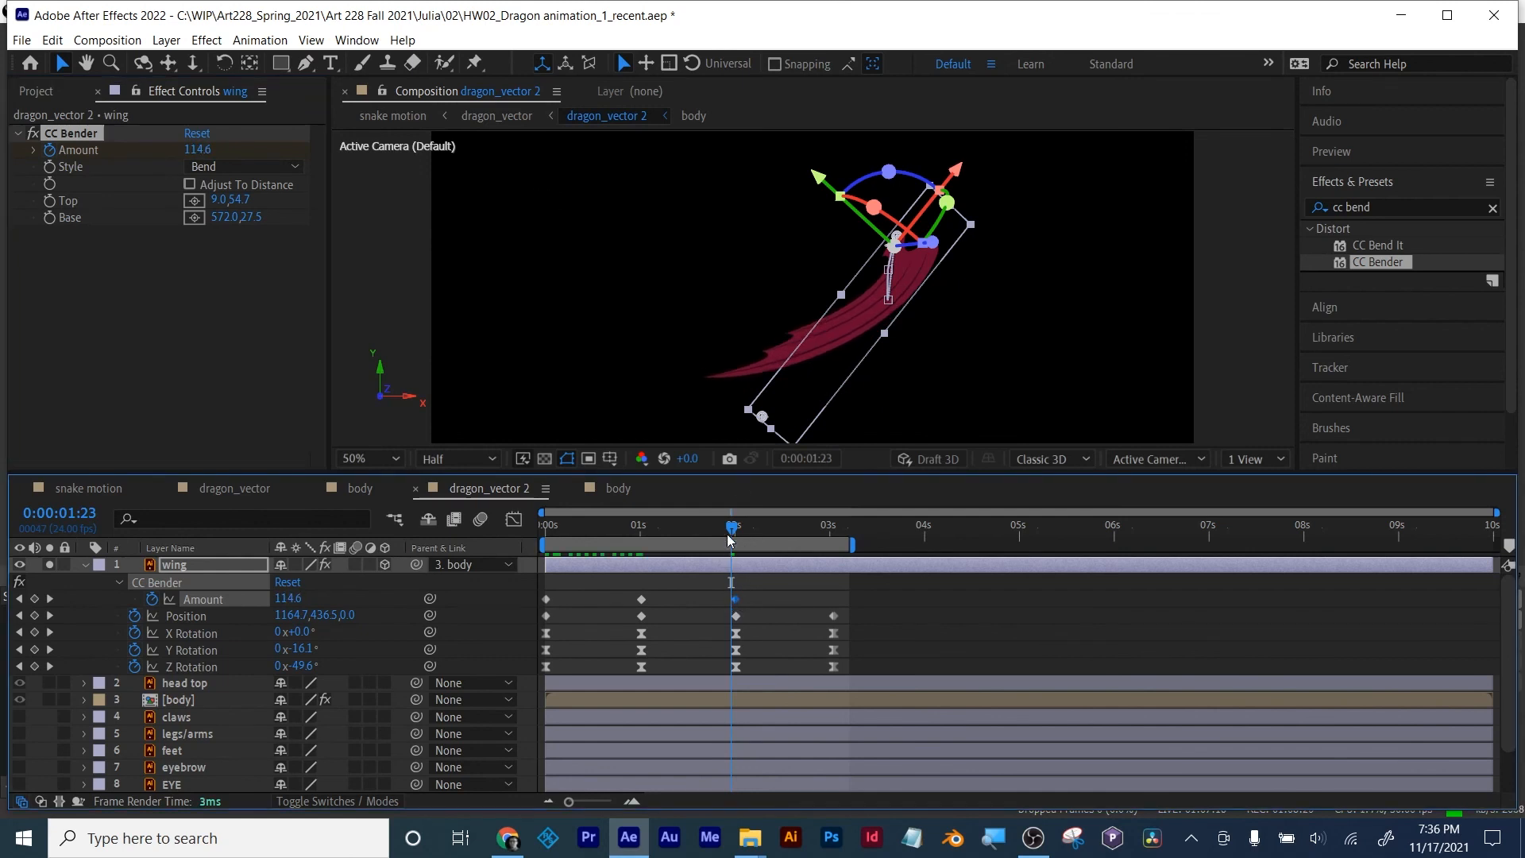
# Step: Keyframe the wing's bend Amount at 0 on 0:00:03:01, in line with its last keyframes, and preview the flap from the start
pyautogui.moveTo(732, 525); pyautogui.dragTo(831, 537)
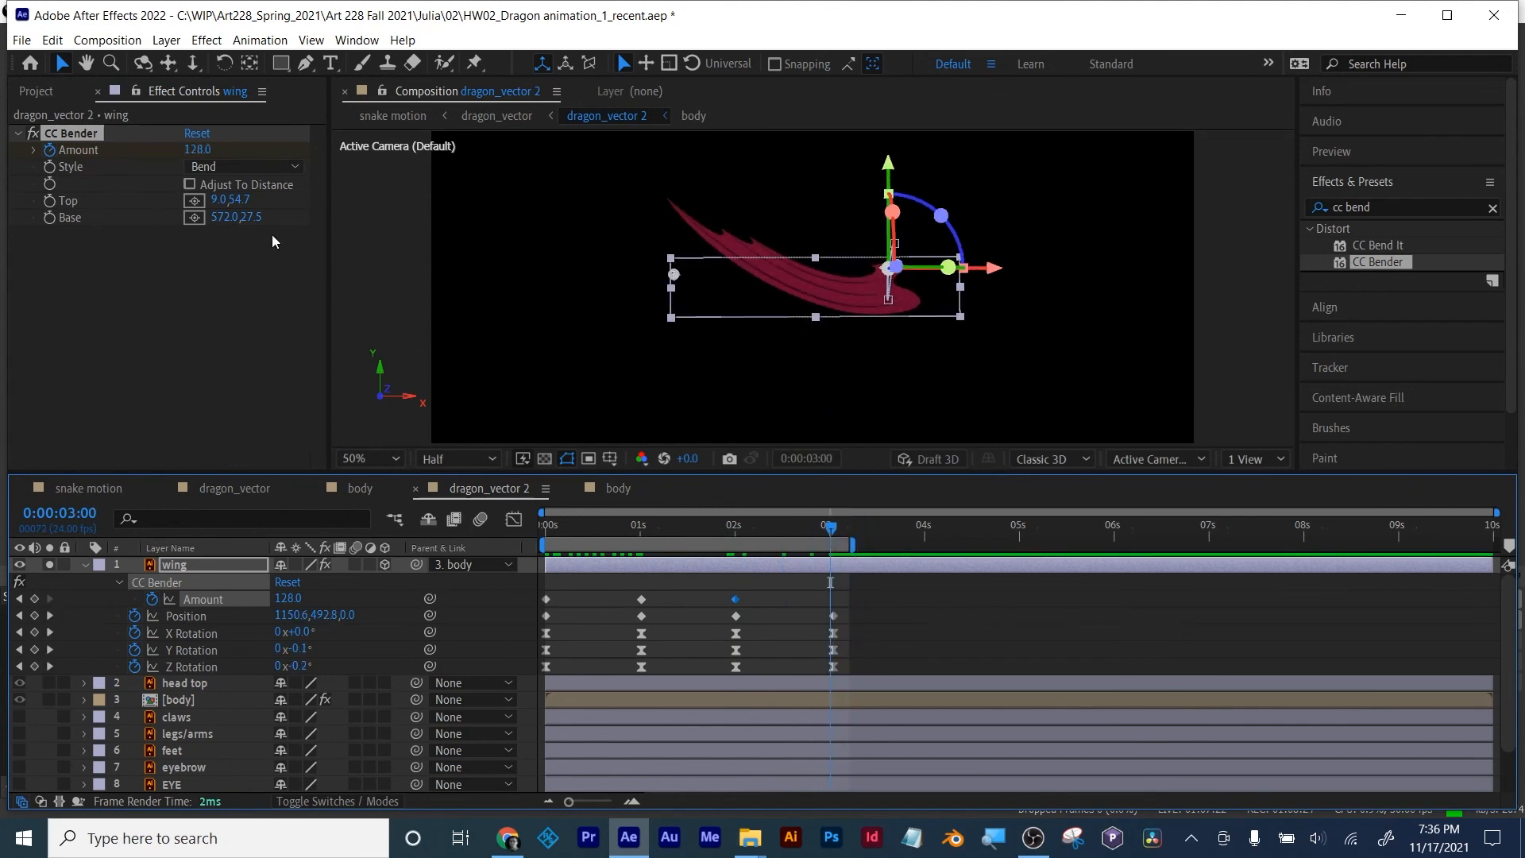
pyautogui.click(50, 615)
pyautogui.click(288, 597)
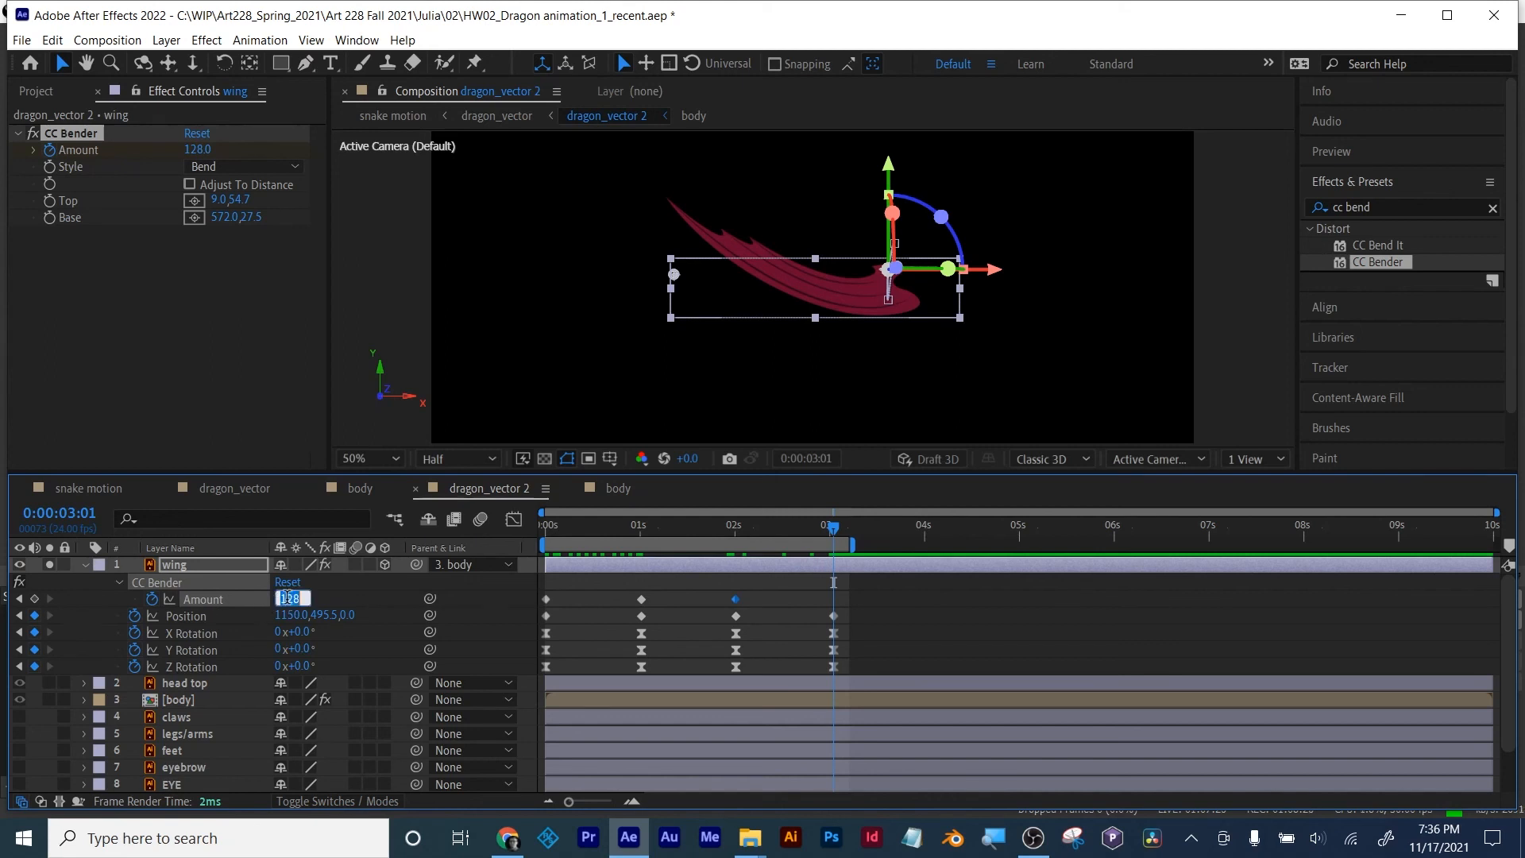
pyautogui.write('0')
pyautogui.press('Return')
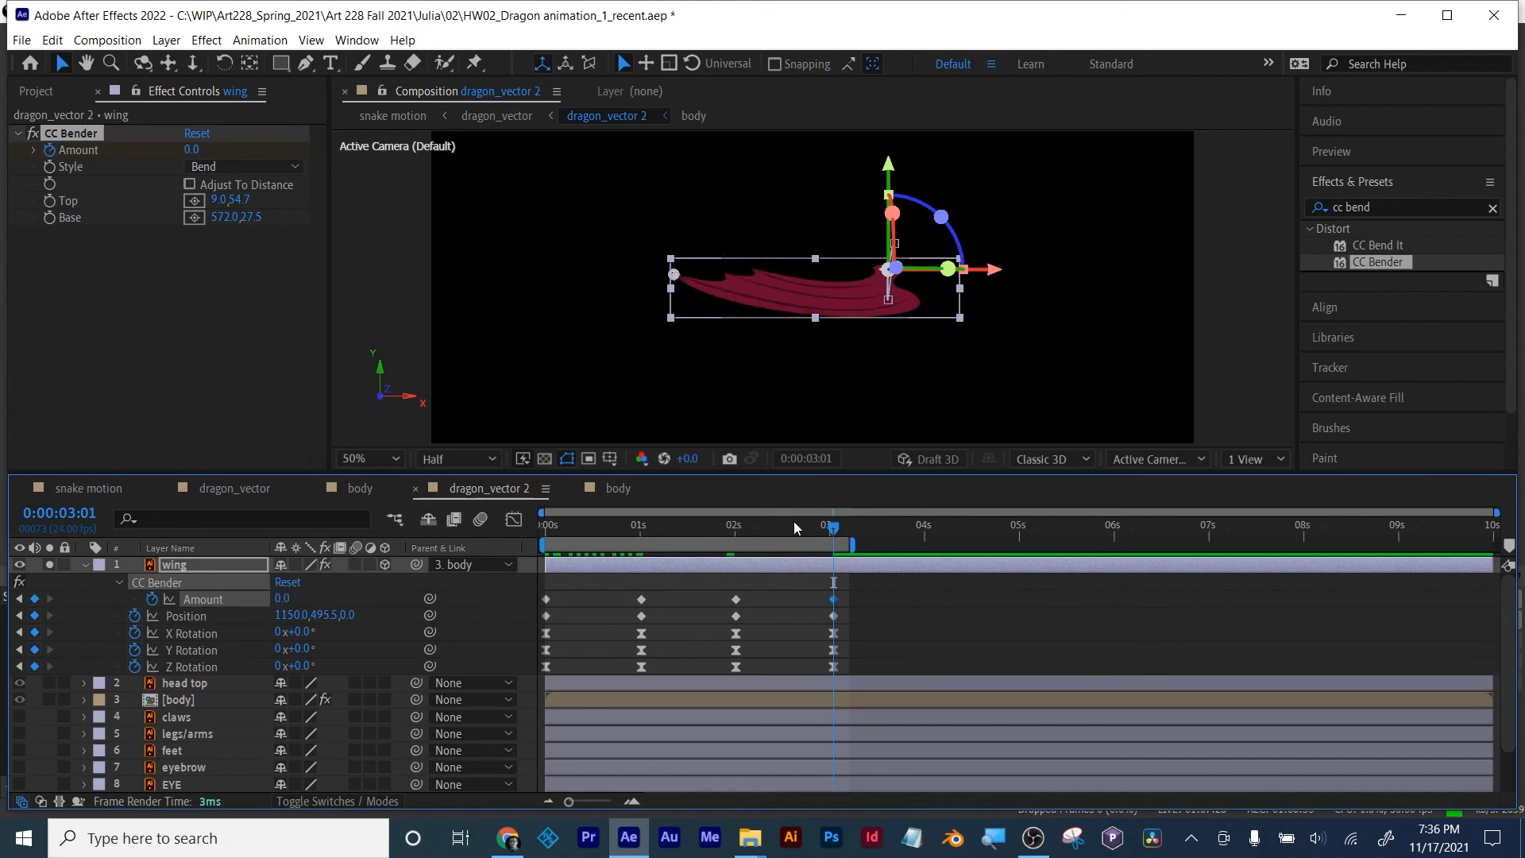
pyautogui.moveTo(793, 521); pyautogui.dragTo(450, 522)
pyautogui.click(888, 588)
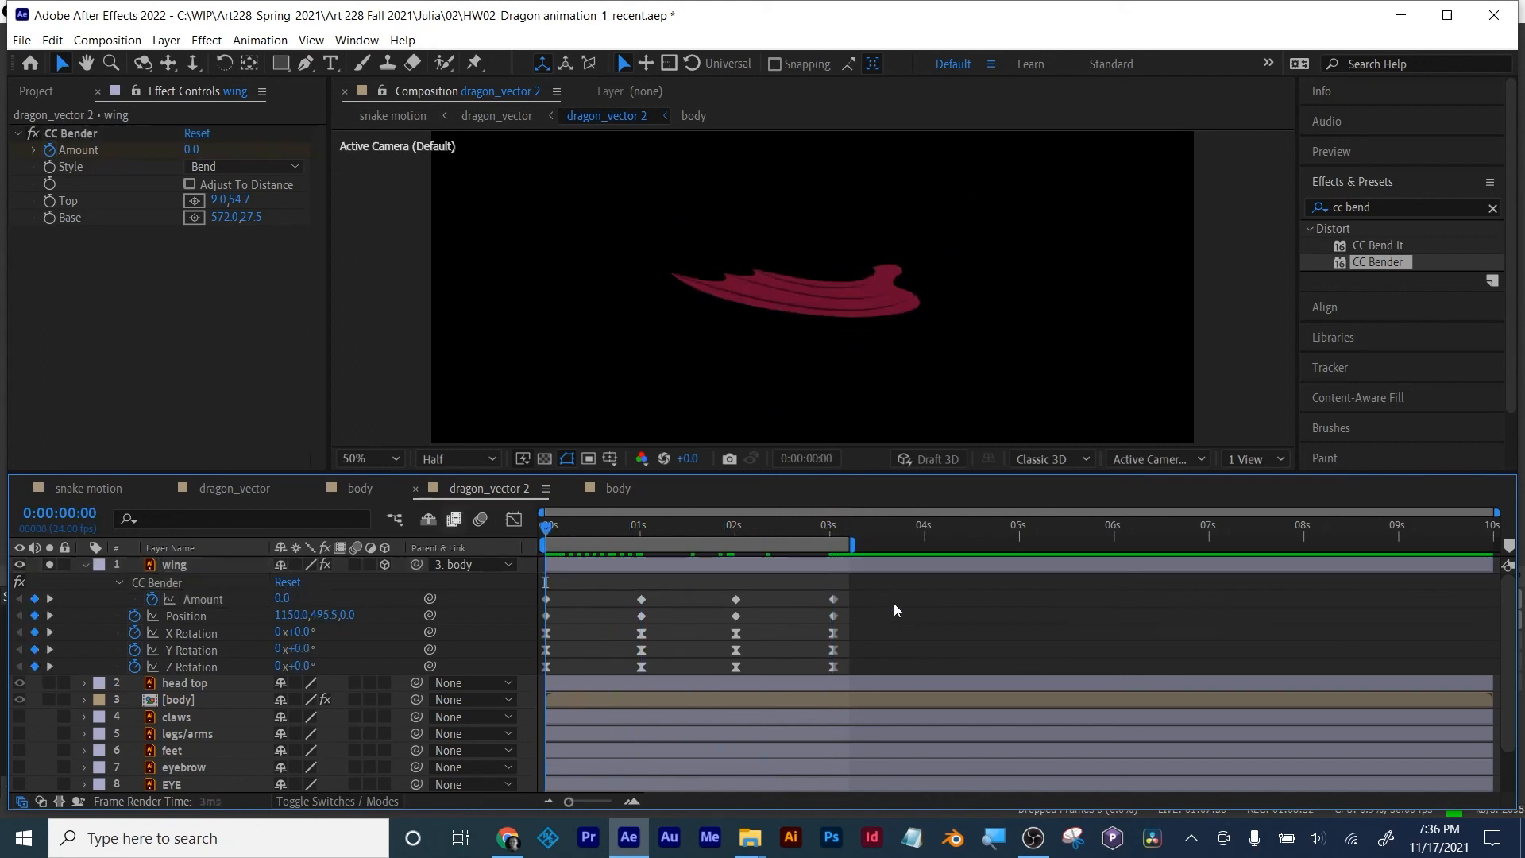
pyautogui.press('space')
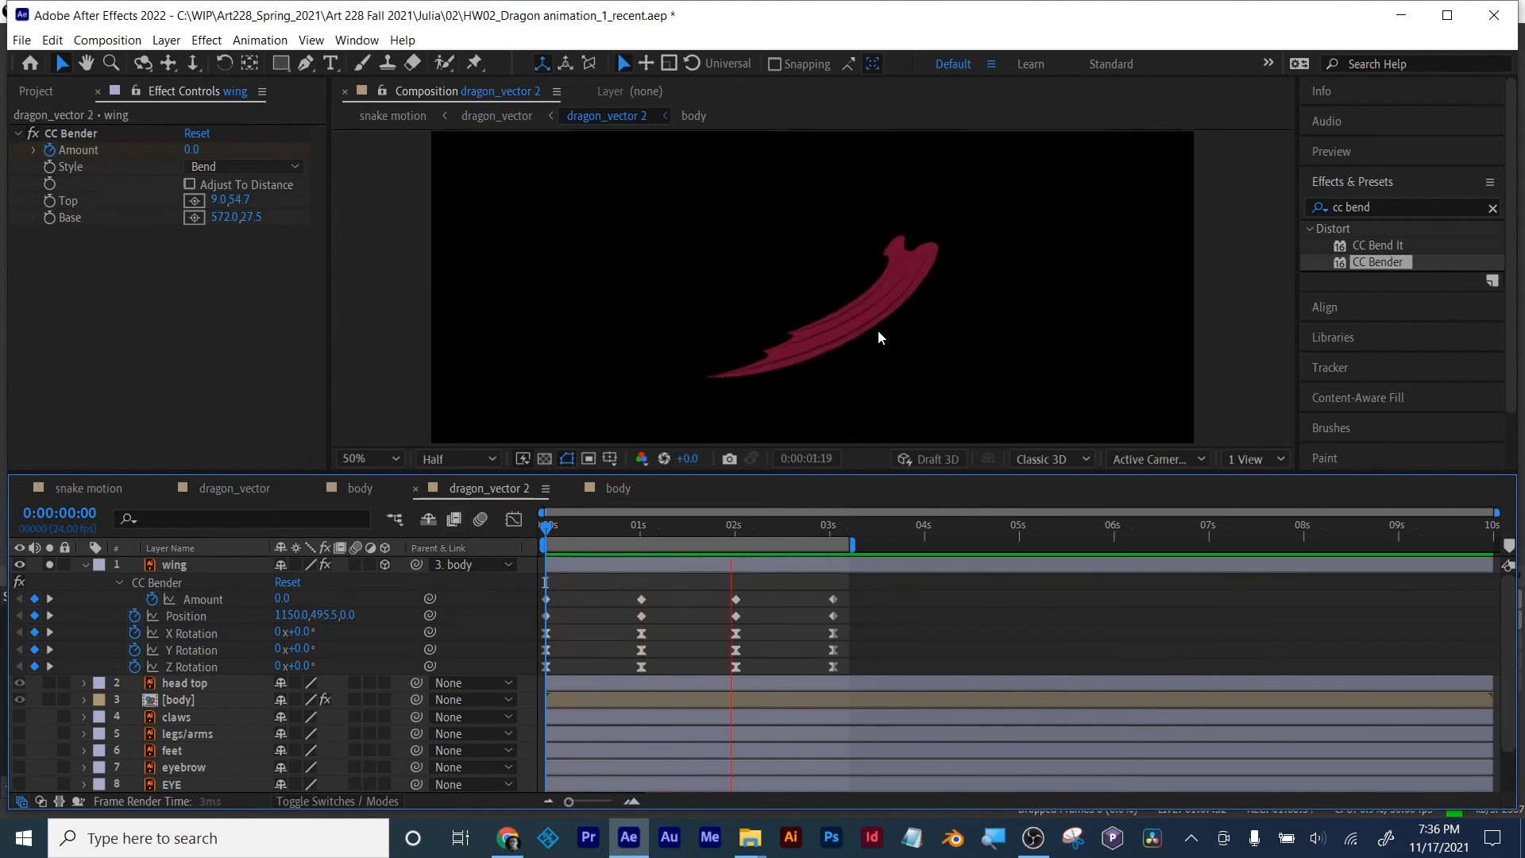
# Step: Set the wing's bend Amount to -250 at its 0:00:01:00 keyframe, undoing the accidental shift of the effect point
pyautogui.click(828, 528)
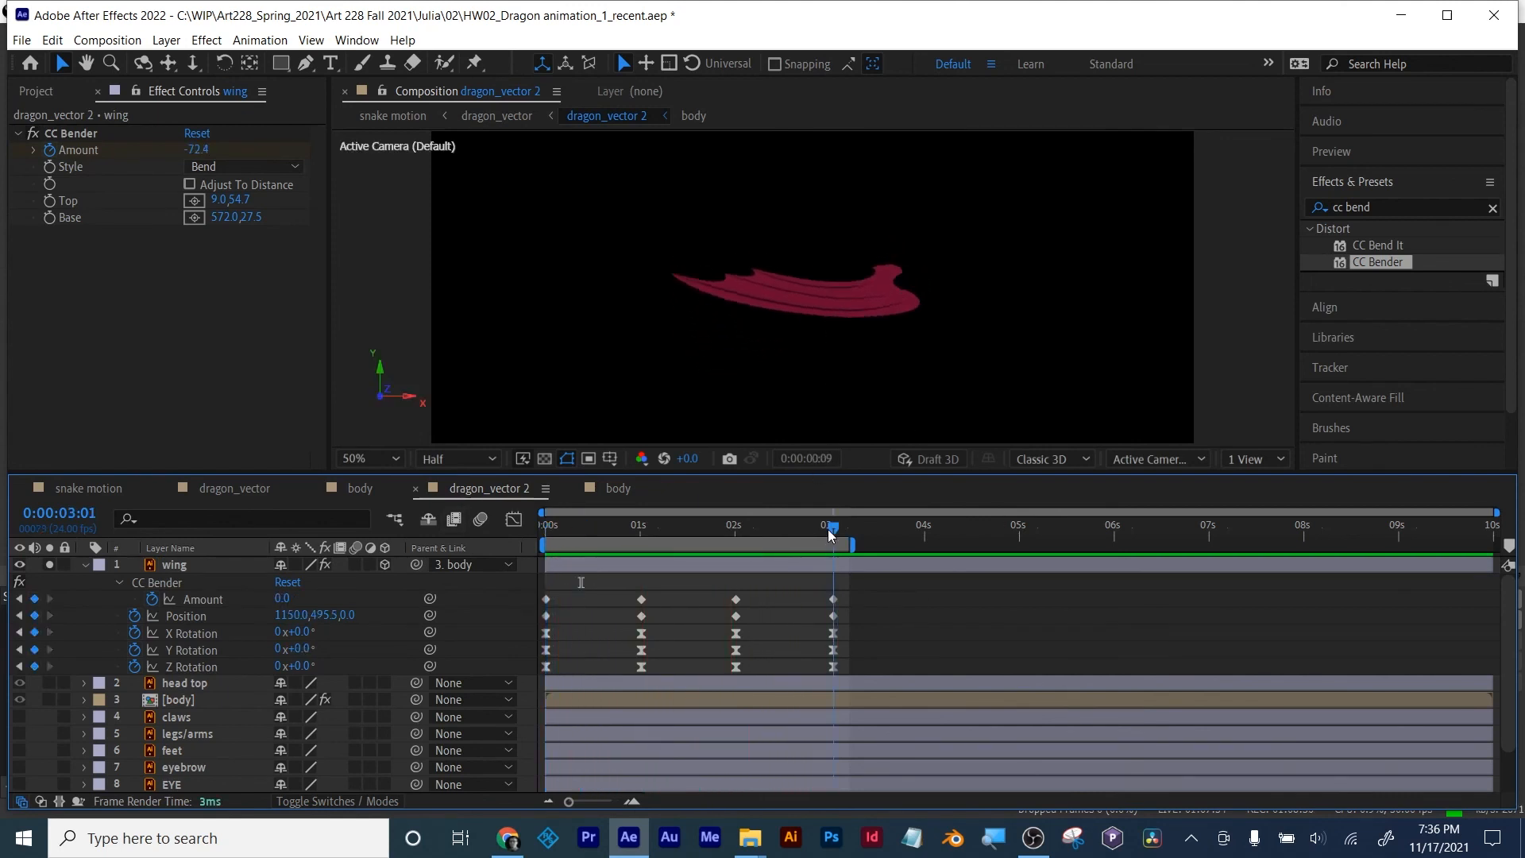
pyautogui.moveTo(828, 529); pyautogui.dragTo(639, 545)
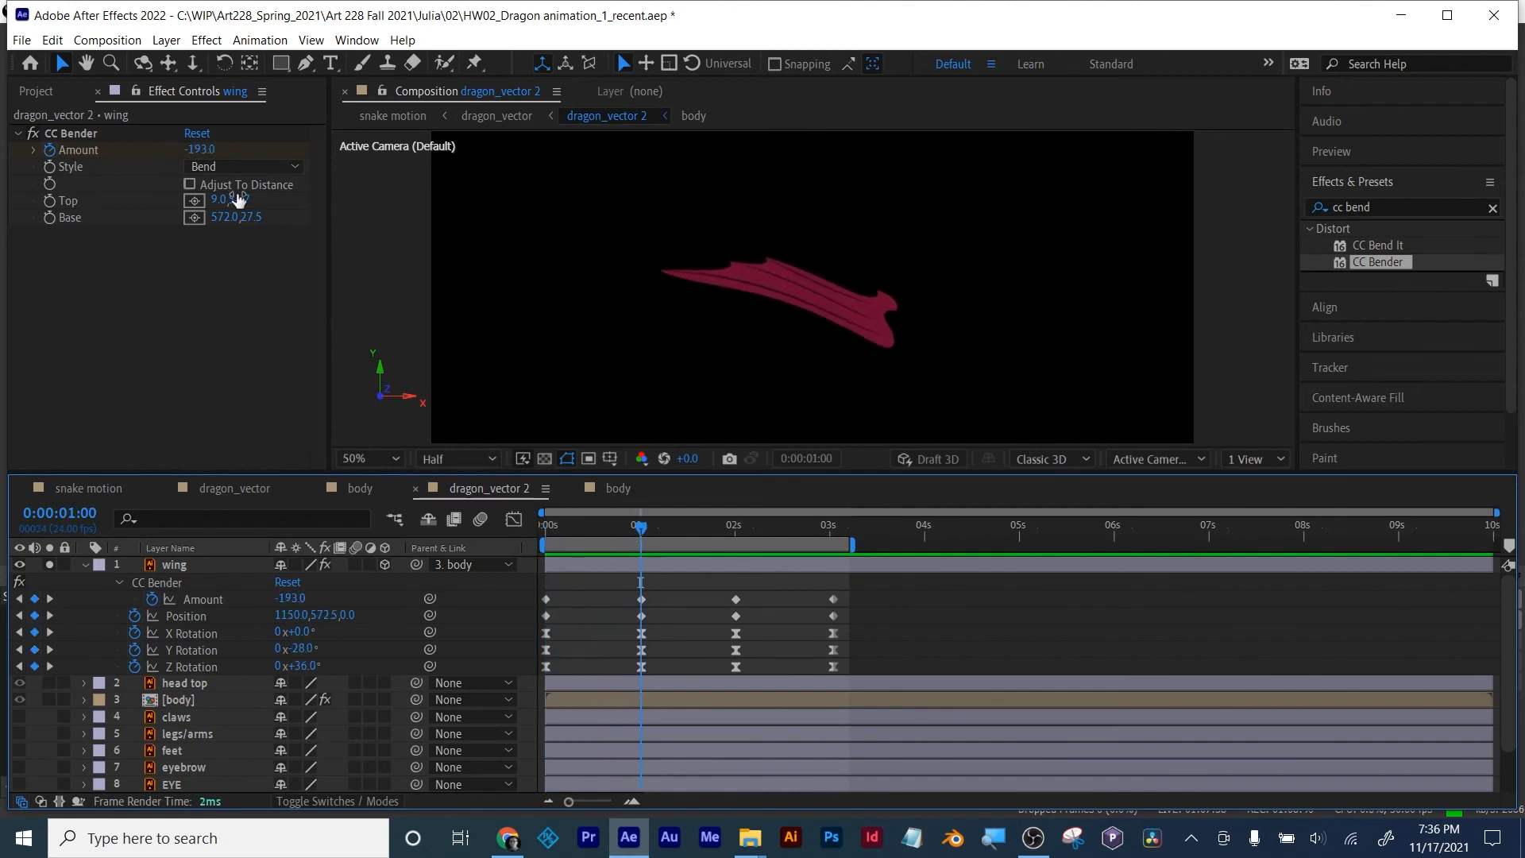
pyautogui.moveTo(197, 150); pyautogui.dragTo(99, 151)
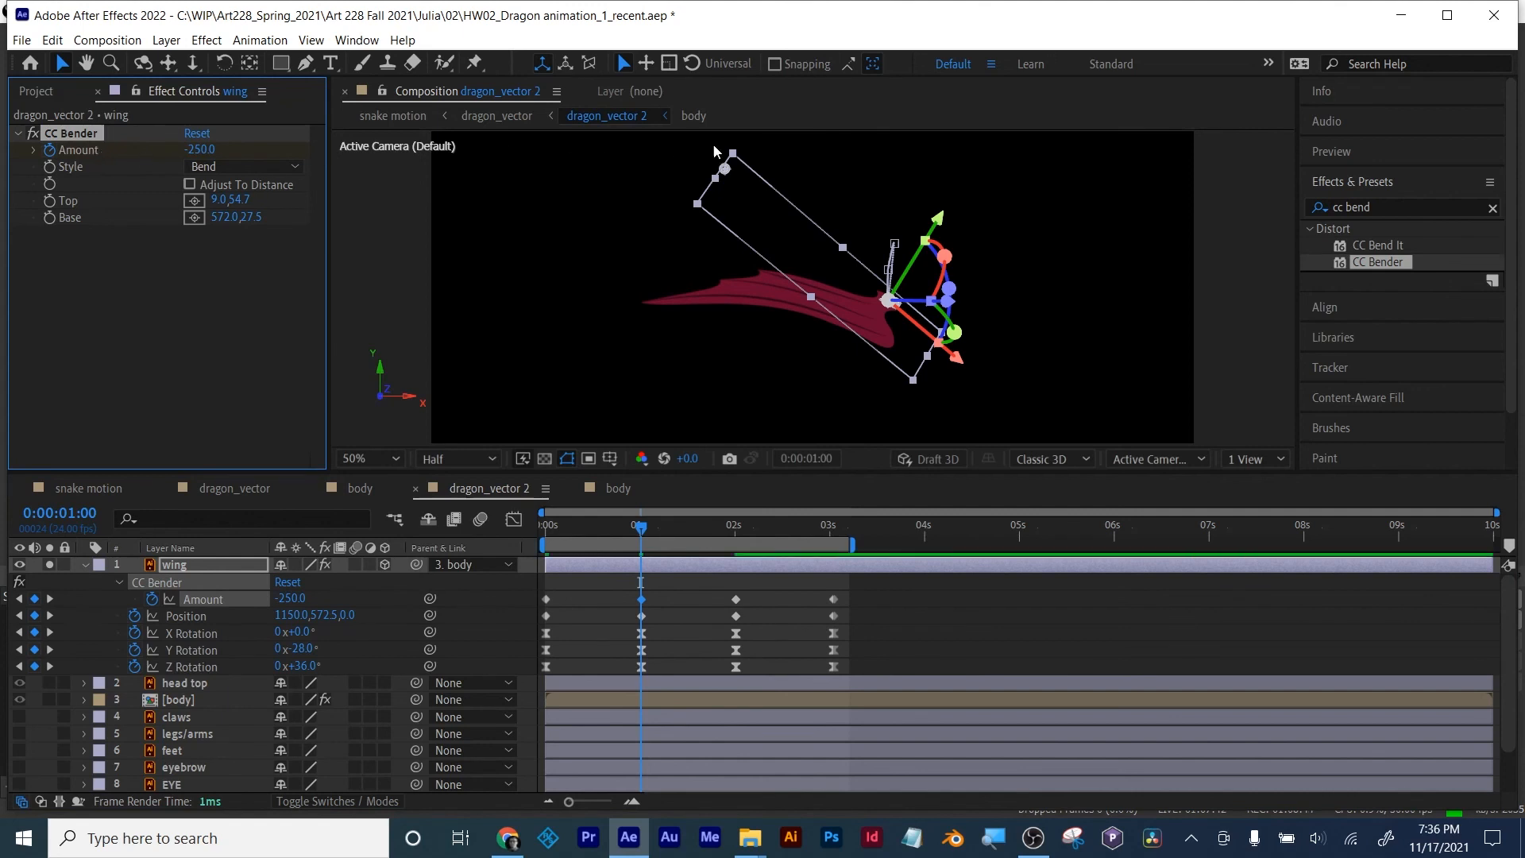
pyautogui.moveTo(726, 172); pyautogui.dragTo(657, 280)
pyautogui.hotkey('ctrl', 'z')
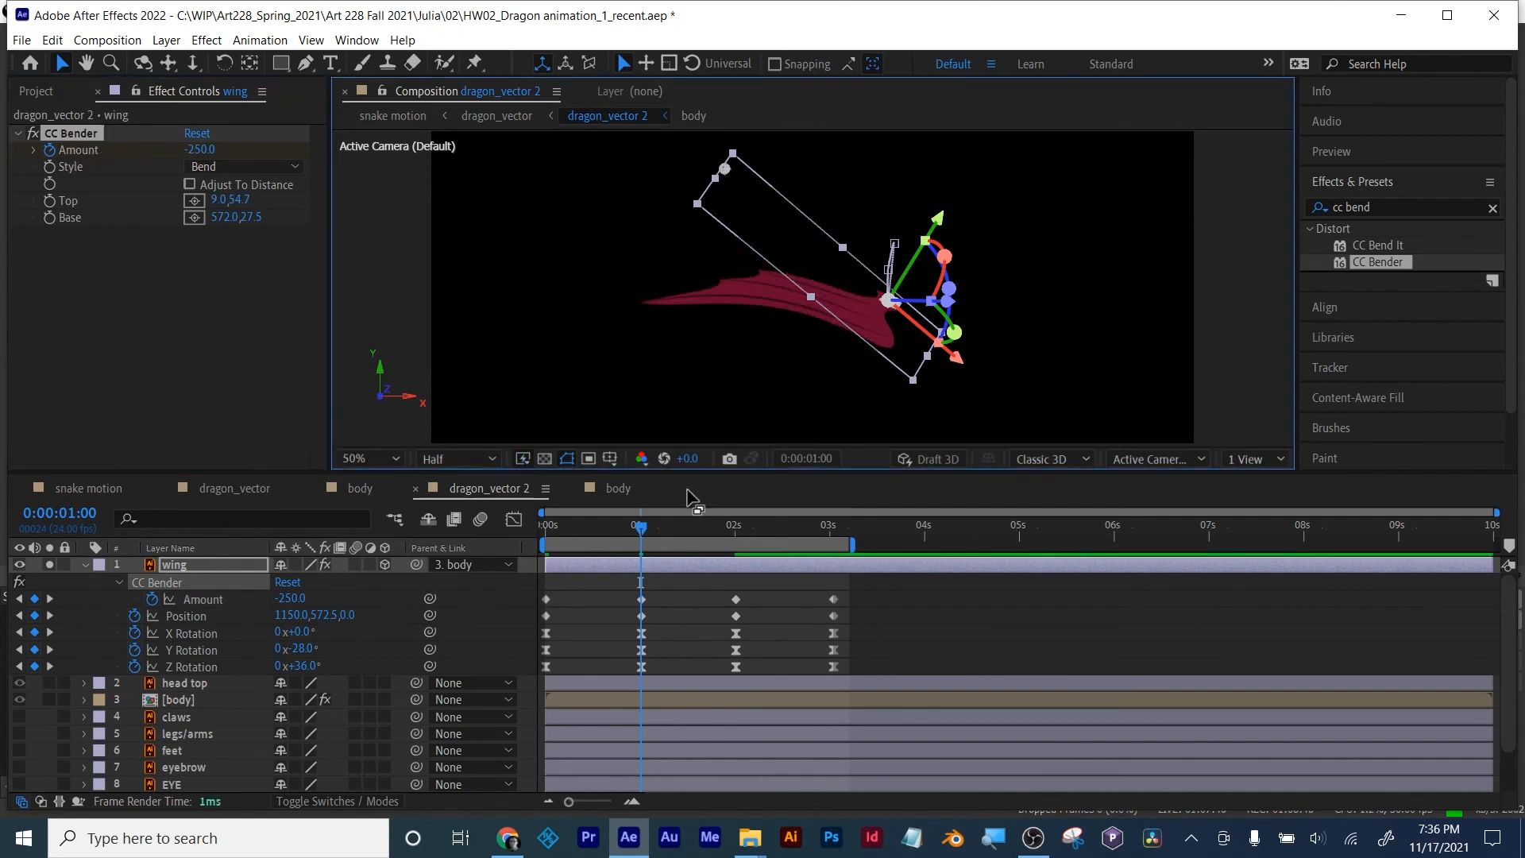
# Step: Set the wing's bend Amount to 201 at its 0:00:02:00 keyframe
pyautogui.moveTo(638, 526); pyautogui.dragTo(731, 527)
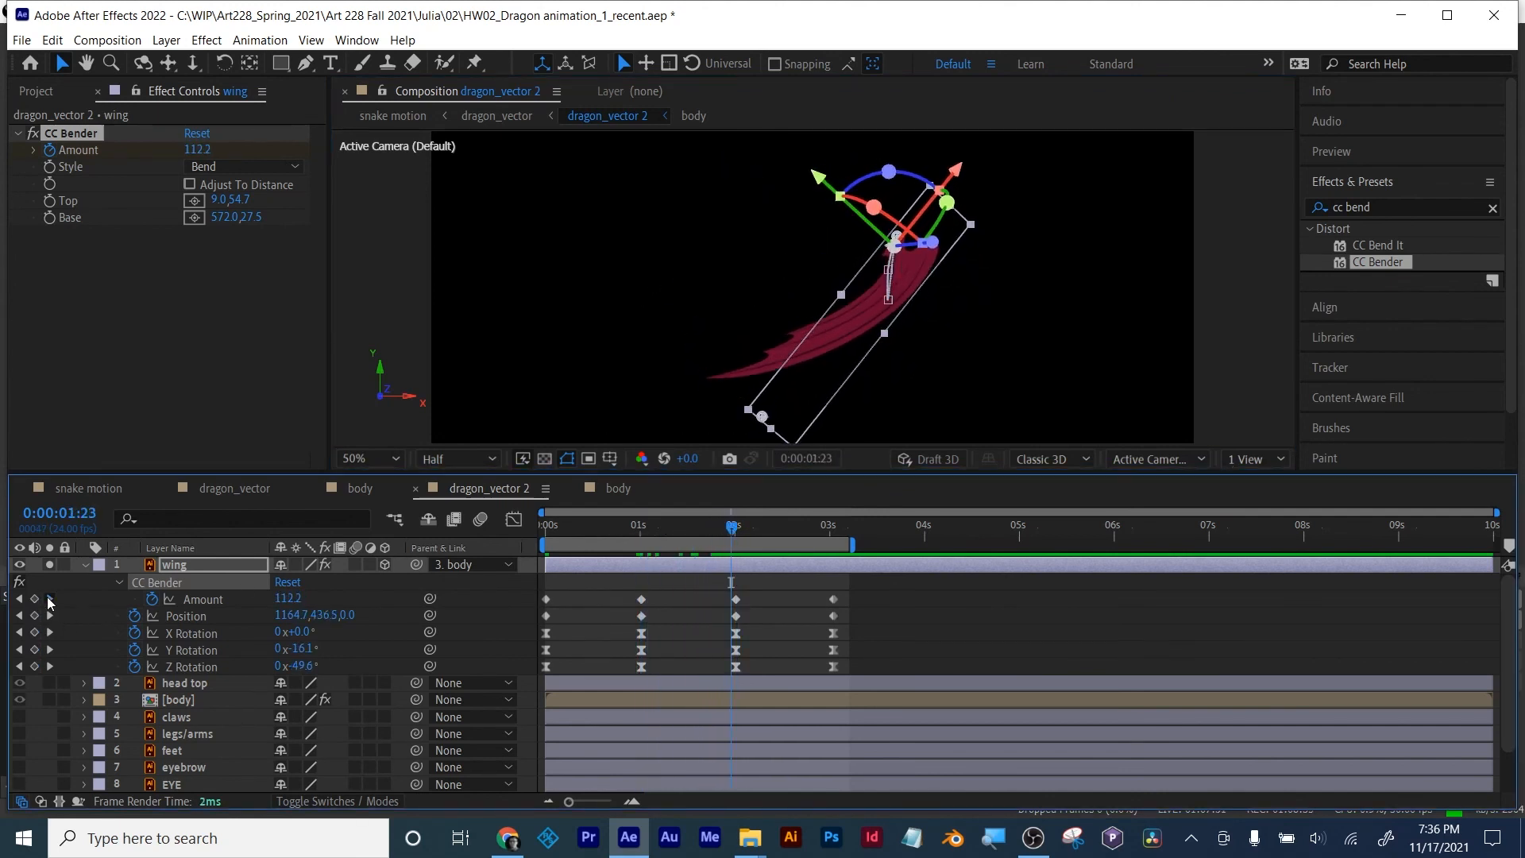
pyautogui.click(49, 615)
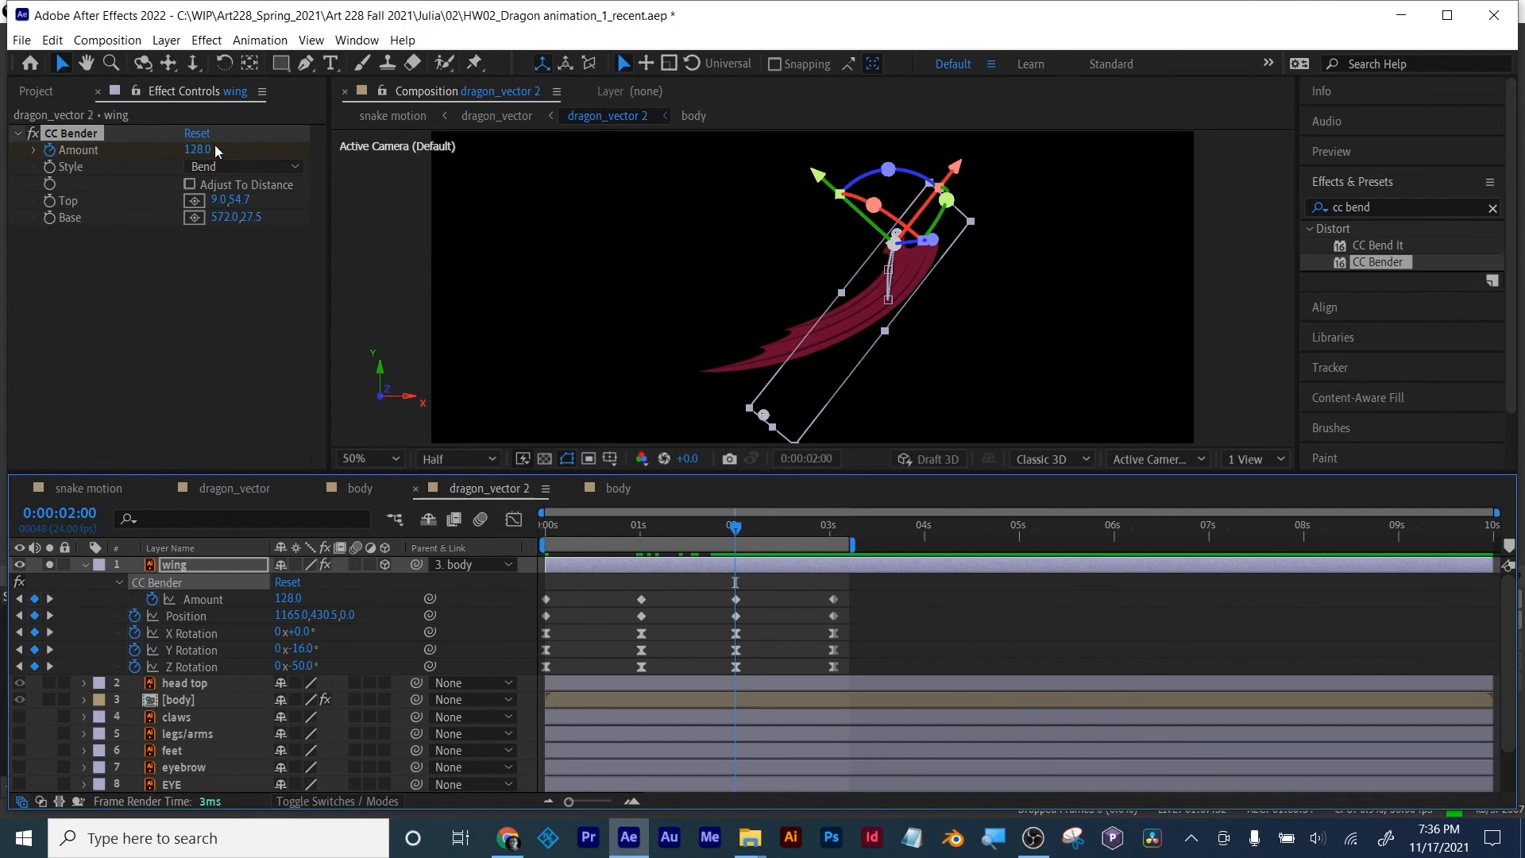
pyautogui.moveTo(216, 151); pyautogui.dragTo(272, 150)
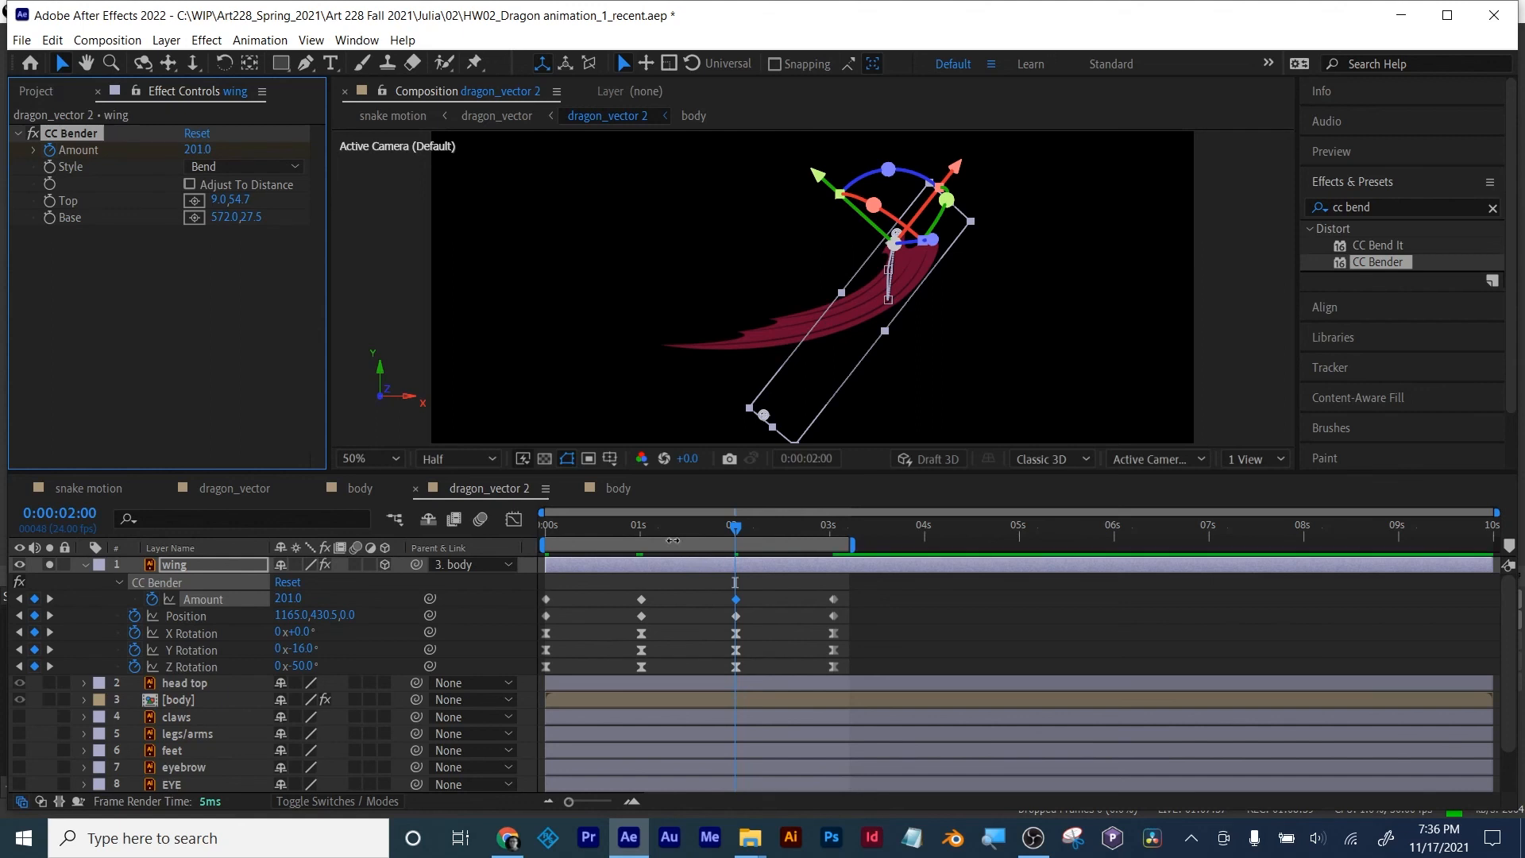
# Step: Try CC Bender's Boxer and Marilyn styles on the wing's motion and restore the Bend style
pyautogui.click(243, 167)
pyautogui.click(230, 243)
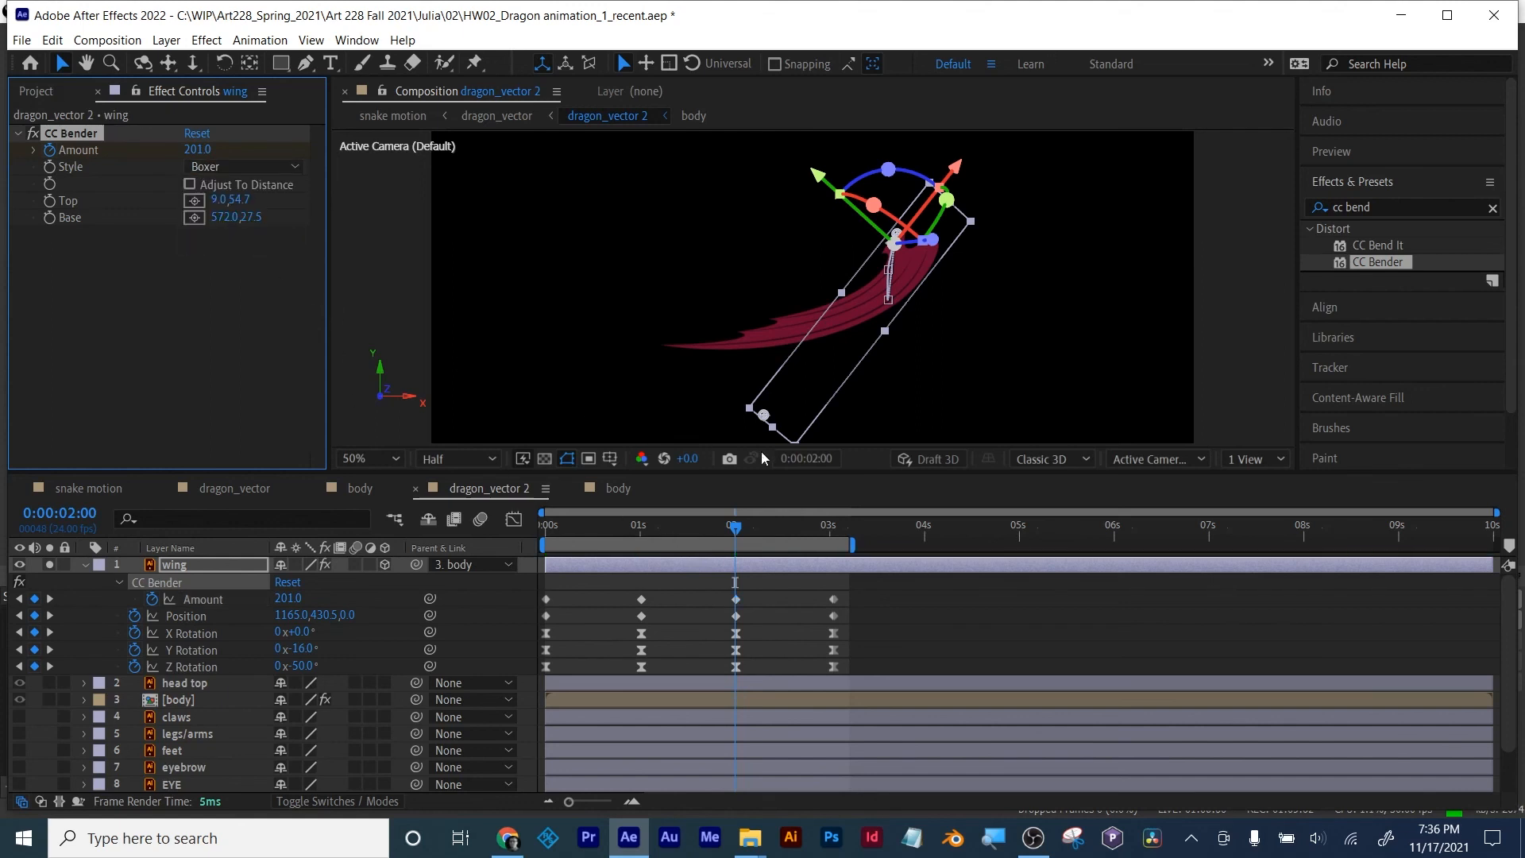
pyautogui.moveTo(732, 531); pyautogui.dragTo(815, 561)
pyautogui.click(225, 166)
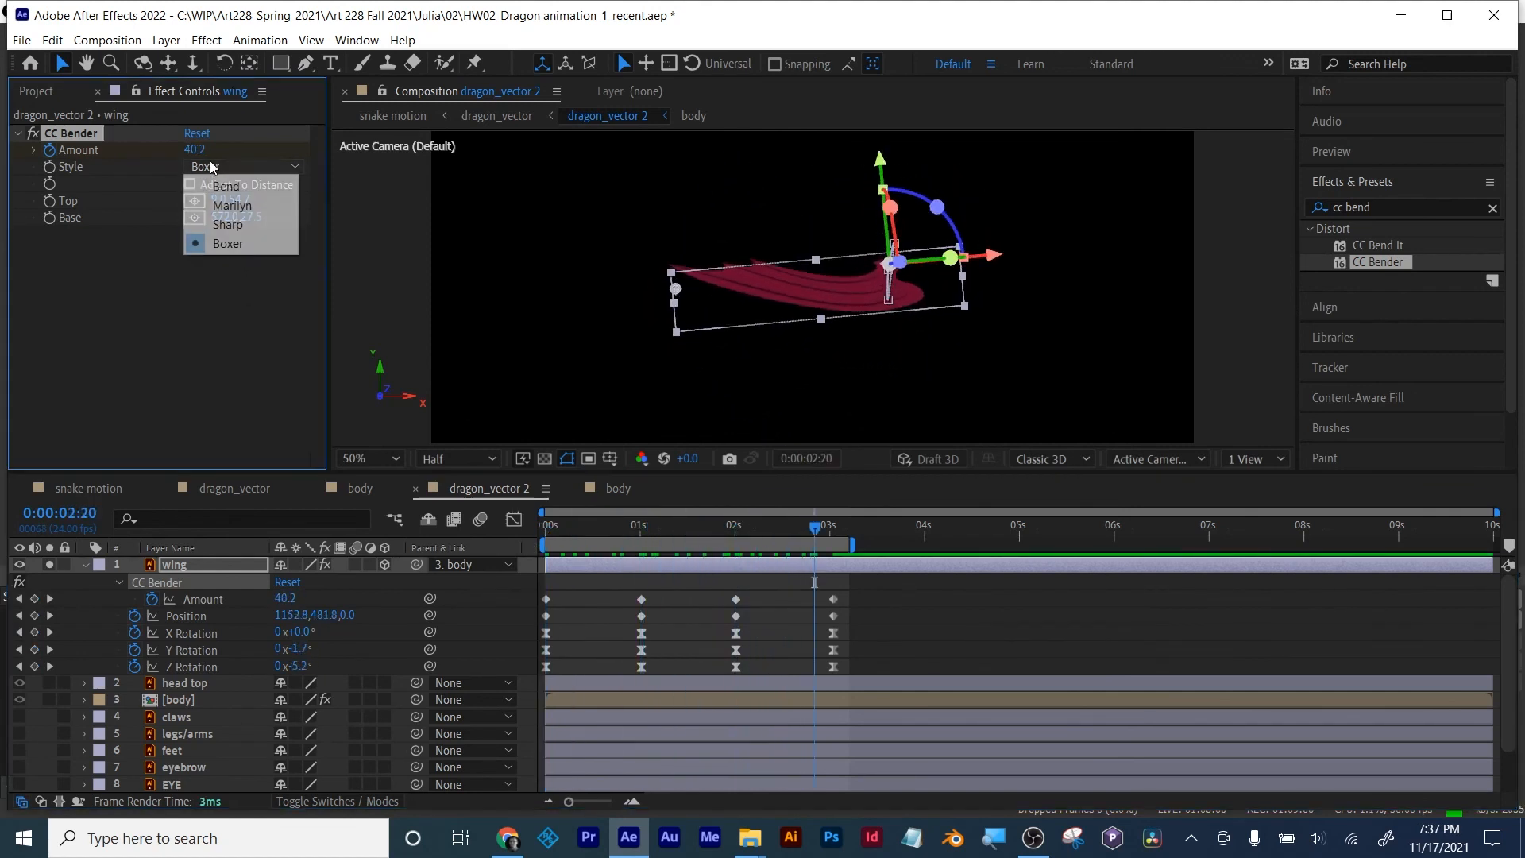
pyautogui.click(234, 205)
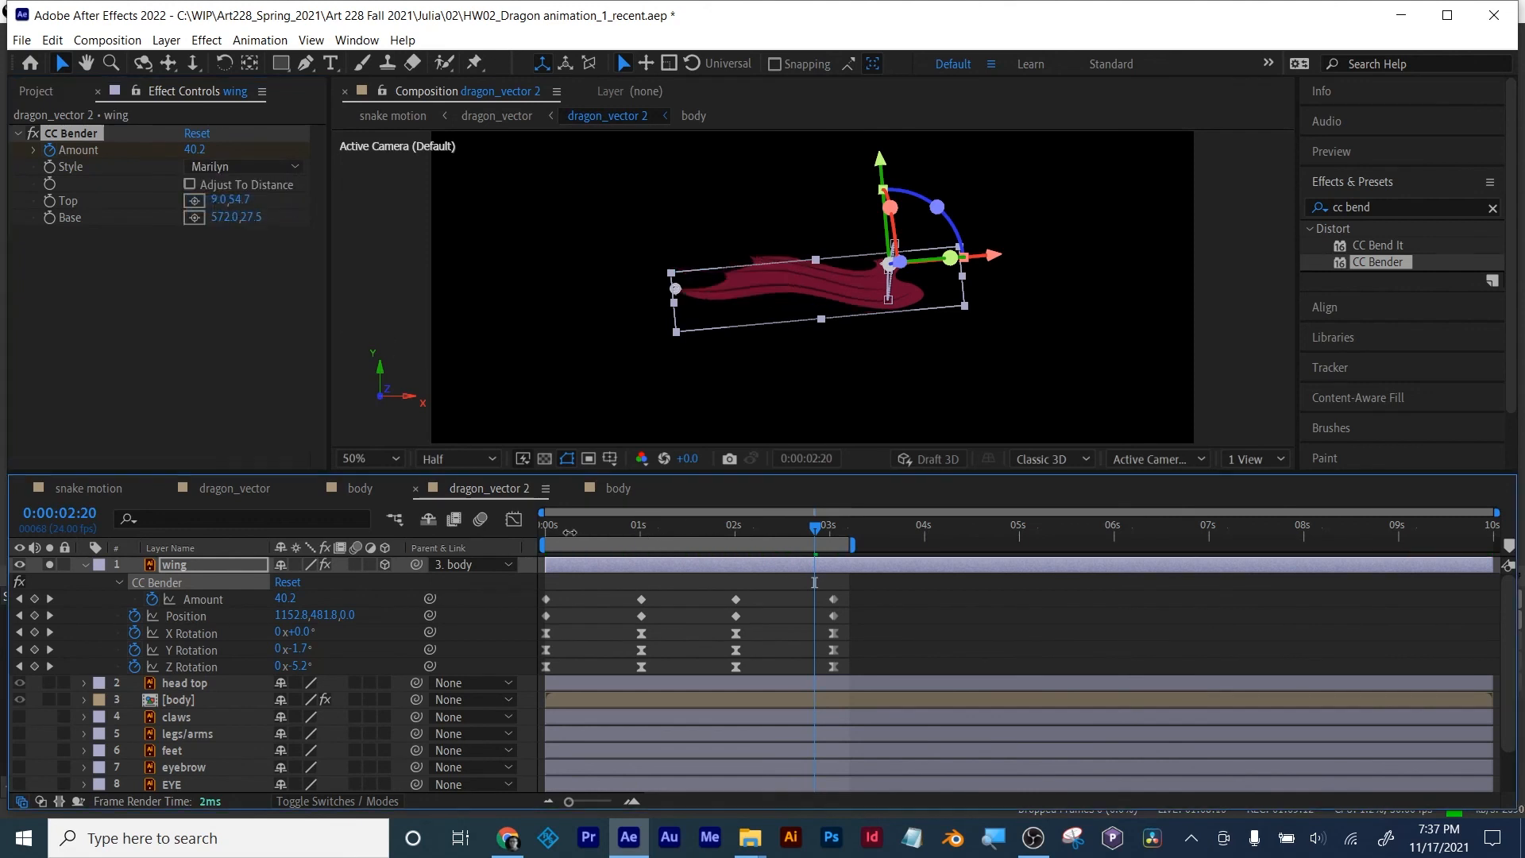
pyautogui.press('space')
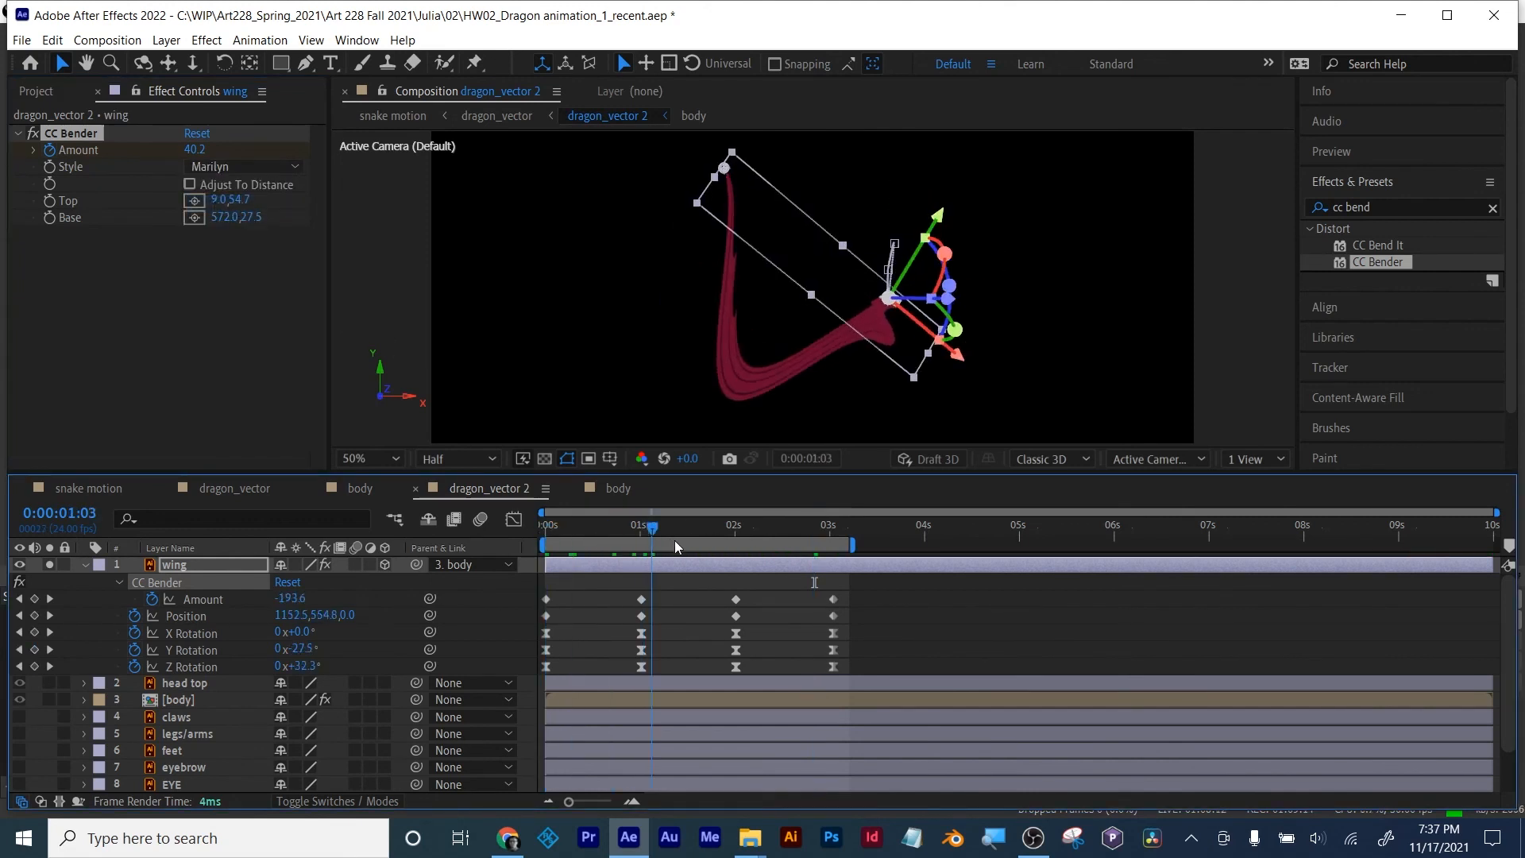
pyautogui.click(243, 166)
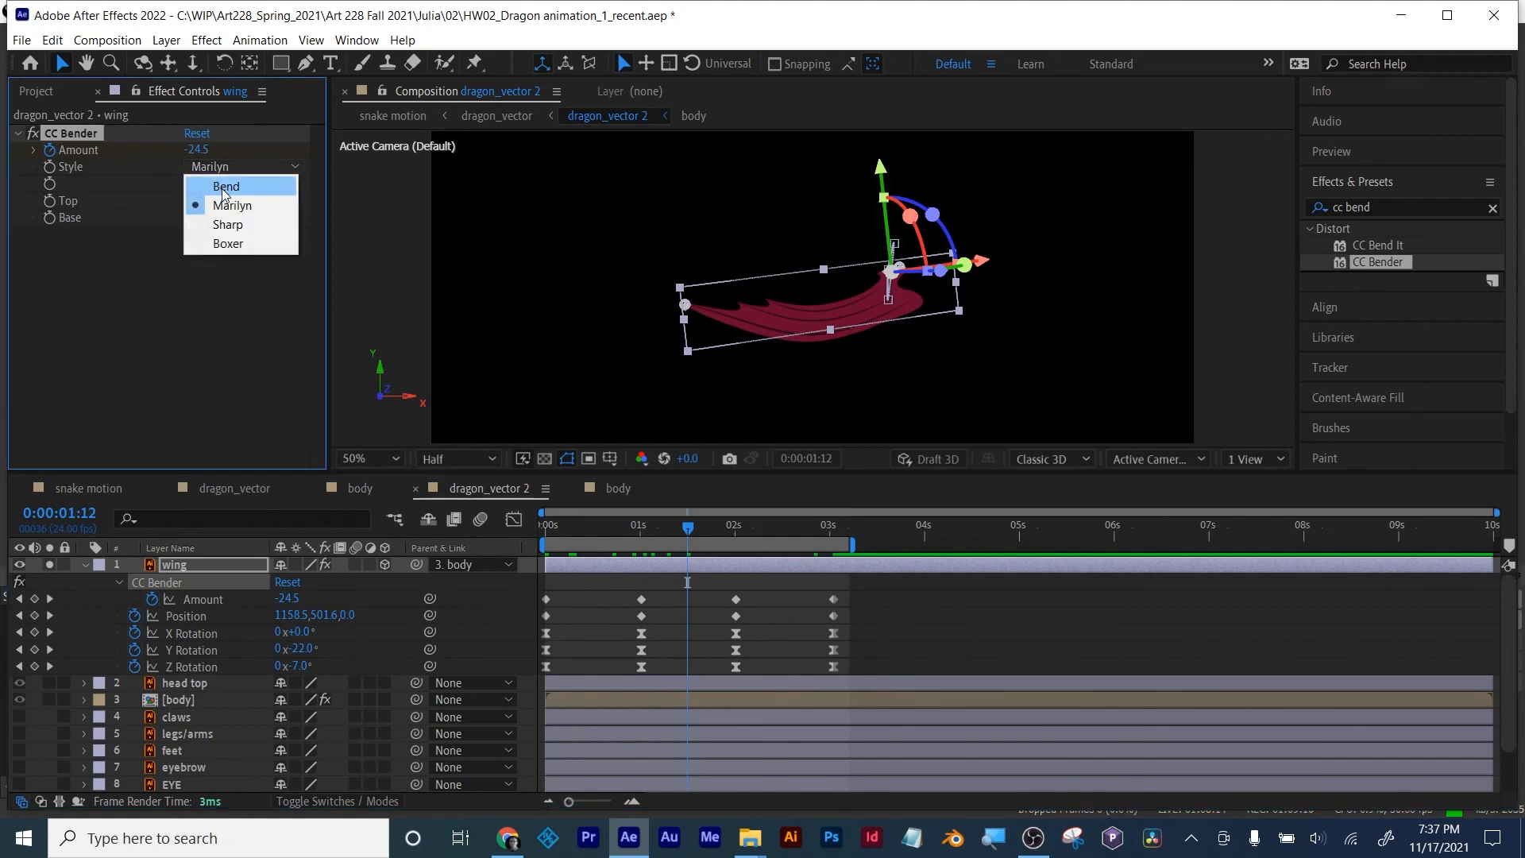
pyautogui.click(230, 188)
pyautogui.moveTo(548, 538); pyautogui.dragTo(845, 561)
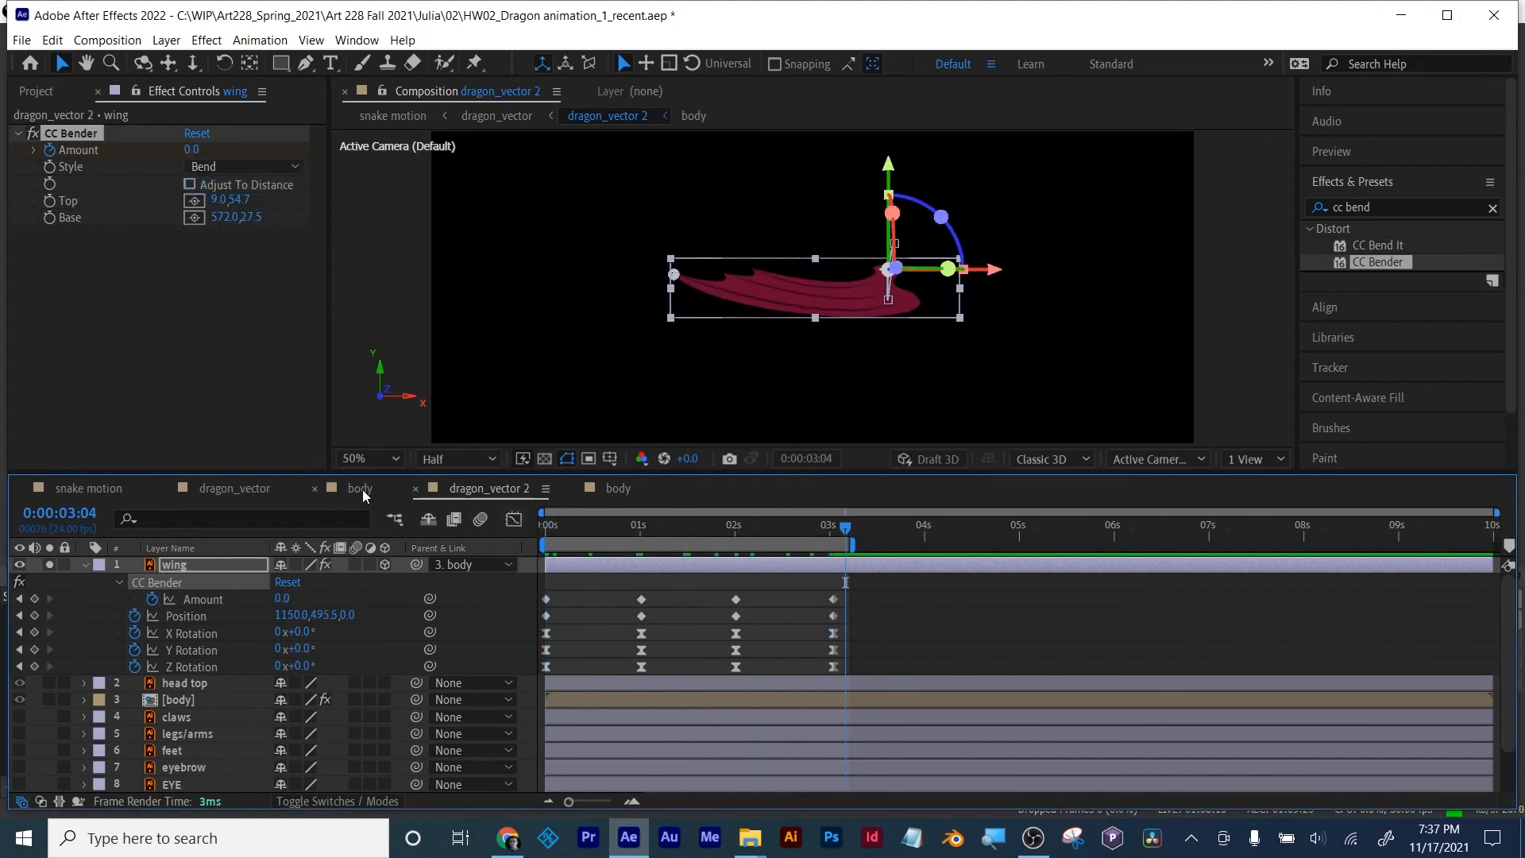
# Step: Unsolo the wing in dragon_vector 2 and play back the whole dragon's animation
pyautogui.click(361, 489)
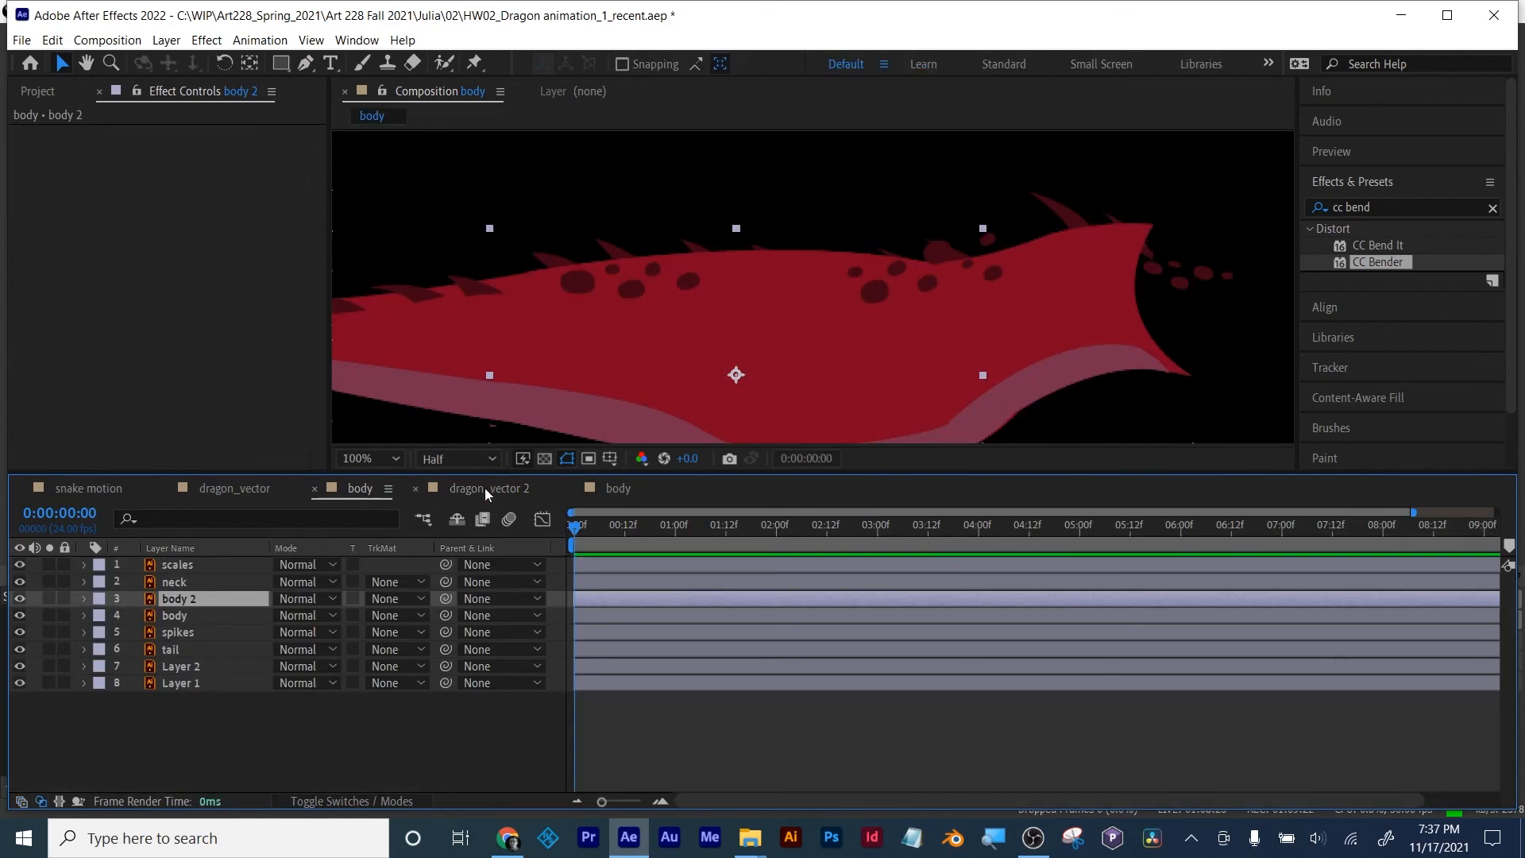
pyautogui.click(484, 487)
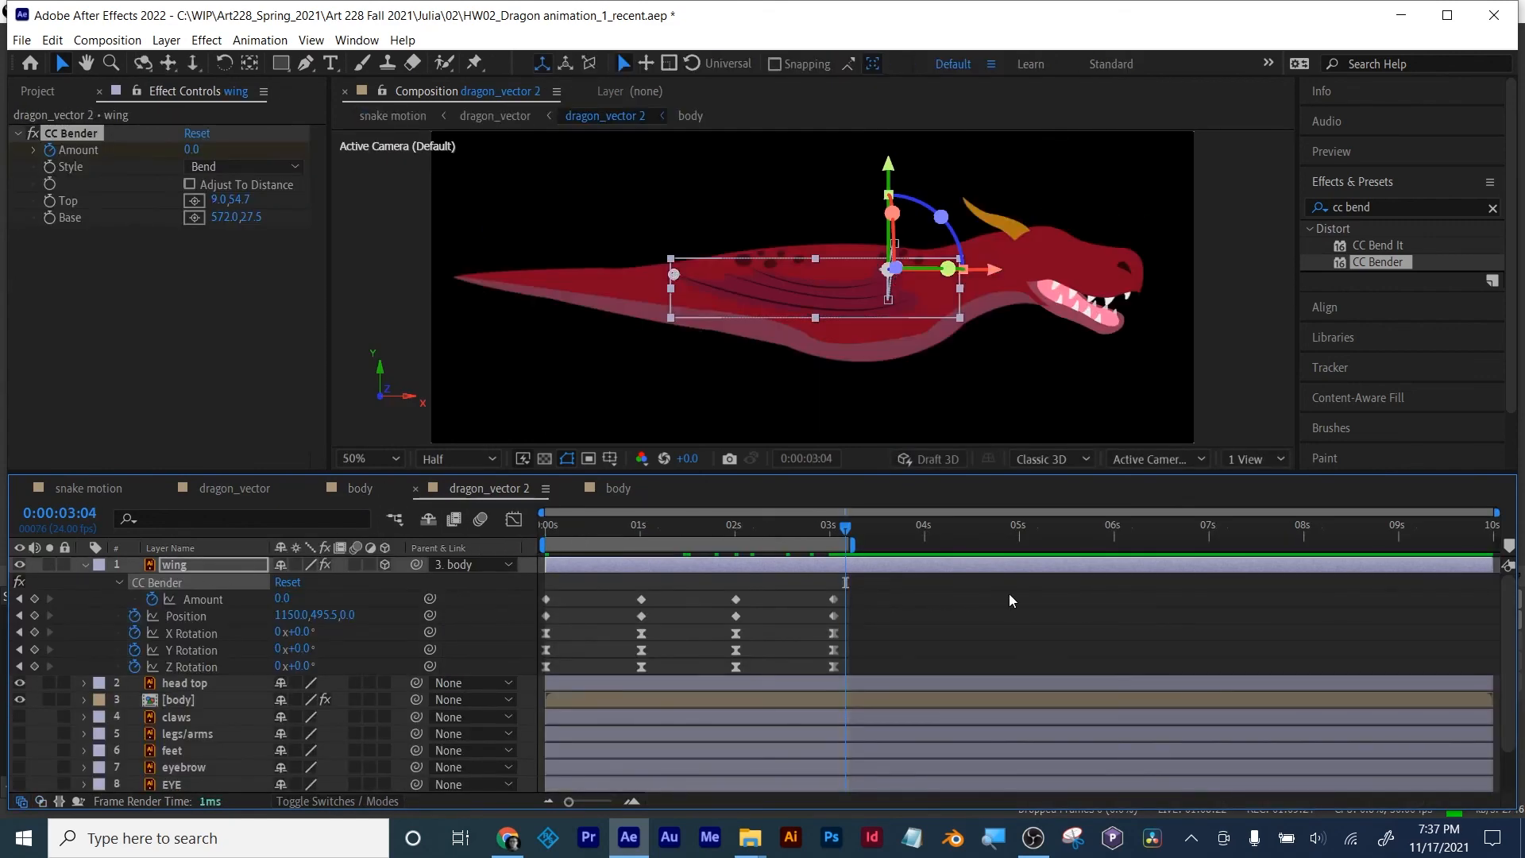
pyautogui.click(1031, 613)
pyautogui.press('space')
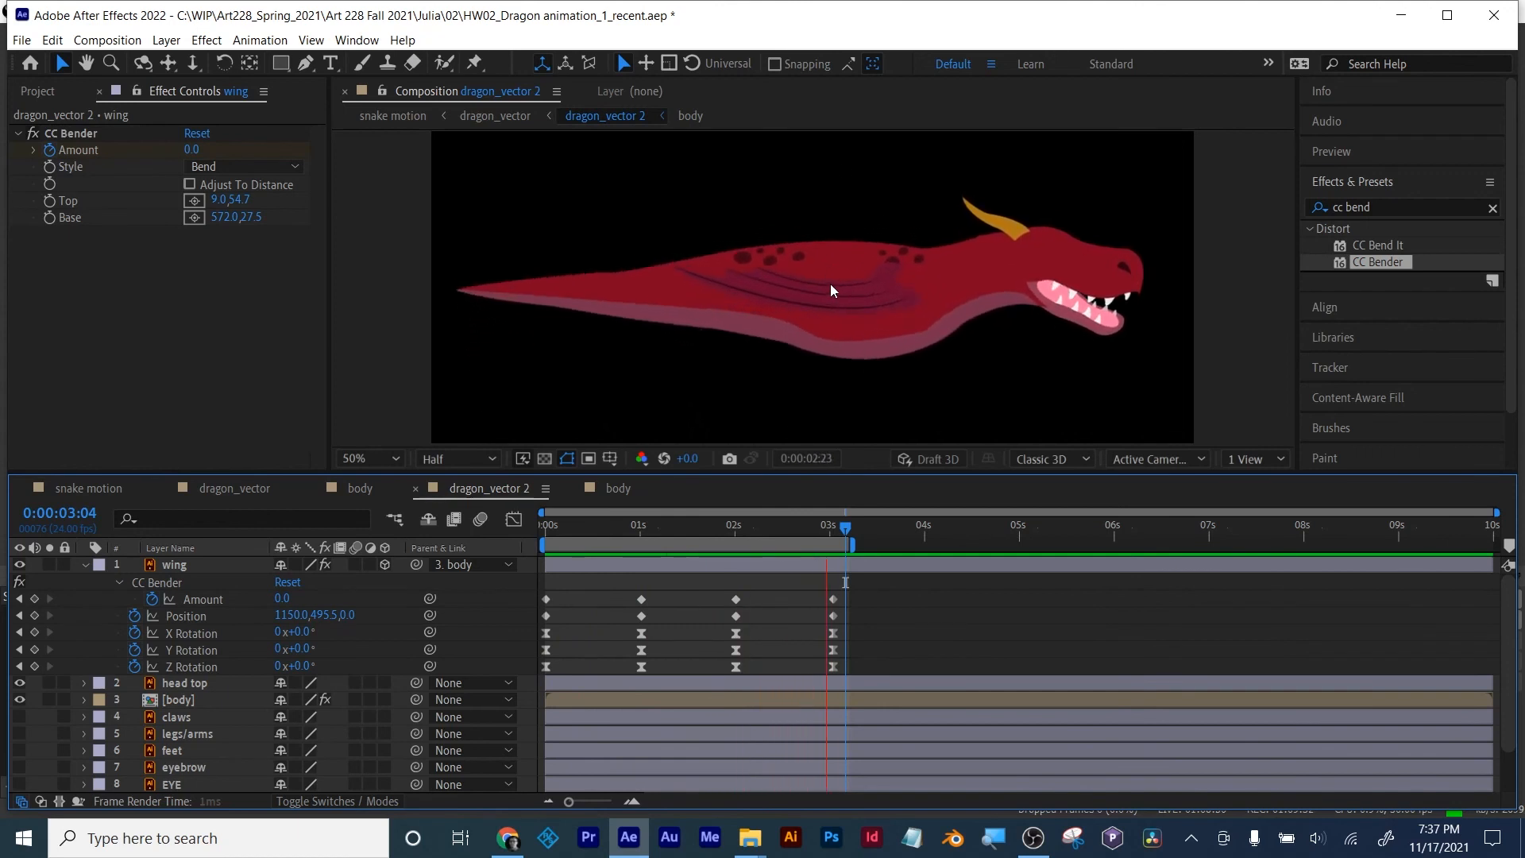
pyautogui.press('space')
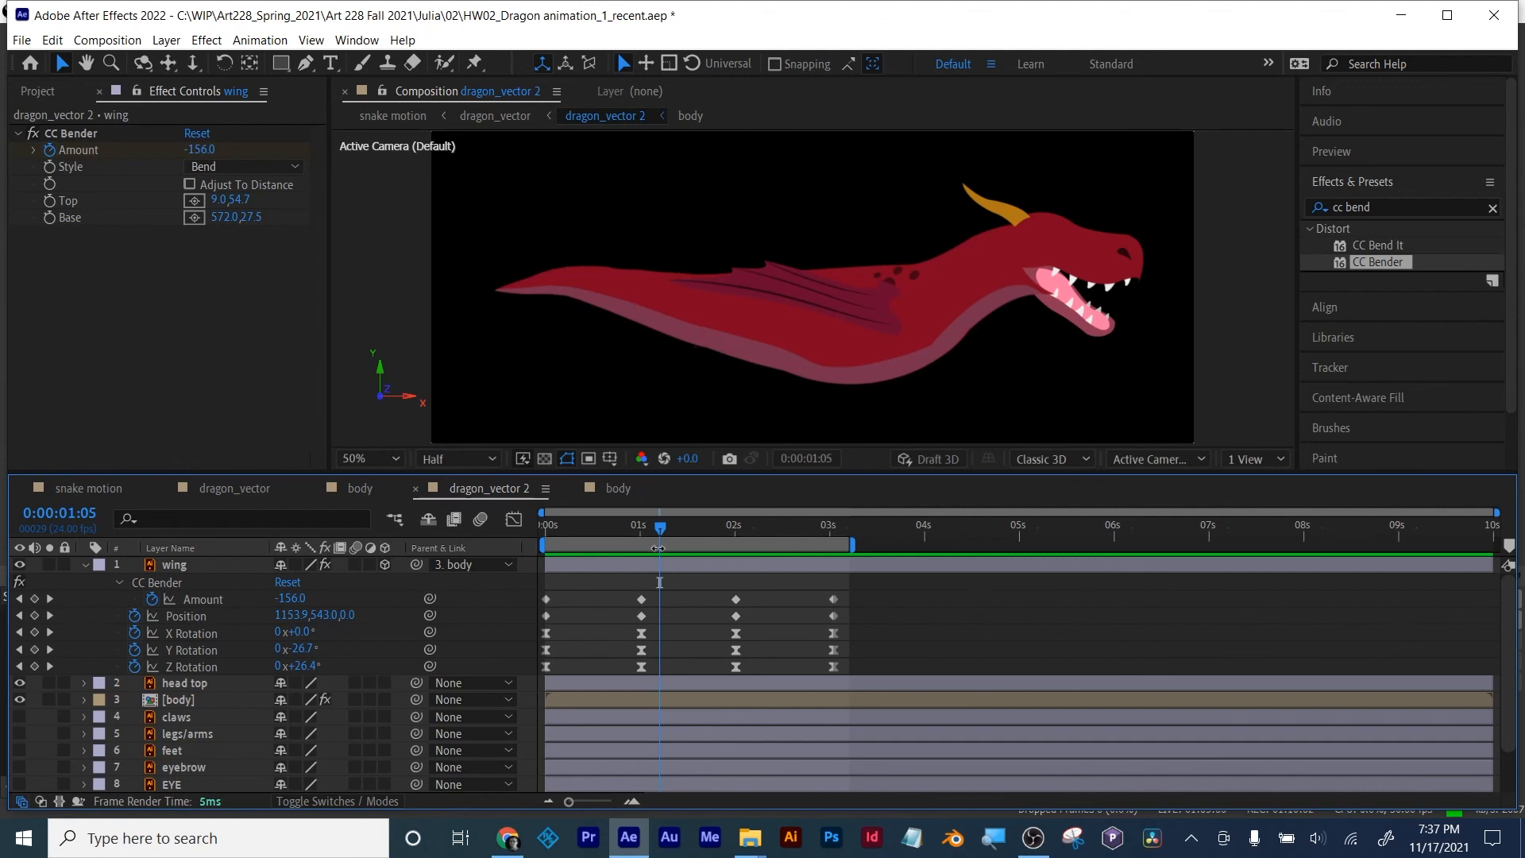
# Step: Set the wing's bend Amount to 54 at its 0:00:01:00 keyframe
pyautogui.moveTo(662, 528)
pyautogui.mouseDown()
pyautogui.moveTo(565, 531)
pyautogui.moveTo(642, 535)
pyautogui.mouseUp()
pyautogui.click(642, 600)
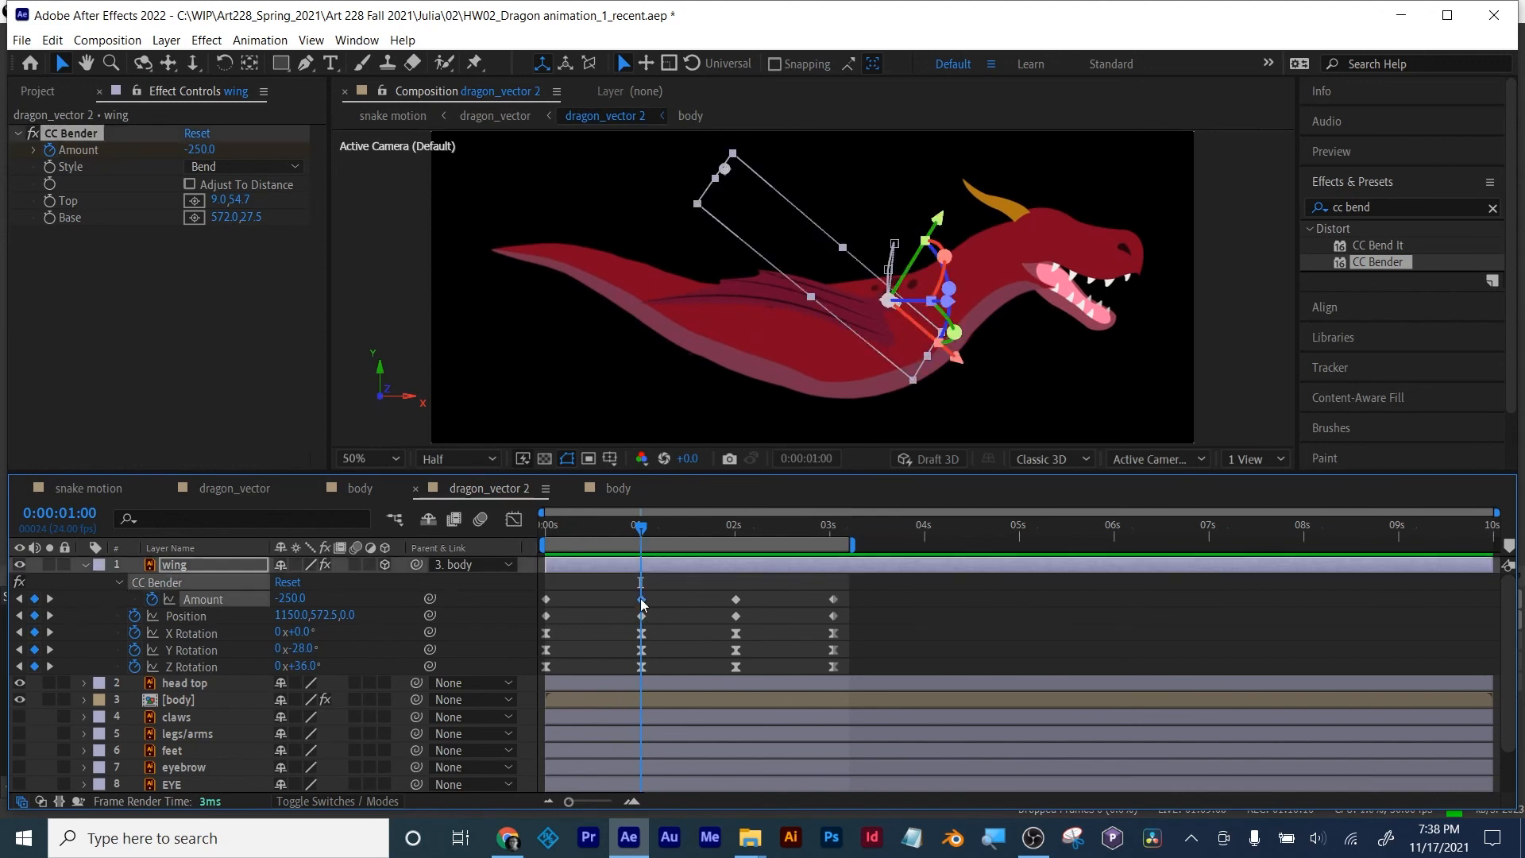
pyautogui.moveTo(200, 149); pyautogui.dragTo(444, 160)
pyautogui.moveTo(461, 159); pyautogui.dragTo(526, 162)
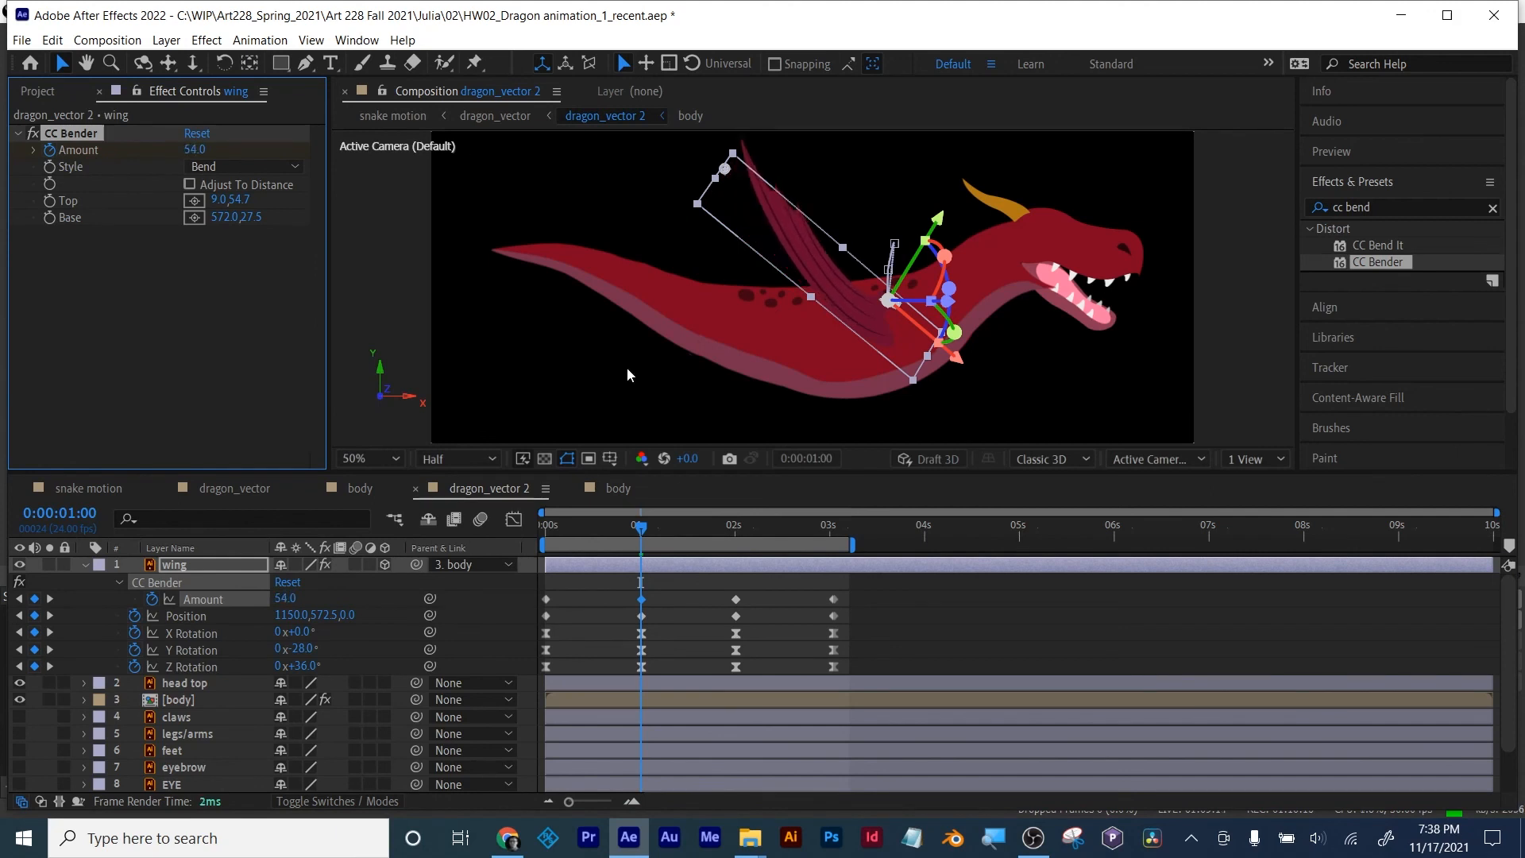
# Step: Add a keyframe of -85.3 for the wing's bend Amount at 0:00:02:07 and preview the dragon's animation
pyautogui.moveTo(641, 527); pyautogui.dragTo(769, 523)
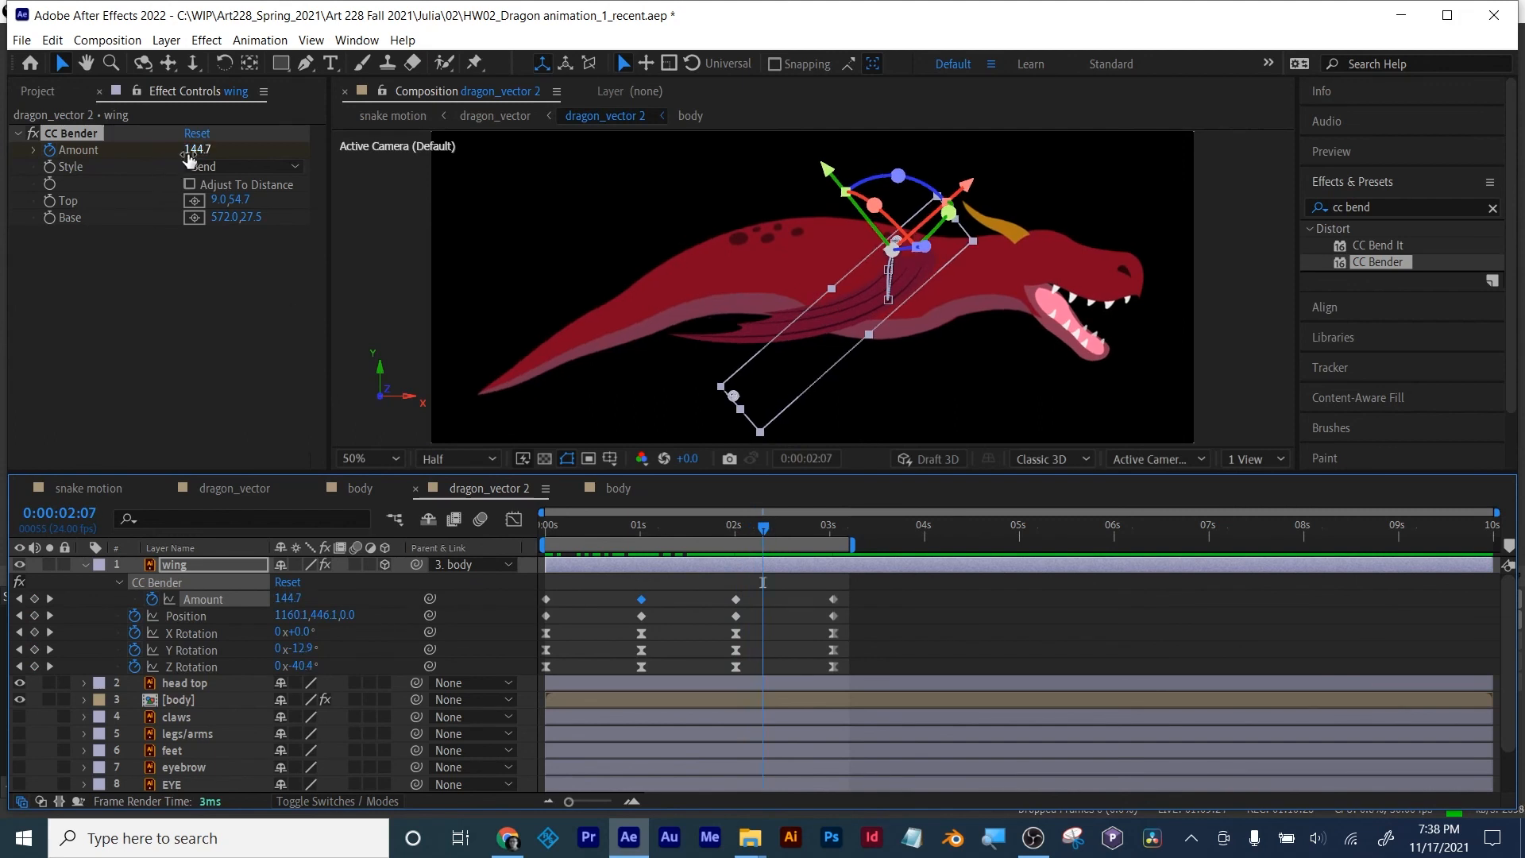
pyautogui.moveTo(189, 157); pyautogui.dragTo(115, 166)
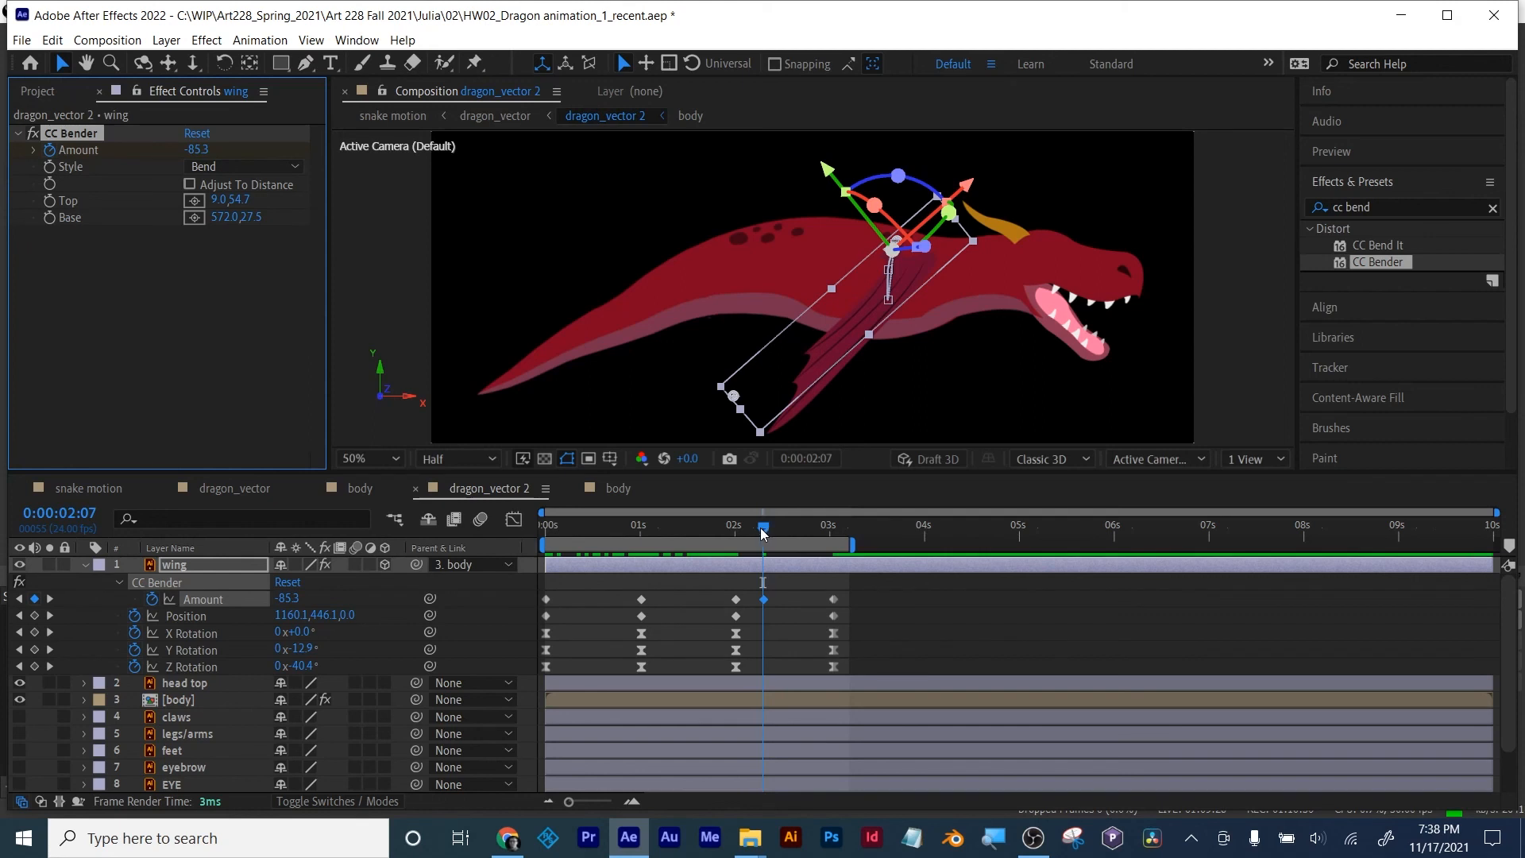
pyautogui.moveTo(768, 518); pyautogui.dragTo(485, 542)
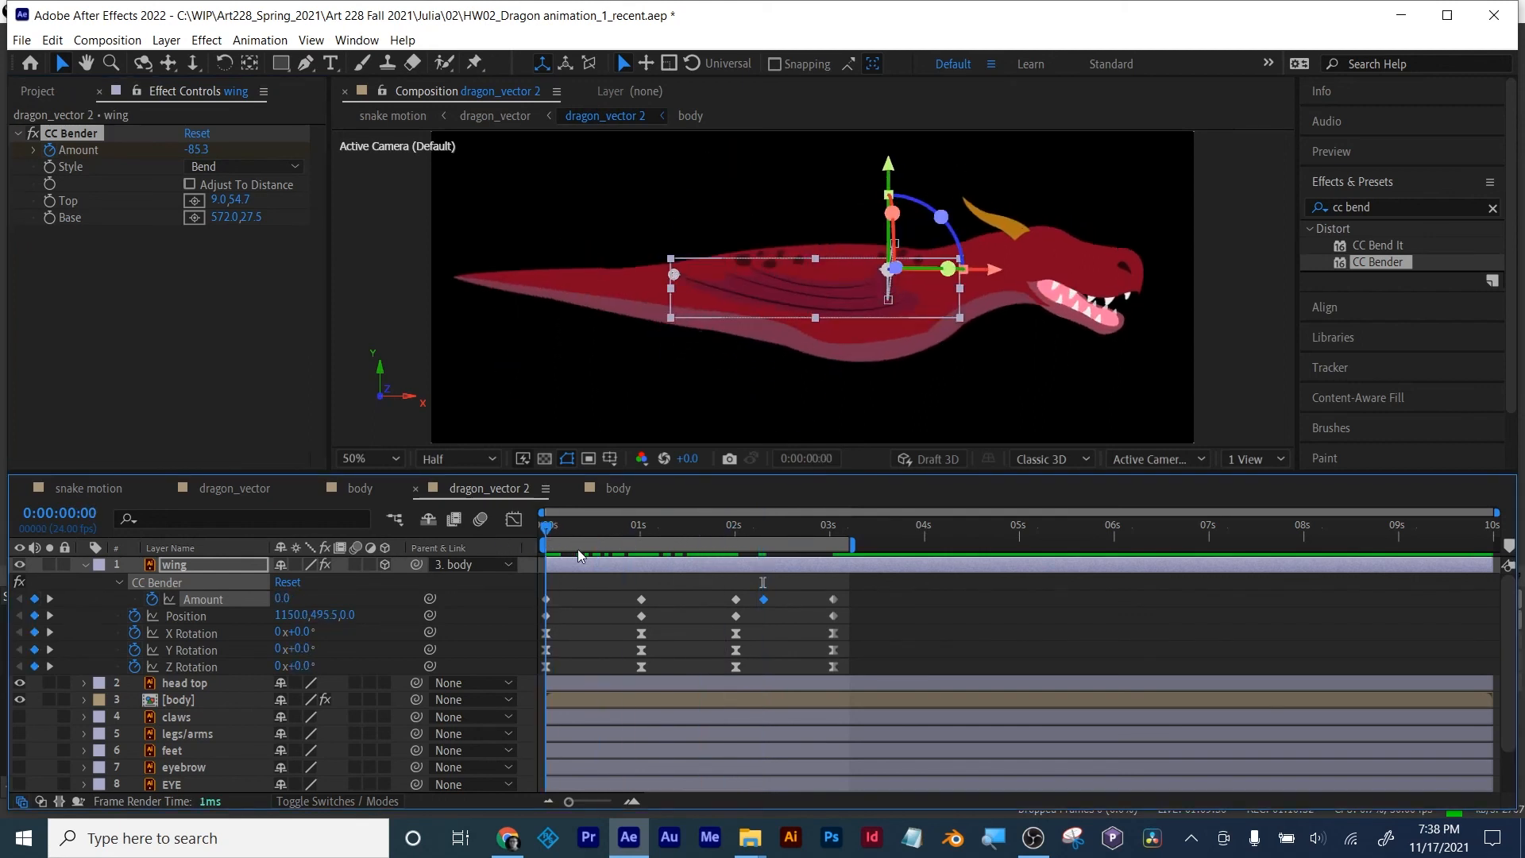
pyautogui.press('space')
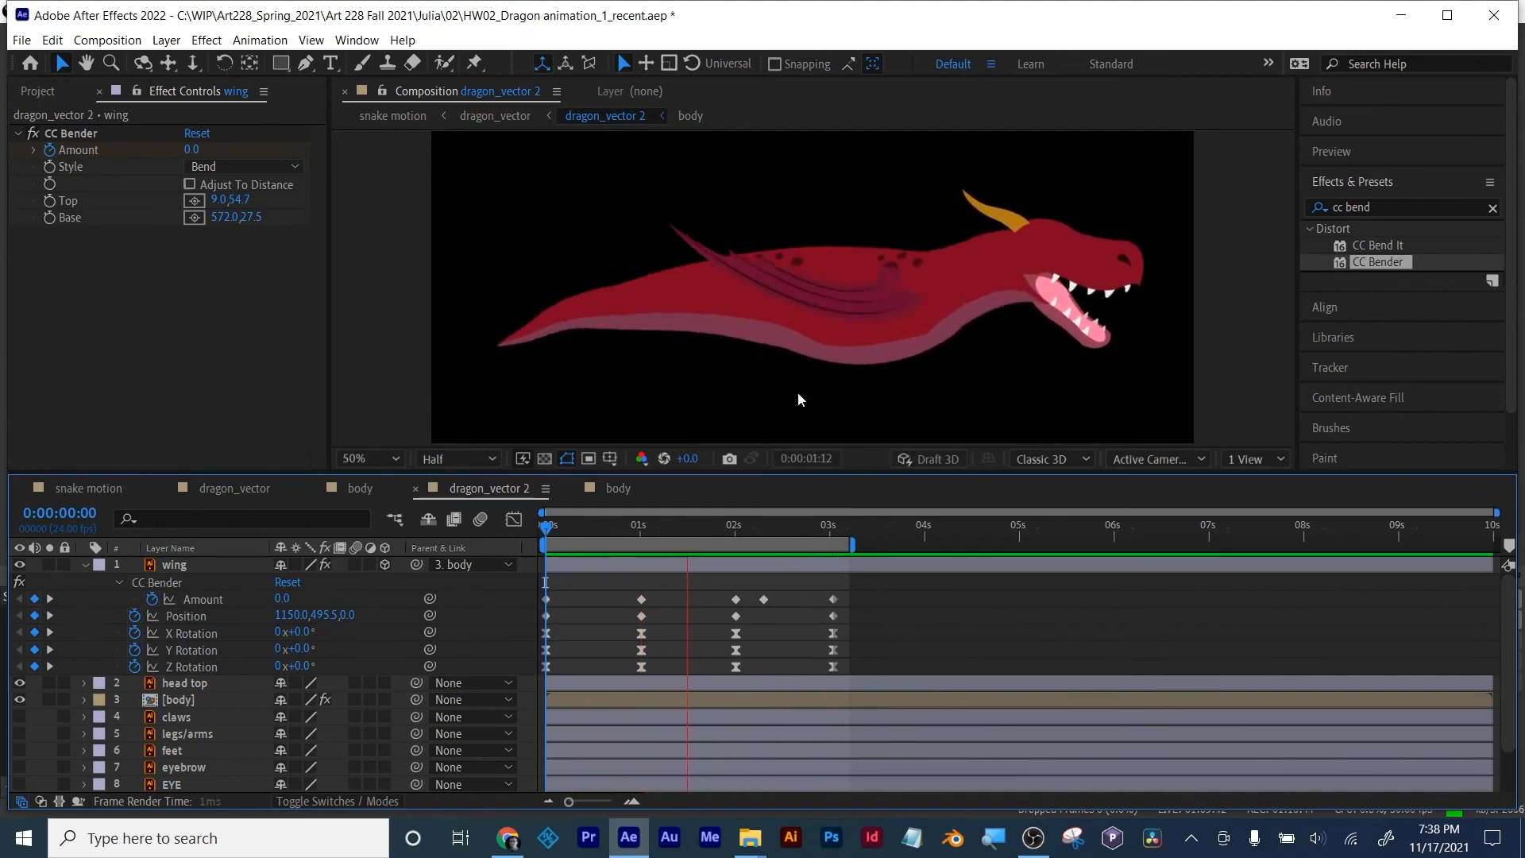
pyautogui.press('space')
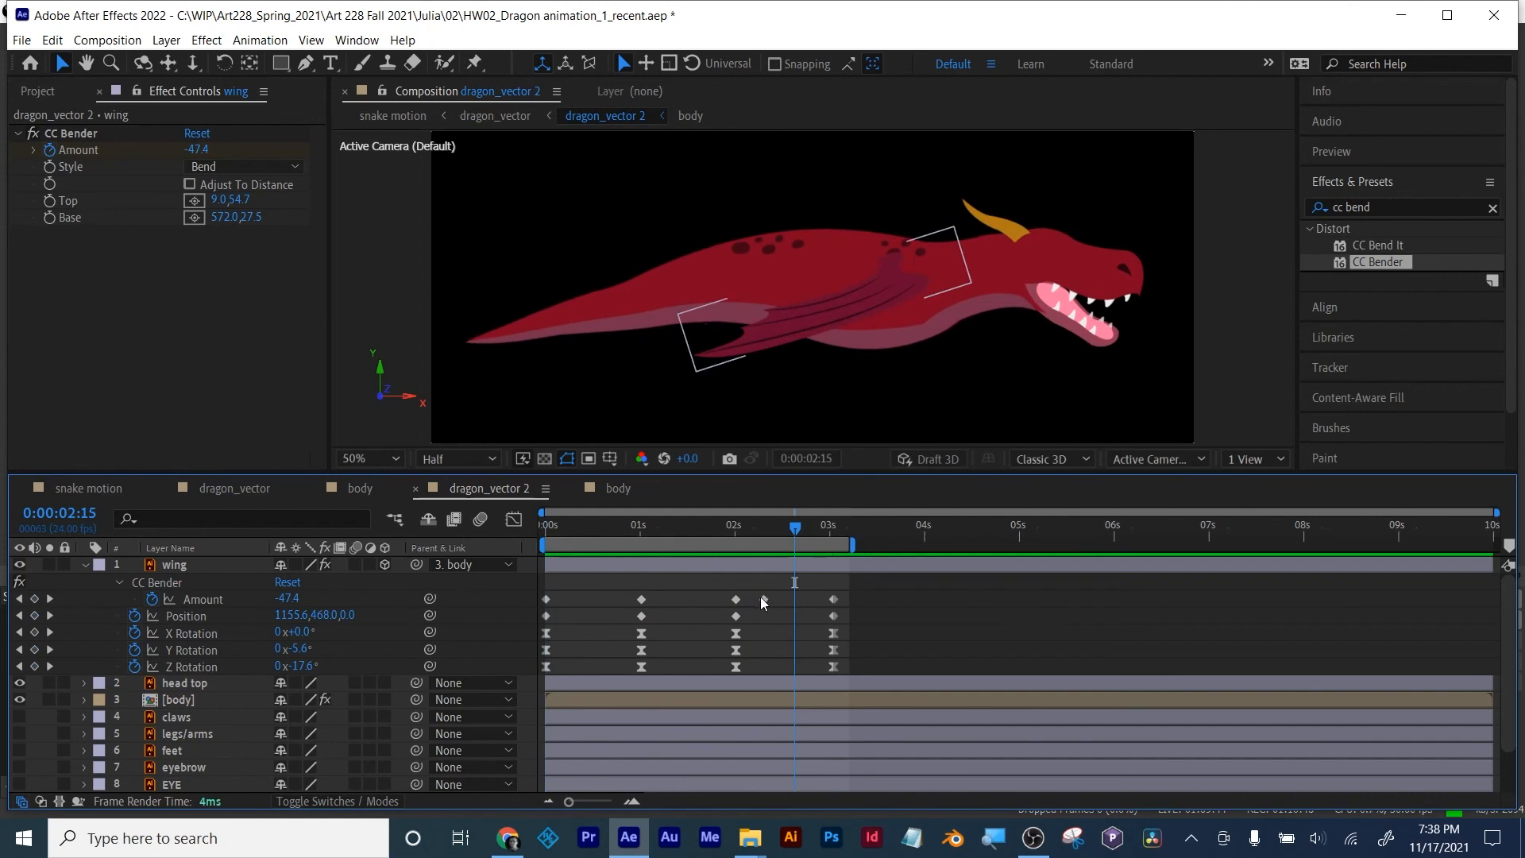
# Step: Delay the wing's -85.3 bend Amount keyframe by about two frames and play back the result
pyautogui.moveTo(764, 601); pyautogui.dragTo(771, 601)
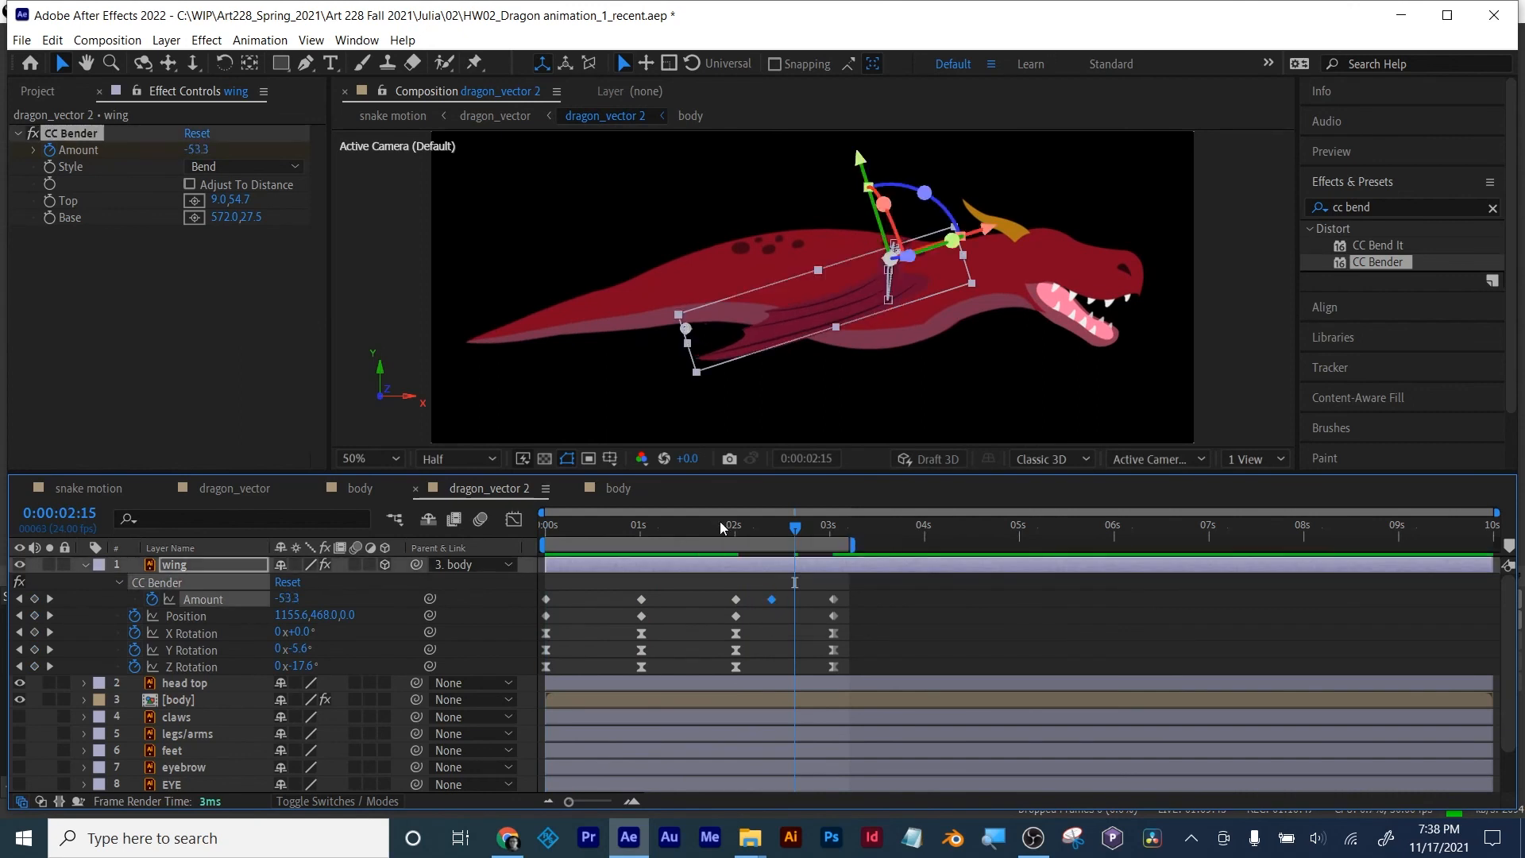
pyautogui.click(720, 526)
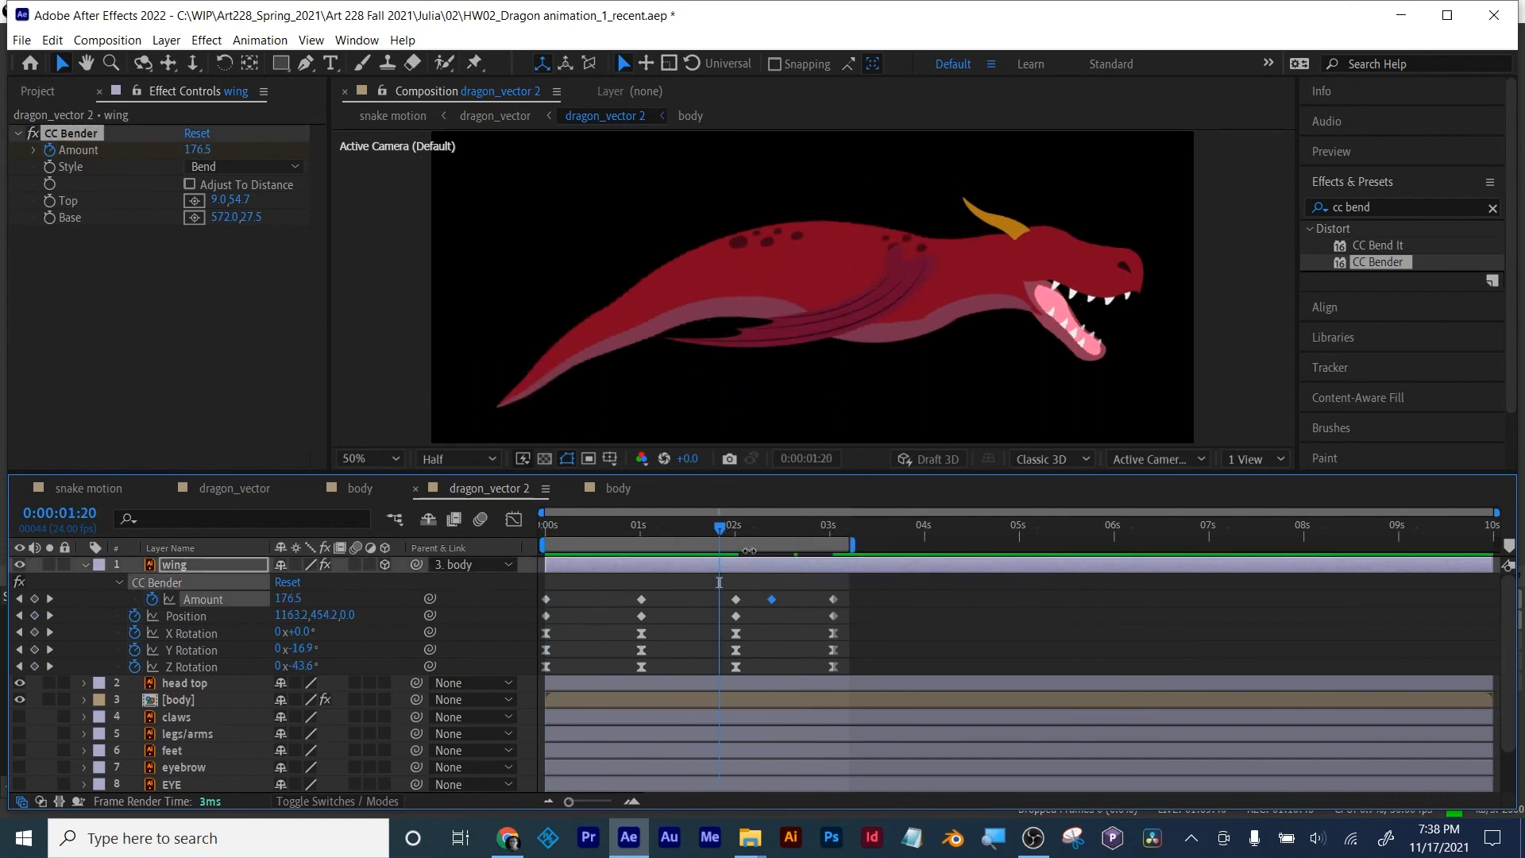
pyautogui.press('space')
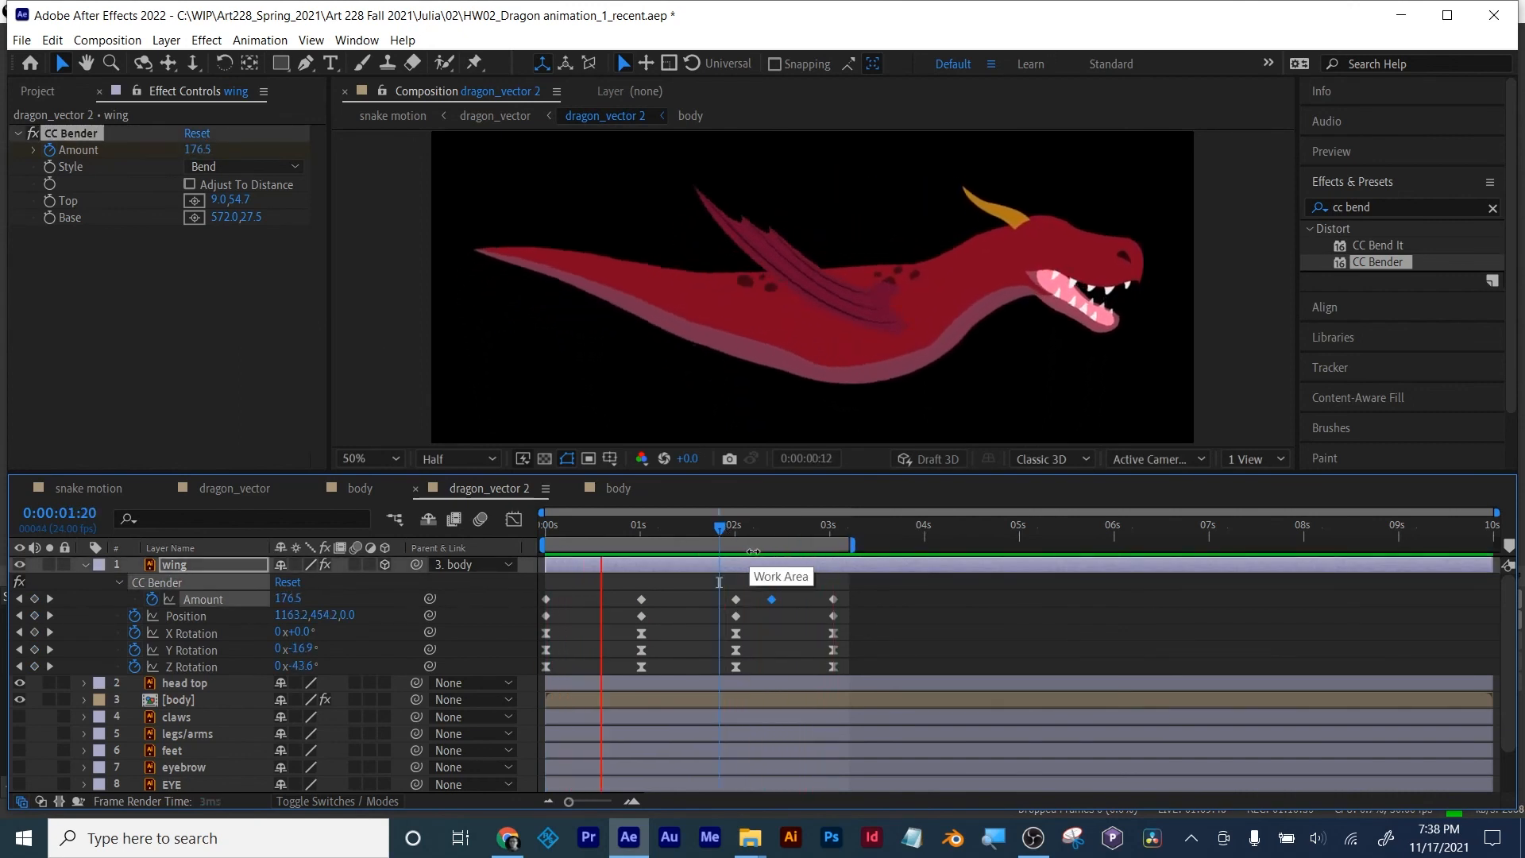
pyautogui.press('space')
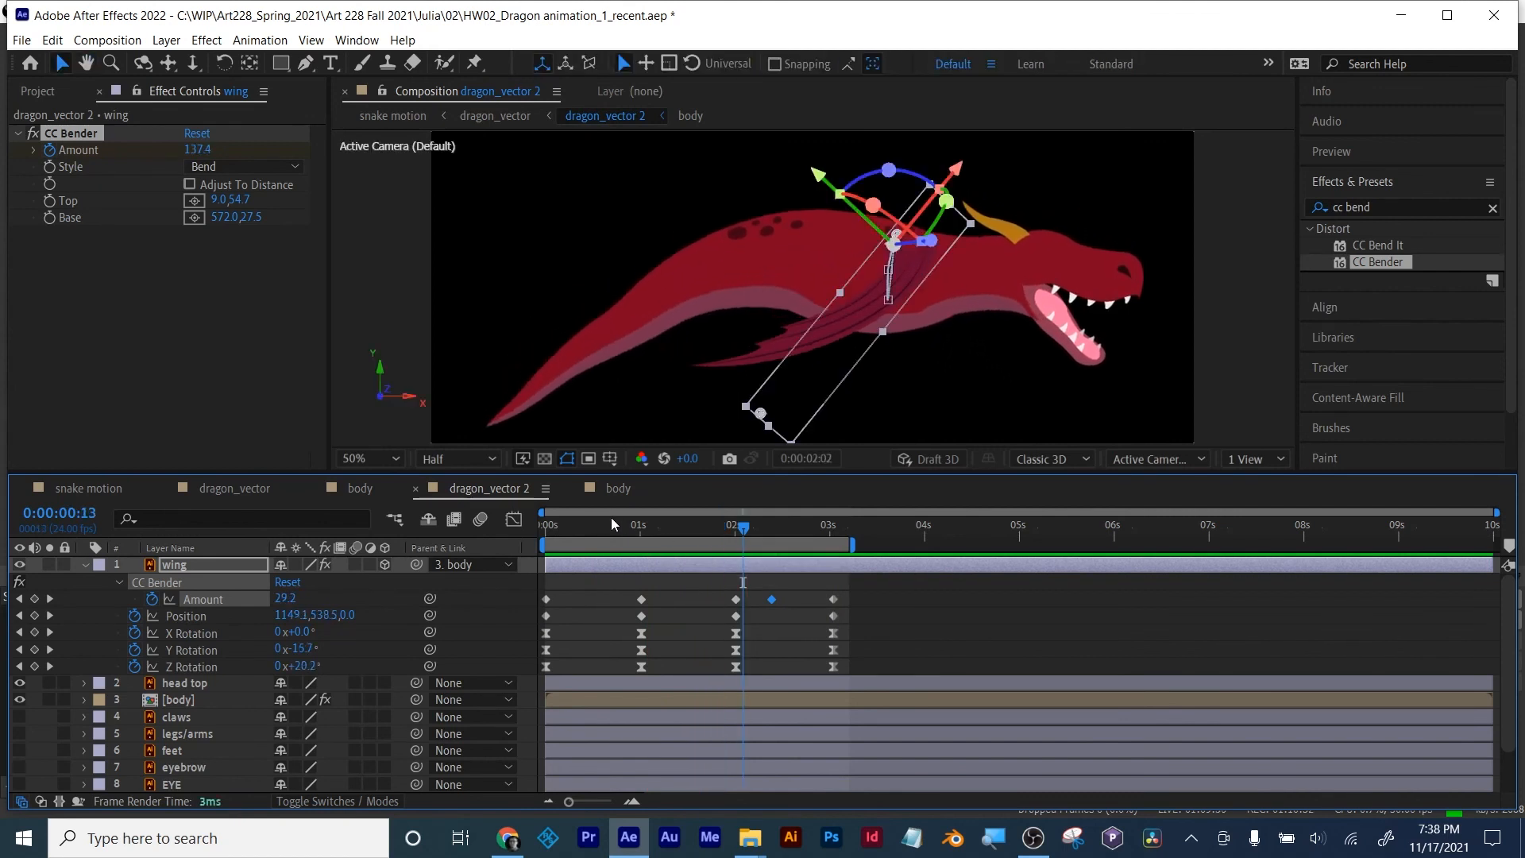
# Step: Add a keyframe of 153.8 for the wing's bend Amount at 0:00:01:06
pyautogui.moveTo(612, 522); pyautogui.dragTo(665, 521)
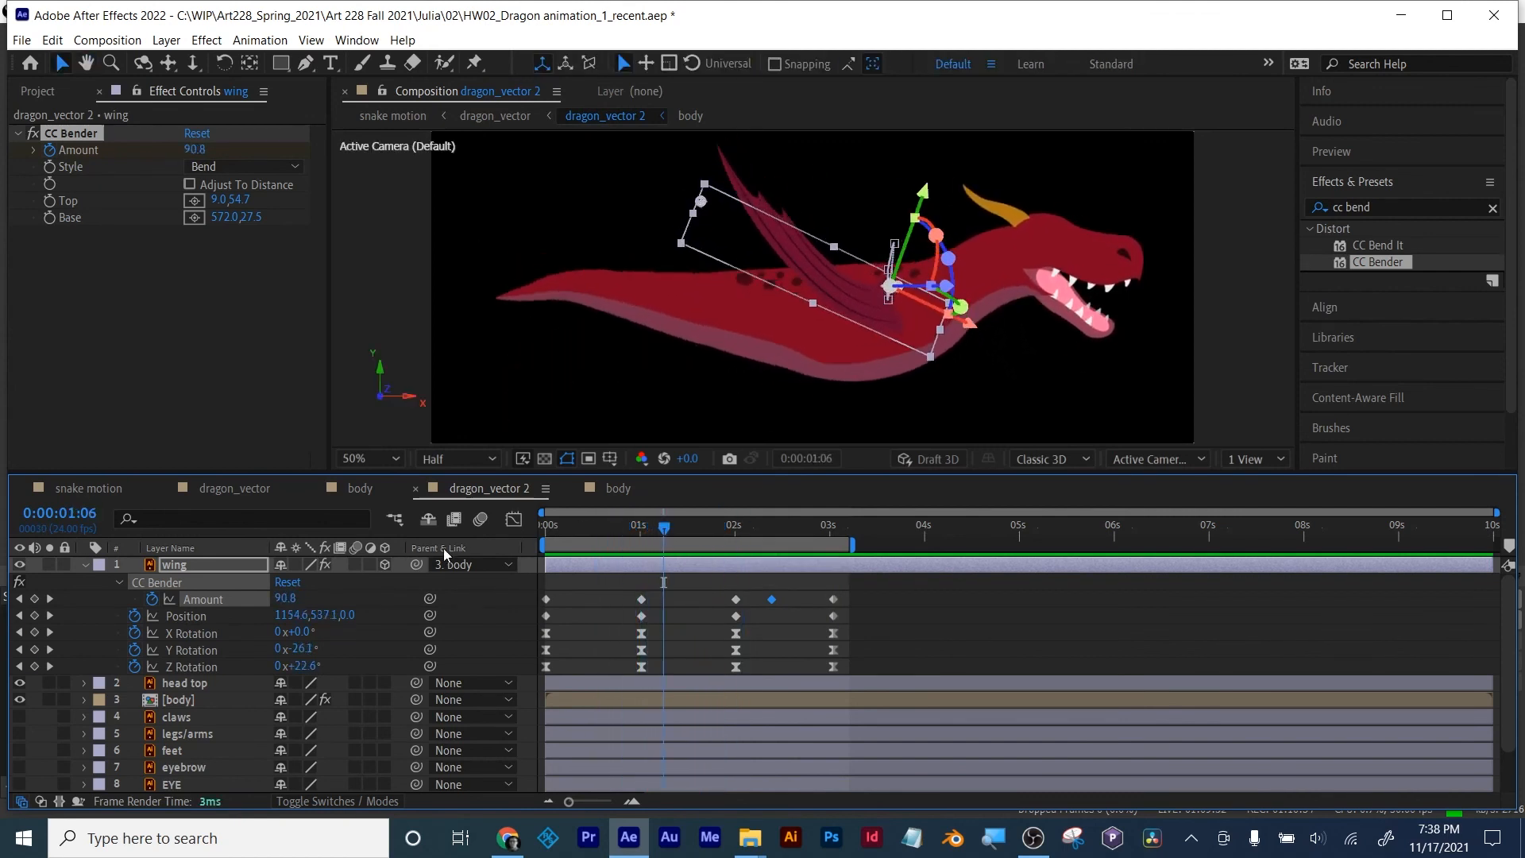
pyautogui.click(208, 150)
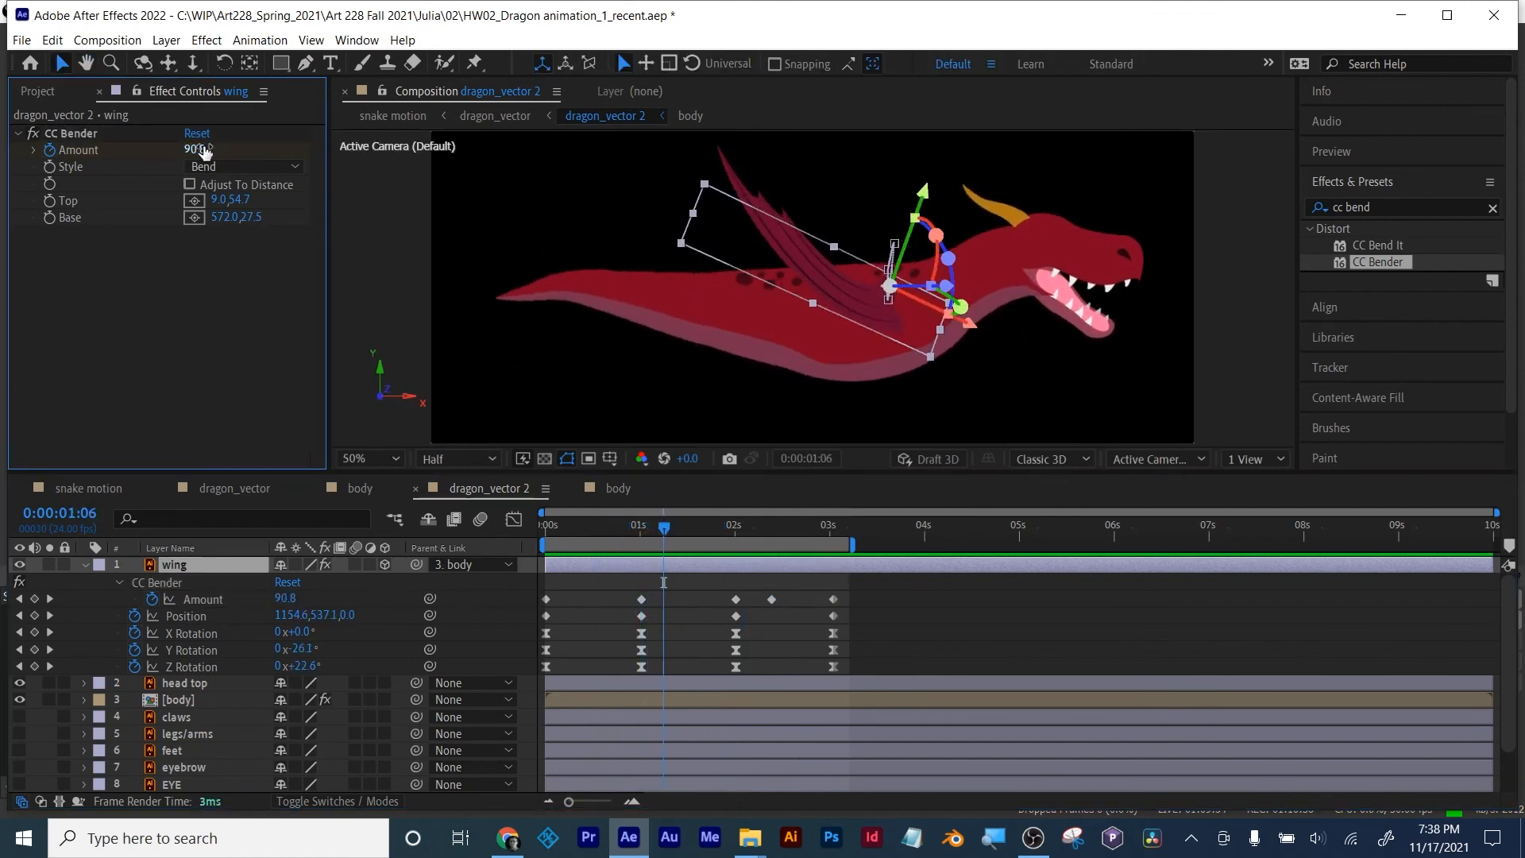
pyautogui.moveTo(205, 151); pyautogui.dragTo(259, 145)
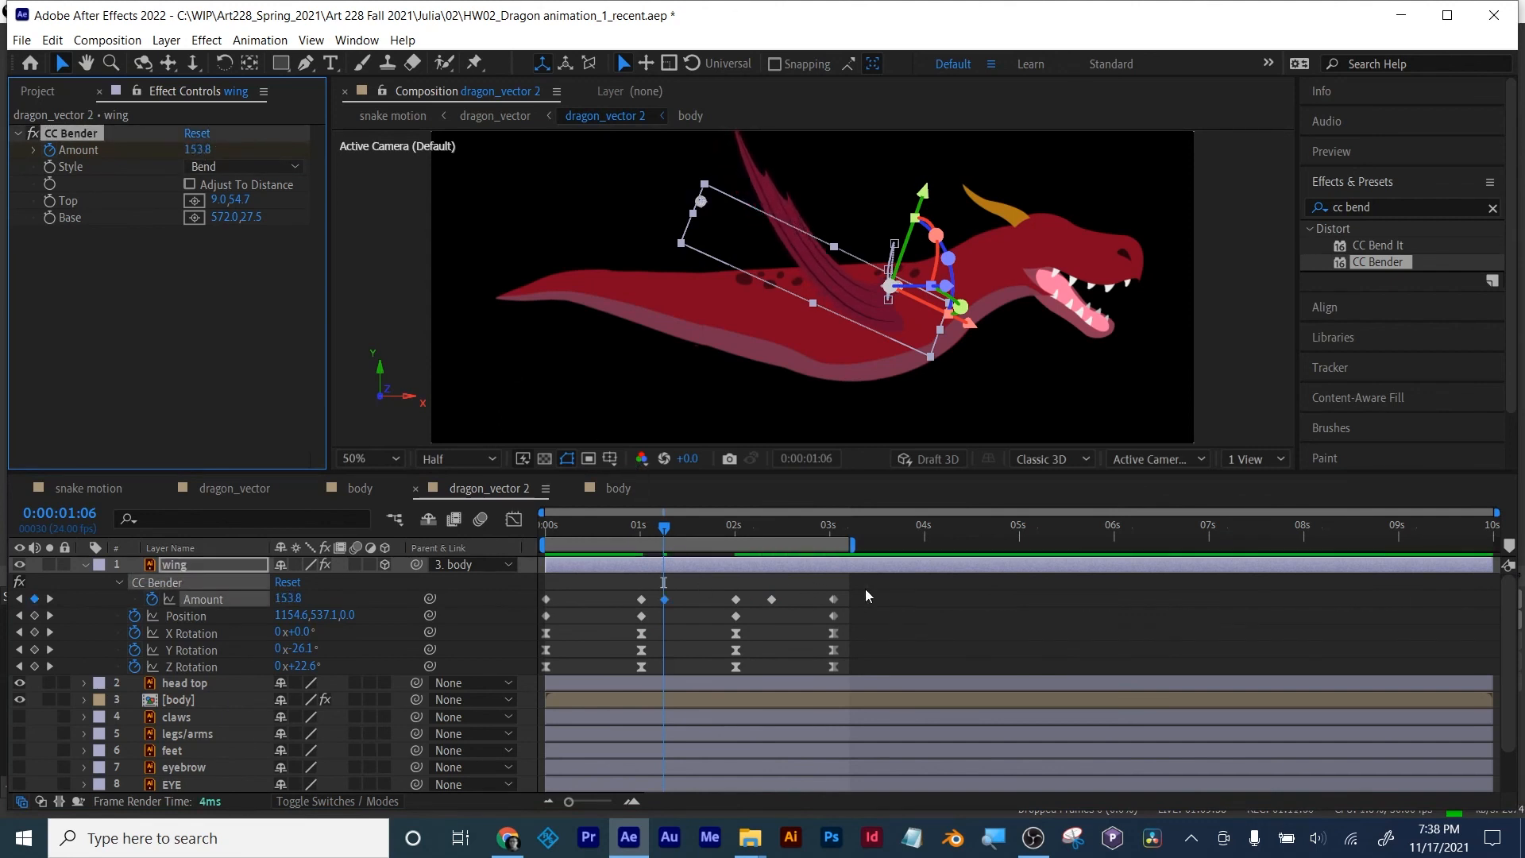
# Step: Apply Easy Ease to all of the wing's bend Amount and Position keyframes
pyautogui.moveTo(906, 591); pyautogui.dragTo(534, 613)
pyautogui.rightClick(643, 606)
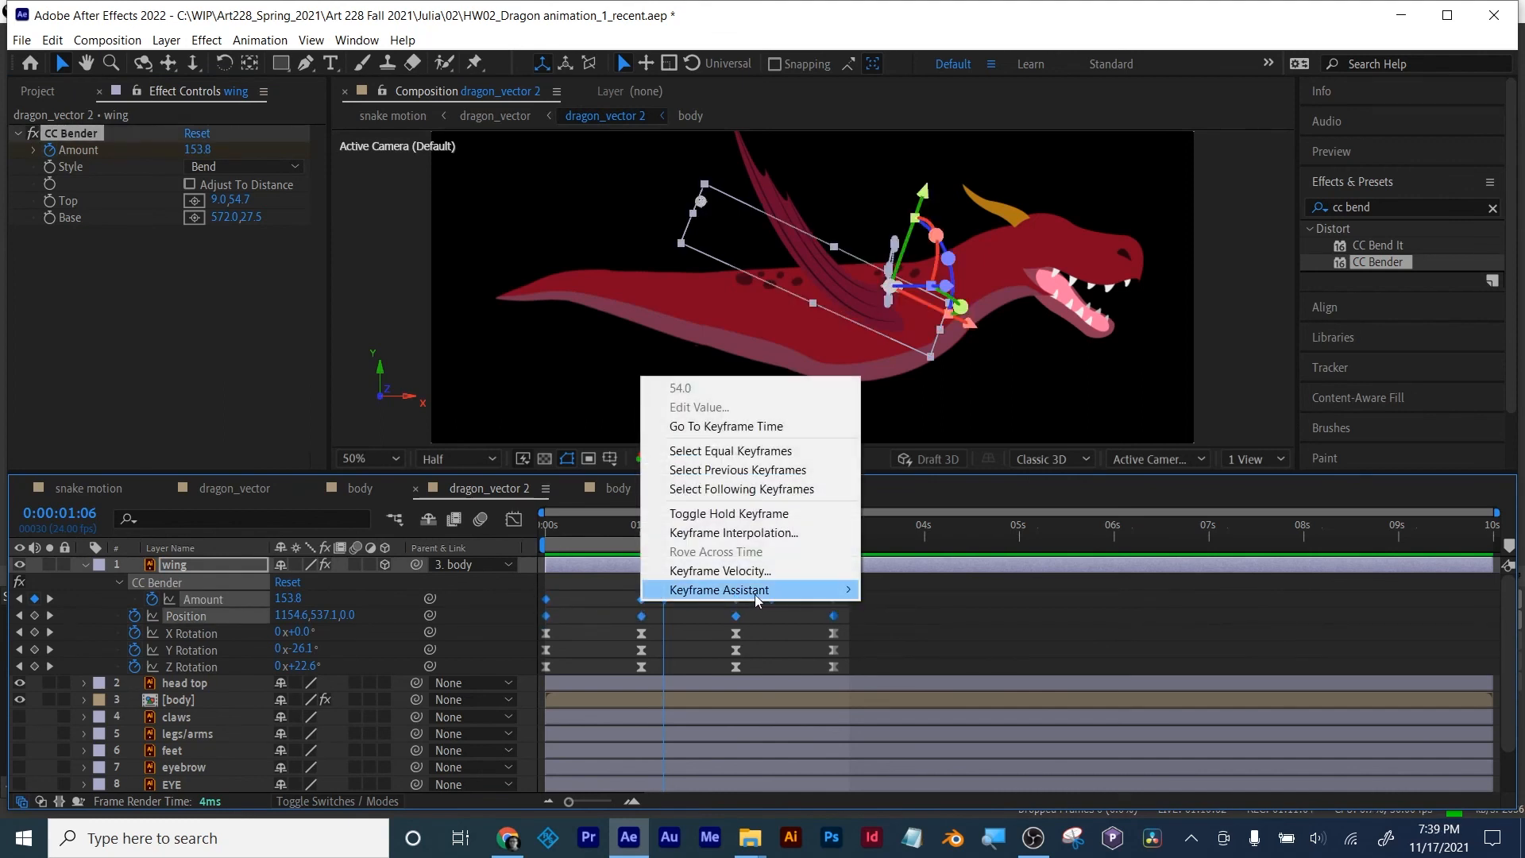
pyautogui.moveTo(754, 592)
pyautogui.click(953, 647)
pyautogui.click(753, 591)
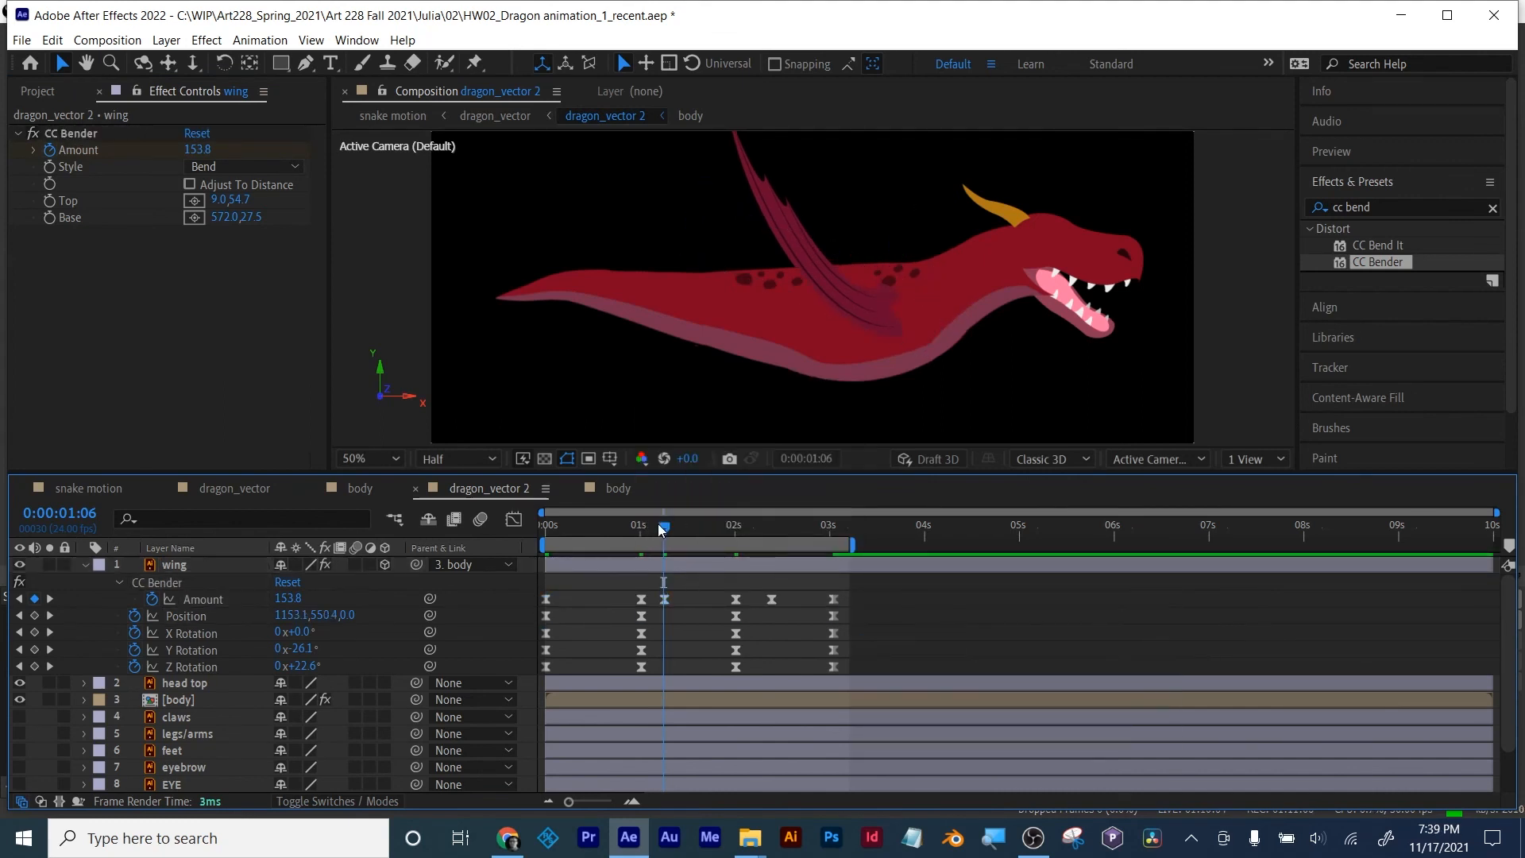
# Step: Play back the dragon's animation from the start and save the project
pyautogui.moveTo(664, 527); pyautogui.dragTo(491, 530)
pyautogui.press('space')
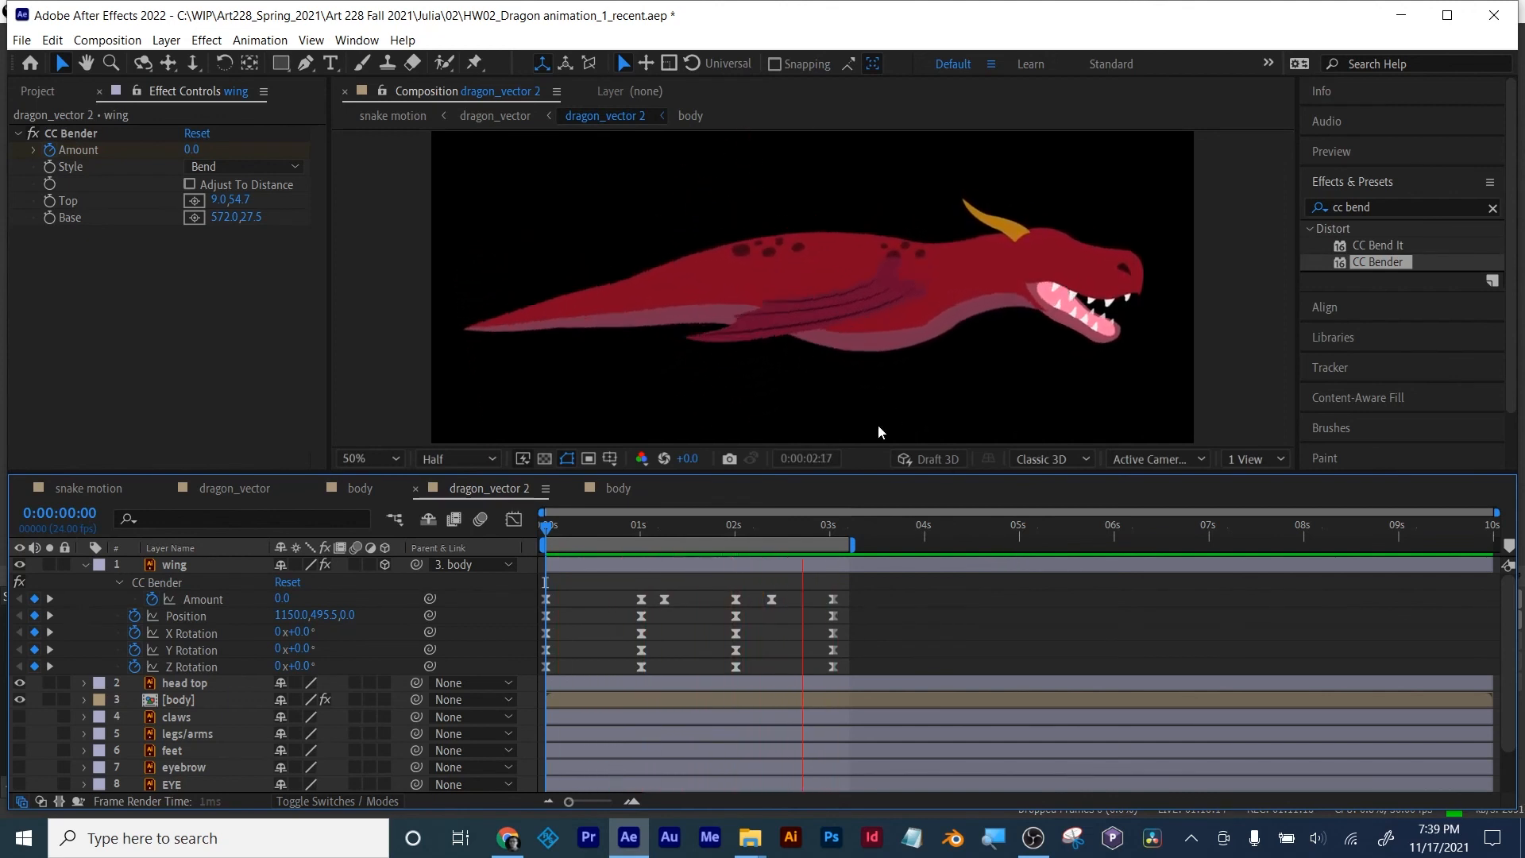
pyautogui.press('space')
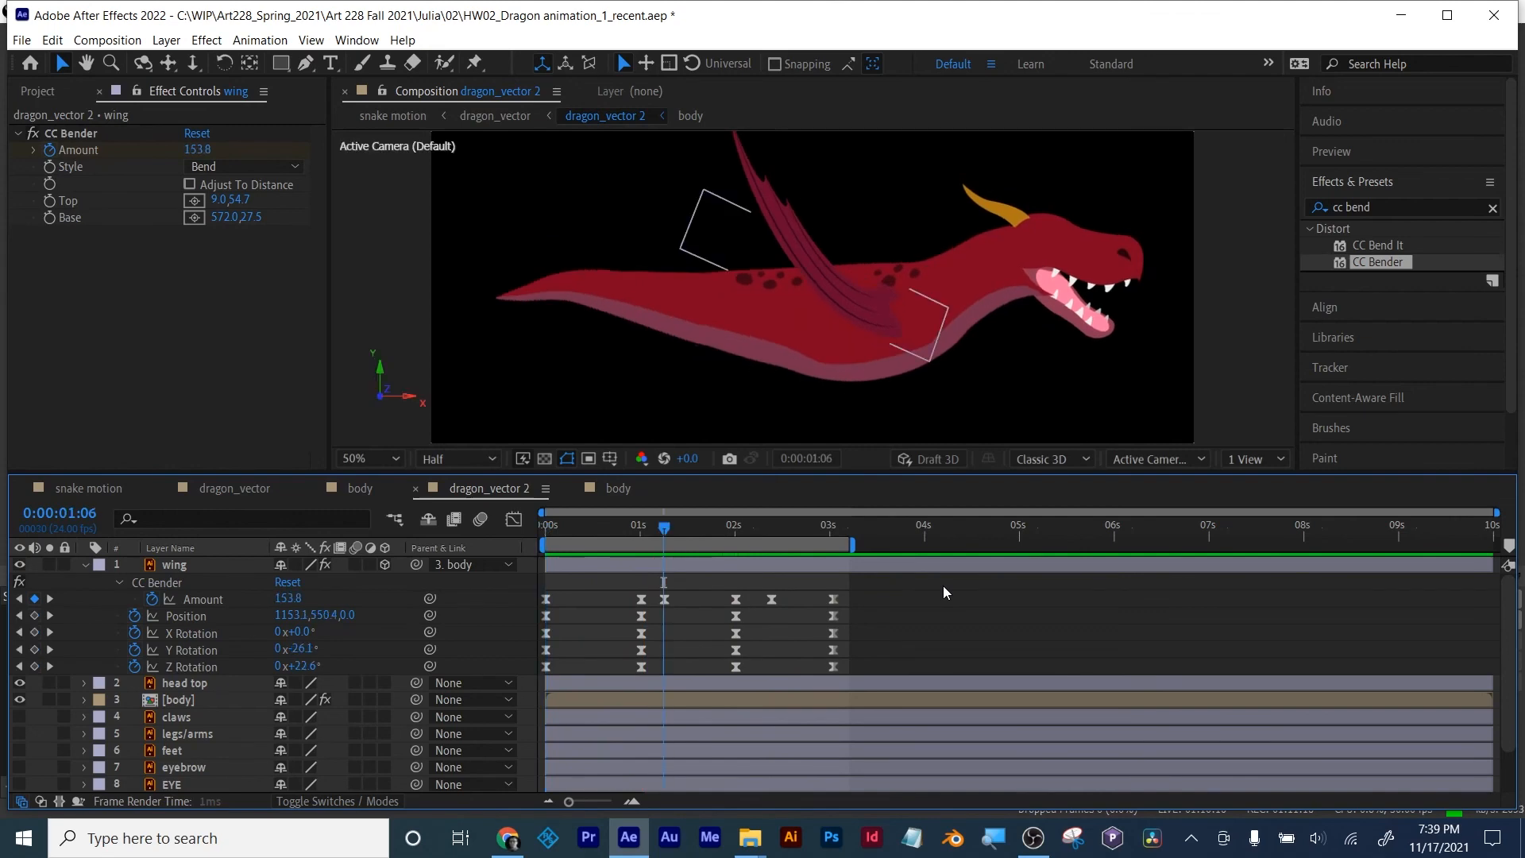
pyautogui.hotkey('ctrl', 's')
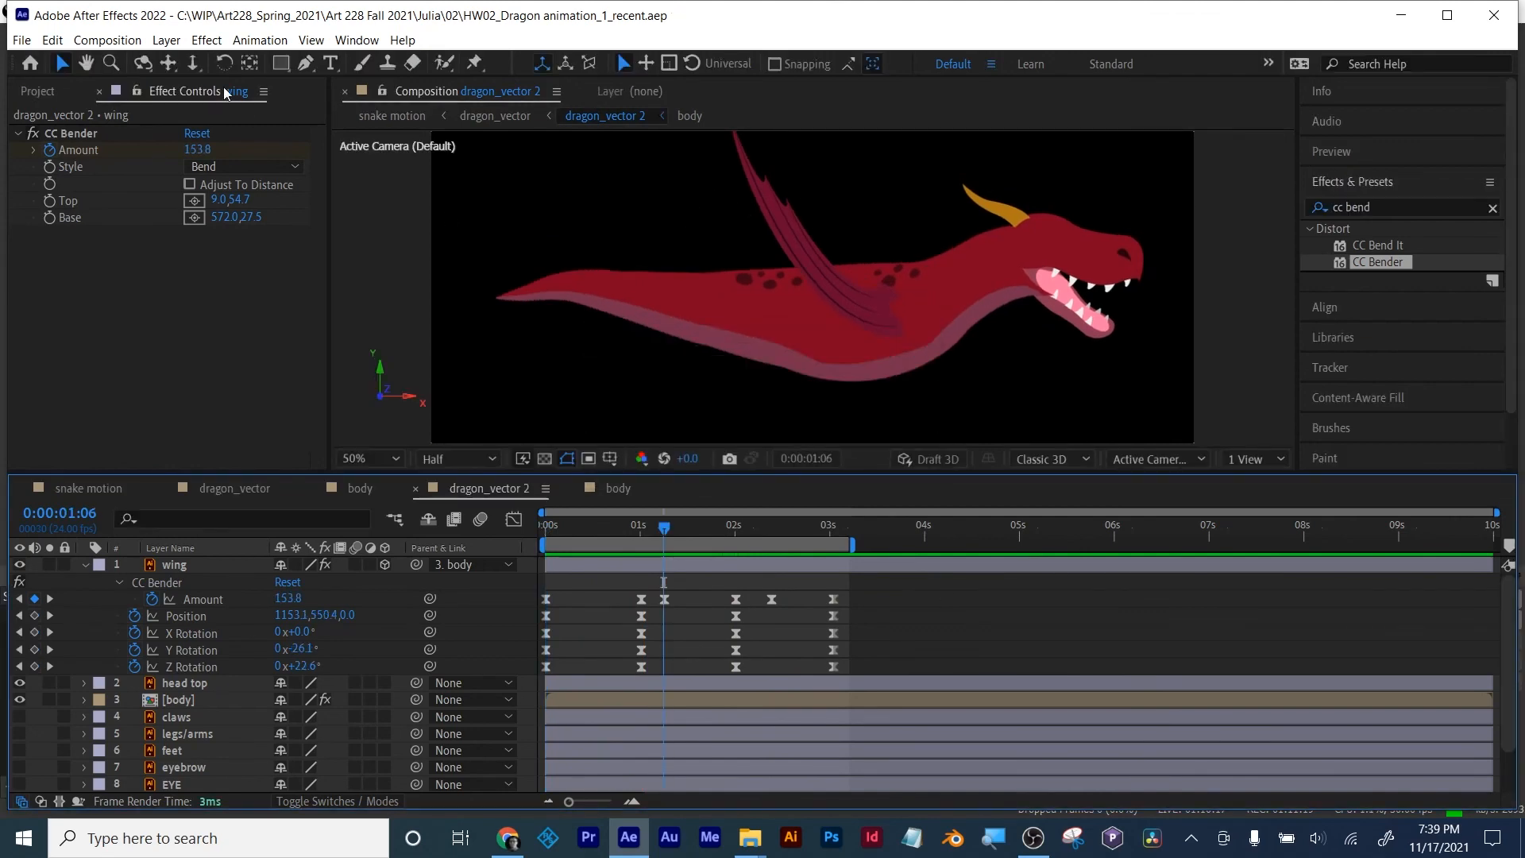
pyautogui.click(18, 40)
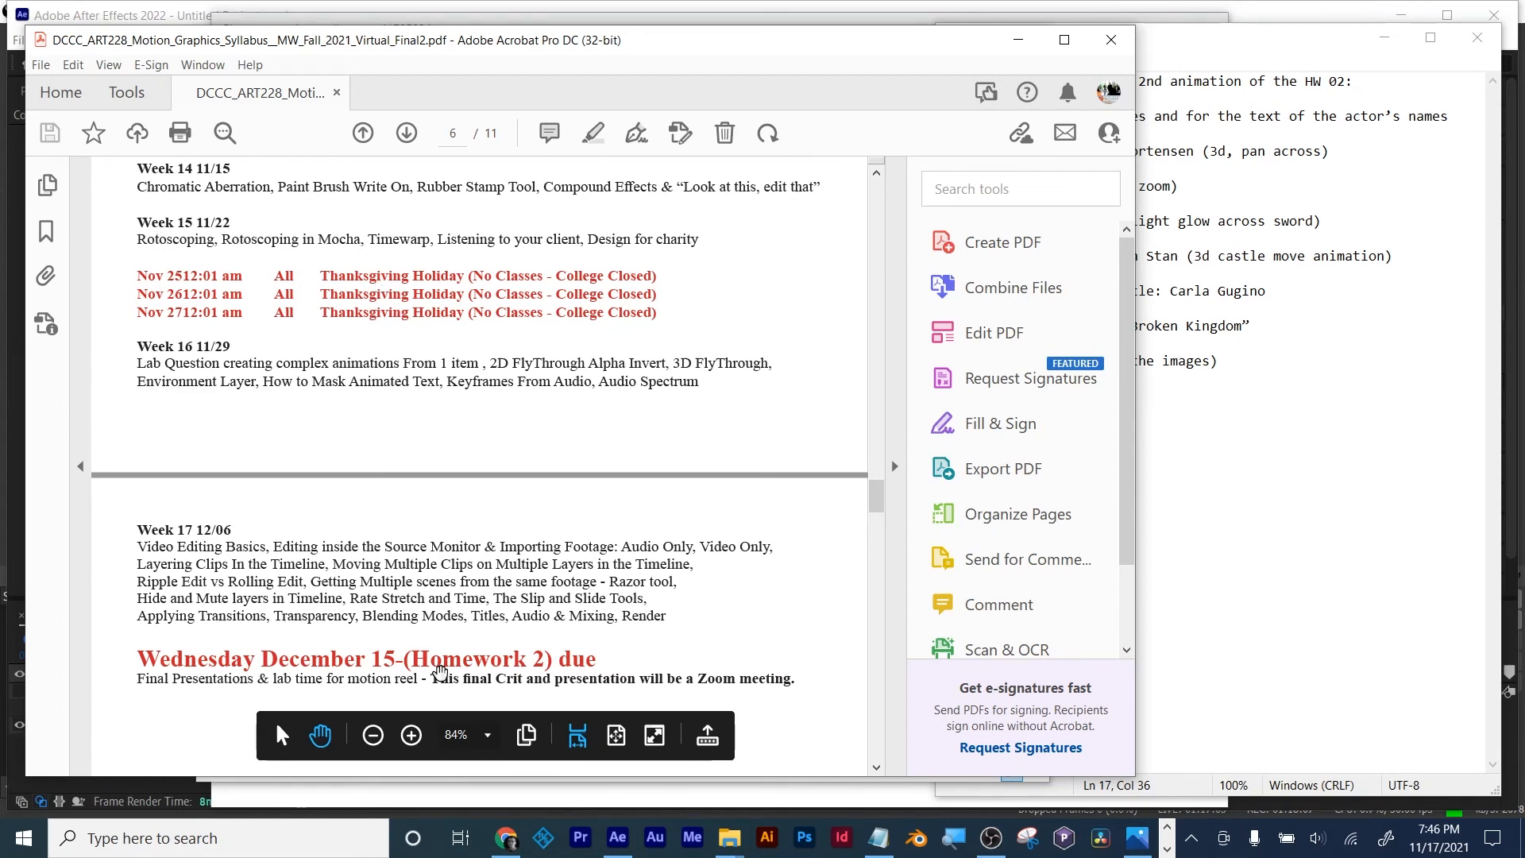
# Step: Close the course syllabus PDF and switch to After Effects
pyautogui.click(1111, 39)
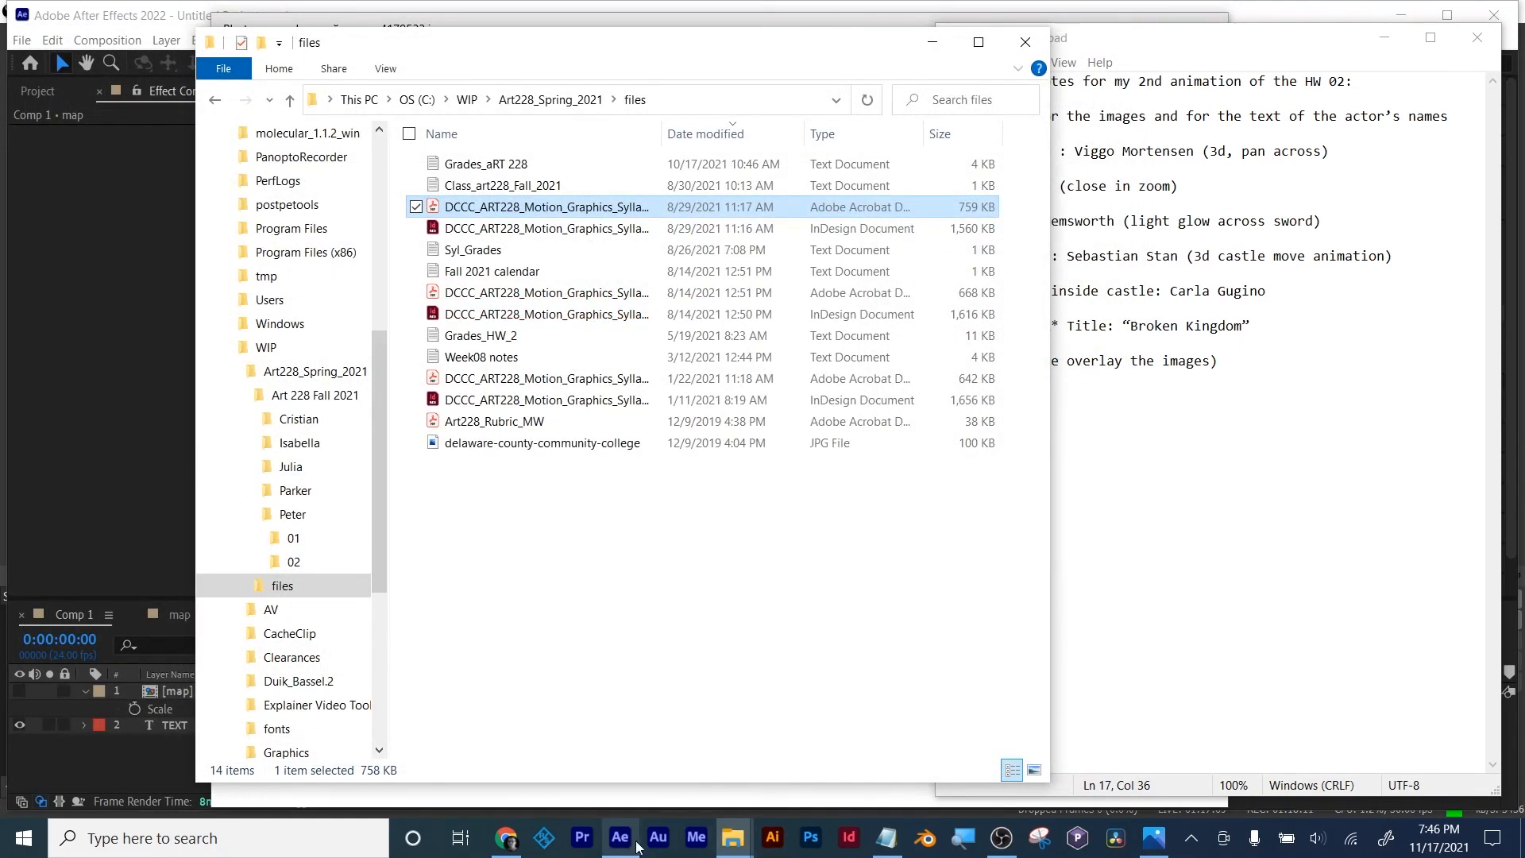
pyautogui.moveTo(508, 846)
pyautogui.click(655, 600)
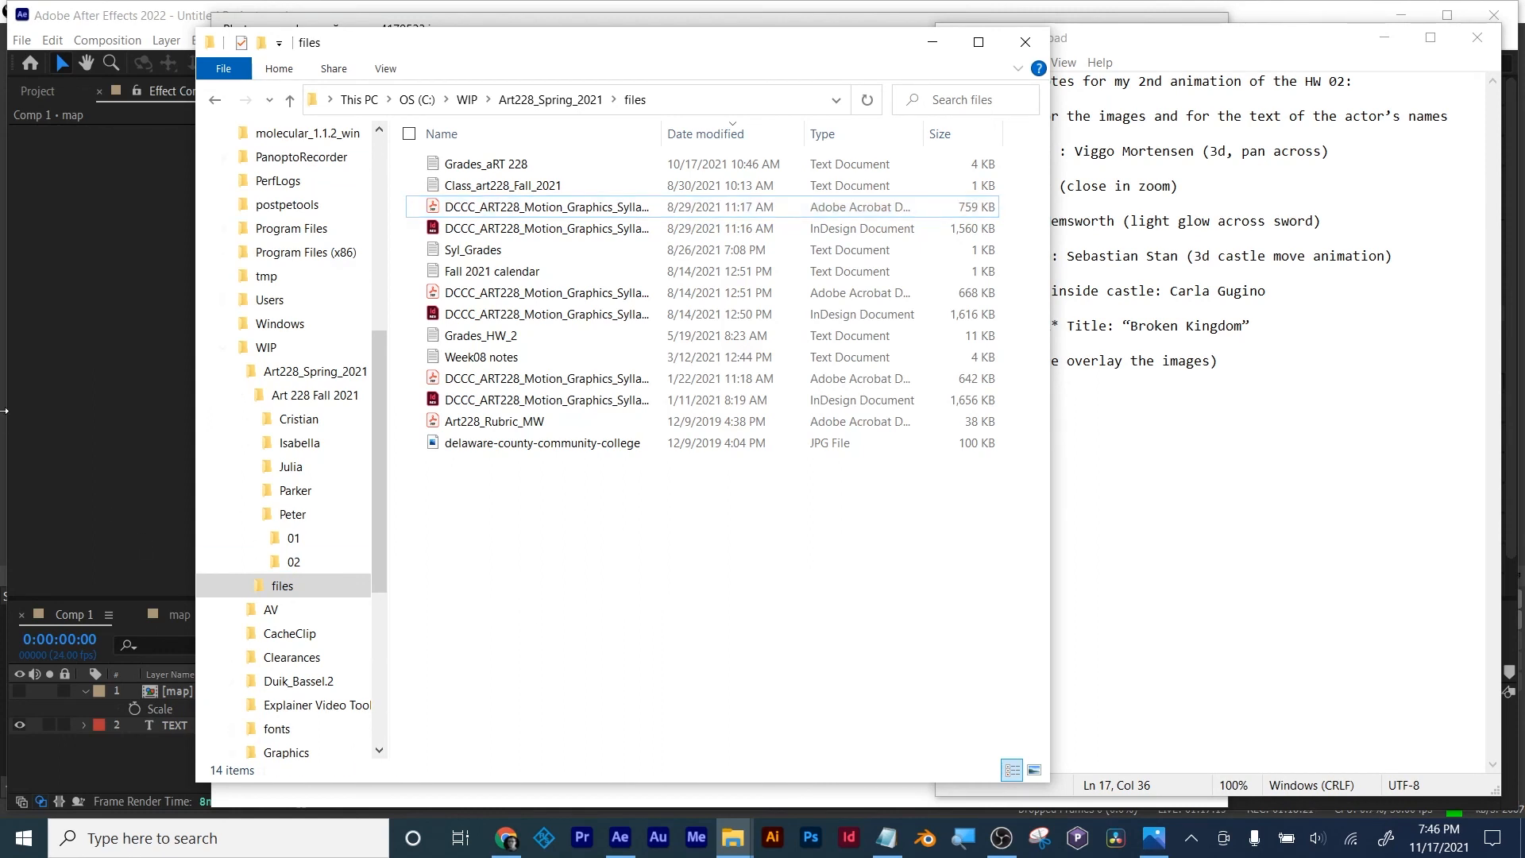
pyautogui.click(80, 426)
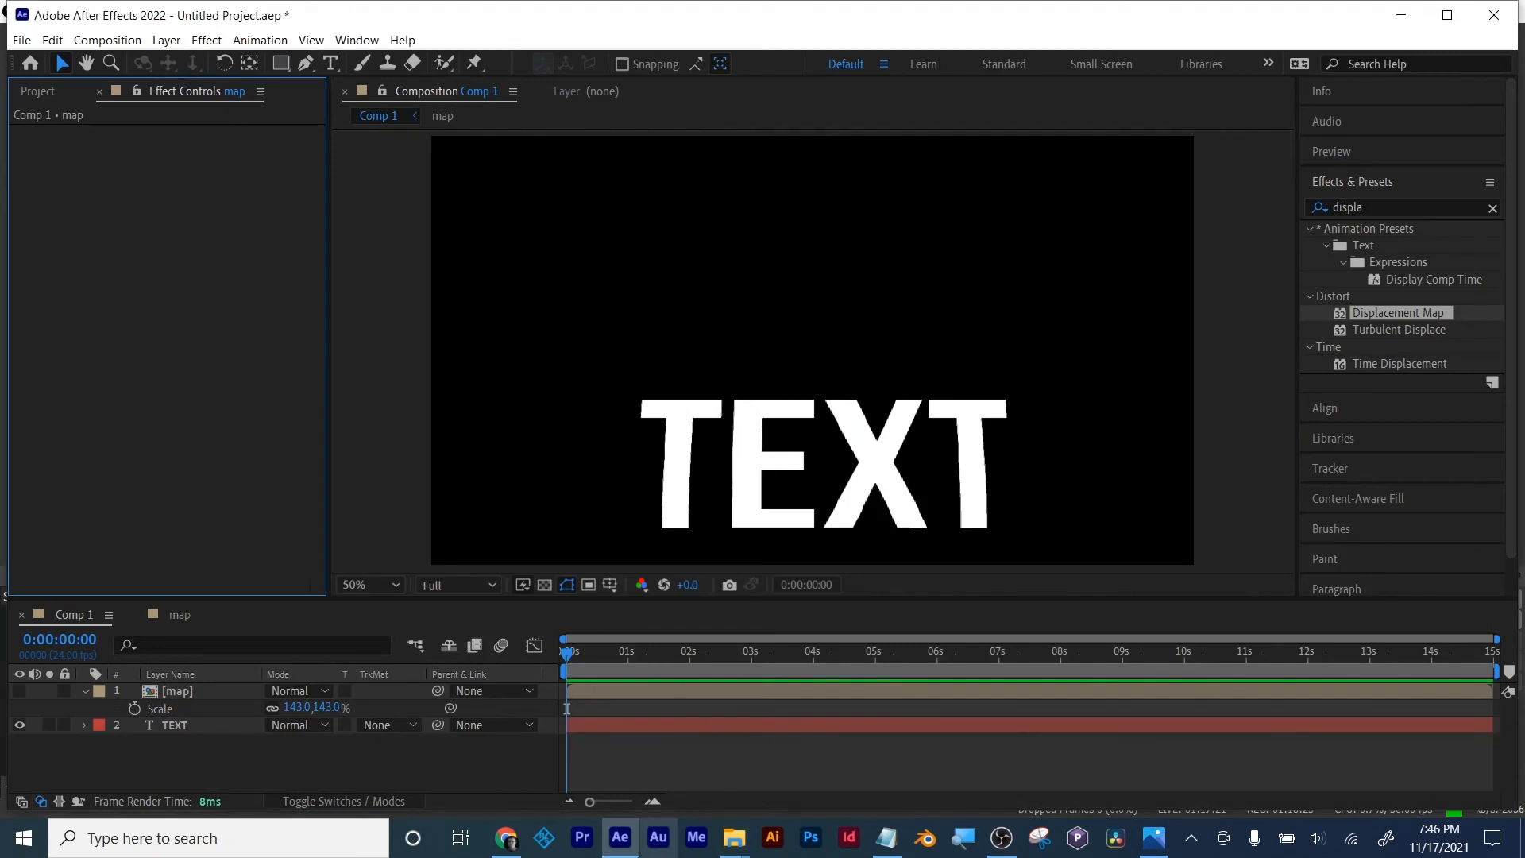
# Step: Look over the notes for the second HW 02 animation in Notepad and return to After Effects
pyautogui.moveTo(509, 842)
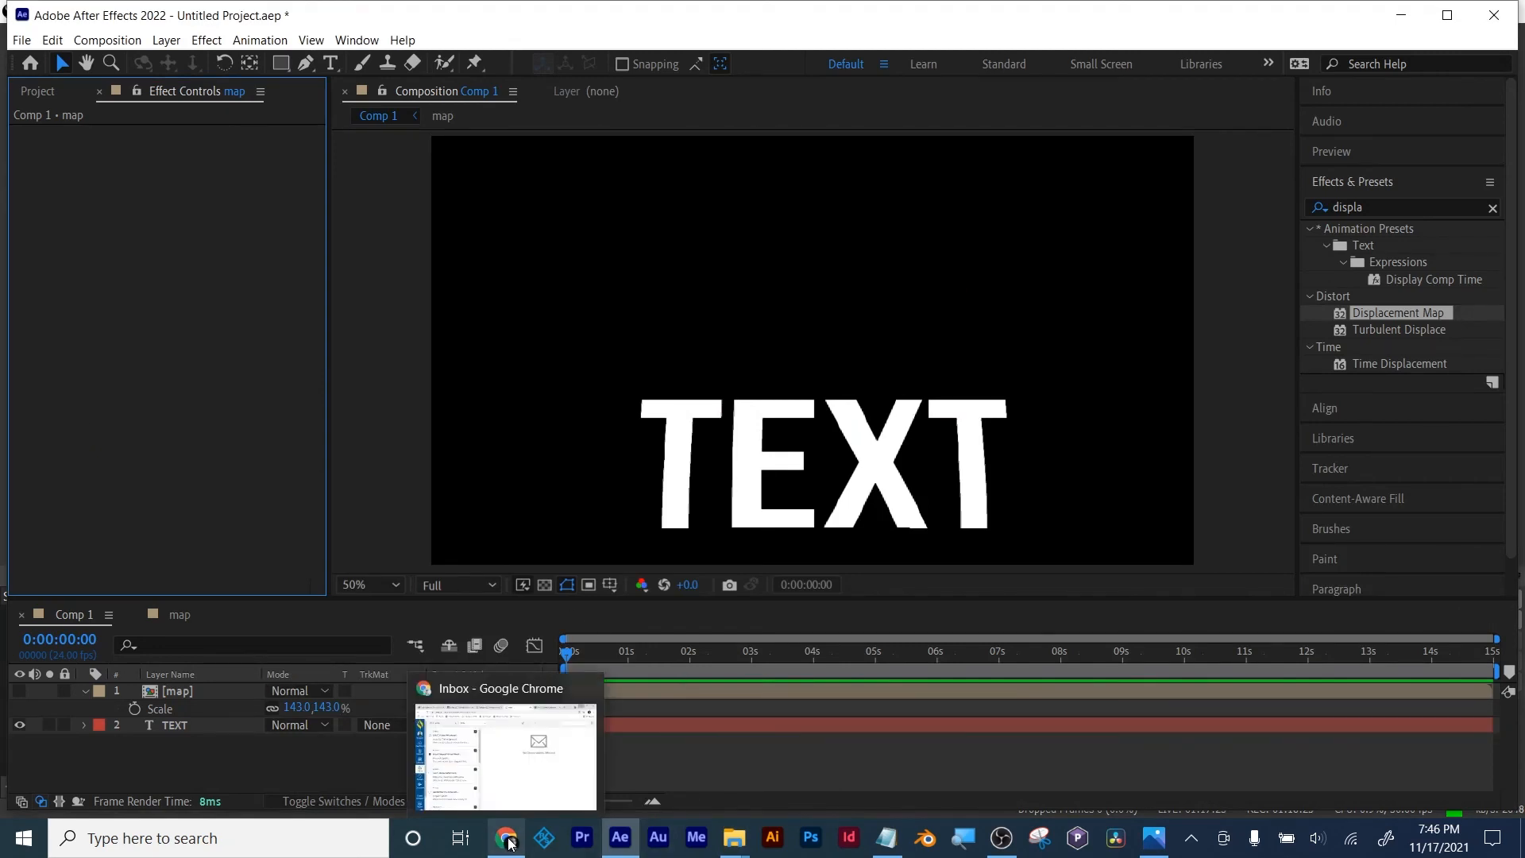
pyautogui.click(886, 838)
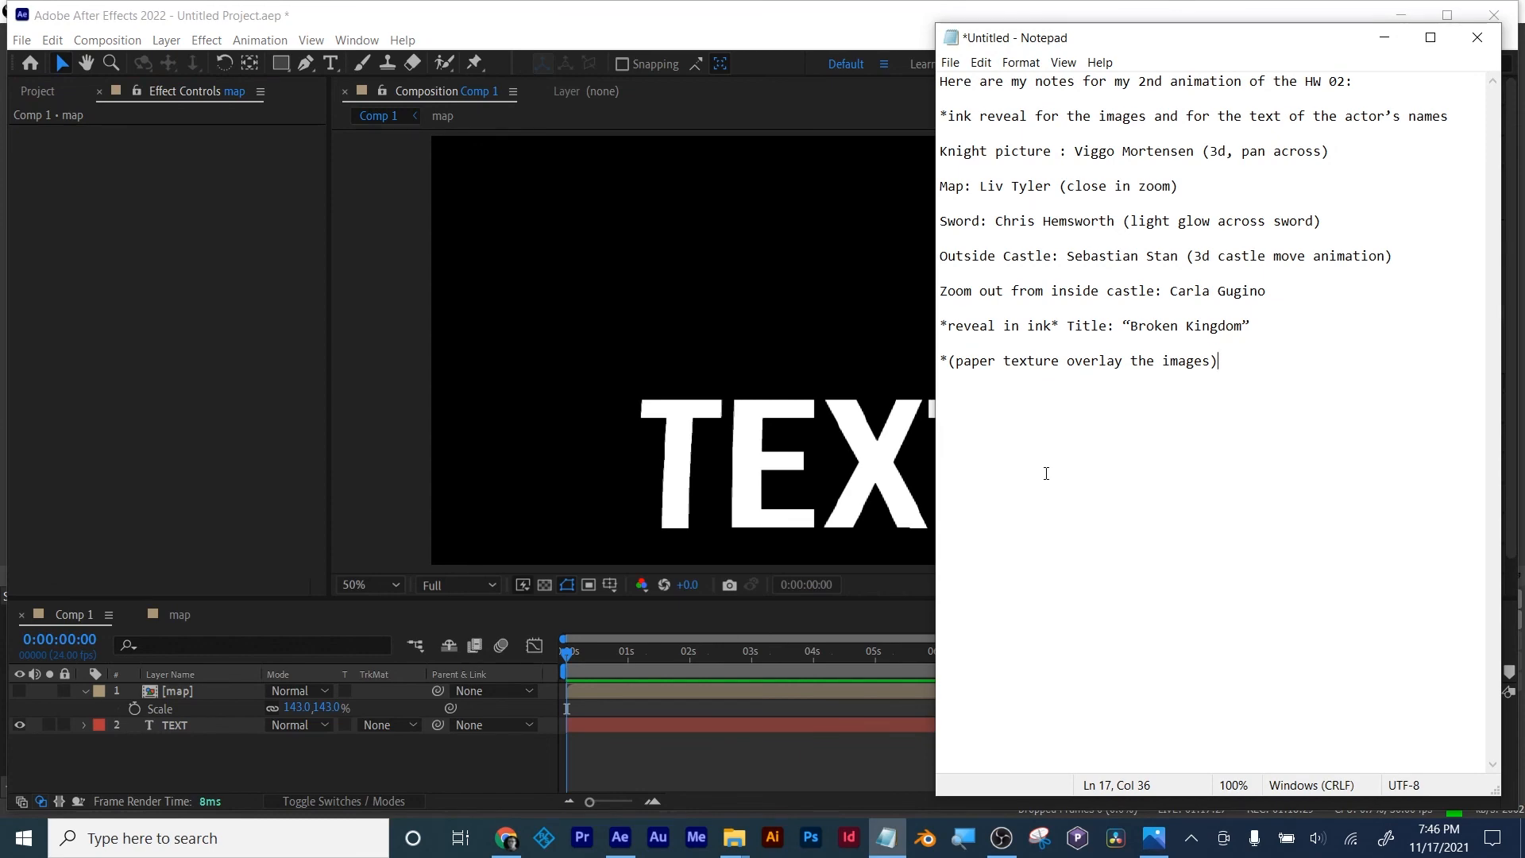
pyautogui.click(321, 267)
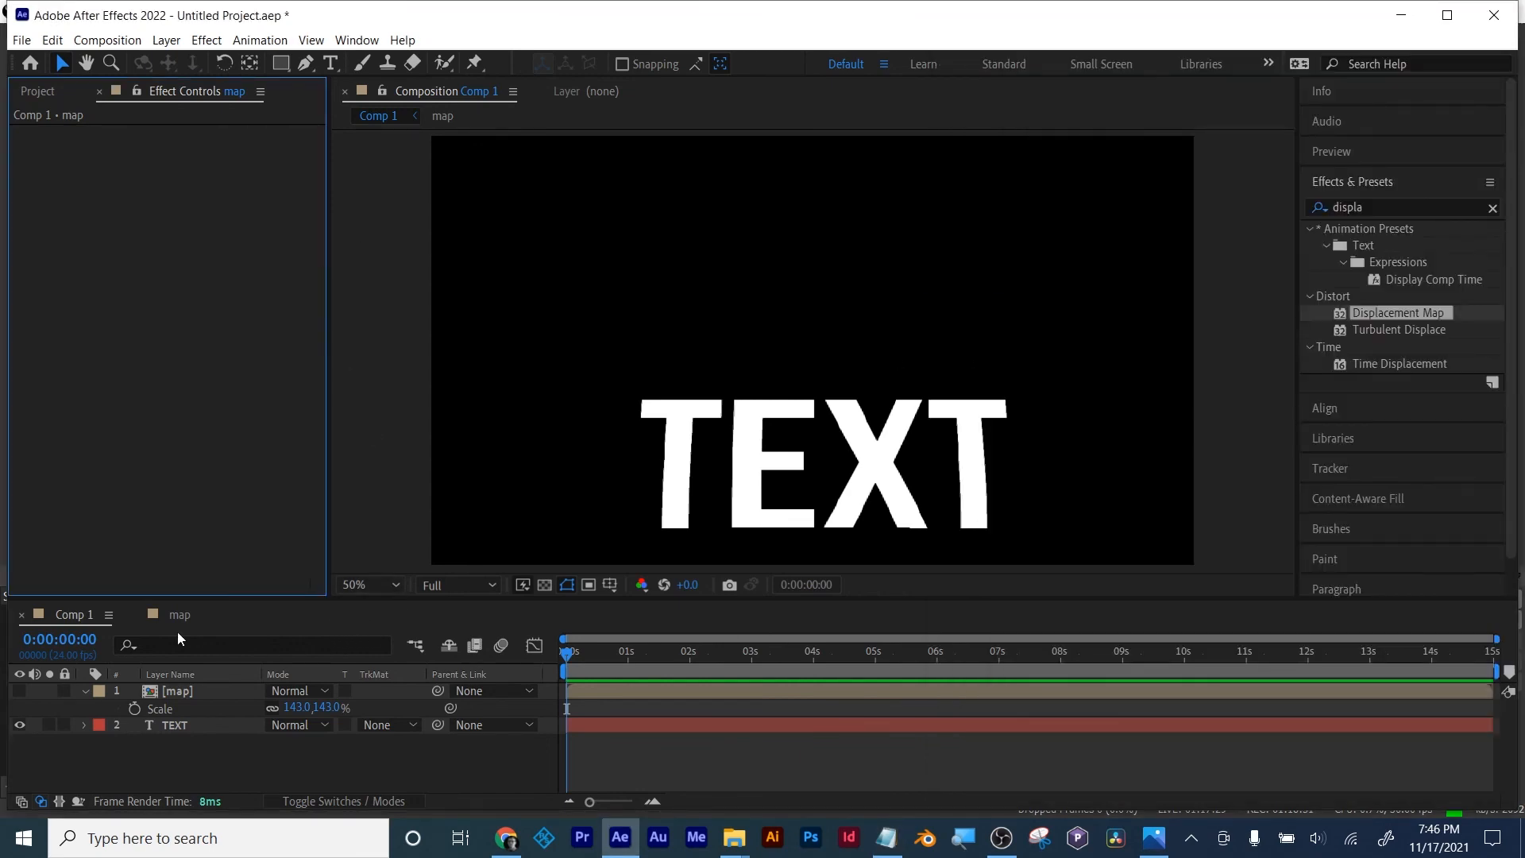
# Step: Close the untitled TEXT displacement project without saving it
pyautogui.click(22, 41)
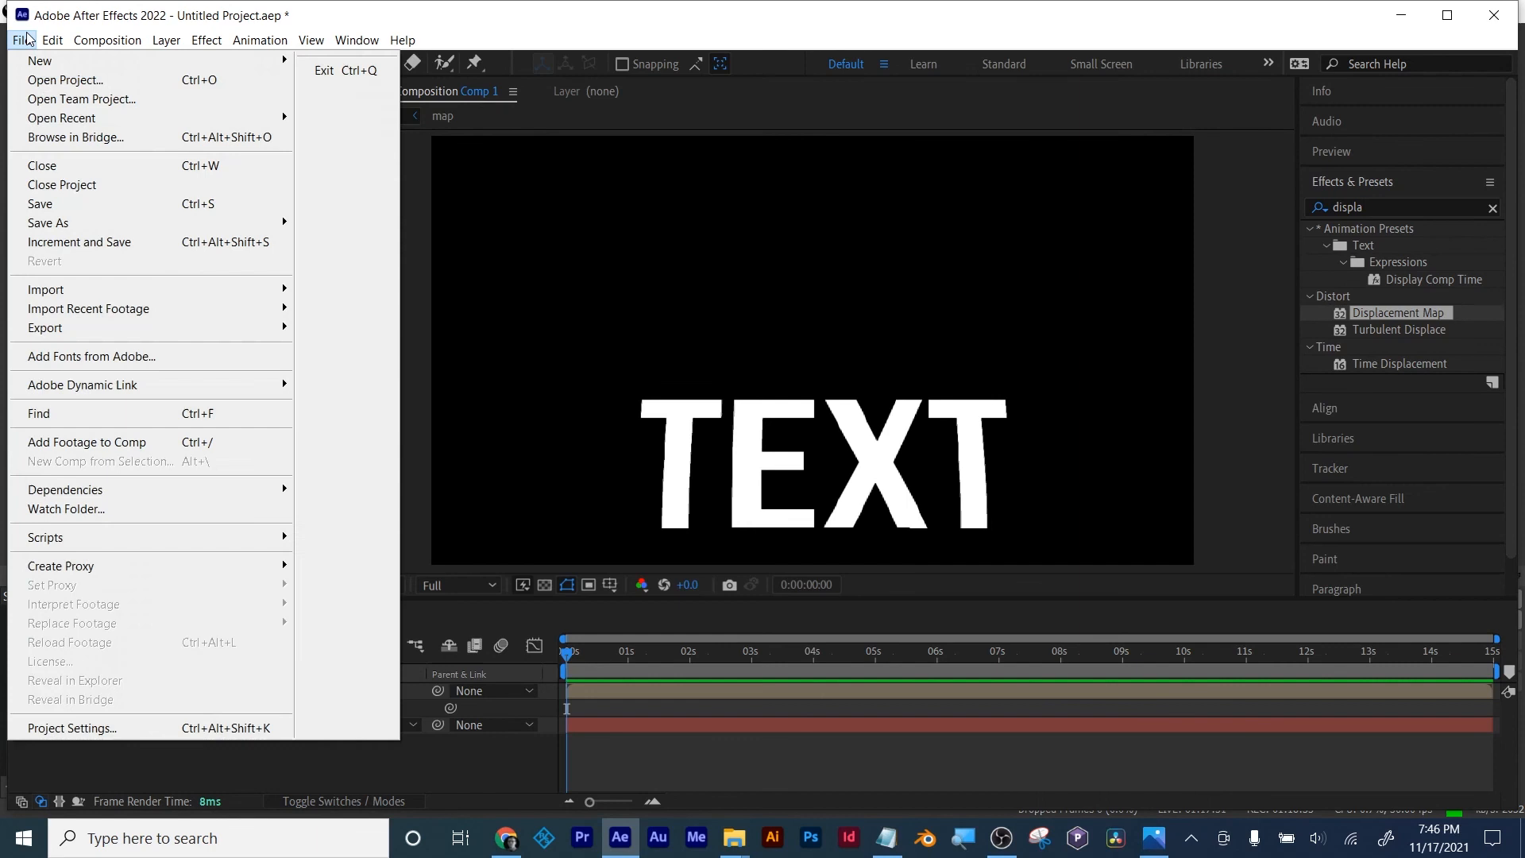
pyautogui.click(55, 188)
pyautogui.click(783, 447)
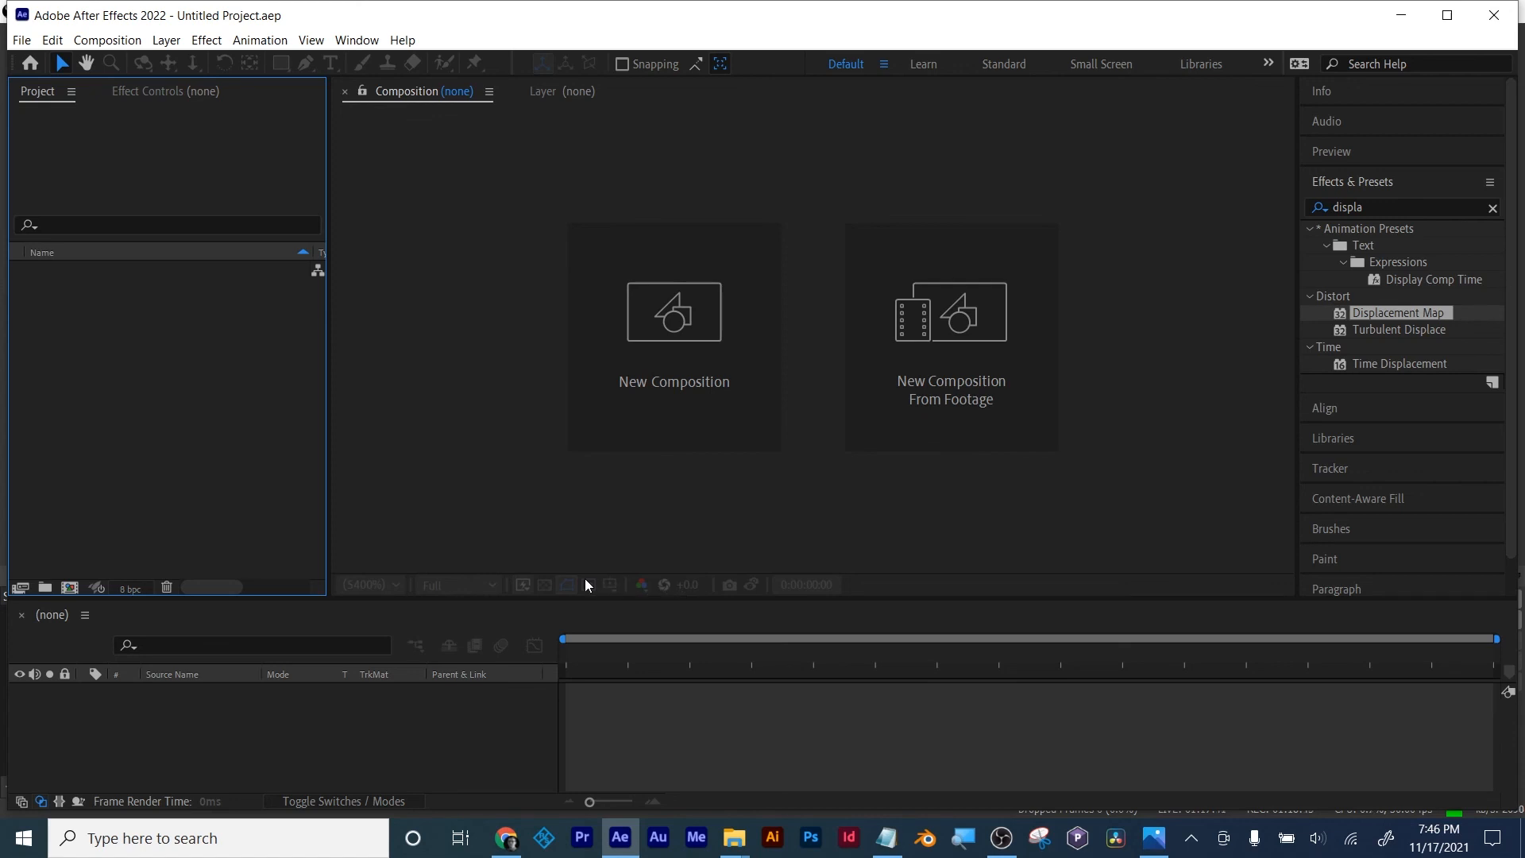
# Step: Purge all memory and the disk cache
pyautogui.click(51, 40)
pyautogui.moveTo(313, 408)
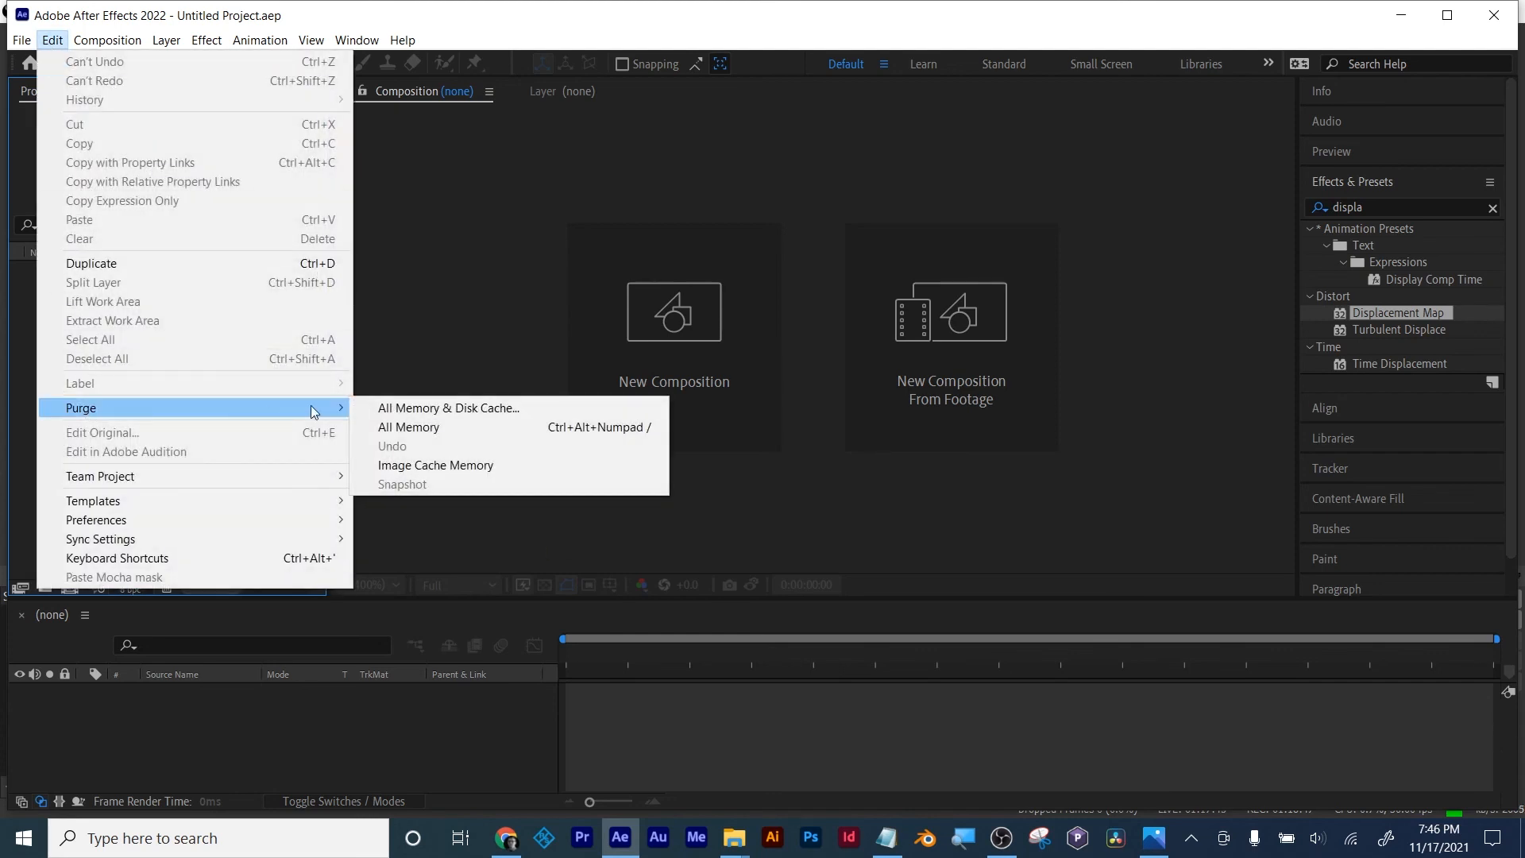
pyautogui.click(432, 403)
pyautogui.click(797, 459)
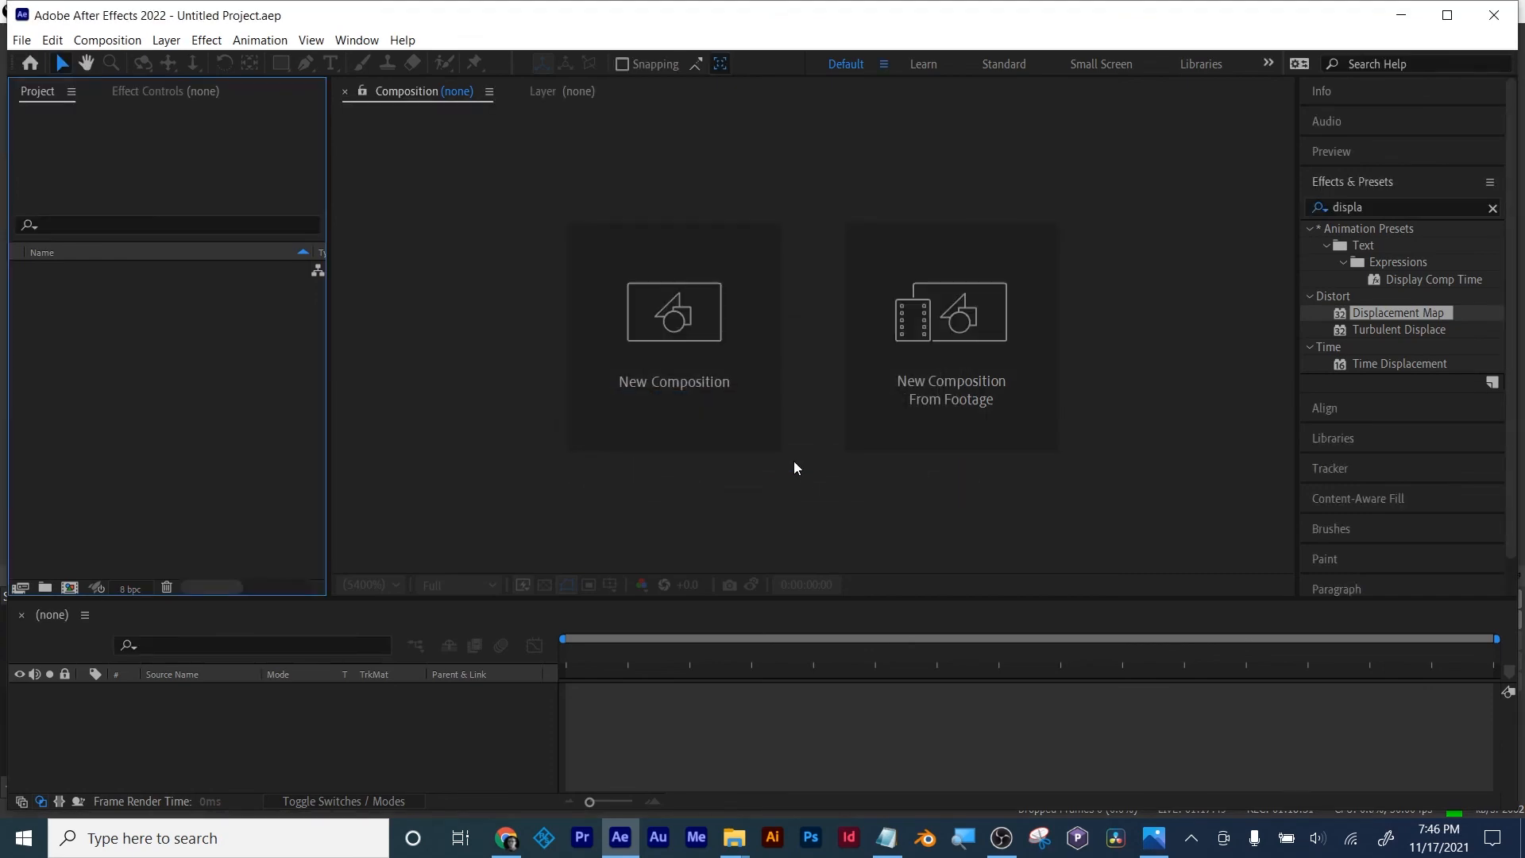
# Step: Switch to Chrome, compose and send a new message from the Canvas inbox, and minimize the browser
pyautogui.click(506, 838)
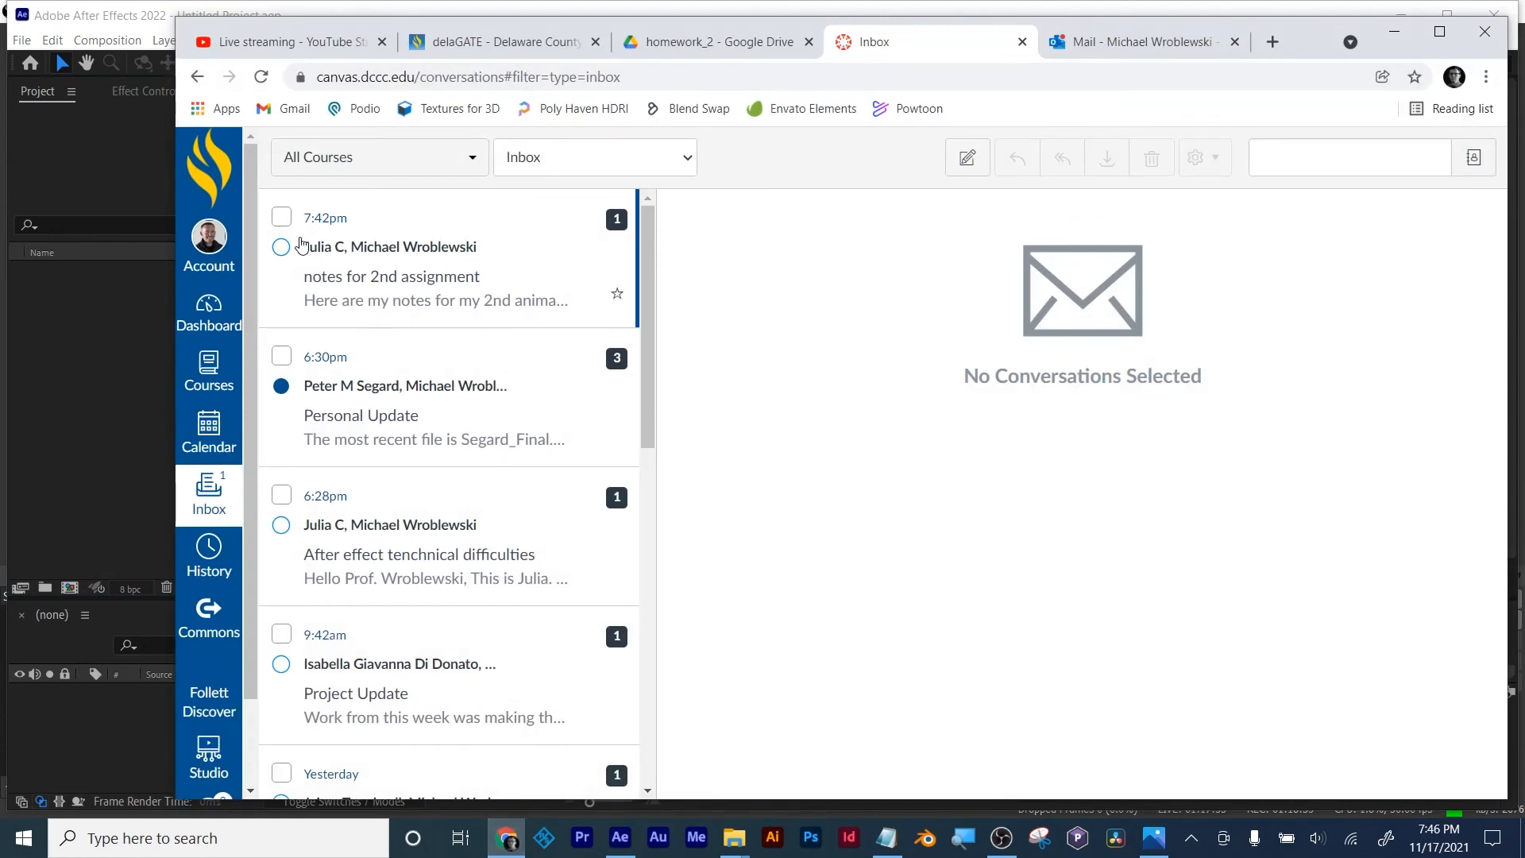
pyautogui.click(961, 159)
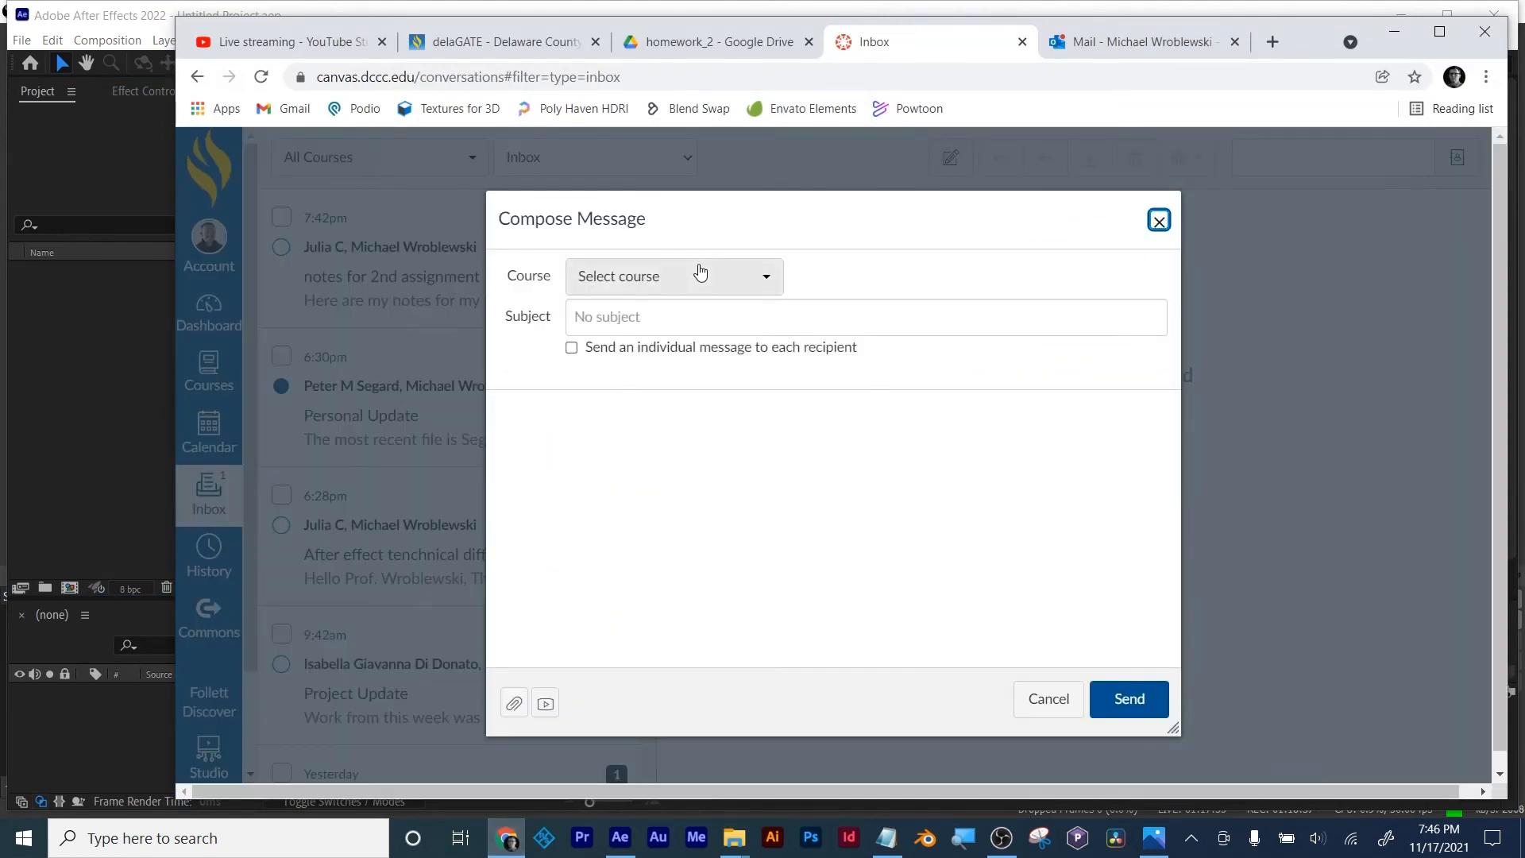
pyautogui.click(1139, 713)
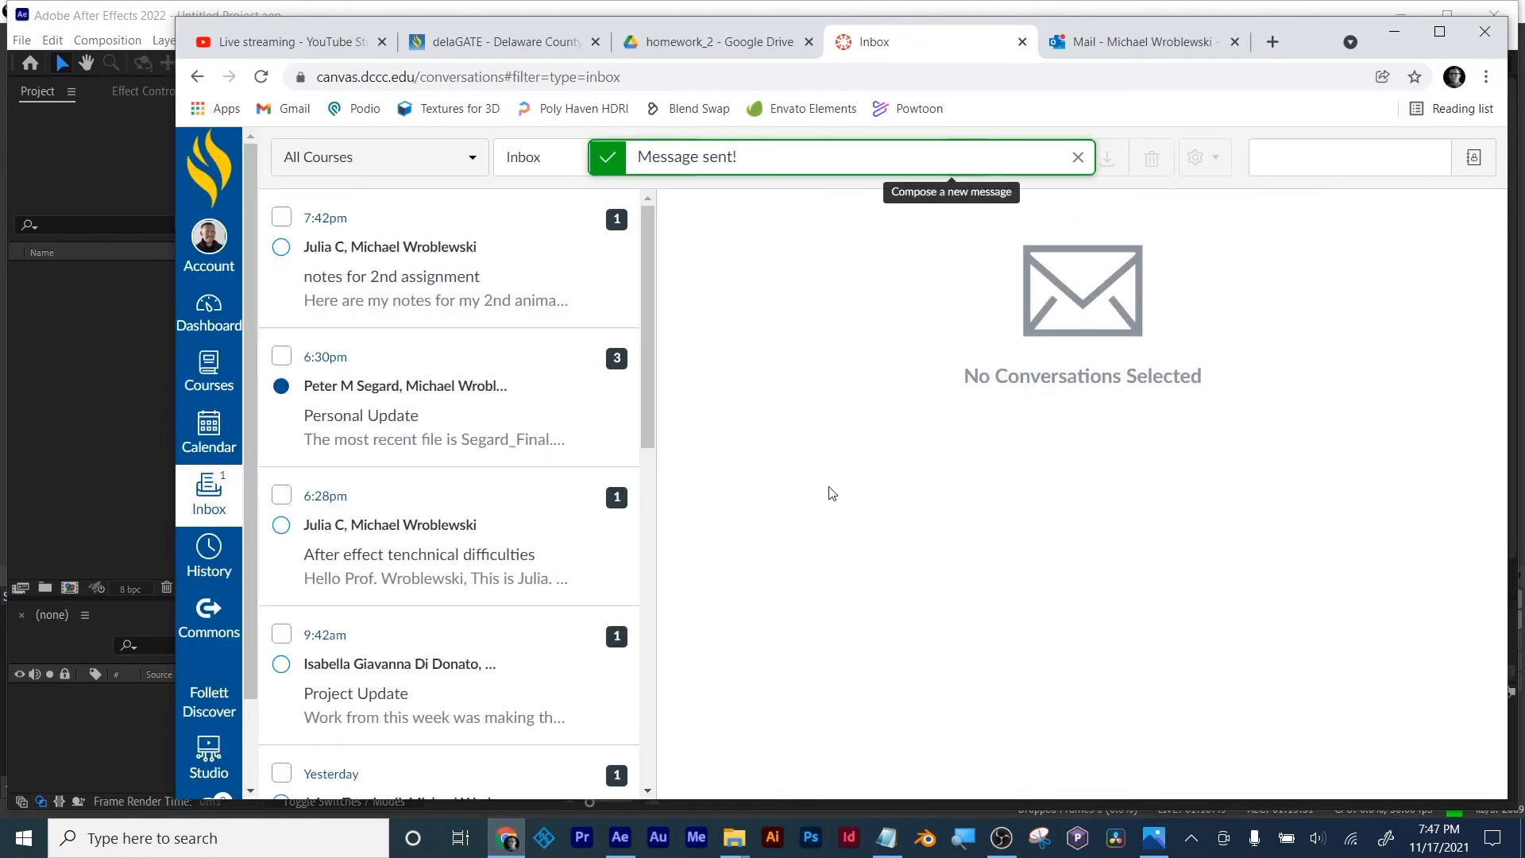
pyautogui.click(1395, 32)
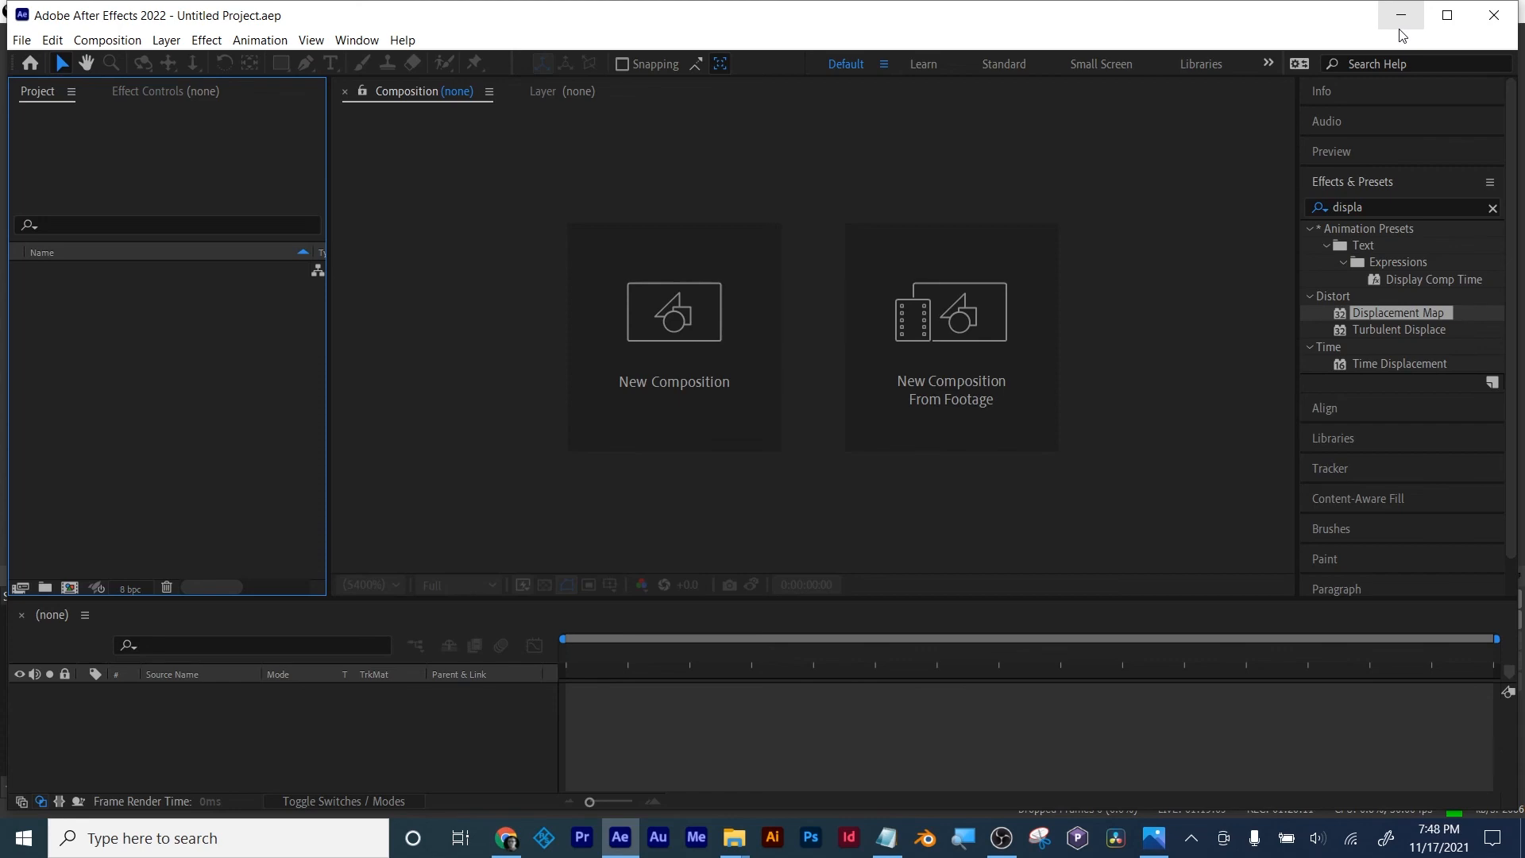
# Step: Minimize After Effects and close the untitled Notepad notes without saving
pyautogui.click(1400, 24)
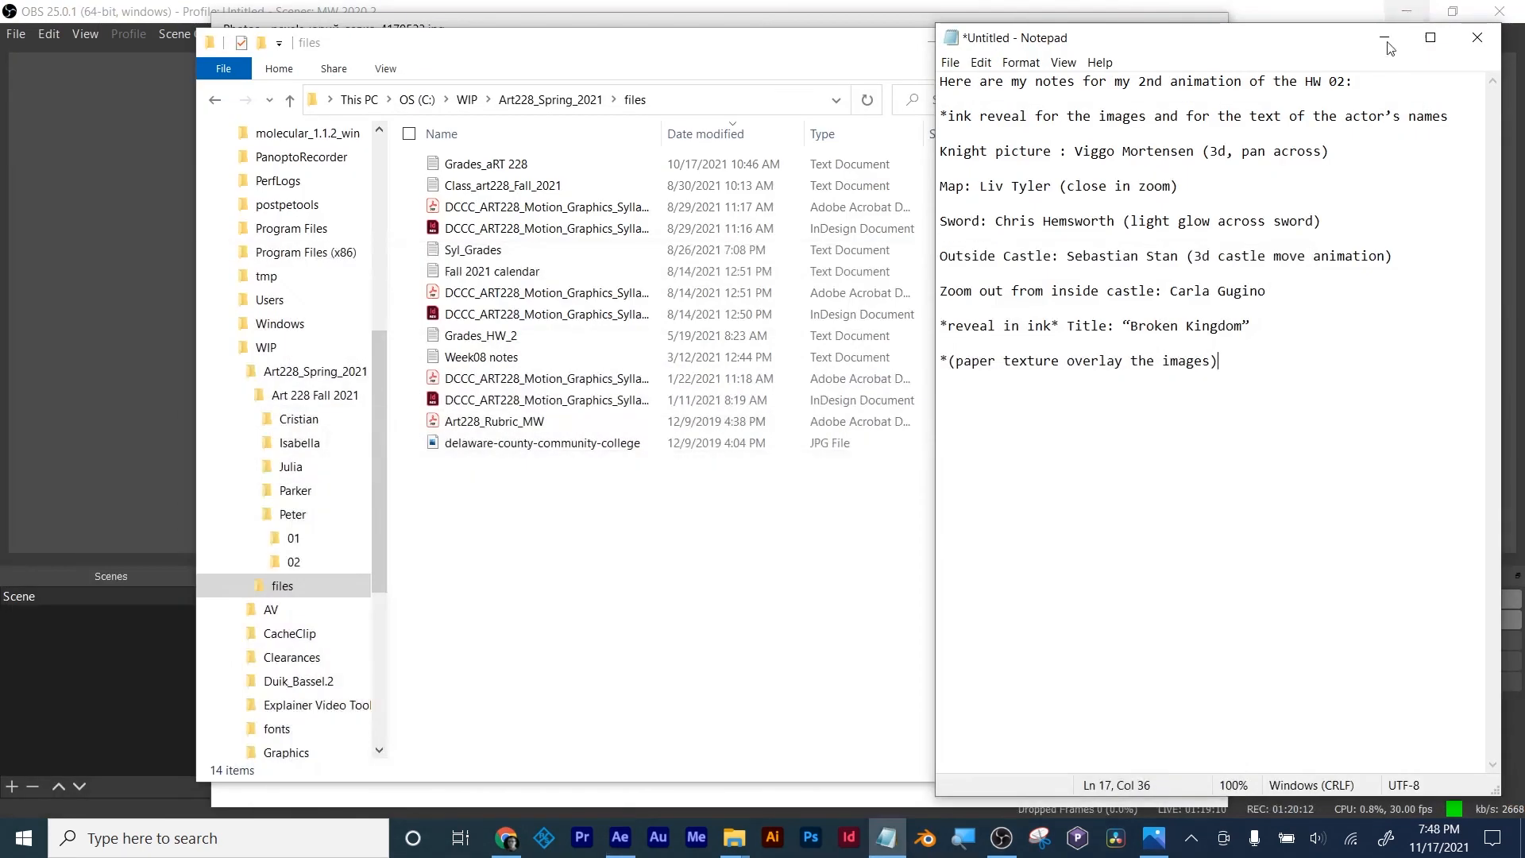
pyautogui.click(1057, 493)
pyautogui.click(1477, 37)
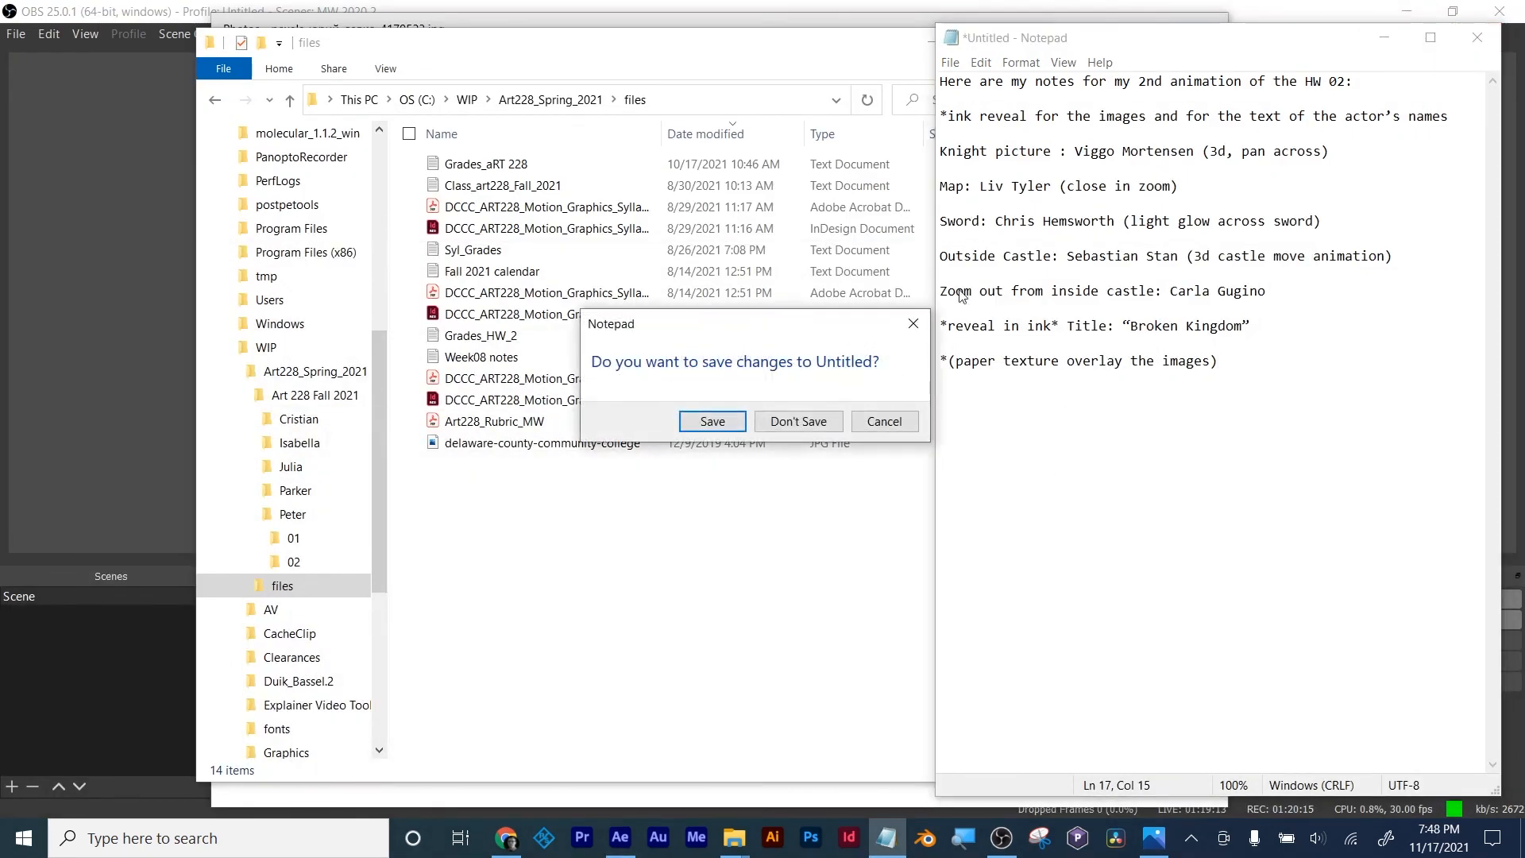
pyautogui.click(798, 421)
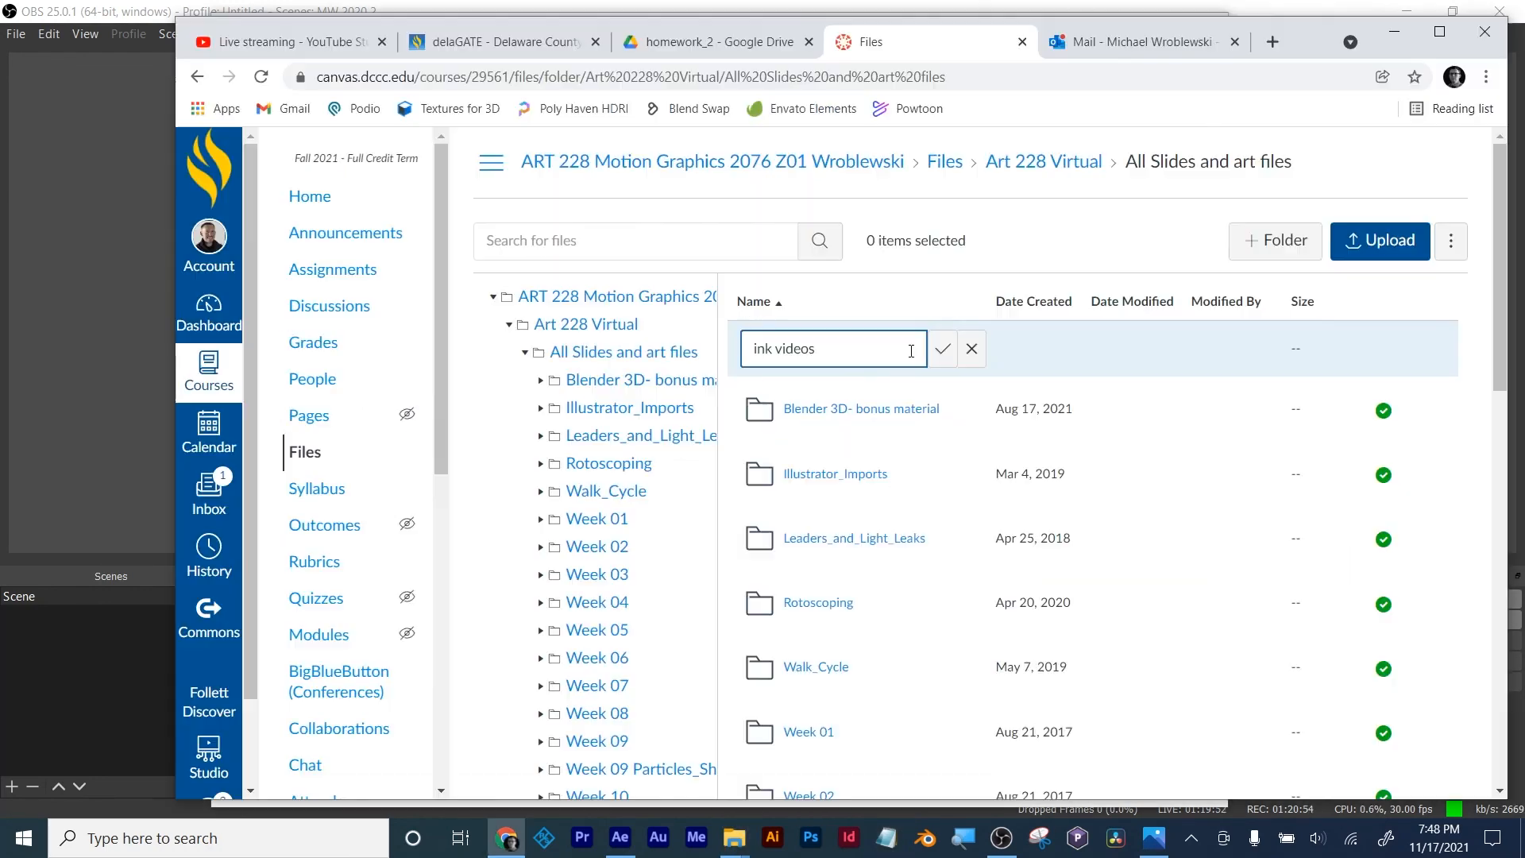
# Step: Create a folder named "ink videos" in the course's All Slides and art files folder and open it
pyautogui.click(944, 350)
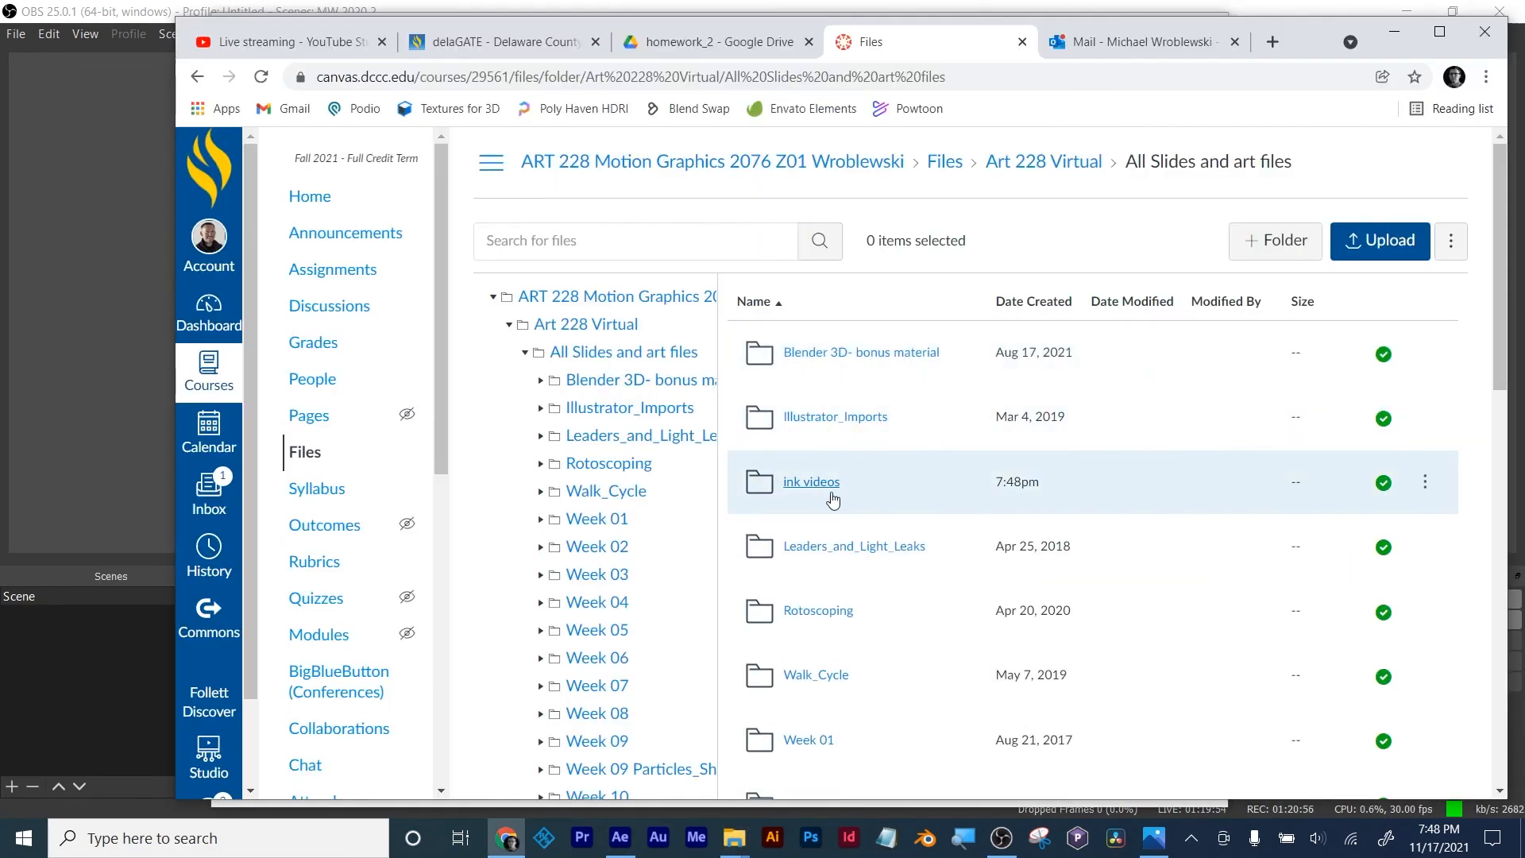
pyautogui.click(815, 486)
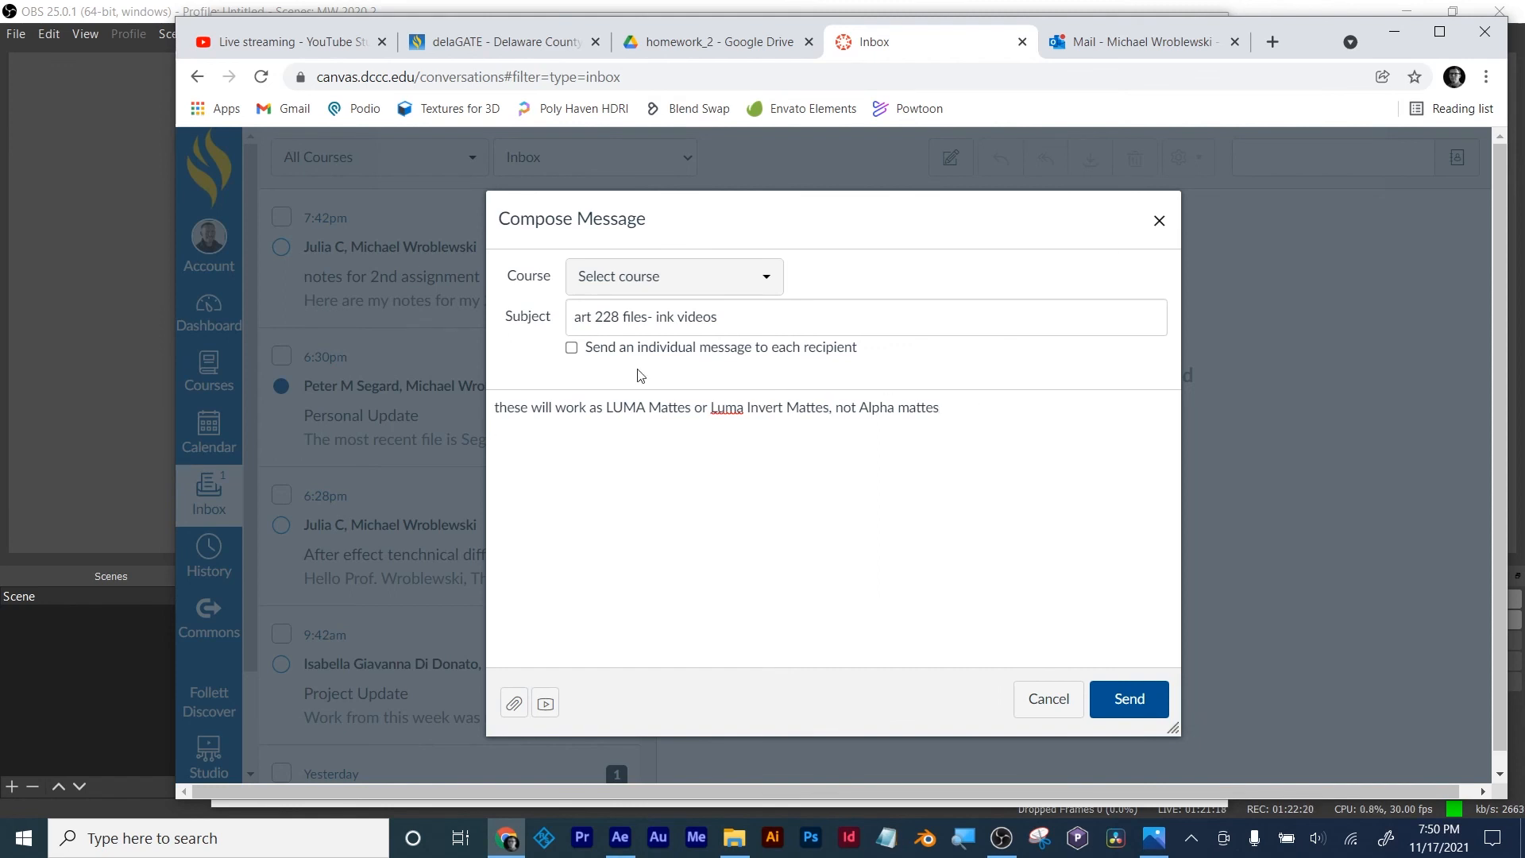
# Step: Send the Canvas message with the subject "art 228 files- ink videos" and close the castle photo
pyautogui.click(1128, 699)
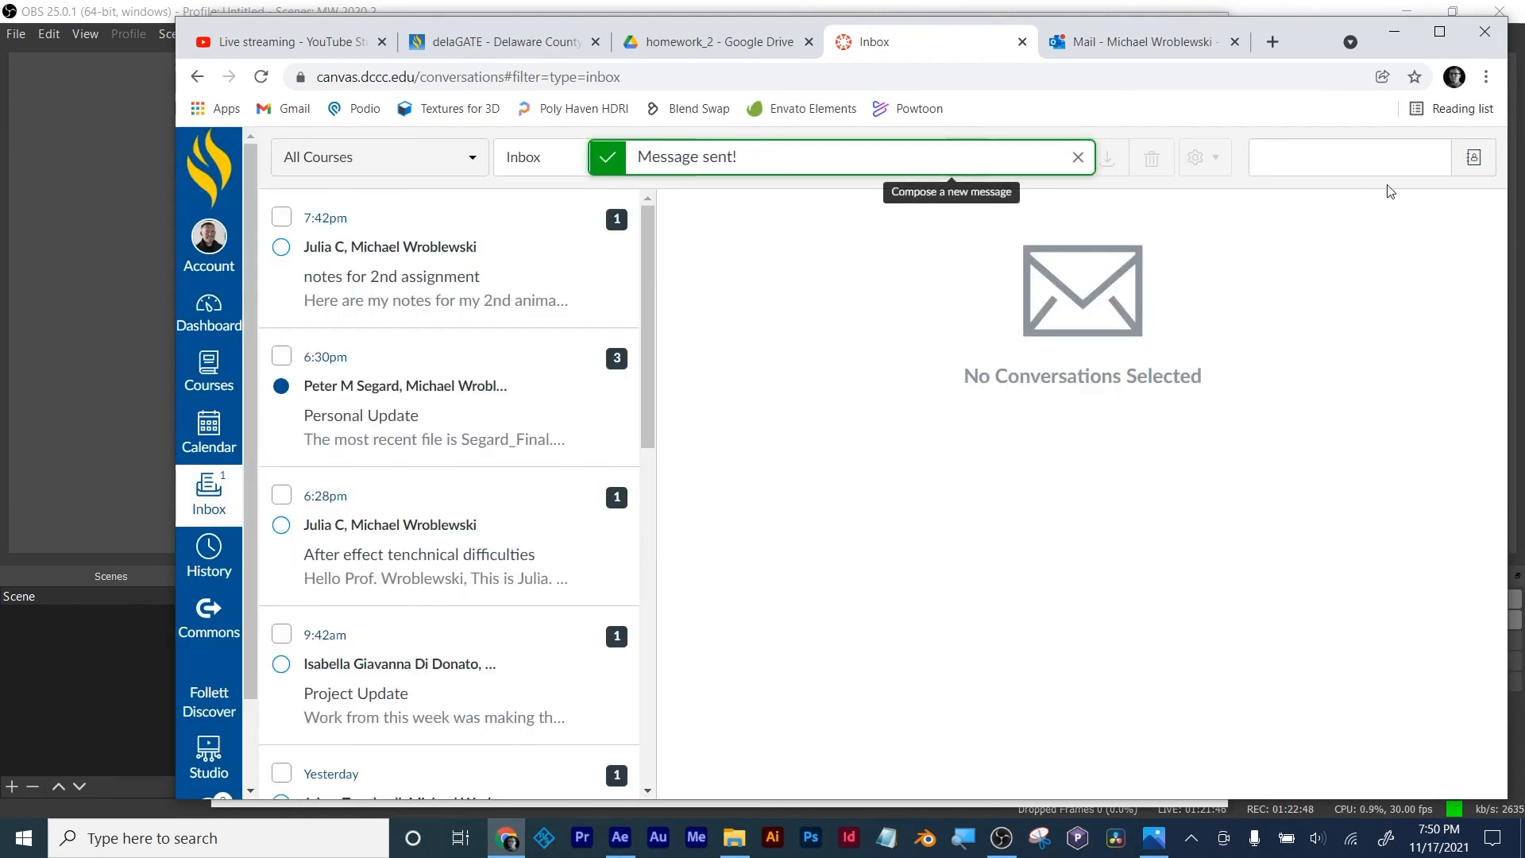
pyautogui.click(1391, 33)
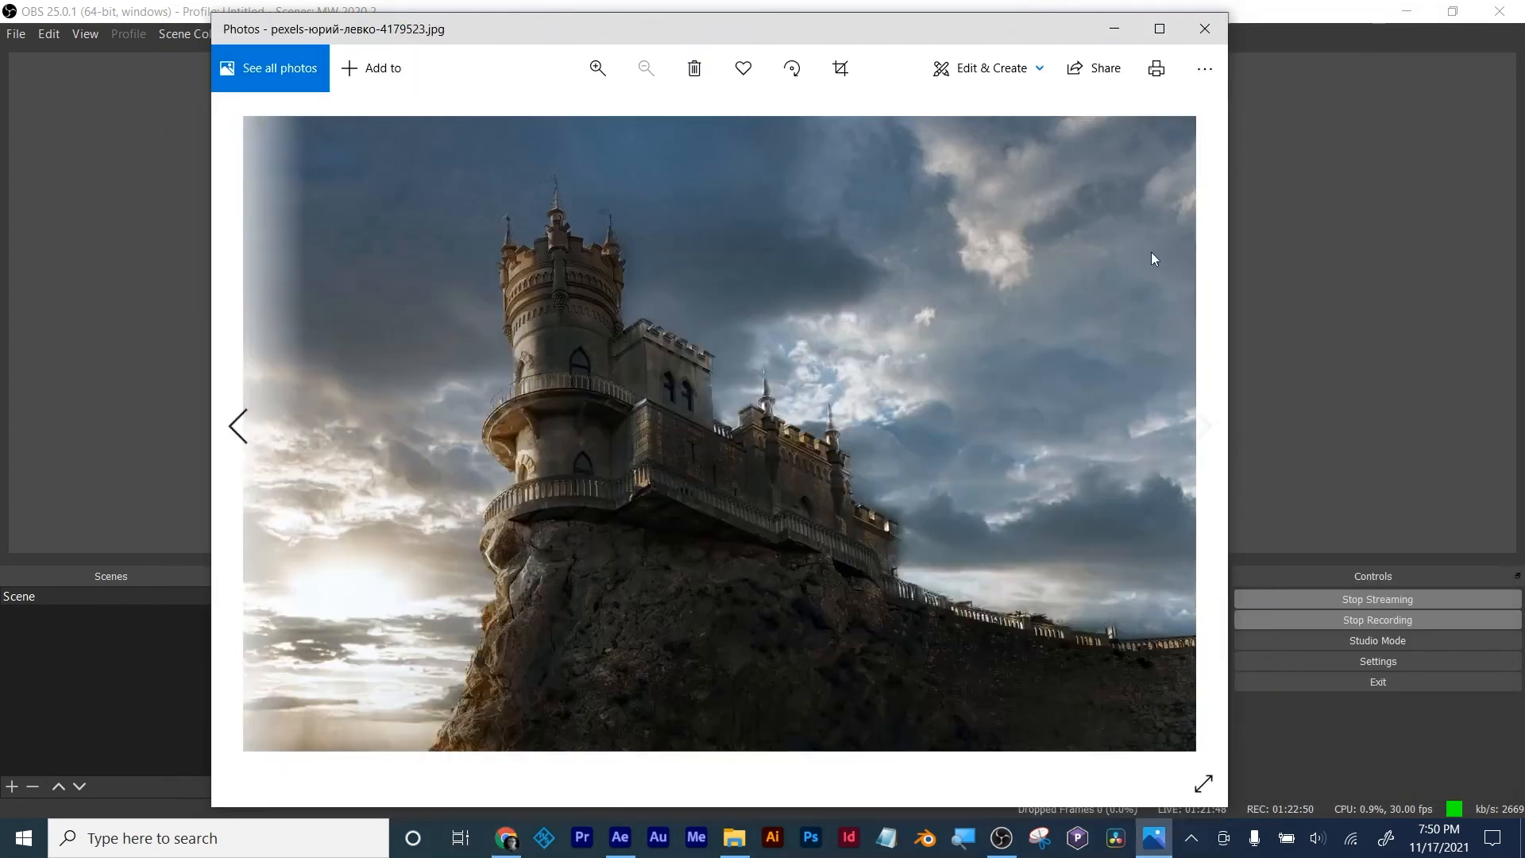
pyautogui.click(1218, 32)
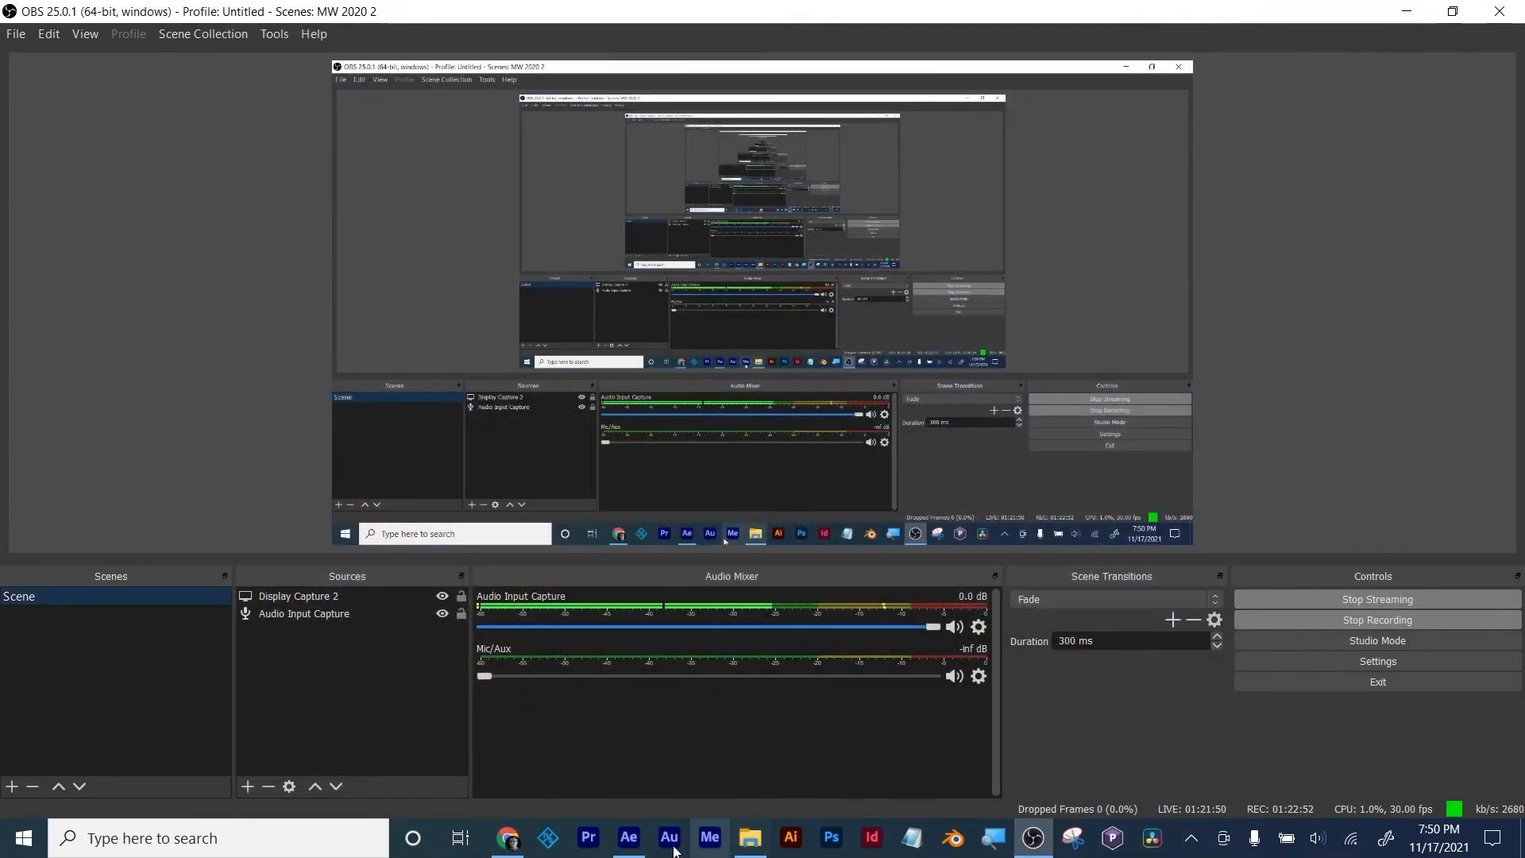
# Step: Return to After Effects and add a text layer reading "LOGO" above Ink_2.mp4 in Comp 1
pyautogui.click(620, 837)
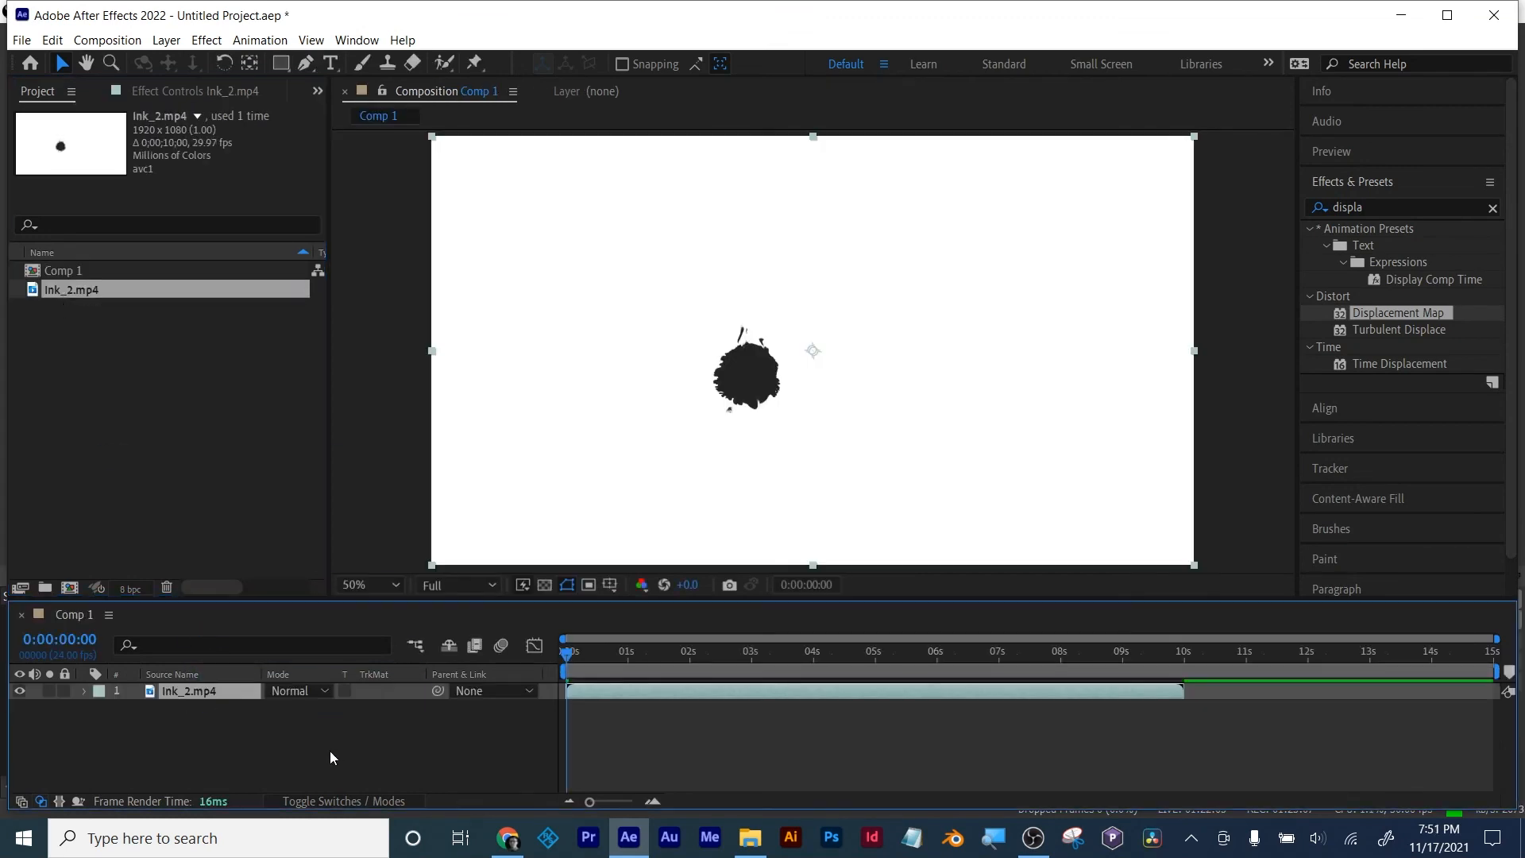
pyautogui.click(330, 62)
pyautogui.click(693, 369)
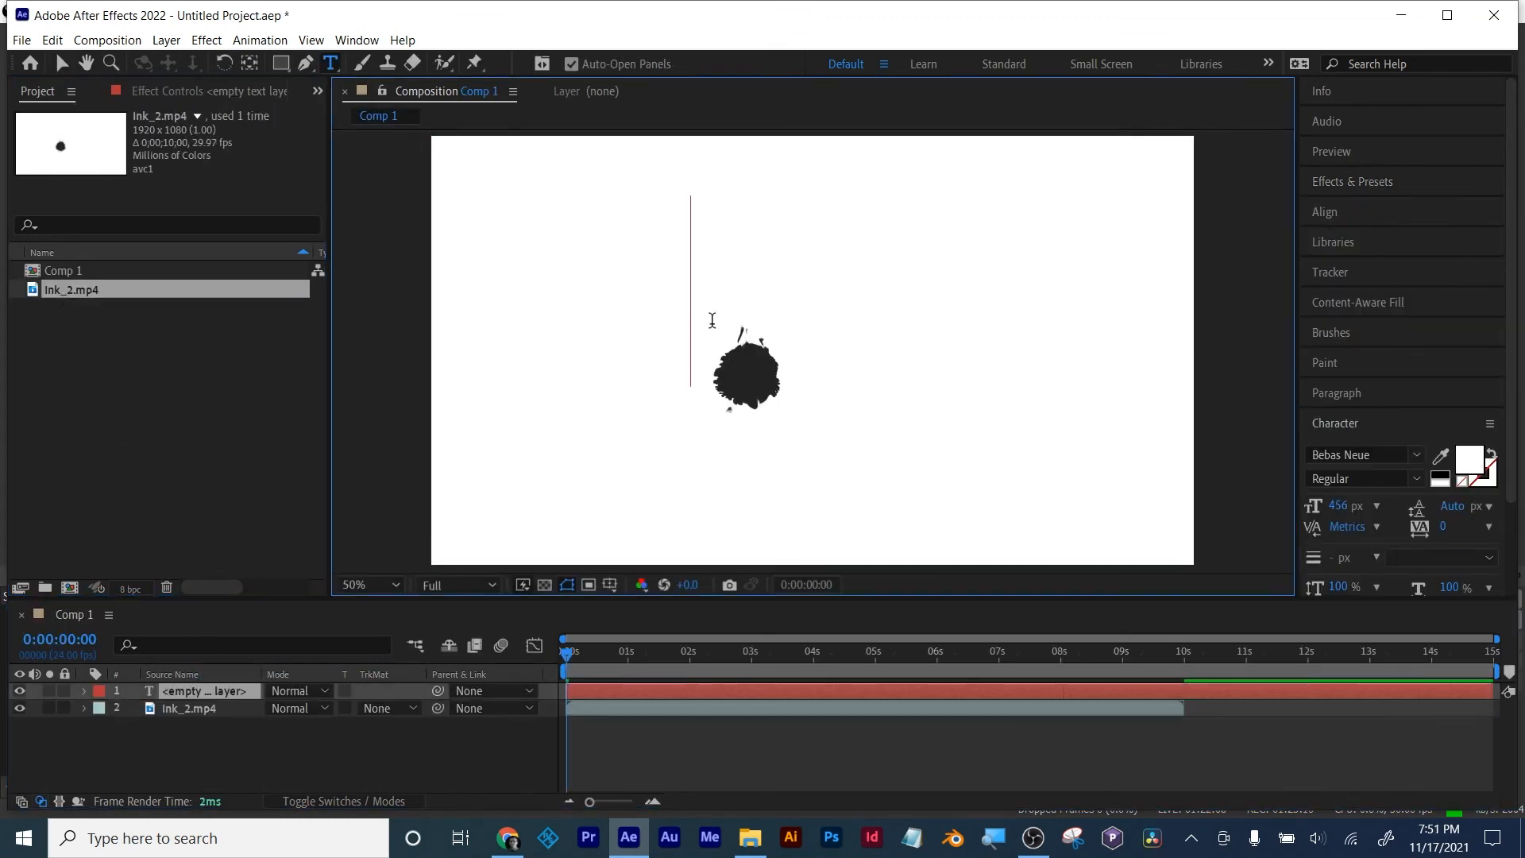
pyautogui.write('LOGO')
pyautogui.hotkey('ctrl', 'a')
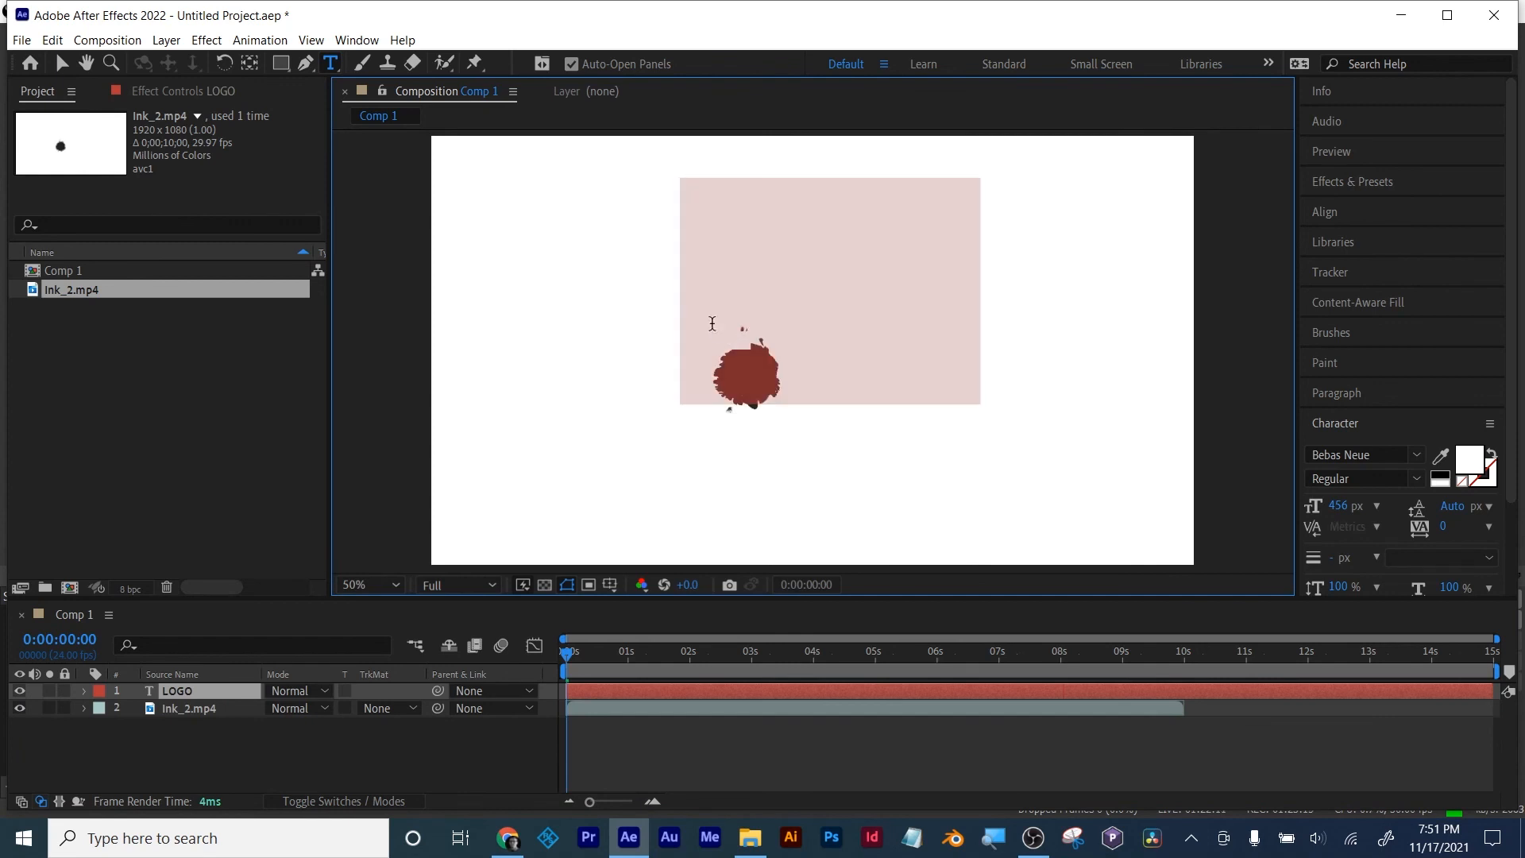
# Step: Replace the LOGO text with black text reading "MOvie title" on two lines with 346 px leading
pyautogui.click(1435, 474)
pyautogui.click(1440, 479)
pyautogui.write('MOvie')
pyautogui.press('Return')
pyautogui.write('title')
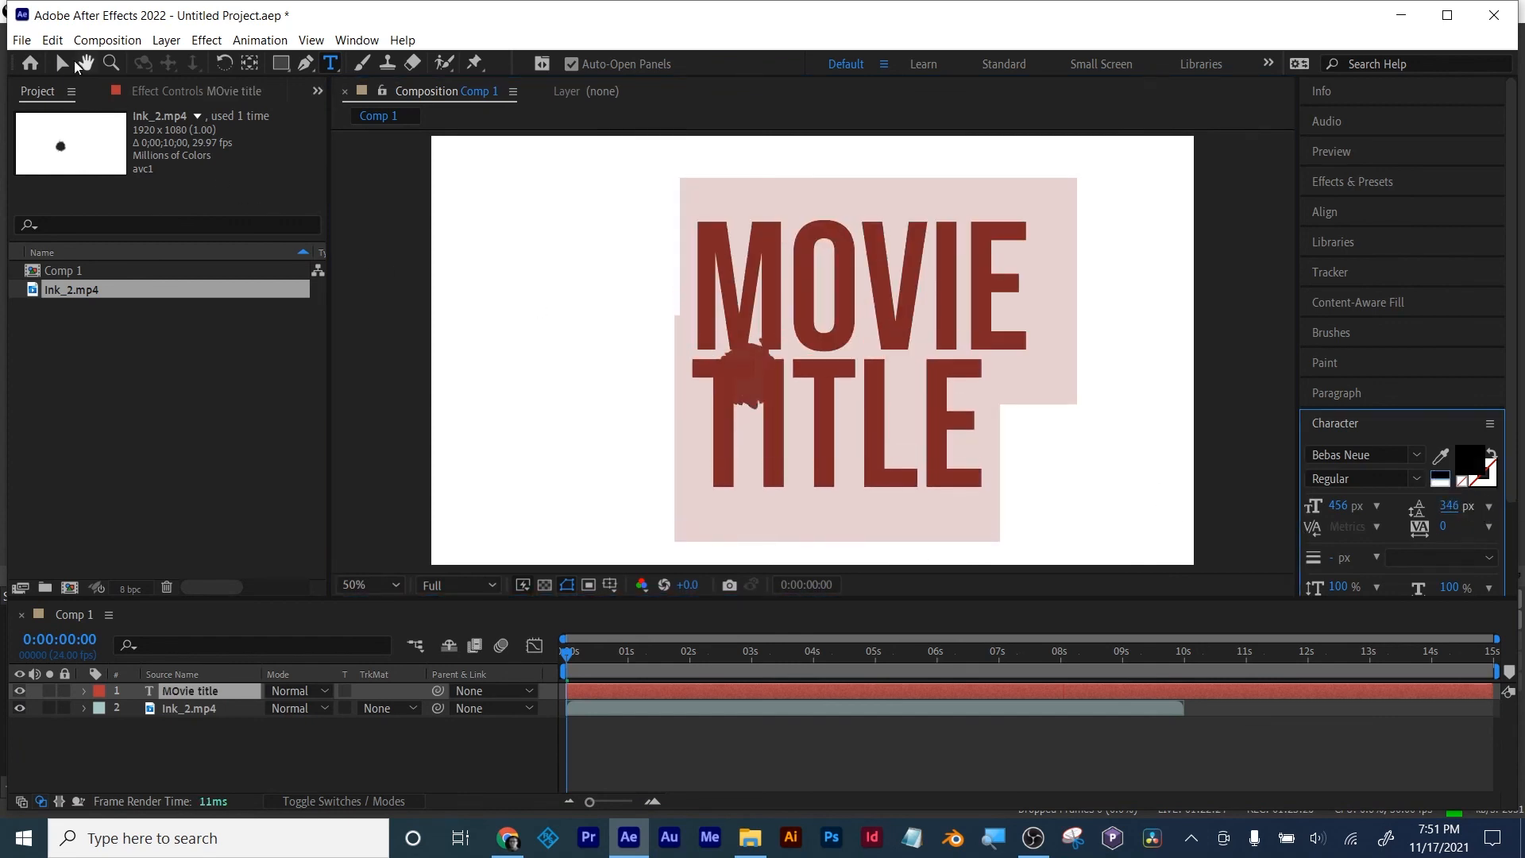
# Step: Shift the movie title slightly left and down in the frame and place the Ink_2.mp4 layer above the title layer
pyautogui.click(58, 60)
pyautogui.moveTo(874, 292); pyautogui.dragTo(854, 301)
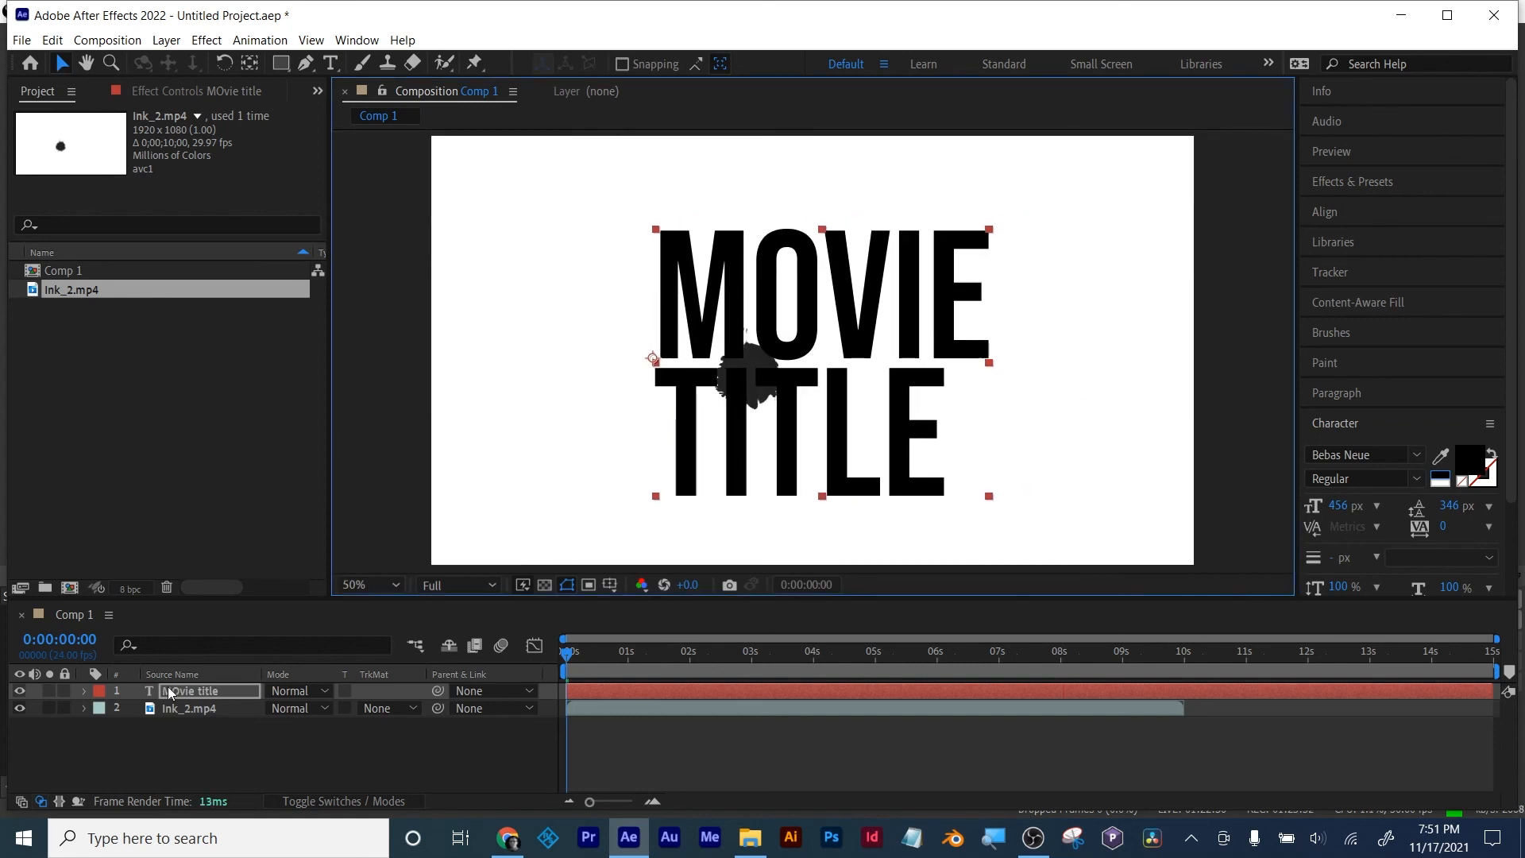
pyautogui.click(181, 690)
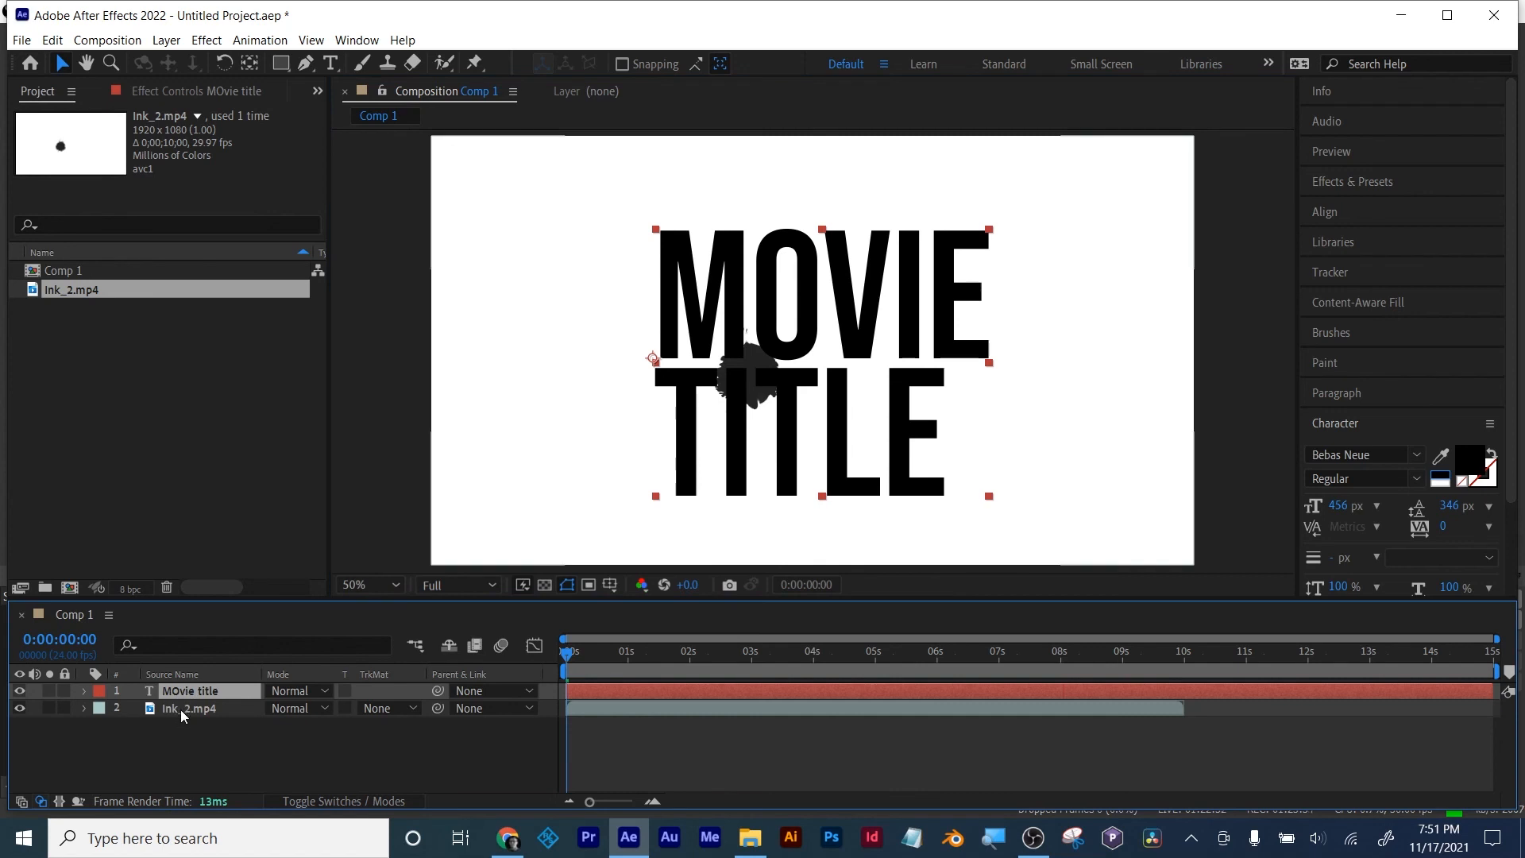
pyautogui.moveTo(179, 708); pyautogui.dragTo(179, 688)
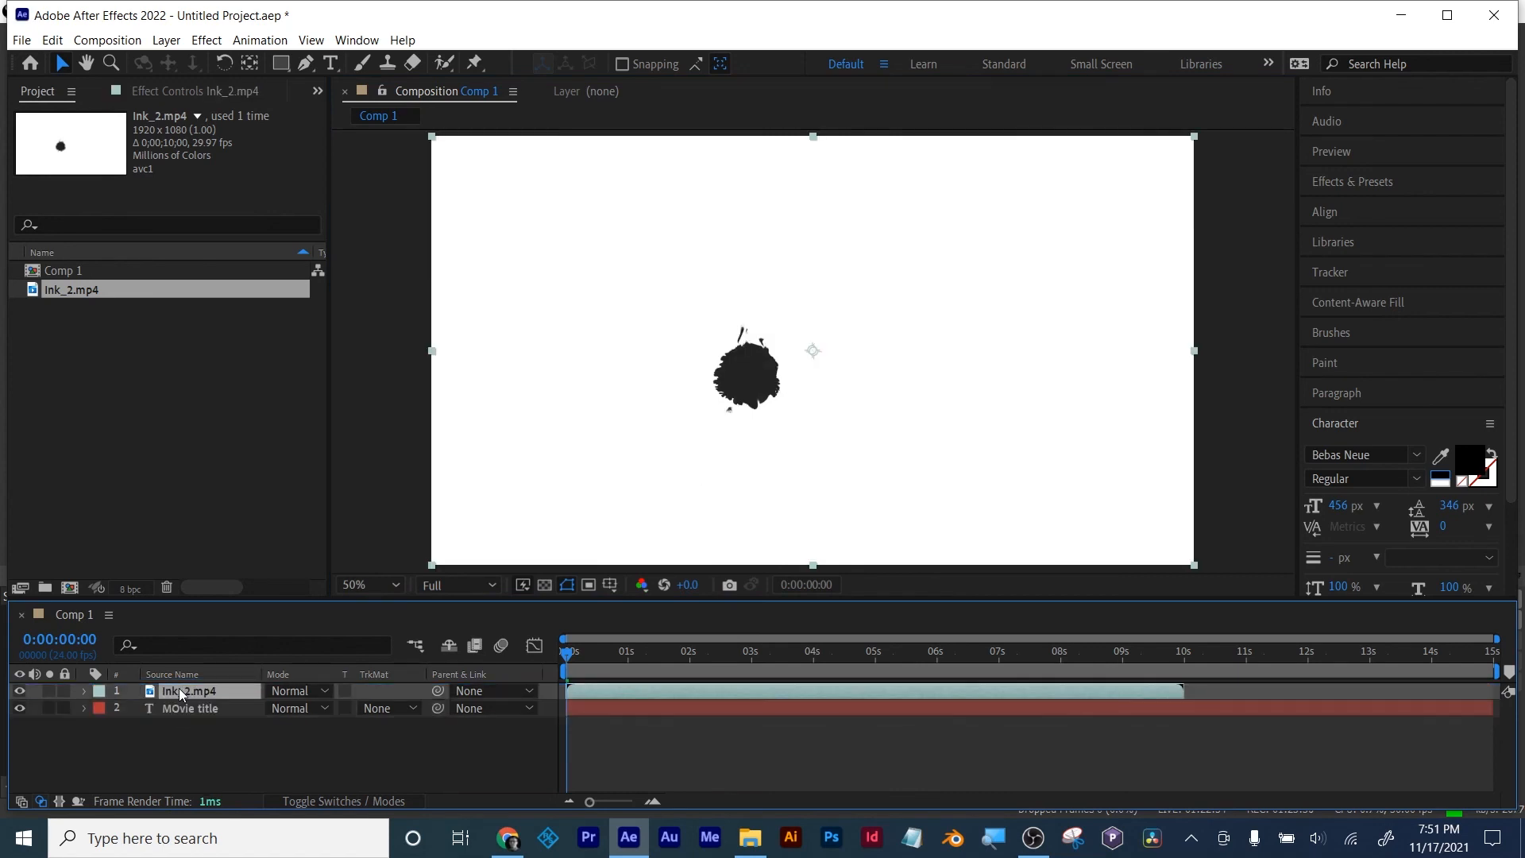
pyautogui.click(187, 708)
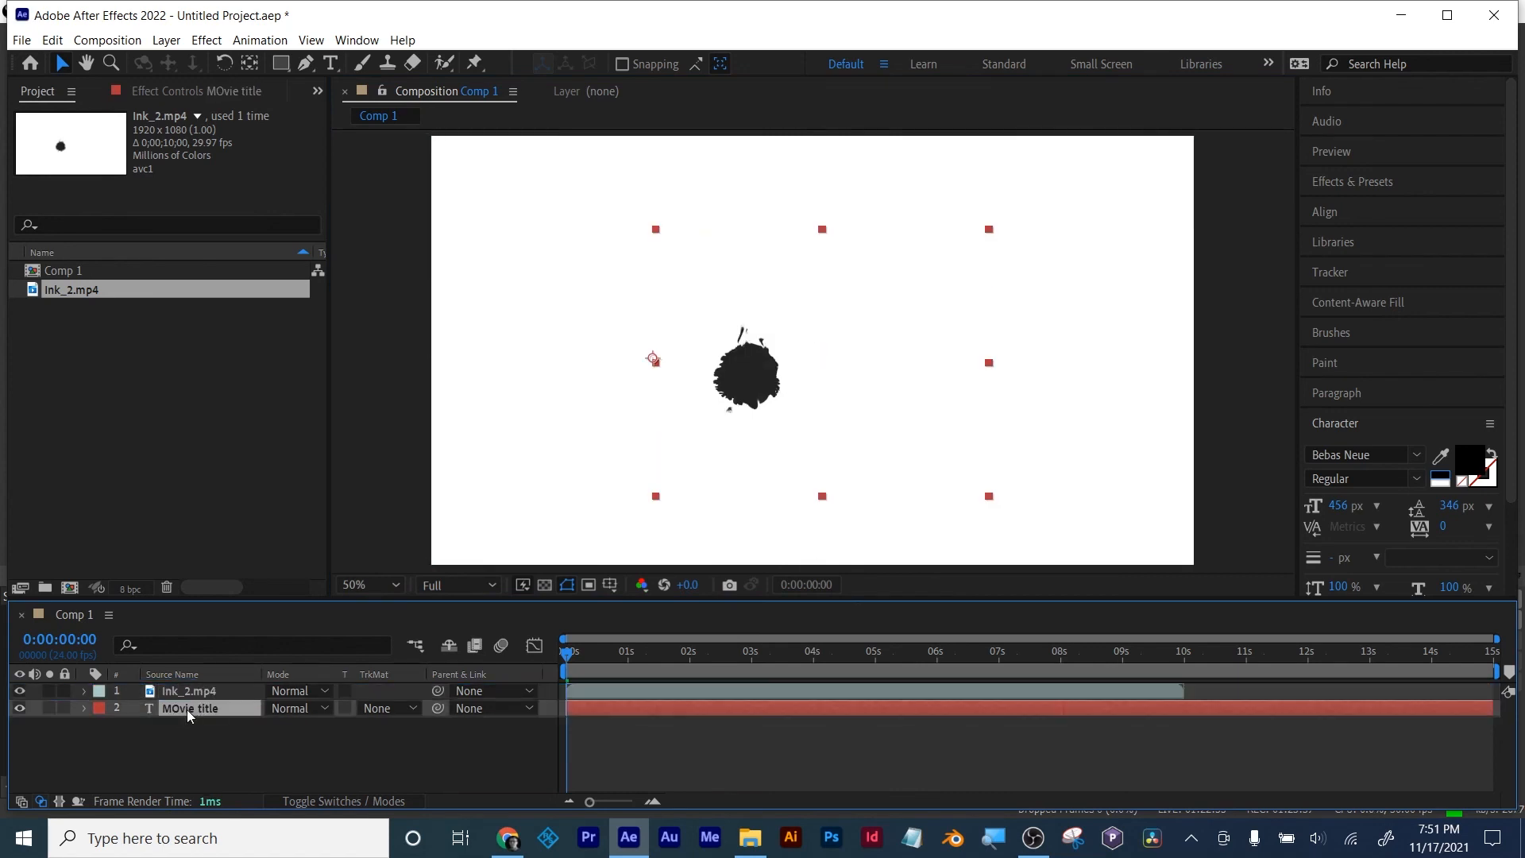
# Step: Temporarily hide the Ink_2.mp4 layer, check the title against the transparency grid, and restore both display settings
pyautogui.click(19, 691)
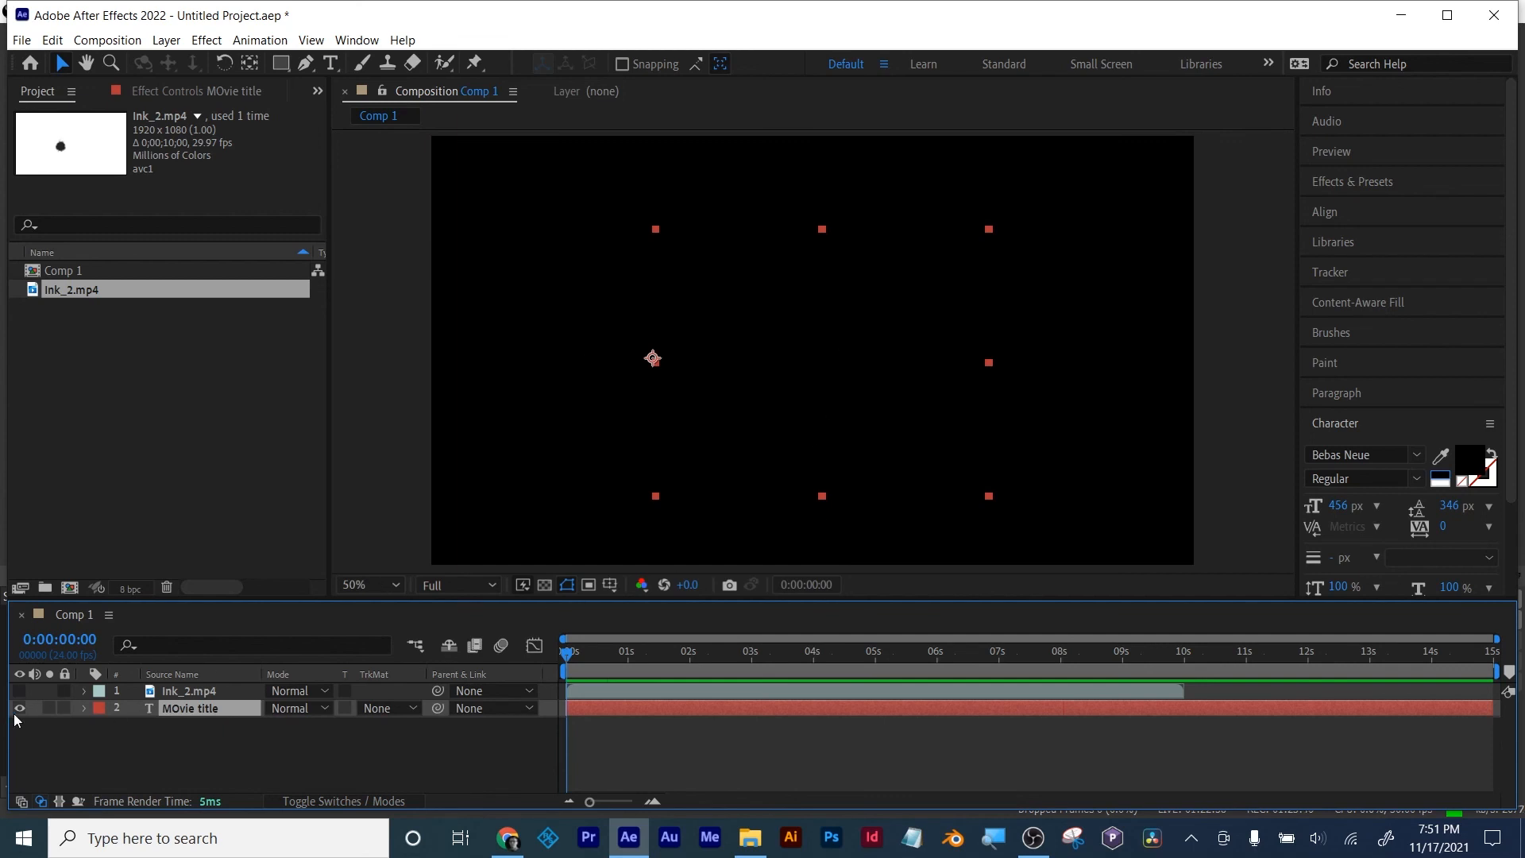
pyautogui.click(544, 584)
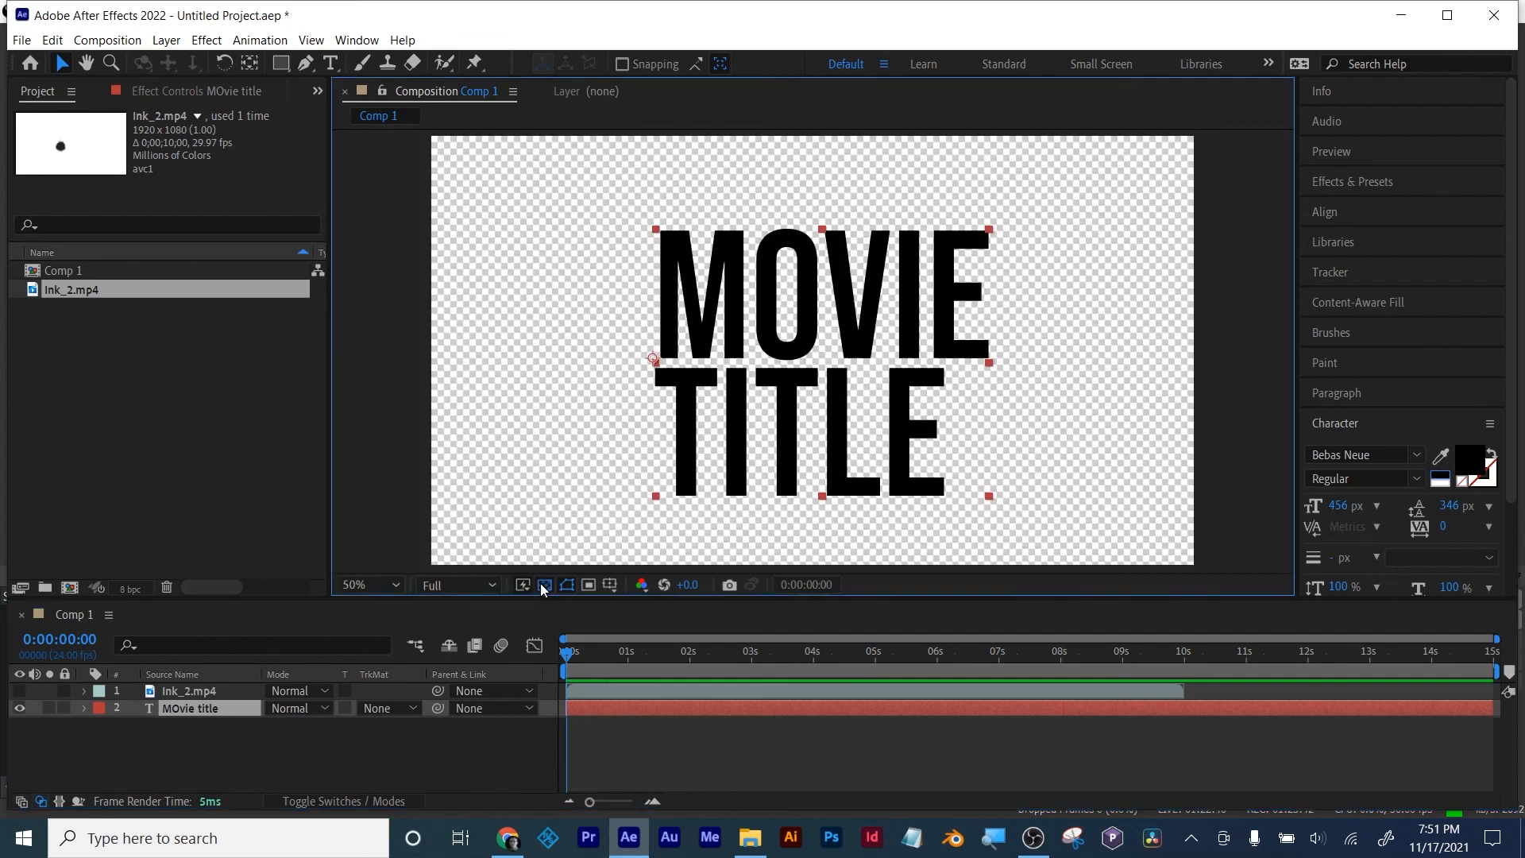
pyautogui.click(544, 584)
pyautogui.click(19, 691)
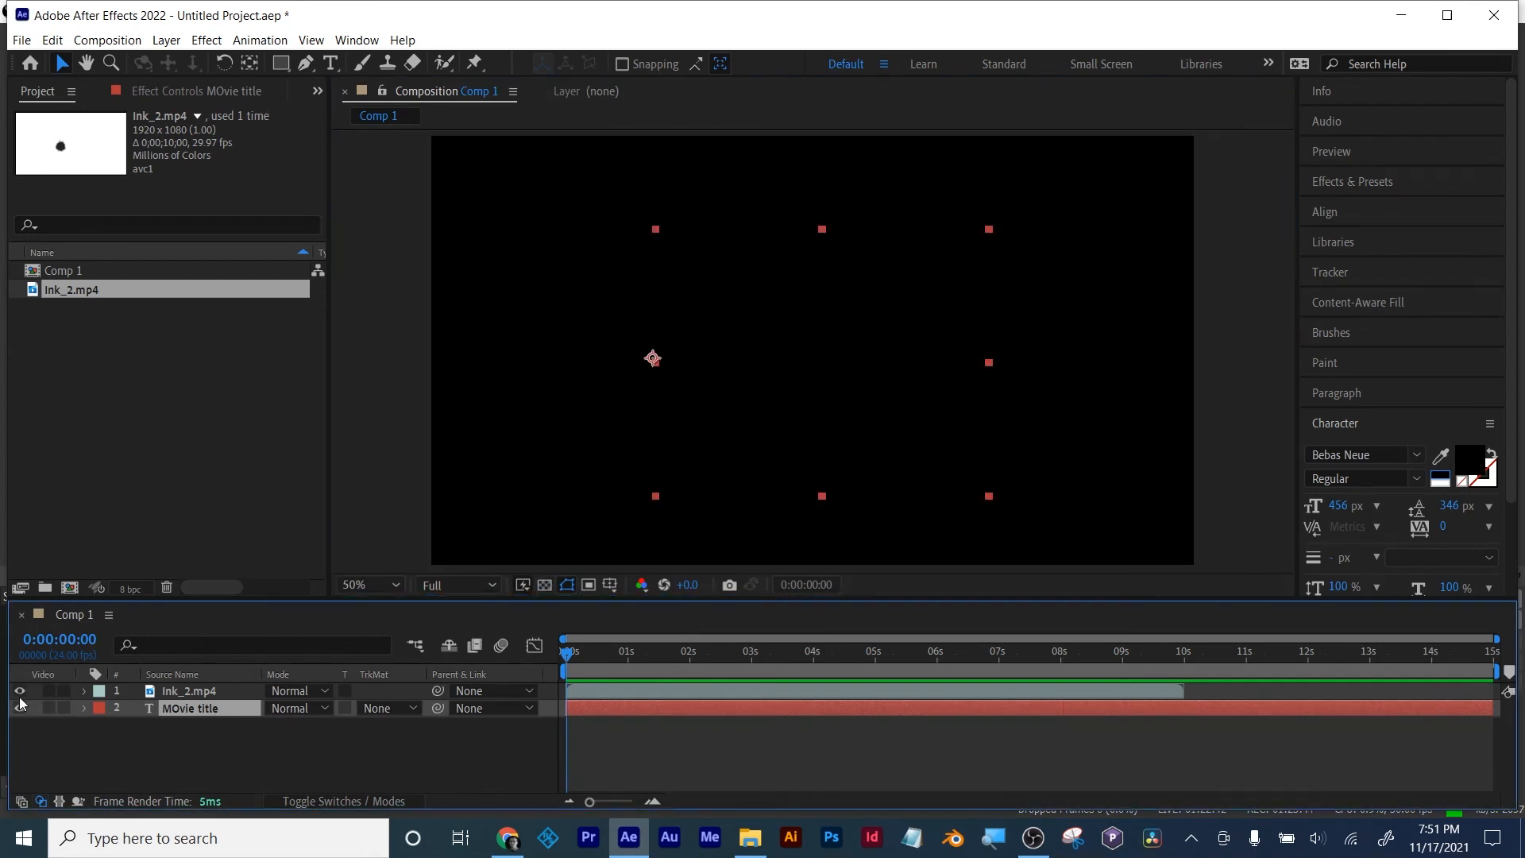
pyautogui.click(174, 690)
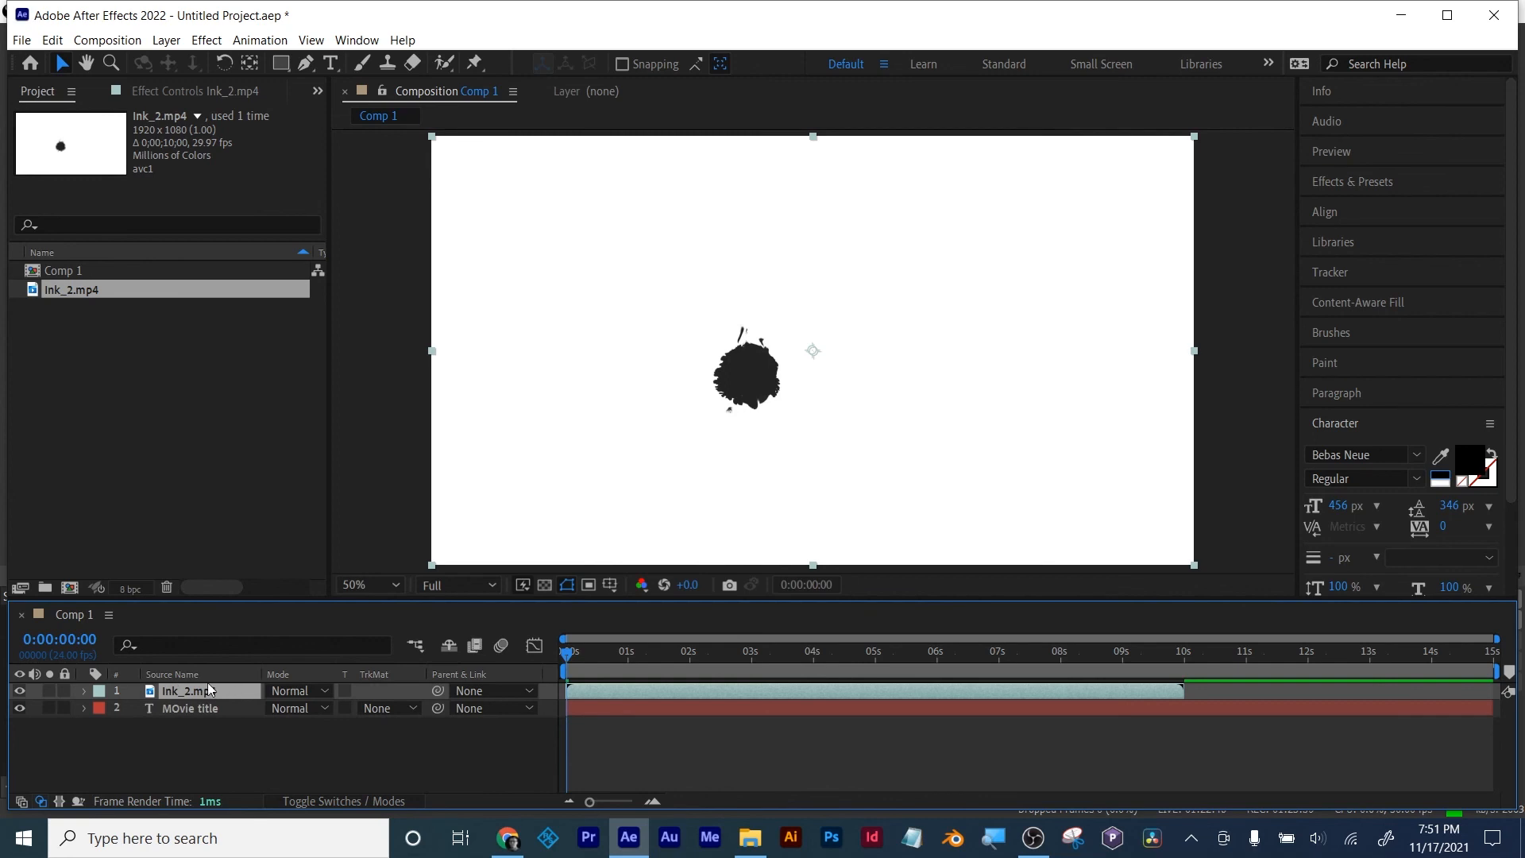
# Step: Set the title layer's track matte to Luma Matte "Ink_2.mp4"
pyautogui.click(178, 708)
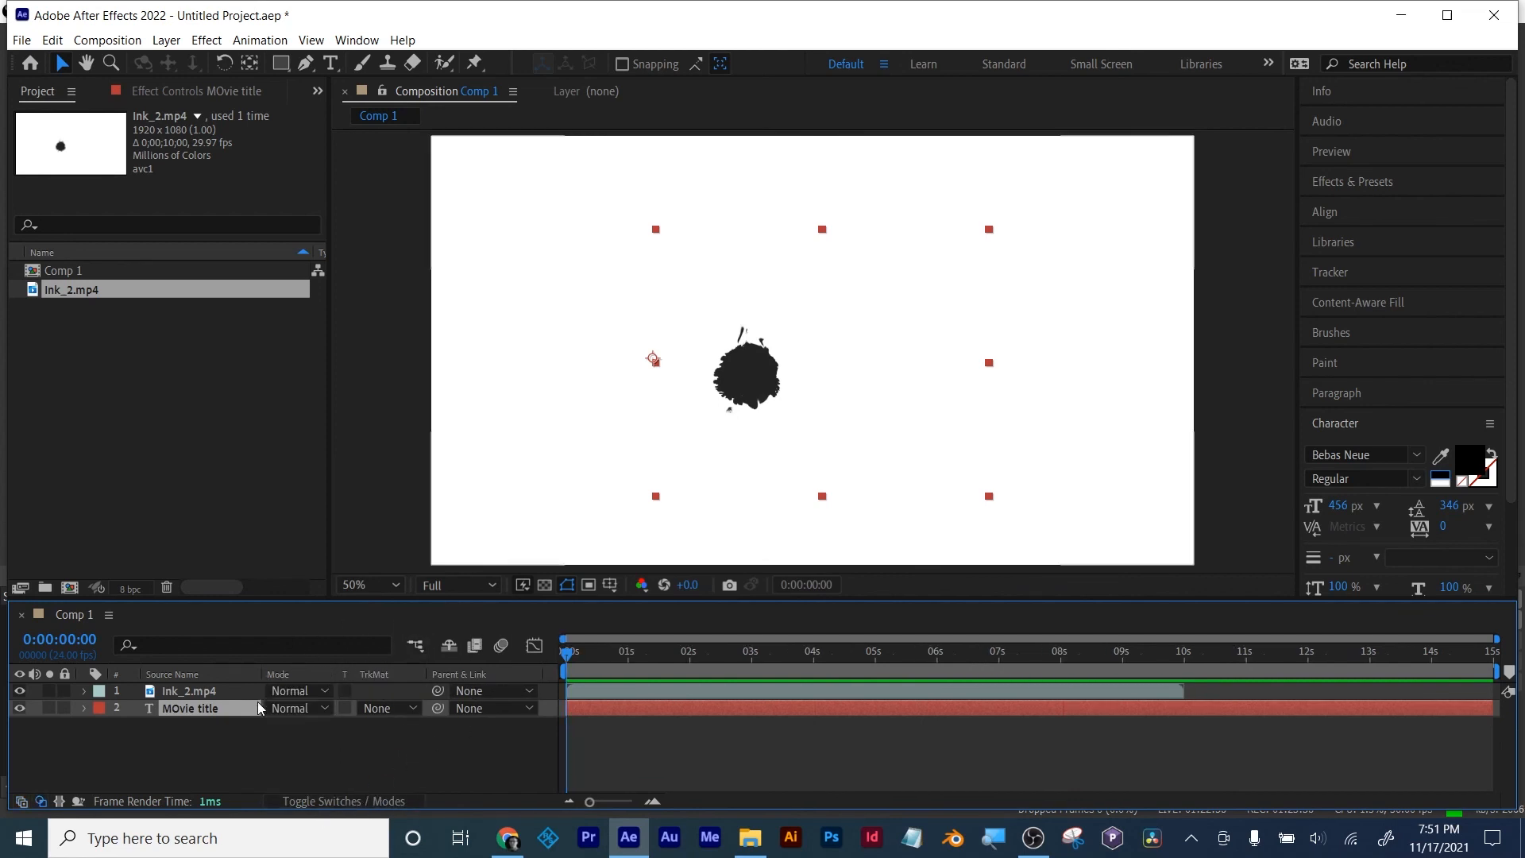
pyautogui.click(393, 709)
pyautogui.click(413, 669)
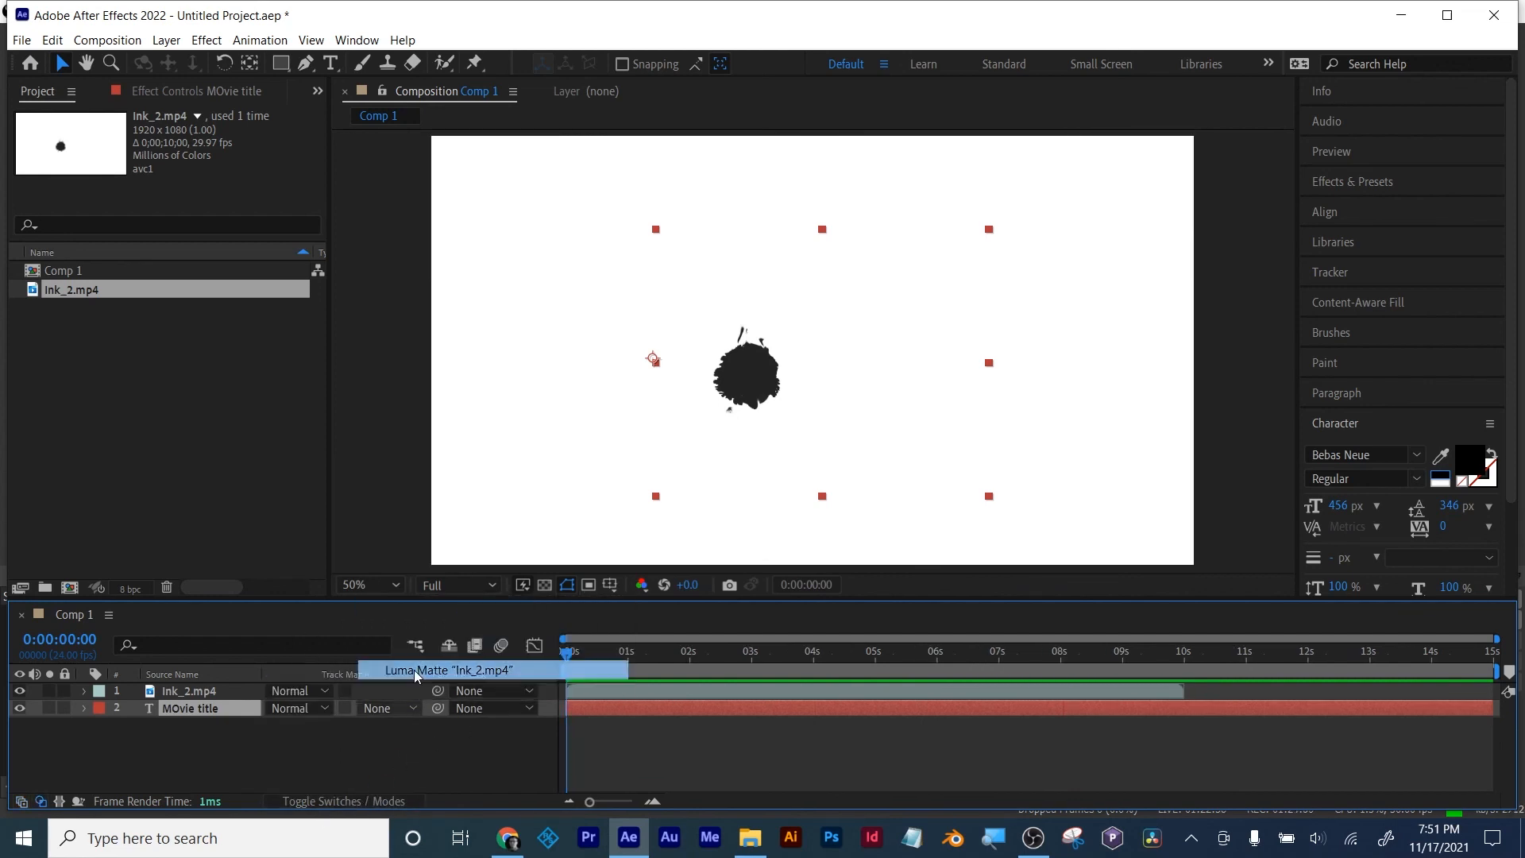
pyautogui.click(375, 731)
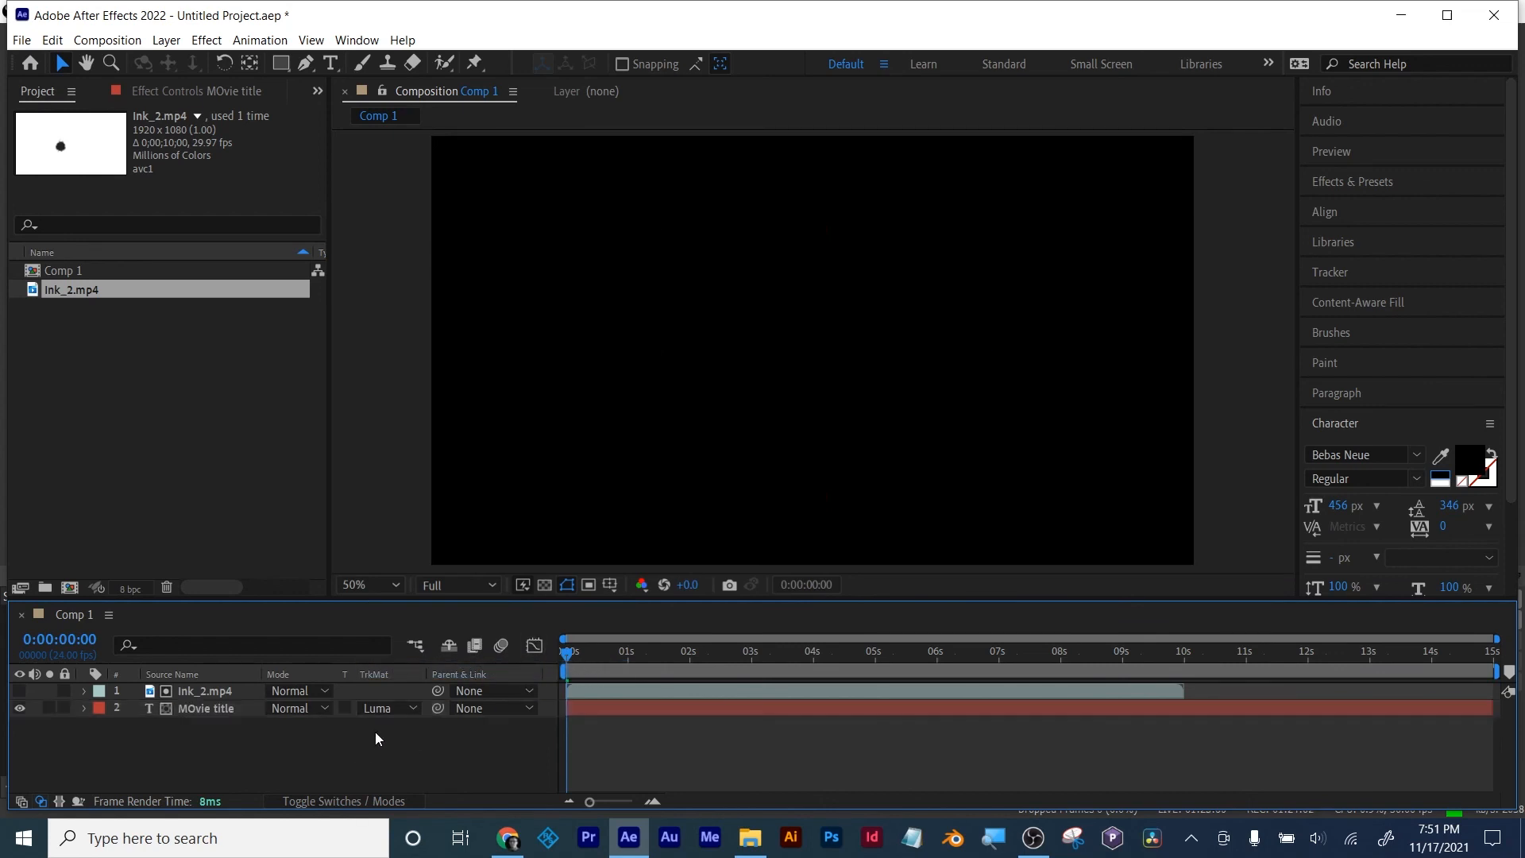
# Step: Create a deep red solid, place it beneath the title layer as a background, and scrub through the start of the composition
pyautogui.click(157, 43)
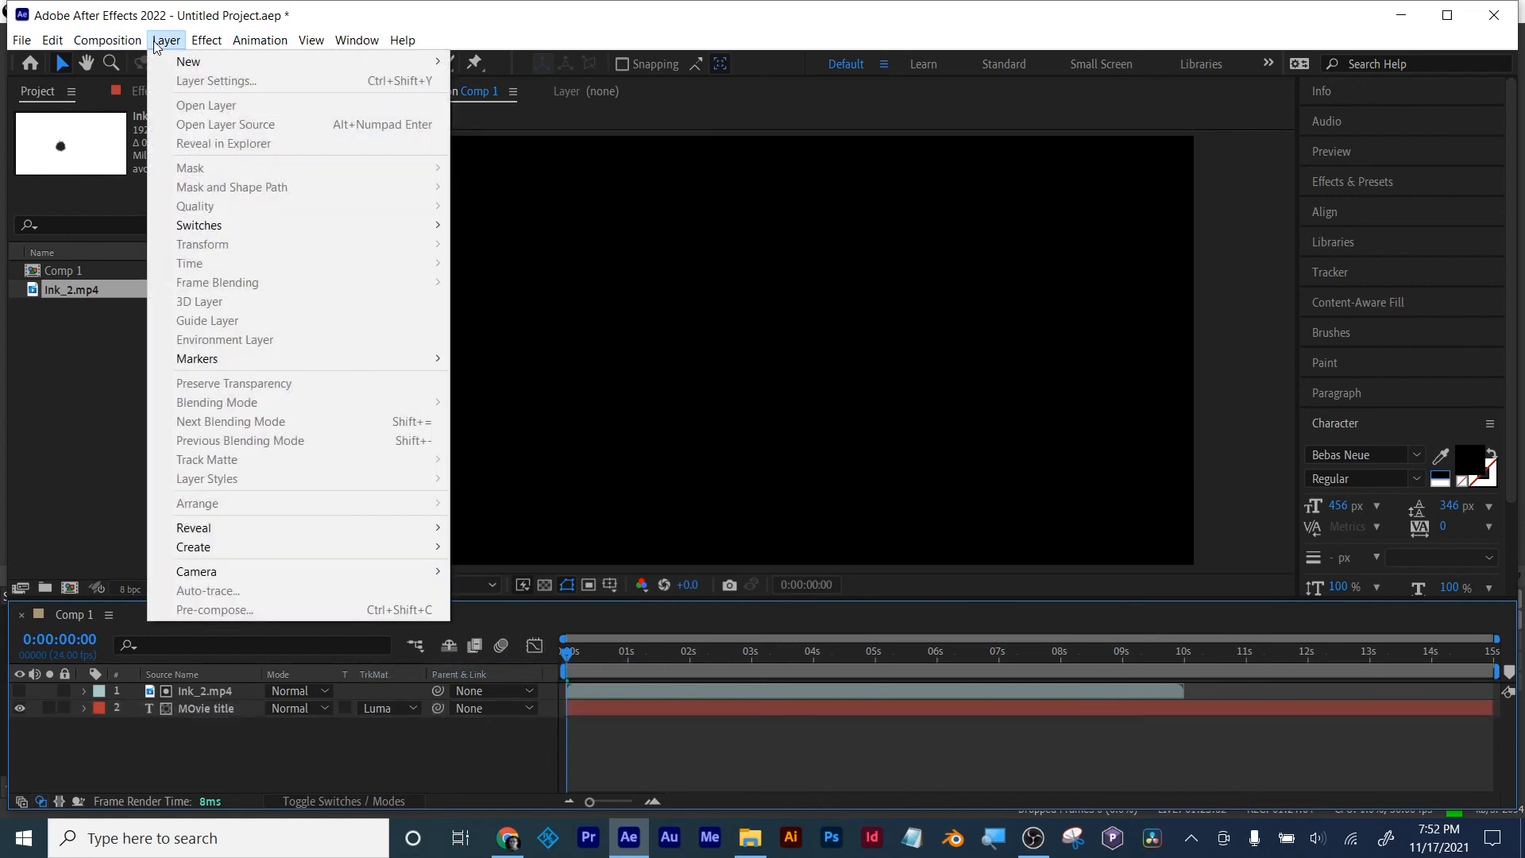
pyautogui.moveTo(167, 61)
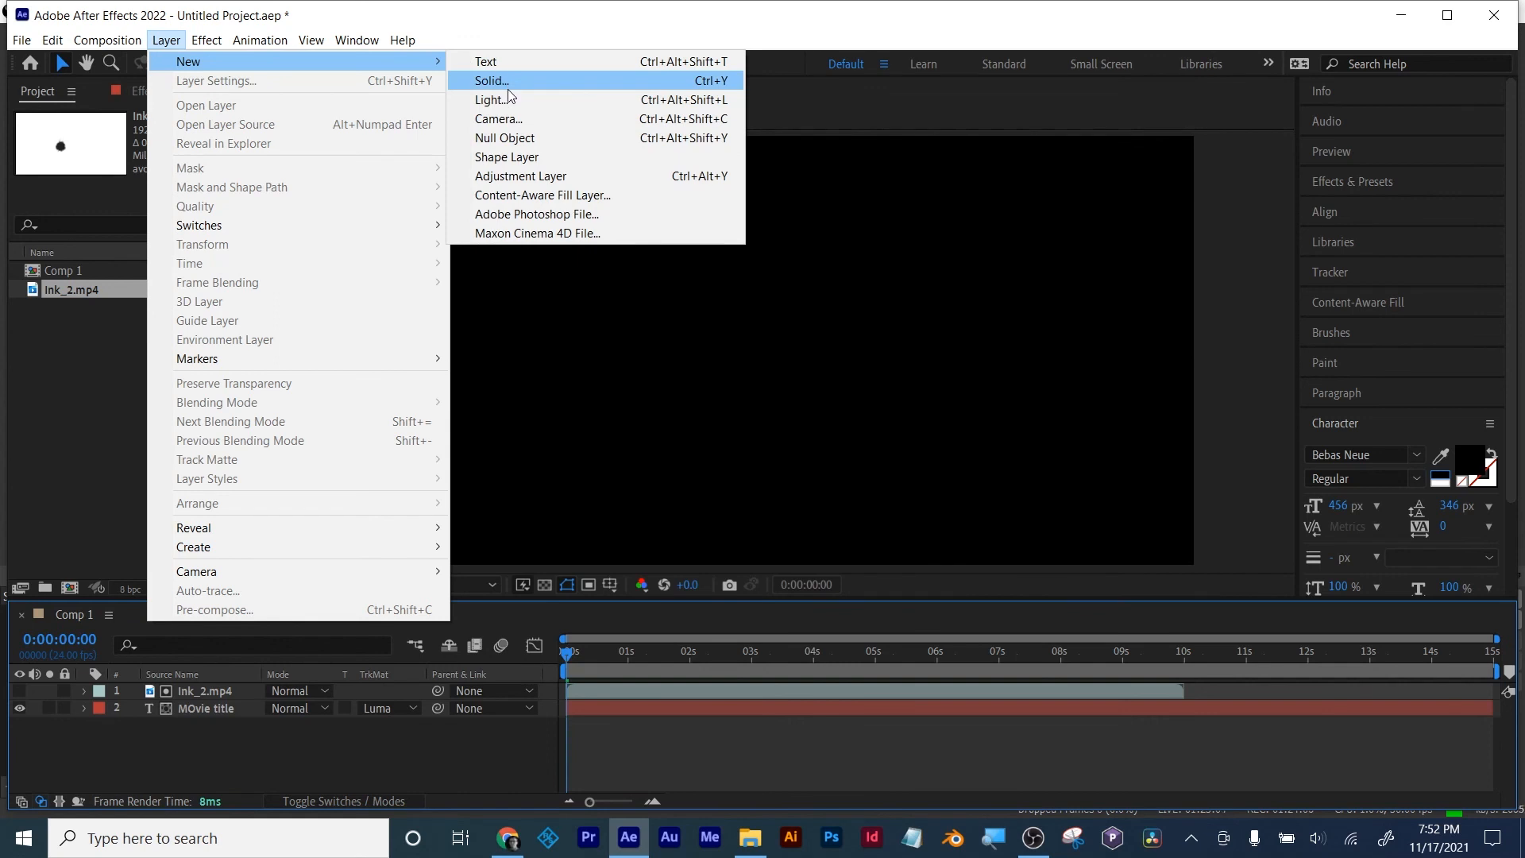
pyautogui.click(508, 79)
pyautogui.click(813, 594)
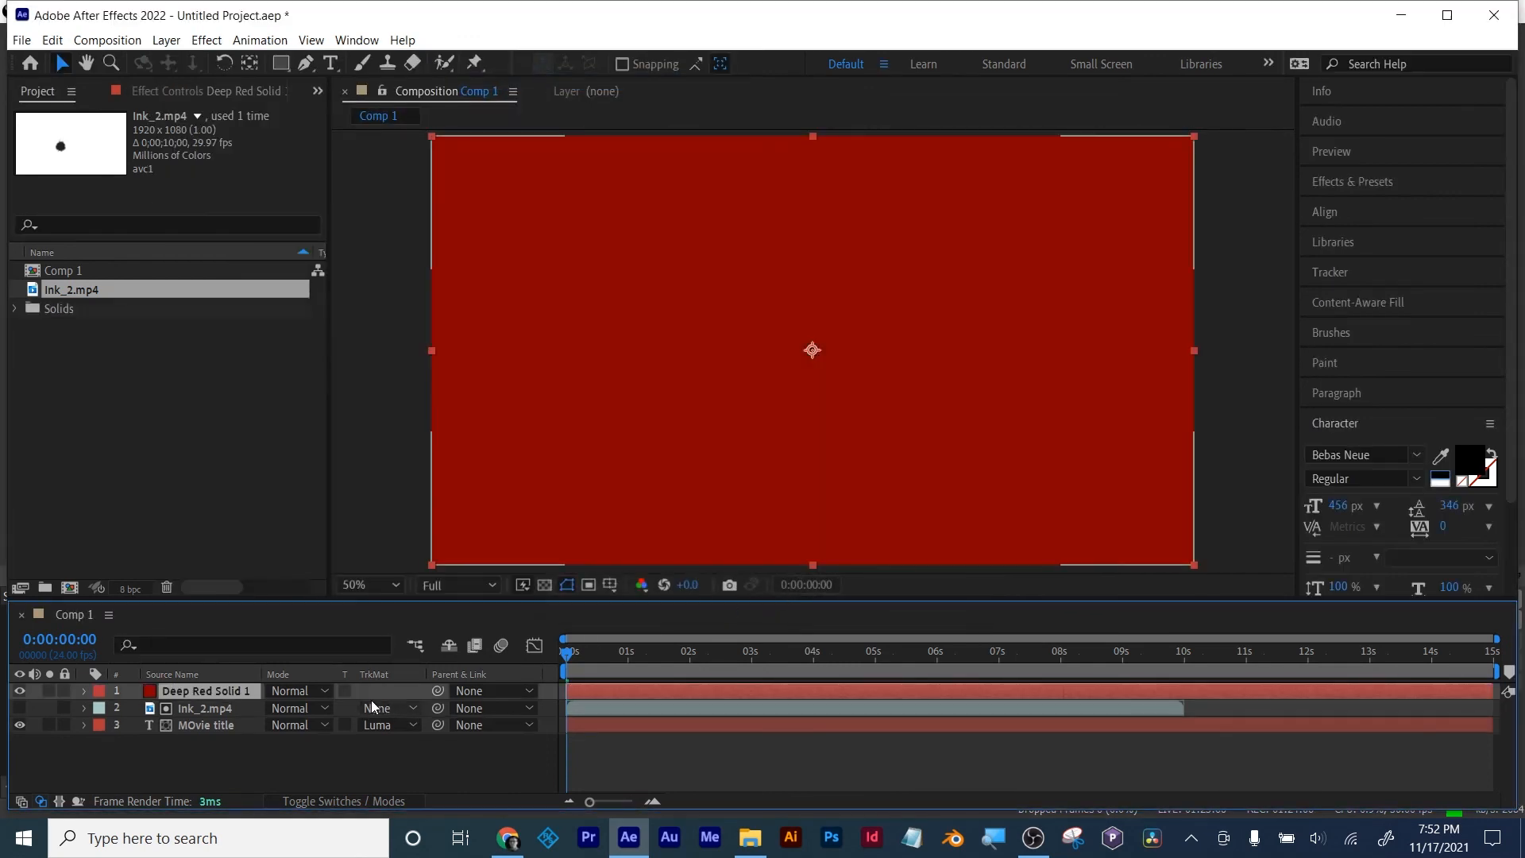
pyautogui.moveTo(203, 737); pyautogui.dragTo(203, 737)
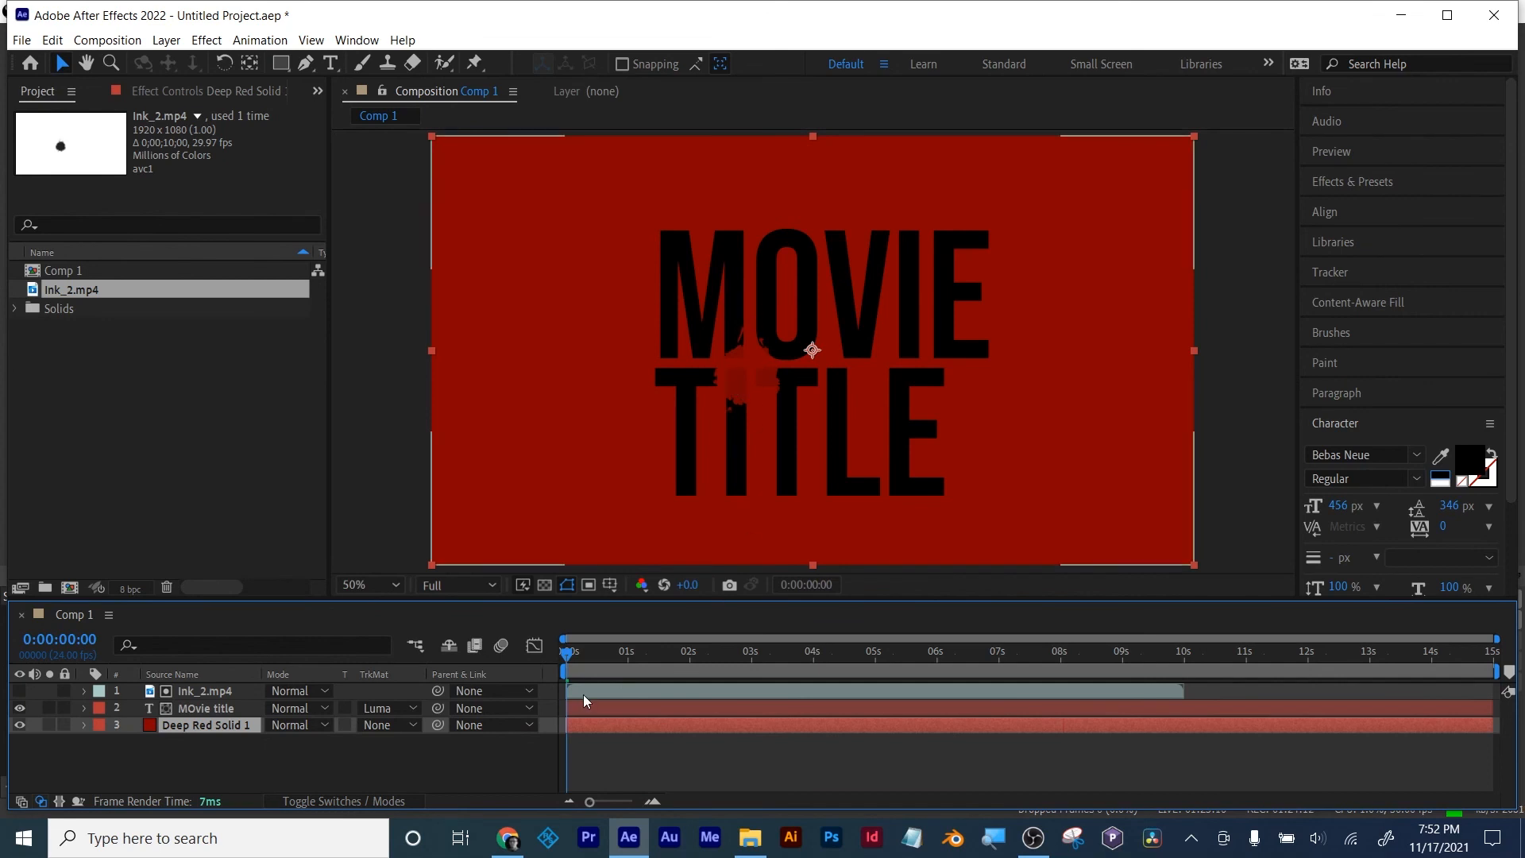
pyautogui.moveTo(579, 660); pyautogui.dragTo(548, 655)
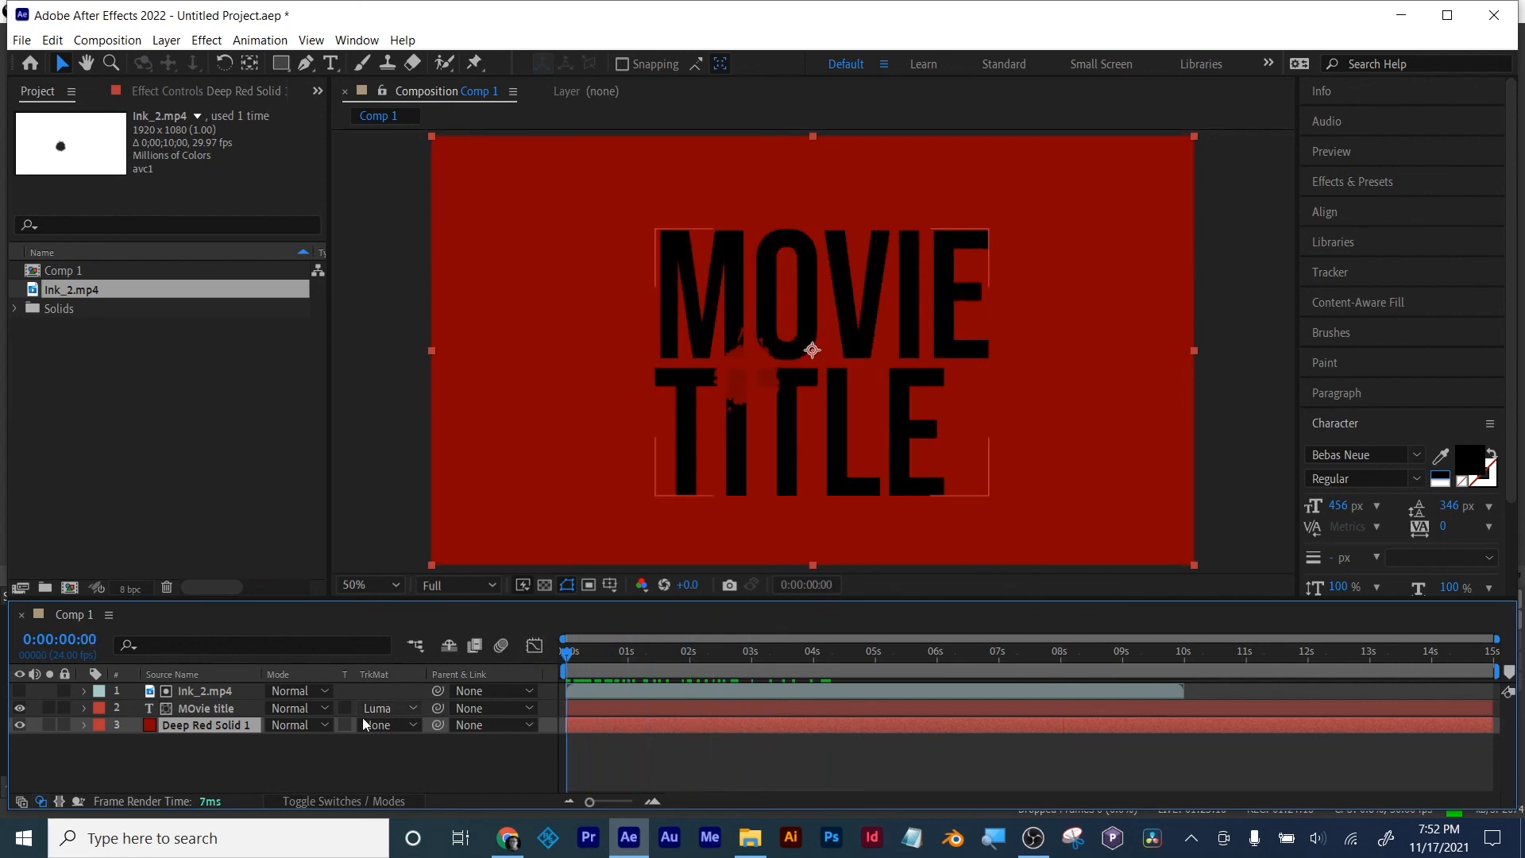
# Step: Switch the title's track matte to Luma Inverted, end the work area at 0:00:04:12, and preview the reveal
pyautogui.click(389, 709)
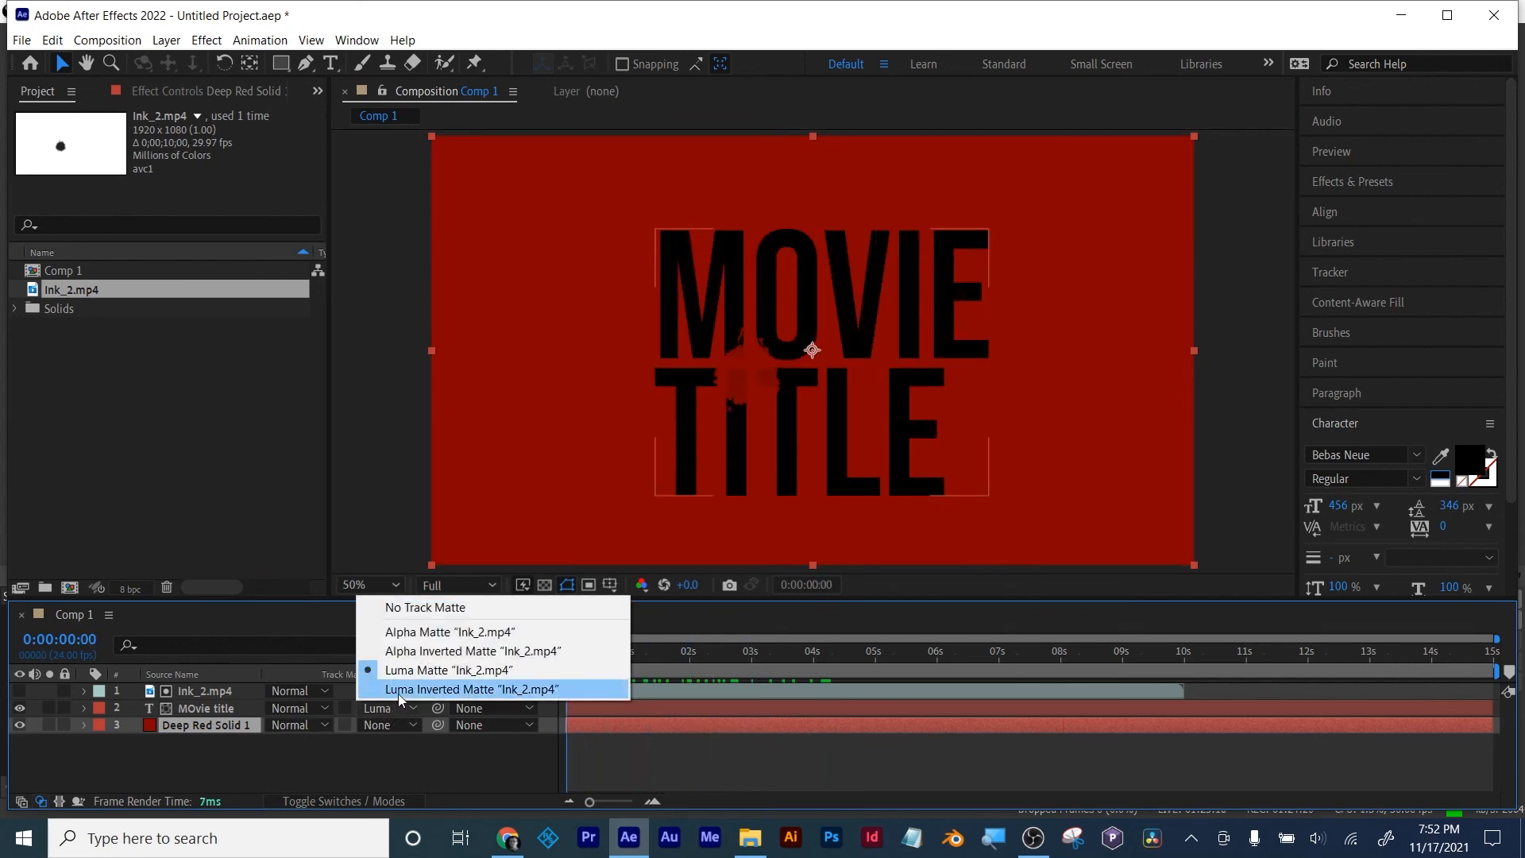
pyautogui.click(397, 691)
pyautogui.moveTo(570, 665); pyautogui.dragTo(847, 656)
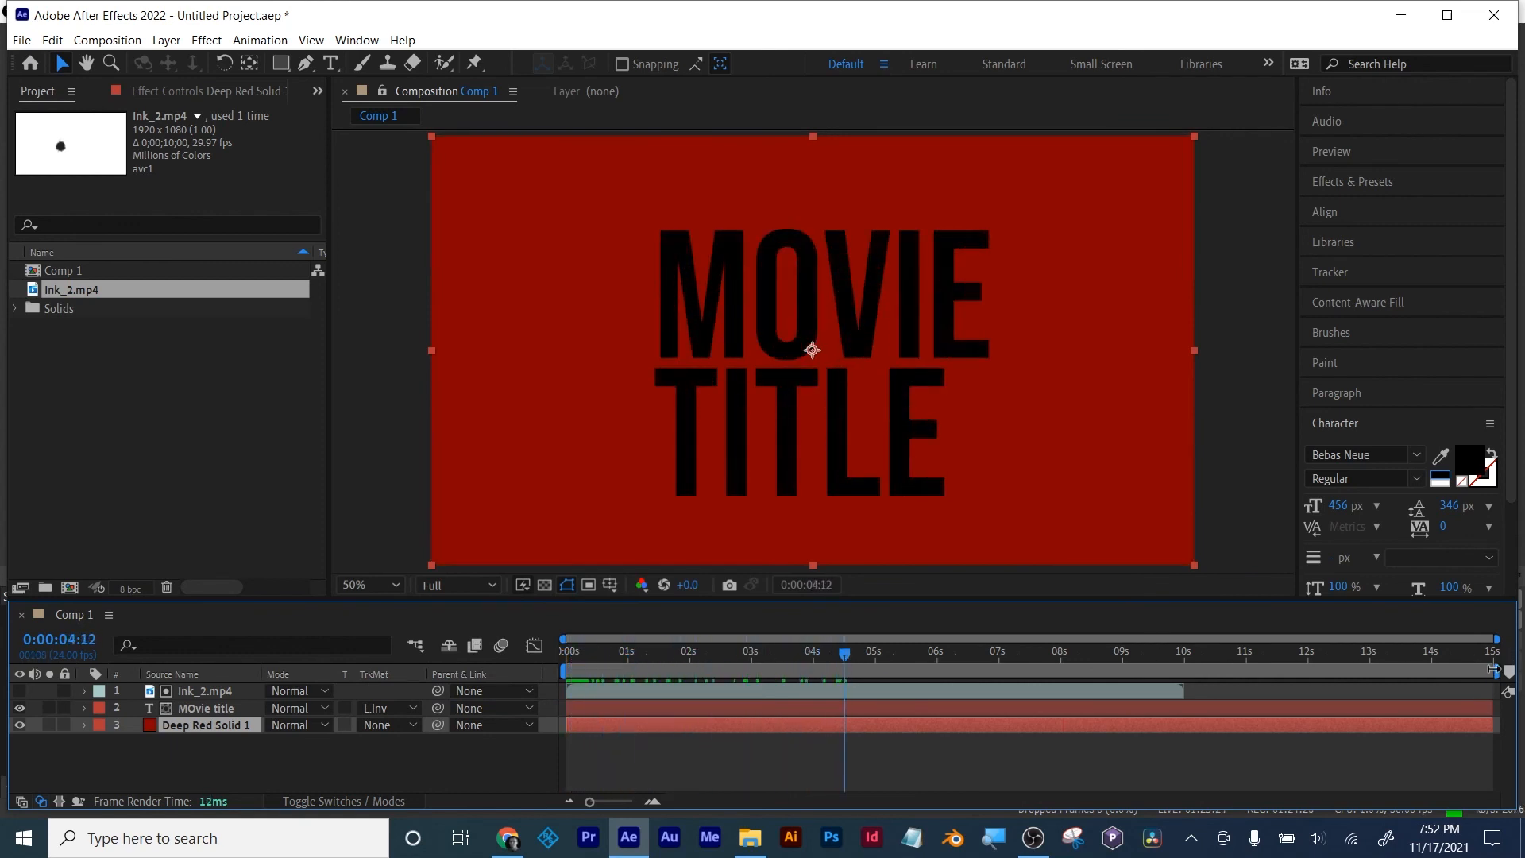
pyautogui.moveTo(1493, 670); pyautogui.dragTo(849, 673)
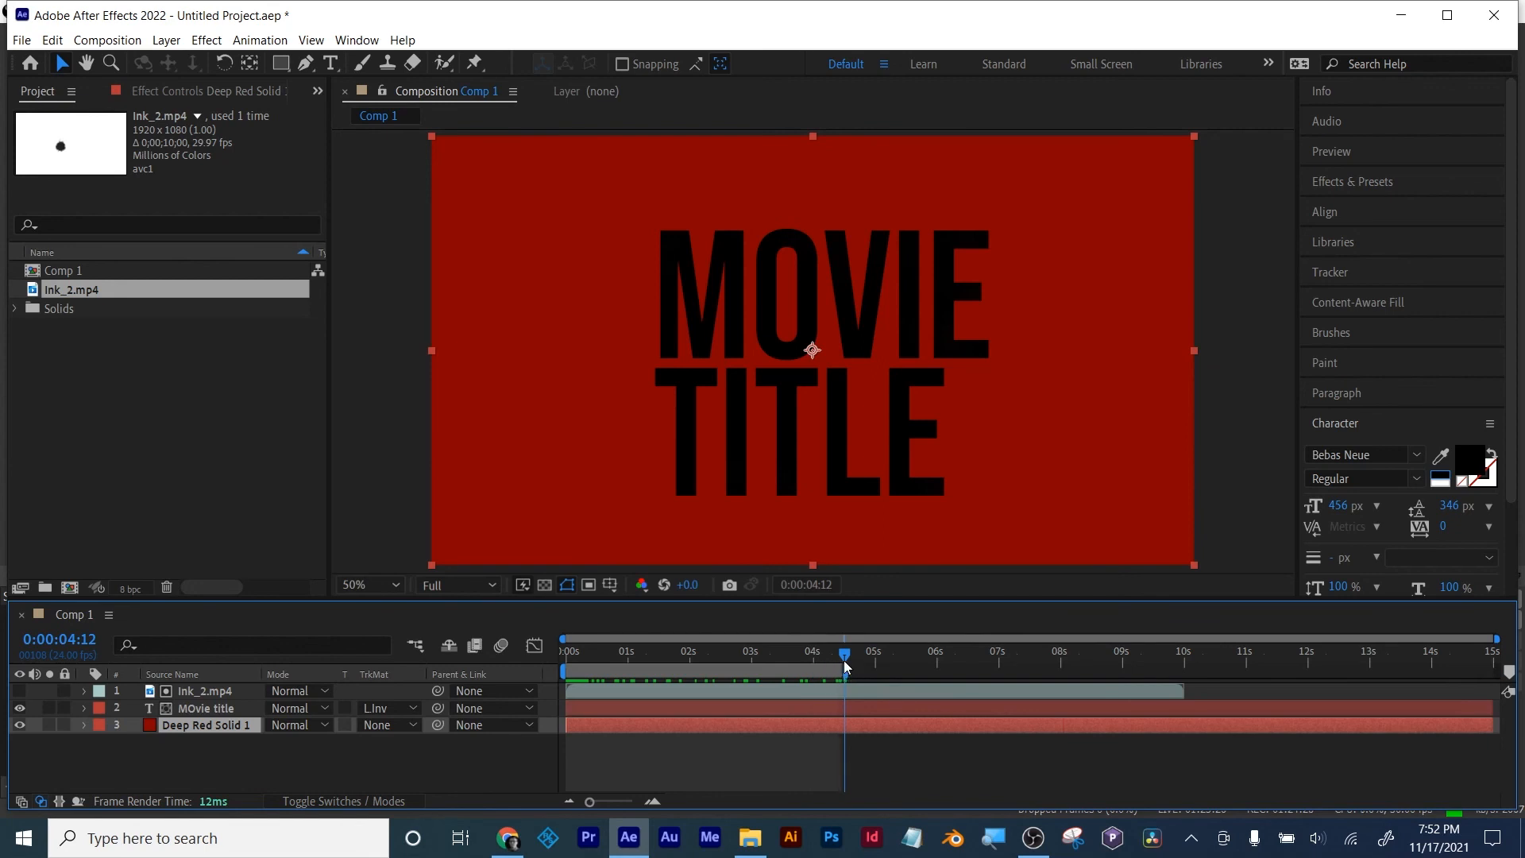
pyautogui.press('space')
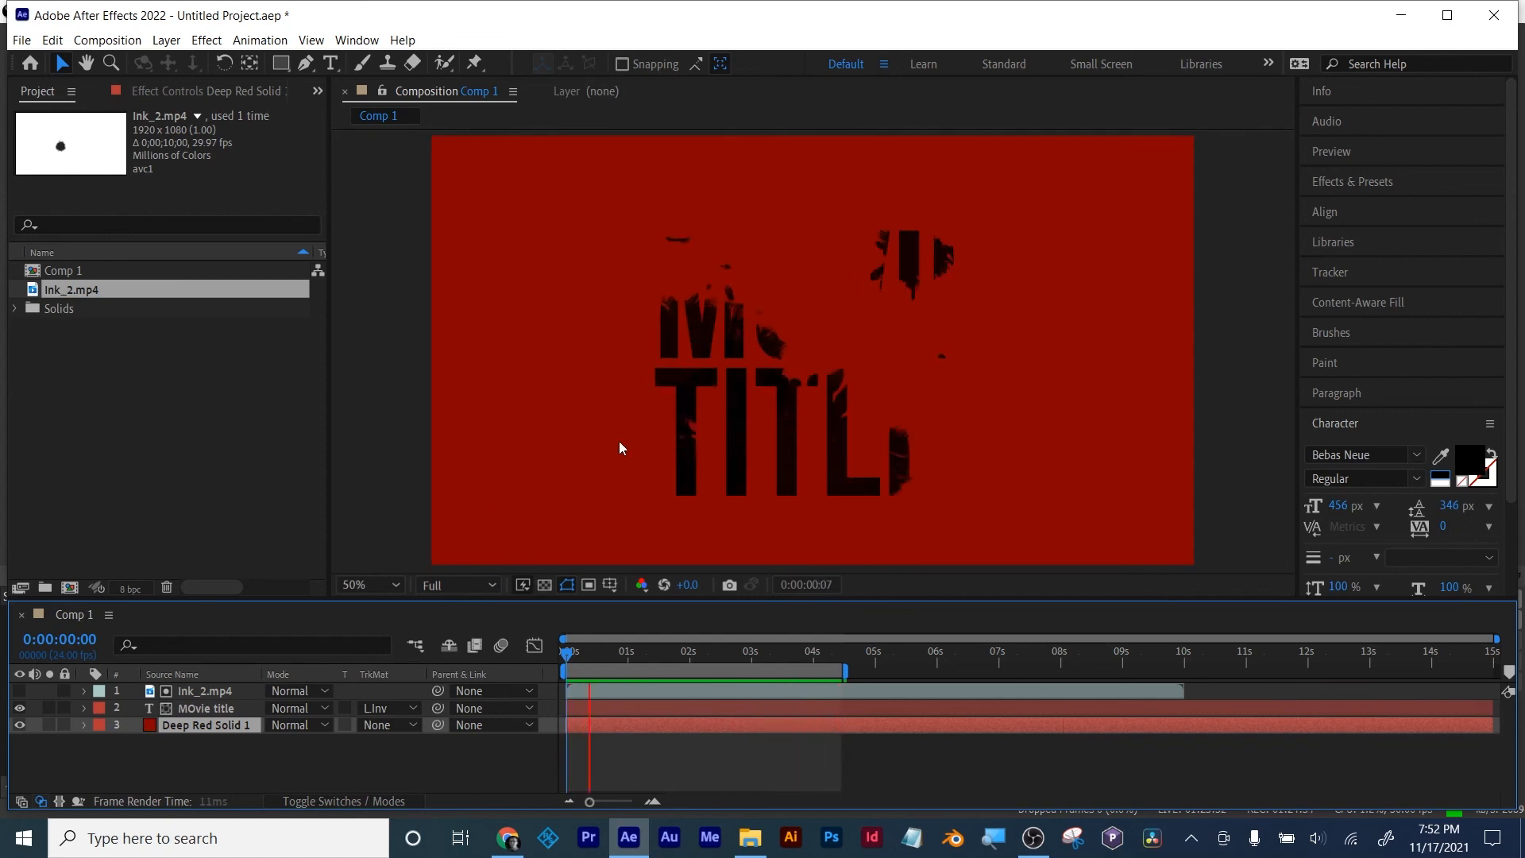
# Step: Open Time Stretch for the Ink_2.mp4 layer and try stretch factors of 200, 50 and 100
pyautogui.click(675, 689)
pyautogui.rightClick(675, 689)
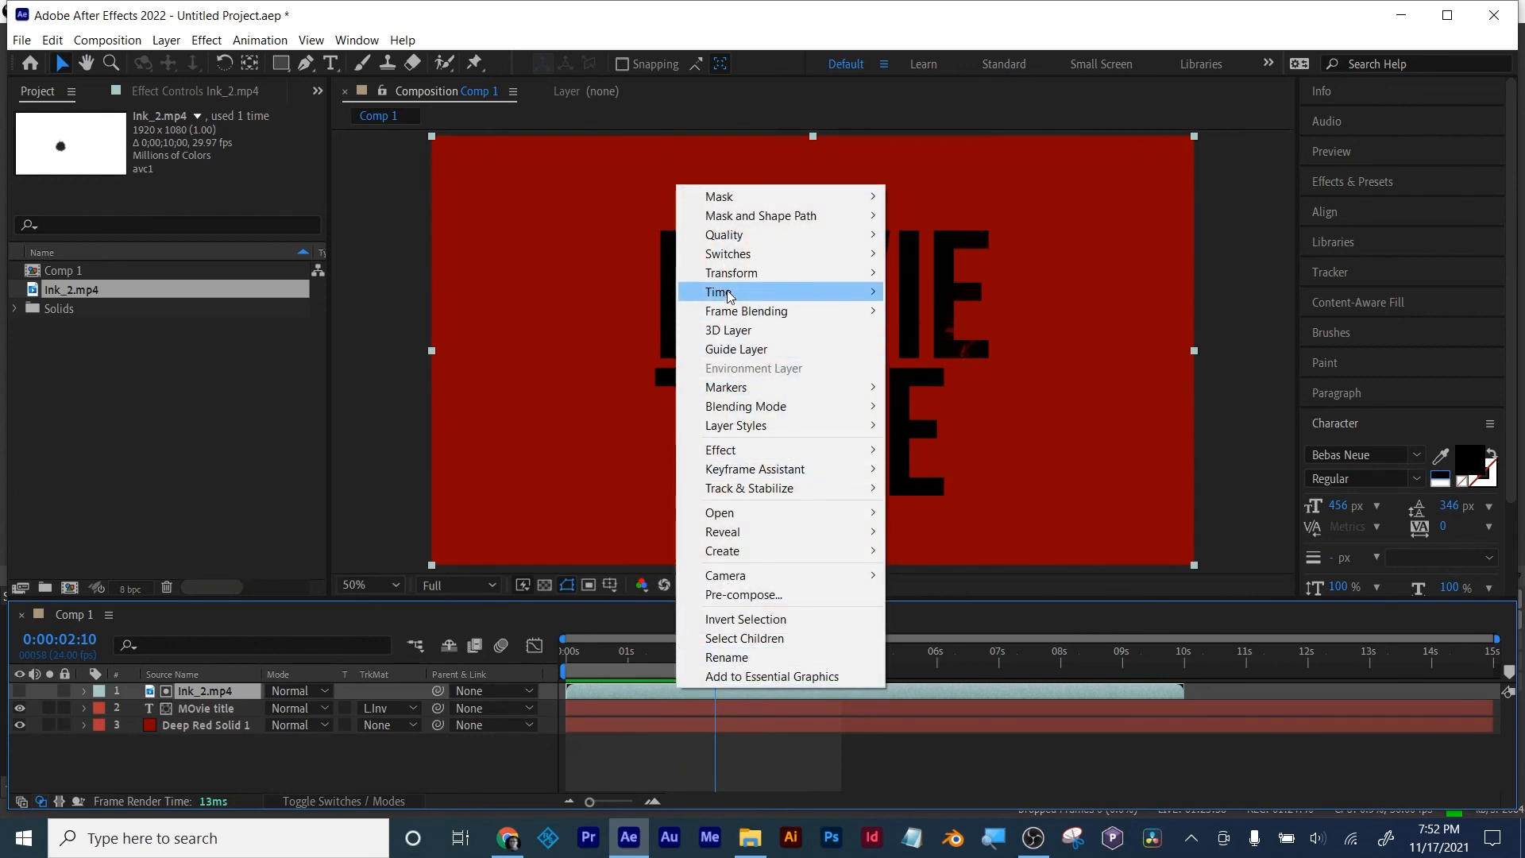
pyautogui.moveTo(729, 296)
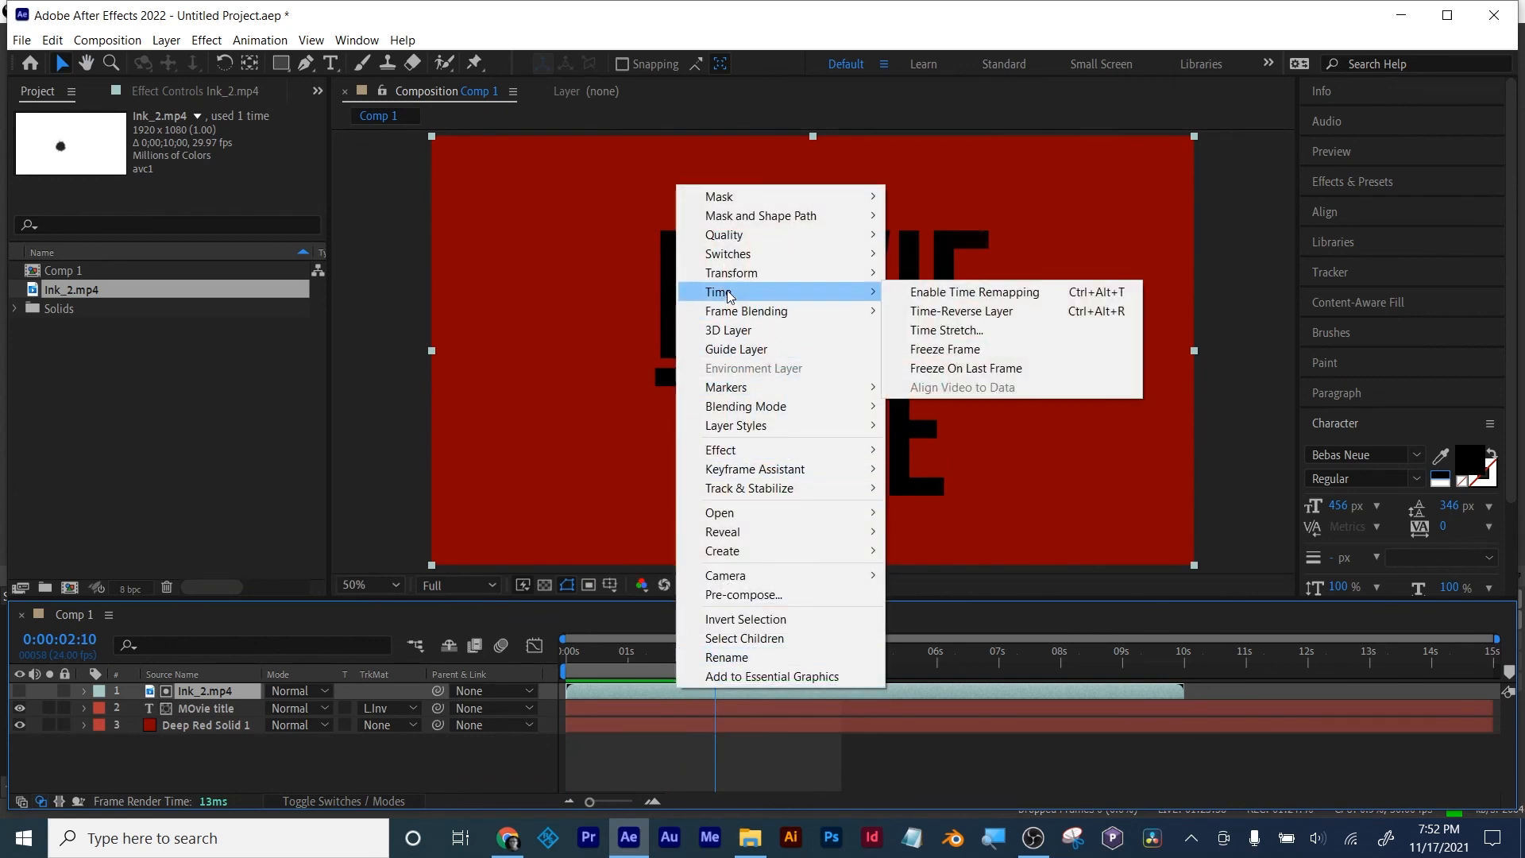
pyautogui.click(972, 331)
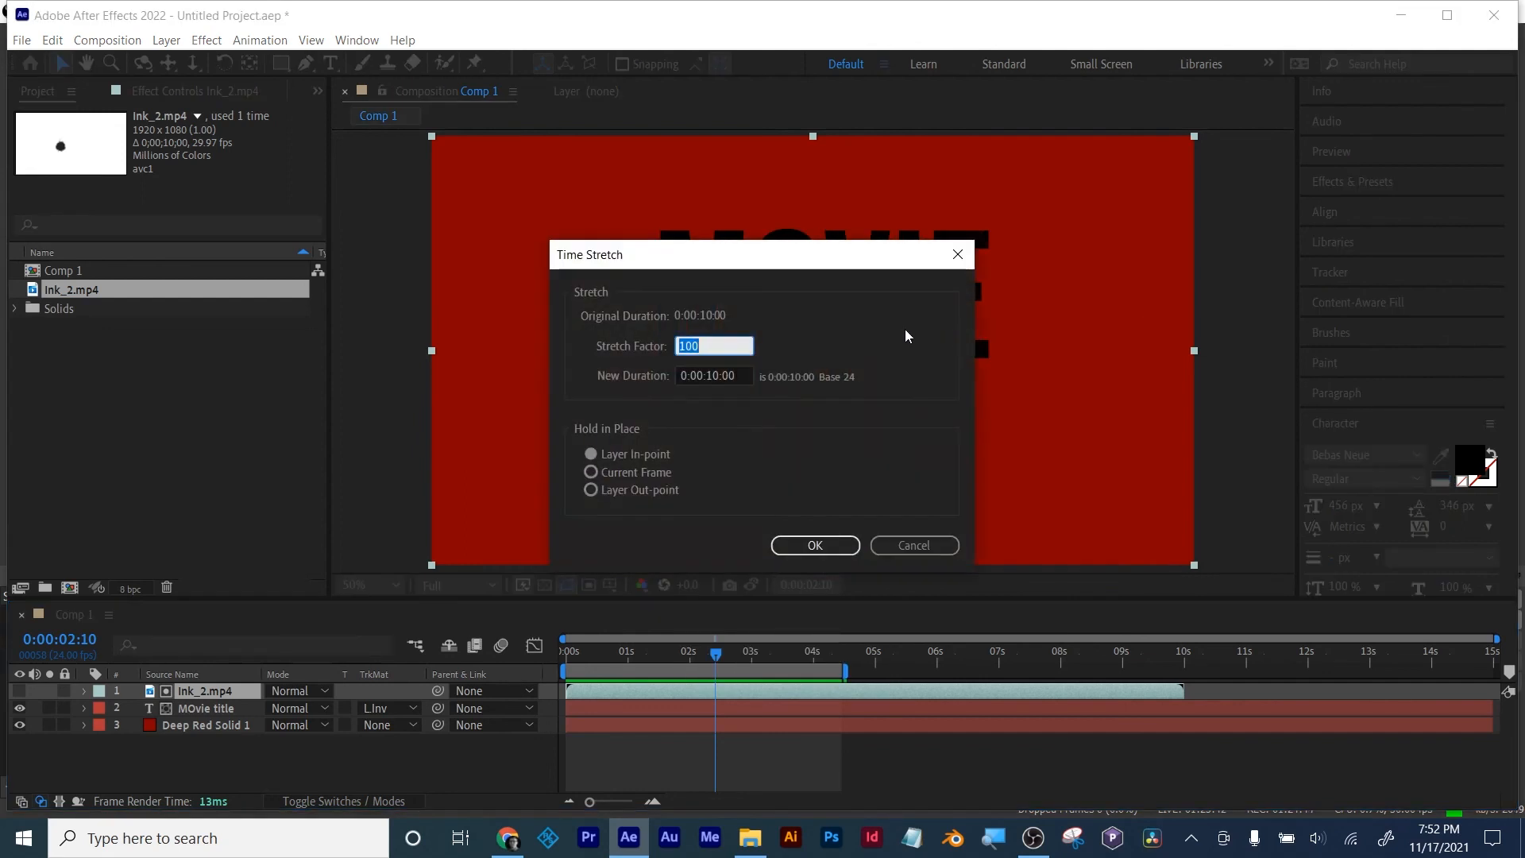
pyautogui.moveTo(807, 254); pyautogui.dragTo(1132, 290)
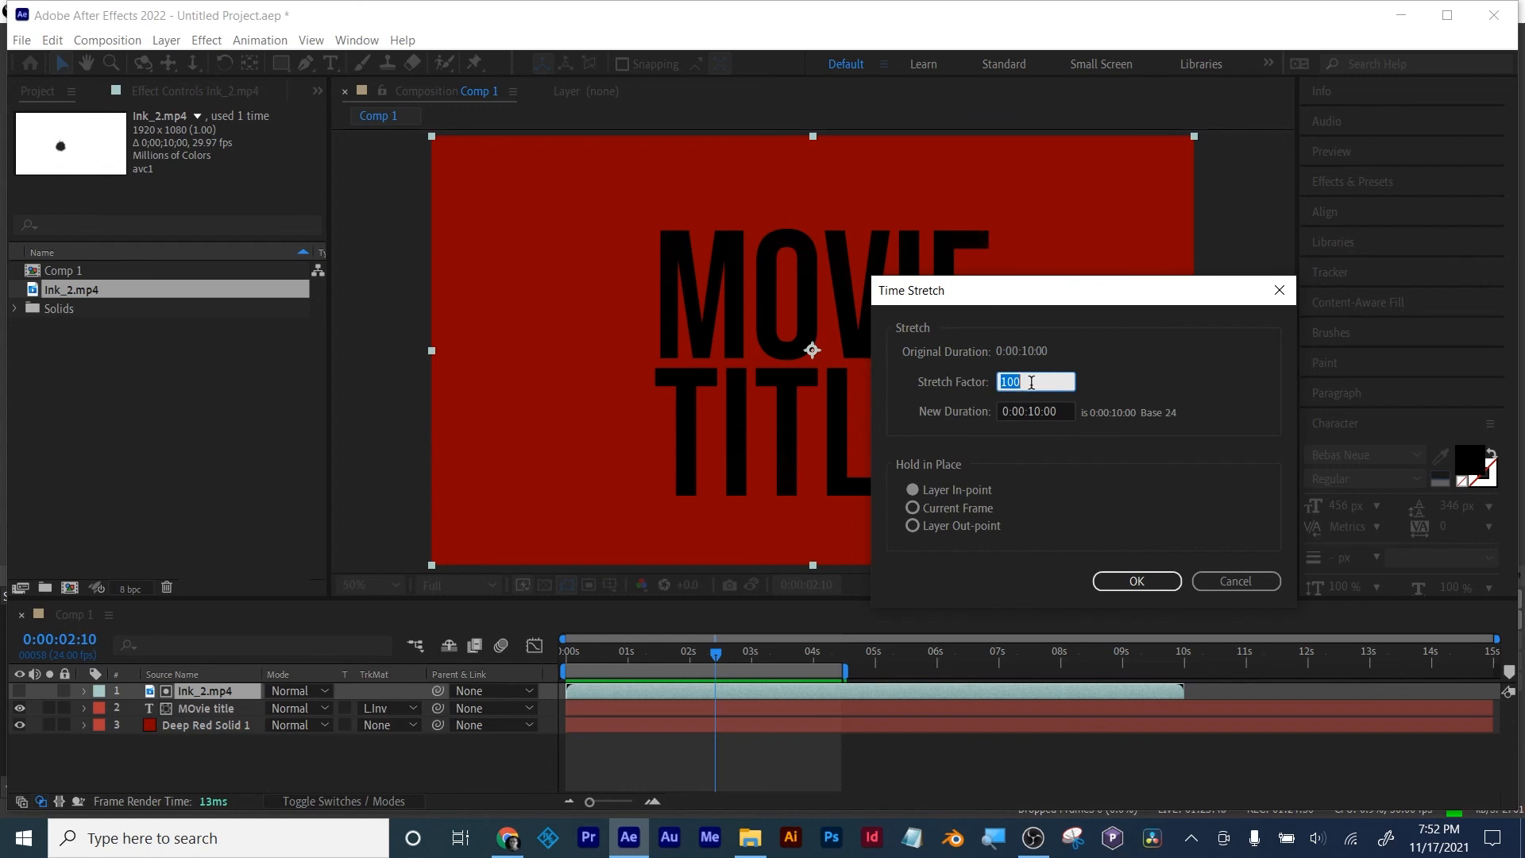
pyautogui.write('200')
pyautogui.moveTo(1042, 380); pyautogui.dragTo(967, 383)
pyautogui.write('50')
pyautogui.moveTo(1031, 380); pyautogui.dragTo(952, 370)
pyautogui.write('100')
# Step: Apply a 50% time stretch to the Ink_2.mp4 layer and preview the faster reveal from the start
pyautogui.click(1046, 393)
pyautogui.write('50')
pyautogui.click(1138, 374)
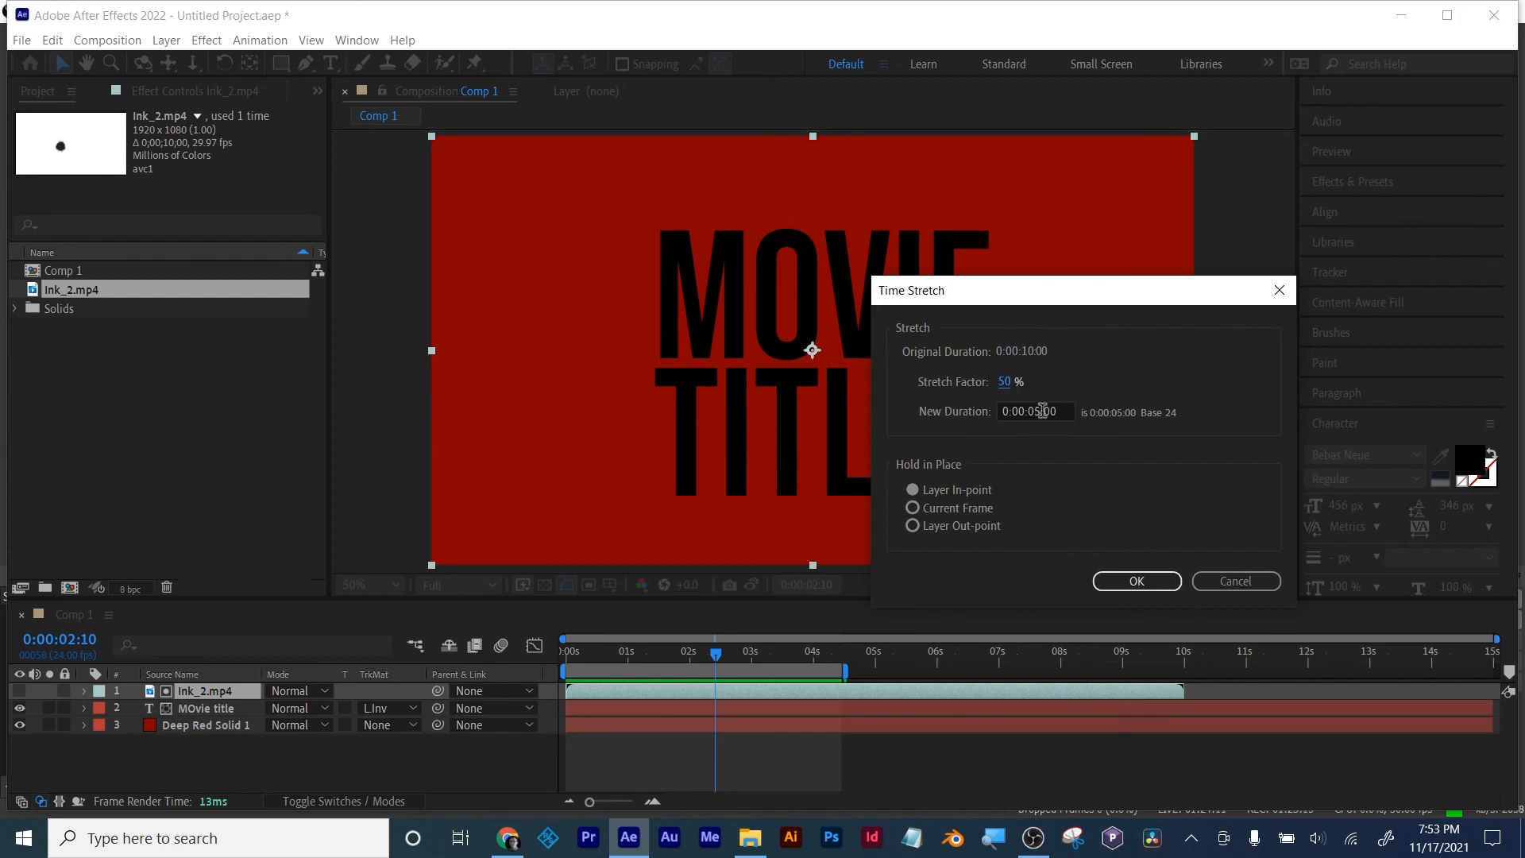
pyautogui.click(1131, 574)
pyautogui.press('Home')
pyautogui.press('space')
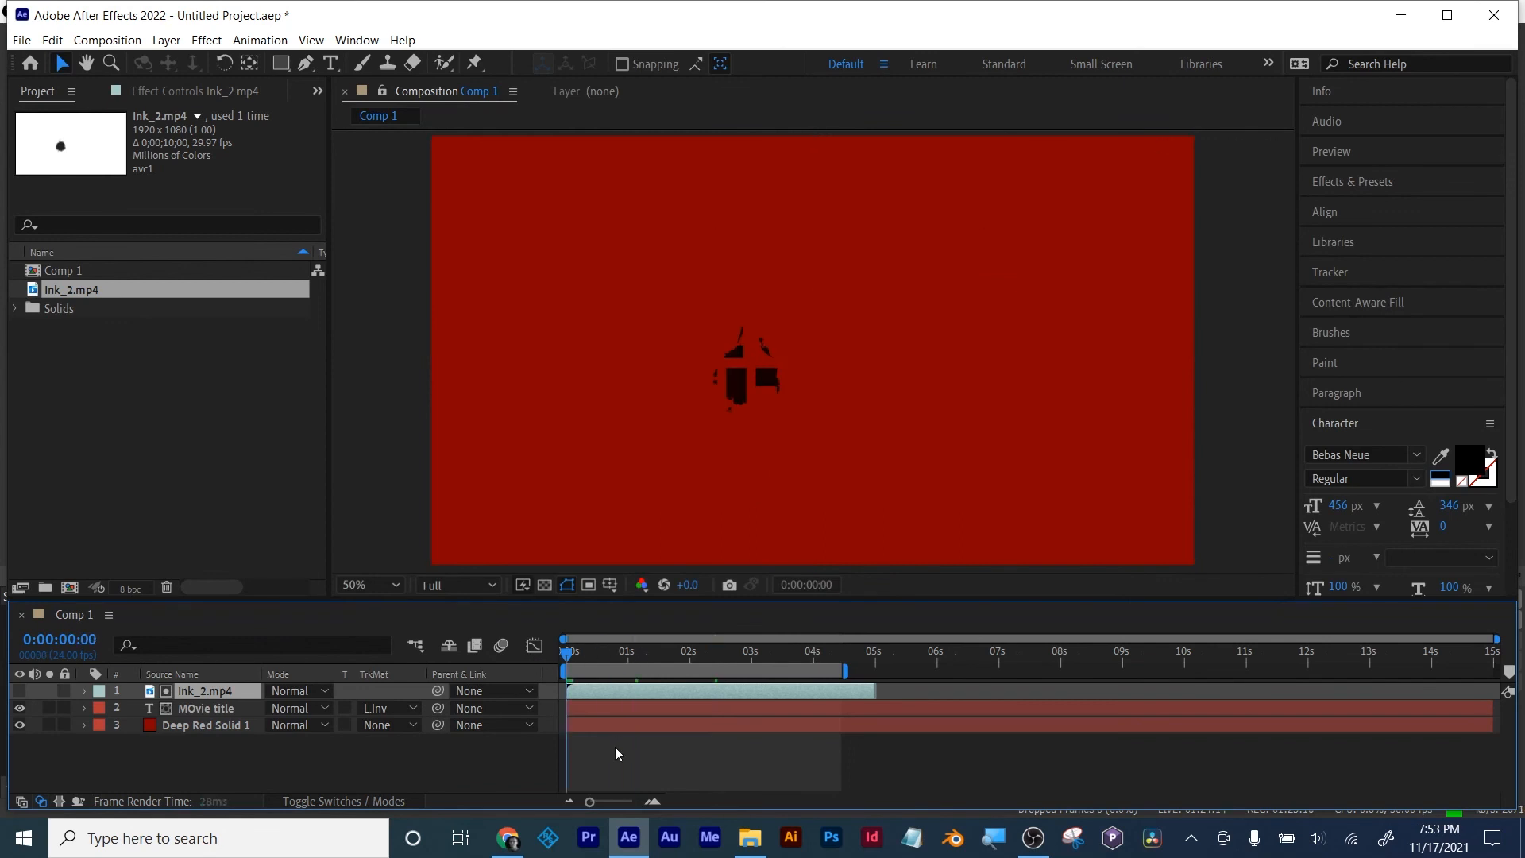
pyautogui.press('space')
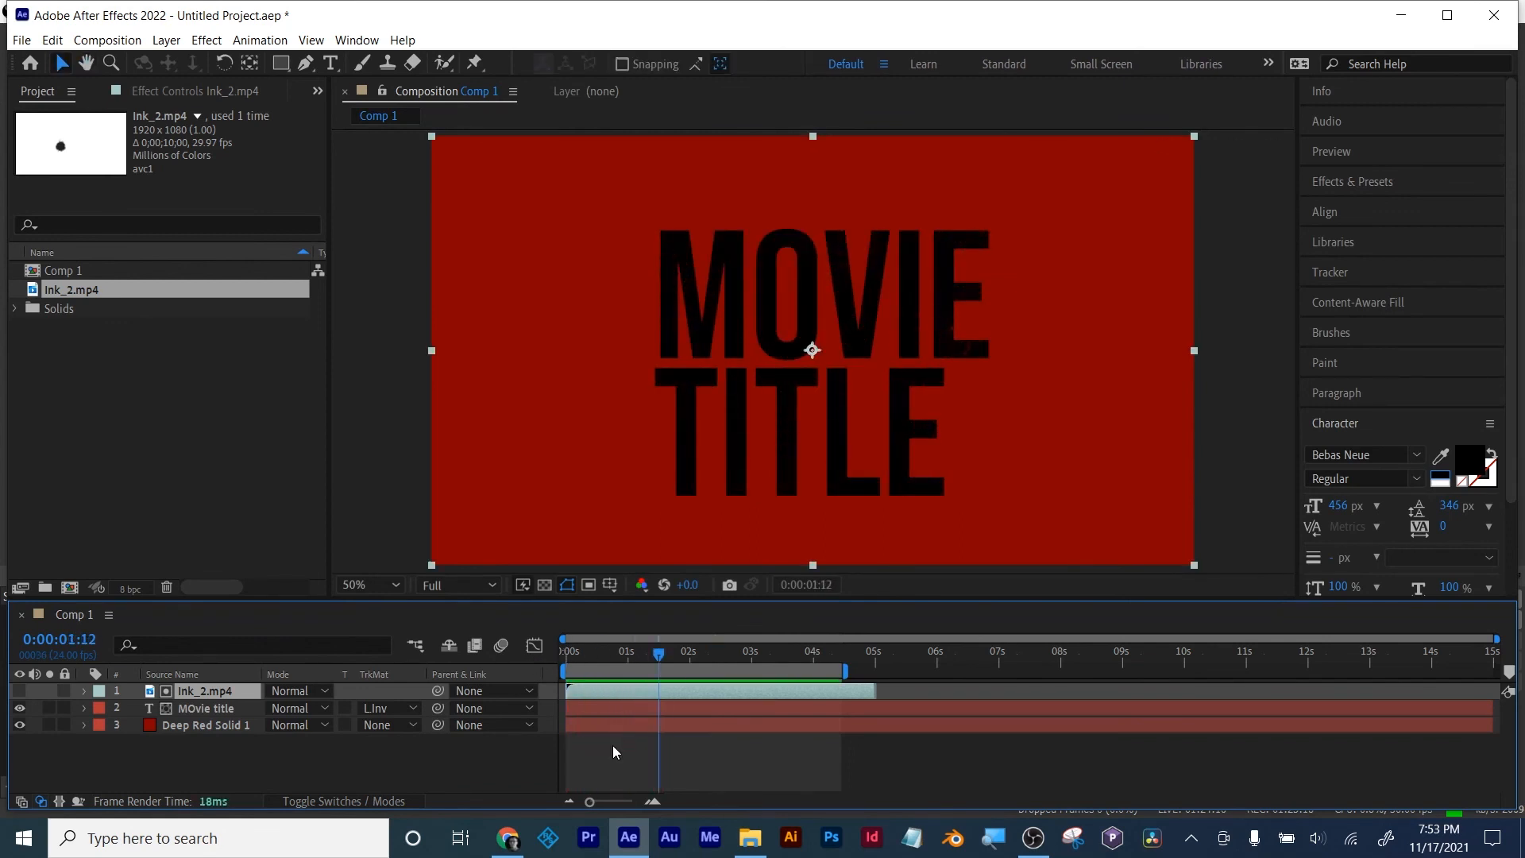
# Step: Undo the ink layer's time stretch and replay the reveal from the start
pyautogui.hotkey('ctrl', 'z')
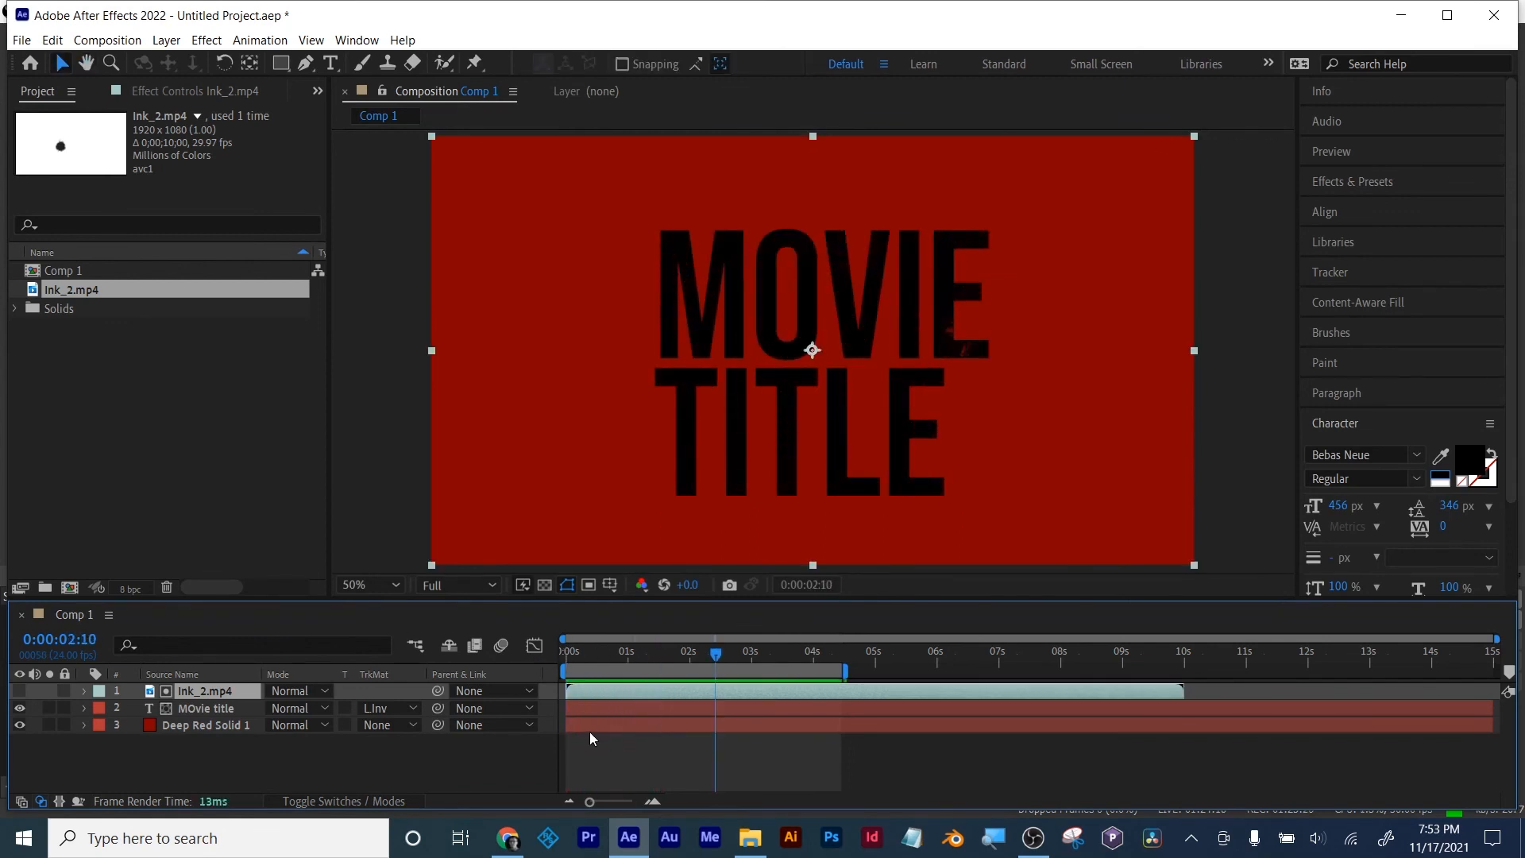
pyautogui.press('Home')
pyautogui.press('space')
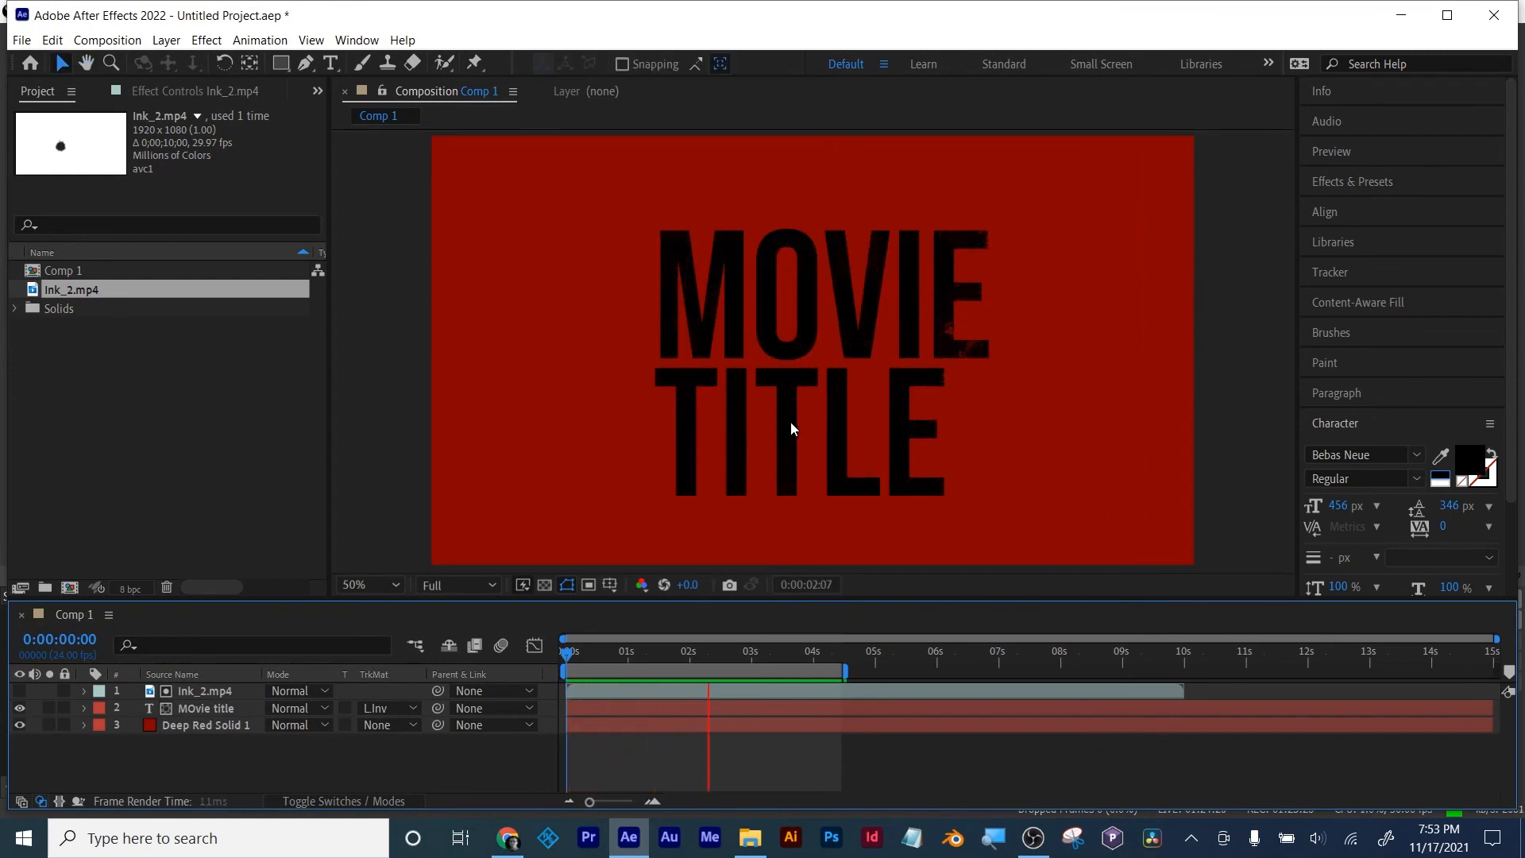
pyautogui.press('space')
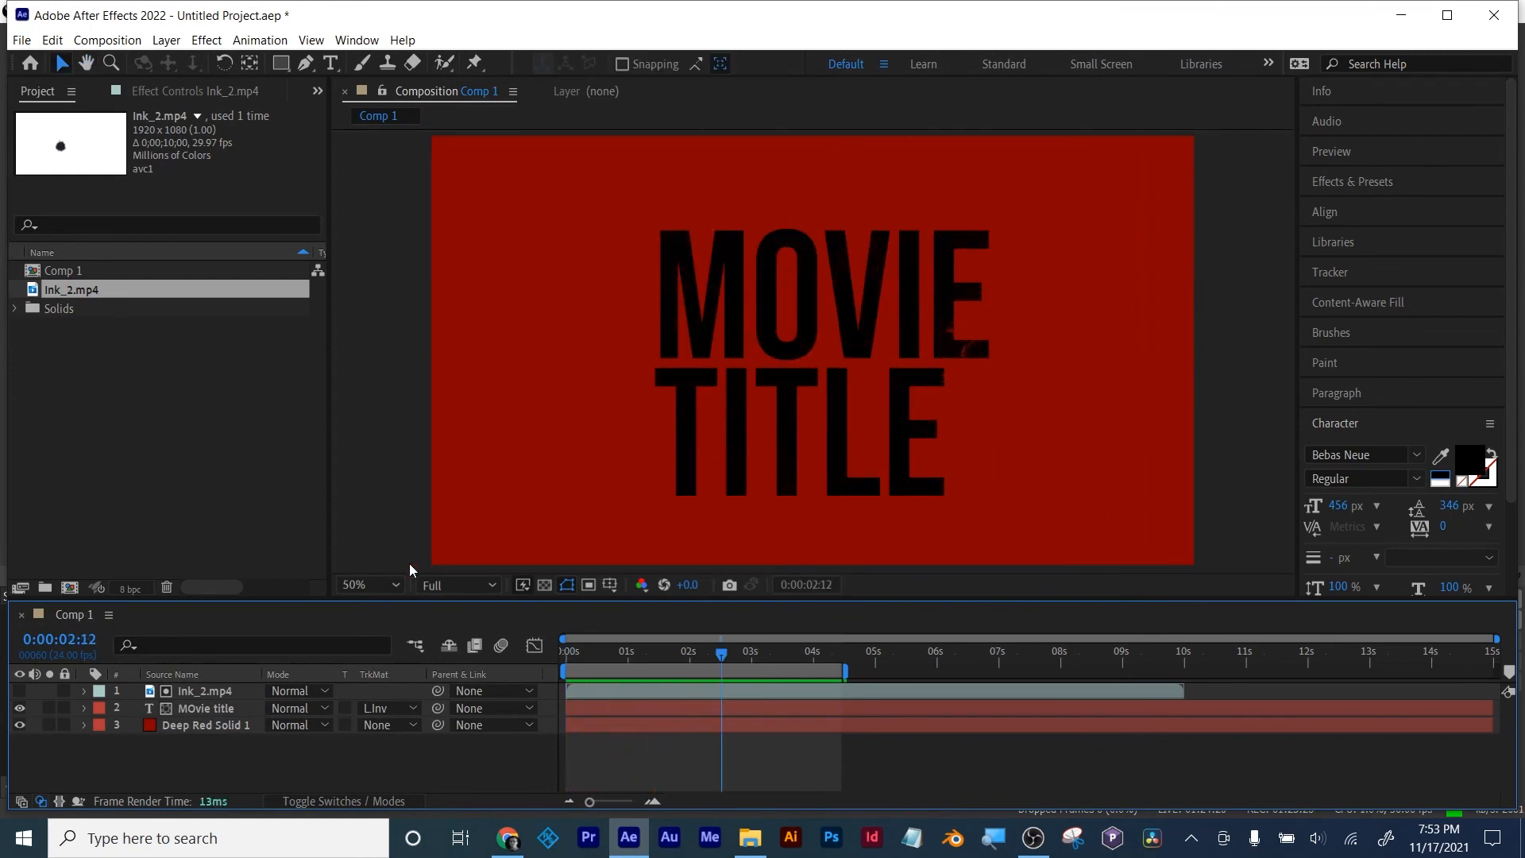
# Step: Import grunge_3.jpg and add it to Comp 1 between the Ink_2.mp4 and title layers
pyautogui.click(164, 483)
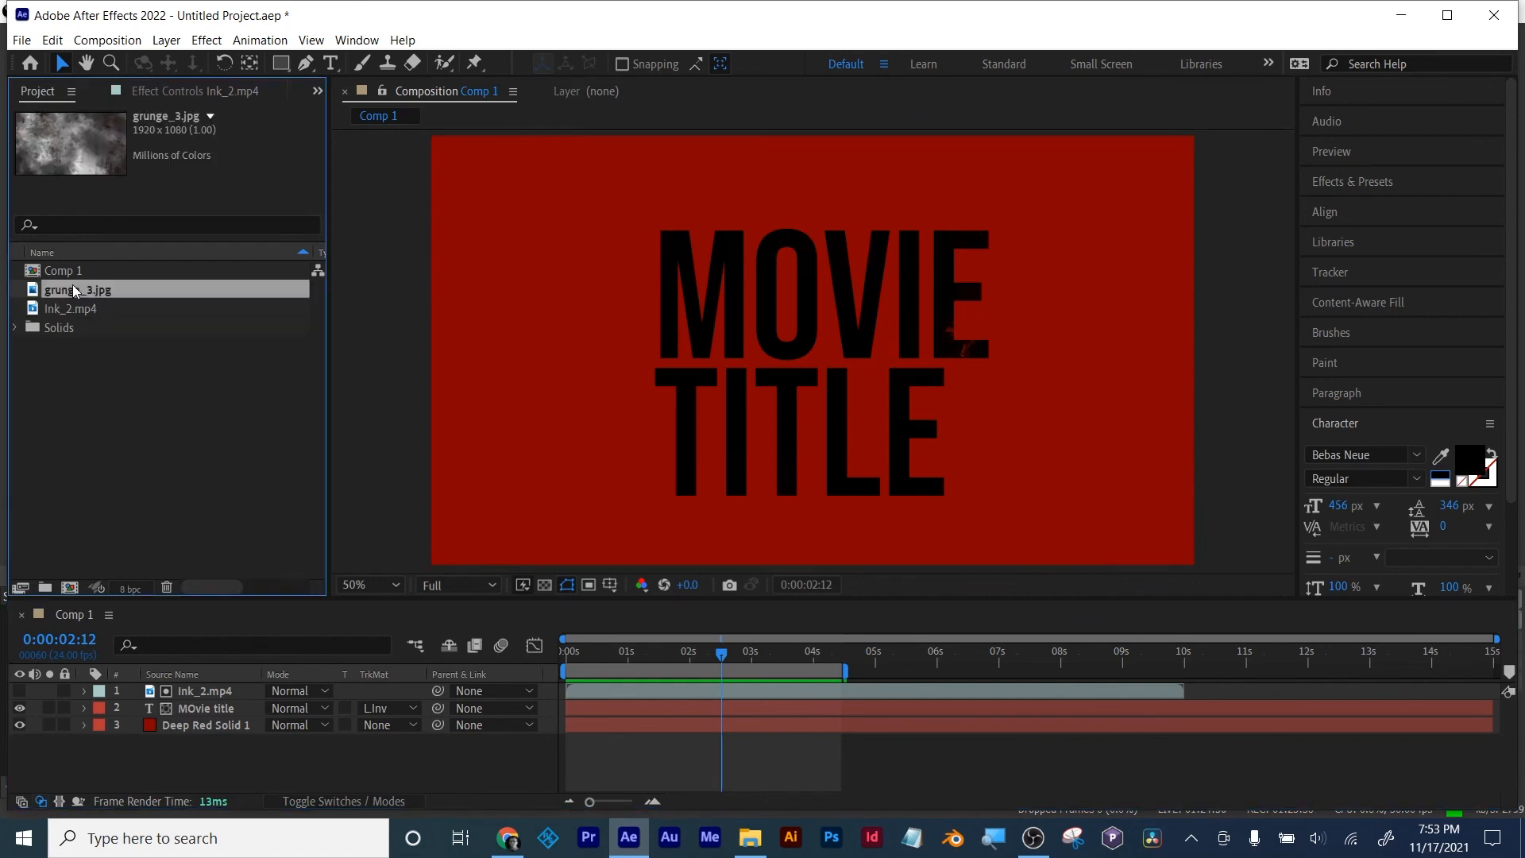
pyautogui.moveTo(73, 289); pyautogui.dragTo(160, 702)
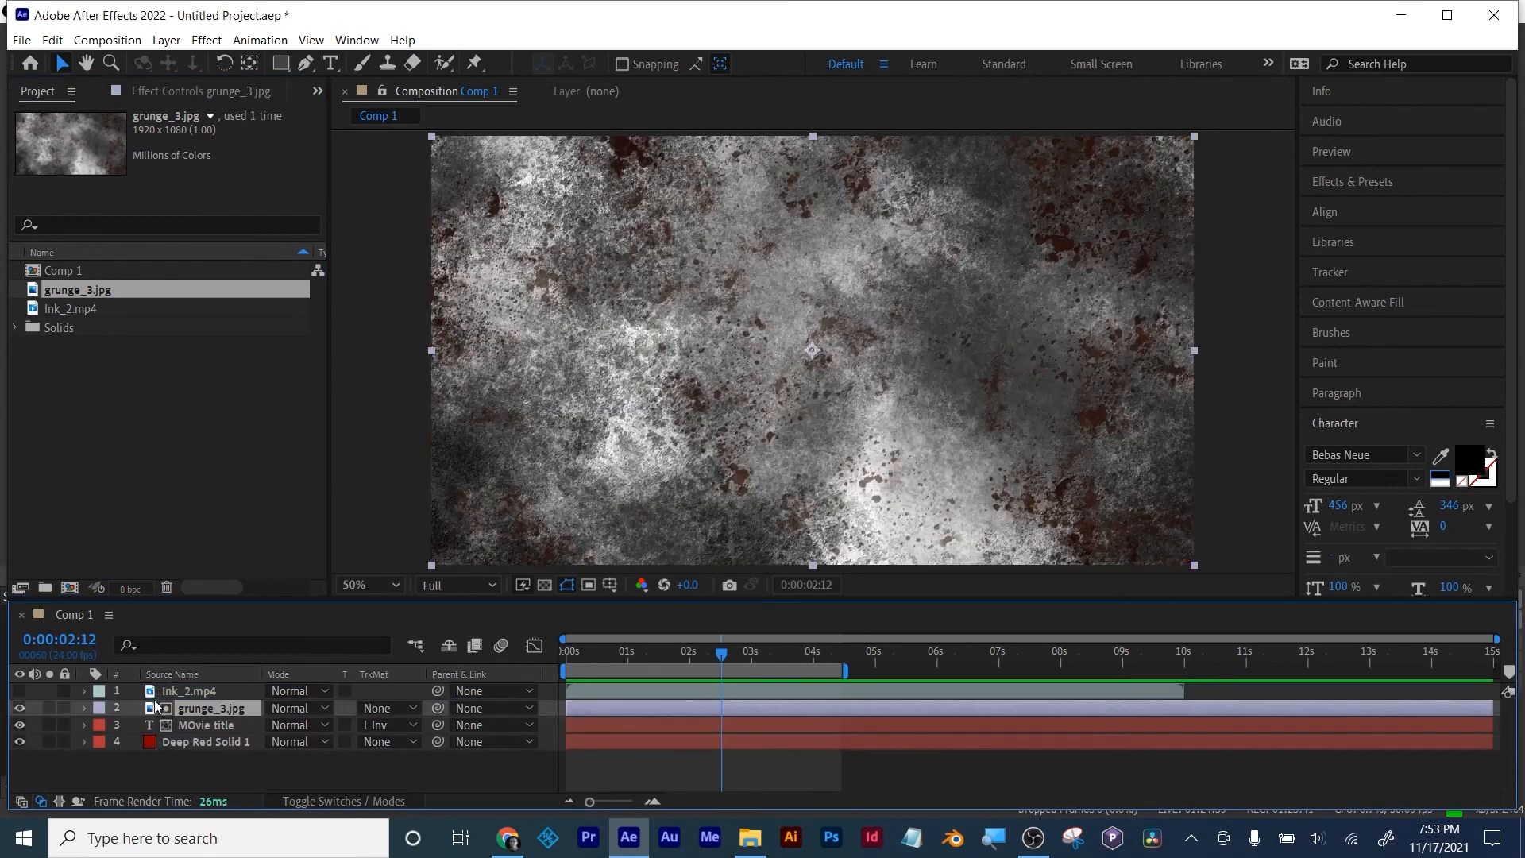
# Step: Set the title layer to No Track Matte and check the Ink_2.mp4 layer's visibility, leaving it hidden
pyautogui.click(188, 726)
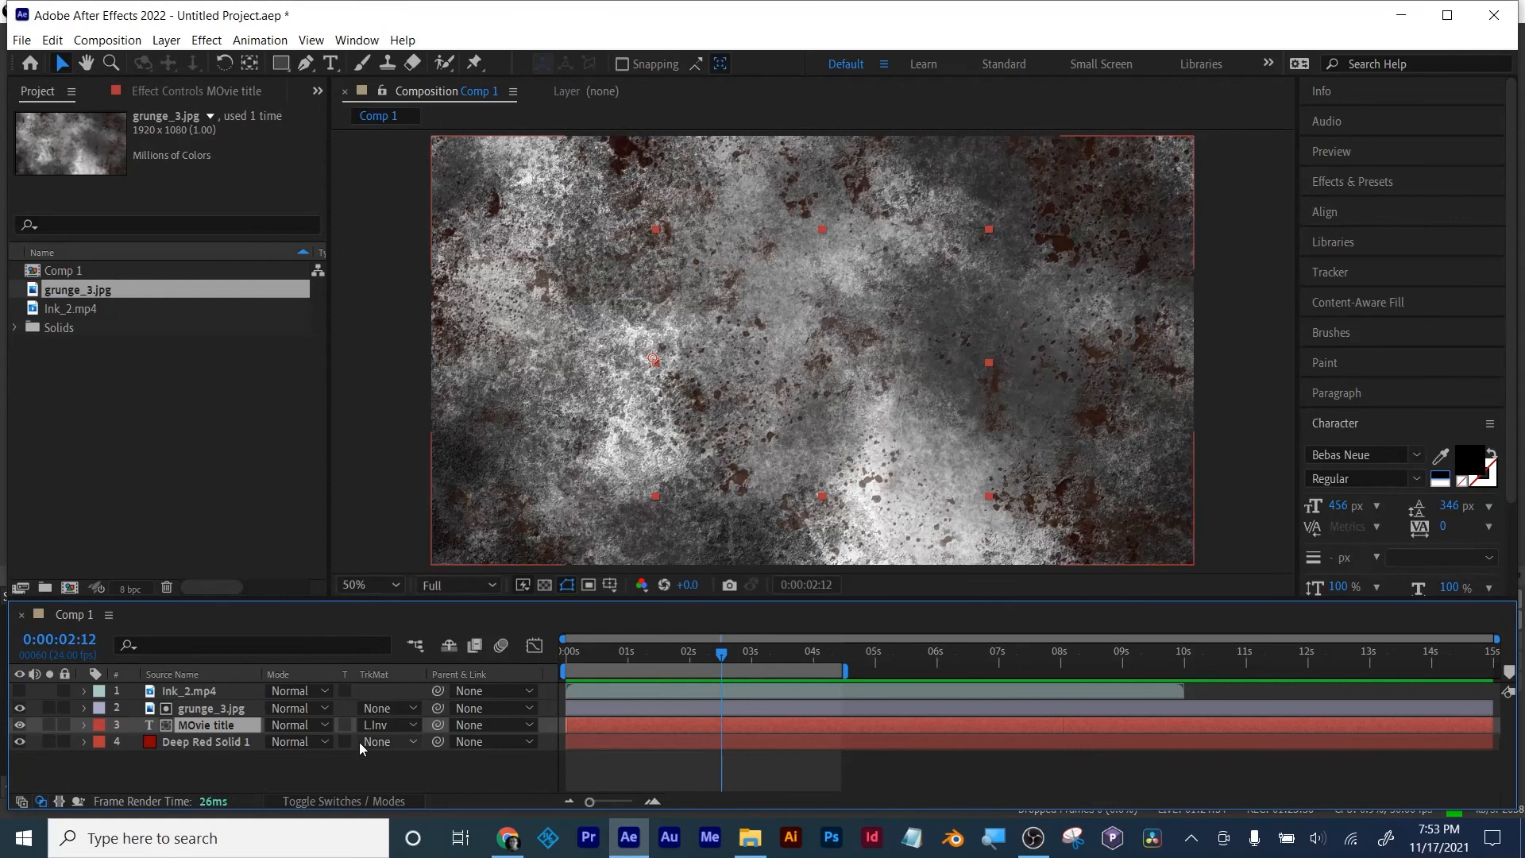
pyautogui.click(379, 725)
pyautogui.click(425, 624)
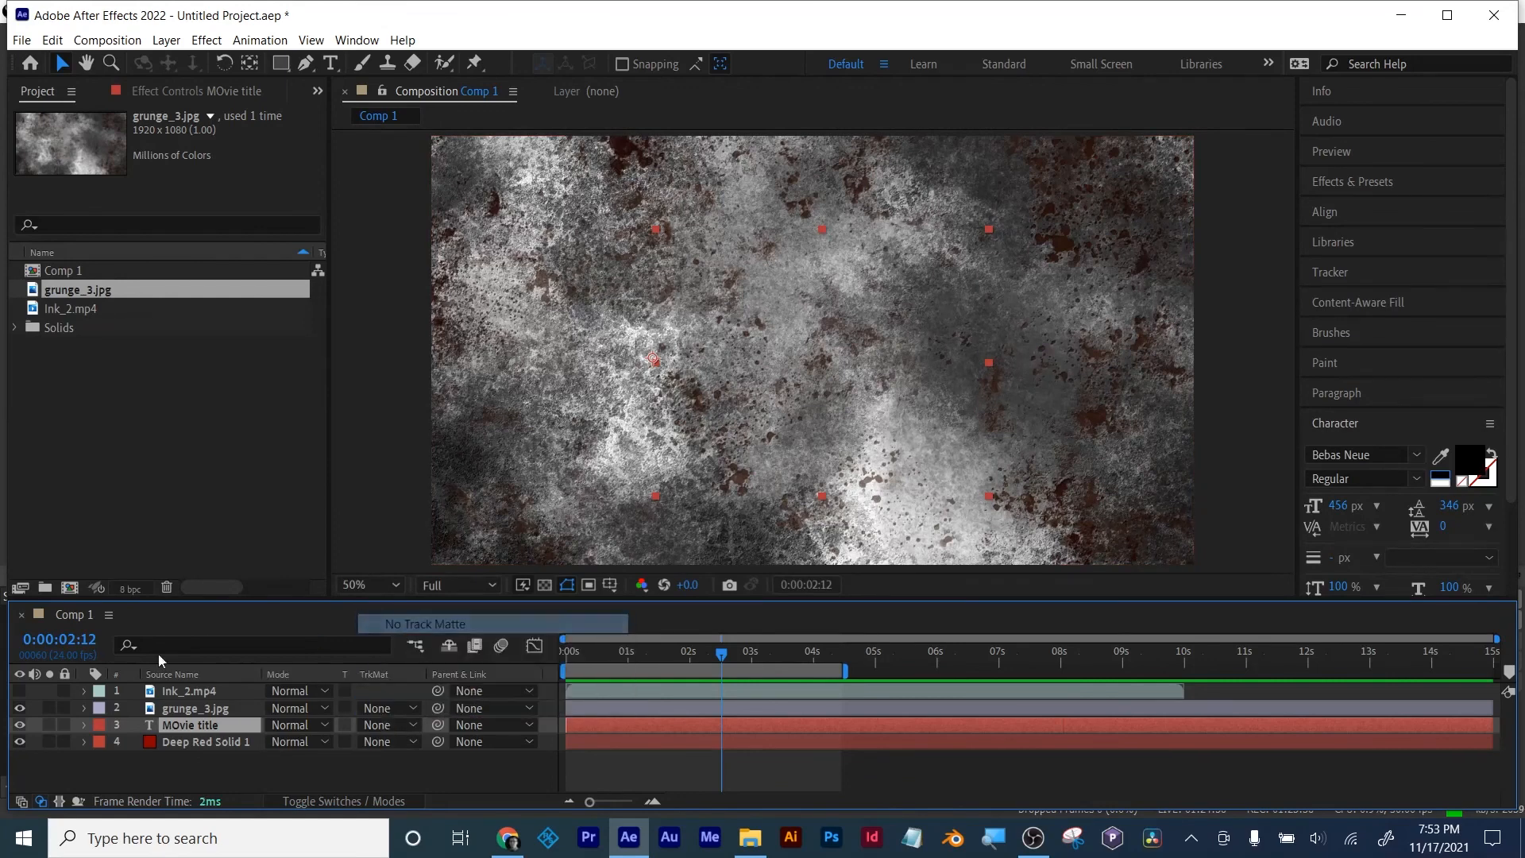
pyautogui.click(20, 691)
pyautogui.click(20, 691)
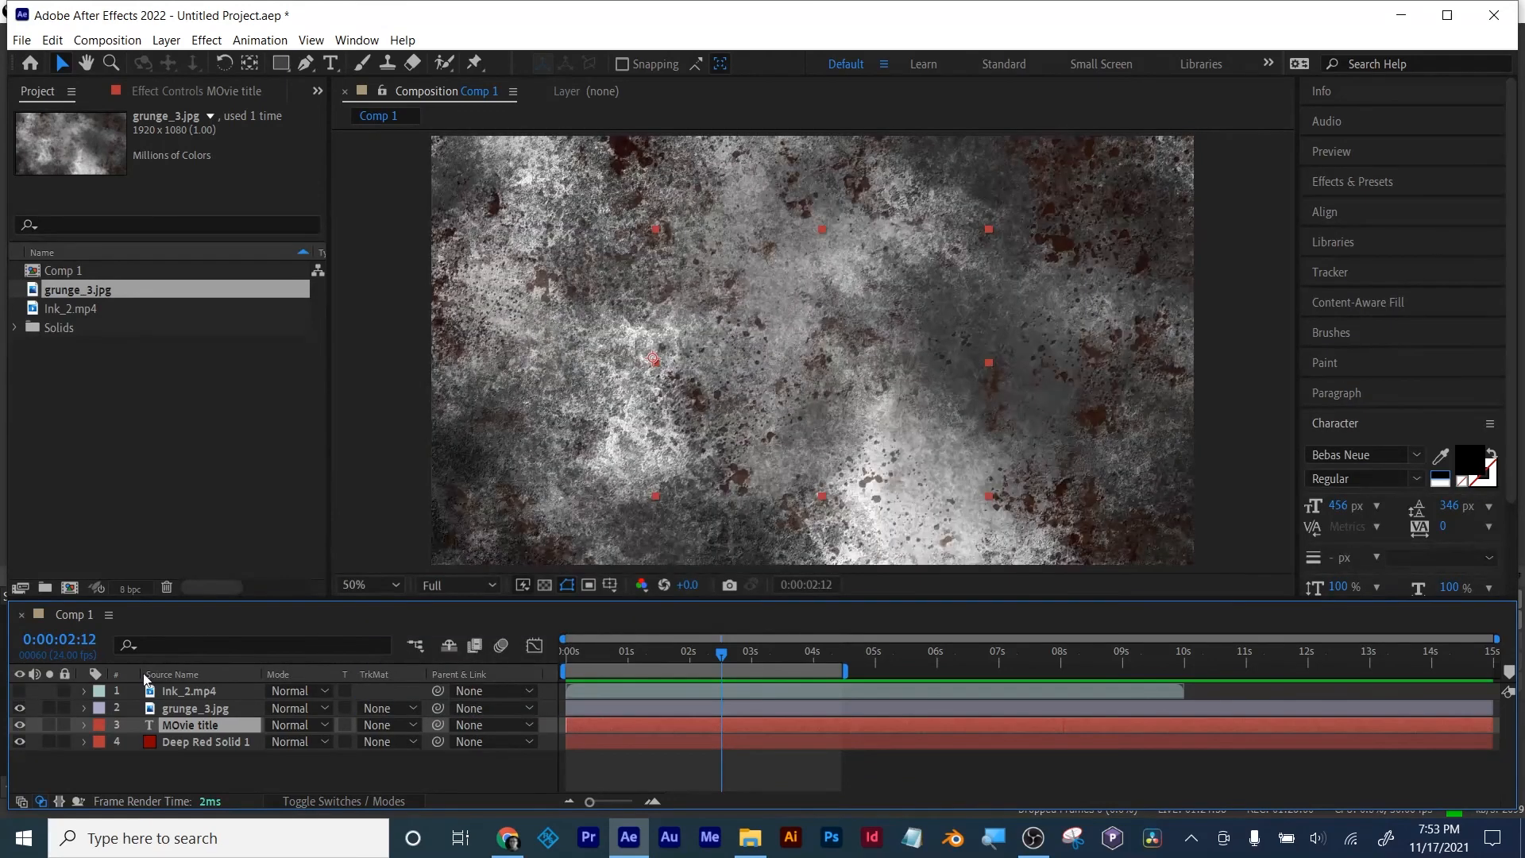
# Step: Try grunge_3.jpg as an Alpha Matte and an Alpha Inverted Matte on the title layer
pyautogui.click(197, 708)
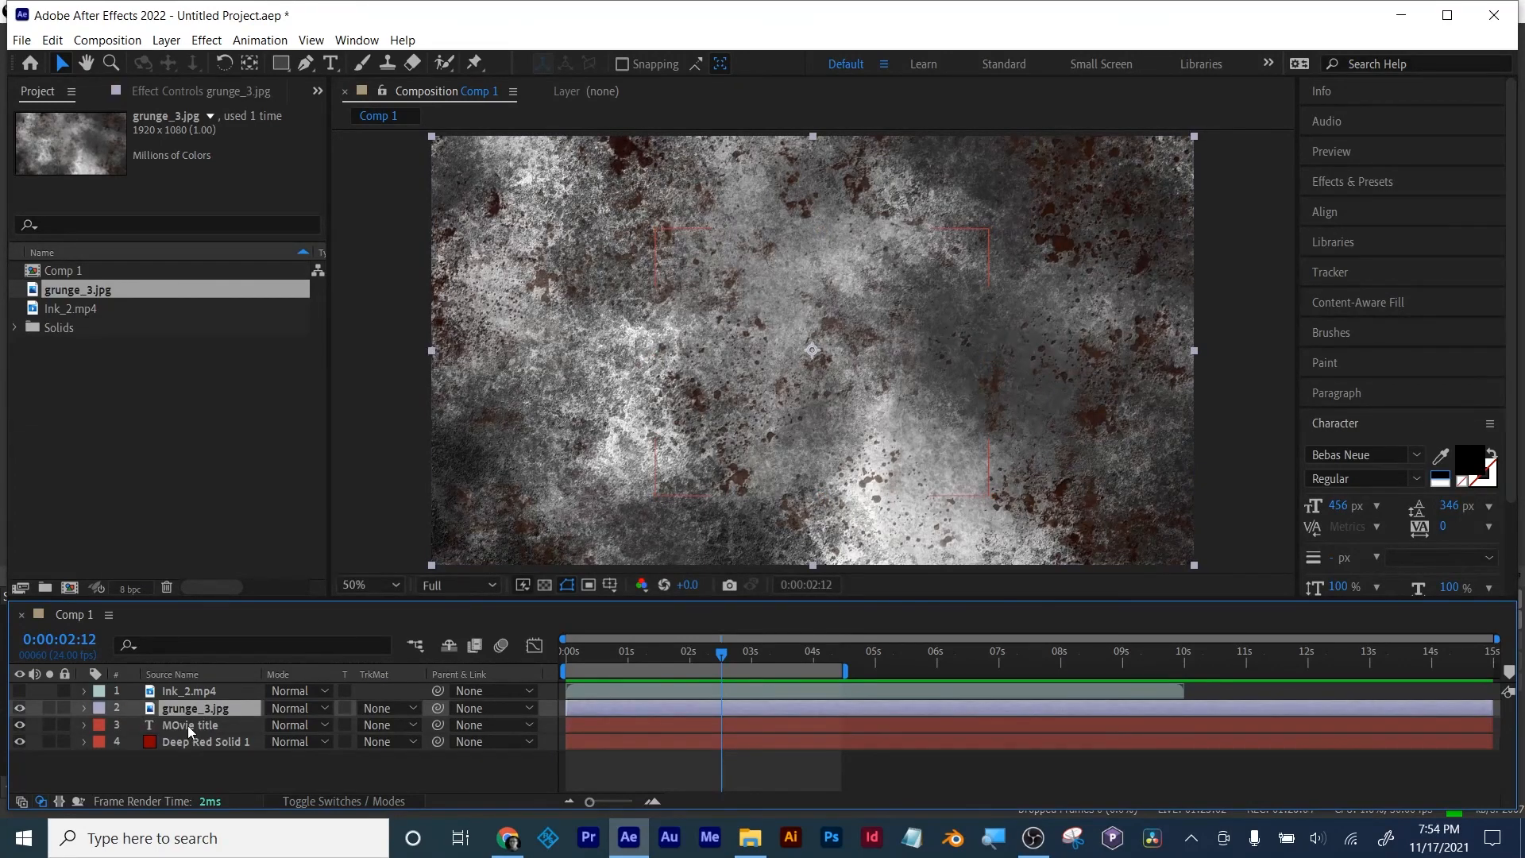
pyautogui.click(187, 726)
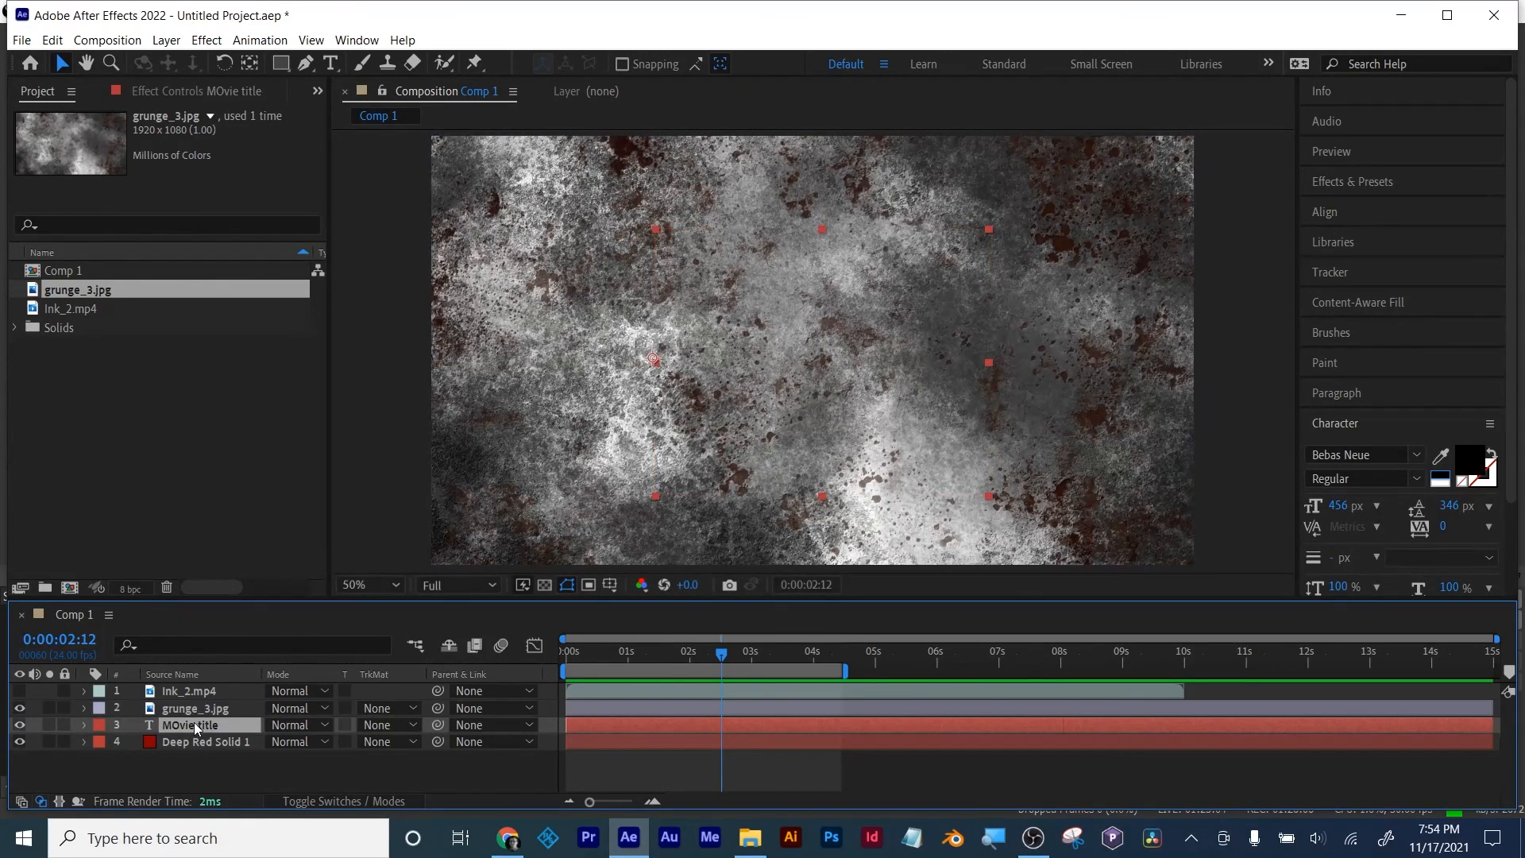
pyautogui.click(374, 724)
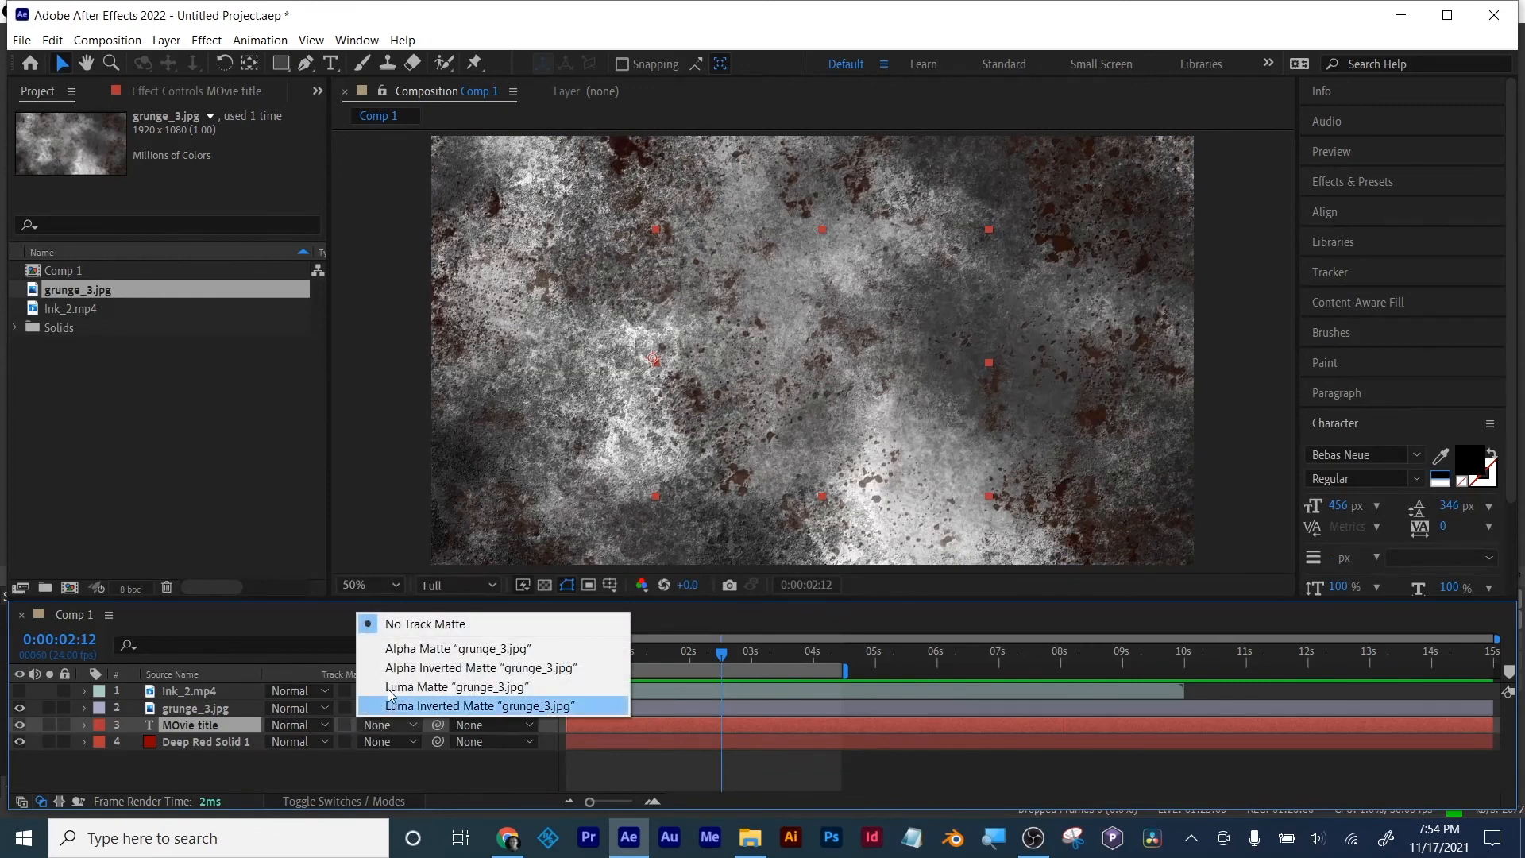
pyautogui.click(394, 645)
pyautogui.click(194, 708)
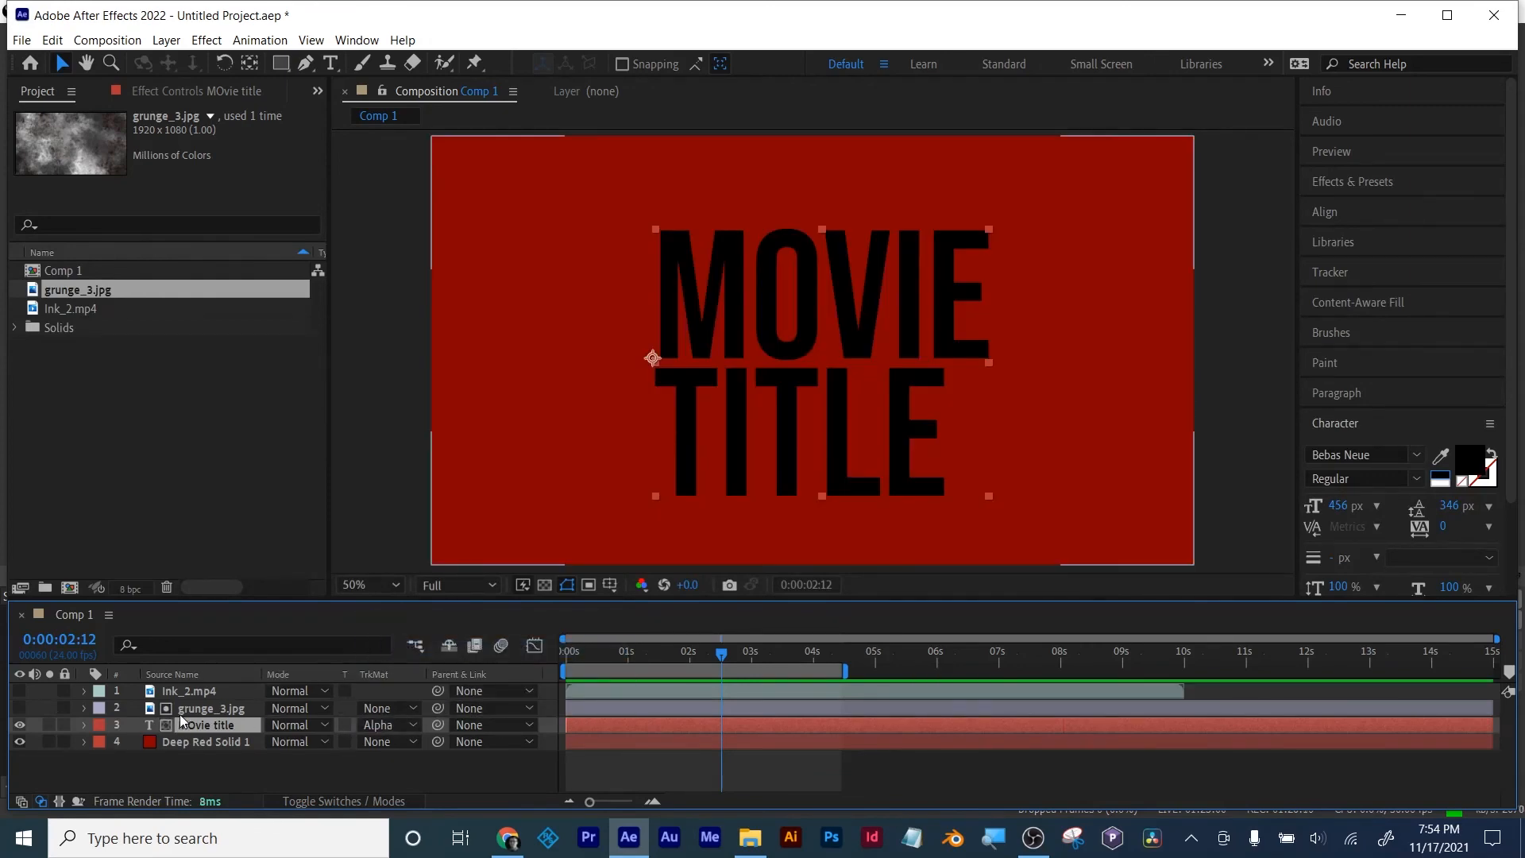
pyautogui.click(383, 722)
pyautogui.click(388, 668)
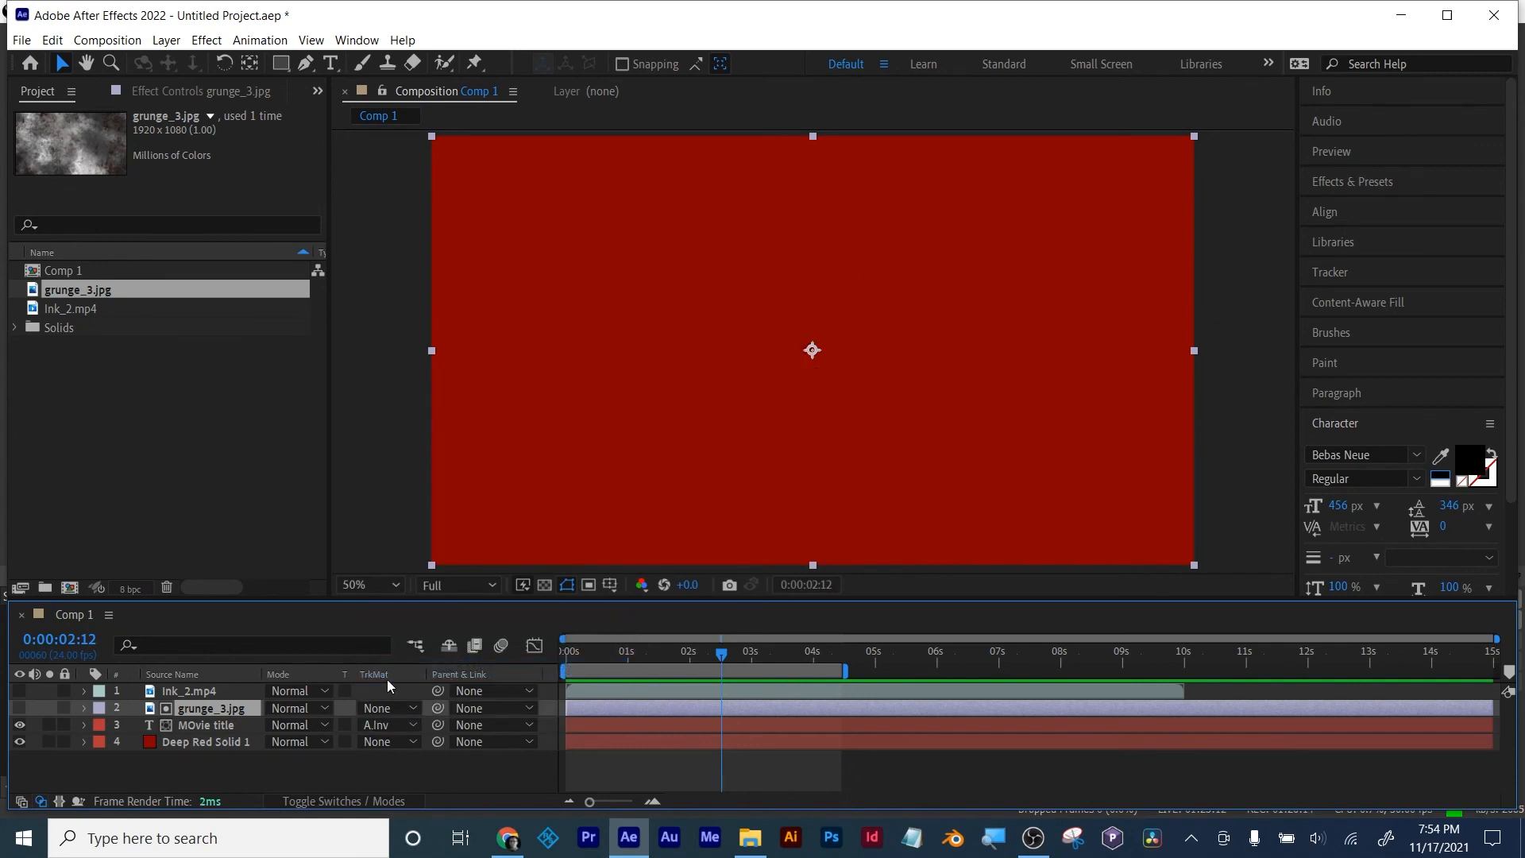
# Step: Return the title layer to No Track Matte and make the grunge_3.jpg layer visible again
pyautogui.click(378, 723)
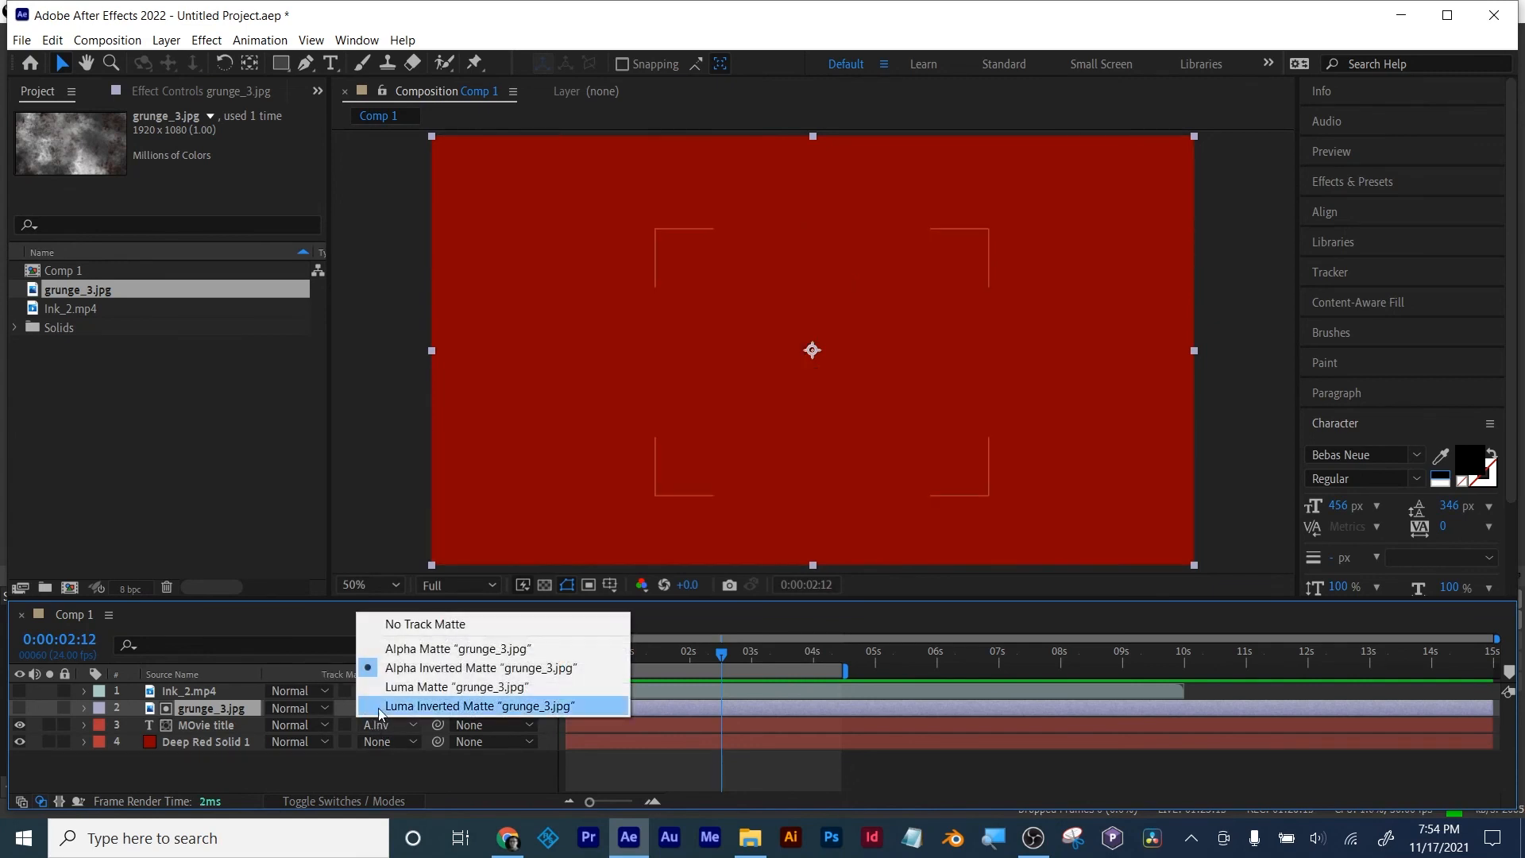
pyautogui.click(394, 624)
pyautogui.click(30, 710)
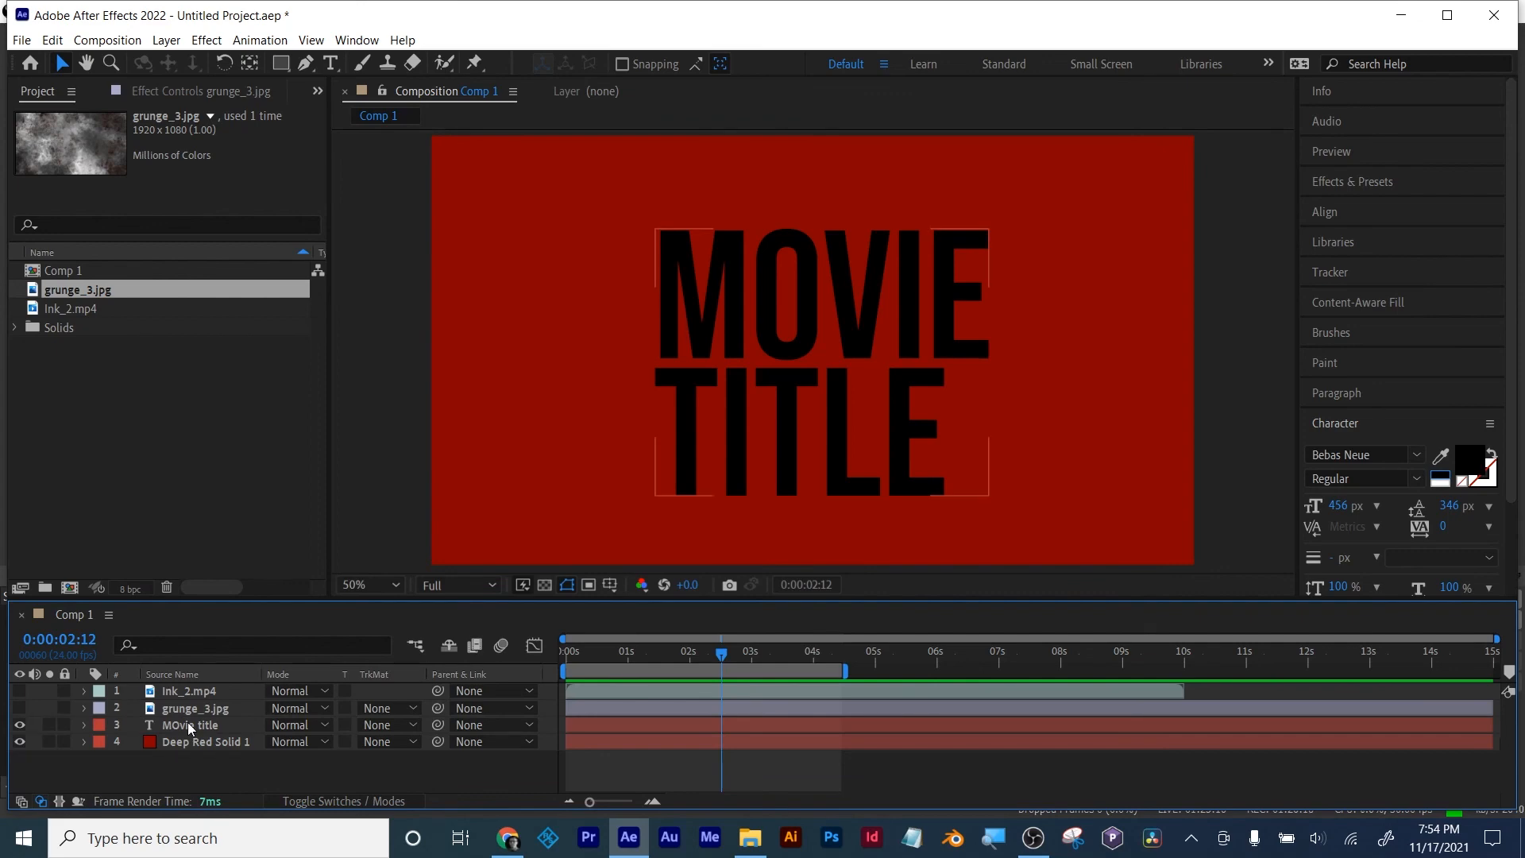
pyautogui.click(35, 713)
# Step: Move the title layer above grunge_3.jpg and set the grunge_3.jpg layer to use the title as its Alpha Matte
pyautogui.click(183, 726)
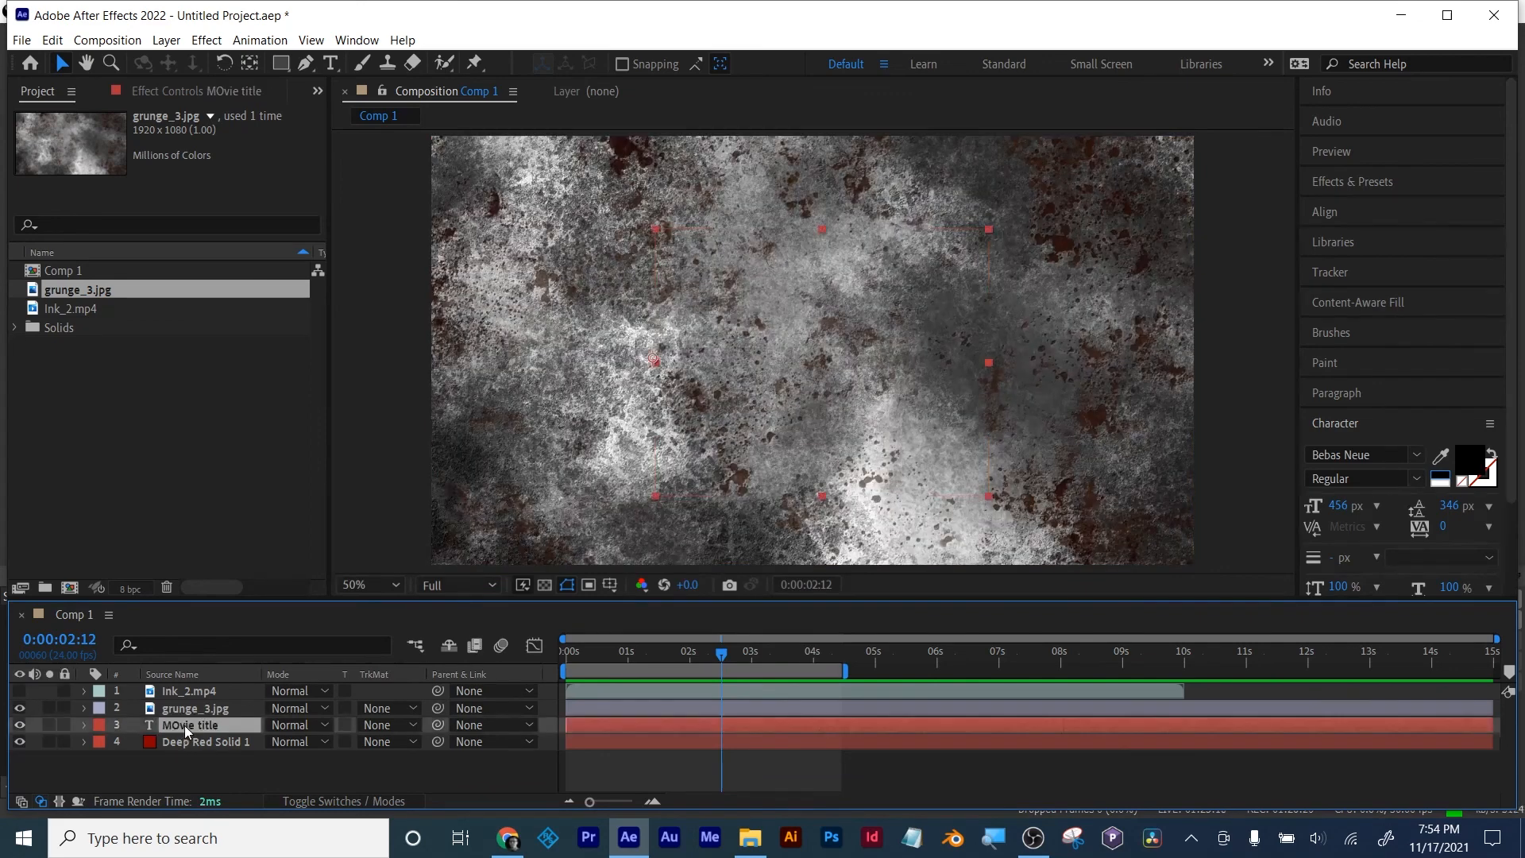
pyautogui.moveTo(188, 724); pyautogui.dragTo(188, 709)
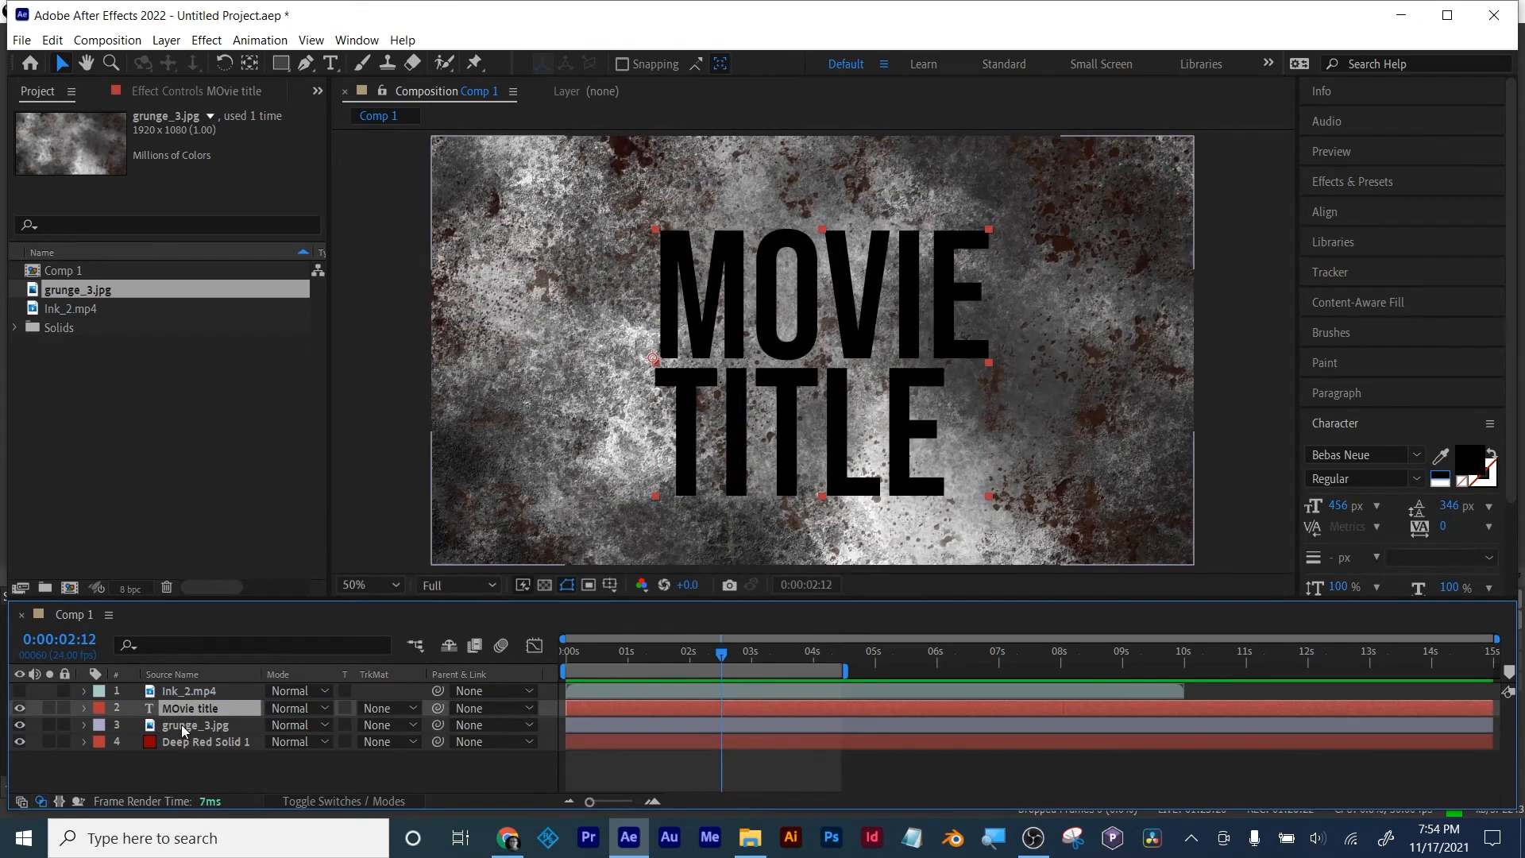
pyautogui.click(186, 725)
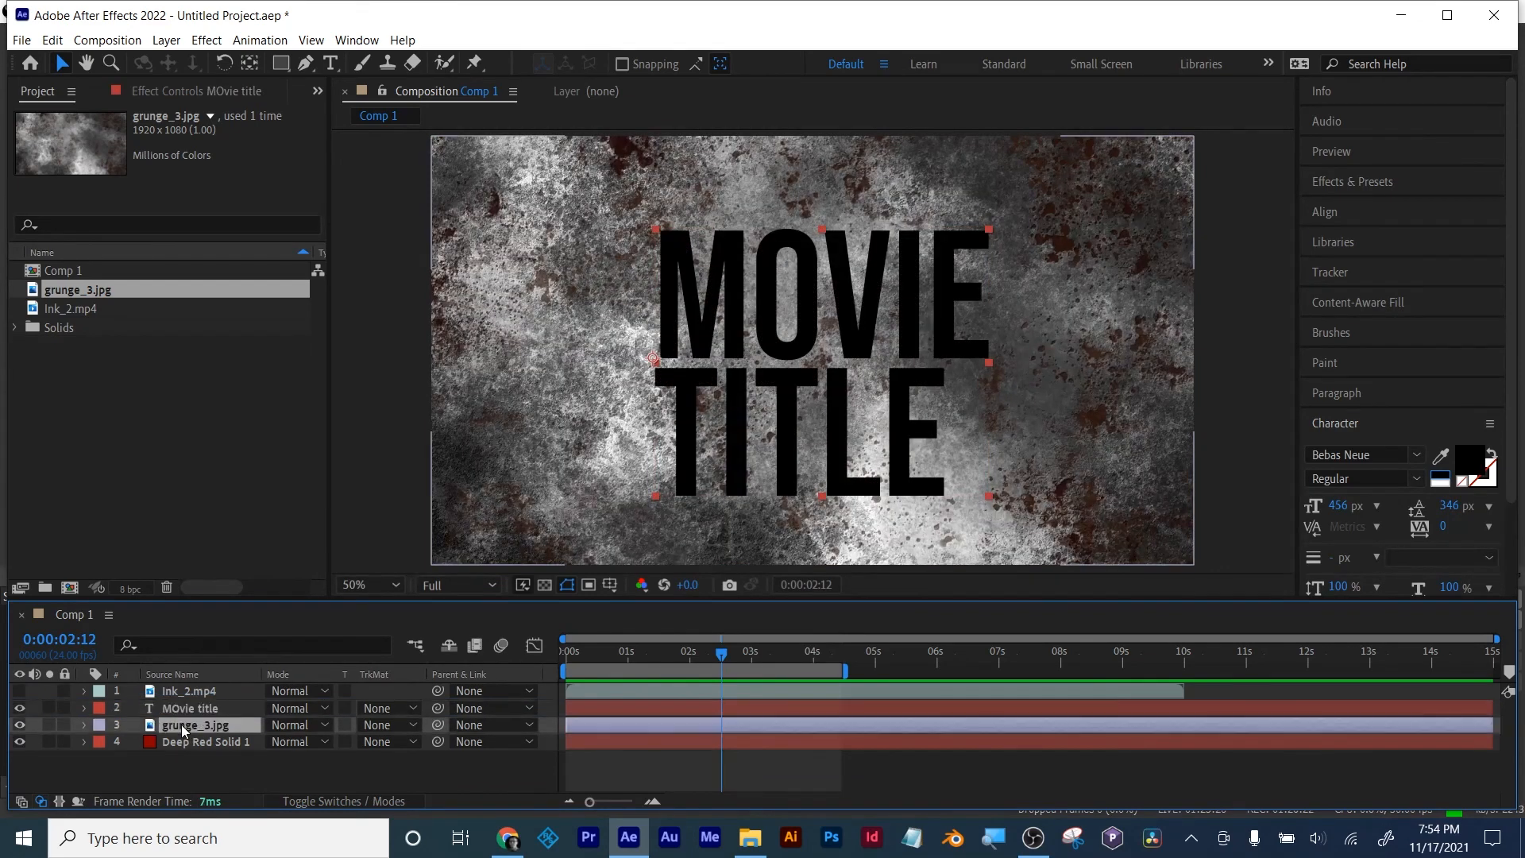
pyautogui.click(383, 725)
pyautogui.click(399, 650)
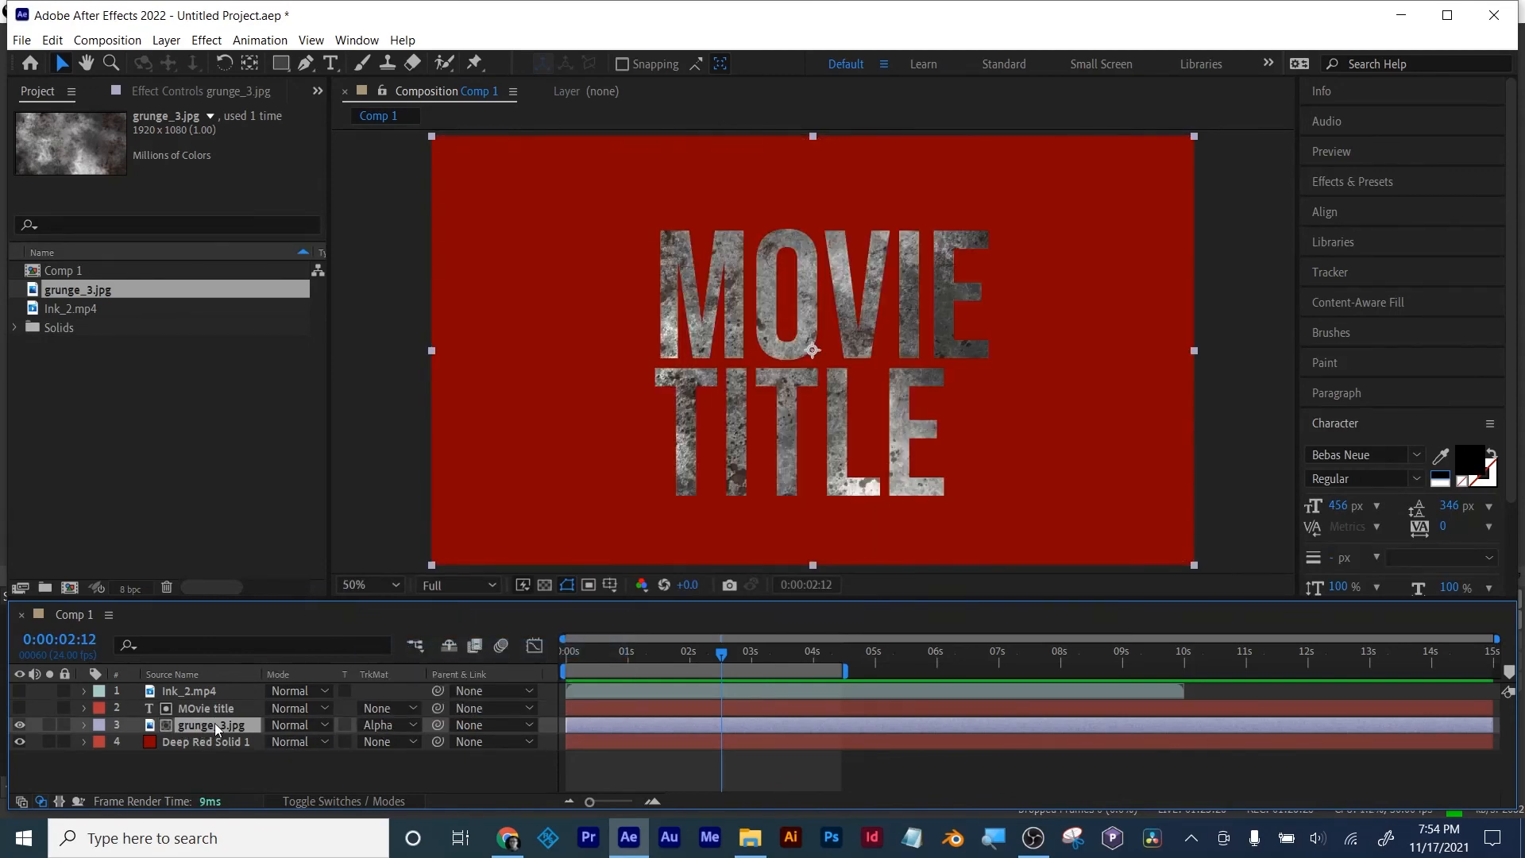
# Step: Scale the grunge_3.jpg layer to 151% and shift its position to 1448, 540, then collapse its properties
pyautogui.press('s')
pyautogui.moveTo(300, 744); pyautogui.dragTo(329, 723)
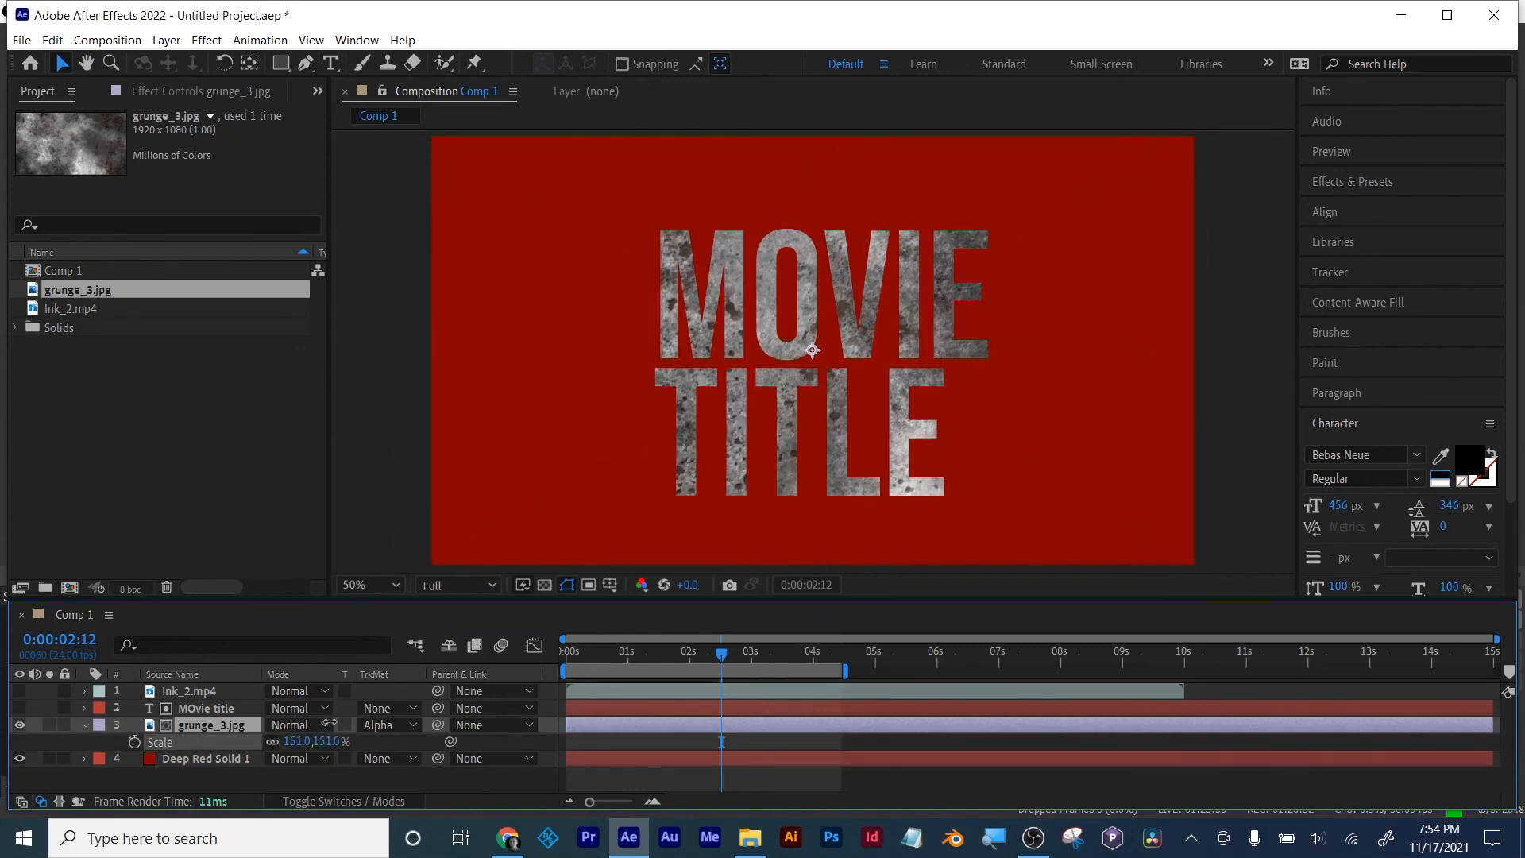
pyautogui.press('p')
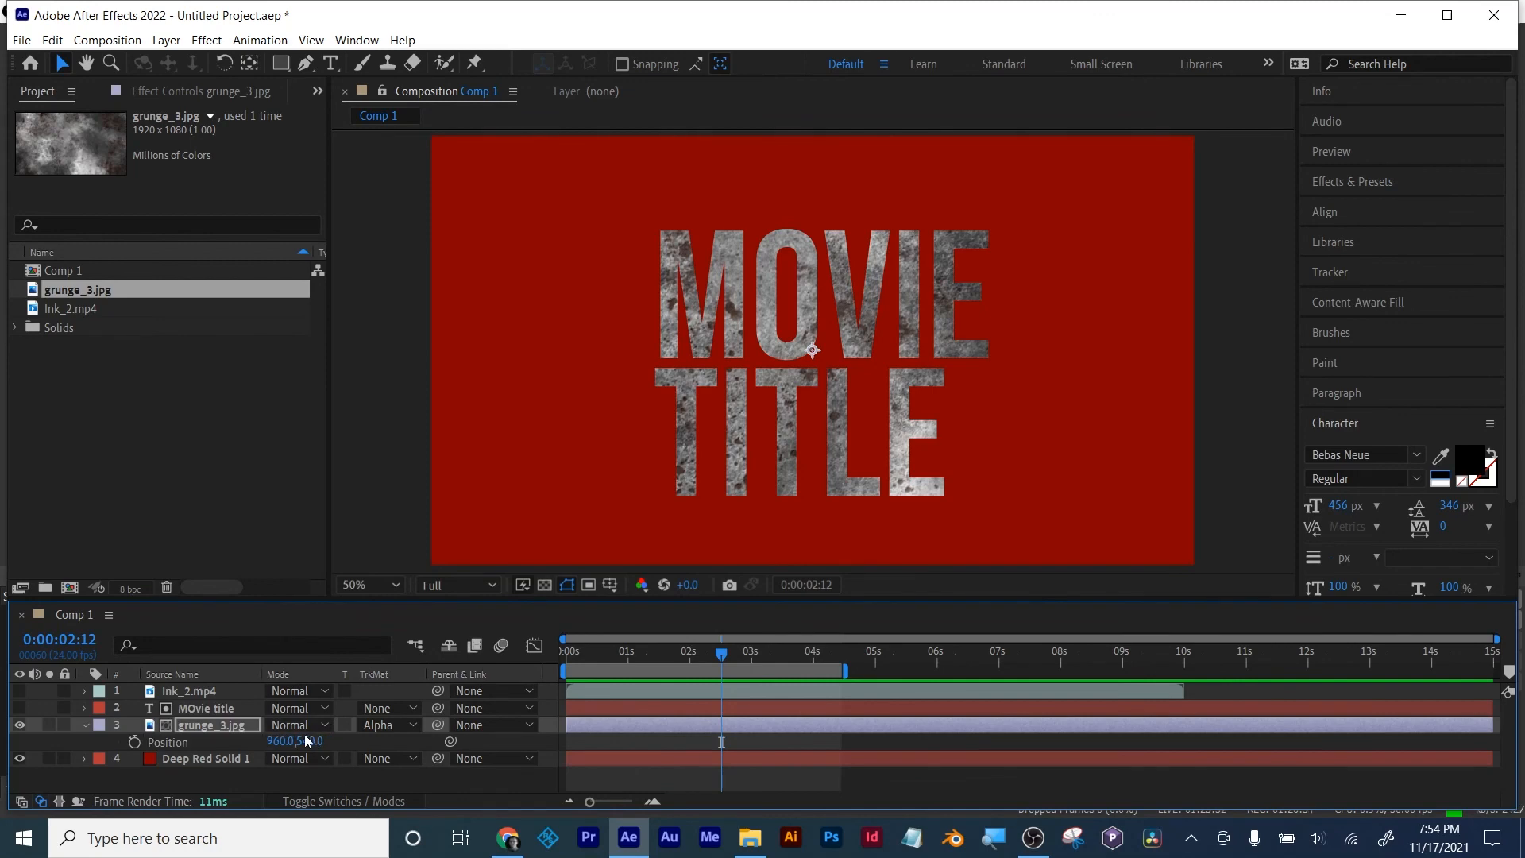
pyautogui.moveTo(285, 741); pyautogui.dragTo(775, 743)
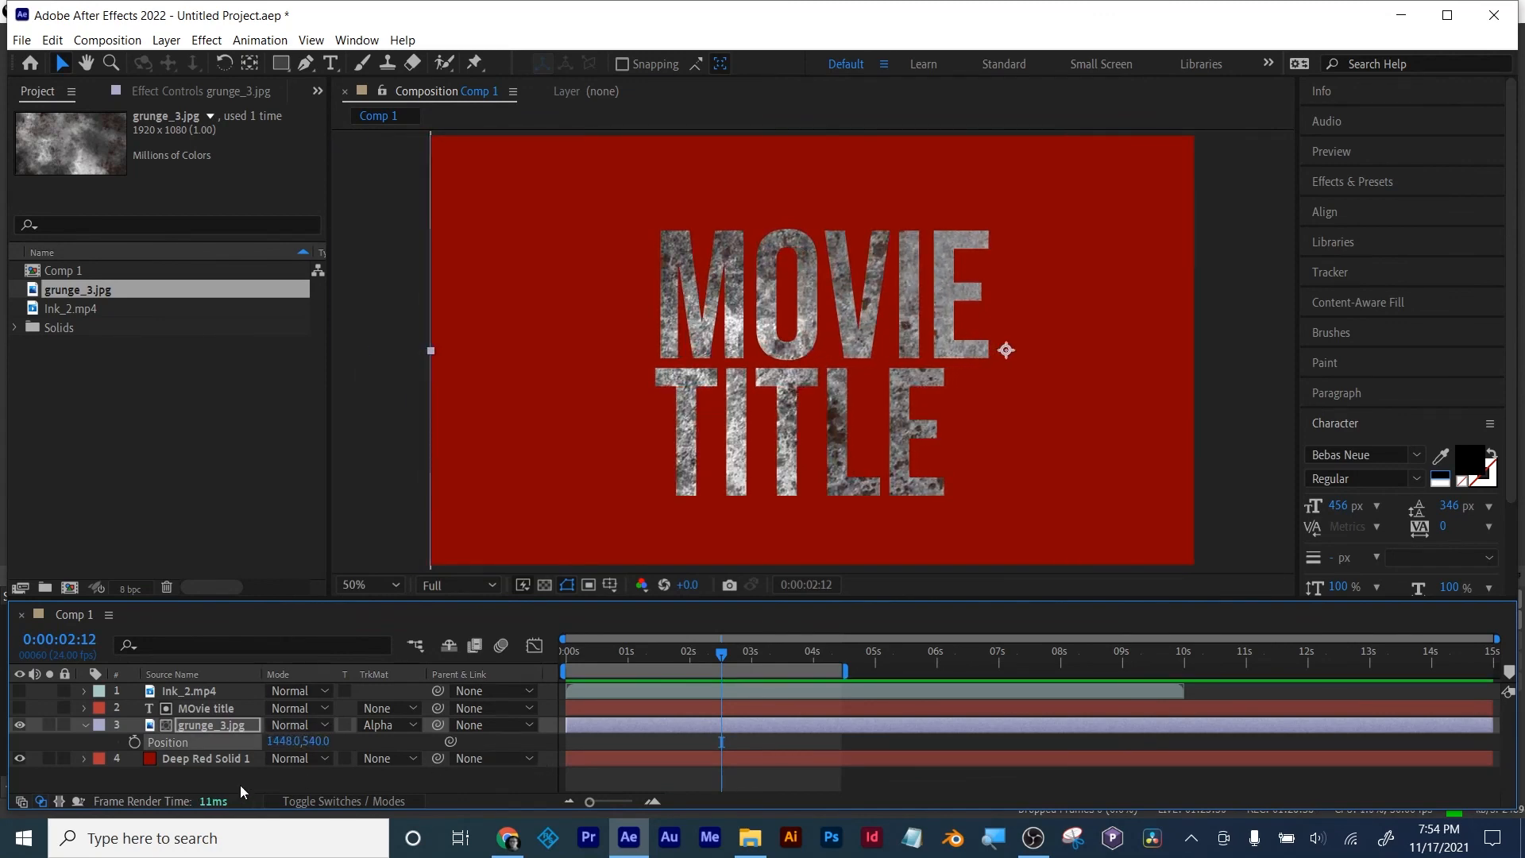
pyautogui.click(240, 784)
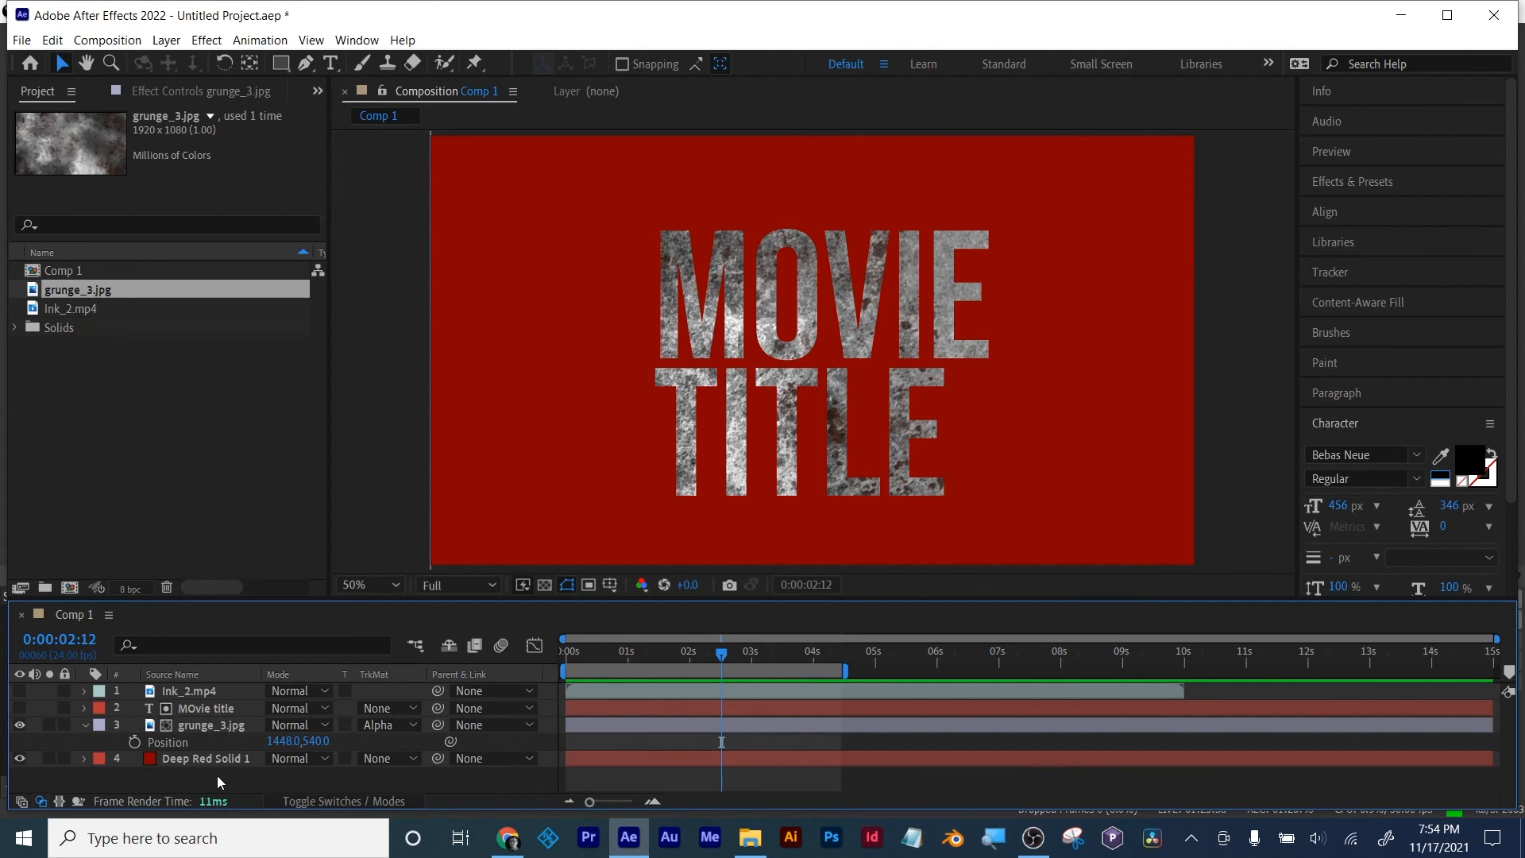
pyautogui.click(82, 725)
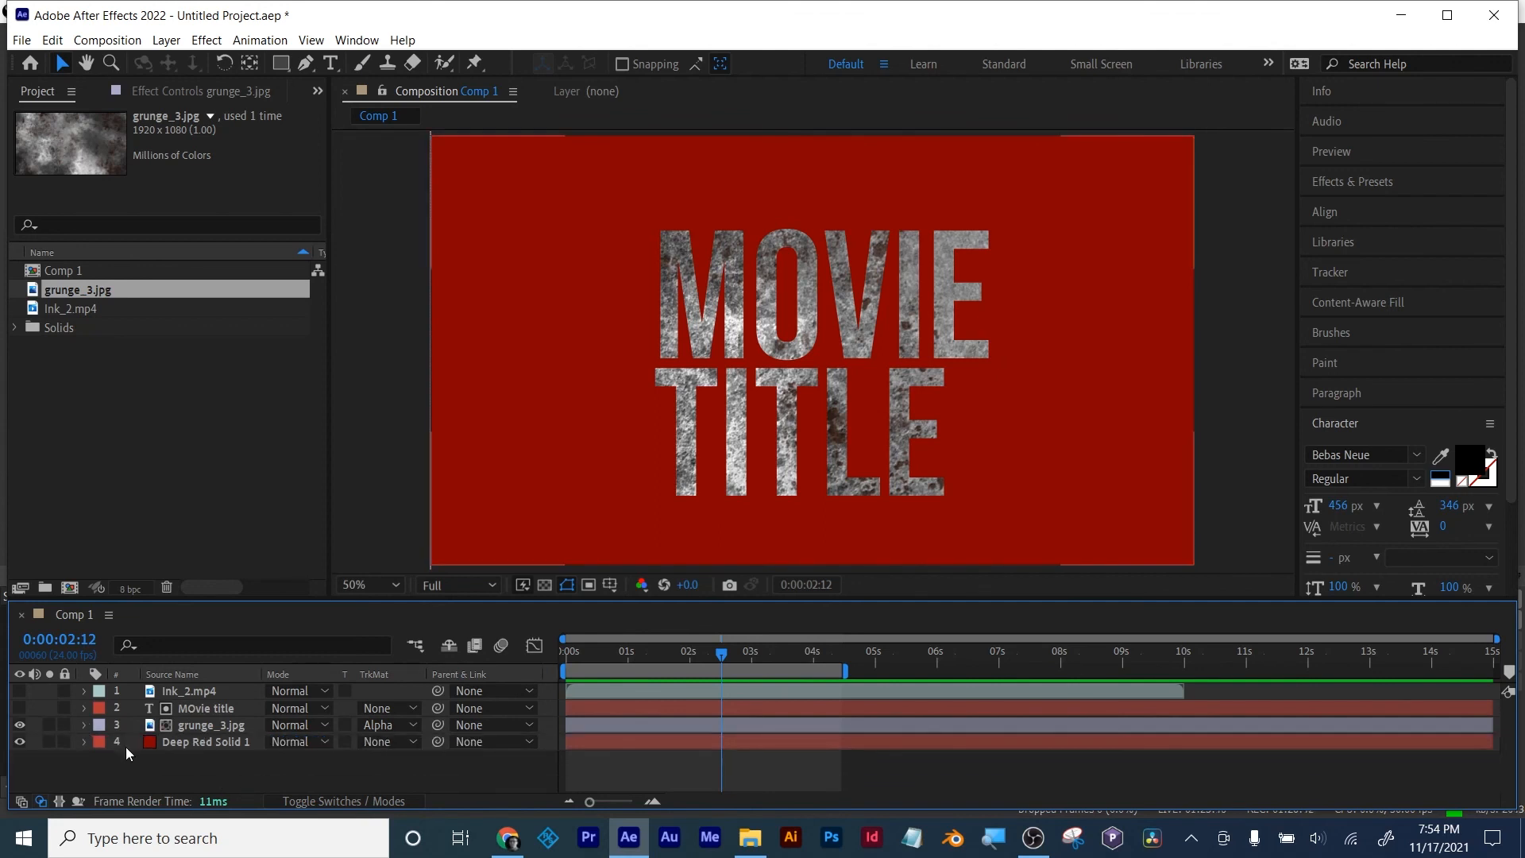
# Step: Apply the Gradient Ramp effect to Deep Red Solid 1 and set its ramp shape to Radial Ramp
pyautogui.click(188, 741)
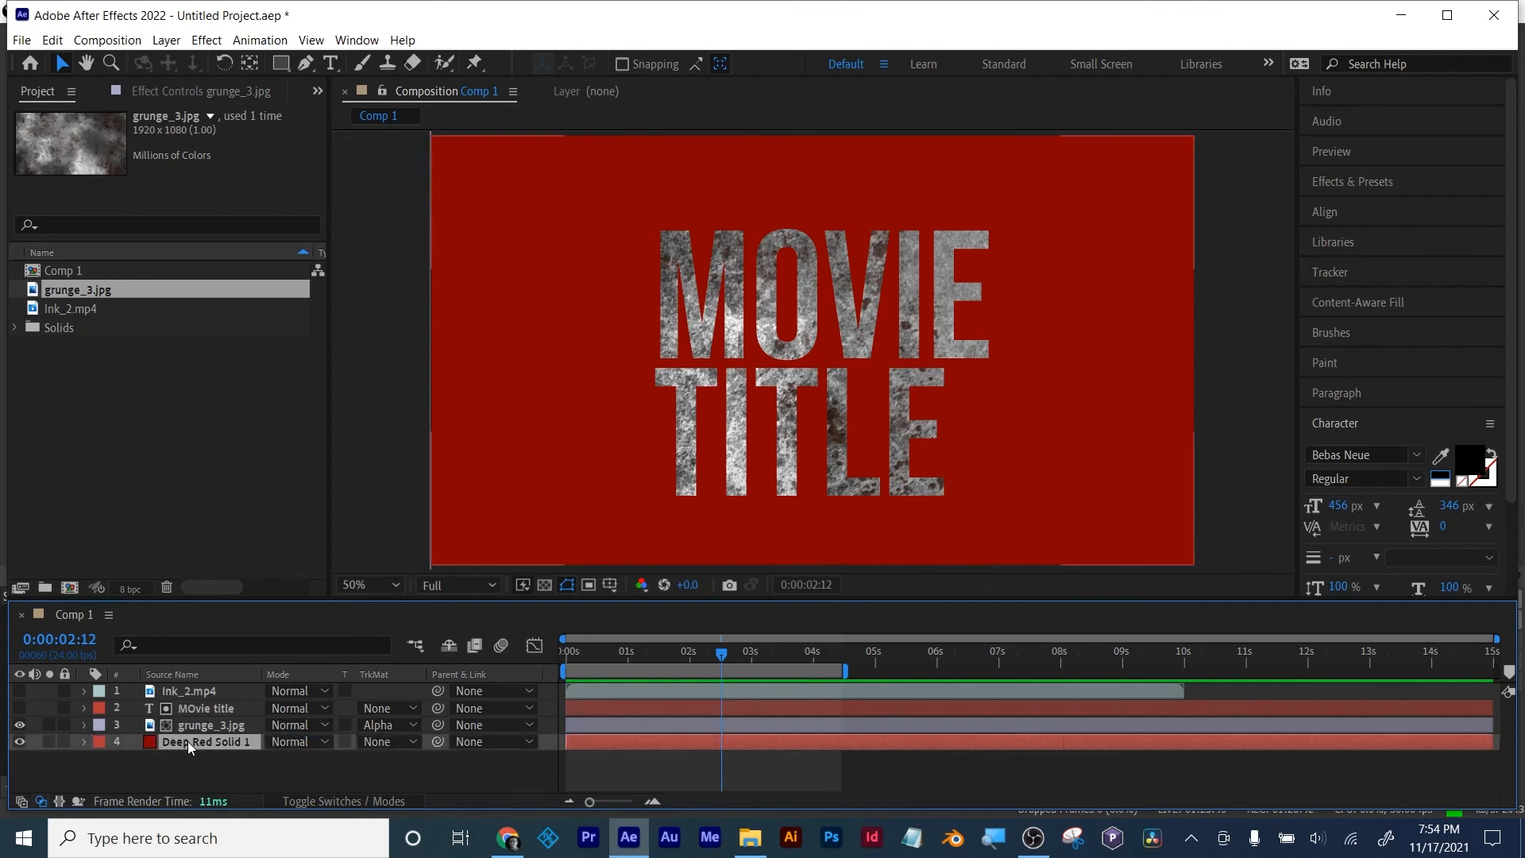
pyautogui.click(1352, 181)
pyautogui.click(1362, 206)
pyautogui.write('r')
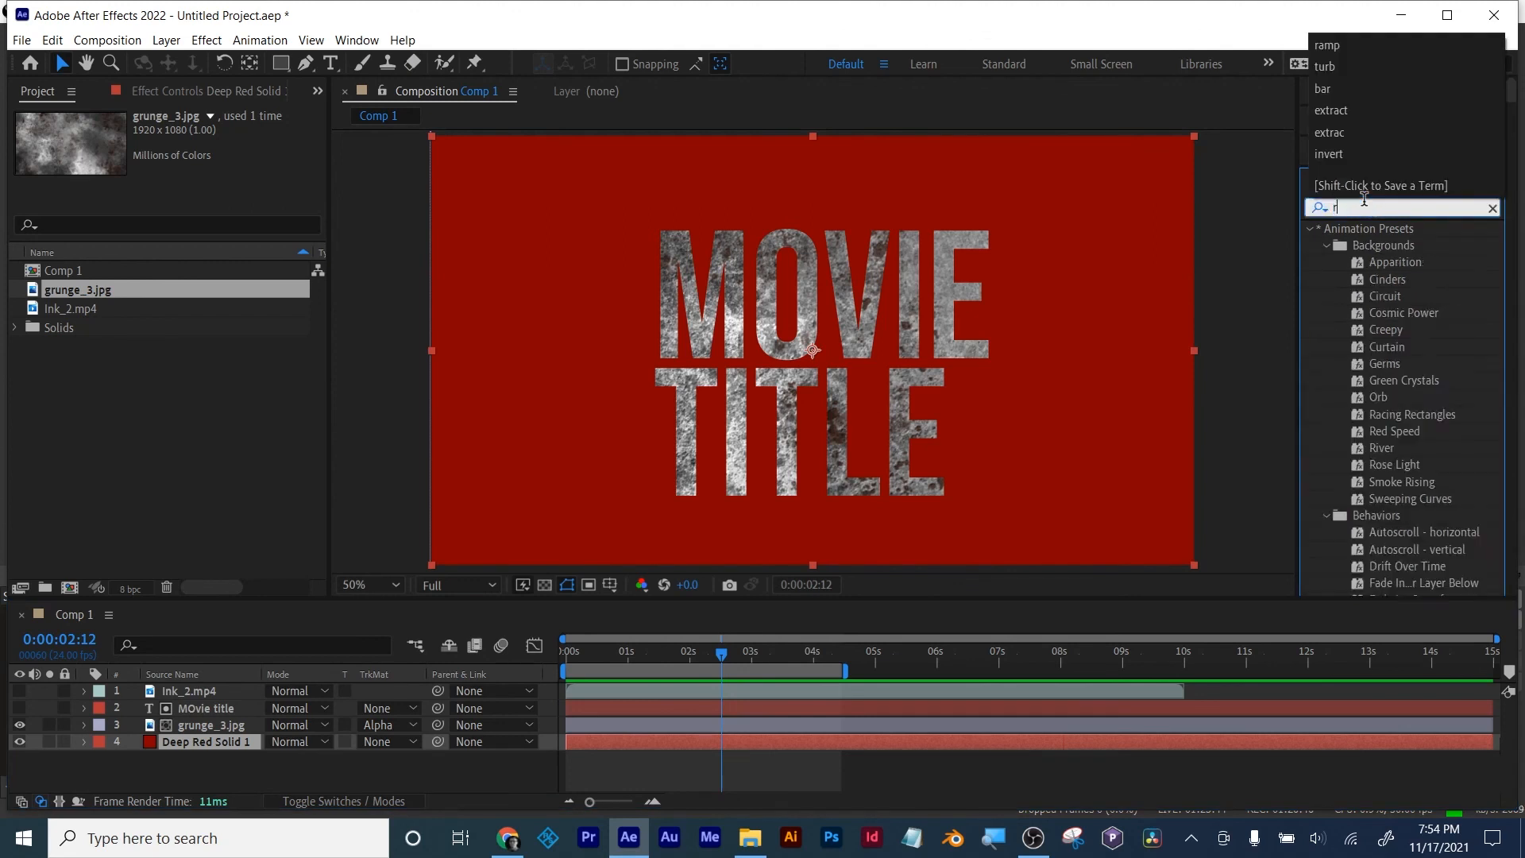
pyautogui.write('amp')
pyautogui.moveTo(1389, 245); pyautogui.dragTo(825, 742)
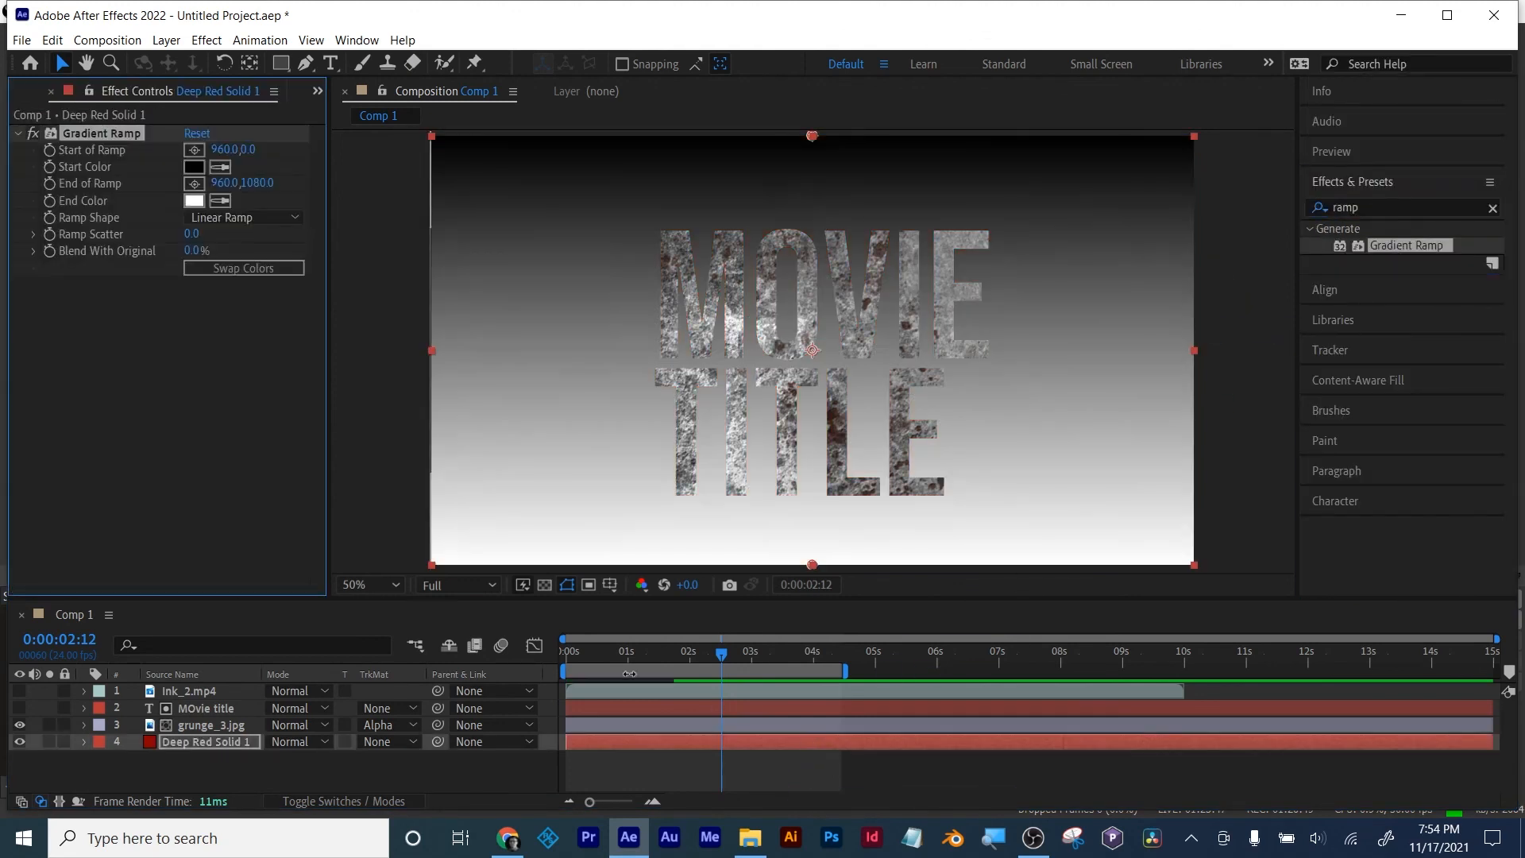
pyautogui.click(225, 214)
pyautogui.click(225, 257)
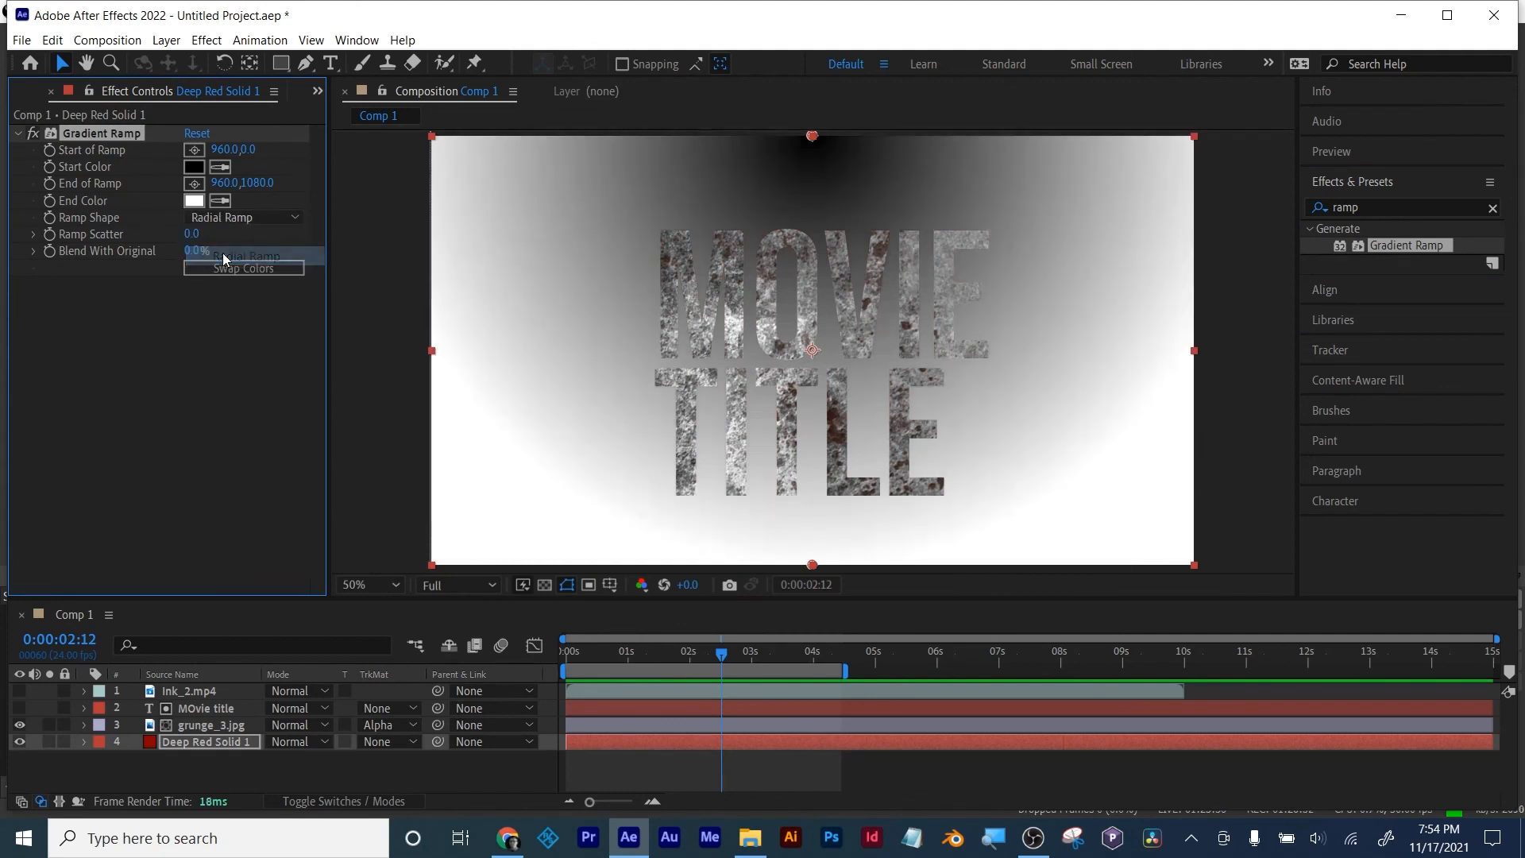
# Step: Place the ramp's start point at about 278, 510 and set Ramp Scatter to 500
pyautogui.moveTo(814, 141); pyautogui.dragTo(540, 338)
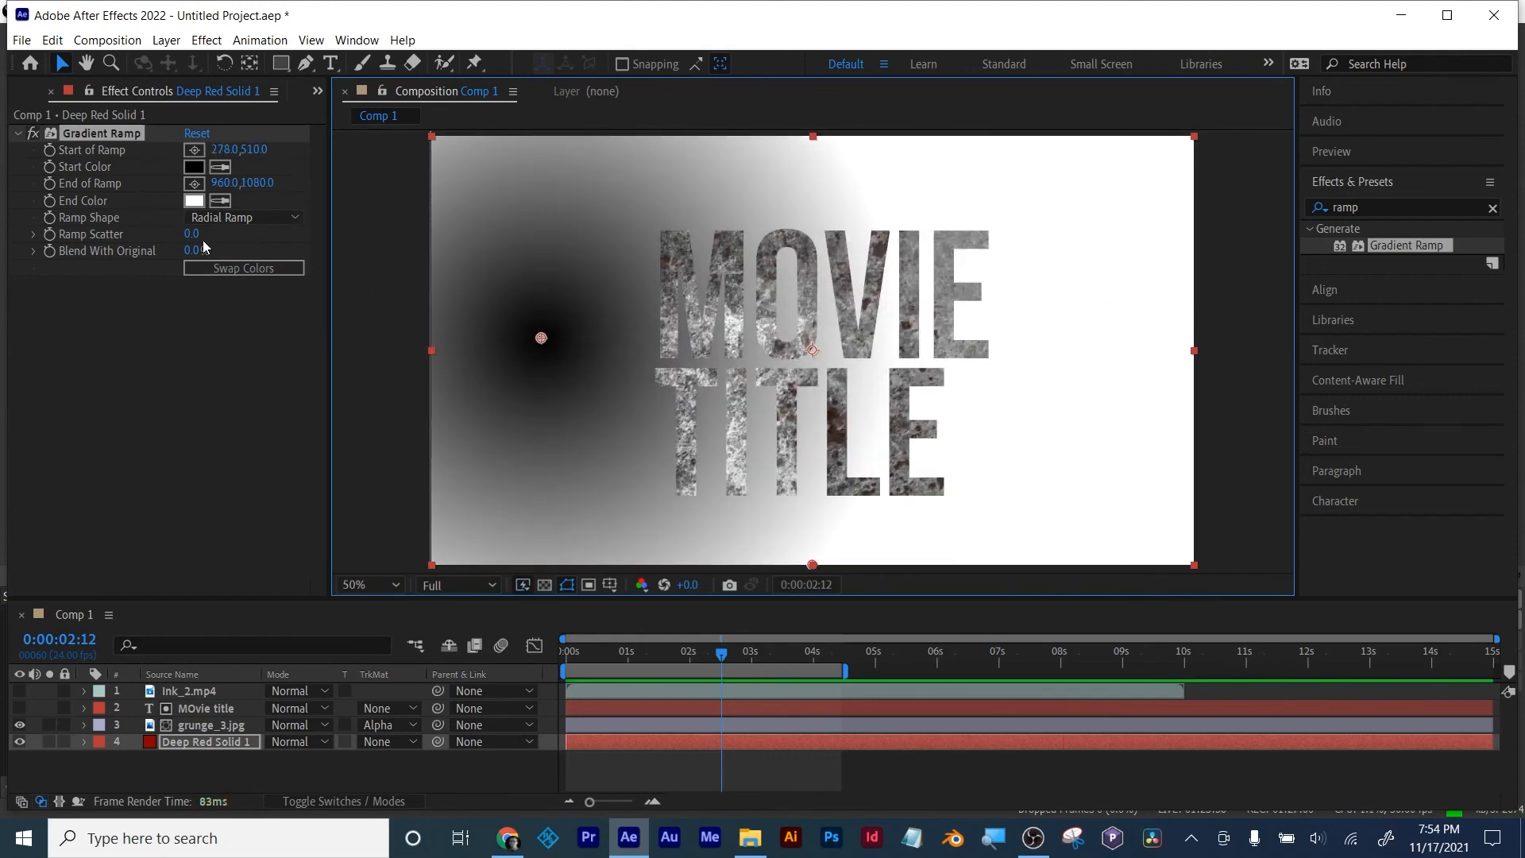
pyautogui.moveTo(191, 233); pyautogui.dragTo(575, 211)
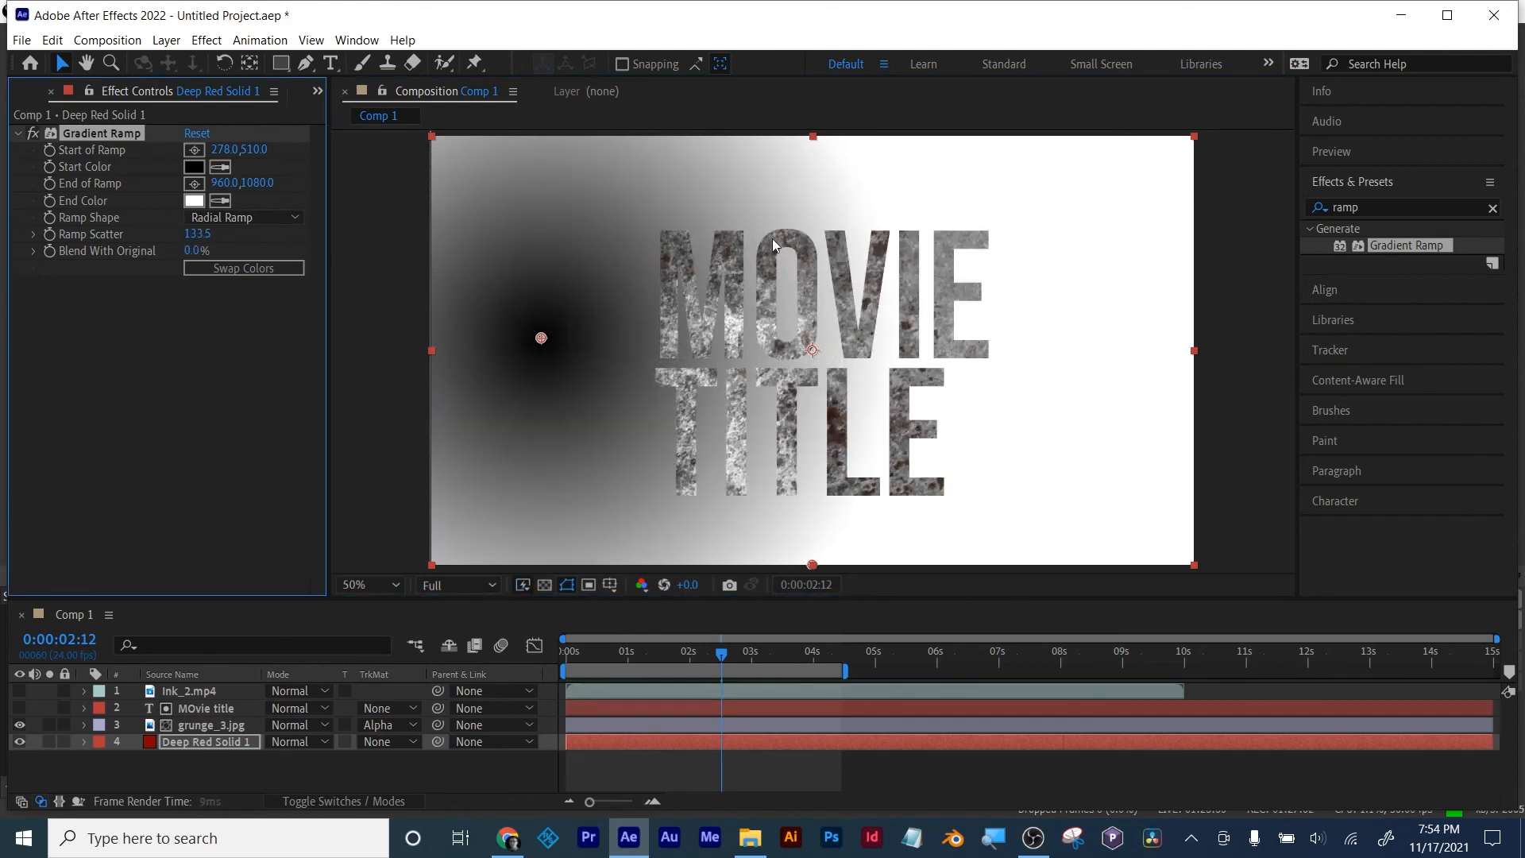
pyautogui.click(197, 235)
pyautogui.write('500')
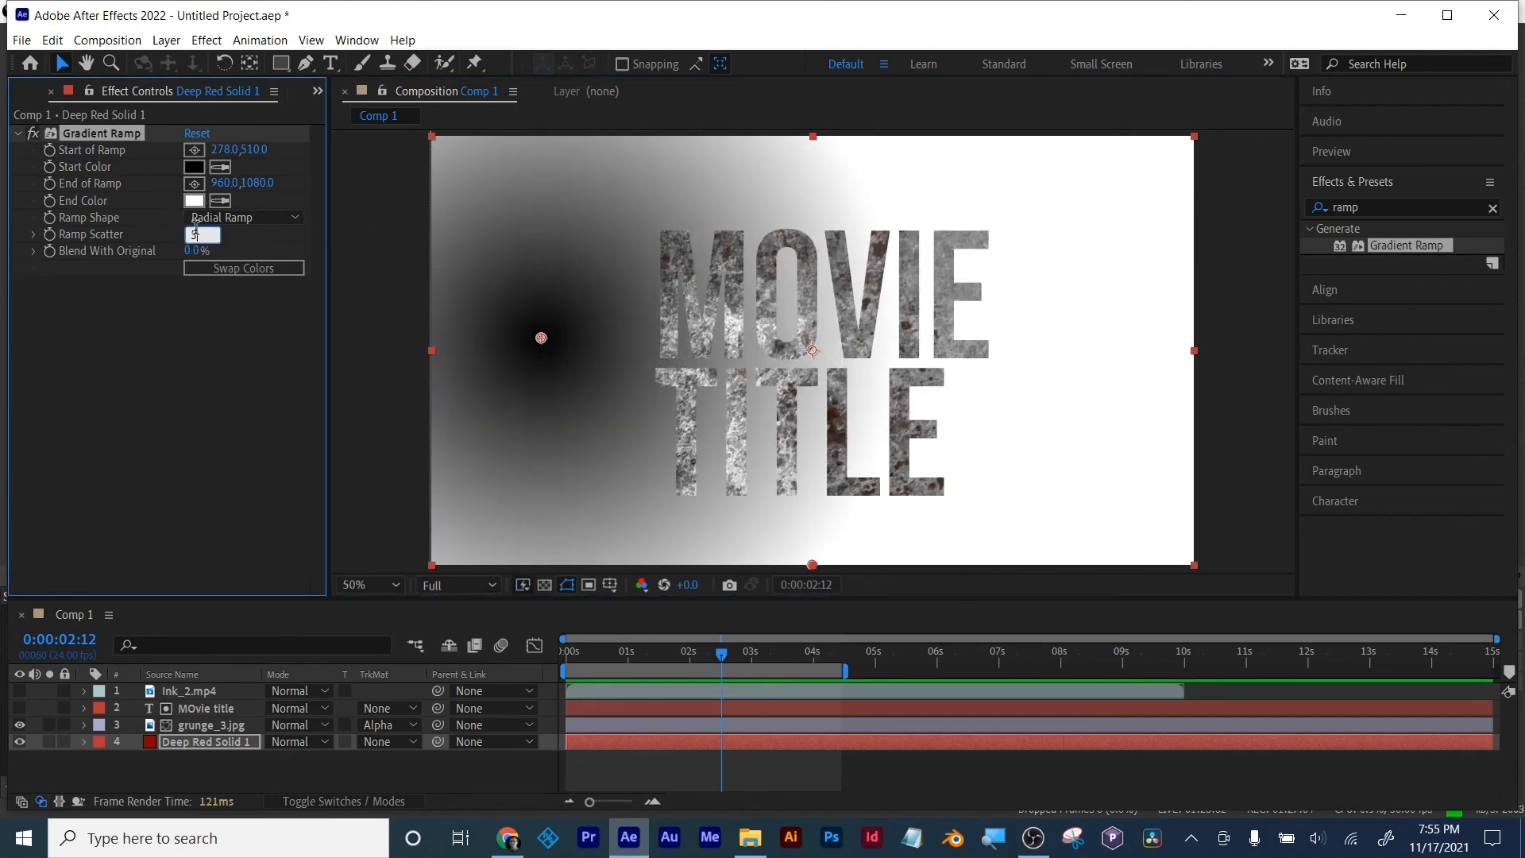
pyautogui.press('Return')
# Step: Move the ramp's start point to about -30, 508 and its end point to 2145, 1080
pyautogui.moveTo(225, 149); pyautogui.dragTo(5, 138)
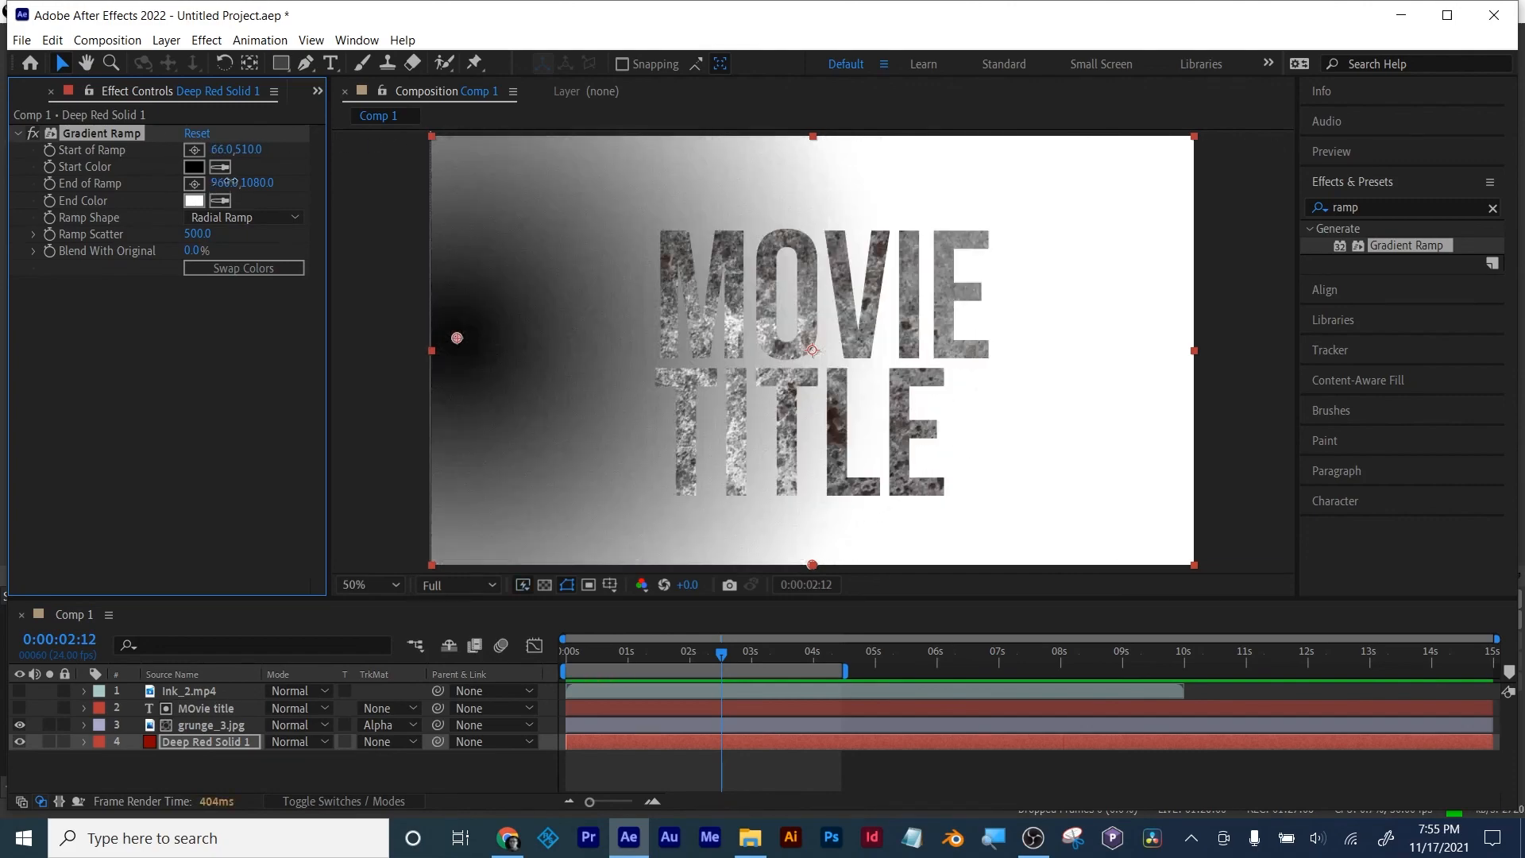
pyautogui.moveTo(230, 183); pyautogui.dragTo(1414, 188)
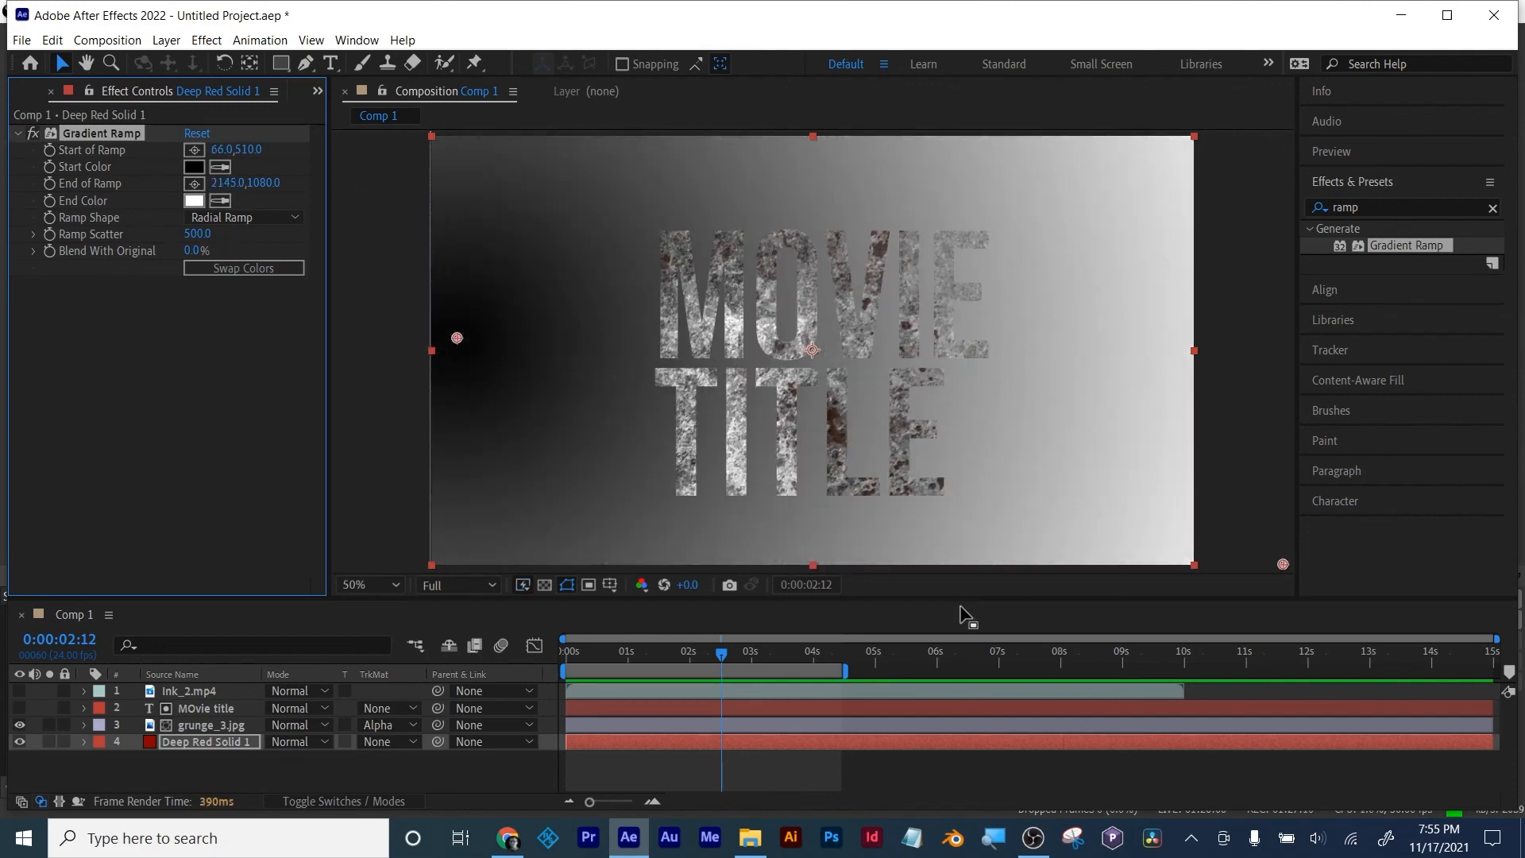
pyautogui.moveTo(452, 340); pyautogui.dragTo(415, 339)
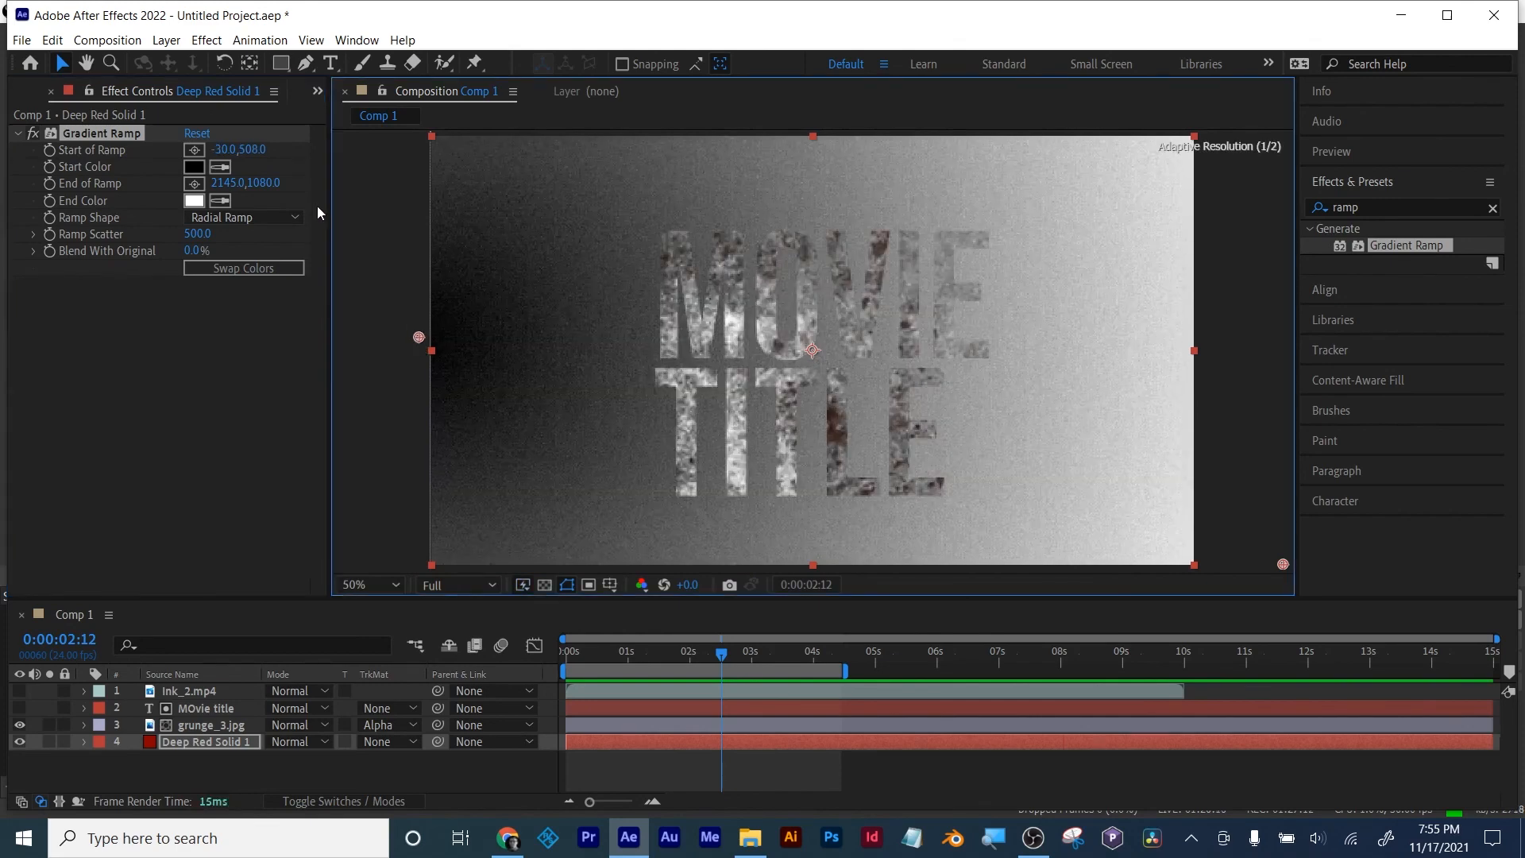
# Step: Set the Gradient Ramp's end color to dark red 680101 and deselect the layer
pyautogui.click(202, 202)
pyautogui.moveTo(1161, 556); pyautogui.dragTo(1194, 610)
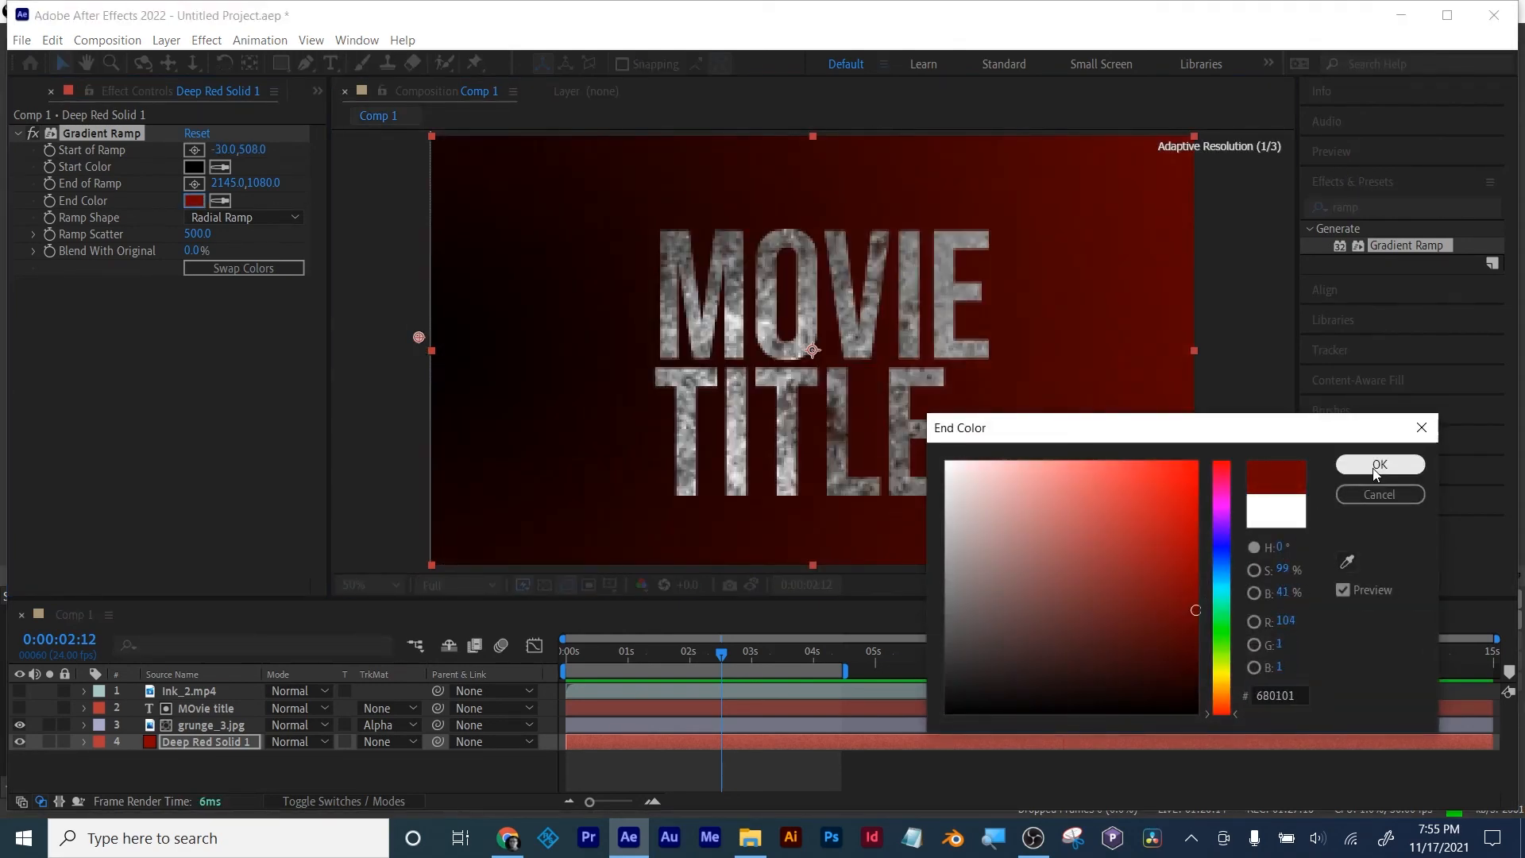
pyautogui.click(1380, 464)
pyautogui.click(811, 770)
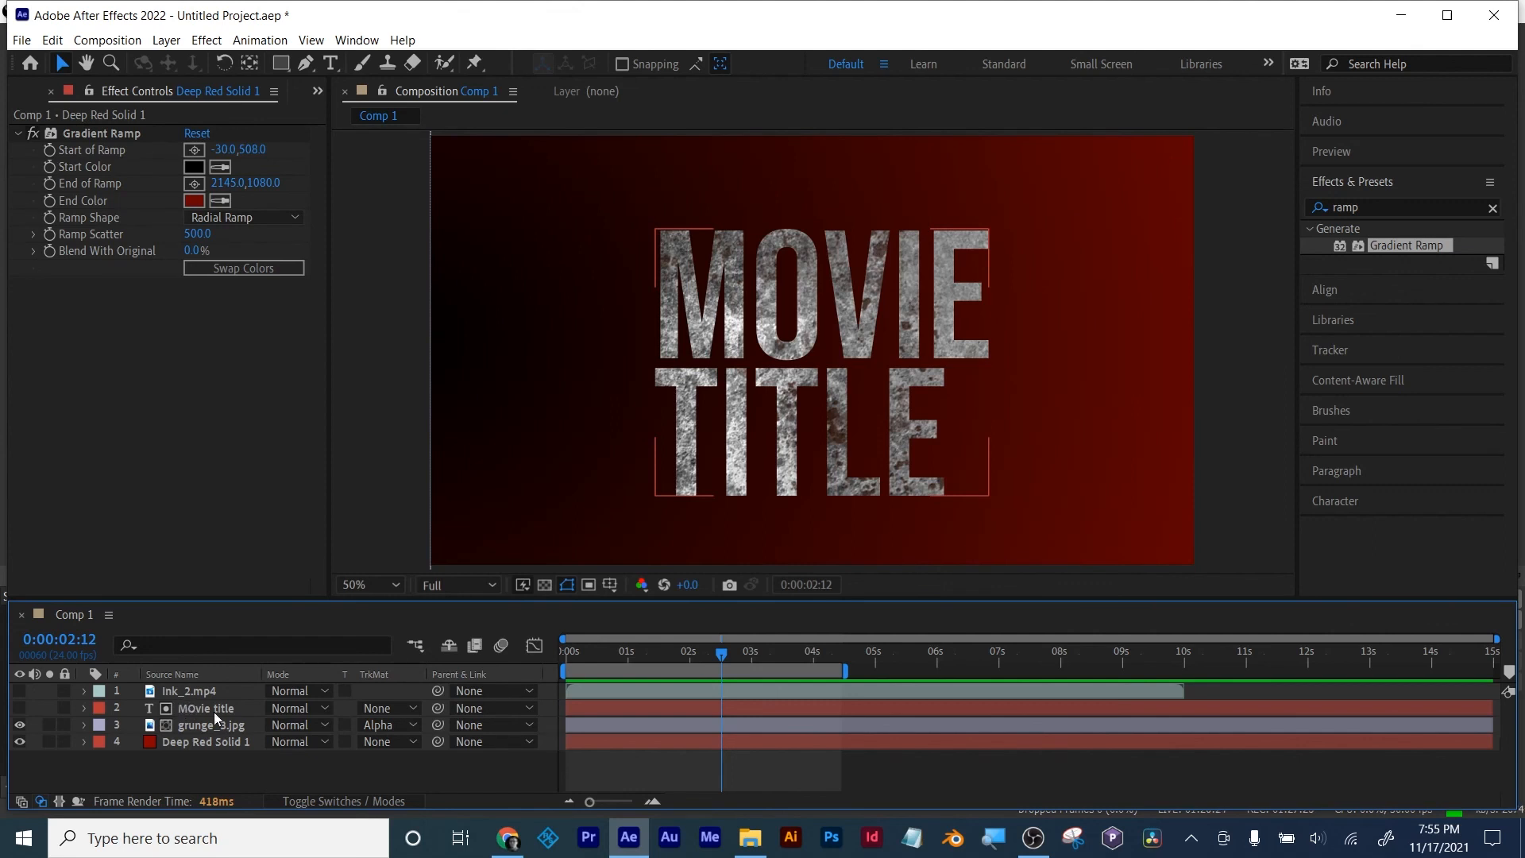
# Step: Pre-compose the title and grunge_3.jpg layers into a composition named title, moving all attributes into it
pyautogui.click(191, 708)
pyautogui.keyDown('shift'); pyautogui.click(192, 721); pyautogui.keyUp('shift')
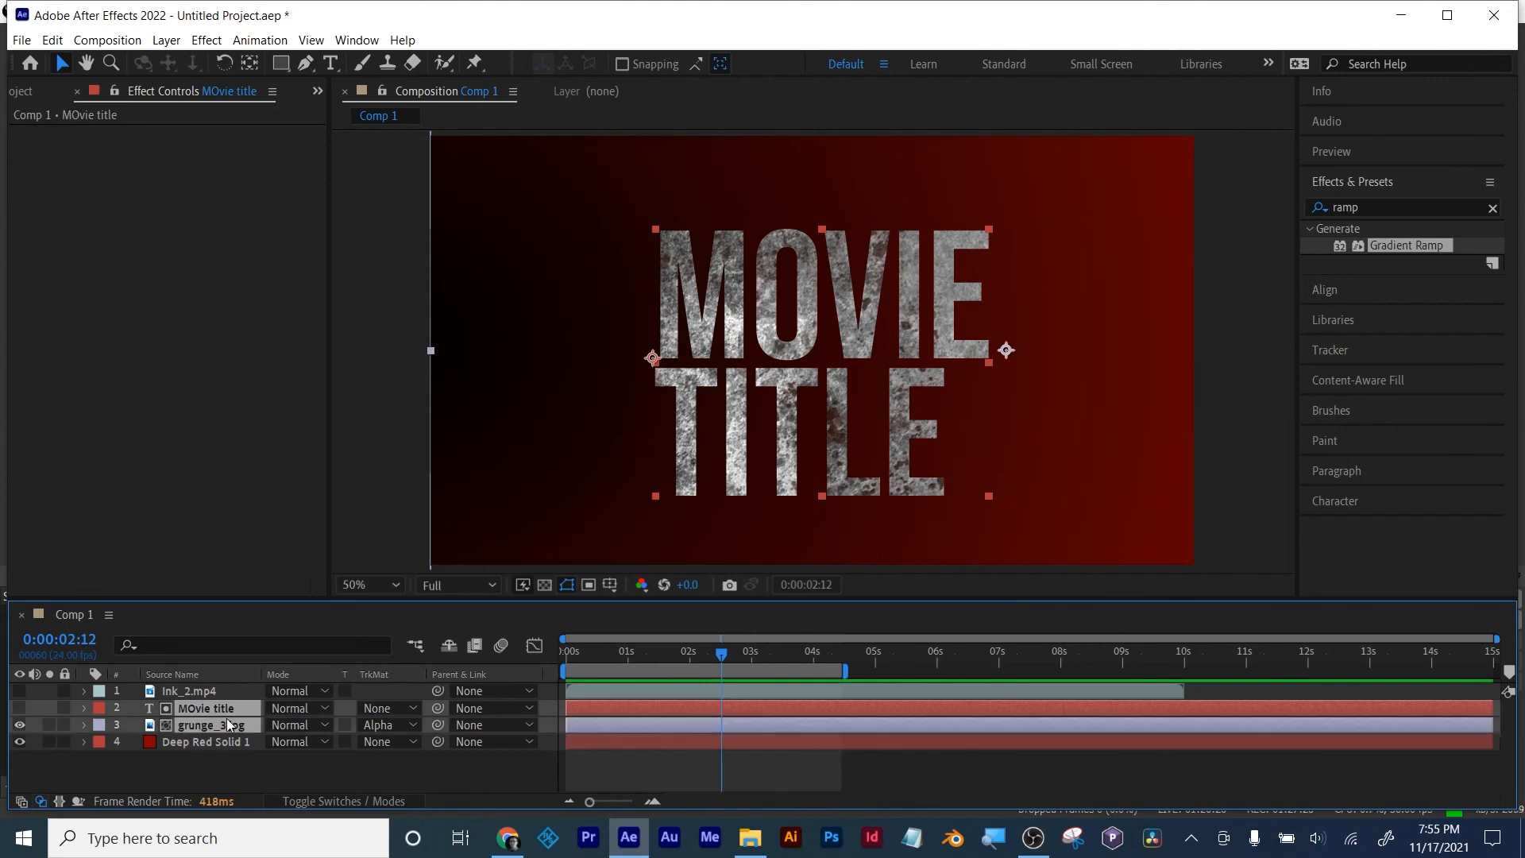
pyautogui.rightClick(216, 726)
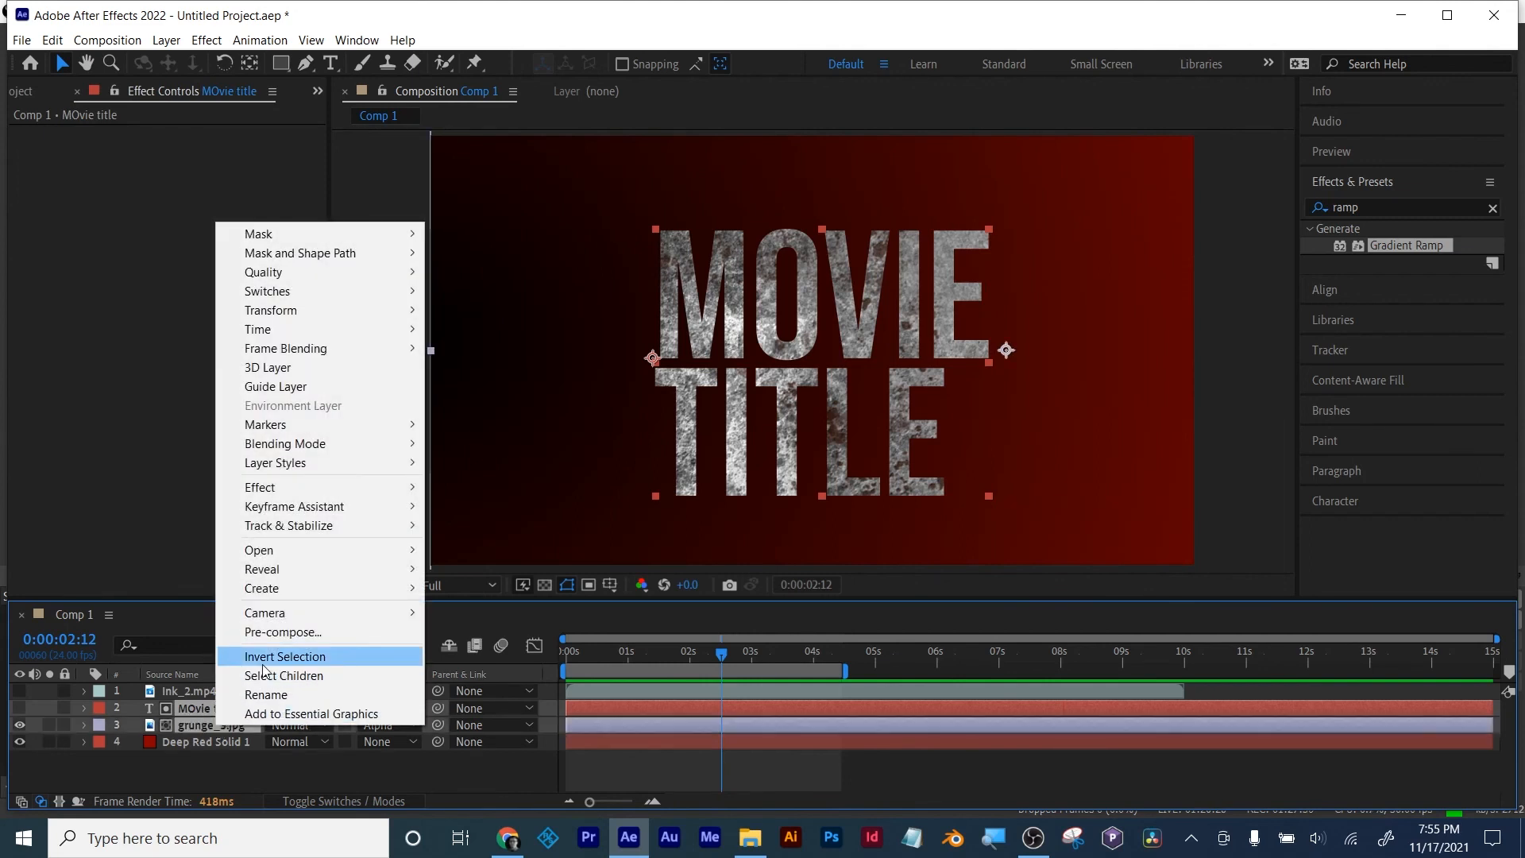
pyautogui.click(275, 632)
pyautogui.write('title')
pyautogui.click(703, 437)
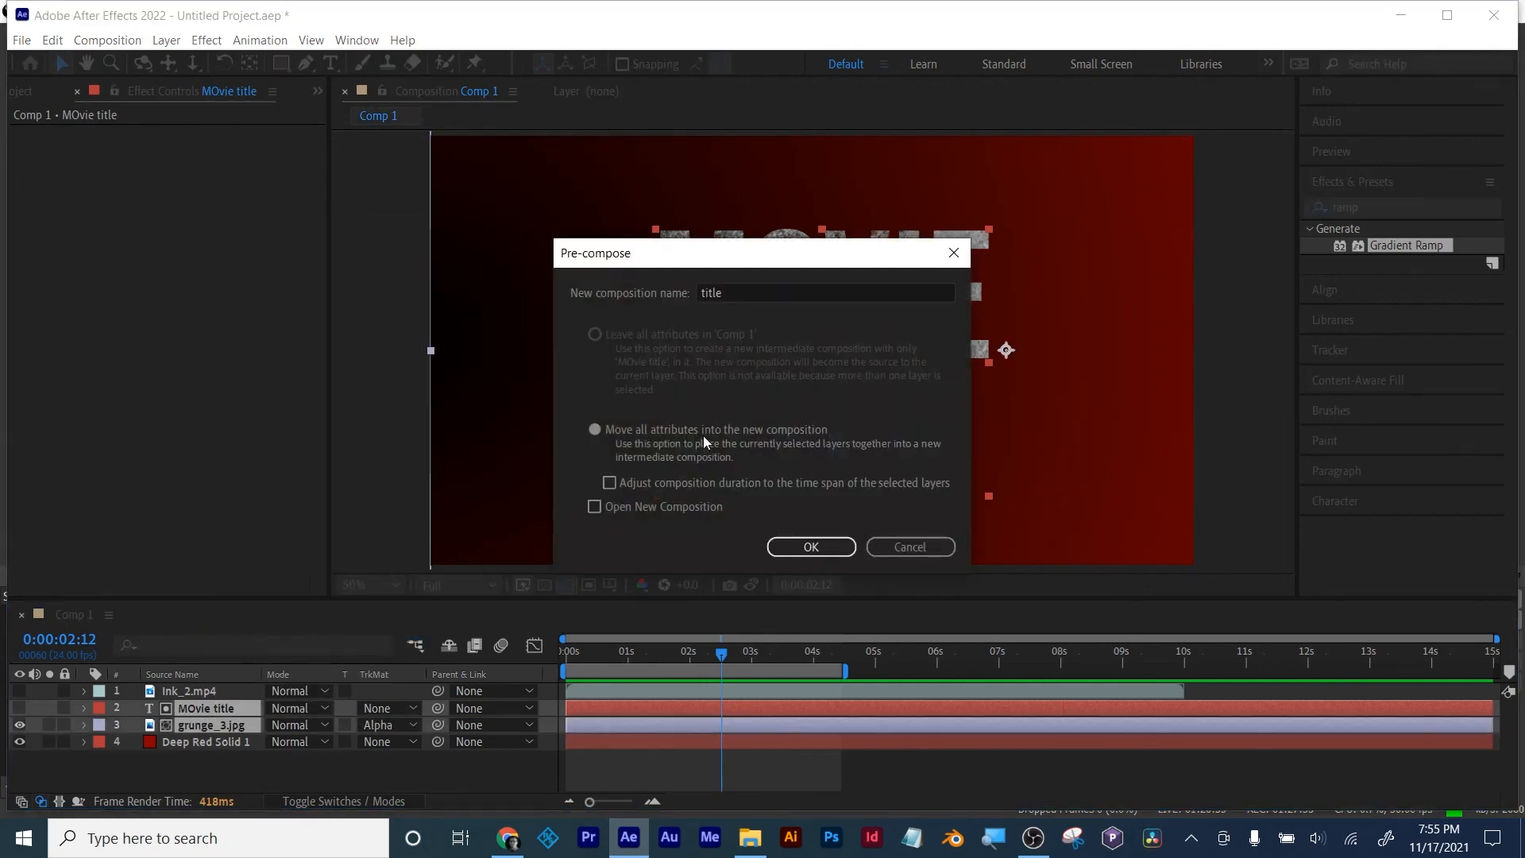
pyautogui.click(782, 546)
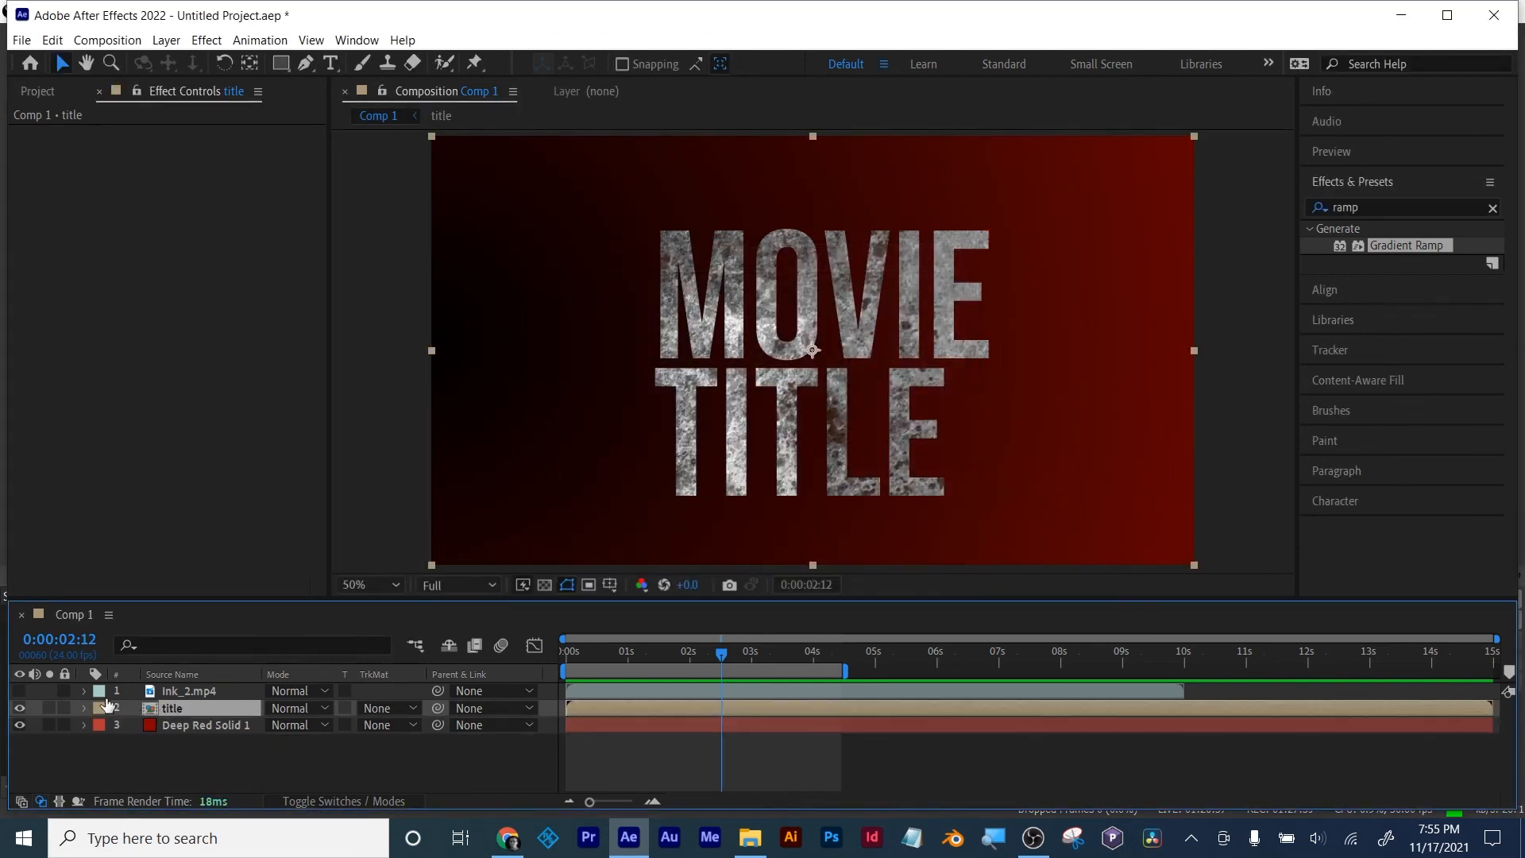
# Step: Set the title layer's track matte to Luma Inverted Matte "Ink_2.mp4" and preview the ink reveal from the start
pyautogui.click(19, 691)
pyautogui.click(170, 690)
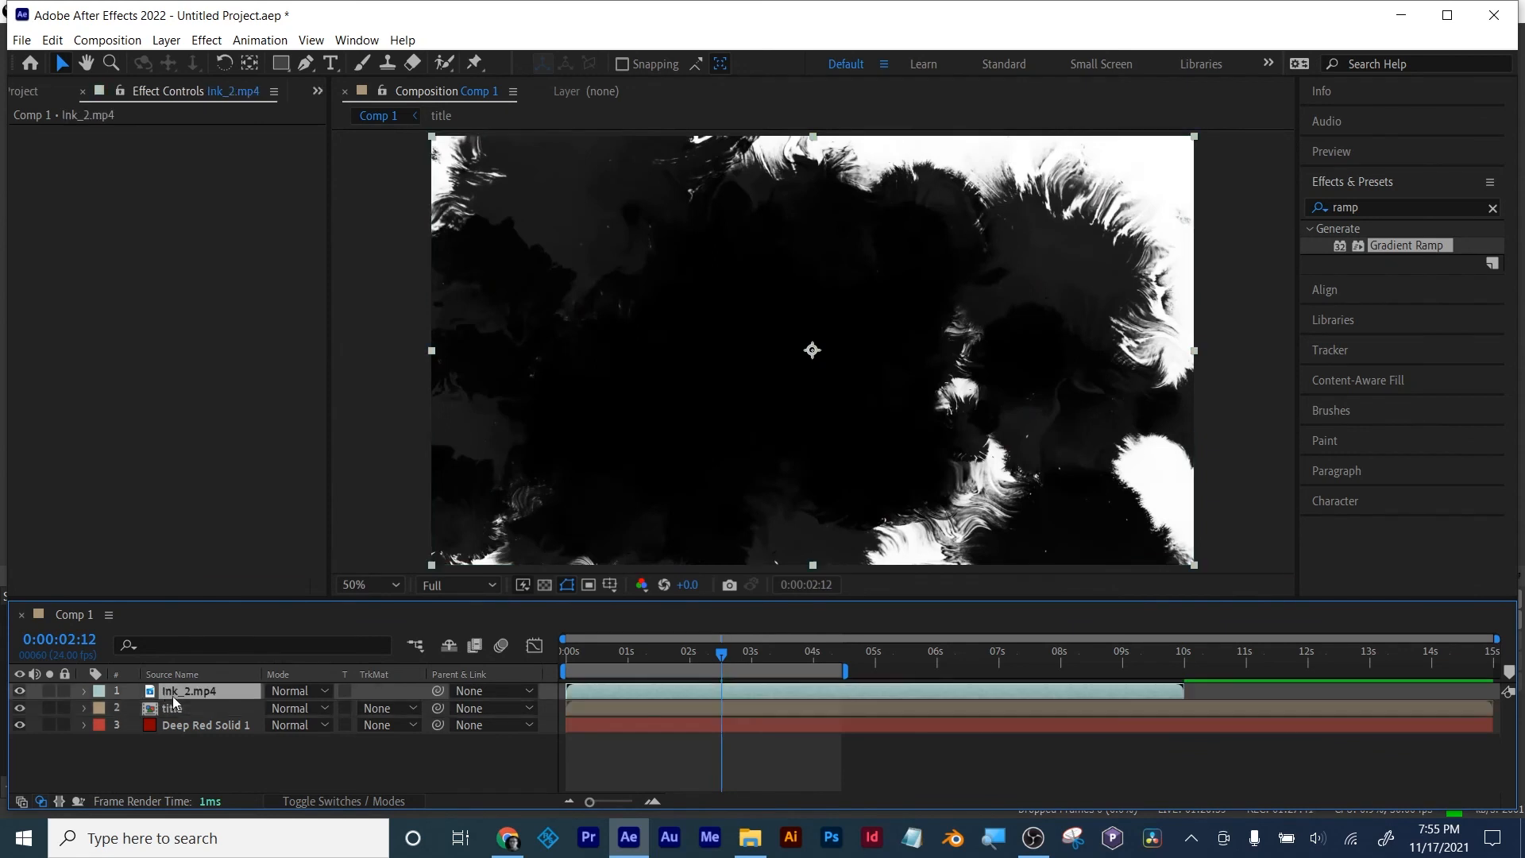
pyautogui.click(178, 710)
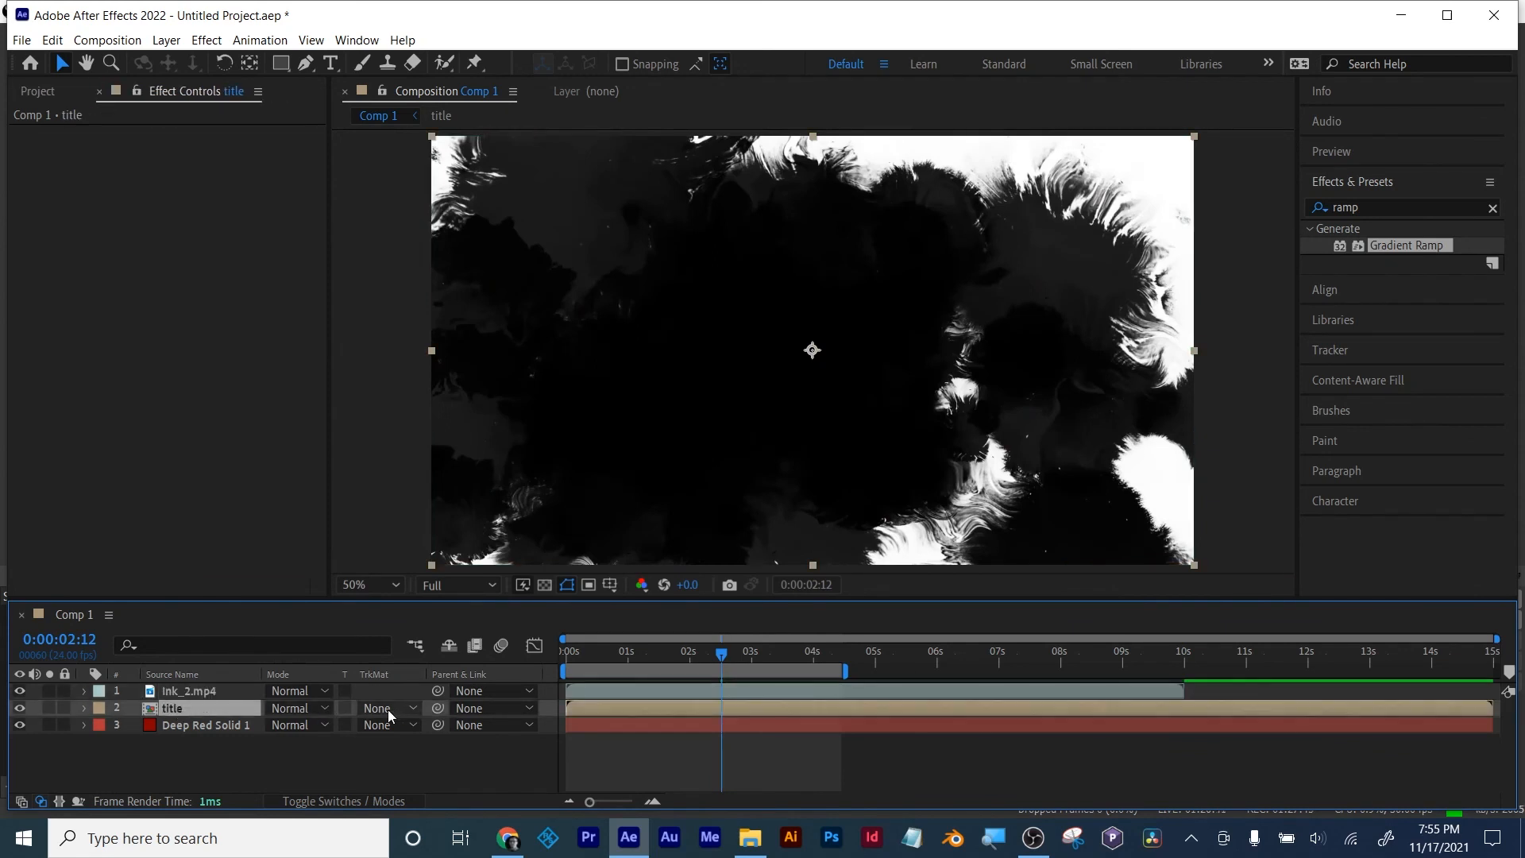
pyautogui.click(387, 709)
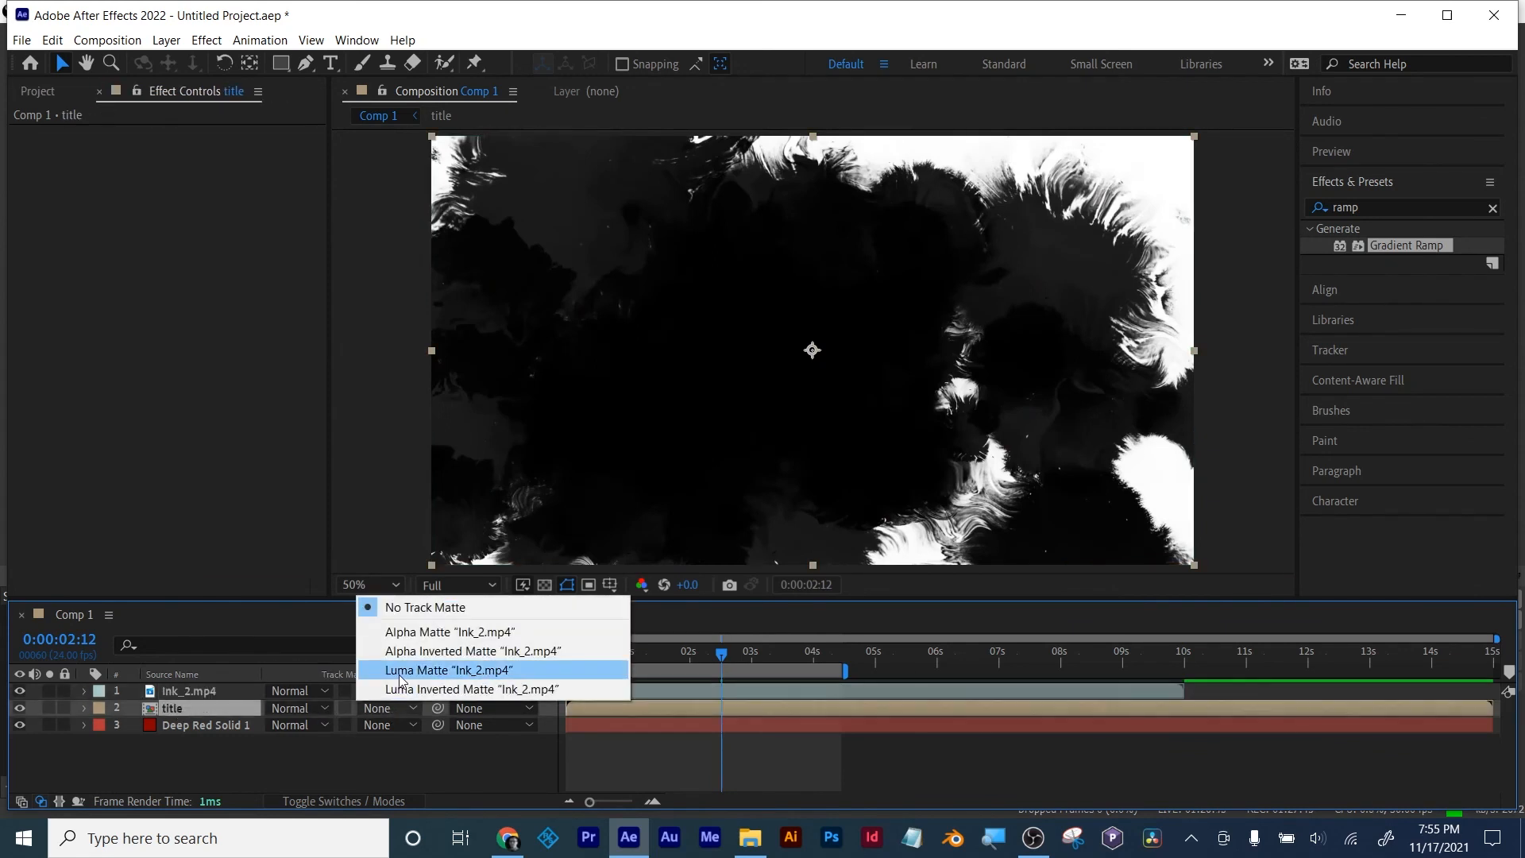
pyautogui.click(401, 689)
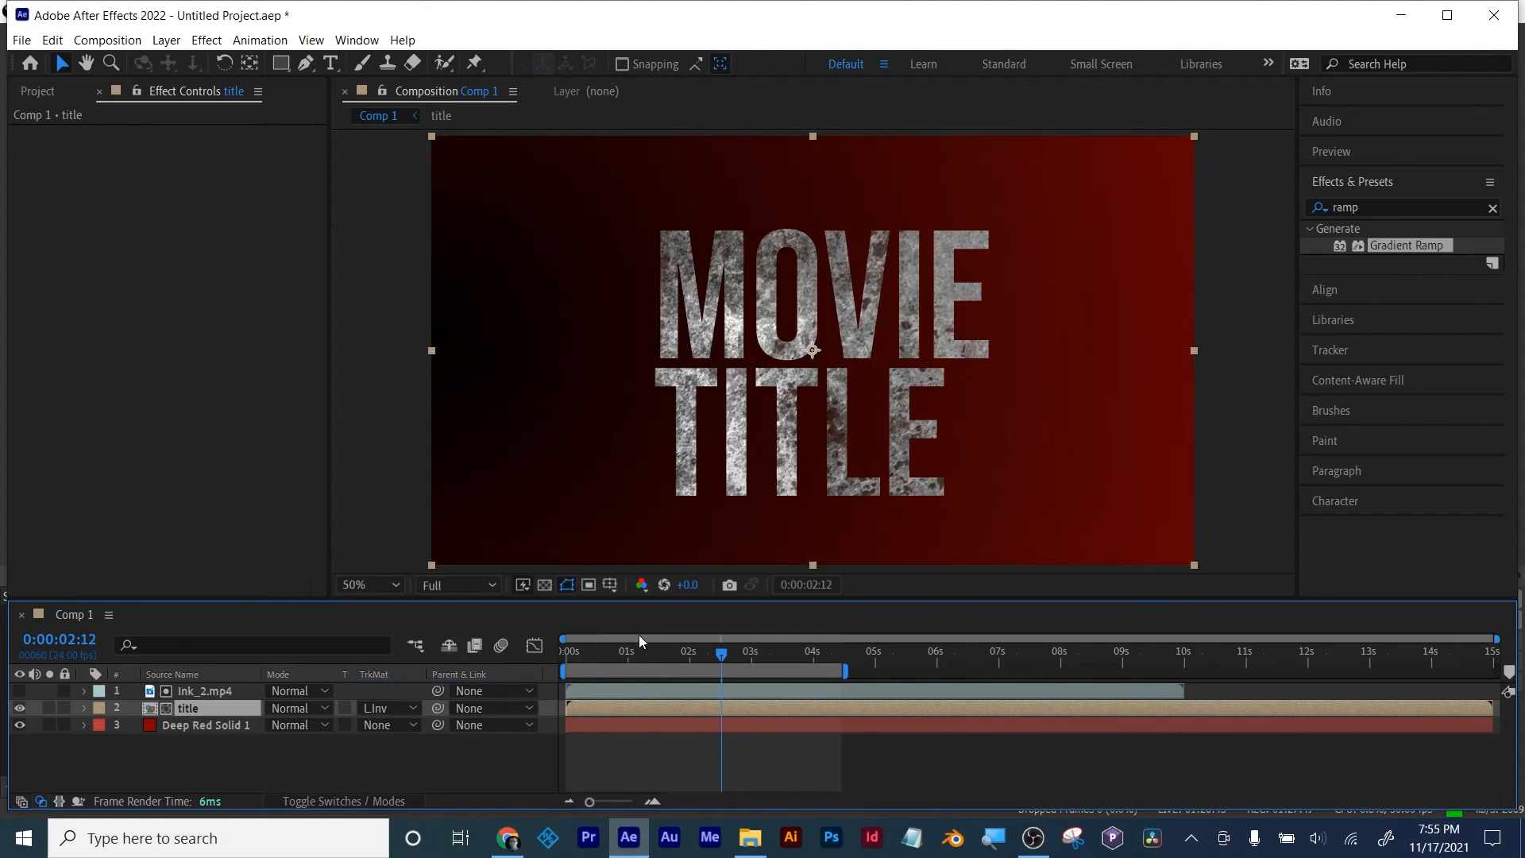
pyautogui.moveTo(639, 650)
pyautogui.mouseDown()
pyautogui.moveTo(554, 659)
pyautogui.moveTo(680, 654)
pyautogui.moveTo(532, 660)
pyautogui.mouseUp()
pyautogui.press('space')
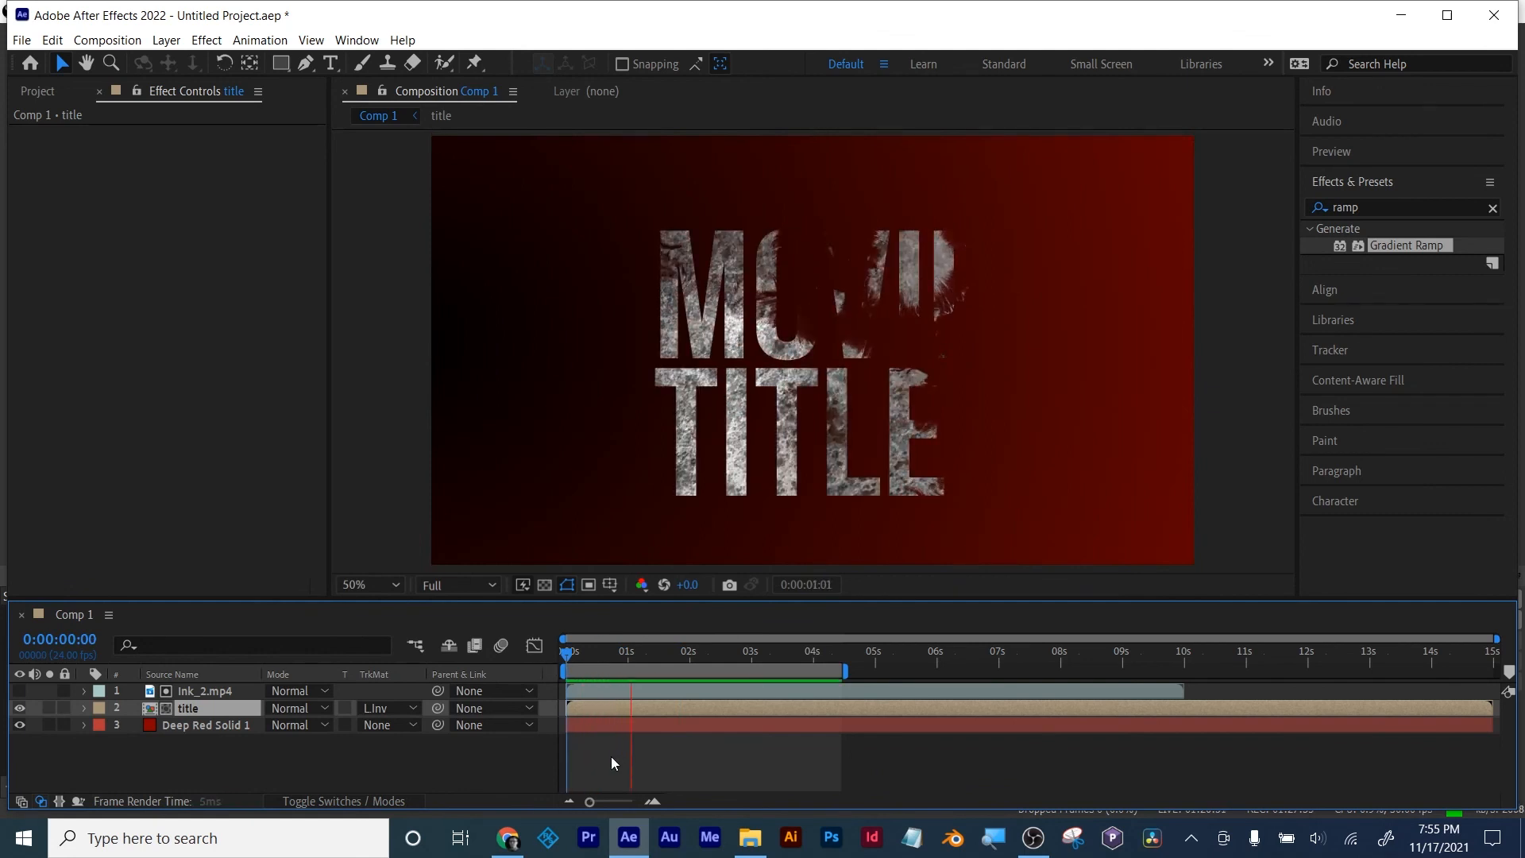
pyautogui.press('space')
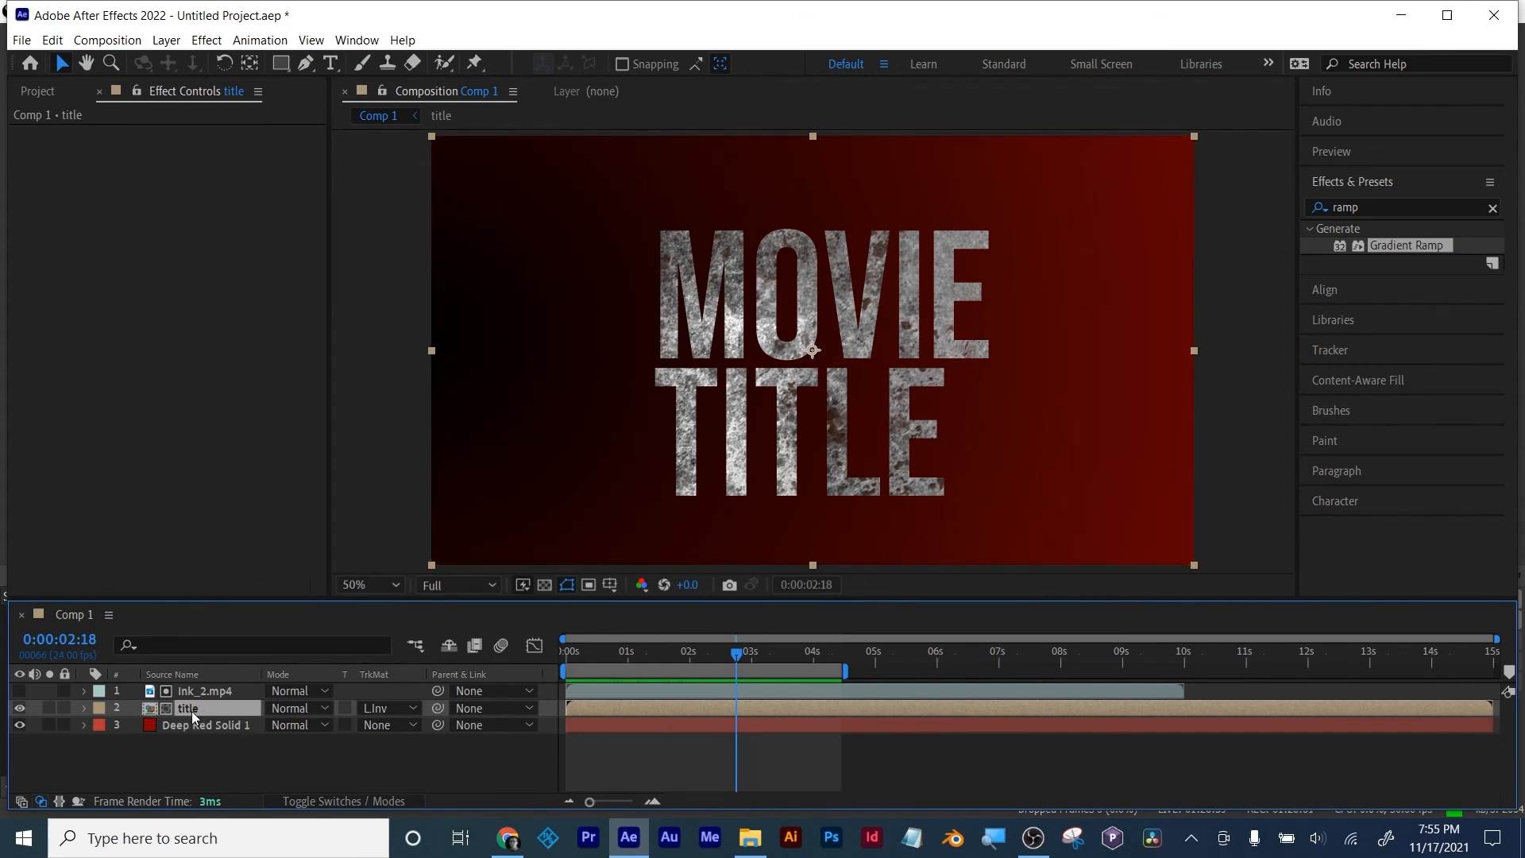
# Step: Try the Difference and Multiply blending modes on the title layer, previewing the reveal with Multiply
pyautogui.click(282, 709)
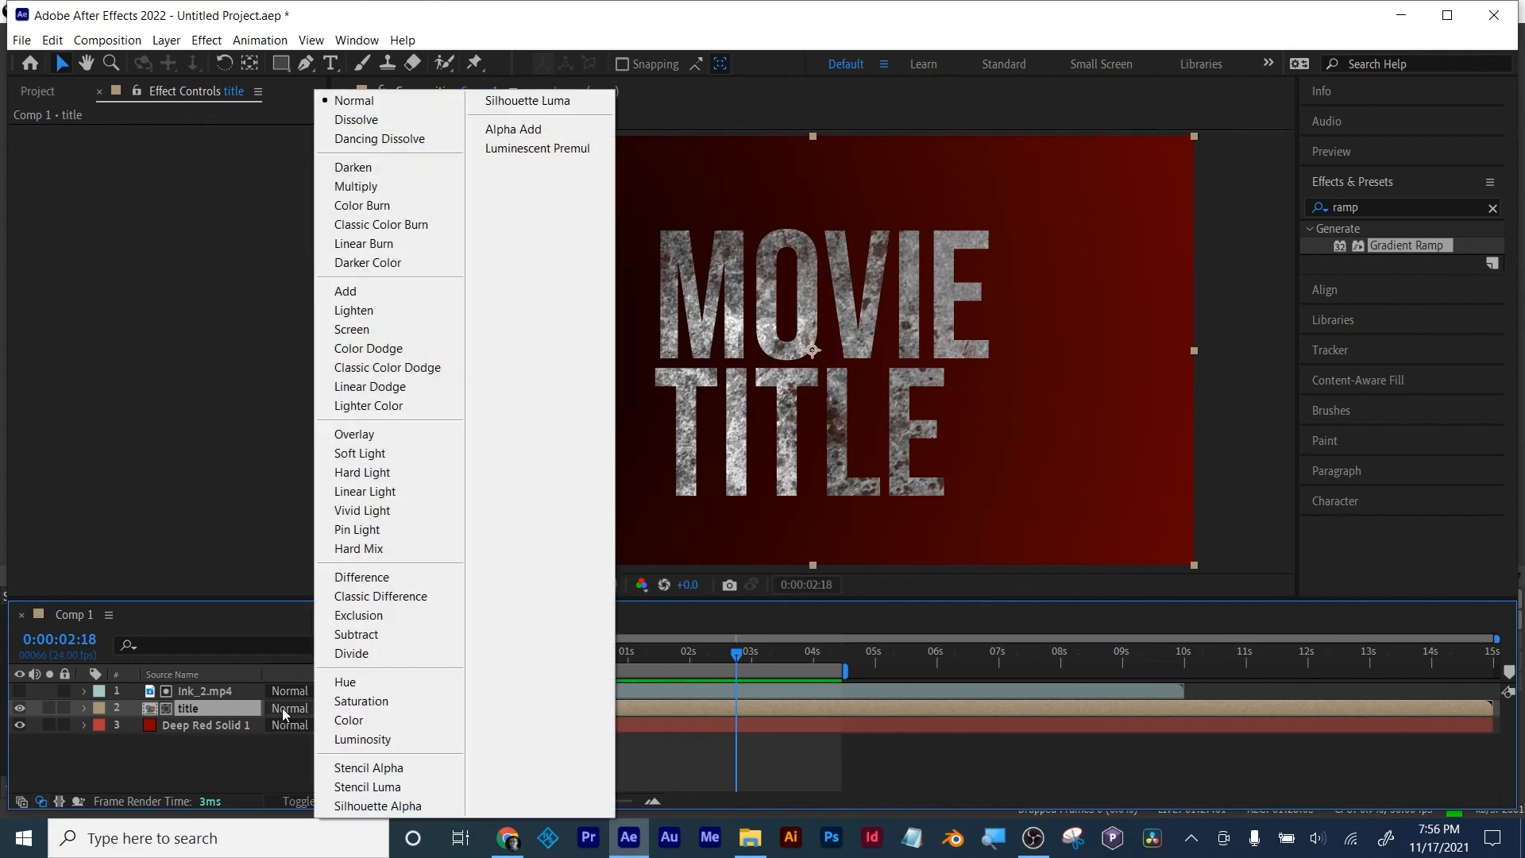
pyautogui.click(322, 578)
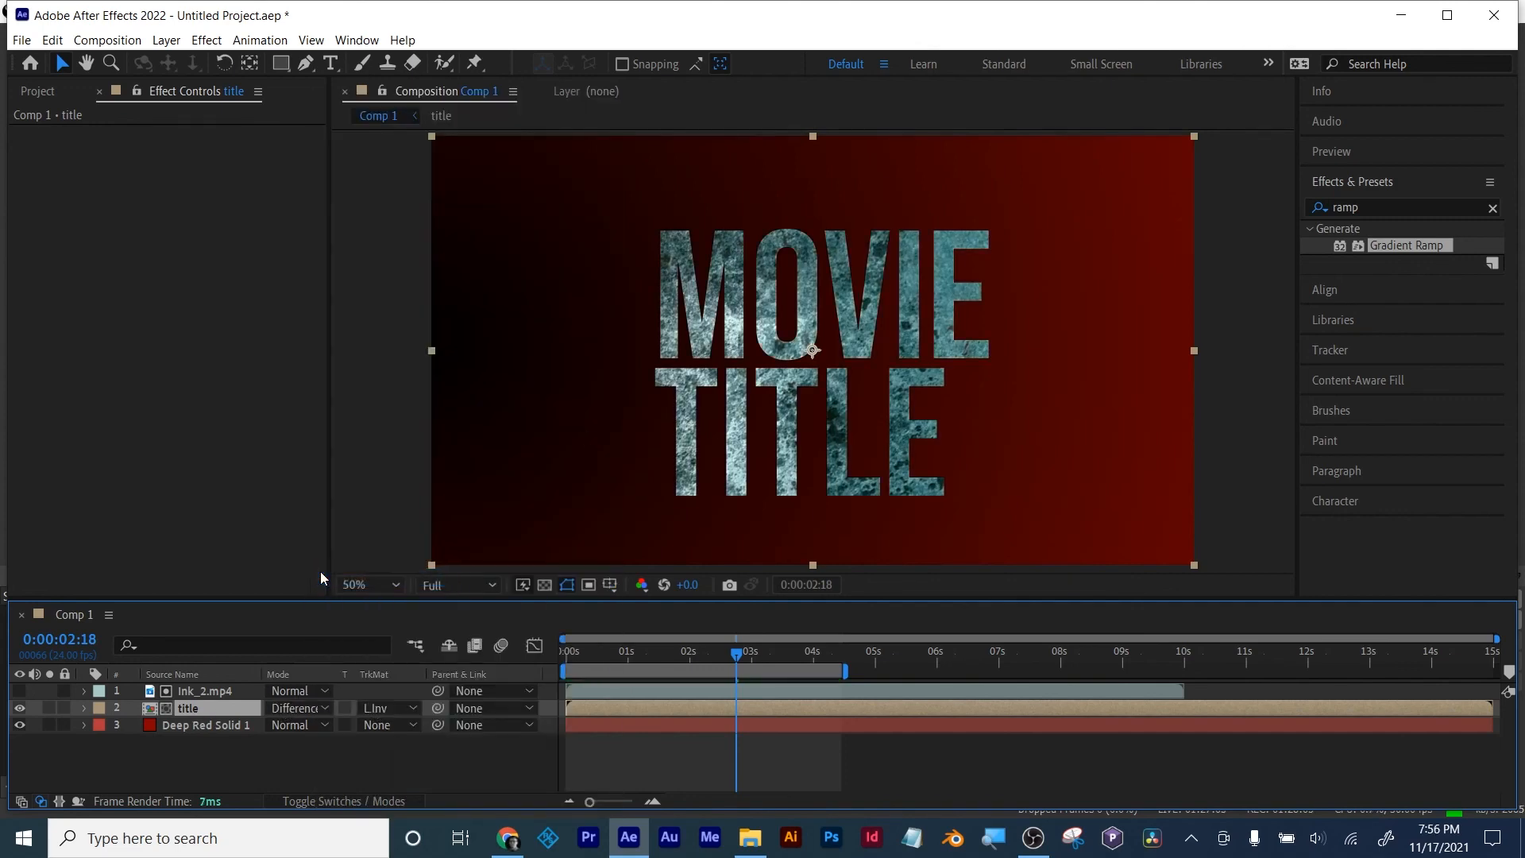
pyautogui.click(295, 707)
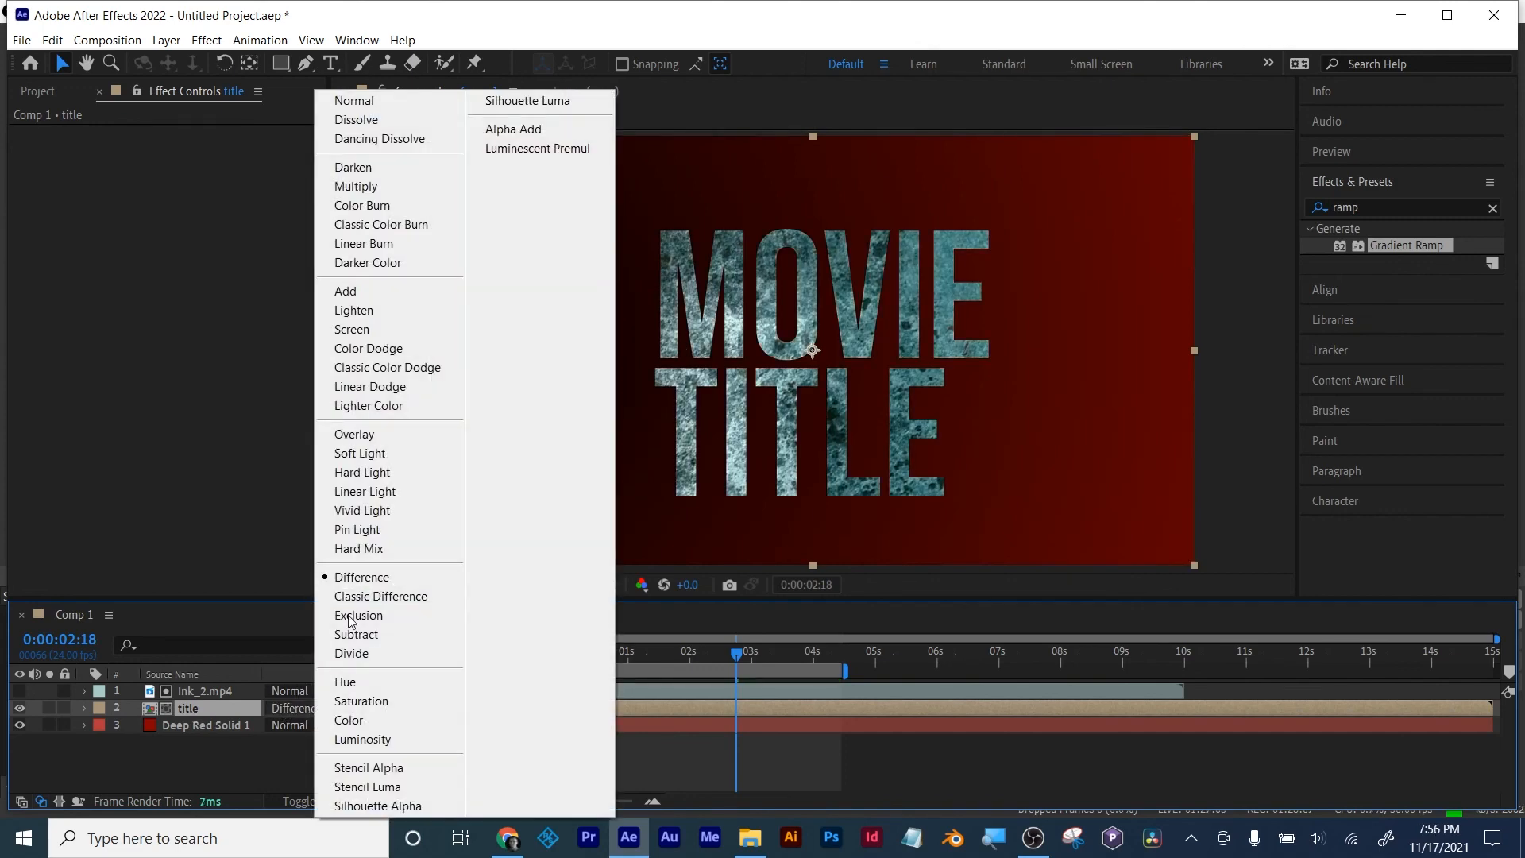
pyautogui.click(359, 189)
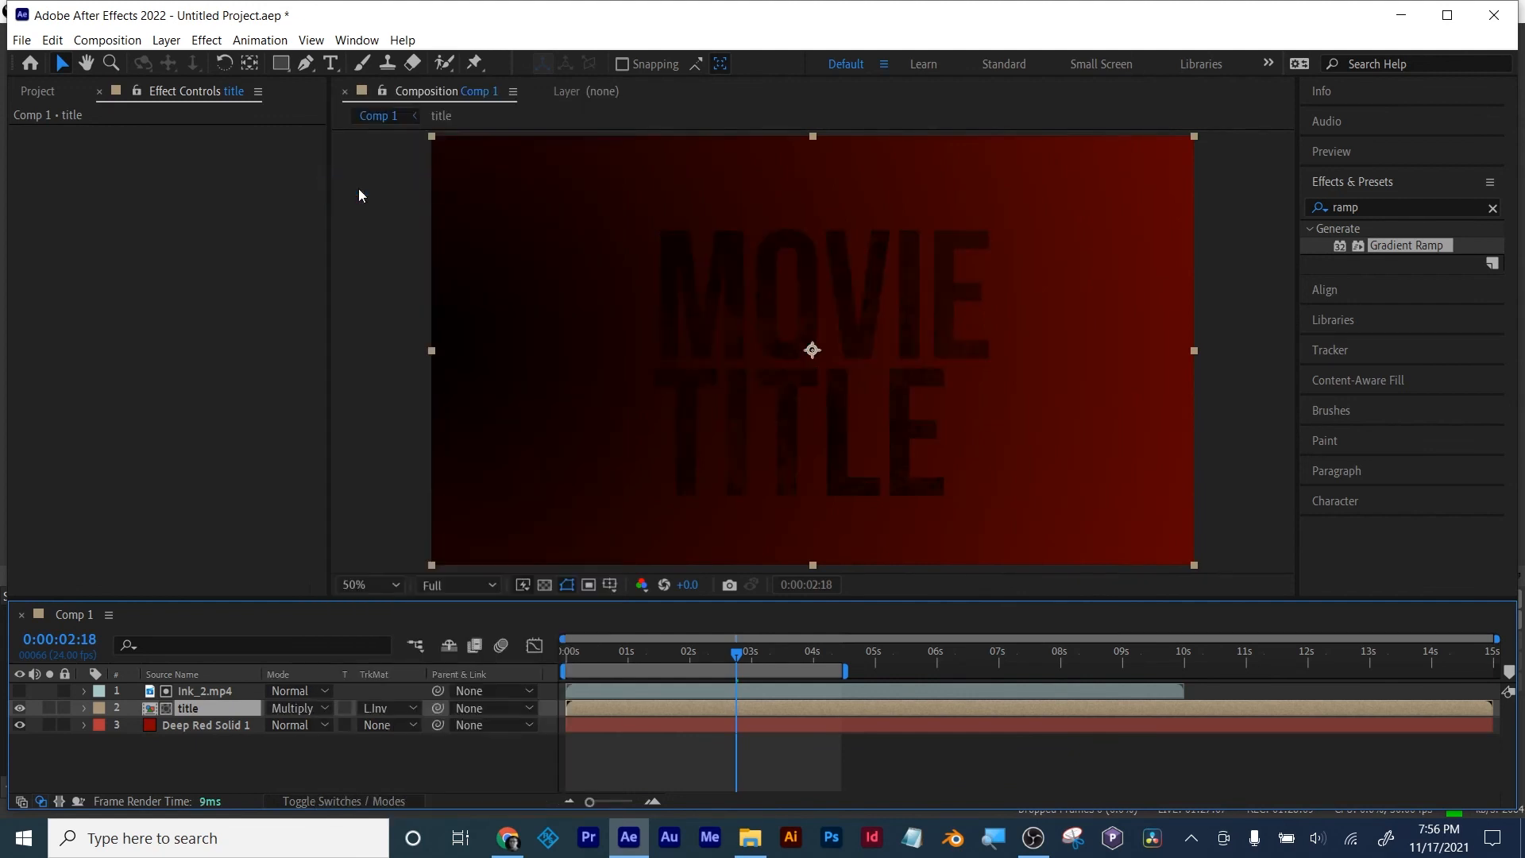
pyautogui.click(648, 749)
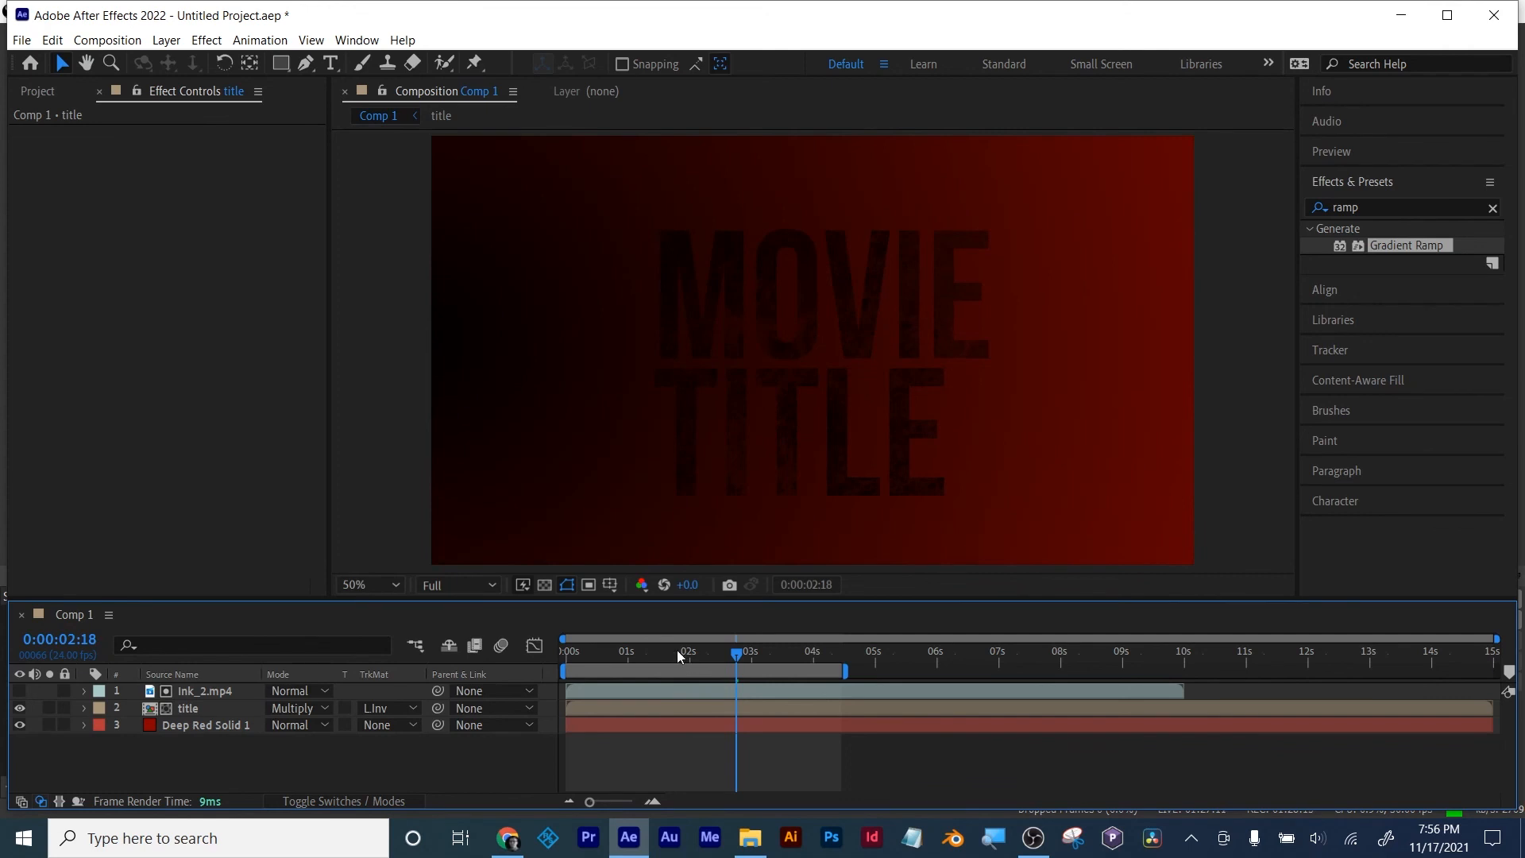
pyautogui.press('space')
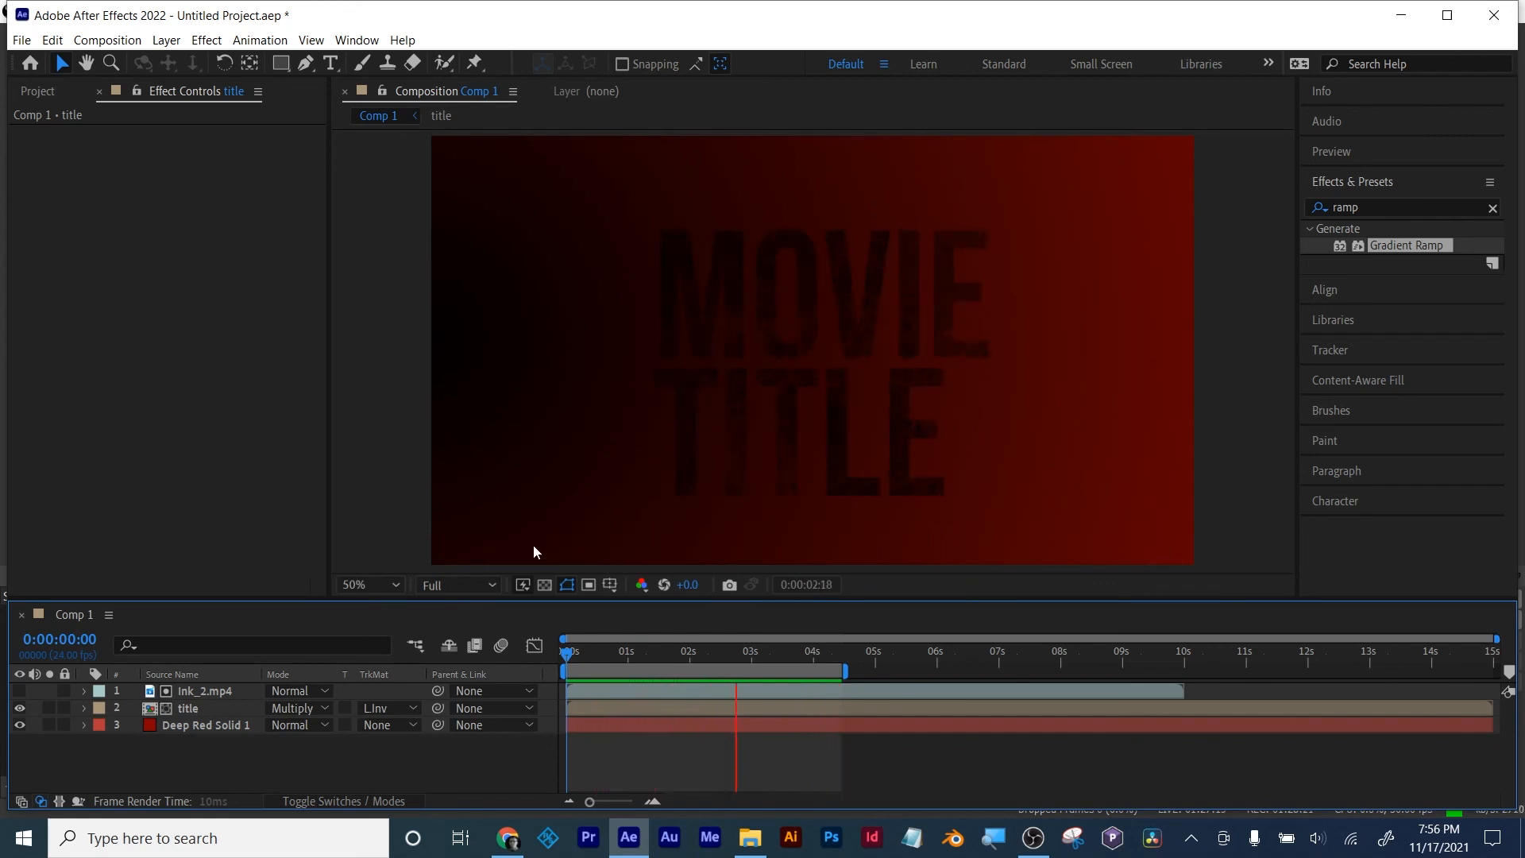
pyautogui.press('space')
# Step: Try the Luminosity and Screen blending modes on the title layer
pyautogui.click(303, 710)
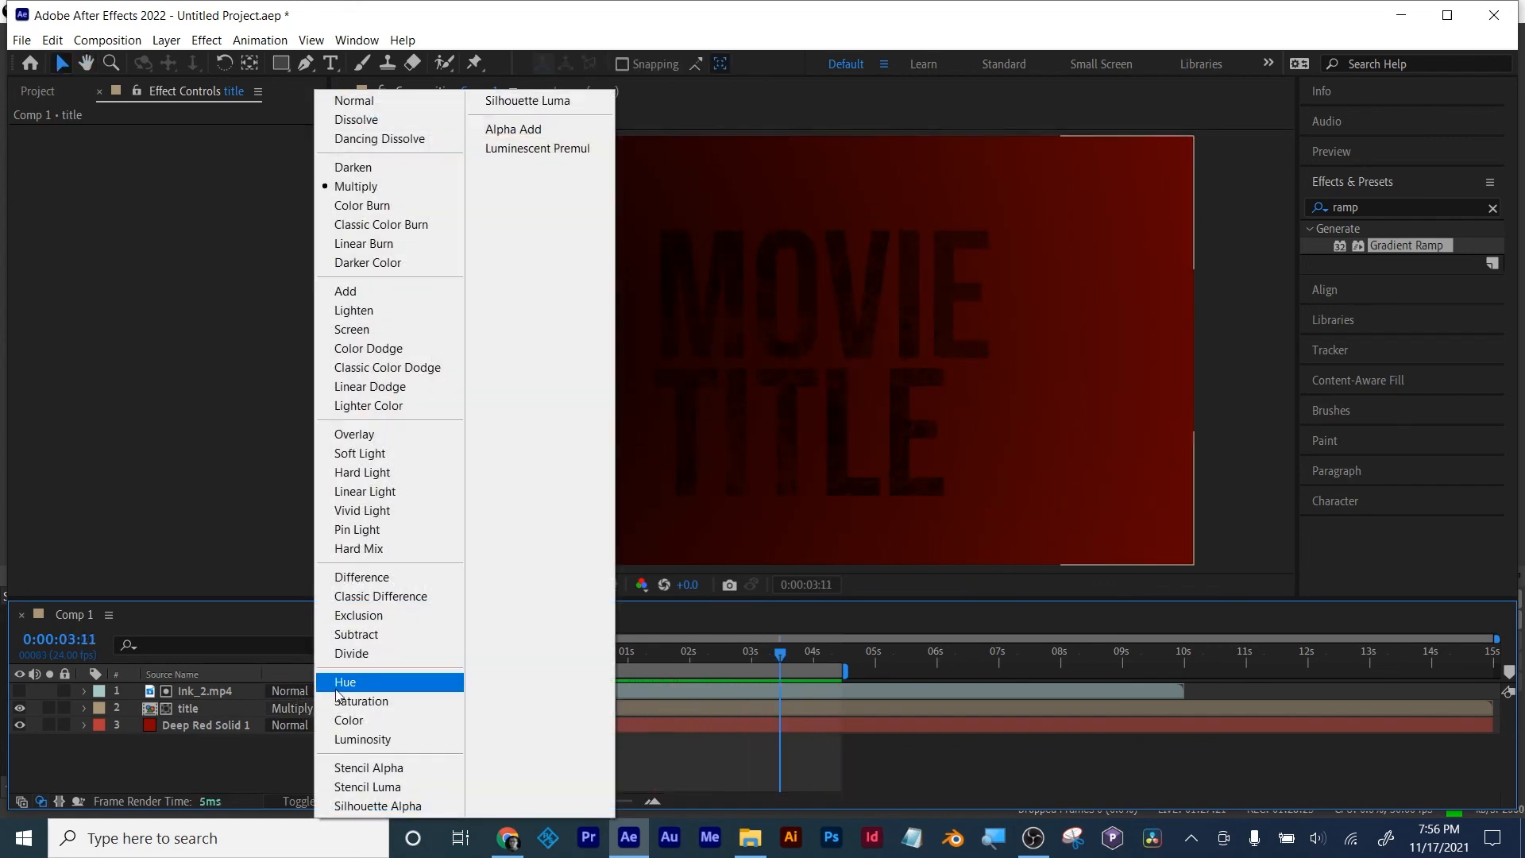
pyautogui.click(354, 740)
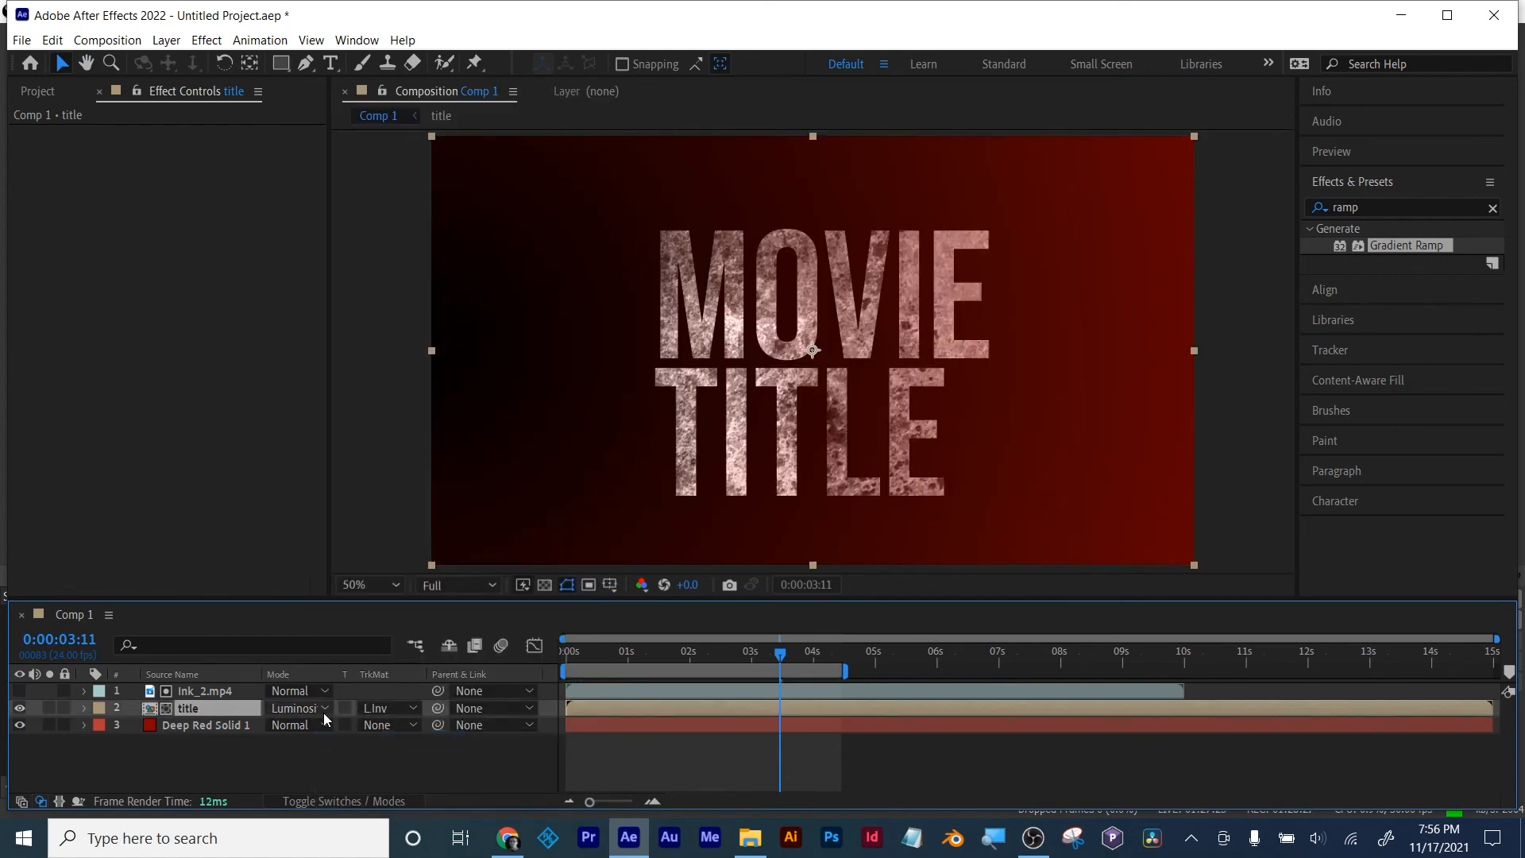
pyautogui.click(324, 710)
pyautogui.click(370, 329)
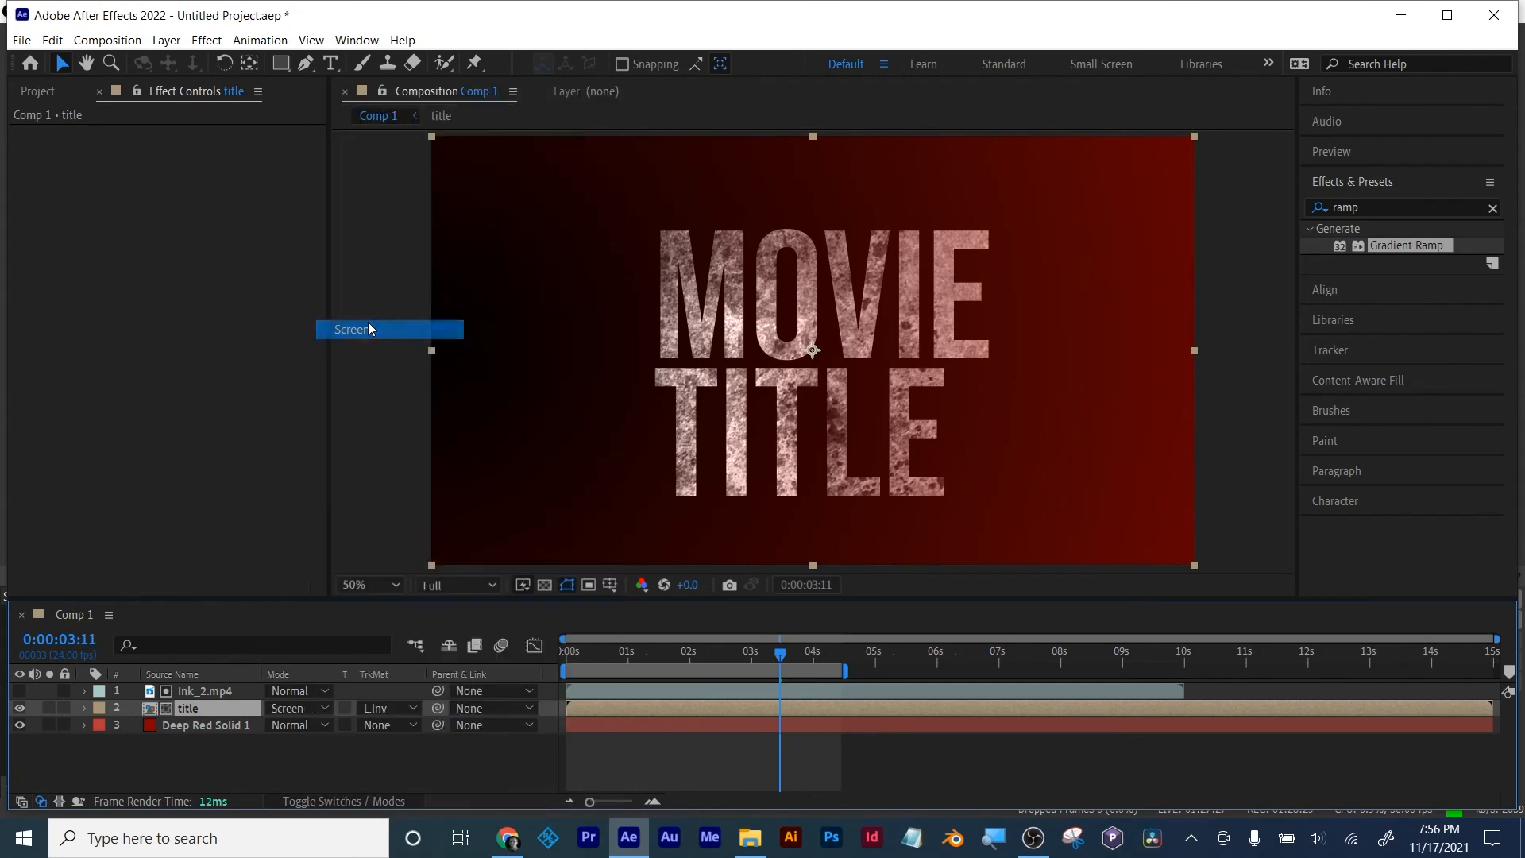
# Step: Try the Color Burn, Multiply and Darken blending modes on the title layer
pyautogui.click(295, 708)
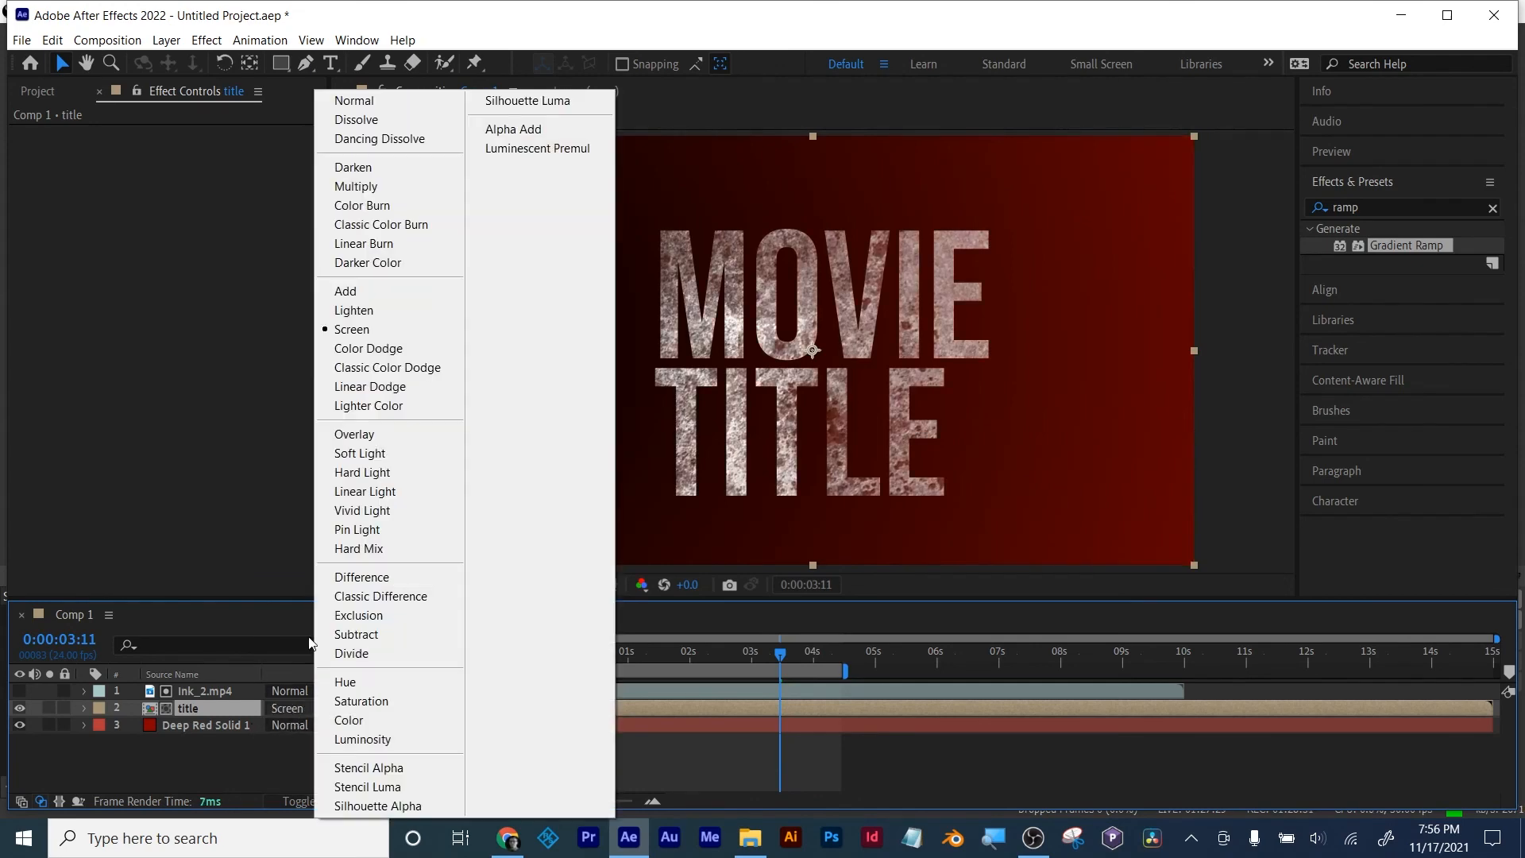
pyautogui.click(329, 208)
pyautogui.click(298, 708)
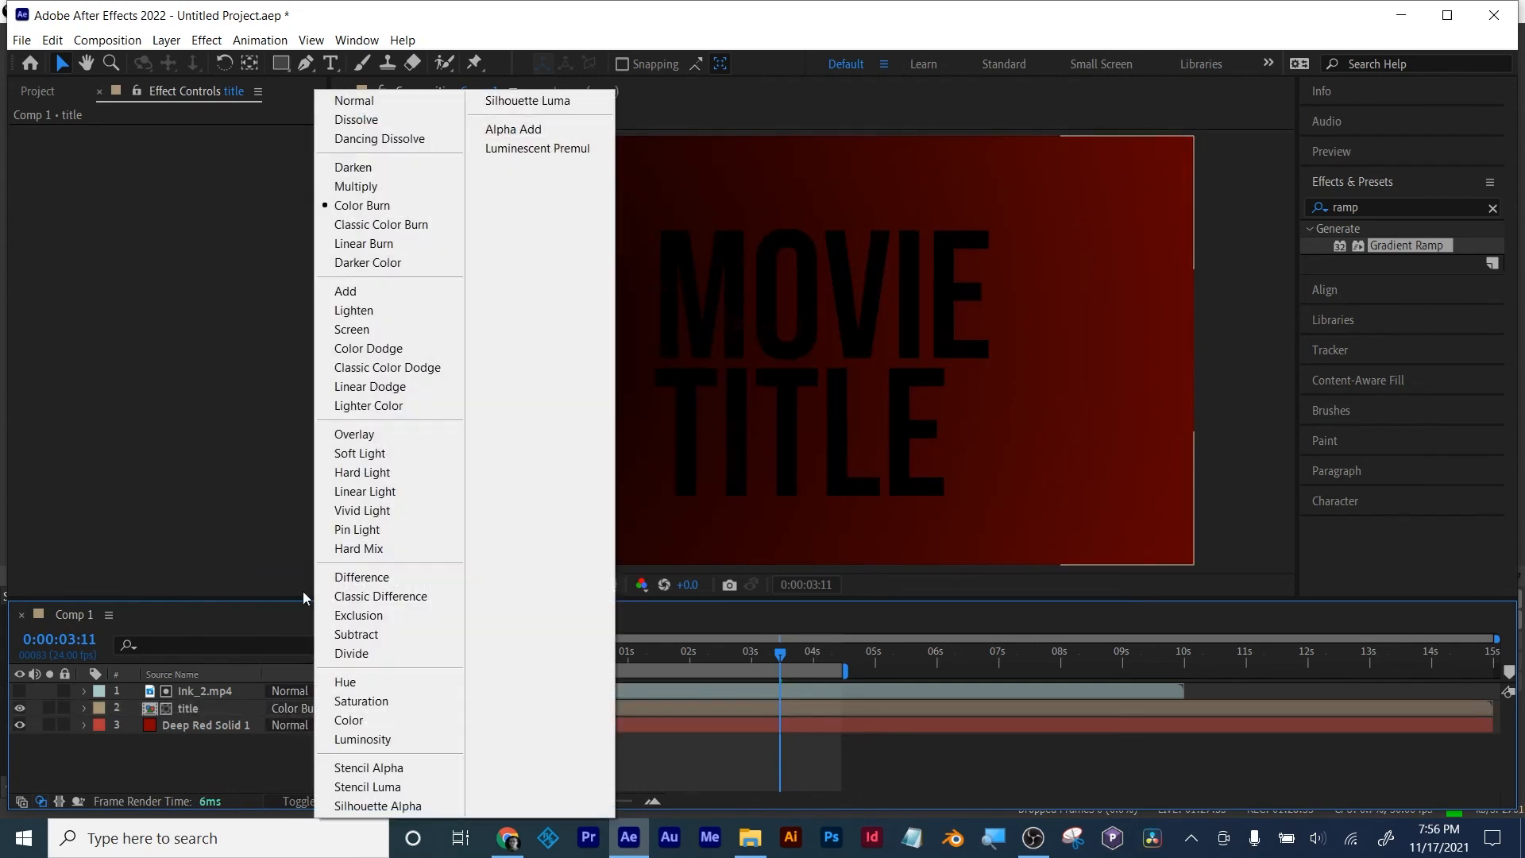
pyautogui.click(334, 190)
pyautogui.click(298, 708)
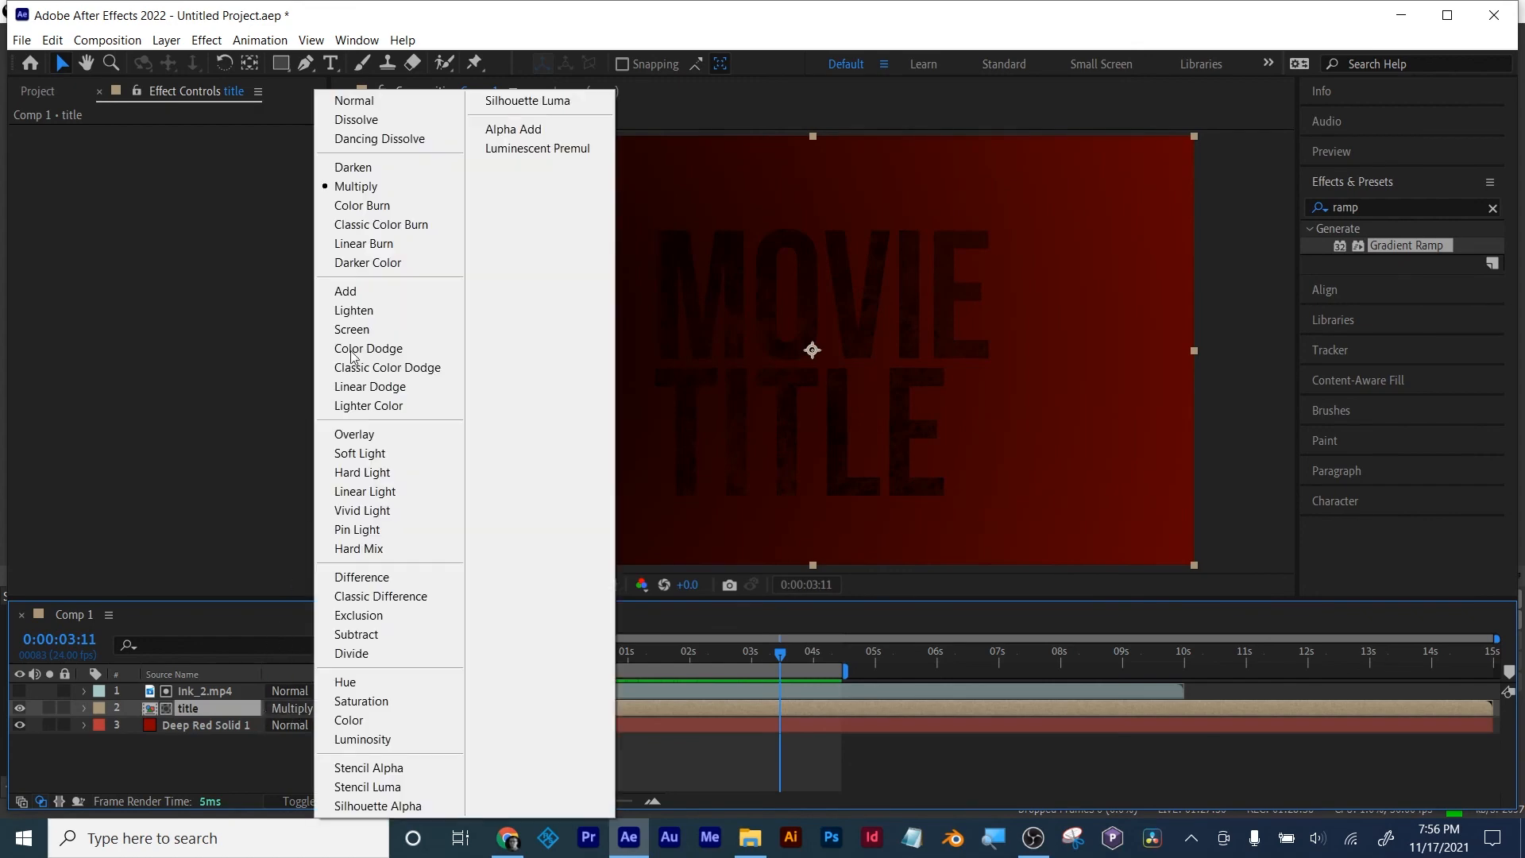
pyautogui.click(354, 168)
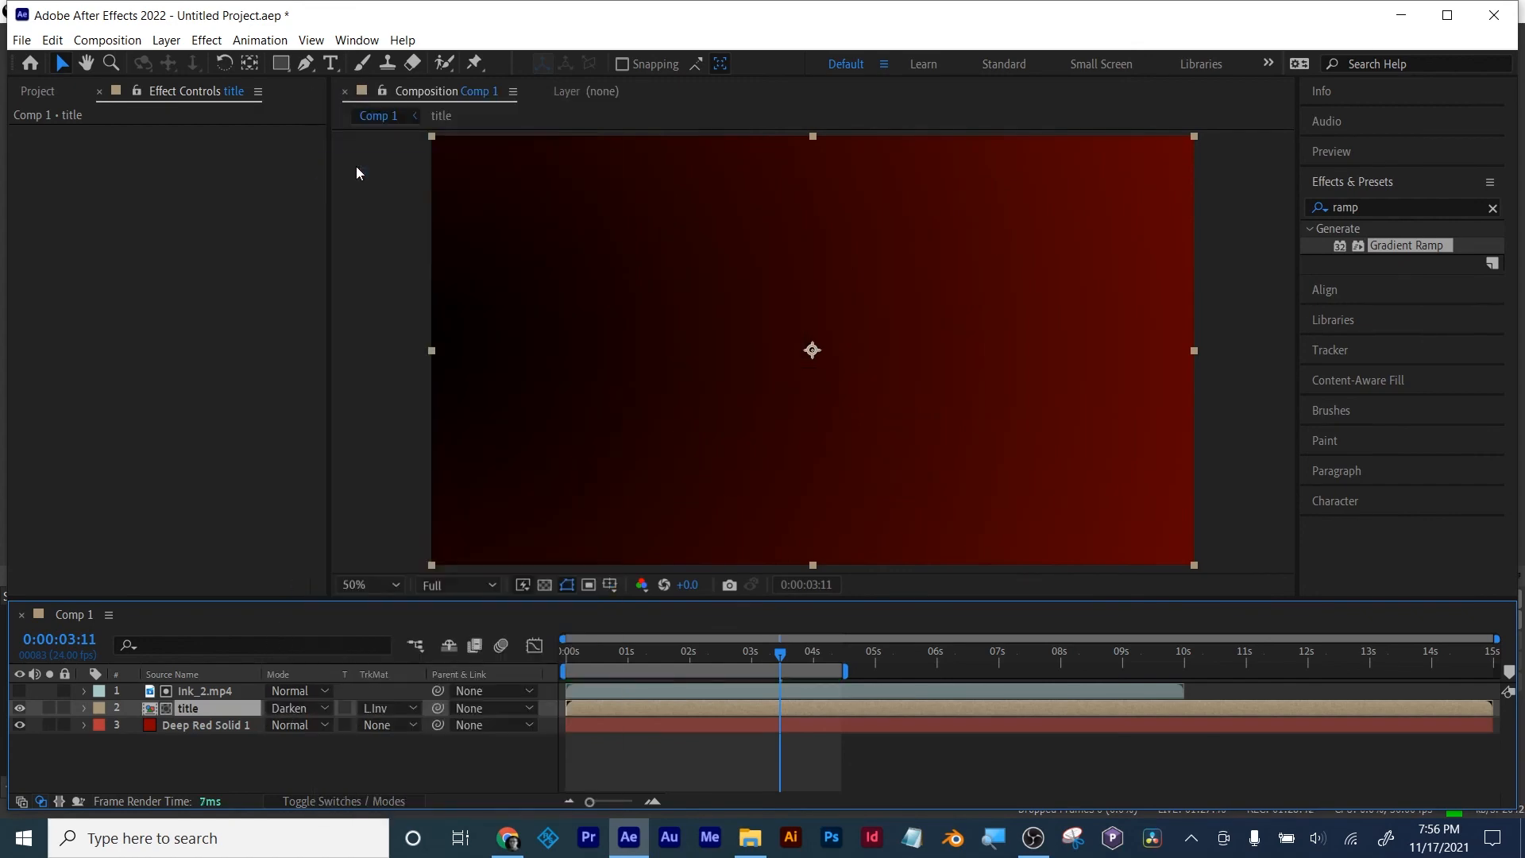
# Step: Try the Pin Light and Hard Mix blending modes on the title layer, scrubbing through the reveal with each
pyautogui.click(291, 707)
pyautogui.click(358, 529)
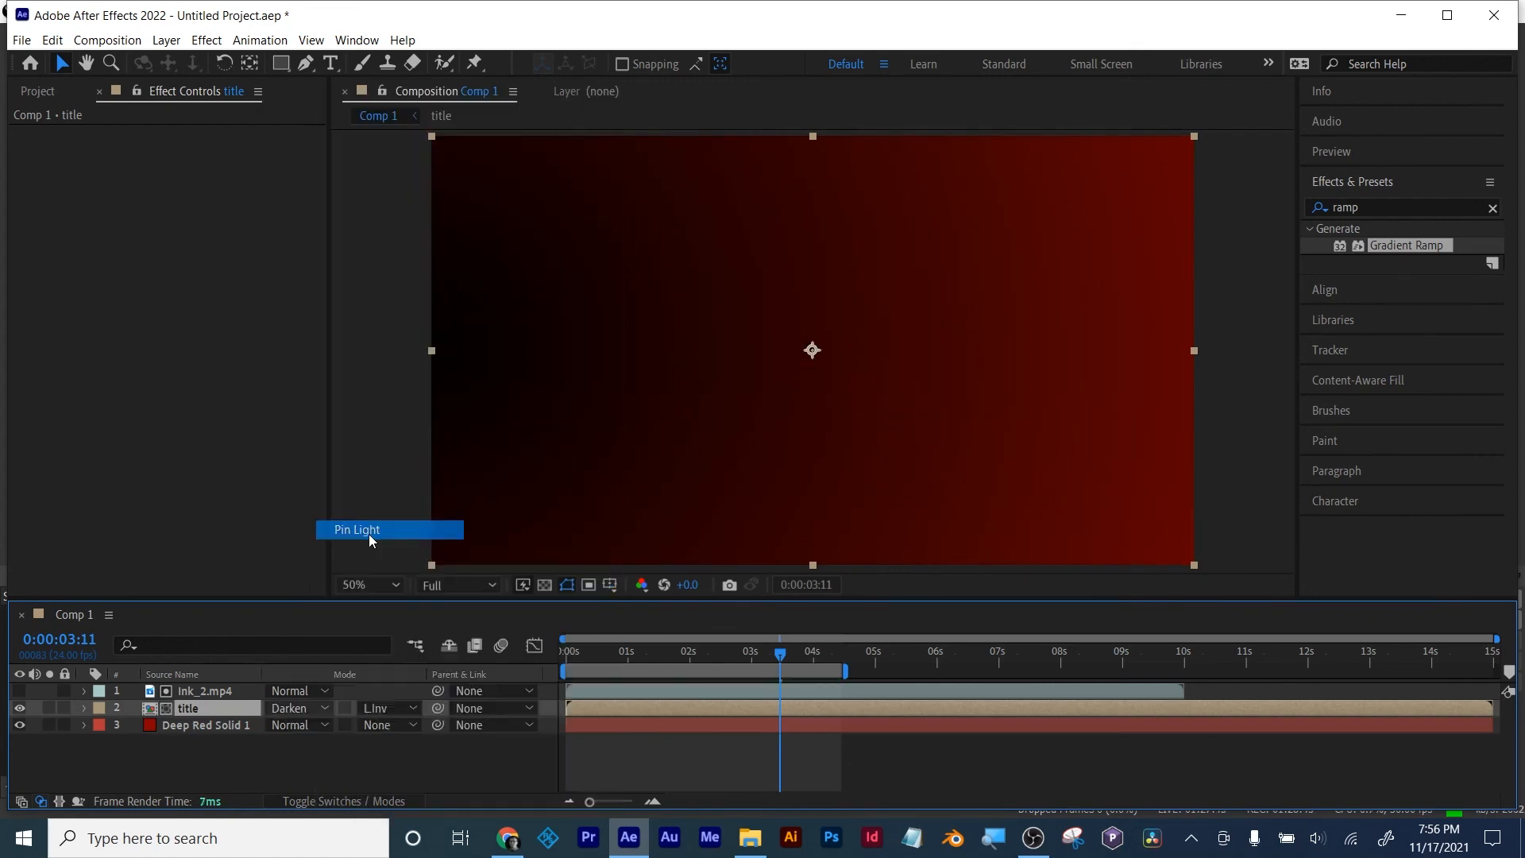
pyautogui.click(693, 652)
pyautogui.moveTo(675, 651); pyautogui.dragTo(795, 651)
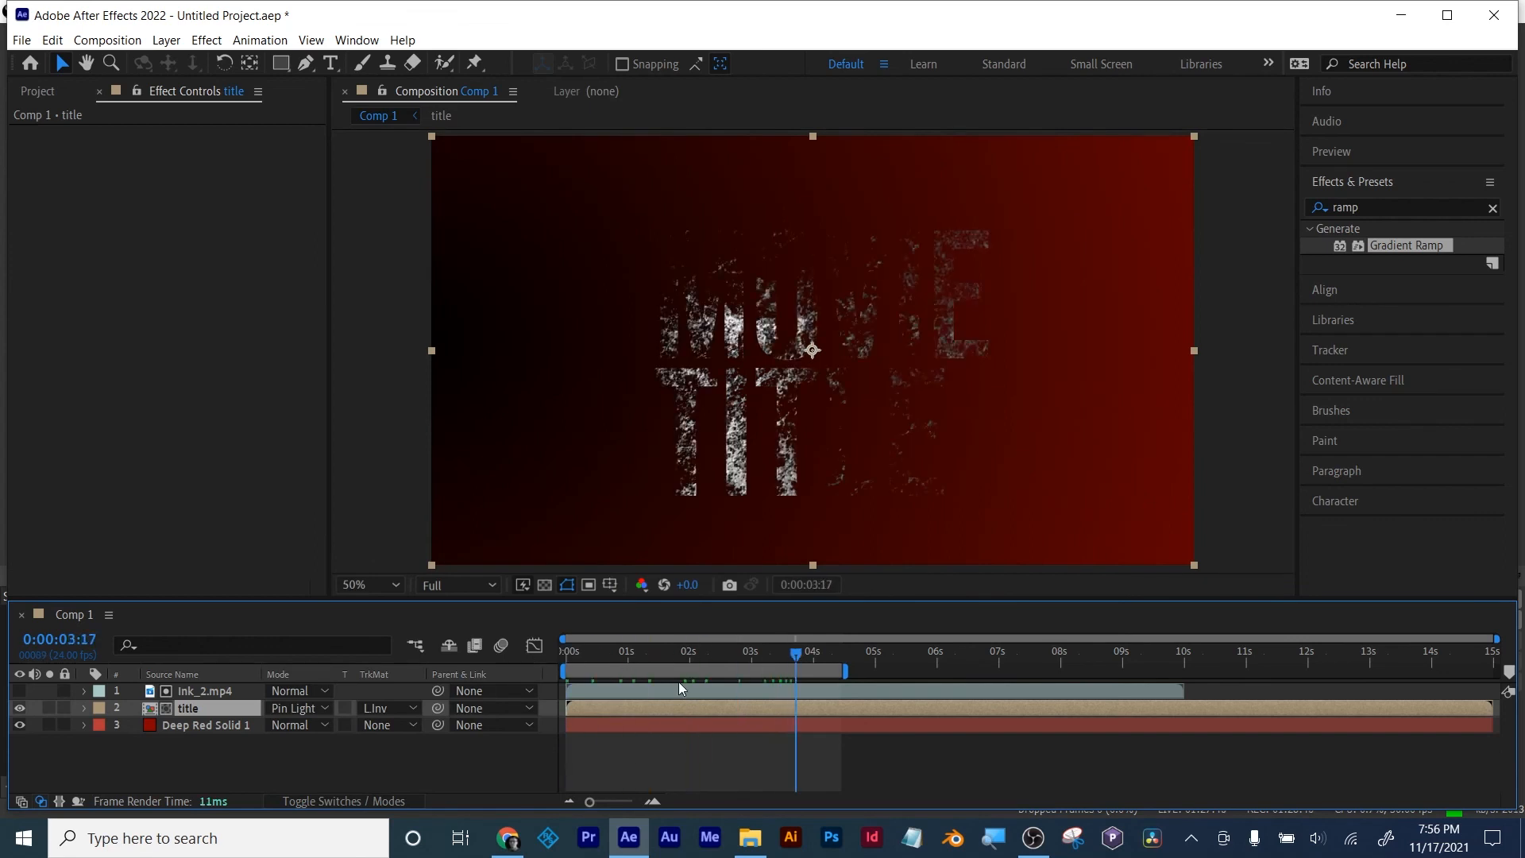
pyautogui.click(300, 709)
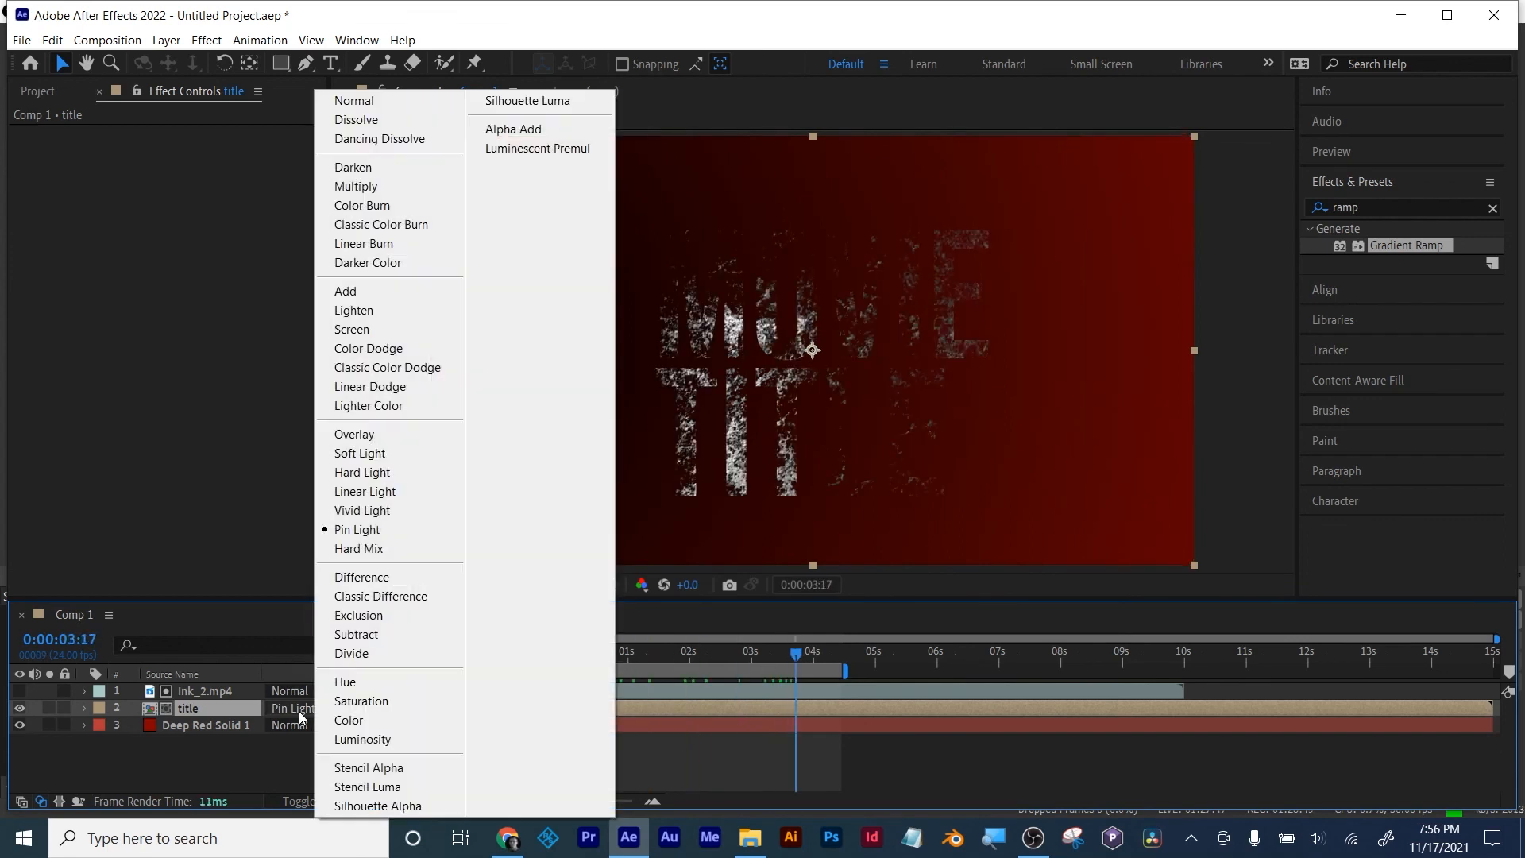
pyautogui.click(337, 549)
pyautogui.moveTo(660, 654); pyautogui.dragTo(851, 667)
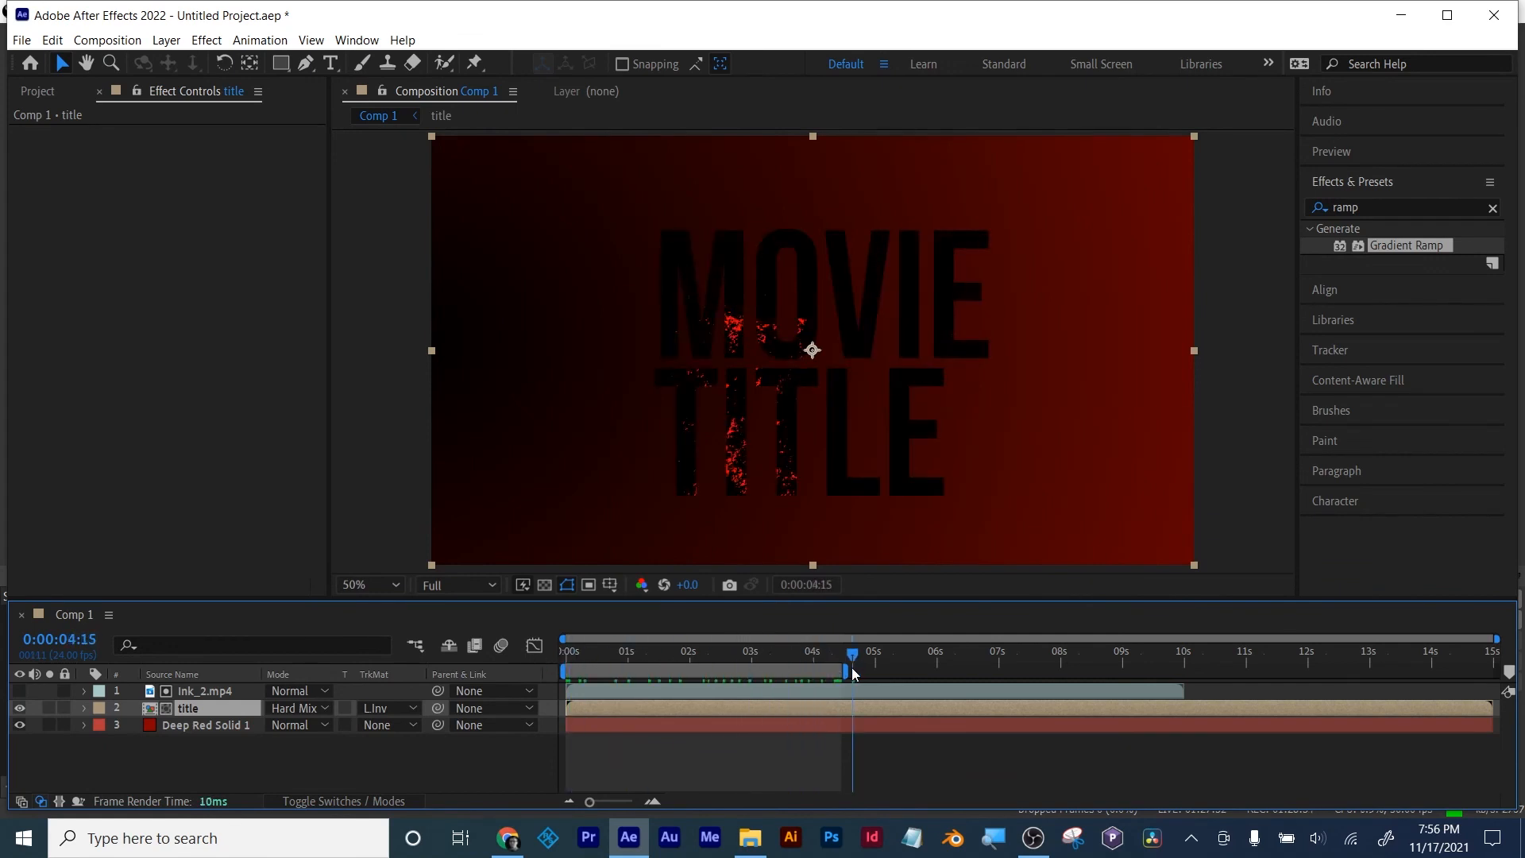
# Step: Set the title layer's blending mode to Hard Light and preview the reveal from the start
pyautogui.click(299, 711)
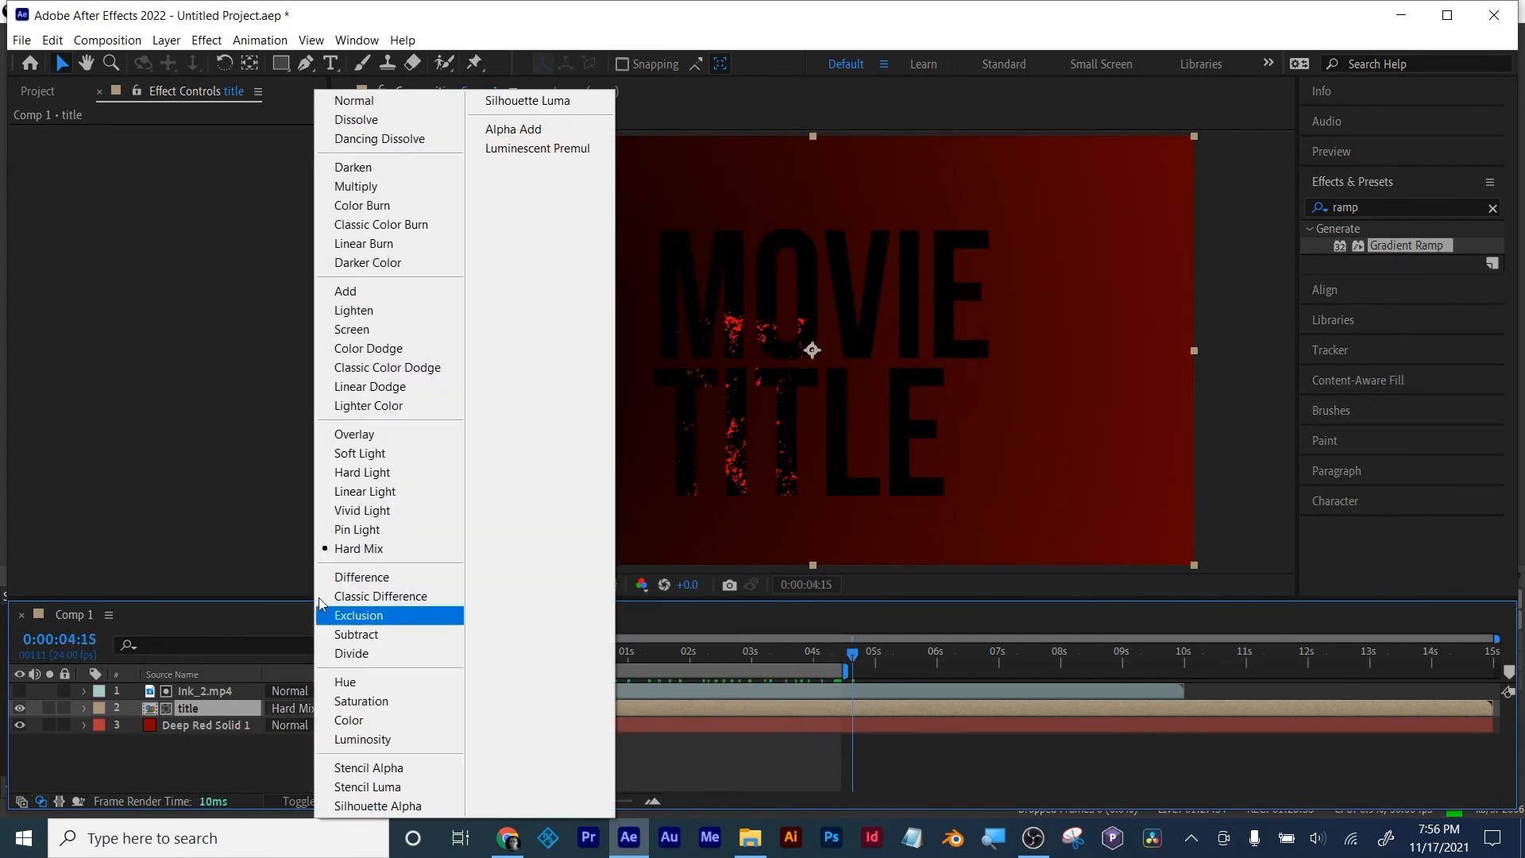
pyautogui.click(333, 472)
pyautogui.moveTo(612, 646); pyautogui.dragTo(508, 650)
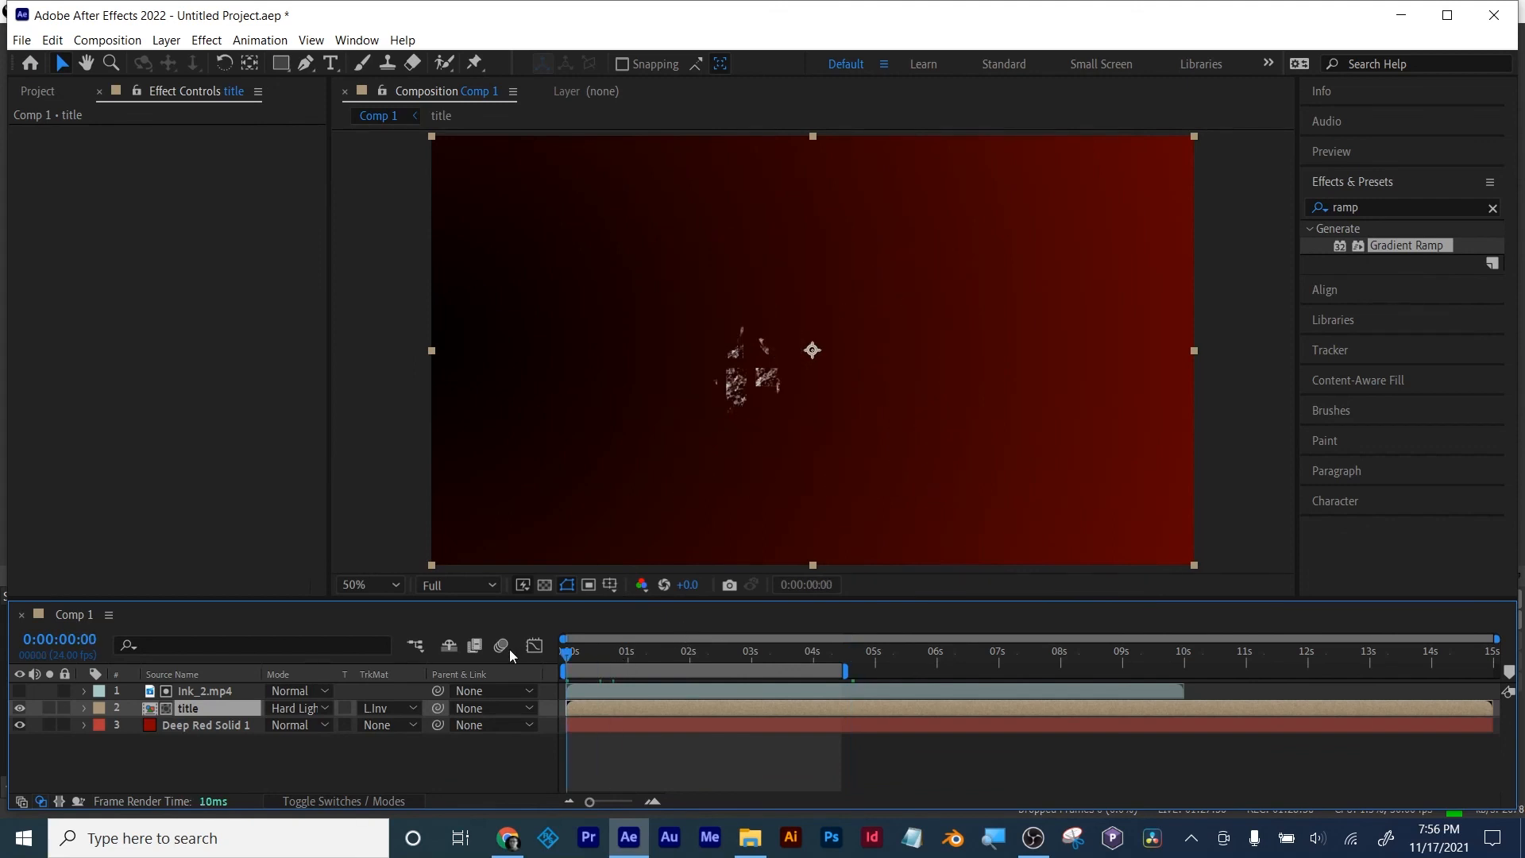
pyautogui.press('space')
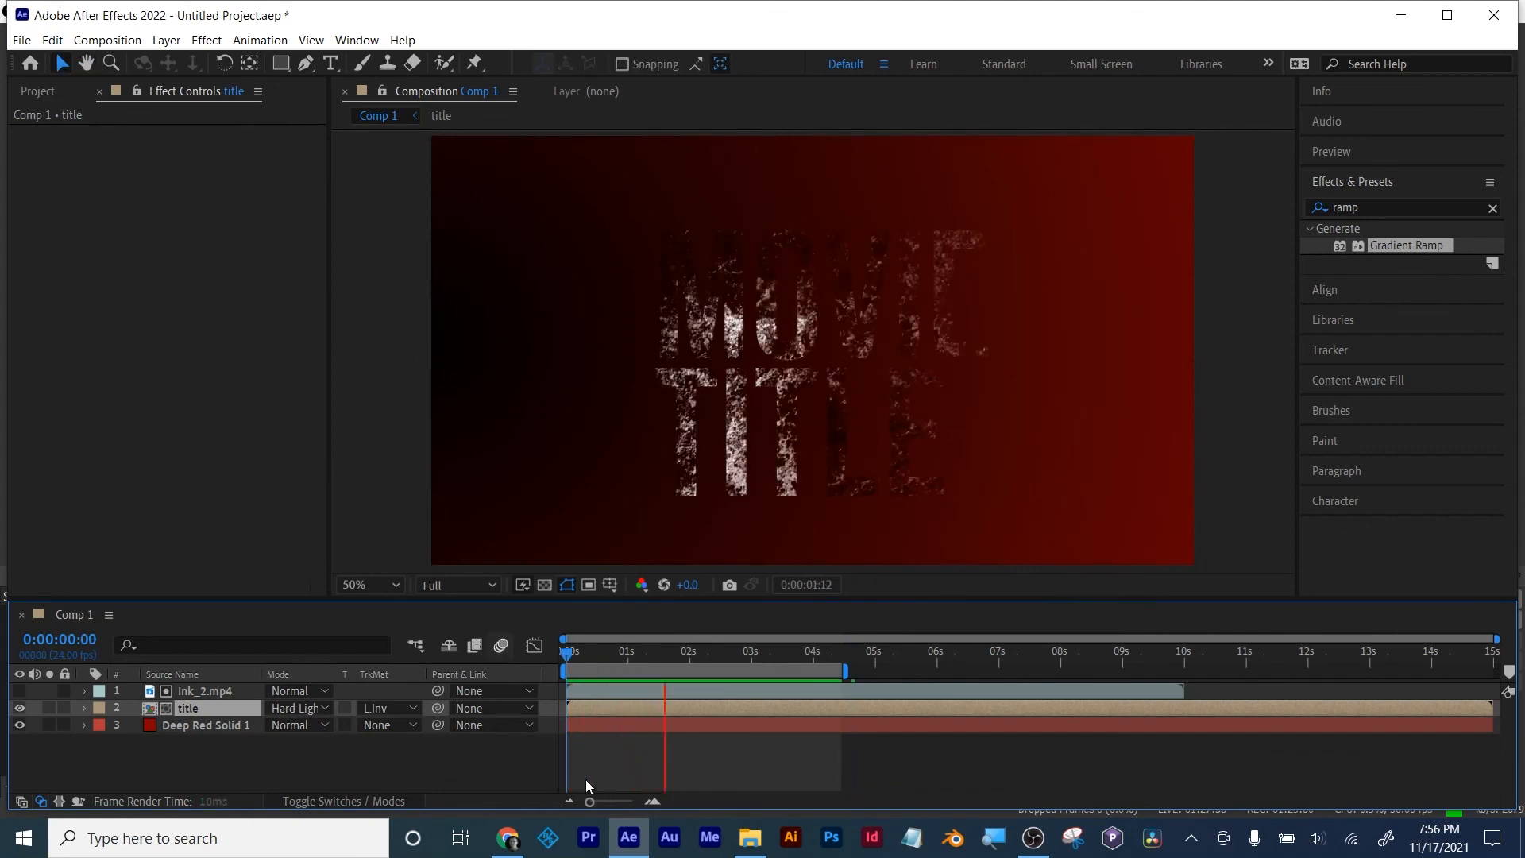
pyautogui.press('space')
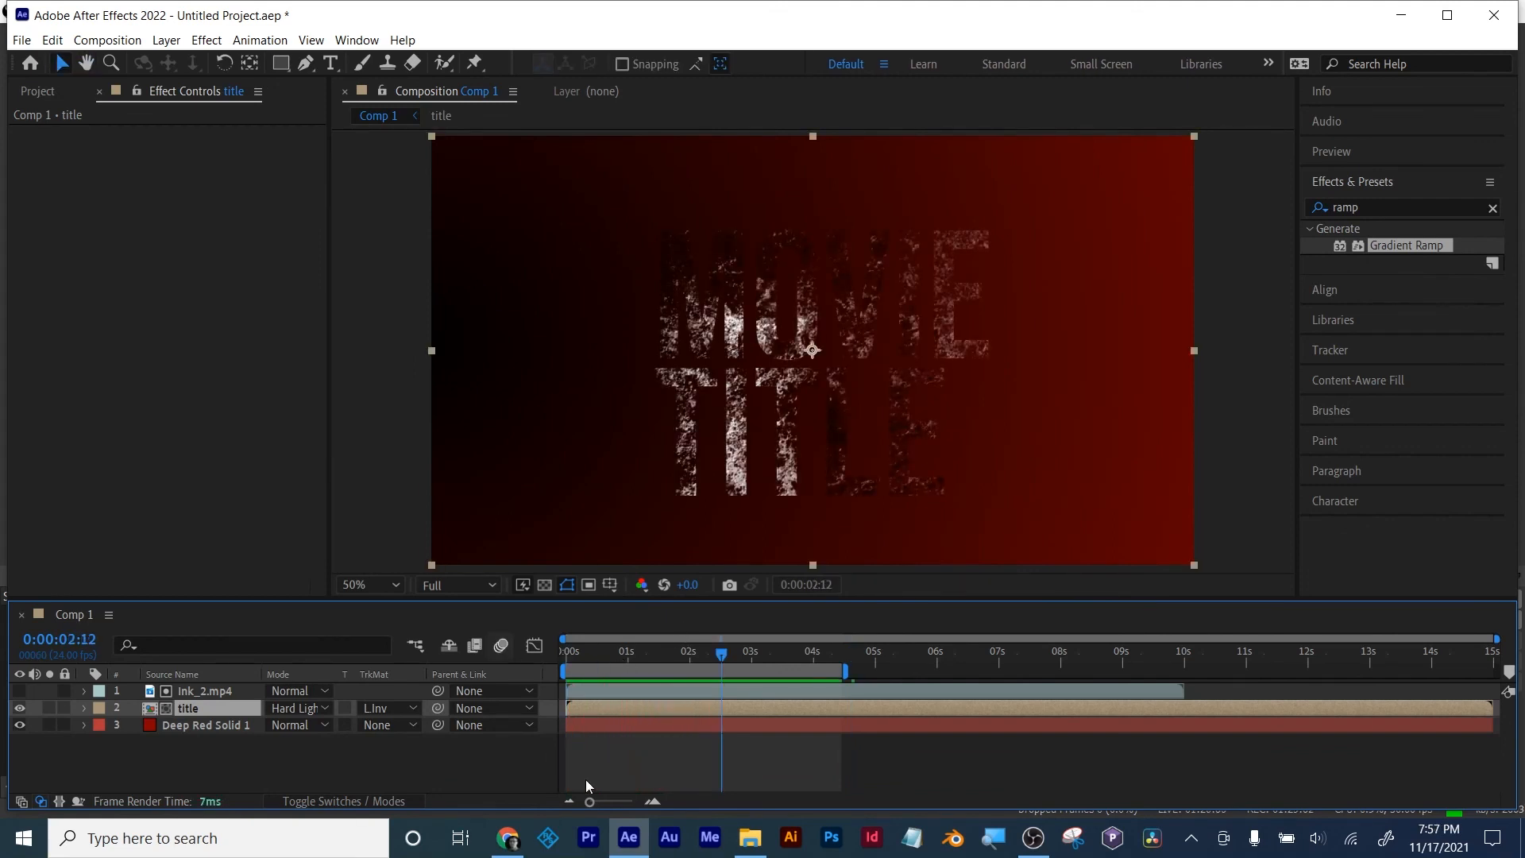
# Step: Add a Drop Shadow layer style to the title layer
pyautogui.rightClick(234, 707)
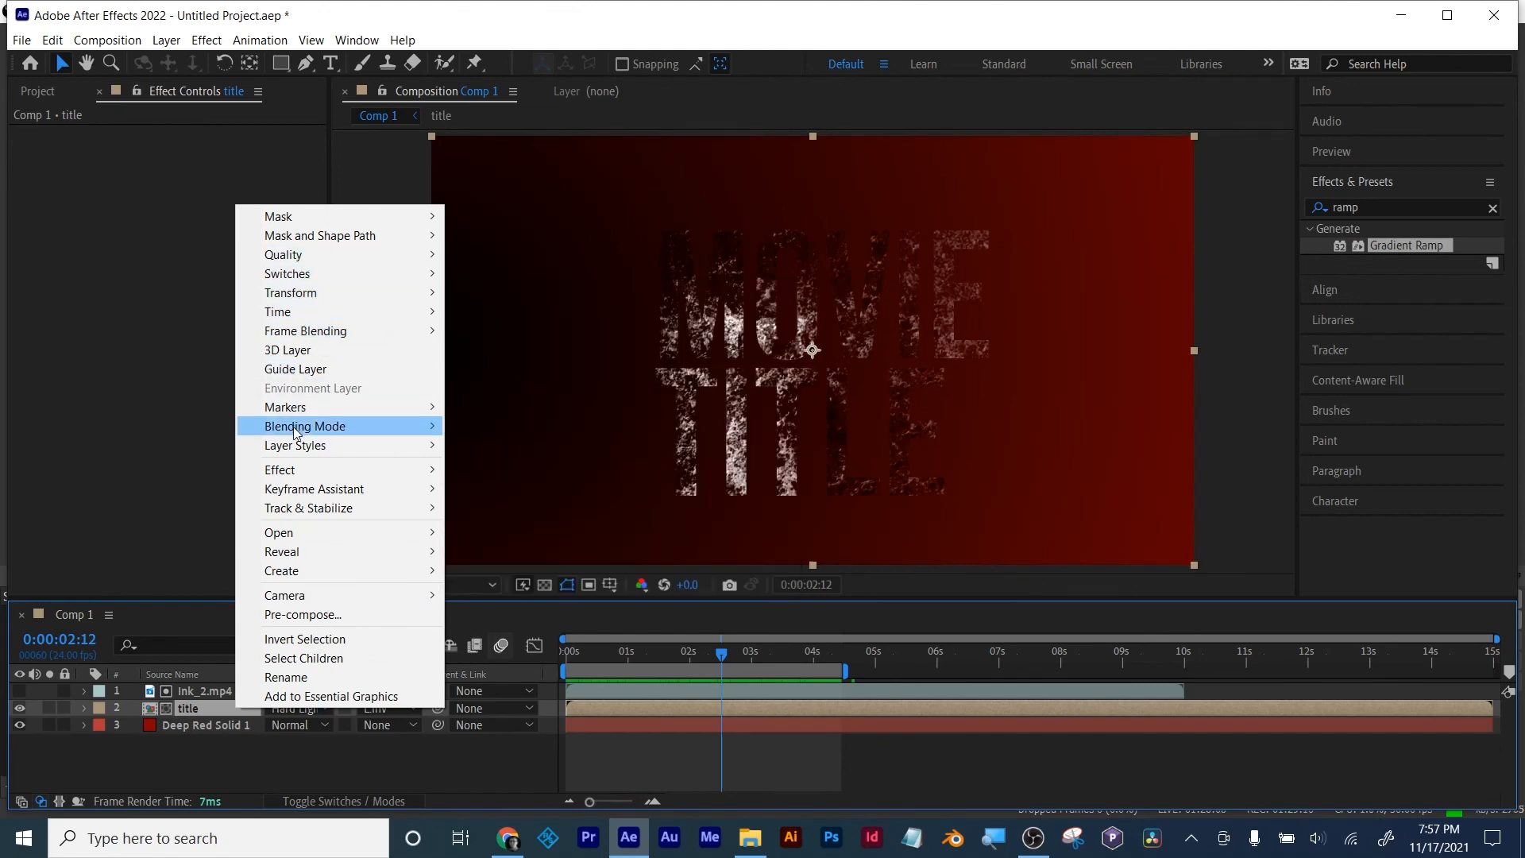
pyautogui.moveTo(295, 429)
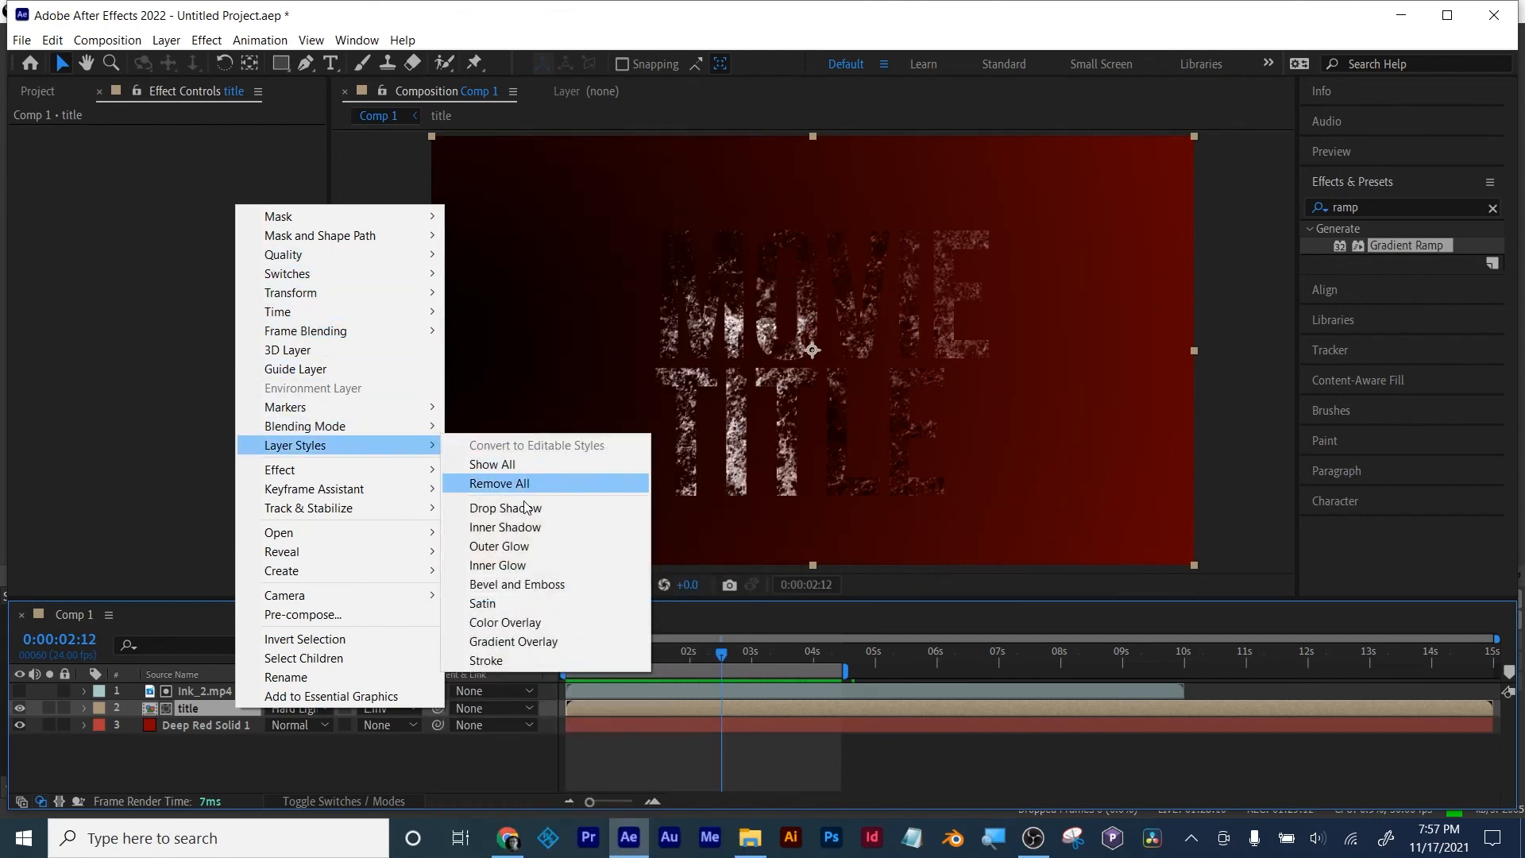
pyautogui.click(526, 508)
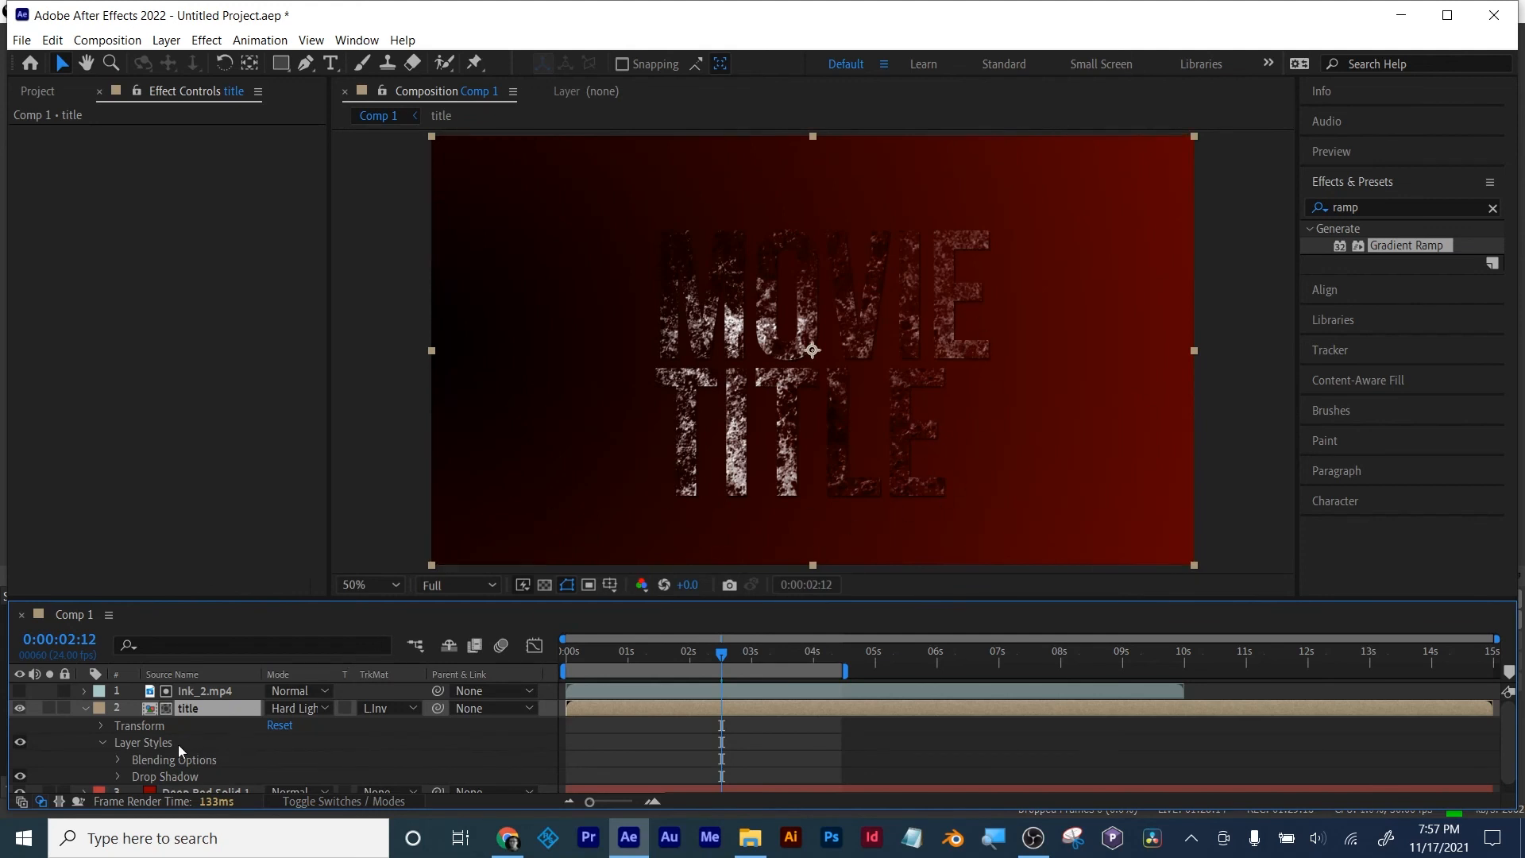
# Step: Set the title's drop shadow Spread to 100% and its Distance to slightly under 15, and collapse the layer styles
pyautogui.click(118, 777)
pyautogui.scroll(-3, 127, 762)
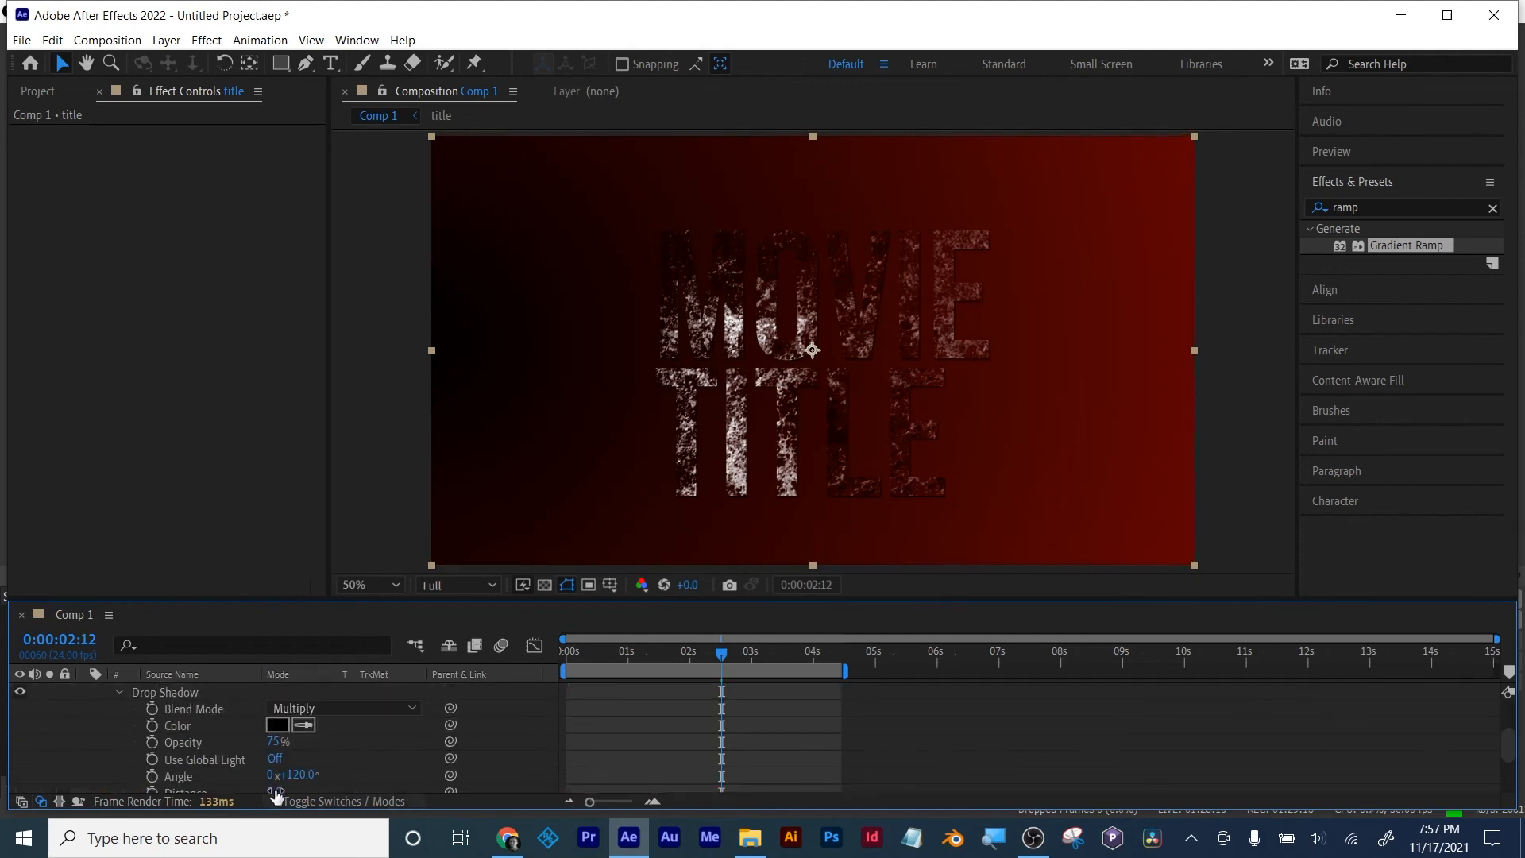
pyautogui.scroll(-1, 310, 774)
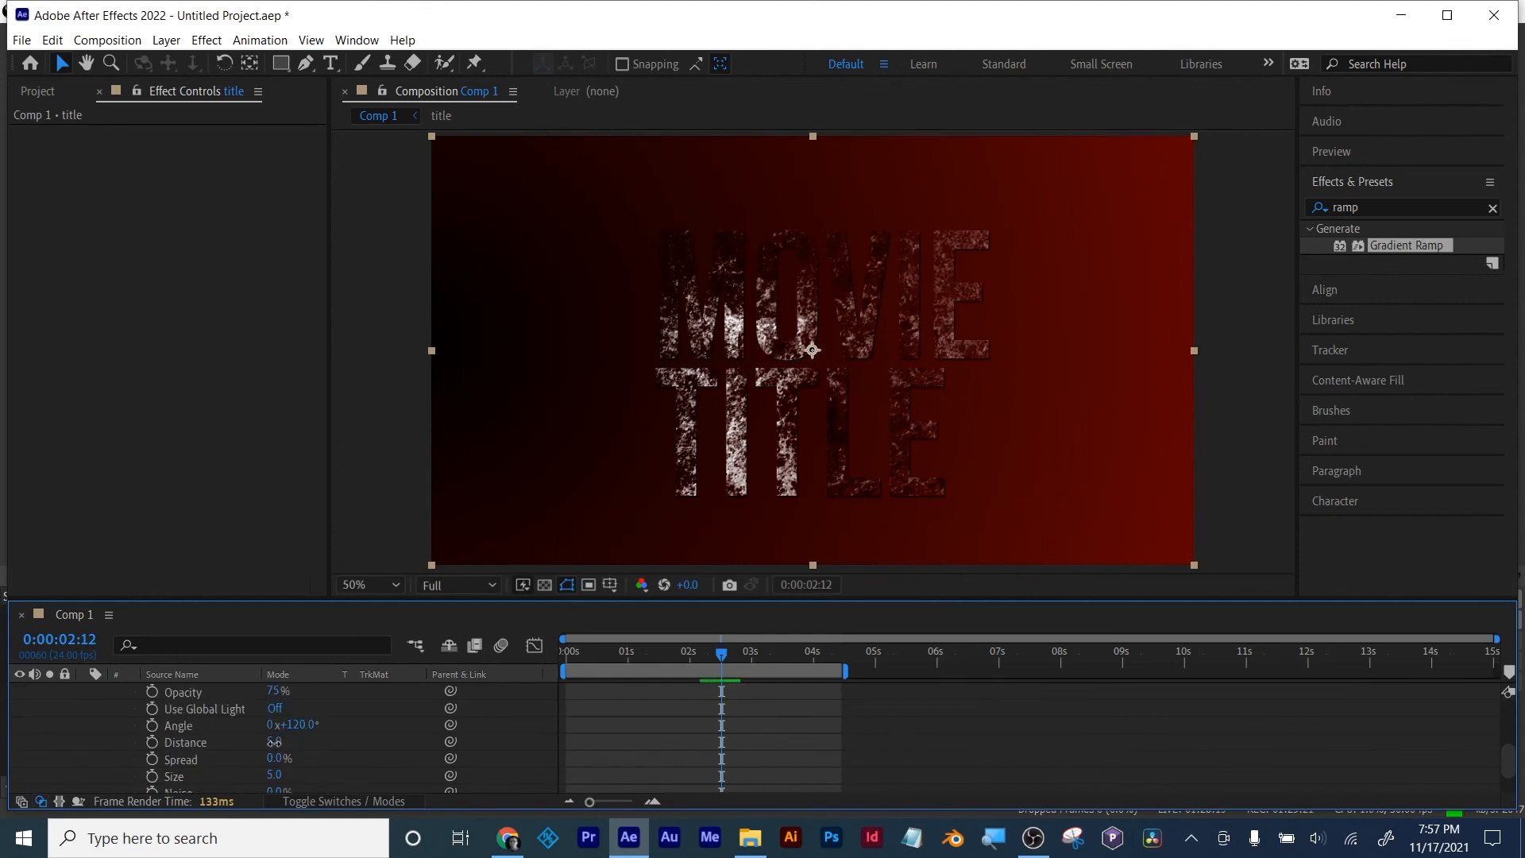
pyautogui.moveTo(274, 741); pyautogui.dragTo(915, 748)
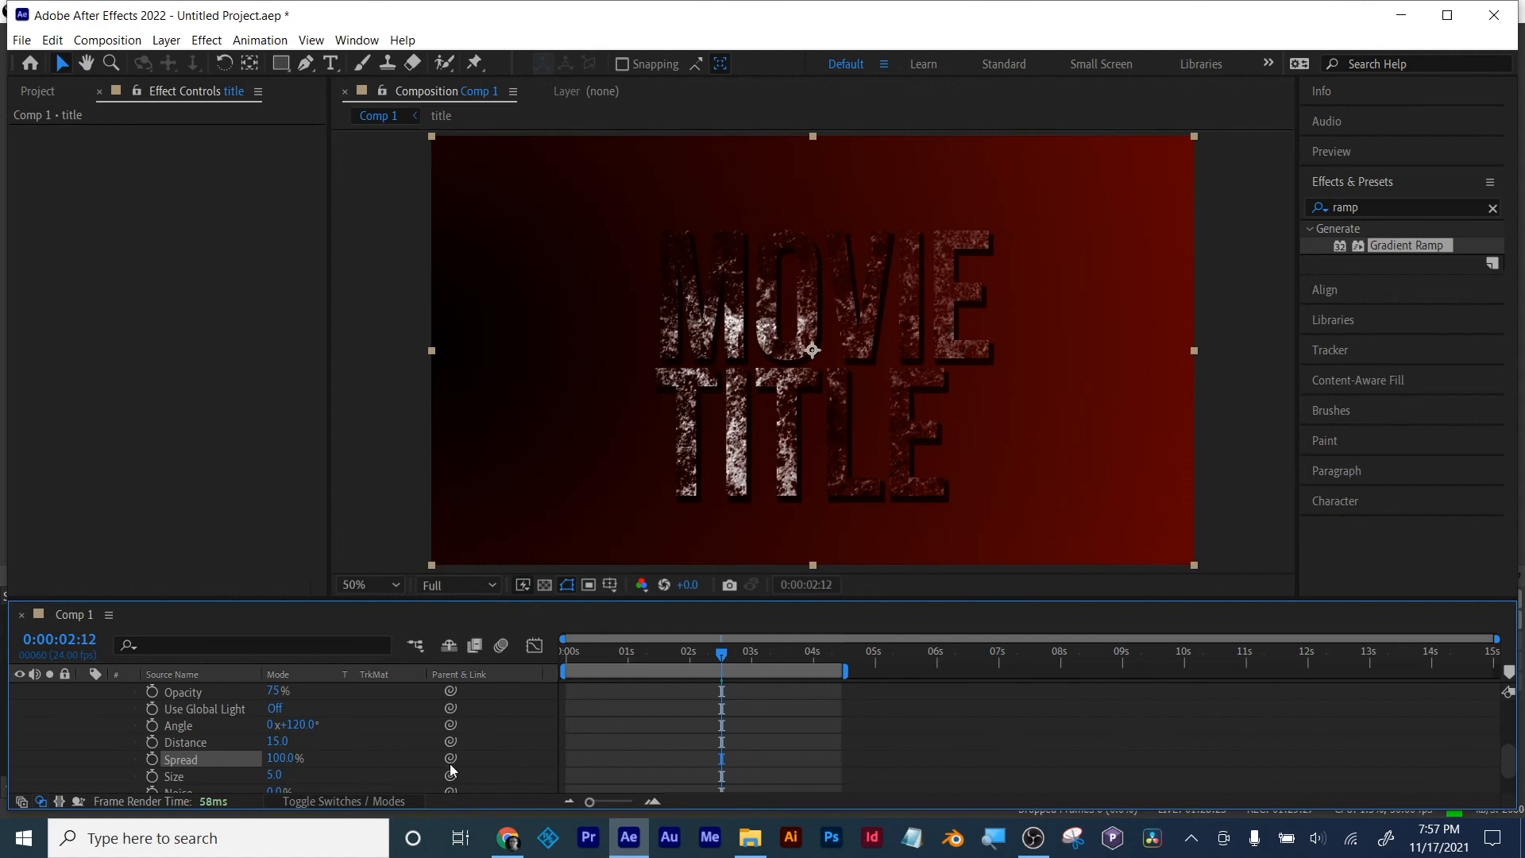
pyautogui.moveTo(277, 741)
pyautogui.mouseDown()
pyautogui.moveTo(299, 732)
pyautogui.moveTo(278, 755)
pyautogui.moveTo(262, 739)
pyautogui.mouseUp()
pyautogui.scroll(-2, 362, 769)
pyautogui.scroll(6, 332, 741)
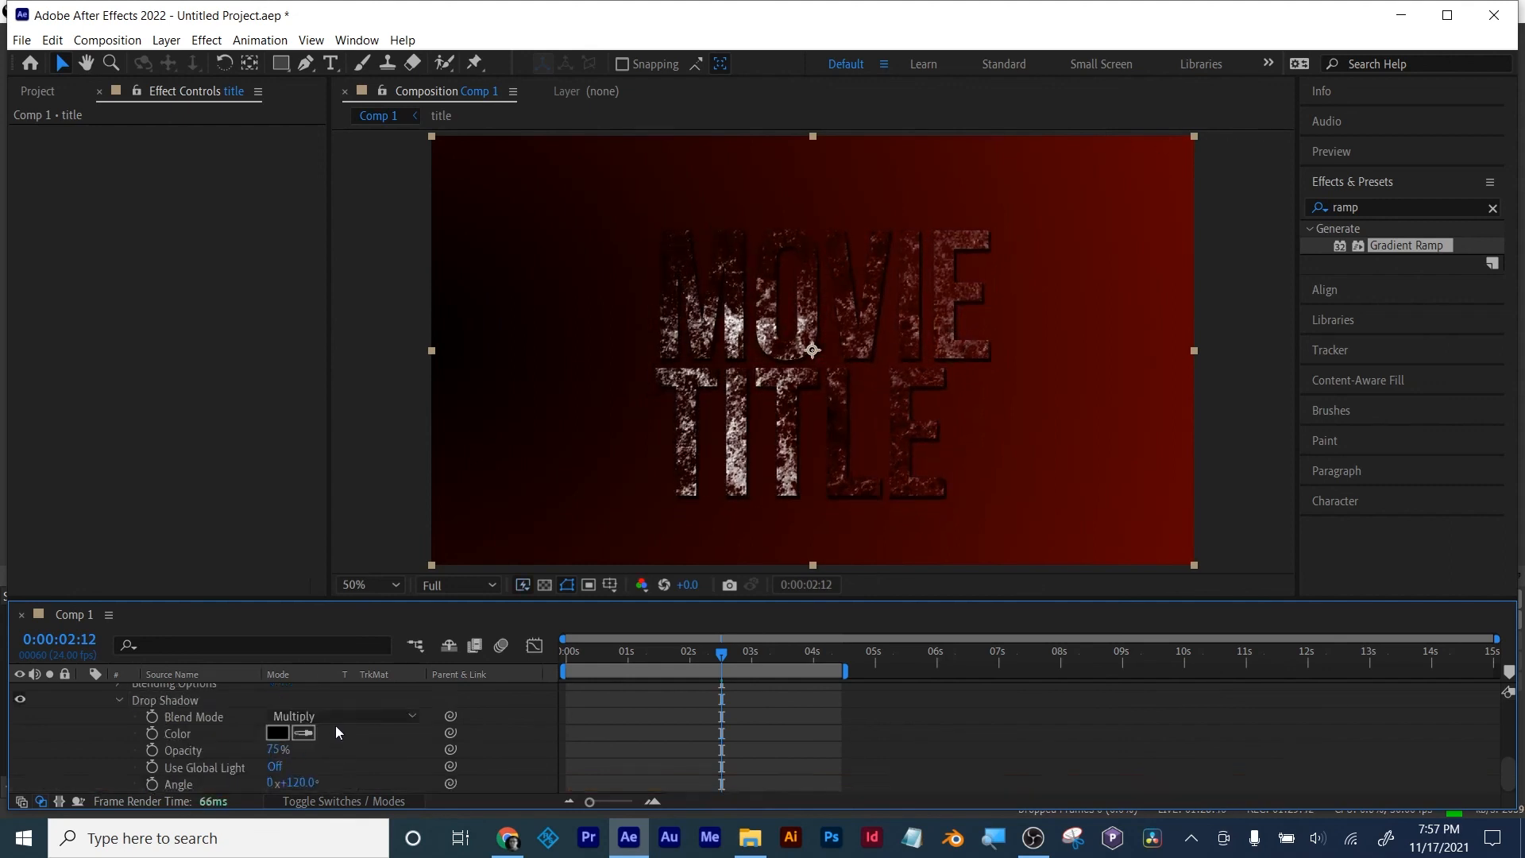
pyautogui.click(101, 745)
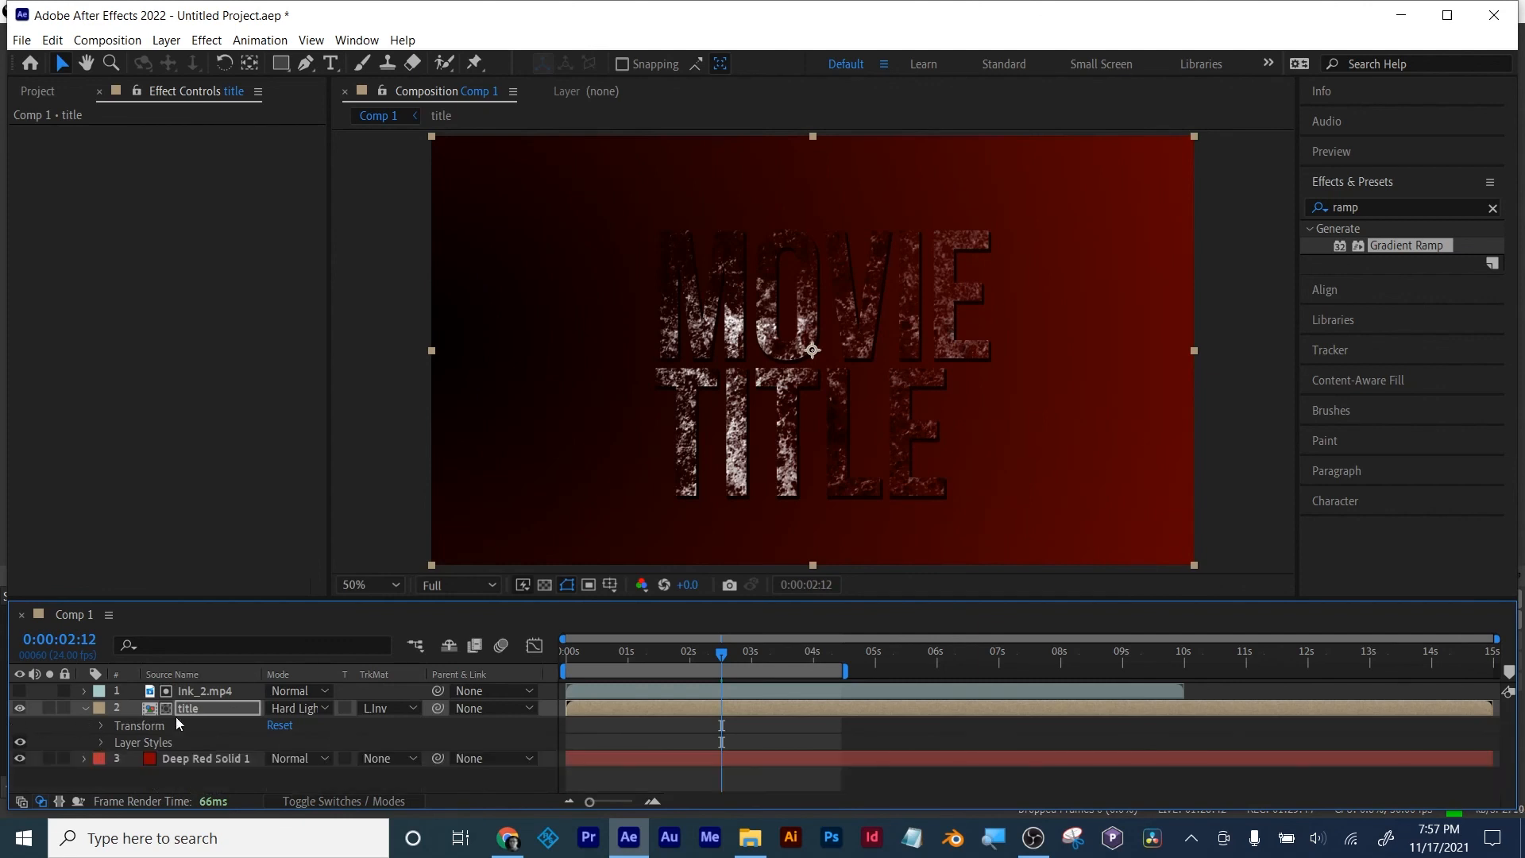
# Step: Add a Bevel and Emboss layer style to the title layer
pyautogui.rightClick(185, 710)
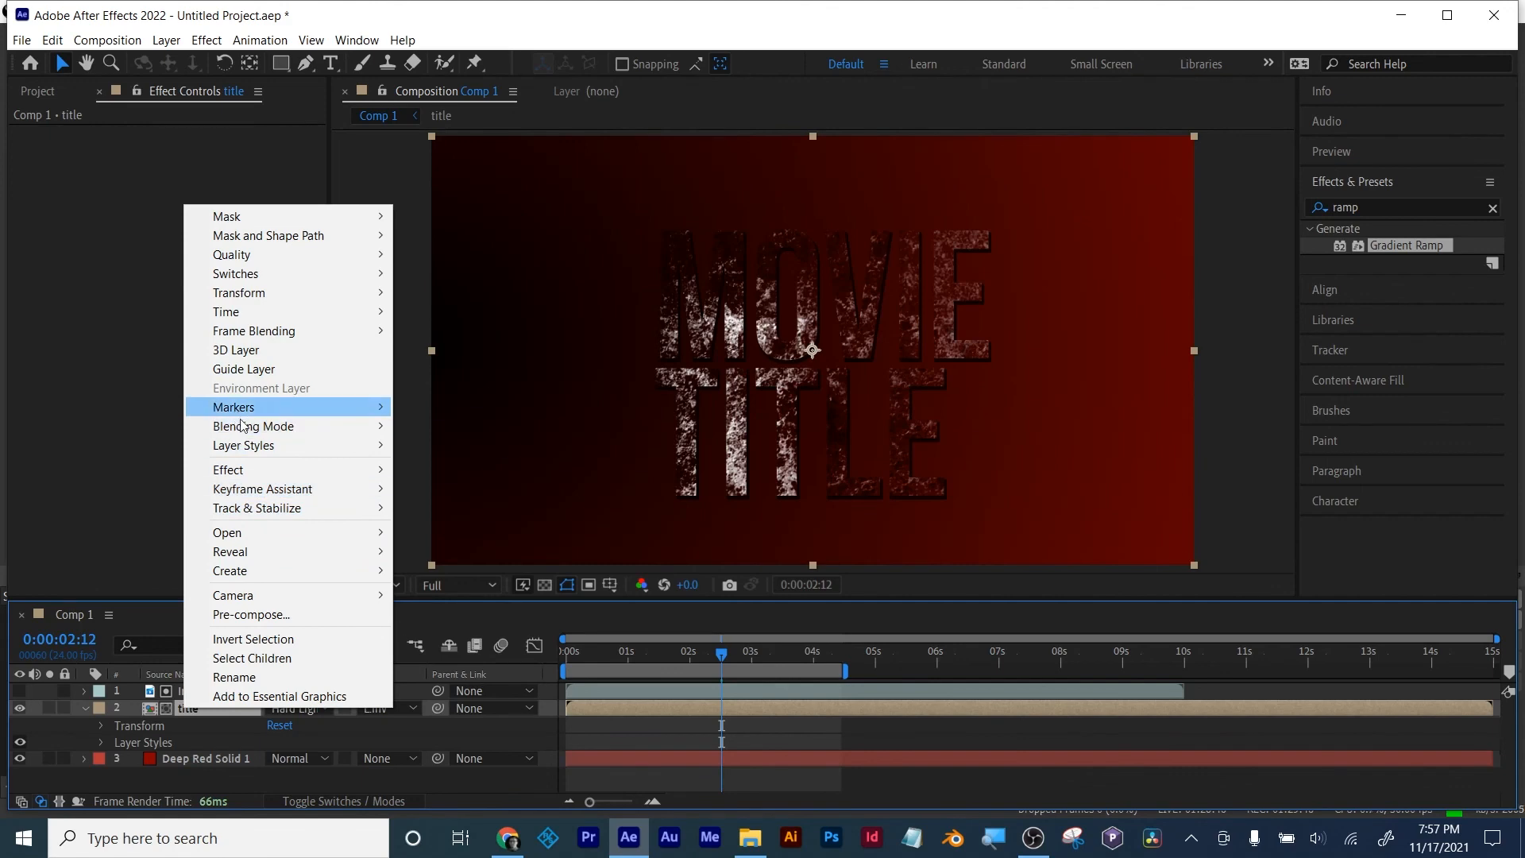
pyautogui.moveTo(242, 431)
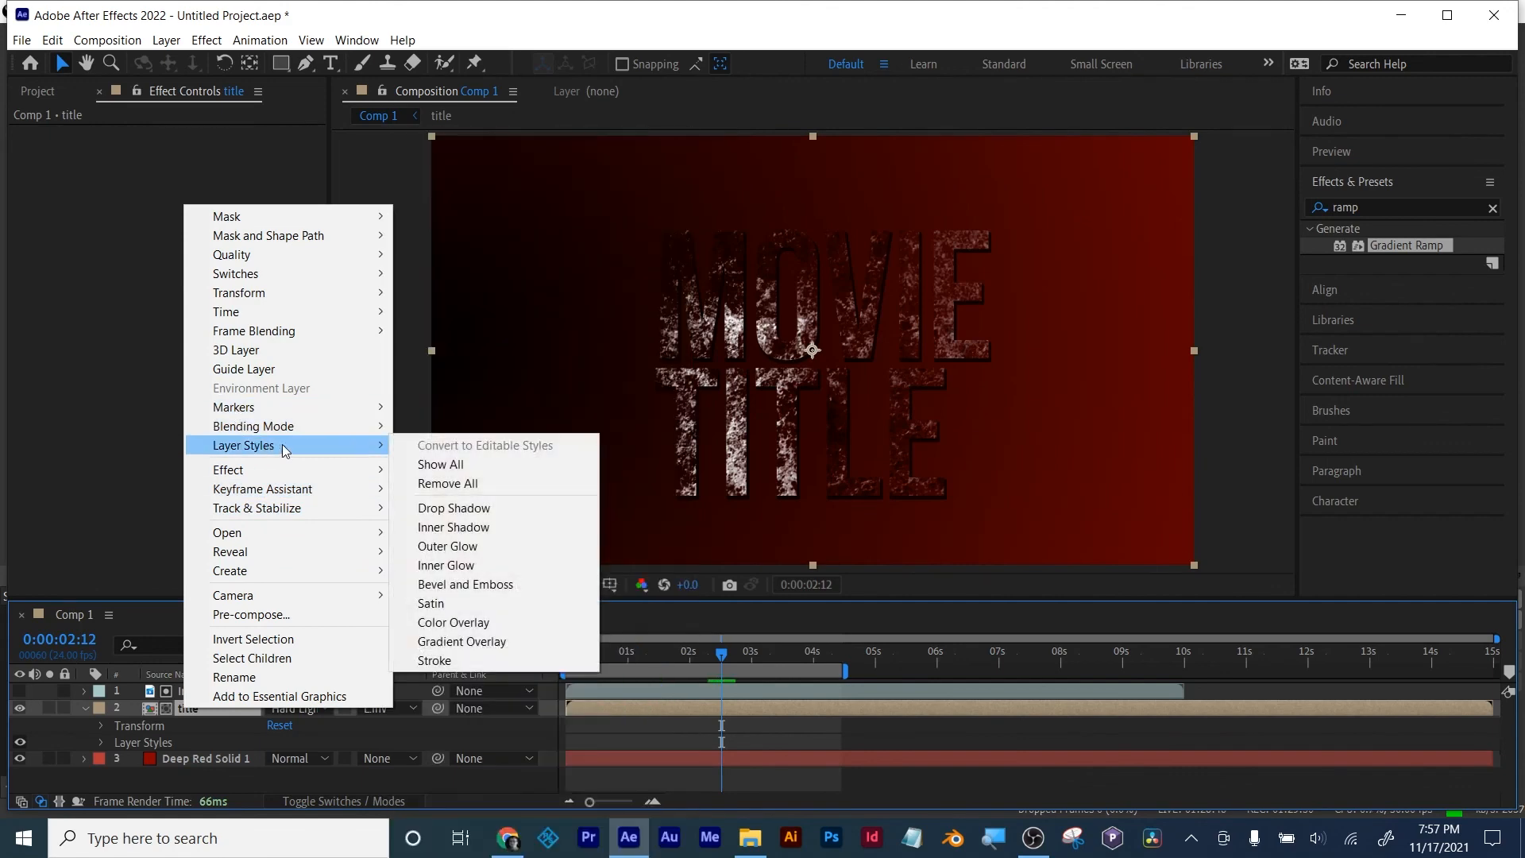
pyautogui.click(483, 585)
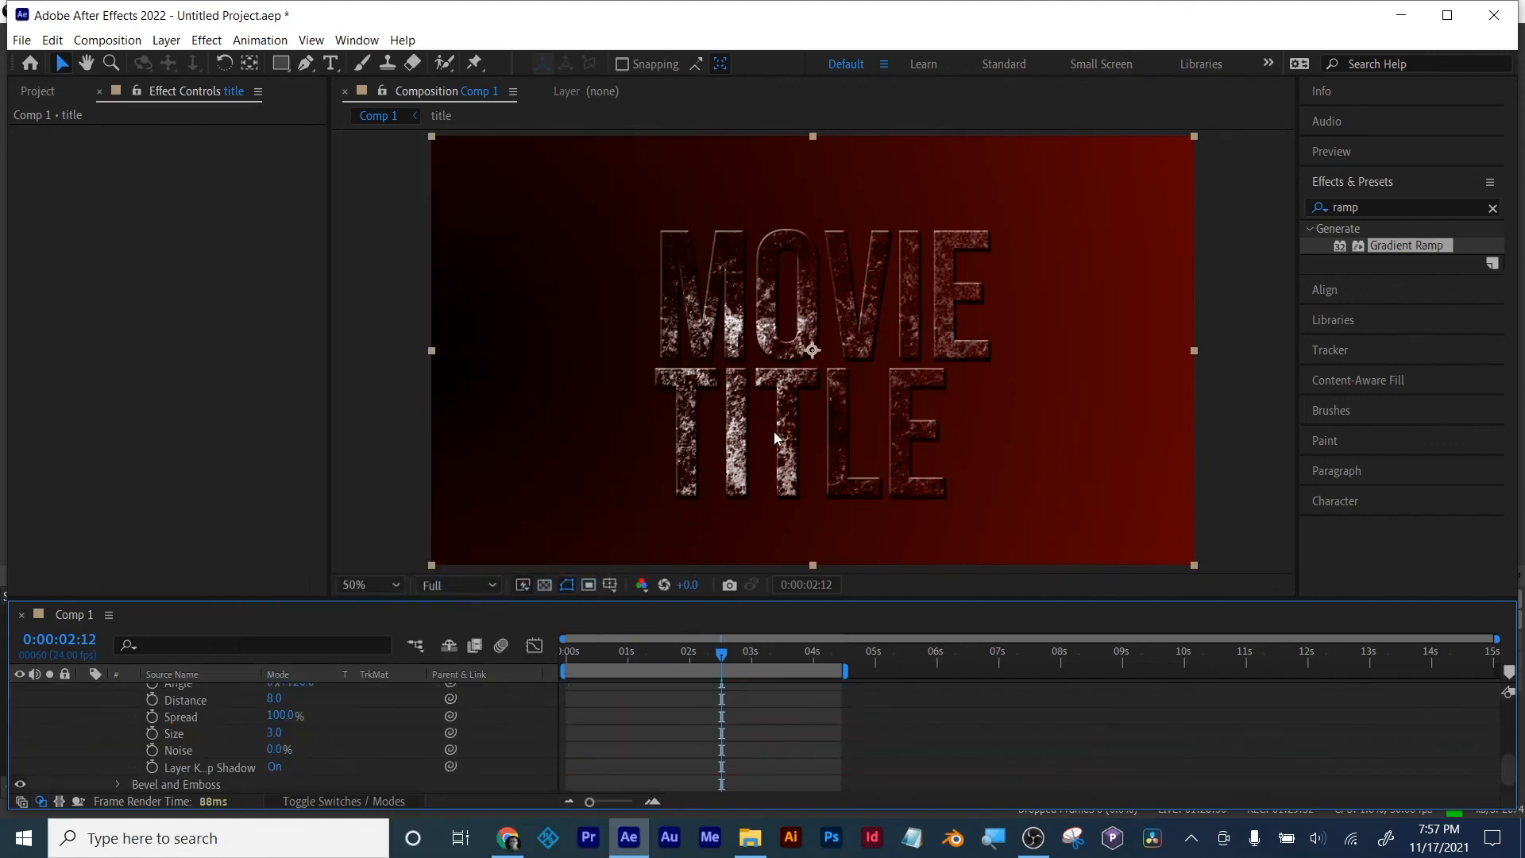
# Step: Enlarge the timeline area, collapse the title's Drop Shadow settings and expand its Bevel and Emboss settings
pyautogui.press('/')
pyautogui.moveTo(856, 603); pyautogui.dragTo(595, 671)
pyautogui.moveTo(357, 656); pyautogui.dragTo(357, 516)
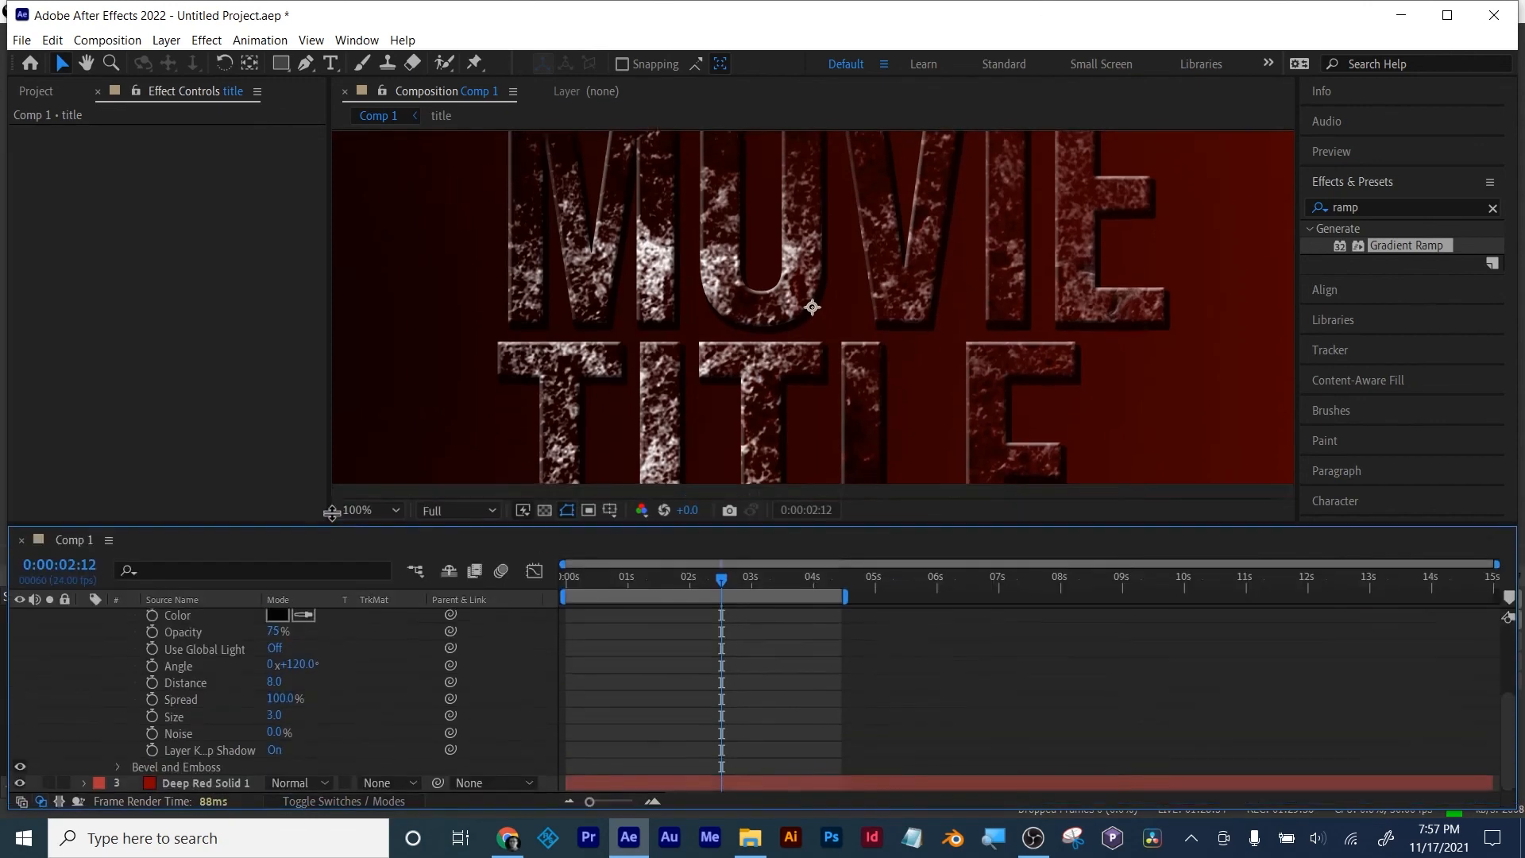
pyautogui.scroll(3, 217, 689)
pyautogui.scroll(-1, 326, 698)
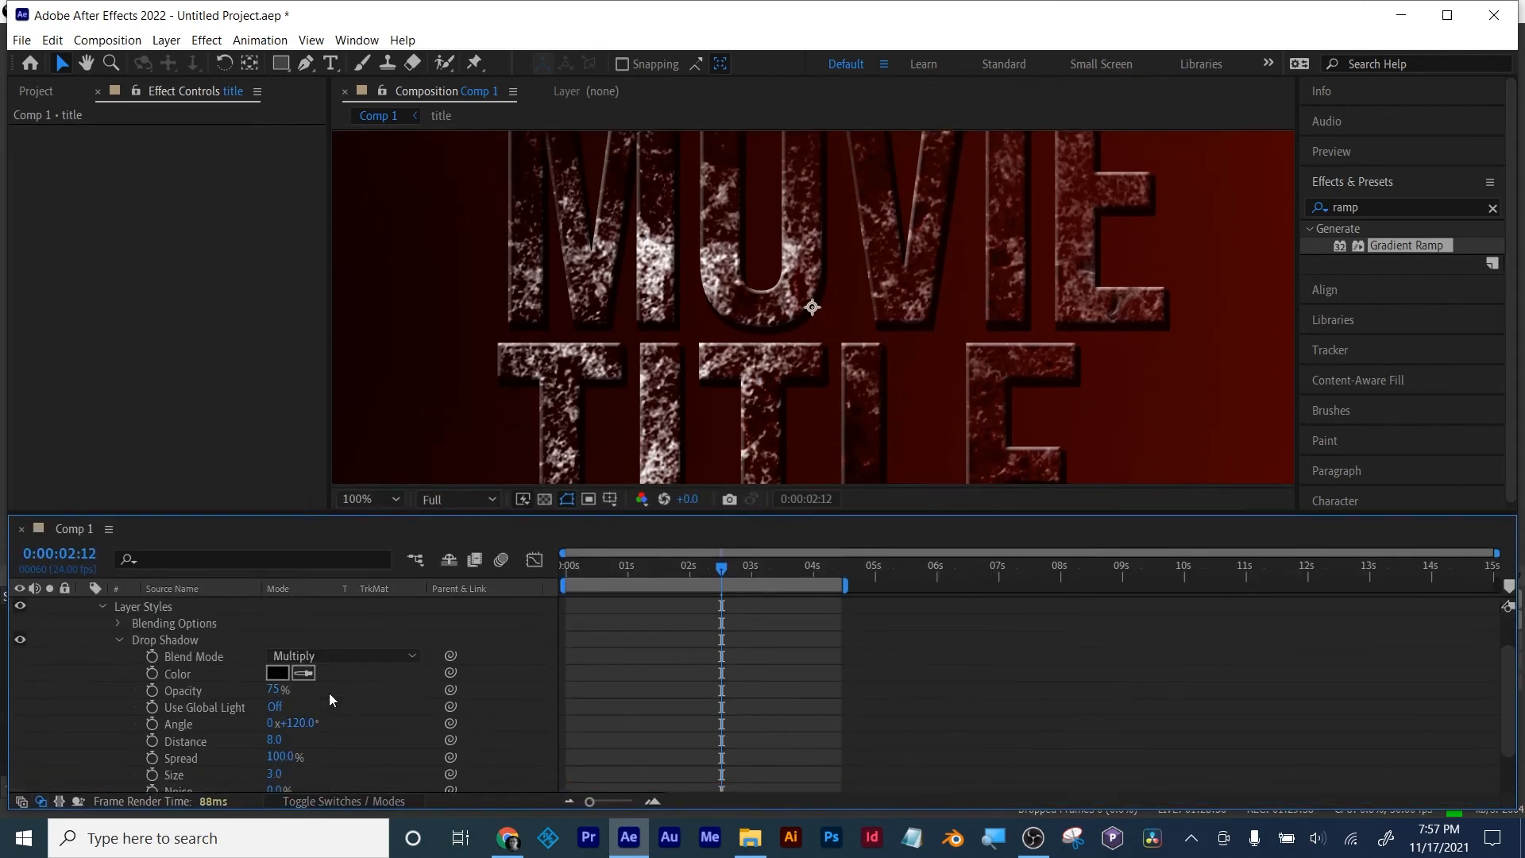
pyautogui.scroll(-1, 371, 709)
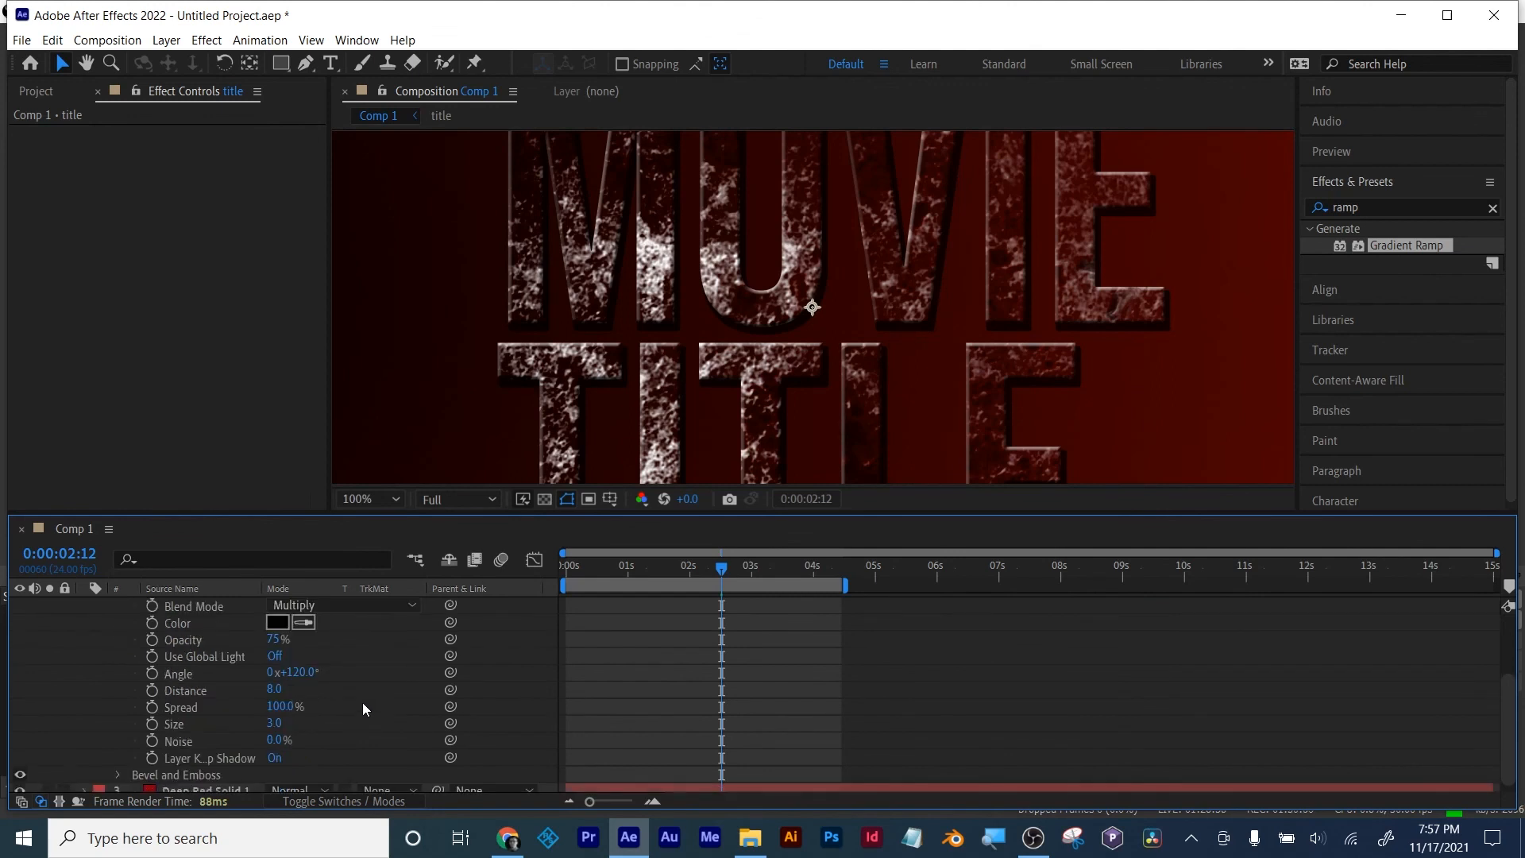
pyautogui.scroll(2, 362, 702)
pyautogui.click(117, 690)
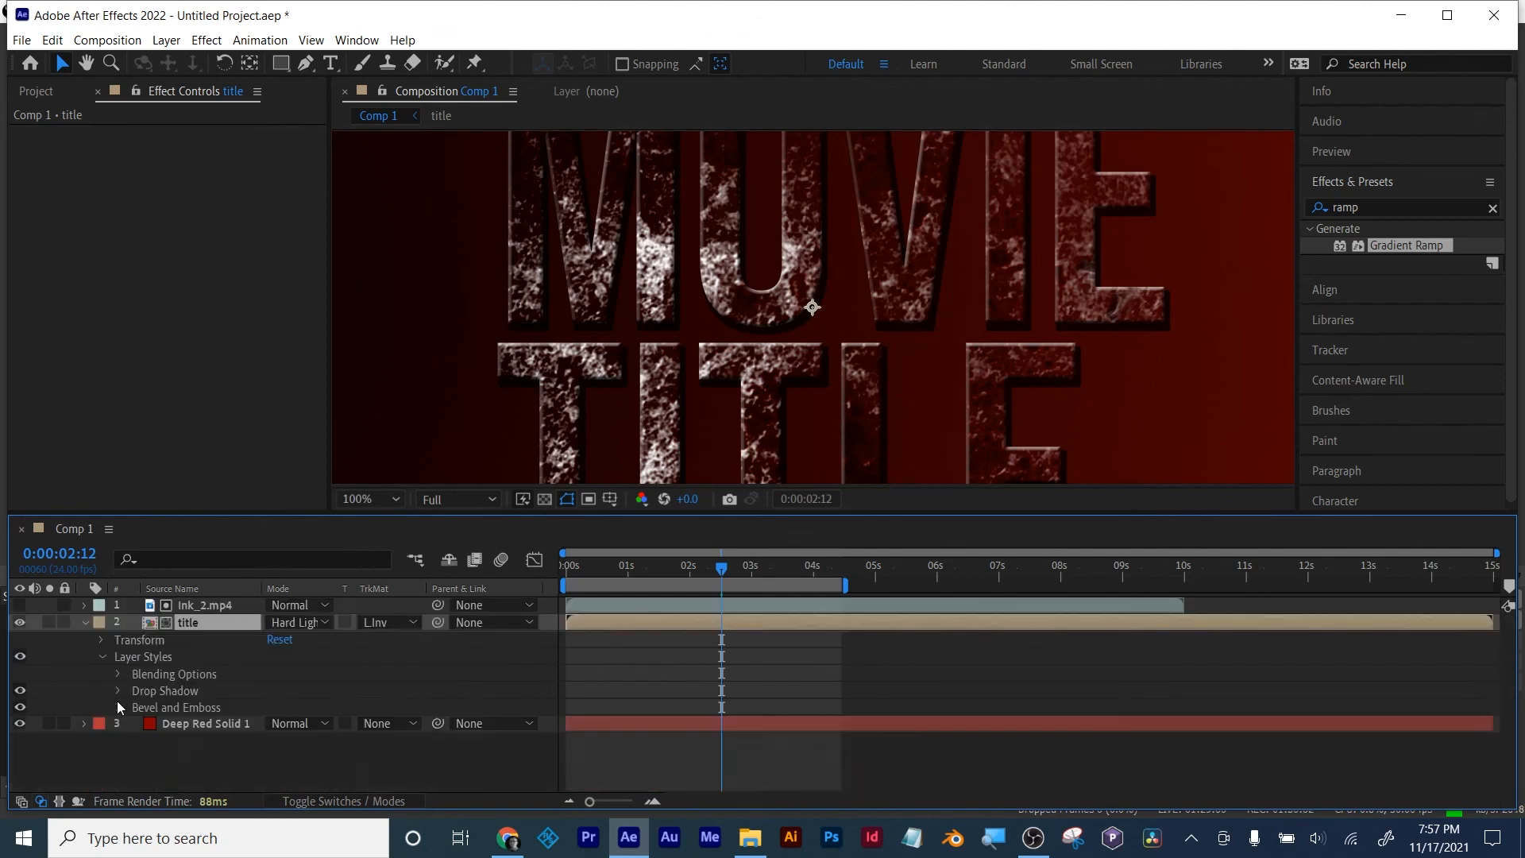
pyautogui.click(118, 708)
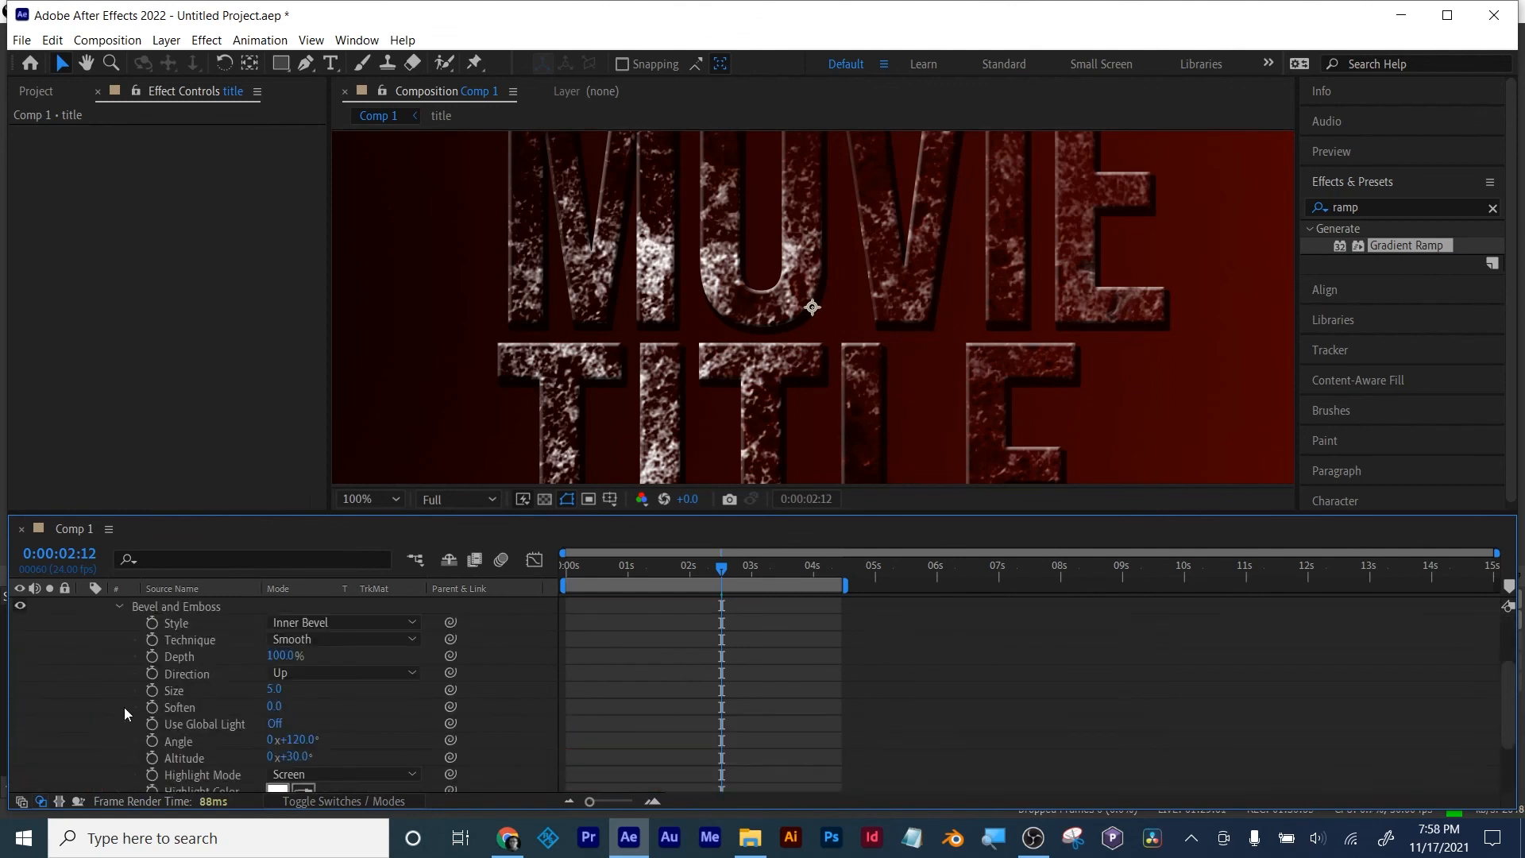
# Step: Try the Down direction for the title's bevel and switch it back to Up
pyautogui.click(331, 674)
pyautogui.click(328, 712)
pyautogui.click(323, 679)
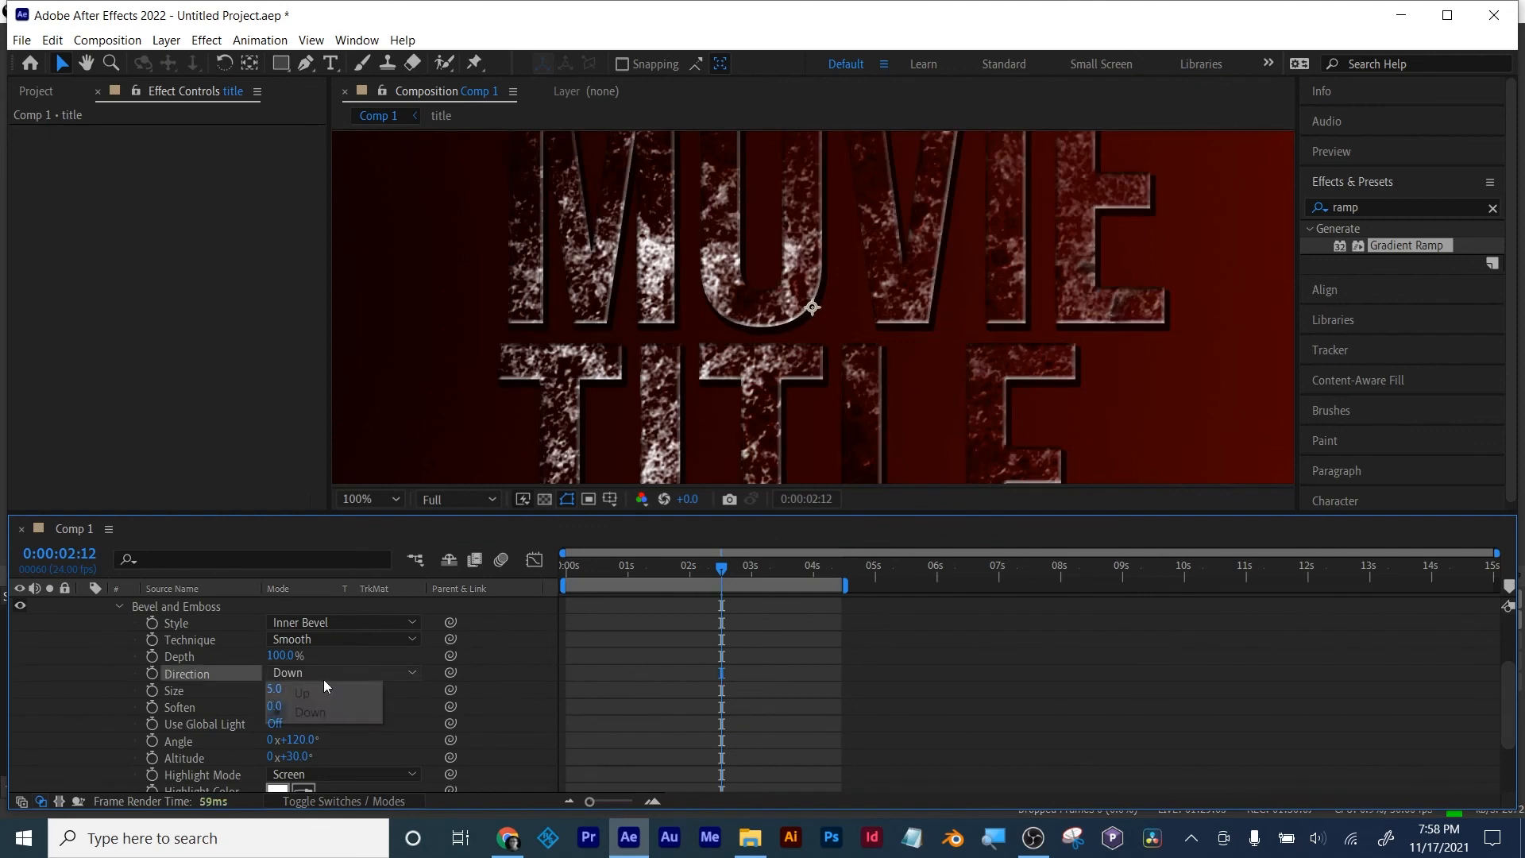
pyautogui.click(321, 688)
# Step: Set the title's bevel Technique to Chisel Hard and its Depth to 66%
pyautogui.click(341, 640)
pyautogui.click(318, 674)
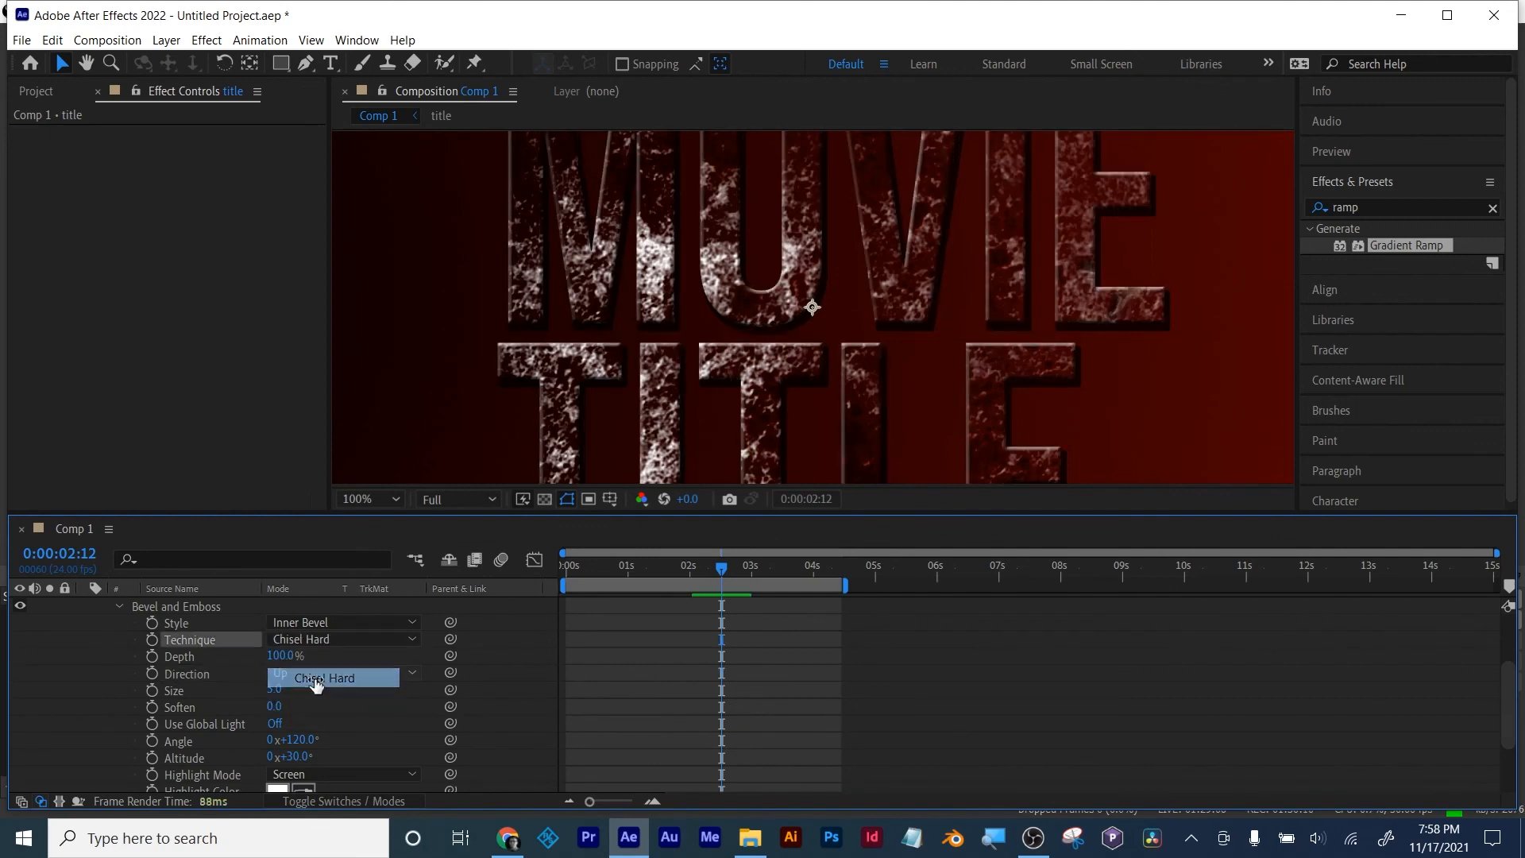
pyautogui.moveTo(278, 656); pyautogui.dragTo(335, 680)
# Step: Try the Emboss and Outer Bevel styles on the title's bevel, and return the style to Inner Bevel
pyautogui.click(341, 622)
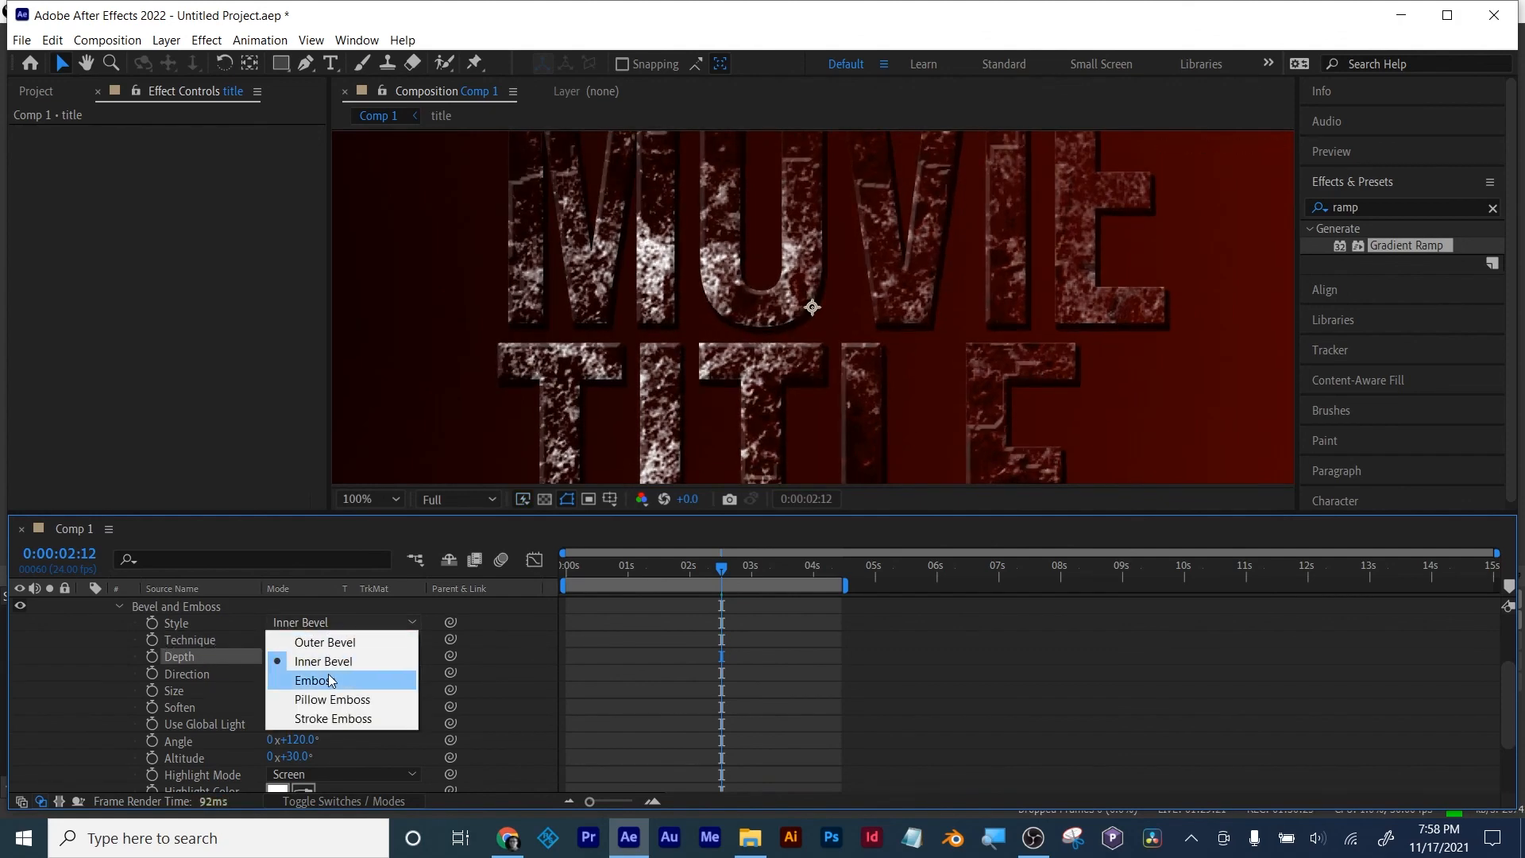
pyautogui.click(315, 680)
pyautogui.click(310, 624)
pyautogui.click(325, 641)
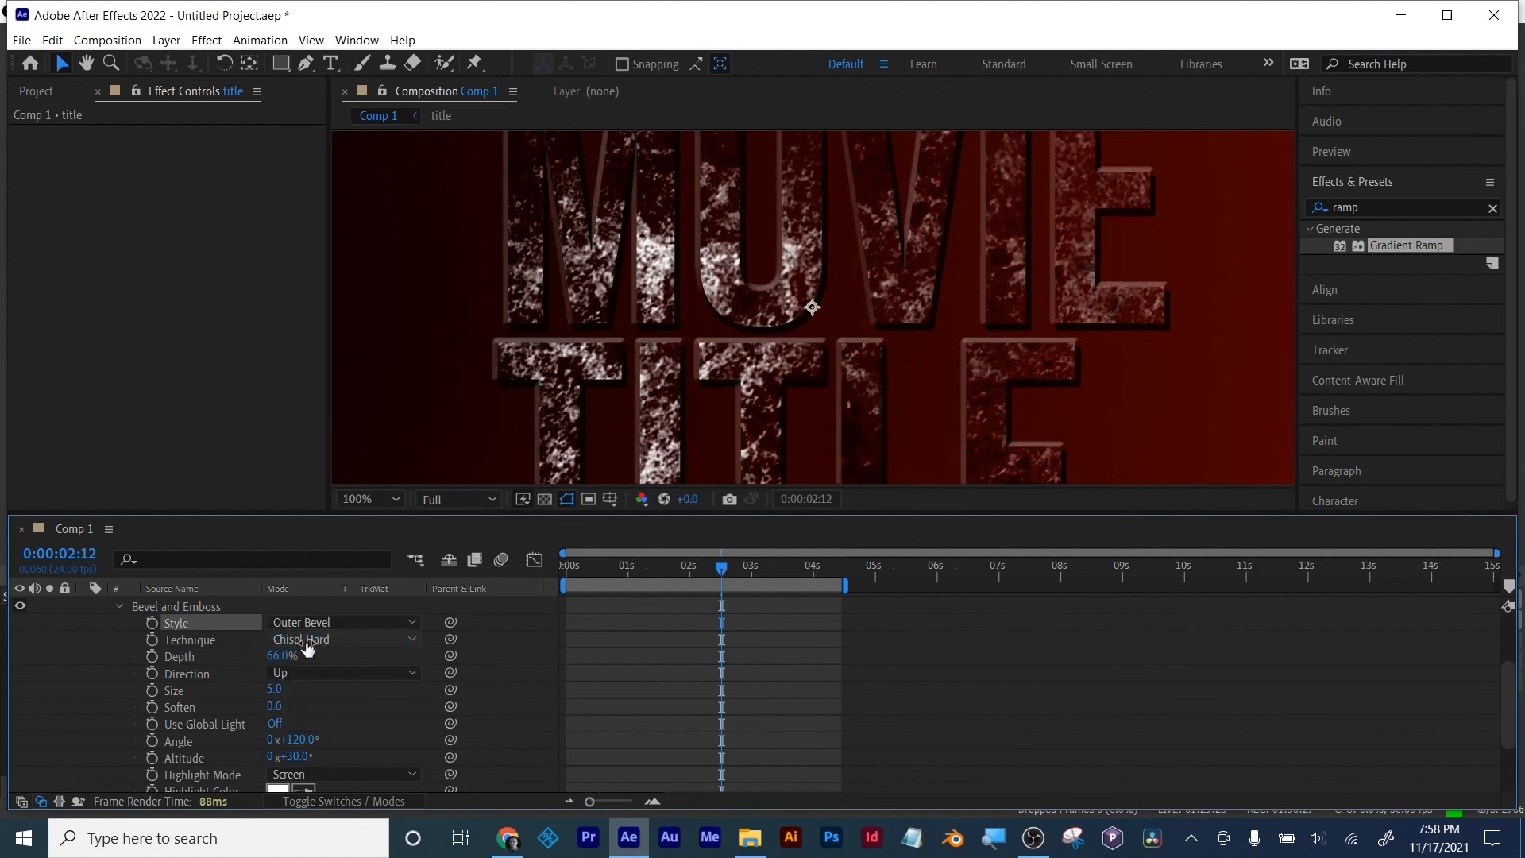
pyautogui.click(310, 623)
pyautogui.click(333, 661)
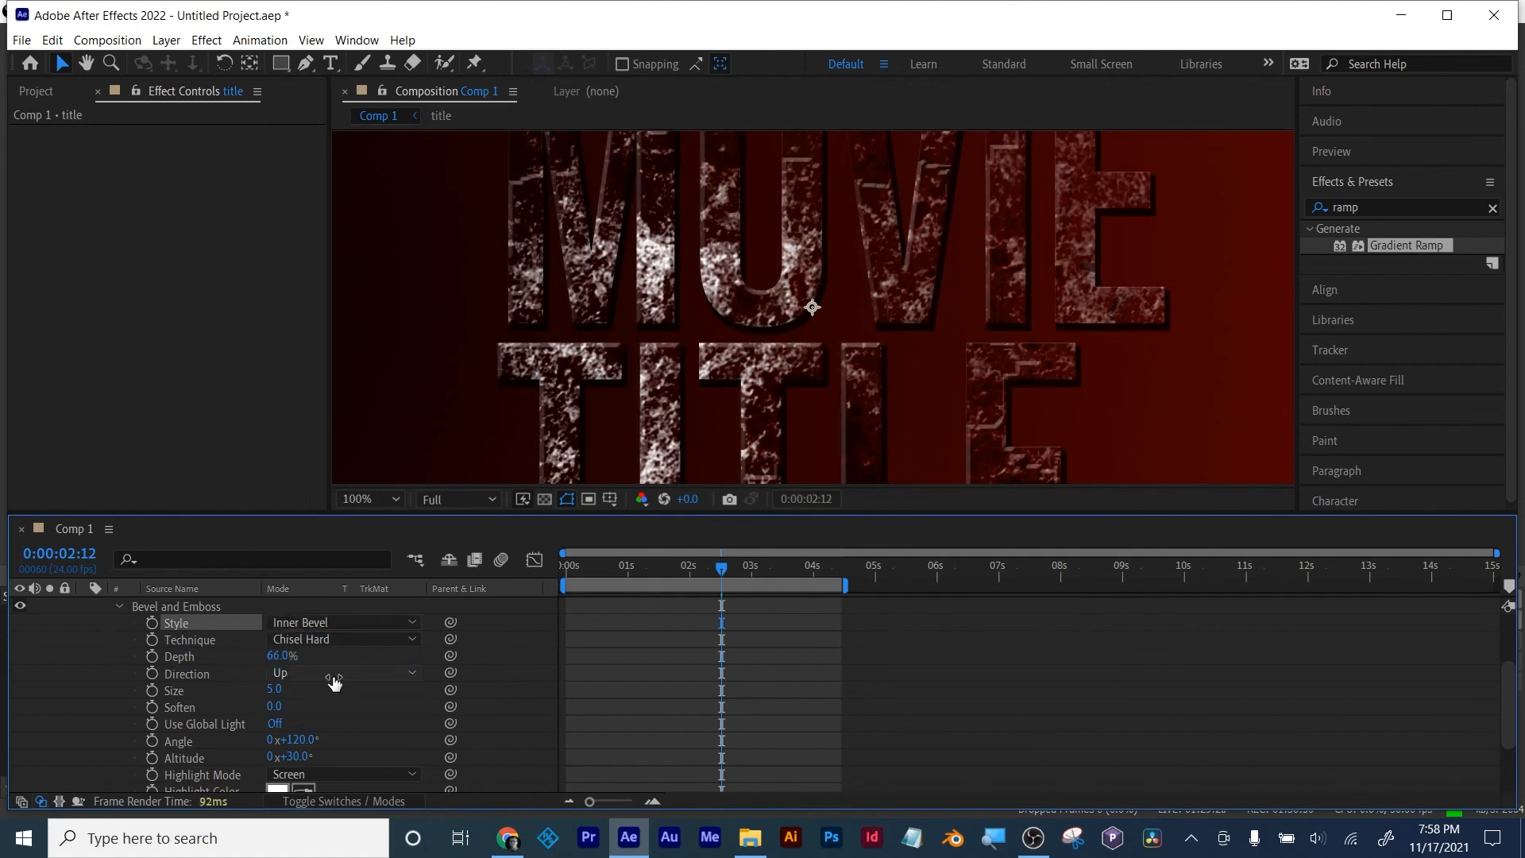
# Step: Set the title's bevel Direction to Down and its Size to 7, and undo the Soften change
pyautogui.click(280, 674)
pyautogui.click(292, 712)
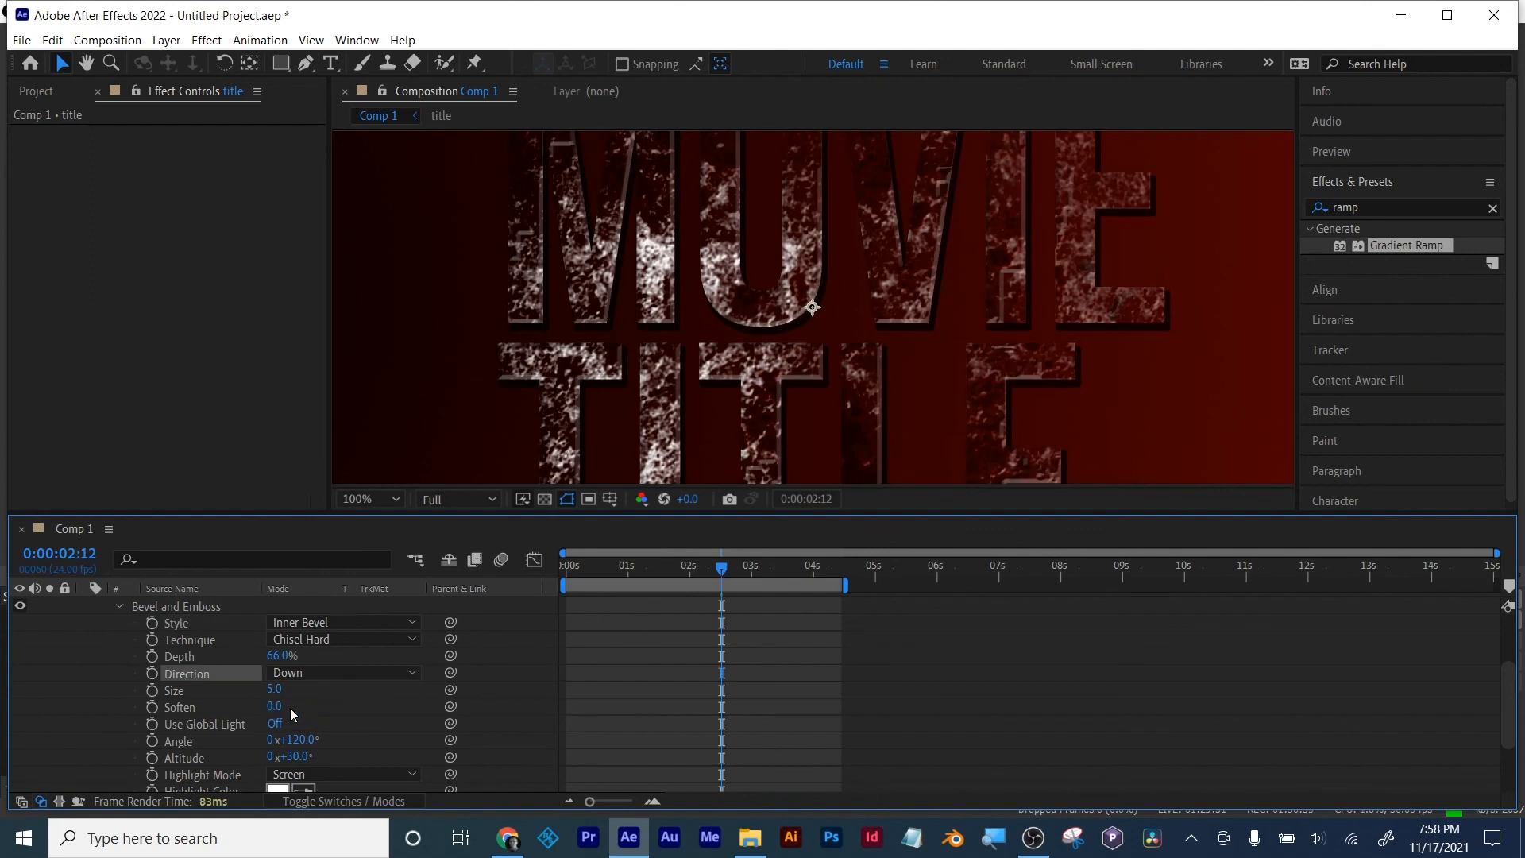
pyautogui.scroll(-2, 585, 368)
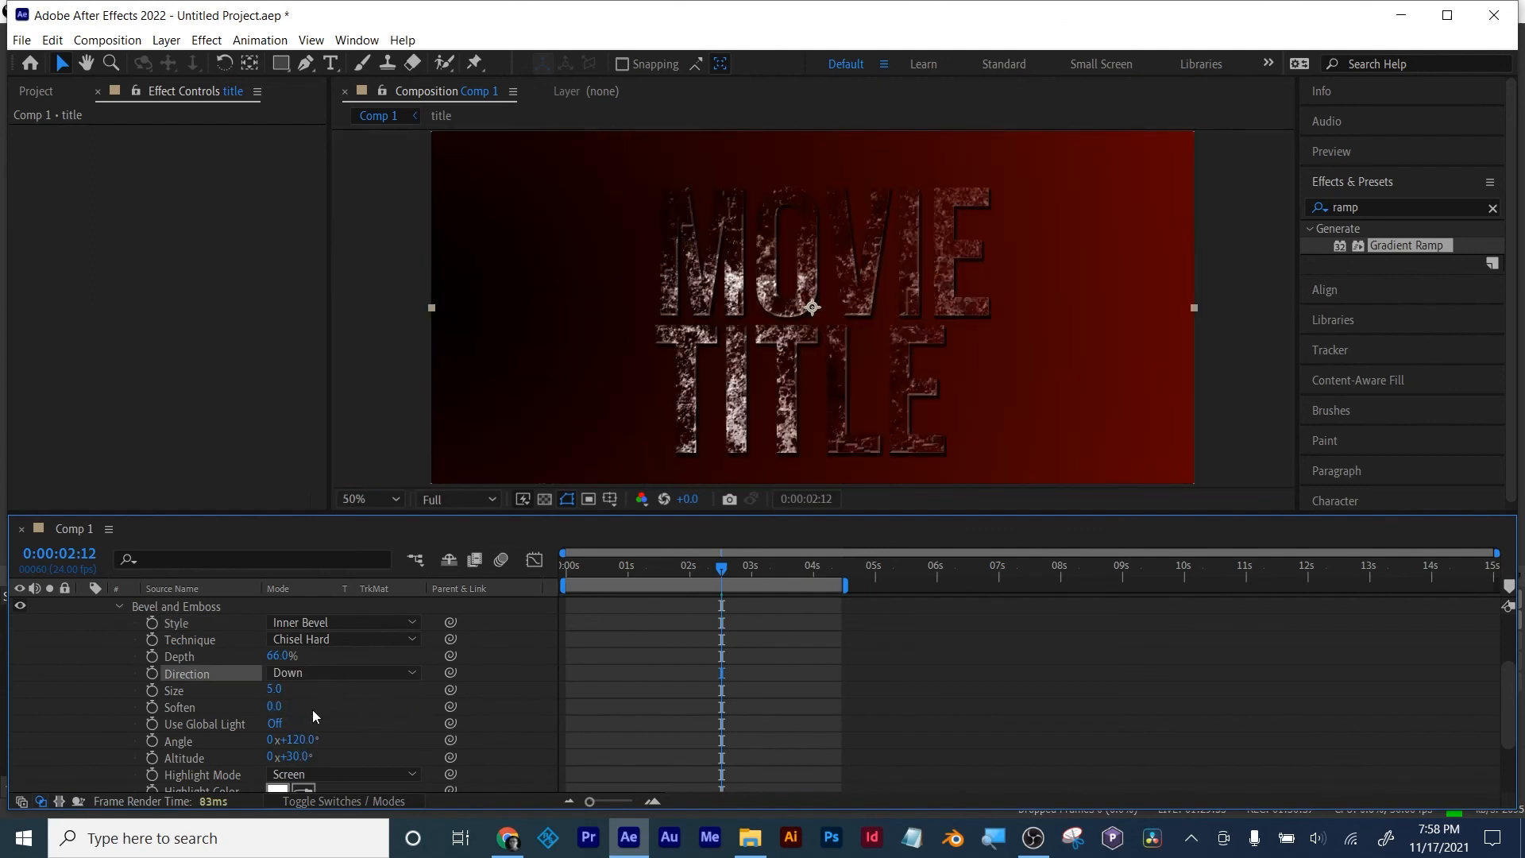
pyautogui.moveTo(272, 690); pyautogui.dragTo(98, 701)
pyautogui.hotkey('ctrl', 'z')
pyautogui.scroll(1, 677, 356)
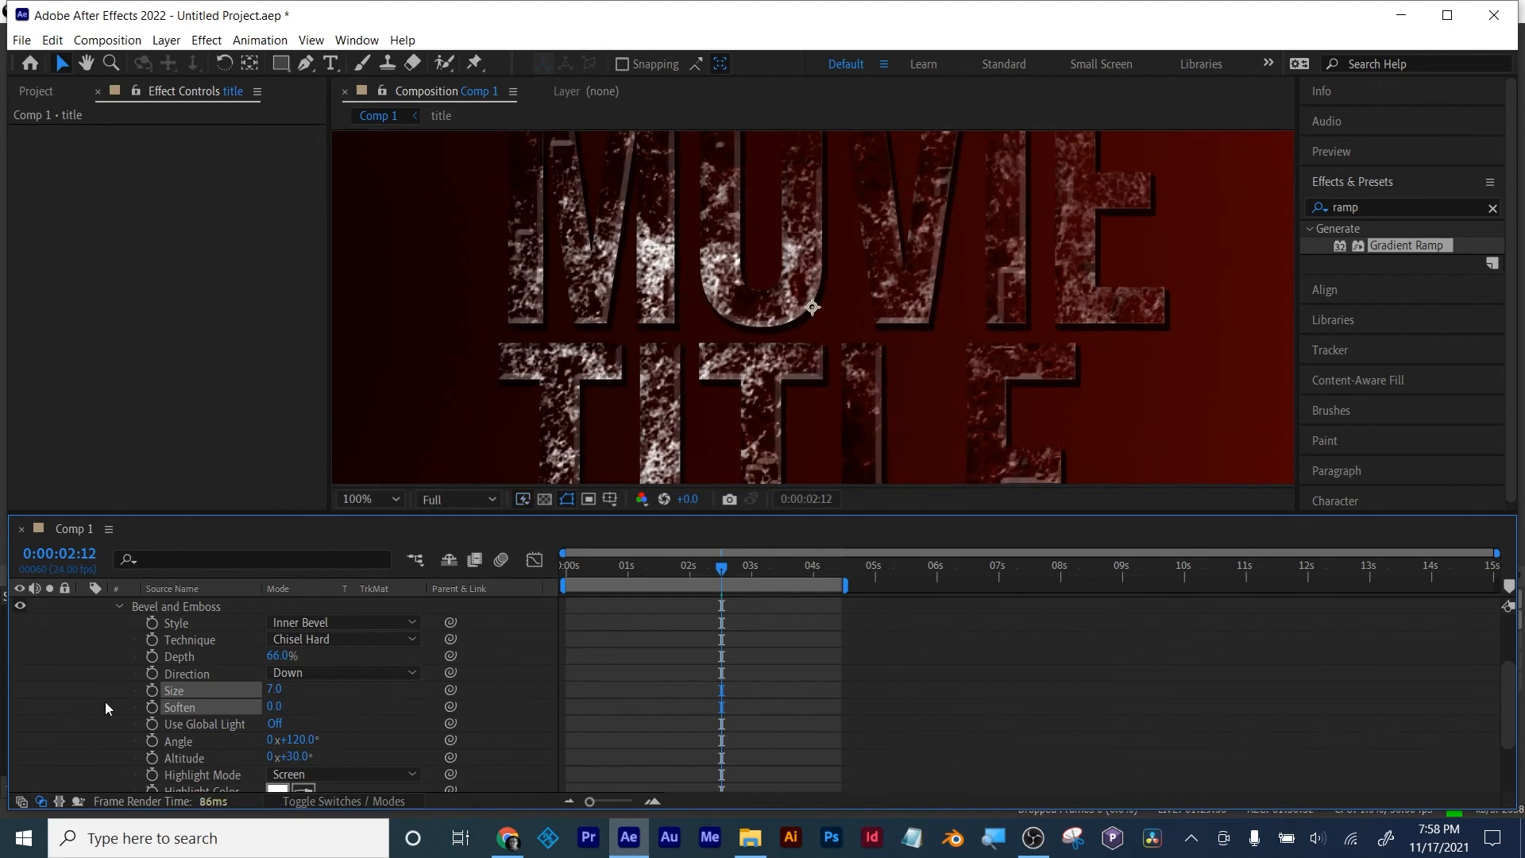
# Step: Try Color Dodge and Multiply as the highlight mode of the title's bevel
pyautogui.scroll(-3, 375, 723)
pyautogui.scroll(1, 374, 722)
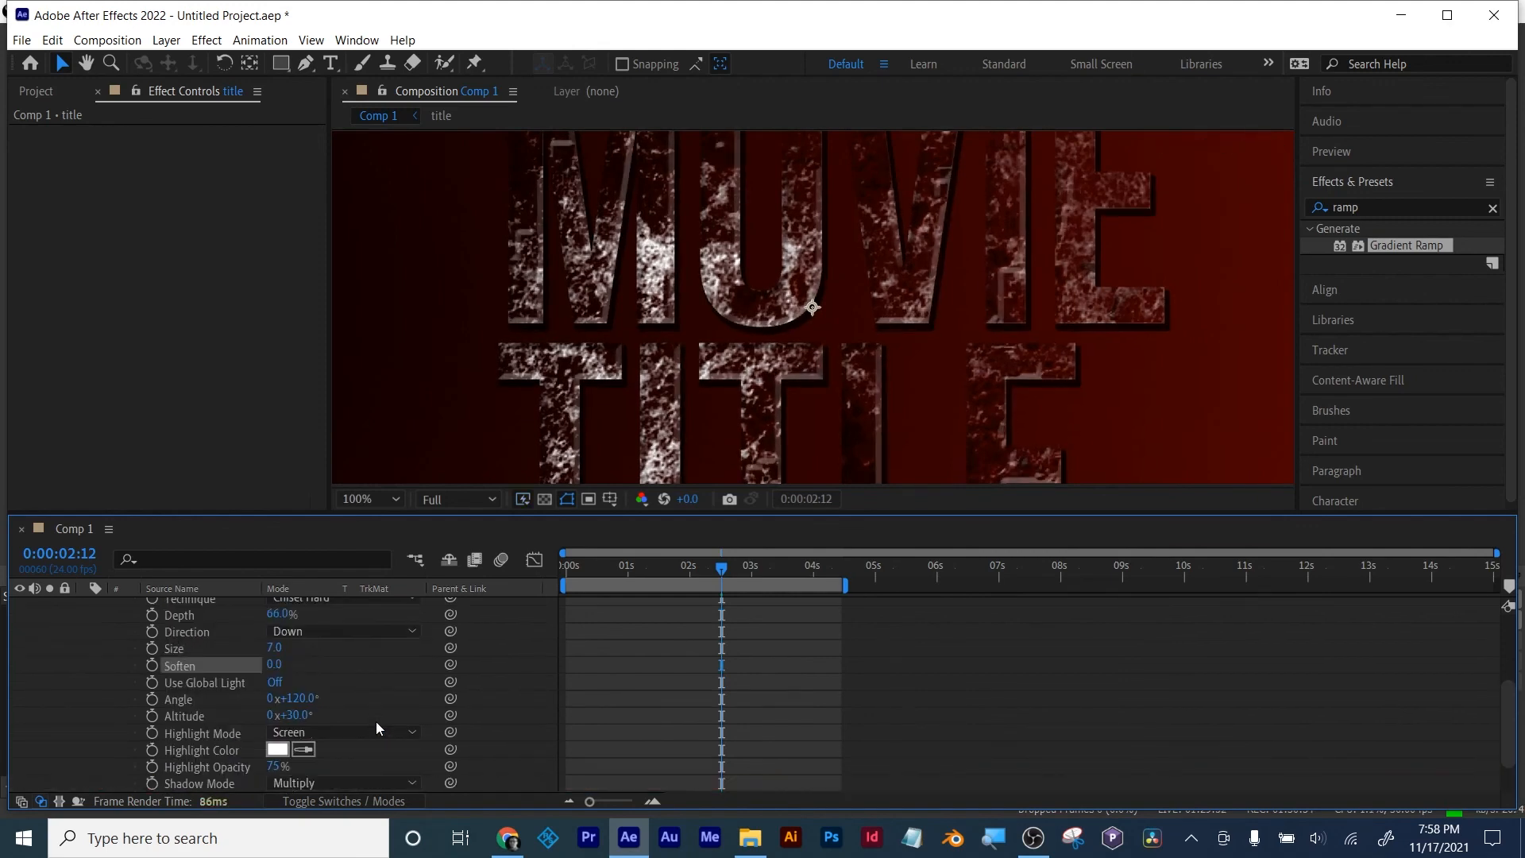
pyautogui.scroll(2, 376, 722)
pyautogui.scroll(-3, 364, 718)
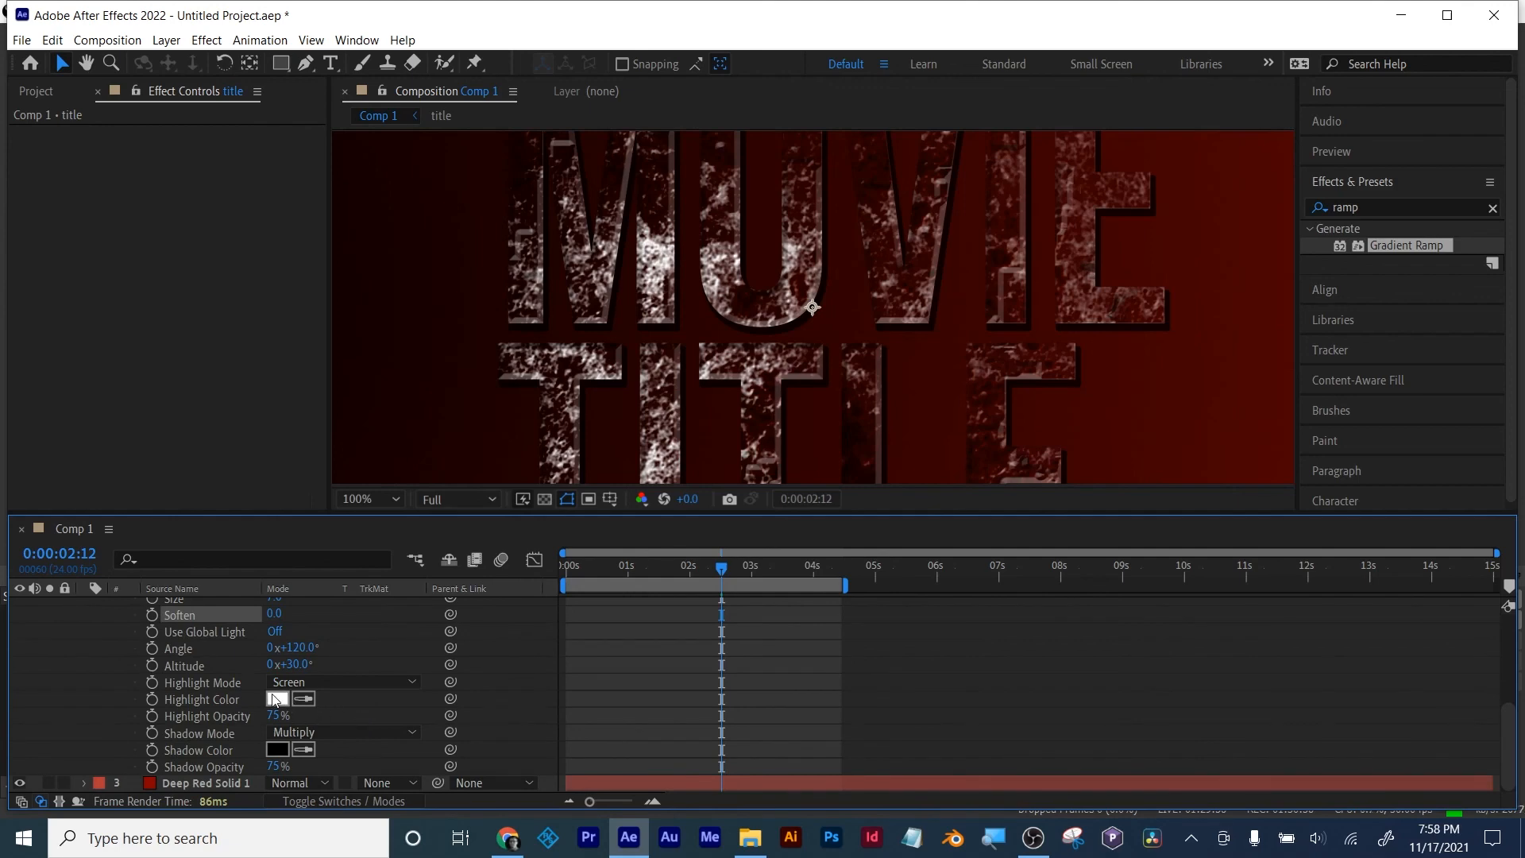
pyautogui.click(321, 683)
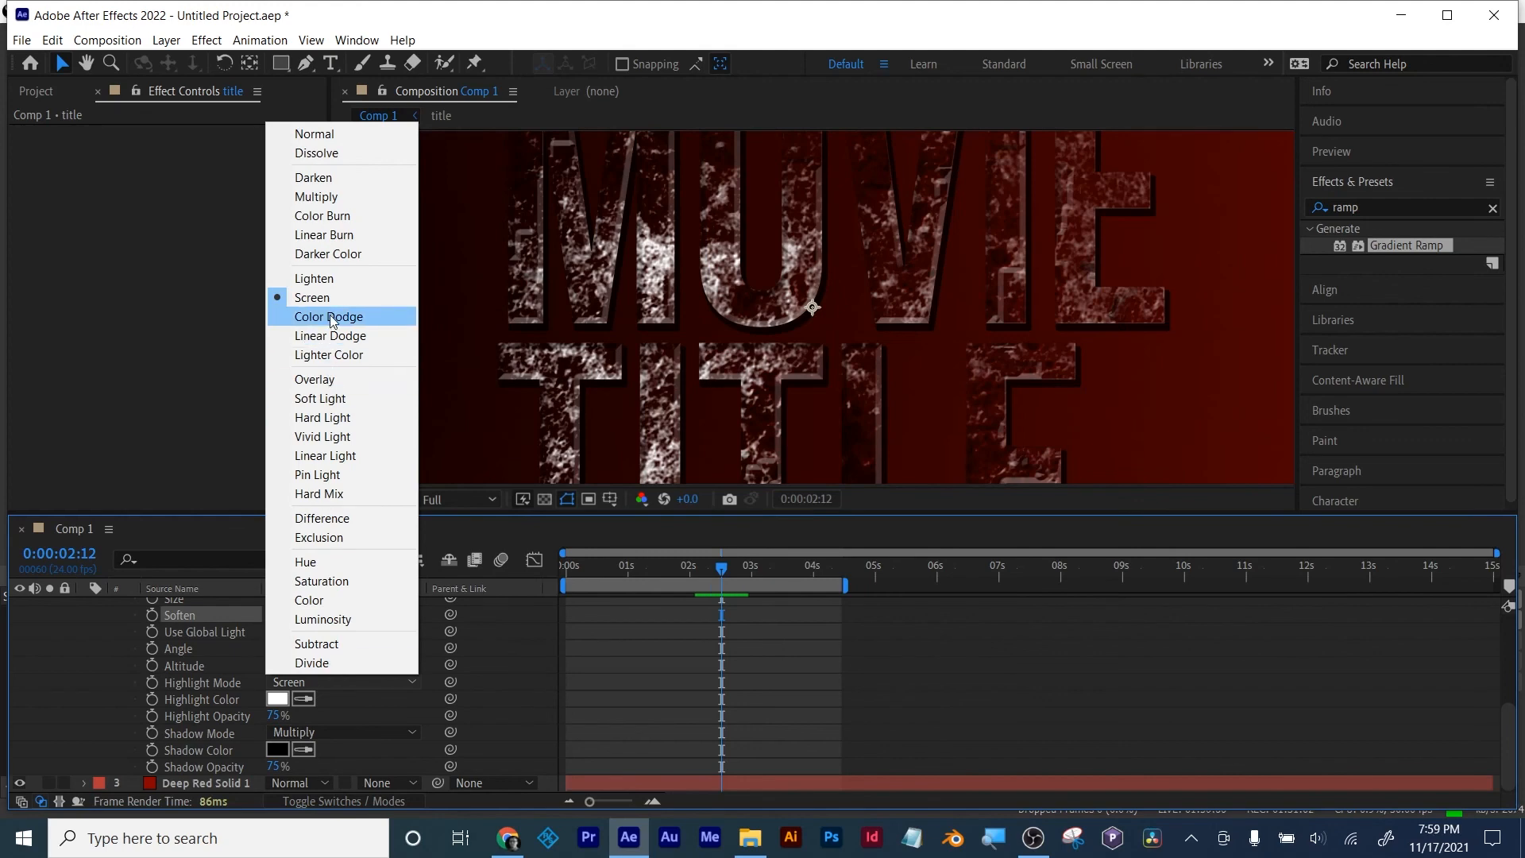
pyautogui.click(326, 316)
pyautogui.scroll(-3, 475, 338)
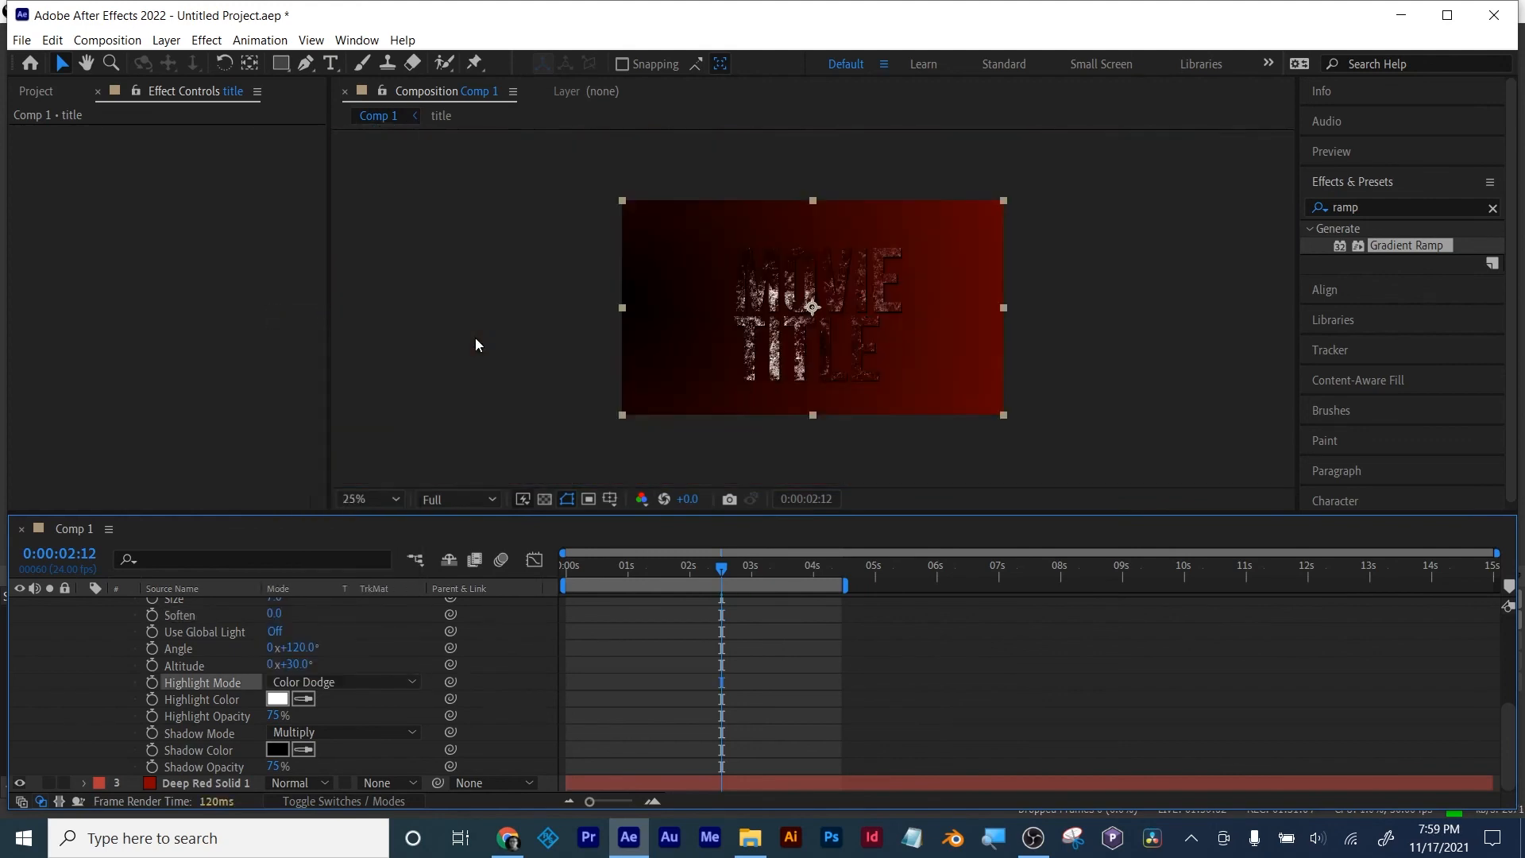
pyautogui.scroll(2, 475, 338)
pyautogui.click(347, 681)
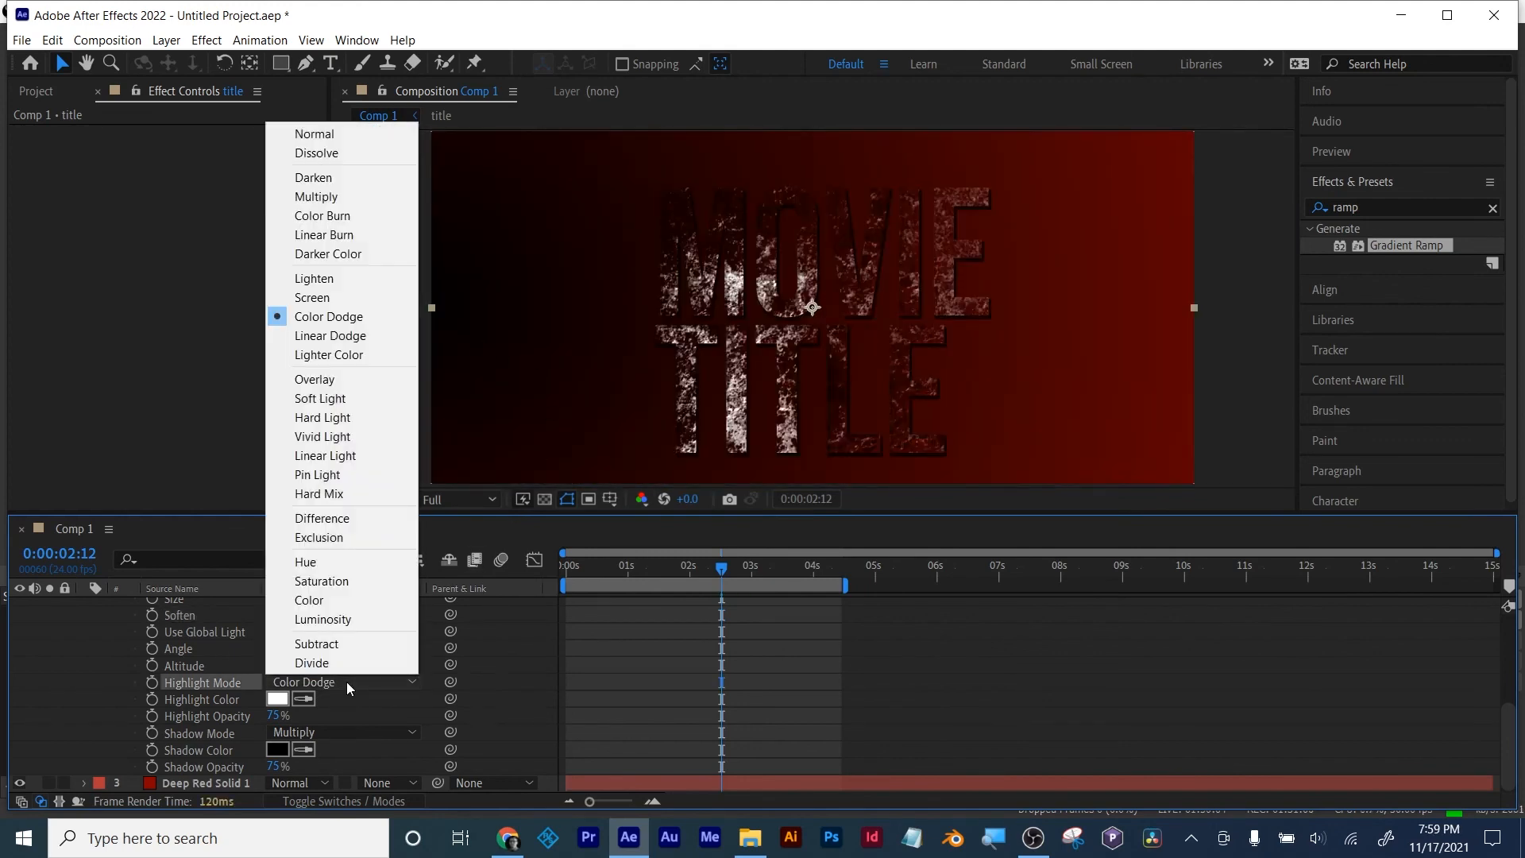
pyautogui.click(335, 203)
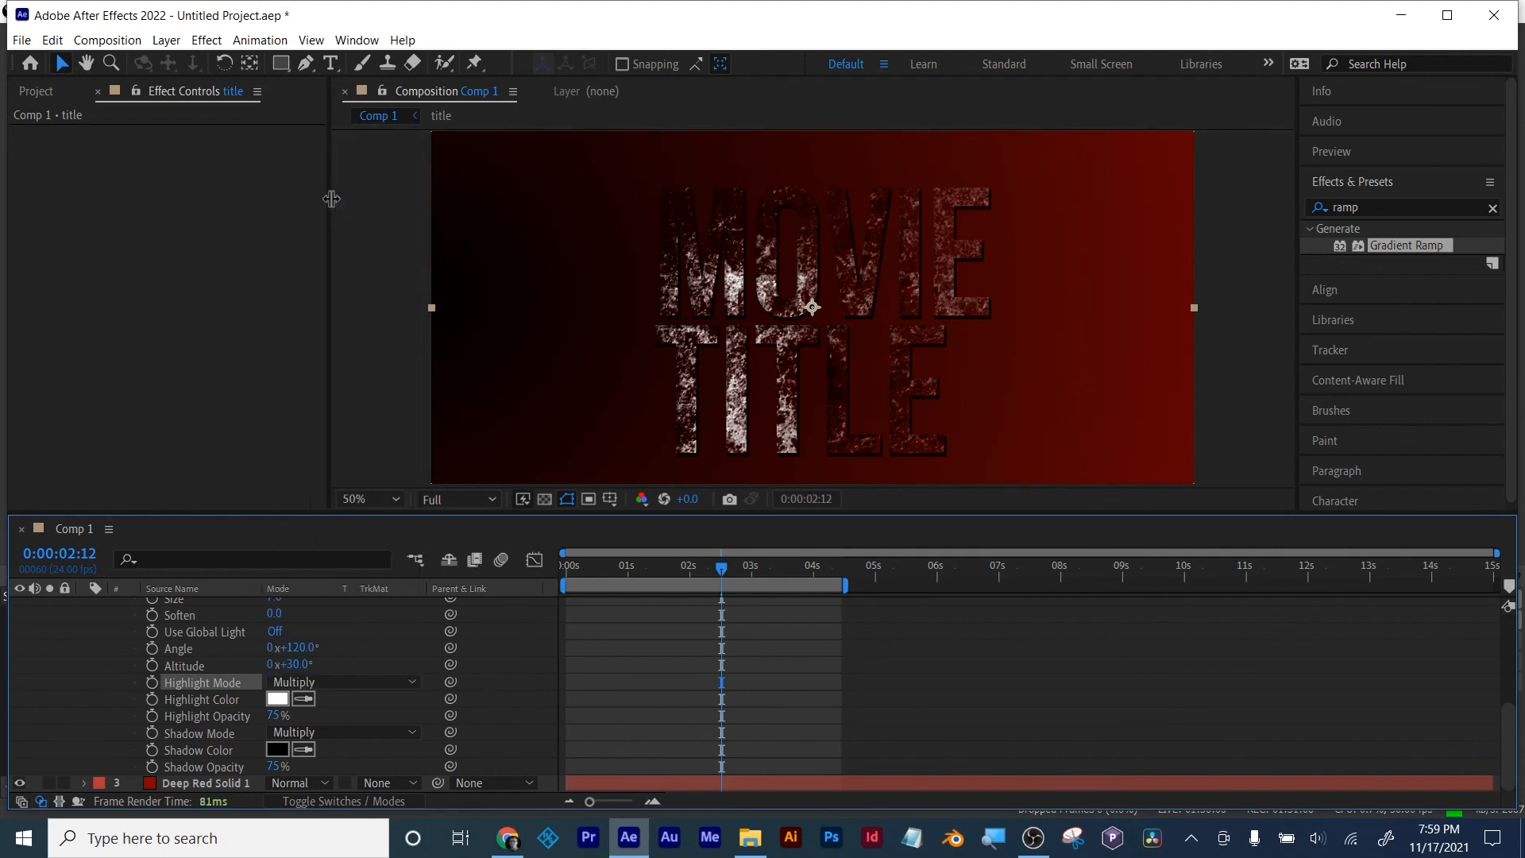
# Step: Set the bevel's Highlight Mode to Pin Light and its Highlight Opacity to 76%
pyautogui.click(295, 682)
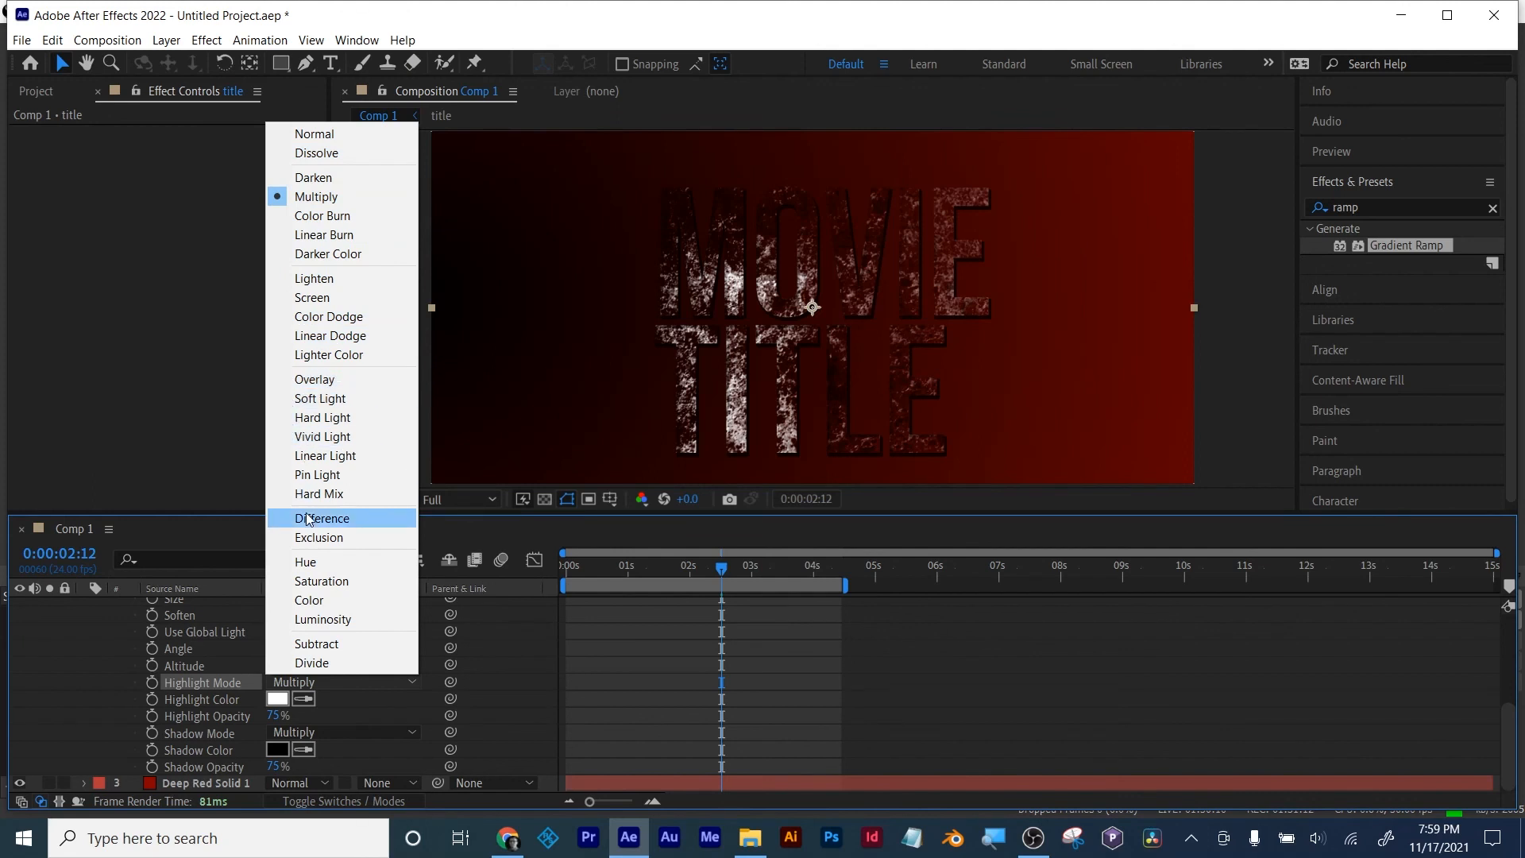
pyautogui.click(337, 475)
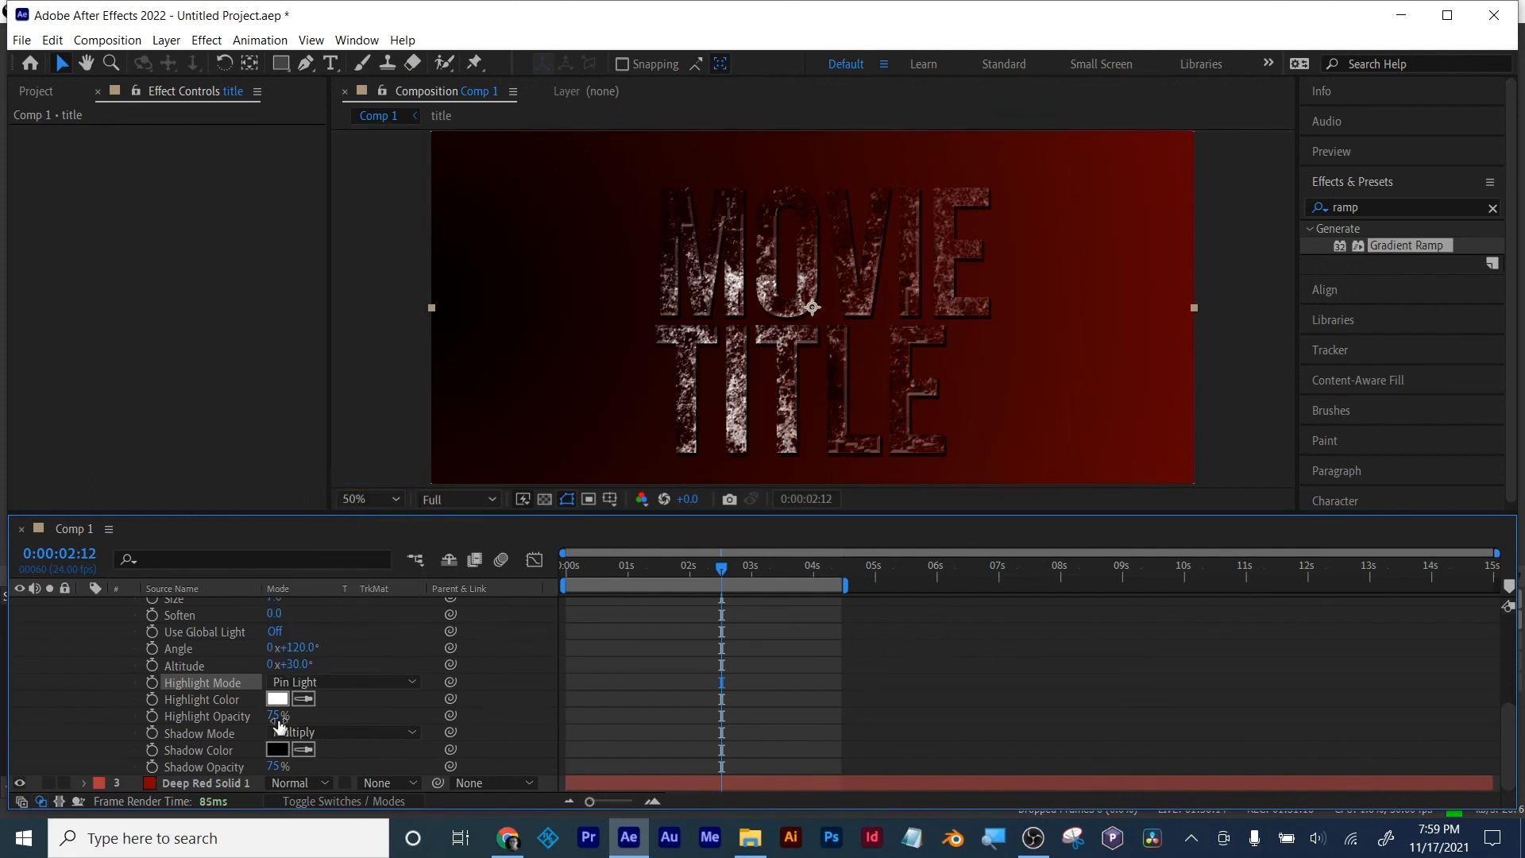
pyautogui.moveTo(270, 711)
pyautogui.mouseDown()
pyautogui.moveTo(238, 715)
pyautogui.moveTo(283, 721)
pyautogui.mouseUp()
pyautogui.moveTo(357, 714); pyautogui.dragTo(360, 714)
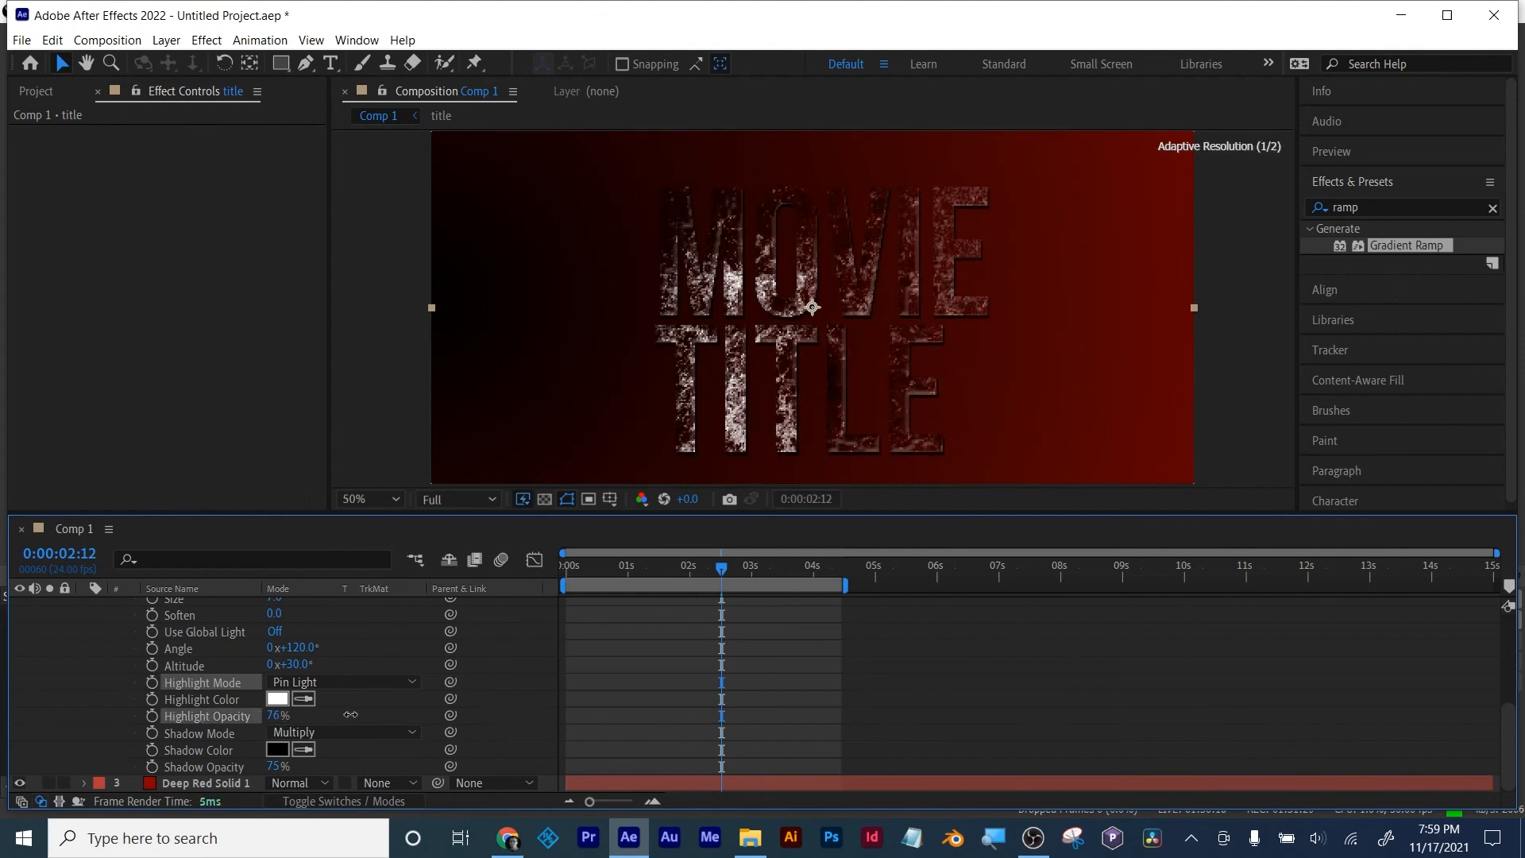
pyautogui.press('/')
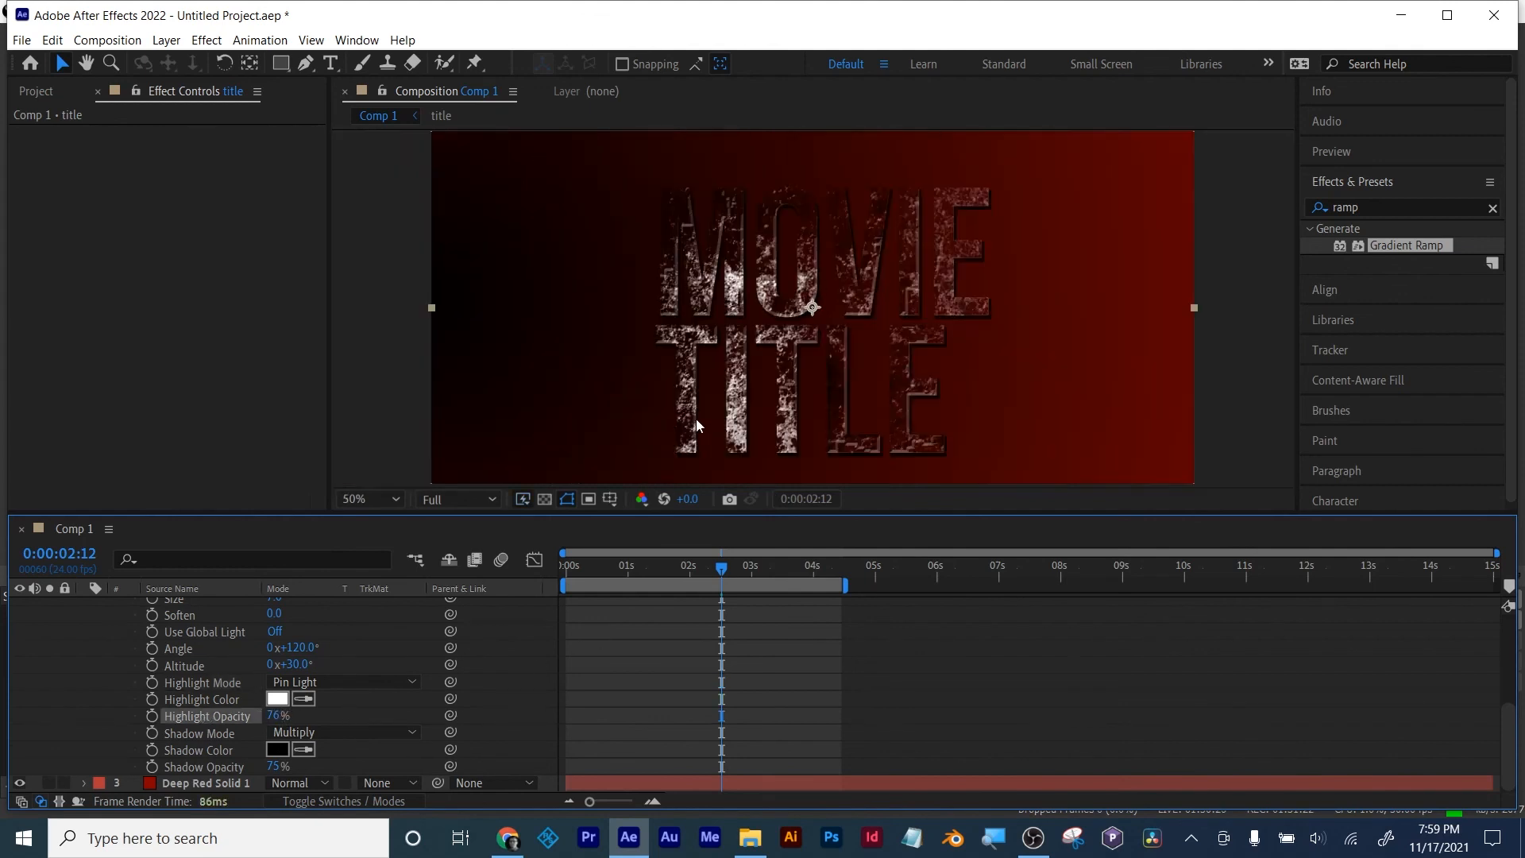
# Step: Collapse the title layer's properties and preview the beveled title reveal from the first frame, inspecting it up close
pyautogui.press('Home')
pyautogui.scroll(5, 675, 641)
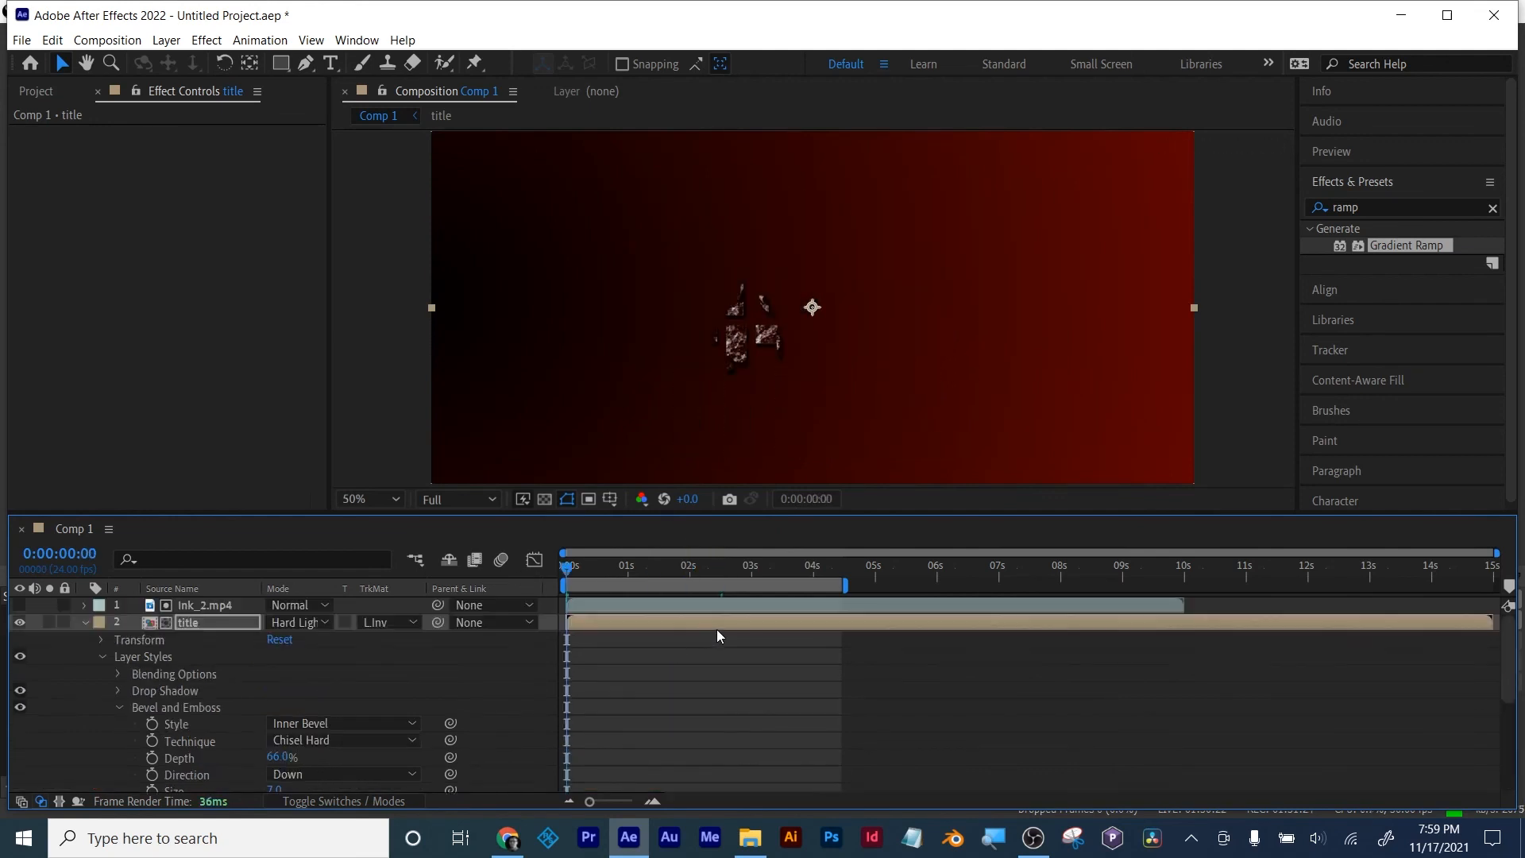
pyautogui.click(718, 626)
pyautogui.press('u')
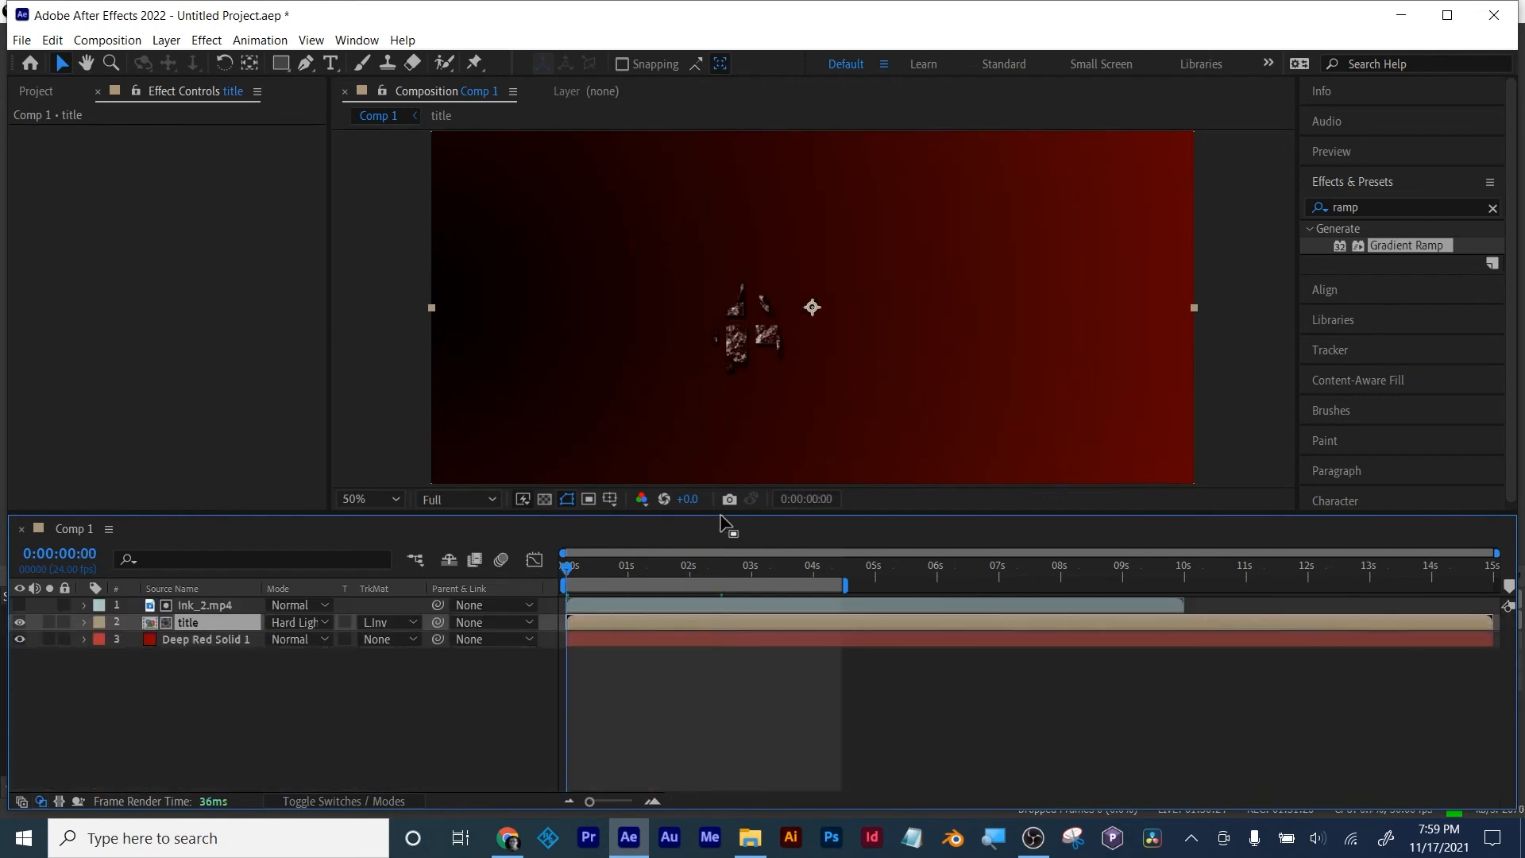
pyautogui.moveTo(725, 517); pyautogui.dragTo(656, 788)
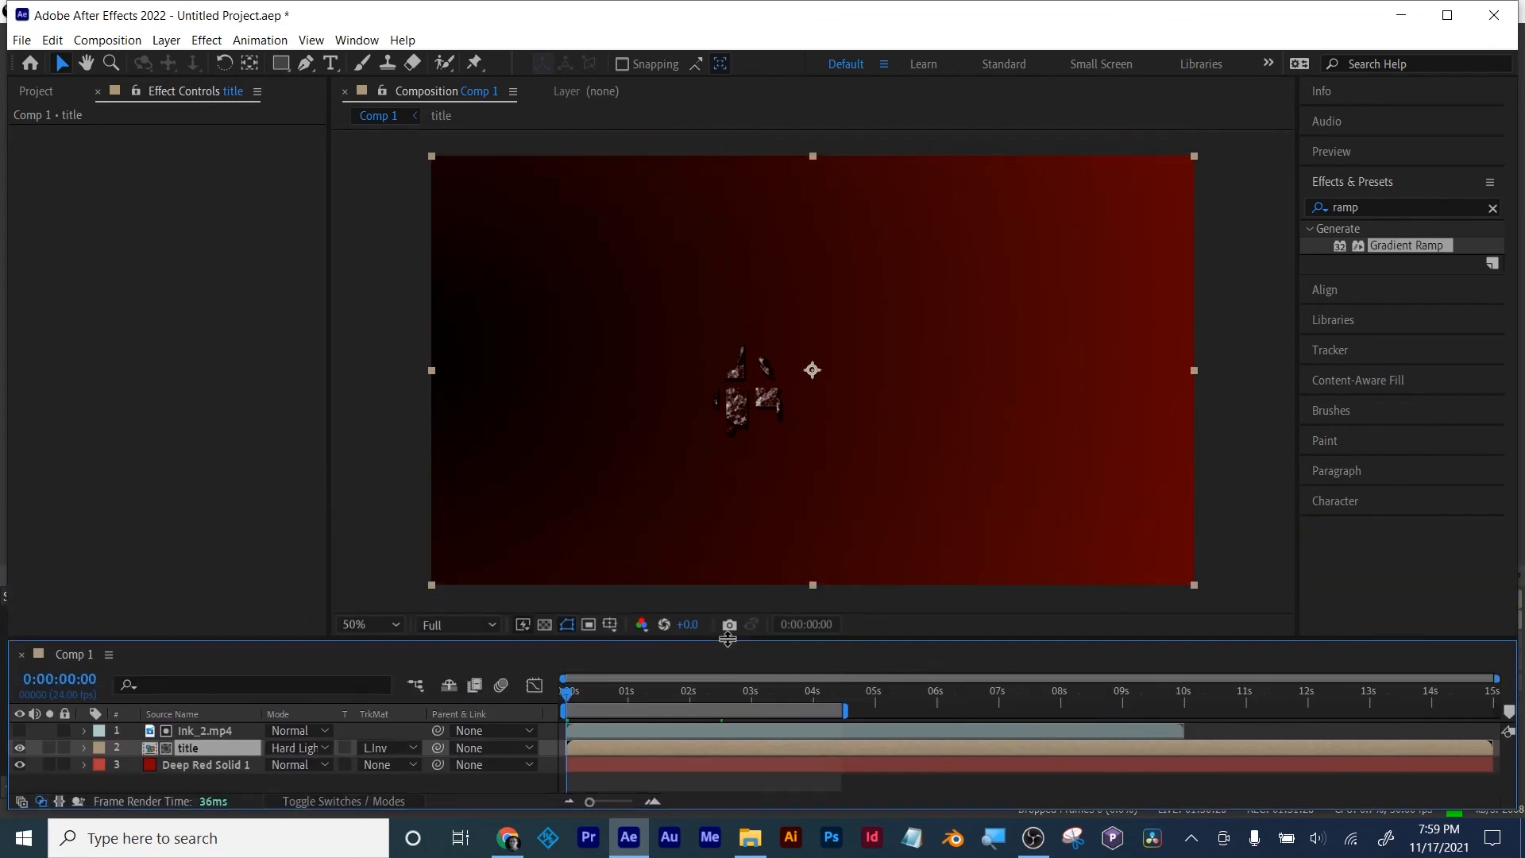
pyautogui.press('space')
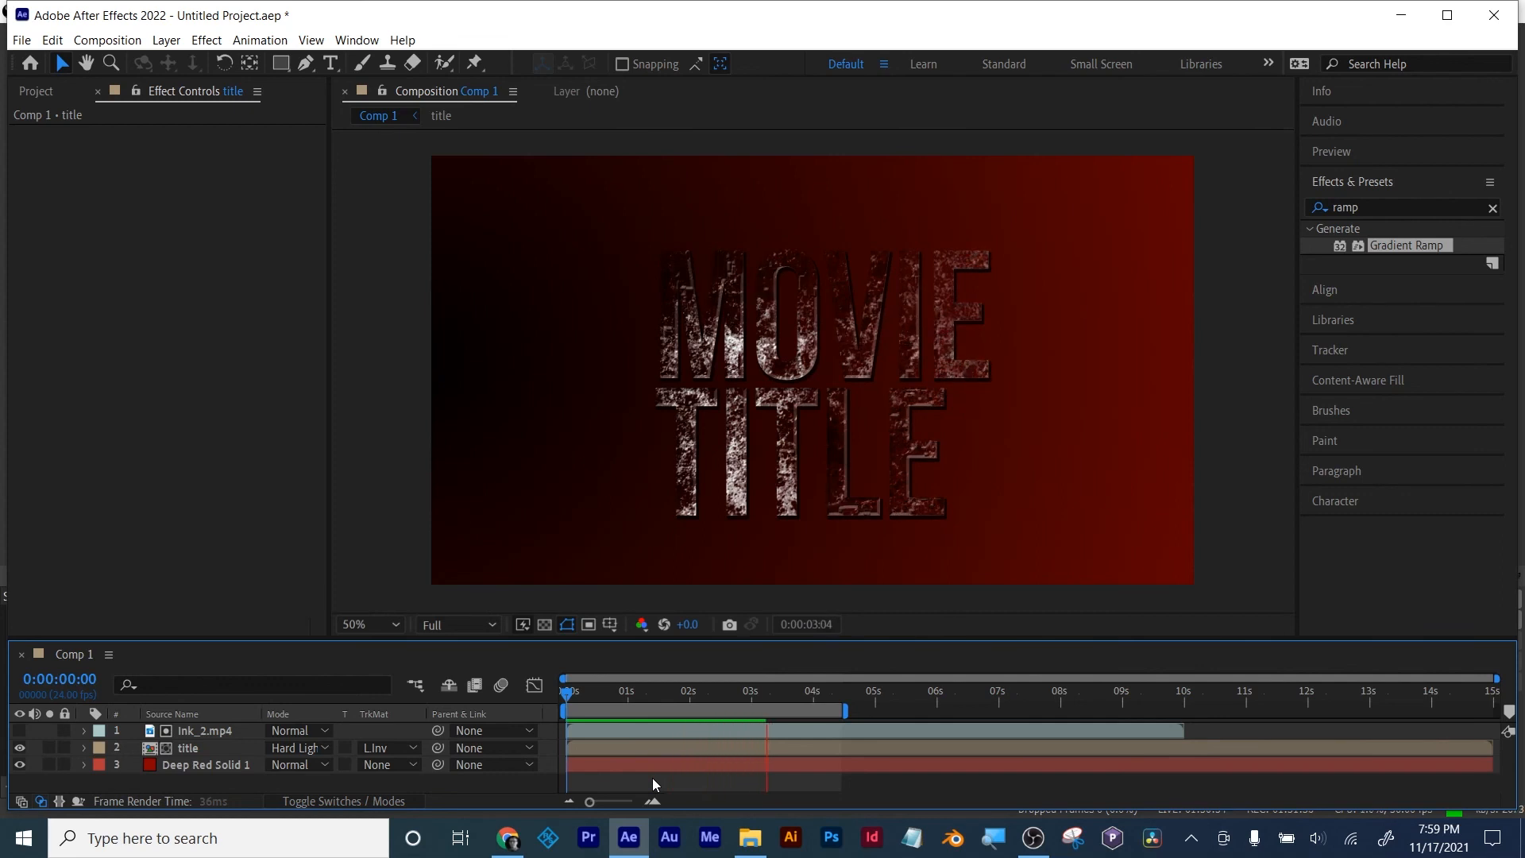
pyautogui.scroll(1, 702, 509)
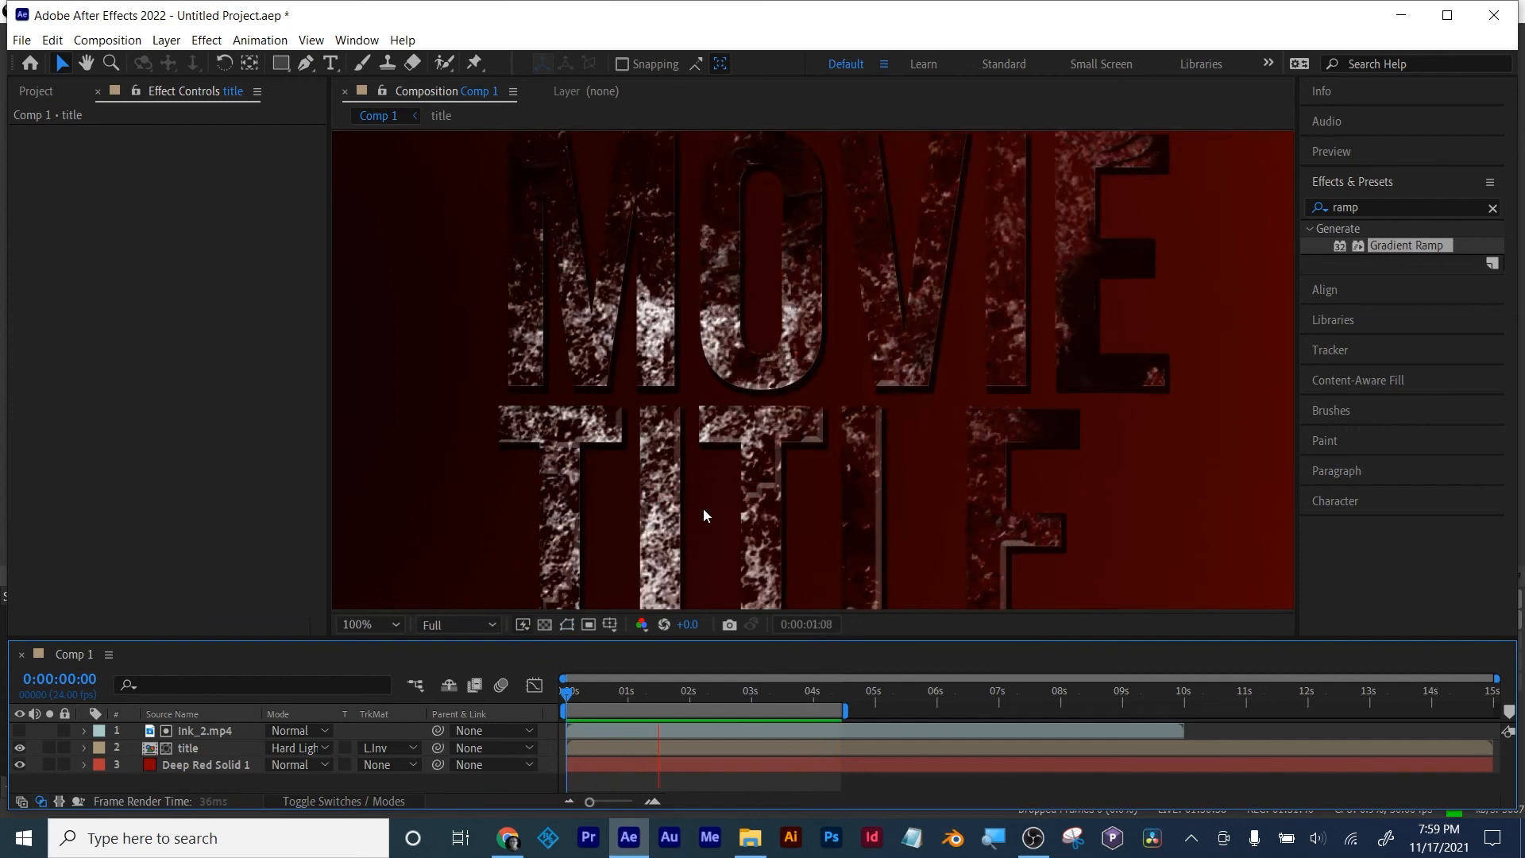
pyautogui.scroll(-1, 702, 509)
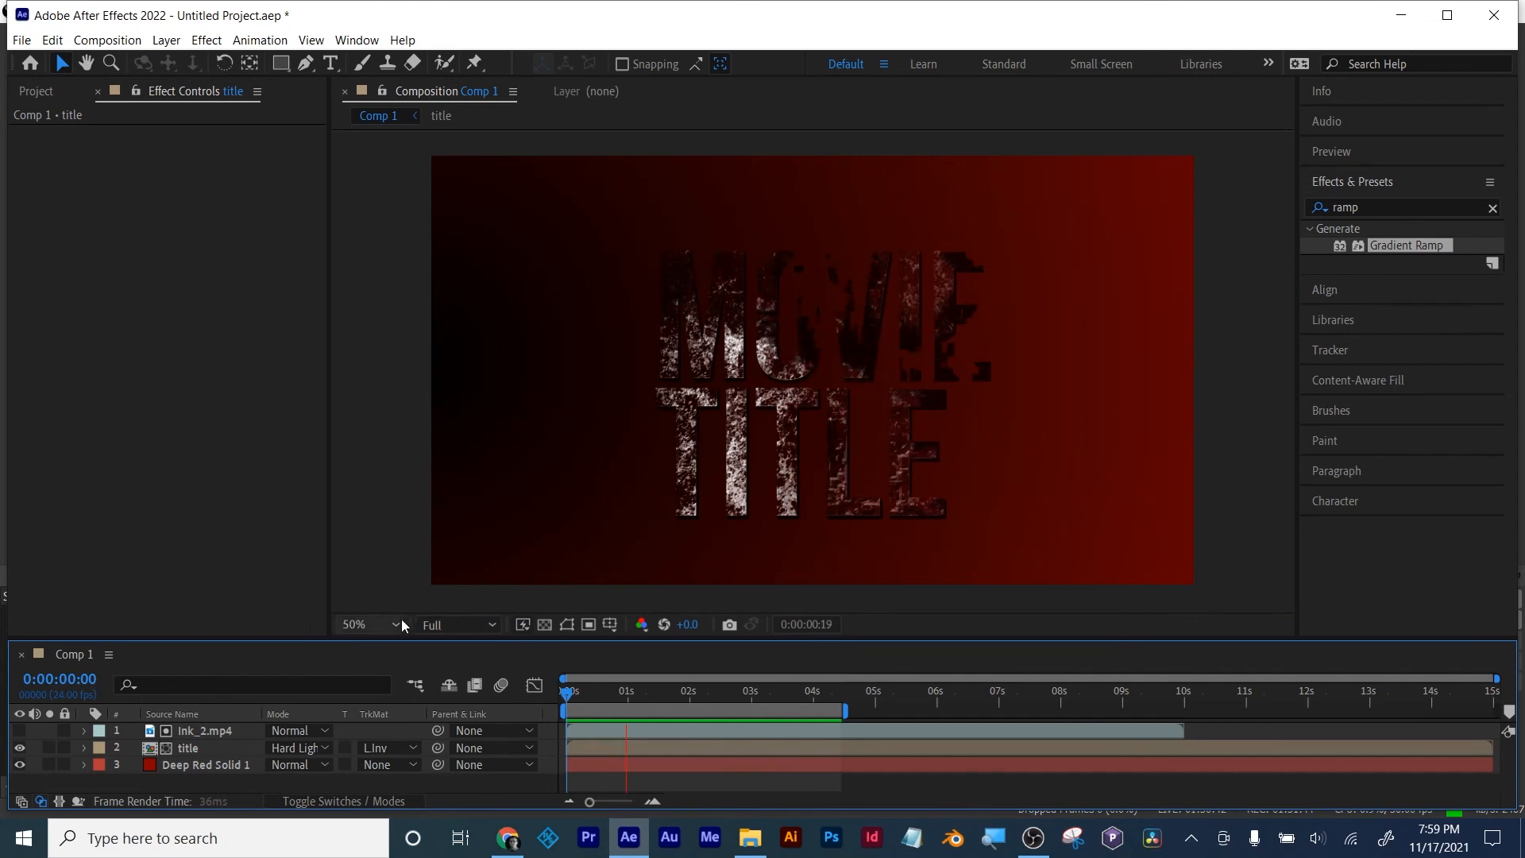
# Step: Duplicate the Deep Red Solid 1 gradient layer and move the copy above all other layers
pyautogui.click(208, 762)
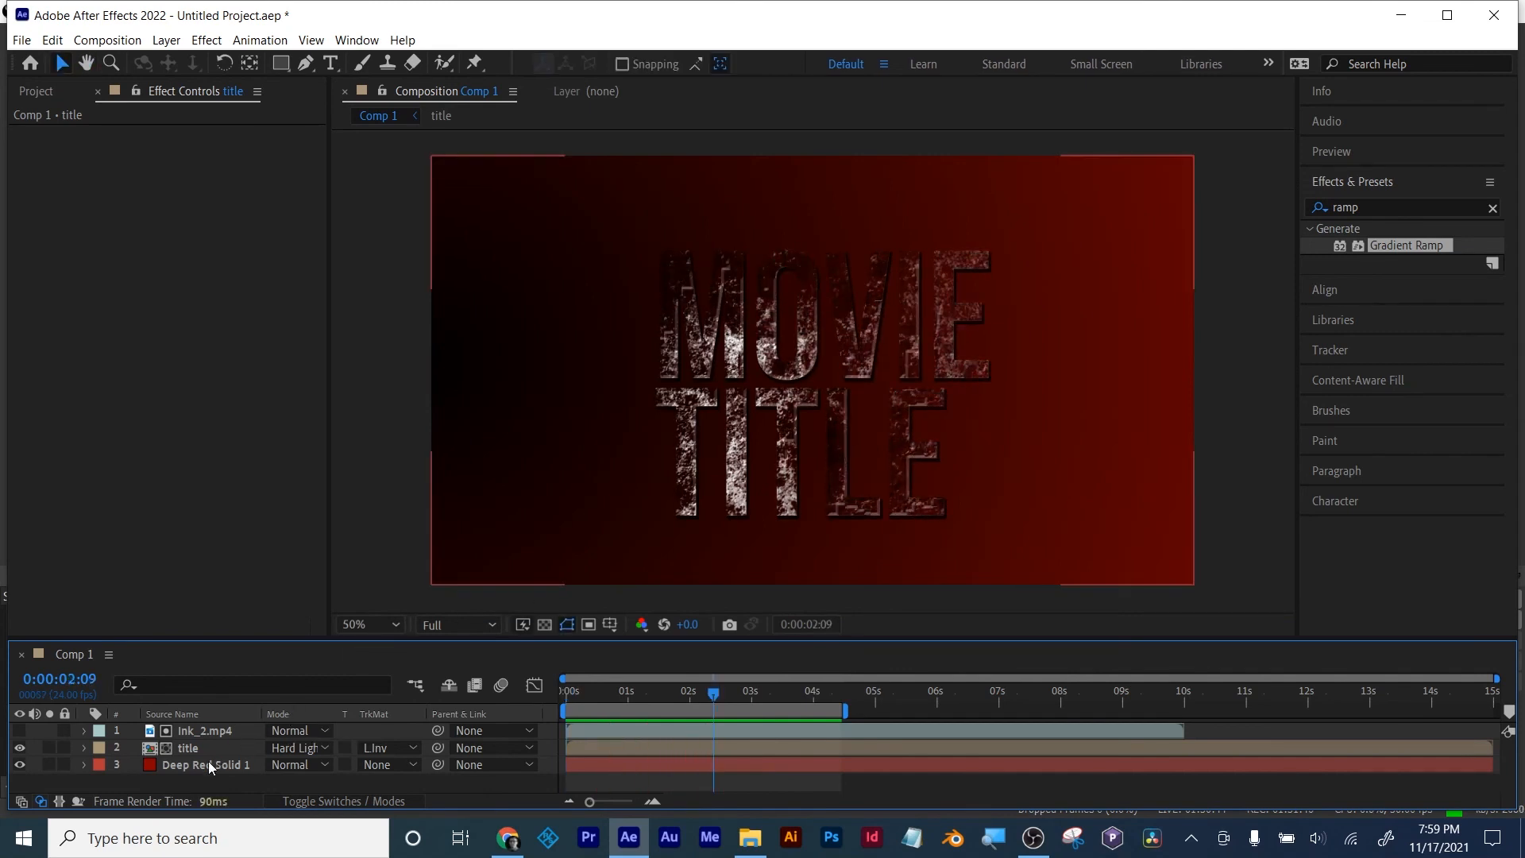
pyautogui.hotkey('ctrl', 'd')
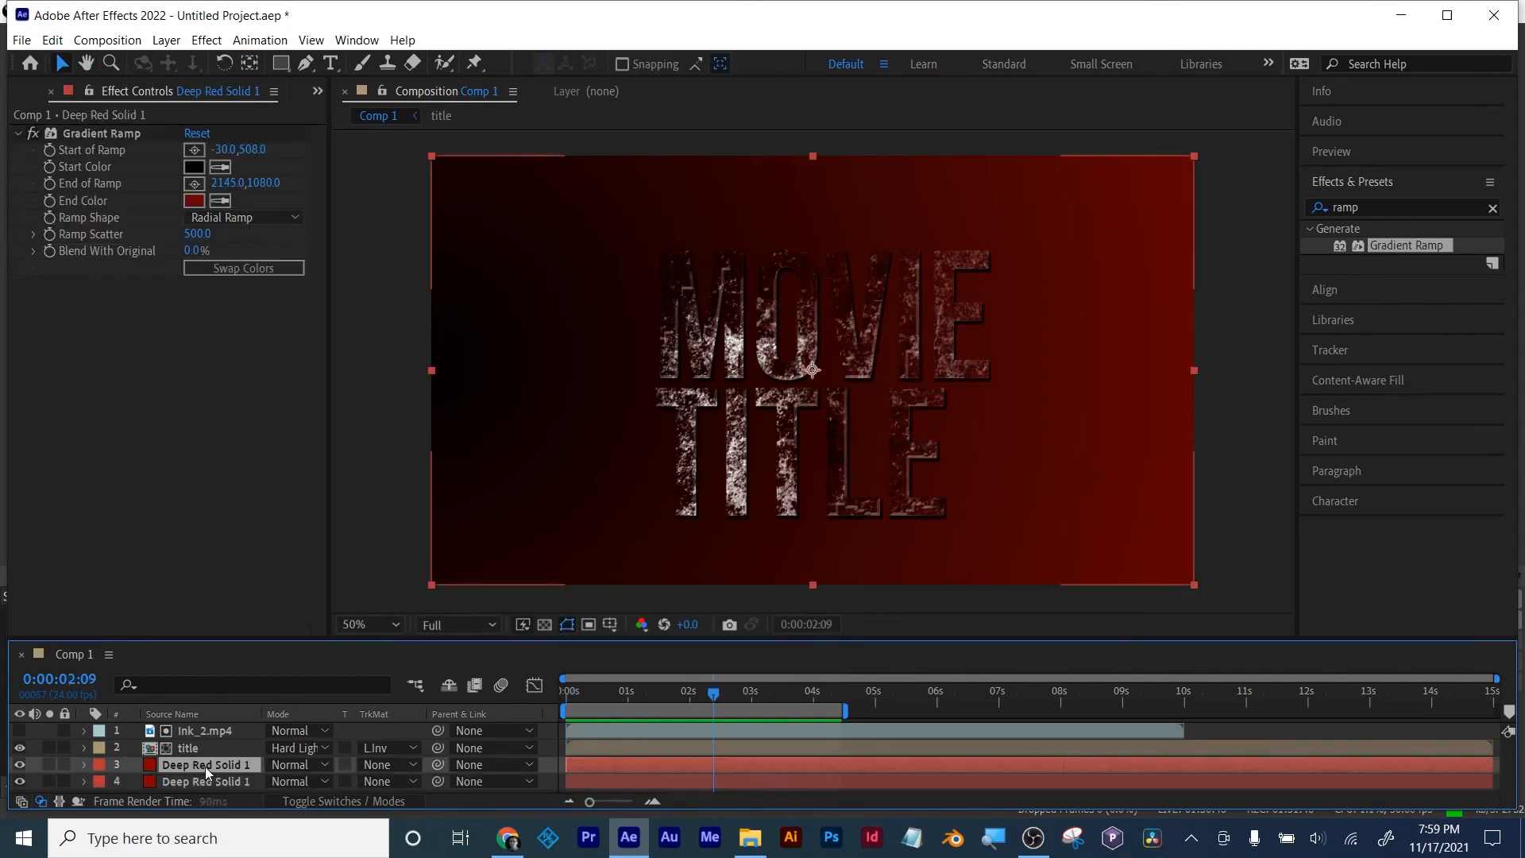
pyautogui.moveTo(206, 764); pyautogui.dragTo(218, 724)
# Step: Set the blending mode of the topmost Deep Red Solid 1 layer to Overlay
pyautogui.click(306, 729)
pyautogui.click(363, 126)
pyautogui.click(308, 726)
pyautogui.click(357, 361)
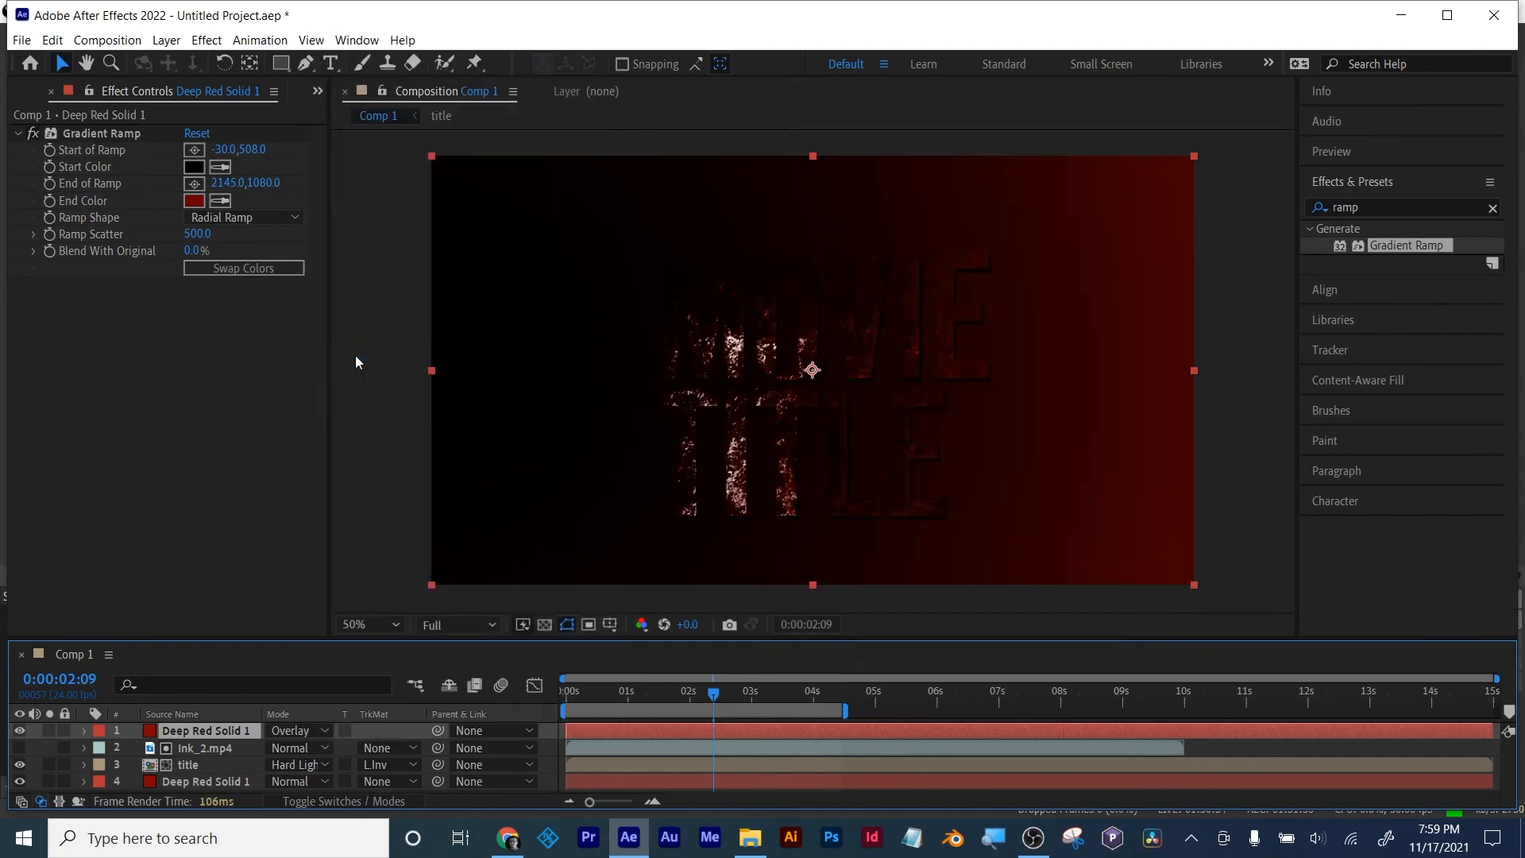
# Step: Try Luminosity on the topmost Deep Red Solid 1 layer and settle on Multiply as its blending mode
pyautogui.click(318, 730)
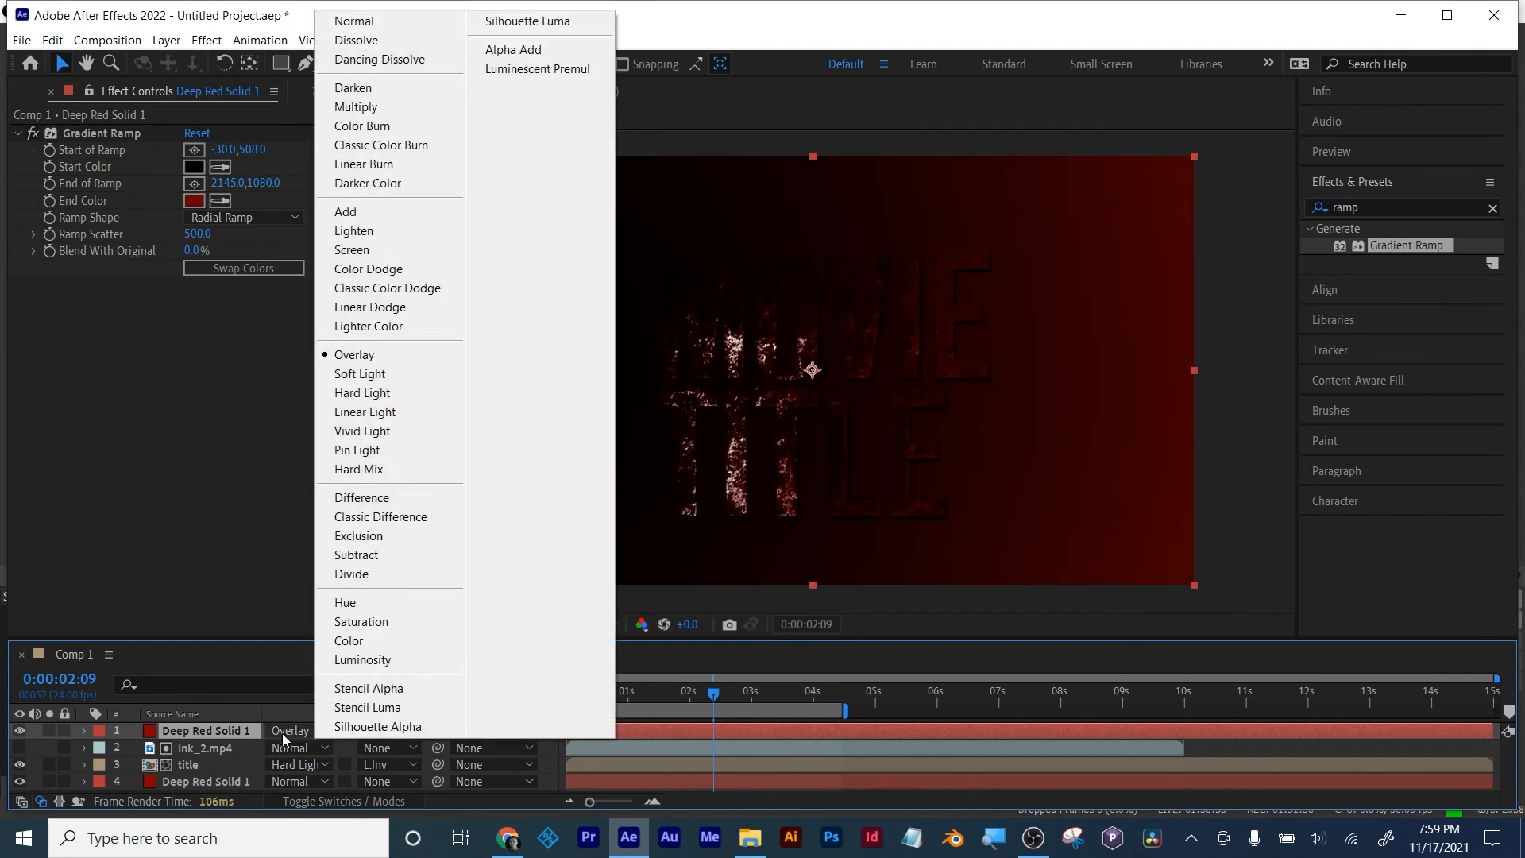
pyautogui.click(359, 659)
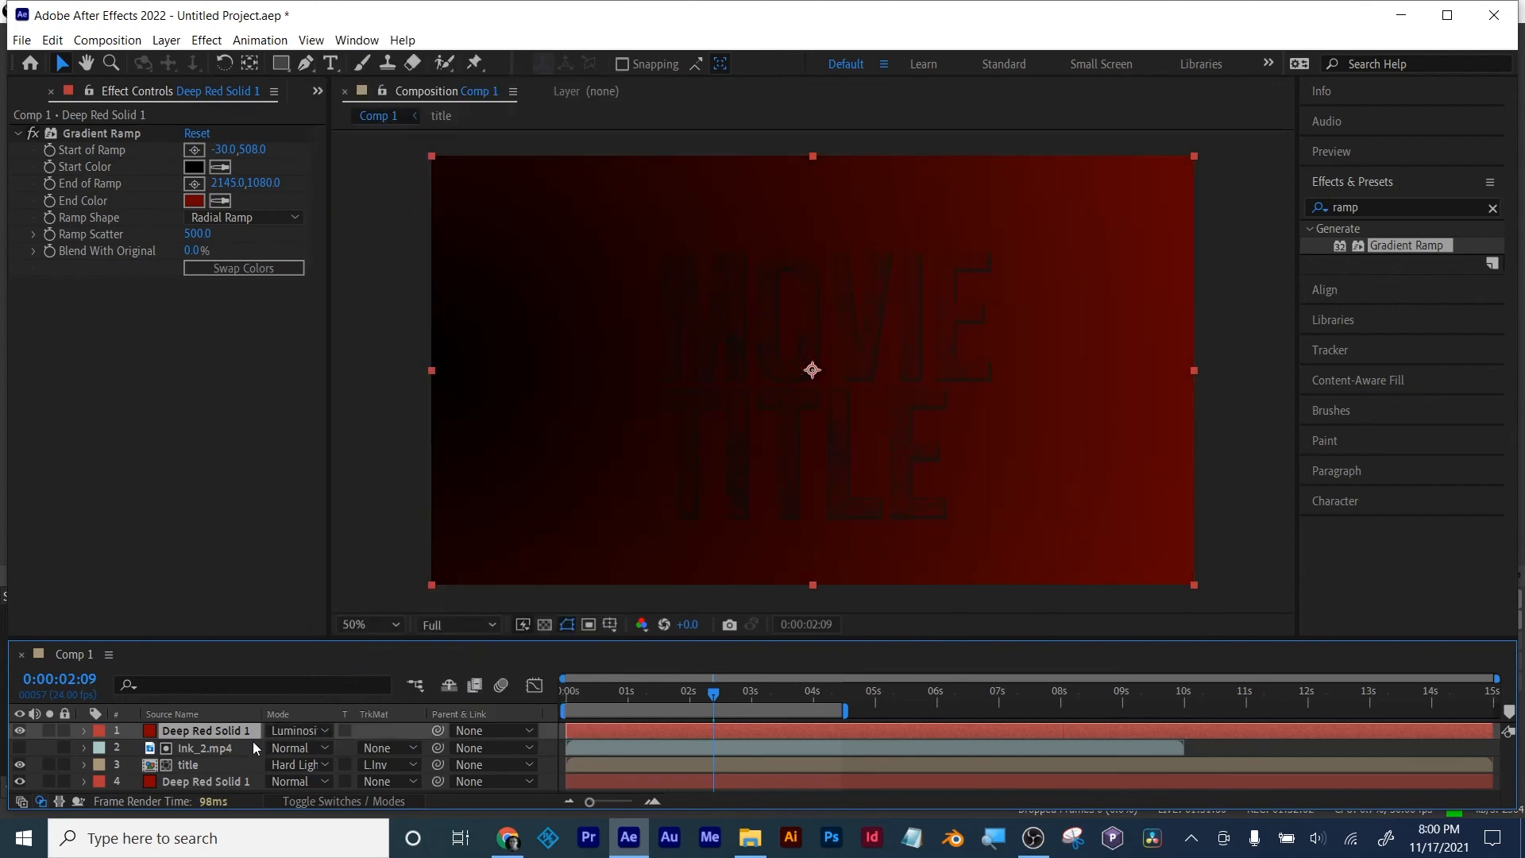
pyautogui.click(306, 731)
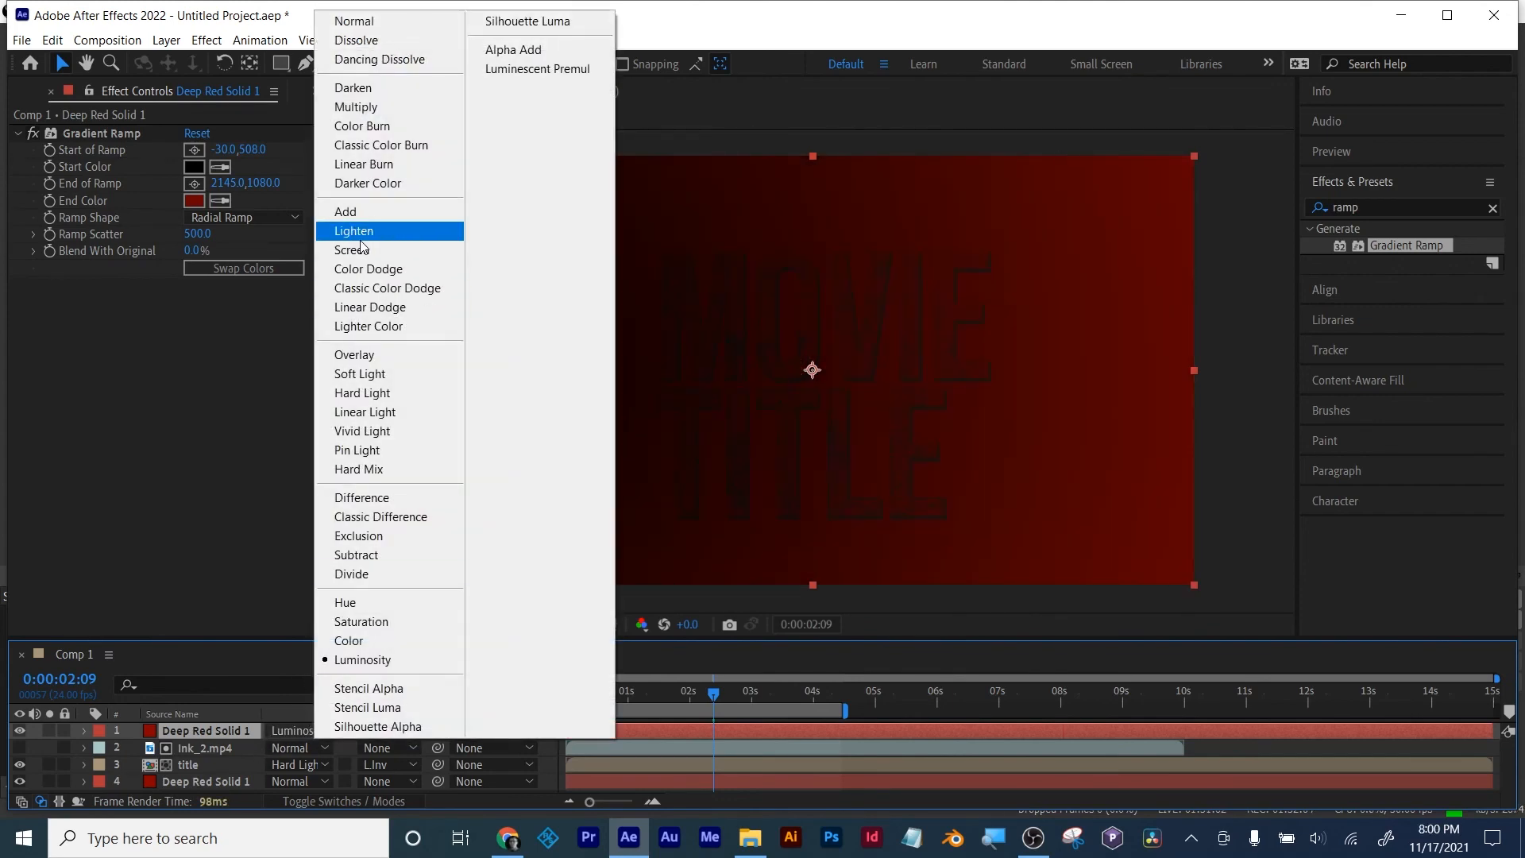
pyautogui.click(356, 107)
# Step: Set the title layer's blending mode to Normal and preview the title reveal from the first frame
pyautogui.click(300, 765)
pyautogui.click(354, 56)
pyautogui.press('Home')
pyautogui.press('space')
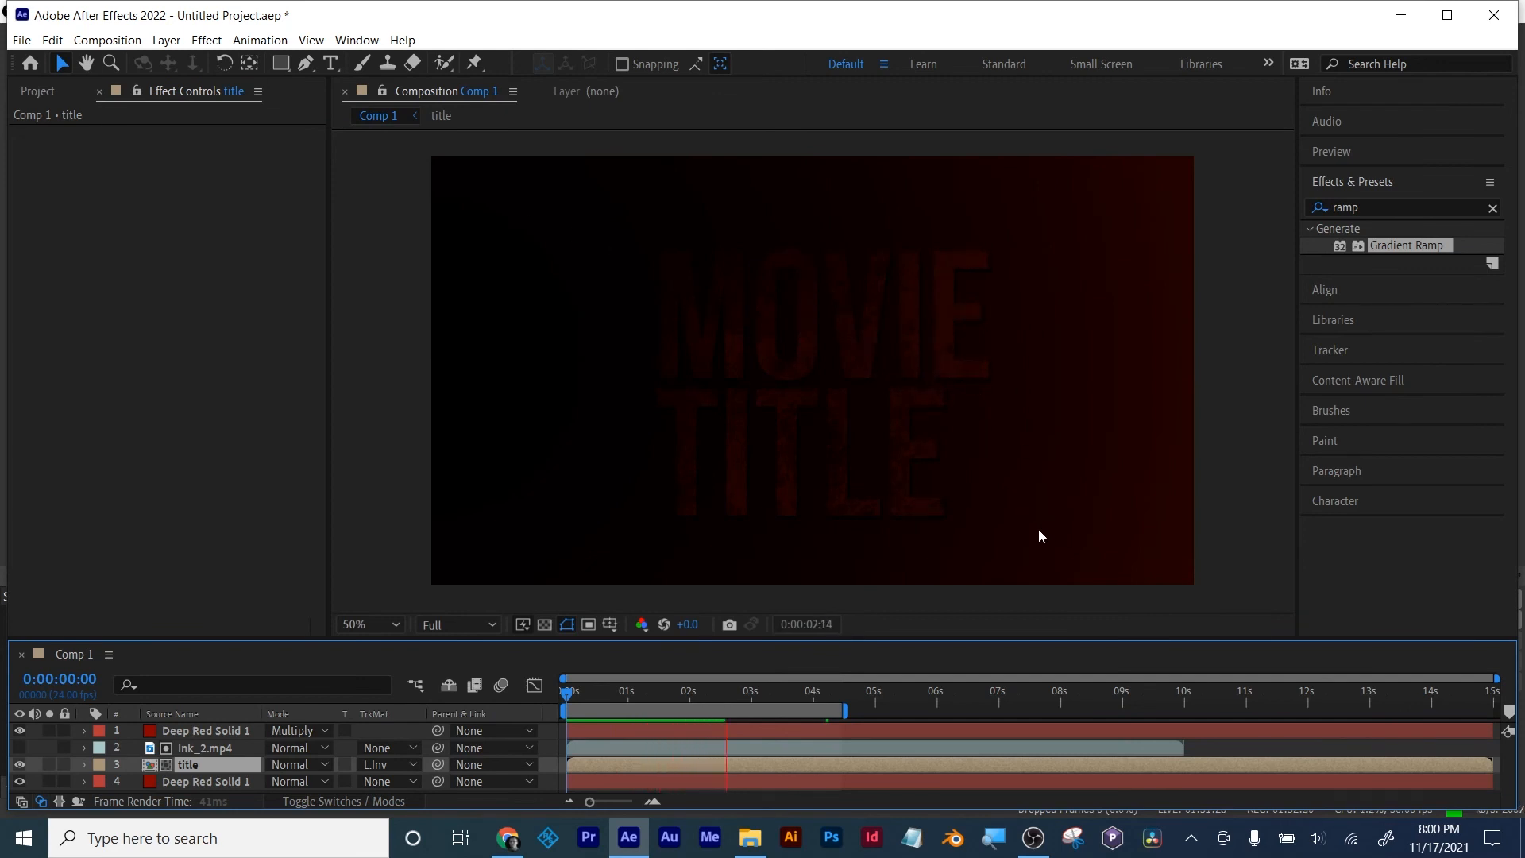
pyautogui.press('space')
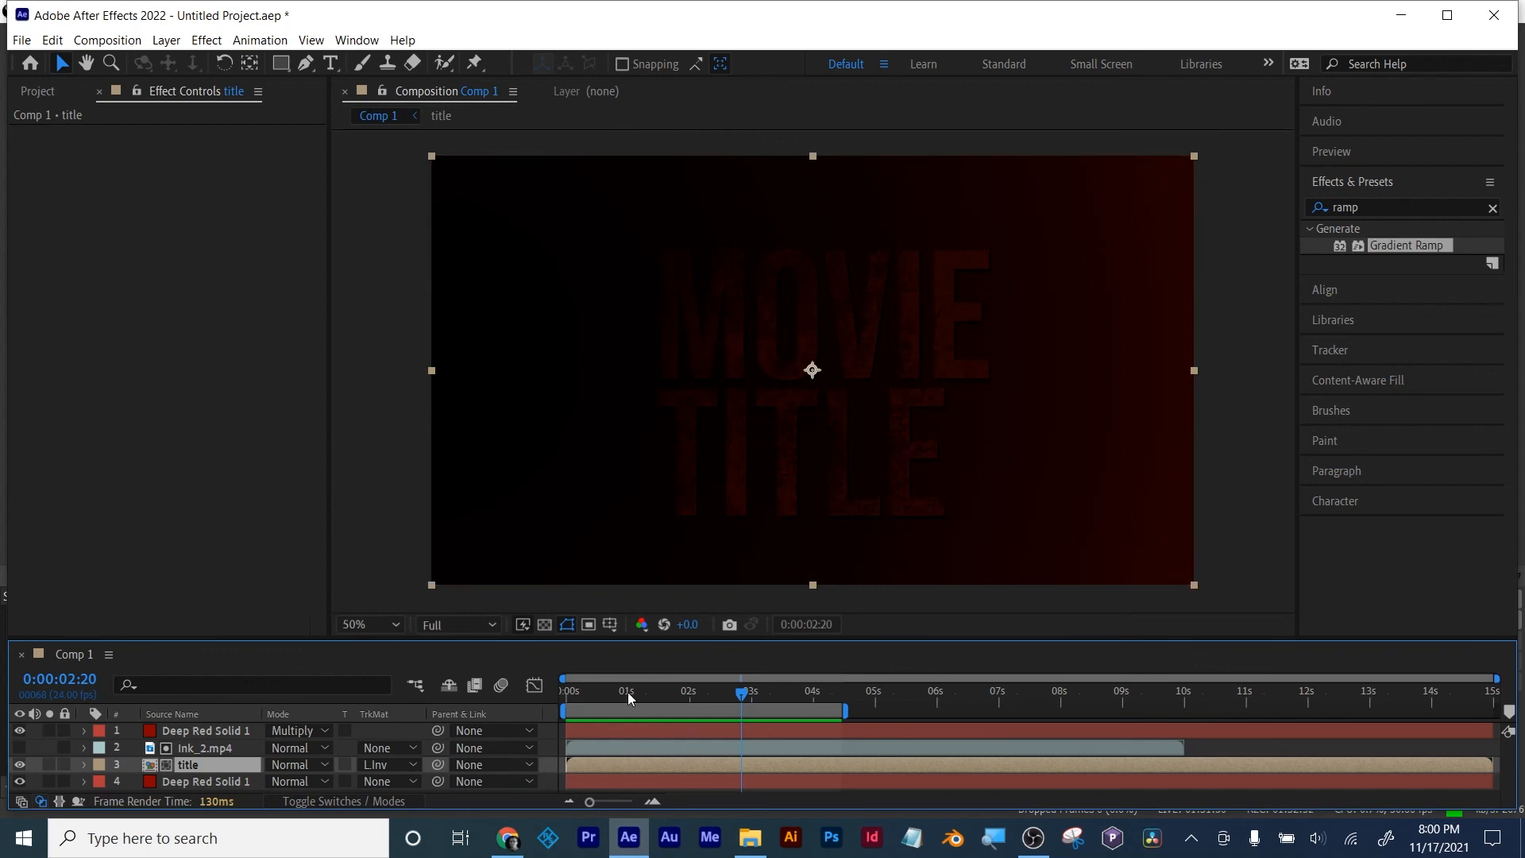
pyautogui.click(563, 694)
pyautogui.press('space')
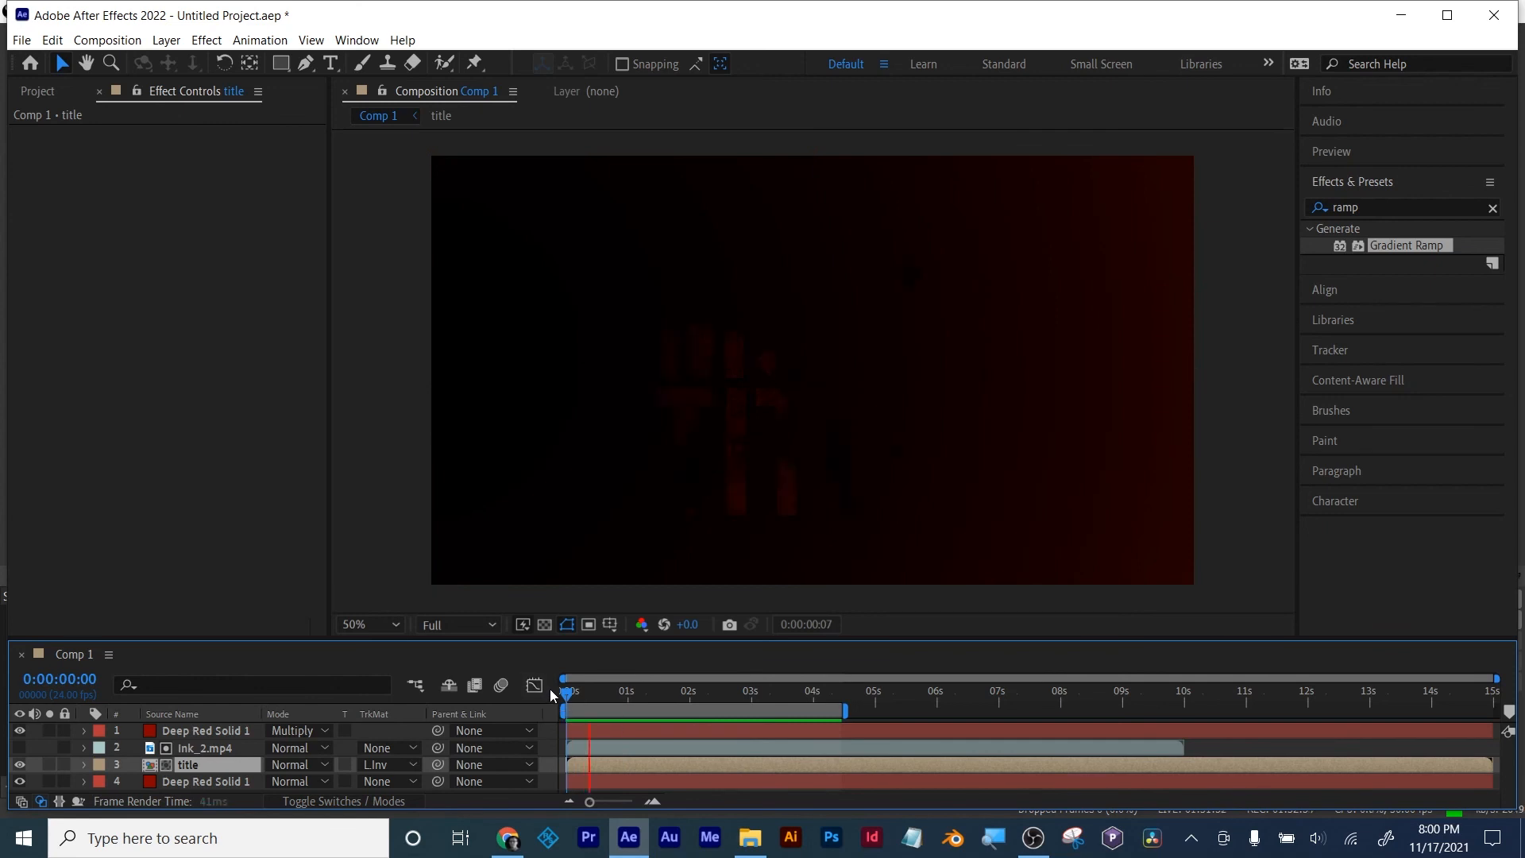